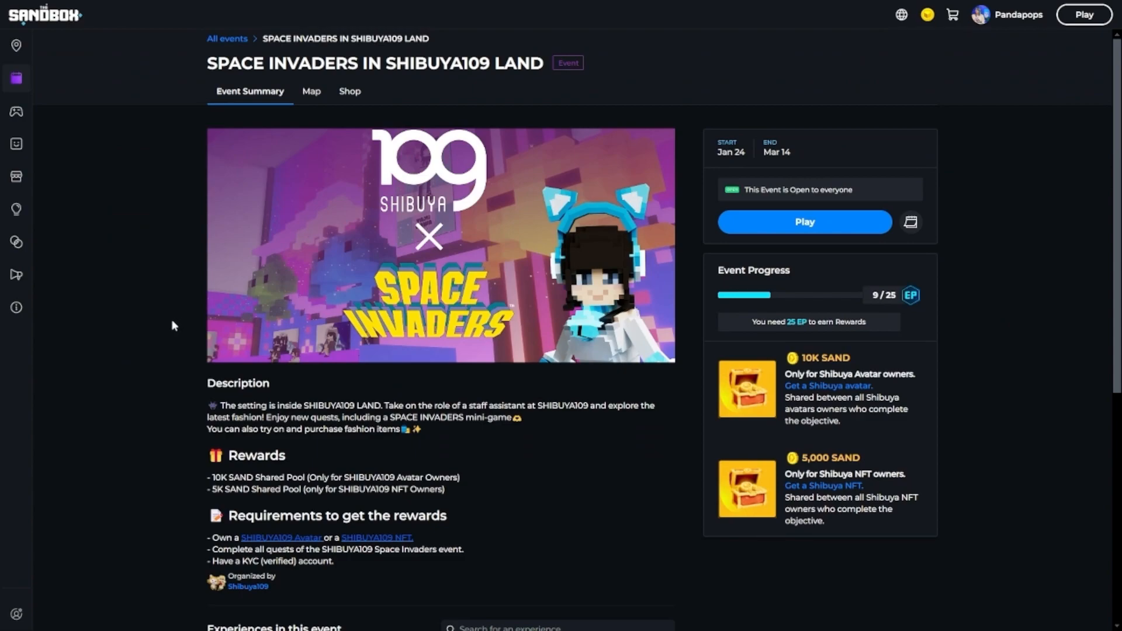
- Open the Love And Music Festival event and review its artists, reward pools and eligibility requirements
{"action": "left_click", "coordinate": [235, 42]}
{"action": "left_click", "coordinate": [859, 319]}
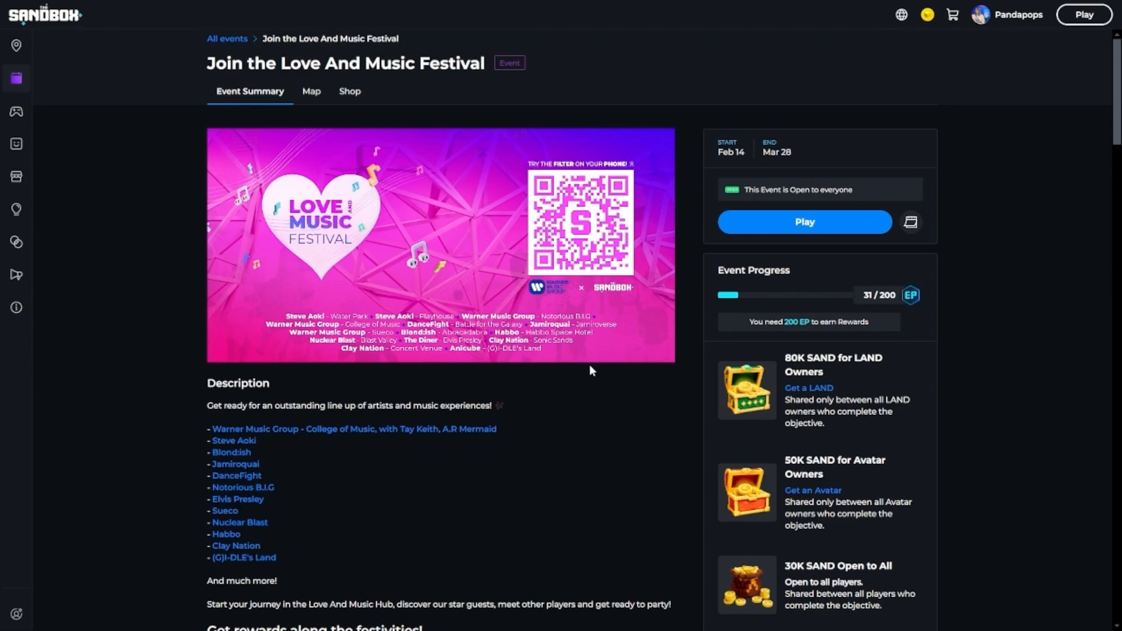
{"action": "scroll", "coordinate": [590, 365], "scroll_direction": "down", "scroll_amount": 3}
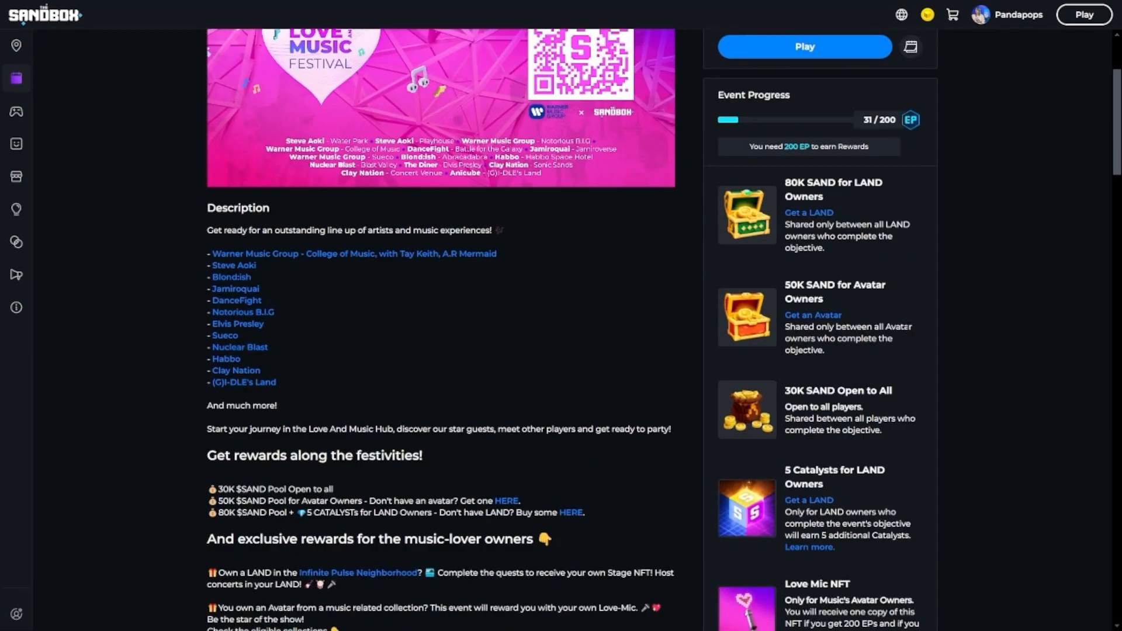
{"action": "scroll", "coordinate": [907, 325], "scroll_direction": "down", "scroll_amount": 3}
{"action": "scroll", "coordinate": [908, 329], "scroll_direction": "up", "scroll_amount": 2}
{"action": "scroll", "coordinate": [908, 330], "scroll_direction": "down", "scroll_amount": 1}
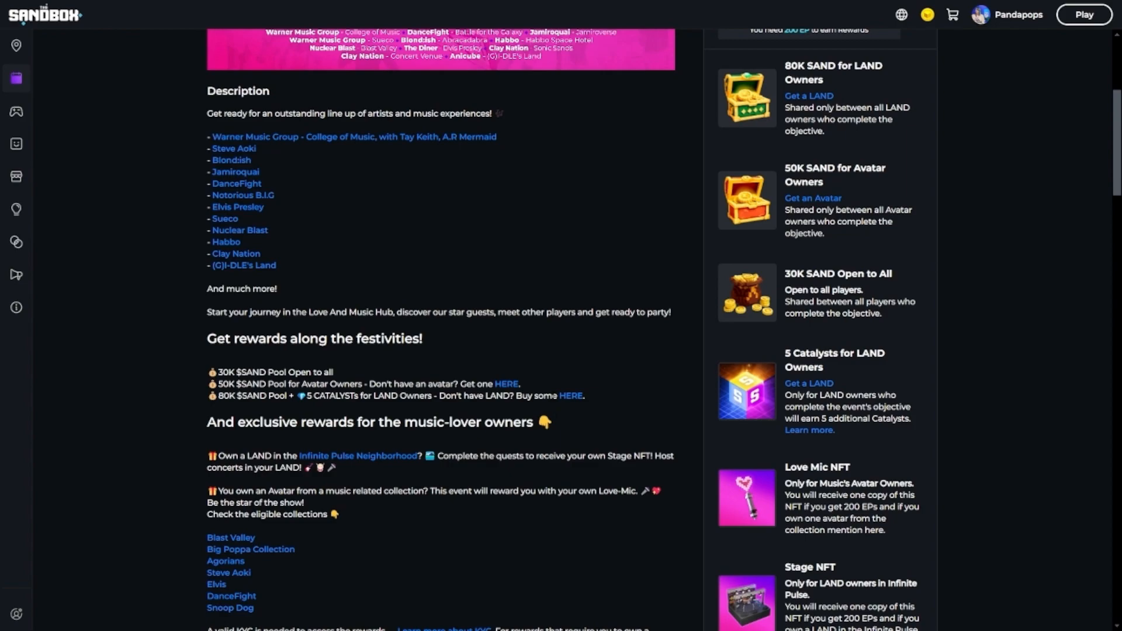
{"action": "scroll", "coordinate": [650, 370], "scroll_direction": "down", "scroll_amount": 3}
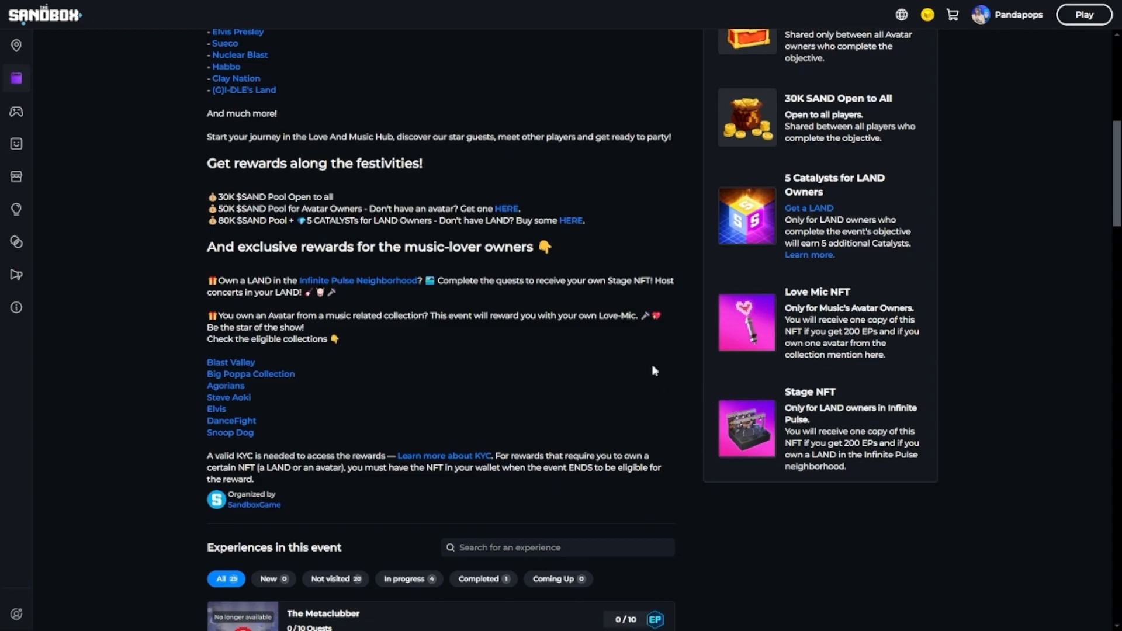
{"action": "scroll", "coordinate": [277, 405], "scroll_direction": "up", "scroll_amount": 5}
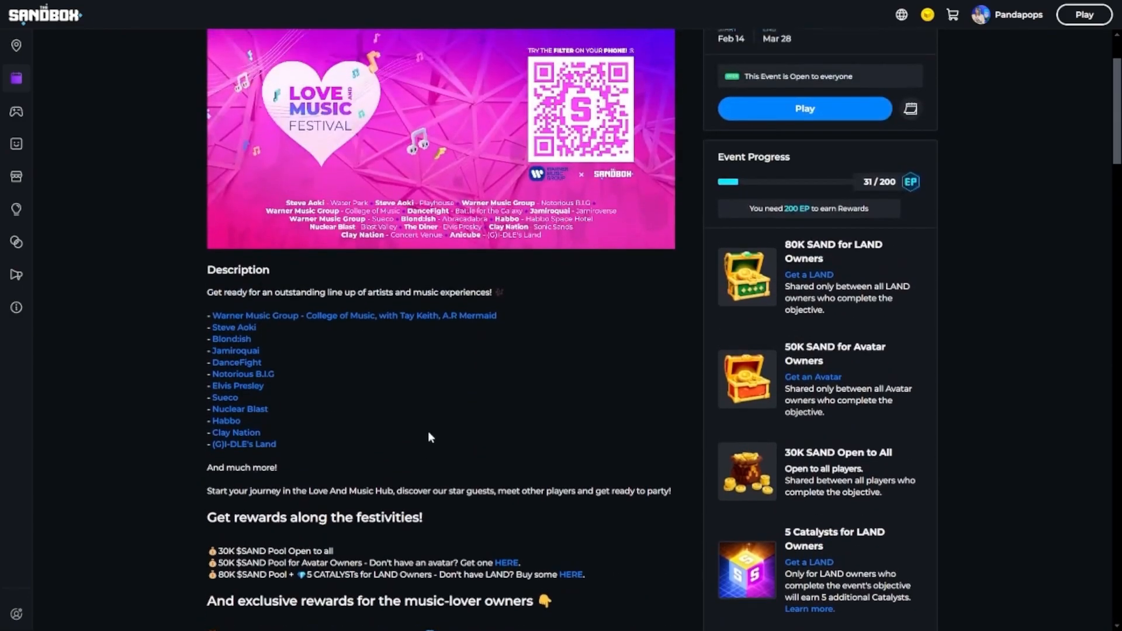
{"action": "scroll", "coordinate": [432, 451], "scroll_direction": "down", "scroll_amount": 10}
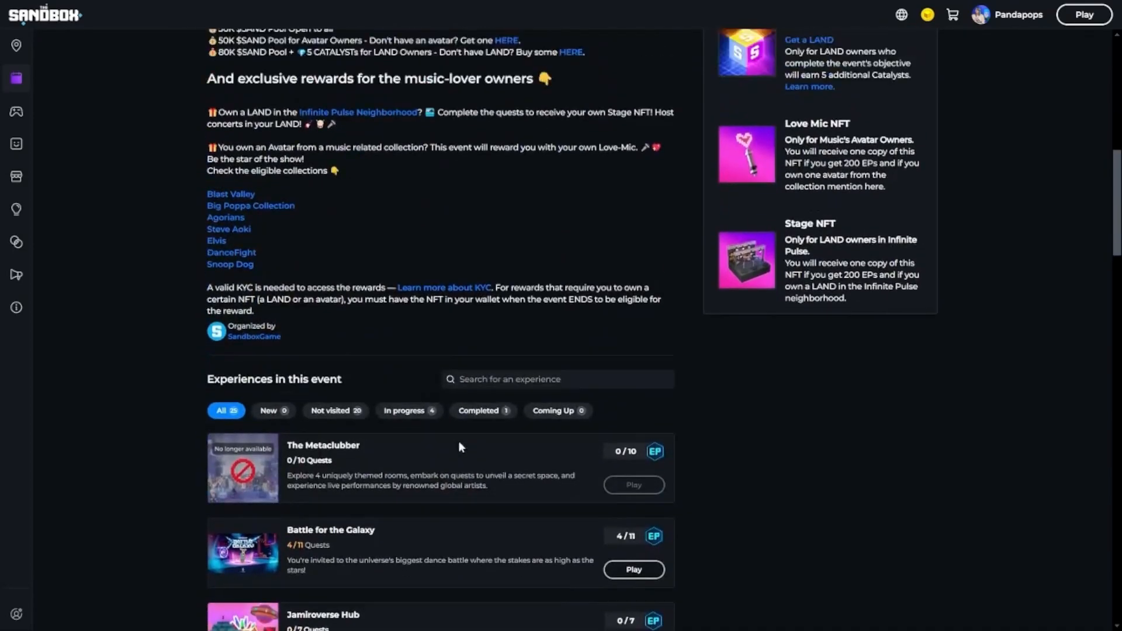
- Browse the list of experiences included in the Love And Music Festival event
{"action": "scroll", "coordinate": [474, 450], "scroll_direction": "down", "scroll_amount": 11}
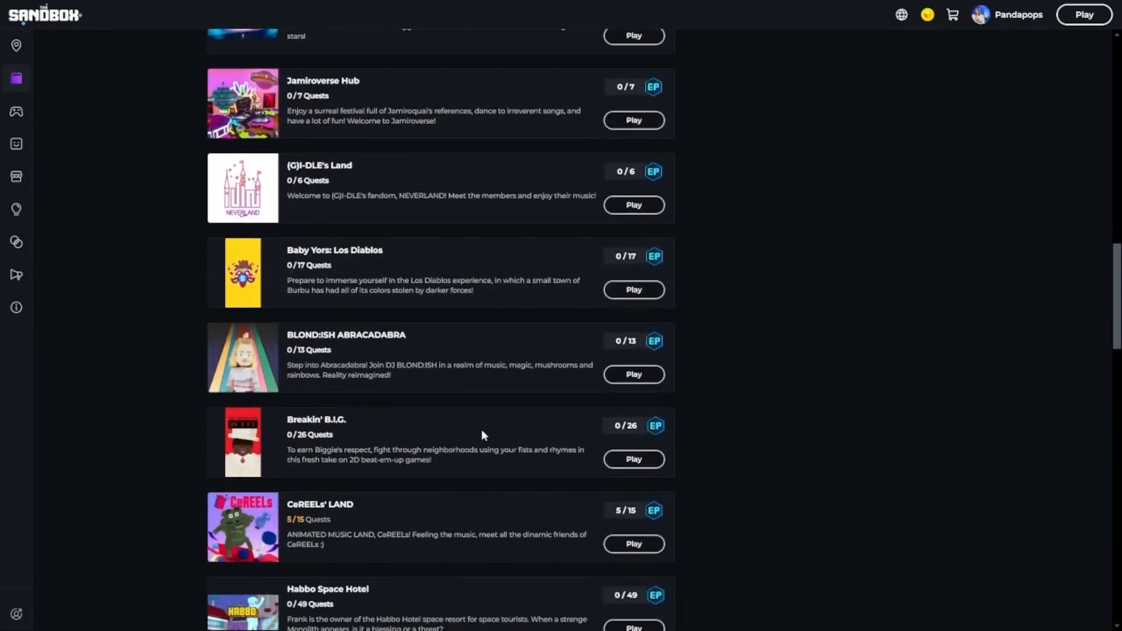
{"action": "scroll", "coordinate": [481, 430], "scroll_direction": "down", "scroll_amount": 4}
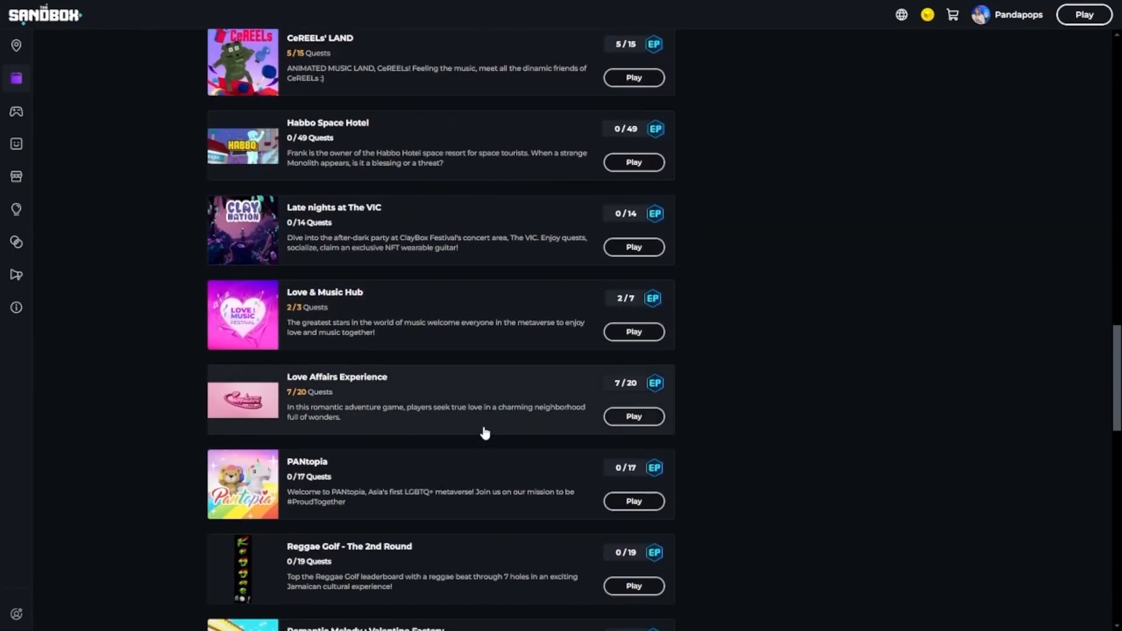
{"action": "scroll", "coordinate": [485, 432], "scroll_direction": "down", "scroll_amount": 3}
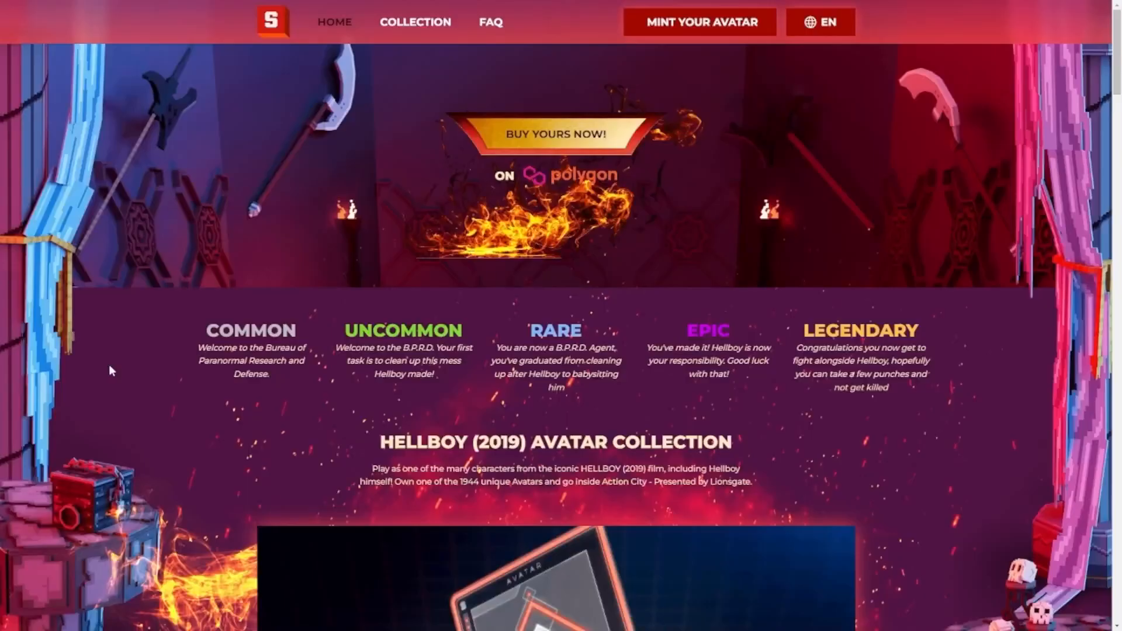
- Examine the Hellboy avatar collection's rarity tiers and minting option, and view the Magnificent Century avatar collection
{"action": "scroll", "coordinate": [115, 369], "scroll_direction": "up", "scroll_amount": 3}
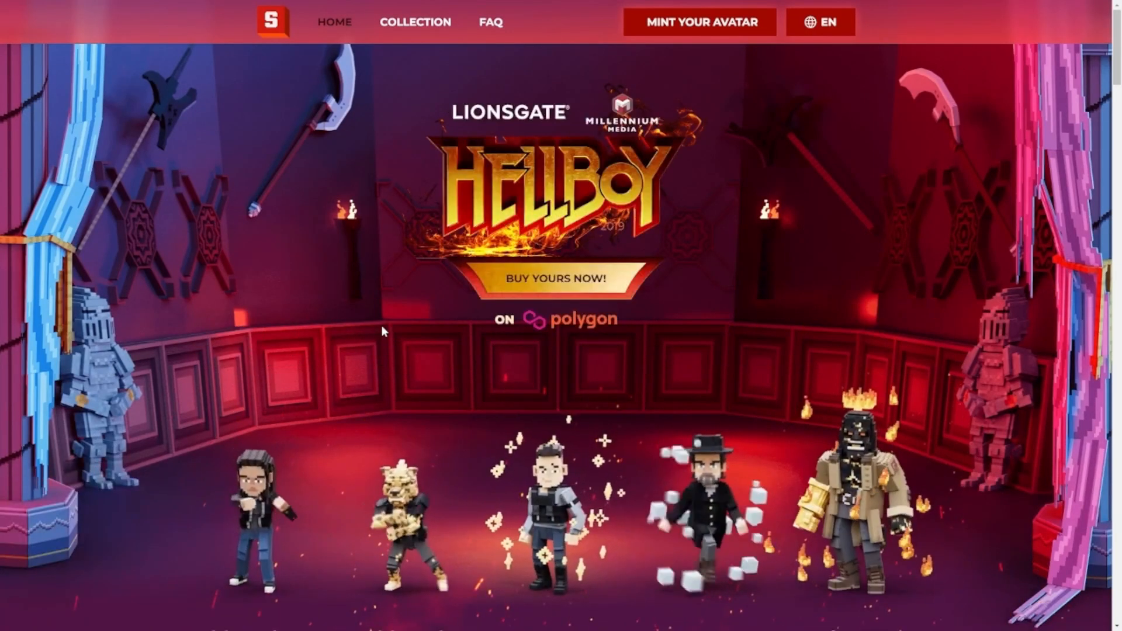
{"action": "scroll", "coordinate": [773, 311], "scroll_direction": "down", "scroll_amount": 5}
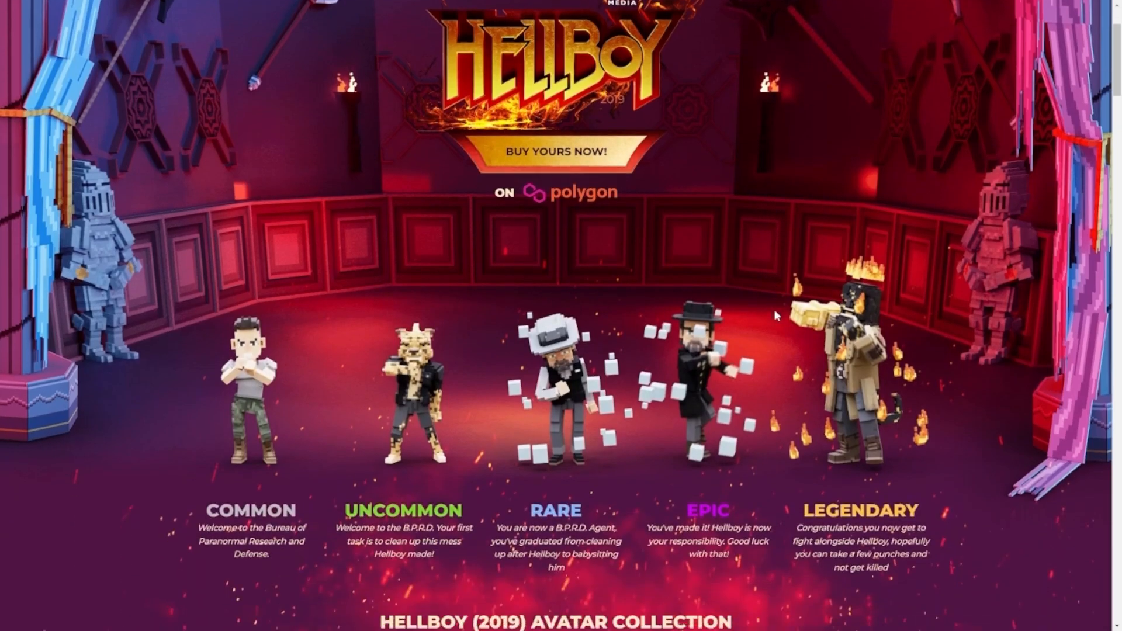
{"action": "scroll", "coordinate": [776, 314], "scroll_direction": "down", "scroll_amount": 5}
{"action": "scroll", "coordinate": [774, 319], "scroll_direction": "up", "scroll_amount": 10}
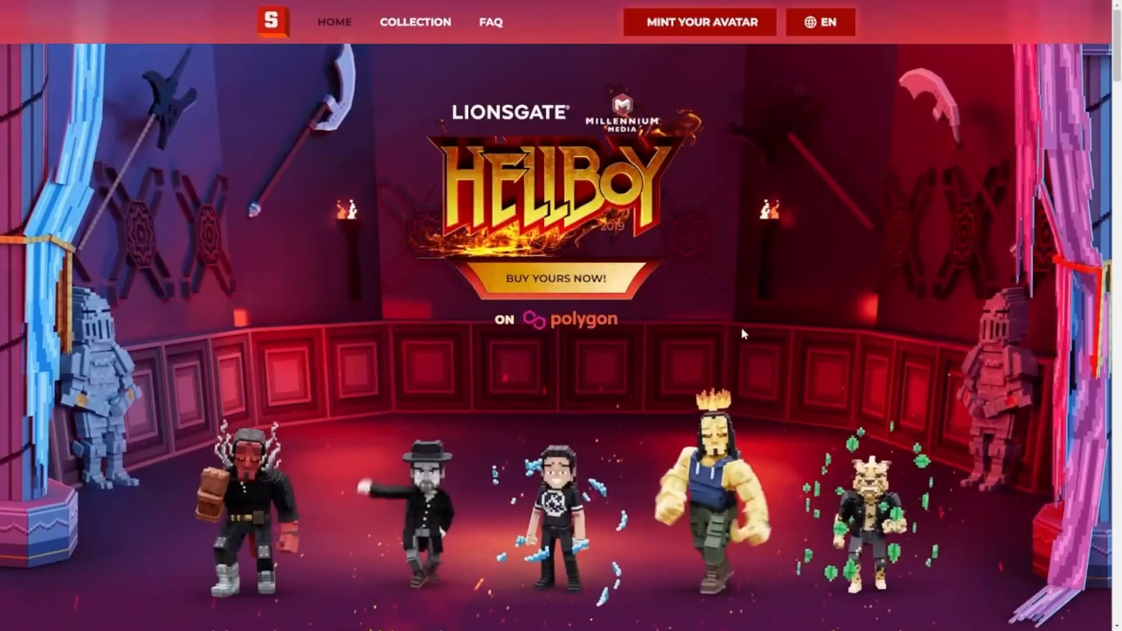
{"action": "left_click", "coordinate": [682, 26]}
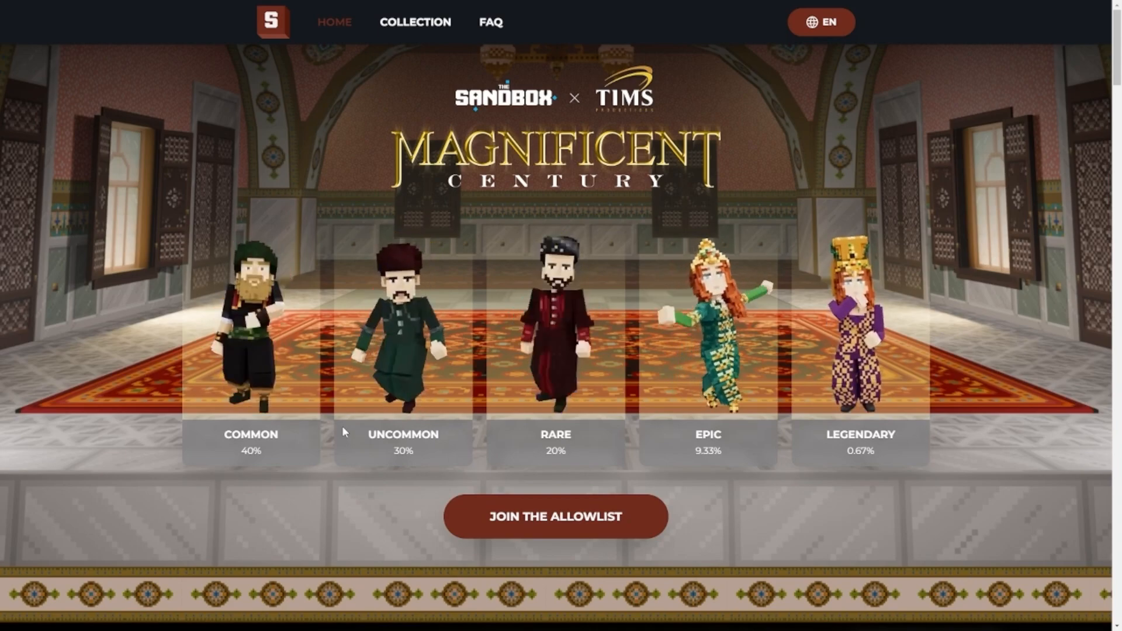
{"action": "scroll", "coordinate": [343, 432], "scroll_direction": "down", "scroll_amount": 5}
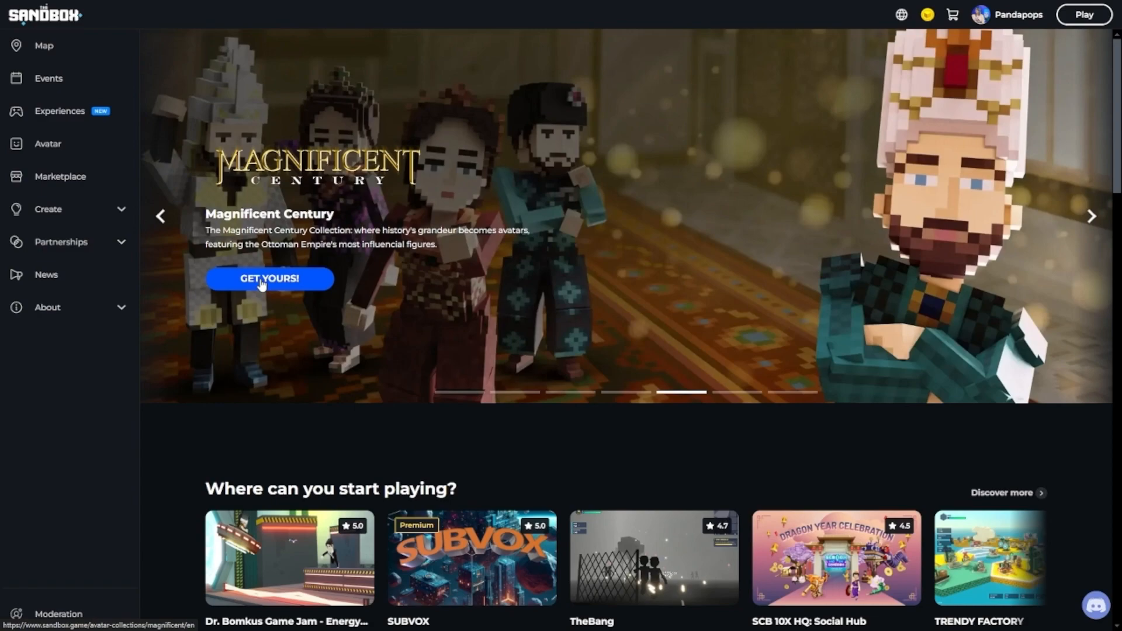
- Open the Experience Gallery and browse its featured, top-rated, event and new experiences
{"action": "left_click", "coordinate": [65, 124]}
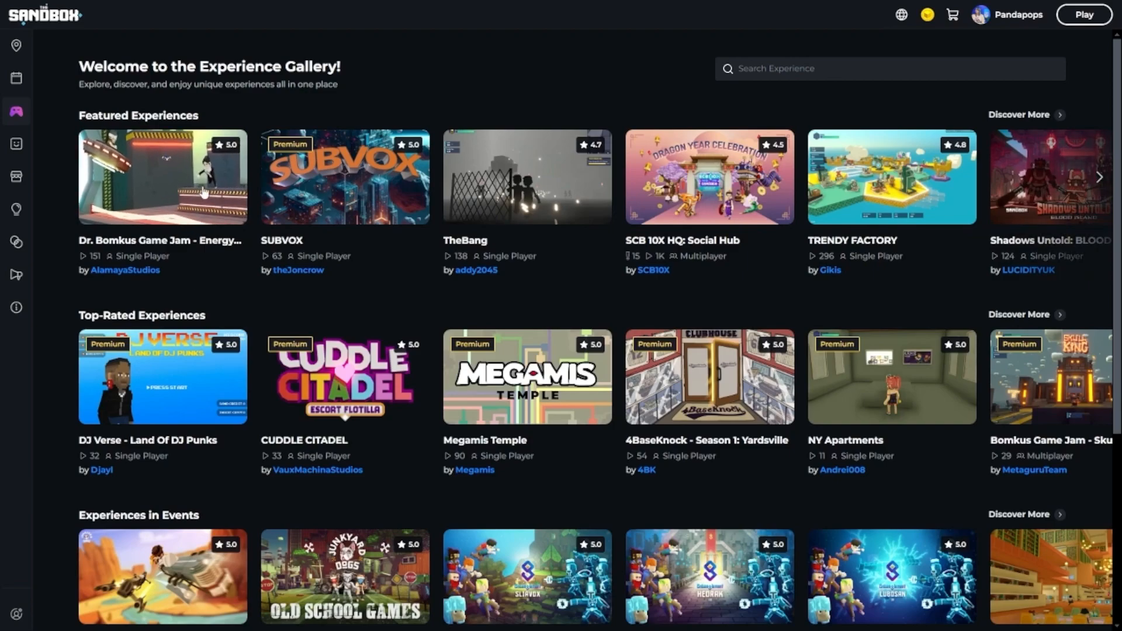
{"action": "scroll", "coordinate": [257, 339], "scroll_direction": "down", "scroll_amount": 1}
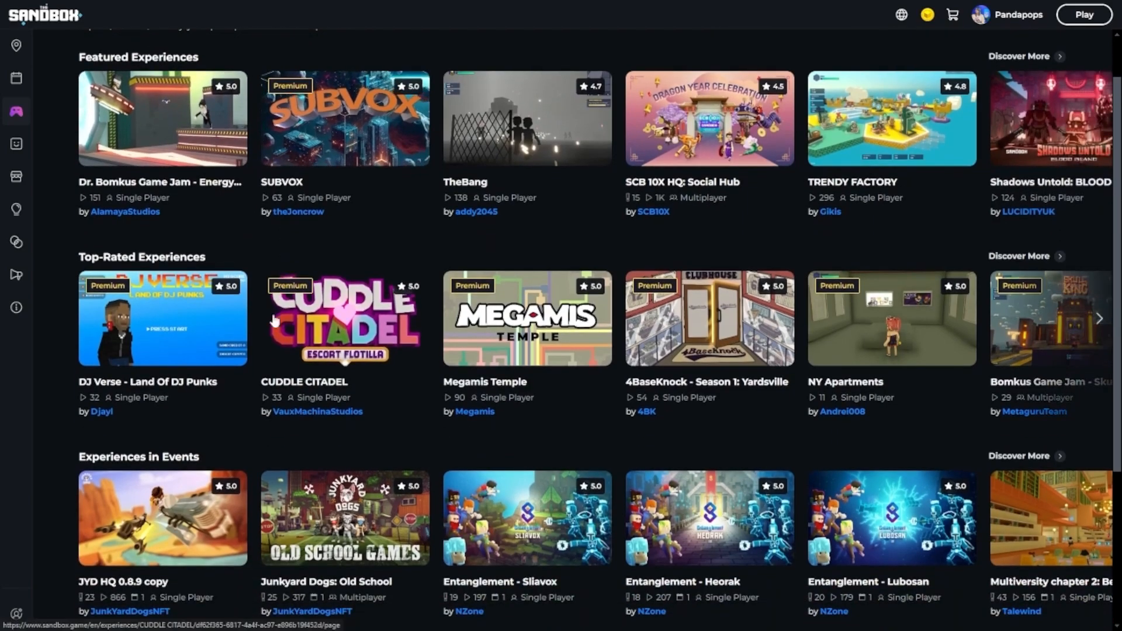
{"action": "scroll", "coordinate": [230, 386], "scroll_direction": "down", "scroll_amount": 1}
{"action": "scroll", "coordinate": [226, 389], "scroll_direction": "down", "scroll_amount": 3}
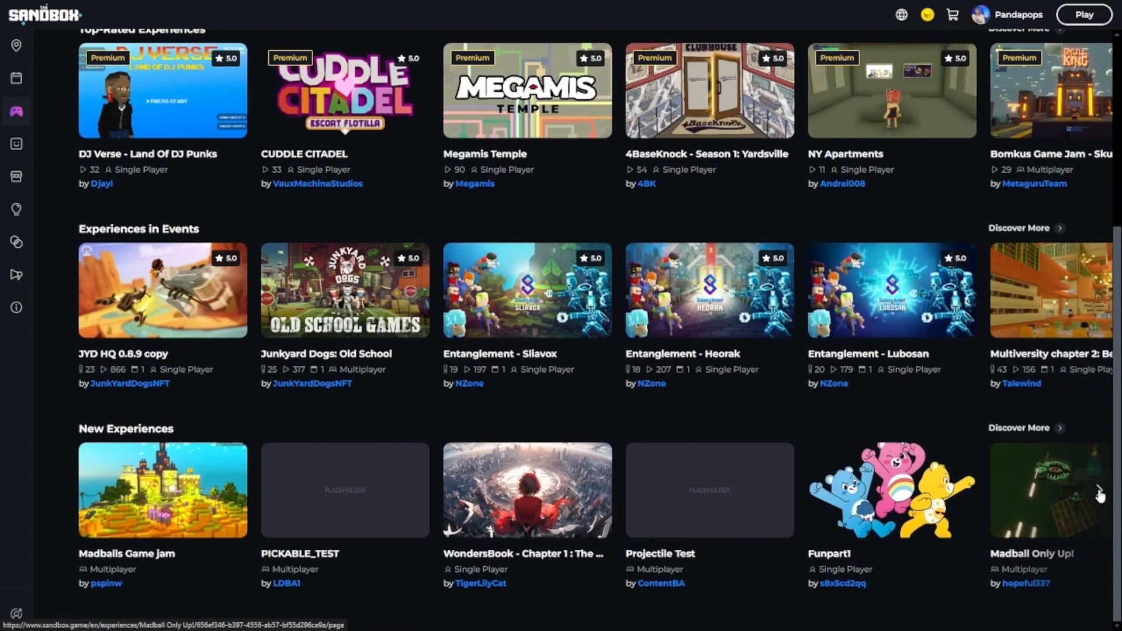
{"action": "scroll", "coordinate": [447, 474], "scroll_direction": "up", "scroll_amount": 4}
{"action": "scroll", "coordinate": [447, 473], "scroll_direction": "up", "scroll_amount": 1}
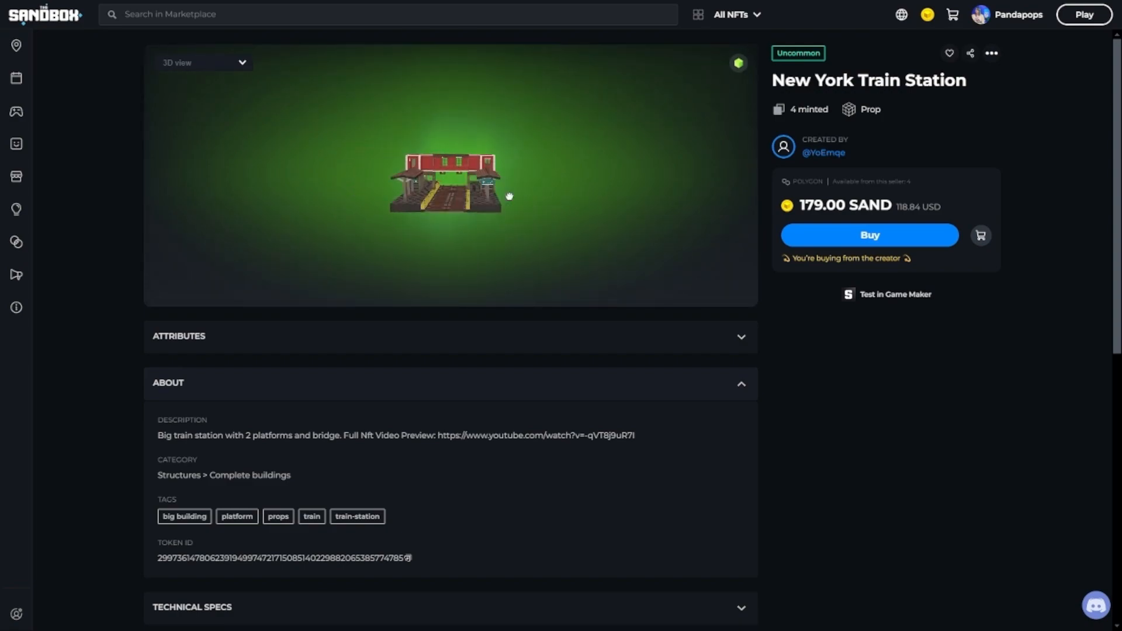
- Inspect the New York Train Station NFT's 3D preview up close and from several angles
{"action": "scroll", "coordinate": [528, 202], "scroll_direction": "up", "scroll_amount": 5}
{"action": "left_click_drag", "start_coordinate": [543, 178], "coordinate": [262, 174]}
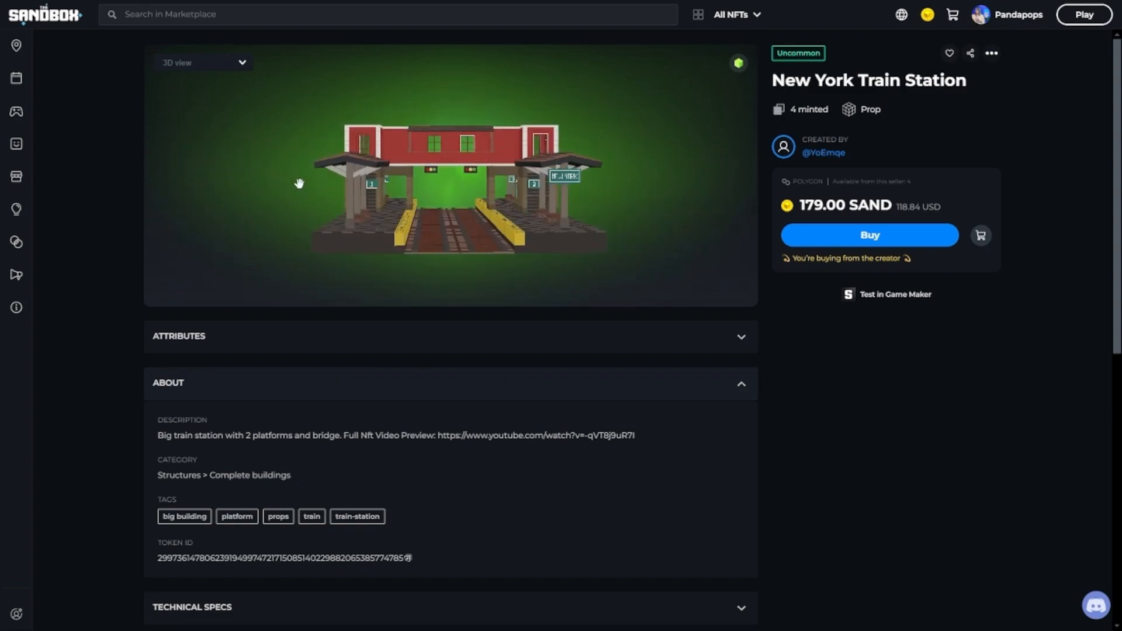
{"action": "scroll", "coordinate": [384, 222], "scroll_direction": "up", "scroll_amount": 3}
{"action": "left_click_drag", "start_coordinate": [385, 221], "coordinate": [261, 226]}
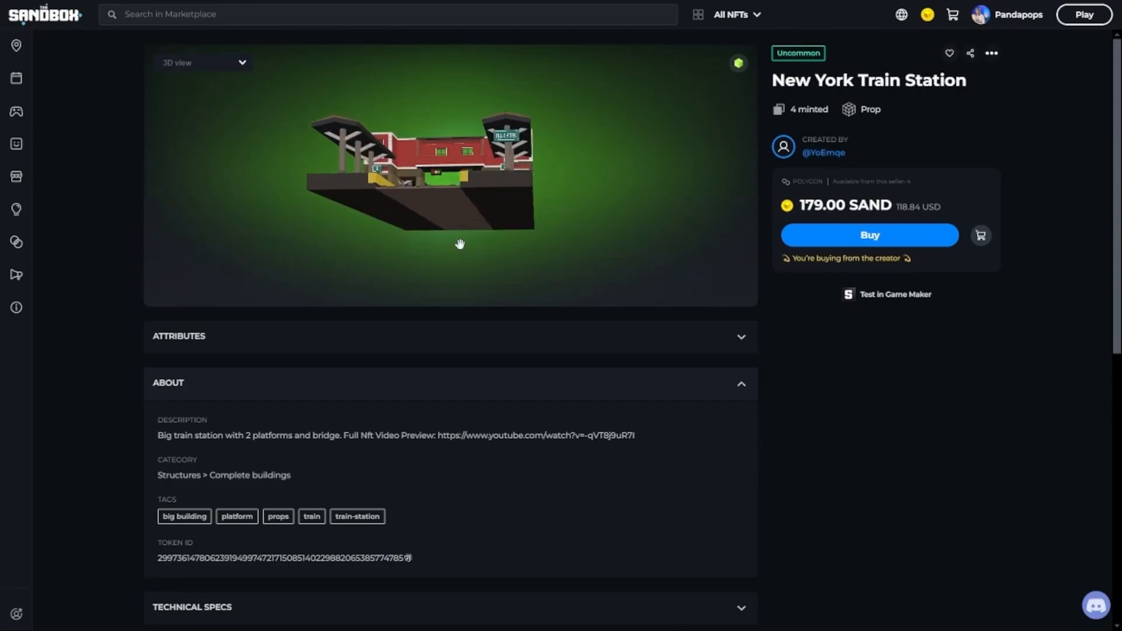
{"action": "left_click_drag", "start_coordinate": [460, 244], "coordinate": [507, 235]}
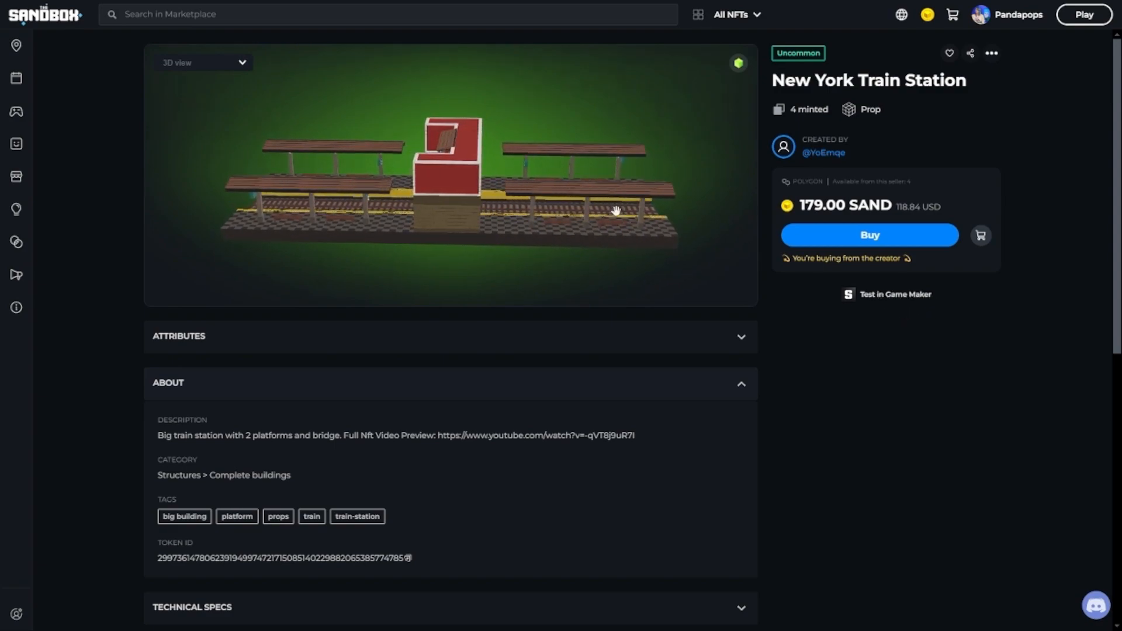
{"action": "left_click_drag", "start_coordinate": [671, 224], "coordinate": [504, 185]}
{"action": "left_click_drag", "start_coordinate": [372, 194], "coordinate": [478, 288]}
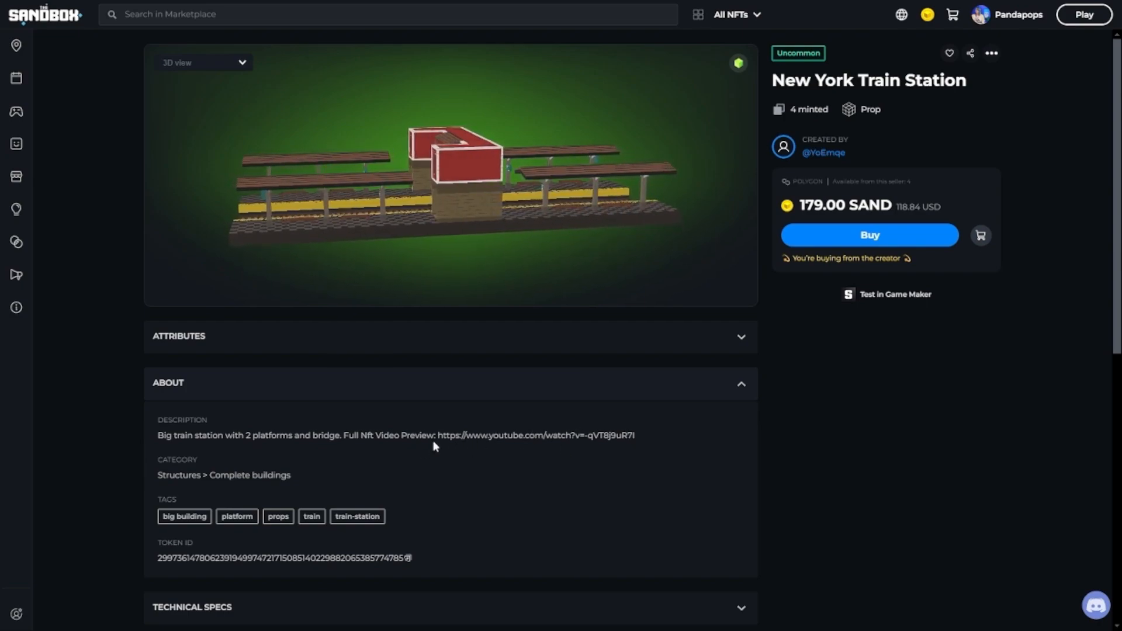
{"action": "left_click_drag", "start_coordinate": [409, 244], "coordinate": [444, 223]}
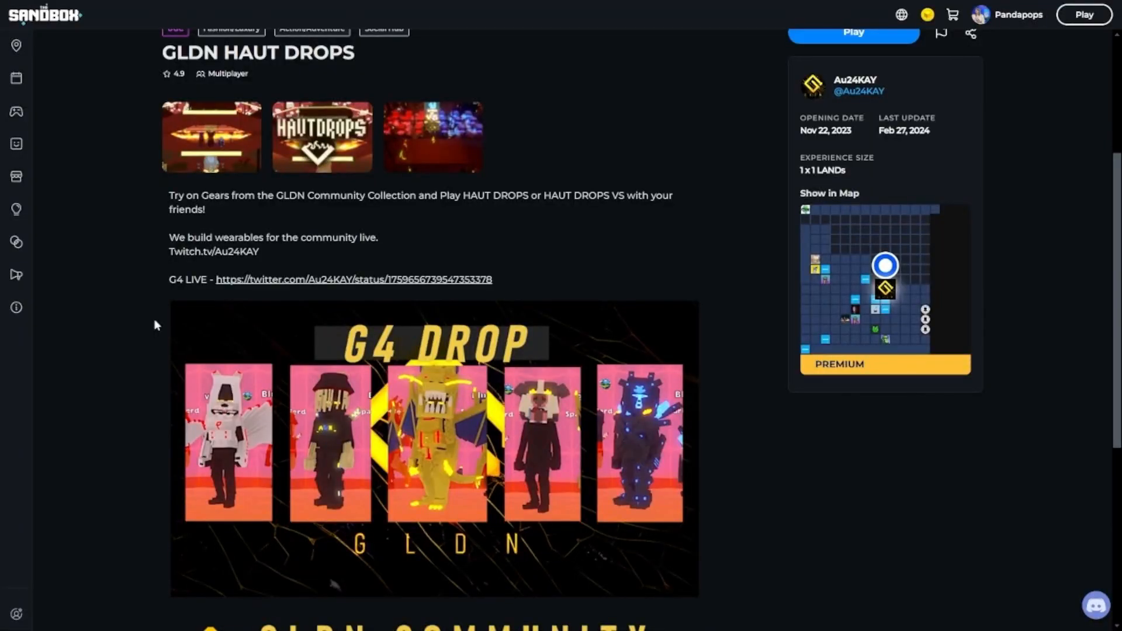
- Read through the GLDN HAUT DROPS experience page
{"action": "scroll", "coordinate": [84, 378], "scroll_direction": "down", "scroll_amount": 10}
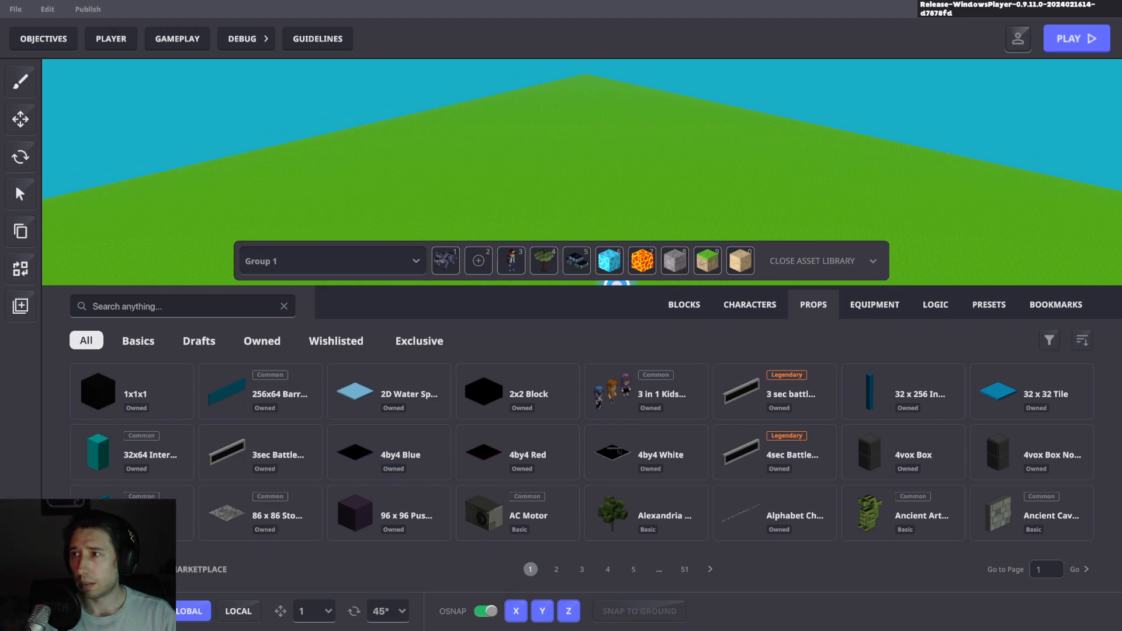
- Switch to the Brave browser, load The Sandbox website and open its Experience Gallery
{"action": "left_click_drag", "start_coordinate": [1121, 304], "coordinate": [853, 1]}
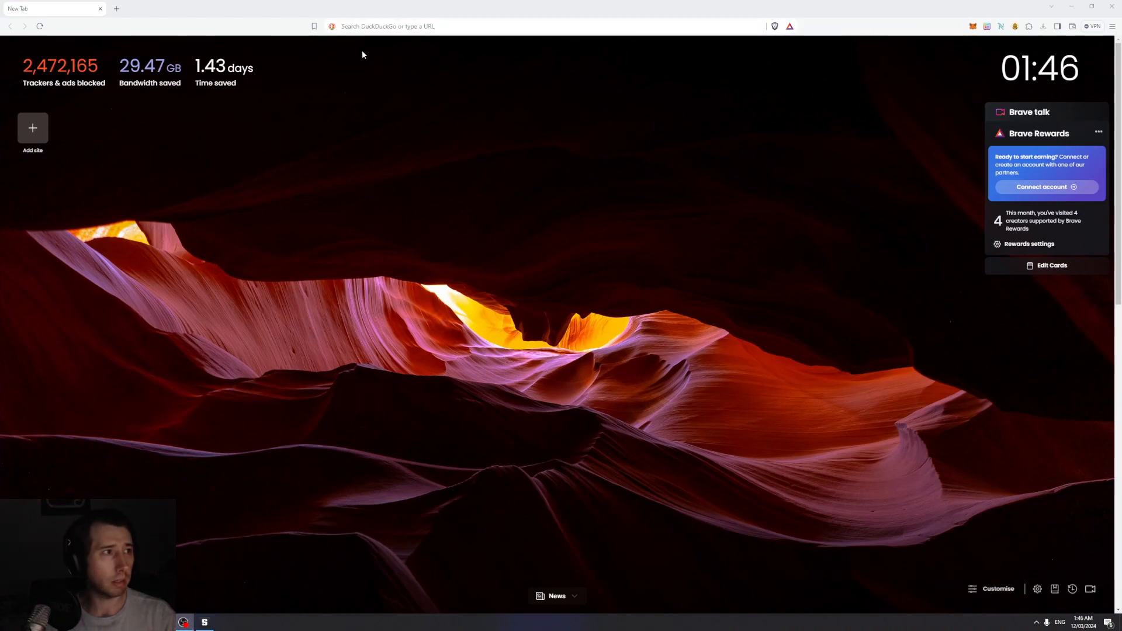
{"action": "type", "text": "sandbox.game"}
{"action": "key", "text": "Return"}
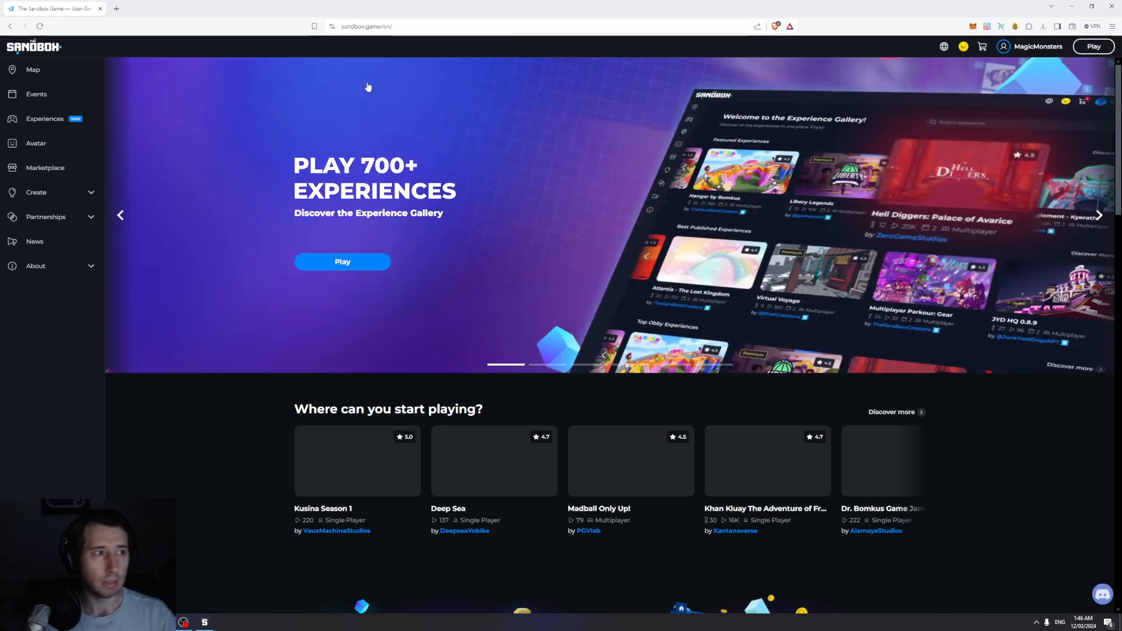
{"action": "left_click", "coordinate": [44, 120]}
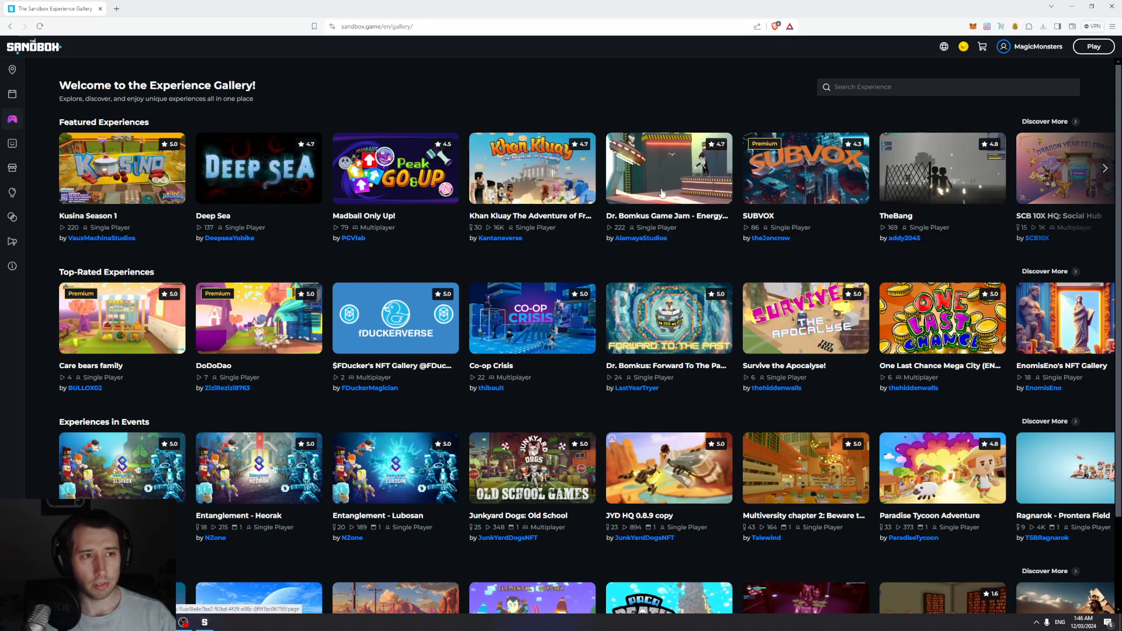
- View the Dr. Bomkus Game Jam - Energy Run experience page and close the browser
{"action": "left_click", "coordinate": [668, 215]}
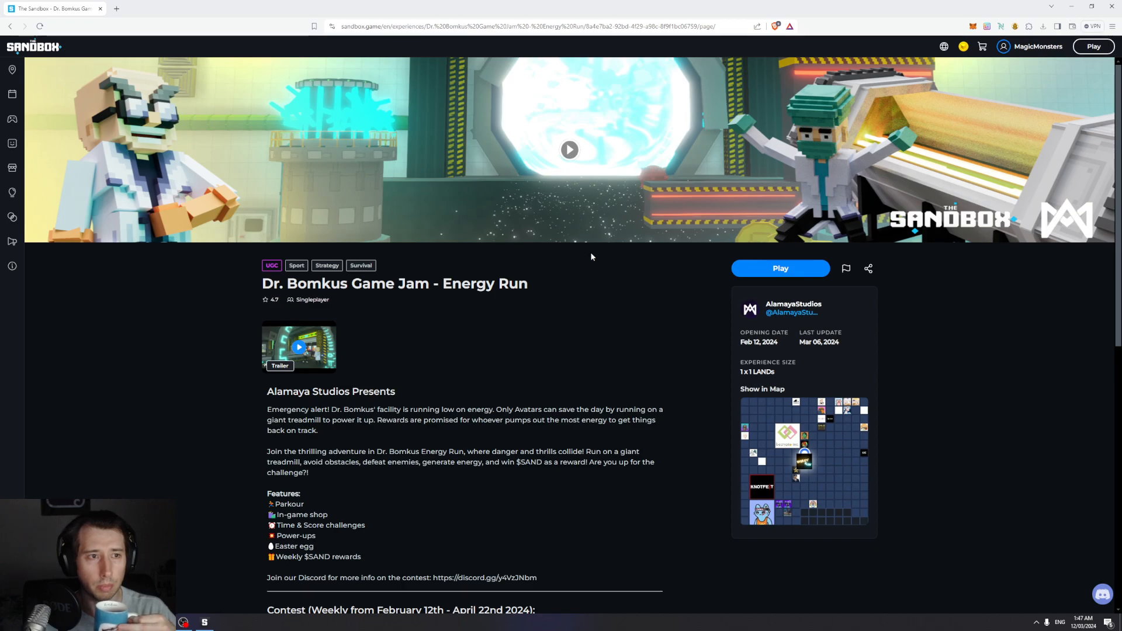
{"action": "left_click", "coordinate": [1112, 6]}
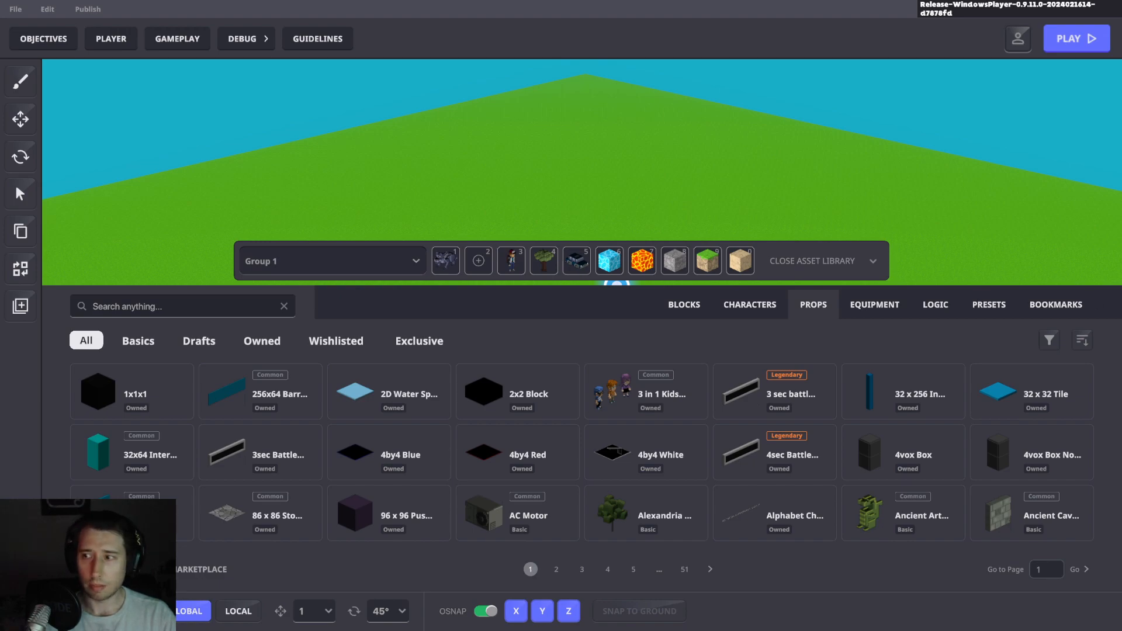
{"action": "left_click", "coordinate": [867, 261]}
{"action": "right_click_drag", "start_coordinate": [876, 267], "coordinate": [718, 333]}
{"action": "key", "text": "Tab"}
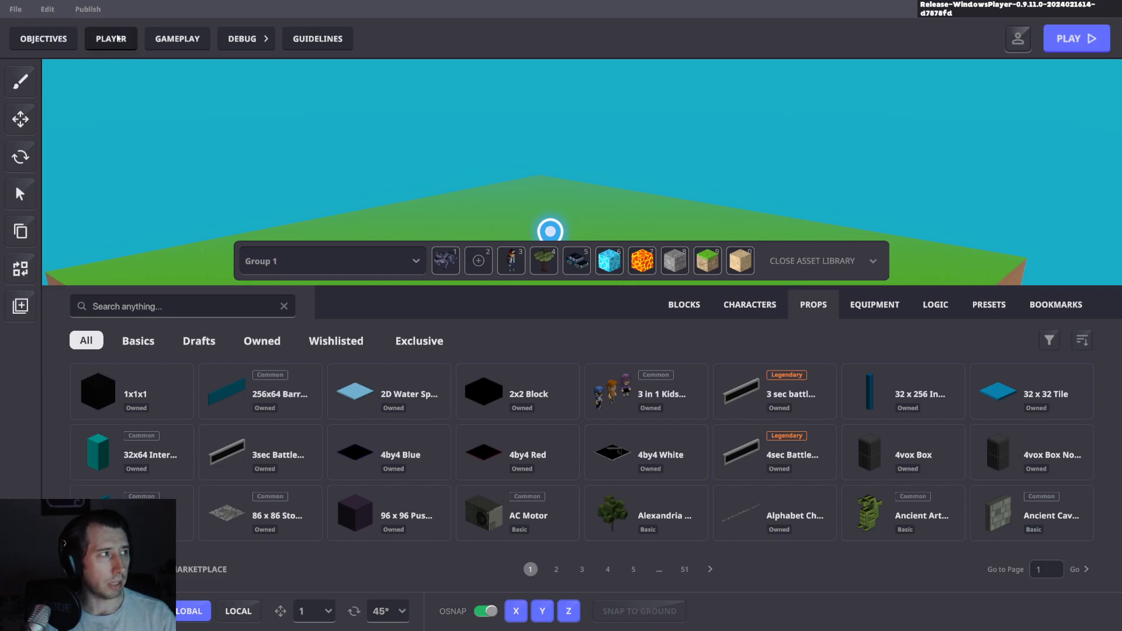
- Set the player's avatar to Custom Avatar in the player settings and open the avatar model selection
{"action": "left_click", "coordinate": [111, 38]}
{"action": "left_click", "coordinate": [532, 137]}
{"action": "left_click", "coordinate": [534, 173]}
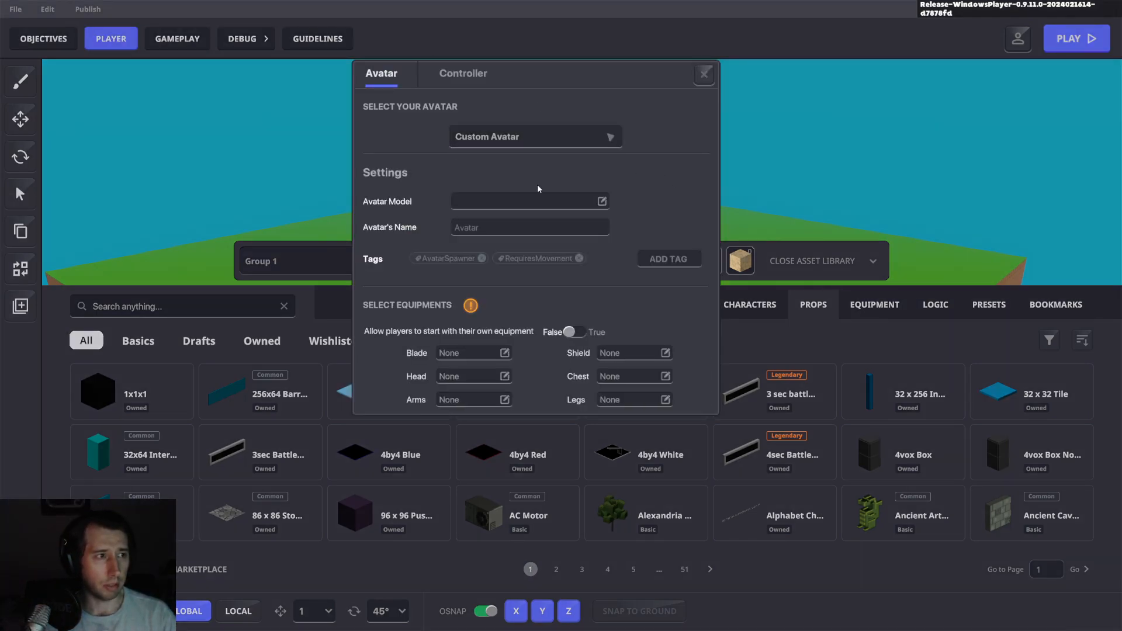
{"action": "left_click", "coordinate": [489, 201]}
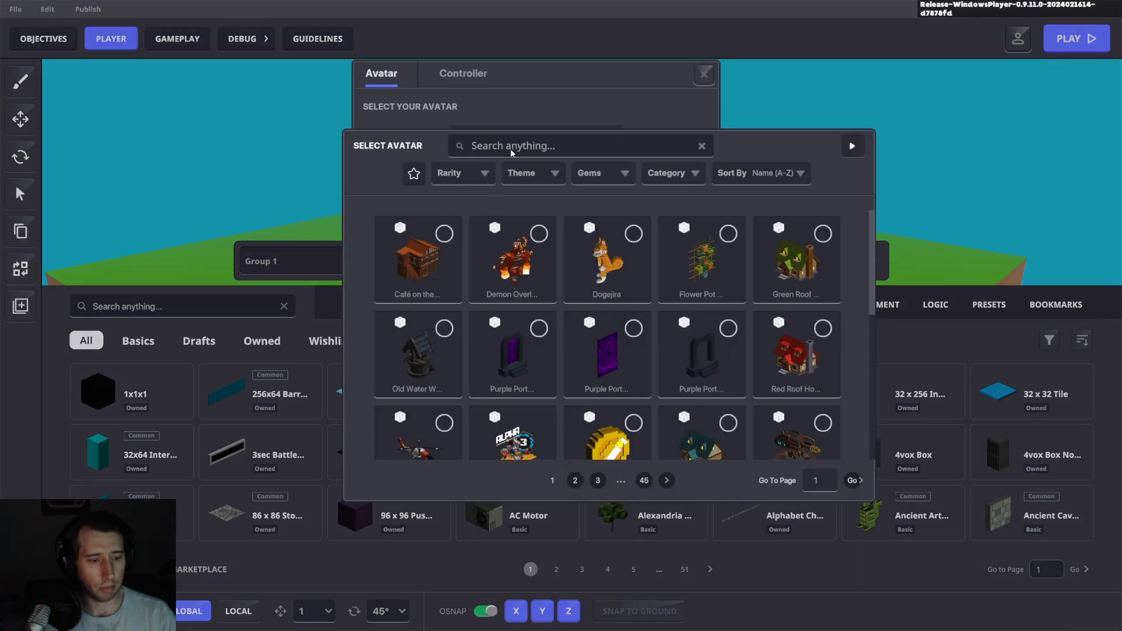
- Search the avatar models for "ast" and look through the matching assets
{"action": "left_click", "coordinate": [512, 149]}
{"action": "type", "text": "astr"}
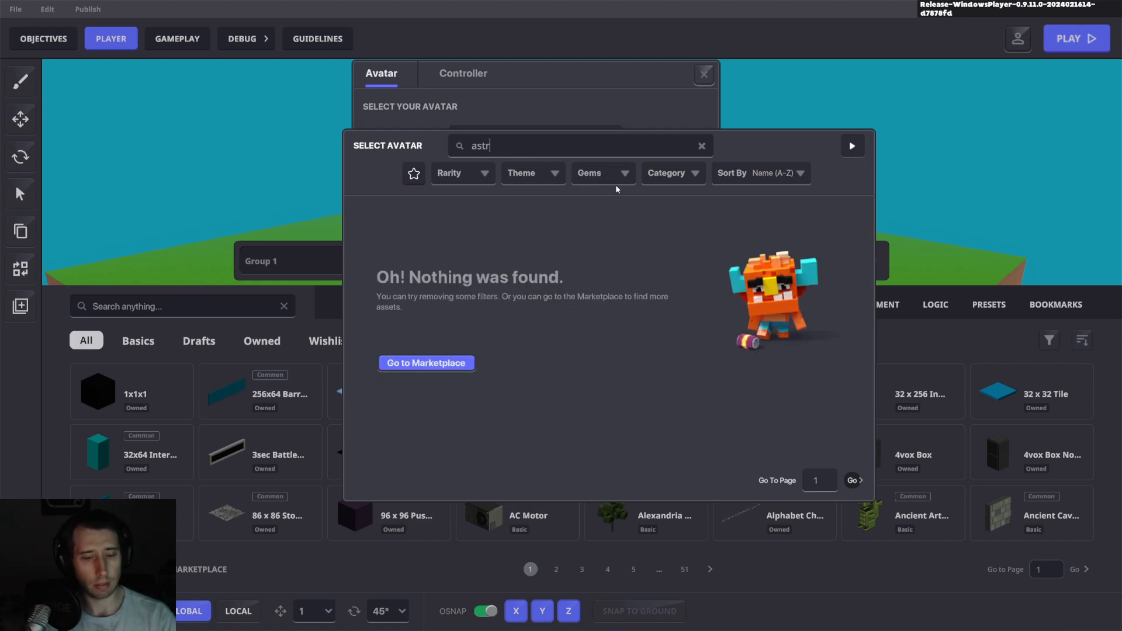
{"action": "key", "text": "BackSpace"}
{"action": "scroll", "coordinate": [694, 273], "scroll_direction": "down", "scroll_amount": 3}
{"action": "scroll", "coordinate": [695, 273], "scroll_direction": "up", "scroll_amount": 3}
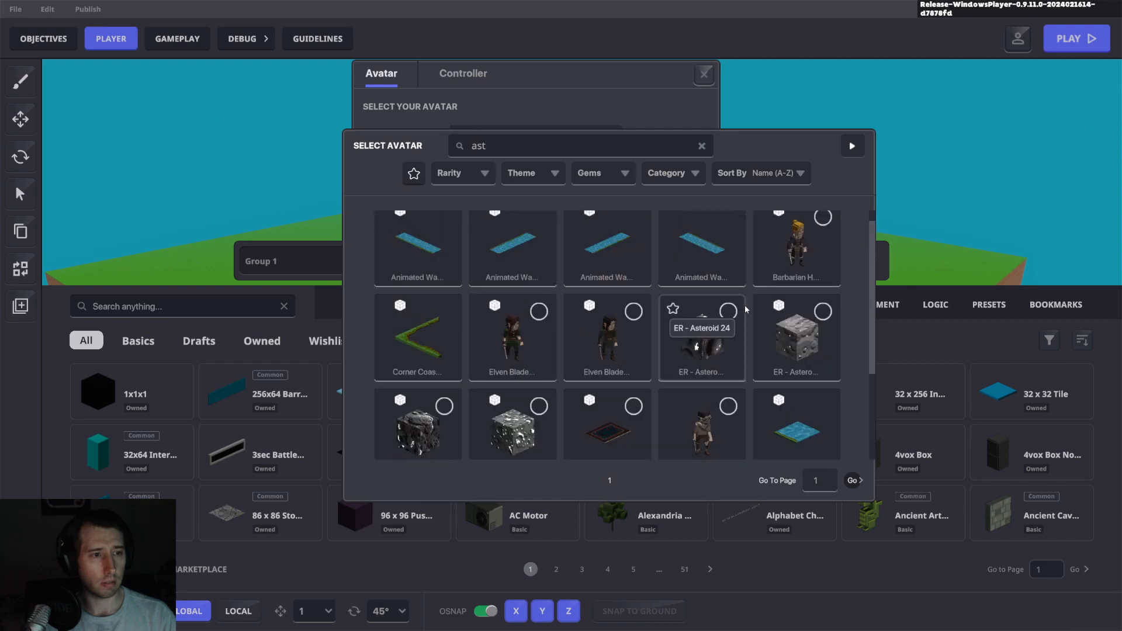
{"action": "scroll", "coordinate": [725, 298], "scroll_direction": "down", "scroll_amount": 2}
{"action": "scroll", "coordinate": [748, 319], "scroll_direction": "up", "scroll_amount": 3}
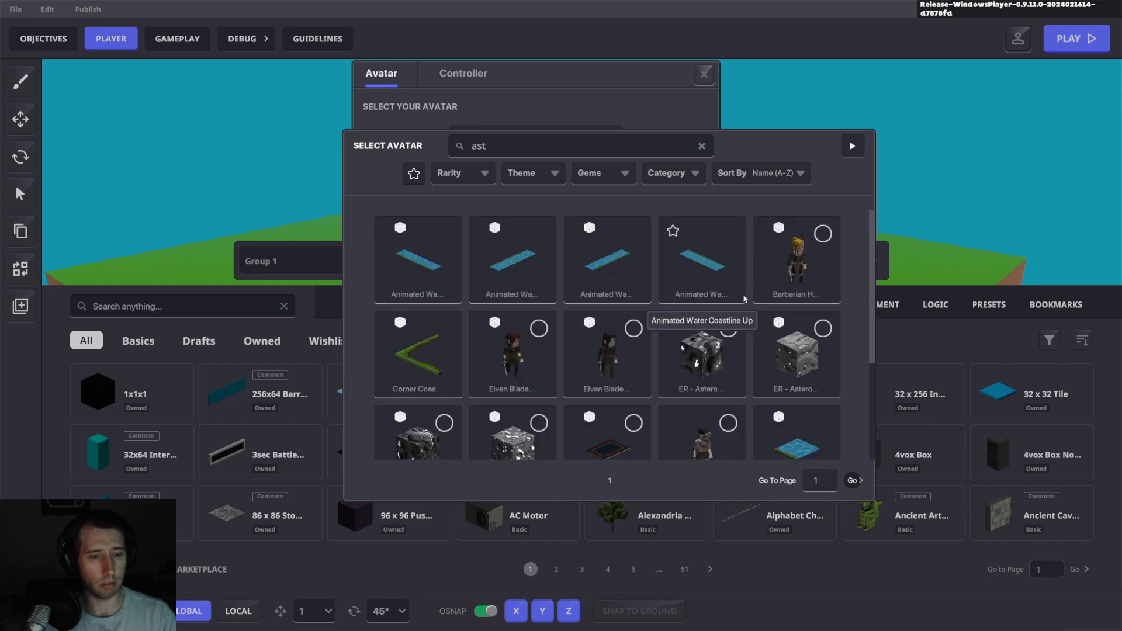
- Search the avatar models for "Avat", choose ER - Avatar as the player's avatar model and close the player settings
{"action": "key", "text": "BackSpace"}
{"action": "key", "text": "BackSpace"}
{"action": "key", "text": "BackSpace"}
{"action": "type", "text": "Avat"}
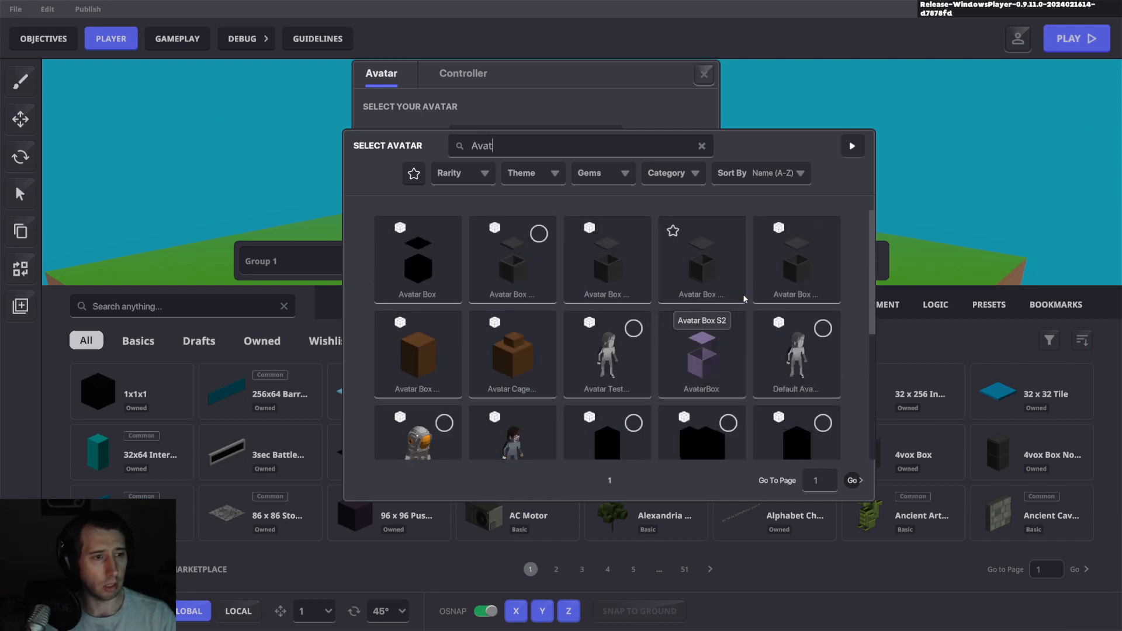
{"action": "scroll", "coordinate": [701, 327], "scroll_direction": "down", "scroll_amount": 2}
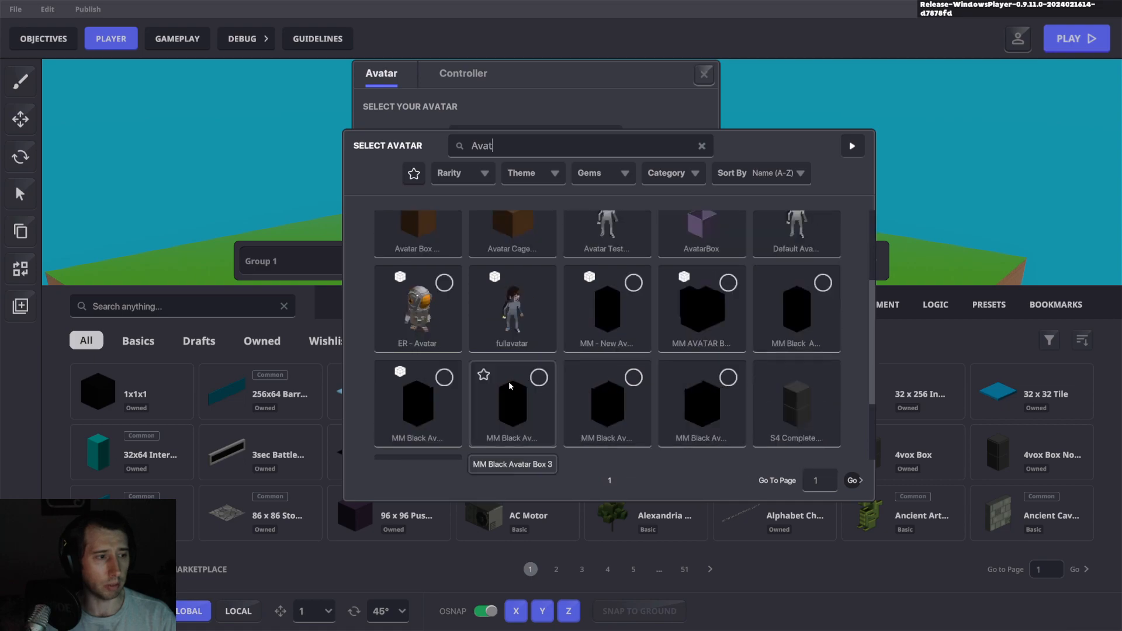
{"action": "left_click", "coordinate": [418, 320]}
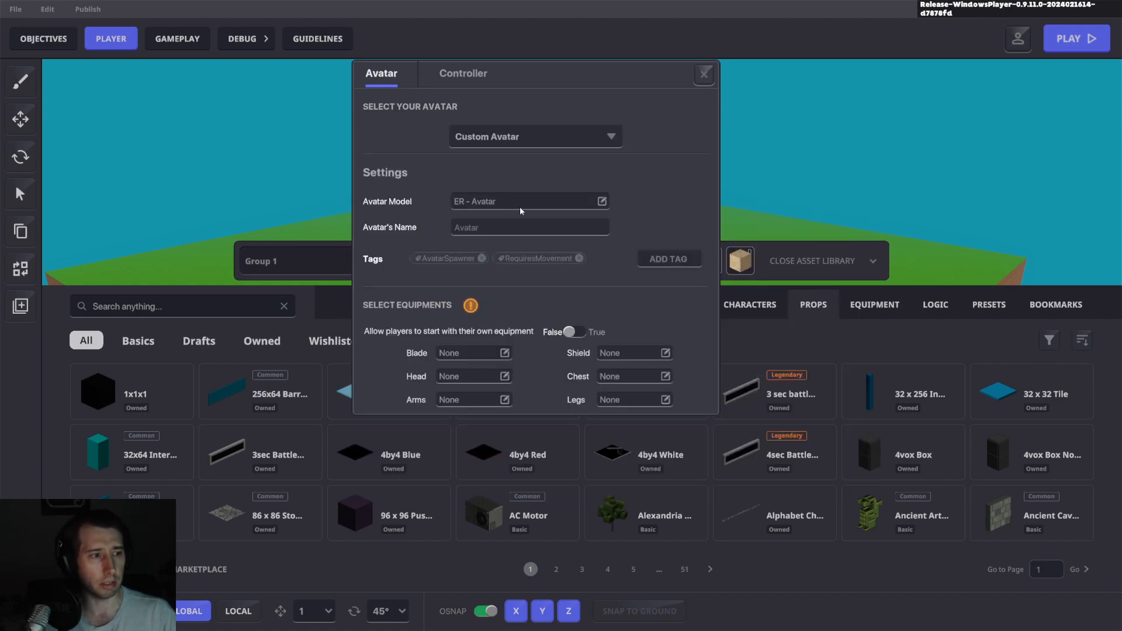
{"action": "left_click", "coordinate": [704, 74]}
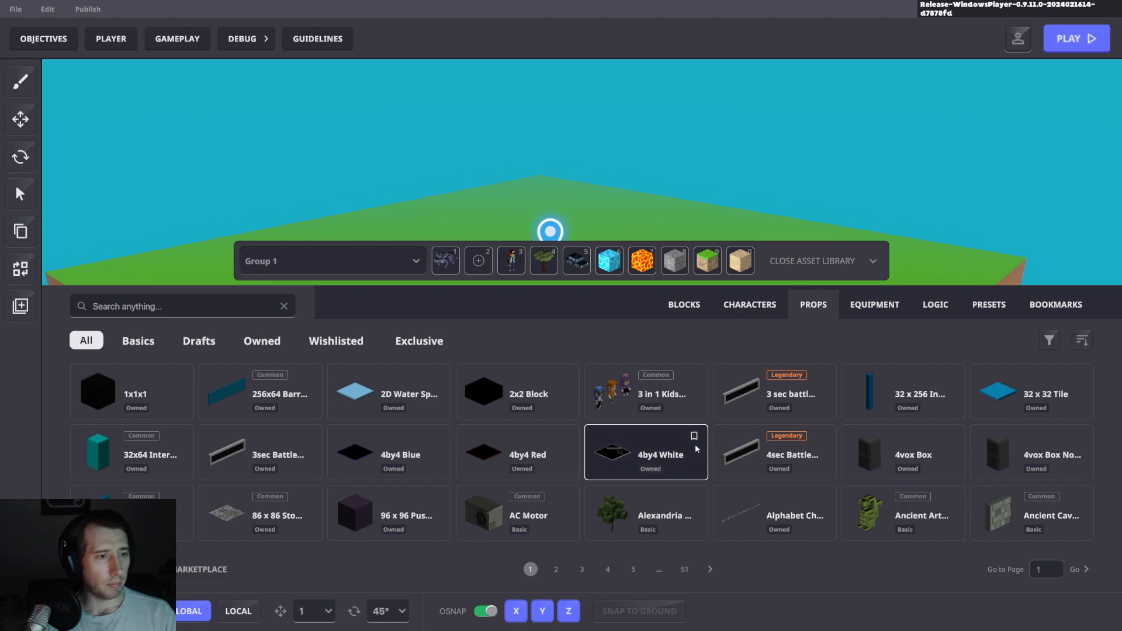
- Search the props for "ast" and assign the four ER - Asteroid assets to hotbar slots 7 to 10, closing the asset library
{"action": "left_click", "coordinate": [189, 314]}
{"action": "type", "text": "astr"}
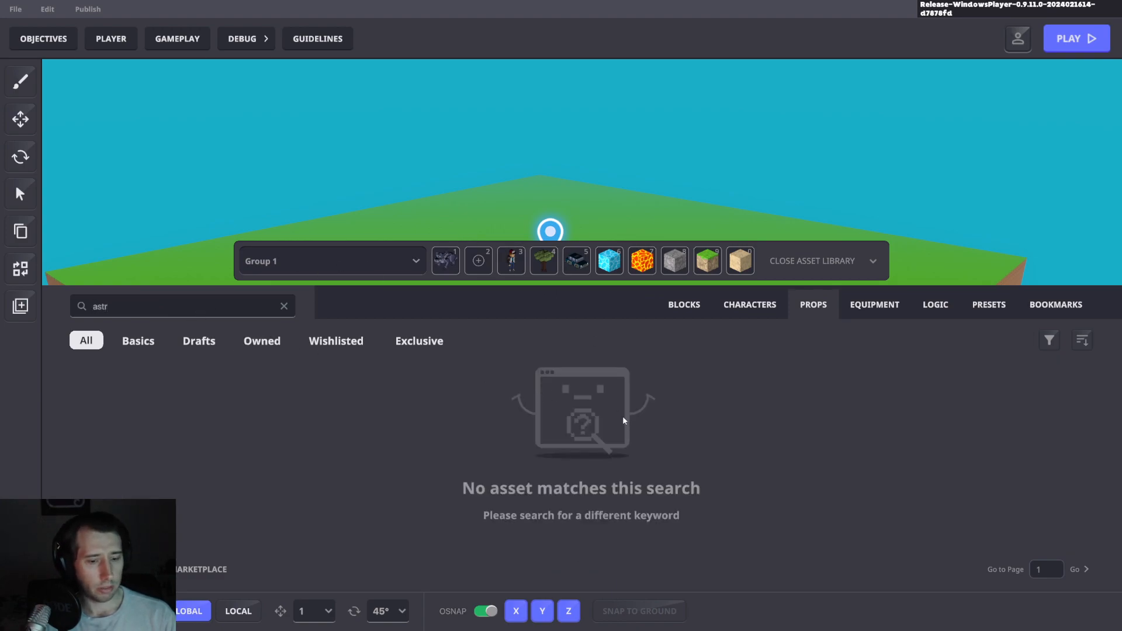
{"action": "key", "text": "BackSpace"}
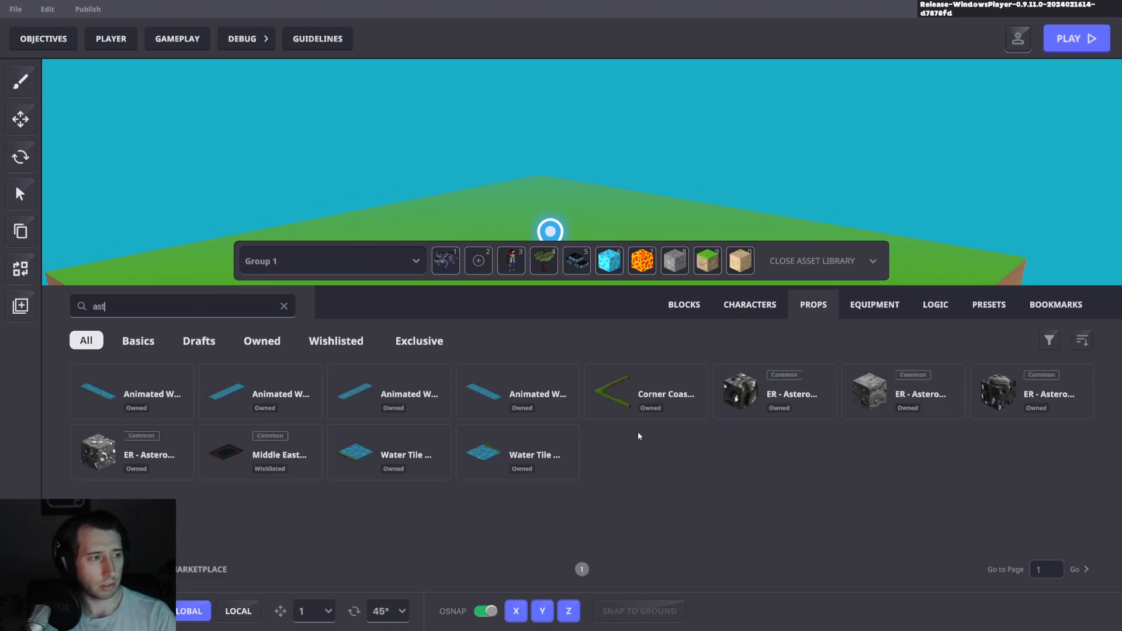
{"action": "left_click_drag", "start_coordinate": [759, 404], "coordinate": [741, 270]}
{"action": "left_click_drag", "start_coordinate": [888, 393], "coordinate": [708, 261]}
{"action": "left_click_drag", "start_coordinate": [1029, 392], "coordinate": [675, 260]}
{"action": "left_click_drag", "start_coordinate": [96, 453], "coordinate": [641, 261]}
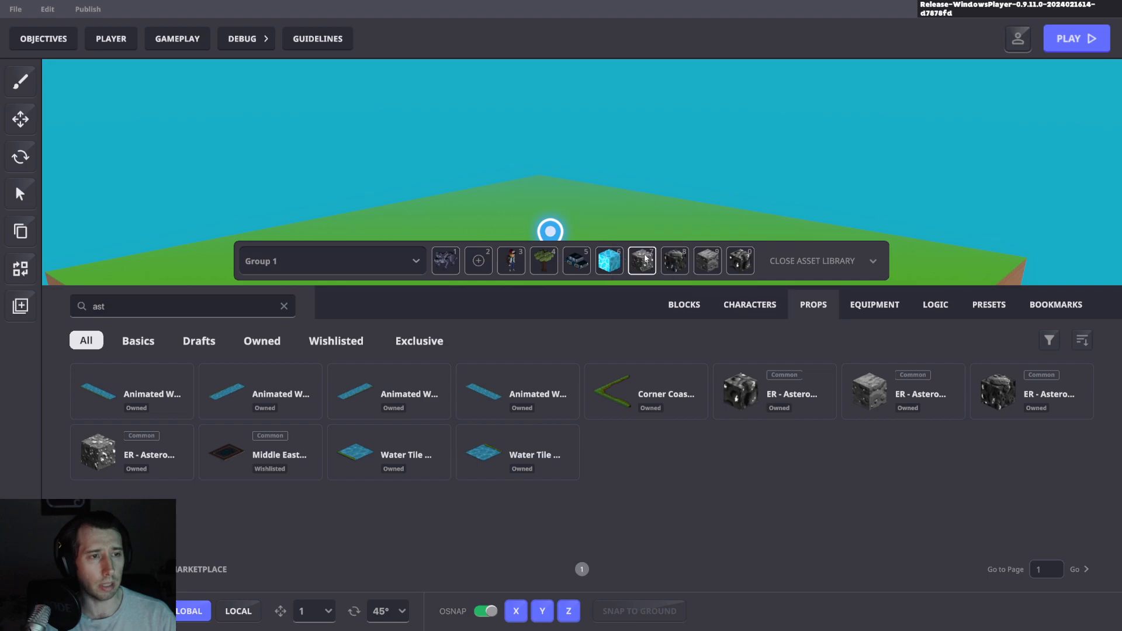
{"action": "left_click", "coordinate": [873, 262]}
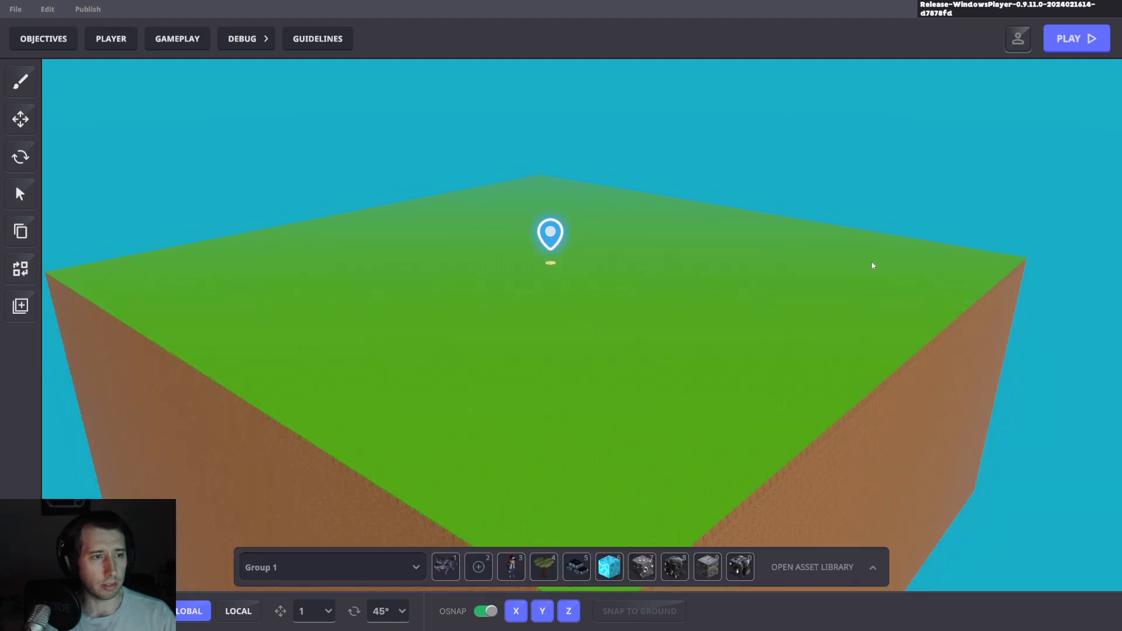
- Place one of each of the four ER - Asteroid assets in a row on the grass, from largest to smallest
{"action": "key", "text": "7"}
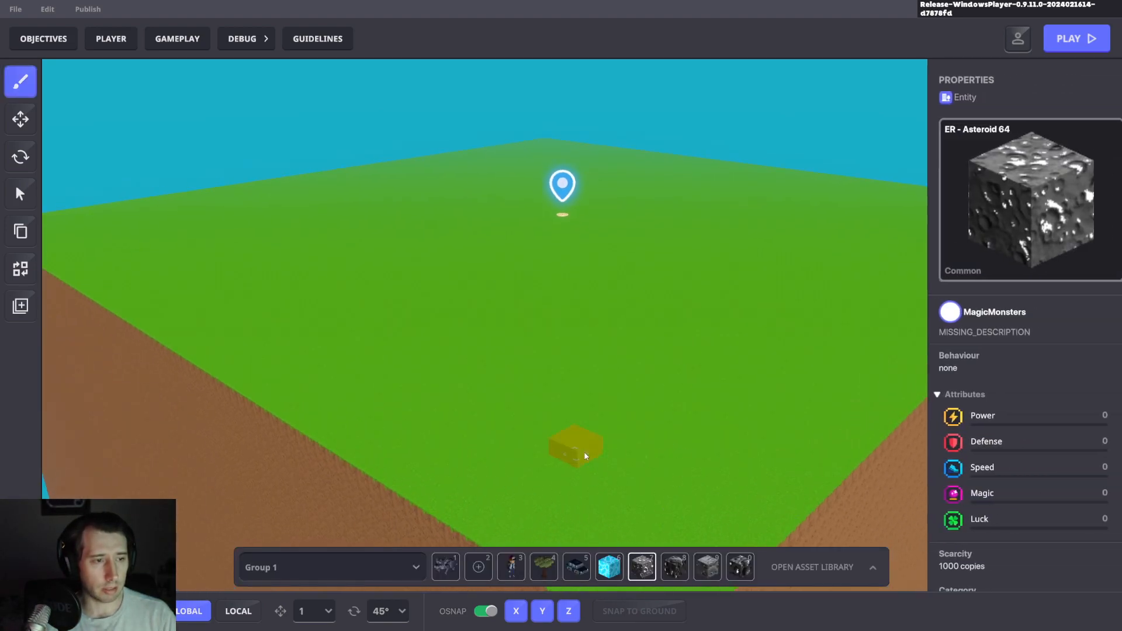
{"action": "left_click", "coordinate": [555, 424]}
{"action": "left_click", "coordinate": [675, 570]}
{"action": "left_click", "coordinate": [638, 409]}
{"action": "key", "text": "9"}
{"action": "left_click", "coordinate": [698, 397]}
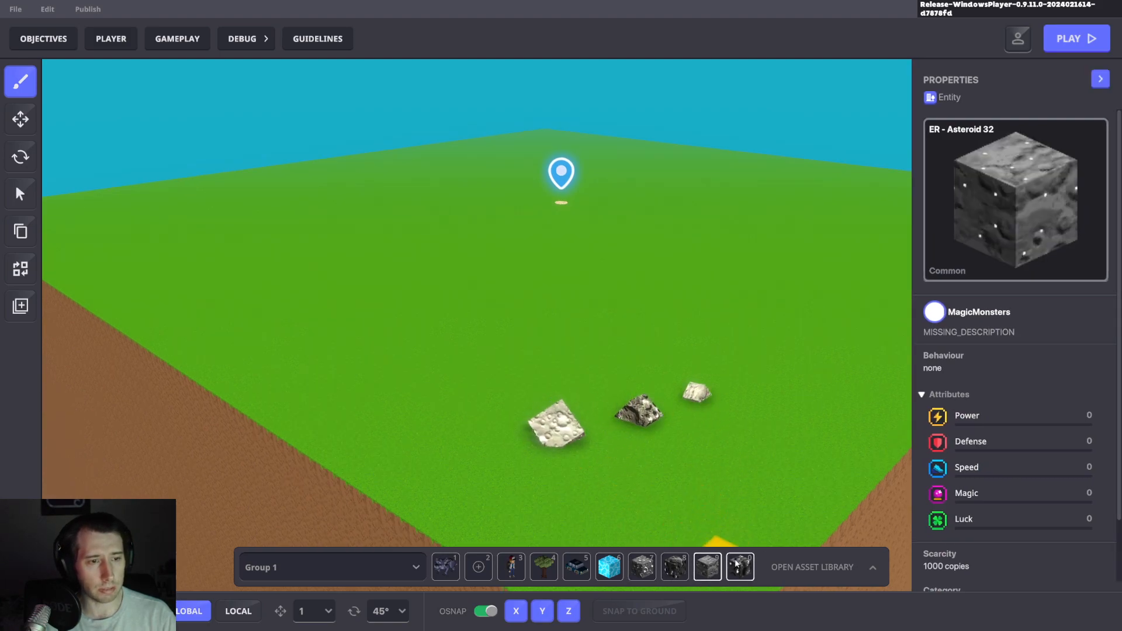
{"action": "key", "text": "0"}
{"action": "left_click", "coordinate": [737, 381]}
- Move the Avatar's Portal spawn point along the ground to about X 48, Y 38.5, Z 6
{"action": "right_click_drag", "start_coordinate": [672, 317], "coordinate": [613, 310]}
{"action": "left_click", "coordinate": [20, 119]}
{"action": "mouse_move", "coordinate": [388, 225]}
{"action": "right_mouse_down"}
{"action": "mouse_move", "coordinate": [414, 244]}
{"action": "mouse_move", "coordinate": [431, 300]}
{"action": "mouse_move", "coordinate": [485, 292]}
{"action": "right_mouse_up"}
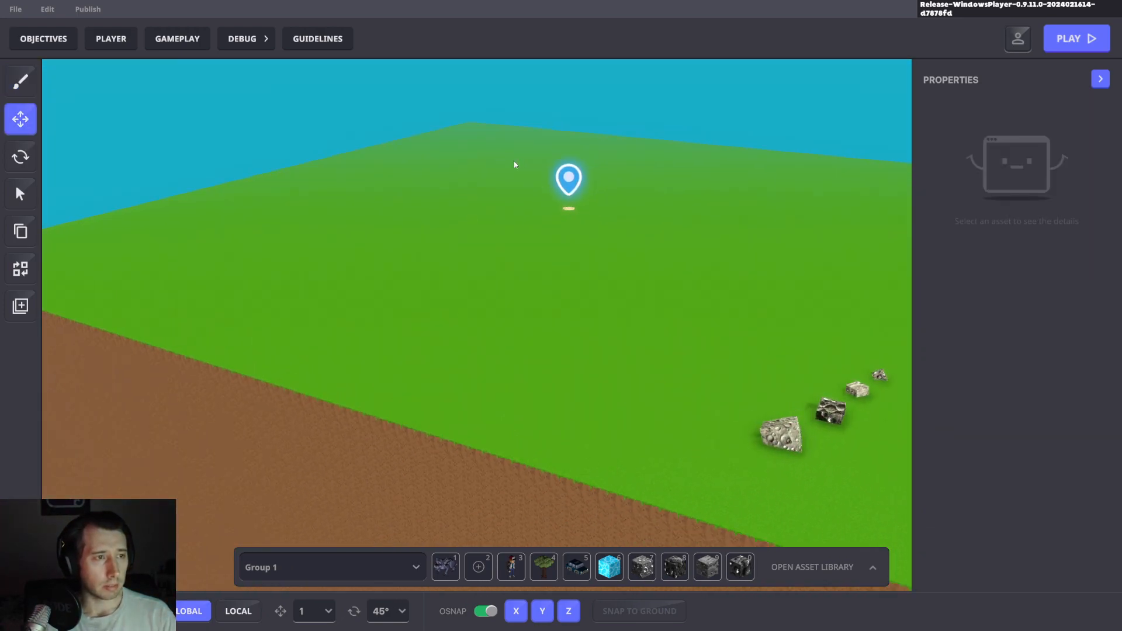
{"action": "left_click", "coordinate": [569, 182]}
{"action": "right_click_drag", "start_coordinate": [573, 193], "coordinate": [618, 255]}
{"action": "left_click_drag", "start_coordinate": [555, 212], "coordinate": [908, 326]}
{"action": "mouse_move", "coordinate": [908, 326]}
{"action": "right_mouse_down"}
{"action": "mouse_move", "coordinate": [713, 320]}
{"action": "mouse_move", "coordinate": [714, 350]}
{"action": "right_mouse_up"}
{"action": "left_click_drag", "start_coordinate": [676, 446], "coordinate": [679, 467]}
{"action": "mouse_move", "coordinate": [680, 467]}
{"action": "right_mouse_down"}
{"action": "mouse_move", "coordinate": [556, 350]}
{"action": "mouse_move", "coordinate": [521, 513]}
{"action": "mouse_move", "coordinate": [543, 369]}
{"action": "mouse_move", "coordinate": [519, 305]}
{"action": "mouse_move", "coordinate": [426, 313]}
{"action": "mouse_move", "coordinate": [428, 270]}
{"action": "mouse_move", "coordinate": [659, 356]}
{"action": "mouse_move", "coordinate": [614, 343]}
{"action": "right_mouse_up"}
{"action": "key", "text": "w"}
- Search the props library for "wall", check its second page of results, and search for "256"
{"action": "key", "text": "Tab"}
{"action": "key", "text": "BackSpace"}
{"action": "key", "text": "BackSpace"}
{"action": "key", "text": "BackSpace"}
{"action": "type", "text": "wall"}
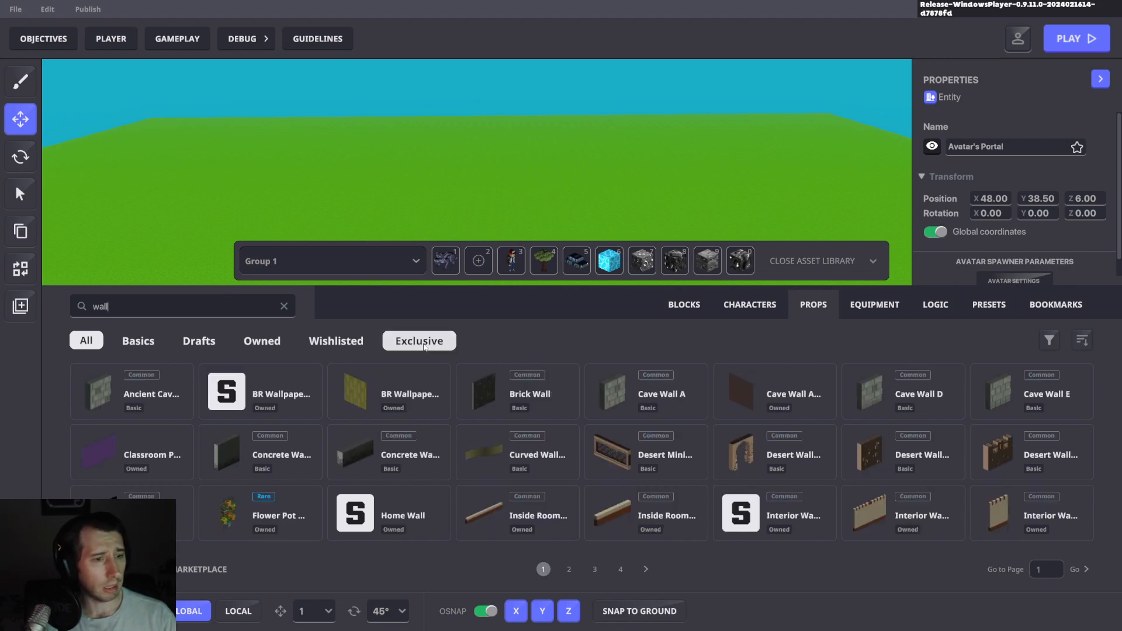
{"action": "left_click", "coordinate": [576, 572]}
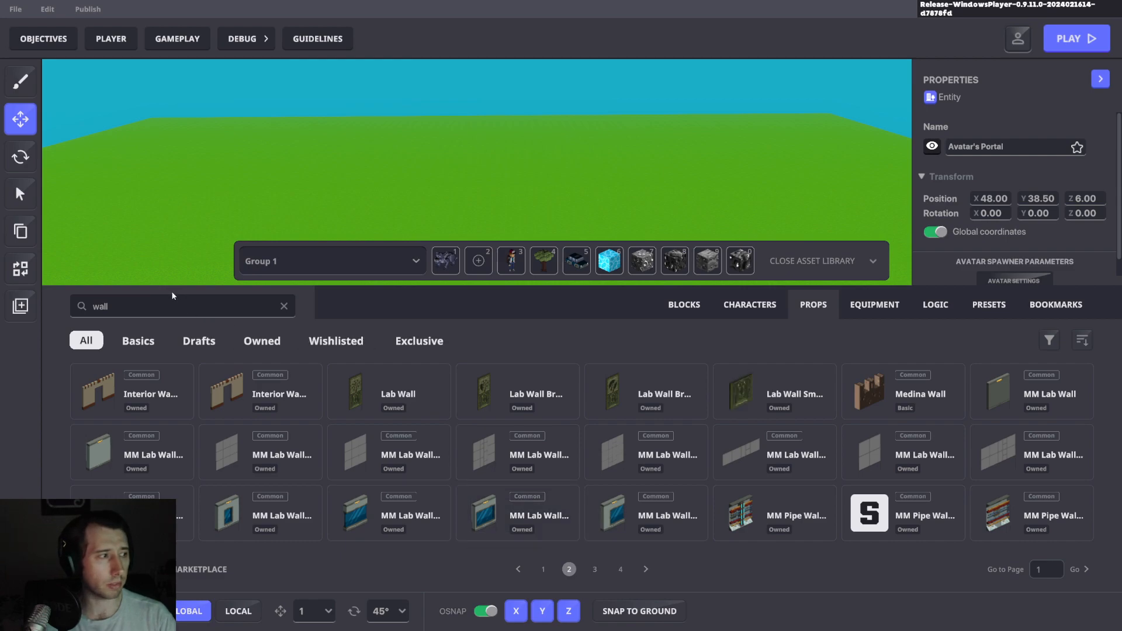
{"action": "left_click", "coordinate": [183, 307]}
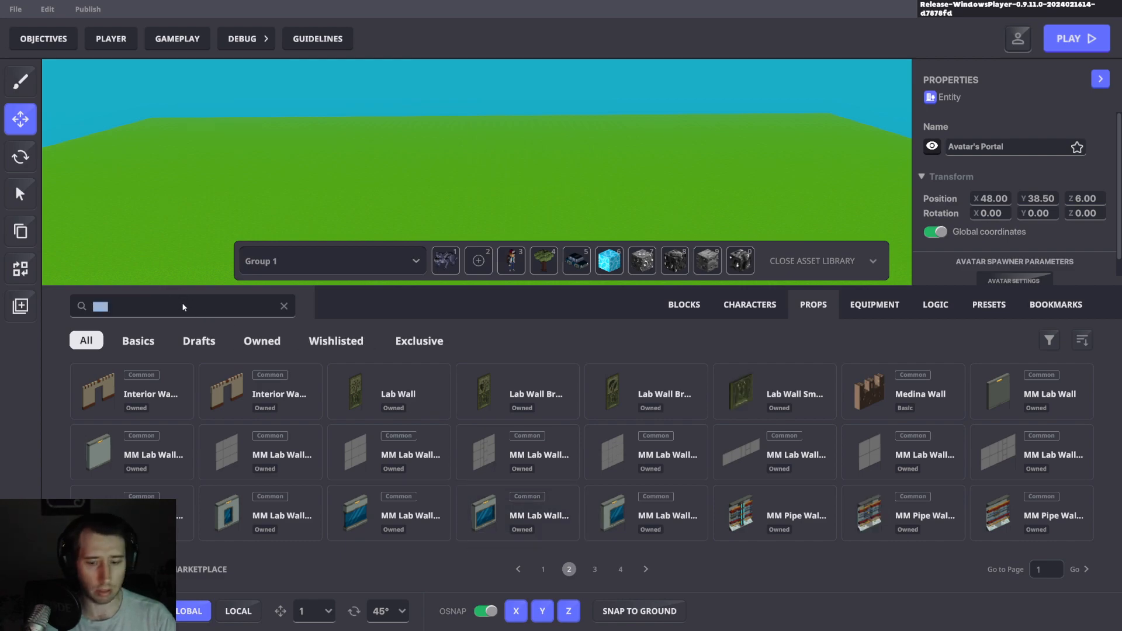
{"action": "type", "text": "256"}
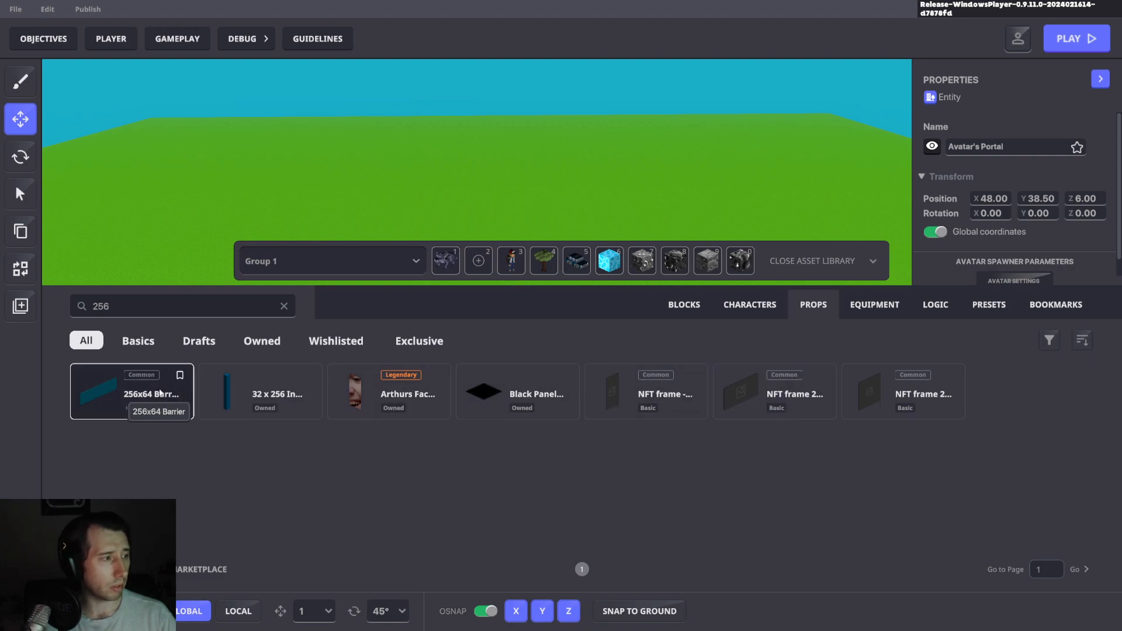
- Clear the props search and browse the full props library through page 5
{"action": "left_click", "coordinate": [284, 306]}
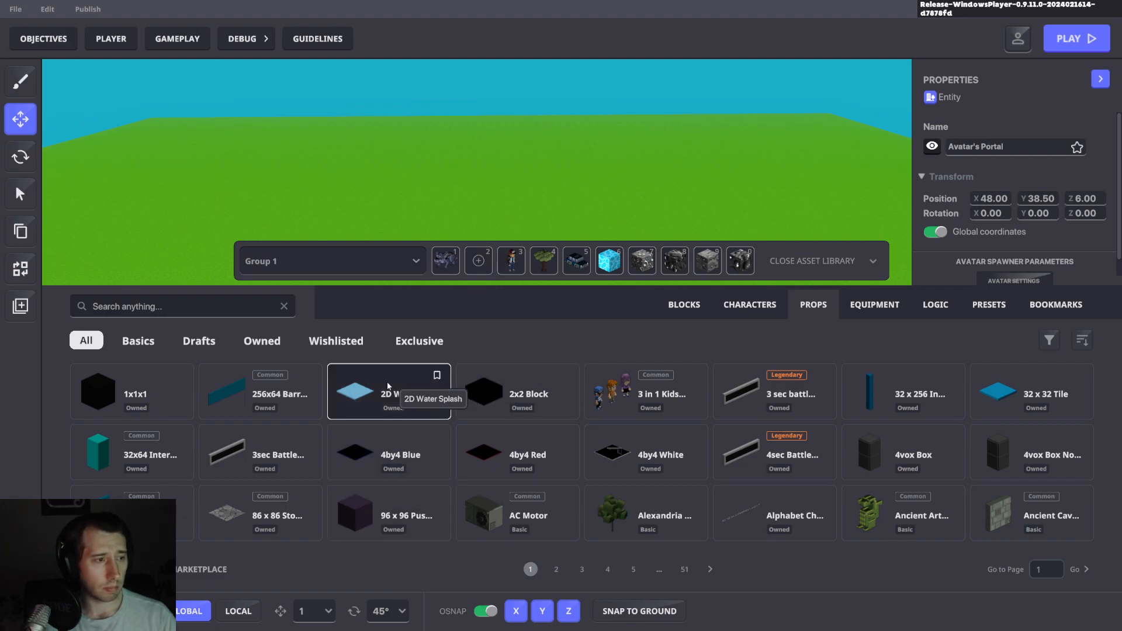
{"action": "left_click", "coordinate": [556, 569]}
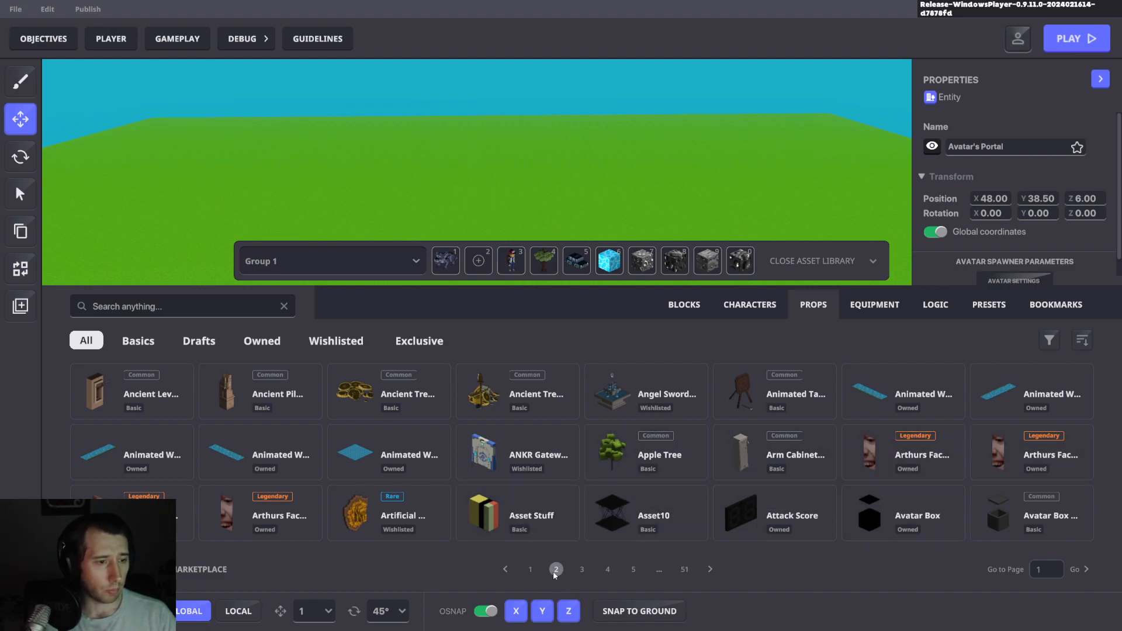
{"action": "left_click", "coordinate": [582, 570]}
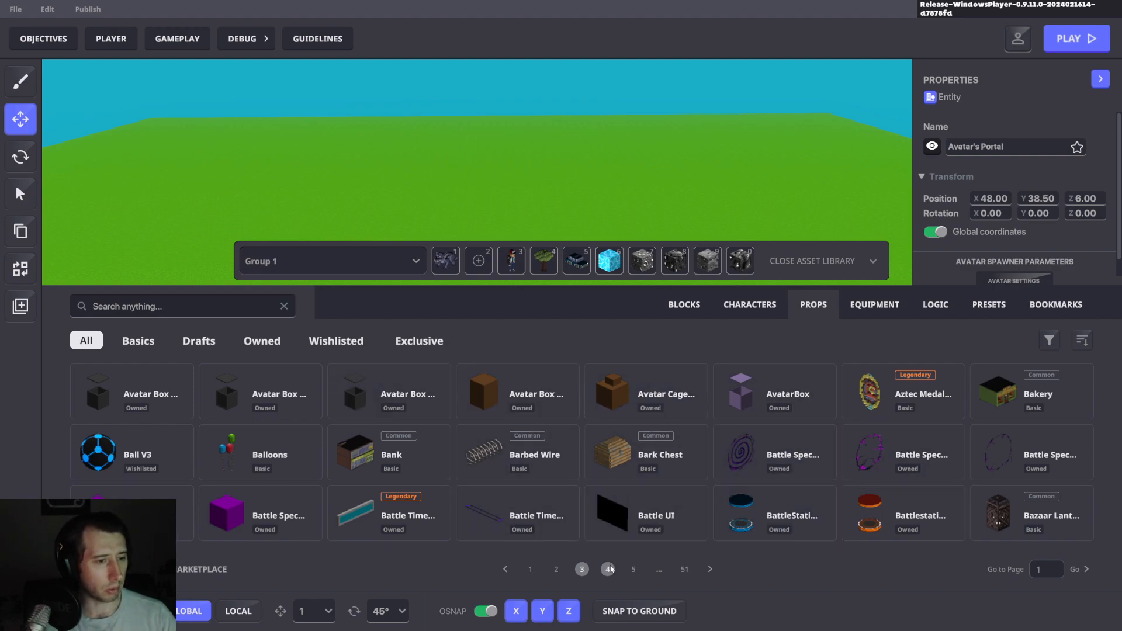
{"action": "left_click", "coordinate": [608, 570]}
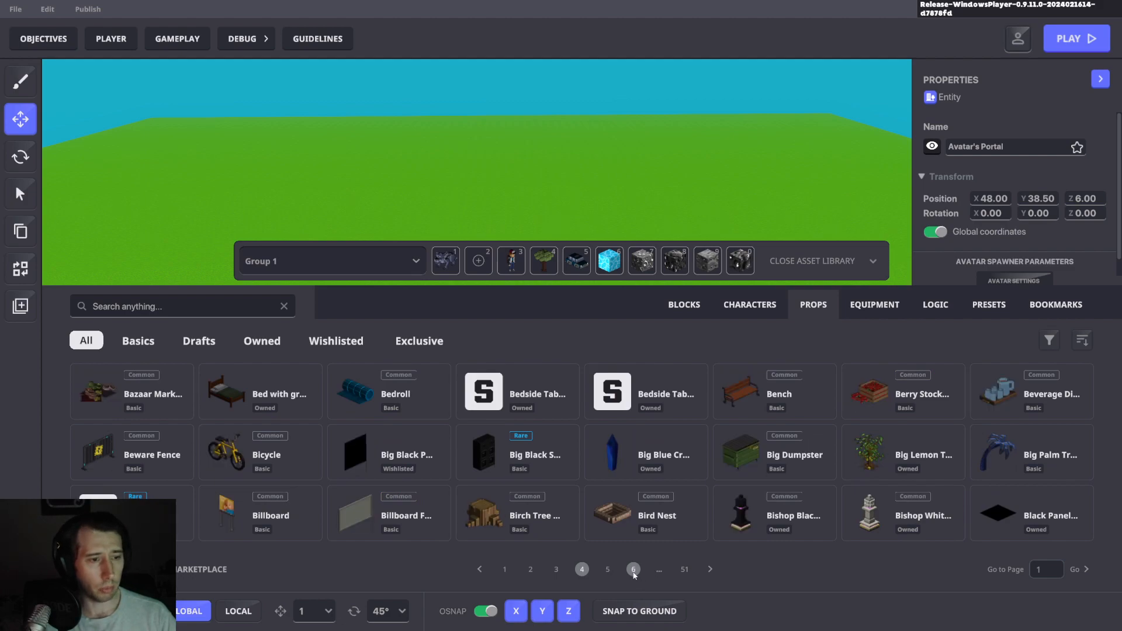
{"action": "left_click", "coordinate": [609, 571]}
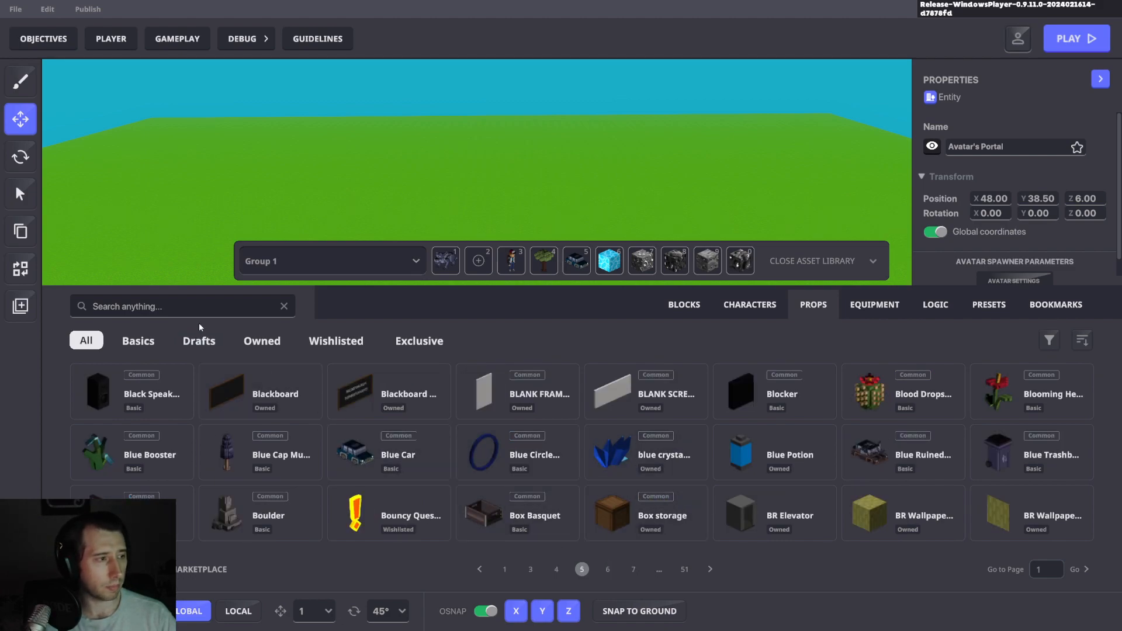
- Search the props for "wall" again, preview MM Lab Wall 3 in the scene and look through the remaining result pages
{"action": "type", "text": "wall"}
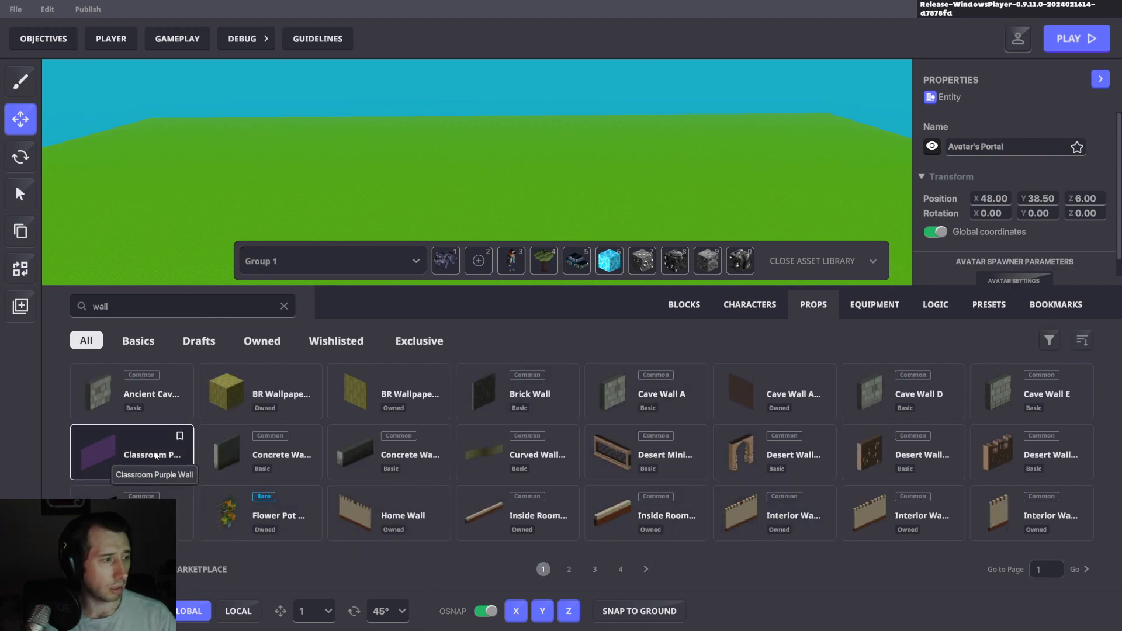
{"action": "left_click", "coordinate": [569, 570]}
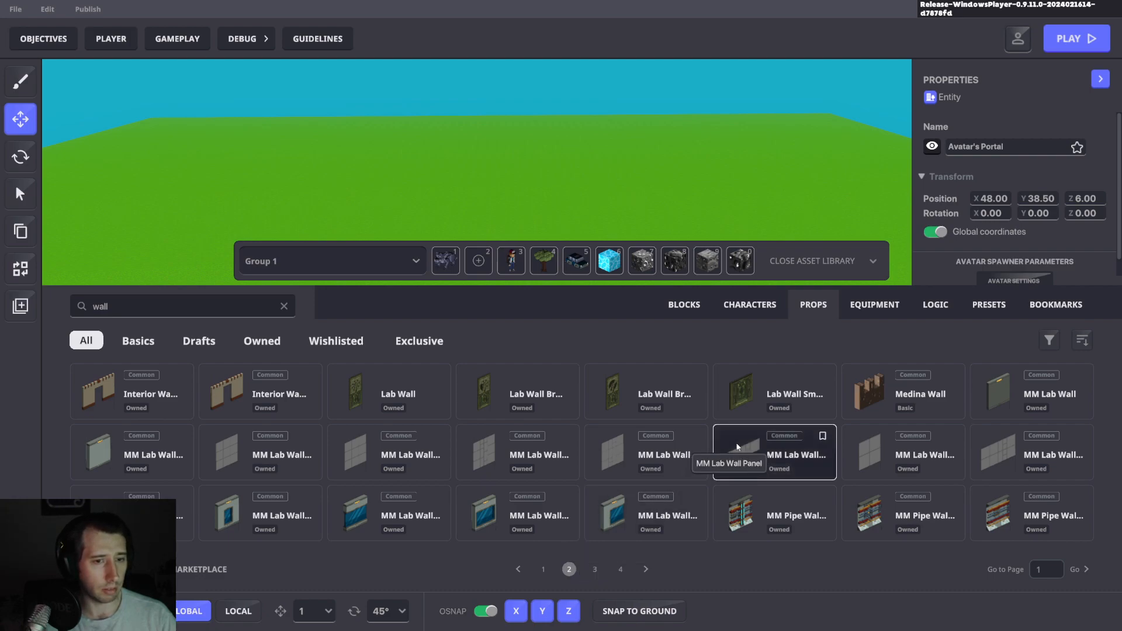
{"action": "left_click", "coordinate": [613, 453]}
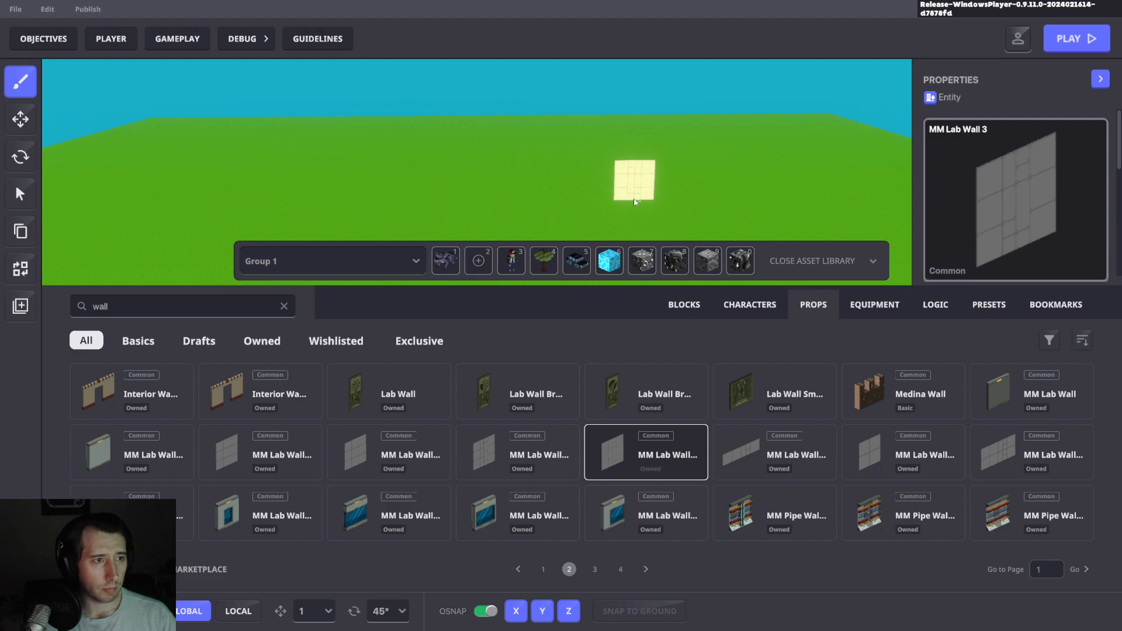
{"action": "right_click_drag", "start_coordinate": [631, 202], "coordinate": [620, 221]}
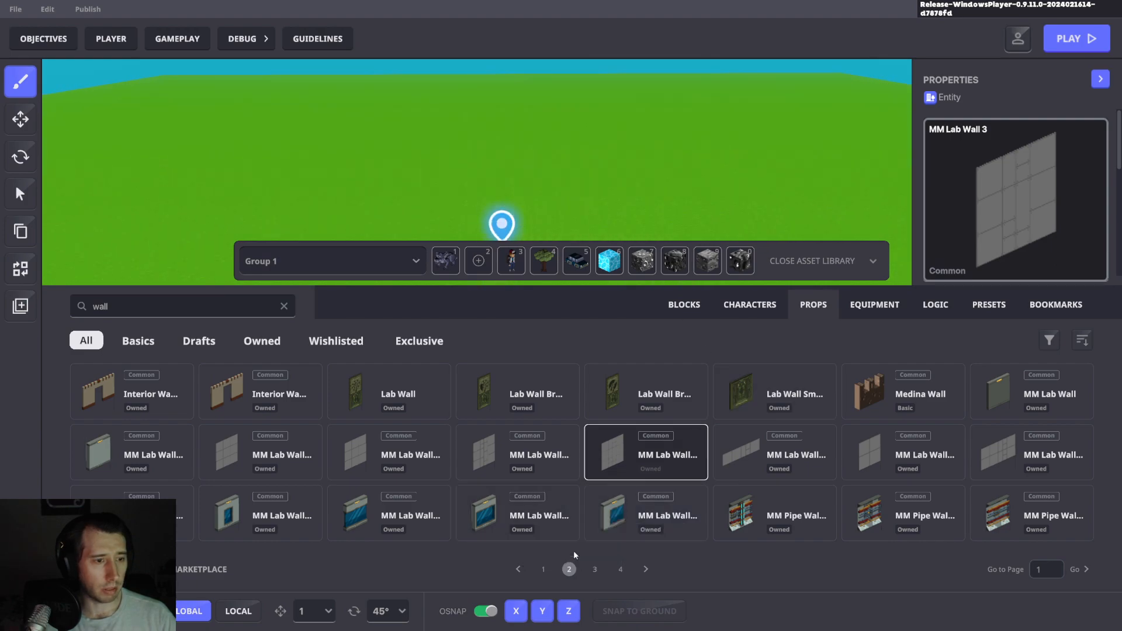
{"action": "left_click", "coordinate": [594, 569]}
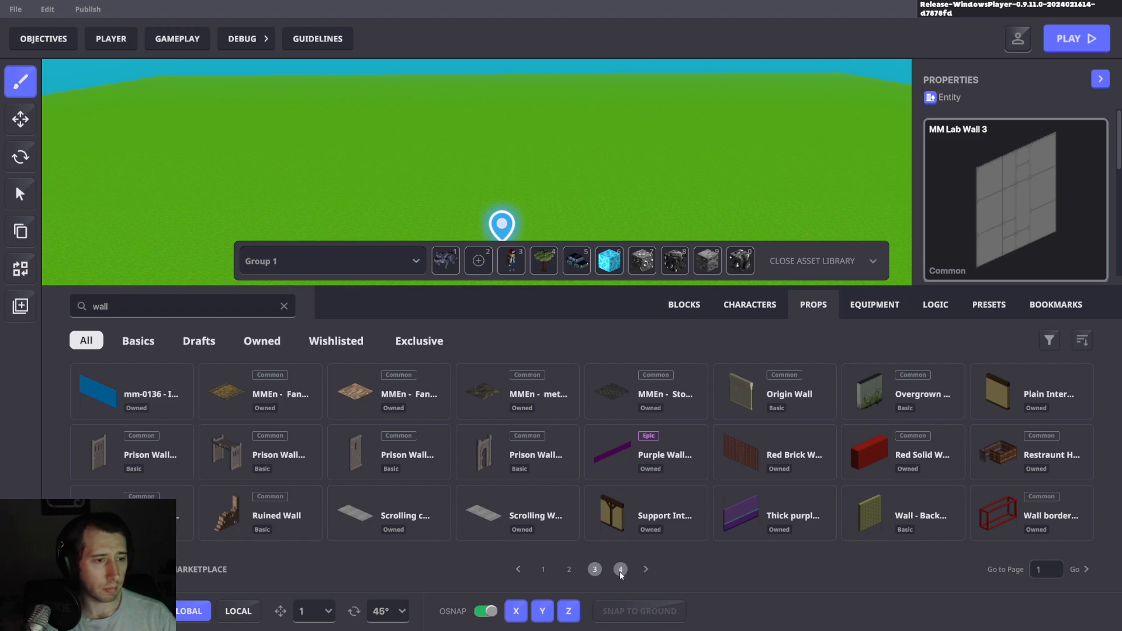
{"action": "left_click", "coordinate": [621, 570]}
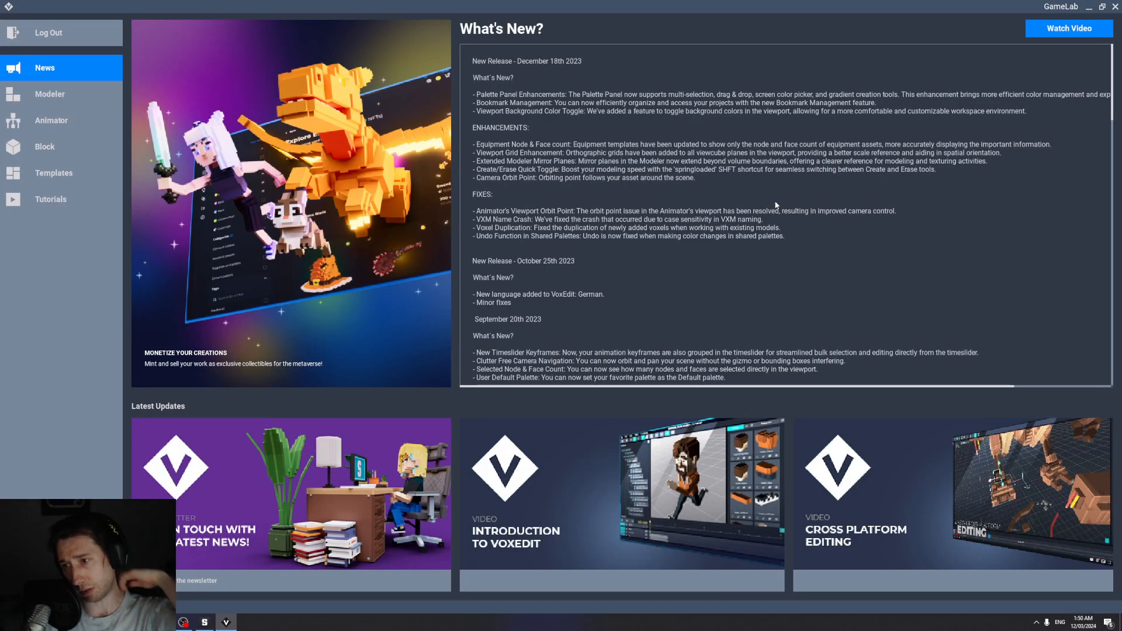
- Create a new Animator asset in VoxEdit and save the rig as 256x256 in the VoxEdit folder
{"action": "left_click", "coordinate": [64, 123]}
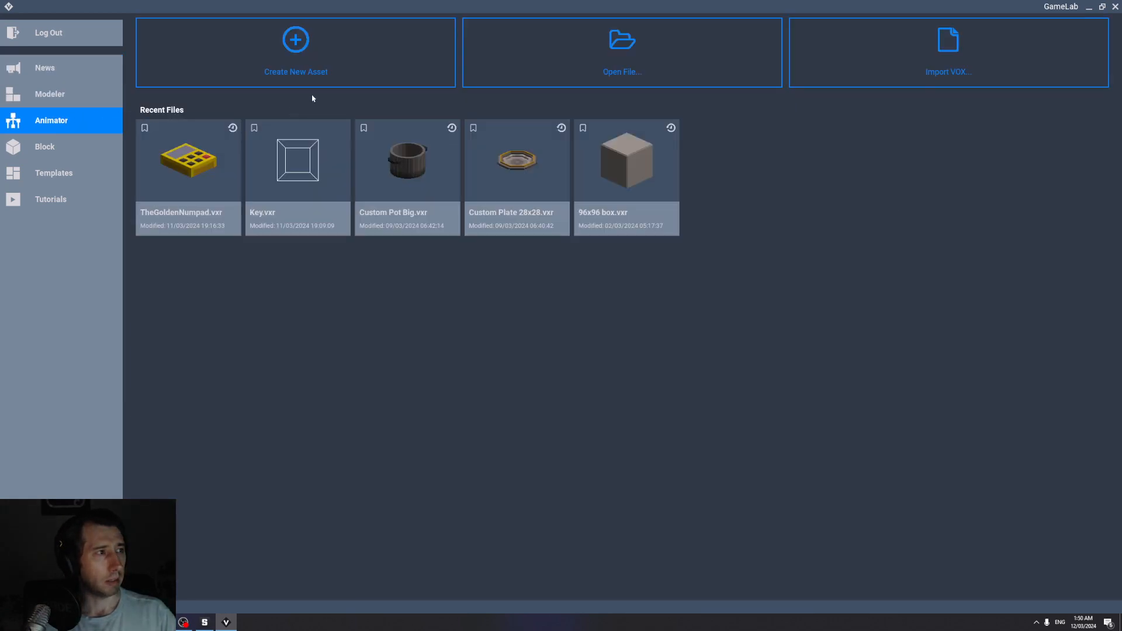
{"action": "left_click", "coordinate": [295, 52]}
{"action": "left_click", "coordinate": [522, 427]}
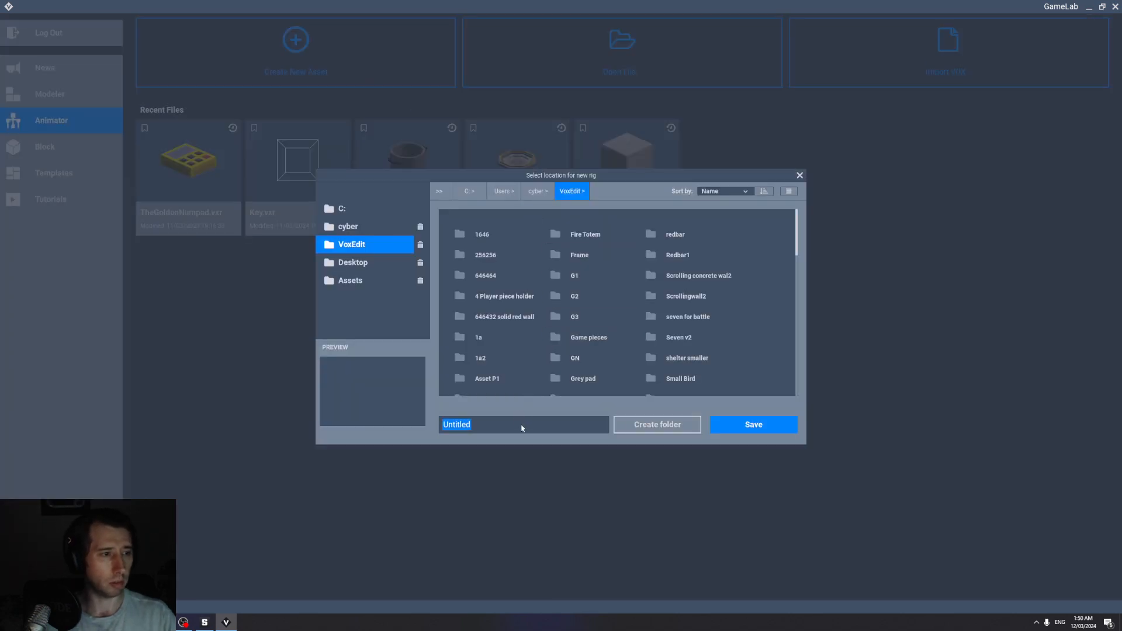
{"action": "type", "text": "256x256"}
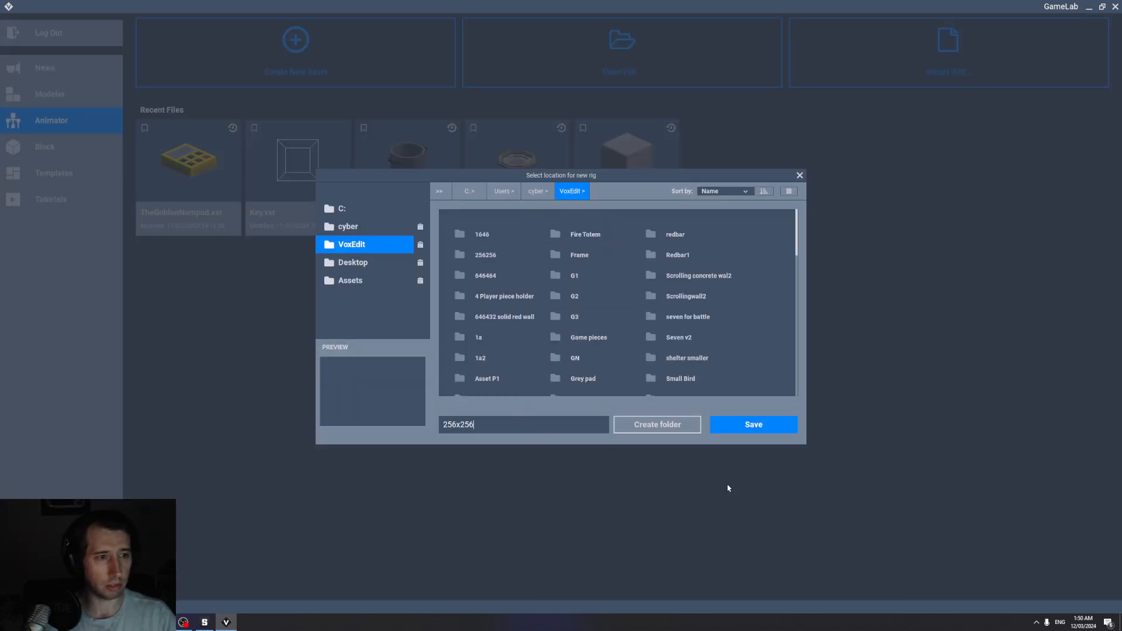
{"action": "left_click", "coordinate": [747, 429]}
- Add a child node to the rig's skeleton, create a library model named 256 and open it for modelling
{"action": "left_click", "coordinate": [23, 62]}
{"action": "left_click", "coordinate": [43, 76]}
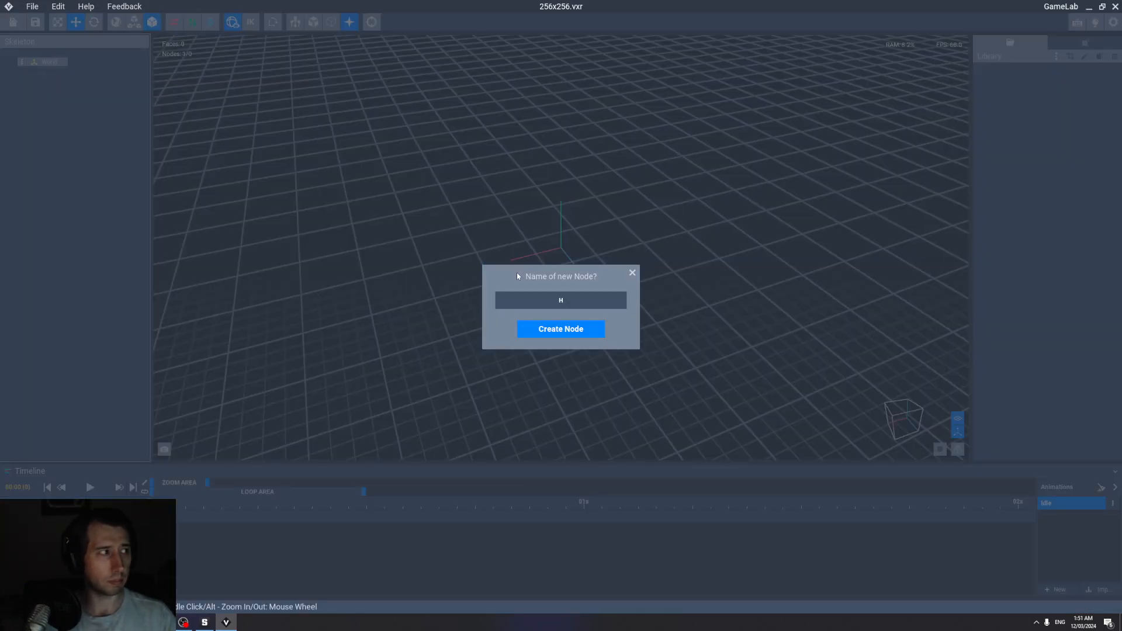
{"action": "key", "text": "Return"}
{"action": "left_click", "coordinate": [1056, 56]}
{"action": "left_click", "coordinate": [1017, 69]}
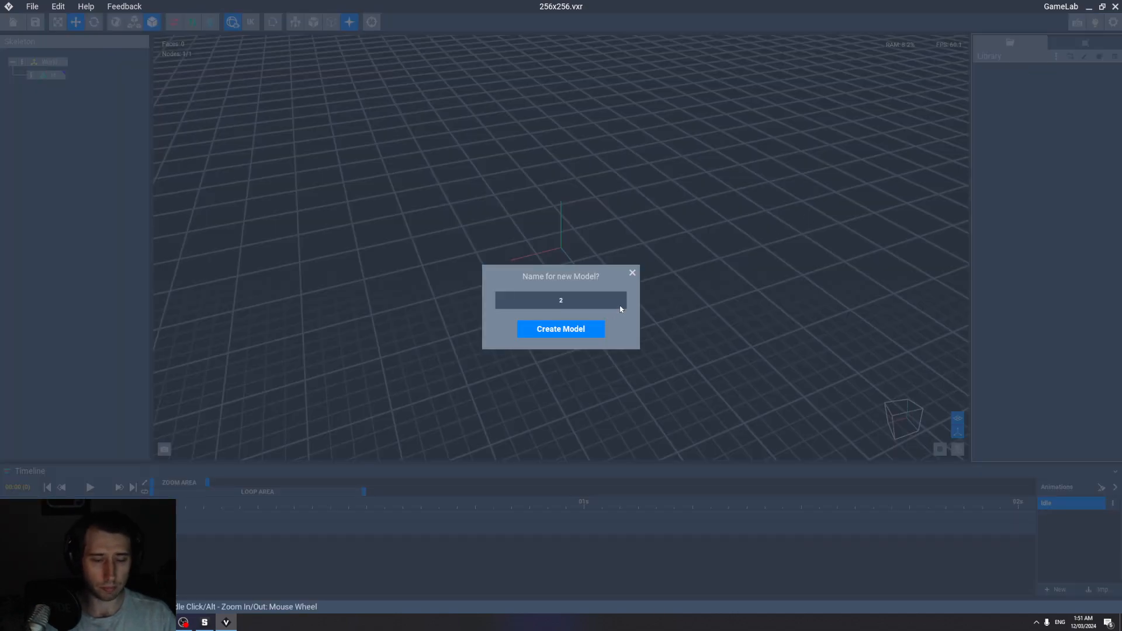
{"action": "key", "text": "Return"}
{"action": "left_click", "coordinate": [582, 332]}
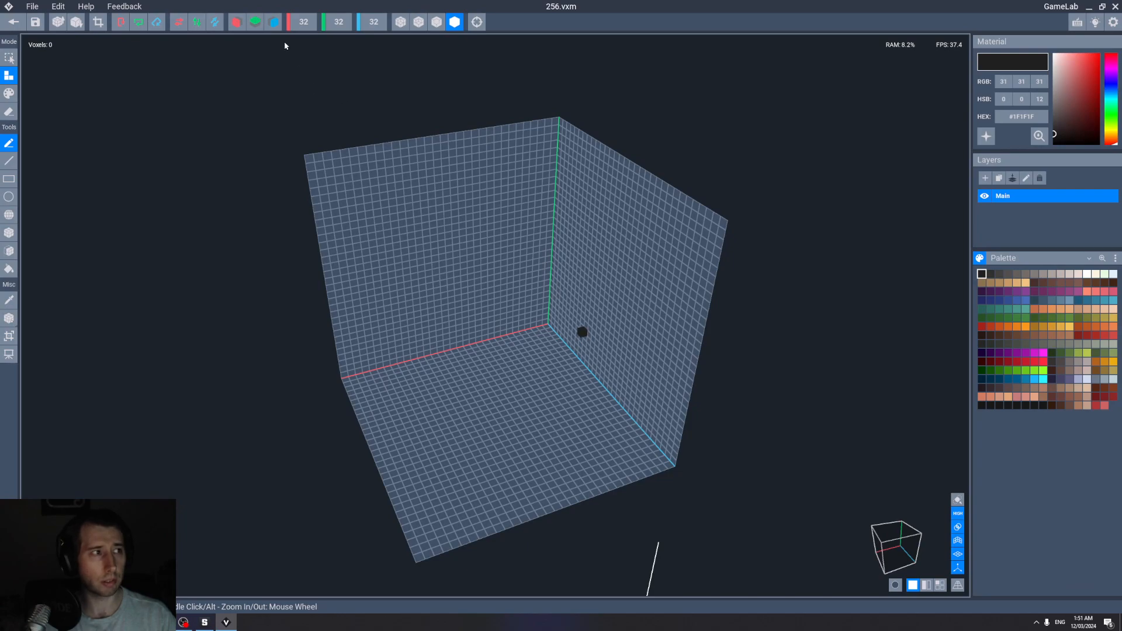
- Delete the stray voxel from the model and set the volume's X size to 256
{"action": "key", "text": "ctrl+a"}
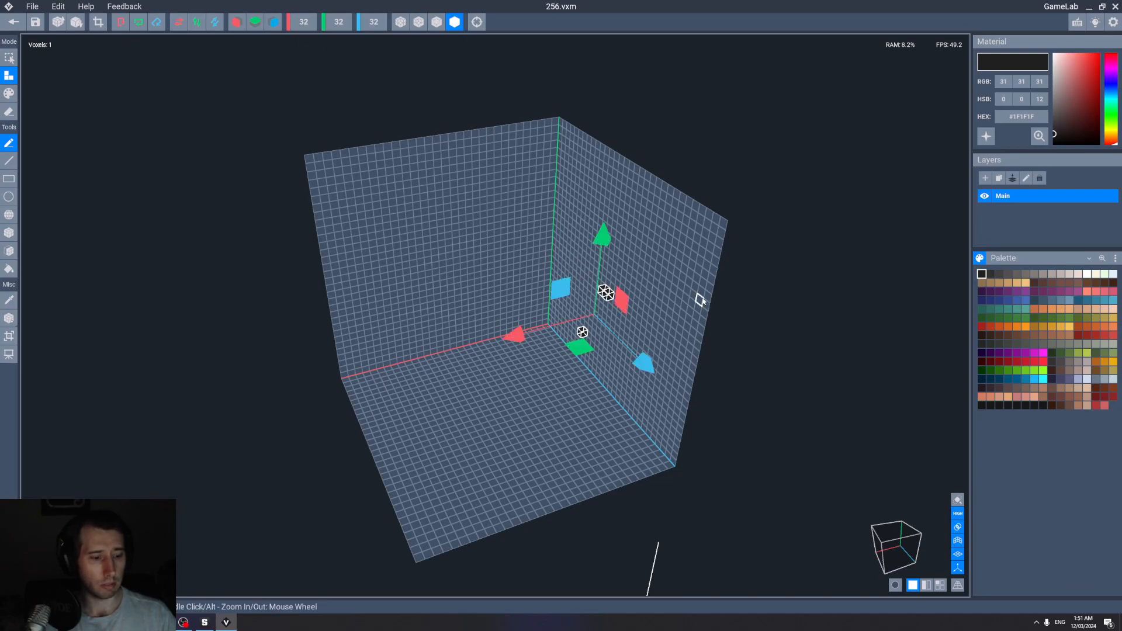
{"action": "key", "text": "Delete"}
{"action": "left_click", "coordinate": [303, 22]}
{"action": "type", "text": "2"}
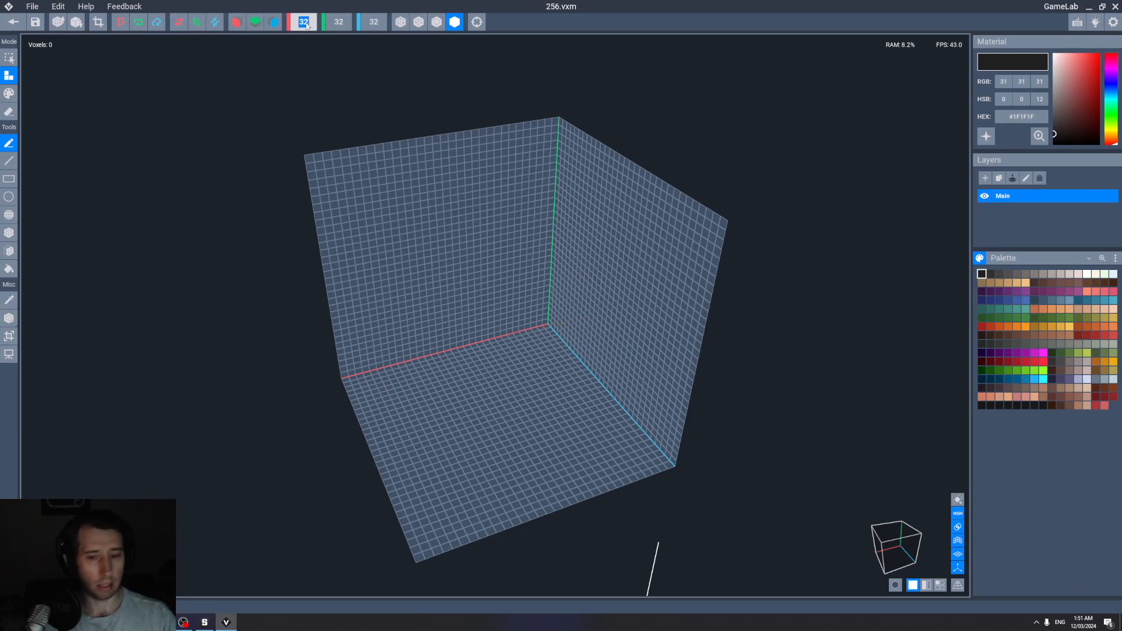
{"action": "key", "text": "Return"}
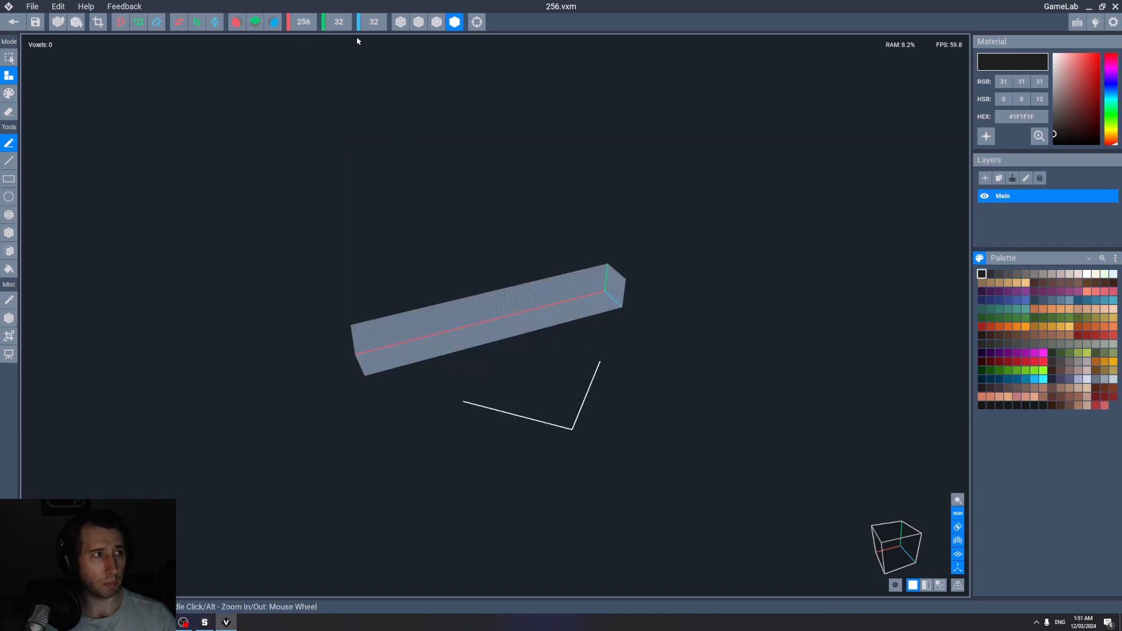
- Set the model volume's Y height to 256 and its Z depth to 5 voxels
{"action": "left_click", "coordinate": [345, 22]}
{"action": "type", "text": "256"}
{"action": "key", "text": "Return"}
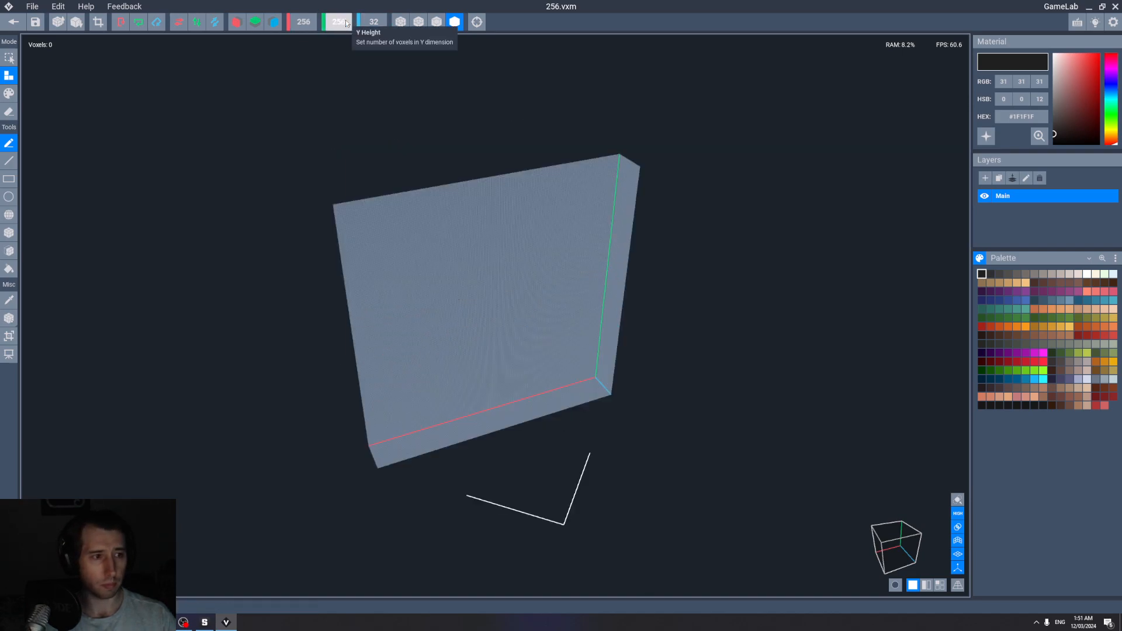
{"action": "left_click", "coordinate": [380, 28]}
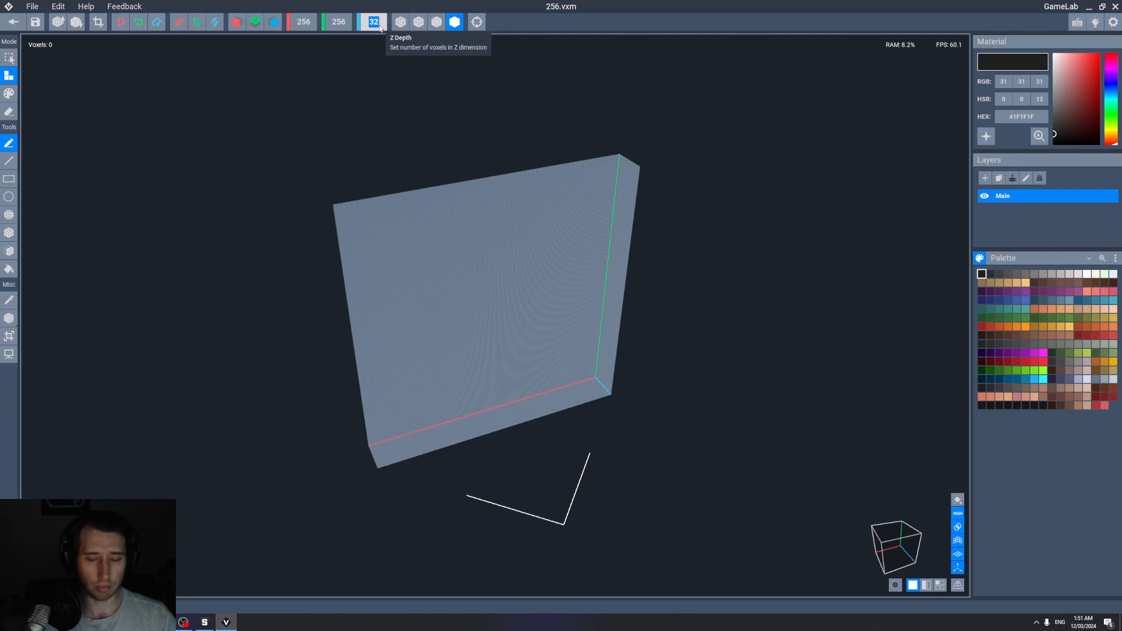
{"action": "type", "text": "5"}
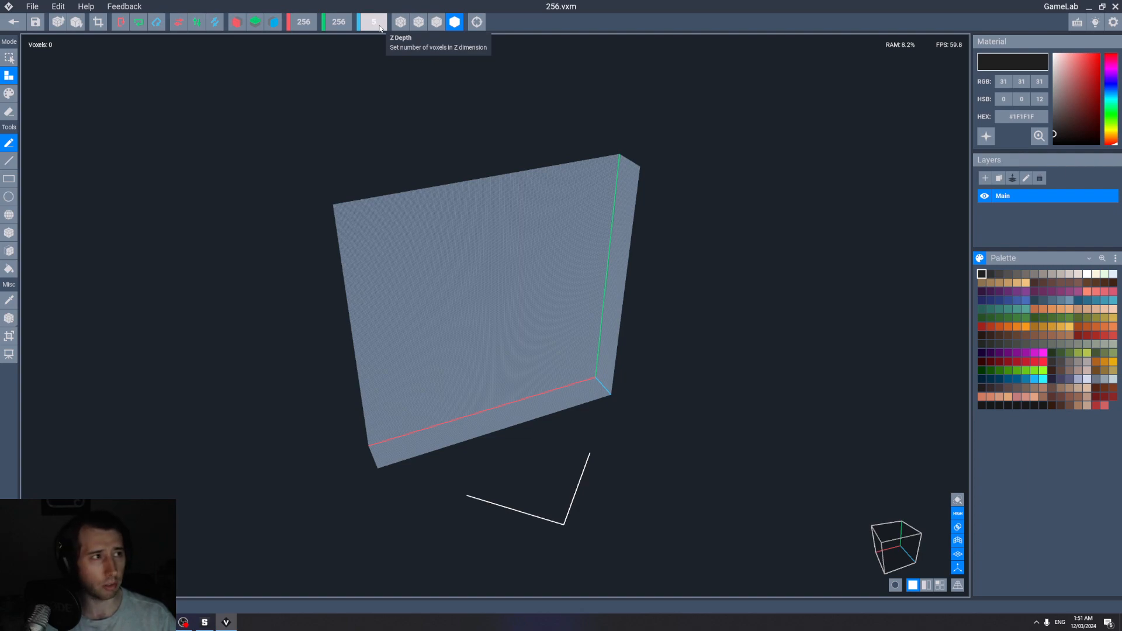
{"action": "key", "text": "Return"}
- Fill the whole model volume with the blue palette colour #0E7AA9
{"action": "right_click_drag", "start_coordinate": [826, 315], "coordinate": [778, 310]}
{"action": "left_click", "coordinate": [1025, 380]}
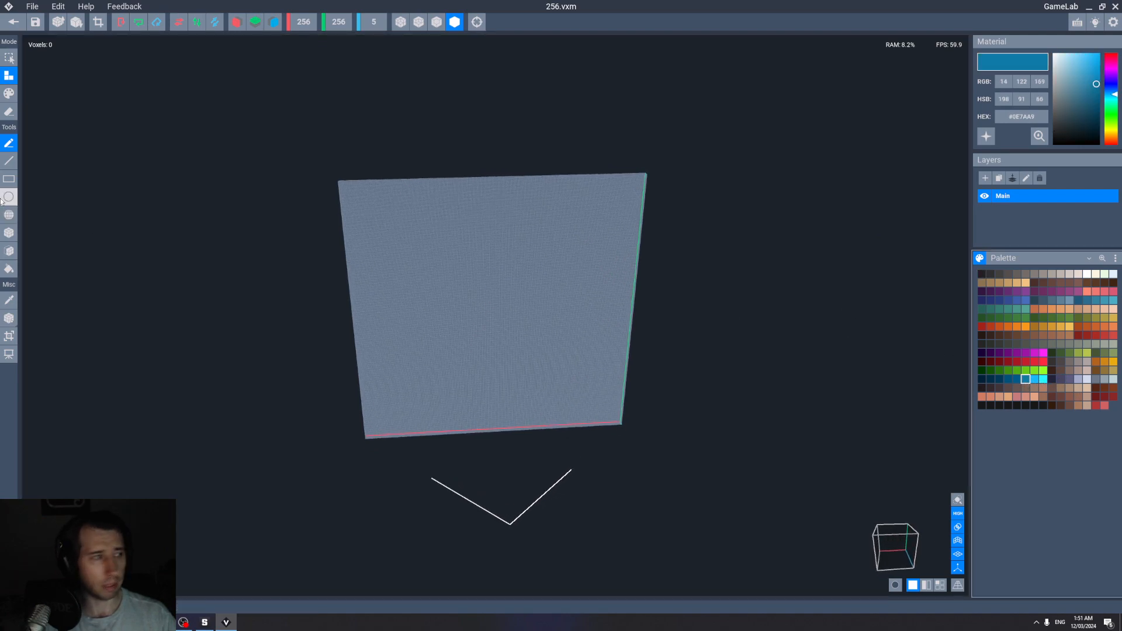
{"action": "left_click", "coordinate": [9, 268]}
{"action": "left_click", "coordinate": [438, 248]}
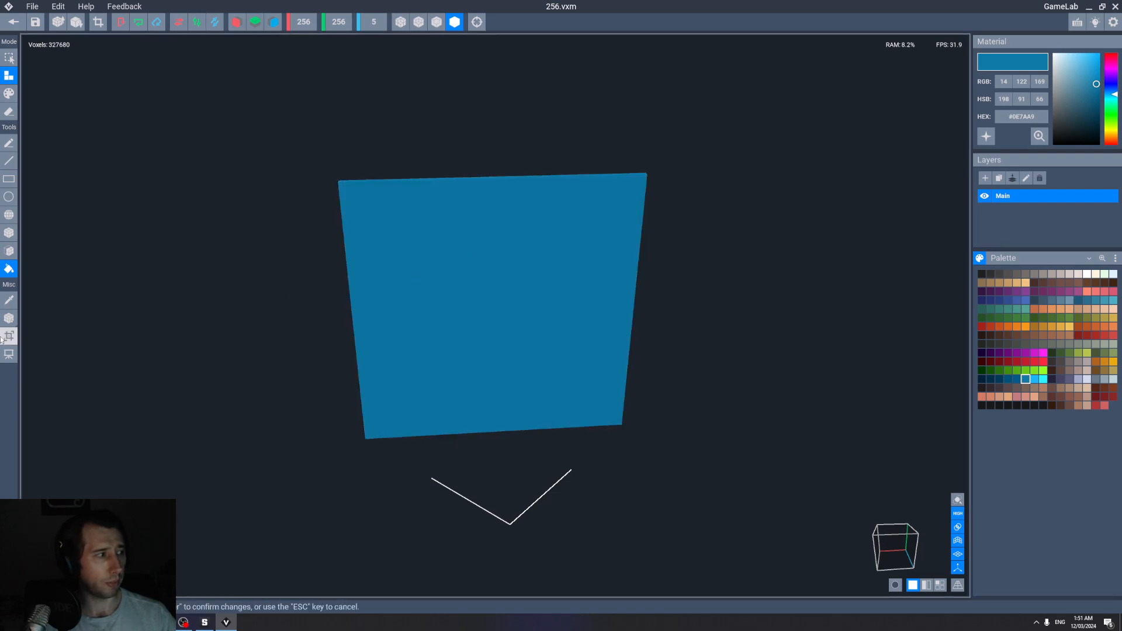
- Set the wall model's pivot to the floor
{"action": "left_click", "coordinate": [9, 318]}
{"action": "left_click", "coordinate": [45, 342]}
{"action": "right_click", "coordinate": [14, 317]}
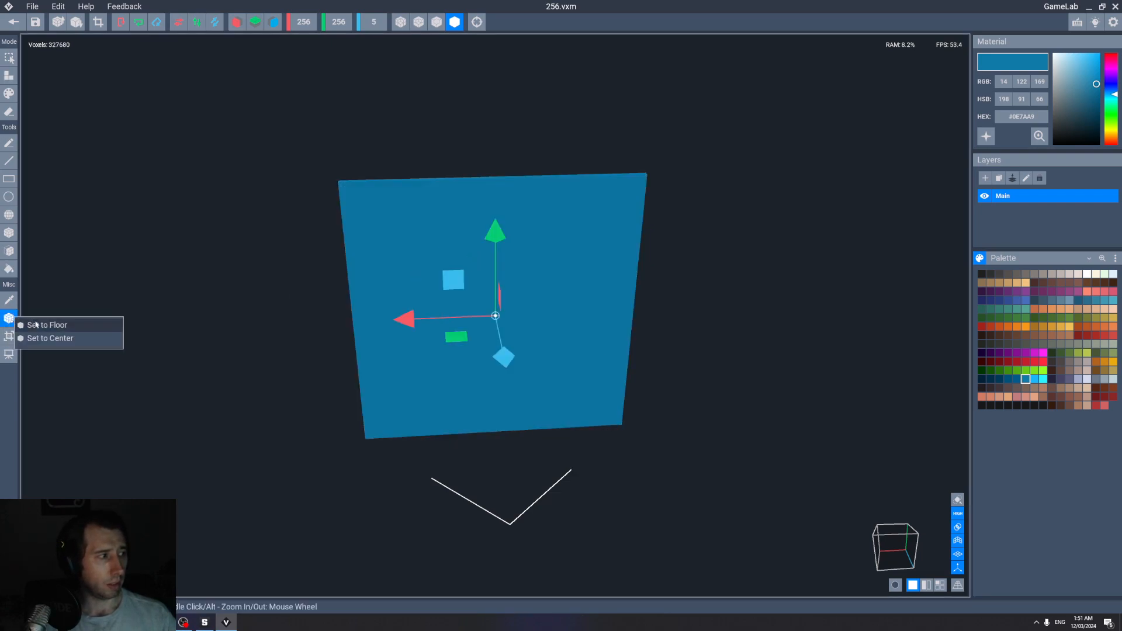
{"action": "left_click", "coordinate": [30, 325]}
{"action": "left_click", "coordinate": [8, 318]}
{"action": "right_click", "coordinate": [8, 318]}
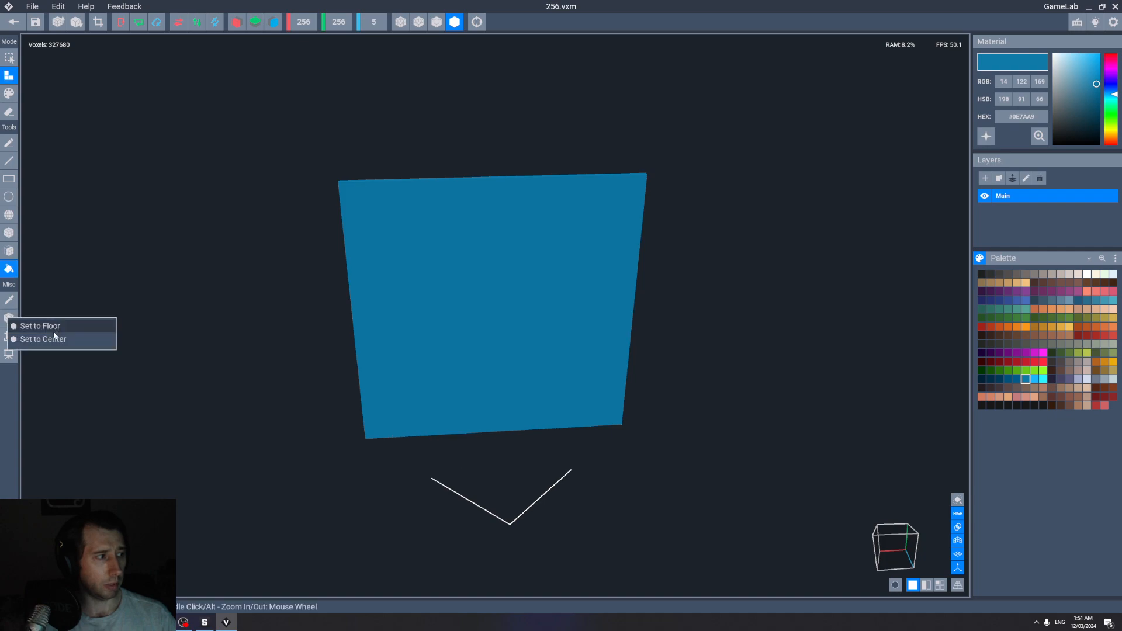
{"action": "left_click", "coordinate": [8, 316]}
{"action": "left_click_drag", "start_coordinate": [4, 2], "coordinate": [19, 10]}
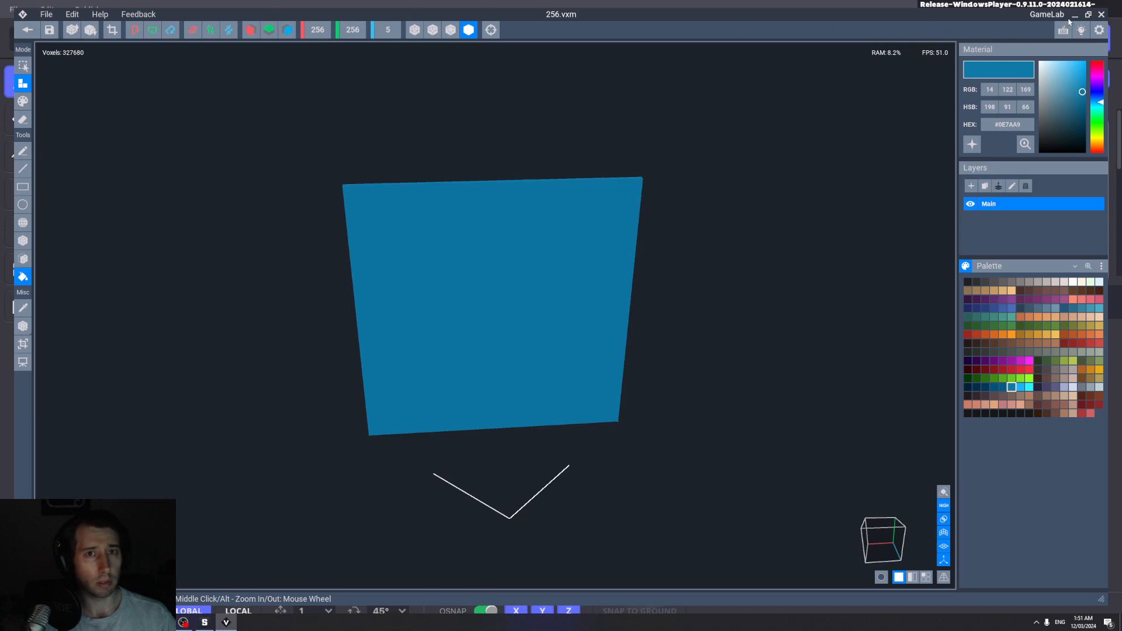
{"action": "left_click", "coordinate": [1088, 15]}
- Return to the rig, attach the 256 library model to the child node and save the rig
{"action": "left_click", "coordinate": [13, 22]}
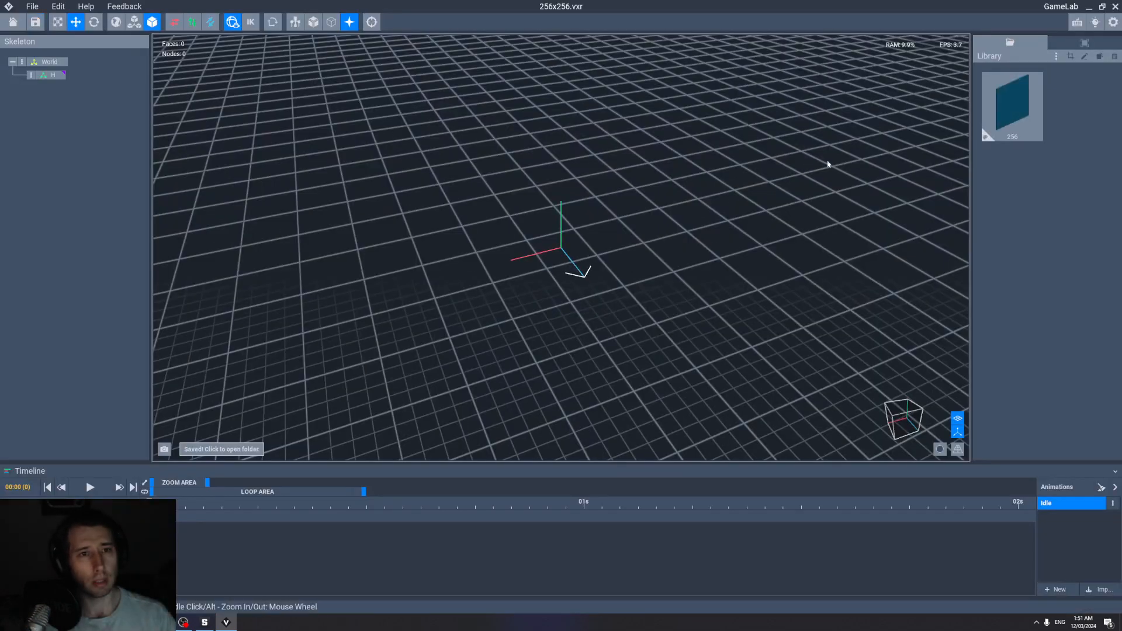
{"action": "left_click_drag", "start_coordinate": [1009, 111], "coordinate": [57, 81]}
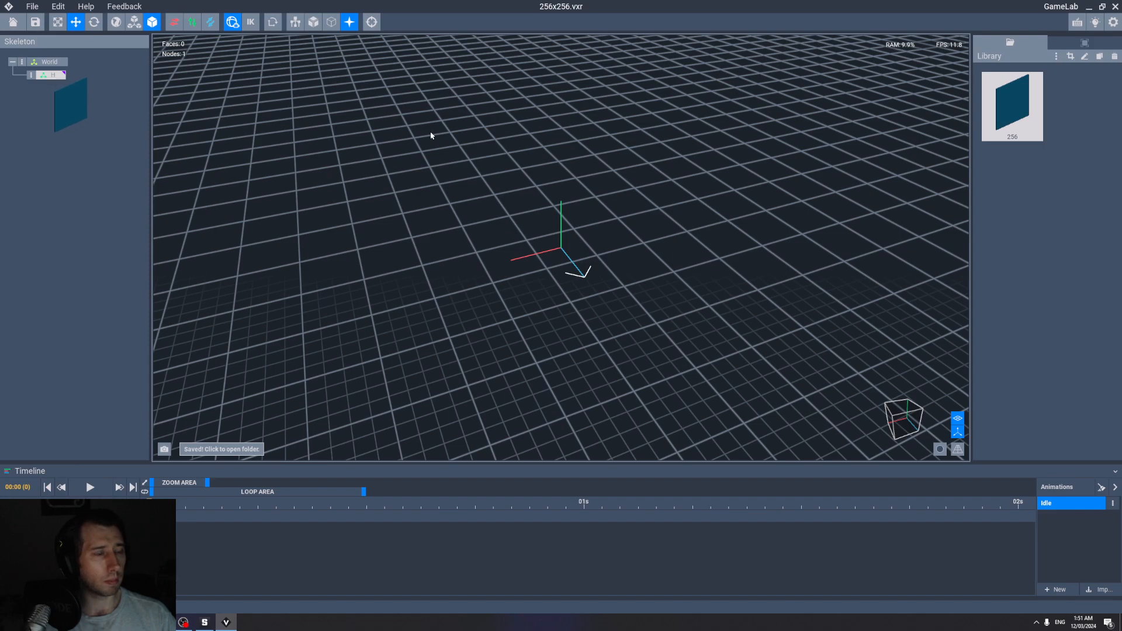
{"action": "scroll", "coordinate": [432, 136], "scroll_direction": "down", "scroll_amount": 6}
{"action": "mouse_move", "coordinate": [504, 163]}
{"action": "right_mouse_down"}
{"action": "mouse_move", "coordinate": [548, 177]}
{"action": "mouse_move", "coordinate": [523, 170]}
{"action": "right_mouse_up"}
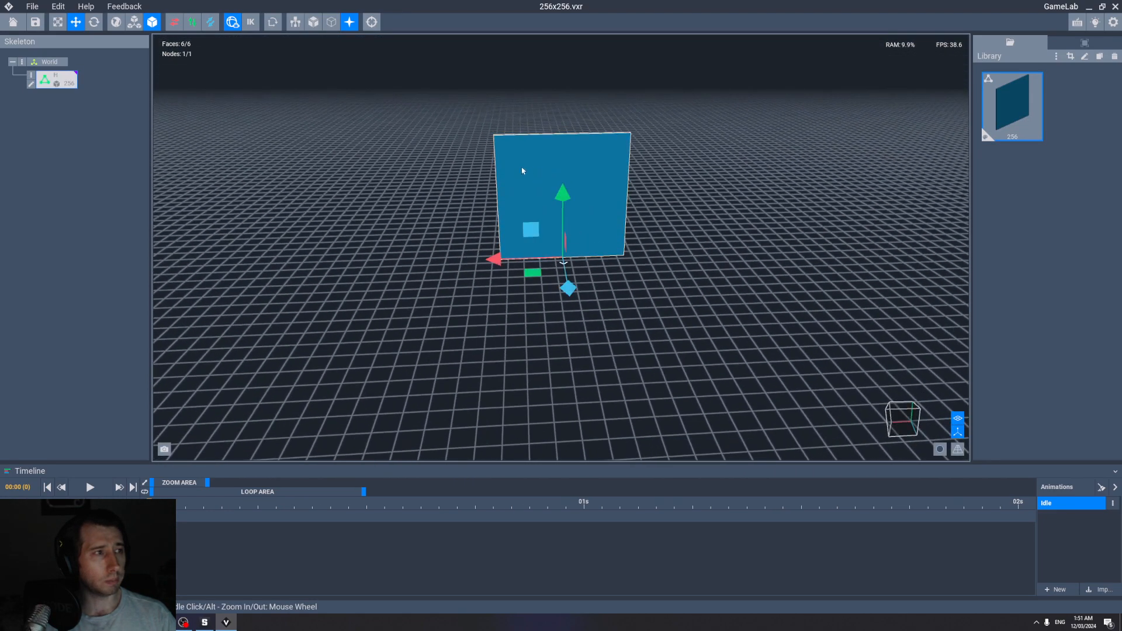
{"action": "scroll", "coordinate": [522, 170], "scroll_direction": "up", "scroll_amount": 2}
{"action": "left_click", "coordinate": [36, 22]}
- Try to upload the rig to the workspace and close the upload page
{"action": "left_click", "coordinate": [32, 6]}
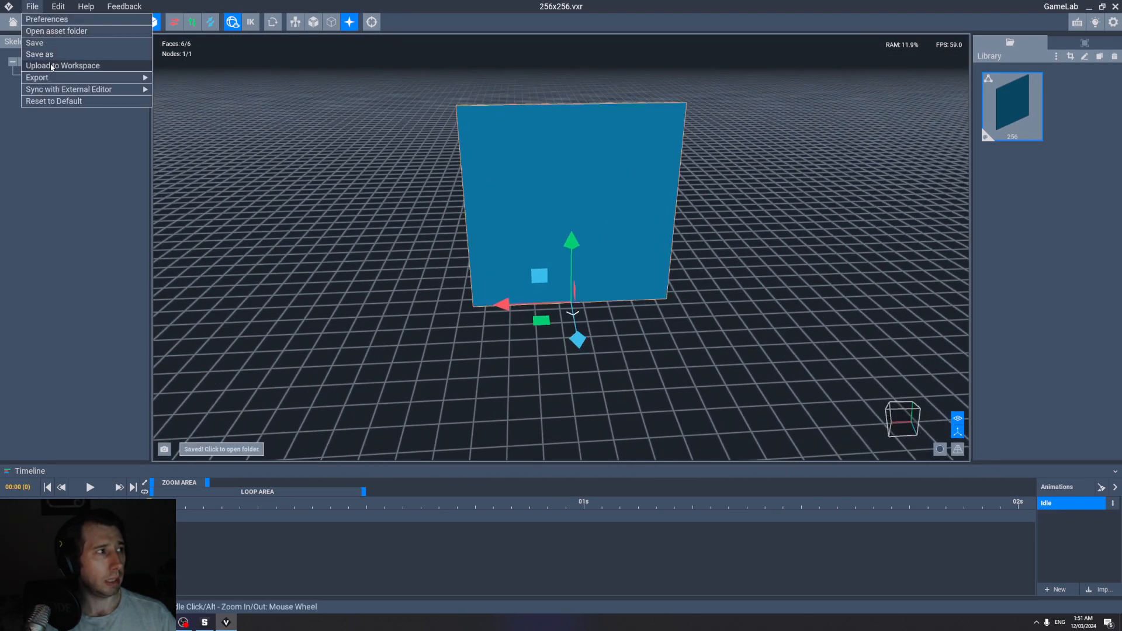
{"action": "left_click", "coordinate": [51, 67]}
{"action": "left_click", "coordinate": [523, 427]}
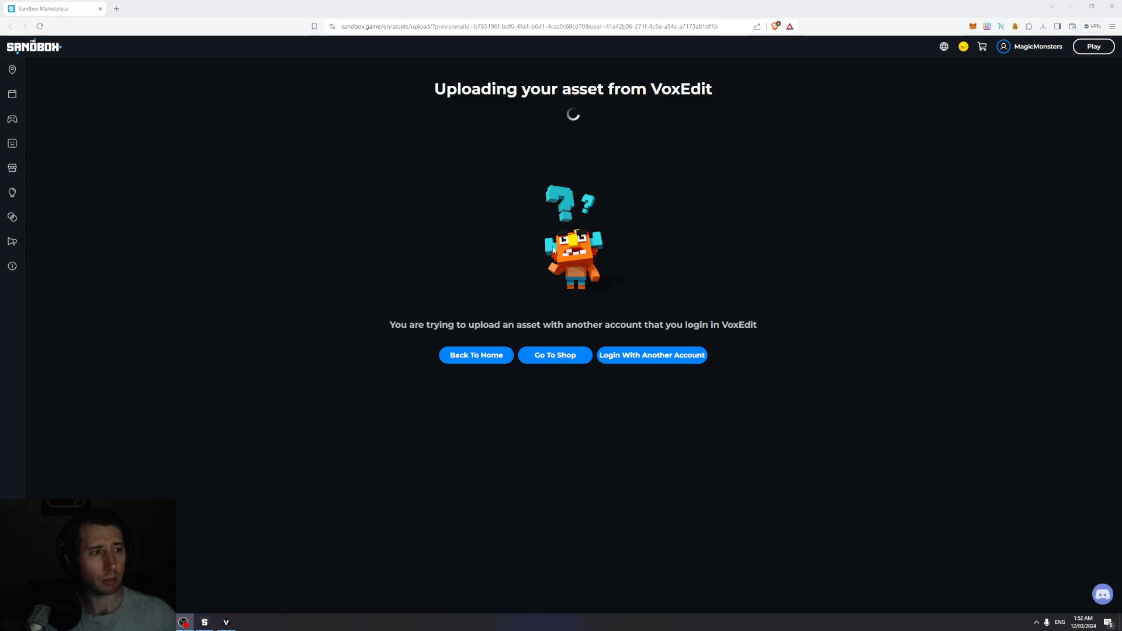
{"action": "left_click", "coordinate": [1112, 6]}
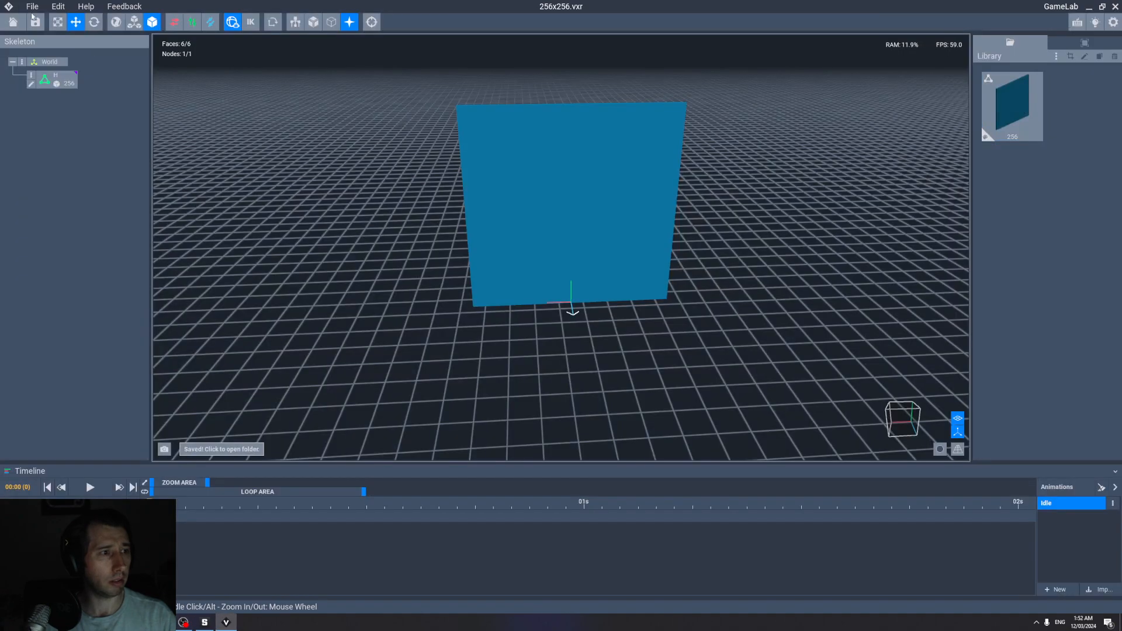
- Leave the rig, log out of the current account and sign in with the other account's username and password
{"action": "left_click", "coordinate": [12, 22]}
{"action": "left_click", "coordinate": [475, 207]}
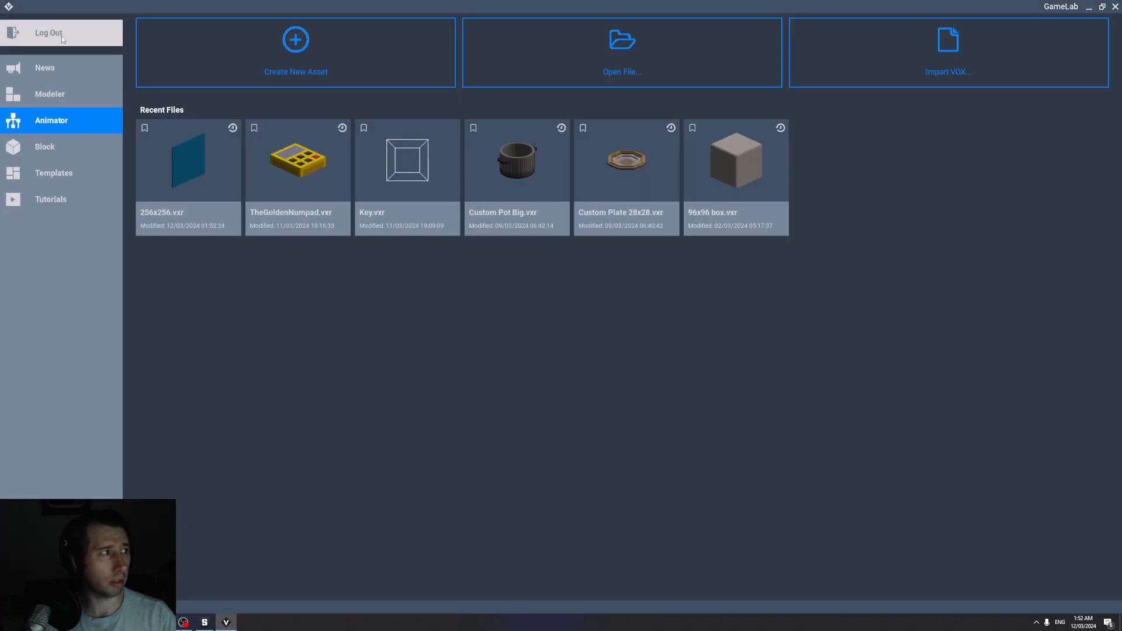
{"action": "left_click", "coordinate": [62, 34]}
{"action": "left_click", "coordinate": [529, 266]}
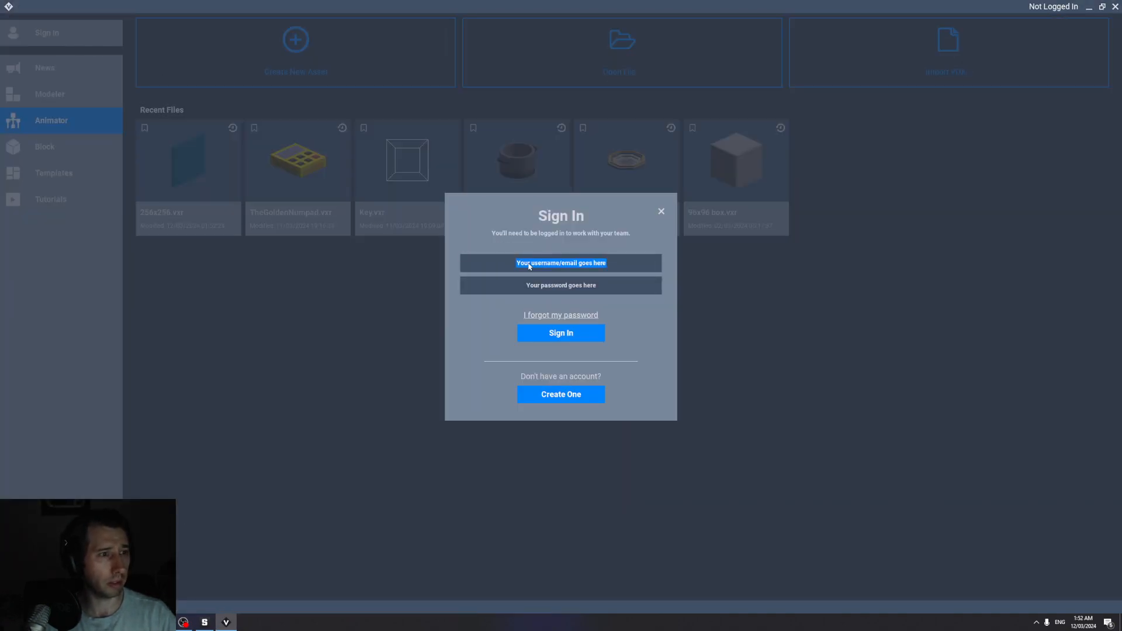
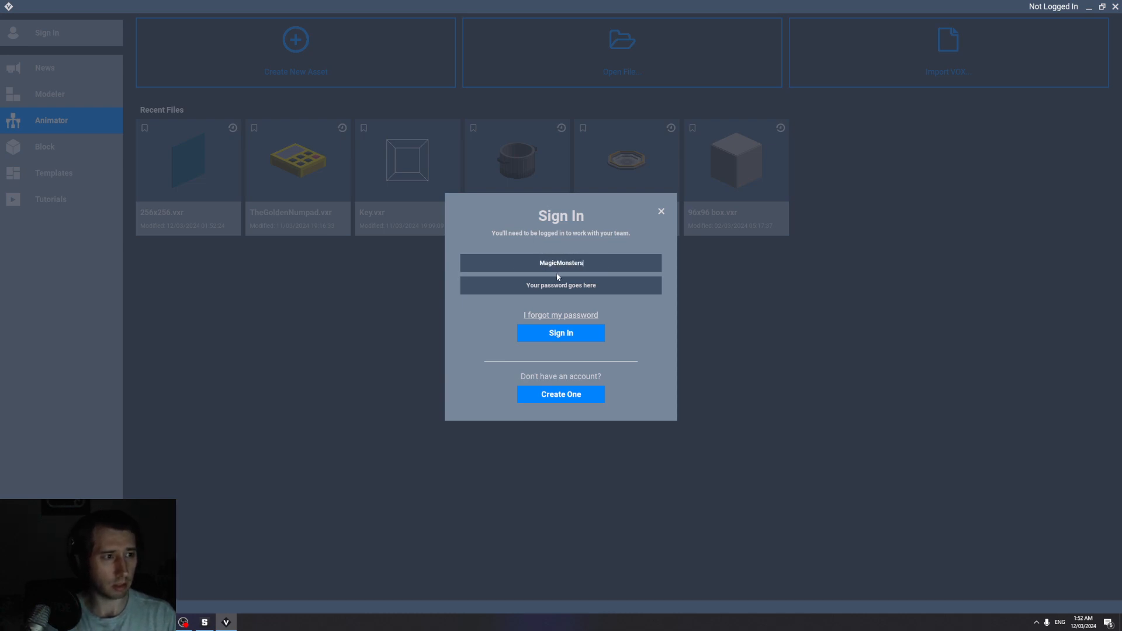
{"action": "left_click", "coordinate": [558, 285]}
{"action": "key", "text": "BackSpace"}
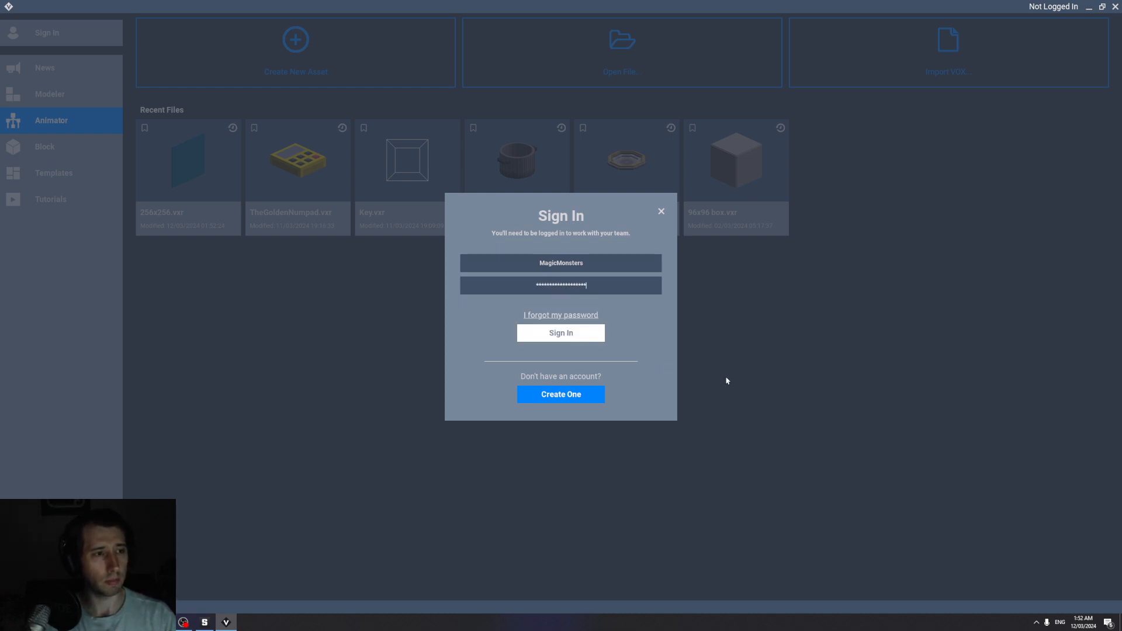
{"action": "key", "text": "Return"}
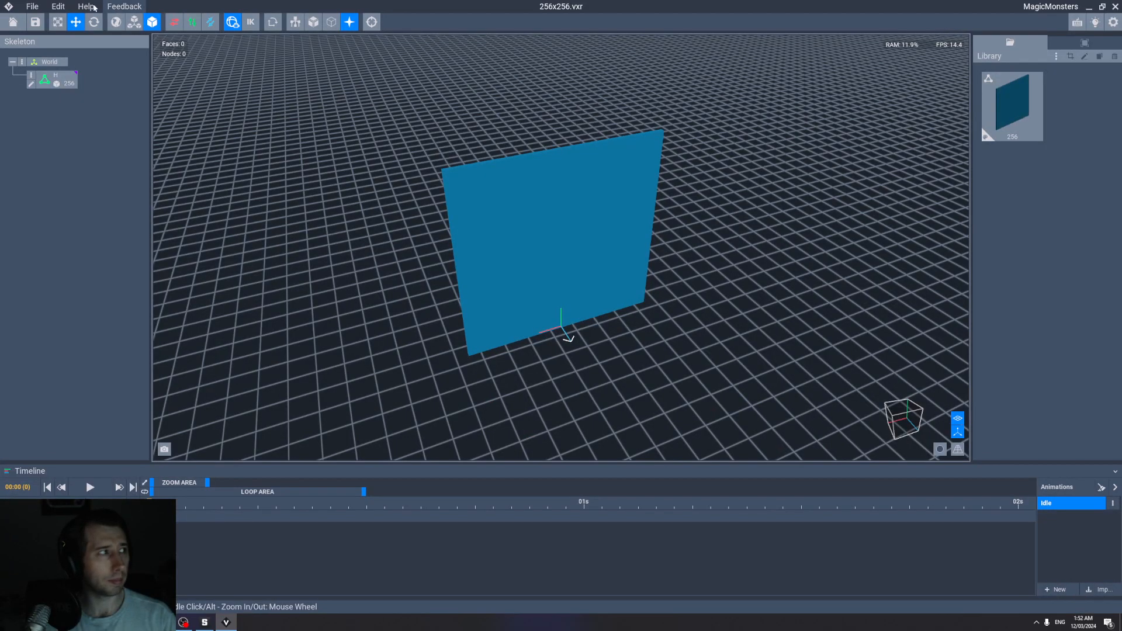
- Reopen 256x256.vxr and upload it to the workspace with the first thumbnail and Idle as default animation
{"action": "left_click", "coordinate": [32, 6]}
{"action": "key", "text": "Return"}
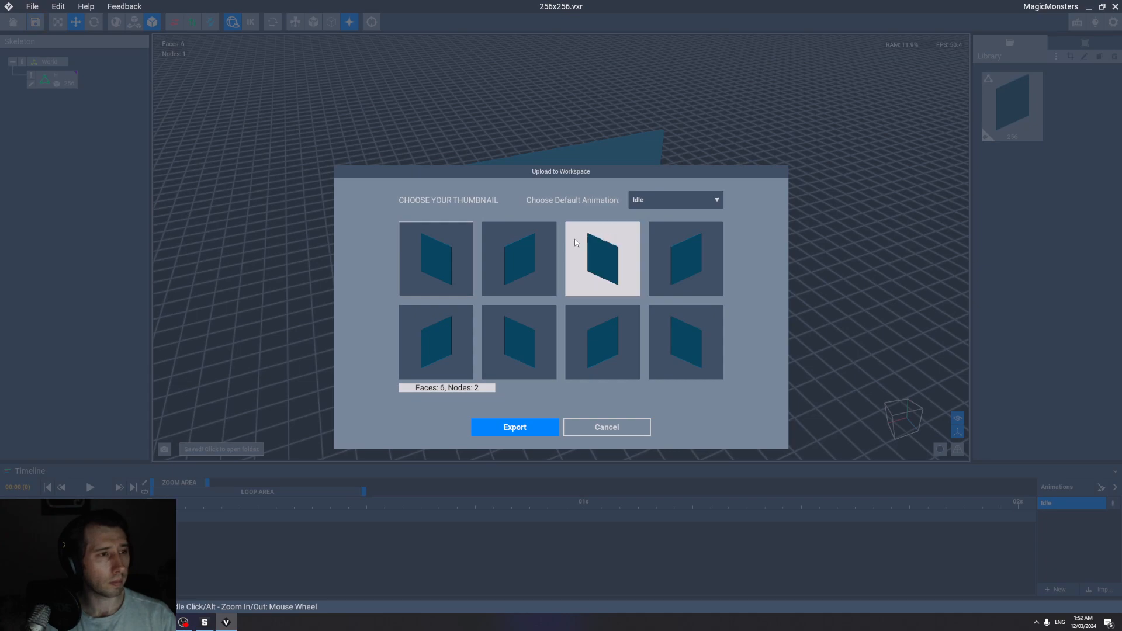
{"action": "left_click", "coordinate": [531, 427]}
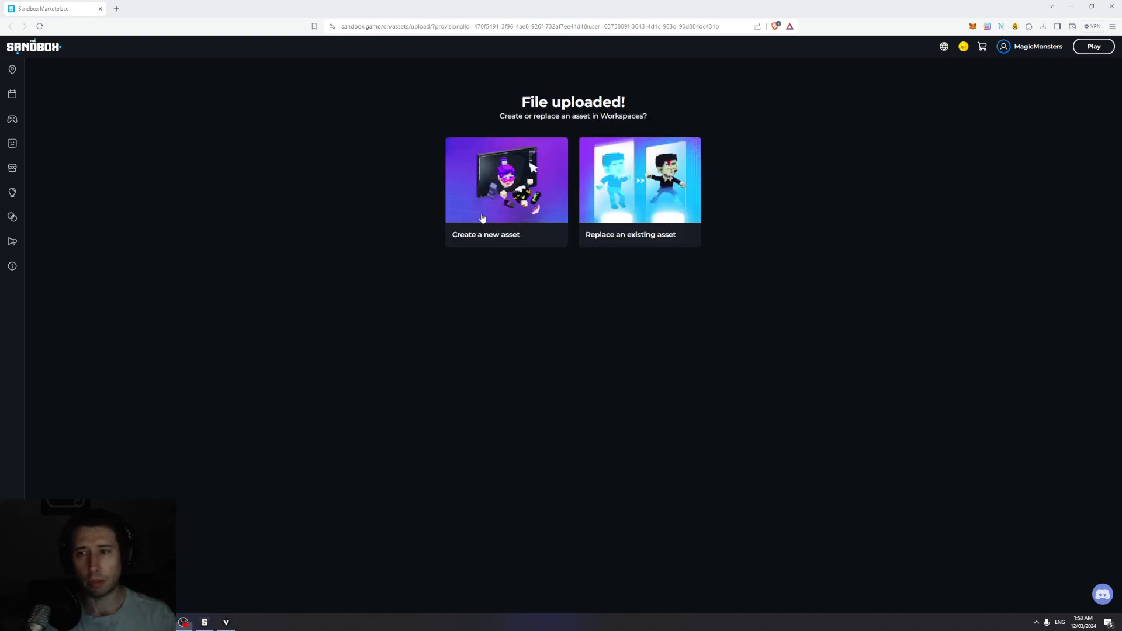
- Create a new Prop asset named and described as "256 x 265 wall" in the Other props category with the Common catalyst
{"action": "left_click", "coordinate": [482, 217]}
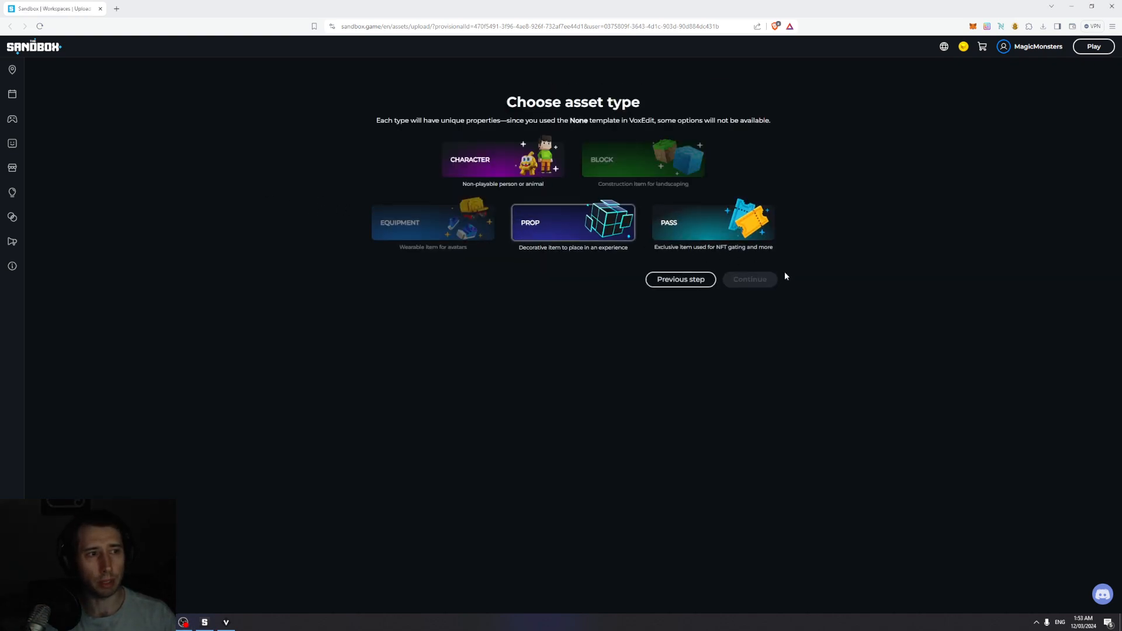
{"action": "left_click", "coordinate": [753, 283]}
{"action": "left_click", "coordinate": [587, 365]}
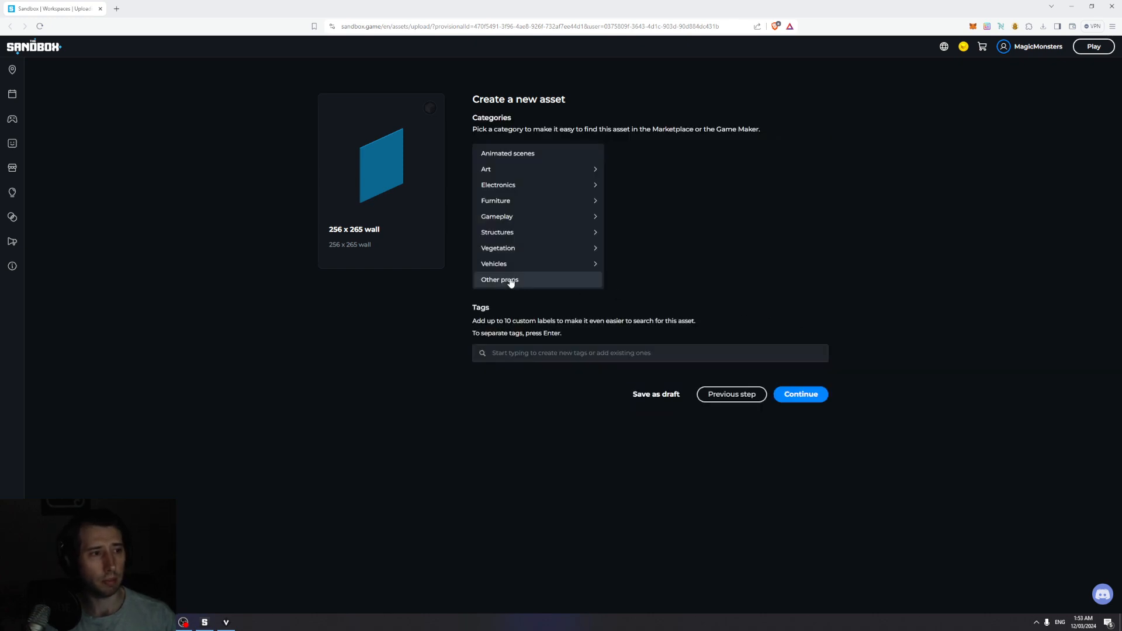
{"action": "left_click", "coordinate": [818, 393]}
{"action": "left_click", "coordinate": [501, 305]}
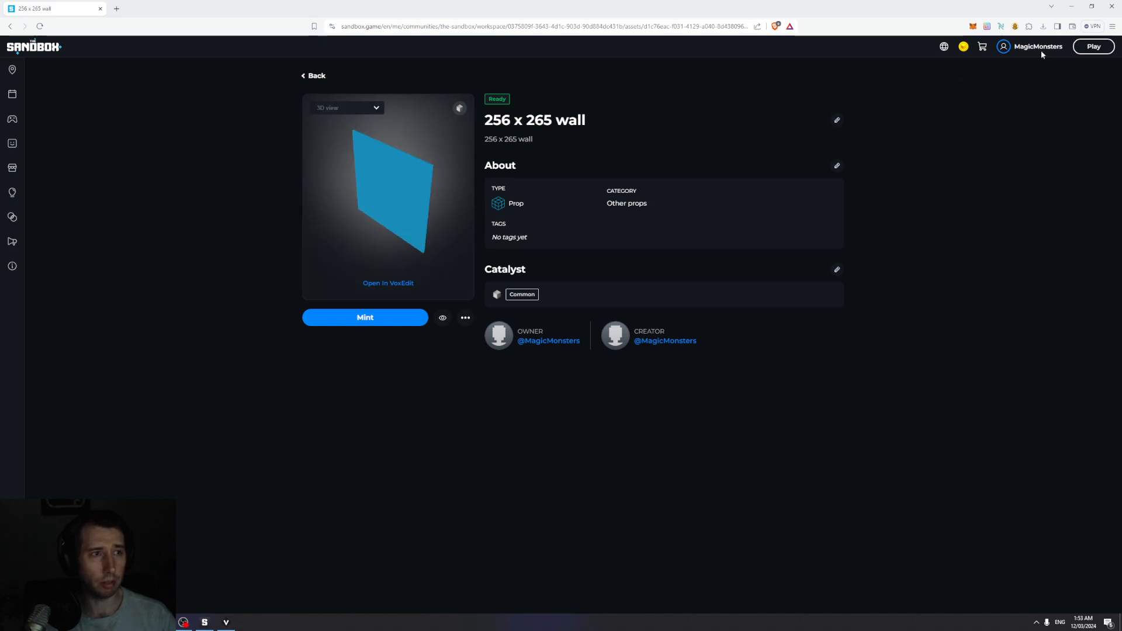
- Close the asset's web page, leave the rig and exit VoxEdit
{"action": "left_click", "coordinate": [1108, 8]}
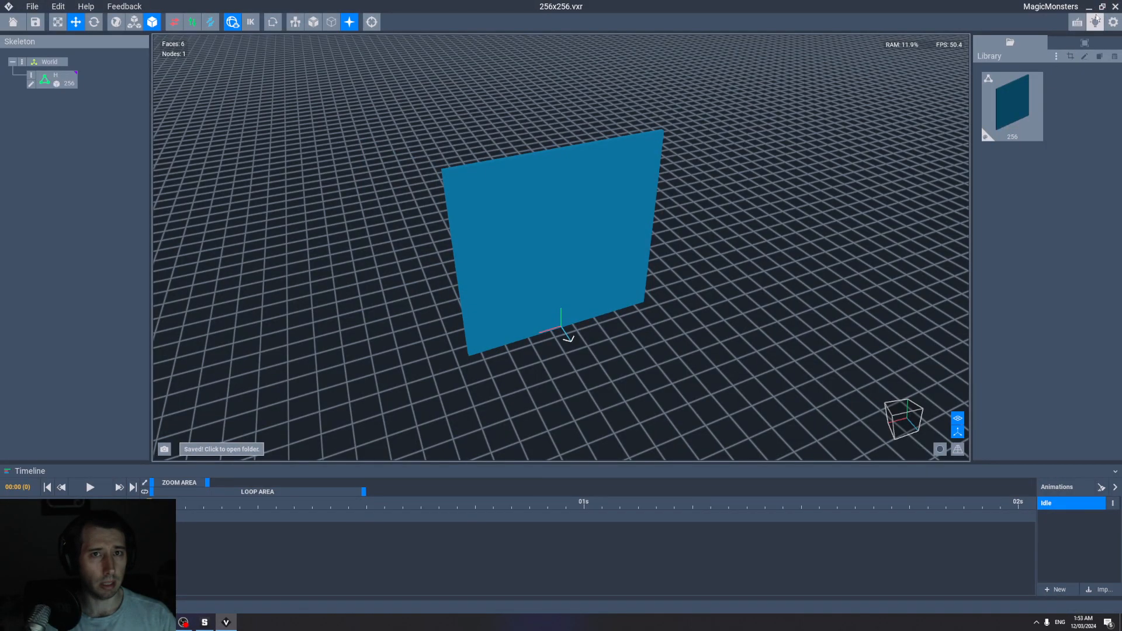
{"action": "left_click", "coordinate": [12, 22]}
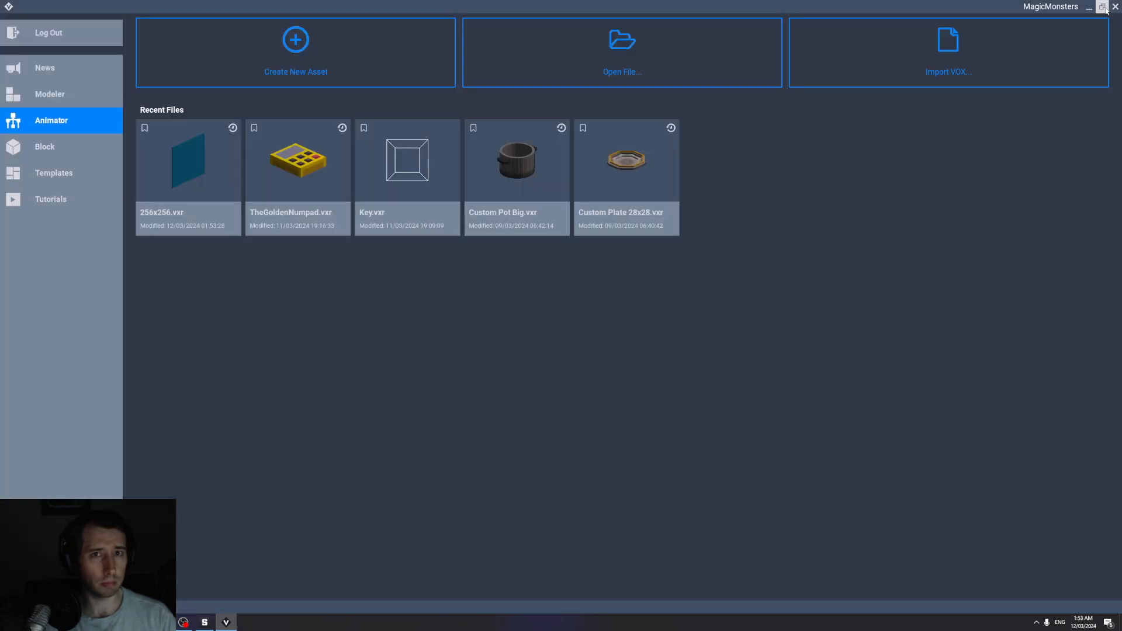
{"action": "left_click", "coordinate": [1114, 7]}
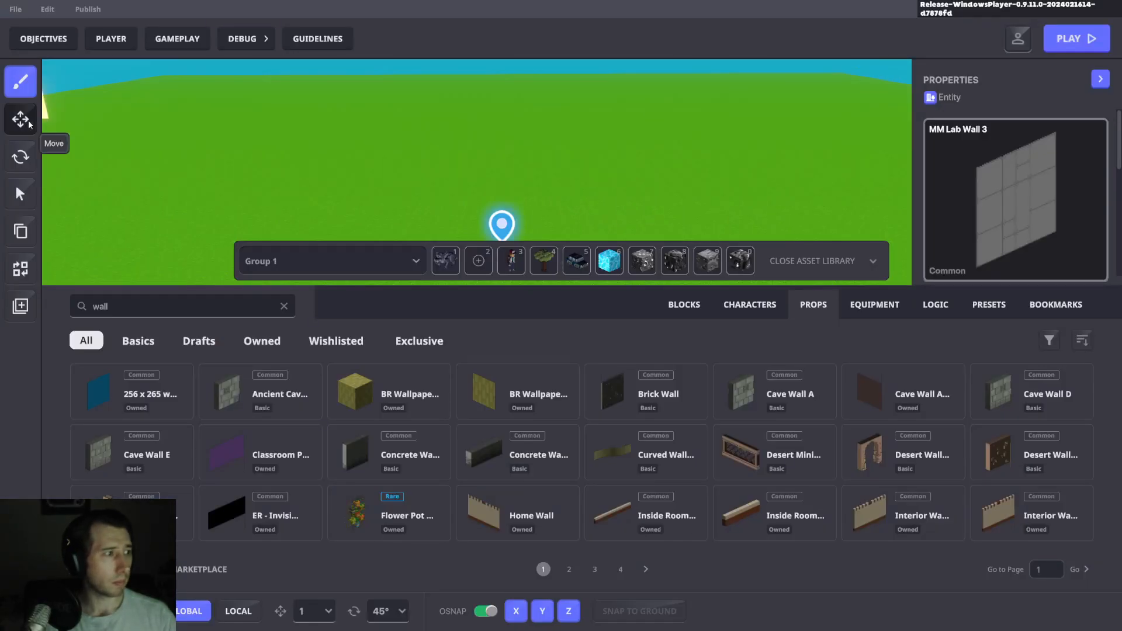
- In Game Maker, search the props for "256", assign the 256 x 265 wall to quick slot 2 and close the asset library
{"action": "type", "text": "256"}
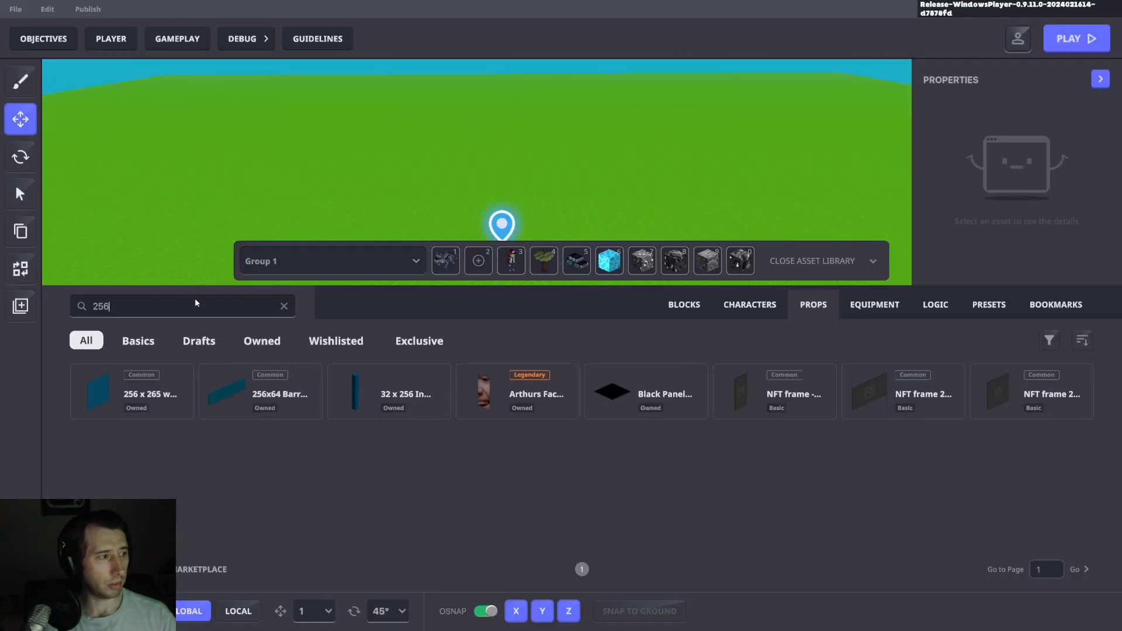
{"action": "left_click_drag", "start_coordinate": [163, 395], "coordinate": [329, 335]}
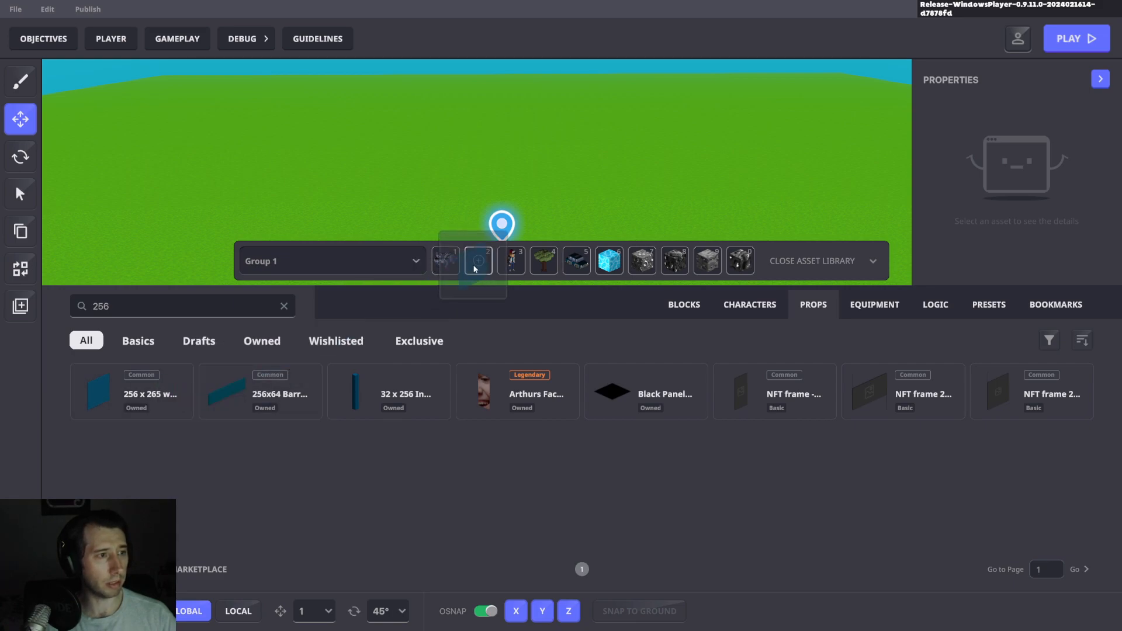
{"action": "left_click_drag", "start_coordinate": [474, 269], "coordinate": [475, 268]}
{"action": "left_click", "coordinate": [874, 263]}
- Place one 256 x 265 wall from quick slot 2 on the grass just behind the spawn point
{"action": "left_click", "coordinate": [497, 240]}
{"action": "scroll", "coordinate": [461, 202], "scroll_direction": "up", "scroll_amount": 3}
{"action": "scroll", "coordinate": [479, 229], "scroll_direction": "down", "scroll_amount": 3}
{"action": "left_click", "coordinate": [476, 566]}
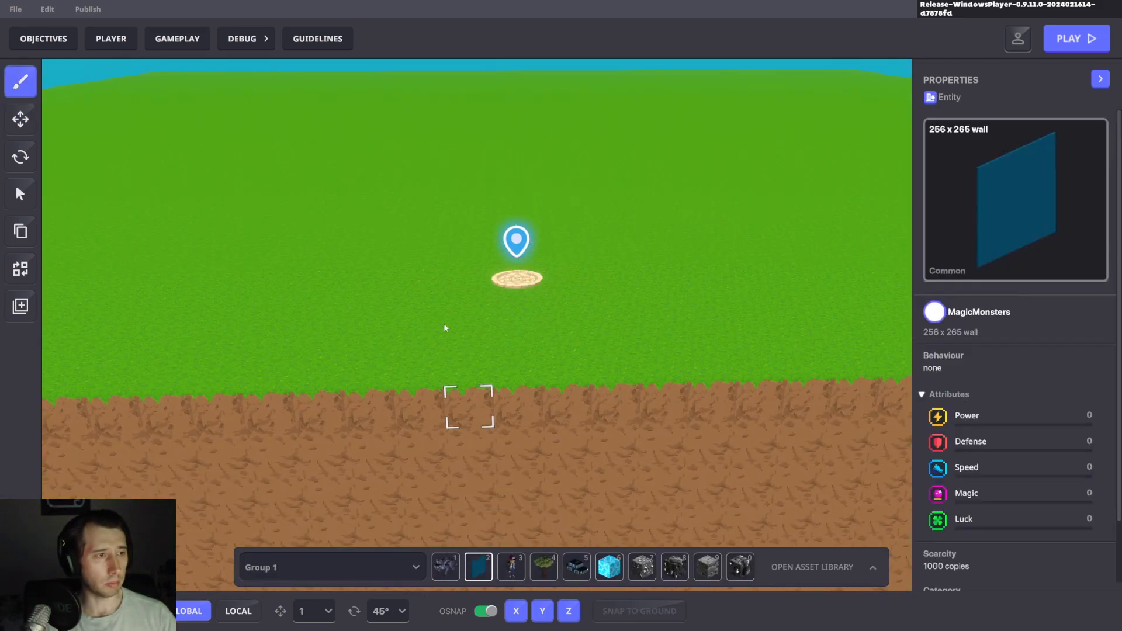
{"action": "left_click", "coordinate": [439, 257]}
- Move the placed wall along the X axis to 48.00 so it lines up with the spawn point
{"action": "scroll", "coordinate": [324, 229], "scroll_direction": "down", "scroll_amount": 3}
{"action": "left_click", "coordinate": [21, 124]}
{"action": "left_click", "coordinate": [495, 268]}
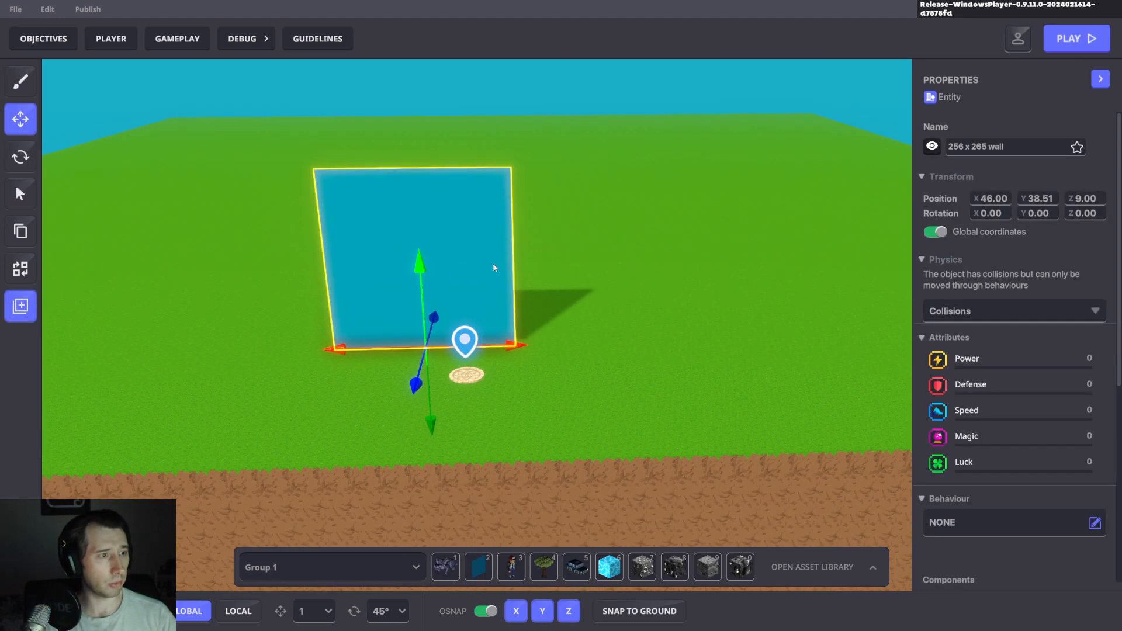
{"action": "scroll", "coordinate": [493, 268], "scroll_direction": "up", "scroll_amount": 3}
{"action": "left_click_drag", "start_coordinate": [478, 376], "coordinate": [542, 380]}
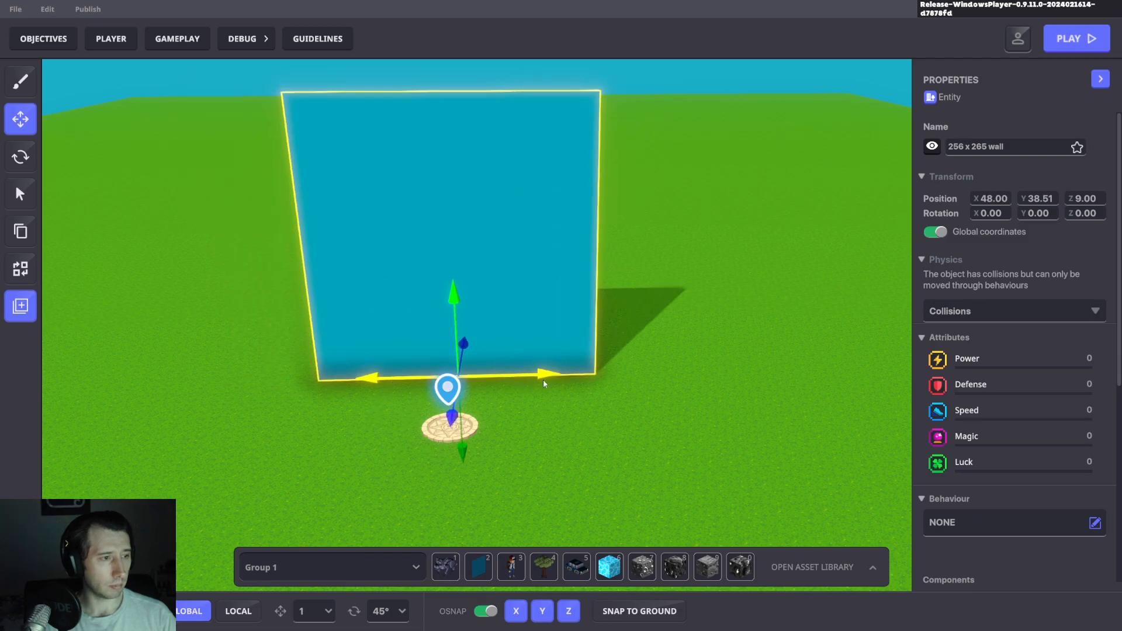
{"action": "scroll", "coordinate": [610, 415], "scroll_direction": "up", "scroll_amount": 1}
{"action": "right_click_drag", "start_coordinate": [610, 411], "coordinate": [641, 412]}
- Search the components for "cli" and add the Climbable component to the wall
{"action": "scroll", "coordinate": [1006, 395], "scroll_direction": "down", "scroll_amount": 5}
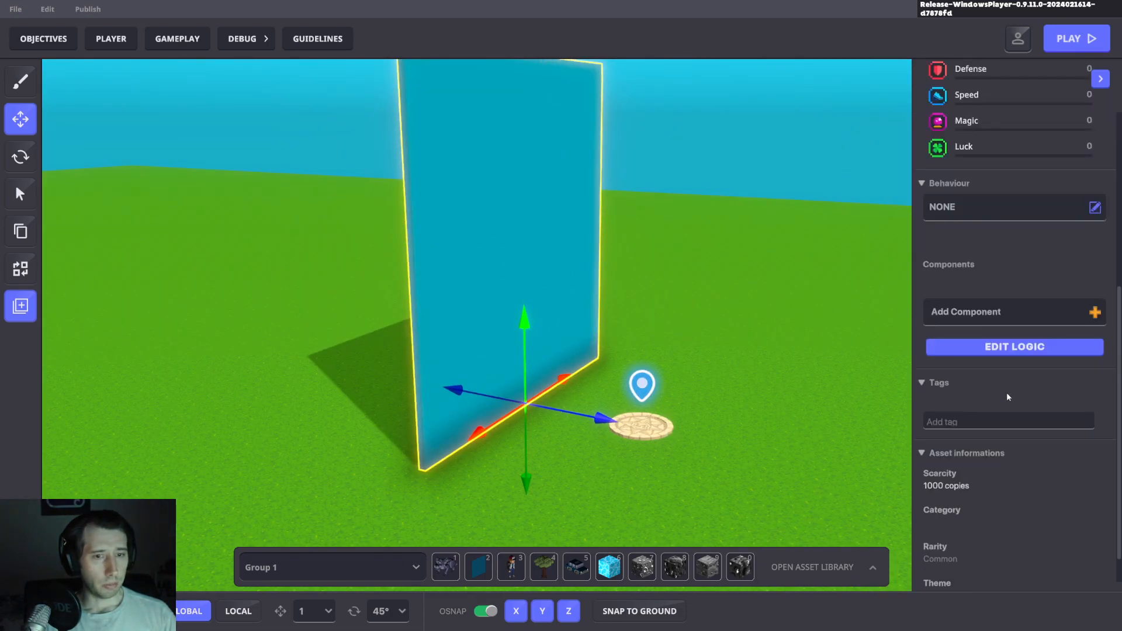
{"action": "left_click", "coordinate": [980, 322]}
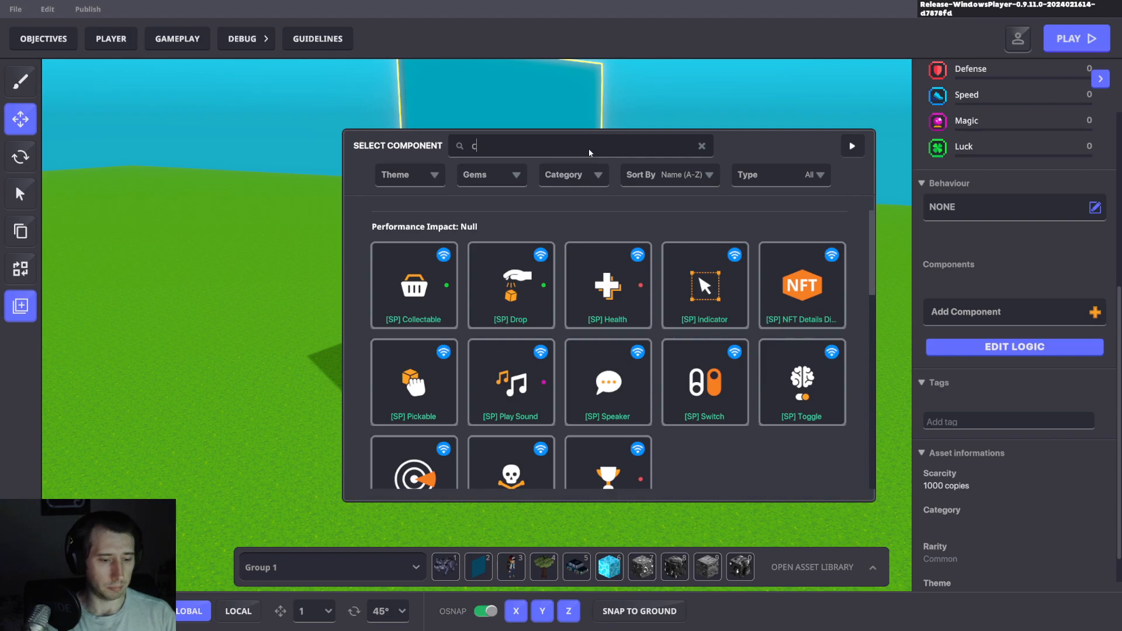
{"action": "type", "text": "cli"}
{"action": "left_click", "coordinate": [394, 299]}
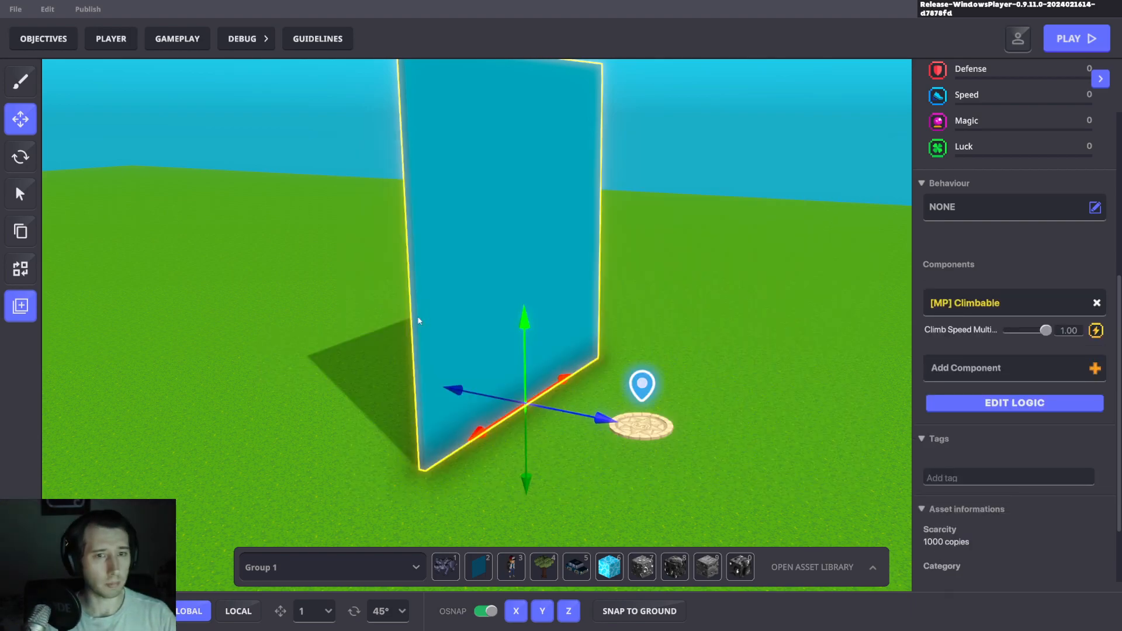
- Open the climbable wall's logic parameters and set the Climb Speed Multiplier to 0.89
{"action": "left_click", "coordinate": [1032, 402]}
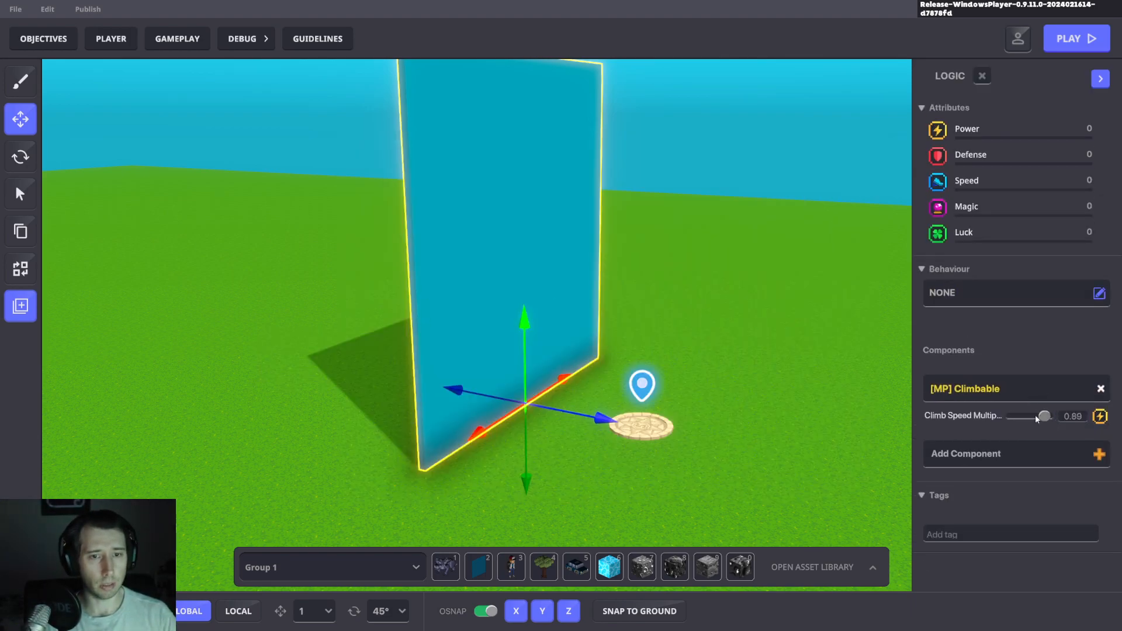
{"action": "scroll", "coordinate": [729, 336], "scroll_direction": "down", "scroll_amount": 3}
{"action": "right_click_drag", "start_coordinate": [728, 337], "coordinate": [675, 343]}
- Playtest the scene by climbing the wall up, down and sideways with the avatar, and return to the editor
{"action": "key", "text": "ctrl+p"}
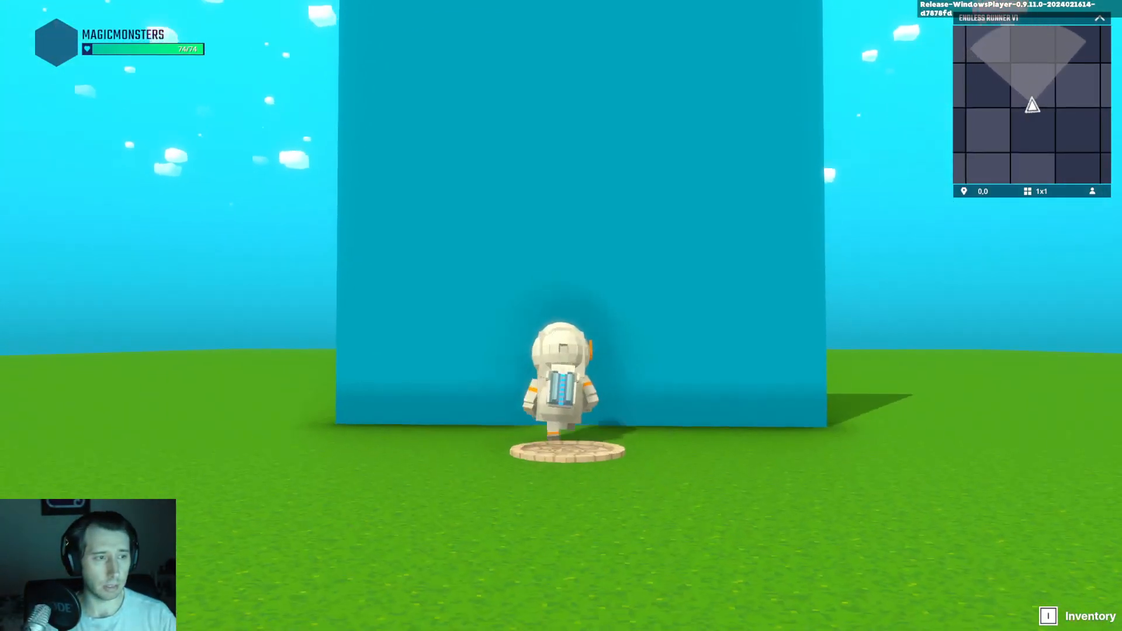
{"action": "key", "text": "w"}
{"action": "key", "text": "a"}
{"action": "key", "text": "s"}
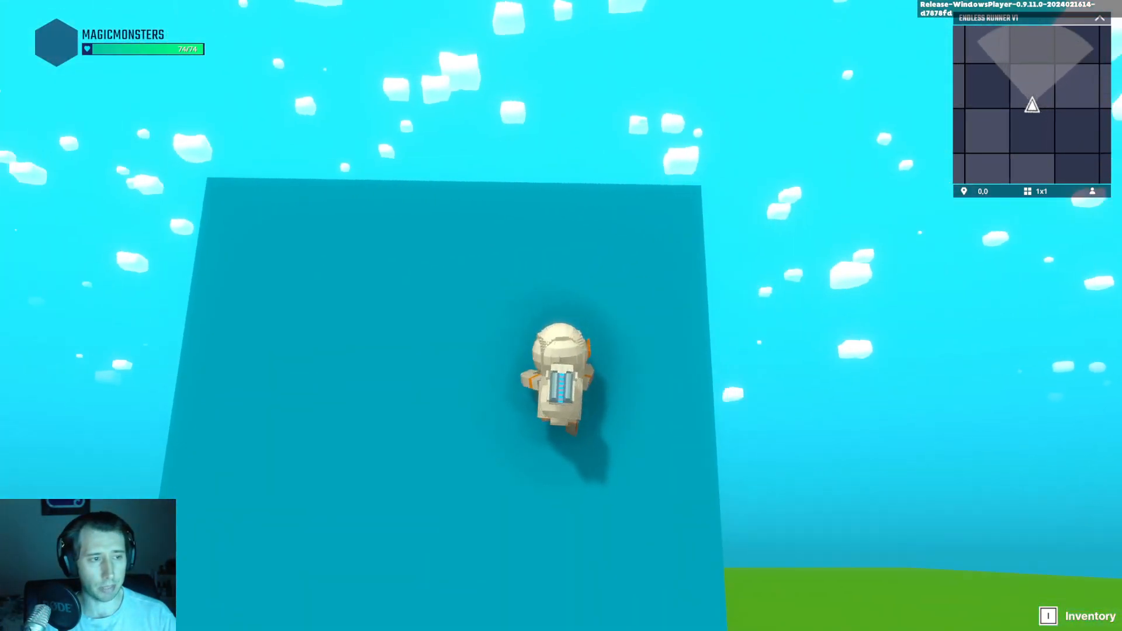
{"action": "key", "text": "d"}
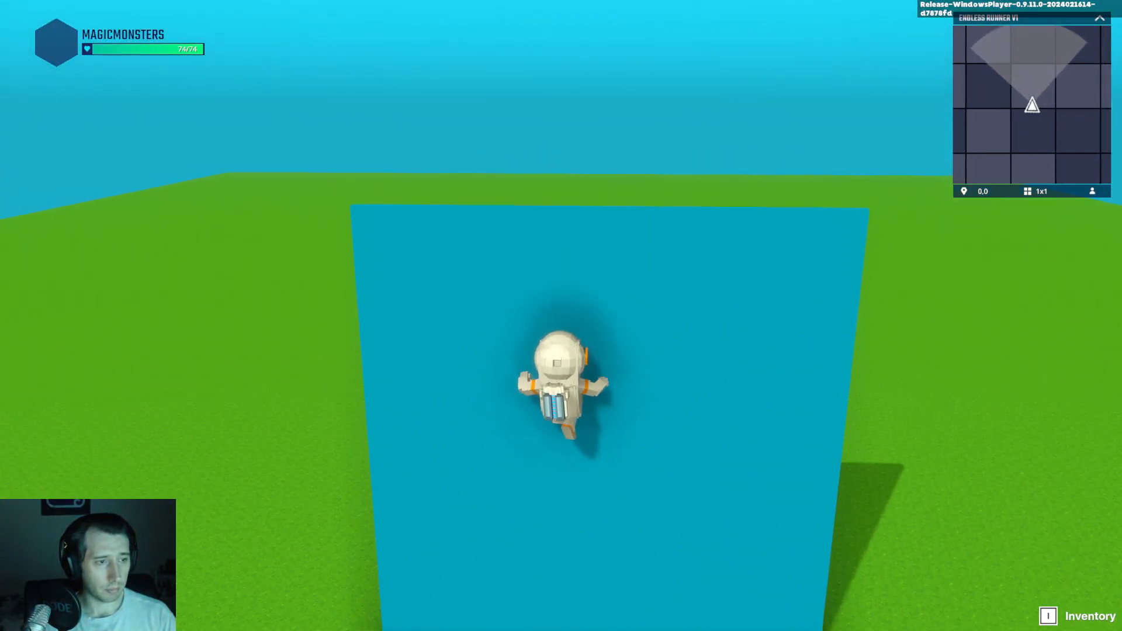
{"action": "key", "text": "Escape"}
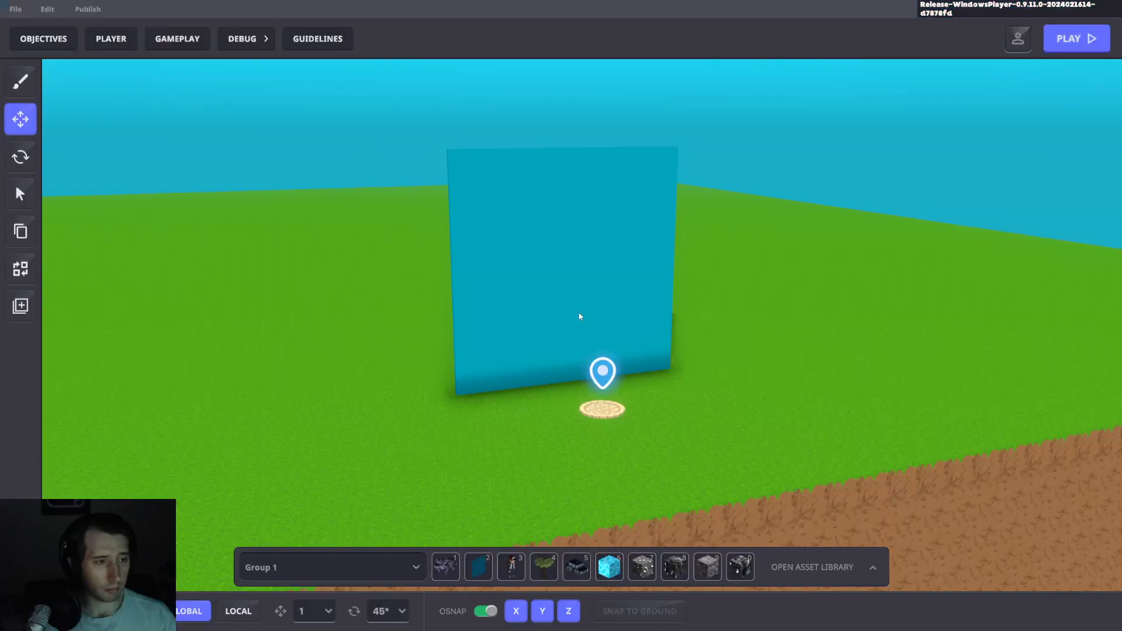
- Duplicate the 256 x 265 wall and move the copy along the Z axis to the opposite side of the spawn point
{"action": "left_click", "coordinate": [574, 321]}
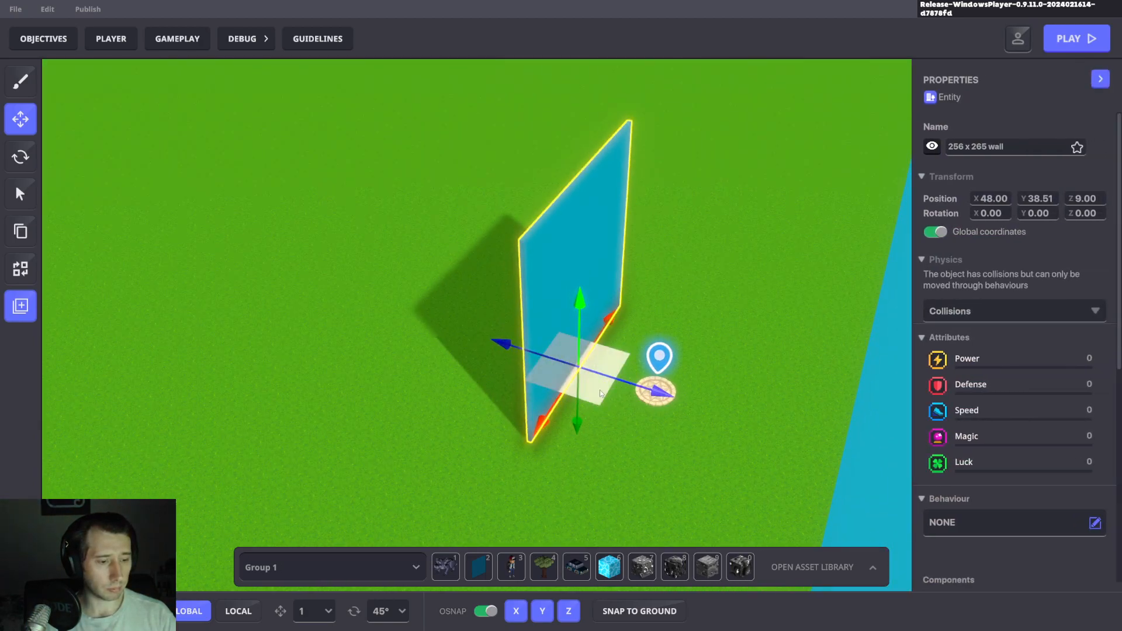
{"action": "key", "text": "ctrl+d"}
{"action": "left_click_drag", "start_coordinate": [637, 401], "coordinate": [690, 410]}
{"action": "right_click_drag", "start_coordinate": [690, 410], "coordinate": [676, 375]}
- Move the avatar's portal along the Z axis to 8.22, closer to the original wall
{"action": "scroll", "coordinate": [694, 355], "scroll_direction": "up", "scroll_amount": 3}
{"action": "left_click", "coordinate": [660, 368]}
{"action": "left_click_drag", "start_coordinate": [703, 373], "coordinate": [591, 359]}
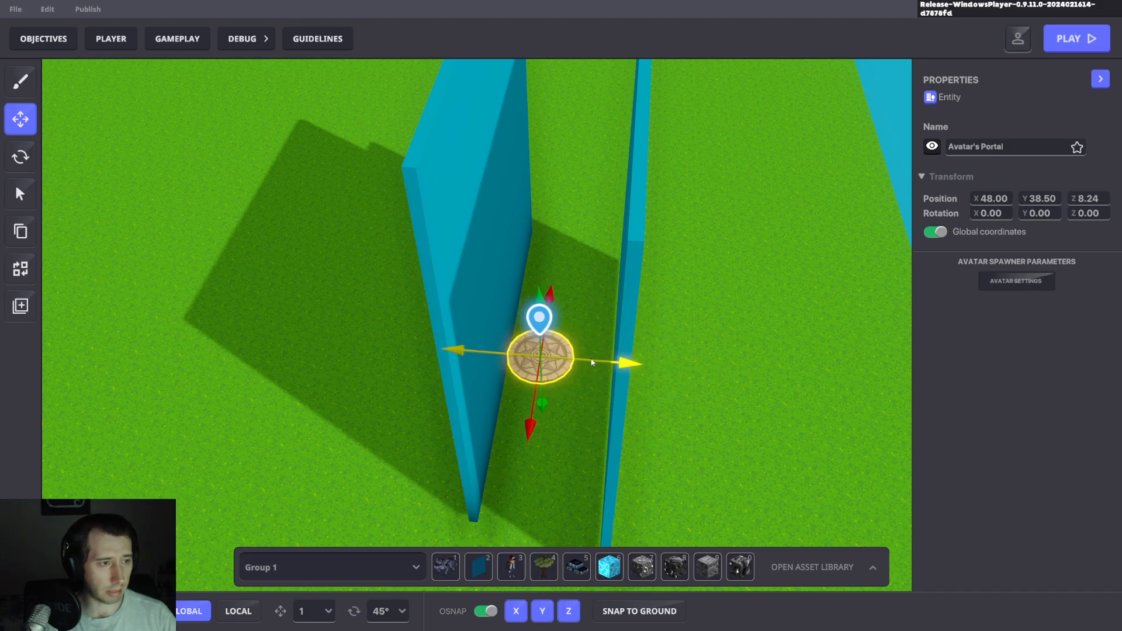
- Move the duplicated wall to X 47.45 and Z 7.49 so it stands close in front of the avatar's portal
{"action": "left_click", "coordinate": [631, 336]}
{"action": "left_click_drag", "start_coordinate": [678, 401], "coordinate": [650, 402]}
{"action": "right_click_drag", "start_coordinate": [649, 403], "coordinate": [669, 441]}
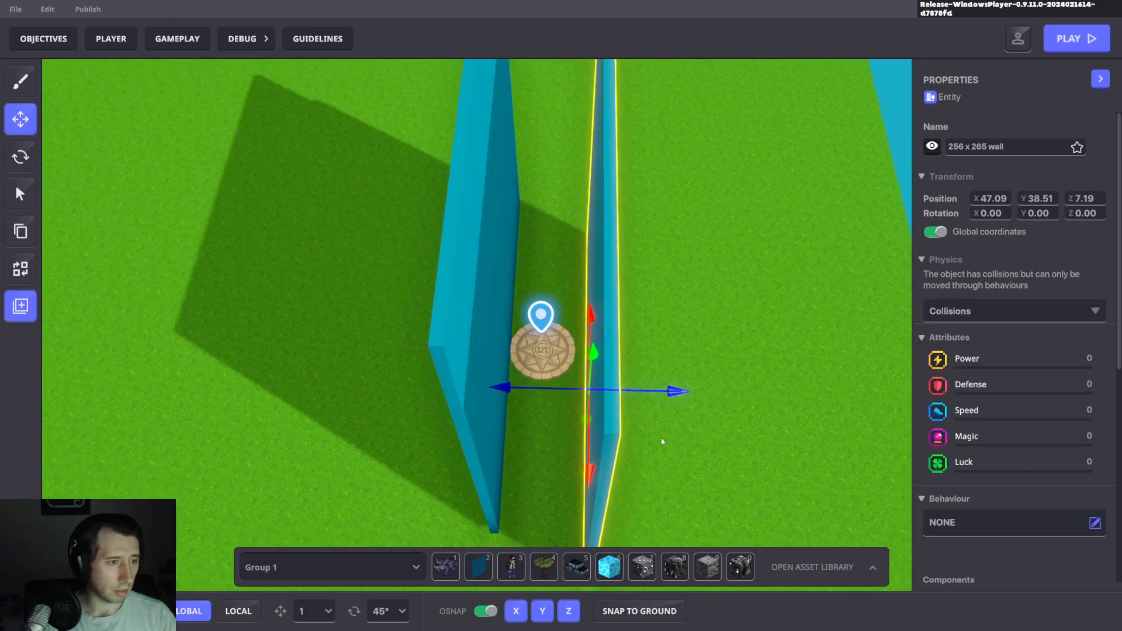
{"action": "left_click_drag", "start_coordinate": [588, 474], "coordinate": [588, 458]}
{"action": "left_click_drag", "start_coordinate": [654, 377], "coordinate": [639, 375]}
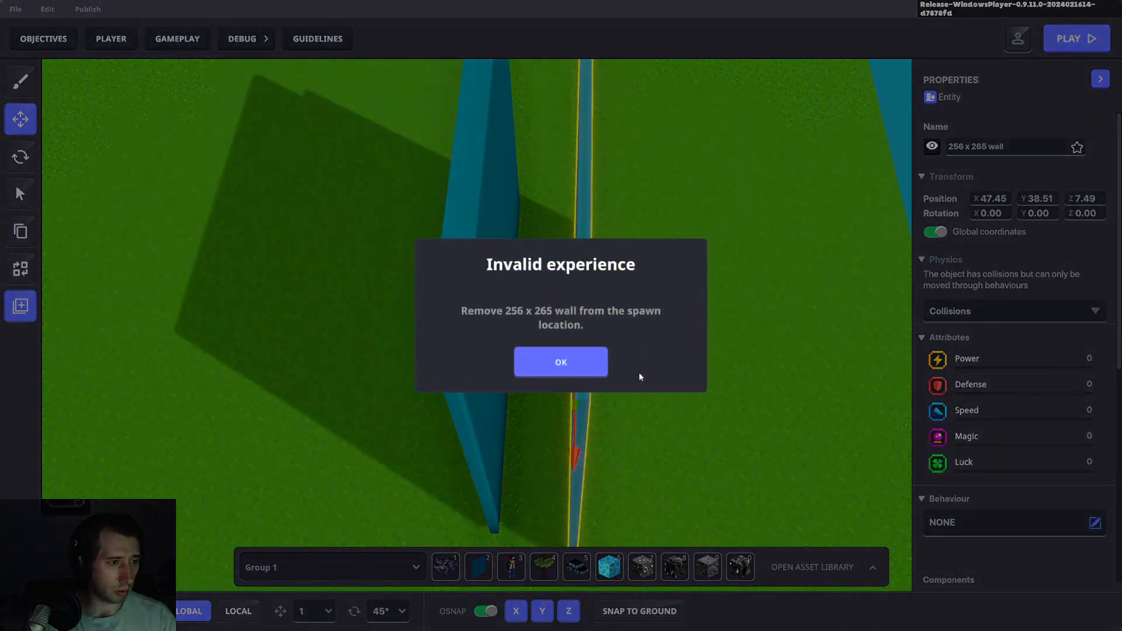
{"action": "left_click", "coordinate": [586, 359]}
- Nudge the avatar's portal and the front wall along the Z axis, and playtest climbing between the two walls
{"action": "left_click", "coordinate": [507, 323]}
{"action": "left_click_drag", "start_coordinate": [552, 352], "coordinate": [548, 352]}
{"action": "left_click", "coordinate": [580, 299]}
{"action": "left_click_drag", "start_coordinate": [630, 374], "coordinate": [637, 373]}
{"action": "key", "text": "ctrl+p"}
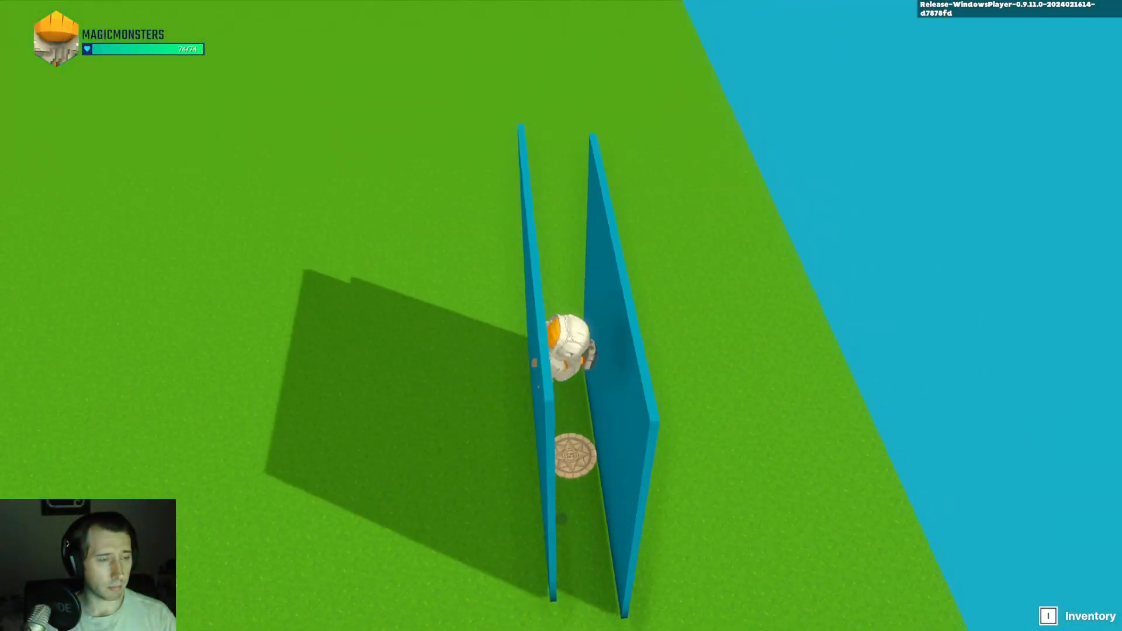
{"action": "key", "text": "ctrl+p"}
- Select both 256 x 265 walls and make them invisible
{"action": "right_click_drag", "start_coordinate": [530, 361], "coordinate": [475, 325]}
{"action": "left_click", "coordinate": [552, 207]}
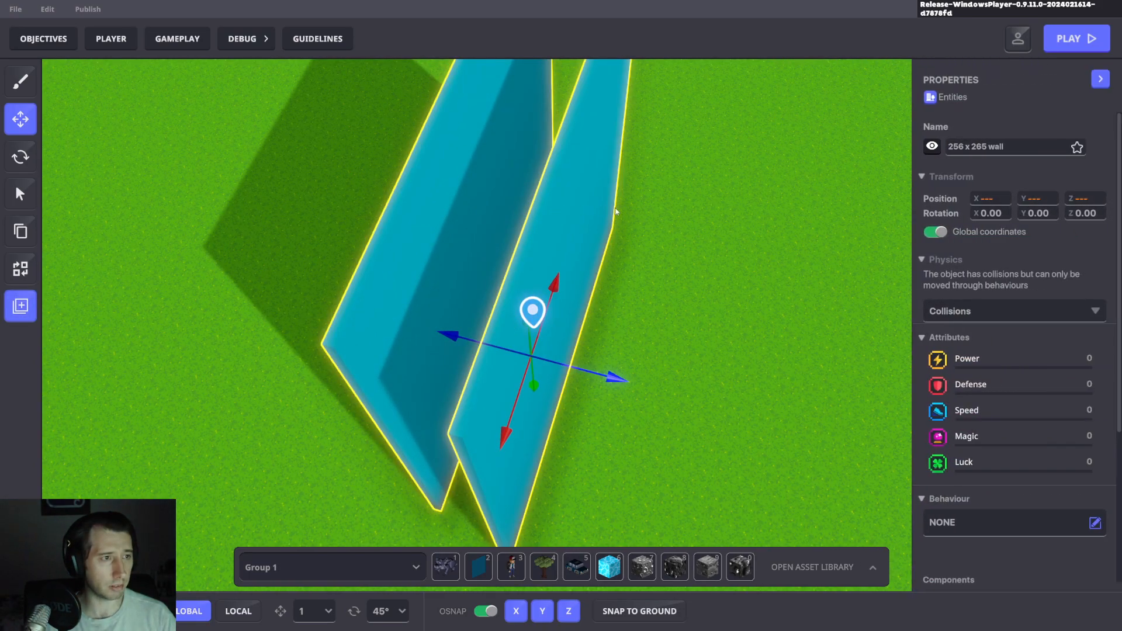
{"action": "left_click", "coordinate": [932, 147]}
{"action": "right_click_drag", "start_coordinate": [771, 263], "coordinate": [588, 240]}
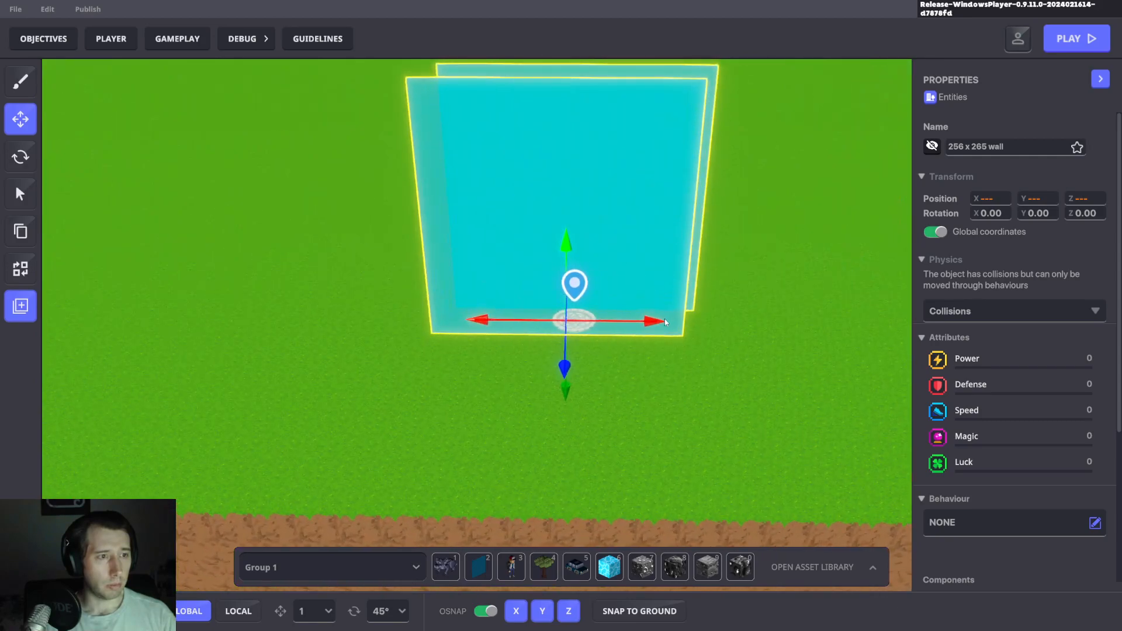
- Move the front invisible wall sideways along the X axis by about half its width, and select the back wall
{"action": "left_click", "coordinate": [724, 343]}
{"action": "left_click", "coordinate": [636, 312]}
{"action": "left_click_drag", "start_coordinate": [634, 336], "coordinate": [528, 335]}
{"action": "left_click", "coordinate": [669, 229]}
{"action": "mouse_move", "coordinate": [660, 307]}
{"action": "left_mouse_down"}
{"action": "mouse_move", "coordinate": [490, 307]}
{"action": "mouse_move", "coordinate": [531, 319]}
{"action": "mouse_move", "coordinate": [654, 317]}
{"action": "left_mouse_up"}
{"action": "right_click_drag", "start_coordinate": [677, 321], "coordinate": [679, 336]}
{"action": "scroll", "coordinate": [693, 335], "scroll_direction": "down", "scroll_amount": 2}
{"action": "middle_click_drag", "start_coordinate": [696, 306], "coordinate": [672, 341]}
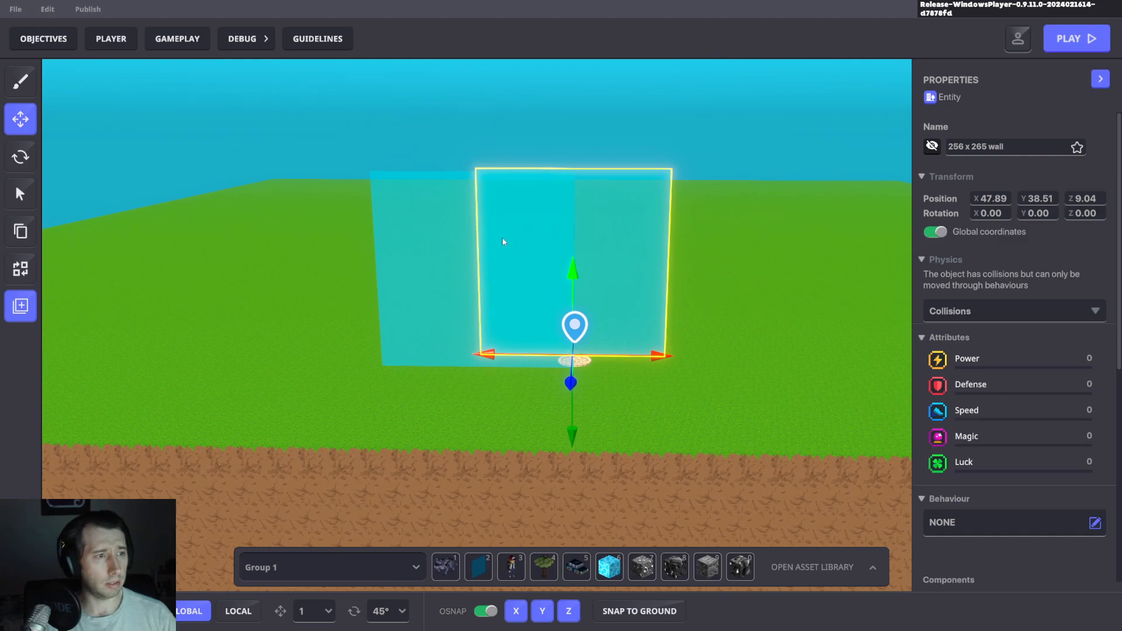
- Move the back invisible wall along the X axis to 44.00 so it lines up with the shifted front wall
{"action": "left_click_drag", "start_coordinate": [659, 354], "coordinate": [550, 352]}
{"action": "mouse_move", "coordinate": [552, 356]}
{"action": "right_mouse_down"}
{"action": "mouse_move", "coordinate": [586, 417]}
{"action": "mouse_move", "coordinate": [562, 342]}
{"action": "right_mouse_up"}
{"action": "left_click_drag", "start_coordinate": [540, 354], "coordinate": [565, 354]}
{"action": "right_click_drag", "start_coordinate": [566, 355], "coordinate": [614, 325]}
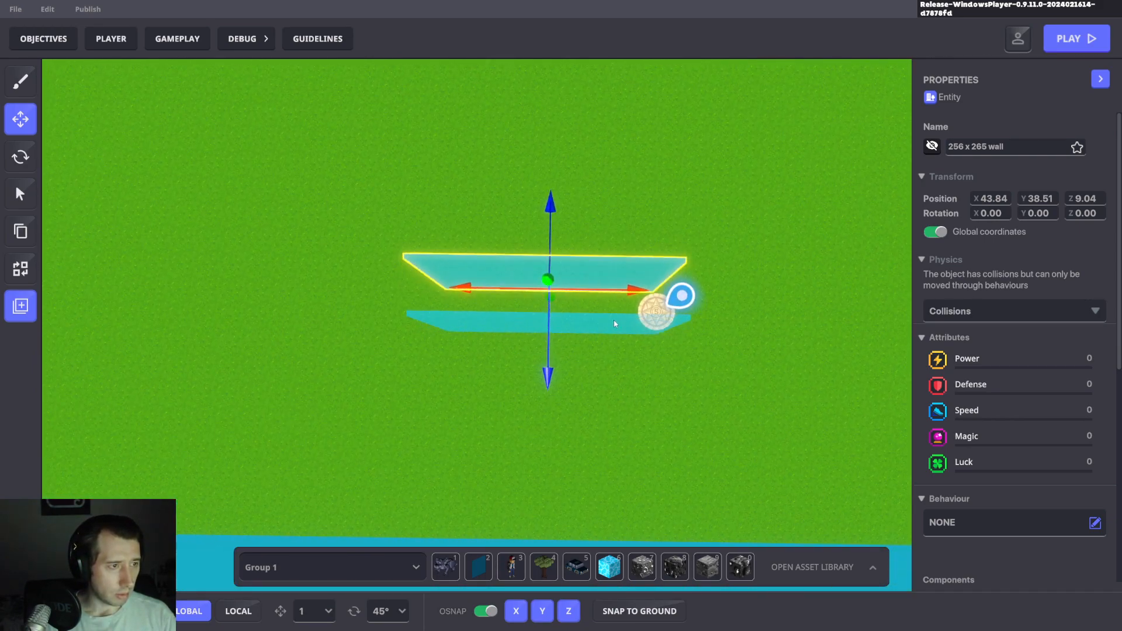
{"action": "left_click_drag", "start_coordinate": [623, 295], "coordinate": [624, 294]}
{"action": "right_click_drag", "start_coordinate": [648, 380], "coordinate": [607, 381]}
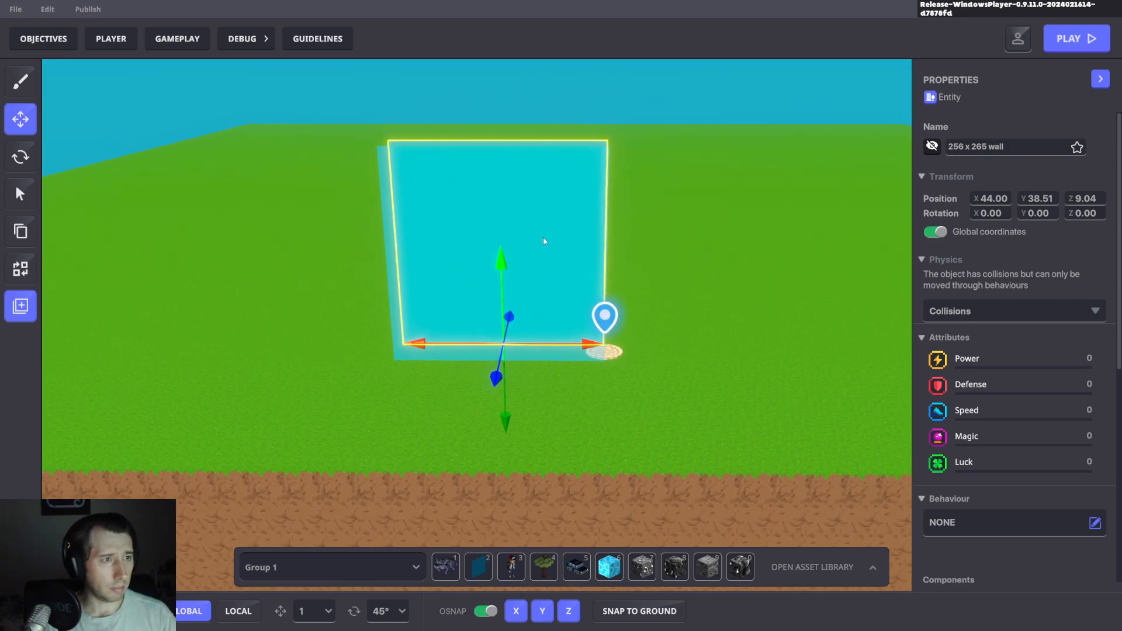
- Select both invisible walls and move them together along the X axis until they are centred on the spawn point
{"action": "left_click", "coordinate": [542, 238]}
{"action": "left_click_drag", "start_coordinate": [589, 348], "coordinate": [687, 354]}
{"action": "scroll", "coordinate": [634, 367], "scroll_direction": "up", "scroll_amount": 4}
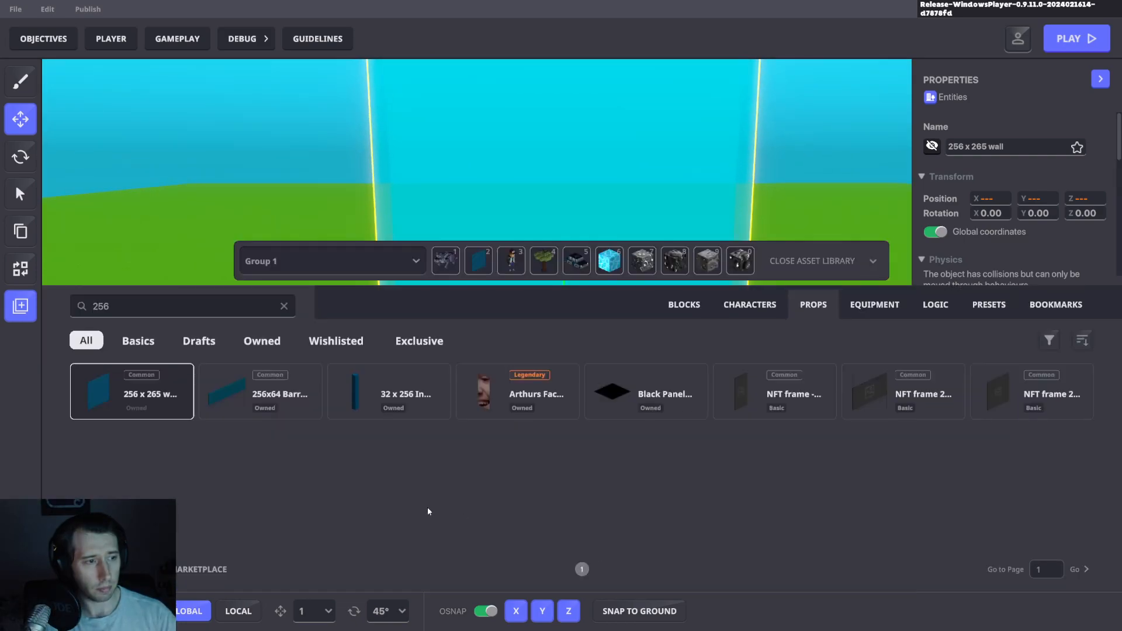
- Clear the search in the block library, assign Ancient Ruined Rocks V4 to quick slot 3 and close the asset library
{"action": "left_click", "coordinate": [659, 308]}
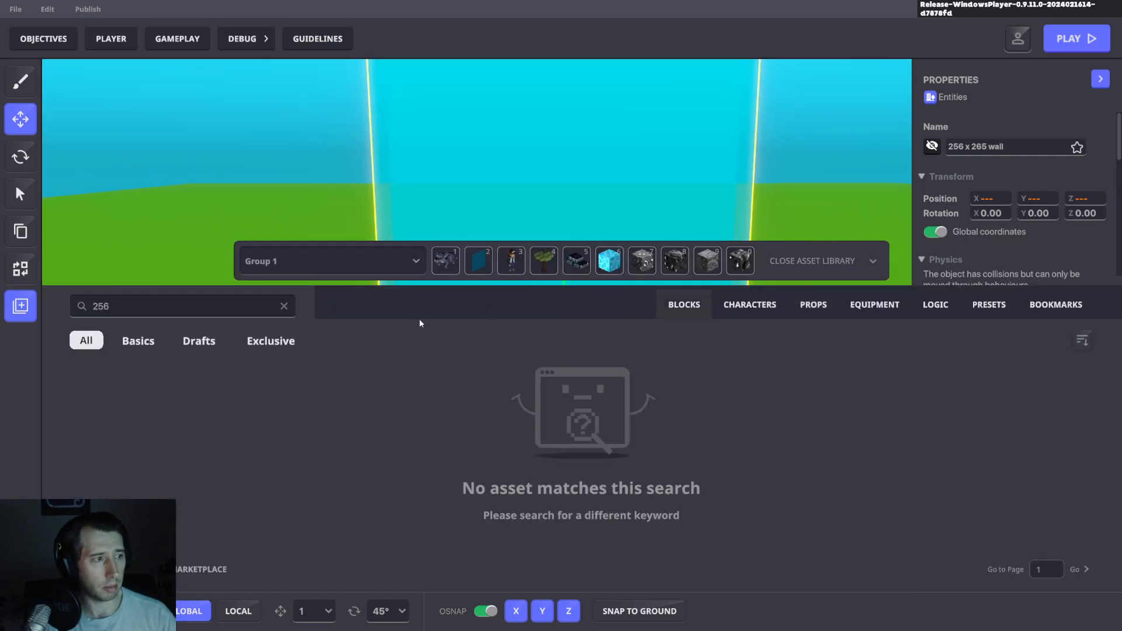
{"action": "left_click", "coordinate": [284, 307]}
{"action": "left_click", "coordinate": [112, 390]}
{"action": "mouse_move", "coordinate": [111, 390]}
{"action": "left_mouse_down"}
{"action": "mouse_move", "coordinate": [476, 258]}
{"action": "mouse_move", "coordinate": [529, 272]}
{"action": "left_mouse_up"}
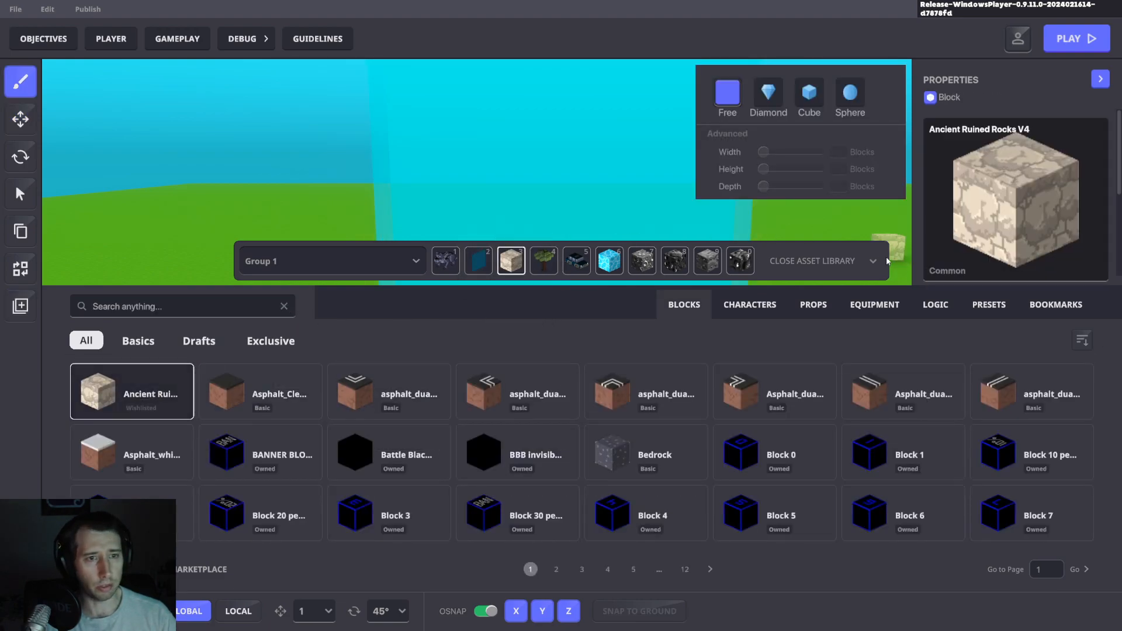
{"action": "left_click", "coordinate": [887, 260]}
- Paint a rectangular strip of Ancient Ruined Rocks V4 blocks into the ground between the walls, undoing the first attempt
{"action": "mouse_move", "coordinate": [400, 398]}
{"action": "left_mouse_down"}
{"action": "mouse_move", "coordinate": [500, 418]}
{"action": "mouse_move", "coordinate": [714, 433]}
{"action": "left_mouse_up"}
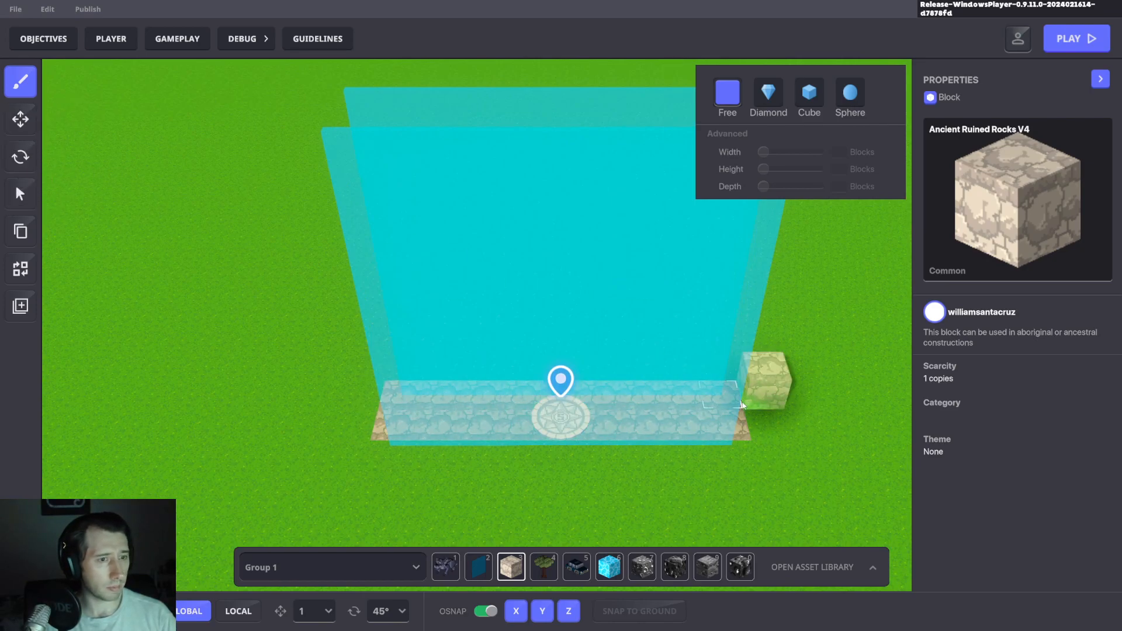
{"action": "key", "text": "ctrl+z"}
{"action": "left_click_drag", "start_coordinate": [454, 419], "coordinate": [698, 429]}
- Move the back wall to X 47.50 and Z 9.46 so it lines up with the back edge of the block strip
{"action": "left_click", "coordinate": [20, 119]}
{"action": "right_click_drag", "start_coordinate": [528, 201], "coordinate": [570, 316]}
{"action": "left_click", "coordinate": [570, 319]}
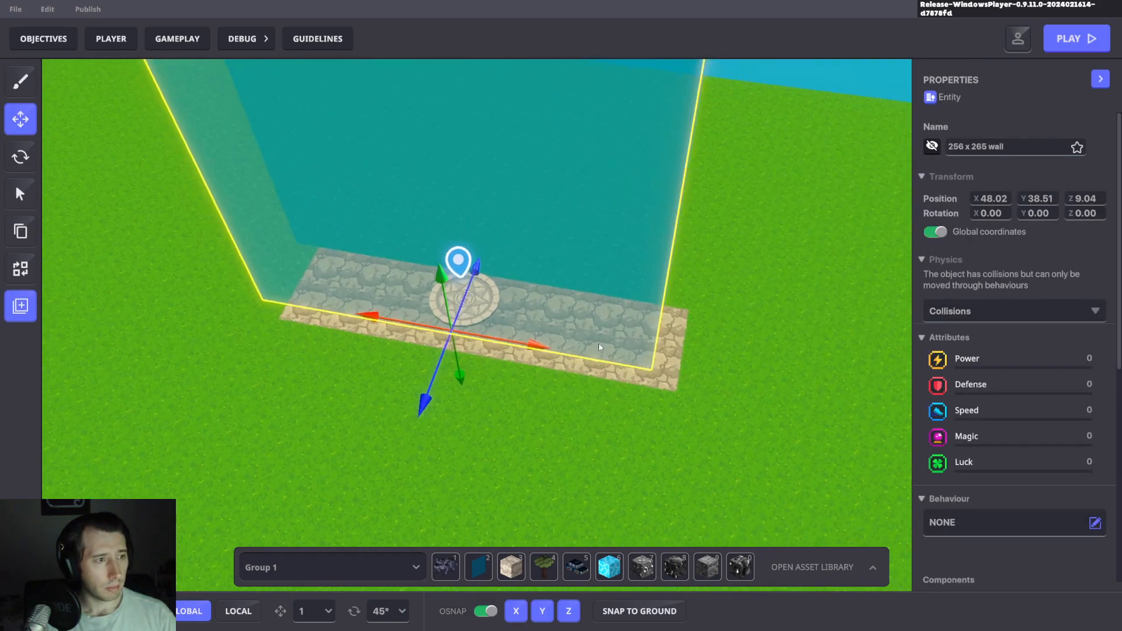
{"action": "left_click_drag", "start_coordinate": [565, 352], "coordinate": [564, 352]}
{"action": "left_click_drag", "start_coordinate": [484, 399], "coordinate": [483, 417]}
{"action": "right_click_drag", "start_coordinate": [660, 403], "coordinate": [521, 404]}
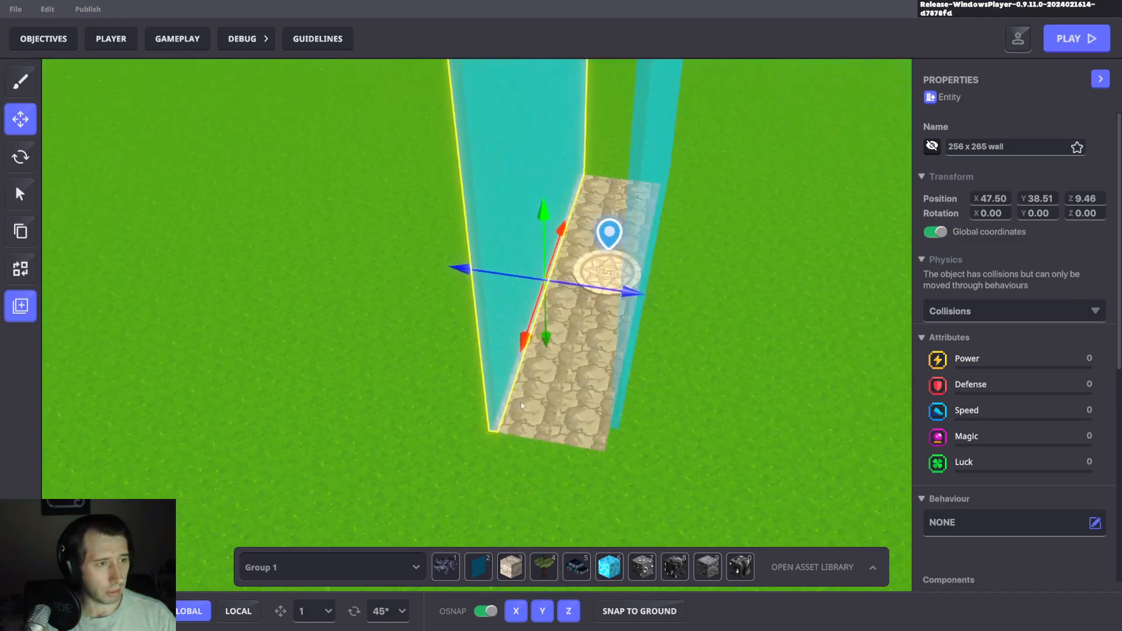
- Move the front wall to X 47.52 and Z 7.56 so it lines up with the front edge of the block strip
{"action": "left_click", "coordinate": [652, 212]}
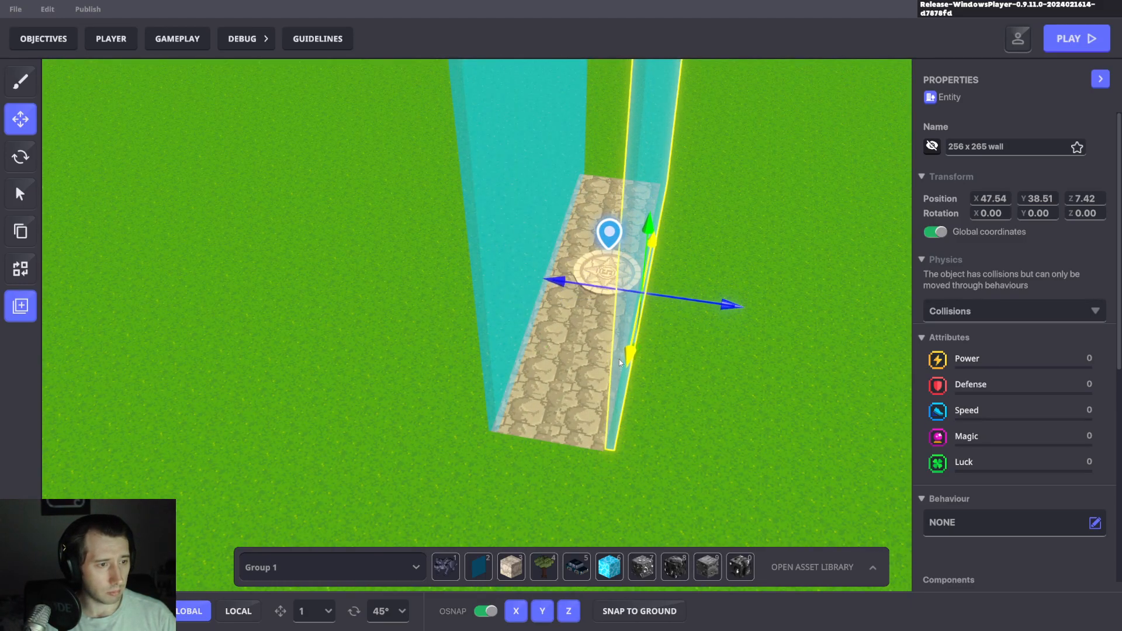
{"action": "left_click_drag", "start_coordinate": [703, 310], "coordinate": [711, 304]}
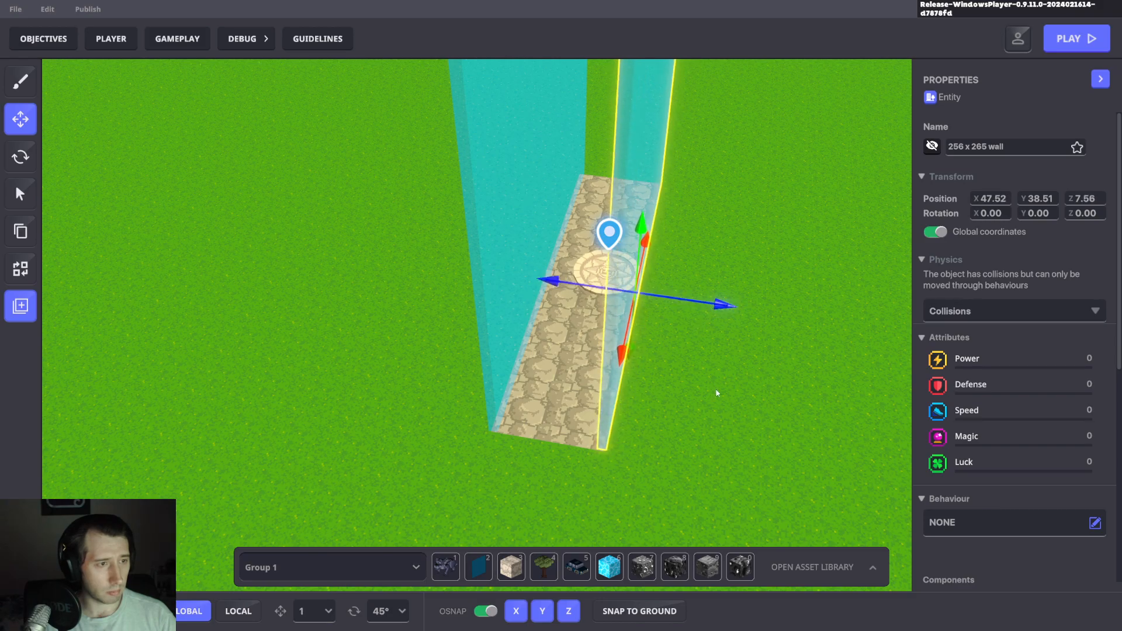
{"action": "right_click_drag", "start_coordinate": [714, 388], "coordinate": [625, 268]}
- Move the avatar's portal to Z 8.56 and shift it along the X axis to centre it on the block strip
{"action": "left_click", "coordinate": [578, 267]}
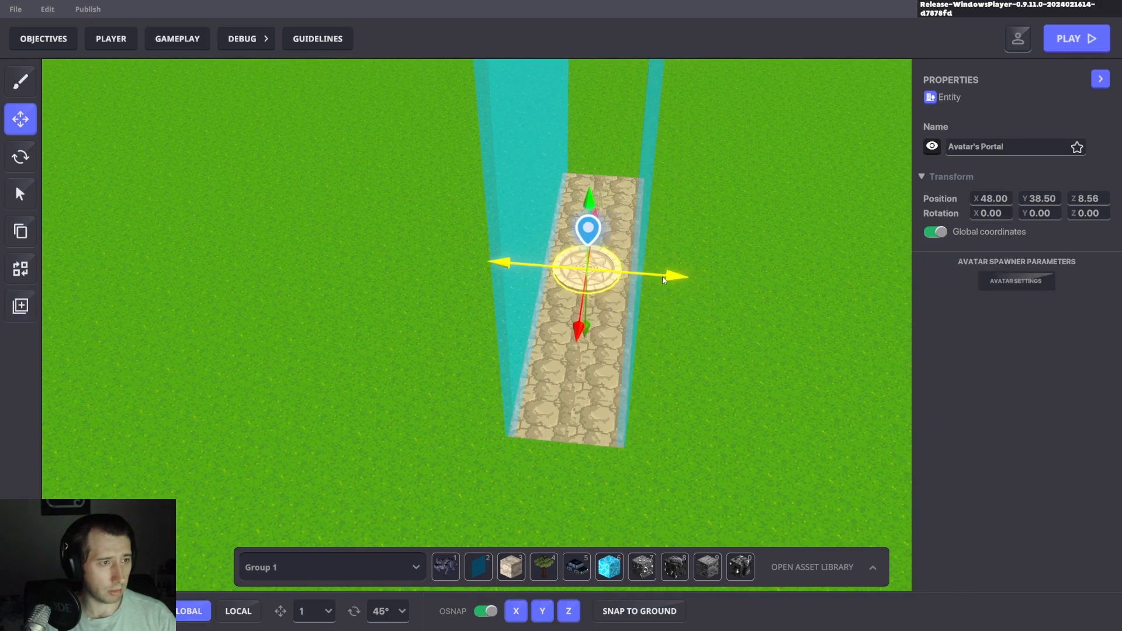
{"action": "left_click_drag", "start_coordinate": [586, 325], "coordinate": [582, 341]}
{"action": "right_click_drag", "start_coordinate": [581, 342], "coordinate": [655, 268]}
- Duplicate one invisible wall and move the copy to X 47.50 and Z 8.59, midway between the other two walls
{"action": "left_click", "coordinate": [674, 213]}
{"action": "scroll", "coordinate": [675, 212], "scroll_direction": "down", "scroll_amount": 3}
{"action": "right_click_drag", "start_coordinate": [675, 216], "coordinate": [764, 337]}
{"action": "left_click_drag", "start_coordinate": [675, 292], "coordinate": [625, 306]}
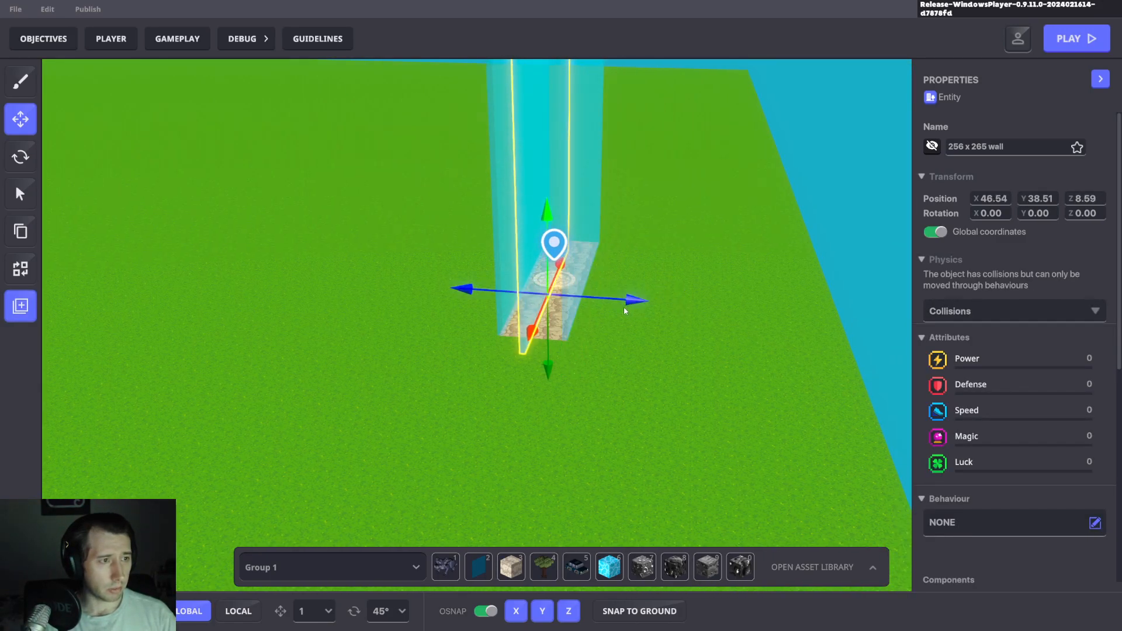
{"action": "left_click_drag", "start_coordinate": [532, 337], "coordinate": [541, 329]}
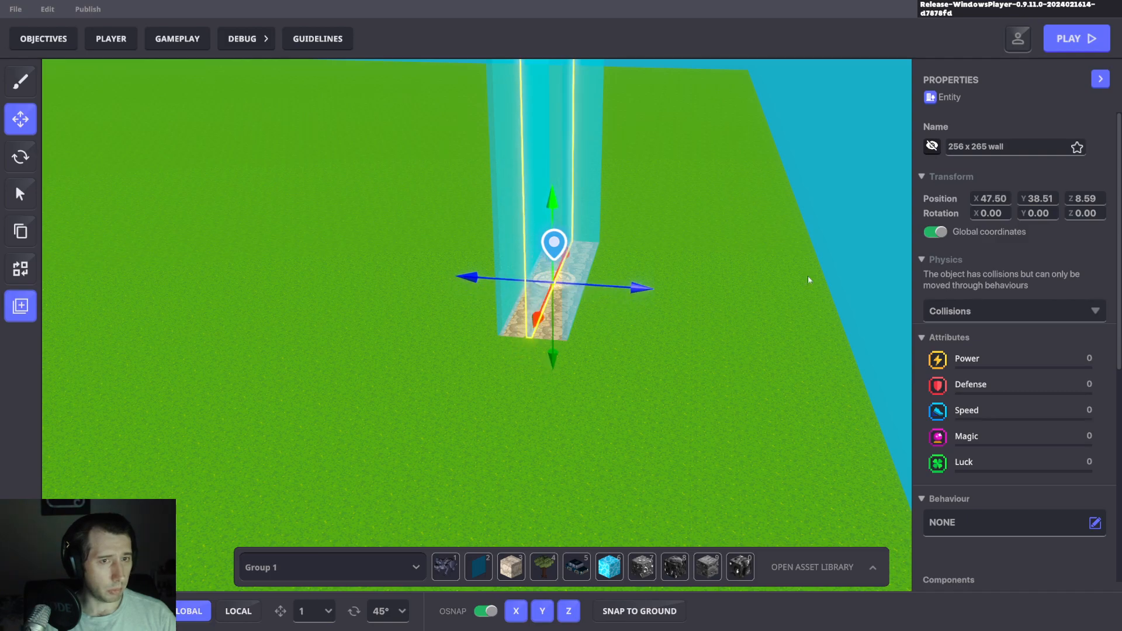
- Change the middle wall's physics mode, and playtest climbing with the avatar between the outer walls
{"action": "left_click", "coordinate": [986, 318]}
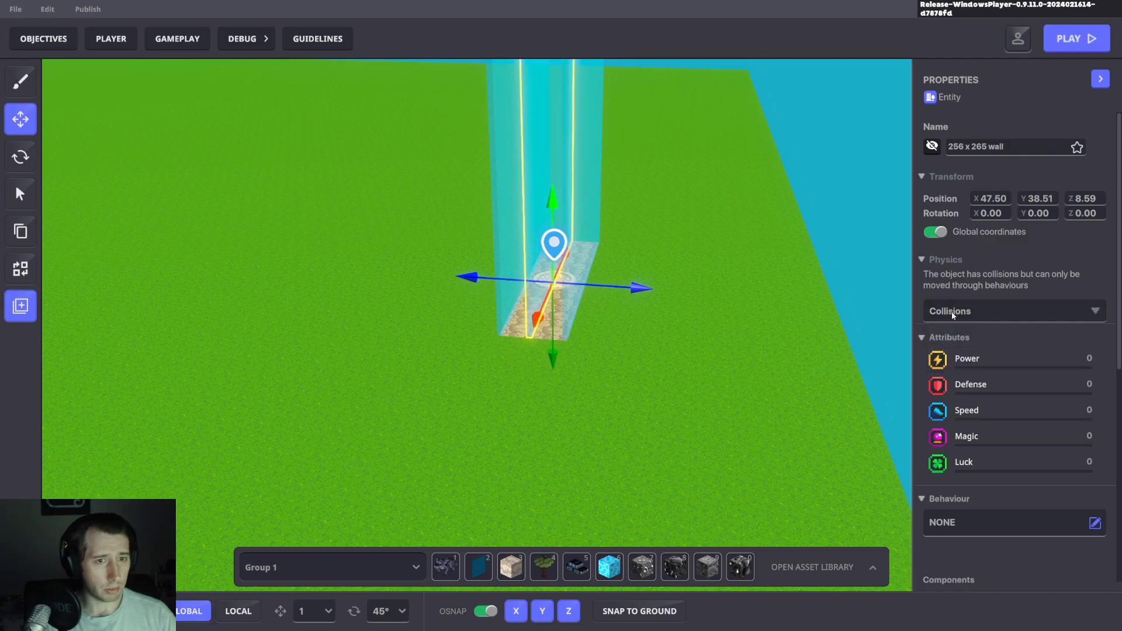
{"action": "left_click", "coordinate": [953, 347]}
{"action": "key", "text": "ctrl+p"}
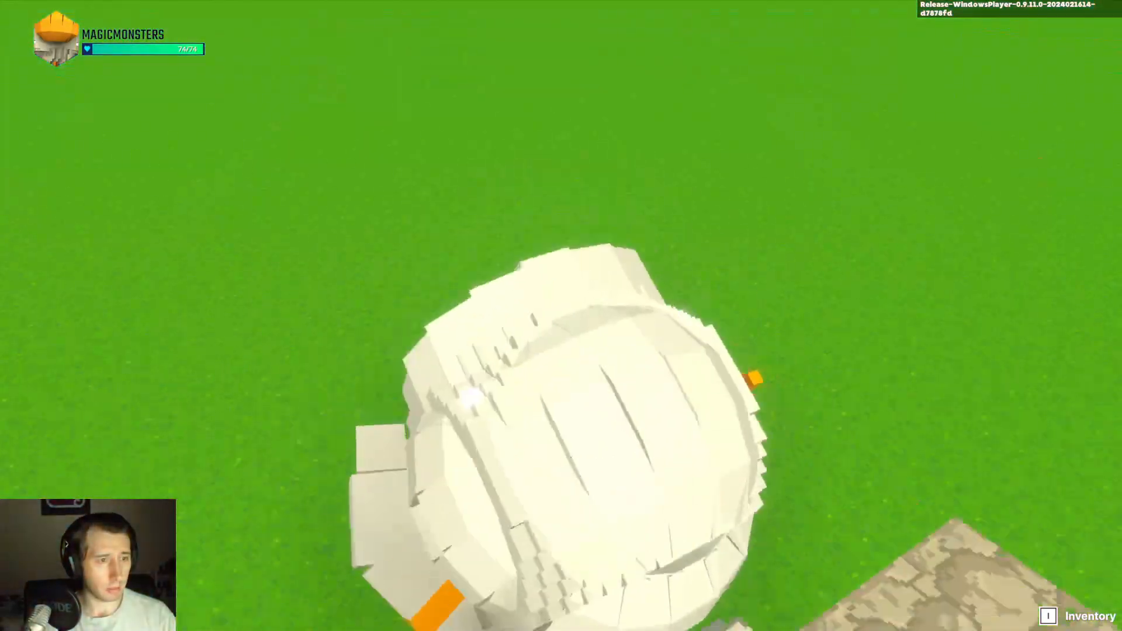
{"action": "key", "text": "w"}
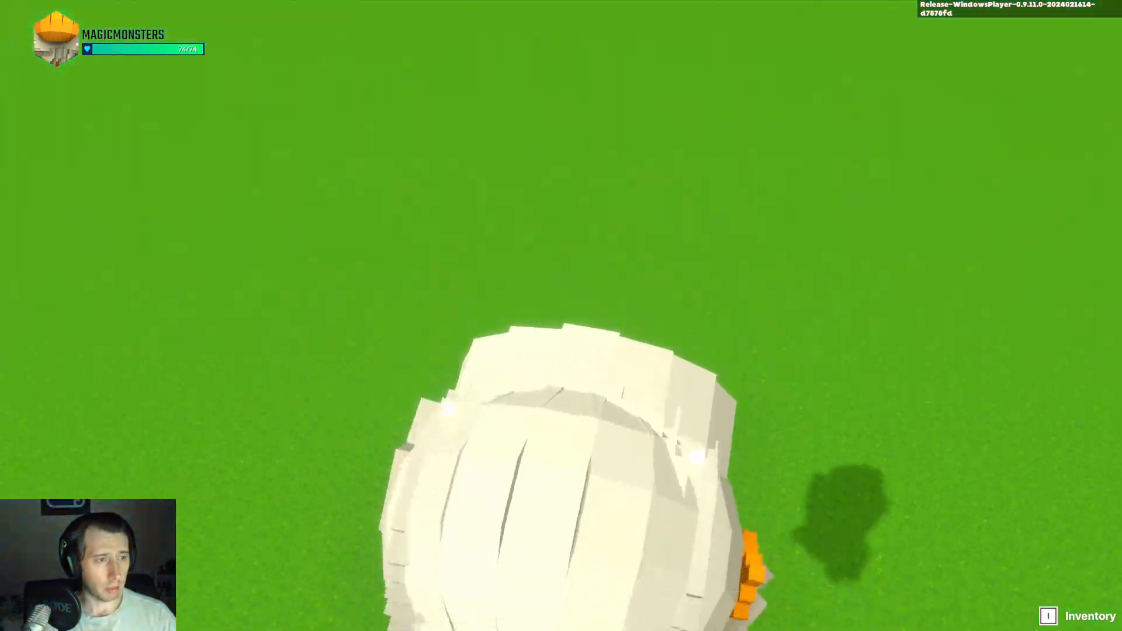
{"action": "key", "text": "ctrl+p"}
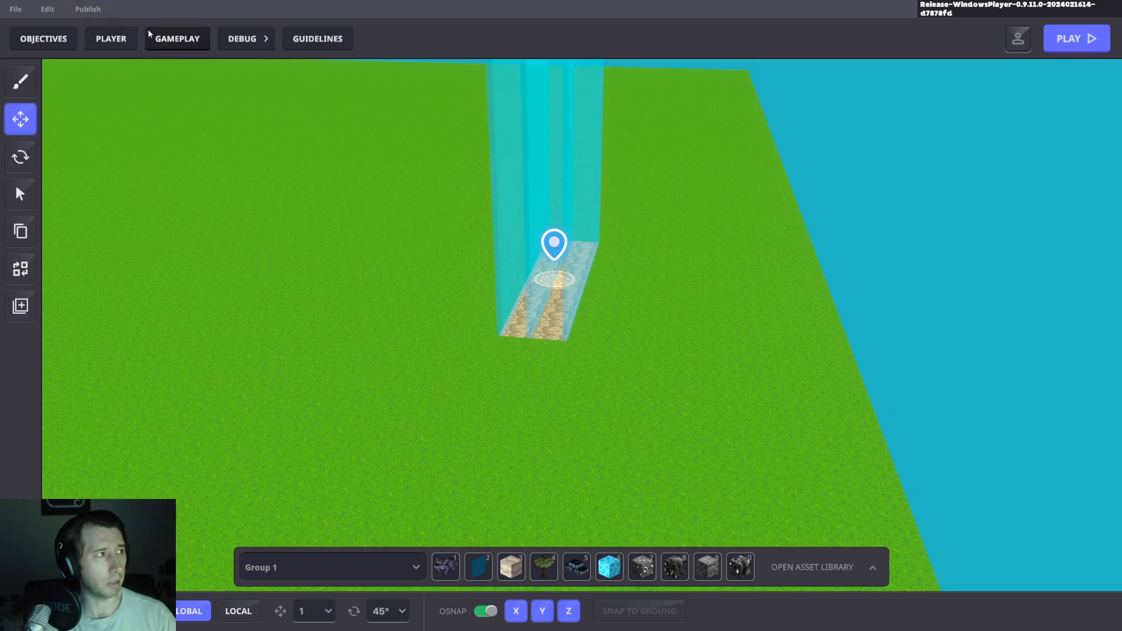
- Set the gameplay camera mode to Angled and close the gameplay settings
{"action": "left_click", "coordinate": [181, 40]}
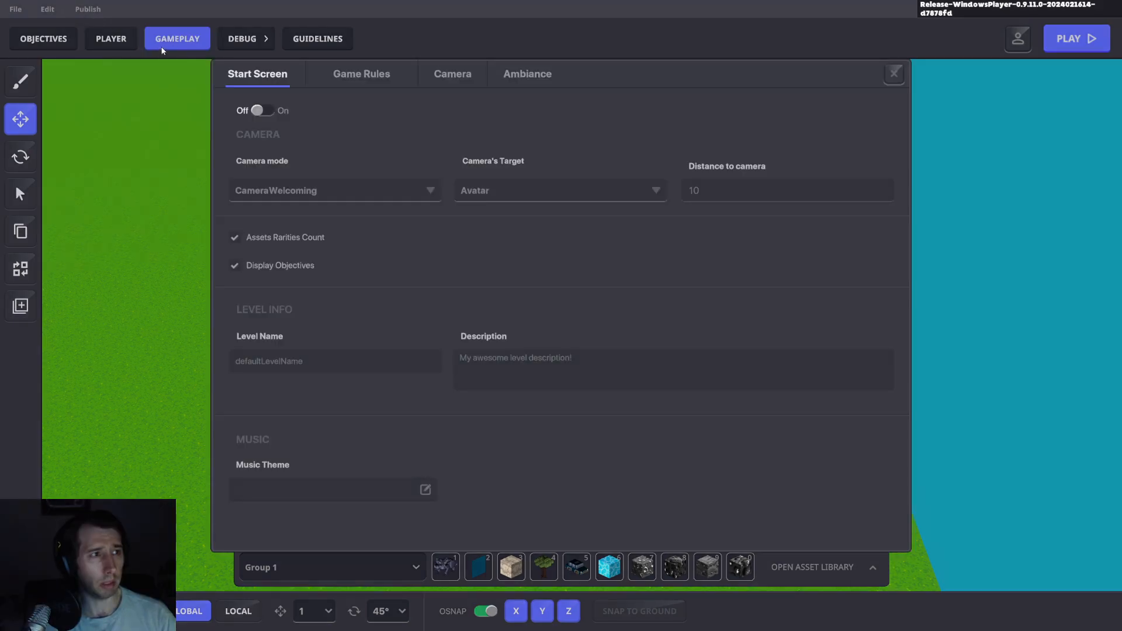
{"action": "left_click", "coordinate": [446, 71]}
{"action": "left_click", "coordinate": [421, 138]}
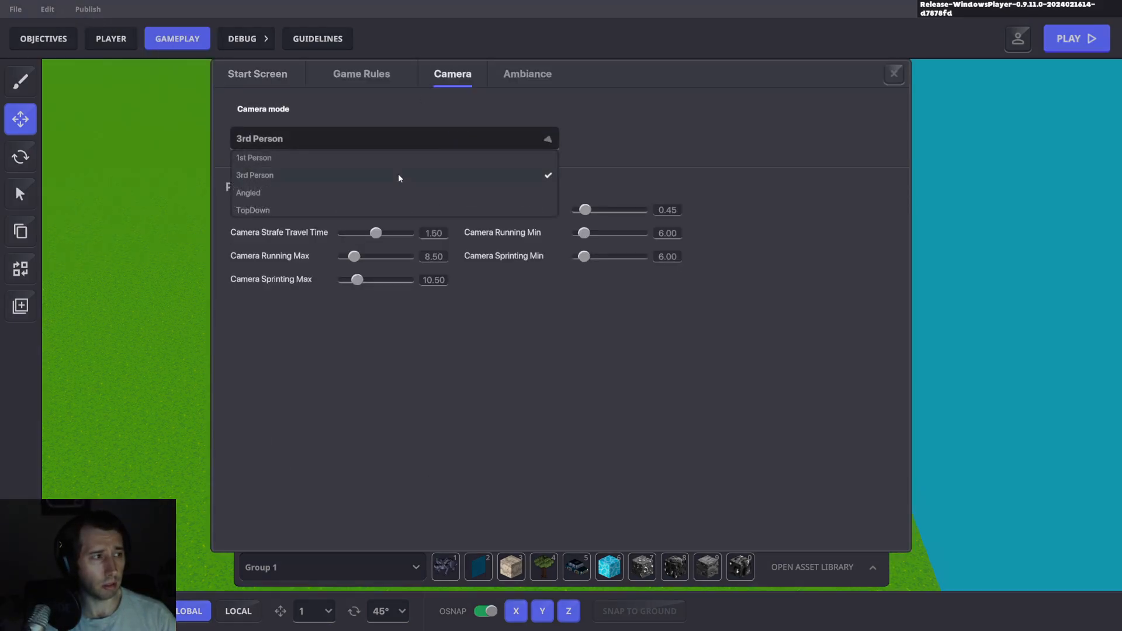
{"action": "left_click", "coordinate": [258, 191]}
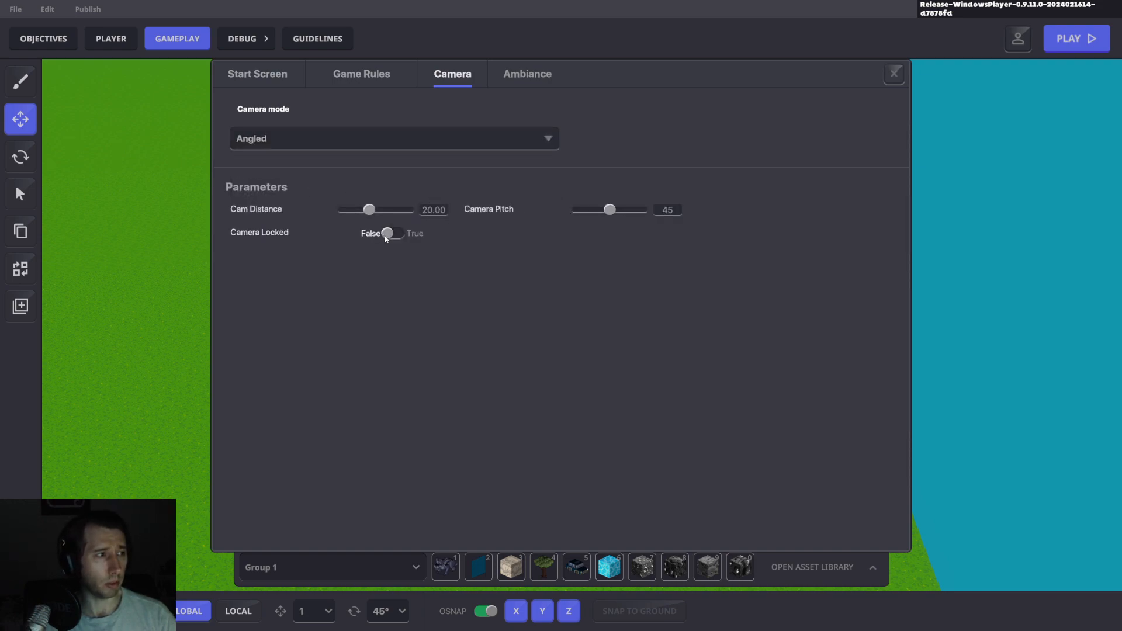
{"action": "left_click", "coordinate": [894, 75]}
- Playtest the scene with the Angled camera by moving, climbing and jumping with the avatar around the block strip
{"action": "key", "text": "ctrl+p"}
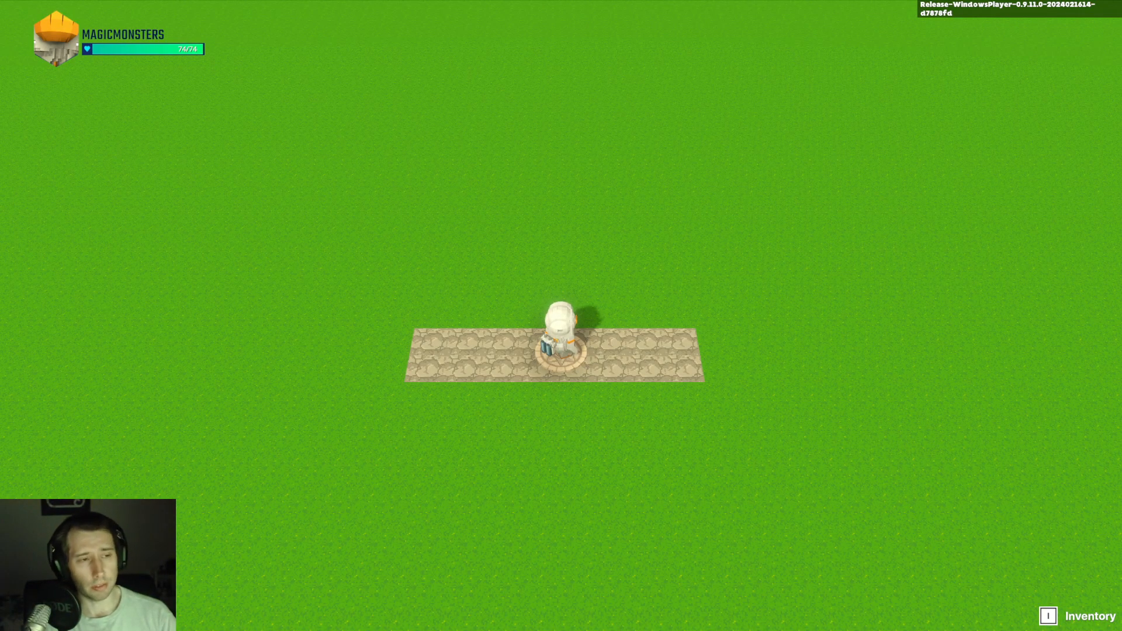
{"action": "key", "text": "a"}
{"action": "key", "text": "w"}
{"action": "key", "text": "space"}
{"action": "key", "text": "d"}
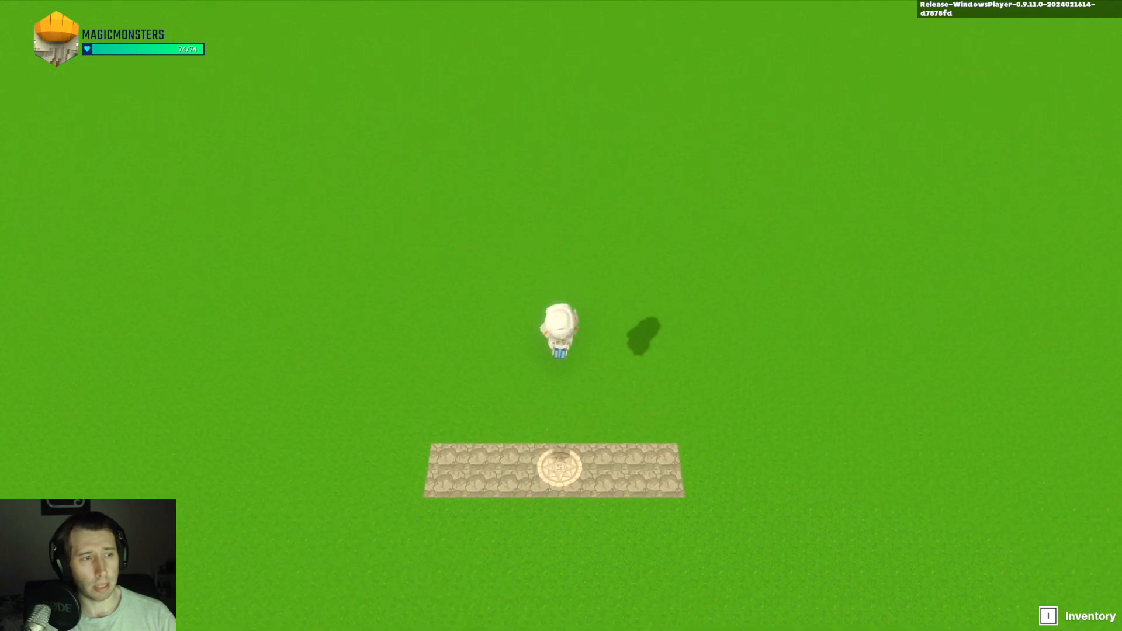
- Stop the playtest, review the Angled camera's parameters in the gameplay settings, and start another playtest
{"action": "key", "text": "a"}
{"action": "key", "text": "ctrl+p"}
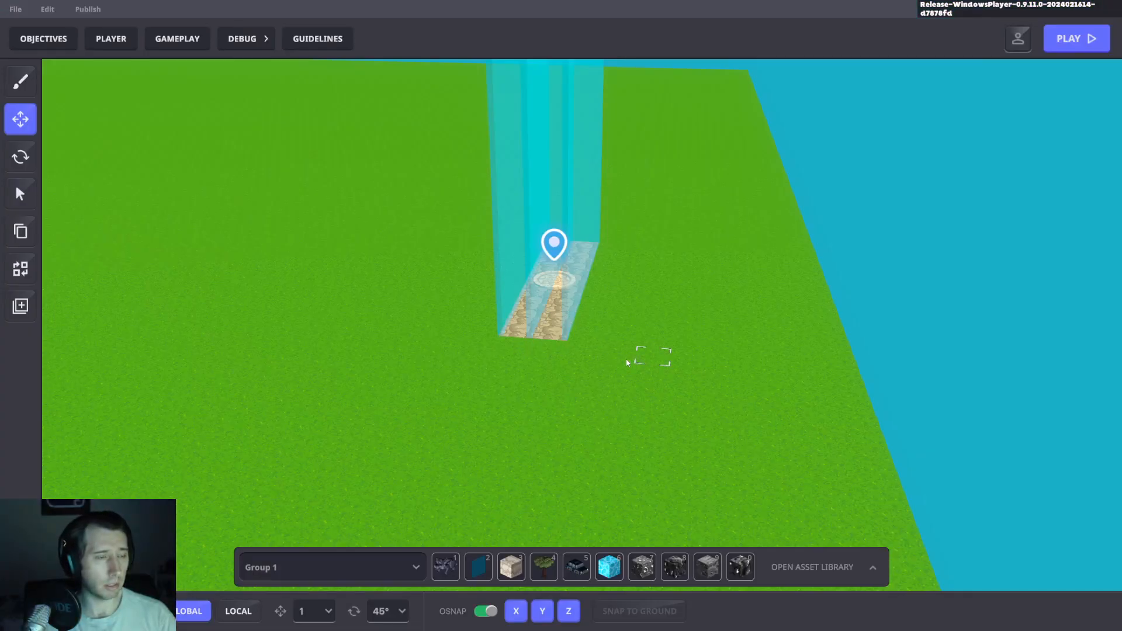
{"action": "right_click_drag", "start_coordinate": [630, 360], "coordinate": [336, 212]}
{"action": "left_click", "coordinate": [183, 40]}
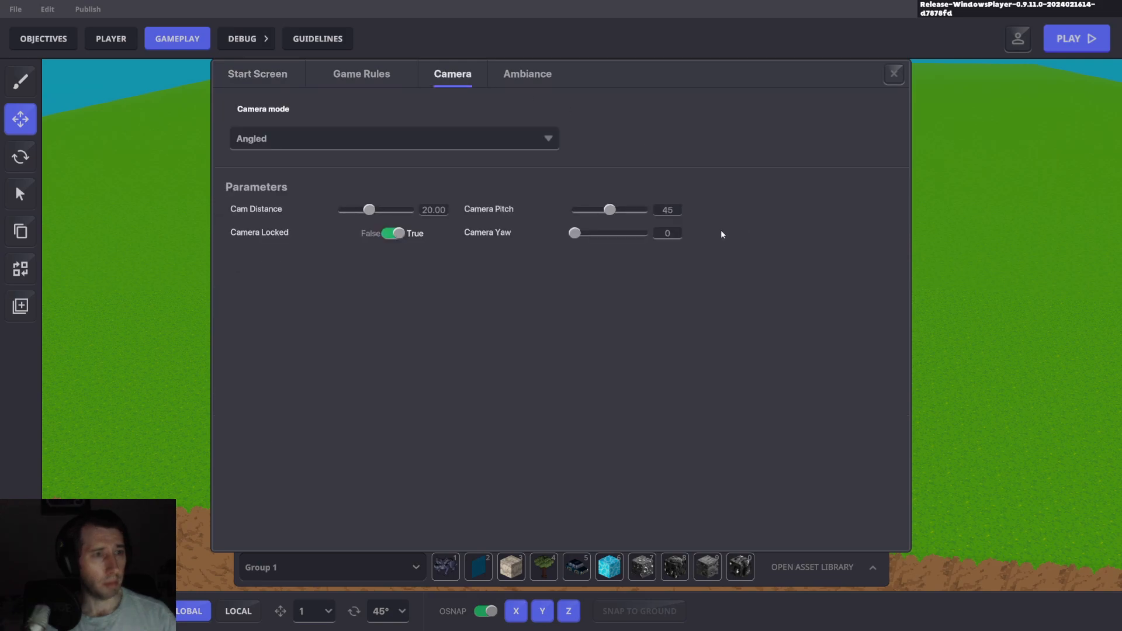
{"action": "left_click", "coordinate": [895, 75]}
{"action": "key", "text": "ctrl+p"}
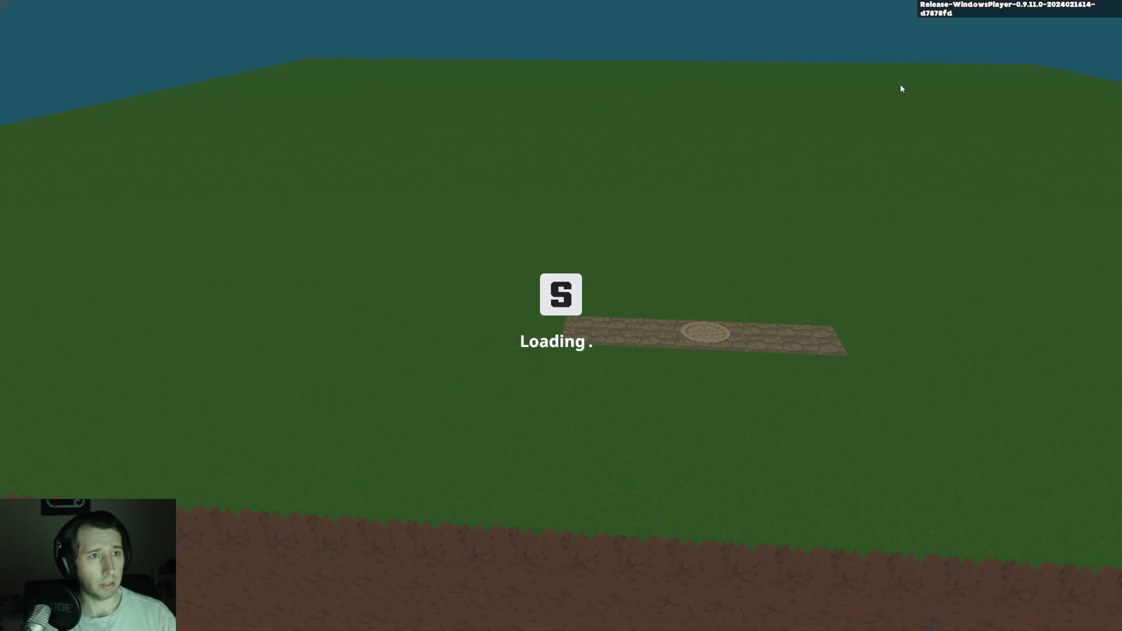
- Playtest walking and jumping with the avatar along the block strip between the invisible walls, and return to the editor
{"action": "key", "text": "space"}
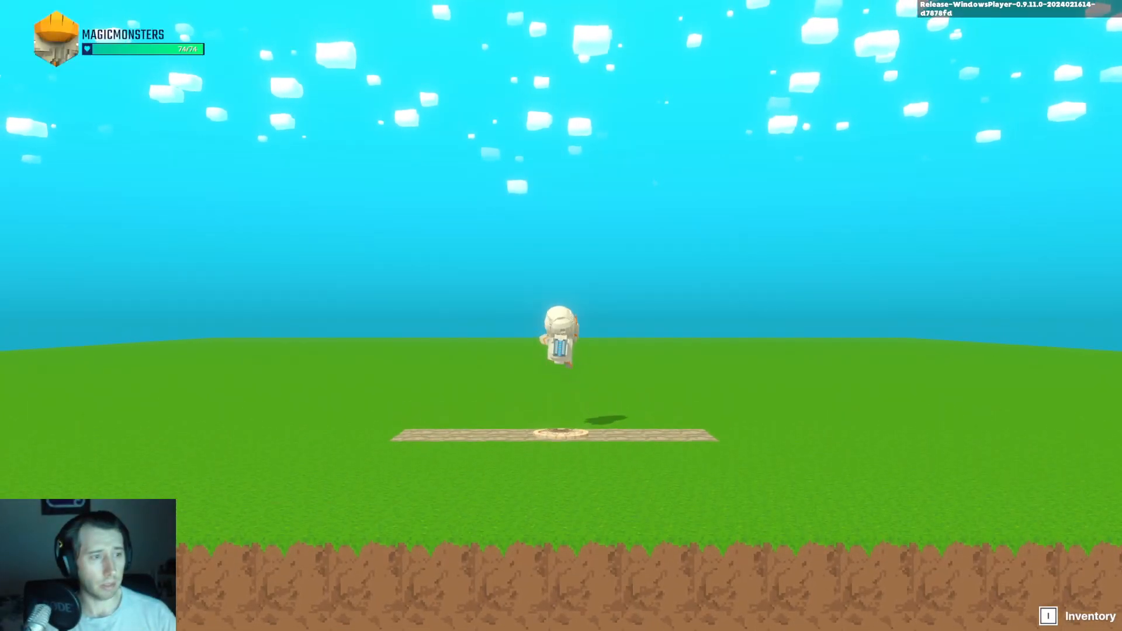
{"action": "key", "text": "d"}
{"action": "key", "text": "a"}
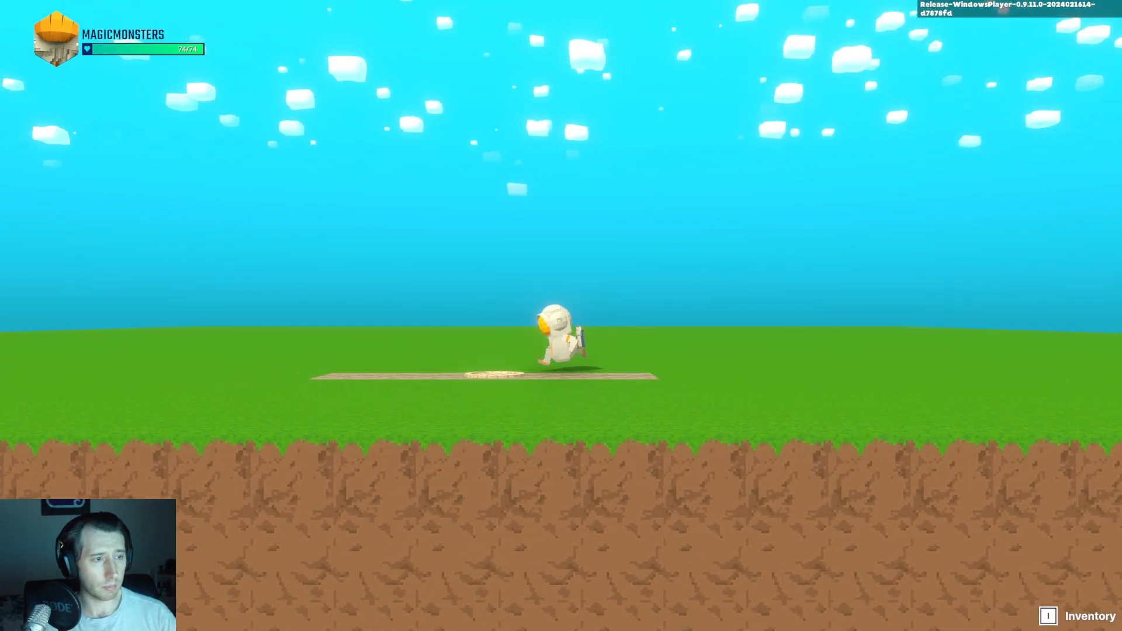
{"action": "key", "text": "s"}
{"action": "key", "text": "space"}
{"action": "key", "text": "a"}
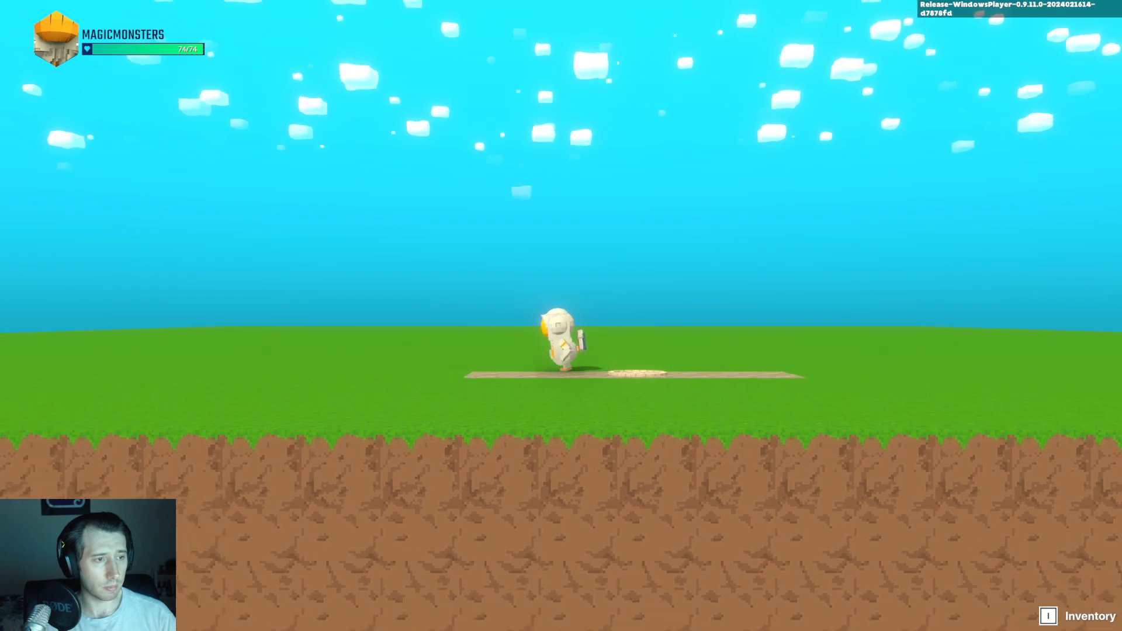
{"action": "key", "text": "d"}
{"action": "key", "text": "w"}
{"action": "key", "text": "d"}
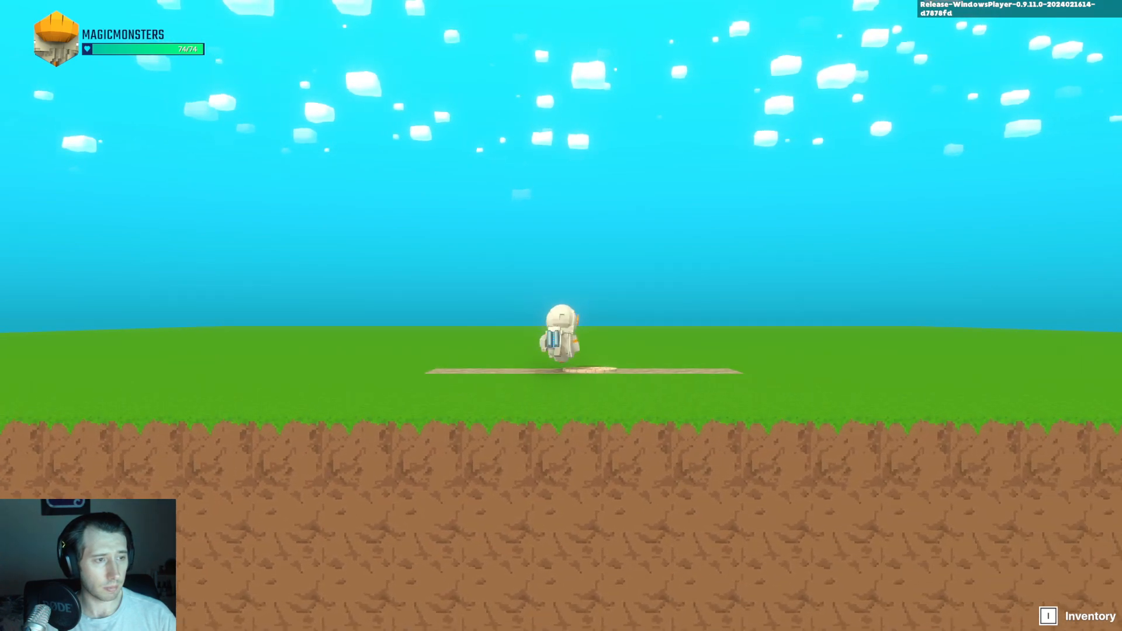
{"action": "key", "text": "space"}
{"action": "key", "text": "a"}
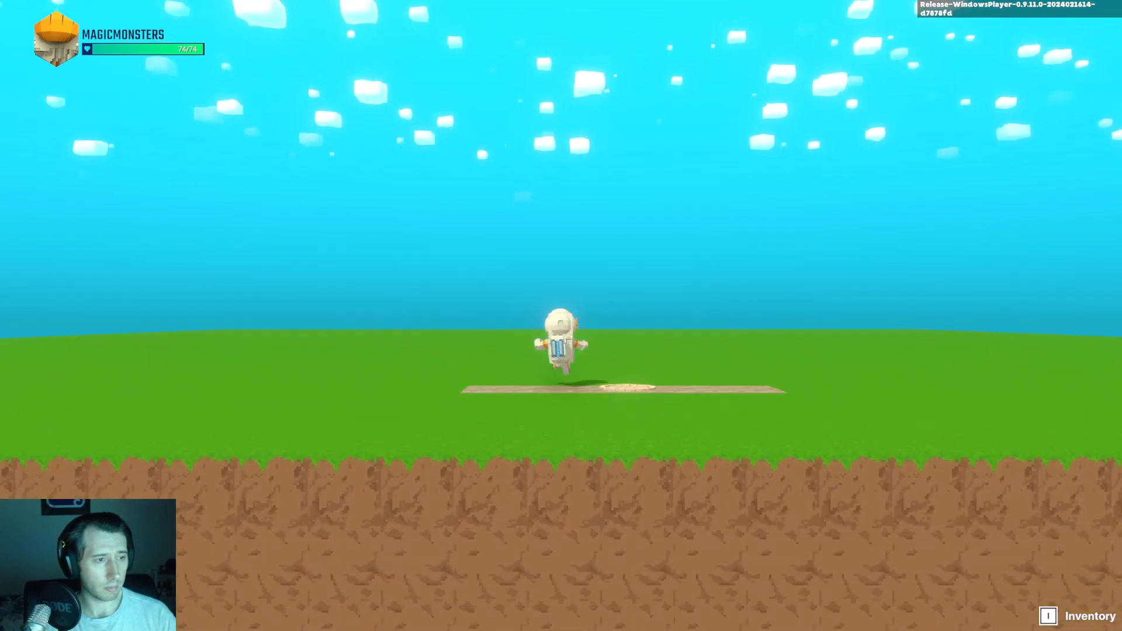
{"action": "key", "text": "space"}
{"action": "key", "text": "d"}
{"action": "key", "text": "a"}
{"action": "key", "text": "d"}
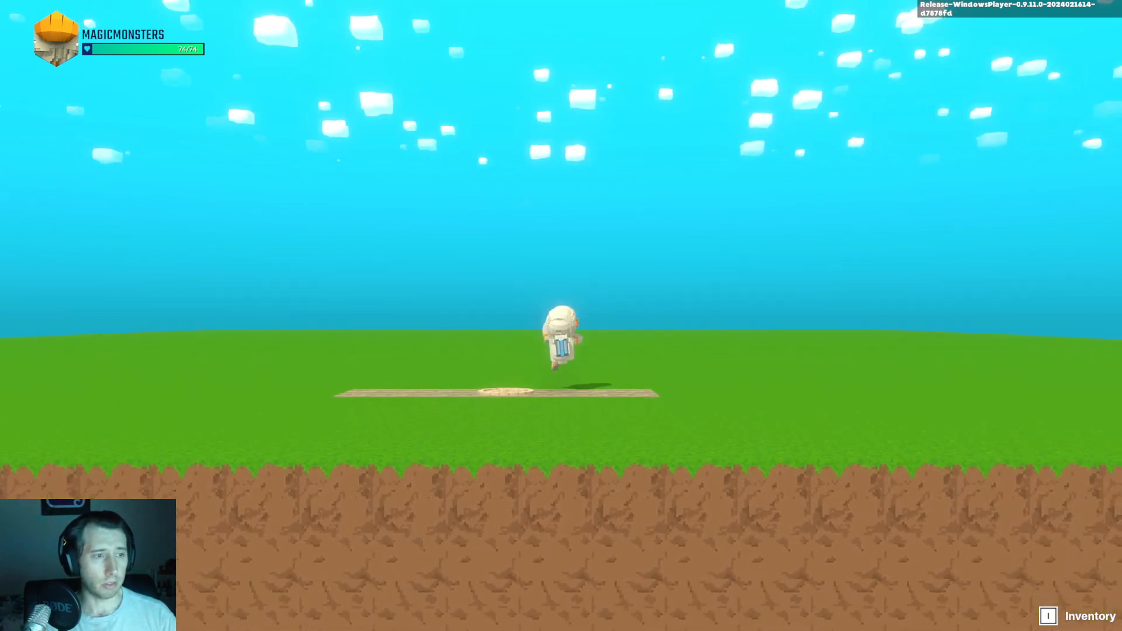
{"action": "key", "text": "a"}
{"action": "key", "text": "ctrl+p"}
- Search the props for 256 and place a 256x64 Barrier near the end of the walls
{"action": "right_click_drag", "start_coordinate": [671, 310], "coordinate": [615, 270]}
{"action": "left_click", "coordinate": [580, 294]}
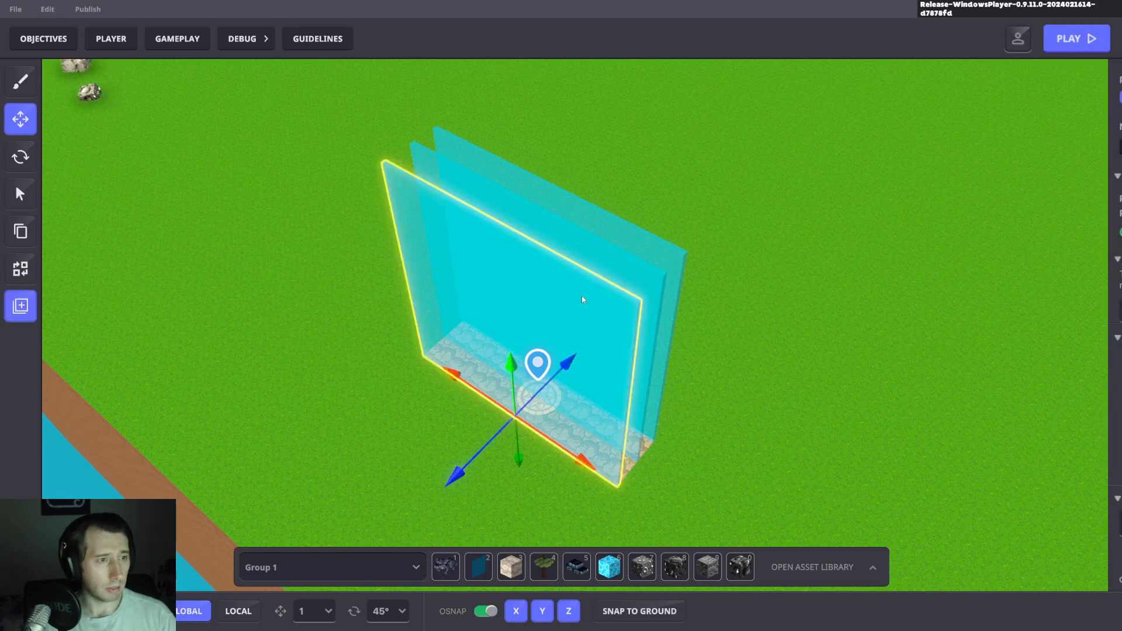
{"action": "right_click_drag", "start_coordinate": [699, 395], "coordinate": [538, 411]}
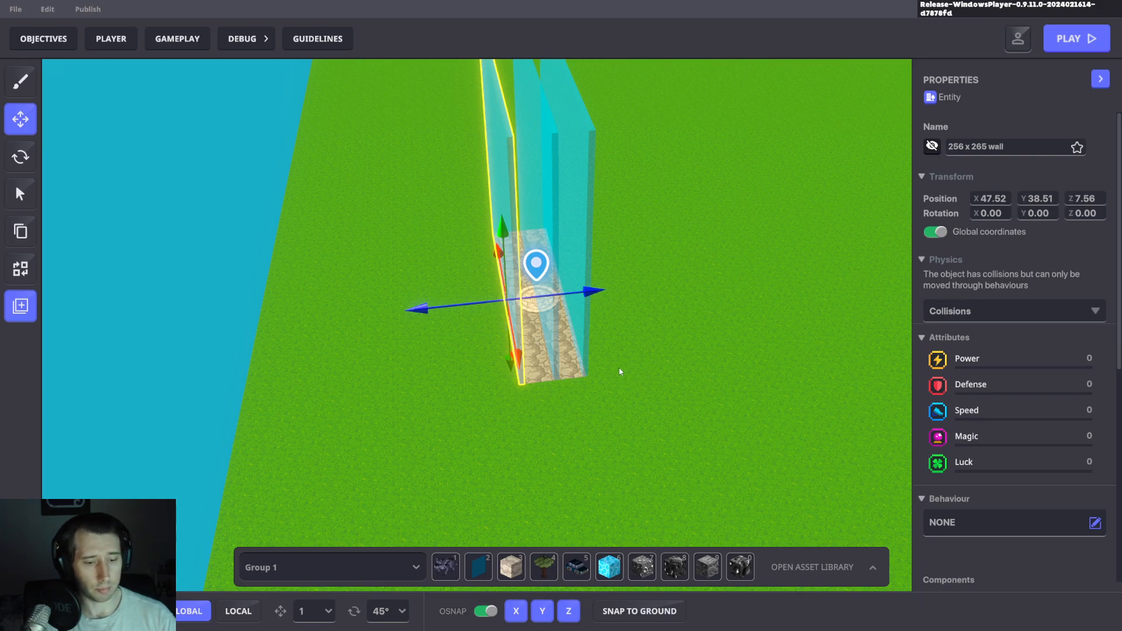
{"action": "key", "text": "Tab"}
{"action": "type", "text": "256"}
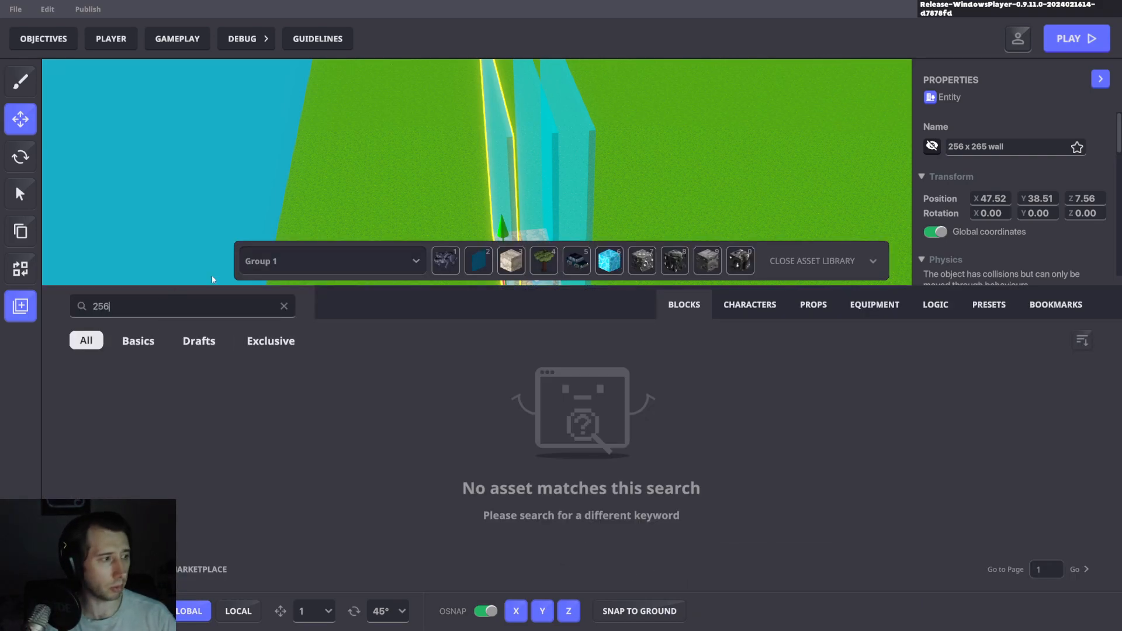
{"action": "left_click", "coordinate": [827, 310]}
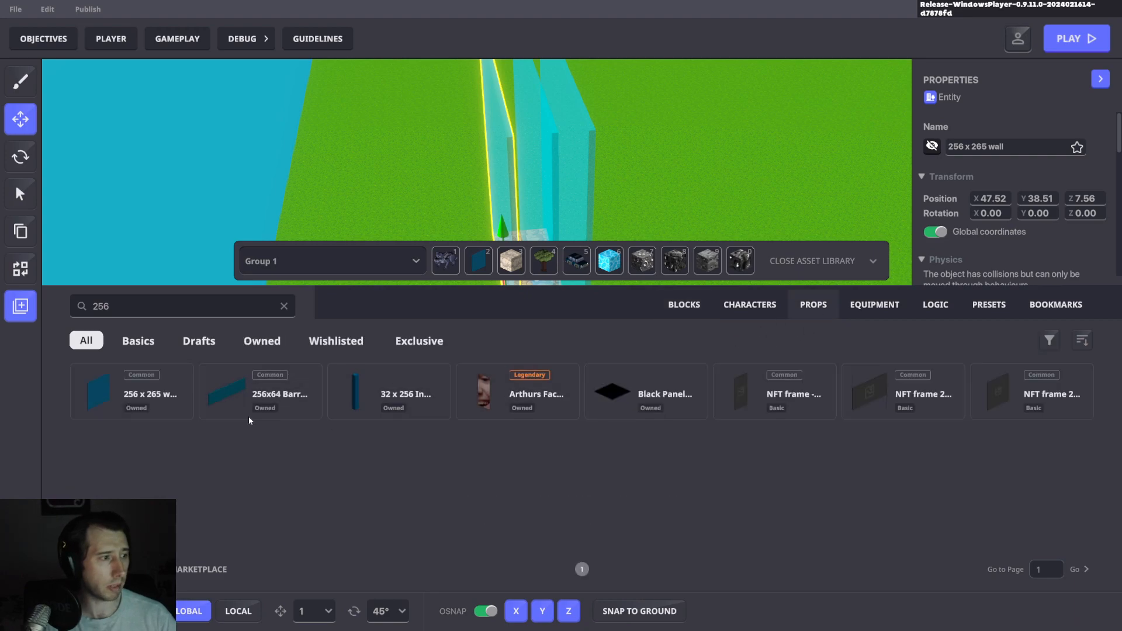
{"action": "left_click", "coordinate": [239, 388]}
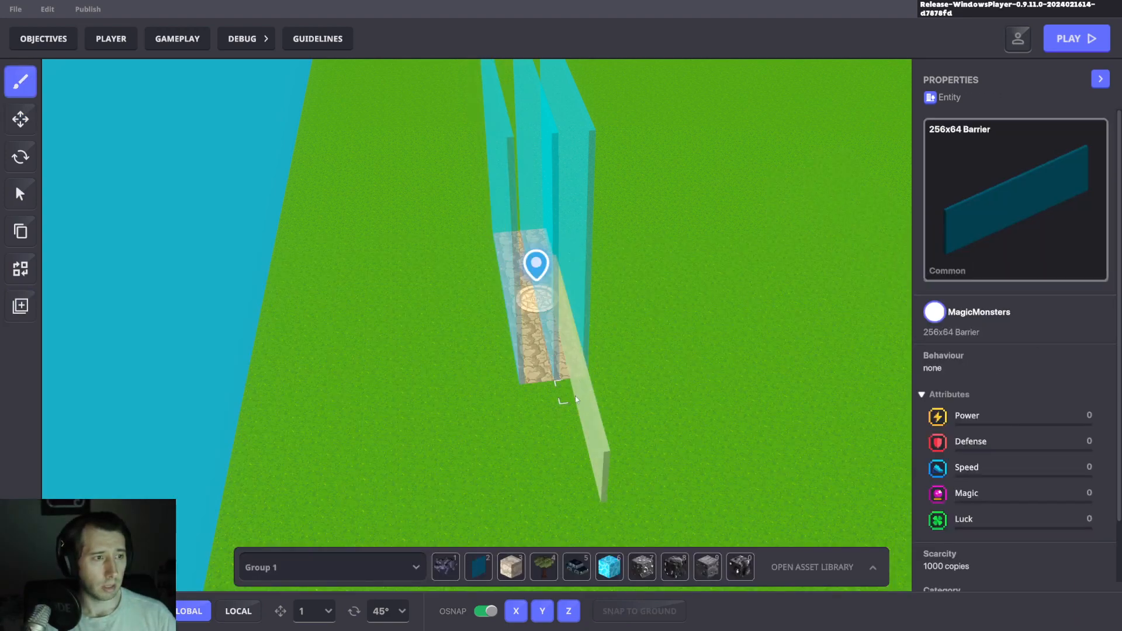
{"action": "left_click", "coordinate": [556, 437]}
- Rotate the barrier upright and across the walls' end, with rotation Y 270 and Z 270
{"action": "key", "text": "e"}
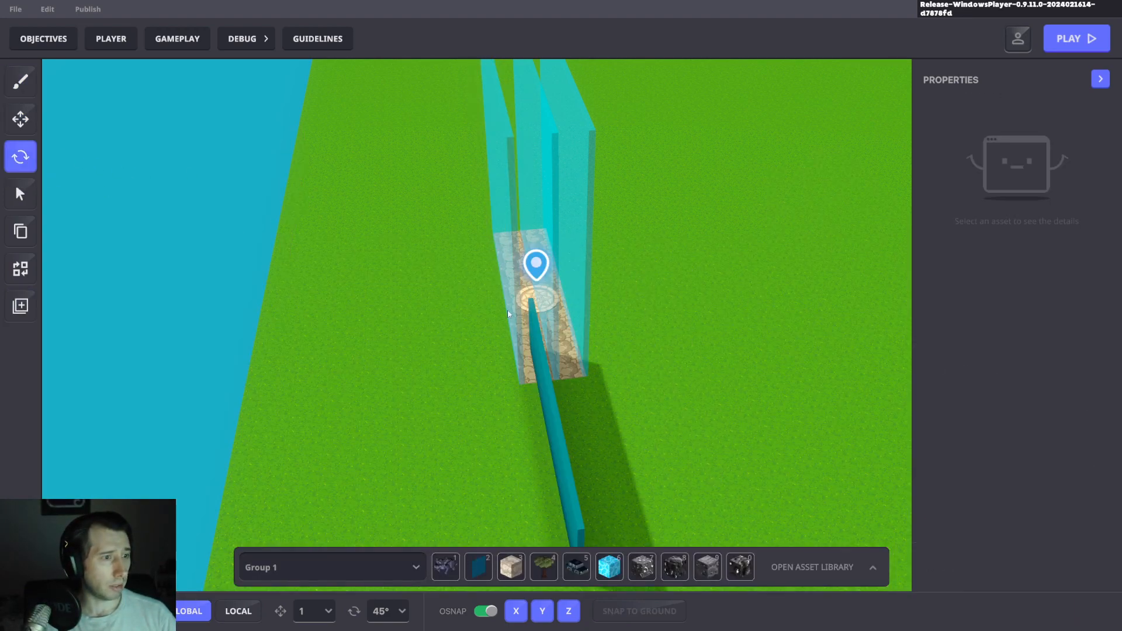
{"action": "left_click", "coordinate": [555, 401]}
{"action": "right_click_drag", "start_coordinate": [401, 410], "coordinate": [568, 346]}
{"action": "left_click_drag", "start_coordinate": [601, 344], "coordinate": [842, 299]}
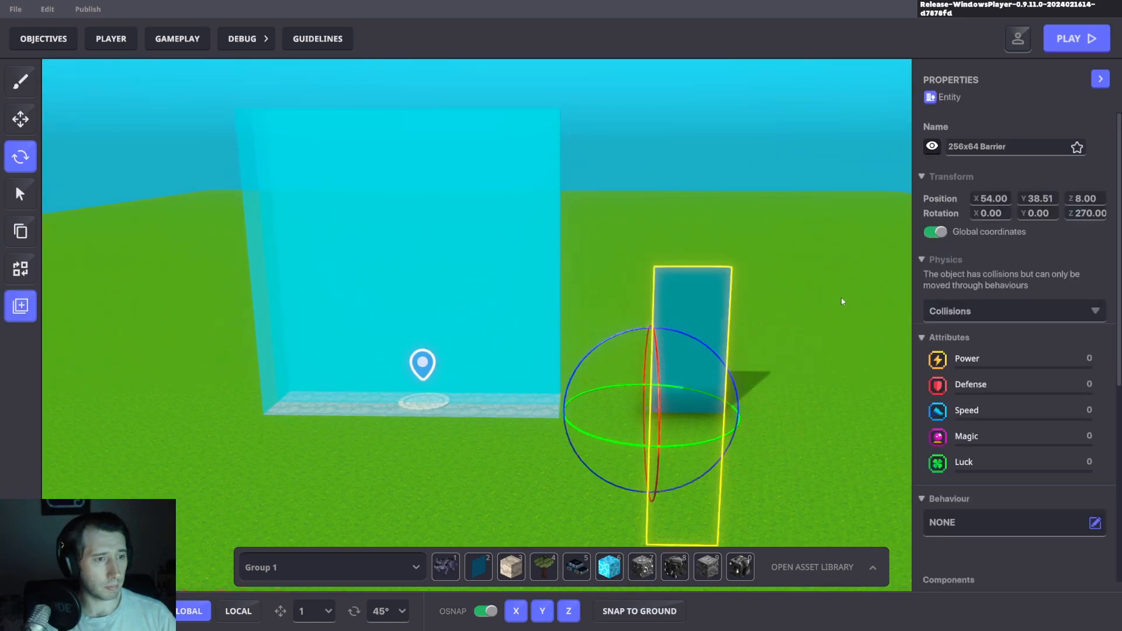
{"action": "left_click_drag", "start_coordinate": [738, 416], "coordinate": [892, 409]}
- Move the barrier to X 51.61, Y 42.43 and Z 7.55 so it closes off one end of the walls
{"action": "left_click", "coordinate": [20, 122]}
{"action": "right_click_drag", "start_coordinate": [544, 333], "coordinate": [333, 257]}
{"action": "mouse_move", "coordinate": [542, 436]}
{"action": "left_mouse_down"}
{"action": "mouse_move", "coordinate": [537, 405]}
{"action": "mouse_move", "coordinate": [544, 420]}
{"action": "left_mouse_up"}
{"action": "left_click_drag", "start_coordinate": [610, 407], "coordinate": [590, 409]}
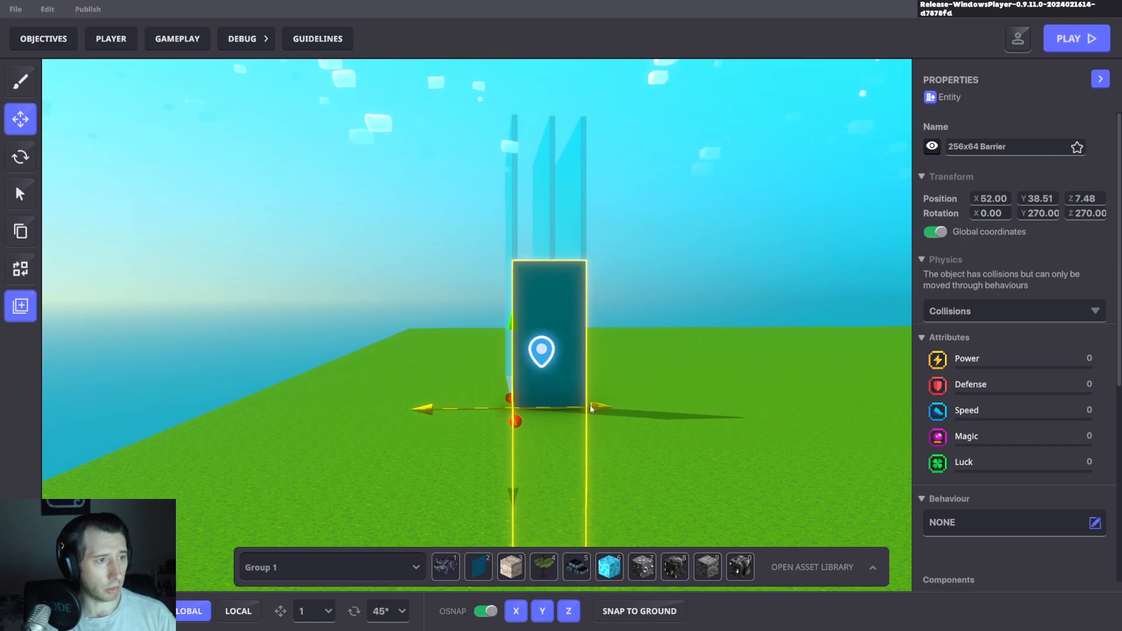
{"action": "left_click_drag", "start_coordinate": [512, 497], "coordinate": [530, 349]}
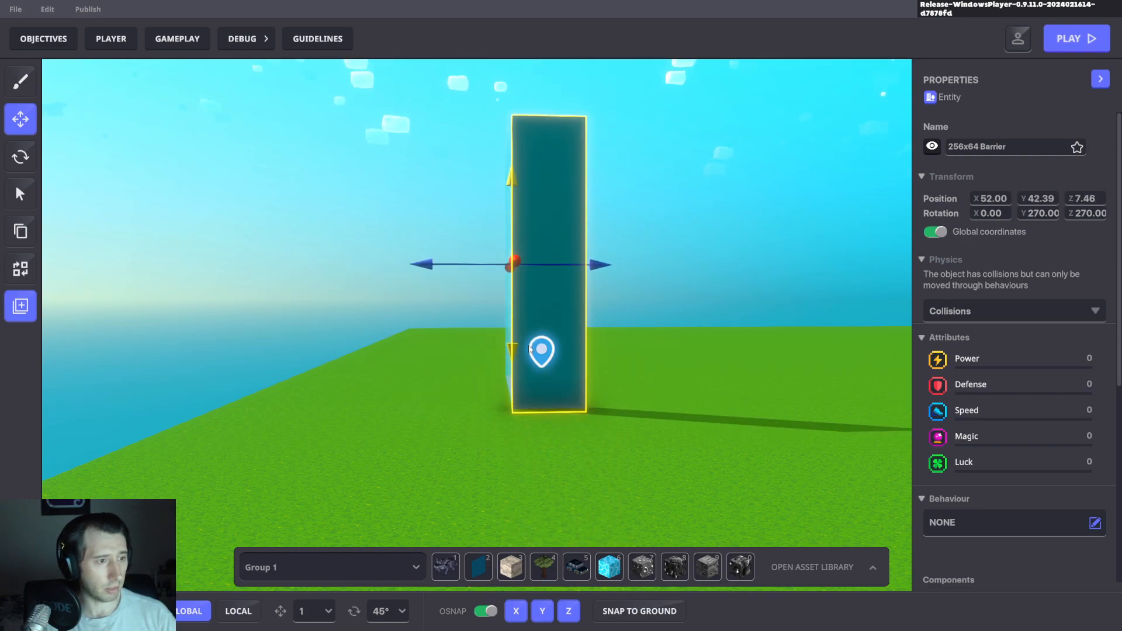
{"action": "right_click_drag", "start_coordinate": [530, 348], "coordinate": [541, 377]}
{"action": "left_click_drag", "start_coordinate": [627, 309], "coordinate": [614, 307]}
{"action": "right_click_drag", "start_coordinate": [615, 307], "coordinate": [701, 245]}
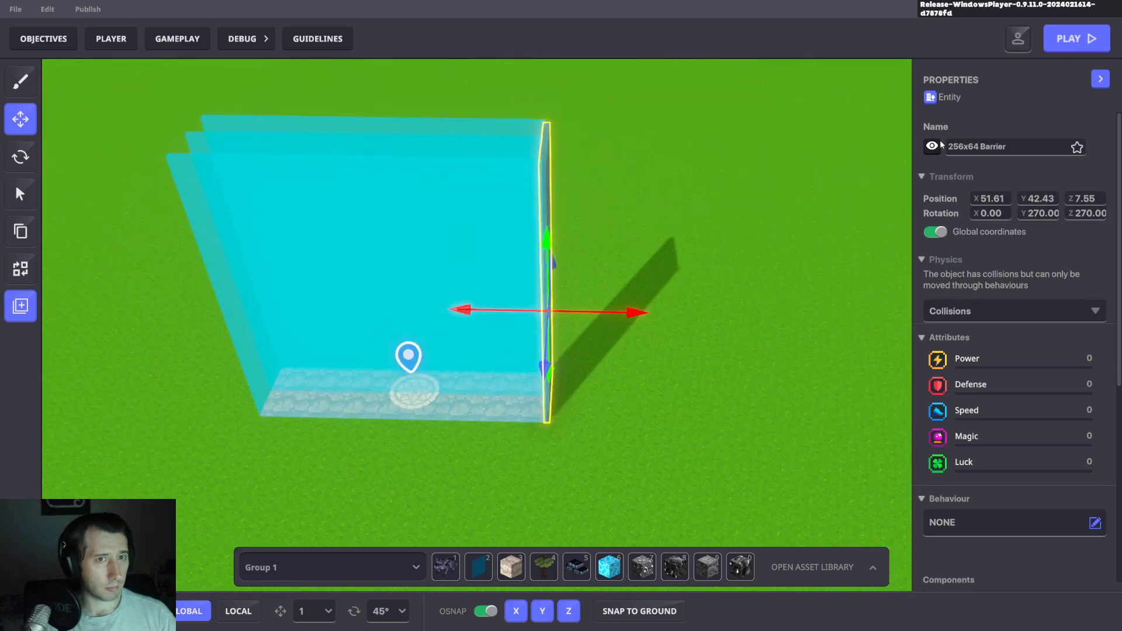
- Make the end barrier invisible, duplicate it and move the copy to X 43.47, Y 42.51 at the opposite end of the walls
{"action": "key", "text": "ctrl+d"}
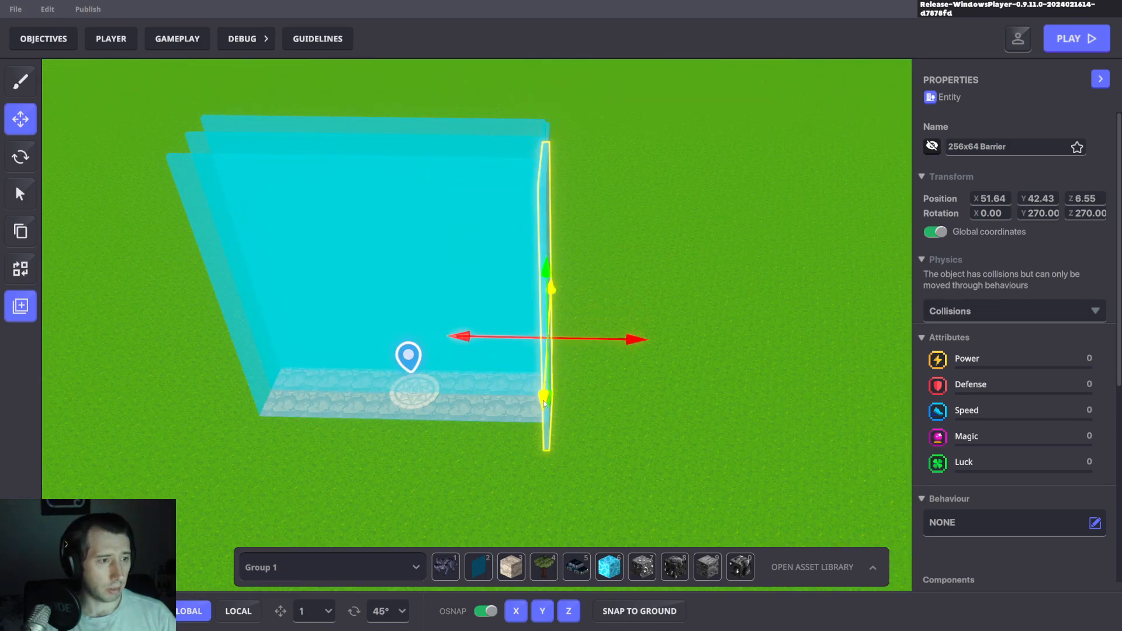
{"action": "left_click_drag", "start_coordinate": [606, 351], "coordinate": [298, 314]}
{"action": "right_click_drag", "start_coordinate": [352, 291], "coordinate": [589, 278]}
{"action": "left_click_drag", "start_coordinate": [614, 307], "coordinate": [618, 298]}
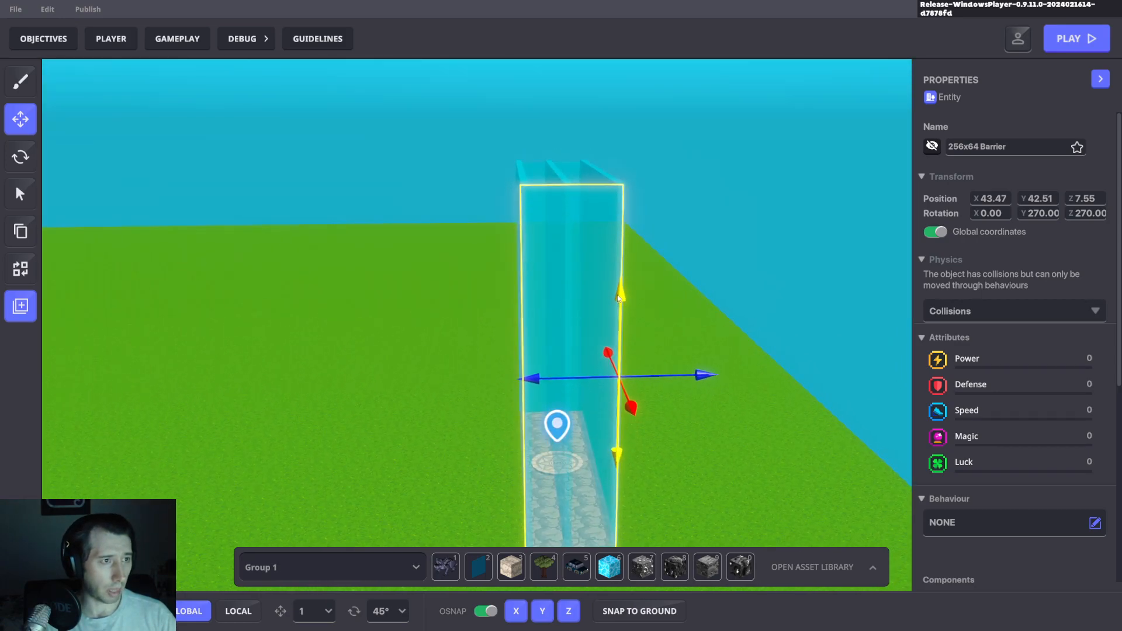
{"action": "right_click_drag", "start_coordinate": [712, 285], "coordinate": [577, 314]}
{"action": "left_click_drag", "start_coordinate": [564, 313], "coordinate": [545, 325]}
- Duplicate the second end barrier, raise the copy to Y 44.51 and rotate it to lie horizontally
{"action": "key", "text": "Down"}
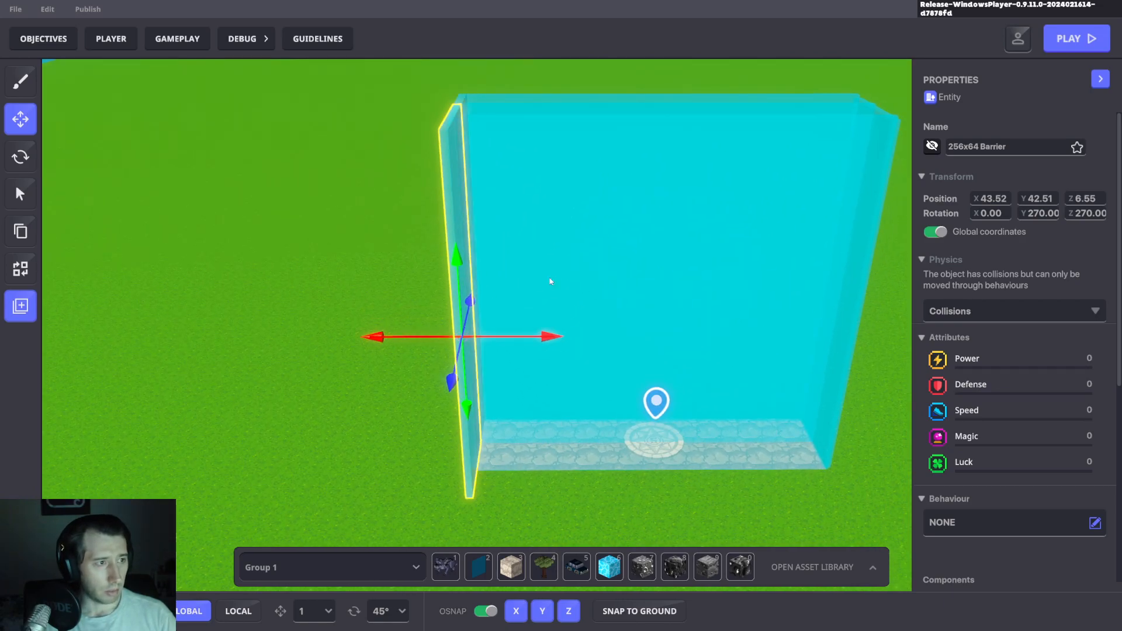
{"action": "left_click_drag", "start_coordinate": [455, 257], "coordinate": [466, 202]}
{"action": "right_click_drag", "start_coordinate": [471, 211], "coordinate": [467, 137]}
{"action": "left_click", "coordinate": [23, 155]}
{"action": "right_click_drag", "start_coordinate": [345, 219], "coordinate": [381, 175]}
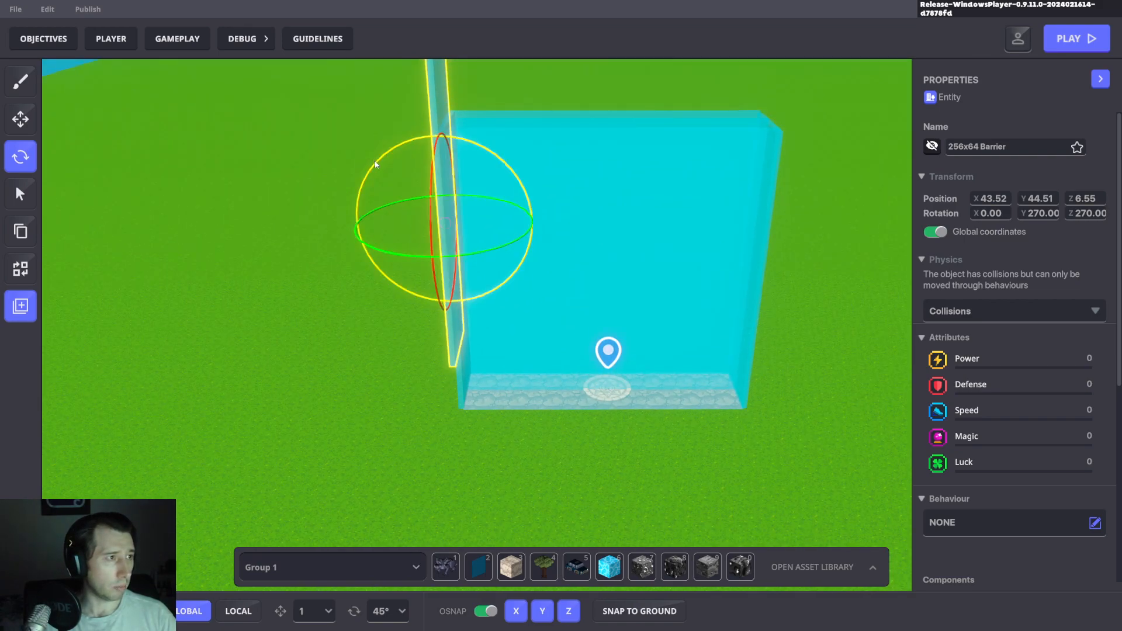
{"action": "left_click_drag", "start_coordinate": [375, 164], "coordinate": [664, 165]}
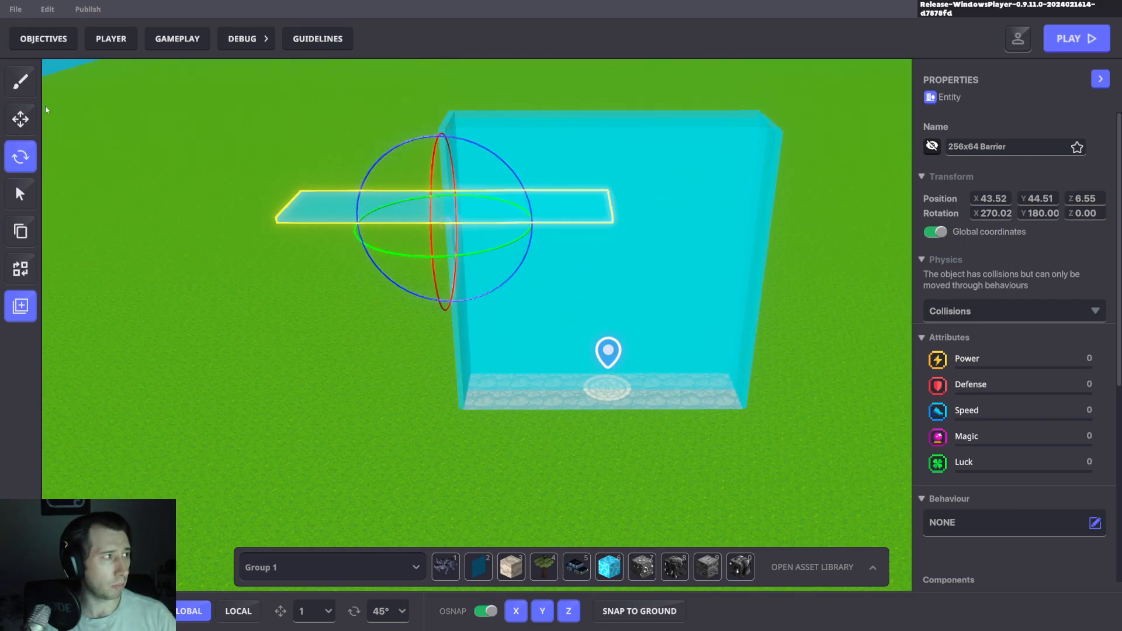
- Move the horizontal barrier to X 47.55, Y 46.33 and Z 7.51 so it caps the top of the walls
{"action": "left_click", "coordinate": [23, 120]}
{"action": "left_click_drag", "start_coordinate": [486, 228], "coordinate": [651, 228]}
{"action": "right_click_drag", "start_coordinate": [651, 228], "coordinate": [728, 281]}
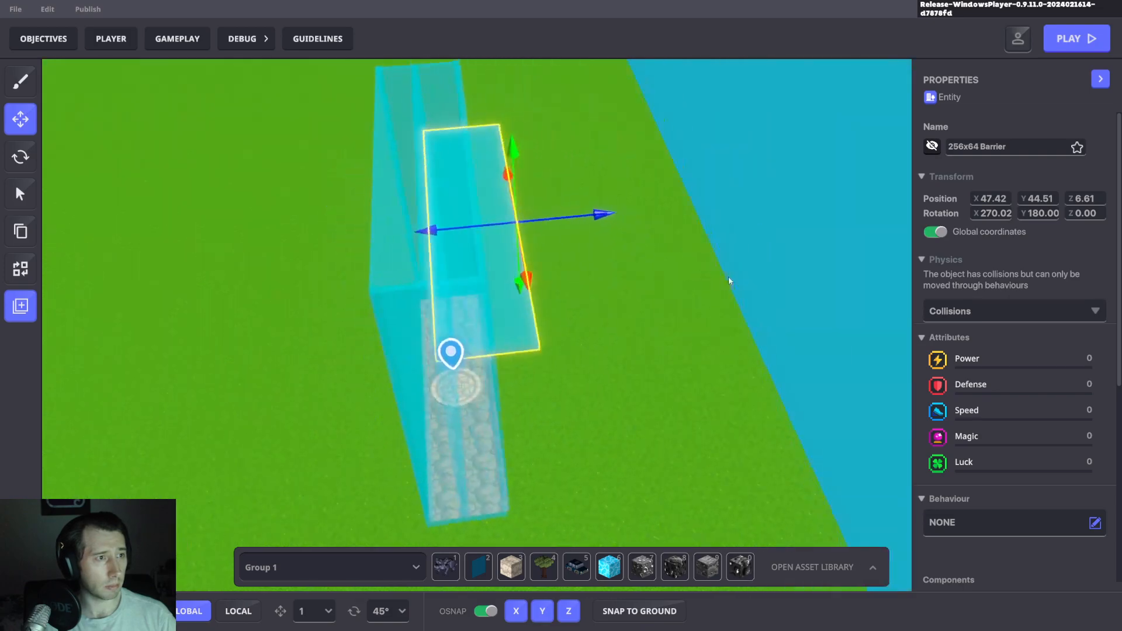
{"action": "left_click_drag", "start_coordinate": [591, 217], "coordinate": [552, 219]}
{"action": "right_click_drag", "start_coordinate": [547, 213], "coordinate": [605, 363]}
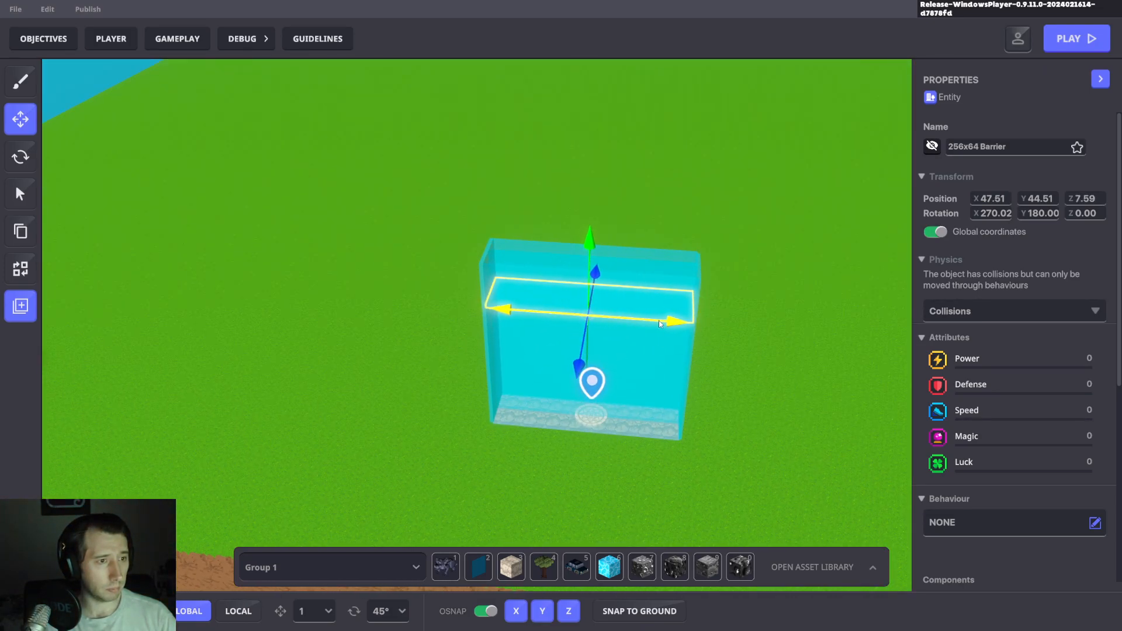
{"action": "left_click_drag", "start_coordinate": [597, 253], "coordinate": [586, 196]}
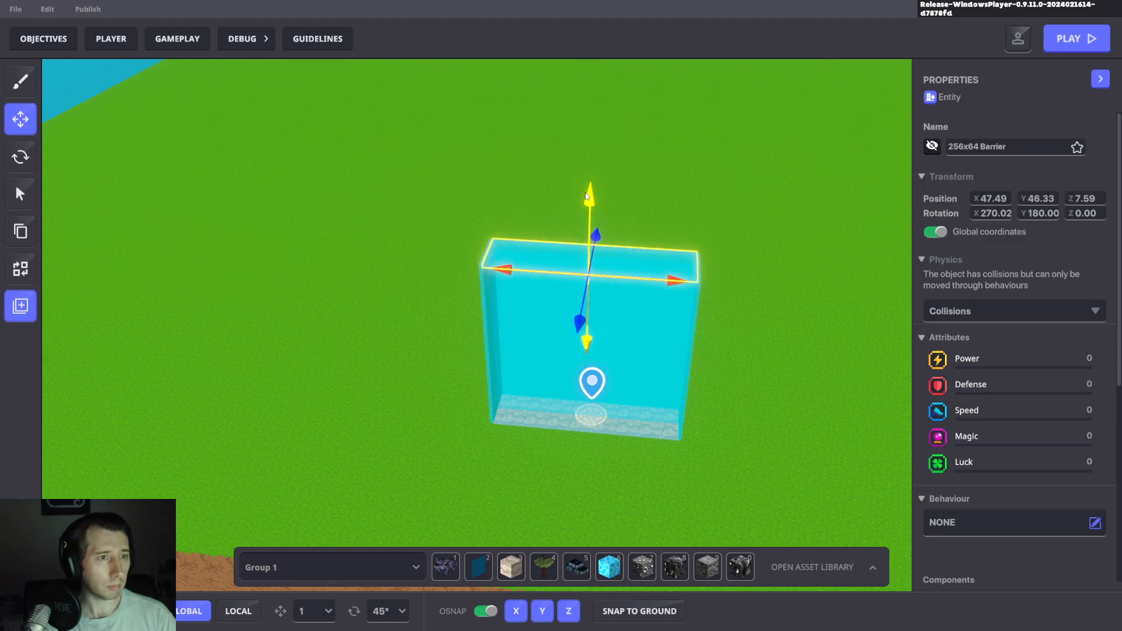
{"action": "right_click_drag", "start_coordinate": [608, 193], "coordinate": [798, 221]}
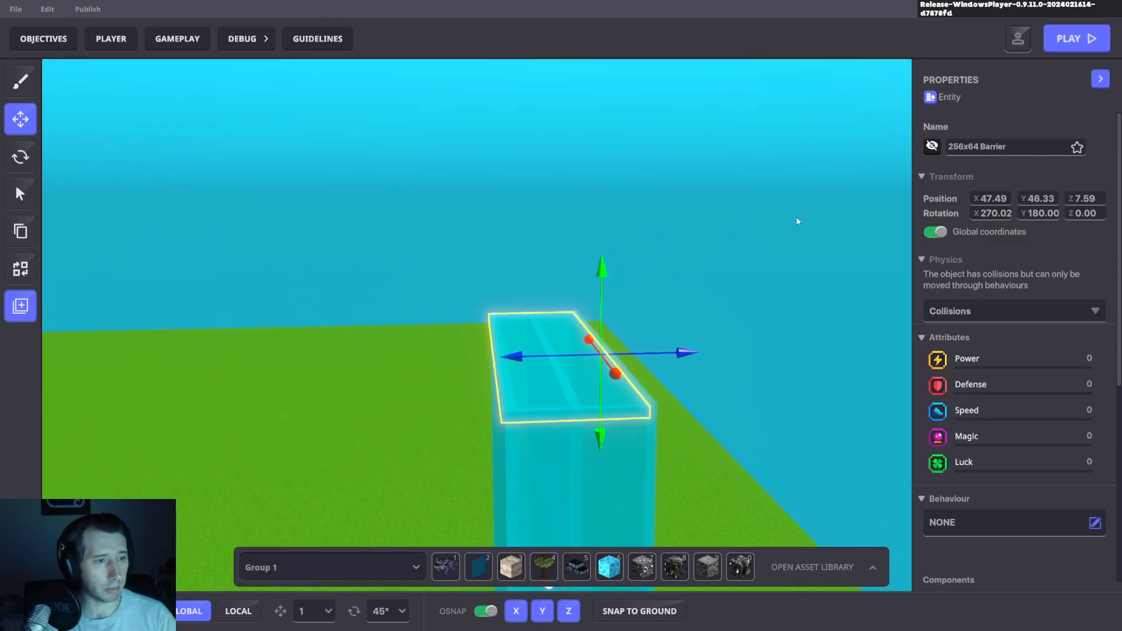
{"action": "left_click_drag", "start_coordinate": [678, 343], "coordinate": [677, 356]}
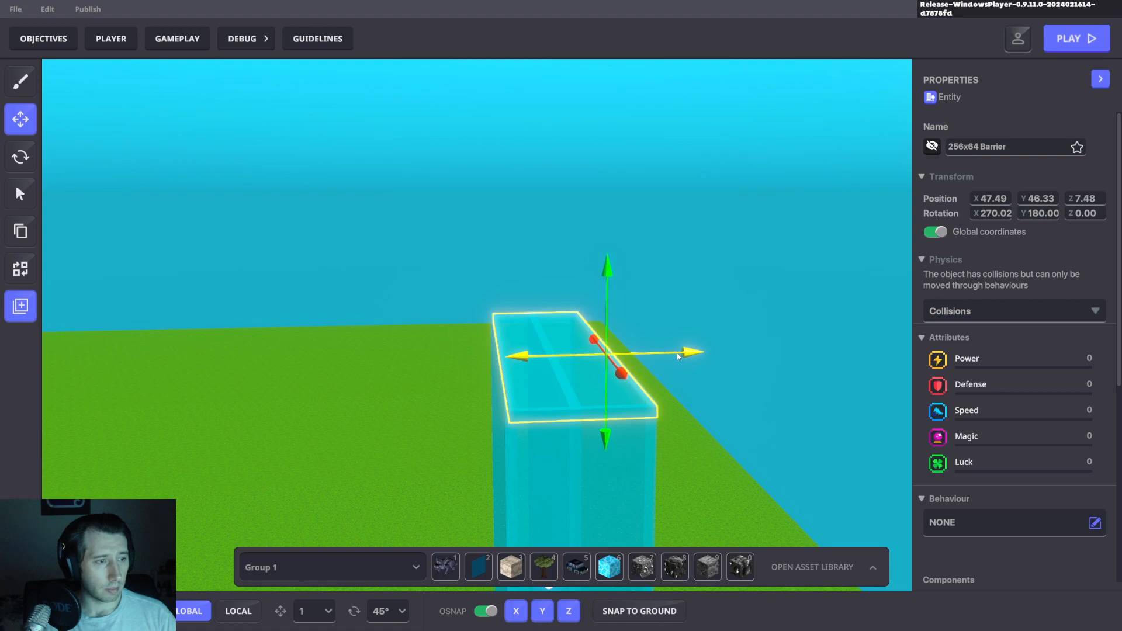
{"action": "right_click_drag", "start_coordinate": [724, 321], "coordinate": [637, 339]}
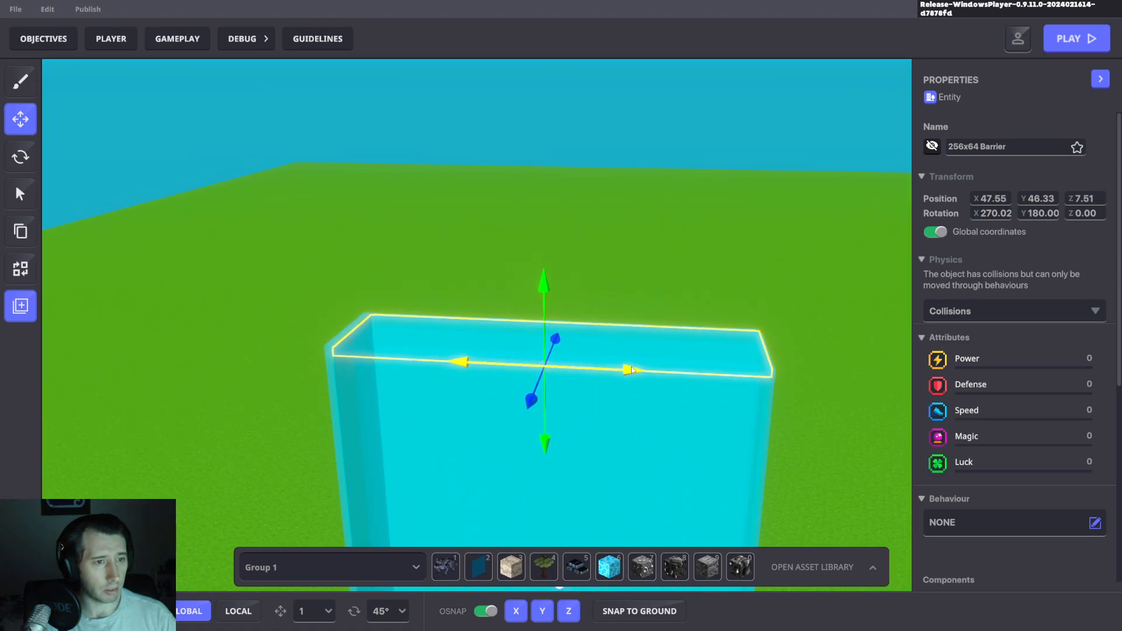
{"action": "left_click", "coordinate": [691, 266]}
- Select the four asteroid props together, move them sideways behind the invisible walls and raise them above the ground
{"action": "scroll", "coordinate": [679, 261], "scroll_direction": "down", "scroll_amount": 5}
{"action": "right_click_drag", "start_coordinate": [745, 386], "coordinate": [745, 381]}
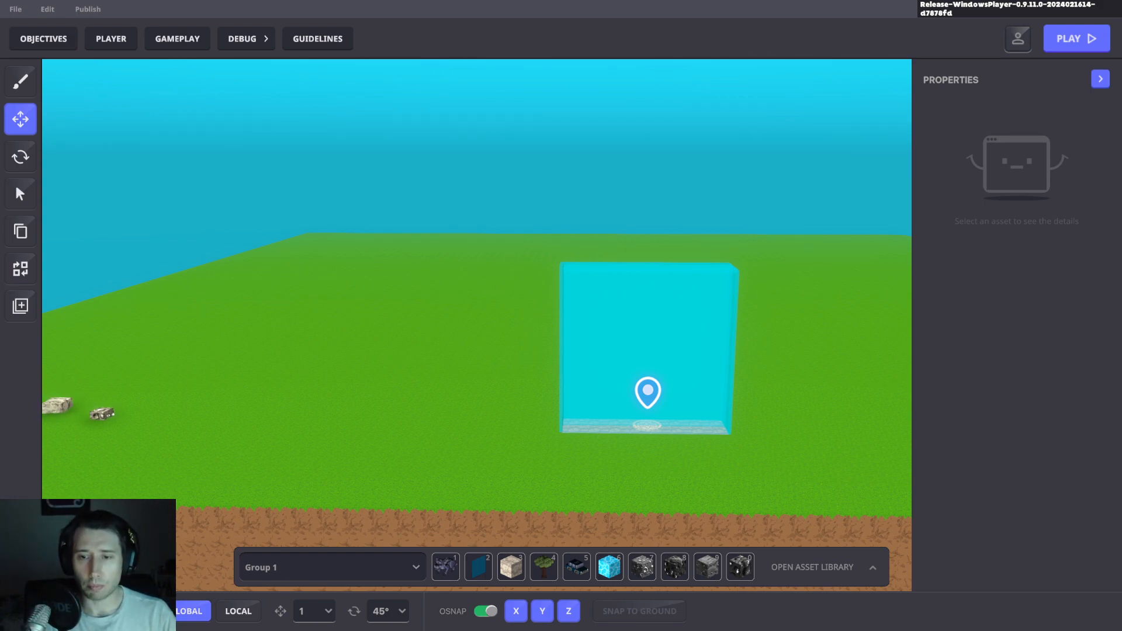
{"action": "key", "text": "w"}
{"action": "right_click_drag", "start_coordinate": [717, 387], "coordinate": [461, 403]}
{"action": "key", "text": "s"}
{"action": "left_click_drag", "start_coordinate": [255, 320], "coordinate": [461, 447]}
{"action": "left_click_drag", "start_coordinate": [457, 402], "coordinate": [834, 428]}
{"action": "left_click_drag", "start_coordinate": [760, 462], "coordinate": [758, 406]}
{"action": "key", "text": "w"}
{"action": "right_click_drag", "start_coordinate": [783, 437], "coordinate": [777, 415]}
{"action": "key", "text": "w"}
{"action": "key", "text": "d"}
{"action": "key", "text": "e"}
{"action": "left_click_drag", "start_coordinate": [708, 368], "coordinate": [748, 367]}
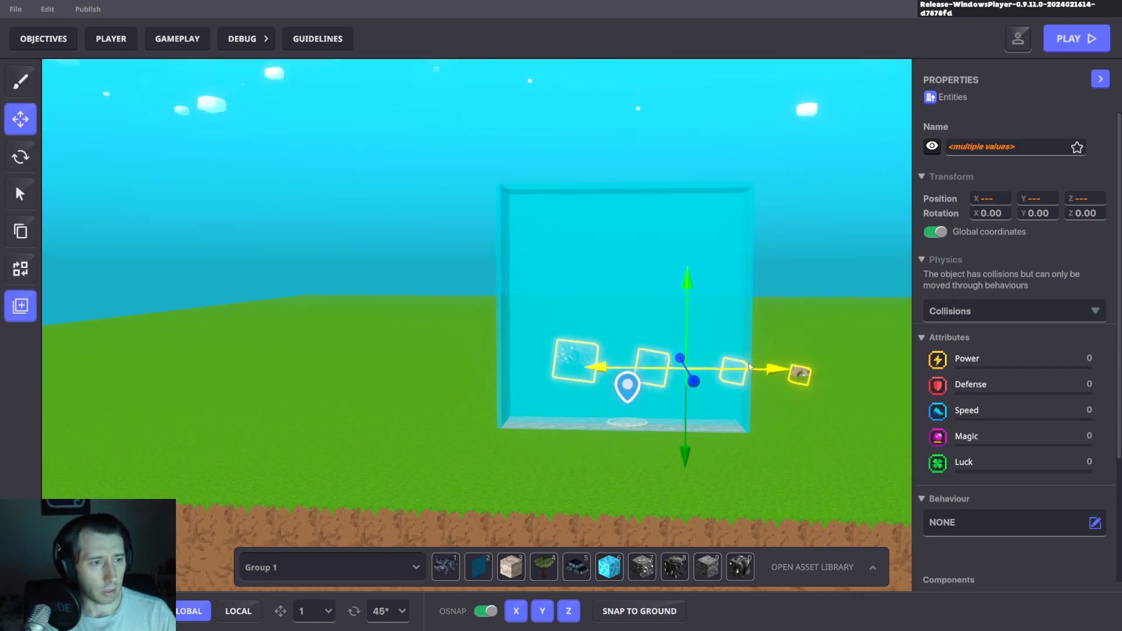
{"action": "left_click_drag", "start_coordinate": [692, 285], "coordinate": [693, 248]}
{"action": "right_click_drag", "start_coordinate": [757, 397], "coordinate": [911, 438]}
{"action": "left_click", "coordinate": [794, 414]}
- Try the largest asteroid's position inside the invisible wall enclosure
{"action": "key", "text": "e"}
{"action": "key", "text": "w"}
{"action": "key", "text": "a"}
{"action": "right_click_drag", "start_coordinate": [649, 424], "coordinate": [621, 415]}
{"action": "key", "text": "s"}
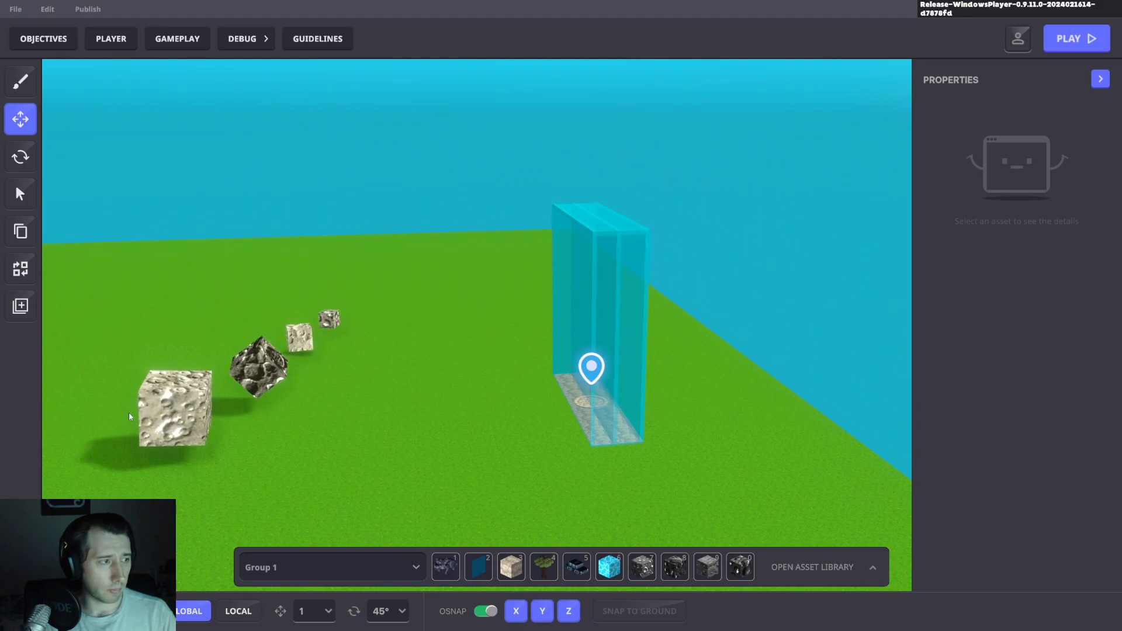
{"action": "left_click", "coordinate": [159, 417]}
{"action": "left_click_drag", "start_coordinate": [225, 405], "coordinate": [667, 409]}
{"action": "key", "text": "d"}
{"action": "right_click_drag", "start_coordinate": [667, 409], "coordinate": [557, 397]}
{"action": "key", "text": "q"}
{"action": "left_click", "coordinate": [637, 381]}
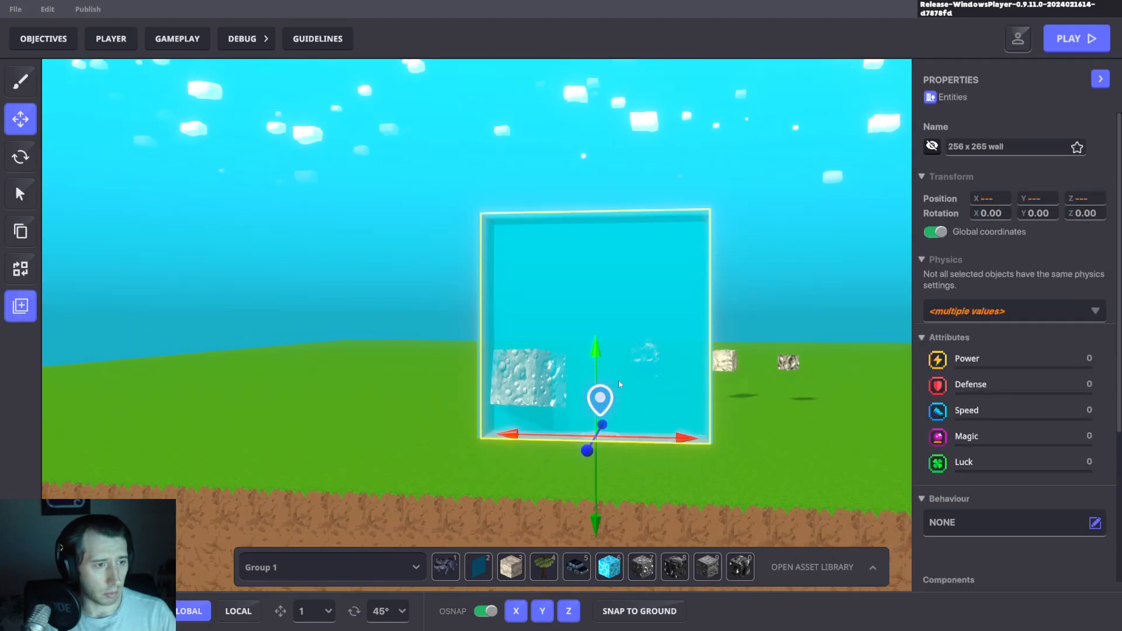
{"action": "right_click_drag", "start_coordinate": [531, 466], "coordinate": [689, 500]}
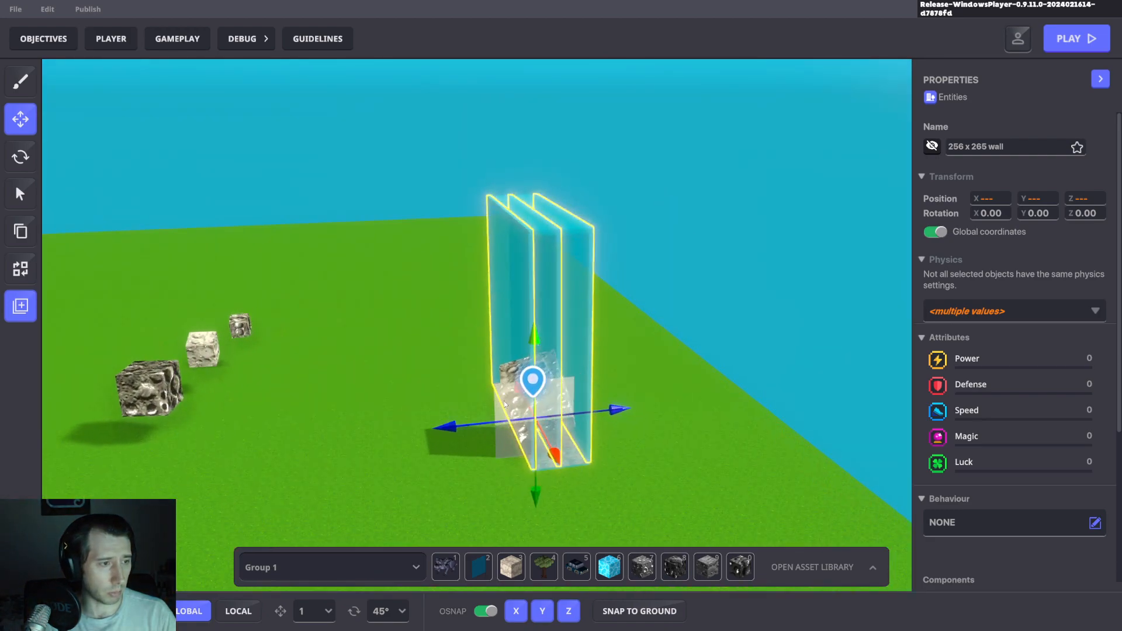
- Return the largest asteroid to the row of asteroids and shift the end and top barriers away from the walls
{"action": "left_click", "coordinate": [414, 418]}
{"action": "right_click_drag", "start_coordinate": [412, 415], "coordinate": [532, 406]}
{"action": "left_click", "coordinate": [630, 383]}
{"action": "left_click_drag", "start_coordinate": [633, 301], "coordinate": [666, 317]}
{"action": "left_click_drag", "start_coordinate": [672, 366], "coordinate": [613, 457]}
{"action": "right_click_drag", "start_coordinate": [613, 457], "coordinate": [769, 458]}
{"action": "left_click", "coordinate": [845, 429]}
{"action": "right_click_drag", "start_coordinate": [844, 429], "coordinate": [722, 429]}
{"action": "left_click_drag", "start_coordinate": [722, 421], "coordinate": [527, 423]}
{"action": "key", "text": "d"}
{"action": "right_click_drag", "start_coordinate": [570, 443], "coordinate": [247, 387]}
{"action": "left_click", "coordinate": [299, 379]}
{"action": "left_click_drag", "start_coordinate": [352, 393], "coordinate": [526, 458]}
{"action": "right_click_drag", "start_coordinate": [527, 459], "coordinate": [569, 437]}
- Shift the three selected 256 x 265 walls sideways and duplicate them, placing the copies end to end with the originals
{"action": "left_click", "coordinate": [555, 373]}
{"action": "left_click_drag", "start_coordinate": [558, 398], "coordinate": [640, 329]}
{"action": "left_click_drag", "start_coordinate": [489, 341], "coordinate": [590, 436]}
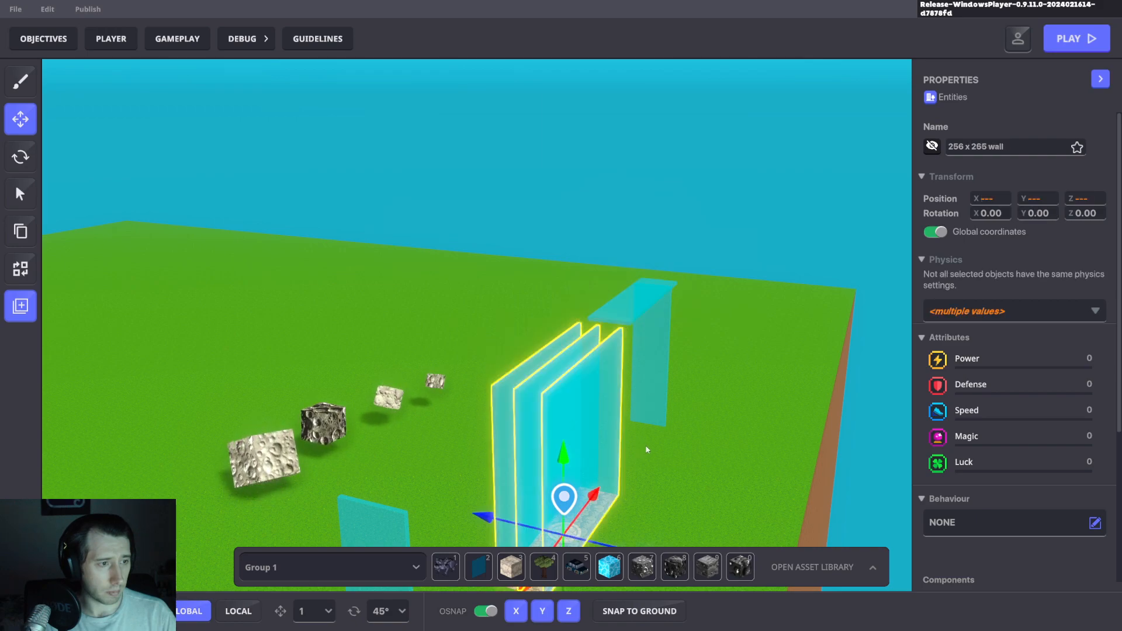
{"action": "right_click_drag", "start_coordinate": [642, 448], "coordinate": [583, 461]}
{"action": "left_click_drag", "start_coordinate": [577, 492], "coordinate": [416, 519]}
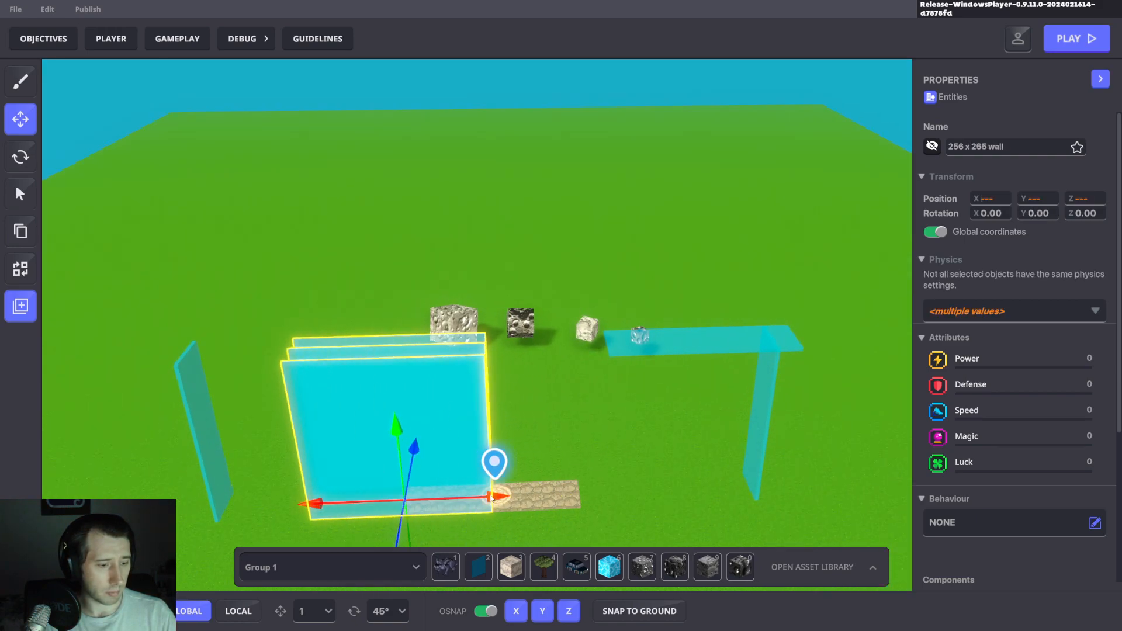
{"action": "left_click_drag", "start_coordinate": [480, 496], "coordinate": [651, 486]}
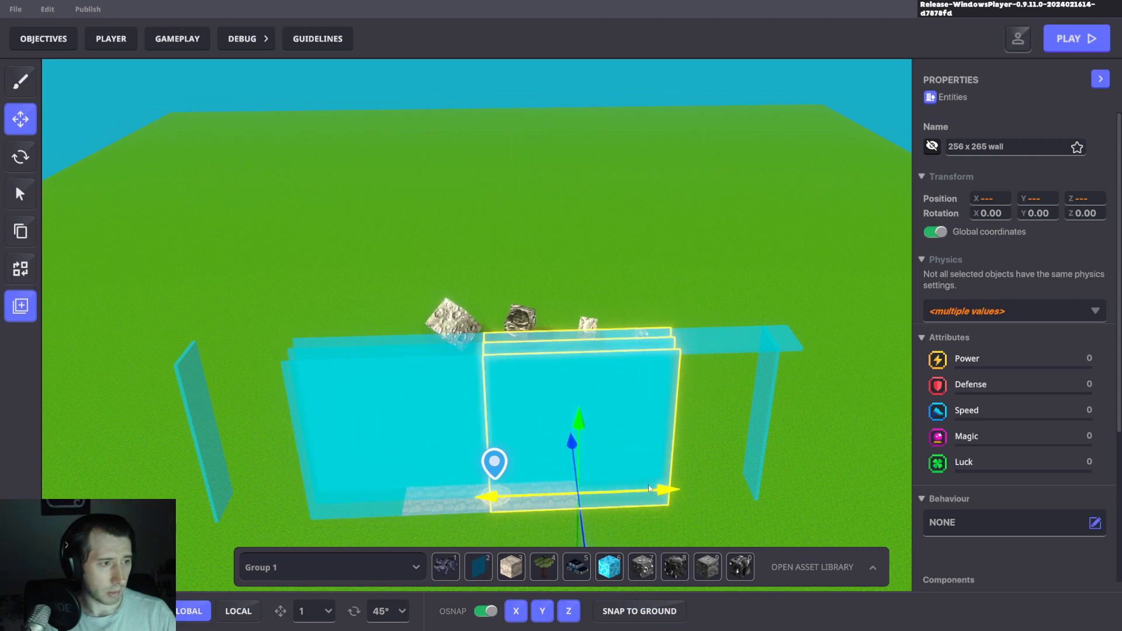
- Close both ends of the lengthened enclosure with the end barriers and cap its top with the 256x64 Barrier and a duplicate
{"action": "left_click", "coordinate": [762, 439]}
{"action": "left_click_drag", "start_coordinate": [805, 432], "coordinate": [383, 450]}
{"action": "left_click", "coordinate": [738, 342]}
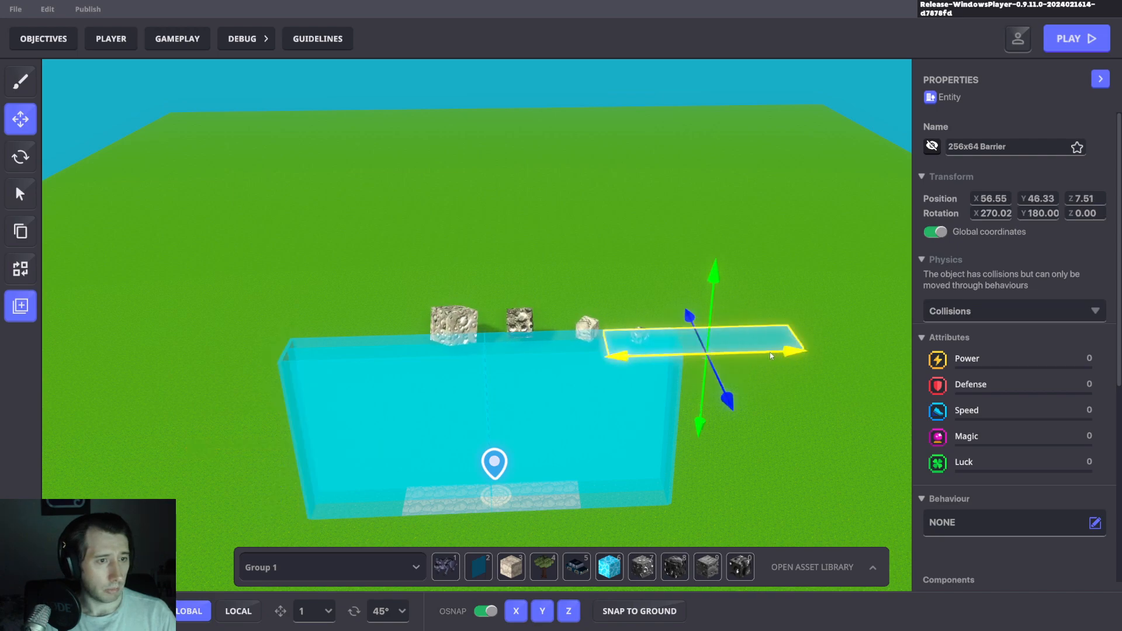
{"action": "left_click_drag", "start_coordinate": [753, 352], "coordinate": [437, 377]}
{"action": "mouse_move", "coordinate": [374, 407]}
{"action": "left_mouse_down"}
{"action": "mouse_move", "coordinate": [369, 419]}
{"action": "mouse_move", "coordinate": [380, 403]}
{"action": "left_mouse_up"}
{"action": "left_click_drag", "start_coordinate": [474, 361], "coordinate": [657, 361]}
{"action": "right_click_drag", "start_coordinate": [760, 414], "coordinate": [754, 377]}
{"action": "scroll", "coordinate": [756, 388], "scroll_direction": "down", "scroll_amount": 4}
{"action": "middle_click_drag", "start_coordinate": [756, 392], "coordinate": [741, 374]}
{"action": "left_click", "coordinate": [749, 386]}
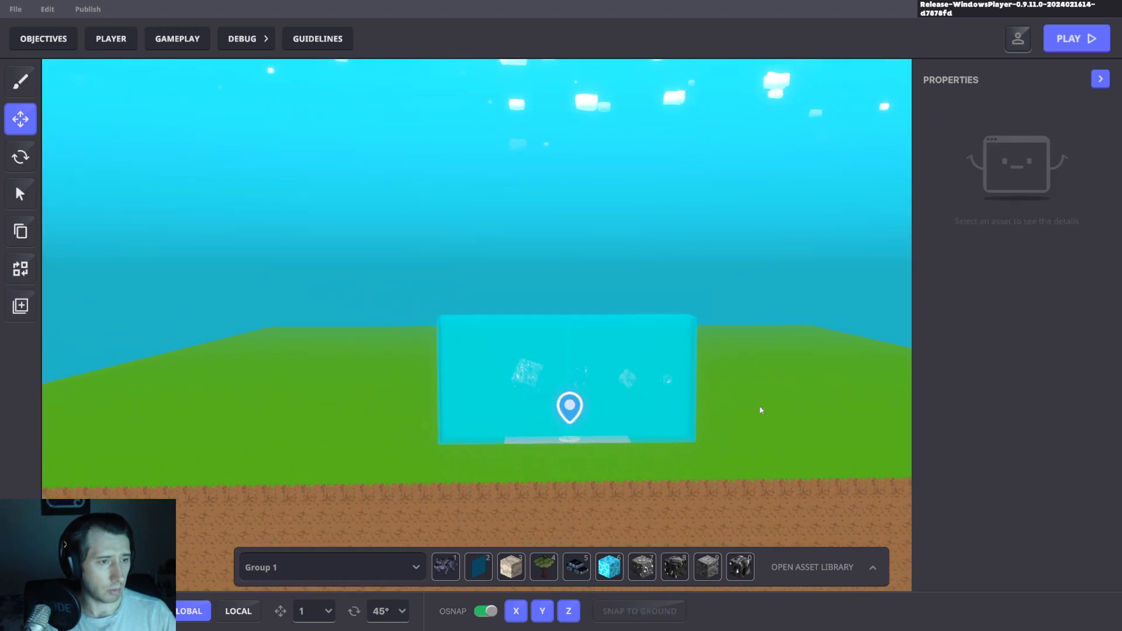
- With the Ancient Ruined Rocks V4 block brush active, erase the bulk of the ground beneath the surface from corner to corner
{"action": "scroll", "coordinate": [761, 409], "scroll_direction": "down", "scroll_amount": 3}
{"action": "right_click_drag", "start_coordinate": [761, 411], "coordinate": [767, 454]}
{"action": "scroll", "coordinate": [766, 455], "scroll_direction": "down", "scroll_amount": 3}
{"action": "middle_click_drag", "start_coordinate": [612, 479], "coordinate": [654, 480]}
{"action": "right_click_drag", "start_coordinate": [654, 480], "coordinate": [648, 471]}
{"action": "middle_click_drag", "start_coordinate": [648, 471], "coordinate": [710, 377]}
{"action": "scroll", "coordinate": [712, 420], "scroll_direction": "down", "scroll_amount": 4}
{"action": "scroll", "coordinate": [709, 380], "scroll_direction": "down", "scroll_amount": 1}
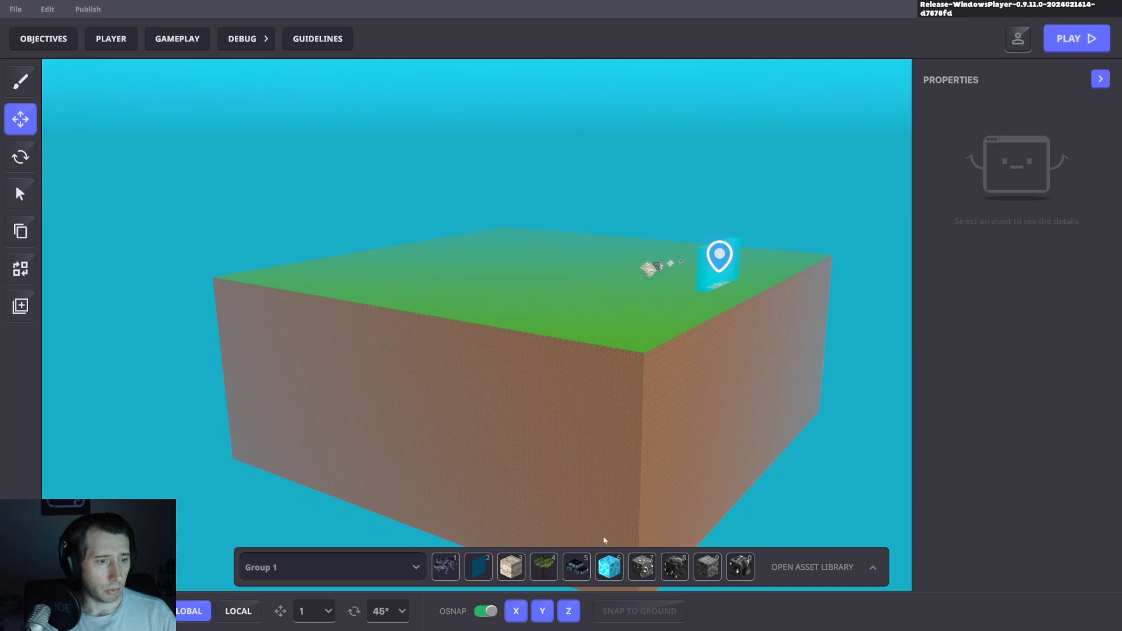
{"action": "left_click", "coordinate": [641, 572]}
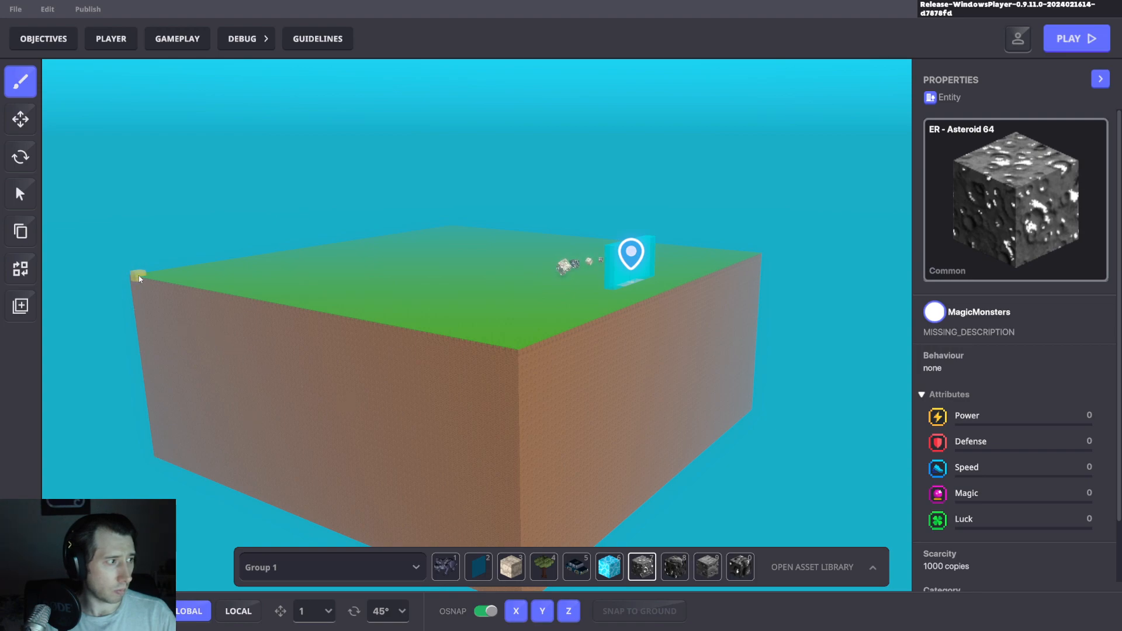
{"action": "left_click", "coordinate": [519, 574]}
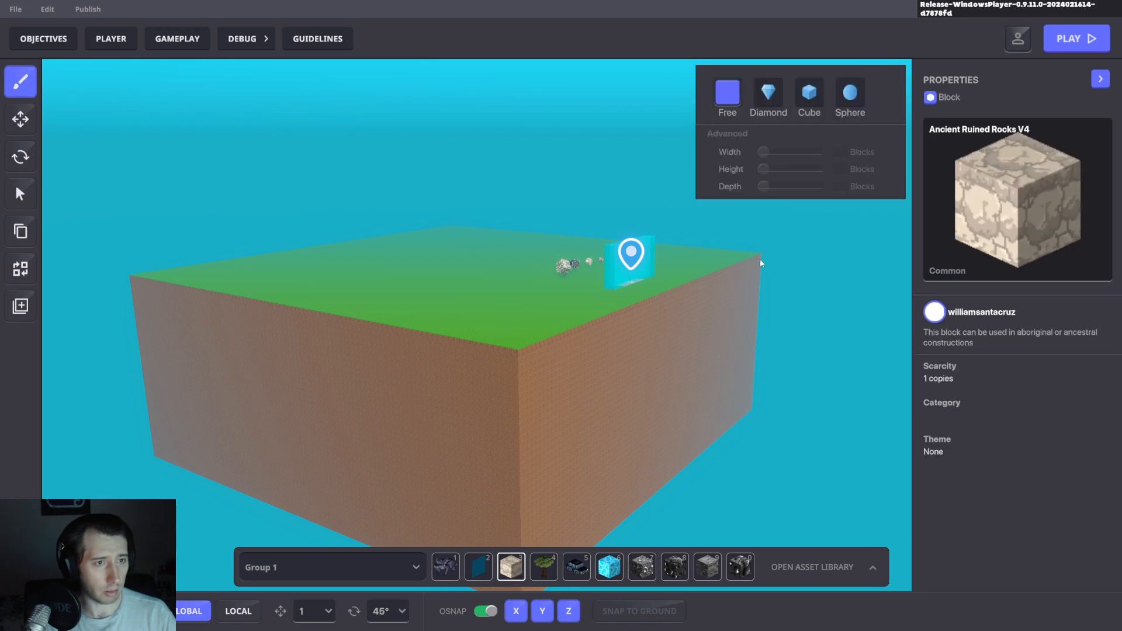
{"action": "left_click_drag", "start_coordinate": [758, 262], "coordinate": [158, 459]}
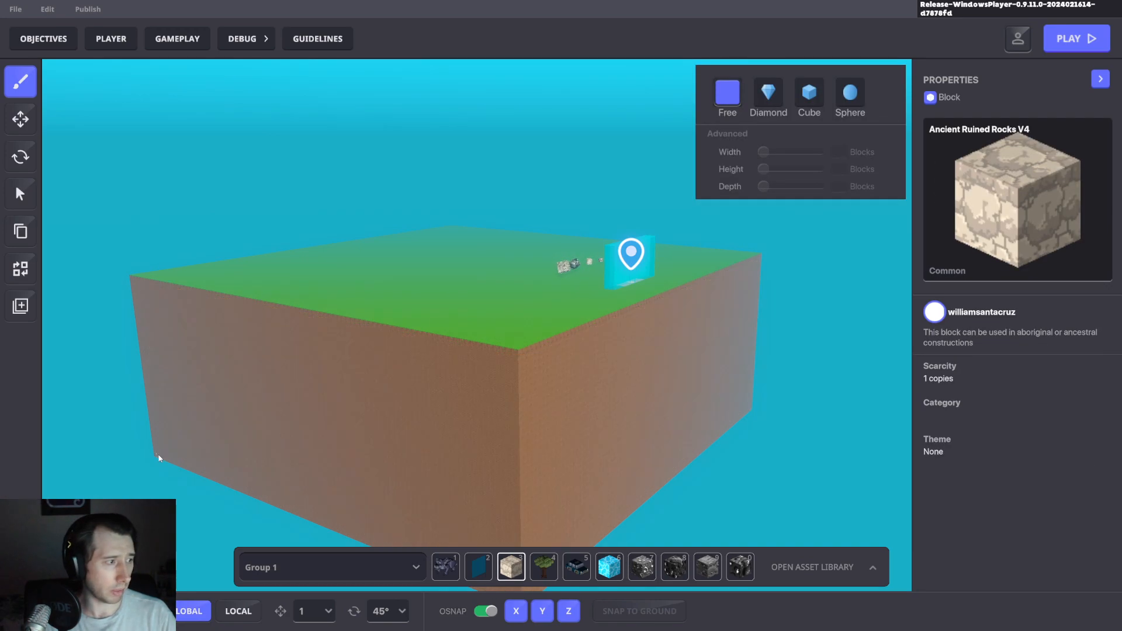
{"action": "right_click_drag", "start_coordinate": [250, 419], "coordinate": [381, 381]}
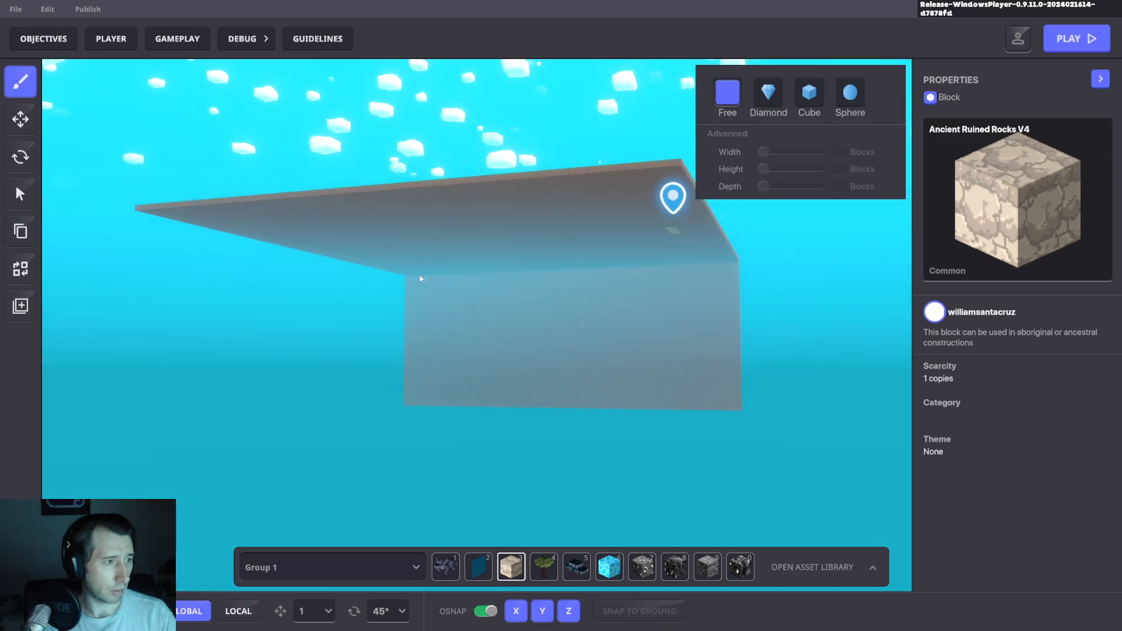
- Erase the remaining side wall and the grass top layer of the ground, leaving only the props and enclosure
{"action": "left_click_drag", "start_coordinate": [406, 281], "coordinate": [741, 410]}
{"action": "right_click_drag", "start_coordinate": [699, 343], "coordinate": [610, 394]}
{"action": "key", "text": "a"}
{"action": "key", "text": "w"}
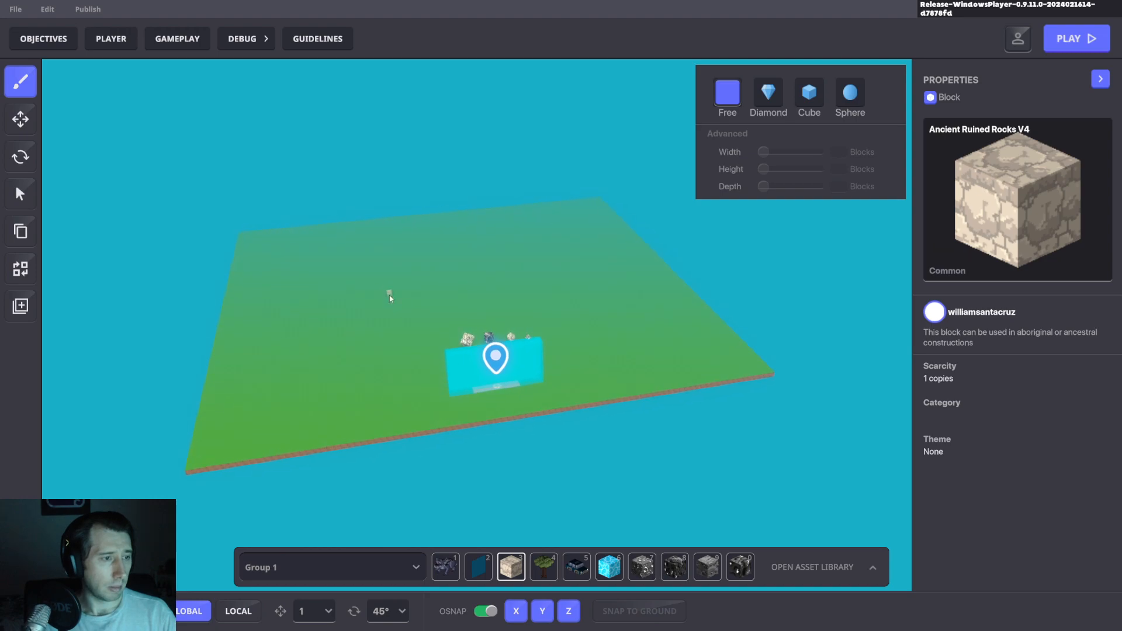
{"action": "key", "text": "w"}
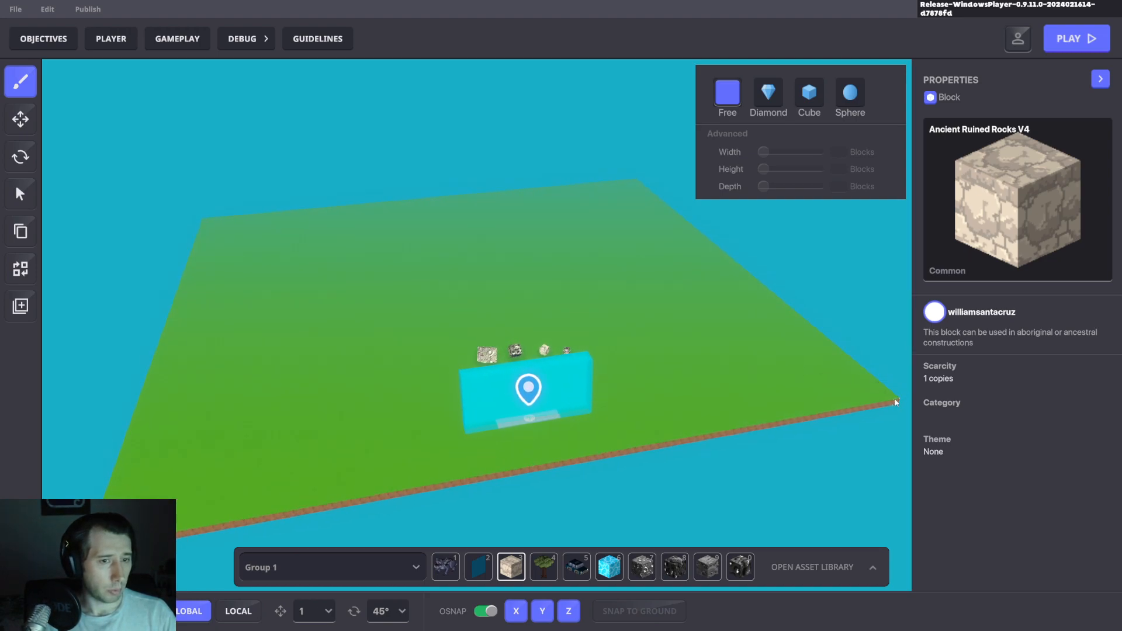
{"action": "left_click_drag", "start_coordinate": [896, 401], "coordinate": [206, 218]}
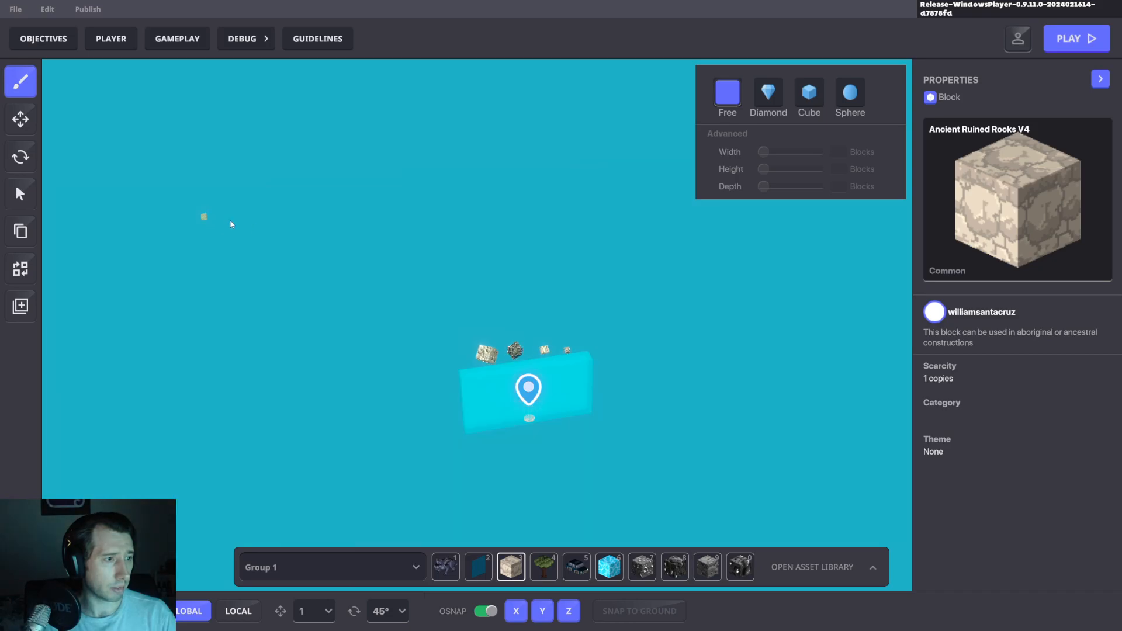
- Duplicate the two 256x64 barriers on top of the enclosure and lower the copies to form its floor
{"action": "left_click", "coordinate": [30, 124]}
{"action": "scroll", "coordinate": [454, 350], "scroll_direction": "up", "scroll_amount": 5}
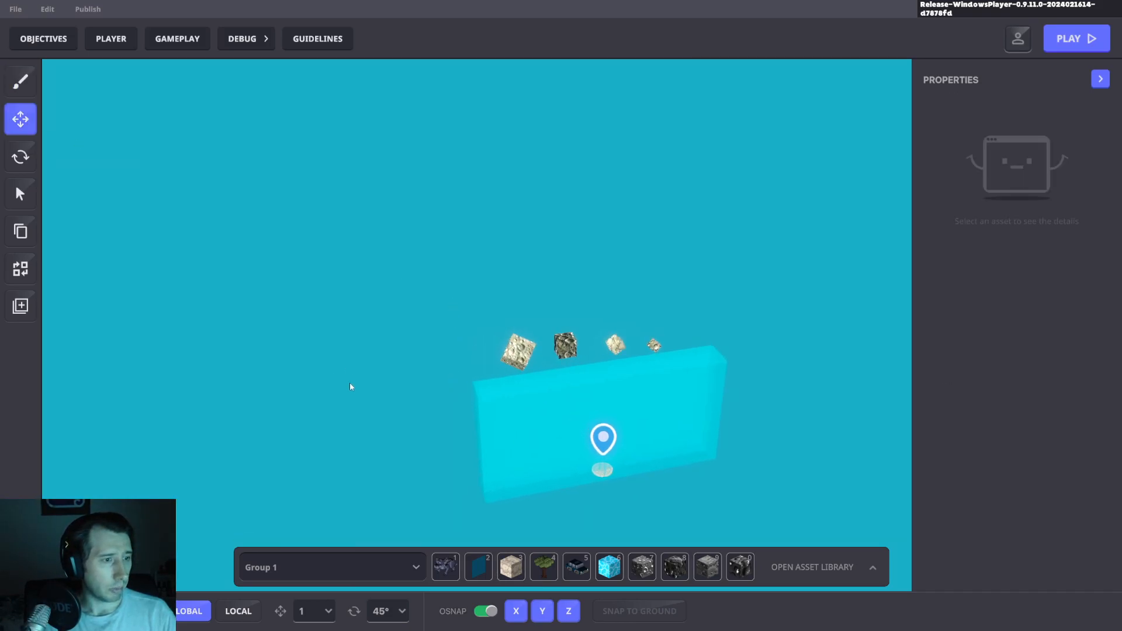
{"action": "left_click", "coordinate": [647, 371]}
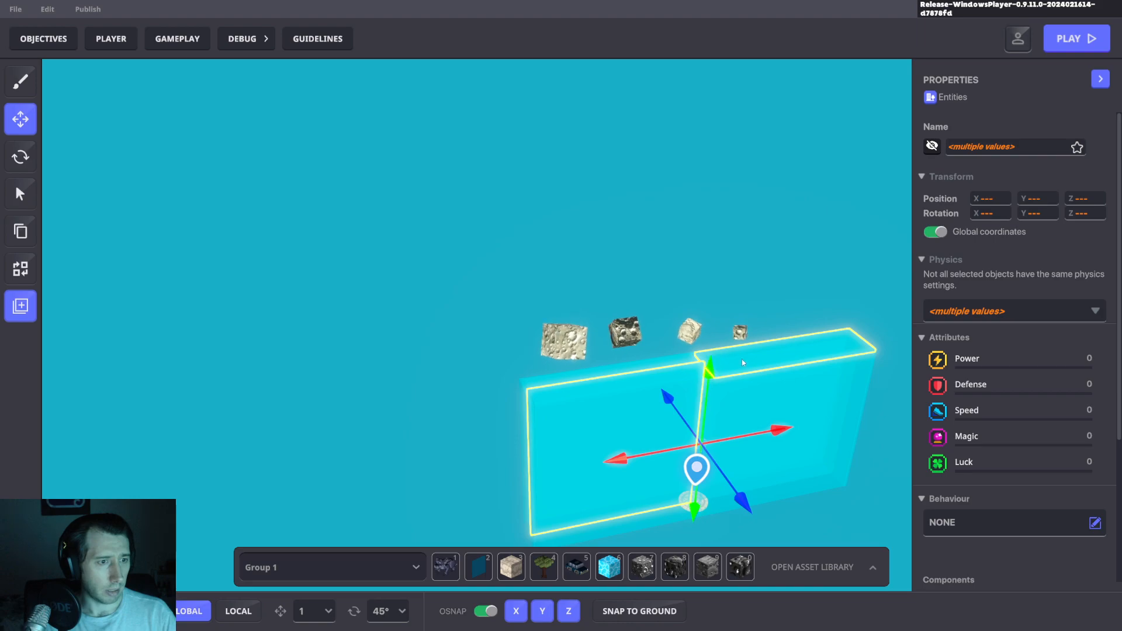
{"action": "left_click", "coordinate": [622, 395], "text": "shift"}
{"action": "left_click", "coordinate": [764, 361]}
{"action": "left_click", "coordinate": [647, 367], "text": "shift"}
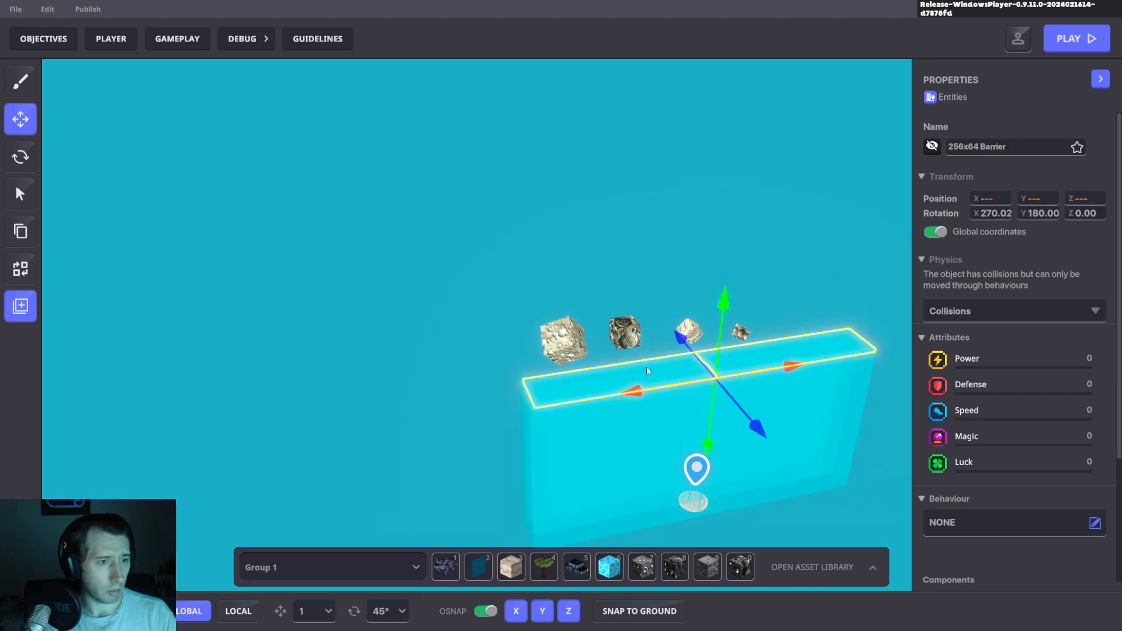
{"action": "left_click_drag", "start_coordinate": [724, 320], "coordinate": [721, 461]}
{"action": "scroll", "coordinate": [760, 469], "scroll_direction": "up", "scroll_amount": 4}
{"action": "right_click_drag", "start_coordinate": [760, 468], "coordinate": [677, 431]}
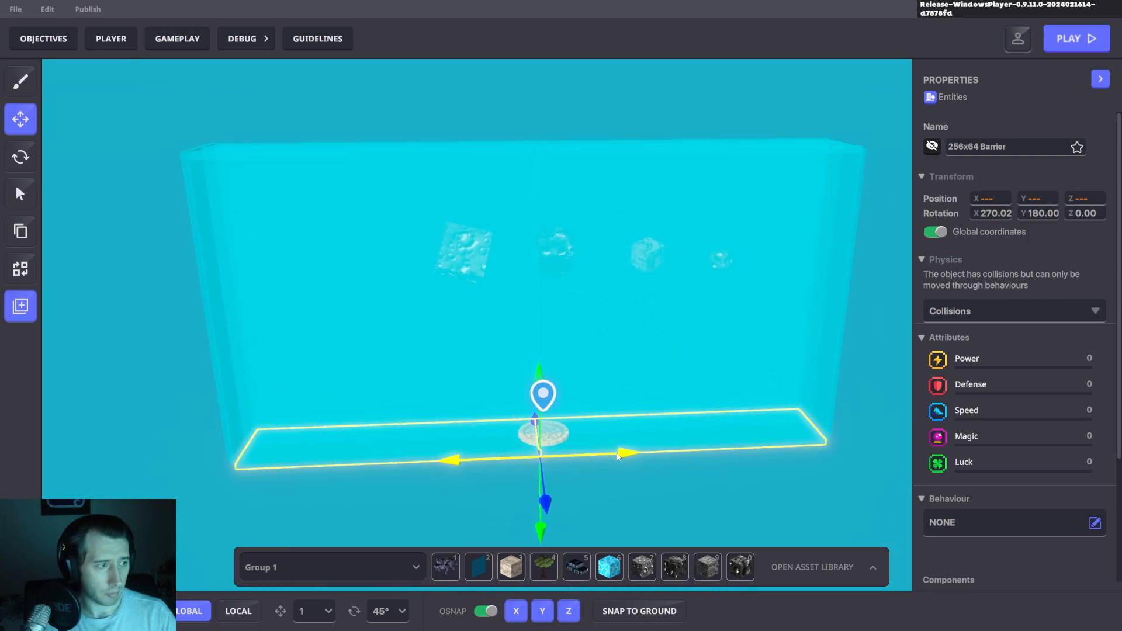
- Play-test the scene, moving the avatar sideways, jumping and climbing the invisible walls, and return to the editor
{"action": "key", "text": "ctrl+p"}
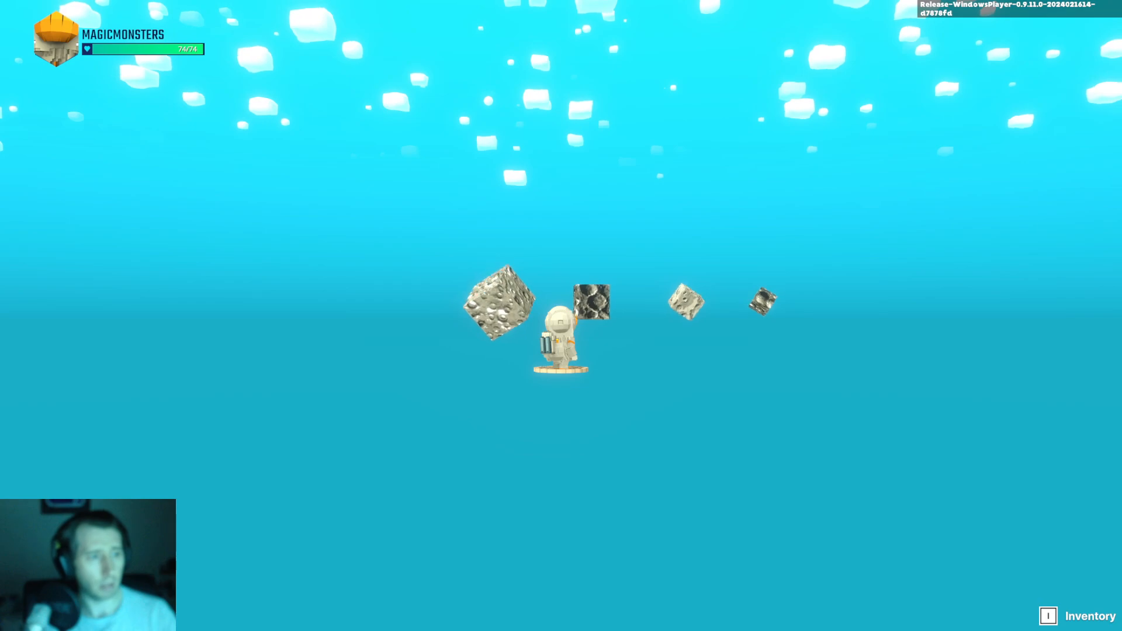
{"action": "key", "text": "space"}
{"action": "key", "text": "a"}
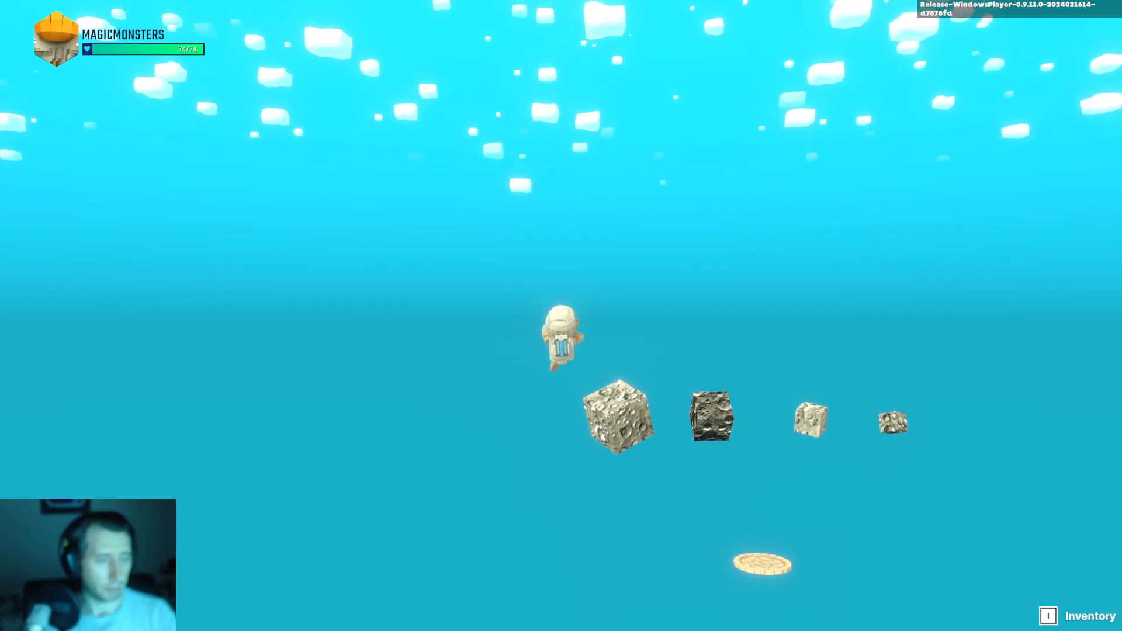
{"action": "key", "text": "space"}
{"action": "key", "text": "d"}
{"action": "key", "text": "d"}
{"action": "key", "text": "space"}
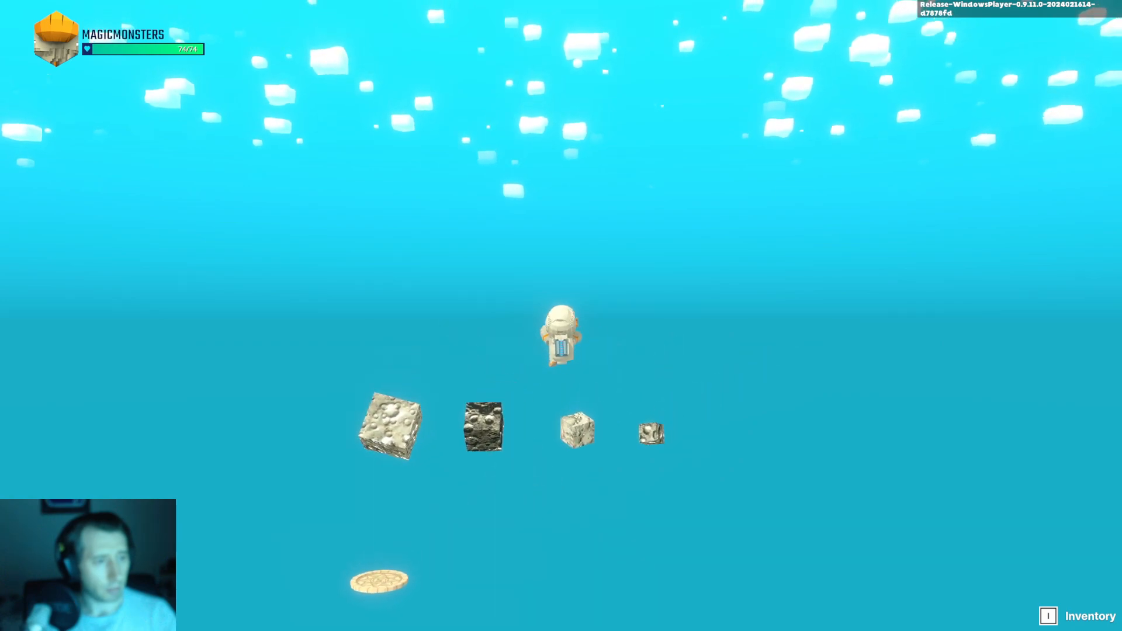
{"action": "key", "text": "a"}
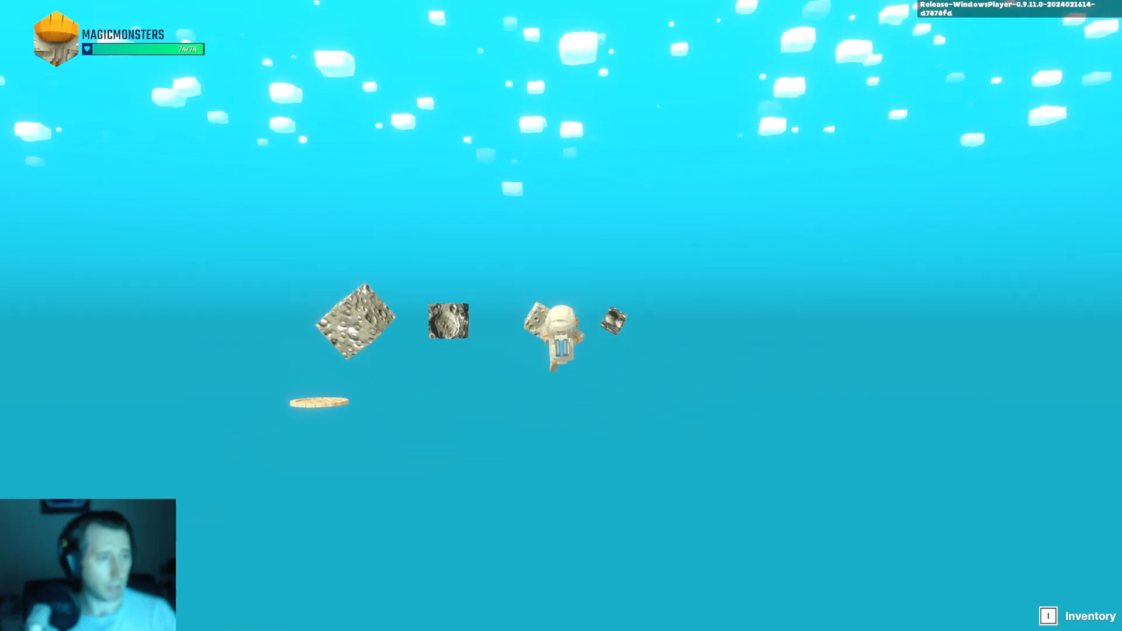
{"action": "key", "text": "space"}
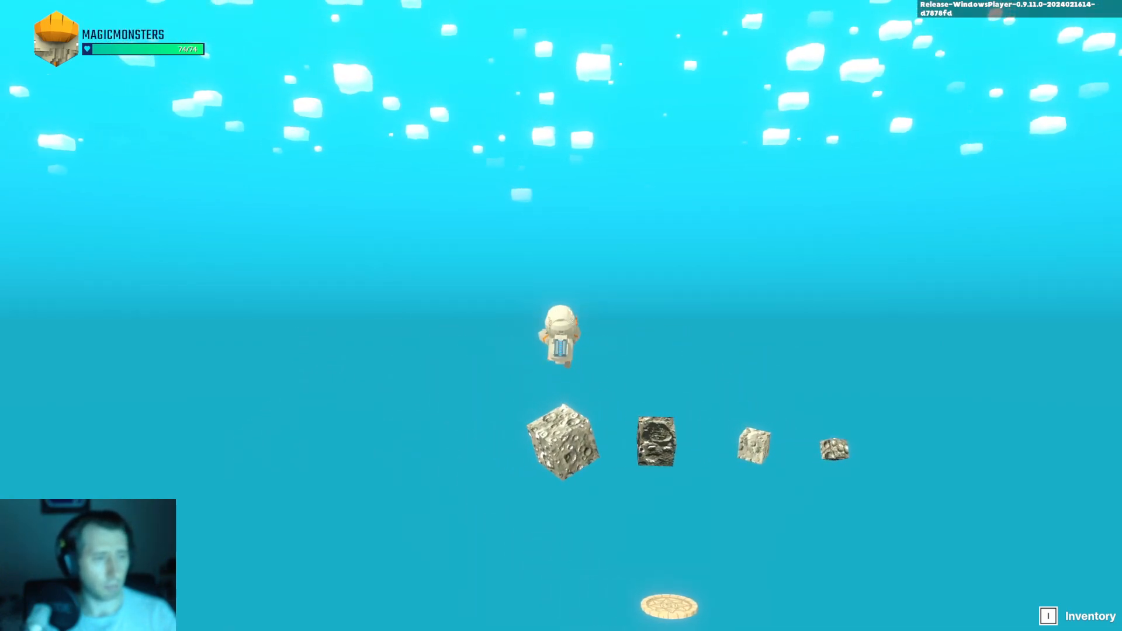
{"action": "key", "text": "d"}
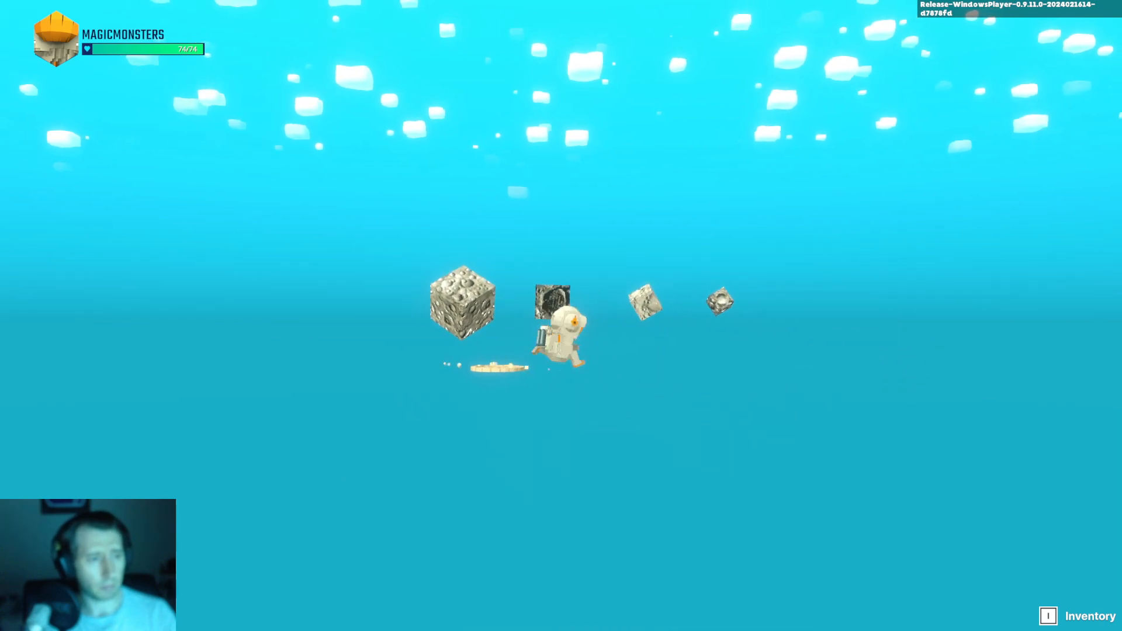
{"action": "key", "text": "a"}
{"action": "key", "text": "s"}
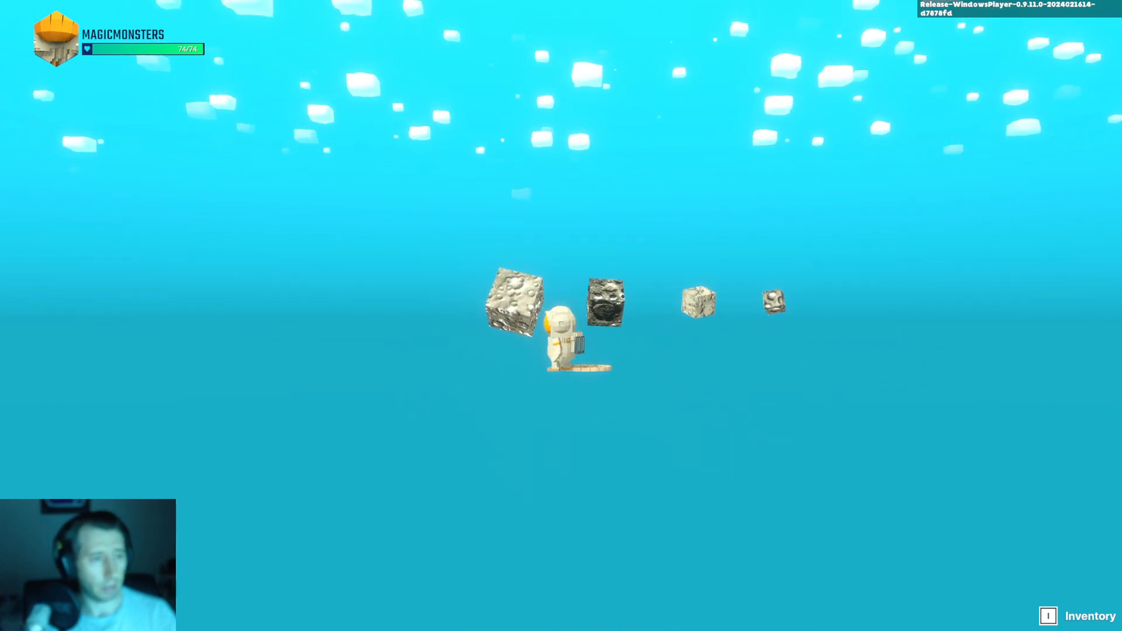
{"action": "key", "text": "space"}
{"action": "key", "text": "w"}
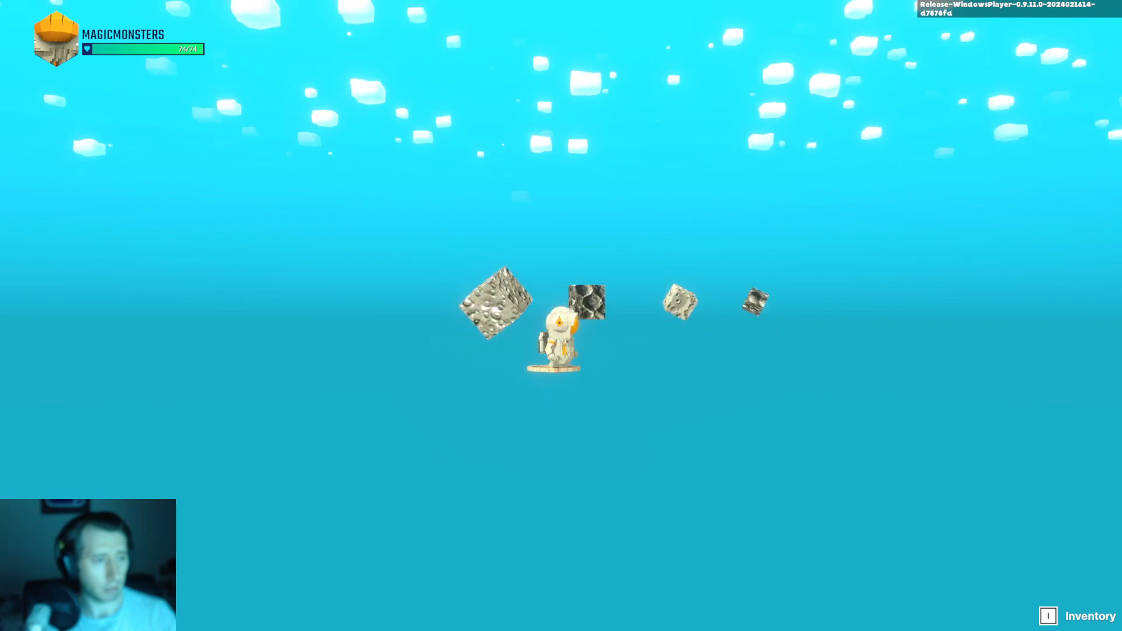
{"action": "key", "text": "d"}
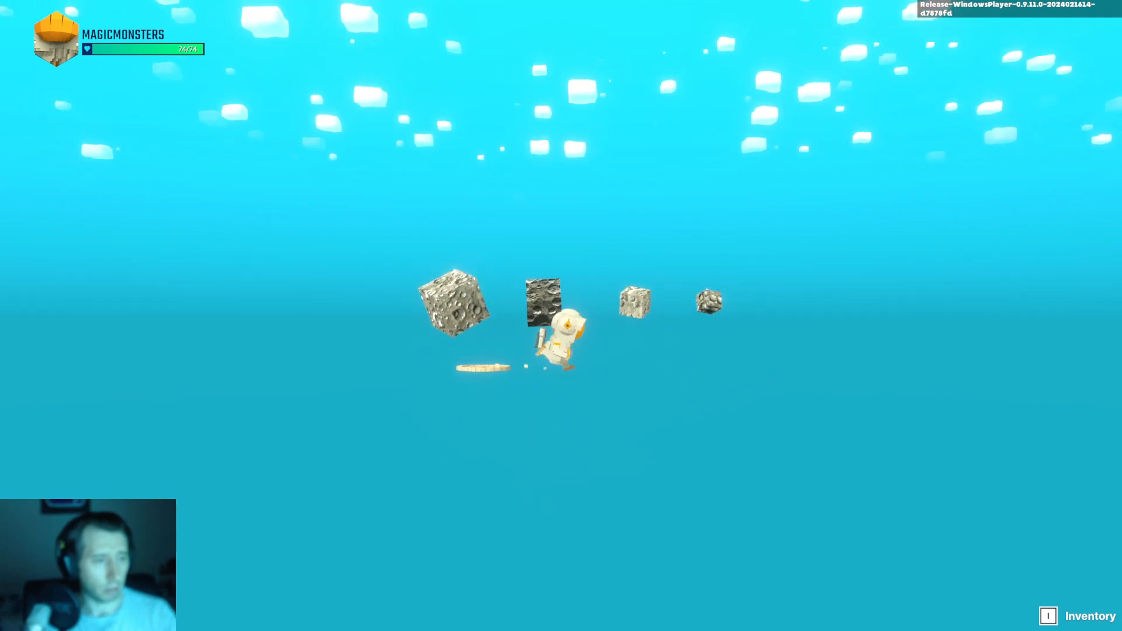
{"action": "key", "text": "a"}
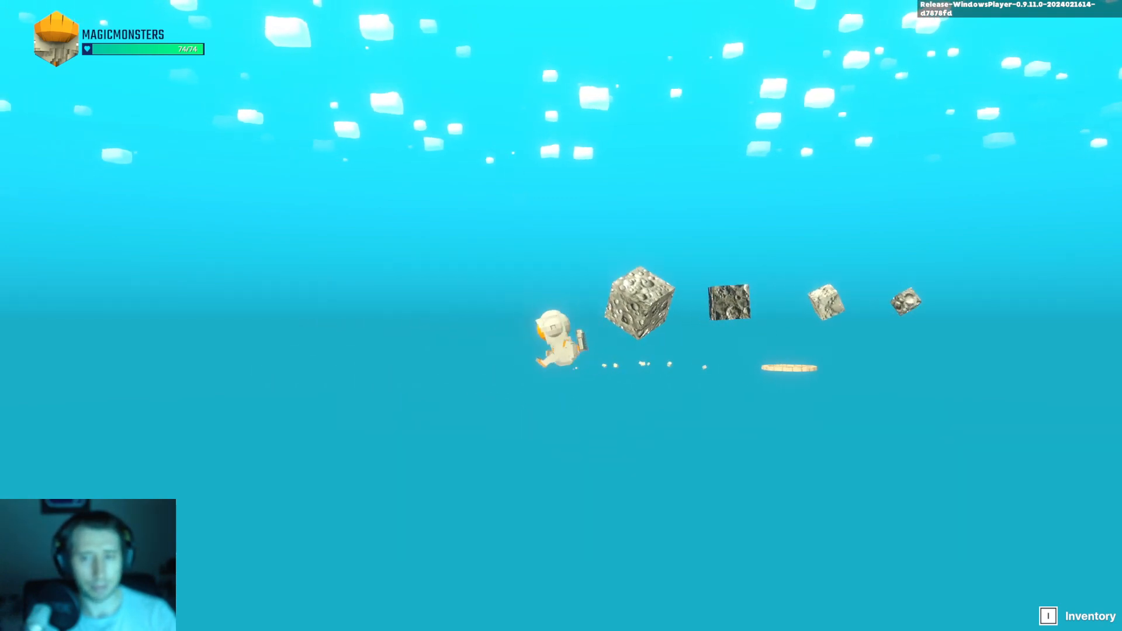
{"action": "key", "text": "d"}
{"action": "key", "text": "space"}
{"action": "key", "text": "w"}
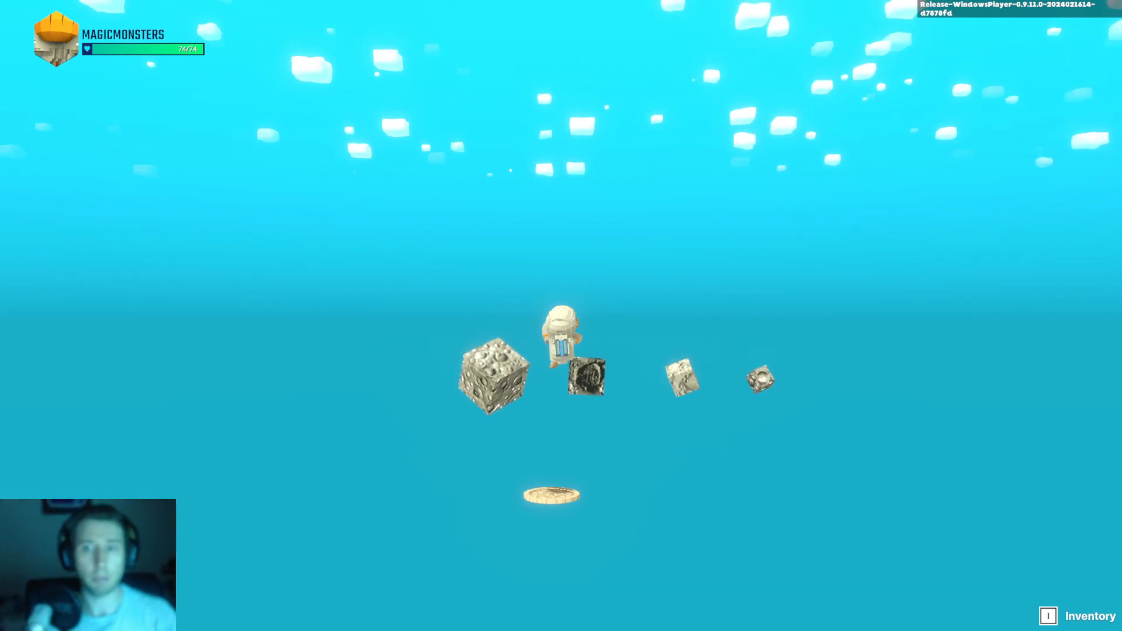
{"action": "key", "text": "space"}
{"action": "key", "text": "Escape"}
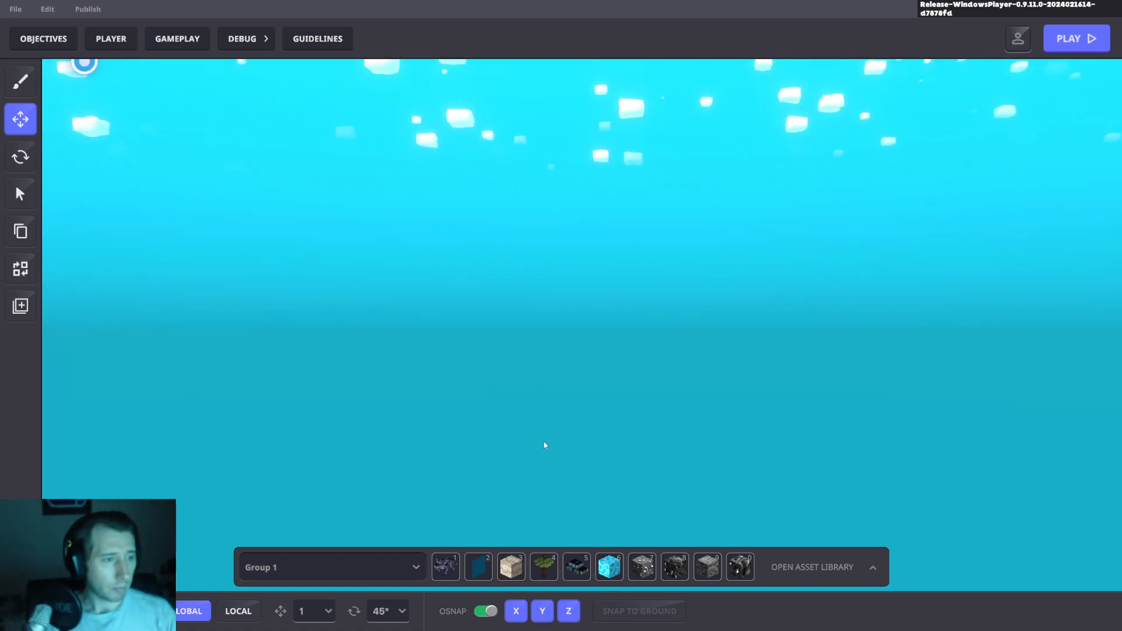
- Examine the surroundings and underside of the enclosure, with the avatar's portal selected
{"action": "right_click_drag", "start_coordinate": [543, 446], "coordinate": [549, 299]}
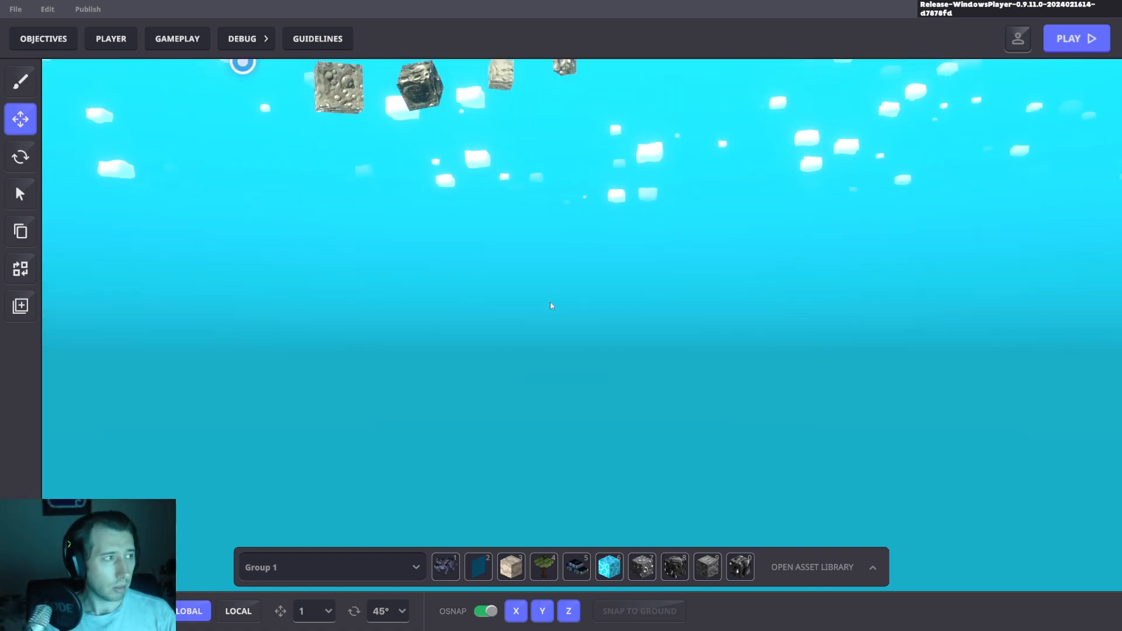
{"action": "left_click", "coordinate": [106, 145]}
{"action": "left_click", "coordinate": [933, 146]}
{"action": "key", "text": "s"}
{"action": "right_click_drag", "start_coordinate": [687, 278], "coordinate": [626, 383]}
{"action": "left_click", "coordinate": [21, 570]}
{"action": "scroll", "coordinate": [376, 426], "scroll_direction": "down", "scroll_amount": 3}
{"action": "middle_click_drag", "start_coordinate": [387, 424], "coordinate": [472, 376]}
{"action": "scroll", "coordinate": [407, 410], "scroll_direction": "down", "scroll_amount": 2}
- Search the props for "num", put NumPad Switch in the first quick slot and close the asset library
{"action": "key", "text": "Tab"}
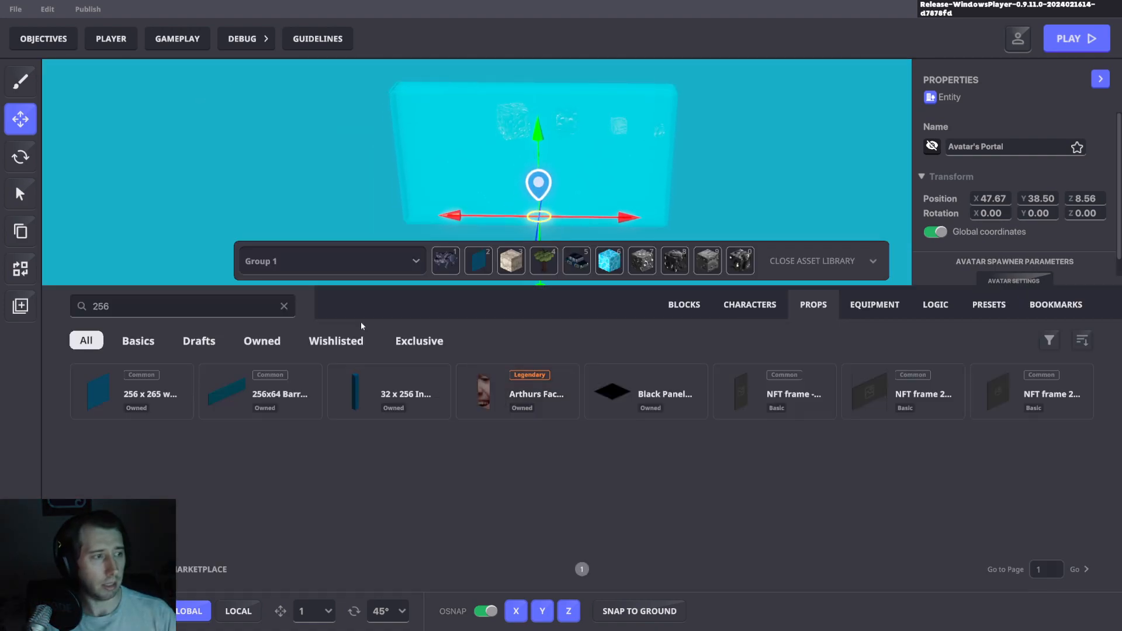
{"action": "left_click", "coordinate": [284, 308]}
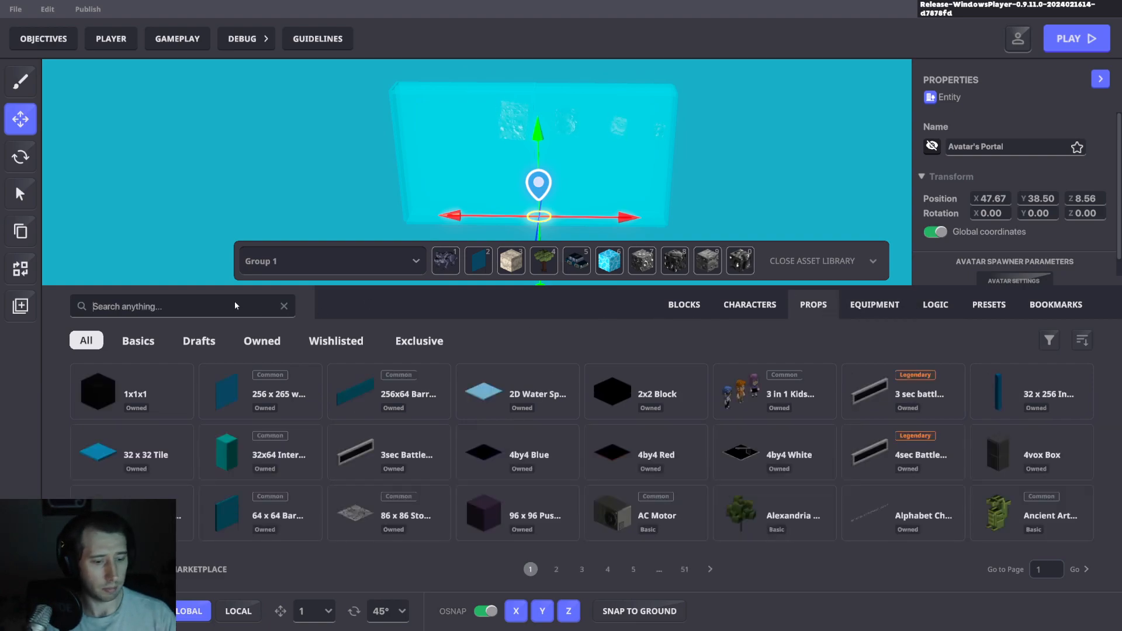
{"action": "type", "text": "num"}
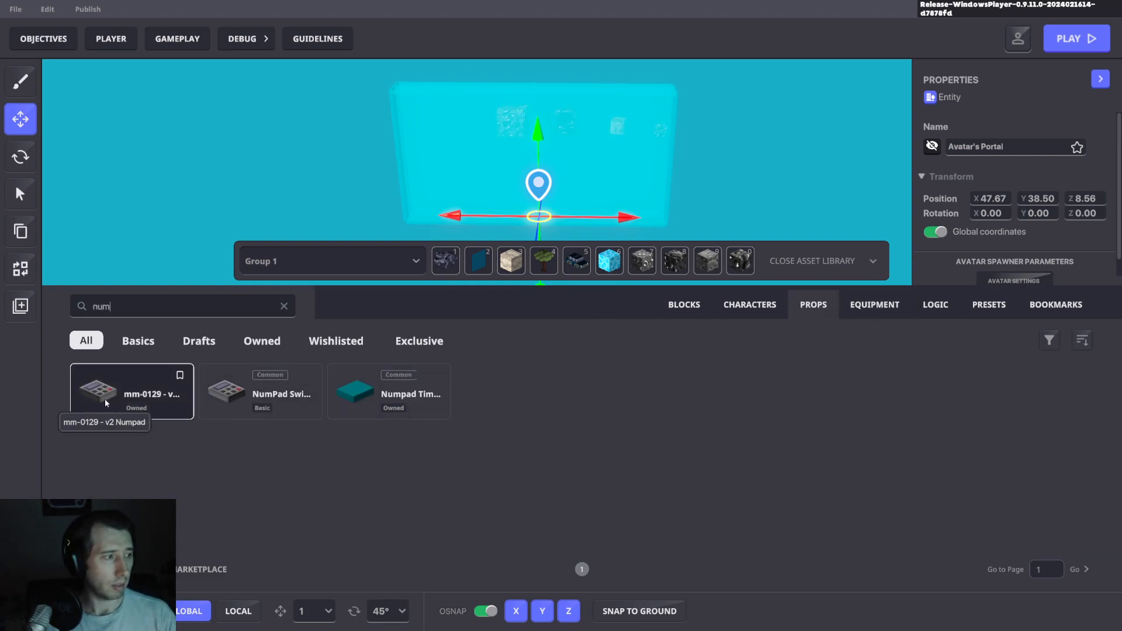
{"action": "left_click_drag", "start_coordinate": [237, 391], "coordinate": [359, 365]}
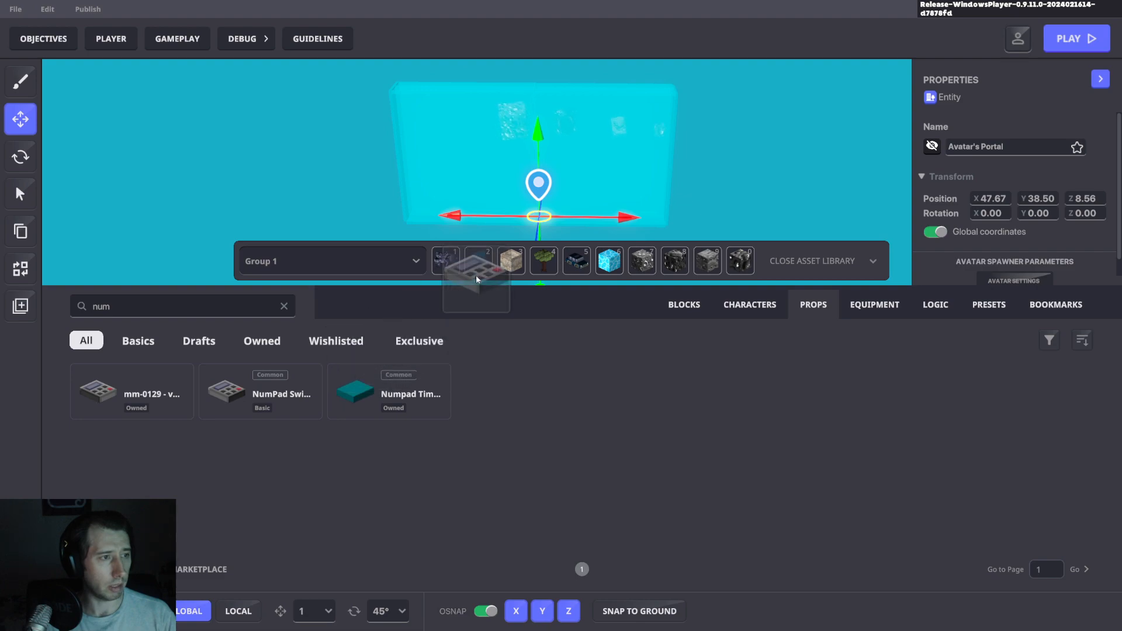
{"action": "left_click_drag", "start_coordinate": [509, 264], "coordinate": [447, 263]}
{"action": "left_click", "coordinate": [842, 261]}
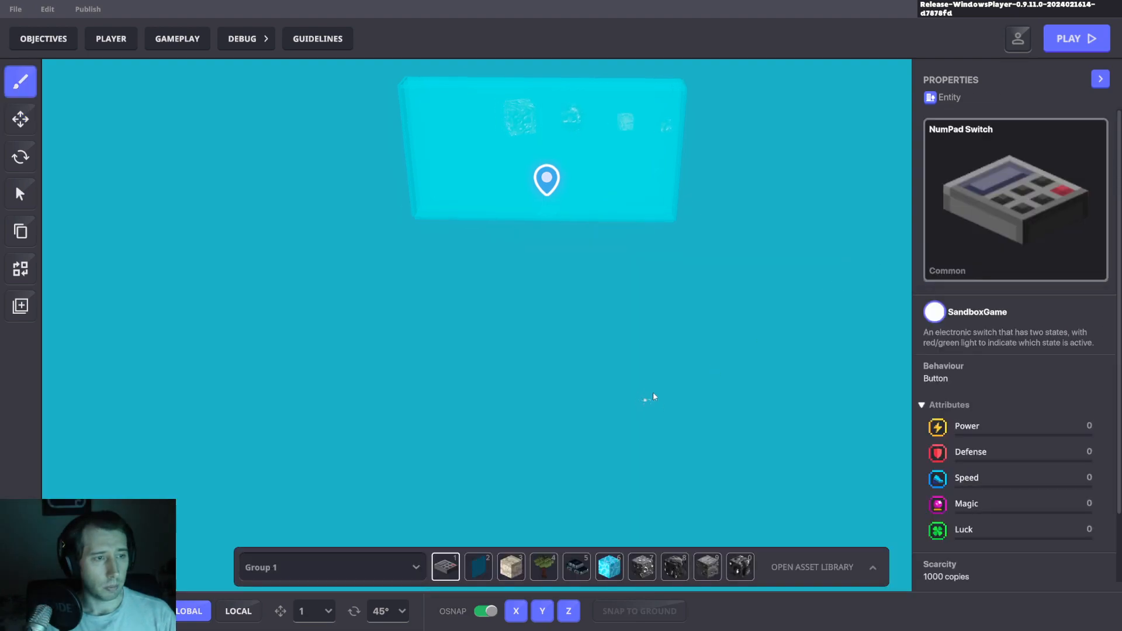
- Select the placed NumPad Switch and assign it the [MP] Weather Switcher behaviour
{"action": "left_click", "coordinate": [20, 117]}
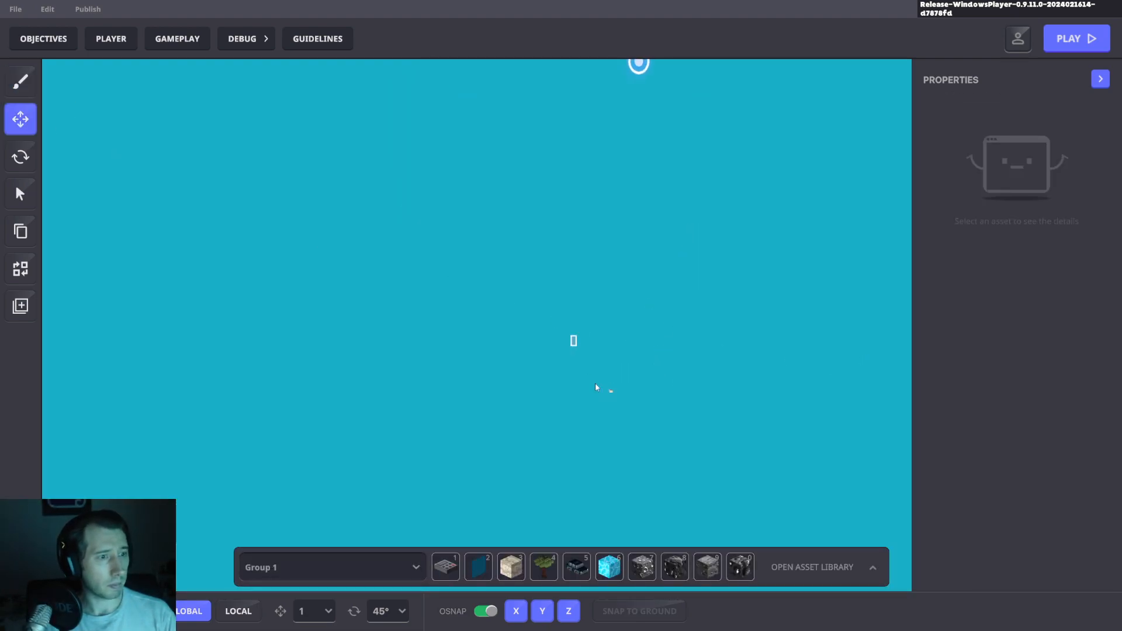
{"action": "left_click", "coordinate": [586, 365]}
{"action": "scroll", "coordinate": [988, 411], "scroll_direction": "down", "scroll_amount": 3}
{"action": "left_click", "coordinate": [1095, 365]}
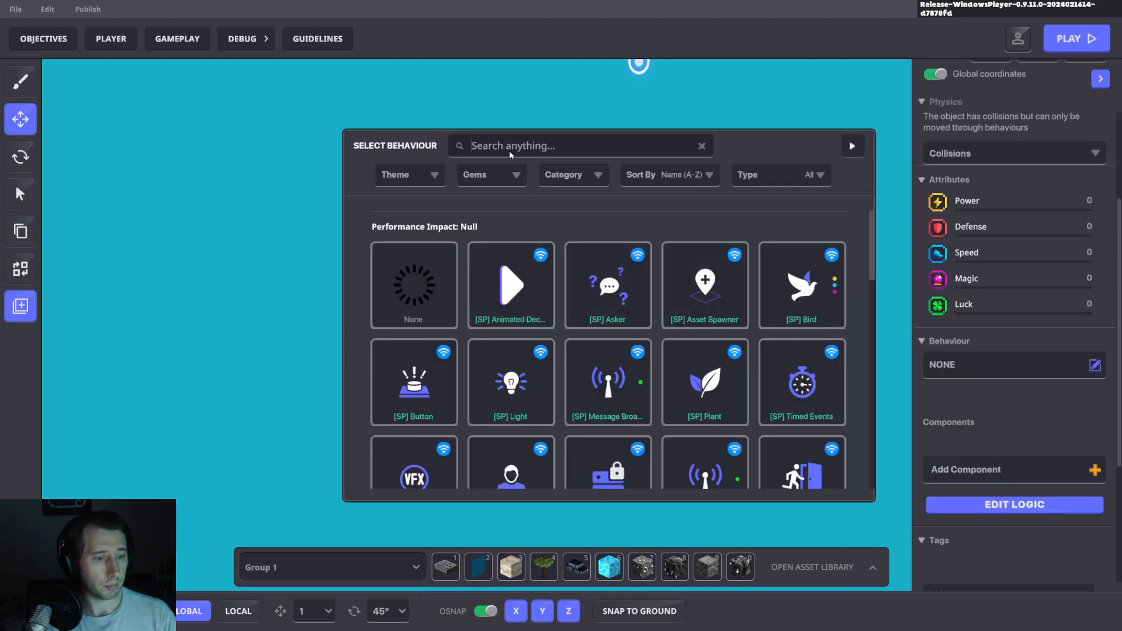
{"action": "type", "text": "weat"}
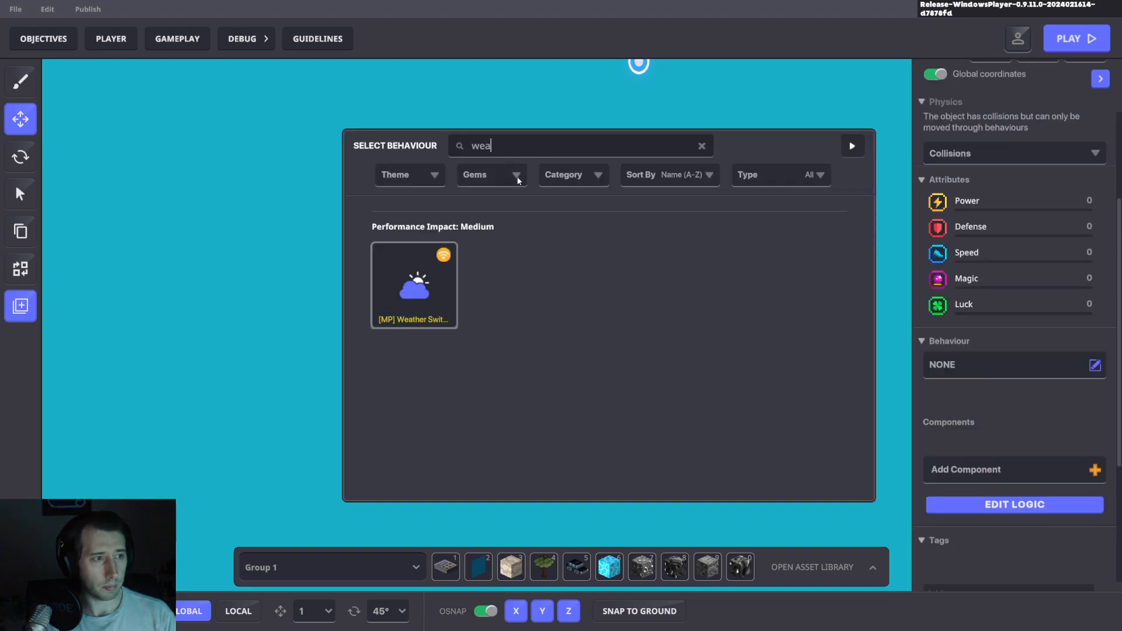
{"action": "left_click", "coordinate": [461, 292]}
- Set the Weather Switcher's preset to Custom and look through its weather parameters
{"action": "left_click", "coordinate": [1056, 402]}
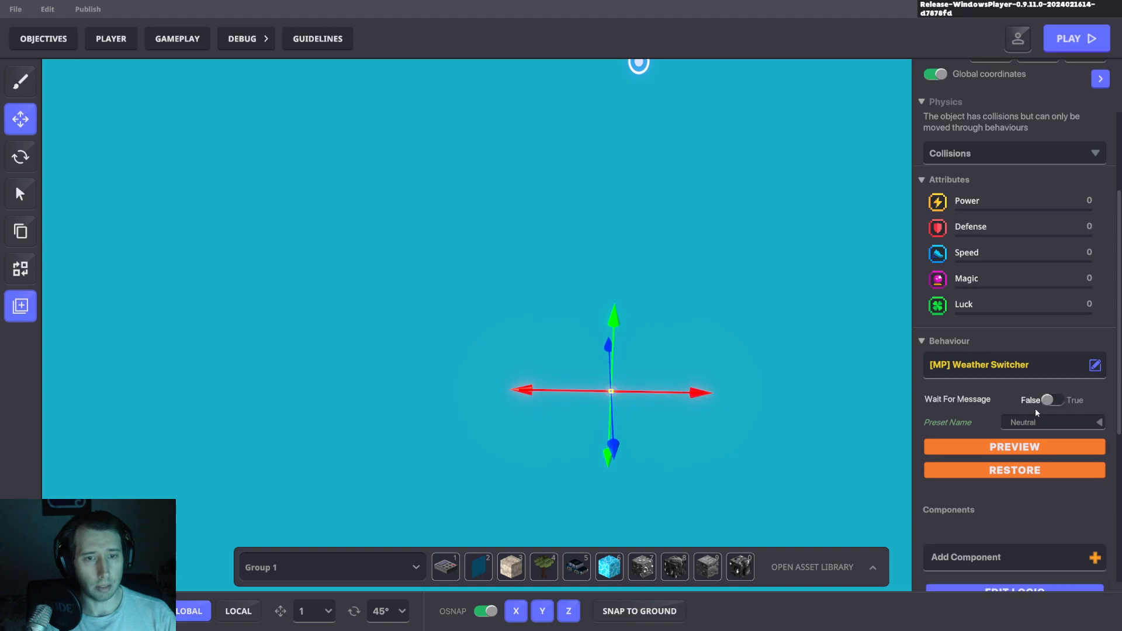
{"action": "left_click", "coordinate": [1037, 422]}
{"action": "left_click", "coordinate": [1032, 510]}
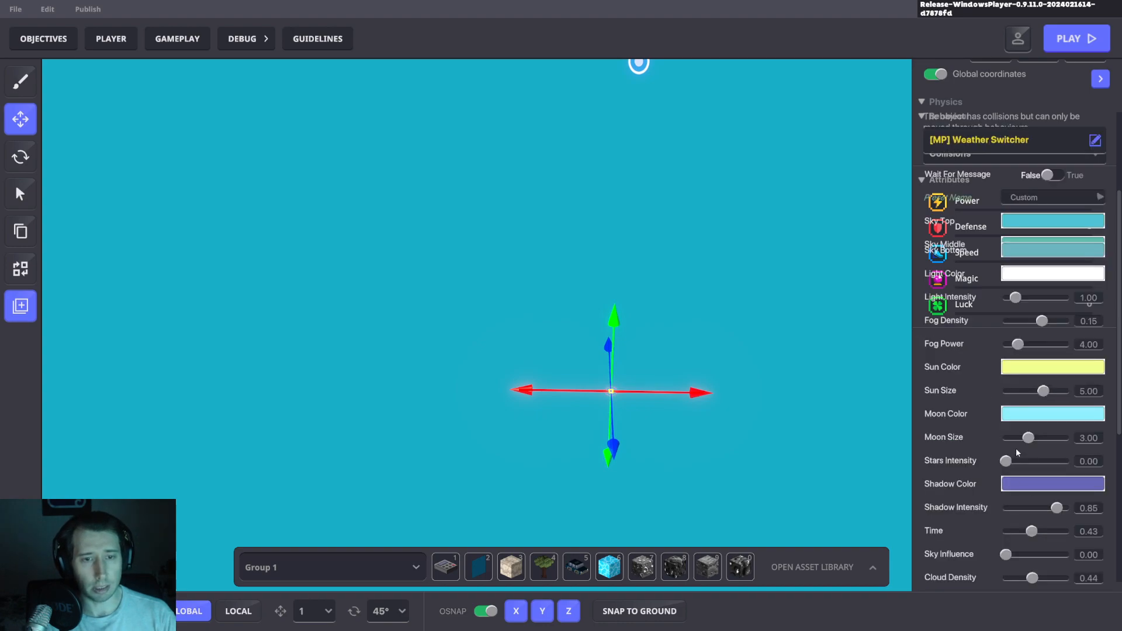
{"action": "scroll", "coordinate": [1021, 174], "scroll_direction": "down", "scroll_amount": 5}
{"action": "scroll", "coordinate": [1021, 174], "scroll_direction": "up", "scroll_amount": 1}
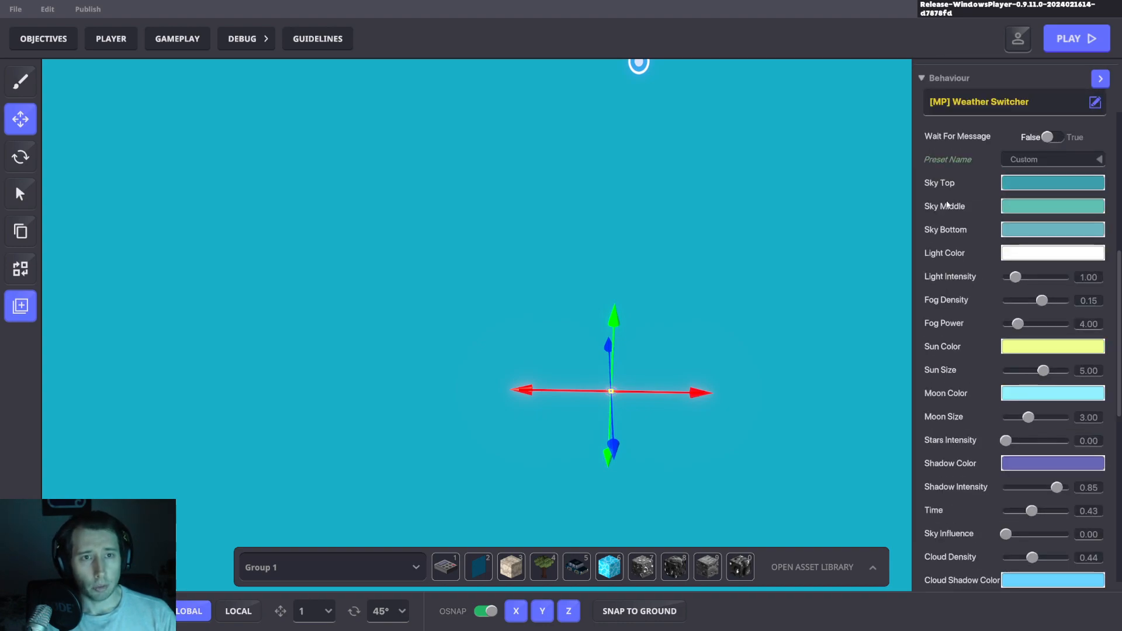
- Set the Sky Top, Sky Middle and Sky Bottom colors of the custom weather to black
{"action": "left_click", "coordinate": [1011, 183]}
{"action": "left_click", "coordinate": [1029, 406]}
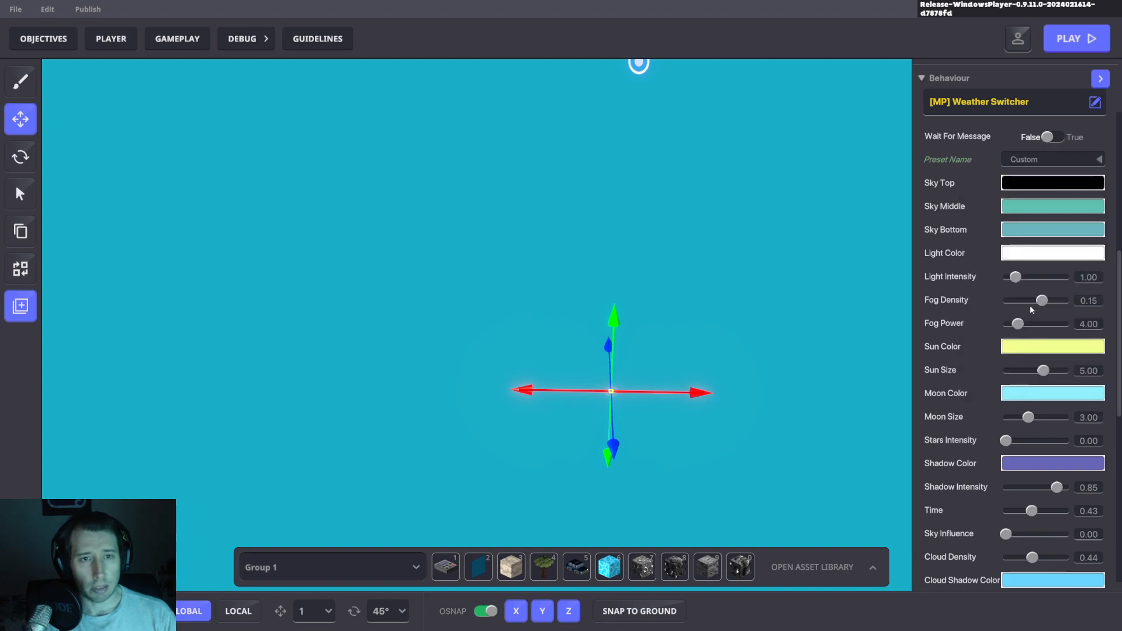
{"action": "left_click", "coordinate": [1022, 204]}
{"action": "left_click", "coordinate": [1020, 433]}
{"action": "left_click", "coordinate": [1019, 231]}
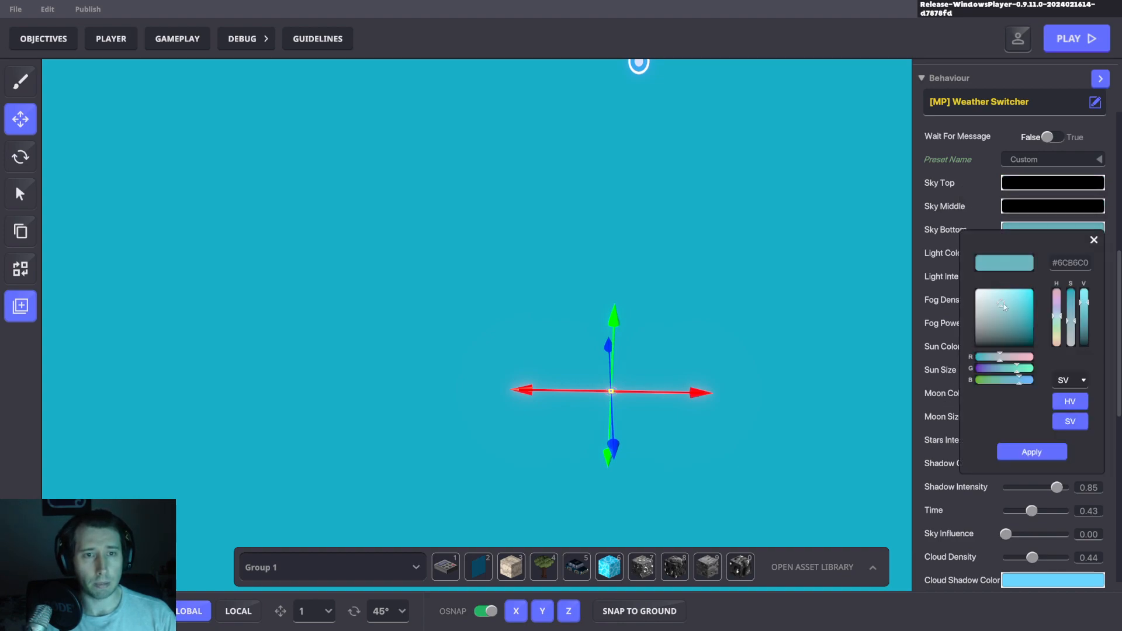
{"action": "left_click", "coordinate": [1016, 452]}
- Change the custom weather's Light Color to light grey and its Sun Color and Moon Color to black
{"action": "left_click", "coordinate": [1027, 253]}
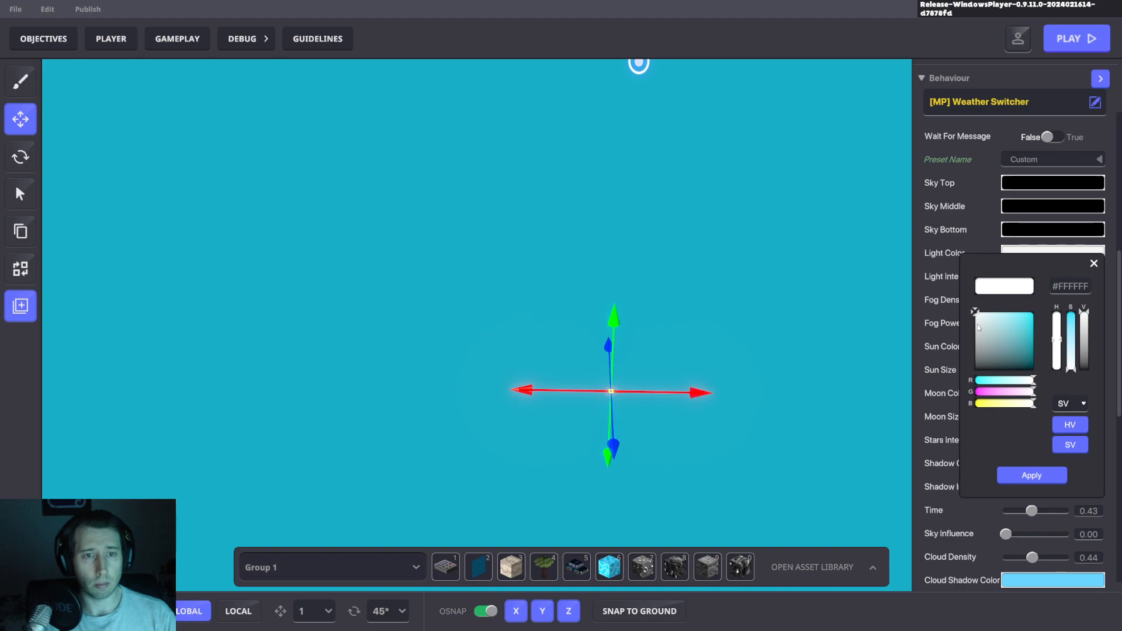
{"action": "left_click", "coordinate": [1032, 475]}
{"action": "scroll", "coordinate": [1042, 287], "scroll_direction": "down", "scroll_amount": 3}
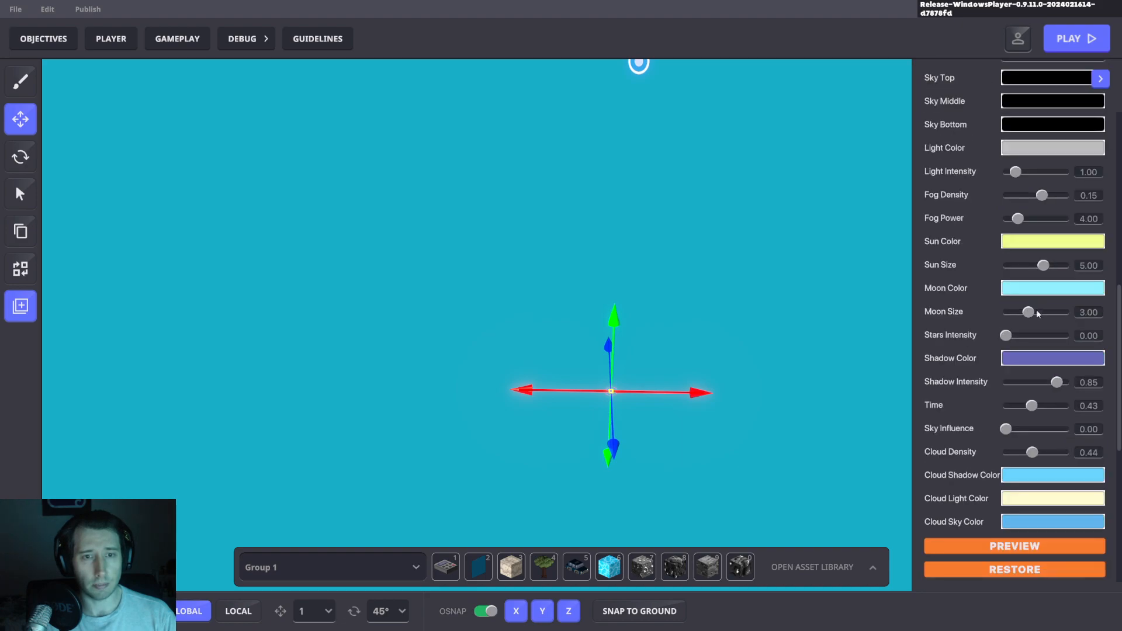
{"action": "left_click", "coordinate": [1039, 246]}
{"action": "left_click", "coordinate": [1026, 462]}
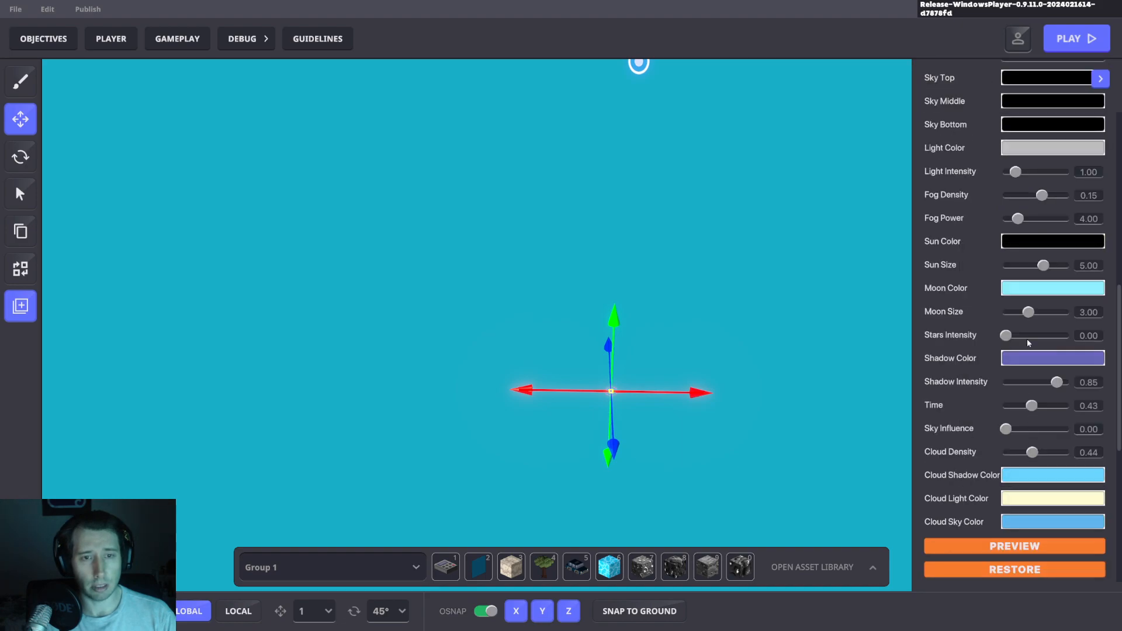
{"action": "left_click", "coordinate": [1026, 291]}
{"action": "left_click", "coordinate": [1032, 510]}
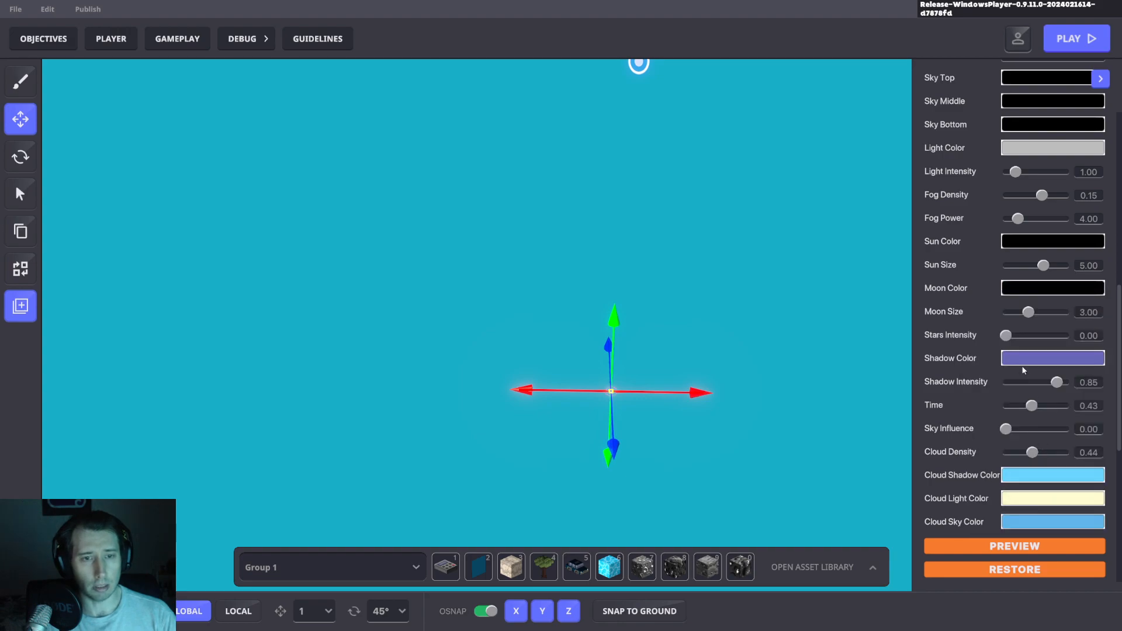
- Darken the Shadow Color to #46467A and set the Cloud Shadow, Cloud Light and Cloud Sky colors to black
{"action": "left_click", "coordinate": [1017, 360]}
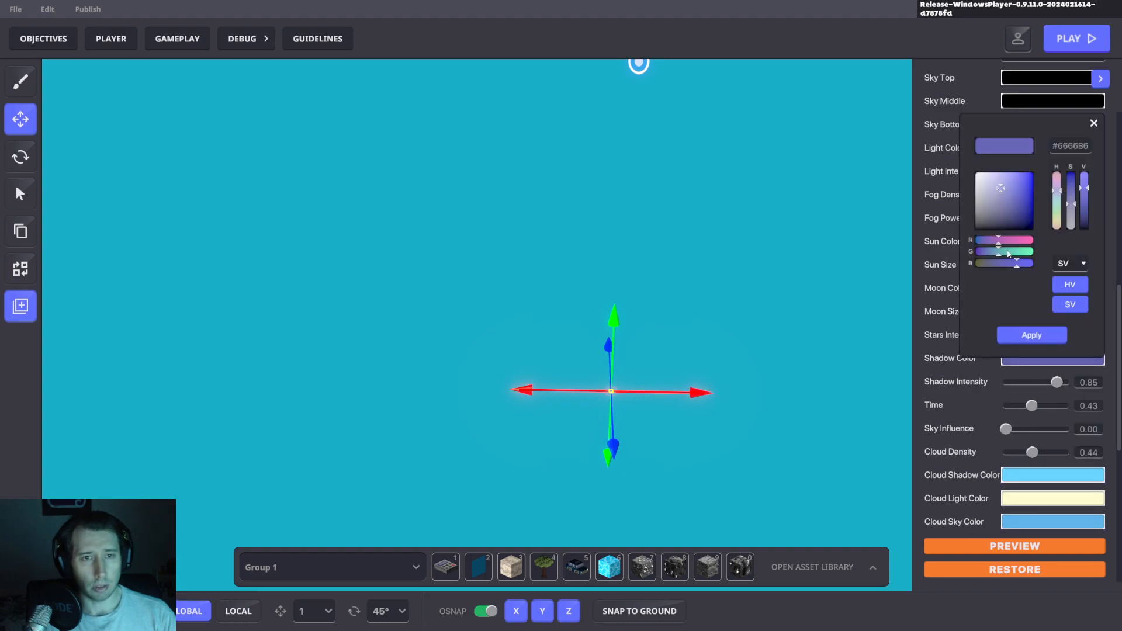
{"action": "left_click", "coordinate": [1032, 337]}
{"action": "left_click", "coordinate": [1029, 474]}
{"action": "left_click", "coordinate": [1032, 452]}
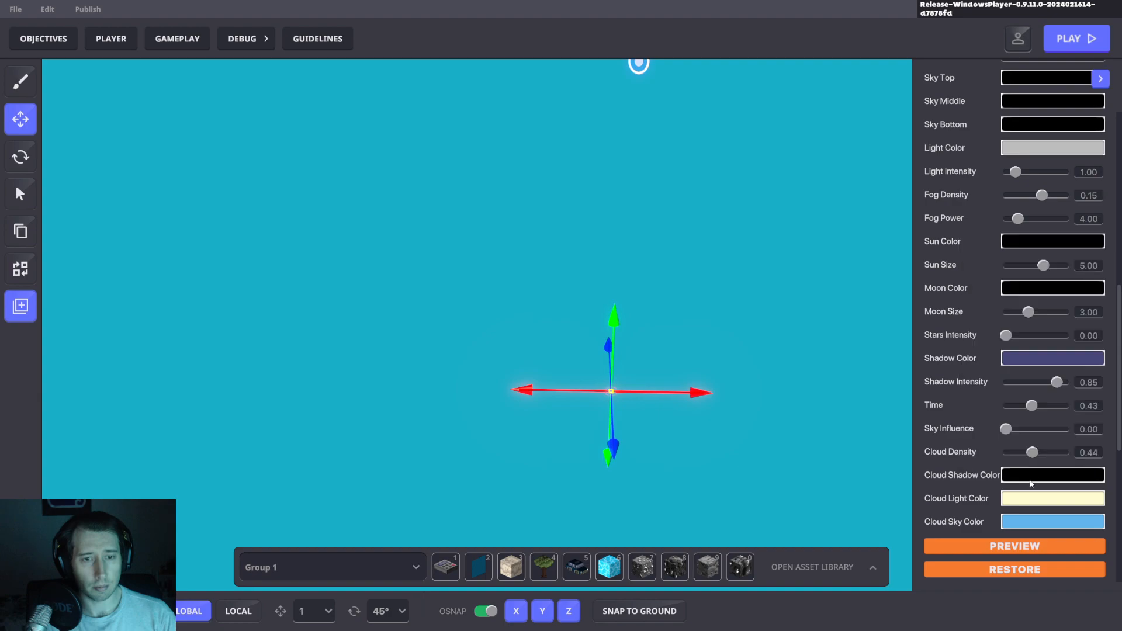
{"action": "left_click", "coordinate": [1028, 498]}
{"action": "left_click", "coordinate": [1031, 475]}
{"action": "left_click", "coordinate": [1035, 520]}
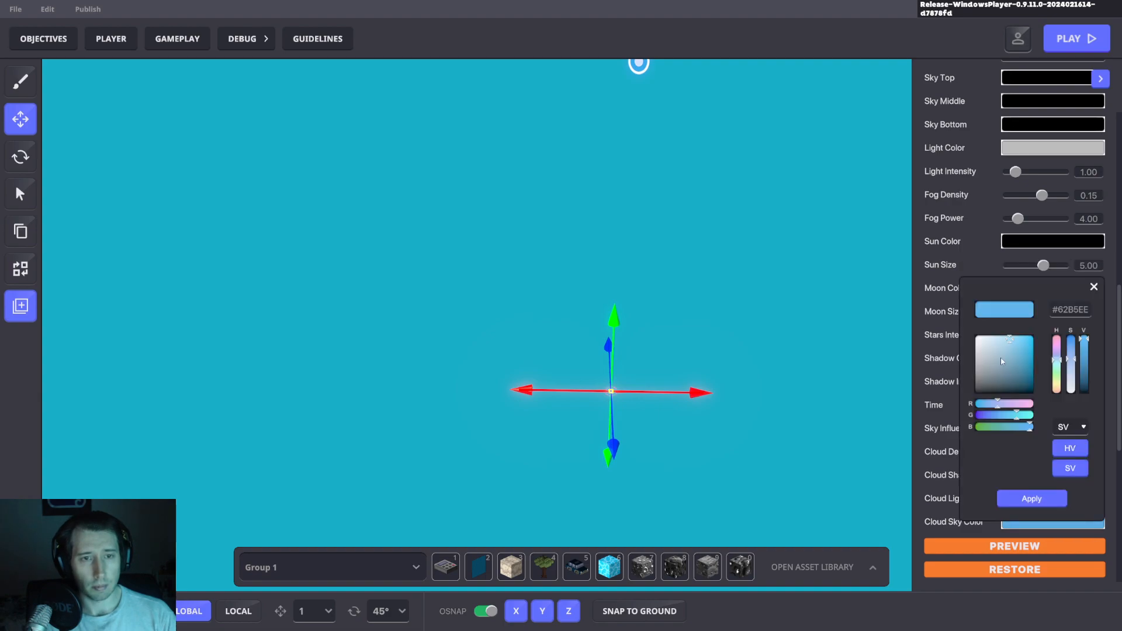
{"action": "left_click", "coordinate": [1031, 499]}
- Preview the black sky, raise Stars Intensity to 8.18 and preview the weather again
{"action": "left_click", "coordinate": [1024, 546]}
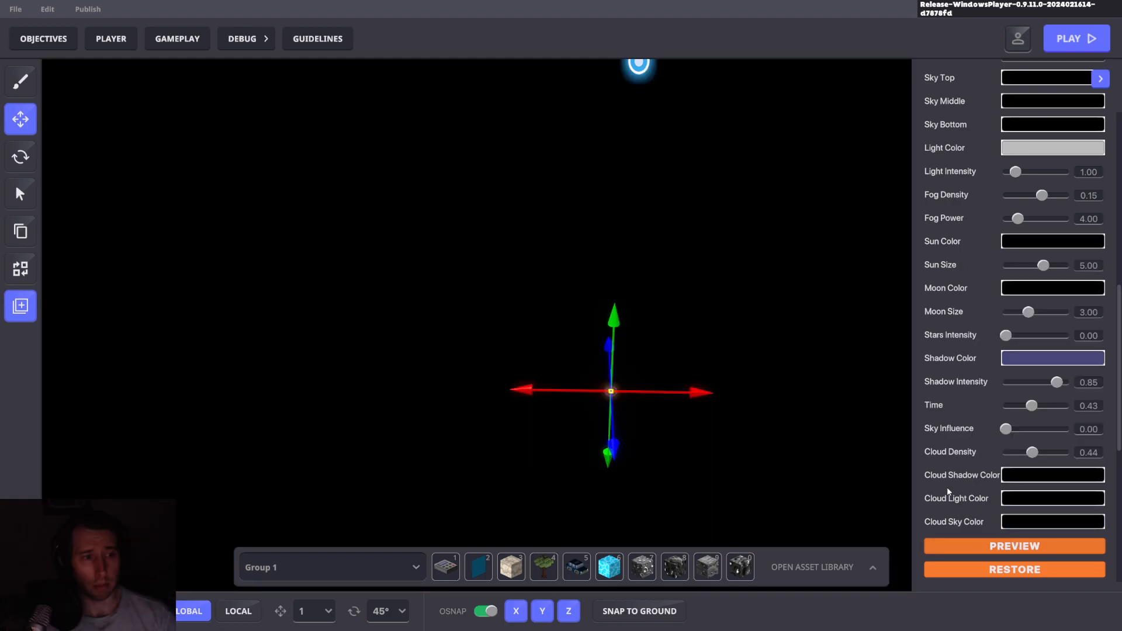
{"action": "mouse_move", "coordinate": [775, 272]}
{"action": "right_mouse_down"}
{"action": "mouse_move", "coordinate": [706, 317]}
{"action": "mouse_move", "coordinate": [696, 380]}
{"action": "mouse_move", "coordinate": [880, 335]}
{"action": "right_mouse_up"}
{"action": "right_click_drag", "start_coordinate": [744, 361], "coordinate": [786, 345]}
{"action": "left_click", "coordinate": [1022, 551]}
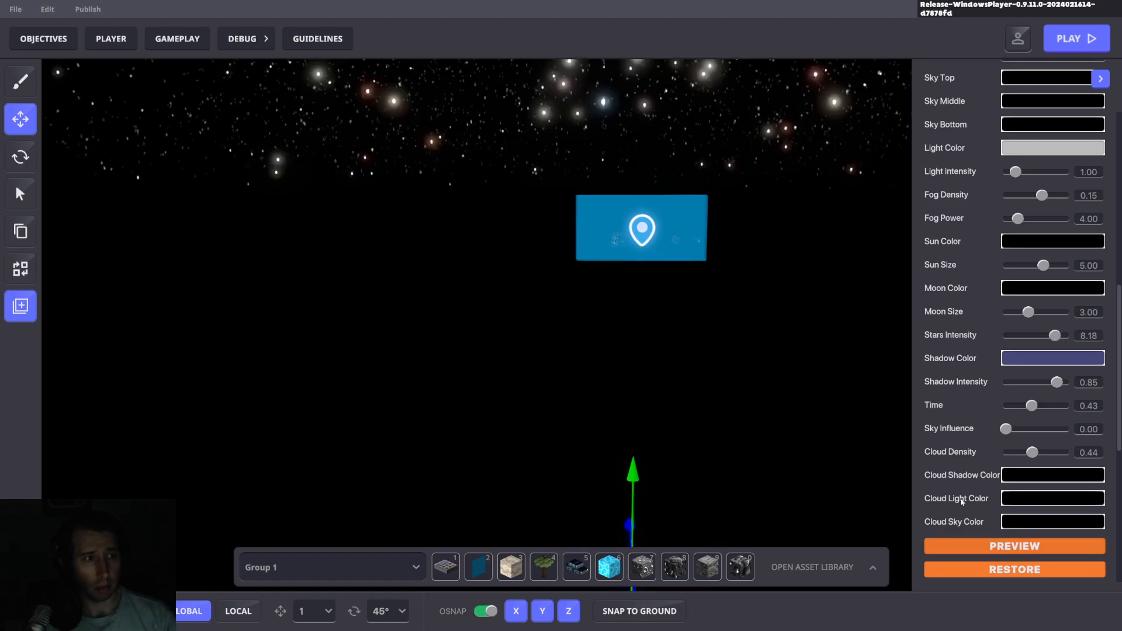
- Raise the NumPad Switch until it sits just below the blue enclosure
{"action": "scroll", "coordinate": [739, 352], "scroll_direction": "down", "scroll_amount": 2}
{"action": "middle_click_drag", "start_coordinate": [738, 353], "coordinate": [710, 361]}
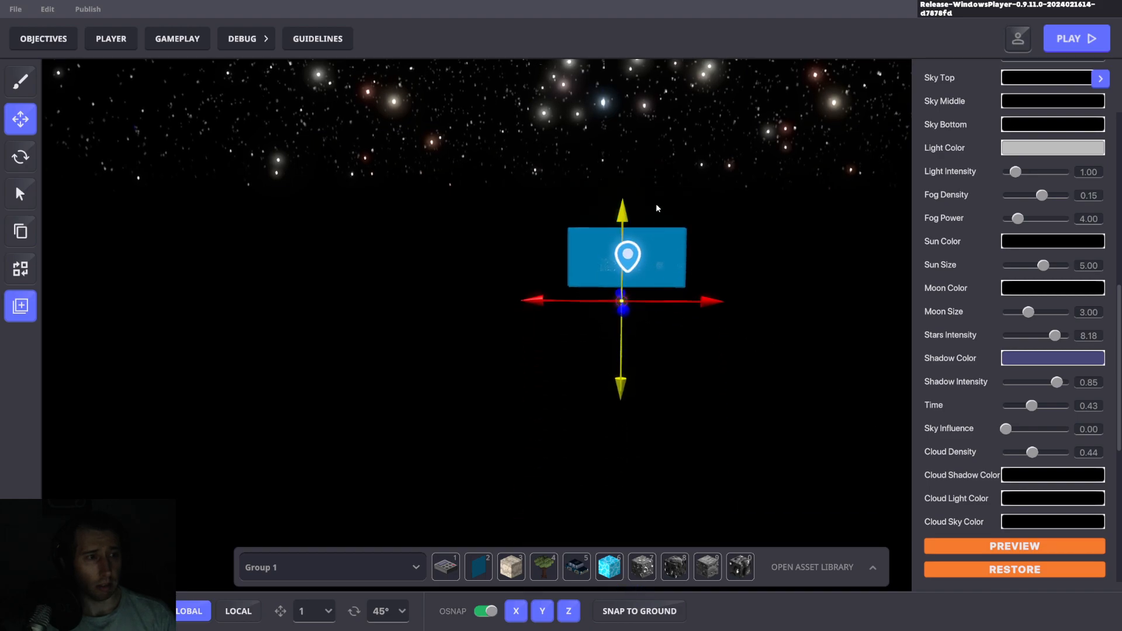
{"action": "scroll", "coordinate": [656, 204], "scroll_direction": "up", "scroll_amount": 3}
{"action": "right_click_drag", "start_coordinate": [644, 205], "coordinate": [689, 209]}
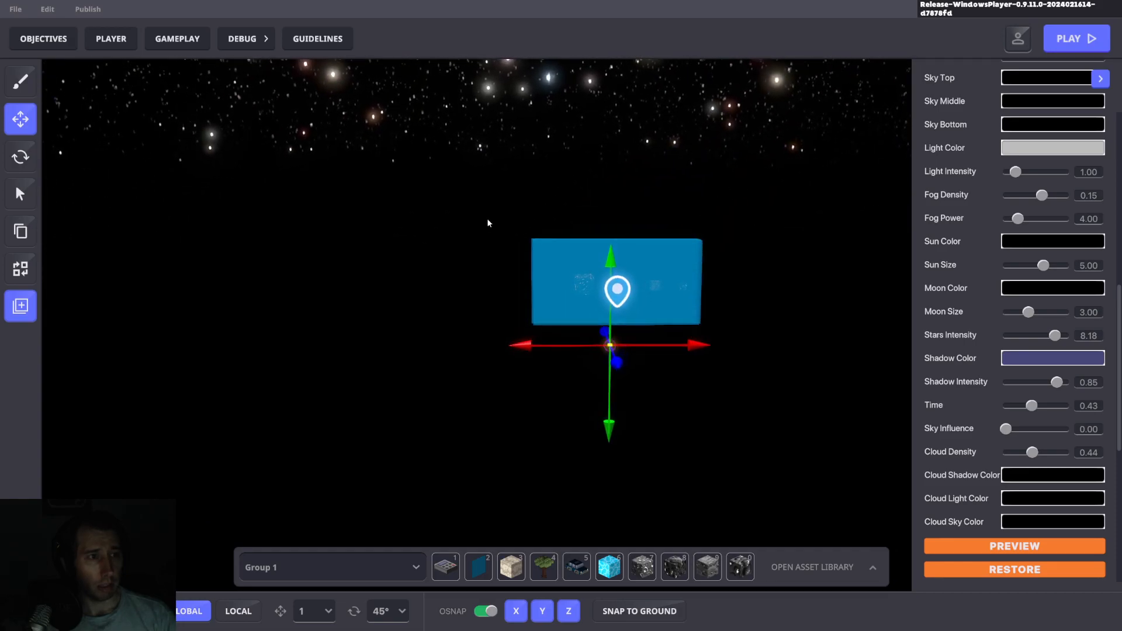
{"action": "right_click_drag", "start_coordinate": [516, 348], "coordinate": [495, 338]}
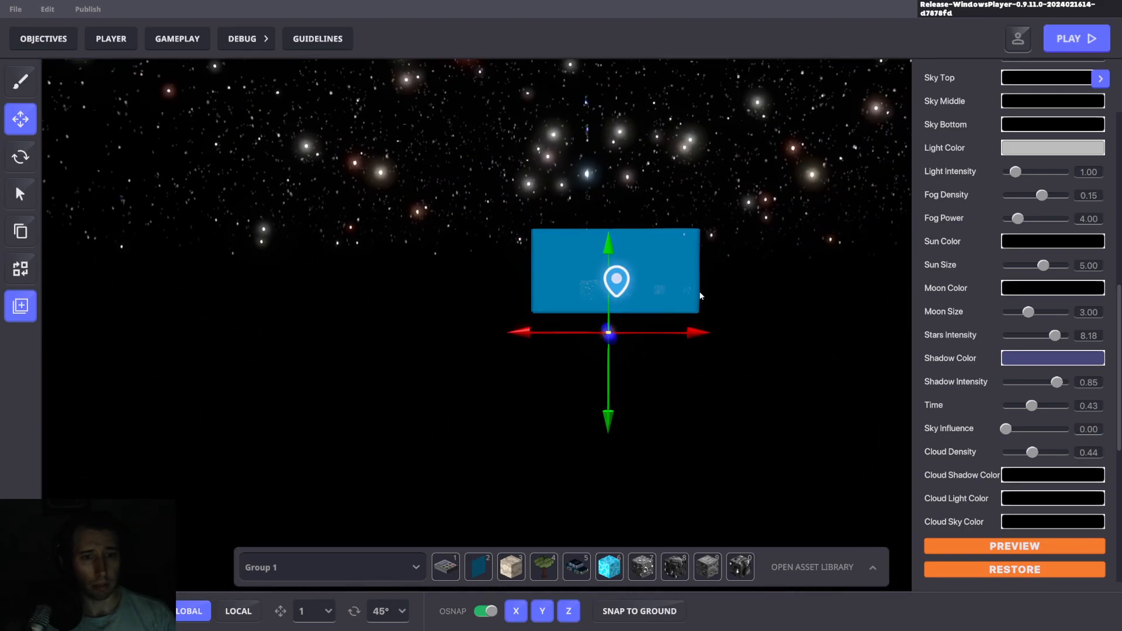
{"action": "scroll", "coordinate": [987, 407], "scroll_direction": "up", "scroll_amount": 3}
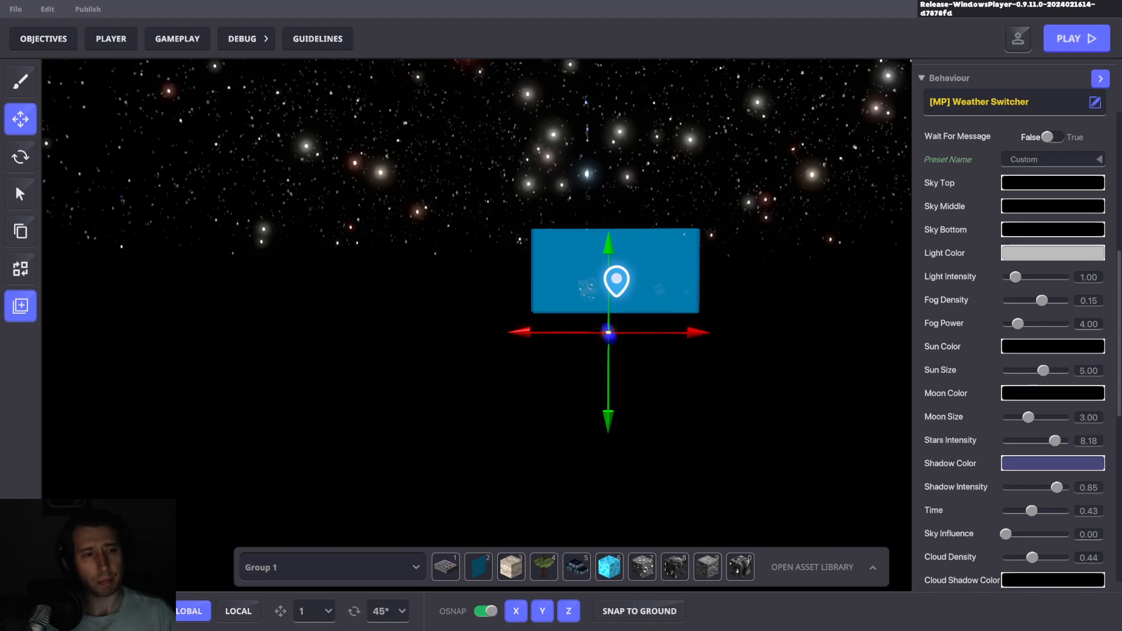
- Position the NumPad Switch beneath the avatar's portal, just under the enclosure, at about X 47.53, Y 38.50, Z 5.93
{"action": "left_click_drag", "start_coordinate": [575, 328], "coordinate": [618, 375]}
{"action": "scroll", "coordinate": [618, 375], "scroll_direction": "up", "scroll_amount": 2}
{"action": "right_click_drag", "start_coordinate": [603, 447], "coordinate": [599, 514]}
{"action": "scroll", "coordinate": [624, 486], "scroll_direction": "down", "scroll_amount": 2}
{"action": "mouse_move", "coordinate": [626, 484]}
{"action": "middle_mouse_down"}
{"action": "mouse_move", "coordinate": [664, 340]}
{"action": "mouse_move", "coordinate": [621, 504]}
{"action": "middle_mouse_up"}
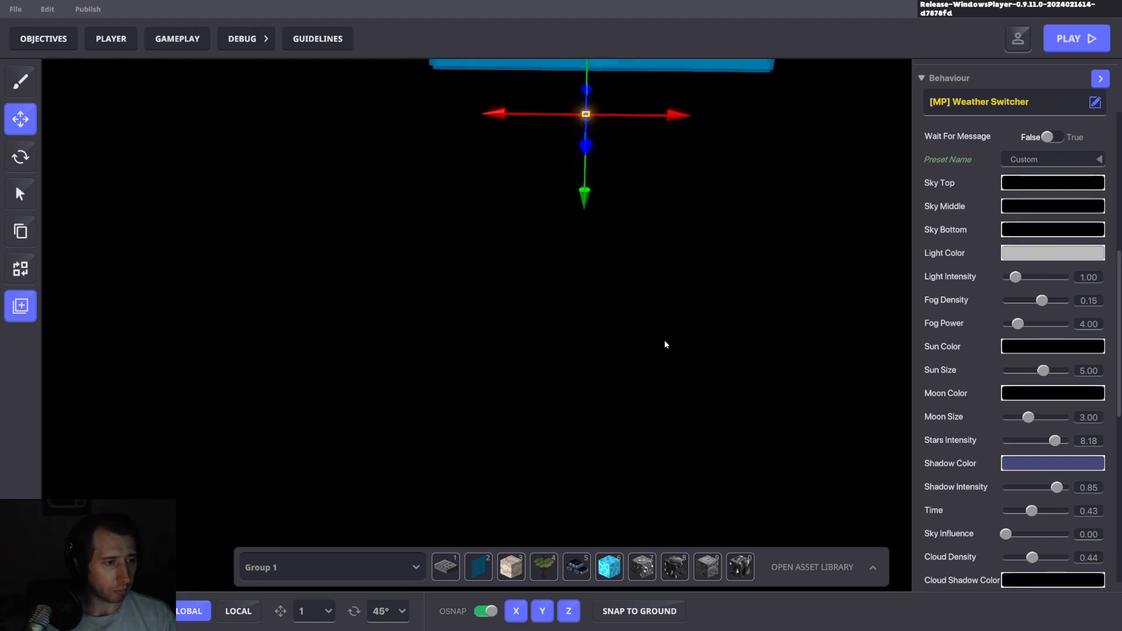
{"action": "scroll", "coordinate": [529, 404], "scroll_direction": "up", "scroll_amount": 5}
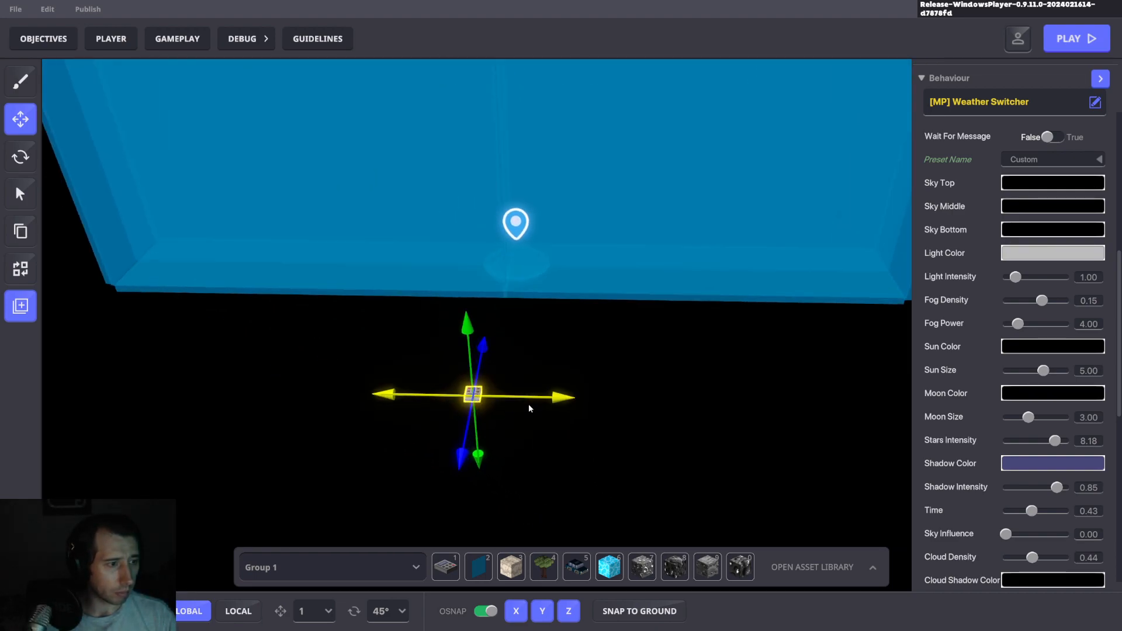
{"action": "left_click_drag", "start_coordinate": [458, 393], "coordinate": [506, 393]}
{"action": "right_click_drag", "start_coordinate": [506, 393], "coordinate": [520, 375]}
{"action": "left_click_drag", "start_coordinate": [457, 336], "coordinate": [453, 201]}
{"action": "right_click_drag", "start_coordinate": [495, 299], "coordinate": [507, 346]}
{"action": "left_click_drag", "start_coordinate": [524, 259], "coordinate": [549, 259]}
- Make the NumPad Switch invisible with No Collisions physics and shift it to Z 4.93
{"action": "scroll", "coordinate": [973, 184], "scroll_direction": "down", "scroll_amount": 5}
{"action": "scroll", "coordinate": [997, 157], "scroll_direction": "up", "scroll_amount": 6}
{"action": "scroll", "coordinate": [973, 206], "scroll_direction": "up", "scroll_amount": 6}
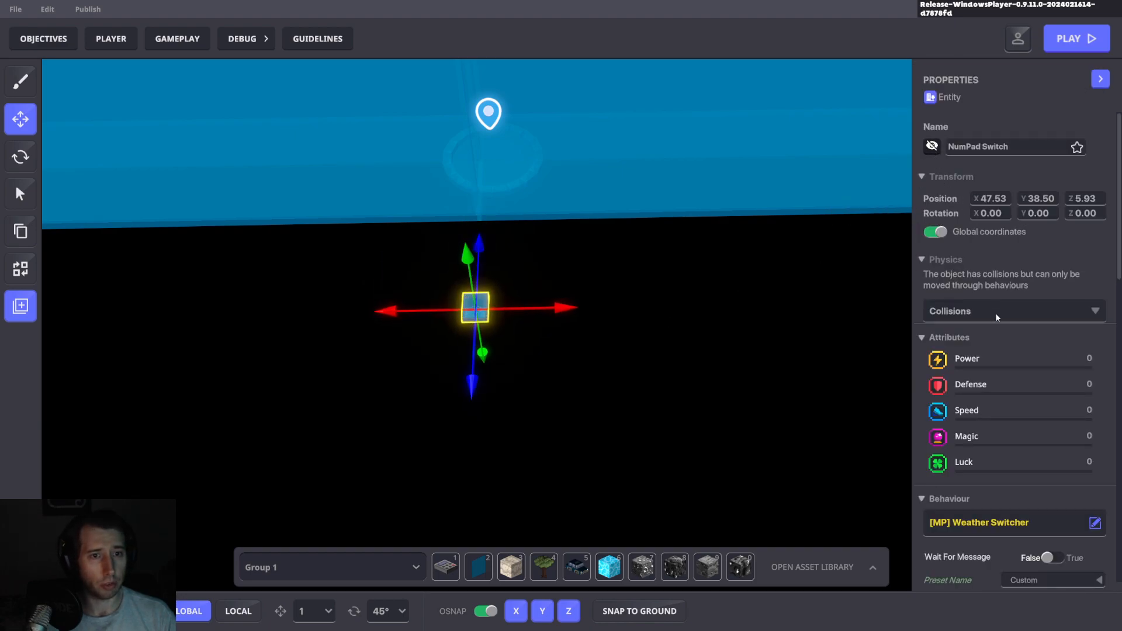
{"action": "key", "text": "f"}
{"action": "right_click_drag", "start_coordinate": [656, 339], "coordinate": [664, 304]}
{"action": "scroll", "coordinate": [657, 269], "scroll_direction": "down", "scroll_amount": 3}
{"action": "middle_click_drag", "start_coordinate": [663, 304], "coordinate": [669, 336]}
{"action": "scroll", "coordinate": [669, 336], "scroll_direction": "down", "scroll_amount": 2}
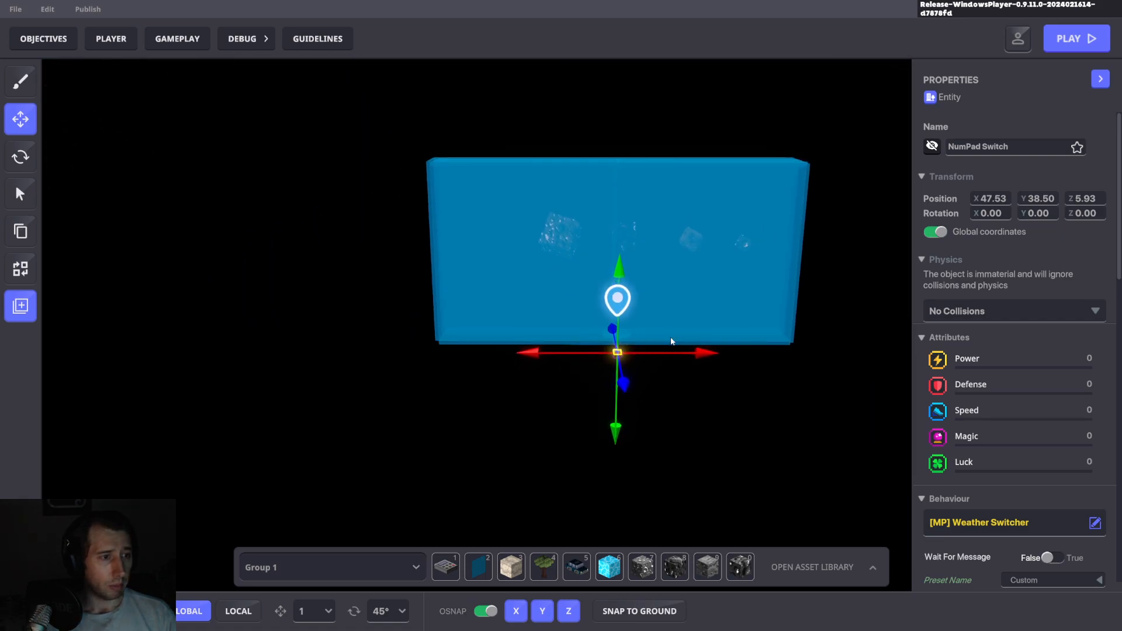
{"action": "key", "text": "Down"}
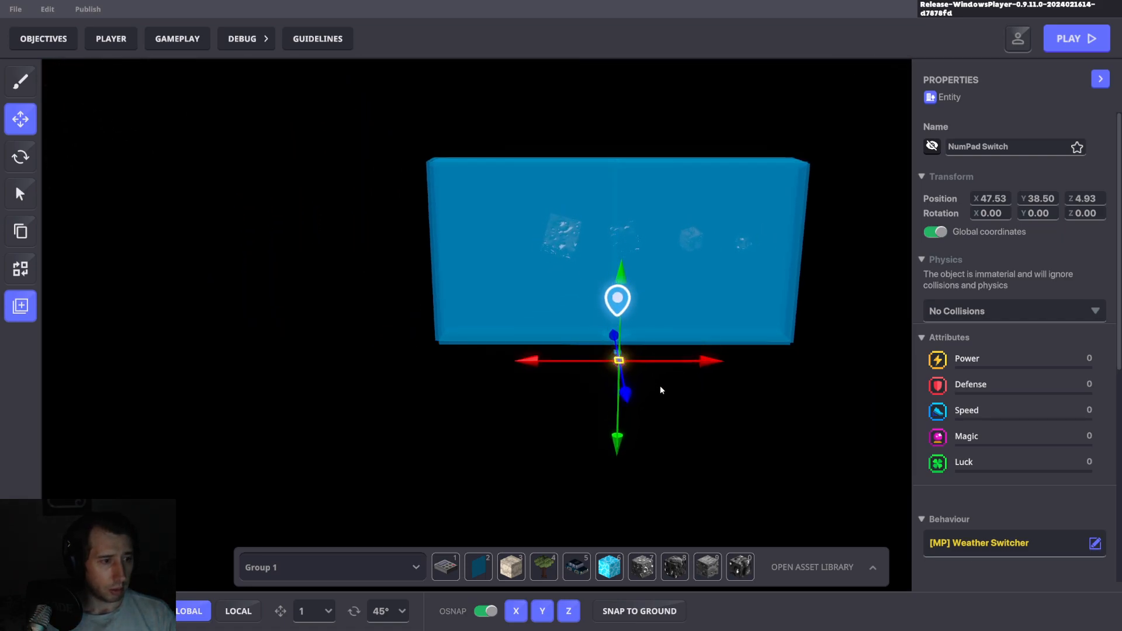
- Duplicate the switch as visible copies and place one near each front lower corner of the enclosure
{"action": "left_click_drag", "start_coordinate": [496, 372], "coordinate": [511, 370]}
{"action": "right_click_drag", "start_coordinate": [681, 341], "coordinate": [678, 391]}
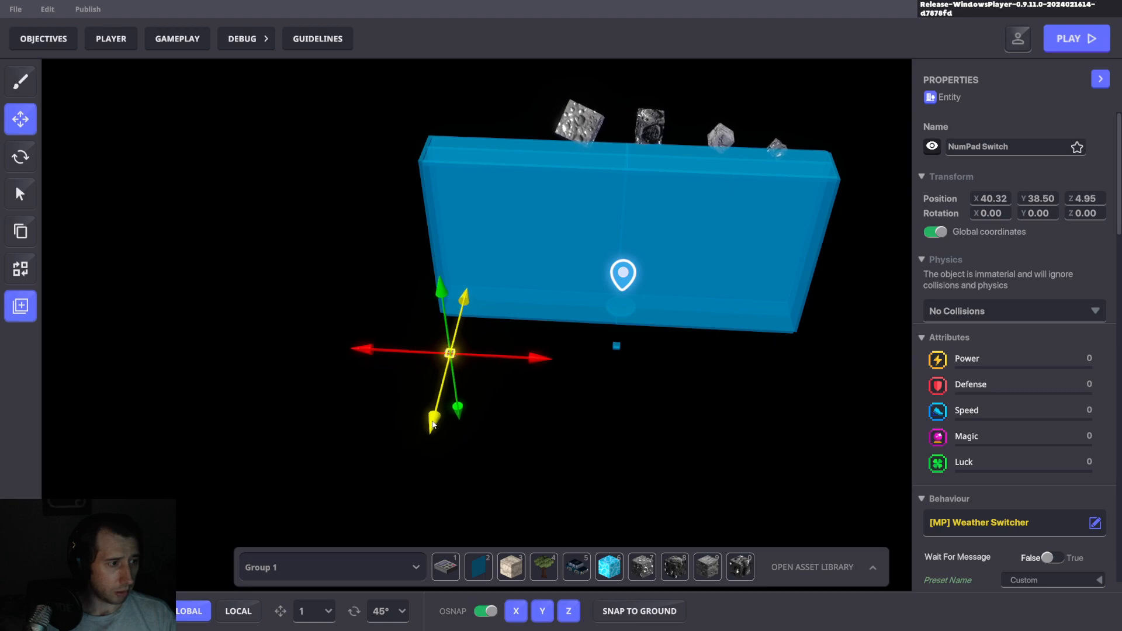
{"action": "left_click_drag", "start_coordinate": [496, 365], "coordinate": [842, 380]}
{"action": "left_click_drag", "start_coordinate": [798, 444], "coordinate": [791, 443]}
{"action": "left_click", "coordinate": [802, 438]}
- Move another switch copy back beside the enclosure's right end and duplicate it
{"action": "left_click_drag", "start_coordinate": [809, 313], "coordinate": [825, 98]}
{"action": "right_click_drag", "start_coordinate": [784, 244], "coordinate": [811, 230]}
{"action": "left_click_drag", "start_coordinate": [825, 264], "coordinate": [825, 273]}
{"action": "key", "text": "ctrl+d"}
- Move the new copy to the enclosure's opposite end so the four visible switches form a rectangle
{"action": "right_click_drag", "start_coordinate": [772, 280], "coordinate": [787, 343]}
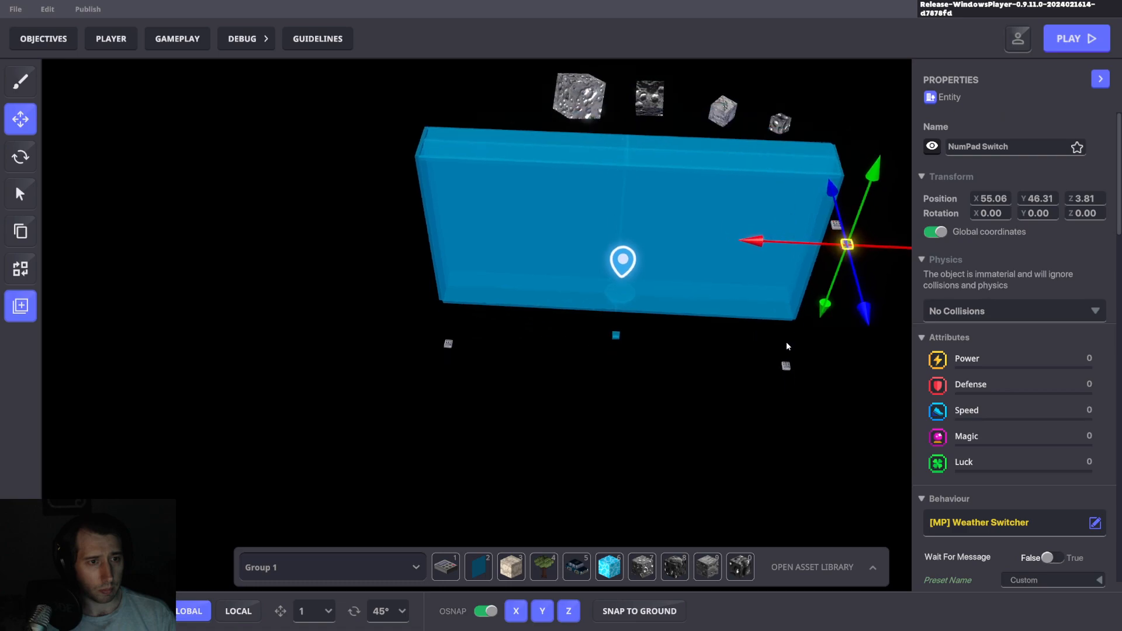
{"action": "left_click_drag", "start_coordinate": [753, 222], "coordinate": [455, 221]}
{"action": "middle_click_drag", "start_coordinate": [534, 253], "coordinate": [608, 220]}
{"action": "middle_click_drag", "start_coordinate": [526, 298], "coordinate": [547, 422]}
{"action": "left_click", "coordinate": [486, 428]}
{"action": "left_click", "coordinate": [476, 281], "text": "shift"}
{"action": "left_click", "coordinate": [637, 451]}
{"action": "middle_click_drag", "start_coordinate": [636, 451], "coordinate": [587, 434]}
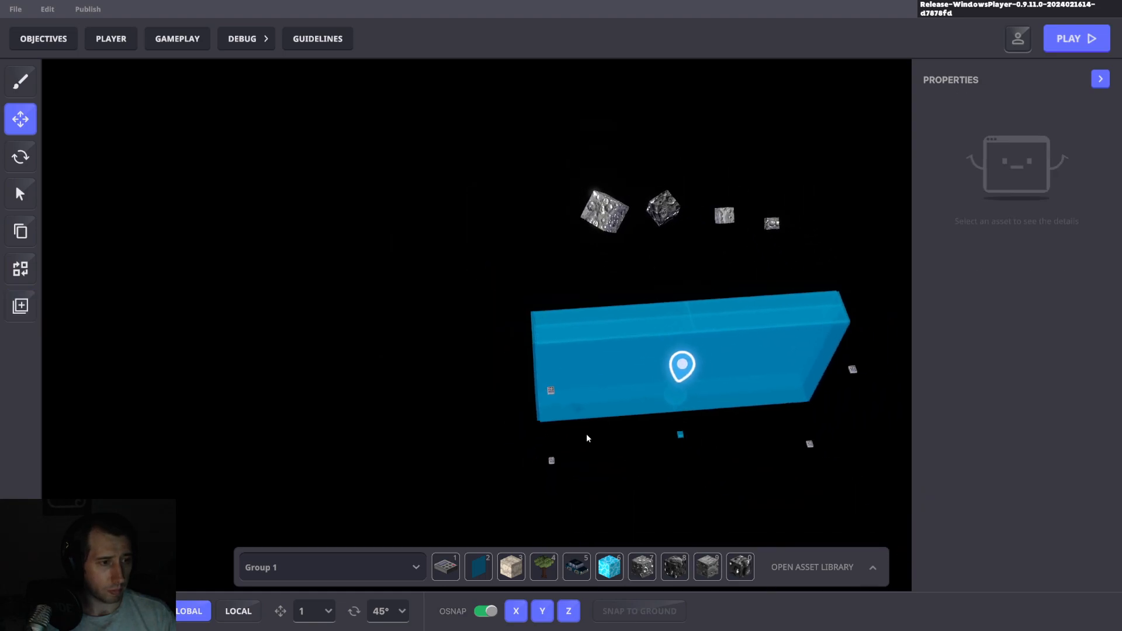
- Select all four visible NumPad Switch copies around the enclosure together
{"action": "left_click", "coordinate": [549, 462]}
{"action": "scroll", "coordinate": [548, 386], "scroll_direction": "up", "scroll_amount": 2}
{"action": "left_click", "coordinate": [537, 379], "text": "shift"}
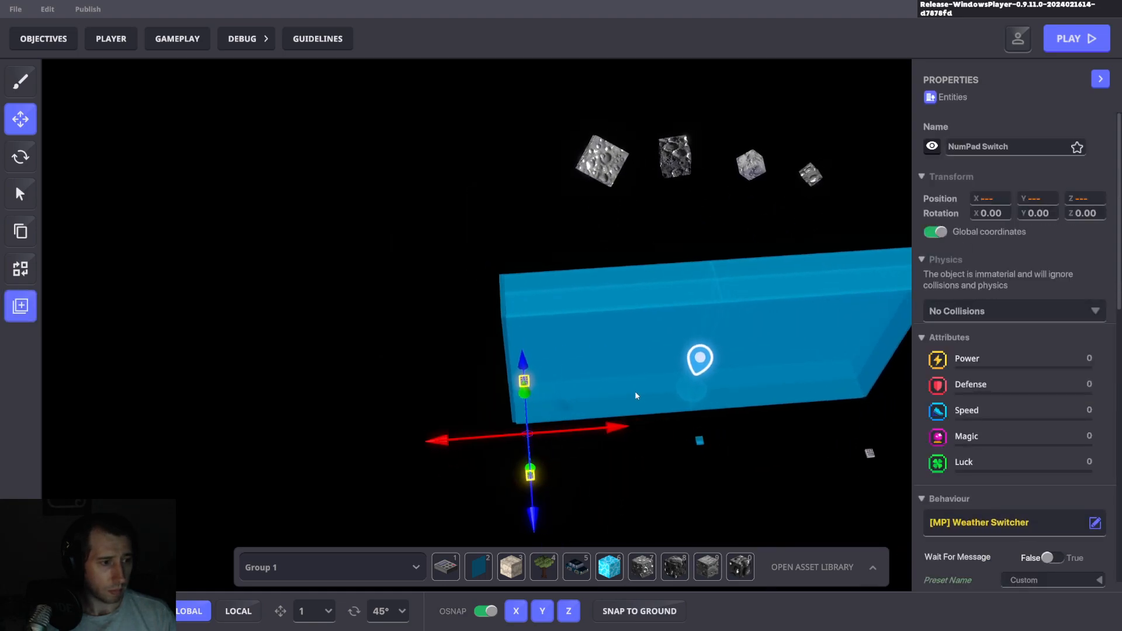
{"action": "middle_click_drag", "start_coordinate": [640, 391], "coordinate": [678, 465]}
{"action": "left_click", "coordinate": [678, 461], "text": "shift"}
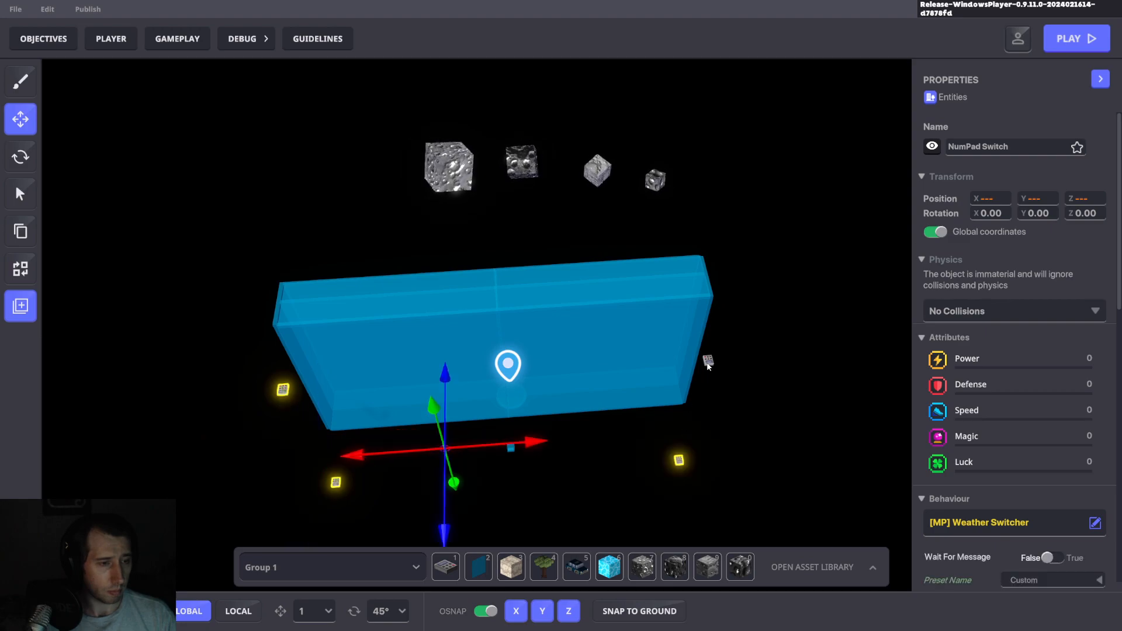
{"action": "left_click", "coordinate": [707, 363], "text": "shift"}
- Move the four selected switches along the Z axis, far behind the enclosure and asteroids, and deselect them
{"action": "scroll", "coordinate": [704, 363], "scroll_direction": "down", "scroll_amount": 6}
{"action": "middle_click_drag", "start_coordinate": [688, 442], "coordinate": [747, 339]}
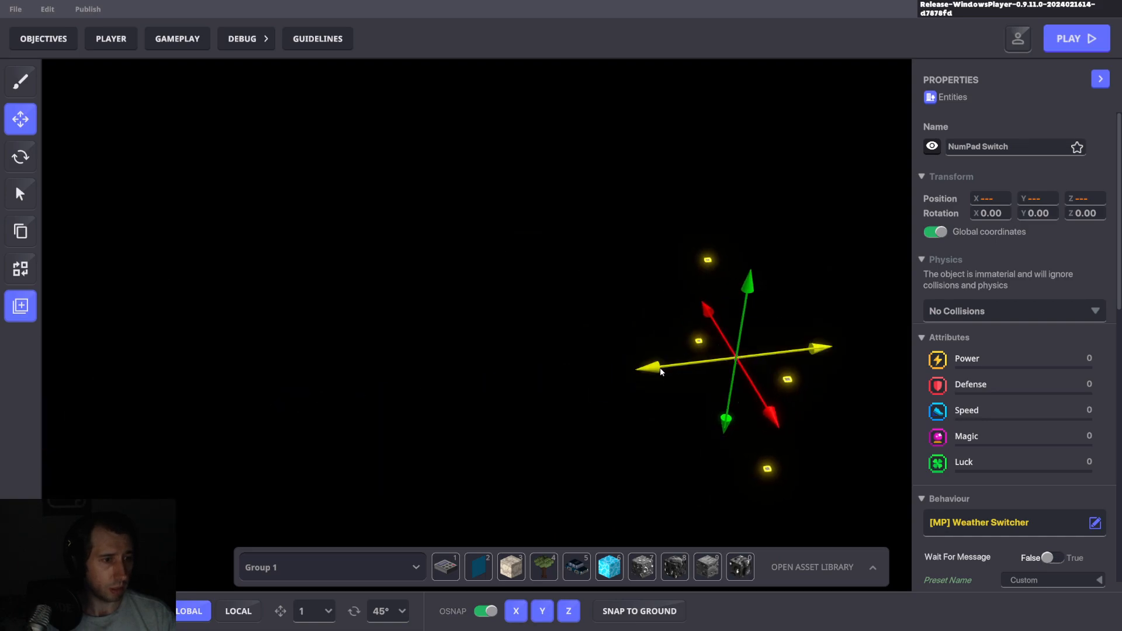
{"action": "middle_click_drag", "start_coordinate": [661, 372], "coordinate": [121, 419]}
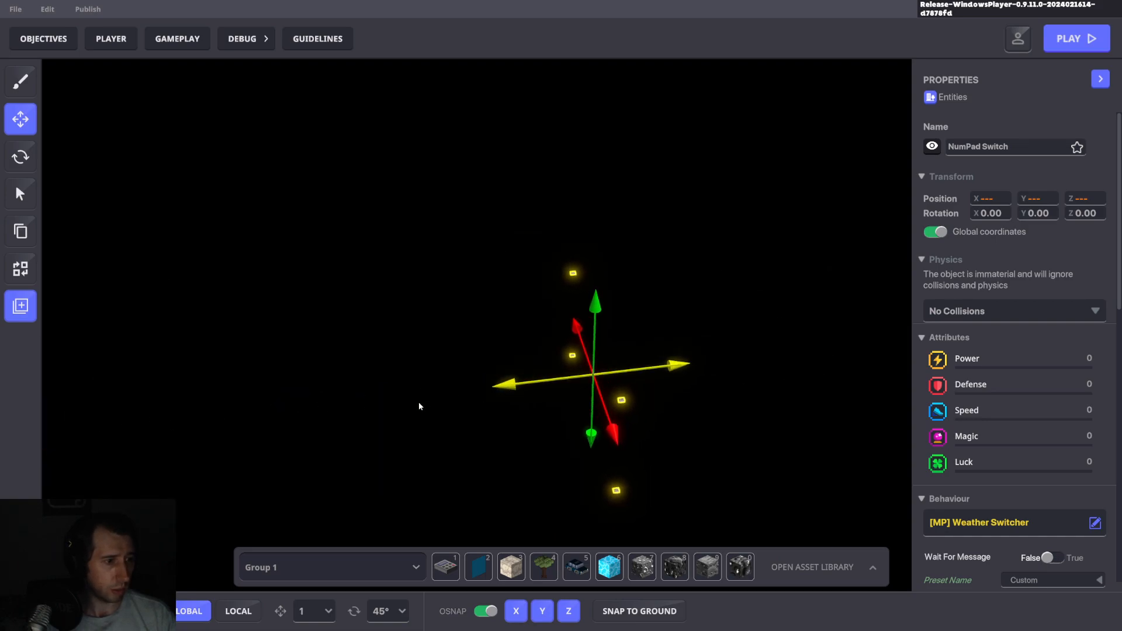
{"action": "middle_click_drag", "start_coordinate": [390, 425], "coordinate": [671, 394]}
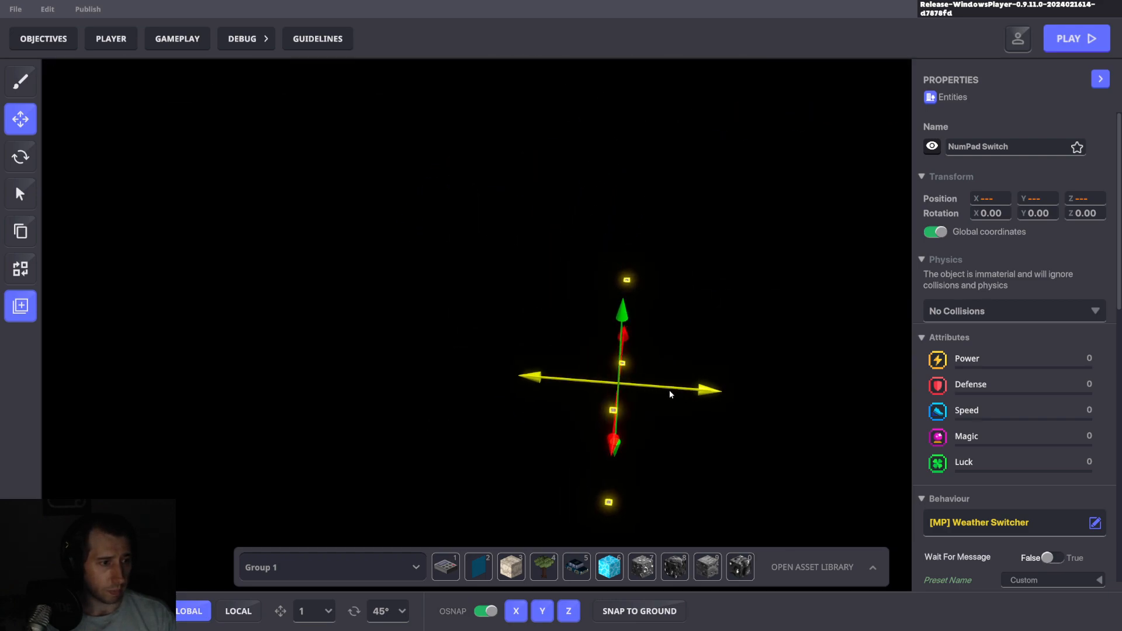
{"action": "middle_click_drag", "start_coordinate": [718, 343], "coordinate": [807, 333]}
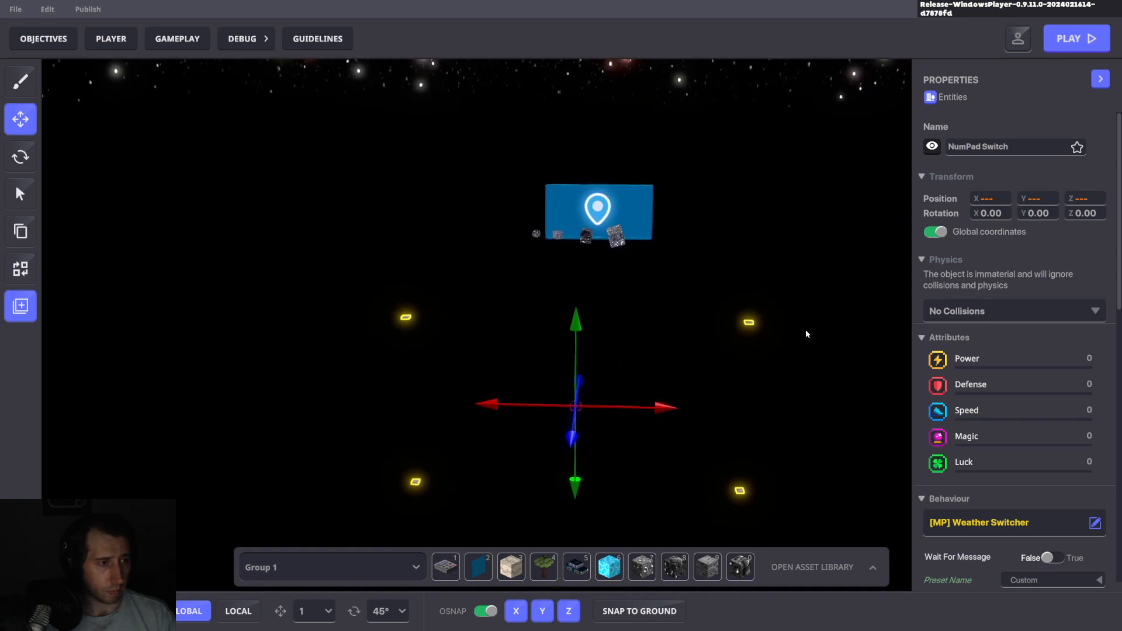
{"action": "left_click", "coordinate": [668, 356]}
{"action": "middle_click_drag", "start_coordinate": [646, 357], "coordinate": [621, 338]}
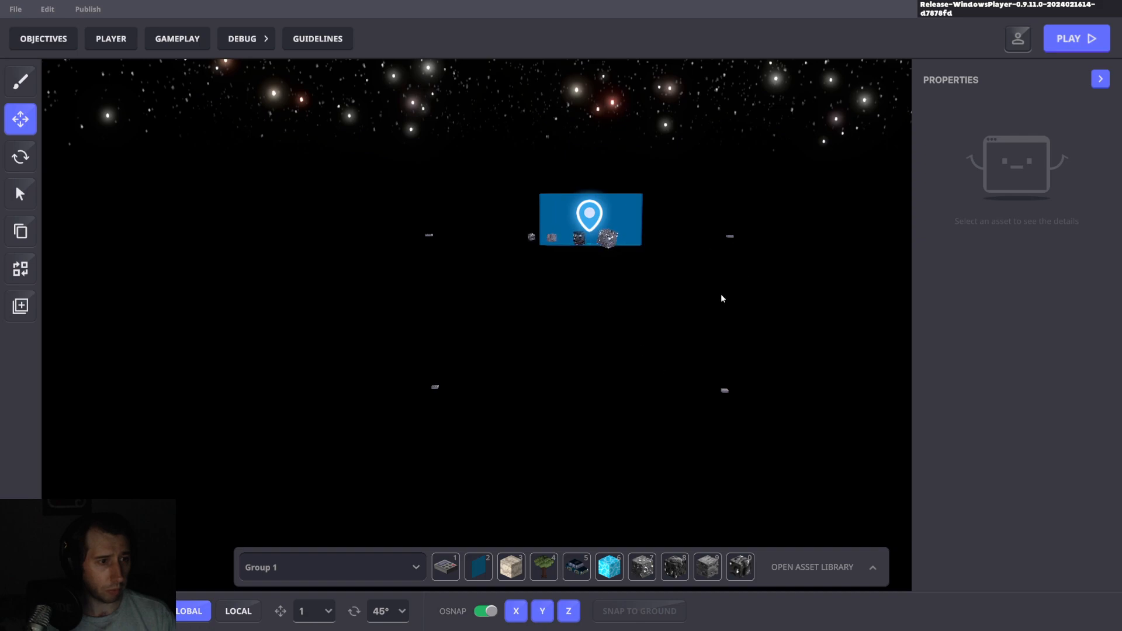
- Move the four asteroids together along the Z axis, away from the enclosure to near the four distant switches, and deselect them
{"action": "left_click", "coordinate": [607, 255]}
{"action": "middle_click_drag", "start_coordinate": [568, 328], "coordinate": [625, 236]}
{"action": "scroll", "coordinate": [624, 236], "scroll_direction": "up", "scroll_amount": 4}
{"action": "left_click_drag", "start_coordinate": [605, 230], "coordinate": [832, 255]}
{"action": "left_click_drag", "start_coordinate": [428, 214], "coordinate": [561, 343]}
{"action": "left_click_drag", "start_coordinate": [558, 281], "coordinate": [806, 317]}
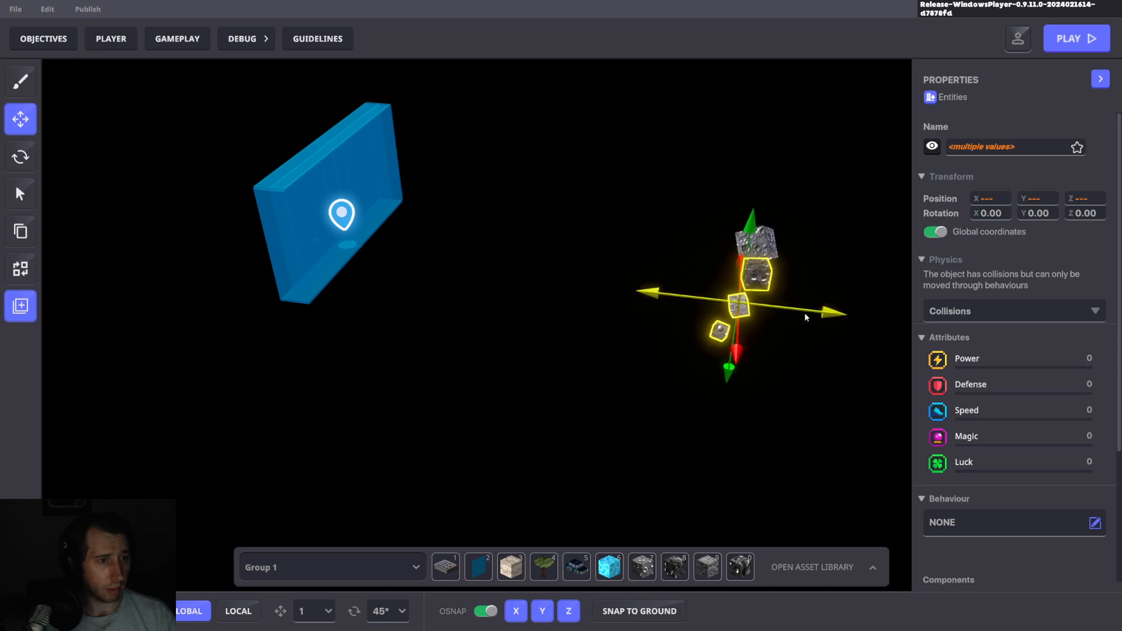
{"action": "middle_click_drag", "start_coordinate": [664, 214], "coordinate": [627, 263]}
{"action": "middle_click_drag", "start_coordinate": [561, 222], "coordinate": [671, 225]}
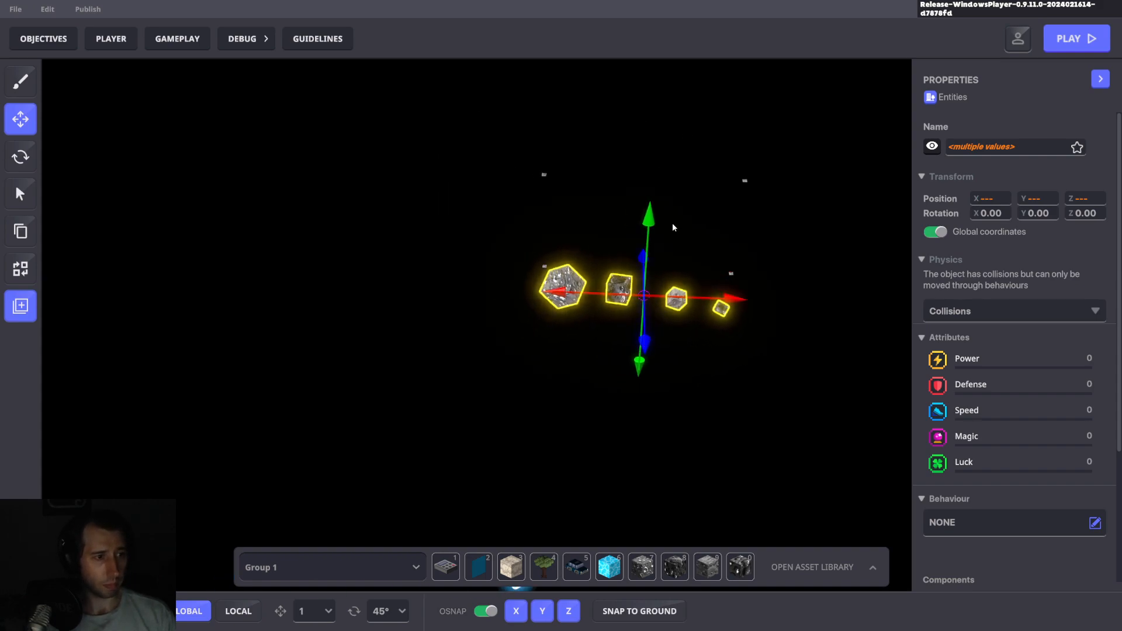
{"action": "left_click", "coordinate": [635, 235]}
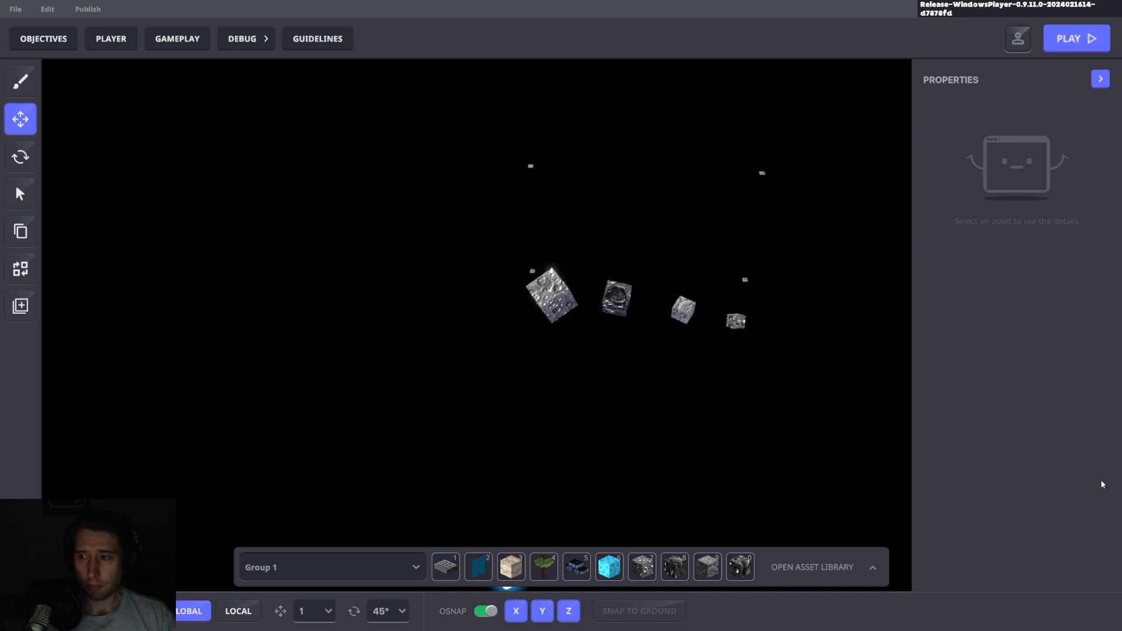
- Assign the [MP] Basic Platform behaviour to the largest asteroid, at the end of the asteroid row
{"action": "left_click", "coordinate": [631, 307]}
{"action": "middle_click_drag", "start_coordinate": [631, 307], "coordinate": [738, 352]}
{"action": "scroll", "coordinate": [999, 324], "scroll_direction": "down", "scroll_amount": 4}
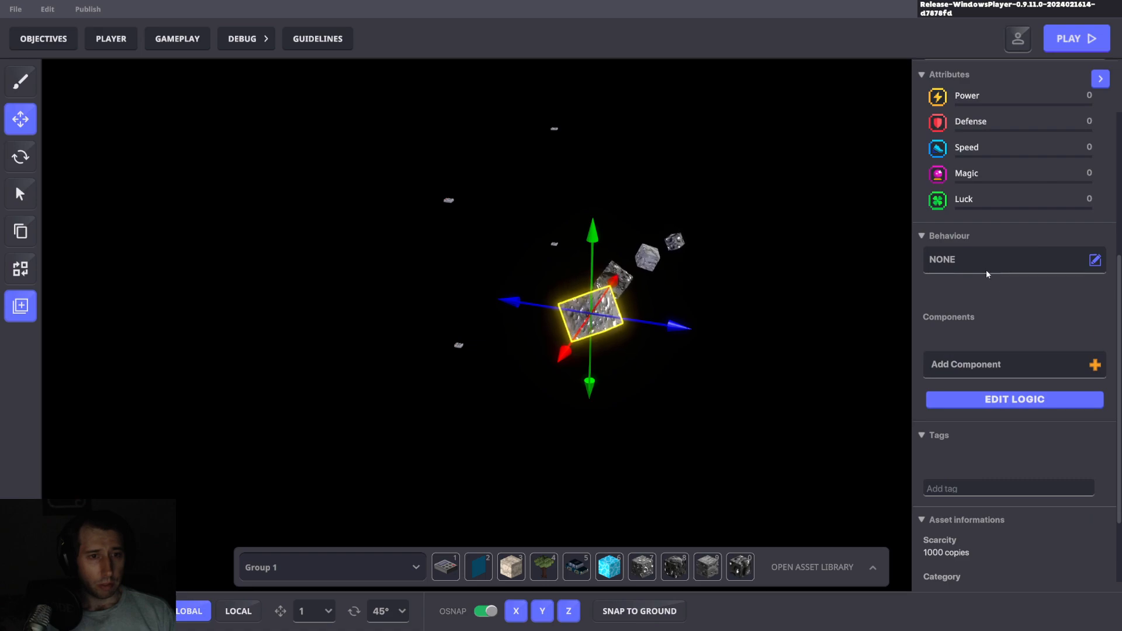
{"action": "left_click", "coordinate": [987, 263]}
{"action": "type", "text": "basi"}
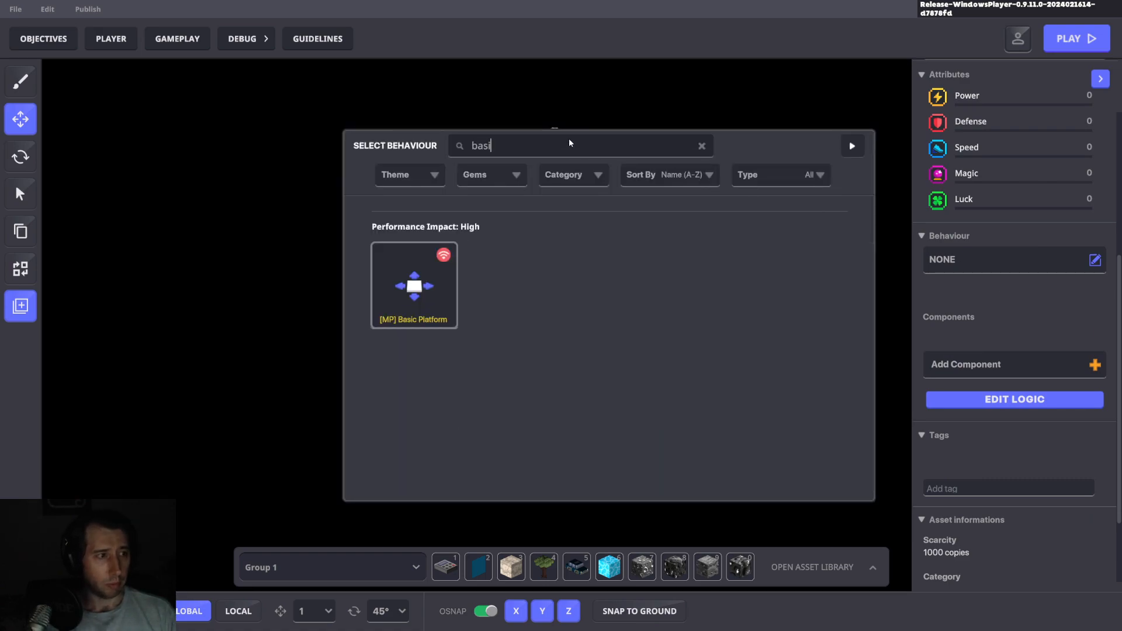
{"action": "left_click", "coordinate": [448, 276]}
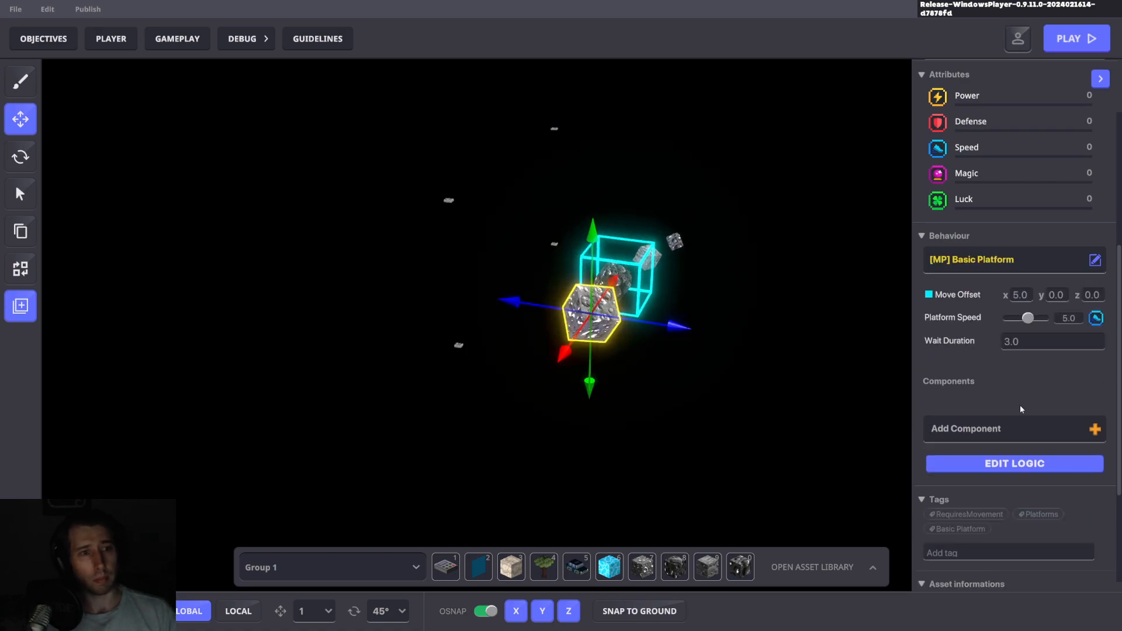
- Set the largest asteroid's Move Offset to X 0 and Z -90 so its path runs toward the enclosure
{"action": "mouse_move", "coordinate": [721, 255]}
{"action": "middle_mouse_down"}
{"action": "mouse_move", "coordinate": [783, 344]}
{"action": "mouse_move", "coordinate": [771, 336]}
{"action": "mouse_move", "coordinate": [713, 359]}
{"action": "mouse_move", "coordinate": [822, 339]}
{"action": "mouse_move", "coordinate": [661, 189]}
{"action": "middle_mouse_up"}
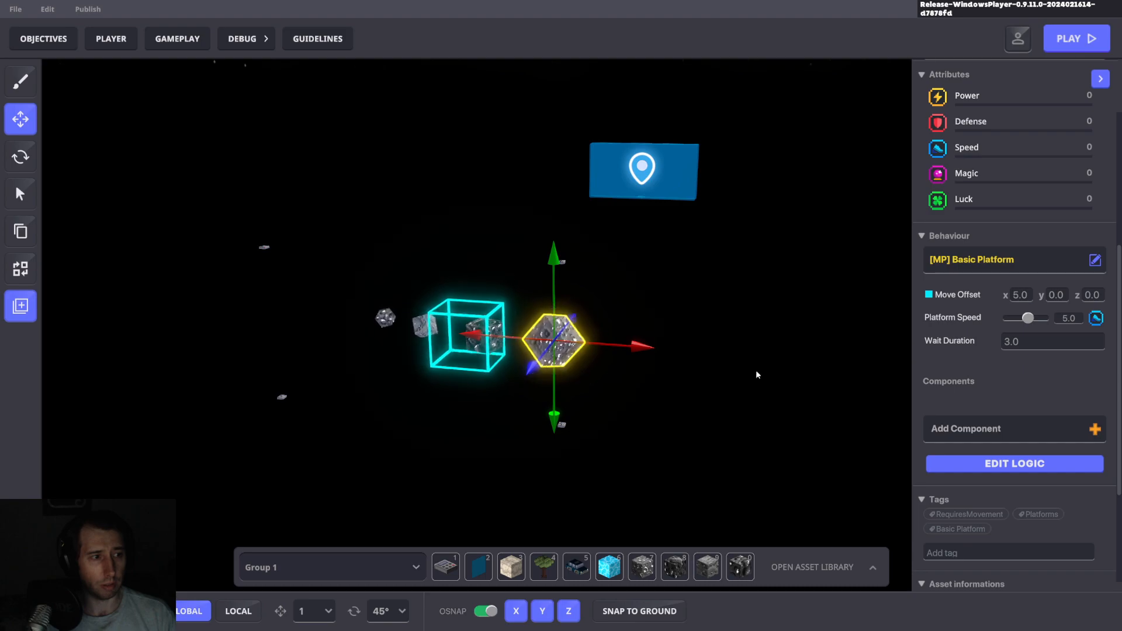
{"action": "left_click", "coordinate": [1019, 297]}
{"action": "type", "text": "0"}
{"action": "key", "text": "Return"}
{"action": "left_click", "coordinate": [1094, 297]}
{"action": "type", "text": "5"}
{"action": "key", "text": "Return"}
{"action": "left_click", "coordinate": [1092, 300]}
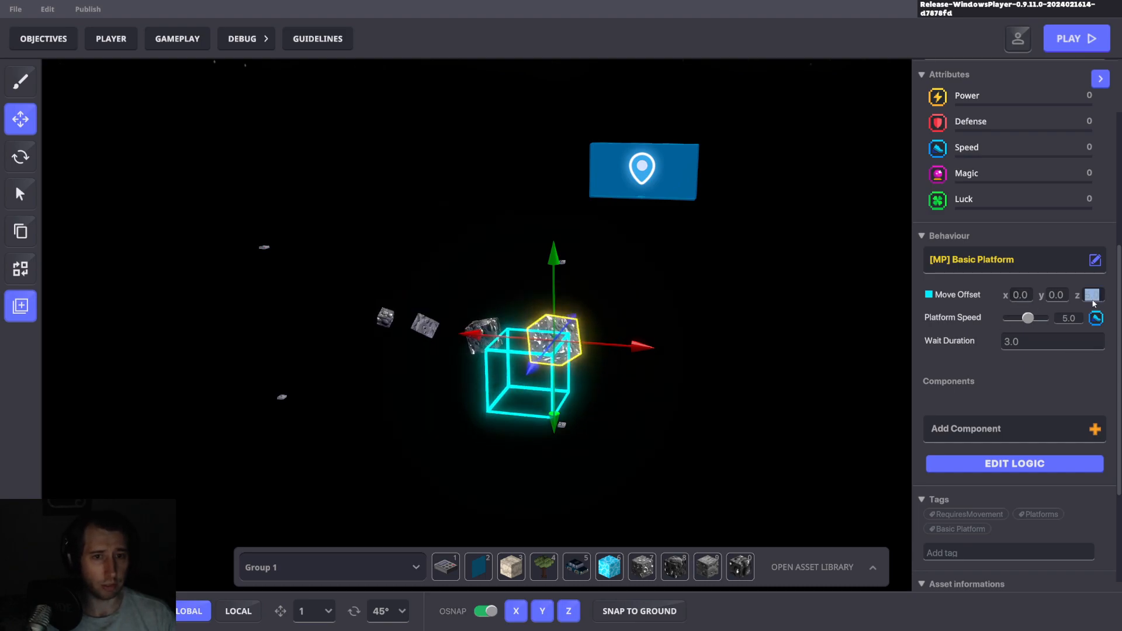
{"action": "type", "text": "-90"}
{"action": "key", "text": "Return"}
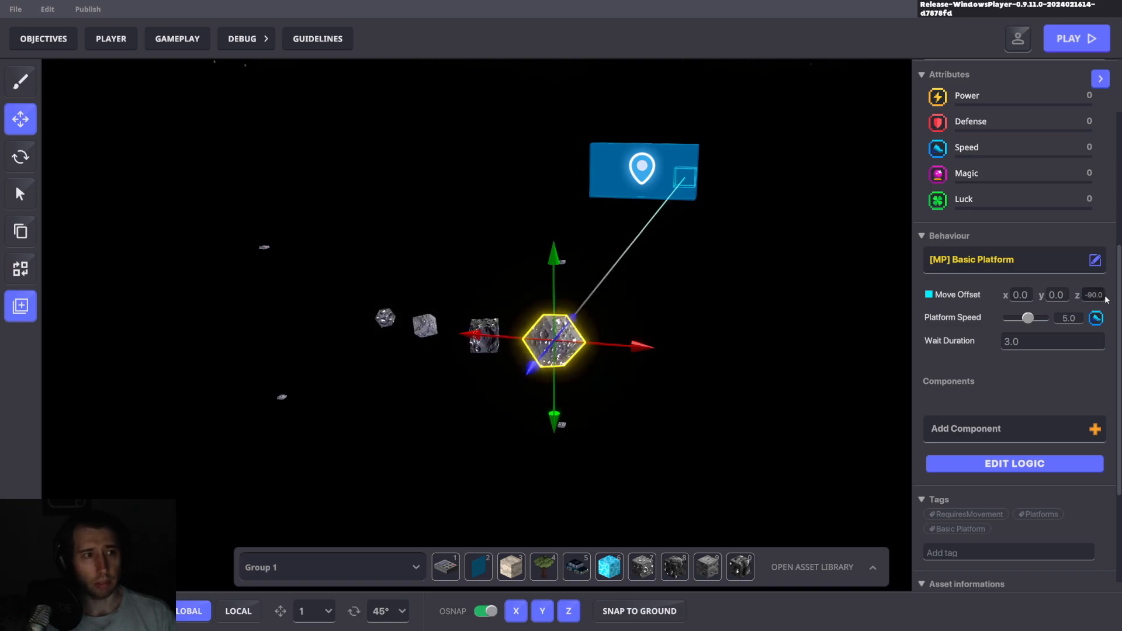
- Extend the asteroid's Move Offset to Z -100 so its end position lies well beyond the blue enclosure
{"action": "right_click_drag", "start_coordinate": [733, 301], "coordinate": [623, 318]}
{"action": "left_click_drag", "start_coordinate": [622, 327], "coordinate": [515, 346]}
{"action": "middle_click_drag", "start_coordinate": [816, 330], "coordinate": [365, 360]}
{"action": "right_click_drag", "start_coordinate": [365, 360], "coordinate": [386, 360]}
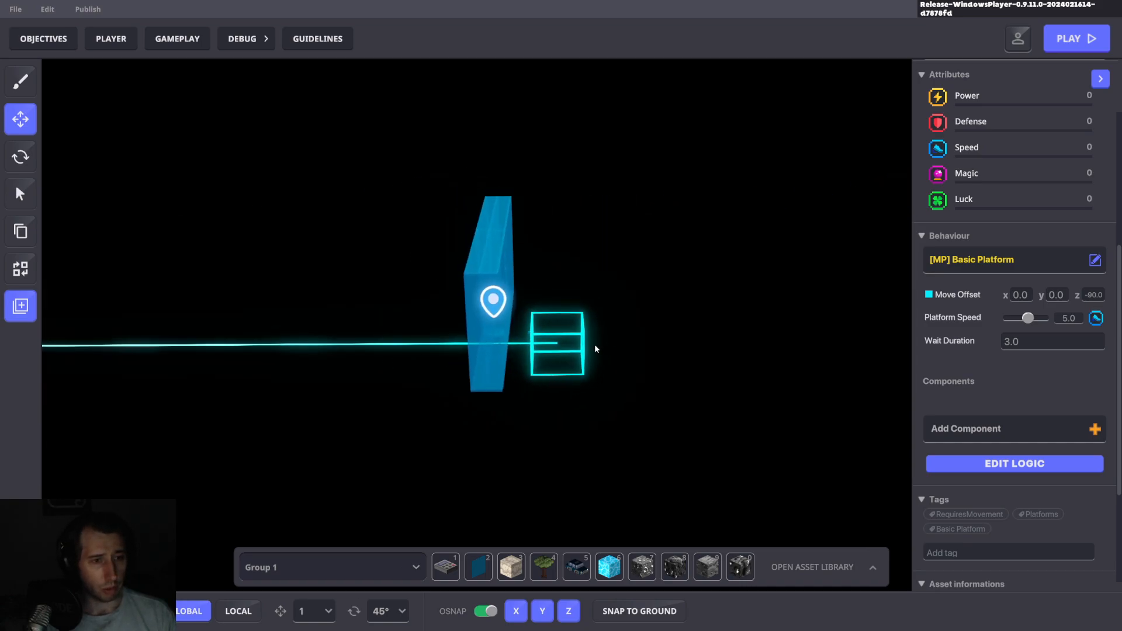
{"action": "left_click", "coordinate": [1096, 295]}
{"action": "type", "text": "-100"}
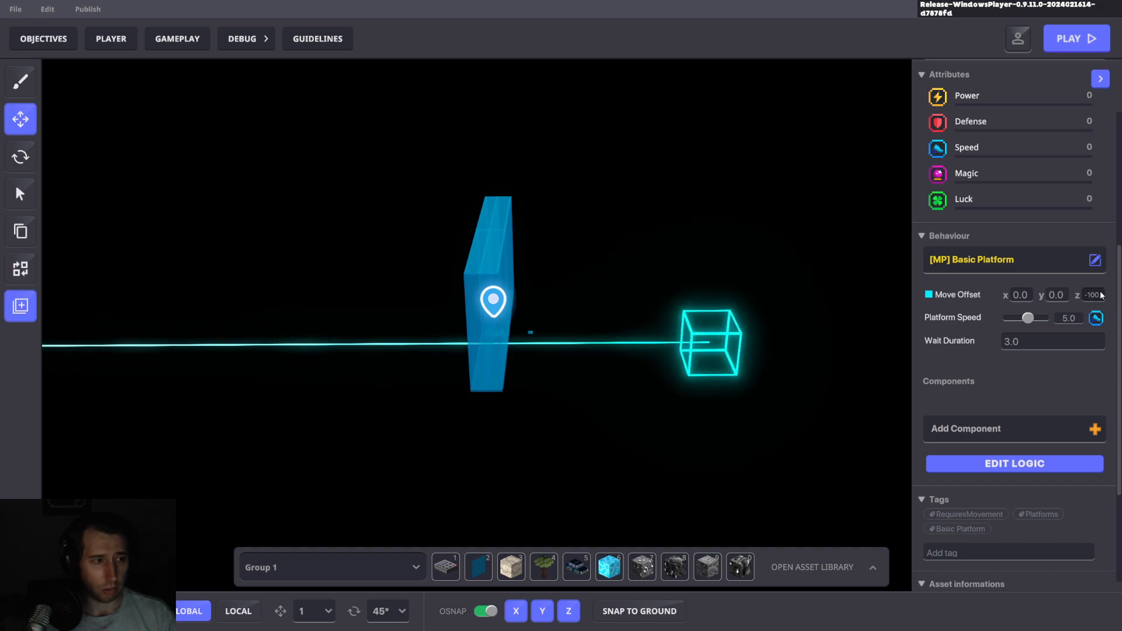
{"action": "type", "text": "a"}
- Return to the largest asteroid and open its platform Wait Duration for editing
{"action": "right_click_drag", "start_coordinate": [621, 353], "coordinate": [583, 286]}
{"action": "key", "text": "w"}
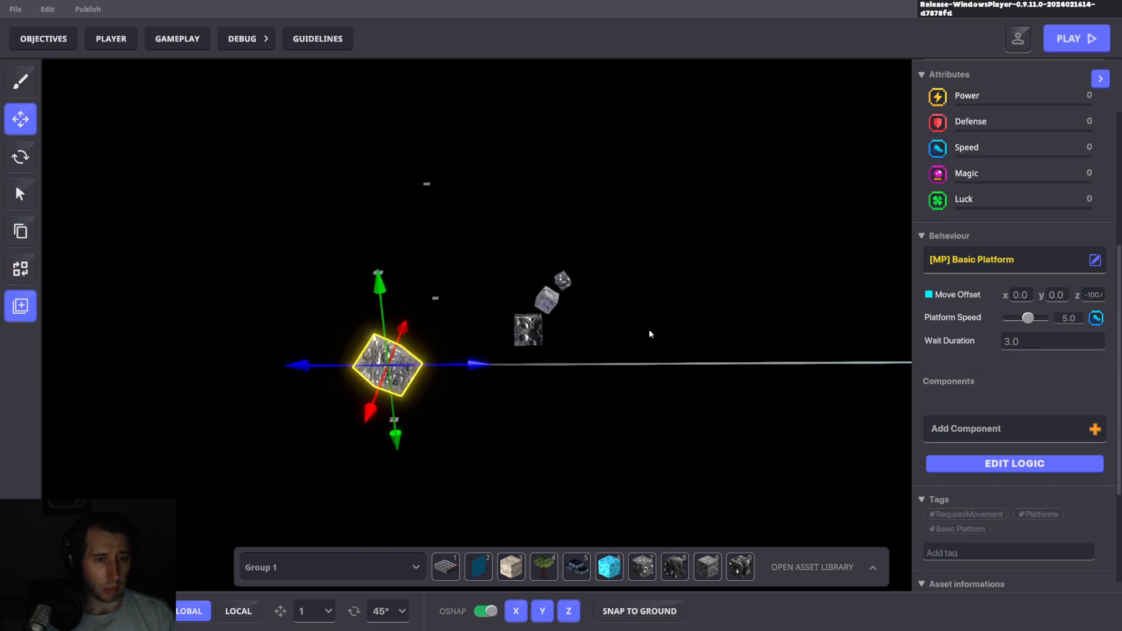
{"action": "right_click_drag", "start_coordinate": [684, 335], "coordinate": [926, 318]}
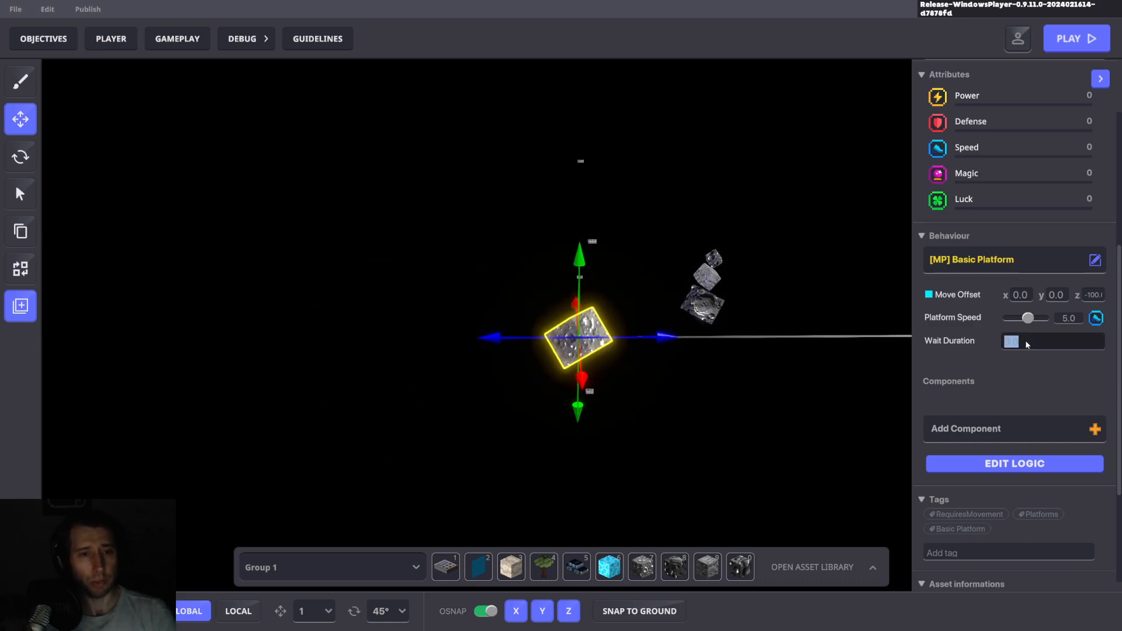
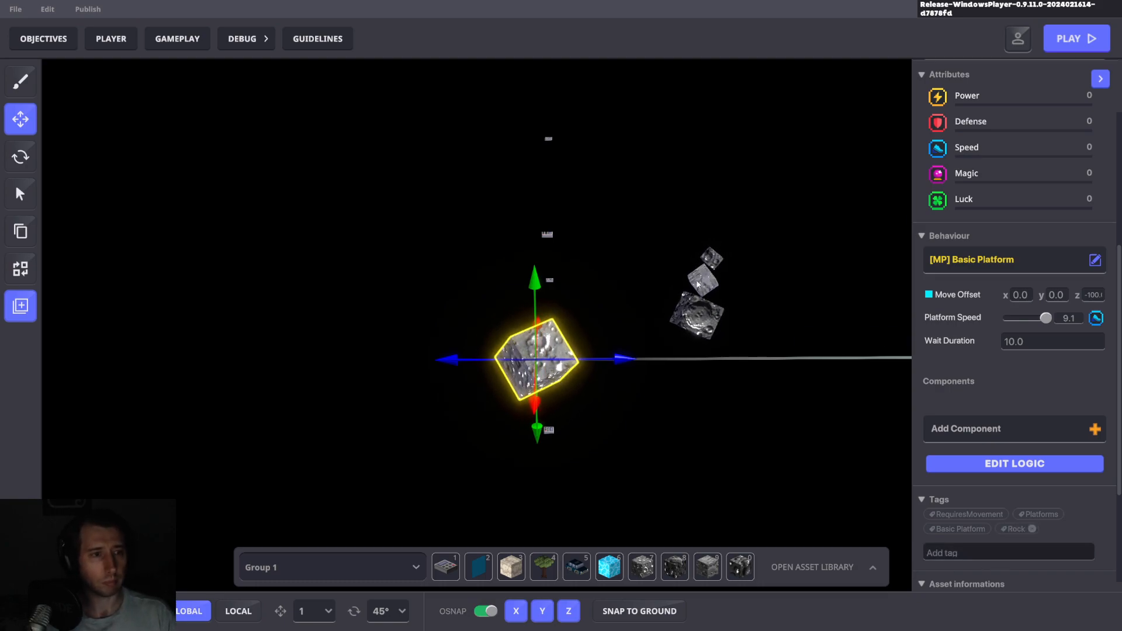
- Assign the [MP] Basic Platform behaviour to the three smaller asteroids together
{"action": "left_click", "coordinate": [698, 312]}
{"action": "left_click", "coordinate": [953, 335]}
{"action": "type", "text": "bas"}
{"action": "left_click", "coordinate": [411, 300]}
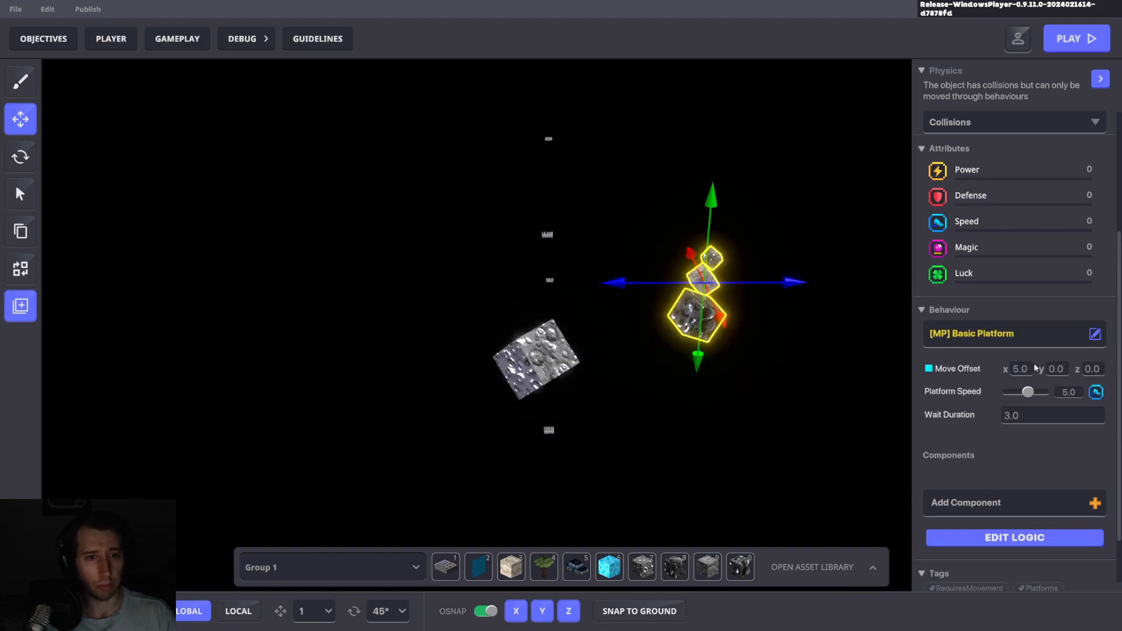
- Set the three smaller asteroids' Move Offset to X 0 and Z -100, Platform Speed to 9.1 and Wait Duration to 10
{"action": "left_click", "coordinate": [1092, 369]}
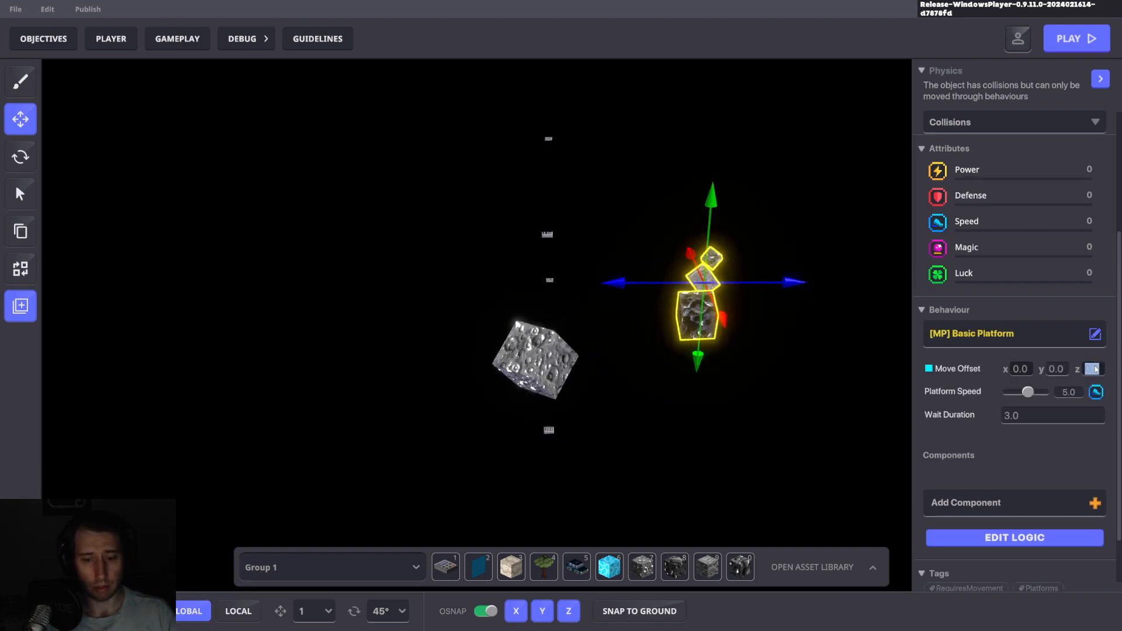
{"action": "type", "text": "-100."}
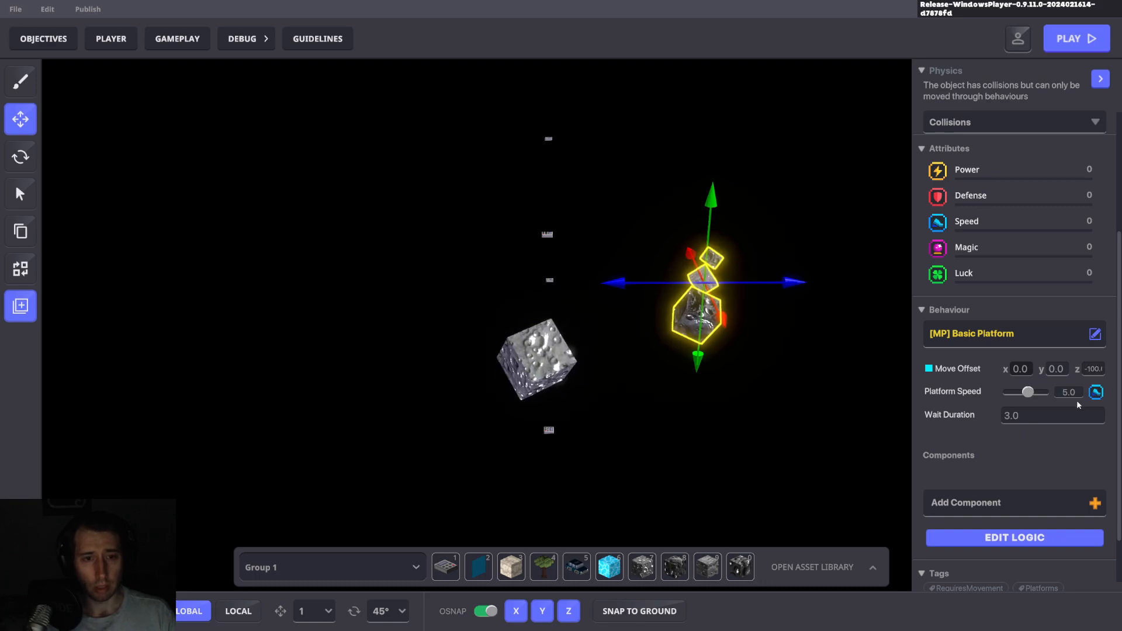
{"action": "left_click_drag", "start_coordinate": [1027, 393], "coordinate": [1046, 393]}
{"action": "left_click", "coordinate": [1048, 417]}
{"action": "type", "text": "10"}
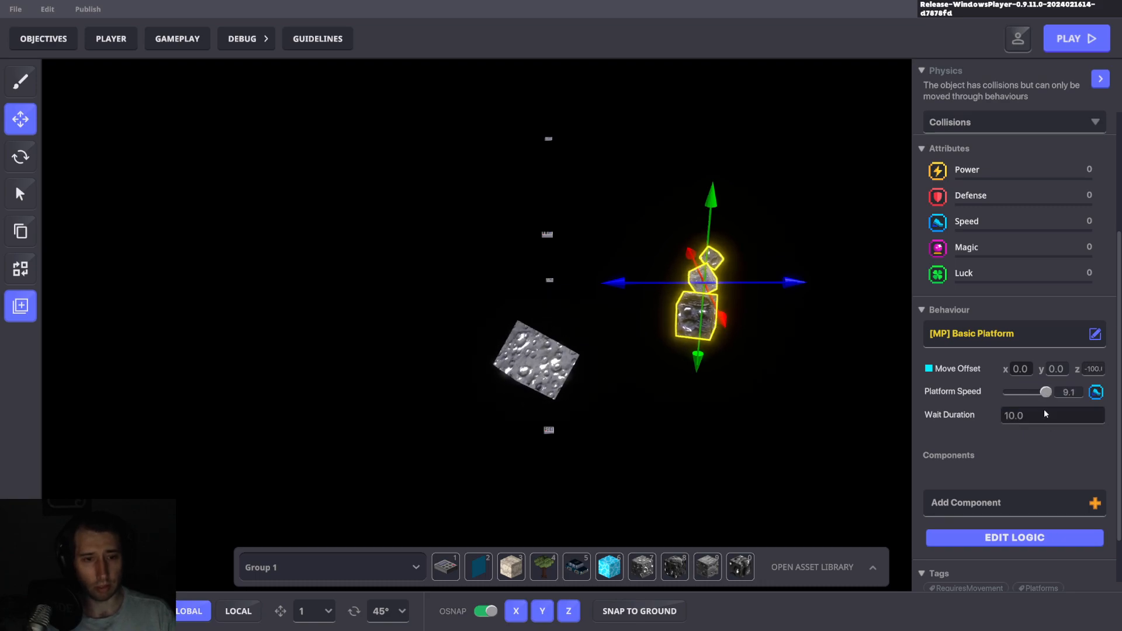
- Add the tag Rock to the three smaller asteroids and deselect them
{"action": "scroll", "coordinate": [1068, 431], "scroll_direction": "down", "scroll_amount": 1}
{"action": "left_click", "coordinate": [949, 561]}
{"action": "type", "text": "Rock"}
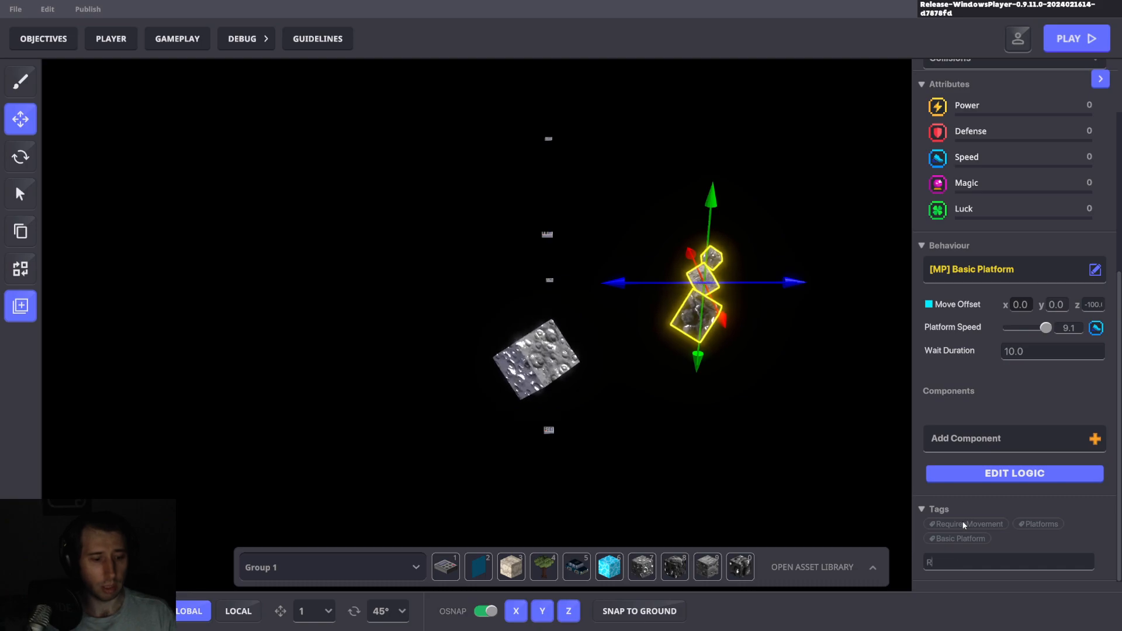
{"action": "key", "text": "Return"}
{"action": "left_click", "coordinate": [780, 261]}
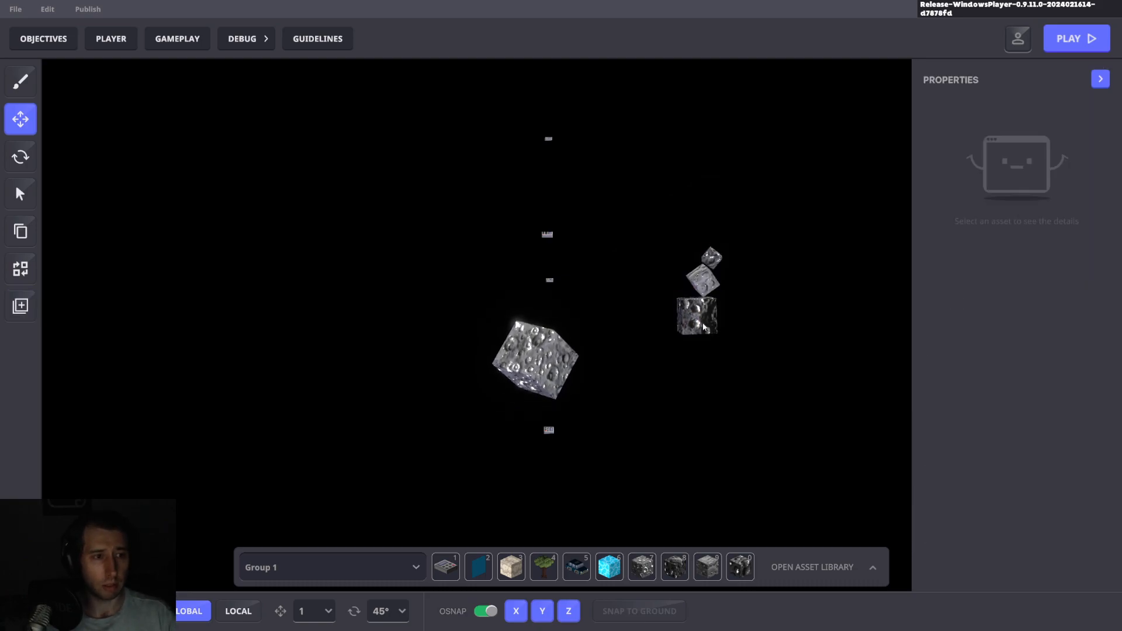
- Move the largest asteroid along the Z axis to position Z 86, in line with the smaller asteroids
{"action": "left_click", "coordinate": [696, 317]}
{"action": "right_click_drag", "start_coordinate": [697, 317], "coordinate": [690, 400]}
{"action": "mouse_move", "coordinate": [774, 309]}
{"action": "left_mouse_down"}
{"action": "mouse_move", "coordinate": [636, 309]}
{"action": "mouse_move", "coordinate": [774, 294]}
{"action": "left_mouse_up"}
{"action": "left_click", "coordinate": [552, 373]}
{"action": "left_click_drag", "start_coordinate": [649, 363], "coordinate": [836, 353]}
{"action": "right_click_drag", "start_coordinate": [832, 395], "coordinate": [736, 293]}
- Rename the largest asteroid to Biggest Rock and try to save it as a new preset
{"action": "left_click", "coordinate": [1015, 148]}
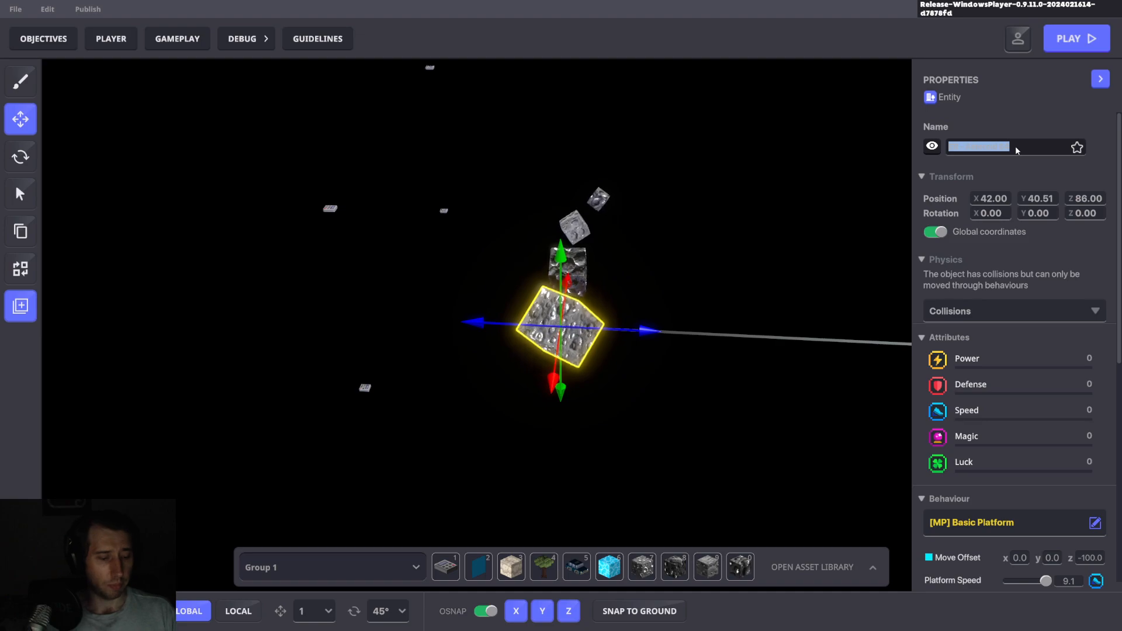
{"action": "type", "text": "Biggest Rock"}
{"action": "key", "text": "Return"}
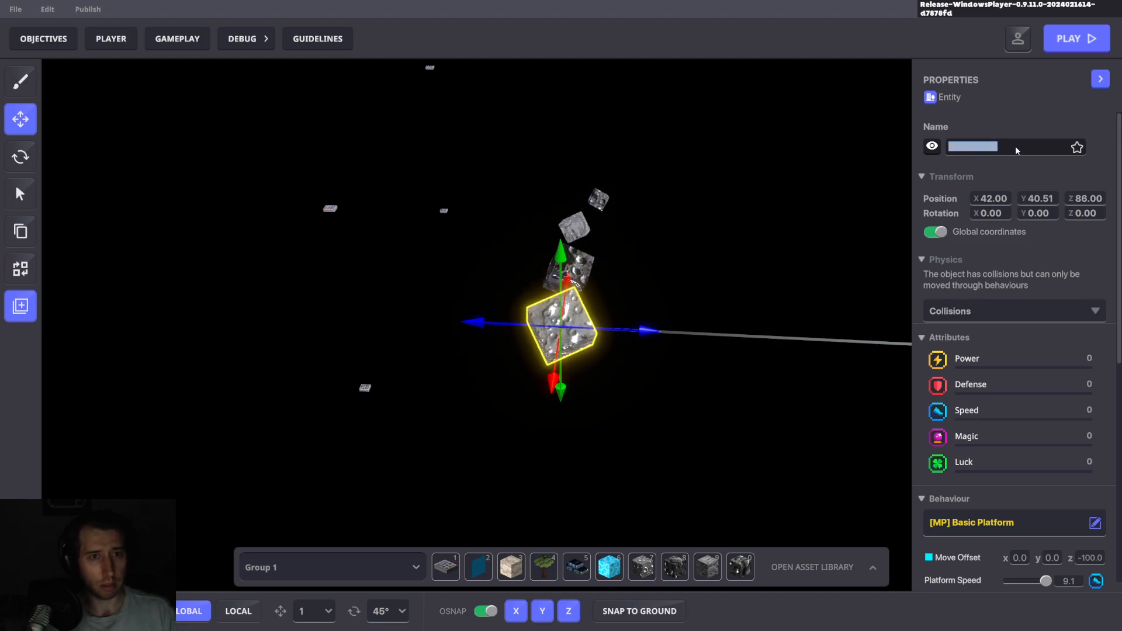
{"action": "left_click", "coordinate": [21, 303]}
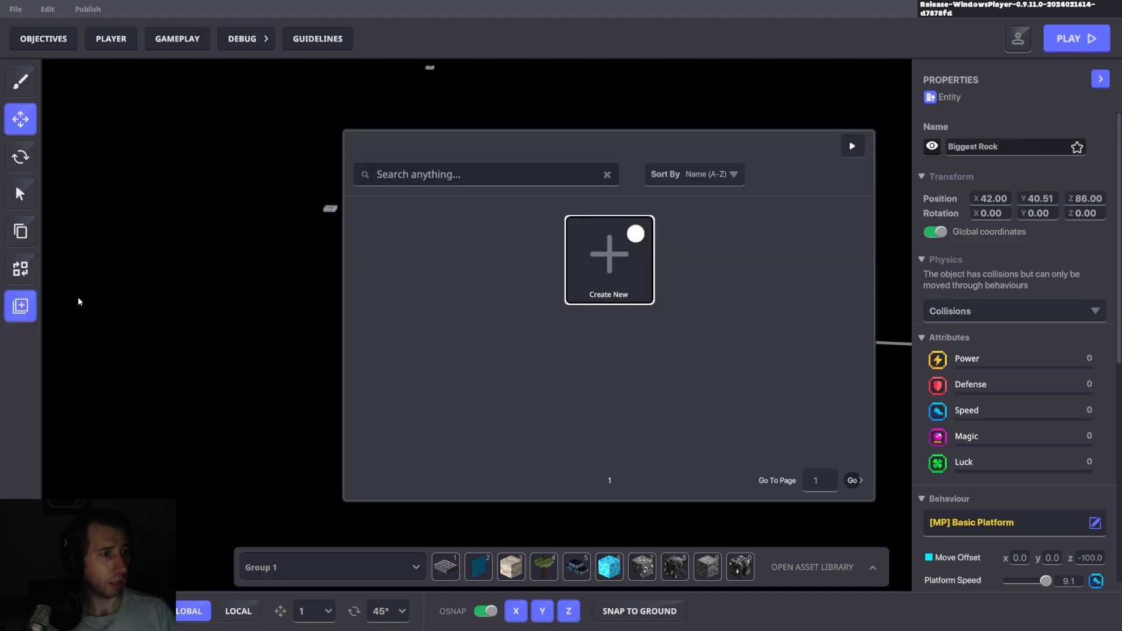
{"action": "left_click", "coordinate": [603, 231]}
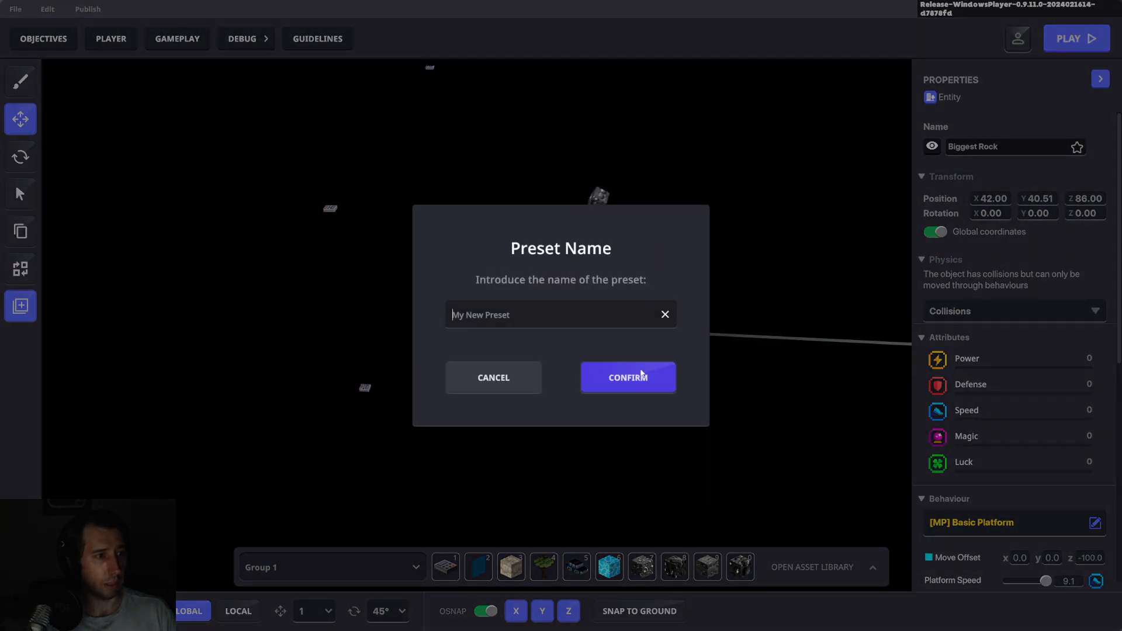
{"action": "left_click", "coordinate": [628, 377]}
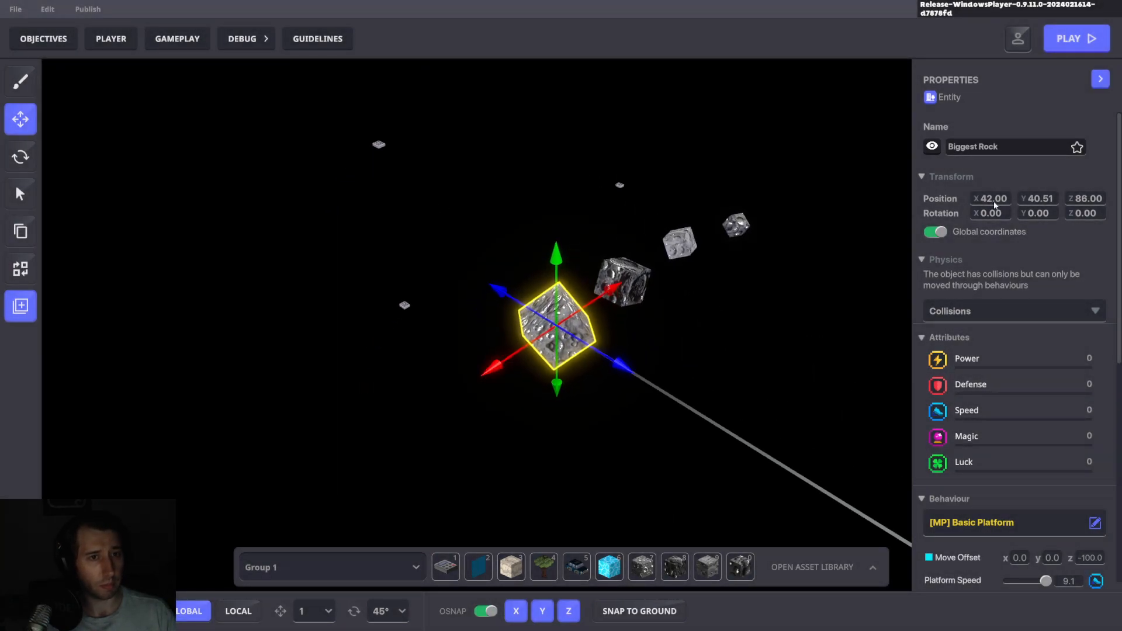
- Rename the largest asteroid to Rock Size 4 and save it as a new preset named Rock Size 4
{"action": "left_click", "coordinate": [1005, 141]}
{"action": "type", "text": "R"}
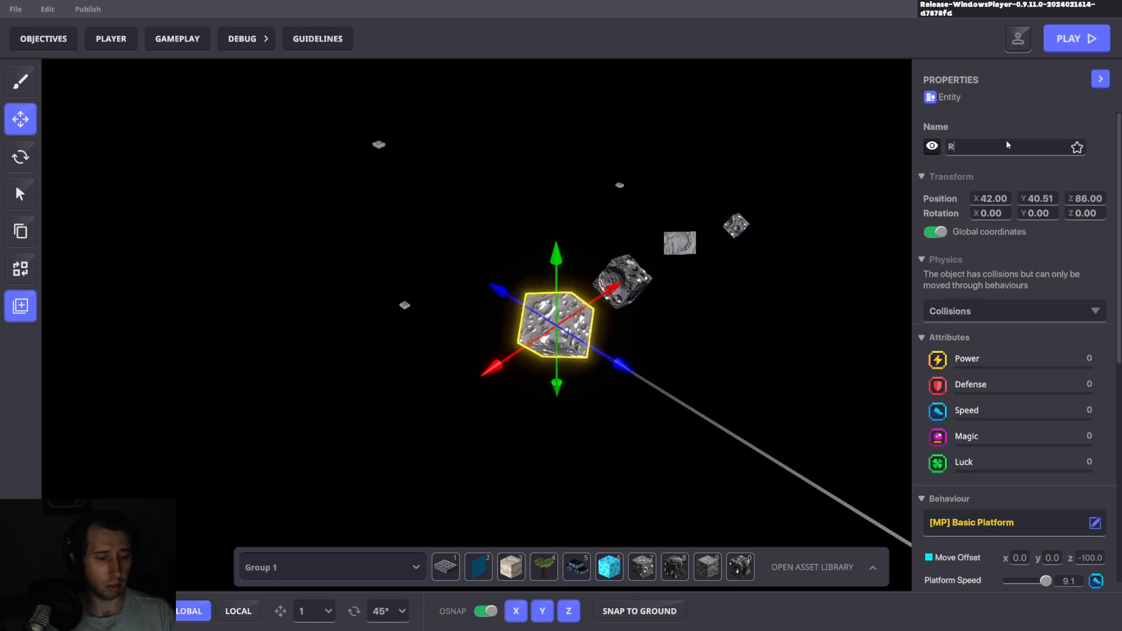
{"action": "type", "text": "ock Size 4"}
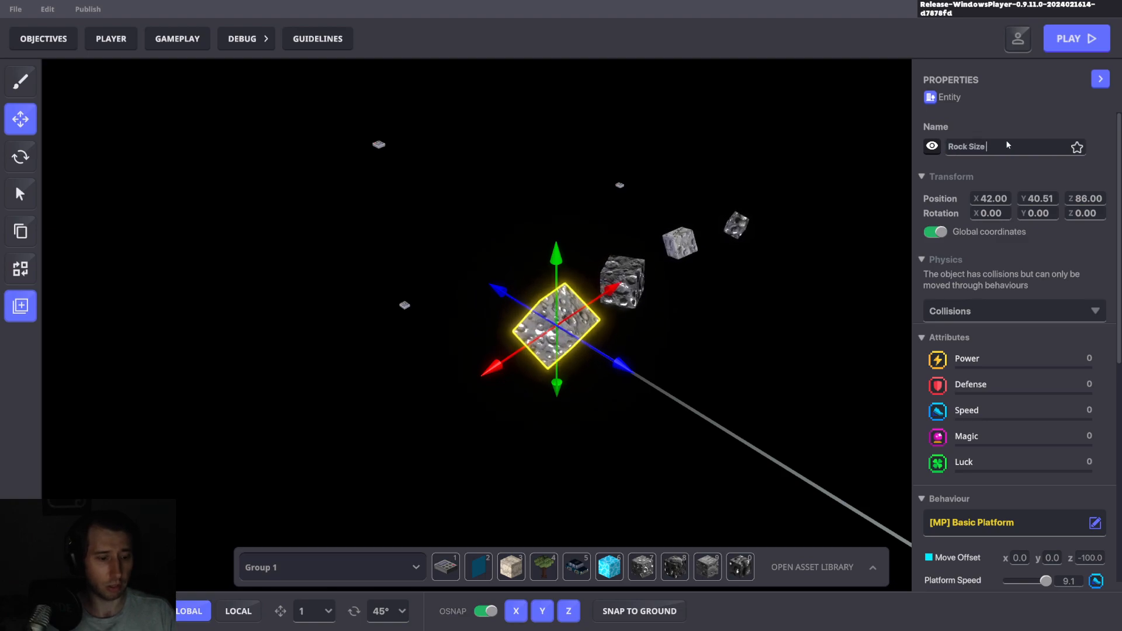
{"action": "key", "text": "Return"}
{"action": "left_click", "coordinate": [21, 306]}
{"action": "left_click", "coordinate": [638, 254]}
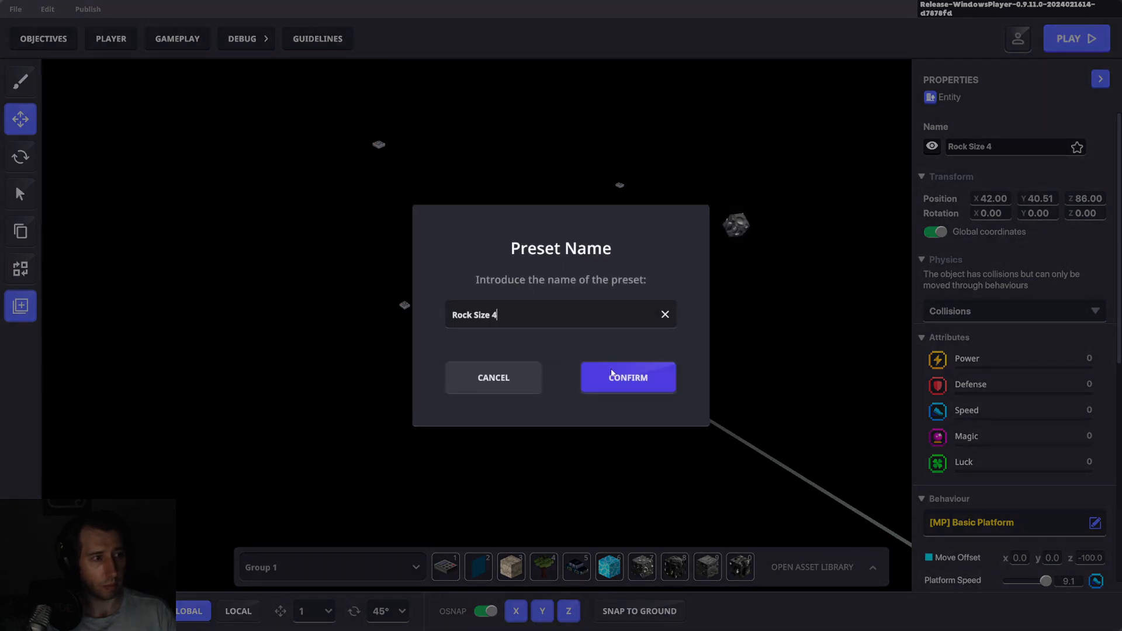
{"action": "left_click", "coordinate": [612, 370]}
- Rename the second-largest asteroid to Rock Size 3 and save it as a preset with the same name
{"action": "left_click", "coordinate": [638, 287]}
{"action": "left_click", "coordinate": [1003, 152]}
{"action": "type", "text": "Rock Size 4"}
{"action": "key", "text": "BackSpace"}
{"action": "type", "text": "3"}
{"action": "key", "text": "Return"}
{"action": "left_click", "coordinate": [7, 312]}
{"action": "left_click", "coordinate": [570, 260]}
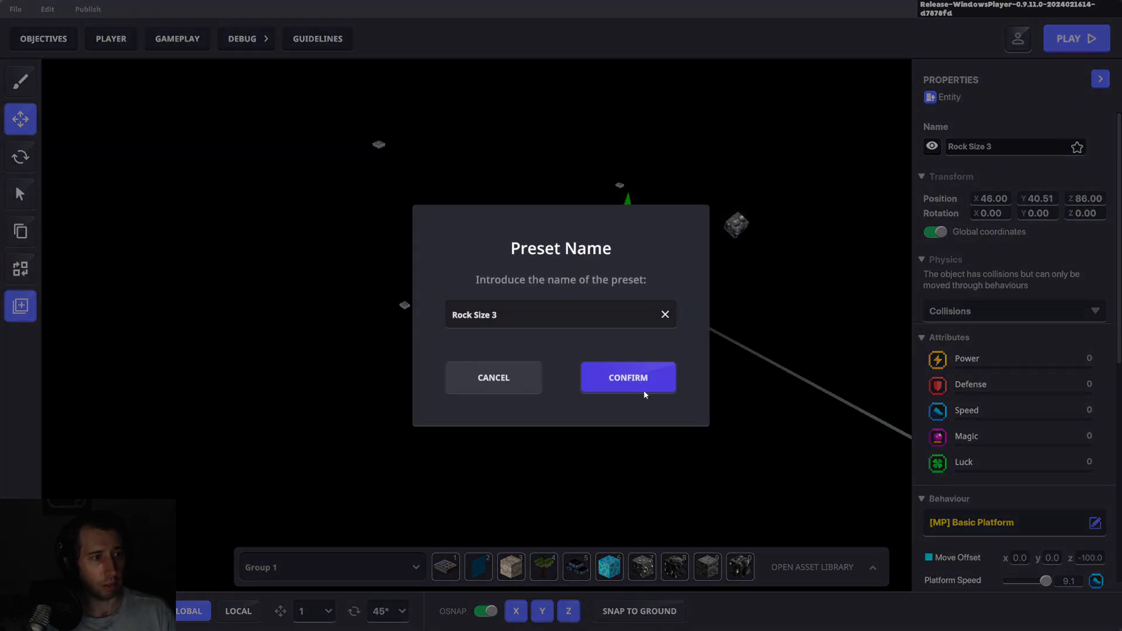
{"action": "left_click", "coordinate": [643, 389]}
- Rename the third-largest asteroid to Rock Size 2 and save it as a preset with the same name
{"action": "left_click", "coordinate": [678, 242]}
{"action": "left_click", "coordinate": [1020, 152]}
{"action": "type", "text": "Rock Size 3"}
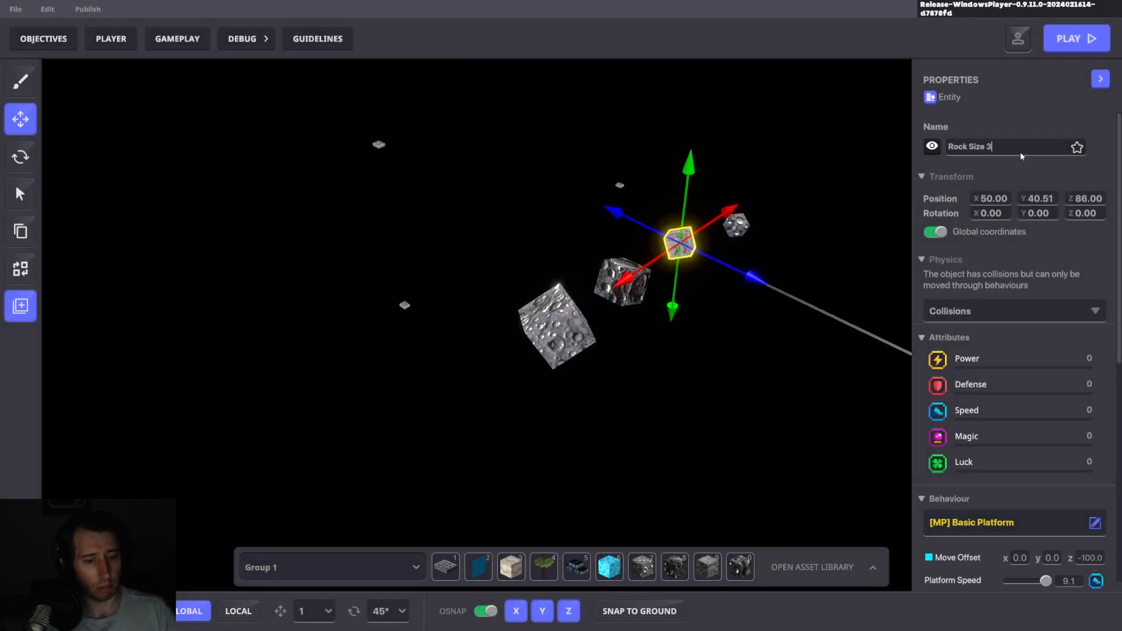
{"action": "key", "text": "Return"}
{"action": "left_click", "coordinate": [23, 304]}
{"action": "left_click", "coordinate": [515, 257]}
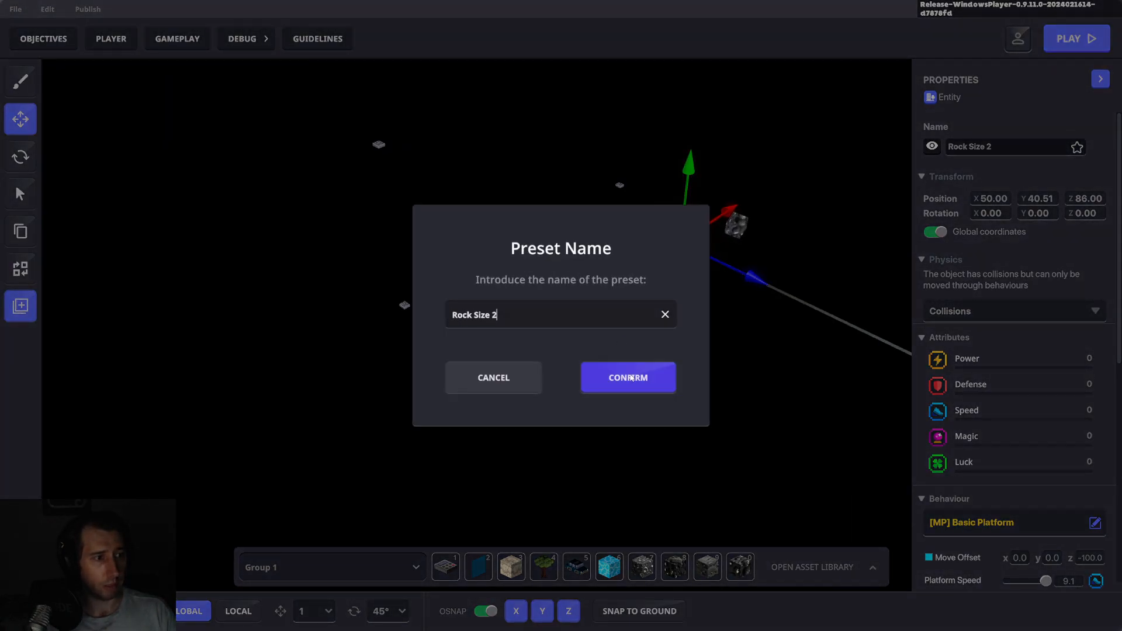
{"action": "left_click", "coordinate": [628, 378]}
- Rename the smallest asteroid to Rock Size 1 and save it as a preset with the same name
{"action": "left_click", "coordinate": [735, 225]}
{"action": "left_click", "coordinate": [999, 148]}
{"action": "type", "text": "Rock Size 2"}
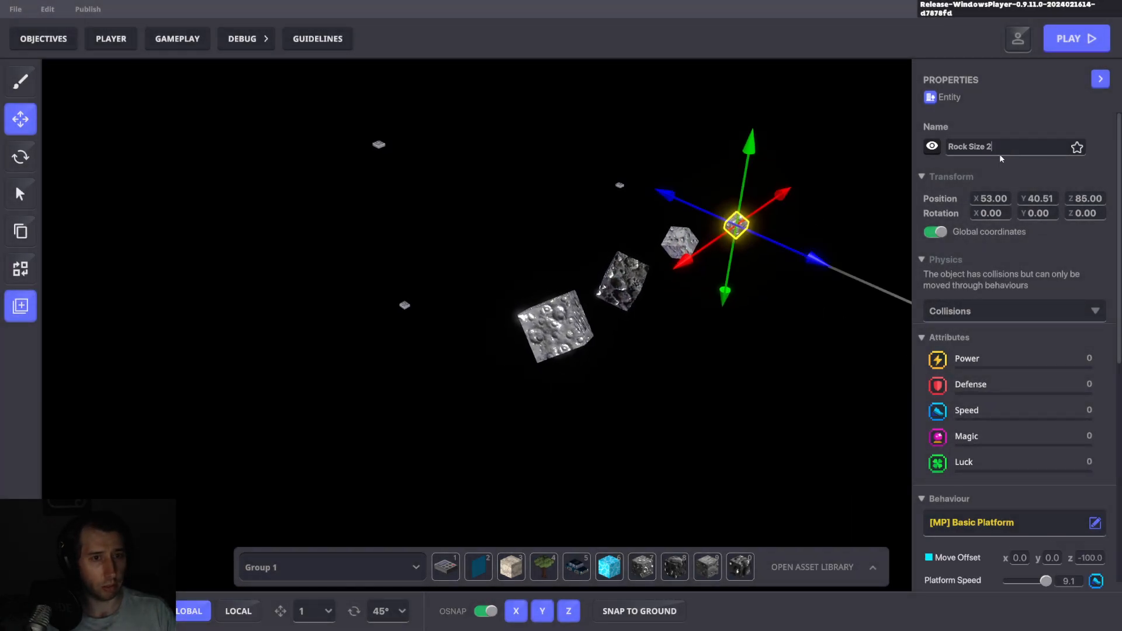
{"action": "key", "text": "BackSpace"}
{"action": "type", "text": "1"}
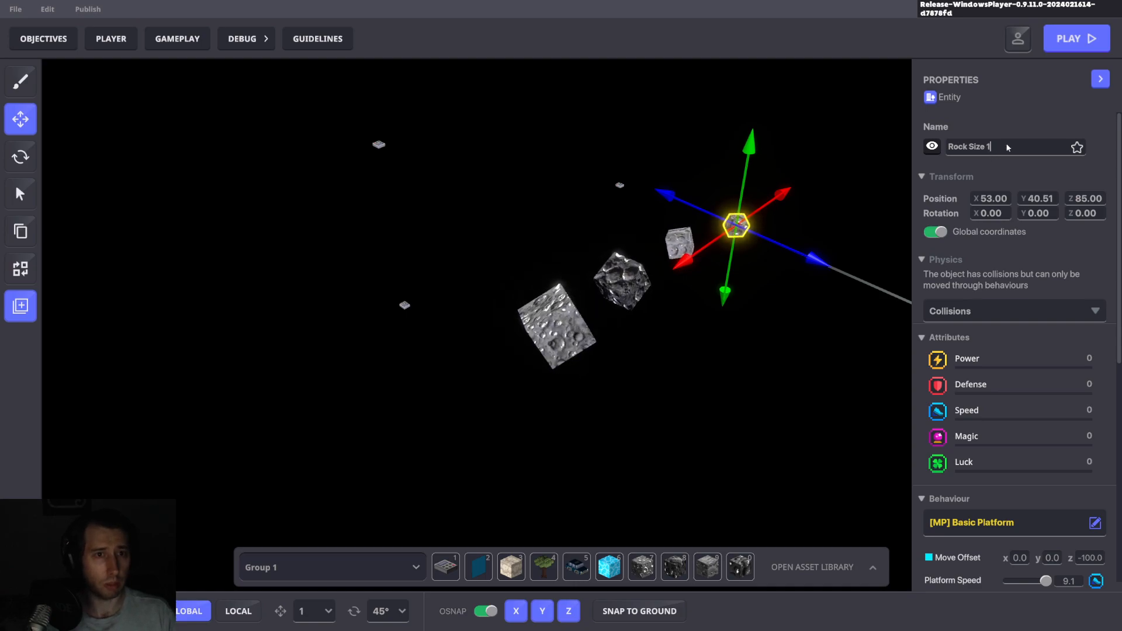
{"action": "left_click", "coordinate": [27, 308]}
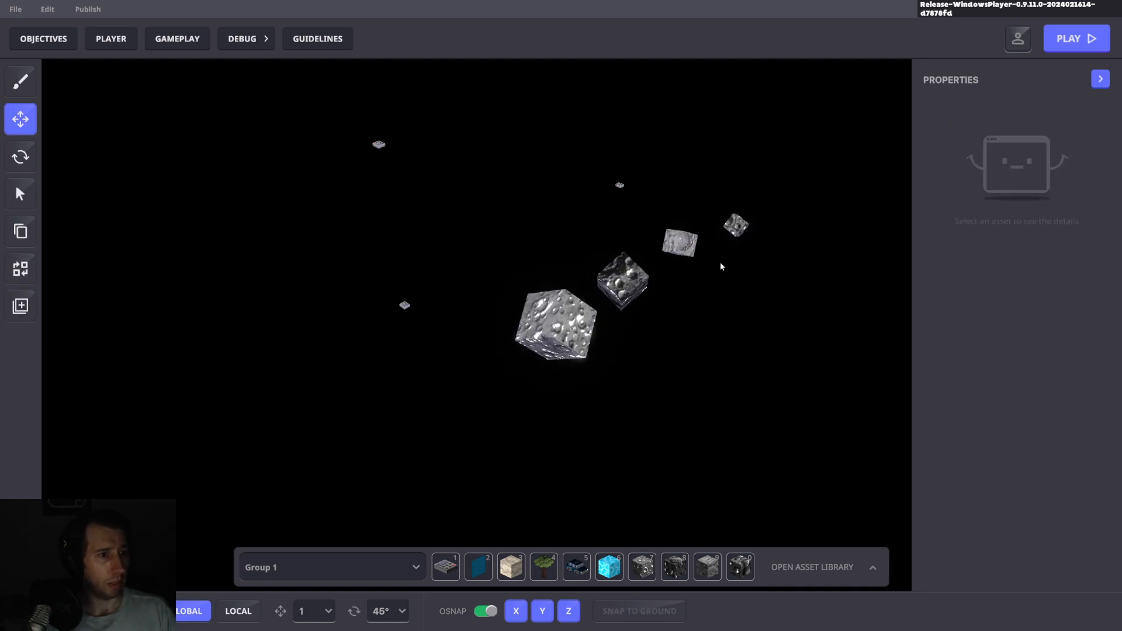
{"action": "left_click", "coordinate": [735, 226]}
{"action": "left_click", "coordinate": [21, 305]}
{"action": "left_click", "coordinate": [467, 254]}
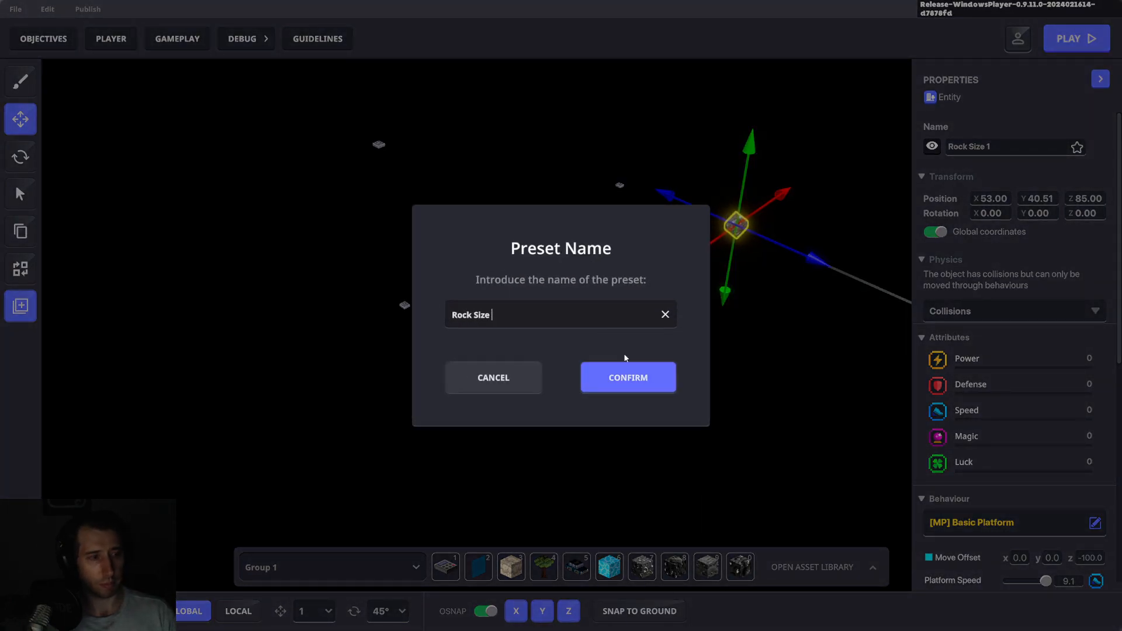
{"action": "left_click", "coordinate": [651, 381]}
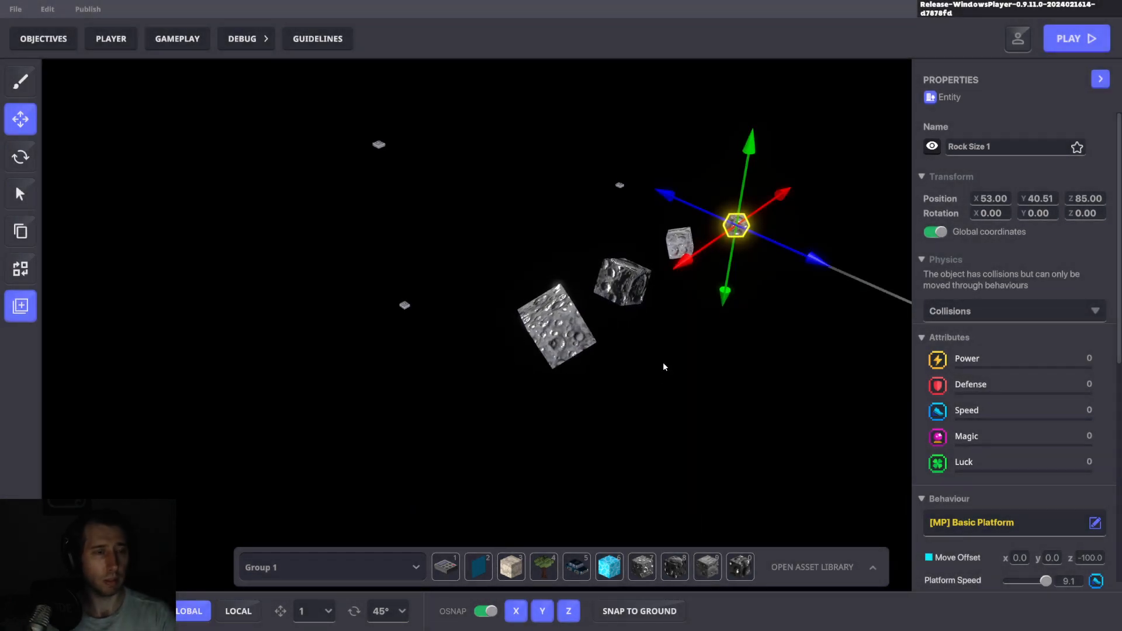
- Add the [MP] Trigger Volume component to the Rock Size 4 asteroid and open its logic settings
{"action": "right_click_drag", "start_coordinate": [664, 349], "coordinate": [737, 340]}
{"action": "right_click_drag", "start_coordinate": [280, 344], "coordinate": [708, 347]}
{"action": "right_click_drag", "start_coordinate": [711, 299], "coordinate": [506, 333]}
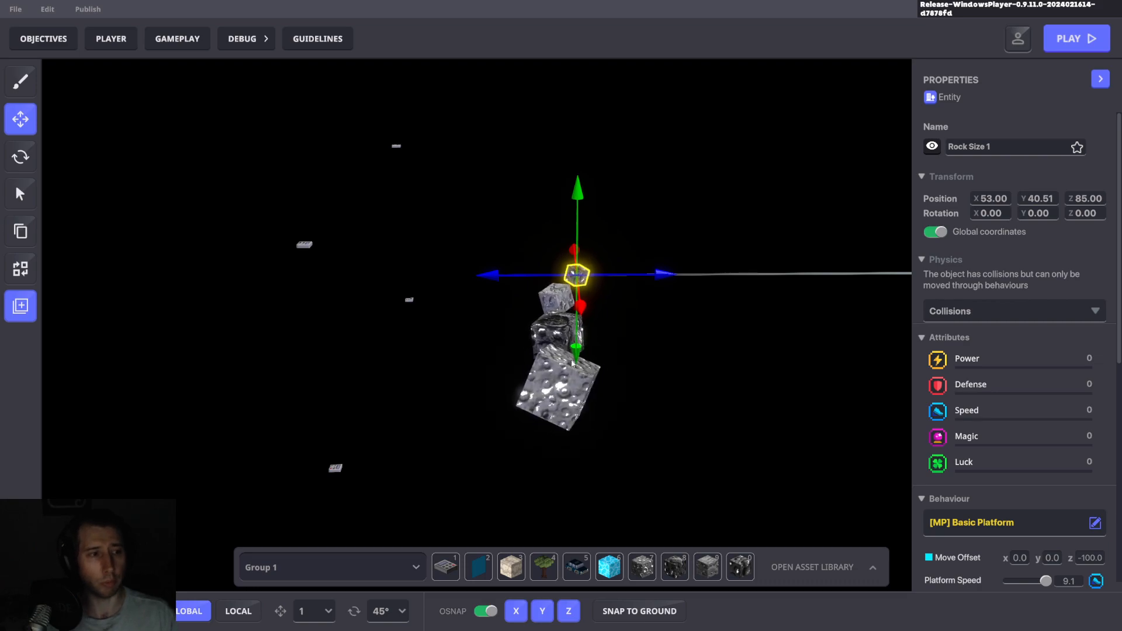
{"action": "left_click", "coordinate": [551, 382]}
{"action": "left_click", "coordinate": [551, 382]}
{"action": "scroll", "coordinate": [1047, 447], "scroll_direction": "down", "scroll_amount": 6}
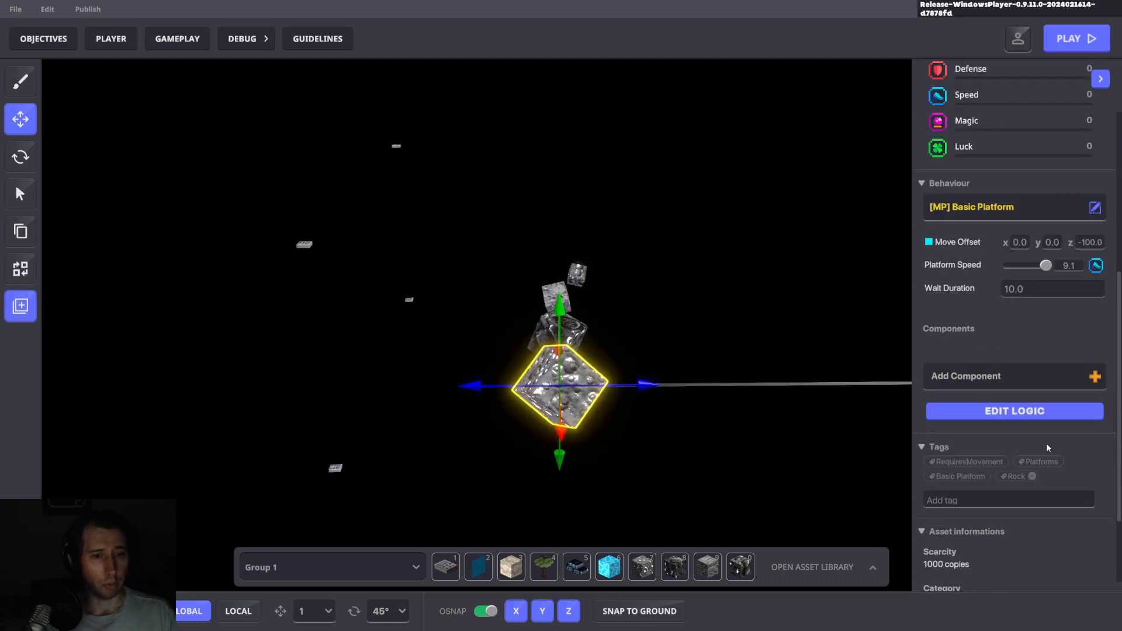
{"action": "left_click", "coordinate": [1003, 377]}
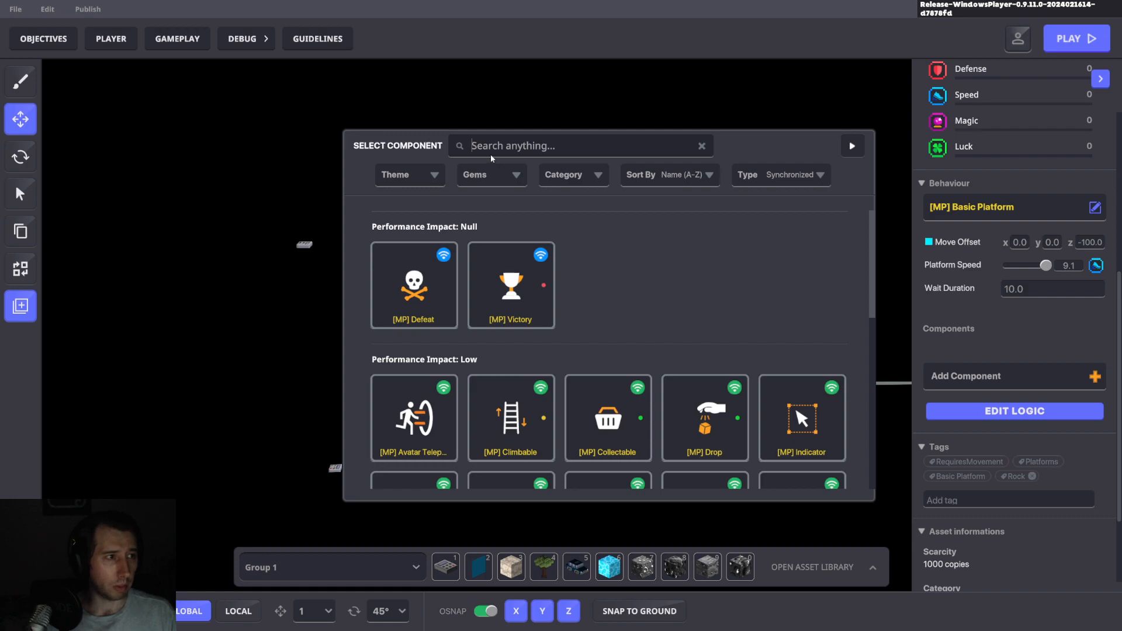
{"action": "type", "text": "trig"}
{"action": "left_click", "coordinate": [428, 286]}
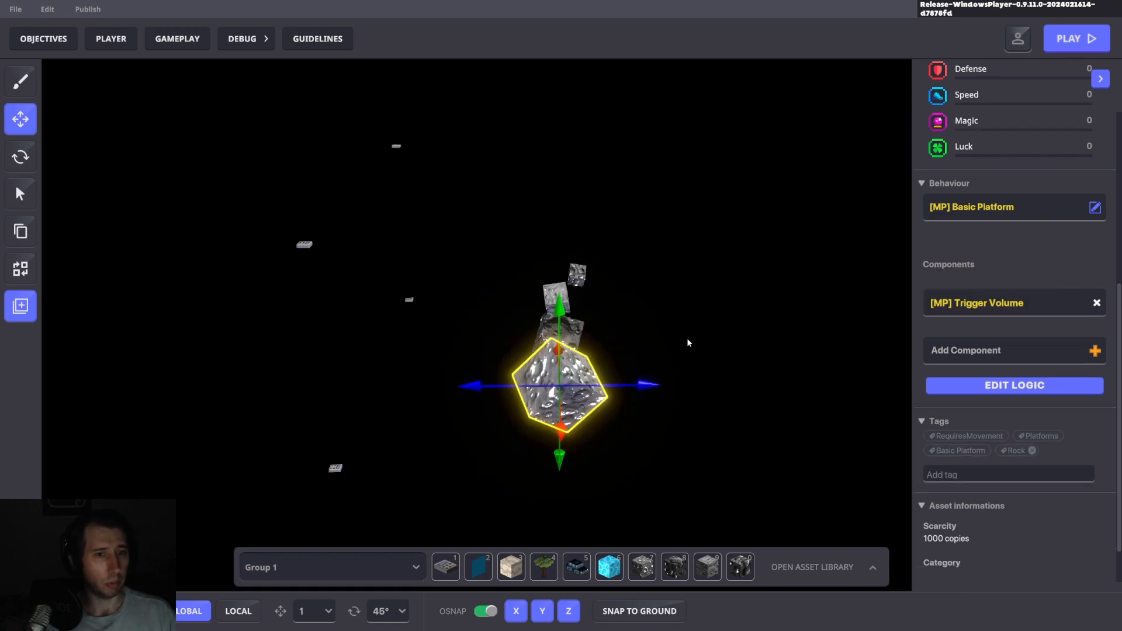
{"action": "scroll", "coordinate": [1028, 467], "scroll_direction": "down", "scroll_amount": 4}
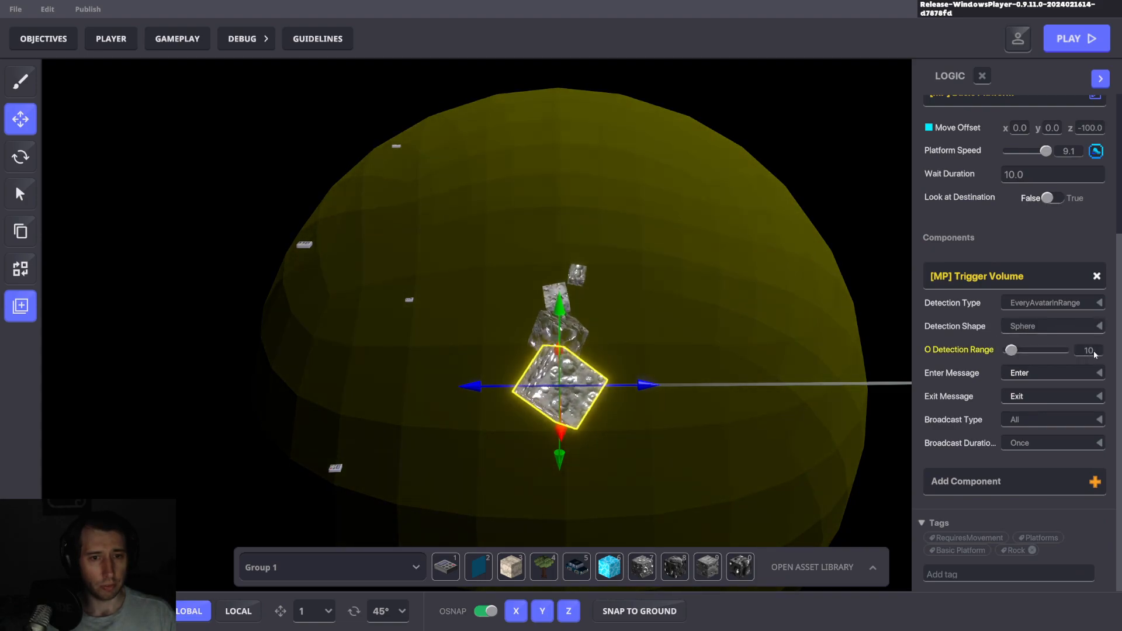
- Try the trigger volume's spherical Detection Range at 1 and at 2 around the largest asteroid
{"action": "left_click", "coordinate": [1094, 351]}
{"action": "type", "text": "1"}
{"action": "key", "text": "Return"}
{"action": "right_click_drag", "start_coordinate": [747, 360], "coordinate": [823, 361]}
{"action": "key", "text": "w"}
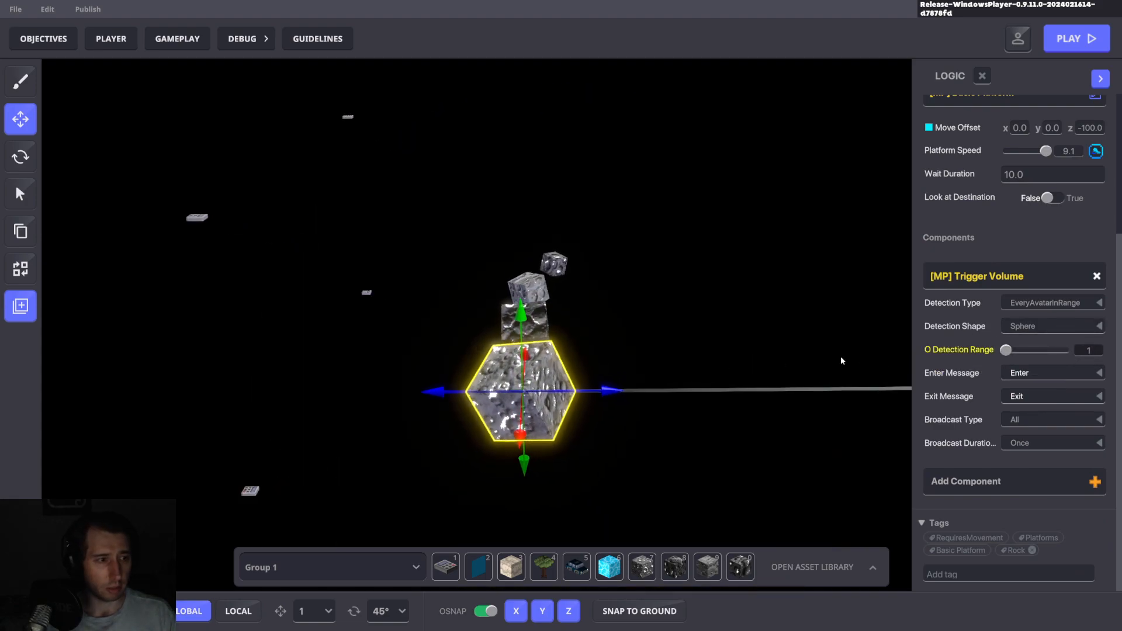
{"action": "mouse_move", "coordinate": [685, 344]}
{"action": "left_mouse_down", "text": "alt"}
{"action": "mouse_move", "coordinate": [589, 312]}
{"action": "mouse_move", "coordinate": [582, 325]}
{"action": "mouse_move", "coordinate": [685, 344]}
{"action": "mouse_move", "coordinate": [702, 321]}
{"action": "mouse_move", "coordinate": [690, 311]}
{"action": "mouse_move", "coordinate": [667, 328]}
{"action": "mouse_move", "coordinate": [706, 328]}
{"action": "mouse_move", "coordinate": [645, 352]}
{"action": "mouse_move", "coordinate": [589, 337]}
{"action": "mouse_move", "coordinate": [579, 311]}
{"action": "mouse_move", "coordinate": [685, 338]}
{"action": "left_mouse_up", "text": "alt"}
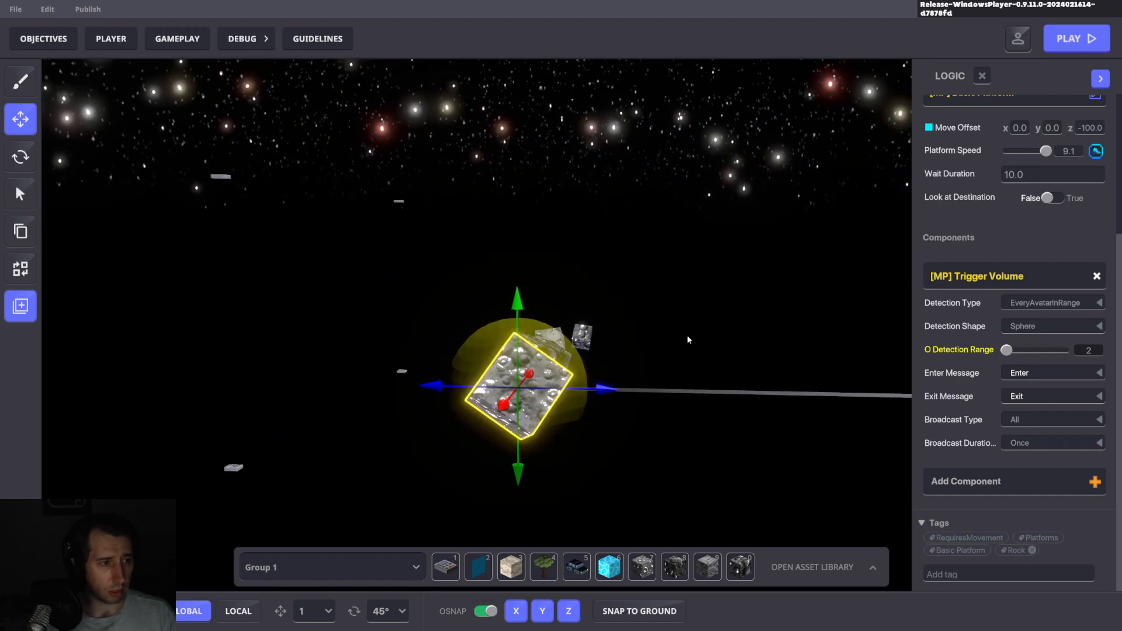
- Switch the trigger volume's Detection Shape to Box and set its Detection Area to X 1.5, Y 1.5, Z 1.5
{"action": "left_click", "coordinate": [1067, 325]}
{"action": "left_click", "coordinate": [1026, 352]}
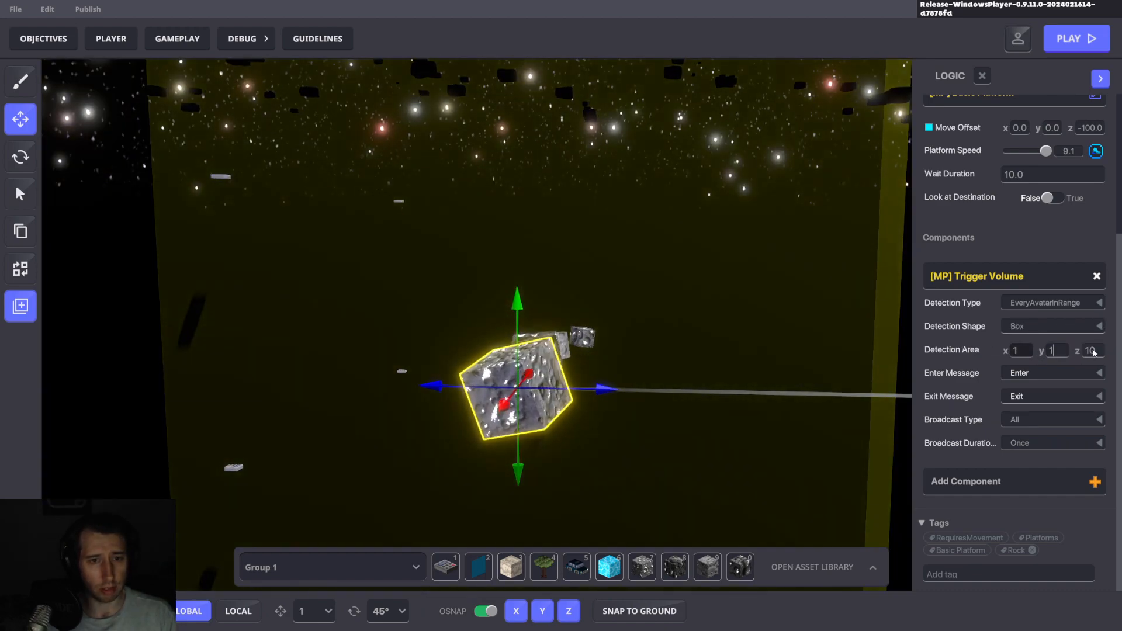
{"action": "left_click", "coordinate": [1094, 352]}
{"action": "type", "text": "1"}
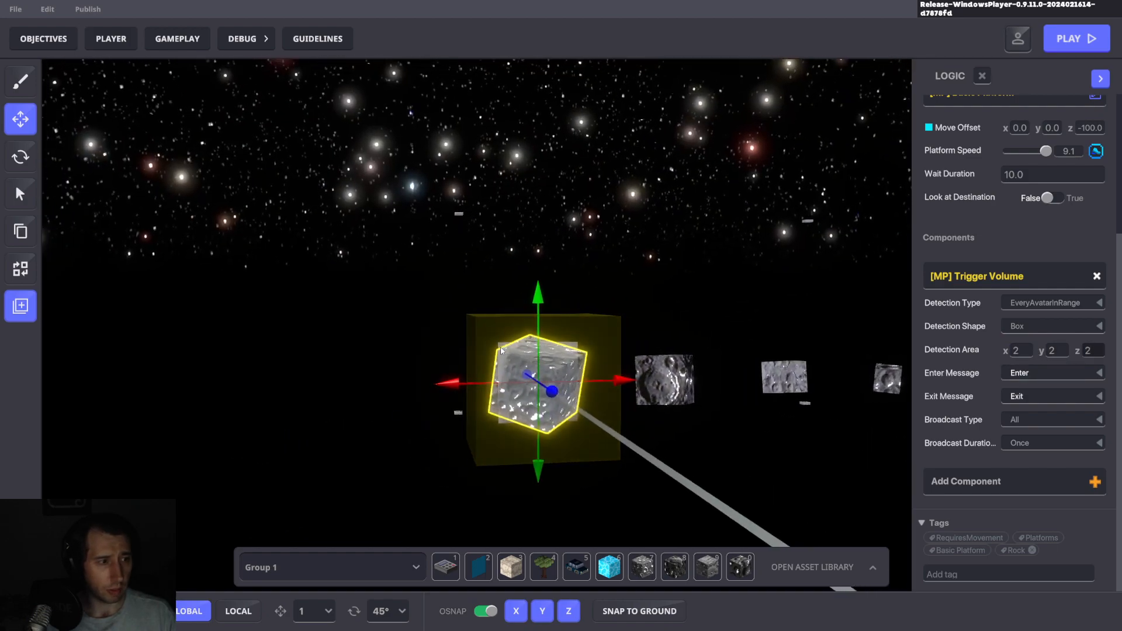
{"action": "left_click", "coordinate": [1020, 351]}
{"action": "type", "text": "1.5"}
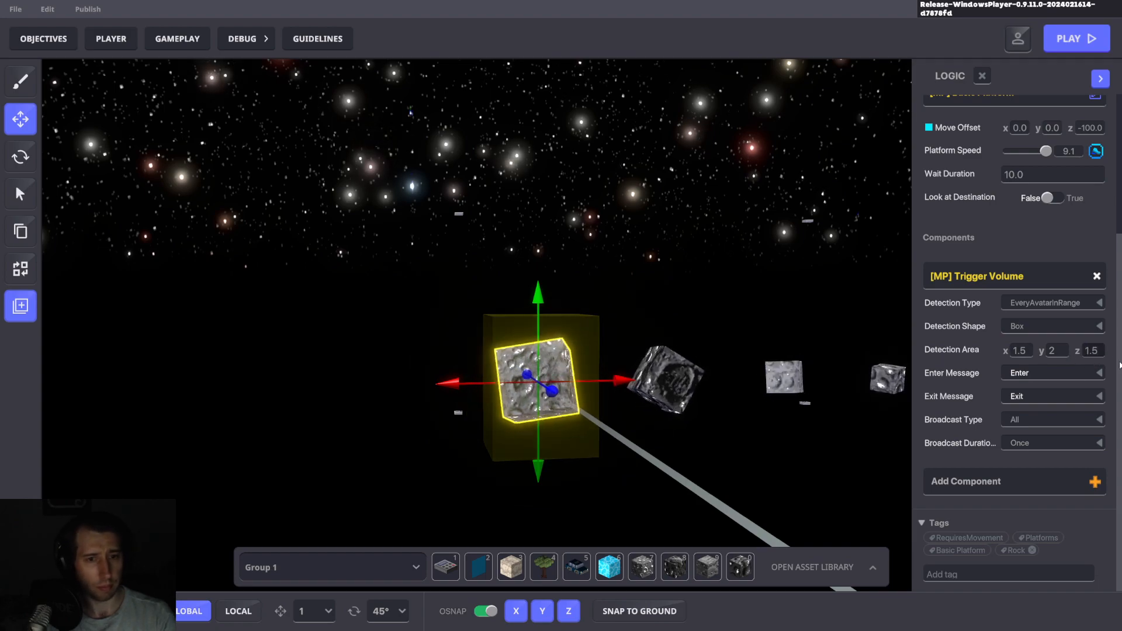
{"action": "type", "text": "1.5"}
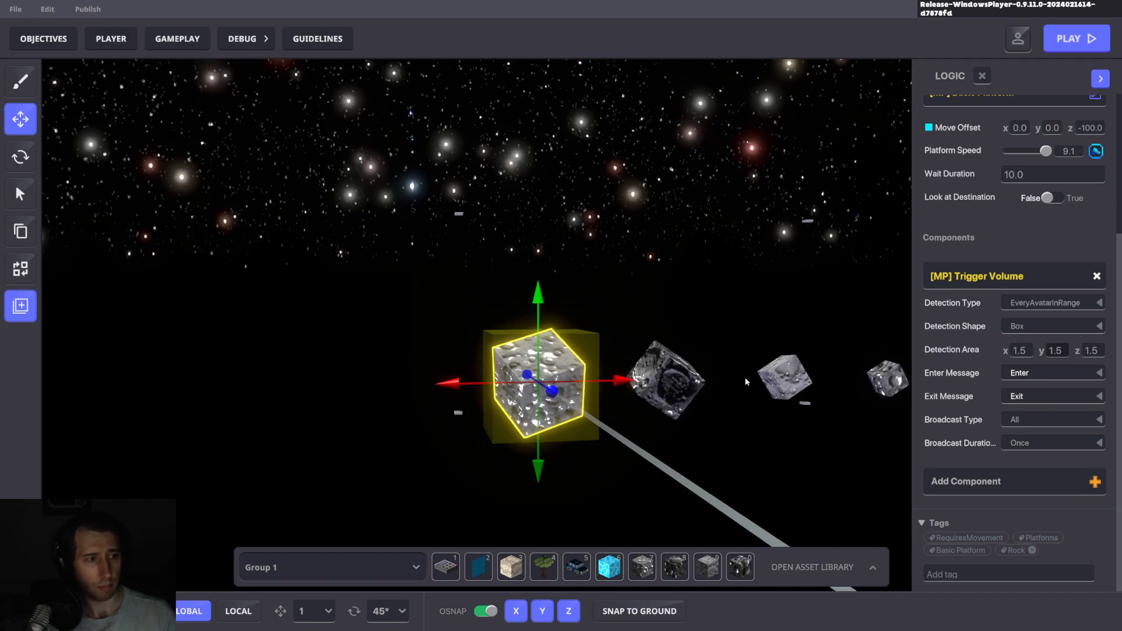
{"action": "type", "text": "wa"}
- Set the Enter Message of the Rock Size 4 asteroid's trigger volume to Kill.Avatar
{"action": "right_click_drag", "start_coordinate": [721, 415], "coordinate": [778, 447]}
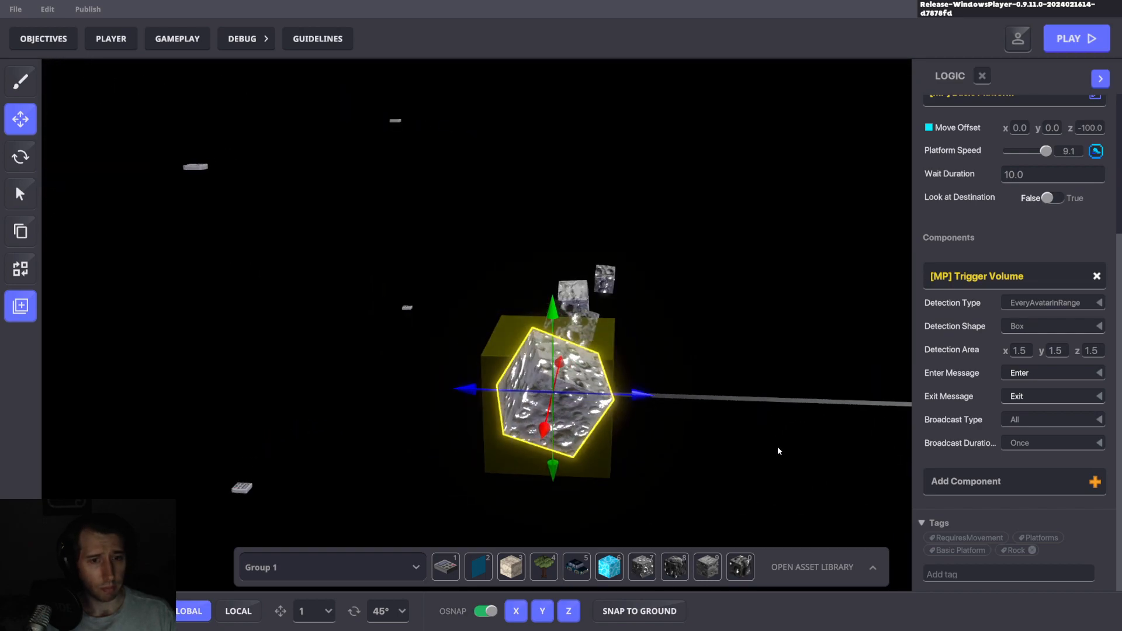
{"action": "left_click", "coordinate": [1018, 377]}
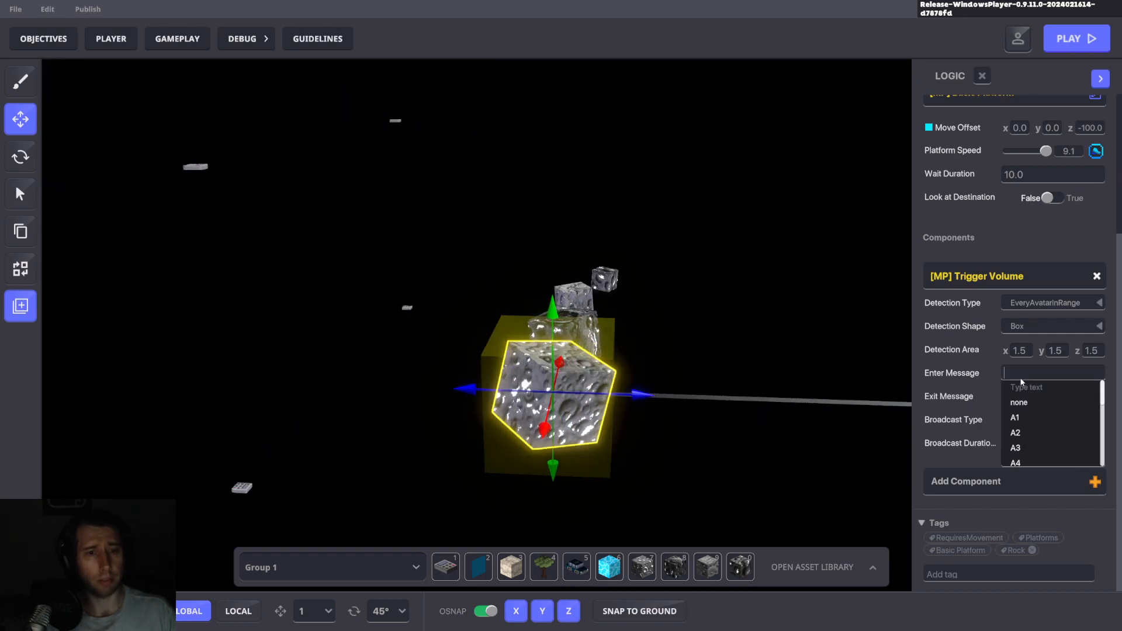
{"action": "type", "text": "Kill.Avatar"}
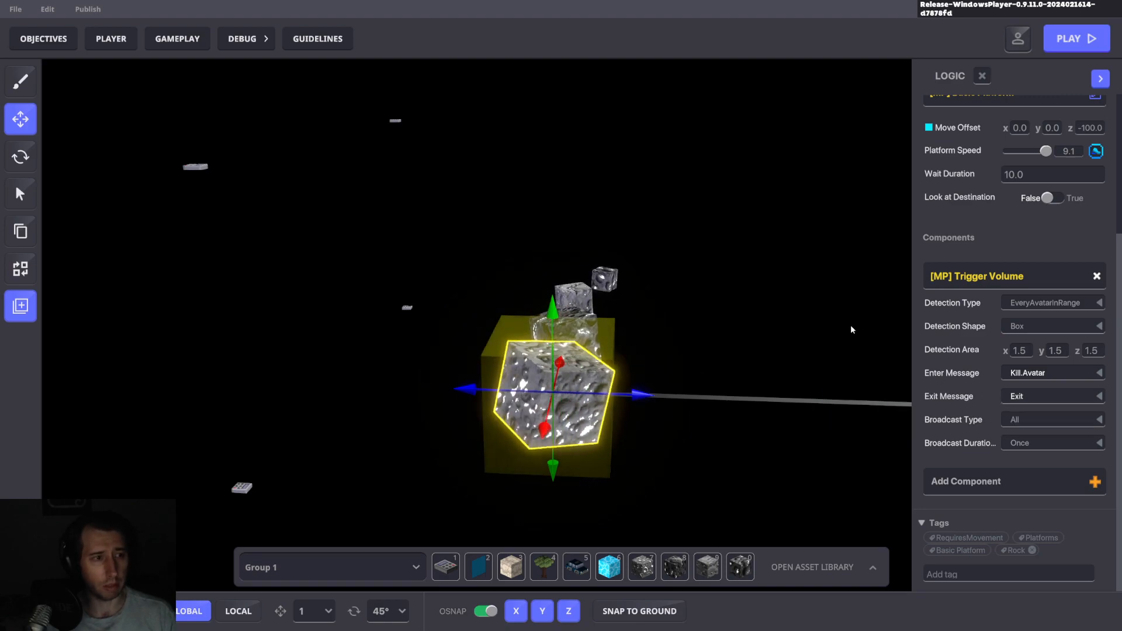
- Leave the logic settings and save the largest asteroid as a preset named Rock Size 4
{"action": "scroll", "coordinate": [998, 178], "scroll_direction": "up", "scroll_amount": 4}
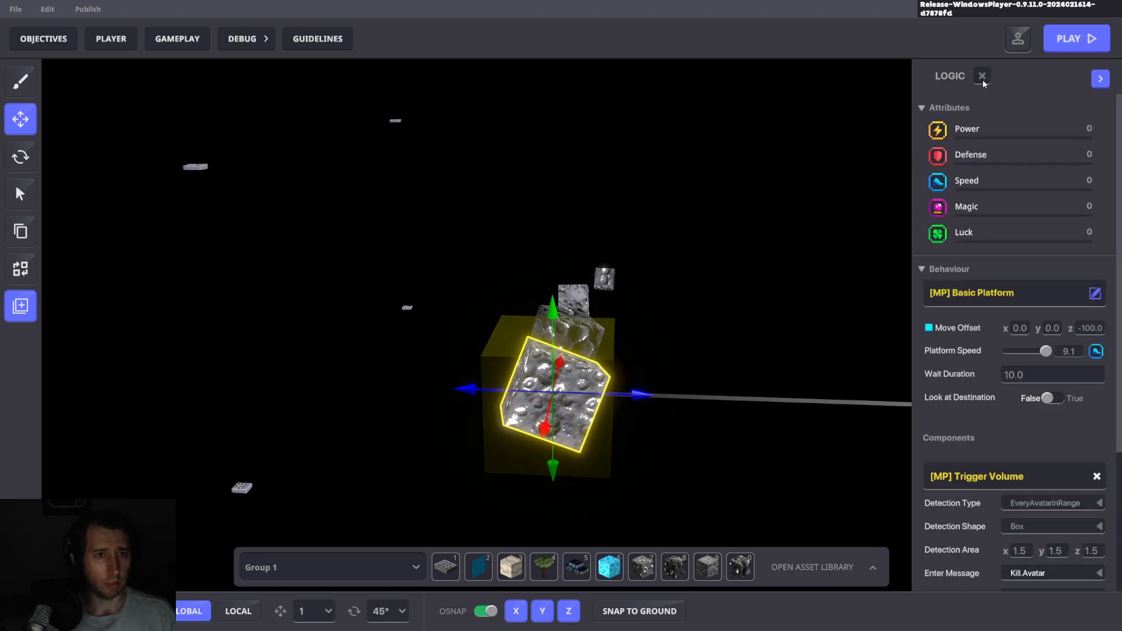
{"action": "left_click", "coordinate": [982, 77]}
{"action": "left_click", "coordinate": [1010, 151]}
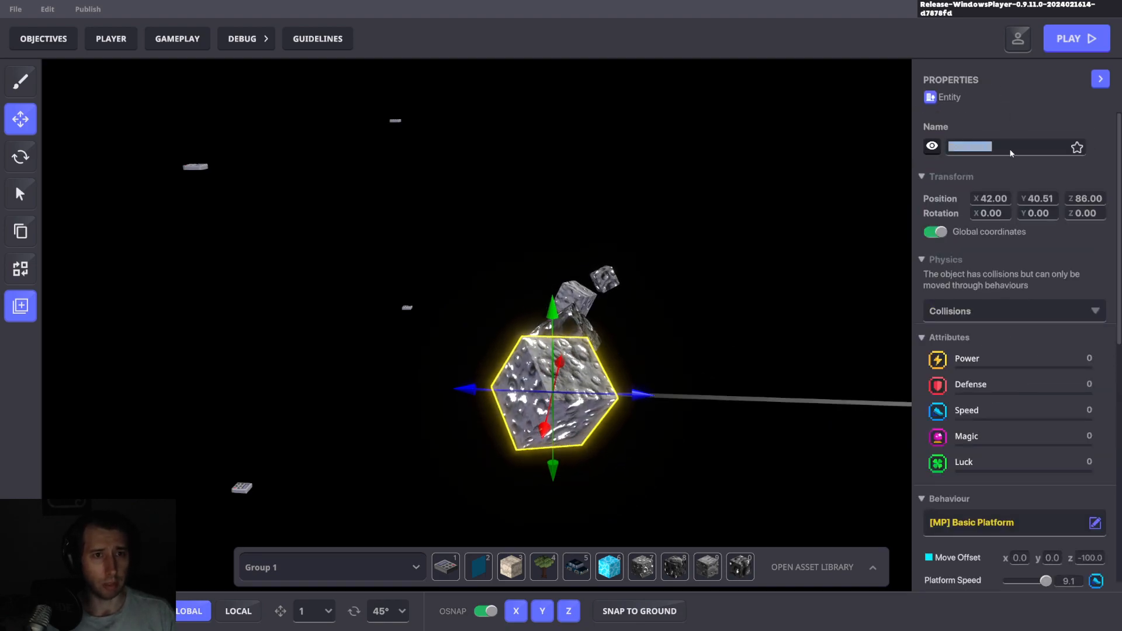
{"action": "left_click", "coordinate": [12, 308]}
{"action": "left_click", "coordinate": [420, 260]}
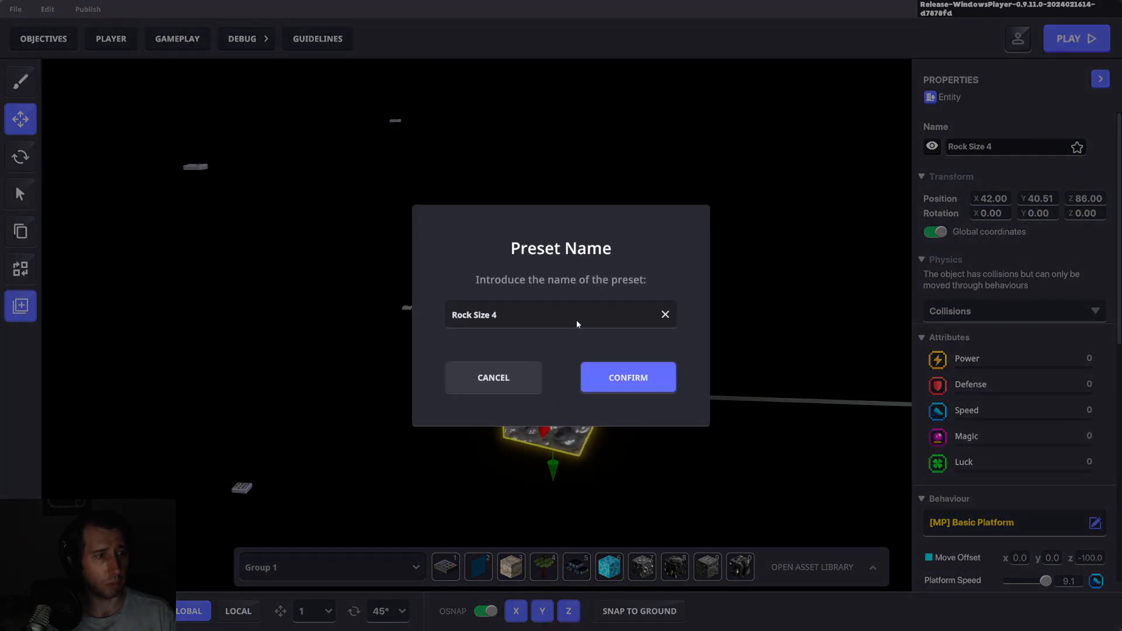
{"action": "left_click", "coordinate": [626, 371]}
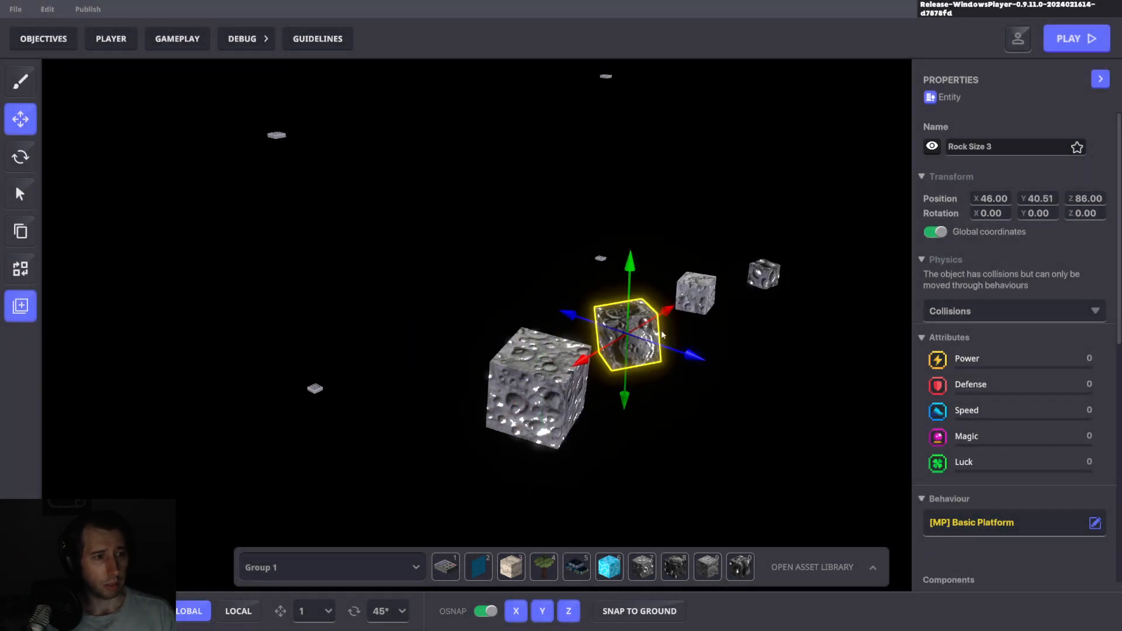
- Select the three smaller asteroids together and add the [MP] Trigger Volume component to them
{"action": "scroll", "coordinate": [1001, 423], "scroll_direction": "down", "scroll_amount": 3}
{"action": "left_click_drag", "start_coordinate": [811, 228], "coordinate": [621, 343]}
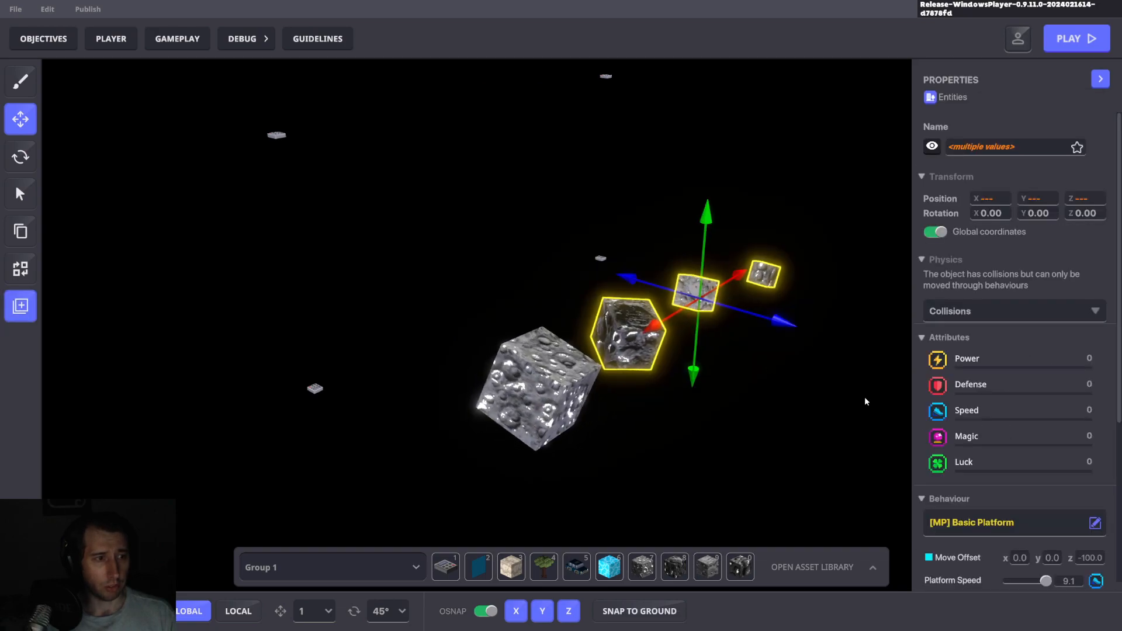
{"action": "scroll", "coordinate": [1057, 409], "scroll_direction": "down", "scroll_amount": 5}
{"action": "left_click", "coordinate": [1057, 440]}
{"action": "left_click", "coordinate": [529, 143]}
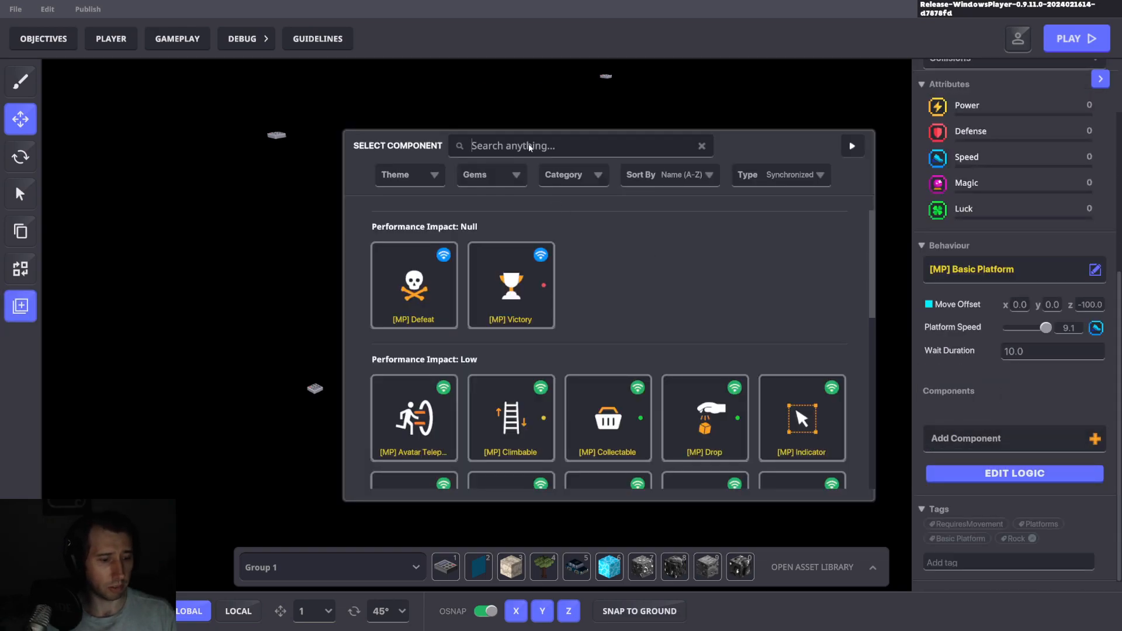
{"action": "type", "text": "Vol"}
{"action": "left_click", "coordinate": [395, 302]}
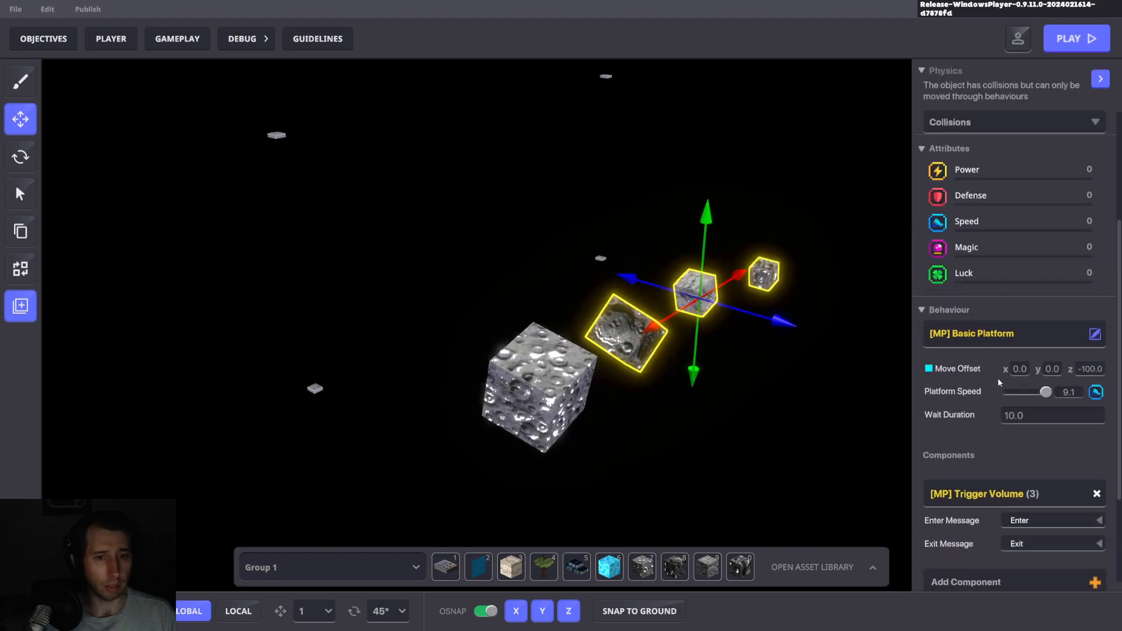
- Configure the three asteroids' trigger volumes with Enter Message Kill.Avatar and a Box Detection Area of X 1, Y 1, Z 1
{"action": "scroll", "coordinate": [1050, 394], "scroll_direction": "down", "scroll_amount": 3}
{"action": "left_click", "coordinate": [1023, 377]}
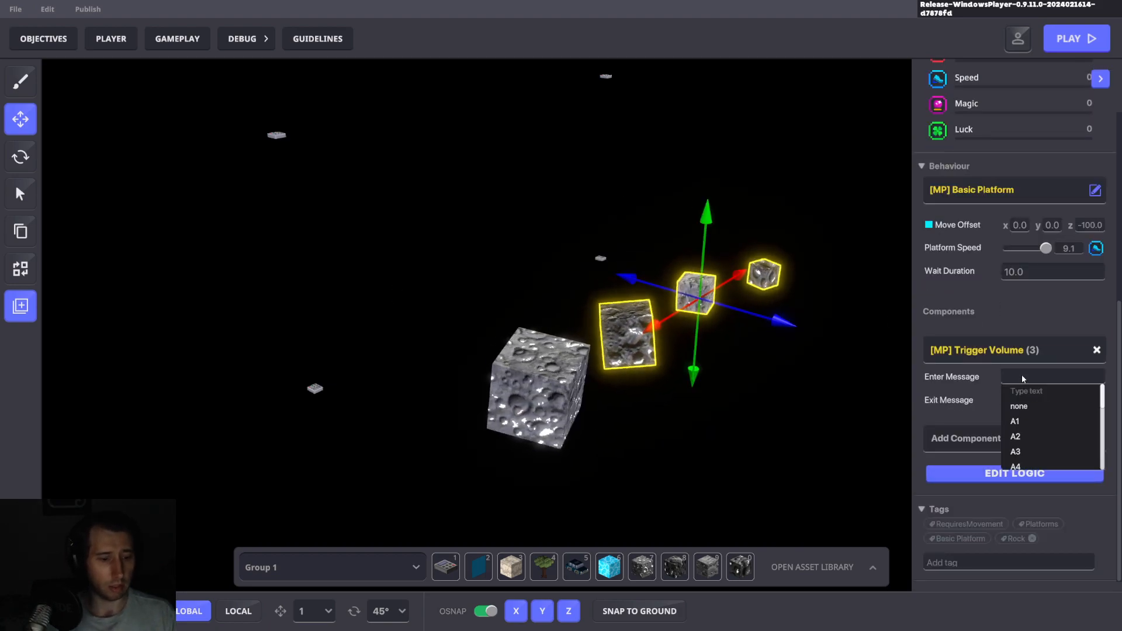
{"action": "type", "text": "Kill.A"}
{"action": "left_click", "coordinate": [1028, 436]}
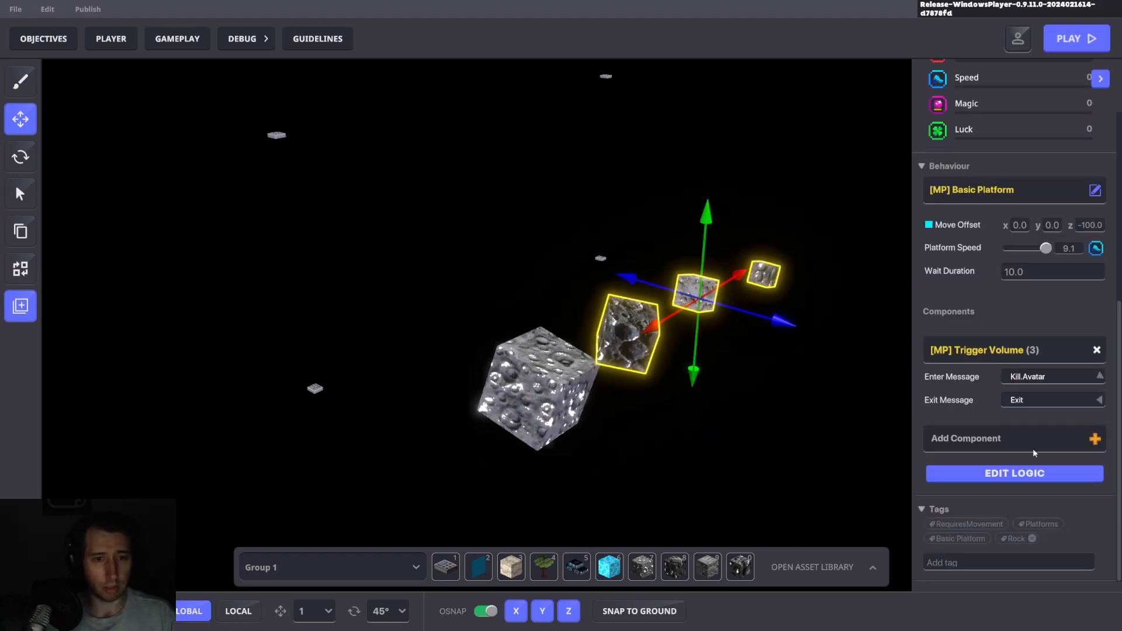
{"action": "scroll", "coordinate": [1043, 522], "scroll_direction": "up", "scroll_amount": 5}
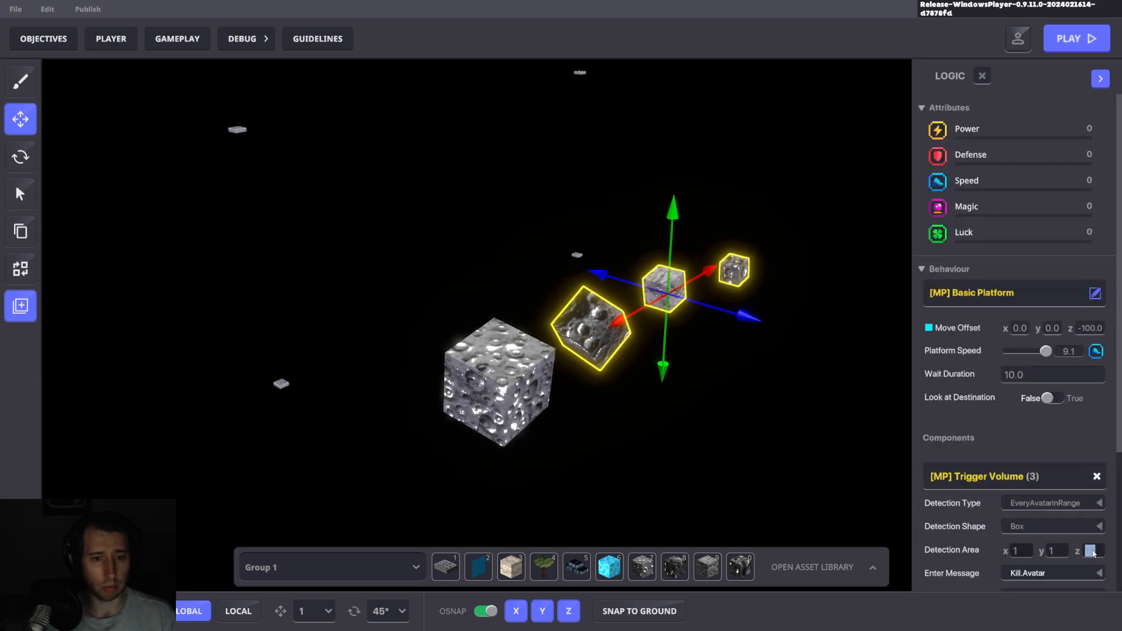
{"action": "left_click", "coordinate": [766, 343]}
- Try a Detection Area of X 1.2, Y 1.2, Z 1.2 on the Rock Size 3 asteroid's trigger volume
{"action": "left_click", "coordinate": [592, 329]}
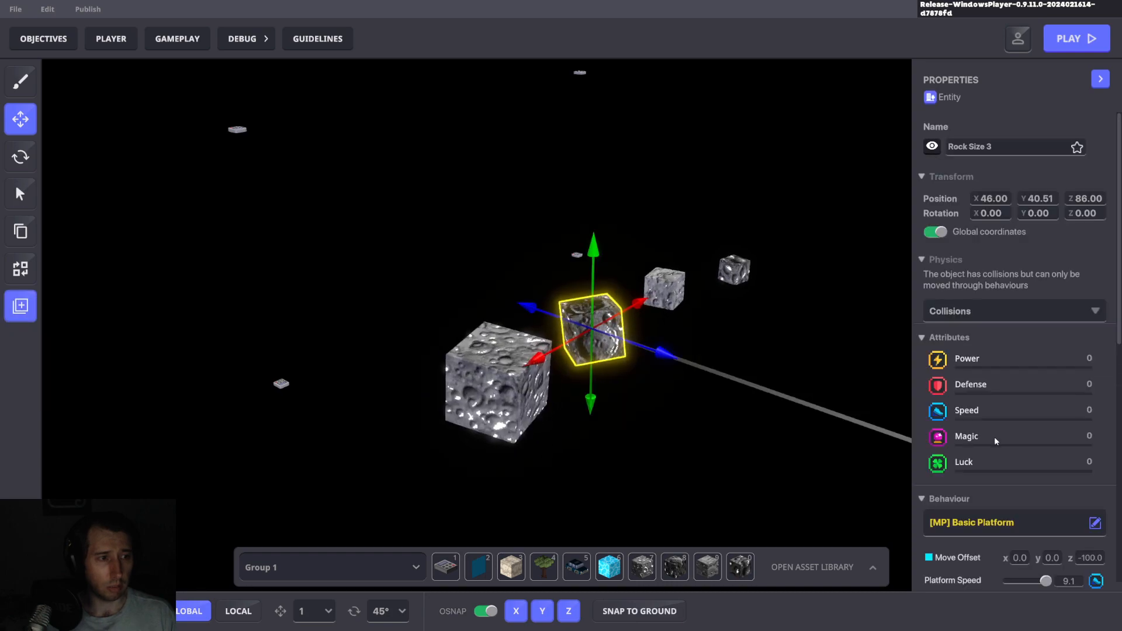
{"action": "scroll", "coordinate": [1049, 470], "scroll_direction": "down", "scroll_amount": 5}
{"action": "key", "text": "f"}
{"action": "right_click_drag", "start_coordinate": [707, 389], "coordinate": [631, 359]}
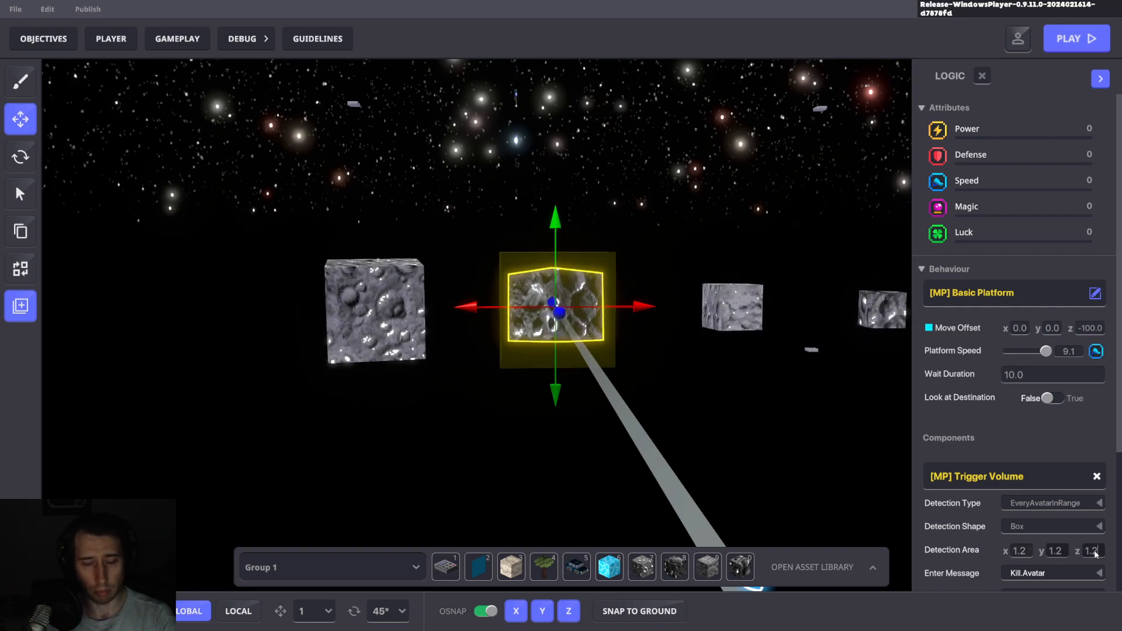
{"action": "right_click_drag", "start_coordinate": [790, 447], "coordinate": [789, 446]}
{"action": "left_click", "coordinate": [789, 447]}
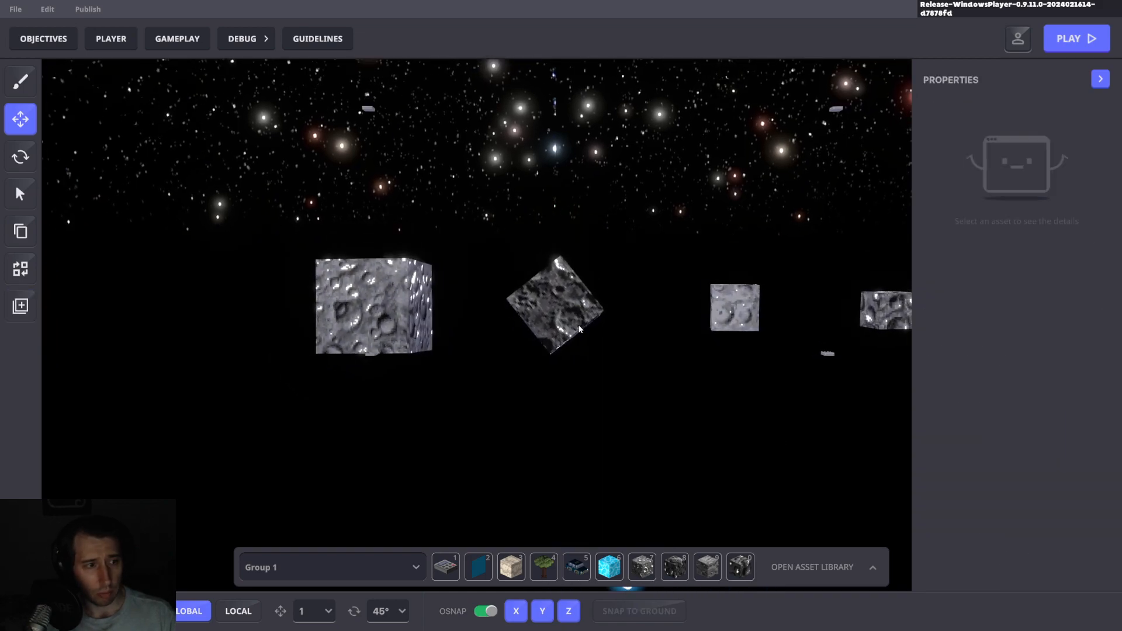
- Set the Rock Size 3 asteroid's trigger volume Detection Area to X 1.1, Y 1.1, Z 1.1 and check its fit around the rock
{"action": "left_click", "coordinate": [581, 329]}
{"action": "scroll", "coordinate": [1047, 504], "scroll_direction": "down", "scroll_amount": 6}
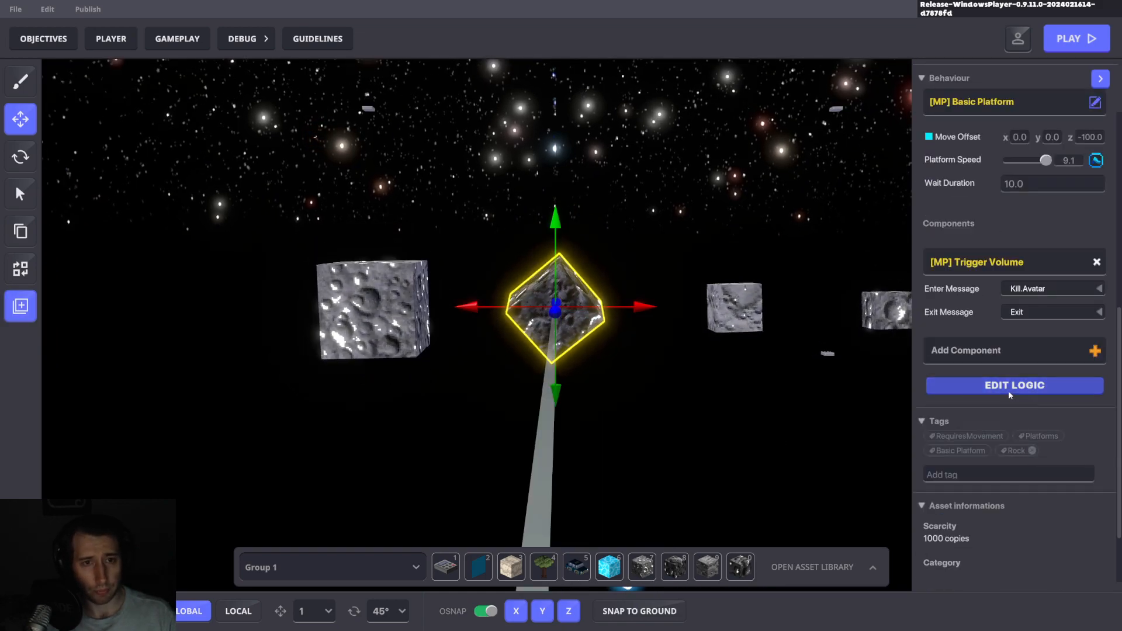
{"action": "left_click", "coordinate": [1008, 386]}
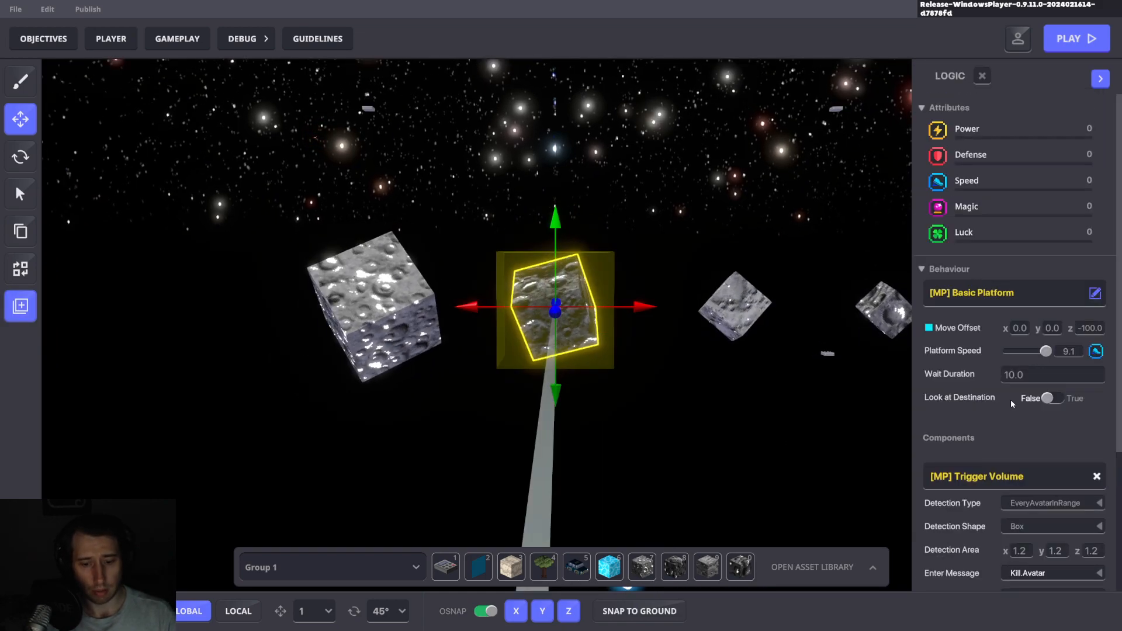
{"action": "left_click", "coordinate": [1059, 551]}
{"action": "type", "text": "1.1"}
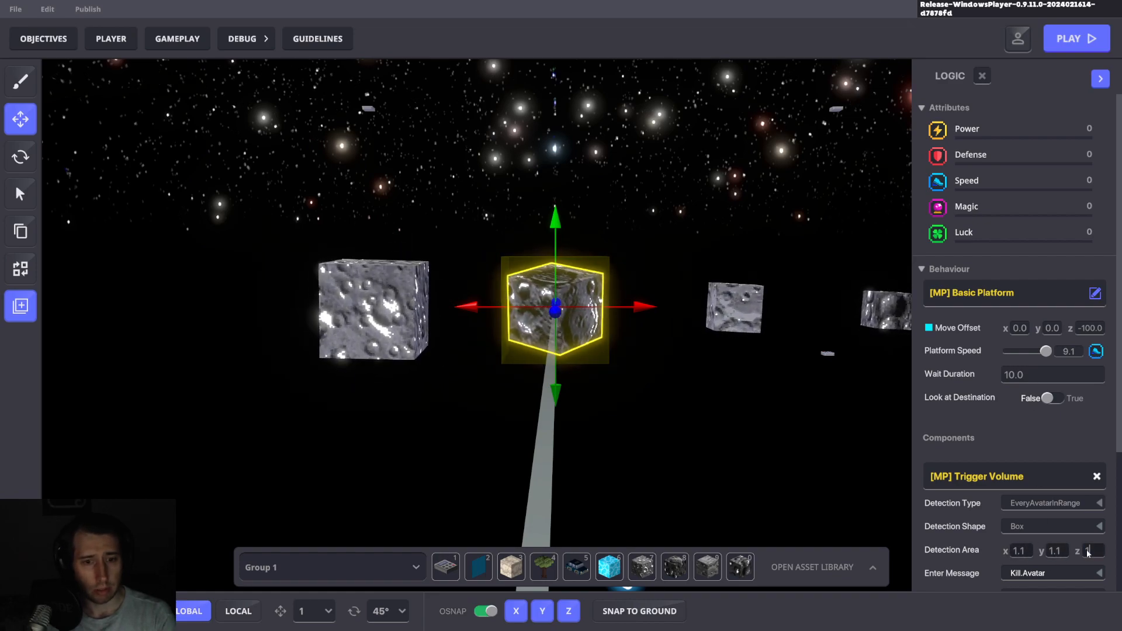
{"action": "right_click_drag", "start_coordinate": [668, 379], "coordinate": [812, 410]}
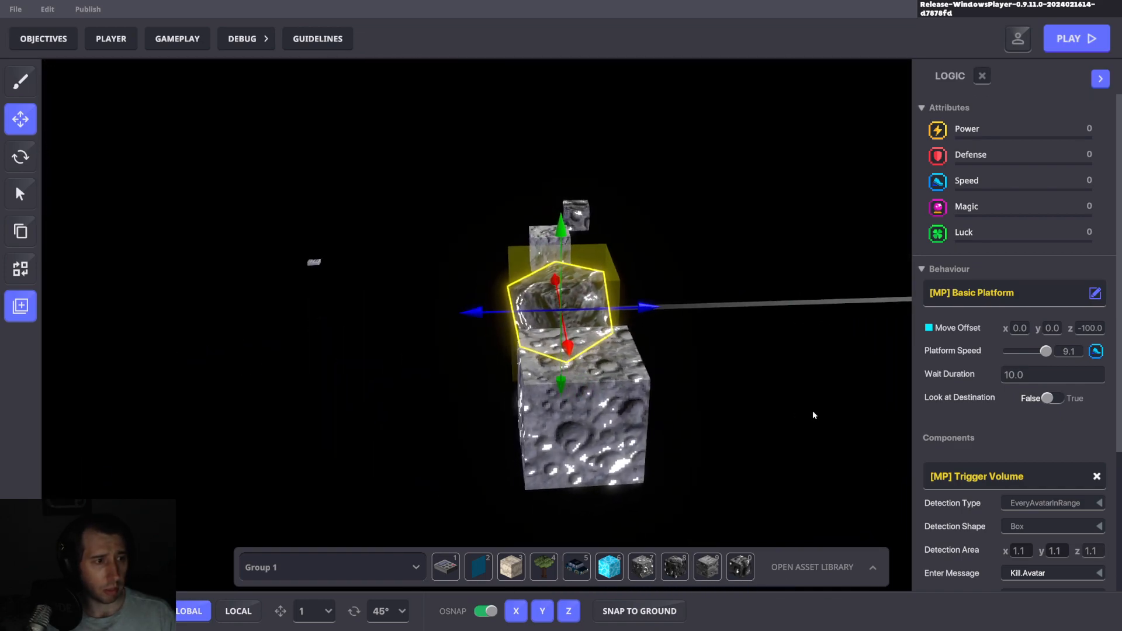
- Leave the logic settings and save the Rock Size 3 asteroid as a preset
{"action": "left_click", "coordinate": [982, 76]}
{"action": "left_click", "coordinate": [1000, 142]}
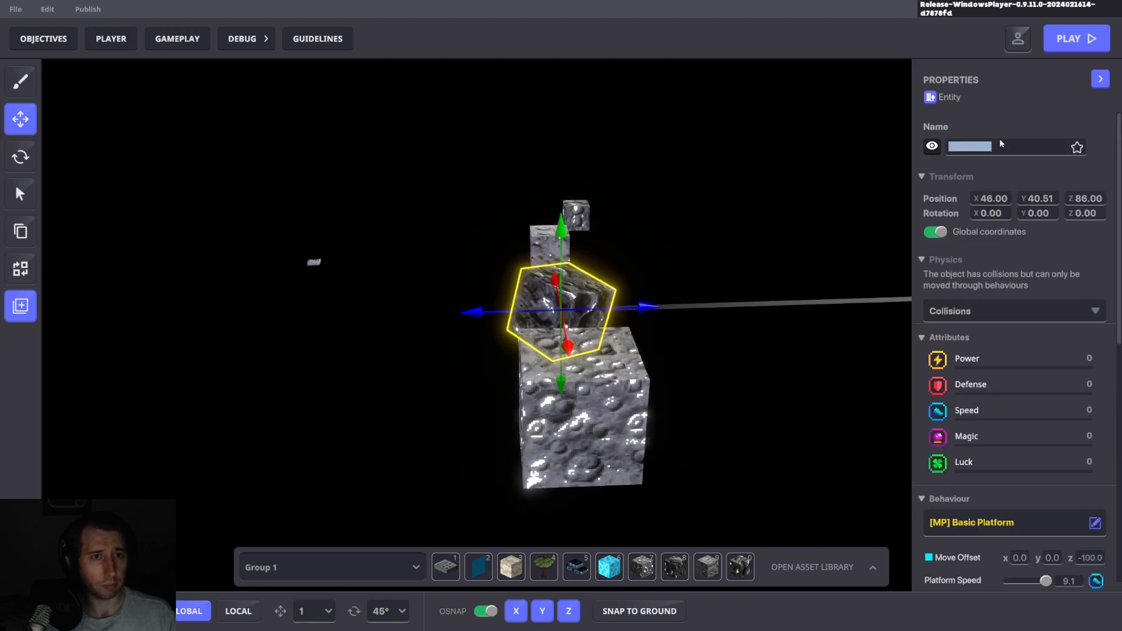
{"action": "left_click", "coordinate": [667, 276]}
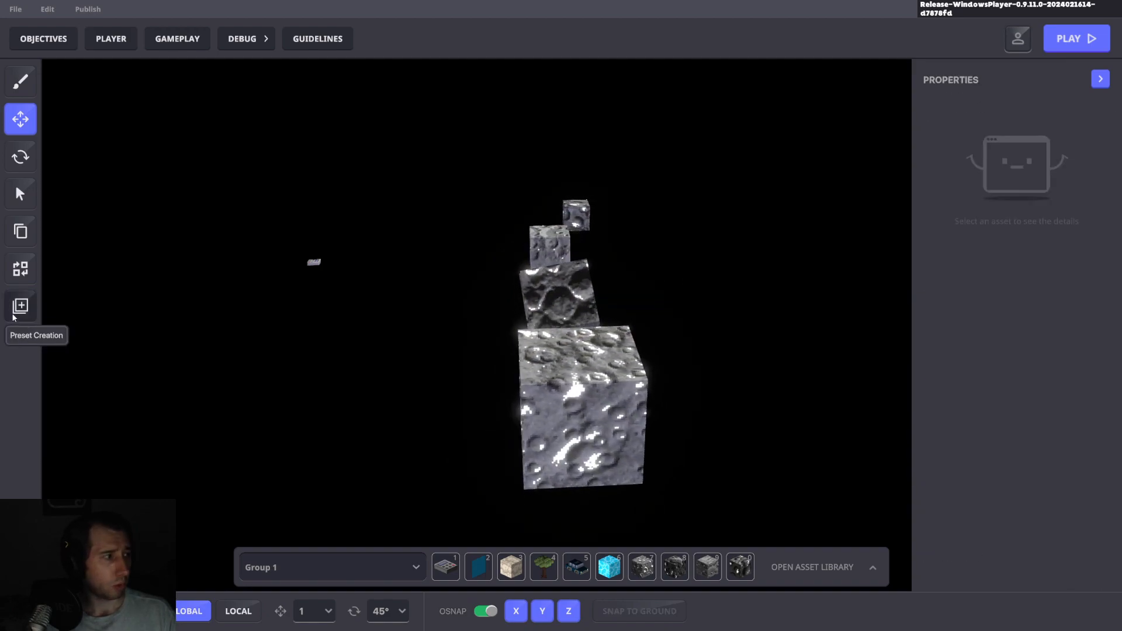
{"action": "left_click", "coordinate": [560, 304]}
{"action": "left_click", "coordinate": [20, 305]}
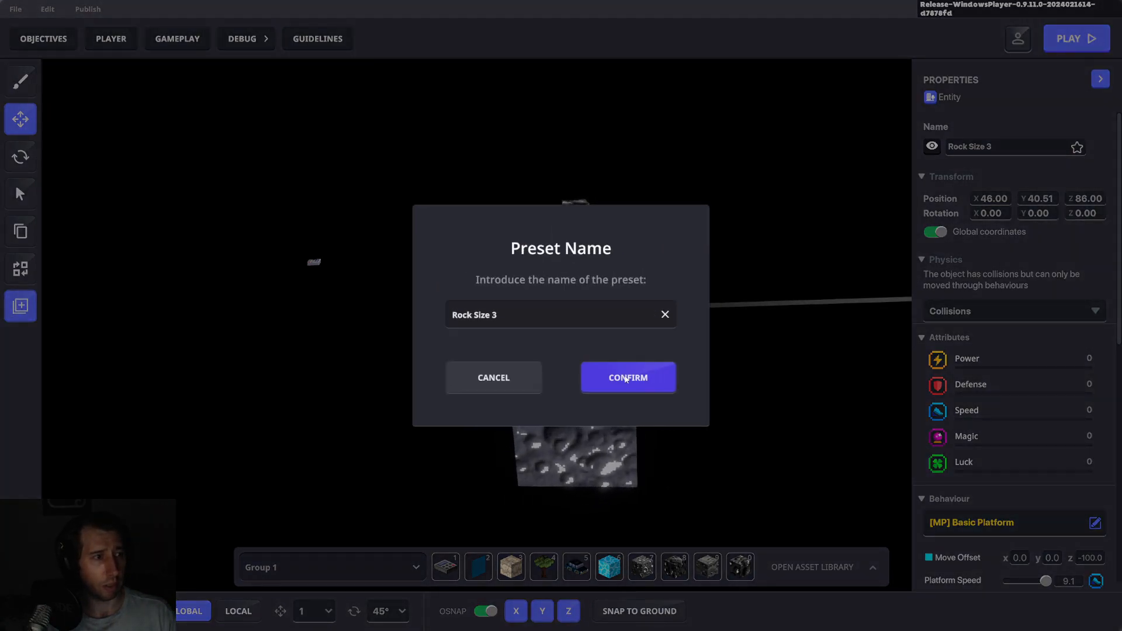
{"action": "left_click", "coordinate": [632, 378]}
- Set the Rock Size 2 asteroid's trigger volume Detection Area to X 0.8, Y 0.8, Z 0.8 and check it around the rock
{"action": "right_click_drag", "start_coordinate": [713, 391], "coordinate": [678, 374]}
{"action": "left_click", "coordinate": [680, 257]}
{"action": "scroll", "coordinate": [1002, 369], "scroll_direction": "down", "scroll_amount": 5}
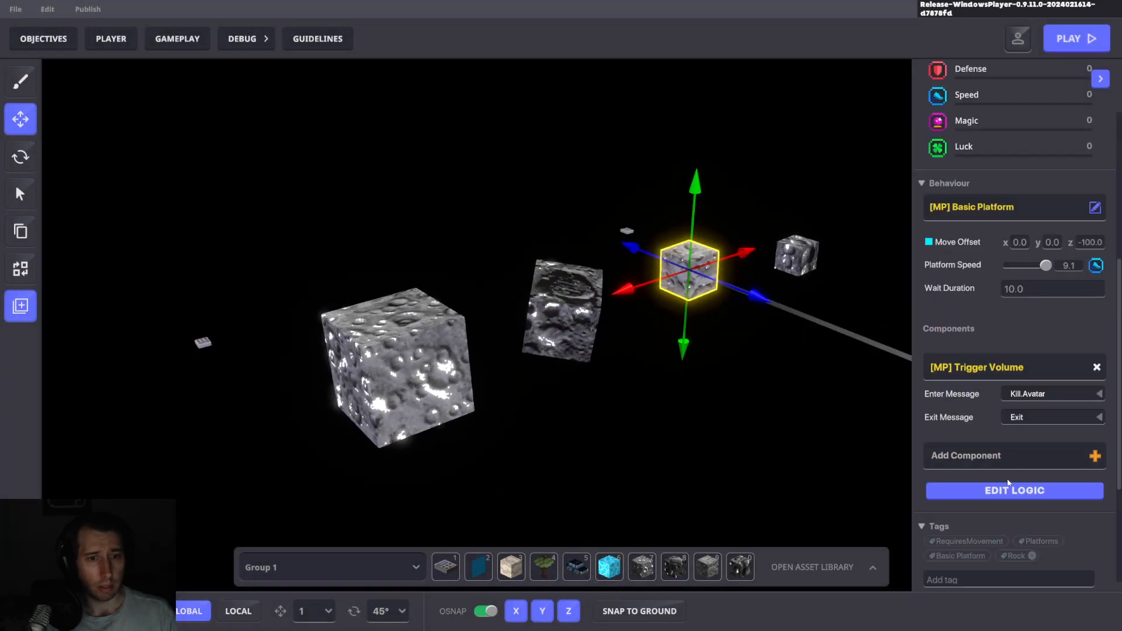
{"action": "left_click", "coordinate": [1010, 487]}
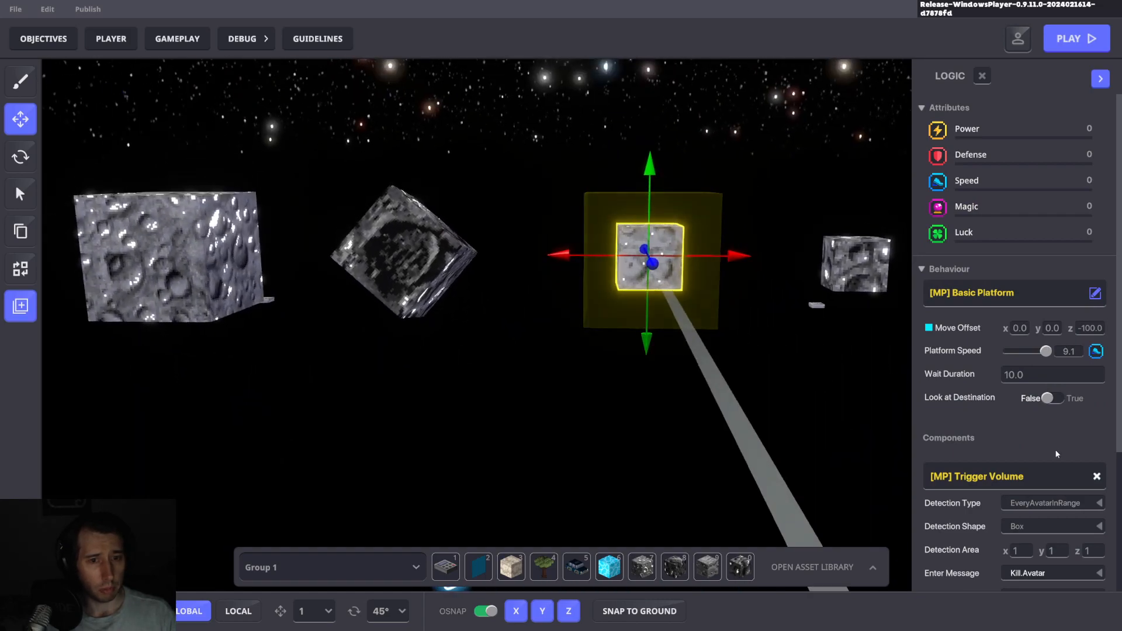
{"action": "left_click", "coordinate": [1016, 393]}
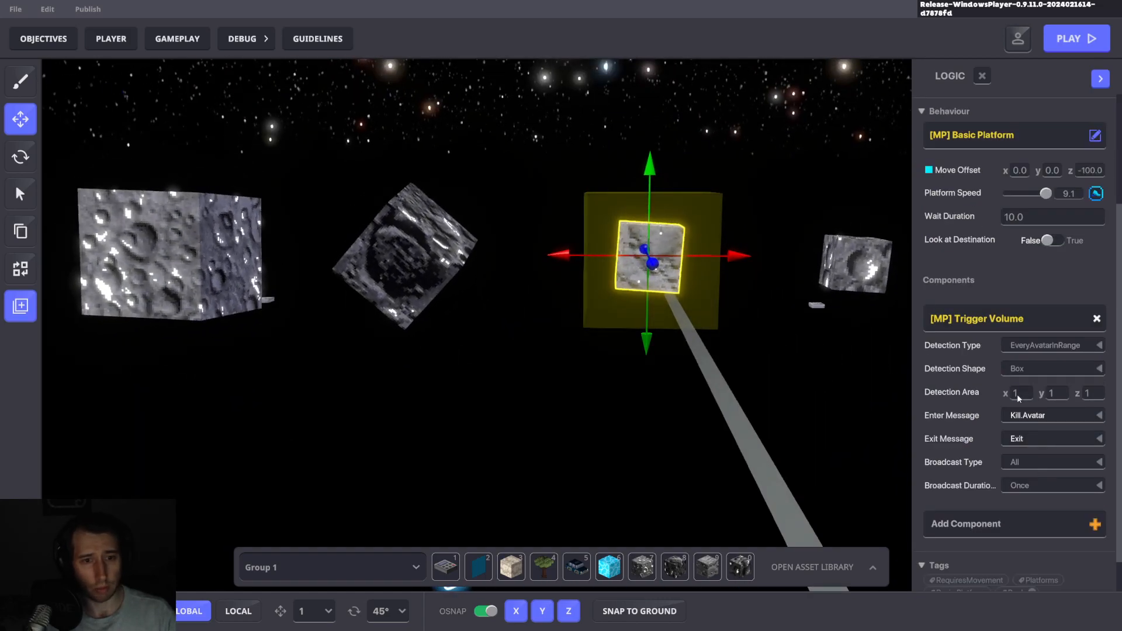
{"action": "type", "text": "0.8"}
{"action": "left_click", "coordinate": [1057, 398]}
{"action": "type", "text": "0.8"}
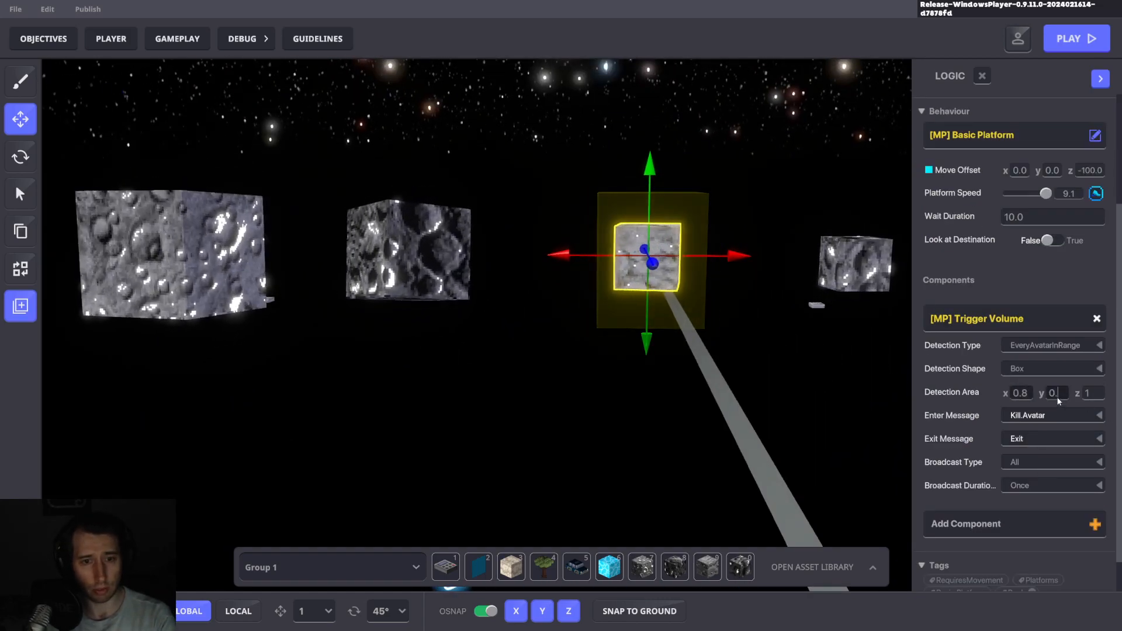
{"action": "left_click", "coordinate": [1090, 396]}
{"action": "type", "text": "0.8"}
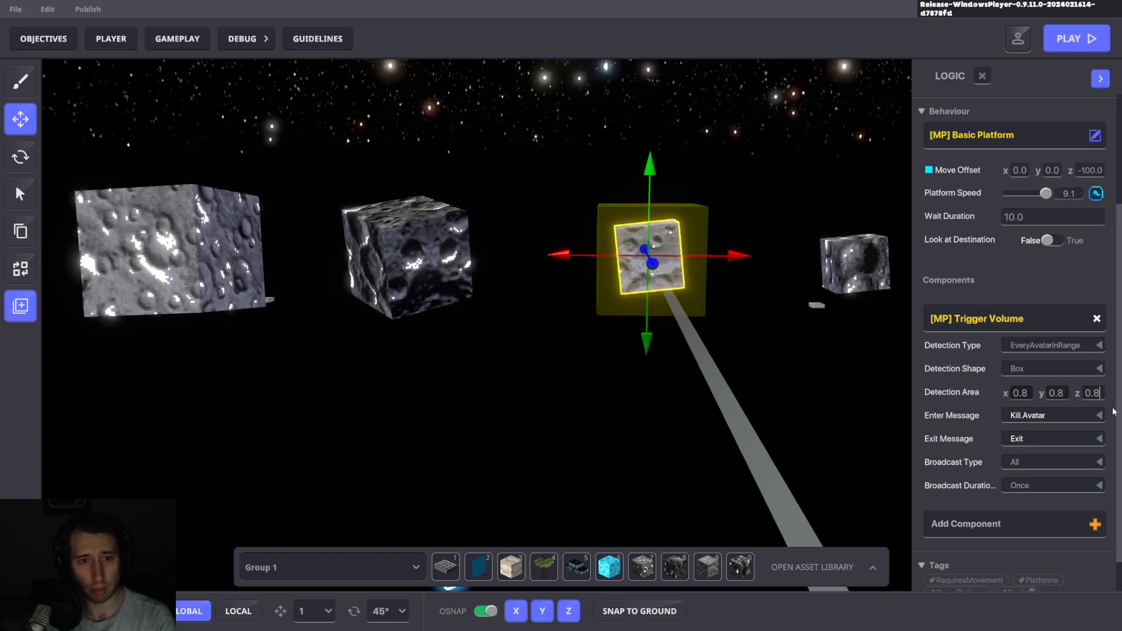
{"action": "right_click_drag", "start_coordinate": [819, 378], "coordinate": [783, 369]}
{"action": "scroll", "coordinate": [1029, 348], "scroll_direction": "up", "scroll_amount": 3}
{"action": "scroll", "coordinate": [1024, 412], "scroll_direction": "down", "scroll_amount": 4}
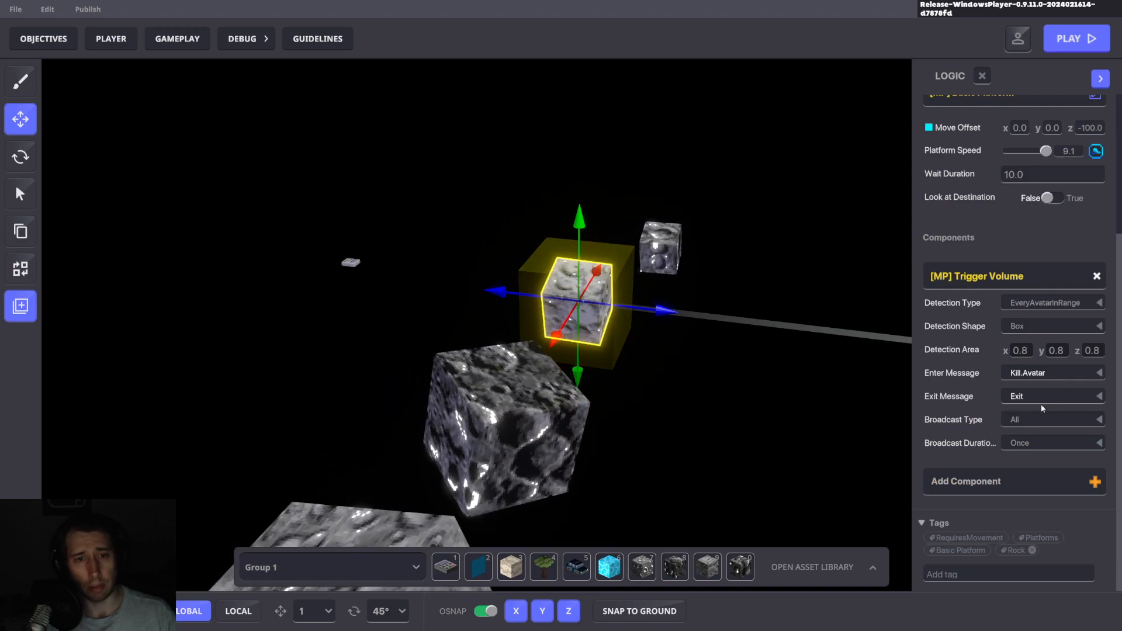
- Leave the logic settings and save the second-smallest asteroid as a preset named Rock Size 2
{"action": "scroll", "coordinate": [1031, 395], "scroll_direction": "up", "scroll_amount": 3}
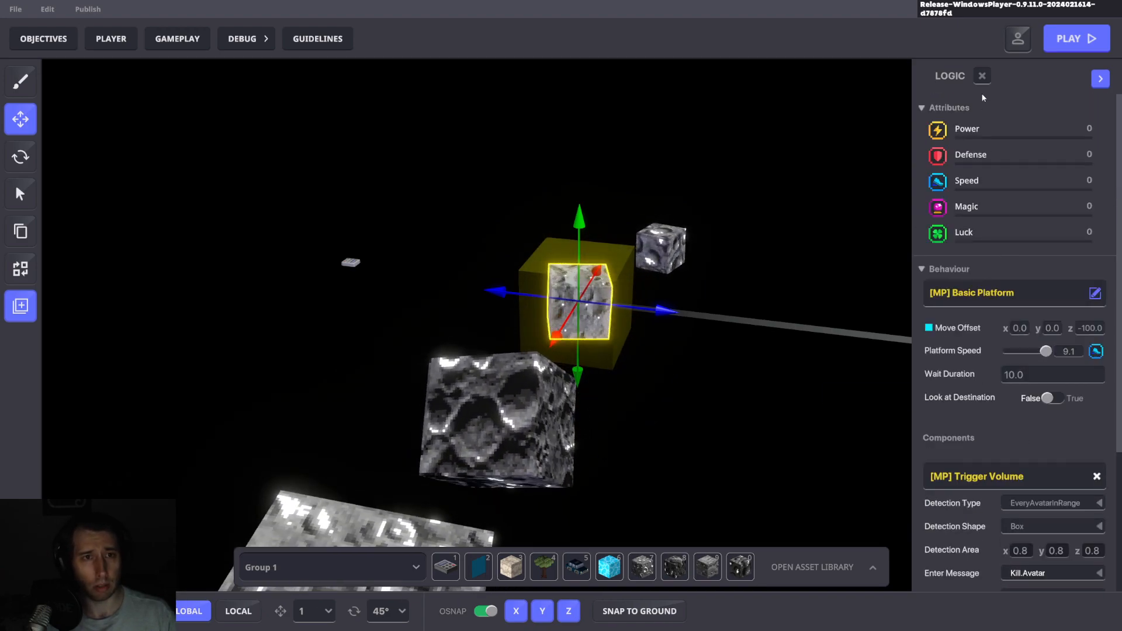
{"action": "left_click", "coordinate": [982, 76]}
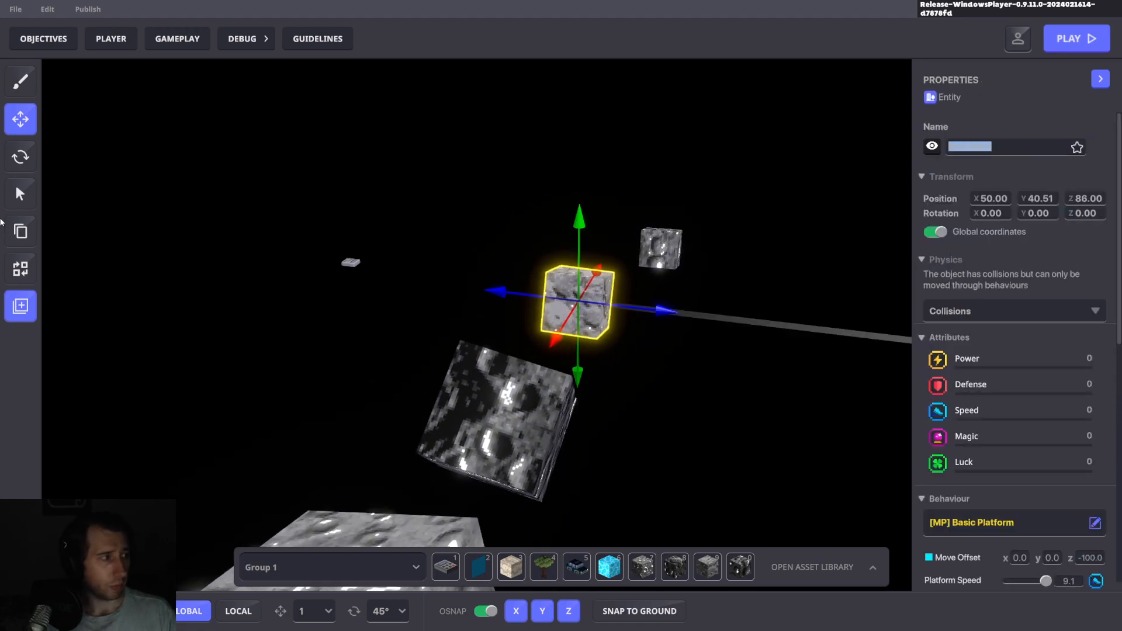
{"action": "left_click", "coordinate": [19, 314]}
{"action": "left_click", "coordinate": [614, 261]}
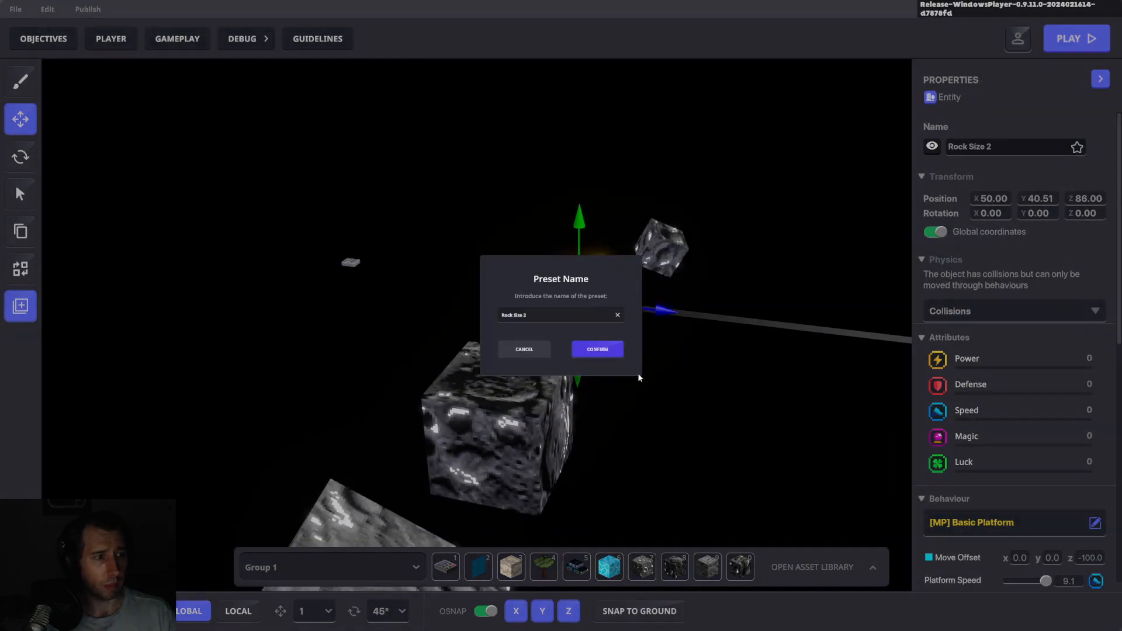
{"action": "left_click", "coordinate": [640, 378]}
- Set the Rock Size 1 asteroid's trigger volume Detection Area to X 0.6, Y 0.6, Z 0.6 and check its fit around the rock
{"action": "left_click", "coordinate": [658, 246]}
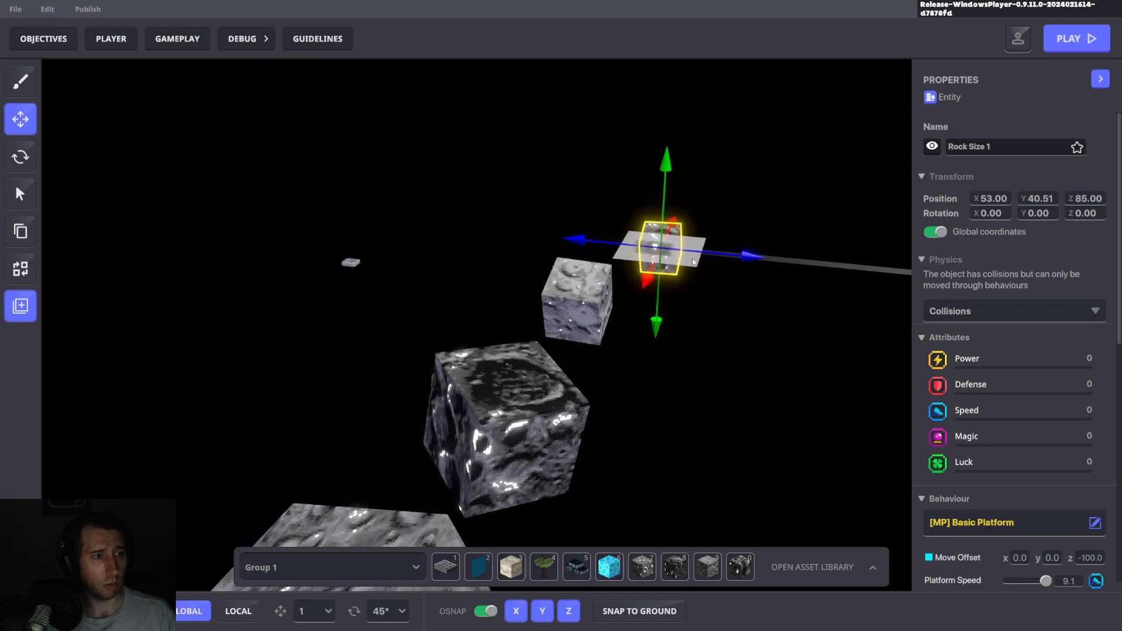
{"action": "left_click_drag", "start_coordinate": [712, 254], "coordinate": [685, 248]}
{"action": "right_click_drag", "start_coordinate": [684, 248], "coordinate": [718, 338]}
{"action": "scroll", "coordinate": [1015, 436], "scroll_direction": "down", "scroll_amount": 6}
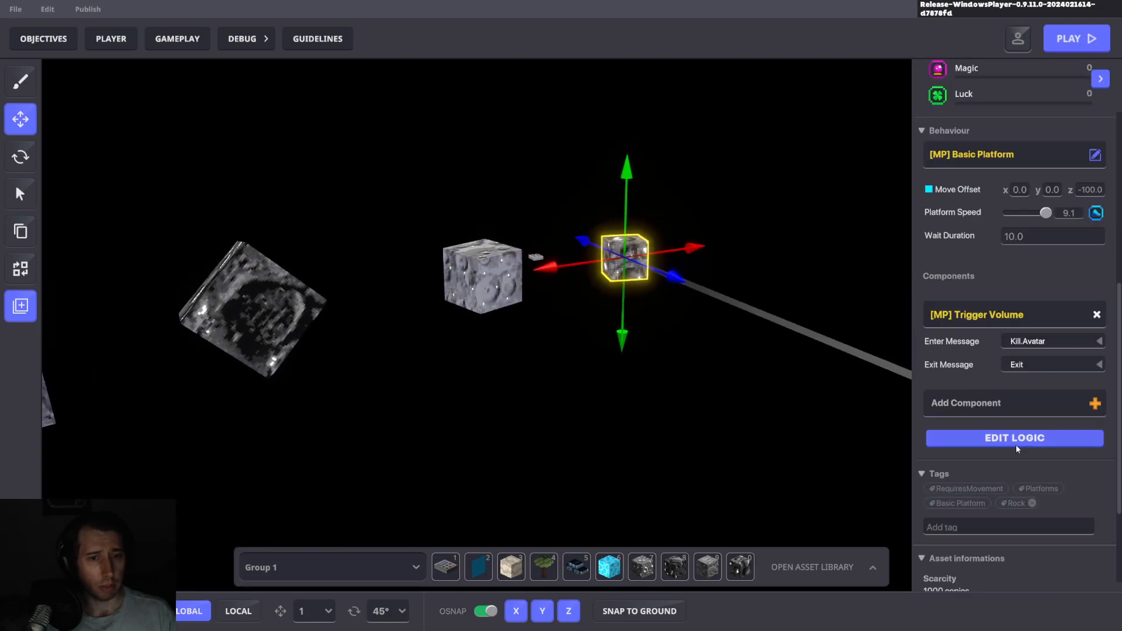
{"action": "left_click", "coordinate": [1015, 444]}
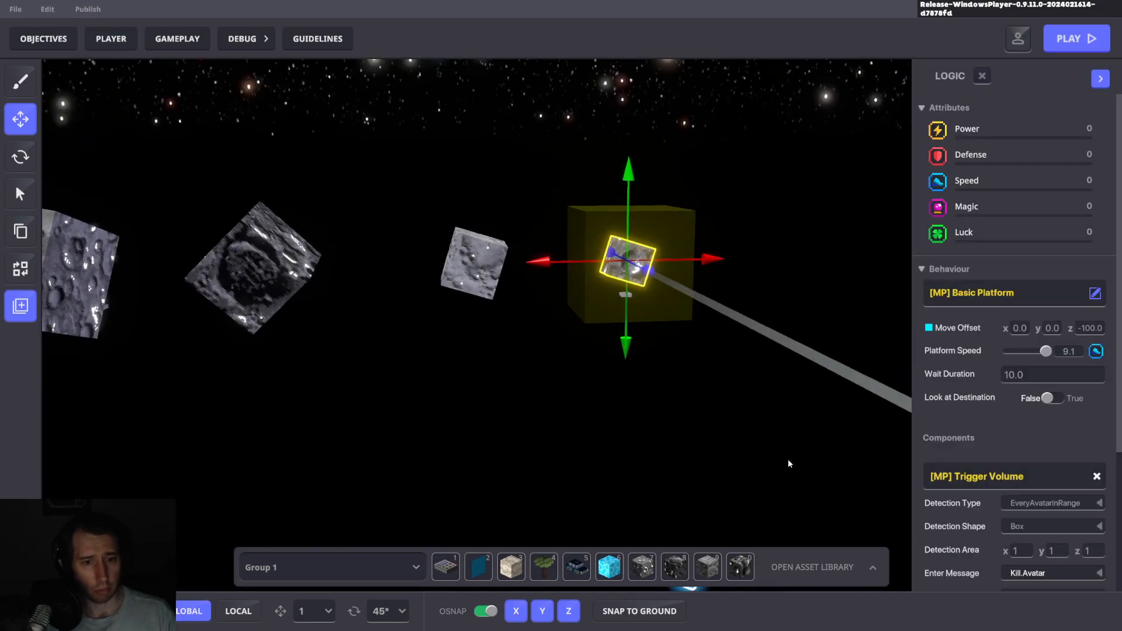
{"action": "left_click", "coordinate": [1030, 551]}
{"action": "left_click", "coordinate": [1063, 550]}
{"action": "type", "text": "0.5"}
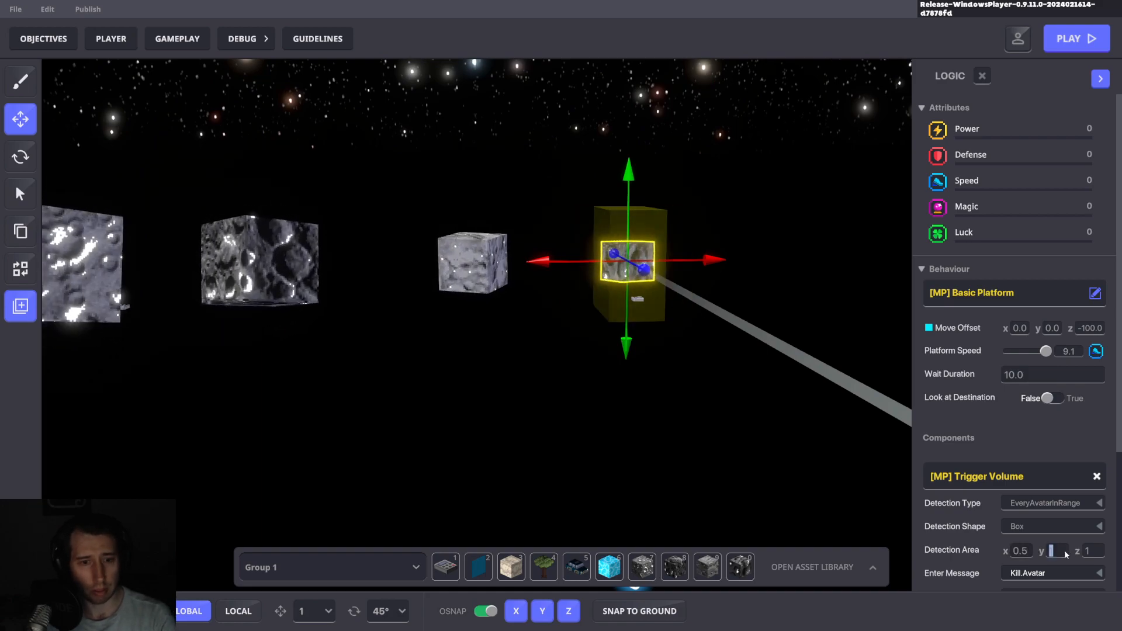
{"action": "scroll", "coordinate": [660, 297], "scroll_direction": "up", "scroll_amount": 5}
{"action": "right_click_drag", "start_coordinate": [685, 328], "coordinate": [678, 331]}
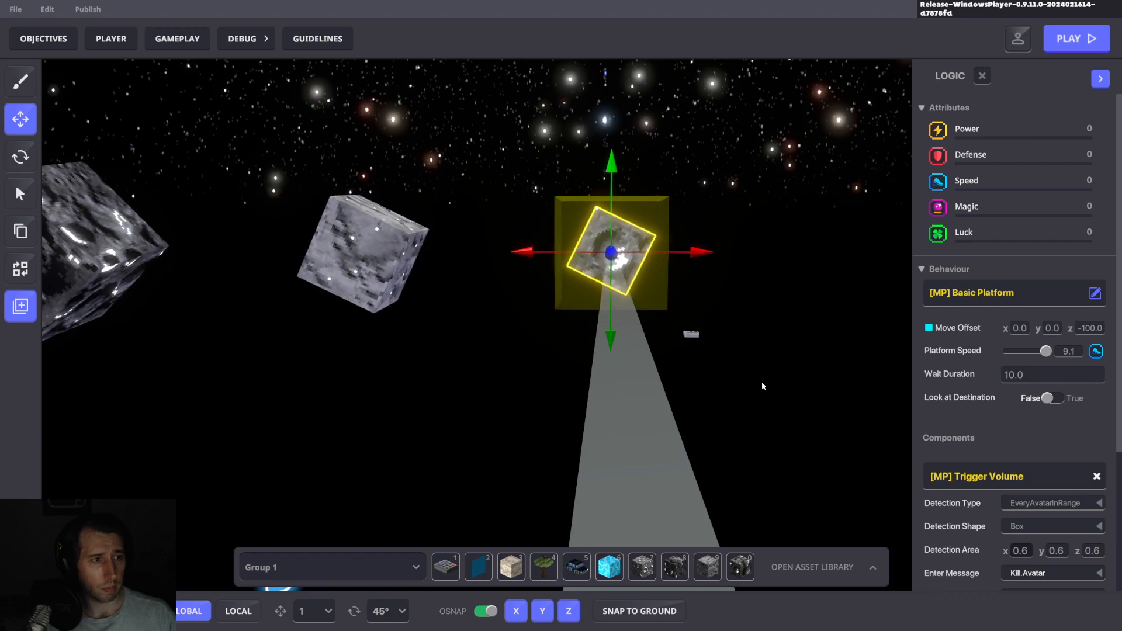
{"action": "mouse_move", "coordinate": [760, 388]}
{"action": "right_mouse_down"}
{"action": "mouse_move", "coordinate": [807, 404]}
{"action": "mouse_move", "coordinate": [726, 383]}
{"action": "mouse_move", "coordinate": [759, 374]}
{"action": "right_mouse_up"}
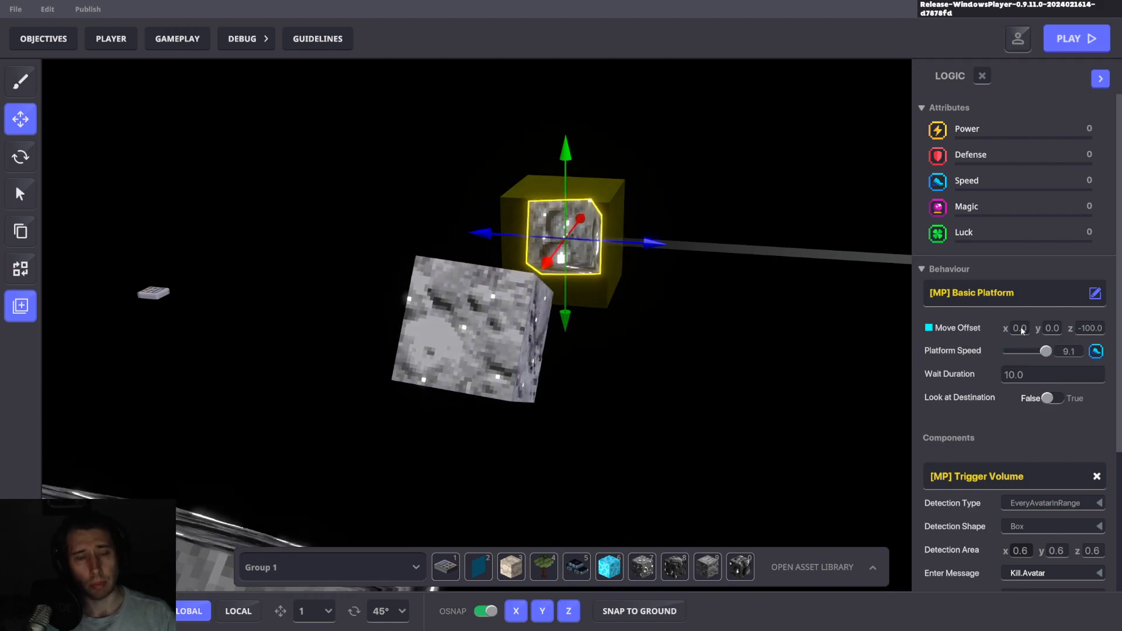
- Leave the logic settings and save the smallest asteroid over the existing Rock Size 1 preset
{"action": "left_click", "coordinate": [979, 78]}
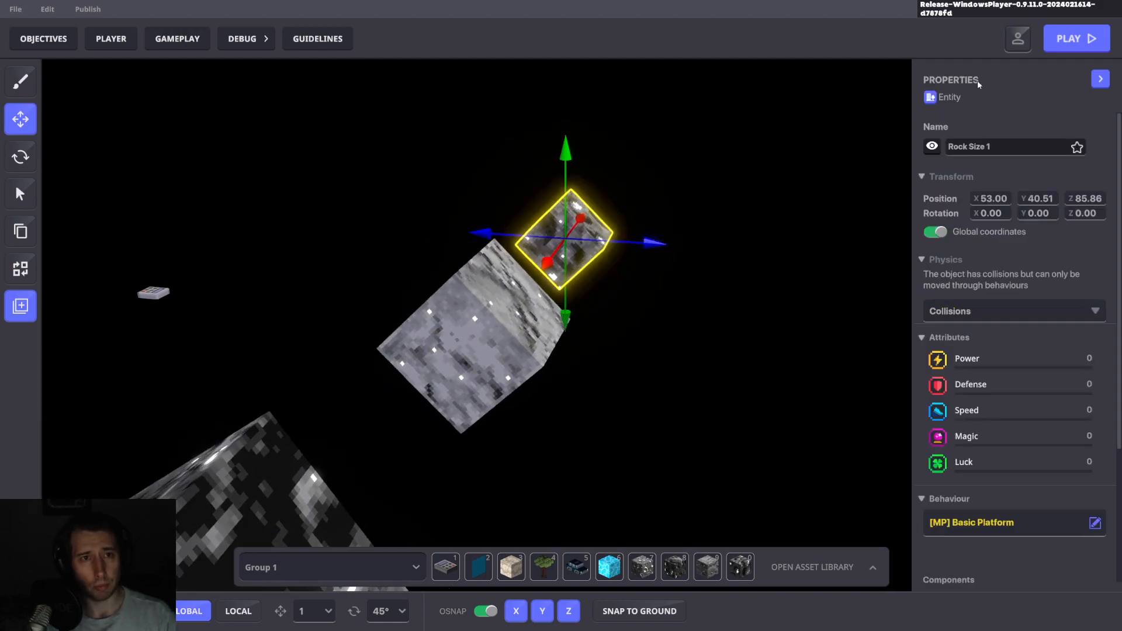
{"action": "left_click", "coordinate": [1000, 146]}
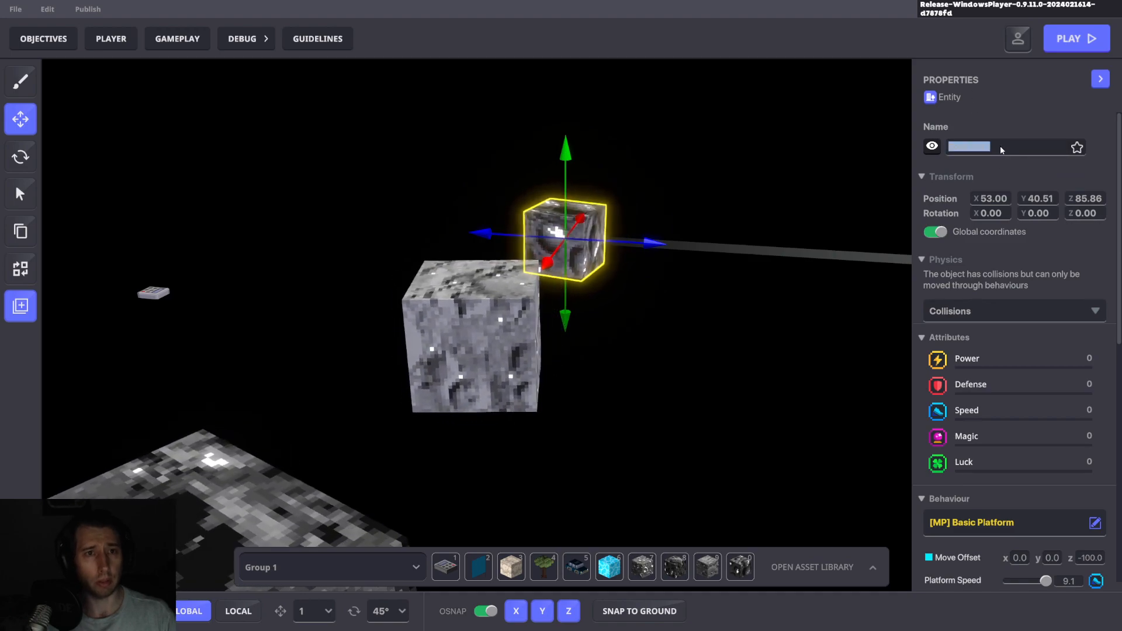
{"action": "left_click", "coordinate": [20, 306]}
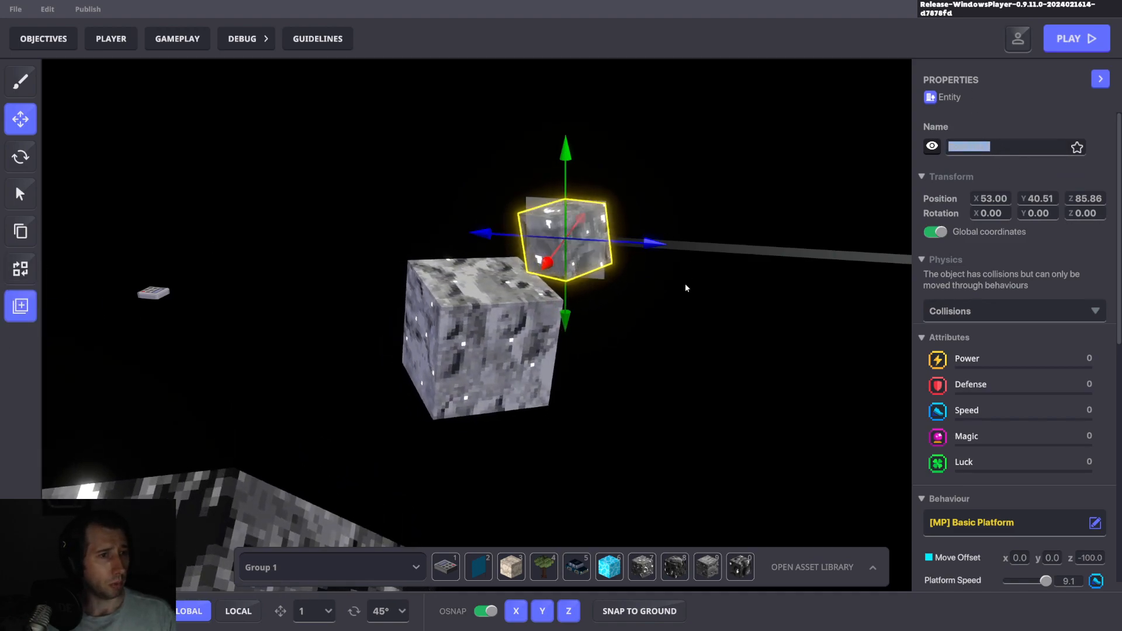
{"action": "left_click", "coordinate": [20, 305]}
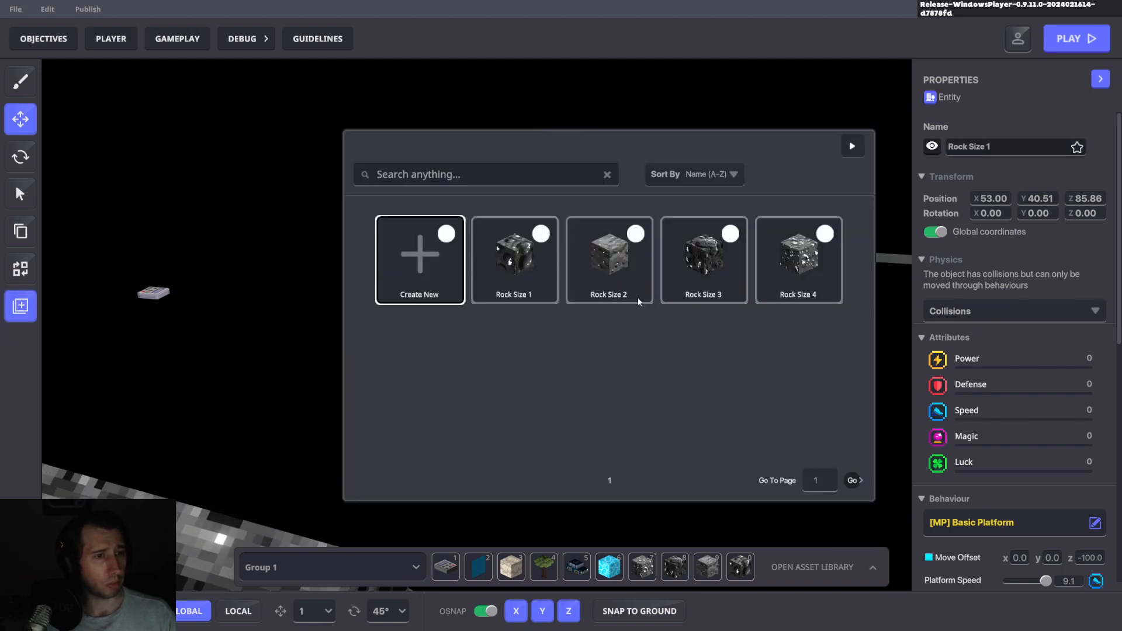
{"action": "left_click", "coordinate": [529, 279]}
{"action": "left_click", "coordinate": [640, 374]}
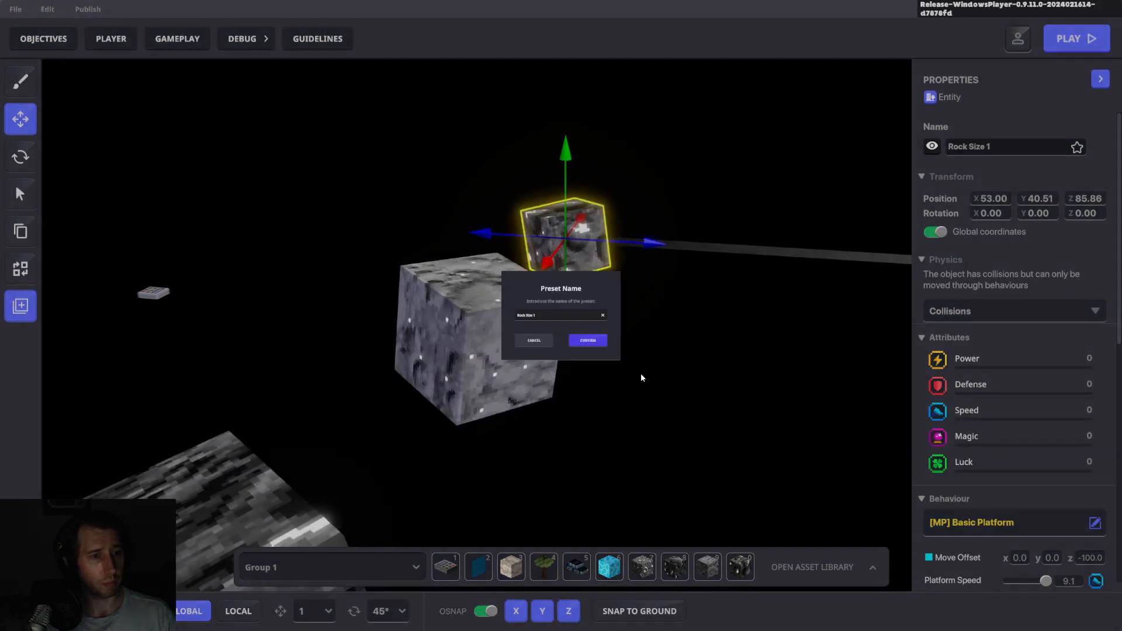
- Select all four asteroids together and remove their Trigger Volume component
{"action": "right_click_drag", "start_coordinate": [716, 387], "coordinate": [730, 353]}
{"action": "left_click", "coordinate": [630, 229]}
{"action": "left_click_drag", "start_coordinate": [605, 187], "coordinate": [776, 436]}
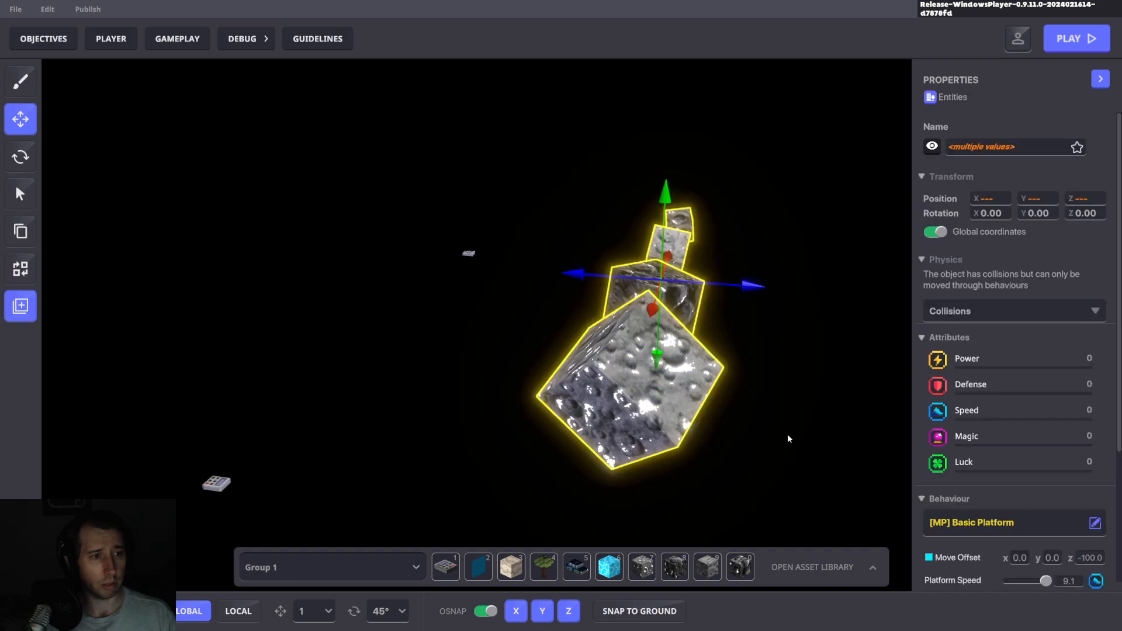
{"action": "scroll", "coordinate": [1048, 420], "scroll_direction": "down", "scroll_amount": 5}
{"action": "left_click", "coordinate": [1096, 367]}
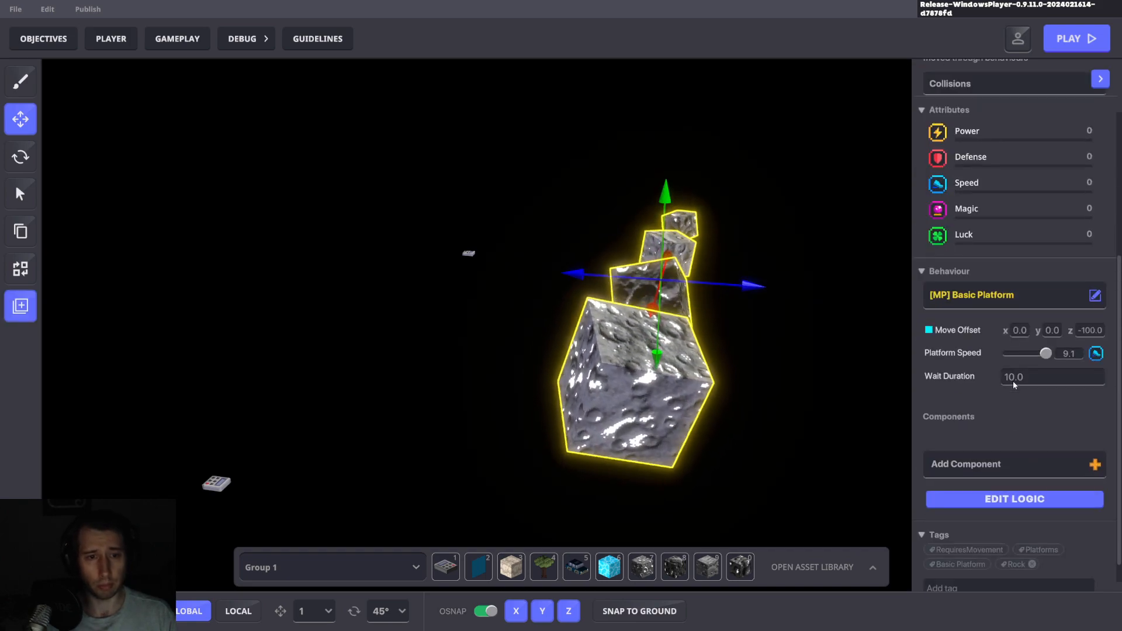
- Add the [MP] Collectable component to the four selected asteroids
{"action": "left_click", "coordinate": [1095, 461]}
{"action": "type", "text": "co"}
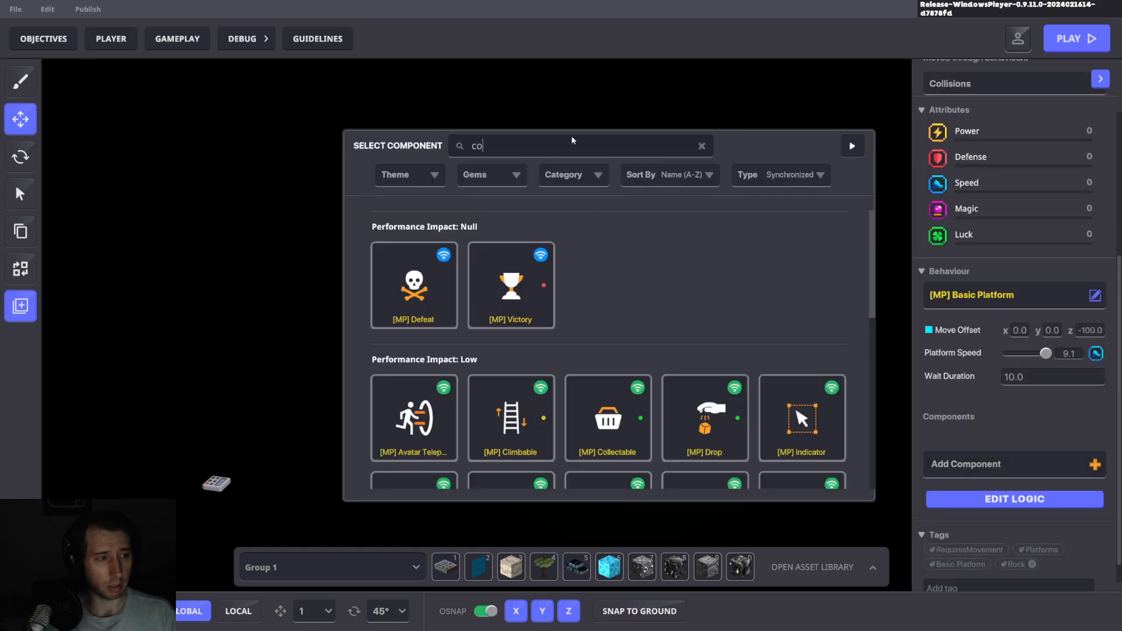
{"action": "type", "text": "ll"}
{"action": "left_click", "coordinate": [433, 286]}
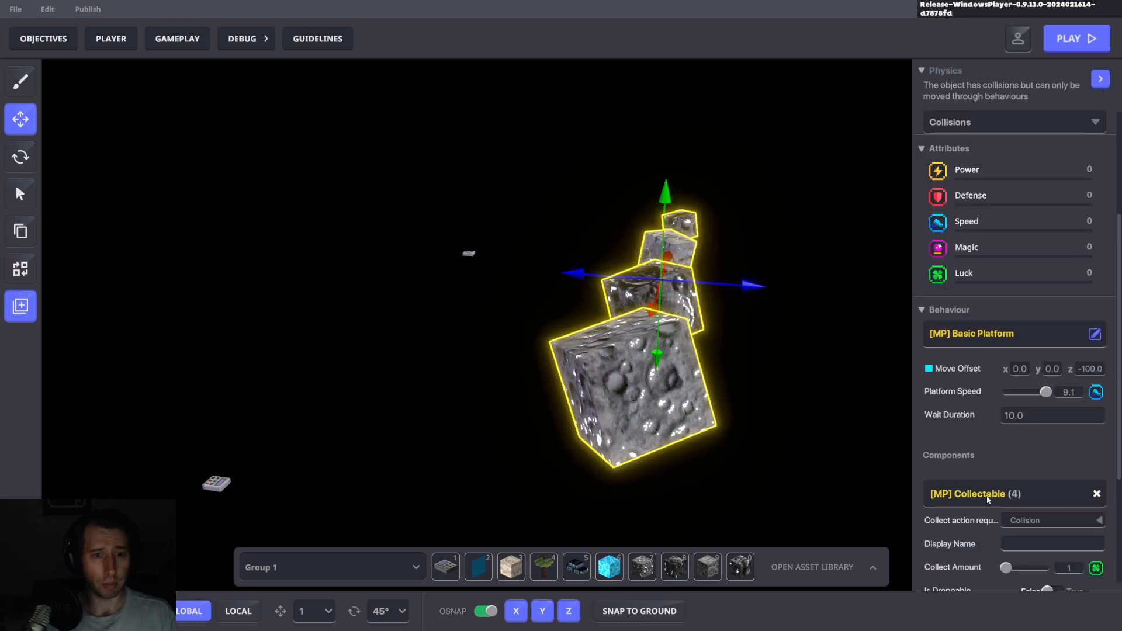
- Set the asteroids' Collect Message to Kill.Avatar and the Broadcast Type to All in the Collectable logic
{"action": "scroll", "coordinate": [1019, 339], "scroll_direction": "down", "scroll_amount": 3}
{"action": "scroll", "coordinate": [1044, 468], "scroll_direction": "down", "scroll_amount": 5}
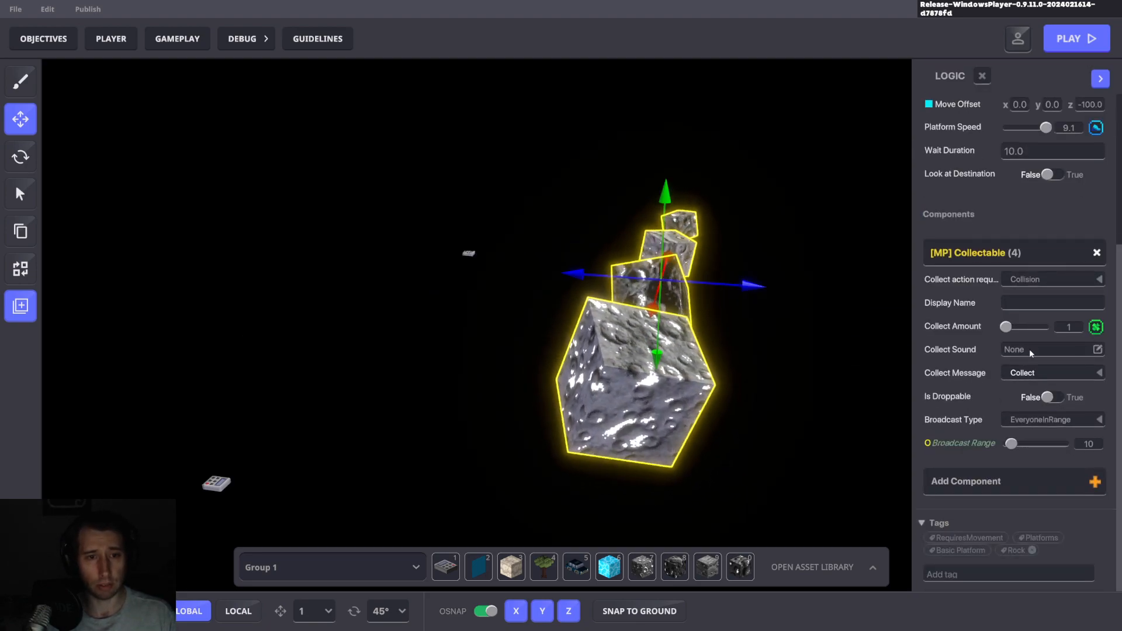
{"action": "left_click", "coordinate": [1038, 376]}
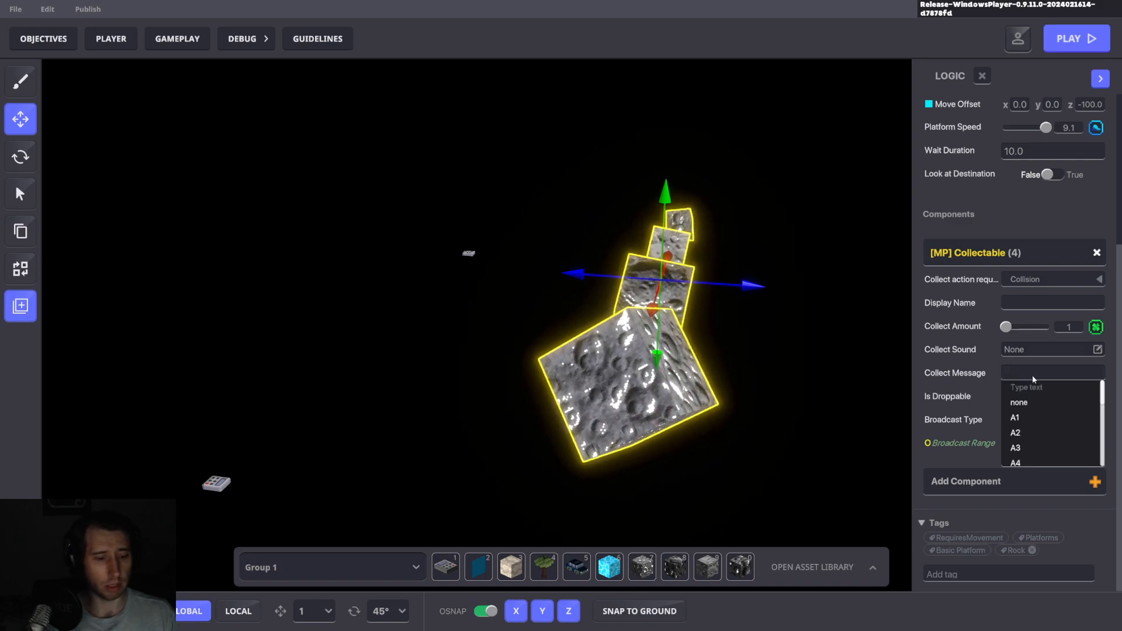
{"action": "type", "text": "Kill;"}
{"action": "key", "text": "BackSpace"}
{"action": "type", "text": ".Avatar"}
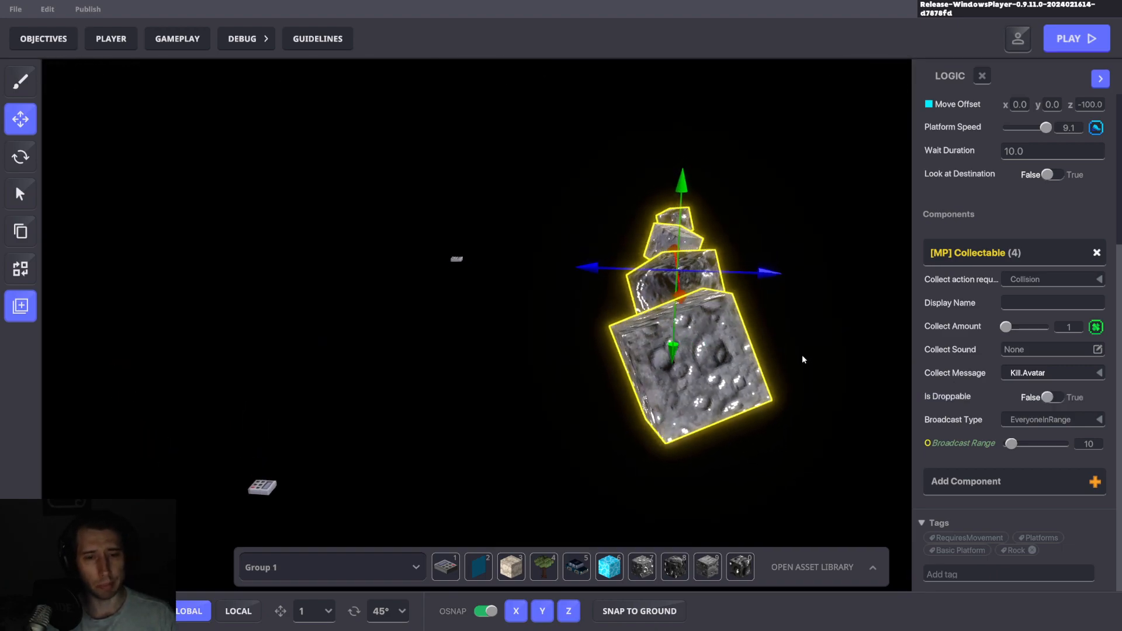
{"action": "left_click", "coordinate": [1015, 420]}
{"action": "left_click", "coordinate": [998, 436]}
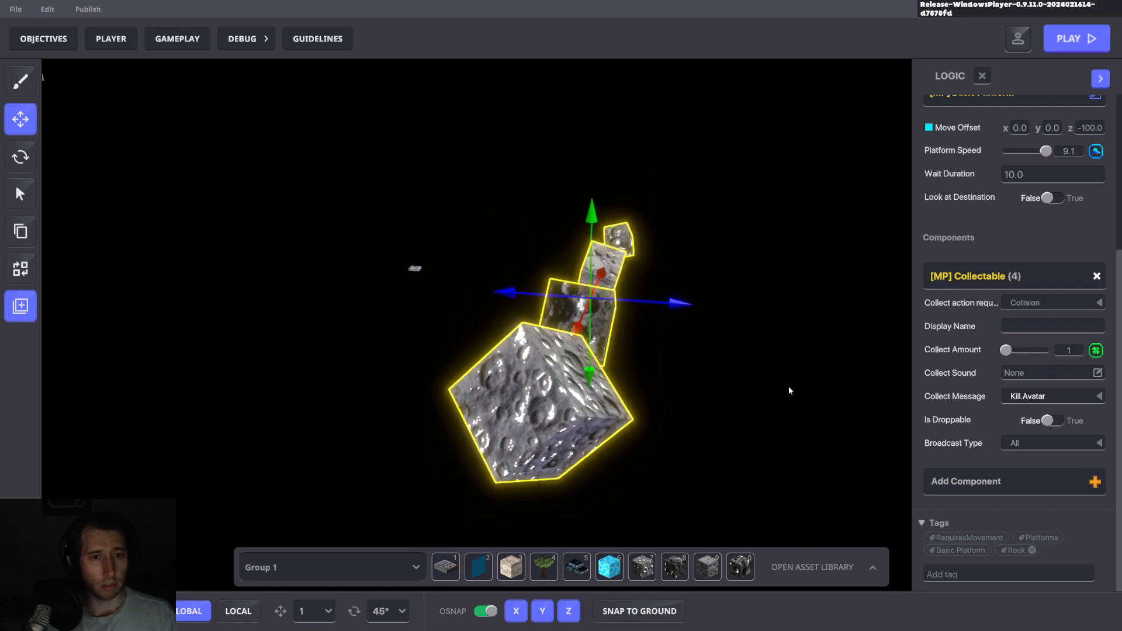
- Select only the largest asteroid and save it as a preset named Rock Size 4
{"action": "left_click", "coordinate": [744, 393]}
{"action": "left_click", "coordinate": [611, 397]}
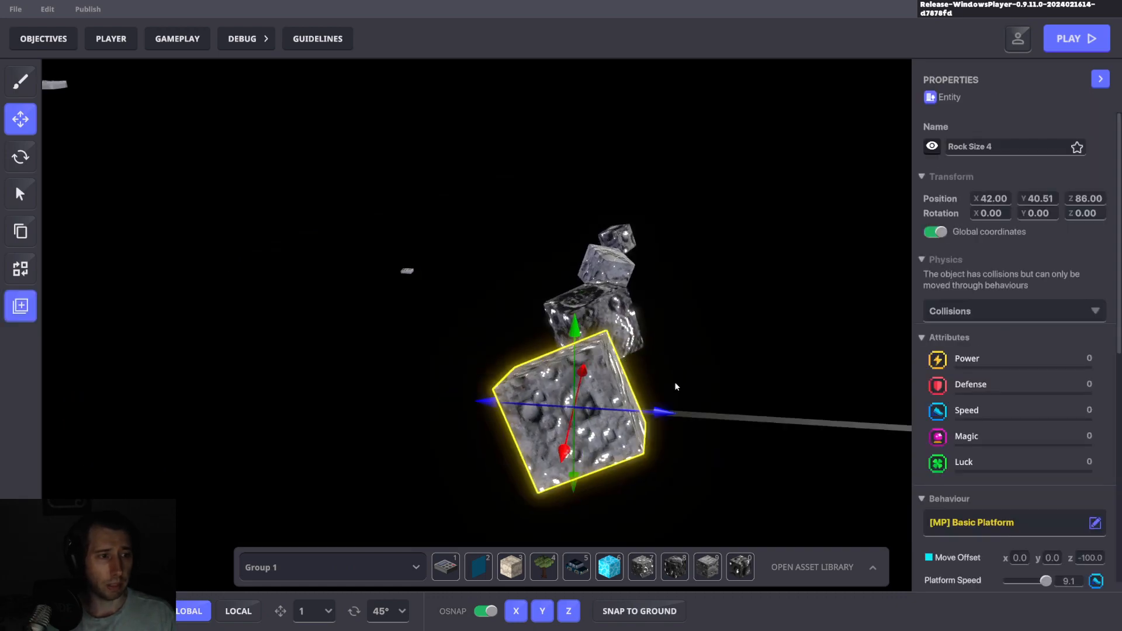
{"action": "right_click_drag", "start_coordinate": [660, 385], "coordinate": [791, 324]}
{"action": "left_click", "coordinate": [1015, 146]}
{"action": "left_click", "coordinate": [21, 306]}
{"action": "left_click", "coordinate": [435, 254]}
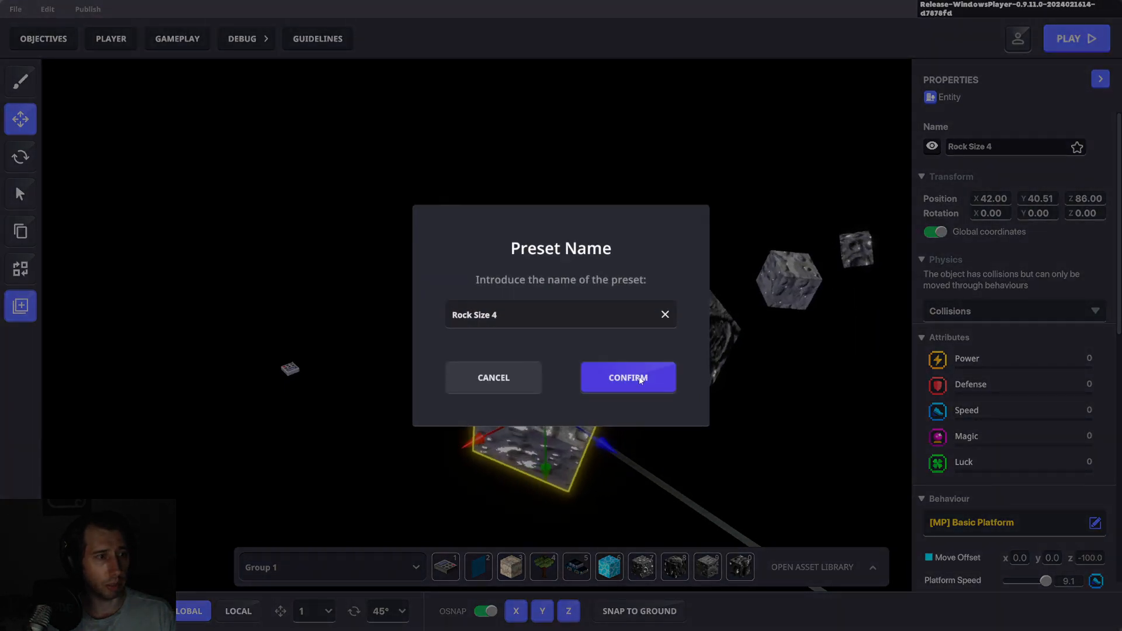
{"action": "left_click", "coordinate": [640, 379]}
- Select the second-largest asteroid and save it as a preset named Rock Size 3
{"action": "left_click", "coordinate": [695, 339]}
{"action": "left_click", "coordinate": [21, 305]}
{"action": "left_click", "coordinate": [435, 257]}
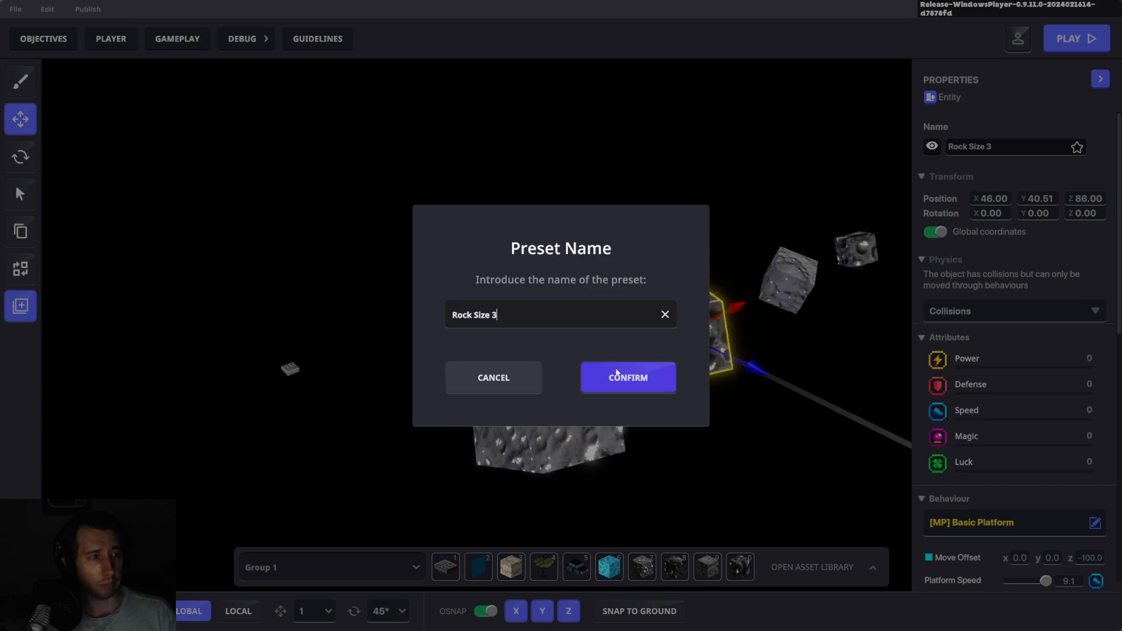
{"action": "left_click", "coordinate": [616, 371]}
- Select the second-smallest asteroid and save it over the existing Rock Size 2 preset
{"action": "left_click", "coordinate": [787, 277]}
{"action": "left_click", "coordinate": [1000, 147]}
{"action": "left_click", "coordinate": [20, 306]}
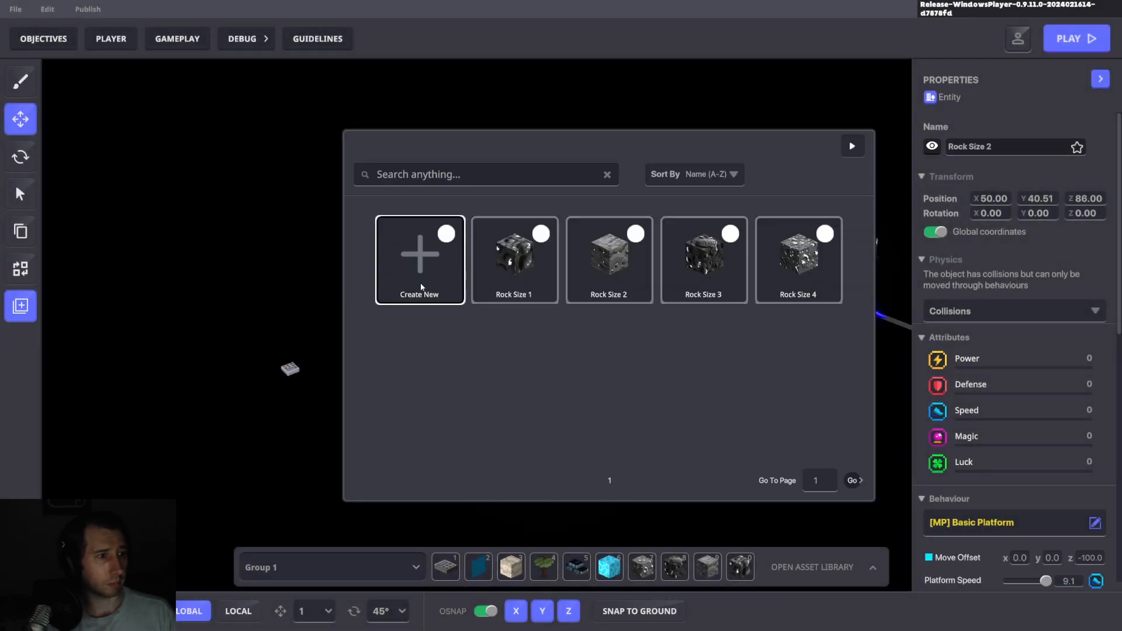
{"action": "left_click", "coordinate": [617, 265]}
{"action": "left_click", "coordinate": [620, 377]}
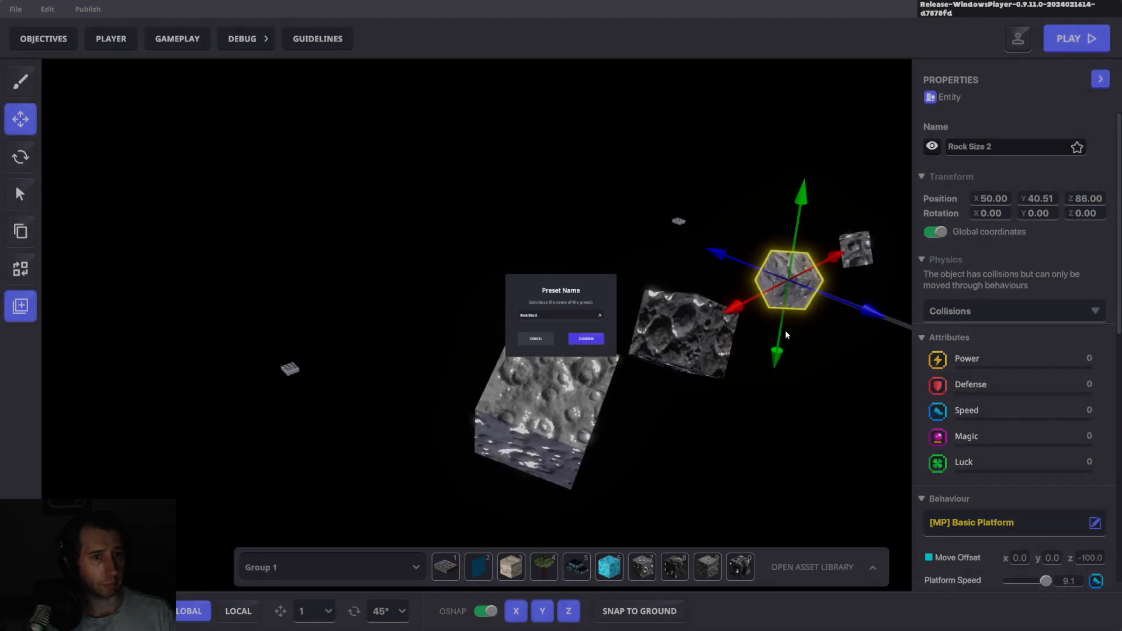
- Select the smallest asteroid and update the existing Rock Size 1 preset with its Collectable setup
{"action": "left_click", "coordinate": [865, 245]}
{"action": "left_click", "coordinate": [20, 306]}
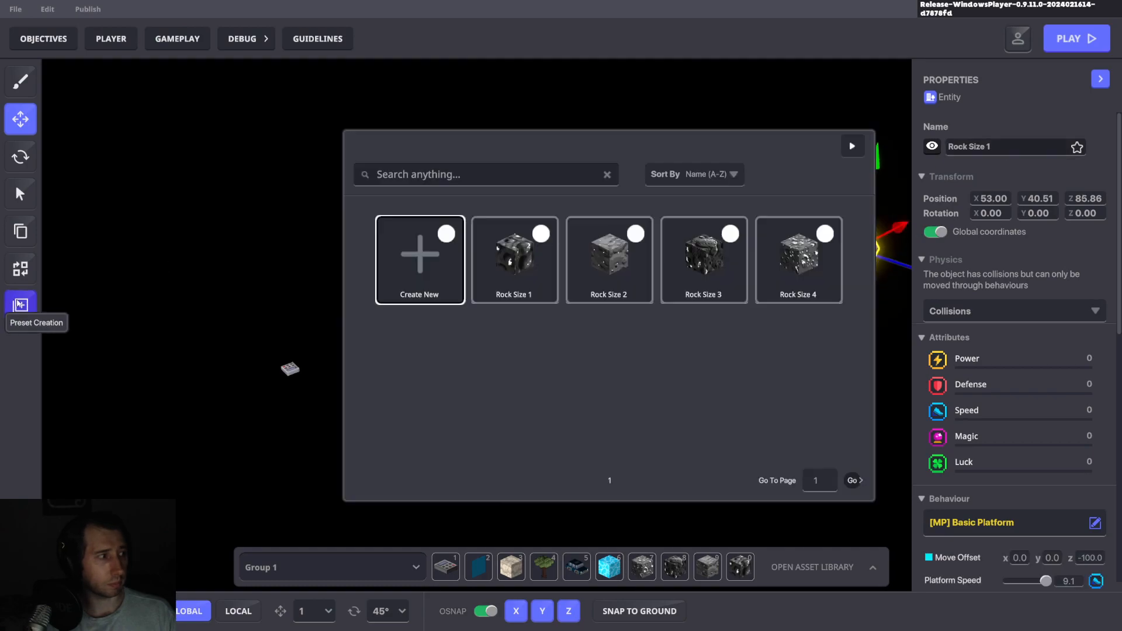
{"action": "left_click", "coordinate": [500, 268]}
{"action": "left_click", "coordinate": [623, 377]}
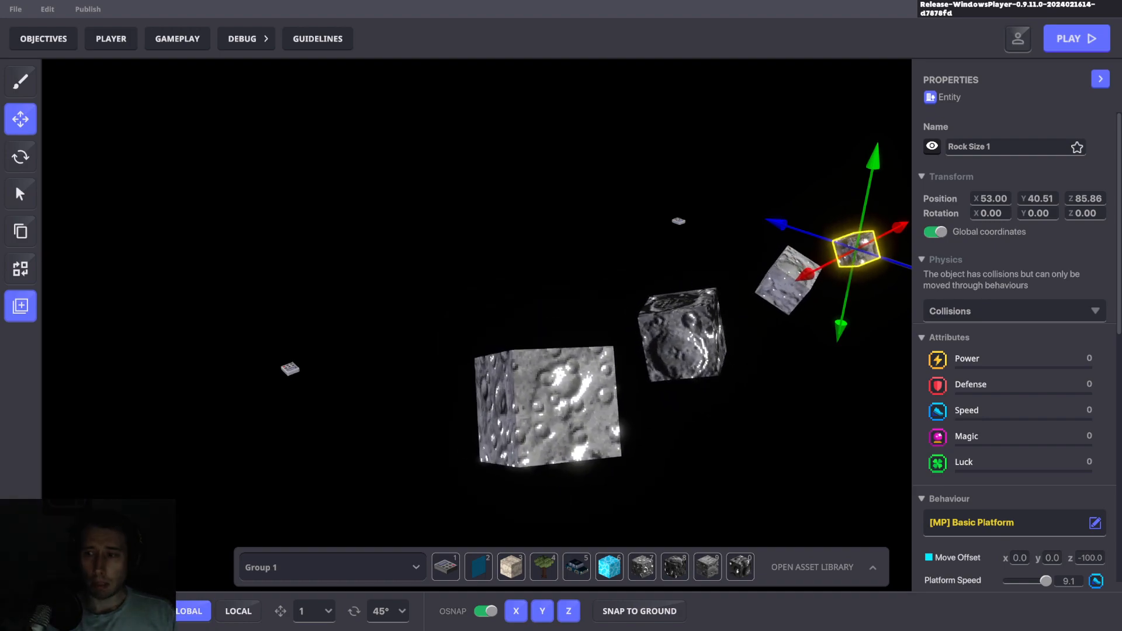
- Select all four asteroids and examine their Collectable settings and the end of their movement path near the blue wall
{"action": "scroll", "coordinate": [761, 430], "scroll_direction": "down", "scroll_amount": 3}
{"action": "right_click_drag", "start_coordinate": [711, 463], "coordinate": [731, 422]}
{"action": "left_click", "coordinate": [741, 426]}
{"action": "left_click_drag", "start_coordinate": [570, 225], "coordinate": [718, 448]}
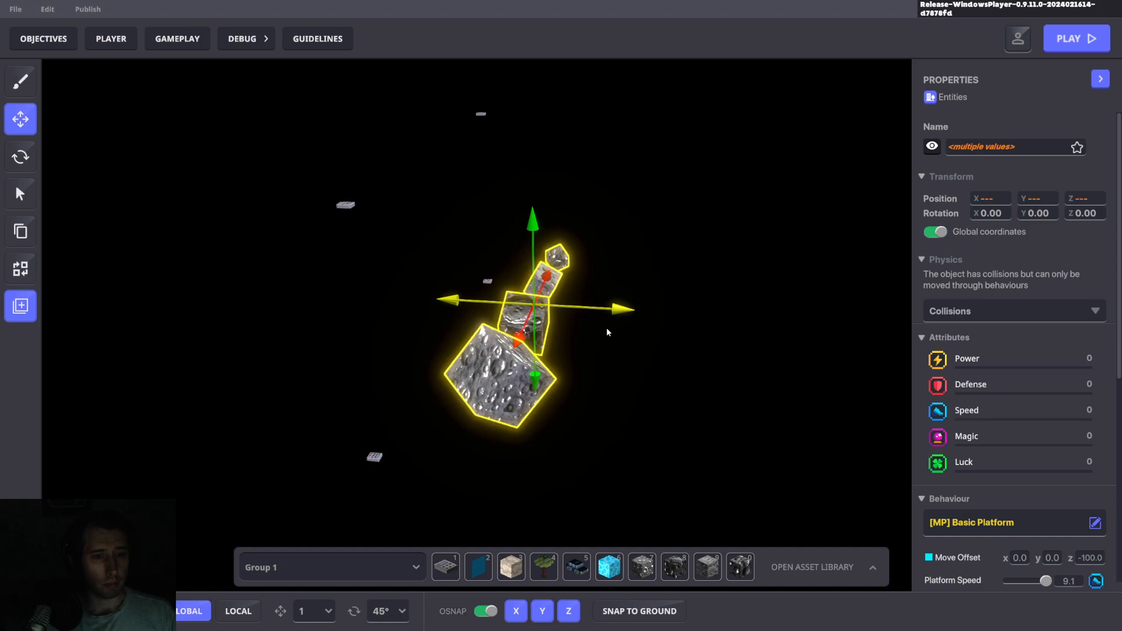
{"action": "scroll", "coordinate": [1060, 439], "scroll_direction": "down", "scroll_amount": 5}
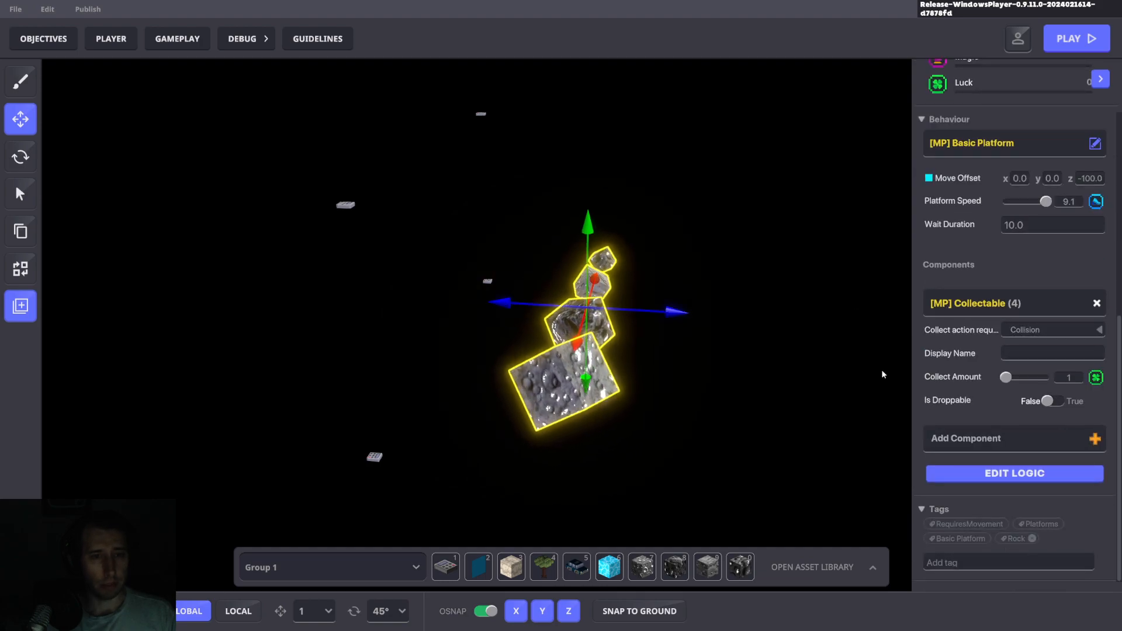
{"action": "mouse_move", "coordinate": [719, 349]}
{"action": "right_mouse_down"}
{"action": "mouse_move", "coordinate": [671, 340]}
{"action": "mouse_move", "coordinate": [784, 395]}
{"action": "mouse_move", "coordinate": [722, 370]}
{"action": "mouse_move", "coordinate": [702, 396]}
{"action": "right_mouse_up"}
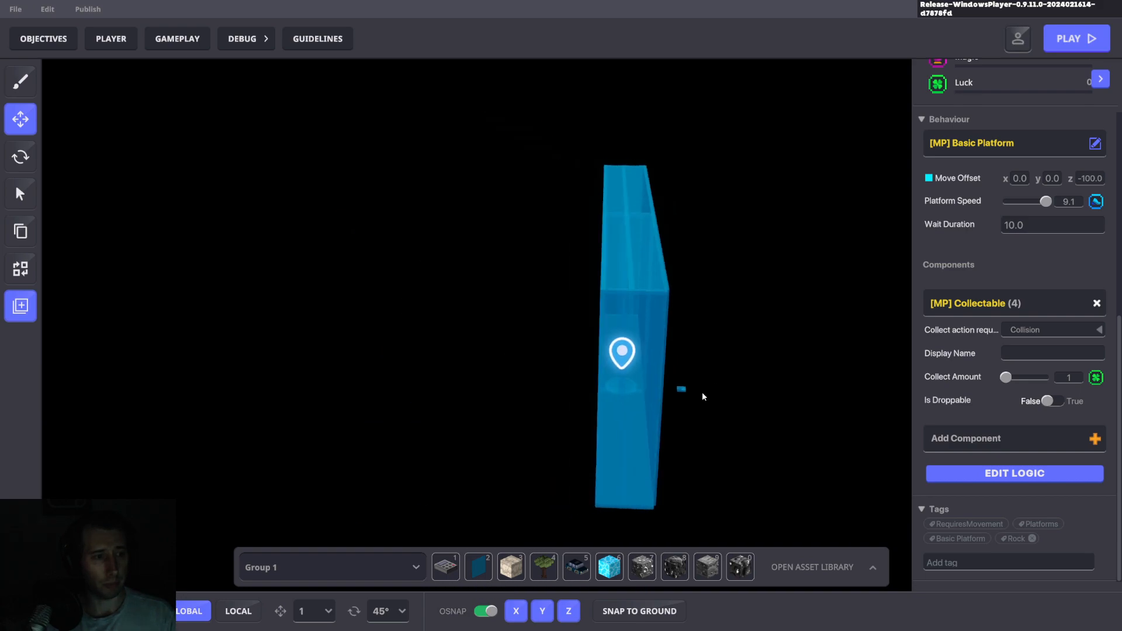
{"action": "mouse_move", "coordinate": [770, 388]}
{"action": "right_mouse_down"}
{"action": "mouse_move", "coordinate": [584, 388]}
{"action": "mouse_move", "coordinate": [863, 398]}
{"action": "mouse_move", "coordinate": [770, 363]}
{"action": "right_mouse_up"}
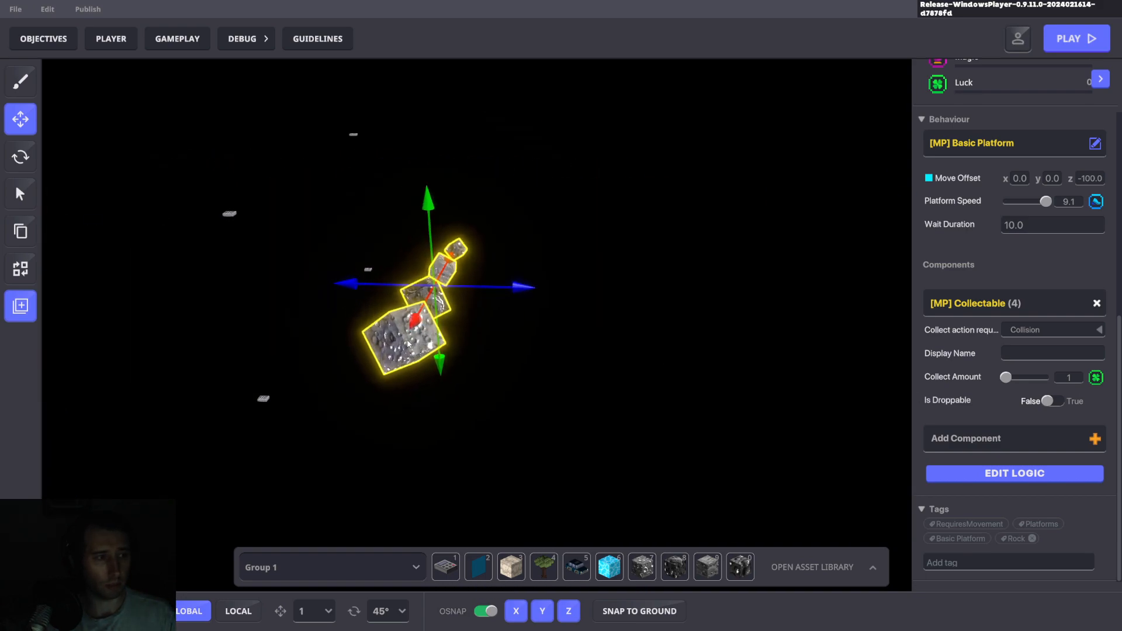
{"action": "right_click_drag", "start_coordinate": [519, 357], "coordinate": [644, 383]}
{"action": "right_click_drag", "start_coordinate": [515, 364], "coordinate": [410, 358]}
{"action": "right_click_drag", "start_coordinate": [564, 339], "coordinate": [593, 333]}
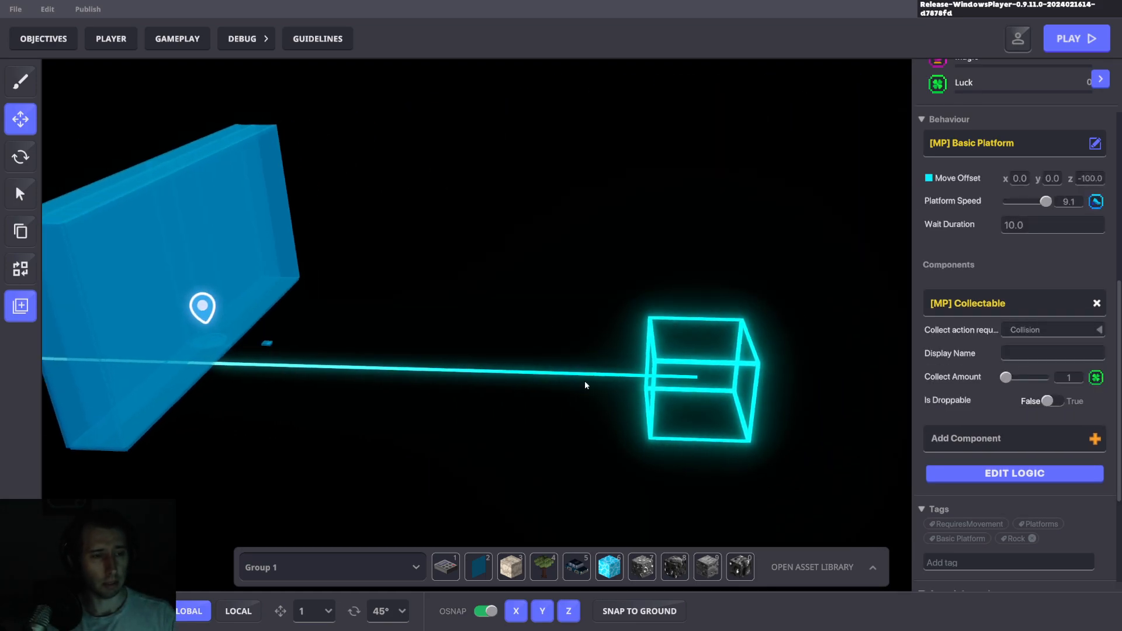
- Duplicate the Weather Switcher entity beside the blue wall and place the copy slightly above the original
{"action": "left_click", "coordinate": [268, 344]}
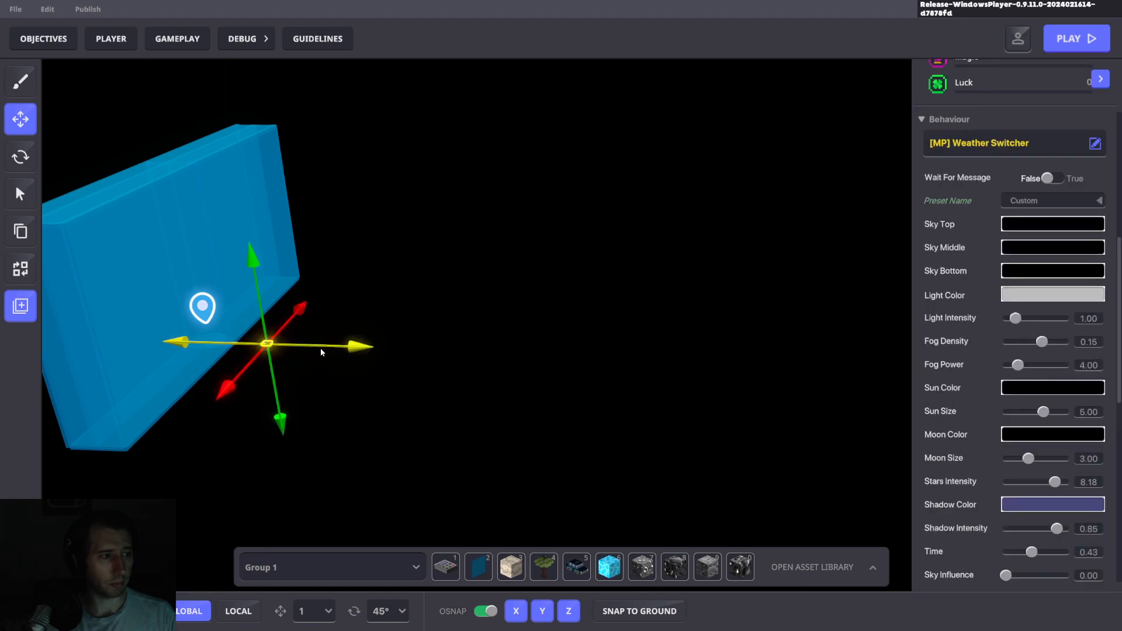
{"action": "right_click_drag", "start_coordinate": [572, 337], "coordinate": [698, 359]}
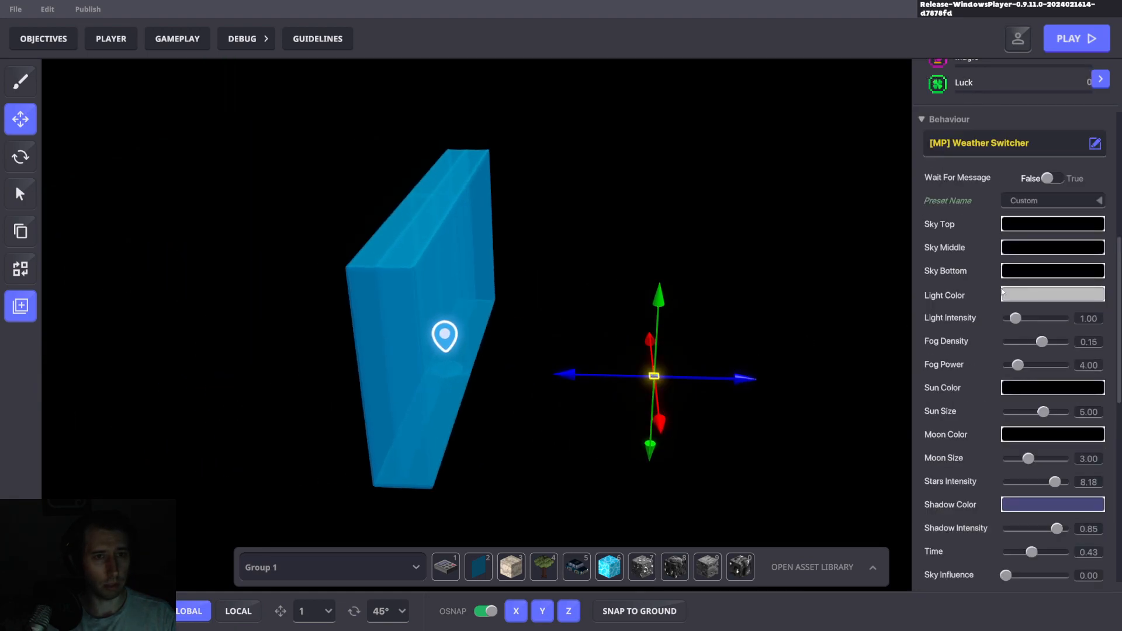
{"action": "scroll", "coordinate": [997, 295], "scroll_direction": "down", "scroll_amount": 7}
{"action": "left_click_drag", "start_coordinate": [751, 377], "coordinate": [704, 396]}
{"action": "left_click_drag", "start_coordinate": [662, 429], "coordinate": [660, 415]}
- Remove the Weather Switcher behaviour from the upper copy beside the blue wall by setting its behaviour to NONE
{"action": "left_click", "coordinate": [961, 117]}
{"action": "left_click", "coordinate": [414, 286]}
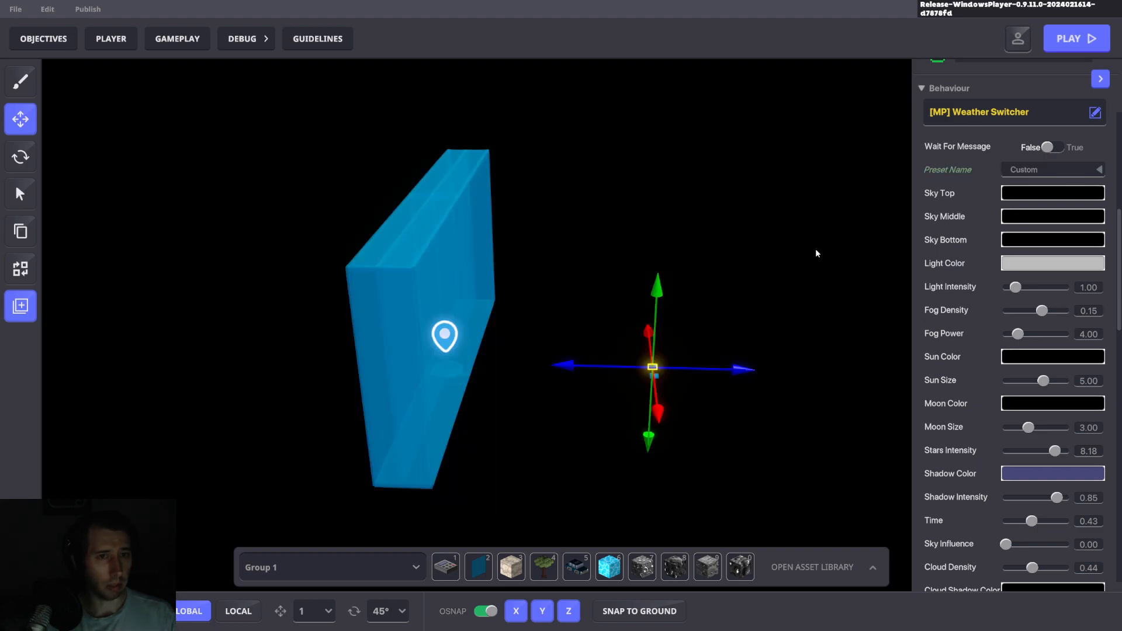
{"action": "left_click", "coordinate": [1003, 257]}
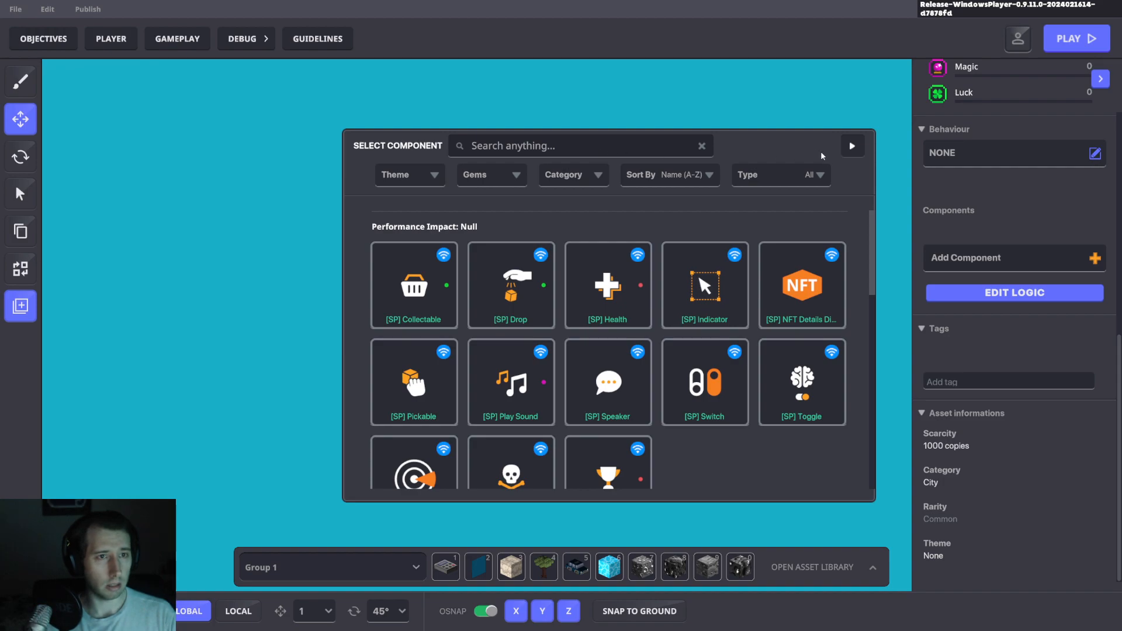
- Leave the component selection, select the original Weather Switcher entity below and preview its custom weather
{"action": "key", "text": "Escape"}
{"action": "scroll", "coordinate": [766, 240], "scroll_direction": "up", "scroll_amount": 3}
{"action": "left_click", "coordinate": [623, 448]}
{"action": "left_click", "coordinate": [602, 447]}
{"action": "scroll", "coordinate": [1012, 418], "scroll_direction": "down", "scroll_amount": 8}
{"action": "left_click", "coordinate": [1015, 440]}
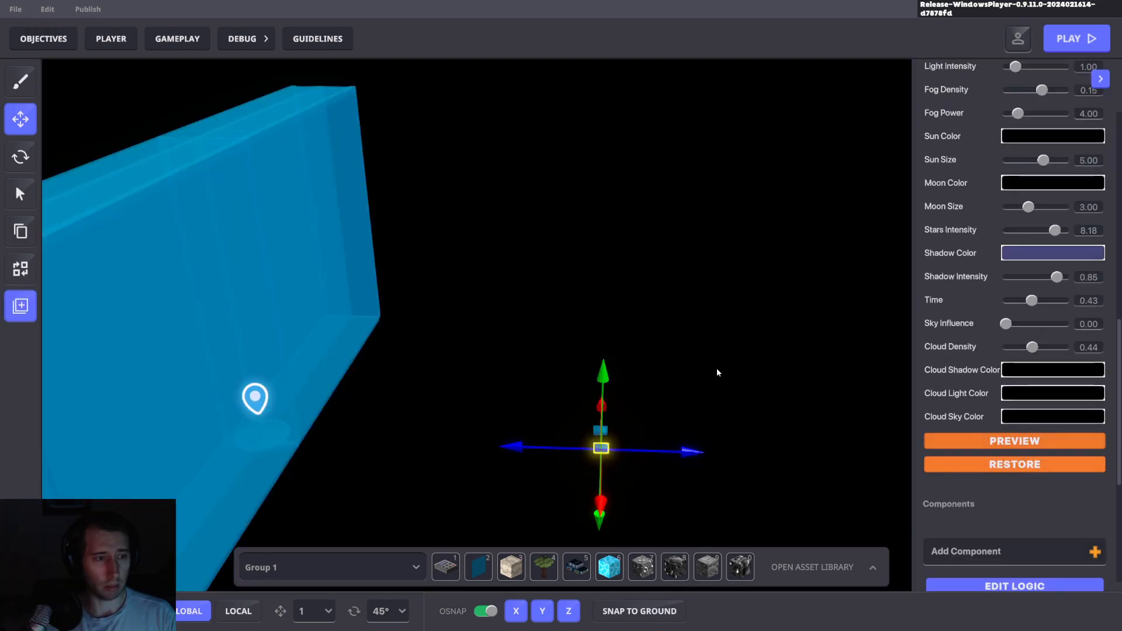
- Select the upper copy and add the [MP] Trigger Volume component to it
{"action": "left_click", "coordinate": [596, 429]}
{"action": "left_click", "coordinate": [596, 429]}
{"action": "scroll", "coordinate": [1001, 300], "scroll_direction": "down", "scroll_amount": 5}
{"action": "left_click", "coordinate": [1001, 306]}
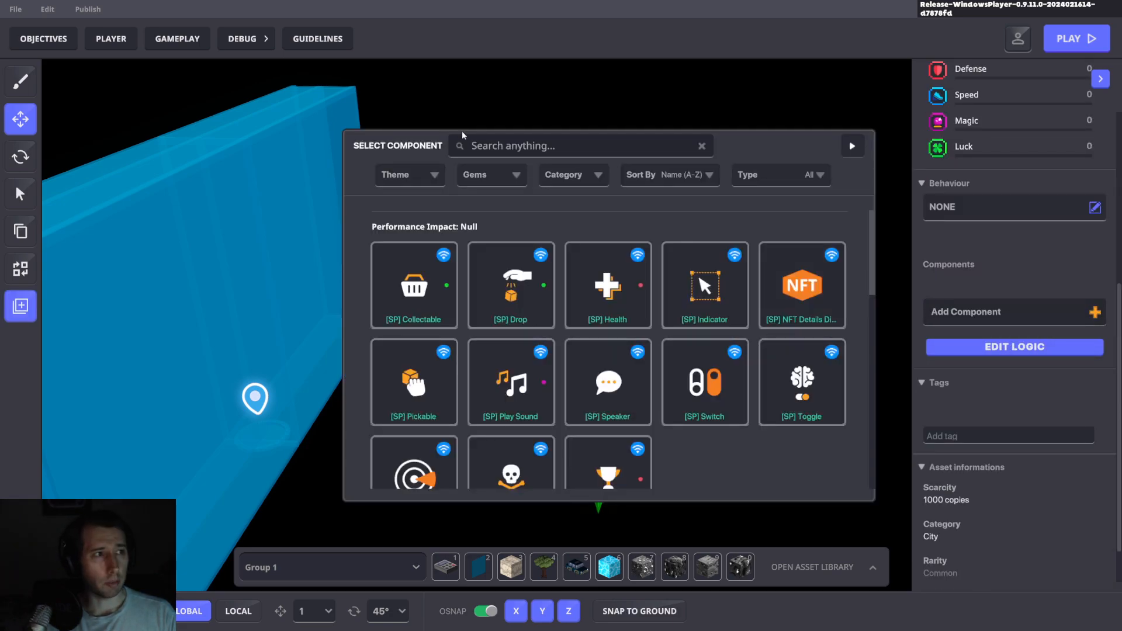
{"action": "type", "text": "vol"}
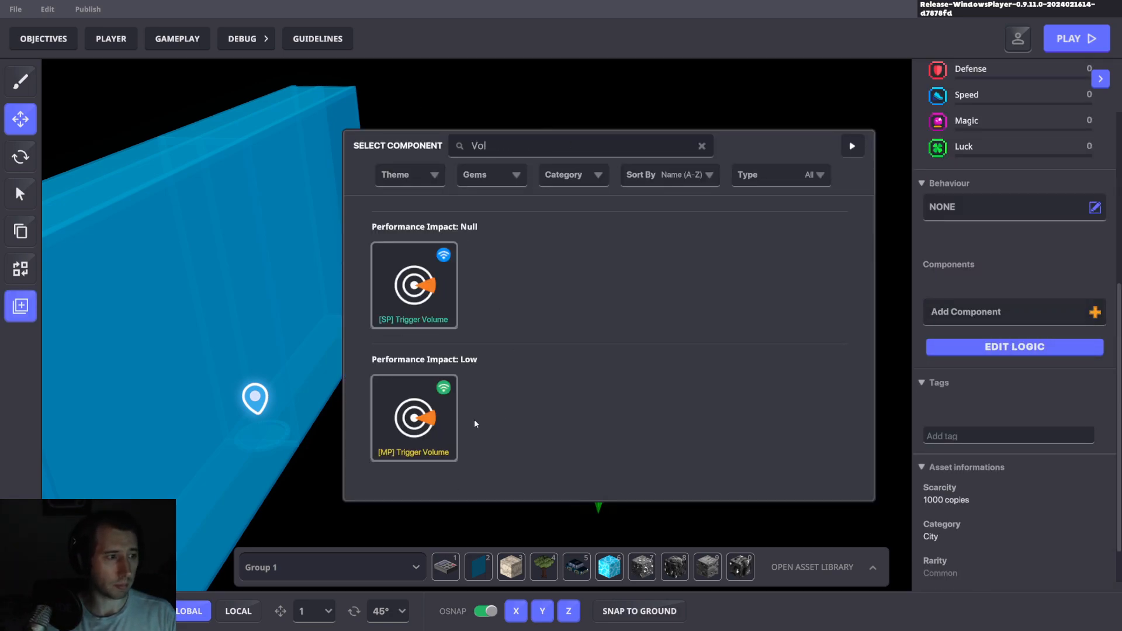
{"action": "left_click", "coordinate": [456, 418]}
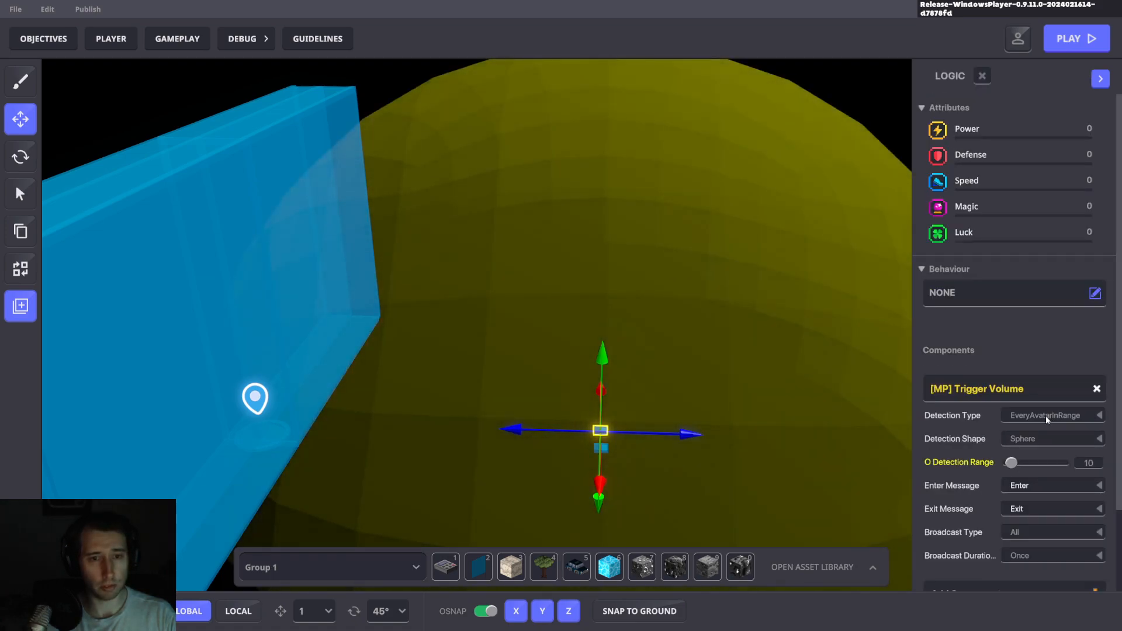
- Set the trigger volume's Detection Type to SpecificTagsInRange and its Detection Shape to Box
{"action": "left_click", "coordinate": [1046, 416]}
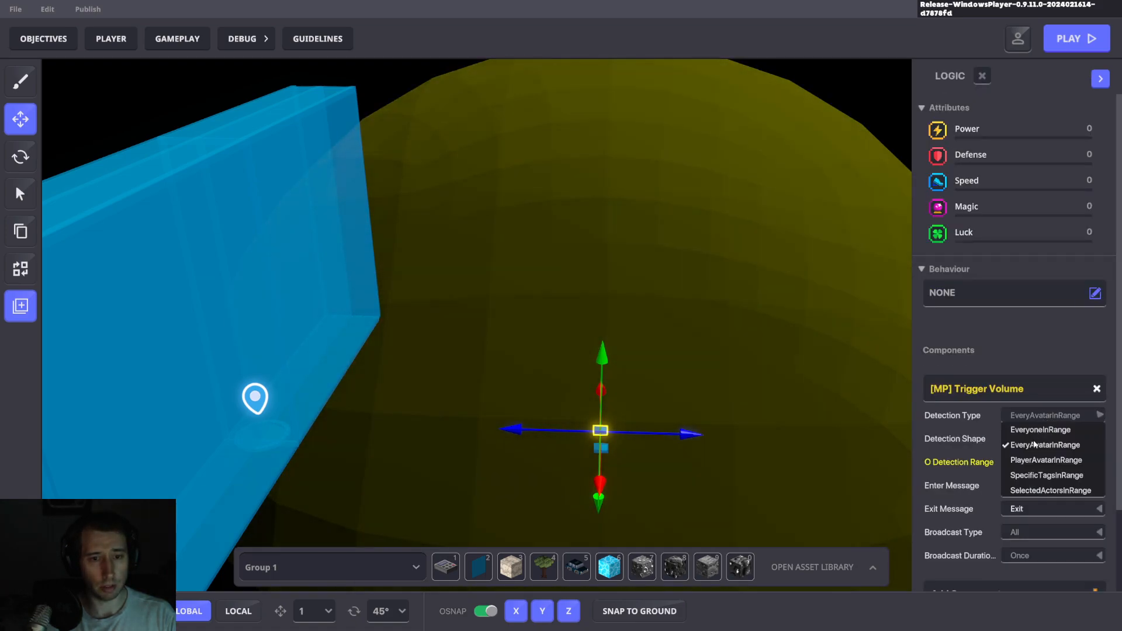
{"action": "left_click", "coordinate": [1050, 441]}
{"action": "left_click", "coordinate": [1044, 437]}
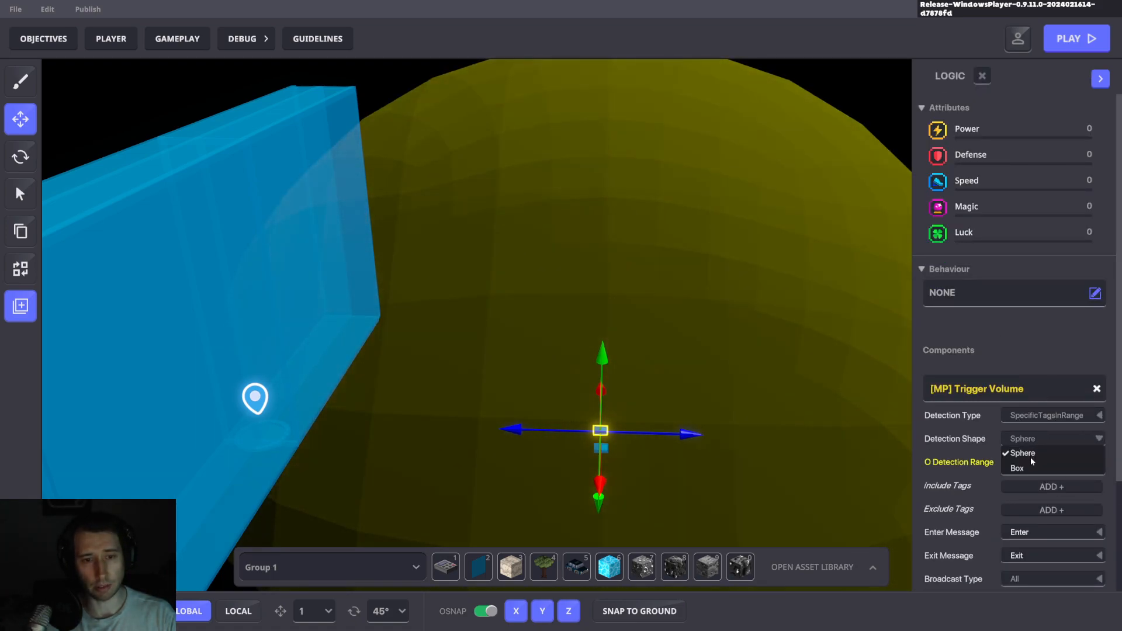
{"action": "left_click", "coordinate": [1028, 466]}
- Try a Detection Area X size of 1 for the trigger box
{"action": "left_click", "coordinate": [1020, 462]}
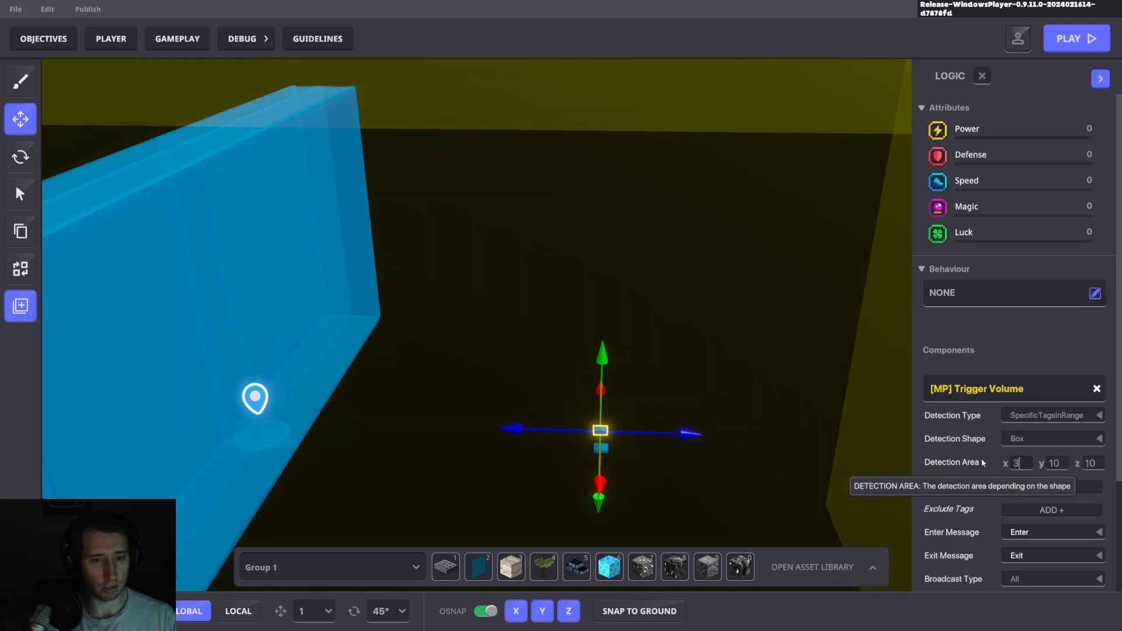
{"action": "type", "text": "10"}
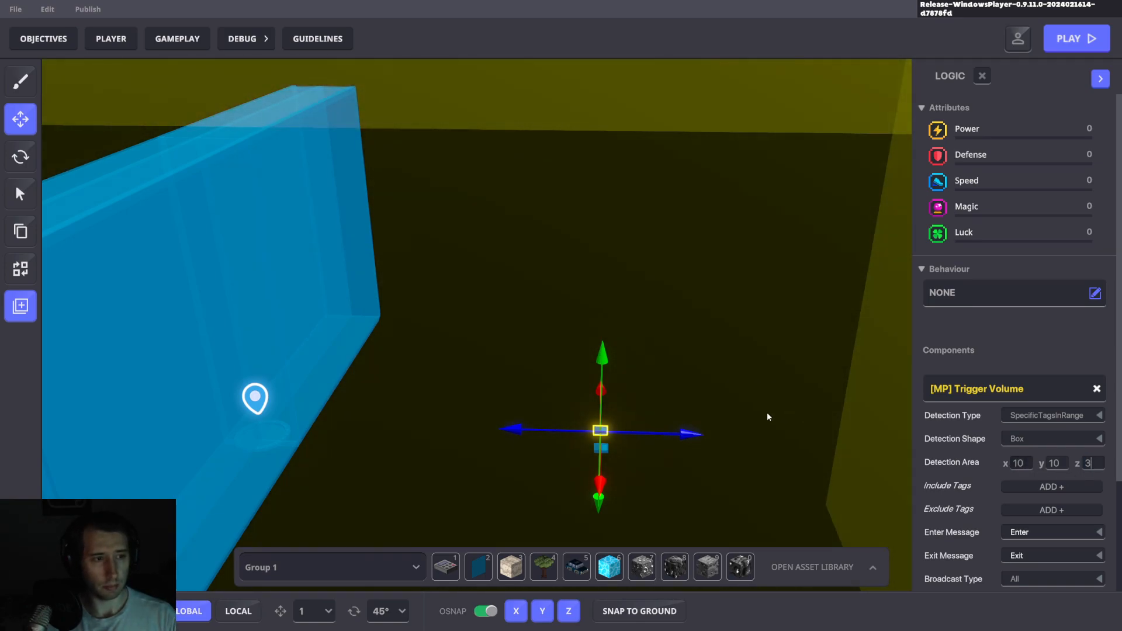
{"action": "left_click", "coordinate": [752, 397]}
{"action": "scroll", "coordinate": [753, 398], "scroll_direction": "down", "scroll_amount": 2}
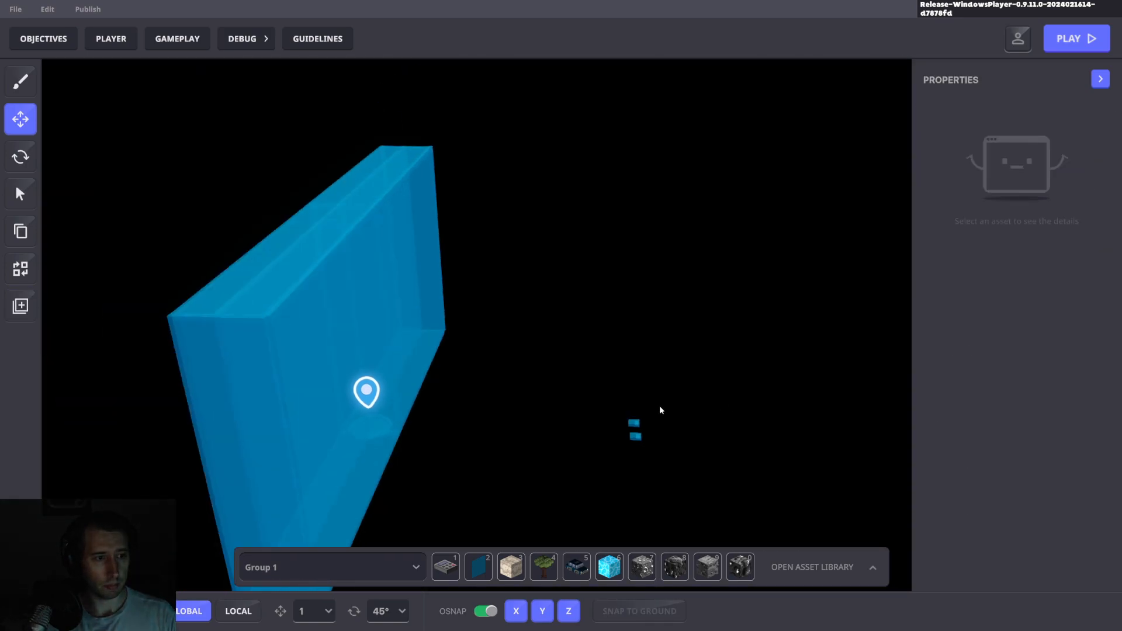
- Reopen the upper entity's trigger volume logic and set the Detection Area Z size to 2
{"action": "left_click", "coordinate": [635, 421]}
{"action": "scroll", "coordinate": [987, 448], "scroll_direction": "down", "scroll_amount": 5}
{"action": "left_click", "coordinate": [1010, 433]}
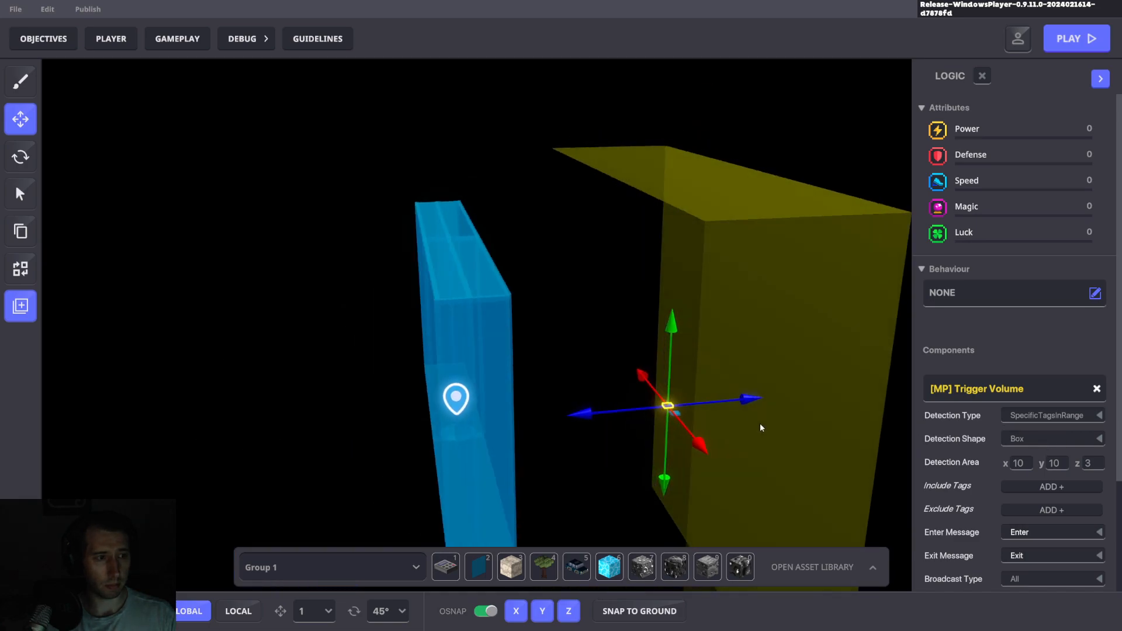
{"action": "mouse_move", "coordinate": [761, 428]}
{"action": "right_mouse_down"}
{"action": "mouse_move", "coordinate": [734, 422]}
{"action": "mouse_move", "coordinate": [748, 423]}
{"action": "right_mouse_up"}
{"action": "left_click", "coordinate": [1091, 464]}
{"action": "type", "text": "2"}
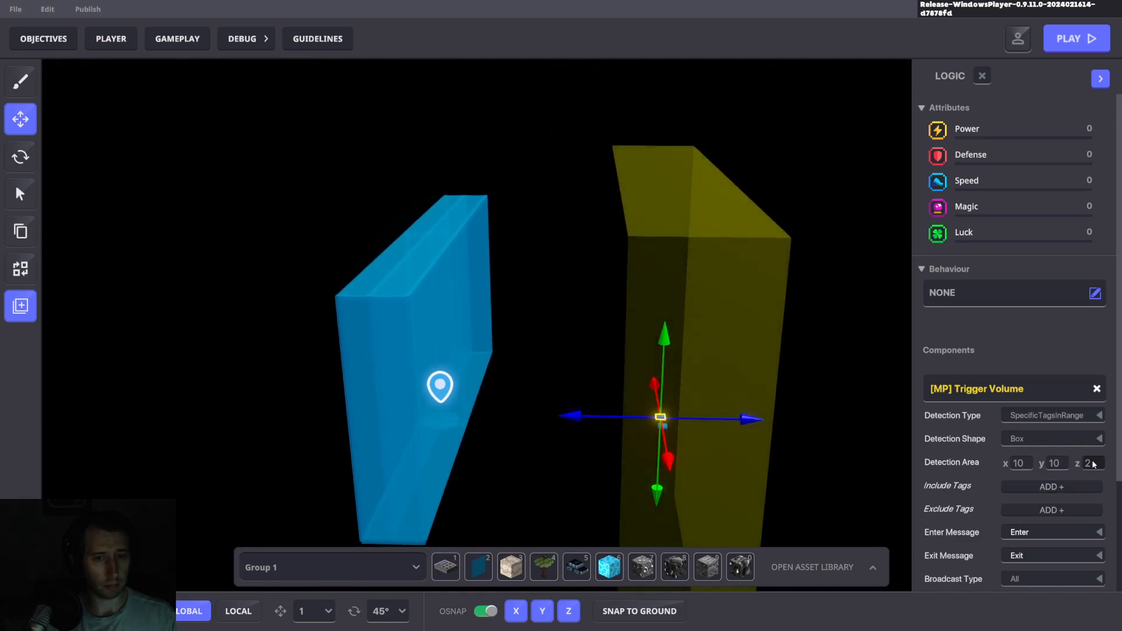
- Add Rock as an included tag on the trigger volume beside the blue wall
{"action": "right_click_drag", "start_coordinate": [769, 380], "coordinate": [683, 401]}
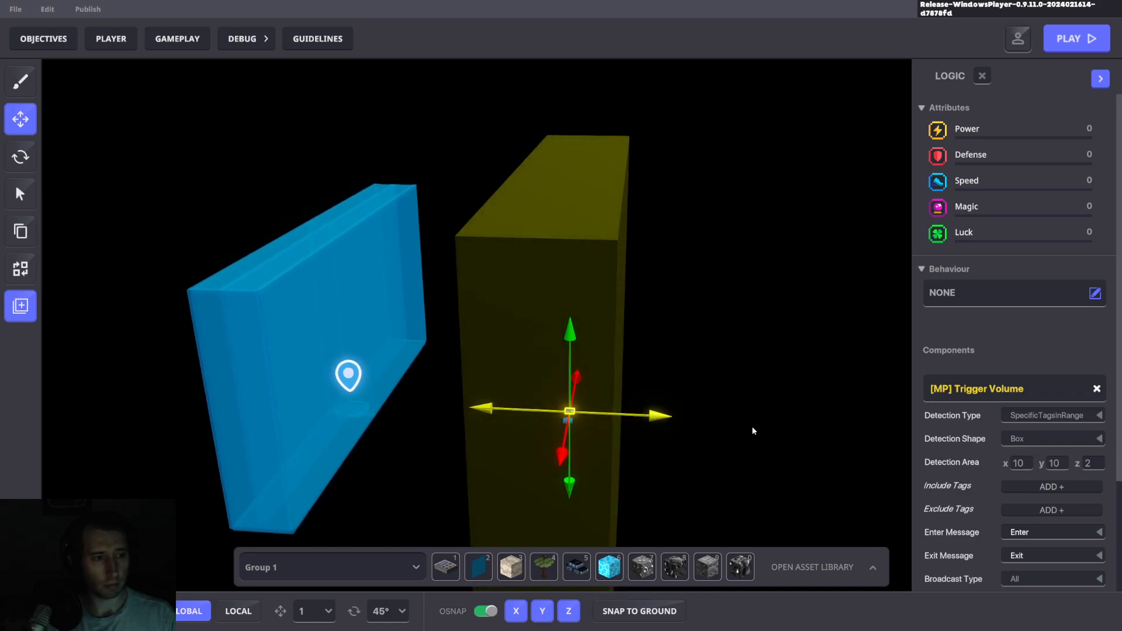
{"action": "right_click_drag", "start_coordinate": [769, 446], "coordinate": [760, 434]}
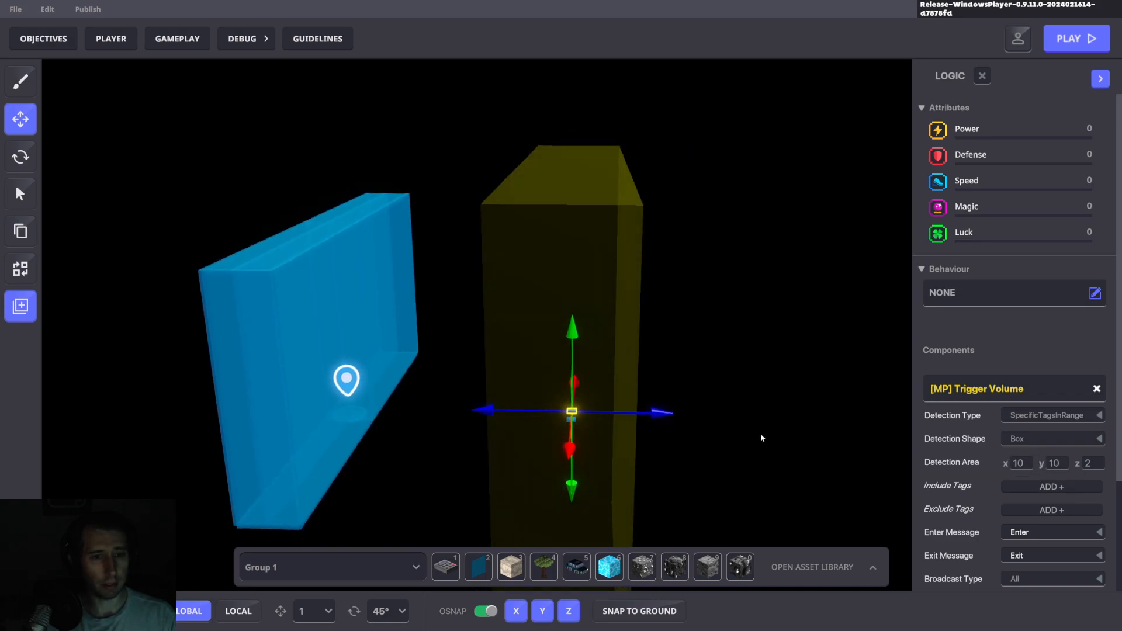
{"action": "scroll", "coordinate": [1007, 339], "scroll_direction": "down", "scroll_amount": 3}
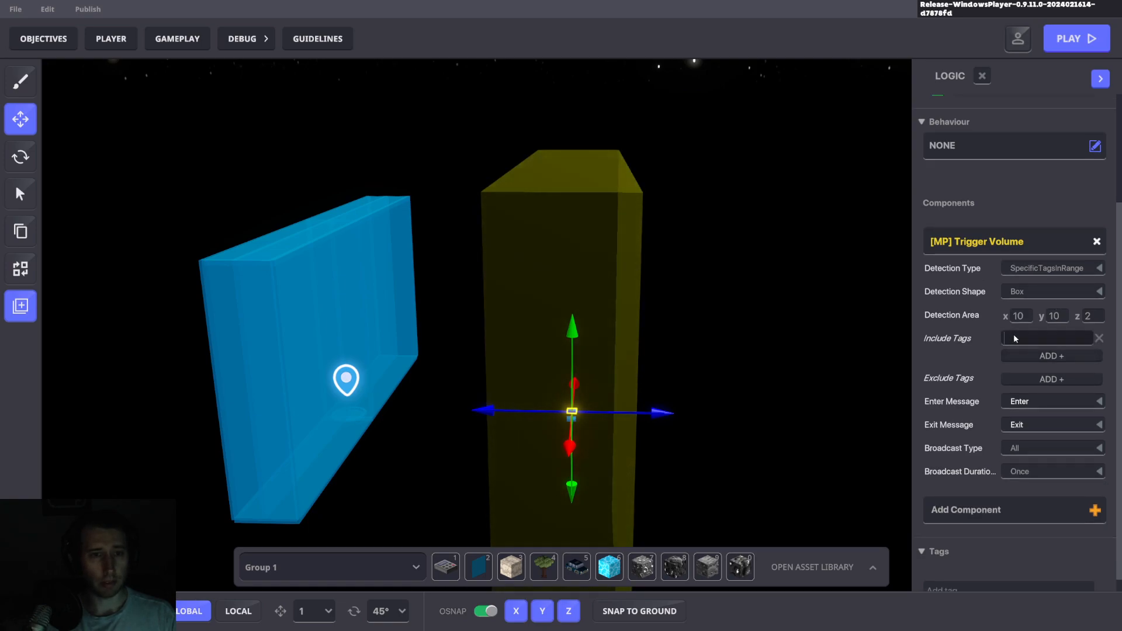
{"action": "type", "text": "Rock"}
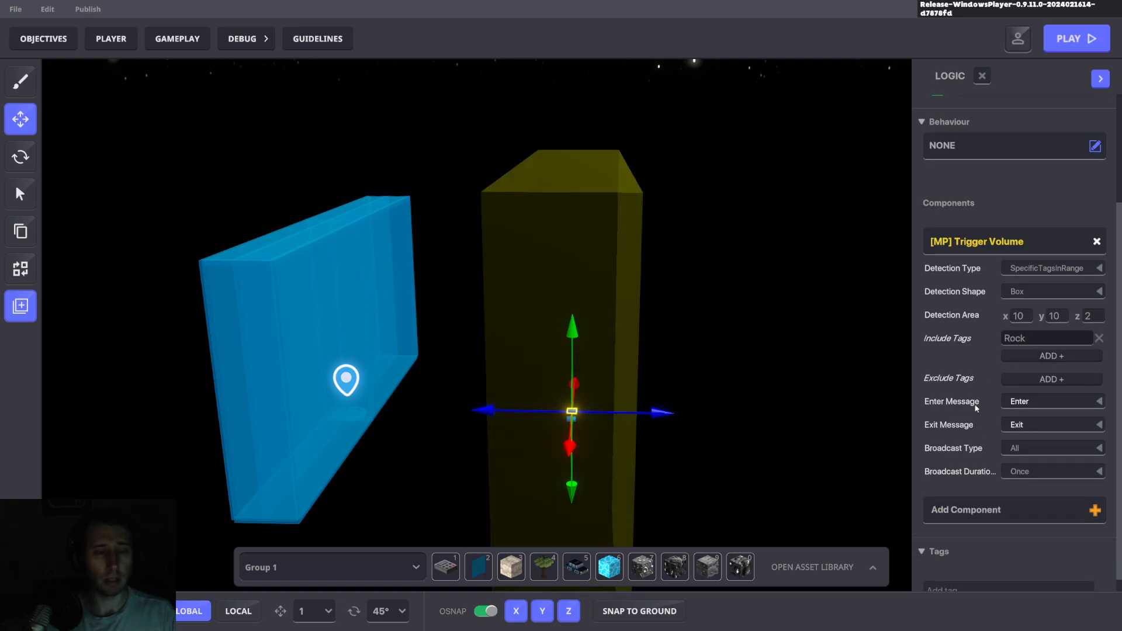
- Set the trigger volume's Enter Message to a new Kill.Rock message and its Broadcast Type to TriggeringActor
{"action": "left_click", "coordinate": [1018, 402]}
{"action": "type", "text": "Kil"}
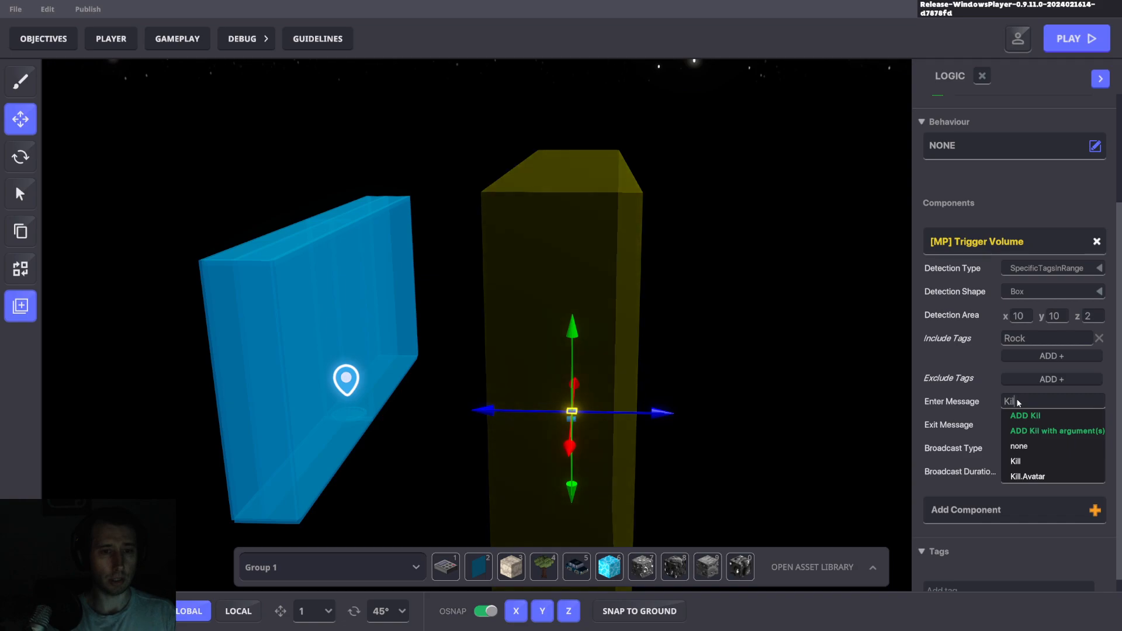
{"action": "type", "text": "l.Rock"}
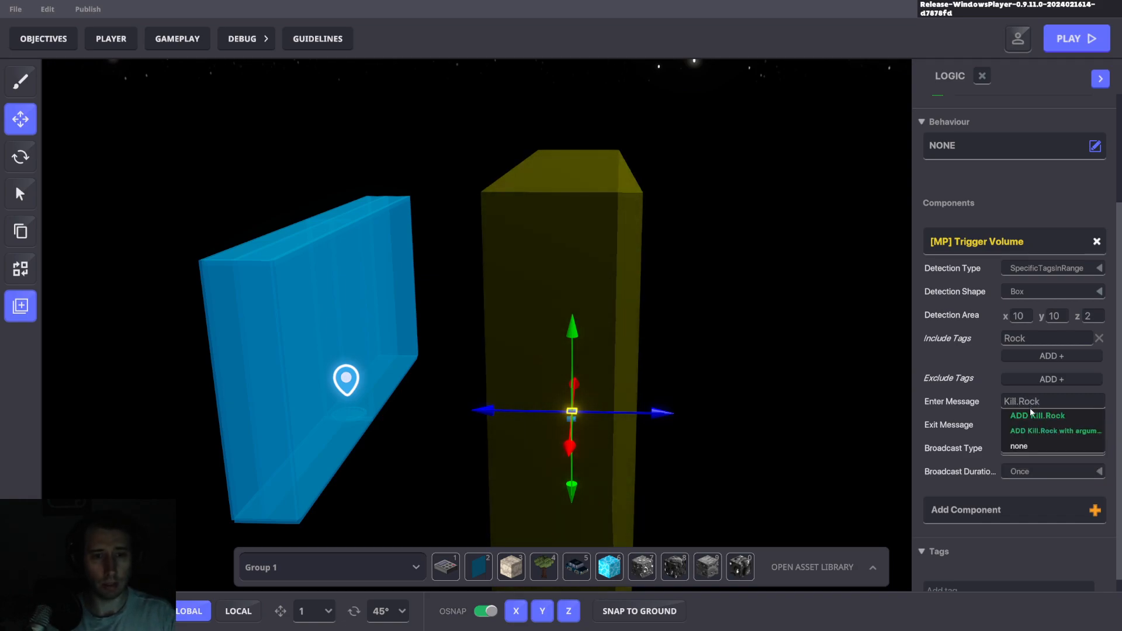
{"action": "left_click", "coordinate": [1016, 416]}
{"action": "left_click", "coordinate": [1033, 458]}
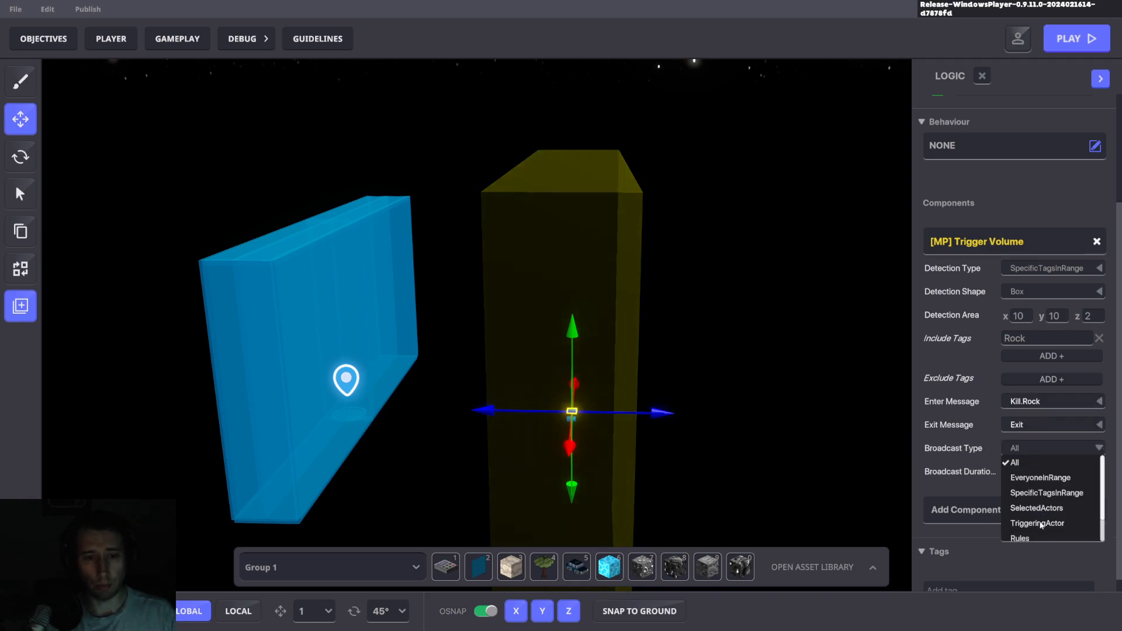
{"action": "left_click", "coordinate": [1033, 526]}
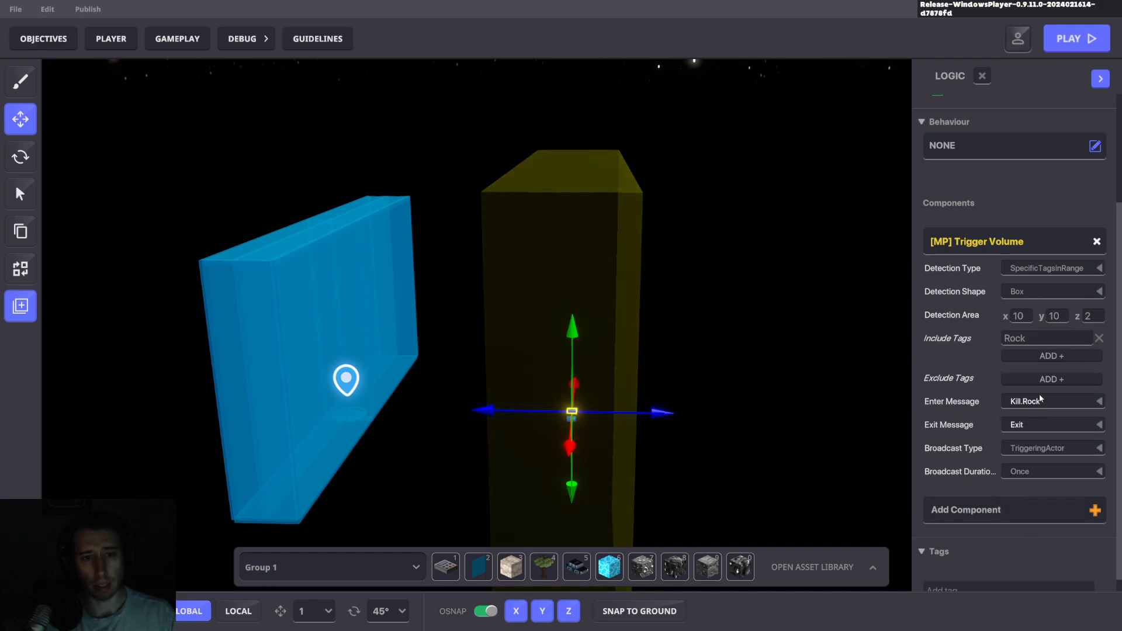
{"action": "left_click", "coordinate": [742, 373]}
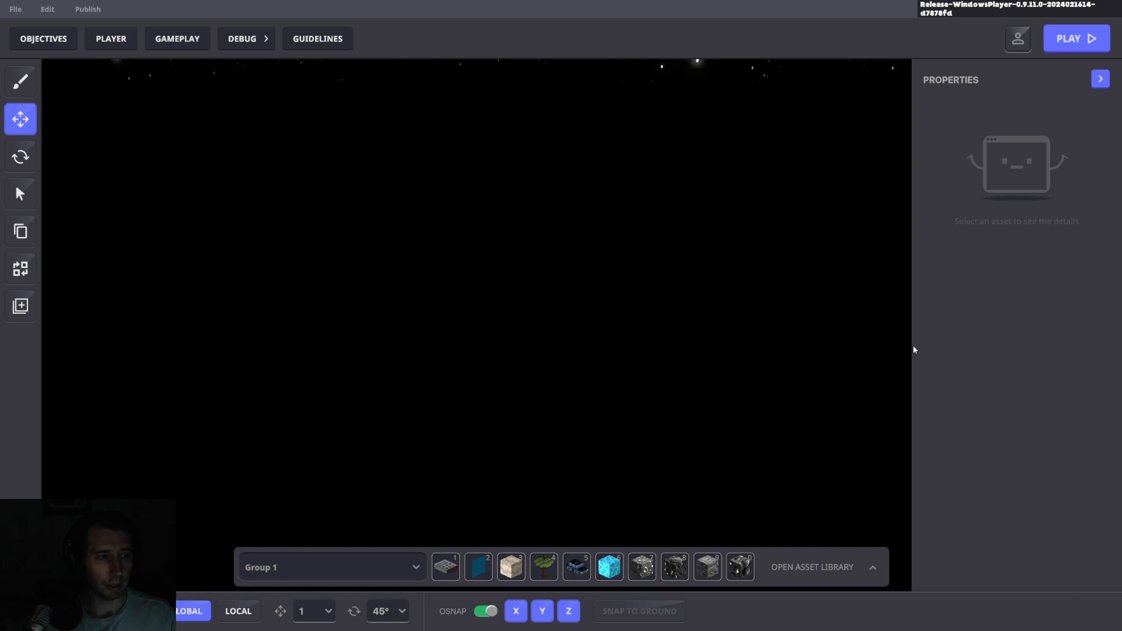
- Select all four asteroids and add the [MP] Health component to them
{"action": "left_click", "coordinate": [410, 345]}
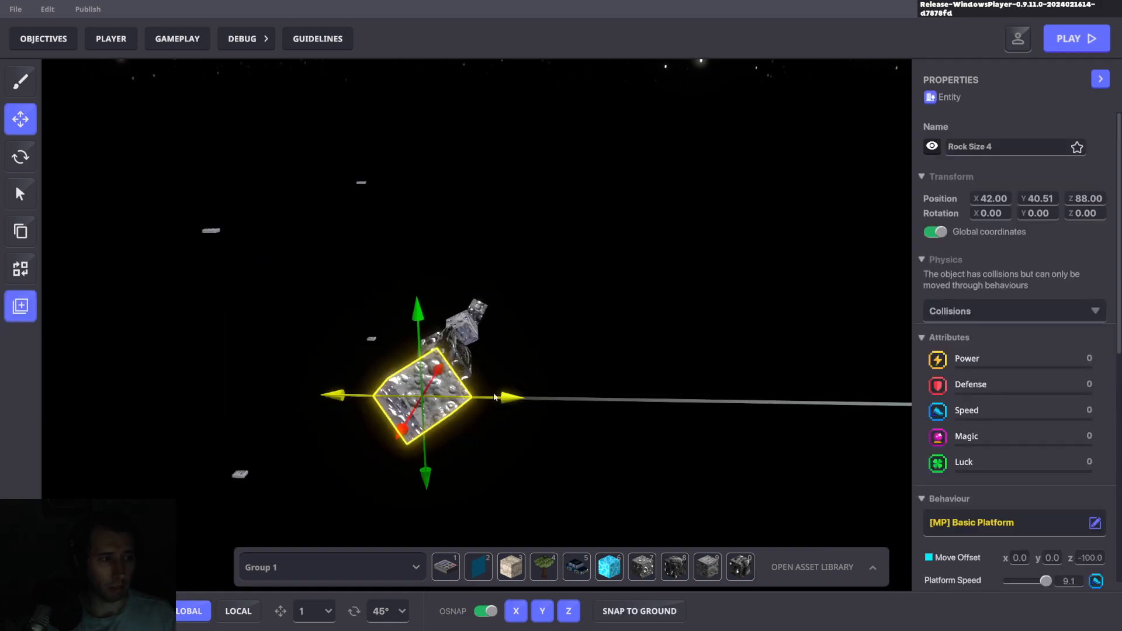
{"action": "scroll", "coordinate": [1031, 433], "scroll_direction": "down", "scroll_amount": 5}
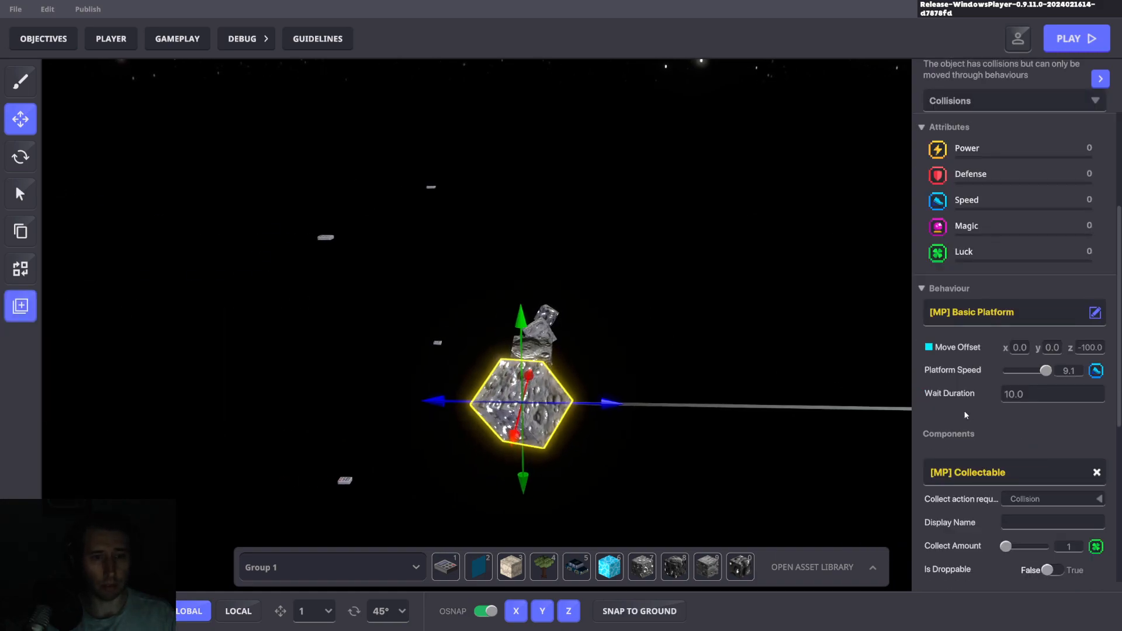
{"action": "left_click", "coordinate": [479, 269]}
{"action": "left_click", "coordinate": [527, 377]}
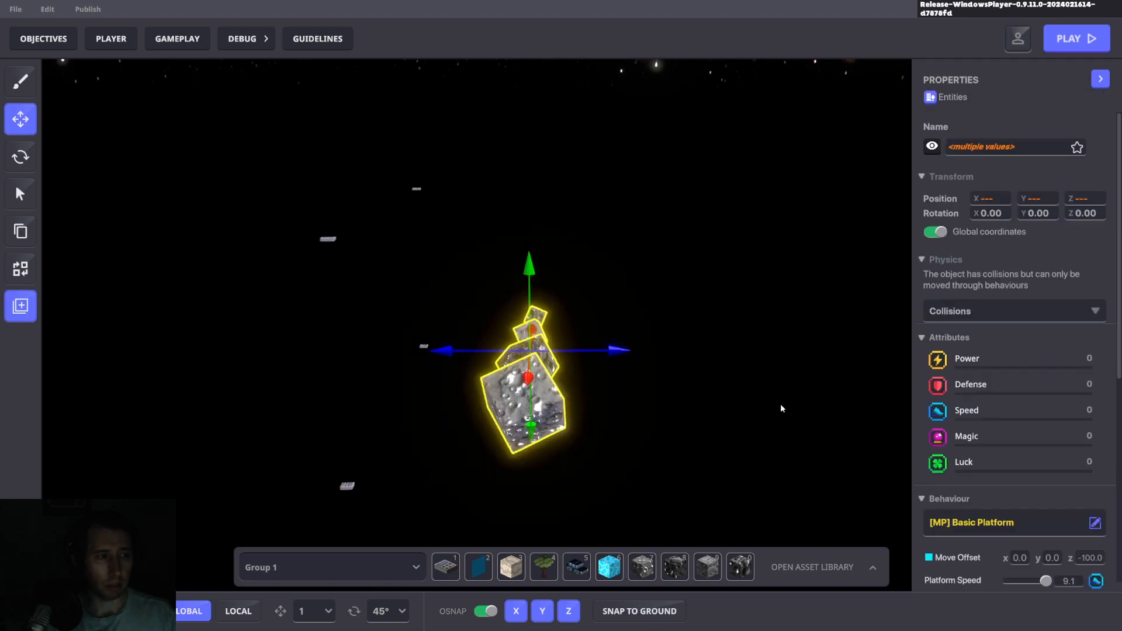
{"action": "scroll", "coordinate": [1019, 402], "scroll_direction": "down", "scroll_amount": 5}
{"action": "left_click", "coordinate": [997, 503]}
{"action": "type", "text": "heal"}
{"action": "left_click", "coordinate": [414, 286]}
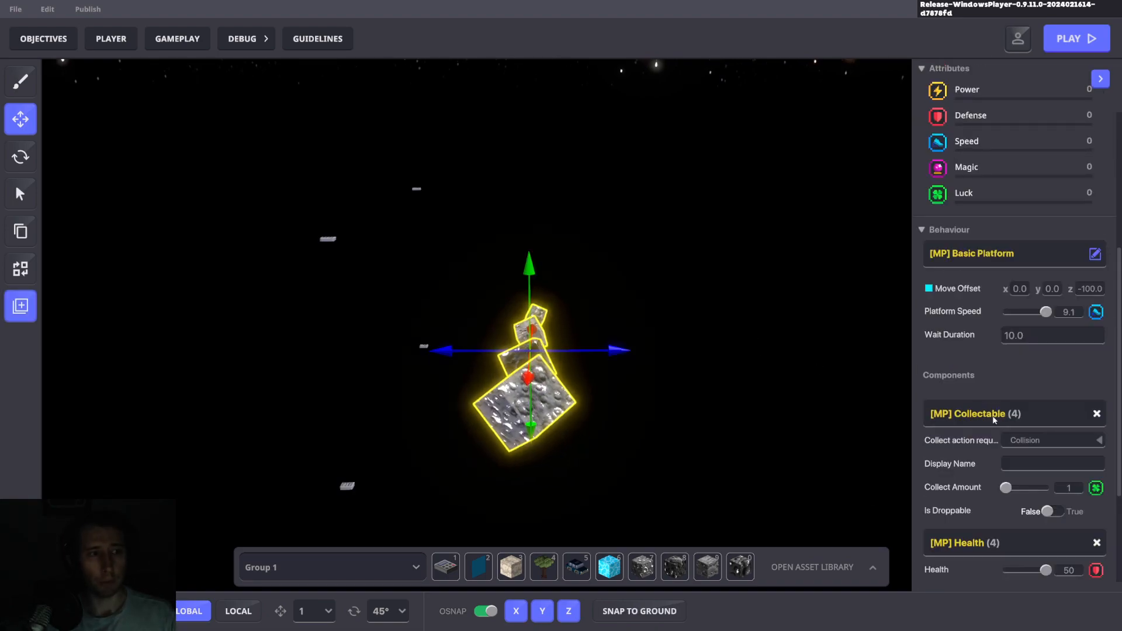
- Set the asteroids' Health component to Death Delay -2.00, Instant Death Message Kill.Rock and Life Bar Display Hidden
{"action": "scroll", "coordinate": [1009, 409], "scroll_direction": "down", "scroll_amount": 3}
{"action": "left_click", "coordinate": [1013, 474]}
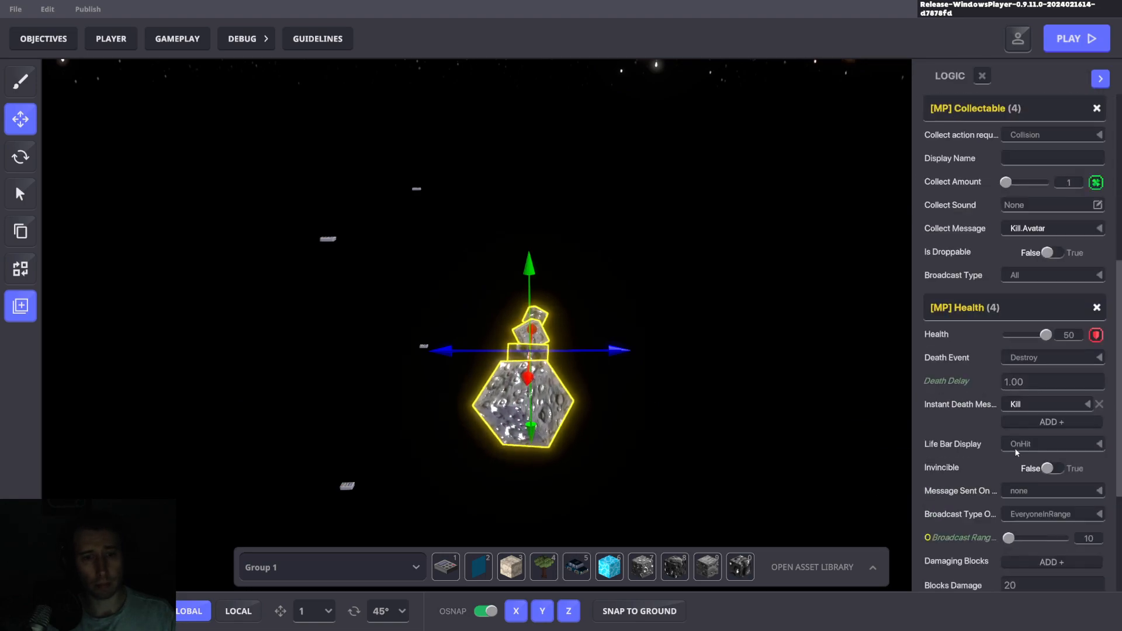
{"action": "type", "text": "Kill.Rock"}
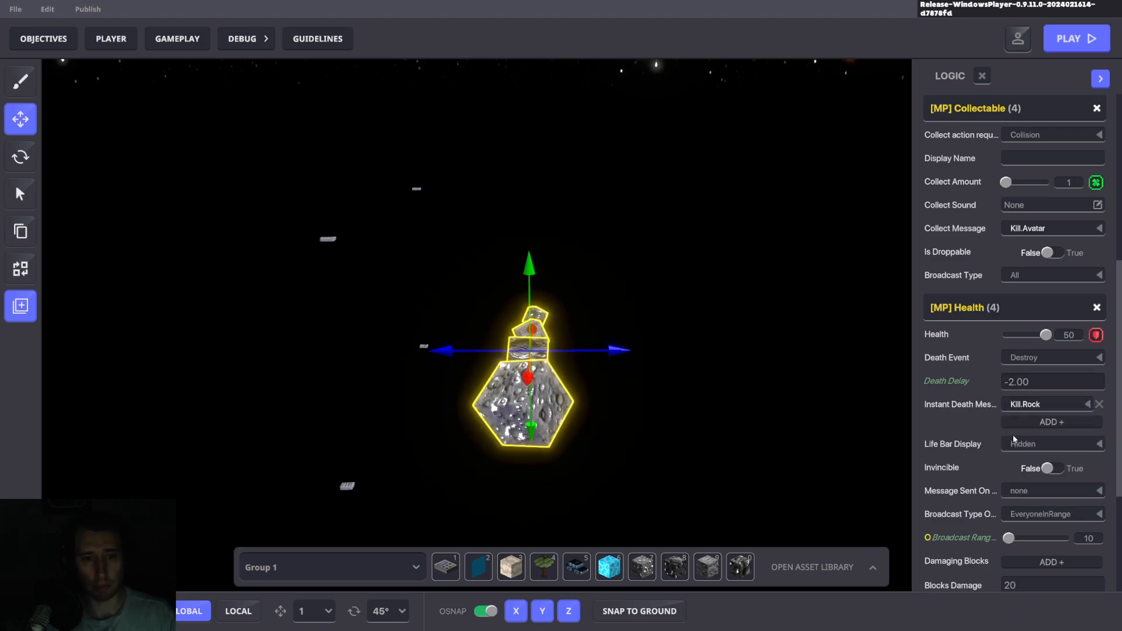
- Examine the asteroids' remaining Health settings and tags, and their surroundings up to the blue wall
{"action": "scroll", "coordinate": [1022, 436], "scroll_direction": "down", "scroll_amount": 3}
{"action": "scroll", "coordinate": [1010, 445], "scroll_direction": "up", "scroll_amount": 2}
{"action": "scroll", "coordinate": [1009, 447], "scroll_direction": "down", "scroll_amount": 3}
{"action": "key", "text": "d"}
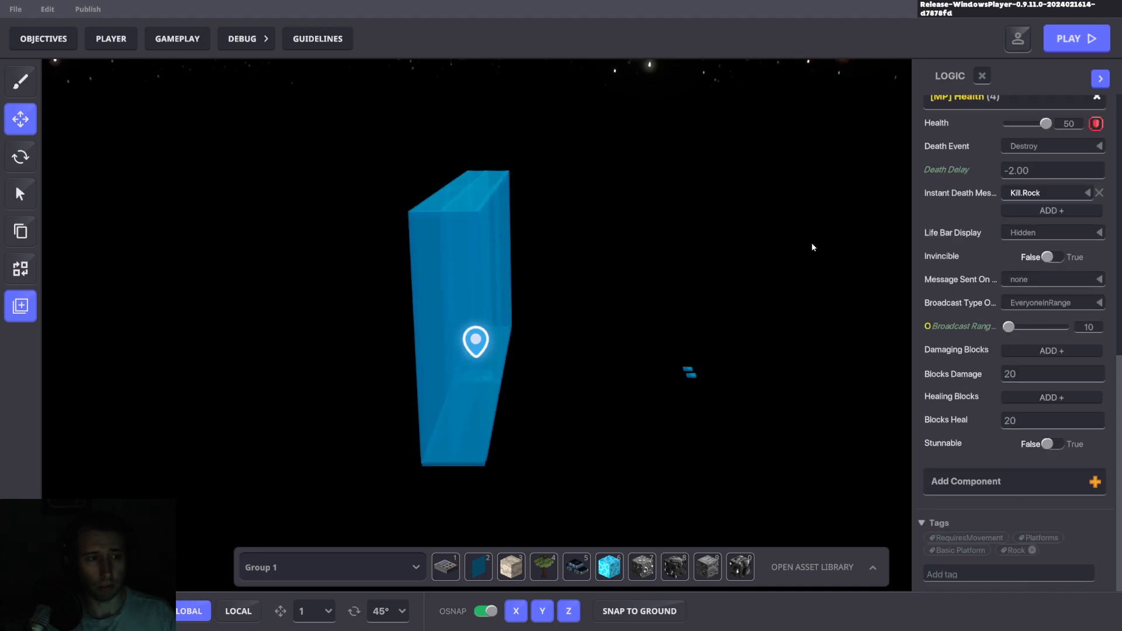
{"action": "key", "text": "a"}
{"action": "key", "text": "a"}
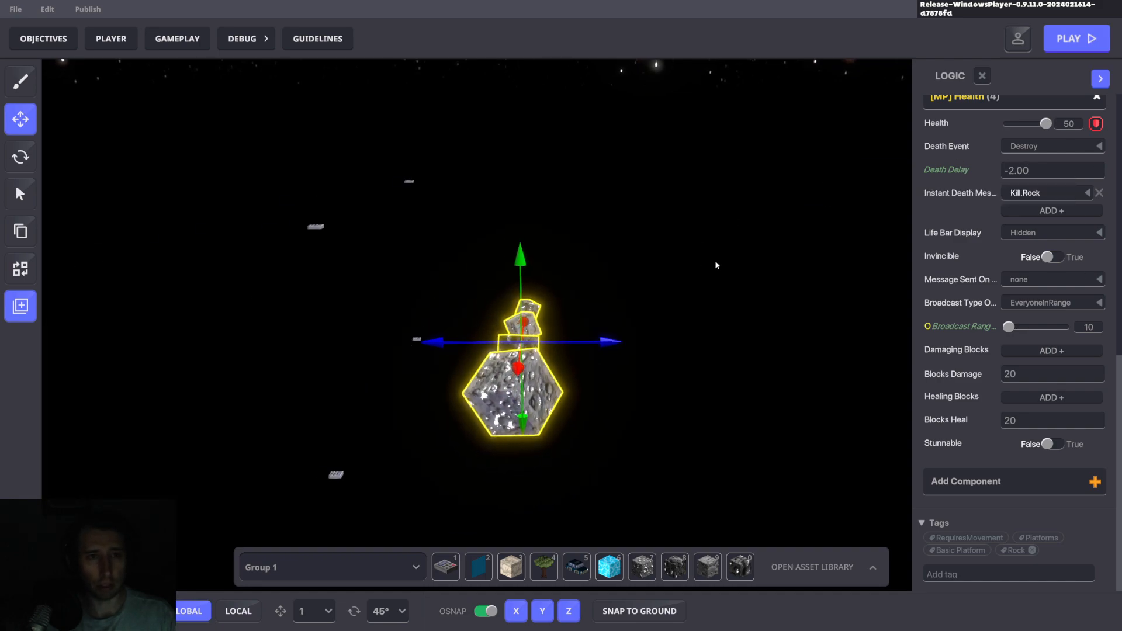
{"action": "scroll", "coordinate": [659, 354], "scroll_direction": "up", "scroll_amount": 3}
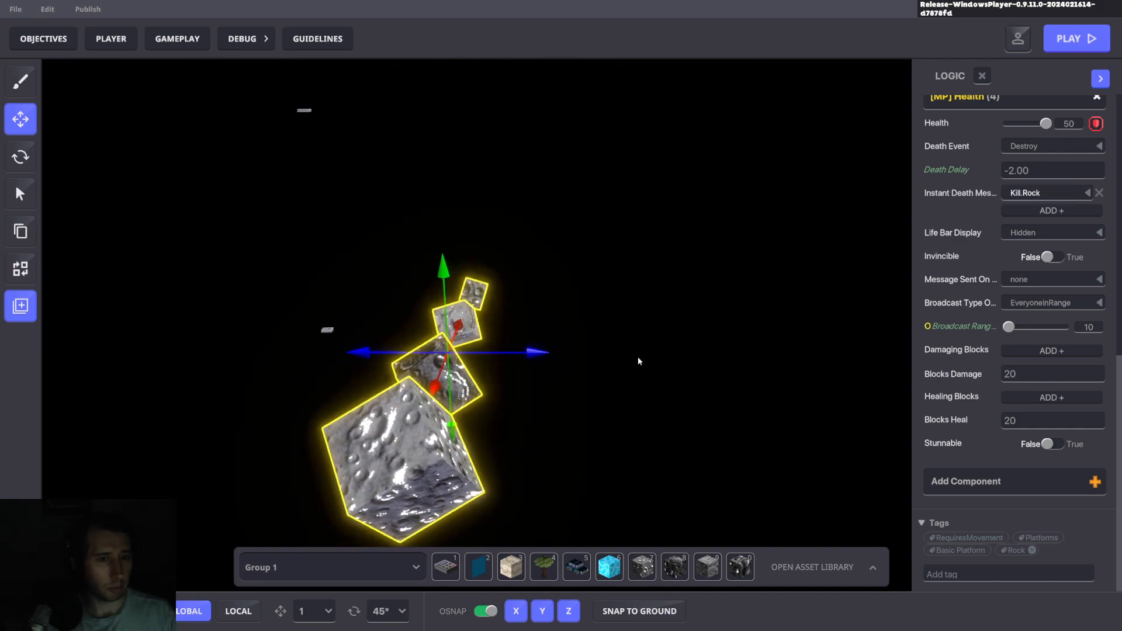
{"action": "scroll", "coordinate": [638, 360], "scroll_direction": "down", "scroll_amount": 3}
- Select only the largest asteroid and save it over the existing Rock Size 4 preset
{"action": "left_click", "coordinate": [536, 457]}
{"action": "left_click", "coordinate": [485, 450]}
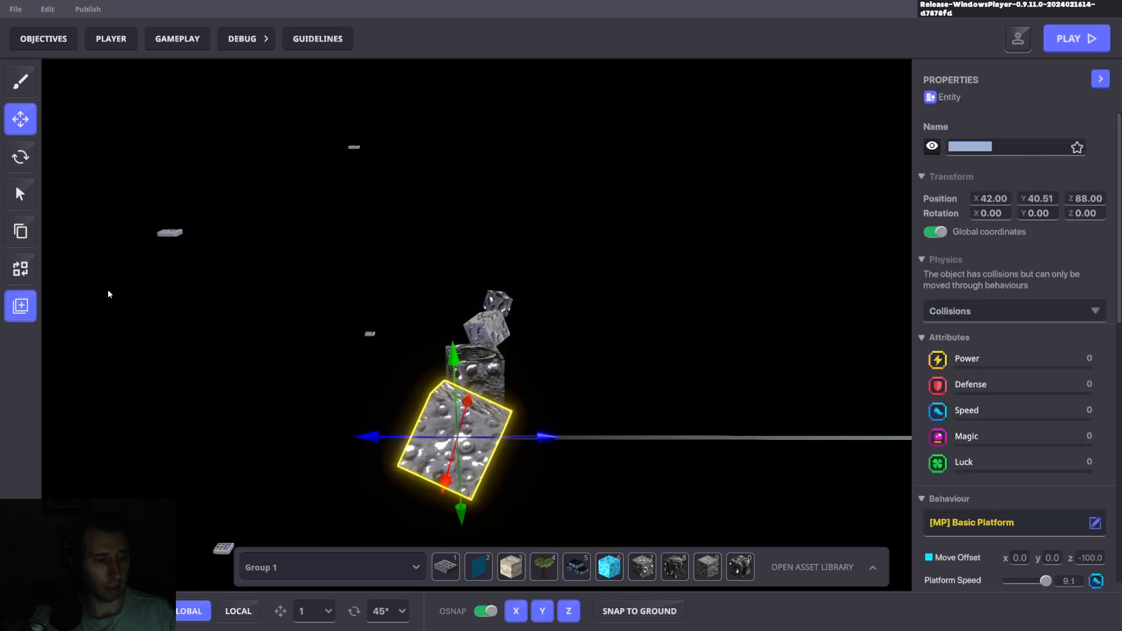
{"action": "left_click", "coordinate": [31, 315]}
{"action": "left_click", "coordinate": [763, 283]}
{"action": "left_click", "coordinate": [596, 304]}
{"action": "left_click", "coordinate": [622, 370]}
- Select the second-largest asteroid and save it over the existing Rock Size 3 preset
{"action": "right_click_drag", "start_coordinate": [573, 371], "coordinate": [549, 357]}
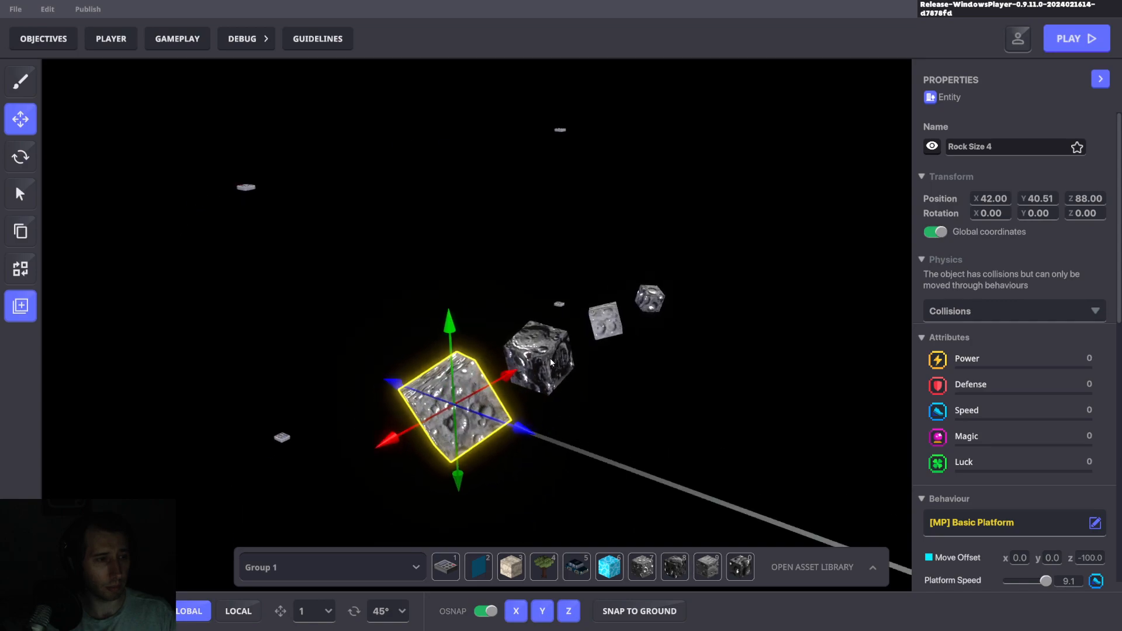
{"action": "left_click", "coordinate": [549, 359]}
{"action": "left_click", "coordinate": [21, 306]}
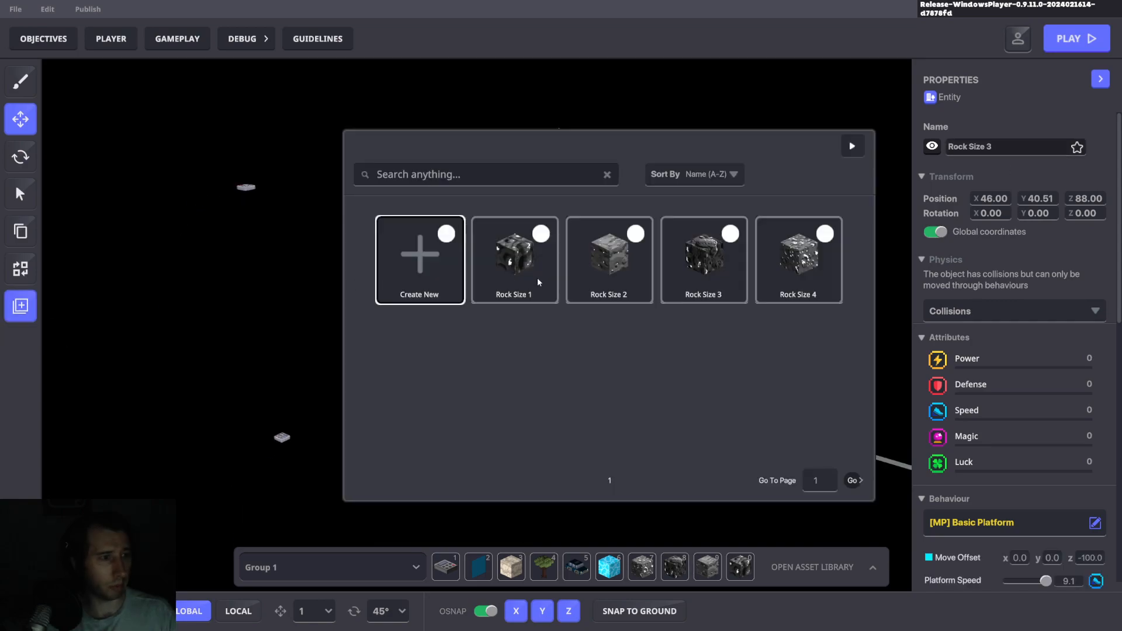
{"action": "left_click", "coordinate": [711, 268]}
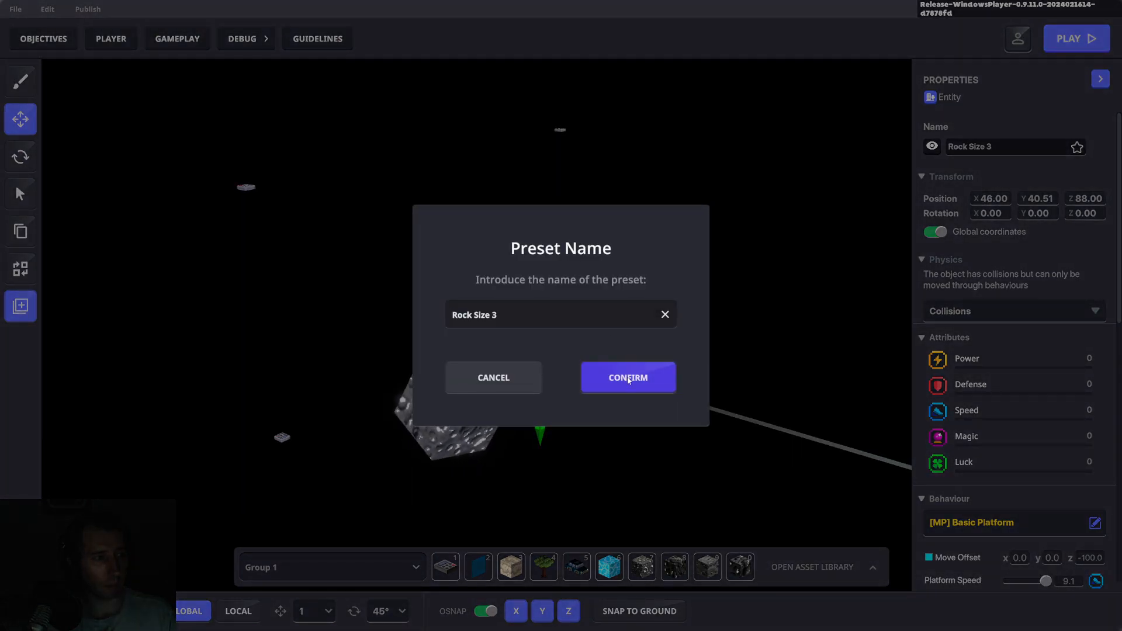
{"action": "left_click", "coordinate": [628, 378]}
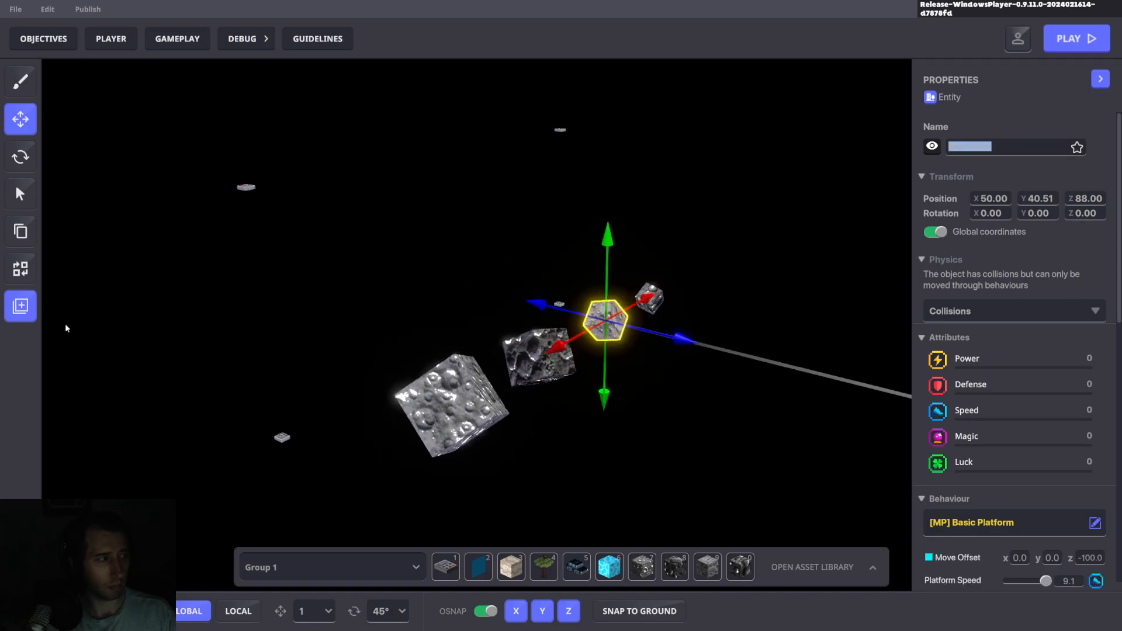
- Save the two smallest asteroids one after the other over their existing Rock Size 2 and Rock Size 1 presets
{"action": "left_click", "coordinate": [21, 306]}
{"action": "left_click", "coordinate": [514, 260]}
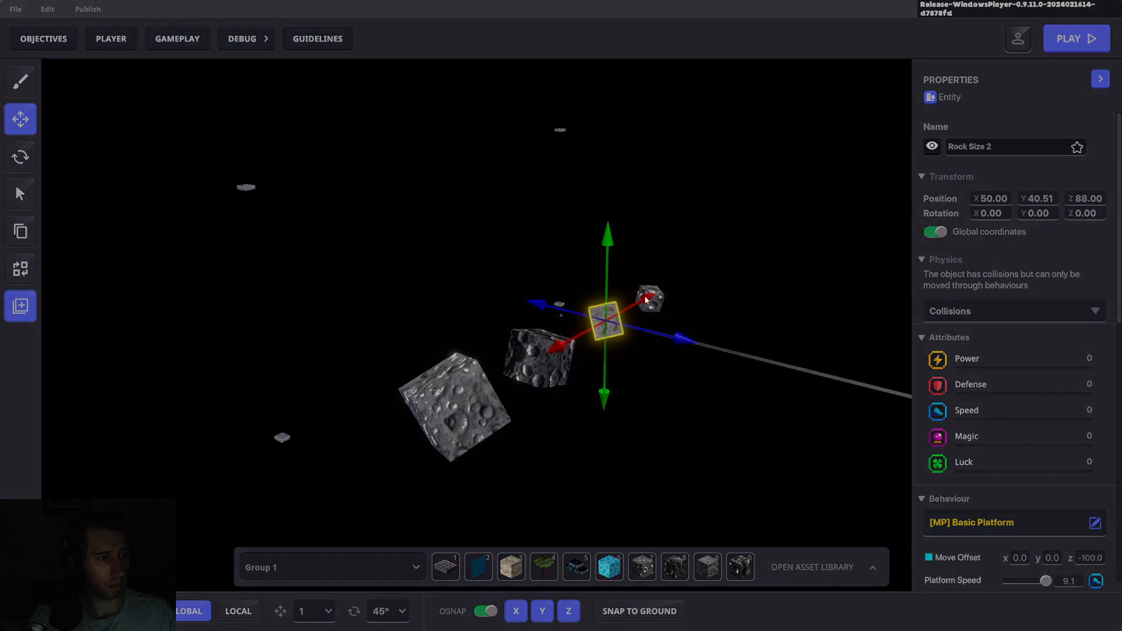
{"action": "left_click", "coordinate": [628, 377]}
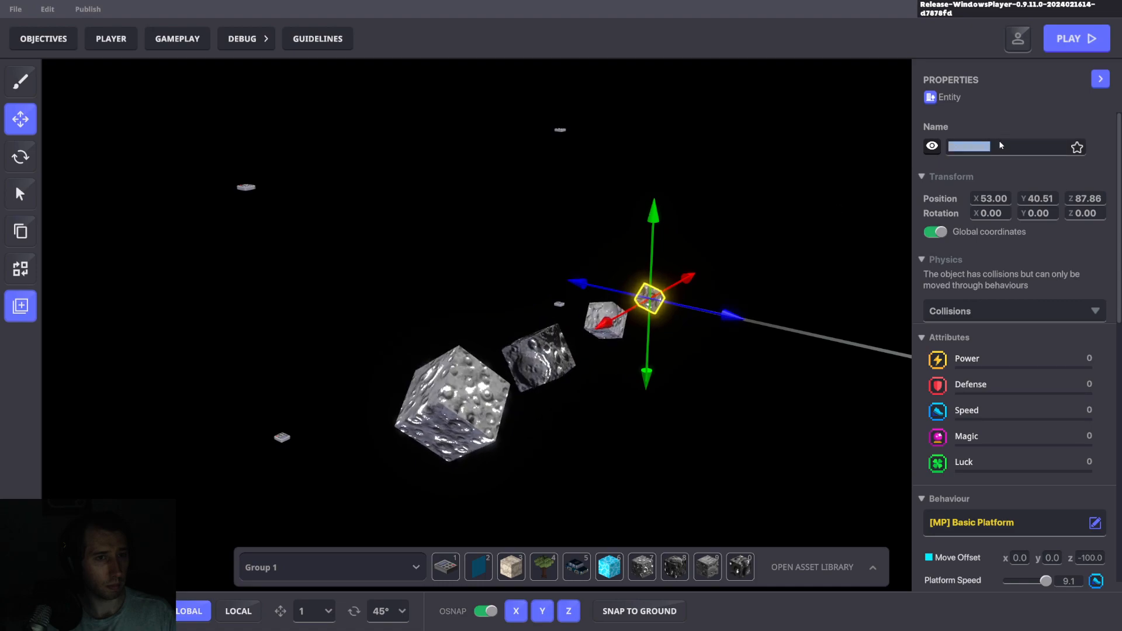
{"action": "left_click", "coordinate": [20, 305]}
{"action": "left_click", "coordinate": [517, 264]}
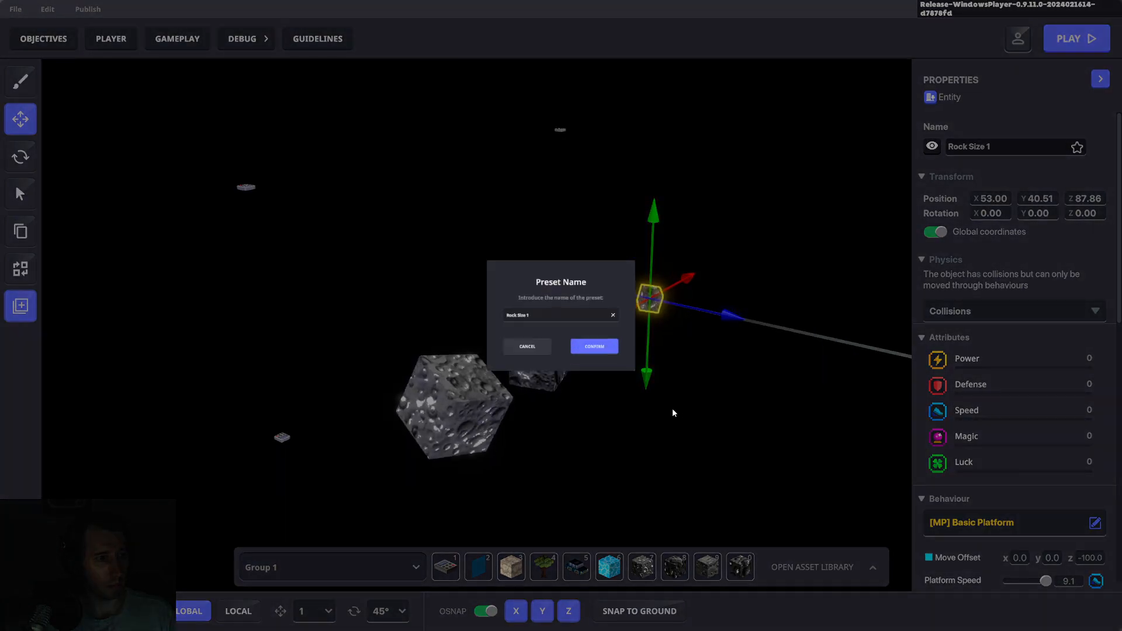
{"action": "left_click", "coordinate": [626, 377]}
- Select all four asteroids and set their Basic Platform Wait Duration to 3.0
{"action": "right_click_drag", "start_coordinate": [657, 439], "coordinate": [753, 382]}
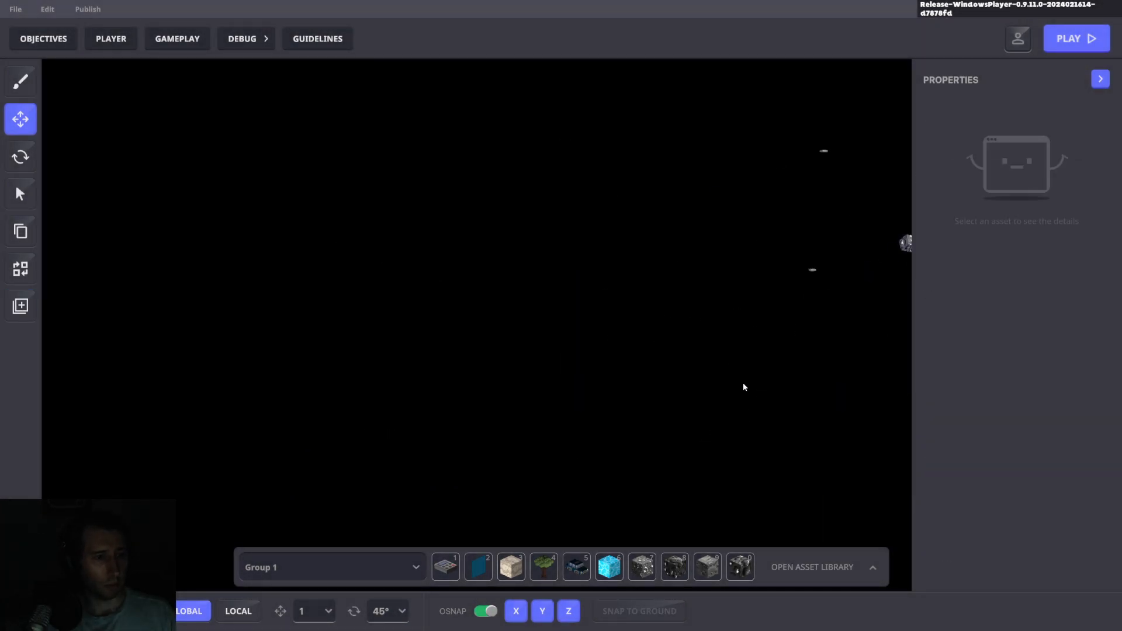
{"action": "right_click_drag", "start_coordinate": [553, 372], "coordinate": [583, 342]}
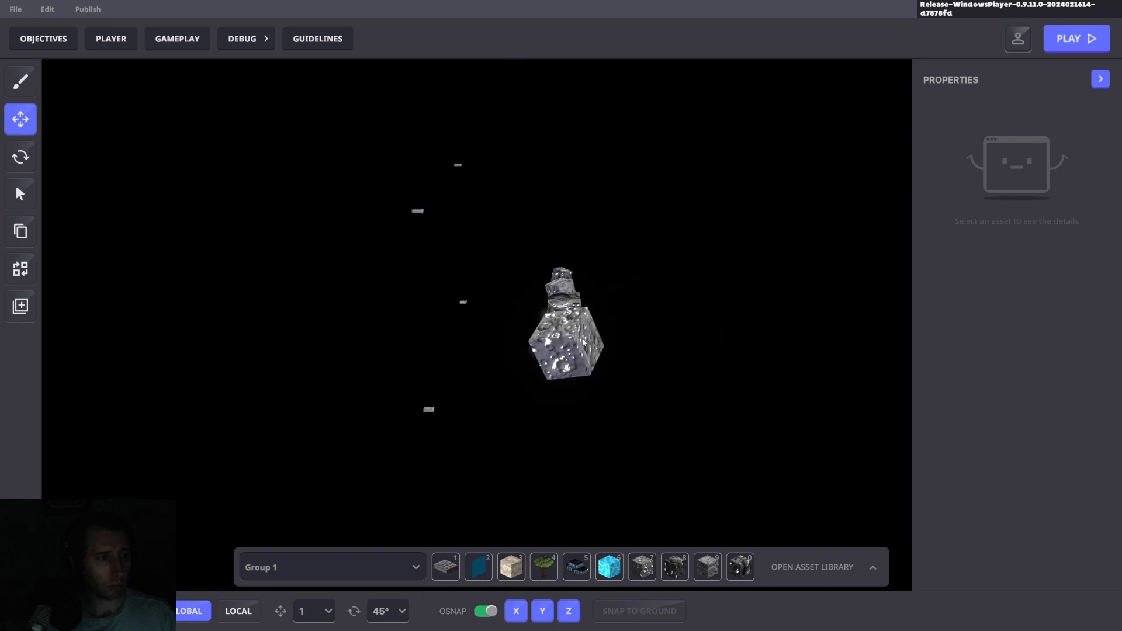
{"action": "left_click_drag", "start_coordinate": [533, 245], "coordinate": [651, 414]}
{"action": "right_click_drag", "start_coordinate": [707, 403], "coordinate": [690, 372]}
{"action": "right_click_drag", "start_coordinate": [545, 385], "coordinate": [561, 362]}
{"action": "scroll", "coordinate": [979, 478], "scroll_direction": "down", "scroll_amount": 3}
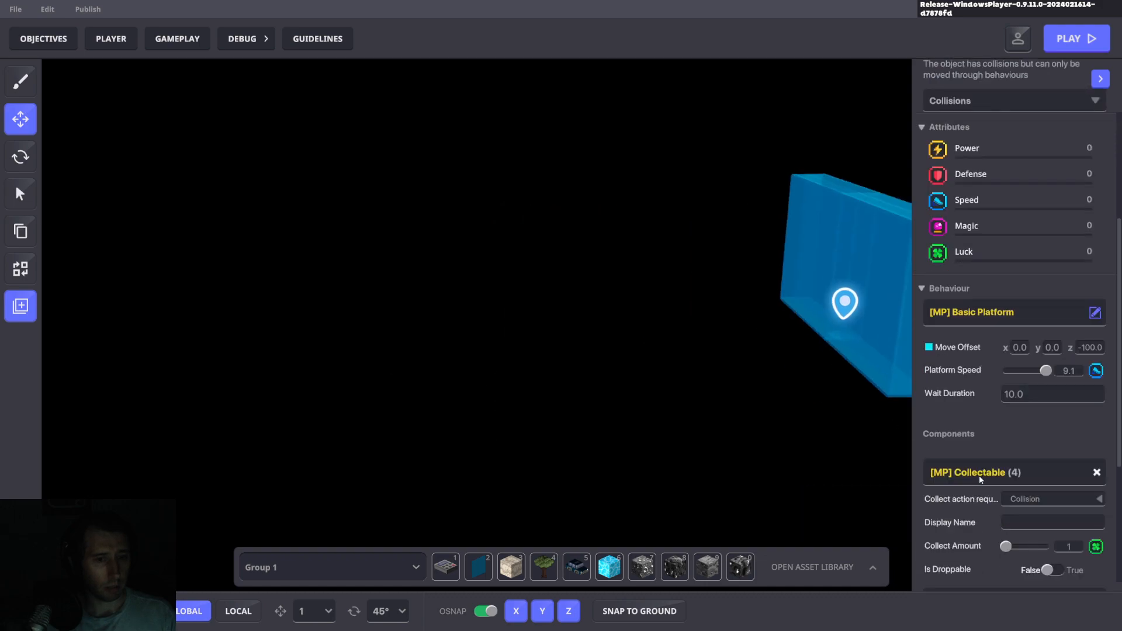
{"action": "type", "text": "3"}
{"action": "key", "text": "Return"}
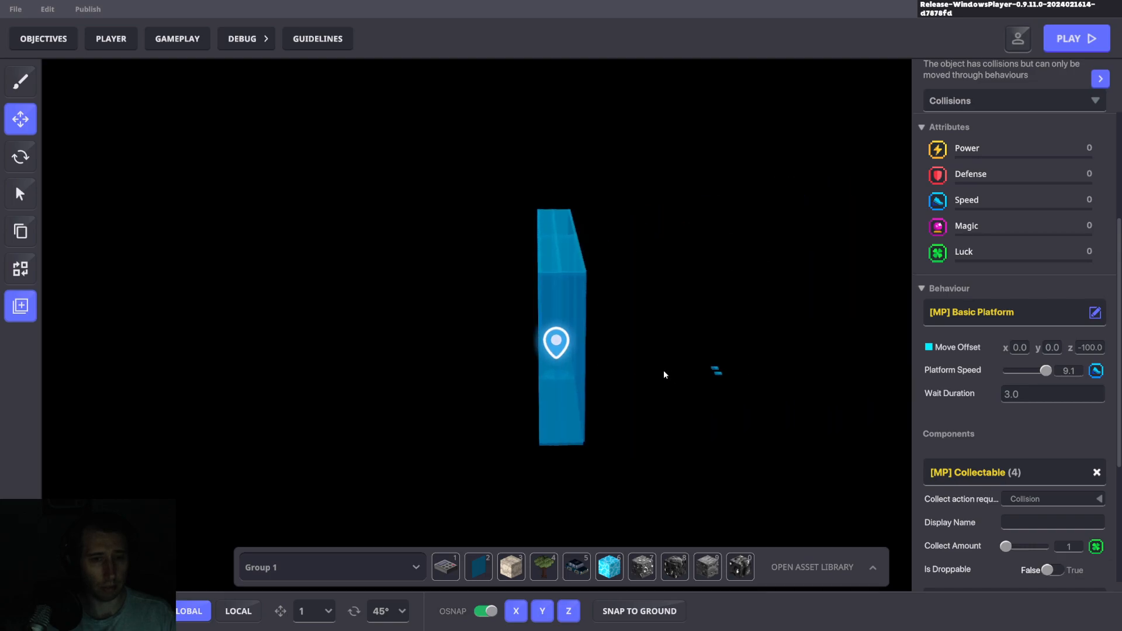
- Playtest the scene by moving the avatar forward while the asteroids approach, and return to the editor
{"action": "key", "text": "ctrl+p"}
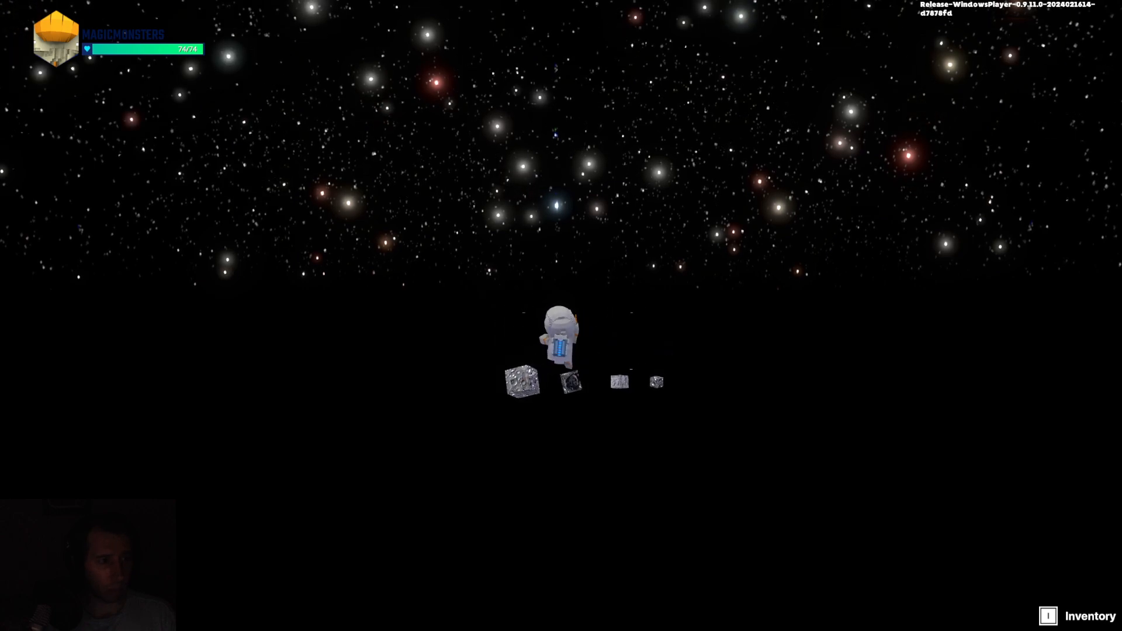
{"action": "key", "text": "w"}
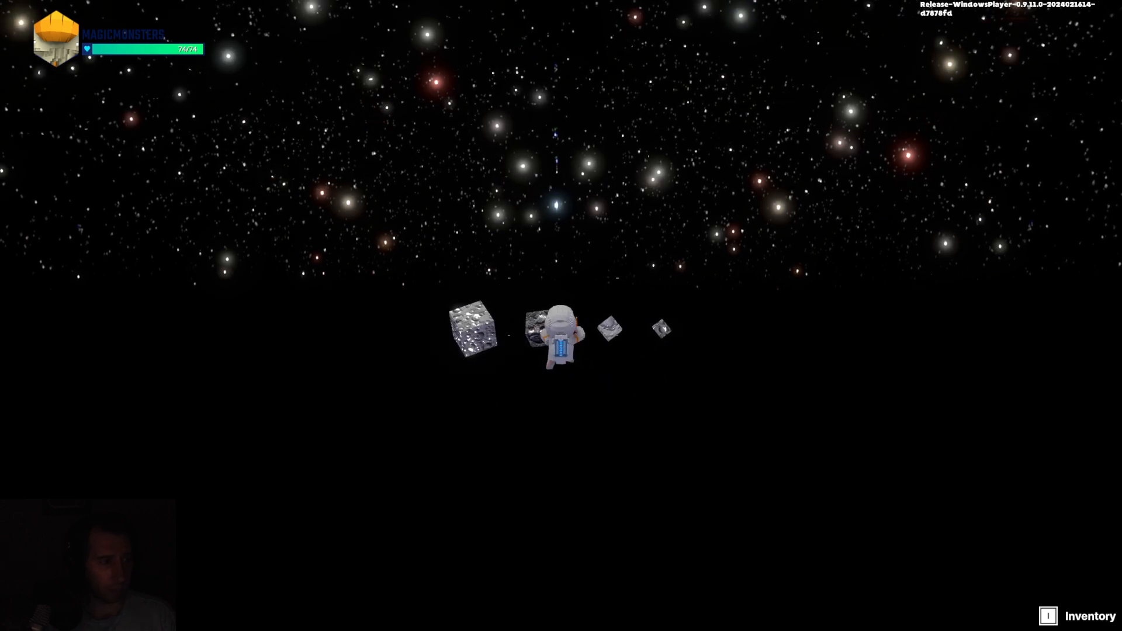
{"action": "key", "text": "d"}
{"action": "key", "text": "w"}
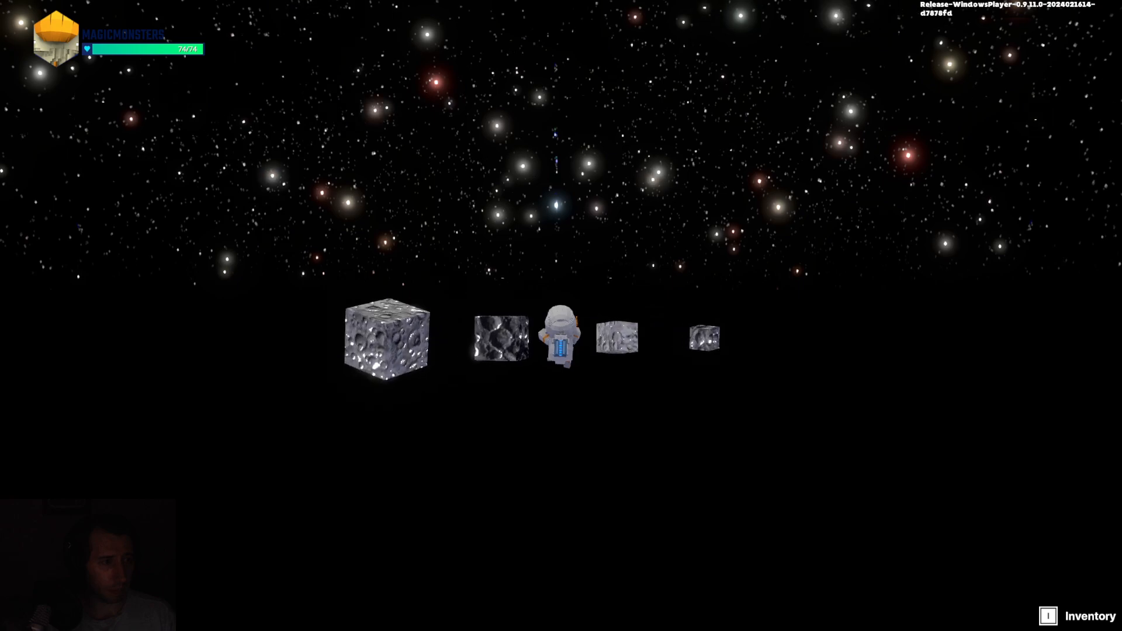
{"action": "key", "text": "w"}
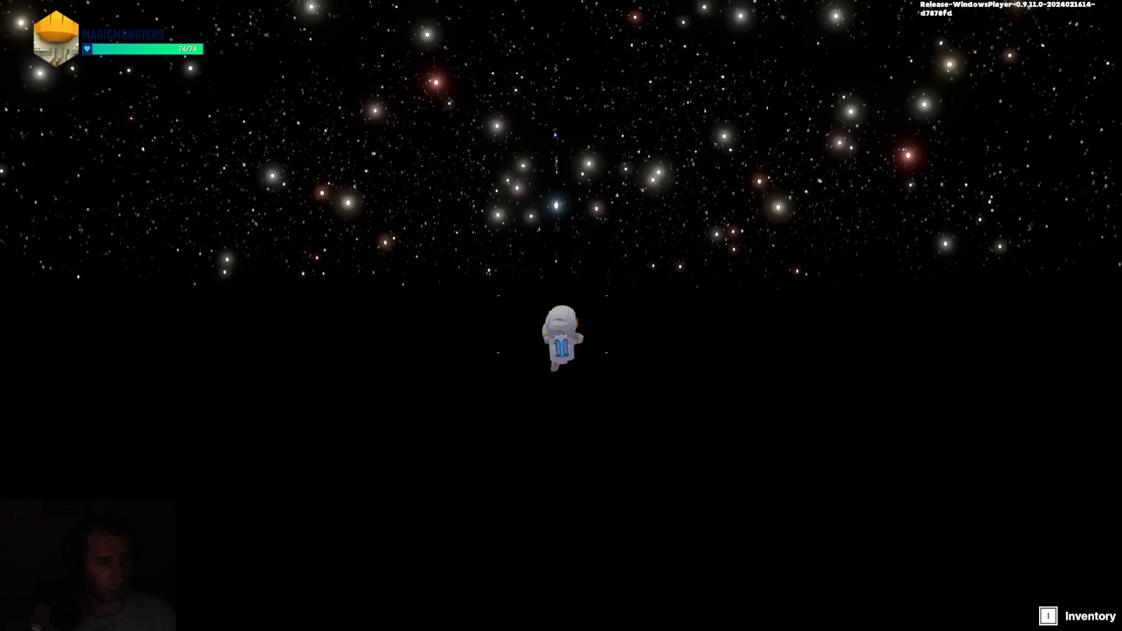
{"action": "key", "text": "Escape"}
- Set the gameplay camera's Cam Distance to 10 and playtest the view
{"action": "left_click", "coordinate": [186, 39]}
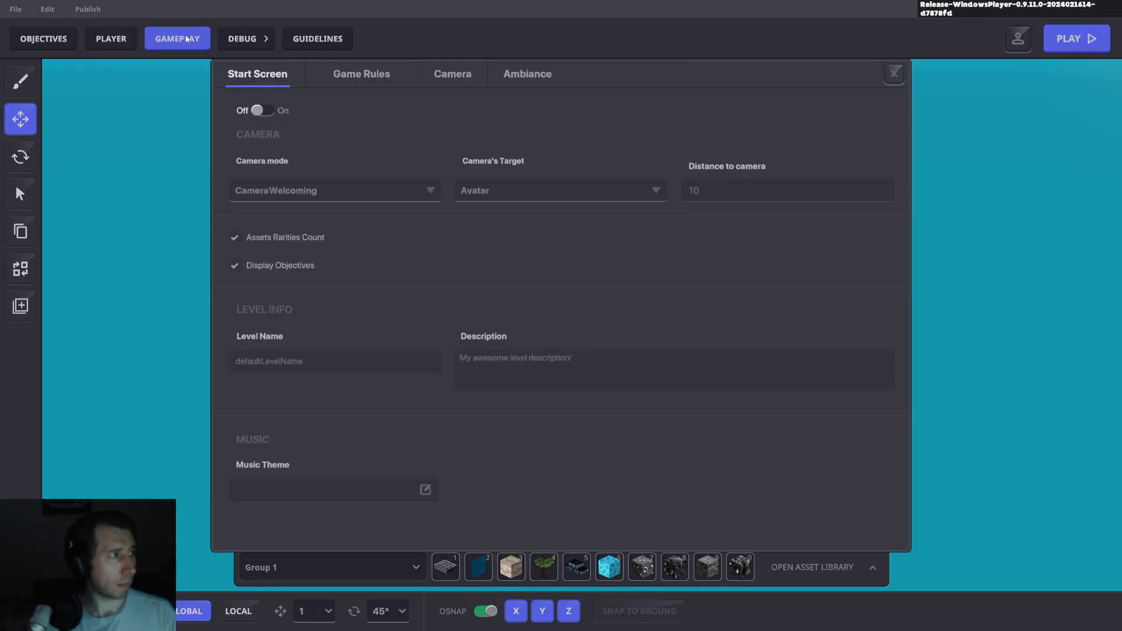
{"action": "left_click", "coordinate": [427, 80]}
{"action": "type", "text": "10"}
{"action": "left_click", "coordinate": [898, 76]}
{"action": "key", "text": "ctrl+p"}
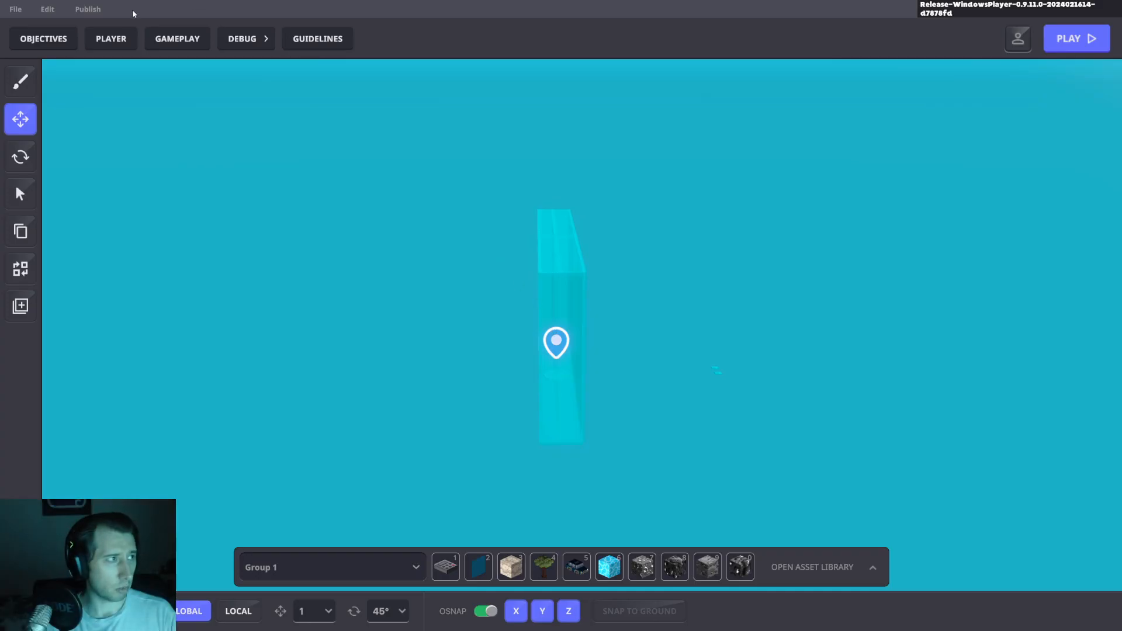
- Set the gameplay camera's Cam Distance to 15.00 and close the gameplay settings
{"action": "left_click", "coordinate": [197, 36]}
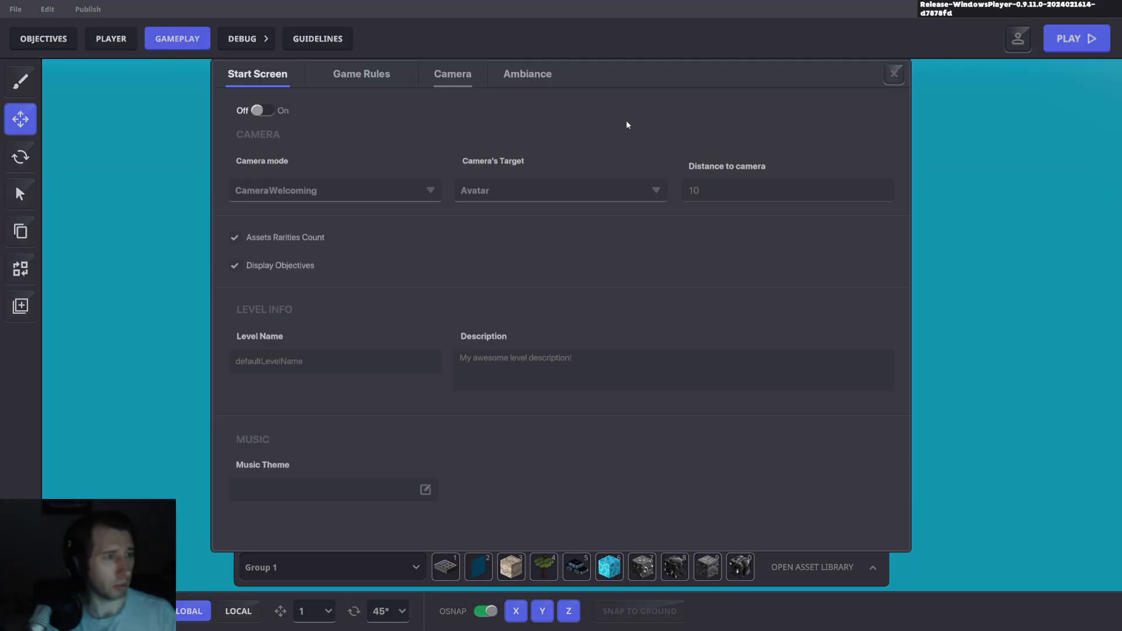
{"action": "left_click", "coordinate": [378, 78]}
{"action": "left_click", "coordinate": [460, 78]}
{"action": "left_click", "coordinate": [435, 210]}
{"action": "type", "text": "15"}
{"action": "key", "text": "Return"}
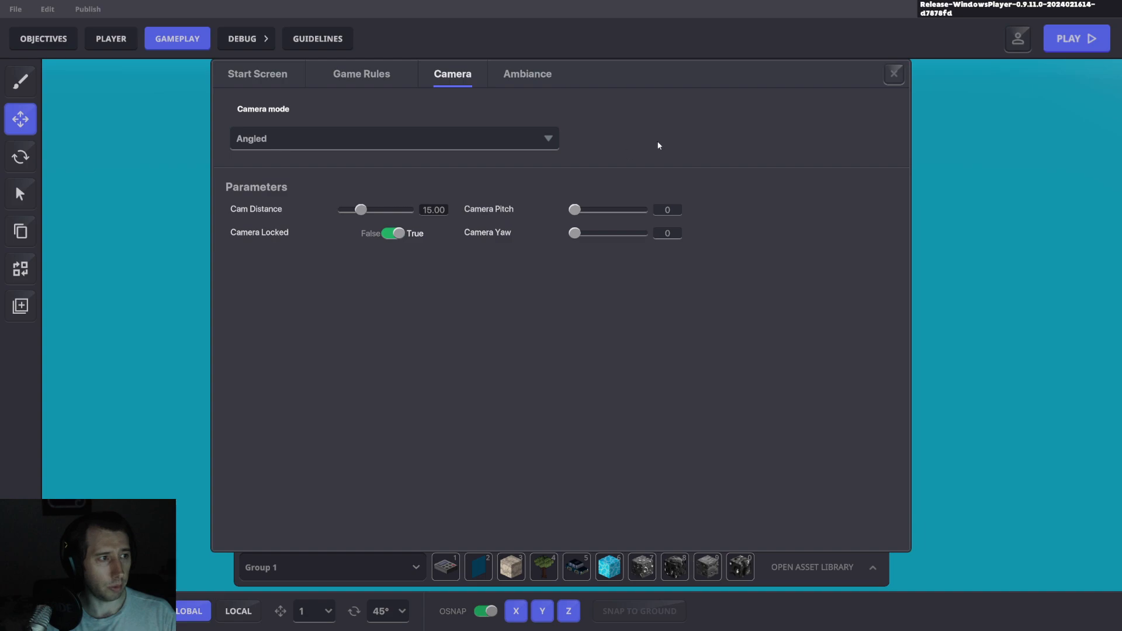
{"action": "left_click", "coordinate": [894, 73]}
- Move the blue walls and the avatar spawner together along the Z axis away from the Kill.Rock trigger, and playtest briefly
{"action": "left_click_drag", "start_coordinate": [478, 175], "coordinate": [622, 522]}
{"action": "left_click_drag", "start_coordinate": [652, 344], "coordinate": [532, 350]}
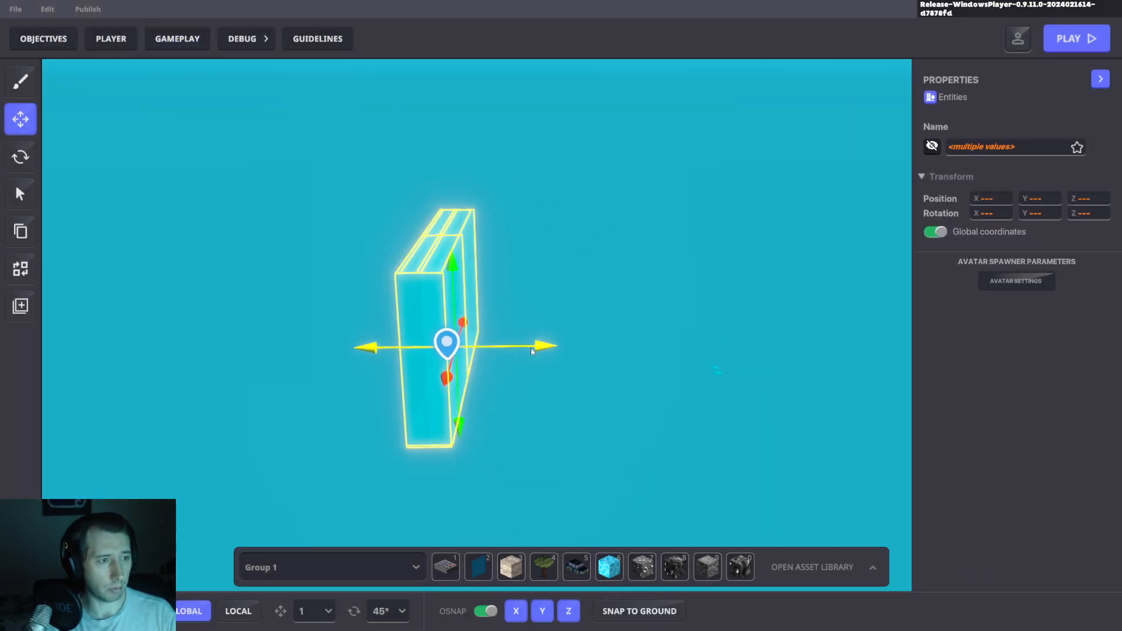
{"action": "left_click", "coordinate": [1077, 38]}
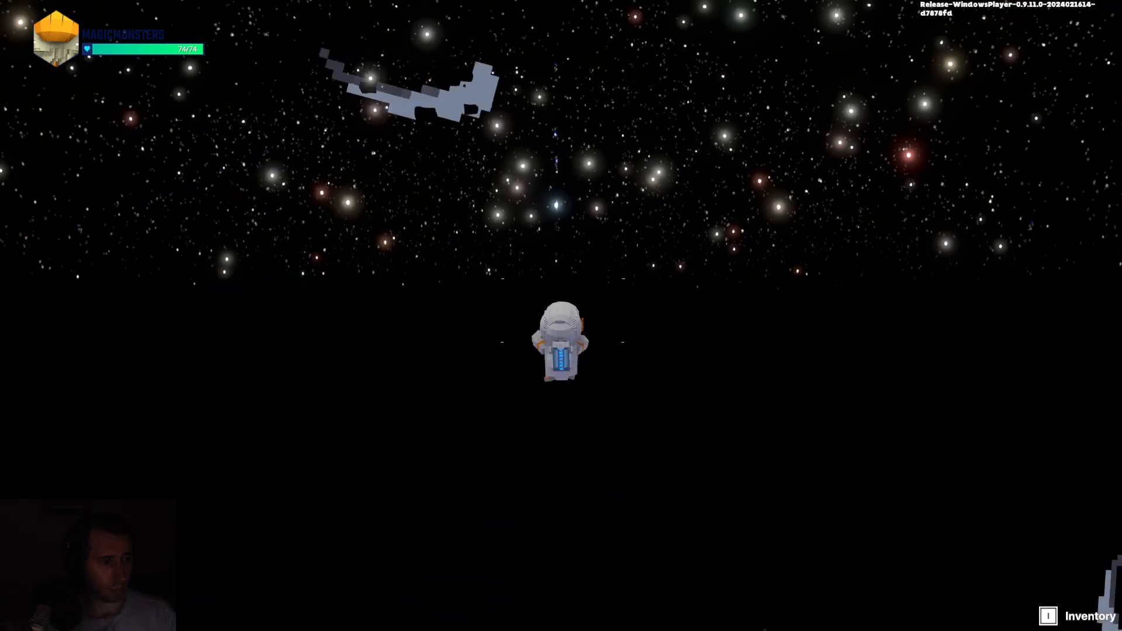
{"action": "key", "text": "Escape"}
- Select the Kill.Rock trigger block and set its Trigger Volume Detection Area z to 1
{"action": "left_click_drag", "start_coordinate": [675, 328], "coordinate": [764, 427]}
{"action": "left_click", "coordinate": [775, 331]}
{"action": "left_click", "coordinate": [718, 369]}
{"action": "scroll", "coordinate": [1030, 385], "scroll_direction": "down", "scroll_amount": 5}
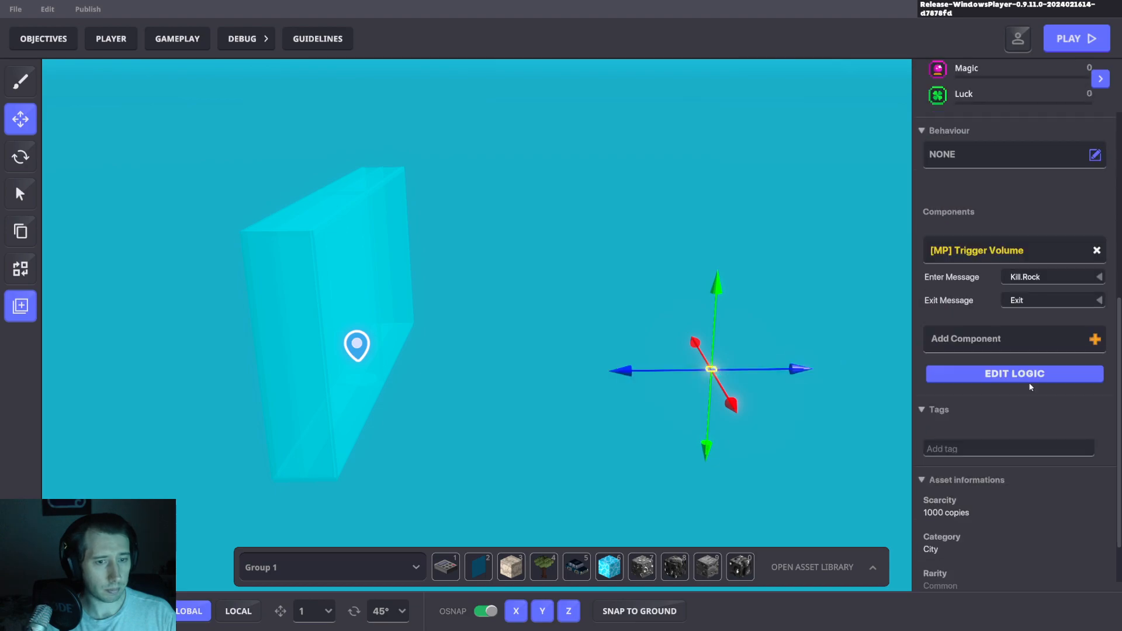
{"action": "left_click", "coordinate": [1015, 374]}
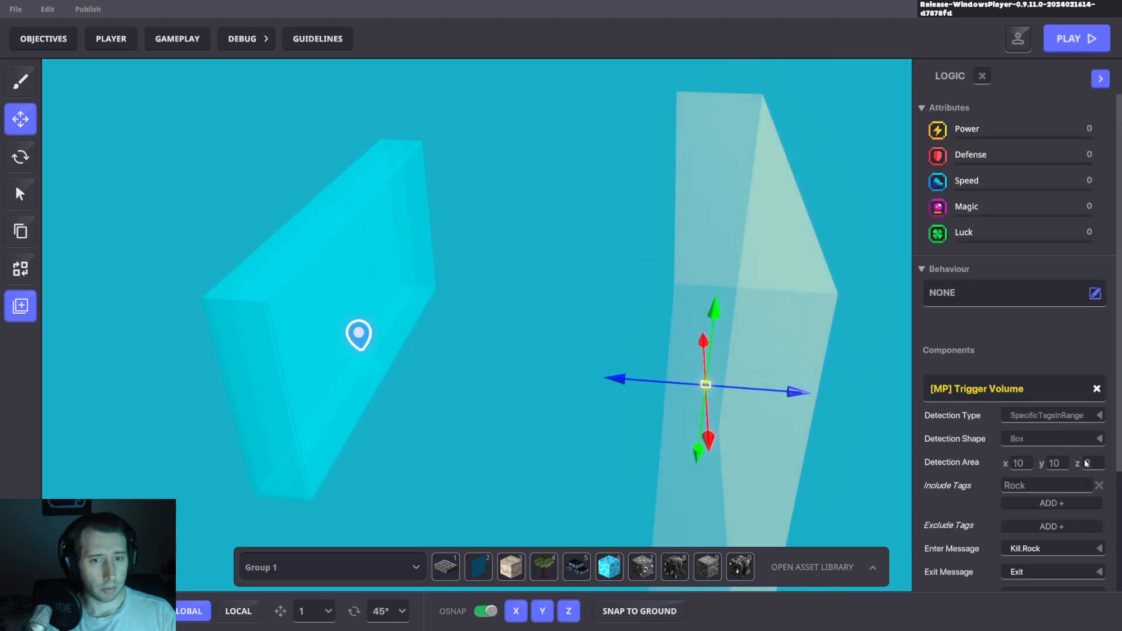
{"action": "left_click", "coordinate": [1092, 463]}
{"action": "key", "text": "Return"}
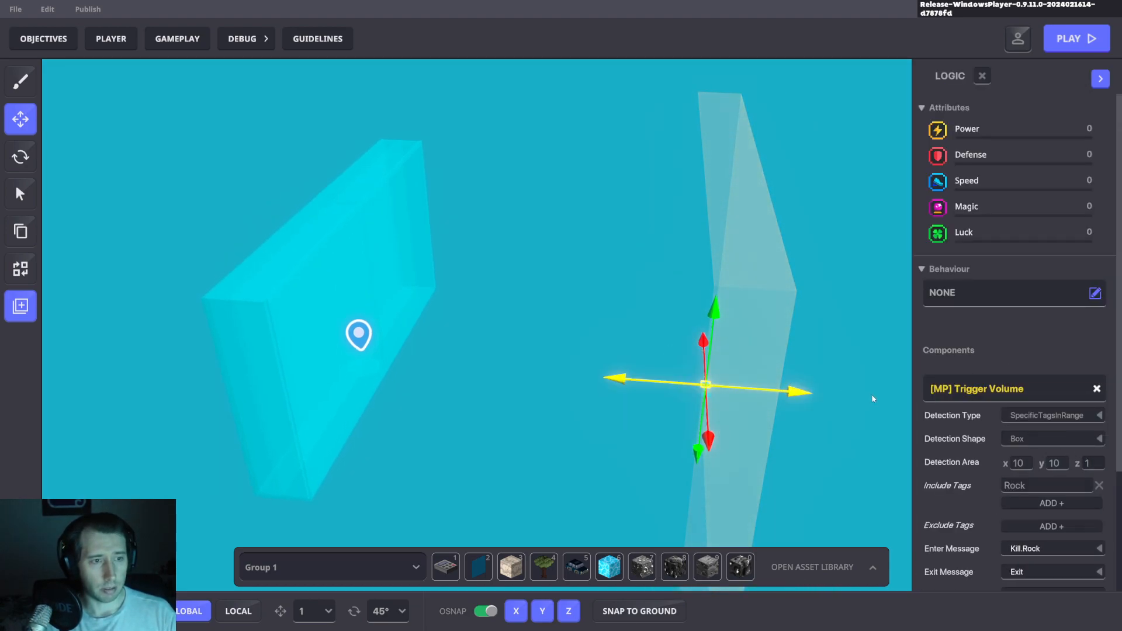
- Select the blue walls with the avatar spawner and shift them farther from the trigger along the Z axis
{"action": "key", "text": "a"}
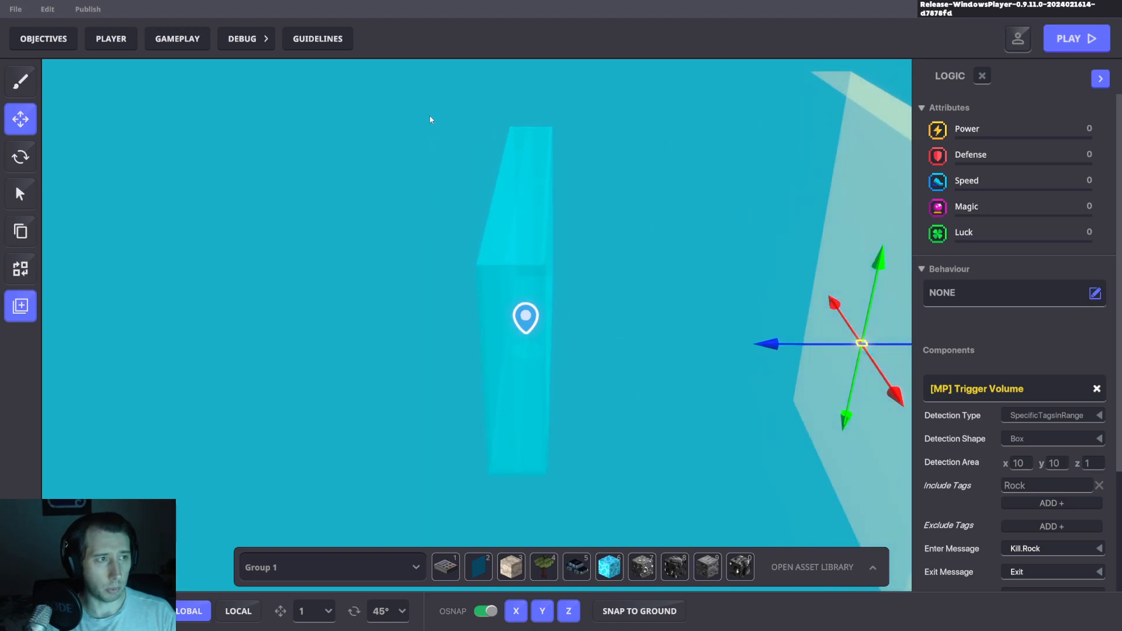
{"action": "left_click_drag", "start_coordinate": [430, 116], "coordinate": [645, 512]}
{"action": "left_click_drag", "start_coordinate": [613, 326], "coordinate": [527, 323]}
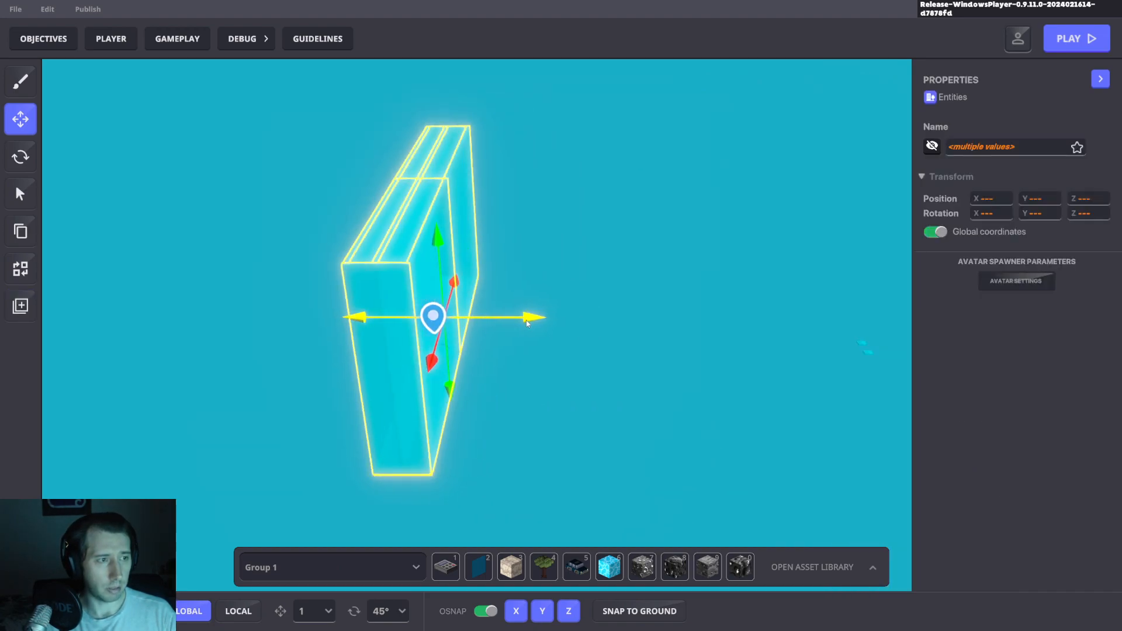
- Playtest the scene, steering the avatar around the approaching asteroids and checking behind it once they have passed
{"action": "key", "text": "ctrl+p"}
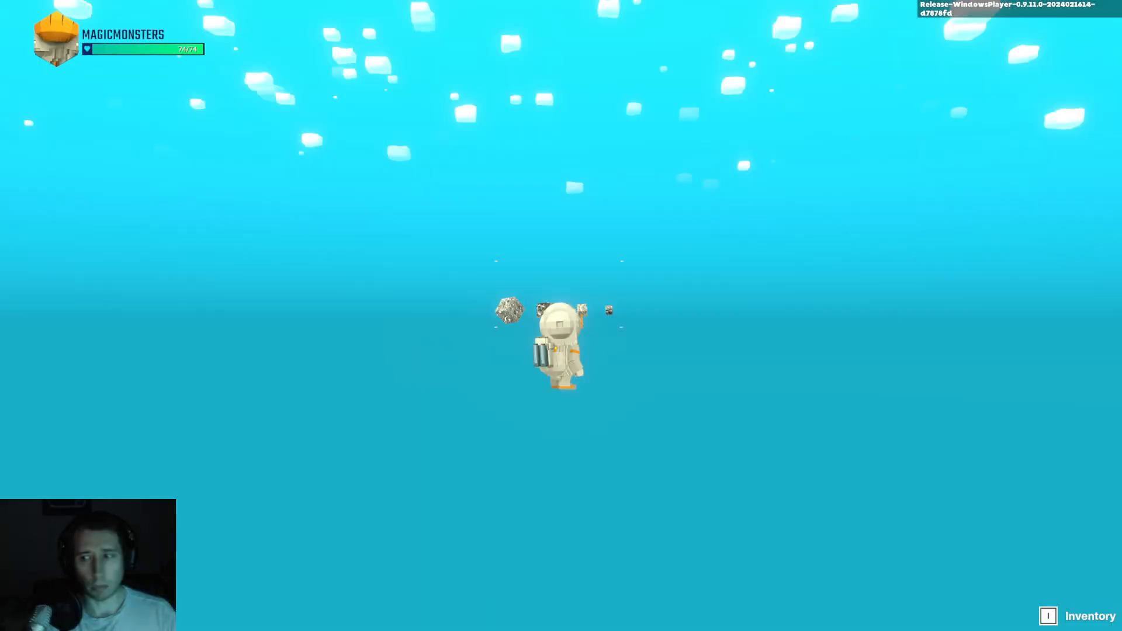
{"action": "key", "text": "w"}
{"action": "key", "text": "space"}
{"action": "key", "text": "a"}
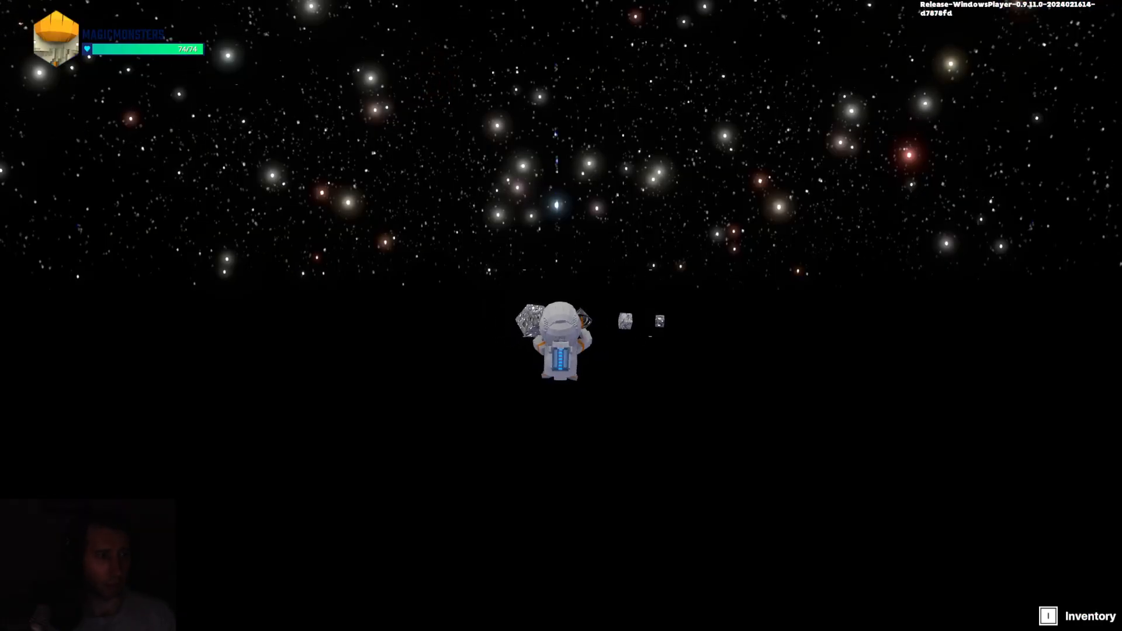
{"action": "key", "text": "space"}
{"action": "key", "text": "d"}
{"action": "key", "text": "space"}
{"action": "key", "text": "w"}
{"action": "key", "text": "d"}
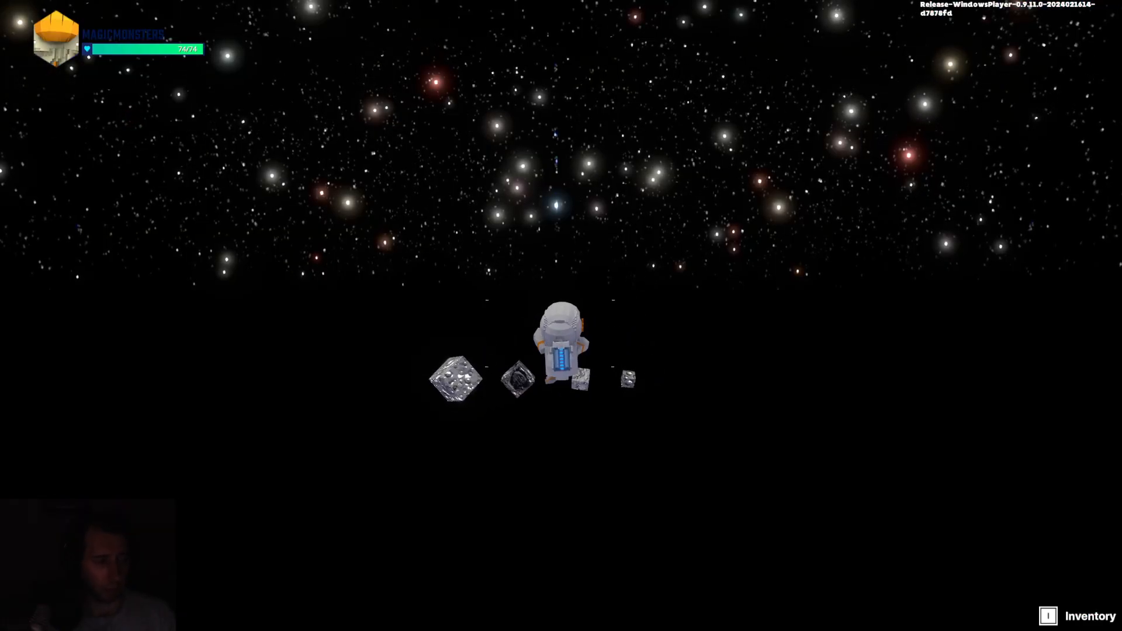
{"action": "key", "text": "w"}
{"action": "key", "text": "d"}
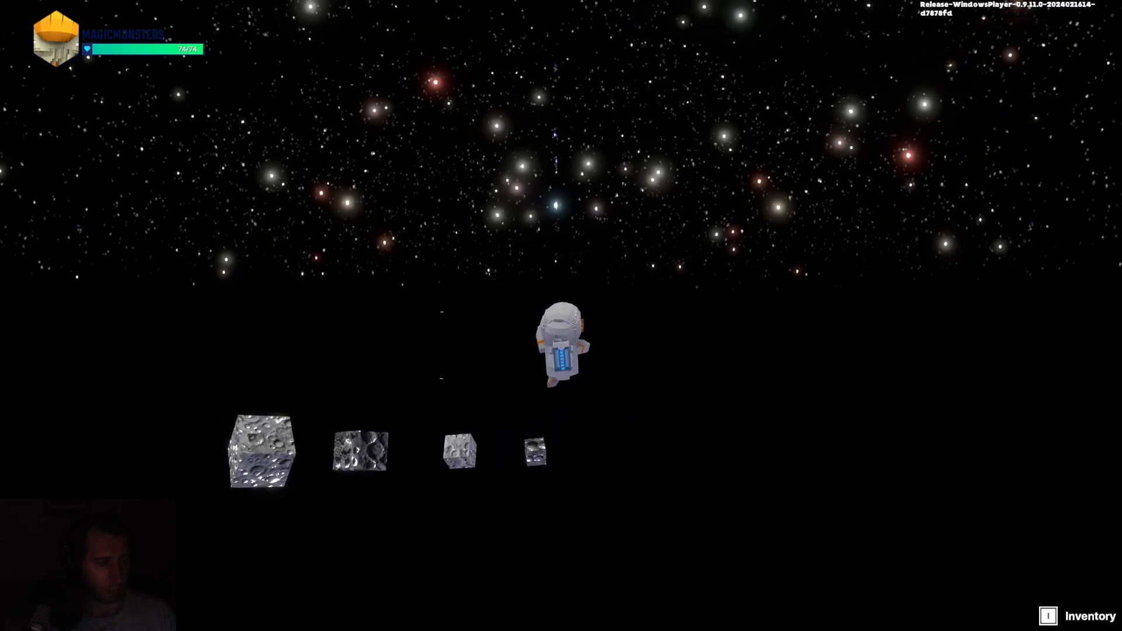
{"action": "key", "text": "w"}
{"action": "key", "text": "a"}
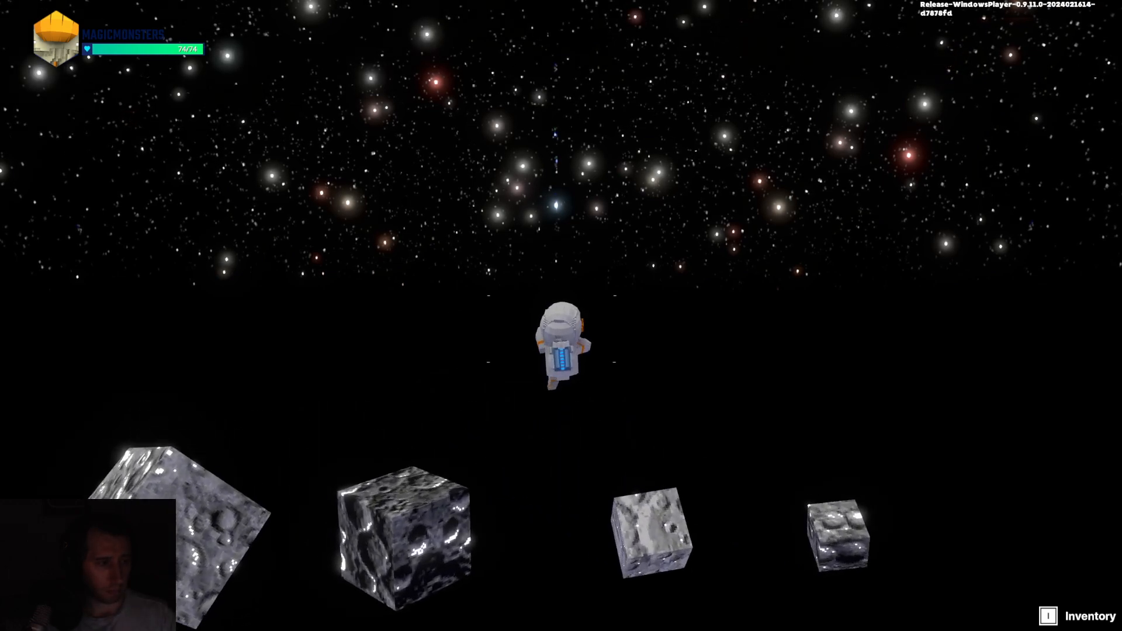
{"action": "key", "text": "w"}
{"action": "key", "text": "w"}
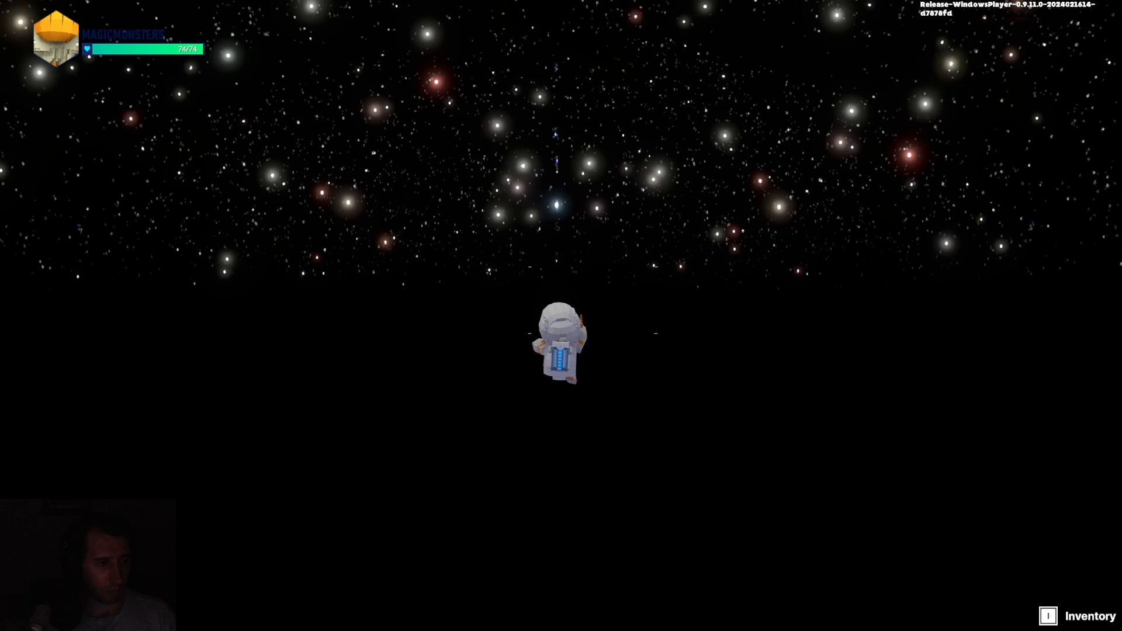
{"action": "key", "text": "s"}
{"action": "key", "text": "s"}
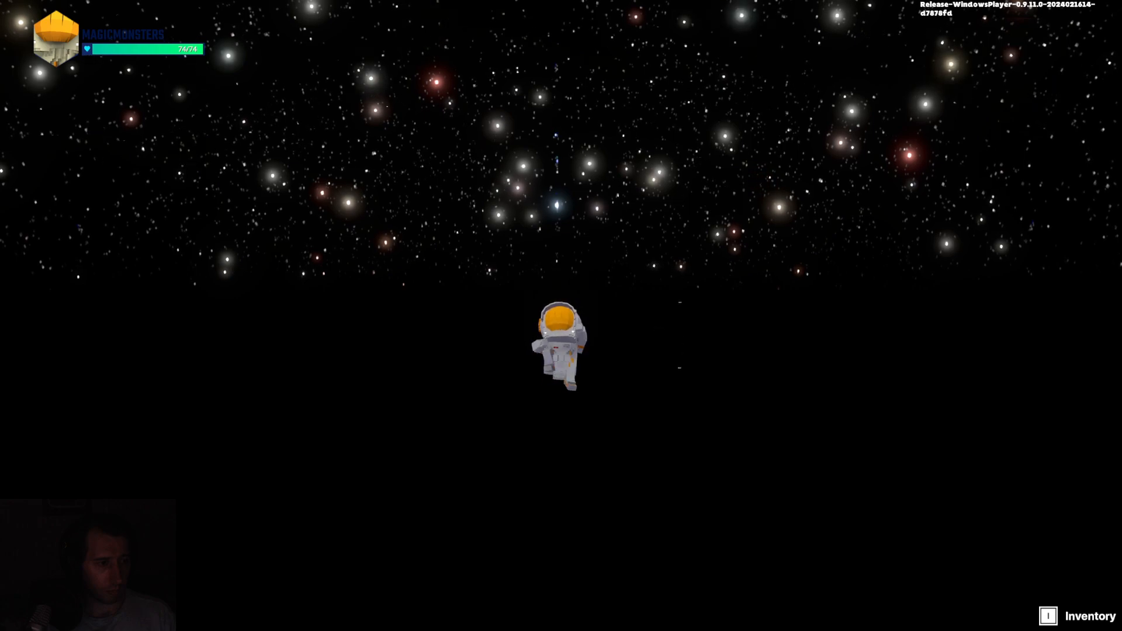
{"action": "key", "text": "w"}
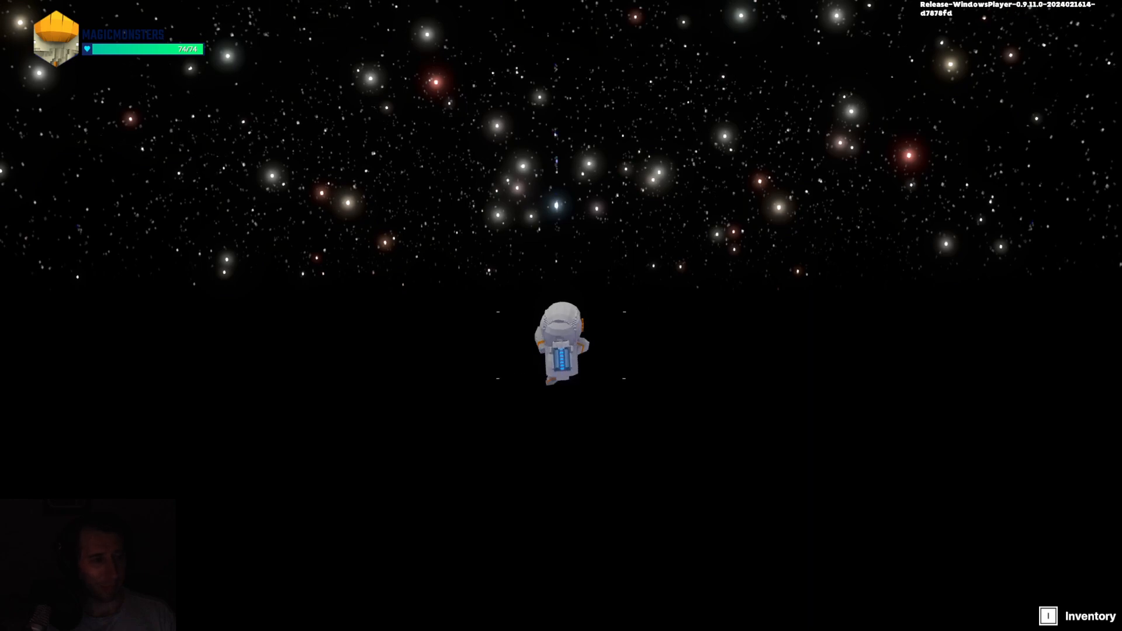
{"action": "key", "text": "w"}
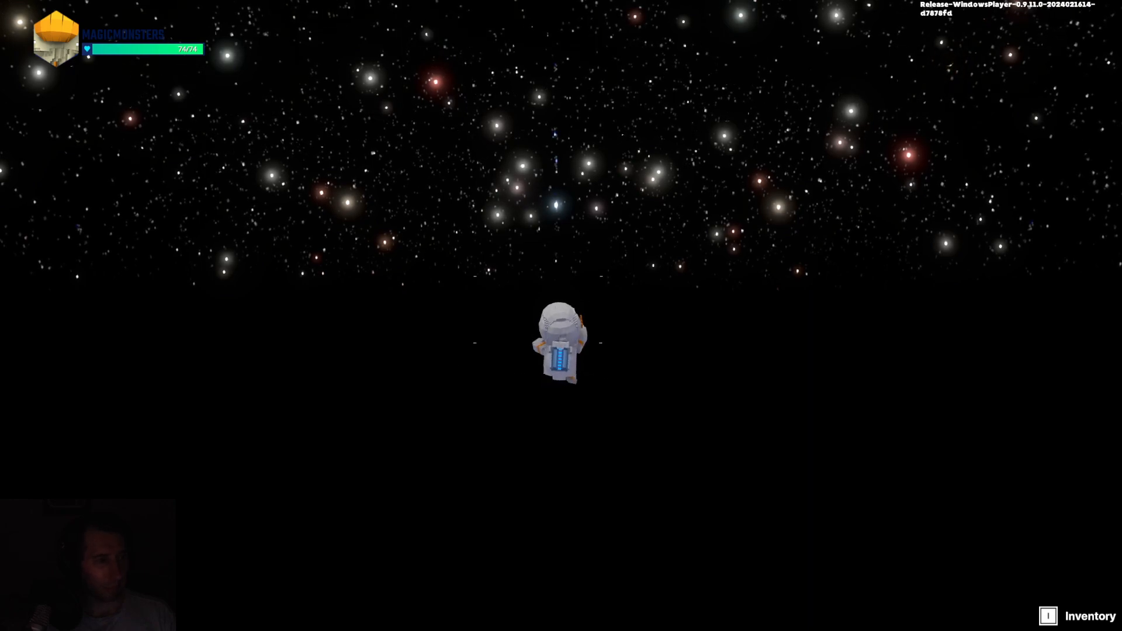
- Stop the playtest, return to the editor view of the scene and save the changes
{"action": "key", "text": "Escape"}
{"action": "right_click_drag", "start_coordinate": [551, 318], "coordinate": [659, 225]}
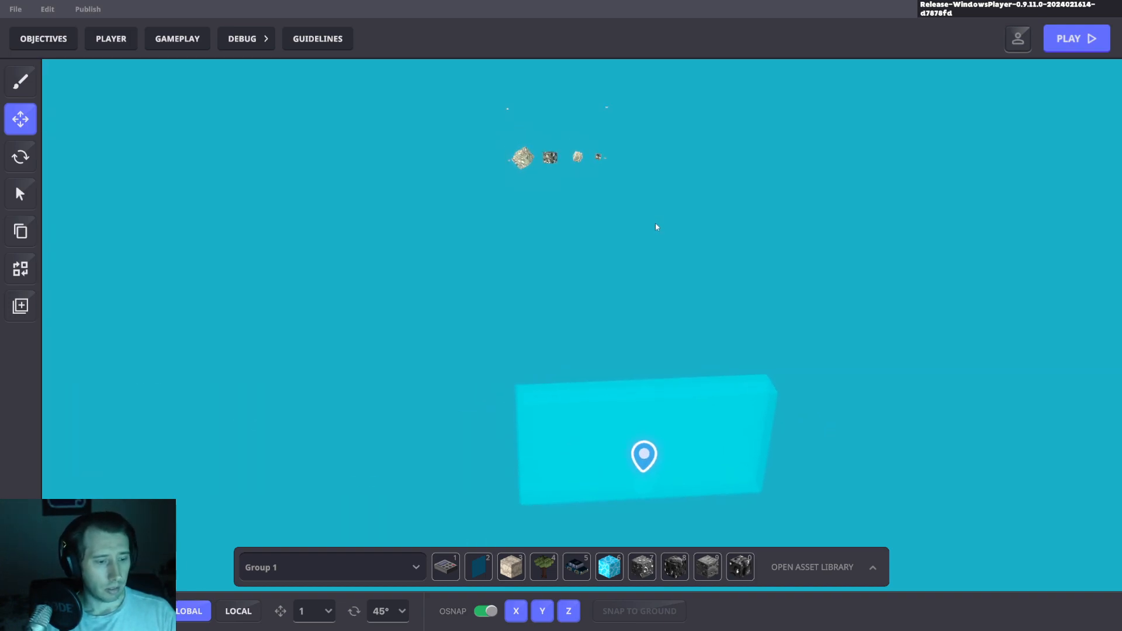
{"action": "key", "text": "ctrl+s"}
{"action": "left_click", "coordinate": [654, 342]}
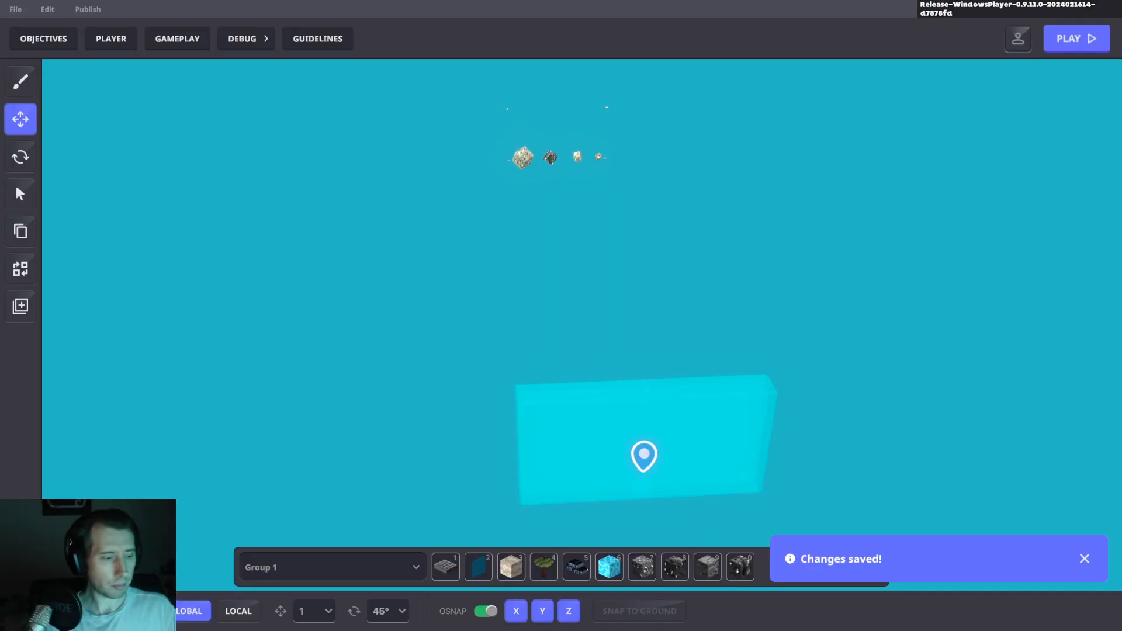
- Select the four moving asteroids in front of the blue walls and delete them together
{"action": "right_click_drag", "start_coordinate": [987, 283], "coordinate": [606, 192]}
{"action": "scroll", "coordinate": [620, 211], "scroll_direction": "up", "scroll_amount": 8}
{"action": "right_click_drag", "start_coordinate": [657, 290], "coordinate": [630, 264]}
{"action": "left_click_drag", "start_coordinate": [557, 103], "coordinate": [630, 398]}
{"action": "mouse_move", "coordinate": [669, 374]}
{"action": "right_mouse_down"}
{"action": "mouse_move", "coordinate": [839, 332]}
{"action": "mouse_move", "coordinate": [816, 341]}
{"action": "right_mouse_up"}
{"action": "middle_click_drag", "start_coordinate": [504, 223], "coordinate": [647, 266]}
{"action": "right_click_drag", "start_coordinate": [681, 393], "coordinate": [637, 400]}
{"action": "left_click", "coordinate": [670, 404]}
{"action": "scroll", "coordinate": [654, 392], "scroll_direction": "up", "scroll_amount": 2}
{"action": "scroll", "coordinate": [653, 392], "scroll_direction": "up", "scroll_amount": 1}
{"action": "mouse_move", "coordinate": [580, 353]}
{"action": "right_mouse_down"}
{"action": "mouse_move", "coordinate": [605, 427]}
{"action": "mouse_move", "coordinate": [573, 355]}
{"action": "right_mouse_up"}
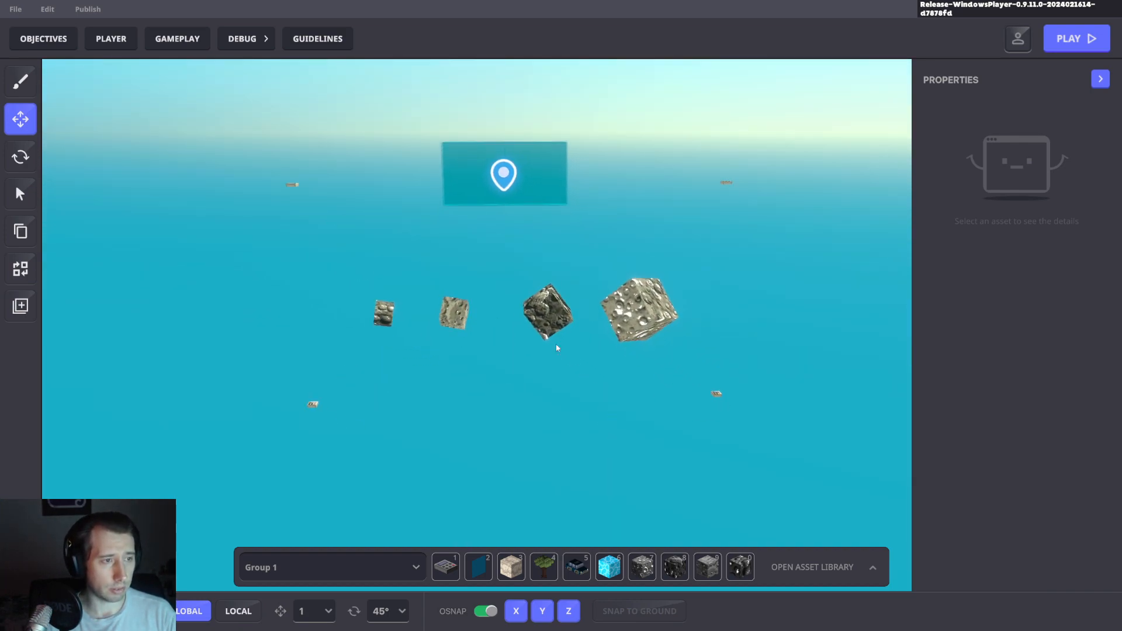
{"action": "left_click_drag", "start_coordinate": [365, 271], "coordinate": [681, 358]}
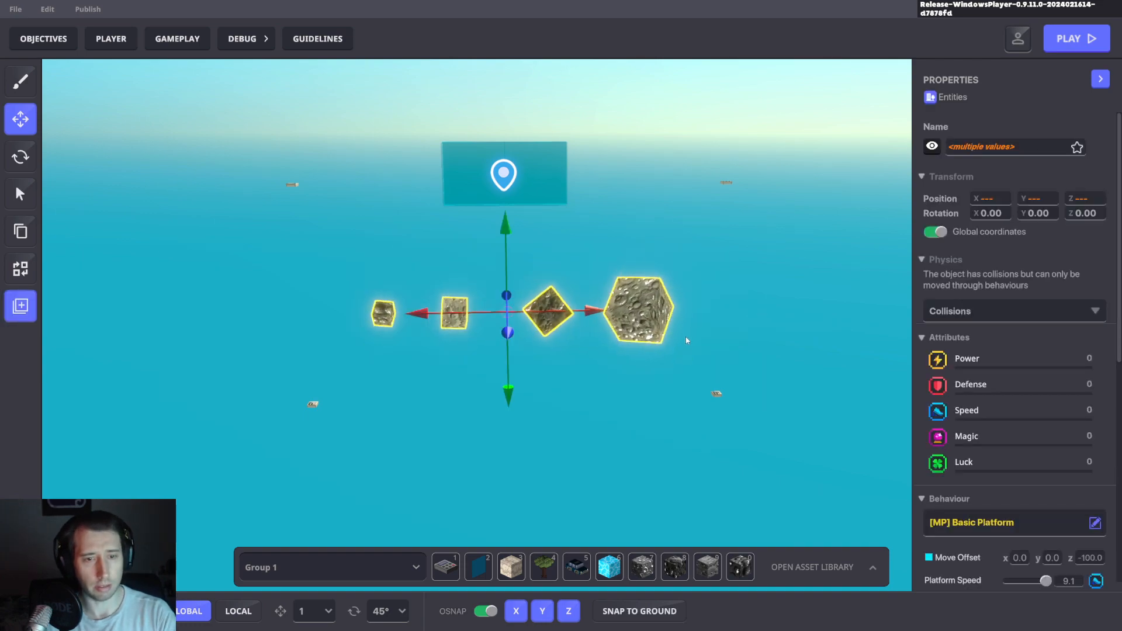
{"action": "key", "text": "Delete"}
- Duplicate the lower corner NumPad Switch upward three times, placing the first copy at Y 40.20 and the highest at about Y 43.5
{"action": "left_click", "coordinate": [717, 394]}
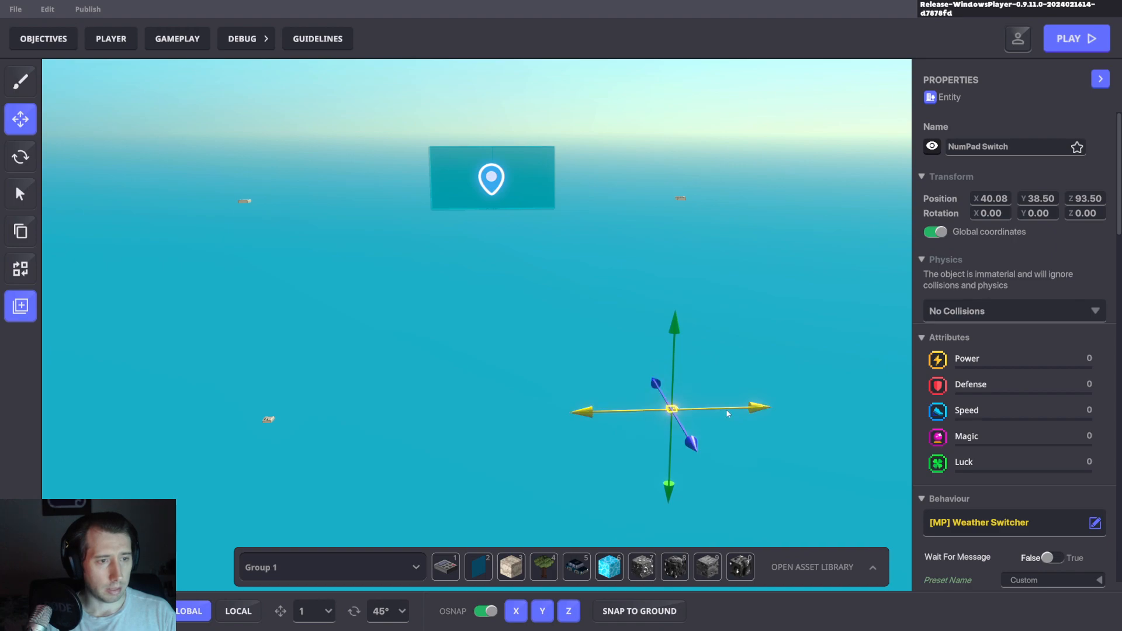
{"action": "left_click_drag", "start_coordinate": [676, 336], "coordinate": [675, 289]}
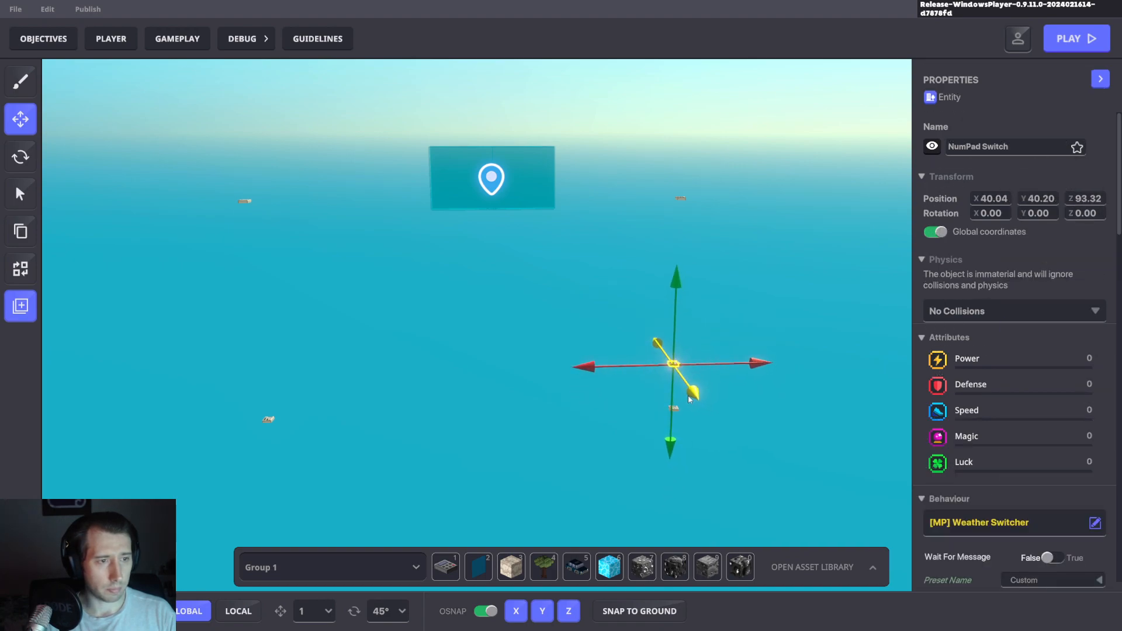
{"action": "left_click_drag", "start_coordinate": [718, 366], "coordinate": [720, 369]}
{"action": "left_click_drag", "start_coordinate": [679, 287], "coordinate": [682, 255]}
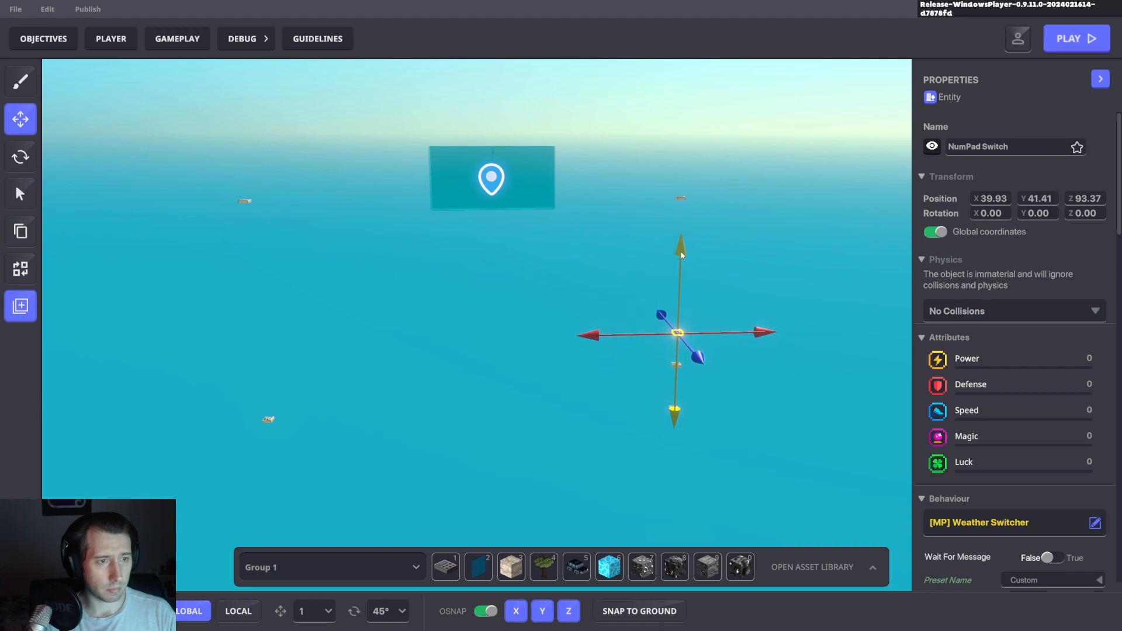
{"action": "left_click_drag", "start_coordinate": [692, 332], "coordinate": [738, 318]}
{"action": "left_click_drag", "start_coordinate": [681, 276], "coordinate": [682, 203]}
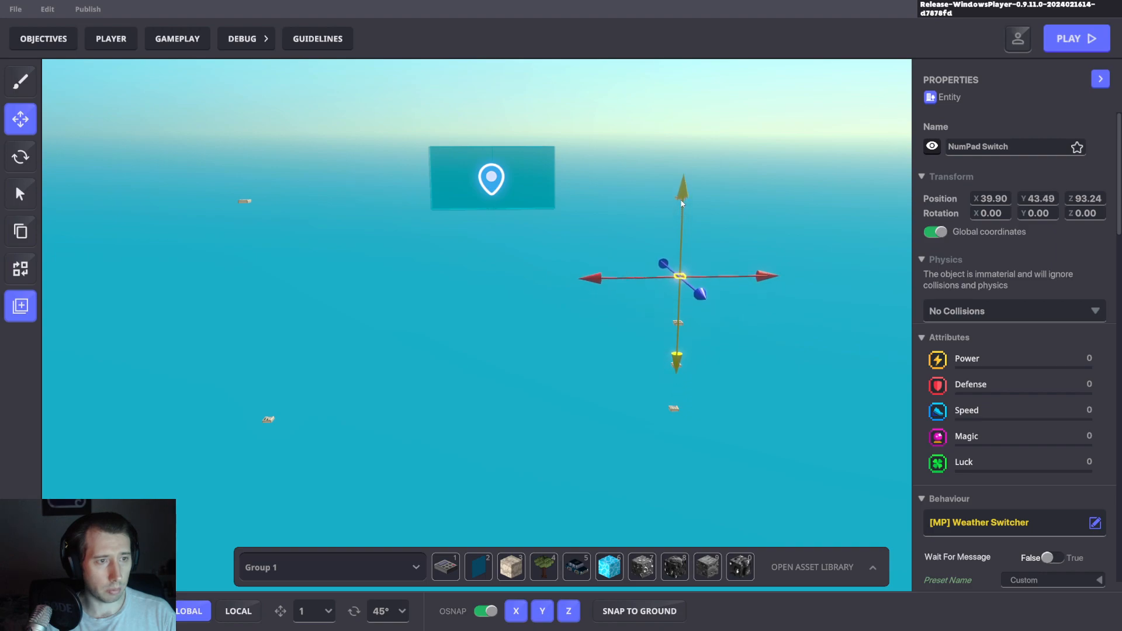
{"action": "left_click_drag", "start_coordinate": [700, 292], "coordinate": [727, 277]}
- Duplicate the highest NumPad Switch copy upward to about Y 45.1, completing the column below the upper corner switch
{"action": "scroll", "coordinate": [739, 310], "scroll_direction": "up", "scroll_amount": 1}
{"action": "right_click_drag", "start_coordinate": [738, 310], "coordinate": [487, 286]}
{"action": "left_click", "coordinate": [679, 296]}
{"action": "key", "text": "d"}
{"action": "scroll", "coordinate": [559, 346], "scroll_direction": "up", "scroll_amount": 1}
{"action": "left_click", "coordinate": [543, 337]}
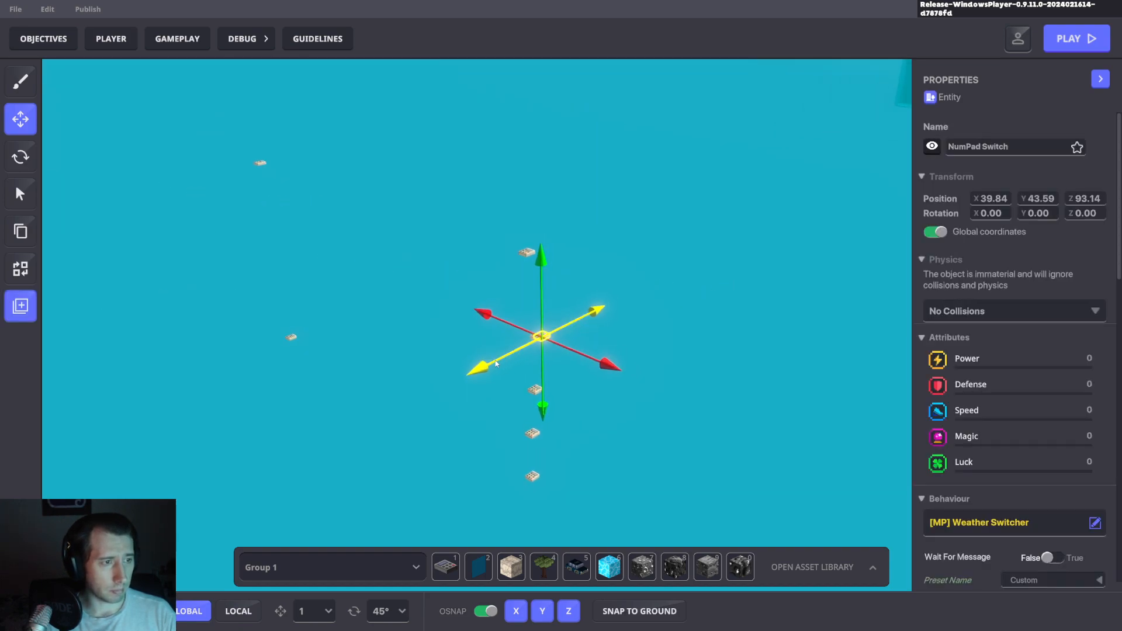
{"action": "left_click_drag", "start_coordinate": [585, 361], "coordinate": [583, 361]}
{"action": "right_click_drag", "start_coordinate": [595, 369], "coordinate": [667, 382]}
{"action": "left_click_drag", "start_coordinate": [547, 257], "coordinate": [556, 210]}
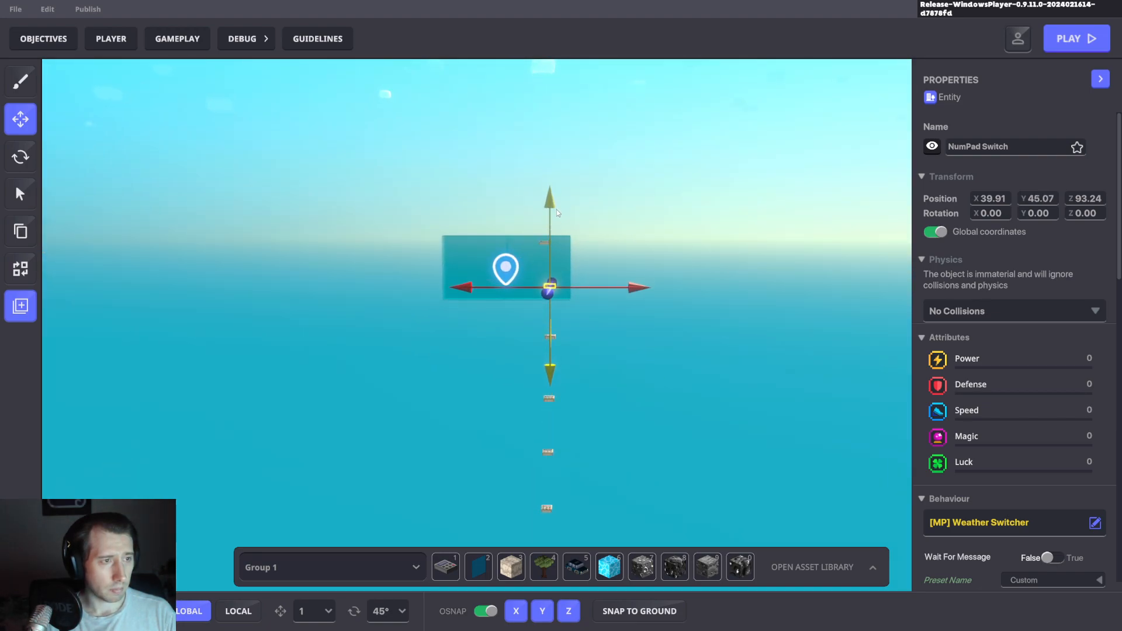
{"action": "left_click", "coordinate": [626, 219]}
{"action": "left_click", "coordinate": [546, 241]}
{"action": "left_click", "coordinate": [630, 265]}
{"action": "right_click_drag", "start_coordinate": [637, 297], "coordinate": [650, 294]}
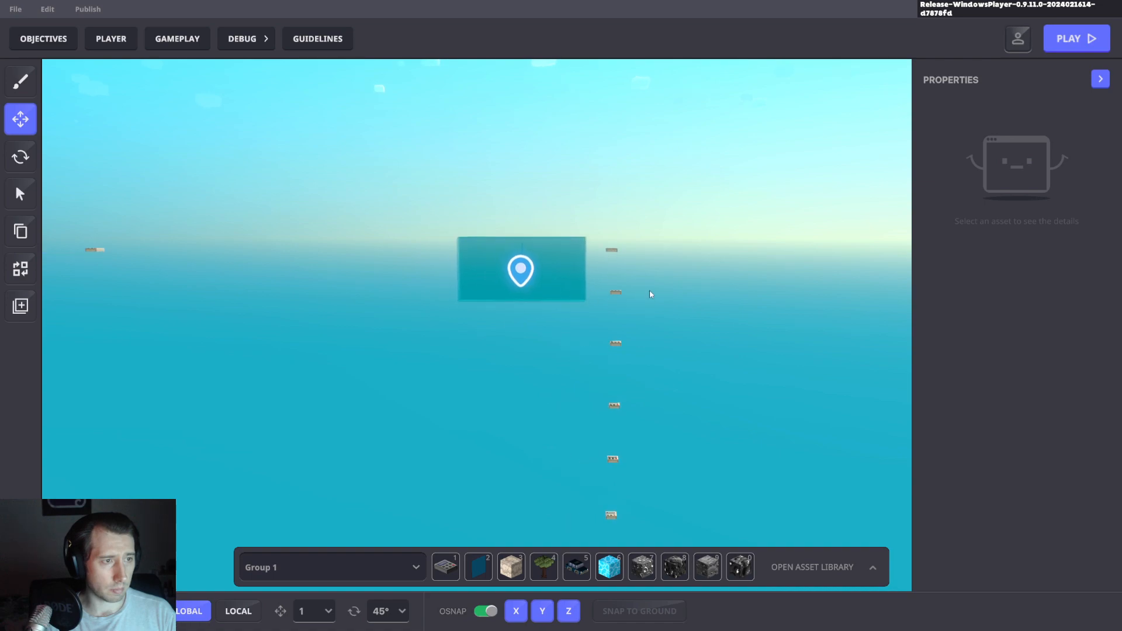
- Select the four intermediate NumPad Switches in the column and change their behaviour to Basic Platform
{"action": "left_click", "coordinate": [613, 251]}
{"action": "left_click", "coordinate": [687, 269]}
{"action": "mouse_move", "coordinate": [668, 336]}
{"action": "right_mouse_down"}
{"action": "mouse_move", "coordinate": [670, 349]}
{"action": "mouse_move", "coordinate": [671, 302]}
{"action": "right_mouse_up"}
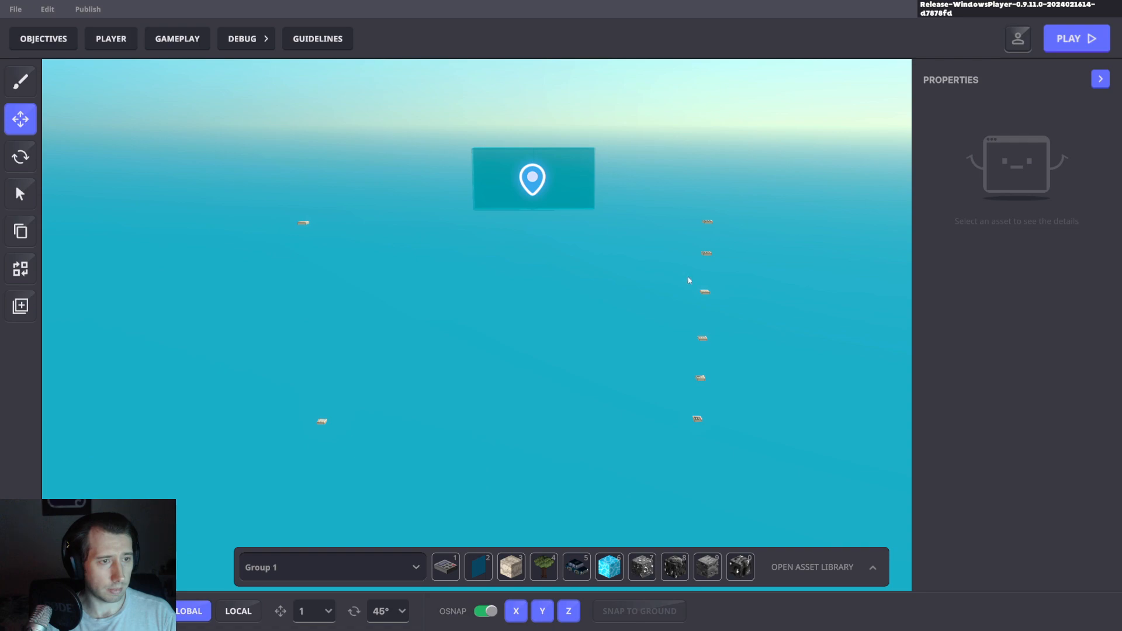
{"action": "left_click_drag", "start_coordinate": [668, 241], "coordinate": [731, 388]}
{"action": "scroll", "coordinate": [1035, 412], "scroll_direction": "down", "scroll_amount": 3}
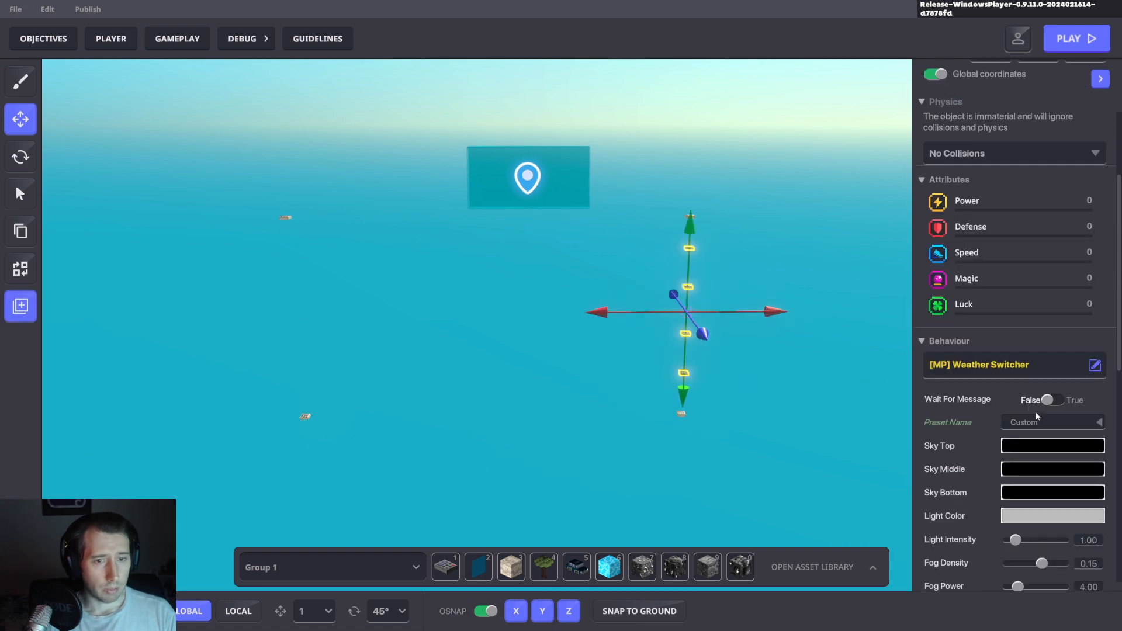
{"action": "left_click", "coordinate": [995, 365]}
{"action": "type", "text": "bas"}
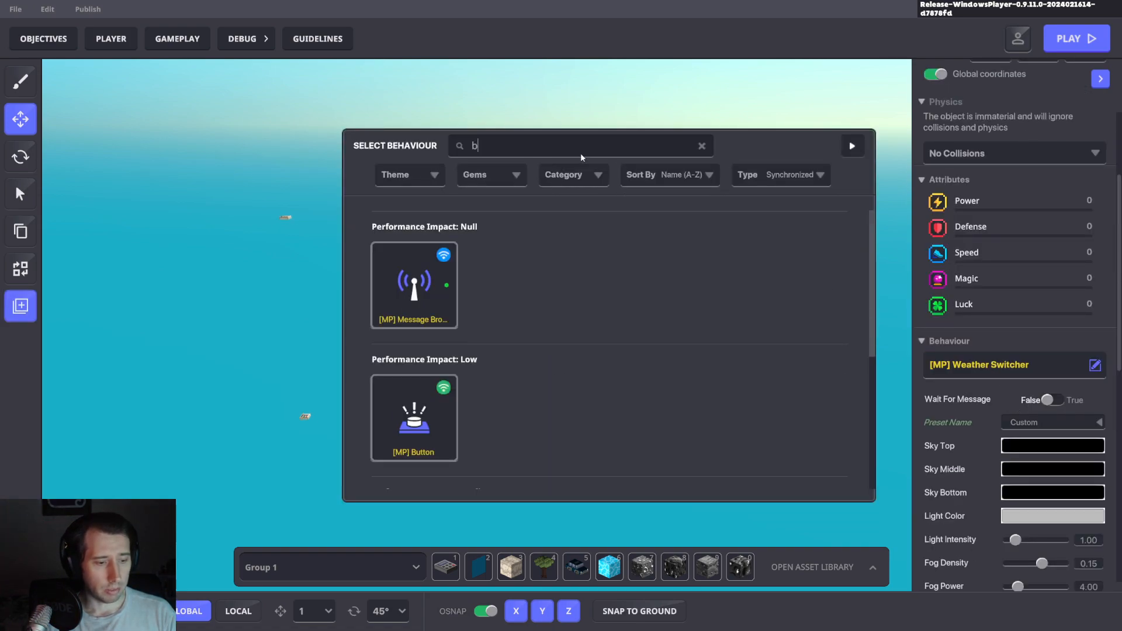
{"action": "left_click", "coordinate": [431, 287]}
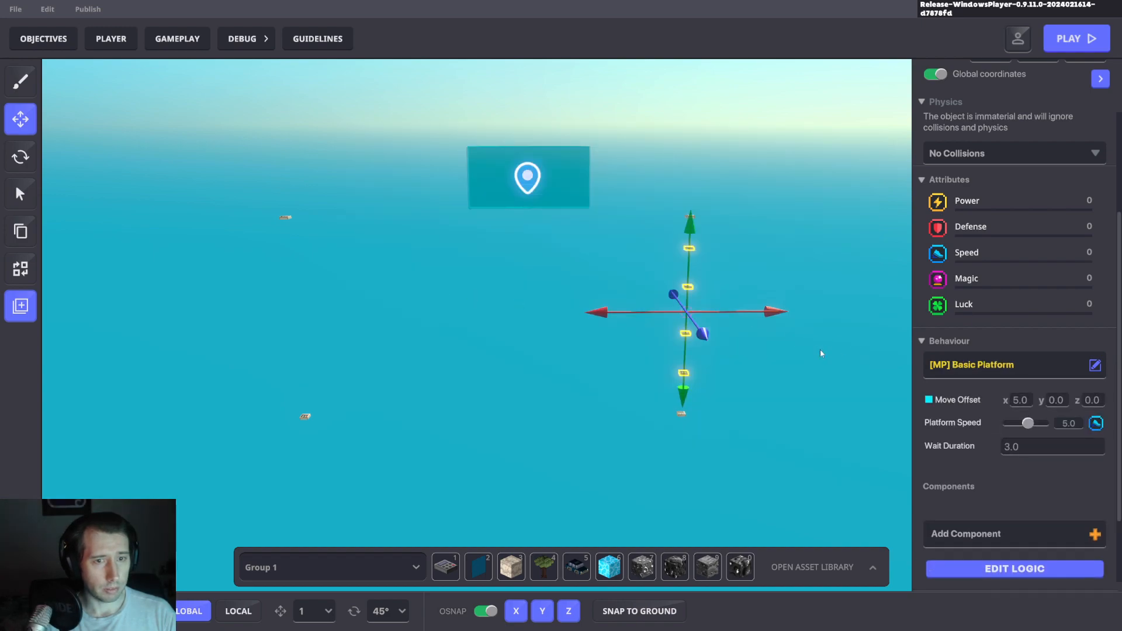
{"action": "middle_click_drag", "start_coordinate": [829, 349], "coordinate": [749, 358]}
{"action": "right_click_drag", "start_coordinate": [749, 358], "coordinate": [807, 372]}
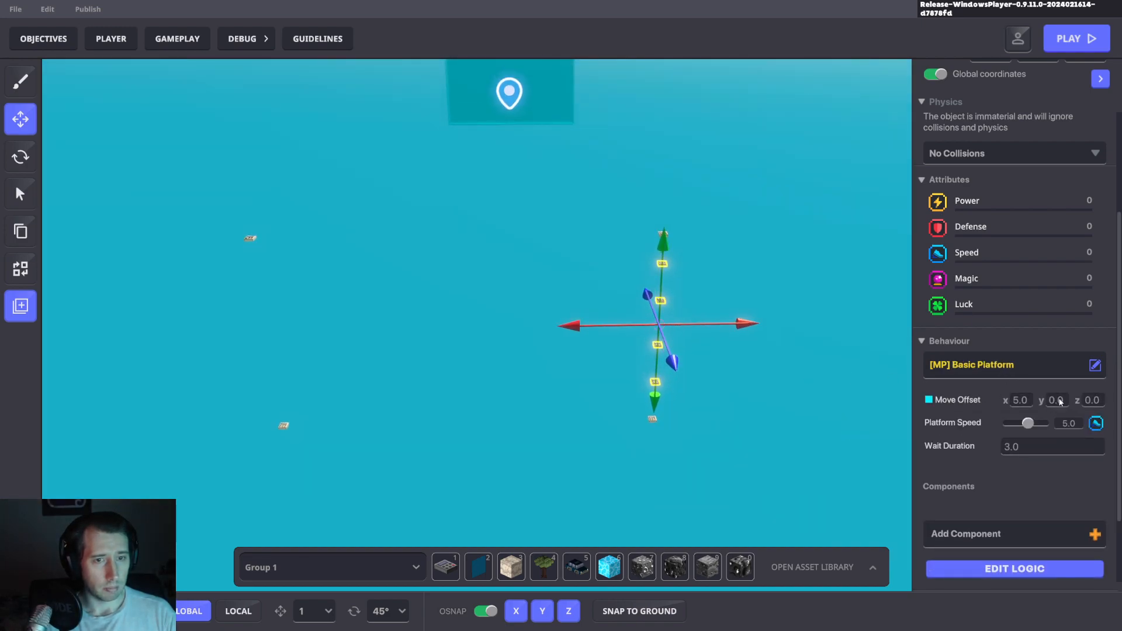
- Set the Move Offset x of the highest intermediate NumPad Switch to 15 so its path reaches across to the other side
{"action": "left_click", "coordinate": [705, 263]}
{"action": "left_click_drag", "start_coordinate": [702, 281], "coordinate": [702, 282]}
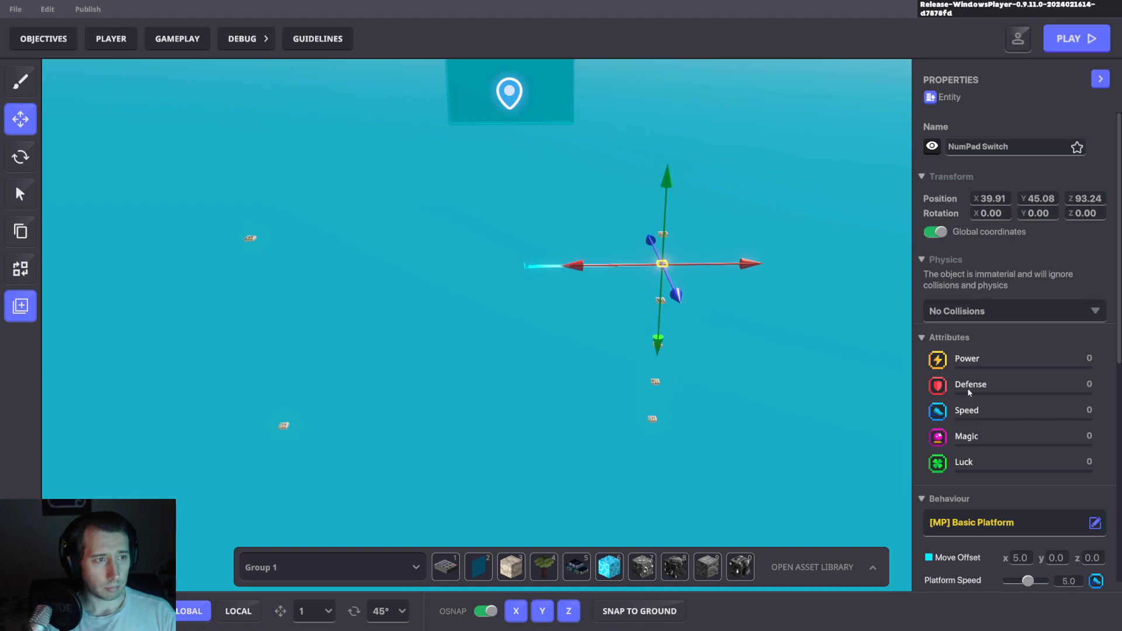
{"action": "scroll", "coordinate": [1032, 402], "scroll_direction": "down", "scroll_amount": 3}
{"action": "type", "text": "20"}
{"action": "key", "text": "Return"}
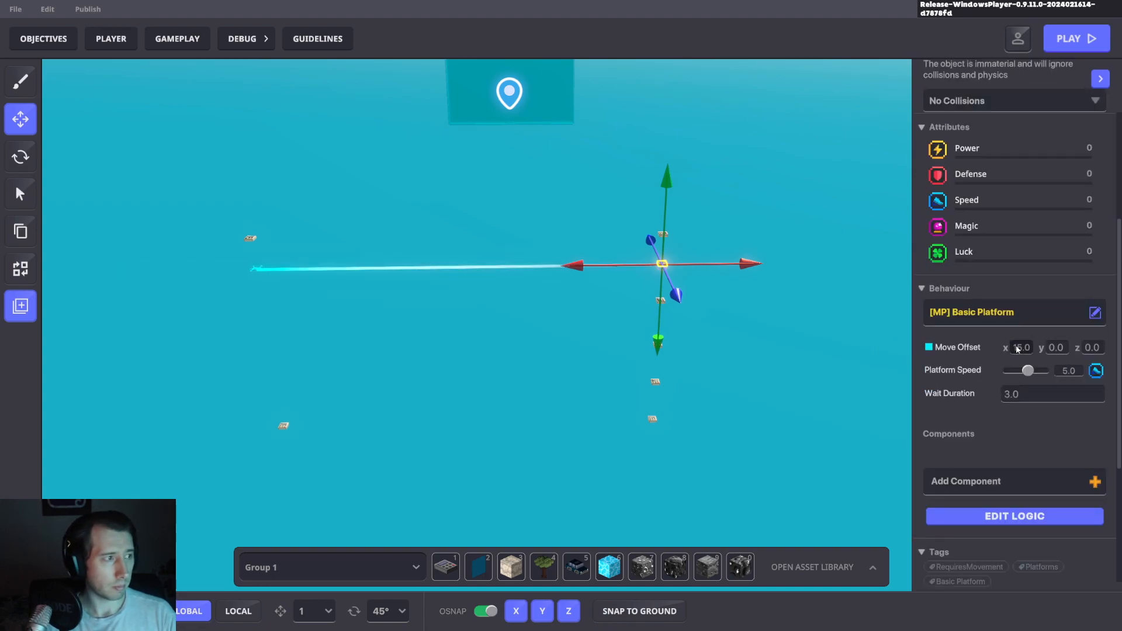
{"action": "mouse_move", "coordinate": [485, 356]}
{"action": "middle_mouse_down"}
{"action": "mouse_move", "coordinate": [555, 332]}
{"action": "mouse_move", "coordinate": [524, 323]}
{"action": "mouse_move", "coordinate": [478, 349]}
{"action": "mouse_move", "coordinate": [453, 343]}
{"action": "mouse_move", "coordinate": [536, 357]}
{"action": "mouse_move", "coordinate": [495, 345]}
{"action": "middle_mouse_up"}
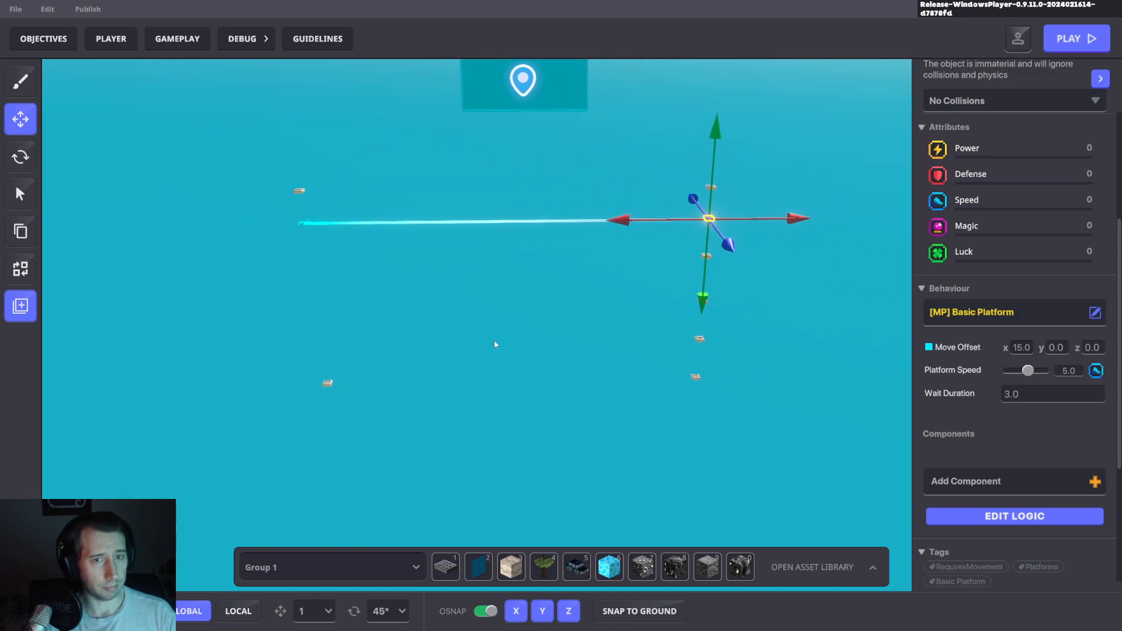
- Set the same NumPad Switch's Wait Duration to 0 and its Platform Speed to 9.1
{"action": "type", "text": "0"}
{"action": "key", "text": "Return"}
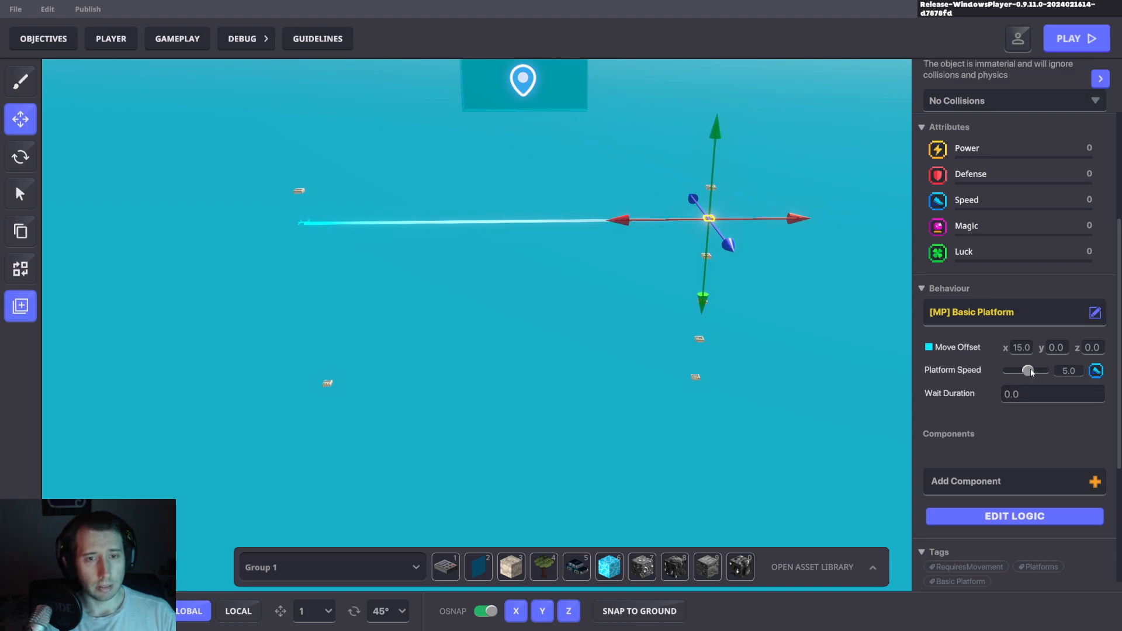
{"action": "scroll", "coordinate": [730, 205], "scroll_direction": "up", "scroll_amount": 4}
{"action": "right_click_drag", "start_coordinate": [714, 260], "coordinate": [737, 322]}
{"action": "scroll", "coordinate": [745, 333], "scroll_direction": "down", "scroll_amount": 3}
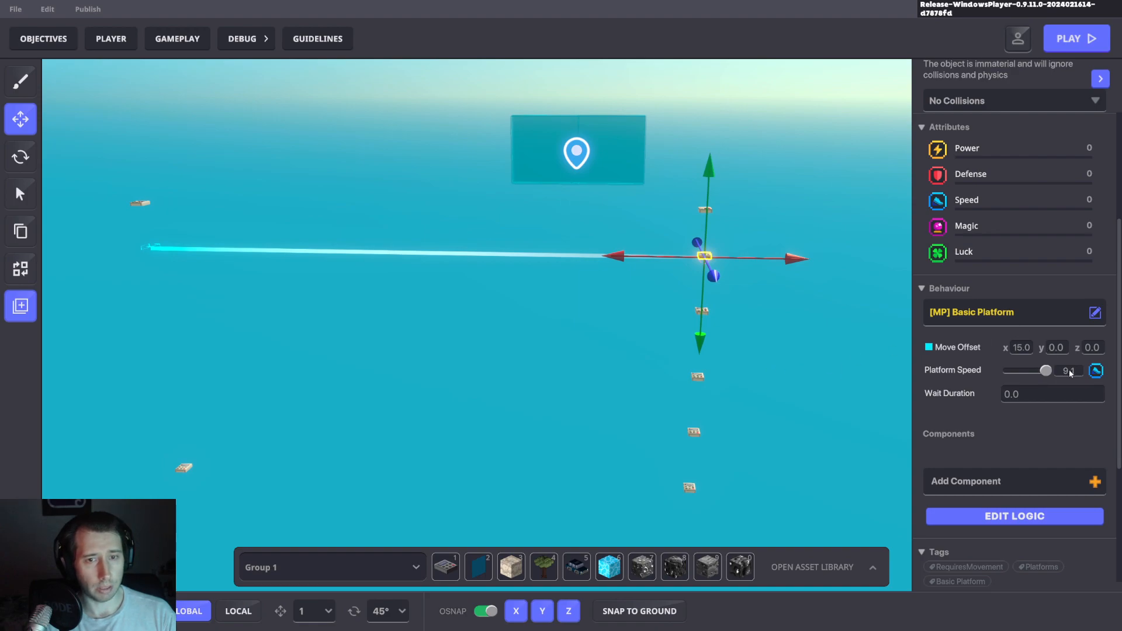
- Give the other three intermediate NumPad Switches Move Offset x 15, Platform Speed 9.1 and Wait Duration 0
{"action": "left_click", "coordinate": [772, 347]}
{"action": "left_click_drag", "start_coordinate": [676, 294], "coordinate": [736, 448]}
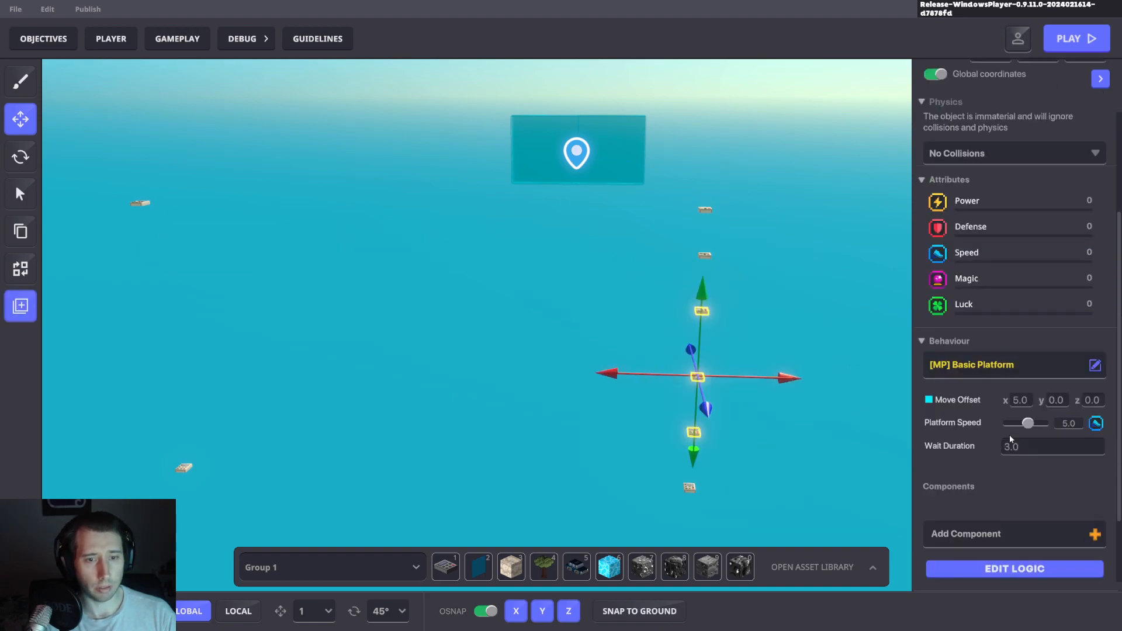
{"action": "left_click", "coordinate": [987, 359]}
{"action": "left_click", "coordinate": [905, 214]}
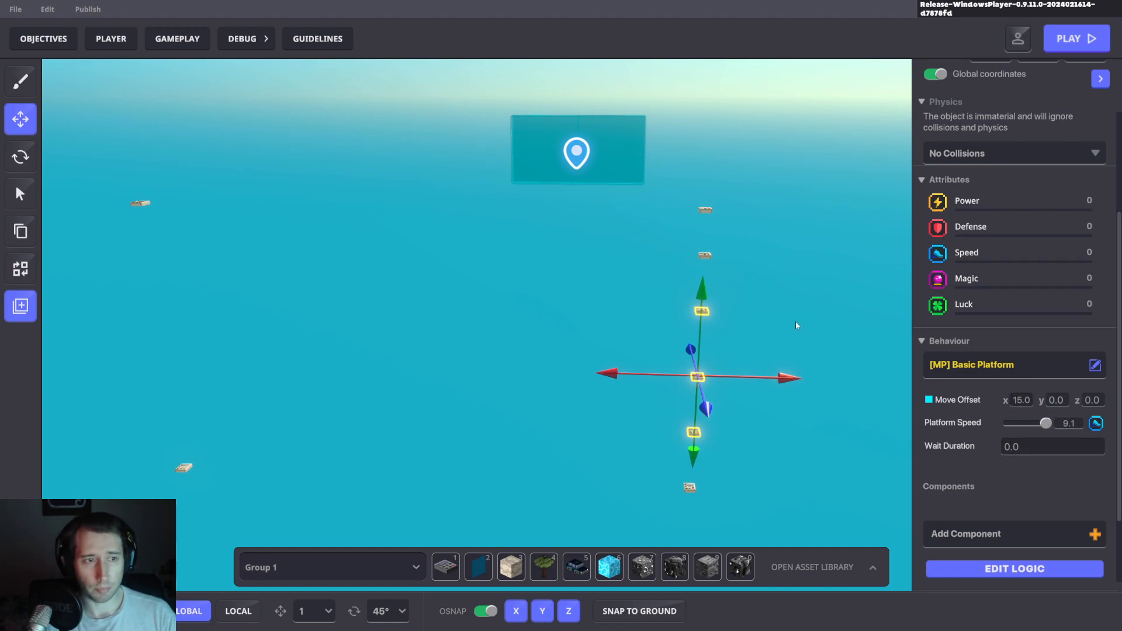
{"action": "scroll", "coordinate": [810, 316], "scroll_direction": "down", "scroll_amount": 3}
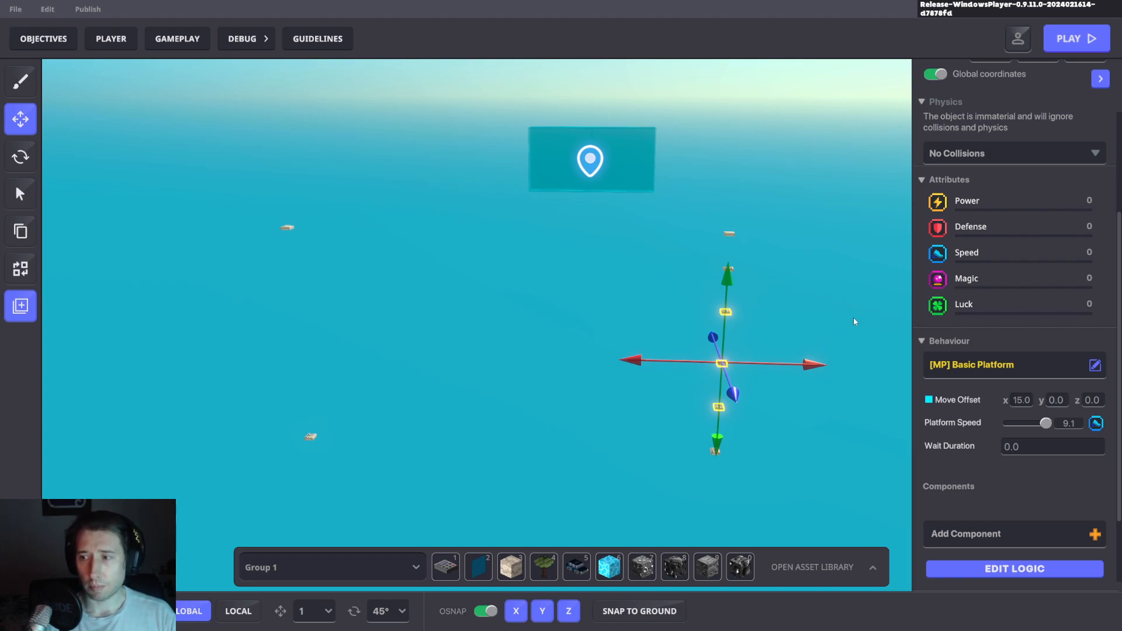
- Deselect the switches and playtest the scene briefly to check the moving NumPad Switches
{"action": "right_click_drag", "start_coordinate": [809, 308], "coordinate": [798, 336]}
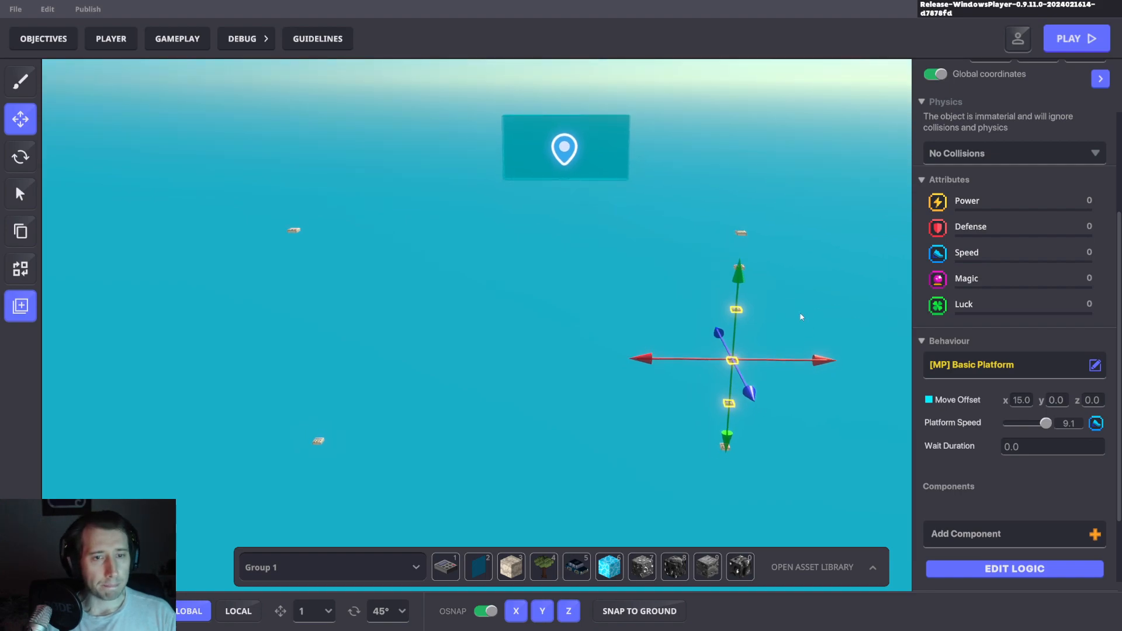
{"action": "left_click", "coordinate": [723, 256]}
{"action": "left_click_drag", "start_coordinate": [765, 404], "coordinate": [776, 417]}
{"action": "right_click_drag", "start_coordinate": [812, 408], "coordinate": [805, 411]}
{"action": "left_click", "coordinate": [817, 303]}
{"action": "key", "text": "ctrl+p"}
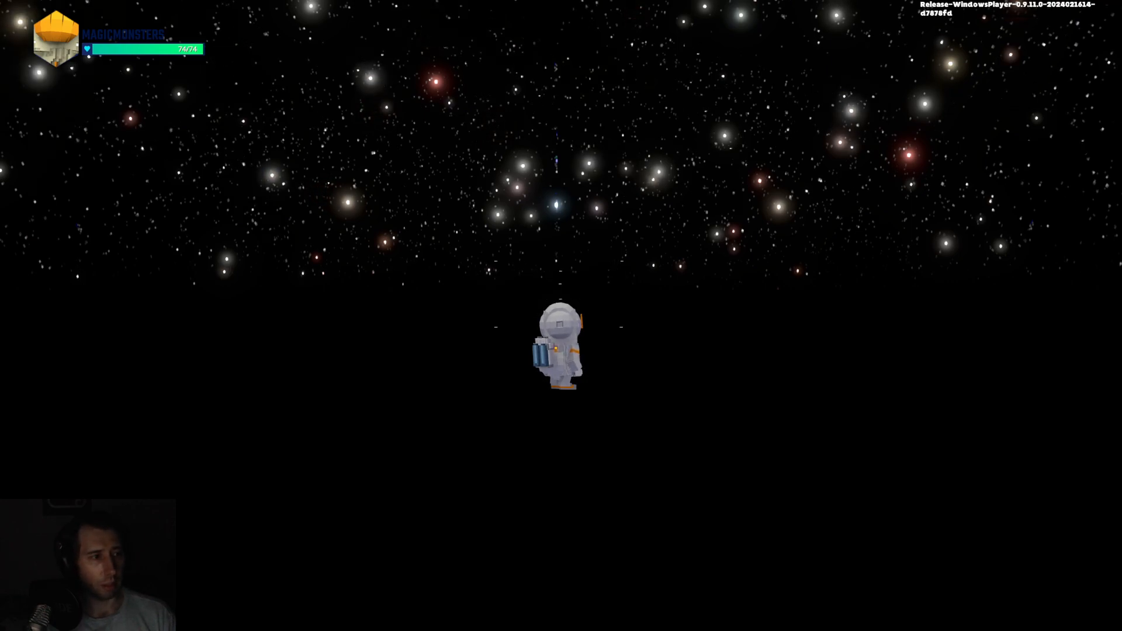
{"action": "key", "text": "Escape"}
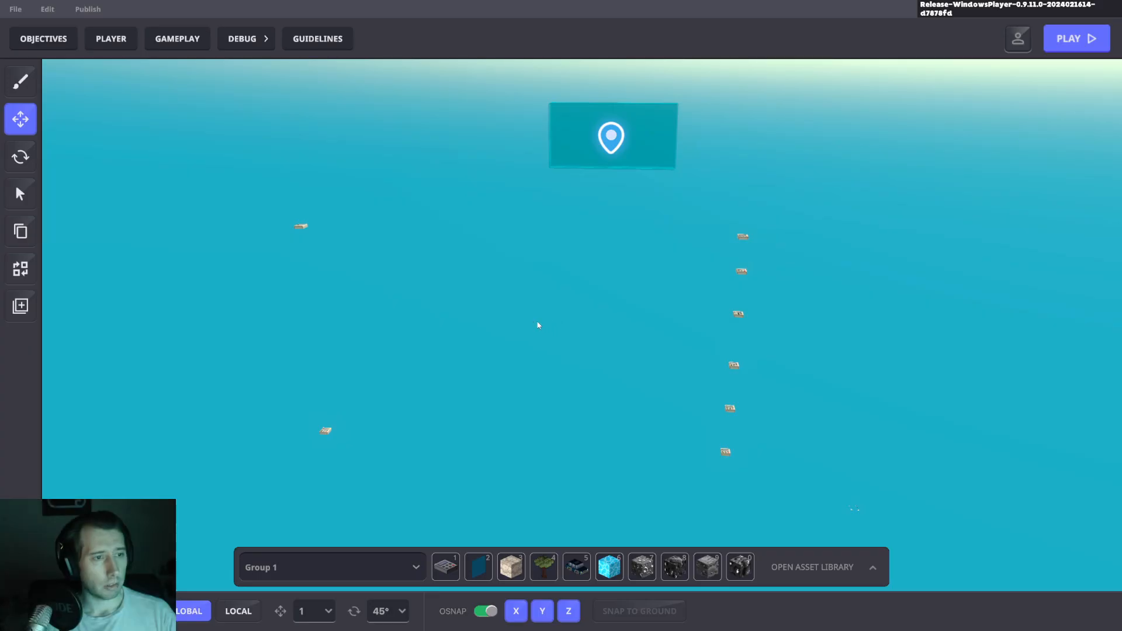
- Duplicate the four intermediate NumPad Switches along the X axis to the opposite side, at about X 55, between the corner switches
{"action": "left_click_drag", "start_coordinate": [734, 244], "coordinate": [796, 412]}
{"action": "mouse_move", "coordinate": [770, 361]}
{"action": "left_mouse_down"}
{"action": "mouse_move", "coordinate": [785, 374]}
{"action": "mouse_move", "coordinate": [776, 364]}
{"action": "left_mouse_up"}
{"action": "right_click_drag", "start_coordinate": [735, 384], "coordinate": [747, 311]}
{"action": "left_click_drag", "start_coordinate": [759, 297], "coordinate": [752, 294]}
{"action": "right_click_drag", "start_coordinate": [753, 294], "coordinate": [781, 287]}
{"action": "left_click_drag", "start_coordinate": [759, 310], "coordinate": [350, 305]}
{"action": "right_click_drag", "start_coordinate": [350, 305], "coordinate": [557, 258]}
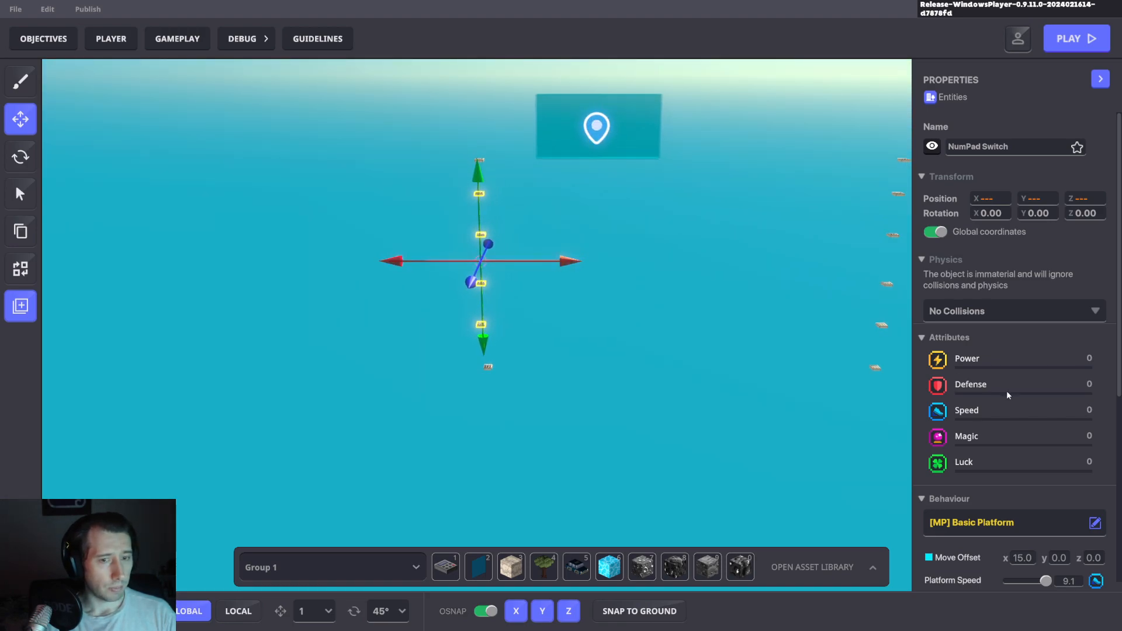
- Set the four copies' Move Offset x to -15 and Platform Speed to 3.3, checking the settings on individual switches
{"action": "scroll", "coordinate": [990, 385], "scroll_direction": "down", "scroll_amount": 3}
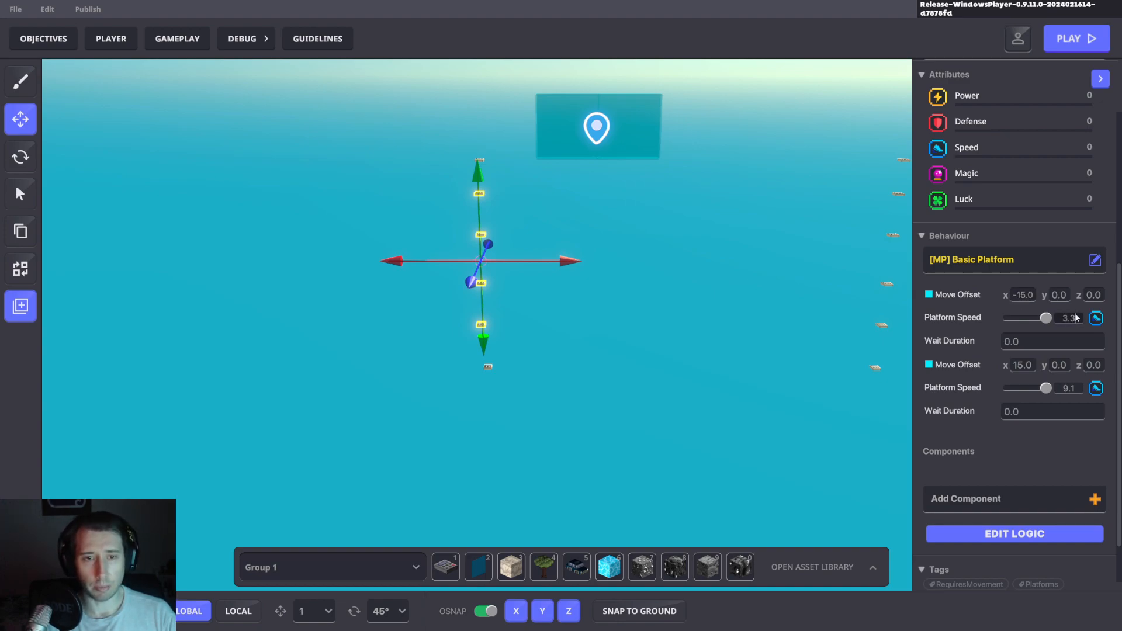
{"action": "left_click", "coordinate": [782, 288]}
{"action": "left_click", "coordinate": [480, 234]}
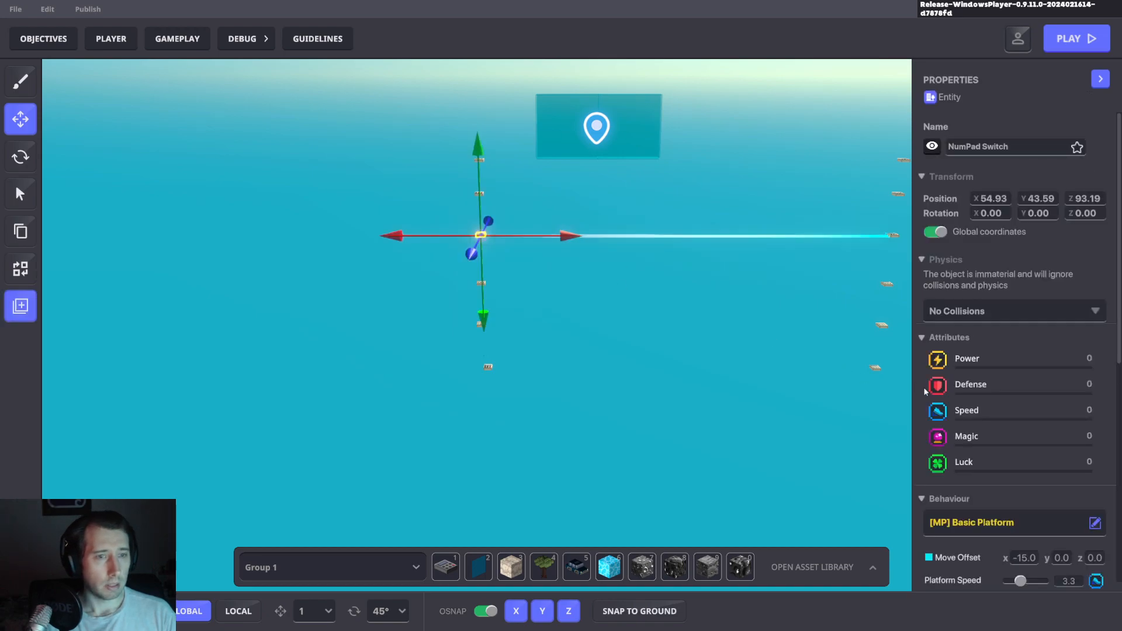
{"action": "scroll", "coordinate": [1017, 397], "scroll_direction": "down", "scroll_amount": 5}
{"action": "left_click", "coordinate": [597, 303]}
{"action": "left_click_drag", "start_coordinate": [459, 304], "coordinate": [509, 337]}
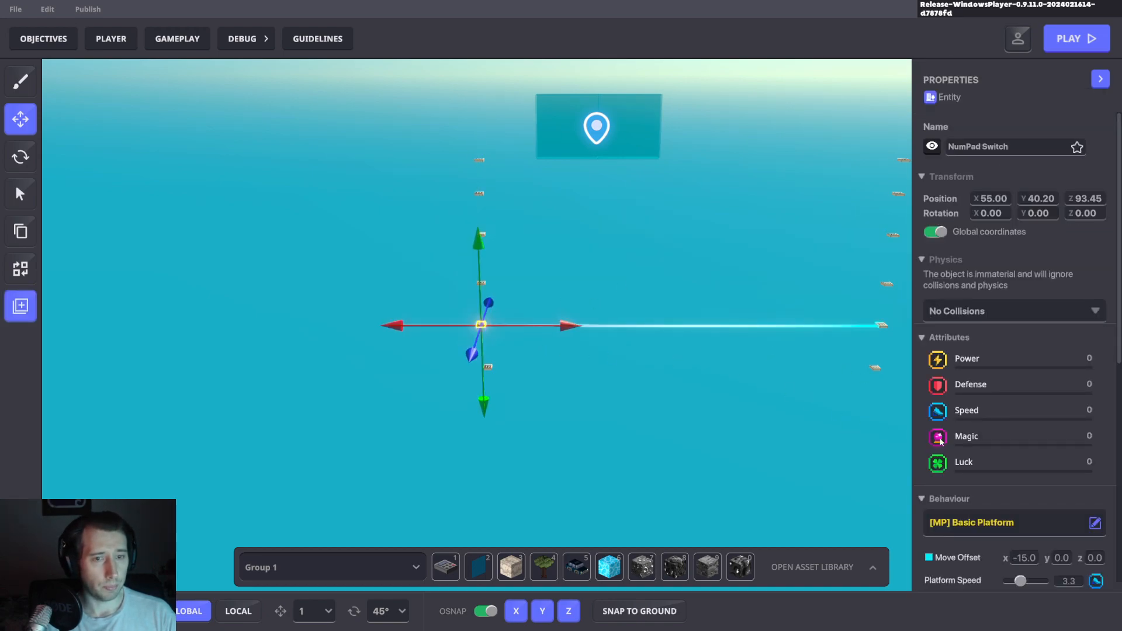
- Examine the two facing columns of NumPad Switches from several angles and check a platform path from the opposite column
{"action": "middle_click_drag", "start_coordinate": [839, 354], "coordinate": [628, 377]}
{"action": "key", "text": "a"}
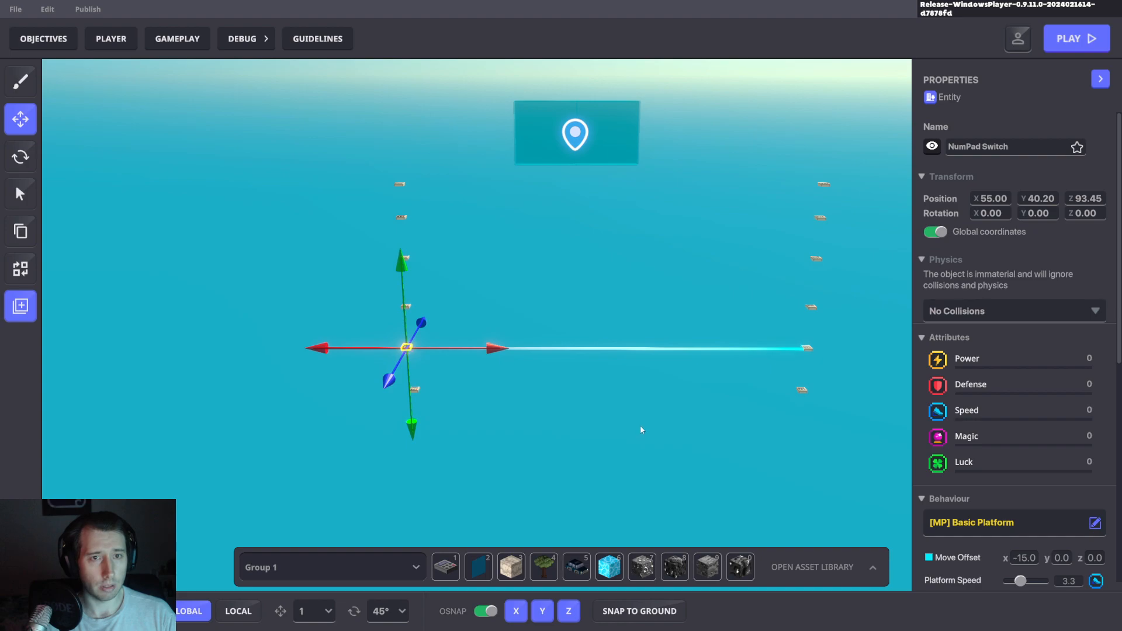
{"action": "left_click", "coordinate": [629, 442]}
{"action": "left_click_drag", "start_coordinate": [393, 214], "coordinate": [440, 363]}
{"action": "key", "text": "a"}
{"action": "left_click", "coordinate": [615, 360]}
{"action": "key", "text": "w"}
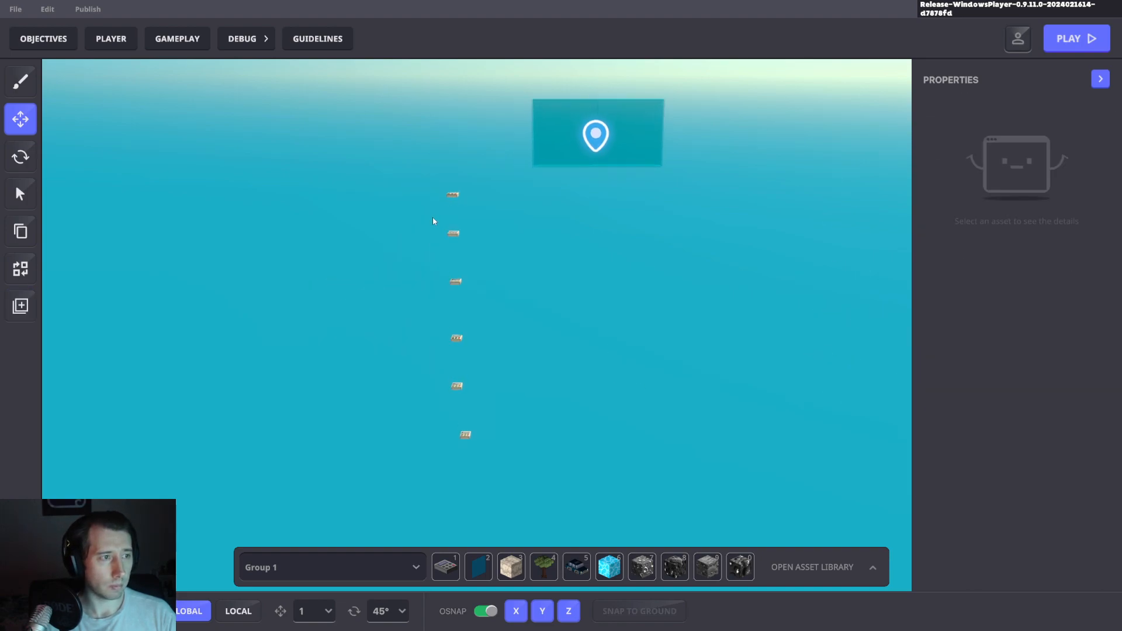
{"action": "scroll", "coordinate": [433, 221], "scroll_direction": "up", "scroll_amount": 2}
{"action": "middle_click_drag", "start_coordinate": [485, 343], "coordinate": [428, 350]}
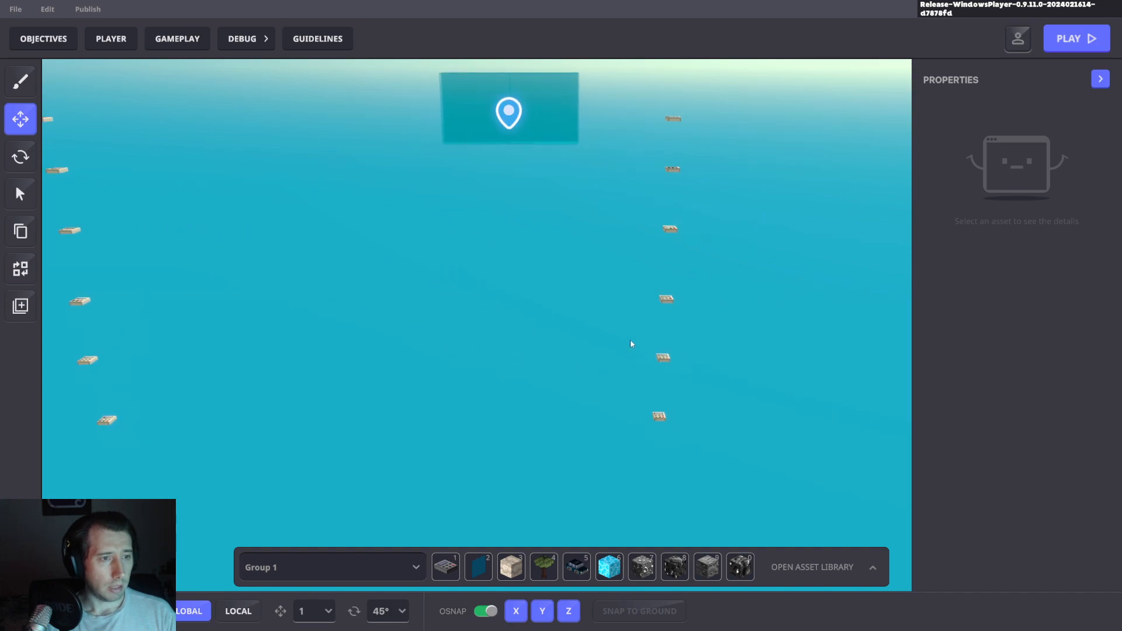
{"action": "left_click", "coordinate": [662, 357]}
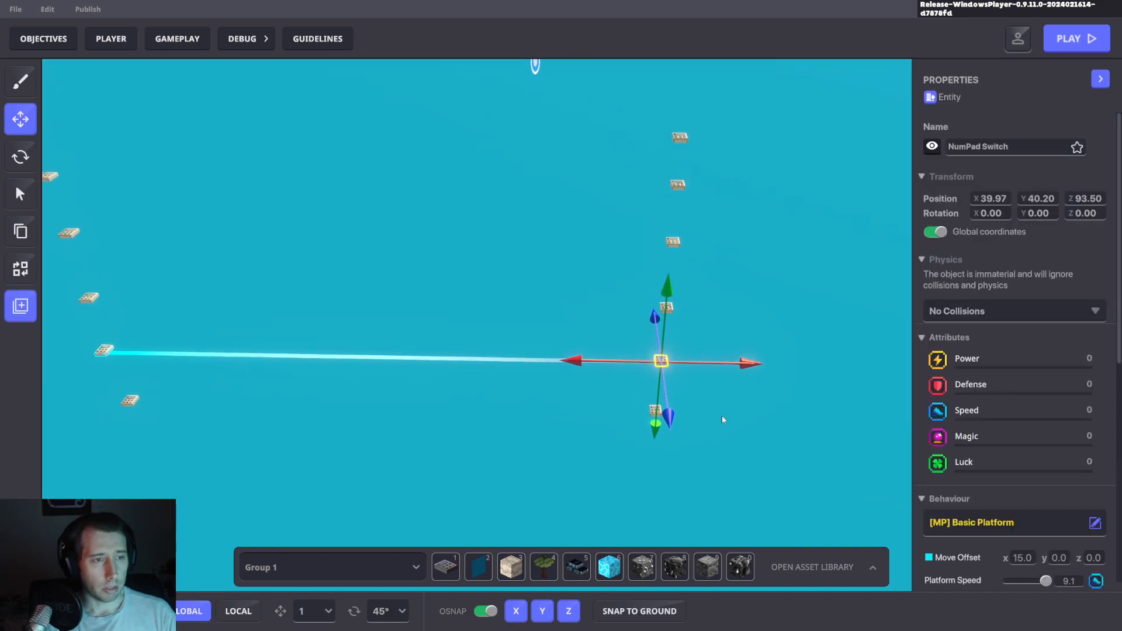
- Duplicate the second-lowest NumPad Switch along X to about X 40.49 and change the duplicate's behaviour to [MP] Asset Spawner
{"action": "mouse_move", "coordinate": [714, 367]}
{"action": "left_mouse_down"}
{"action": "mouse_move", "coordinate": [685, 368]}
{"action": "mouse_move", "coordinate": [714, 370]}
{"action": "left_mouse_up"}
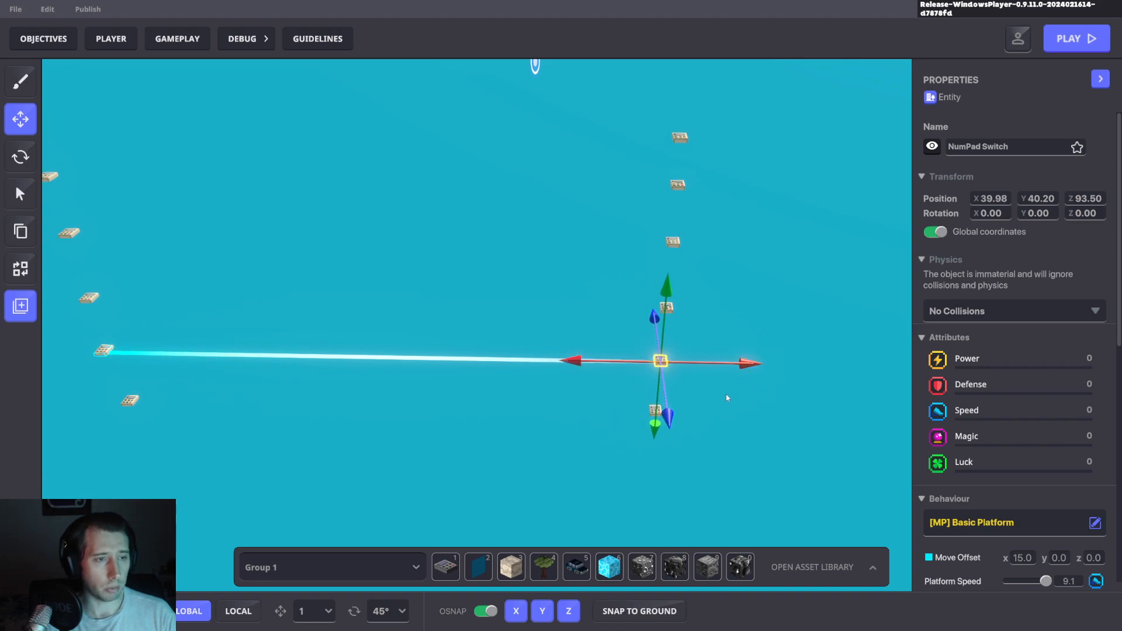
{"action": "right_click_drag", "start_coordinate": [726, 394], "coordinate": [720, 371]}
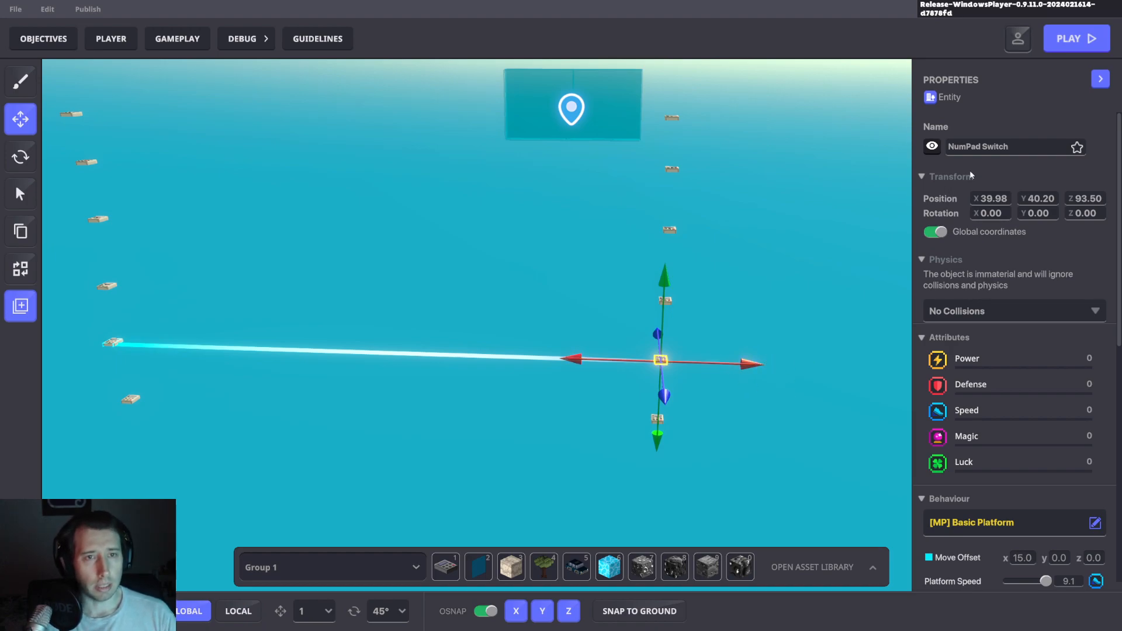
{"action": "left_click_drag", "start_coordinate": [750, 363], "coordinate": [728, 365]}
{"action": "left_click", "coordinate": [997, 522]}
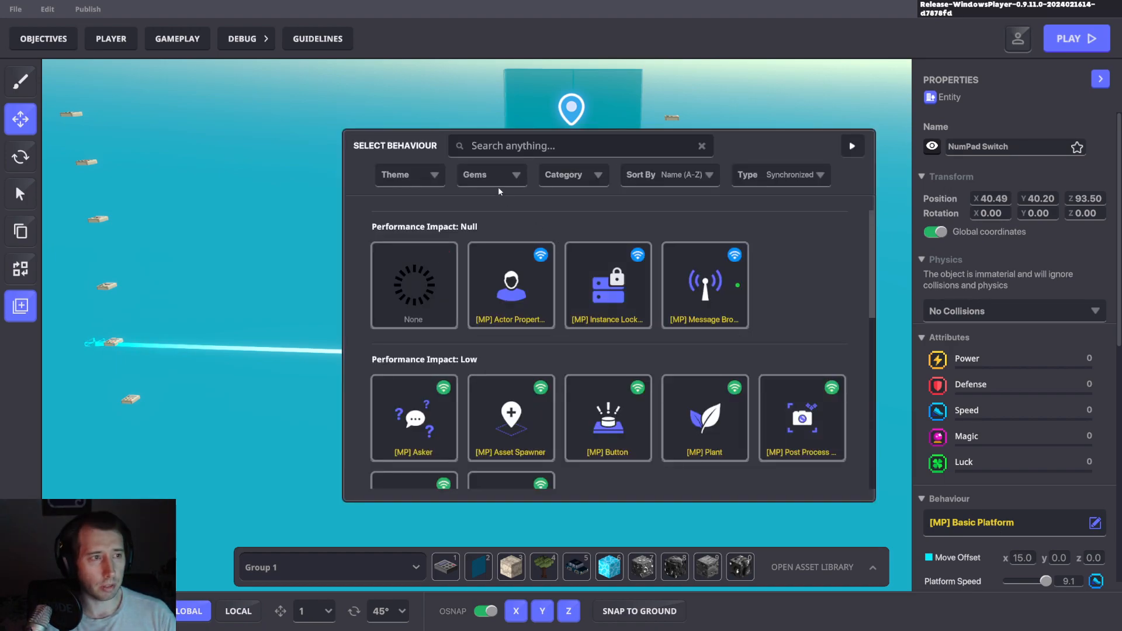
{"action": "left_click", "coordinate": [408, 289]}
{"action": "left_click", "coordinate": [1013, 517]}
{"action": "type", "text": "ass"}
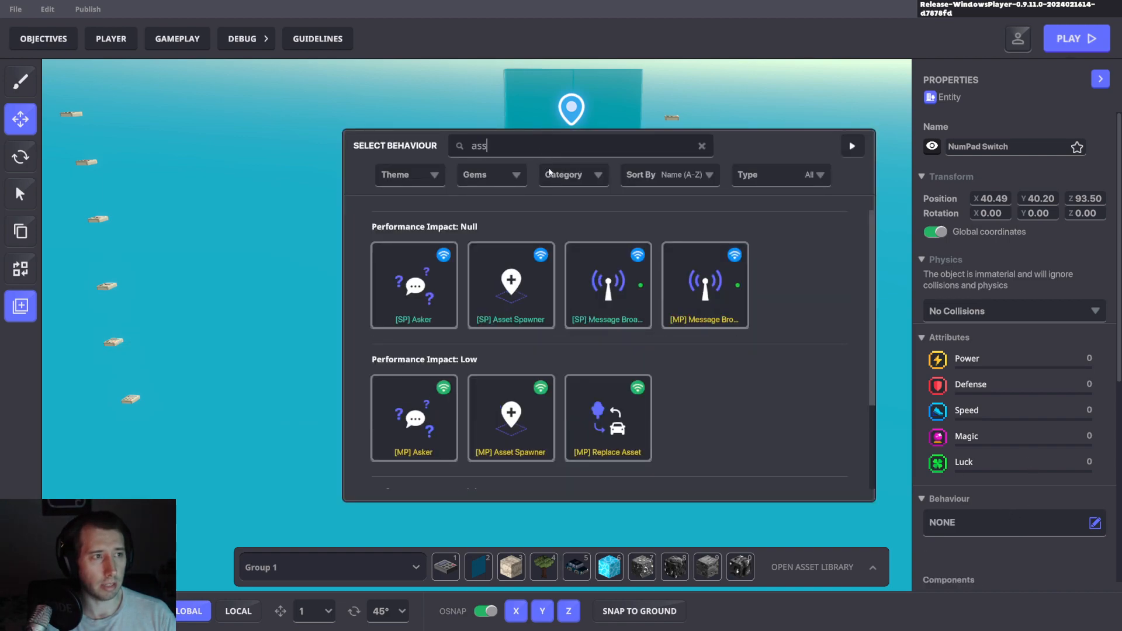
{"action": "left_click", "coordinate": [412, 420]}
- Make the spawner use the Rock Size 4 preset and move it to about X 39.98, over the platform switch
{"action": "scroll", "coordinate": [1031, 476], "scroll_direction": "down", "scroll_amount": 3}
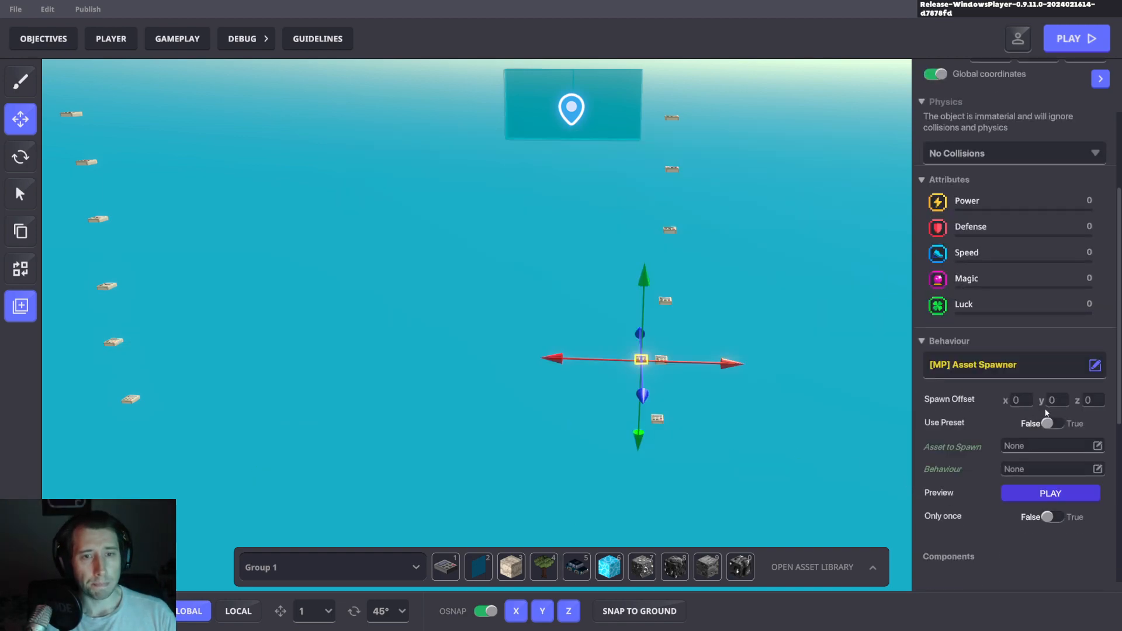
{"action": "left_click", "coordinate": [1077, 420]}
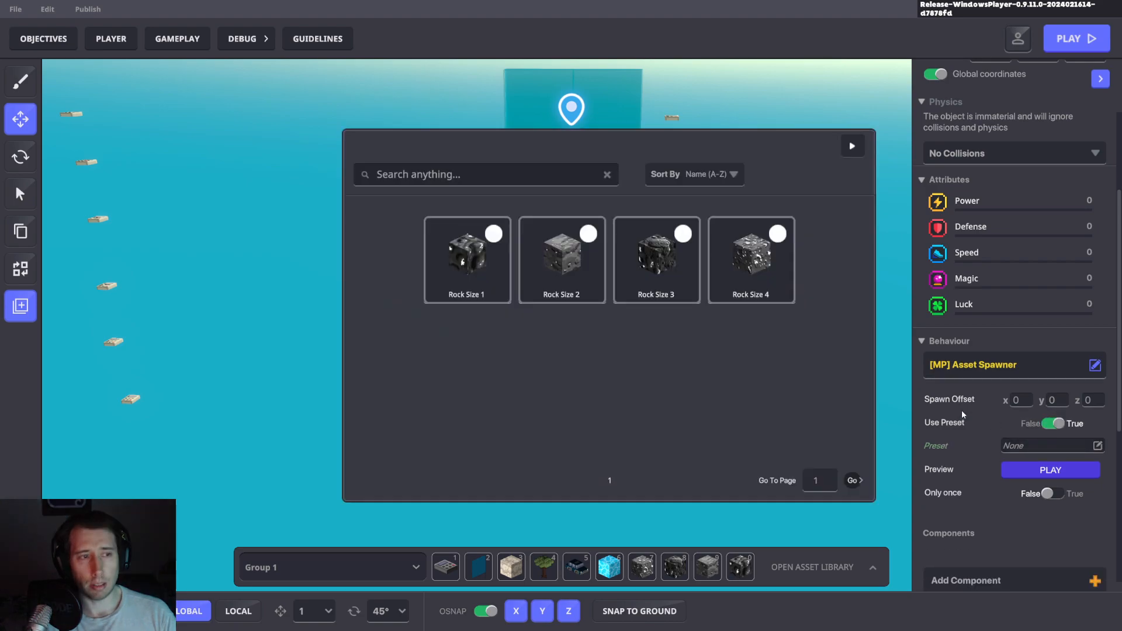
{"action": "left_click", "coordinate": [751, 280]}
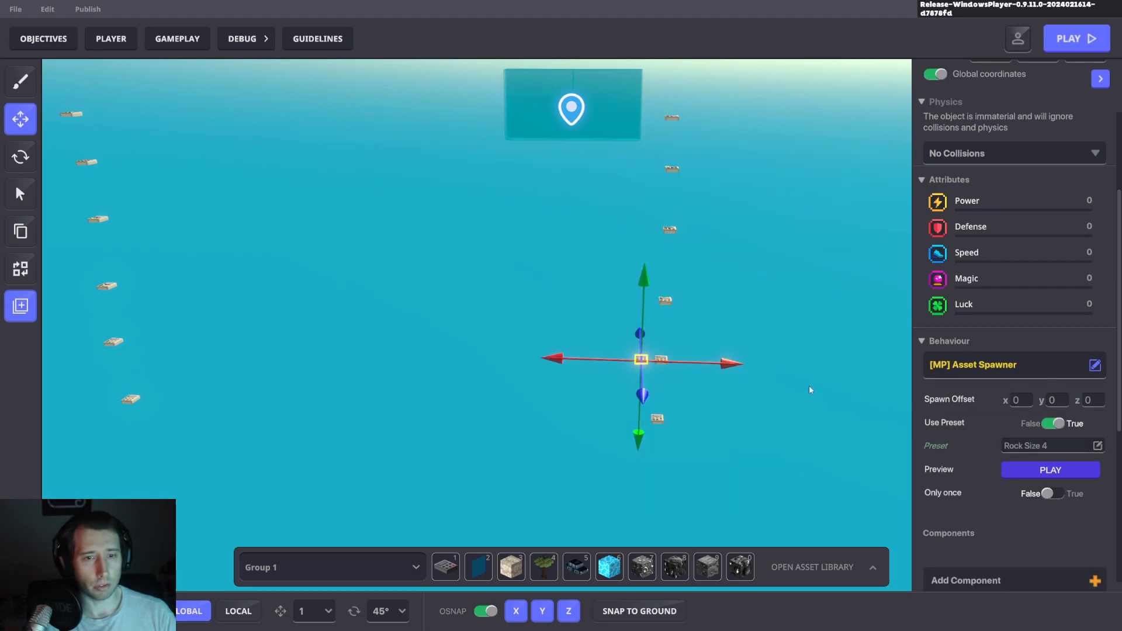
{"action": "scroll", "coordinate": [1015, 379], "scroll_direction": "down", "scroll_amount": 3}
{"action": "left_click_drag", "start_coordinate": [717, 364], "coordinate": [739, 368]}
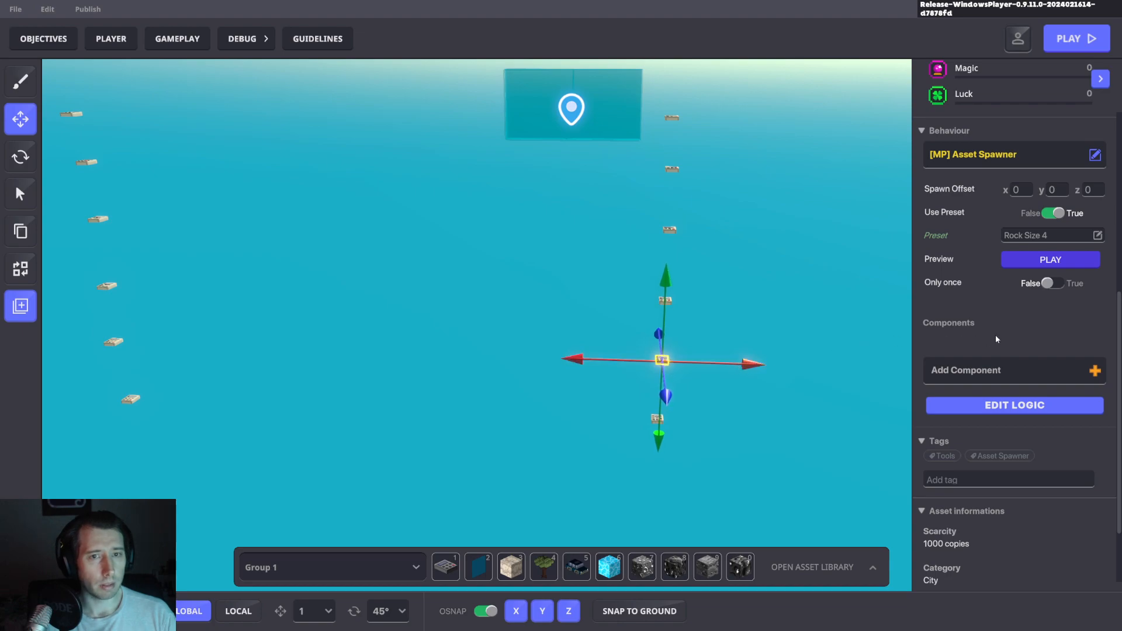
- Make the Asset Spawner wait for a new message named RNG1
{"action": "left_click", "coordinate": [1024, 409]}
{"action": "left_click", "coordinate": [1099, 420]}
{"action": "left_click", "coordinate": [1099, 420]}
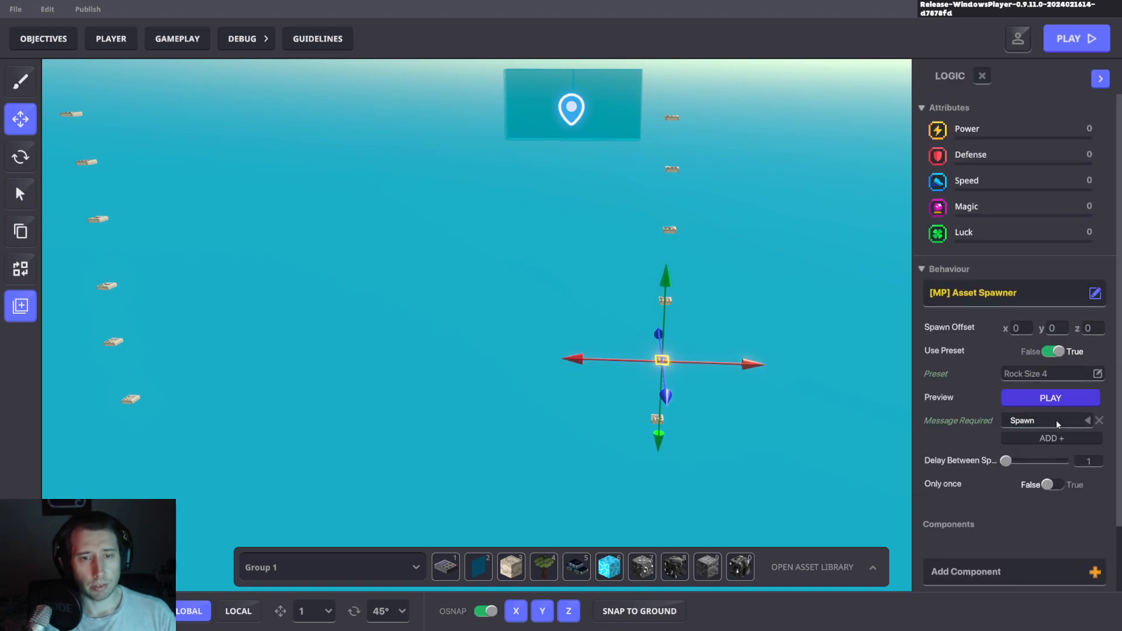
{"action": "left_click", "coordinate": [1054, 420]}
{"action": "type", "text": "RNG"}
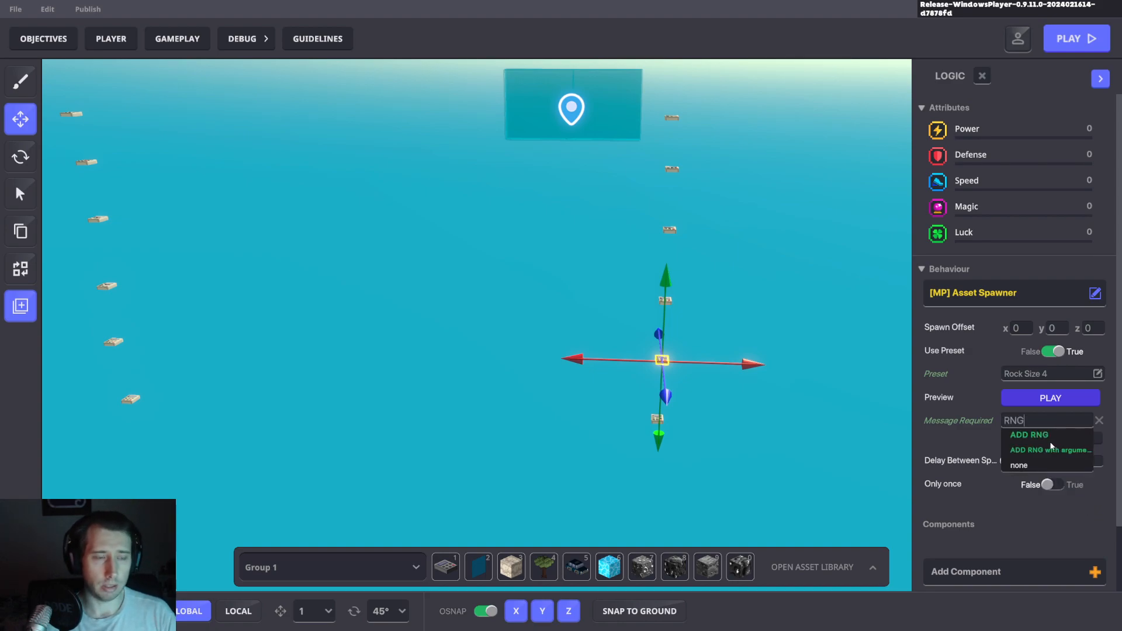
{"action": "left_click", "coordinate": [1028, 434]}
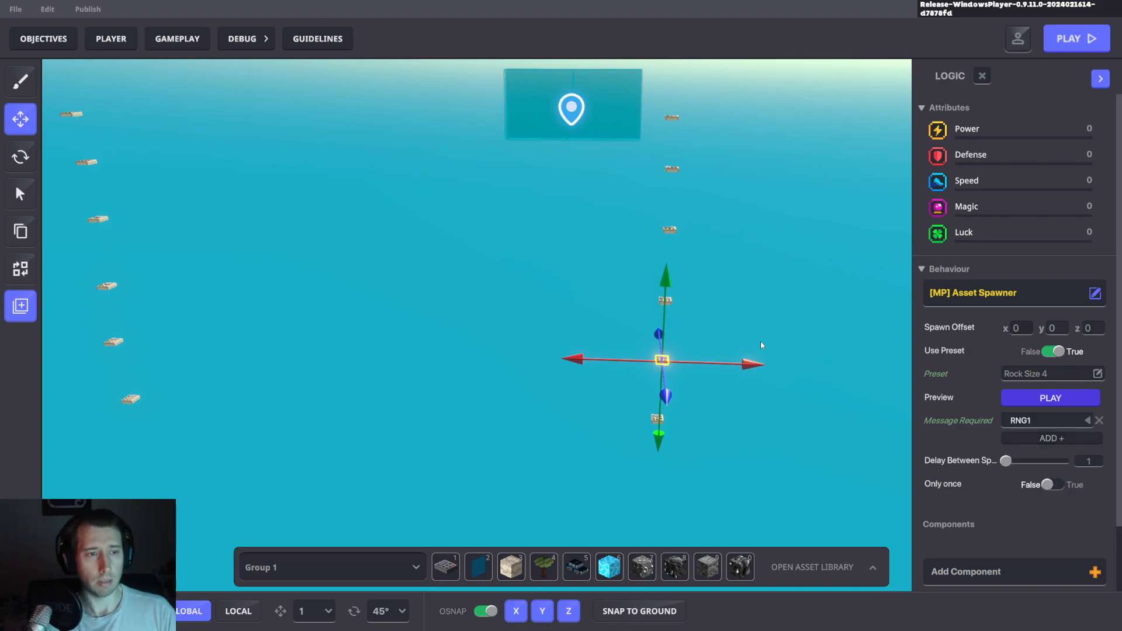
- Remove the Weather Switcher behaviour from the two lowest corner NumPad Switches
{"action": "scroll", "coordinate": [724, 349], "scroll_direction": "up", "scroll_amount": 3}
{"action": "left_click_drag", "start_coordinate": [654, 379], "coordinate": [677, 384]}
{"action": "scroll", "coordinate": [693, 302], "scroll_direction": "down", "scroll_amount": 4}
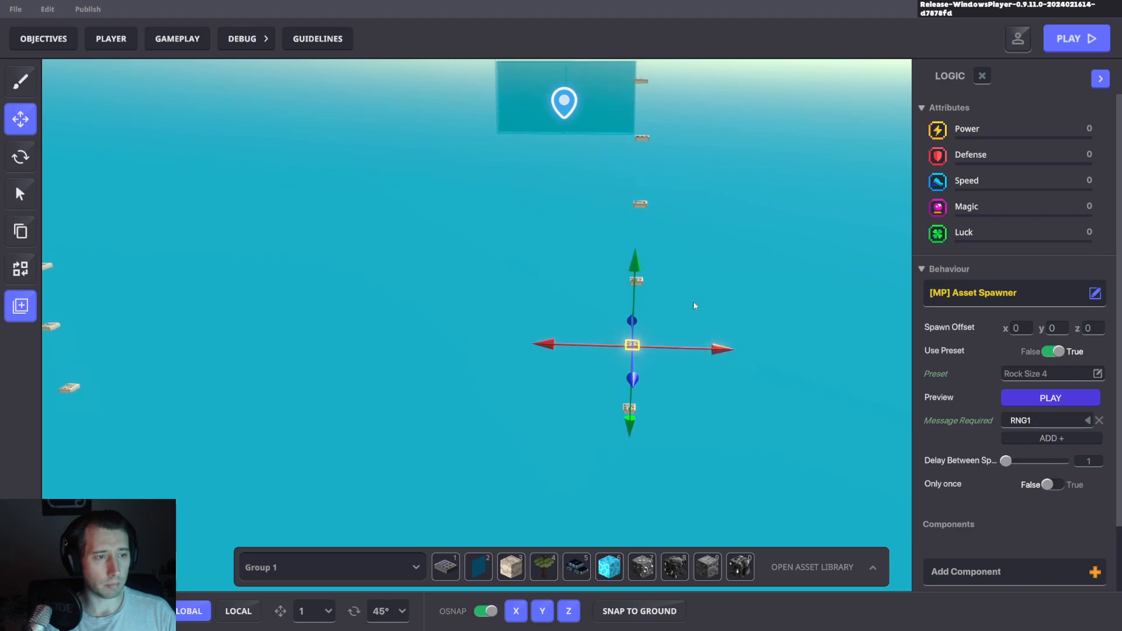
{"action": "middle_click_drag", "start_coordinate": [676, 411], "coordinate": [734, 384]}
{"action": "left_click", "coordinate": [734, 388]}
{"action": "key", "text": "d"}
{"action": "left_click_drag", "start_coordinate": [677, 409], "coordinate": [756, 486]}
{"action": "scroll", "coordinate": [978, 440], "scroll_direction": "down", "scroll_amount": 2}
{"action": "key", "text": "a"}
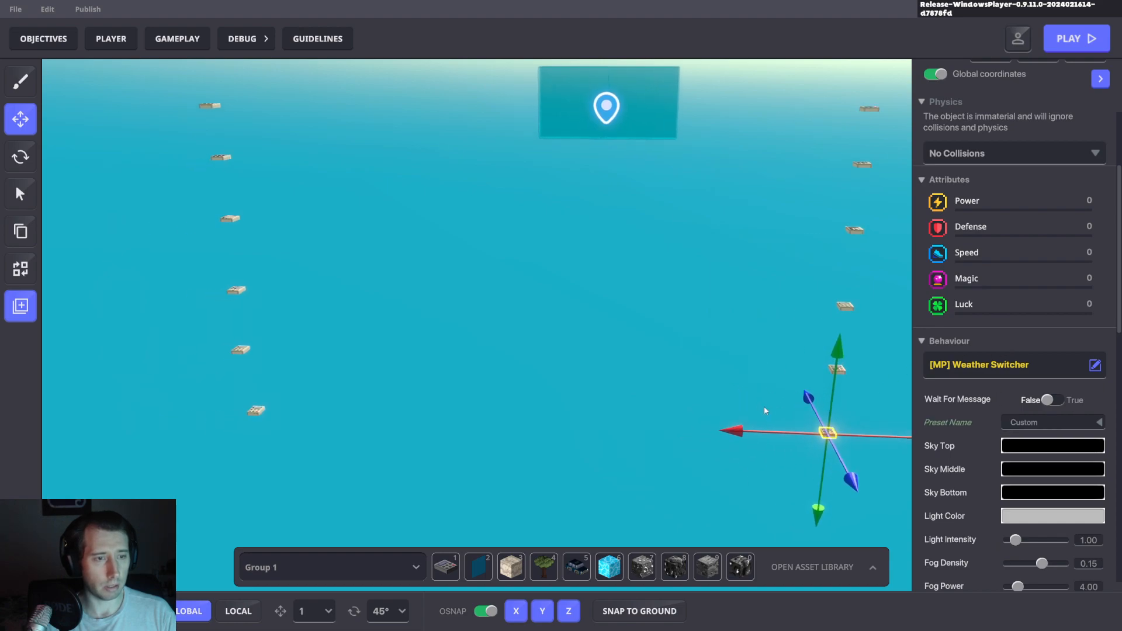
{"action": "left_click", "coordinate": [255, 410]}
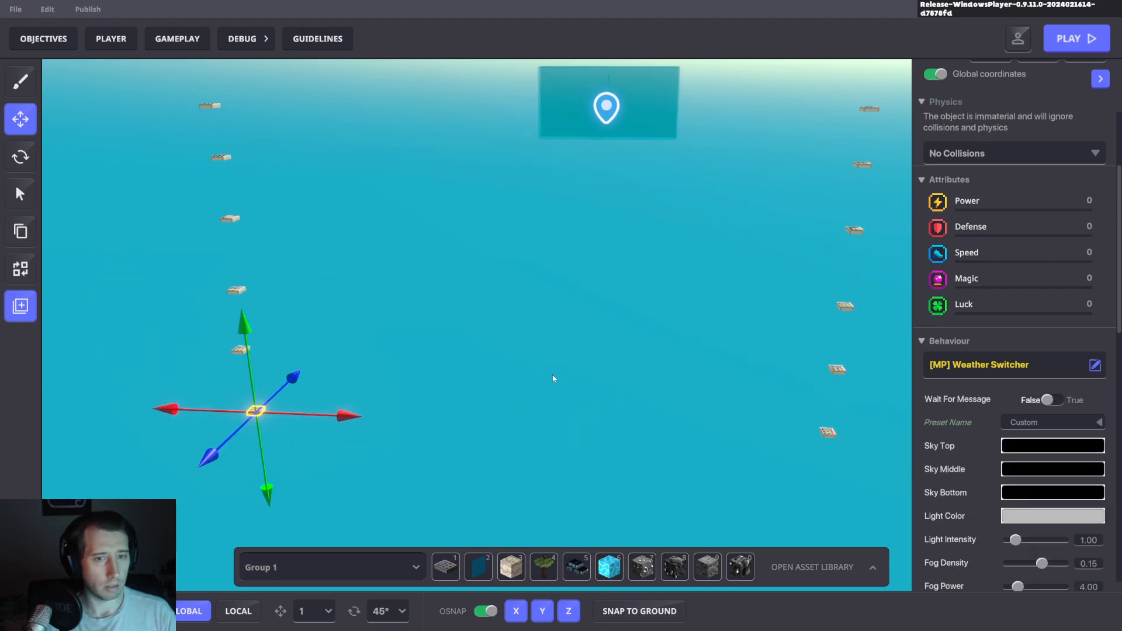
{"action": "key", "text": "s"}
{"action": "left_click_drag", "start_coordinate": [292, 405], "coordinate": [789, 476]}
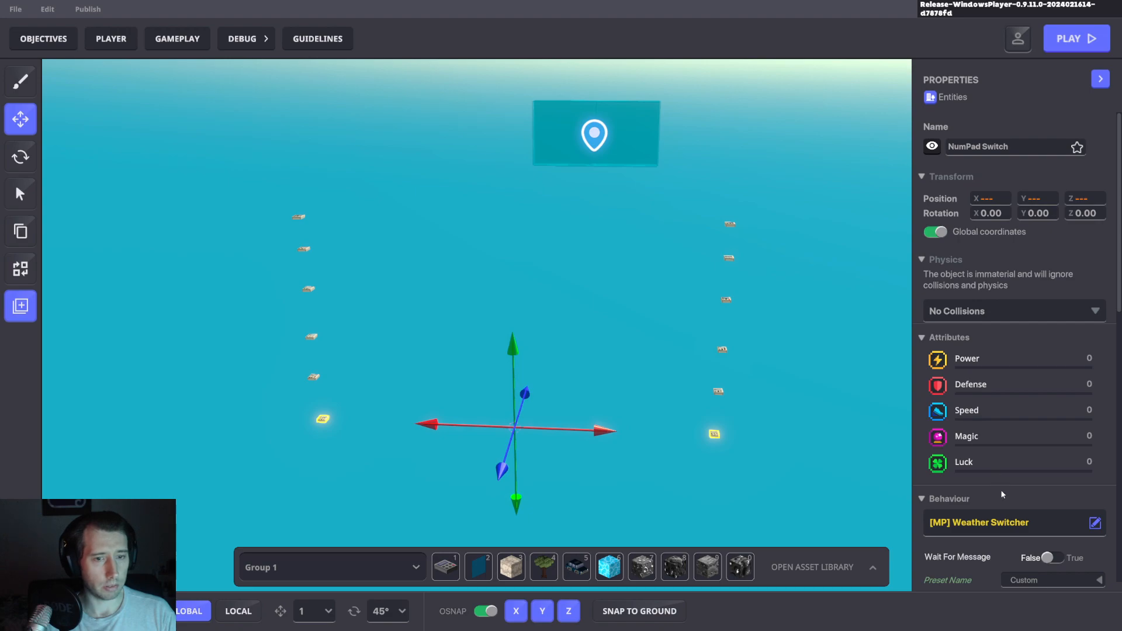
{"action": "left_click", "coordinate": [995, 522]}
{"action": "left_click", "coordinate": [428, 289]}
- Remove the behaviour from the two uppermost corner NumPad Switches, setting each to None
{"action": "left_click_drag", "start_coordinate": [262, 193], "coordinate": [710, 237]}
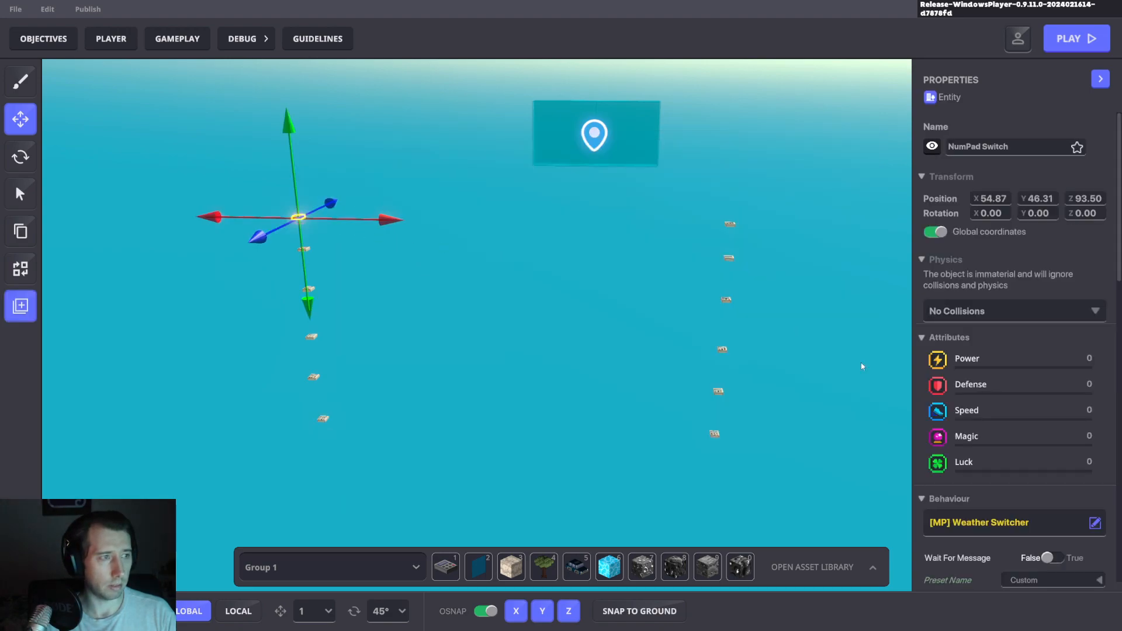
{"action": "left_click", "coordinate": [997, 519]}
{"action": "left_click", "coordinate": [412, 286]}
{"action": "left_click_drag", "start_coordinate": [676, 198], "coordinate": [790, 248]}
{"action": "left_click", "coordinate": [994, 522]}
{"action": "left_click", "coordinate": [417, 284]}
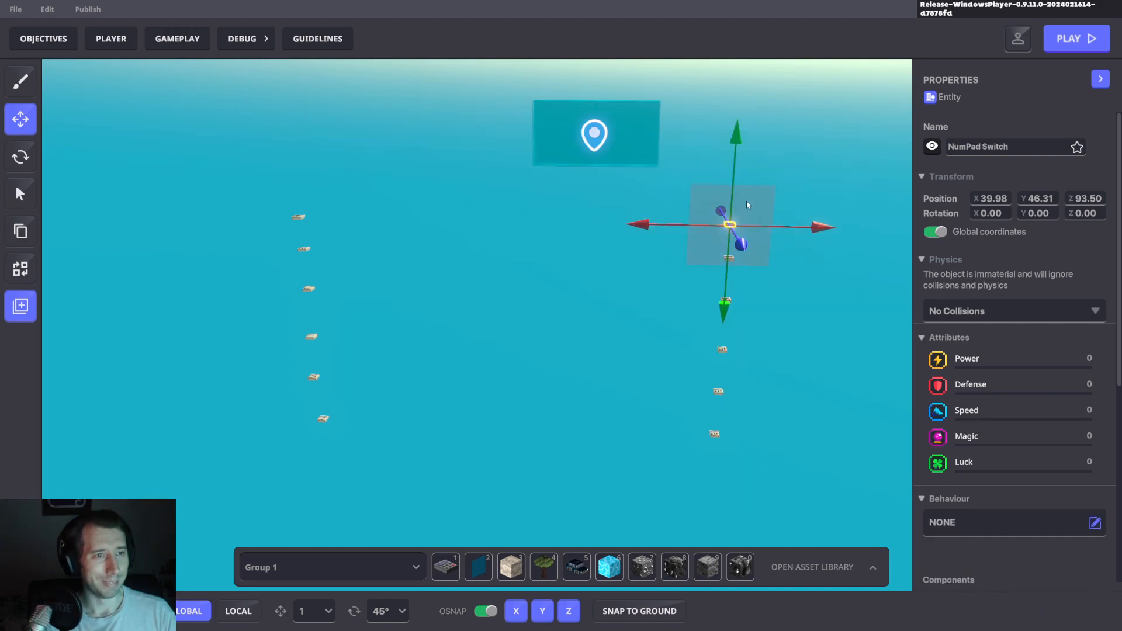
- Assign the [MP] Timed Events behaviour to the uppermost corner switch at about X 39.98
{"action": "left_click", "coordinate": [711, 201]}
{"action": "left_click_drag", "start_coordinate": [711, 202], "coordinate": [760, 242]}
{"action": "scroll", "coordinate": [1008, 388], "scroll_direction": "down", "scroll_amount": 3}
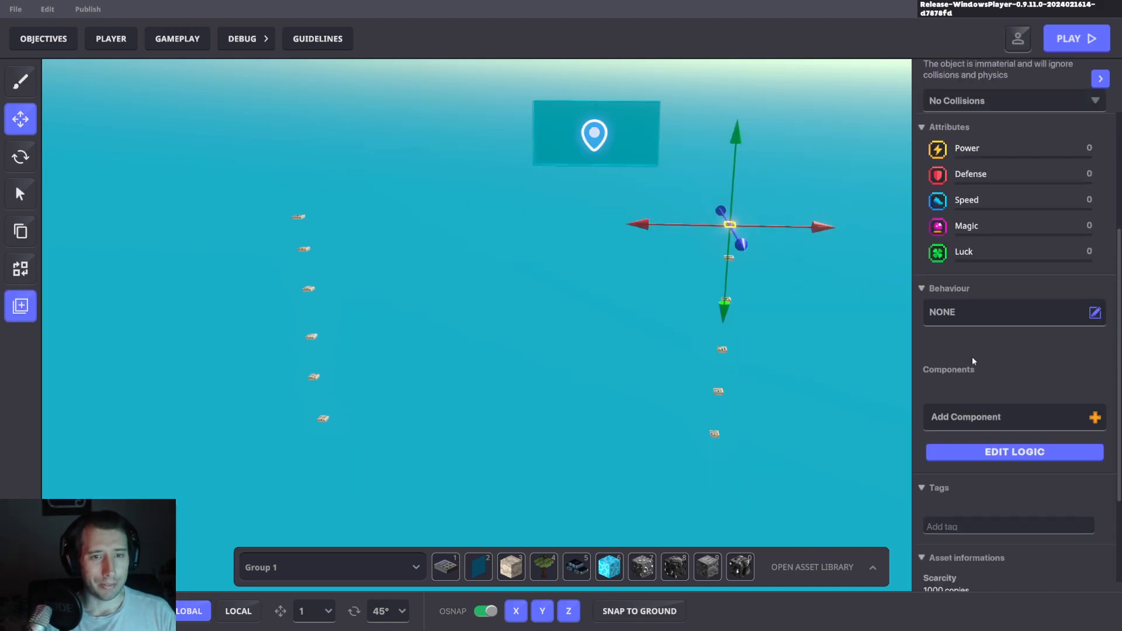
{"action": "left_click", "coordinate": [968, 316]}
{"action": "left_click", "coordinate": [590, 143]}
{"action": "type", "text": "Tim"}
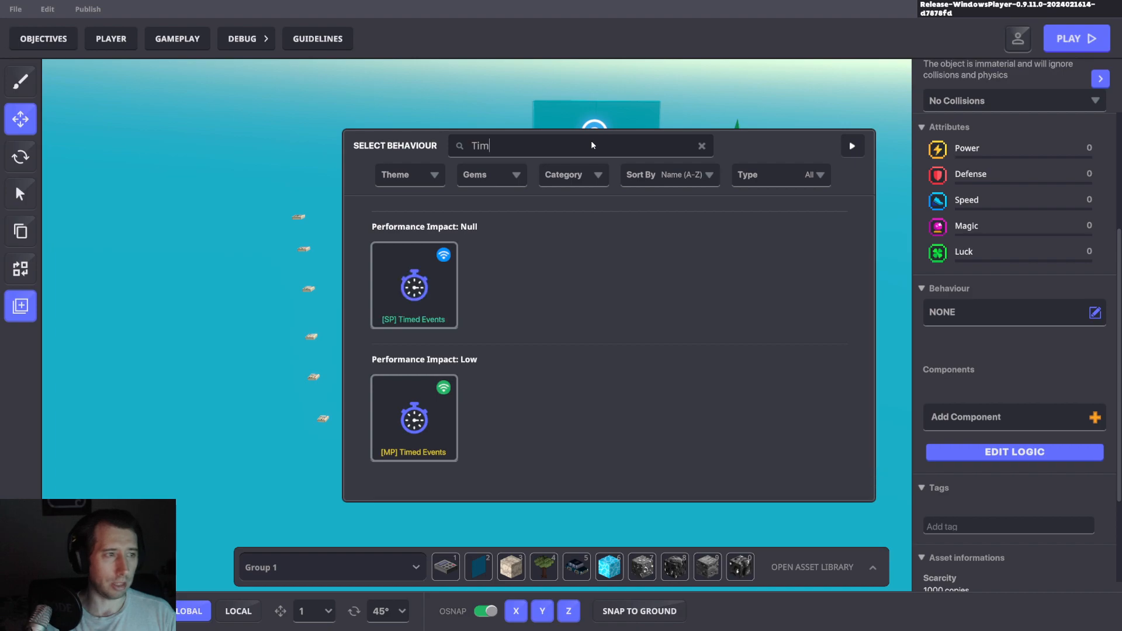
{"action": "left_click", "coordinate": [415, 417]}
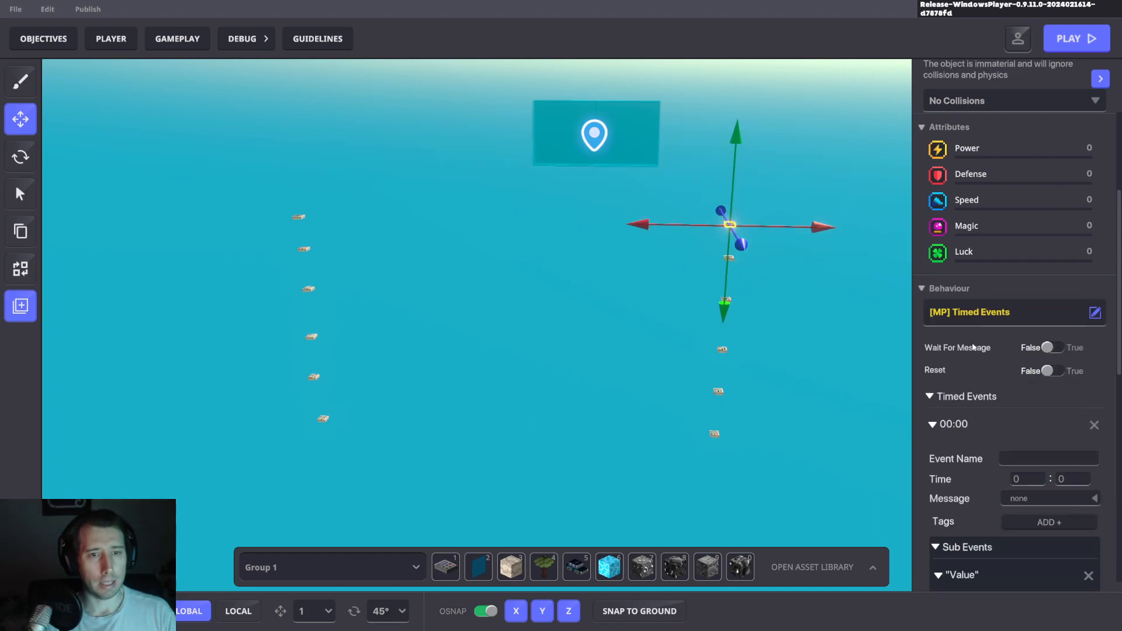
- Set the first timed event to 0:01 with the message RNG1
{"action": "scroll", "coordinate": [1013, 355], "scroll_direction": "down", "scroll_amount": 2}
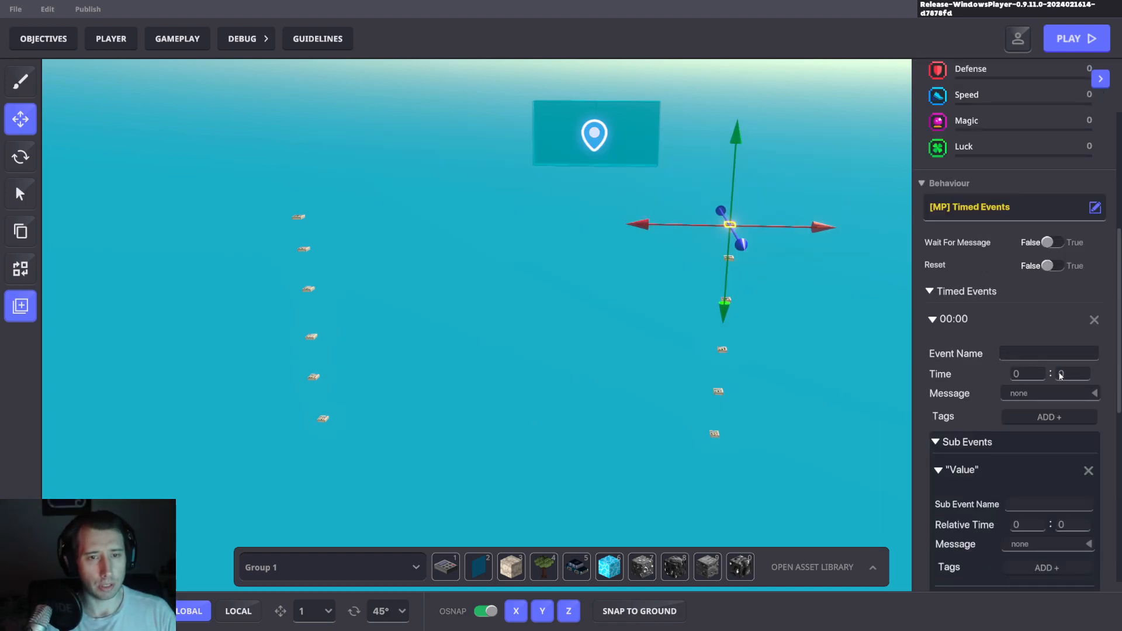
{"action": "left_click", "coordinate": [1036, 393]}
{"action": "type", "text": "RNG1"}
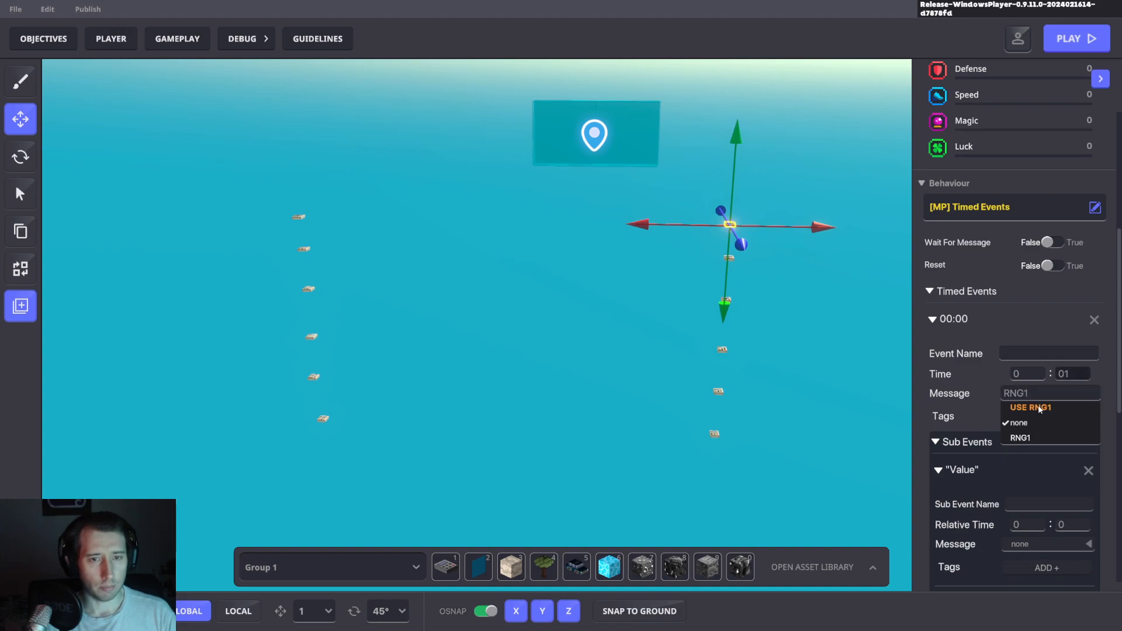
{"action": "left_click", "coordinate": [1039, 408]}
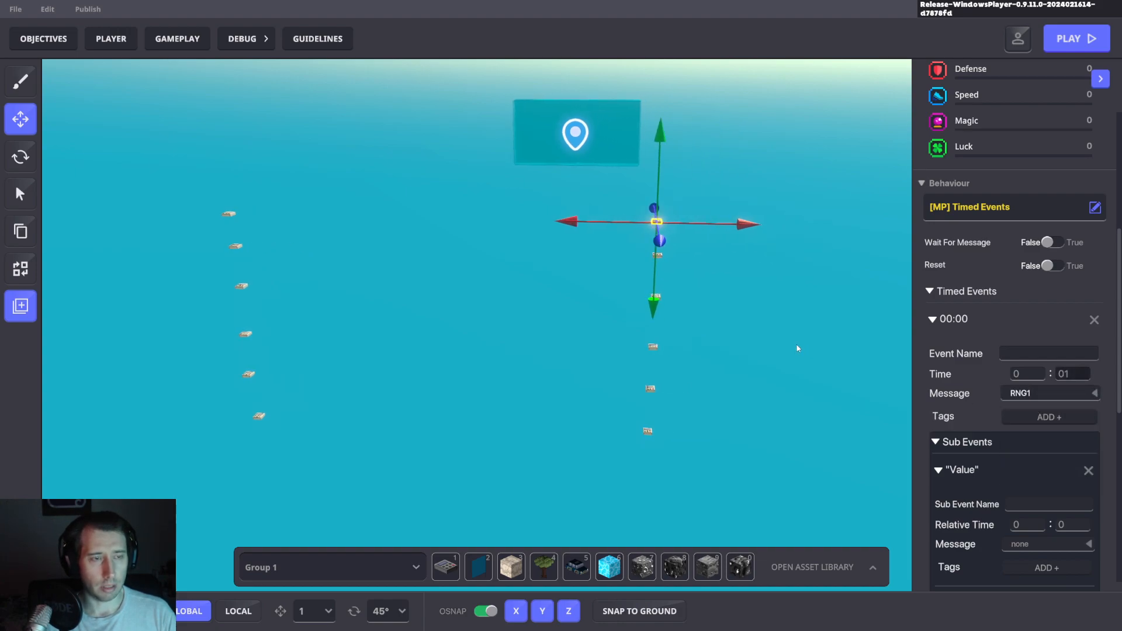
- Shift the overlapping Basic Platform switch to about X 38.97 and rename the Asset Spawner switch as AS 1
{"action": "left_click", "coordinate": [650, 391]}
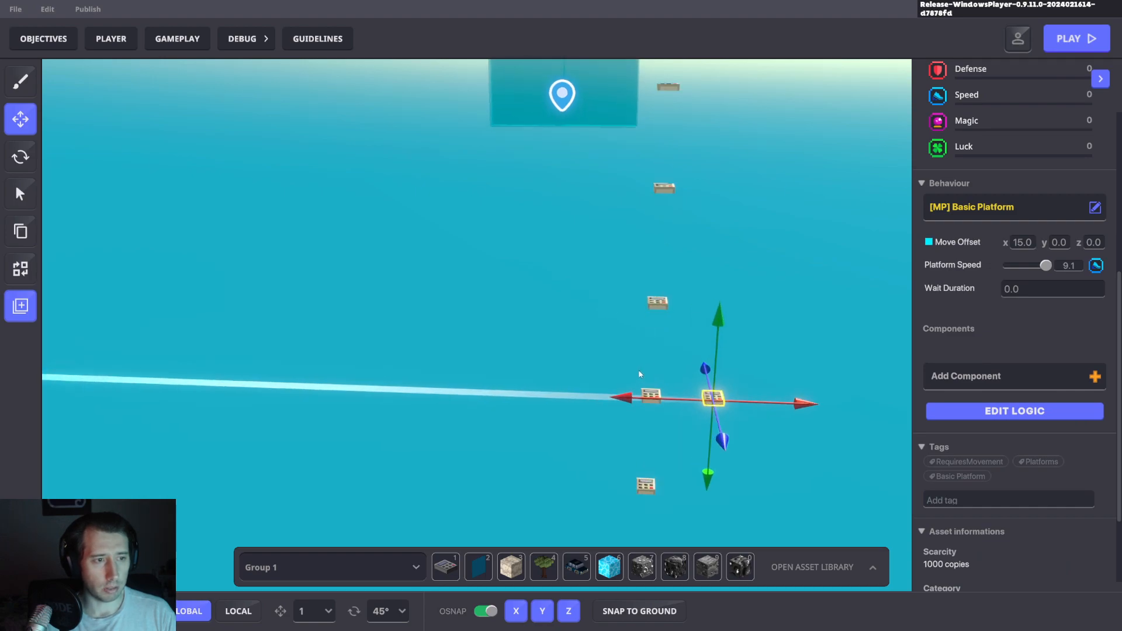
{"action": "left_click", "coordinate": [648, 393]}
{"action": "left_click", "coordinate": [1012, 146]}
{"action": "type", "text": "AS 1"}
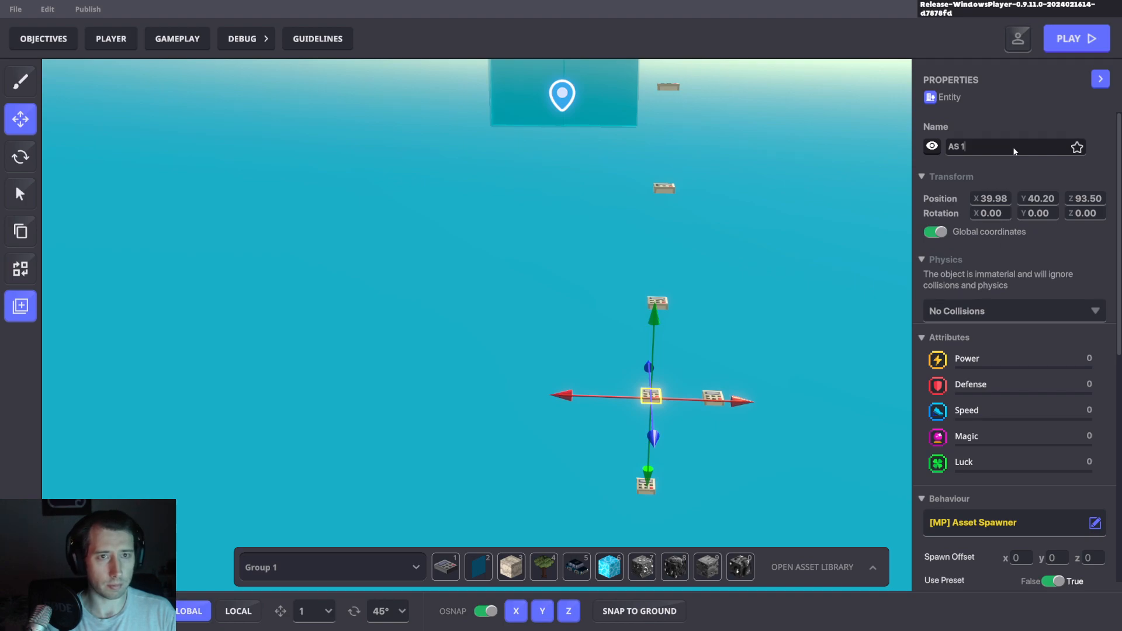
{"action": "key", "text": "Return"}
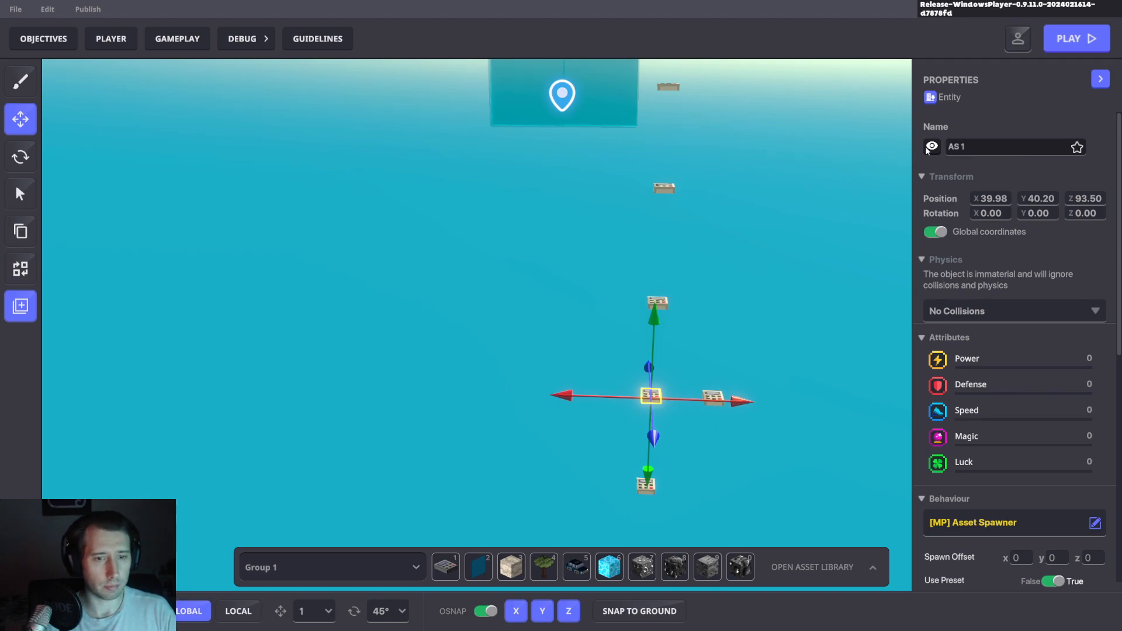
- Rename the neighbouring Basic Platform switch as AS 1 HS
{"action": "left_click", "coordinate": [754, 335]}
{"action": "left_click", "coordinate": [727, 409]}
{"action": "left_click", "coordinate": [994, 147]}
{"action": "type", "text": "AS 1"}
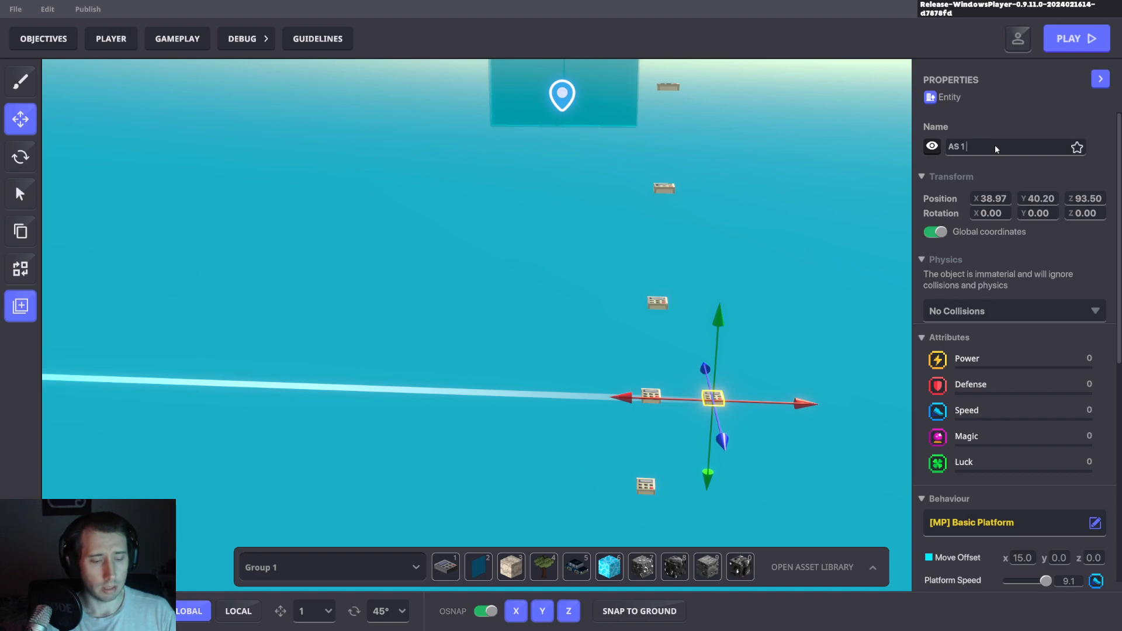
{"action": "key", "text": "Return"}
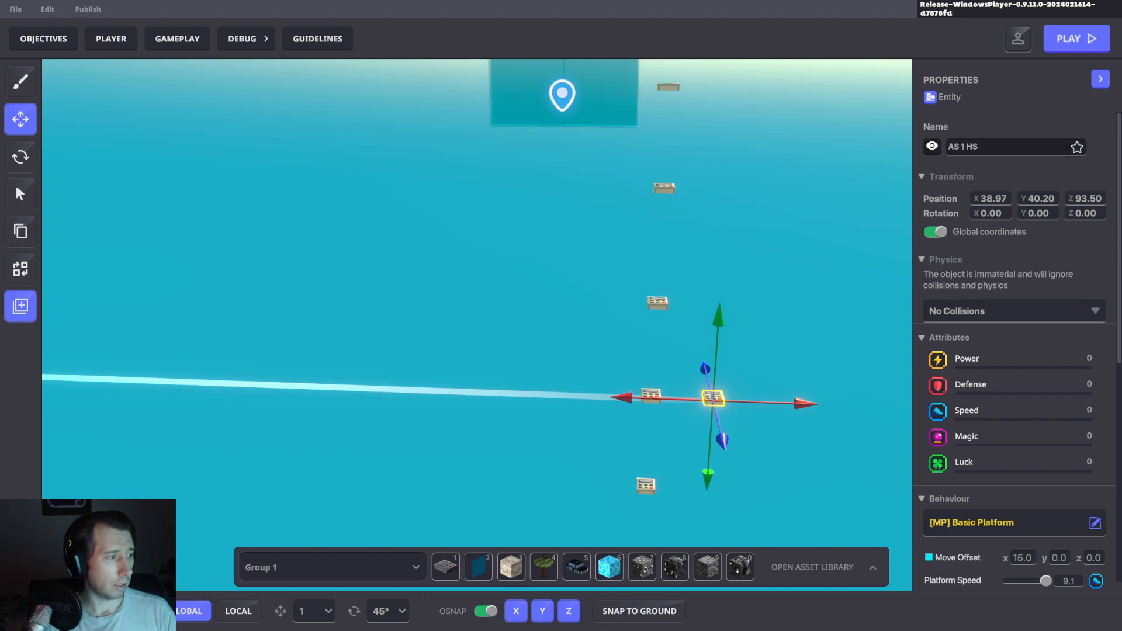
- Find the AS entities in the scene hierarchy and parent AS 1 under AS 1 HS
{"action": "left_click", "coordinate": [64, 611]}
{"action": "left_click", "coordinate": [104, 112]}
{"action": "type", "text": "AS"}
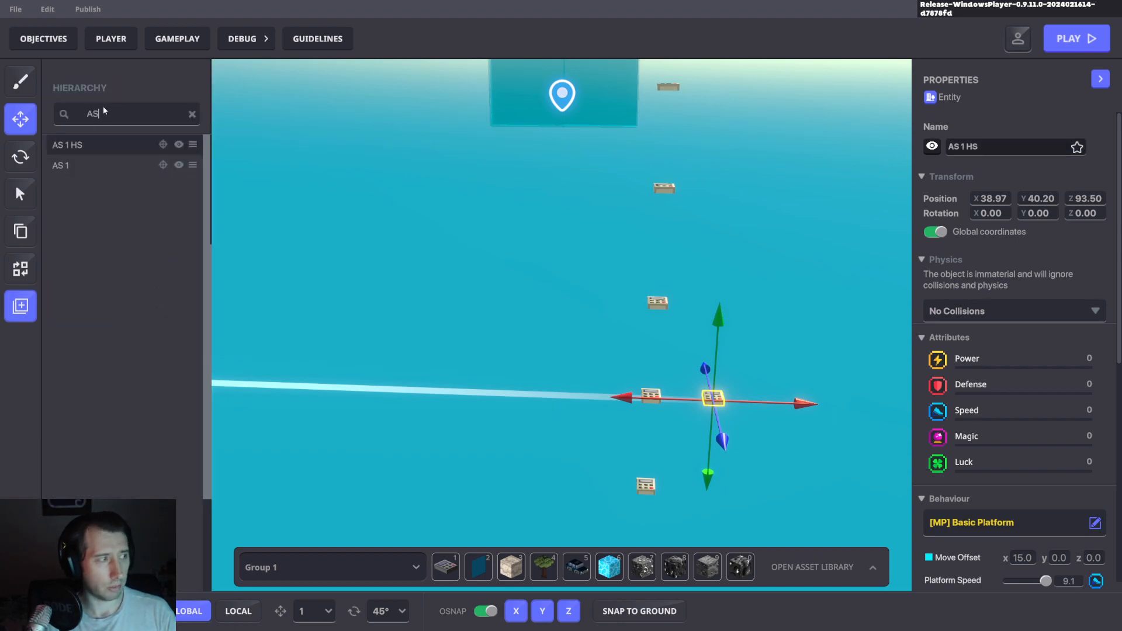
{"action": "left_click_drag", "start_coordinate": [164, 169], "coordinate": [101, 146]}
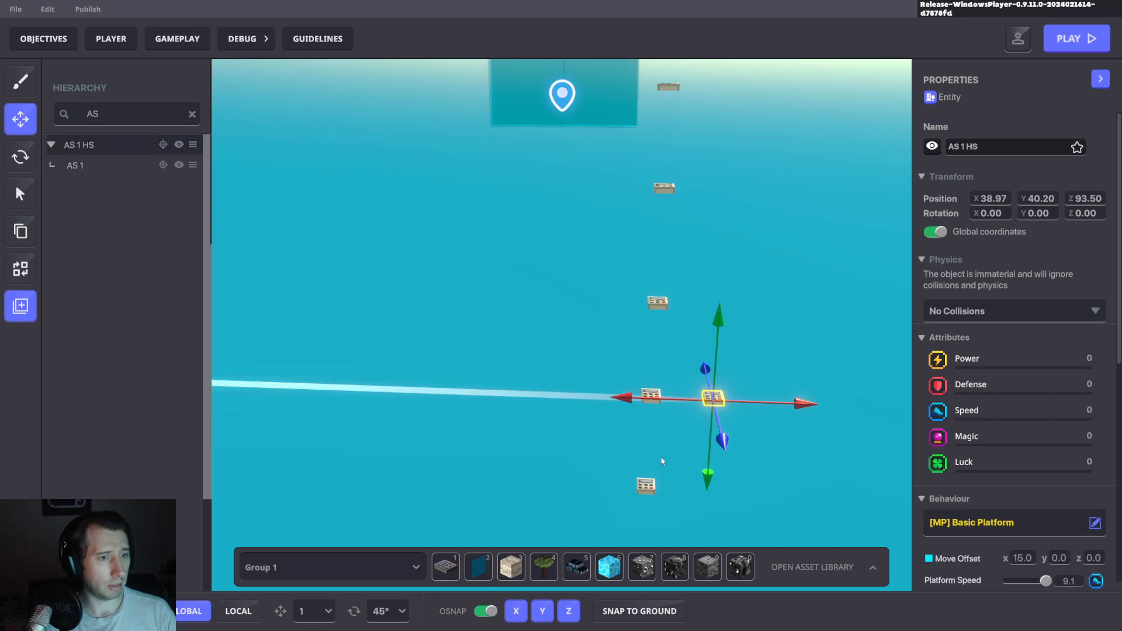
- Realign AS 1 and AS 1 HS along X so they overlap in the switch column, and deselect them
{"action": "left_click", "coordinate": [511, 399]}
{"action": "left_click", "coordinate": [650, 396]}
{"action": "left_click_drag", "start_coordinate": [746, 401], "coordinate": [678, 403]}
{"action": "left_click", "coordinate": [716, 403]}
{"action": "left_click", "coordinate": [532, 395]}
{"action": "left_click_drag", "start_coordinate": [563, 398], "coordinate": [682, 409]}
{"action": "left_click", "coordinate": [370, 349]}
- Playtest the scene, moving the avatar around to check the rock from the spawner, and return to editing
{"action": "key", "text": "ctrl+p"}
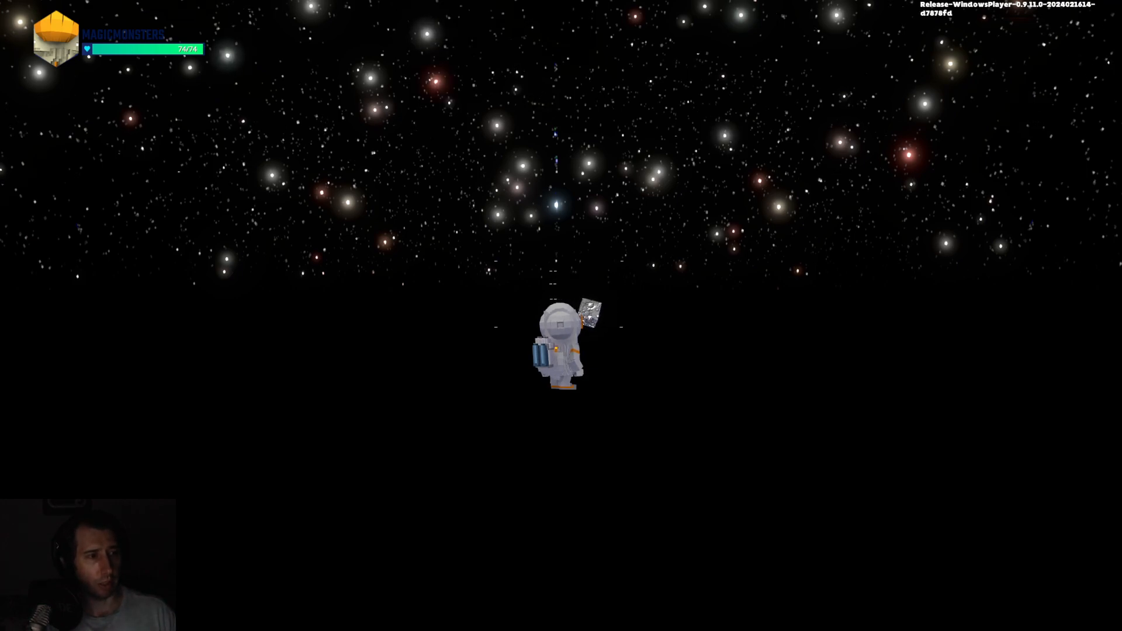
{"action": "key", "text": "a"}
{"action": "key", "text": "w"}
{"action": "key", "text": "d"}
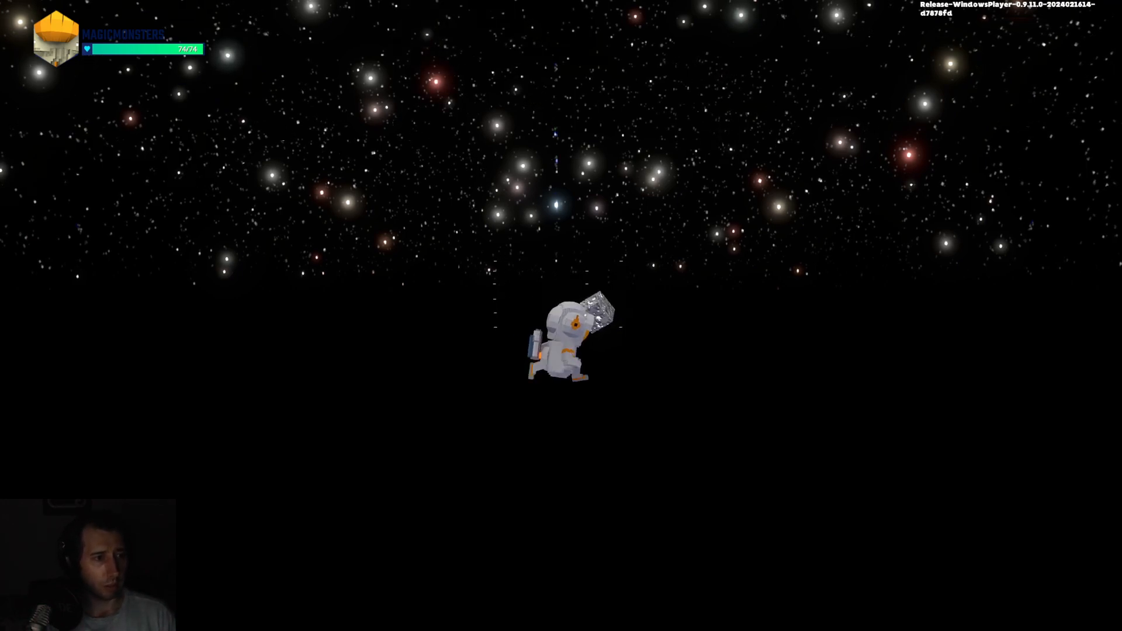
{"action": "key", "text": "w"}
{"action": "key", "text": "a"}
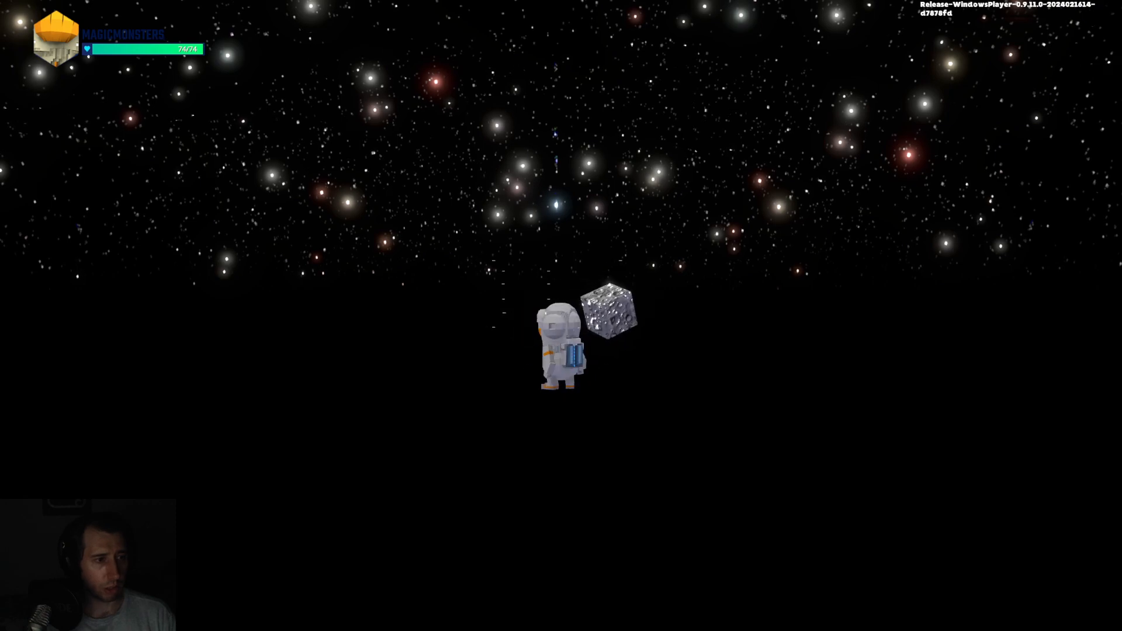
{"action": "key", "text": "d"}
{"action": "key", "text": "w"}
{"action": "key", "text": "a"}
{"action": "key", "text": "space"}
{"action": "key", "text": "d"}
{"action": "key", "text": "a"}
{"action": "key", "text": "Escape"}
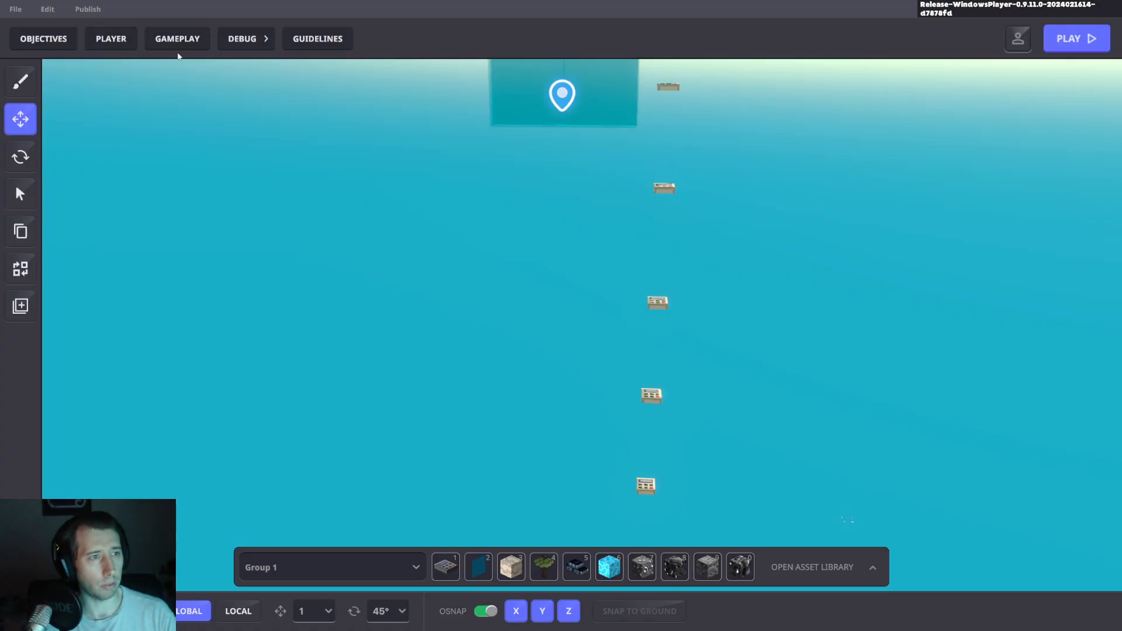
- Set Kill.Avatar as an instant death message in the player controller's Health component and close the player settings
{"action": "left_click", "coordinate": [111, 38]}
{"action": "left_click", "coordinate": [463, 74]}
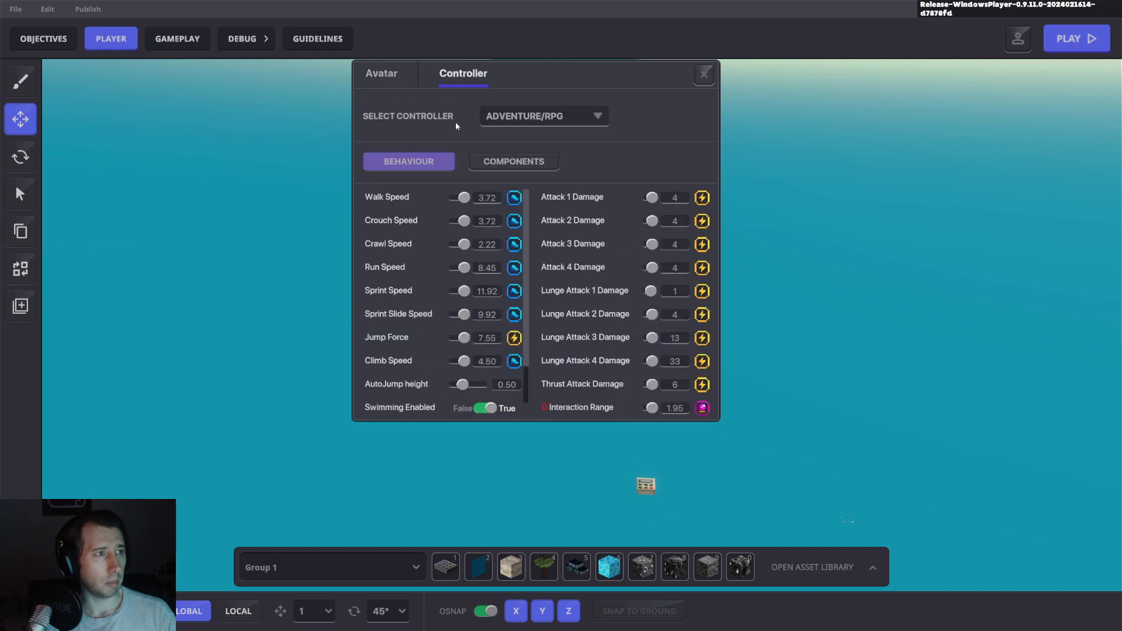
{"action": "left_click", "coordinate": [524, 166]}
{"action": "left_click", "coordinate": [473, 310]}
{"action": "type", "text": "Kill.A"}
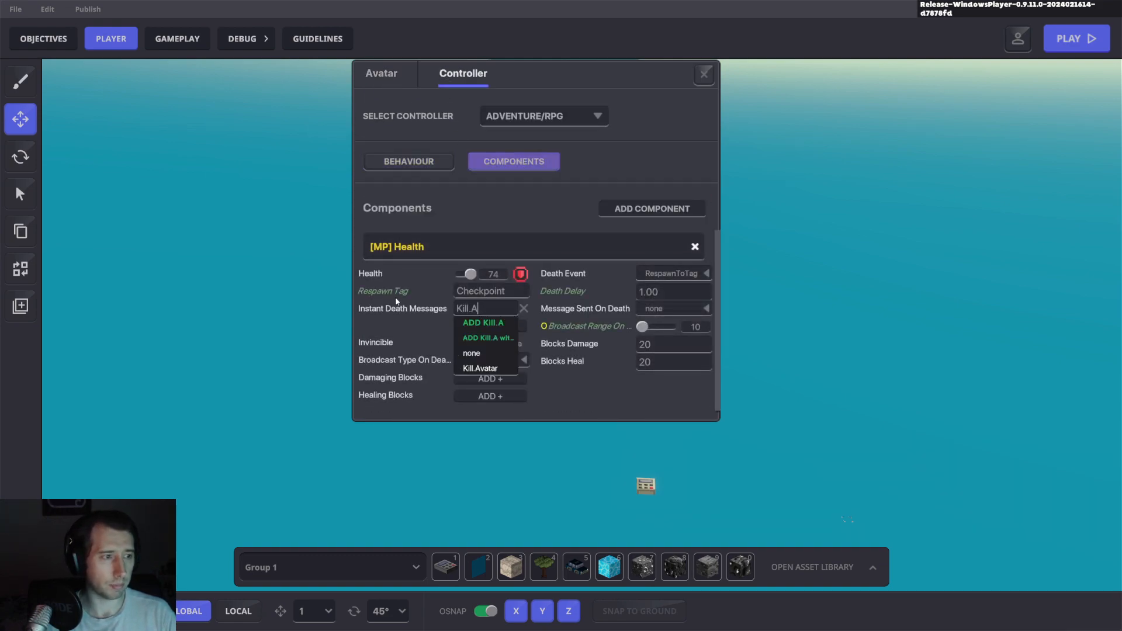
{"action": "left_click", "coordinate": [495, 371]}
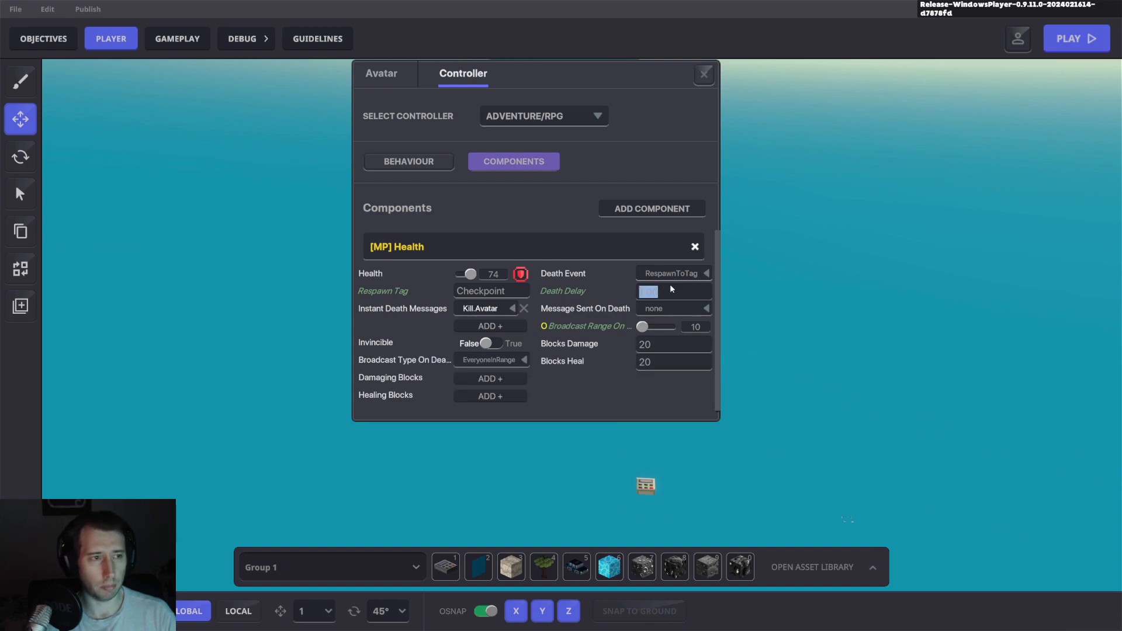
{"action": "left_click", "coordinate": [647, 394]}
{"action": "left_click", "coordinate": [705, 79]}
- Playtest the scene, moving the avatar into the spawned rock to check that it kills the avatar, and return to editing
{"action": "key", "text": "ctrl+p"}
{"action": "key", "text": "a"}
{"action": "key", "text": "w"}
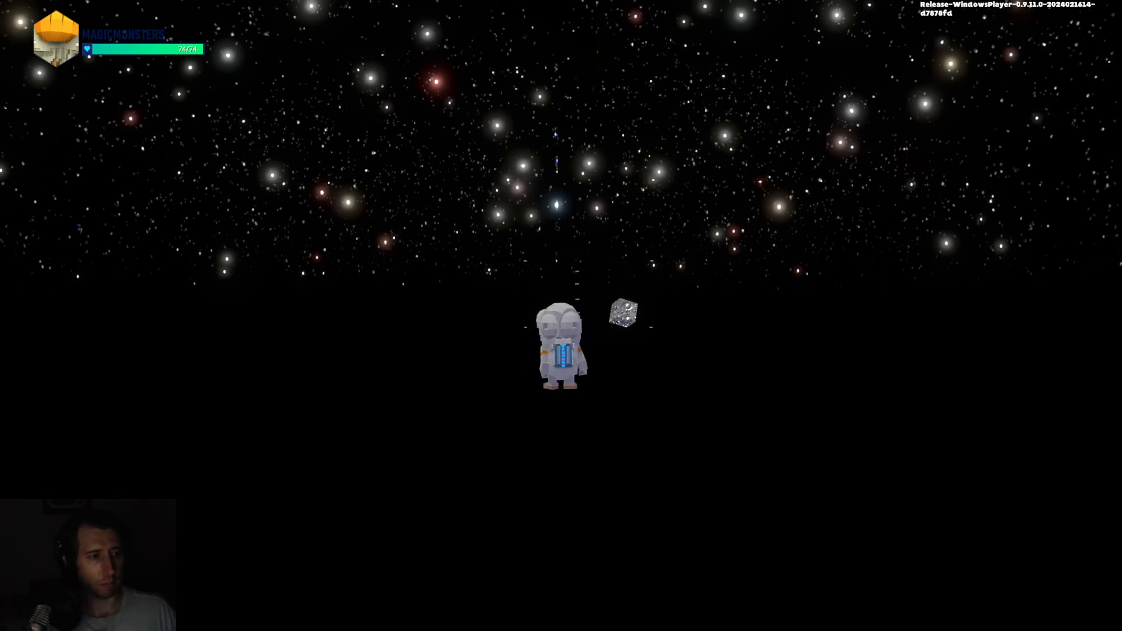
{"action": "key", "text": "d"}
{"action": "key", "text": "w"}
{"action": "key", "text": "d"}
{"action": "key", "text": "w"}
{"action": "key", "text": "d"}
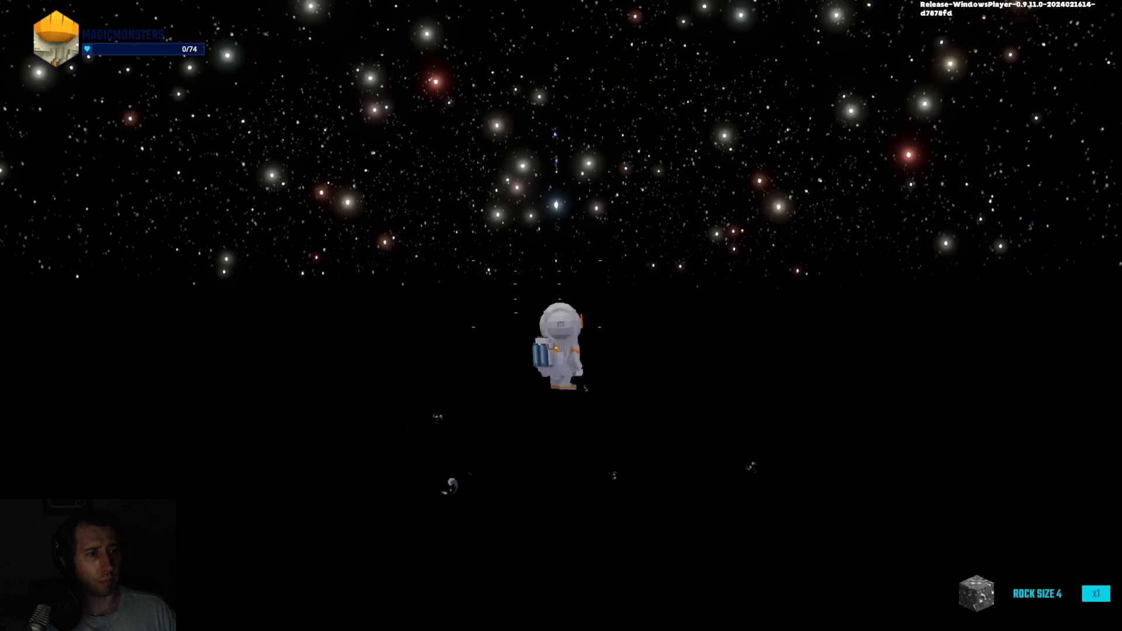
{"action": "key", "text": "a"}
{"action": "key", "text": "d"}
{"action": "key", "text": "ctrl+p"}
- Examine the Basic Platform behaviour and logic settings of AS 1 HS
{"action": "right_click_drag", "start_coordinate": [657, 393], "coordinate": [646, 344]}
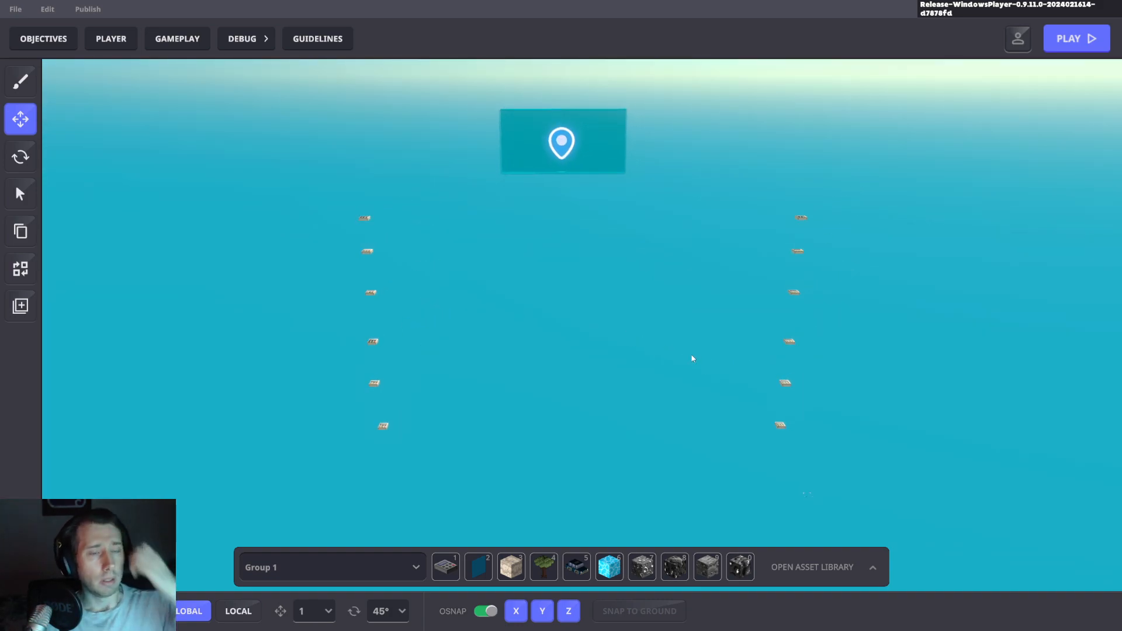
{"action": "mouse_move", "coordinate": [720, 410]}
{"action": "right_mouse_down"}
{"action": "mouse_move", "coordinate": [742, 391]}
{"action": "mouse_move", "coordinate": [713, 396]}
{"action": "right_mouse_up"}
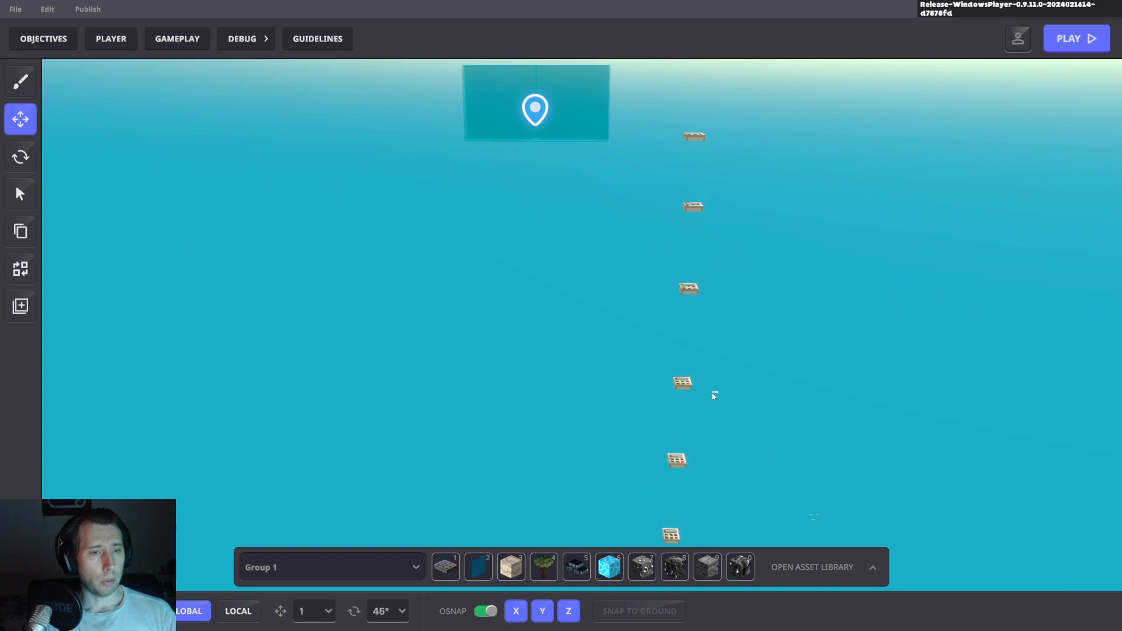
{"action": "left_click", "coordinate": [679, 460]}
{"action": "scroll", "coordinate": [1054, 502], "scroll_direction": "down", "scroll_amount": 4}
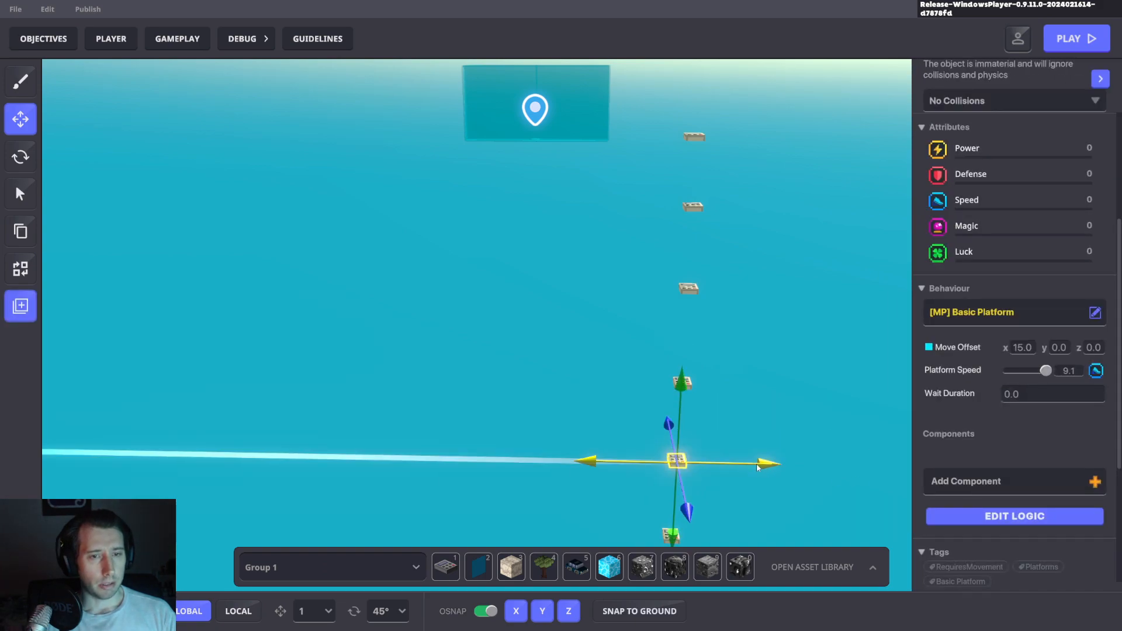
{"action": "left_click", "coordinate": [1009, 517]}
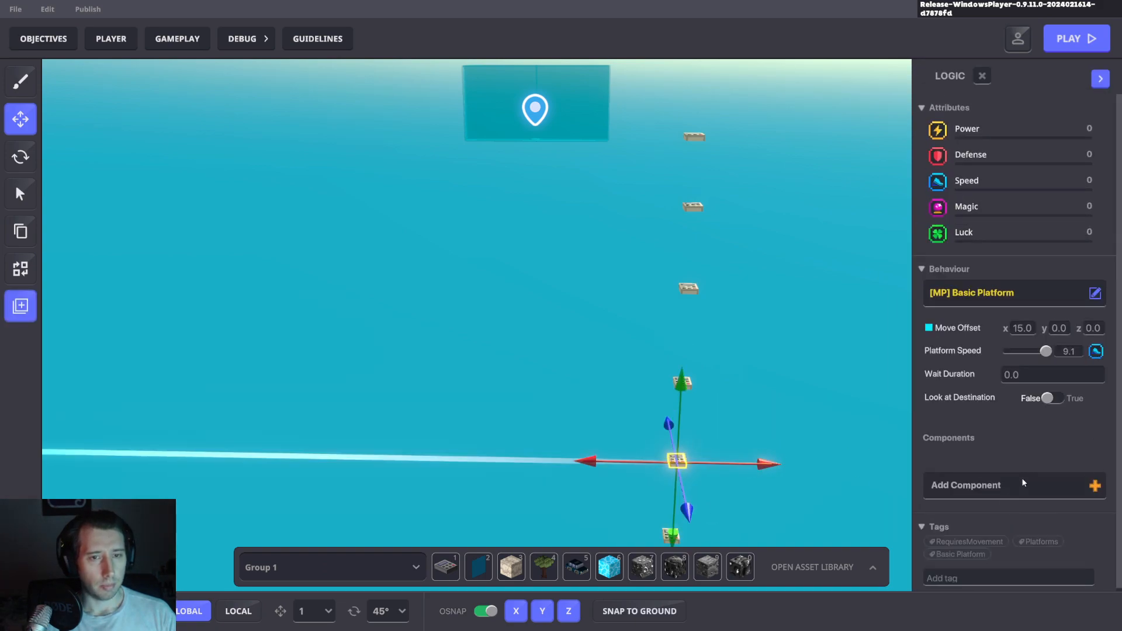
{"action": "key", "text": "d"}
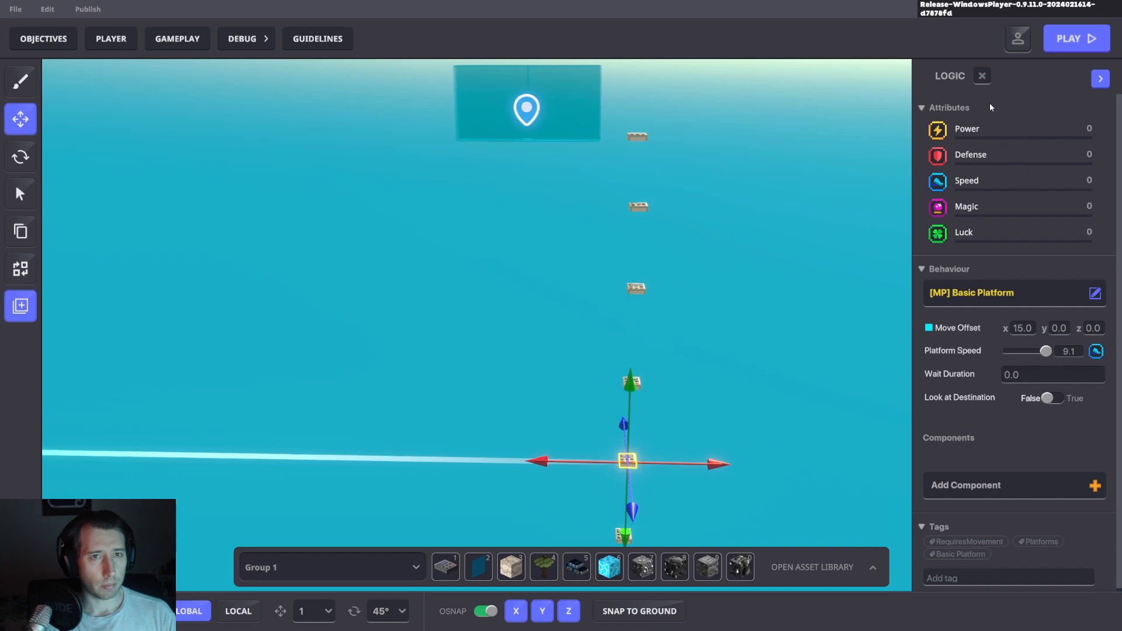
{"action": "left_click", "coordinate": [982, 77]}
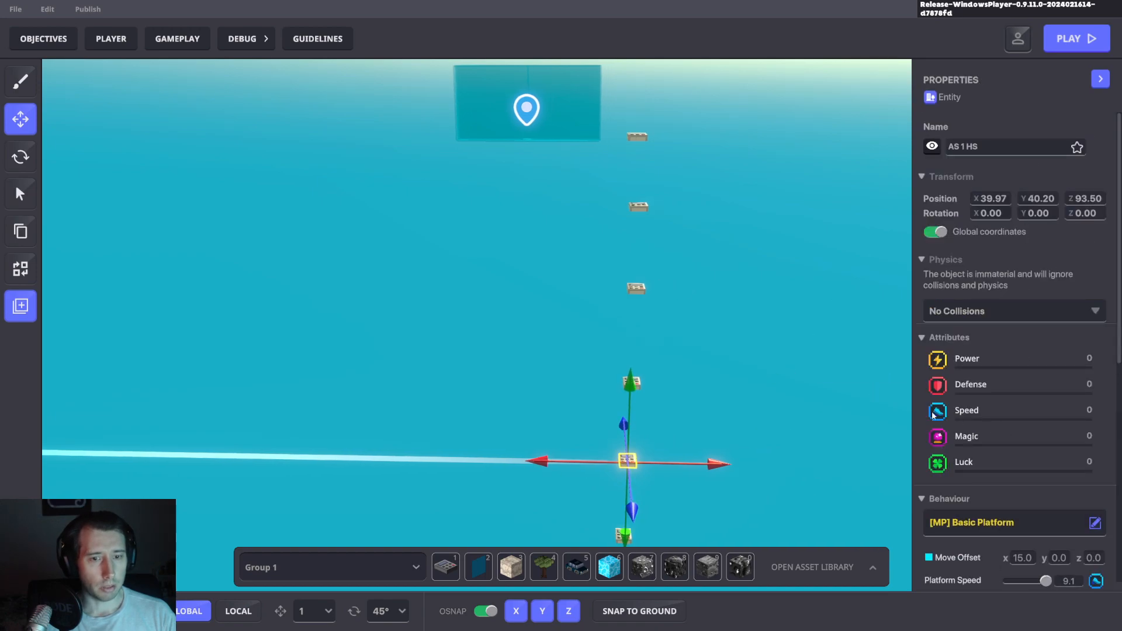
- Delete the three NumPad Switches above AS 1 HS in its column and check the Asset Spawner settings of AS 1
{"action": "left_click_drag", "start_coordinate": [607, 194], "coordinate": [695, 390]}
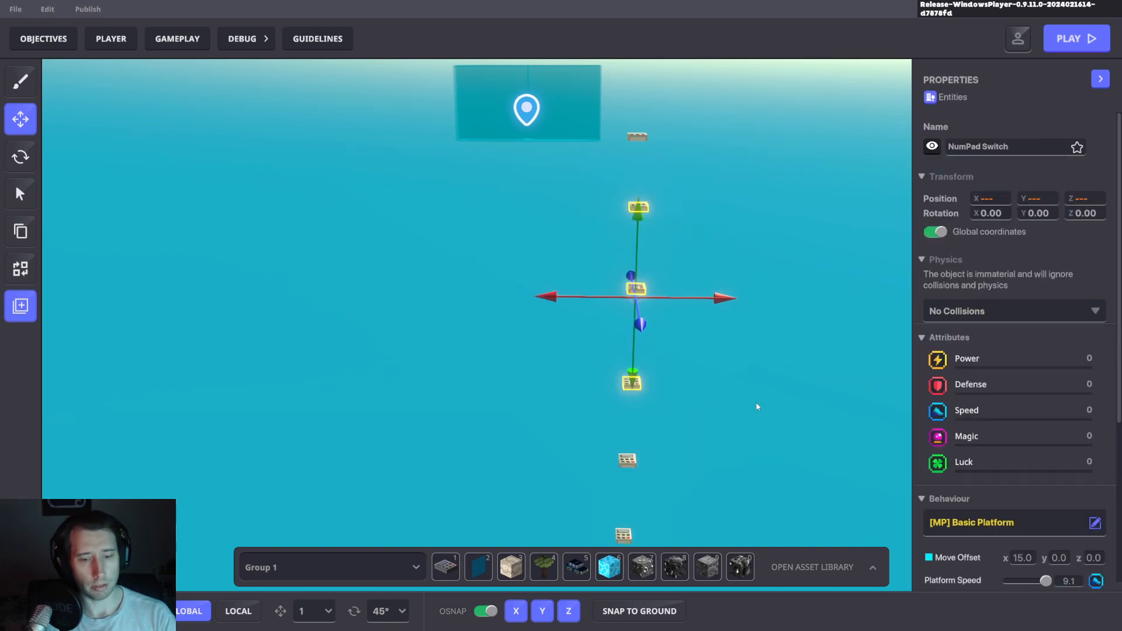
{"action": "key", "text": "Delete"}
{"action": "left_click", "coordinate": [628, 462]}
{"action": "scroll", "coordinate": [1023, 419], "scroll_direction": "down", "scroll_amount": 5}
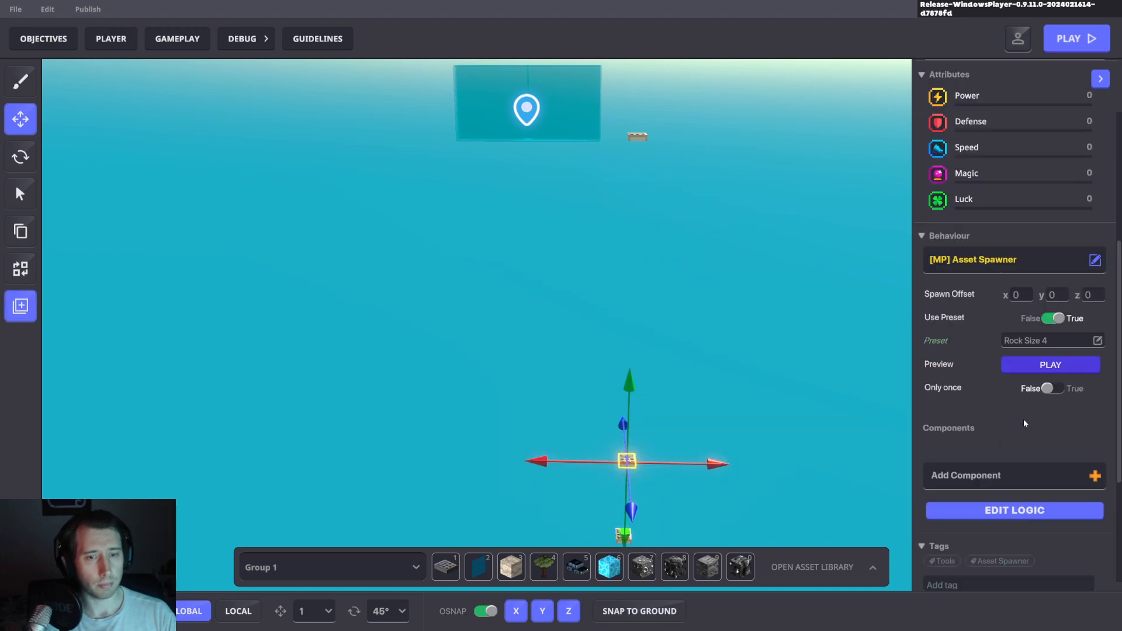
{"action": "left_click_drag", "start_coordinate": [692, 462], "coordinate": [641, 466]}
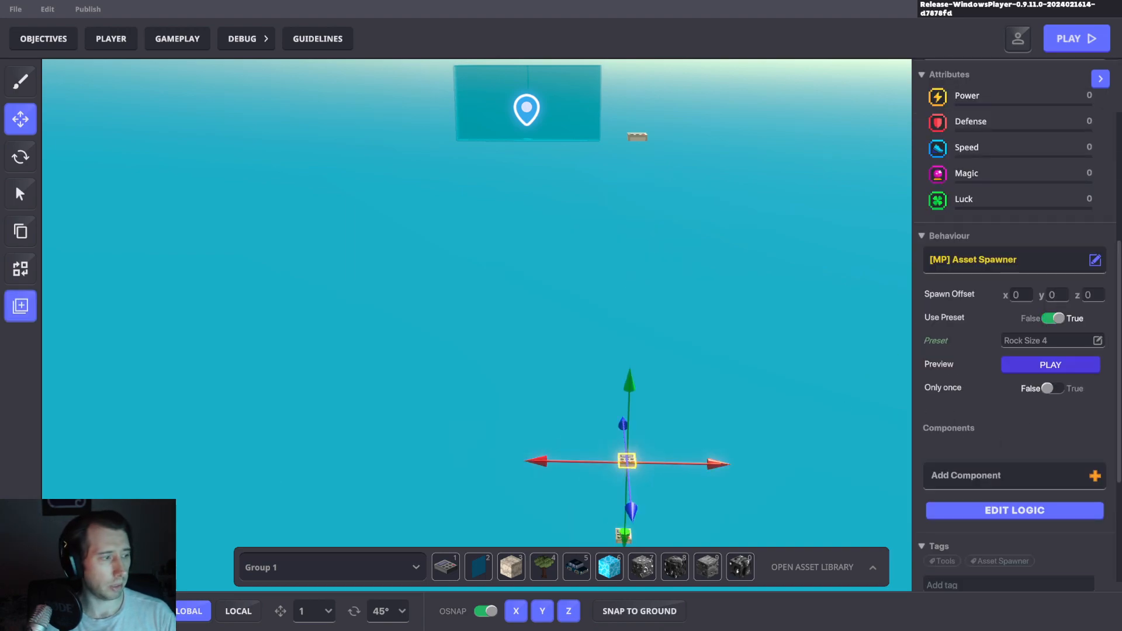
- Duplicate AS 1 HS together with its AS 1 spawner and raise the copy in the column to about Y 42.20
{"action": "mouse_move", "coordinate": [46, 176]}
{"action": "left_click", "coordinate": [100, 148]}
{"action": "right_click_drag", "start_coordinate": [653, 356], "coordinate": [709, 470]}
{"action": "key", "text": "ctrl+d"}
{"action": "left_click_drag", "start_coordinate": [624, 543], "coordinate": [622, 503]}
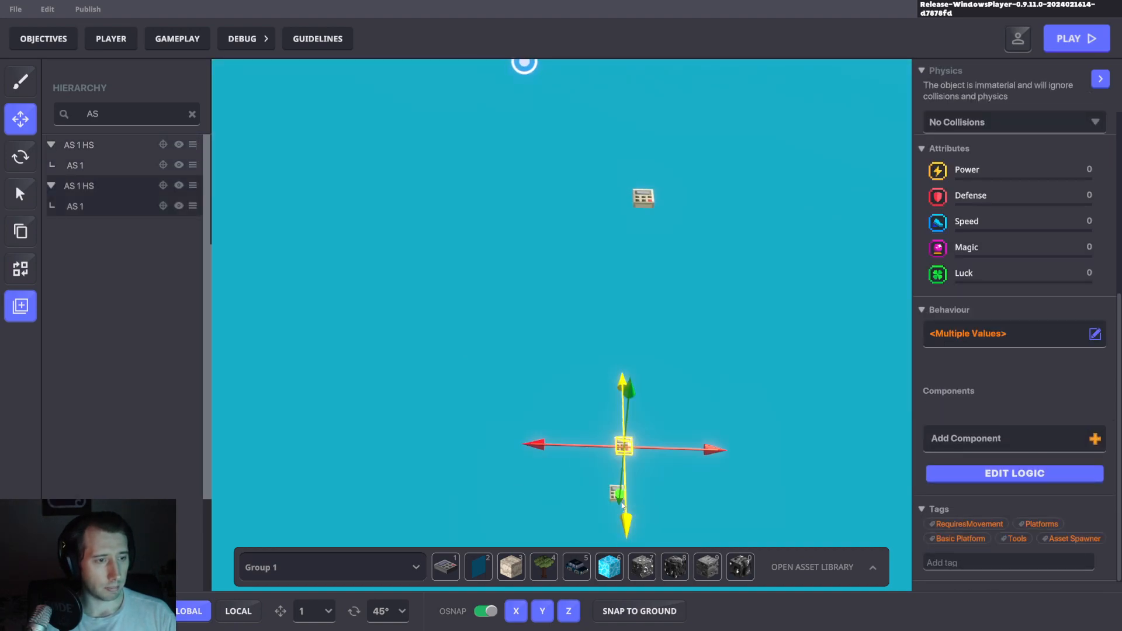
{"action": "right_click_drag", "start_coordinate": [689, 485], "coordinate": [685, 422]}
{"action": "left_click_drag", "start_coordinate": [629, 332], "coordinate": [637, 251]}
{"action": "right_click_drag", "start_coordinate": [671, 258], "coordinate": [673, 281]}
- Duplicate the switch and spawner pair twice more, raising the copies up the column to about Y 44.20 and Y 45.90
{"action": "key", "text": "ctrl+d"}
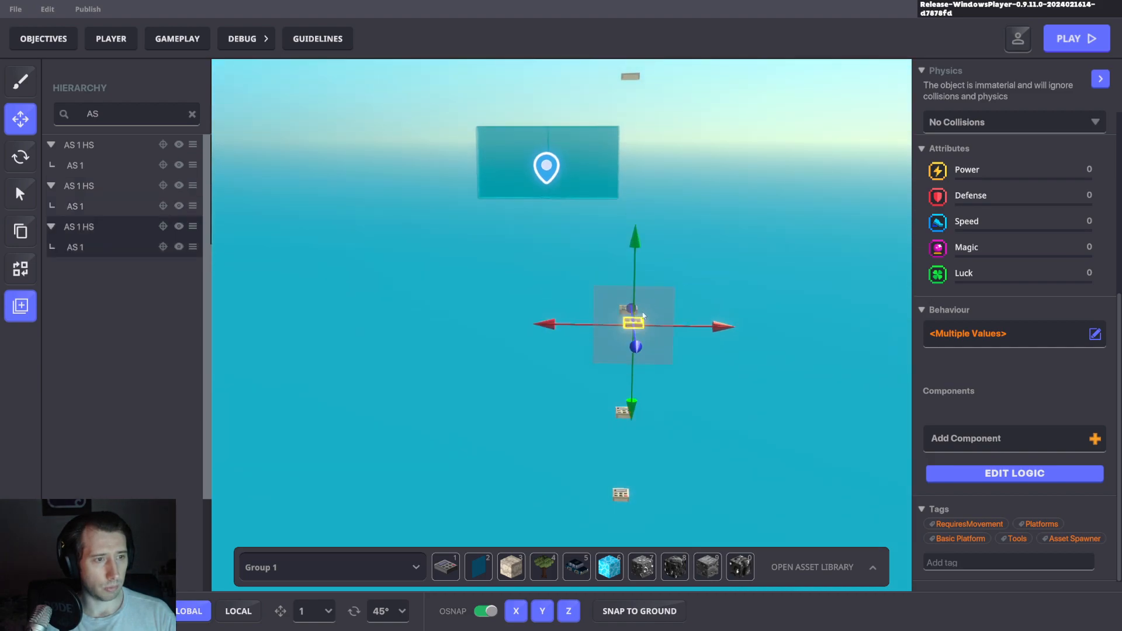
{"action": "left_click_drag", "start_coordinate": [637, 233], "coordinate": [639, 141]}
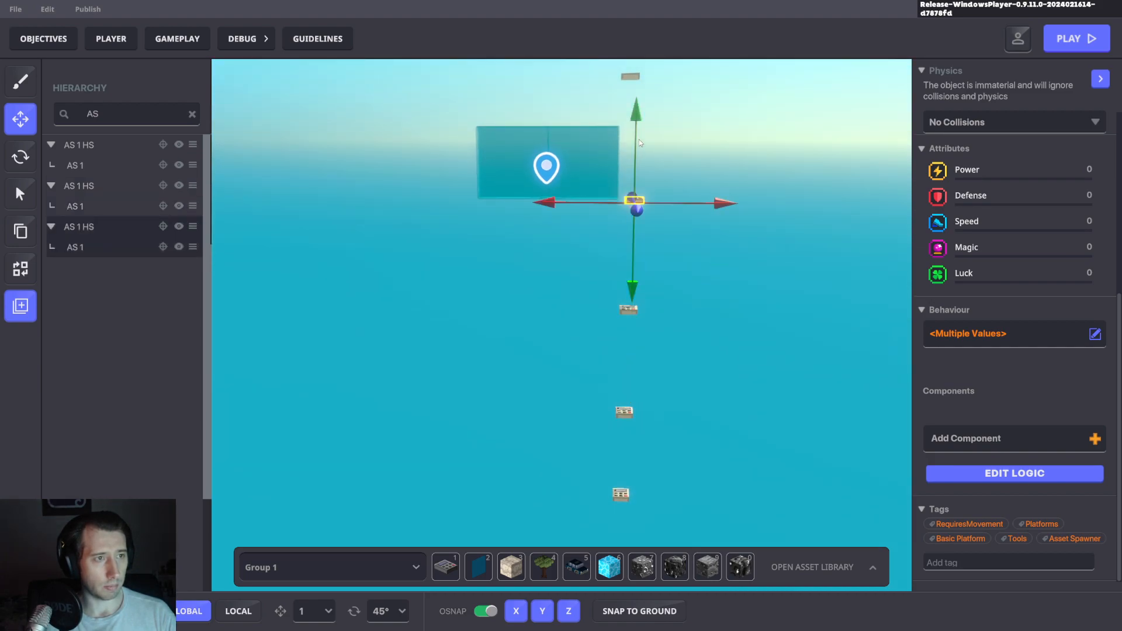
{"action": "key", "text": "f"}
{"action": "key", "text": "ctrl+d"}
{"action": "left_click_drag", "start_coordinate": [556, 245], "coordinate": [577, 115]}
{"action": "left_click_drag", "start_coordinate": [629, 197], "coordinate": [631, 197]}
{"action": "key", "text": "a"}
{"action": "right_click_drag", "start_coordinate": [719, 245], "coordinate": [730, 311]}
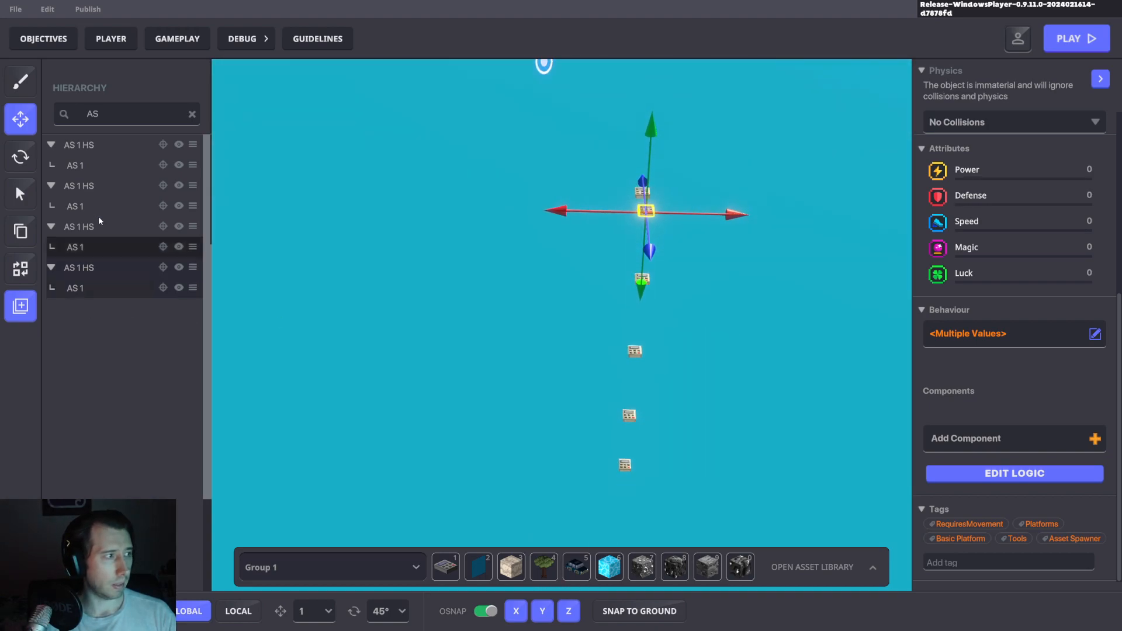
- Rename the second switch and spawner pair in the hierarchy as AS 2 HS and AS 2
{"action": "left_click", "coordinate": [94, 186]}
{"action": "scroll", "coordinate": [978, 165], "scroll_direction": "up", "scroll_amount": 4}
{"action": "left_click", "coordinate": [966, 149]}
{"action": "left_click", "coordinate": [965, 150]}
{"action": "key", "text": "BackSpace"}
{"action": "type", "text": "2"}
{"action": "left_click", "coordinate": [108, 211]}
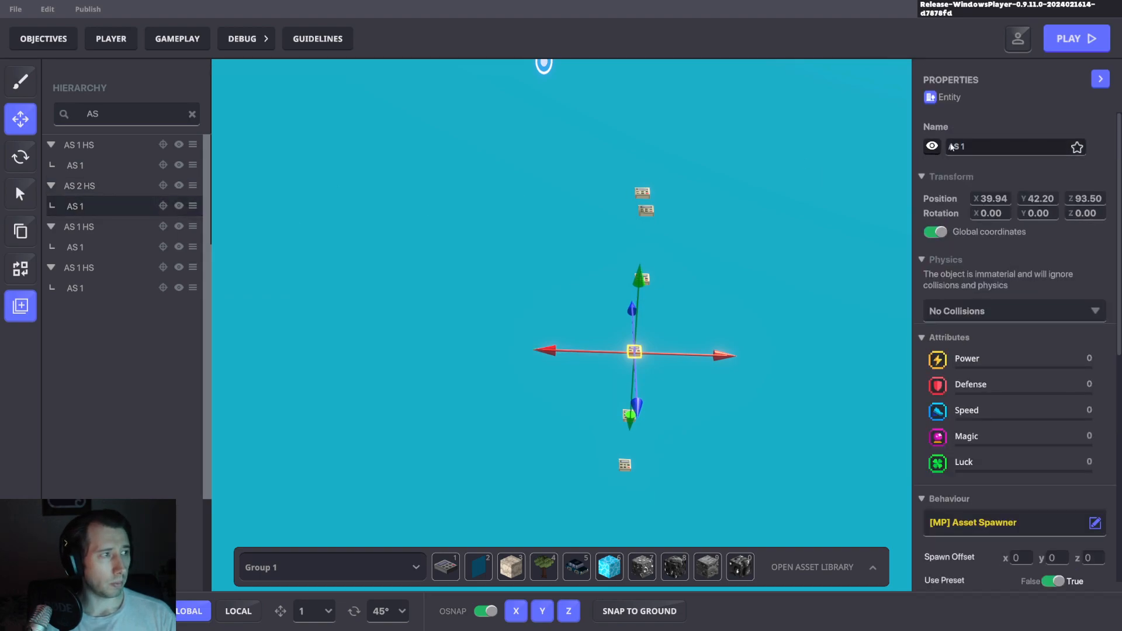
- Rename the third pair as AS 3 HS and AS 3, and the fourth pair as AS 4 HS and AS 4
{"action": "left_click", "coordinate": [97, 227]}
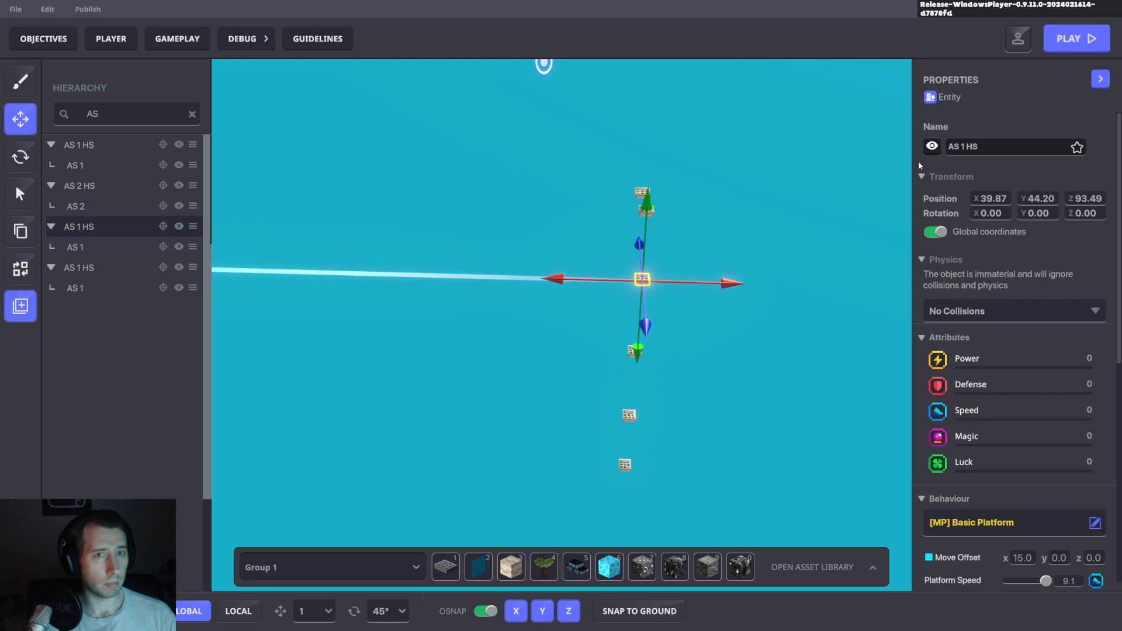
{"action": "left_click", "coordinate": [136, 247]}
{"action": "type", "text": "AS 3"}
{"action": "left_click", "coordinate": [120, 267]}
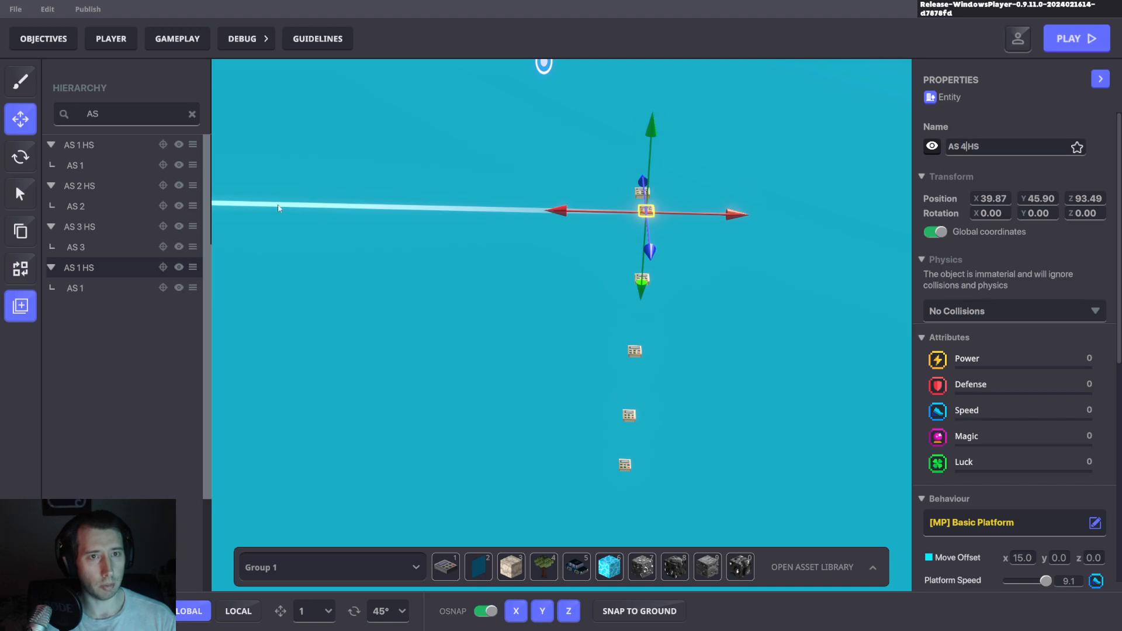
{"action": "left_click", "coordinate": [76, 287]}
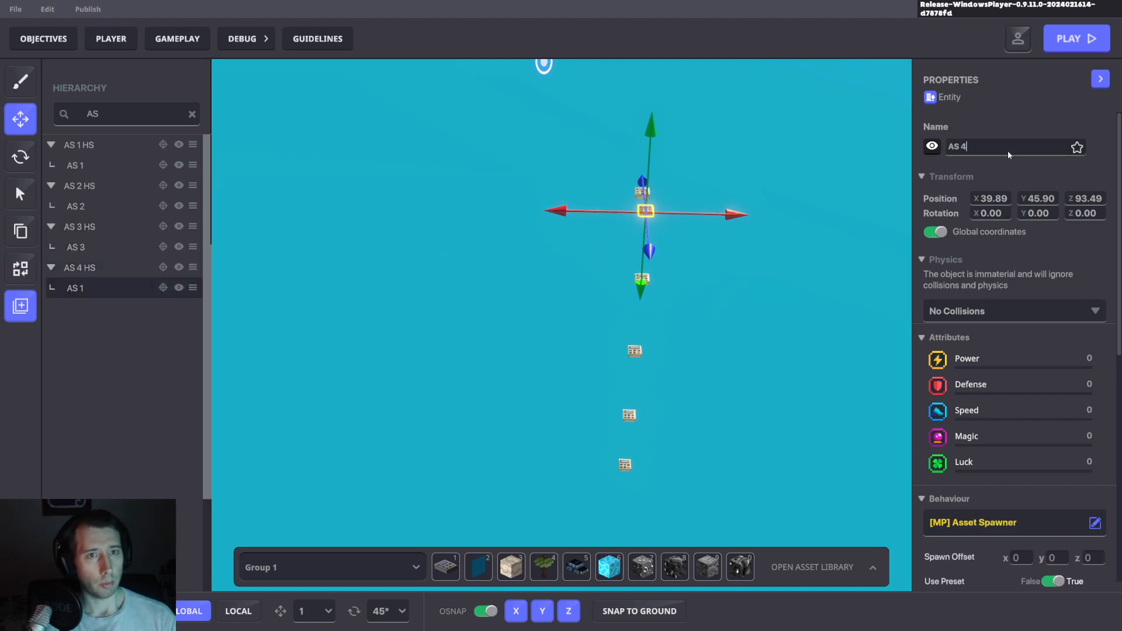
{"action": "left_click", "coordinate": [992, 177]}
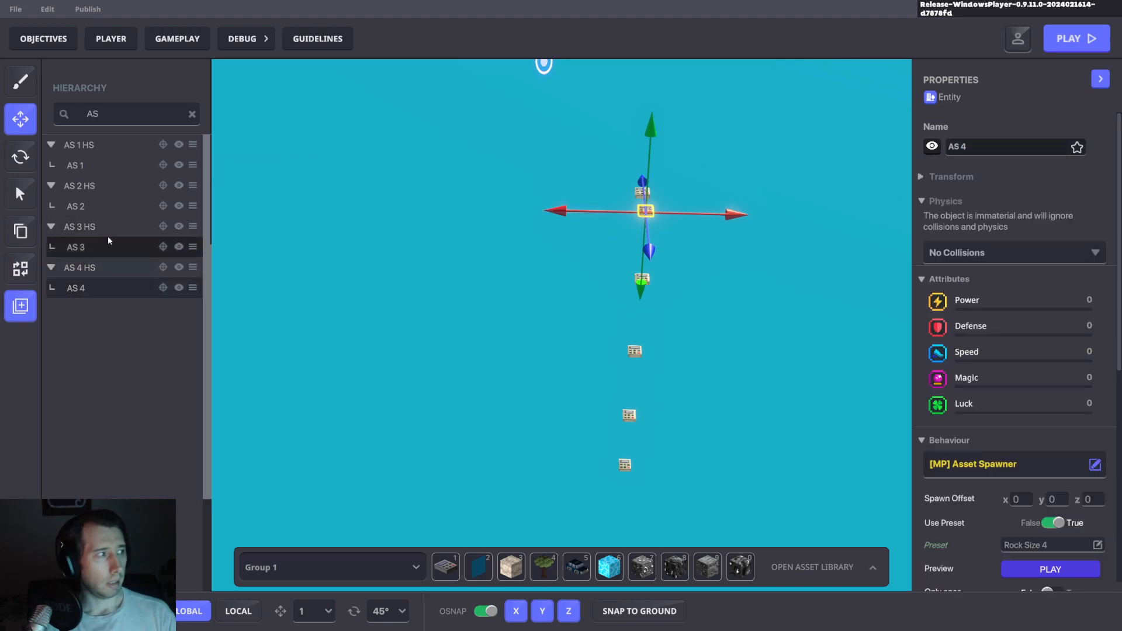
{"action": "left_click", "coordinate": [94, 186]}
{"action": "scroll", "coordinate": [1012, 466], "scroll_direction": "down", "scroll_amount": 1}
{"action": "scroll", "coordinate": [1011, 466], "scroll_direction": "down", "scroll_amount": 2}
{"action": "left_click", "coordinate": [76, 206]}
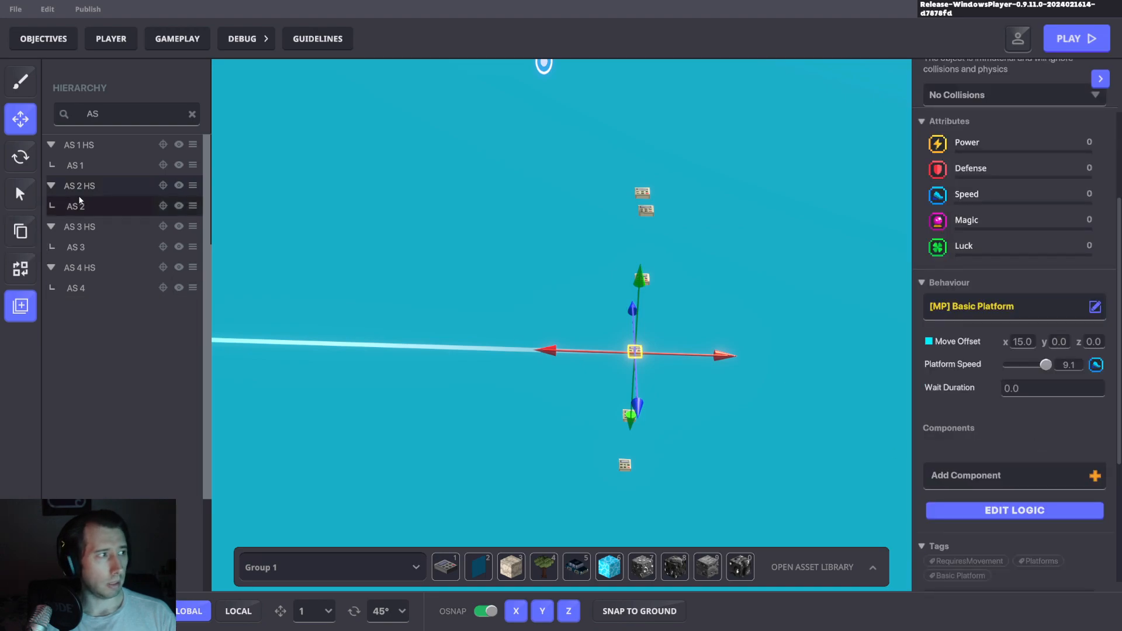
{"action": "left_click", "coordinate": [1027, 389]}
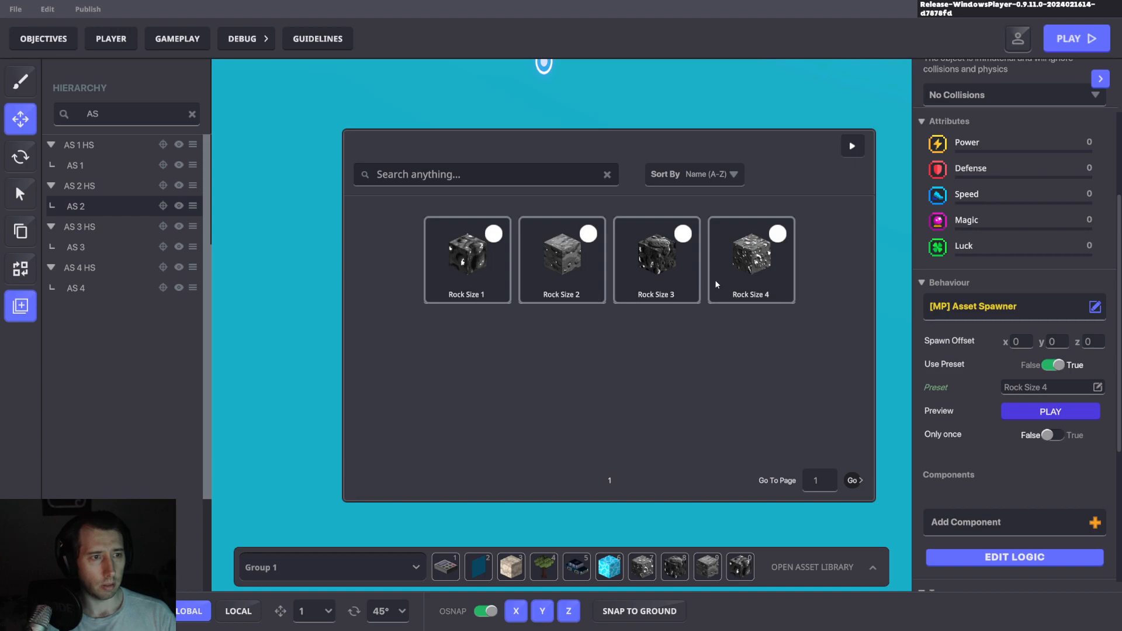
{"action": "left_click", "coordinate": [852, 152]}
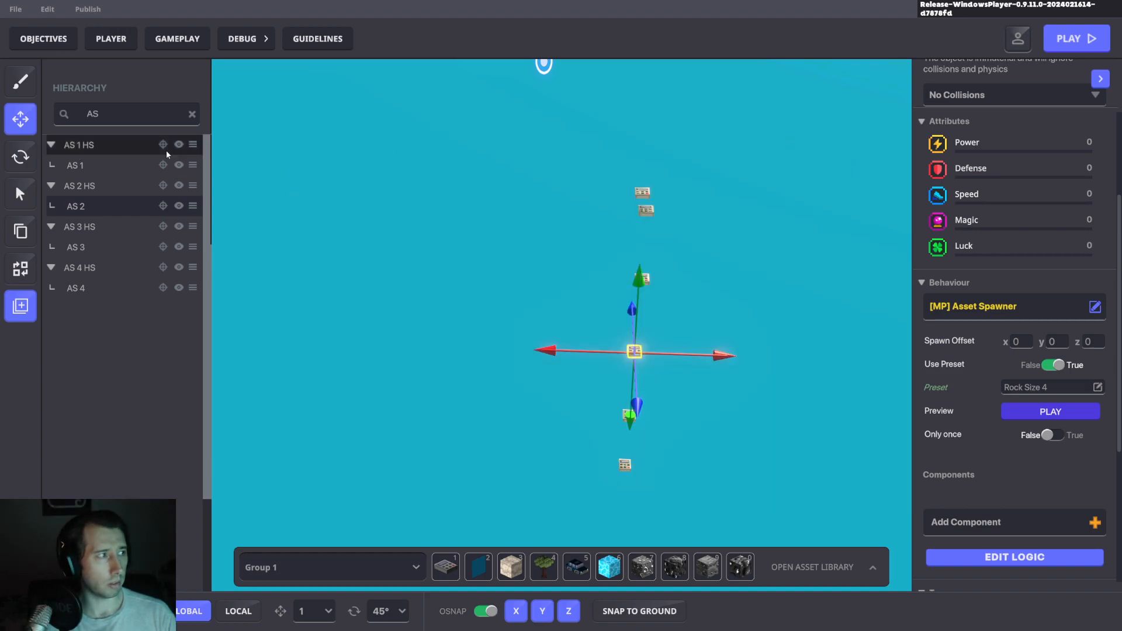
- Set the Asset Spawner preset of AS 1 to Rock Size 1 and that of AS 2 to Rock Size 2
{"action": "left_click", "coordinate": [116, 164]}
{"action": "left_click", "coordinate": [1043, 389]}
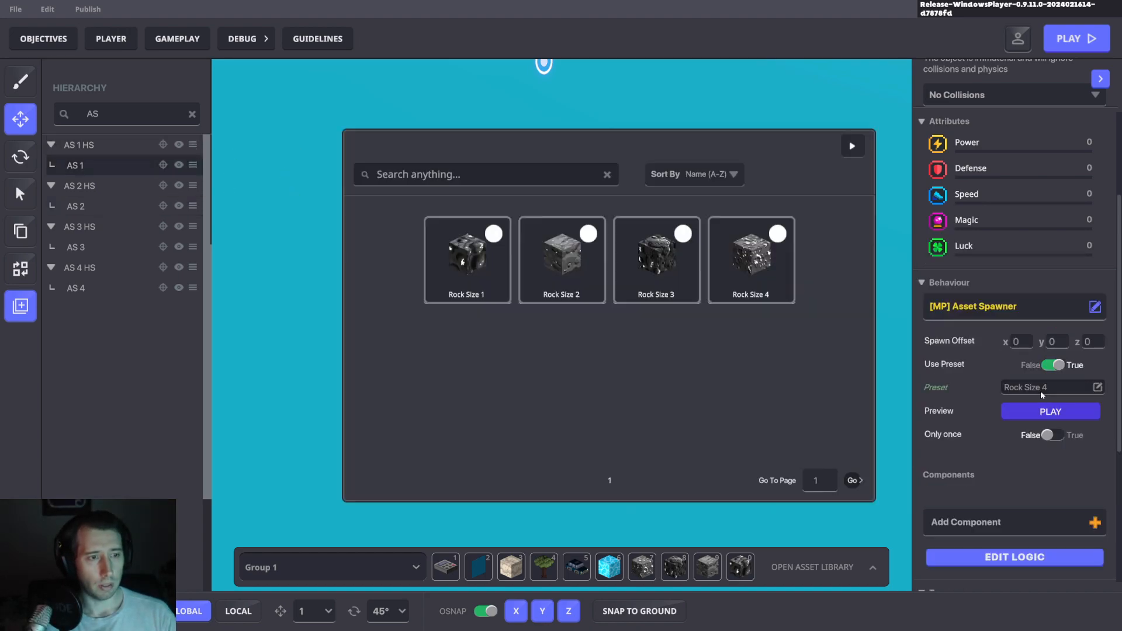
{"action": "left_click", "coordinate": [489, 278]}
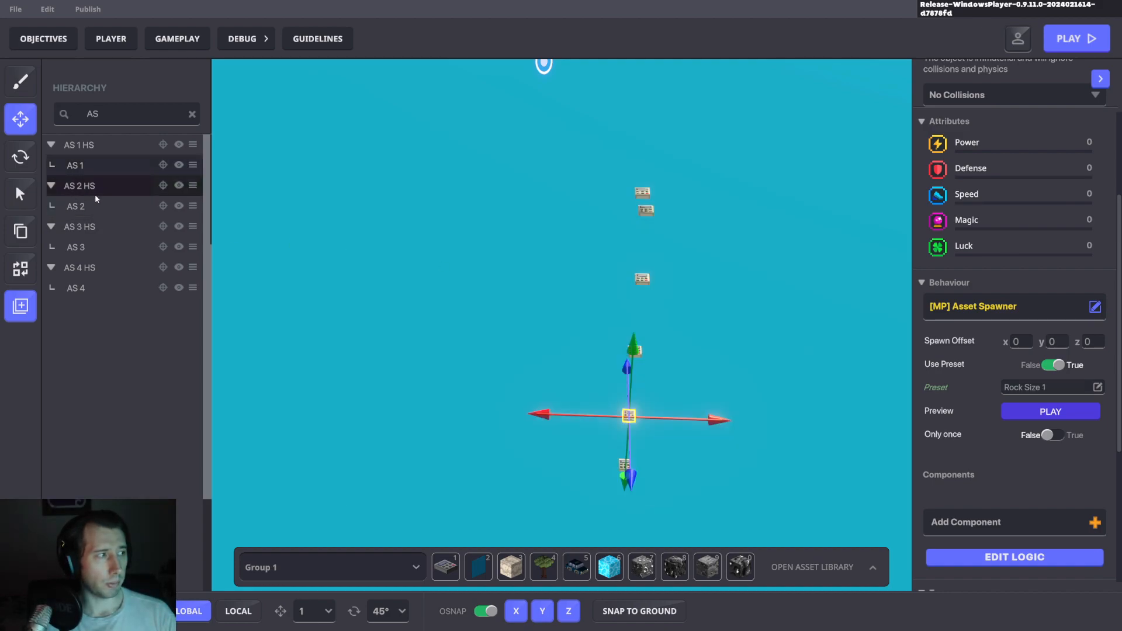
{"action": "left_click", "coordinate": [102, 206]}
{"action": "left_click", "coordinate": [1047, 389]}
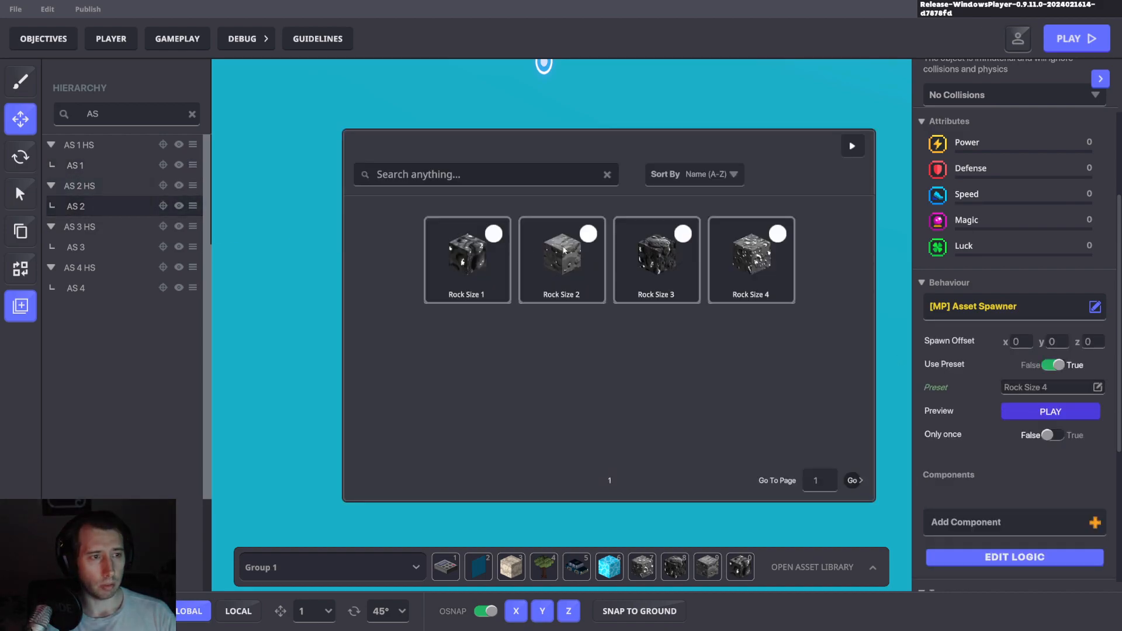
{"action": "left_click", "coordinate": [548, 259]}
- Set the Asset Spawner preset of AS 3 to Rock Size 3 and that of AS 4 to Rock Size 4
{"action": "left_click", "coordinate": [139, 248]}
{"action": "left_click", "coordinate": [1048, 388]}
{"action": "left_click", "coordinate": [641, 271]}
{"action": "left_click", "coordinate": [108, 286]}
{"action": "left_click", "coordinate": [1046, 389]}
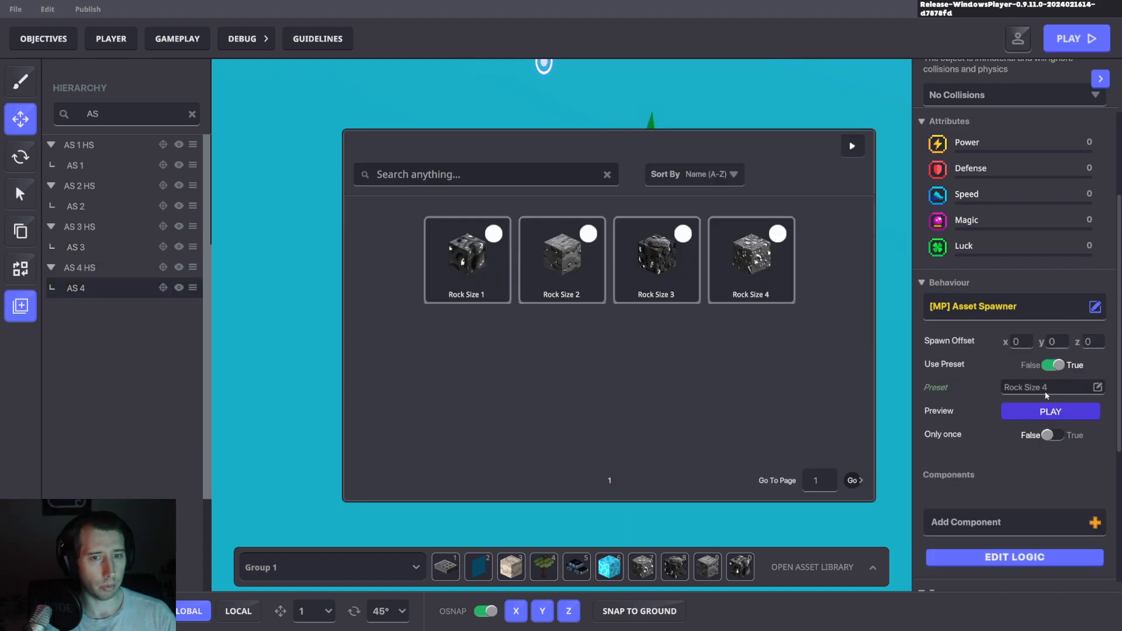
{"action": "left_click", "coordinate": [754, 270]}
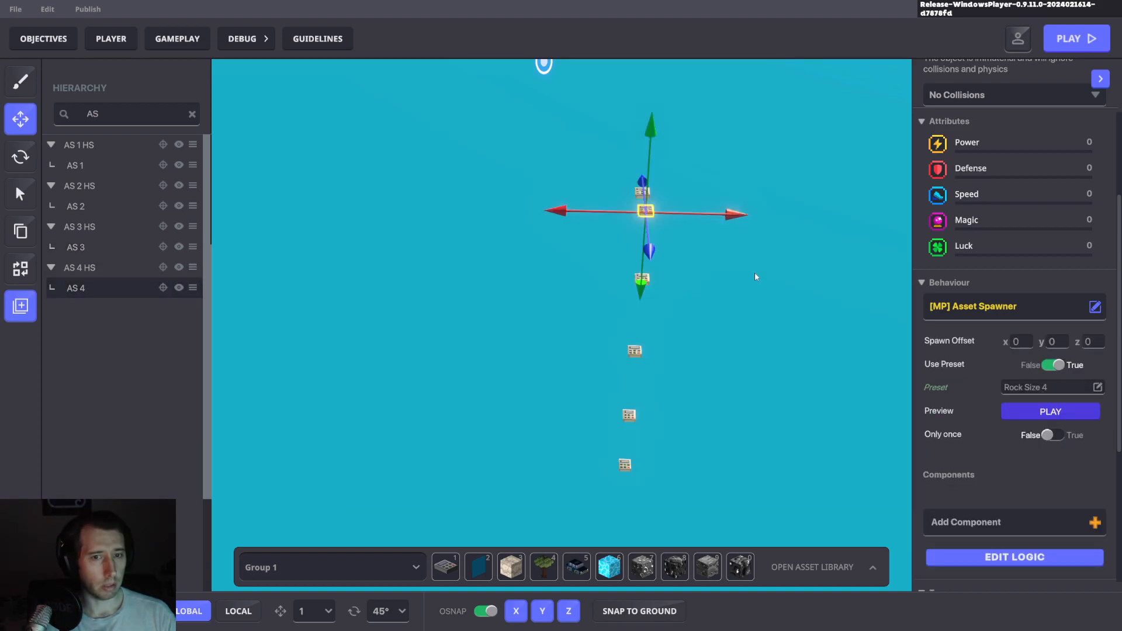
- Delete the four middle NumPad Switches in the opposite column, keeping its uppermost and lowest switches
{"action": "mouse_move", "coordinate": [478, 305]}
{"action": "right_mouse_down"}
{"action": "mouse_move", "coordinate": [482, 289]}
{"action": "mouse_move", "coordinate": [472, 290]}
{"action": "right_mouse_up"}
{"action": "left_click", "coordinate": [478, 300]}
{"action": "scroll", "coordinate": [472, 290], "scroll_direction": "down", "scroll_amount": 3}
{"action": "right_click_drag", "start_coordinate": [554, 432], "coordinate": [394, 406]}
{"action": "left_click_drag", "start_coordinate": [299, 243], "coordinate": [409, 406]}
{"action": "left_click", "coordinate": [516, 343]}
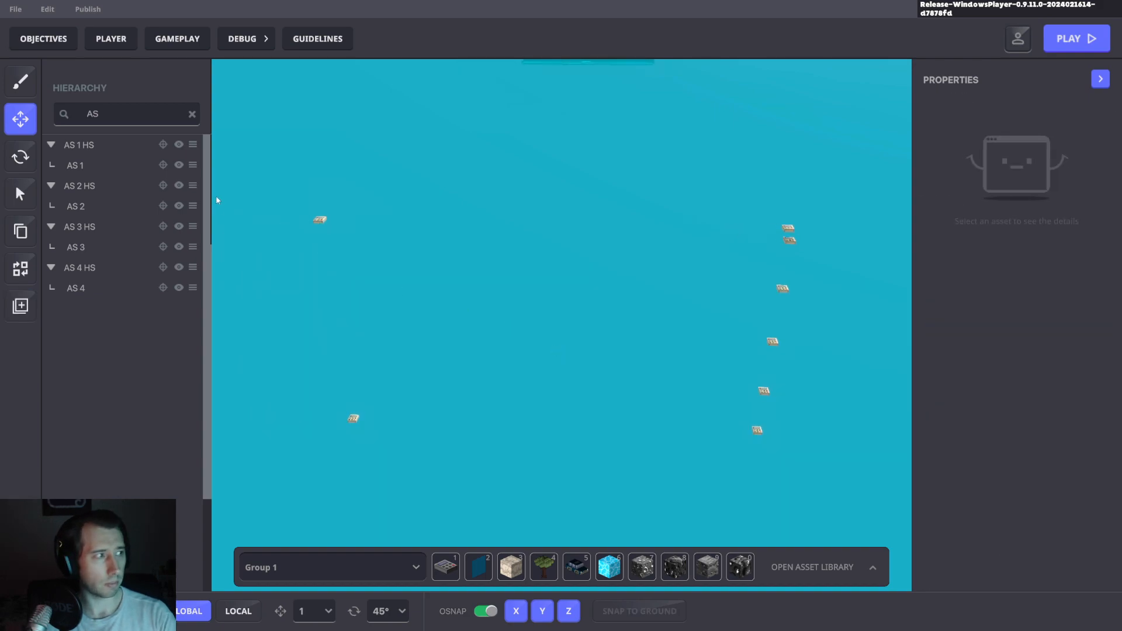
- Duplicate AS 1 HS through AS 4 HS with their spawners and move the copies along X into the opposite column
{"action": "left_click", "coordinate": [81, 144]}
{"action": "left_click", "coordinate": [82, 186], "text": "ctrl"}
{"action": "left_click", "coordinate": [93, 228], "text": "ctrl"}
{"action": "left_click", "coordinate": [93, 267], "text": "ctrl"}
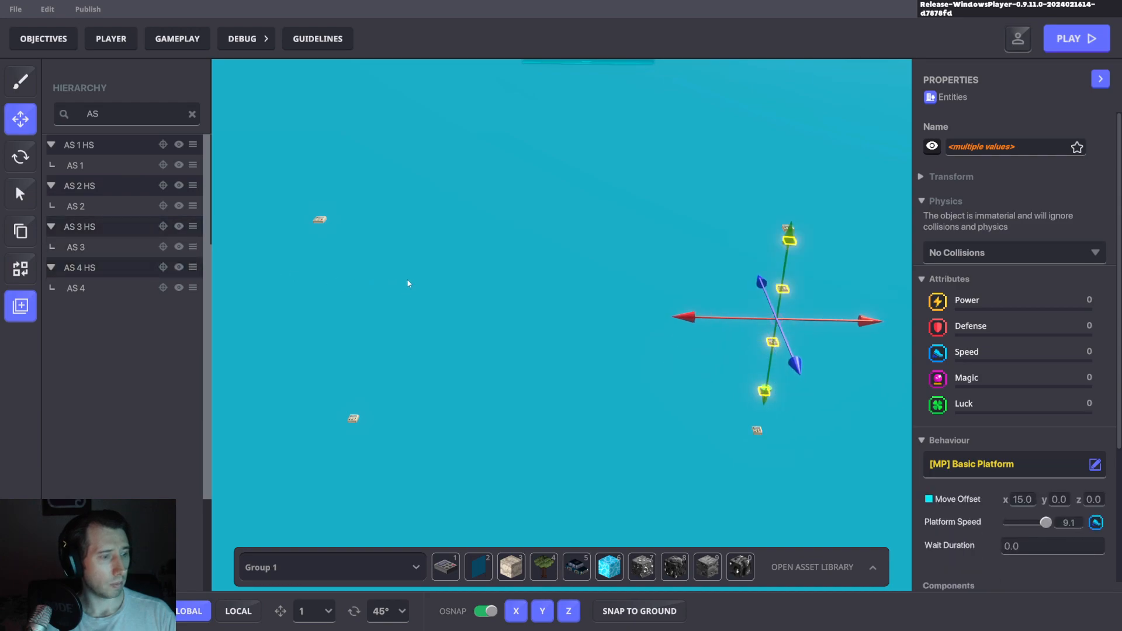
{"action": "key", "text": "ctrl+d"}
{"action": "left_click_drag", "start_coordinate": [844, 322], "coordinate": [408, 333]}
{"action": "right_click_drag", "start_coordinate": [541, 335], "coordinate": [595, 324]}
{"action": "scroll", "coordinate": [1010, 399], "scroll_direction": "down", "scroll_amount": 2}
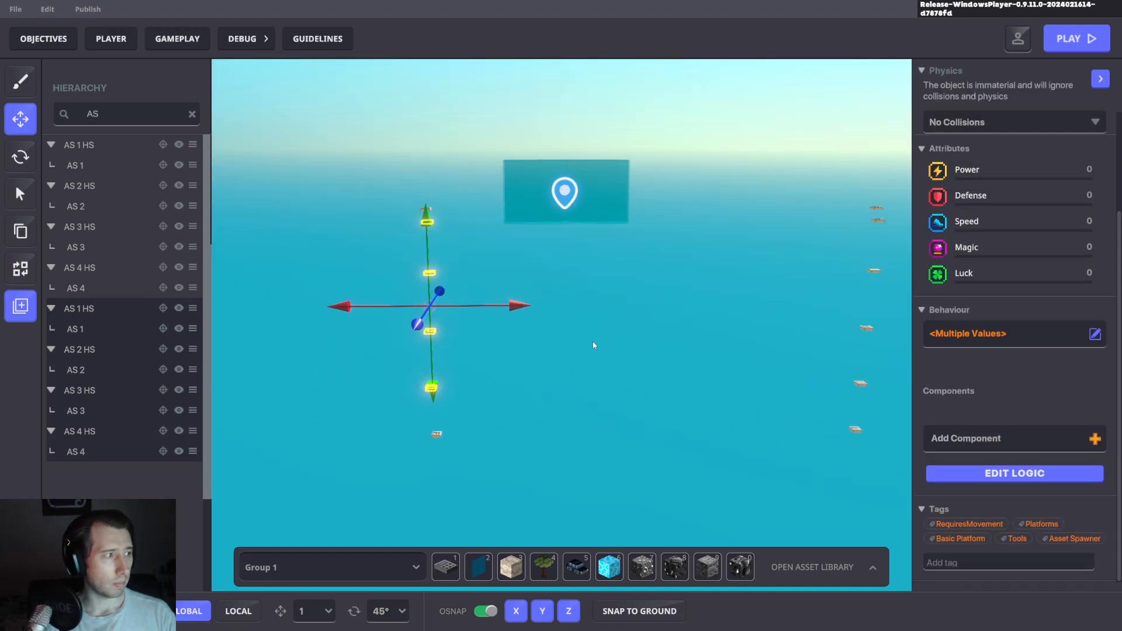
- Set the X move offset of the copied AS 1 HS to -15 and its platform speed to 3
{"action": "left_click", "coordinate": [100, 313]}
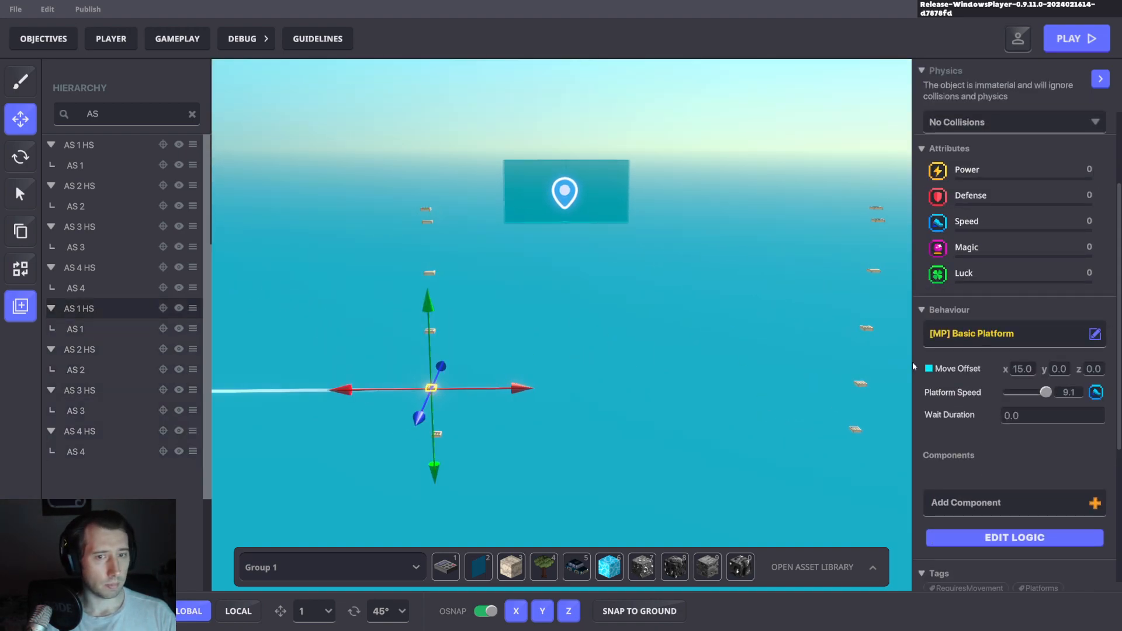
{"action": "left_click", "coordinate": [1022, 368]}
{"action": "type", "text": "-15"}
{"action": "key", "text": "Return"}
{"action": "left_click", "coordinate": [1069, 392]}
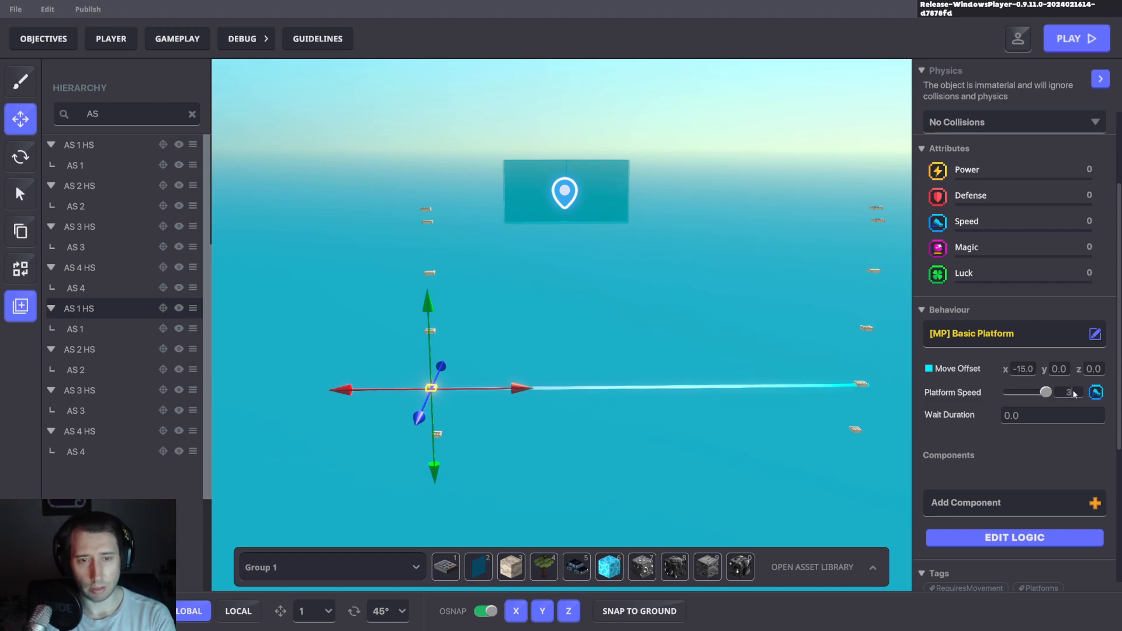
{"action": "key", "text": "BackSpace"}
{"action": "key", "text": "BackSpace"}
{"action": "type", "text": ".5"}
{"action": "key", "text": "Return"}
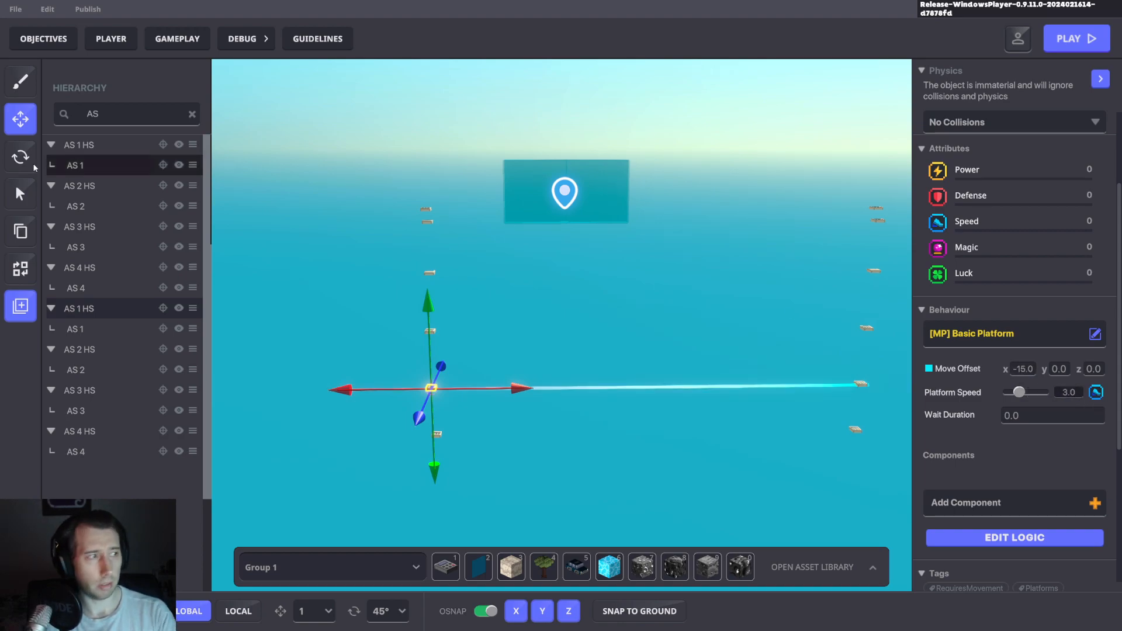
- Set the X move offset of the copied AS 2 HS to -15 and open its platform speed for editing
{"action": "left_click", "coordinate": [78, 349]}
{"action": "left_click", "coordinate": [1024, 369]}
{"action": "type", "text": "-15"}
{"action": "key", "text": "Return"}
{"action": "left_click", "coordinate": [1080, 396]}
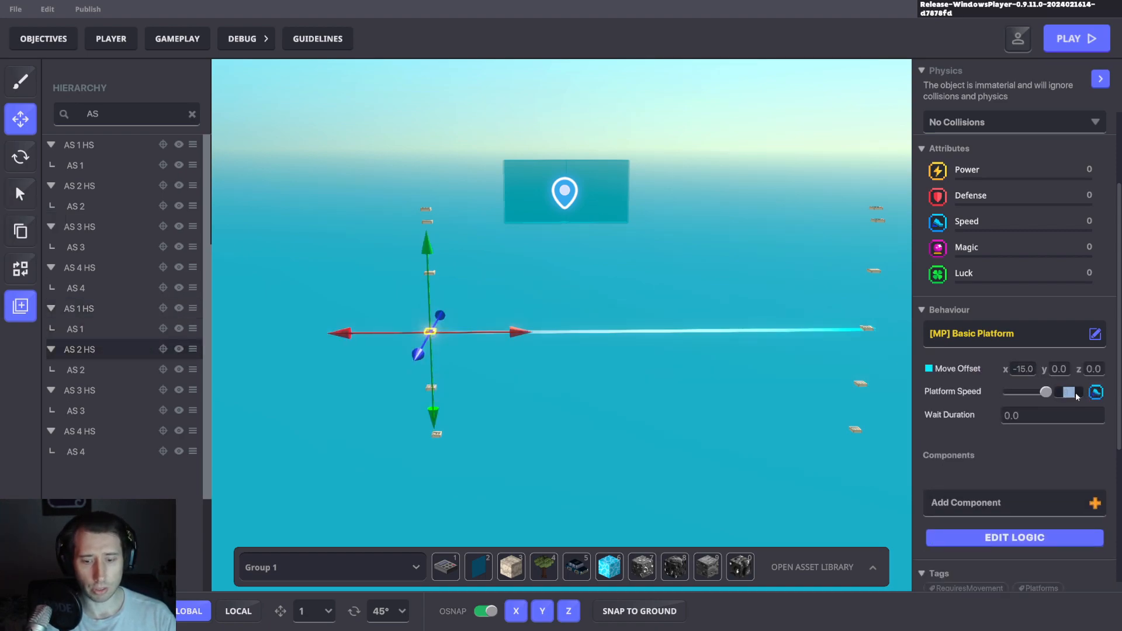
- Set the X move offset of the copied AS 3 HS to -15
{"action": "left_click", "coordinate": [131, 388]}
{"action": "left_click", "coordinate": [1027, 369]}
{"action": "type", "text": "-15"}
{"action": "key", "text": "Return"}
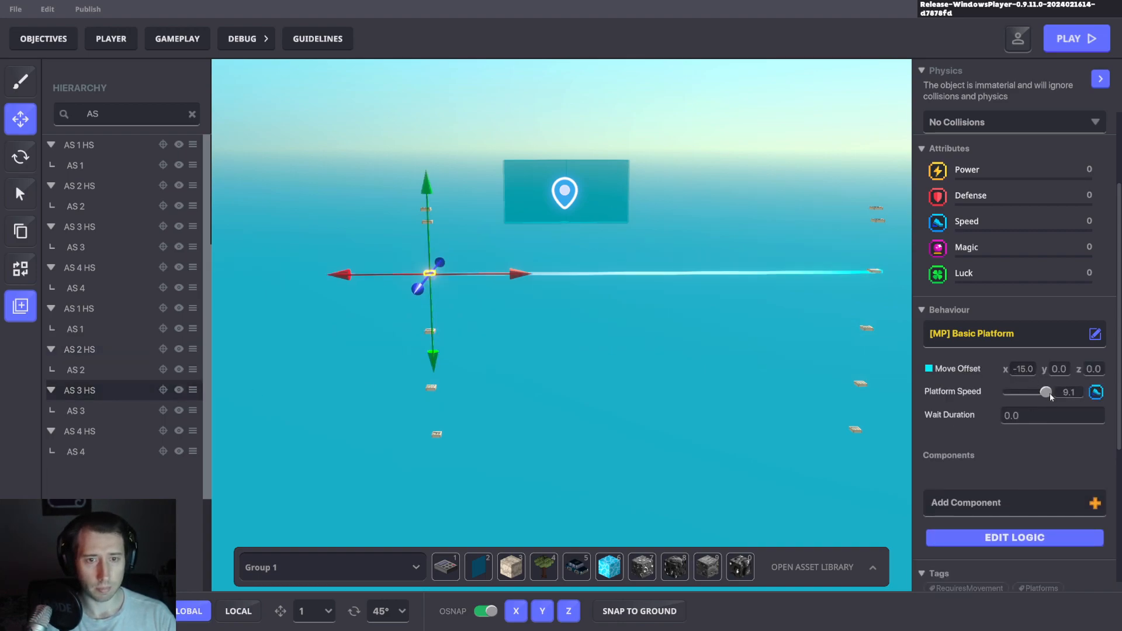
- Set the X move offset of the copied AS 4 HS to -15 and its platform speed to 3
{"action": "left_click", "coordinate": [100, 431]}
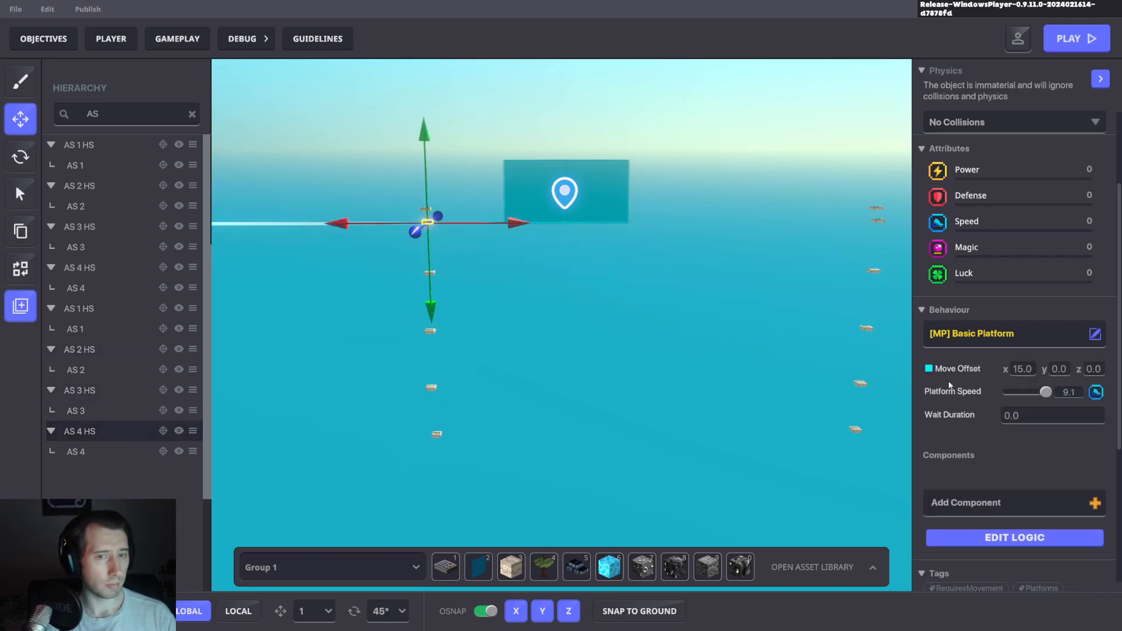
{"action": "type", "text": "-15"}
{"action": "key", "text": "Return"}
{"action": "left_click", "coordinate": [1055, 388]}
{"action": "type", "text": "3"}
{"action": "key", "text": "Return"}
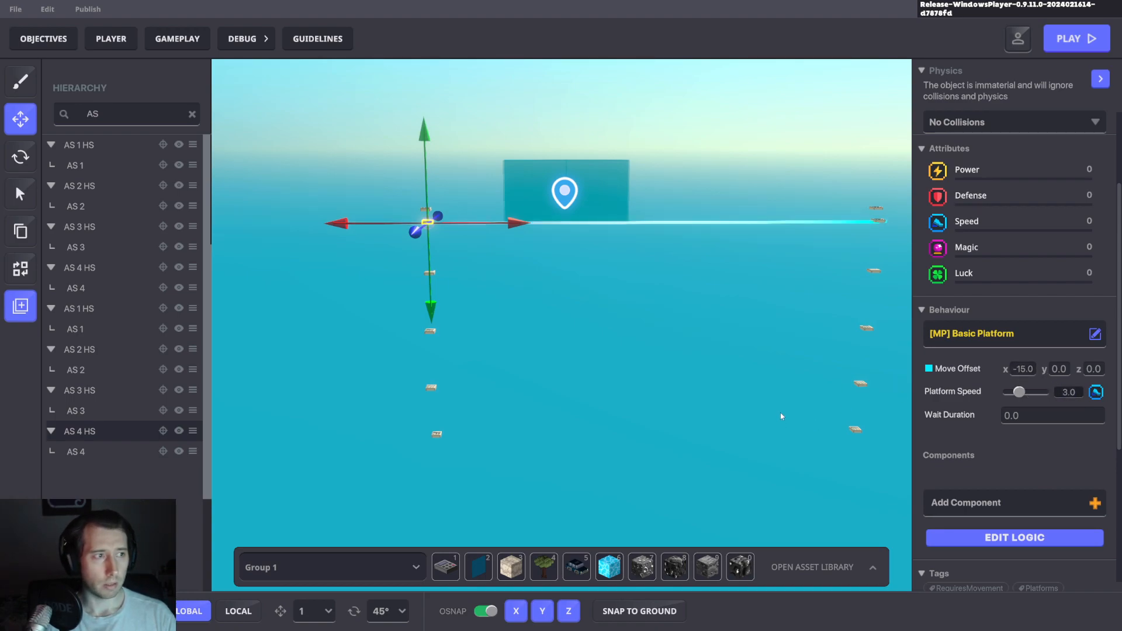
- Examine both switch columns and check the platform behaviour and logic of the copied AS 4 HS switch
{"action": "middle_click_drag", "start_coordinate": [685, 353], "coordinate": [516, 430]}
{"action": "left_click", "coordinate": [21, 571]}
{"action": "right_click_drag", "start_coordinate": [516, 431], "coordinate": [718, 180]}
{"action": "left_click", "coordinate": [762, 125]}
{"action": "scroll", "coordinate": [294, 179], "scroll_direction": "up", "scroll_amount": 3}
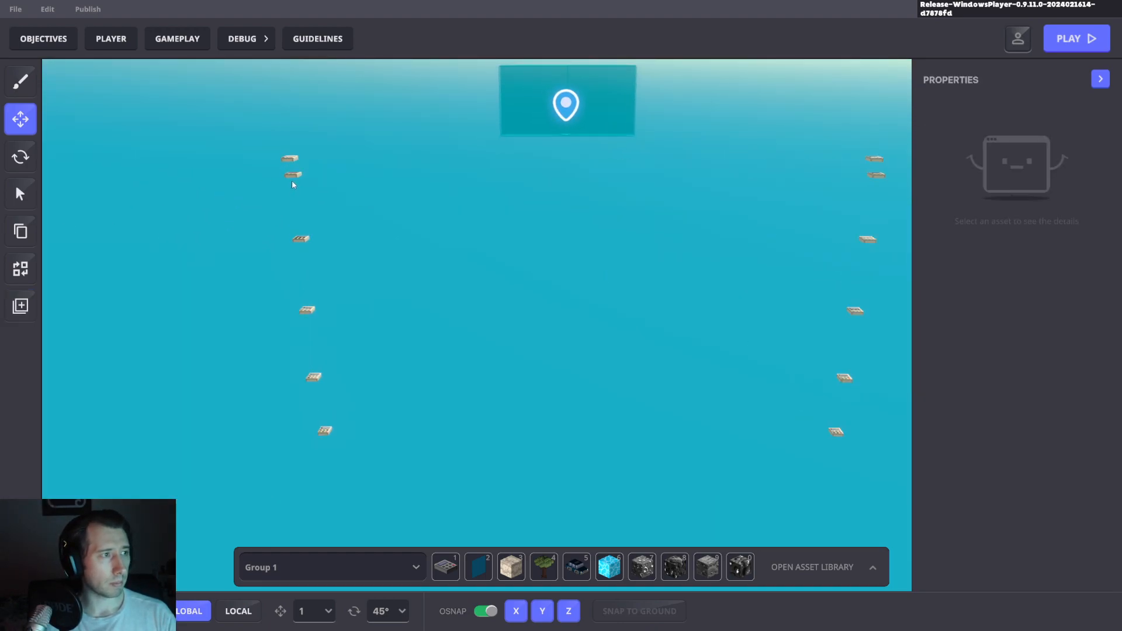
{"action": "left_click", "coordinate": [294, 175]}
{"action": "scroll", "coordinate": [1039, 409], "scroll_direction": "down", "scroll_amount": 5}
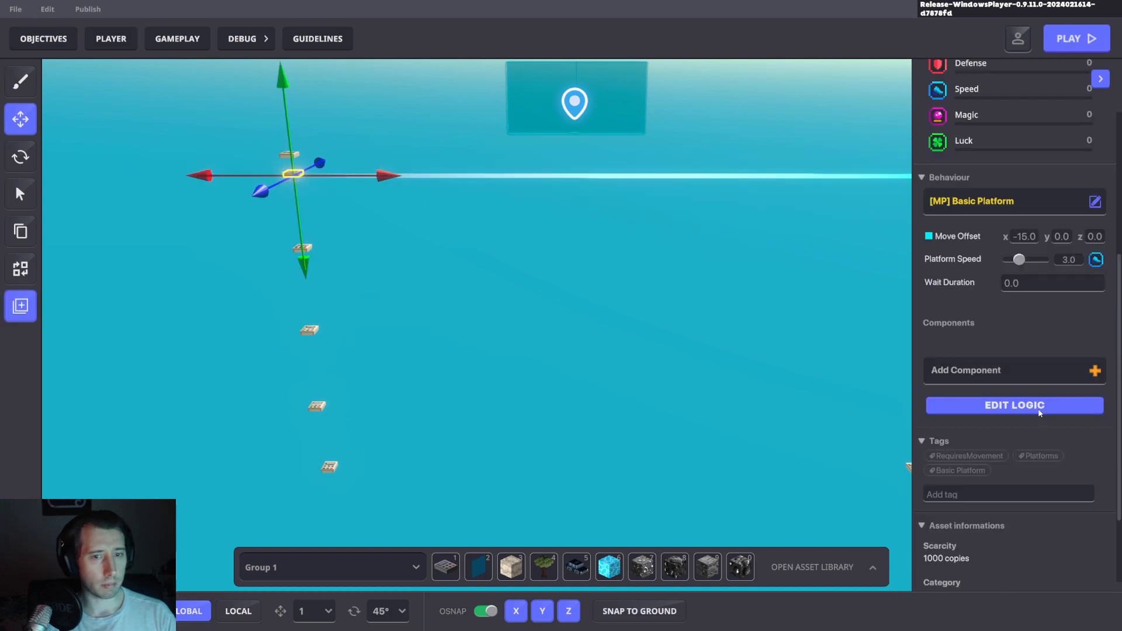
{"action": "left_click", "coordinate": [1039, 408]}
{"action": "right_click_drag", "start_coordinate": [748, 339], "coordinate": [750, 342]}
{"action": "left_click", "coordinate": [750, 342]}
{"action": "middle_click_drag", "start_coordinate": [750, 341], "coordinate": [655, 348]}
{"action": "scroll", "coordinate": [643, 351], "scroll_direction": "down", "scroll_amount": 3}
{"action": "middle_click_drag", "start_coordinate": [507, 358], "coordinate": [538, 343]}
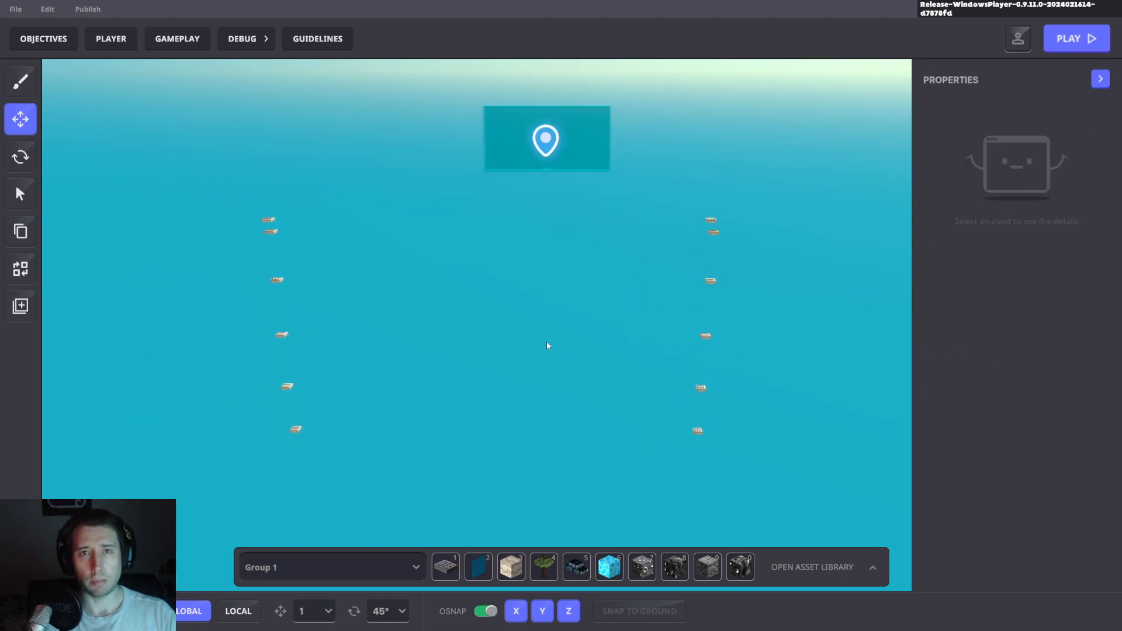
- Save the project and confirm the save
{"action": "scroll", "coordinate": [532, 234], "scroll_direction": "down", "scroll_amount": 2}
{"action": "key", "text": "ctrl+s"}
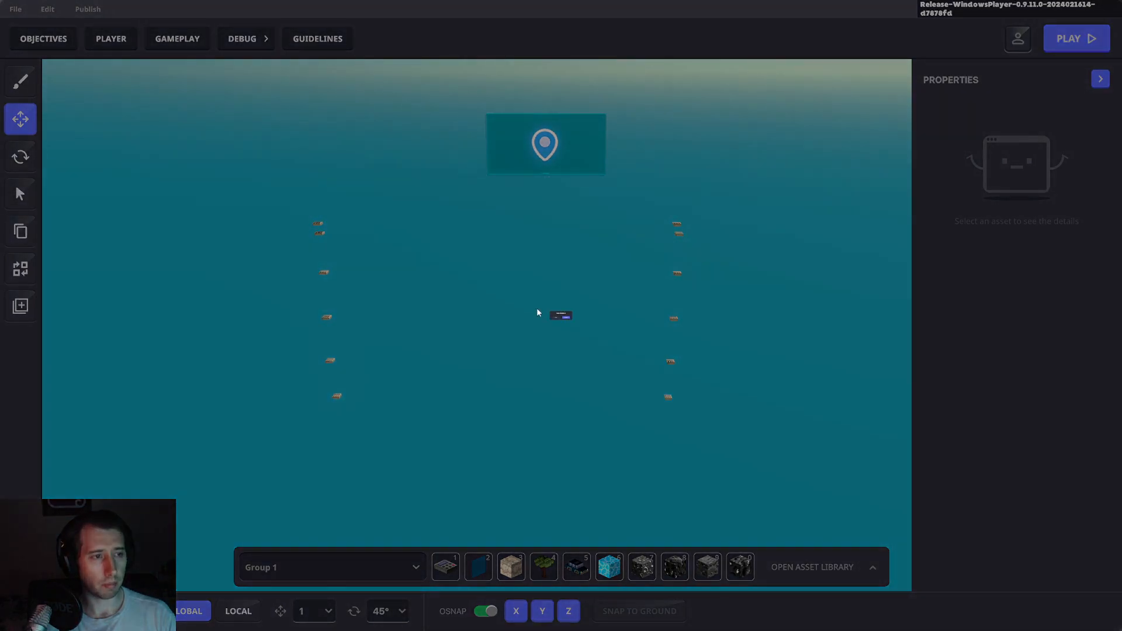
{"action": "left_click", "coordinate": [605, 337]}
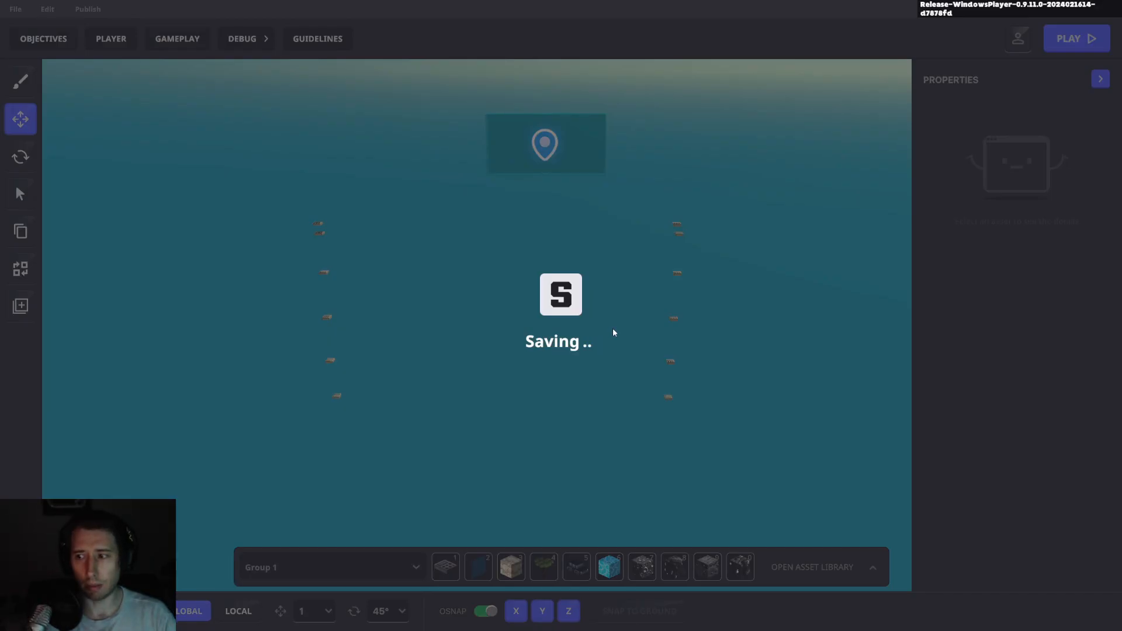
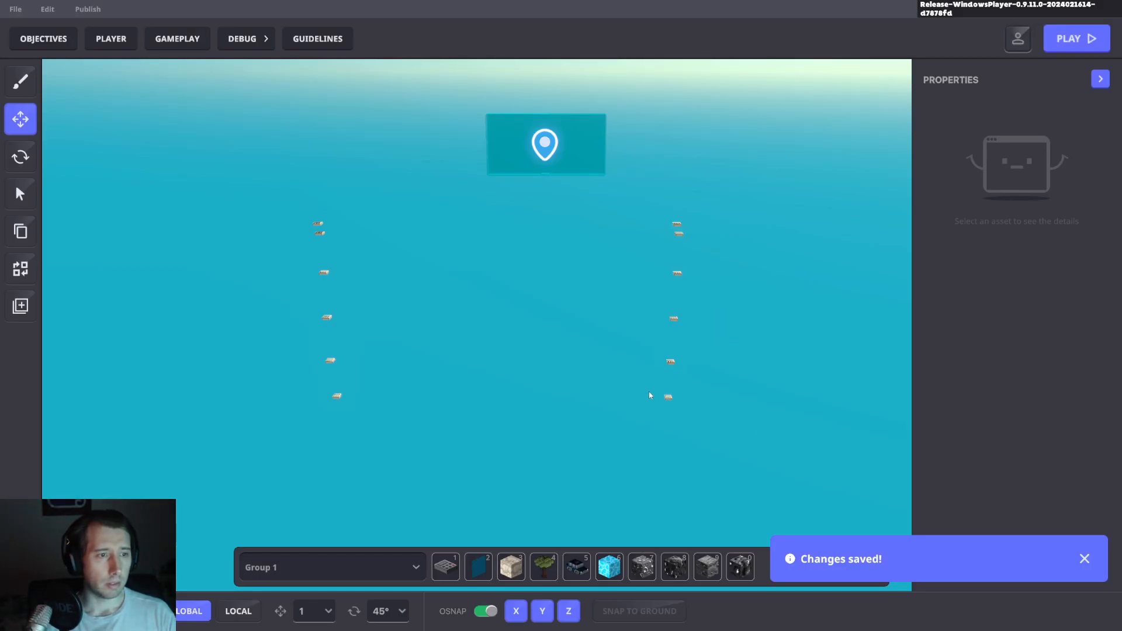
- Give the nearest switch of the column with the Message Broadcaster still missing the [MP] Message Broadcaster behaviour
{"action": "left_click", "coordinate": [668, 396]}
{"action": "scroll", "coordinate": [970, 427], "scroll_direction": "down", "scroll_amount": 5}
{"action": "left_click", "coordinate": [1095, 200]}
{"action": "left_click", "coordinate": [525, 149]}
{"action": "type", "text": "mess"}
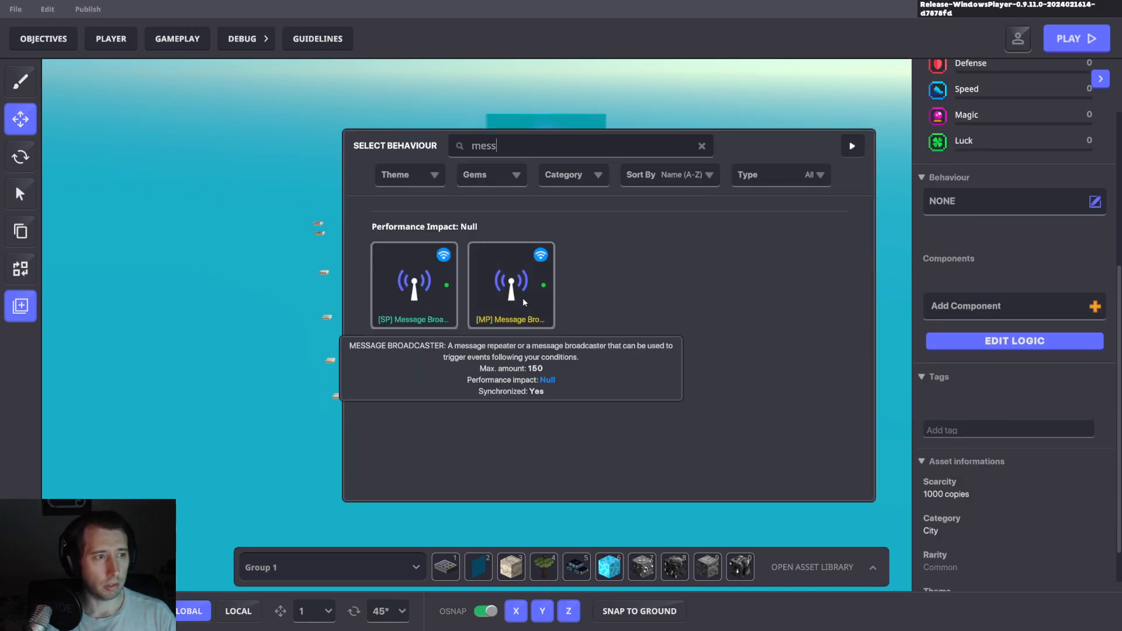
{"action": "left_click", "coordinate": [523, 299]}
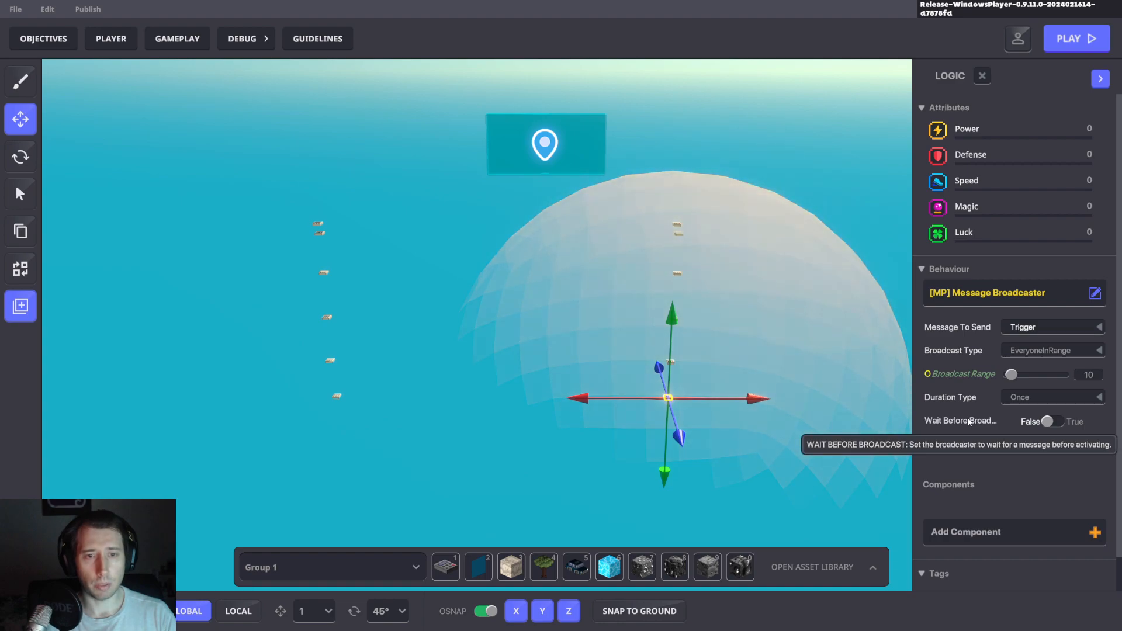
- Set the broadcaster's duration type to Forever with a delay between broadcasts of 2
{"action": "left_click", "coordinate": [1050, 397]}
{"action": "left_click", "coordinate": [1018, 439]}
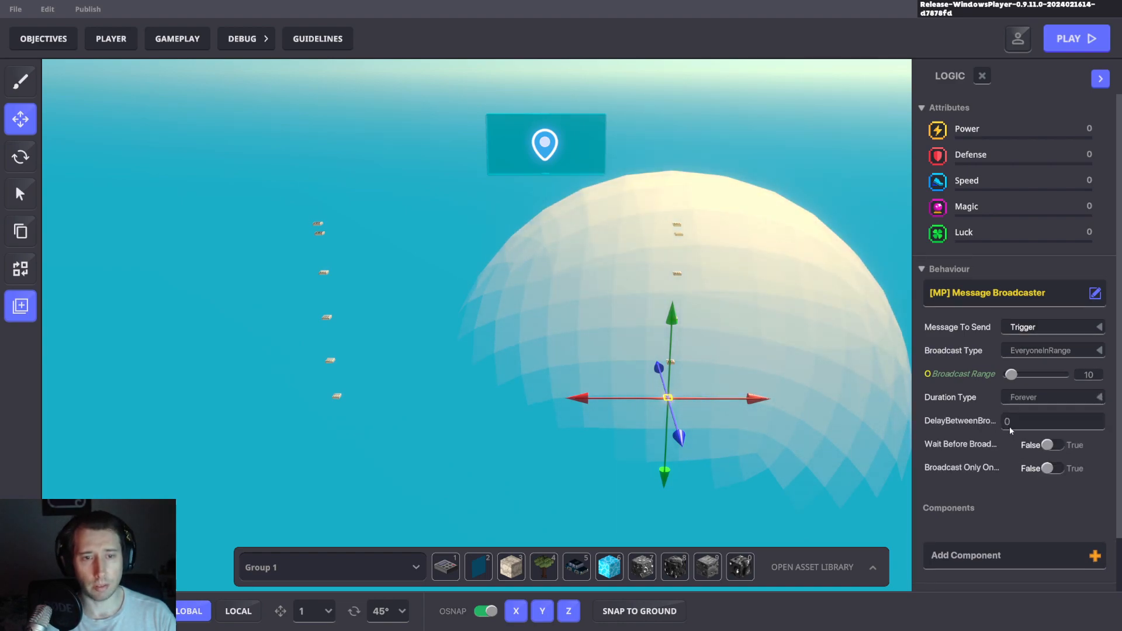
{"action": "left_click", "coordinate": [1011, 425]}
{"action": "type", "text": "1"}
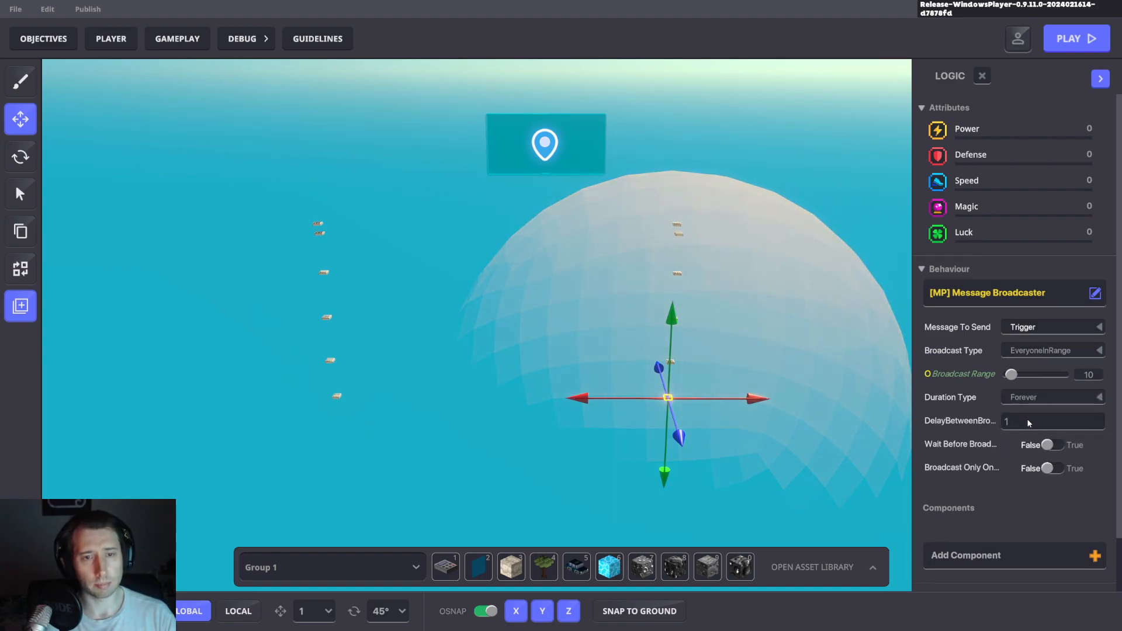
{"action": "key", "text": "BackSpace"}
{"action": "type", "text": "2"}
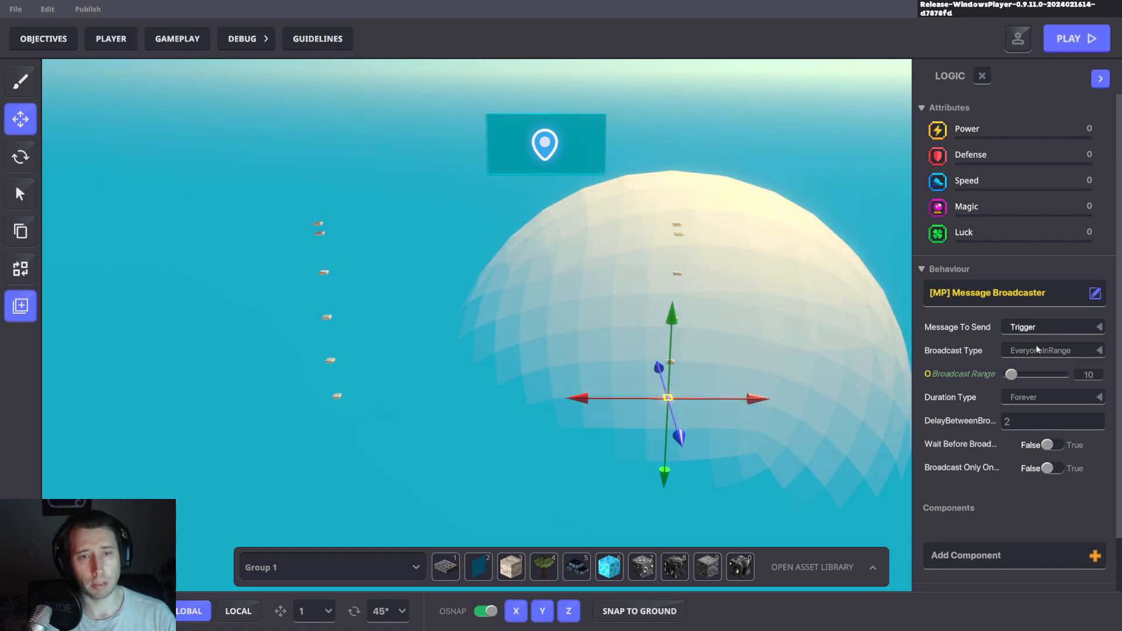
- Set the broadcast type to Rules and add Trigger.RNG as the message to send
{"action": "left_click", "coordinate": [1039, 349]}
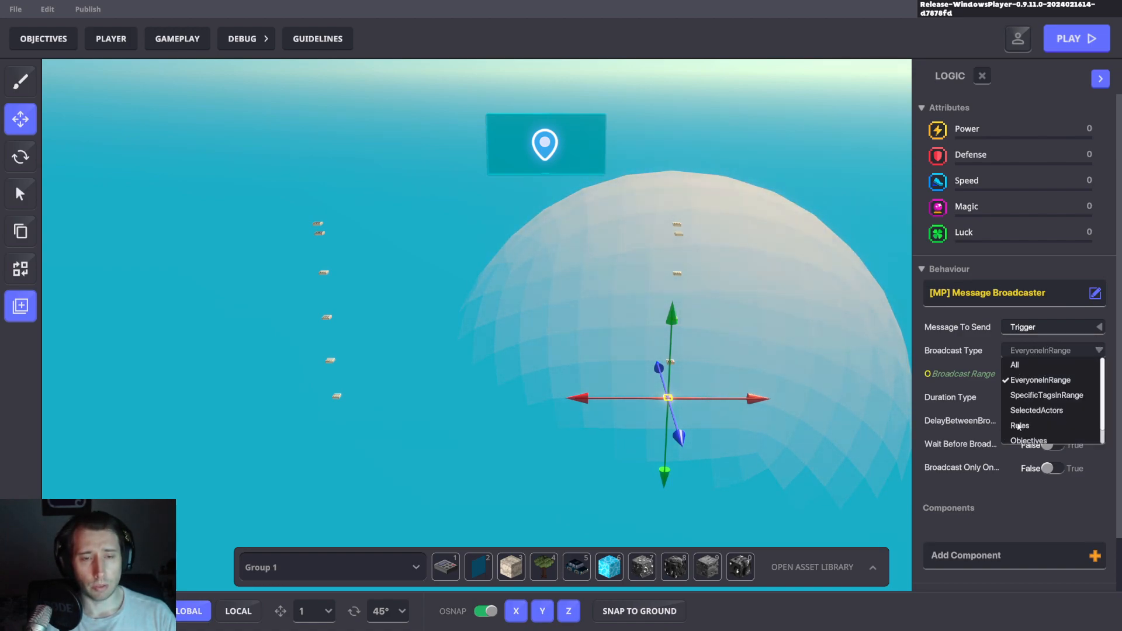
{"action": "left_click", "coordinate": [1019, 425]}
{"action": "left_click", "coordinate": [1031, 330]}
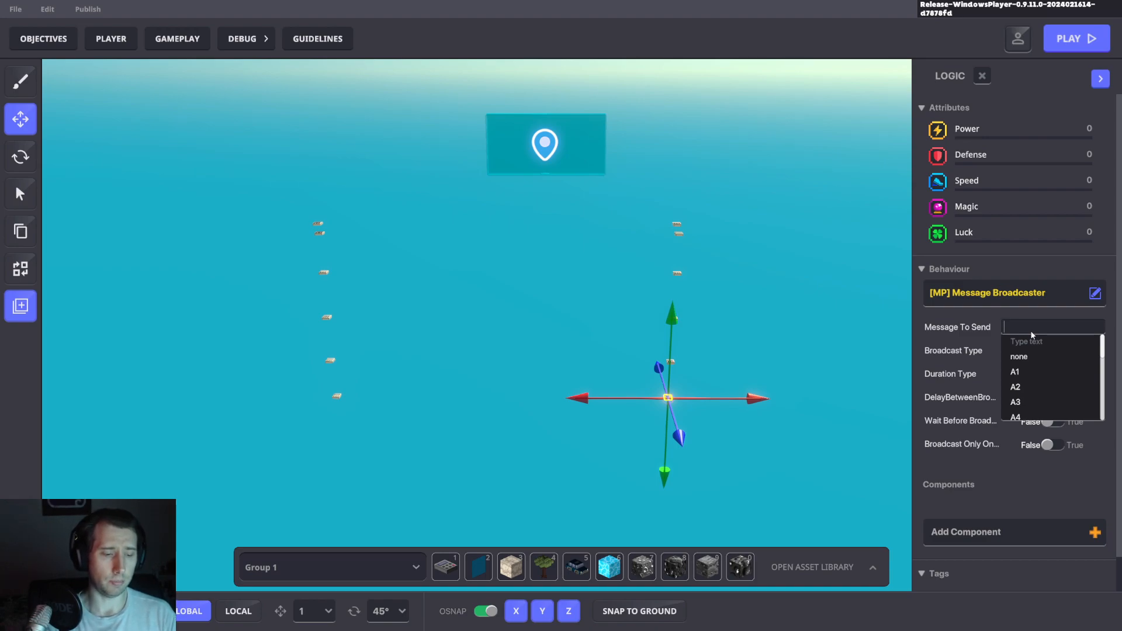
{"action": "type", "text": "Trigger.RNG"}
{"action": "left_click", "coordinate": [1033, 342]}
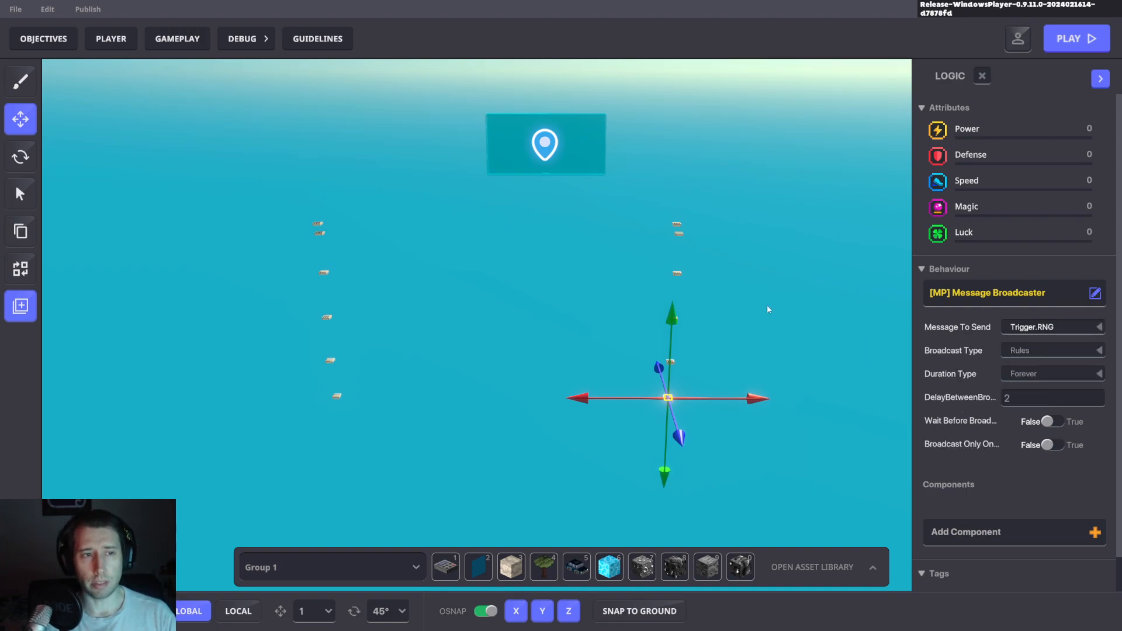
- Deselect the broadcaster, then save the project and confirm the save
{"action": "left_click", "coordinate": [813, 300]}
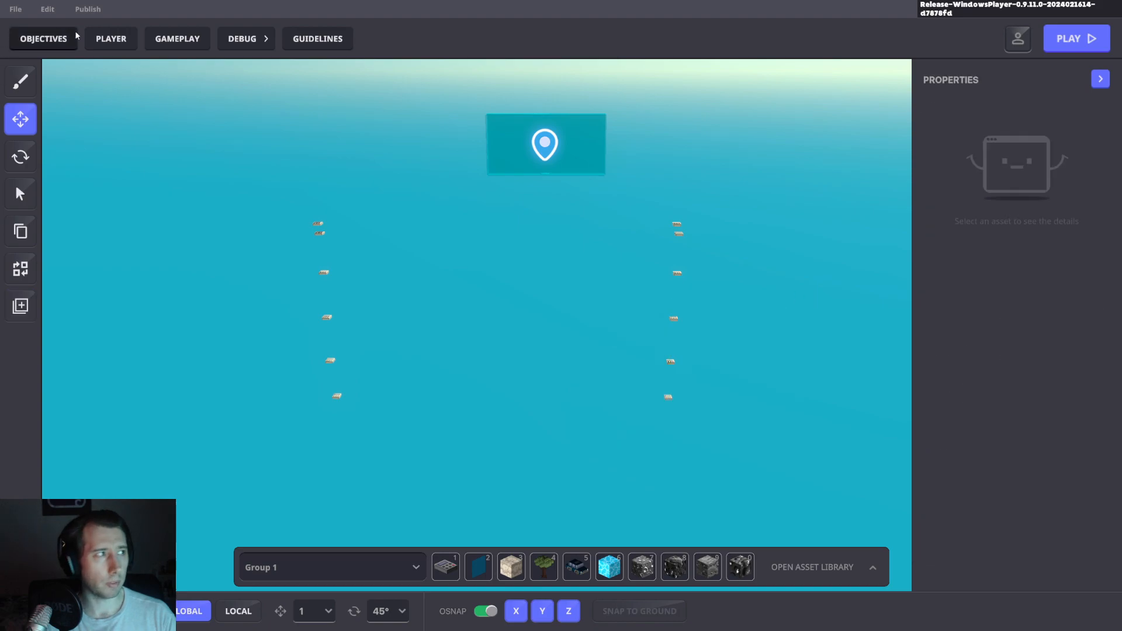
{"action": "left_click", "coordinate": [179, 39]}
{"action": "left_click", "coordinate": [897, 74]}
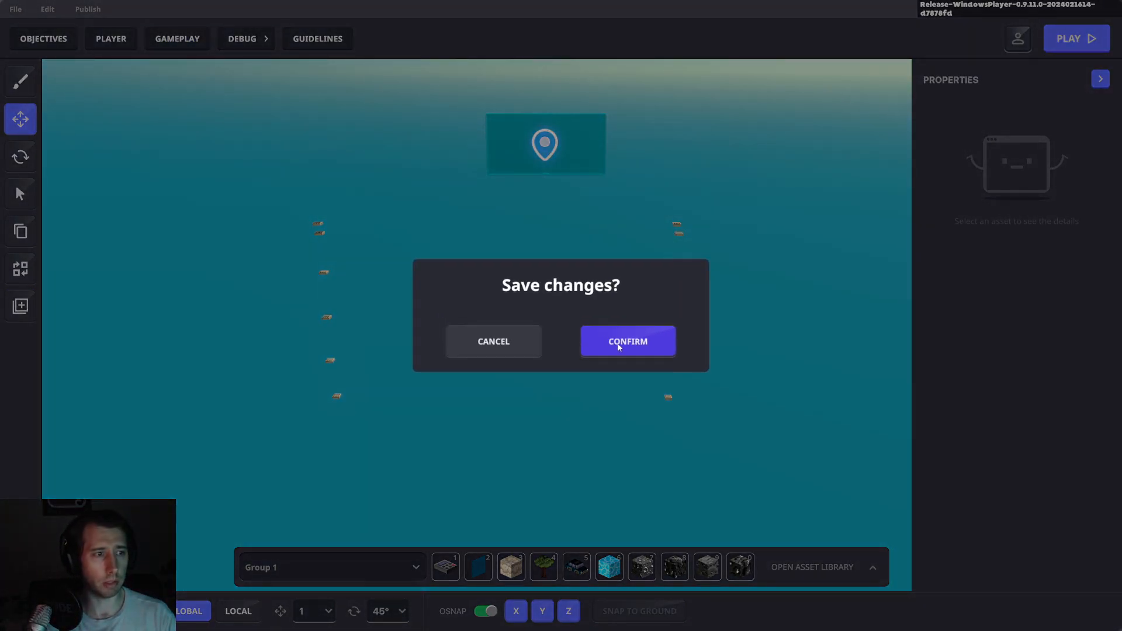
{"action": "left_click", "coordinate": [620, 345]}
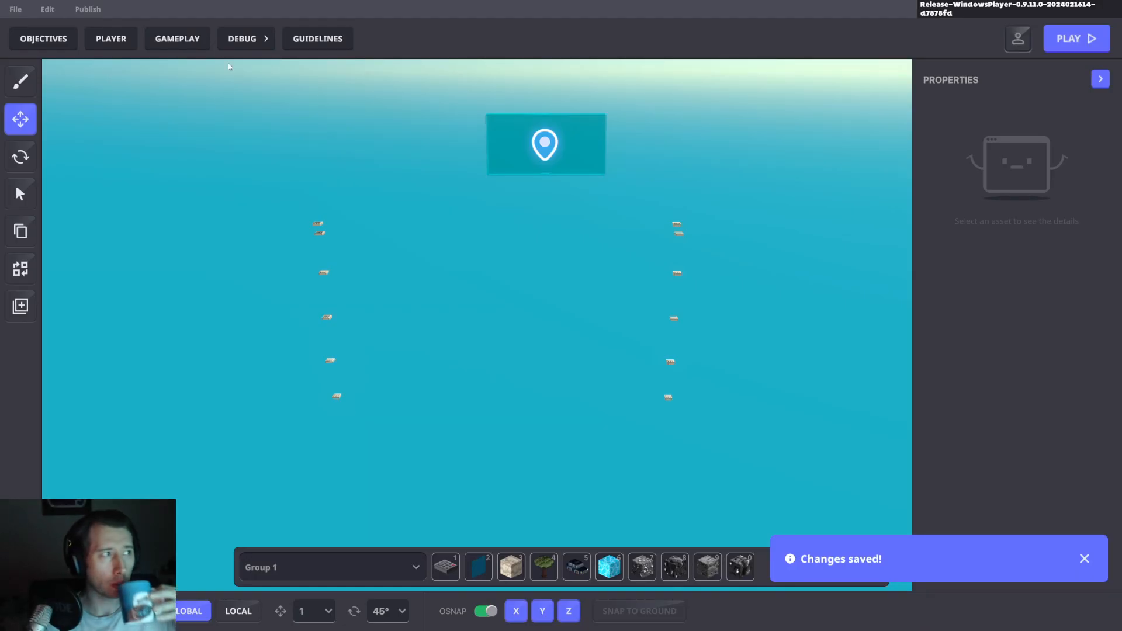
- In the game rules, start a new global number variable and name it POINTS
{"action": "left_click", "coordinate": [177, 40]}
{"action": "left_click", "coordinate": [362, 73]}
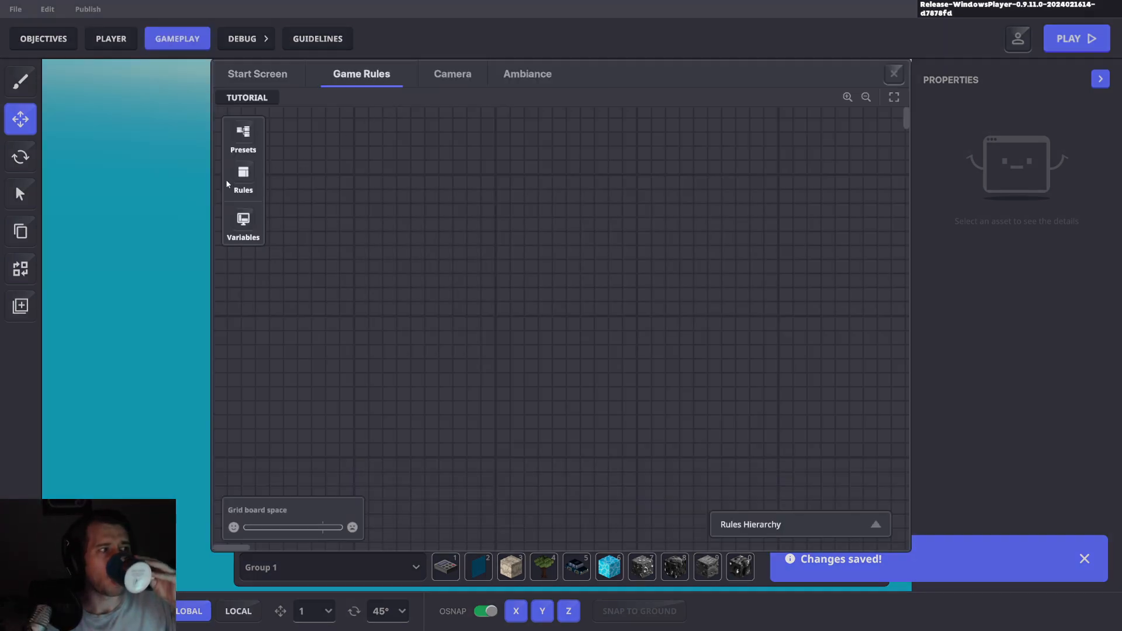
{"action": "left_click", "coordinate": [242, 172]}
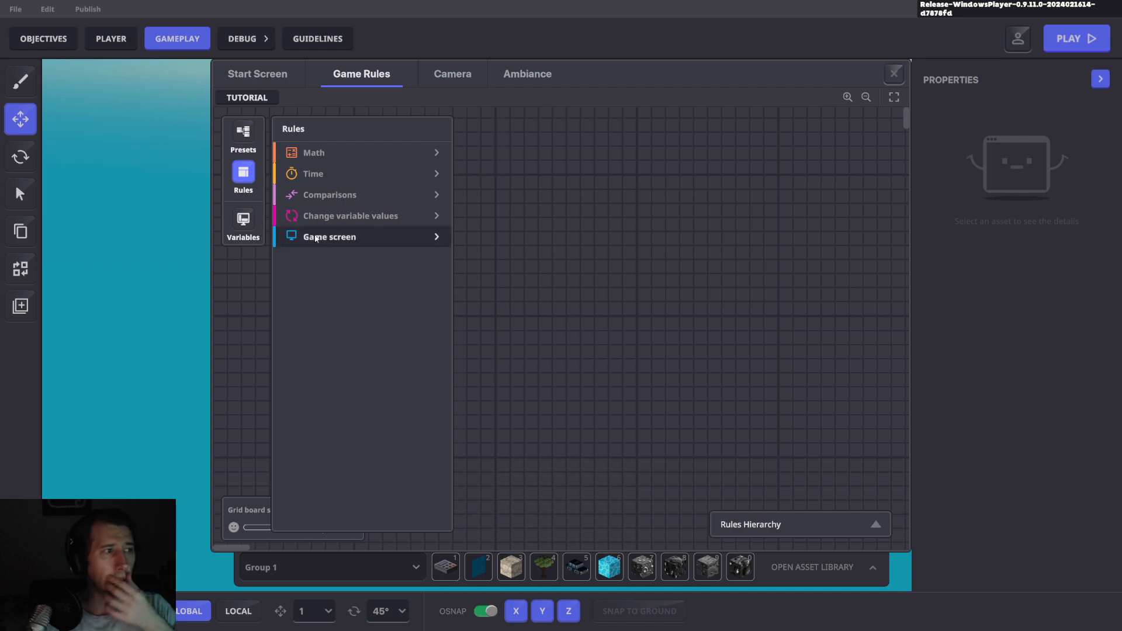
{"action": "left_click", "coordinate": [244, 220]}
{"action": "left_click", "coordinate": [419, 522]}
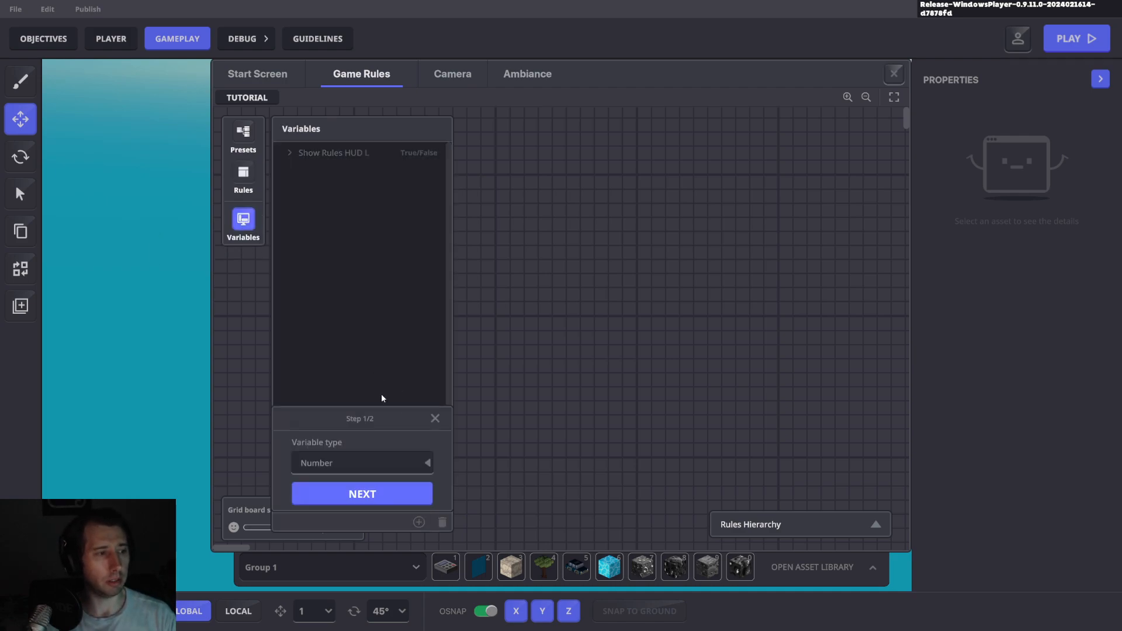
{"action": "left_click", "coordinate": [396, 464]}
{"action": "left_click", "coordinate": [328, 481]}
{"action": "left_click", "coordinate": [380, 491]}
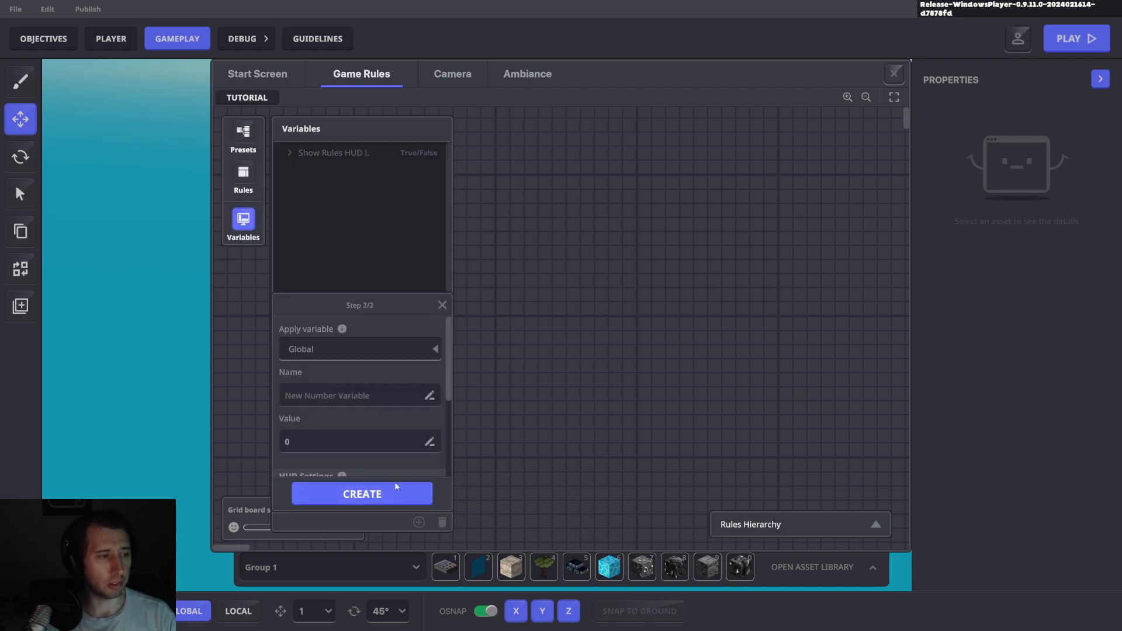
{"action": "left_click", "coordinate": [346, 394]}
{"action": "type", "text": "POINTS"}
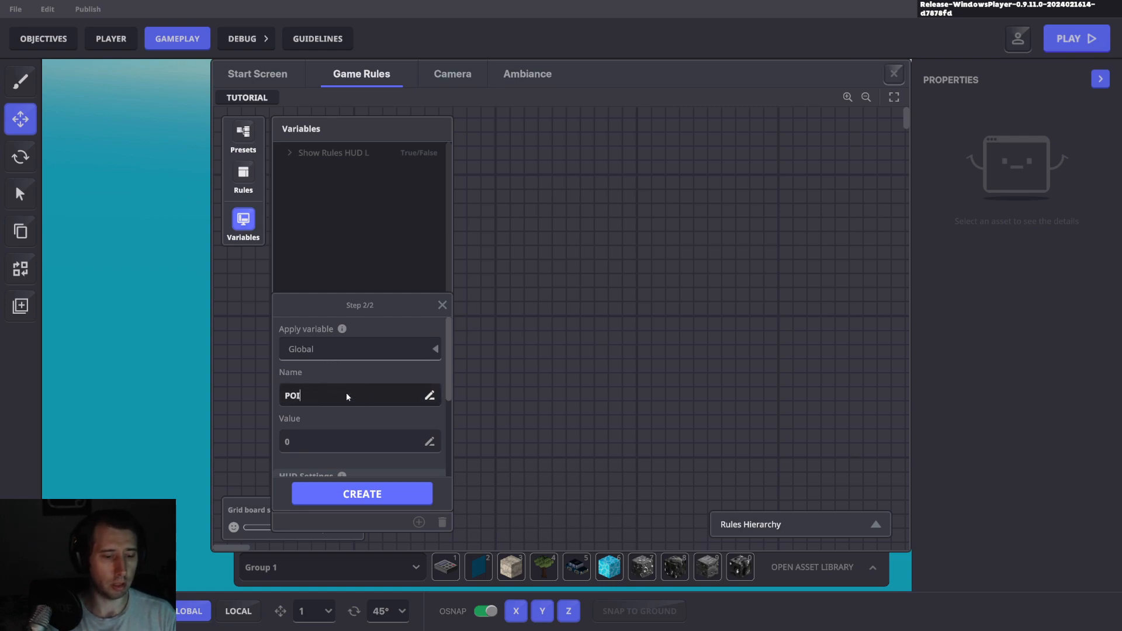
- Create the variable with the HUD name POINTS, shown at the start of the game, and display order 1
{"action": "key", "text": "ctrl+a"}
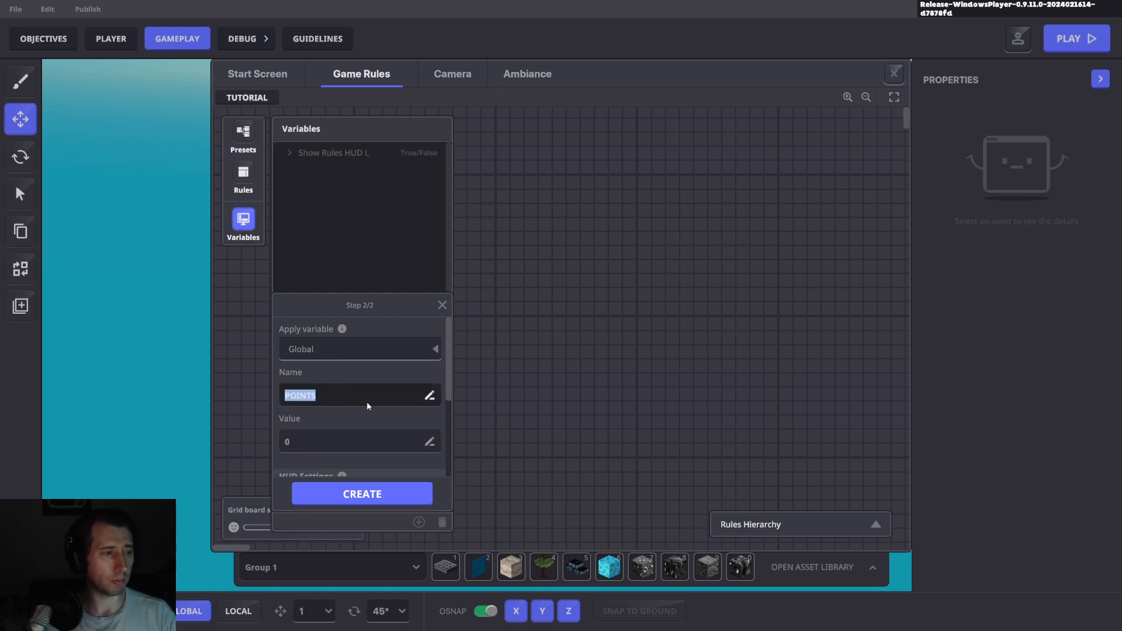
{"action": "scroll", "coordinate": [366, 401], "scroll_direction": "down", "scroll_amount": 5}
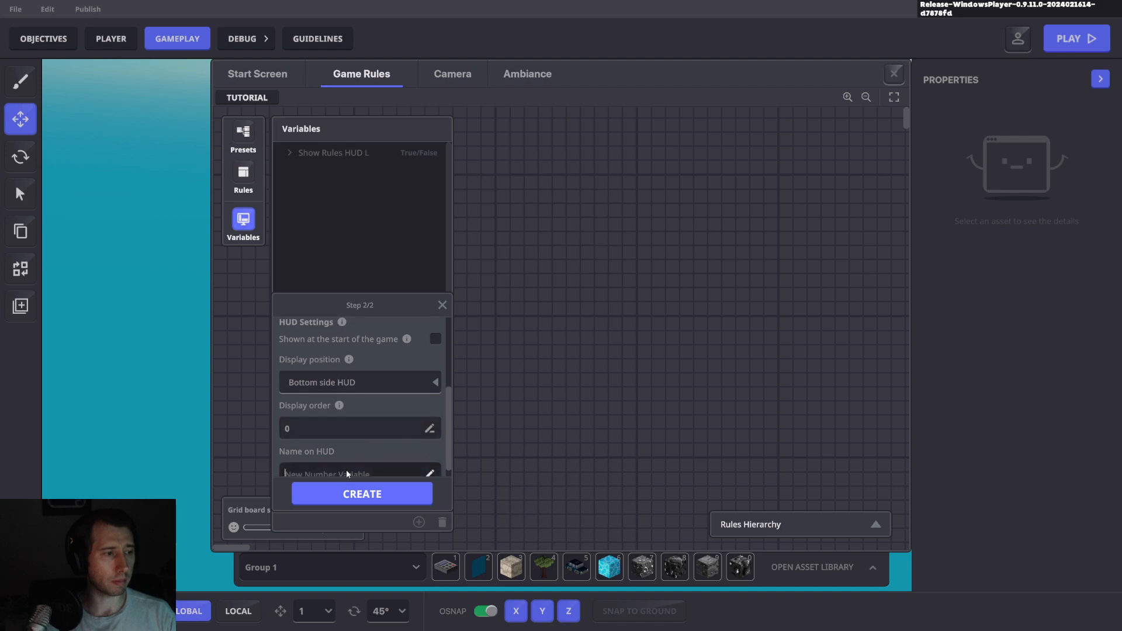
{"action": "scroll", "coordinate": [397, 403], "scroll_direction": "down", "scroll_amount": 1}
{"action": "scroll", "coordinate": [427, 360], "scroll_direction": "up", "scroll_amount": 2}
{"action": "left_click", "coordinate": [433, 348]}
{"action": "scroll", "coordinate": [408, 356], "scroll_direction": "down", "scroll_amount": 1}
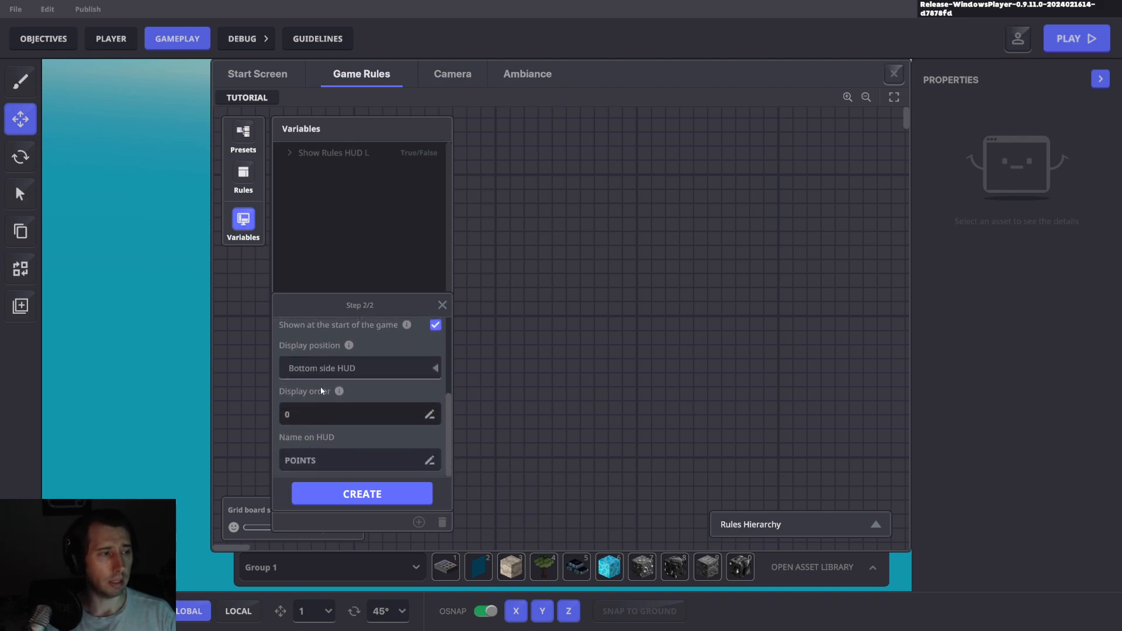
{"action": "left_click", "coordinate": [336, 418]}
{"action": "type", "text": "1"}
{"action": "scroll", "coordinate": [374, 417], "scroll_direction": "up", "scroll_amount": 1}
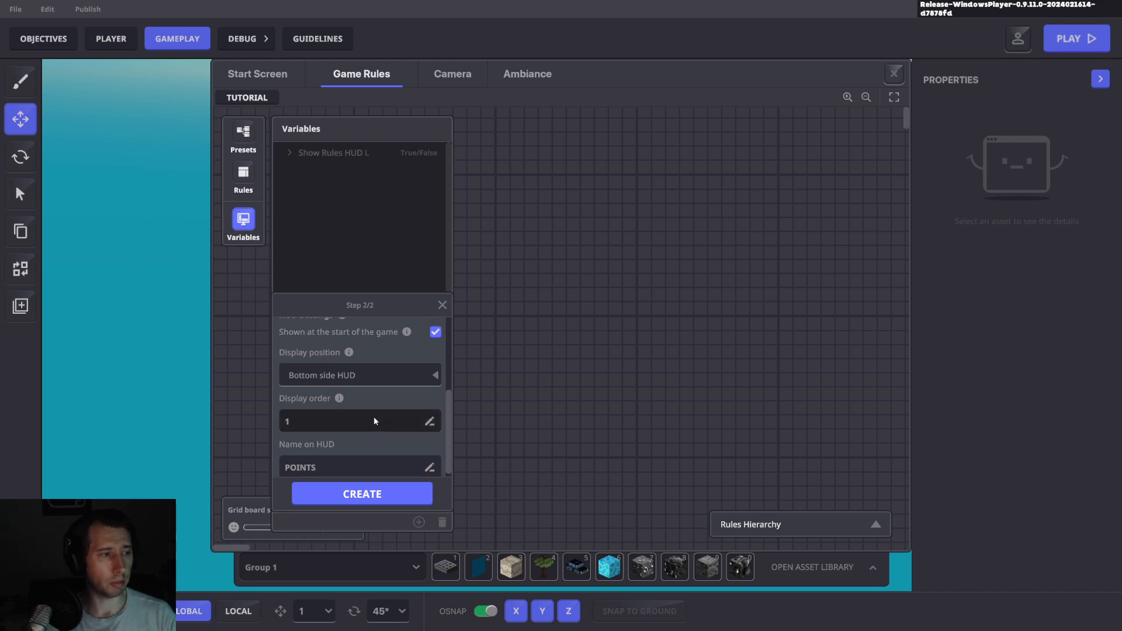
{"action": "scroll", "coordinate": [376, 412], "scroll_direction": "up", "scroll_amount": 3}
{"action": "left_click", "coordinate": [393, 494]}
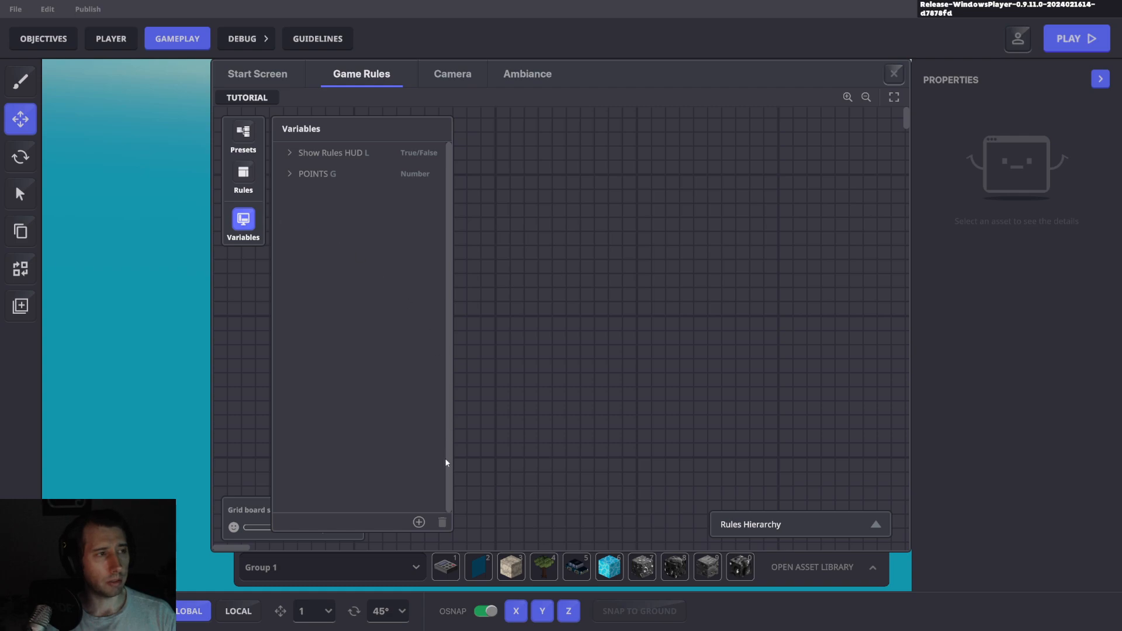
- Add a Display variable on HUD rule and place it near the upper part of the rules board
{"action": "left_click", "coordinate": [243, 176]}
{"action": "left_click", "coordinate": [368, 238]}
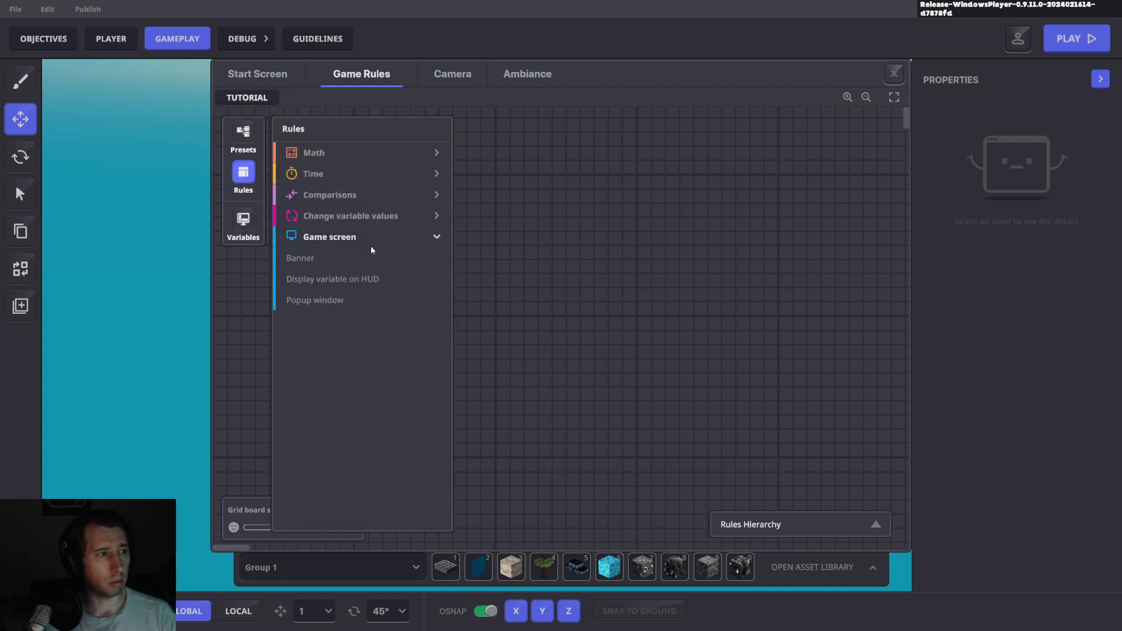
{"action": "left_click", "coordinate": [345, 279]}
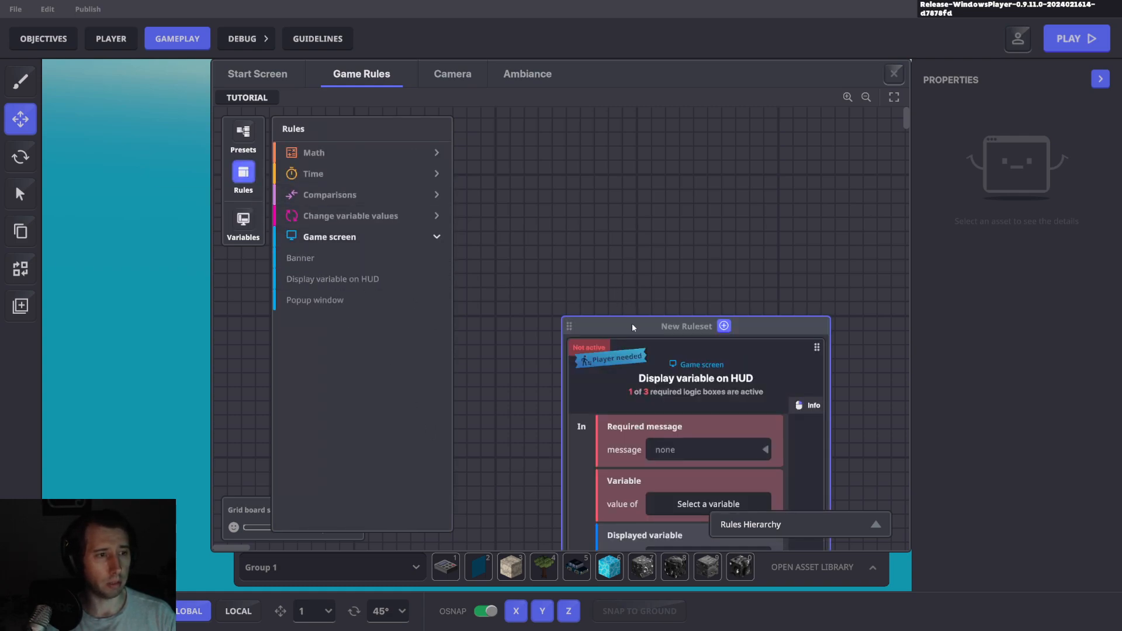
{"action": "left_click_drag", "start_coordinate": [632, 322], "coordinate": [571, 146]}
- Add ShowHUD as the required message of the Display variable on HUD rule
{"action": "left_click", "coordinate": [624, 270]}
{"action": "type", "text": "ShowRule"}
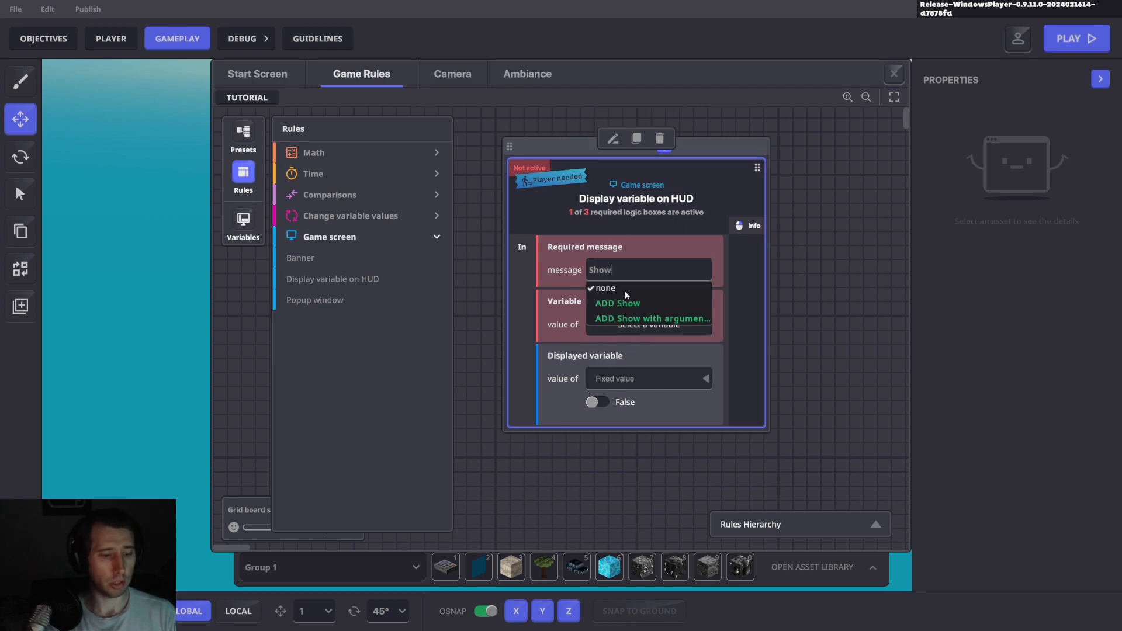
{"action": "key", "text": "BackSpace"}
{"action": "key", "text": "BackSpace"}
{"action": "key", "text": "BackSpace"}
{"action": "key", "text": "BackSpace"}
{"action": "type", "text": "HUD"}
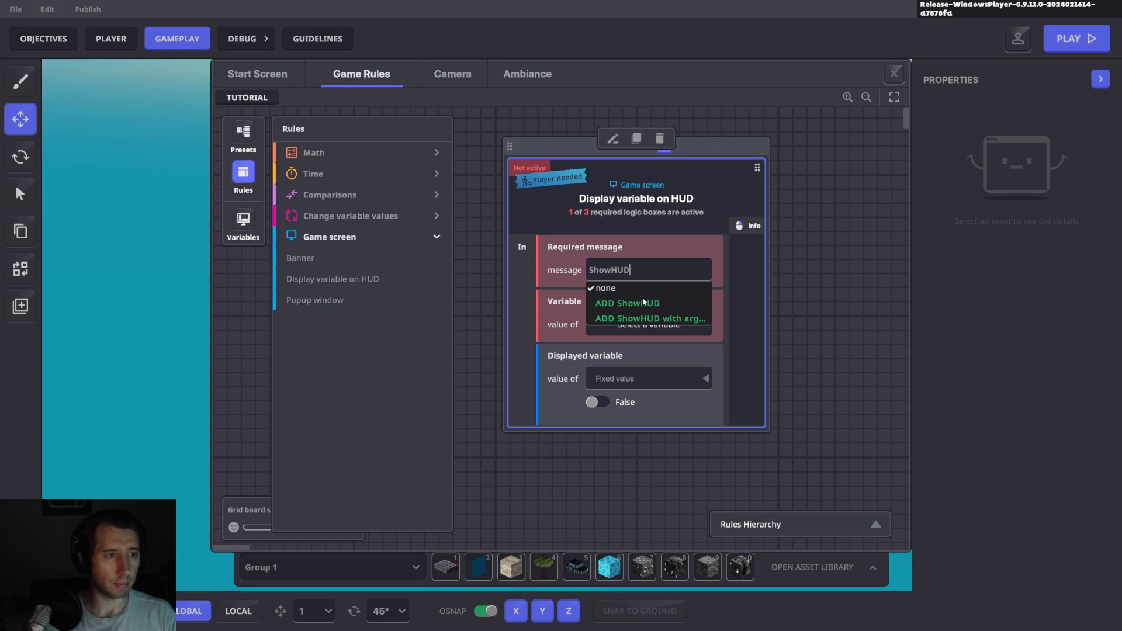
{"action": "left_click", "coordinate": [644, 302]}
- Choose POINTS as the HUD rule's variable and set its displayed value to True, moving the ruleset slightly down
{"action": "left_click", "coordinate": [289, 175]}
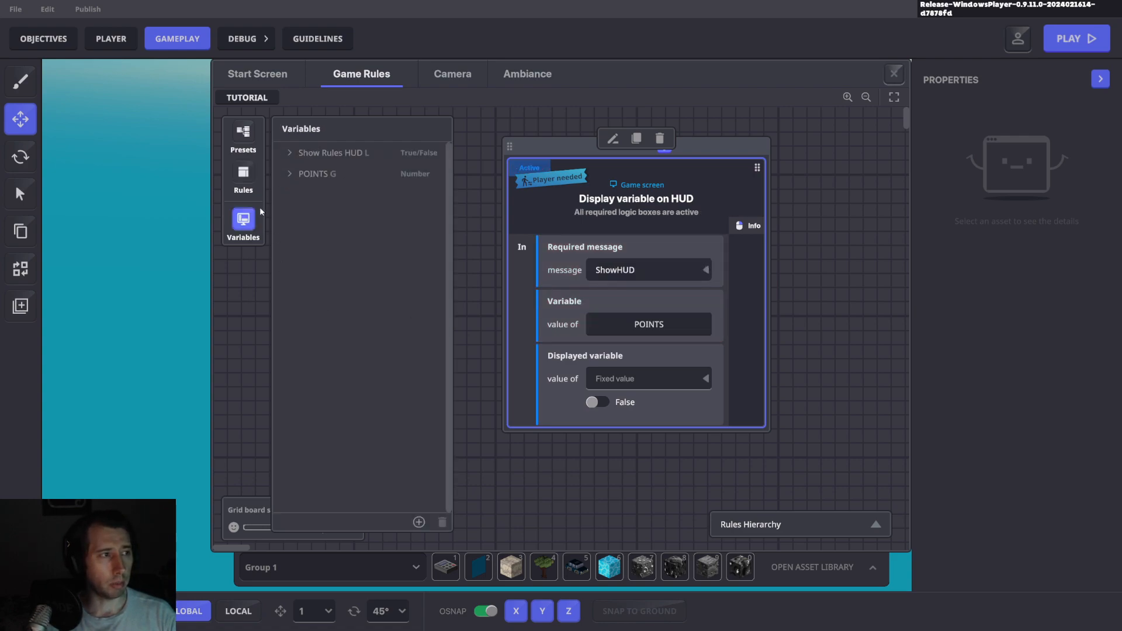
{"action": "left_click", "coordinate": [255, 225]}
{"action": "left_click", "coordinate": [597, 402]}
{"action": "left_click", "coordinate": [558, 136]}
{"action": "left_click_drag", "start_coordinate": [558, 137], "coordinate": [553, 190]}
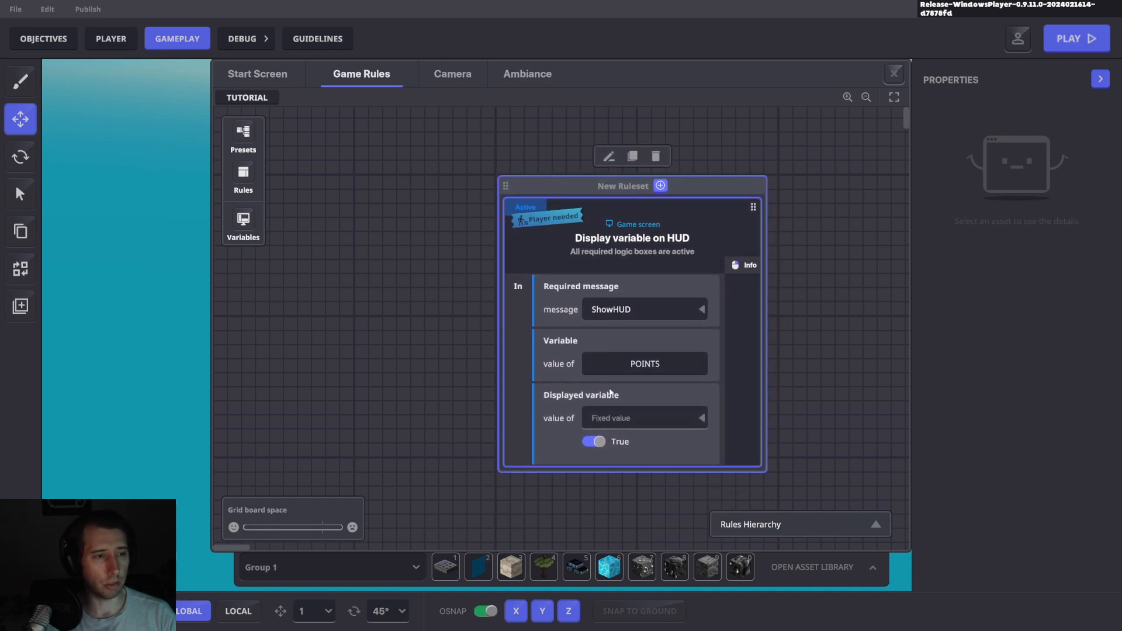
- Add a Roll a random number rule and place it beside the Display variable on HUD ruleset
{"action": "scroll", "coordinate": [816, 327], "scroll_direction": "down", "scroll_amount": 1}
{"action": "scroll", "coordinate": [817, 328], "scroll_direction": "down", "scroll_amount": 3}
{"action": "left_click_drag", "start_coordinate": [790, 308], "coordinate": [658, 402]}
{"action": "left_click", "coordinate": [246, 177]}
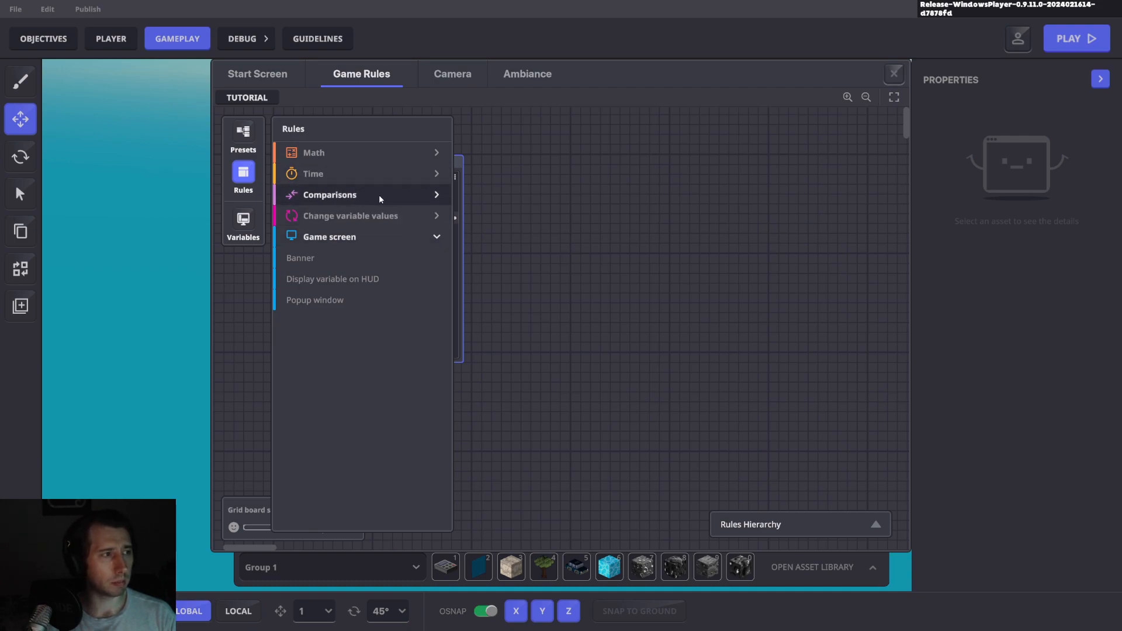
{"action": "left_click", "coordinate": [371, 153]}
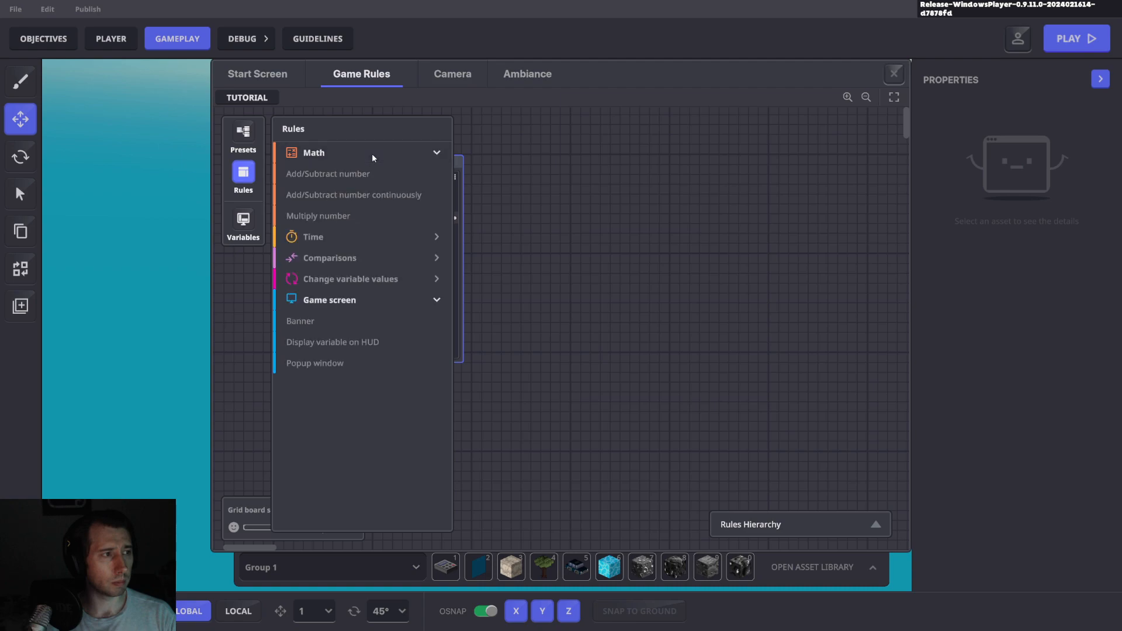
{"action": "left_click", "coordinate": [364, 280]}
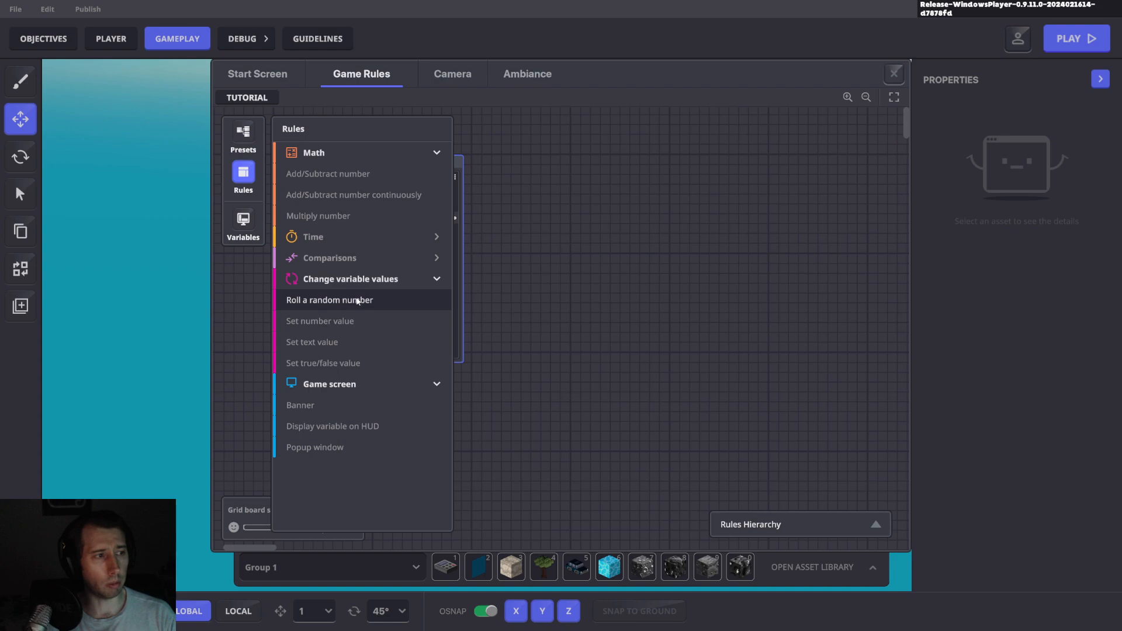
{"action": "left_click", "coordinate": [358, 301]}
{"action": "left_click_drag", "start_coordinate": [585, 318], "coordinate": [594, 153]}
{"action": "left_click", "coordinate": [253, 169]}
{"action": "middle_click_drag", "start_coordinate": [687, 237], "coordinate": [591, 231]}
- Set the required message of the Roll a random number rule to Trigger.RNG
{"action": "left_click", "coordinate": [563, 241]}
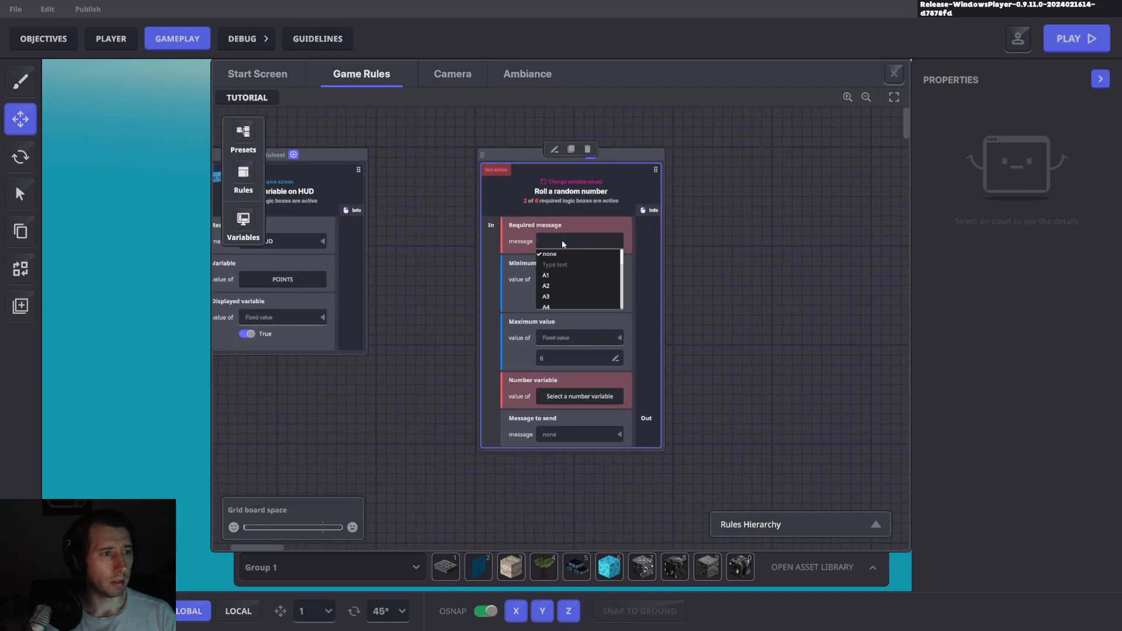
{"action": "type", "text": "Trigger.RNG"}
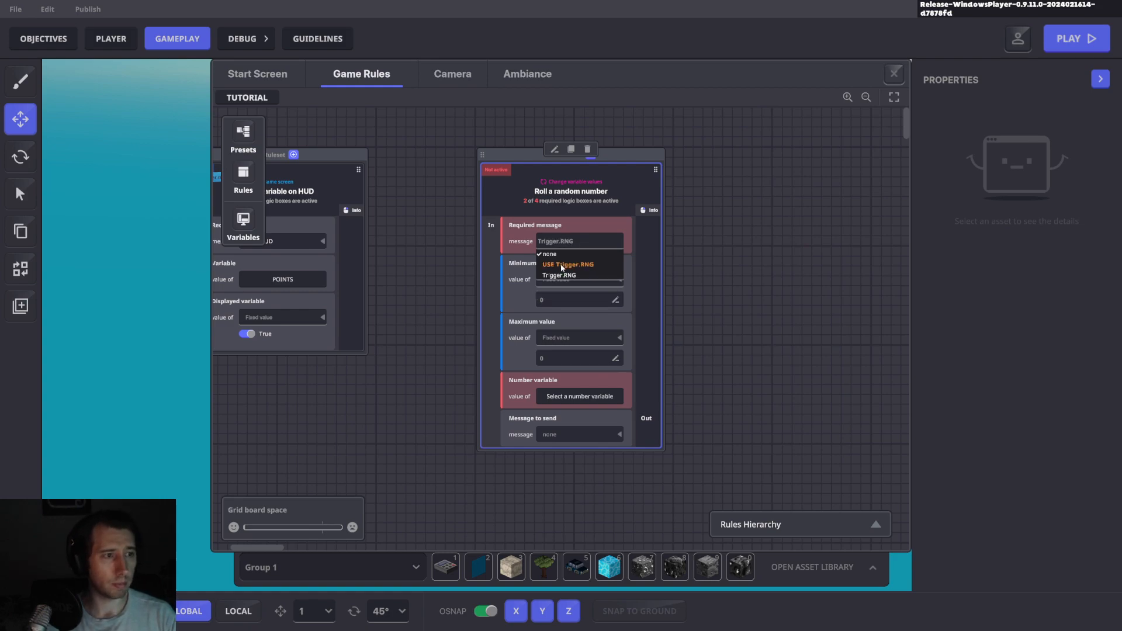
{"action": "left_click", "coordinate": [572, 286]}
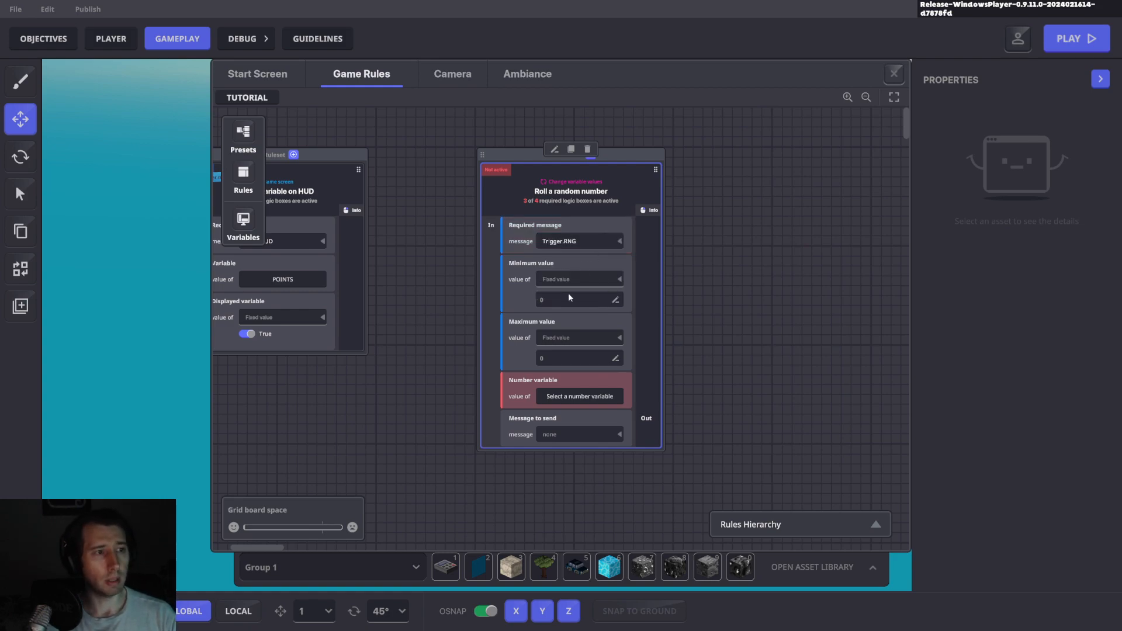
- Set the random roll's minimum value to 1 and its maximum value to 4
{"action": "left_click", "coordinate": [555, 300]}
{"action": "type", "text": "1"}
{"action": "left_click", "coordinate": [566, 356]}
{"action": "type", "text": "4"}
{"action": "left_click", "coordinate": [646, 338]}
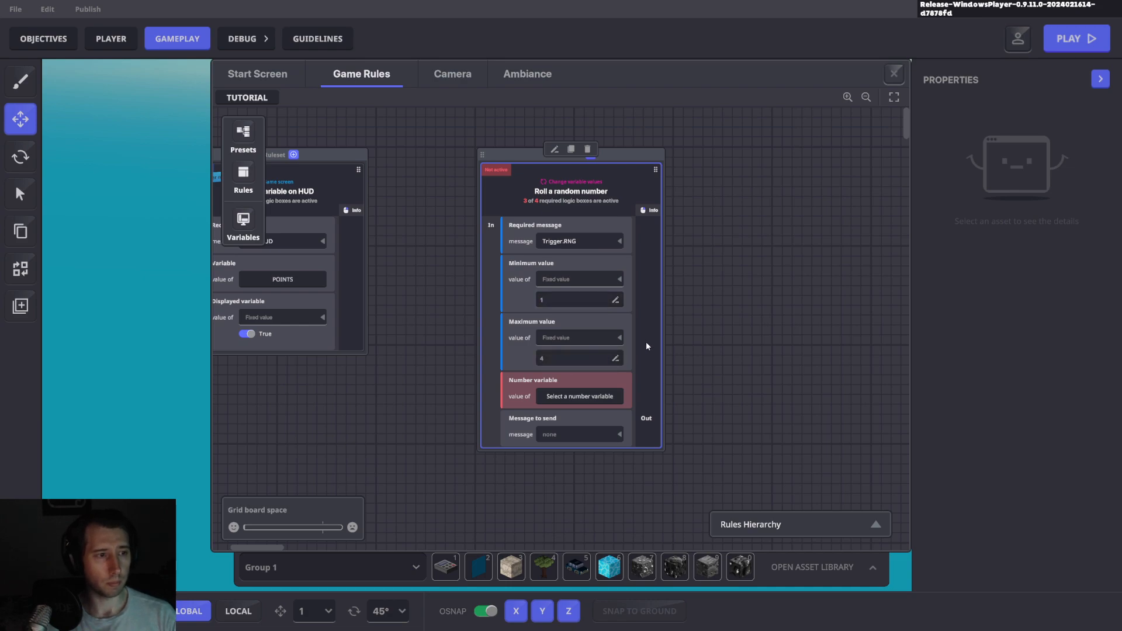
- Create a global number variable named RNG 1 from the Roll a random number rule's number variable selection
{"action": "left_click", "coordinate": [583, 397]}
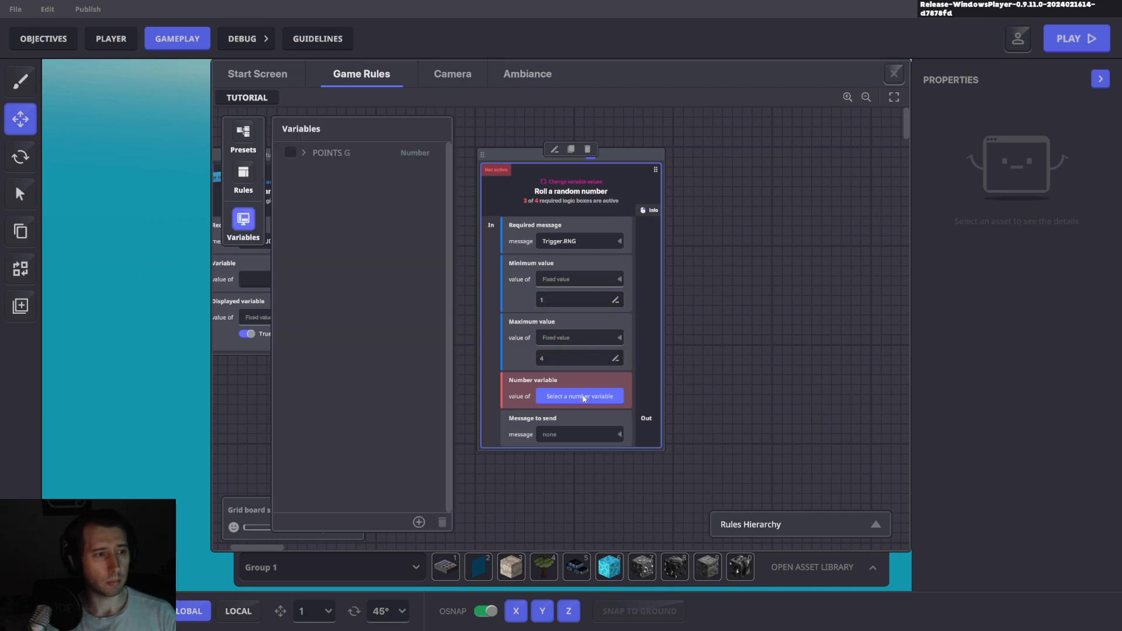
{"action": "left_click", "coordinate": [417, 522]}
{"action": "left_click", "coordinate": [383, 386]}
{"action": "type", "text": "RNG G"}
{"action": "key", "text": "ctrl+a"}
{"action": "scroll", "coordinate": [384, 422], "scroll_direction": "down", "scroll_amount": 3}
{"action": "scroll", "coordinate": [398, 442], "scroll_direction": "down", "scroll_amount": 3}
{"action": "left_click", "coordinate": [376, 484]}
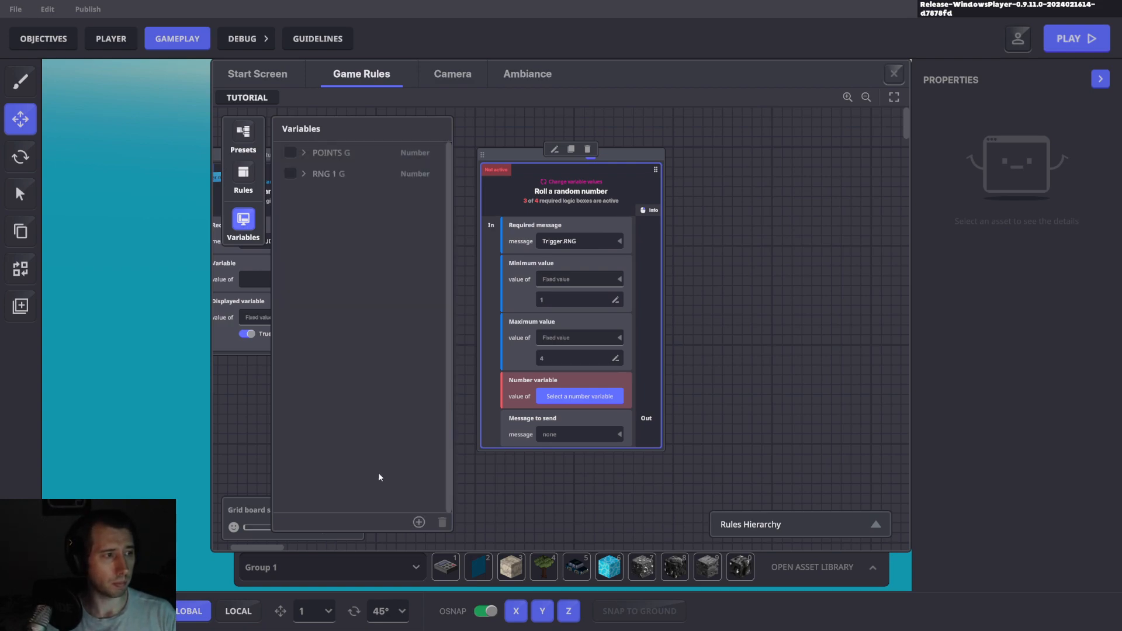
- Assign RNG 1 as the random roll's number variable and set its message to send to RNG1
{"action": "left_click", "coordinate": [291, 174]}
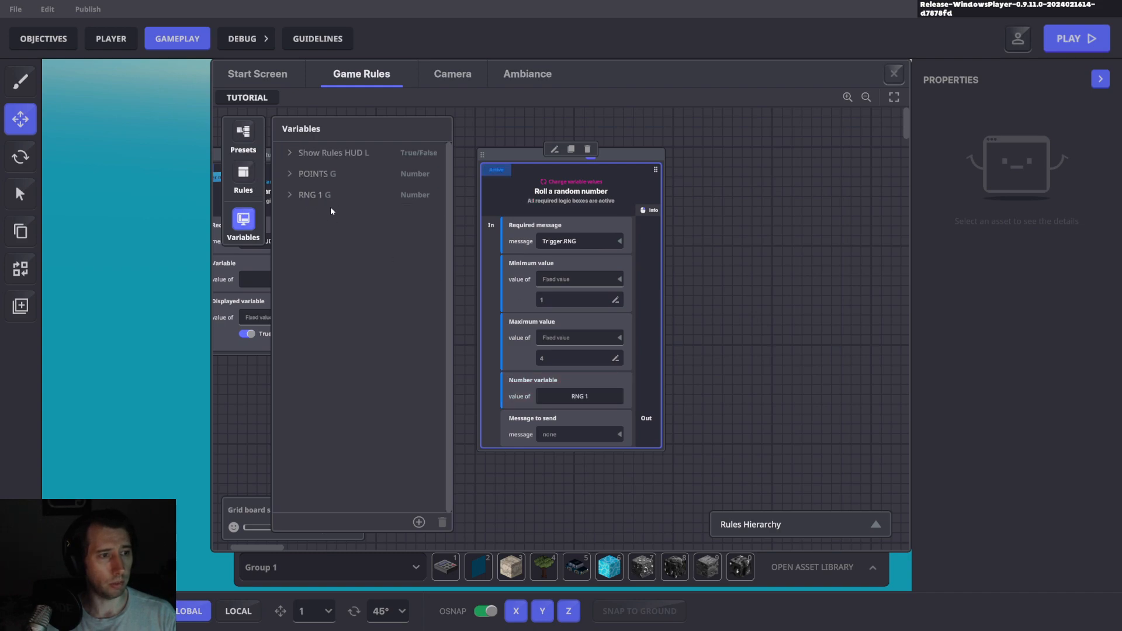
{"action": "left_click", "coordinate": [243, 220]}
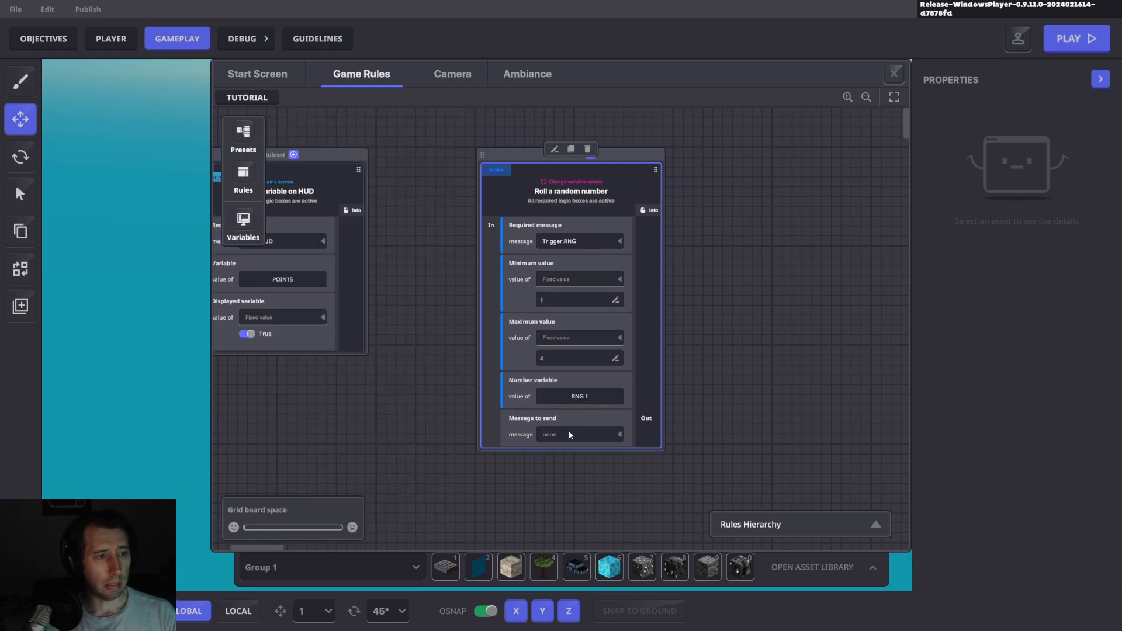
{"action": "left_click", "coordinate": [609, 434]}
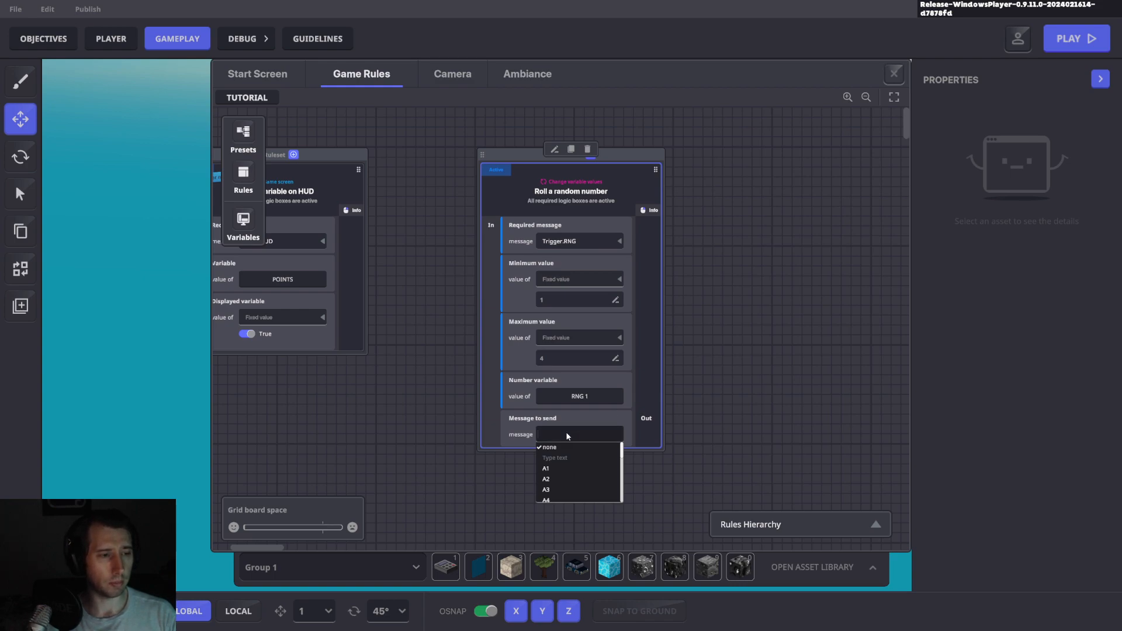
{"action": "type", "text": "RNG1"}
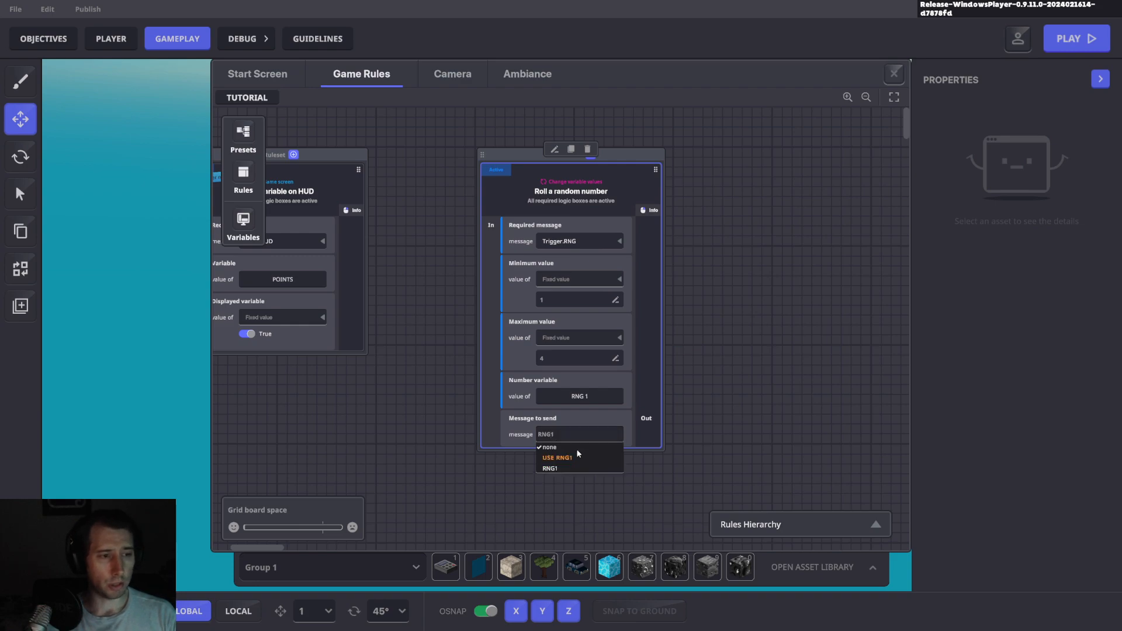
{"action": "left_click", "coordinate": [565, 458]}
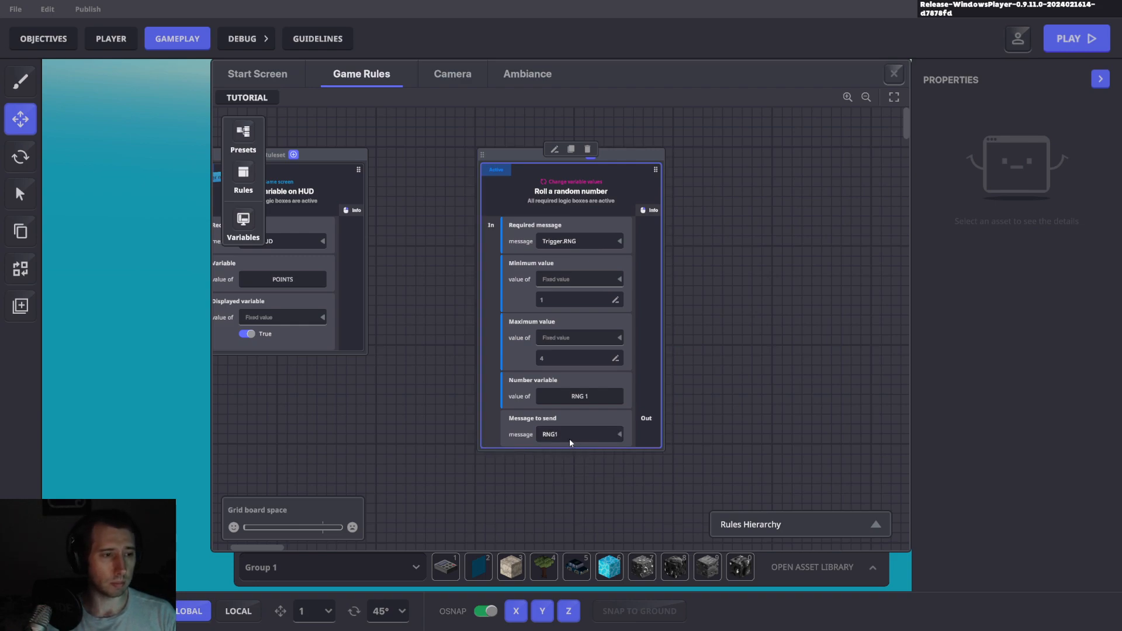
- Add a Compare numbers rule to the random roll's ruleset and set its required message to RNG1
{"action": "mouse_move", "coordinate": [623, 150]}
{"action": "left_mouse_down"}
{"action": "mouse_move", "coordinate": [633, 159]}
{"action": "mouse_move", "coordinate": [627, 151]}
{"action": "left_mouse_up"}
{"action": "left_click_drag", "start_coordinate": [696, 186], "coordinate": [569, 176]}
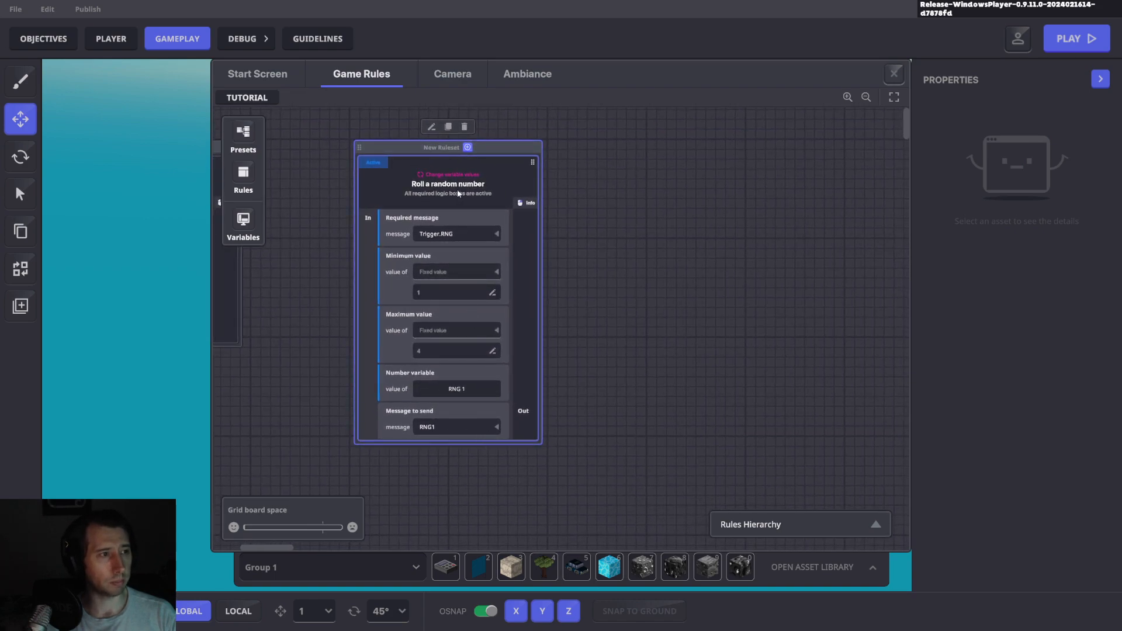
{"action": "left_click", "coordinate": [243, 175]}
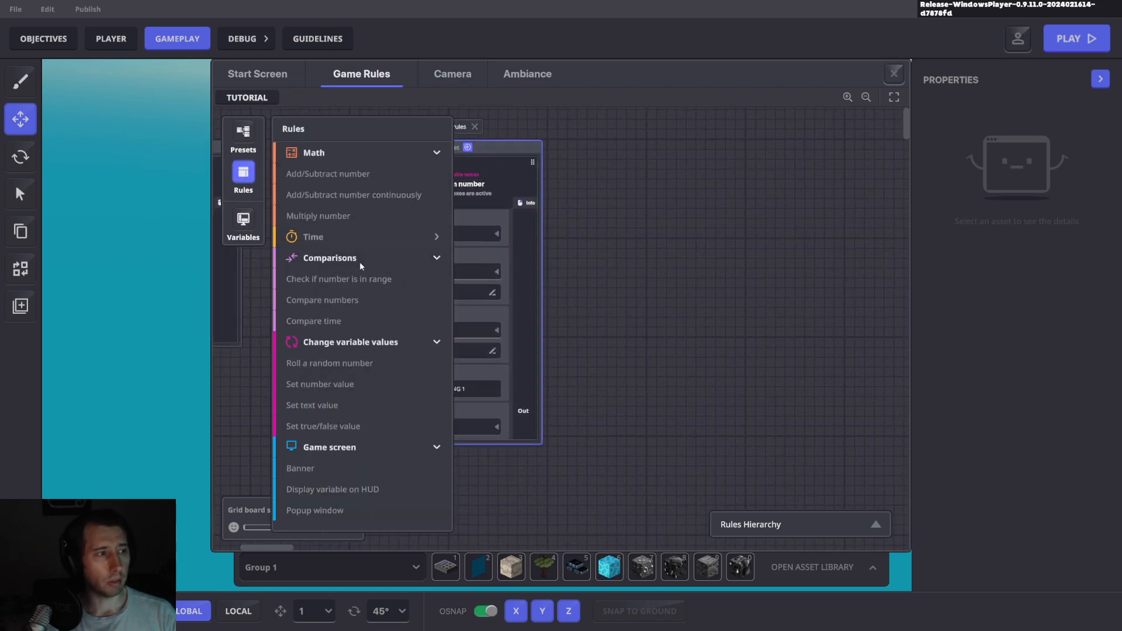
{"action": "left_click", "coordinate": [331, 301]}
{"action": "left_click", "coordinate": [246, 178]}
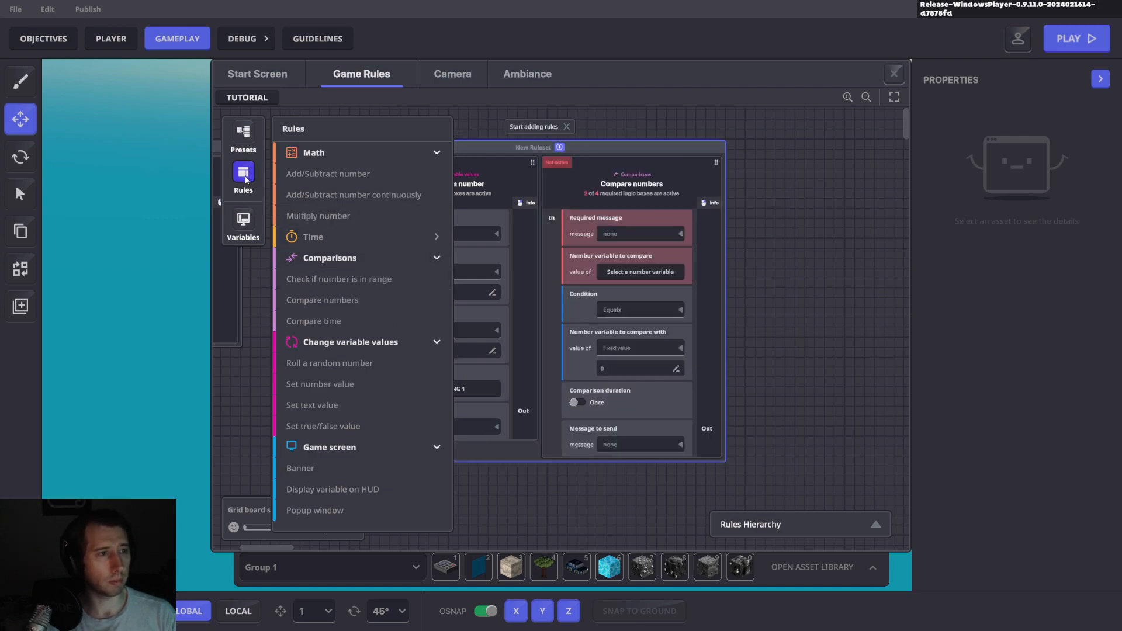
{"action": "left_click", "coordinate": [615, 234]}
{"action": "type", "text": "RNG1"}
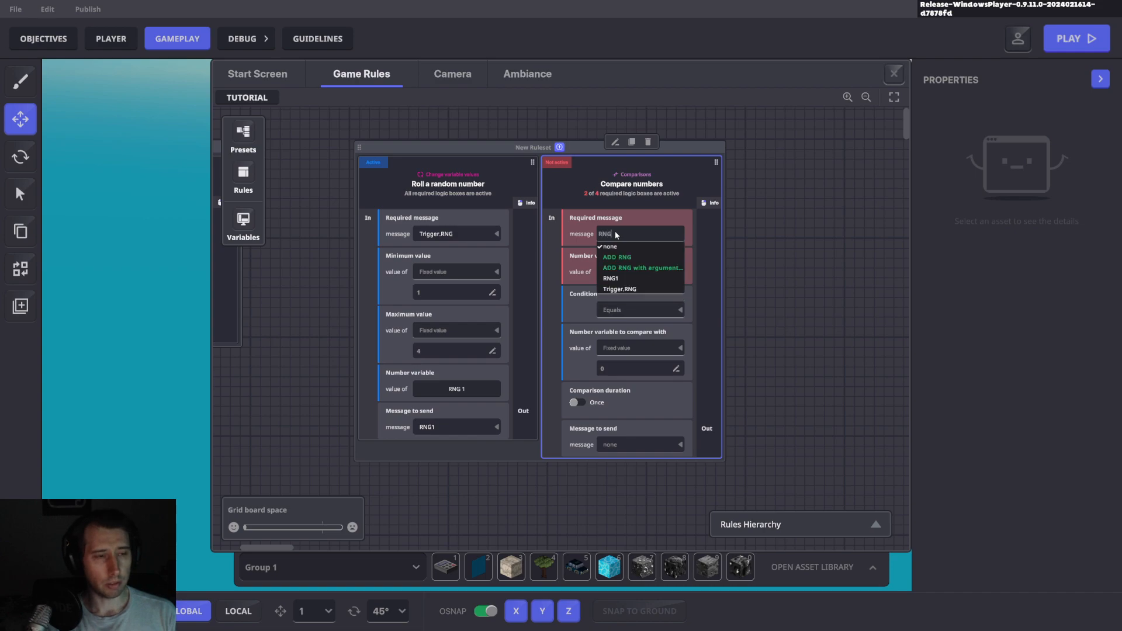
{"action": "left_click", "coordinate": [651, 268]}
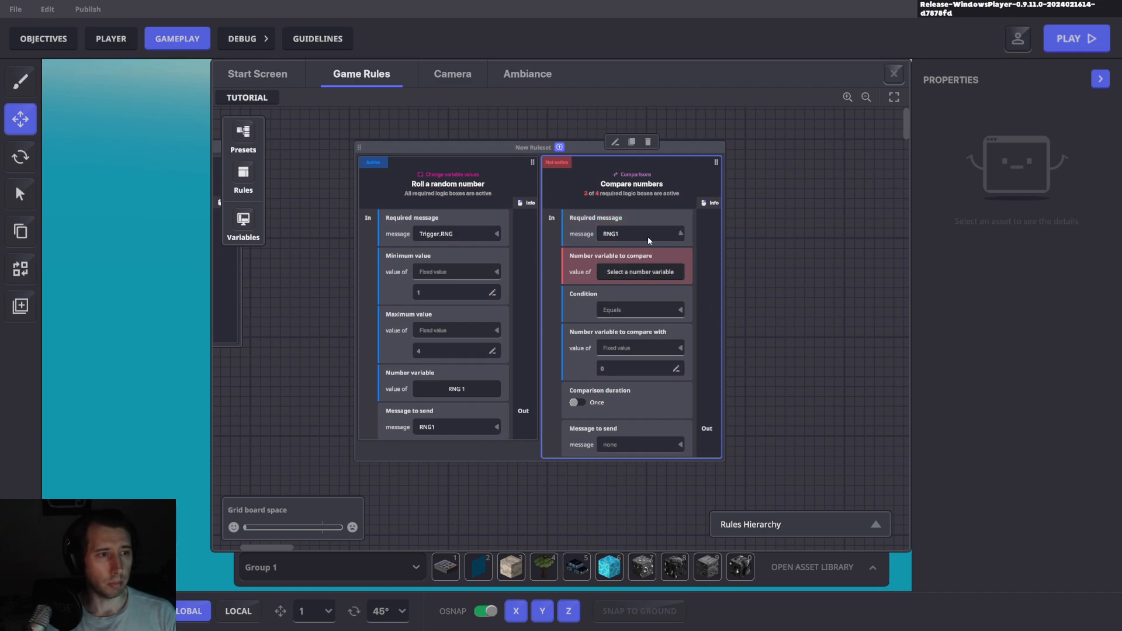
- Set the Compare numbers rule to compare the RNG 1 variable with a fixed value of 1
{"action": "left_click", "coordinate": [649, 270]}
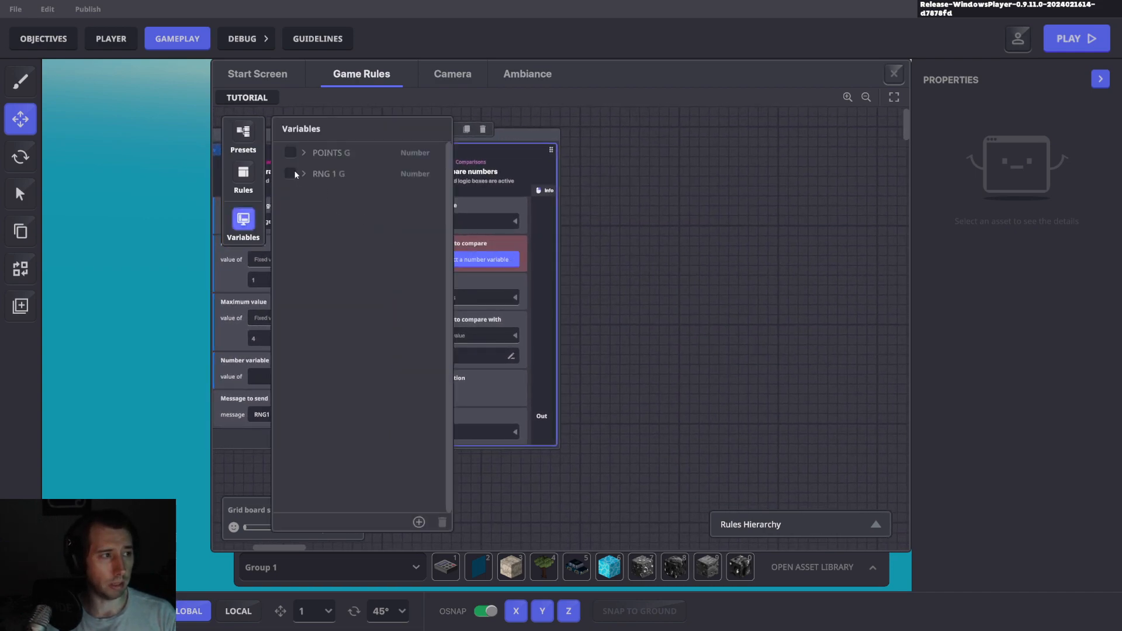
{"action": "left_click", "coordinate": [295, 173]}
{"action": "left_click", "coordinate": [550, 339]}
{"action": "type", "text": "1"}
{"action": "left_click_drag", "start_coordinate": [667, 342], "coordinate": [671, 367]}
- Add Send.RNG.1.1 as the Compare numbers rule's message to send
{"action": "left_click", "coordinate": [580, 441]}
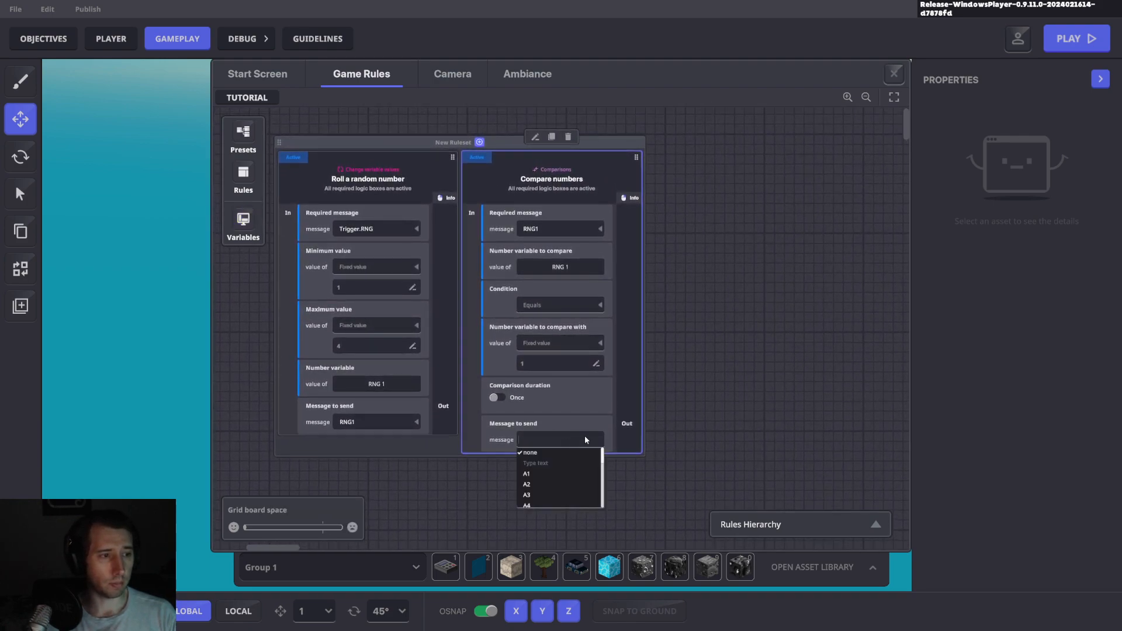
{"action": "type", "text": "Sp"}
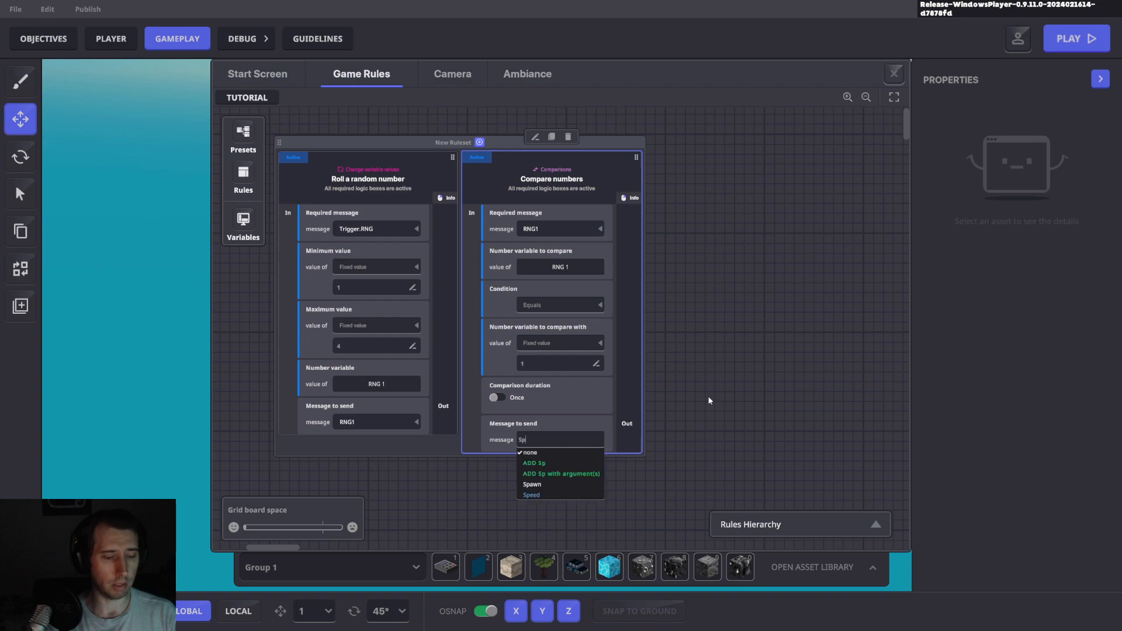
{"action": "type", "text": "end.RNG.1"}
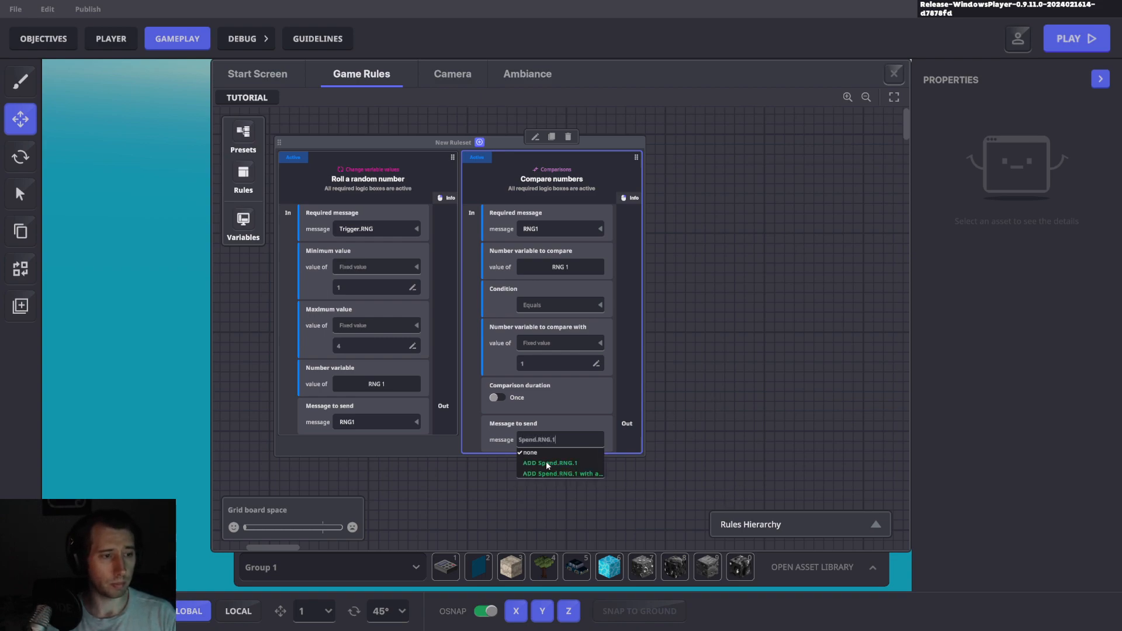
{"action": "key", "text": "BackSpace"}
{"action": "left_click", "coordinate": [570, 437]}
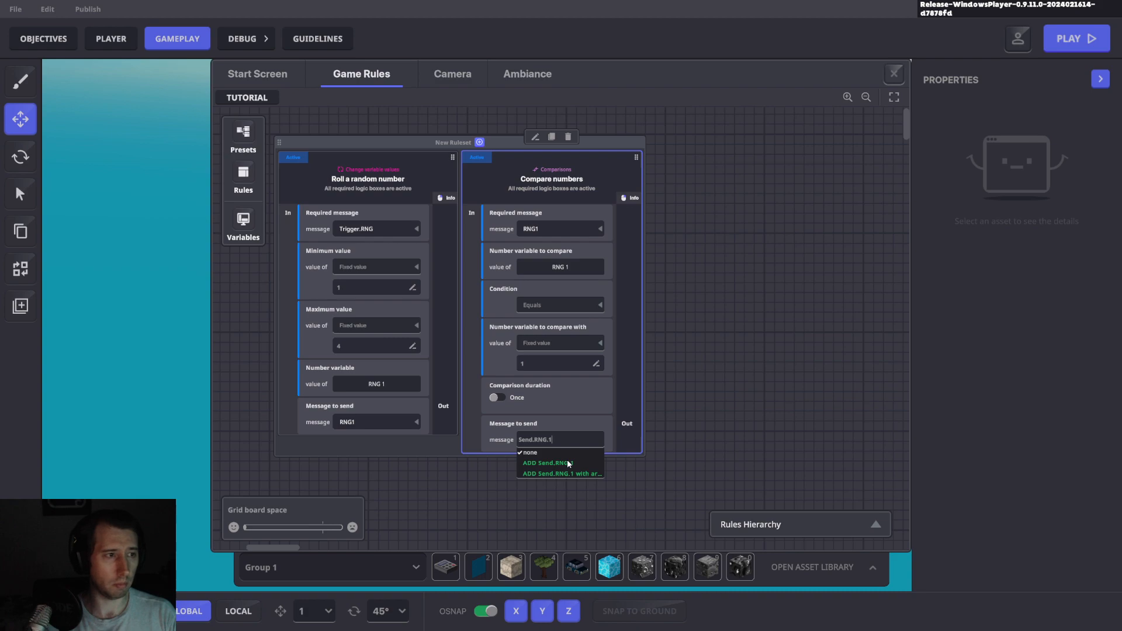
{"action": "left_click", "coordinate": [567, 463]}
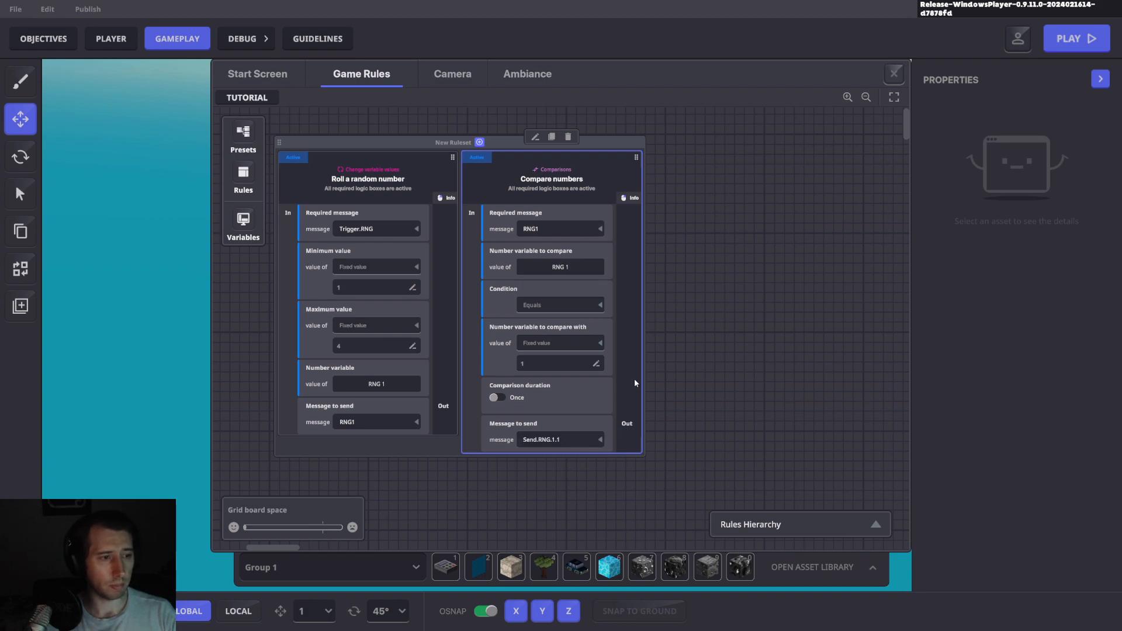
- Duplicate the Compare numbers rule, setting the copy's comparison value to 2 and its message to send to Send.RNG.1.2
{"action": "left_click", "coordinate": [552, 137]}
{"action": "middle_click_drag", "start_coordinate": [769, 302], "coordinate": [733, 294]}
{"action": "left_click", "coordinate": [702, 356]}
{"action": "type", "text": "2"}
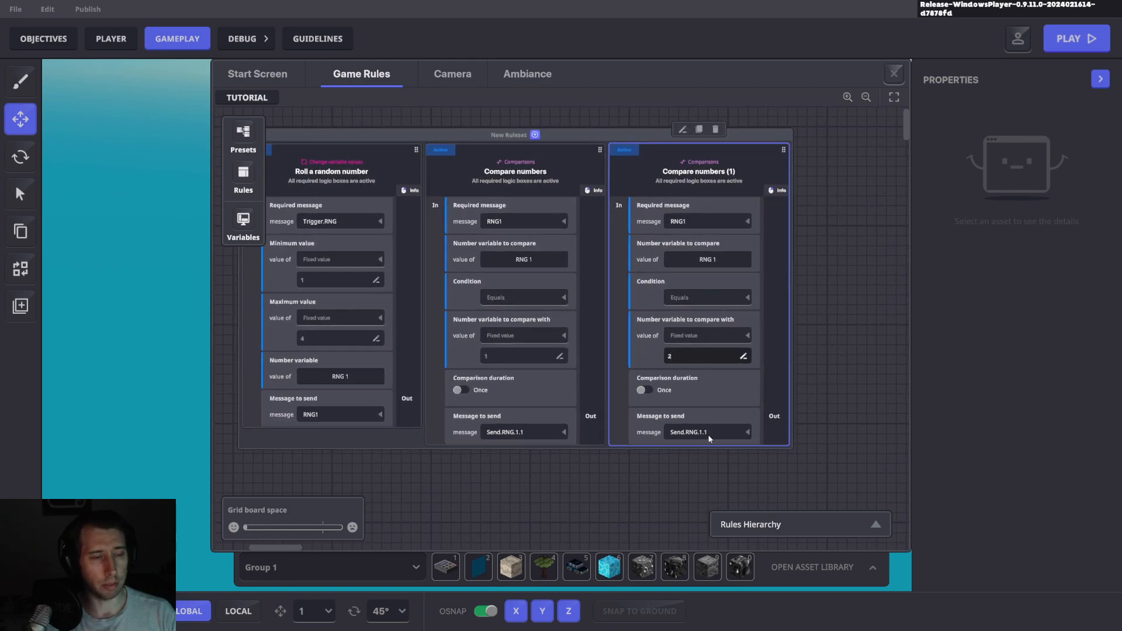
{"action": "left_click", "coordinate": [707, 434]}
{"action": "type", "text": "Send.R"}
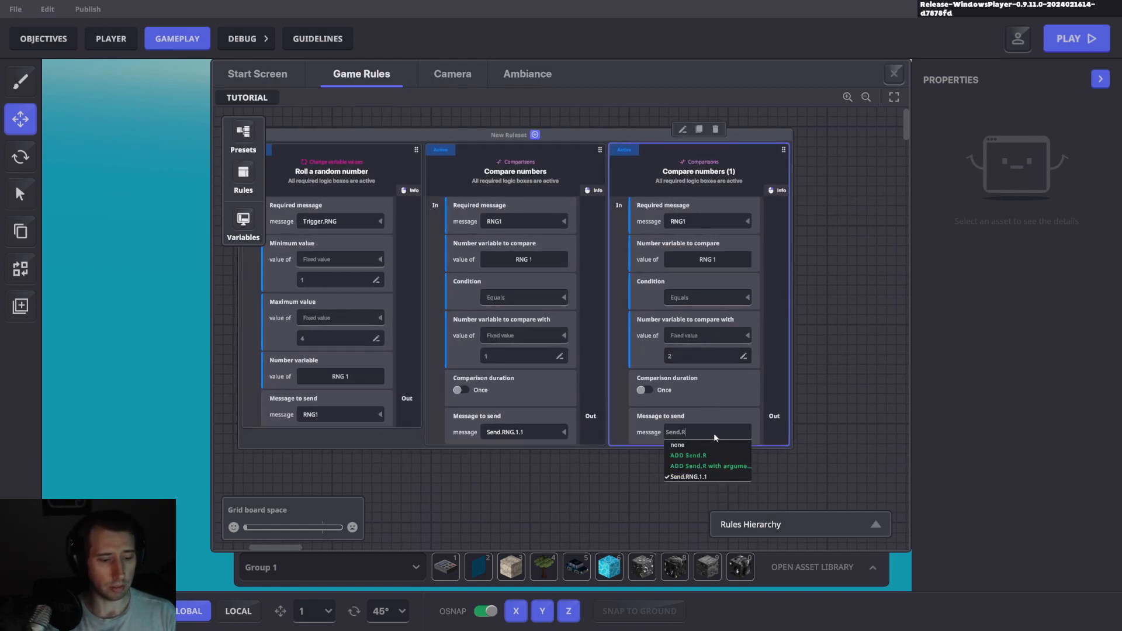
{"action": "type", "text": "NG.1.2"}
{"action": "left_click", "coordinate": [710, 454]}
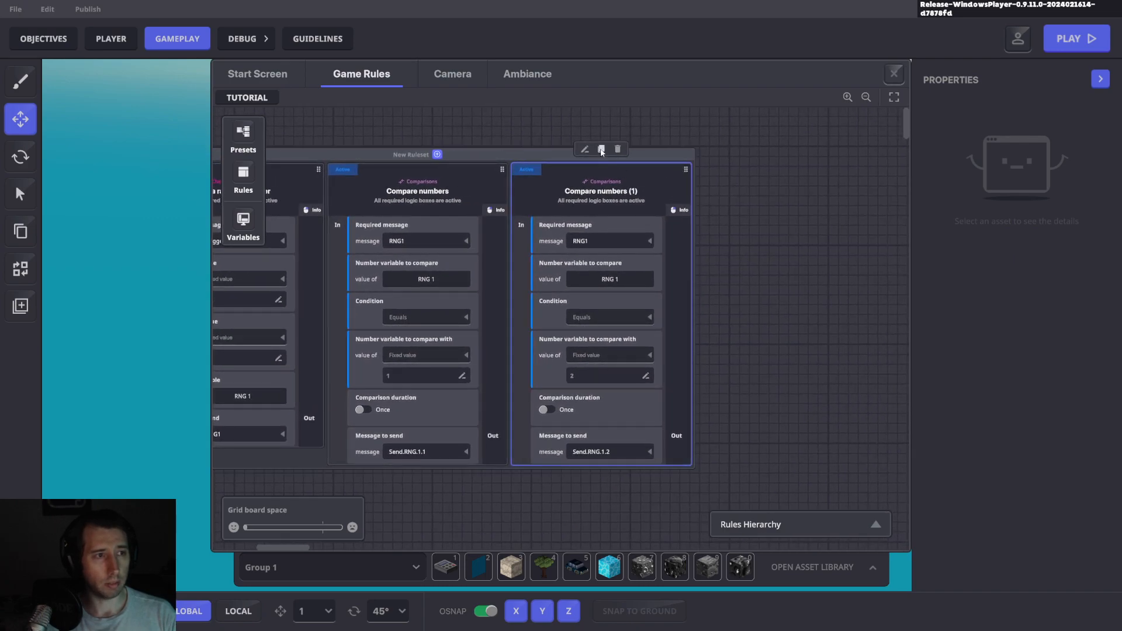
- Duplicate Compare numbers (1), setting the new copy's comparison value to 3 and its message to send to Send.RNG.1.3
{"action": "left_click", "coordinate": [600, 149]}
{"action": "left_click", "coordinate": [766, 377]}
{"action": "left_click_drag", "start_coordinate": [708, 362], "coordinate": [634, 366]}
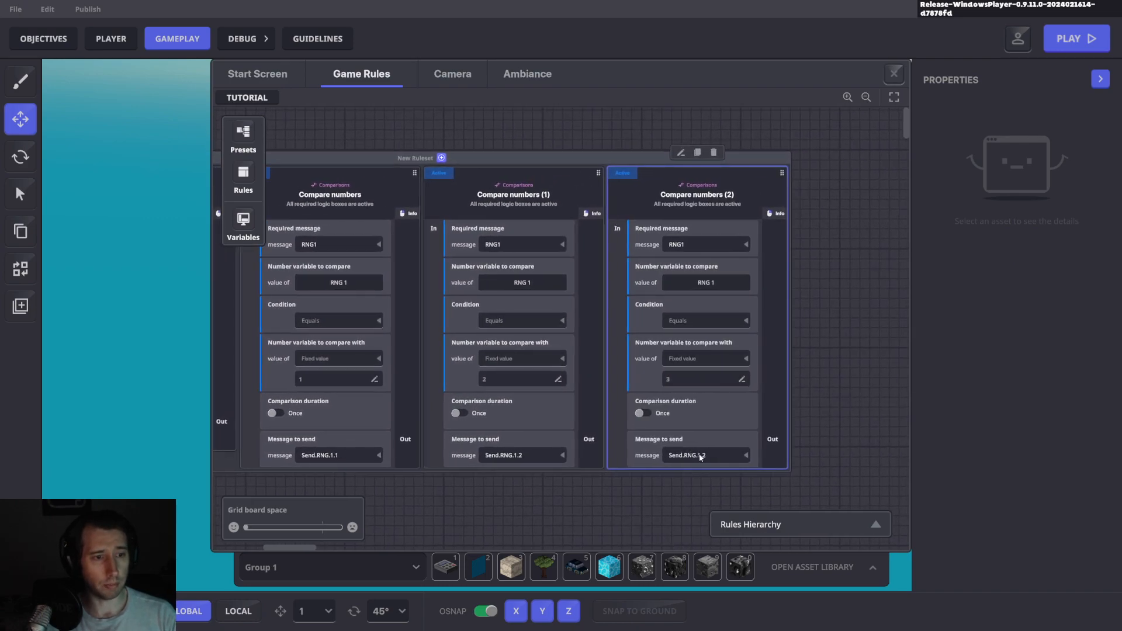
{"action": "left_click", "coordinate": [704, 456]}
{"action": "type", "text": "Send."}
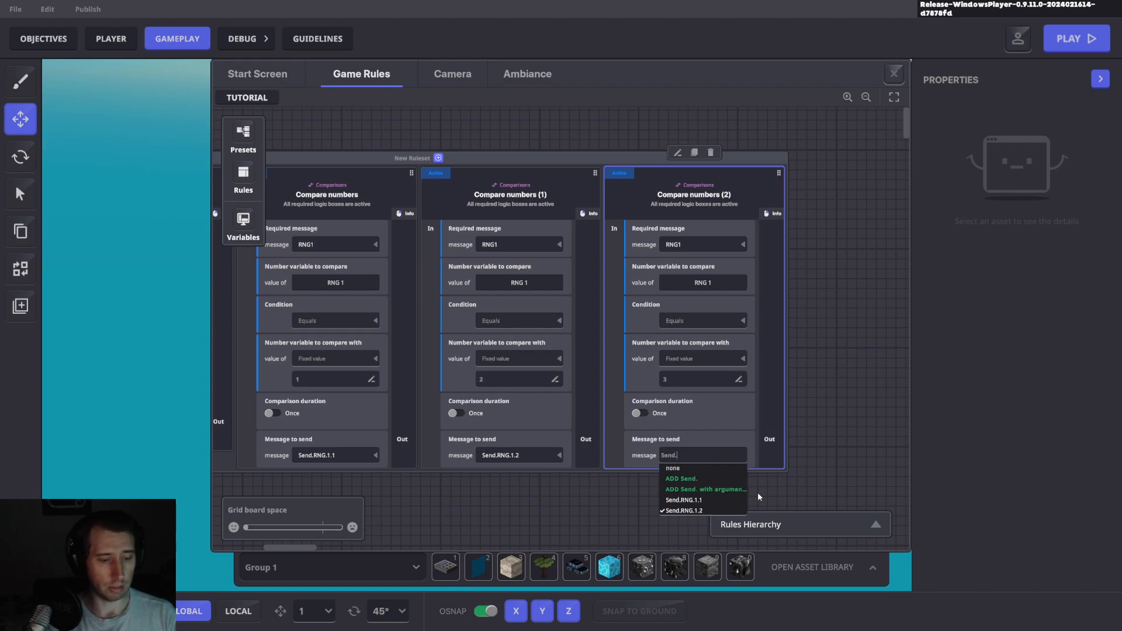
{"action": "type", "text": "RNG.1.3"}
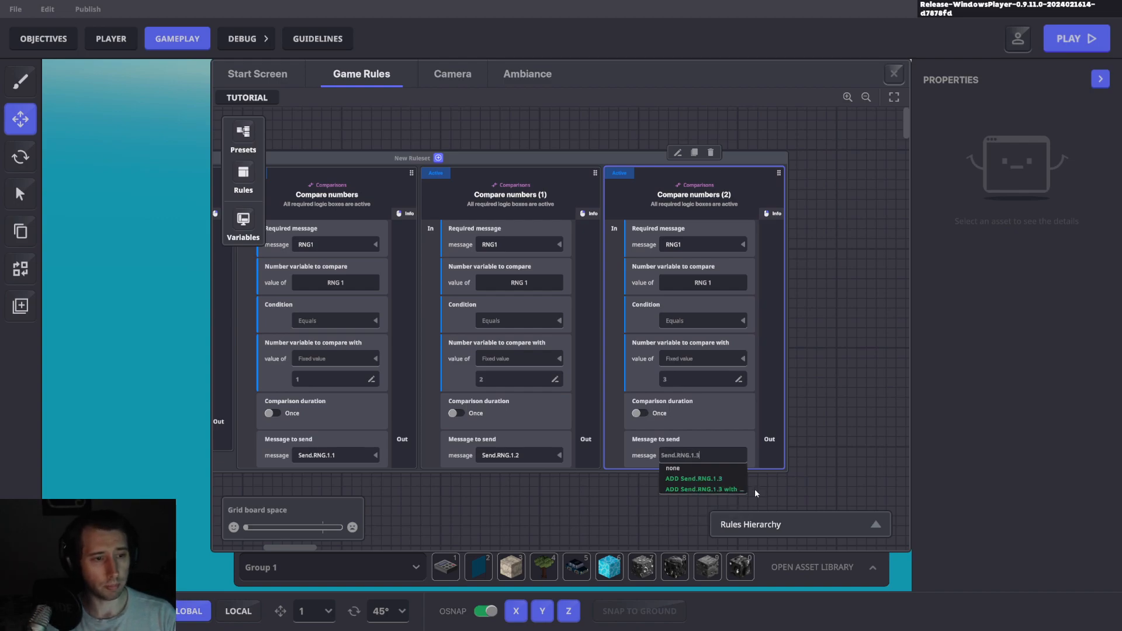
{"action": "left_click", "coordinate": [710, 478]}
- Duplicate Compare numbers (2), setting the new copy's comparison value to 4 and its message to send to Send.RNG.1.4
{"action": "left_click_drag", "start_coordinate": [760, 301], "coordinate": [648, 289]}
{"action": "left_click", "coordinate": [581, 158]}
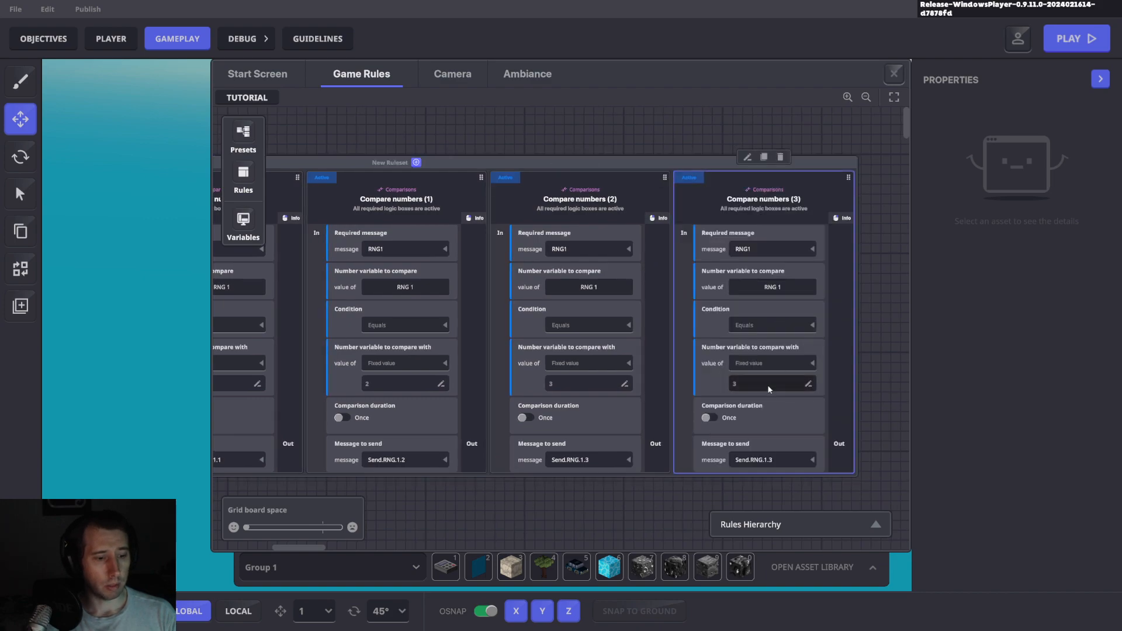
{"action": "left_click", "coordinate": [815, 455]}
{"action": "type", "text": "Send.RNG"}
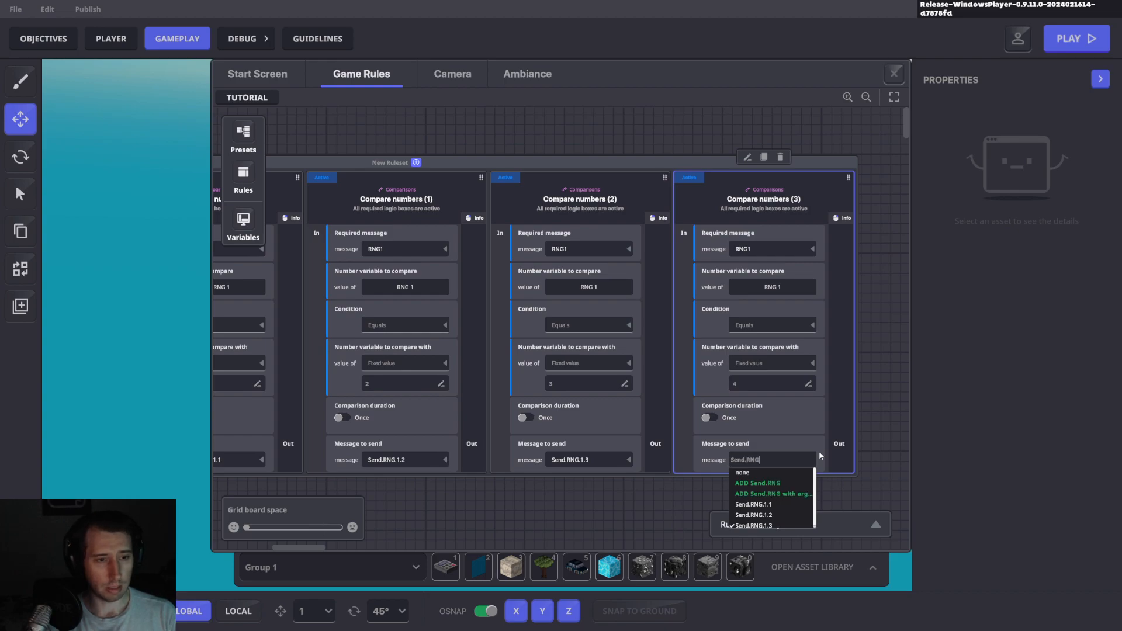
{"action": "type", "text": ".1.4"}
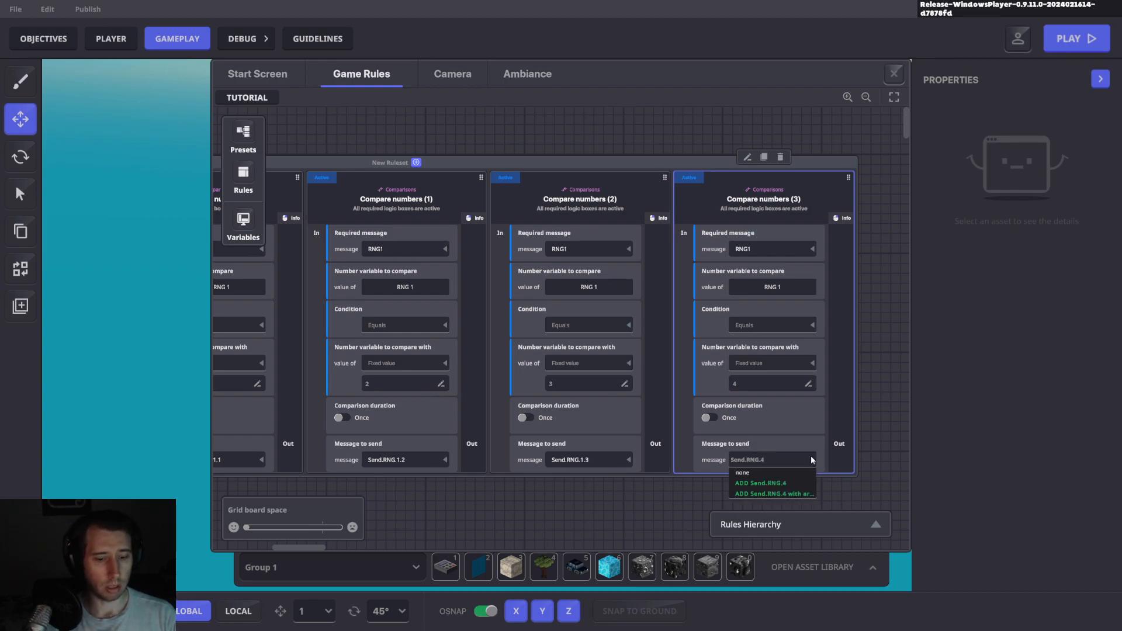
{"action": "left_click", "coordinate": [770, 483]}
- Rename the ruleset holding the random roll and its four comparisons as RNG 1
{"action": "middle_click_drag", "start_coordinate": [581, 357], "coordinate": [818, 328]}
{"action": "middle_click_drag", "start_coordinate": [704, 364], "coordinate": [841, 364]}
{"action": "middle_click_drag", "start_coordinate": [628, 365], "coordinate": [508, 372]}
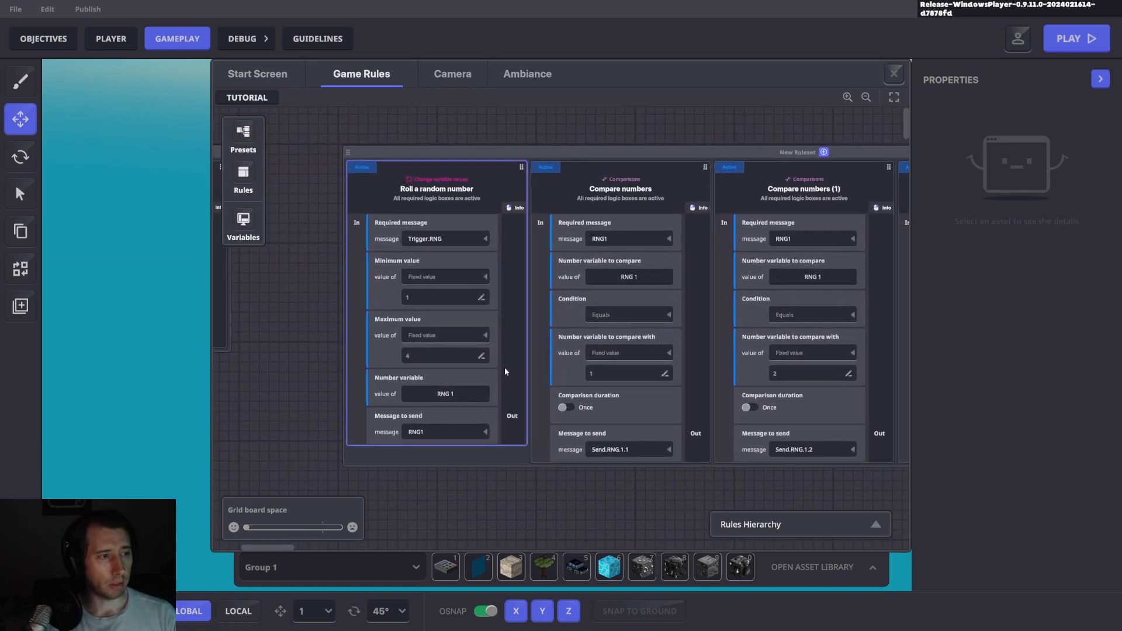
{"action": "scroll", "coordinate": [531, 381], "scroll_direction": "down", "scroll_amount": 2}
{"action": "middle_click_drag", "start_coordinate": [636, 381], "coordinate": [438, 379]}
{"action": "scroll", "coordinate": [331, 374], "scroll_direction": "up", "scroll_amount": 2}
{"action": "middle_click_drag", "start_coordinate": [579, 326], "coordinate": [567, 337]}
{"action": "left_click", "coordinate": [577, 167]}
{"action": "left_click", "coordinate": [582, 166]}
{"action": "key", "text": "ctrl+a"}
{"action": "type", "text": "R"}
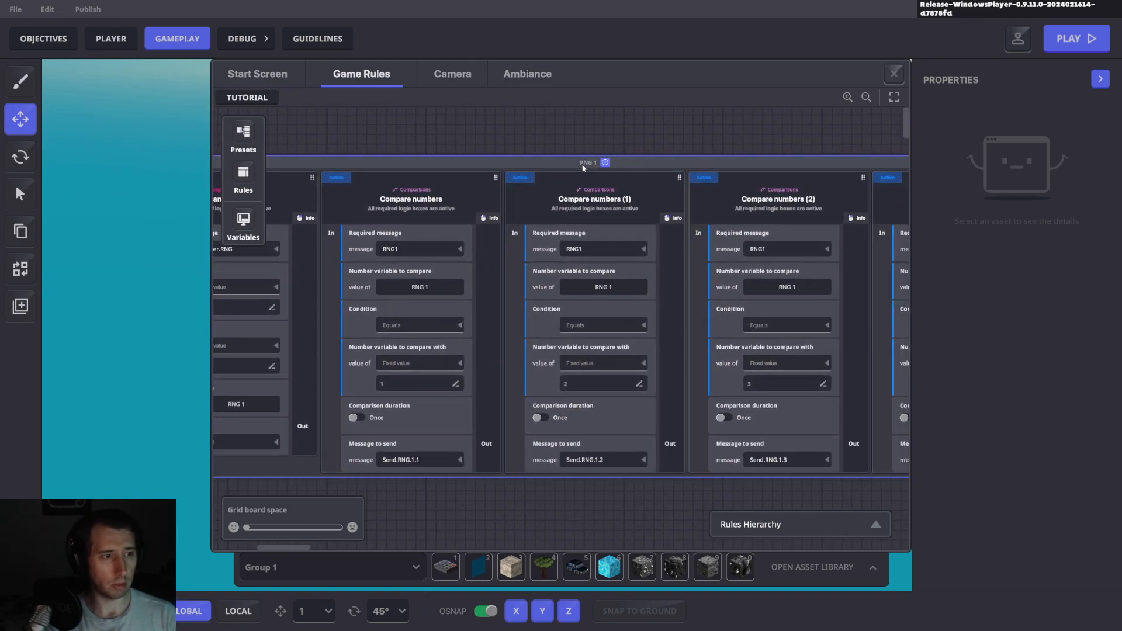
- Duplicate the whole RNG 1 ruleset and place the copy directly below the original, aligned with its start
{"action": "left_click", "coordinate": [582, 167]}
{"action": "left_click", "coordinate": [595, 142]}
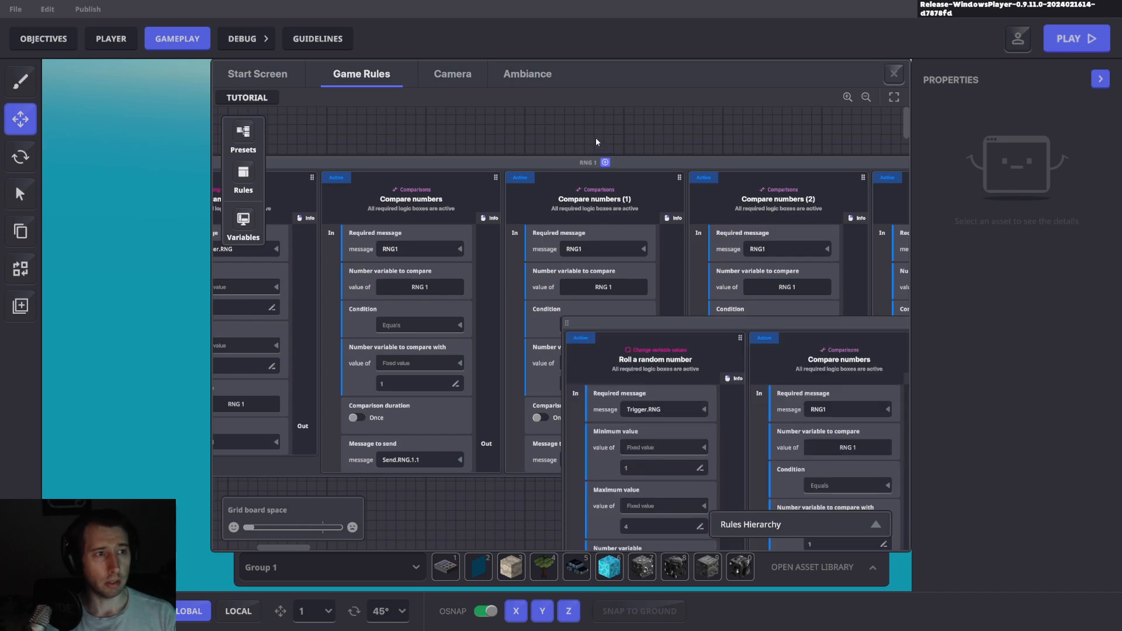
{"action": "scroll", "coordinate": [665, 331], "scroll_direction": "down", "scroll_amount": 4}
{"action": "left_click_drag", "start_coordinate": [538, 240], "coordinate": [672, 310]}
{"action": "left_click_drag", "start_coordinate": [772, 150], "coordinate": [333, 321]}
{"action": "left_click_drag", "start_coordinate": [461, 258], "coordinate": [556, 153]}
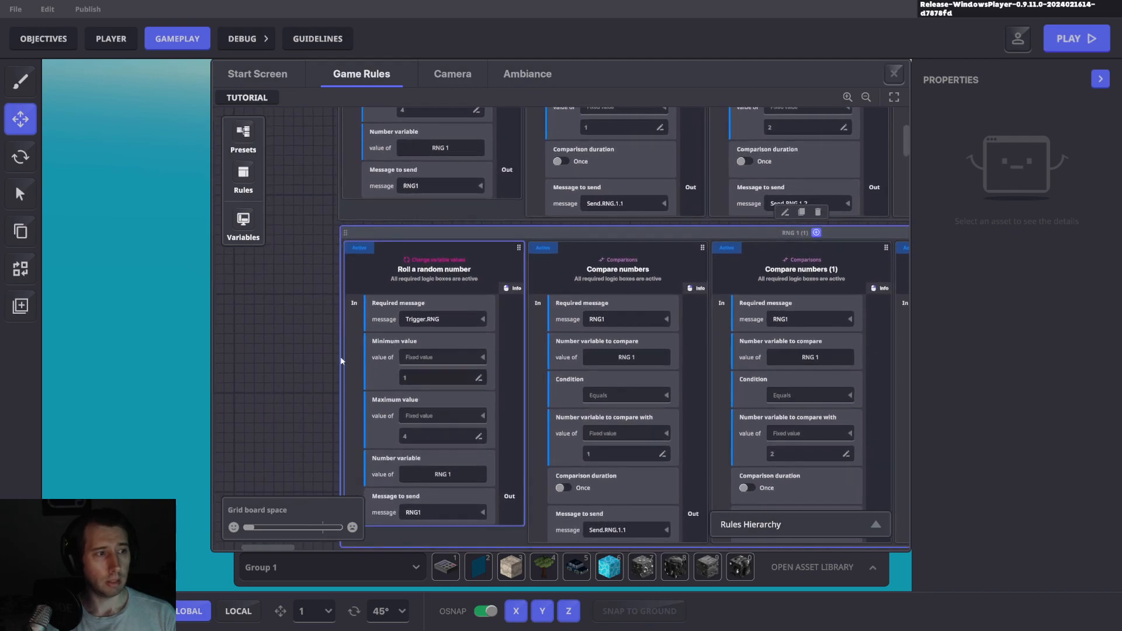
- Create a global number variable named RNG 2 and assign it to the copied ruleset's Roll a random number rule
{"action": "left_click", "coordinate": [468, 442]}
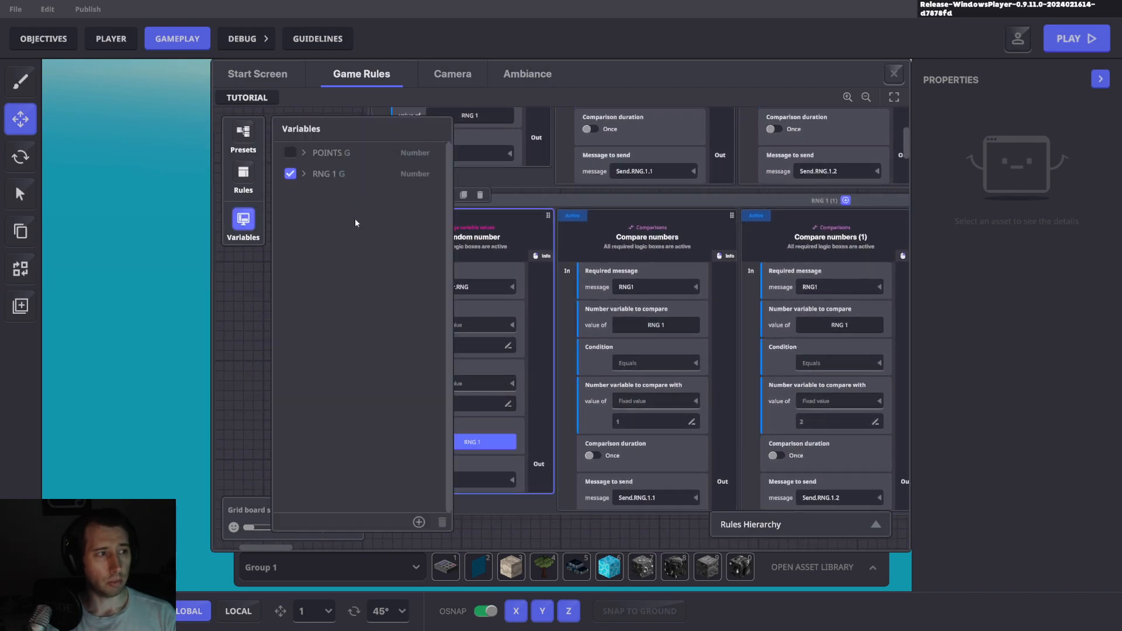
{"action": "left_click", "coordinate": [418, 522]}
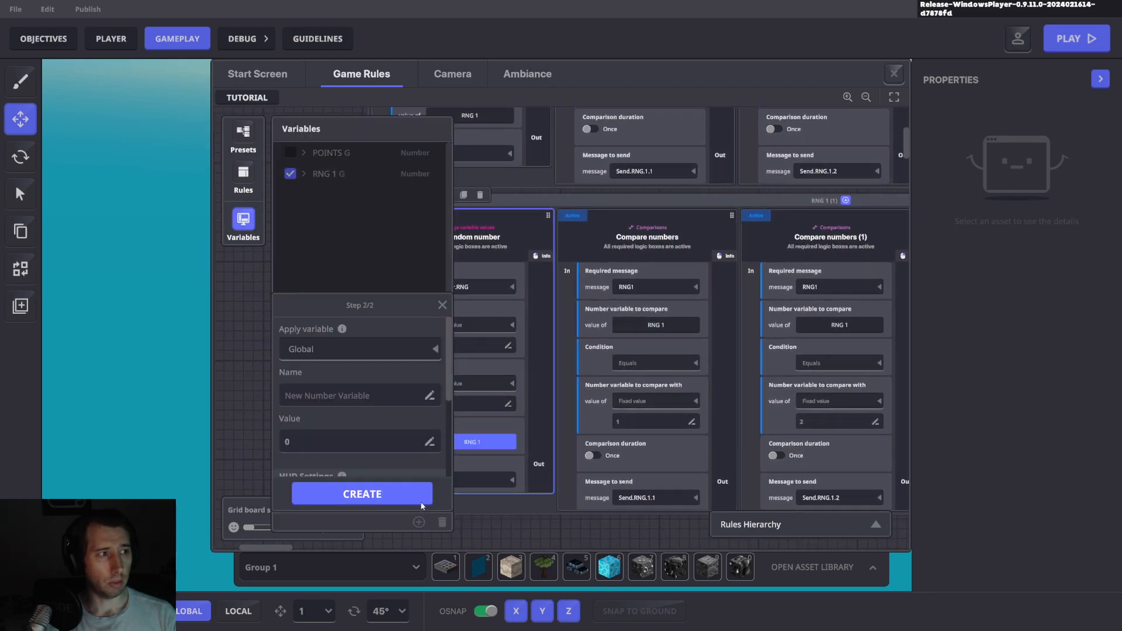
{"action": "left_click", "coordinate": [357, 392]}
{"action": "type", "text": "RNG 2"}
{"action": "key", "text": "ctrl+a"}
{"action": "scroll", "coordinate": [372, 409], "scroll_direction": "down", "scroll_amount": 5}
{"action": "left_click", "coordinate": [357, 458]}
{"action": "key", "text": "ctrl+v"}
{"action": "left_click", "coordinate": [370, 494]}
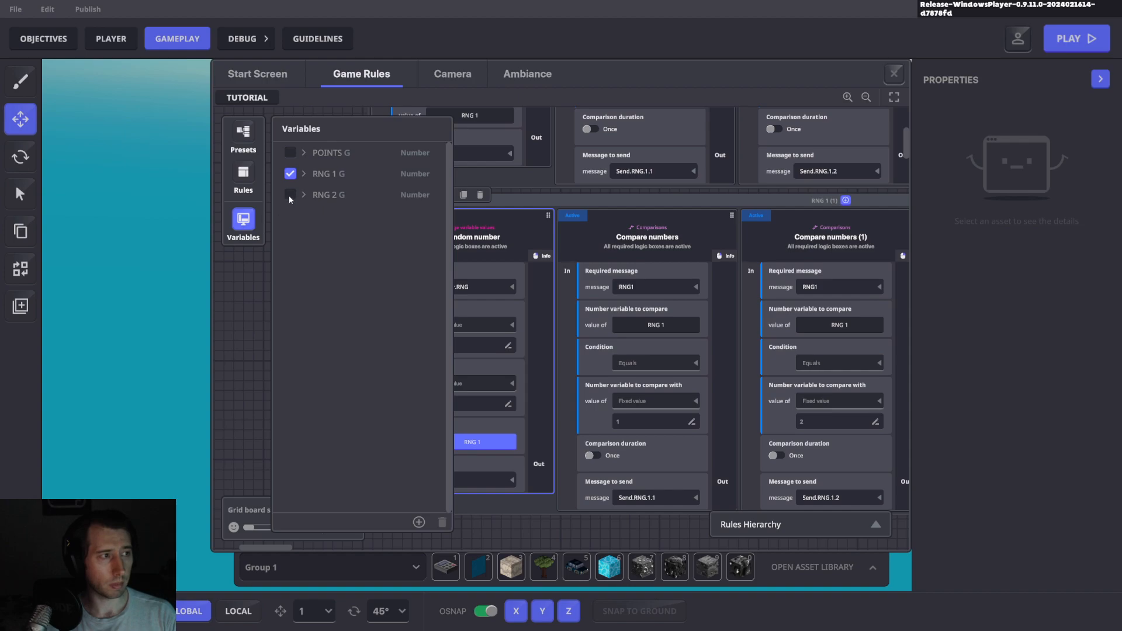
{"action": "left_click", "coordinate": [289, 195]}
{"action": "left_click", "coordinate": [243, 231]}
- Set the number variable to compare to RNG 2 in the copied ruleset's Compare numbers, (1) and (2) rules
{"action": "left_click", "coordinate": [653, 325]}
{"action": "left_click", "coordinate": [631, 328]}
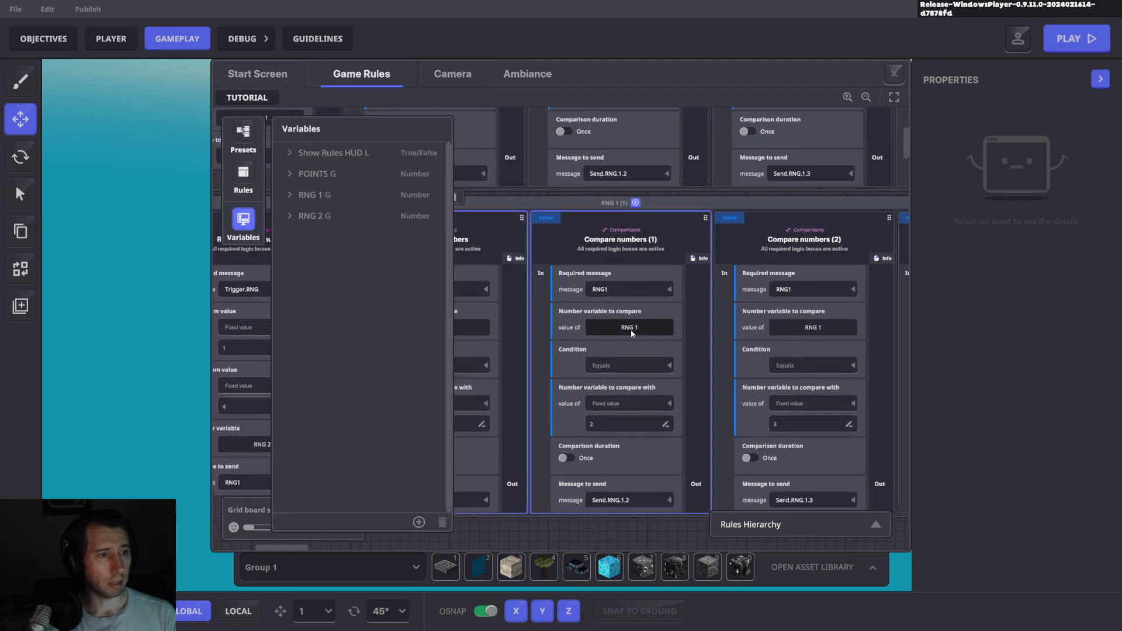
{"action": "left_click", "coordinate": [294, 195]}
{"action": "left_click", "coordinate": [810, 327]}
{"action": "left_click", "coordinate": [290, 195]}
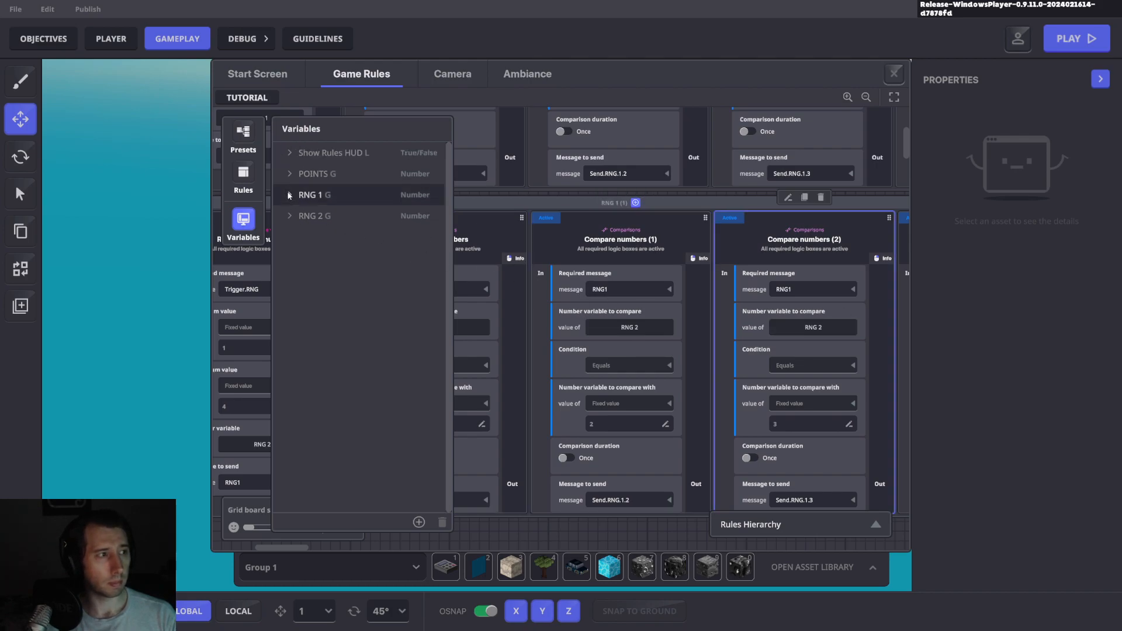
{"action": "left_click", "coordinate": [245, 221]}
- Set the copied Roll a random number rule's message to send to a new message RNG2
{"action": "middle_click_drag", "start_coordinate": [436, 290], "coordinate": [575, 277]}
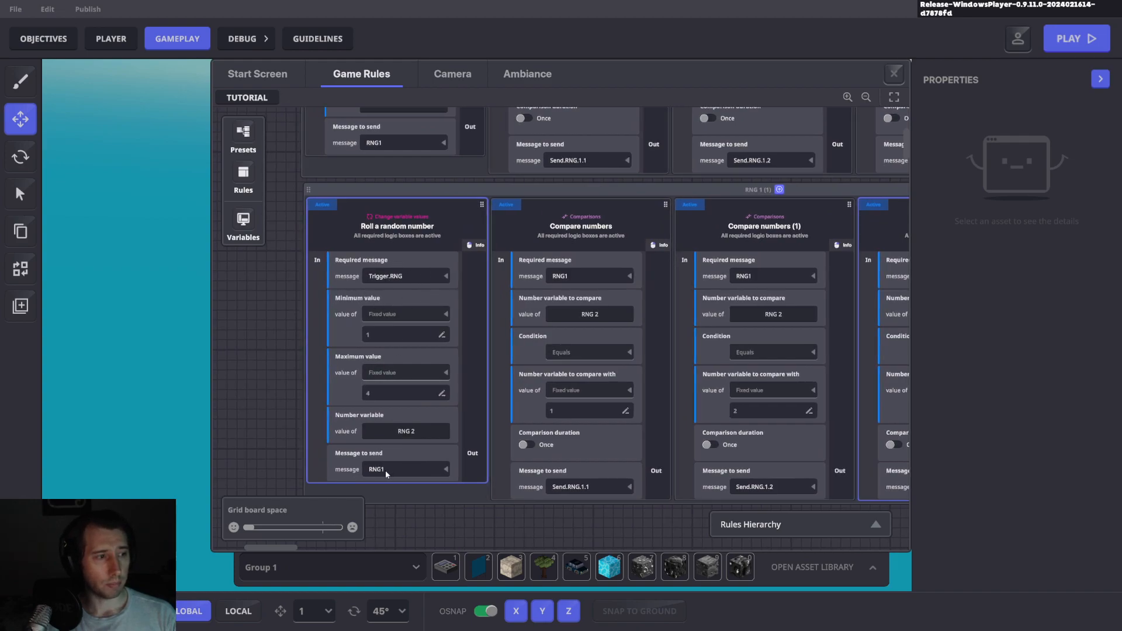
{"action": "left_click", "coordinate": [441, 466]}
{"action": "key", "text": "BackSpace"}
{"action": "type", "text": "2"}
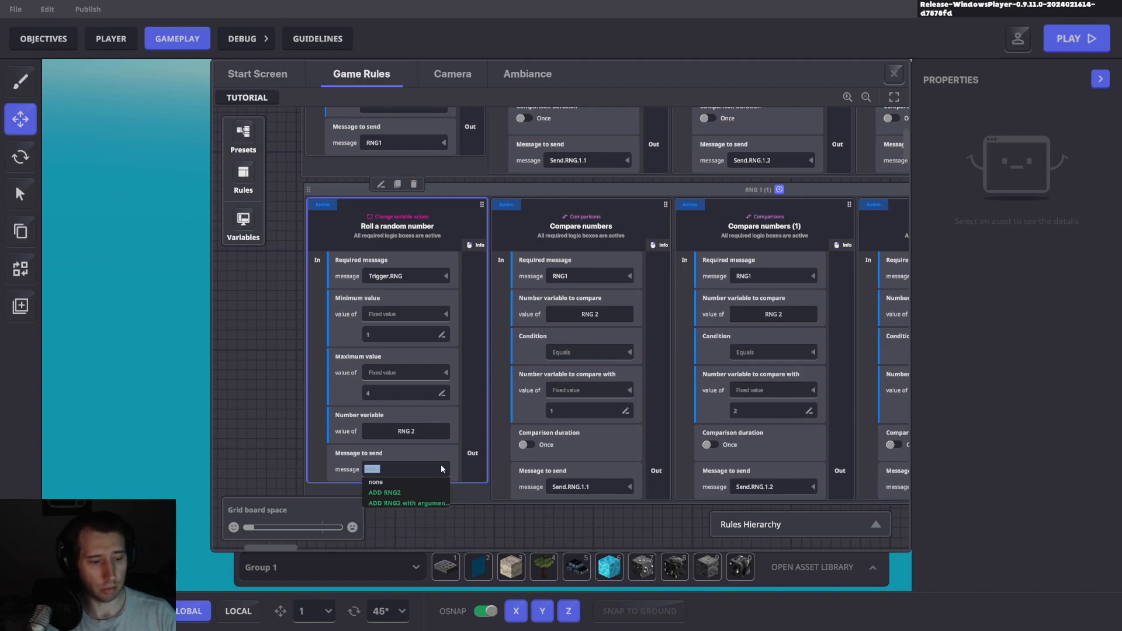
{"action": "left_click", "coordinate": [402, 482]}
- Set the required message to RNG2 in the copied ruleset's Compare numbers and Compare numbers (1) rules
{"action": "left_click_drag", "start_coordinate": [641, 279], "coordinate": [465, 296]}
{"action": "left_click", "coordinate": [394, 293]}
{"action": "key", "text": "BackSpace"}
{"action": "type", "text": "2"}
{"action": "left_click", "coordinate": [392, 320]}
{"action": "left_click", "coordinate": [583, 293]}
{"action": "key", "text": "BackSpace"}
{"action": "type", "text": "2"}
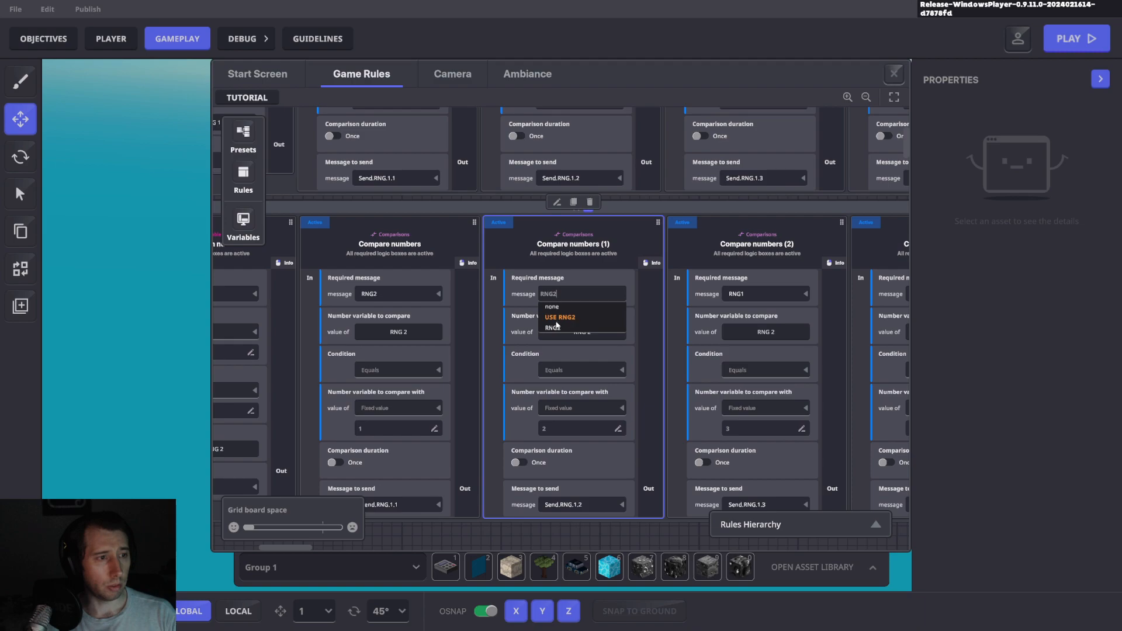
{"action": "left_click", "coordinate": [558, 322]}
- Set the required message to RNG2 in the copied ruleset's Compare numbers (2) and Compare numbers (3) rules
{"action": "left_click", "coordinate": [780, 292]}
{"action": "key", "text": "ctrl+v"}
{"action": "left_click", "coordinate": [743, 319]}
{"action": "left_click_drag", "start_coordinate": [801, 284], "coordinate": [617, 308]}
{"action": "left_click", "coordinate": [749, 319]}
{"action": "key", "text": "ctrl+v"}
{"action": "left_click", "coordinate": [737, 351]}
- Set the copied Compare numbers rule's message to send to a new message Send.RNG.2.1
{"action": "left_click_drag", "start_coordinate": [575, 379], "coordinate": [800, 292]}
{"action": "left_click", "coordinate": [524, 407]}
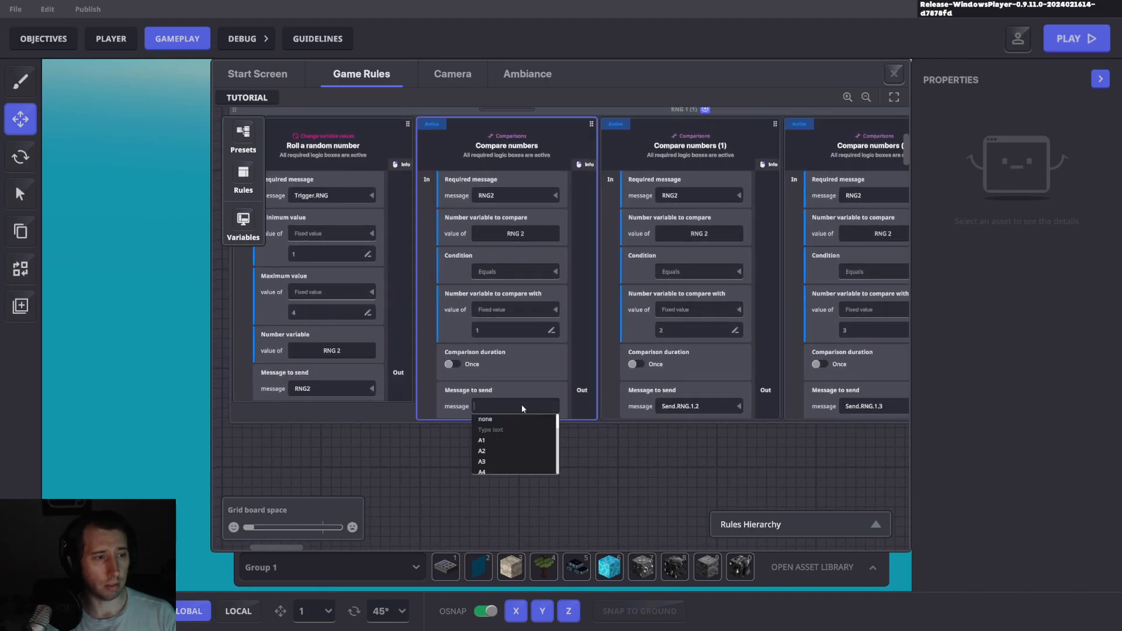
{"action": "type", "text": "Send.RNG.2.1"}
{"action": "key", "text": "ctrl+a"}
{"action": "key", "text": "ctrl+c"}
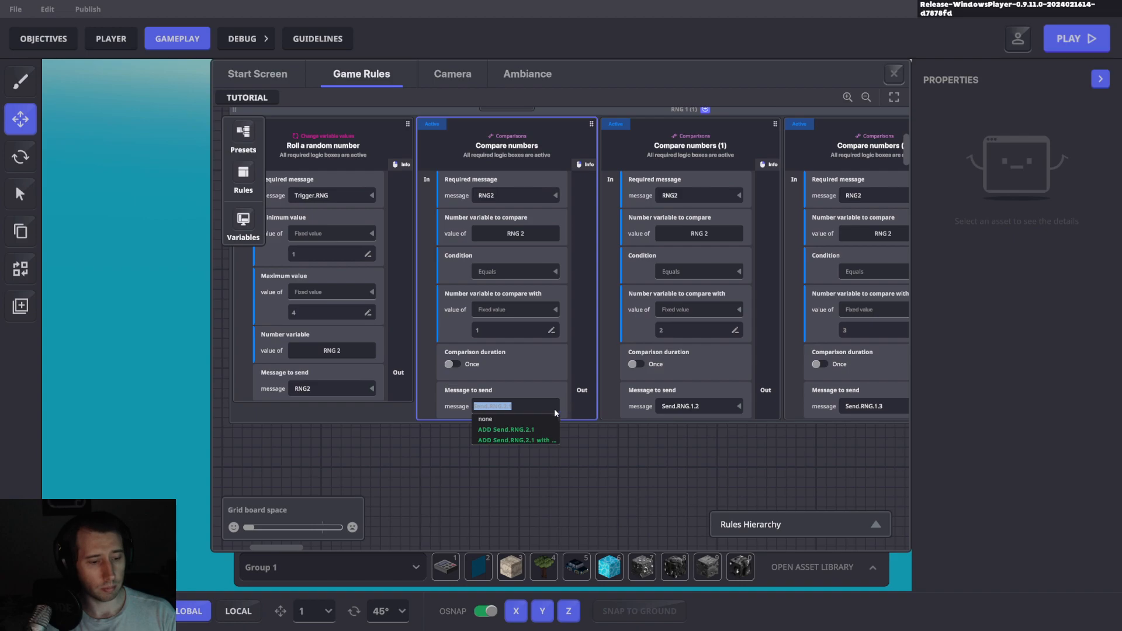
{"action": "left_click", "coordinate": [524, 429]}
- Set the copied Compare numbers (1) rule's message to send to Send.RNG.2.2
{"action": "left_click", "coordinate": [691, 406]}
{"action": "key", "text": "ctrl+v"}
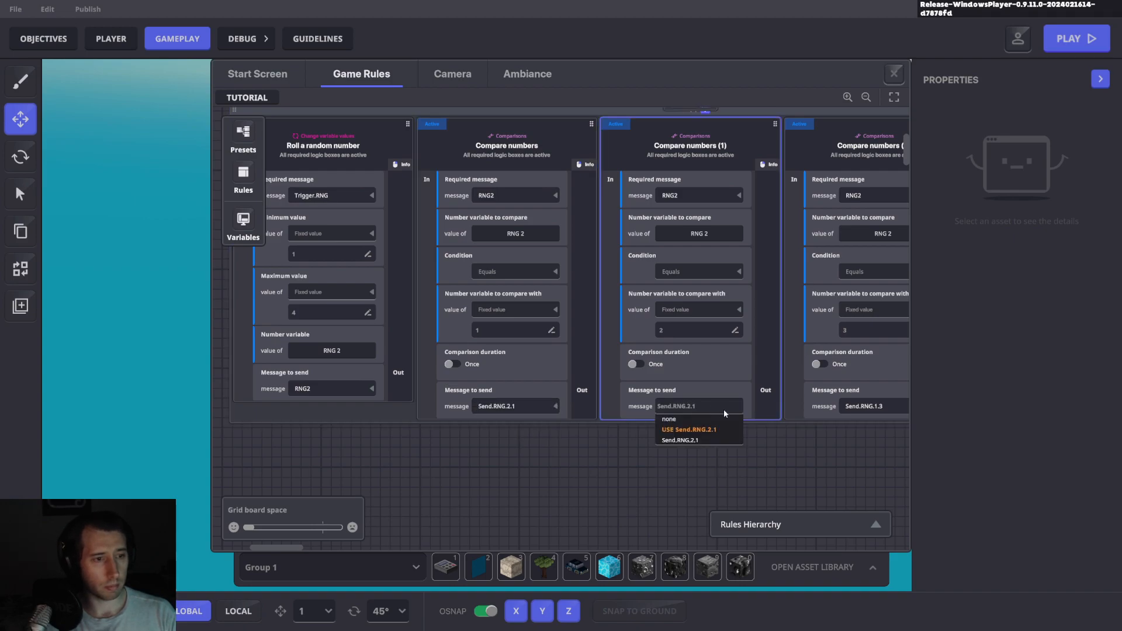
{"action": "key", "text": "BackSpace"}
{"action": "type", "text": "2"}
{"action": "left_click", "coordinate": [681, 431]}
- Set the copied Compare numbers (2) rule's message to send to Send.RNG.2.3
{"action": "middle_click_drag", "start_coordinate": [792, 406], "coordinate": [718, 426]}
{"action": "left_click", "coordinate": [763, 420]}
{"action": "type", "text": "Send.RNG.2.2"}
{"action": "key", "text": "BackSpace"}
{"action": "type", "text": "3"}
{"action": "left_click", "coordinate": [755, 443]}
- Set the copied Compare numbers (3) rule's message to send to Send.RNG.2.4 and close the game rules
{"action": "middle_click_drag", "start_coordinate": [824, 431], "coordinate": [690, 441]}
{"action": "left_click", "coordinate": [695, 431]}
{"action": "type", "text": "Send.RNG.2.2"}
{"action": "key", "text": "BackSpace"}
{"action": "type", "text": "4"}
{"action": "left_click", "coordinate": [714, 454]}
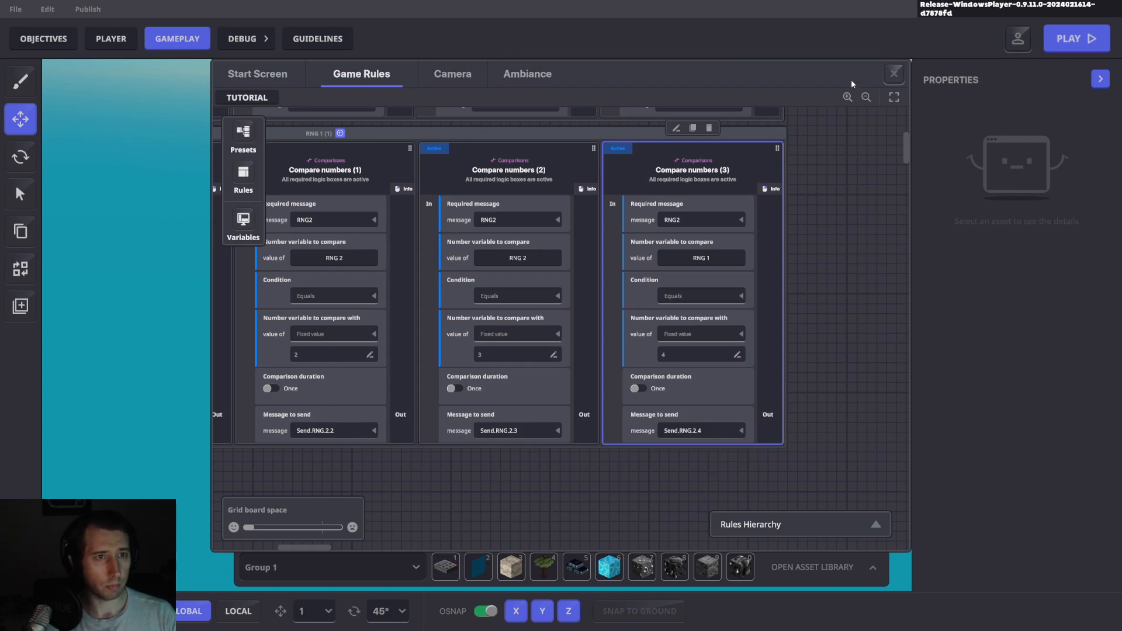
{"action": "left_click", "coordinate": [895, 74]}
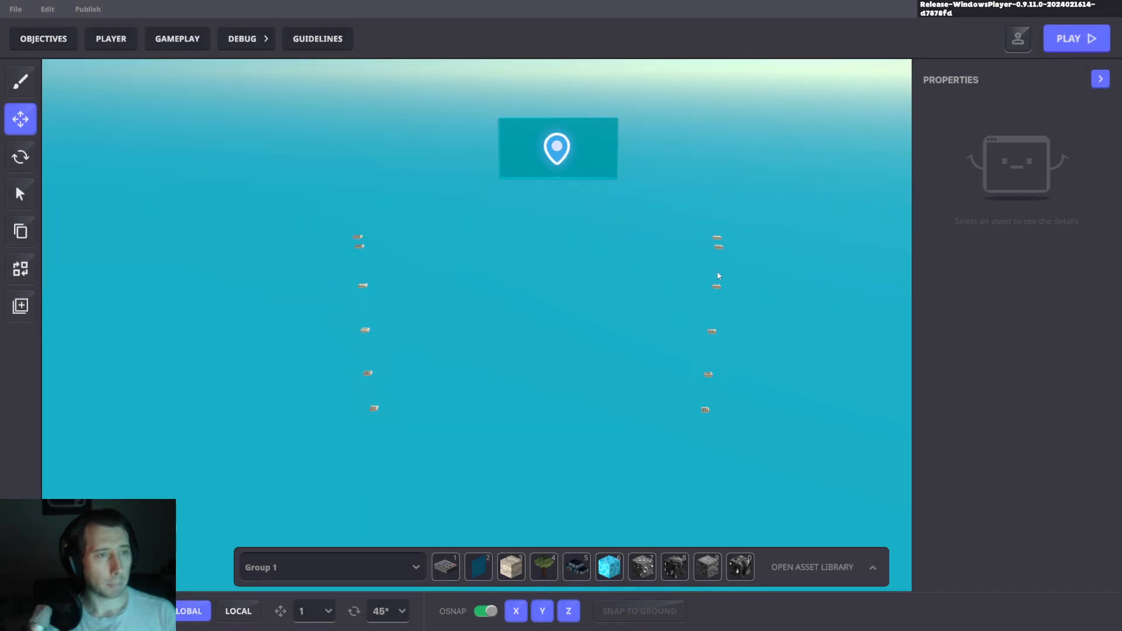
- Set the required message of the right-hand row's AS 1 Asset Spawner to Send.RNG.2.1
{"action": "middle_click_drag", "start_coordinate": [737, 285], "coordinate": [700, 270]}
{"action": "scroll", "coordinate": [667, 377], "scroll_direction": "up", "scroll_amount": 3}
{"action": "mouse_move", "coordinate": [35, 304]}
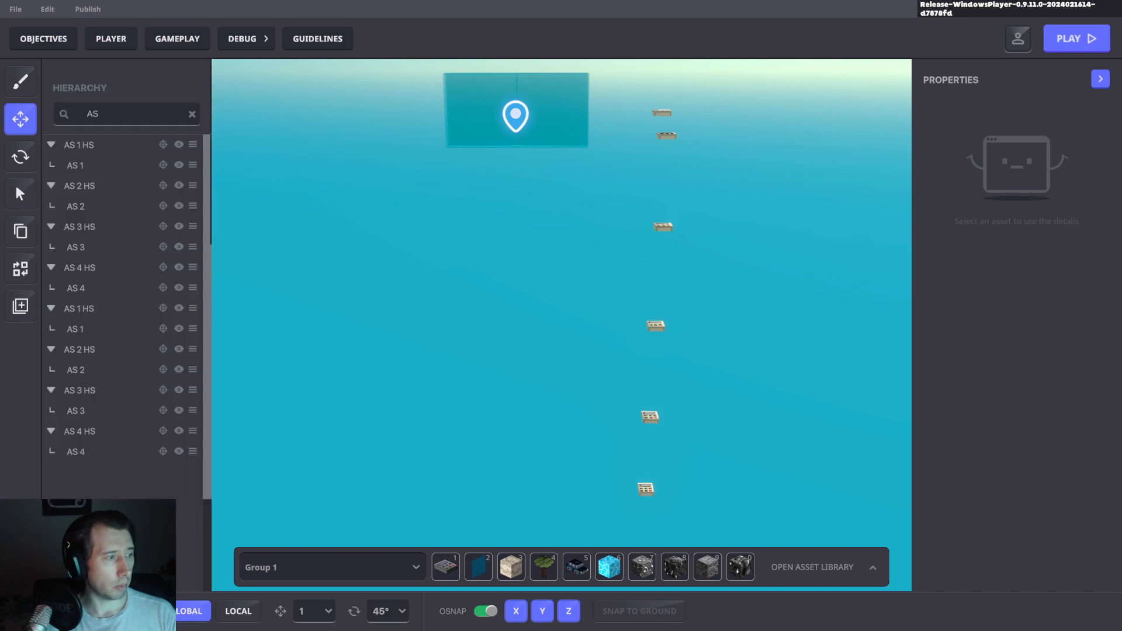
{"action": "middle_click_drag", "start_coordinate": [217, 286], "coordinate": [327, 303]}
{"action": "left_click", "coordinate": [100, 165]}
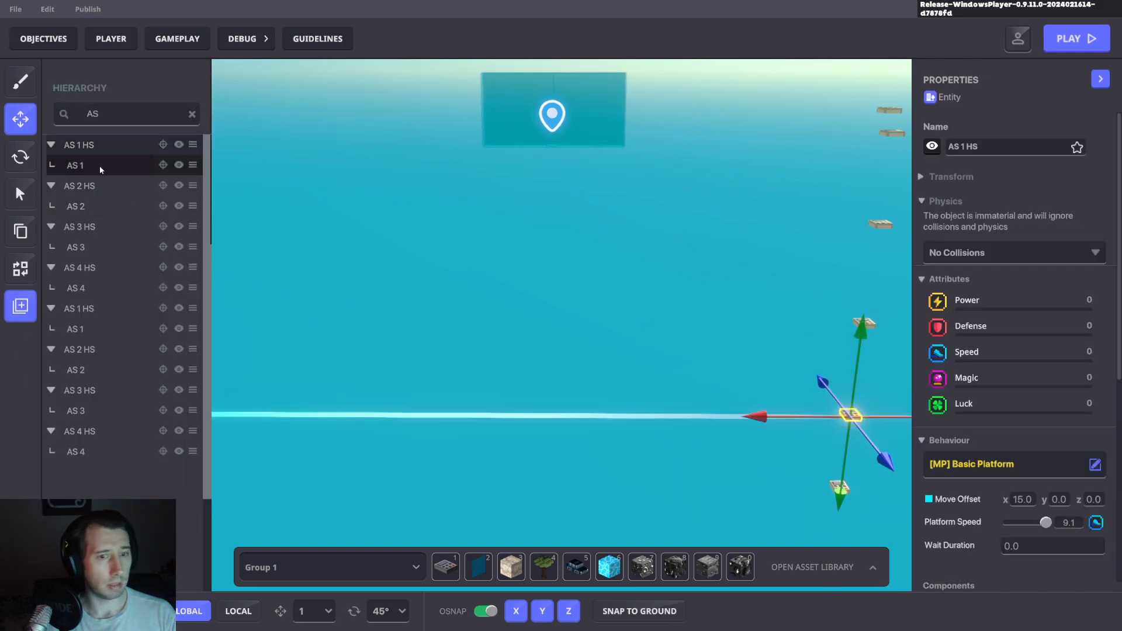
{"action": "scroll", "coordinate": [1002, 384], "scroll_direction": "down", "scroll_amount": 5}
{"action": "scroll", "coordinate": [681, 313], "scroll_direction": "down", "scroll_amount": 3}
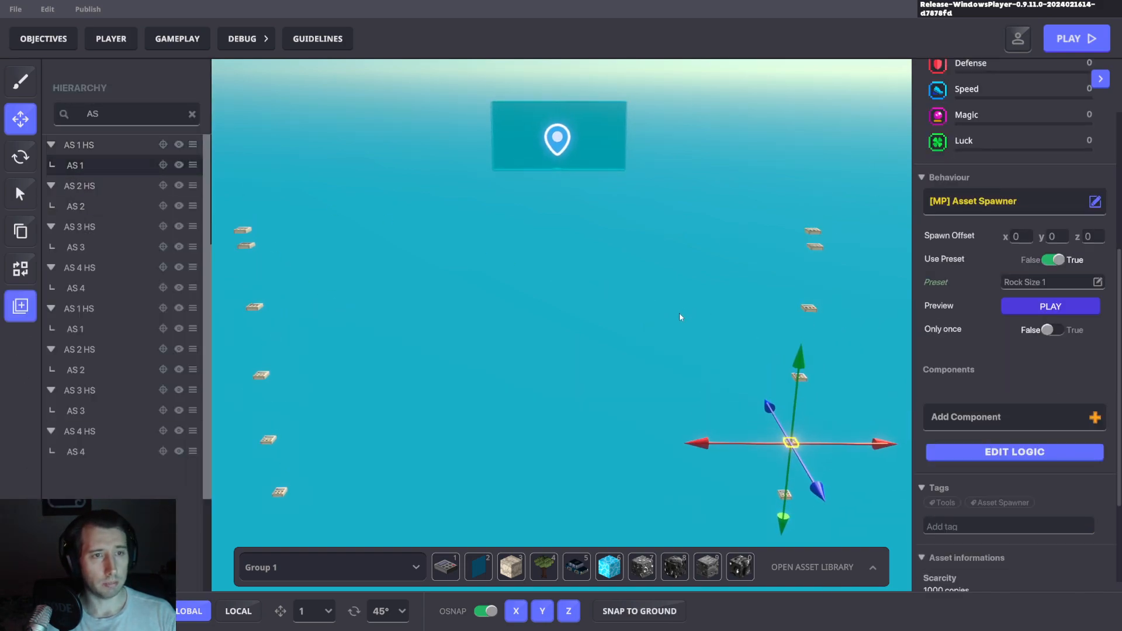
{"action": "left_click", "coordinate": [1007, 454]}
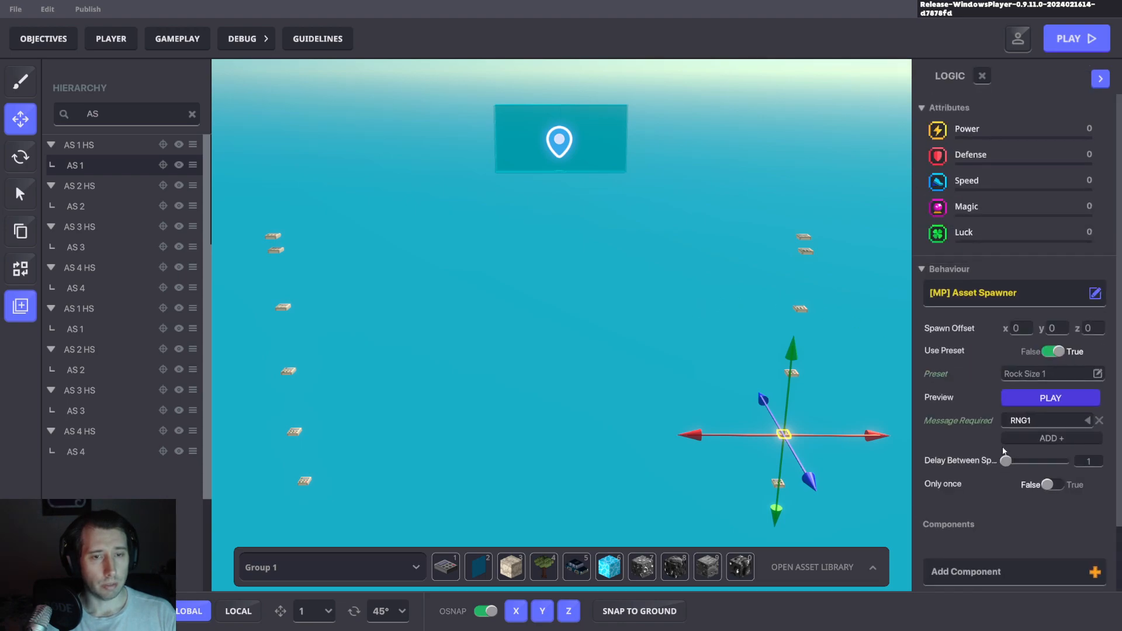
{"action": "left_click", "coordinate": [1043, 419]}
{"action": "key", "text": "ctrl+v"}
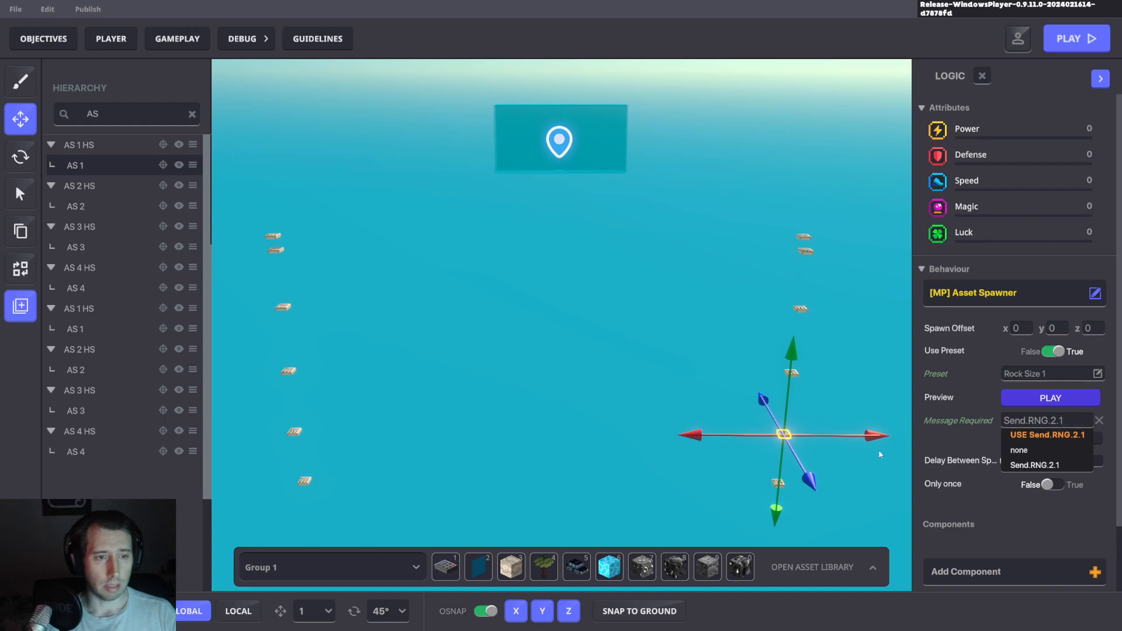
{"action": "left_click", "coordinate": [1077, 437]}
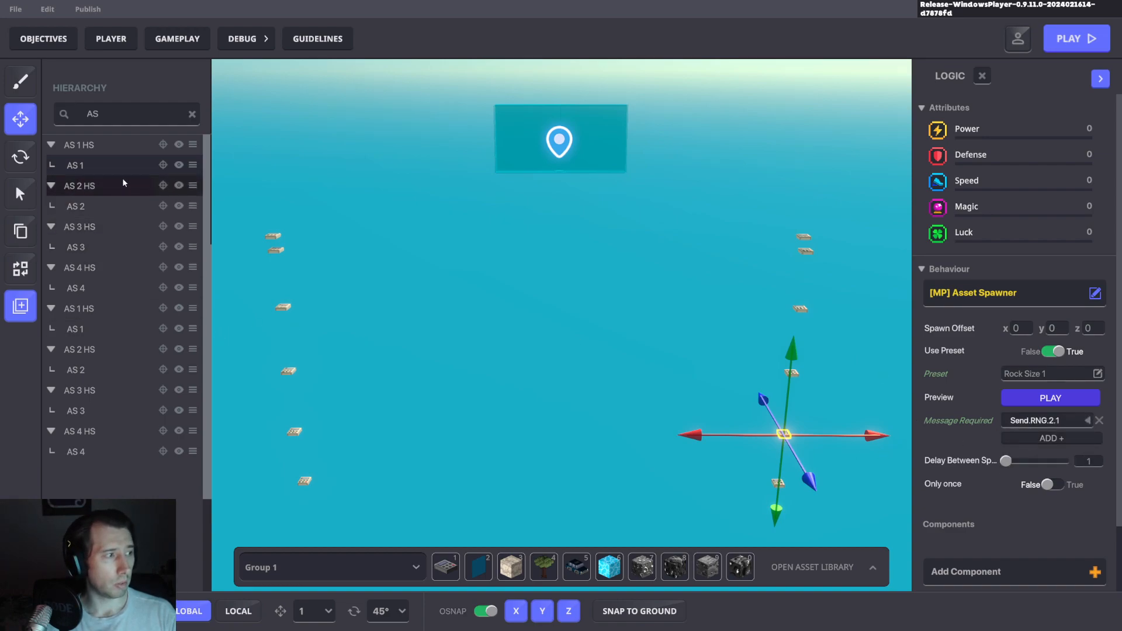
- Set the required message of the right-hand row's AS 2 Asset Spawner to Send.RNG.2.2
{"action": "left_click", "coordinate": [103, 205]}
{"action": "scroll", "coordinate": [1042, 533], "scroll_direction": "down", "scroll_amount": 5}
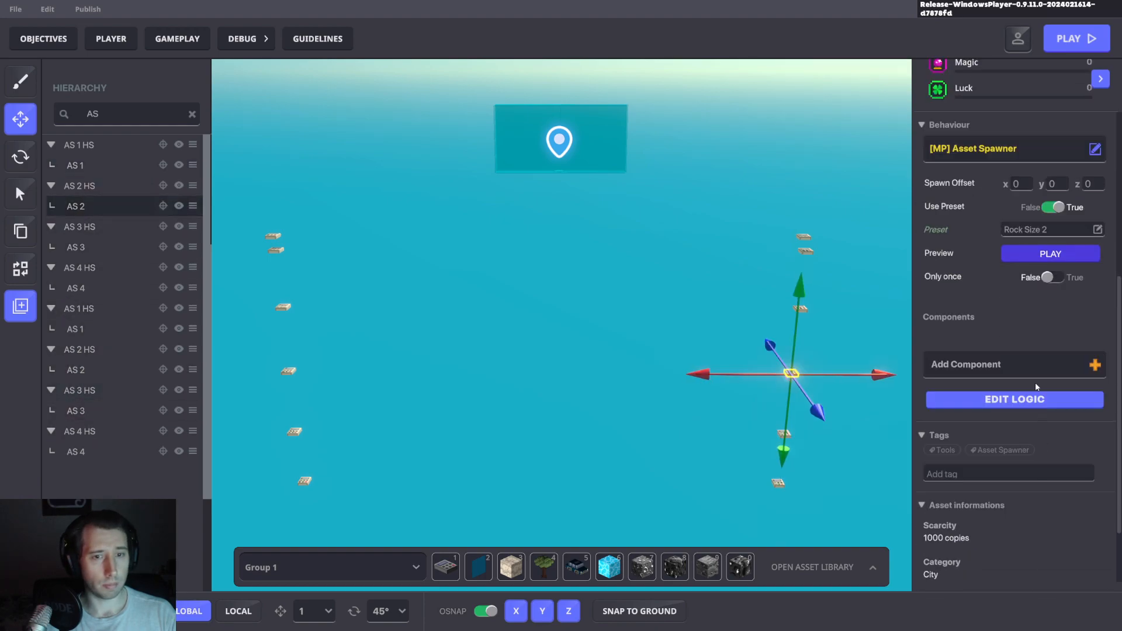
{"action": "left_click", "coordinate": [1016, 393]}
{"action": "left_click", "coordinate": [1033, 421]}
{"action": "type", "text": "Send.RNG.2.2"}
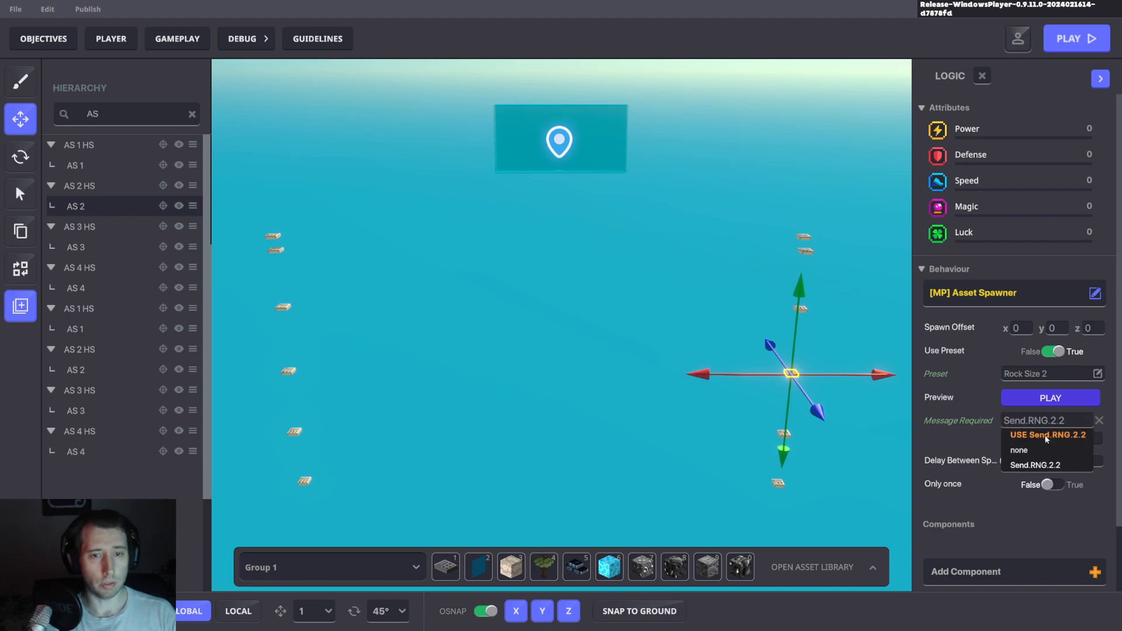
{"action": "left_click", "coordinate": [1049, 435]}
- Set the required message of the right-hand row's AS 3 Asset Spawner to Send.RNG.2.3
{"action": "left_click", "coordinate": [106, 251]}
{"action": "scroll", "coordinate": [1017, 454], "scroll_direction": "down", "scroll_amount": 5}
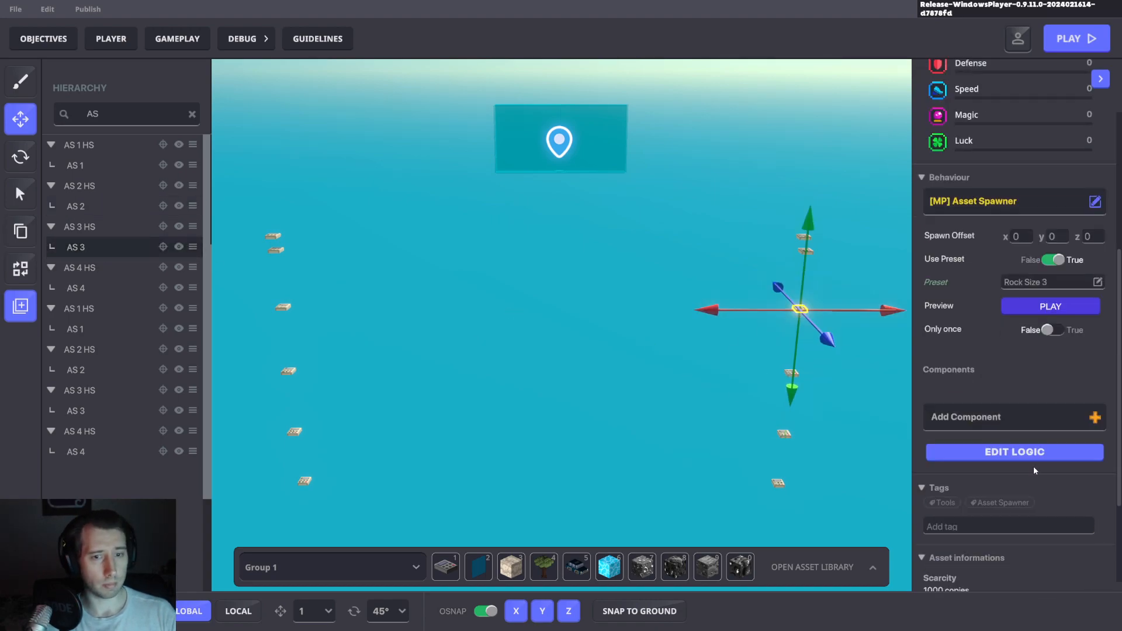
{"action": "left_click", "coordinate": [1039, 451]}
{"action": "left_click", "coordinate": [1035, 422]}
{"action": "type", "text": "Send.RNG.2.3"}
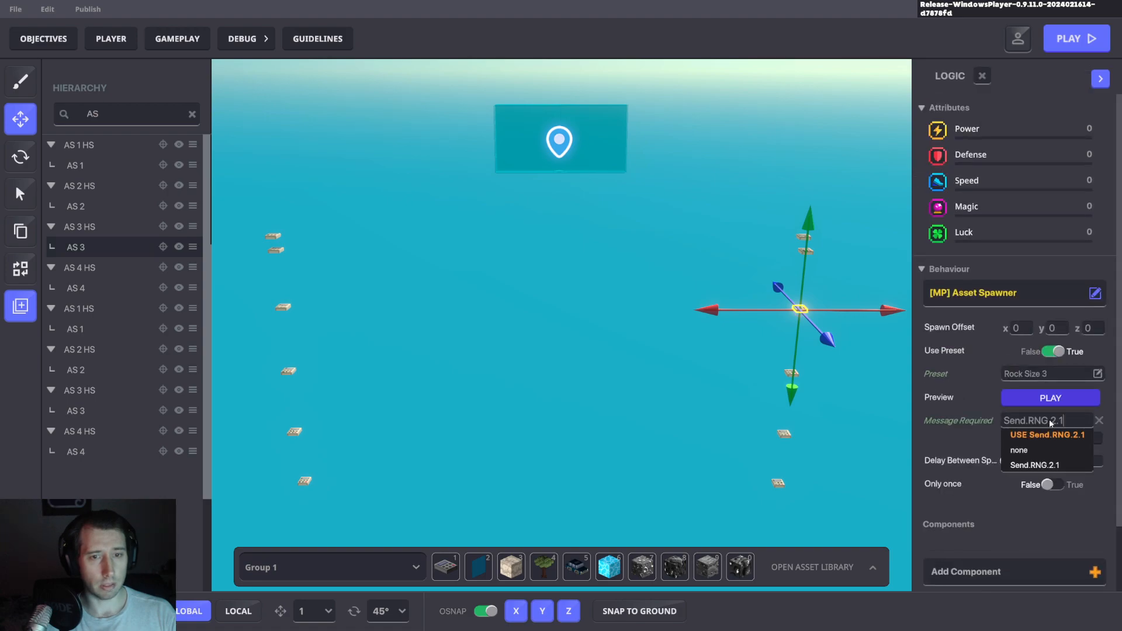
{"action": "left_click", "coordinate": [1052, 435]}
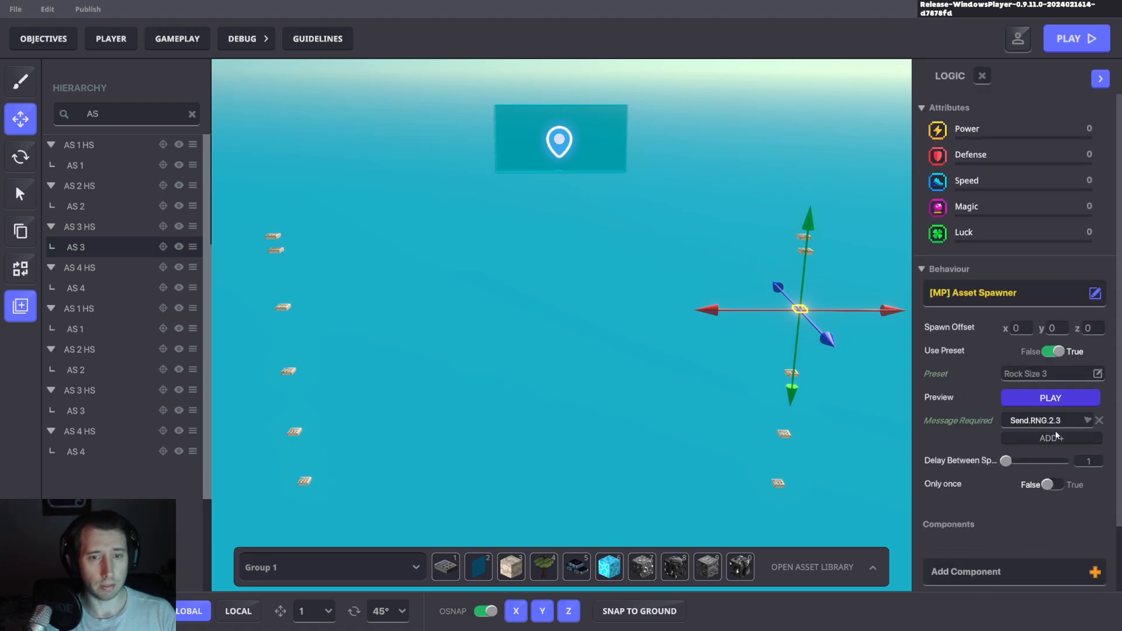
- Set the required message of the right-hand row's AS 4 Asset Spawner to Send.RNG.2.4
{"action": "left_click", "coordinate": [106, 288]}
{"action": "scroll", "coordinate": [1023, 456], "scroll_direction": "down", "scroll_amount": 5}
{"action": "left_click", "coordinate": [1046, 448]}
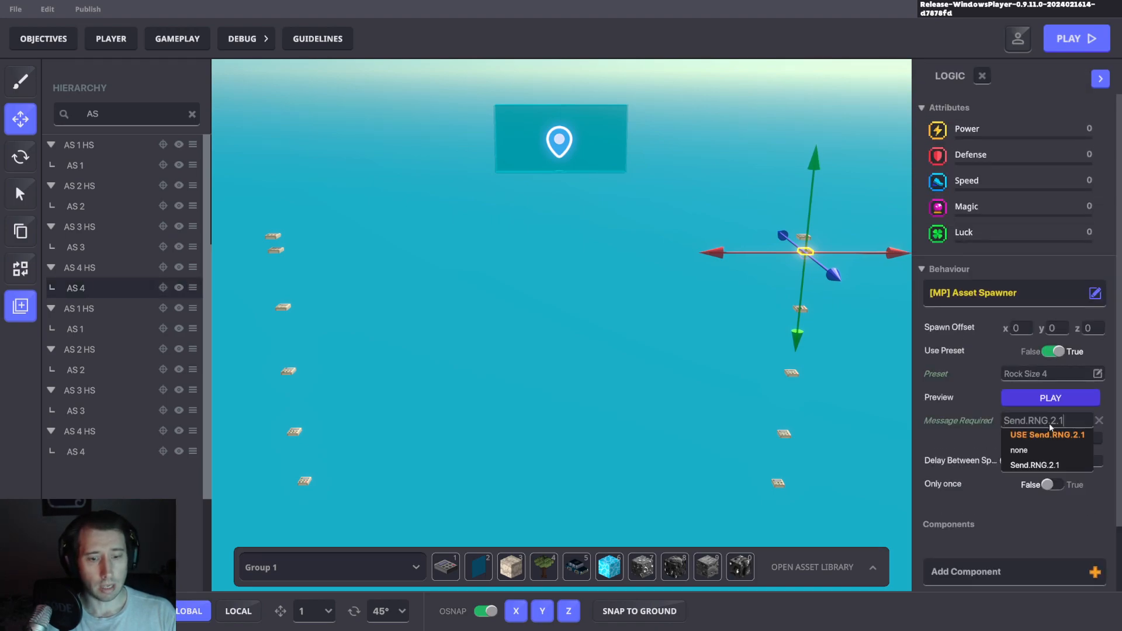
{"action": "key", "text": "BackSpace"}
{"action": "type", "text": "4"}
{"action": "left_click", "coordinate": [1048, 435]}
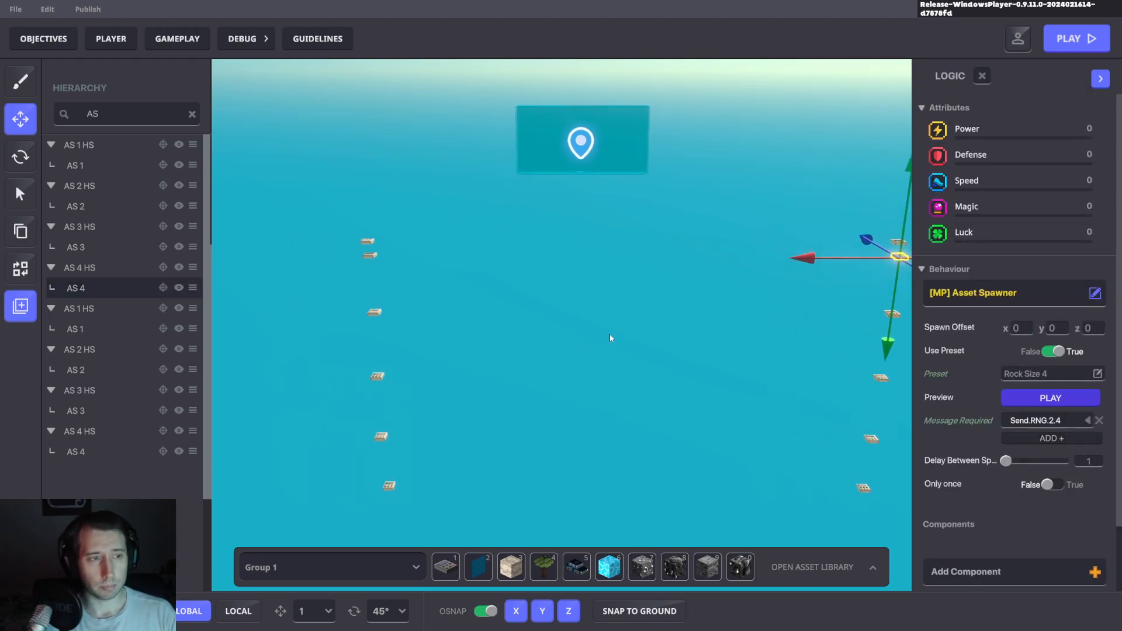
- Set the required message of the left-hand row's AS 1 Asset Spawner to Send.RNG.1.1
{"action": "left_click", "coordinate": [70, 327]}
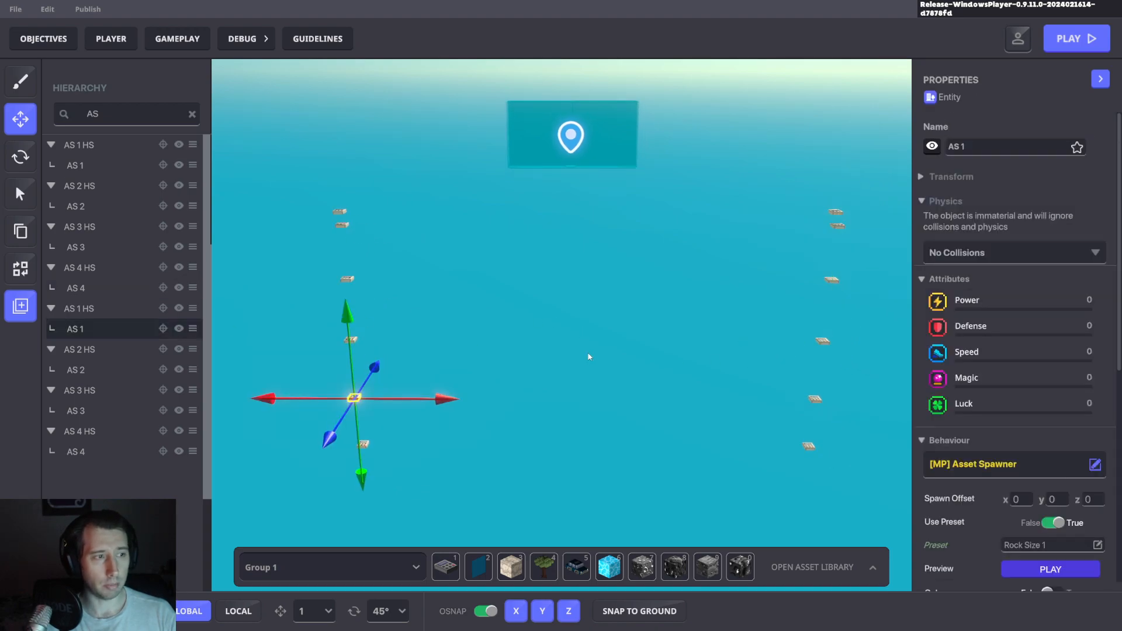
{"action": "scroll", "coordinate": [1029, 454], "scroll_direction": "down", "scroll_amount": 5}
{"action": "left_click", "coordinate": [1028, 401]}
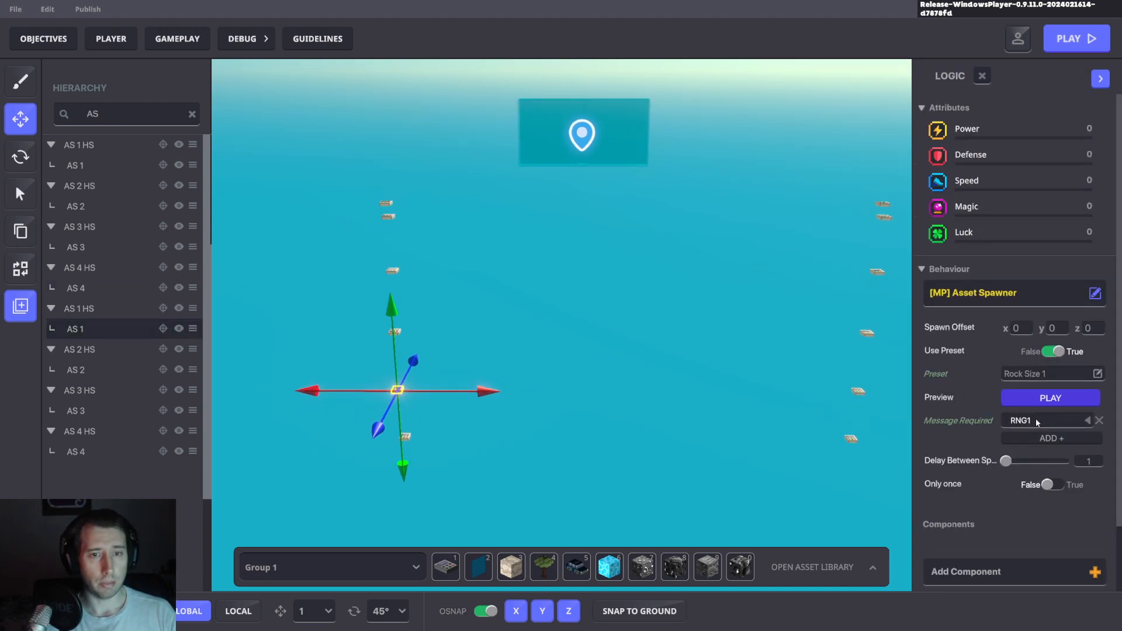
{"action": "left_click", "coordinate": [1035, 419]}
{"action": "key", "text": "ctrl+v"}
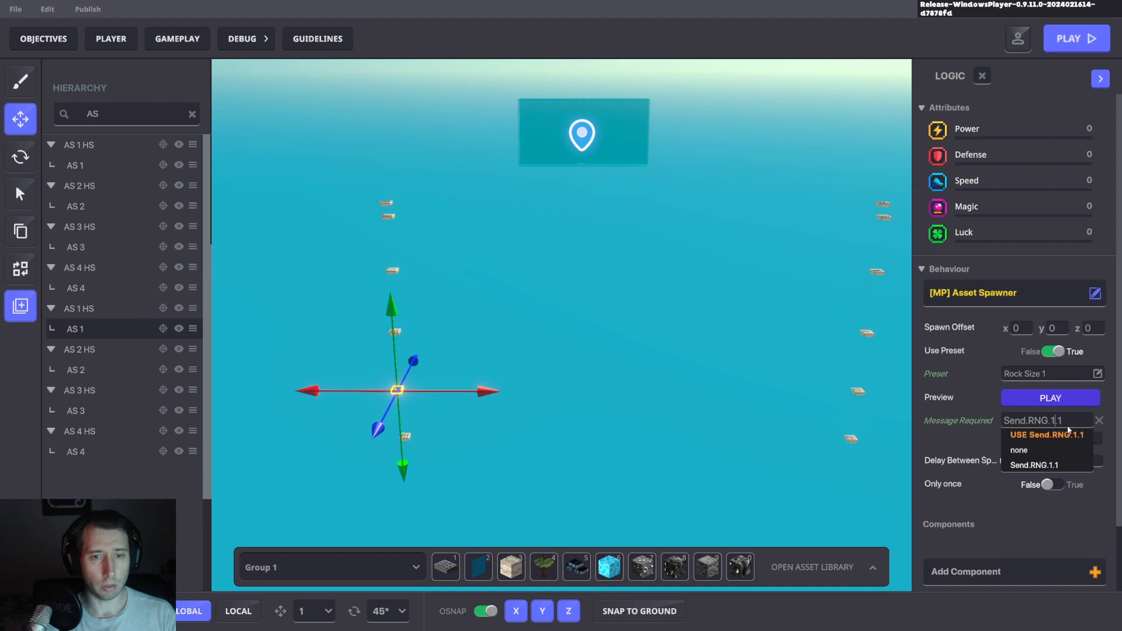
{"action": "left_click", "coordinate": [1061, 435]}
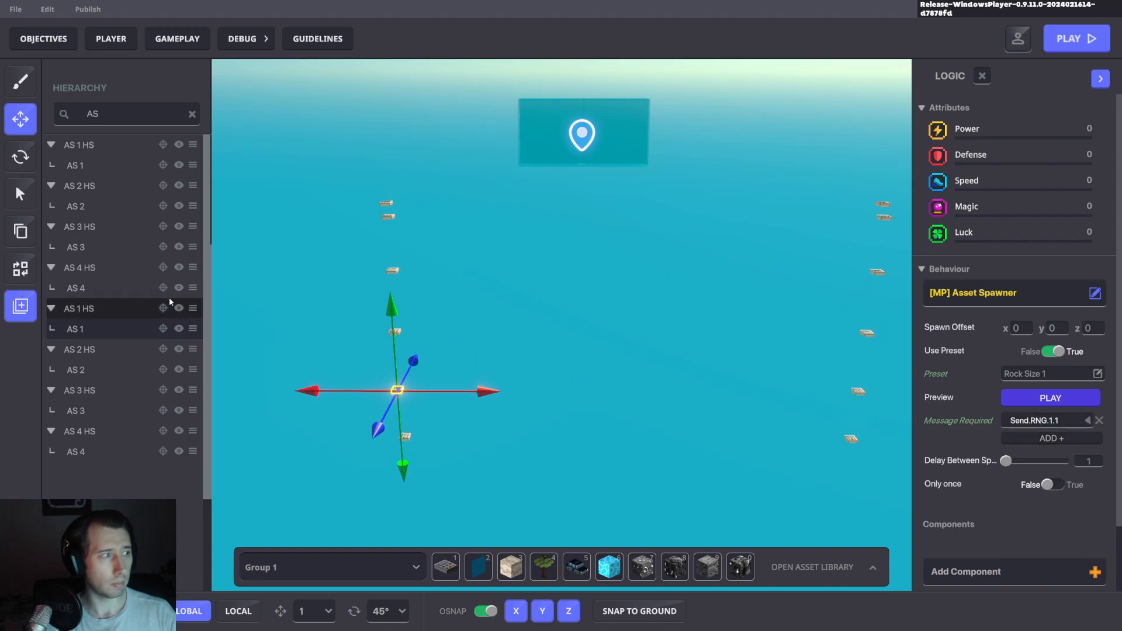
- Set the required message of the left-hand row's AS 2 Asset Spawner to Send.RNG.1.2
{"action": "left_click", "coordinate": [117, 368]}
{"action": "scroll", "coordinate": [1023, 444], "scroll_direction": "down", "scroll_amount": 5}
{"action": "left_click", "coordinate": [1008, 454]}
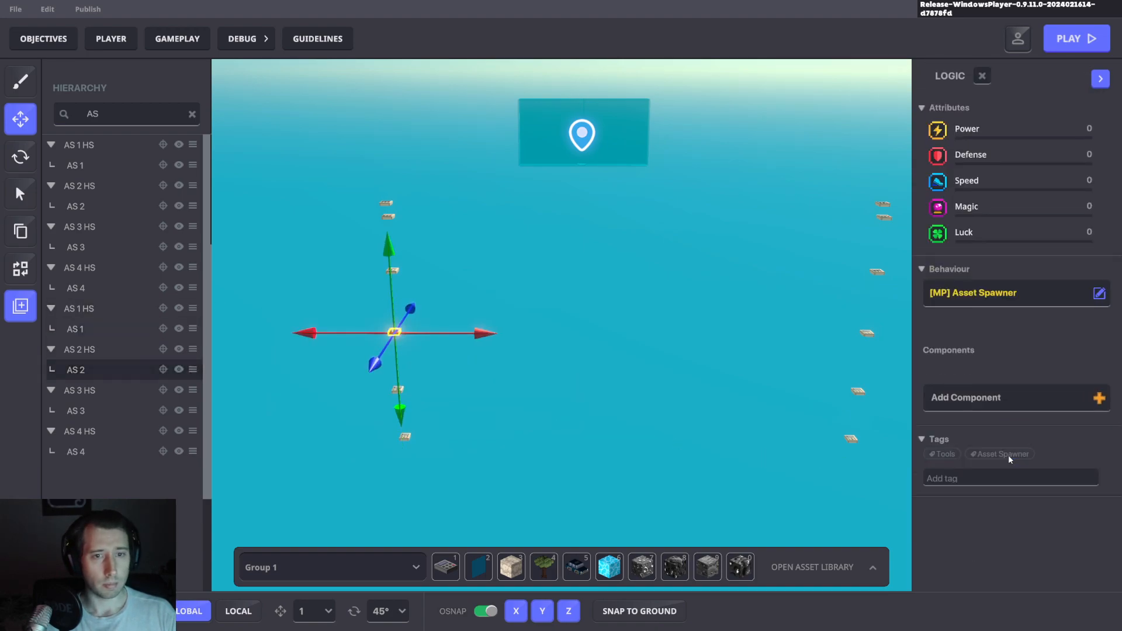
{"action": "left_click", "coordinate": [1037, 420]}
{"action": "type", "text": "Send.RNG.1.1"}
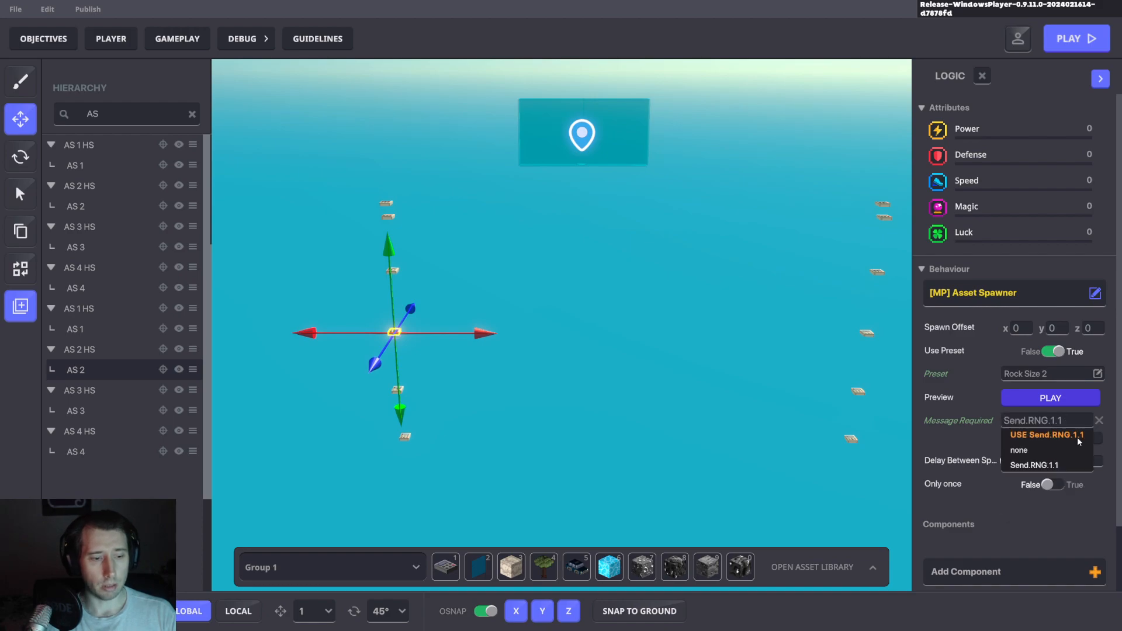
{"action": "key", "text": "BackSpace"}
{"action": "type", "text": "2"}
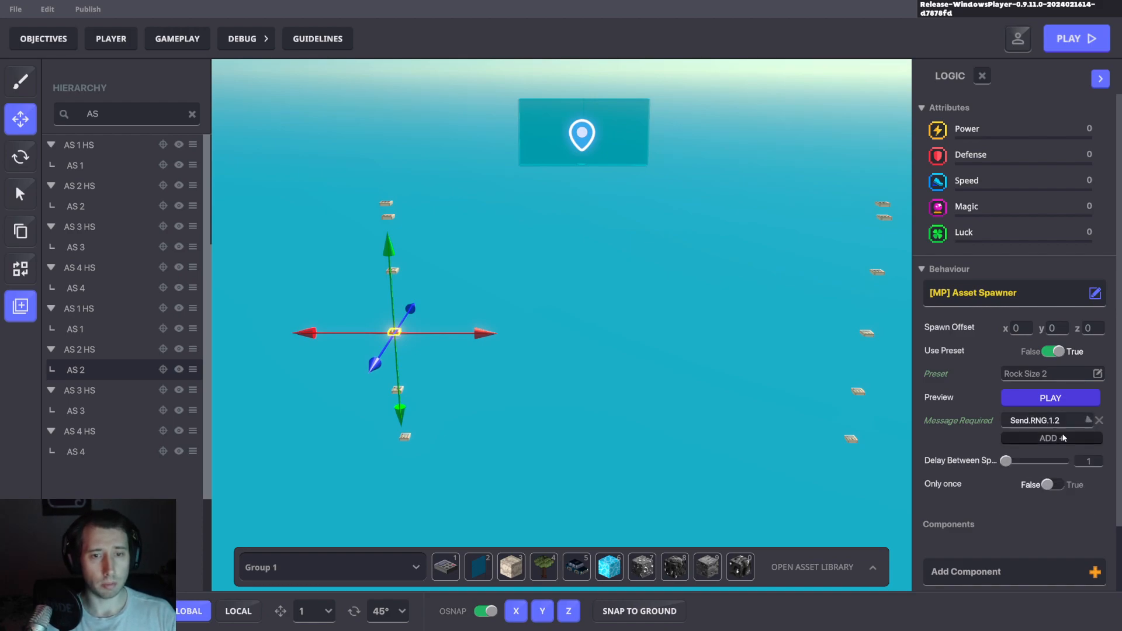
- Set the required message of the left-hand row's AS 3 Asset Spawner to Send.RNG.1.3
{"action": "left_click", "coordinate": [102, 411]}
{"action": "scroll", "coordinate": [1024, 426], "scroll_direction": "down", "scroll_amount": 5}
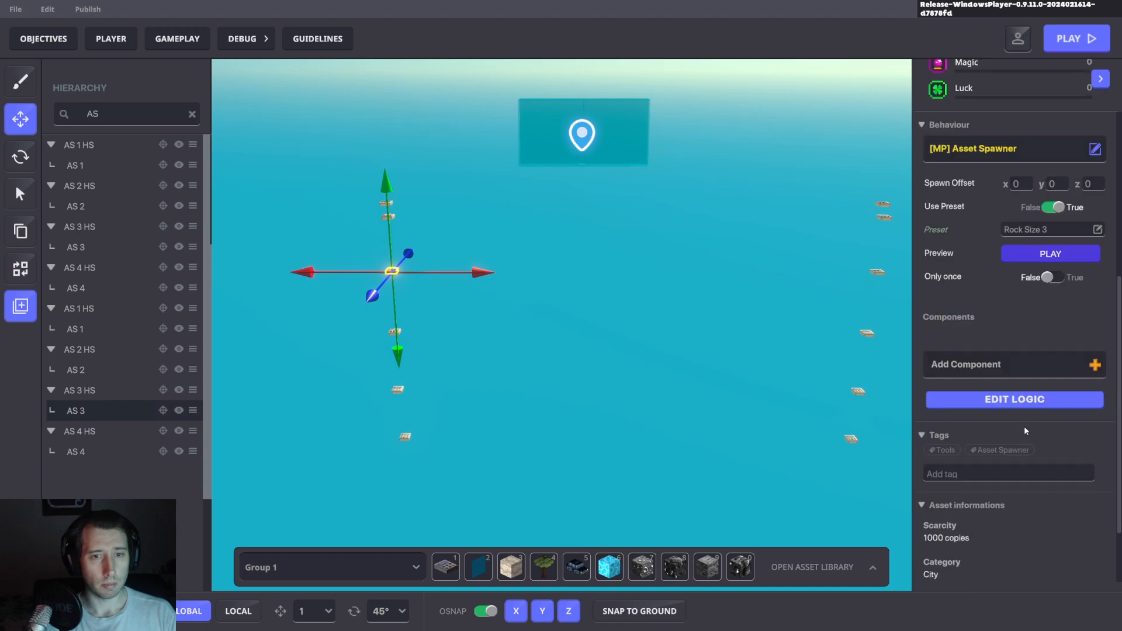
{"action": "left_click", "coordinate": [1019, 399]}
{"action": "left_click", "coordinate": [1041, 422]}
{"action": "type", "text": "Send.RNG.1.1"}
{"action": "key", "text": "BackSpace"}
{"action": "type", "text": "3"}
{"action": "left_click", "coordinate": [1070, 435]}
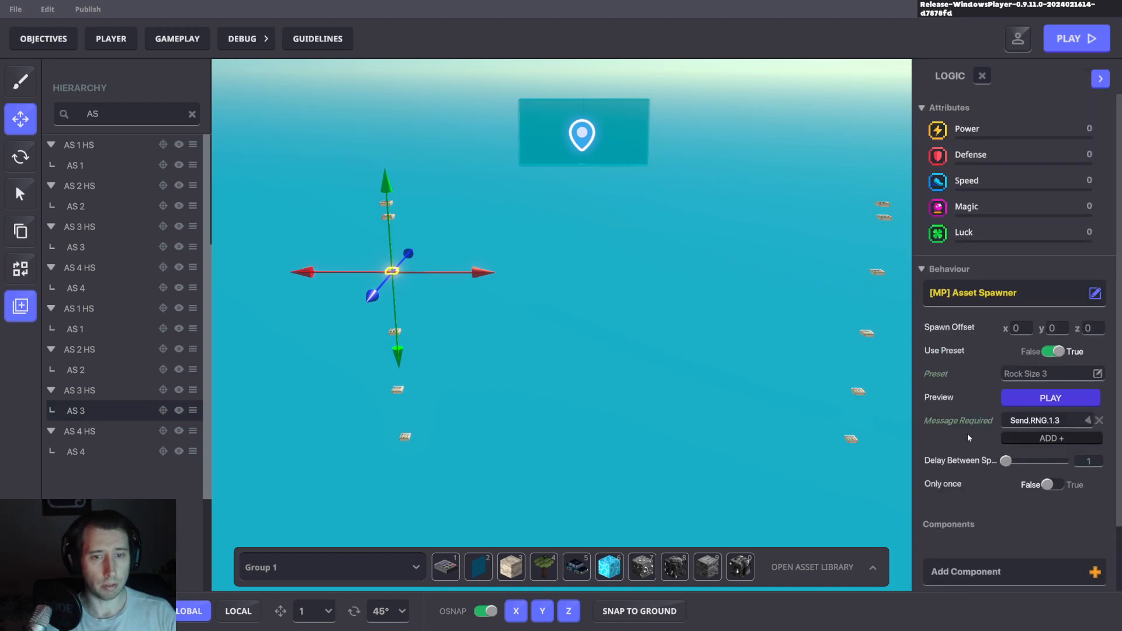
- Set the required message of the left-hand row's AS 4 Asset Spawner to Send.RNG.1.4 and deselect it
{"action": "left_click", "coordinate": [115, 437]}
{"action": "left_click", "coordinate": [107, 446]}
{"action": "scroll", "coordinate": [1017, 409], "scroll_direction": "down", "scroll_amount": 5}
{"action": "left_click", "coordinate": [1012, 448]}
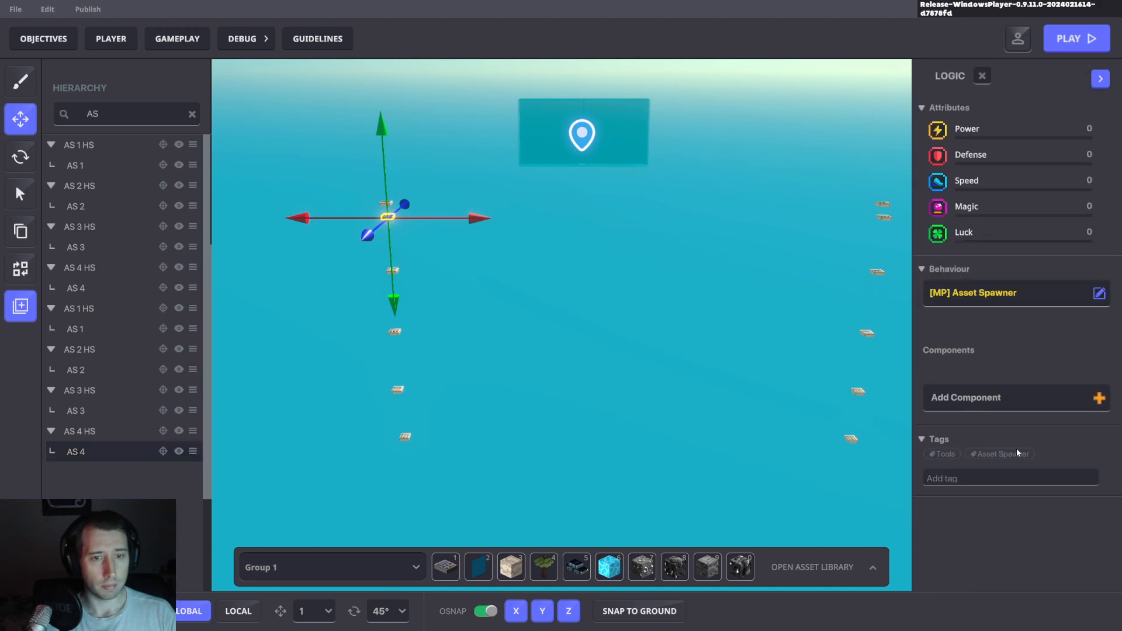
{"action": "key", "text": "BackSpace"}
{"action": "type", "text": "4"}
{"action": "left_click", "coordinate": [1067, 435]}
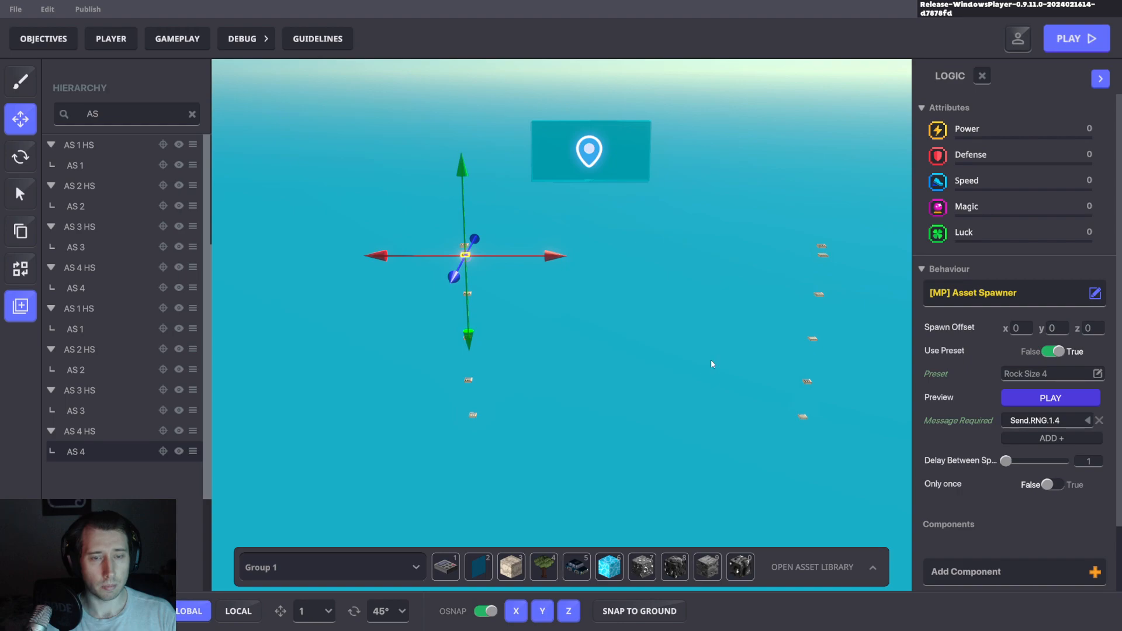
{"action": "left_click", "coordinate": [613, 340]}
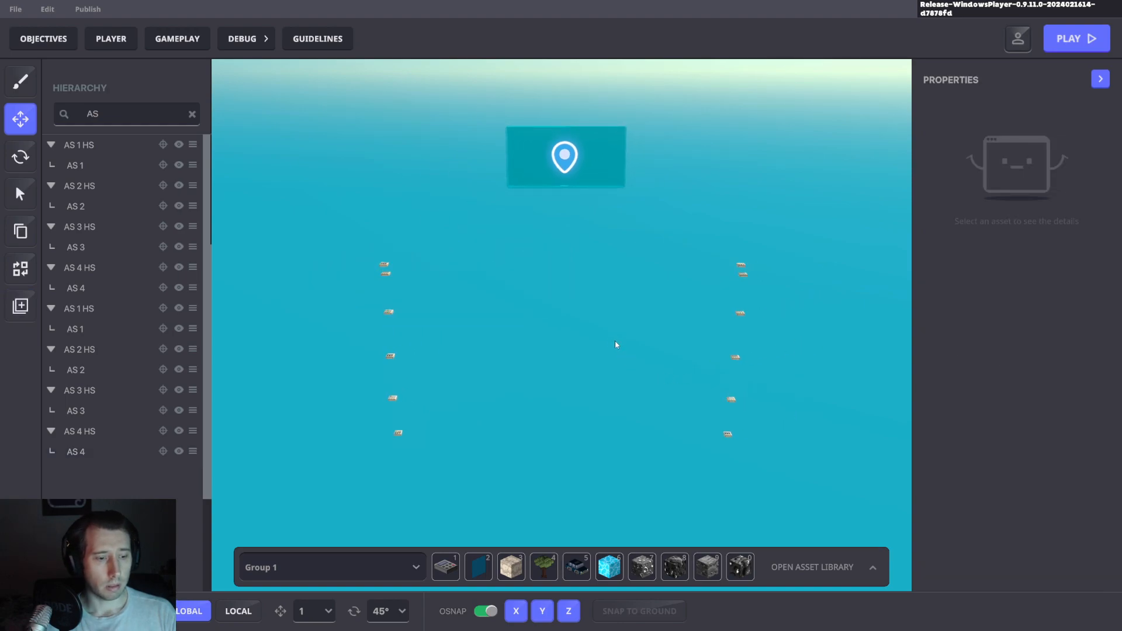
- Hide all the objects in both spawner rows at once, deselect them and save the project
{"action": "left_click_drag", "start_coordinate": [356, 241], "coordinate": [798, 491]}
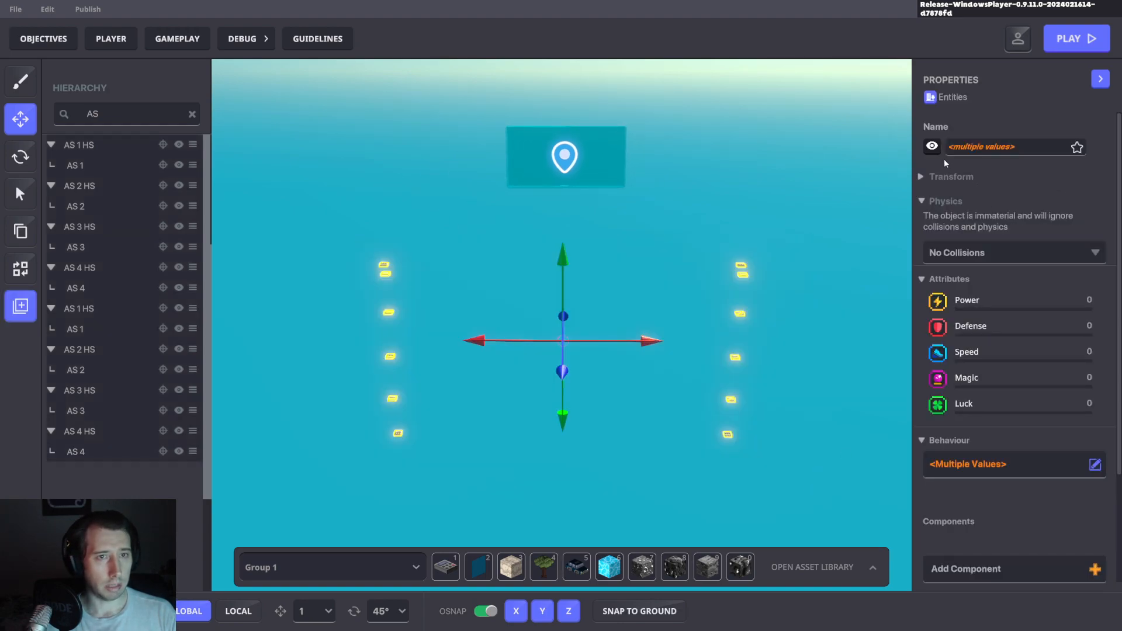
{"action": "left_click", "coordinate": [745, 196]}
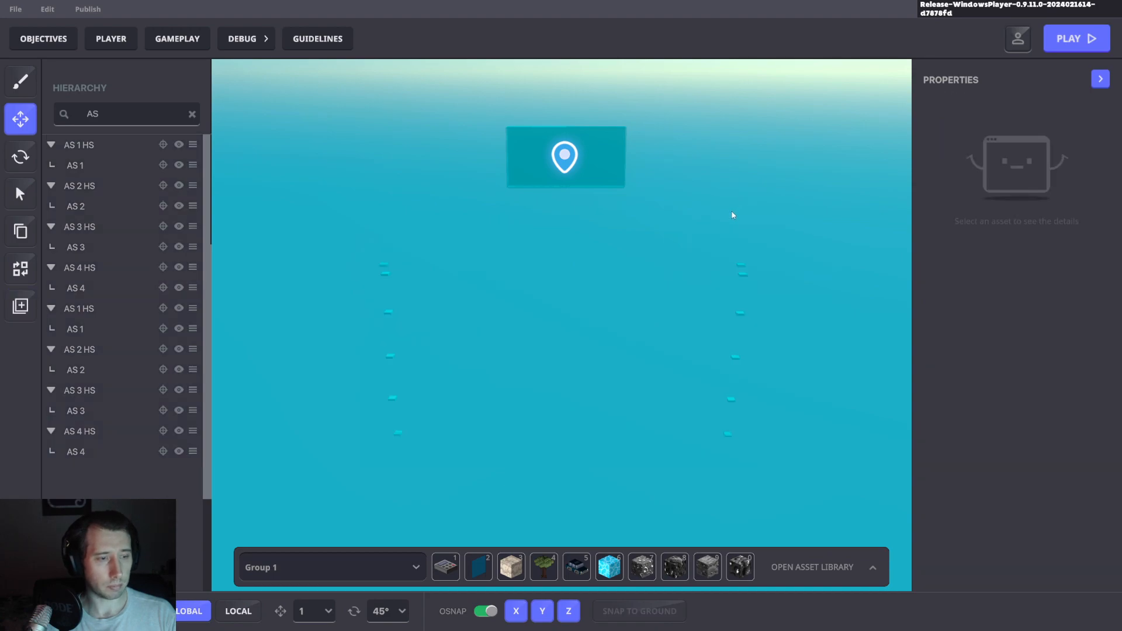
{"action": "key", "text": "ctrl+s"}
- Playtest the scene, moving the avatar forward among the rocks to check how both rows spawn them
{"action": "left_click", "coordinate": [620, 346]}
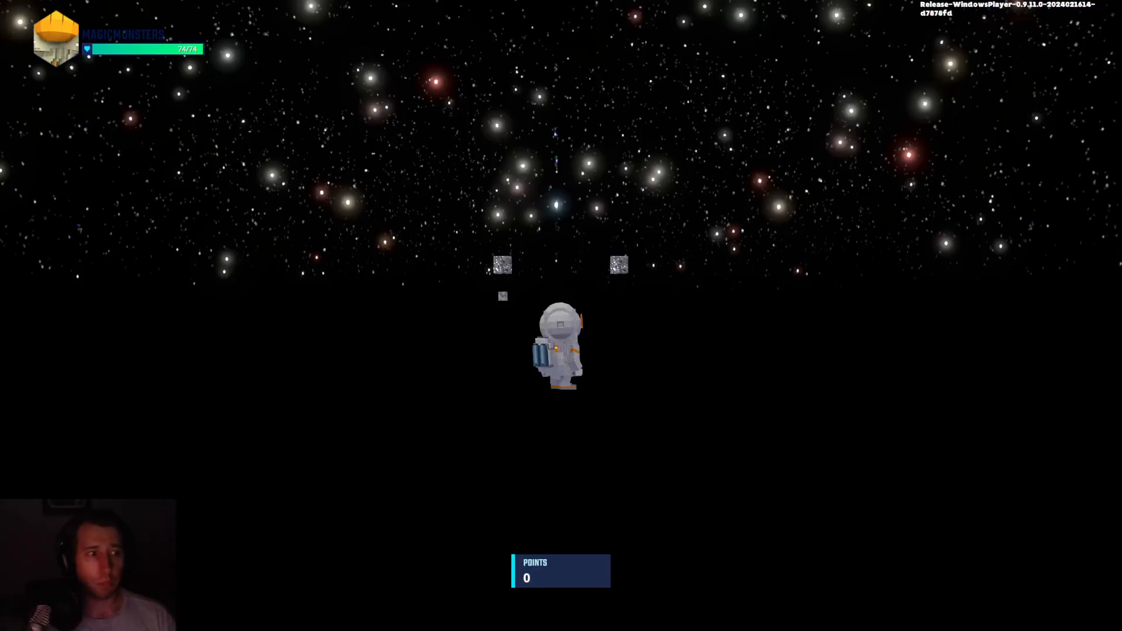
{"action": "key", "text": "w"}
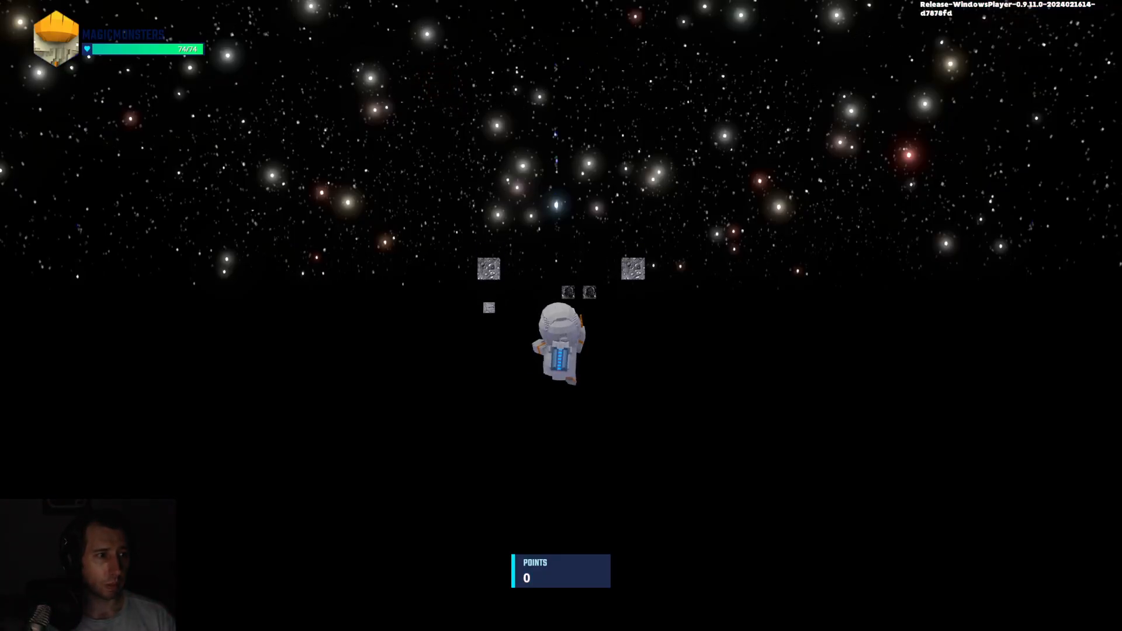
{"action": "key", "text": "a"}
{"action": "key", "text": "w"}
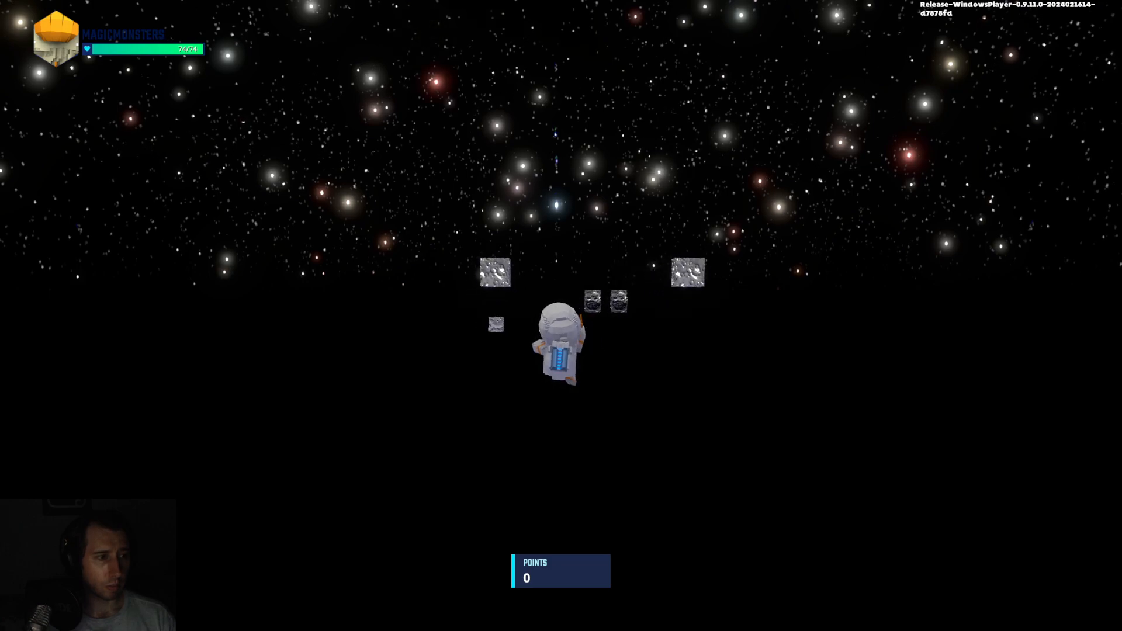
{"action": "key", "text": "w"}
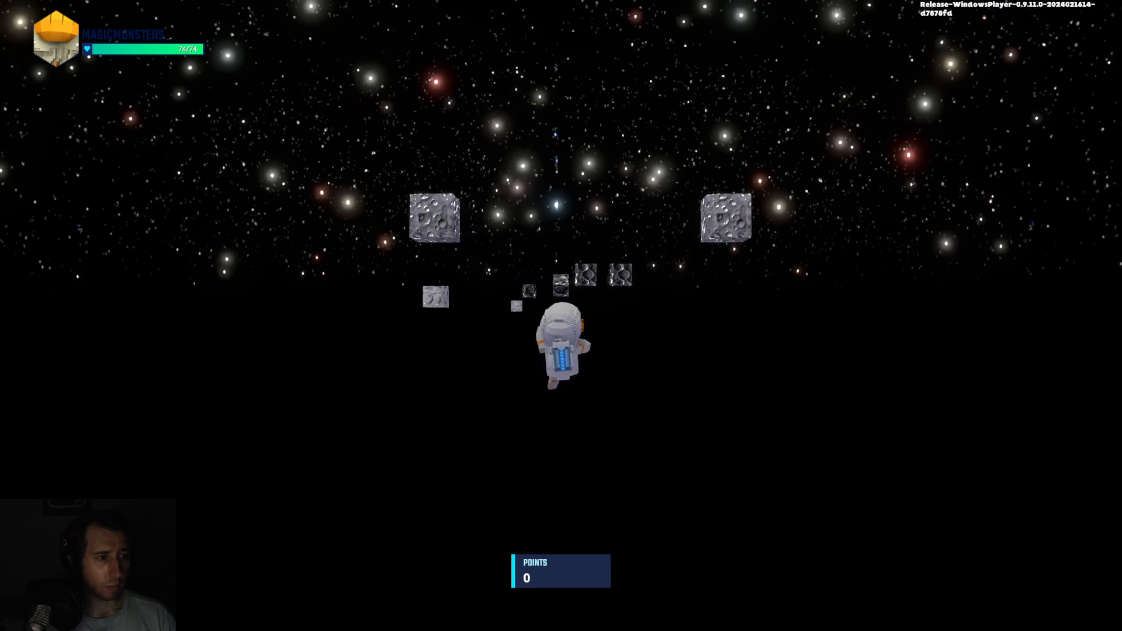
{"action": "key", "text": "w"}
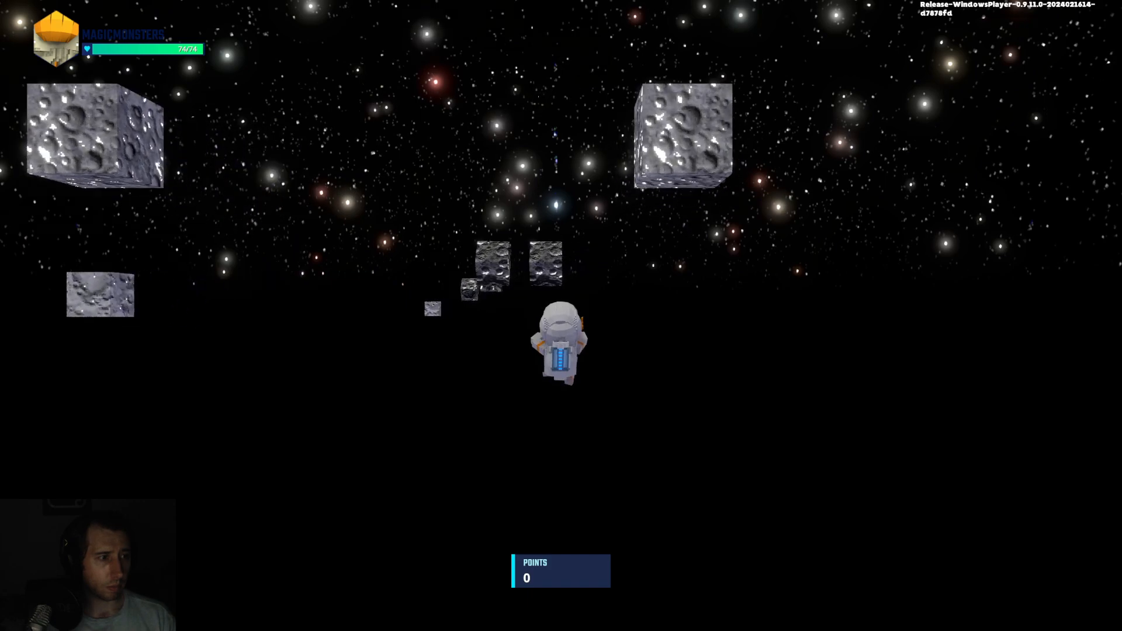
{"action": "key", "text": "w"}
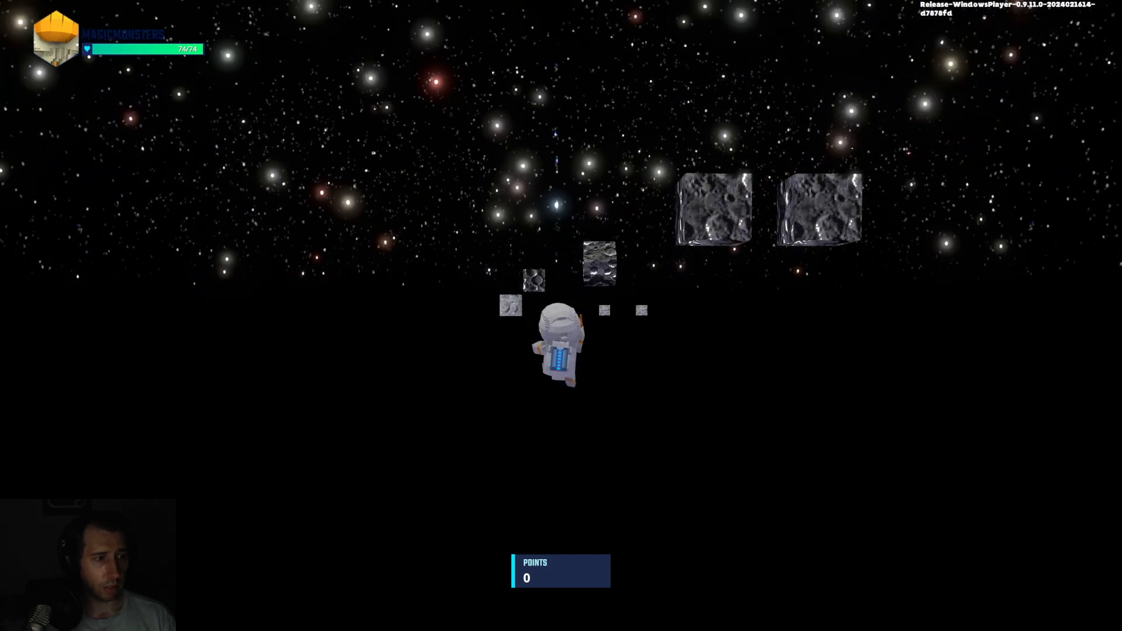
{"action": "key", "text": "w"}
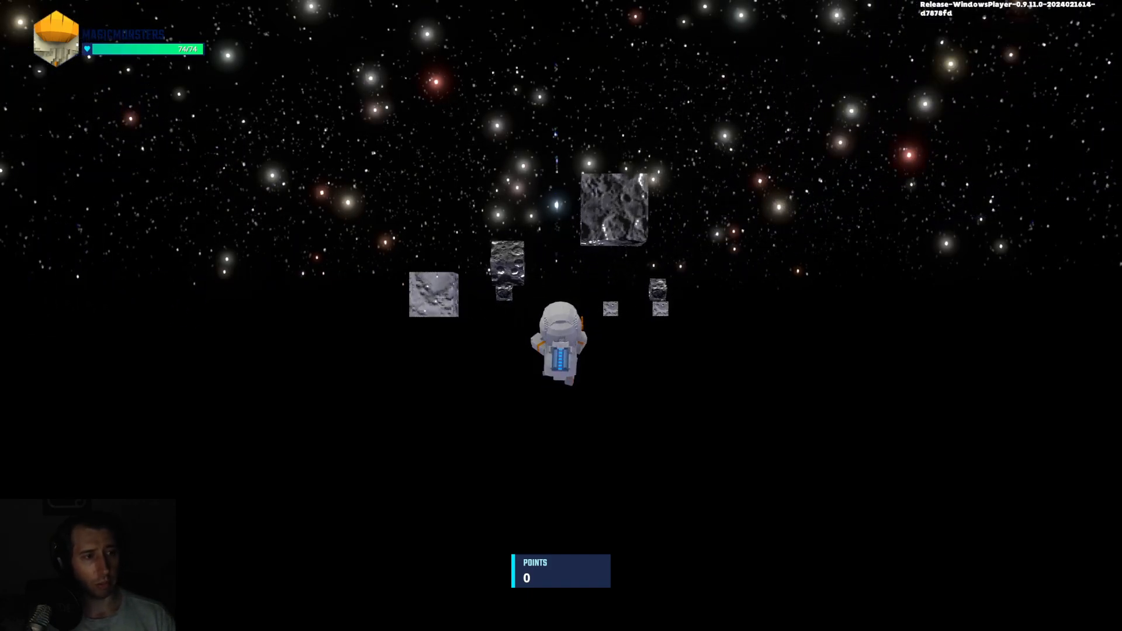
{"action": "key", "text": "w"}
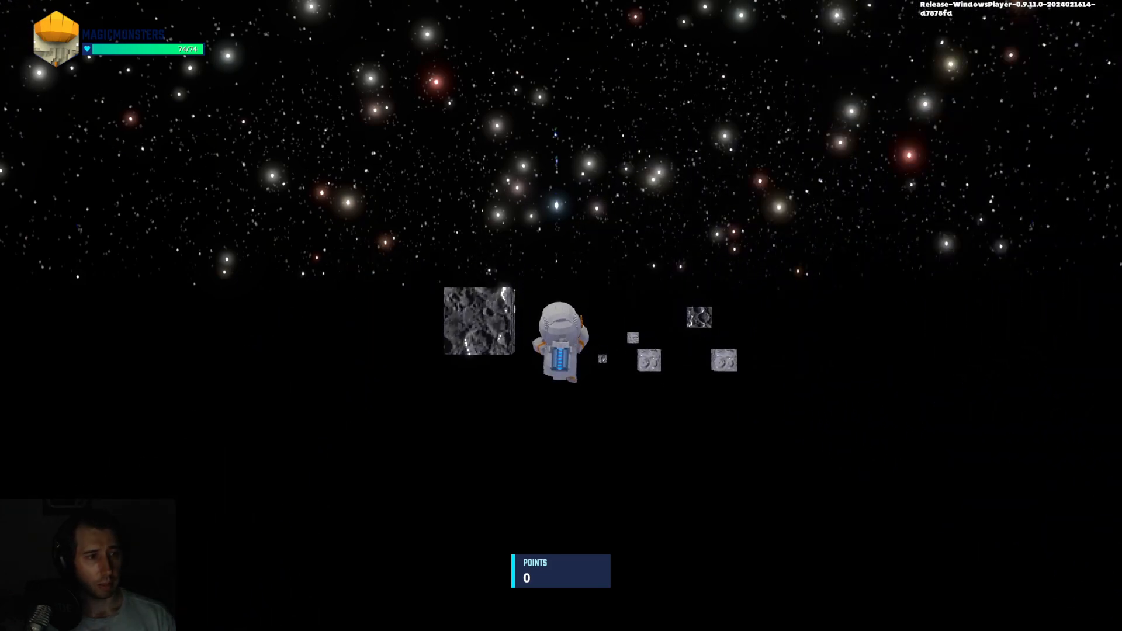
{"action": "key", "text": "w"}
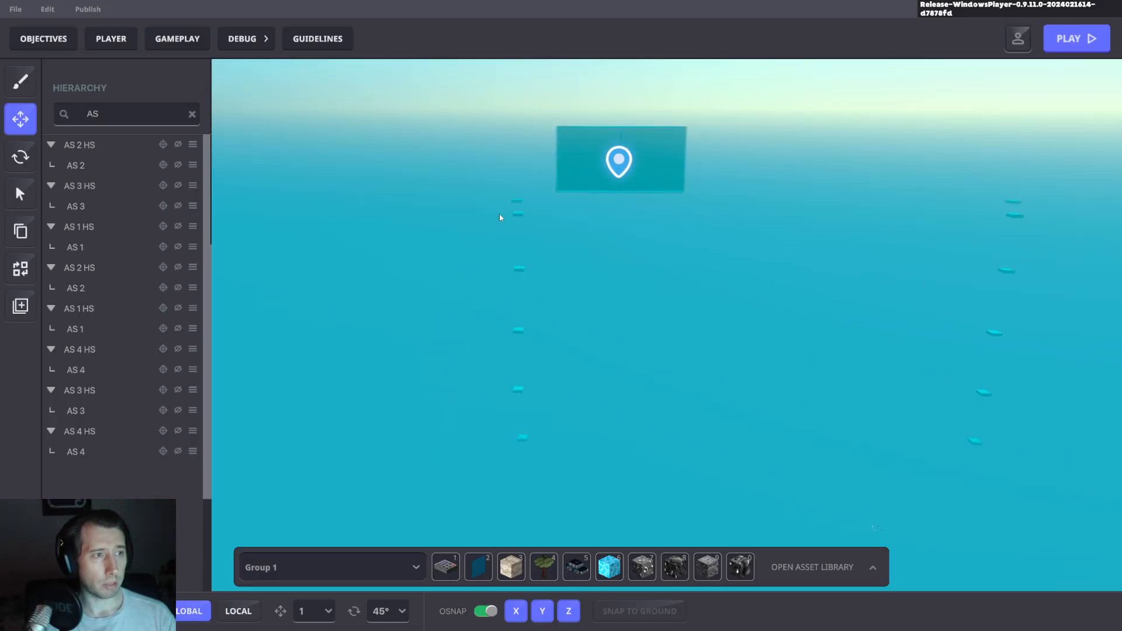
- Swap the positions of the AS 1 and AS 2 spawners with the AS 3 and AS 4 spawners in the left-hand row
{"action": "left_click_drag", "start_coordinate": [555, 296], "coordinate": [558, 401]}
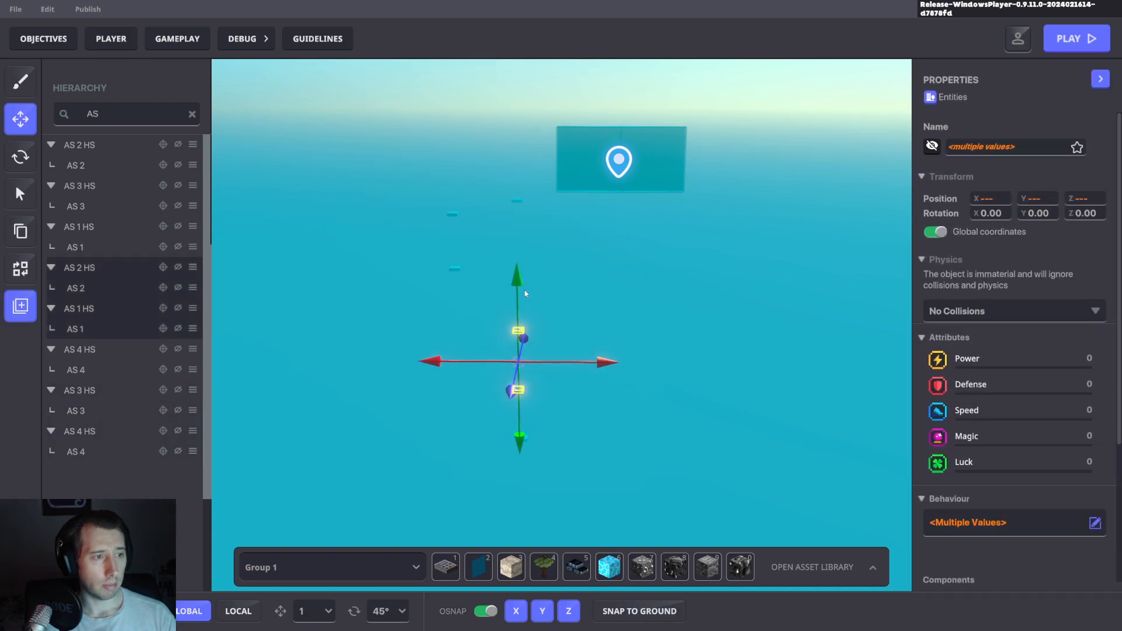
{"action": "left_click_drag", "start_coordinate": [517, 271], "coordinate": [518, 166]}
{"action": "left_click_drag", "start_coordinate": [413, 191], "coordinate": [466, 286]}
{"action": "left_click_drag", "start_coordinate": [520, 246], "coordinate": [582, 244]}
{"action": "left_click_drag", "start_coordinate": [524, 164], "coordinate": [527, 273]}
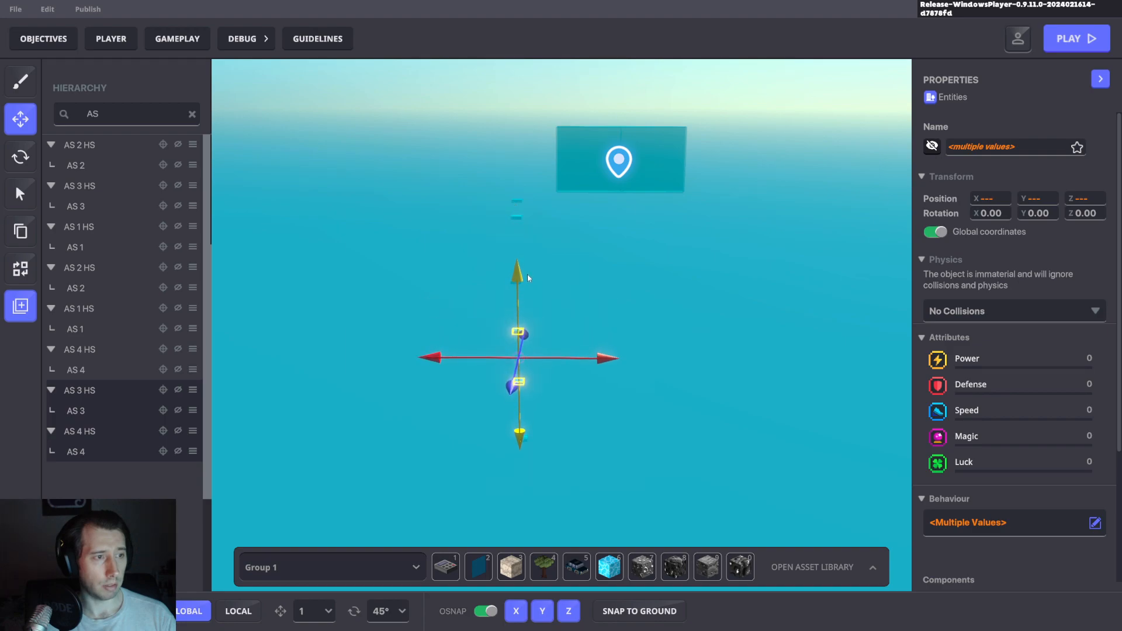
{"action": "left_click", "coordinate": [685, 321]}
- Assign the [MP] Message Broadcaster behaviour to the object at the near end of the left-hand row and open its logic
{"action": "right_click_drag", "start_coordinate": [685, 321], "coordinate": [546, 382]}
{"action": "left_click_drag", "start_coordinate": [546, 387], "coordinate": [623, 422]}
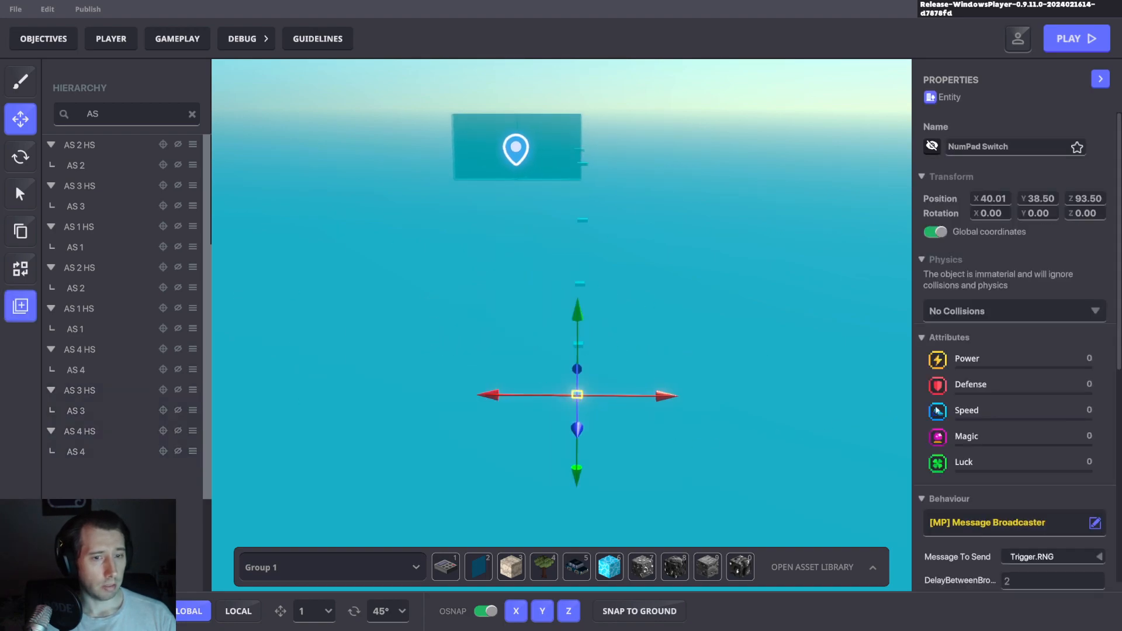
{"action": "scroll", "coordinate": [1036, 379], "scroll_direction": "down", "scroll_amount": 4}
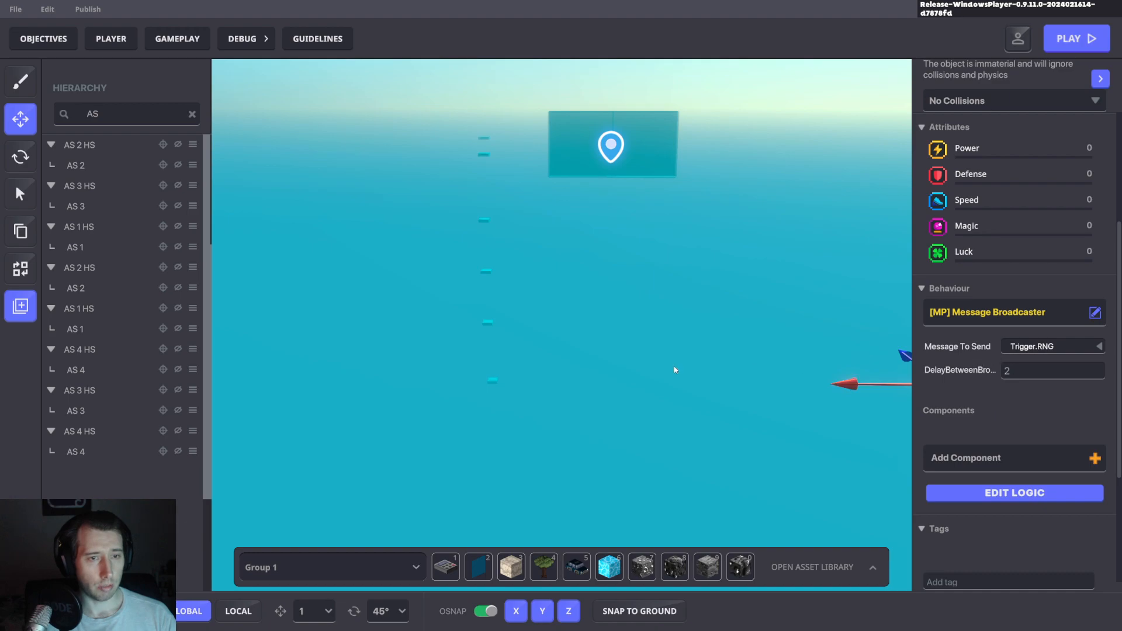
{"action": "left_click", "coordinate": [466, 368]}
{"action": "left_click", "coordinate": [492, 380]}
{"action": "scroll", "coordinate": [1001, 392], "scroll_direction": "down", "scroll_amount": 3}
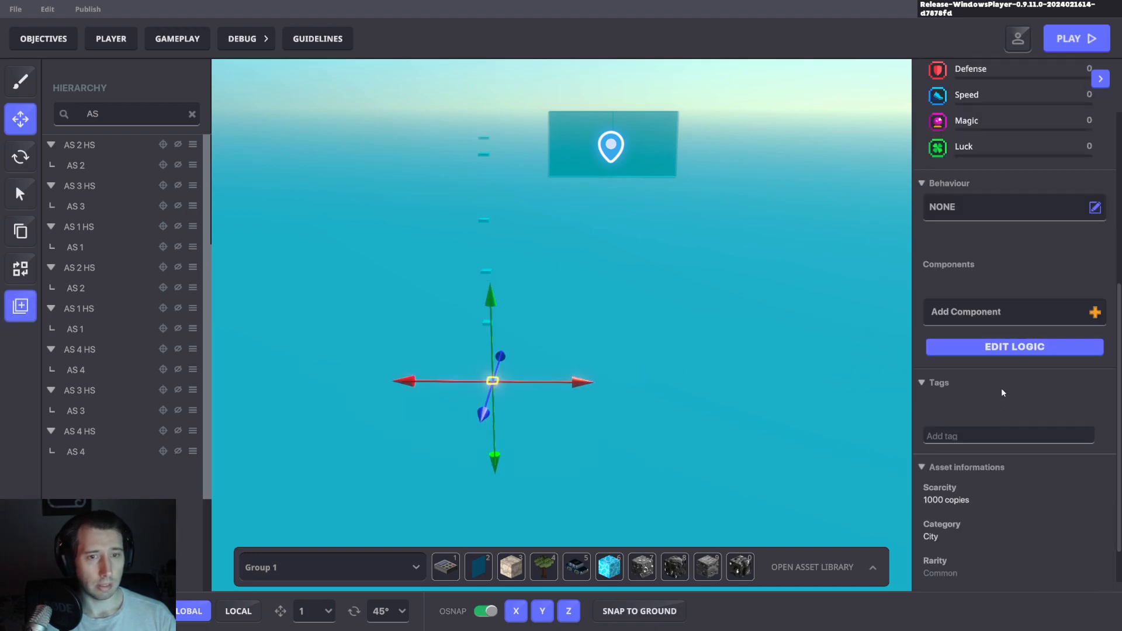
{"action": "left_click", "coordinate": [970, 202]}
{"action": "type", "text": "message"}
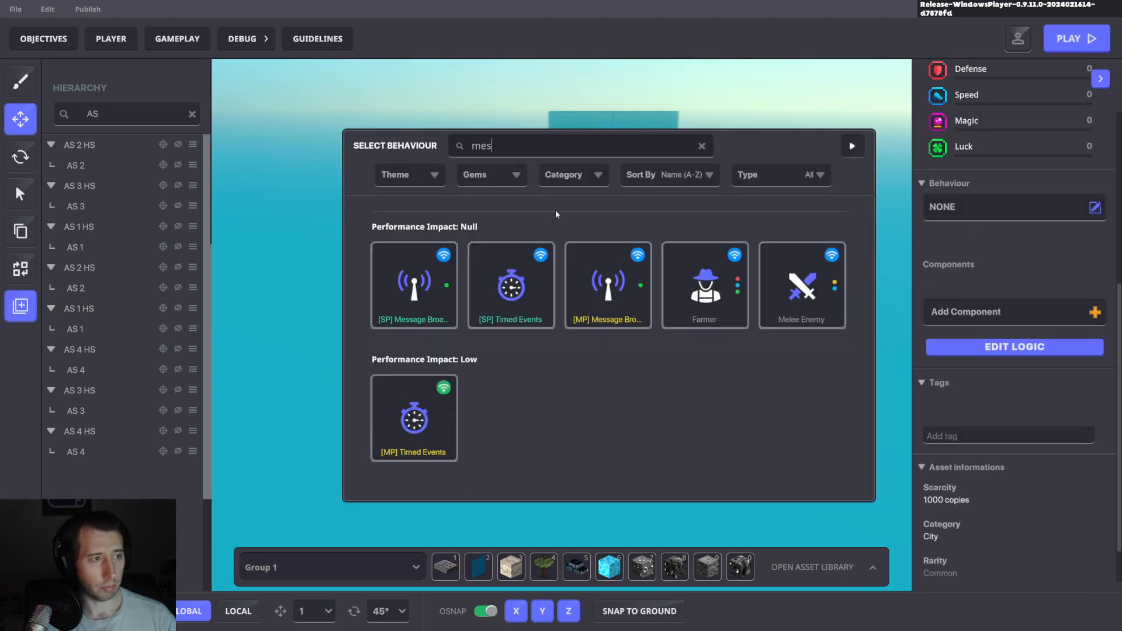
{"action": "left_click", "coordinate": [511, 303]}
{"action": "left_click", "coordinate": [1012, 365]}
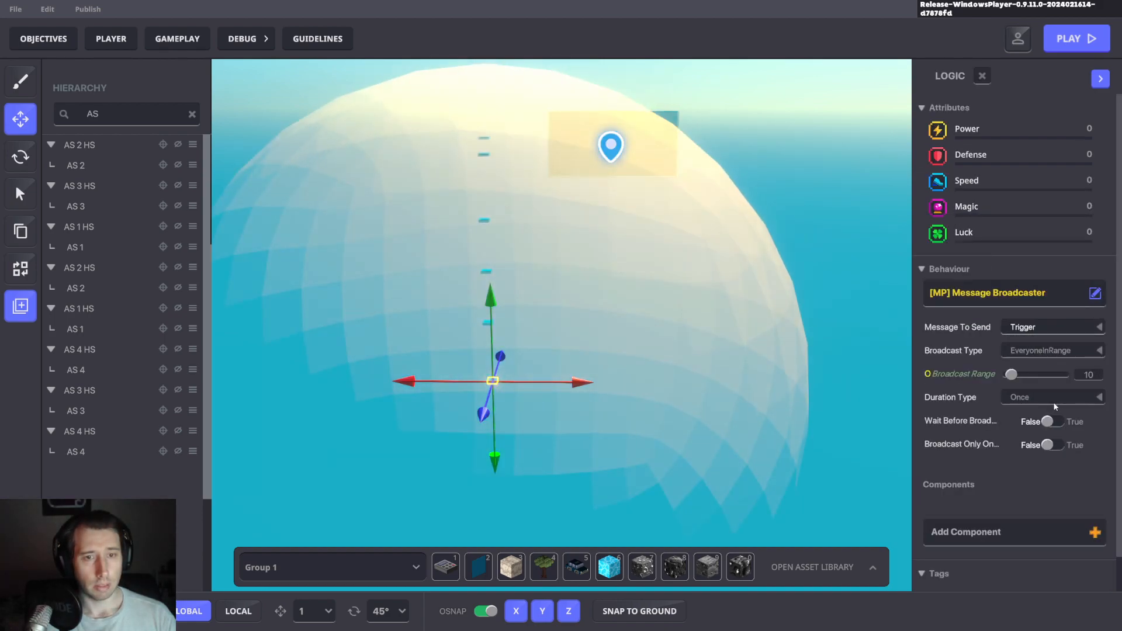
- Set the left-hand broadcaster's duration type to Forever, the delay between broadcasts to 1 and the broadcast type to Rules
{"action": "left_click", "coordinate": [1043, 395]}
{"action": "left_click", "coordinate": [1030, 426]}
{"action": "left_click", "coordinate": [1026, 424]}
{"action": "type", "text": "1"}
{"action": "left_click", "coordinate": [1032, 350]}
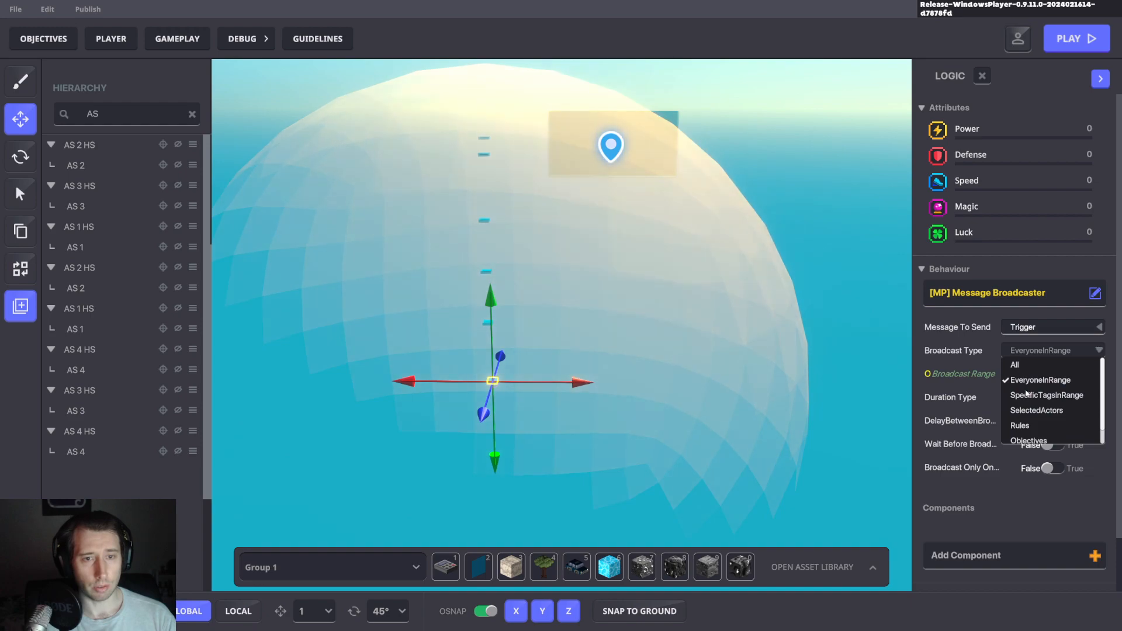
{"action": "left_click", "coordinate": [1017, 363]}
- Add Trigger.RNG.1 as the left-hand broadcaster's message to send
{"action": "left_click", "coordinate": [1058, 327]}
{"action": "type", "text": "Trigger.RNG.1"}
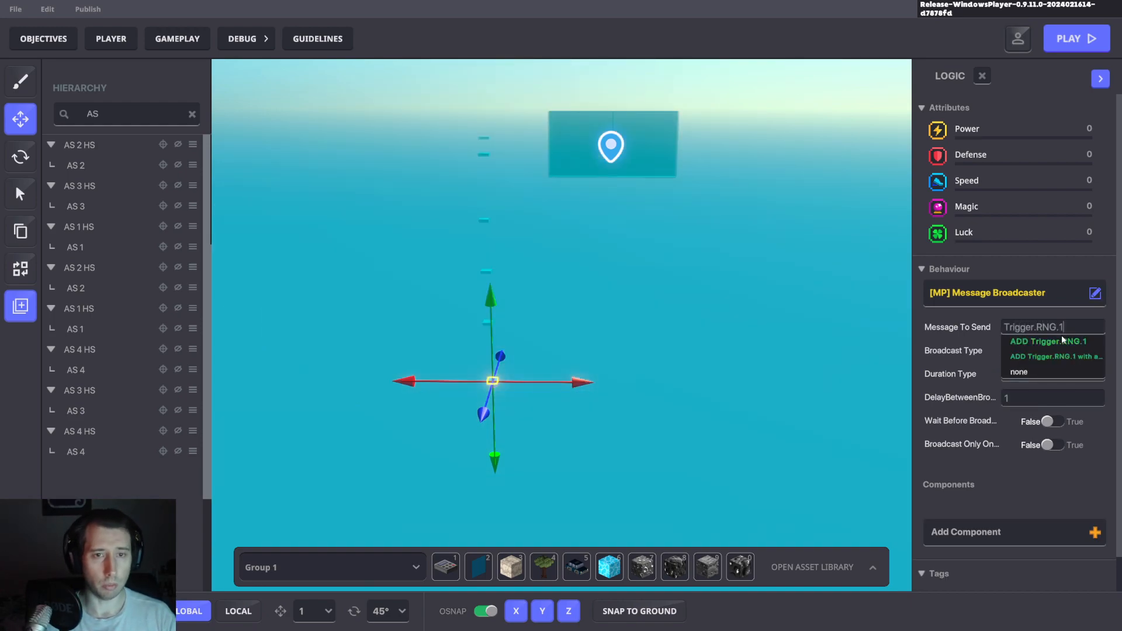
{"action": "left_click", "coordinate": [1050, 341]}
- In the game rules, set the RNG 1 random number roll's required message to Trigger.RNG.1 and close the rules
{"action": "middle_click_drag", "start_coordinate": [740, 315], "coordinate": [656, 293]}
{"action": "scroll", "coordinate": [656, 293], "scroll_direction": "down", "scroll_amount": 1}
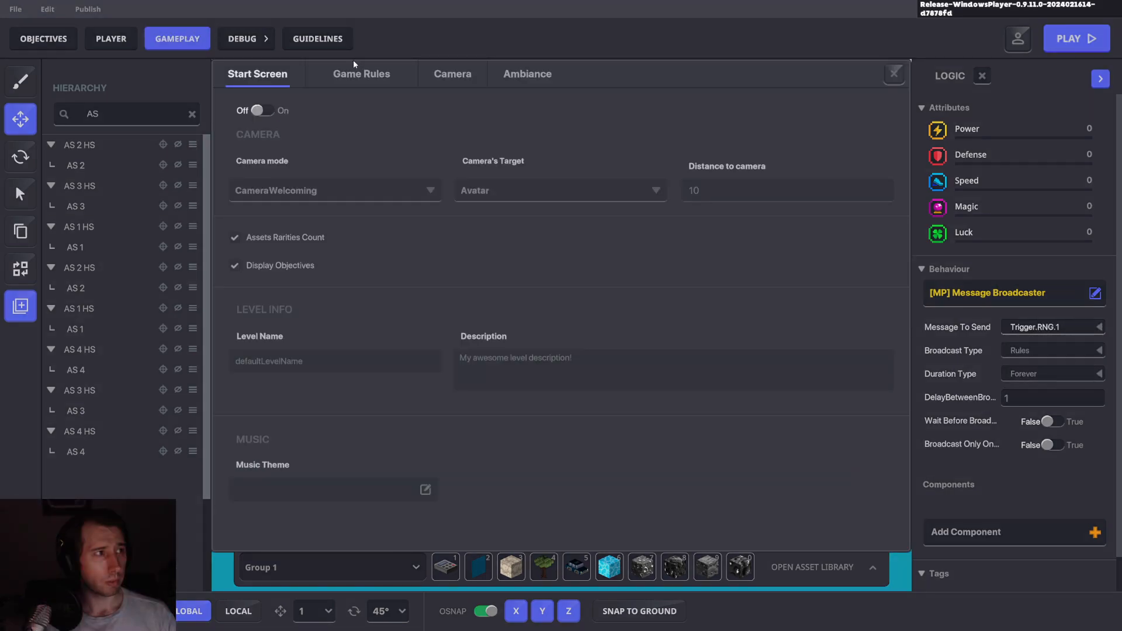
{"action": "left_click", "coordinate": [363, 72]}
{"action": "left_click_drag", "start_coordinate": [506, 235], "coordinate": [730, 336]}
{"action": "left_click_drag", "start_coordinate": [393, 140], "coordinate": [614, 361]}
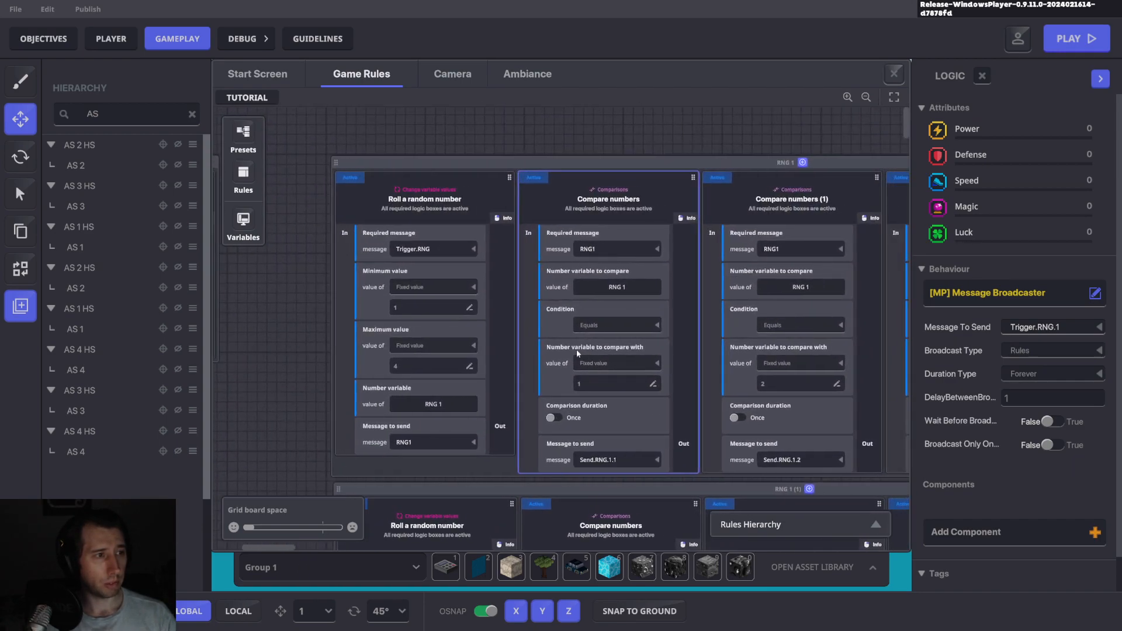
{"action": "left_click", "coordinate": [434, 249]}
{"action": "type", "text": "Trigger.RNG.1"}
{"action": "left_click", "coordinate": [447, 271]}
{"action": "left_click", "coordinate": [894, 78]}
{"action": "left_click", "coordinate": [894, 77]}
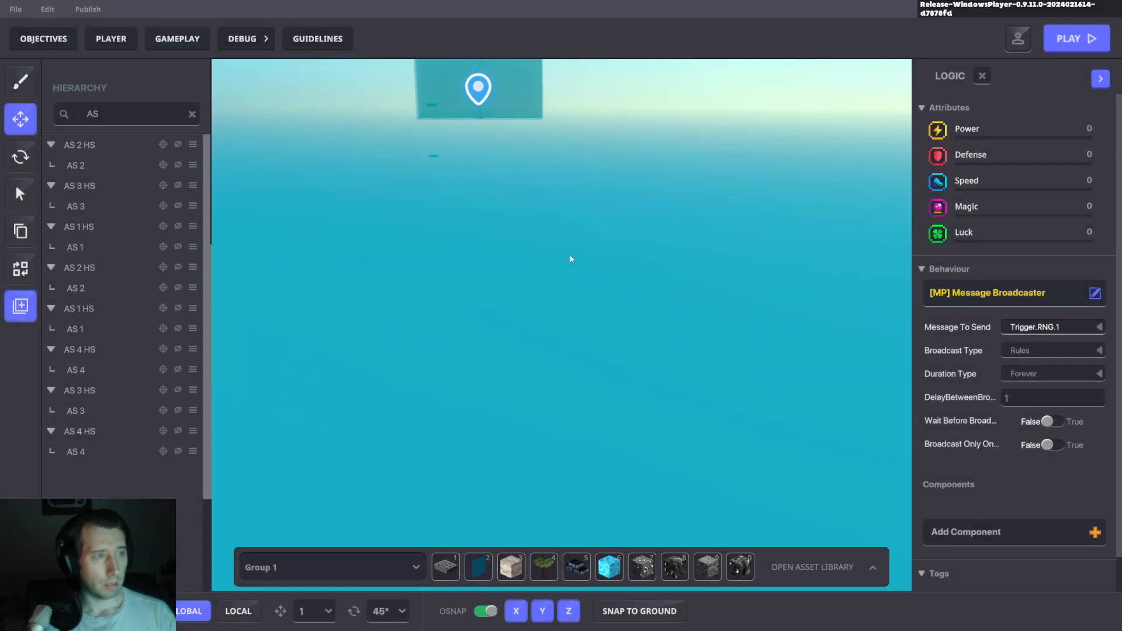
- Set the message to send of the right-hand row's NumPad Switch broadcaster to Trigger.RNG.2
{"action": "double_click", "coordinate": [457, 178]}
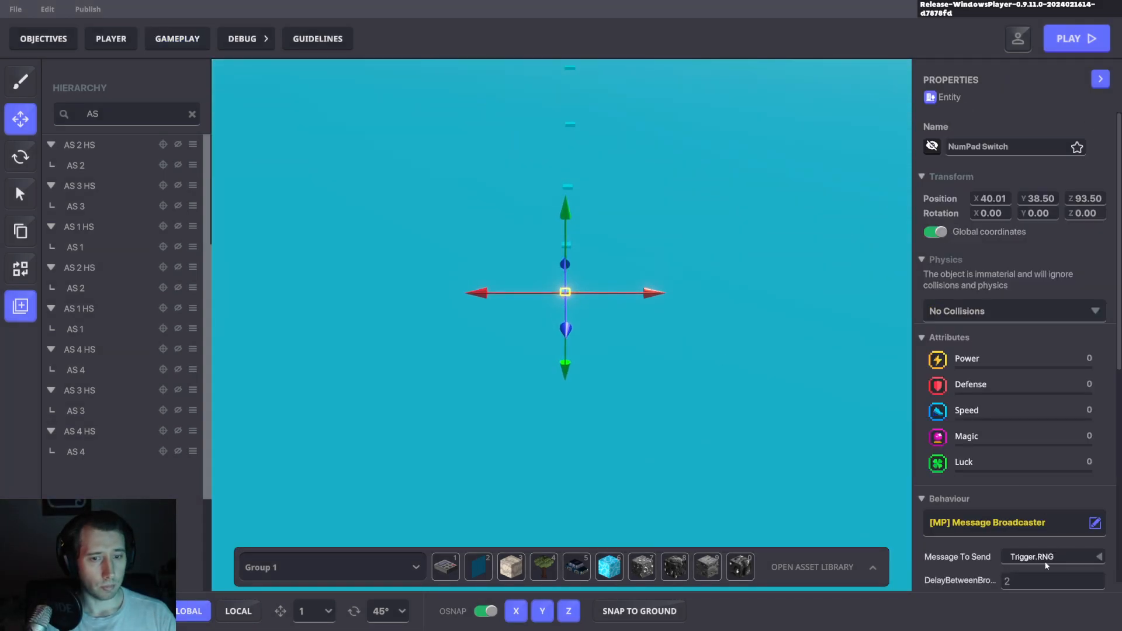
{"action": "left_click", "coordinate": [1045, 562]}
{"action": "type", "text": "Trigger.RNG.2"}
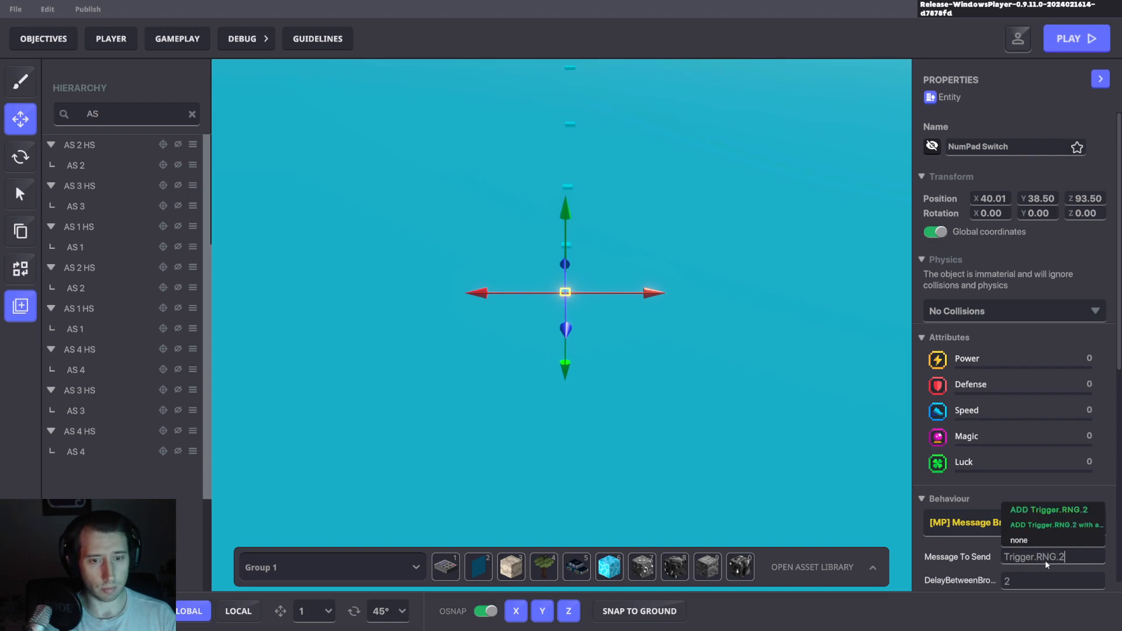
{"action": "key", "text": "ctrl+a"}
{"action": "key", "text": "ctrl+c"}
{"action": "left_click", "coordinate": [1038, 511]}
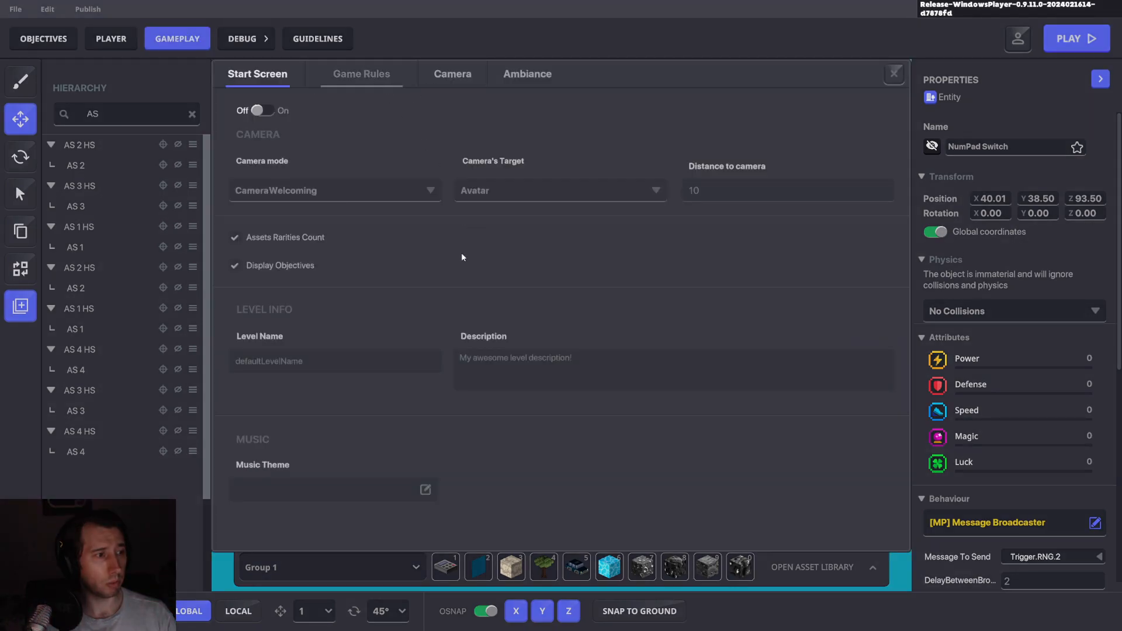
- In the game rules, set the second ruleset's random number roll to require Trigger.RNG.2 and close the rules
{"action": "scroll", "coordinate": [404, 327], "scroll_direction": "down", "scroll_amount": 5}
{"action": "left_click", "coordinate": [400, 407]}
{"action": "key", "text": "ctrl+v"}
{"action": "left_click_drag", "start_coordinate": [450, 393], "coordinate": [438, 282]}
{"action": "left_click_drag", "start_coordinate": [561, 274], "coordinate": [649, 412]}
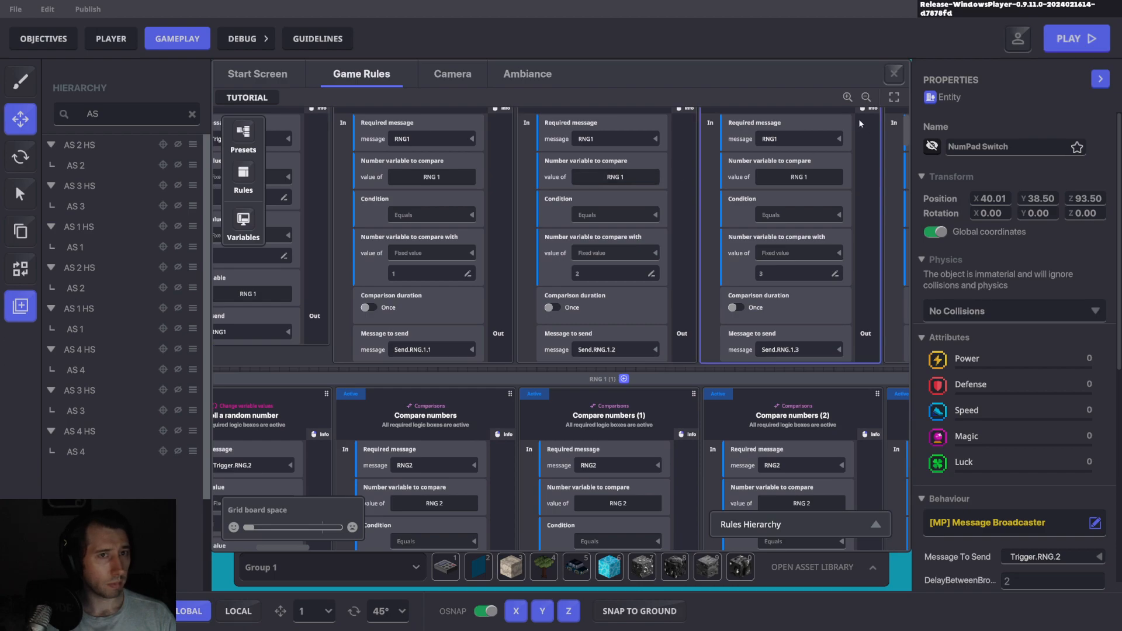
{"action": "left_click_drag", "start_coordinate": [471, 116], "coordinate": [683, 226]}
{"action": "left_click", "coordinate": [894, 73]}
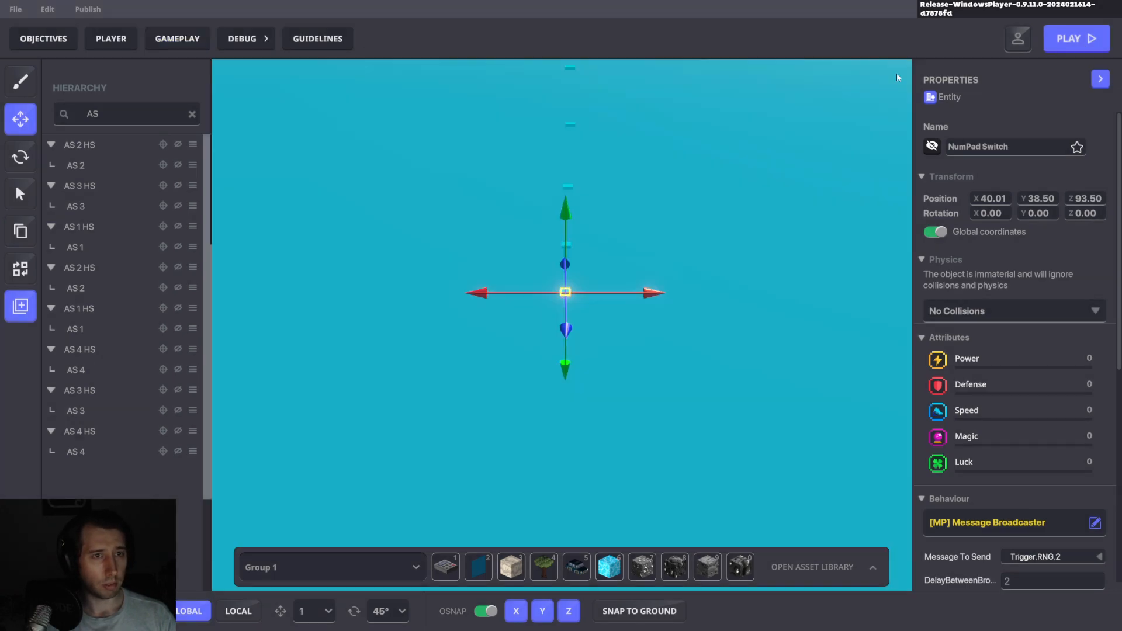
- Re-enter the right-hand broadcaster's delay between broadcasts as 2
{"action": "right_click_drag", "start_coordinate": [697, 371], "coordinate": [719, 382]}
{"action": "left_click", "coordinate": [711, 350]}
{"action": "left_click", "coordinate": [544, 283]}
{"action": "scroll", "coordinate": [1016, 452], "scroll_direction": "down", "scroll_amount": 5}
{"action": "right_click_drag", "start_coordinate": [787, 309], "coordinate": [817, 319]}
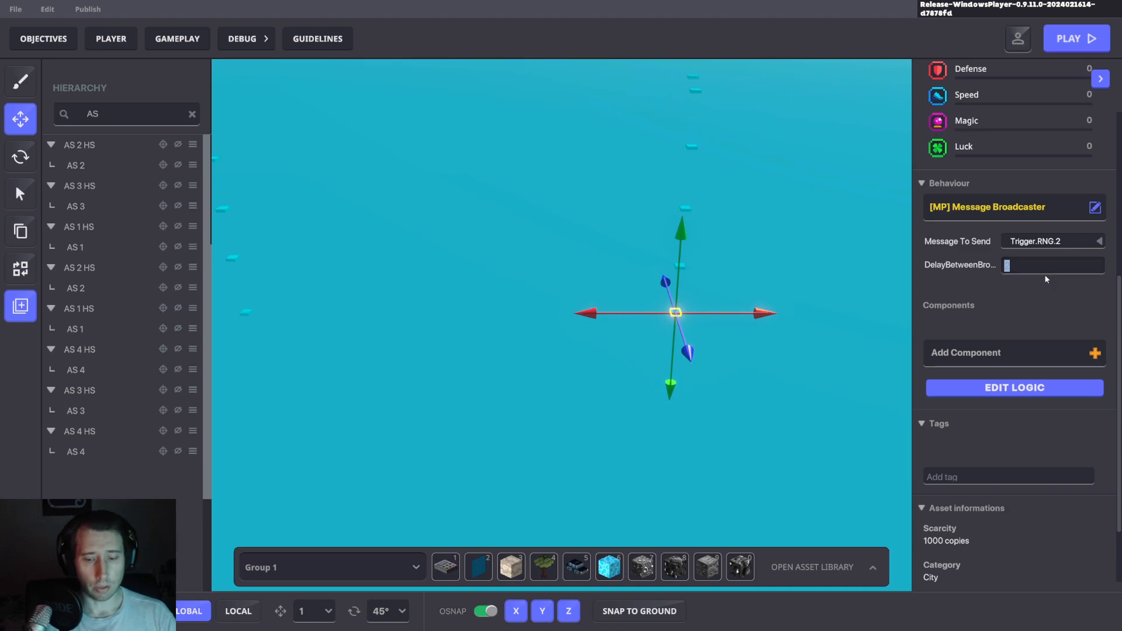
{"action": "type", "text": "2."}
{"action": "key", "text": "BackSpace"}
- Change the left-hand broadcaster's delay between broadcasts and deselect it
{"action": "right_click_drag", "start_coordinate": [646, 244], "coordinate": [694, 276]}
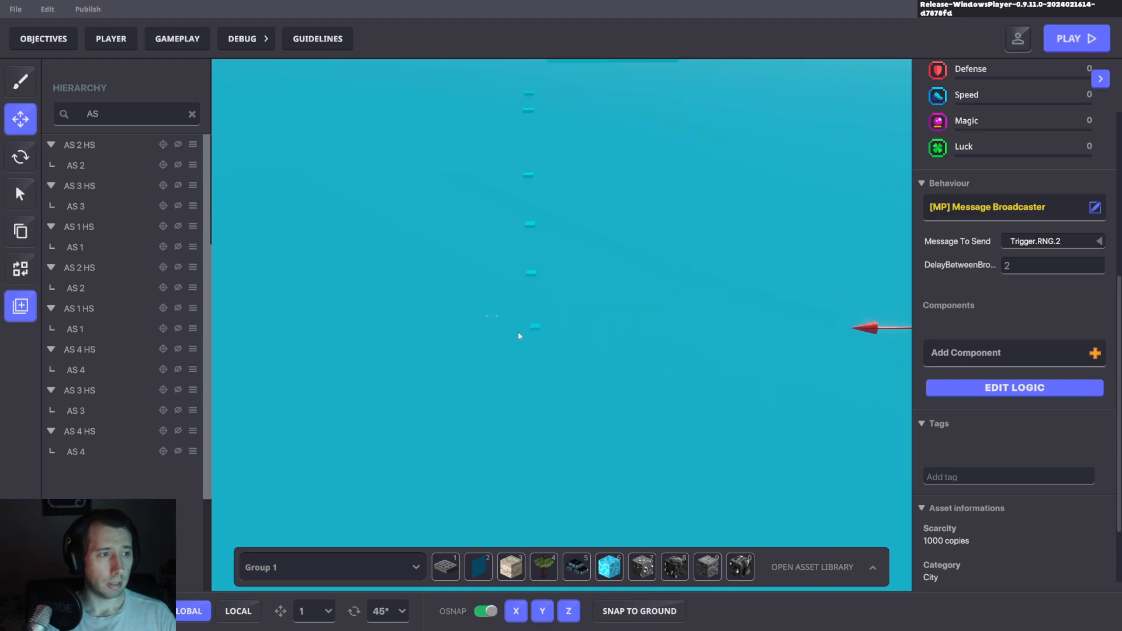
{"action": "left_click", "coordinate": [535, 326]}
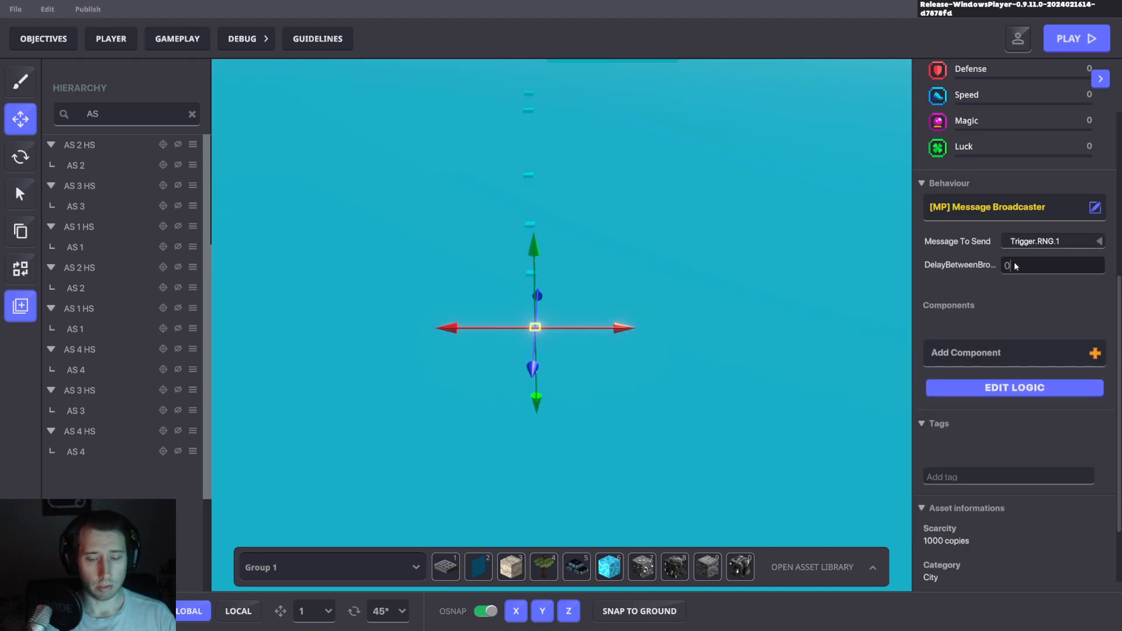
{"action": "left_click", "coordinate": [675, 254]}
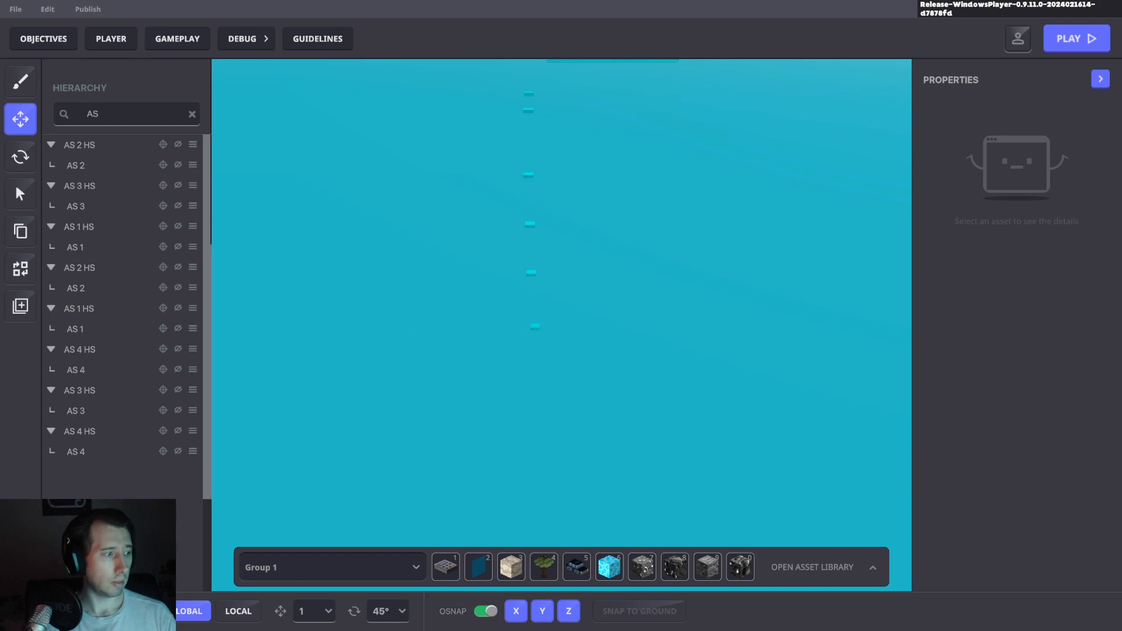
- Playtest the scene again, moving the avatar forward and sideways to check the rock spawning from both rows
{"action": "left_click", "coordinate": [21, 571]}
{"action": "key", "text": "ctrl+p"}
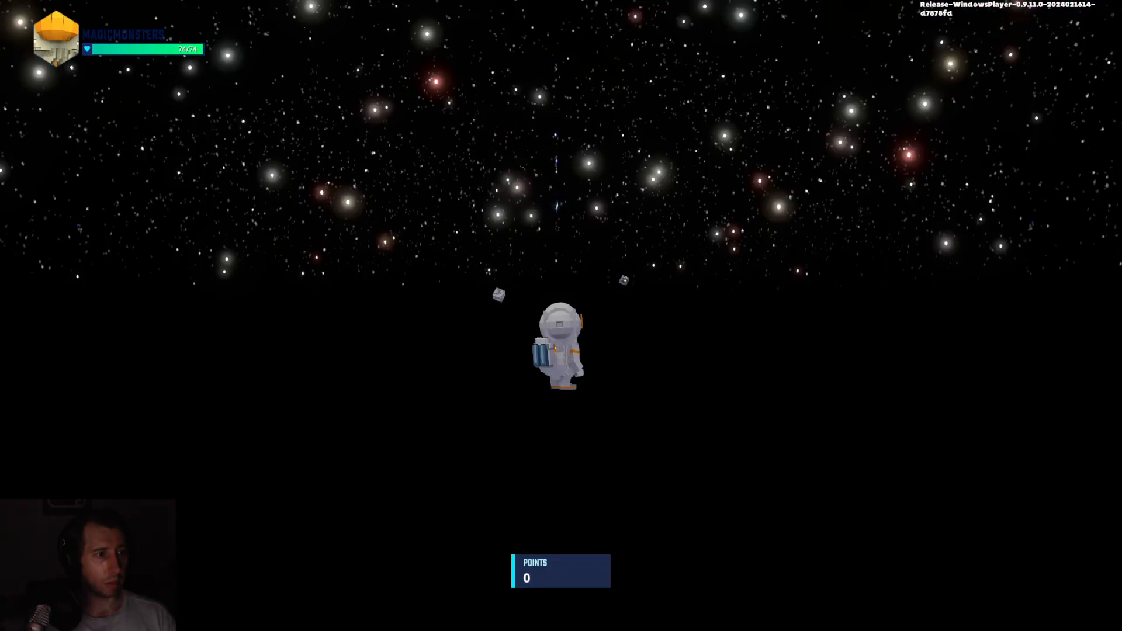
{"action": "key", "text": "w"}
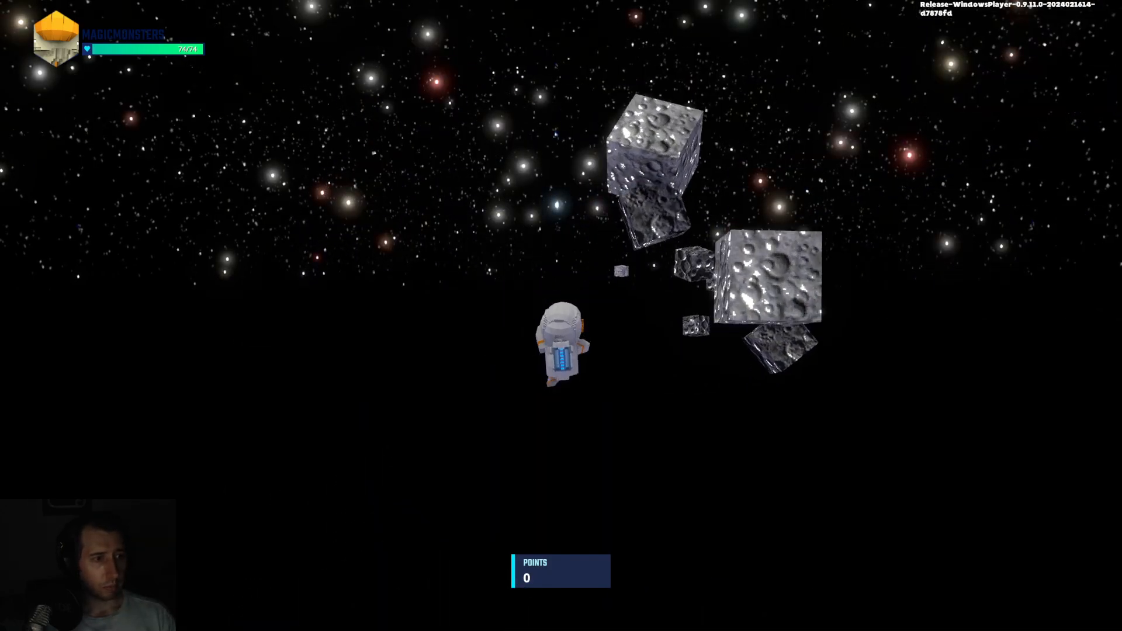
{"action": "key", "text": "a"}
{"action": "key", "text": "w"}
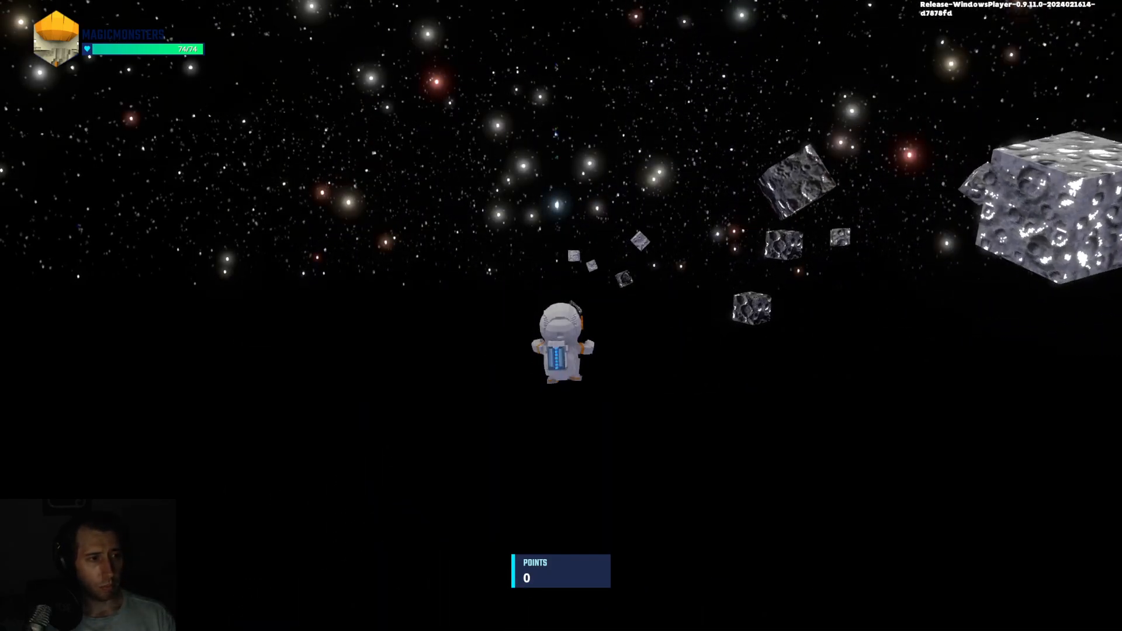
- Keep playtesting by jumping and steering the avatar sideways and forward among the rocks from both rows, and return to the editor
{"action": "key", "text": "space"}
{"action": "key", "text": "a"}
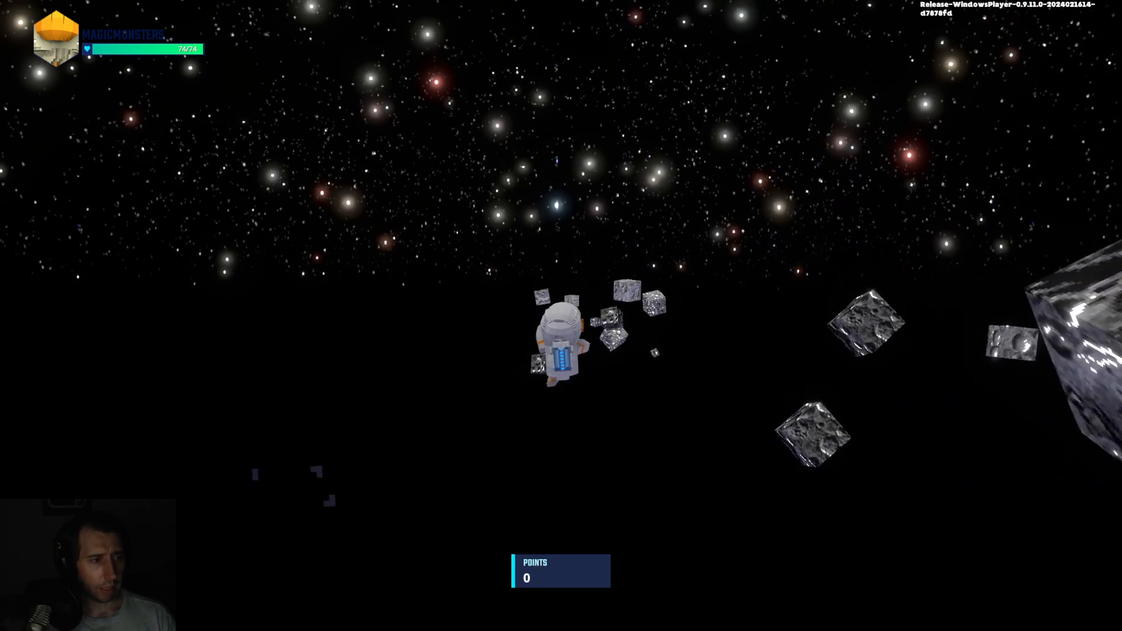
{"action": "key", "text": "s"}
{"action": "key", "text": "w"}
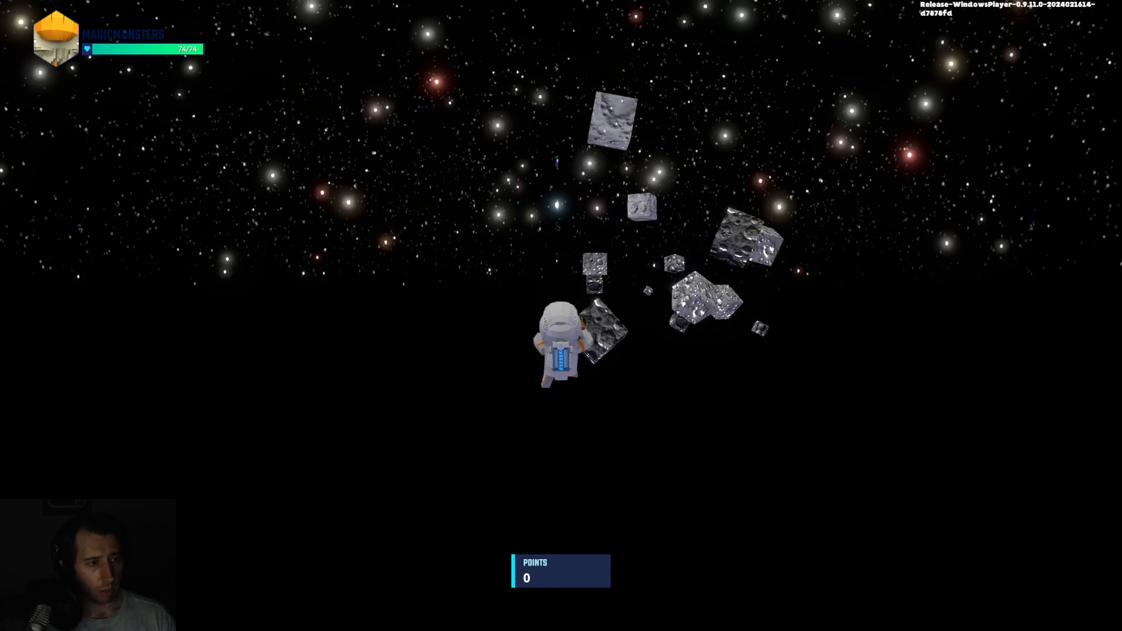
{"action": "key", "text": "d"}
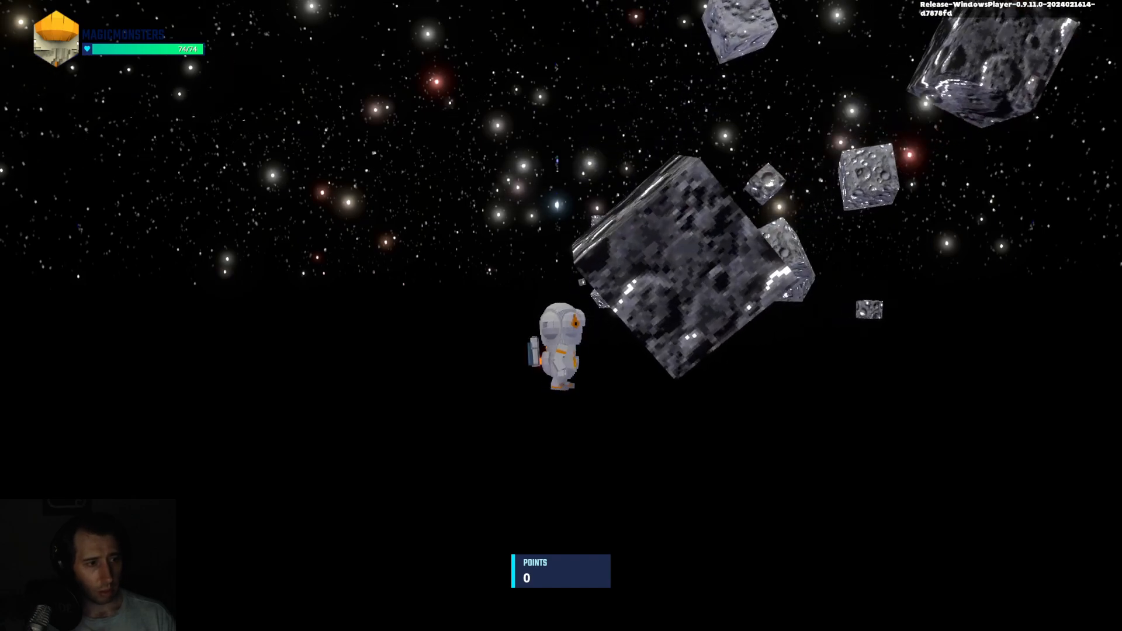
{"action": "key", "text": "w"}
{"action": "key", "text": "space"}
{"action": "key", "text": "d"}
{"action": "key", "text": "space"}
{"action": "key", "text": "w"}
{"action": "key", "text": "w"}
{"action": "key", "text": "d"}
{"action": "key", "text": "d"}
{"action": "key", "text": "w"}
{"action": "key", "text": "space"}
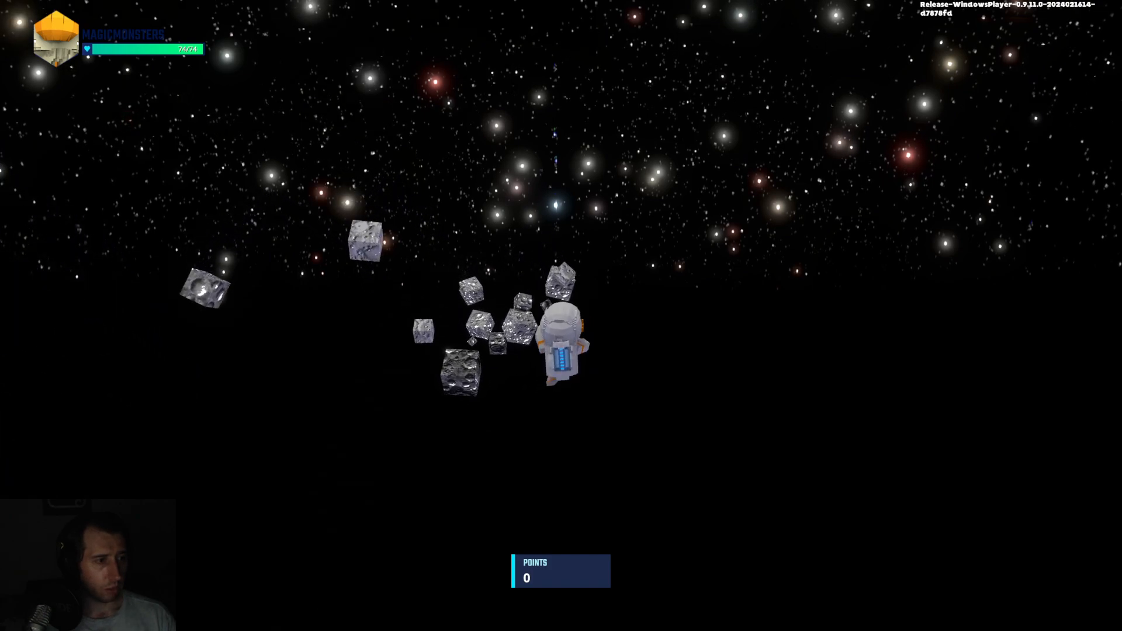
{"action": "key", "text": "a"}
{"action": "key", "text": "w"}
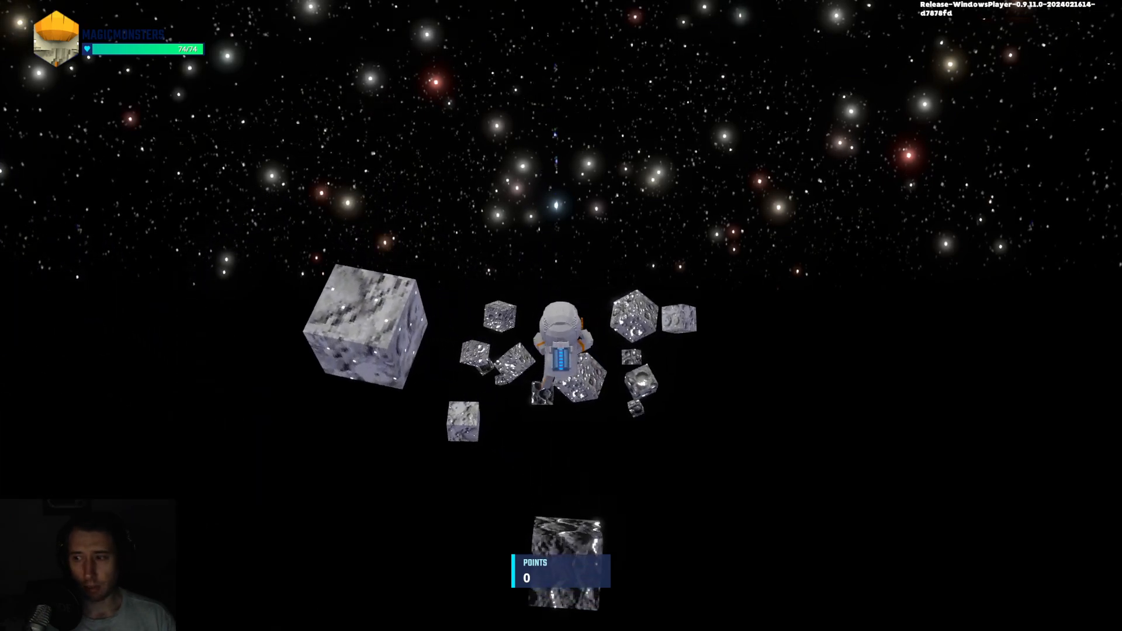
{"action": "key", "text": "w"}
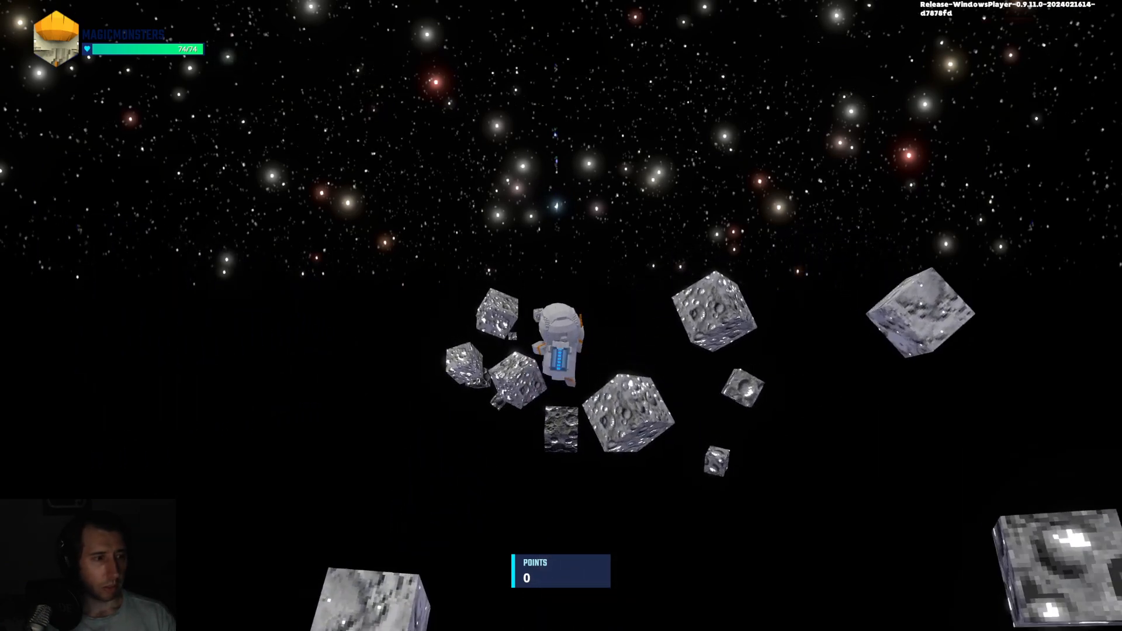
{"action": "key", "text": "w"}
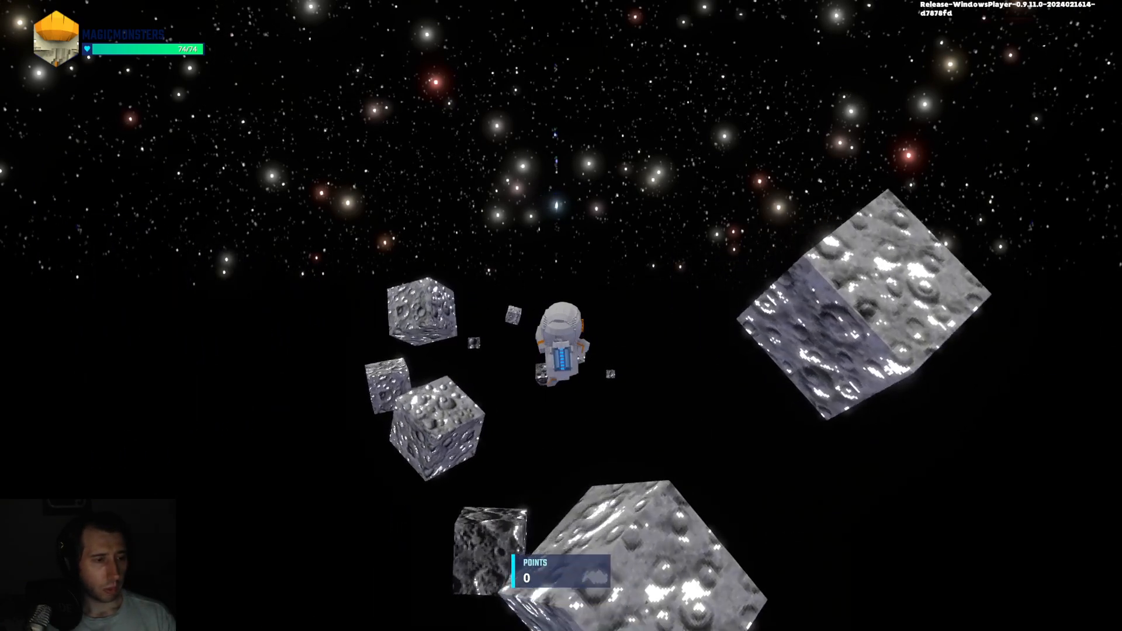
{"action": "key", "text": "w"}
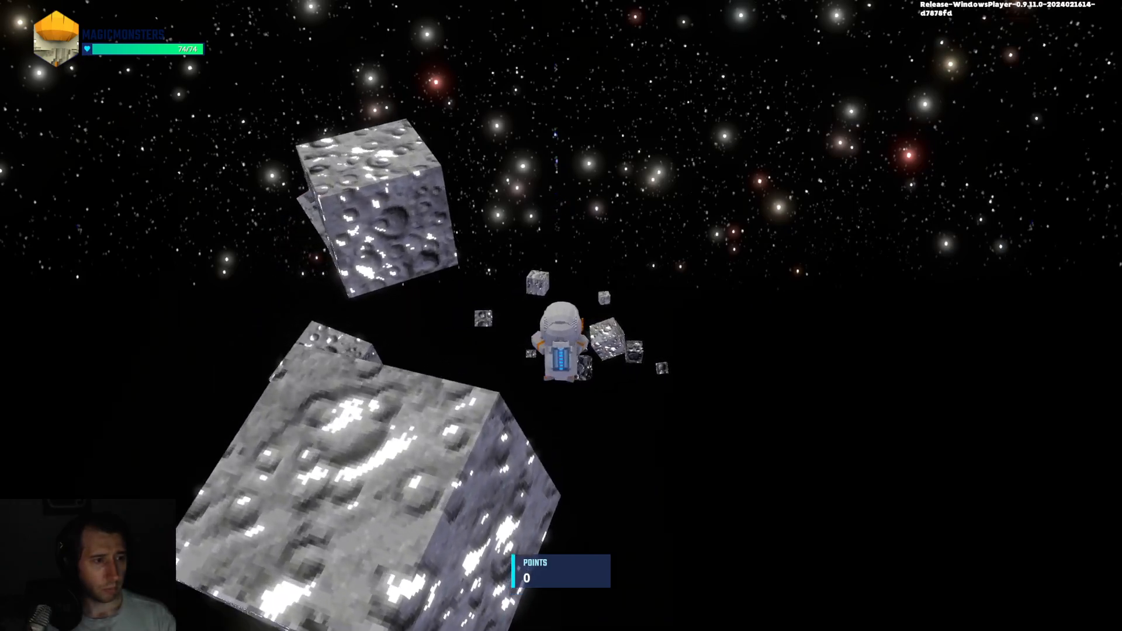
{"action": "key", "text": "w"}
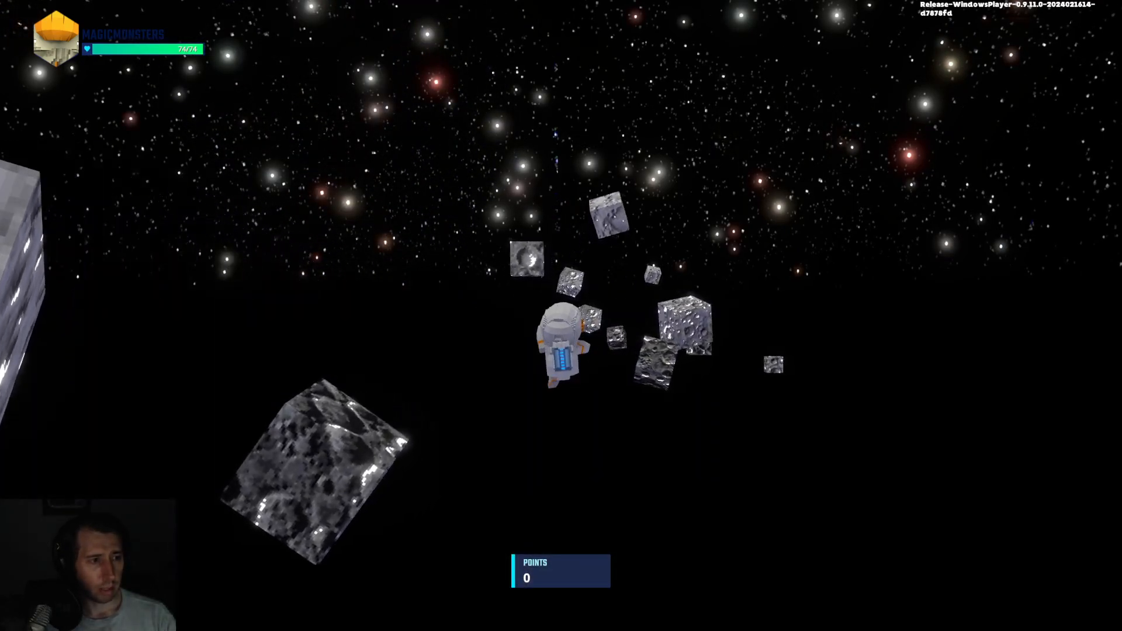
{"action": "key", "text": "w"}
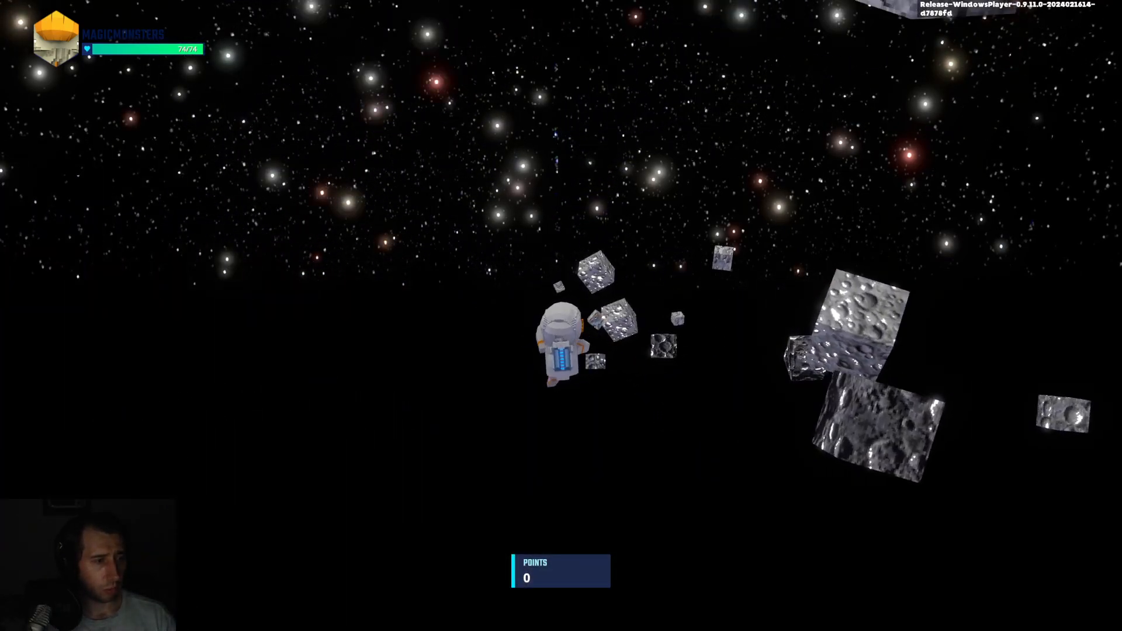
{"action": "key", "text": "w"}
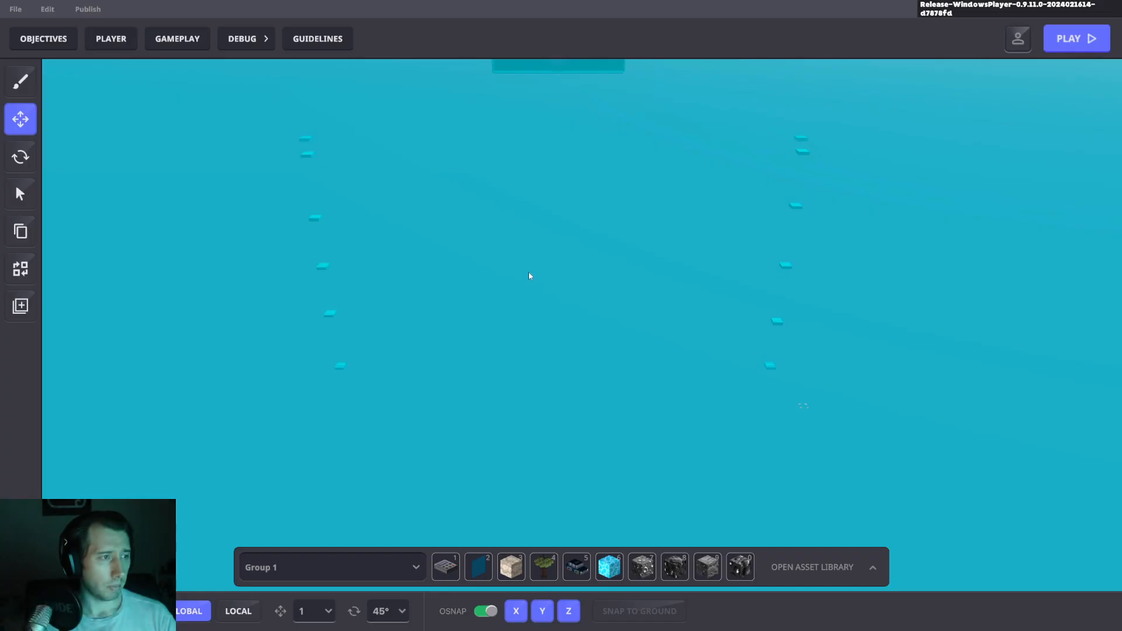
- Duplicate the left-hand message broadcaster and move the copy midway between the two spawner rows
{"action": "left_click", "coordinate": [407, 409]}
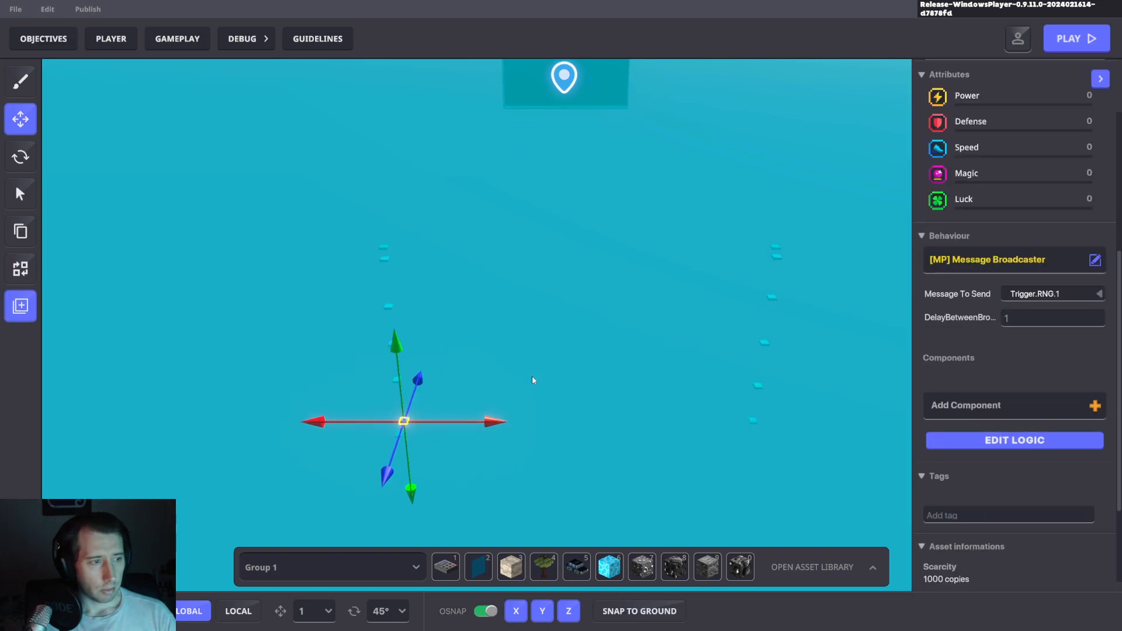
{"action": "key", "text": "ctrl+d"}
{"action": "left_click_drag", "start_coordinate": [496, 437], "coordinate": [529, 449]}
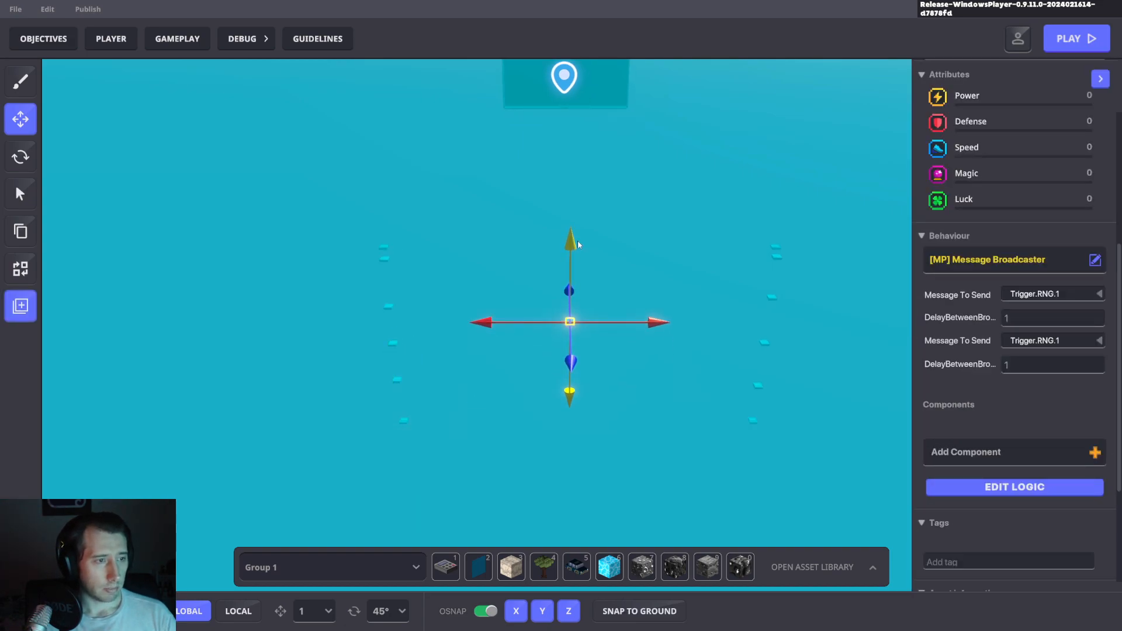
- Replace the copied object's Message Broadcaster behaviours with the Visual FX behaviour
{"action": "left_click", "coordinate": [1030, 255]}
{"action": "left_click", "coordinate": [422, 289]}
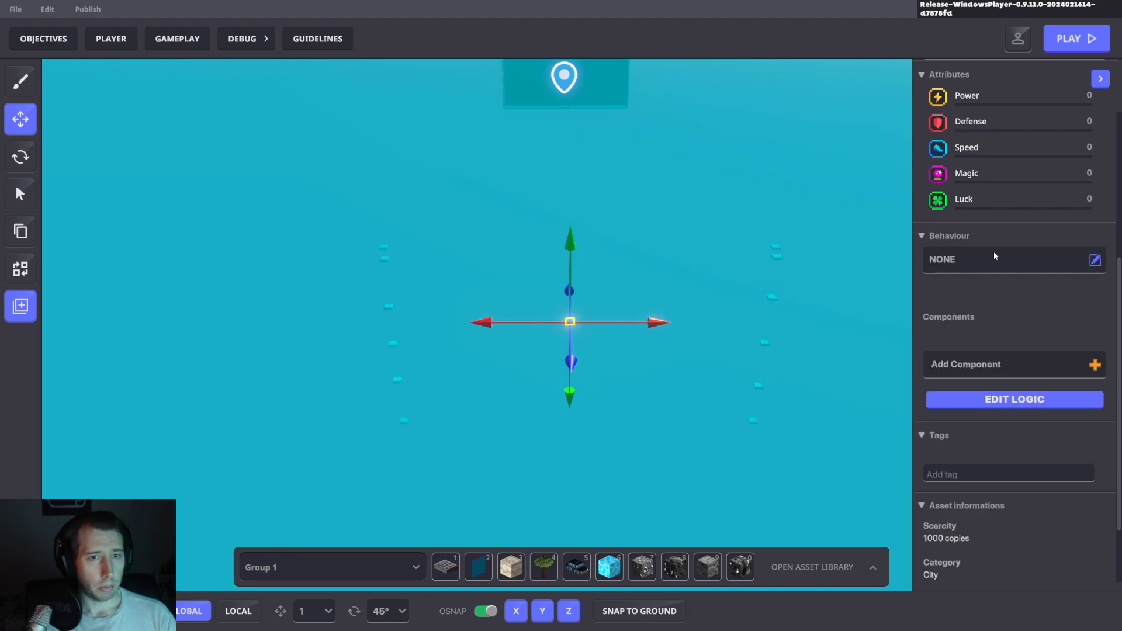
{"action": "left_click", "coordinate": [997, 256]}
{"action": "type", "text": "b"}
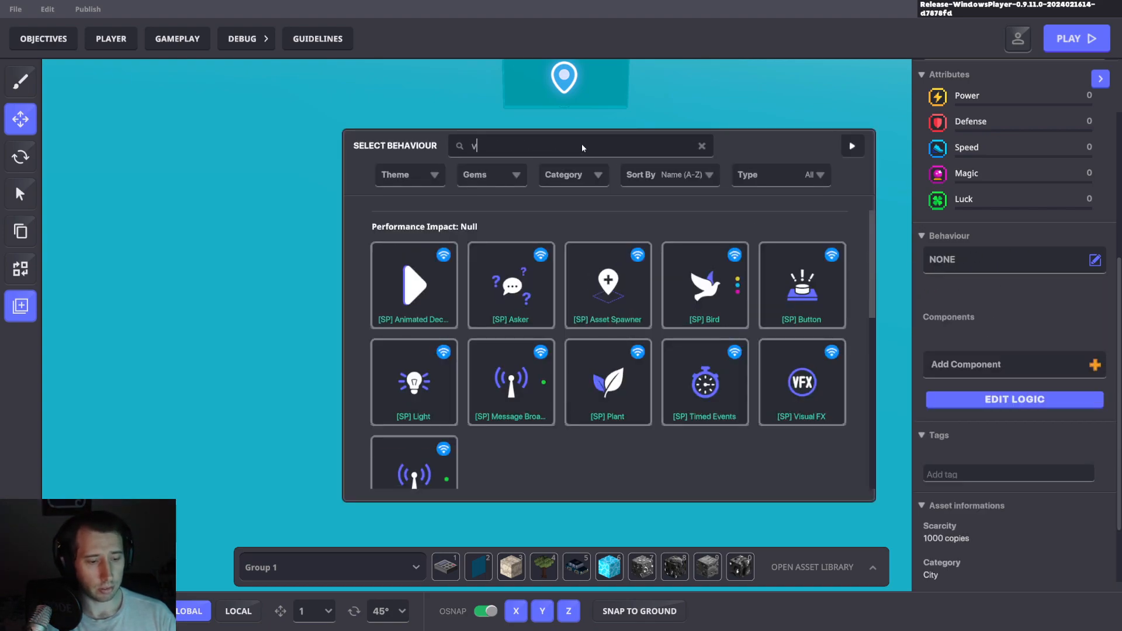
{"action": "type", "text": "fx"}
{"action": "left_click", "coordinate": [420, 418]}
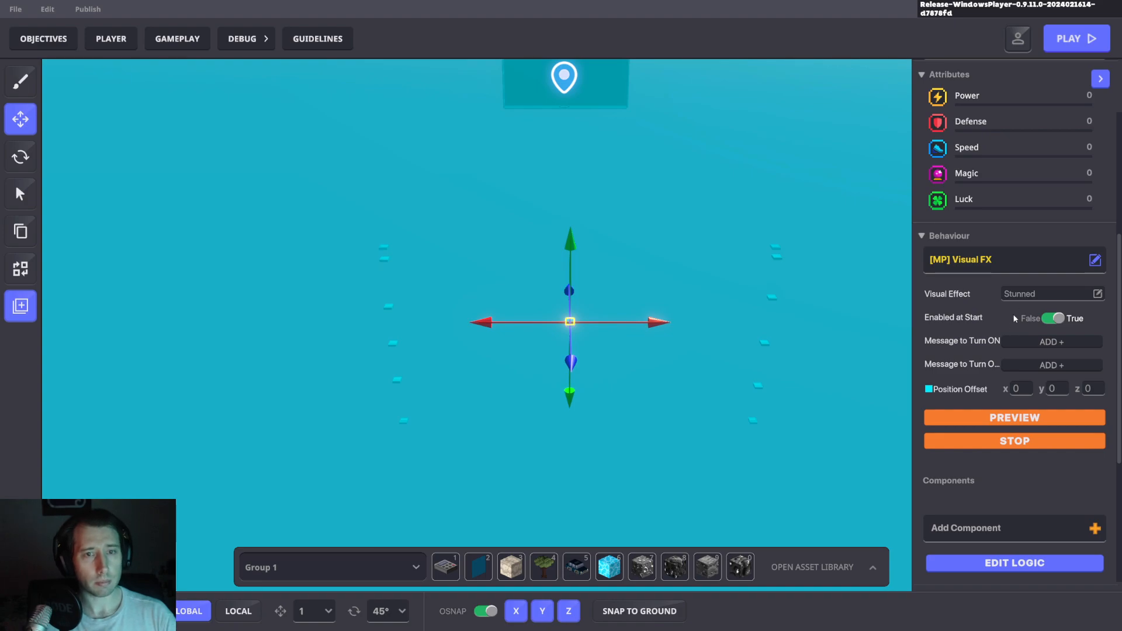
- Browse the visual effects and choose AreaDust for the copied object
{"action": "left_click", "coordinate": [970, 294]}
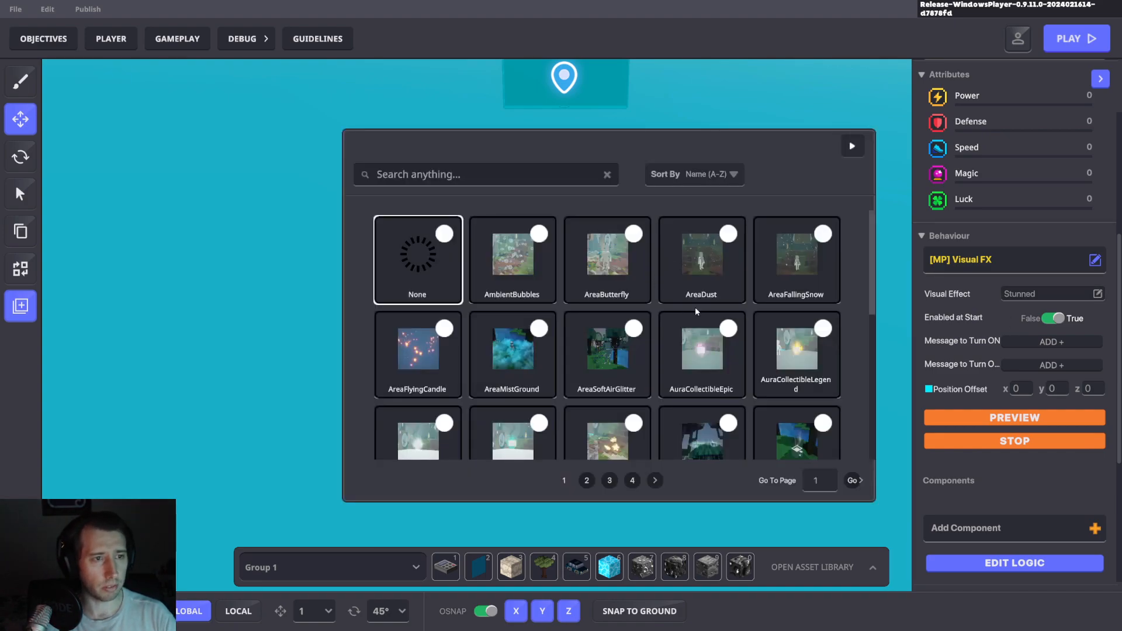
{"action": "scroll", "coordinate": [709, 261], "scroll_direction": "down", "scroll_amount": 4}
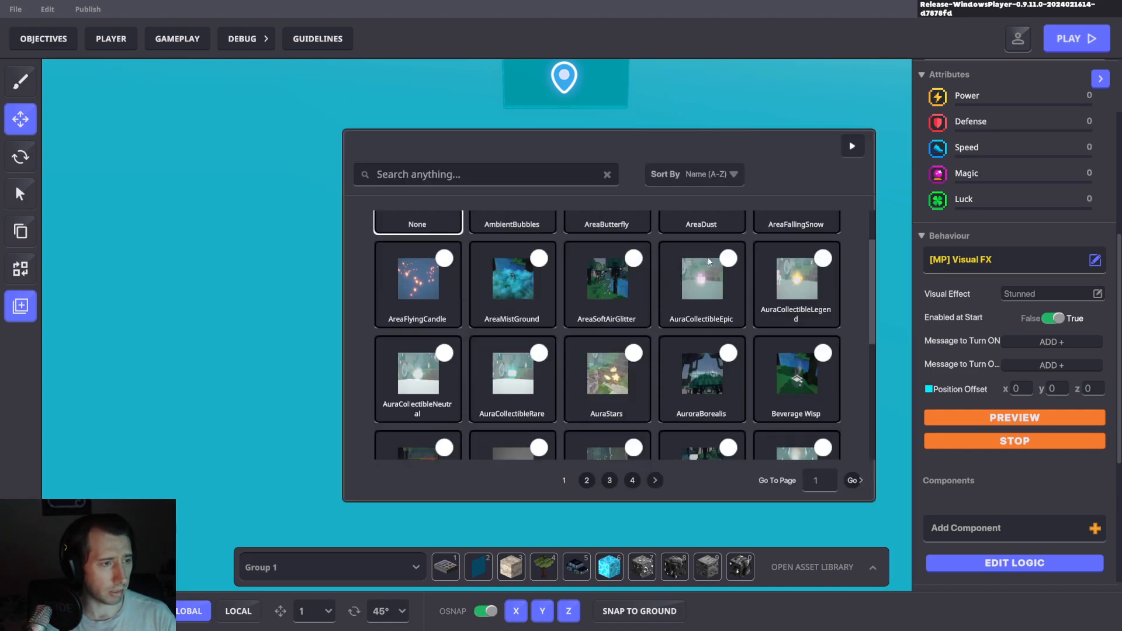
{"action": "scroll", "coordinate": [701, 391], "scroll_direction": "down", "scroll_amount": 2}
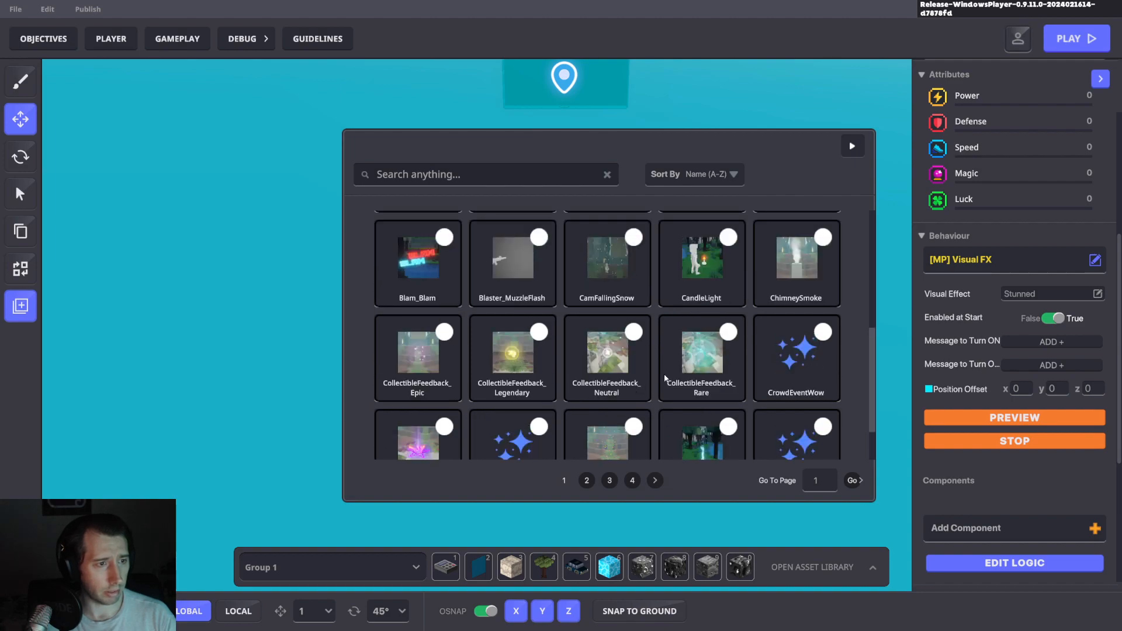
{"action": "scroll", "coordinate": [658, 370], "scroll_direction": "down", "scroll_amount": 1}
{"action": "scroll", "coordinate": [752, 380], "scroll_direction": "up", "scroll_amount": 6}
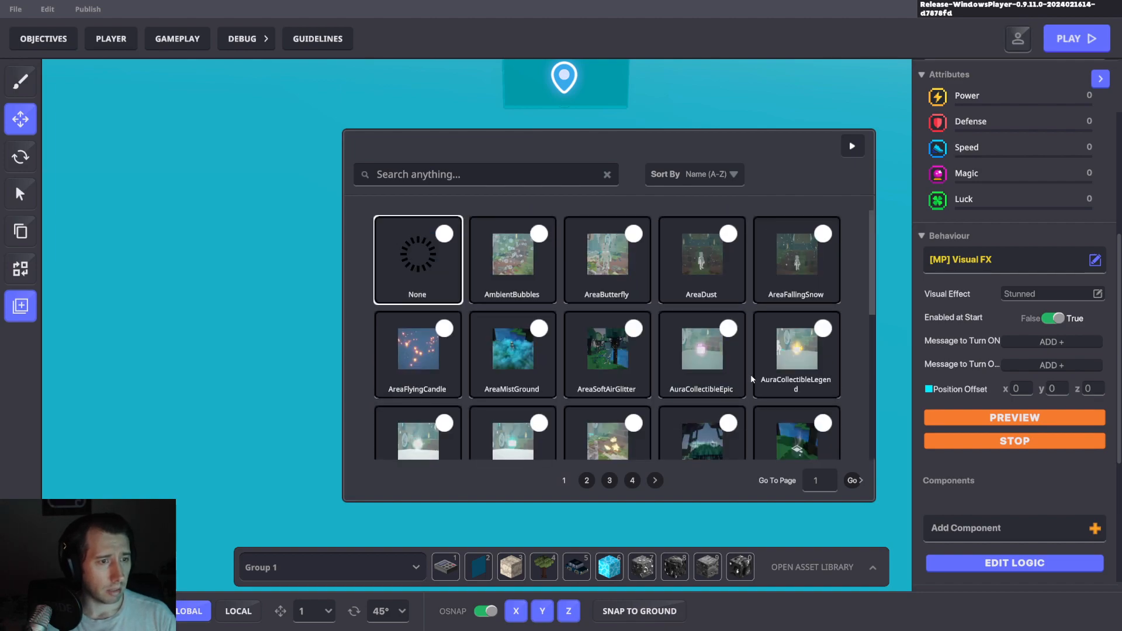
{"action": "left_click", "coordinate": [708, 265]}
{"action": "right_click_drag", "start_coordinate": [629, 385], "coordinate": [739, 368]}
{"action": "left_click_drag", "start_coordinate": [642, 334], "coordinate": [477, 301]}
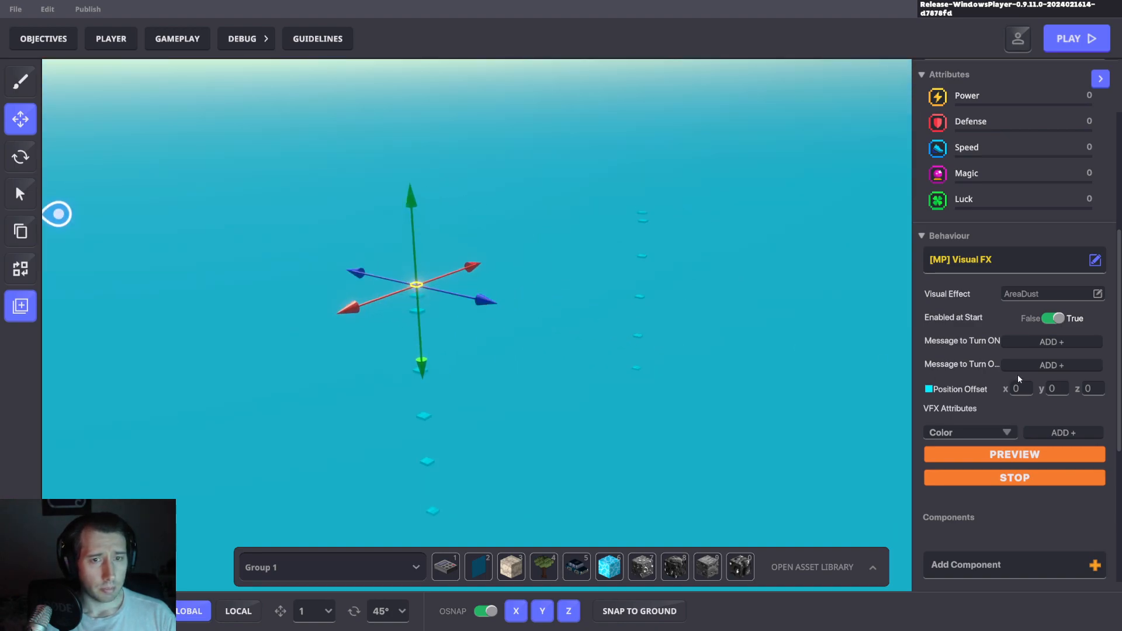
- Preview the dust effect, add a ScaleArea attribute of 50 to it and preview it again
{"action": "right_click_drag", "start_coordinate": [601, 363], "coordinate": [744, 352]}
{"action": "right_click_drag", "start_coordinate": [878, 342], "coordinate": [719, 368]}
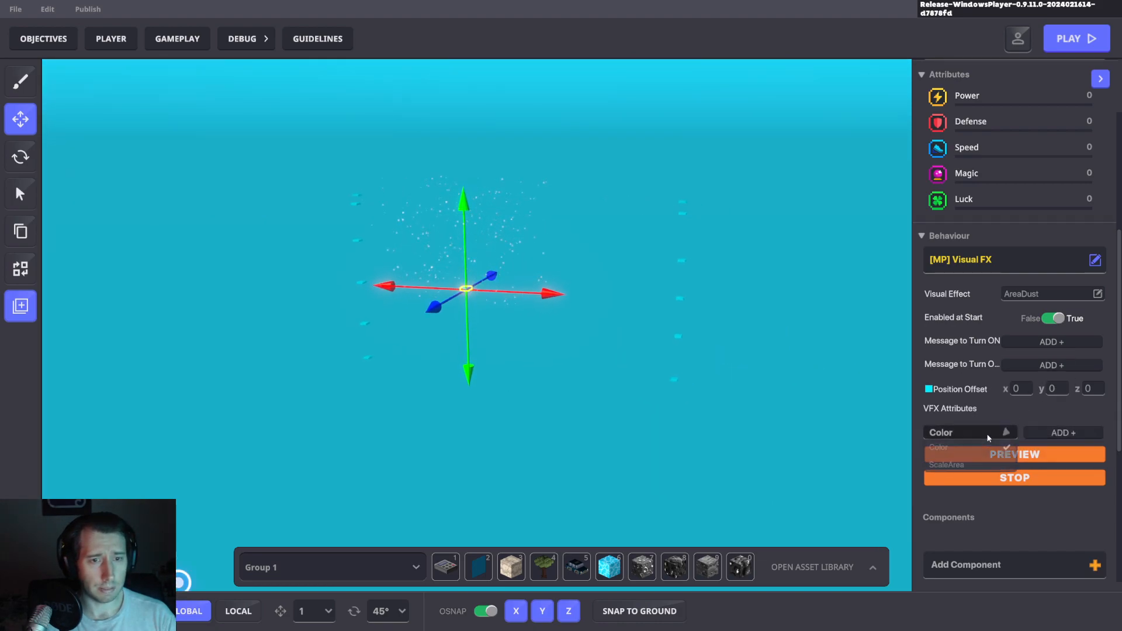
{"action": "left_click", "coordinate": [1050, 435]}
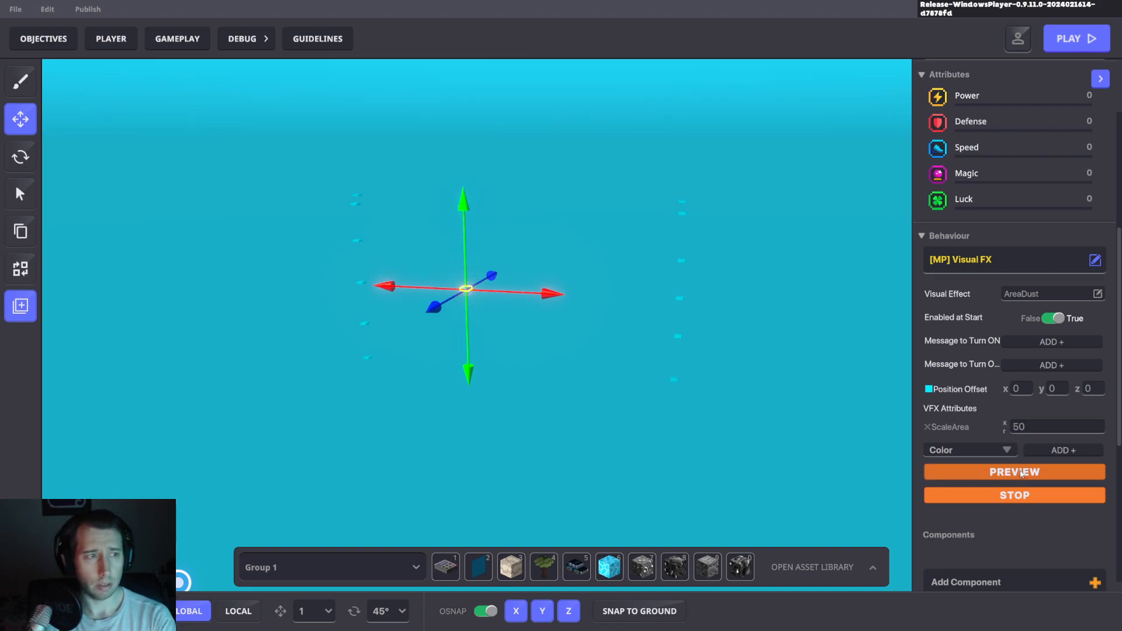
{"action": "right_click_drag", "start_coordinate": [718, 351], "coordinate": [729, 385]}
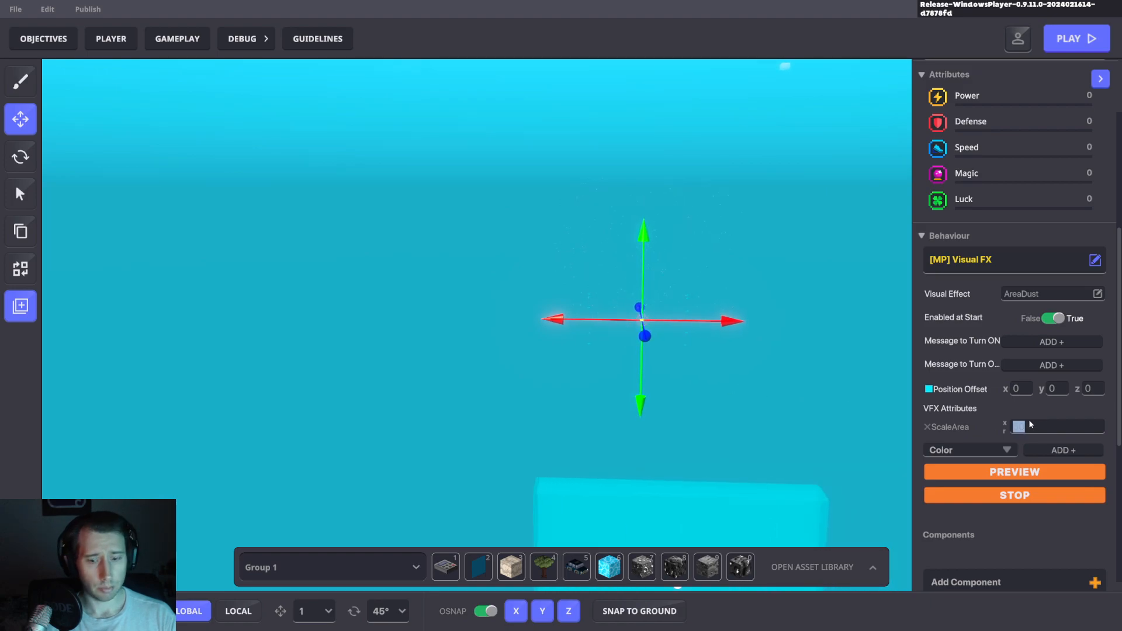
- Set the dust effect's ScaleArea to 100, move its object along the Z axis and preview the effect
{"action": "right_click_drag", "start_coordinate": [877, 414], "coordinate": [826, 388]}
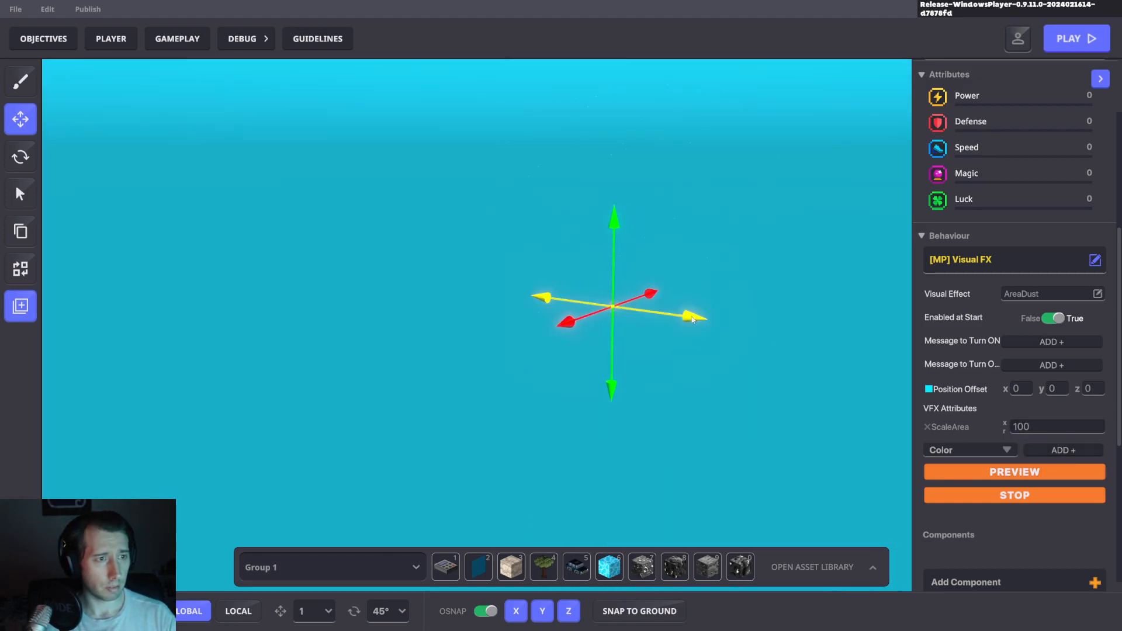
{"action": "left_click_drag", "start_coordinate": [800, 343], "coordinate": [881, 354]}
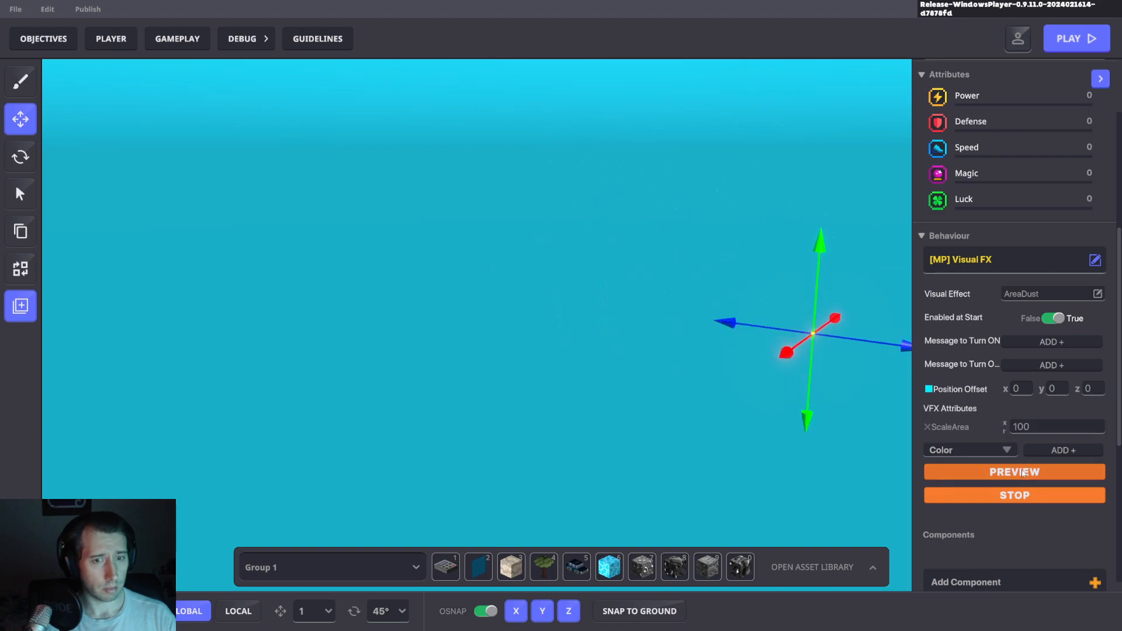
{"action": "right_click_drag", "start_coordinate": [894, 480], "coordinate": [766, 431]}
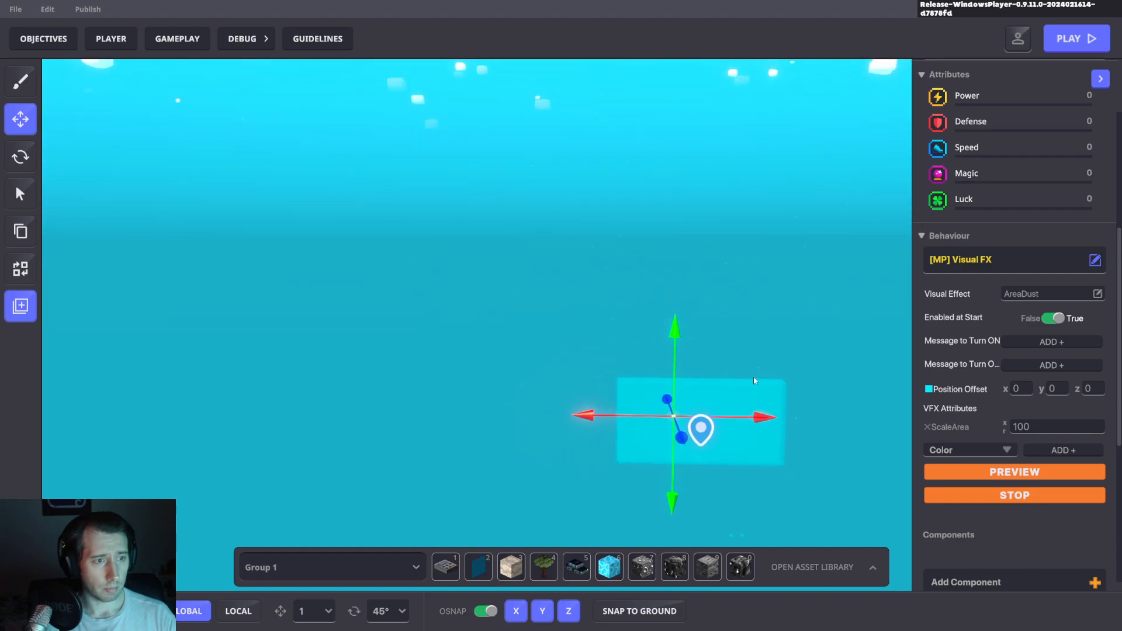
- Lower the Weather Switcher's Stars Intensity to 0.95 and preview the sky from several angles
{"action": "left_click", "coordinate": [716, 412]}
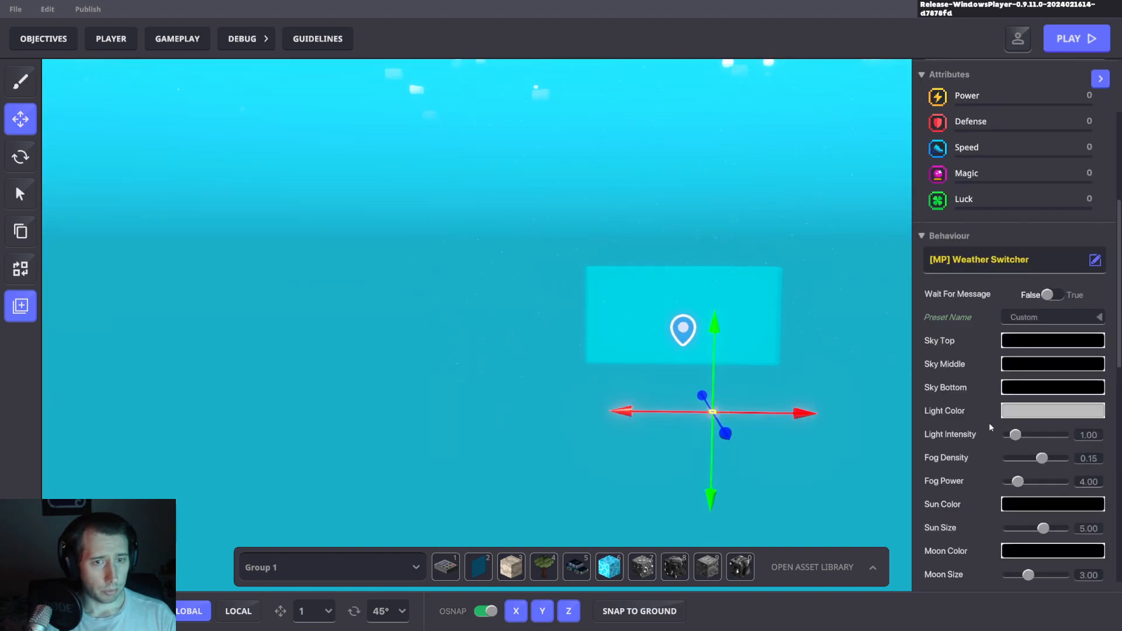
{"action": "scroll", "coordinate": [987, 429], "scroll_direction": "down", "scroll_amount": 5}
{"action": "left_click_drag", "start_coordinate": [1021, 284], "coordinate": [1011, 284]}
{"action": "left_click", "coordinate": [1014, 494]}
{"action": "right_click_drag", "start_coordinate": [792, 380], "coordinate": [857, 391]}
{"action": "right_click_drag", "start_coordinate": [672, 373], "coordinate": [718, 369]}
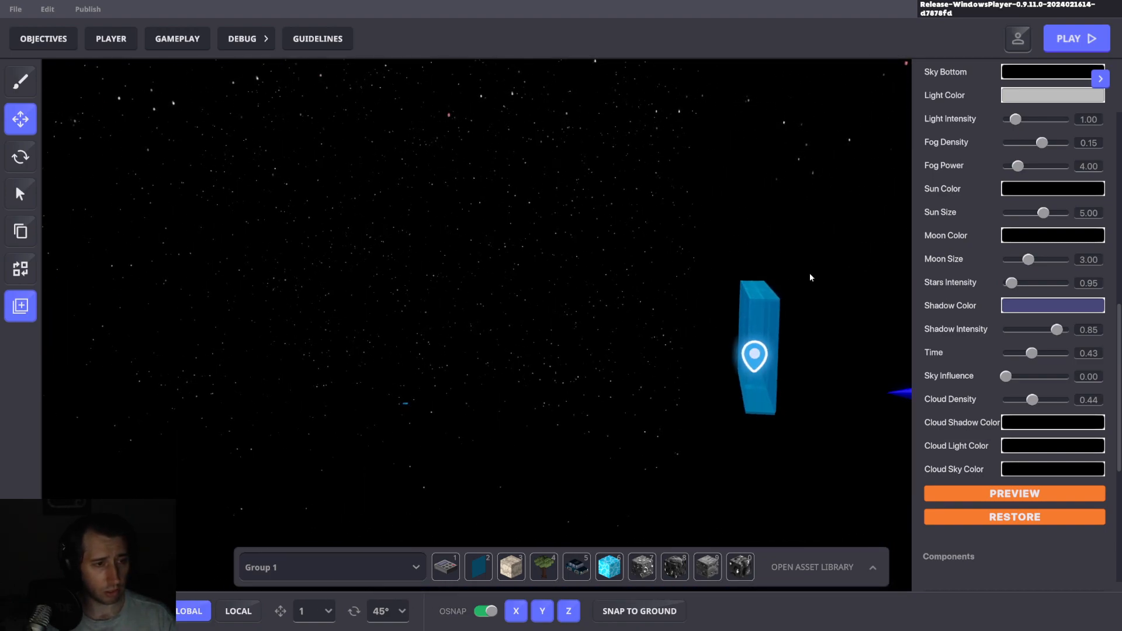
{"action": "right_click_drag", "start_coordinate": [664, 336], "coordinate": [568, 344]}
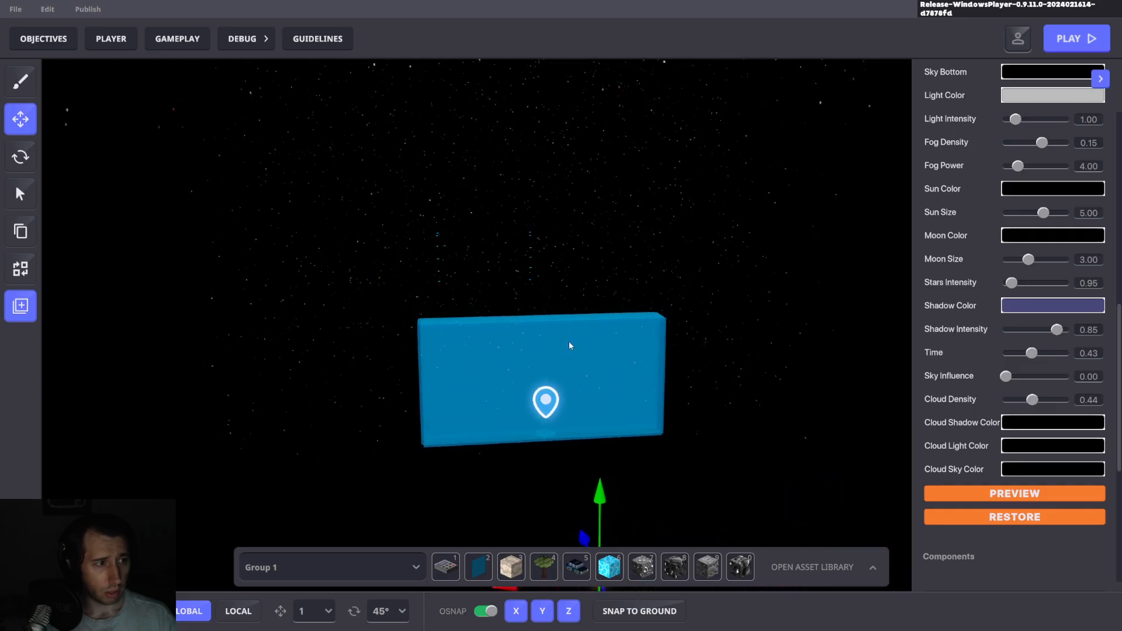
- Playtest the scene with the dimmer stars and dust effect, moving the avatar among the rocks
{"action": "key", "text": "ctrl+p"}
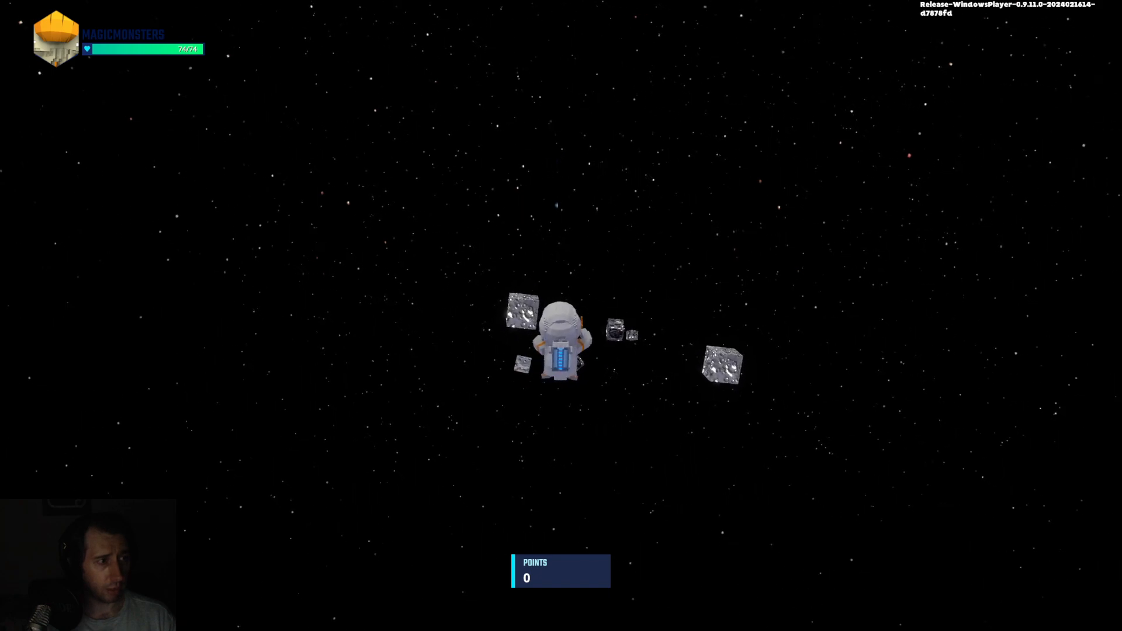
{"action": "key", "text": "w"}
{"action": "key", "text": "d"}
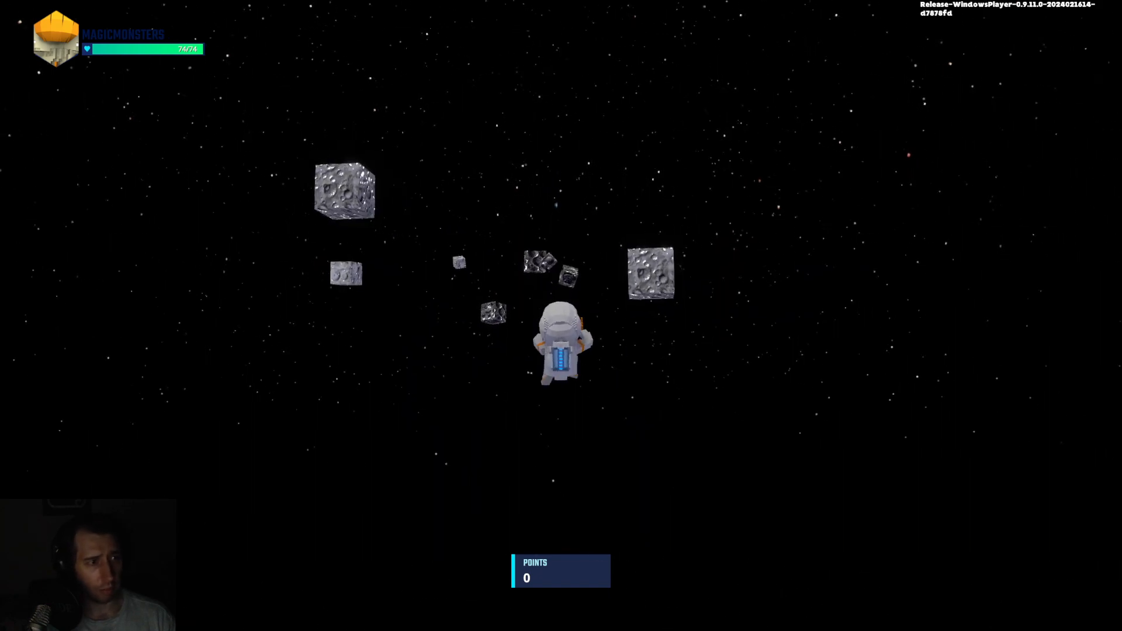
{"action": "key", "text": "a"}
{"action": "key", "text": "w"}
{"action": "key", "text": "space"}
{"action": "key", "text": "w"}
{"action": "key", "text": "d"}
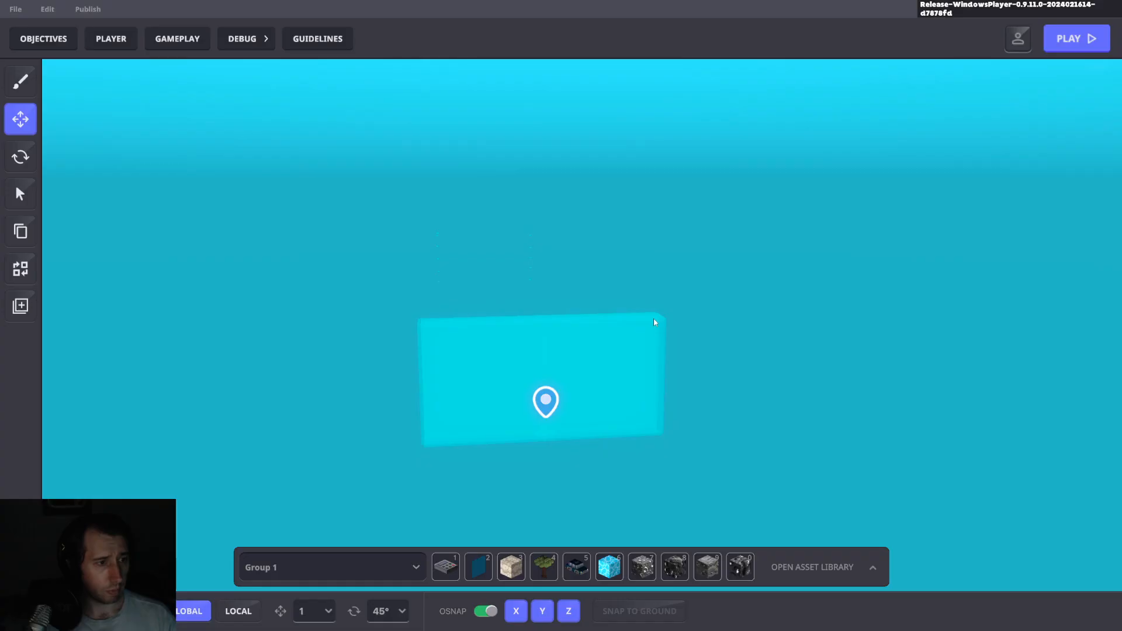
{"action": "mouse_move", "coordinate": [654, 322]}
{"action": "right_mouse_down"}
{"action": "mouse_move", "coordinate": [618, 325]}
{"action": "mouse_move", "coordinate": [671, 329]}
{"action": "mouse_move", "coordinate": [651, 335]}
{"action": "right_mouse_up"}
{"action": "key", "text": "a"}
{"action": "key", "text": "s"}
- Lower the dust effect's object along the Y axis and playtest the scene again
{"action": "left_click_drag", "start_coordinate": [589, 331], "coordinate": [696, 394]}
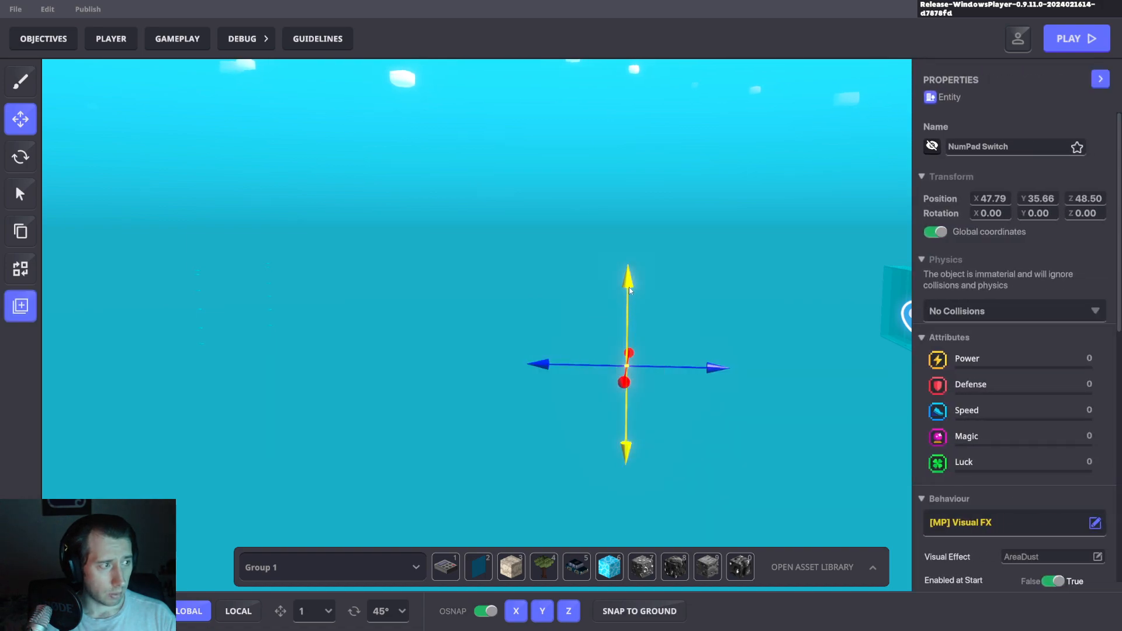
{"action": "scroll", "coordinate": [983, 507], "scroll_direction": "down", "scroll_amount": 3}
{"action": "scroll", "coordinate": [987, 515], "scroll_direction": "down", "scroll_amount": 2}
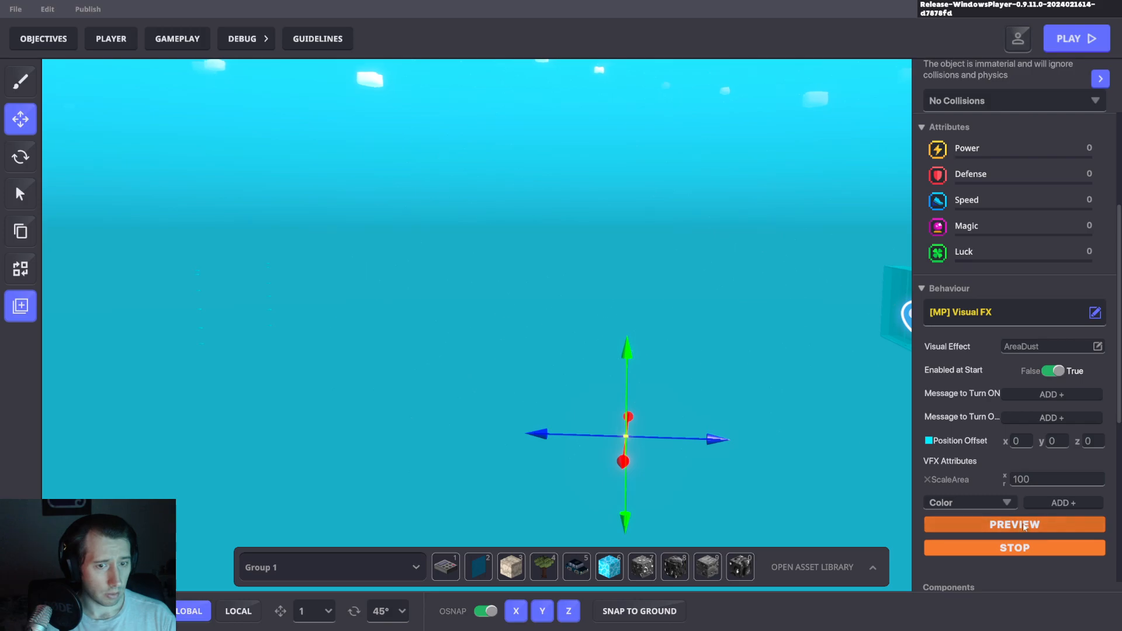
{"action": "key", "text": "ctrl+p"}
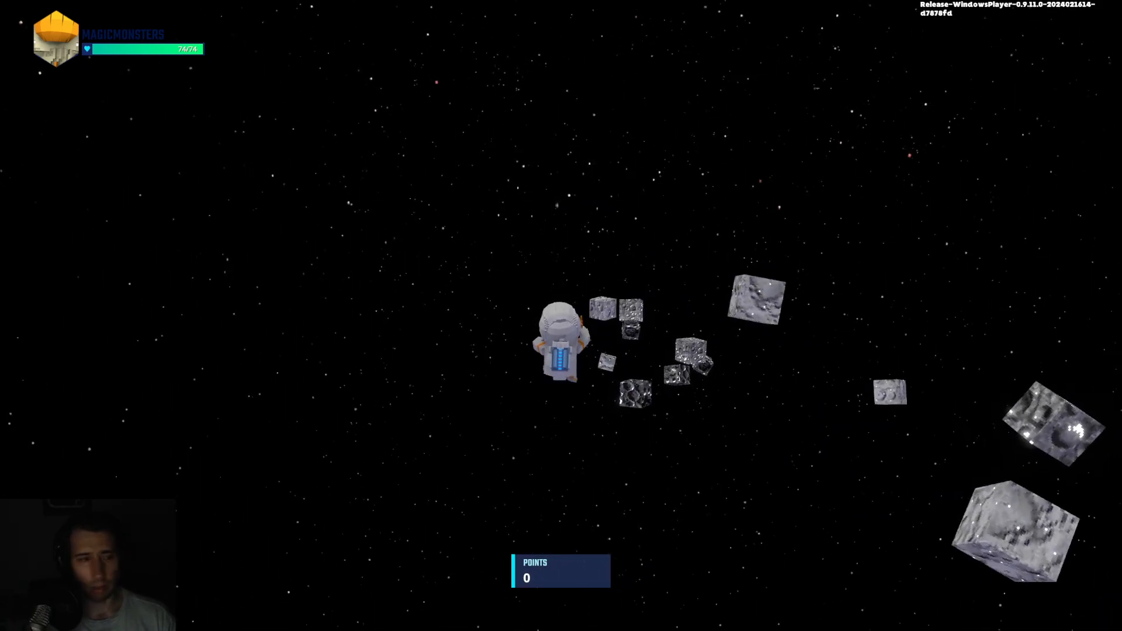
{"action": "key", "text": "Escape"}
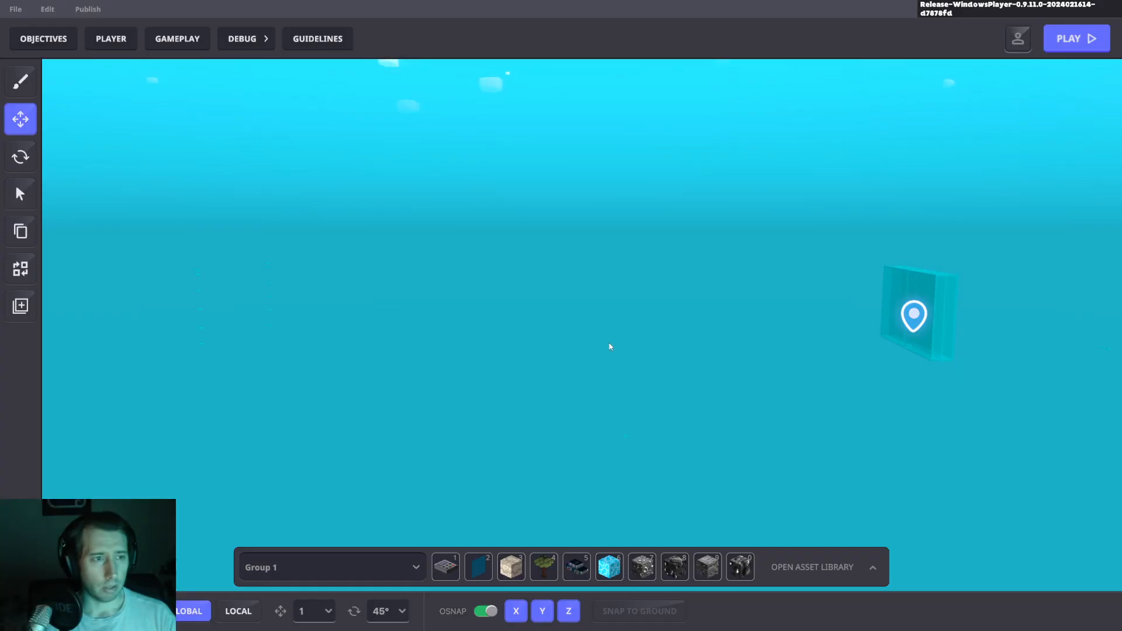
- Assign the [MP] Asset Spawner behaviour to the uppermost NumPad Switch in the row at X 54.87
{"action": "key", "text": "a"}
{"action": "right_click_drag", "start_coordinate": [669, 365], "coordinate": [812, 374]}
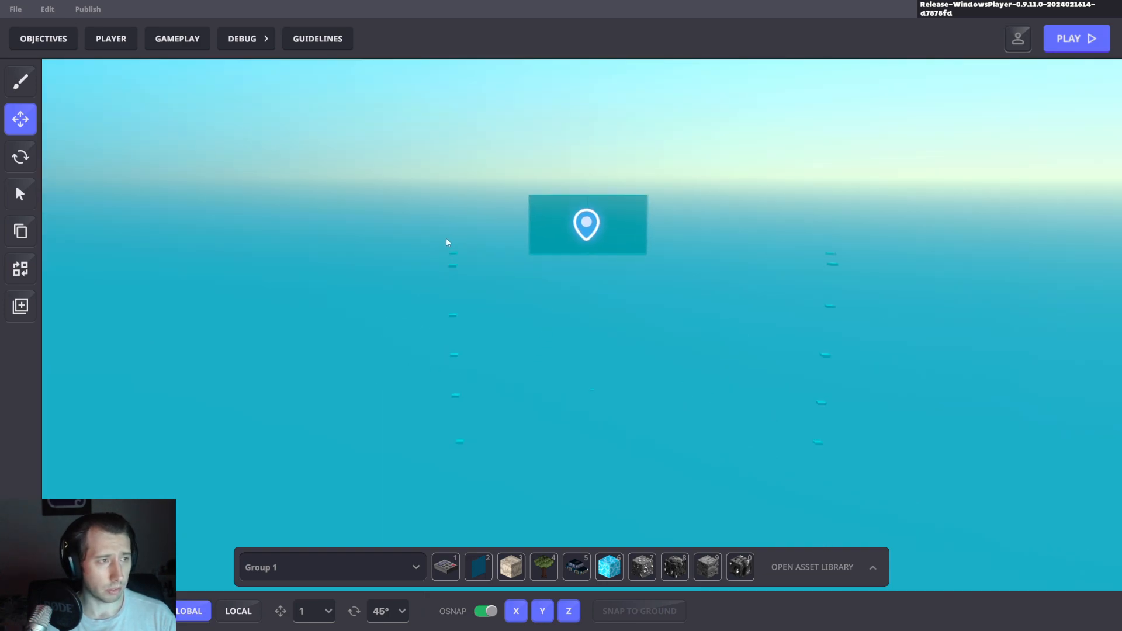
{"action": "left_click", "coordinate": [453, 256]}
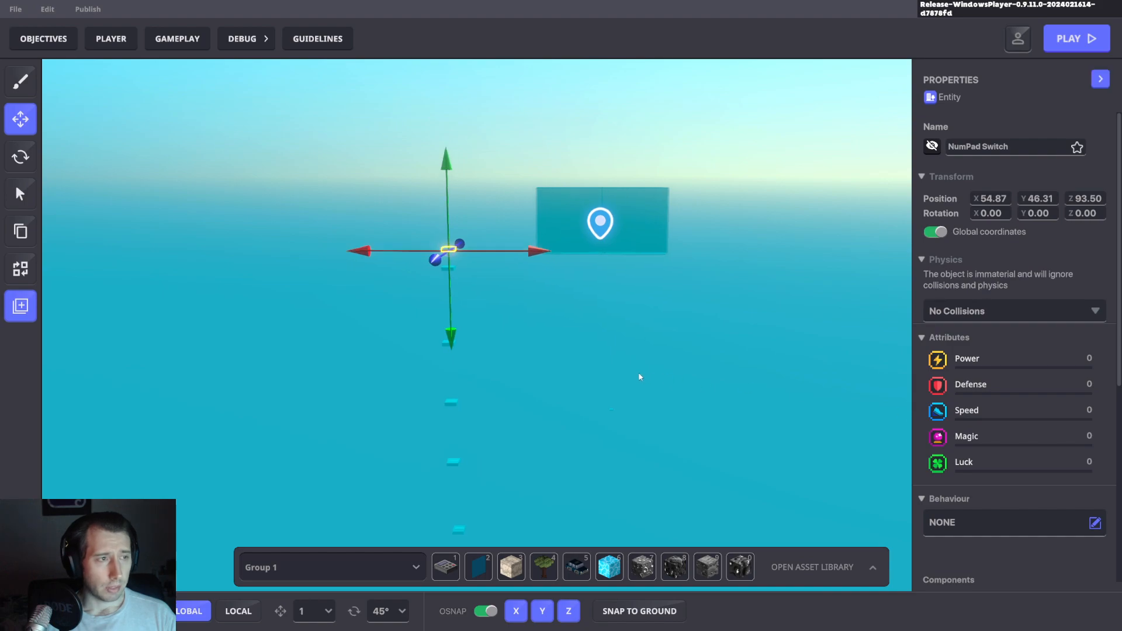
{"action": "right_click_drag", "start_coordinate": [601, 358], "coordinate": [609, 361]}
{"action": "scroll", "coordinate": [940, 380], "scroll_direction": "down", "scroll_amount": 4}
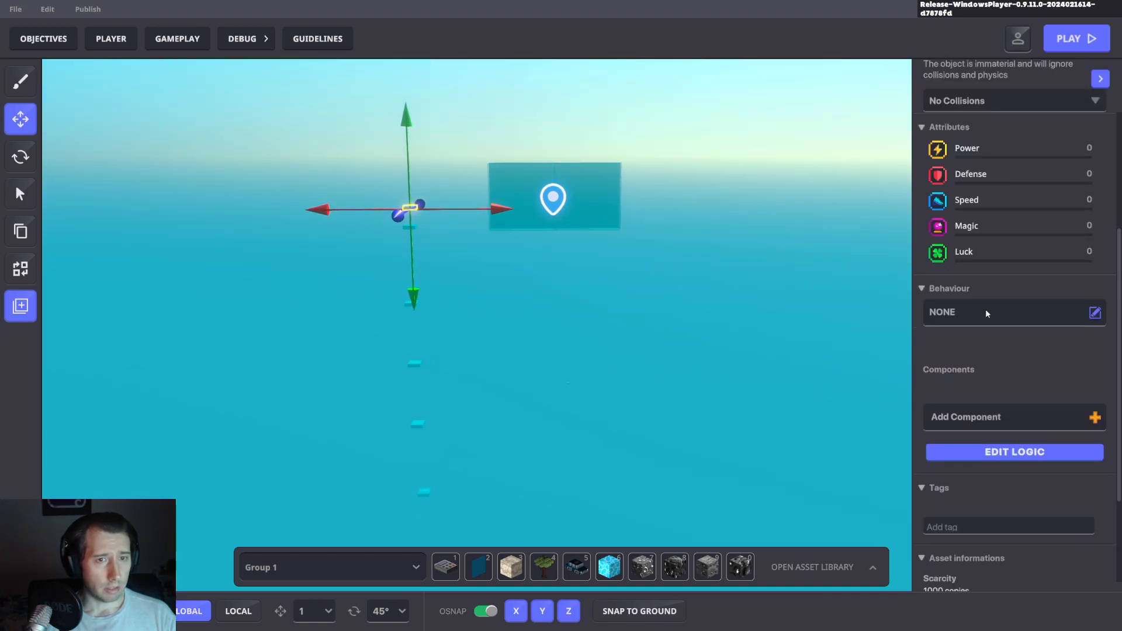
{"action": "left_click", "coordinate": [987, 314]}
{"action": "type", "text": "ass"}
{"action": "left_click", "coordinate": [415, 403]}
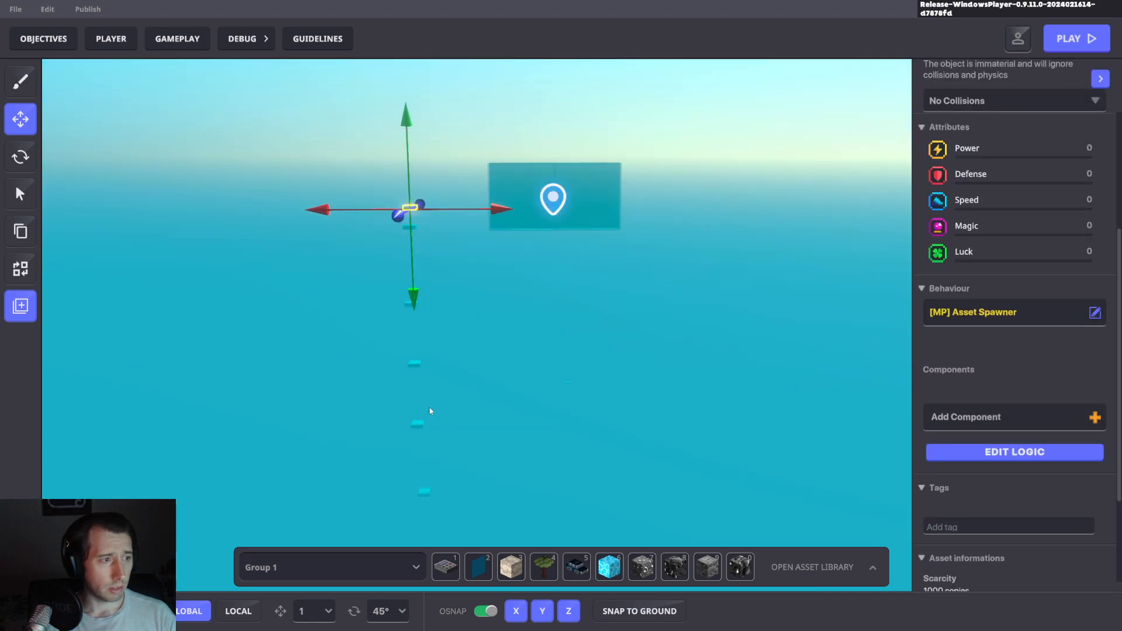
- Turn on Use Preset for the new spawner and choose the Rock Size 4 preset
{"action": "mouse_move", "coordinate": [529, 345]}
{"action": "right_mouse_down"}
{"action": "mouse_move", "coordinate": [607, 350]}
{"action": "mouse_move", "coordinate": [551, 356]}
{"action": "mouse_move", "coordinate": [519, 343]}
{"action": "right_mouse_up"}
{"action": "middle_click_drag", "start_coordinate": [519, 343], "coordinate": [508, 321]}
{"action": "right_click_drag", "start_coordinate": [499, 336], "coordinate": [503, 338]}
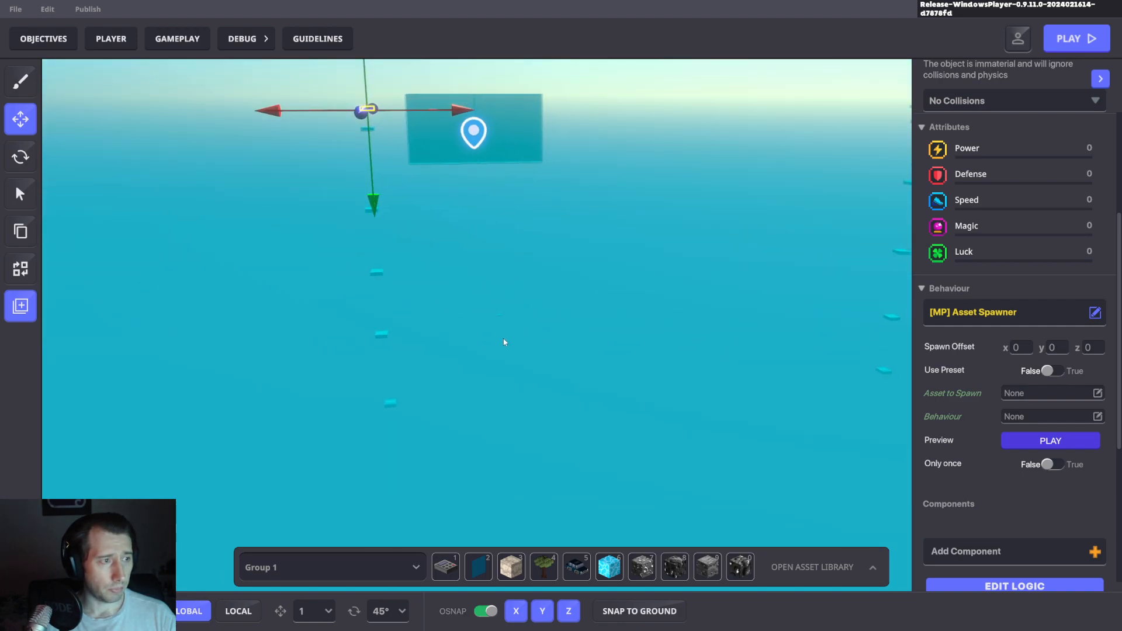
{"action": "left_click", "coordinate": [1053, 371]}
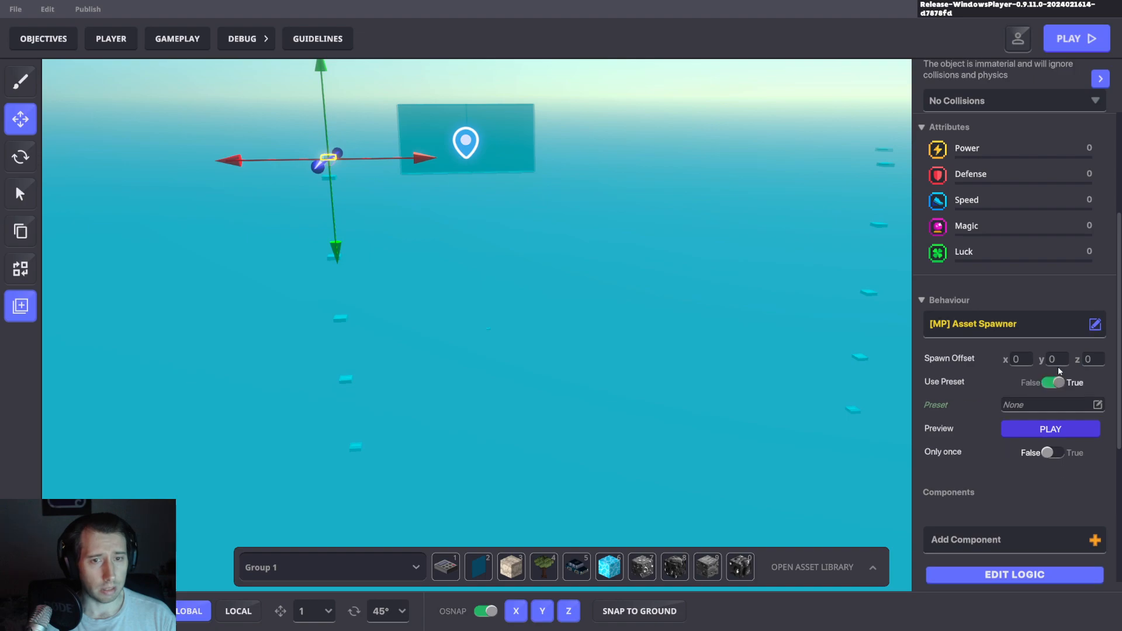
{"action": "left_click", "coordinate": [1029, 393]}
{"action": "left_click", "coordinate": [747, 271]}
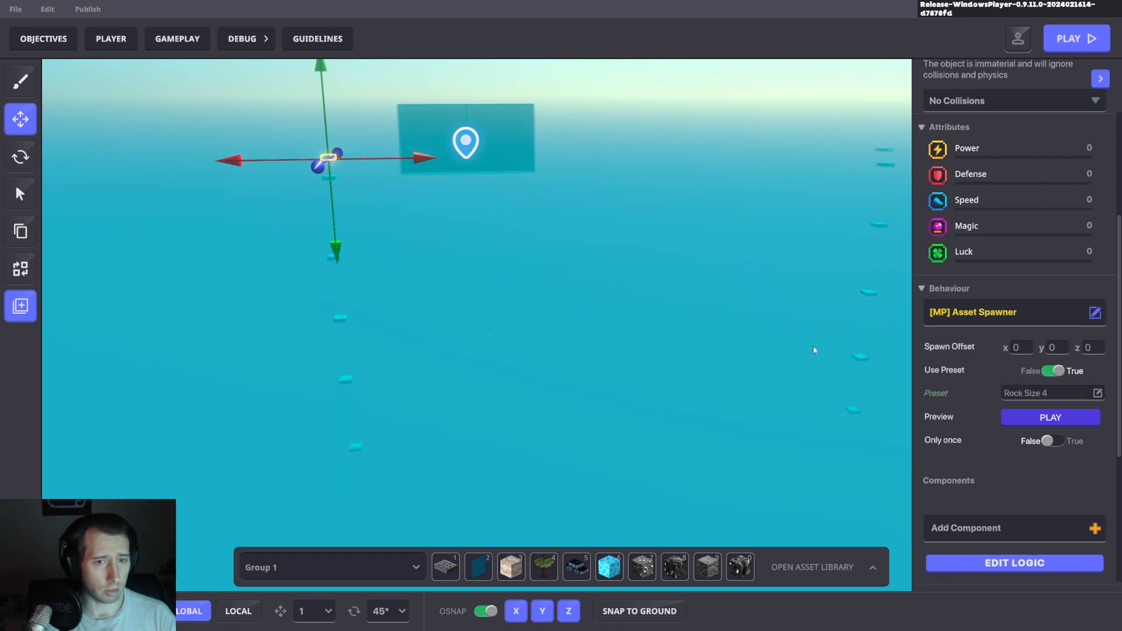
- Replace the spawner's default required messages with Send.RNG.1.1
{"action": "left_click", "coordinate": [1029, 561]}
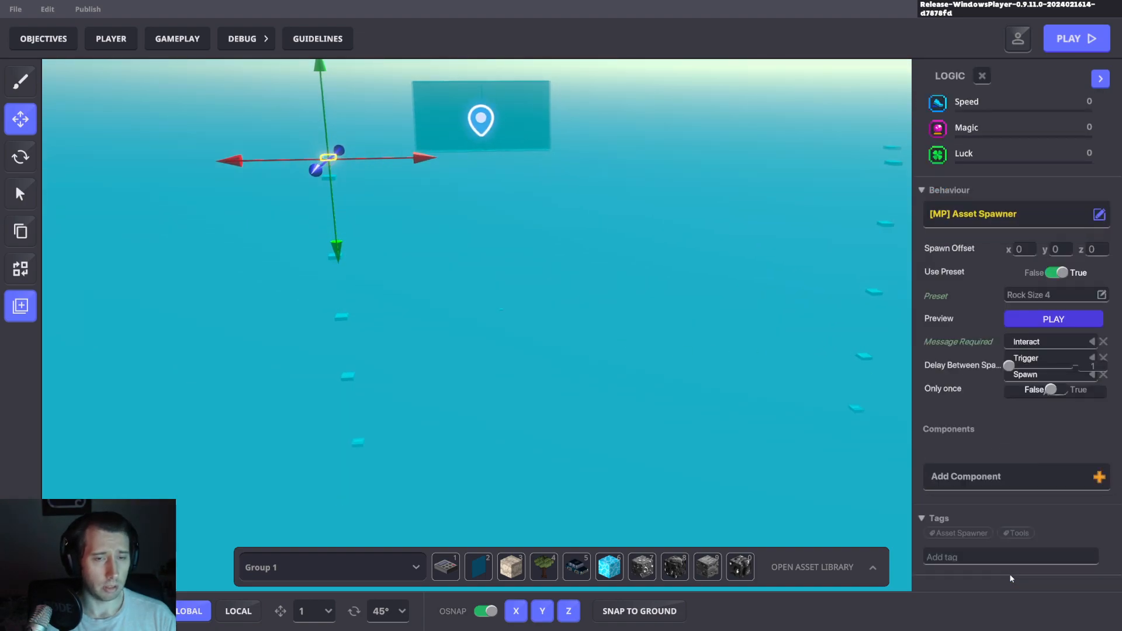
{"action": "left_click", "coordinate": [1097, 423]}
{"action": "left_click", "coordinate": [1097, 423]}
{"action": "left_click", "coordinate": [1097, 423]}
{"action": "left_click", "coordinate": [1023, 421]}
{"action": "left_click", "coordinate": [1023, 420]}
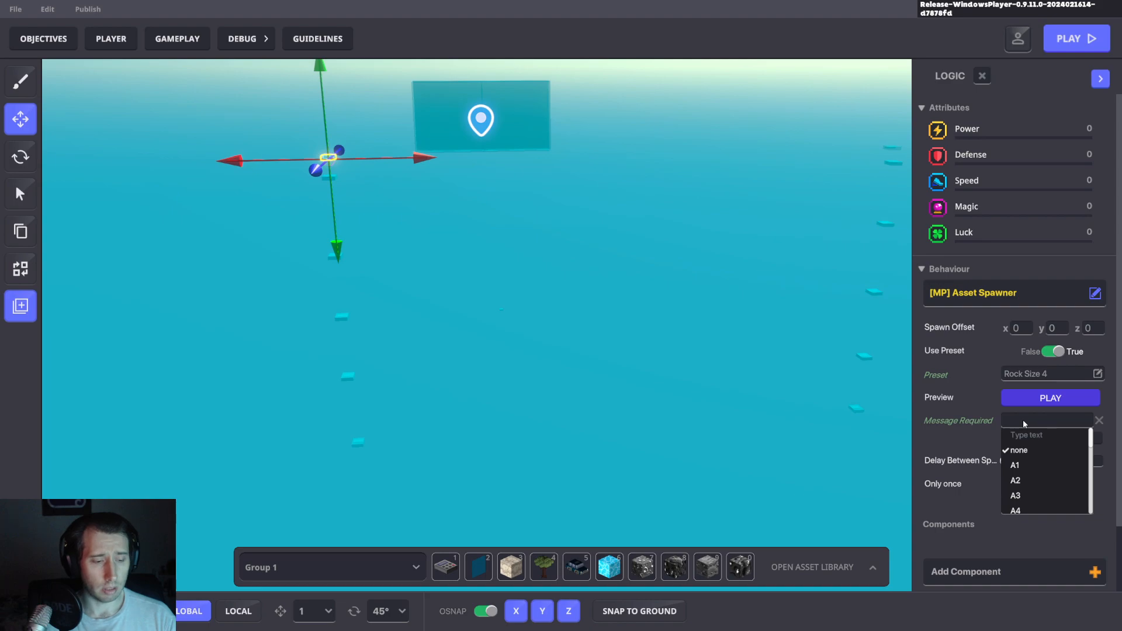
{"action": "type", "text": "Rng.1"}
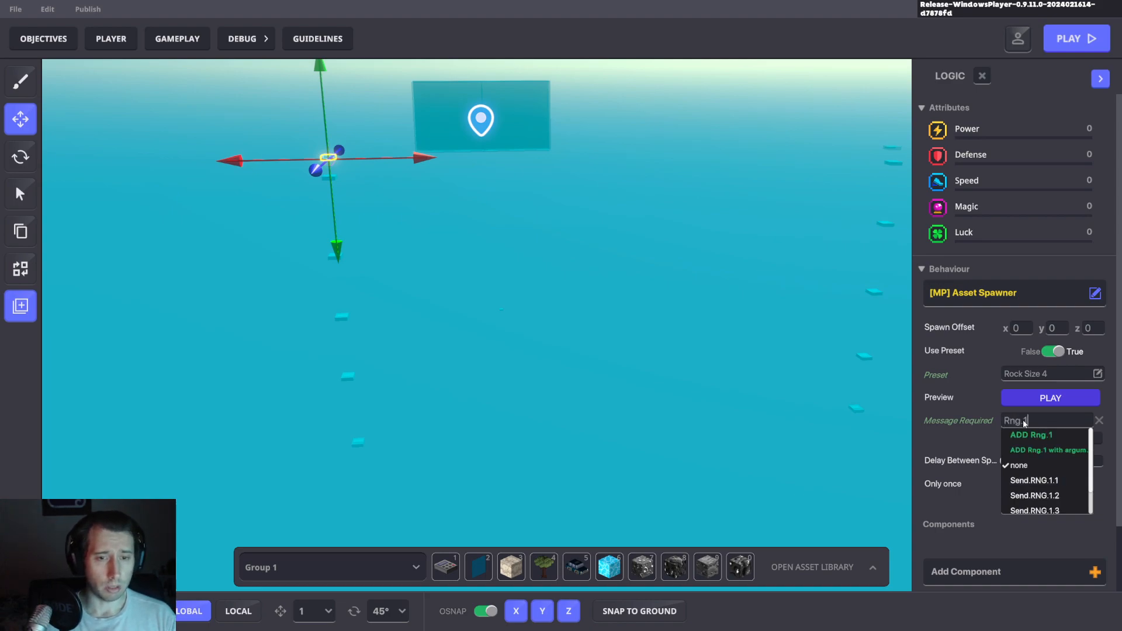
{"action": "left_click", "coordinate": [1034, 446]}
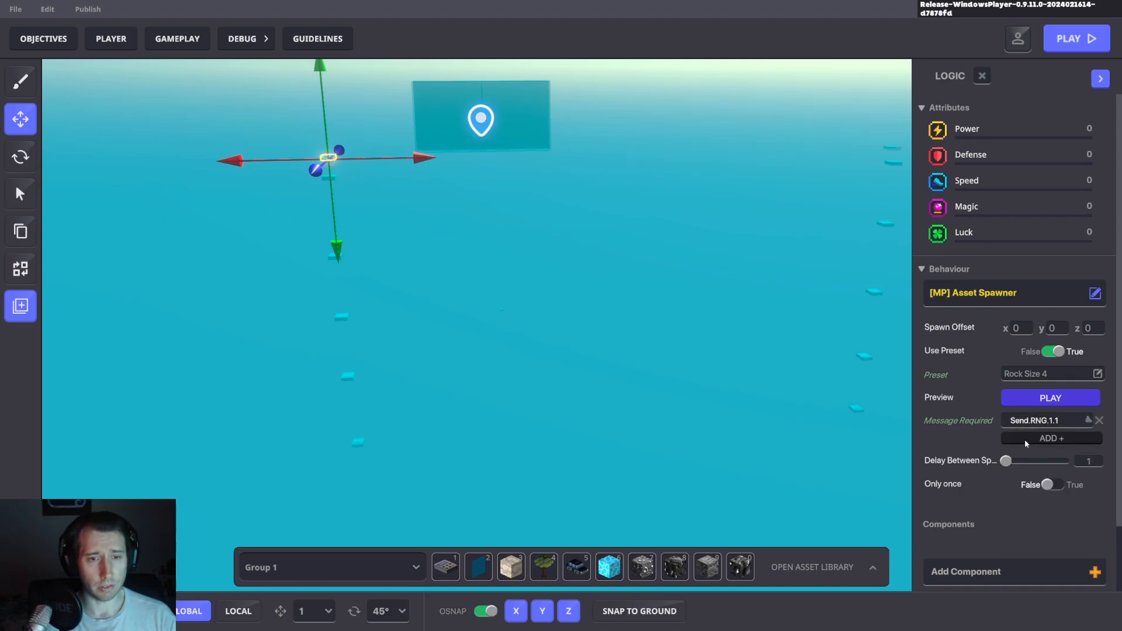
- Review the timed events of the uppermost switch in the opposite row and reset its behaviour to None
{"action": "left_click", "coordinate": [576, 262]}
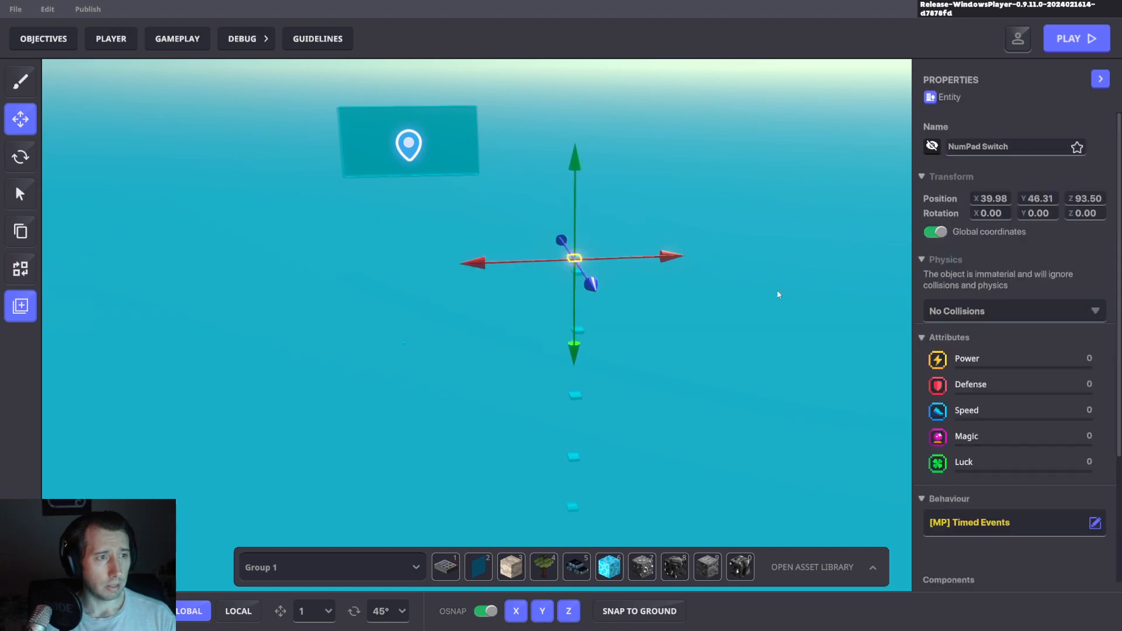
{"action": "scroll", "coordinate": [991, 467], "scroll_direction": "down", "scroll_amount": 2}
{"action": "scroll", "coordinate": [1010, 430], "scroll_direction": "down", "scroll_amount": 3}
{"action": "right_click_drag", "start_coordinate": [716, 323], "coordinate": [667, 350]}
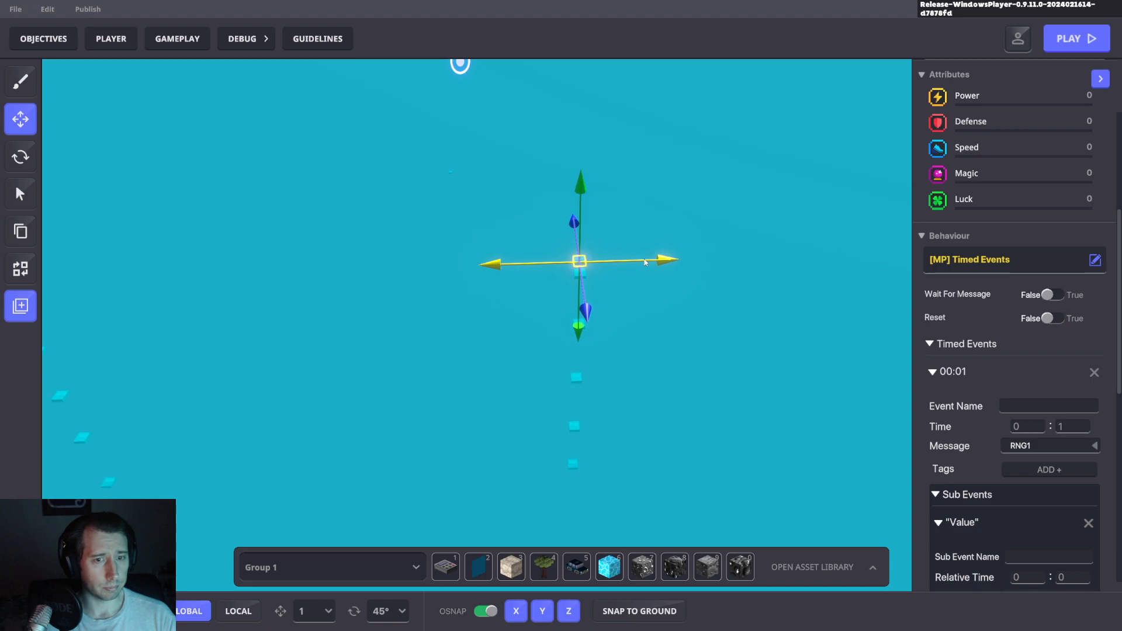
{"action": "scroll", "coordinate": [972, 297], "scroll_direction": "down", "scroll_amount": 4}
{"action": "scroll", "coordinate": [950, 346], "scroll_direction": "up", "scroll_amount": 2}
{"action": "scroll", "coordinate": [964, 327], "scroll_direction": "up", "scroll_amount": 3}
{"action": "left_click", "coordinate": [982, 366]}
{"action": "left_click", "coordinate": [408, 304]}
- Assign [MP] Asset Spawner to the cleared switch and make it use the Rock Size 4 preset
{"action": "left_click", "coordinate": [982, 367]}
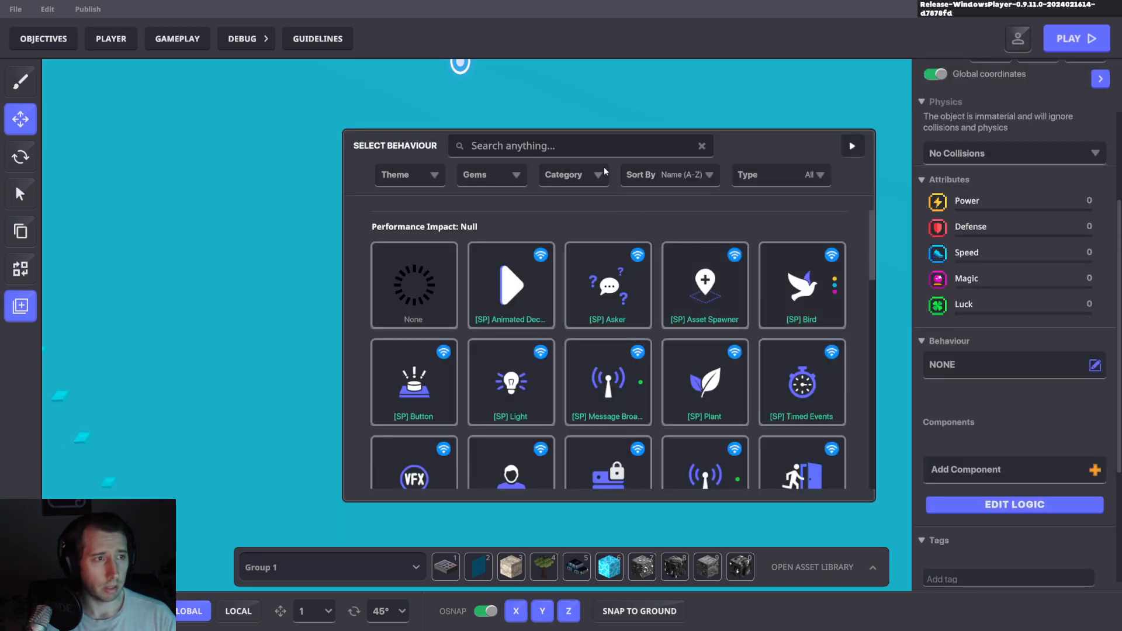
{"action": "type", "text": "m"}
{"action": "key", "text": "BackSpace"}
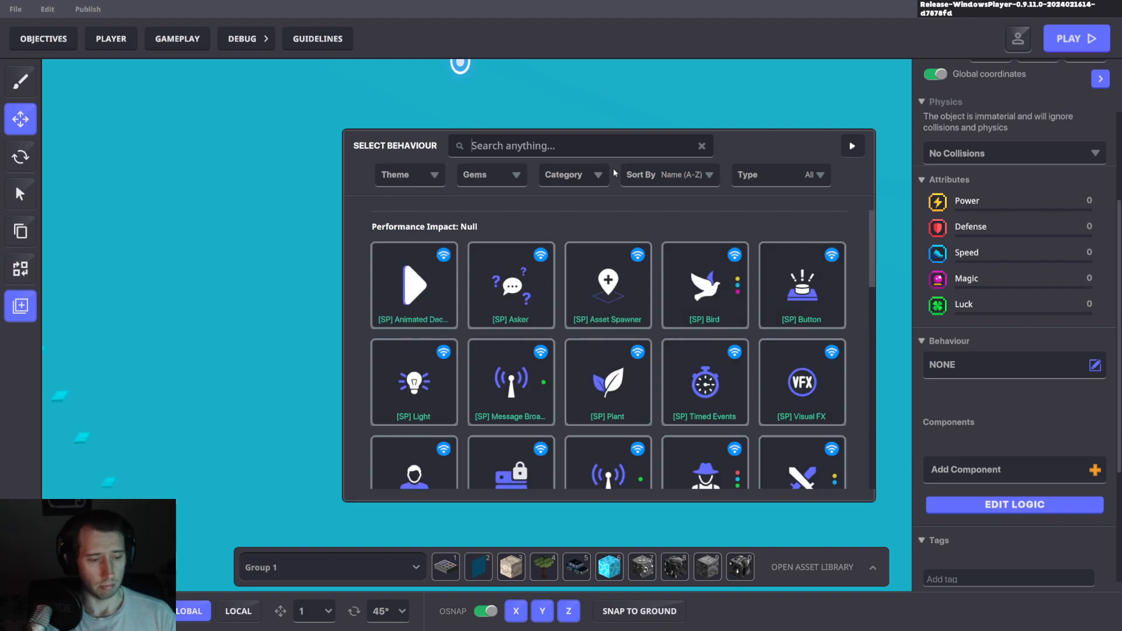
{"action": "type", "text": "ass"}
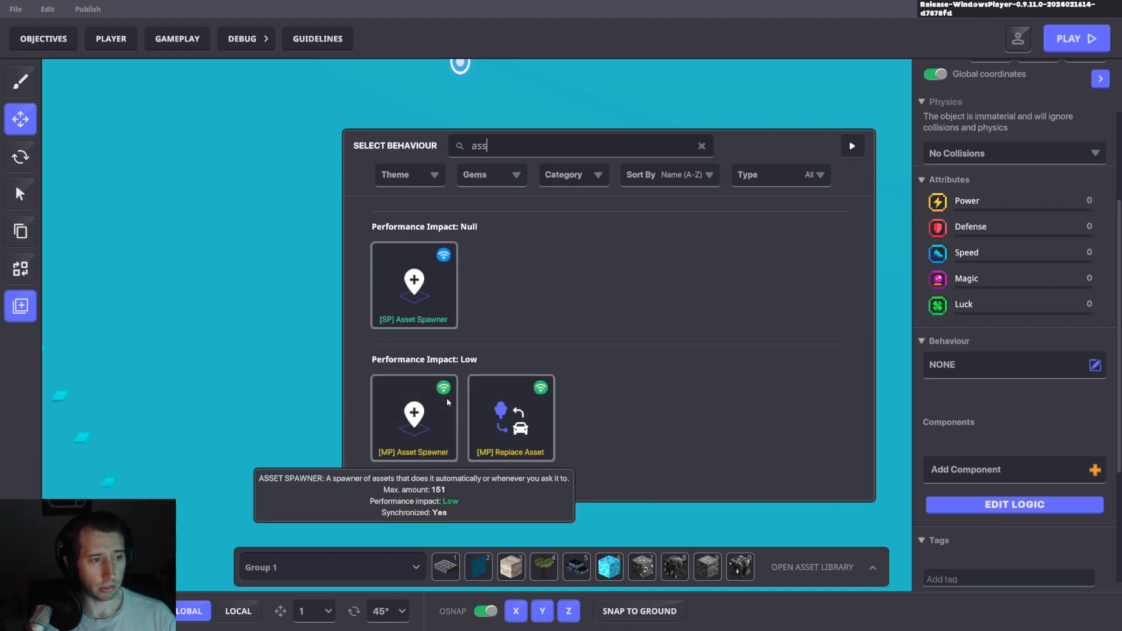
{"action": "left_click", "coordinate": [426, 431]}
{"action": "left_click", "coordinate": [1053, 423]}
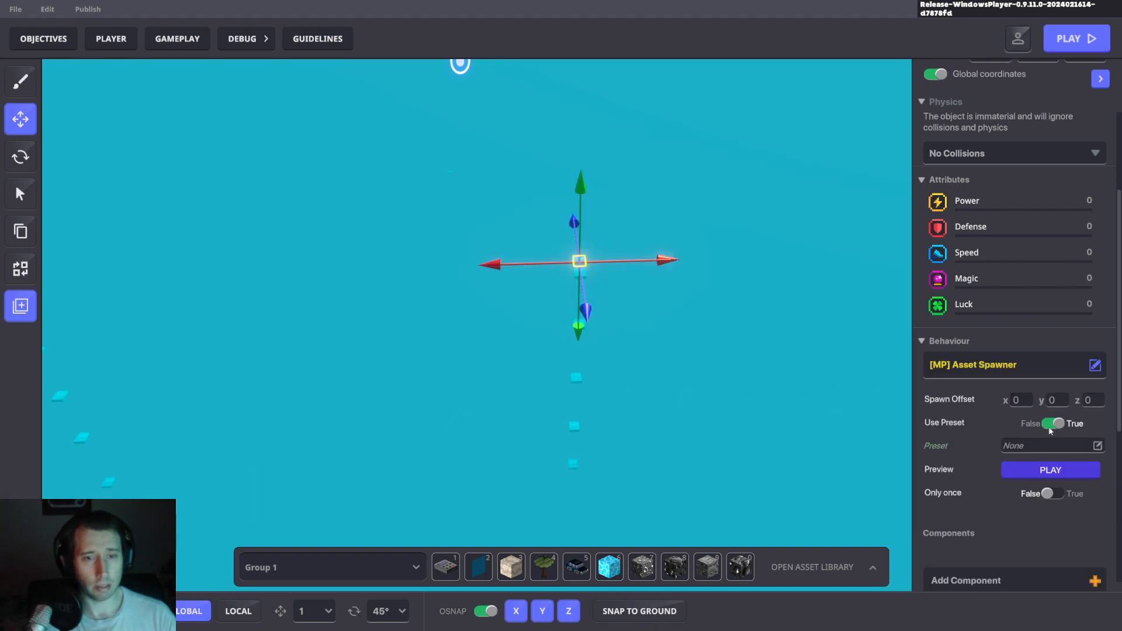
{"action": "left_click", "coordinate": [1030, 445]}
{"action": "left_click", "coordinate": [738, 272]}
- Replace the second spawner's default required messages with Send.RNG.1.2
{"action": "scroll", "coordinate": [1028, 403], "scroll_direction": "down", "scroll_amount": 3}
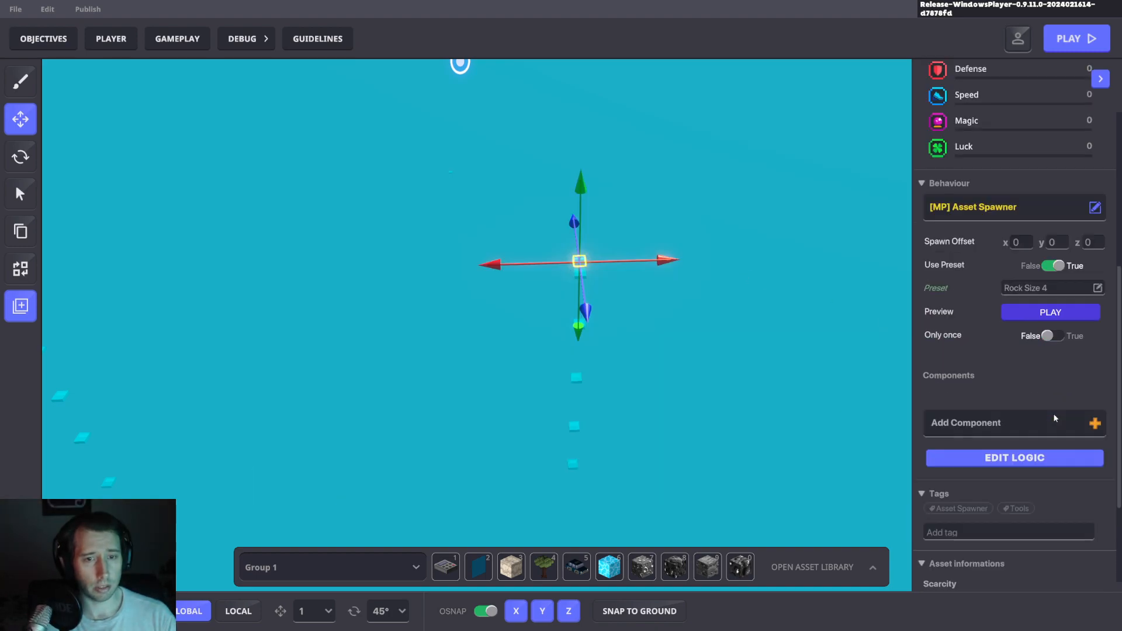
{"action": "left_click", "coordinate": [1028, 459]}
{"action": "left_click", "coordinate": [1099, 420]}
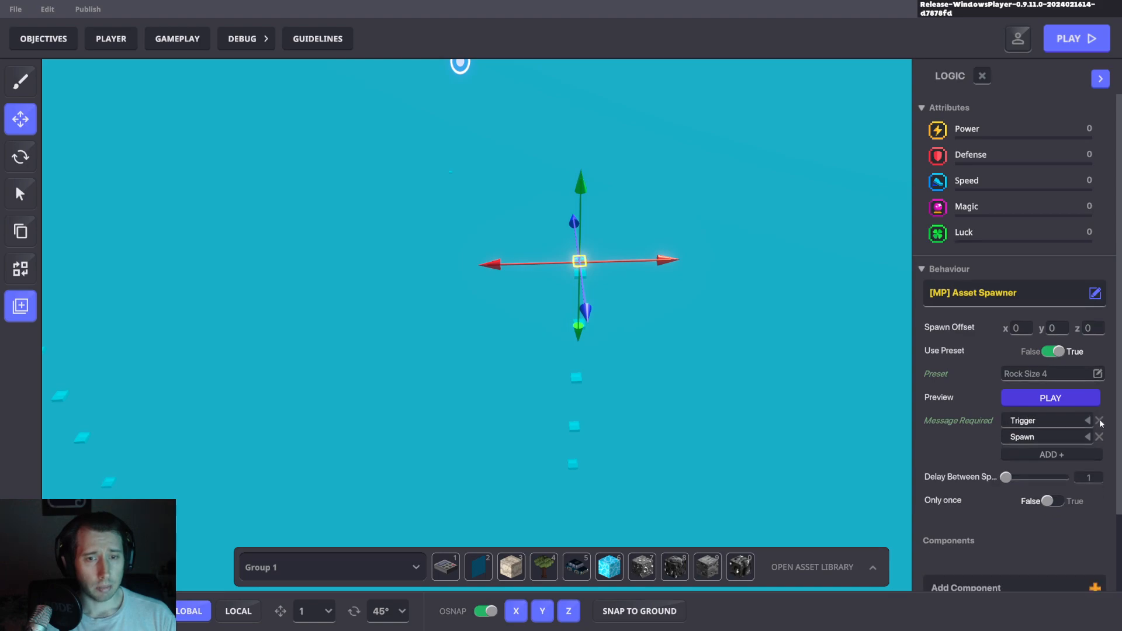
{"action": "left_click", "coordinate": [1099, 420]}
{"action": "left_click", "coordinate": [1042, 420]}
{"action": "type", "text": "RNG"}
{"action": "scroll", "coordinate": [1057, 467], "scroll_direction": "down", "scroll_amount": 5}
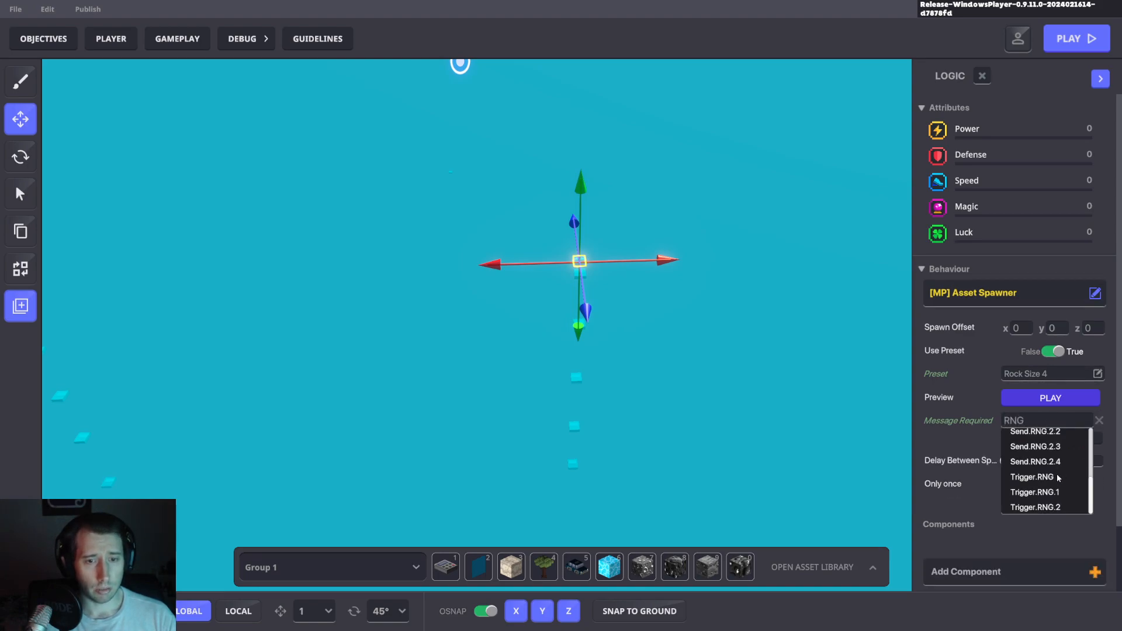
{"action": "scroll", "coordinate": [1061, 468], "scroll_direction": "up", "scroll_amount": 5}
{"action": "scroll", "coordinate": [1062, 476], "scroll_direction": "down", "scroll_amount": 2}
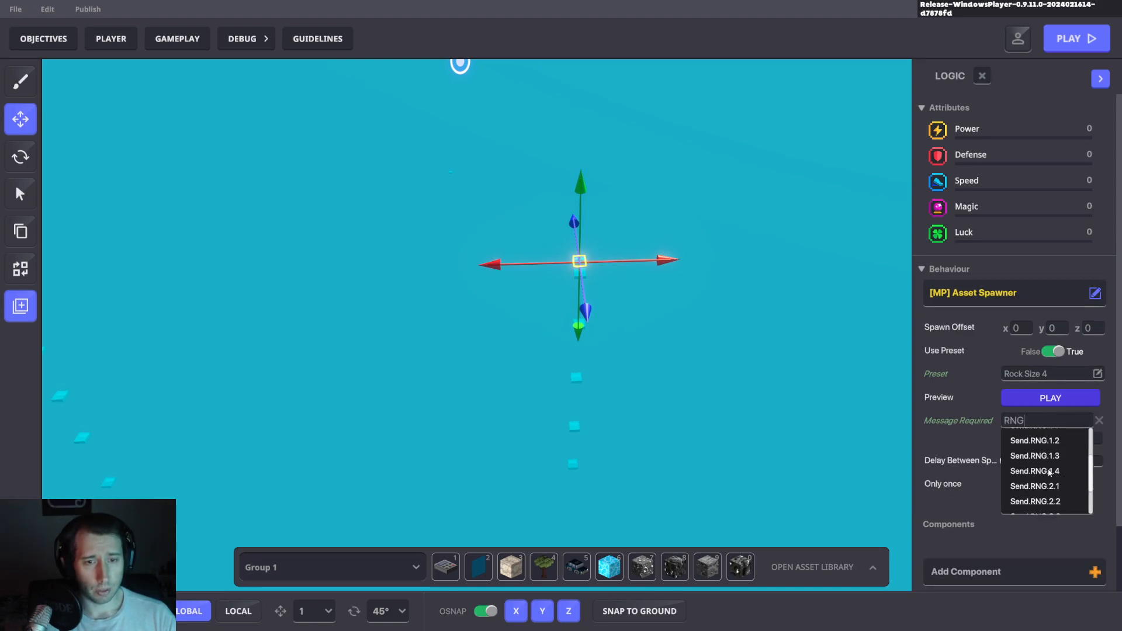
{"action": "left_click", "coordinate": [1034, 441]}
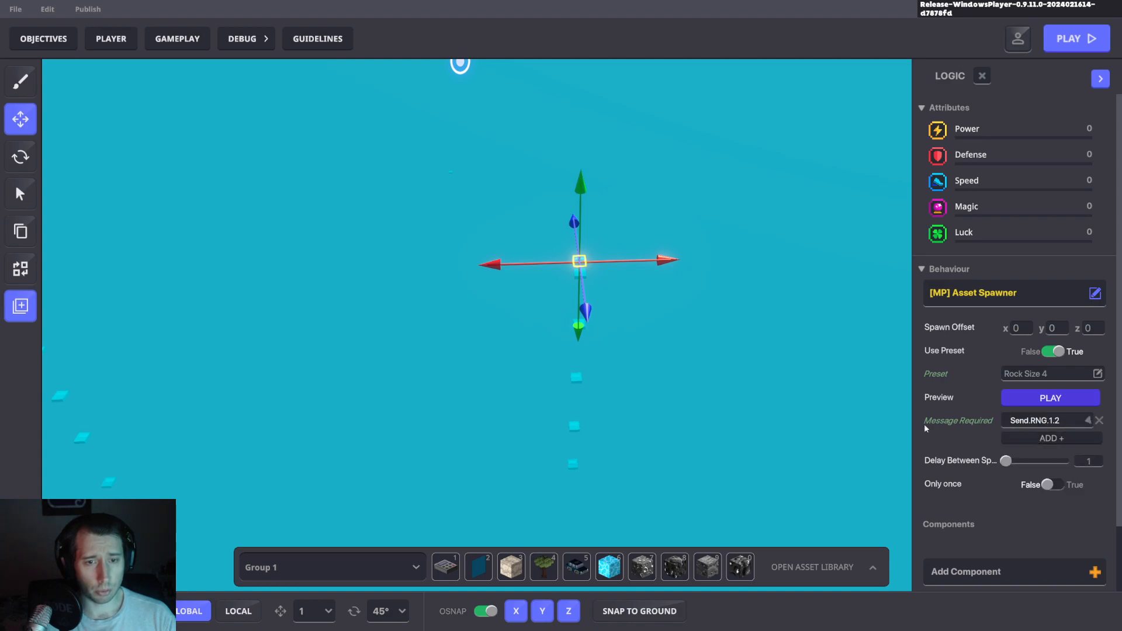
- Copy the Send.RNG.1.2 spawner to a lower position in the same row and select the copy
{"action": "right_click_drag", "start_coordinate": [765, 412], "coordinate": [719, 368]}
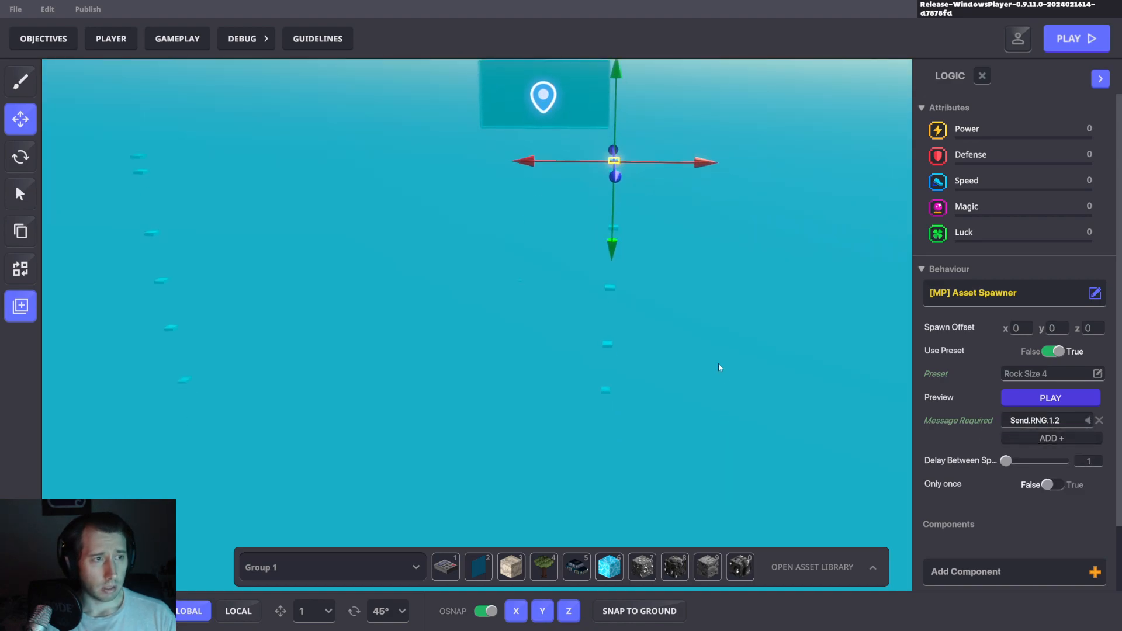
{"action": "left_click", "coordinate": [615, 173]}
{"action": "left_click_drag", "start_coordinate": [619, 78], "coordinate": [576, 337]}
{"action": "right_click_drag", "start_coordinate": [550, 354], "coordinate": [689, 374]}
{"action": "left_click_drag", "start_coordinate": [694, 378], "coordinate": [664, 373]}
{"action": "right_click_drag", "start_coordinate": [713, 365], "coordinate": [616, 355]}
{"action": "left_click_drag", "start_coordinate": [615, 355], "coordinate": [609, 355]}
{"action": "left_click_drag", "start_coordinate": [547, 402], "coordinate": [545, 397]}
{"action": "scroll", "coordinate": [1020, 450], "scroll_direction": "down", "scroll_amount": 5}
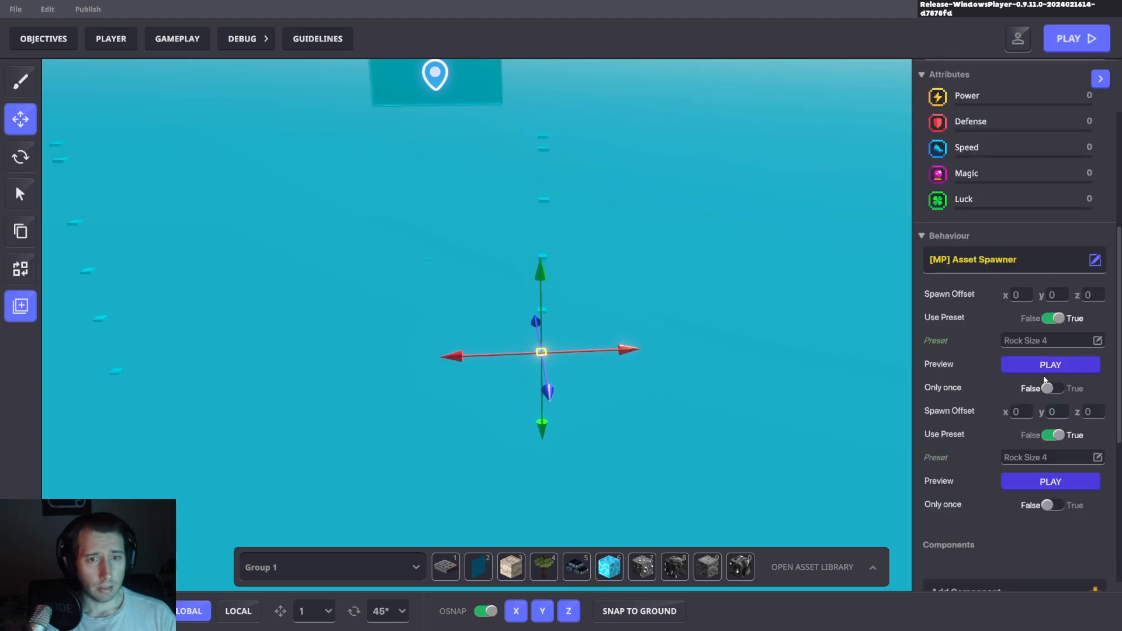
{"action": "left_click", "coordinate": [708, 409]}
{"action": "left_click", "coordinate": [541, 352]}
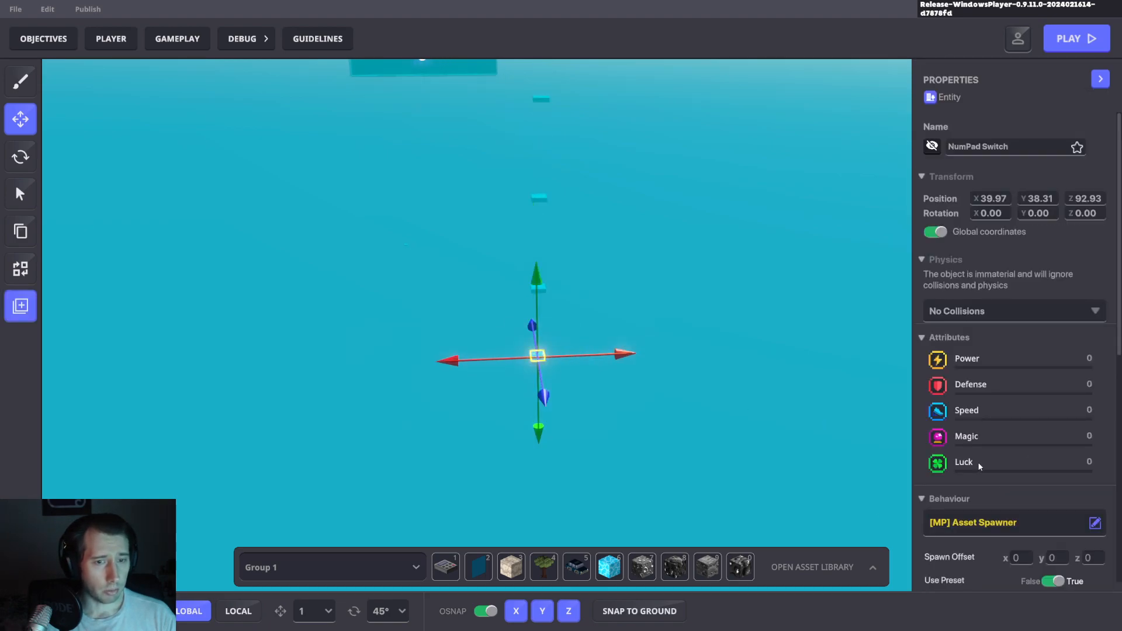
- Change the copied spawner's required message to Send.RNG.1.3
{"action": "left_click", "coordinate": [1001, 512]}
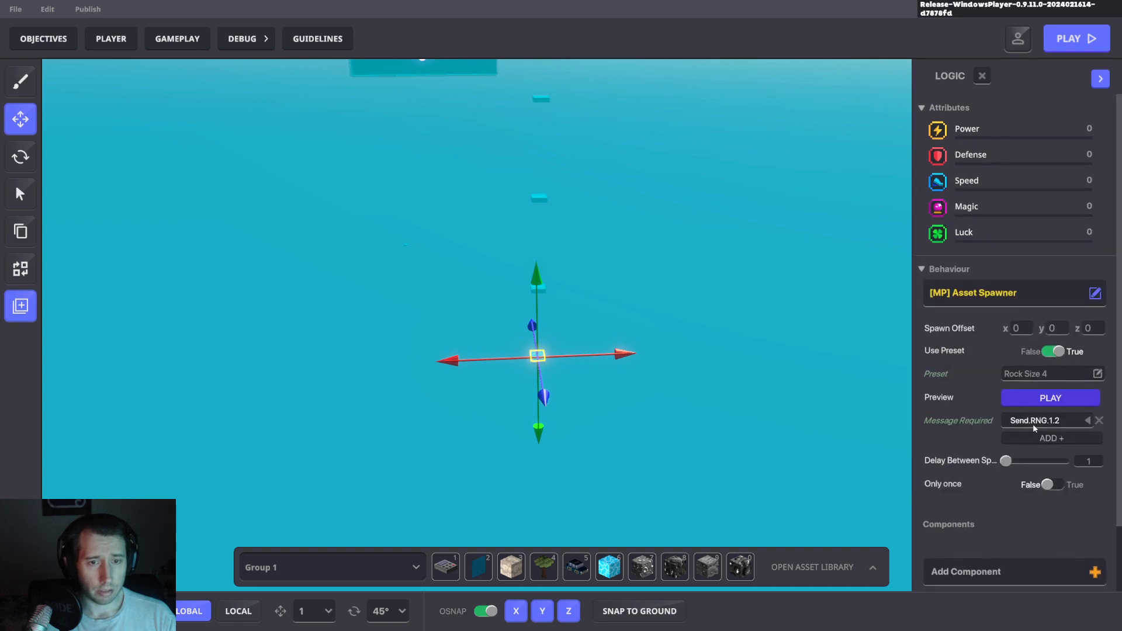
{"action": "left_click", "coordinate": [1049, 421]}
{"action": "type", "text": "1.3"}
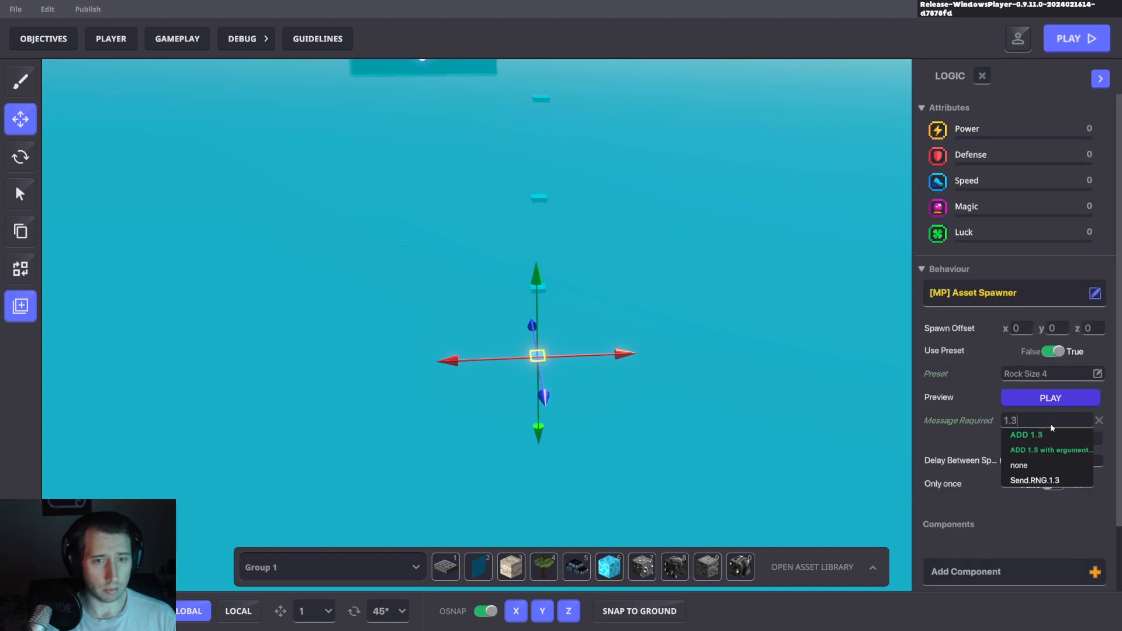
{"action": "left_click", "coordinate": [1035, 480]}
- Make another copy from the Send.RNG.1.3 rock spawner and reselect it to show its settings
{"action": "middle_click_drag", "start_coordinate": [663, 443], "coordinate": [727, 442]}
{"action": "left_click", "coordinate": [788, 410]}
{"action": "left_click_drag", "start_coordinate": [796, 421], "coordinate": [154, 420]}
{"action": "middle_click_drag", "start_coordinate": [154, 420], "coordinate": [511, 391]}
{"action": "left_click_drag", "start_coordinate": [584, 387], "coordinate": [599, 390]}
{"action": "scroll", "coordinate": [994, 434], "scroll_direction": "down", "scroll_amount": 5}
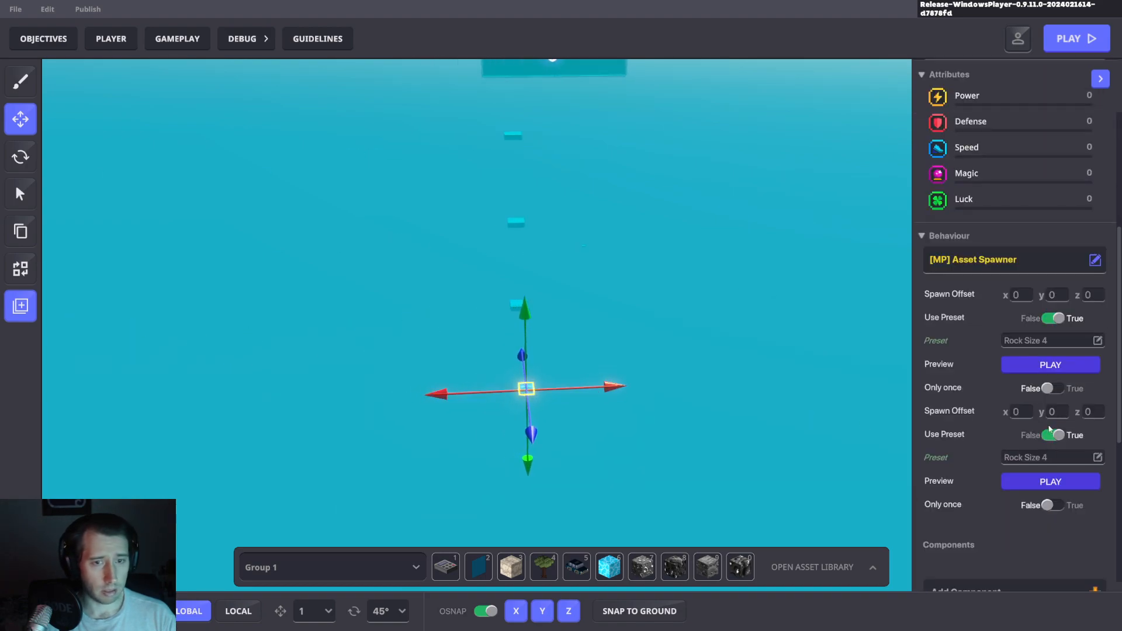
{"action": "left_click", "coordinate": [714, 388]}
{"action": "left_click", "coordinate": [526, 388]}
{"action": "scroll", "coordinate": [1025, 428], "scroll_direction": "down", "scroll_amount": 5}
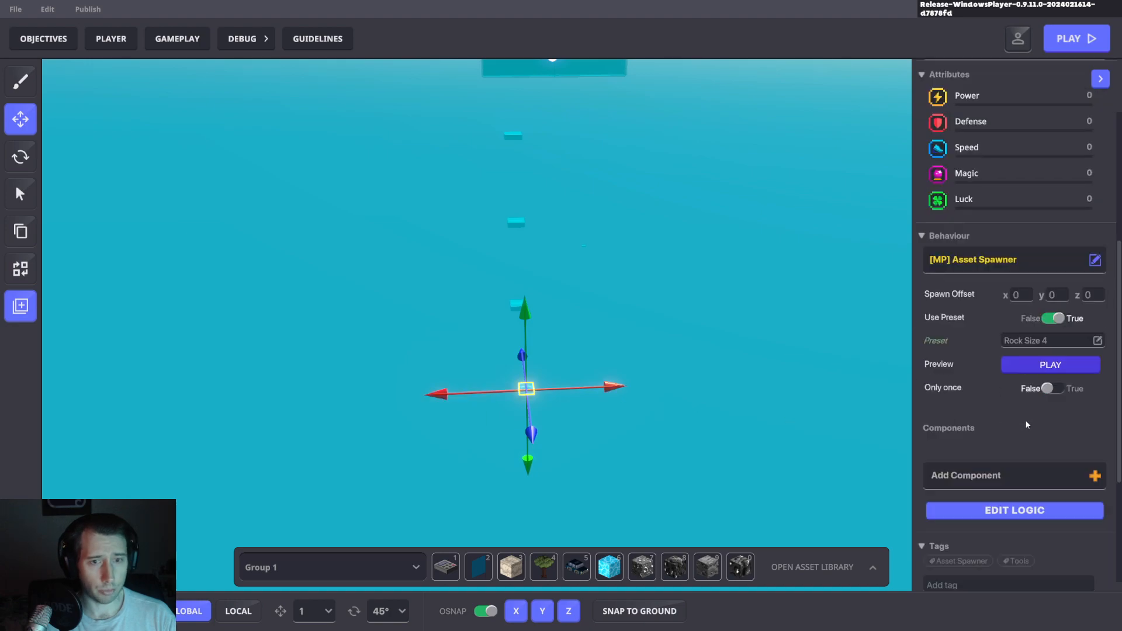
- Set the copied Rock Size 4 spawner's required message to Send.RNG.1.4 and nudge it slightly along the depth axis
{"action": "left_click", "coordinate": [1015, 507]}
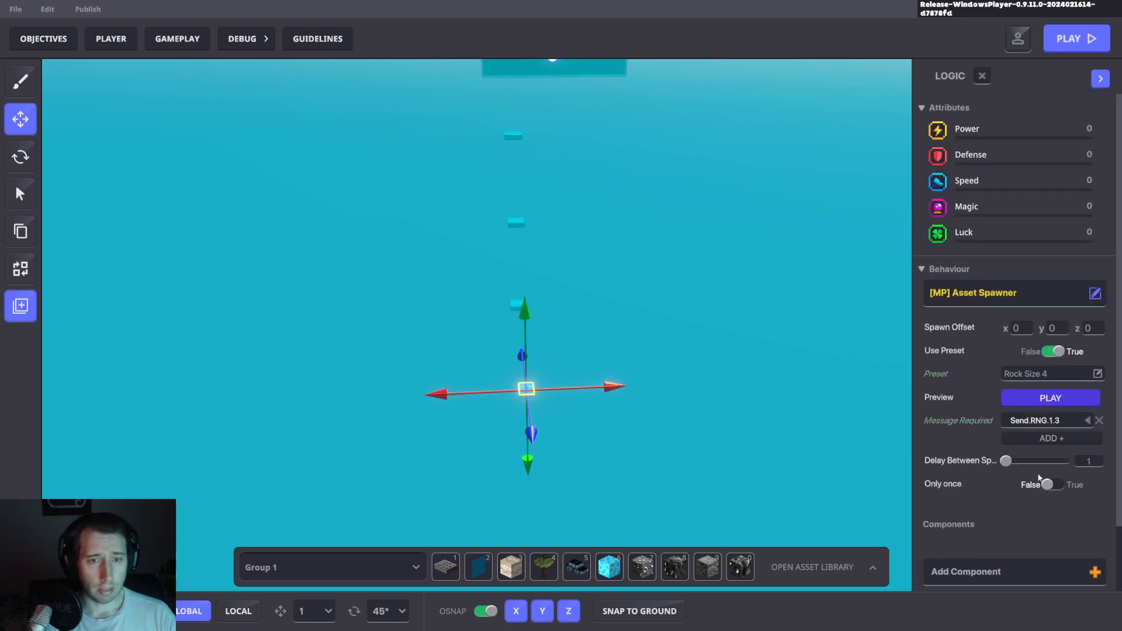
{"action": "left_click", "coordinate": [1028, 422]}
{"action": "type", "text": "1.4"}
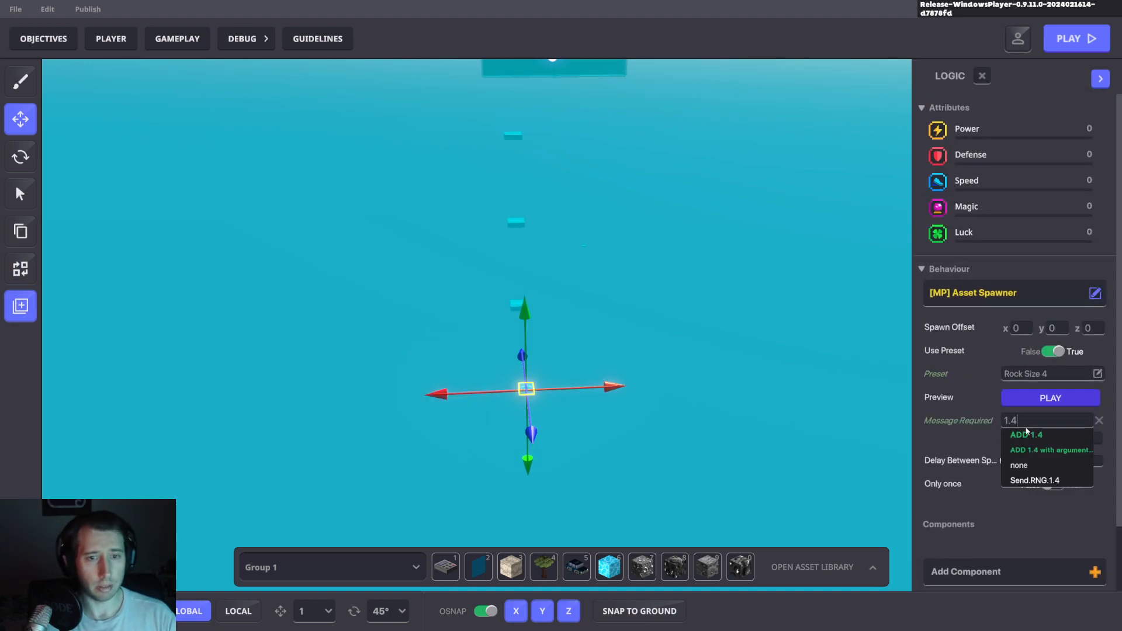
{"action": "left_click", "coordinate": [1033, 479]}
{"action": "right_click_drag", "start_coordinate": [792, 380], "coordinate": [707, 391]}
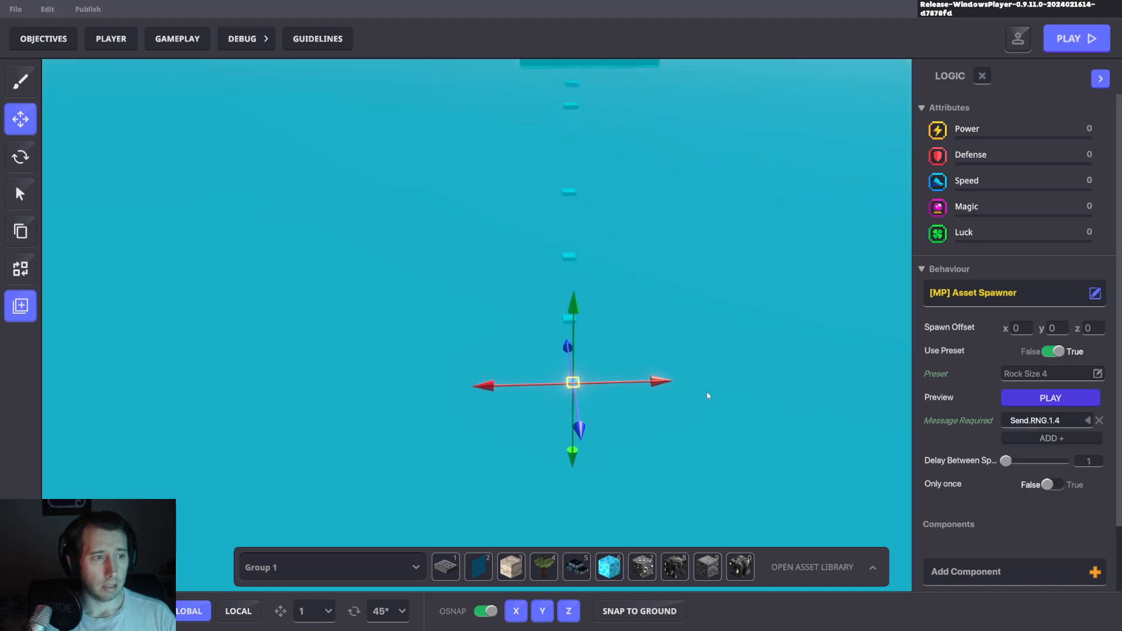
{"action": "left_click_drag", "start_coordinate": [576, 425], "coordinate": [570, 423]}
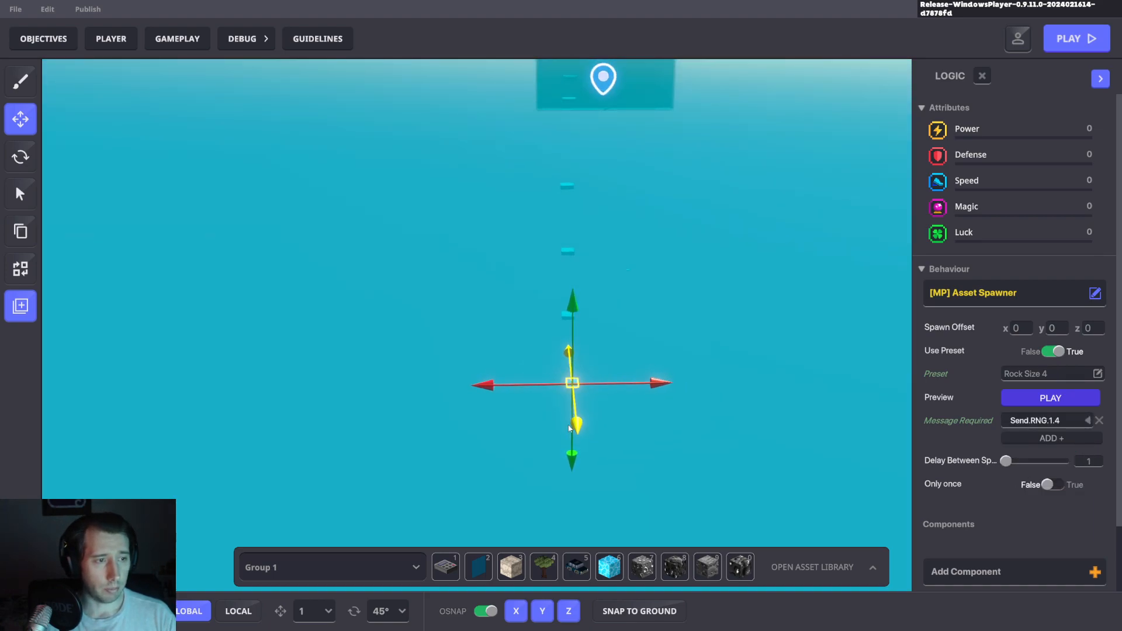
- Duplicate the AS 1 HS platform with its spawner in the row near X 40, placing the copy at Y about 38.75 and Z about 93.46
{"action": "middle_click_drag", "start_coordinate": [583, 417], "coordinate": [648, 392]}
{"action": "key", "text": "s"}
{"action": "right_click_drag", "start_coordinate": [626, 379], "coordinate": [594, 363]}
{"action": "key", "text": "d"}
{"action": "key", "text": "w"}
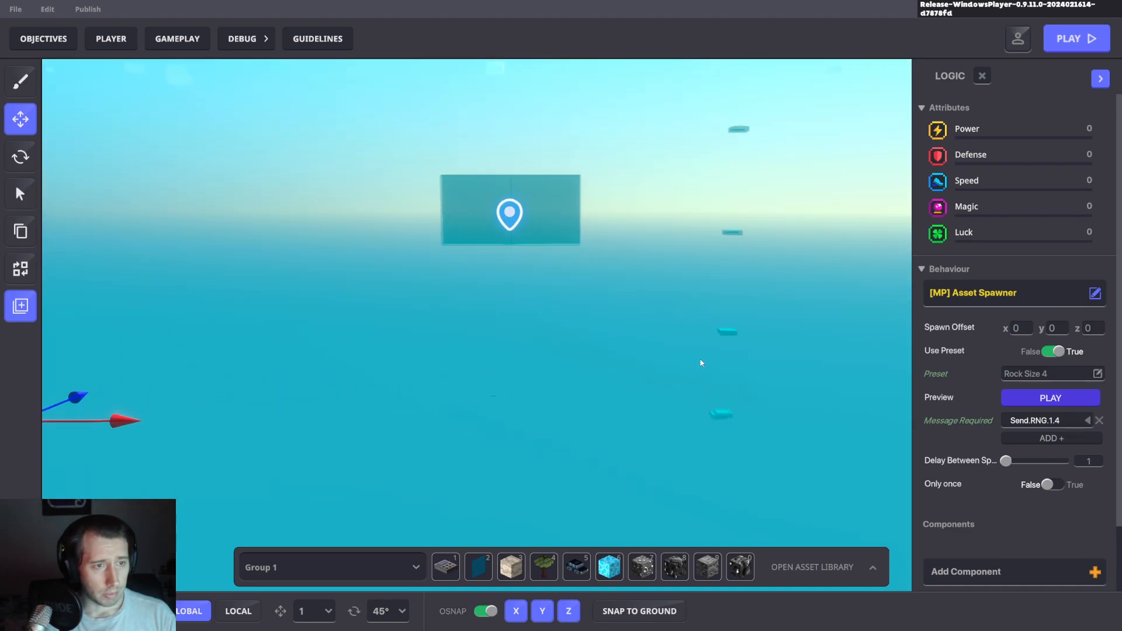
{"action": "left_click", "coordinate": [732, 323]}
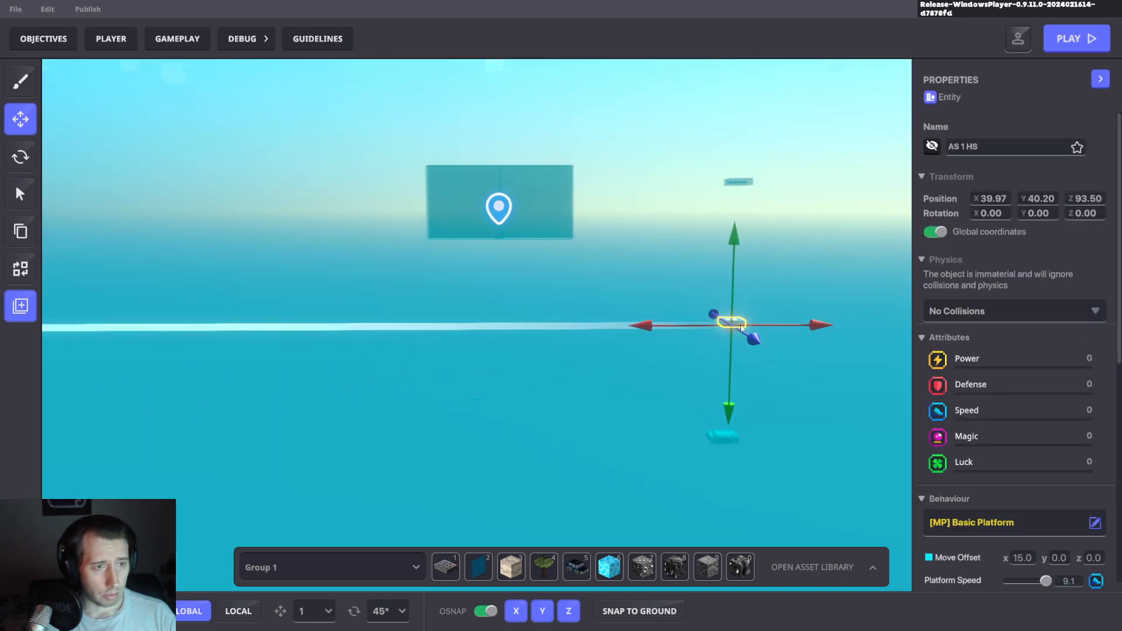
{"action": "left_click", "coordinate": [735, 437]}
{"action": "left_click_drag", "start_coordinate": [700, 285], "coordinate": [791, 377]}
{"action": "right_click_drag", "start_coordinate": [803, 410], "coordinate": [795, 408]}
{"action": "key", "text": "d"}
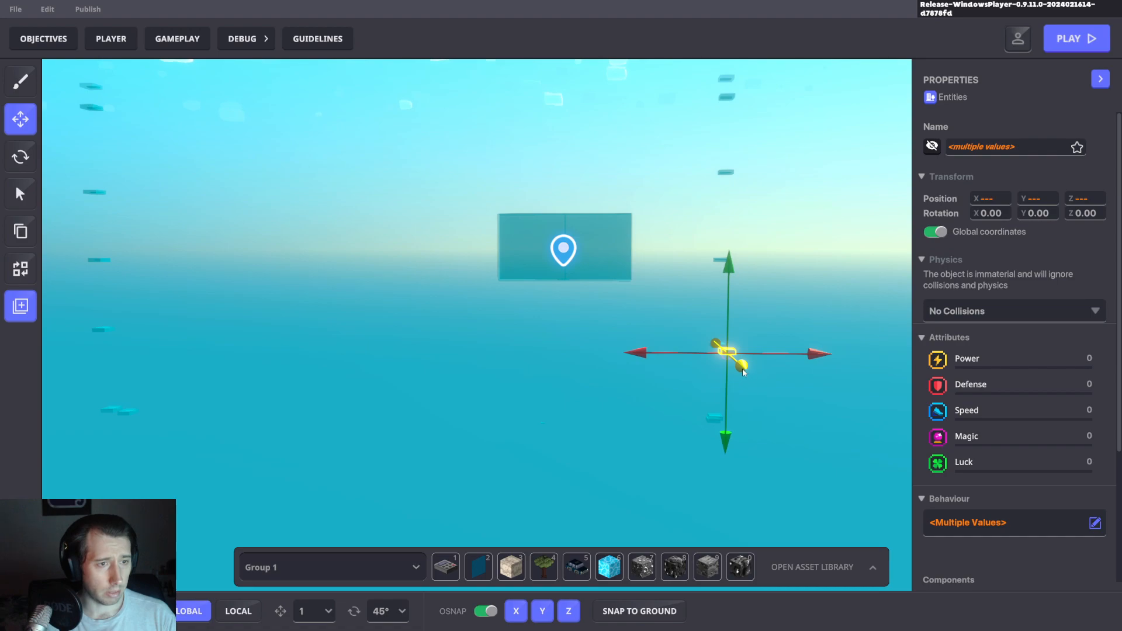
{"action": "left_click_drag", "start_coordinate": [723, 265], "coordinate": [710, 328]}
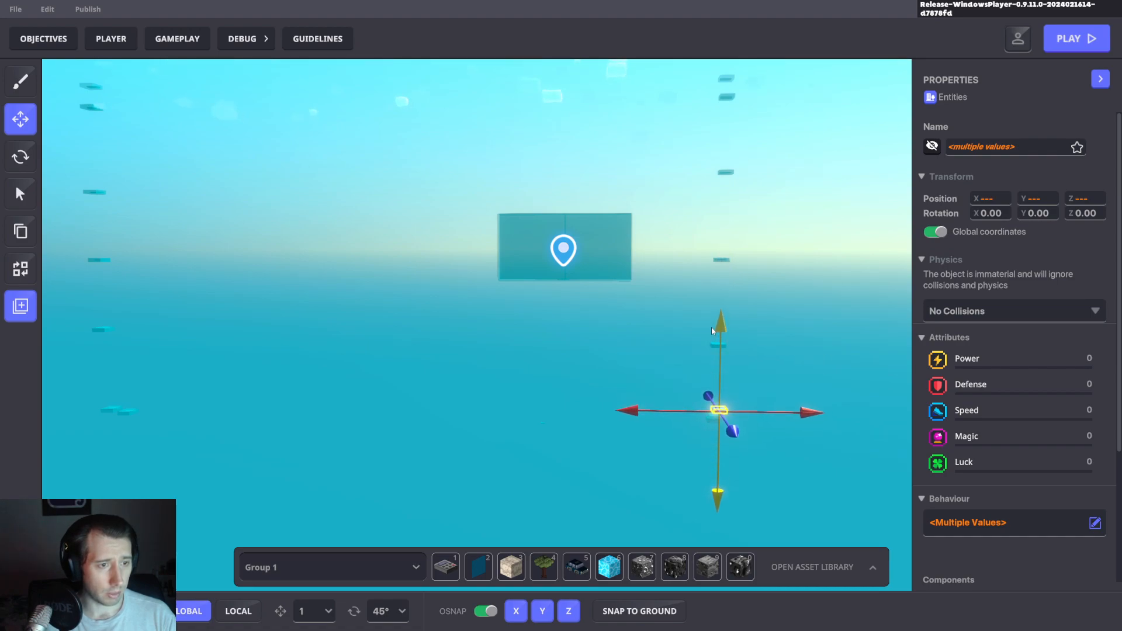
- Check from several angles how the copied platform and spawner line up with the rest of the row
{"action": "right_click_drag", "start_coordinate": [647, 363], "coordinate": [691, 393]}
{"action": "left_click_drag", "start_coordinate": [711, 369], "coordinate": [728, 374]}
{"action": "right_click_drag", "start_coordinate": [736, 375], "coordinate": [666, 370]}
{"action": "left_click_drag", "start_coordinate": [665, 369], "coordinate": [658, 369]}
{"action": "middle_click_drag", "start_coordinate": [587, 305], "coordinate": [635, 309]}
{"action": "left_click_drag", "start_coordinate": [626, 290], "coordinate": [625, 285]}
{"action": "middle_click_drag", "start_coordinate": [520, 322], "coordinate": [580, 316]}
{"action": "middle_click_drag", "start_coordinate": [438, 311], "coordinate": [397, 327]}
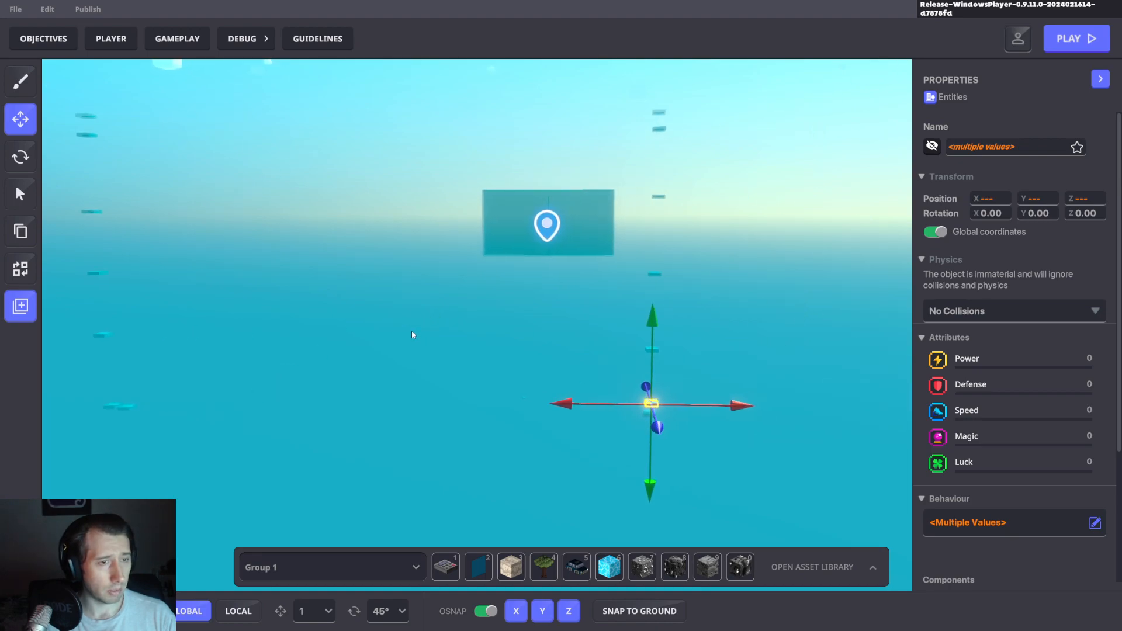
{"action": "scroll", "coordinate": [1004, 381], "scroll_direction": "down", "scroll_amount": 3}
{"action": "scroll", "coordinate": [750, 368], "scroll_direction": "up", "scroll_amount": 3}
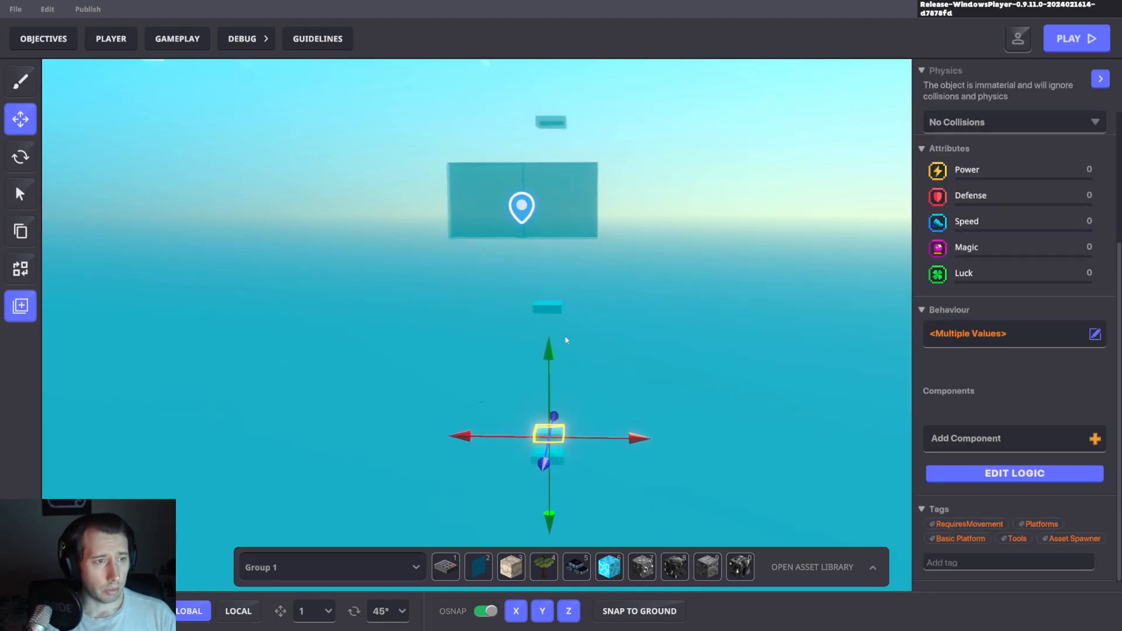
{"action": "scroll", "coordinate": [616, 372], "scroll_direction": "down", "scroll_amount": 3}
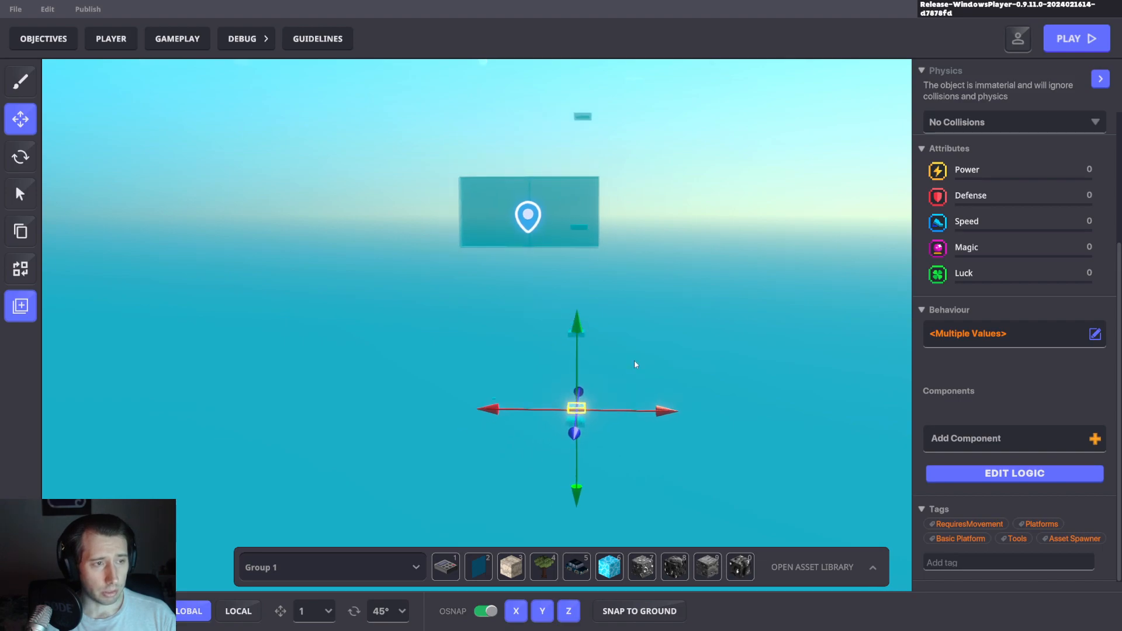
- Set the platform speed of the copied AS 1 HS platform in the row near X 40 to 6.5
{"action": "left_click", "coordinate": [633, 362]}
{"action": "left_click", "coordinate": [585, 412]}
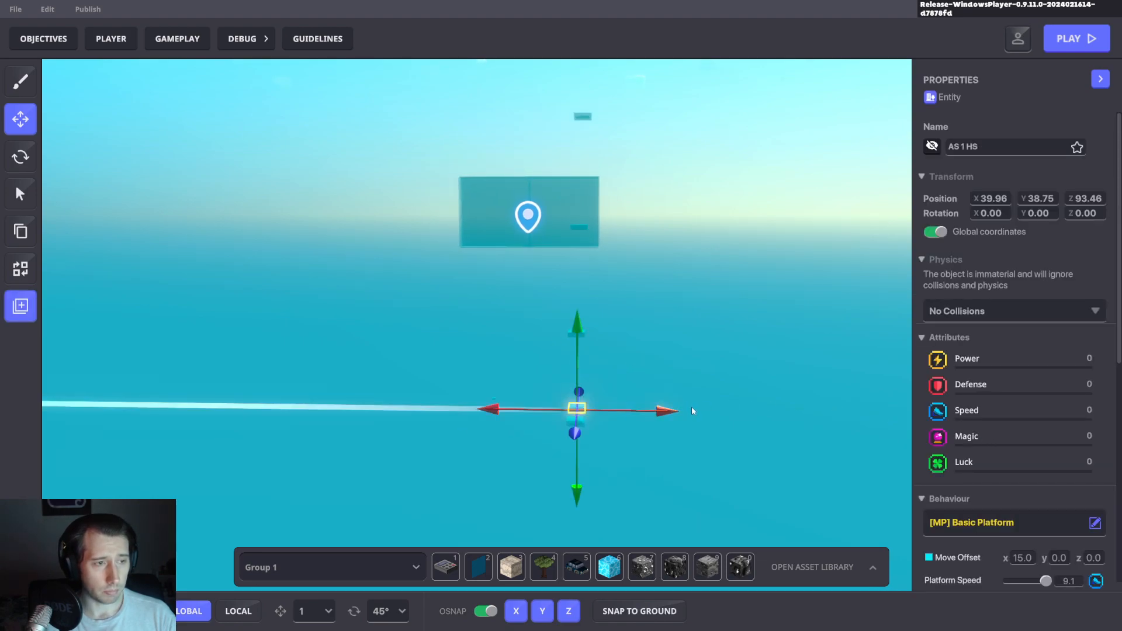
{"action": "scroll", "coordinate": [986, 483], "scroll_direction": "down", "scroll_amount": 3}
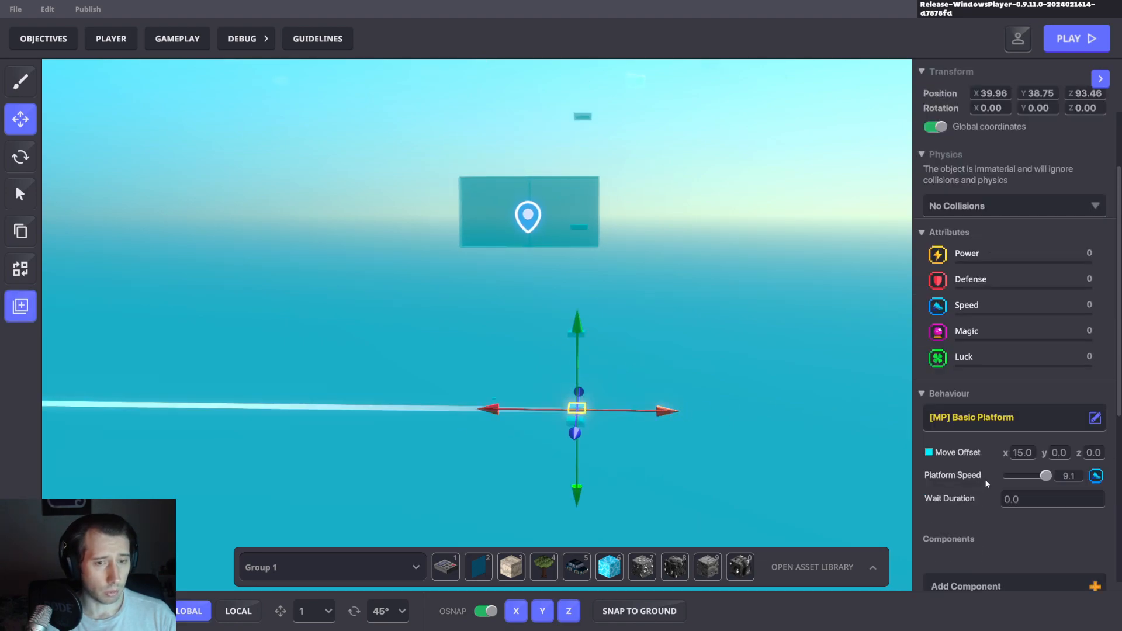
{"action": "left_click", "coordinate": [1071, 476]}
{"action": "type", "text": "6.5"}
{"action": "key", "text": "Return"}
{"action": "middle_click_drag", "start_coordinate": [444, 325], "coordinate": [474, 335]}
{"action": "middle_click_drag", "start_coordinate": [781, 356], "coordinate": [696, 363]}
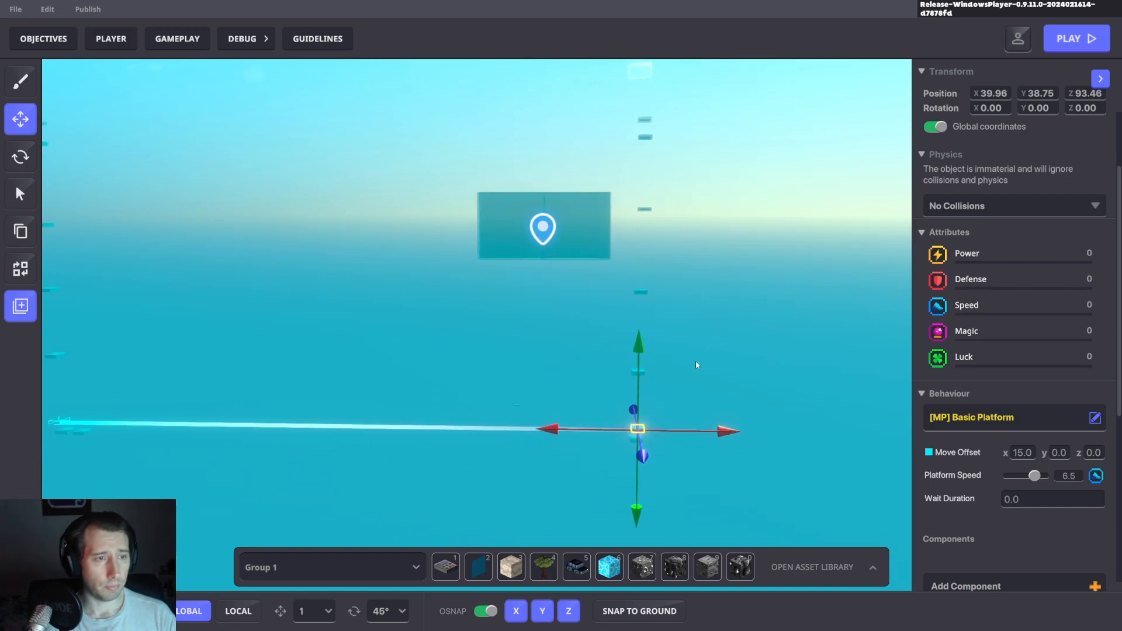
{"action": "left_click", "coordinate": [690, 385]}
- Duplicate the AS 1 HS platform with its spawner in the row near X 55, placing the copy at Y about 38.82 and Z about 93.35
{"action": "middle_click_drag", "start_coordinate": [532, 360], "coordinate": [614, 358]}
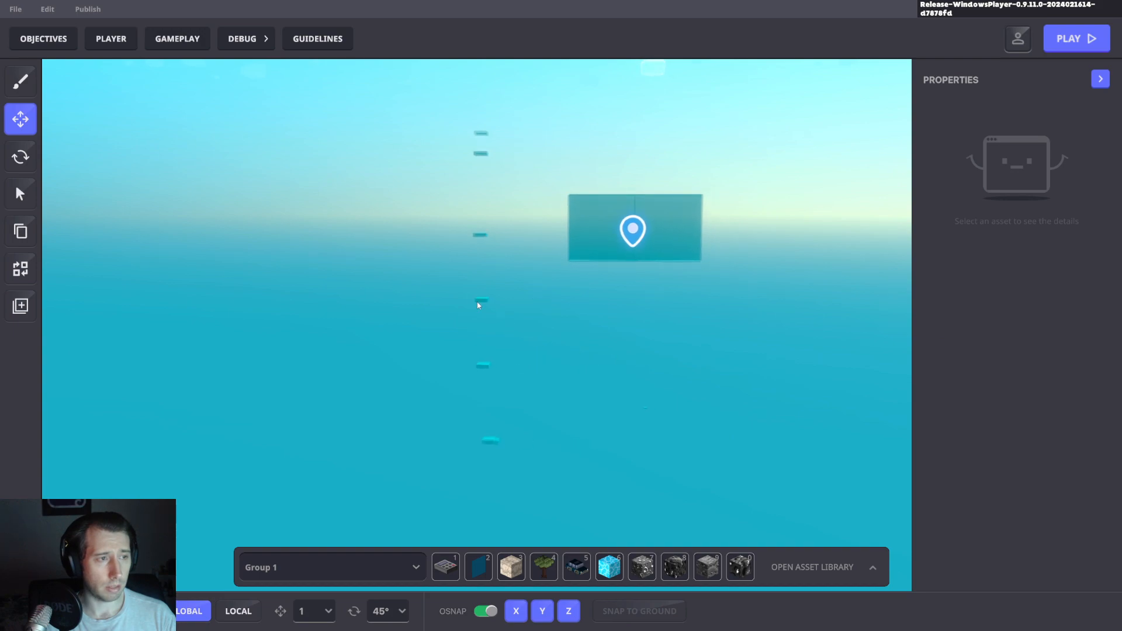
{"action": "left_click", "coordinate": [478, 232]}
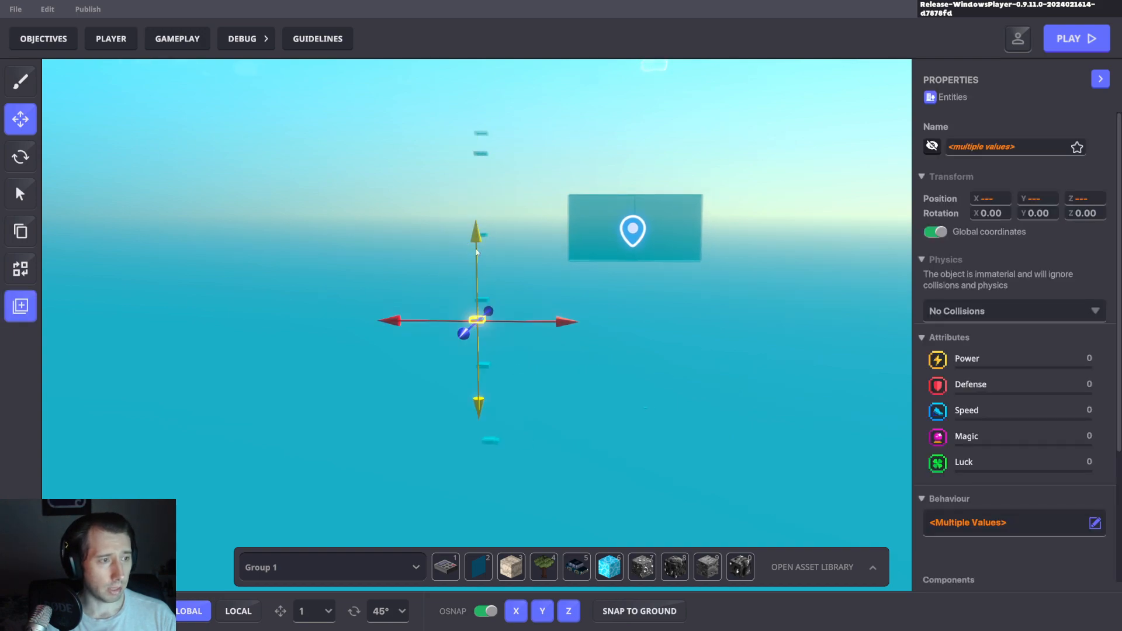
{"action": "left_click_drag", "start_coordinate": [476, 242], "coordinate": [478, 363]}
{"action": "right_click_drag", "start_coordinate": [507, 403], "coordinate": [475, 488]}
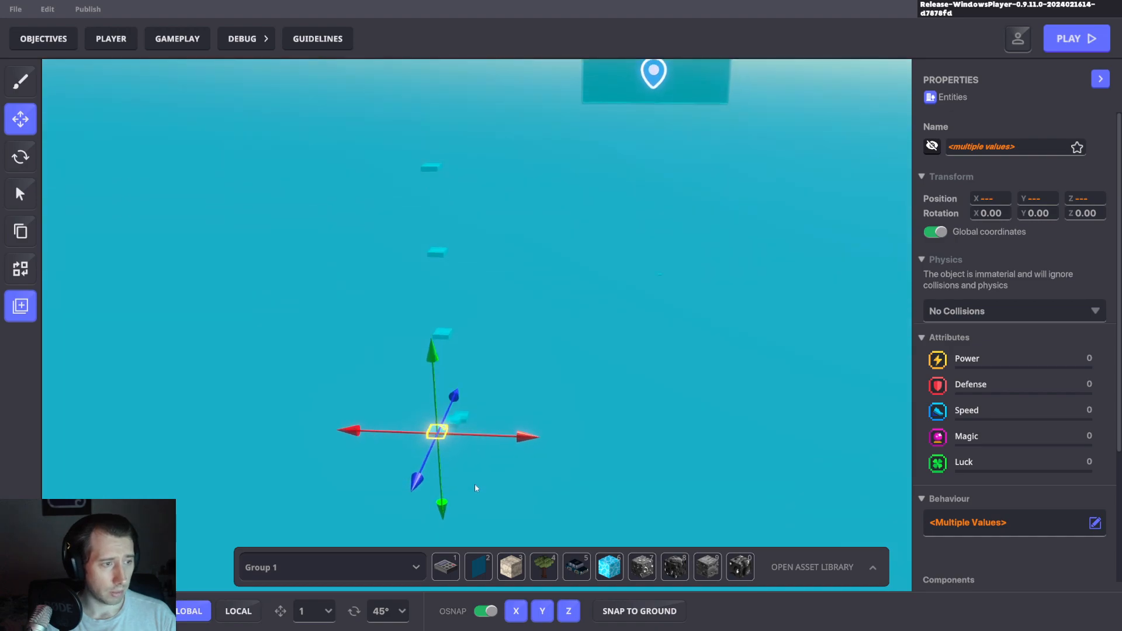
{"action": "left_click_drag", "start_coordinate": [417, 480], "coordinate": [429, 455]}
{"action": "right_click_drag", "start_coordinate": [429, 455], "coordinate": [528, 449]}
- Select the copied AS 1 HS platform near X 55 and inspect its placement and movement settings
{"action": "left_click", "coordinate": [611, 440]}
{"action": "scroll", "coordinate": [1006, 475], "scroll_direction": "down", "scroll_amount": 5}
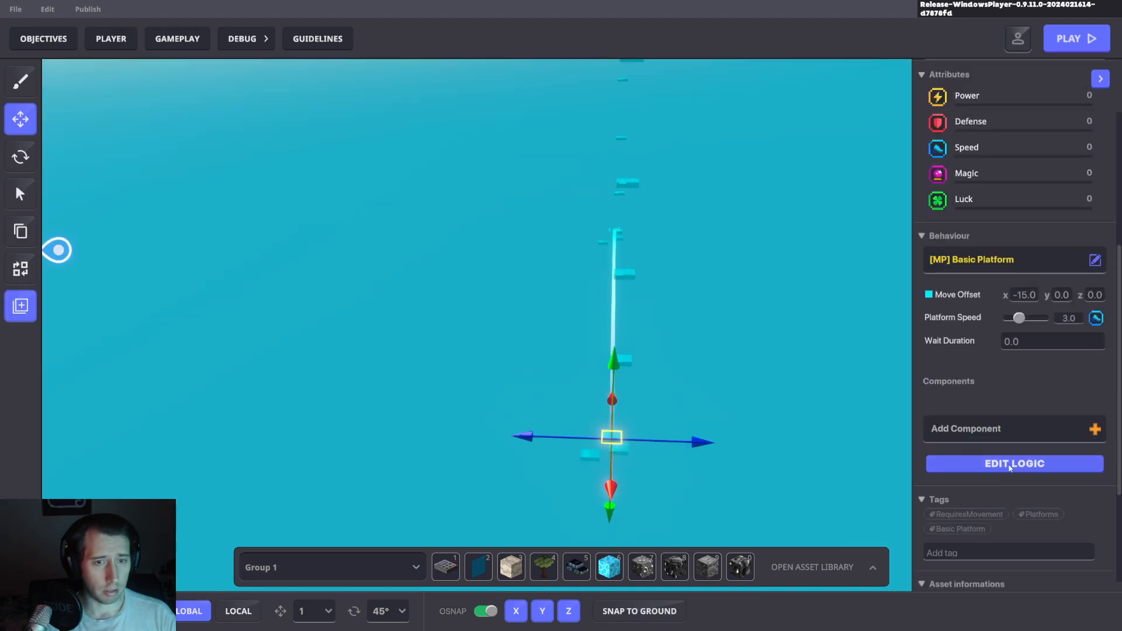
{"action": "left_click", "coordinate": [1009, 464]}
{"action": "mouse_move", "coordinate": [750, 401]}
{"action": "right_mouse_down"}
{"action": "mouse_move", "coordinate": [660, 408]}
{"action": "mouse_move", "coordinate": [541, 458]}
{"action": "mouse_move", "coordinate": [636, 423]}
{"action": "mouse_move", "coordinate": [603, 368]}
{"action": "mouse_move", "coordinate": [511, 409]}
{"action": "mouse_move", "coordinate": [498, 384]}
{"action": "right_mouse_up"}
{"action": "left_click", "coordinate": [660, 408]}
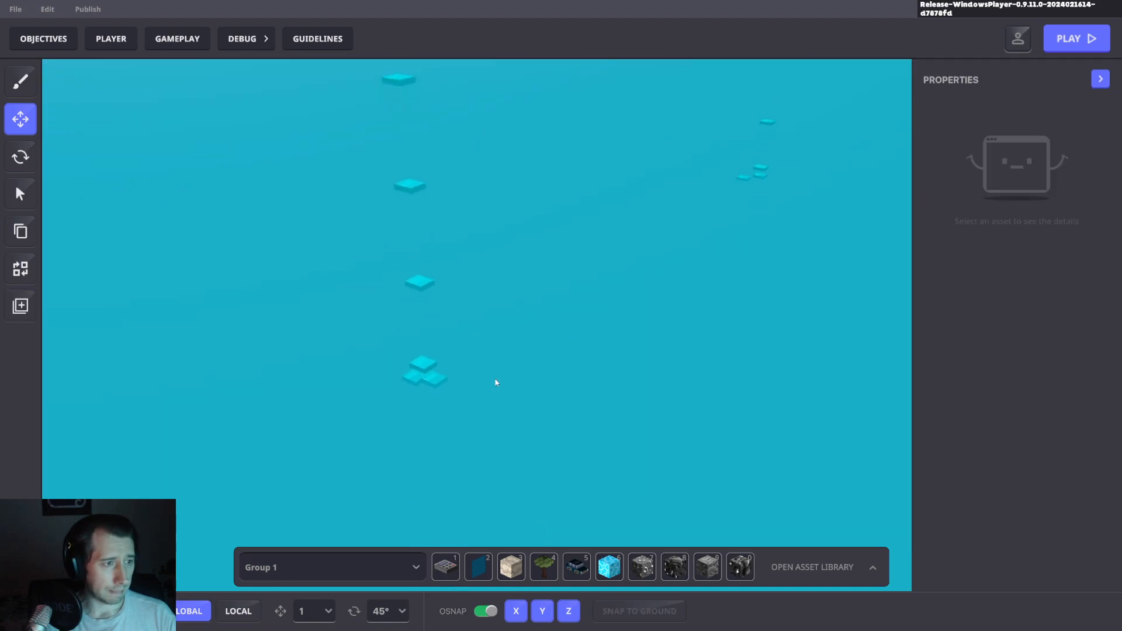
{"action": "left_click", "coordinate": [443, 368]}
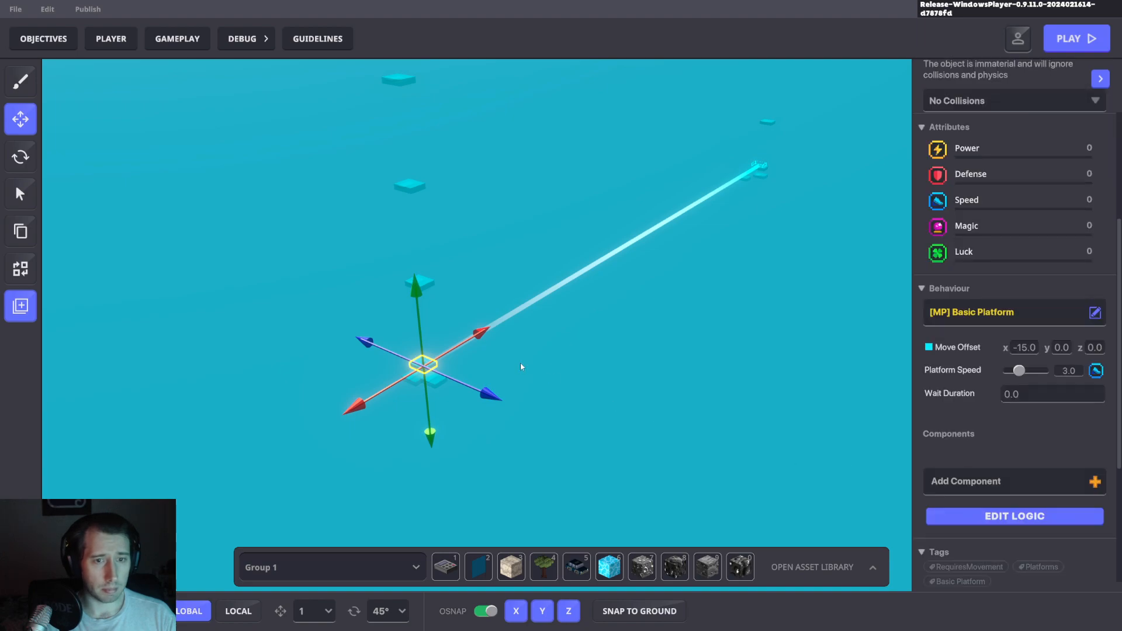
{"action": "mouse_move", "coordinate": [489, 394]}
{"action": "left_mouse_down"}
{"action": "mouse_move", "coordinate": [456, 382]}
{"action": "mouse_move", "coordinate": [492, 397]}
{"action": "left_mouse_up"}
{"action": "scroll", "coordinate": [989, 283], "scroll_direction": "up", "scroll_amount": 4}
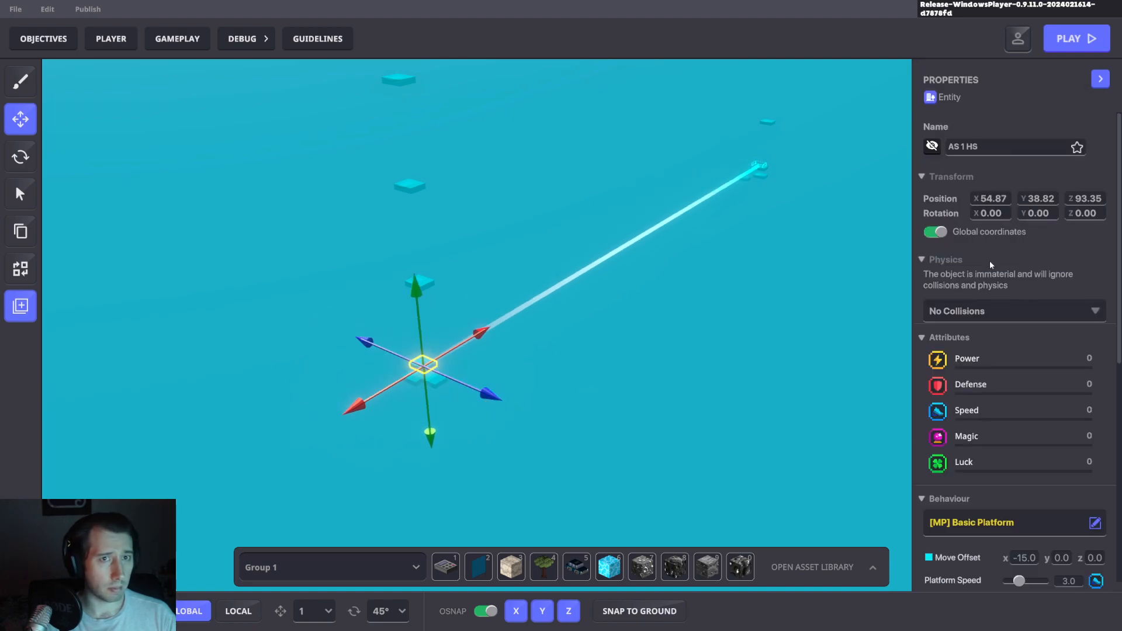
{"action": "scroll", "coordinate": [986, 233], "scroll_direction": "down", "scroll_amount": 5}
- Nudge the new copy's AS 1 spawner slightly along the X axis and set its required message to Send.RNG.2.1
{"action": "mouse_move", "coordinate": [98, 447]}
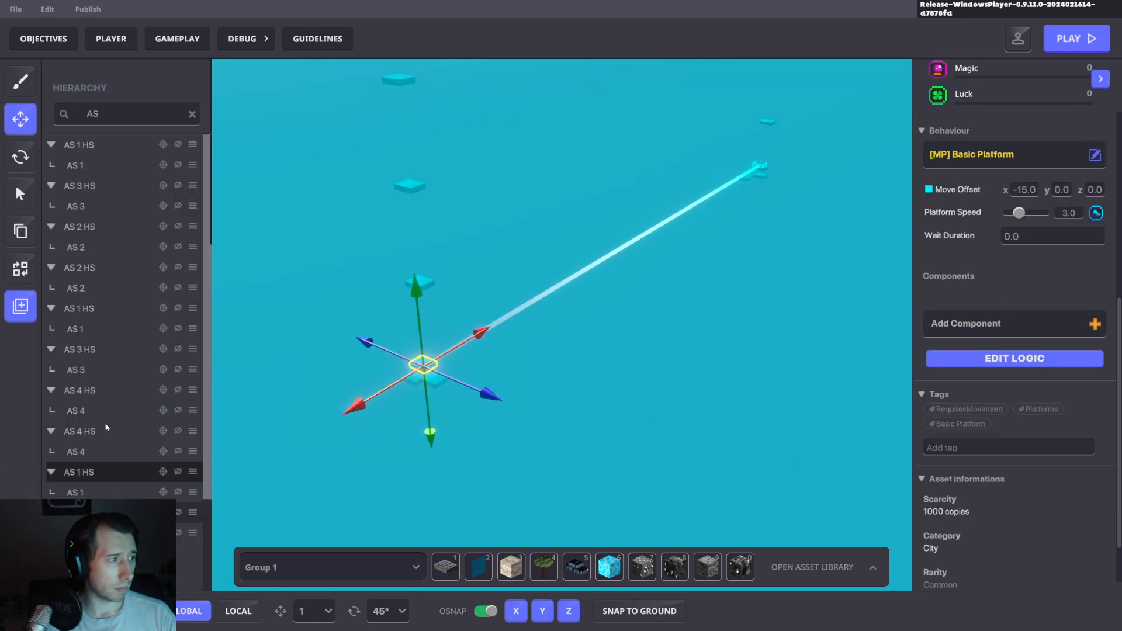
{"action": "left_click", "coordinate": [97, 533]}
{"action": "left_click", "coordinate": [1006, 404]}
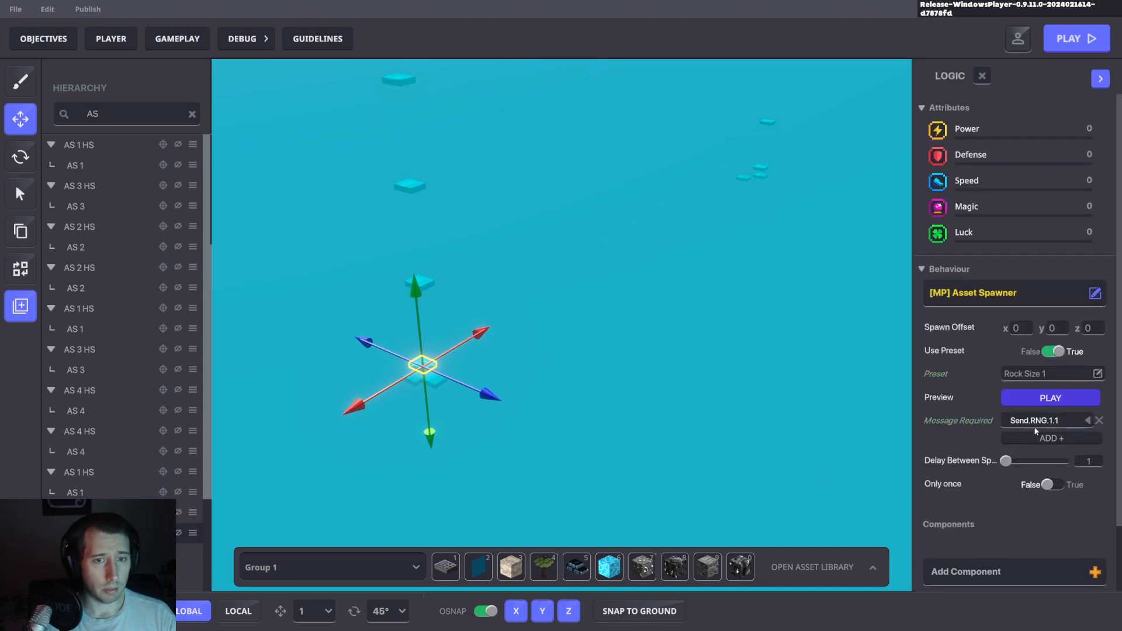
{"action": "right_click_drag", "start_coordinate": [601, 383], "coordinate": [638, 350]}
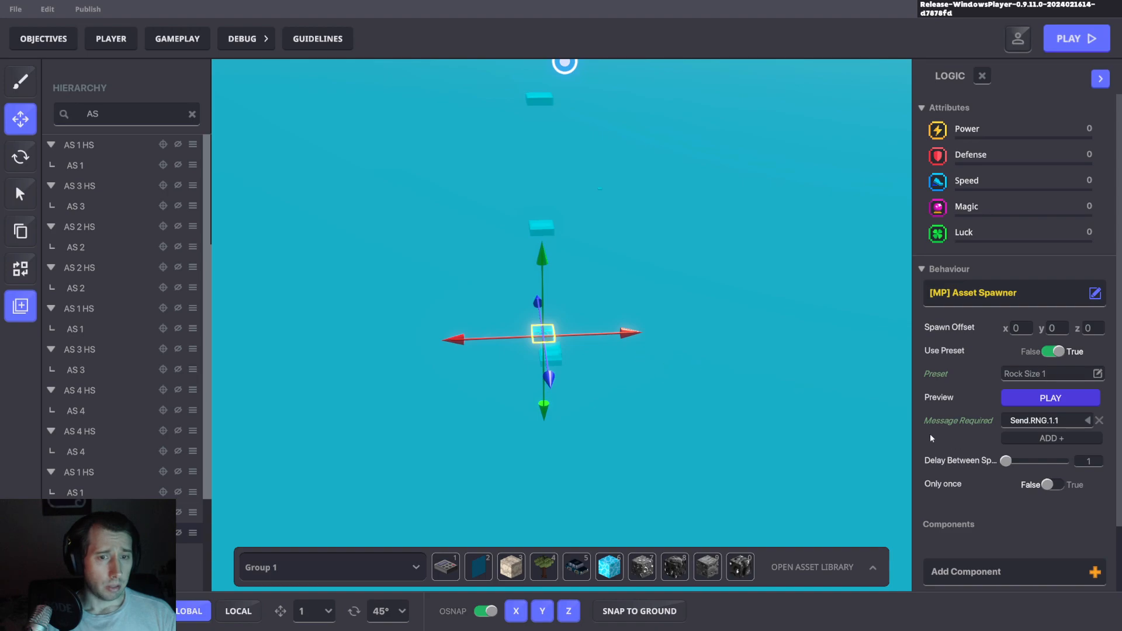
{"action": "left_click_drag", "start_coordinate": [615, 337], "coordinate": [607, 334]}
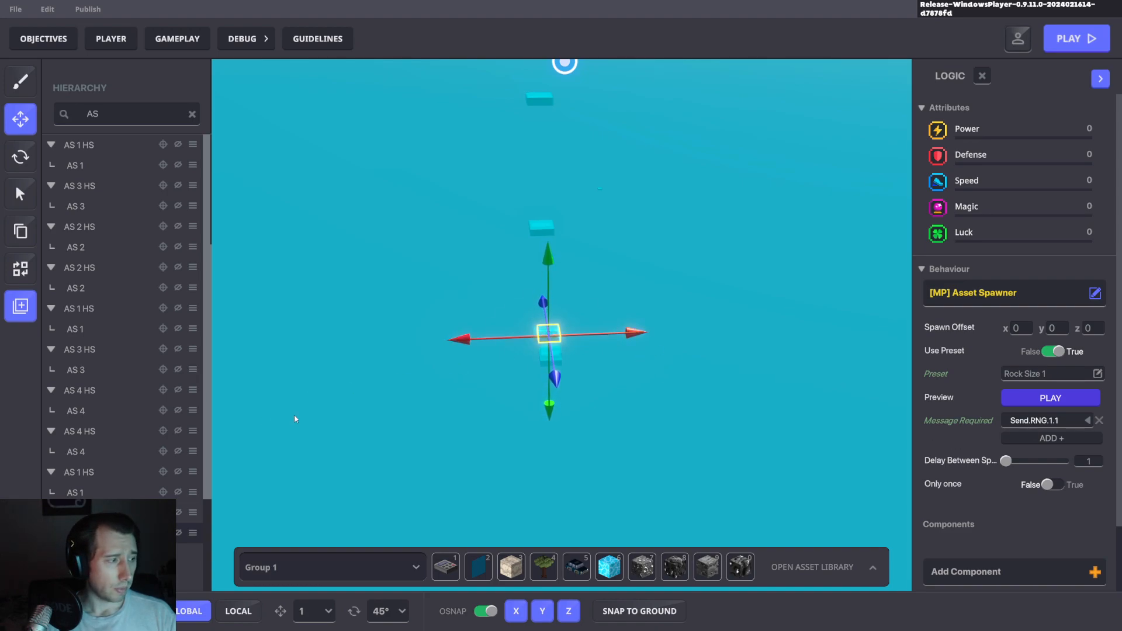
{"action": "left_click", "coordinate": [1052, 420]}
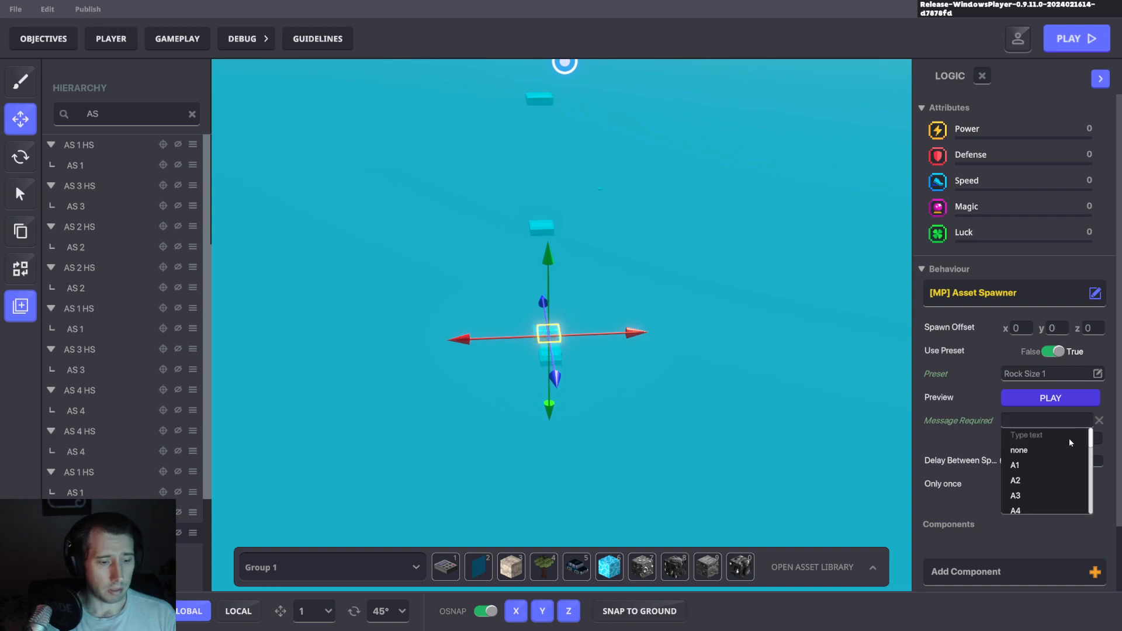
{"action": "type", "text": "RNG.2"}
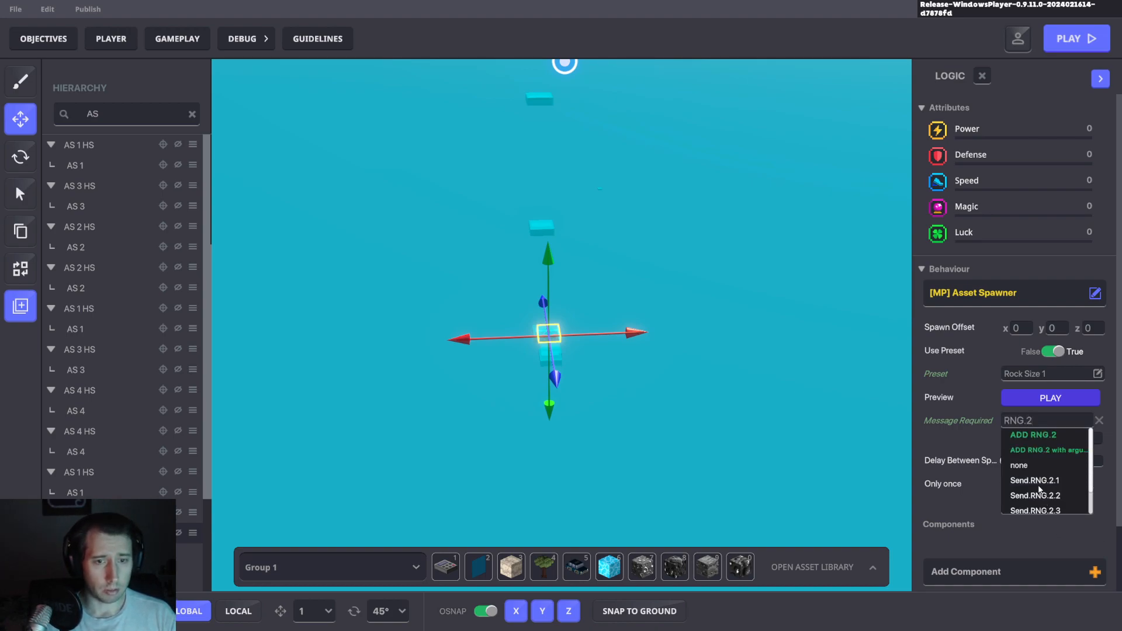
{"action": "left_click", "coordinate": [1038, 483]}
- Open the platform speed of the copied AS 1 HS parent platform for editing, and deselect the platform
{"action": "left_click", "coordinate": [137, 512]}
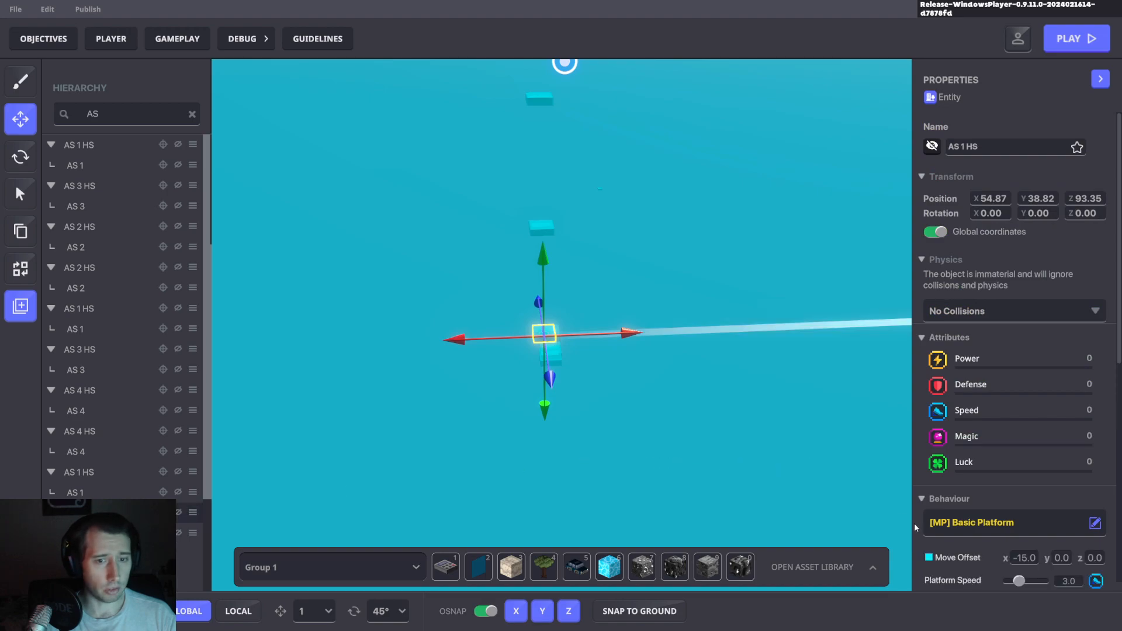
{"action": "scroll", "coordinate": [1048, 433], "scroll_direction": "down", "scroll_amount": 3}
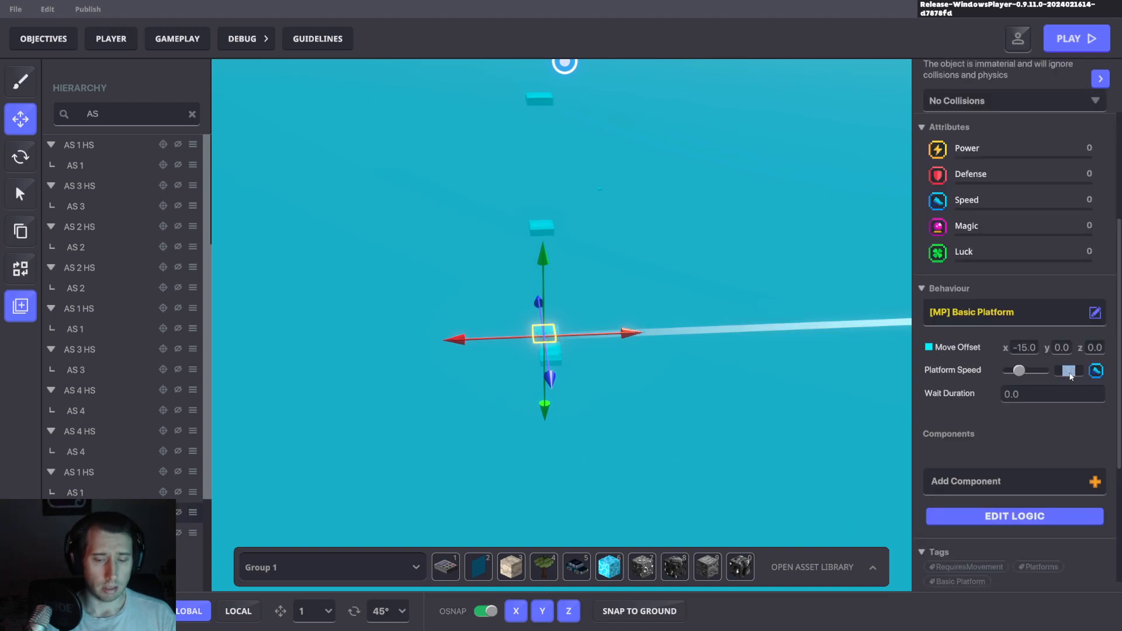
{"action": "left_click", "coordinate": [612, 284]}
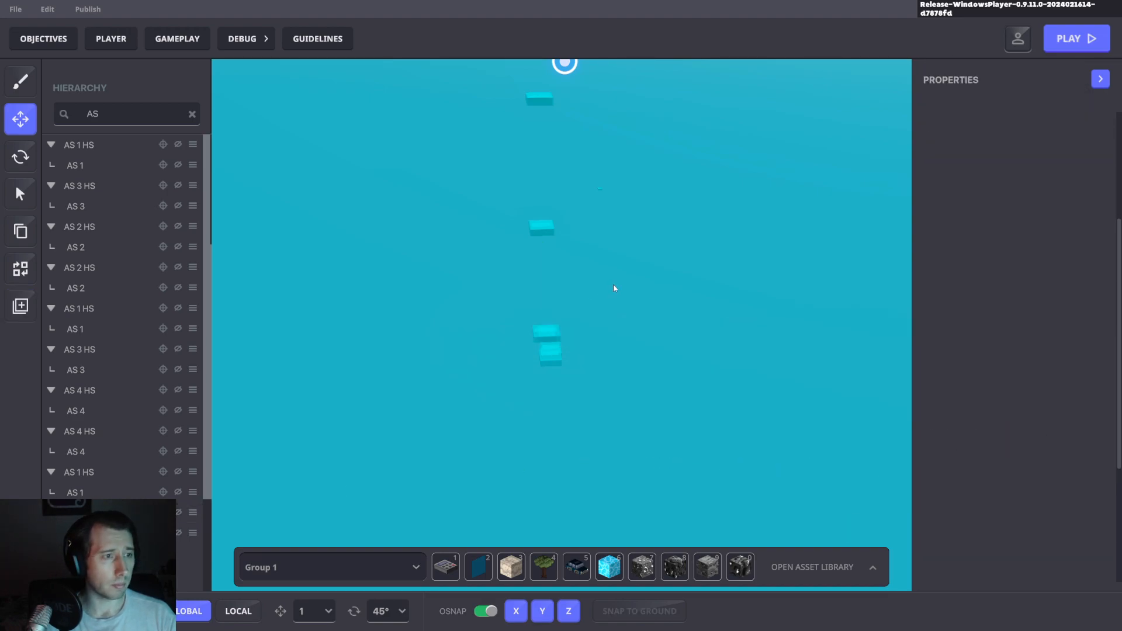
- Close the hierarchy, view both complete spawner rows and save the scene changes
{"action": "key", "text": "h"}
{"action": "key", "text": "s"}
{"action": "mouse_move", "coordinate": [621, 358]}
{"action": "right_mouse_down"}
{"action": "mouse_move", "coordinate": [652, 367]}
{"action": "mouse_move", "coordinate": [541, 376]}
{"action": "mouse_move", "coordinate": [509, 326]}
{"action": "mouse_move", "coordinate": [594, 341]}
{"action": "mouse_move", "coordinate": [588, 363]}
{"action": "mouse_move", "coordinate": [606, 366]}
{"action": "right_mouse_up"}
{"action": "key", "text": "a"}
{"action": "scroll", "coordinate": [604, 362], "scroll_direction": "down", "scroll_amount": 2}
{"action": "middle_click_drag", "start_coordinate": [597, 303], "coordinate": [604, 322]}
{"action": "scroll", "coordinate": [607, 323], "scroll_direction": "up", "scroll_amount": 2}
{"action": "key", "text": "ctrl+s"}
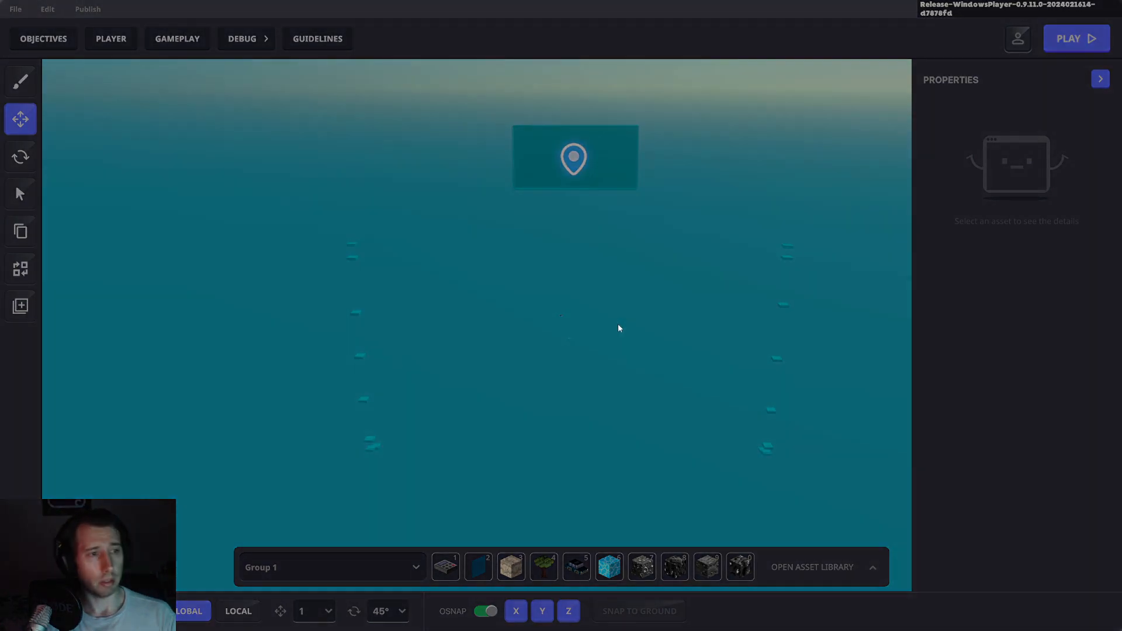
{"action": "left_click", "coordinate": [621, 345]}
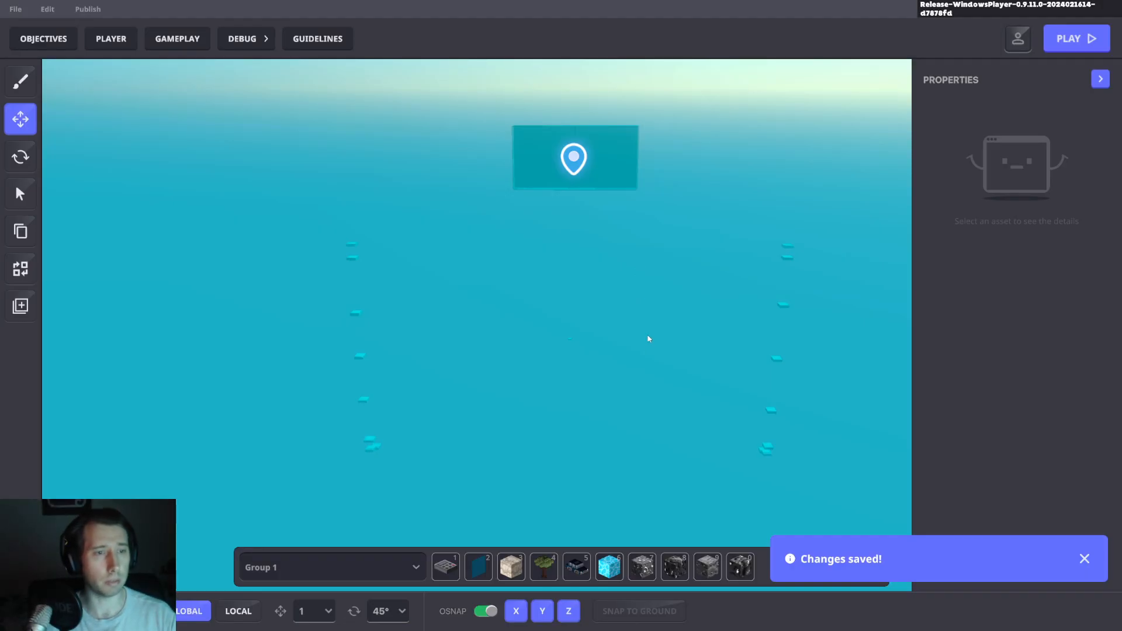
- Search the props in the asset library for "coin"
{"action": "right_click_drag", "start_coordinate": [637, 359], "coordinate": [640, 344]}
{"action": "middle_click_drag", "start_coordinate": [639, 344], "coordinate": [639, 388]}
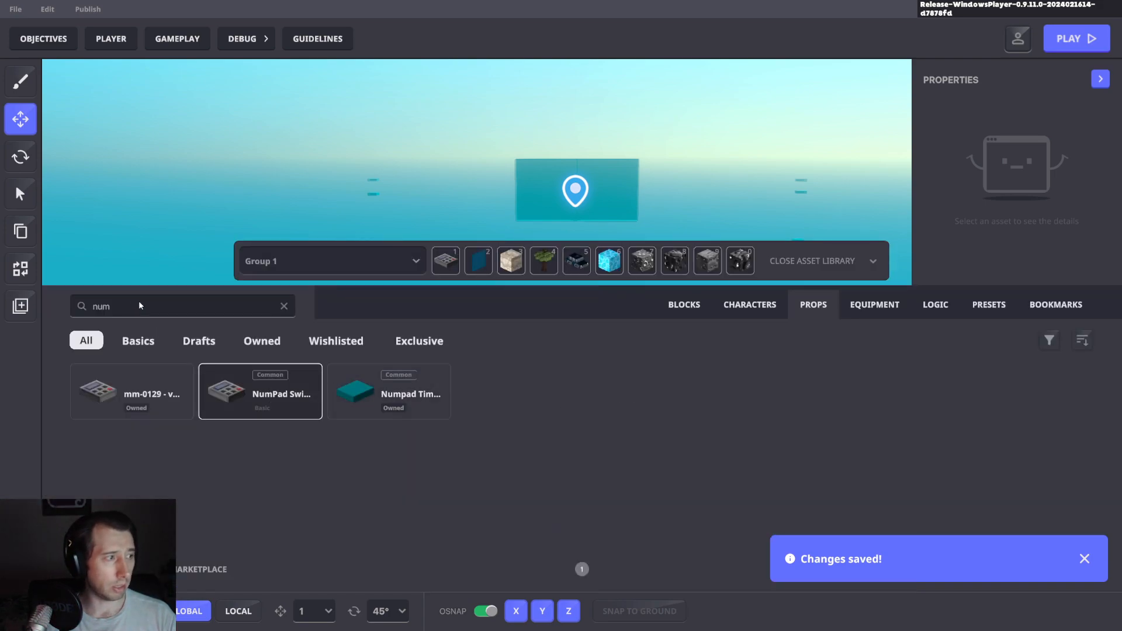
{"action": "double_click", "coordinate": [141, 305]}
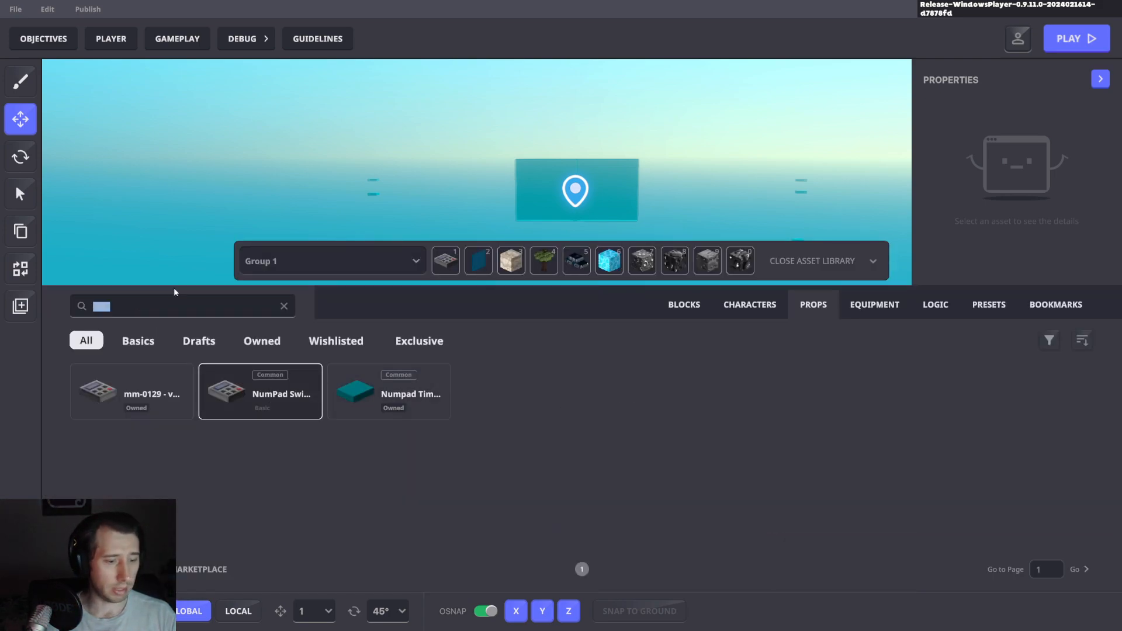
{"action": "key", "text": "BackSpace"}
{"action": "type", "text": "coin"}
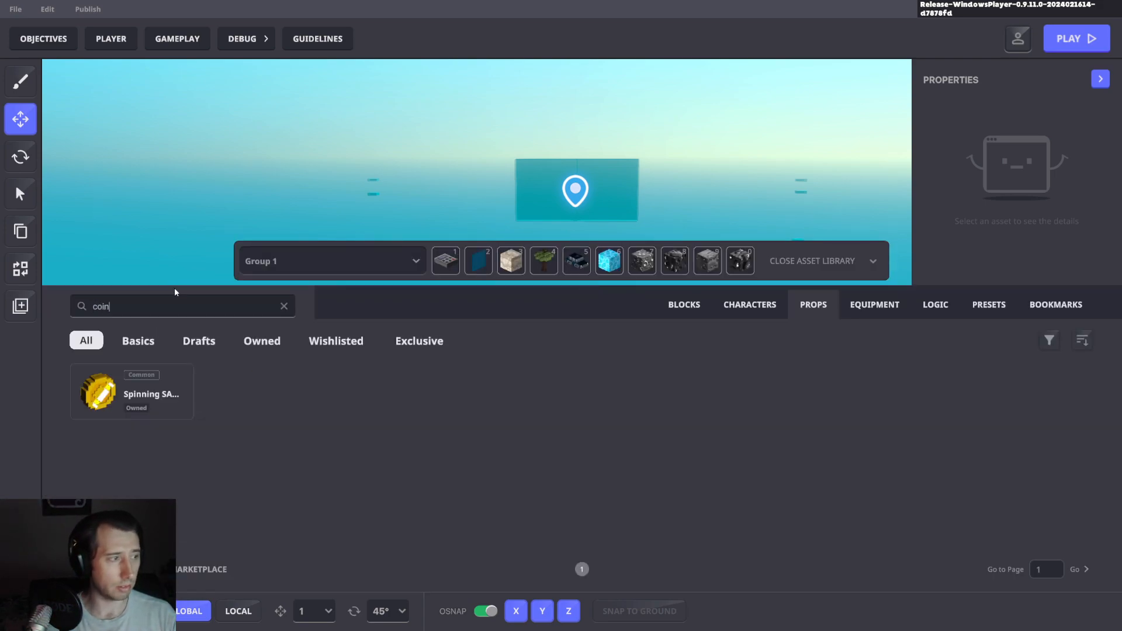
- Pick the Spinning SAND Coin for placement in the scene, close the asset library and switch to the move tool
{"action": "left_click", "coordinate": [145, 395]}
{"action": "left_click", "coordinate": [871, 266]}
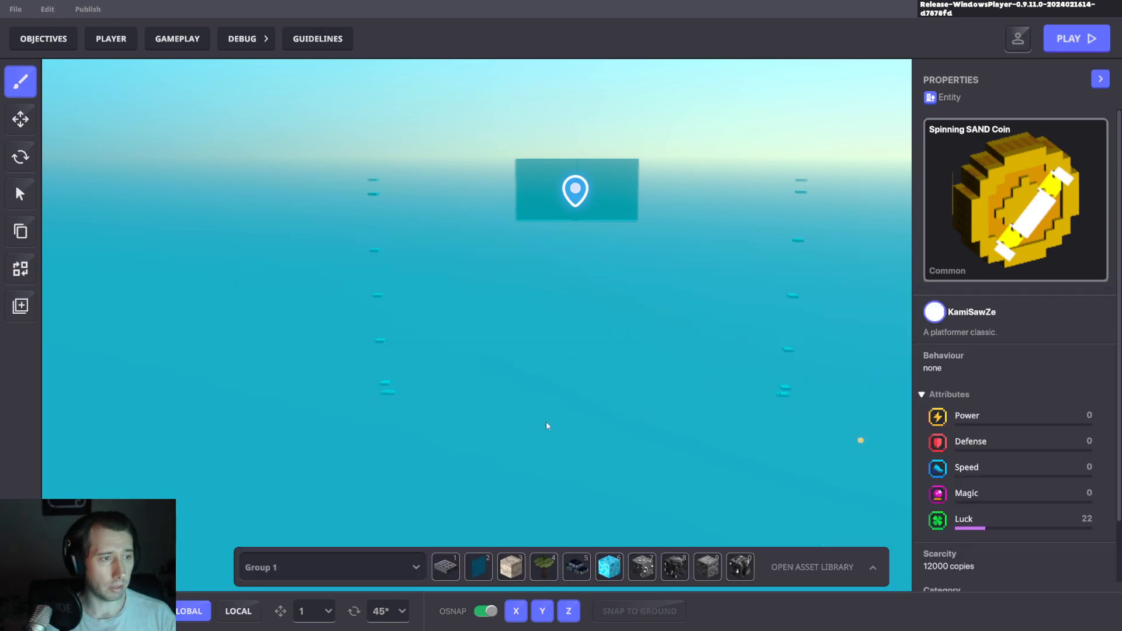
{"action": "left_click", "coordinate": [20, 119]}
- Move the Spinning SAND Coin into the space between the two spawner rows, at about X 48.06, Y 38.71, Z 93.17
{"action": "left_click_drag", "start_coordinate": [579, 446], "coordinate": [696, 535]}
{"action": "left_click_drag", "start_coordinate": [610, 529], "coordinate": [621, 331]}
{"action": "right_click_drag", "start_coordinate": [619, 292], "coordinate": [695, 336]}
{"action": "left_click_drag", "start_coordinate": [644, 249], "coordinate": [766, 335]}
{"action": "right_click_drag", "start_coordinate": [766, 335], "coordinate": [829, 347]}
{"action": "left_click_drag", "start_coordinate": [726, 264], "coordinate": [977, 301]}
{"action": "right_click_drag", "start_coordinate": [804, 307], "coordinate": [844, 324]}
{"action": "left_click_drag", "start_coordinate": [754, 275], "coordinate": [807, 286]}
{"action": "right_click_drag", "start_coordinate": [806, 287], "coordinate": [709, 275]}
{"action": "left_click_drag", "start_coordinate": [731, 308], "coordinate": [655, 313]}
{"action": "left_click_drag", "start_coordinate": [658, 250], "coordinate": [651, 144]}
{"action": "scroll", "coordinate": [724, 202], "scroll_direction": "up", "scroll_amount": 3}
{"action": "mouse_move", "coordinate": [652, 252]}
{"action": "right_mouse_down"}
{"action": "mouse_move", "coordinate": [679, 260]}
{"action": "mouse_move", "coordinate": [690, 319]}
{"action": "mouse_move", "coordinate": [811, 283]}
{"action": "mouse_move", "coordinate": [643, 245]}
{"action": "right_mouse_up"}
{"action": "left_click_drag", "start_coordinate": [643, 246], "coordinate": [869, 224]}
{"action": "left_click_drag", "start_coordinate": [649, 240], "coordinate": [612, 244]}
{"action": "right_click_drag", "start_coordinate": [612, 243], "coordinate": [515, 240]}
{"action": "left_click_drag", "start_coordinate": [555, 129], "coordinate": [555, 182]}
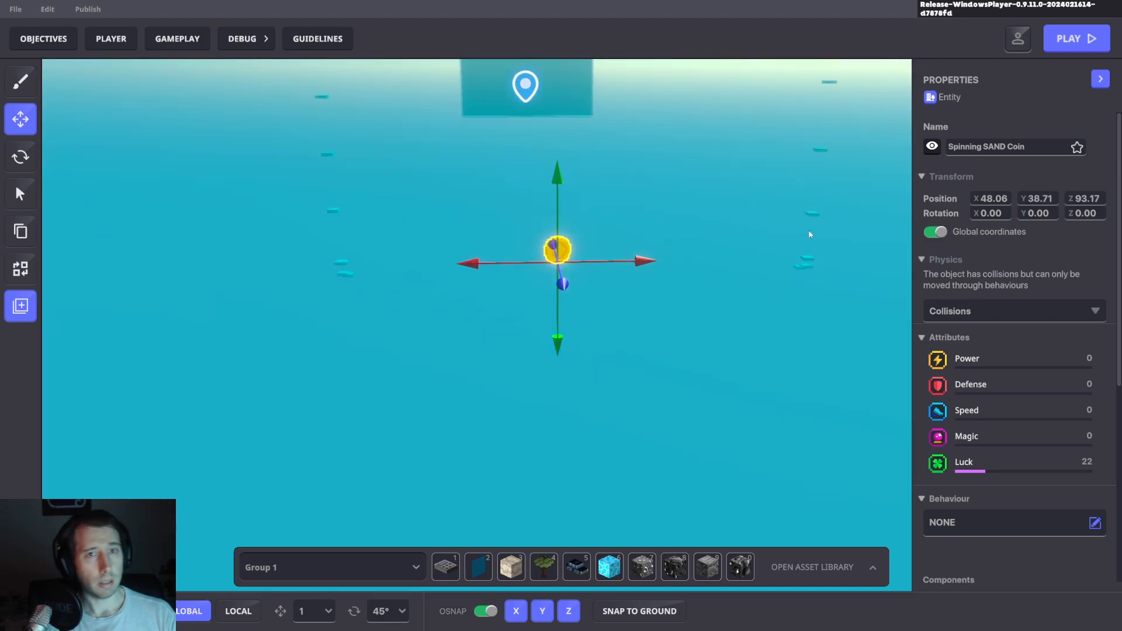
- Add the [MP] Collectable component to the coin
{"action": "scroll", "coordinate": [979, 251], "scroll_direction": "down", "scroll_amount": 5}
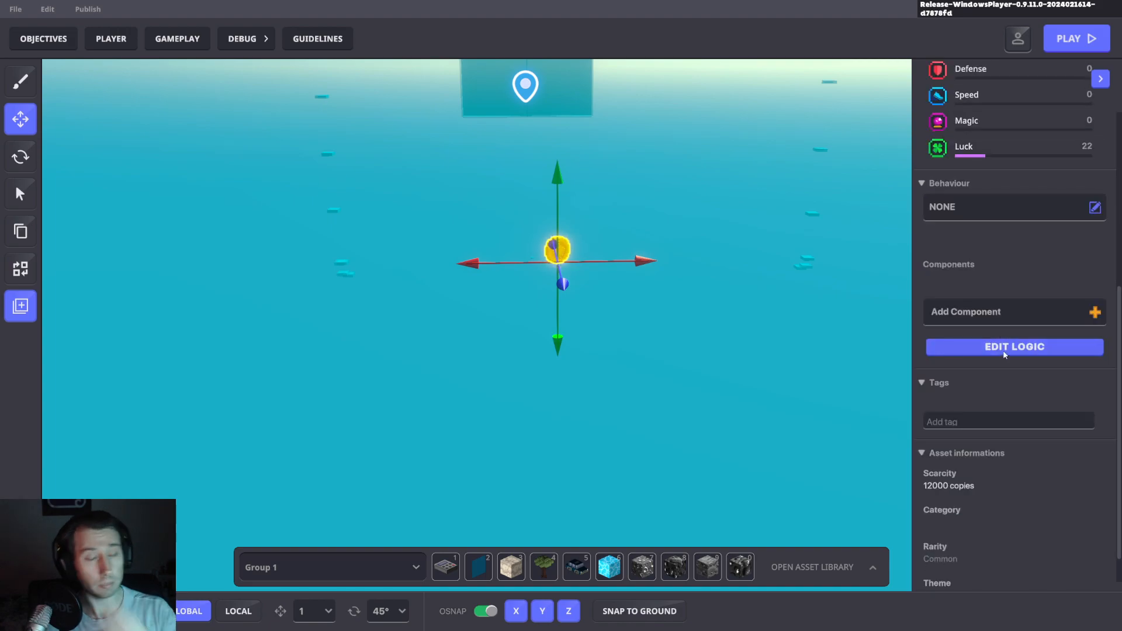
{"action": "left_click", "coordinate": [980, 312]}
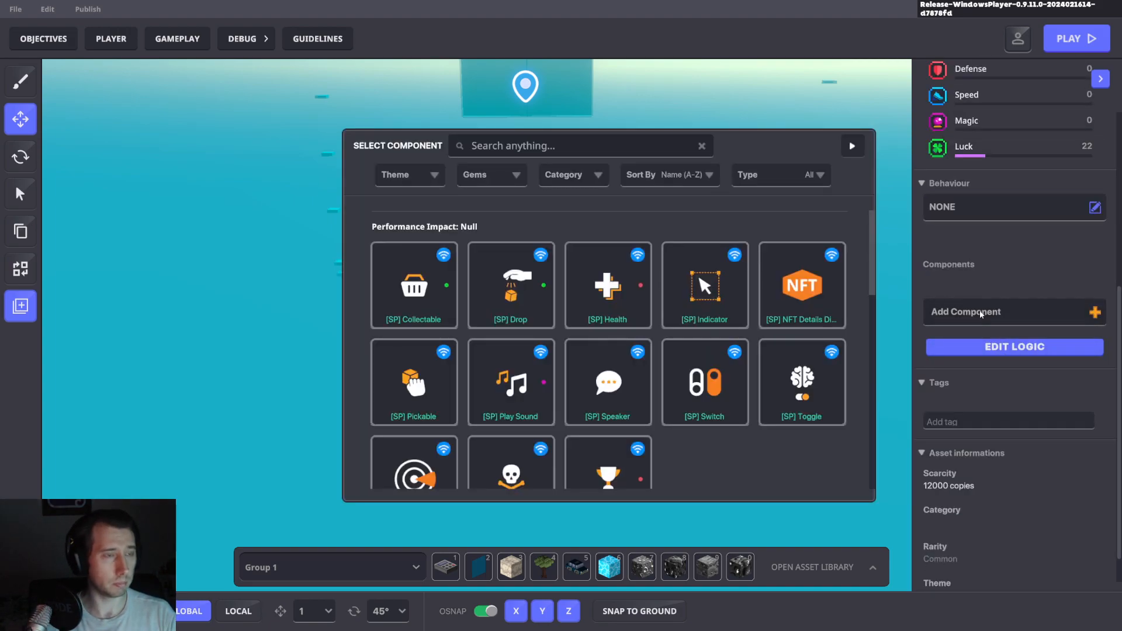
{"action": "type", "text": "Coll"}
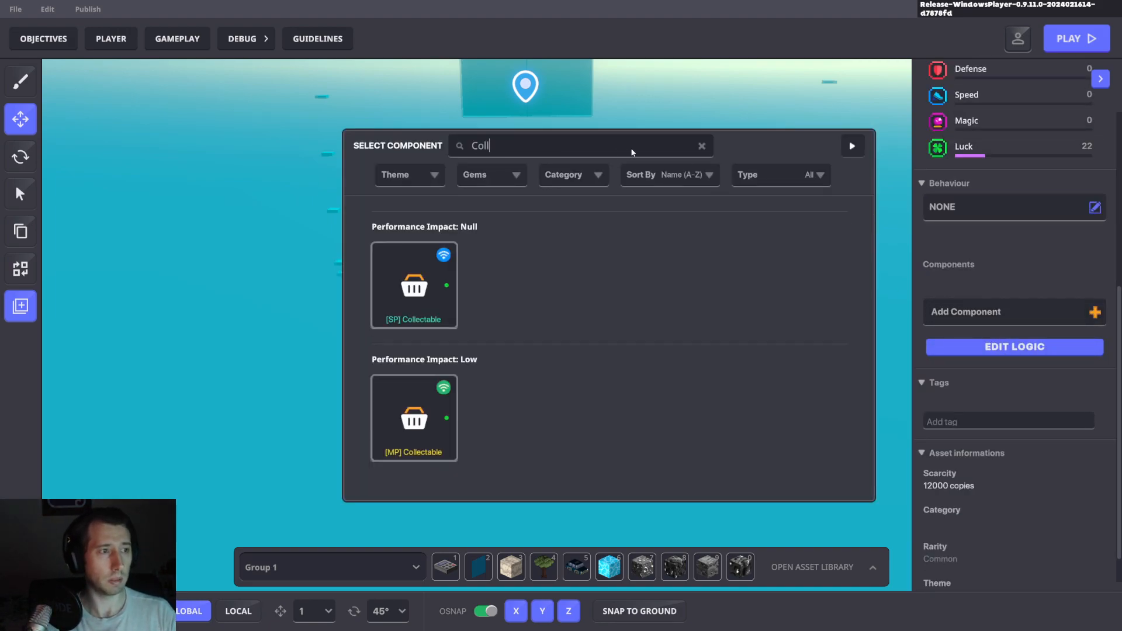
{"action": "left_click", "coordinate": [414, 420]}
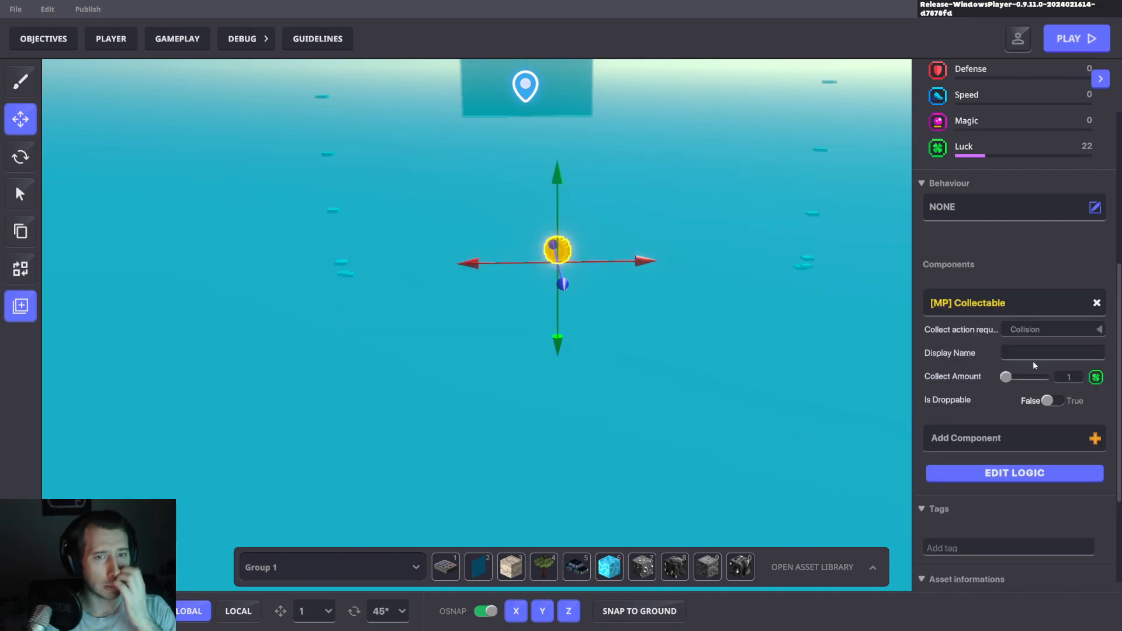
- Open the coin's logic settings and set its collect sound to Generic Coin
{"action": "left_click", "coordinate": [1043, 472]}
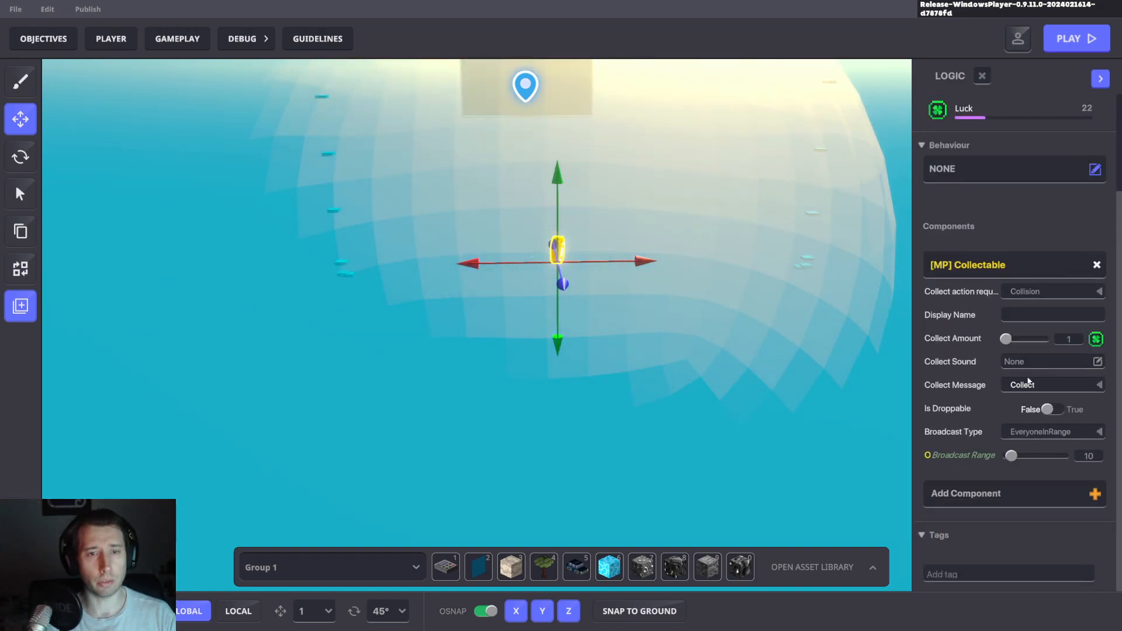
{"action": "left_click", "coordinate": [1097, 361]}
{"action": "scroll", "coordinate": [686, 333], "scroll_direction": "down", "scroll_amount": 3}
{"action": "left_click", "coordinate": [514, 404]}
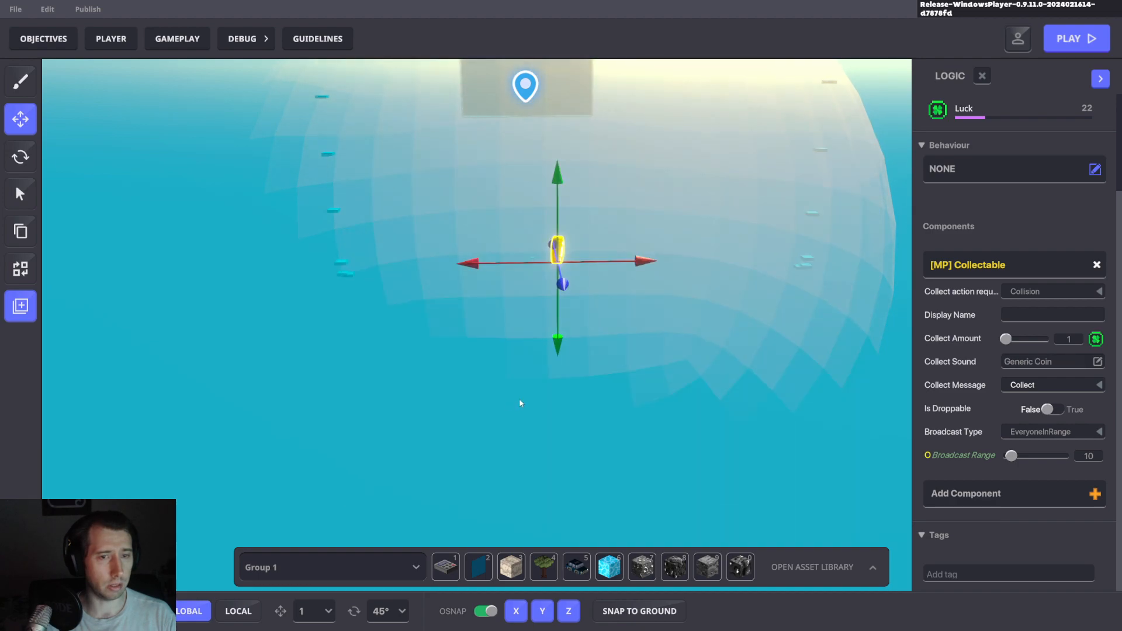
- Create a collect message for the coin named Score, with one argument also named Score
{"action": "left_click", "coordinate": [1034, 385]}
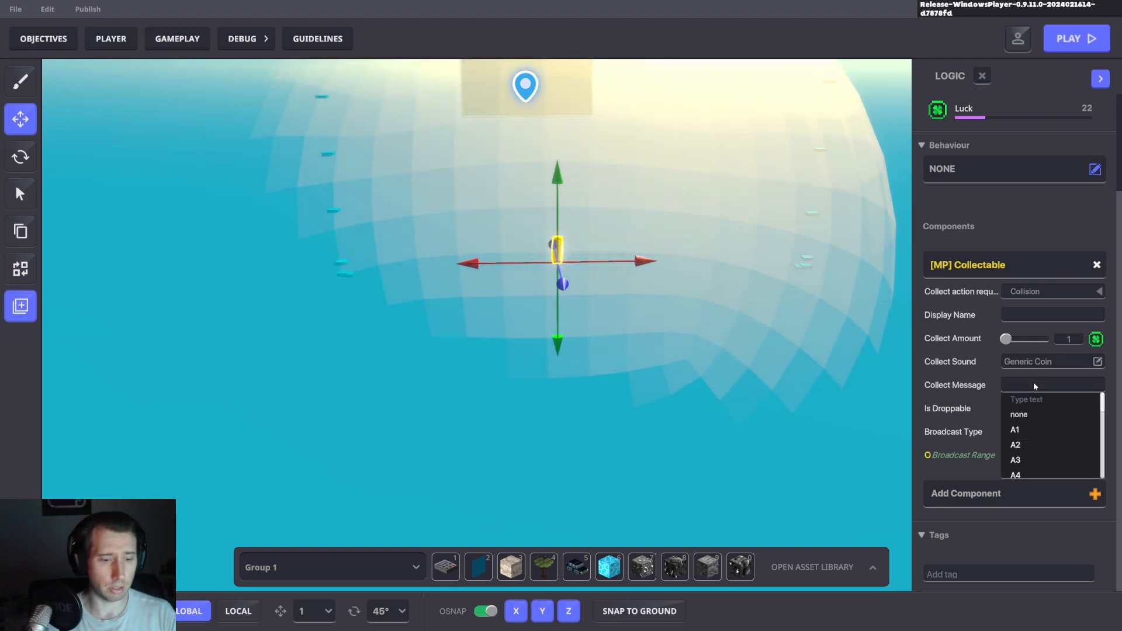
{"action": "type", "text": "Score"}
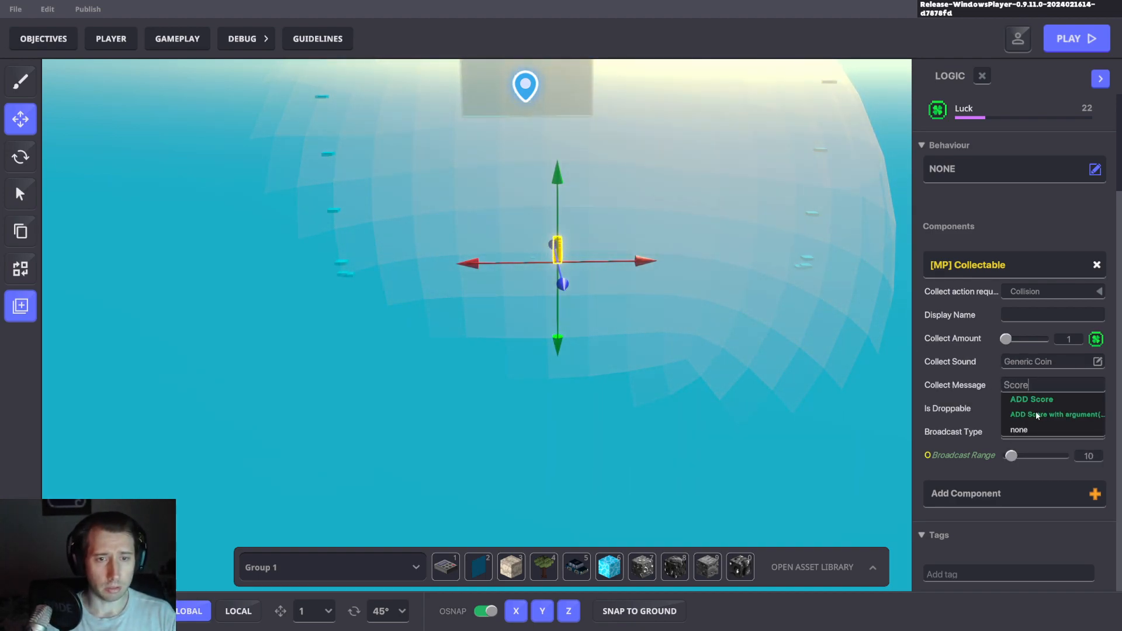
{"action": "left_click", "coordinate": [1050, 413]}
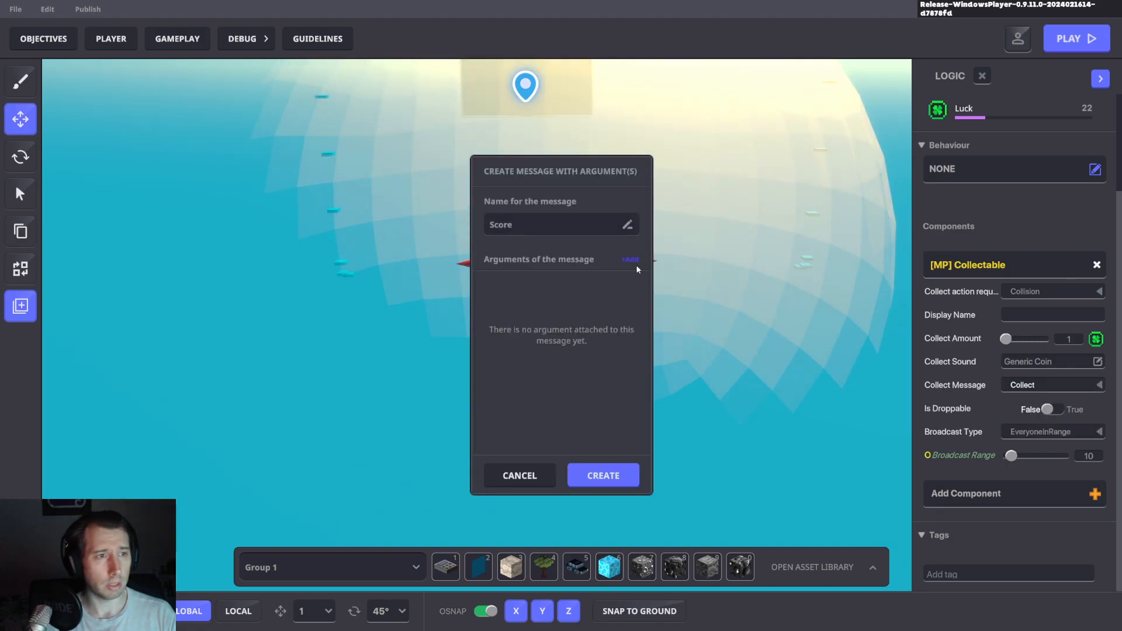
{"action": "left_click", "coordinate": [630, 259]}
{"action": "left_click", "coordinate": [526, 311]}
{"action": "left_click", "coordinate": [524, 344]}
{"action": "left_click", "coordinate": [554, 335]}
{"action": "type", "text": "Score"}
{"action": "left_click", "coordinate": [614, 476]}
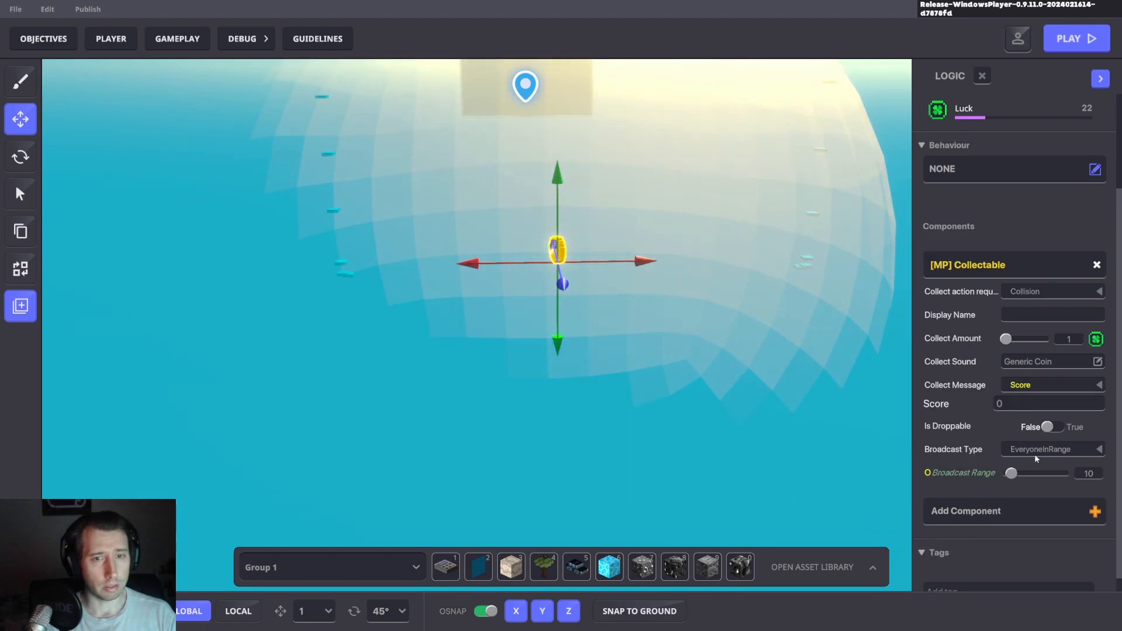
- Set the coin's Score argument to 35 and the collectable's broadcast type to Rules
{"action": "left_click", "coordinate": [1023, 405]}
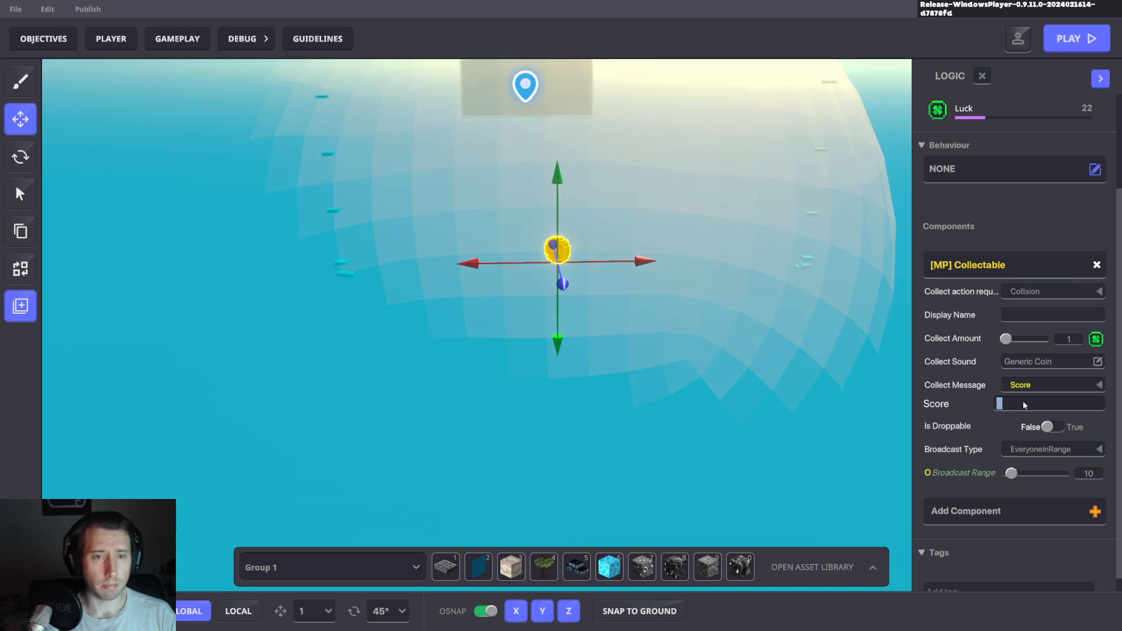
{"action": "type", "text": "35"}
{"action": "mouse_move", "coordinate": [636, 314]}
{"action": "right_mouse_down"}
{"action": "mouse_move", "coordinate": [626, 342]}
{"action": "mouse_move", "coordinate": [636, 306]}
{"action": "right_mouse_up"}
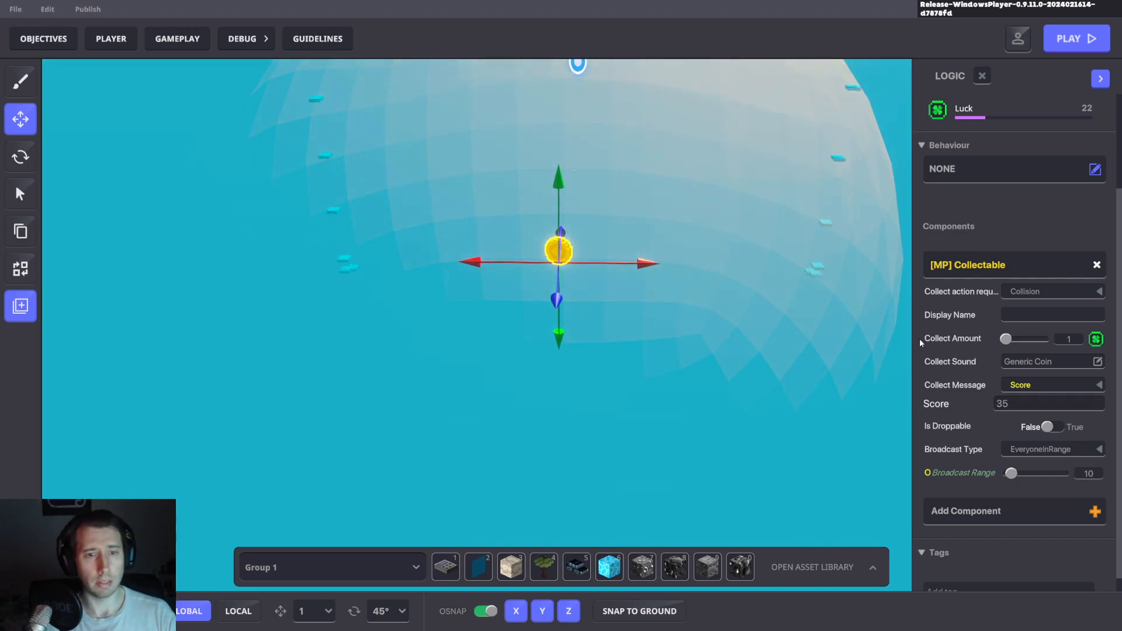
{"action": "left_click", "coordinate": [1072, 449]}
{"action": "left_click", "coordinate": [1027, 525]}
- Add the tag Rock to the coin
{"action": "right_click_drag", "start_coordinate": [777, 382], "coordinate": [776, 403]}
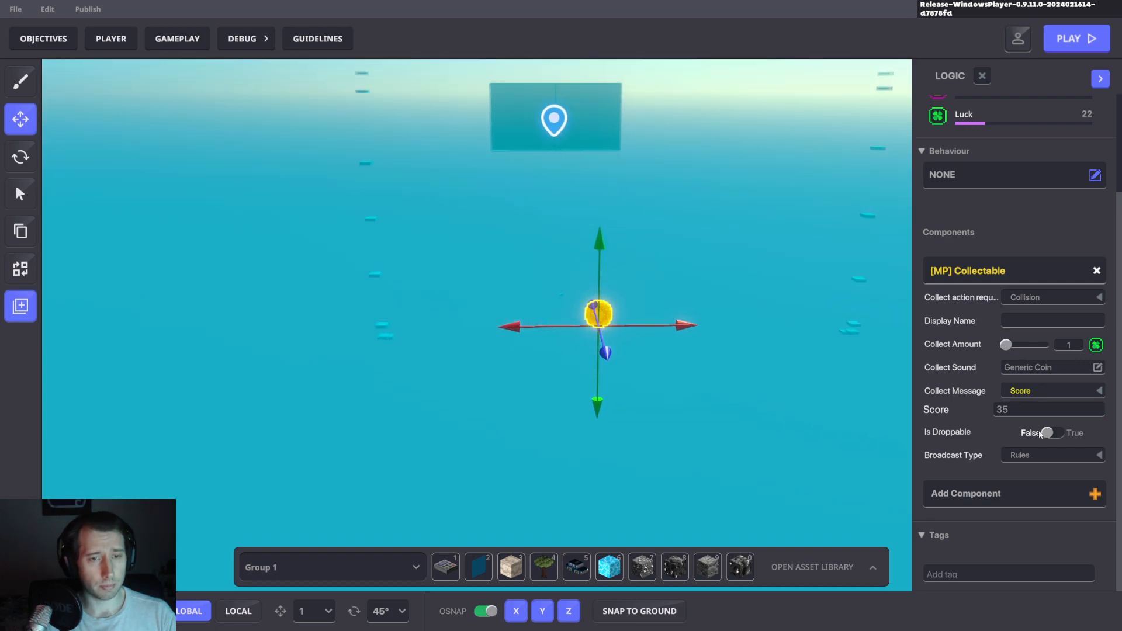
{"action": "type", "text": "Rock"}
{"action": "key", "text": "Return"}
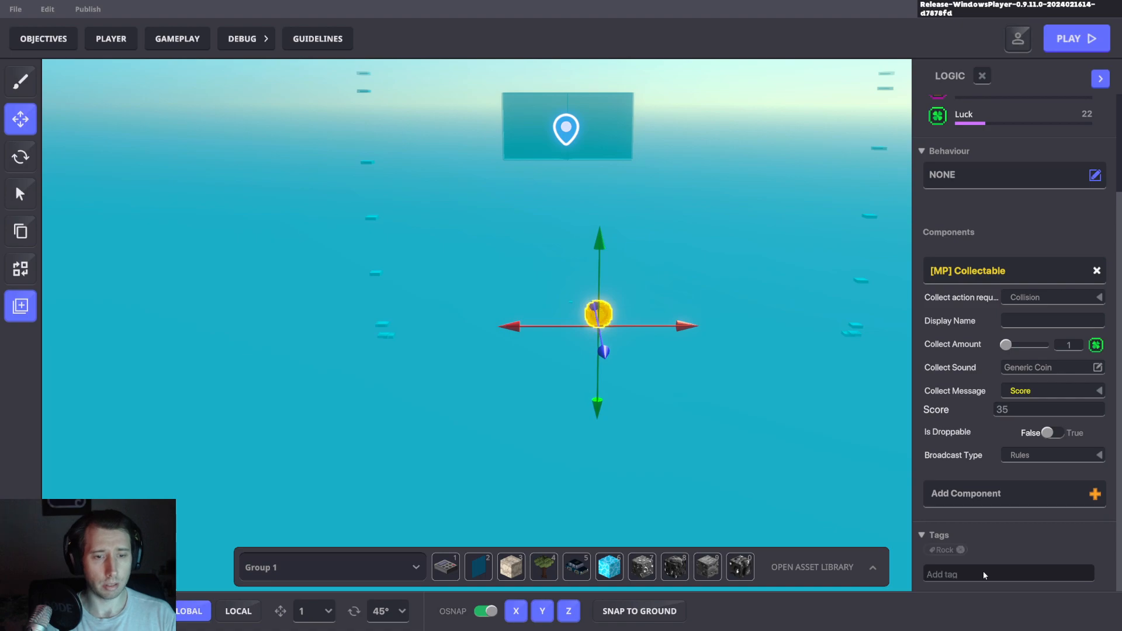
- Add the [MP] Health component to the coin and review its default settings
{"action": "mouse_move", "coordinate": [557, 158]}
{"action": "right_mouse_down"}
{"action": "mouse_move", "coordinate": [622, 212]}
{"action": "mouse_move", "coordinate": [770, 250]}
{"action": "mouse_move", "coordinate": [588, 213]}
{"action": "right_mouse_up"}
{"action": "mouse_move", "coordinate": [490, 290]}
{"action": "right_mouse_down"}
{"action": "mouse_move", "coordinate": [531, 286]}
{"action": "mouse_move", "coordinate": [474, 228]}
{"action": "right_mouse_up"}
{"action": "mouse_move", "coordinate": [630, 221]}
{"action": "right_mouse_down"}
{"action": "mouse_move", "coordinate": [542, 236]}
{"action": "mouse_move", "coordinate": [578, 227]}
{"action": "mouse_move", "coordinate": [630, 244]}
{"action": "right_mouse_up"}
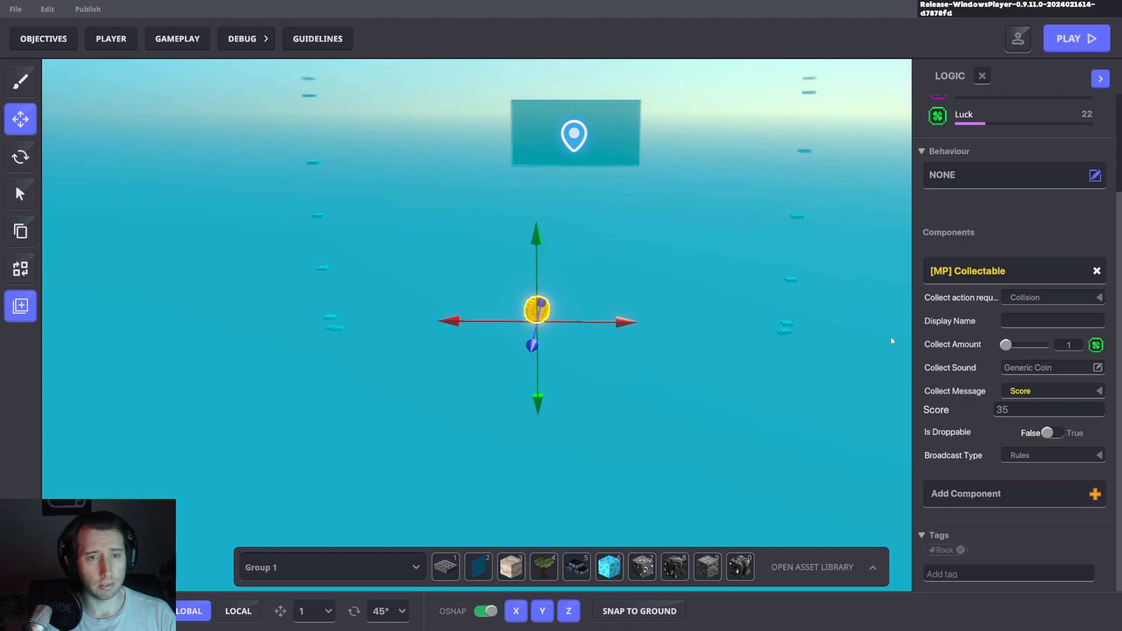
{"action": "left_click", "coordinate": [926, 496]}
{"action": "left_click", "coordinate": [510, 144]}
{"action": "type", "text": "heal"}
{"action": "left_click", "coordinate": [430, 298]}
{"action": "scroll", "coordinate": [1022, 359], "scroll_direction": "down", "scroll_amount": 4}
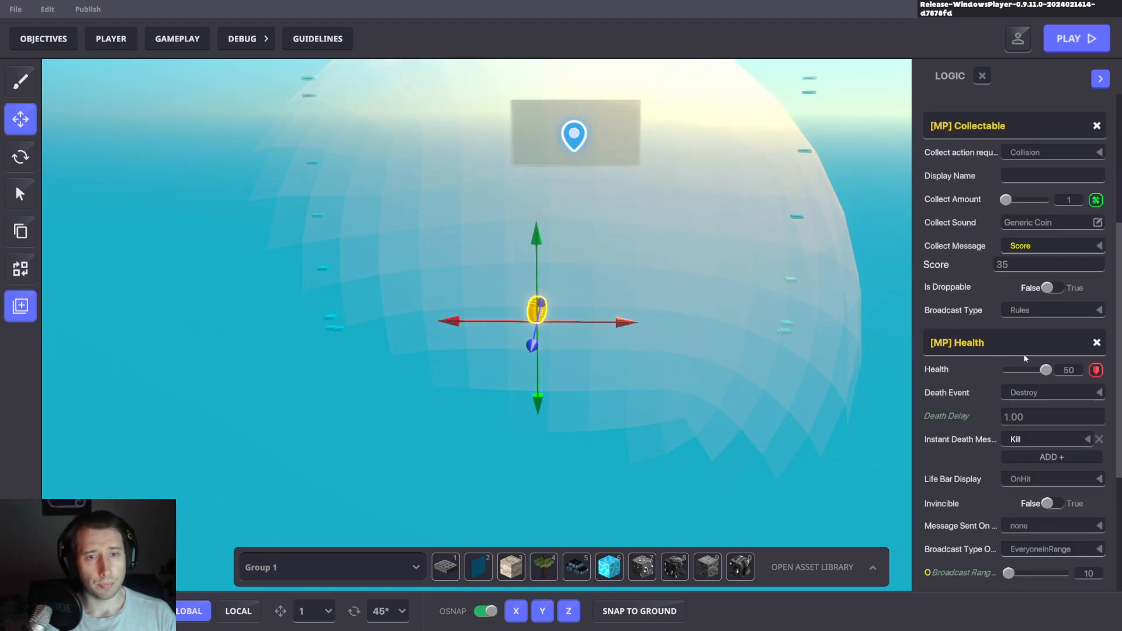
{"action": "scroll", "coordinate": [1025, 360], "scroll_direction": "down", "scroll_amount": 4}
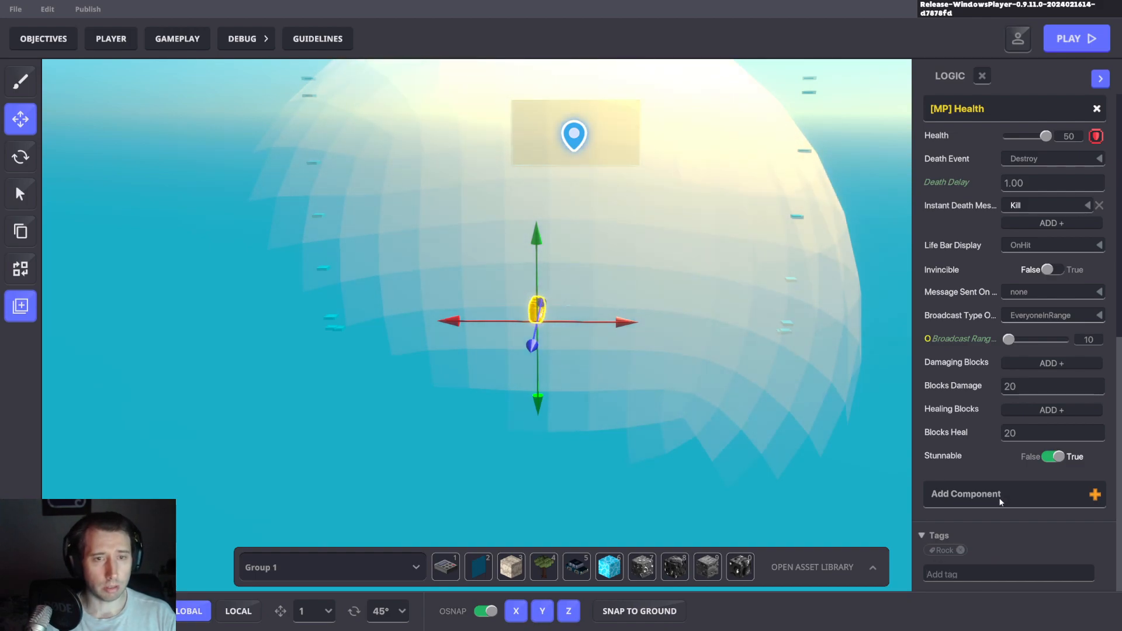
{"action": "scroll", "coordinate": [1011, 468], "scroll_direction": "up", "scroll_amount": 2}
{"action": "left_click", "coordinate": [1035, 310]}
{"action": "left_click", "coordinate": [1013, 343]}
{"action": "left_click", "coordinate": [1018, 310]}
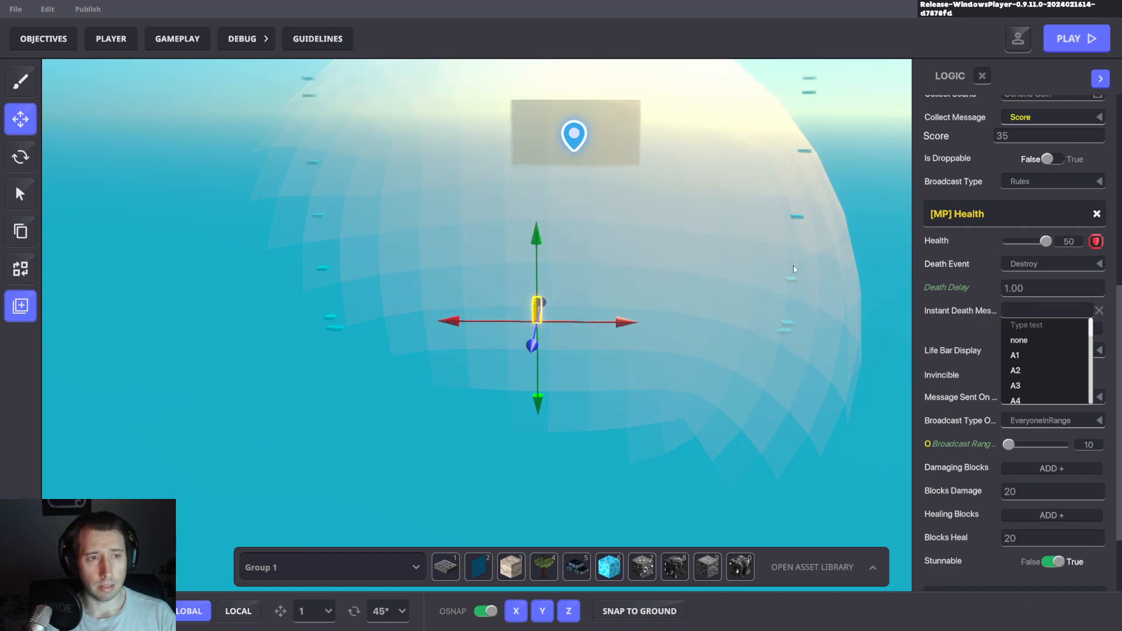
{"action": "left_click", "coordinate": [735, 266]}
- Select the small trigger volume block away from the large wall and check its enter message
{"action": "mouse_move", "coordinate": [735, 266]}
{"action": "right_mouse_down"}
{"action": "mouse_move", "coordinate": [731, 240]}
{"action": "mouse_move", "coordinate": [808, 234]}
{"action": "mouse_move", "coordinate": [467, 237]}
{"action": "mouse_move", "coordinate": [658, 280]}
{"action": "mouse_move", "coordinate": [606, 318]}
{"action": "mouse_move", "coordinate": [548, 288]}
{"action": "right_mouse_up"}
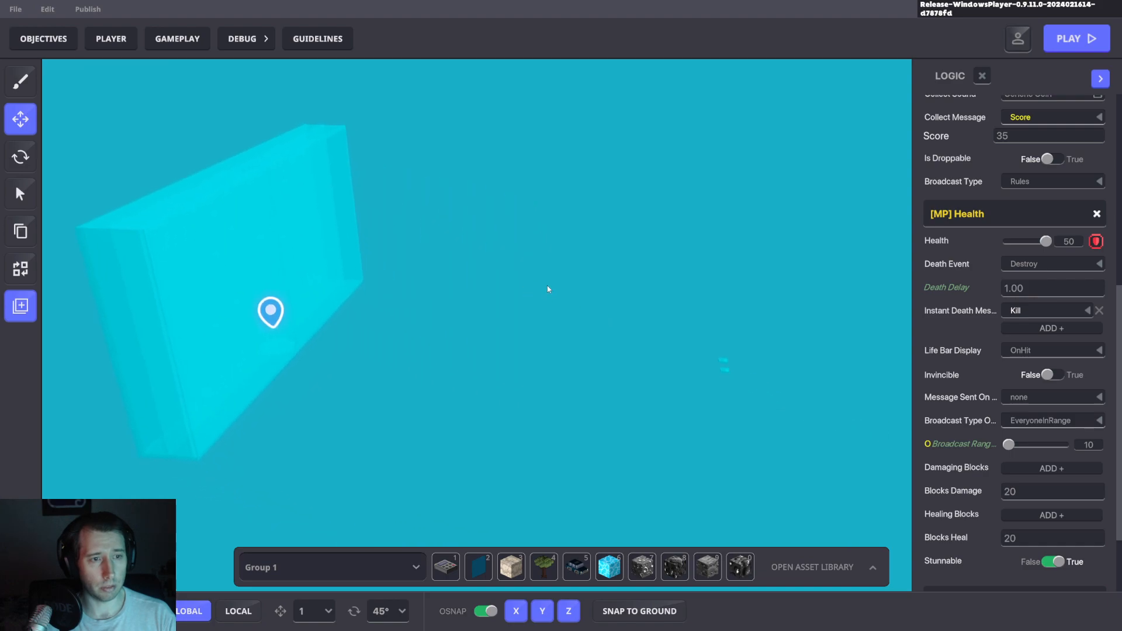
{"action": "left_click", "coordinate": [723, 364]}
{"action": "scroll", "coordinate": [1041, 444], "scroll_direction": "down", "scroll_amount": 5}
{"action": "scroll", "coordinate": [1028, 431], "scroll_direction": "up", "scroll_amount": 1}
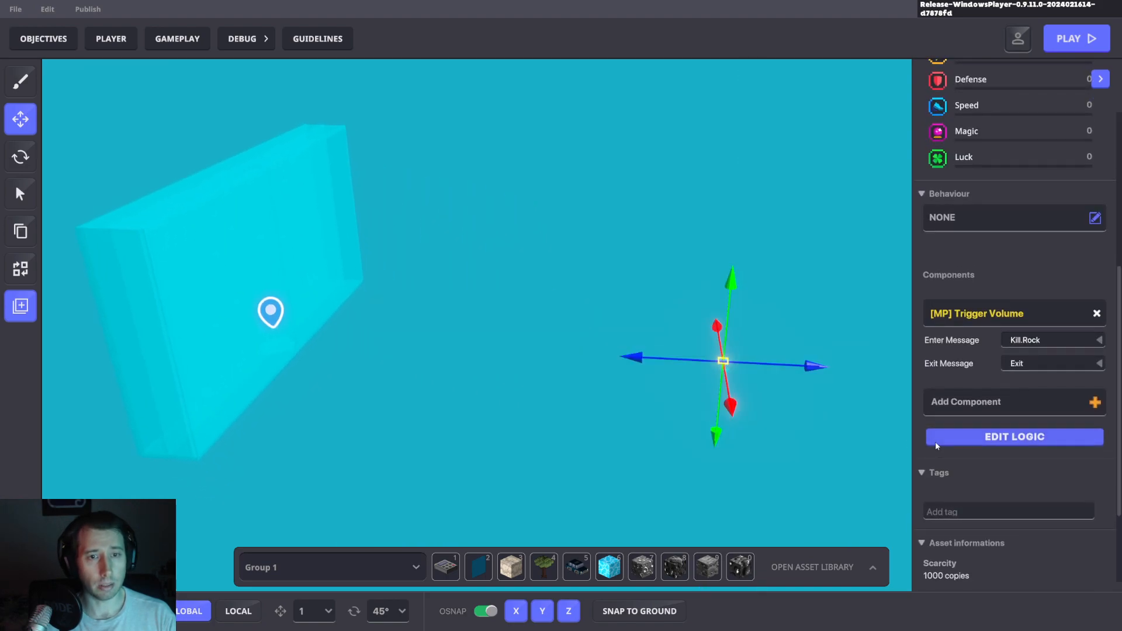
- Reselect the coin and set its Health component's instant death message to Kill.Rock
{"action": "right_click_drag", "start_coordinate": [865, 430], "coordinate": [945, 397]}
{"action": "left_click", "coordinate": [623, 362]}
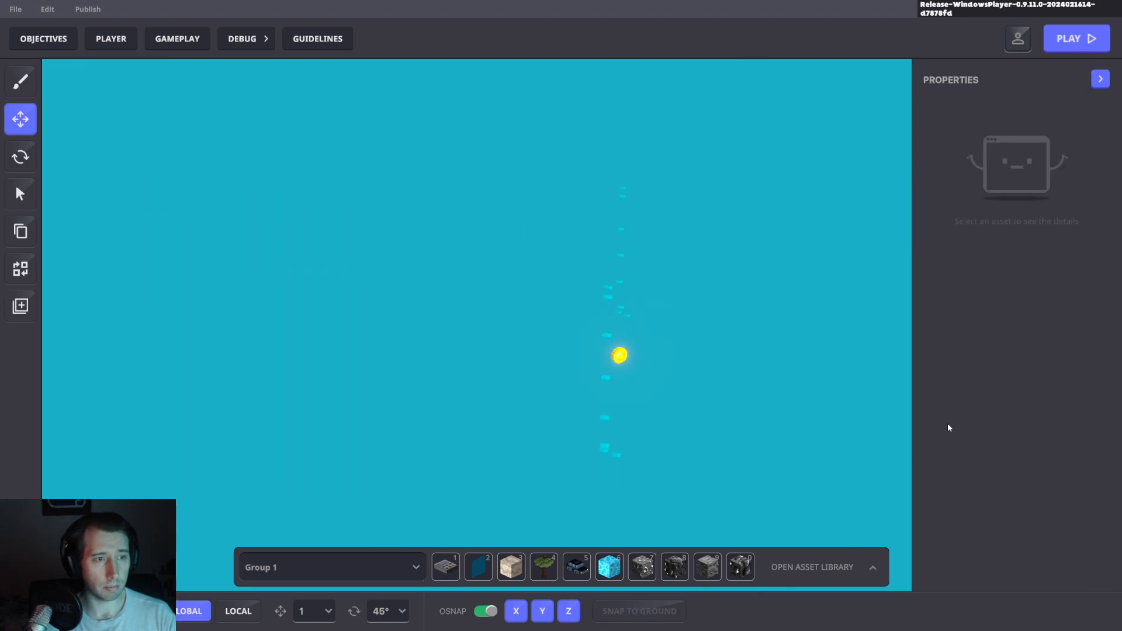
{"action": "left_click", "coordinate": [620, 355]}
{"action": "scroll", "coordinate": [1046, 424], "scroll_direction": "down", "scroll_amount": 5}
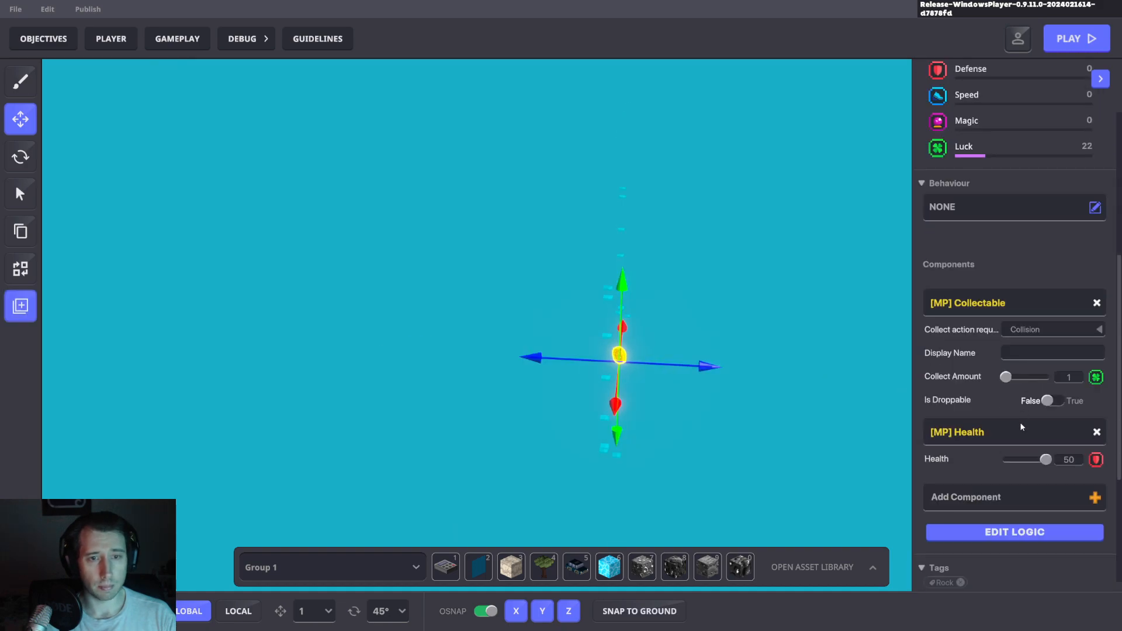
{"action": "left_click", "coordinate": [1007, 529]}
{"action": "scroll", "coordinate": [1029, 421], "scroll_direction": "down", "scroll_amount": 5}
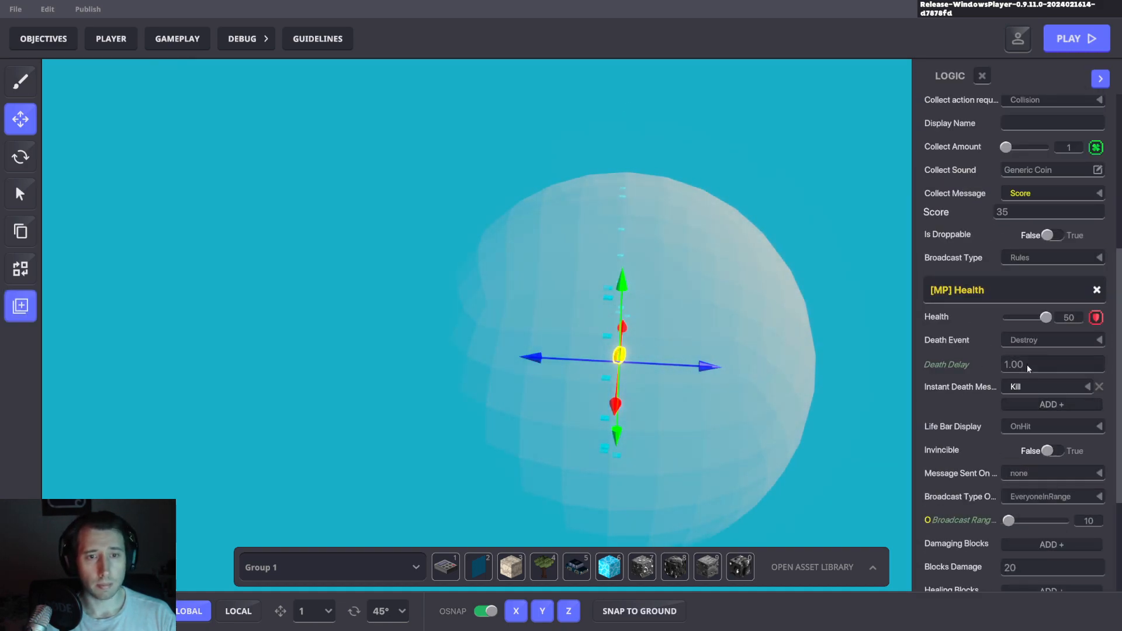
{"action": "left_click", "coordinate": [1022, 388]}
{"action": "type", "text": "Kill.R"}
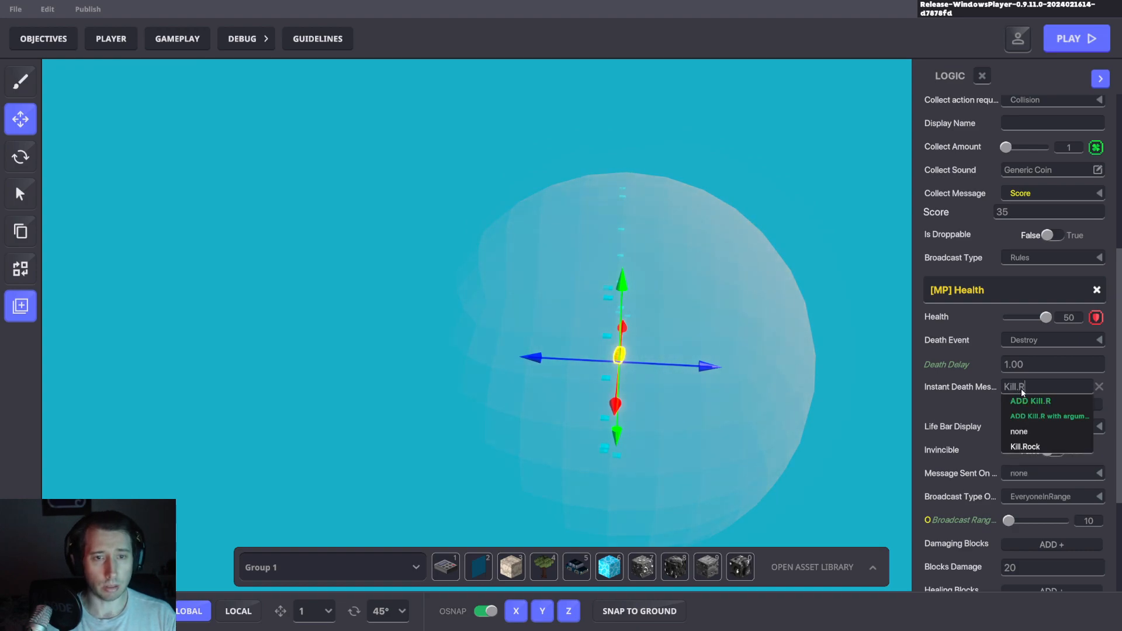
{"action": "left_click", "coordinate": [1025, 447]}
- Set the coin's death delay to -2 and its life bar display to Hidden
{"action": "left_click", "coordinate": [1024, 363]}
{"action": "type", "text": "-"}
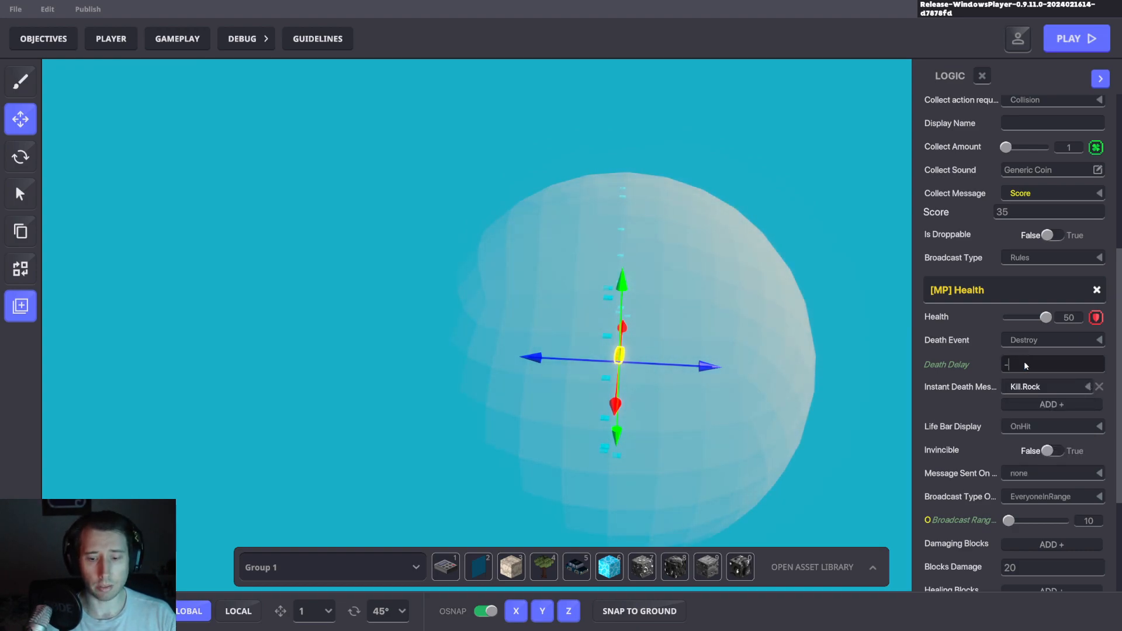
{"action": "type", "text": "2"}
{"action": "left_click", "coordinate": [1032, 427]}
{"action": "left_click", "coordinate": [1020, 468]}
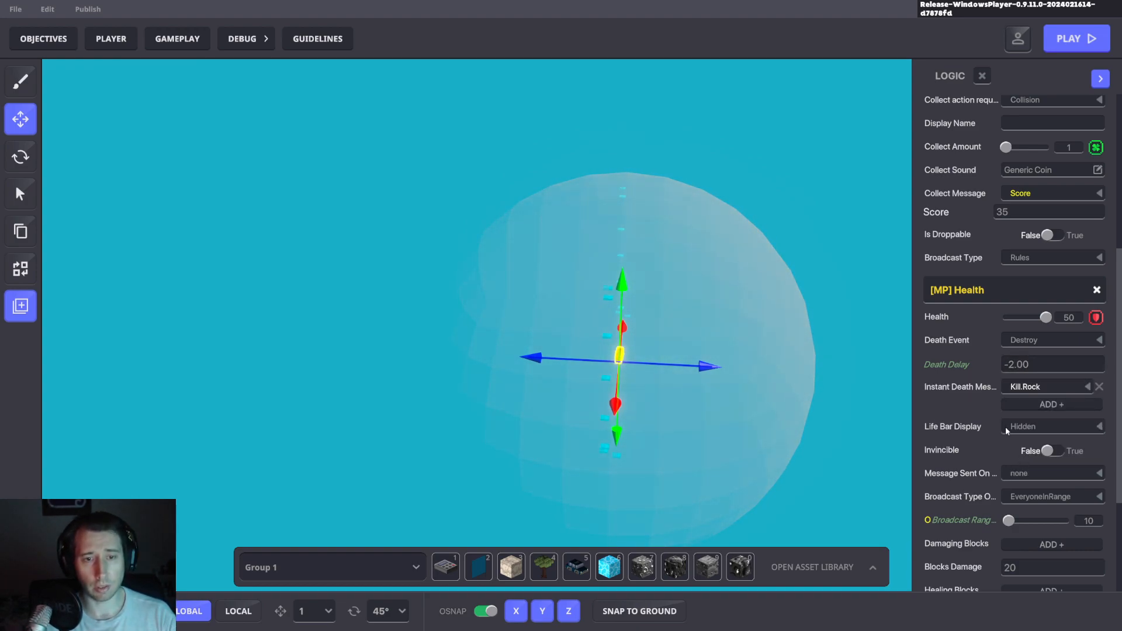
{"action": "scroll", "coordinate": [1005, 427], "scroll_direction": "down", "scroll_amount": 3}
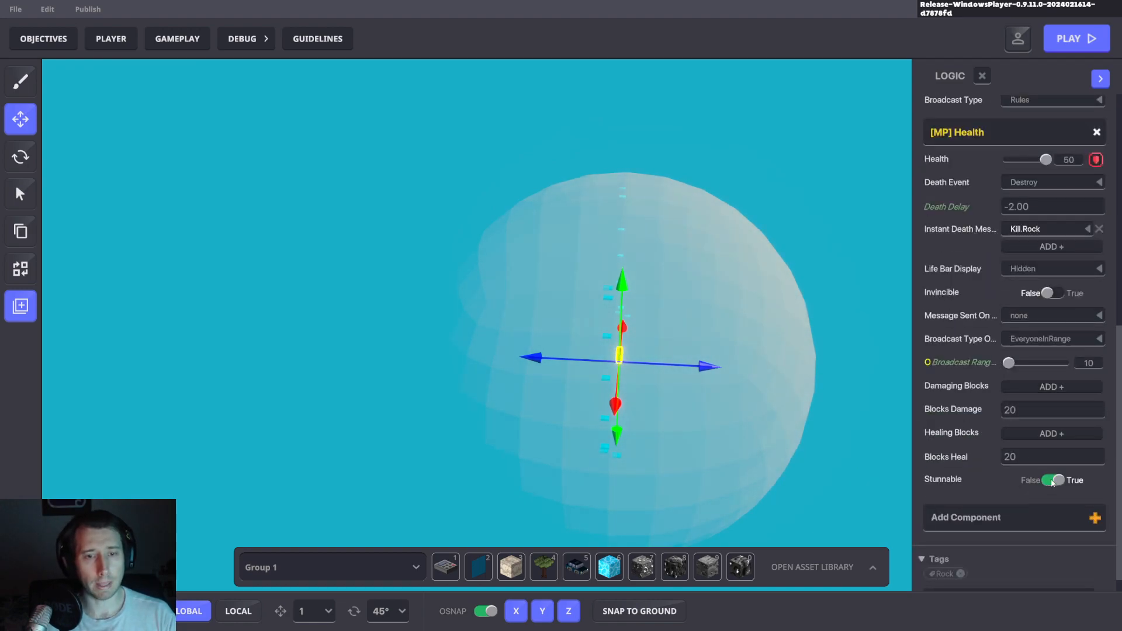
- Assign the [MP] Basic Platform behaviour to the coin
{"action": "scroll", "coordinate": [1029, 432], "scroll_direction": "up", "scroll_amount": 8}
{"action": "left_click", "coordinate": [978, 291]}
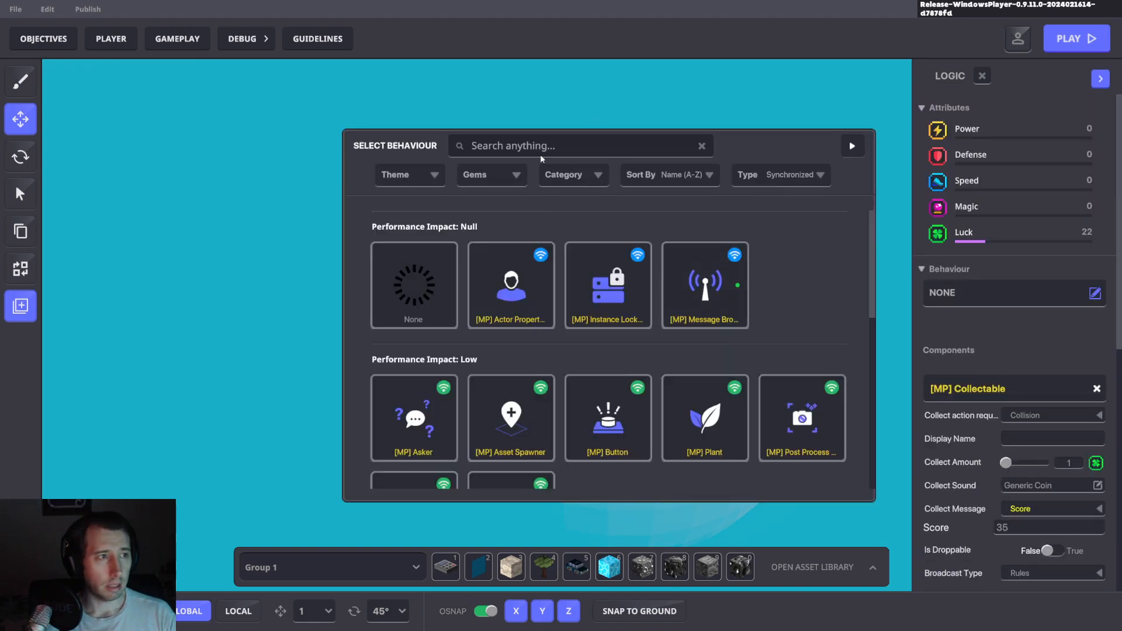
{"action": "type", "text": "bas"}
{"action": "left_click", "coordinate": [432, 283]}
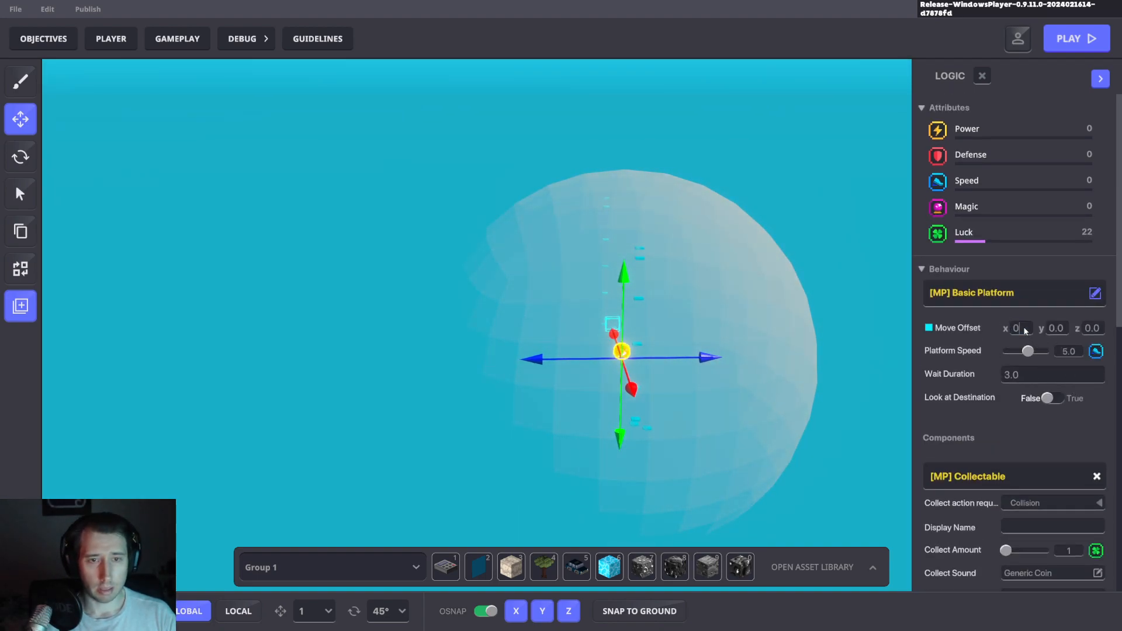
- Set the coin platform's move offset to -100 along the Z axis
{"action": "left_click", "coordinate": [1092, 328]}
{"action": "type", "text": "-900"}
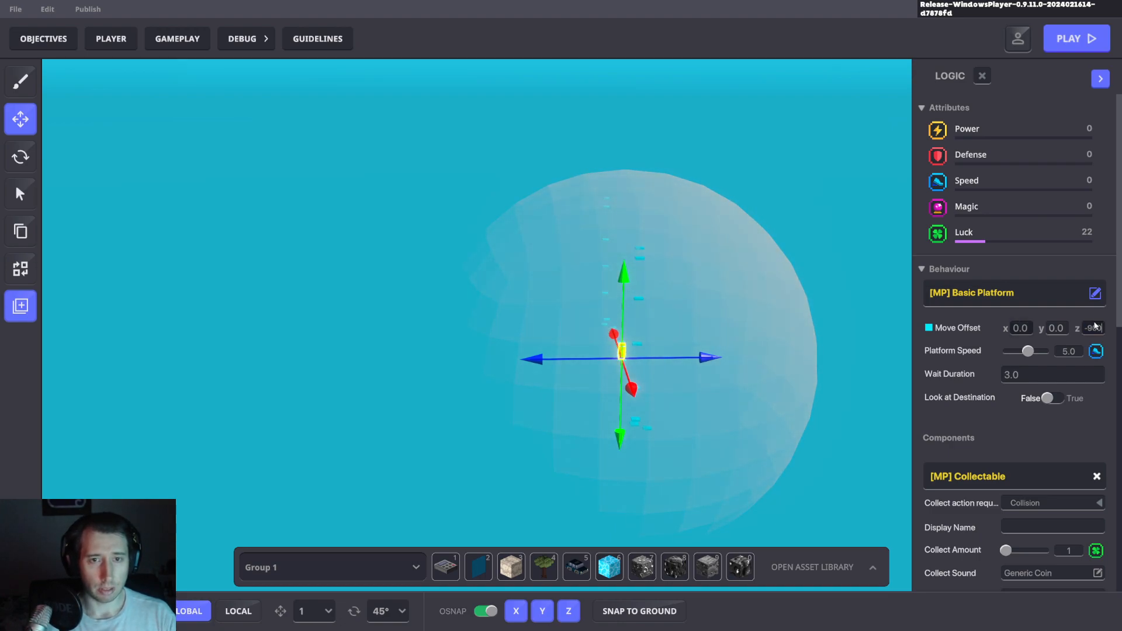
{"action": "key", "text": "Return"}
{"action": "left_click", "coordinate": [1094, 327]}
{"action": "type", "text": "-100"}
{"action": "key", "text": "Return"}
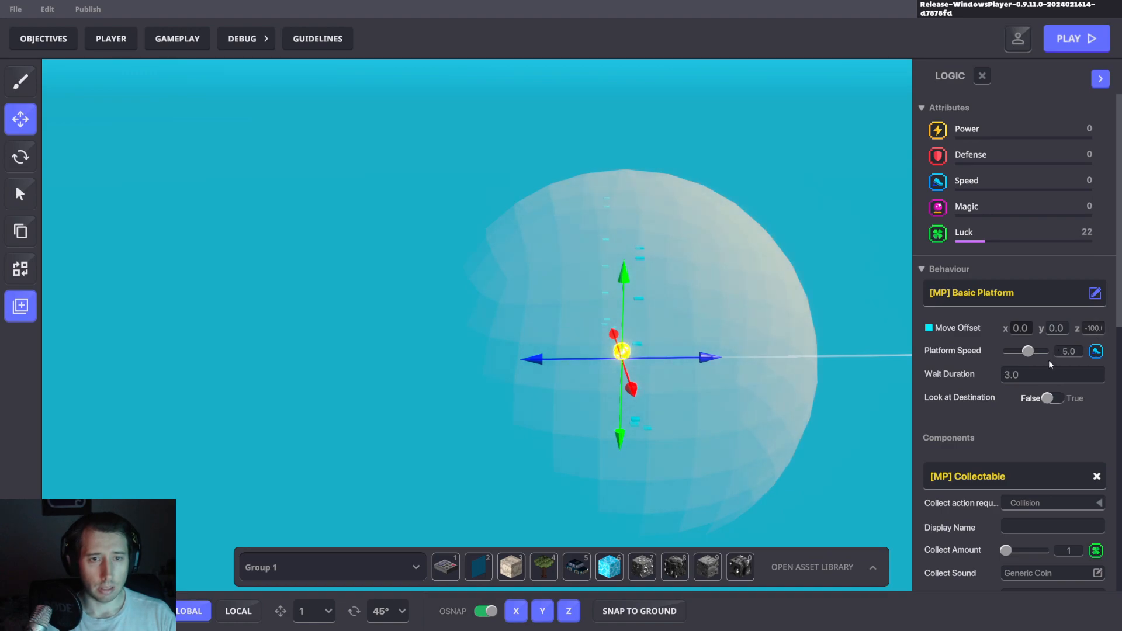
- Set the coin's platform speed to 9.1 and check its wait duration setting
{"action": "left_click_drag", "start_coordinate": [1028, 352], "coordinate": [1047, 353]}
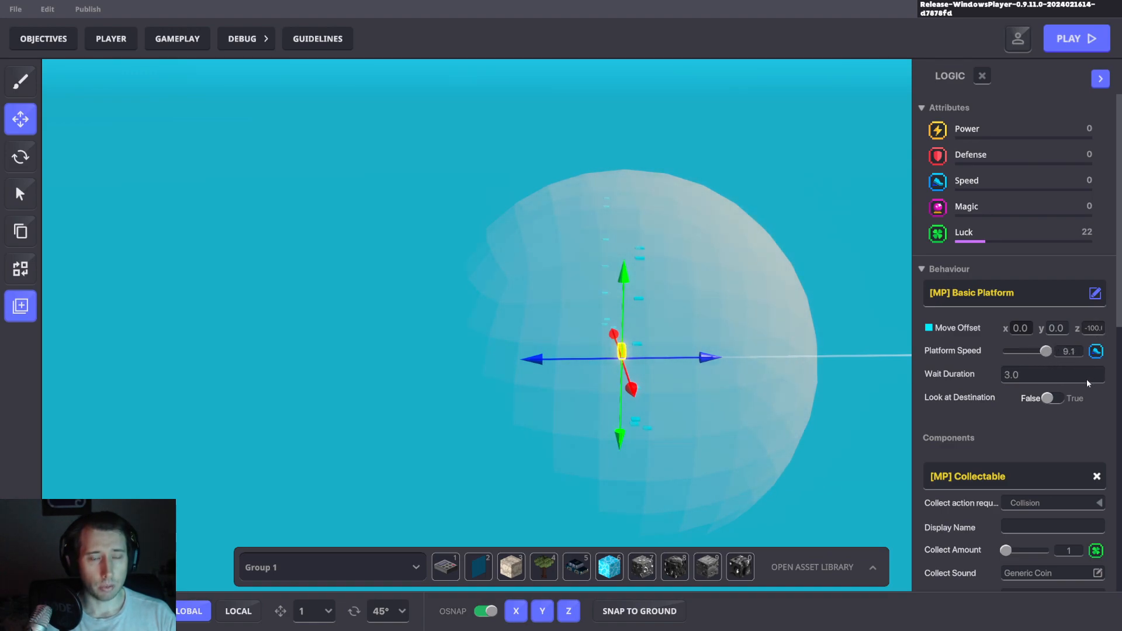
{"action": "left_click", "coordinate": [1038, 371]}
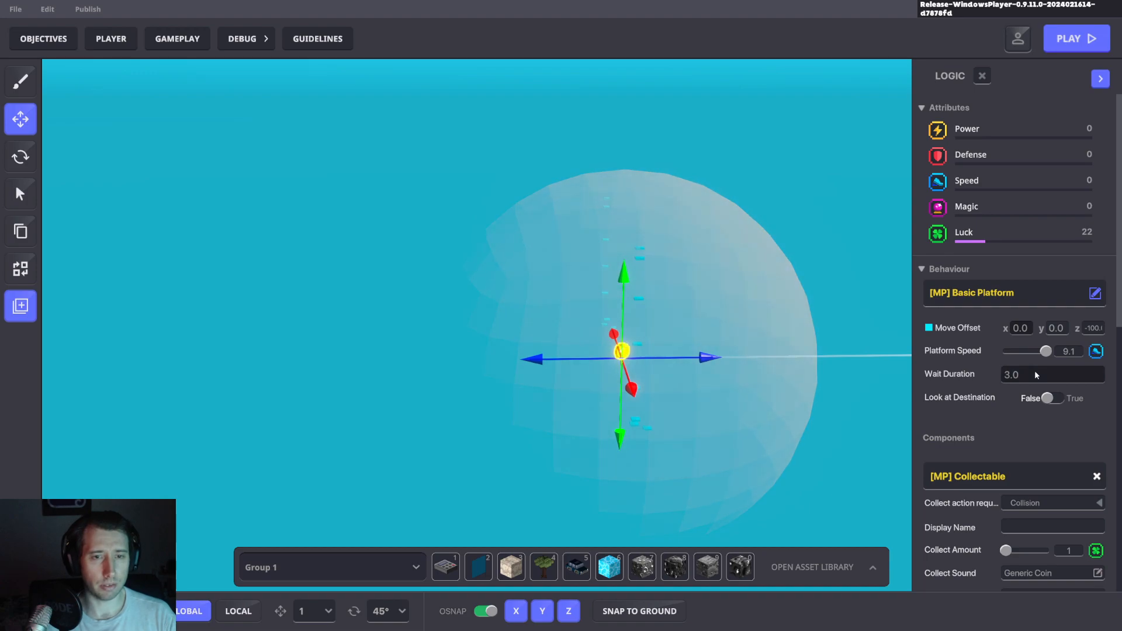
{"action": "scroll", "coordinate": [1005, 352], "scroll_direction": "down", "scroll_amount": 3}
- Raise the coin slightly along the vertical axis in front of the platform's travel path
{"action": "mouse_move", "coordinate": [711, 368]}
{"action": "right_mouse_down"}
{"action": "mouse_move", "coordinate": [823, 366]}
{"action": "mouse_move", "coordinate": [842, 354]}
{"action": "right_mouse_up"}
{"action": "scroll", "coordinate": [533, 337], "scroll_direction": "up", "scroll_amount": 3}
{"action": "right_click_drag", "start_coordinate": [645, 362], "coordinate": [674, 389]}
{"action": "left_click_drag", "start_coordinate": [640, 344], "coordinate": [512, 342]}
{"action": "right_click_drag", "start_coordinate": [545, 386], "coordinate": [564, 361]}
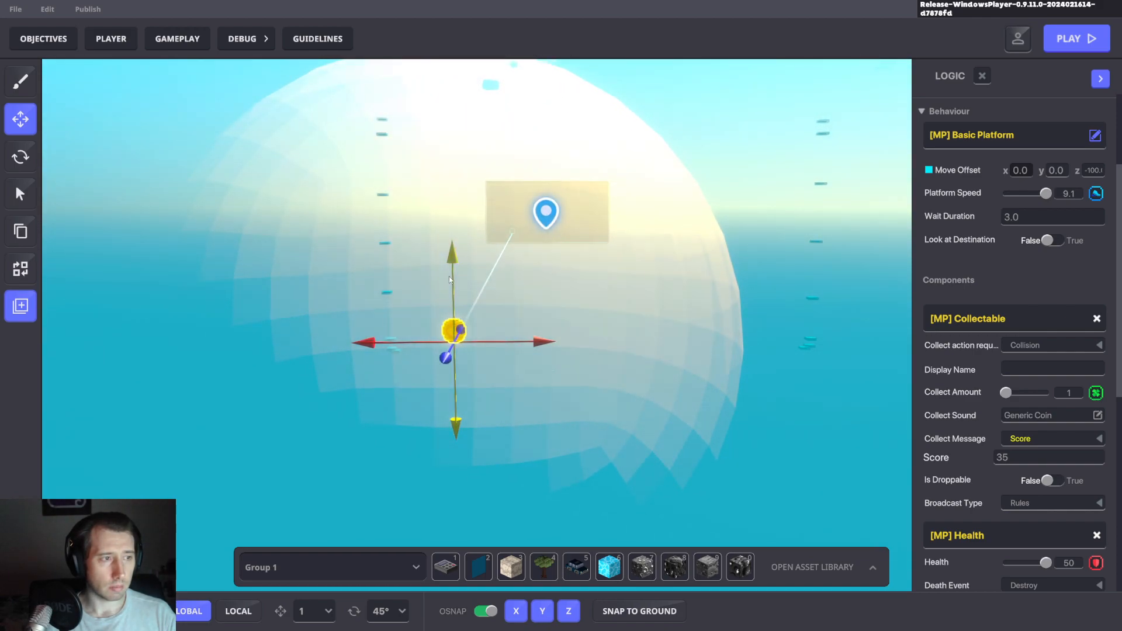
{"action": "right_click_drag", "start_coordinate": [569, 319], "coordinate": [566, 332]}
{"action": "left_click_drag", "start_coordinate": [519, 344], "coordinate": [519, 345]}
{"action": "left_click_drag", "start_coordinate": [454, 283], "coordinate": [454, 268]}
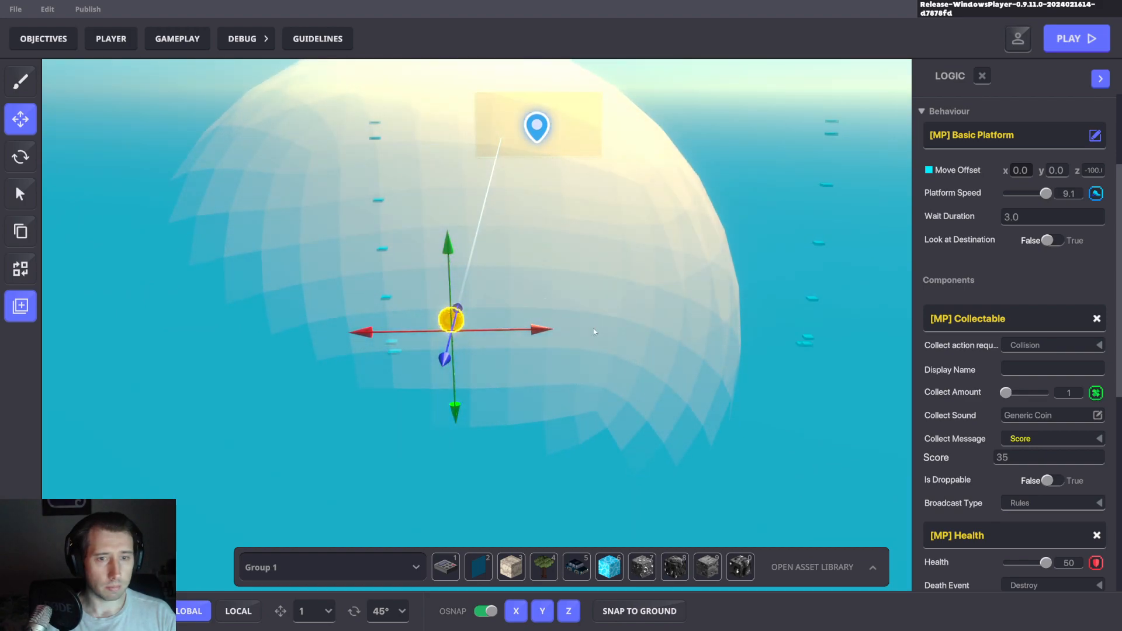
{"action": "right_click_drag", "start_coordinate": [773, 284], "coordinate": [602, 297]}
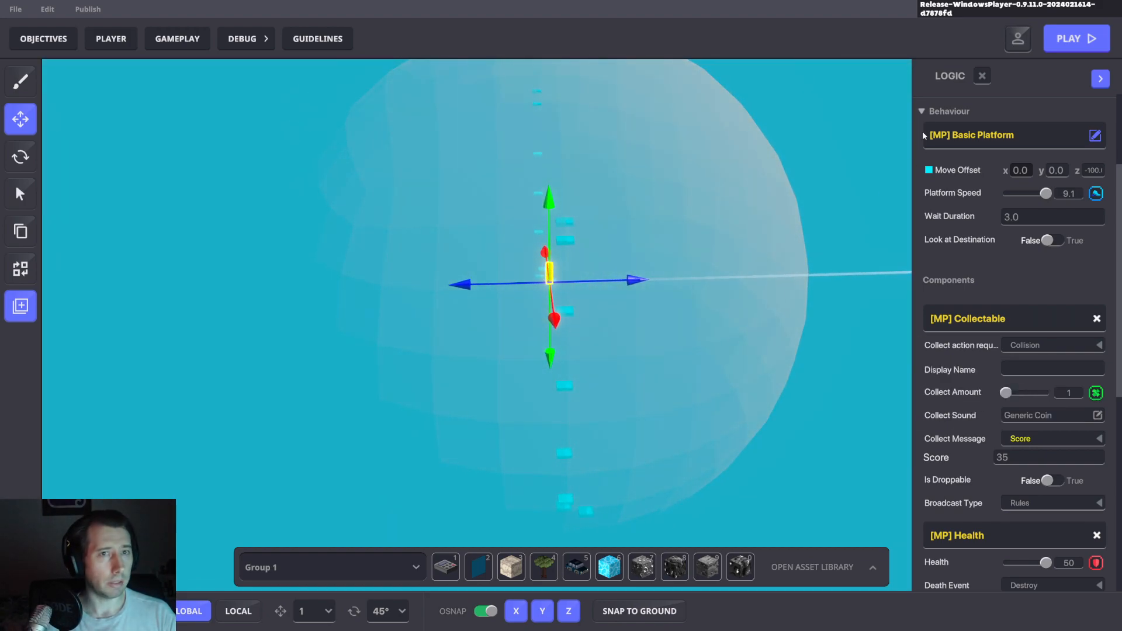
- Rename the coin entity to Coin and save it as a preset named Coin
{"action": "left_click", "coordinate": [982, 76]}
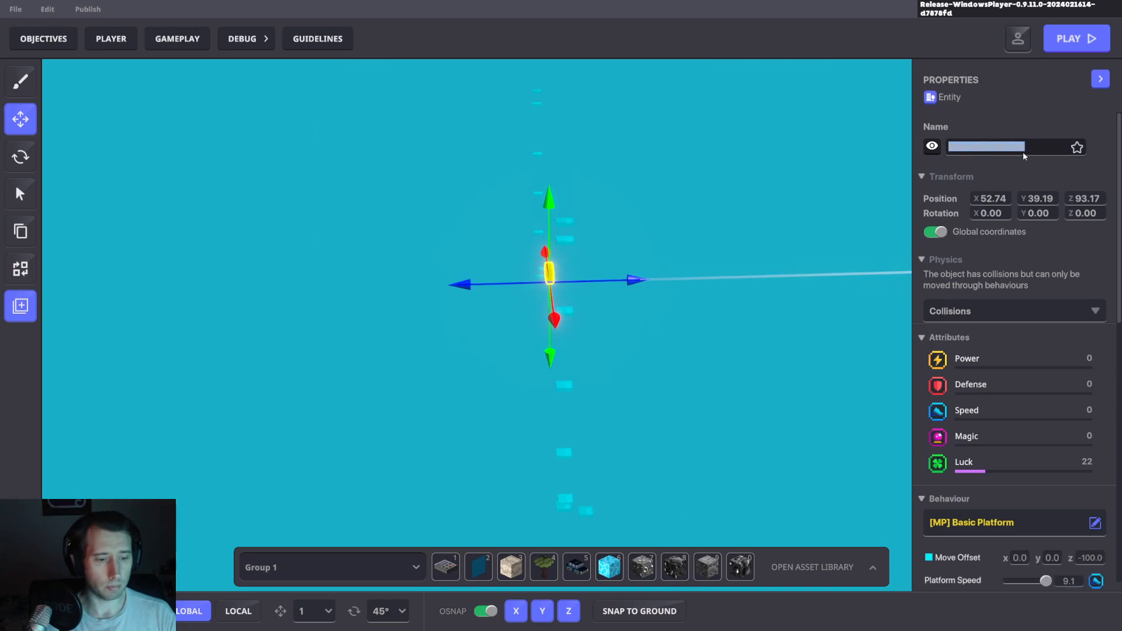
{"action": "type", "text": "Coin"}
{"action": "left_click", "coordinate": [20, 305]}
{"action": "left_click", "coordinate": [451, 250]}
{"action": "type", "text": "Coin"}
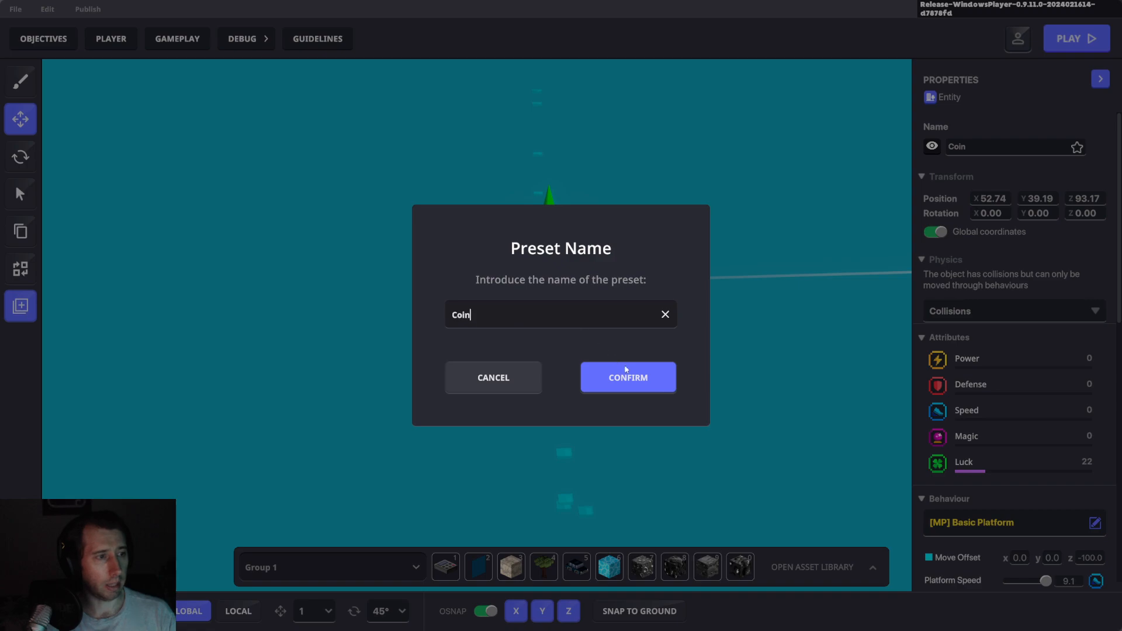
{"action": "left_click", "coordinate": [622, 368]}
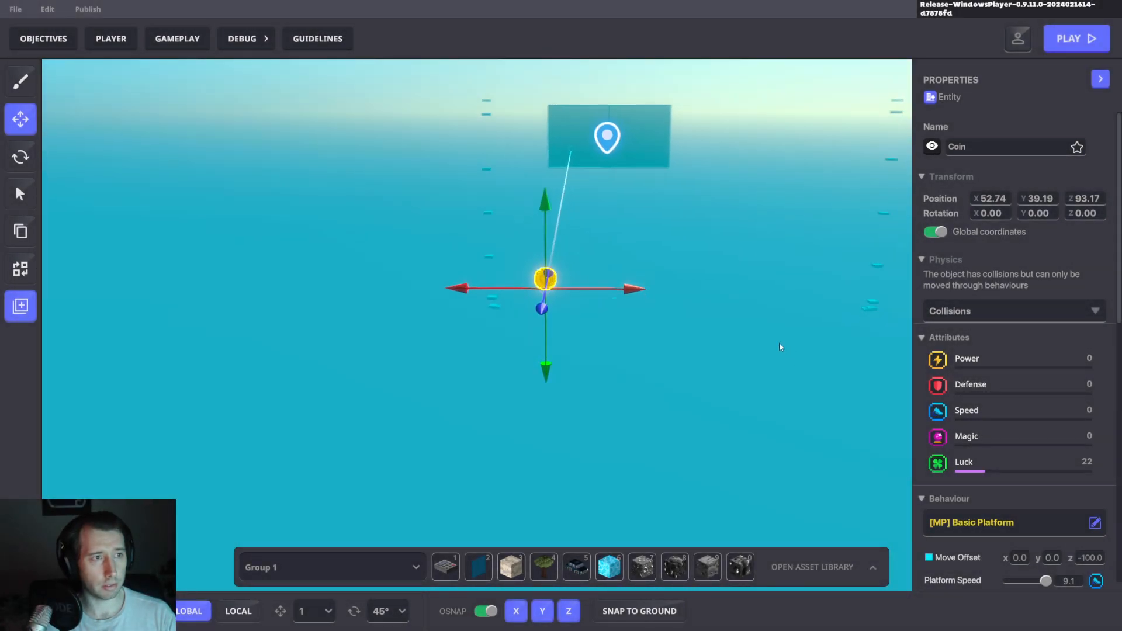
- Review the coin's Collectable and Health logic settings and delete the coin from the scene
{"action": "scroll", "coordinate": [996, 411], "scroll_direction": "down", "scroll_amount": 6}
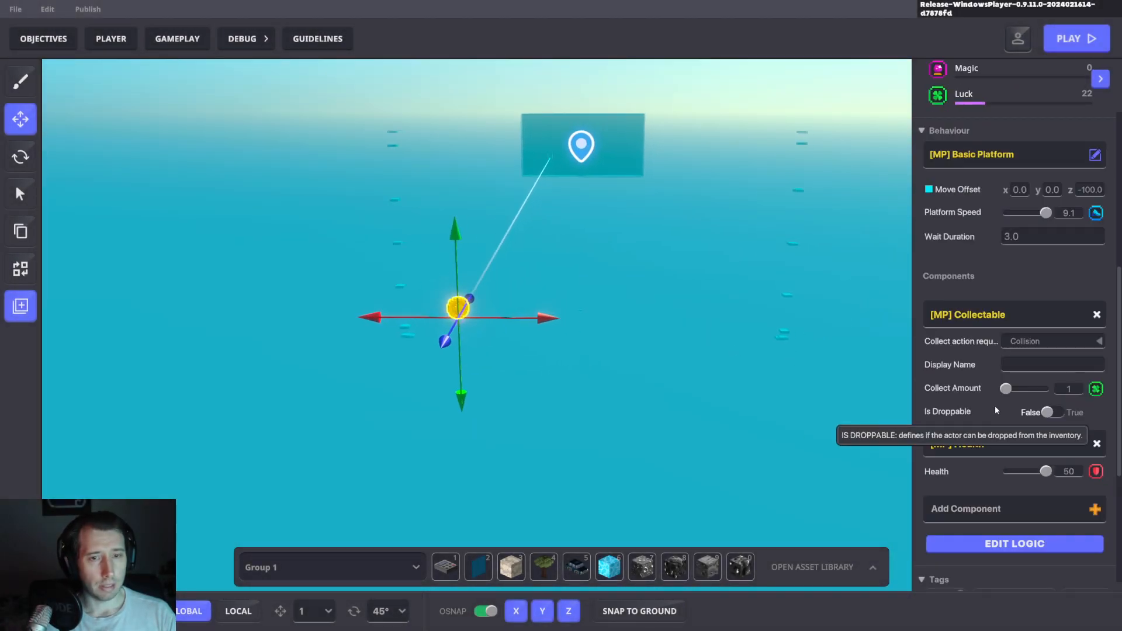
{"action": "left_click", "coordinate": [1024, 544]}
{"action": "scroll", "coordinate": [1029, 409], "scroll_direction": "down", "scroll_amount": 5}
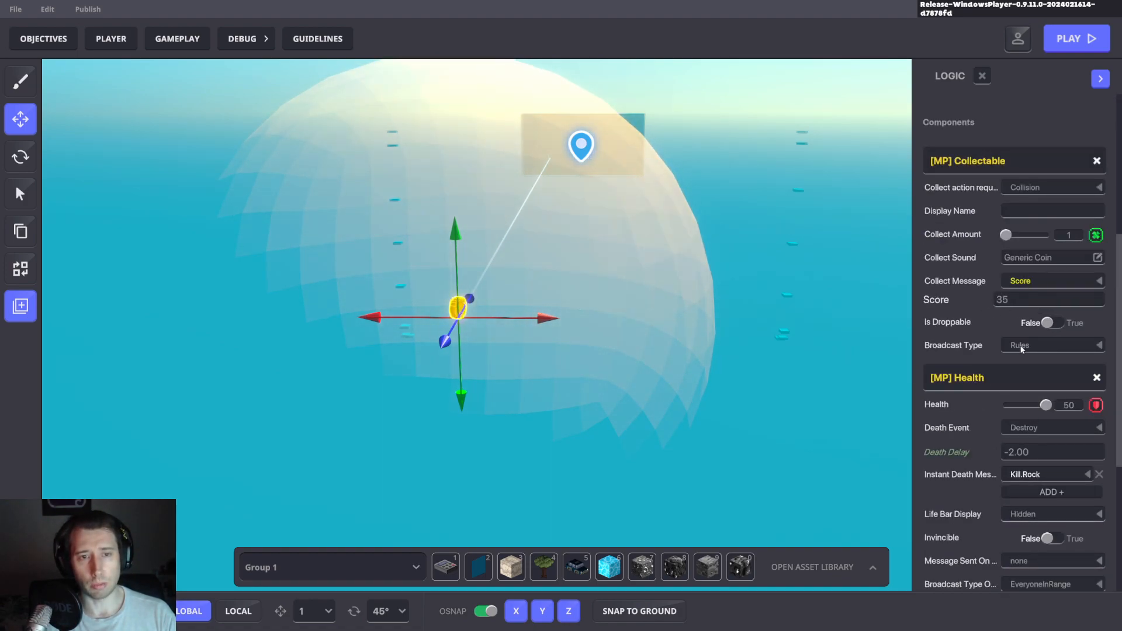
{"action": "left_click", "coordinate": [611, 318]}
{"action": "left_click", "coordinate": [481, 323]}
{"action": "key", "text": "Delete"}
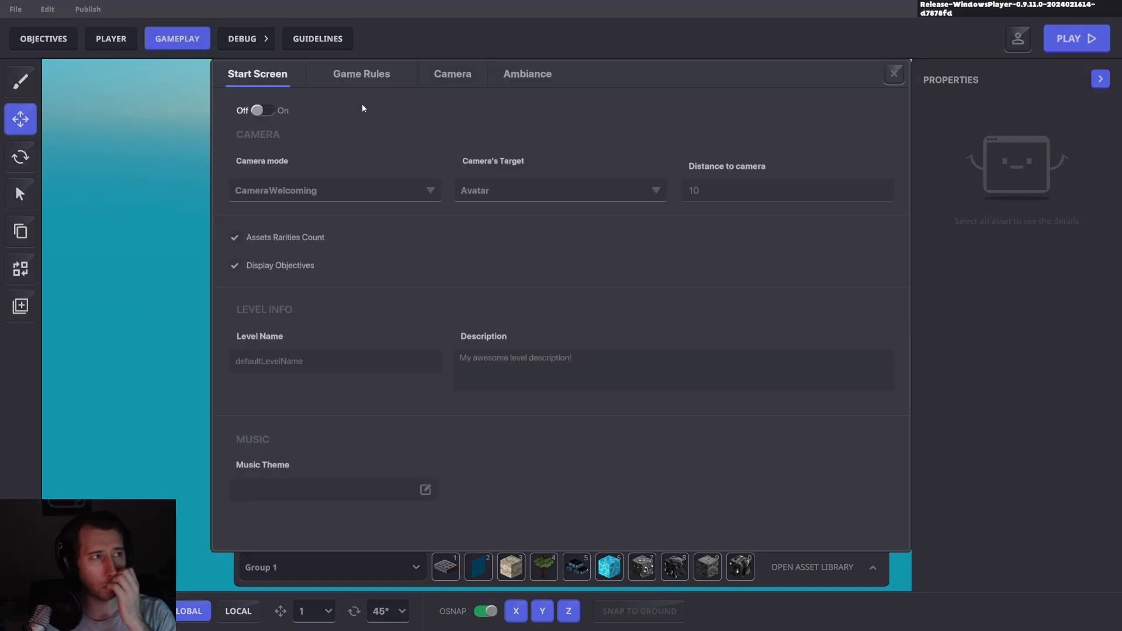
- Add an Add/Subtract number rule in an empty area of the Game Rules board, beyond the Compare numbers rules
{"action": "left_click", "coordinate": [364, 75]}
{"action": "left_click_drag", "start_coordinate": [626, 340], "coordinate": [616, 390]}
{"action": "left_click_drag", "start_coordinate": [428, 233], "coordinate": [869, 183]}
{"action": "left_click_drag", "start_coordinate": [500, 150], "coordinate": [543, 126]}
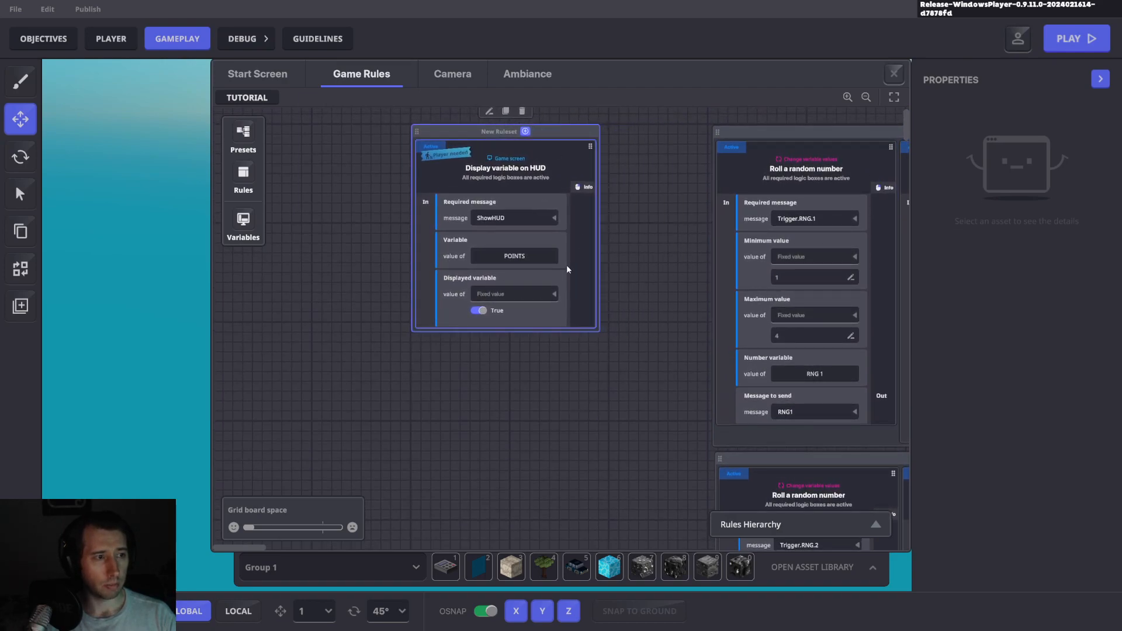
{"action": "scroll", "coordinate": [590, 252], "scroll_direction": "down", "scroll_amount": 1}
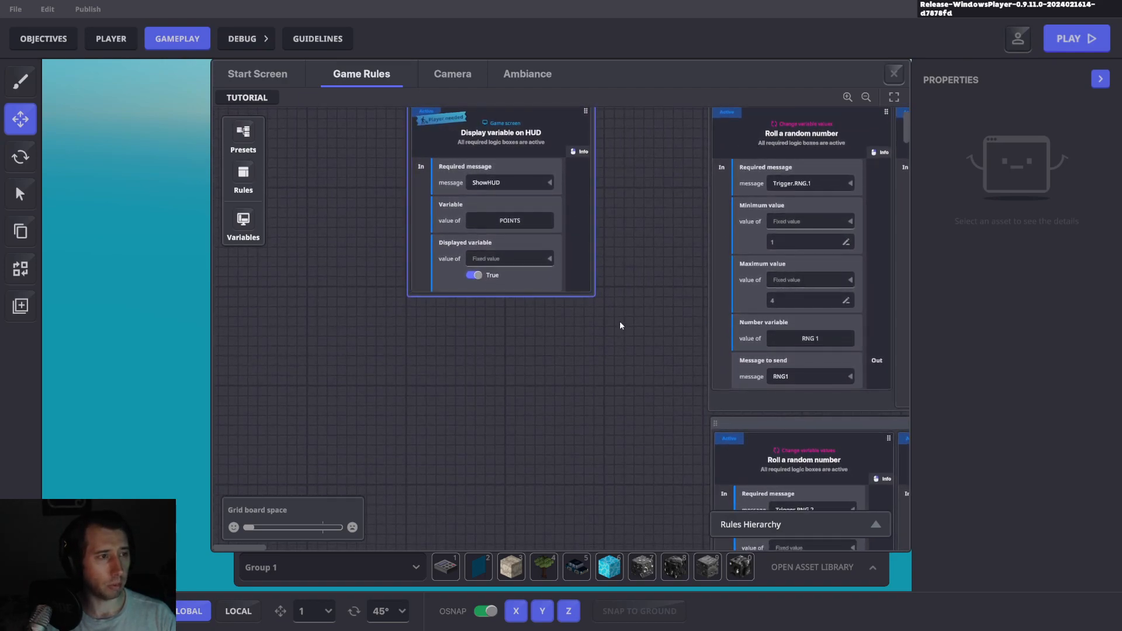
{"action": "left_click_drag", "start_coordinate": [672, 239], "coordinate": [613, 292]}
{"action": "left_click_drag", "start_coordinate": [780, 332], "coordinate": [507, 277]}
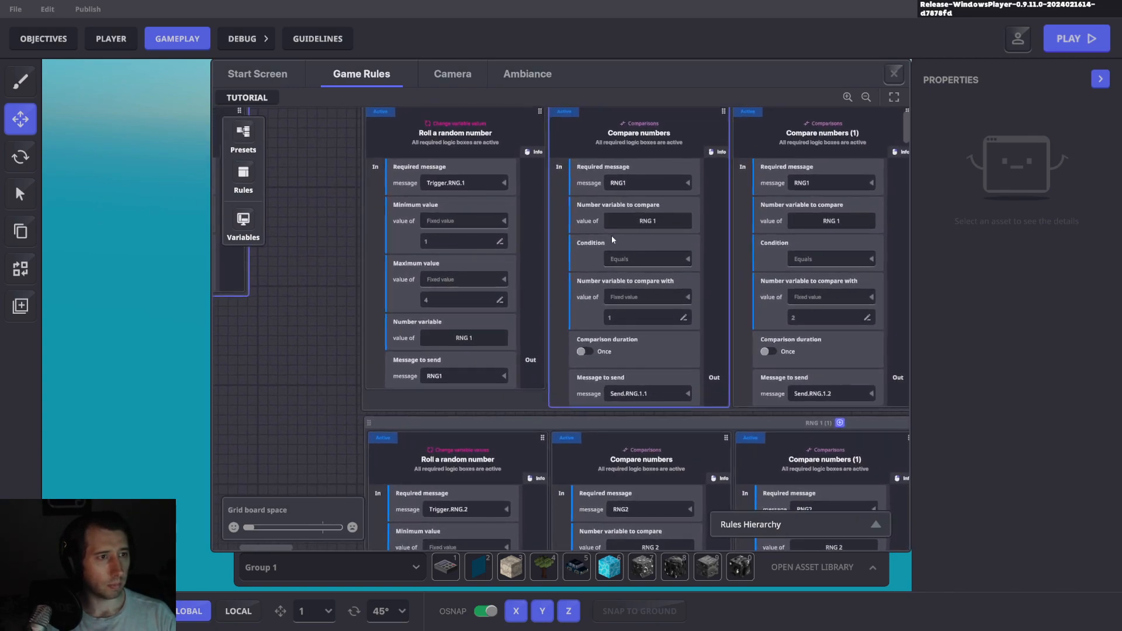
{"action": "left_click_drag", "start_coordinate": [903, 268], "coordinate": [267, 182]}
{"action": "left_click", "coordinate": [244, 177]}
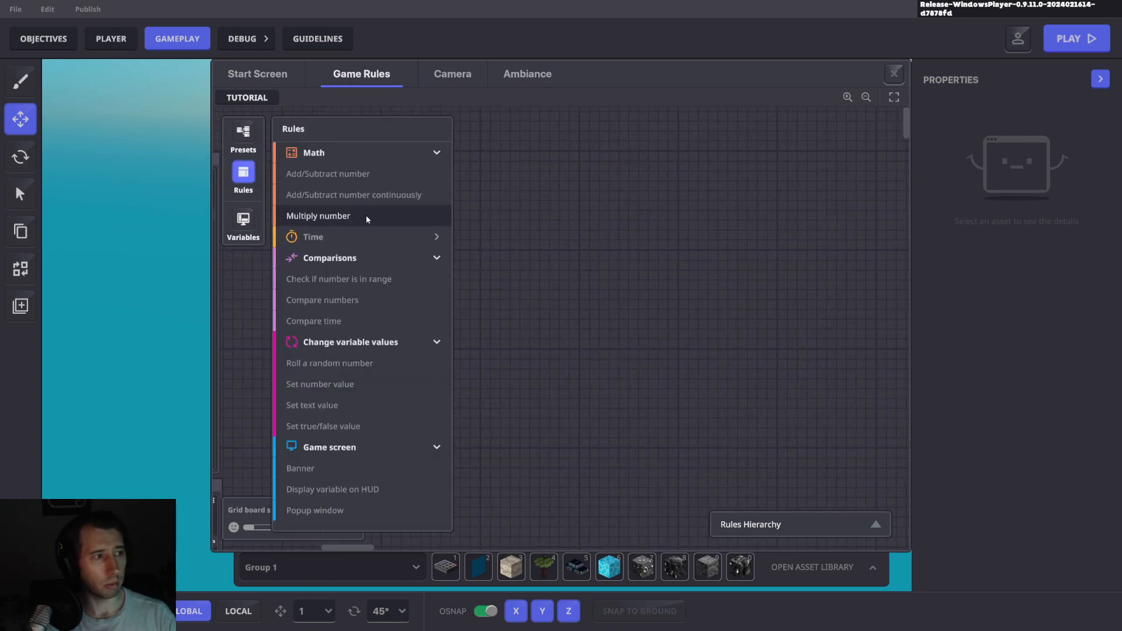
{"action": "left_click", "coordinate": [336, 174]}
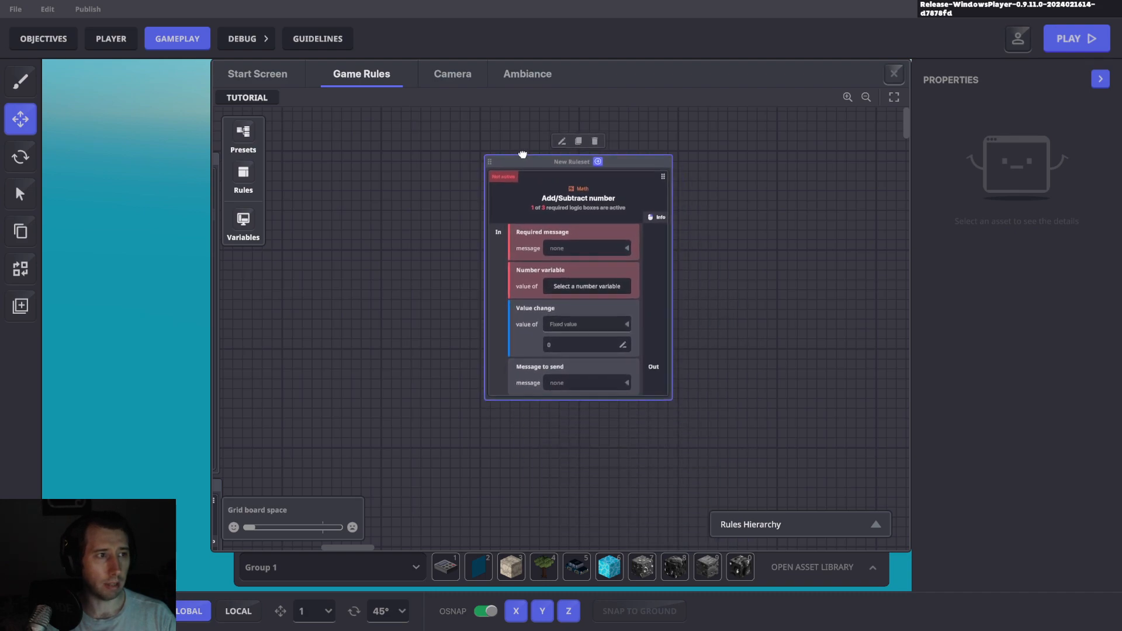
- Configure the Add/Subtract number rule to add a fixed value of 10 to POINTS on the Score message
{"action": "left_click", "coordinate": [573, 244]}
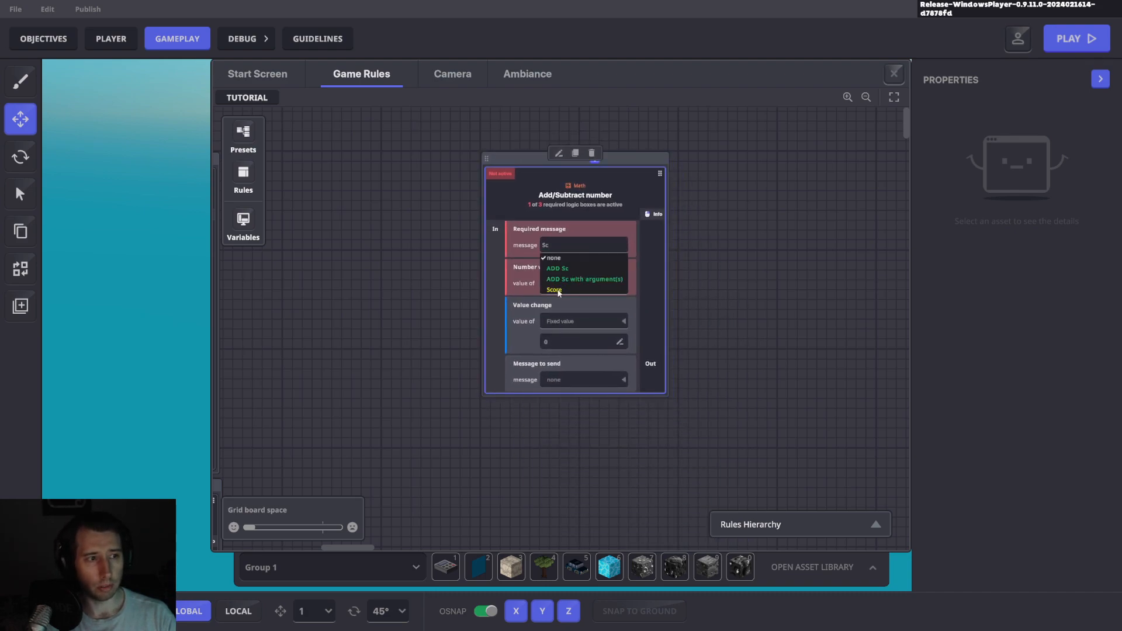
{"action": "left_click", "coordinate": [562, 289]}
{"action": "left_click", "coordinate": [522, 271]}
{"action": "left_click", "coordinate": [288, 155]}
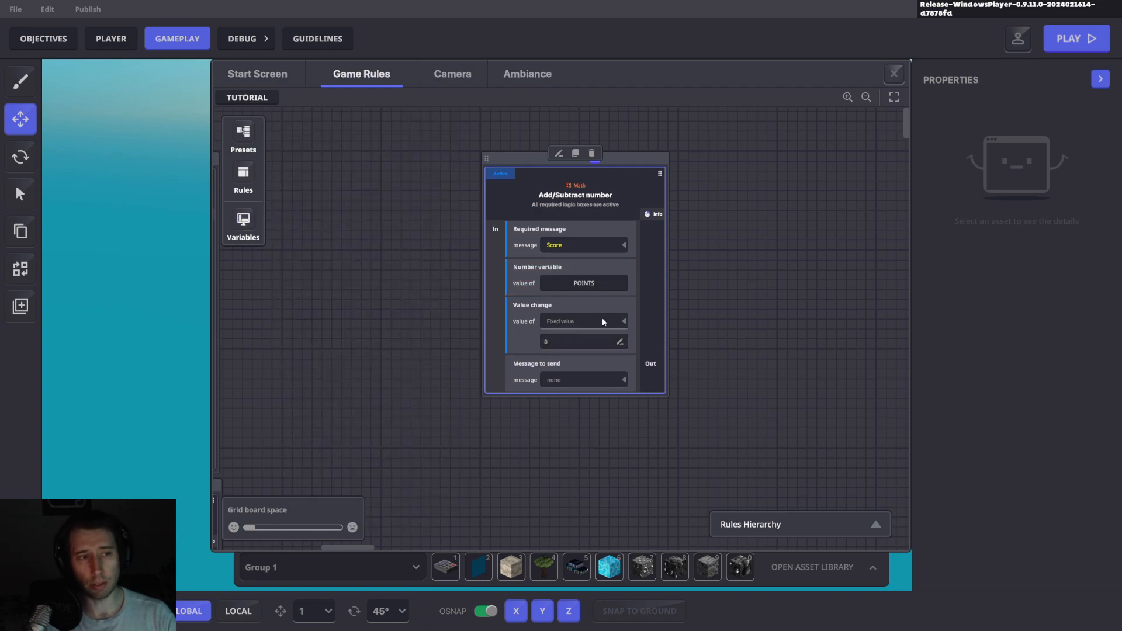
{"action": "left_click", "coordinate": [632, 303]}
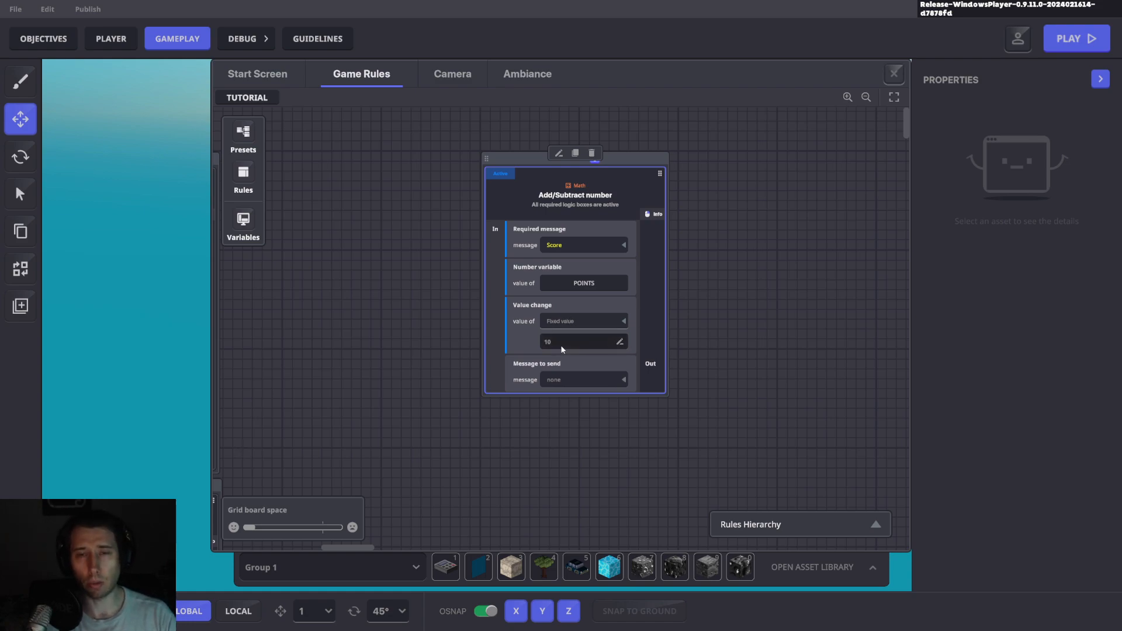
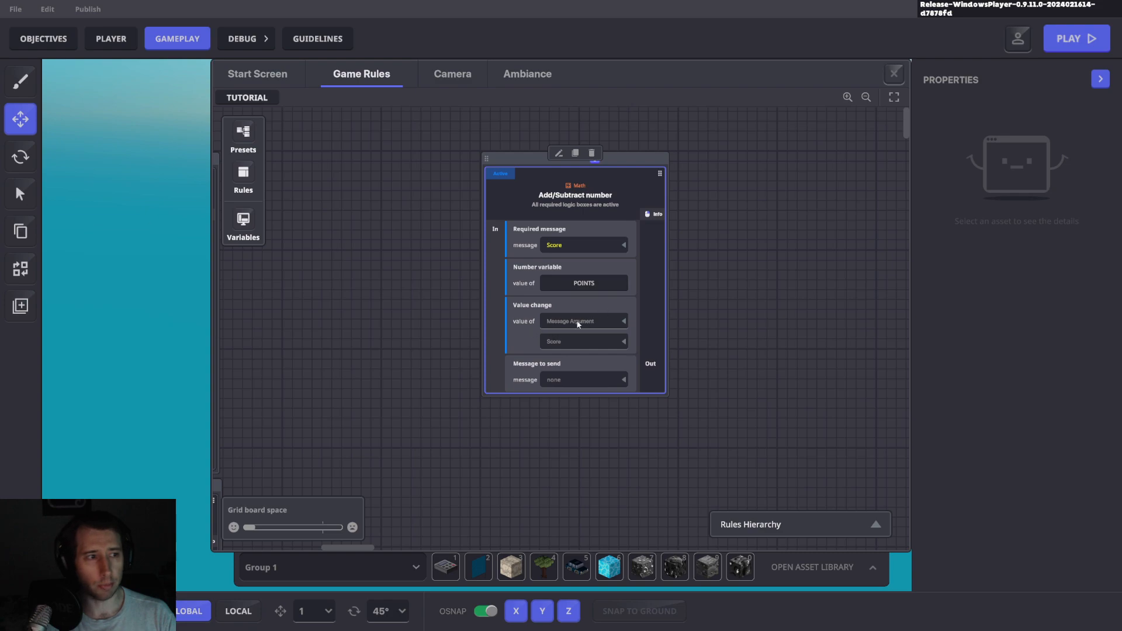
- Duplicate the rule group that rolls RNG 2 and place the copy below the original group
{"action": "left_click_drag", "start_coordinate": [407, 230], "coordinate": [438, 233]}
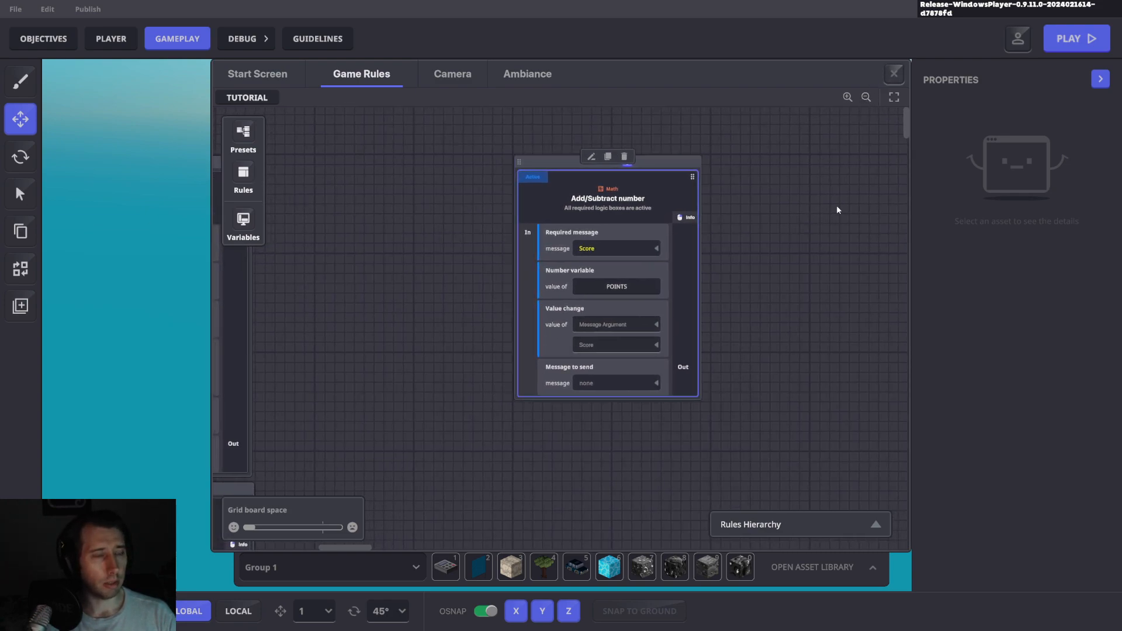
{"action": "left_click_drag", "start_coordinate": [316, 277], "coordinate": [585, 202]}
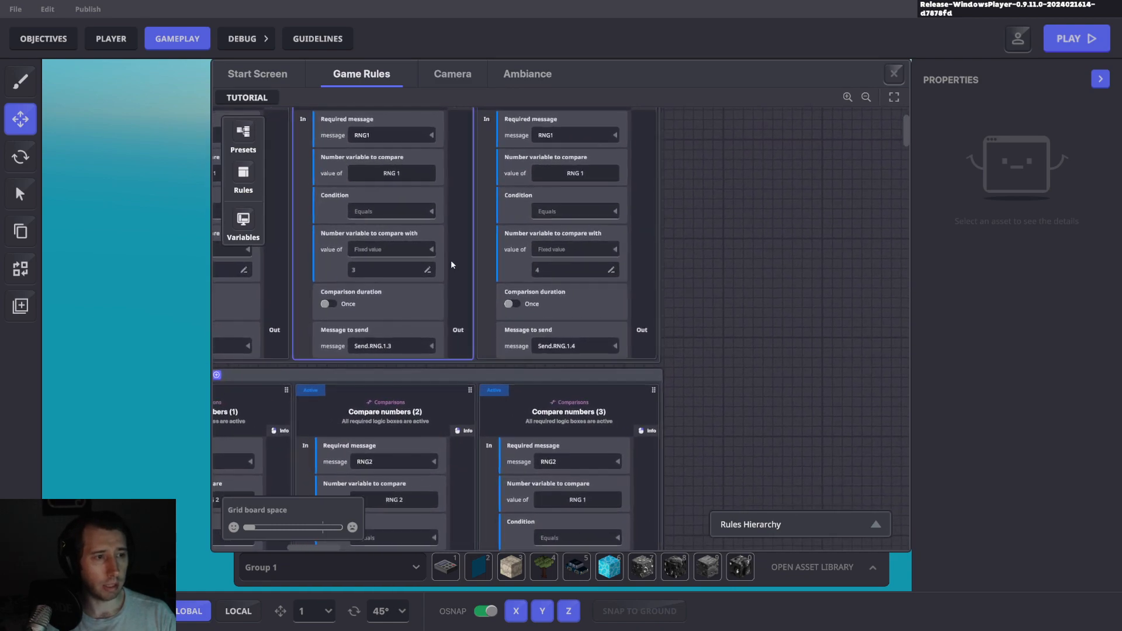
{"action": "left_click_drag", "start_coordinate": [676, 341], "coordinate": [847, 218]}
{"action": "left_click_drag", "start_coordinate": [591, 280], "coordinate": [838, 269]}
{"action": "left_click_drag", "start_coordinate": [635, 293], "coordinate": [674, 254]}
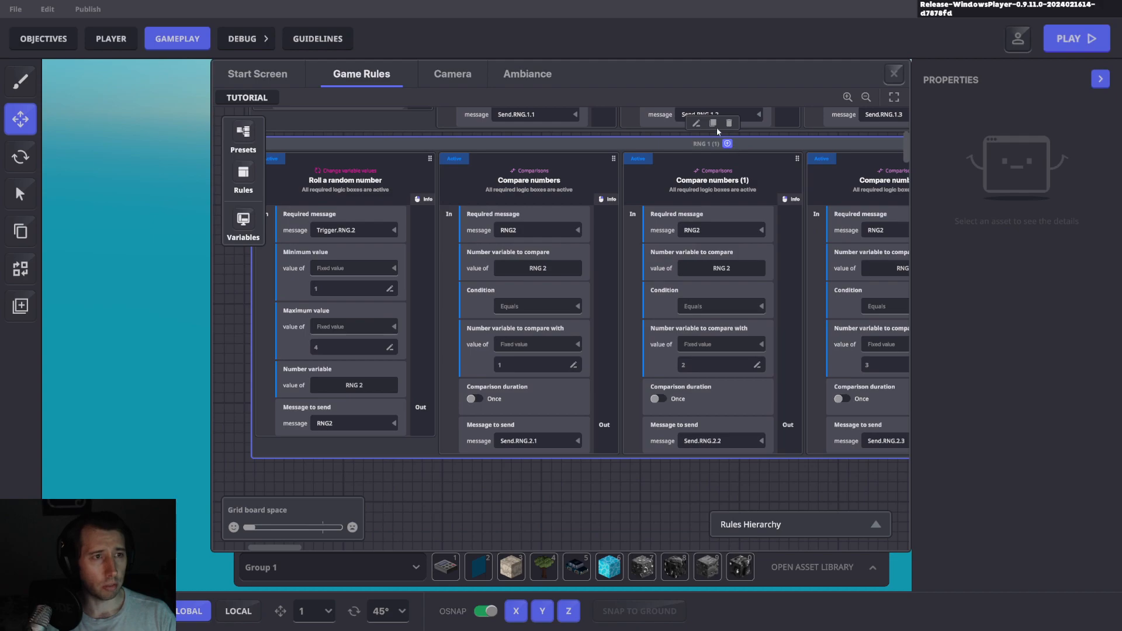
{"action": "left_click", "coordinate": [714, 128]}
{"action": "left_click_drag", "start_coordinate": [607, 358], "coordinate": [671, 251]}
{"action": "left_click_drag", "start_coordinate": [711, 203], "coordinate": [388, 354]}
- In the copied Roll a random number rule, set the required message to a new RNG.Coin message and the maximum value to 6
{"action": "left_click_drag", "start_coordinate": [461, 339], "coordinate": [496, 169]}
{"action": "left_click", "coordinate": [460, 250]}
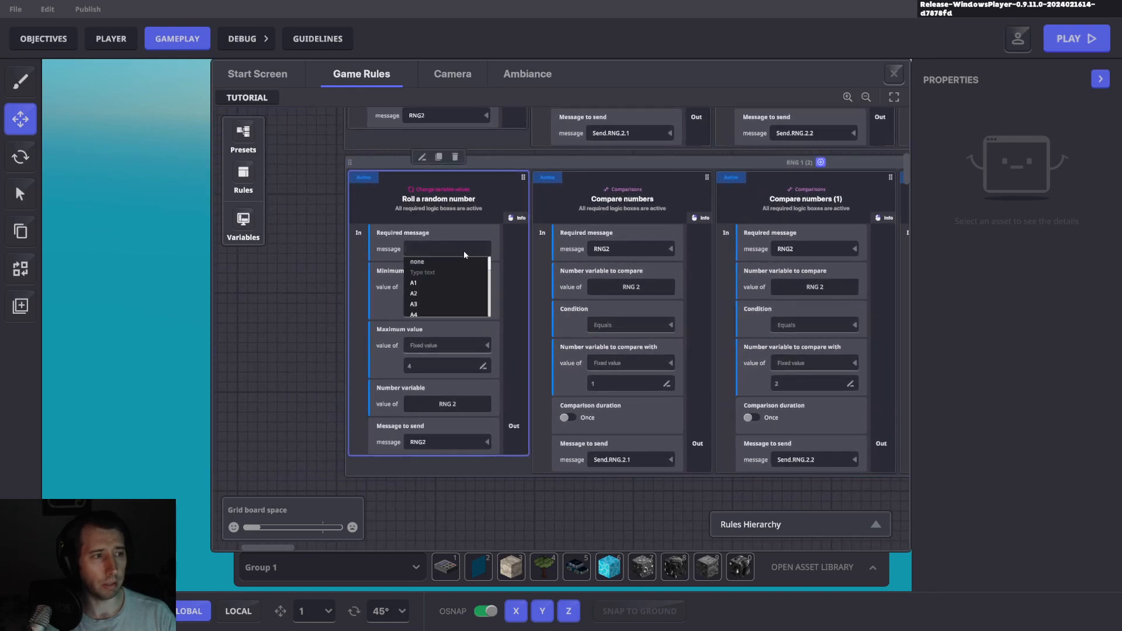
{"action": "type", "text": "RNG."}
{"action": "type", "text": "Coin"}
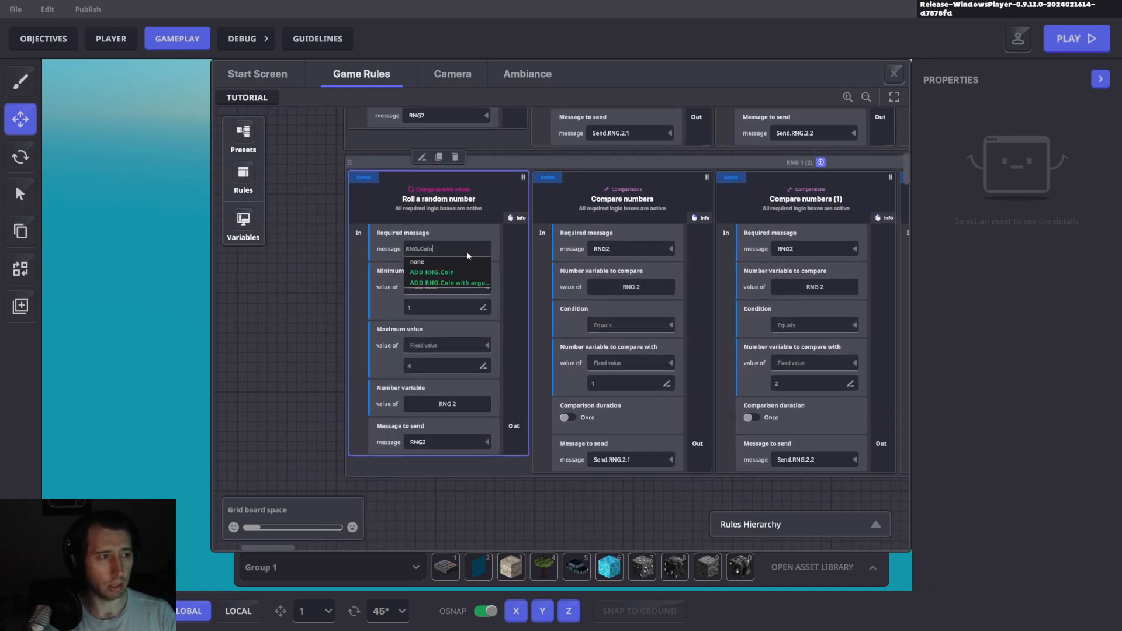
{"action": "left_click", "coordinate": [432, 272]}
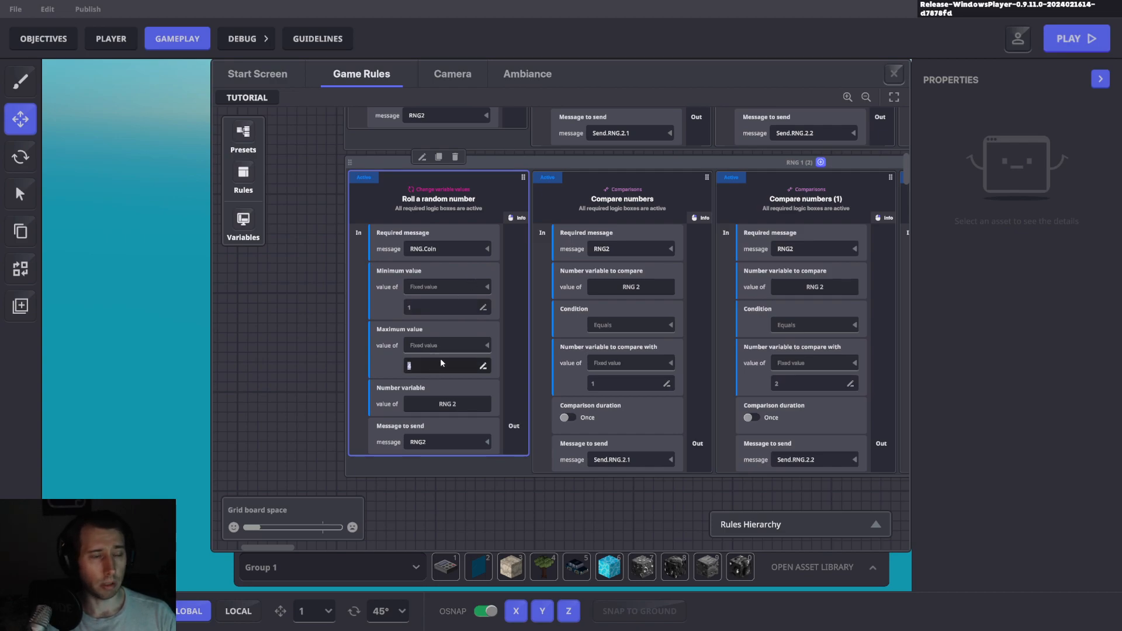
{"action": "type", "text": "6"}
{"action": "key", "text": "Return"}
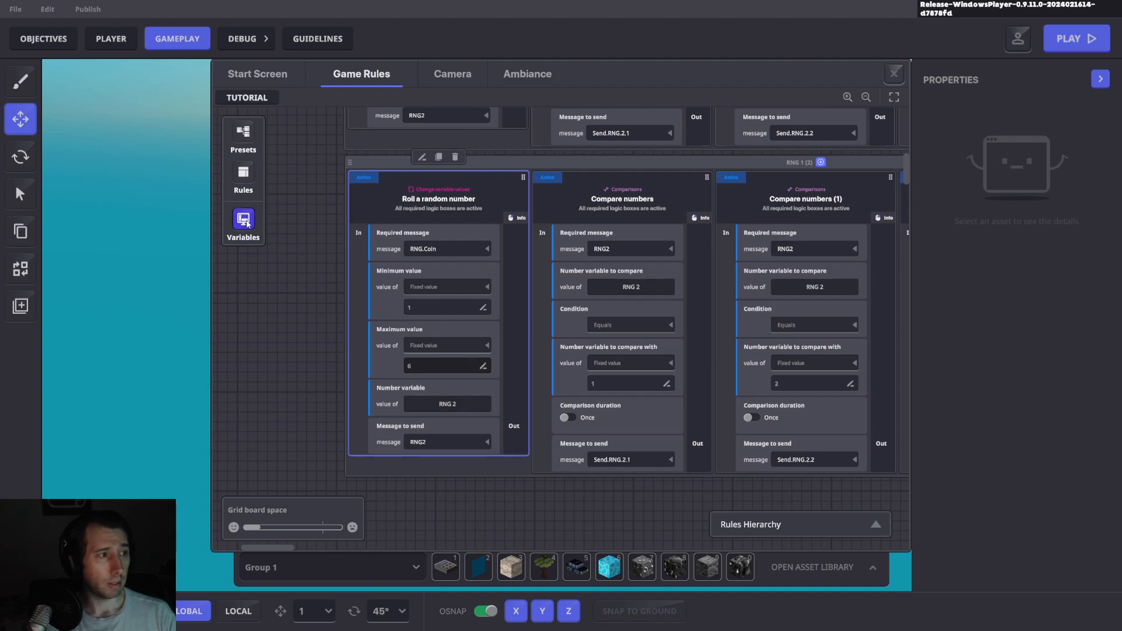
- Create a global number variable named RNG COIN and use the same name for its HUD display
{"action": "left_click", "coordinate": [245, 177]}
{"action": "left_click", "coordinate": [244, 218]}
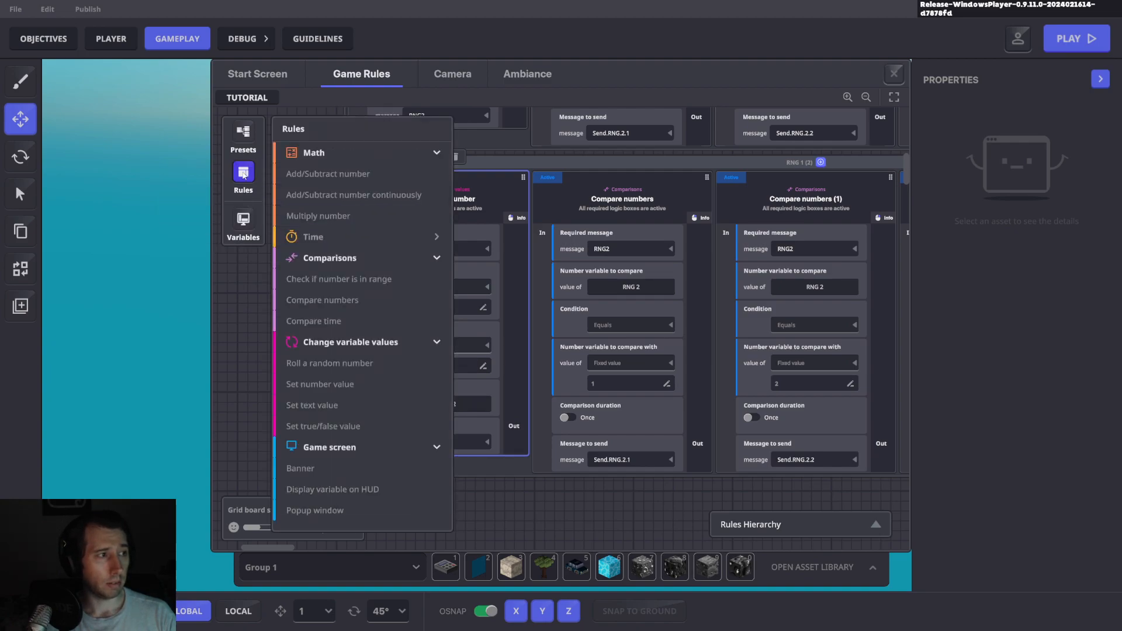
{"action": "left_click", "coordinate": [419, 521]}
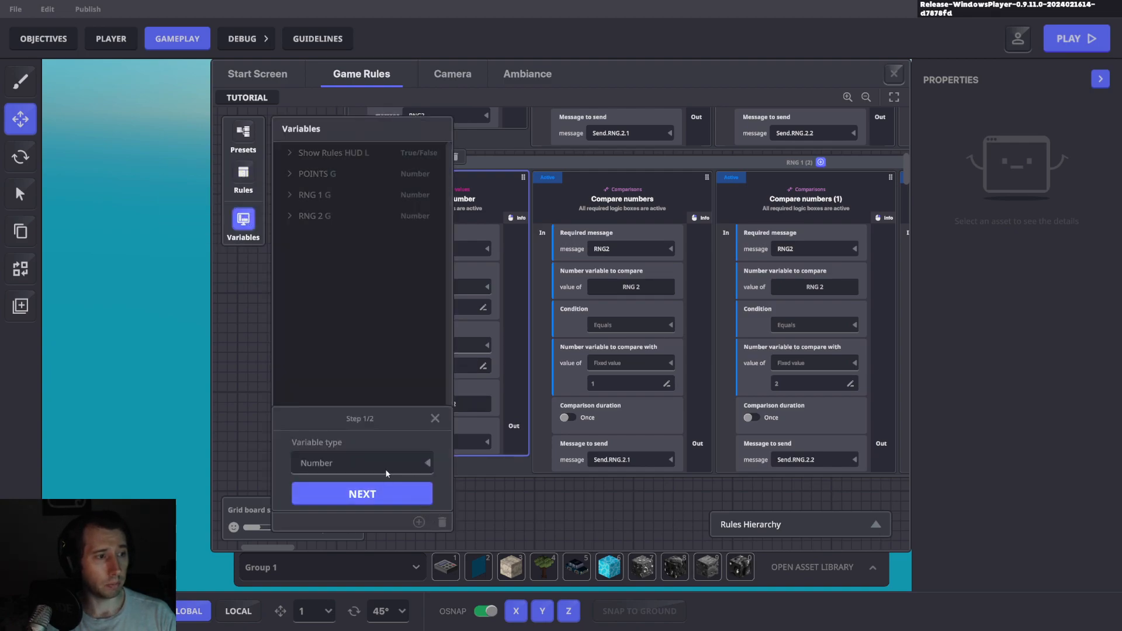
{"action": "left_click", "coordinate": [362, 494]}
{"action": "left_click", "coordinate": [363, 386]}
{"action": "type", "text": "RNG COIN"}
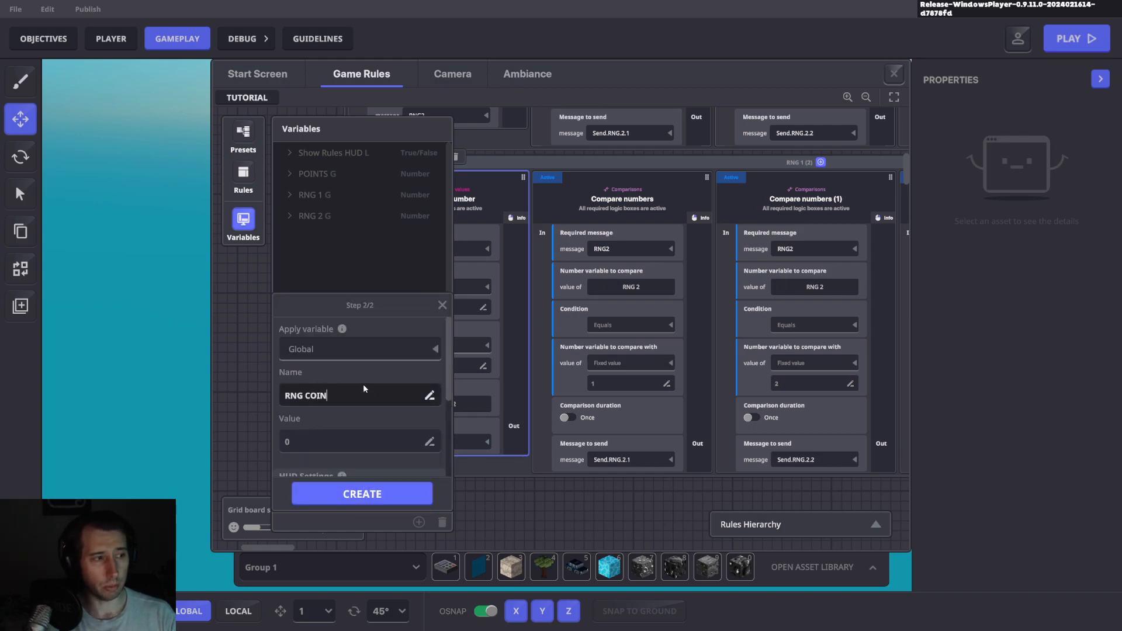
{"action": "key", "text": "ctrl+a"}
{"action": "key", "text": "ctrl+c"}
{"action": "scroll", "coordinate": [365, 397], "scroll_direction": "down", "scroll_amount": 5}
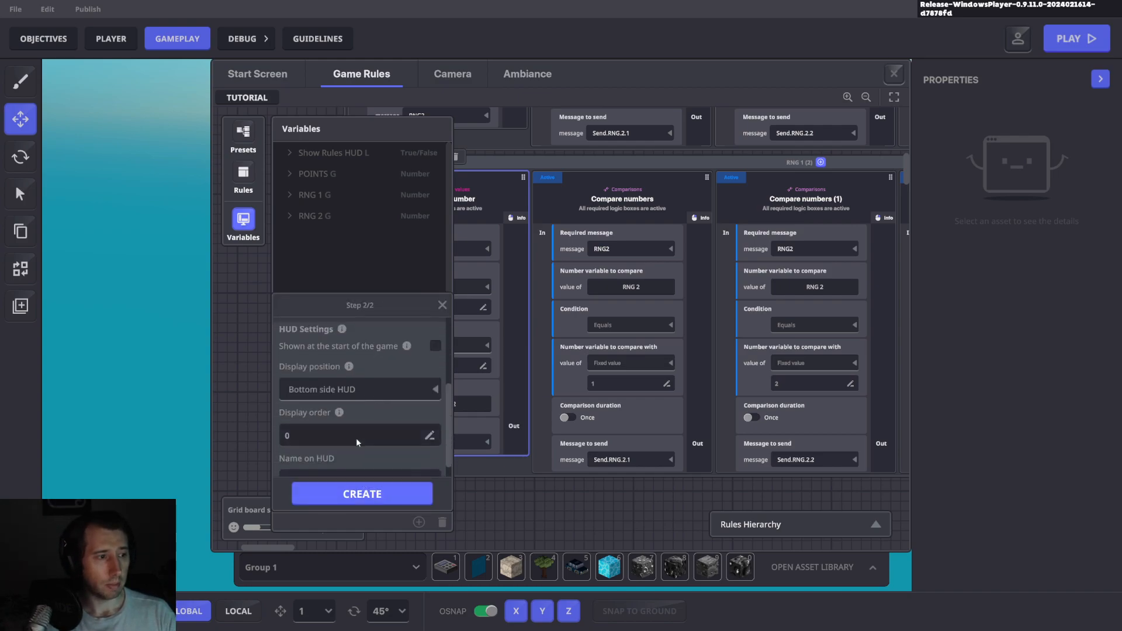
{"action": "left_click", "coordinate": [328, 466]}
{"action": "key", "text": "ctrl+v"}
{"action": "left_click", "coordinate": [341, 494]}
{"action": "left_click", "coordinate": [244, 222]}
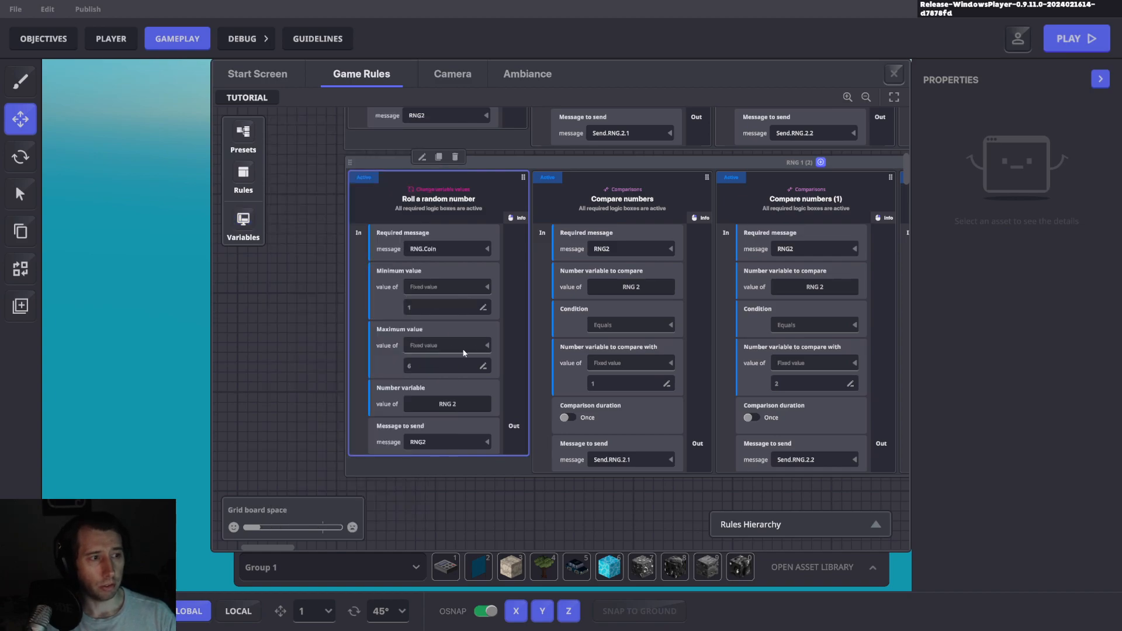
- Assign the RNG COIN variable to the copied Roll a random number rule and the first Compare numbers rule beside it
{"action": "left_click", "coordinate": [451, 403]}
{"action": "left_click", "coordinate": [289, 216]}
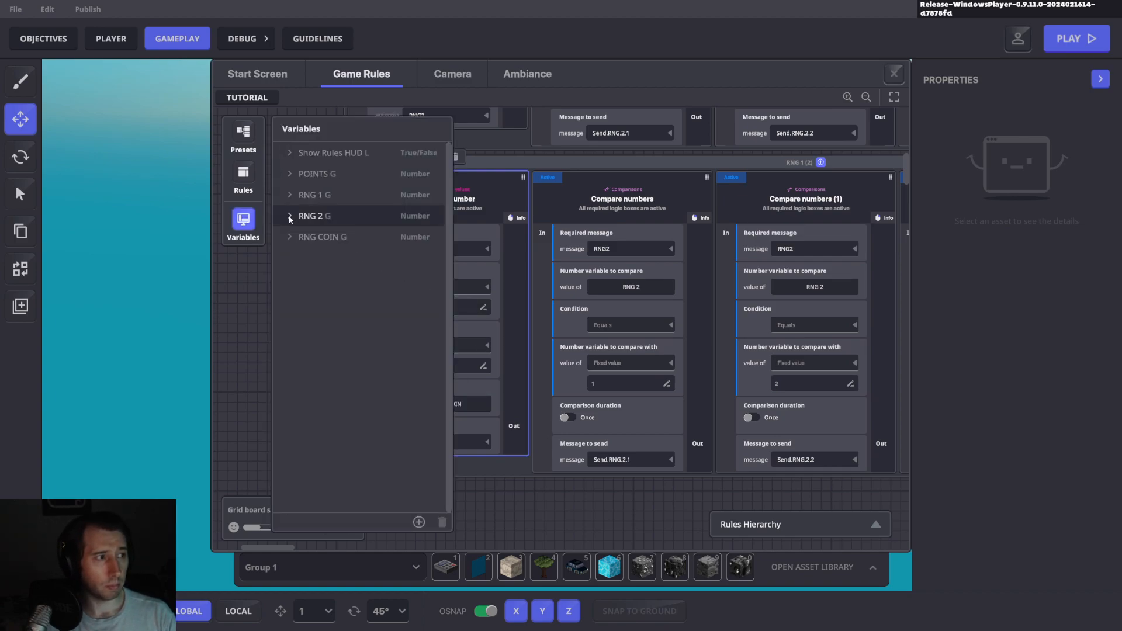
{"action": "left_click", "coordinate": [631, 287]}
{"action": "left_click", "coordinate": [290, 216]}
- Set RNG COIN as the variable to compare in the copied group's Compare numbers (1), (2) and (3) rules
{"action": "left_click_drag", "start_coordinate": [696, 296], "coordinate": [377, 316]}
{"action": "left_click", "coordinate": [482, 305]}
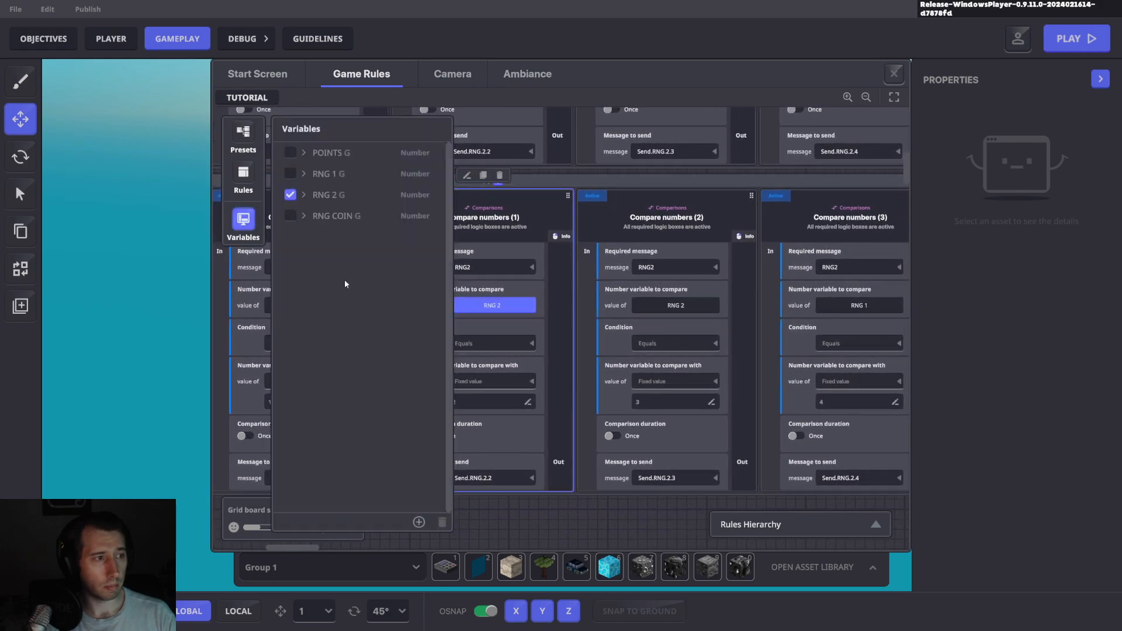
{"action": "left_click", "coordinate": [290, 216]}
{"action": "left_click", "coordinate": [643, 304]}
{"action": "left_click", "coordinate": [290, 217]}
{"action": "left_click", "coordinate": [859, 305]}
{"action": "left_click", "coordinate": [295, 213]}
{"action": "left_click_drag", "start_coordinate": [701, 271], "coordinate": [468, 274]}
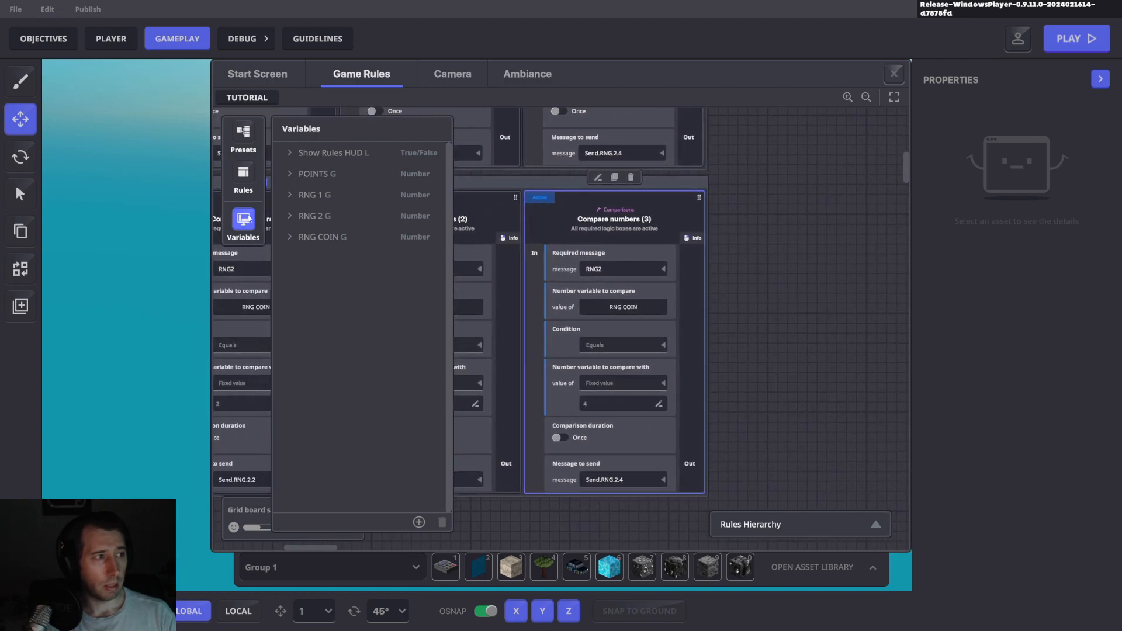
{"action": "left_click", "coordinate": [247, 218]}
- Duplicate the Compare numbers (3) rule twice and set the copies' fixed comparison values to 5 and 6
{"action": "left_click_drag", "start_coordinate": [688, 197], "coordinate": [526, 193]}
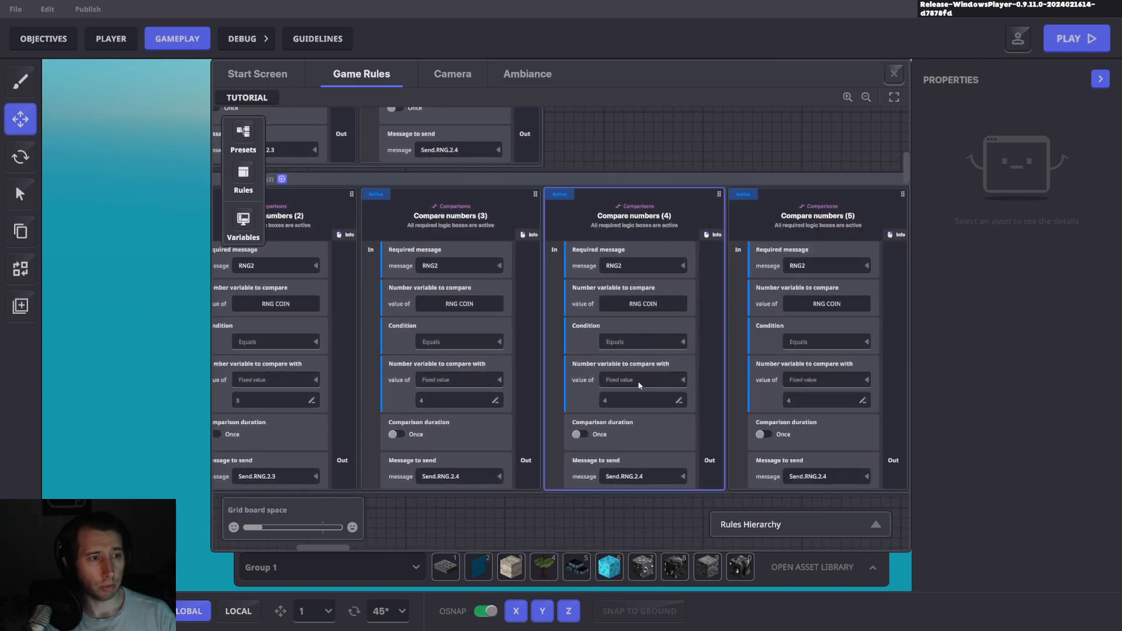
{"action": "type", "text": "5"}
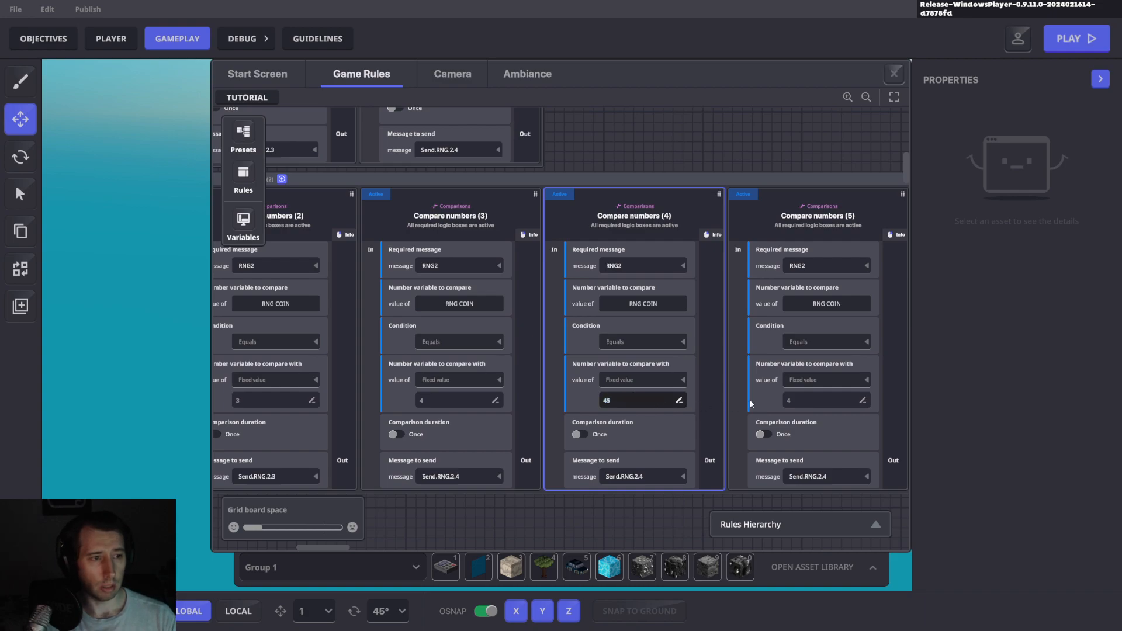
{"action": "left_click", "coordinate": [804, 405]}
{"action": "type", "text": "6"}
- Make the coin group's Roll a random number rule send a new message named RNG.COIN.SEND
{"action": "left_click_drag", "start_coordinate": [495, 351], "coordinate": [861, 353]}
{"action": "left_click_drag", "start_coordinate": [529, 362], "coordinate": [878, 331]}
{"action": "left_click", "coordinate": [430, 428]}
{"action": "type", "text": "RNG."}
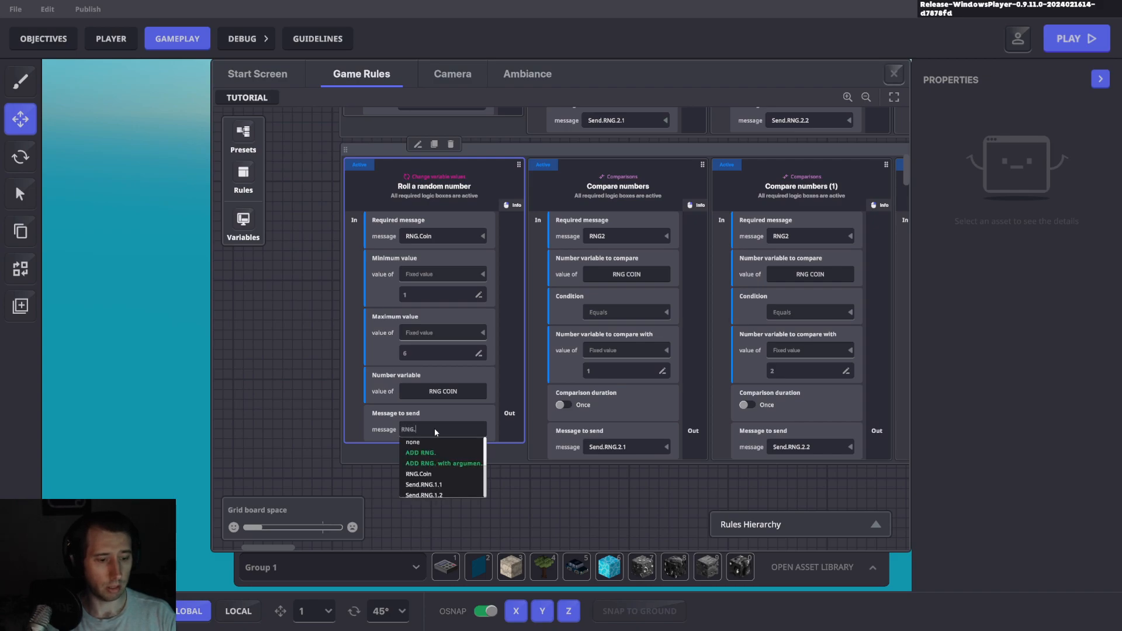
{"action": "type", "text": "COIN"}
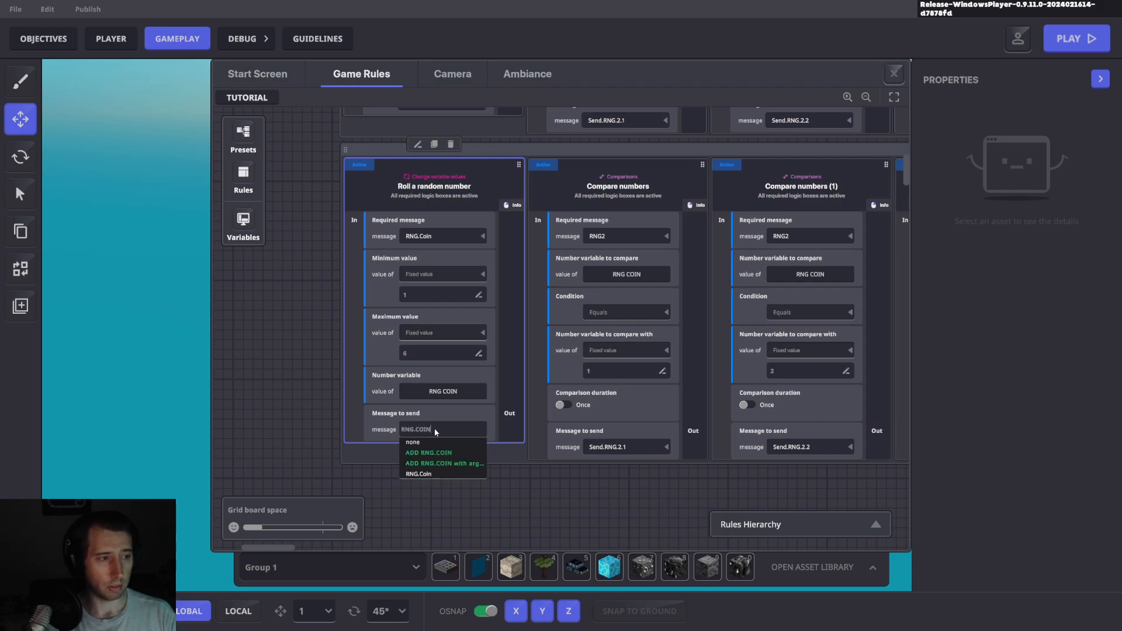
{"action": "type", "text": ".SEND"}
{"action": "key", "text": "ctrl+a"}
{"action": "key", "text": "ctrl+c"}
{"action": "left_click", "coordinate": [448, 454]}
- Set RNG.COIN.SEND as the required message of the coin group's Compare numbers, Compare numbers (1) and Compare numbers (2) rules
{"action": "middle_click_drag", "start_coordinate": [671, 360], "coordinate": [417, 365]}
{"action": "left_click", "coordinate": [385, 237]}
{"action": "key", "text": "ctrl+v"}
{"action": "left_click", "coordinate": [373, 264]}
{"action": "left_click", "coordinate": [555, 237]}
{"action": "key", "text": "ctrl+v"}
{"action": "left_click", "coordinate": [542, 265]}
{"action": "middle_click_drag", "start_coordinate": [714, 248], "coordinate": [541, 255]}
{"action": "left_click", "coordinate": [551, 251]}
{"action": "key", "text": "ctrl+v"}
{"action": "left_click", "coordinate": [565, 274]}
- Set RNG.COIN.SEND as the required message of the Compare numbers (3), (4) and (5) rules
{"action": "left_click", "coordinate": [723, 252]}
{"action": "key", "text": "ctrl+v"}
{"action": "left_click", "coordinate": [742, 276]}
{"action": "middle_click_drag", "start_coordinate": [788, 264], "coordinate": [450, 271]}
{"action": "left_click", "coordinate": [596, 261]}
{"action": "key", "text": "ctrl+v"}
{"action": "left_click", "coordinate": [570, 280]}
{"action": "left_click", "coordinate": [771, 257]}
{"action": "key", "text": "ctrl+v"}
{"action": "left_click", "coordinate": [754, 280]}
- Make the coin group's first Compare numbers rule send a new message named Send.Coin.1
{"action": "middle_click_drag", "start_coordinate": [374, 285], "coordinate": [877, 263]}
{"action": "middle_click_drag", "start_coordinate": [769, 273], "coordinate": [234, 288]}
{"action": "middle_click_drag", "start_coordinate": [409, 293], "coordinate": [638, 285]}
{"action": "middle_click_drag", "start_coordinate": [417, 298], "coordinate": [735, 279]}
{"action": "middle_click_drag", "start_coordinate": [575, 339], "coordinate": [386, 344]}
{"action": "middle_click_drag", "start_coordinate": [717, 336], "coordinate": [403, 342]}
{"action": "middle_click_drag", "start_coordinate": [661, 350], "coordinate": [519, 340]}
{"action": "middle_click_drag", "start_coordinate": [374, 350], "coordinate": [696, 335]}
{"action": "middle_click_drag", "start_coordinate": [439, 337], "coordinate": [543, 335]}
{"action": "left_click", "coordinate": [507, 395]}
{"action": "type", "text": "Send.Coin"}
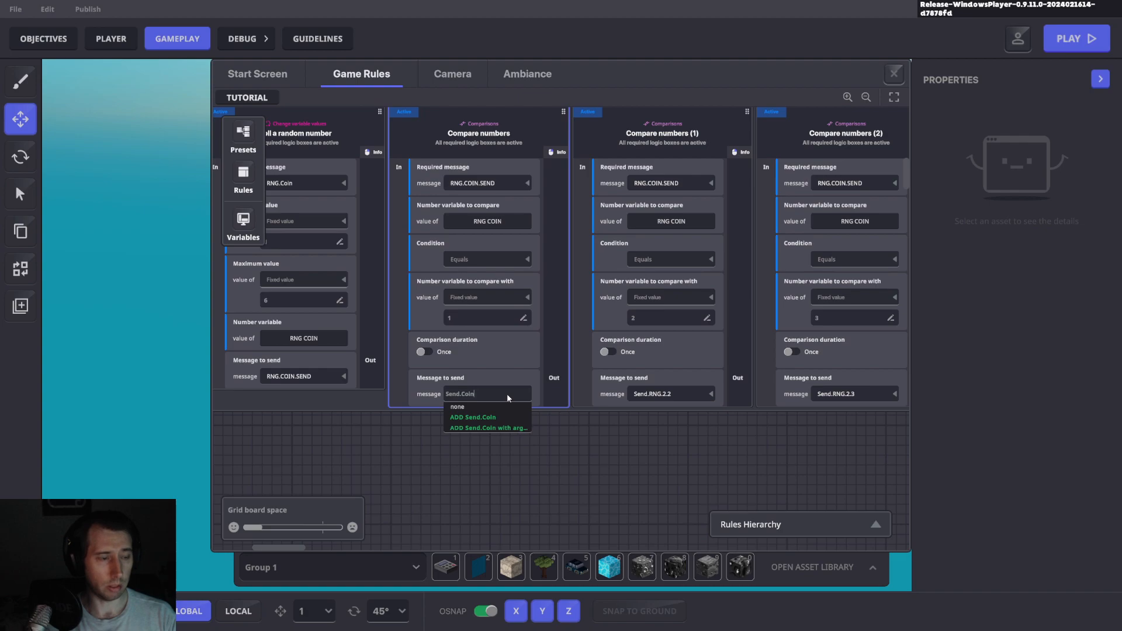
{"action": "type", "text": ".1"}
{"action": "key", "text": "ctrl+a"}
{"action": "key", "text": "ctrl+c"}
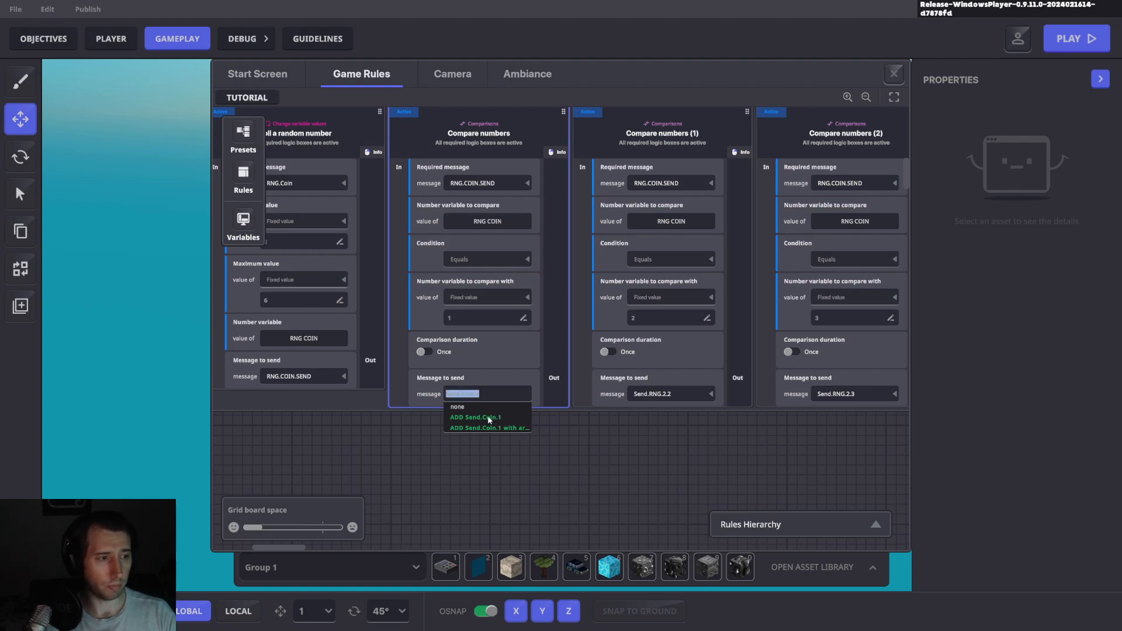
{"action": "left_click", "coordinate": [490, 418]}
- Set new messages to send: Send.Coin.2 for Compare numbers (1) and Send.Coin.3 for Compare numbers (2)
{"action": "left_click", "coordinate": [683, 390]}
{"action": "type", "text": "Send.Coin.2"}
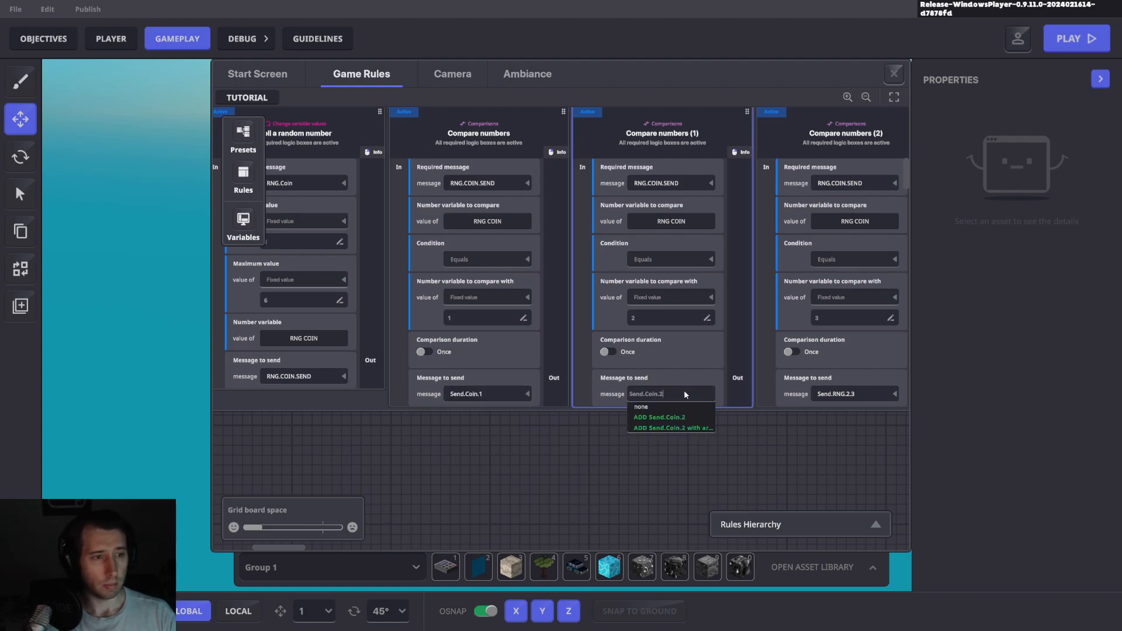
{"action": "left_click", "coordinate": [671, 419]}
{"action": "middle_click_drag", "start_coordinate": [803, 308], "coordinate": [595, 306]}
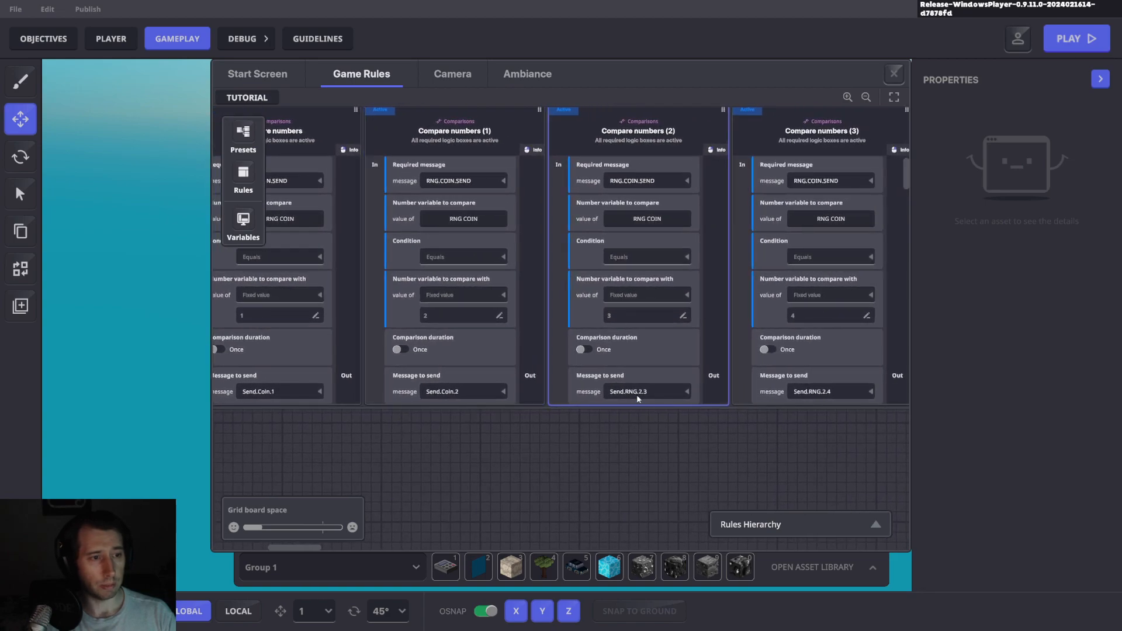
{"action": "left_click", "coordinate": [638, 391]}
{"action": "key", "text": "ctrl+v"}
{"action": "key", "text": "BackSpace"}
{"action": "type", "text": "3"}
{"action": "left_click", "coordinate": [660, 412]}
- Set new messages to send: Send.Coin.4 for Compare numbers (3) and Send.Coin.5 for Compare numbers (4)
{"action": "middle_click_drag", "start_coordinate": [818, 392], "coordinate": [593, 402]}
{"action": "left_click", "coordinate": [595, 402]}
{"action": "key", "text": "ctrl+v"}
{"action": "key", "text": "BackSpace"}
{"action": "type", "text": "4"}
{"action": "left_click", "coordinate": [614, 431]}
{"action": "middle_click_drag", "start_coordinate": [709, 373], "coordinate": [510, 350]}
{"action": "left_click", "coordinate": [605, 379]}
{"action": "key", "text": "ctrl+v"}
{"action": "key", "text": "BackSpace"}
{"action": "type", "text": "5"}
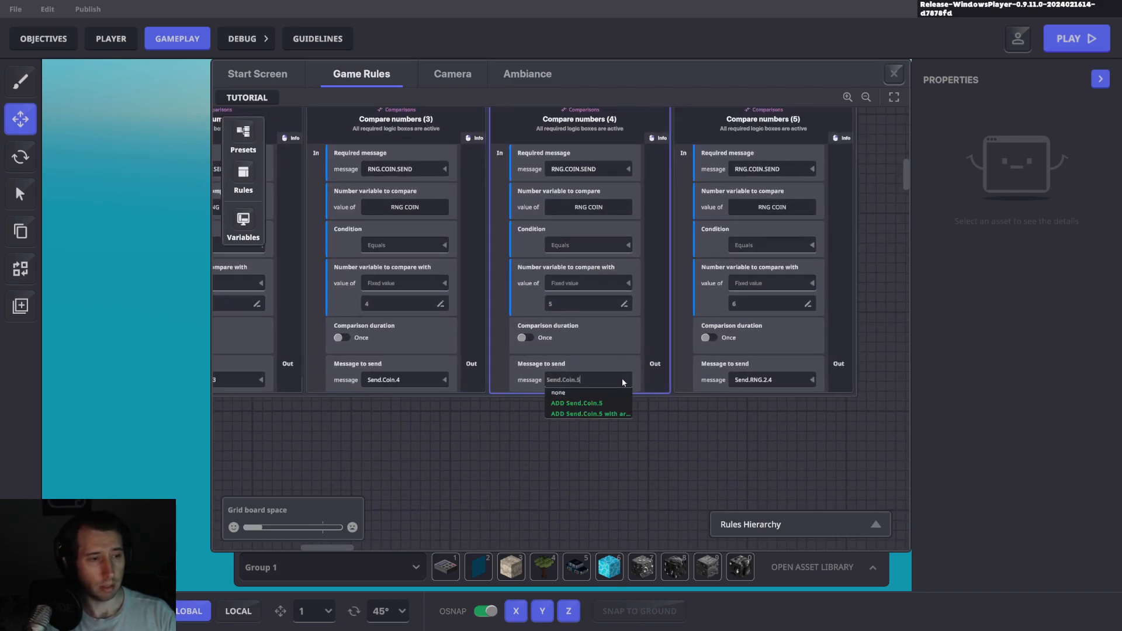
{"action": "left_click", "coordinate": [606, 402]}
- Make Compare numbers (5) send a new message named Send.Coin.6 and close the game rules board
{"action": "left_click", "coordinate": [776, 380]}
{"action": "key", "text": "ctrl+v"}
{"action": "key", "text": "BackSpace"}
{"action": "type", "text": "6"}
{"action": "left_click", "coordinate": [773, 403]}
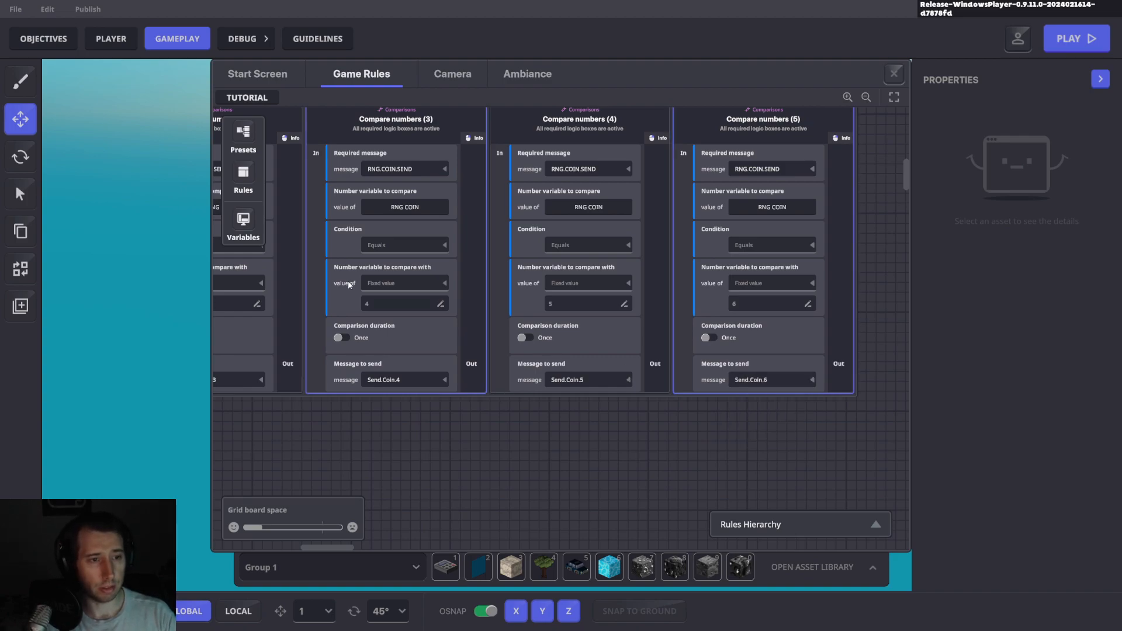
{"action": "middle_click_drag", "start_coordinate": [350, 283], "coordinate": [735, 285]}
{"action": "middle_click_drag", "start_coordinate": [416, 301], "coordinate": [678, 316]}
{"action": "middle_click_drag", "start_coordinate": [393, 275], "coordinate": [614, 291]}
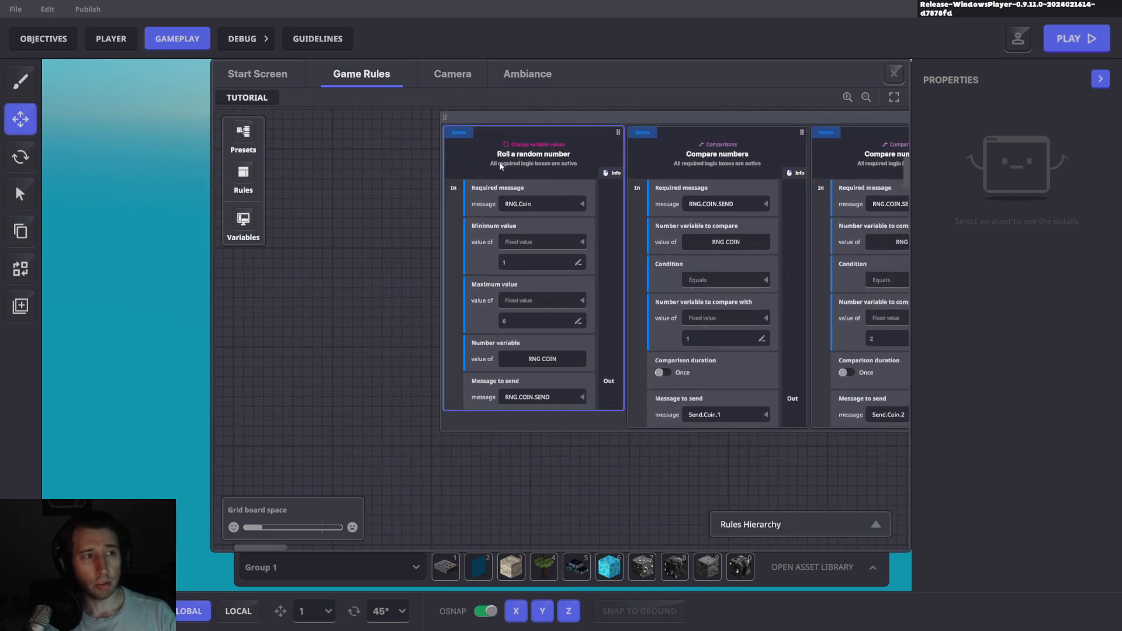
{"action": "left_click", "coordinate": [894, 73]}
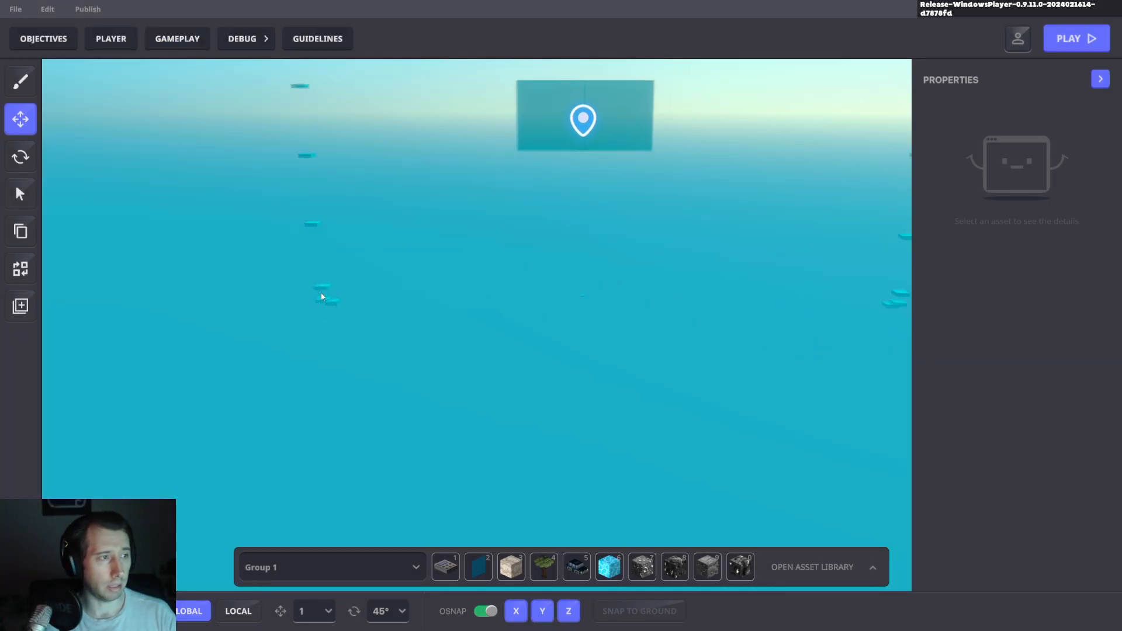
- Duplicate the Message Broadcaster block that sends Trigger.RNG.2 and move the copy clear of the stacked blocks
{"action": "left_click", "coordinate": [341, 303]}
{"action": "scroll", "coordinate": [972, 440], "scroll_direction": "down", "scroll_amount": 3}
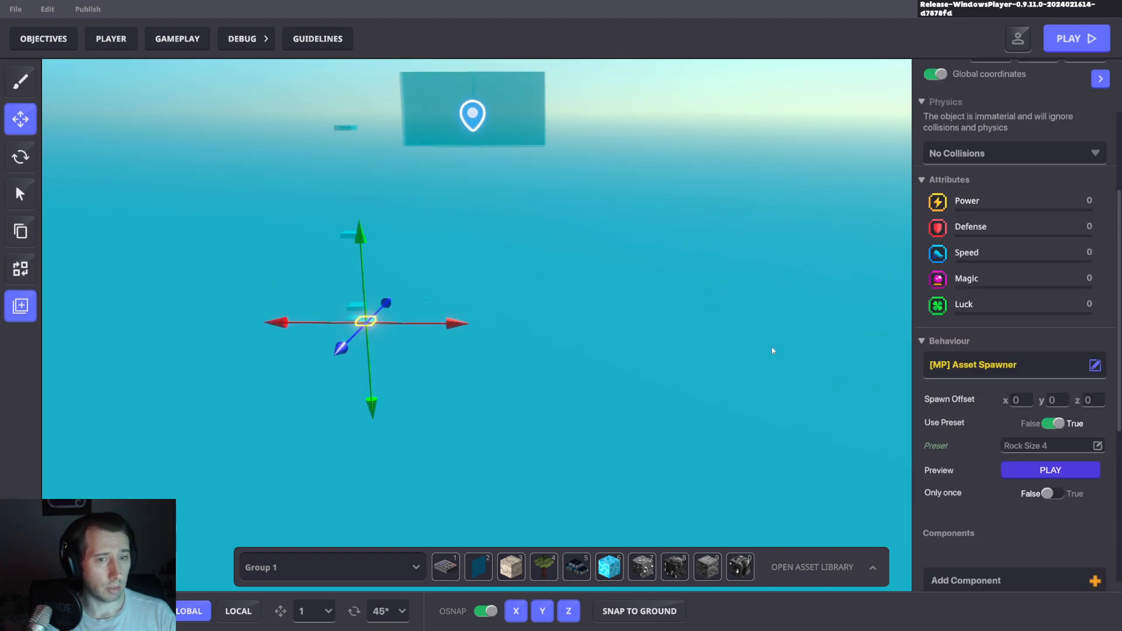
{"action": "key", "text": "a"}
{"action": "key", "text": "w"}
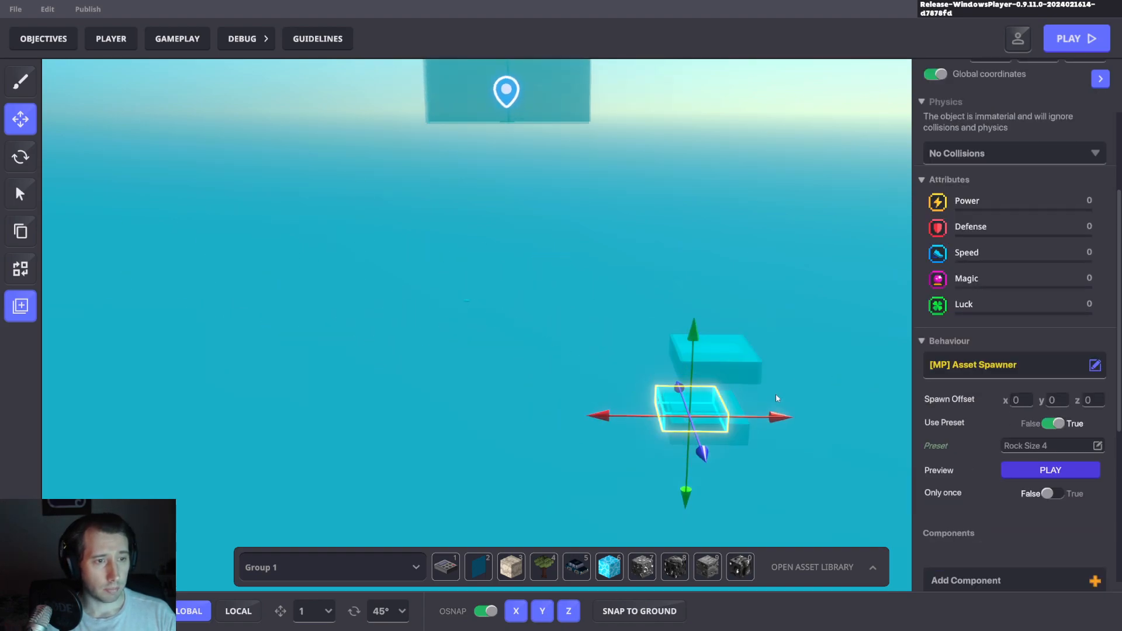
{"action": "left_click", "coordinate": [735, 410]}
{"action": "scroll", "coordinate": [971, 448], "scroll_direction": "down", "scroll_amount": 5}
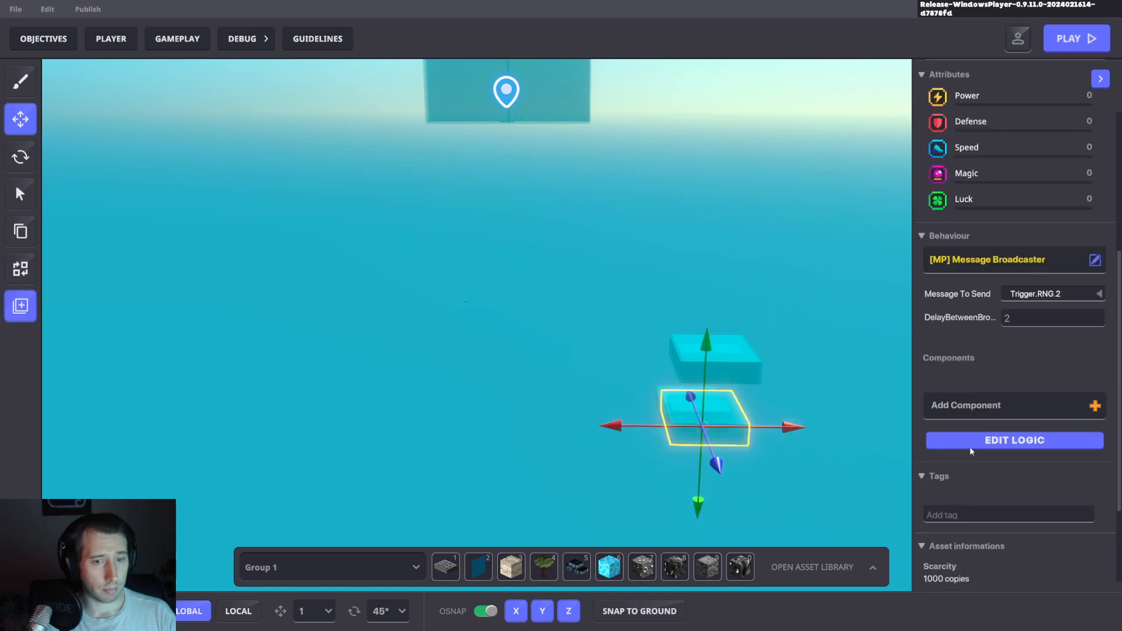
{"action": "key", "text": "ctrl+d"}
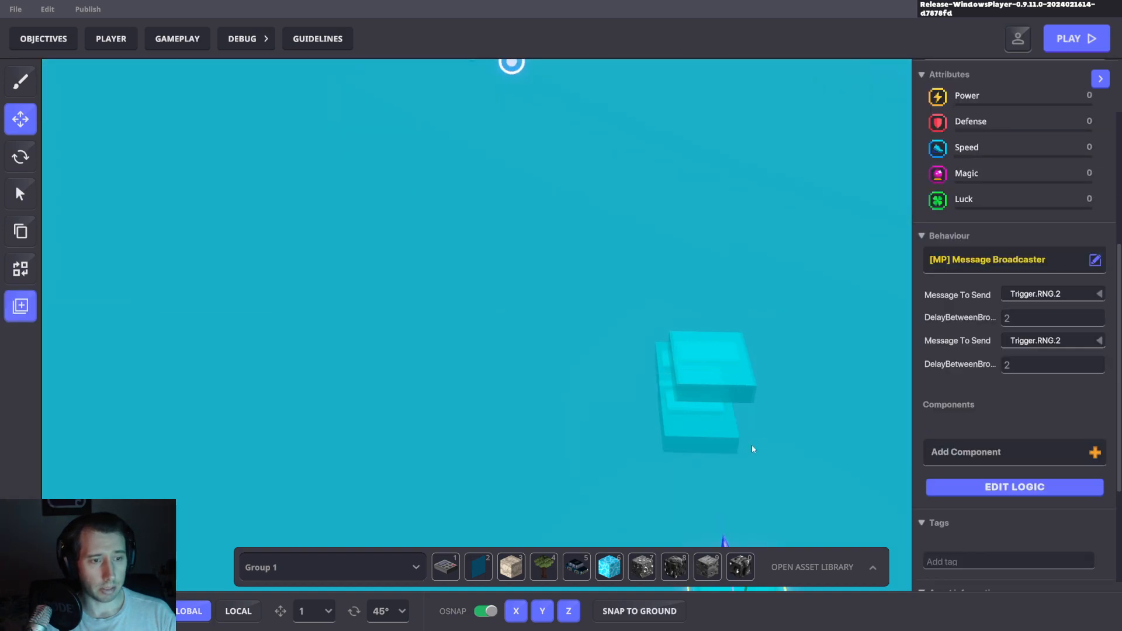
{"action": "right_click_drag", "start_coordinate": [751, 450], "coordinate": [748, 444]}
{"action": "scroll", "coordinate": [749, 443], "scroll_direction": "down", "scroll_amount": 3}
{"action": "left_click_drag", "start_coordinate": [739, 528], "coordinate": [721, 447]}
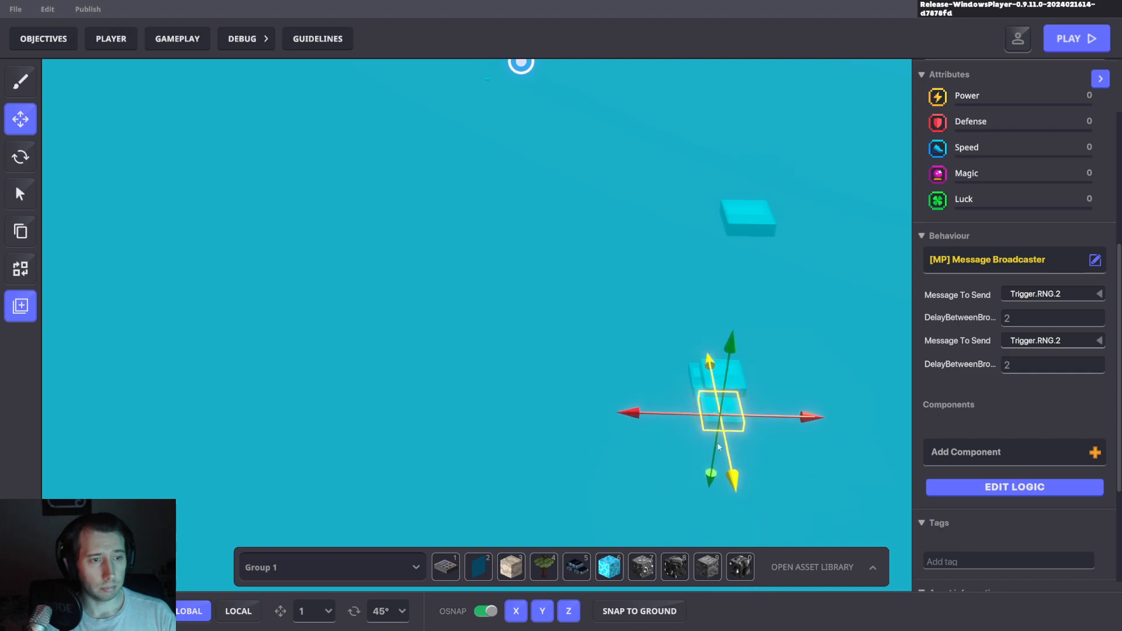
{"action": "left_click_drag", "start_coordinate": [774, 414], "coordinate": [732, 412]}
{"action": "left_click", "coordinate": [890, 435]}
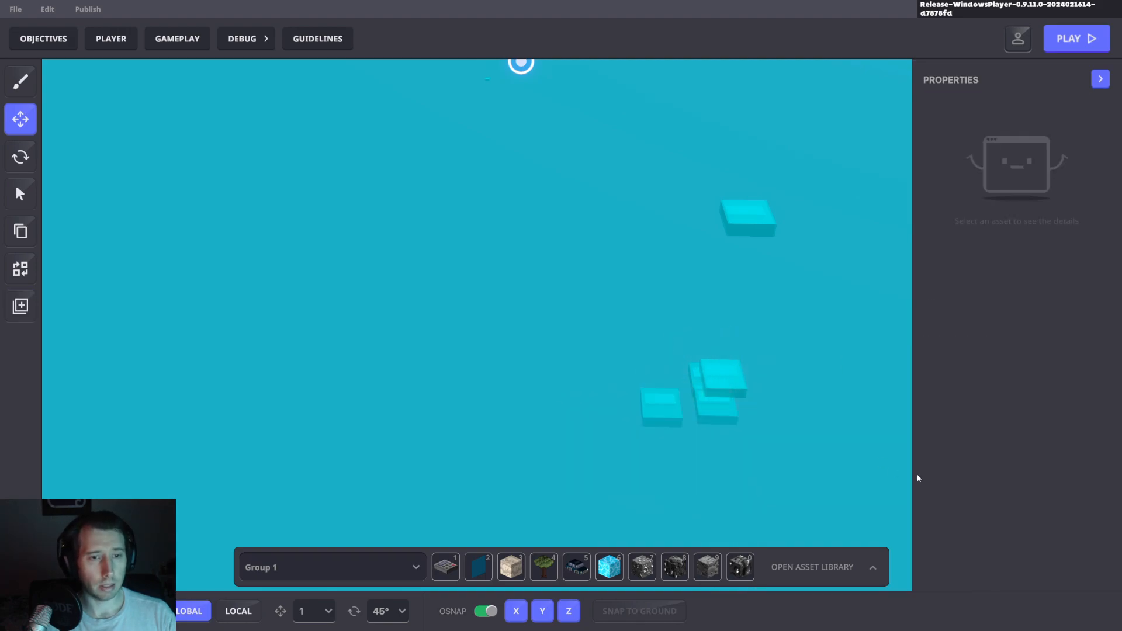
- Set the duplicated Message Broadcaster's message to send to RNG.Coin
{"action": "left_click", "coordinate": [670, 421]}
{"action": "left_click", "coordinate": [1015, 440]}
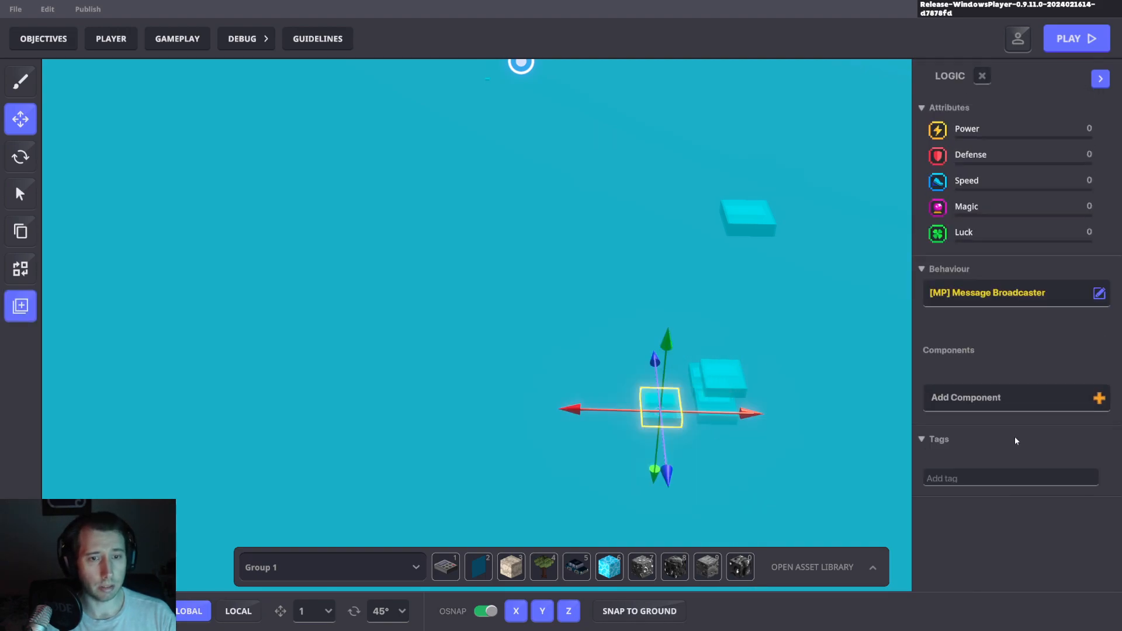
{"action": "left_click", "coordinate": [1033, 326]}
{"action": "type", "text": "RNG.Col"}
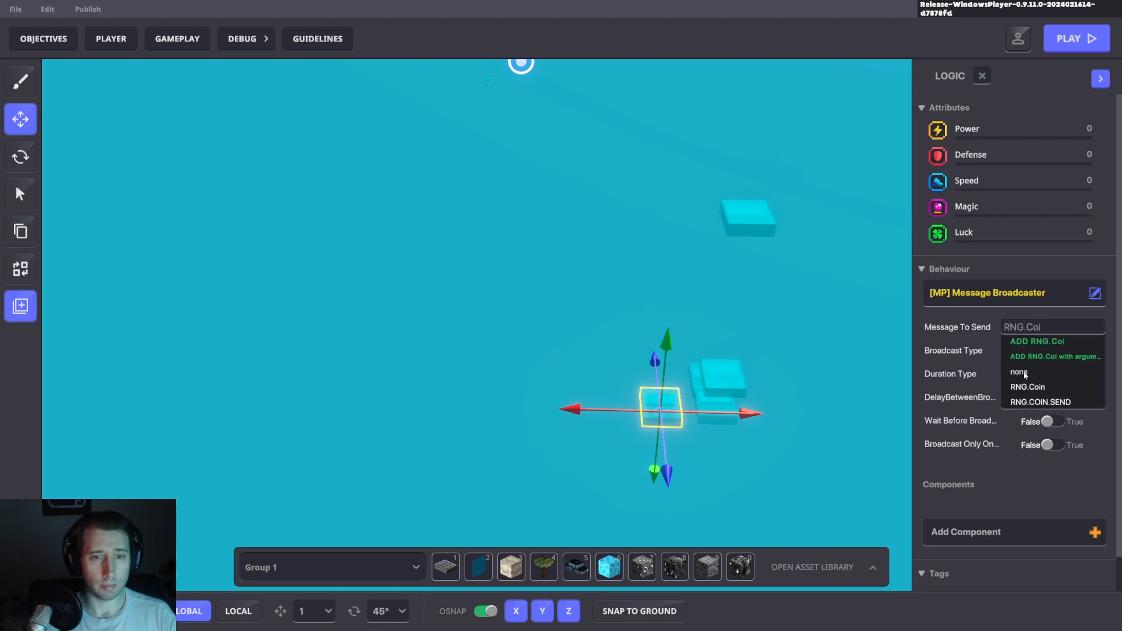
{"action": "left_click", "coordinate": [1027, 388]}
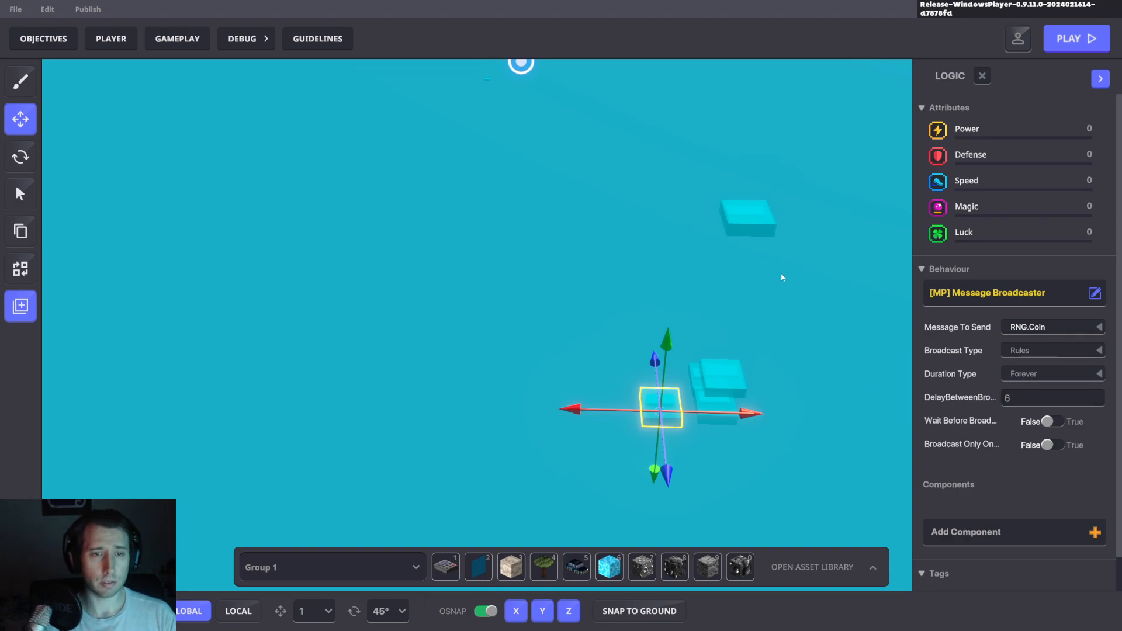
- Set the duplicated broadcaster's delay between broadcasts to 4
{"action": "scroll", "coordinate": [784, 274], "scroll_direction": "down", "scroll_amount": 3}
{"action": "right_click_drag", "start_coordinate": [756, 374], "coordinate": [741, 389]}
{"action": "left_click_drag", "start_coordinate": [725, 418], "coordinate": [722, 416]}
{"action": "right_click_drag", "start_coordinate": [591, 347], "coordinate": [571, 298]}
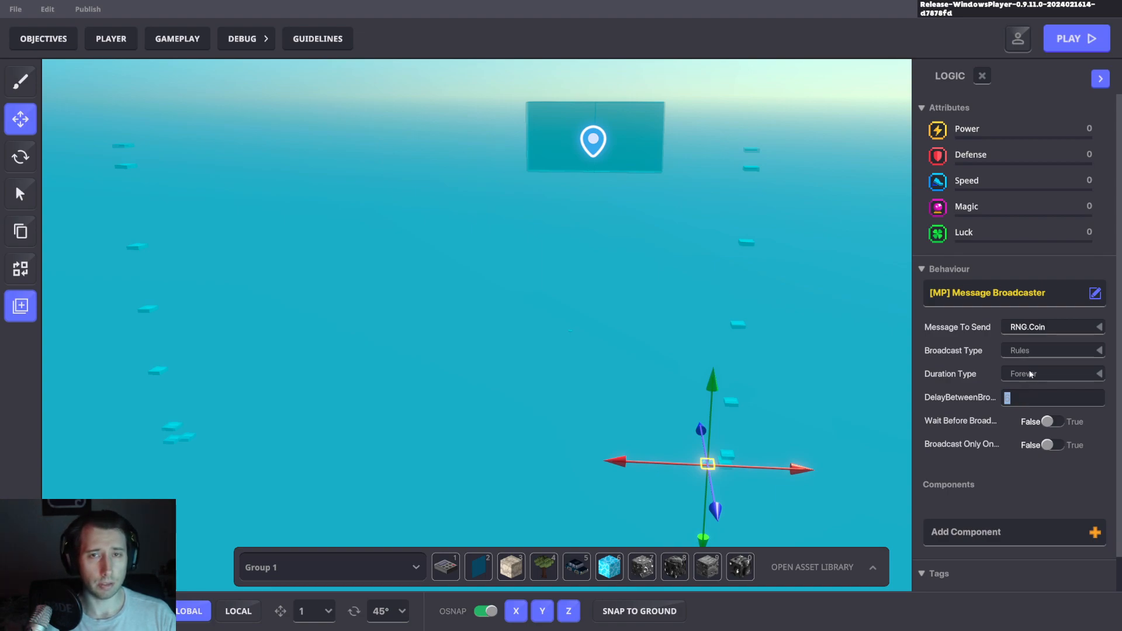
{"action": "type", "text": "4"}
{"action": "key", "text": "Return"}
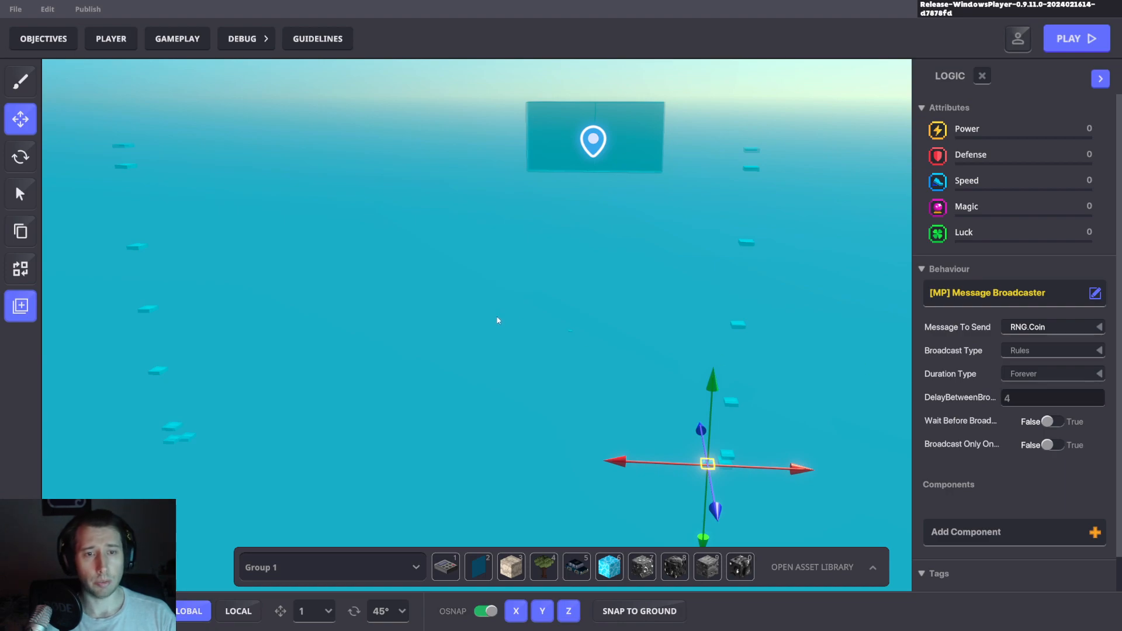
- Duplicate an AS 3 HS moving platform together with its AS 3 spawner and offset the copy to about Z 94.49
{"action": "right_click_drag", "start_coordinate": [553, 361], "coordinate": [557, 371]}
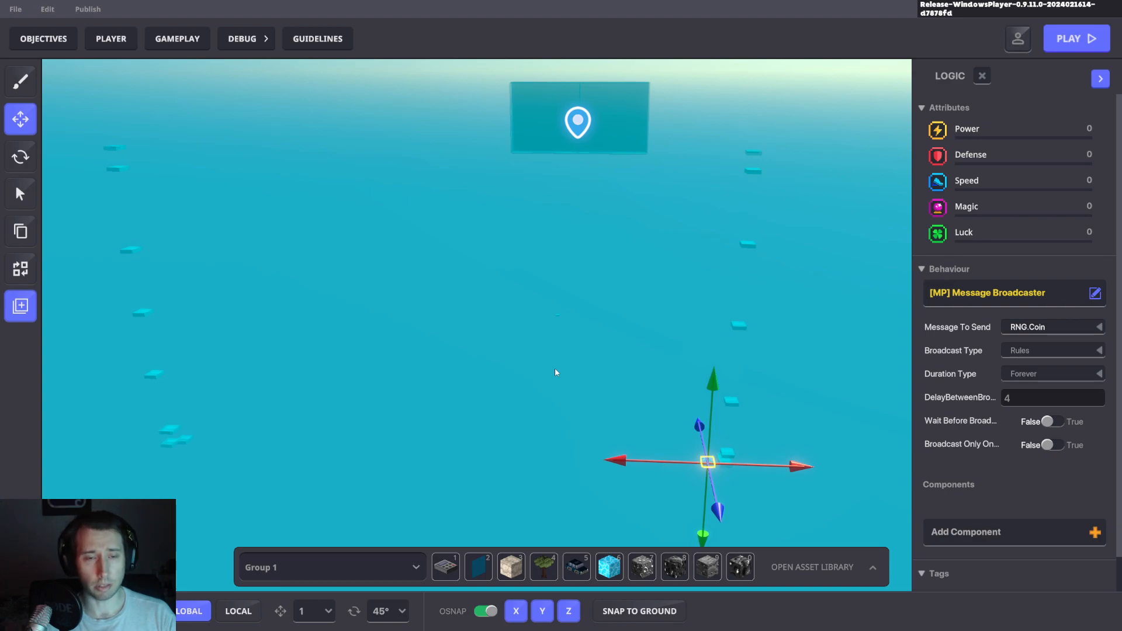
{"action": "mouse_move", "coordinate": [499, 300]}
{"action": "right_mouse_down"}
{"action": "mouse_move", "coordinate": [555, 306]}
{"action": "mouse_move", "coordinate": [565, 324]}
{"action": "right_mouse_up"}
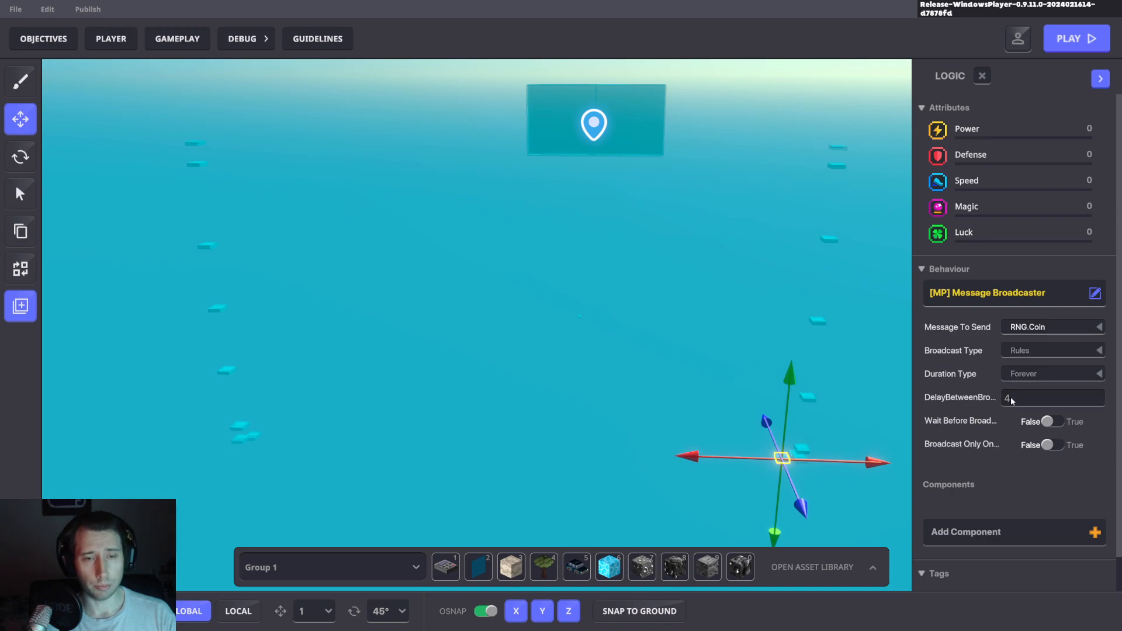
{"action": "right_click_drag", "start_coordinate": [518, 361], "coordinate": [520, 365]}
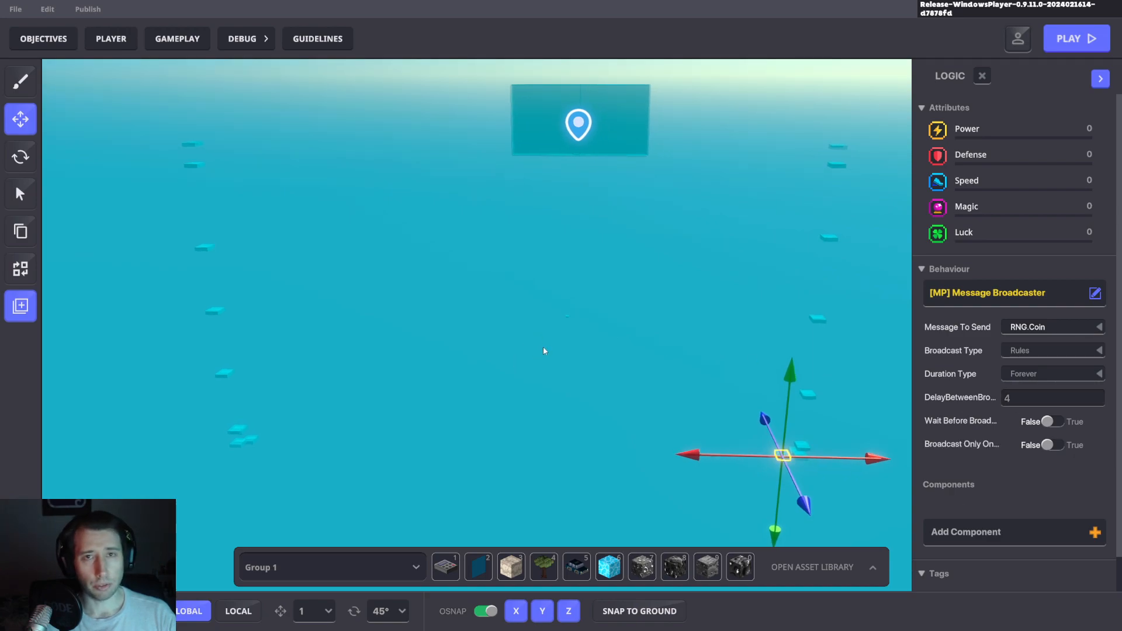
{"action": "mouse_move", "coordinate": [399, 376]}
{"action": "right_mouse_down"}
{"action": "mouse_move", "coordinate": [410, 396]}
{"action": "mouse_move", "coordinate": [350, 415]}
{"action": "mouse_move", "coordinate": [405, 403]}
{"action": "mouse_move", "coordinate": [340, 355]}
{"action": "mouse_move", "coordinate": [685, 400]}
{"action": "mouse_move", "coordinate": [529, 386]}
{"action": "right_mouse_up"}
{"action": "left_click", "coordinate": [321, 353]}
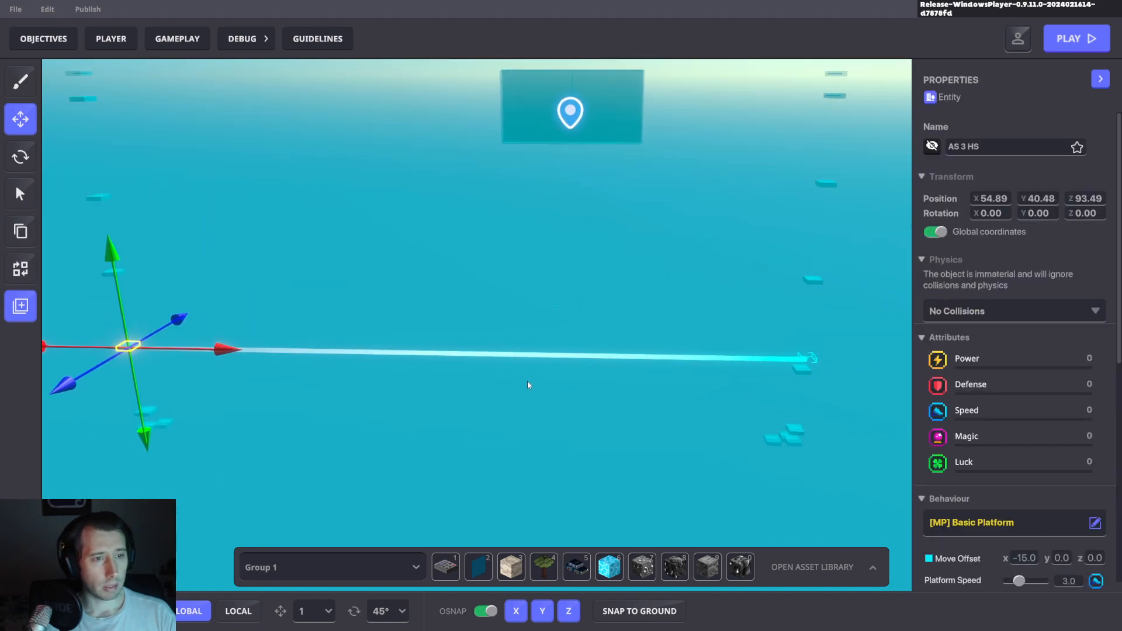
{"action": "right_click_drag", "start_coordinate": [601, 372], "coordinate": [566, 407]}
{"action": "scroll", "coordinate": [984, 475], "scroll_direction": "down", "scroll_amount": 3}
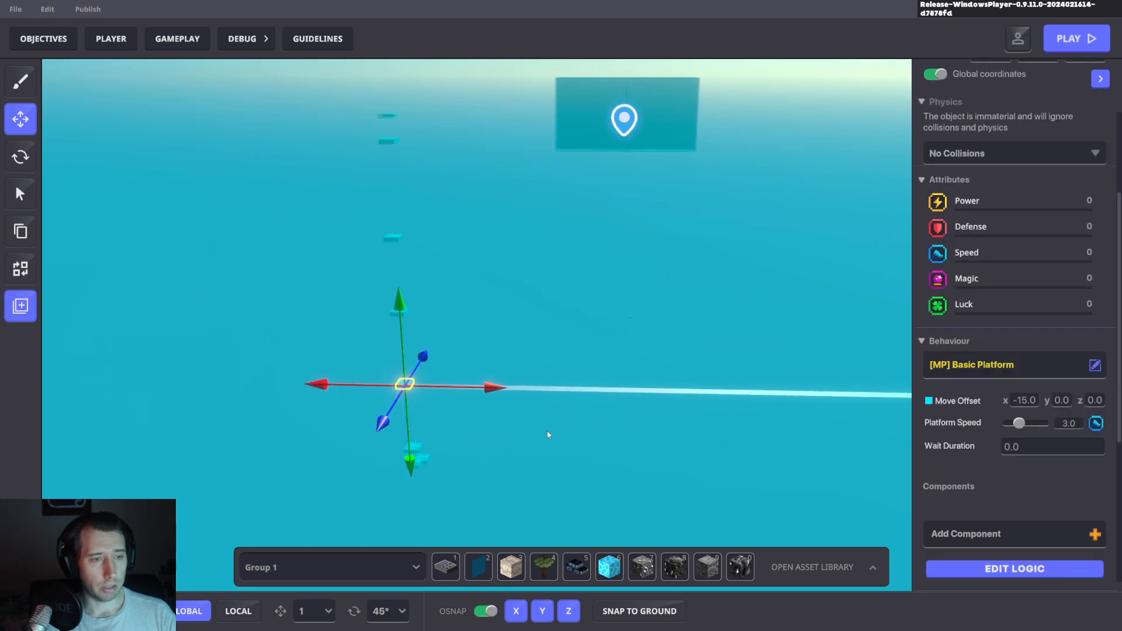
{"action": "key", "text": "h"}
{"action": "key", "text": "a"}
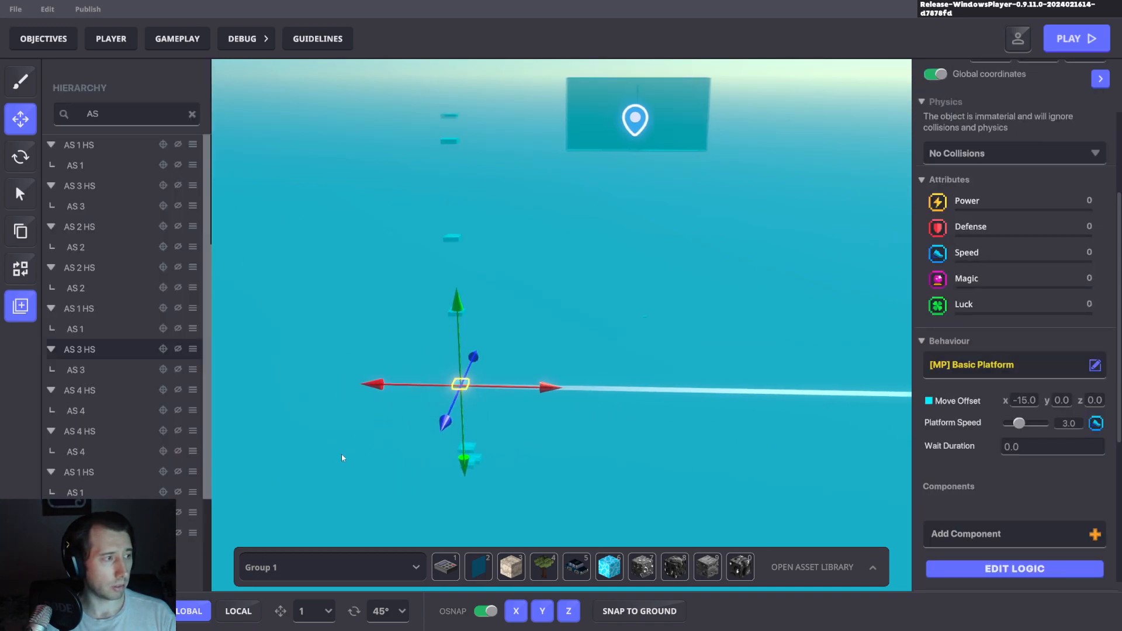
{"action": "key", "text": "w"}
{"action": "left_click", "coordinate": [524, 426], "text": "shift"}
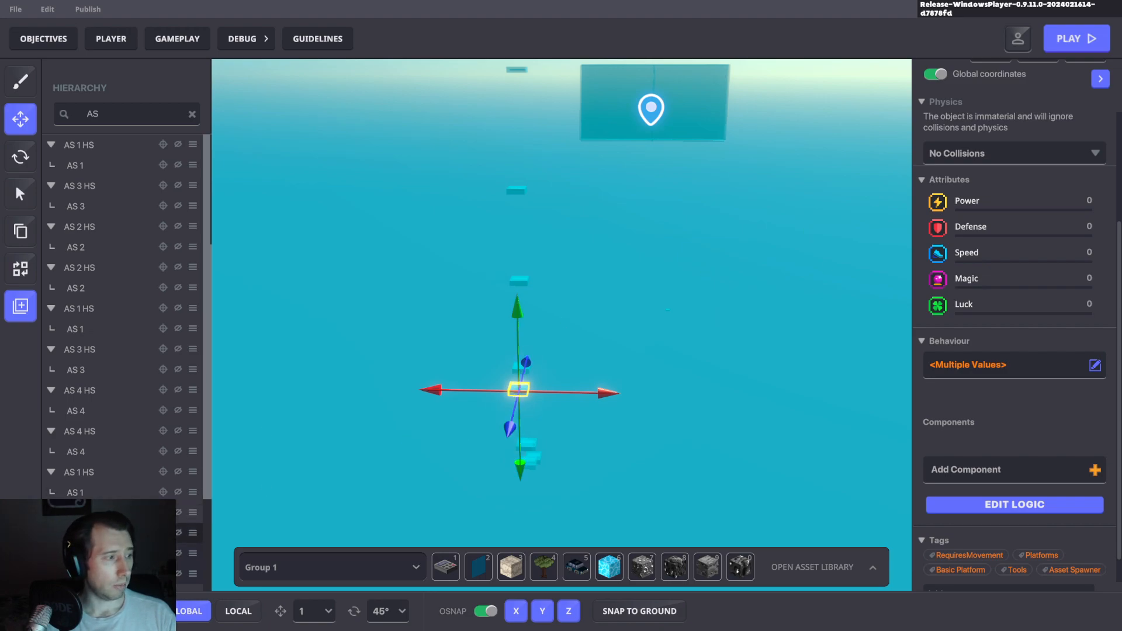
- Rename the duplicated platform Coin 1 HS and its child spawner Coin 1
{"action": "left_click", "coordinate": [519, 389]}
{"action": "key", "text": "w"}
{"action": "key", "text": "d"}
{"action": "scroll", "coordinate": [946, 201], "scroll_direction": "up", "scroll_amount": 3}
{"action": "double_click", "coordinate": [957, 147]}
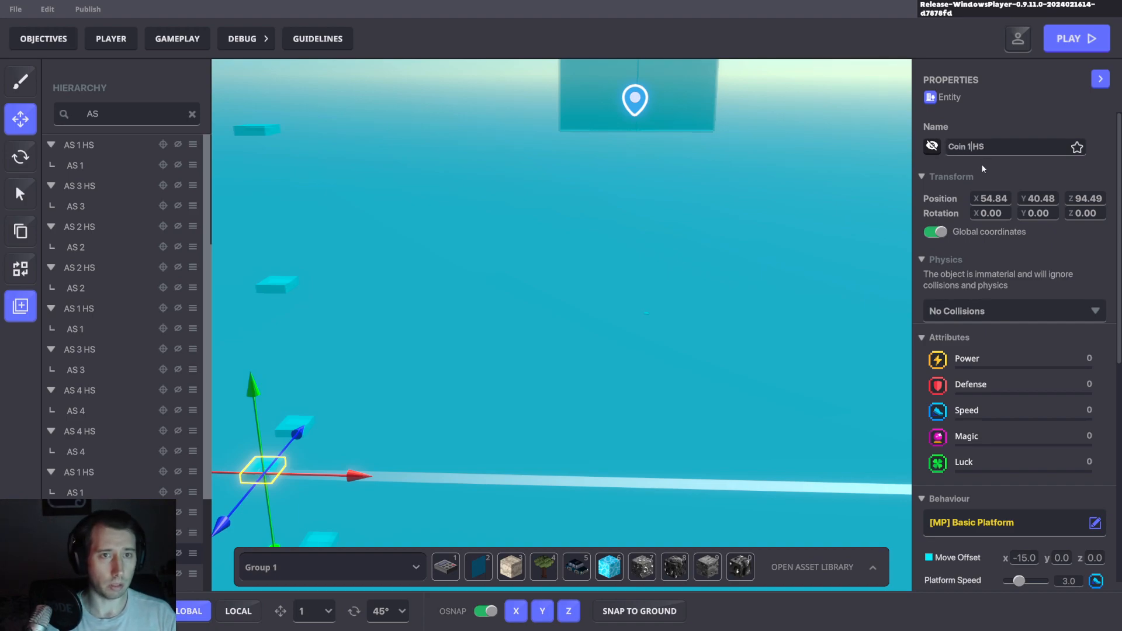
{"action": "left_click", "coordinate": [117, 574]}
{"action": "left_click", "coordinate": [963, 150]}
{"action": "type", "text": "Coin 1"}
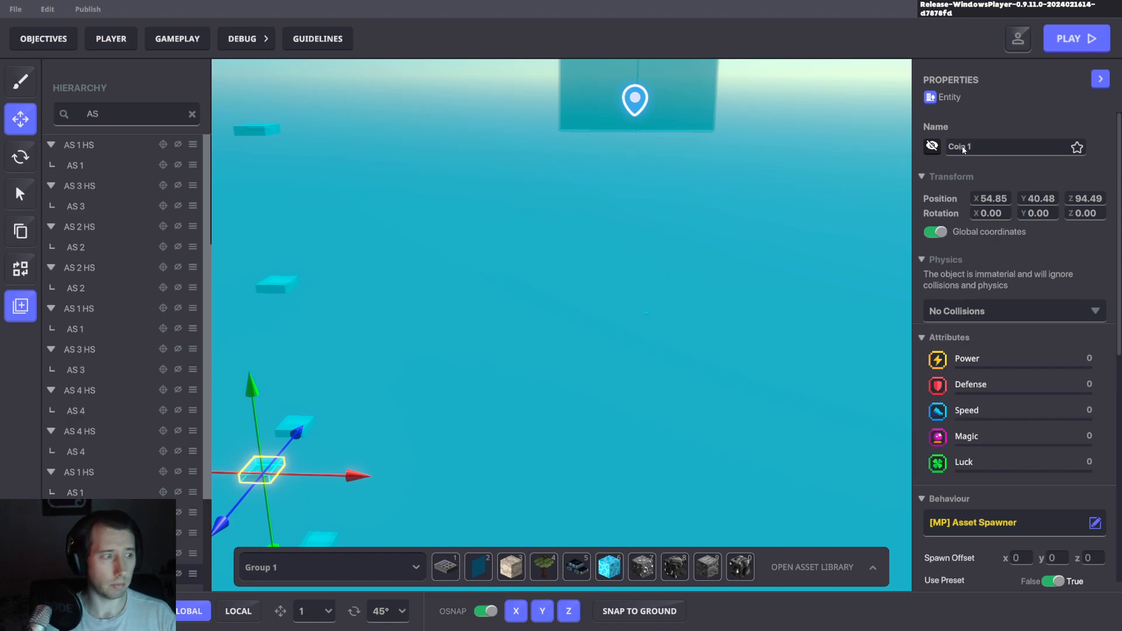
{"action": "type", "text": "f"}
- Change the Coin 1 spawner's preset to Coin
{"action": "right_click_drag", "start_coordinate": [621, 270], "coordinate": [657, 258]}
{"action": "scroll", "coordinate": [988, 419], "scroll_direction": "down", "scroll_amount": 5}
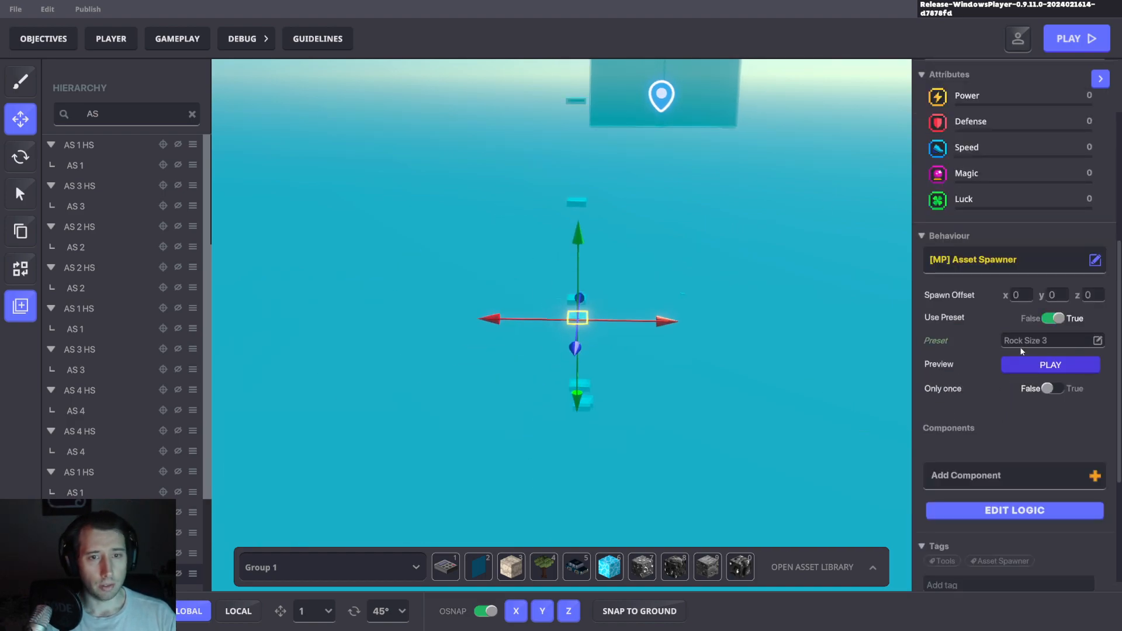
{"action": "left_click", "coordinate": [1022, 342]}
{"action": "left_click", "coordinate": [433, 269]}
- Check the coin message names in the game rules and set Coin 1's required message to Send.Coin.1
{"action": "left_click", "coordinate": [1018, 512]}
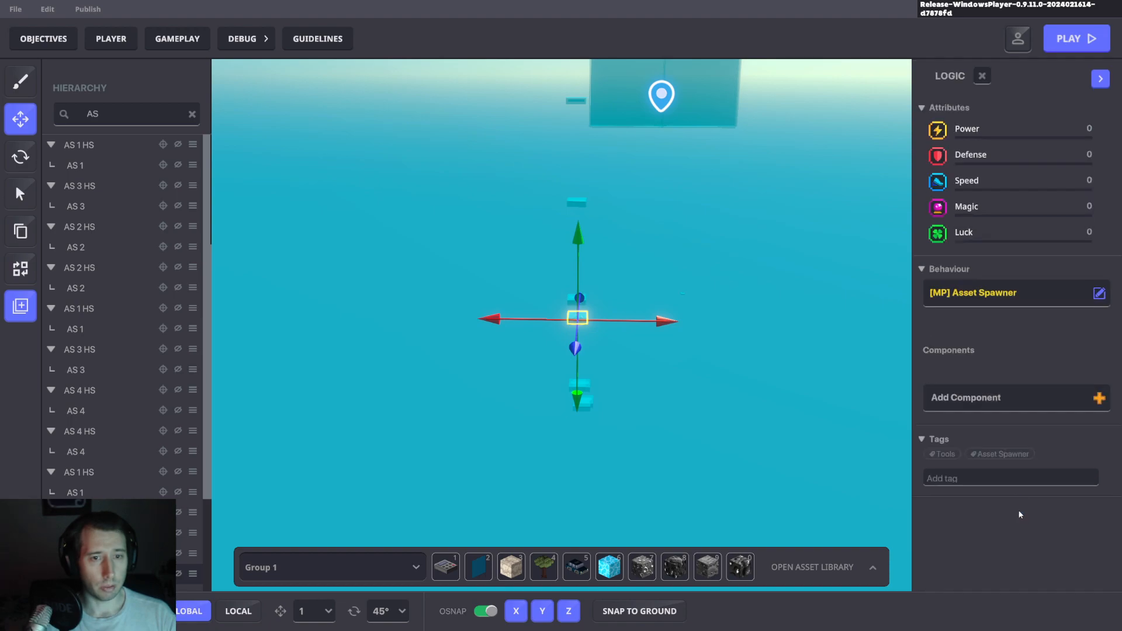
{"action": "scroll", "coordinate": [678, 322], "scroll_direction": "up", "scroll_amount": 2}
{"action": "scroll", "coordinate": [677, 325], "scroll_direction": "down", "scroll_amount": 1}
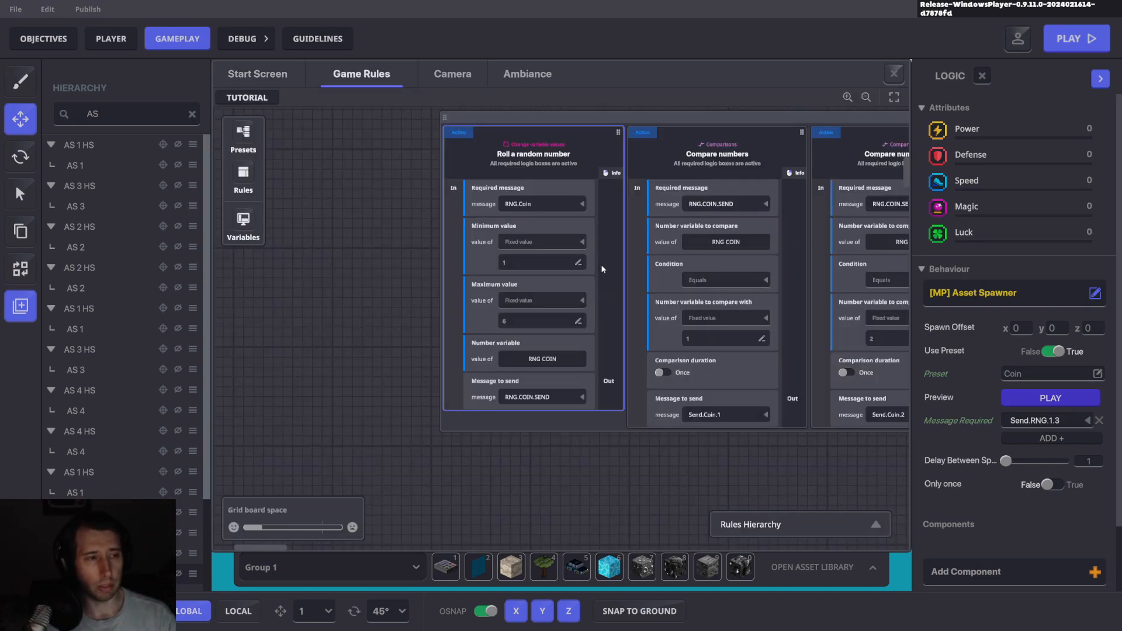
{"action": "left_click_drag", "start_coordinate": [825, 365], "coordinate": [606, 358]}
{"action": "left_click_drag", "start_coordinate": [720, 335], "coordinate": [693, 307]}
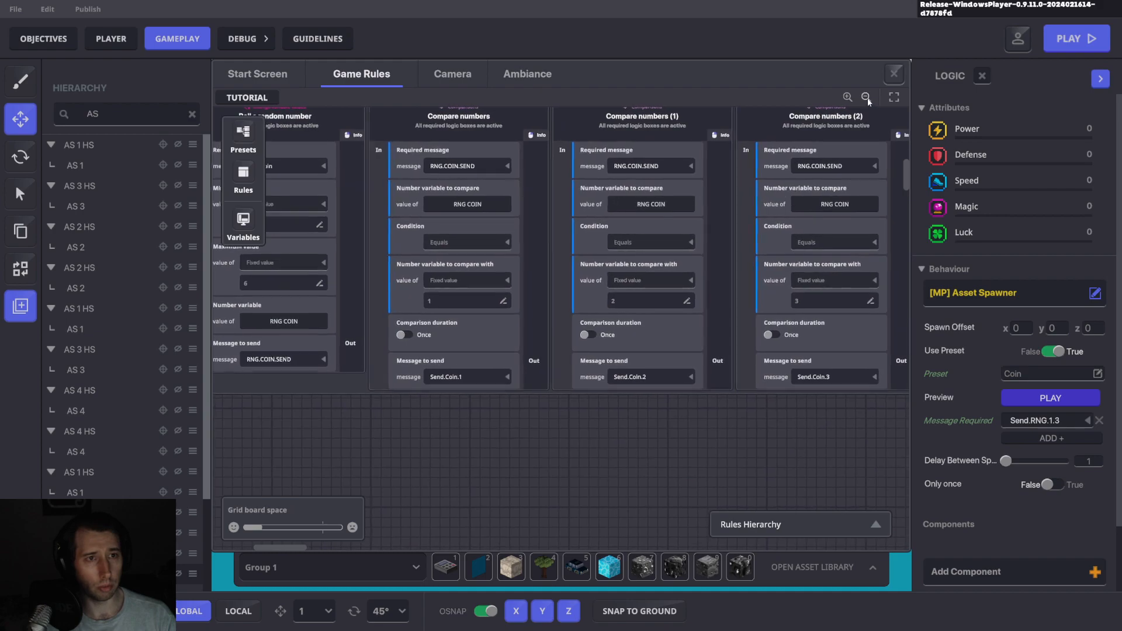
{"action": "left_click", "coordinate": [893, 72]}
{"action": "left_click", "coordinate": [1047, 420]}
{"action": "type", "text": "S"}
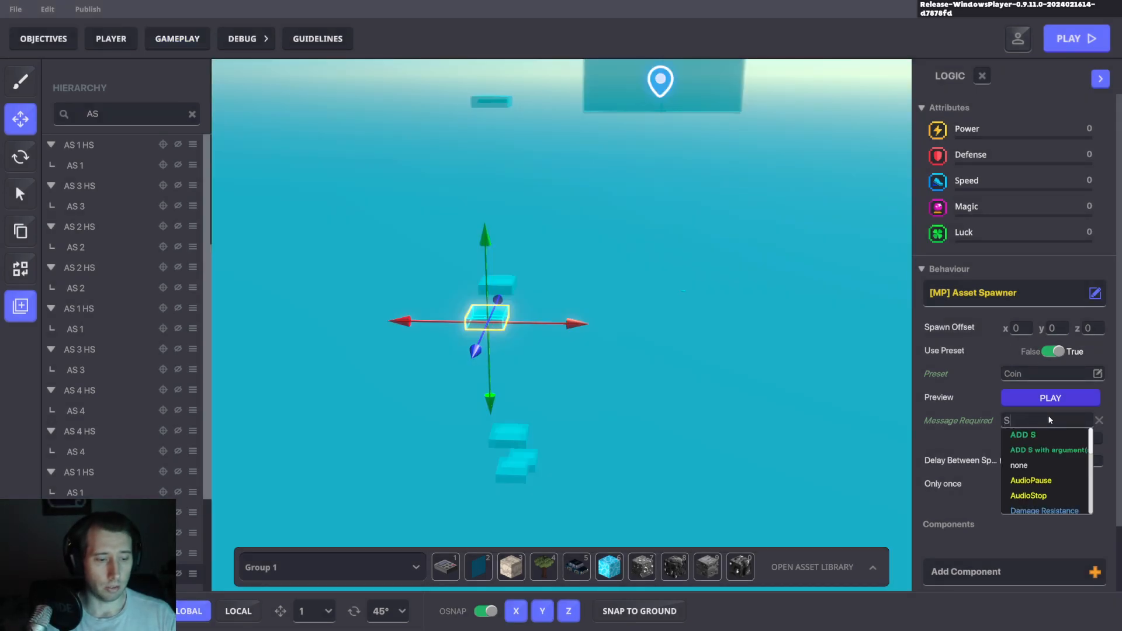
{"action": "type", "text": "end.Coin.1"}
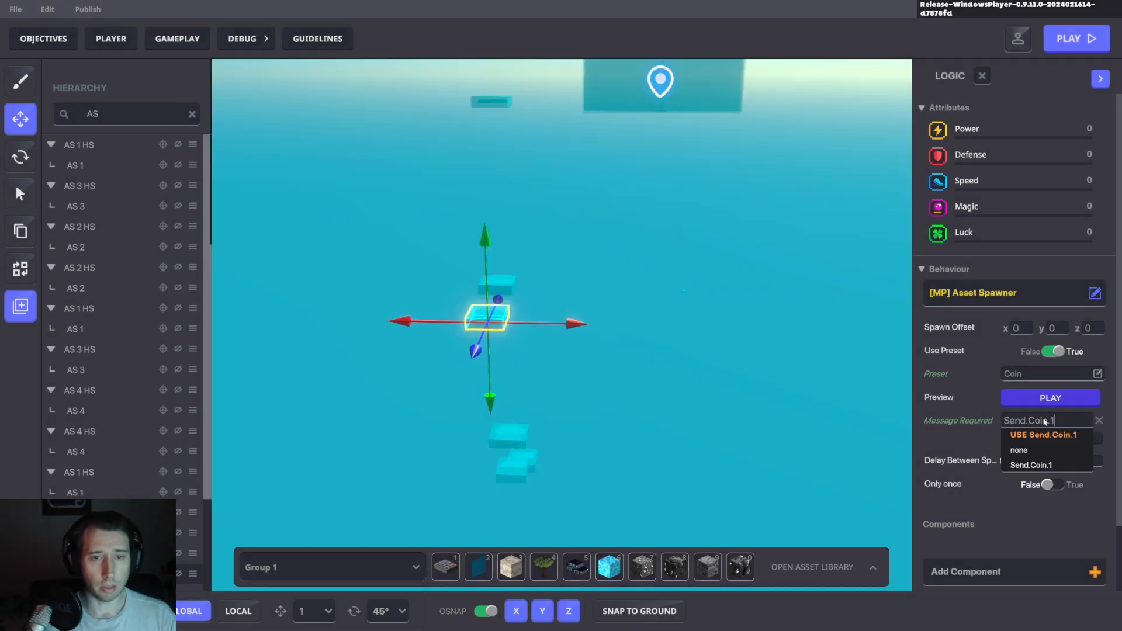
{"action": "left_click", "coordinate": [1043, 435]}
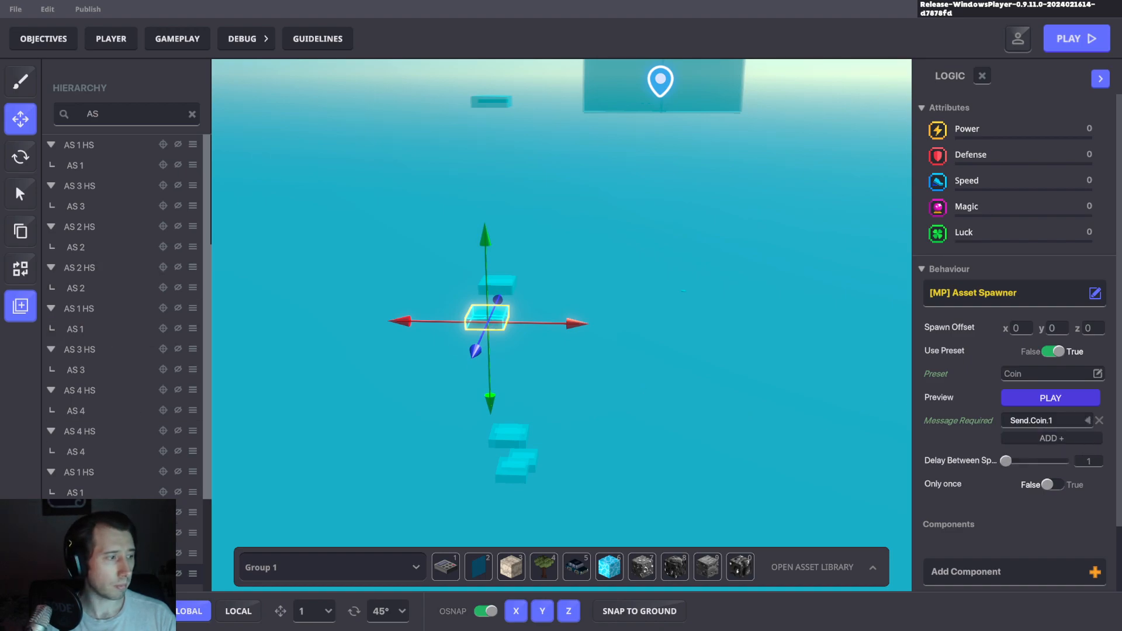
- Select the Coin 1 HS platform with its spawner and move them beside the spawner column to about X 53.48, Y 39.81, Z 93.49
{"action": "left_click_drag", "start_coordinate": [579, 323], "coordinate": [453, 325]}
{"action": "mouse_move", "coordinate": [570, 323]}
{"action": "left_mouse_down"}
{"action": "mouse_move", "coordinate": [769, 329]}
{"action": "mouse_move", "coordinate": [562, 331]}
{"action": "left_mouse_up"}
{"action": "left_click", "coordinate": [370, 312]}
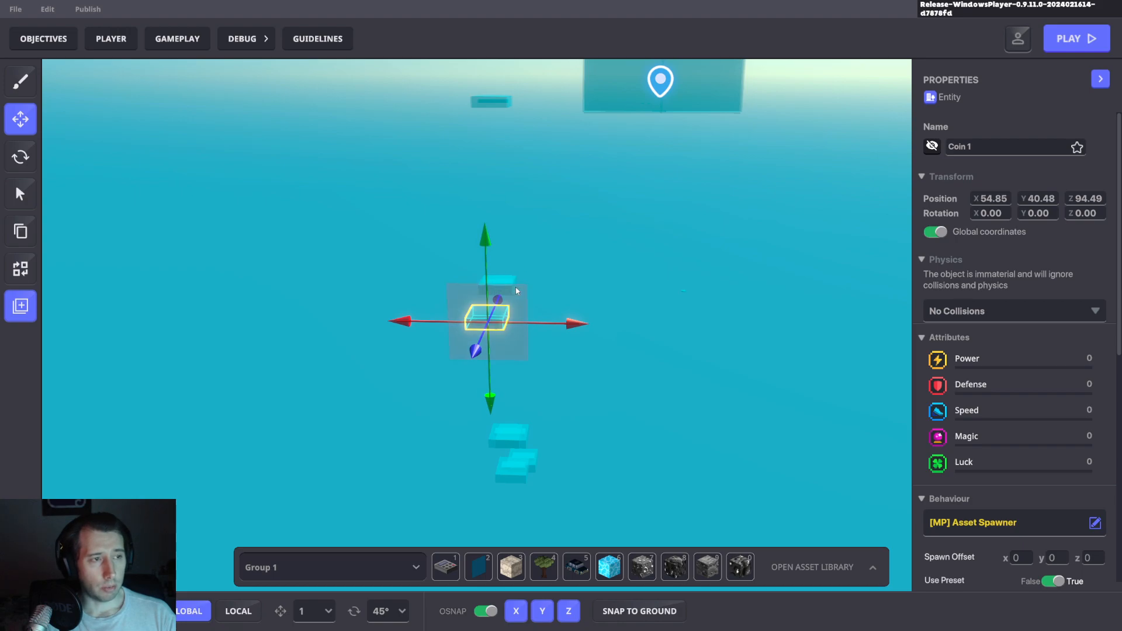
{"action": "left_click", "coordinate": [626, 321]}
{"action": "left_click_drag", "start_coordinate": [464, 304], "coordinate": [534, 355]}
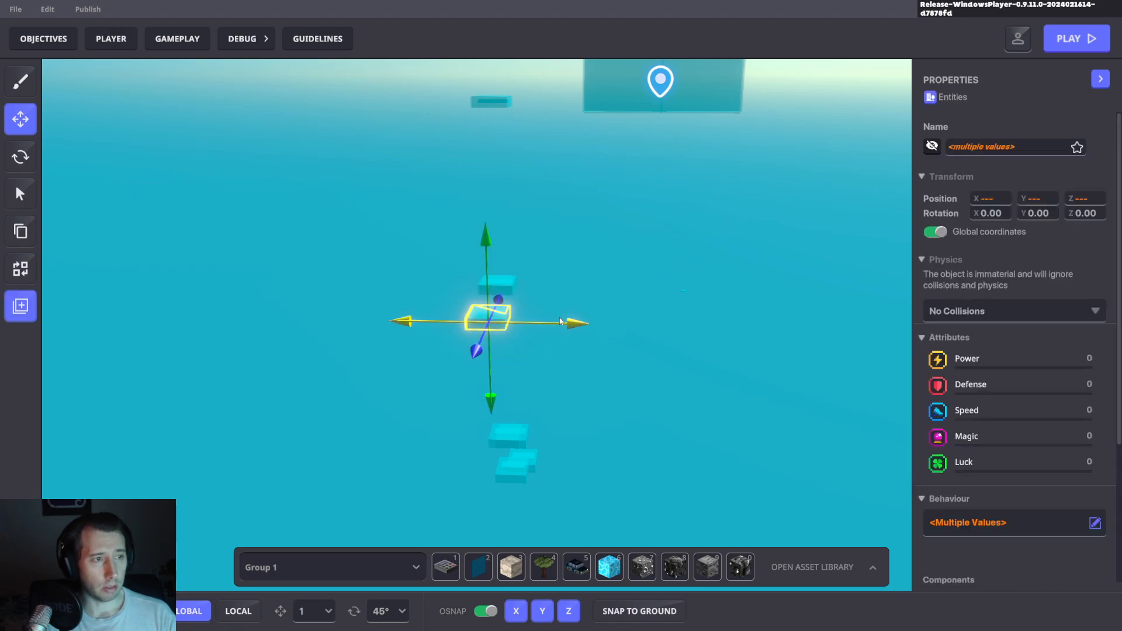
{"action": "right_click_drag", "start_coordinate": [559, 374], "coordinate": [693, 344]}
{"action": "left_click_drag", "start_coordinate": [626, 327], "coordinate": [500, 329]}
{"action": "left_click_drag", "start_coordinate": [431, 252], "coordinate": [448, 331]}
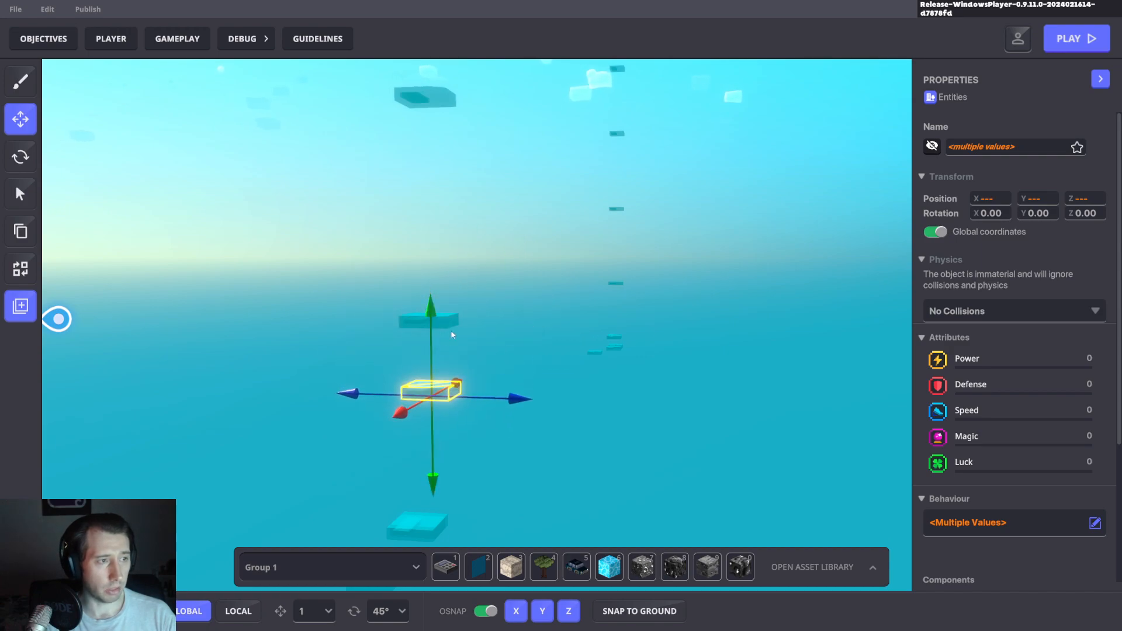
{"action": "right_click_drag", "start_coordinate": [518, 339], "coordinate": [415, 327]}
{"action": "left_click_drag", "start_coordinate": [514, 290], "coordinate": [514, 303]}
{"action": "left_click_drag", "start_coordinate": [591, 393], "coordinate": [740, 392]}
{"action": "right_click_drag", "start_coordinate": [741, 391], "coordinate": [708, 372]}
{"action": "left_click", "coordinate": [707, 371]}
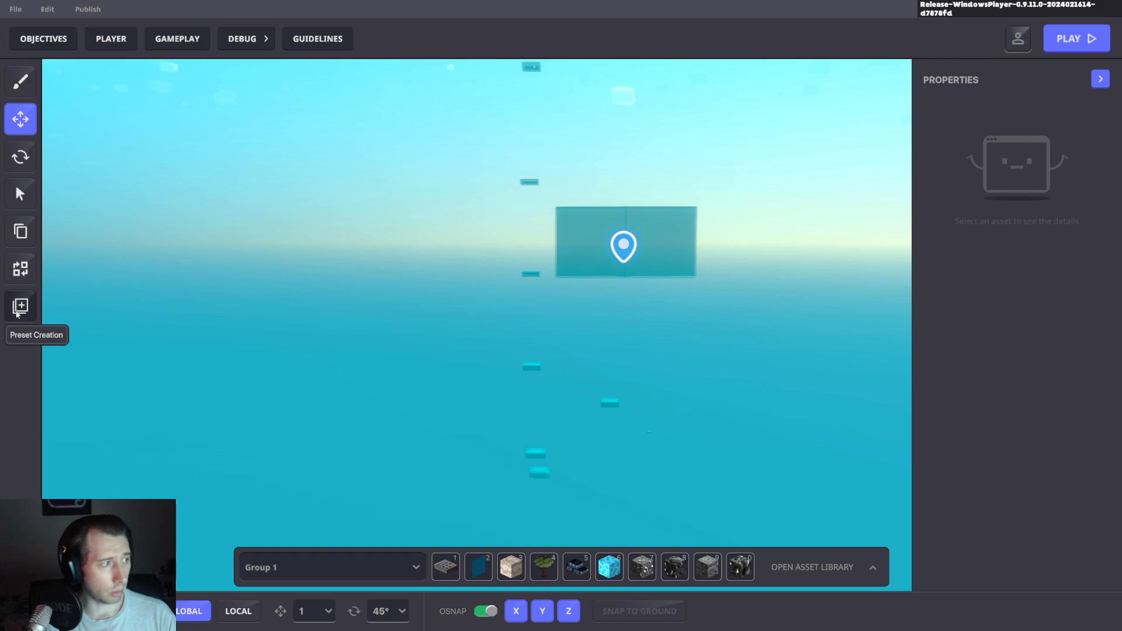
- Filter the hierarchy by Coin and set the Coin 1 HS platform's X move offset to -12
{"action": "left_click", "coordinate": [20, 570]}
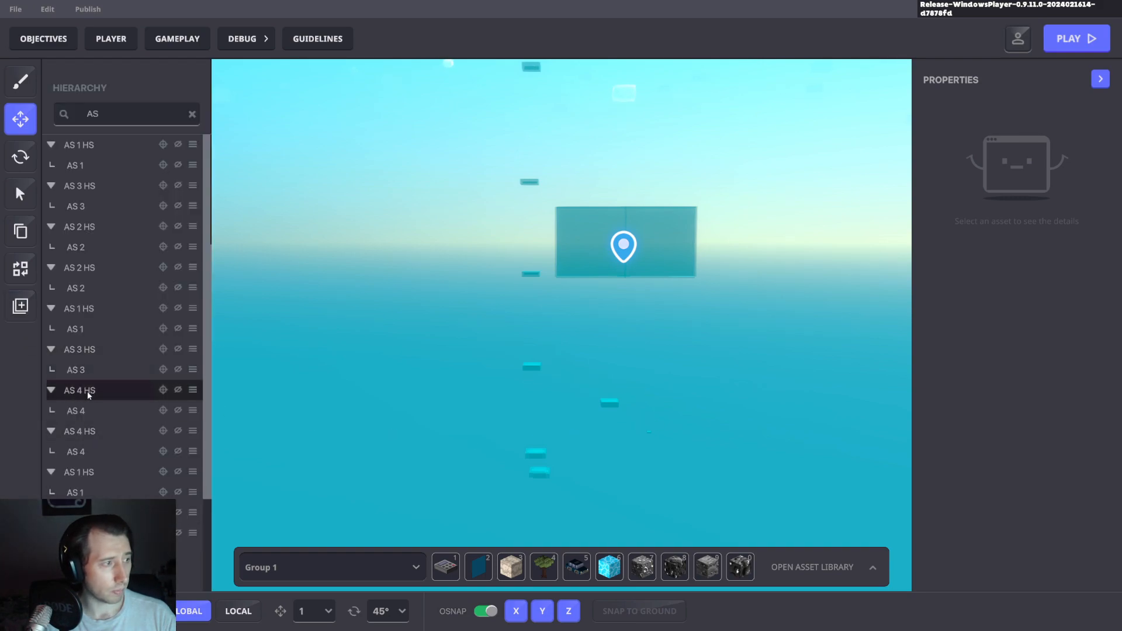
{"action": "left_click", "coordinate": [111, 513]}
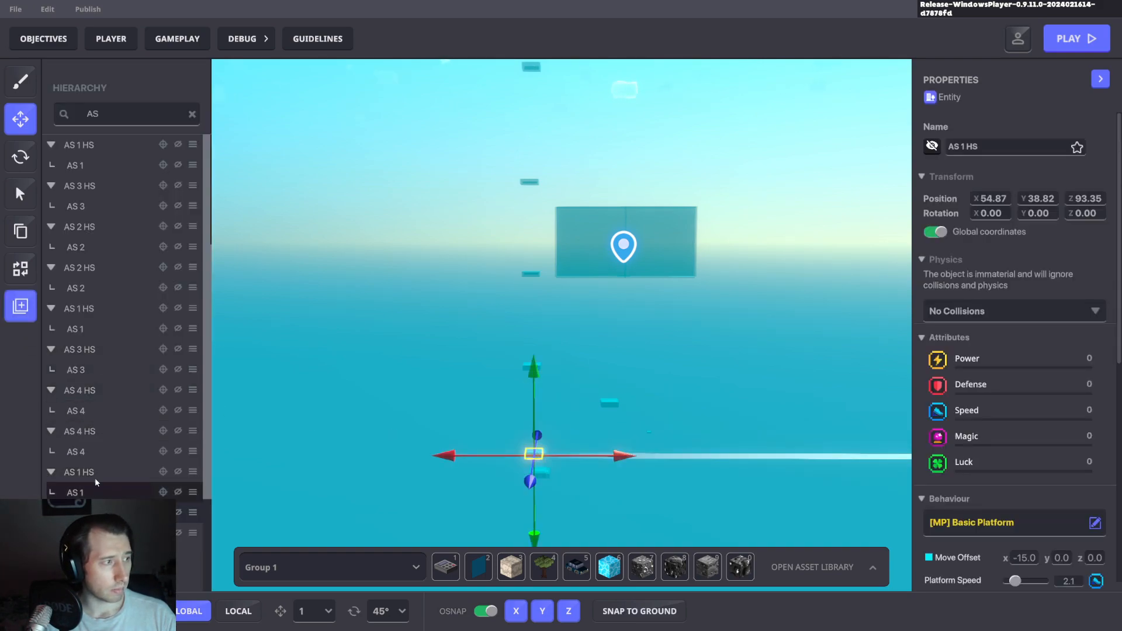
{"action": "double_click", "coordinate": [94, 113]}
{"action": "type", "text": "Coin"}
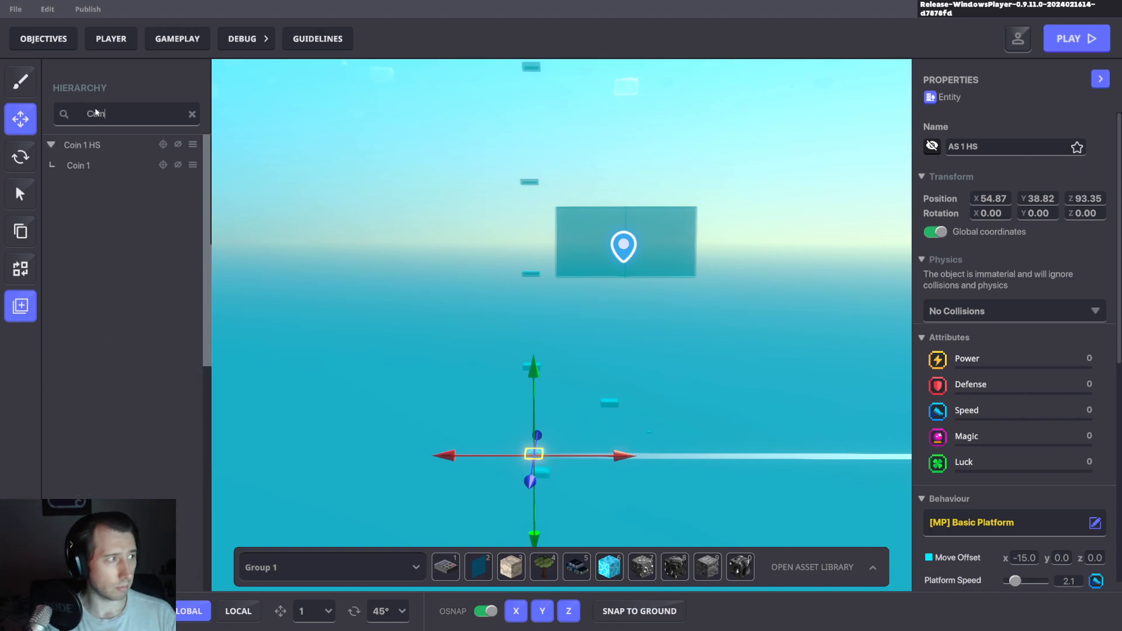
{"action": "left_click", "coordinate": [85, 168]}
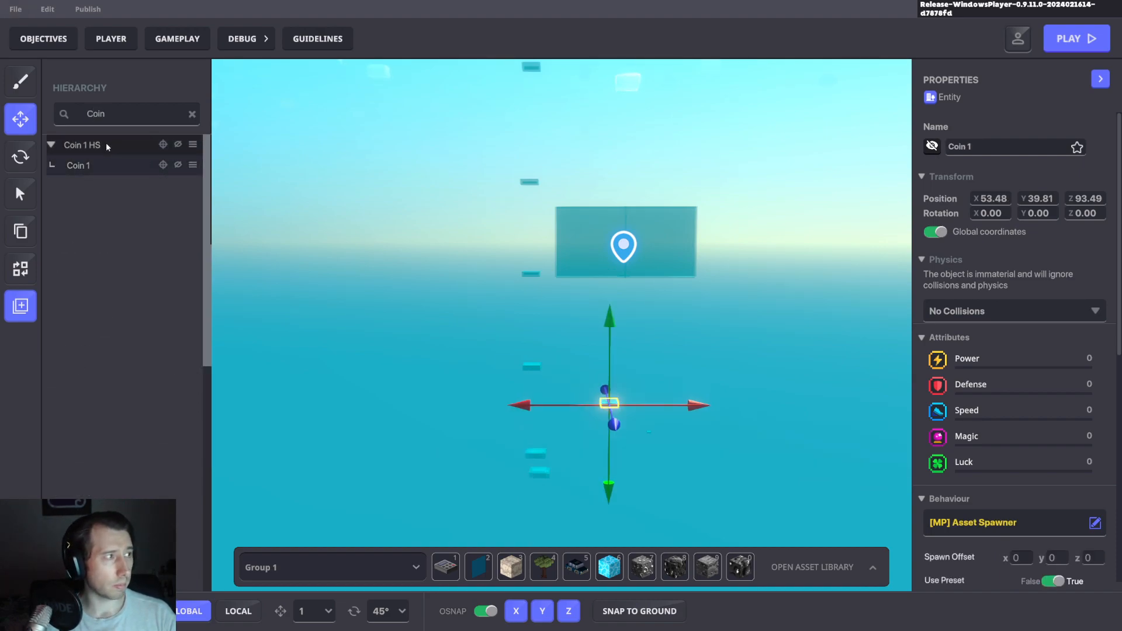
{"action": "left_click", "coordinate": [106, 145]}
{"action": "middle_click_drag", "start_coordinate": [642, 289], "coordinate": [563, 277]}
{"action": "scroll", "coordinate": [1002, 423], "scroll_direction": "down", "scroll_amount": 3}
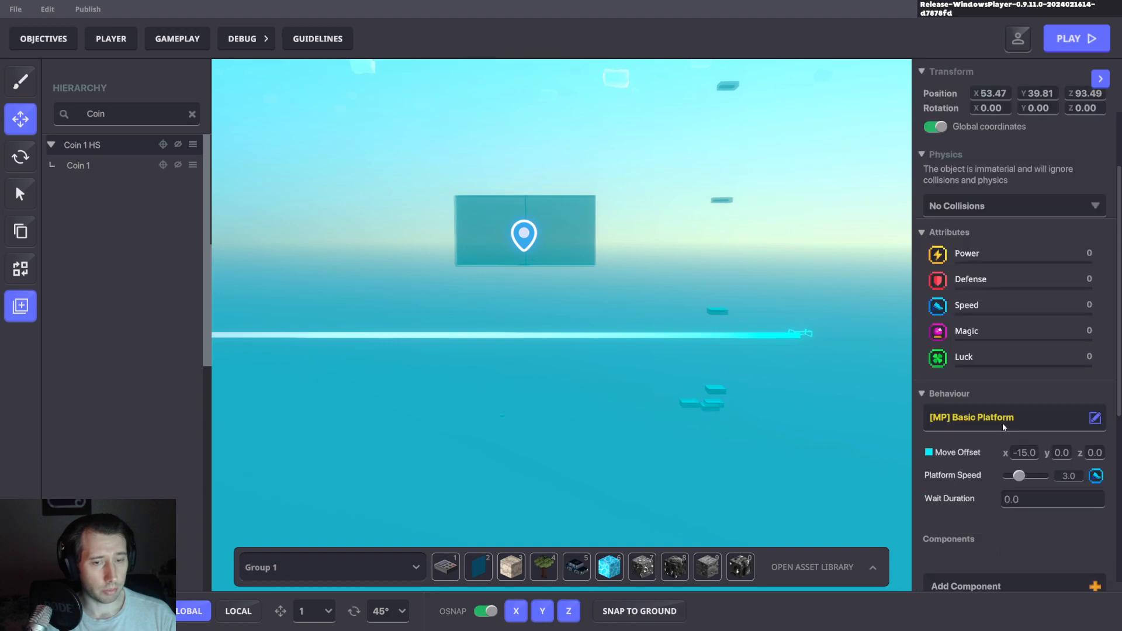
{"action": "left_click", "coordinate": [1037, 393]}
{"action": "type", "text": "-12"}
{"action": "key", "text": "Return"}
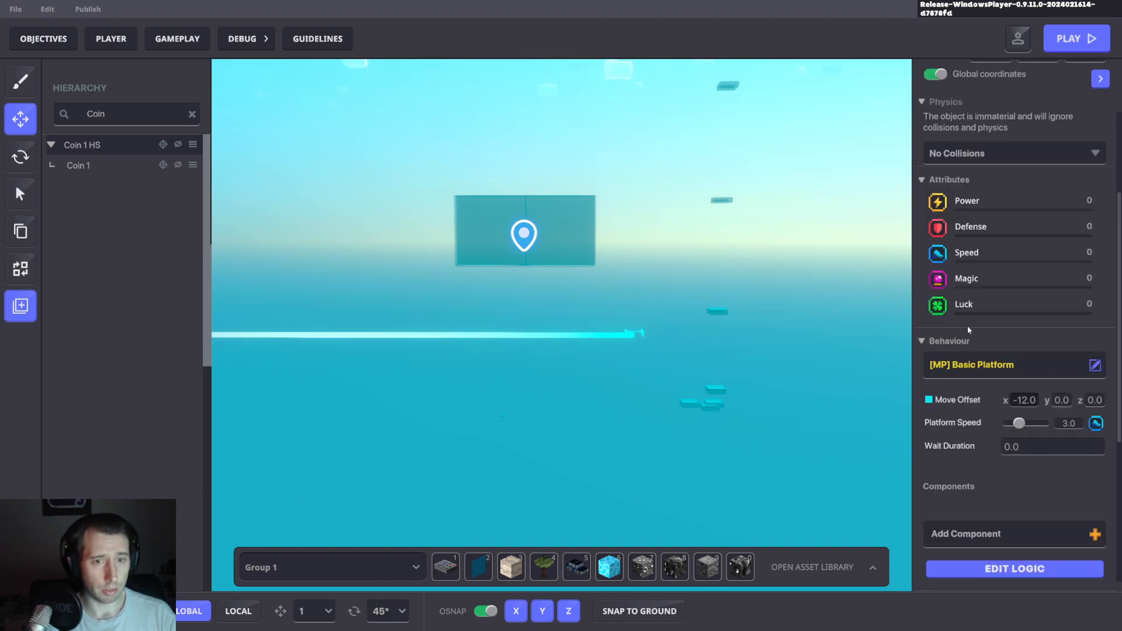
- Duplicate the Coin 1 HS platform with its spawner and move the copy to about X 40.91, Y 41.35, Z 93.48
{"action": "mouse_move", "coordinate": [416, 227]}
{"action": "middle_mouse_down"}
{"action": "mouse_move", "coordinate": [506, 214]}
{"action": "mouse_move", "coordinate": [482, 224]}
{"action": "middle_mouse_up"}
{"action": "left_click_drag", "start_coordinate": [534, 353], "coordinate": [541, 370]}
{"action": "middle_click_drag", "start_coordinate": [669, 372], "coordinate": [589, 373]}
{"action": "right_click_drag", "start_coordinate": [588, 372], "coordinate": [547, 416]}
{"action": "key", "text": "ctrl+d"}
{"action": "left_click_drag", "start_coordinate": [479, 405], "coordinate": [482, 383]}
{"action": "left_click_drag", "start_coordinate": [475, 263], "coordinate": [472, 200]}
{"action": "right_click_drag", "start_coordinate": [586, 302], "coordinate": [578, 236]}
{"action": "left_click_drag", "start_coordinate": [576, 274], "coordinate": [830, 279]}
{"action": "right_click_drag", "start_coordinate": [829, 279], "coordinate": [663, 276]}
{"action": "left_click_drag", "start_coordinate": [406, 291], "coordinate": [500, 302]}
{"action": "left_click_drag", "start_coordinate": [426, 356], "coordinate": [425, 360]}
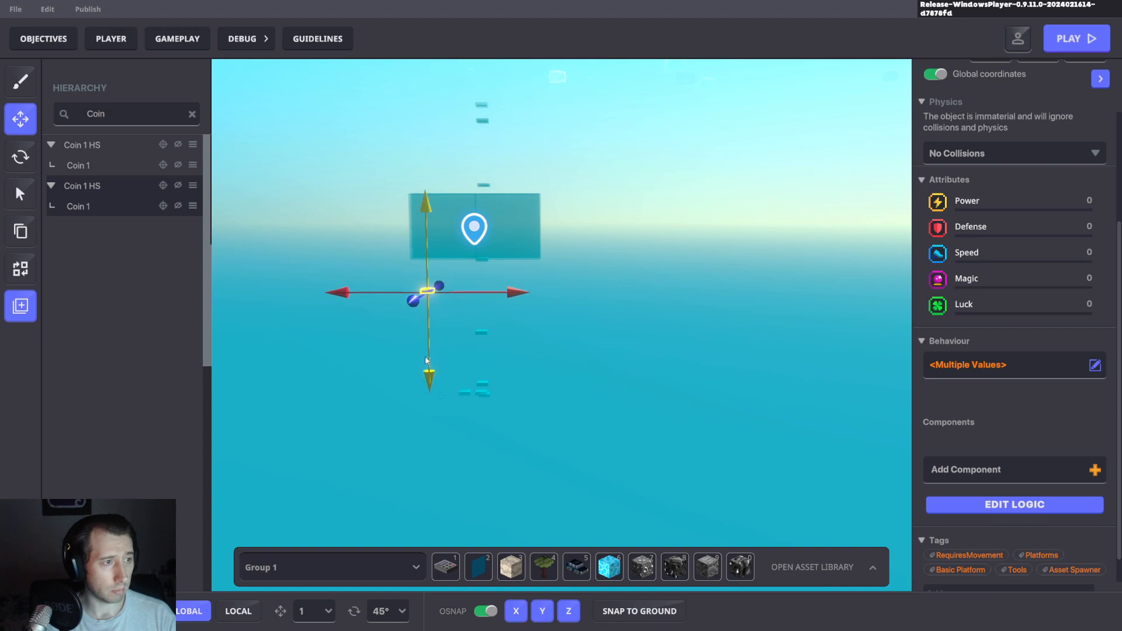
{"action": "left_click_drag", "start_coordinate": [491, 300], "coordinate": [510, 296]}
{"action": "middle_click_drag", "start_coordinate": [530, 273], "coordinate": [631, 288]}
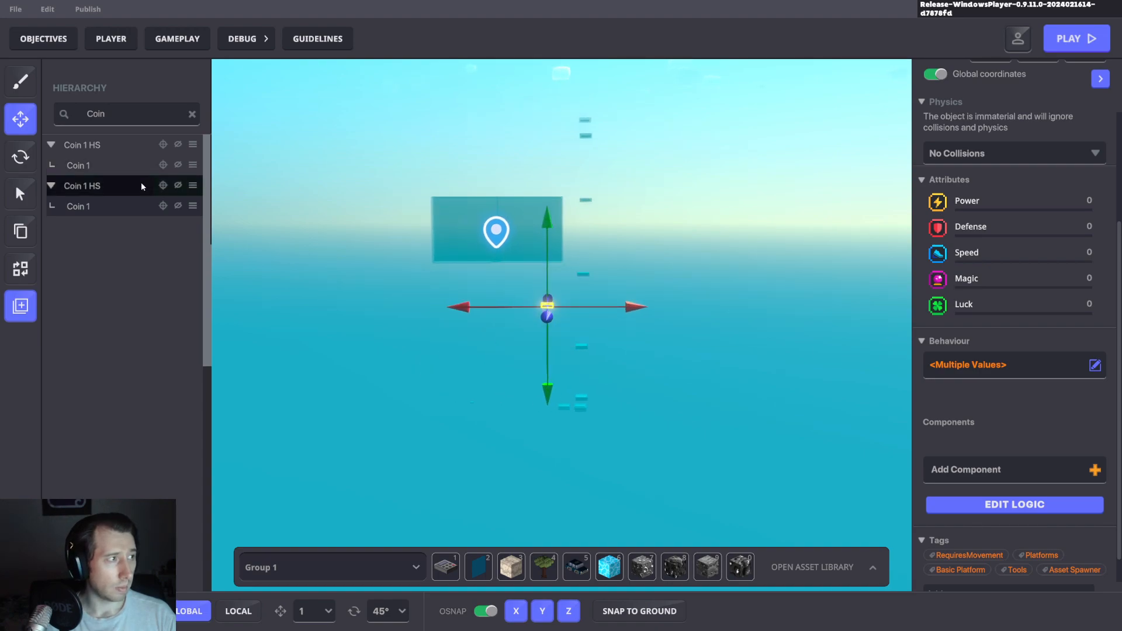
- Rename the copied platform Coin 2 HS and its child spawner Coin 2
{"action": "left_click", "coordinate": [139, 185]}
{"action": "scroll", "coordinate": [980, 149], "scroll_direction": "up", "scroll_amount": 3}
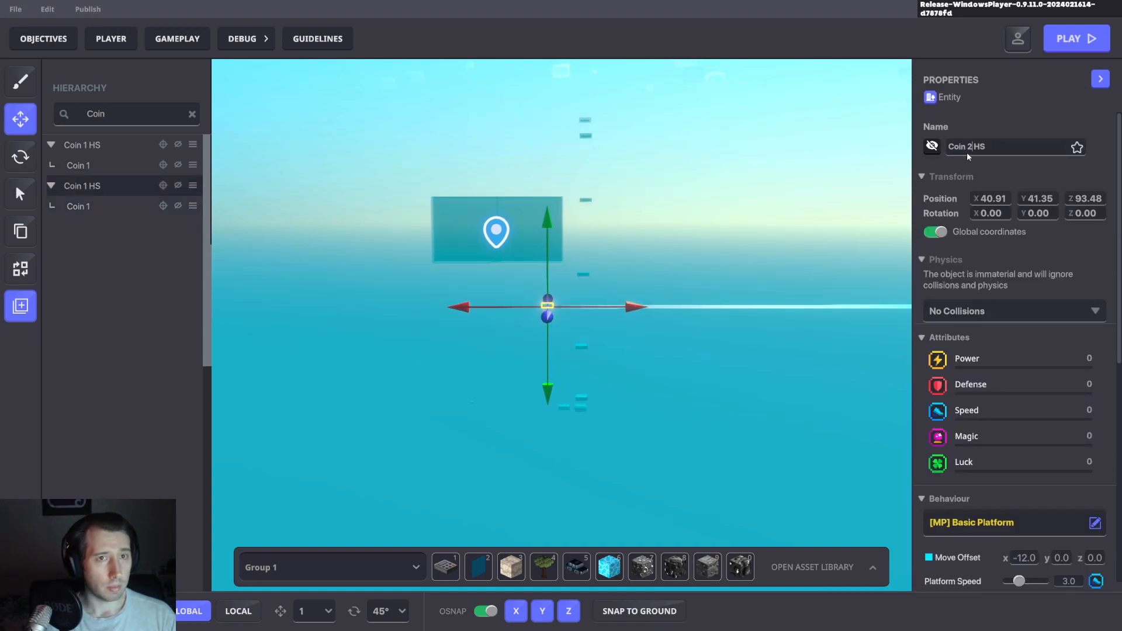
{"action": "left_click", "coordinate": [144, 208]}
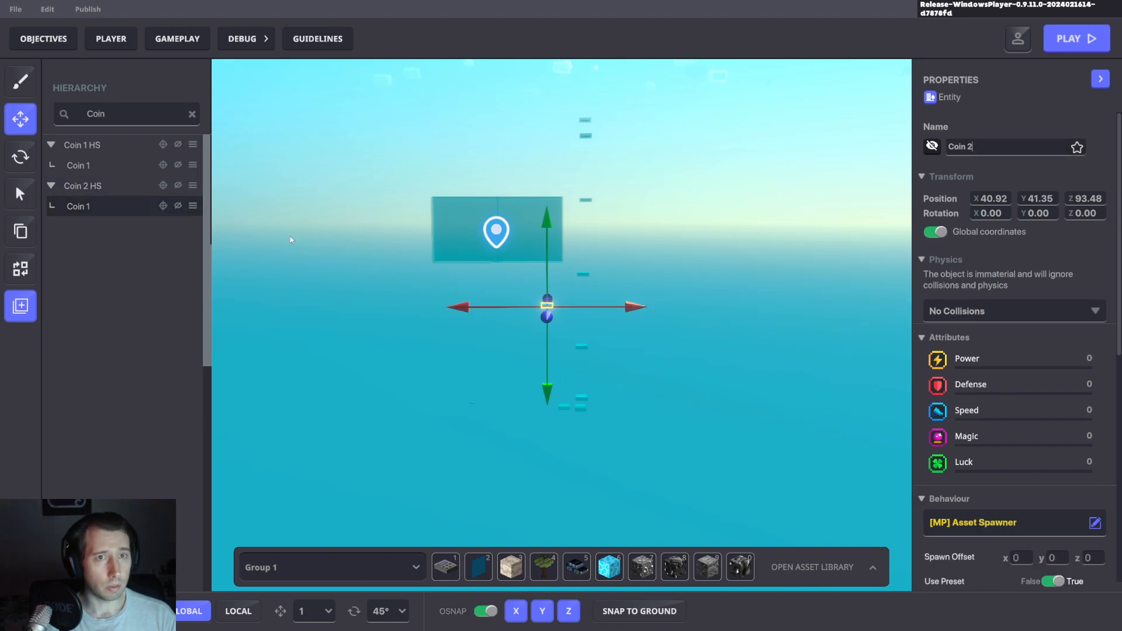
- Set the Coin 2 HS platform's X move offset to 13 and its platform speed to 4.4
{"action": "left_click", "coordinate": [92, 186]}
{"action": "scroll", "coordinate": [1028, 456], "scroll_direction": "down", "scroll_amount": 1}
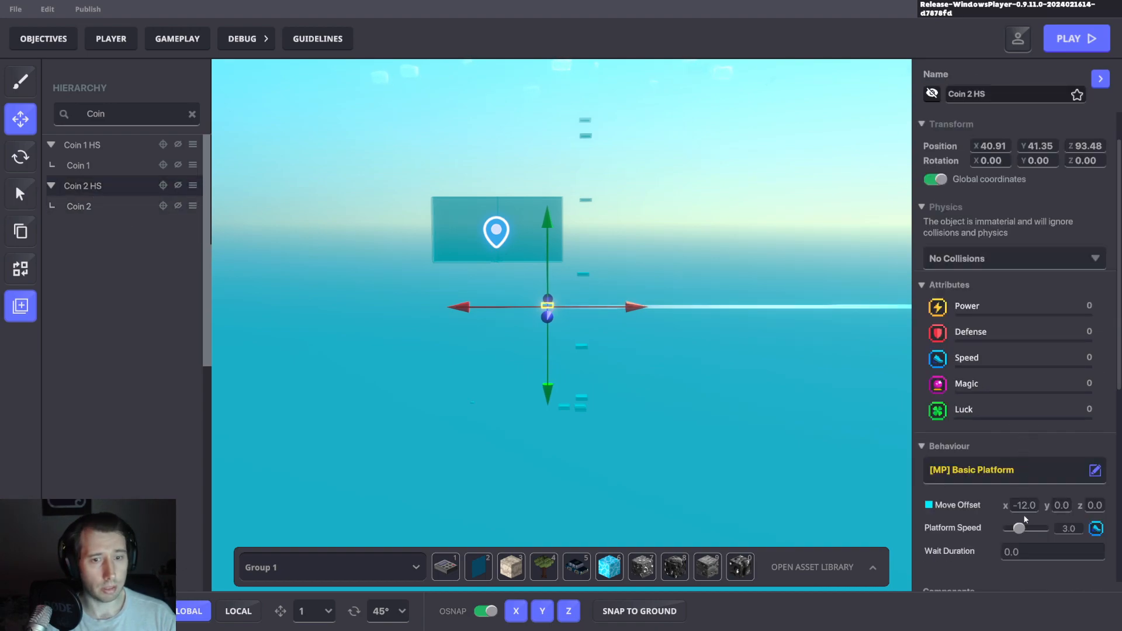
{"action": "type", "text": "123"}
{"action": "key", "text": "Return"}
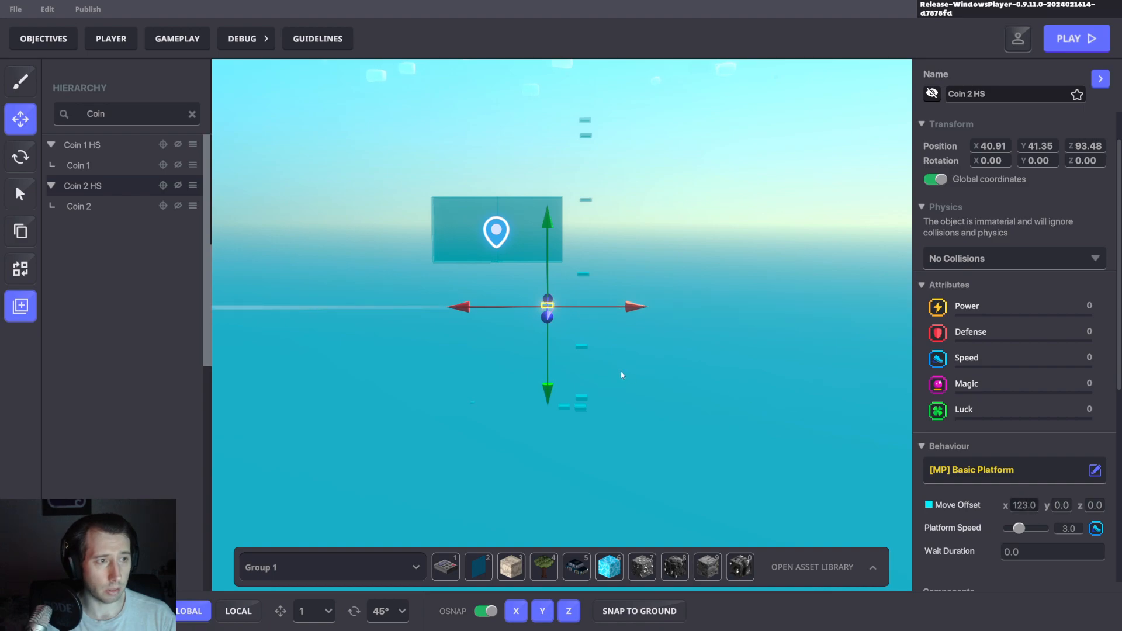
{"action": "key", "text": "a"}
{"action": "key", "text": "q"}
{"action": "key", "text": "d"}
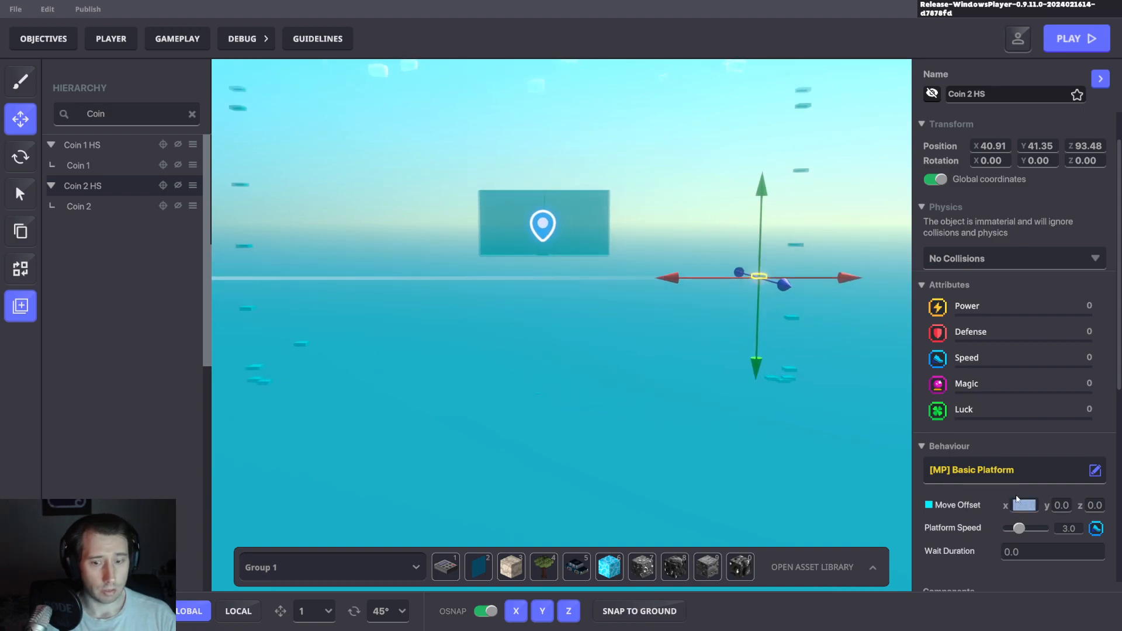
{"action": "key", "text": "Return"}
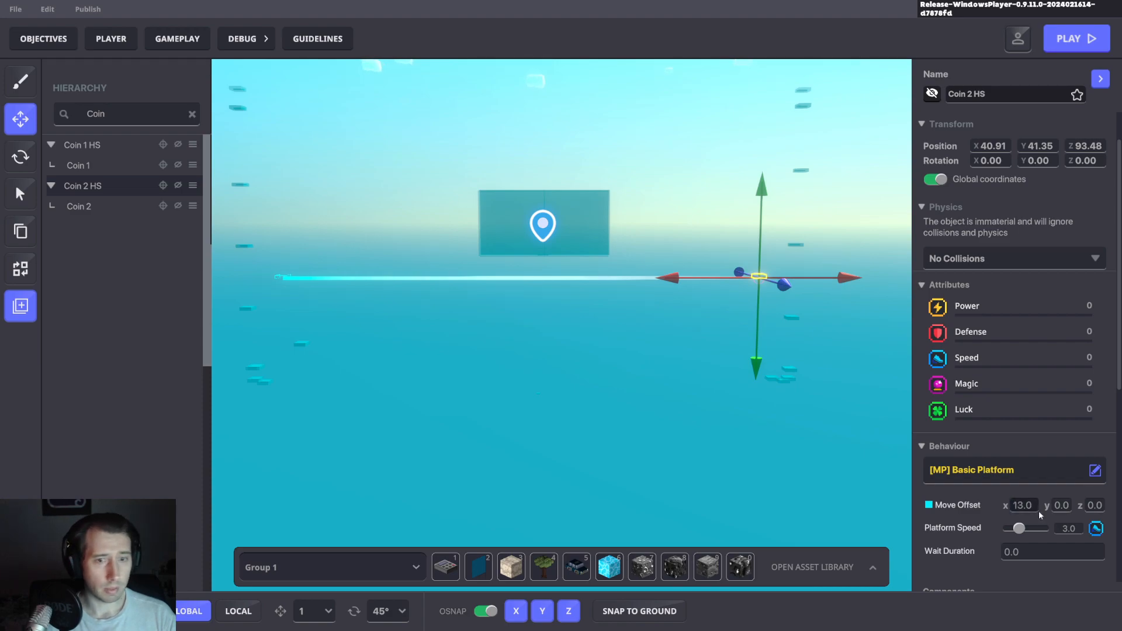
{"action": "scroll", "coordinate": [1032, 514], "scroll_direction": "down", "scroll_amount": 3}
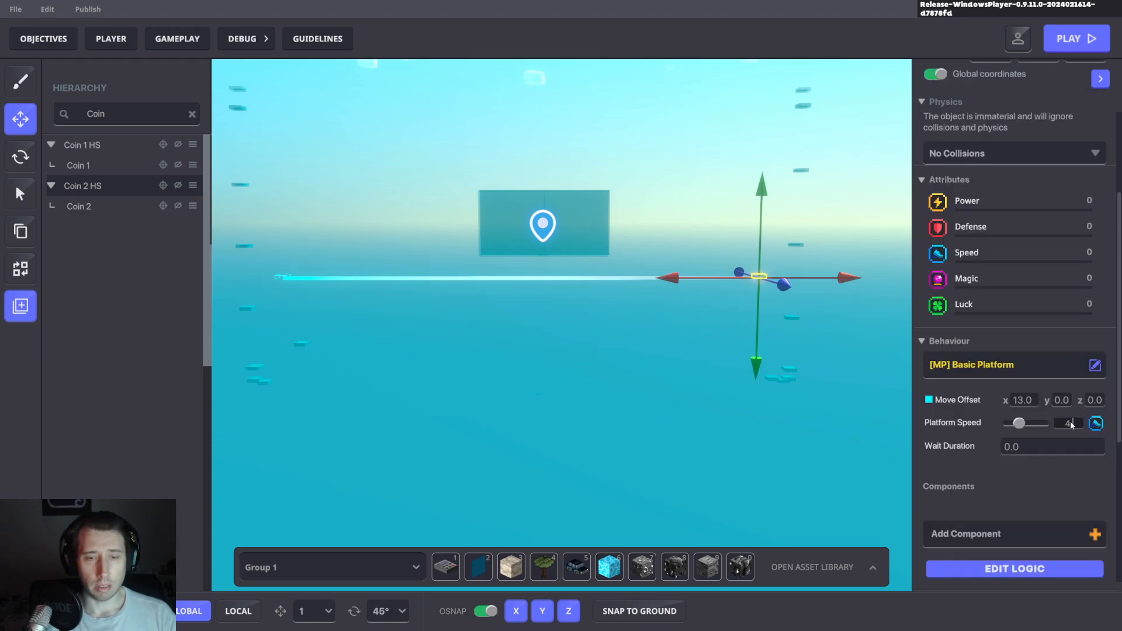
{"action": "key", "text": "a"}
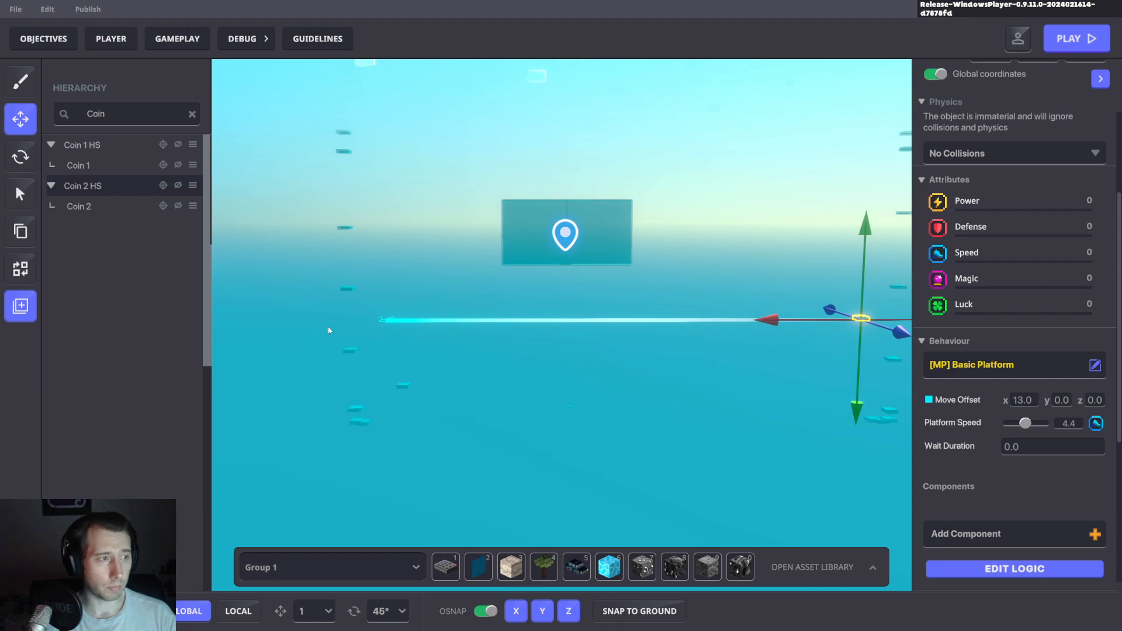
- Duplicate the Coin 1 HS platform with its spawner and raise the copy to about Y 43.00
{"action": "left_click", "coordinate": [125, 146]}
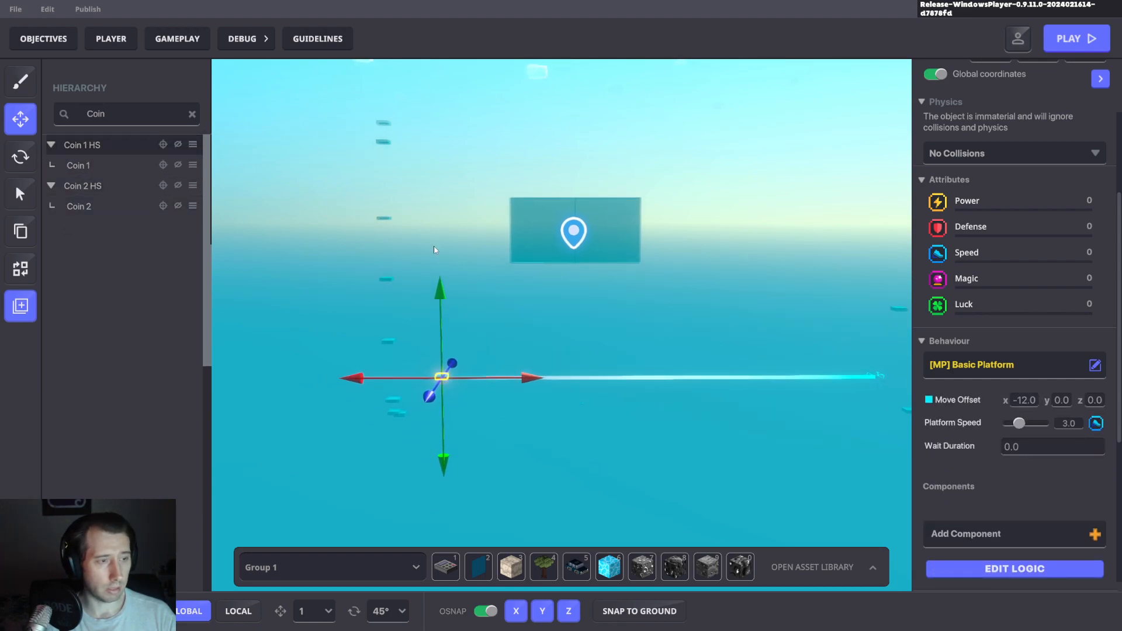
{"action": "key", "text": "ctrl+d"}
{"action": "left_click_drag", "start_coordinate": [440, 285], "coordinate": [434, 158]}
{"action": "key", "text": "d"}
{"action": "key", "text": "e"}
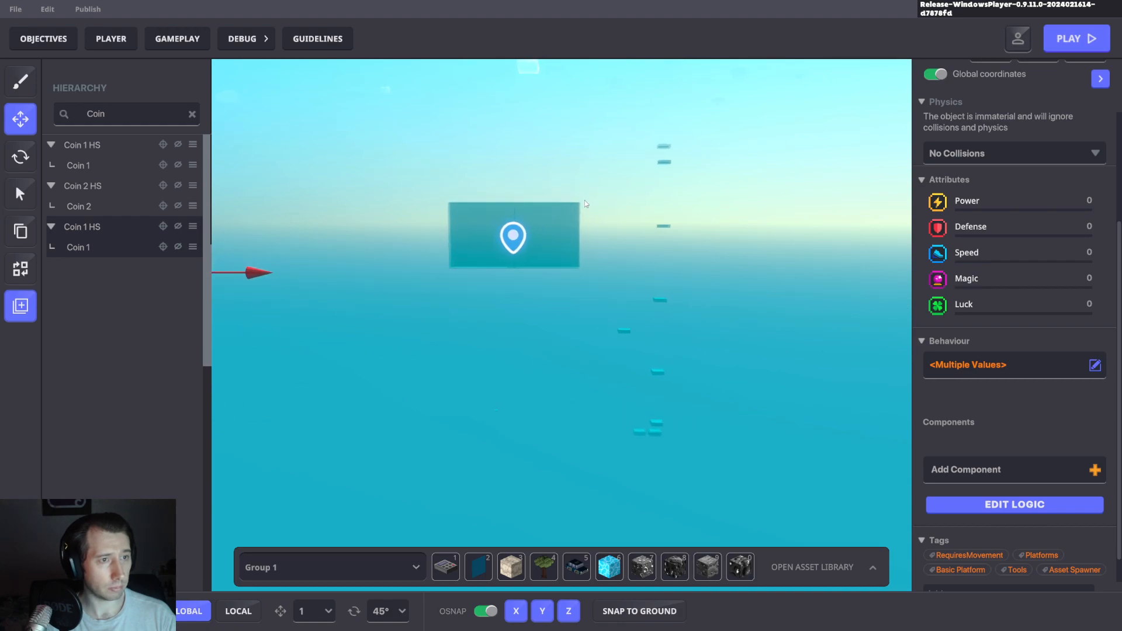
{"action": "middle_click_drag", "start_coordinate": [582, 203], "coordinate": [660, 190]}
- Rename the raised copy Coin 3 HS and its child spawner Coin 3
{"action": "left_click", "coordinate": [137, 227]}
{"action": "scroll", "coordinate": [986, 164], "scroll_direction": "up", "scroll_amount": 4}
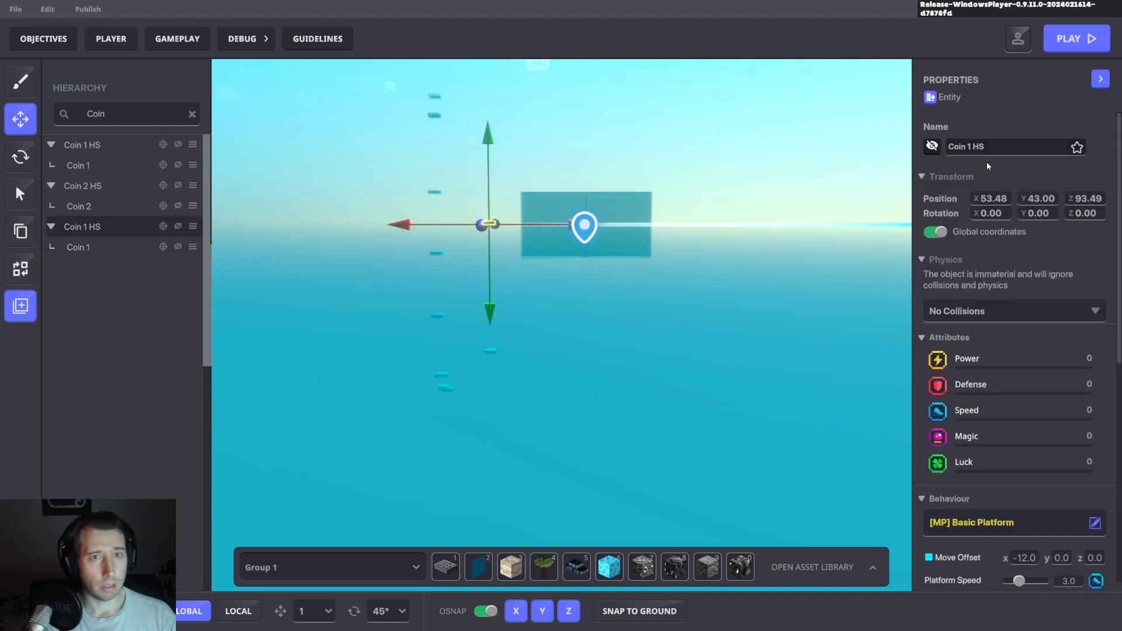
{"action": "left_click", "coordinate": [132, 245]}
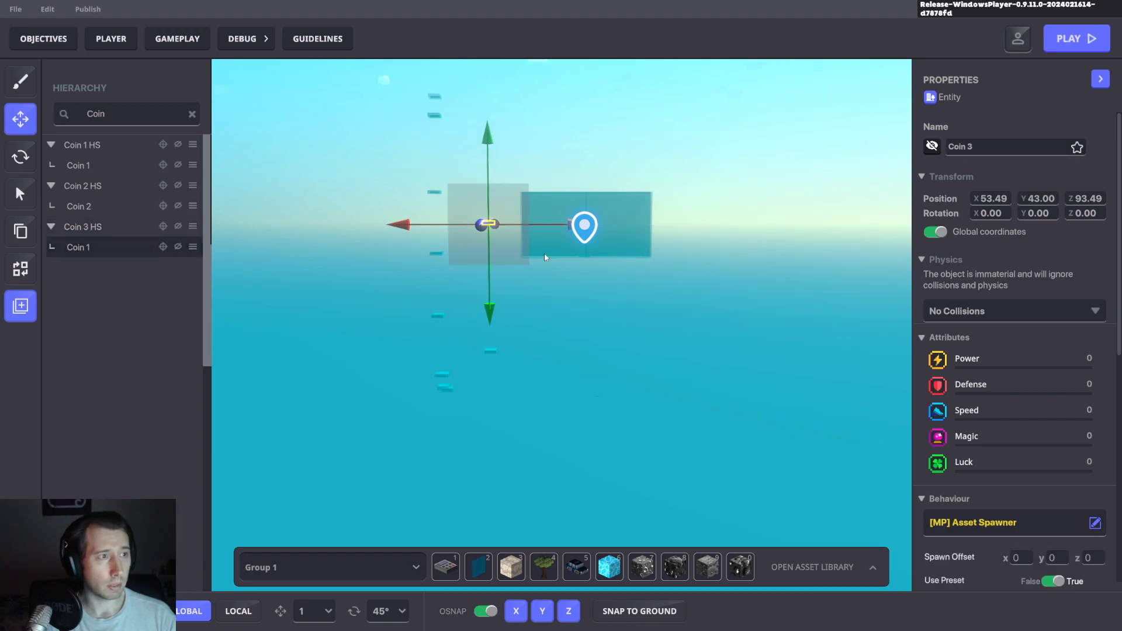
- Set the Coin 3 HS platform's X move offset to -13 and increase its platform speed
{"action": "left_click", "coordinate": [145, 229]}
{"action": "scroll", "coordinate": [1027, 355], "scroll_direction": "down", "scroll_amount": 1}
{"action": "scroll", "coordinate": [1027, 355], "scroll_direction": "down", "scroll_amount": 3}
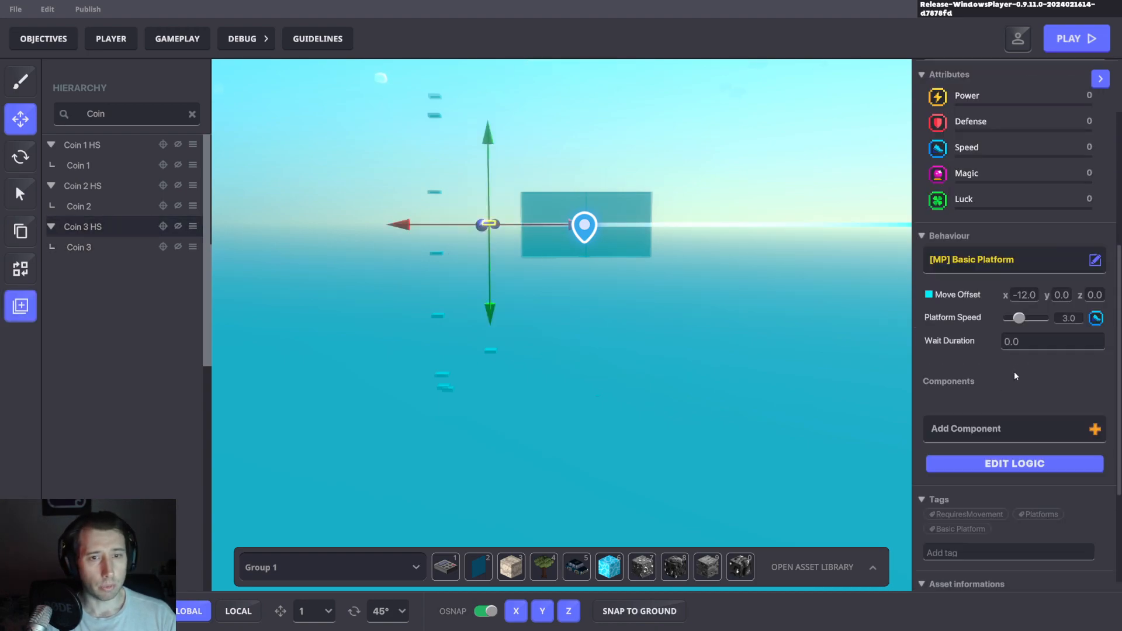
{"action": "mouse_move", "coordinate": [831, 320]}
{"action": "middle_mouse_down"}
{"action": "mouse_move", "coordinate": [799, 336]}
{"action": "mouse_move", "coordinate": [815, 325]}
{"action": "middle_mouse_up"}
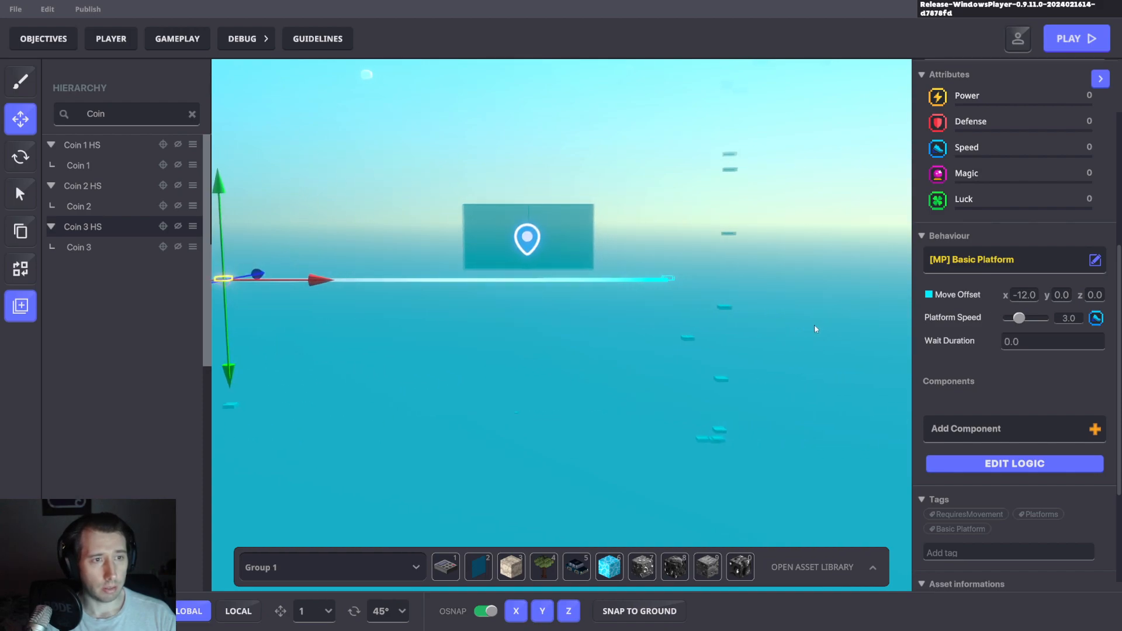
{"action": "left_click", "coordinate": [1037, 299]}
{"action": "type", "text": "-13"}
{"action": "key", "text": "Return"}
{"action": "middle_click_drag", "start_coordinate": [648, 256], "coordinate": [693, 261]}
{"action": "left_click_drag", "start_coordinate": [483, 296], "coordinate": [469, 300]}
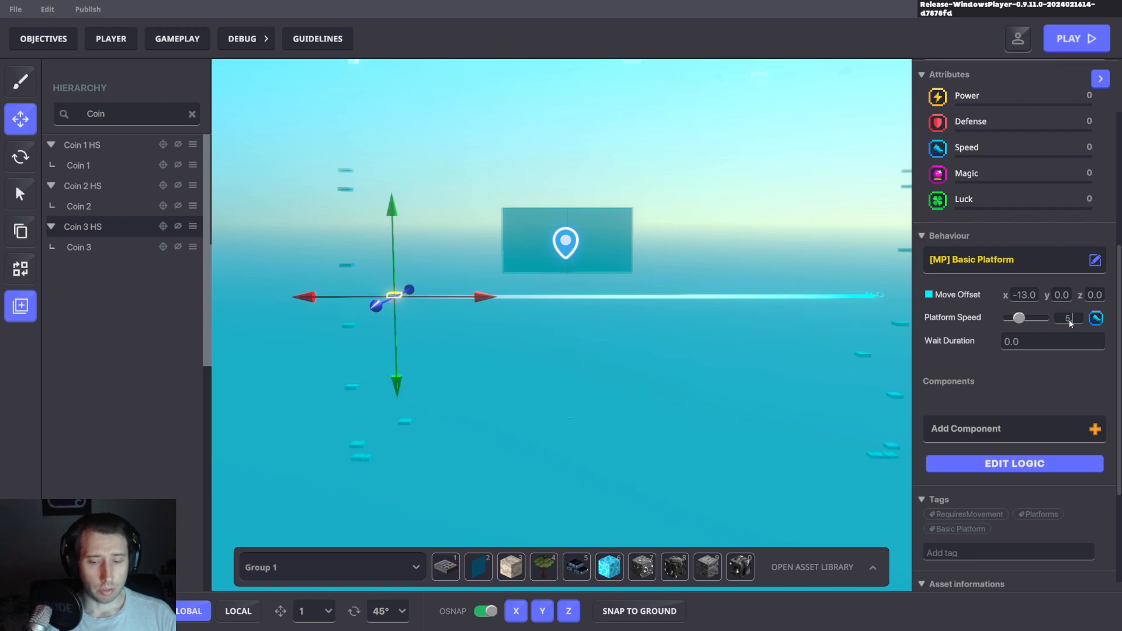
- Duplicate the Coin 2 HS platform with its spawner and raise the copy to about Y 45.04
{"action": "double_click", "coordinate": [107, 186]}
{"action": "key", "text": "ctrl+d"}
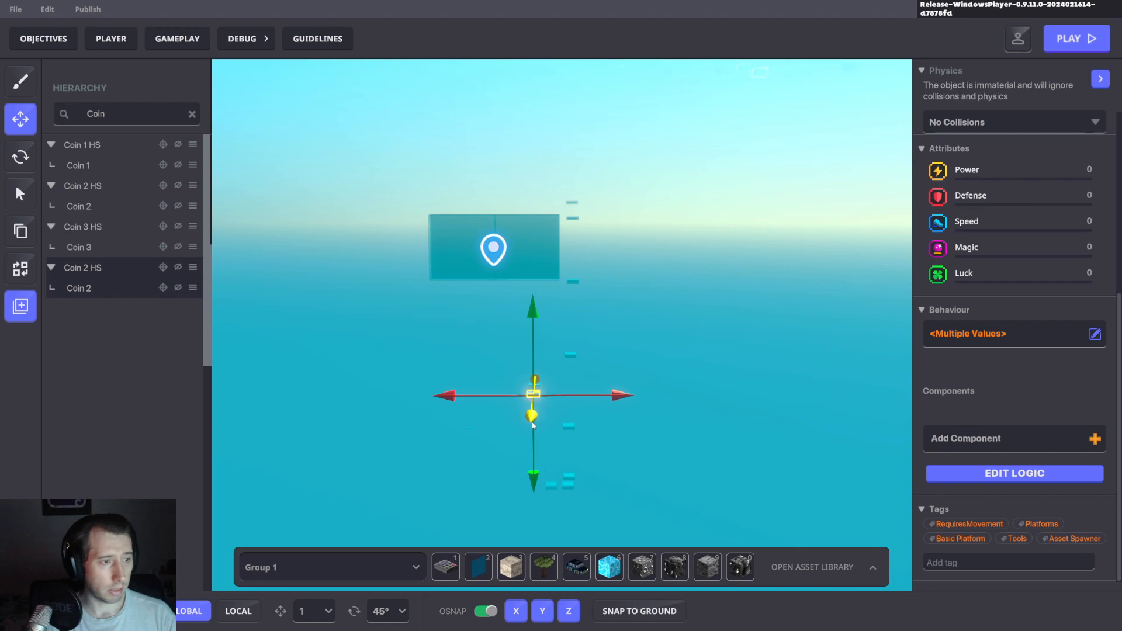
{"action": "left_click_drag", "start_coordinate": [528, 327], "coordinate": [538, 180]}
{"action": "middle_click_drag", "start_coordinate": [689, 248], "coordinate": [818, 252]}
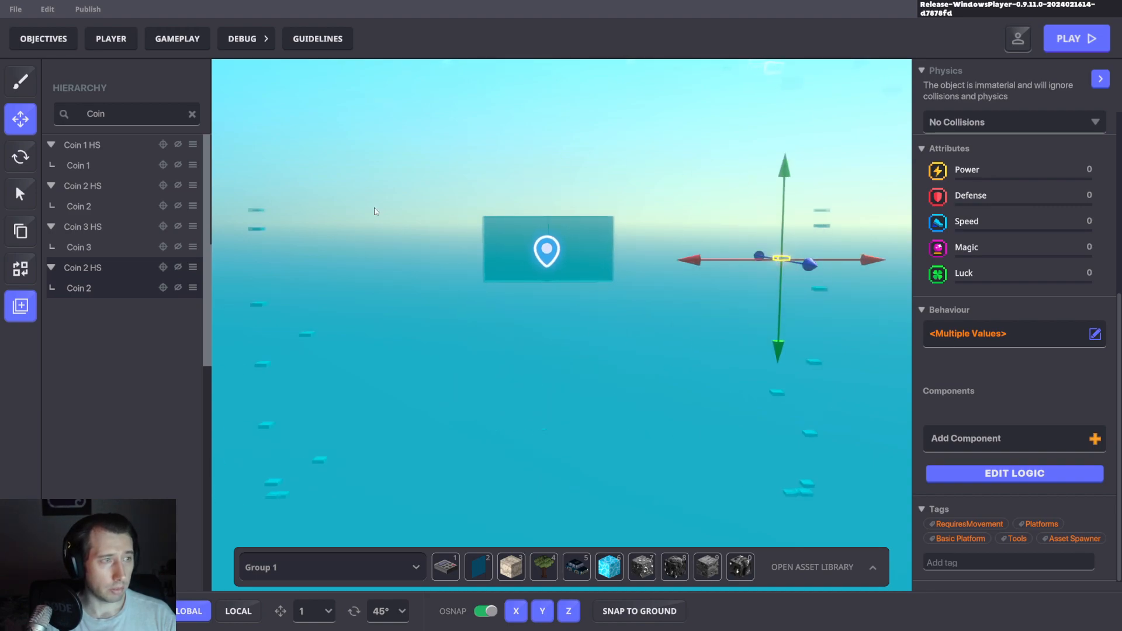
- Rename the new platform copy Coin 4 HS and its child spawner Coin 4
{"action": "left_click", "coordinate": [102, 271]}
{"action": "scroll", "coordinate": [1005, 141], "scroll_direction": "up", "scroll_amount": 5}
{"action": "type", "text": "4"}
{"action": "left_click", "coordinate": [143, 287]}
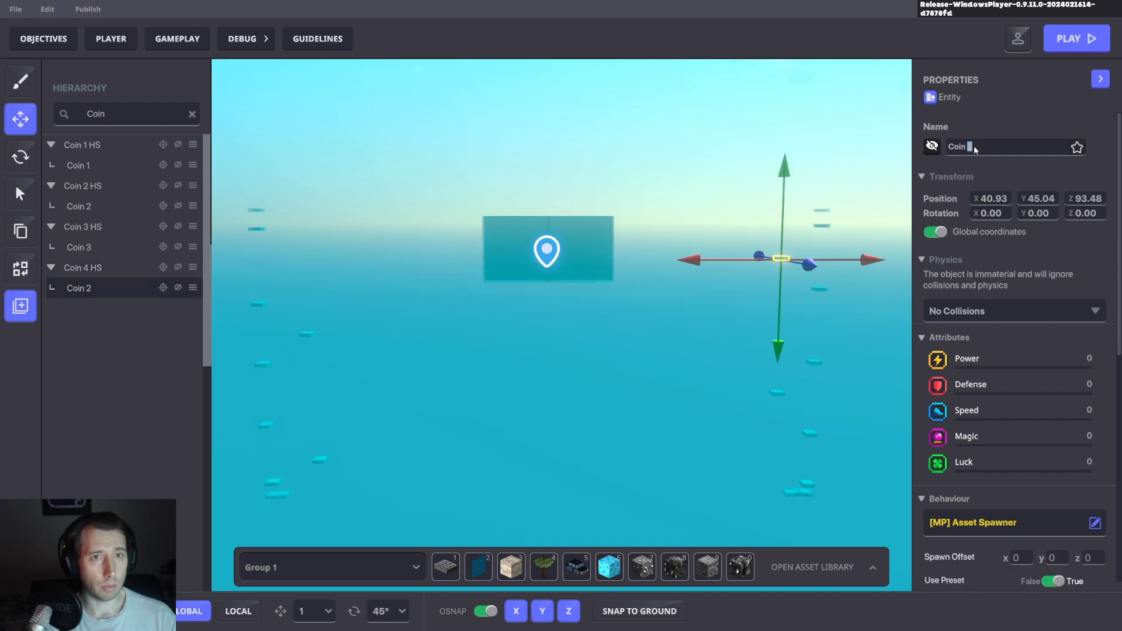
{"action": "left_click", "coordinate": [857, 136]}
- Set the Coin 4 HS platform's speed to 6.9
{"action": "left_click", "coordinate": [139, 270]}
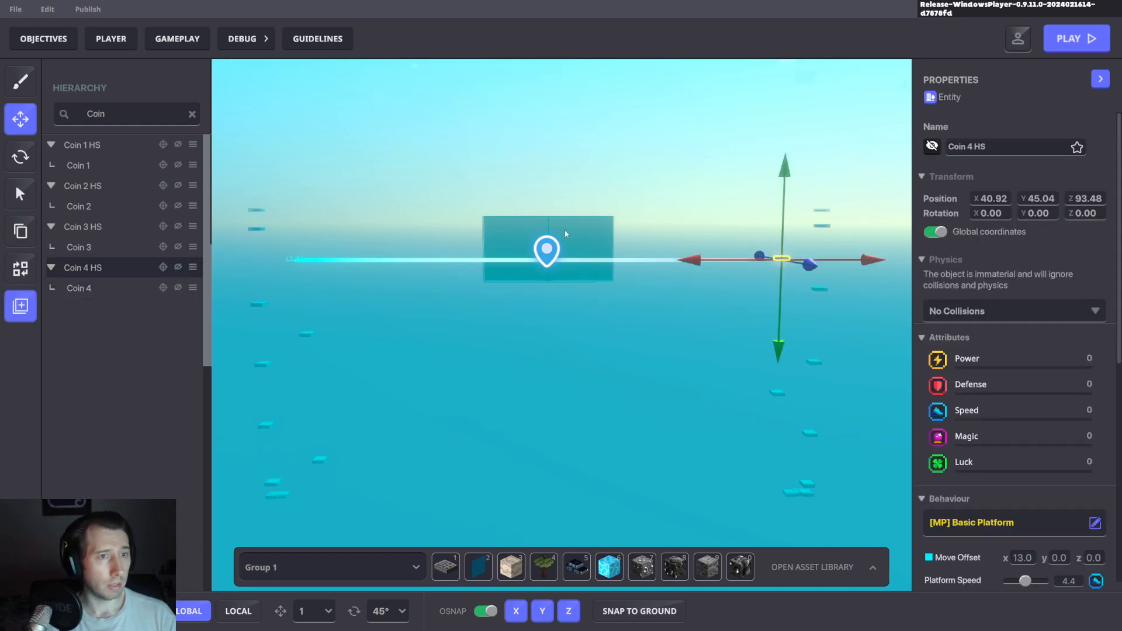
{"action": "scroll", "coordinate": [982, 338], "scroll_direction": "down", "scroll_amount": 4}
{"action": "mouse_move", "coordinate": [671, 353]}
{"action": "middle_mouse_down"}
{"action": "mouse_move", "coordinate": [703, 356]}
{"action": "mouse_move", "coordinate": [679, 357]}
{"action": "middle_mouse_up"}
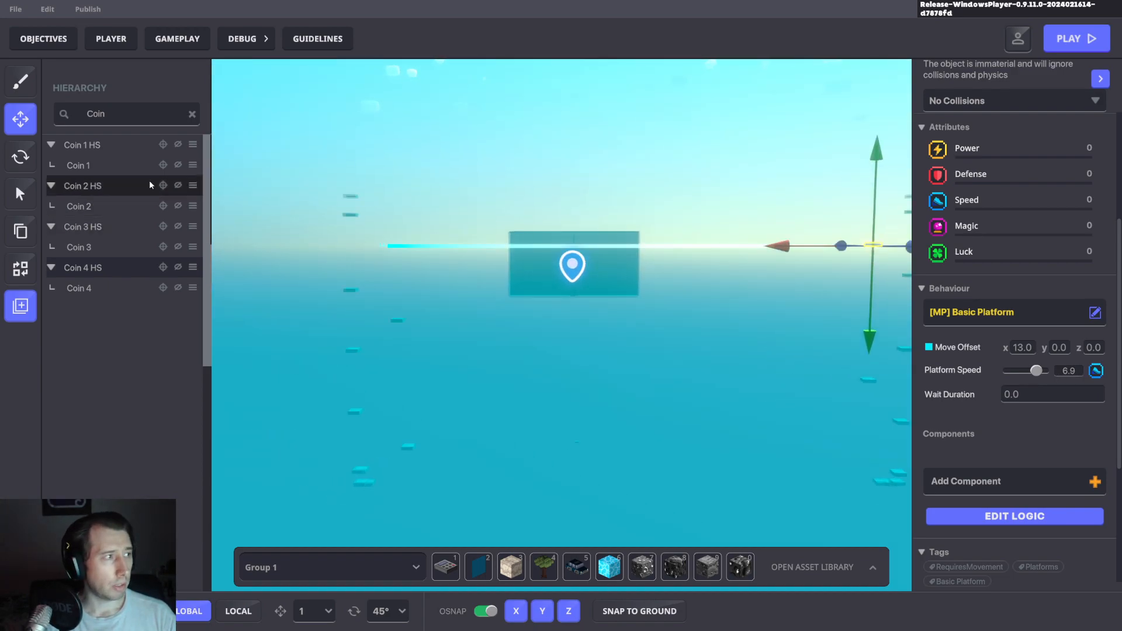
- Set the required message in the Coin 2 spawner's logic to Send.Coin.2
{"action": "left_click", "coordinate": [105, 166]}
{"action": "left_click", "coordinate": [1029, 571]}
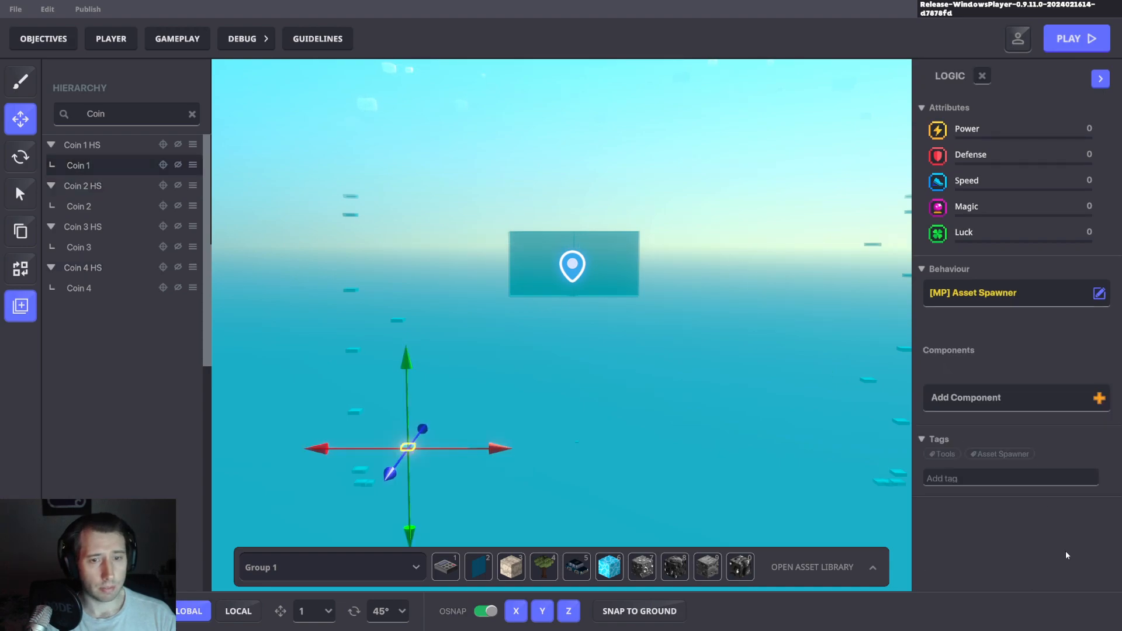
{"action": "left_click", "coordinate": [88, 209]}
{"action": "scroll", "coordinate": [984, 405], "scroll_direction": "down", "scroll_amount": 5}
{"action": "left_click", "coordinate": [1022, 507]}
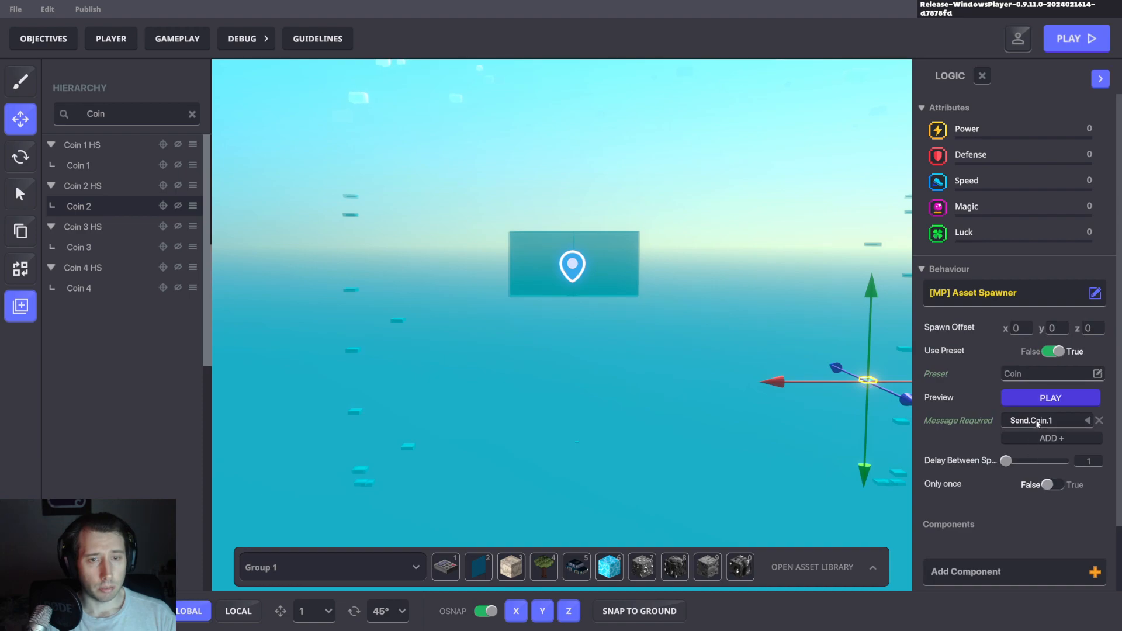
{"action": "left_click", "coordinate": [1037, 420]}
{"action": "type", "text": "Send.Coin.2"}
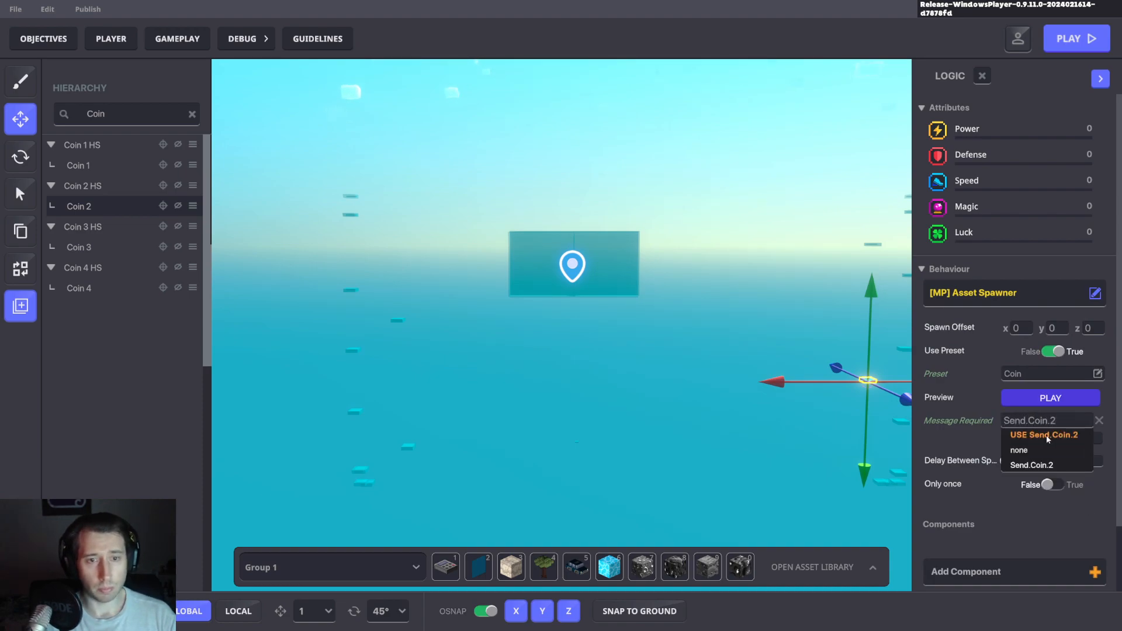
{"action": "key", "text": "Return"}
- Set the required message in the Coin 3 spawner's logic to Send.Coin.3
{"action": "left_click", "coordinate": [79, 247]}
{"action": "scroll", "coordinate": [996, 405], "scroll_direction": "down", "scroll_amount": 5}
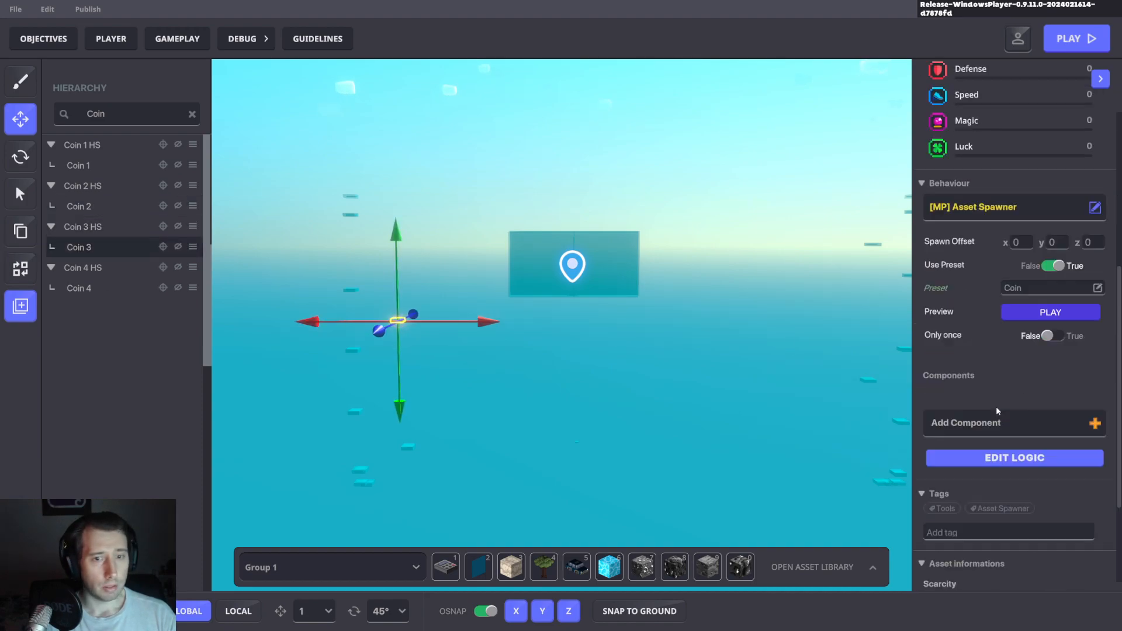
{"action": "left_click", "coordinate": [1026, 405]}
{"action": "left_click", "coordinate": [1037, 422]}
{"action": "type", "text": "Send.C"}
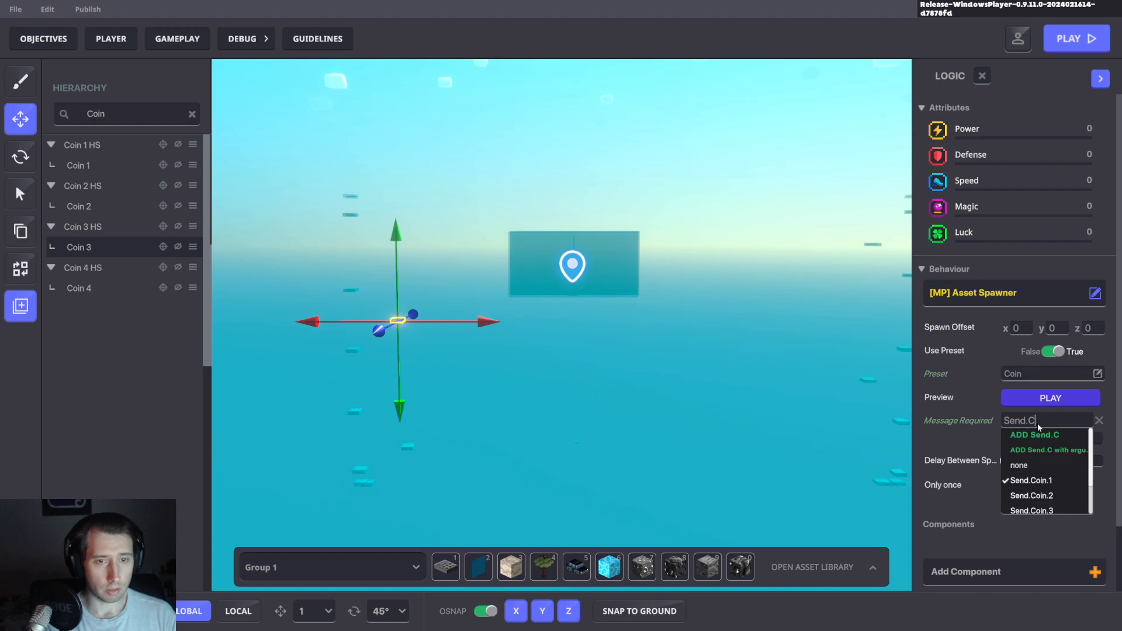
{"action": "type", "text": "oin.3"}
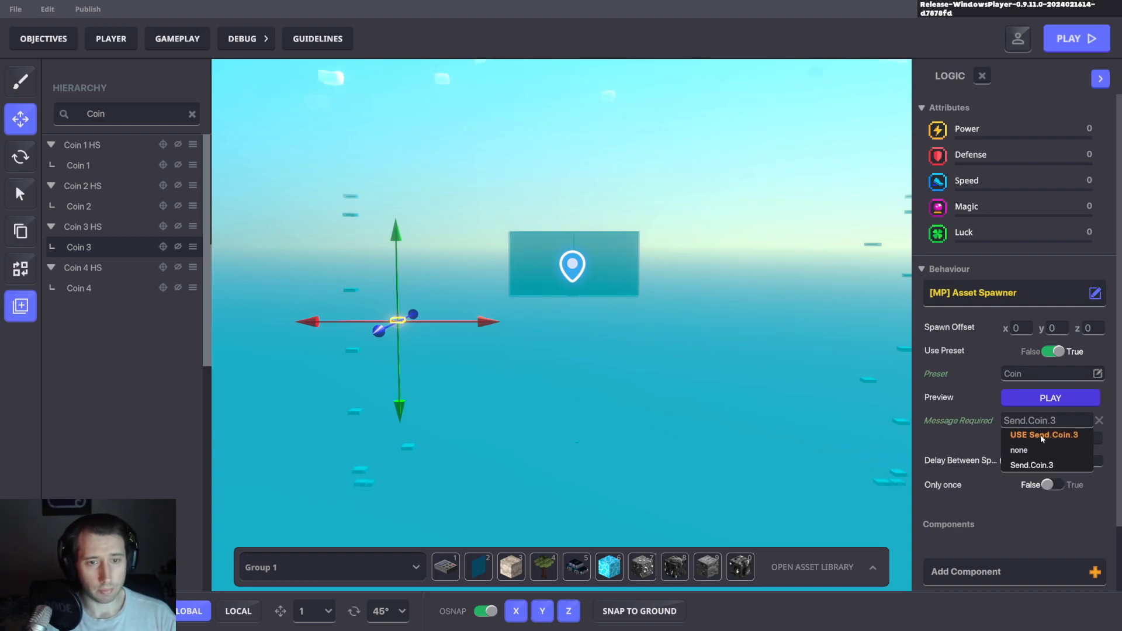
{"action": "left_click", "coordinate": [1039, 435]}
- Set the required message in the Coin 4 spawner's logic to Send.Coin.4
{"action": "left_click", "coordinate": [75, 287]}
{"action": "scroll", "coordinate": [1046, 370], "scroll_direction": "down", "scroll_amount": 2}
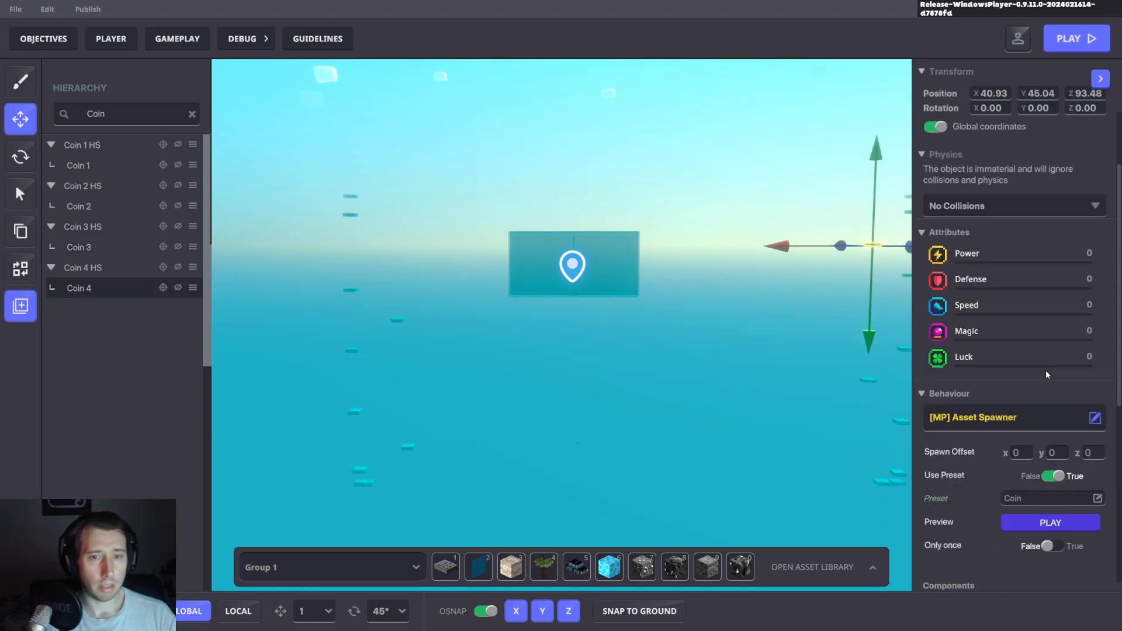
{"action": "scroll", "coordinate": [1045, 370], "scroll_direction": "down", "scroll_amount": 4}
{"action": "left_click", "coordinate": [1051, 459]}
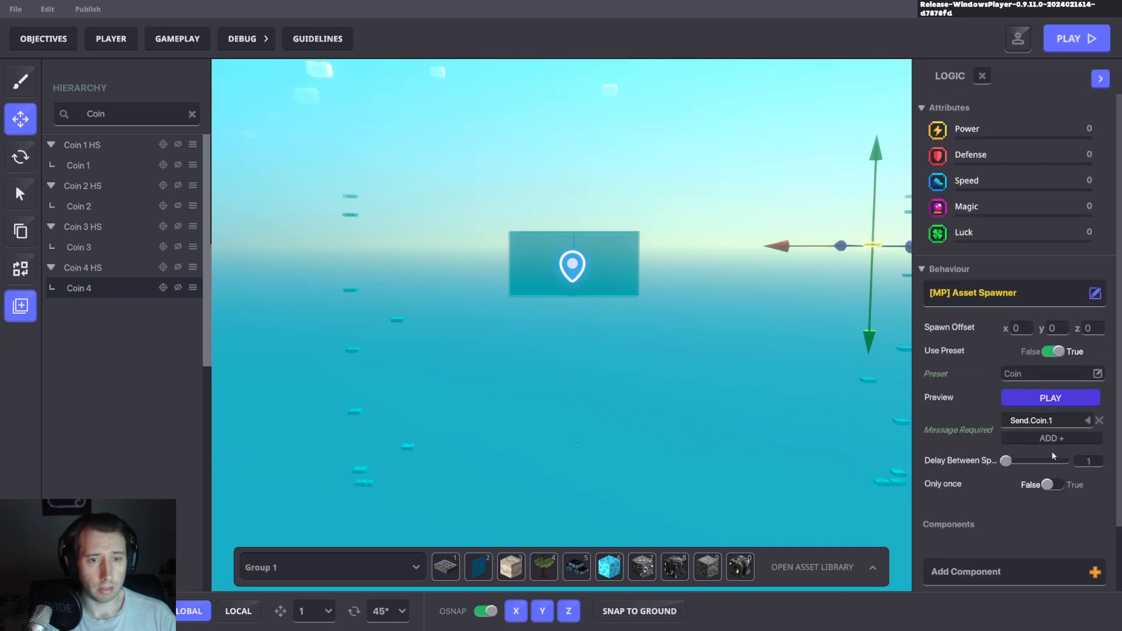
{"action": "left_click", "coordinate": [1042, 420]}
{"action": "key", "text": "BackSpace"}
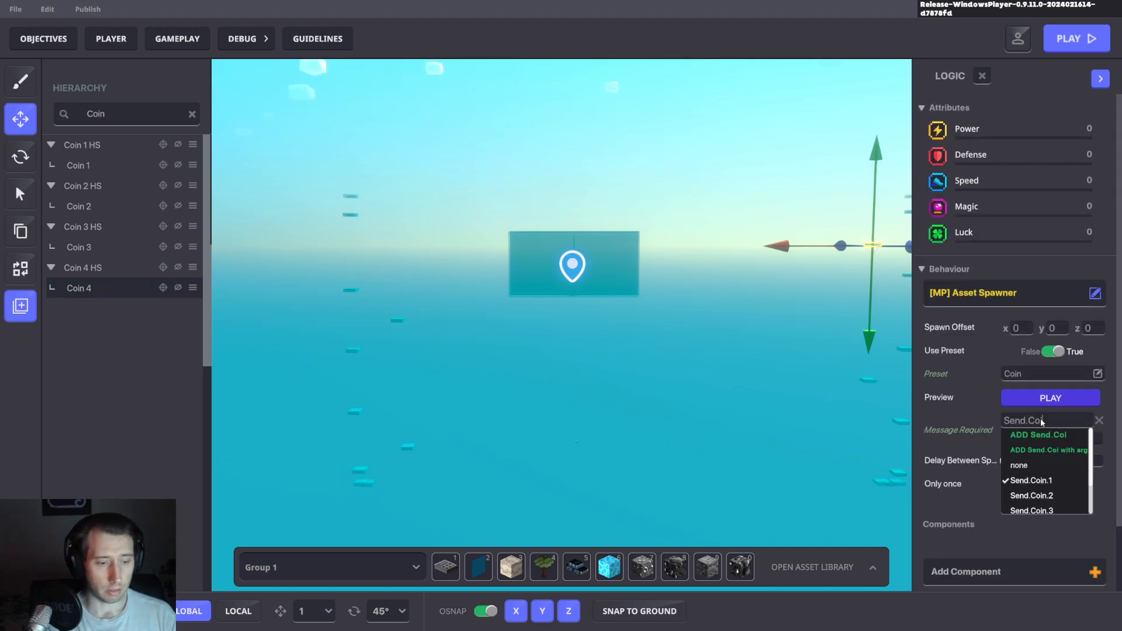
{"action": "type", "text": "4"}
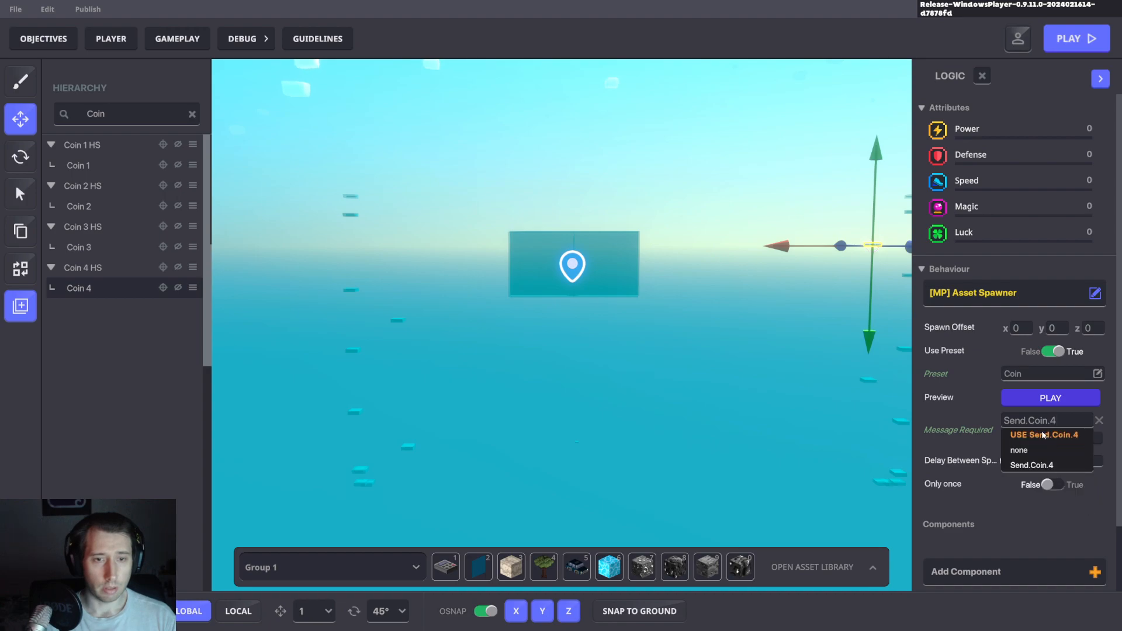
{"action": "left_click", "coordinate": [1042, 435]}
- Save the project with nothing selected and start a playtest
{"action": "mouse_move", "coordinate": [718, 373]}
{"action": "middle_mouse_down"}
{"action": "mouse_move", "coordinate": [608, 387]}
{"action": "mouse_move", "coordinate": [626, 377]}
{"action": "middle_mouse_up"}
{"action": "left_click", "coordinate": [635, 382]}
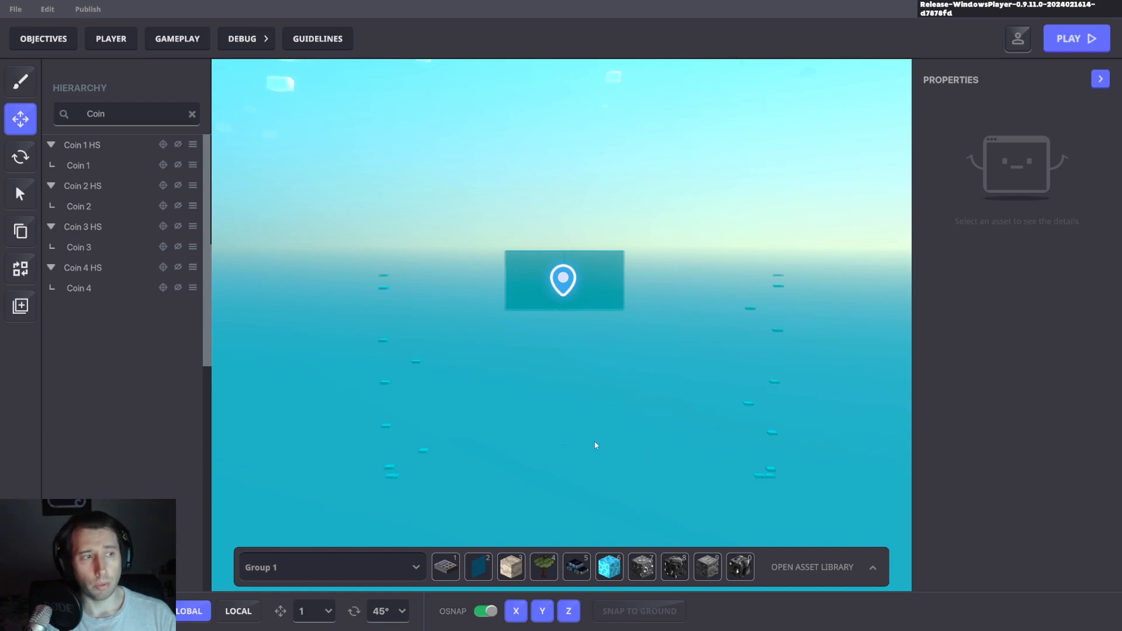
{"action": "left_click", "coordinate": [20, 570]}
{"action": "key", "text": "q"}
{"action": "key", "text": "s"}
{"action": "right_click_drag", "start_coordinate": [563, 412], "coordinate": [562, 413]}
{"action": "key", "text": "ctrl+s"}
{"action": "left_click", "coordinate": [629, 341]}
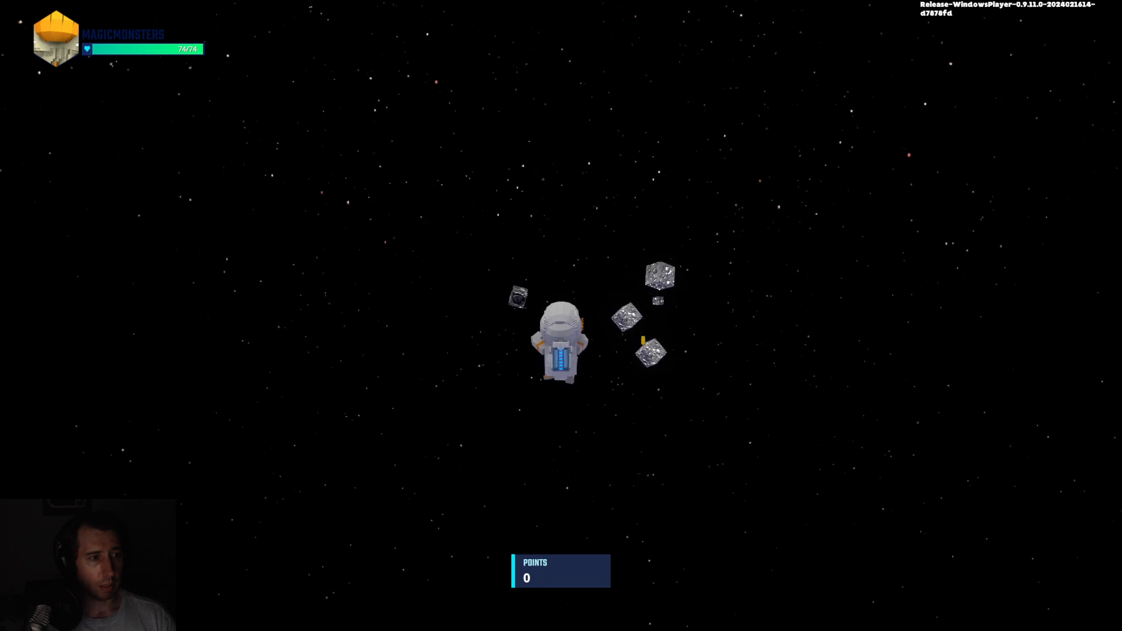
- Playtest the coin spawners by flying the astronaut between the asteroids and collecting coins, and return to the editor
{"action": "key", "text": "w"}
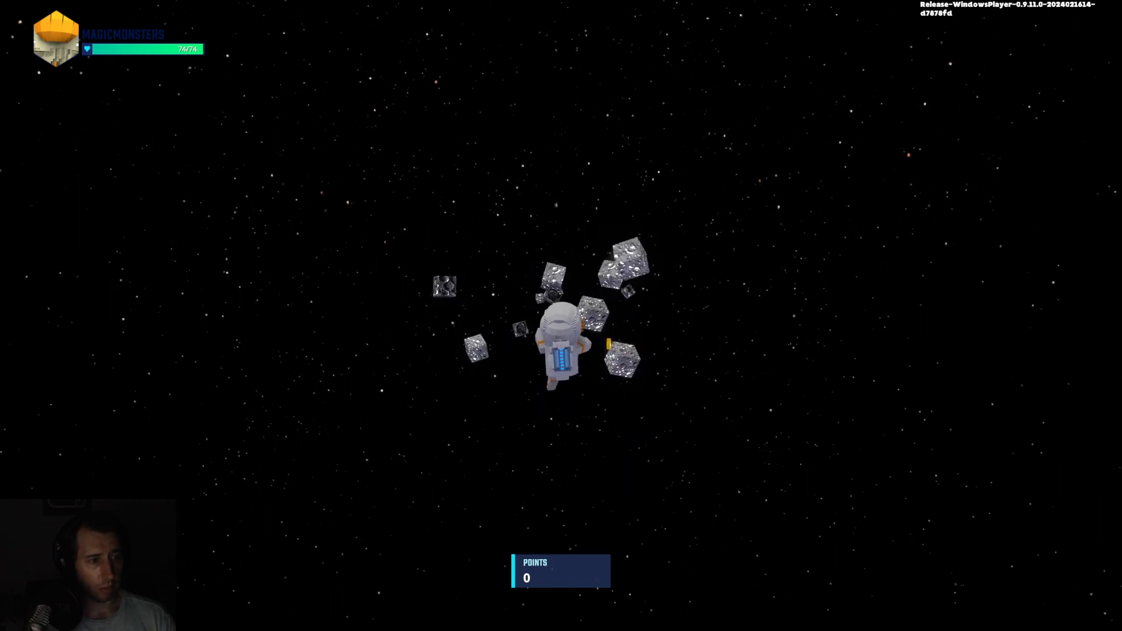
{"action": "key", "text": "a"}
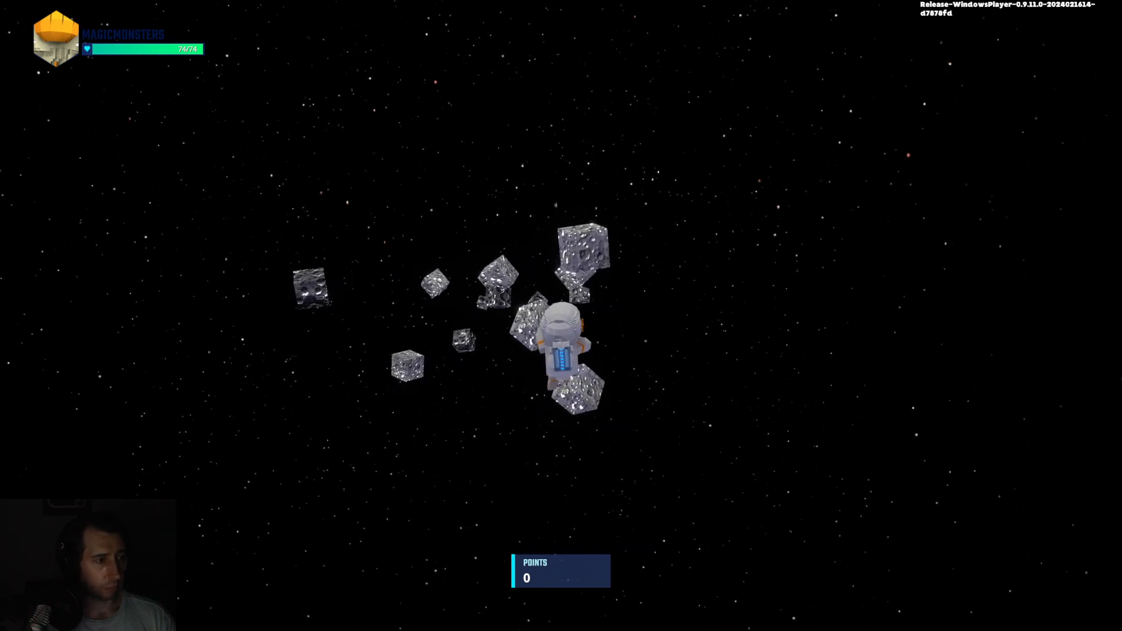
{"action": "key", "text": "d"}
{"action": "key", "text": "a"}
{"action": "key", "text": "d"}
{"action": "key", "text": "a"}
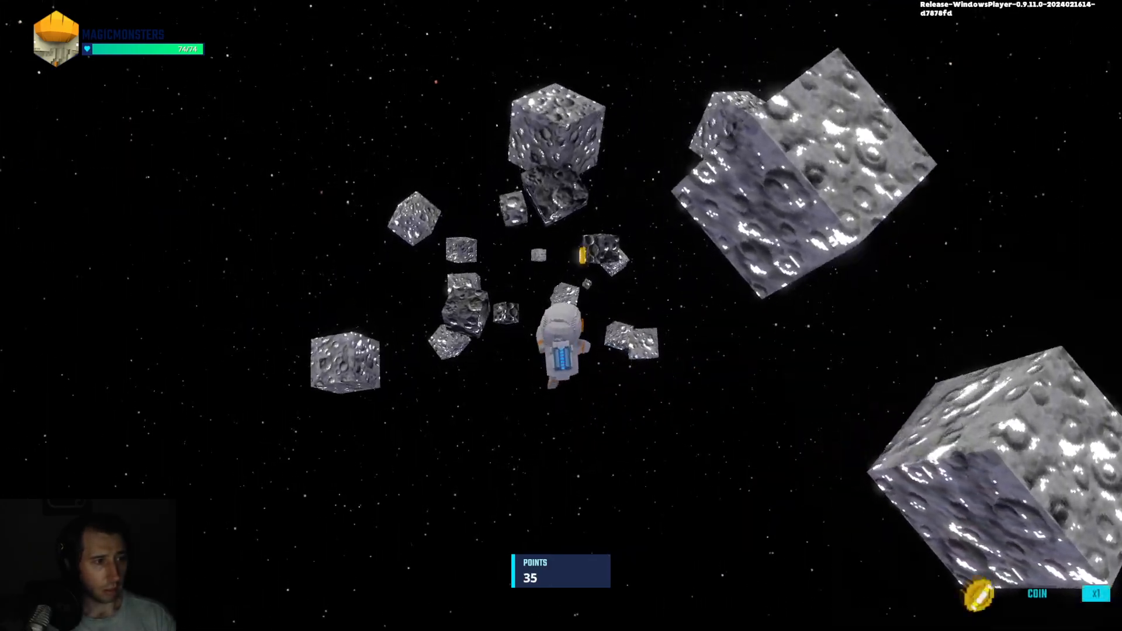
{"action": "key", "text": "d"}
{"action": "key", "text": "w"}
{"action": "key", "text": "a"}
{"action": "key", "text": "d"}
{"action": "key", "text": "a"}
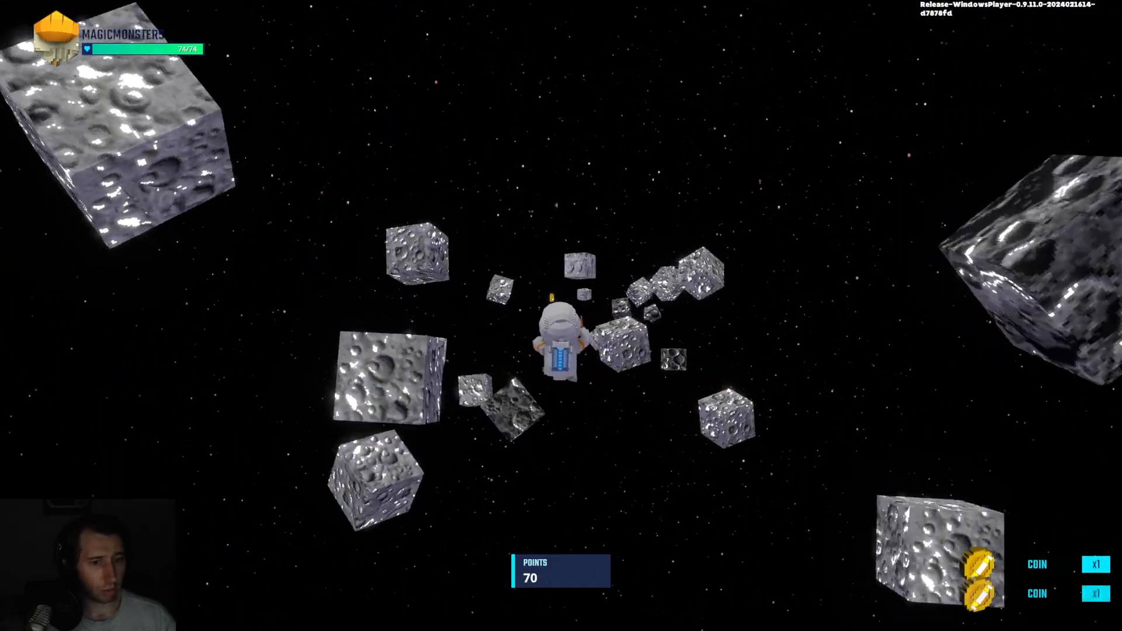
{"action": "key", "text": "w"}
{"action": "key", "text": "s"}
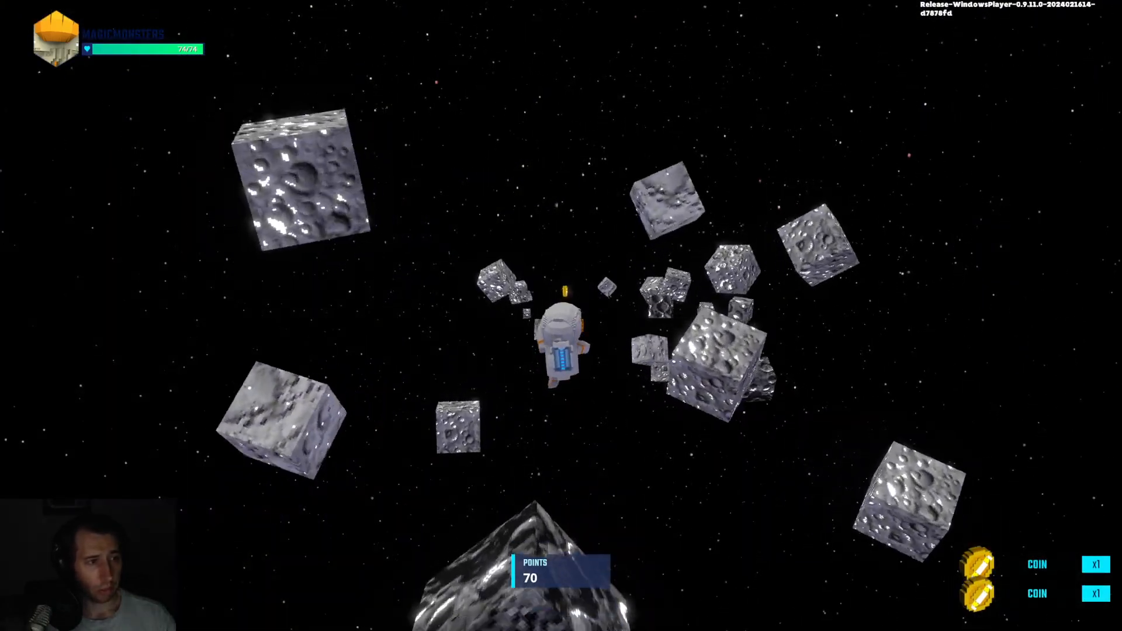
{"action": "key", "text": "w"}
{"action": "key", "text": "d"}
{"action": "key", "text": "a"}
{"action": "key", "text": "s"}
{"action": "key", "text": "d"}
{"action": "key", "text": "w"}
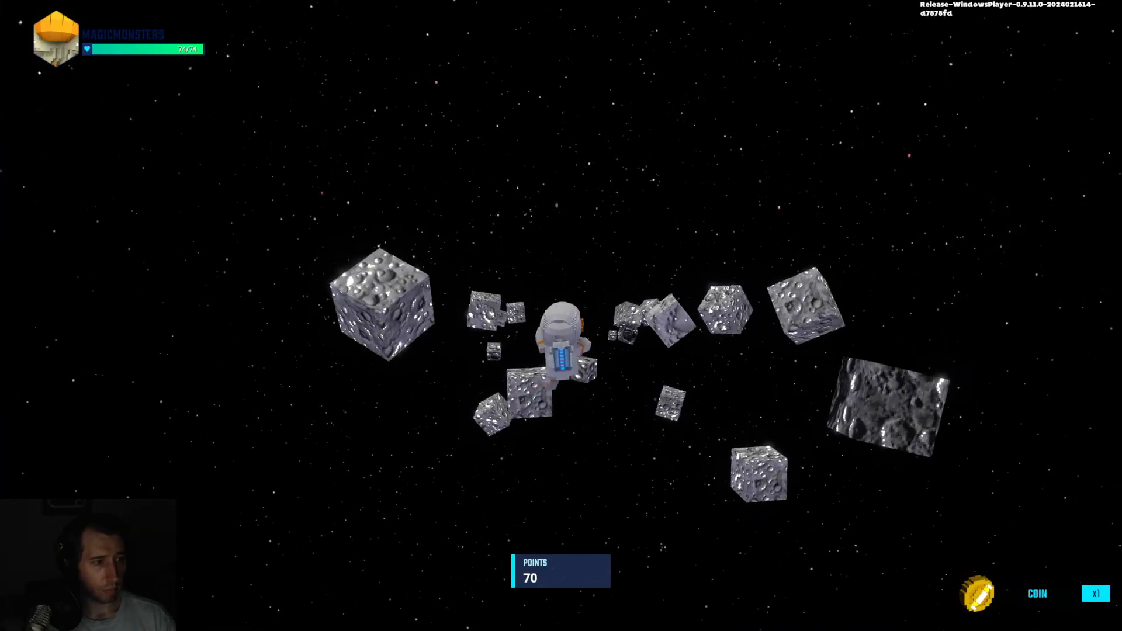
{"action": "key", "text": "d"}
{"action": "key", "text": "a"}
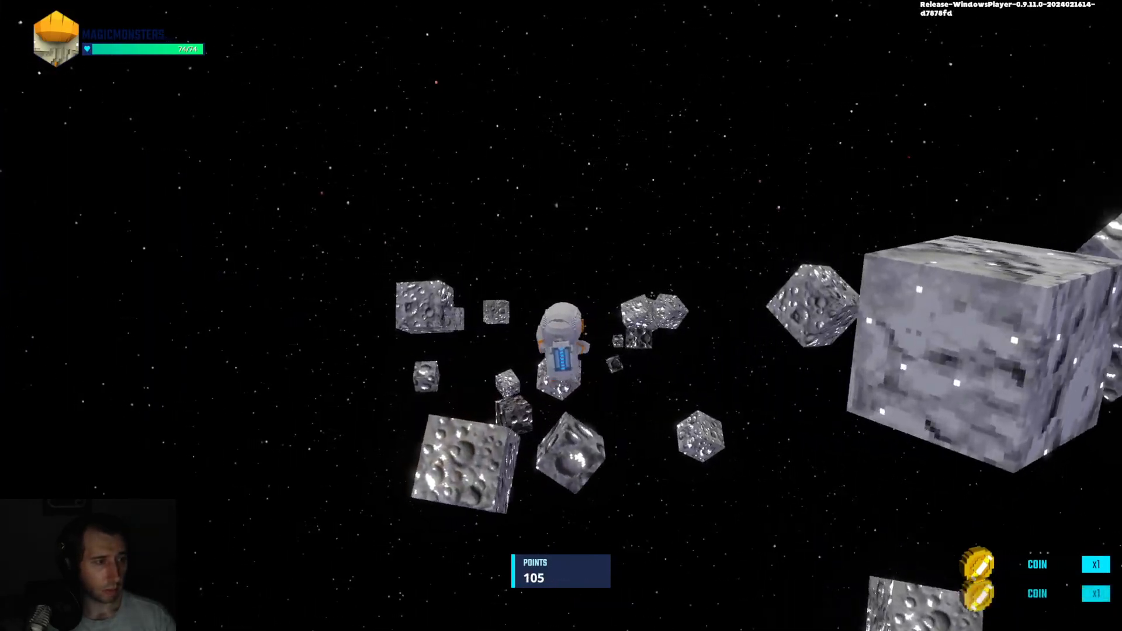
{"action": "key", "text": "d"}
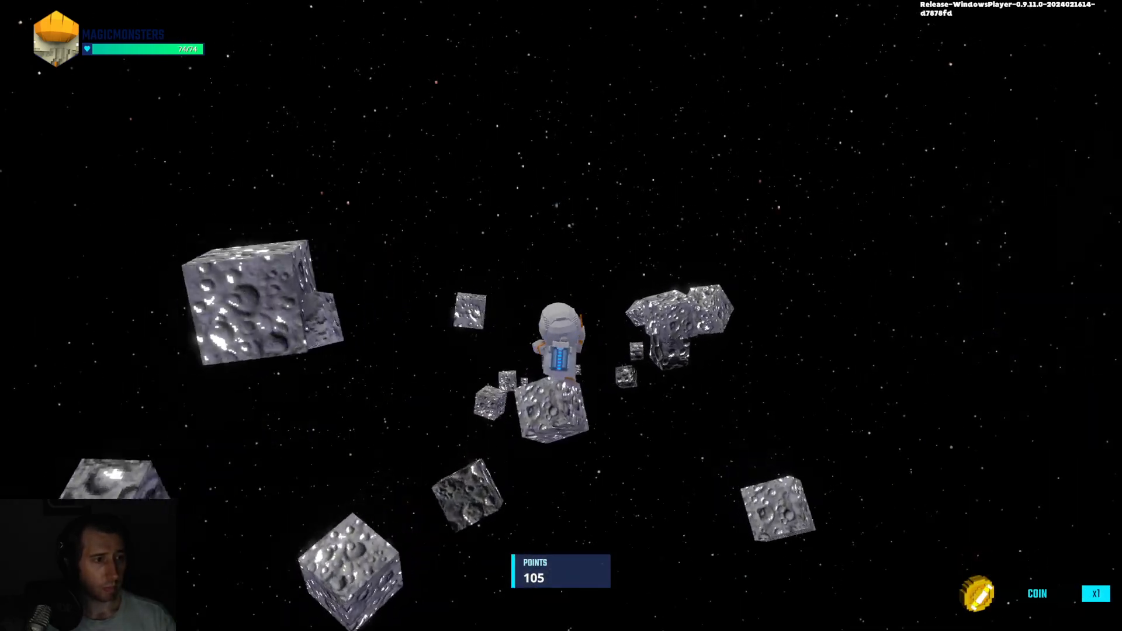
{"action": "key", "text": "d"}
{"action": "key", "text": "a"}
{"action": "key", "text": "d"}
{"action": "key", "text": "s"}
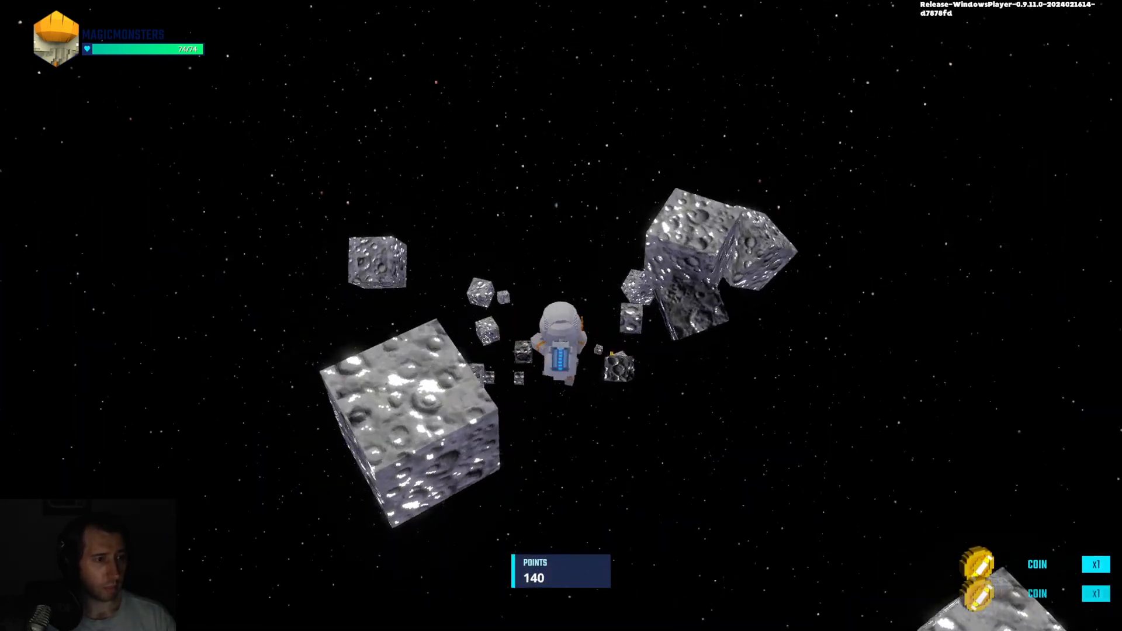
{"action": "key", "text": "a"}
{"action": "key", "text": "w"}
{"action": "key", "text": "s"}
{"action": "key", "text": "d"}
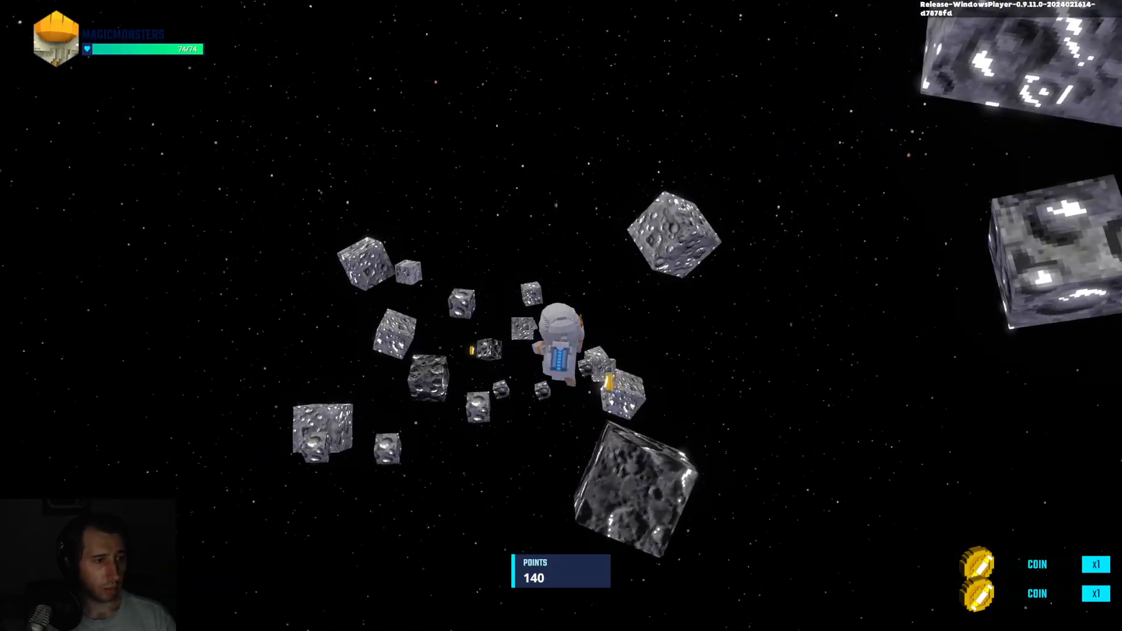
{"action": "key", "text": "s"}
{"action": "key", "text": "d"}
{"action": "key", "text": "s"}
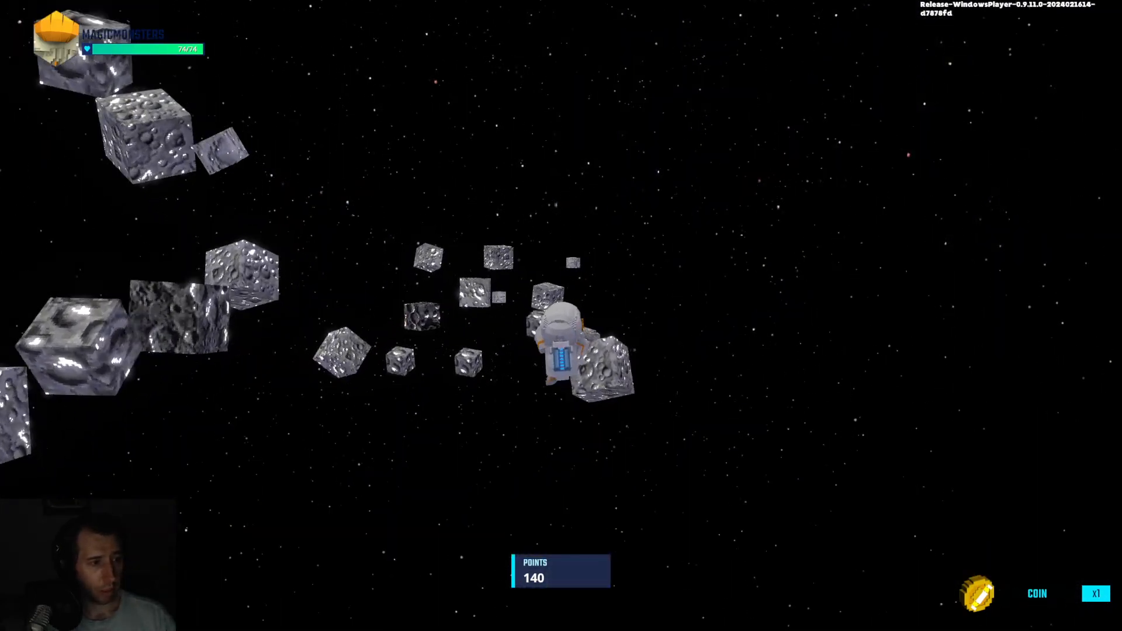
{"action": "key", "text": "a"}
{"action": "key", "text": "w"}
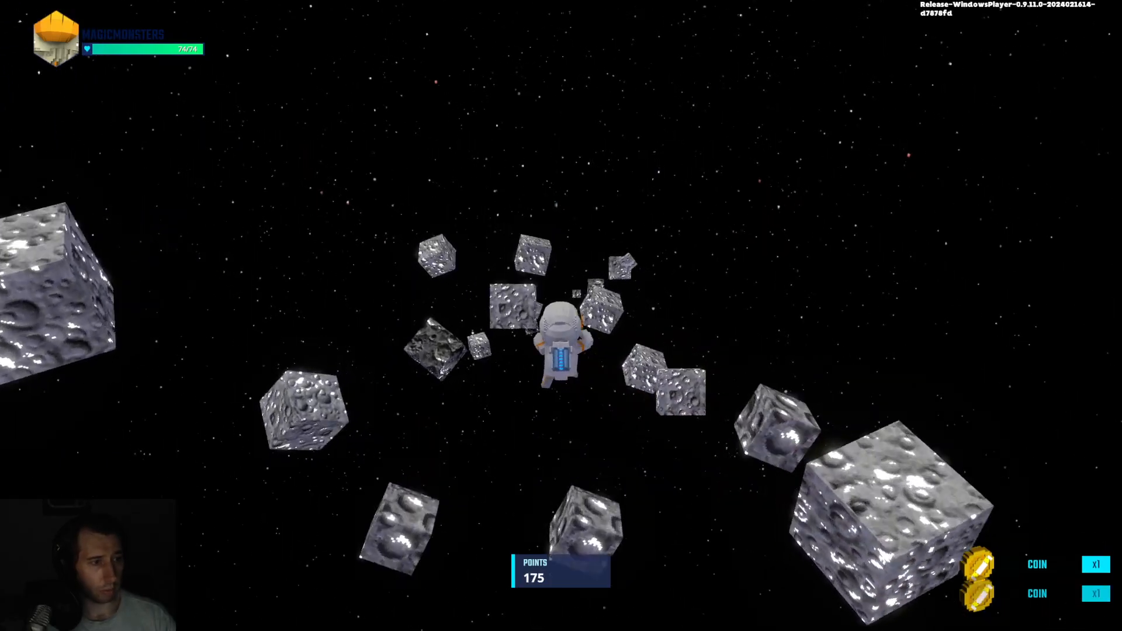
{"action": "key", "text": "s"}
{"action": "key", "text": "a"}
{"action": "key", "text": "d"}
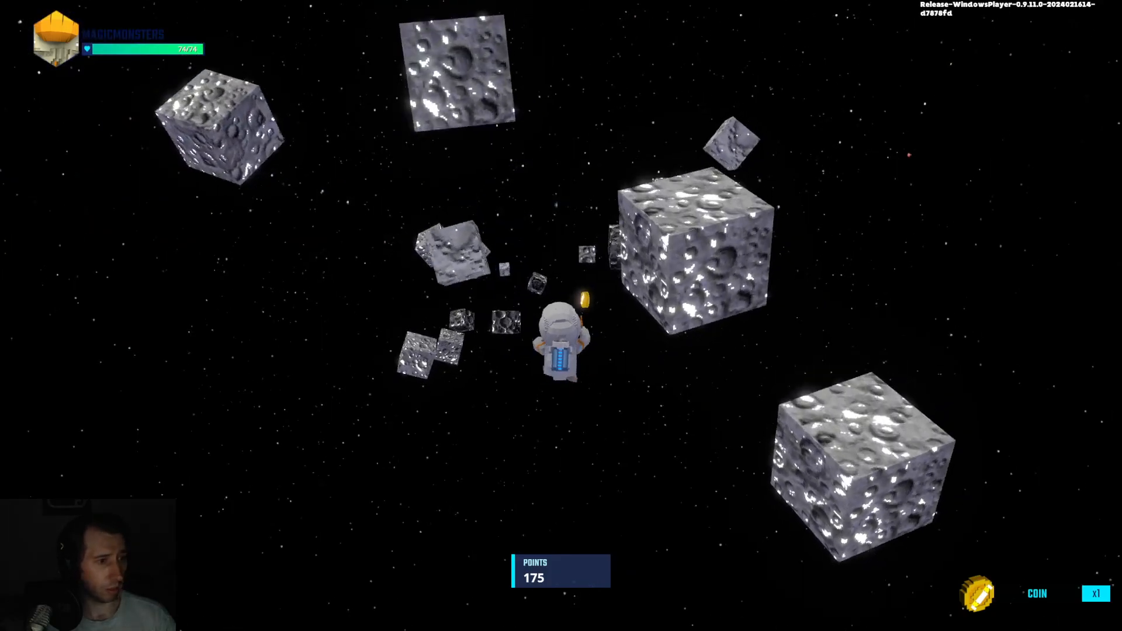
{"action": "key", "text": "w"}
{"action": "key", "text": "d"}
{"action": "key", "text": "a"}
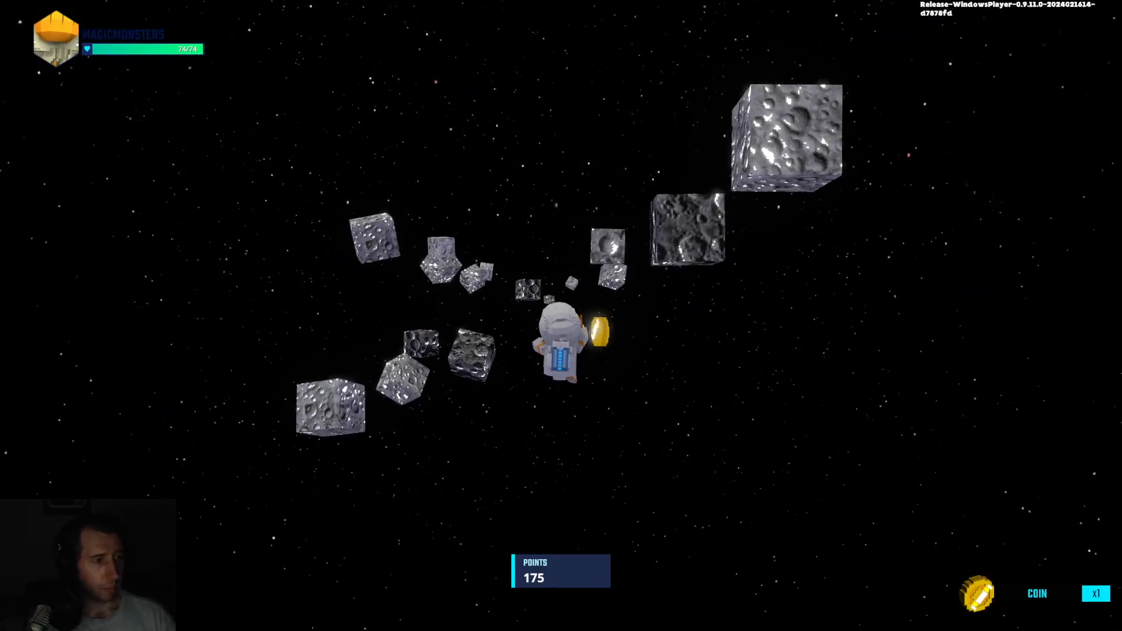
{"action": "key", "text": "w"}
{"action": "key", "text": "a"}
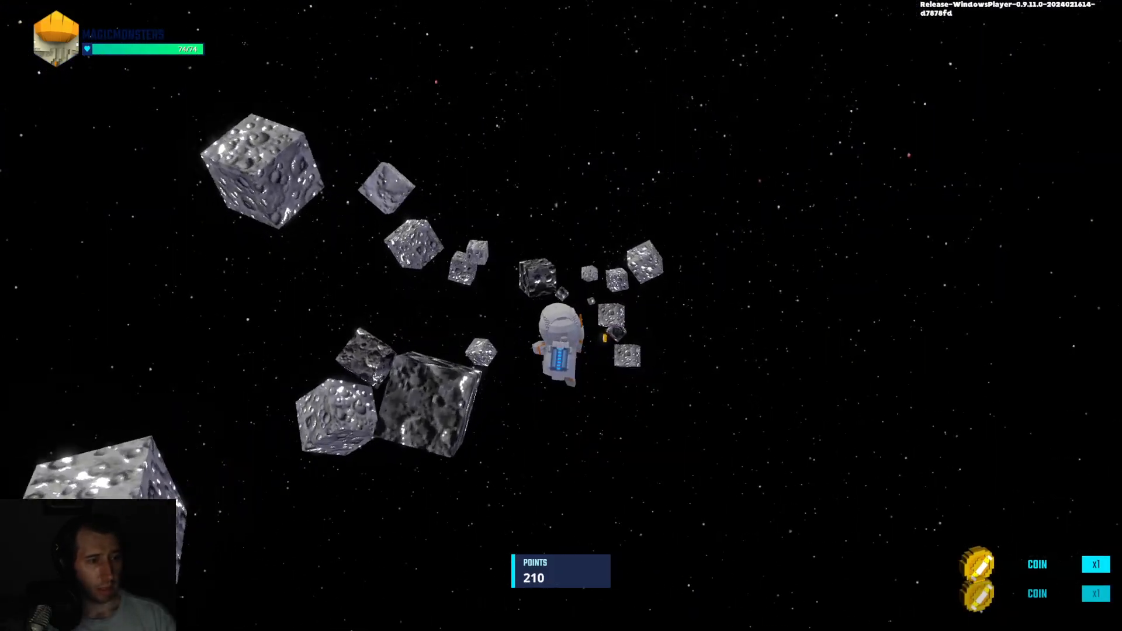
{"action": "key", "text": "d"}
{"action": "key", "text": "s"}
{"action": "key", "text": "w"}
{"action": "key", "text": "d"}
{"action": "key", "text": "s"}
{"action": "key", "text": "a"}
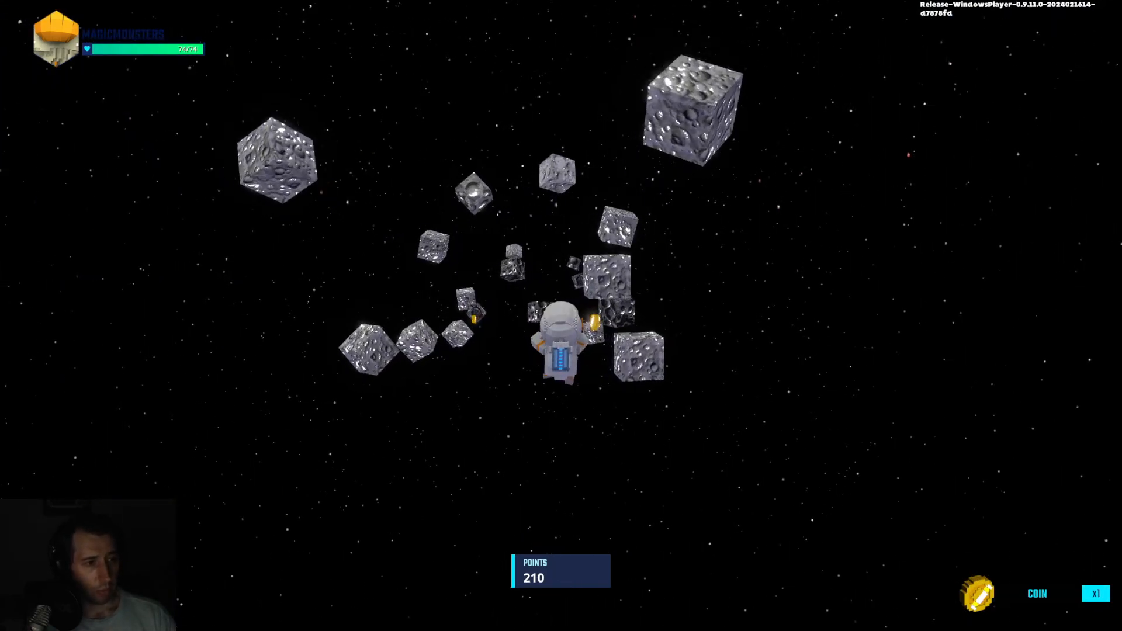
{"action": "key", "text": "s"}
{"action": "key", "text": "w"}
{"action": "key", "text": "d"}
{"action": "key", "text": "a"}
{"action": "key", "text": "w"}
{"action": "key", "text": "a"}
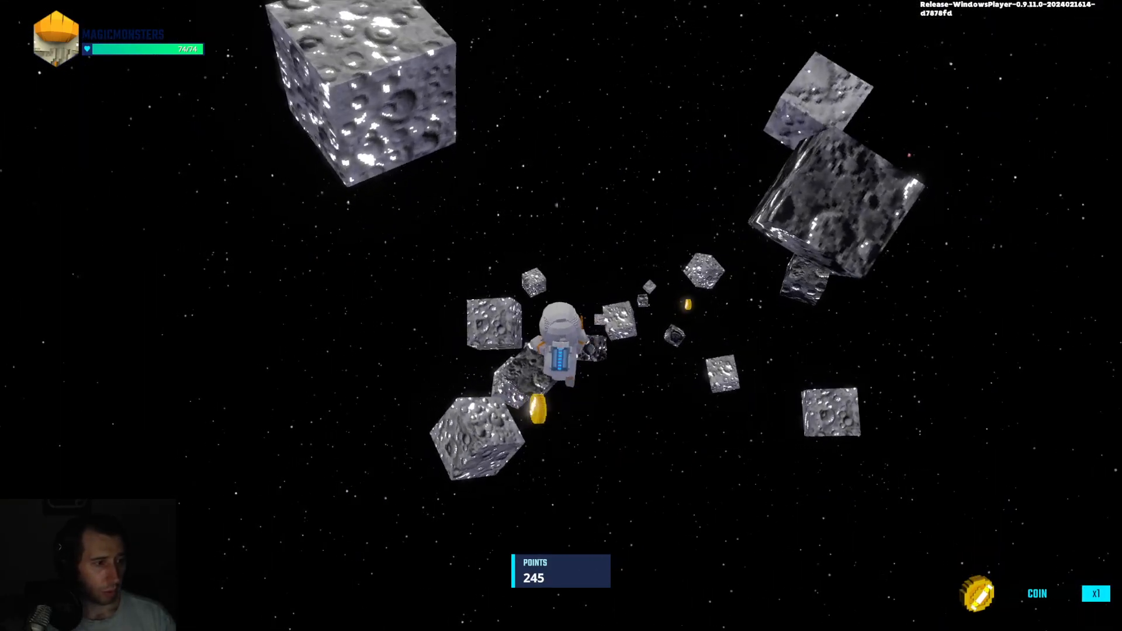
{"action": "key", "text": "d"}
{"action": "key", "text": "w"}
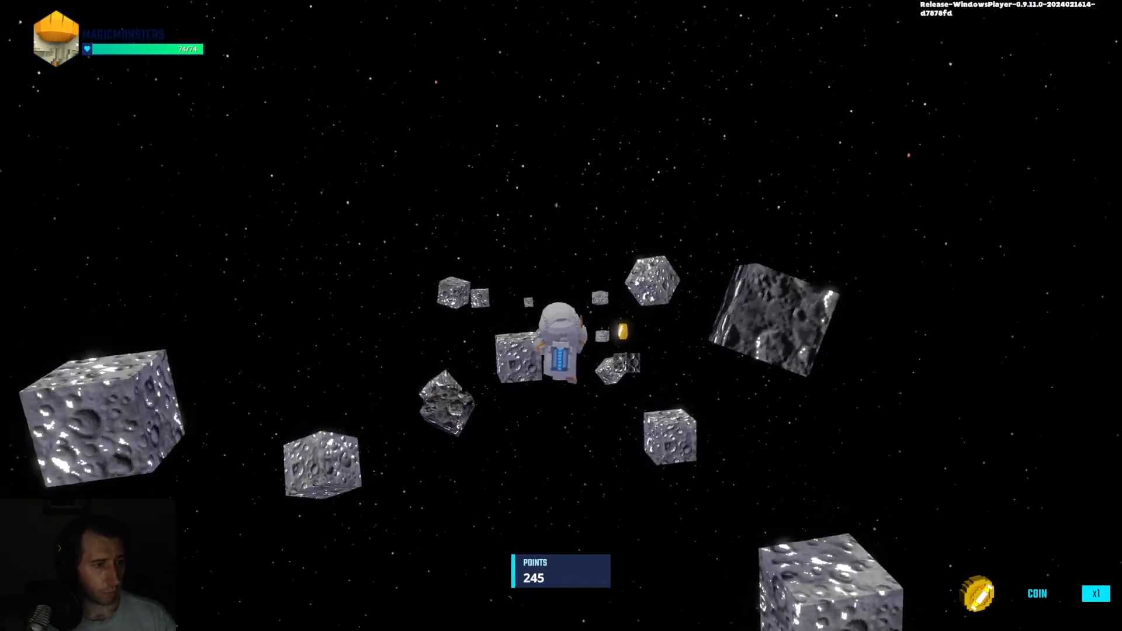
{"action": "key", "text": "s"}
{"action": "key", "text": "d"}
{"action": "key", "text": "w"}
{"action": "key", "text": "a"}
{"action": "key", "text": "w"}
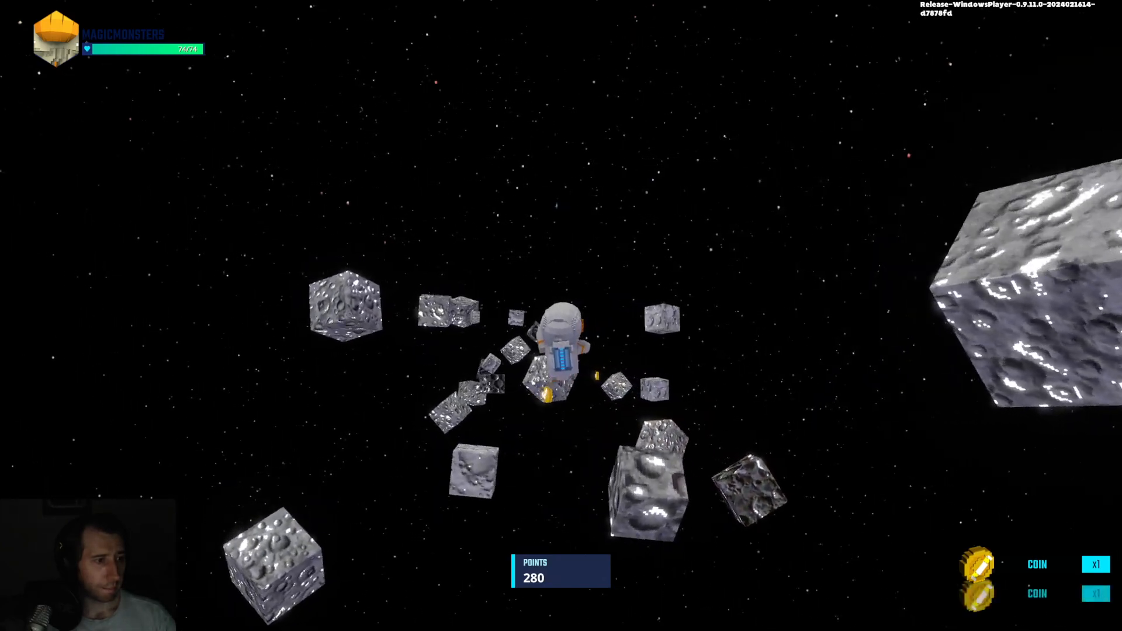
{"action": "key", "text": "a"}
{"action": "key", "text": "s"}
{"action": "key", "text": "d"}
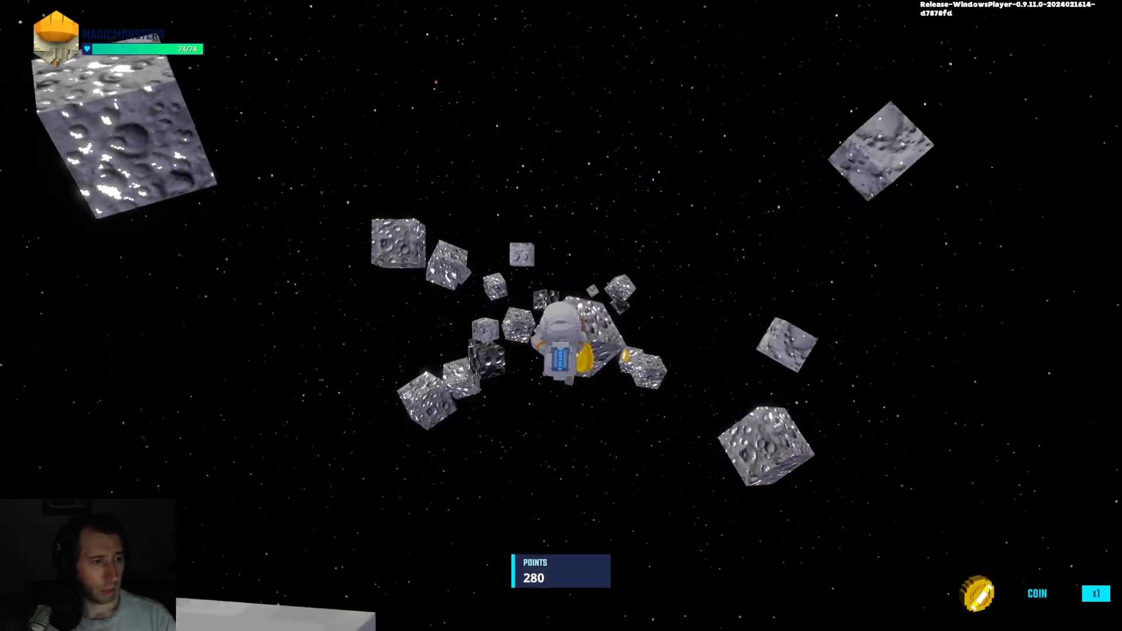
{"action": "key", "text": "d"}
{"action": "key", "text": "s"}
{"action": "key", "text": "d"}
{"action": "key", "text": "a"}
{"action": "key", "text": "w"}
{"action": "key", "text": "w"}
{"action": "key", "text": "a"}
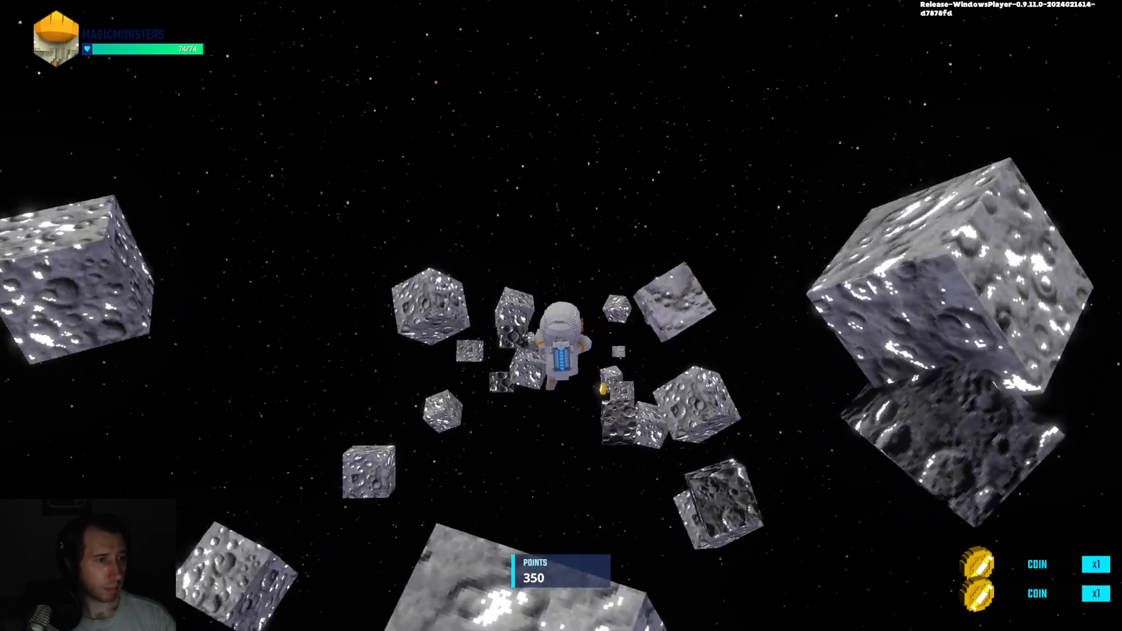
{"action": "key", "text": "a"}
{"action": "key", "text": "s"}
{"action": "key", "text": "d"}
{"action": "key", "text": "s"}
{"action": "key", "text": "a"}
{"action": "key", "text": "d"}
{"action": "key", "text": "d"}
{"action": "key", "text": "s"}
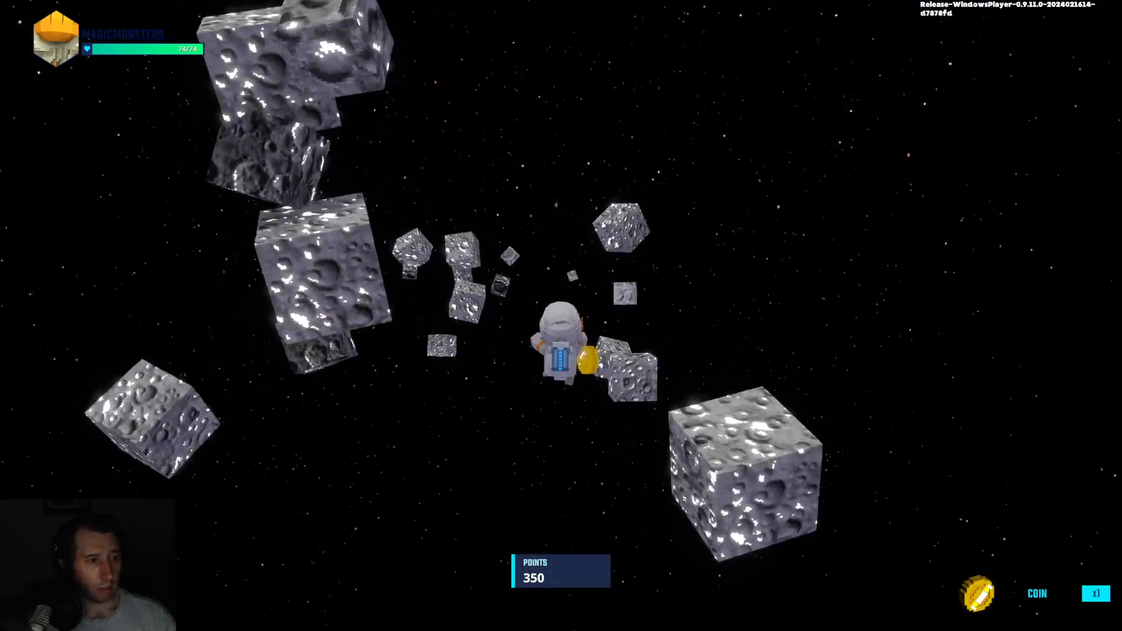
{"action": "key", "text": "a"}
{"action": "key", "text": "w"}
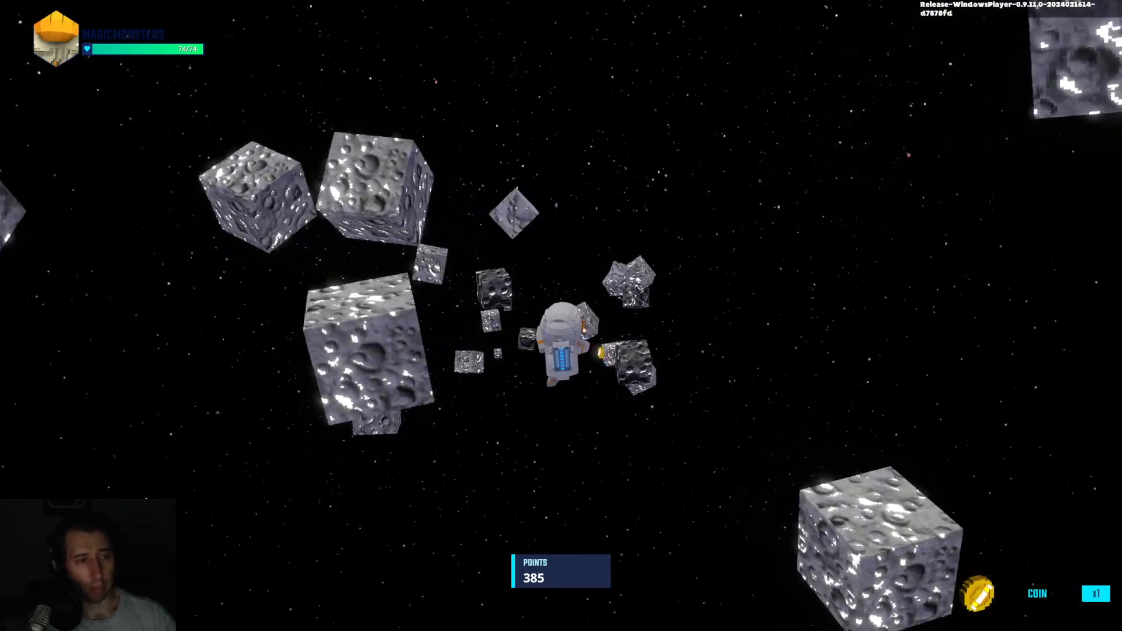
{"action": "key", "text": "w"}
{"action": "key", "text": "d"}
{"action": "key", "text": "s"}
{"action": "key", "text": "a"}
{"action": "key", "text": "d"}
{"action": "key", "text": "s"}
{"action": "key", "text": "d"}
{"action": "key", "text": "w"}
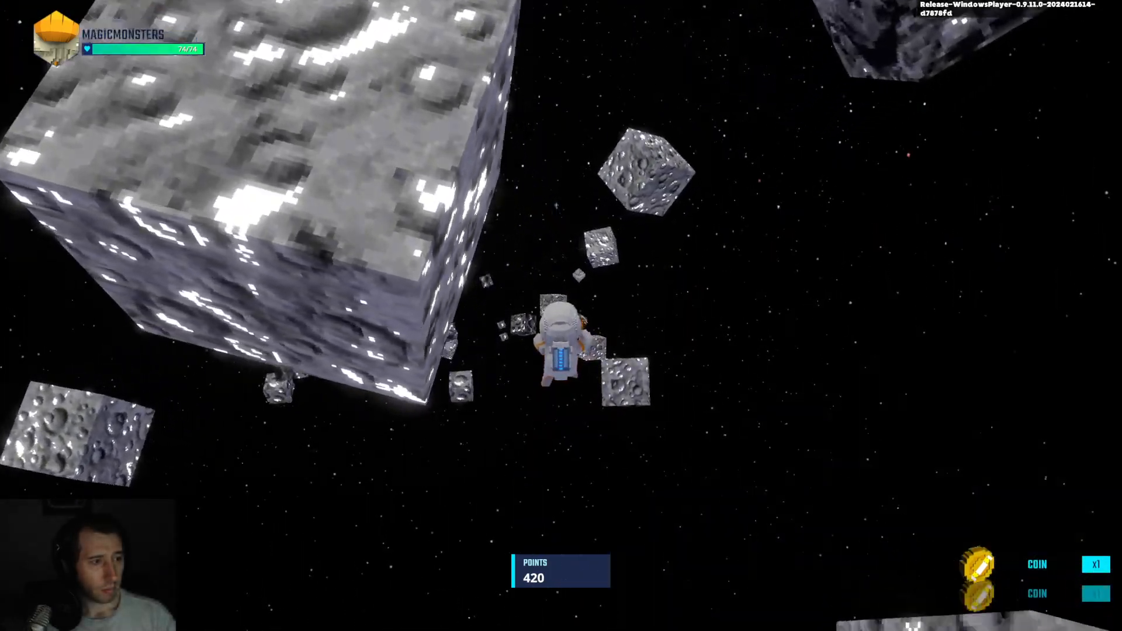
{"action": "key", "text": "a"}
{"action": "key", "text": "a"}
{"action": "key", "text": "s"}
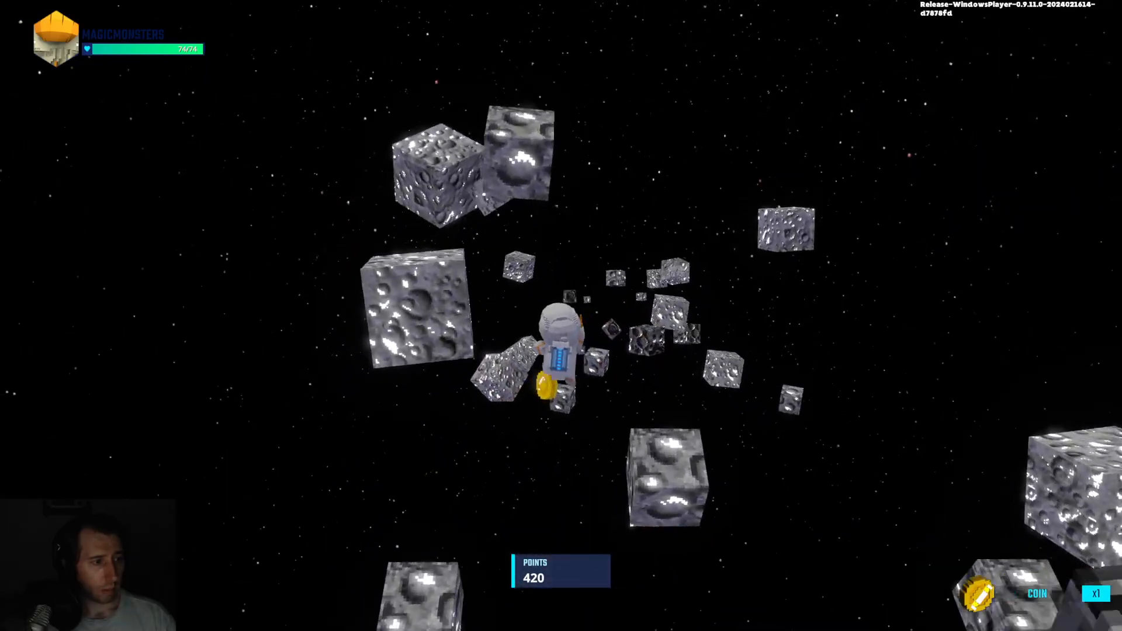
{"action": "key", "text": "w"}
{"action": "key", "text": "d"}
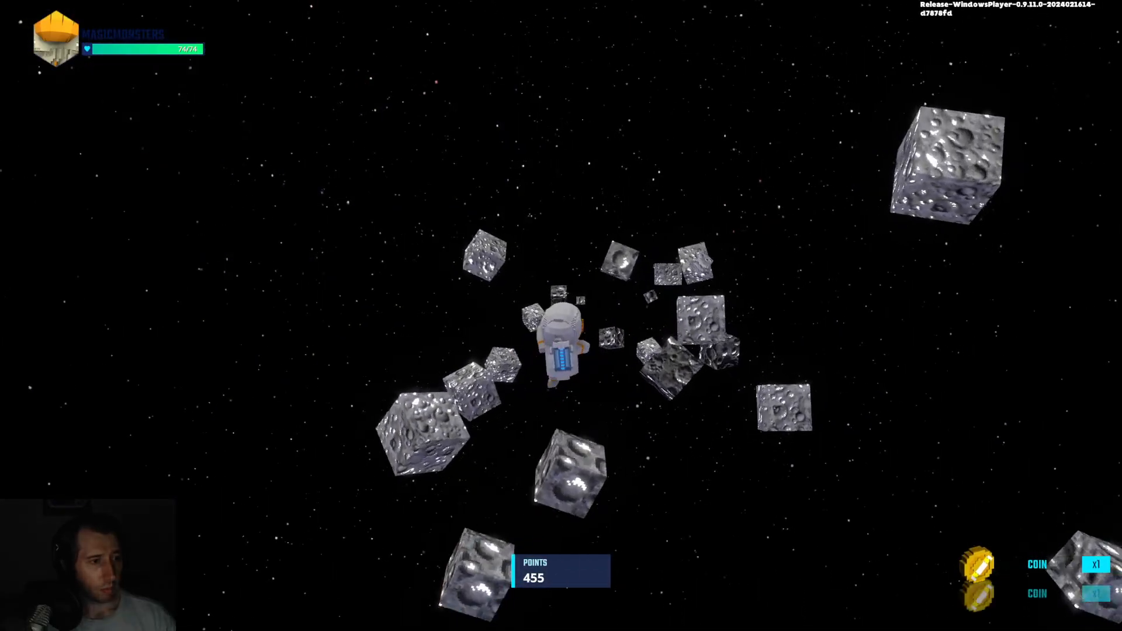
{"action": "key", "text": "Escape"}
{"action": "mouse_move", "coordinate": [706, 339]}
{"action": "right_mouse_down"}
{"action": "mouse_move", "coordinate": [648, 357]}
{"action": "mouse_move", "coordinate": [668, 371]}
{"action": "mouse_move", "coordinate": [521, 375]}
{"action": "mouse_move", "coordinate": [436, 325]}
{"action": "mouse_move", "coordinate": [272, 176]}
{"action": "right_mouse_up"}
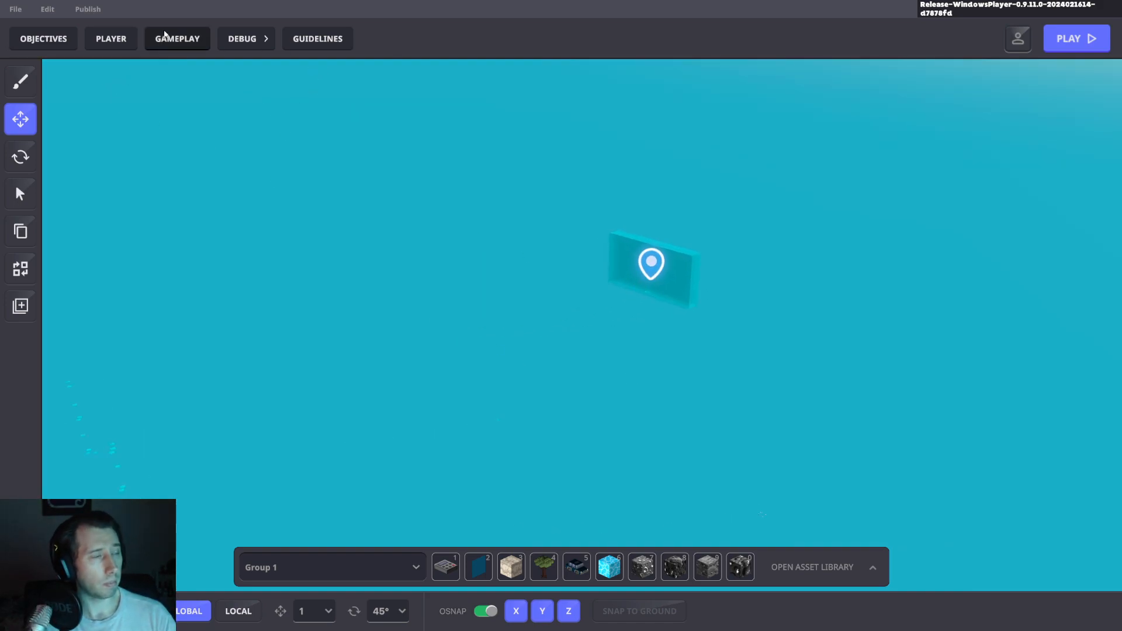
- Start a new global variable named Time in the gameplay's Game Rules
{"action": "left_click", "coordinate": [161, 37]}
{"action": "left_click", "coordinate": [361, 74]}
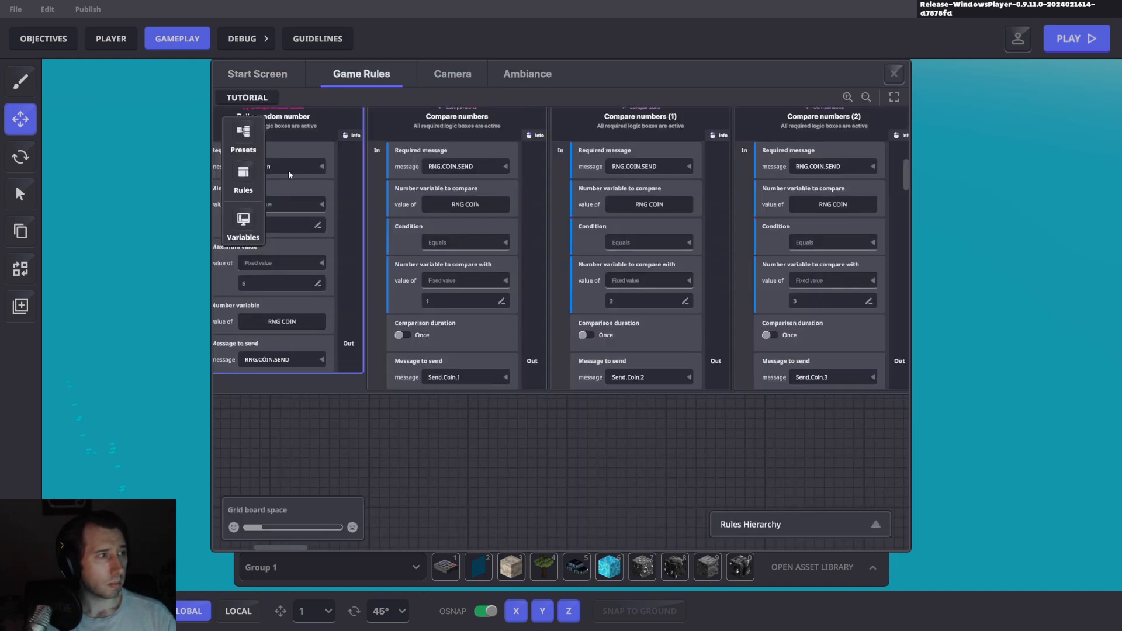
{"action": "left_click", "coordinate": [243, 220]}
{"action": "left_click", "coordinate": [418, 522]}
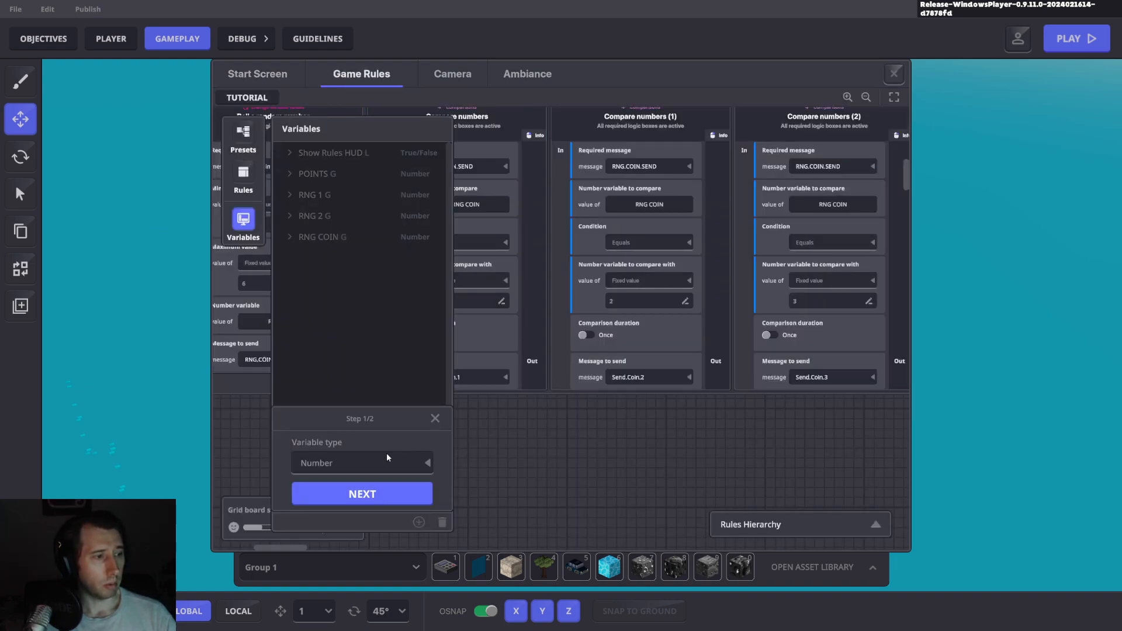
{"action": "left_click", "coordinate": [351, 463]}
{"action": "left_click", "coordinate": [309, 512]}
{"action": "left_click", "coordinate": [345, 494]}
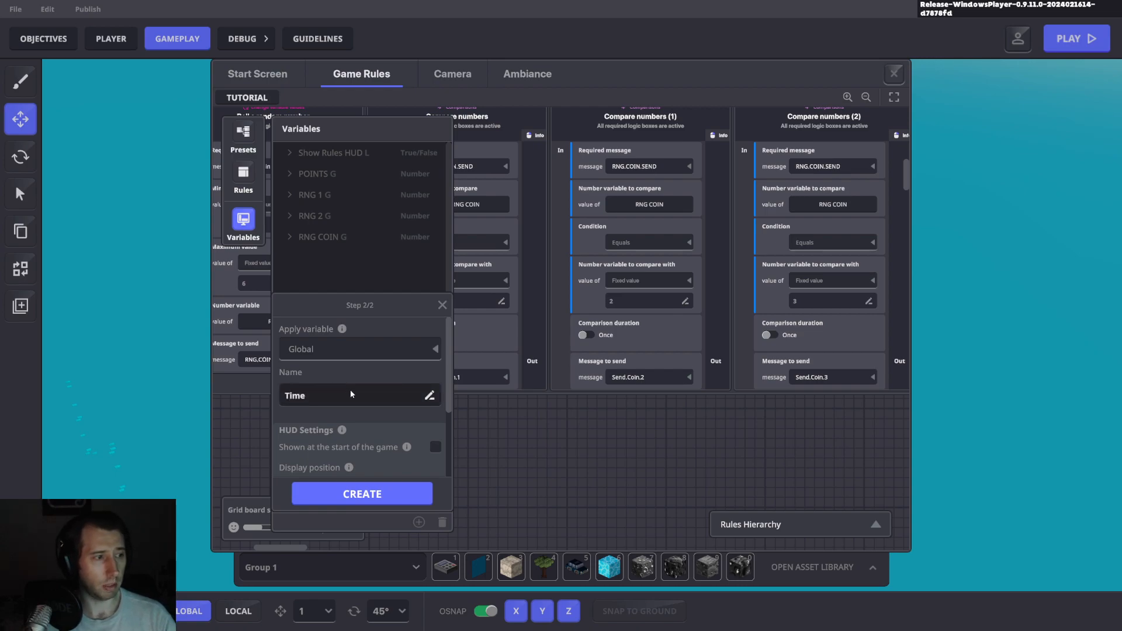
- Show the Time variable at game start on the bottom side HUD with display order 2 and the HUD name Game Time, and create it
{"action": "scroll", "coordinate": [363, 403], "scroll_direction": "down", "scroll_amount": 1}
{"action": "left_click", "coordinate": [434, 433]}
{"action": "scroll", "coordinate": [388, 418], "scroll_direction": "down", "scroll_amount": 6}
{"action": "left_click", "coordinate": [358, 436]}
{"action": "type", "text": "2"}
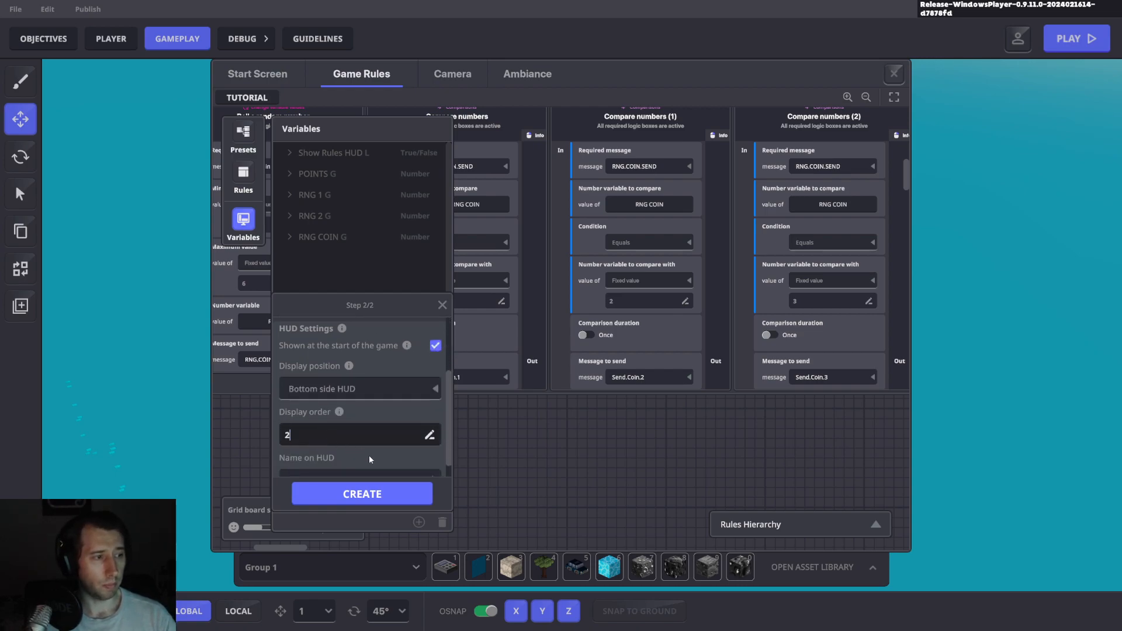
{"action": "scroll", "coordinate": [369, 458], "scroll_direction": "down", "scroll_amount": 1}
{"action": "left_click", "coordinate": [360, 460]}
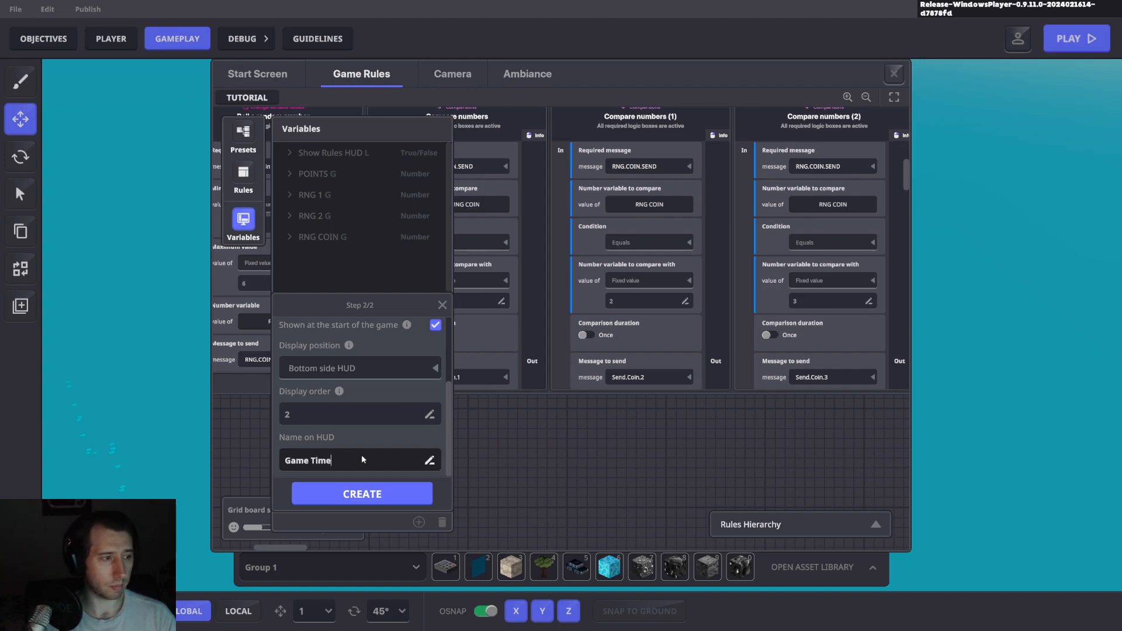
{"action": "left_click", "coordinate": [396, 488]}
- Add a Start timer rule to the rules board in its own ruleset below the coin roll rules
{"action": "left_click", "coordinate": [243, 174]}
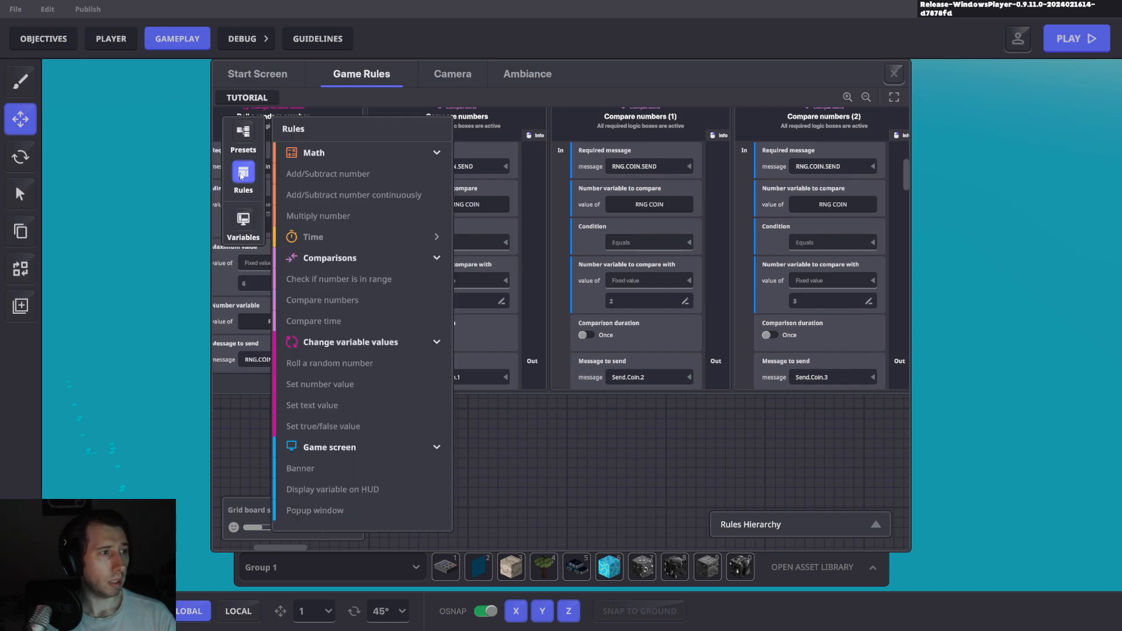
{"action": "left_click", "coordinate": [338, 240]}
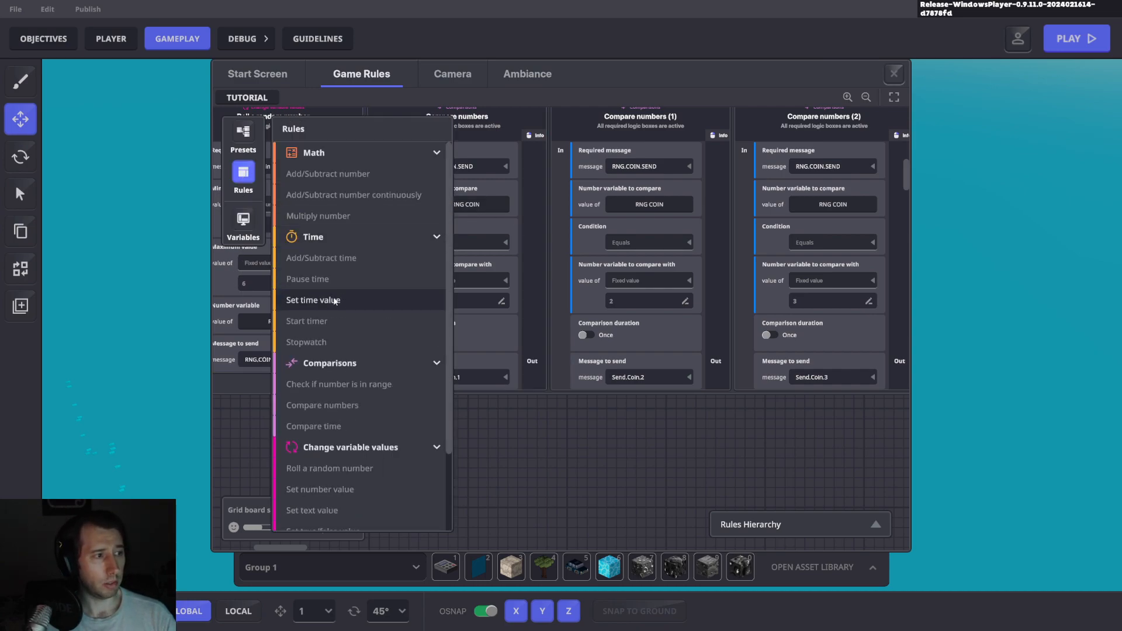
{"action": "left_click", "coordinate": [307, 321]}
{"action": "left_click_drag", "start_coordinate": [565, 338], "coordinate": [623, 275]}
{"action": "left_click_drag", "start_coordinate": [720, 238], "coordinate": [529, 332]}
{"action": "left_click_drag", "start_coordinate": [446, 314], "coordinate": [488, 526]}
{"action": "left_click_drag", "start_coordinate": [439, 153], "coordinate": [524, 514]}
{"action": "left_click_drag", "start_coordinate": [544, 123], "coordinate": [759, 470]}
{"action": "left_click_drag", "start_coordinate": [651, 380], "coordinate": [236, 360]}
{"action": "left_click_drag", "start_coordinate": [666, 389], "coordinate": [701, 234]}
{"action": "left_click_drag", "start_coordinate": [463, 430], "coordinate": [497, 187]}
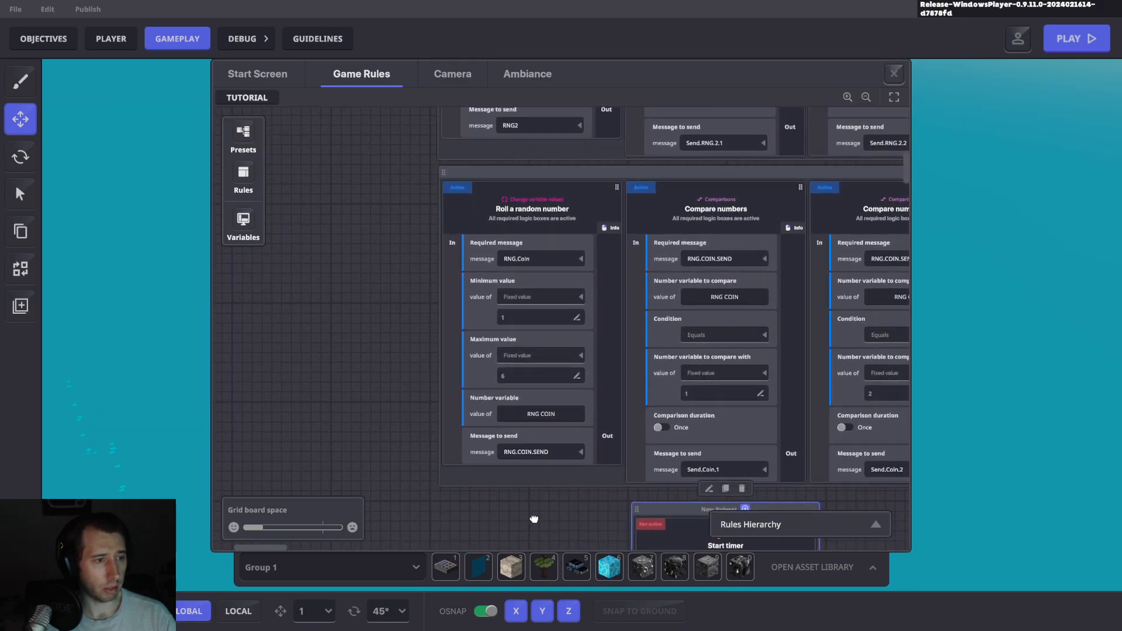
- Position the Start timer ruleset on the open board space just below the coin roll rules
{"action": "left_click_drag", "start_coordinate": [608, 506], "coordinate": [575, 237]}
{"action": "mouse_move", "coordinate": [624, 204]}
{"action": "left_mouse_down"}
{"action": "mouse_move", "coordinate": [665, 225]}
{"action": "mouse_move", "coordinate": [623, 200]}
{"action": "left_mouse_up"}
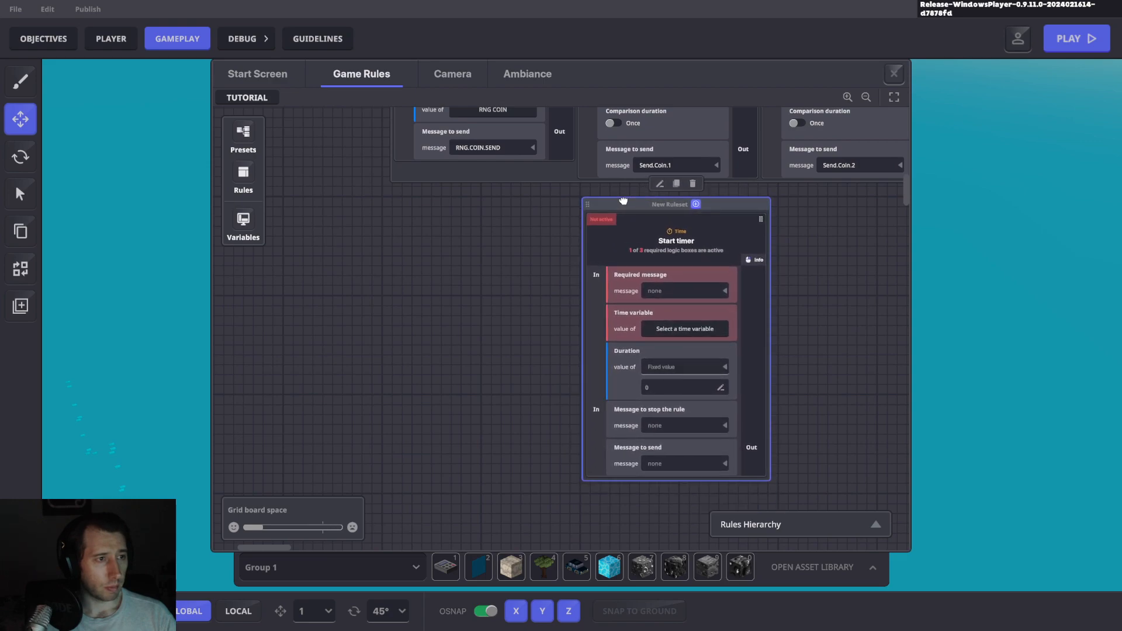
- Close the game rules, duplicate the NumPad Switch that broadcasts RNG.Coin, and offset the copy beside the original
{"action": "left_click", "coordinate": [894, 73]}
{"action": "mouse_move", "coordinate": [709, 327]}
{"action": "right_mouse_down"}
{"action": "mouse_move", "coordinate": [571, 290]}
{"action": "mouse_move", "coordinate": [460, 332]}
{"action": "mouse_move", "coordinate": [476, 350]}
{"action": "mouse_move", "coordinate": [770, 328]}
{"action": "mouse_move", "coordinate": [748, 353]}
{"action": "mouse_move", "coordinate": [726, 340]}
{"action": "right_mouse_up"}
{"action": "left_click", "coordinate": [726, 340]}
{"action": "mouse_move", "coordinate": [713, 386]}
{"action": "left_mouse_down"}
{"action": "mouse_move", "coordinate": [720, 401]}
{"action": "mouse_move", "coordinate": [732, 381]}
{"action": "left_mouse_up"}
{"action": "left_click_drag", "start_coordinate": [804, 359], "coordinate": [772, 346]}
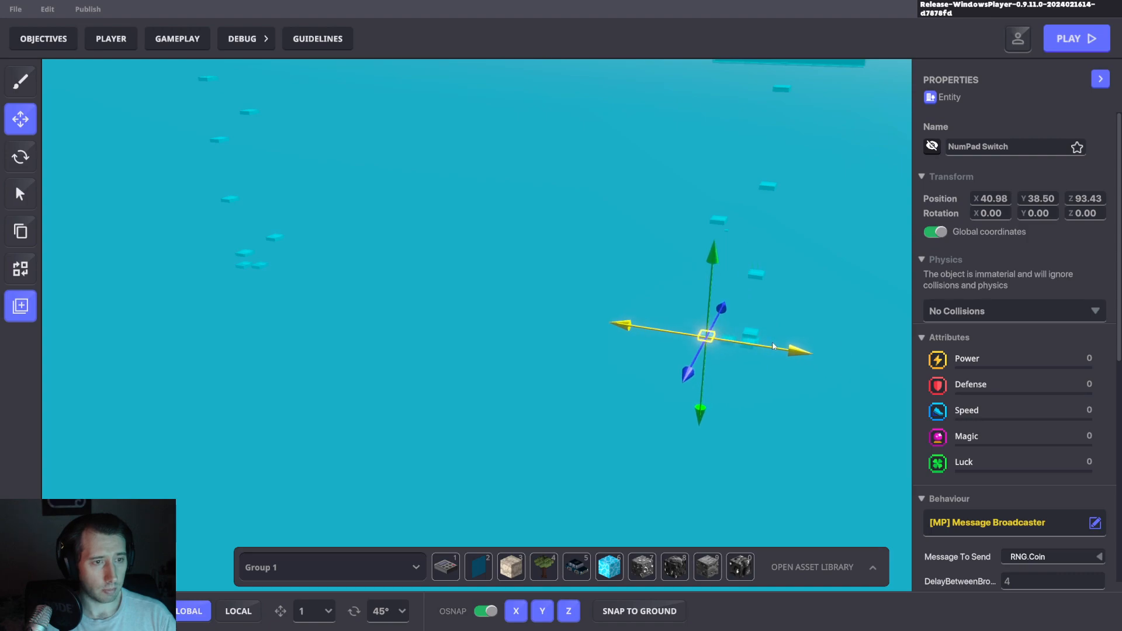
{"action": "scroll", "coordinate": [1032, 403], "scroll_direction": "down", "scroll_amount": 5}
{"action": "left_click", "coordinate": [1023, 435]}
{"action": "scroll", "coordinate": [738, 409], "scroll_direction": "up", "scroll_amount": 3}
{"action": "right_click_drag", "start_coordinate": [736, 408], "coordinate": [749, 388]}
{"action": "scroll", "coordinate": [749, 388], "scroll_direction": "up", "scroll_amount": 3}
{"action": "scroll", "coordinate": [741, 386], "scroll_direction": "down", "scroll_amount": 2}
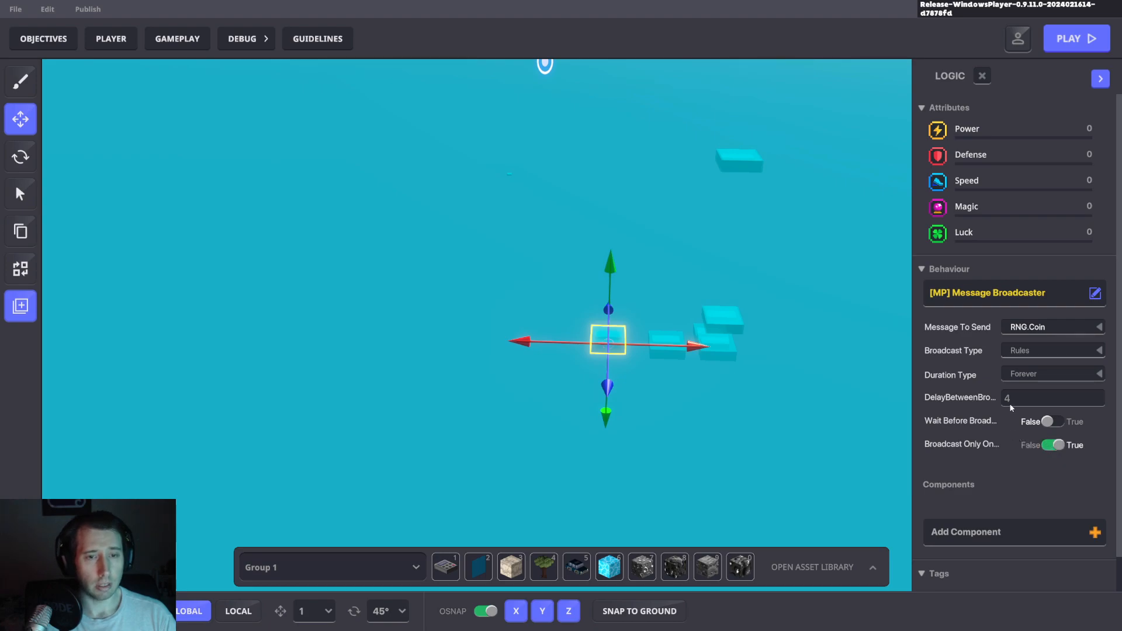
- Set the copied broadcaster's duration type to Once and its message to send to a new Start.Timer message
{"action": "left_click", "coordinate": [1033, 375]}
{"action": "left_click", "coordinate": [1019, 389]}
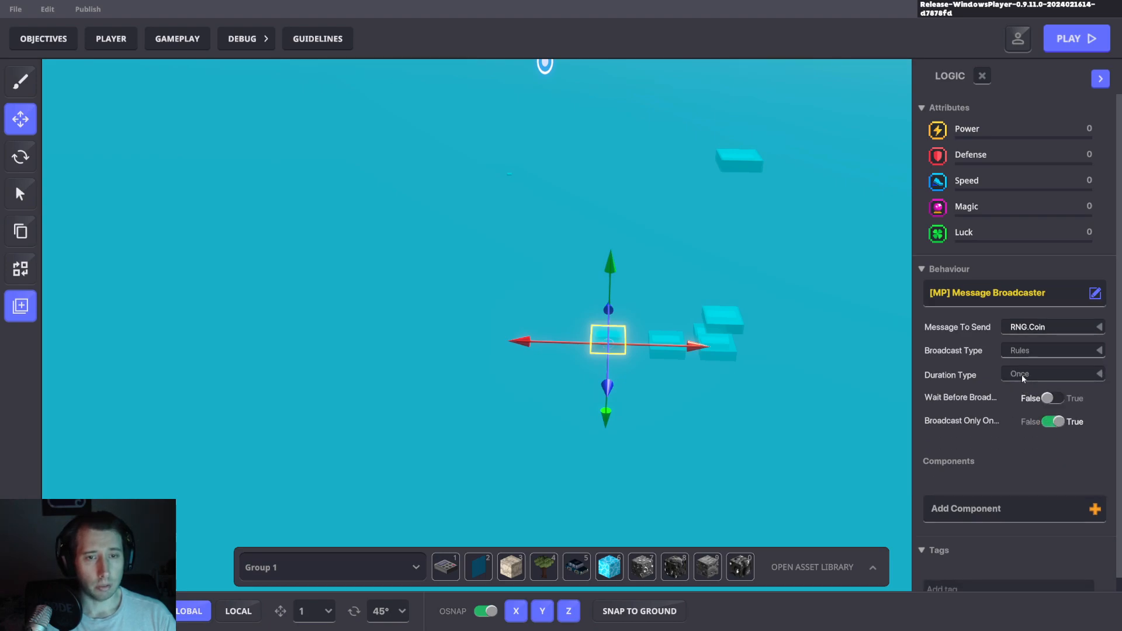
{"action": "left_click", "coordinate": [1036, 326]}
{"action": "type", "text": "Start.Timer"}
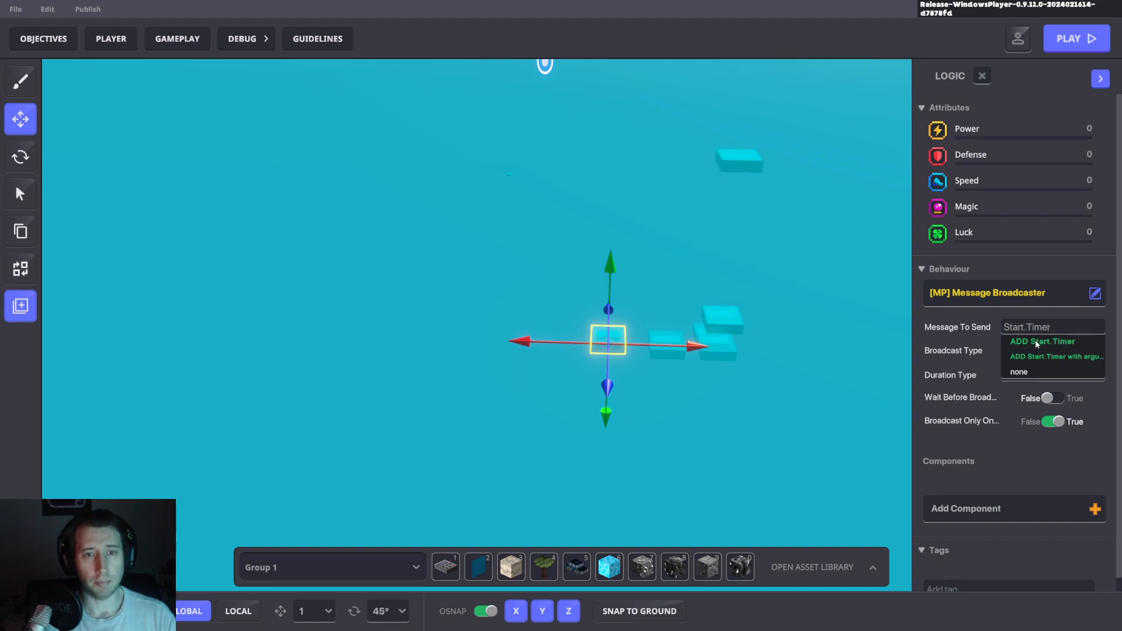
{"action": "left_click", "coordinate": [1036, 343]}
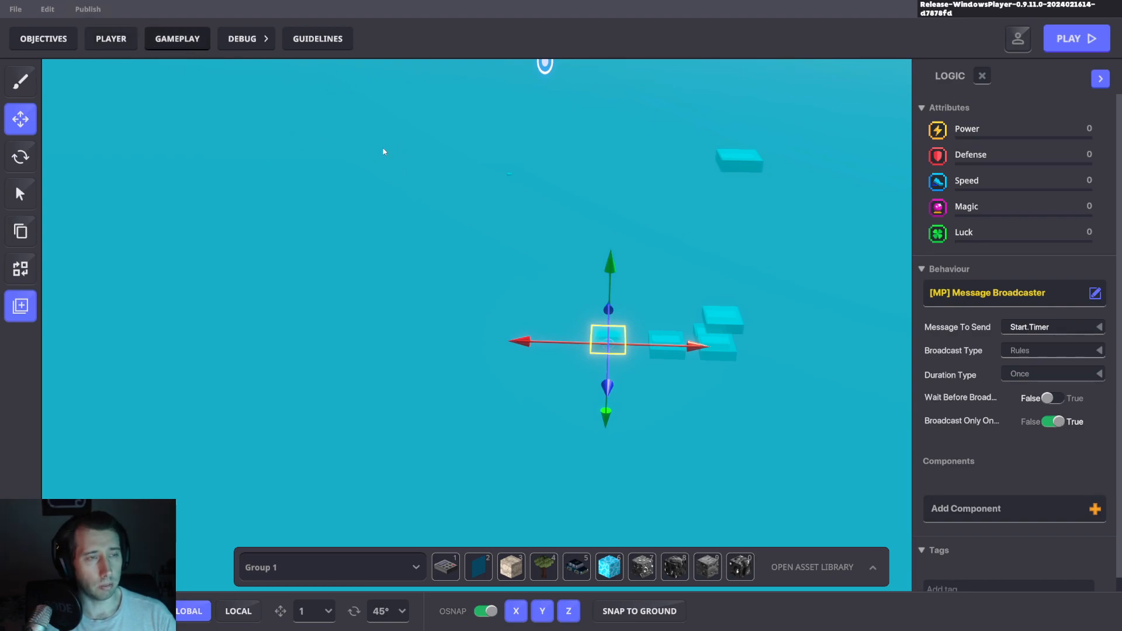
- In the game rules, give the Start timer rule the required message Start.Timer and the time variable Time
{"action": "left_click", "coordinate": [193, 42]}
{"action": "left_click", "coordinate": [680, 293]}
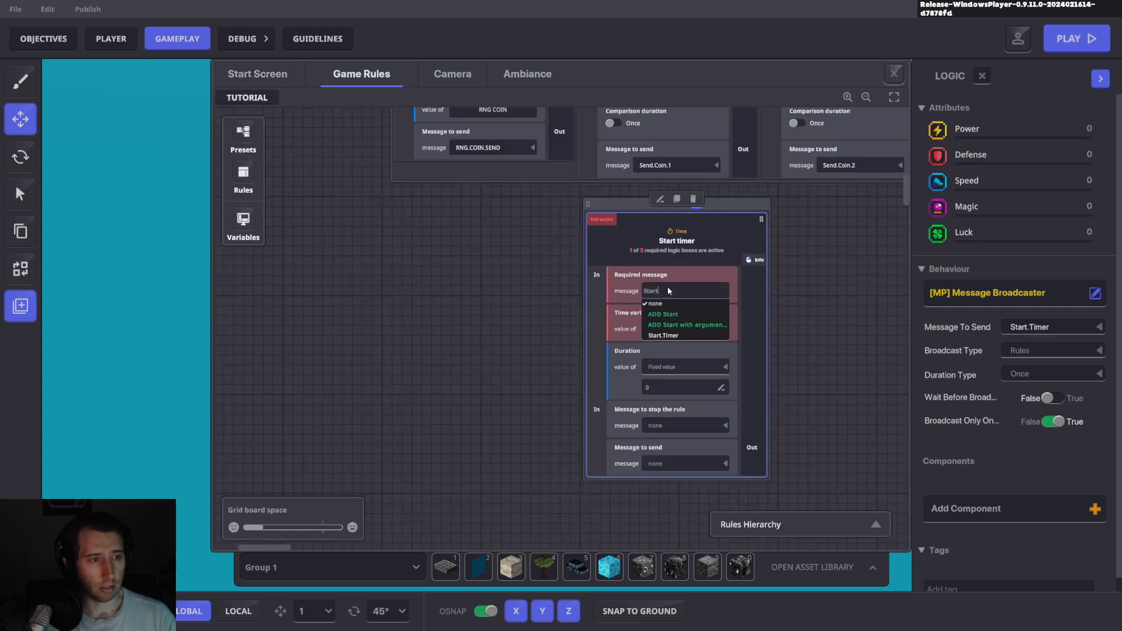
{"action": "left_click", "coordinate": [673, 335]}
{"action": "left_click", "coordinate": [686, 328]}
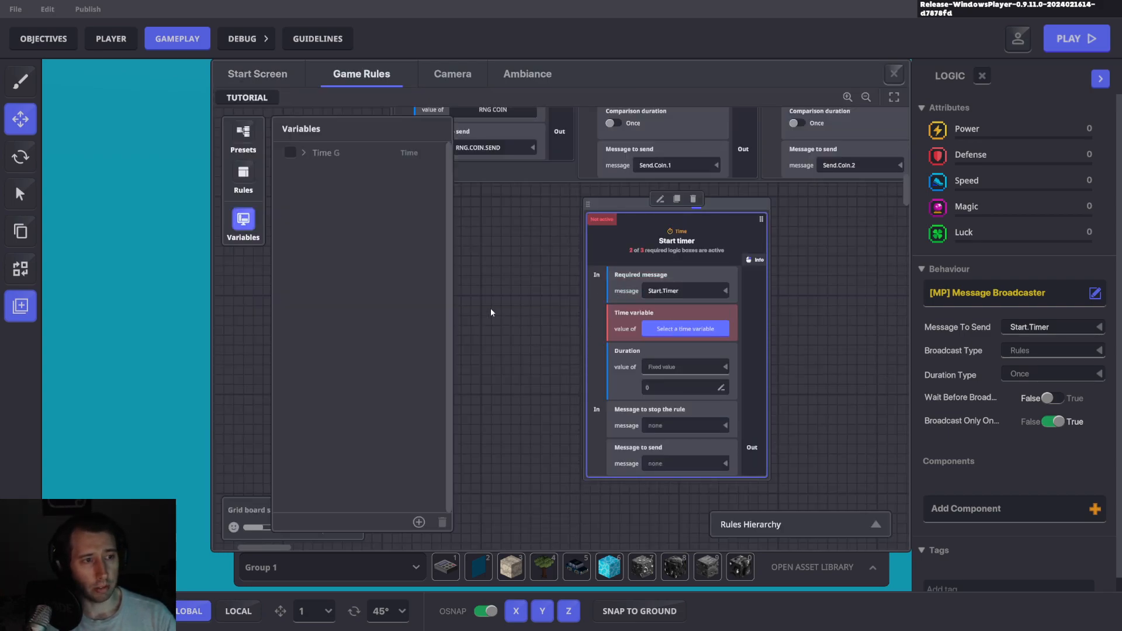
{"action": "left_click", "coordinate": [289, 154]}
{"action": "left_click", "coordinate": [575, 333]}
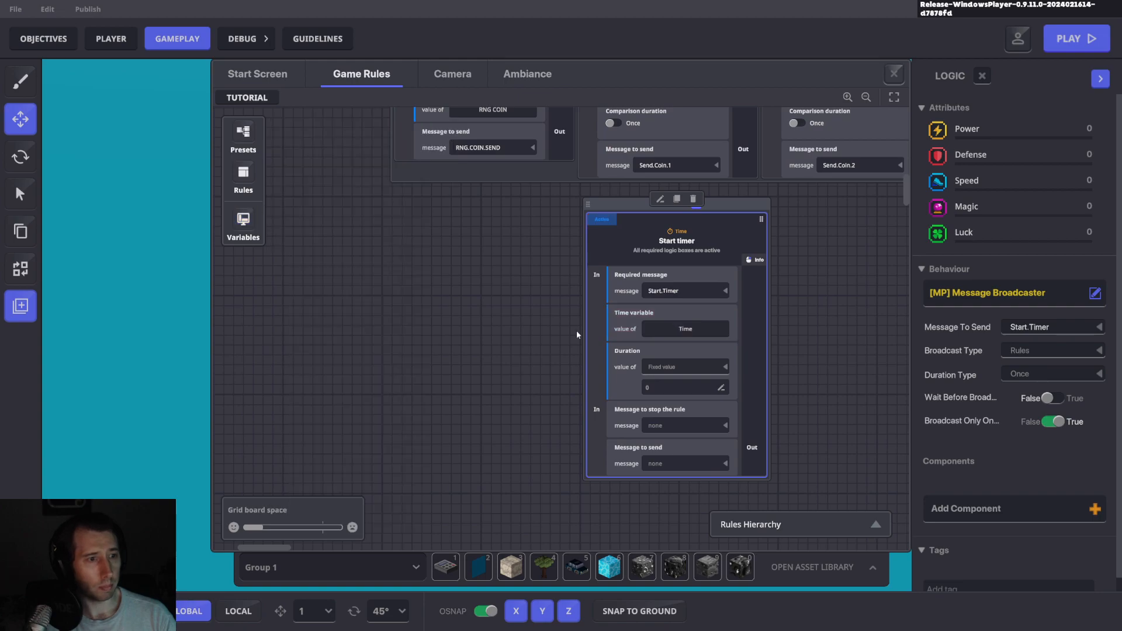
{"action": "left_click", "coordinate": [682, 368]}
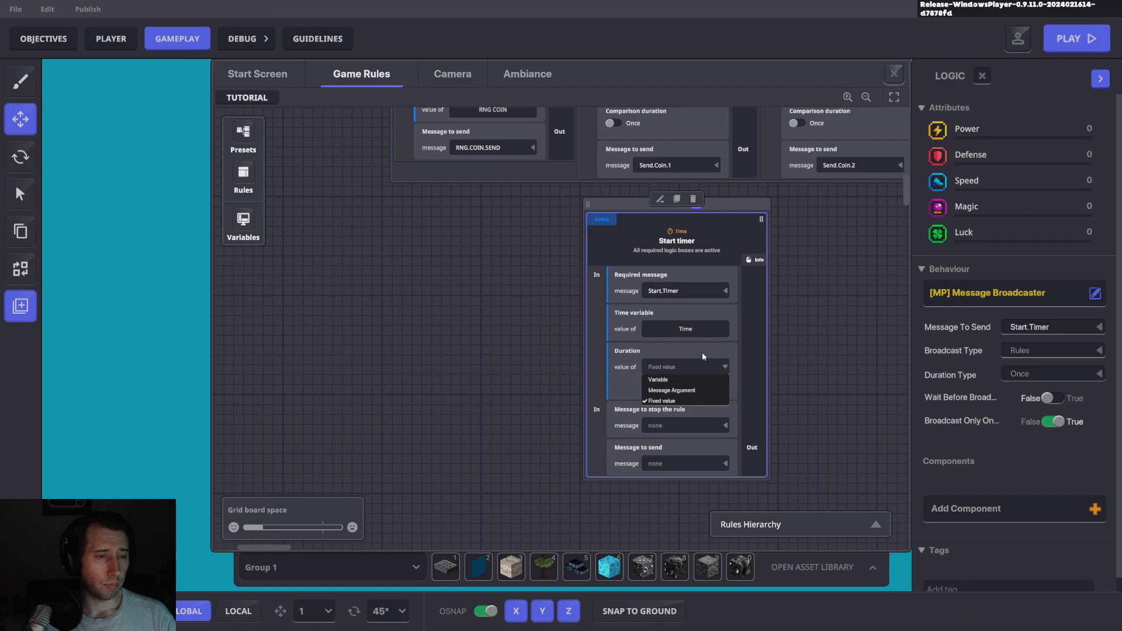
{"action": "left_click", "coordinate": [708, 346]}
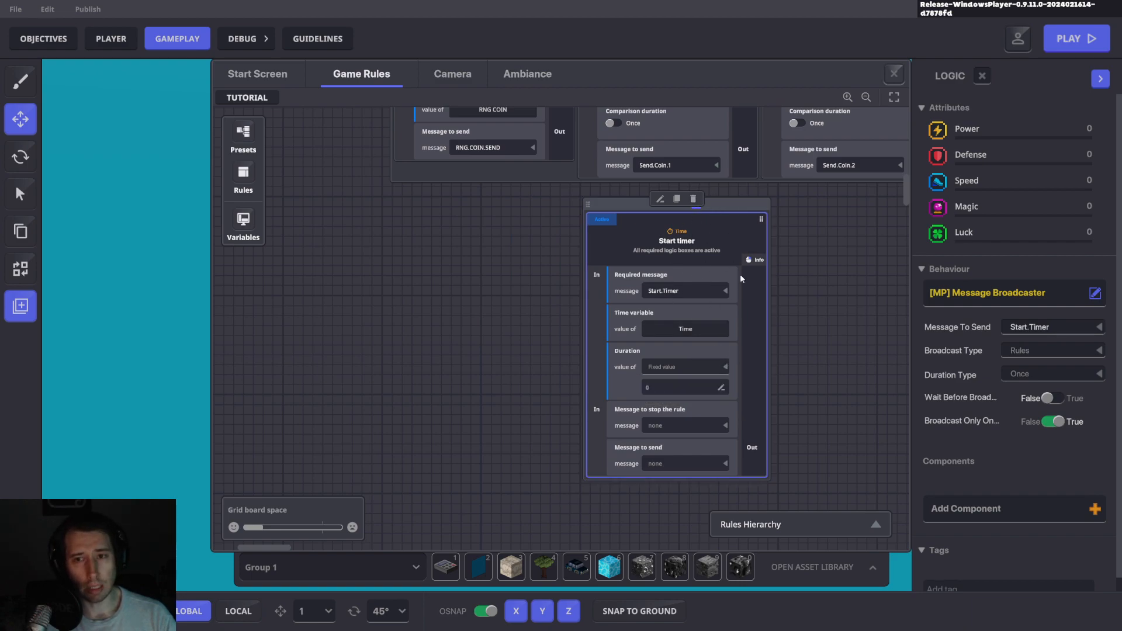
- Delete the Start timer ruleset and add a Stopwatch rule in its own ruleset below the coin roll rules
{"action": "left_click", "coordinate": [694, 199]}
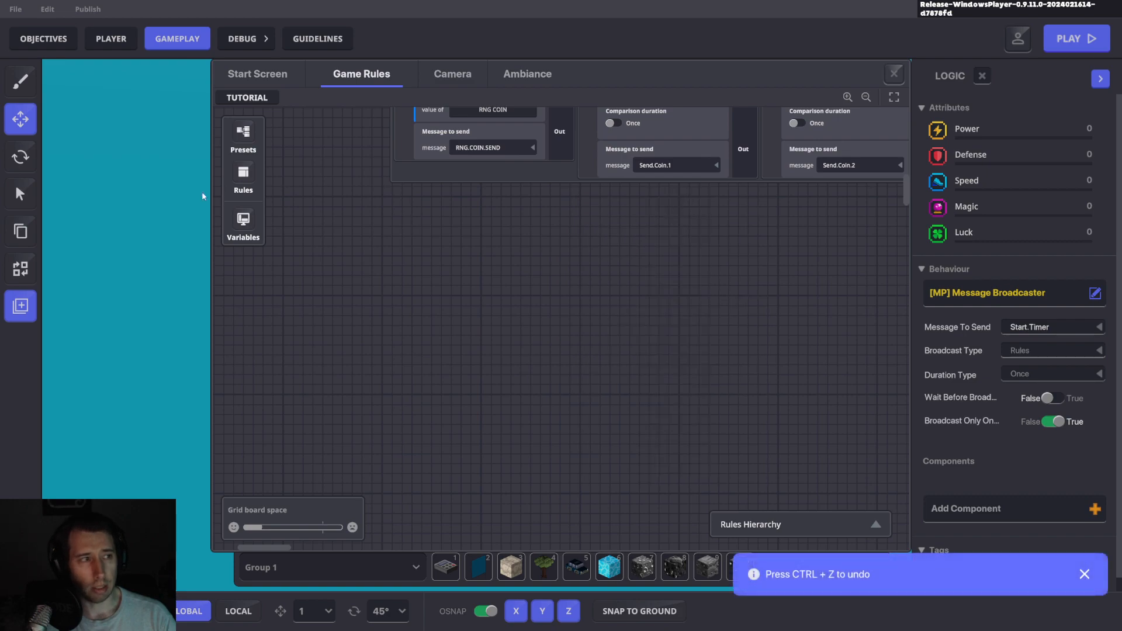
{"action": "left_click", "coordinate": [243, 172]}
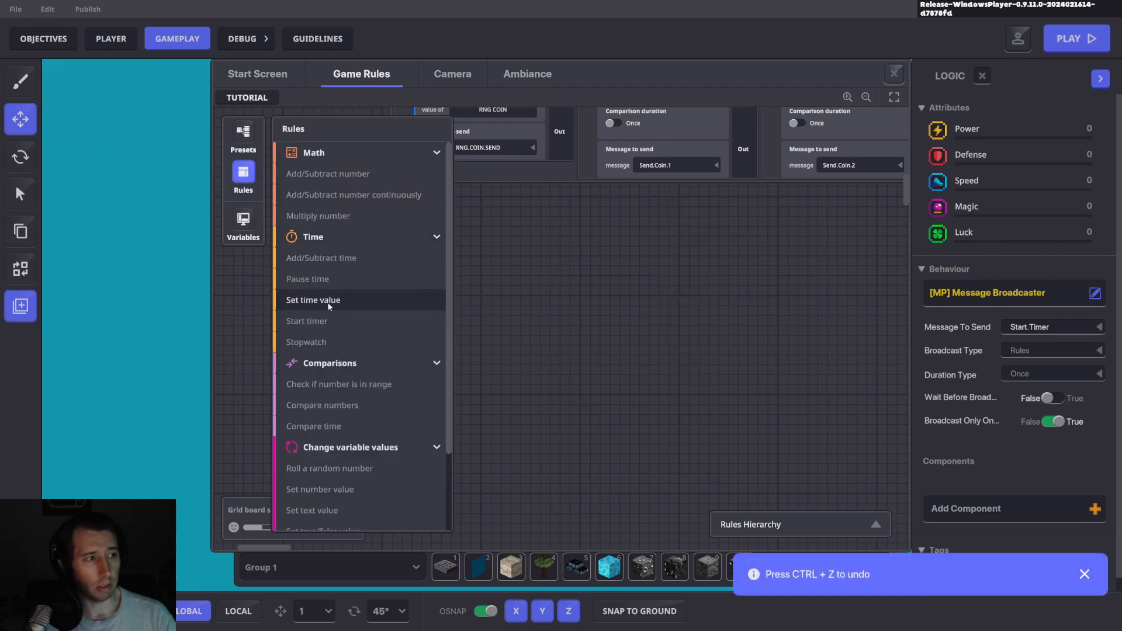
{"action": "left_click", "coordinate": [321, 342]}
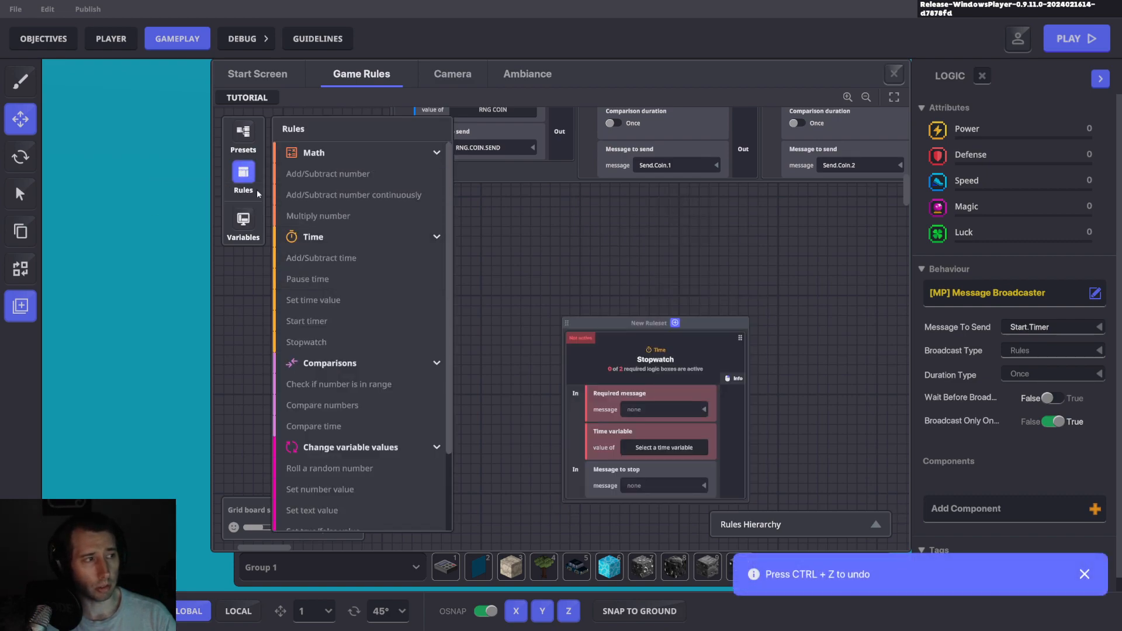
{"action": "left_click_drag", "start_coordinate": [625, 310], "coordinate": [622, 205]}
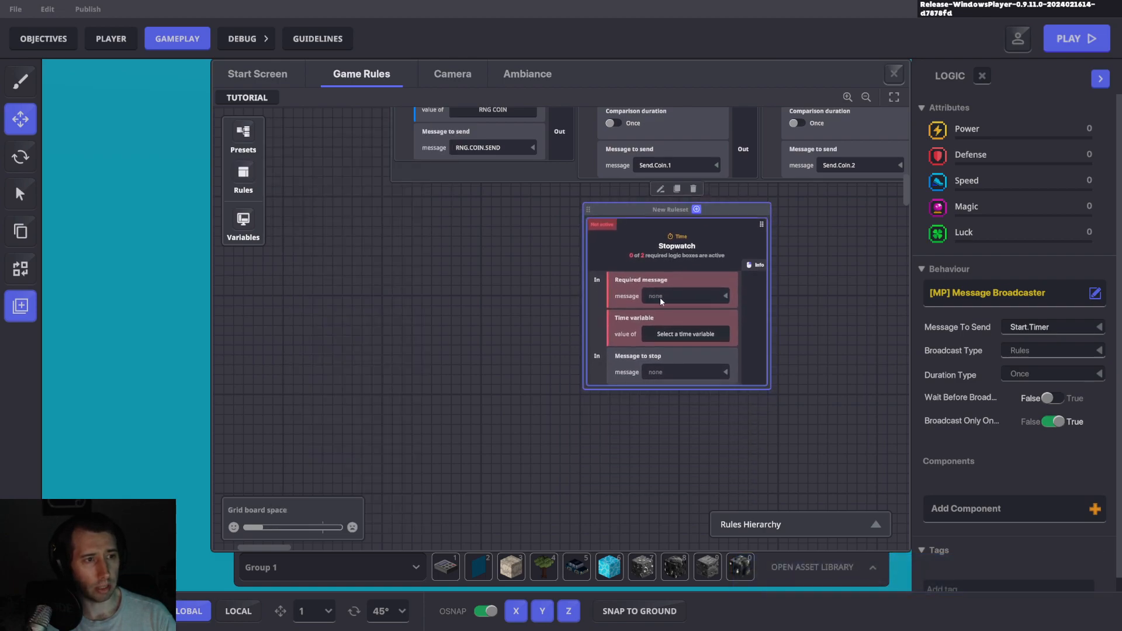
- Set the Stopwatch's required message to Start.Timer and its time variable to Time, and reposition its ruleset below the coin rules
{"action": "left_click", "coordinate": [662, 301]}
{"action": "left_click", "coordinate": [663, 340]}
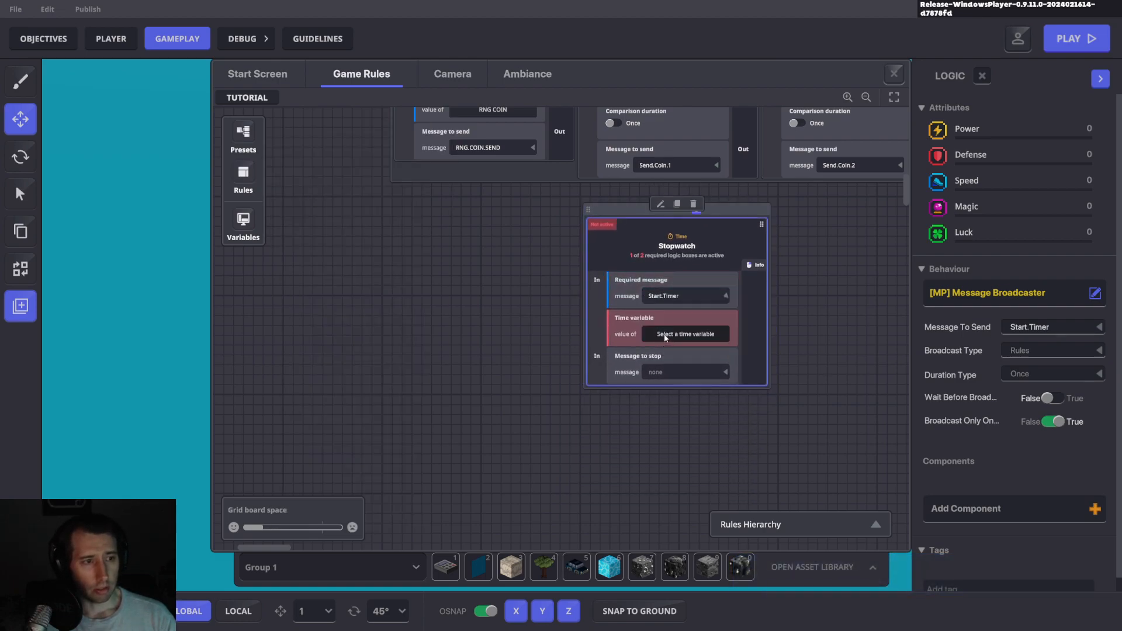
{"action": "left_click", "coordinate": [672, 333]}
{"action": "left_click", "coordinate": [290, 153]}
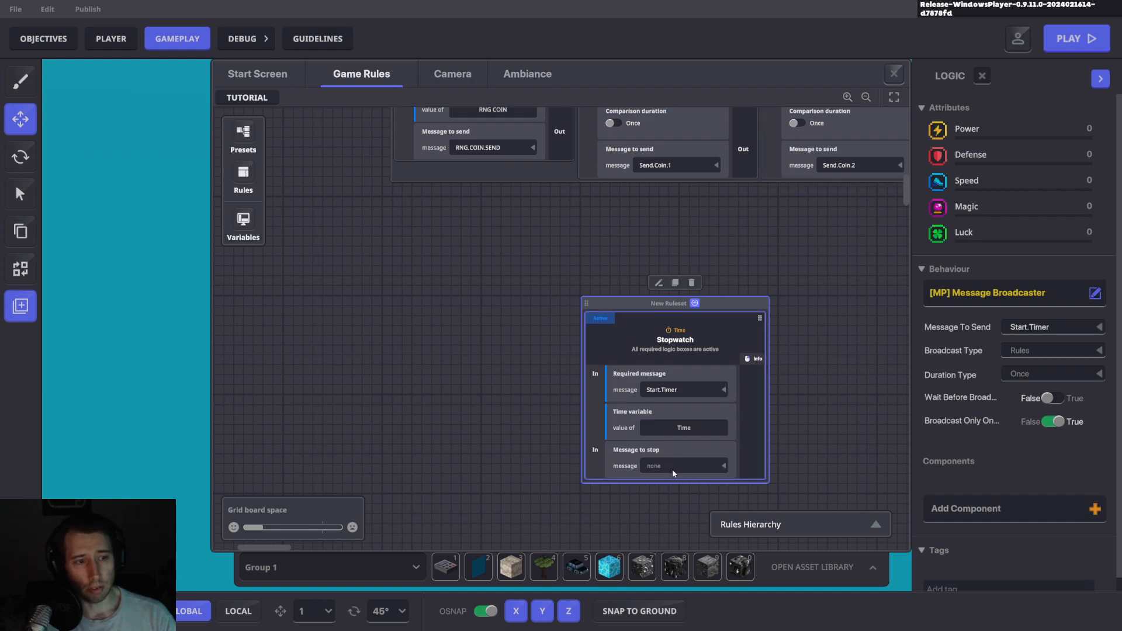
{"action": "left_click_drag", "start_coordinate": [729, 320], "coordinate": [627, 239]}
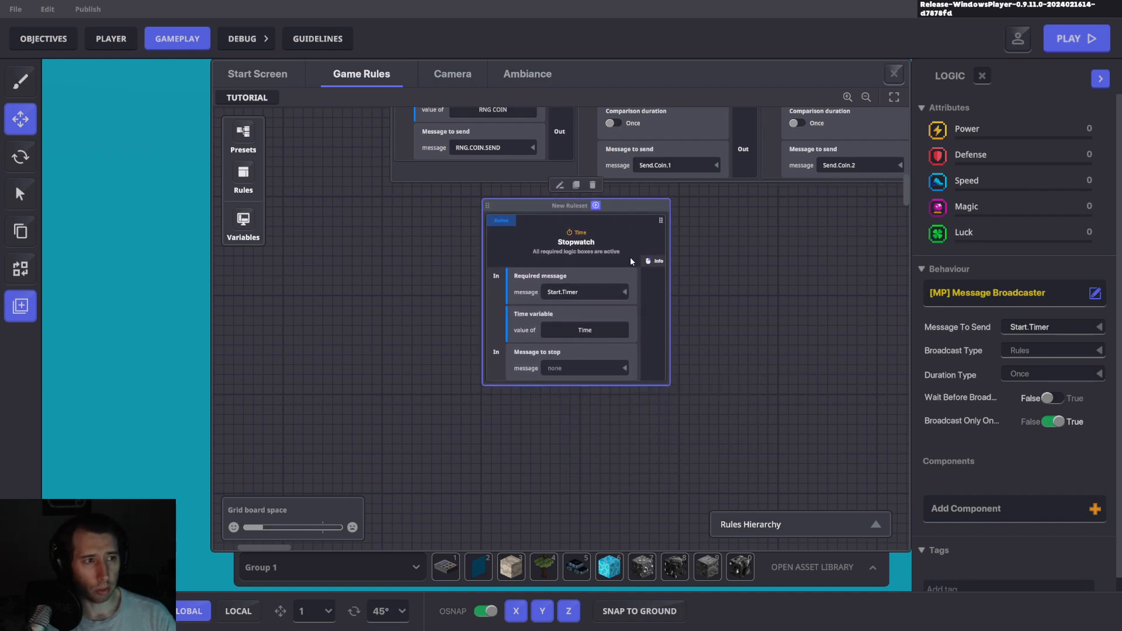
{"action": "left_click", "coordinate": [595, 205]}
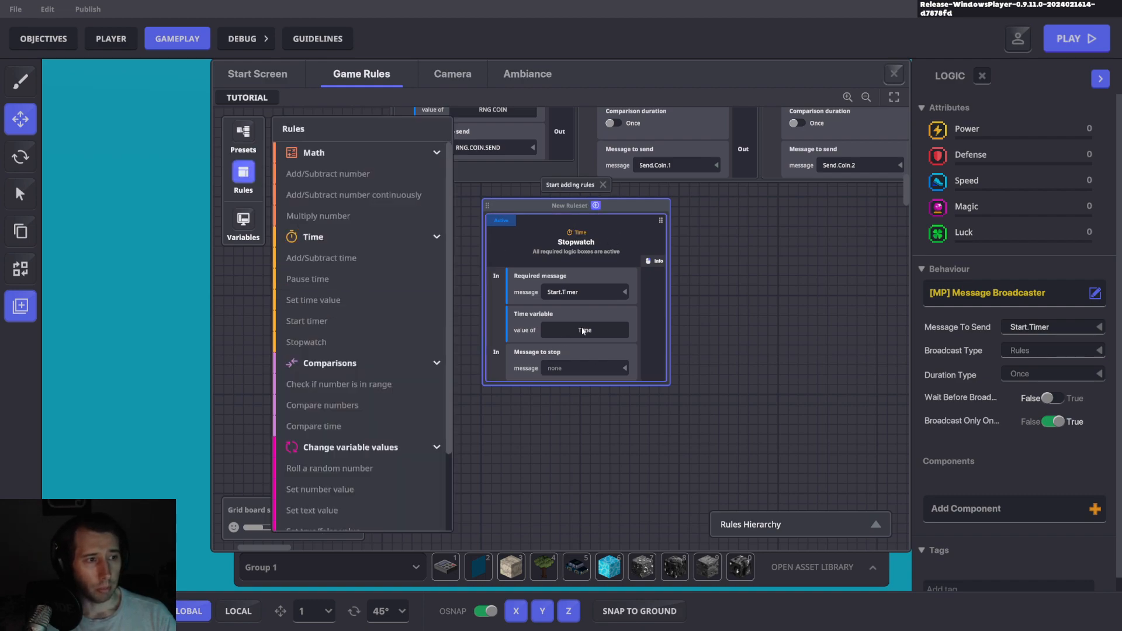
{"action": "left_click", "coordinate": [235, 179]}
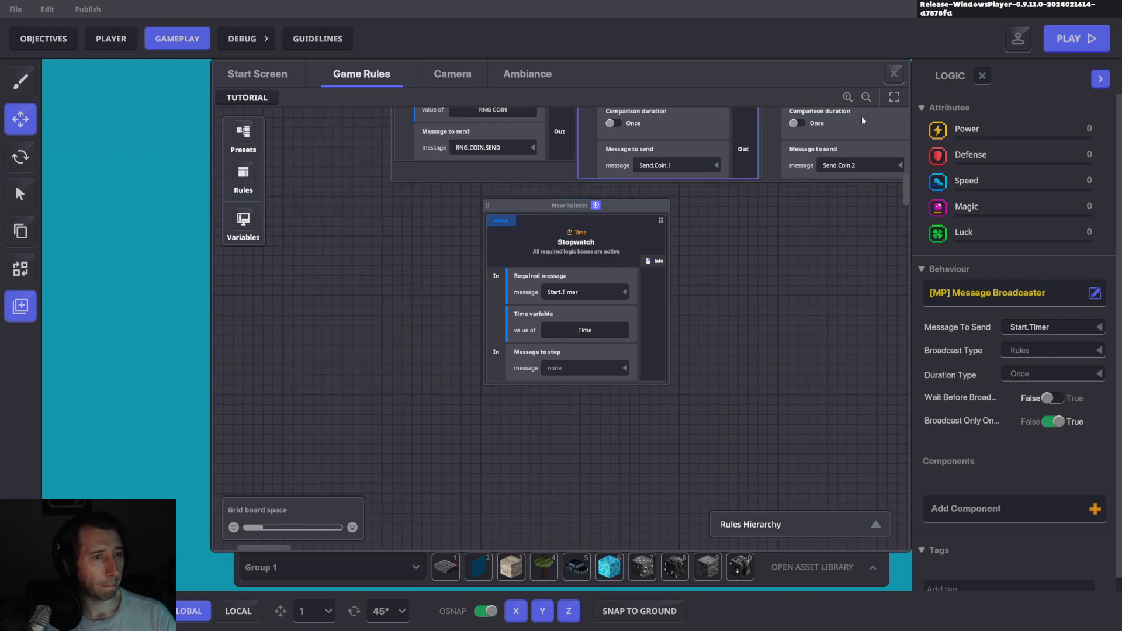
- Close the game rules, playtest the level to check the running game timer, and return to the editor
{"action": "left_click", "coordinate": [897, 79]}
{"action": "key", "text": "ctrl+p"}
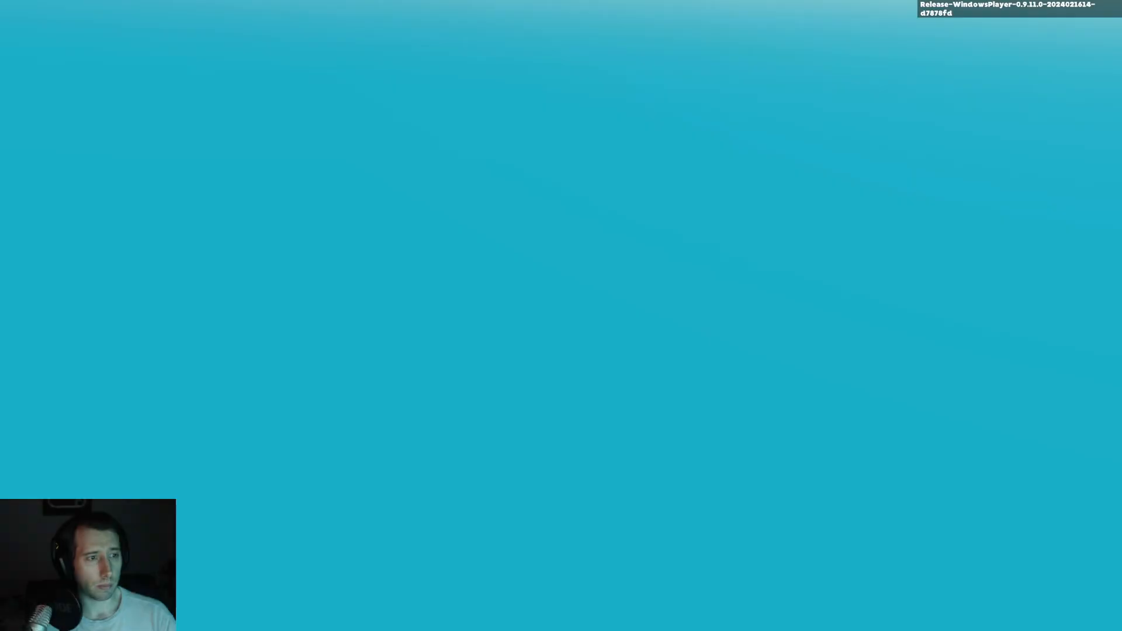
{"action": "key", "text": "w"}
{"action": "key", "text": "w"}
{"action": "key", "text": "a"}
{"action": "key", "text": "space"}
{"action": "key", "text": "w"}
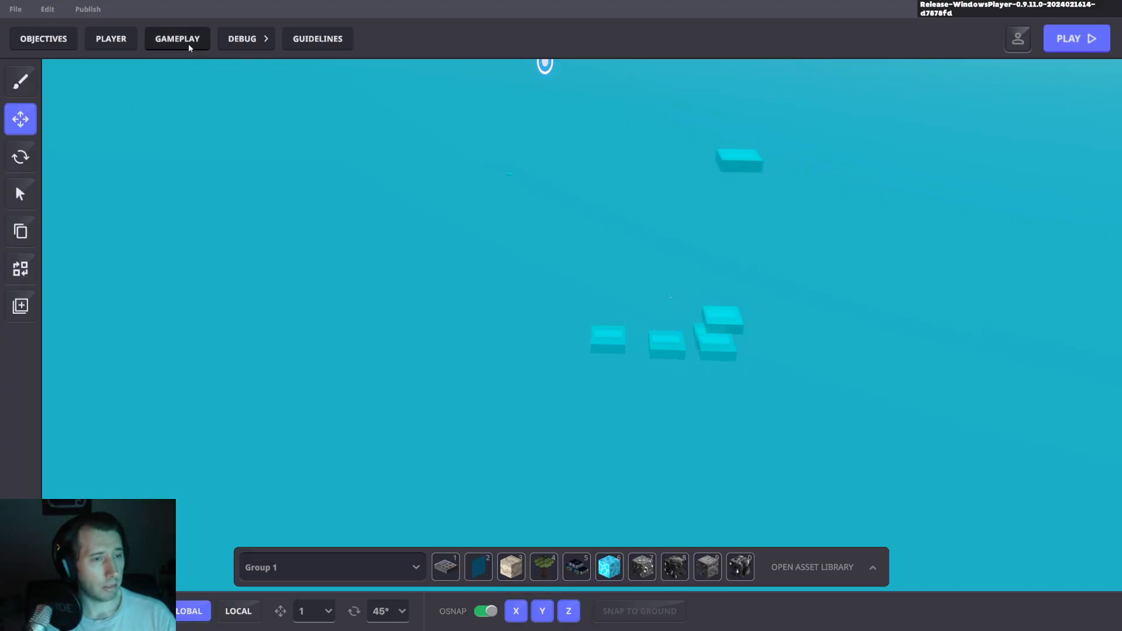
- Change the Time variable's formatting to 00:00.00 in the game rules
{"action": "left_click", "coordinate": [189, 46]}
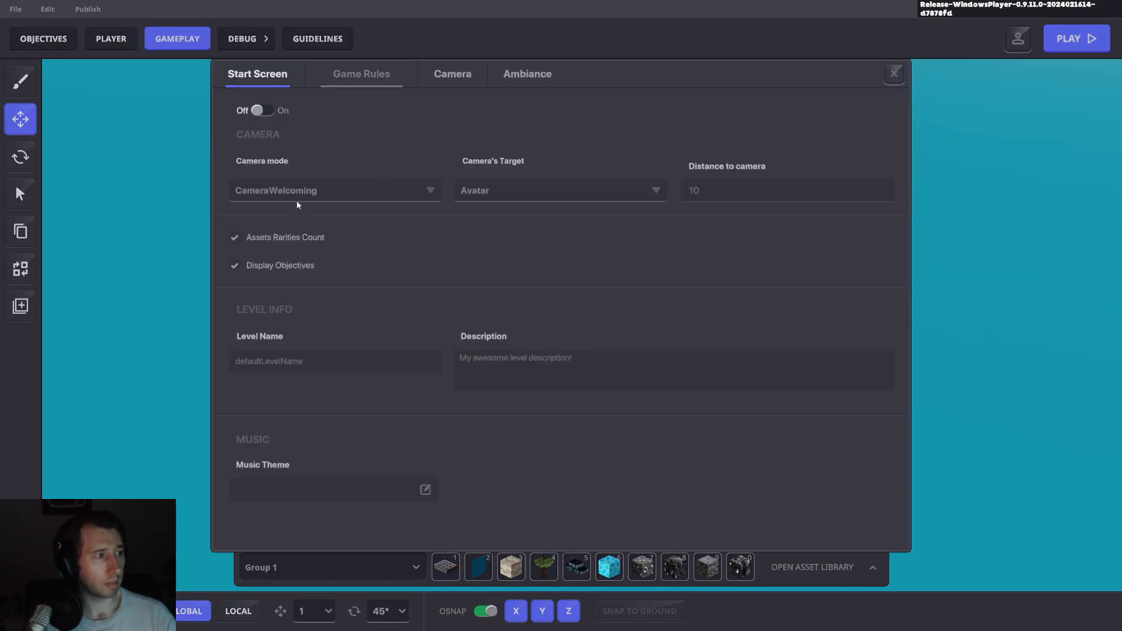
{"action": "left_click", "coordinate": [243, 222]}
{"action": "left_click", "coordinate": [374, 255]}
{"action": "scroll", "coordinate": [378, 351], "scroll_direction": "down", "scroll_amount": 2}
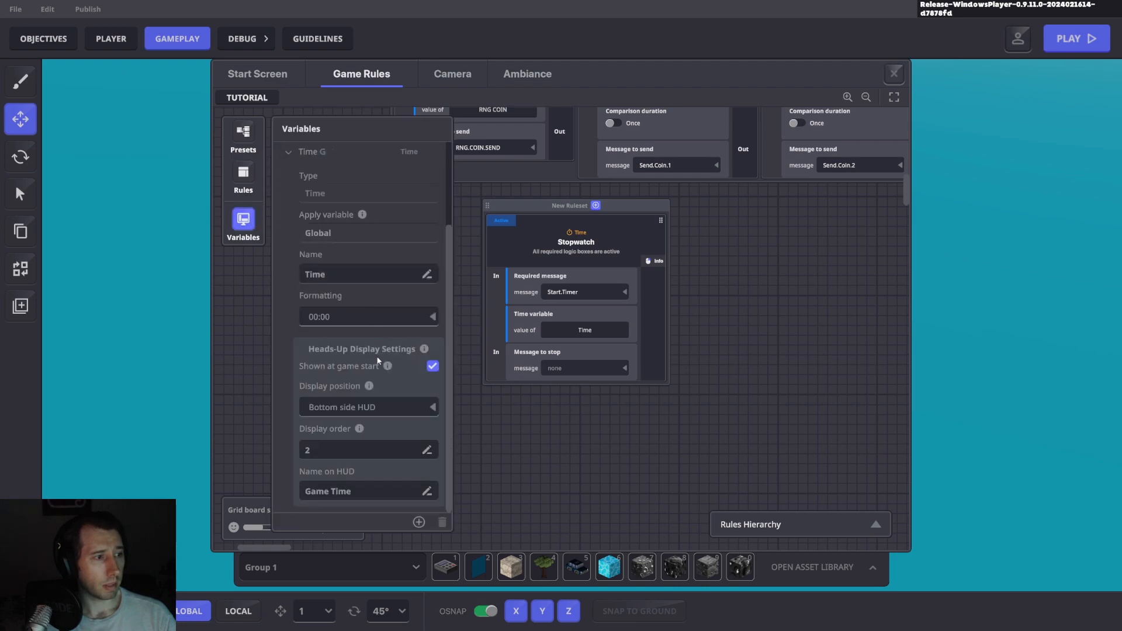
{"action": "left_click", "coordinate": [430, 317]}
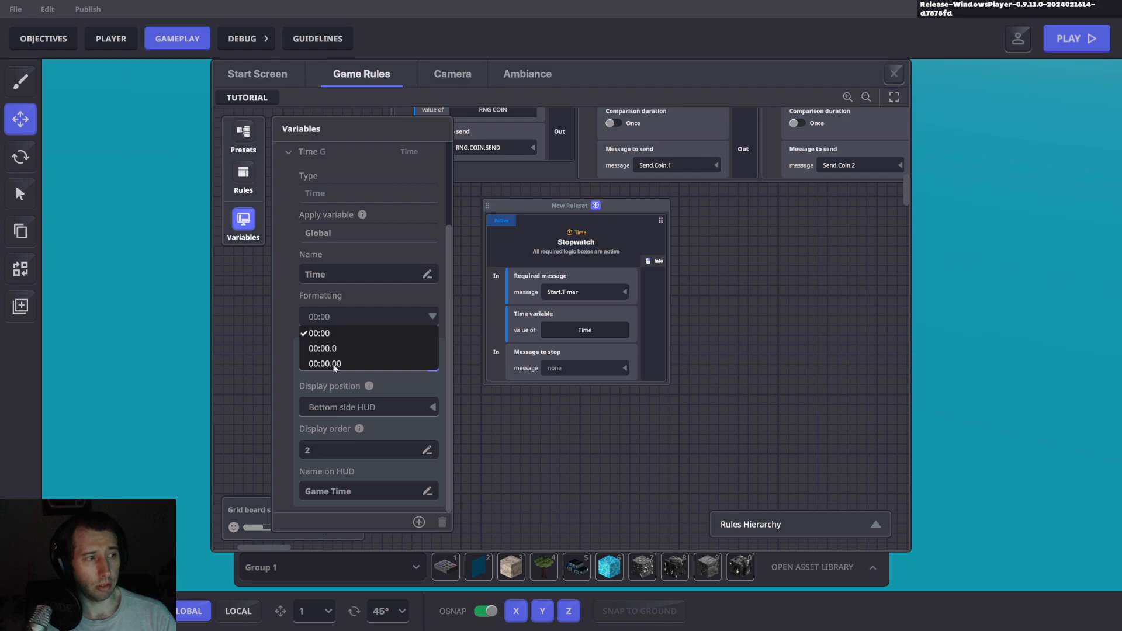
{"action": "left_click", "coordinate": [325, 364]}
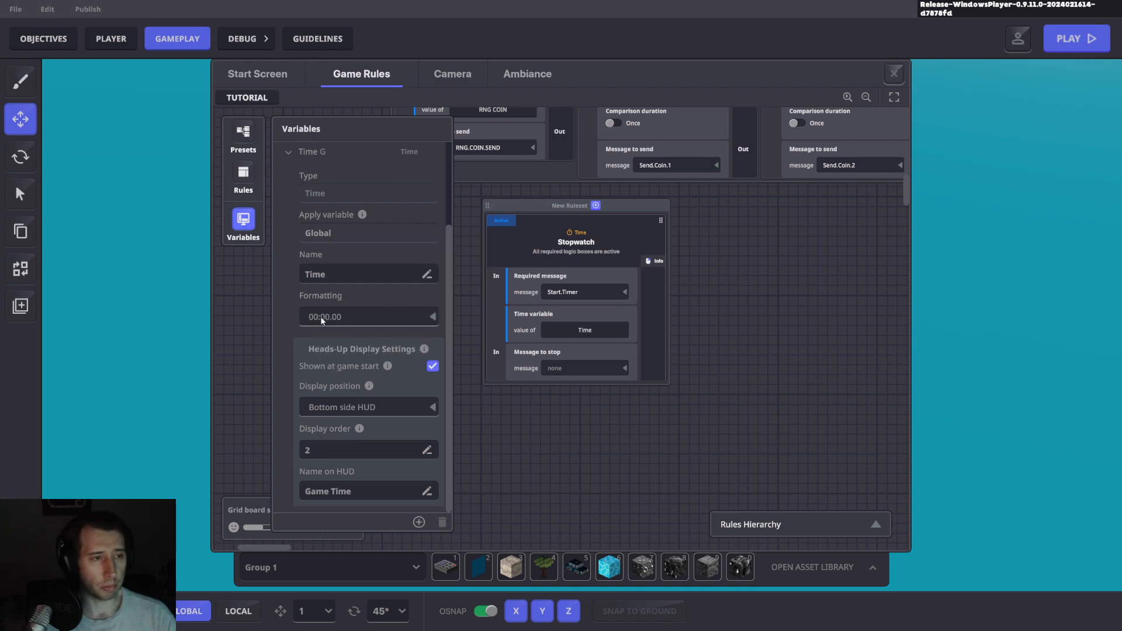
{"action": "left_click", "coordinate": [229, 218]}
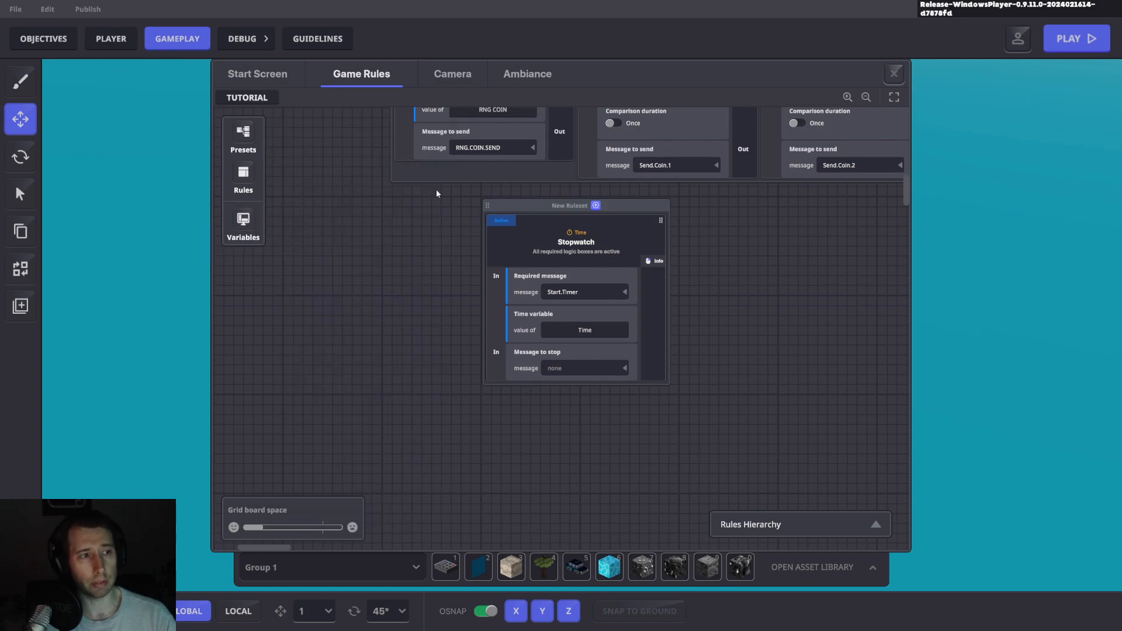
- Playtest the reformatted game timer while flying the astronaut among the asteroids and collecting coins, and return to the editor
{"action": "left_click", "coordinate": [896, 74]}
{"action": "key", "text": "ctrl+p"}
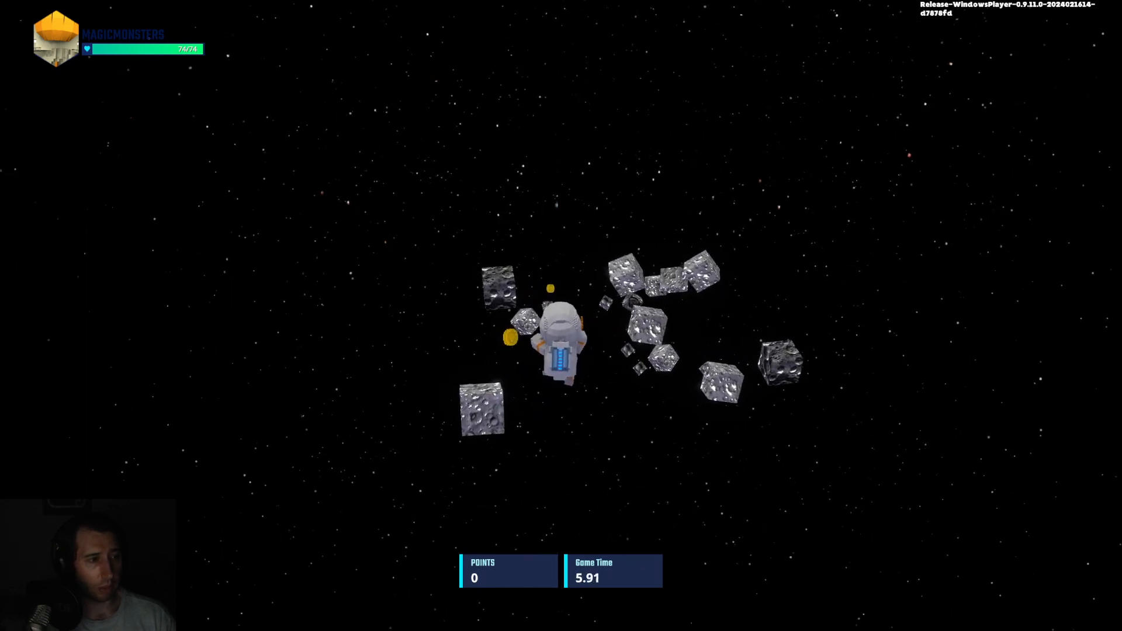
{"action": "key", "text": "a"}
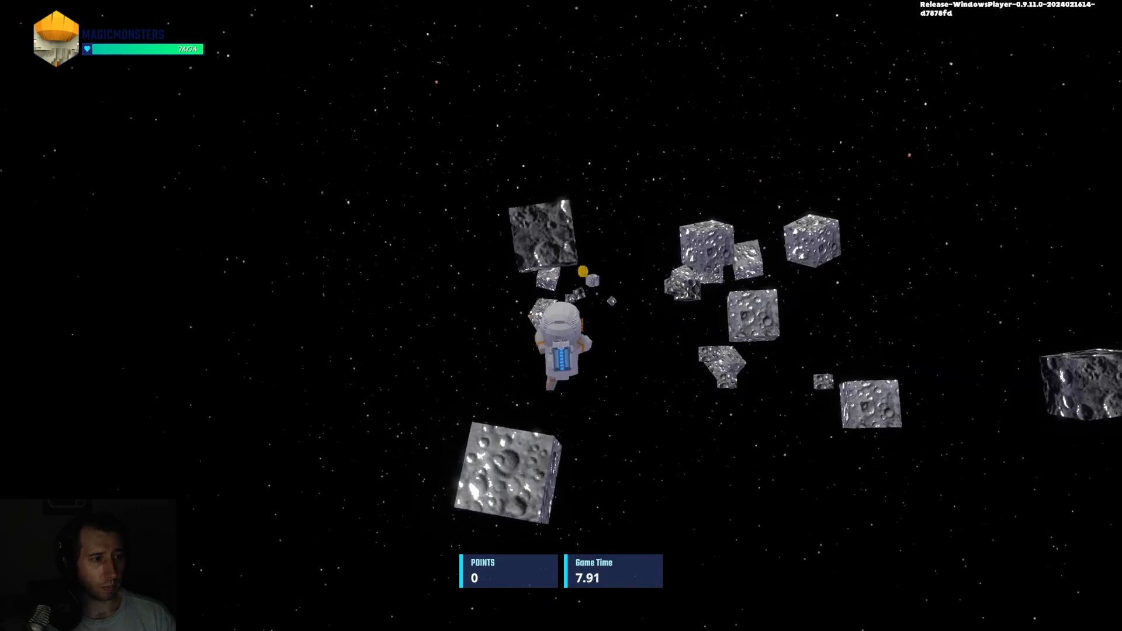
{"action": "key", "text": "a"}
{"action": "key", "text": "s"}
{"action": "key", "text": "a"}
{"action": "key", "text": "w"}
{"action": "key", "text": "s"}
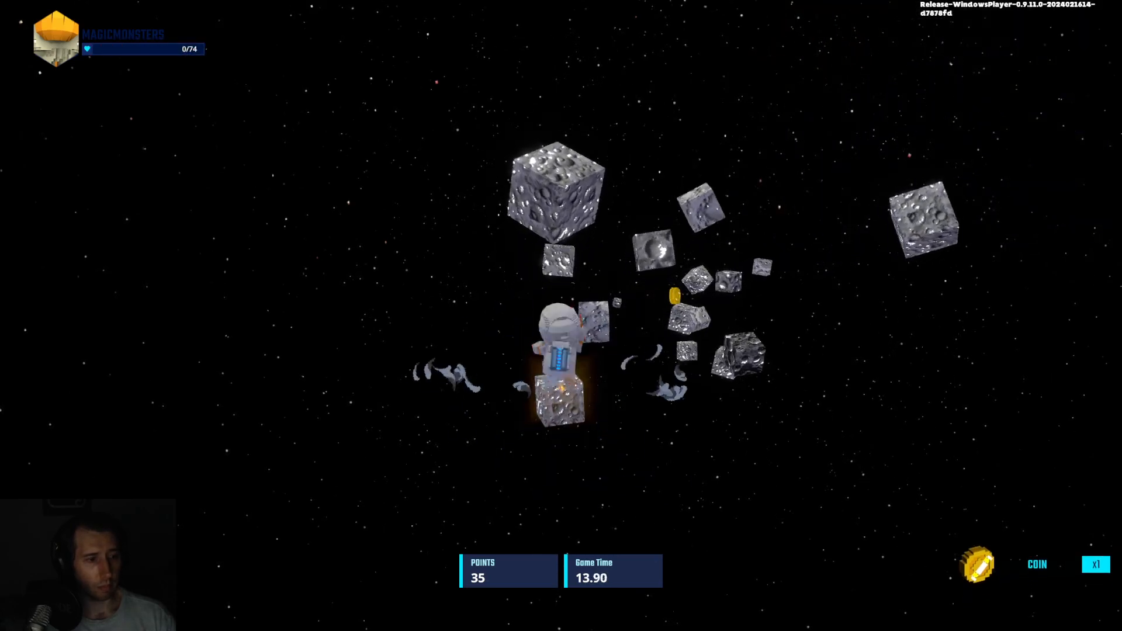
{"action": "key", "text": "d"}
{"action": "key", "text": "s"}
{"action": "key", "text": "a"}
{"action": "key", "text": "d"}
{"action": "key", "text": "w"}
{"action": "key", "text": "a"}
{"action": "key", "text": "w"}
{"action": "key", "text": "d"}
{"action": "key", "text": "s"}
{"action": "key", "text": "a"}
{"action": "key", "text": "w"}
{"action": "key", "text": "s"}
{"action": "key", "text": "w"}
{"action": "key", "text": "d"}
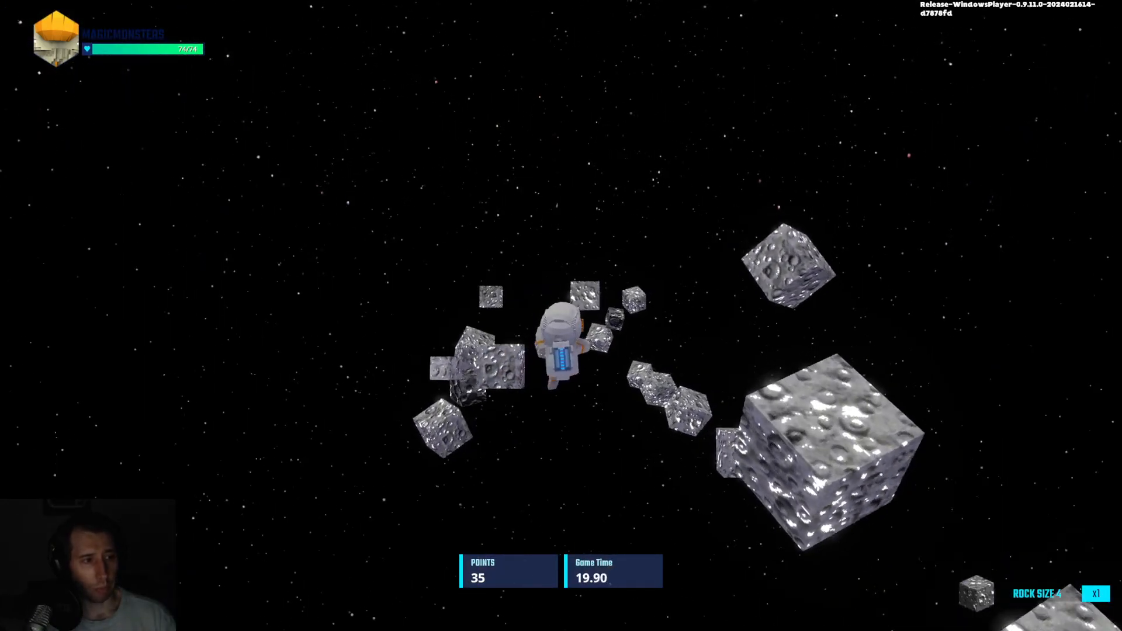
{"action": "key", "text": "s"}
{"action": "key", "text": "a"}
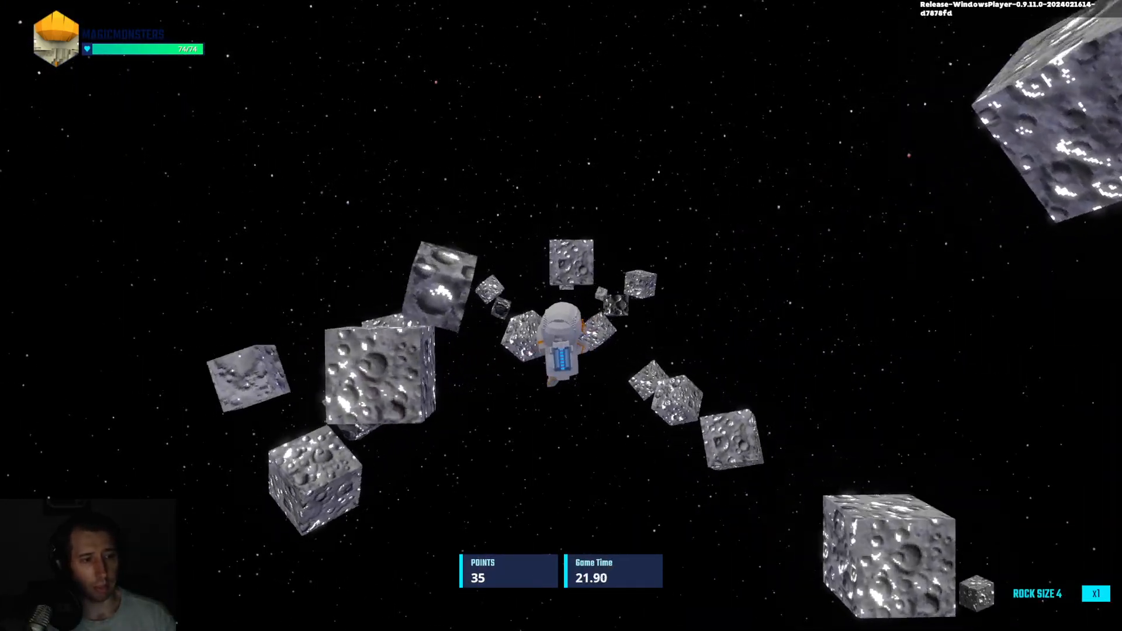
{"action": "key", "text": "a"}
{"action": "key", "text": "w"}
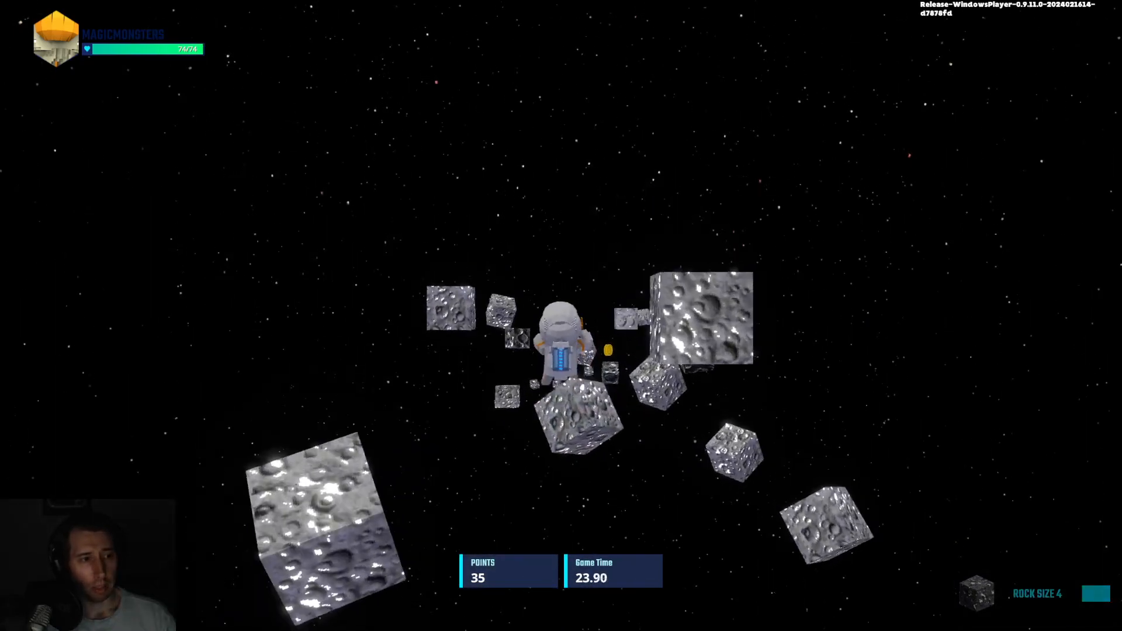
{"action": "key", "text": "d"}
{"action": "key", "text": "s"}
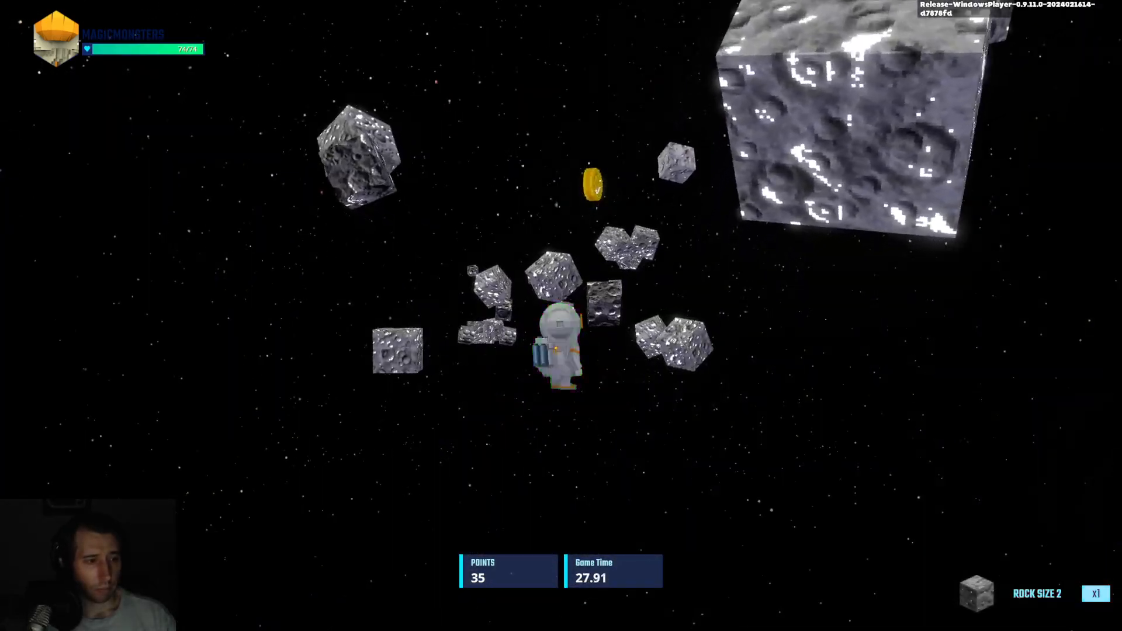
{"action": "key", "text": "Escape"}
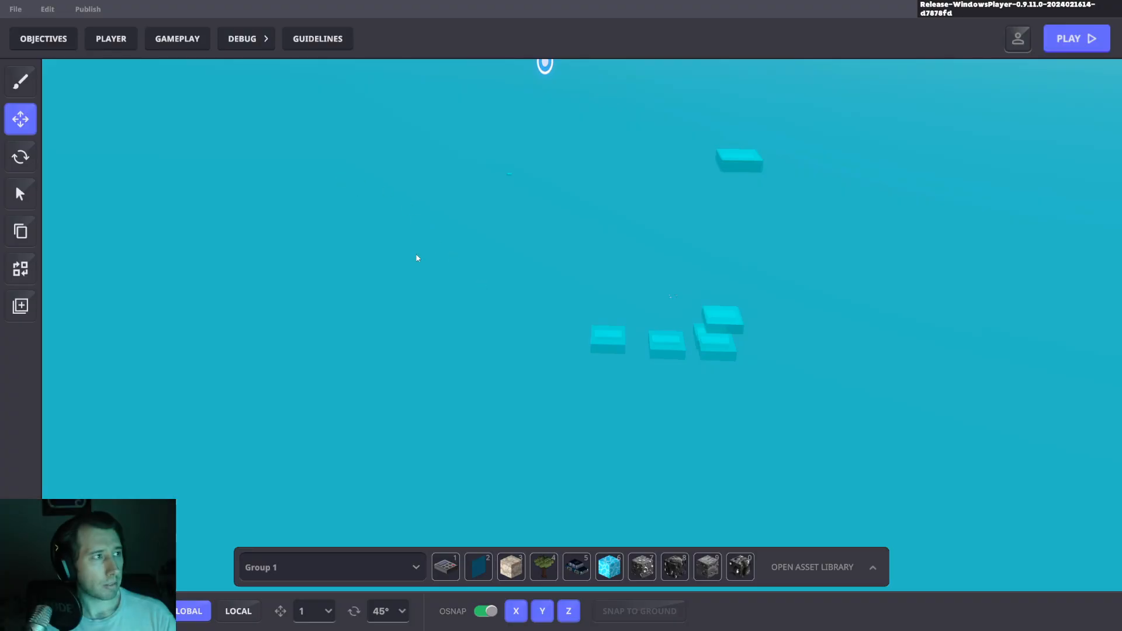
- Set the Message Sent On Death in the player controller's Health component to a new End.Game message
{"action": "left_click", "coordinate": [596, 343]}
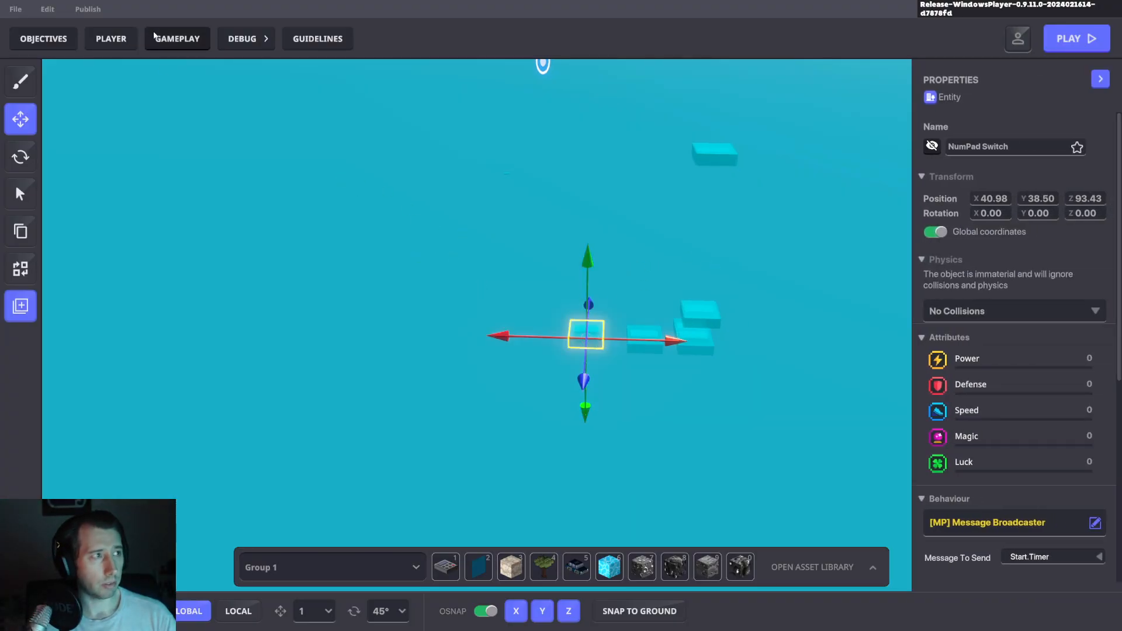
{"action": "right_click_drag", "start_coordinate": [527, 179], "coordinate": [446, 183]}
{"action": "scroll", "coordinate": [618, 216], "scroll_direction": "up", "scroll_amount": 3}
{"action": "right_click_drag", "start_coordinate": [619, 216], "coordinate": [579, 318]}
{"action": "left_click", "coordinate": [111, 39]}
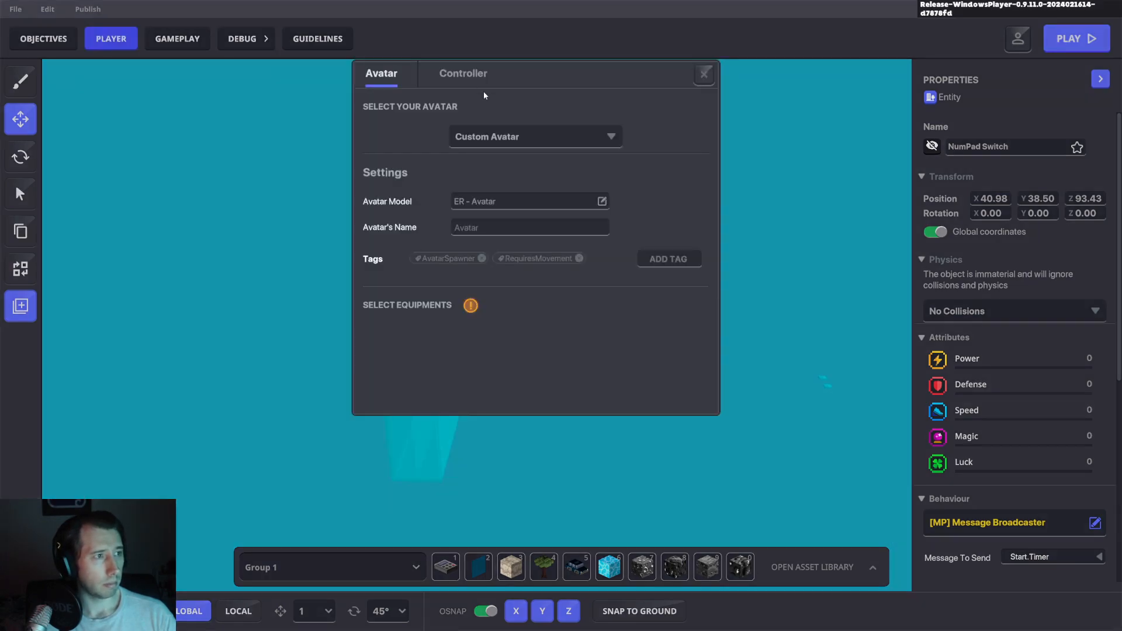
{"action": "left_click", "coordinate": [463, 73]}
{"action": "left_click", "coordinate": [513, 164]}
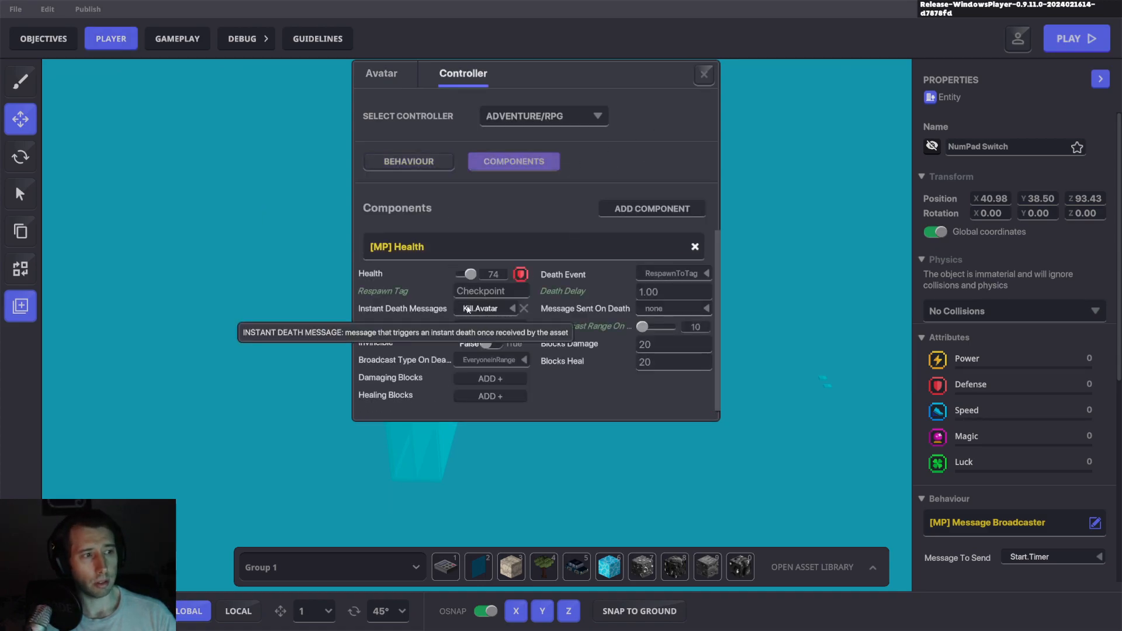
{"action": "left_click", "coordinate": [676, 310]}
{"action": "type", "text": "End.Game"}
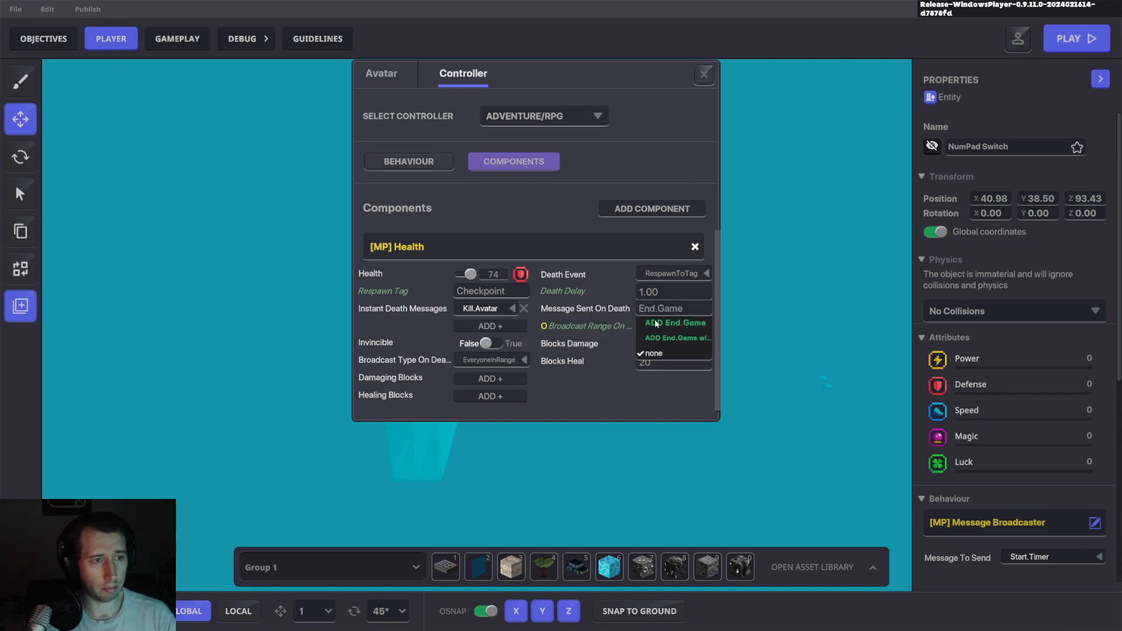
{"action": "left_click", "coordinate": [655, 323]}
- Set the Health component's broadcast type on death to All and close the player settings
{"action": "left_click", "coordinate": [491, 360]}
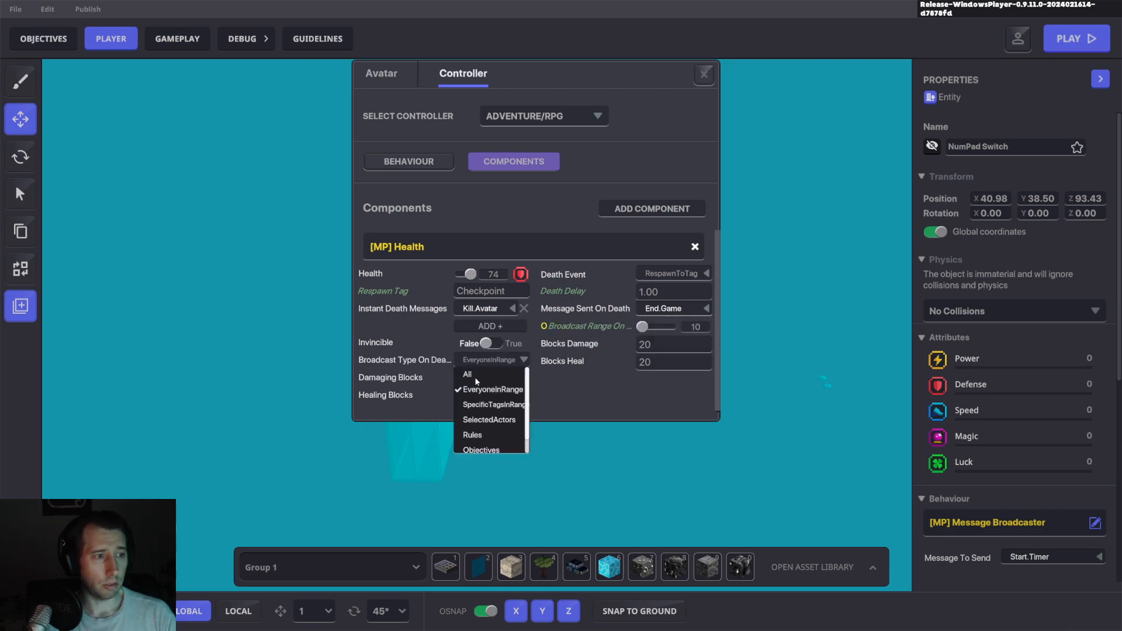
{"action": "left_click", "coordinate": [471, 374]}
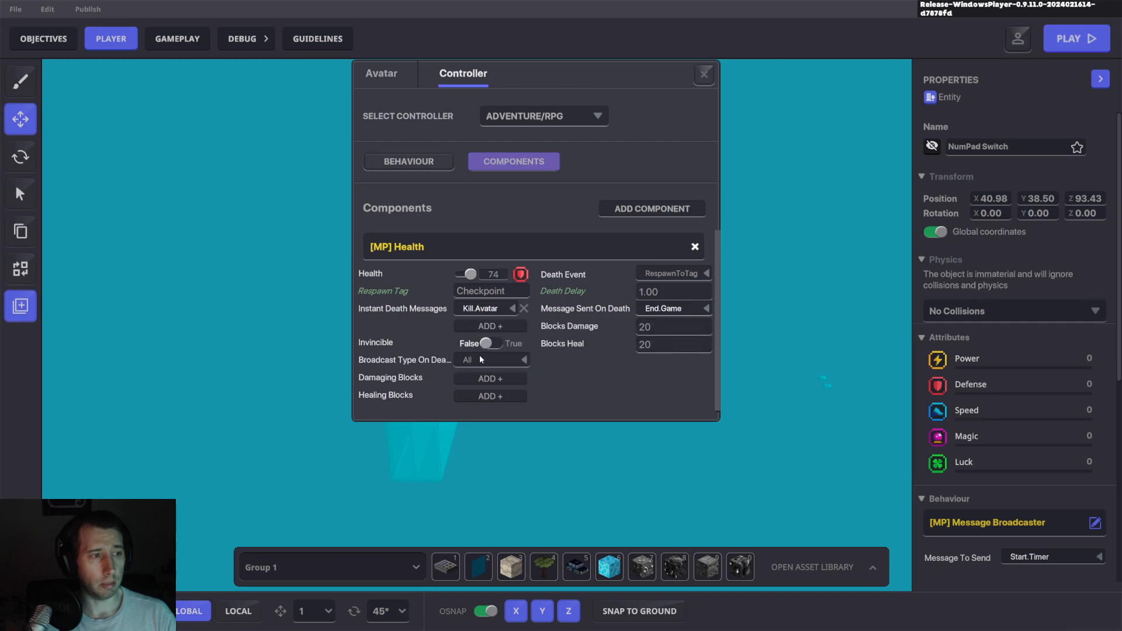
{"action": "left_click", "coordinate": [704, 75]}
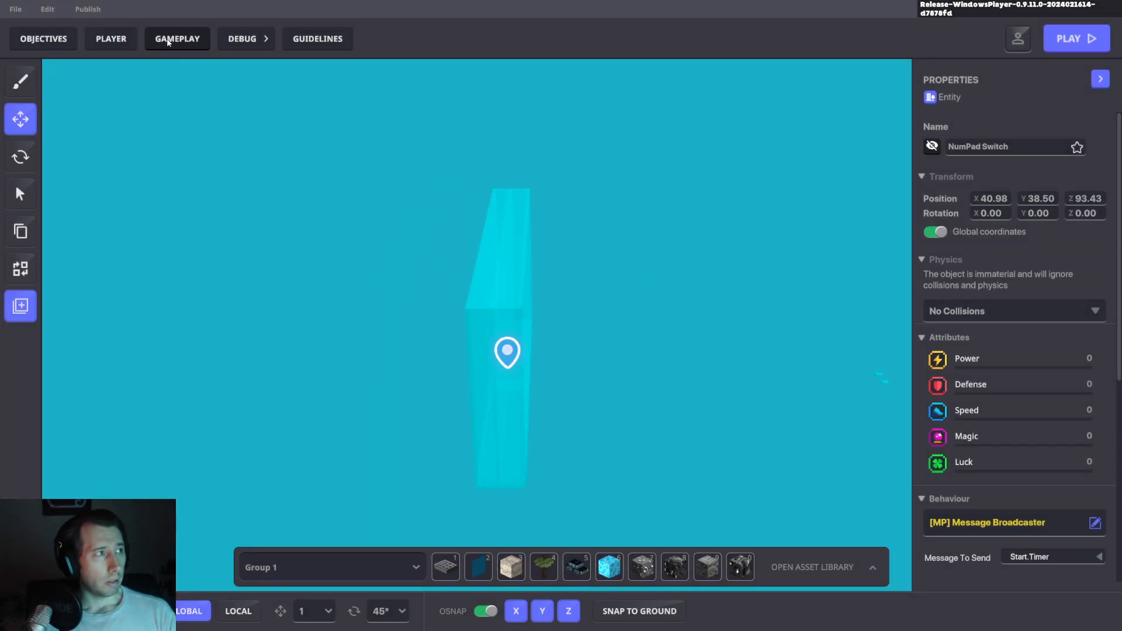
- Assign the Message Broadcaster behaviour to the entity whose Trigger Volume sends Kill.Rock
{"action": "middle_click_drag", "start_coordinate": [552, 347], "coordinate": [515, 294]}
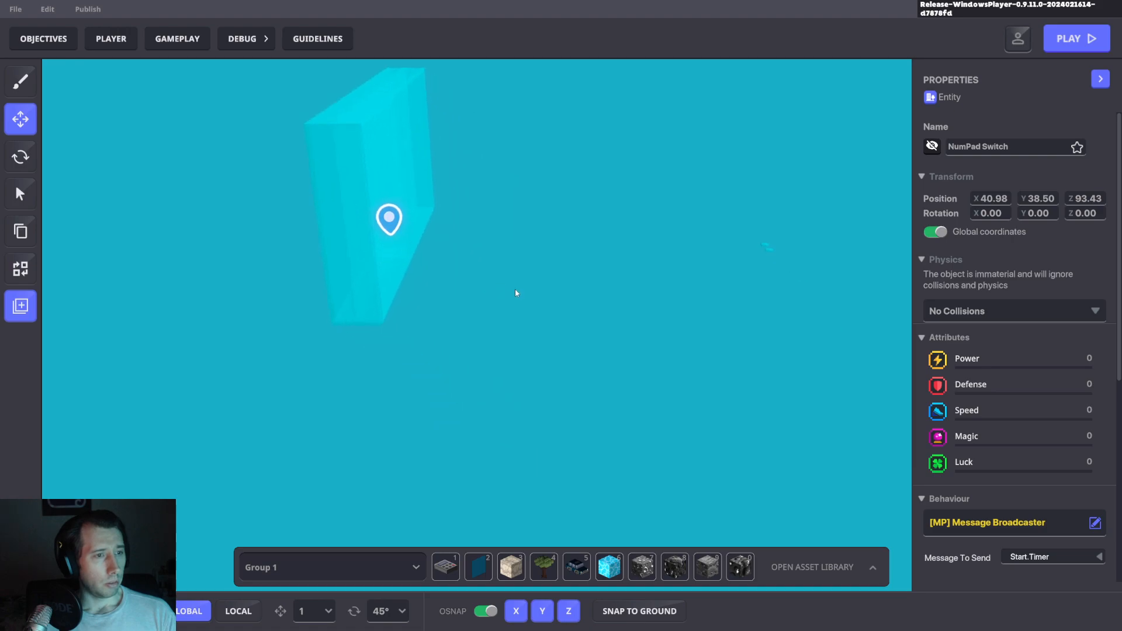
{"action": "left_click", "coordinate": [767, 245]}
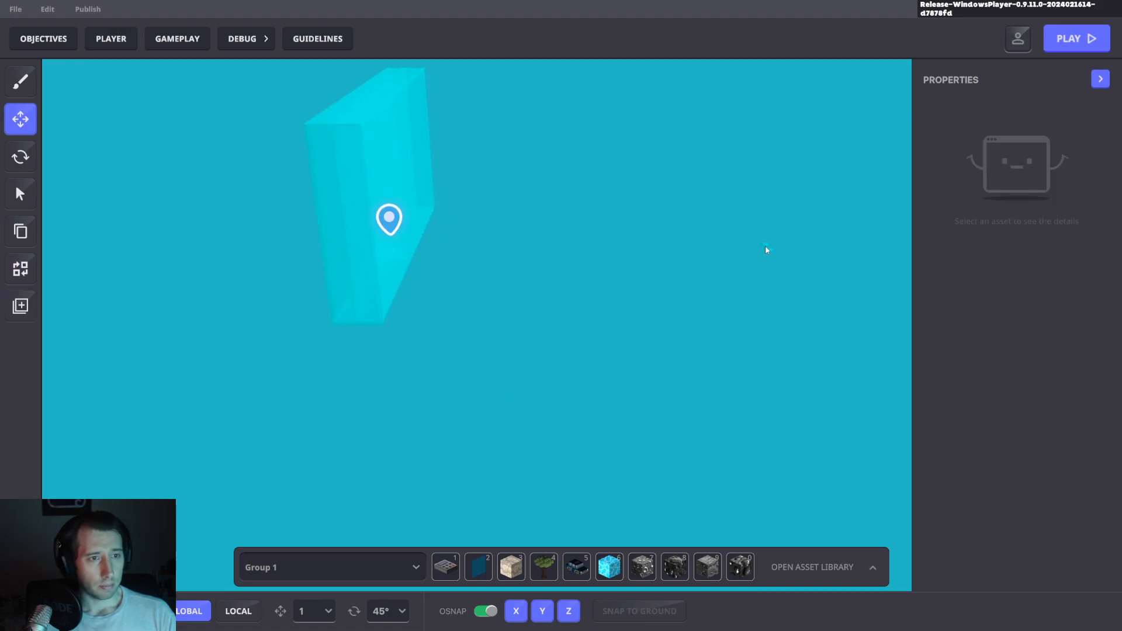
{"action": "left_click", "coordinate": [766, 247]}
{"action": "scroll", "coordinate": [947, 365], "scroll_direction": "down", "scroll_amount": 4}
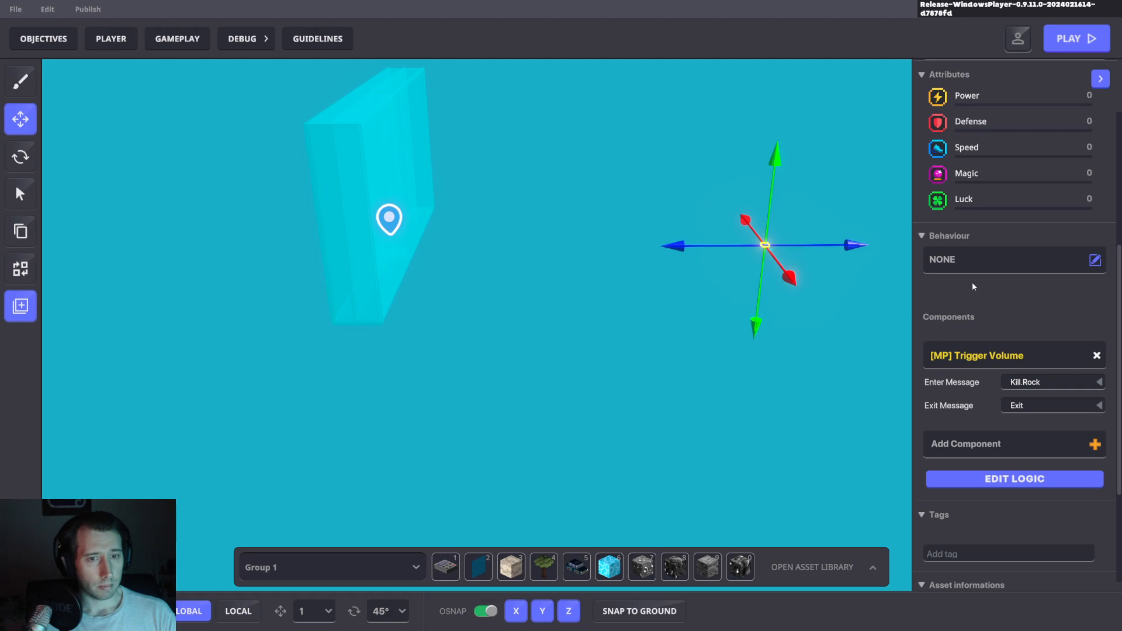
{"action": "left_click", "coordinate": [981, 263]}
{"action": "type", "text": "mess"}
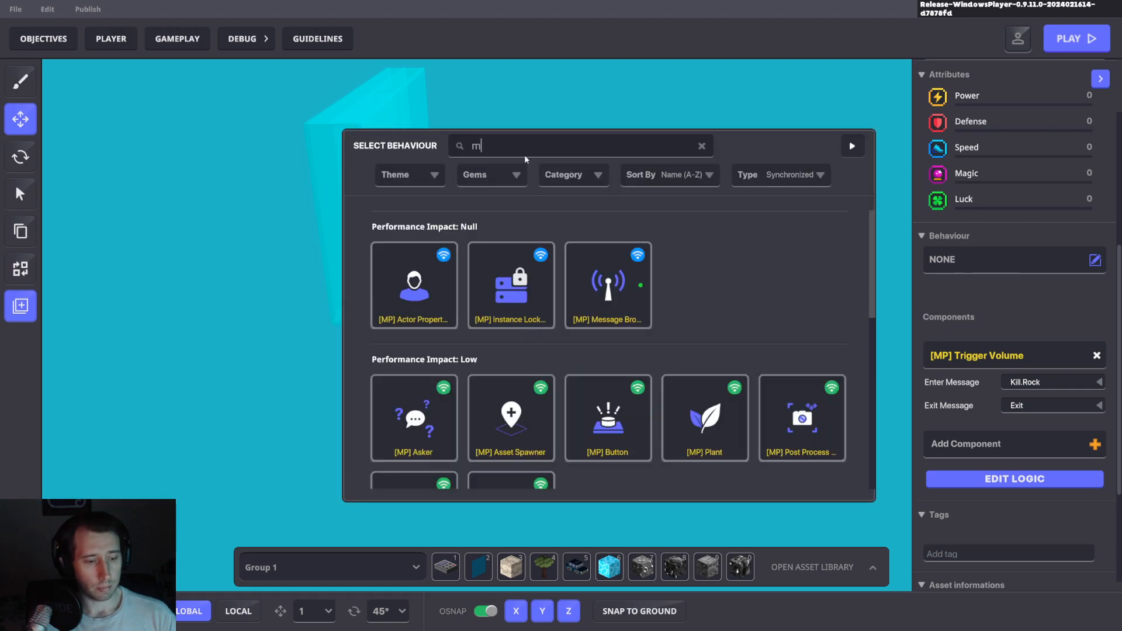
{"action": "left_click", "coordinate": [380, 284]}
- Open the trigger entity's logic and add End.Game as the Message Broadcaster's required message
{"action": "left_click", "coordinate": [1015, 496]}
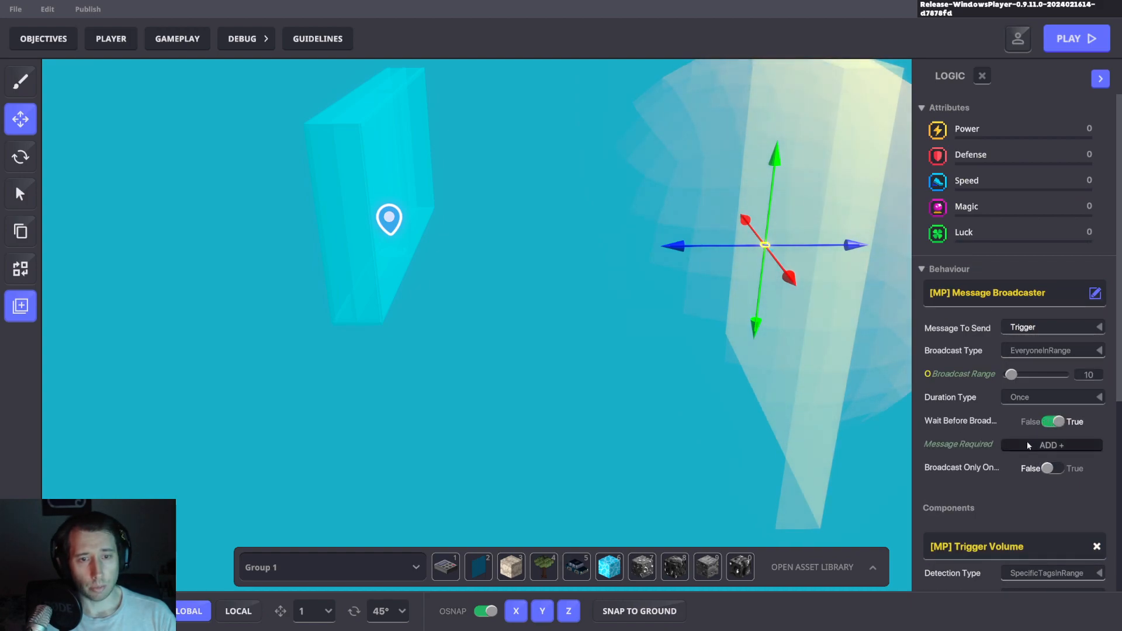
{"action": "left_click", "coordinate": [1046, 433]}
{"action": "type", "text": "End"}
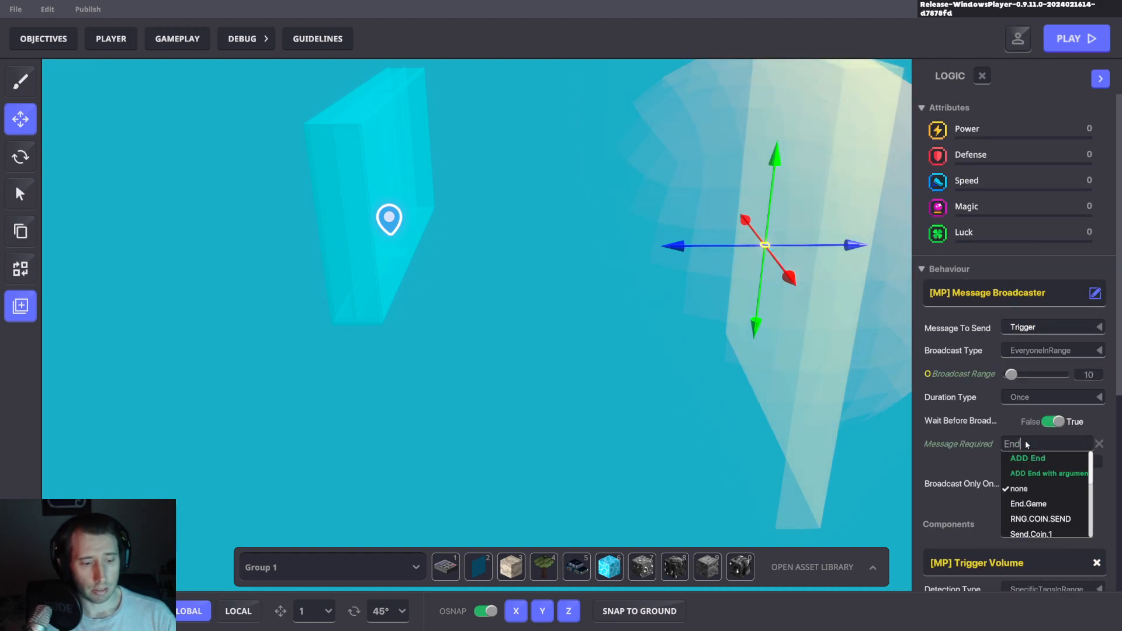
{"action": "left_click", "coordinate": [1031, 504]}
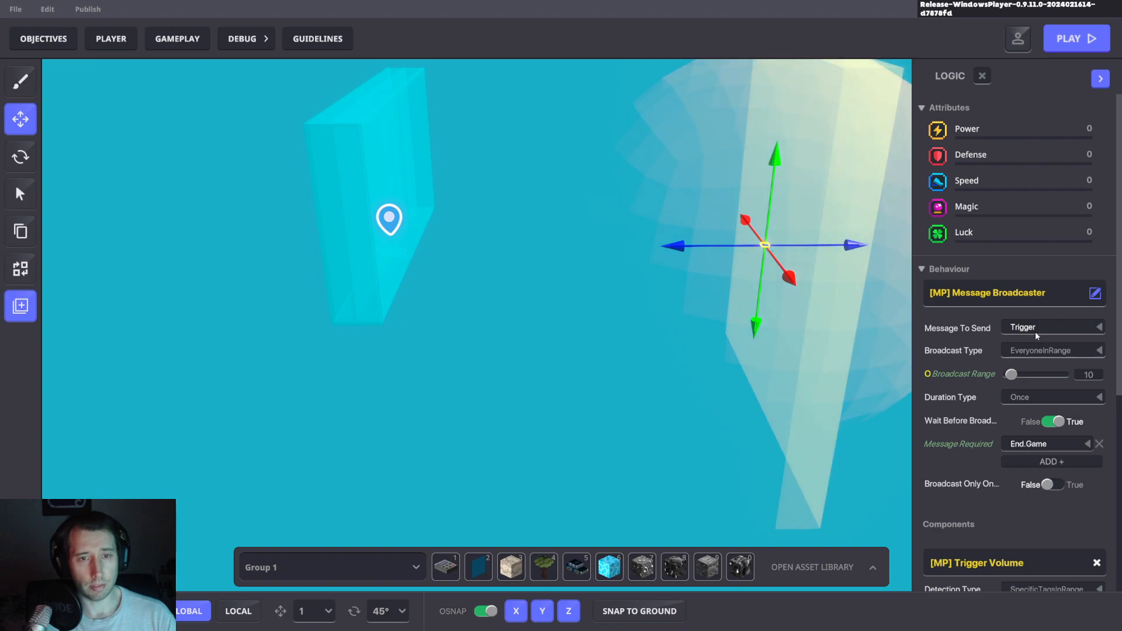
- Set the Message Broadcaster's broadcast type to Rules and its message to send to a new Stop.Timer message
{"action": "middle_click_drag", "start_coordinate": [840, 332], "coordinate": [774, 351]}
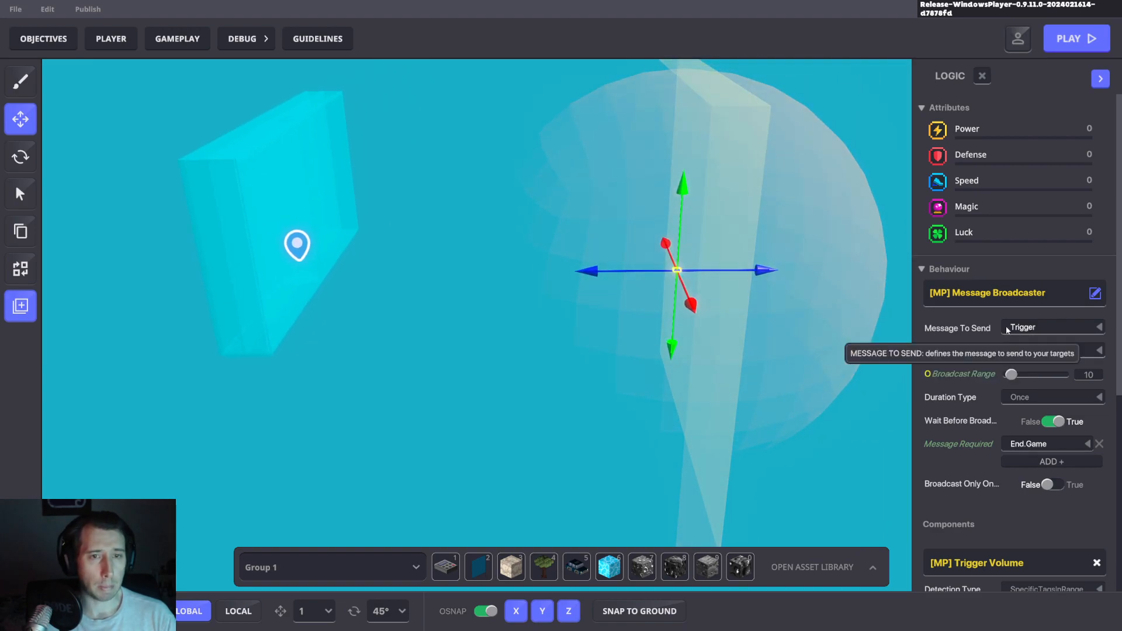
{"action": "left_click", "coordinate": [1034, 350]}
{"action": "left_click", "coordinate": [1024, 426]}
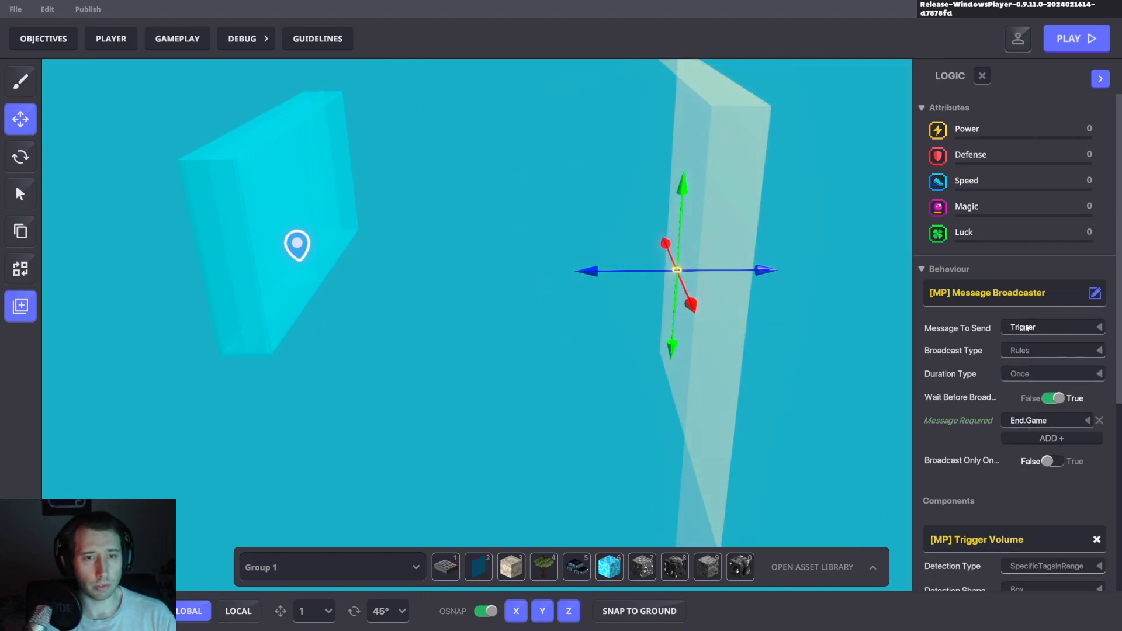
{"action": "left_click", "coordinate": [1027, 338]}
{"action": "type", "text": "Stop.Timer"}
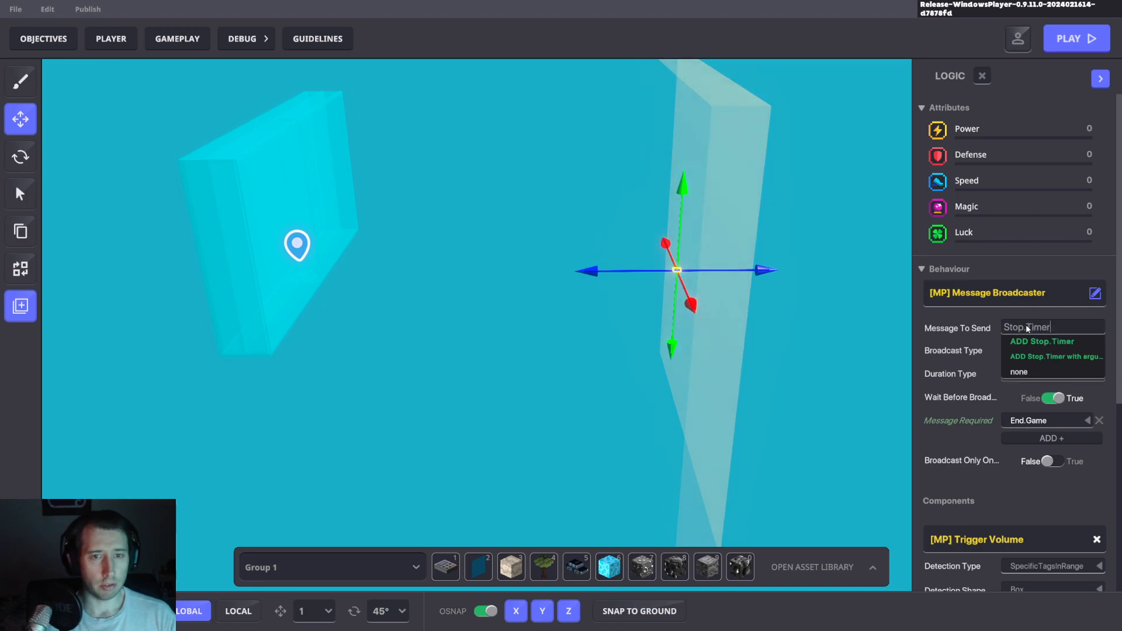
{"action": "key", "text": "Return"}
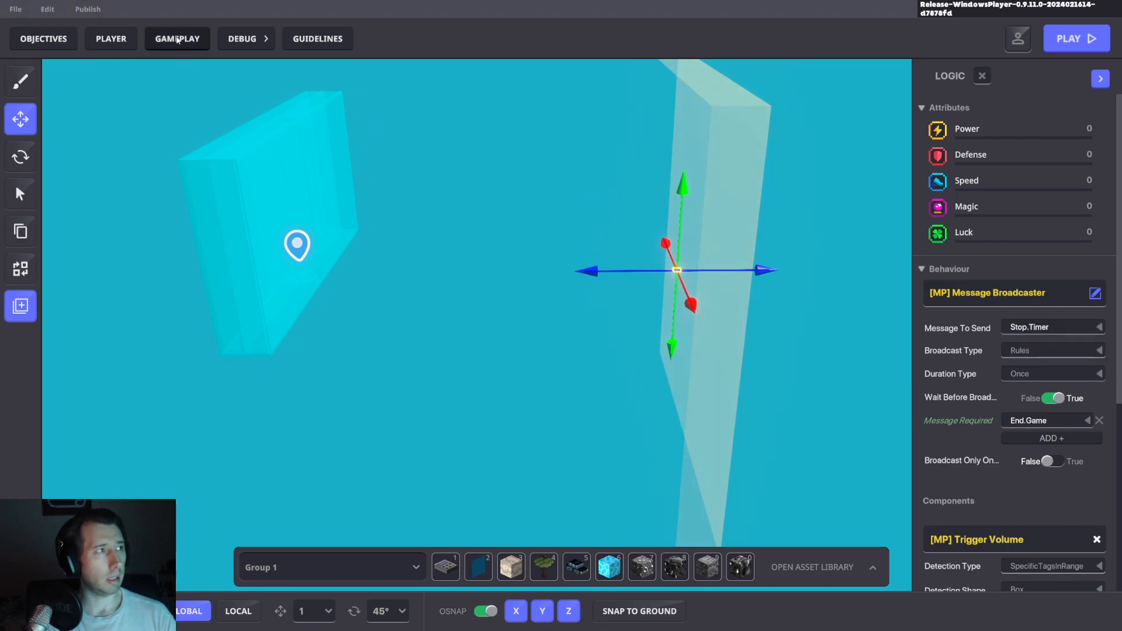
- Add a Pause time rule to the Stopwatch ruleset in the game rules
{"action": "left_click", "coordinate": [188, 44]}
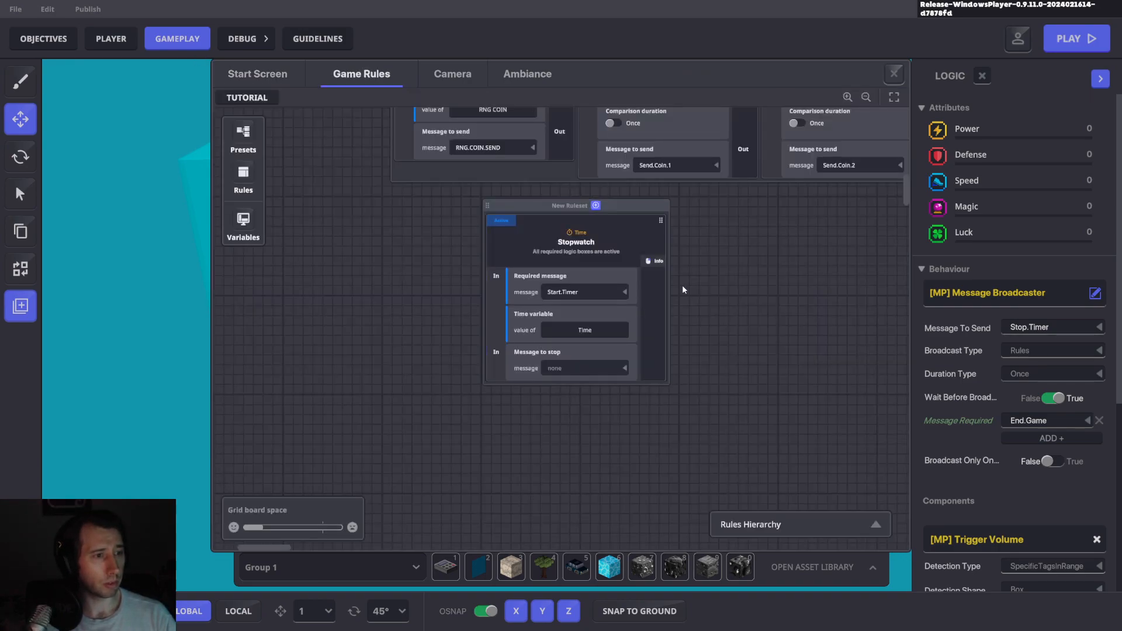
{"action": "left_click_drag", "start_coordinate": [684, 290], "coordinate": [601, 308]}
{"action": "left_click", "coordinate": [513, 224]}
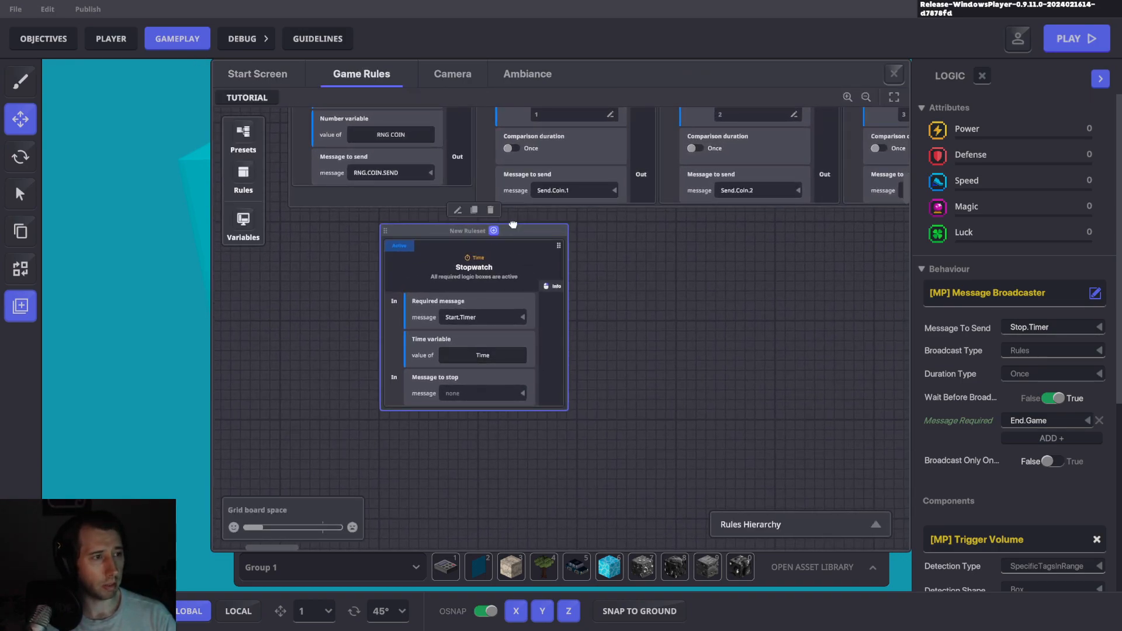
{"action": "left_click", "coordinate": [243, 171]}
{"action": "left_click", "coordinate": [308, 279]}
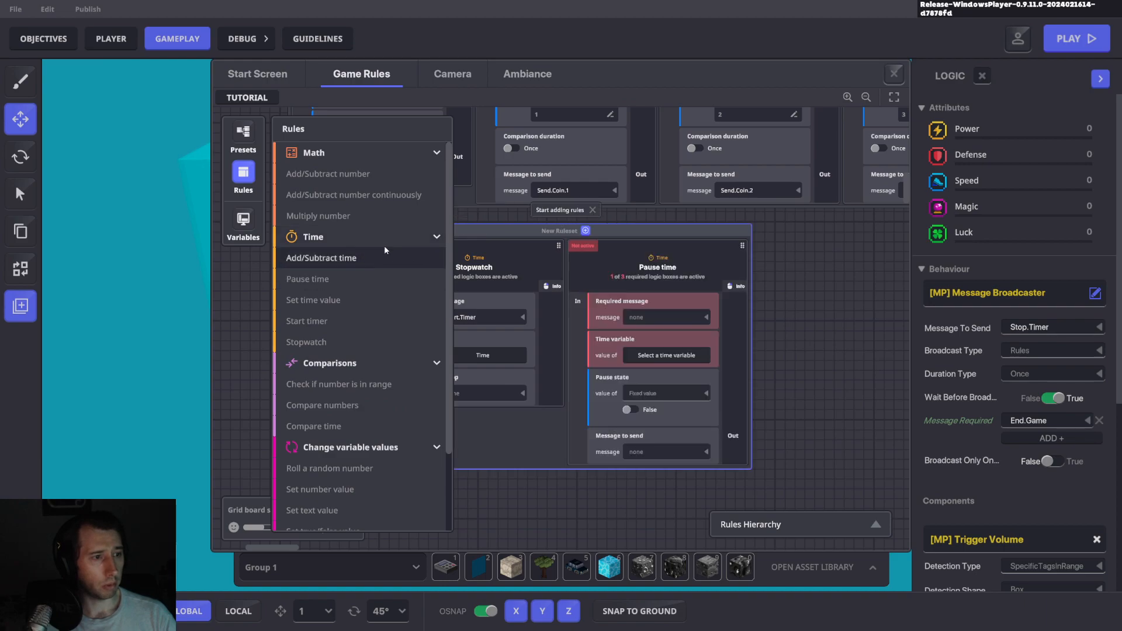
{"action": "left_click", "coordinate": [240, 192]}
- Set the Pause time rule's required message to Stop.Timer, time variable to Time and pause state to True, and close the game rules
{"action": "left_click", "coordinate": [663, 317]}
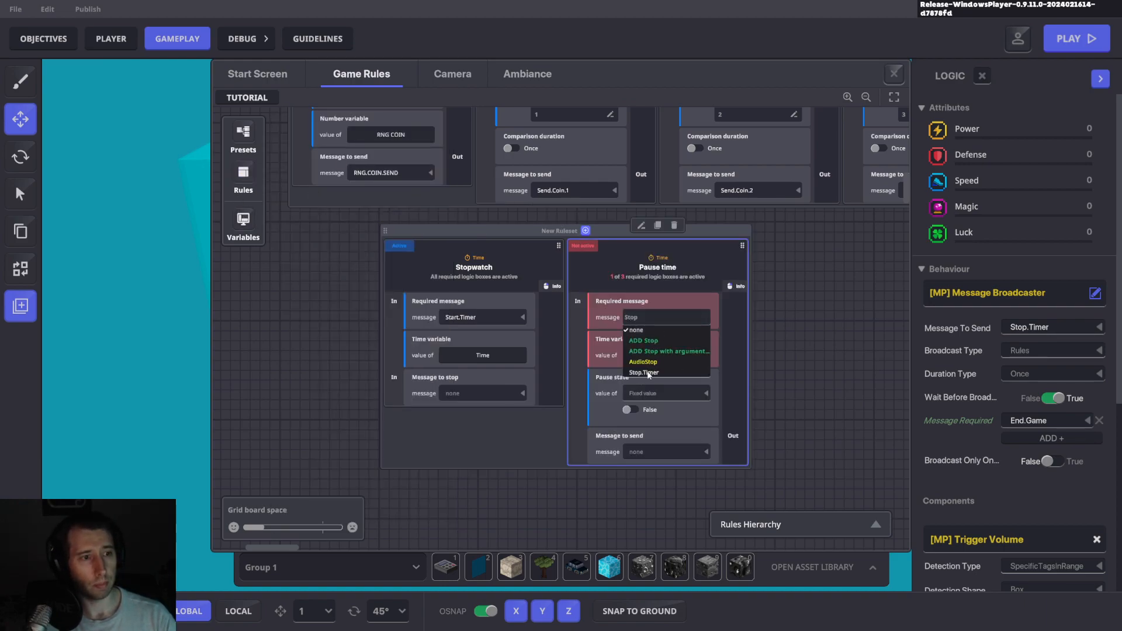
{"action": "left_click", "coordinate": [644, 372]}
{"action": "left_click", "coordinate": [243, 220]}
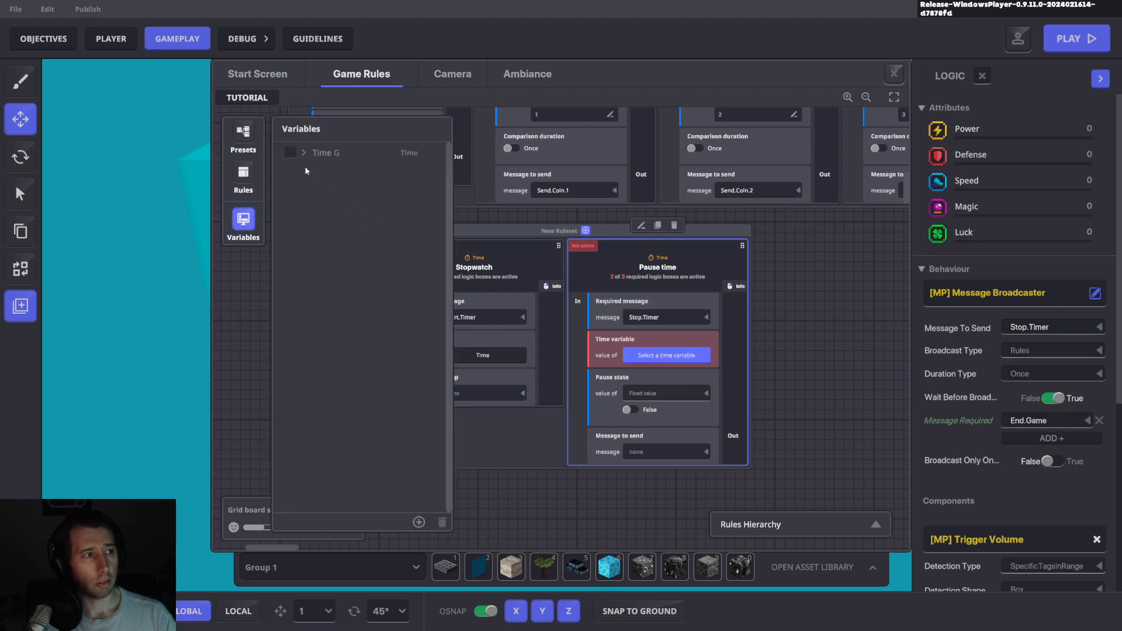
{"action": "left_click", "coordinate": [244, 222]}
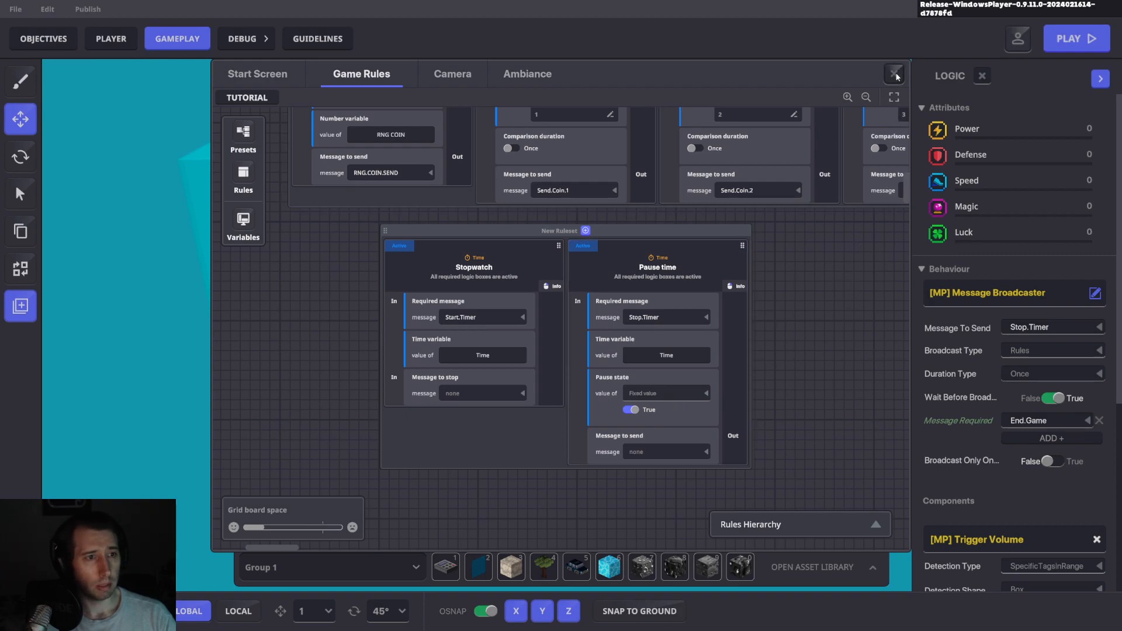
{"action": "left_click", "coordinate": [894, 74]}
- Add a Banner rule in the game rules and place it as a separate ruleset beside the Pause time rule
{"action": "right_click_drag", "start_coordinate": [695, 318], "coordinate": [442, 349]}
{"action": "scroll", "coordinate": [716, 249], "scroll_direction": "up", "scroll_amount": 4}
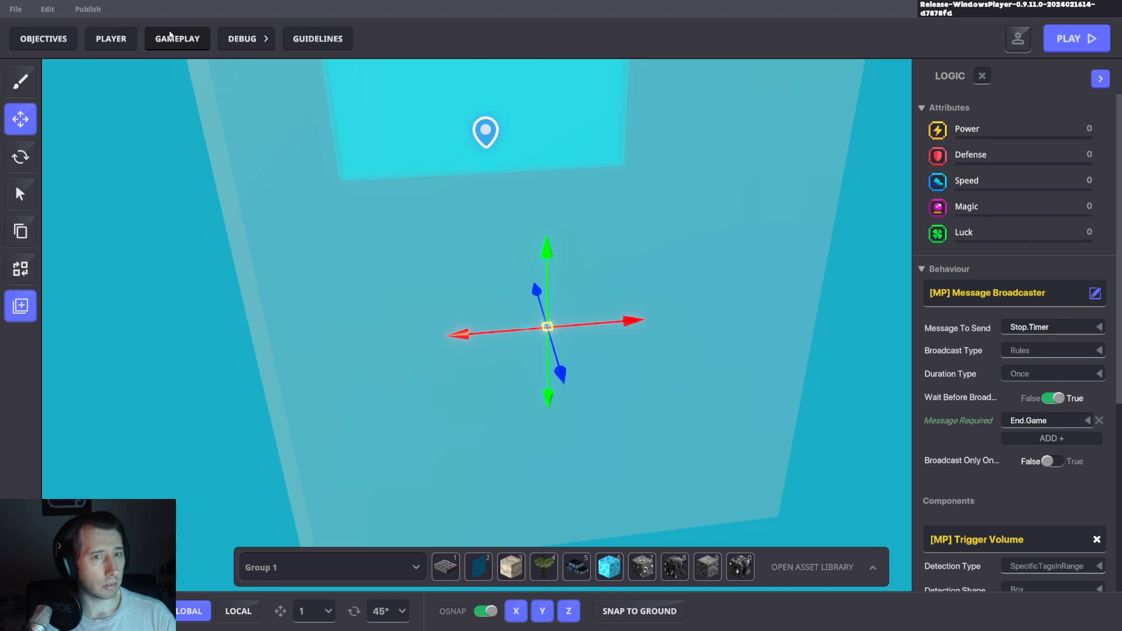
{"action": "left_click", "coordinate": [170, 36]}
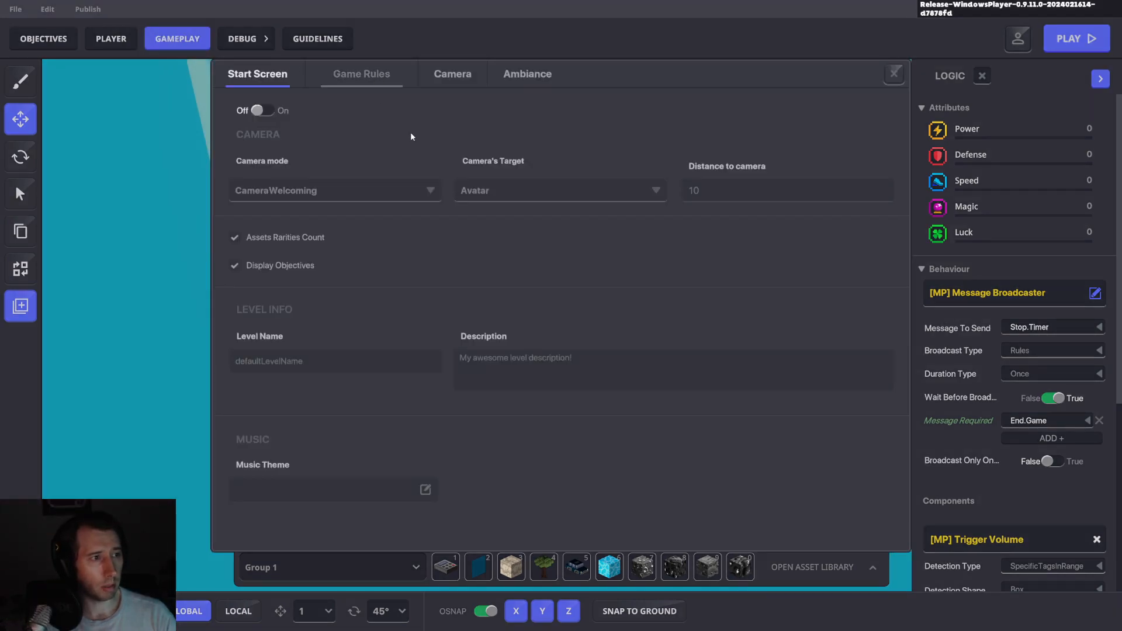
{"action": "left_click_drag", "start_coordinate": [792, 305], "coordinate": [682, 241]}
{"action": "left_click", "coordinate": [243, 222]}
{"action": "left_click", "coordinate": [244, 222]}
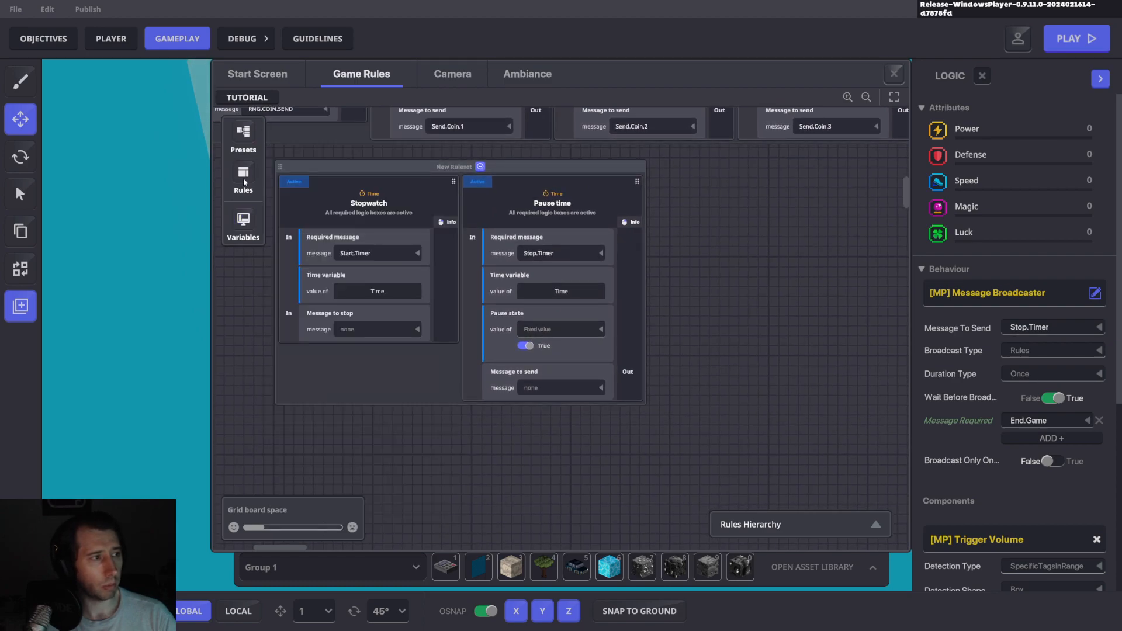
{"action": "left_click", "coordinate": [244, 186]}
{"action": "scroll", "coordinate": [377, 309], "scroll_direction": "down", "scroll_amount": 5}
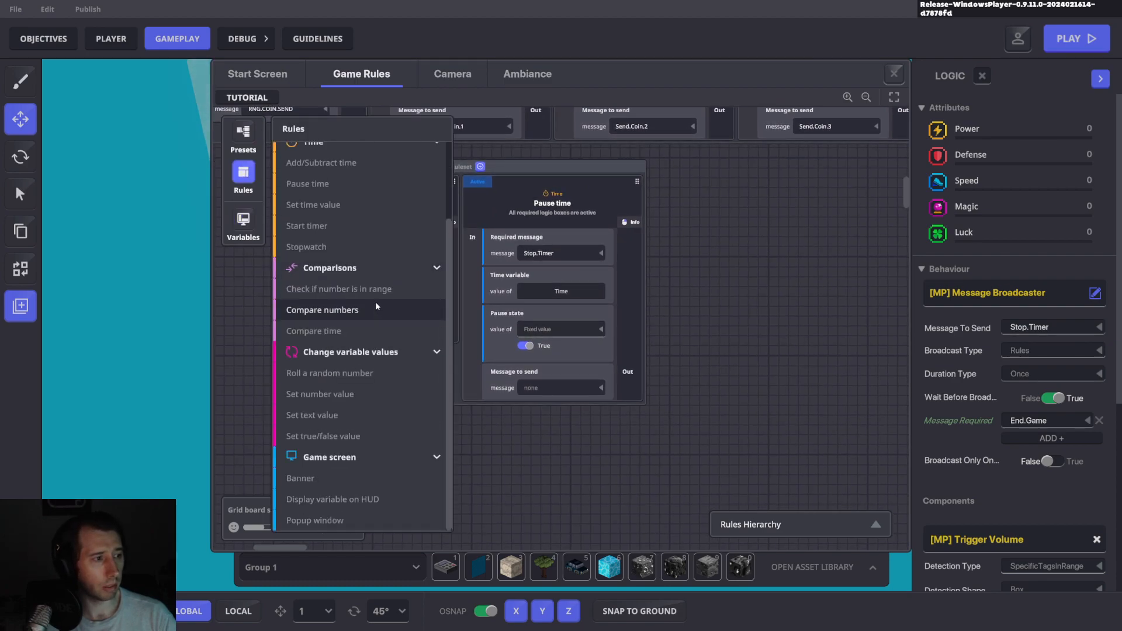
{"action": "left_click", "coordinate": [323, 485]}
{"action": "left_click", "coordinate": [243, 171]}
{"action": "left_click_drag", "start_coordinate": [618, 322], "coordinate": [707, 168]}
- Set the Banner's required message to Stop.Timer, its displayed variable to POINTS and its duration to 3
{"action": "left_click", "coordinate": [725, 256]}
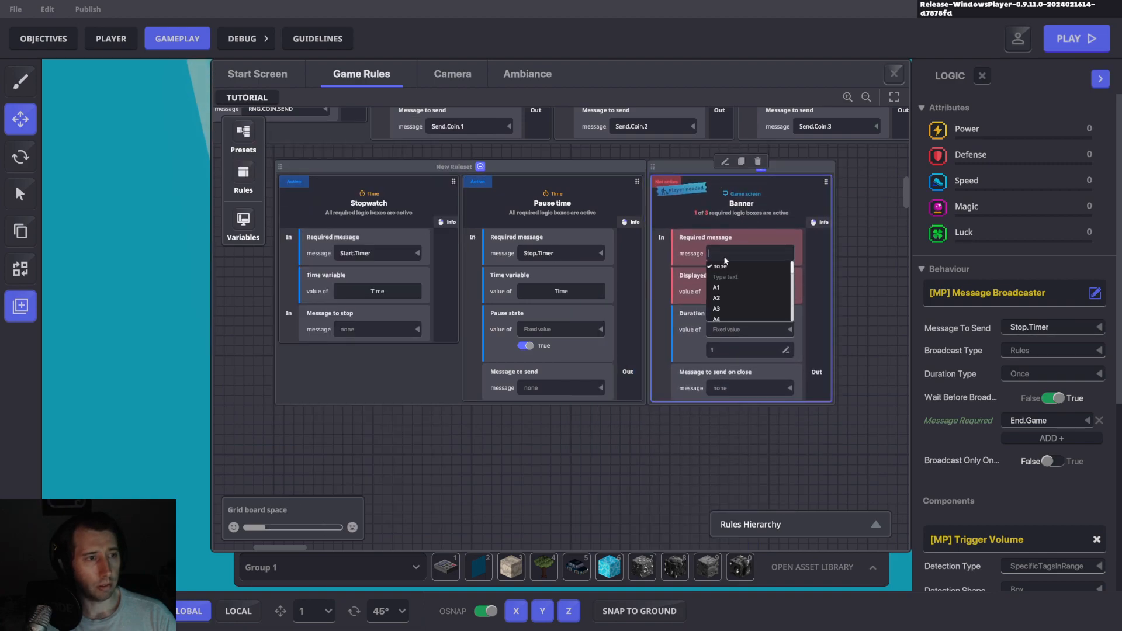
{"action": "type", "text": "Stop"}
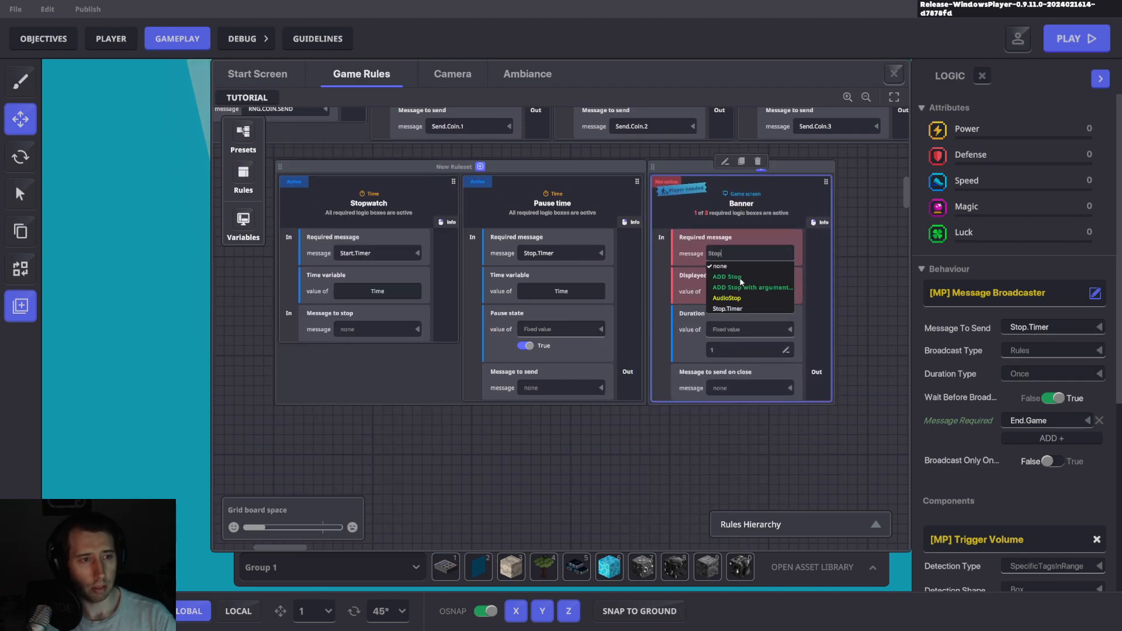
{"action": "left_click", "coordinate": [728, 309]}
{"action": "left_click", "coordinate": [741, 292]}
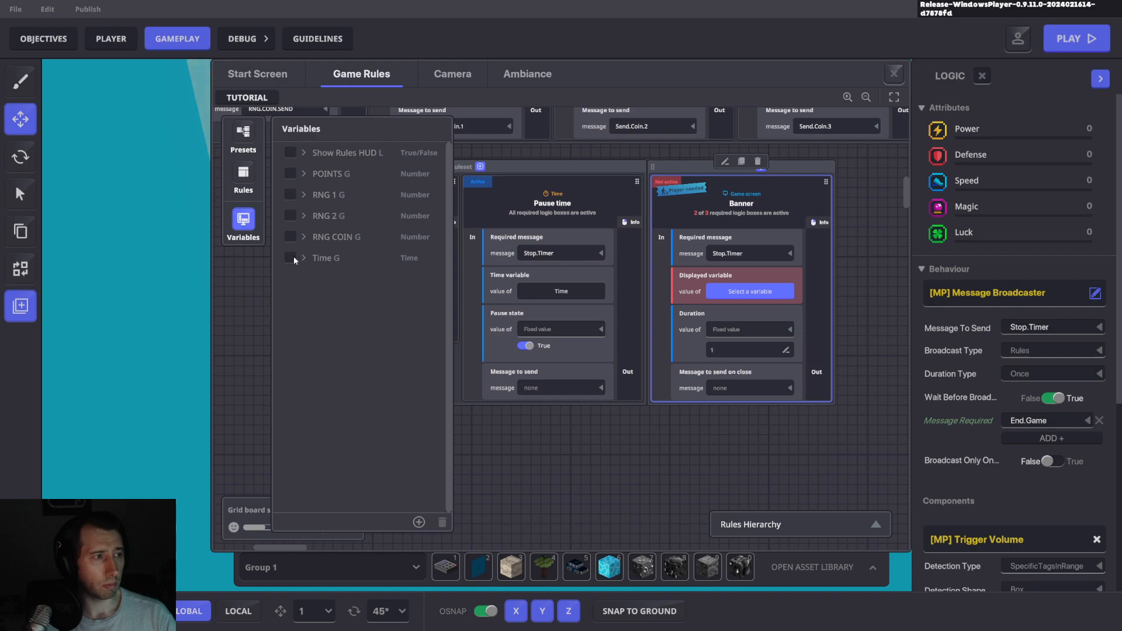
{"action": "left_click", "coordinate": [291, 174]}
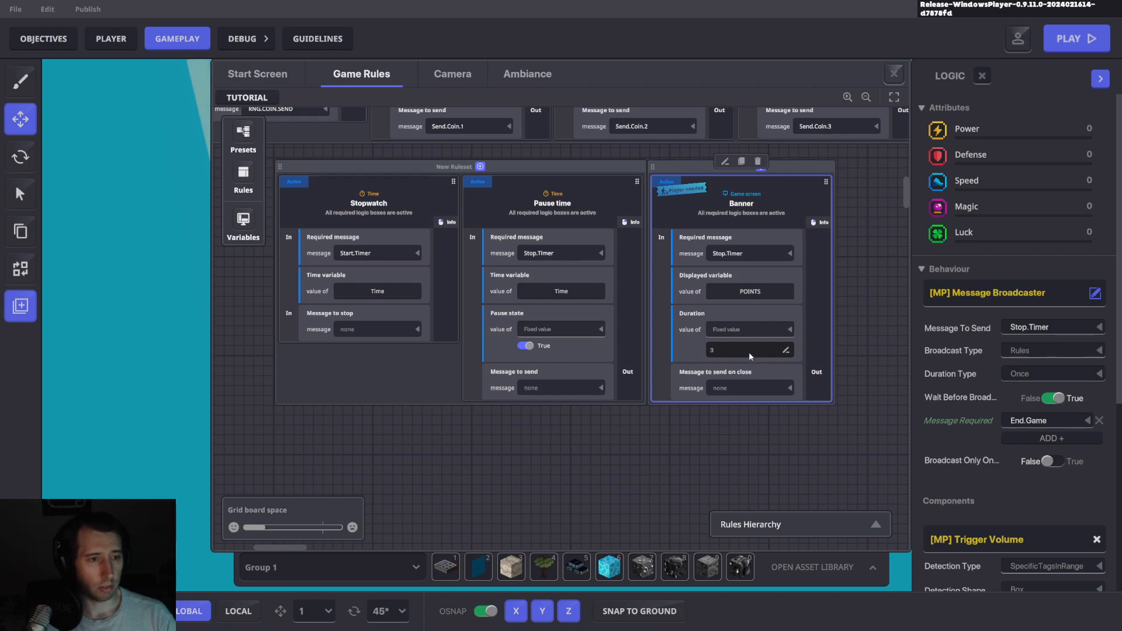
- Set the Banner's message to send on close to the existing Defeat message
{"action": "left_click", "coordinate": [734, 388]}
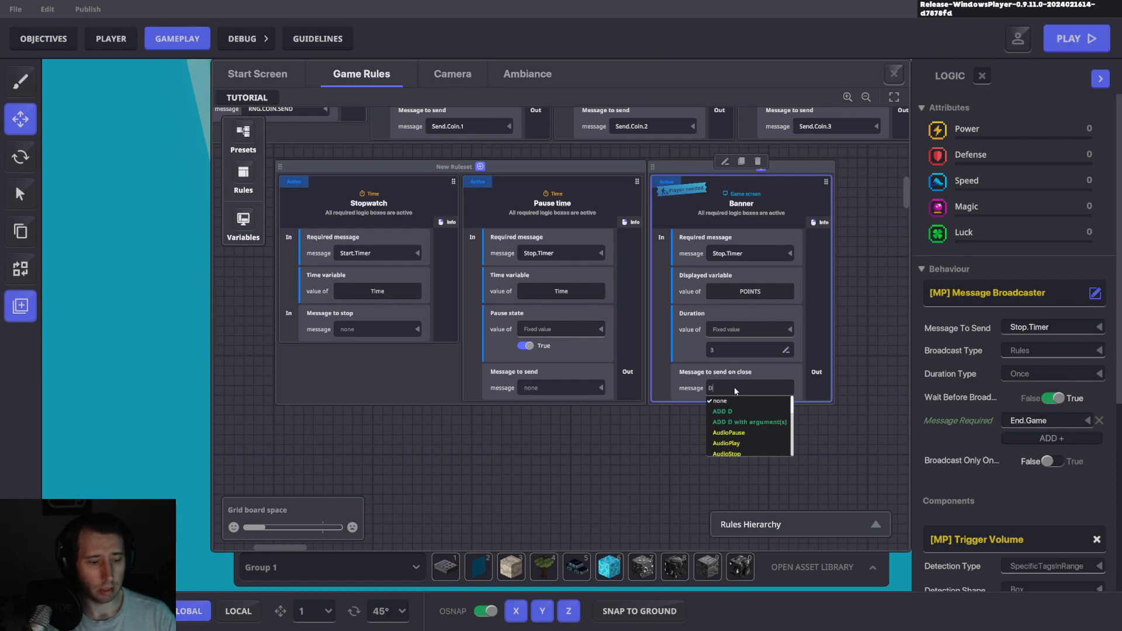
{"action": "type", "text": "efeat"}
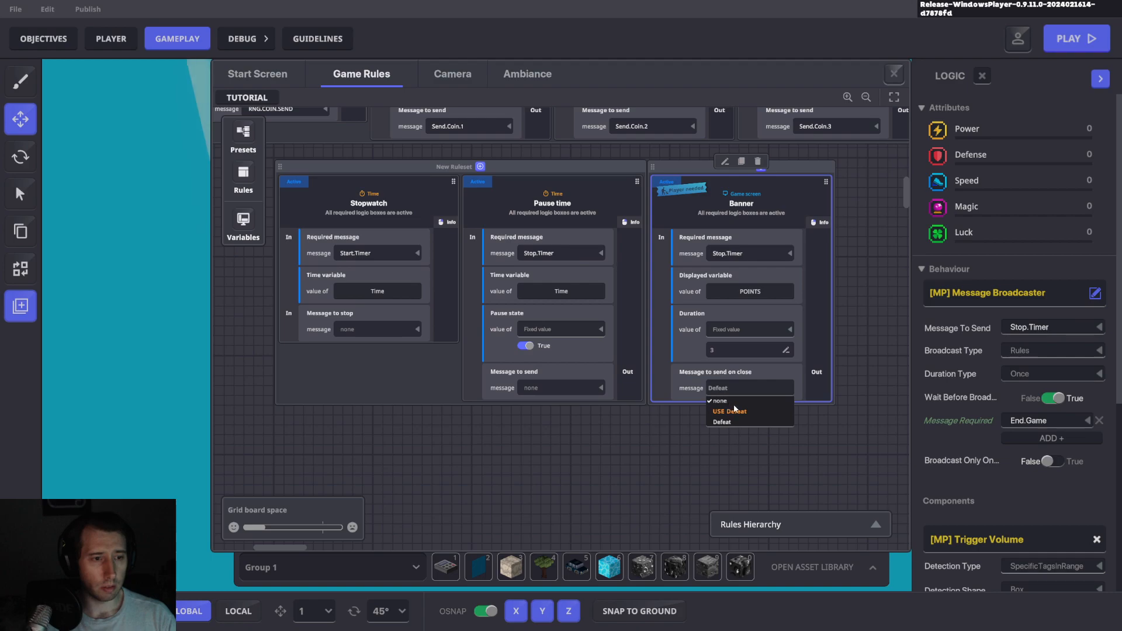
{"action": "left_click", "coordinate": [735, 411]}
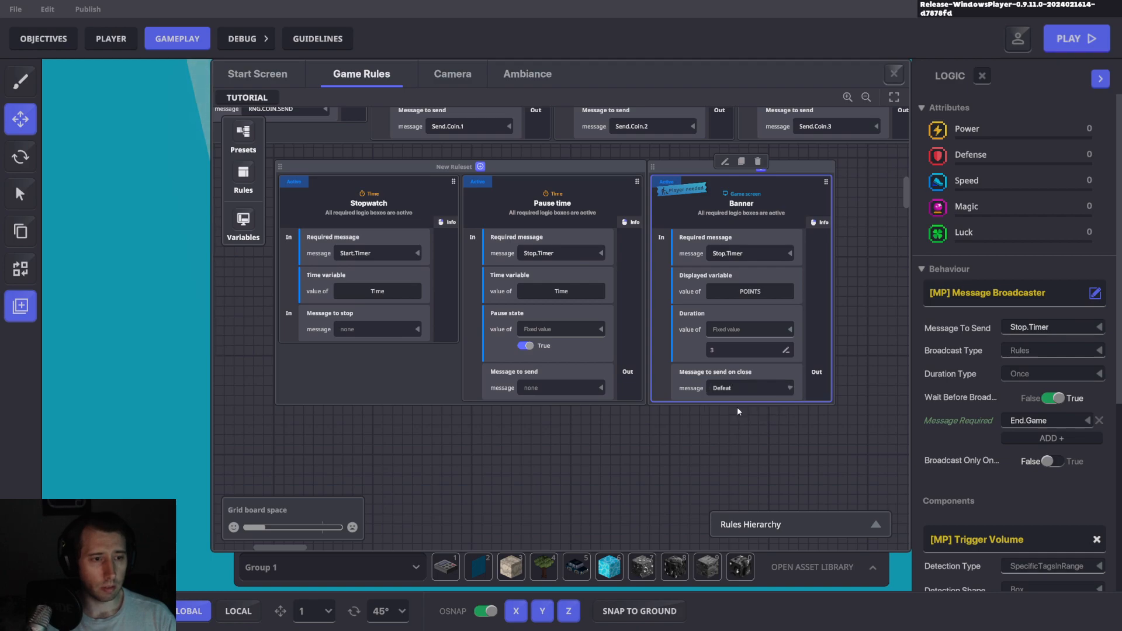
- Close the game rules, duplicate the NumPad Switch that broadcasts Stop.Timer and move the copy away from the original
{"action": "left_click", "coordinate": [895, 75]}
{"action": "right_click_drag", "start_coordinate": [590, 330], "coordinate": [563, 343]}
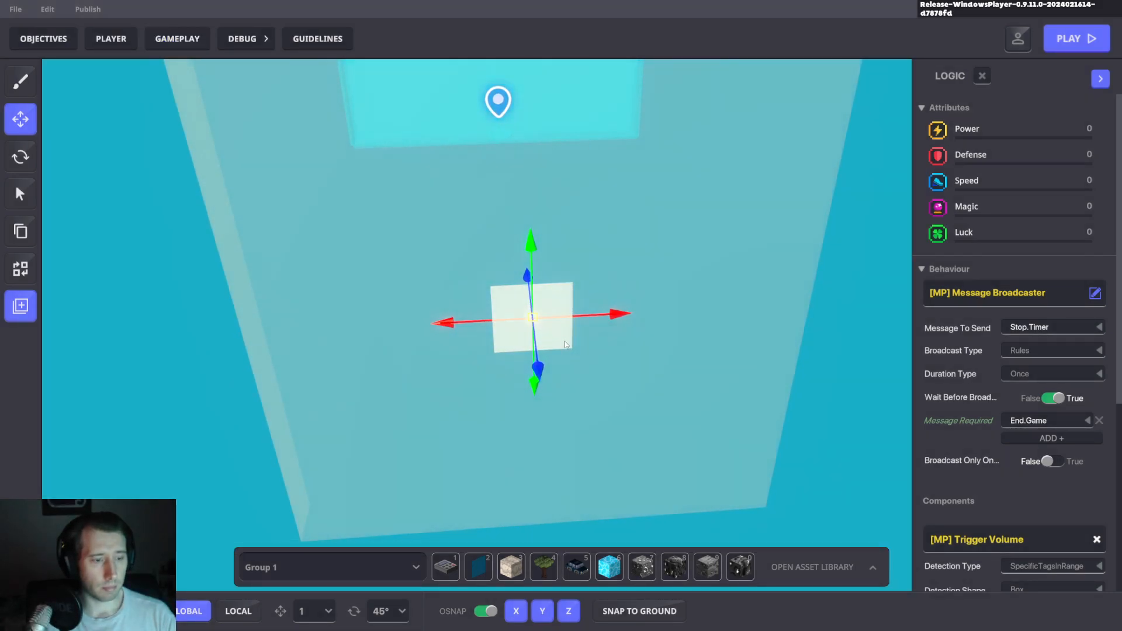
{"action": "scroll", "coordinate": [563, 343], "scroll_direction": "up", "scroll_amount": 2}
{"action": "key", "text": "ctrl+d"}
{"action": "left_click_drag", "start_coordinate": [559, 299], "coordinate": [598, 302]}
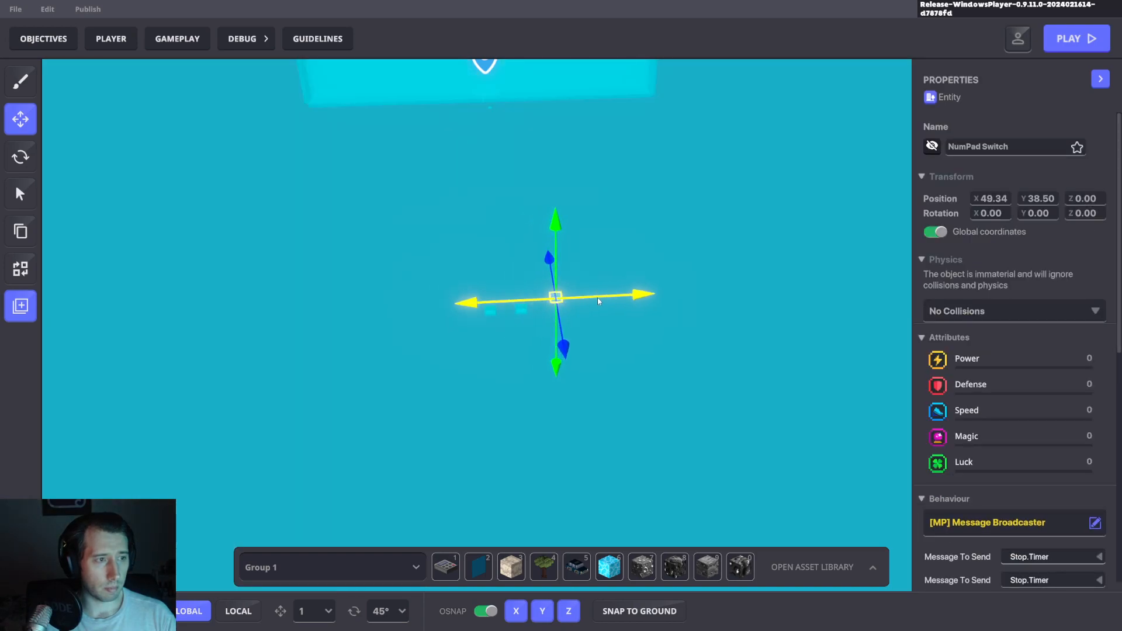
{"action": "left_click_drag", "start_coordinate": [561, 339], "coordinate": [563, 347]}
- Set the duplicated NumPad Switch's behaviour to NONE and remove its Trigger Volume component
{"action": "scroll", "coordinate": [983, 387], "scroll_direction": "down", "scroll_amount": 3}
{"action": "left_click", "coordinate": [981, 313]}
{"action": "left_click", "coordinate": [413, 292]}
{"action": "left_click", "coordinate": [1096, 409]}
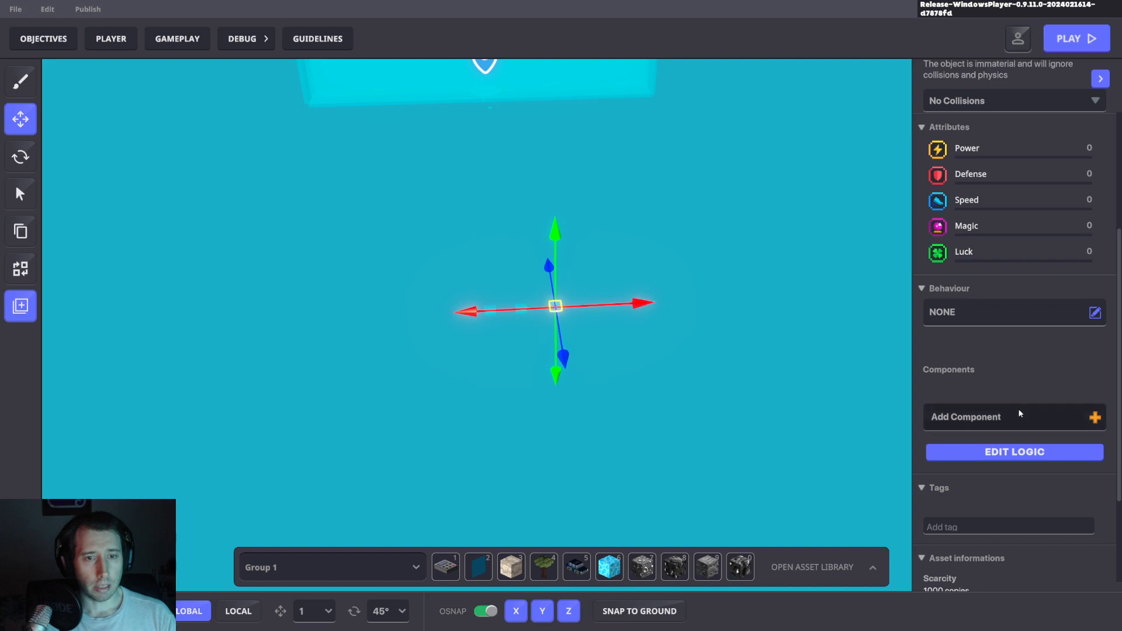
- Add a Defeat component to the duplicated switch and set its defeat message to Defeat
{"action": "left_click", "coordinate": [954, 416]}
{"action": "type", "text": "def"}
{"action": "left_click", "coordinate": [415, 286]}
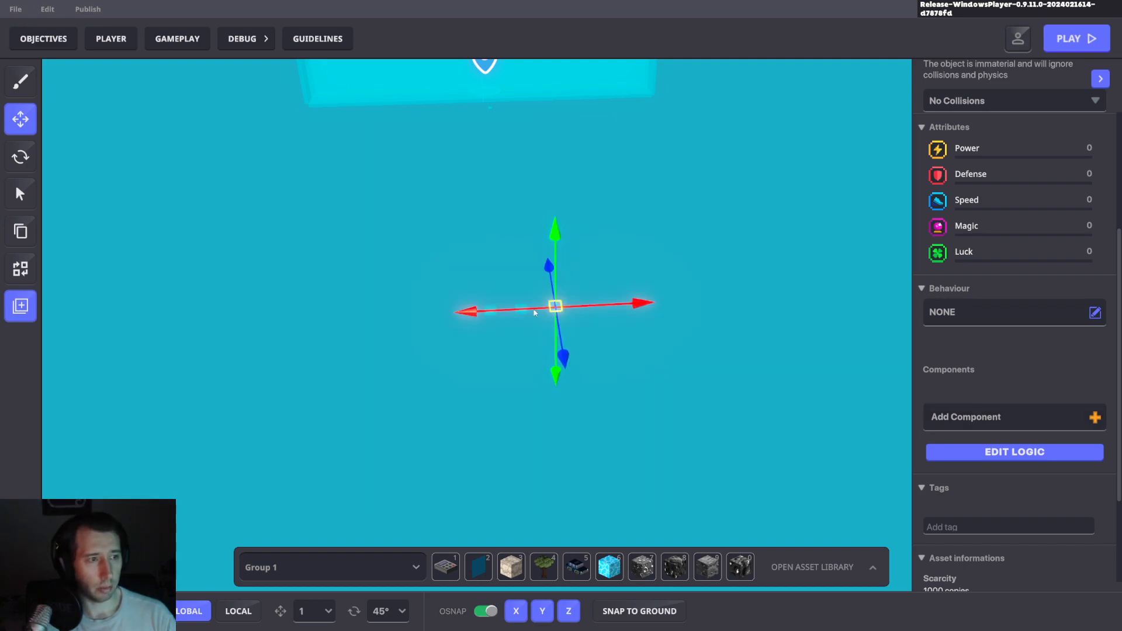
{"action": "scroll", "coordinate": [1031, 433], "scroll_direction": "down", "scroll_amount": 1}
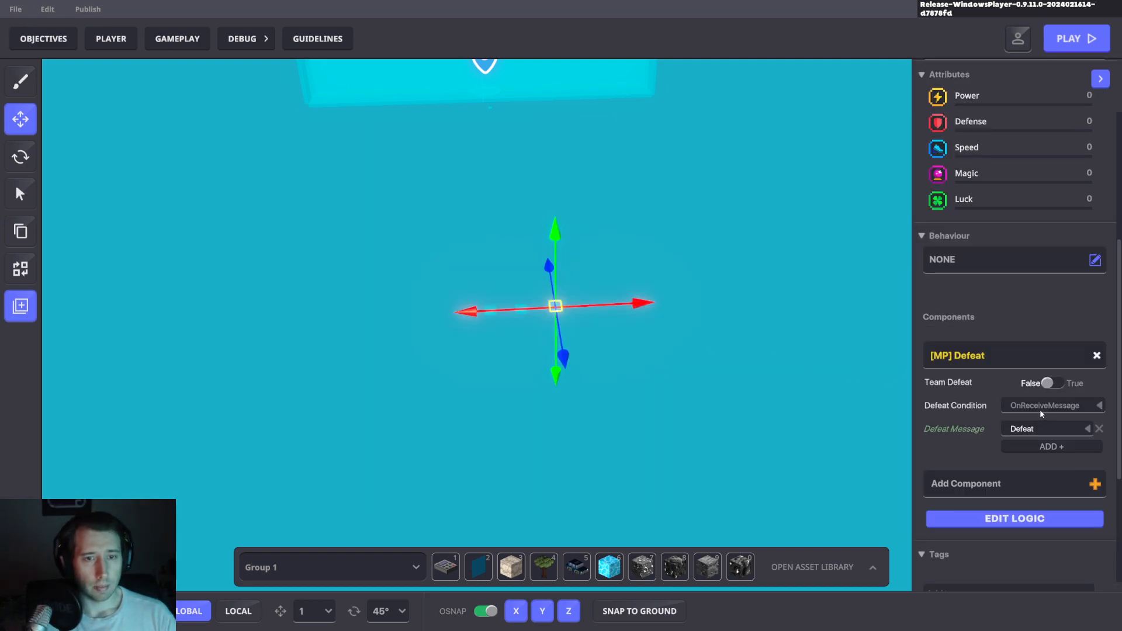
{"action": "left_click", "coordinate": [1034, 429]}
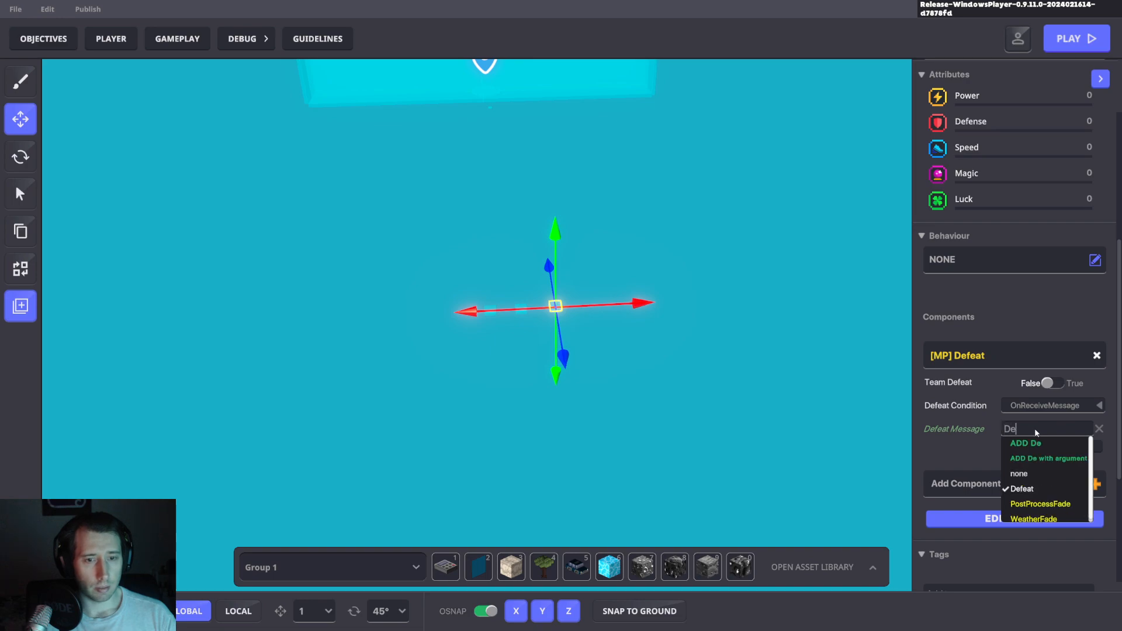
{"action": "type", "text": "De"}
{"action": "left_click", "coordinate": [1022, 488]}
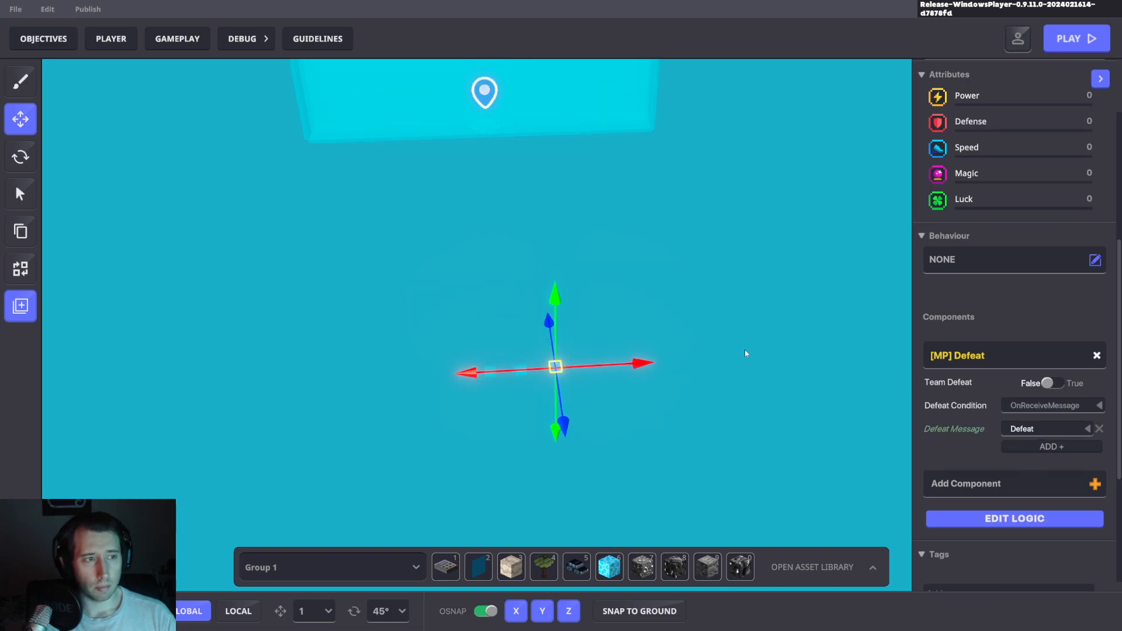
- Playtest the game through player death to check the score banner and defeat, and exit back to the editor
{"action": "key", "text": "ctrl+p"}
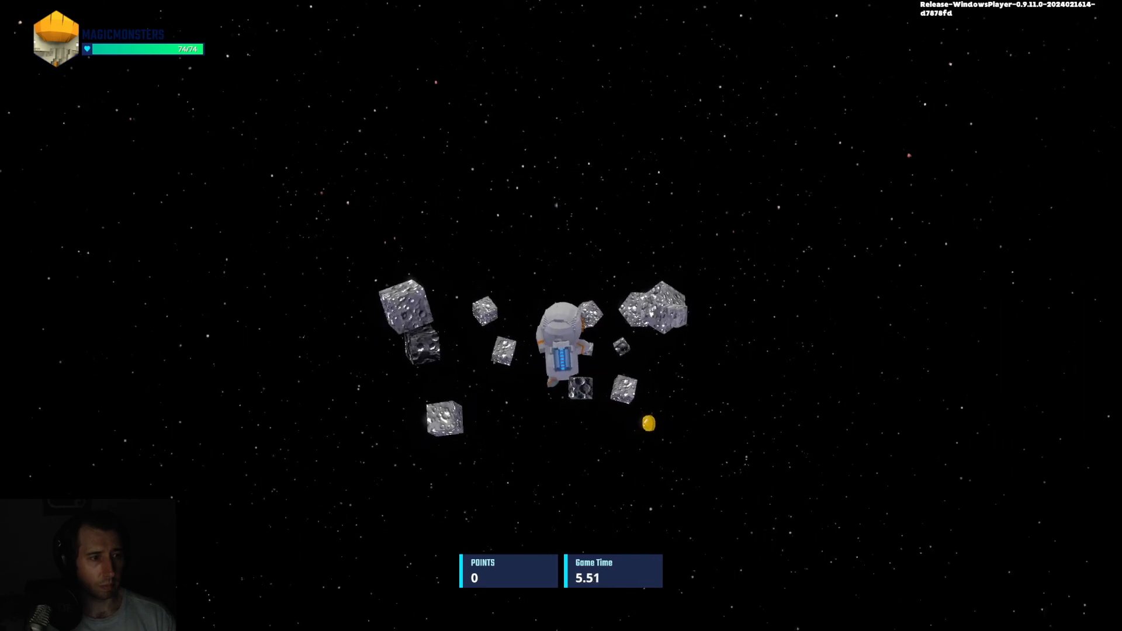
{"action": "key", "text": "d"}
{"action": "key", "text": "w"}
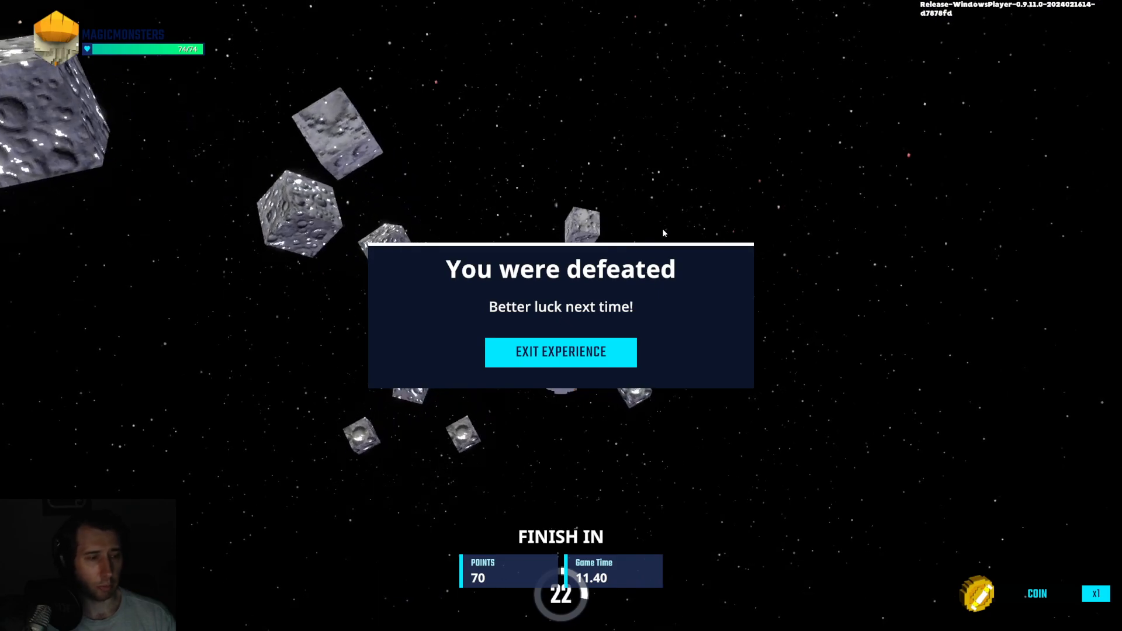
{"action": "left_click", "coordinate": [582, 357]}
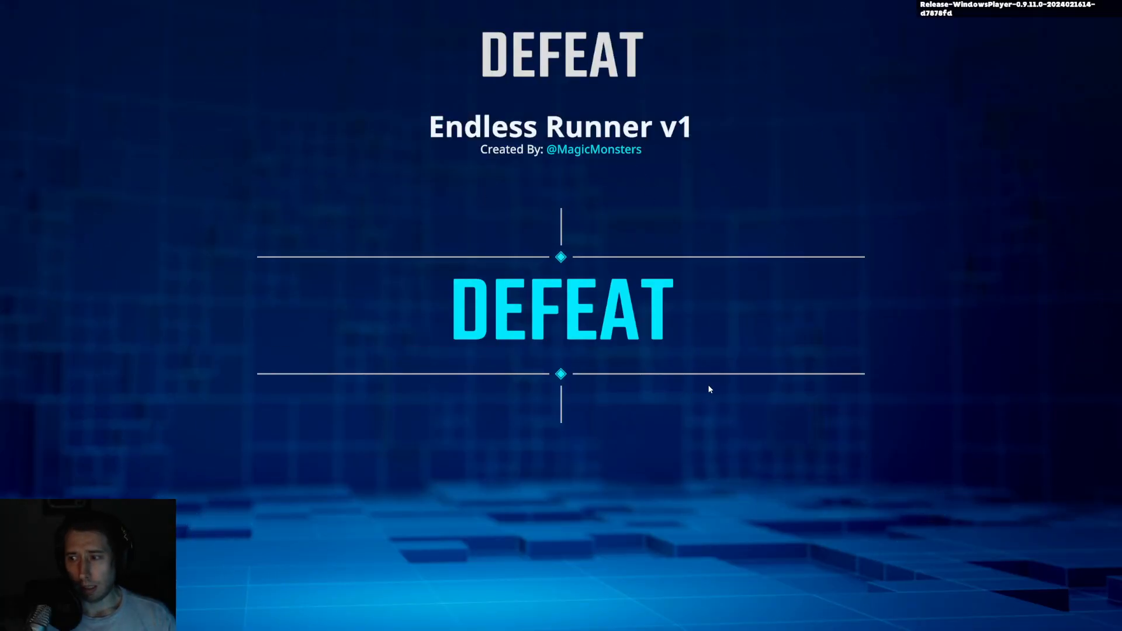
{"action": "left_click", "coordinate": [588, 462]}
- Copy the Respawn Tag from the Health component of the player controller and close the controller settings
{"action": "right_click_drag", "start_coordinate": [618, 277], "coordinate": [635, 248]}
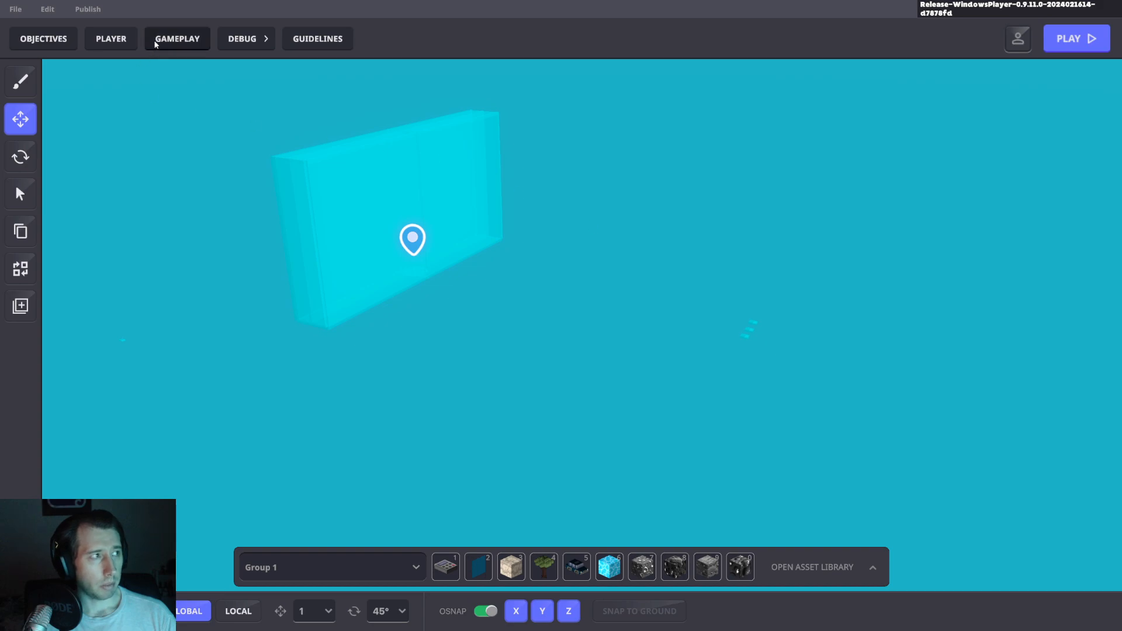
{"action": "left_click", "coordinate": [111, 38]}
{"action": "left_click", "coordinate": [463, 73]}
{"action": "left_click", "coordinate": [514, 162]}
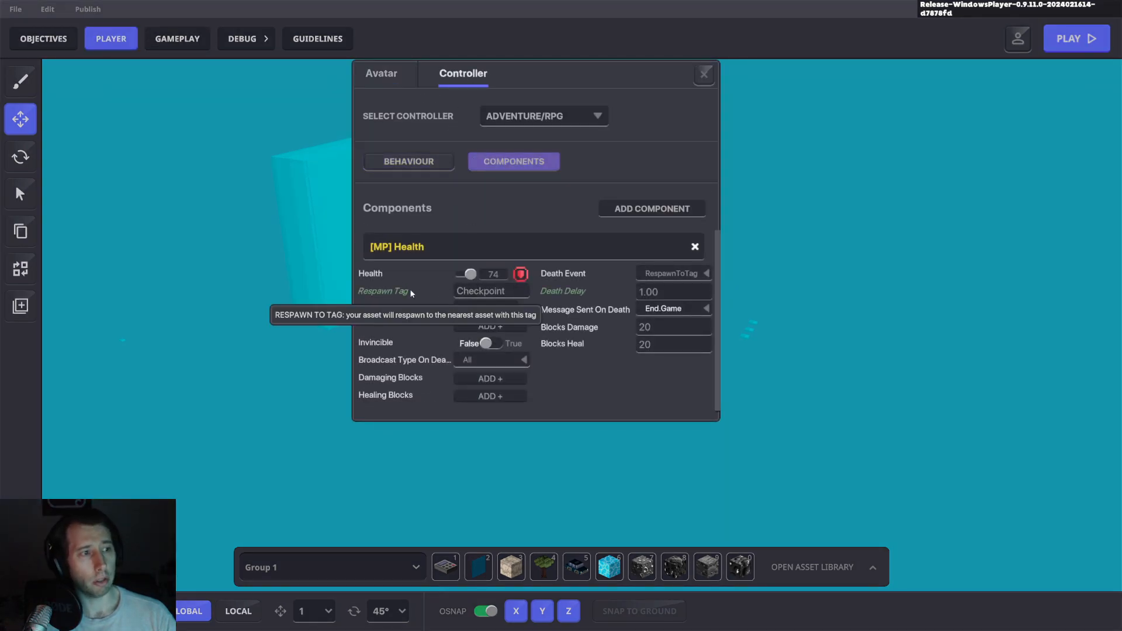
{"action": "left_click", "coordinate": [500, 290]}
{"action": "key", "text": "ctrl+c"}
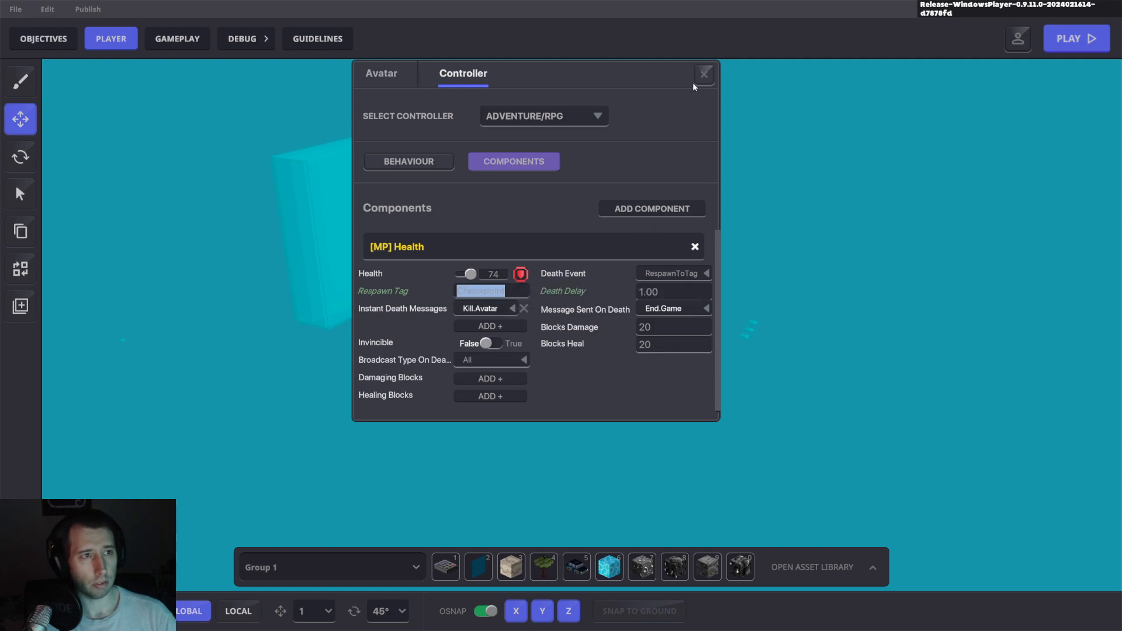
{"action": "left_click", "coordinate": [705, 75]}
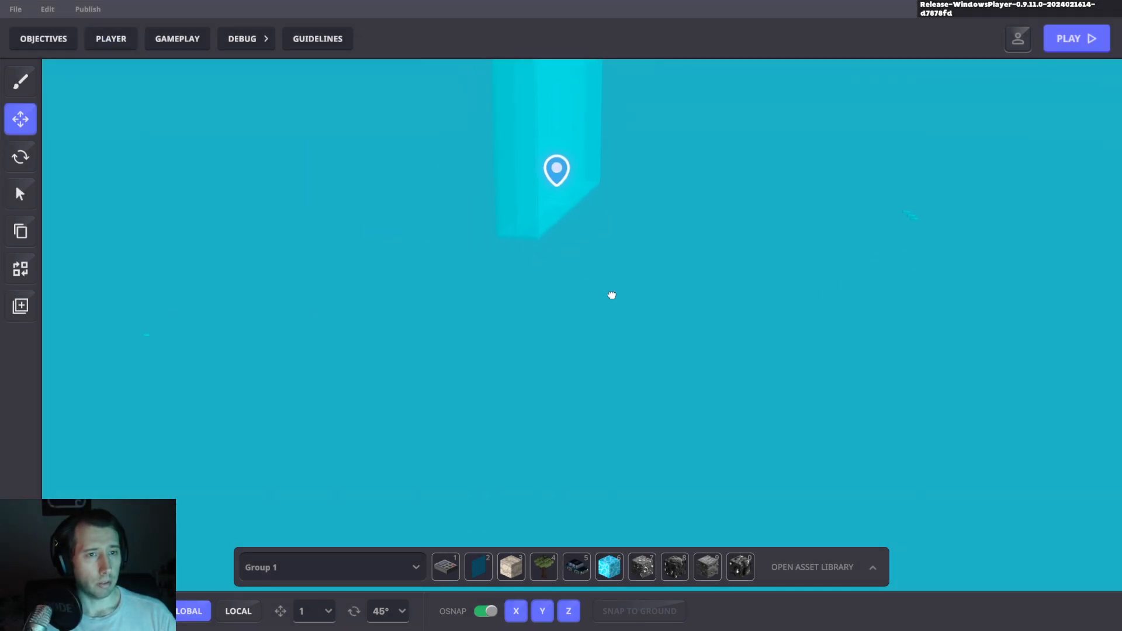
- Duplicate the Defeat switch and move the copy down near ground level, at about X 48 and Z 19
{"action": "left_click", "coordinate": [907, 211]}
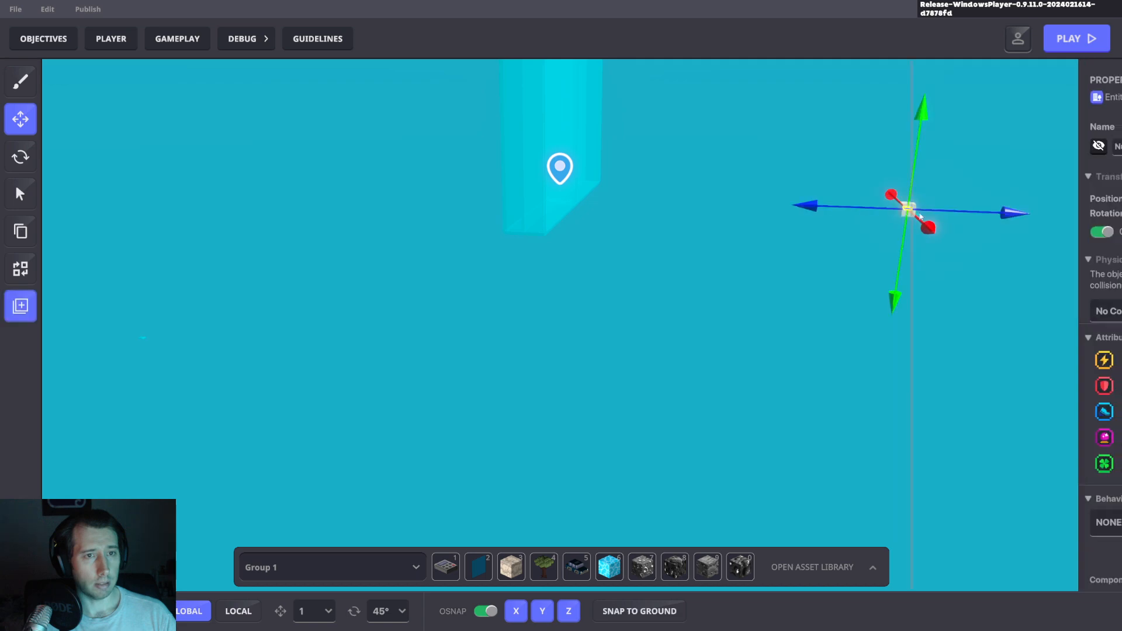
{"action": "left_click_drag", "start_coordinate": [869, 211], "coordinate": [555, 532]}
{"action": "middle_click_drag", "start_coordinate": [612, 409], "coordinate": [654, 175]}
{"action": "left_click_drag", "start_coordinate": [599, 175], "coordinate": [574, 347]}
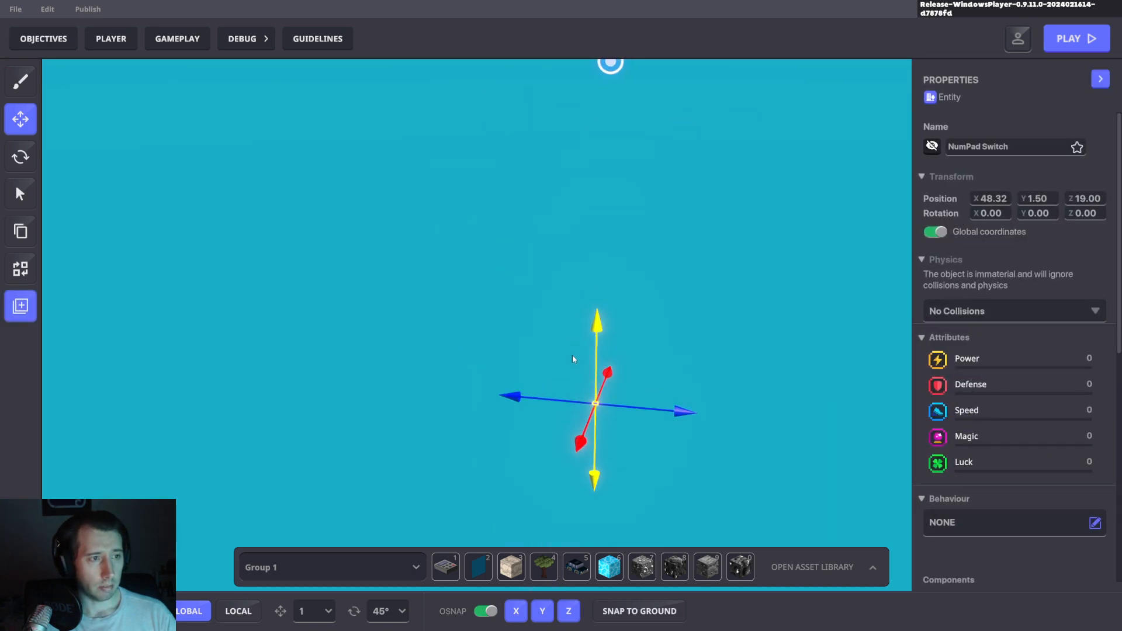
{"action": "scroll", "coordinate": [1019, 366], "scroll_direction": "down", "scroll_amount": 5}
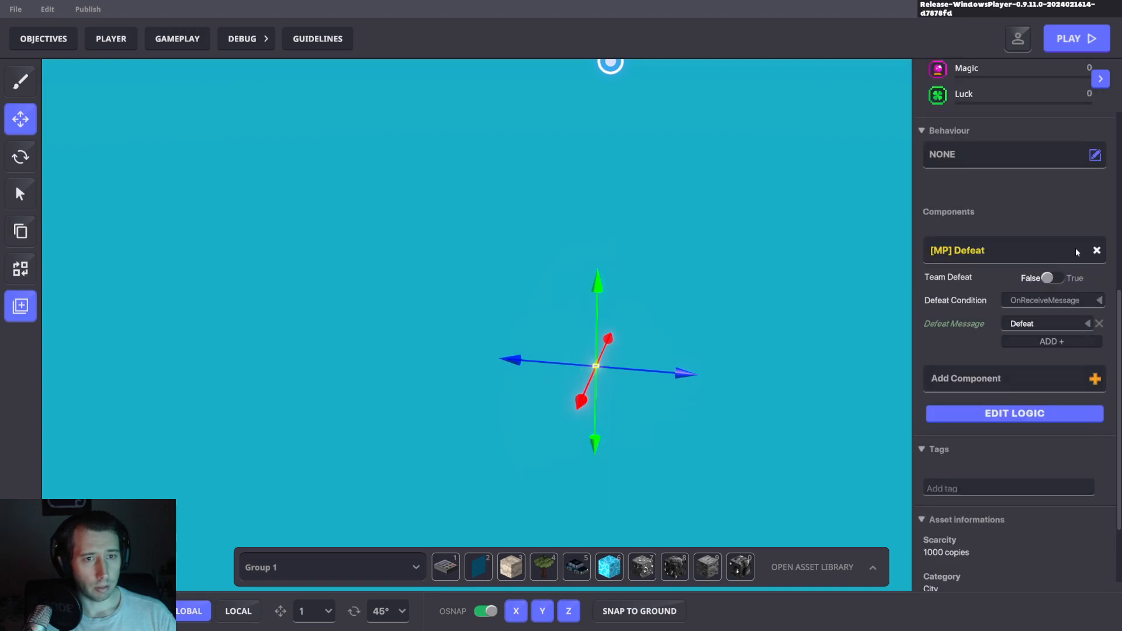
- Remove the Defeat component from the lowered switch and add the tag Checkpoint to it
{"action": "left_click", "coordinate": [1097, 251]}
{"action": "key", "text": "ctrl+v"}
{"action": "key", "text": "Return"}
- Paint a flat rectangular platform of Ancient Ruined Rocks V4 blocks under the Checkpoint switch
{"action": "right_click_drag", "start_coordinate": [742, 391], "coordinate": [629, 423]}
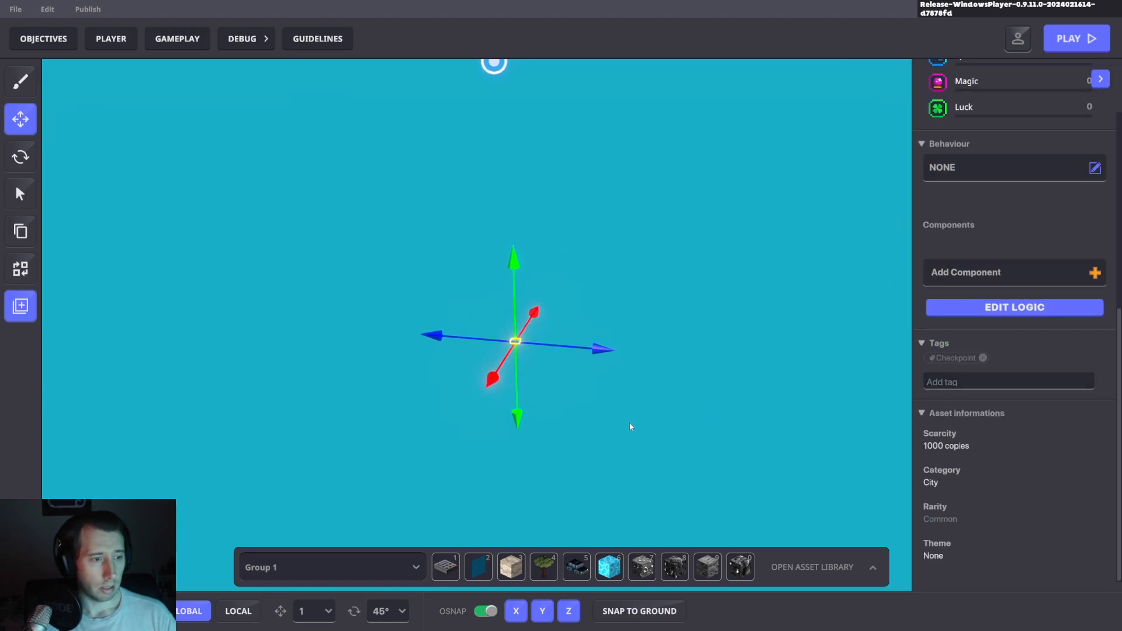
{"action": "left_click", "coordinate": [505, 570]}
{"action": "mouse_move", "coordinate": [482, 310]}
{"action": "left_mouse_down"}
{"action": "mouse_move", "coordinate": [546, 390]}
{"action": "mouse_move", "coordinate": [564, 393]}
{"action": "left_mouse_up"}
- Playtest the game to check where the avatar respawns and how the score banner shows after death
{"action": "key", "text": "ctrl+p"}
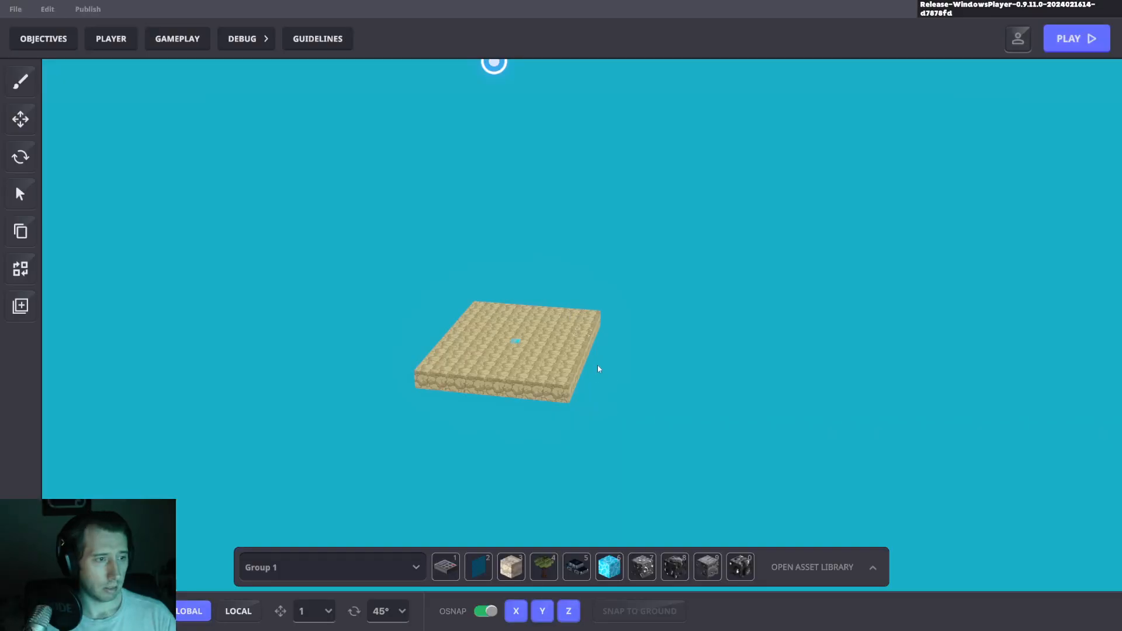
{"action": "scroll", "coordinate": [597, 364], "scroll_direction": "up", "scroll_amount": 3}
- Move the Checkpoint switch over the block platform to about X 57.32, Y 1.45, Z 21.12
{"action": "left_click", "coordinate": [513, 372]}
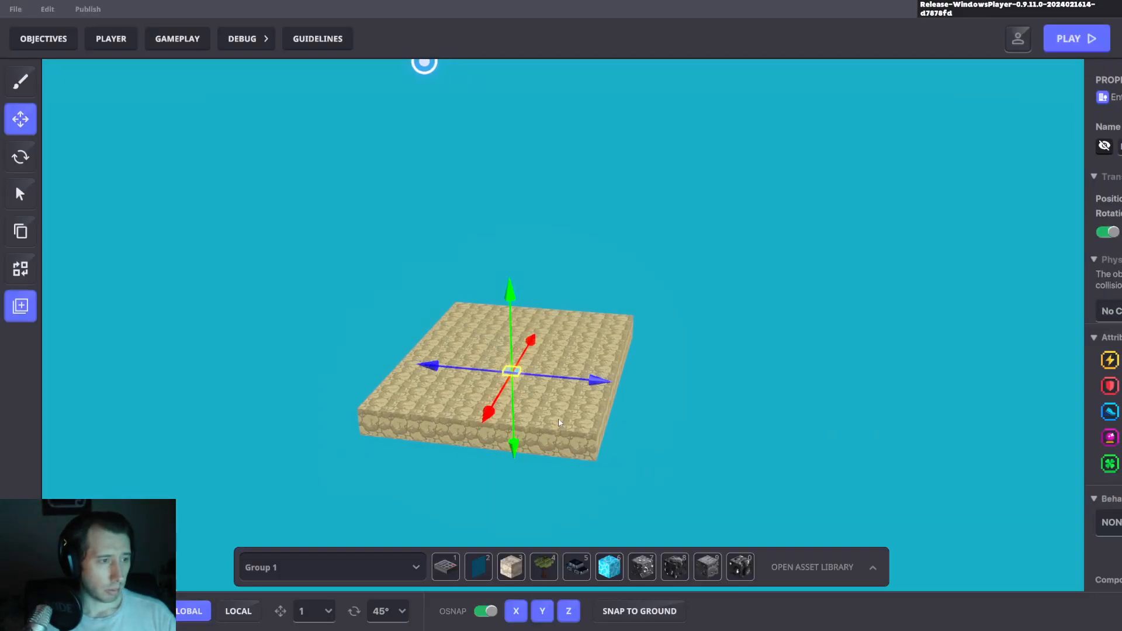
{"action": "right_click_drag", "start_coordinate": [559, 419], "coordinate": [457, 438]}
{"action": "left_click_drag", "start_coordinate": [571, 337], "coordinate": [903, 306]}
{"action": "middle_click_drag", "start_coordinate": [876, 318], "coordinate": [567, 327]}
{"action": "scroll", "coordinate": [564, 345], "scroll_direction": "up", "scroll_amount": 4}
{"action": "right_click_drag", "start_coordinate": [590, 350], "coordinate": [573, 235]}
{"action": "left_click_drag", "start_coordinate": [532, 352], "coordinate": [532, 525]}
{"action": "middle_click_drag", "start_coordinate": [531, 524], "coordinate": [661, 233]}
{"action": "scroll", "coordinate": [659, 249], "scroll_direction": "down", "scroll_amount": 4}
{"action": "right_click_drag", "start_coordinate": [654, 268], "coordinate": [622, 409]}
{"action": "left_click_drag", "start_coordinate": [725, 235], "coordinate": [597, 225]}
{"action": "right_click_drag", "start_coordinate": [528, 280], "coordinate": [631, 252]}
{"action": "right_click_drag", "start_coordinate": [580, 310], "coordinate": [582, 259]}
{"action": "left_click_drag", "start_coordinate": [576, 235], "coordinate": [575, 236]}
{"action": "right_click_drag", "start_coordinate": [667, 261], "coordinate": [491, 299]}
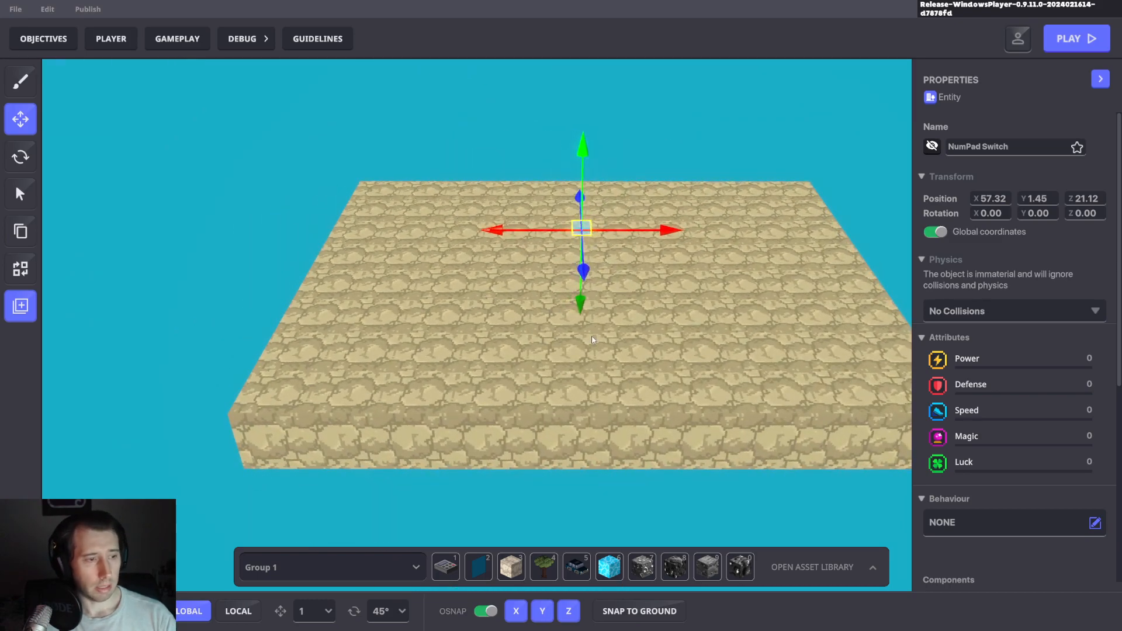
- Search the asset library for box and place an AvatarBox on the platform around the Checkpoint switch
{"action": "key", "text": "Tab"}
{"action": "type", "text": "box"}
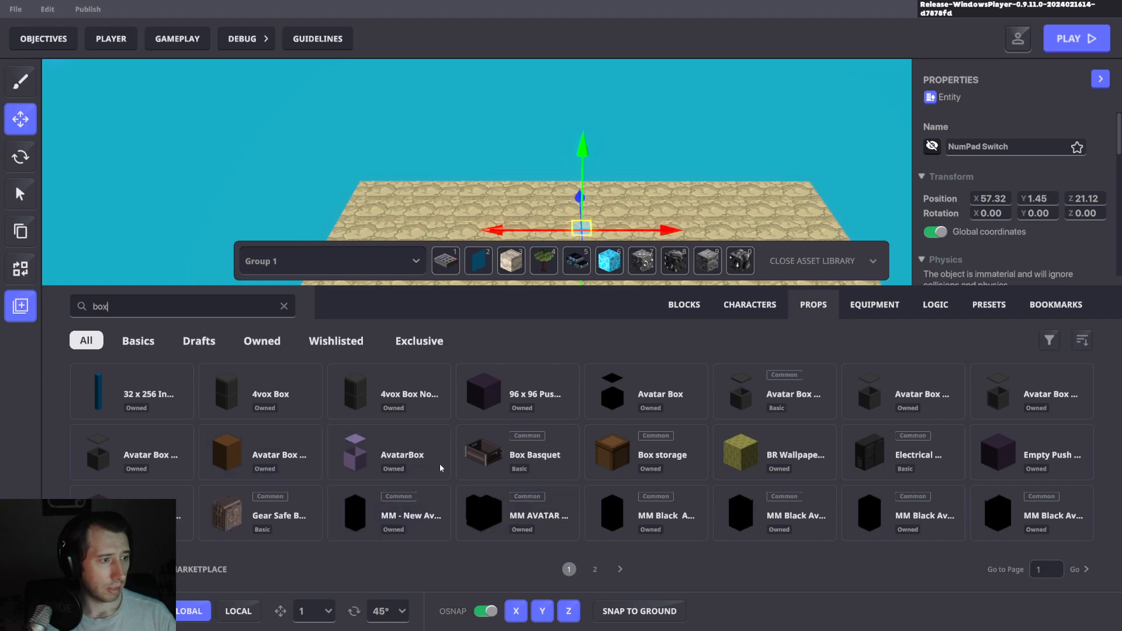
{"action": "left_click", "coordinate": [398, 458]}
{"action": "right_click_drag", "start_coordinate": [601, 213], "coordinate": [612, 197]}
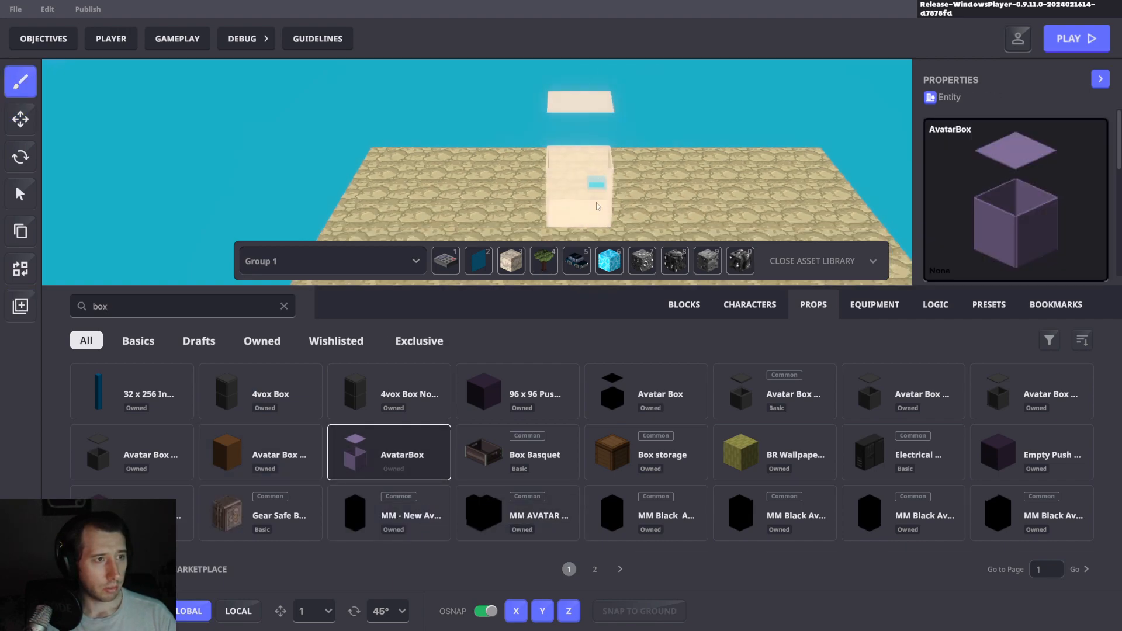
{"action": "left_click", "coordinate": [596, 208]}
{"action": "left_click", "coordinate": [21, 119]}
{"action": "left_click", "coordinate": [842, 259]}
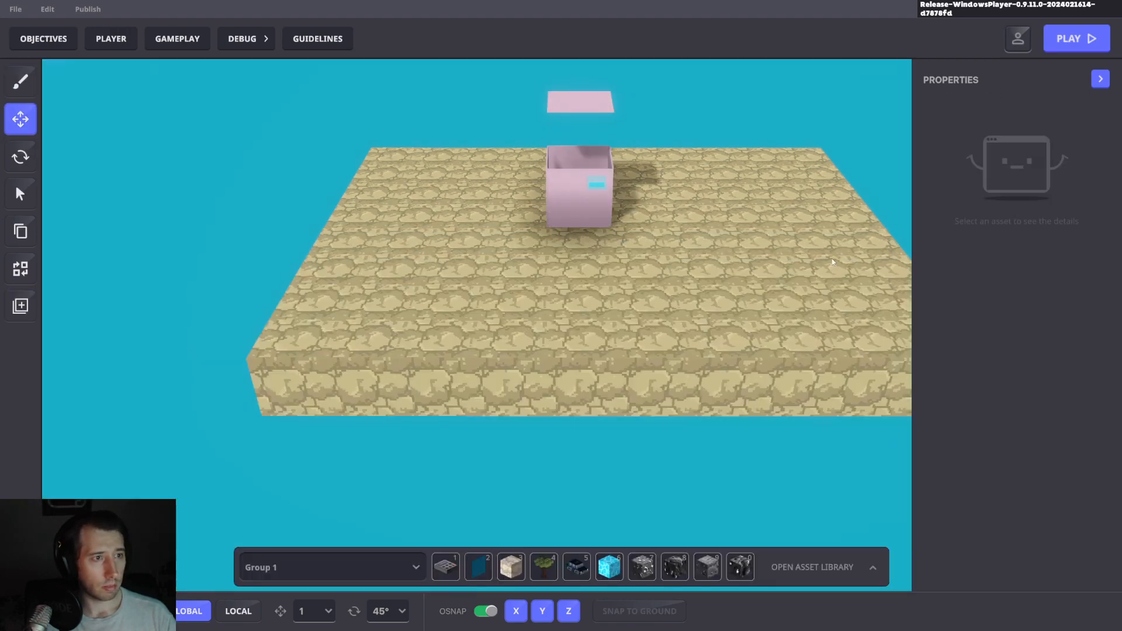
- Centre the Checkpoint switch inside the AvatarBox at about X 57.07, Z 22.02 and lower it onto the ground
{"action": "scroll", "coordinate": [605, 227], "scroll_direction": "up", "scroll_amount": 3}
{"action": "right_click_drag", "start_coordinate": [605, 227], "coordinate": [648, 259]}
{"action": "left_click", "coordinate": [607, 231]}
{"action": "left_click_drag", "start_coordinate": [666, 248], "coordinate": [572, 226]}
{"action": "right_click_drag", "start_coordinate": [573, 226], "coordinate": [591, 209]}
{"action": "right_click_drag", "start_coordinate": [684, 231], "coordinate": [590, 227]}
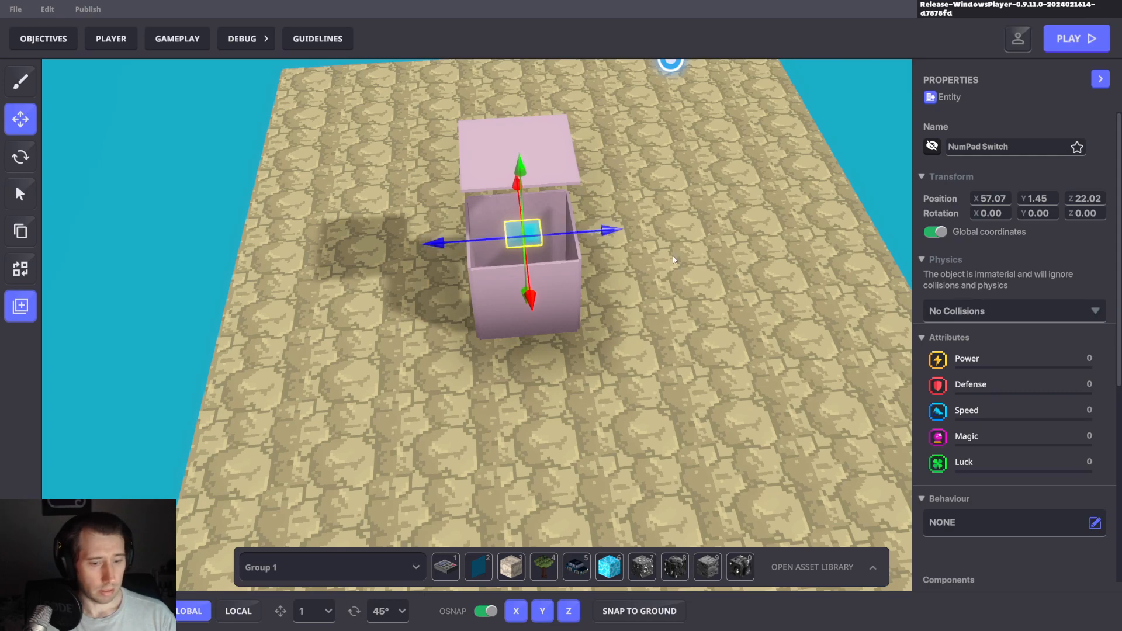
{"action": "key", "text": "End"}
{"action": "right_click_drag", "start_coordinate": [663, 285], "coordinate": [509, 257]}
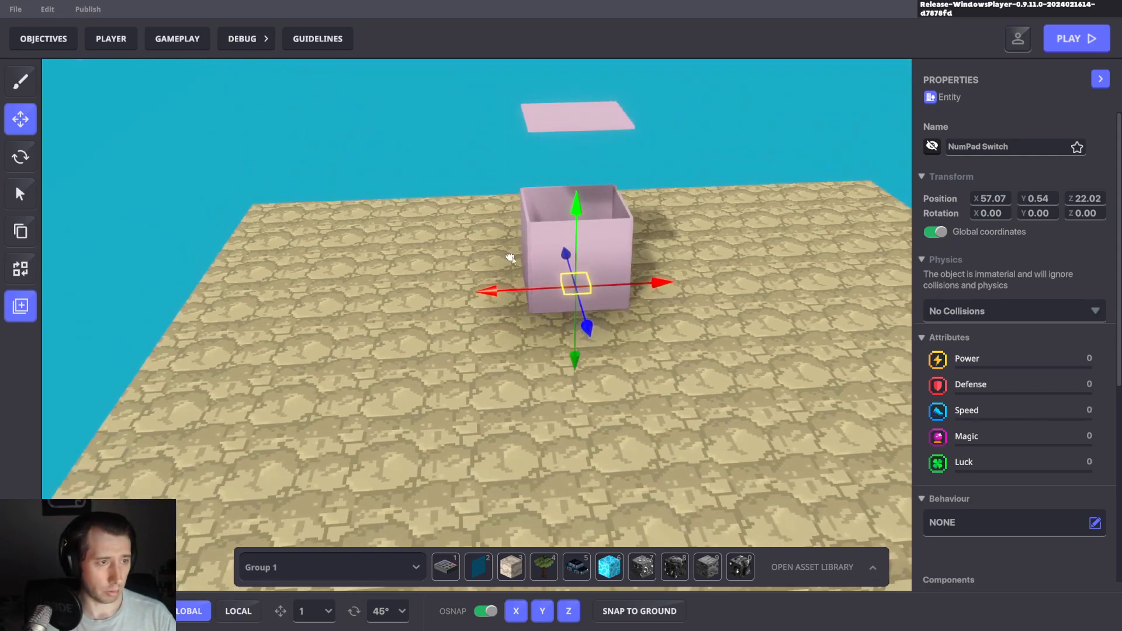
- Make the AvatarBox around the Checkpoint switch invisible
{"action": "left_click", "coordinate": [583, 135]}
{"action": "left_click", "coordinate": [932, 146]}
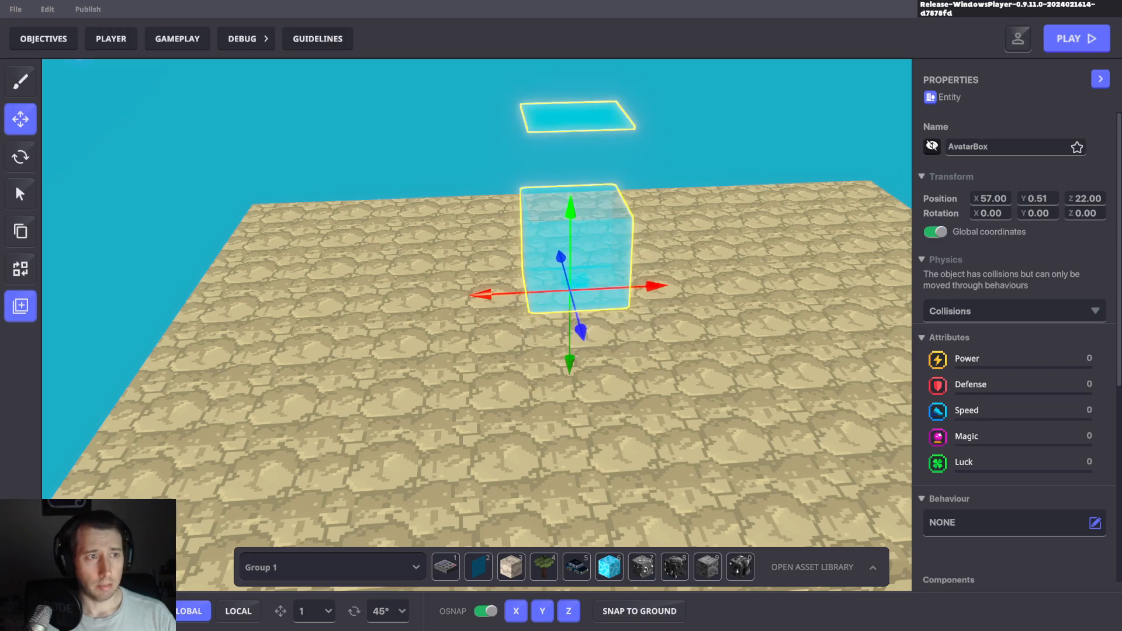
- Erase the whole rectangular platform of Ancient Ruined Rocks V4 blocks beneath the AvatarBox
{"action": "scroll", "coordinate": [731, 359], "scroll_direction": "down", "scroll_amount": 5}
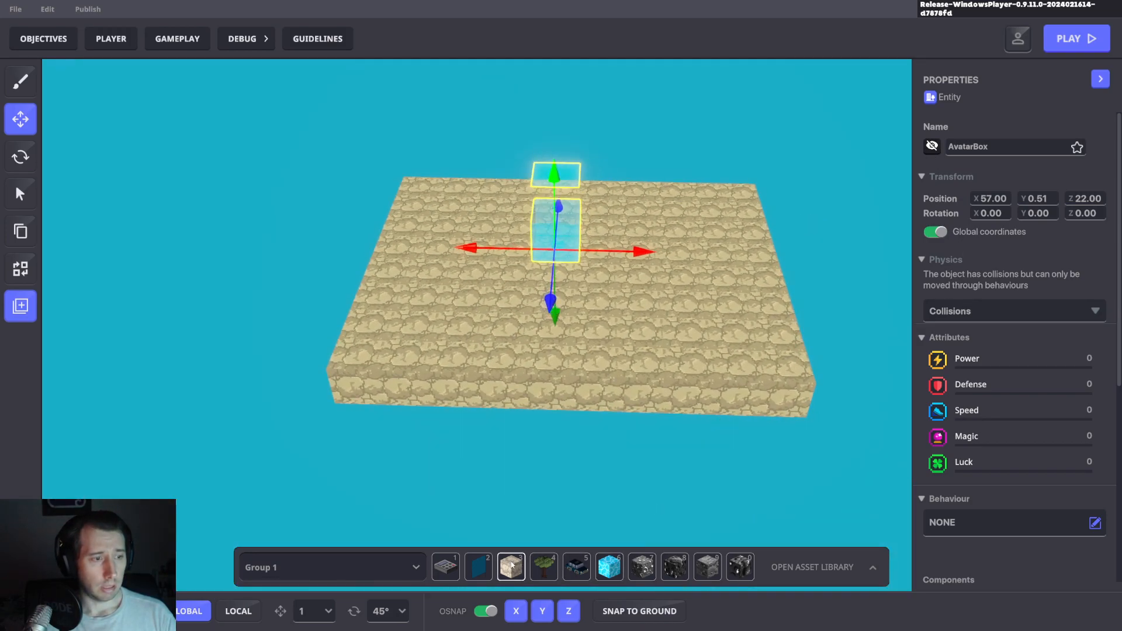
{"action": "left_click", "coordinate": [510, 569]}
{"action": "left_click_drag", "start_coordinate": [415, 192], "coordinate": [786, 376], "text": "ctrl"}
{"action": "right_click_drag", "start_coordinate": [730, 302], "coordinate": [604, 283]}
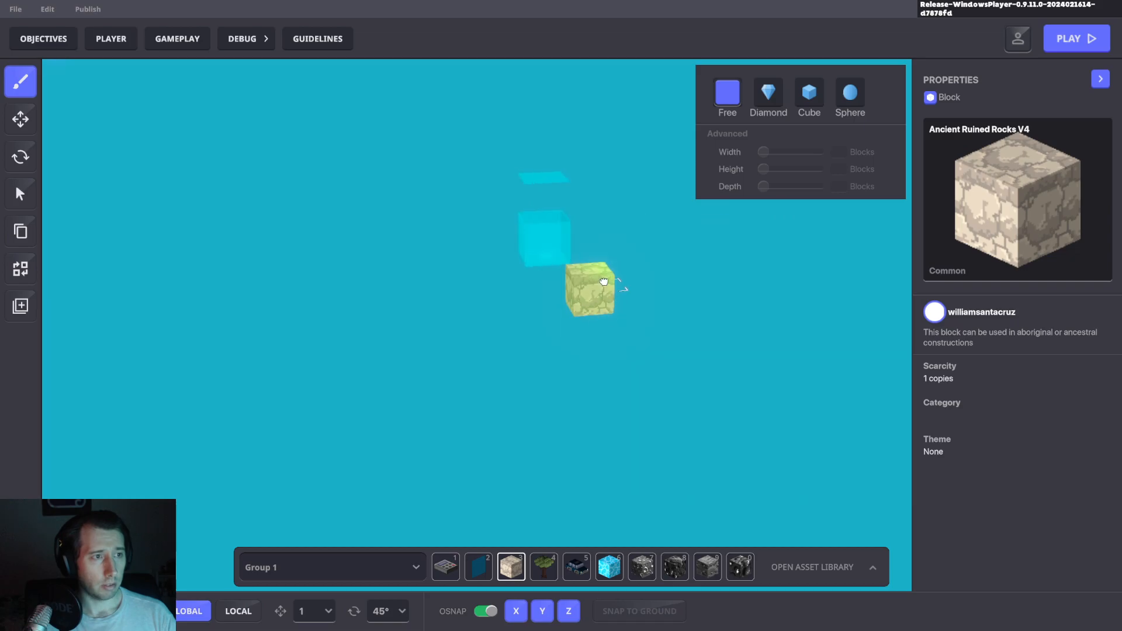
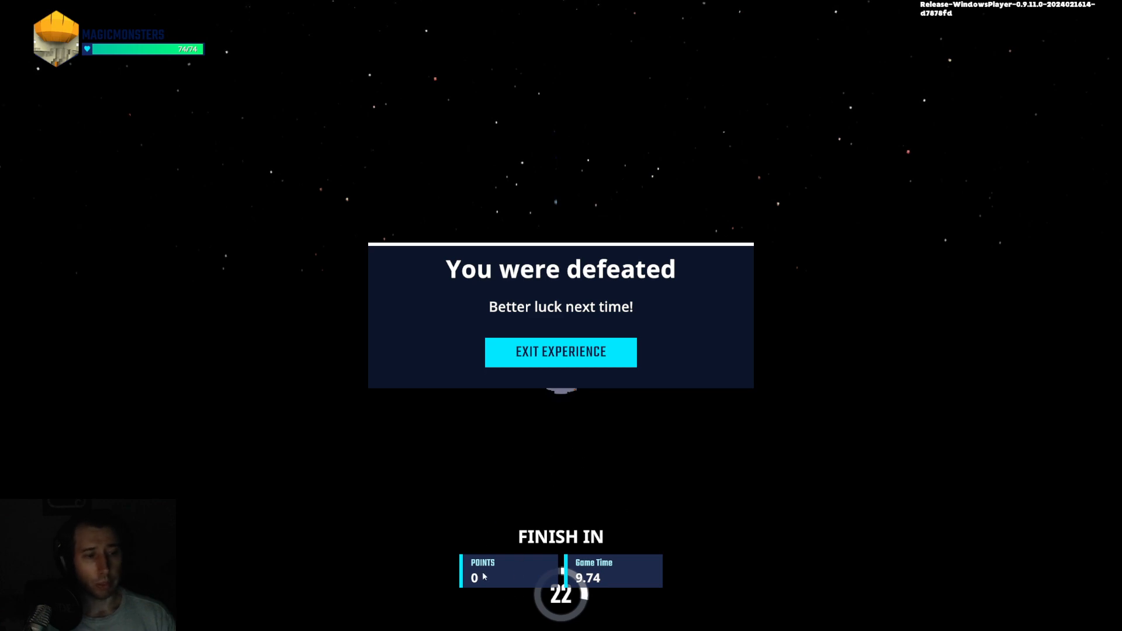
- Exit the defeated test run and return to the switches in the editor
{"action": "left_click", "coordinate": [570, 357]}
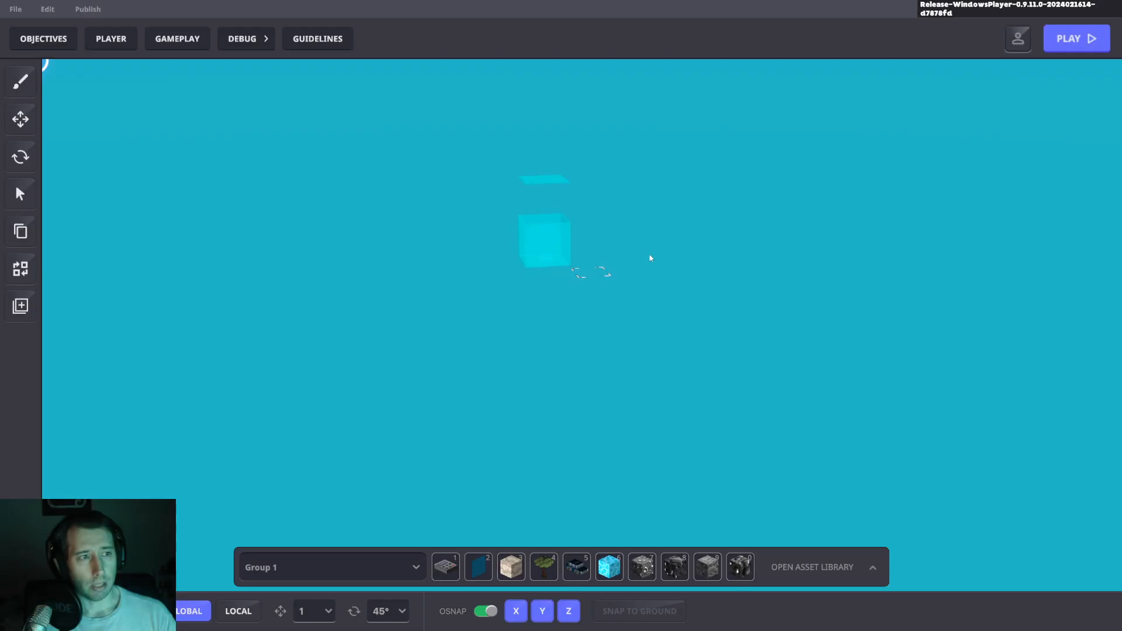
{"action": "right_click_drag", "start_coordinate": [651, 258], "coordinate": [617, 339]}
{"action": "key", "text": "w"}
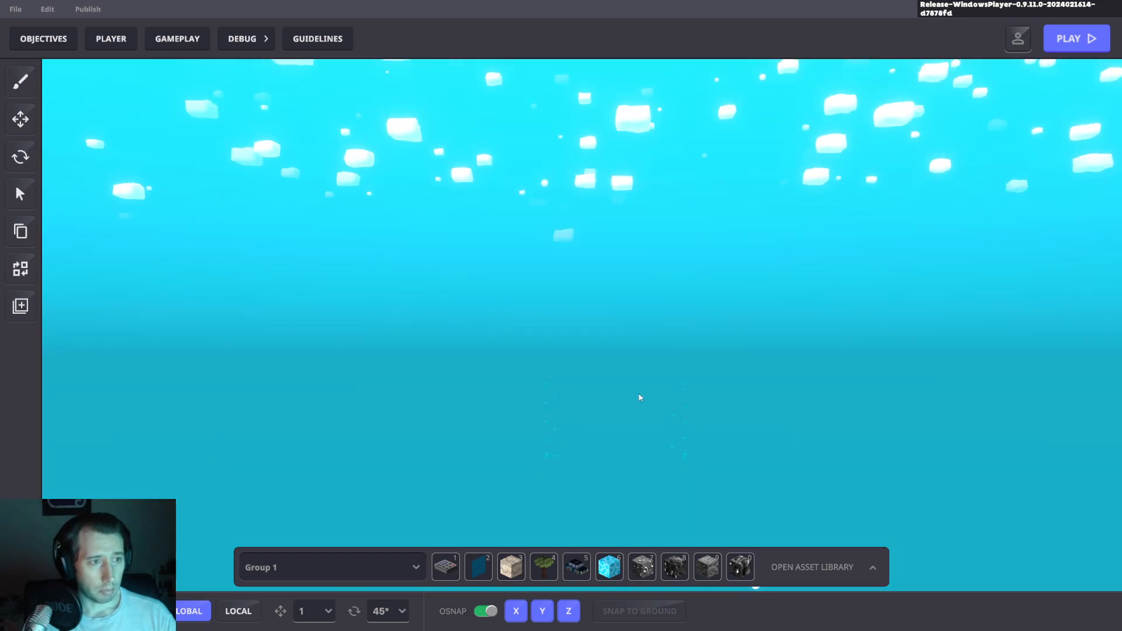
{"action": "mouse_move", "coordinate": [596, 470]}
{"action": "right_mouse_down"}
{"action": "mouse_move", "coordinate": [676, 481]}
{"action": "mouse_move", "coordinate": [701, 463]}
{"action": "mouse_move", "coordinate": [639, 320]}
{"action": "mouse_move", "coordinate": [533, 389]}
{"action": "mouse_move", "coordinate": [559, 426]}
{"action": "mouse_move", "coordinate": [879, 426]}
{"action": "mouse_move", "coordinate": [666, 358]}
{"action": "mouse_move", "coordinate": [848, 374]}
{"action": "mouse_move", "coordinate": [857, 407]}
{"action": "right_mouse_up"}
{"action": "key", "text": "w"}
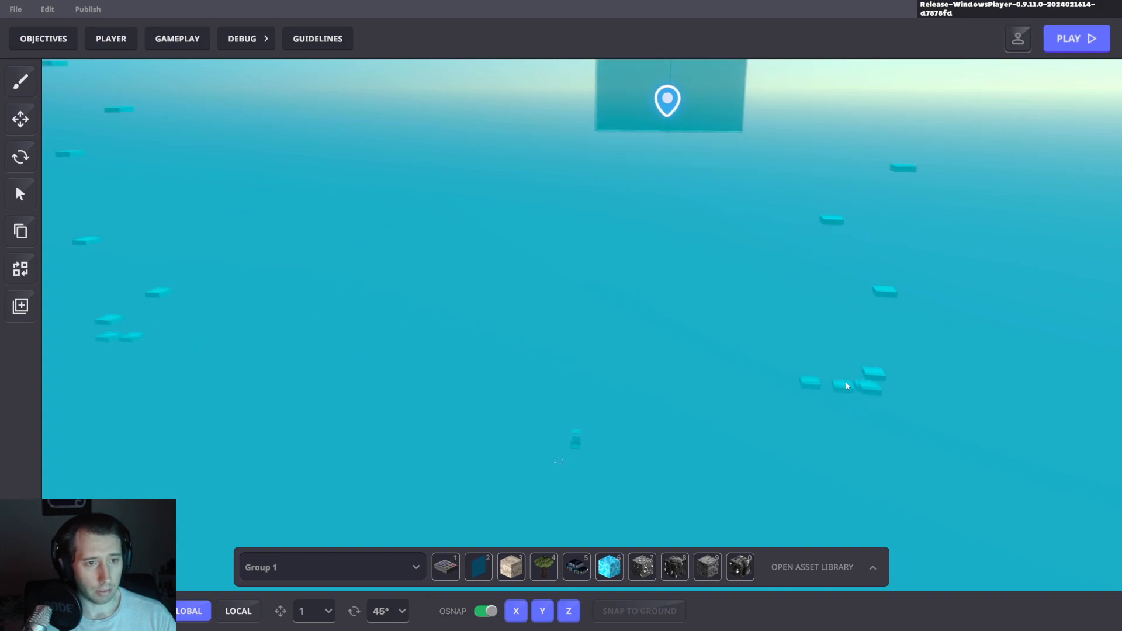
- Examine the clustered message broadcasters and asset spawner to identify which message or preset each one uses
{"action": "left_click", "coordinate": [847, 386]}
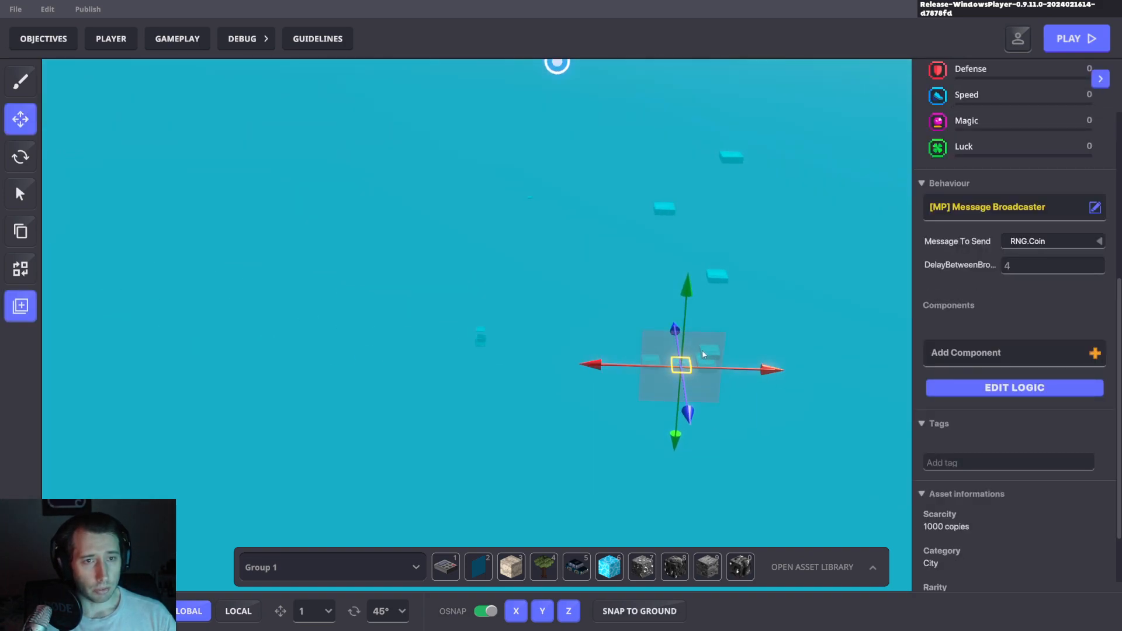
{"action": "scroll", "coordinate": [703, 355], "scroll_direction": "up", "scroll_amount": 5}
{"action": "mouse_move", "coordinate": [713, 396]}
{"action": "right_mouse_down"}
{"action": "mouse_move", "coordinate": [732, 388]}
{"action": "mouse_move", "coordinate": [659, 381]}
{"action": "right_mouse_up"}
{"action": "left_click", "coordinate": [687, 432]}
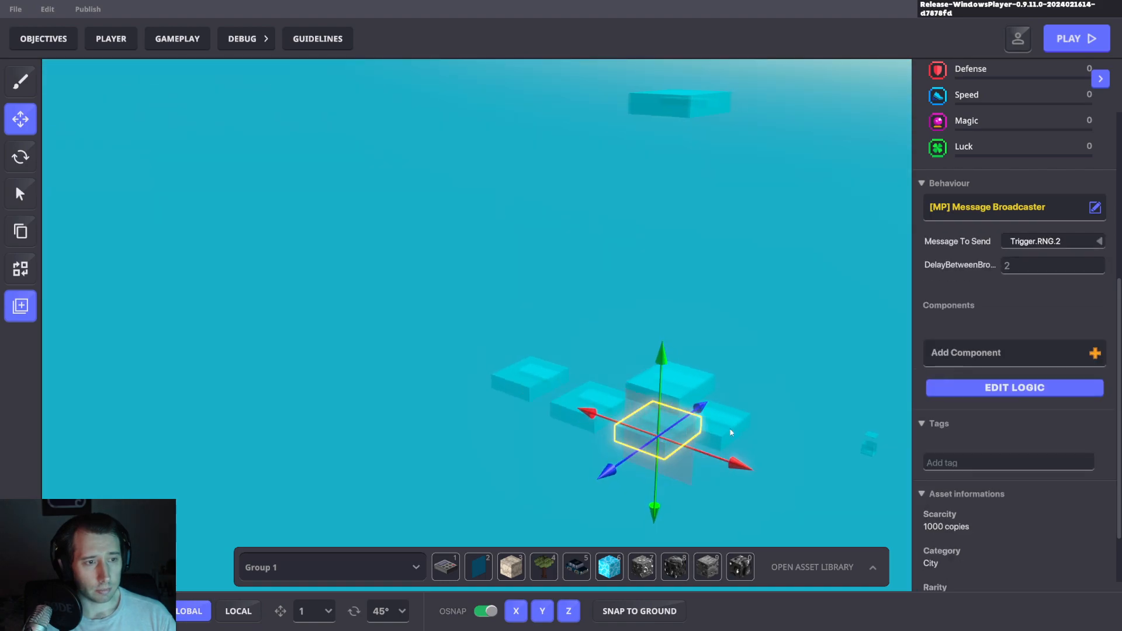
{"action": "left_click", "coordinate": [733, 444]}
{"action": "right_click_drag", "start_coordinate": [742, 465], "coordinate": [613, 427]}
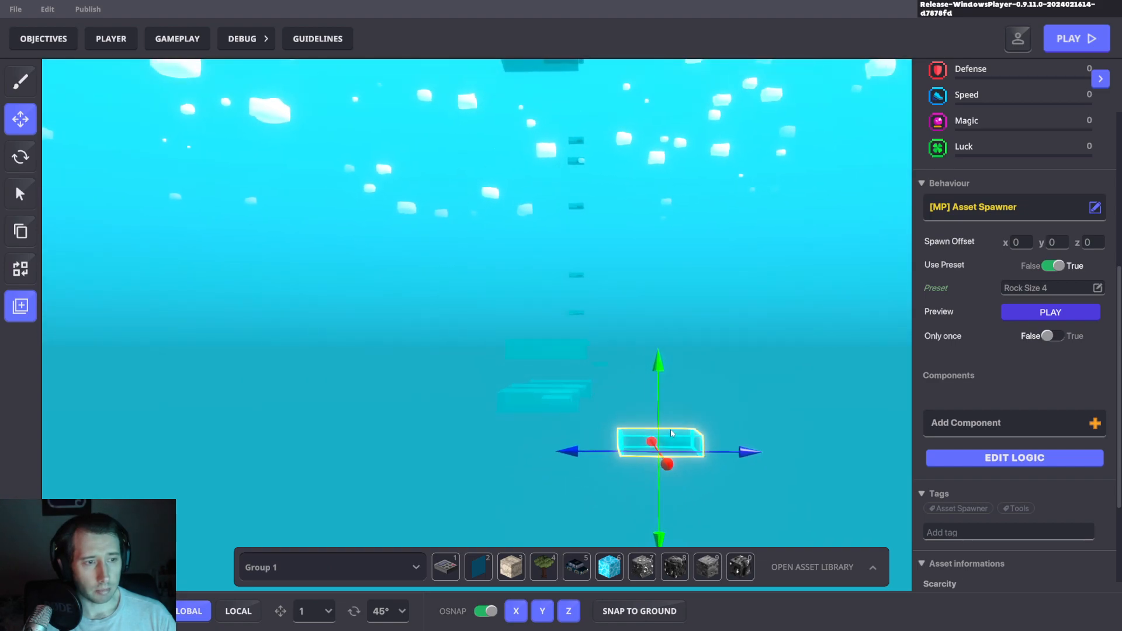
{"action": "left_click", "coordinate": [559, 402]}
{"action": "right_click_drag", "start_coordinate": [559, 404], "coordinate": [667, 432]}
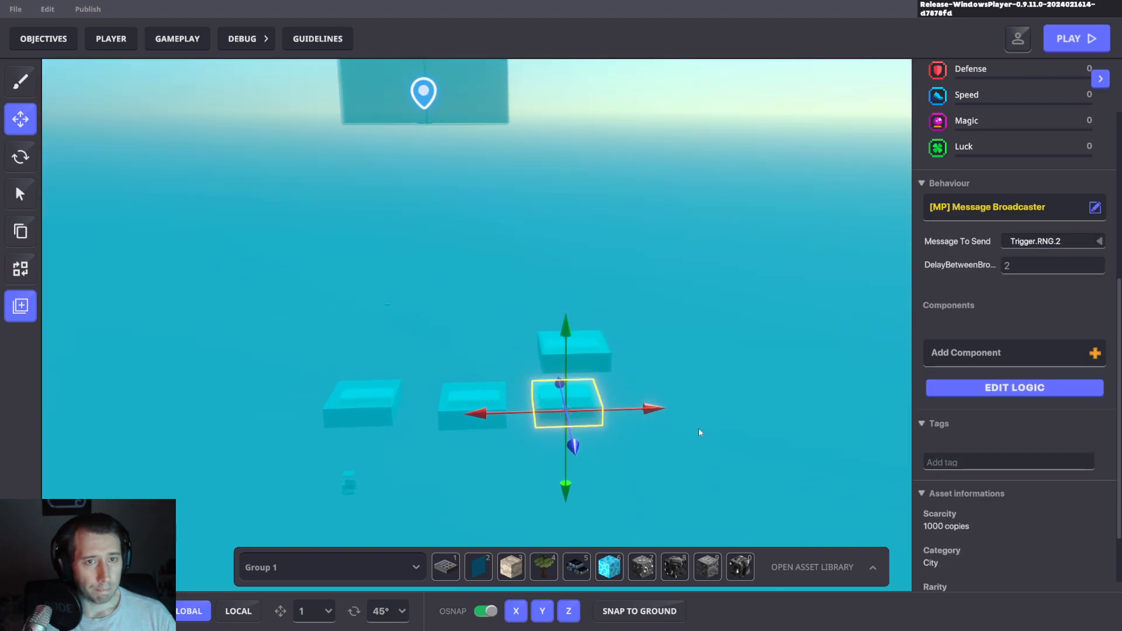
- Move the Trigger.RNG.2 and RNG.Coin broadcasters along X out of the cluster, to the far side of the Start.Timer switch
{"action": "left_click", "coordinate": [1030, 388]}
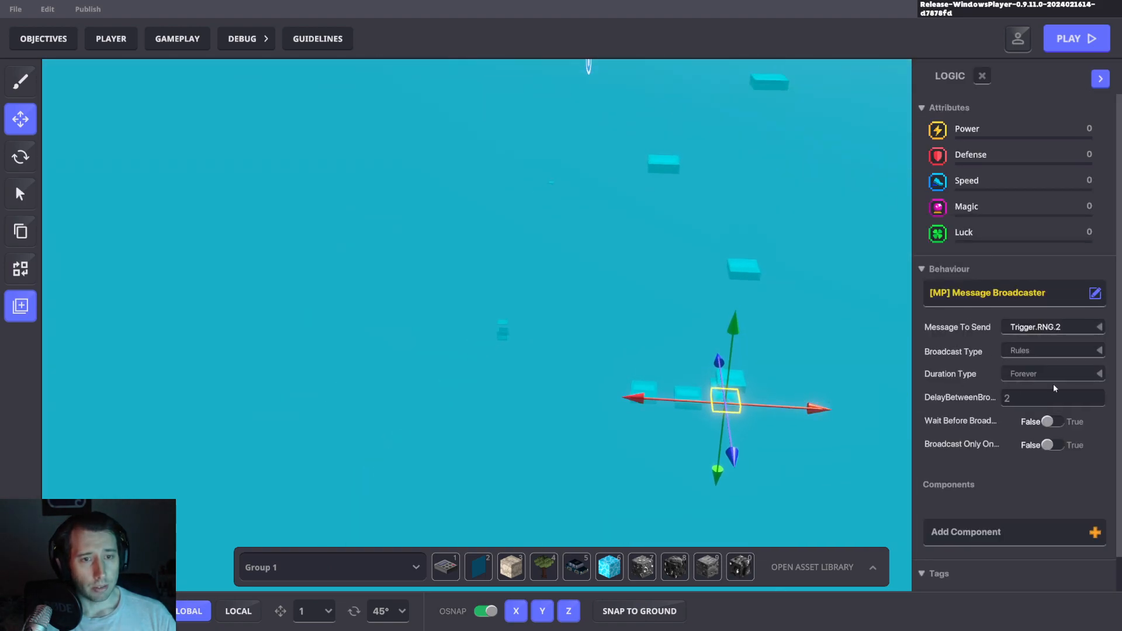
{"action": "left_click_drag", "start_coordinate": [787, 409], "coordinate": [663, 410]}
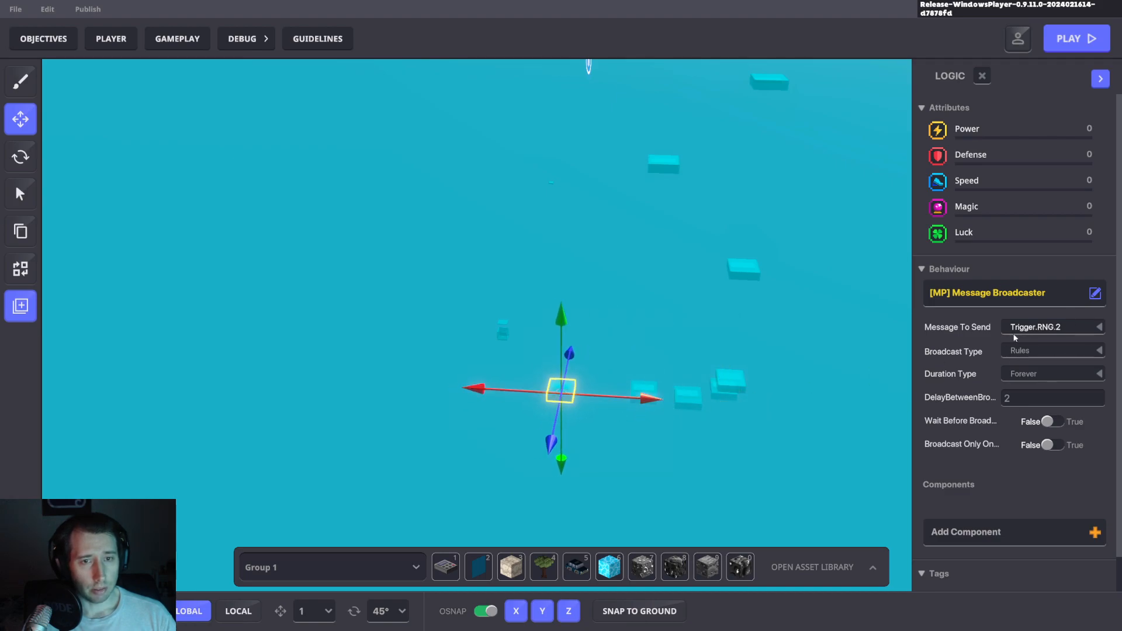
{"action": "left_click", "coordinate": [687, 401]}
{"action": "scroll", "coordinate": [1015, 379], "scroll_direction": "down", "scroll_amount": 5}
{"action": "left_click", "coordinate": [995, 438]}
{"action": "left_click_drag", "start_coordinate": [735, 409], "coordinate": [596, 398]}
- Examine the Start.Timer broadcaster's full logic settings, including its broadcast and duration types
{"action": "left_click", "coordinate": [644, 390]}
{"action": "scroll", "coordinate": [1035, 418], "scroll_direction": "down", "scroll_amount": 5}
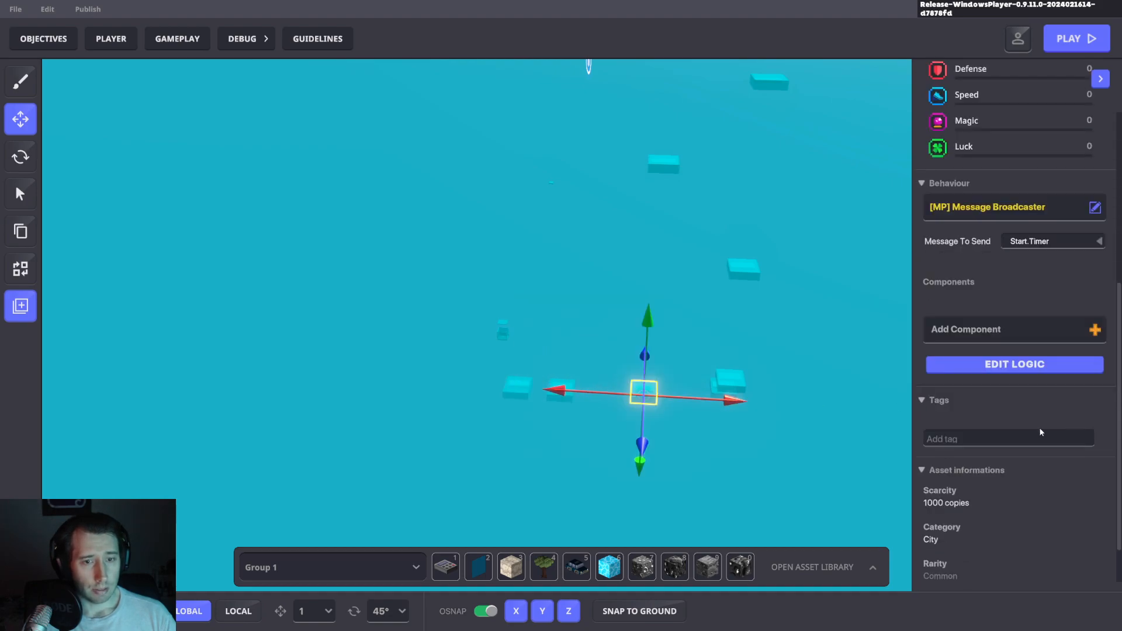
{"action": "left_click", "coordinate": [1013, 365]}
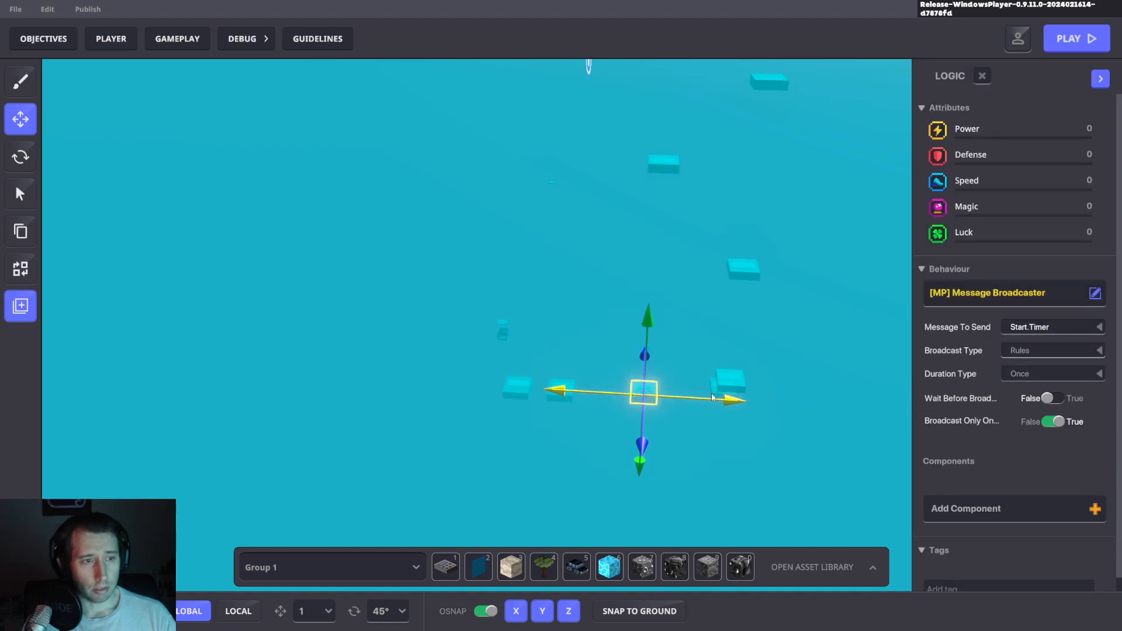
{"action": "left_click_drag", "start_coordinate": [709, 400], "coordinate": [677, 398]}
{"action": "key", "text": "a"}
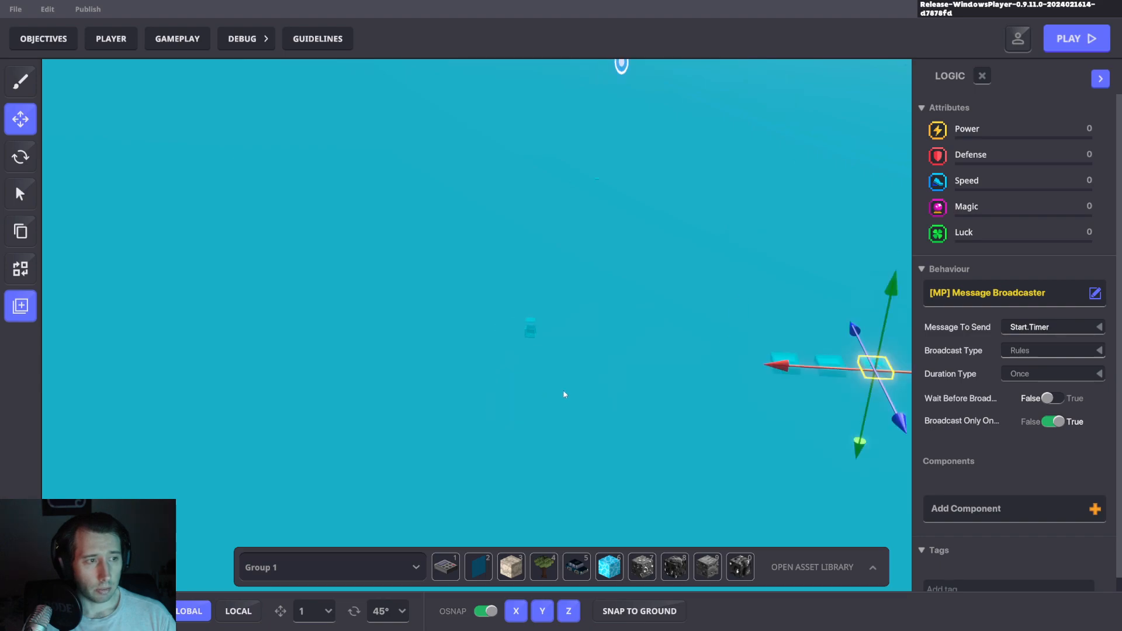
- Move the Trigger.RNG.1 NumPad Switch into line beside the RNG.Coin, Trigger.RNG.2 and Start.Timer broadcasters
{"action": "left_click", "coordinate": [553, 334]}
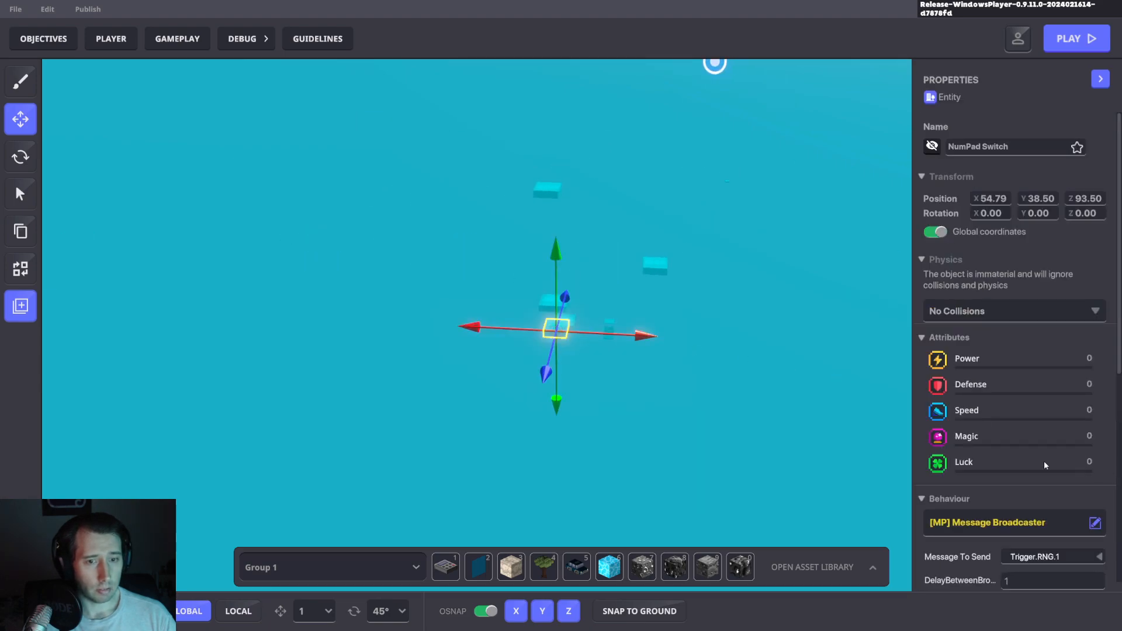
{"action": "scroll", "coordinate": [997, 531], "scroll_direction": "down", "scroll_amount": 5}
{"action": "left_click", "coordinate": [1012, 388]}
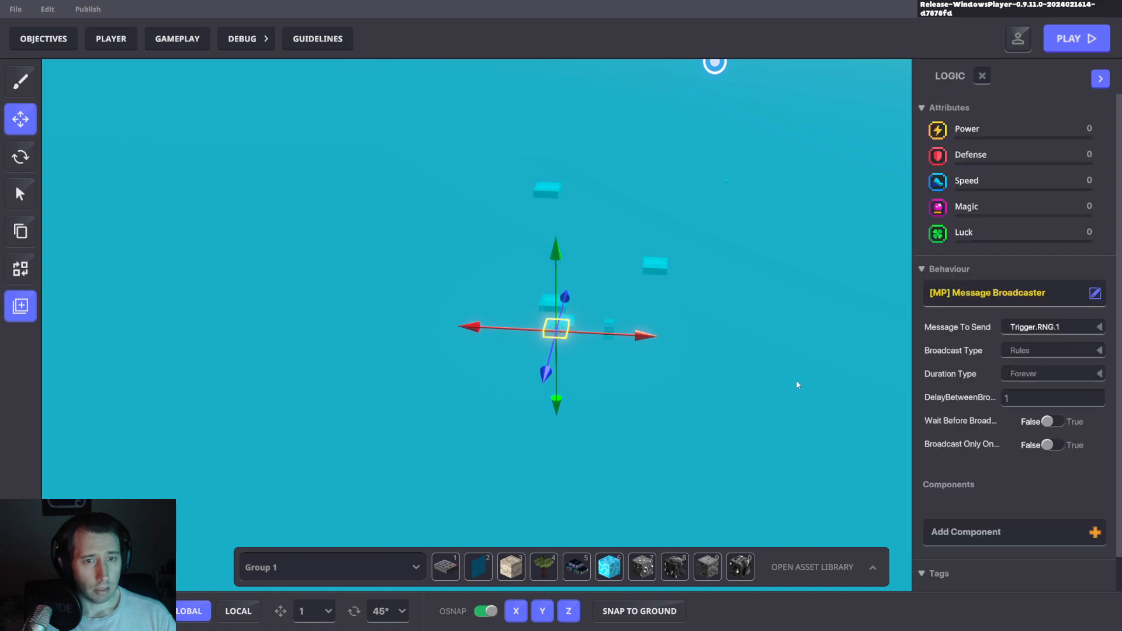
{"action": "key", "text": "a"}
{"action": "key", "text": "d"}
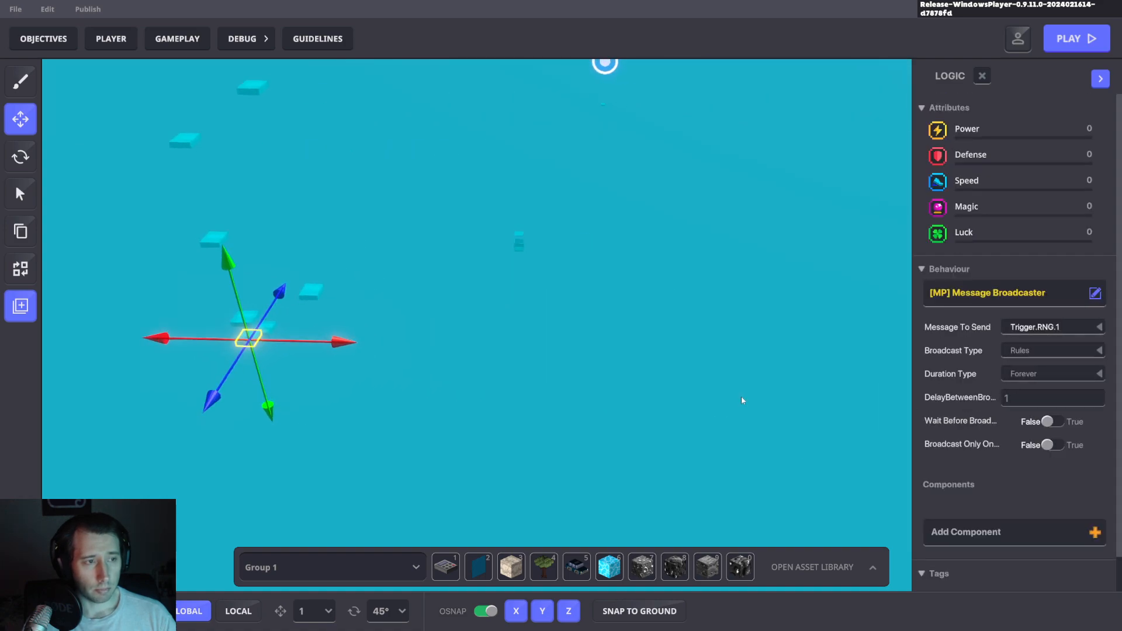
{"action": "left_click_drag", "start_coordinate": [330, 347], "coordinate": [825, 370]}
{"action": "key", "text": "d"}
{"action": "left_click_drag", "start_coordinate": [441, 409], "coordinate": [603, 420]}
{"action": "key", "text": "w"}
{"action": "key", "text": "d"}
{"action": "right_click_drag", "start_coordinate": [601, 374], "coordinate": [601, 402]}
{"action": "middle_click_drag", "start_coordinate": [602, 403], "coordinate": [609, 398]}
{"action": "scroll", "coordinate": [606, 398], "scroll_direction": "down", "scroll_amount": 3}
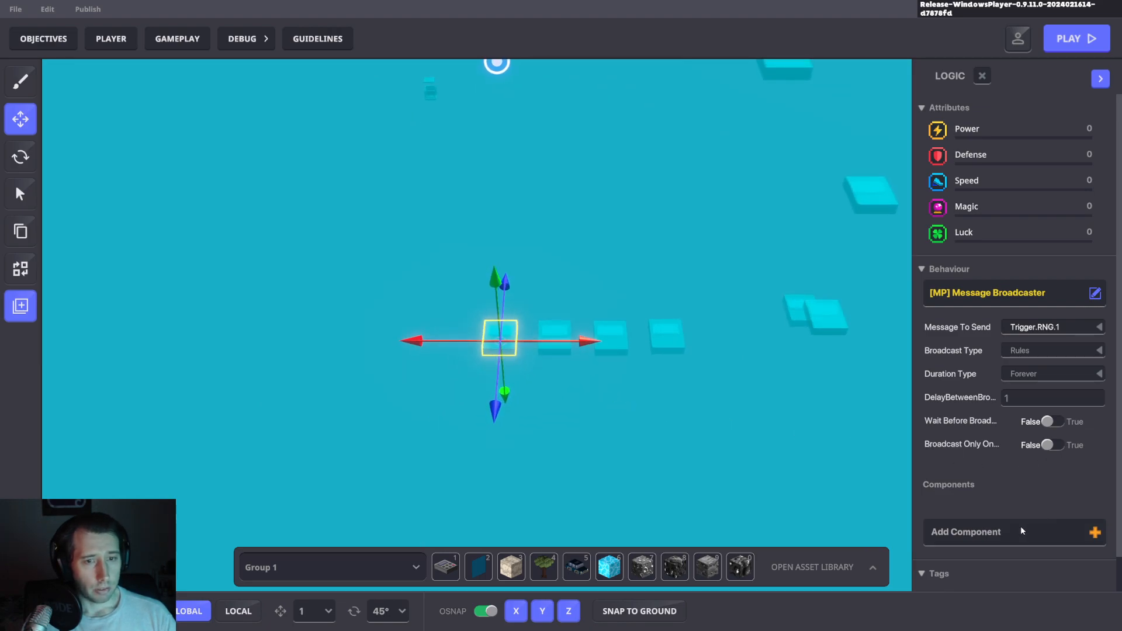
- Rearrange the row so Trigger.RNG.1, Trigger.RNG.2 and RNG.Coin sit side by side, apart from the Start.Timer broadcaster
{"action": "left_click", "coordinate": [555, 336]}
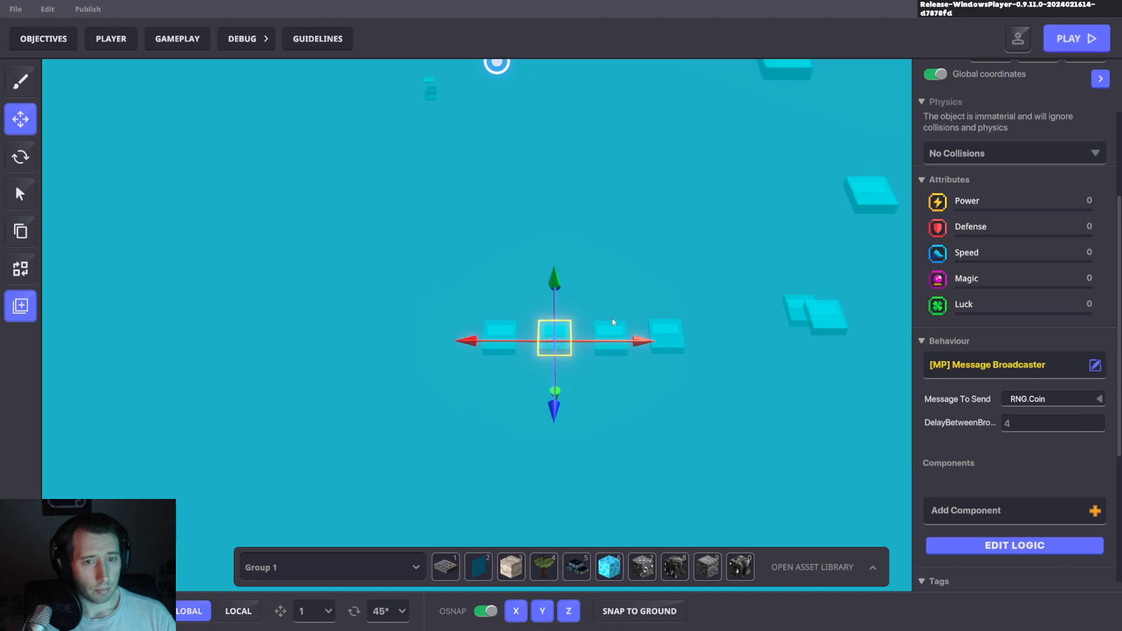
{"action": "left_click_drag", "start_coordinate": [633, 349], "coordinate": [767, 350]}
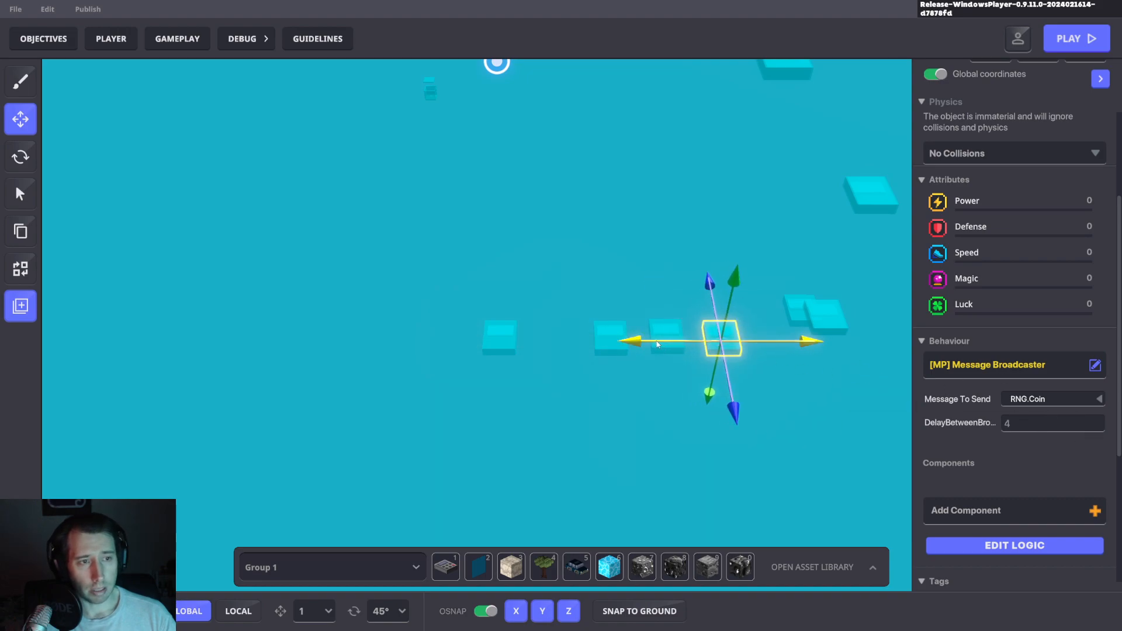
{"action": "left_click", "coordinate": [602, 330]}
{"action": "left_click_drag", "start_coordinate": [652, 340], "coordinate": [593, 342]}
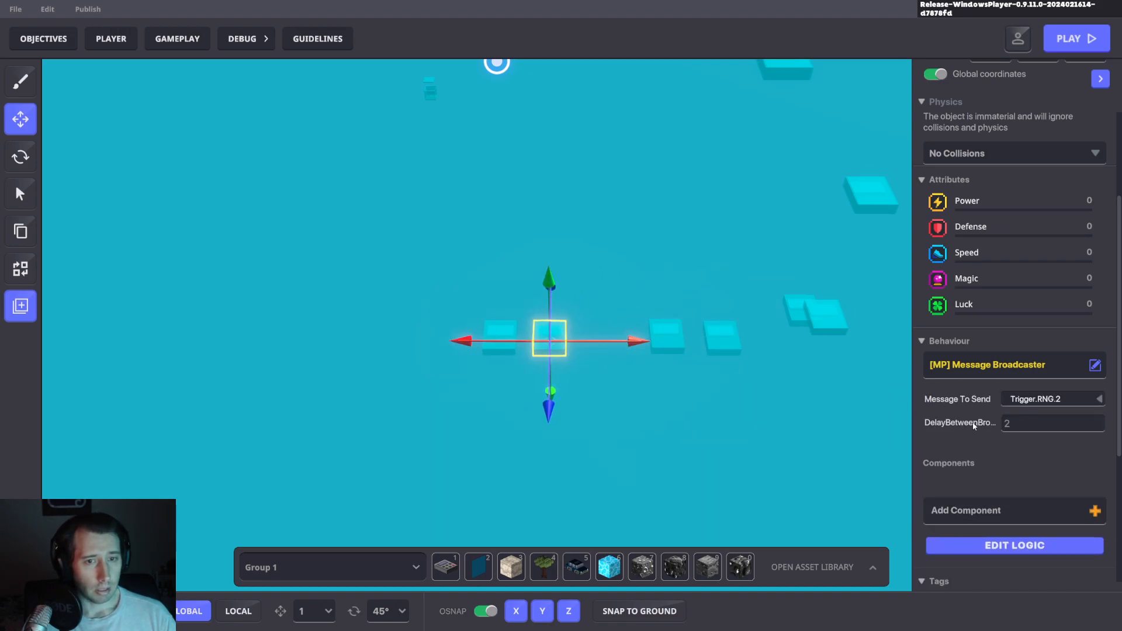
{"action": "left_click", "coordinate": [669, 334]}
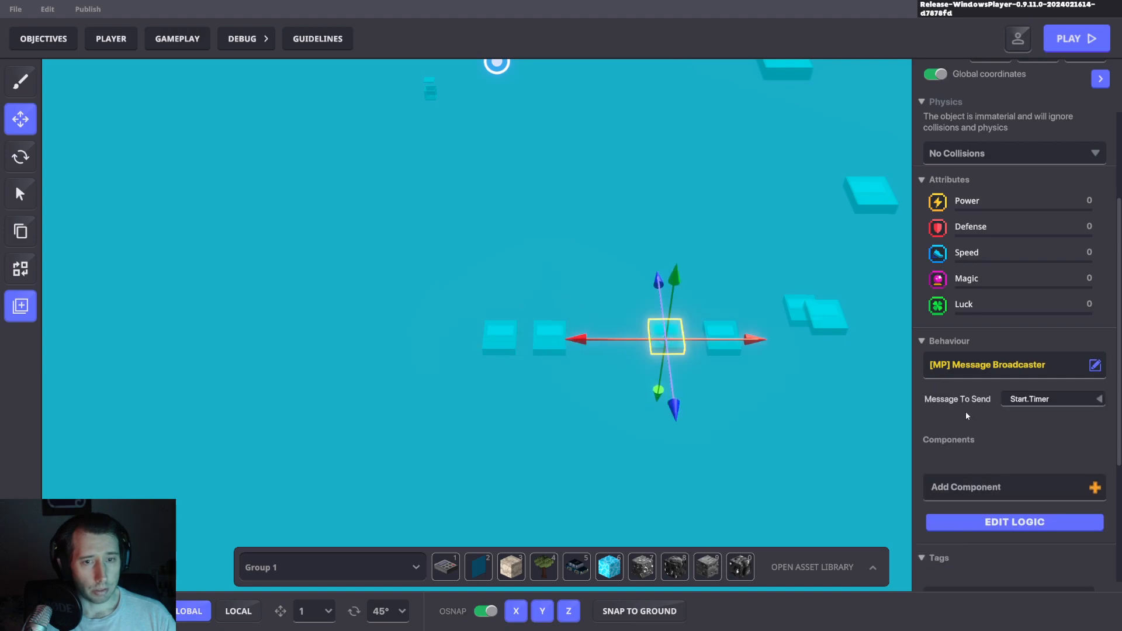
{"action": "left_click", "coordinate": [729, 335]}
{"action": "left_click_drag", "start_coordinate": [772, 340], "coordinate": [652, 340]}
- Add the [MP] Toggle component to the Trigger.RNG.1, Trigger.RNG.2 and RNG.Coin broadcasters together
{"action": "left_click", "coordinate": [471, 296]}
{"action": "left_click_drag", "start_coordinate": [472, 296], "coordinate": [616, 378]}
{"action": "scroll", "coordinate": [1028, 395], "scroll_direction": "down", "scroll_amount": 5}
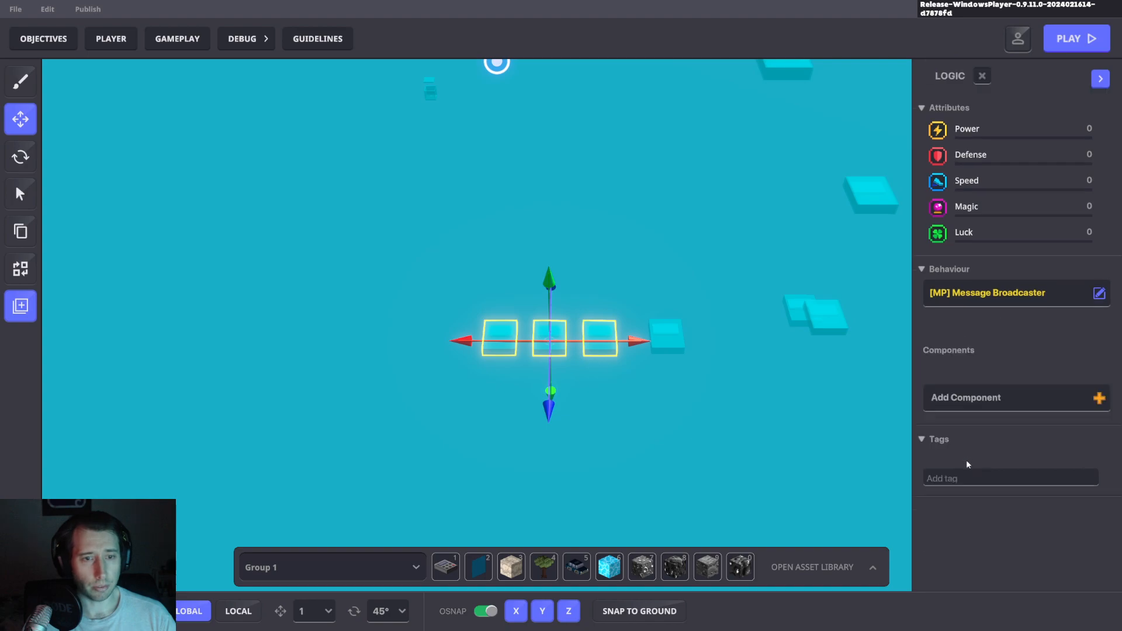
{"action": "left_click", "coordinate": [971, 397]}
{"action": "left_click", "coordinate": [847, 149]}
{"action": "left_click_drag", "start_coordinate": [457, 260], "coordinate": [612, 374]}
{"action": "scroll", "coordinate": [991, 383], "scroll_direction": "down", "scroll_amount": 5}
{"action": "left_click", "coordinate": [988, 456]}
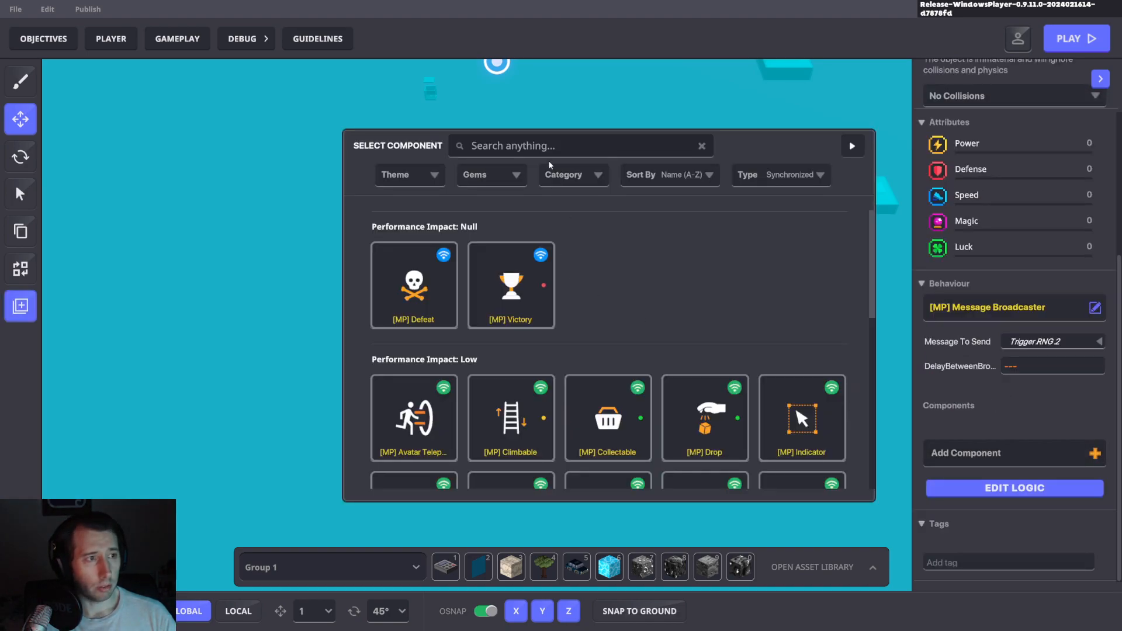
{"action": "type", "text": "Tog"}
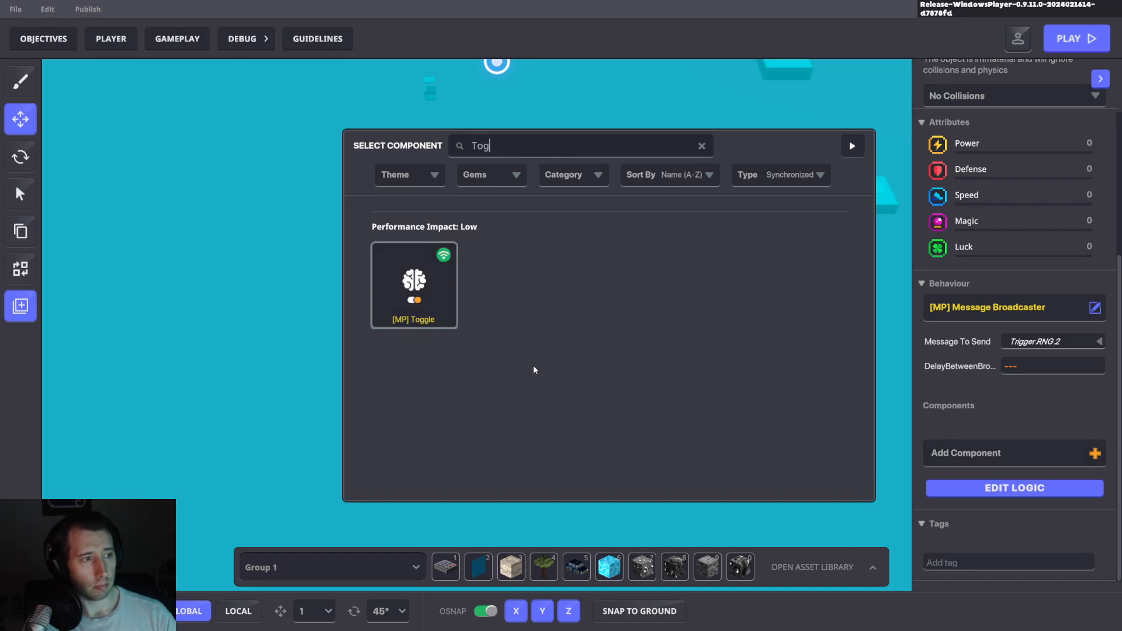
{"action": "left_click", "coordinate": [414, 283]}
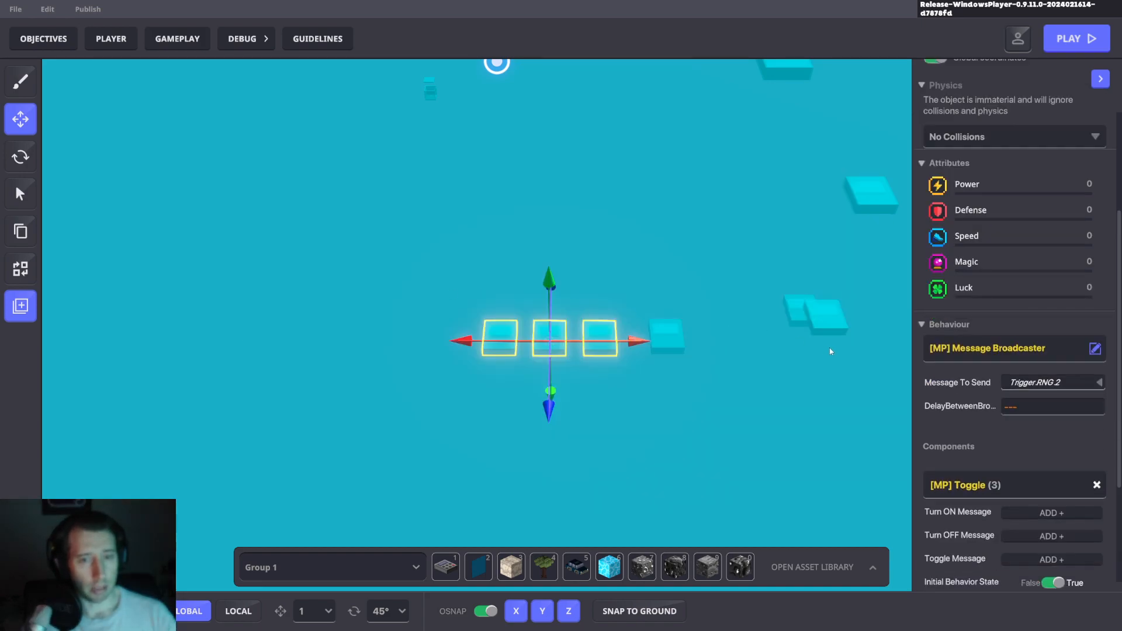
- Duplicate the three toggled broadcasters into a second row behind the originals, with Initial Behavior State set to False
{"action": "key", "text": "a"}
{"action": "left_click_drag", "start_coordinate": [631, 340], "coordinate": [609, 339]}
{"action": "left_click_drag", "start_coordinate": [543, 400], "coordinate": [538, 394]}
{"action": "scroll", "coordinate": [1046, 450], "scroll_direction": "down", "scroll_amount": 3}
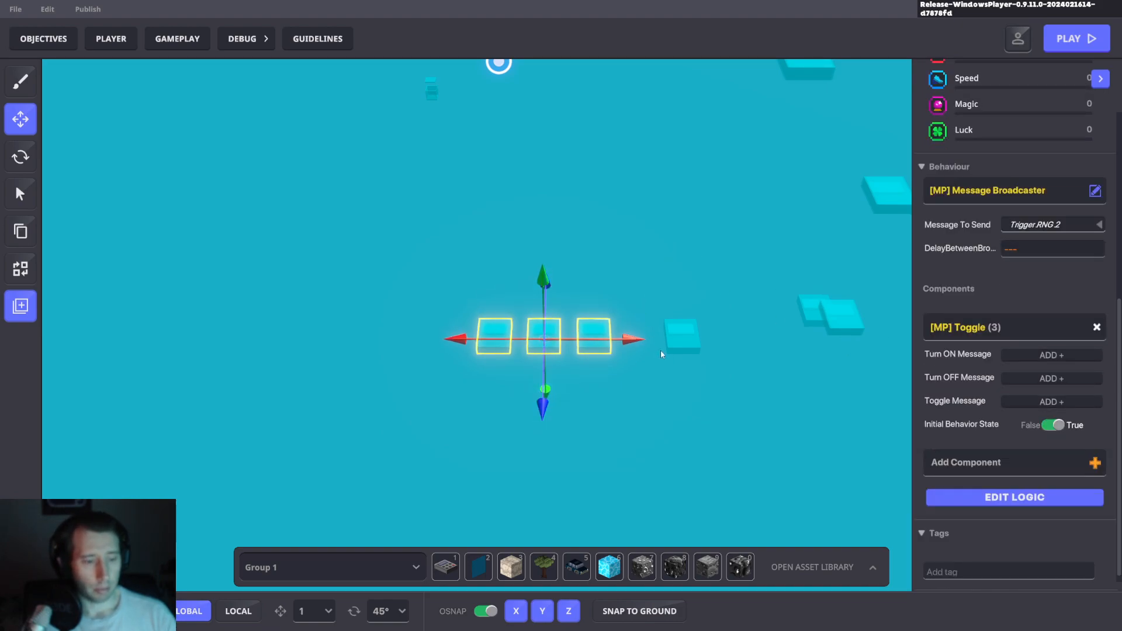
{"action": "left_click_drag", "start_coordinate": [602, 389], "coordinate": [535, 345]}
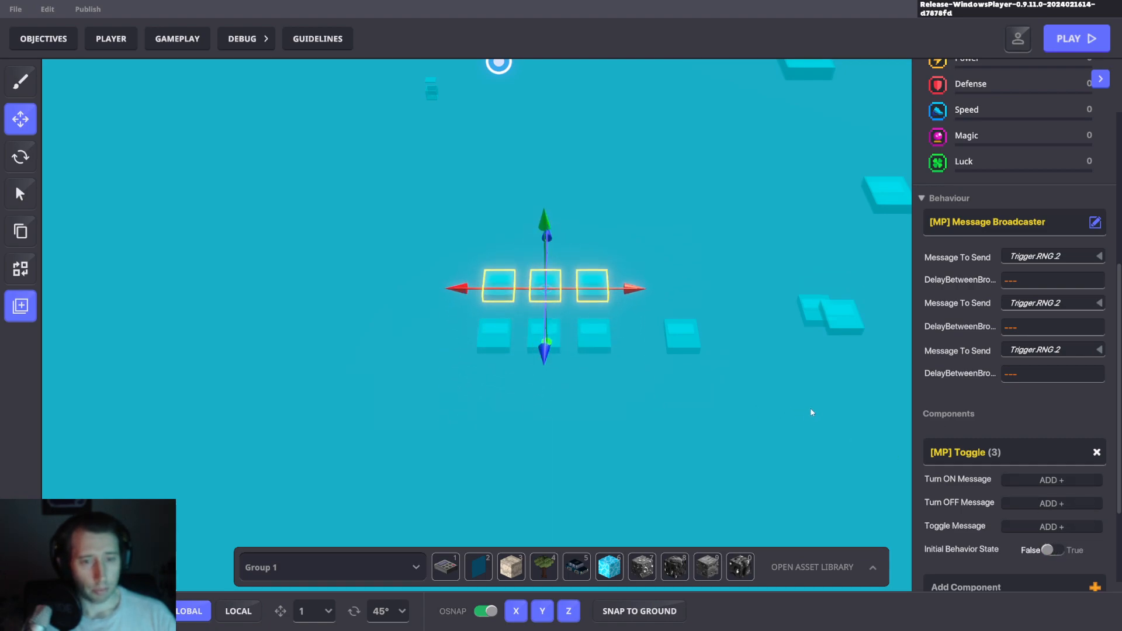
{"action": "middle_click_drag", "start_coordinate": [810, 409], "coordinate": [845, 444]}
{"action": "left_click", "coordinate": [572, 346]}
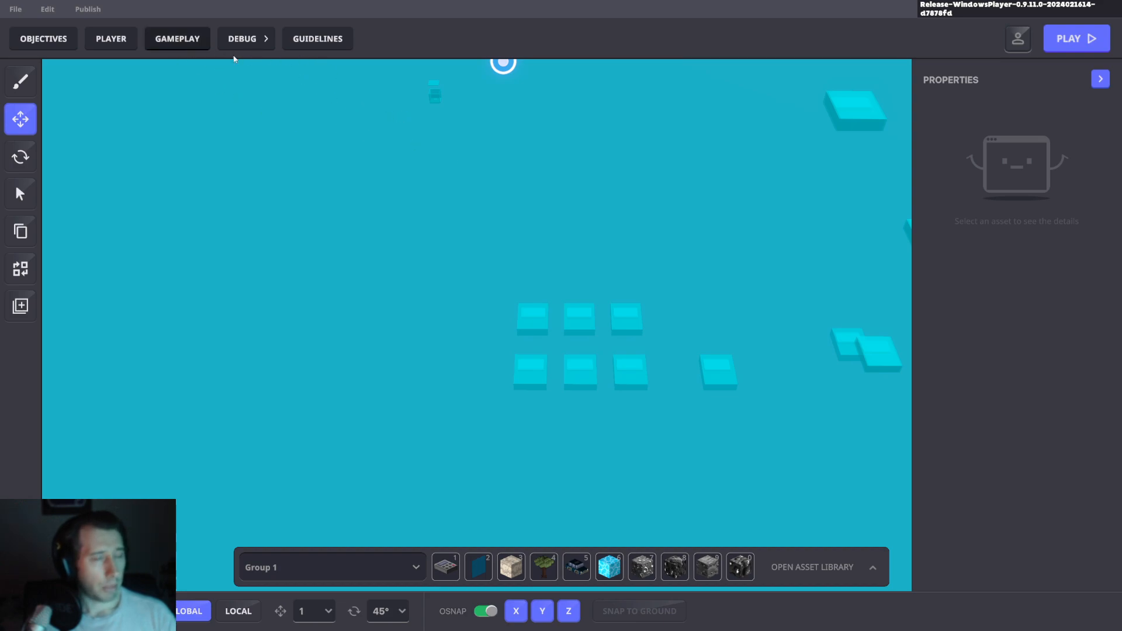
- Add a Start timer rule to the game rules board and place it below the Stopwatch ruleset
{"action": "left_click", "coordinate": [197, 45]}
{"action": "left_click", "coordinate": [361, 74]}
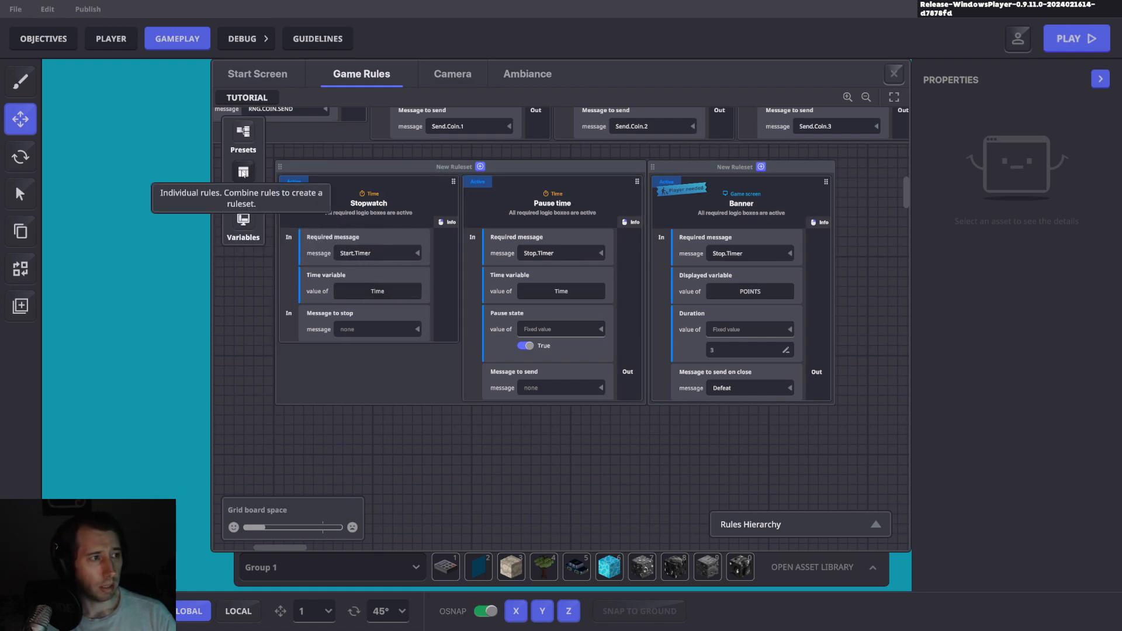
{"action": "left_click", "coordinate": [243, 172]}
{"action": "scroll", "coordinate": [362, 317], "scroll_direction": "up", "scroll_amount": 2}
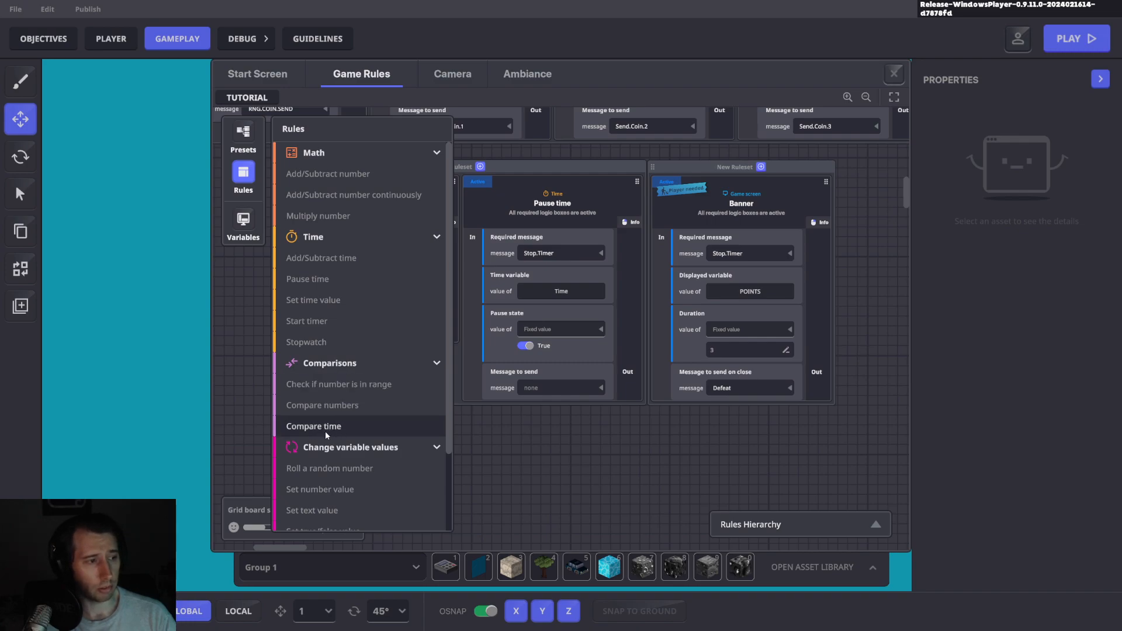
{"action": "left_click", "coordinate": [331, 320]}
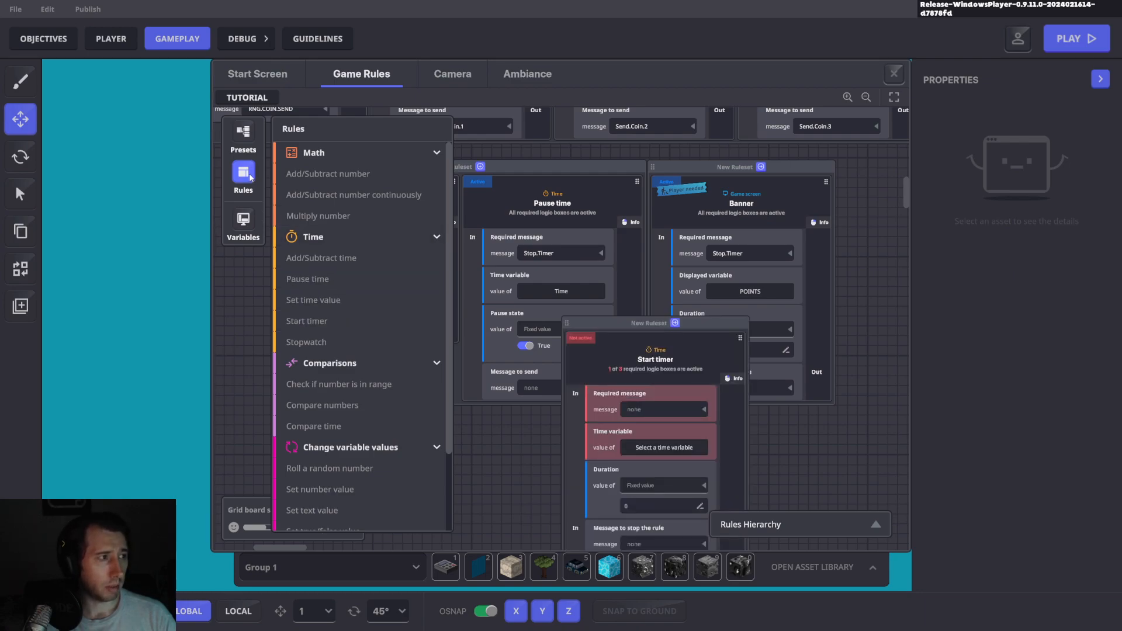
{"action": "middle_click_drag", "start_coordinate": [624, 334], "coordinate": [646, 294]}
{"action": "left_click_drag", "start_coordinate": [648, 293], "coordinate": [372, 375]}
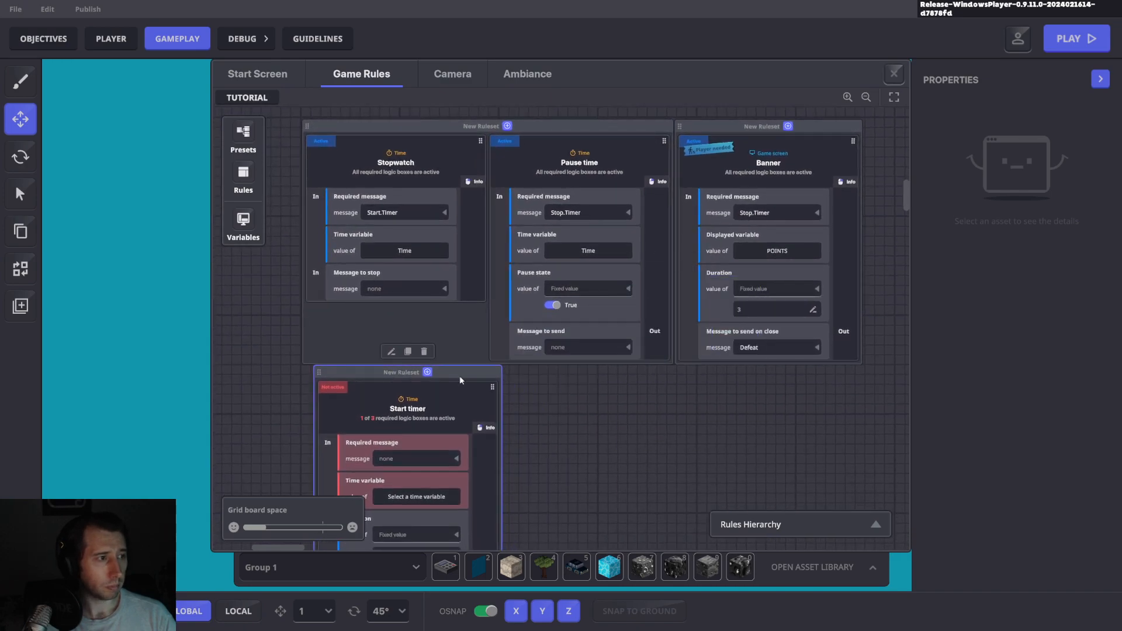
{"action": "middle_click_drag", "start_coordinate": [501, 374], "coordinate": [579, 322]}
{"action": "left_click", "coordinate": [501, 392]}
{"action": "type", "text": "Start"}
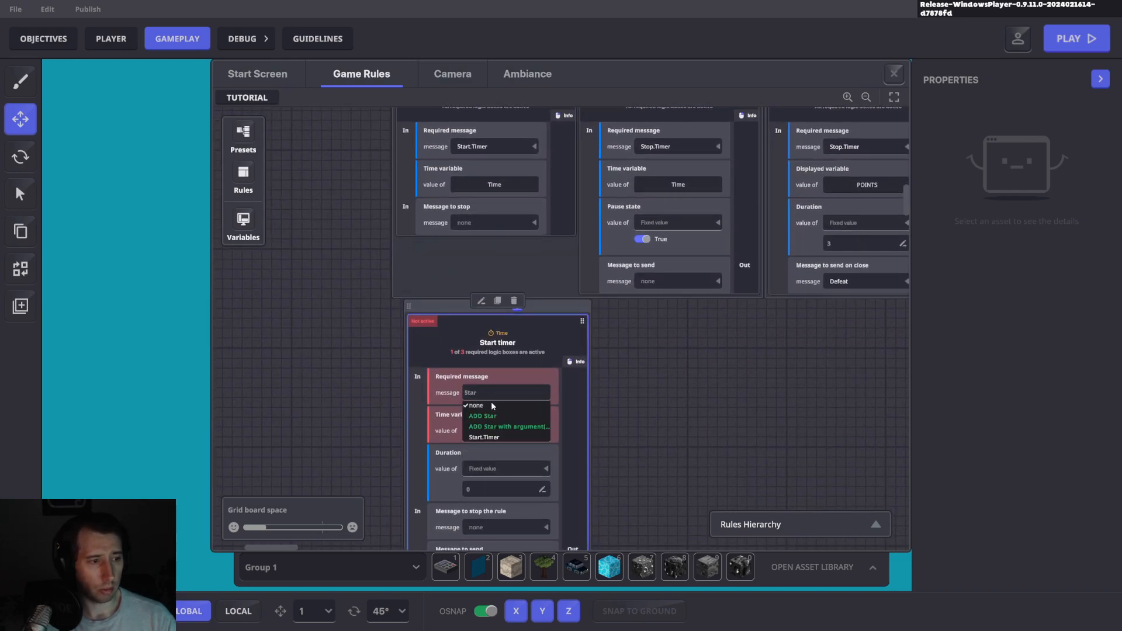
{"action": "left_click", "coordinate": [485, 438]}
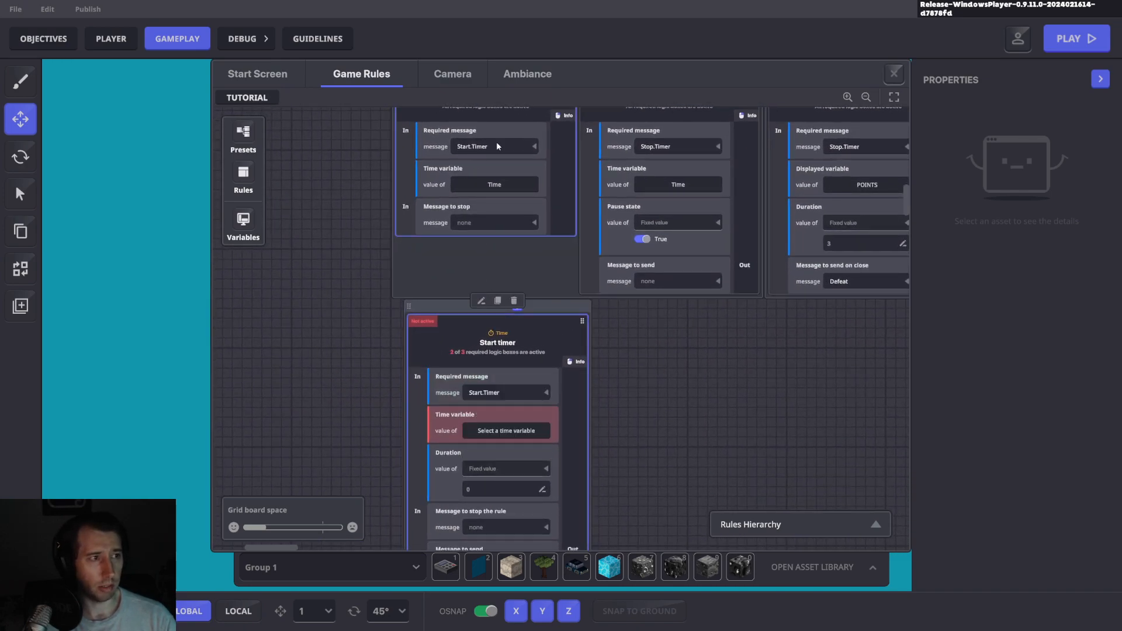
{"action": "left_click", "coordinate": [504, 431]}
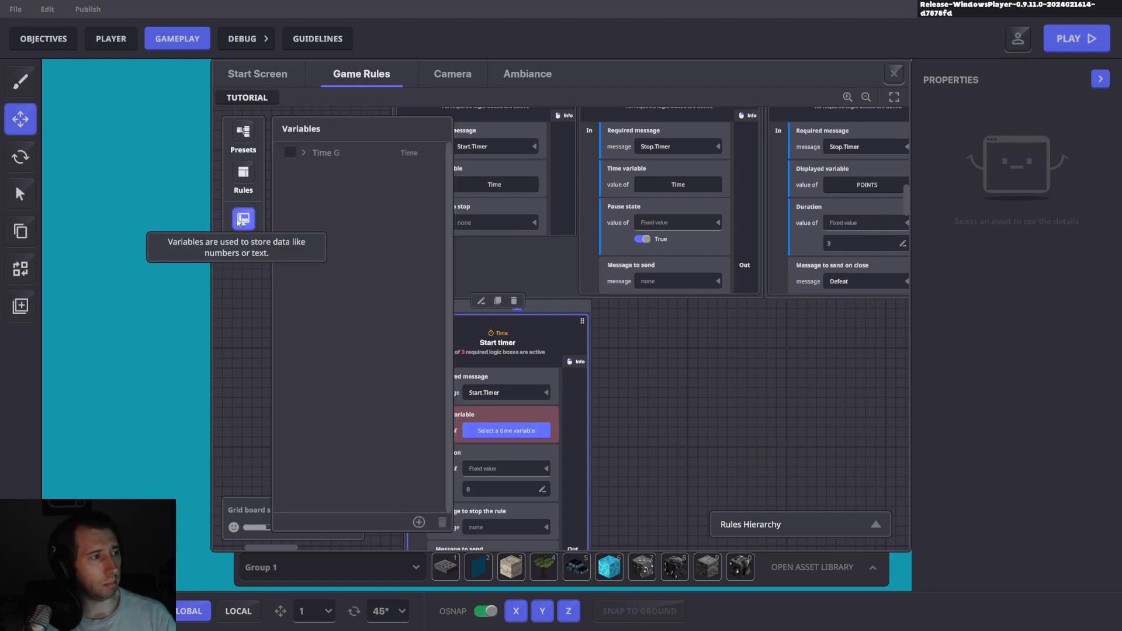
{"action": "left_click", "coordinate": [239, 221]}
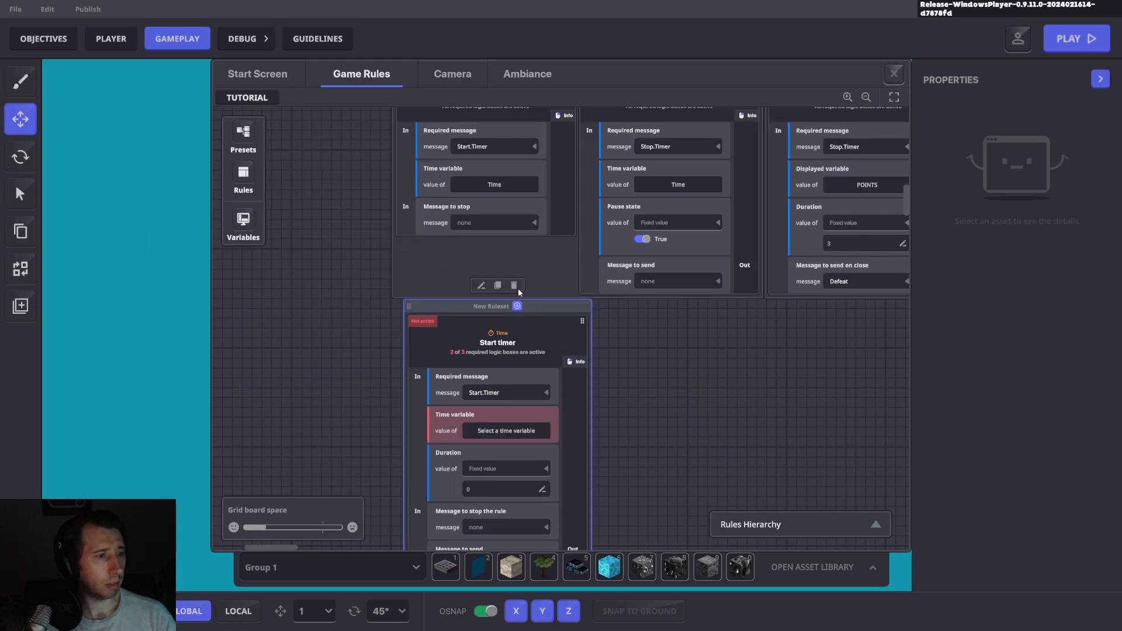
- Replace the Start timer rule below the Stopwatch ruleset with an Add/Subtract number rule whose required message is a new Add.Number message
{"action": "left_click", "coordinate": [514, 285]}
{"action": "left_click", "coordinate": [243, 172]}
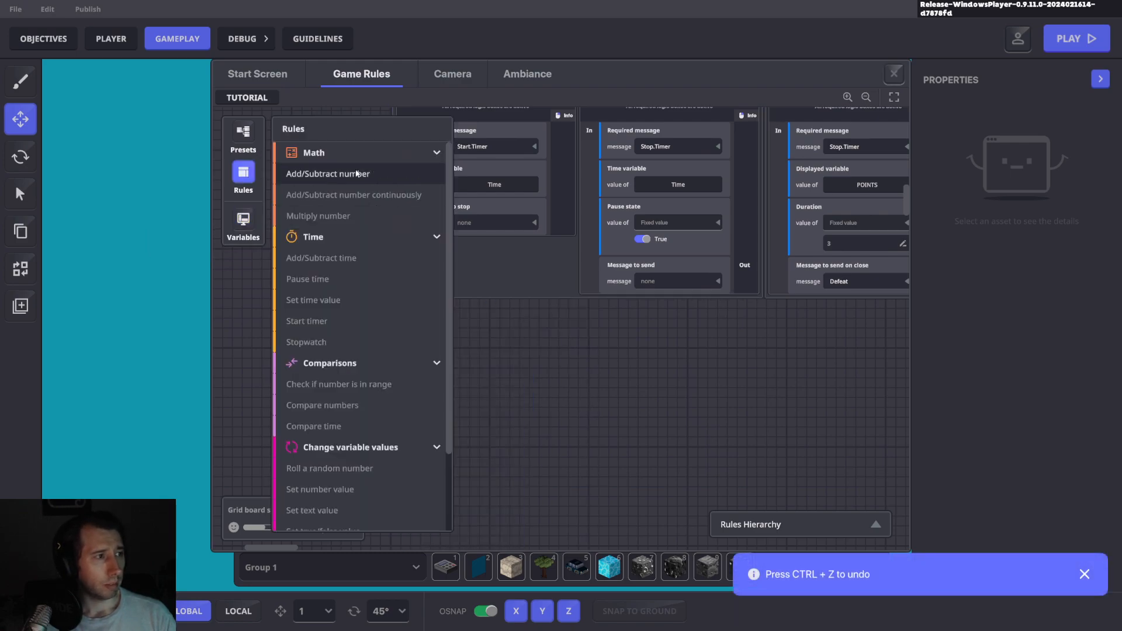
{"action": "left_click", "coordinate": [316, 174]}
{"action": "left_click_drag", "start_coordinate": [596, 315], "coordinate": [427, 307]}
{"action": "left_click", "coordinate": [500, 396]}
{"action": "type", "text": "Add.Number"}
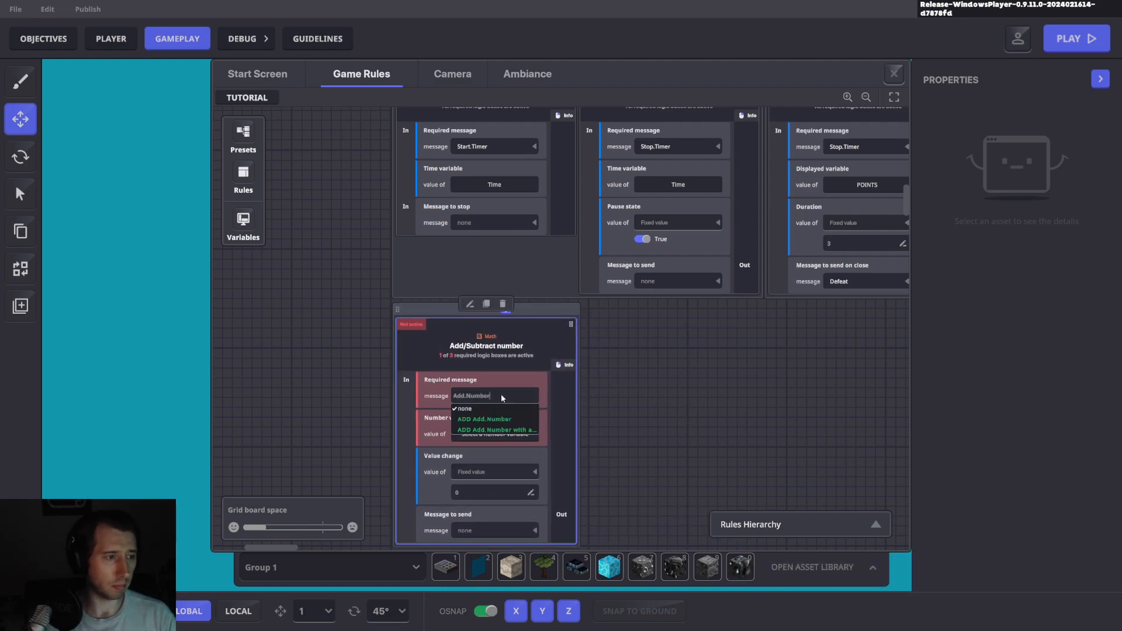
{"action": "left_click", "coordinate": [476, 420]}
- Create a global number variable named Backend Timer and assign it as the Add/Subtract number rule's variable
{"action": "left_click", "coordinate": [457, 433]}
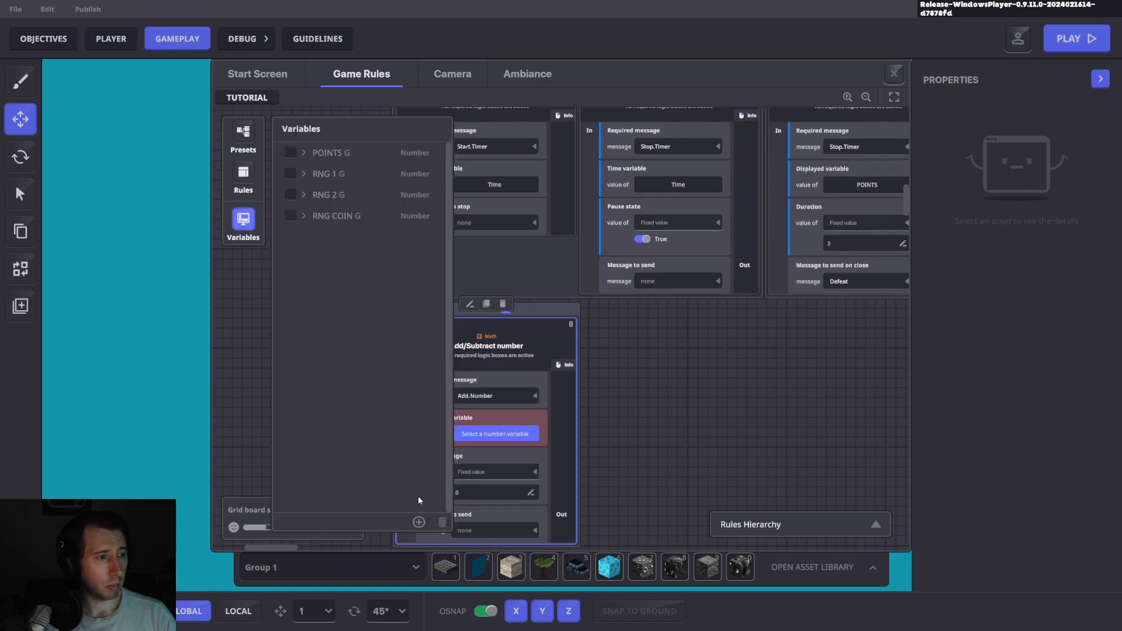
{"action": "left_click", "coordinate": [419, 522]}
{"action": "left_click", "coordinate": [336, 395]}
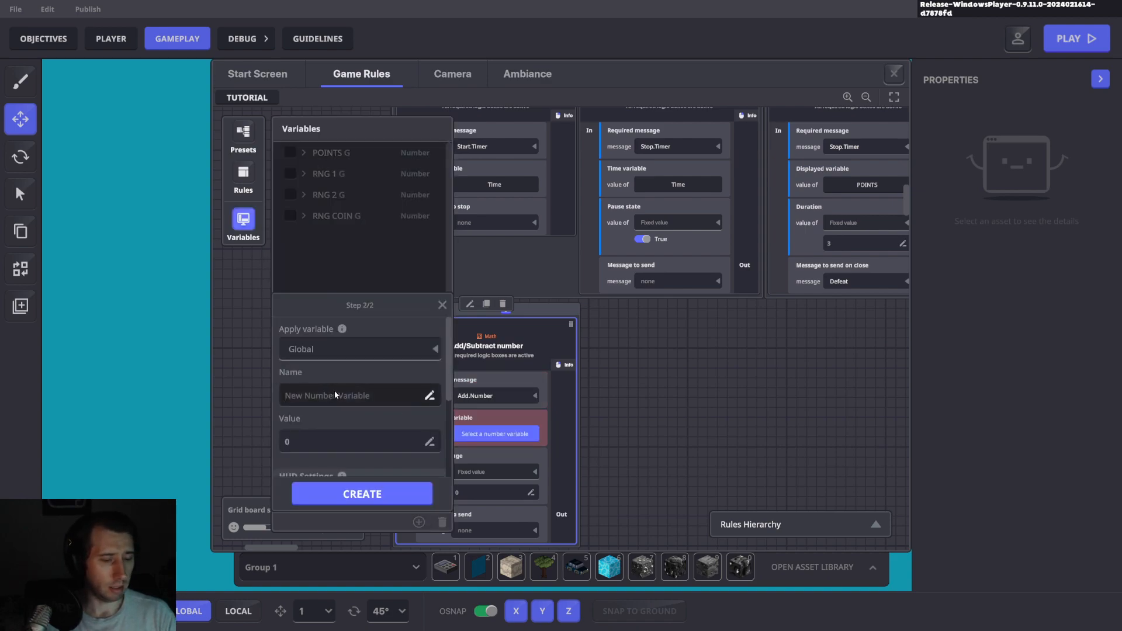
{"action": "type", "text": "Backend Timer"}
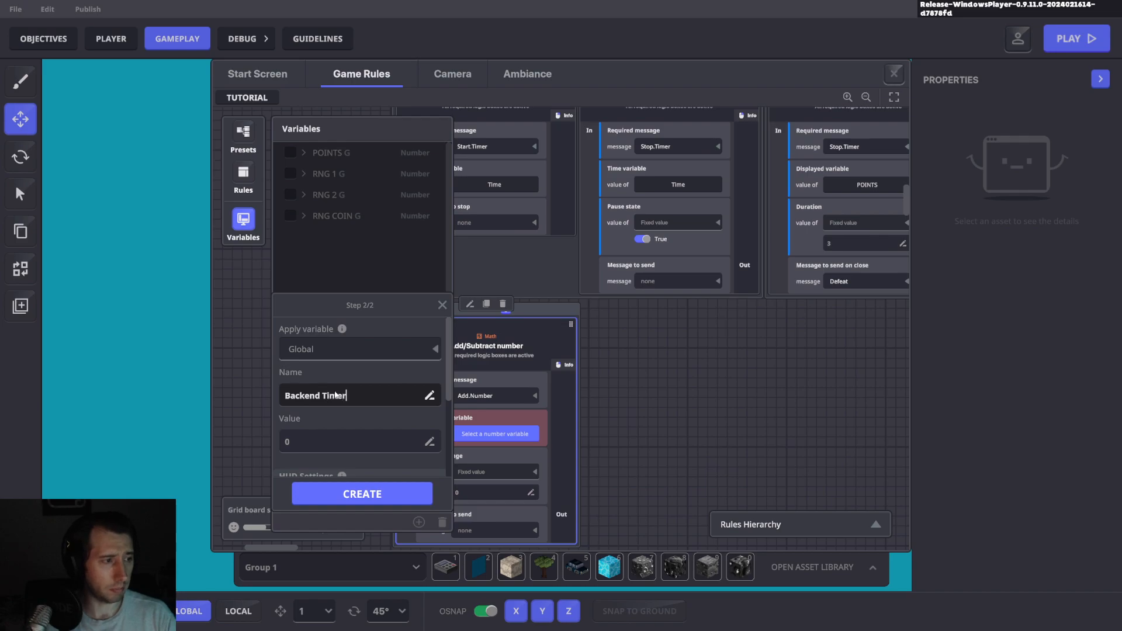
{"action": "key", "text": "ctrl+a"}
{"action": "scroll", "coordinate": [388, 395], "scroll_direction": "down", "scroll_amount": 1}
{"action": "scroll", "coordinate": [389, 398], "scroll_direction": "down", "scroll_amount": 3}
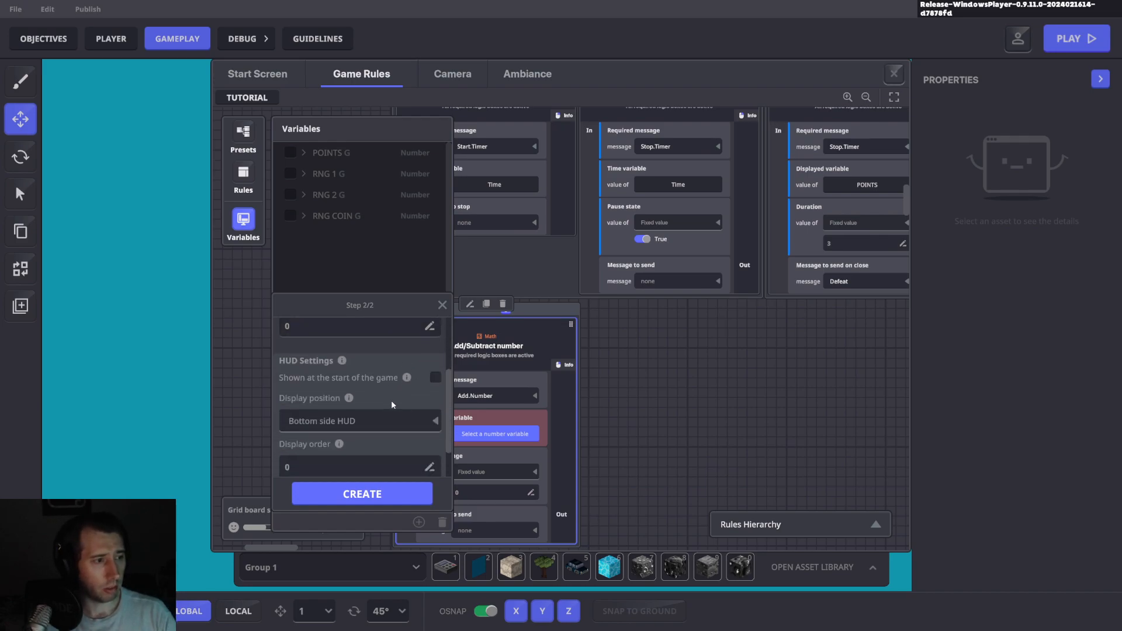
{"action": "left_click", "coordinate": [372, 495]}
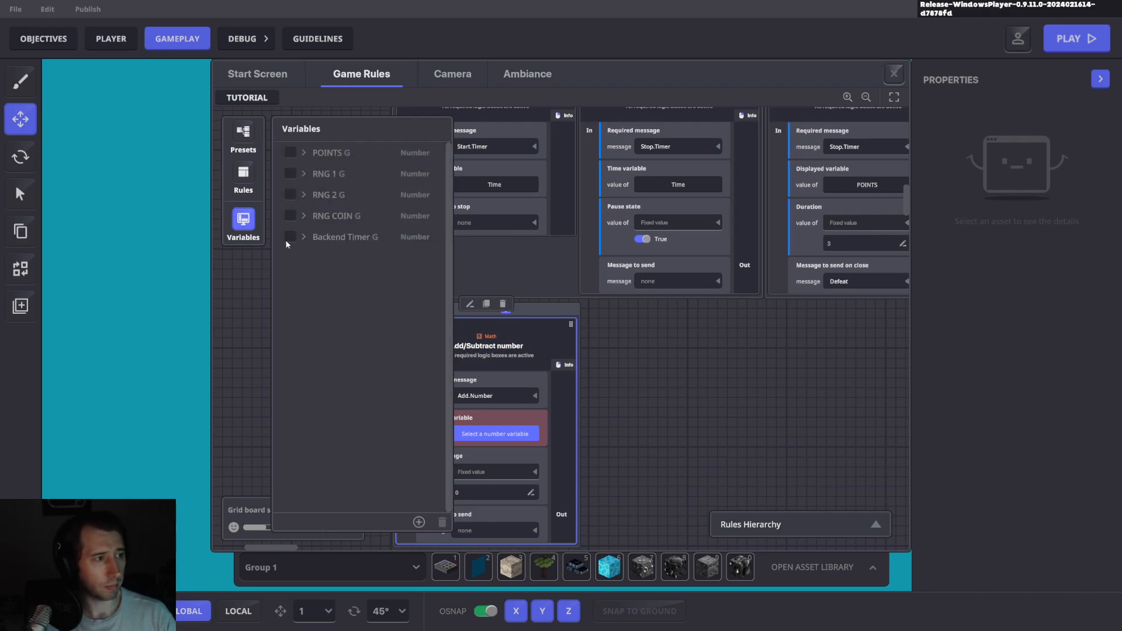
{"action": "left_click", "coordinate": [291, 239]}
- Set the Add/Subtract number rule's value change to 1 and its message to send to a new Check.Value message
{"action": "scroll", "coordinate": [473, 351], "scroll_direction": "down", "scroll_amount": 2}
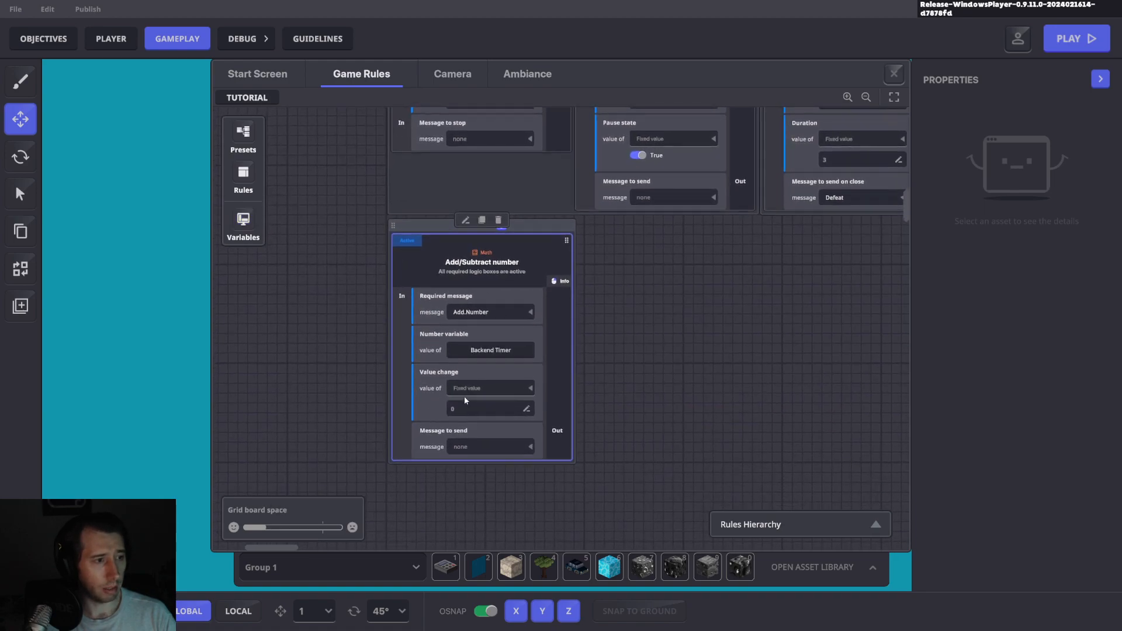
{"action": "left_click", "coordinate": [521, 417]}
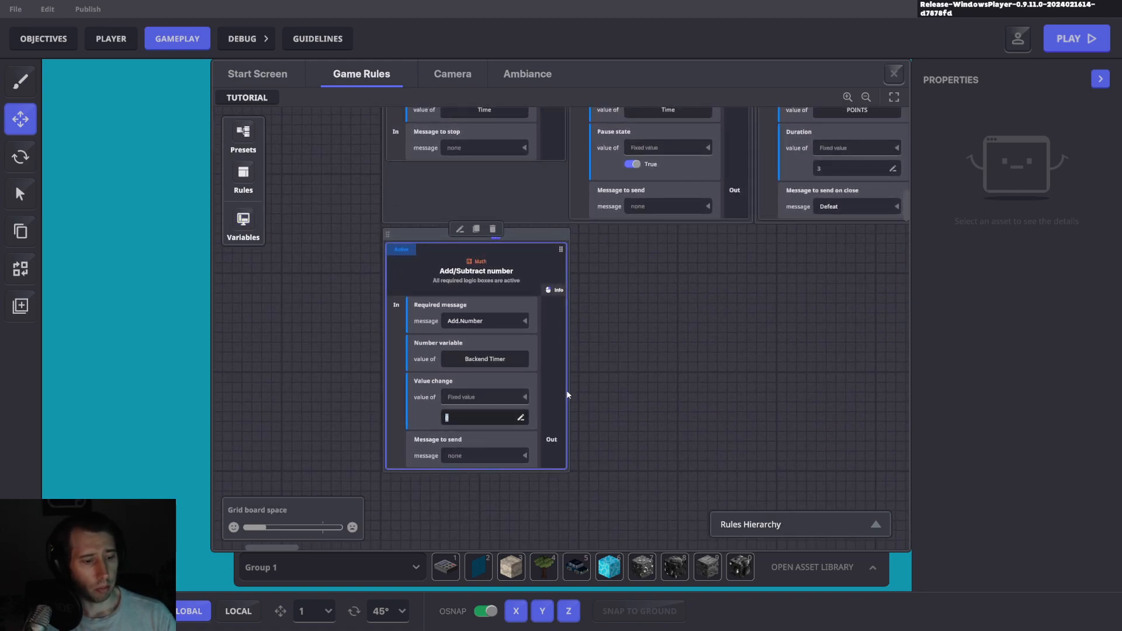
{"action": "left_click", "coordinate": [553, 375]}
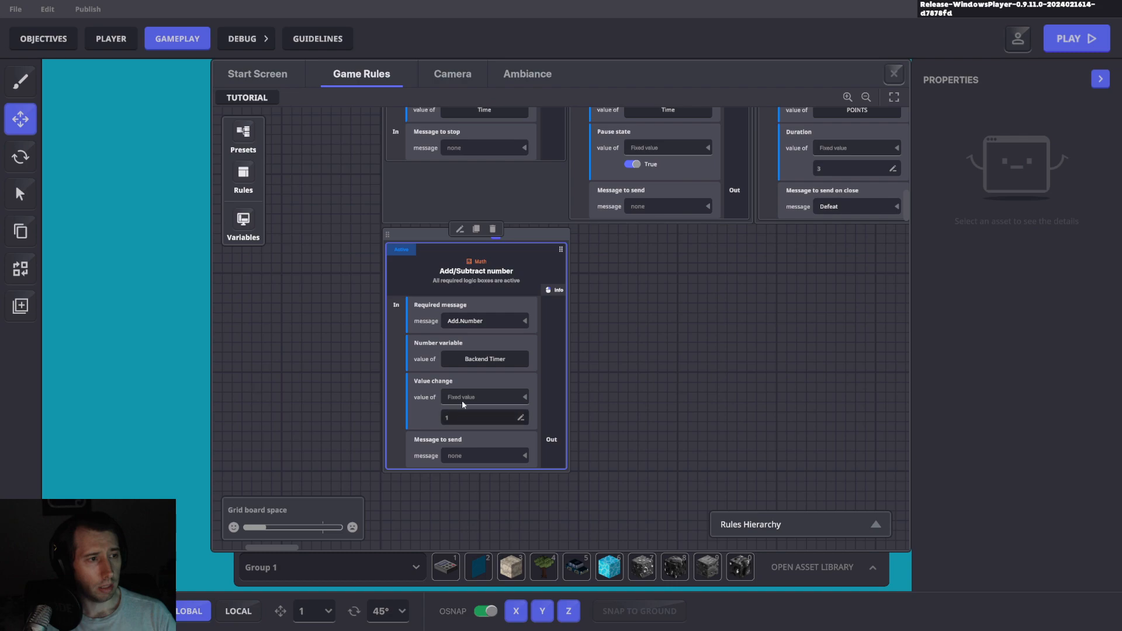
{"action": "left_click", "coordinate": [446, 454]}
{"action": "type", "text": "Che"}
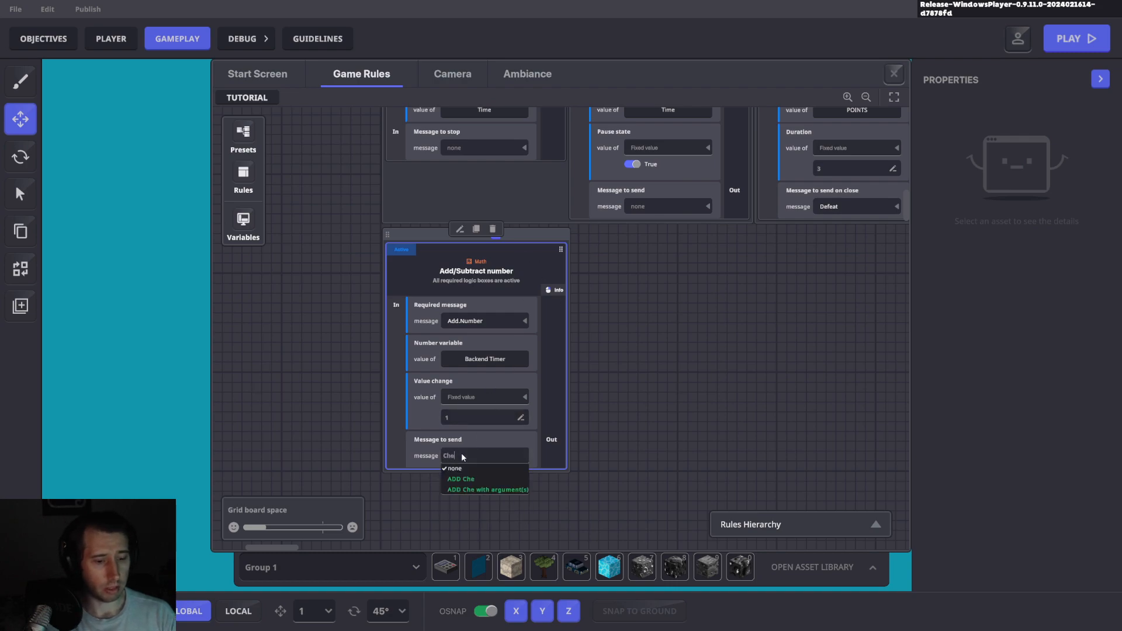
{"action": "type", "text": "ck.Value"}
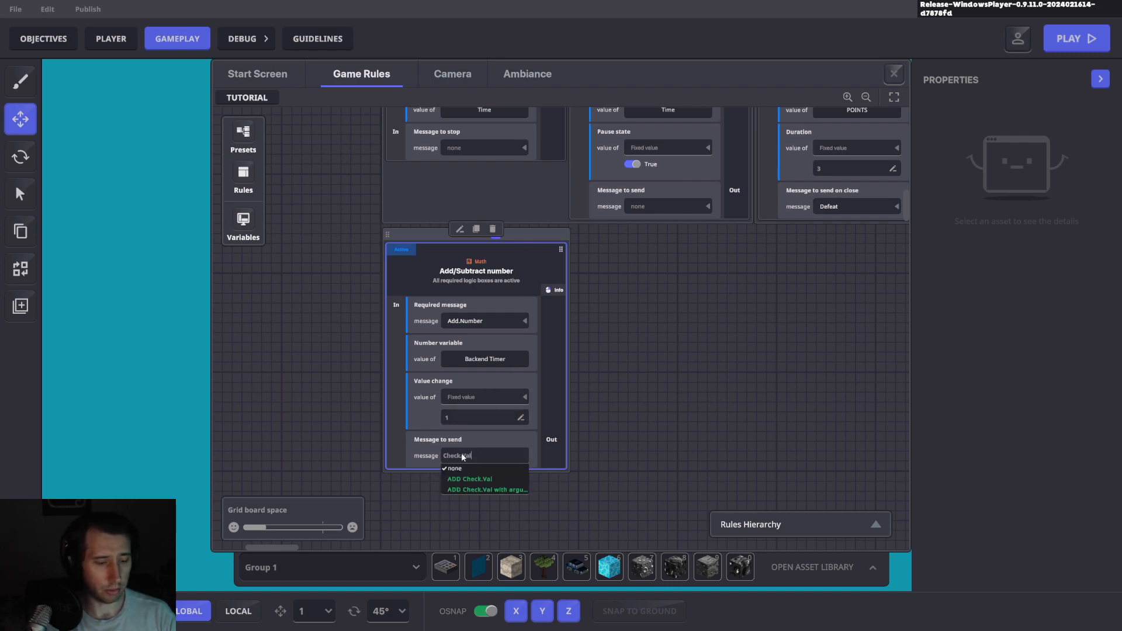
{"action": "left_click", "coordinate": [471, 481]}
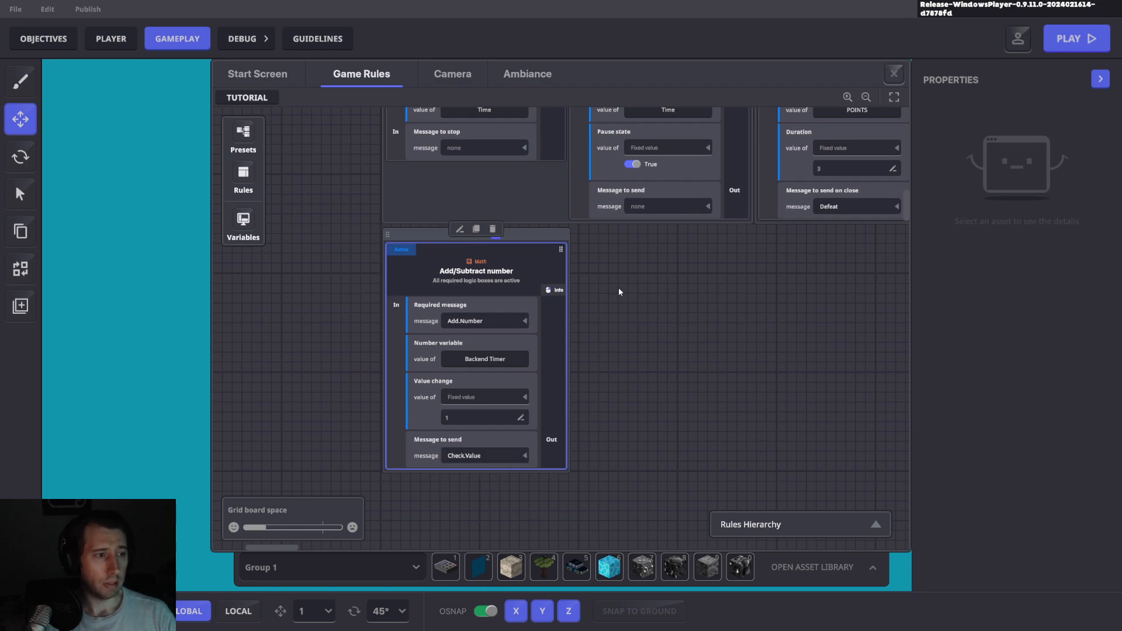
- Add a Compare numbers rule to the Add/Subtract number ruleset and set its required message to Check.Value
{"action": "middle_click_drag", "start_coordinate": [630, 286], "coordinate": [577, 284]}
{"action": "left_click", "coordinate": [482, 233]}
{"action": "left_click", "coordinate": [243, 172]}
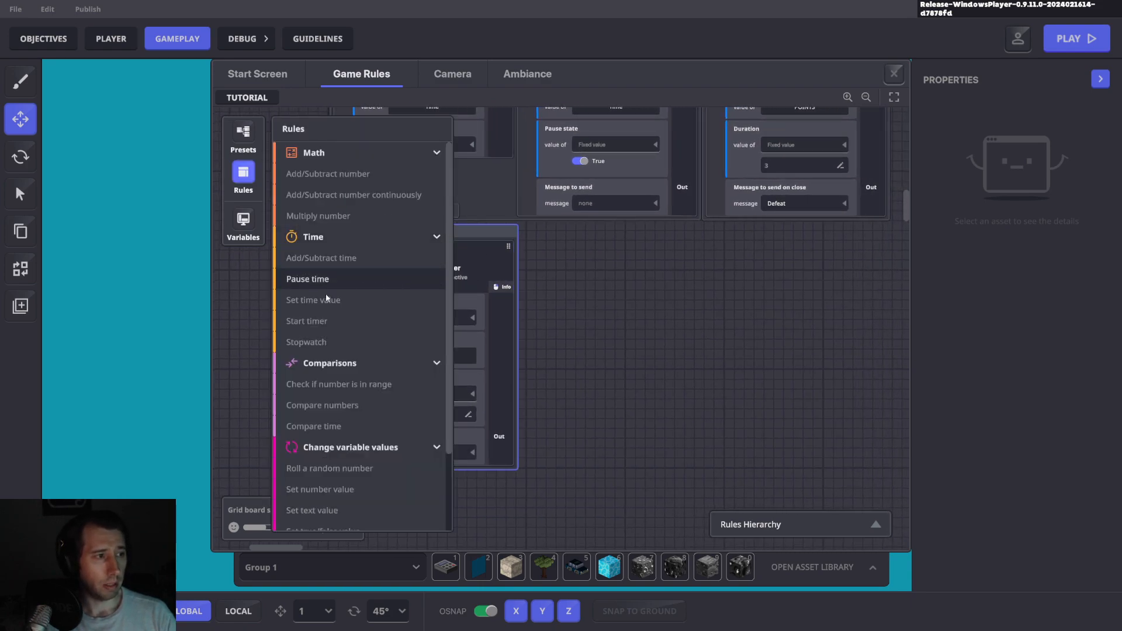
{"action": "left_click", "coordinate": [340, 406]}
{"action": "left_click", "coordinate": [250, 180]}
{"action": "left_click", "coordinate": [594, 317]}
{"action": "type", "text": "Check.Value"}
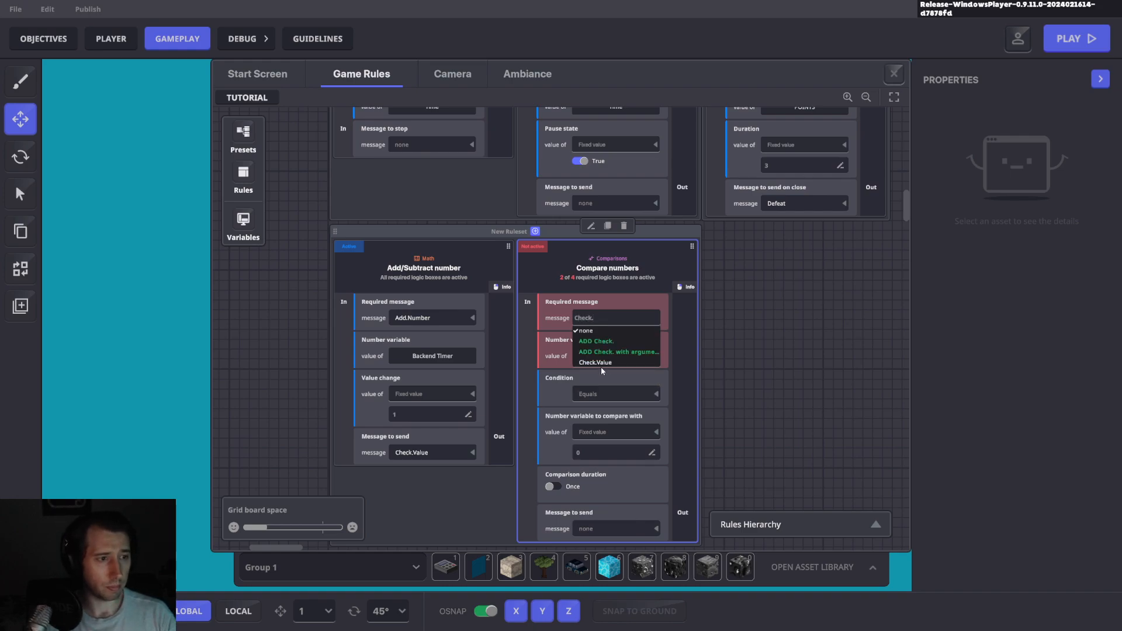
{"action": "left_click", "coordinate": [600, 363]}
- Make the Compare numbers rule check whether Backend Timer is Greater than a fixed value of 30
{"action": "left_click", "coordinate": [598, 356]}
{"action": "left_click", "coordinate": [298, 236]}
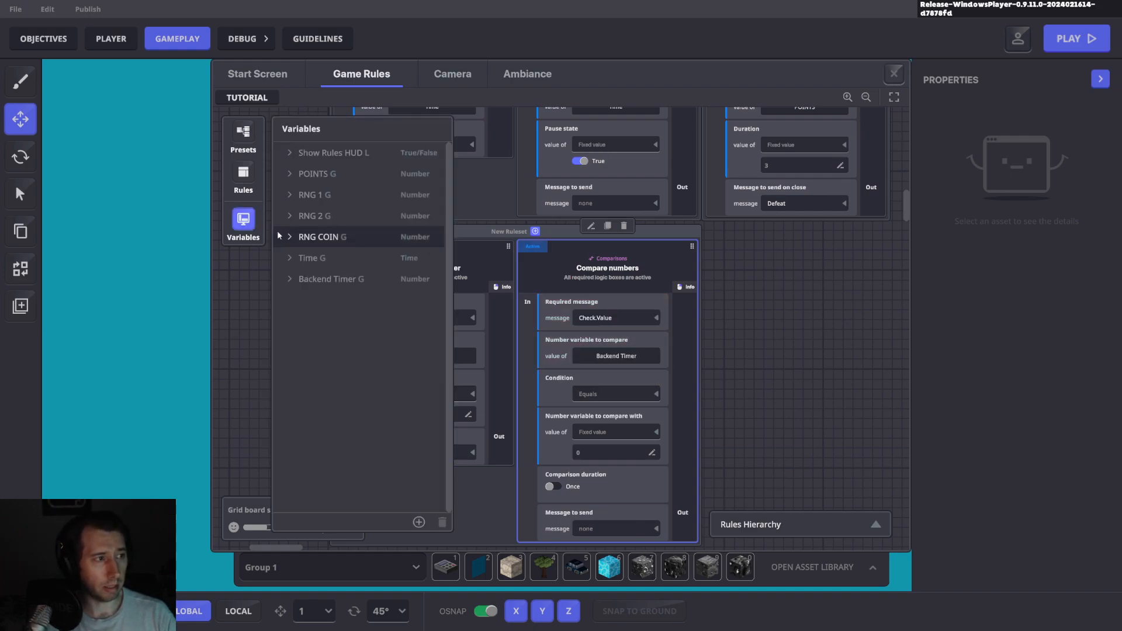
{"action": "left_click", "coordinate": [254, 221]}
{"action": "left_click", "coordinate": [616, 392]}
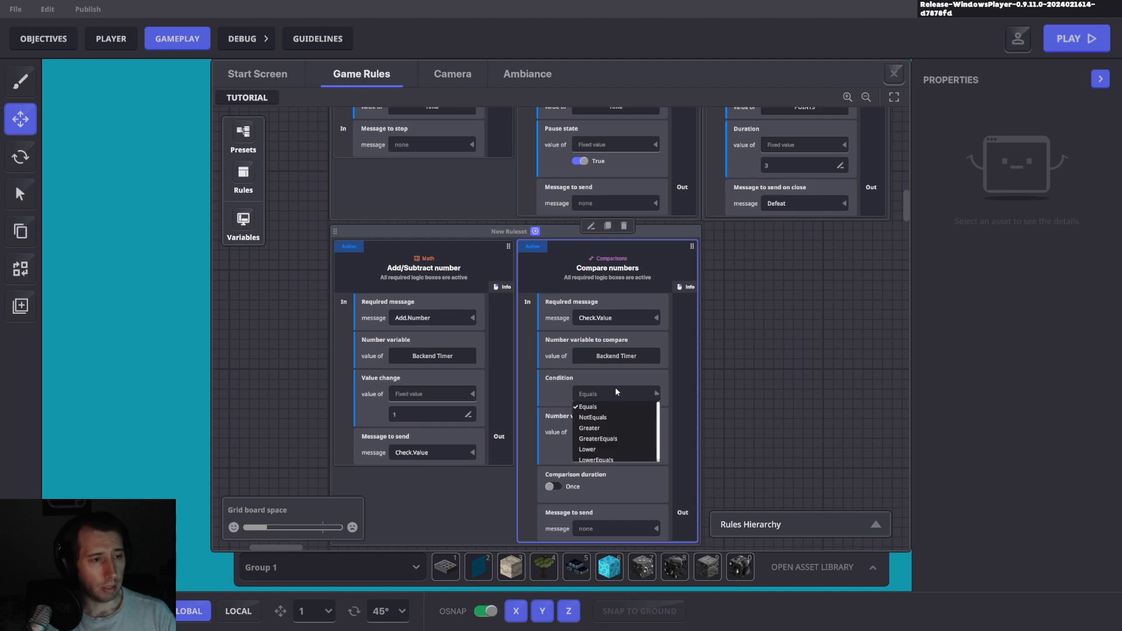
{"action": "left_click", "coordinate": [590, 428]}
{"action": "type", "text": "30"}
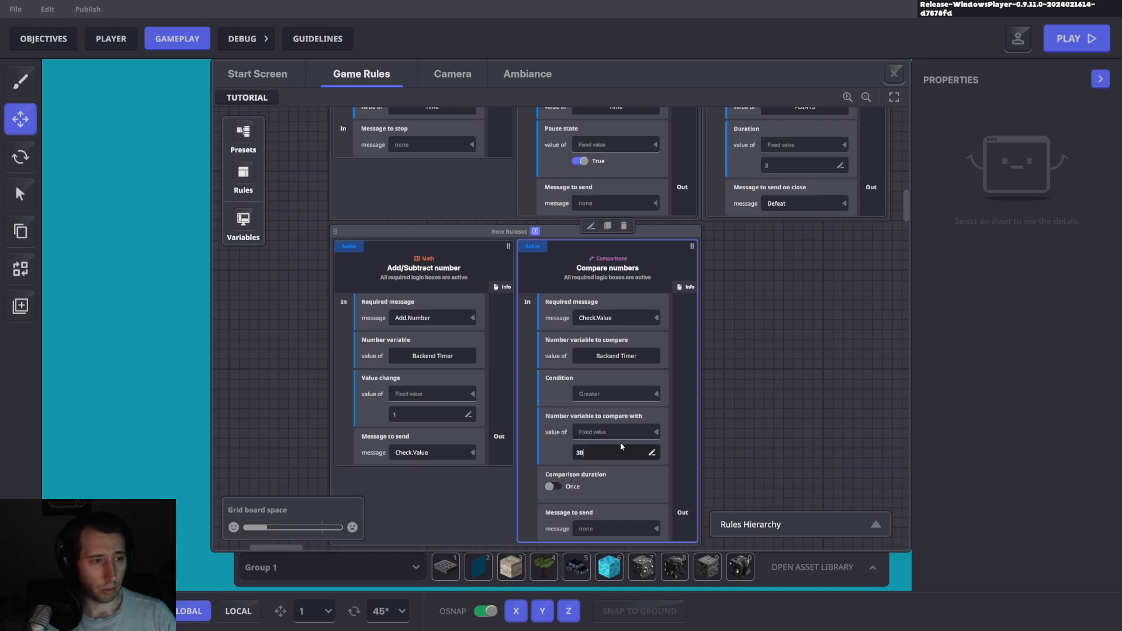
{"action": "key", "text": "Return"}
- Set the Compare numbers rule's message to send to a new Speed.2 message
{"action": "left_click_drag", "start_coordinate": [734, 439], "coordinate": [688, 396]}
{"action": "left_click", "coordinate": [582, 487]}
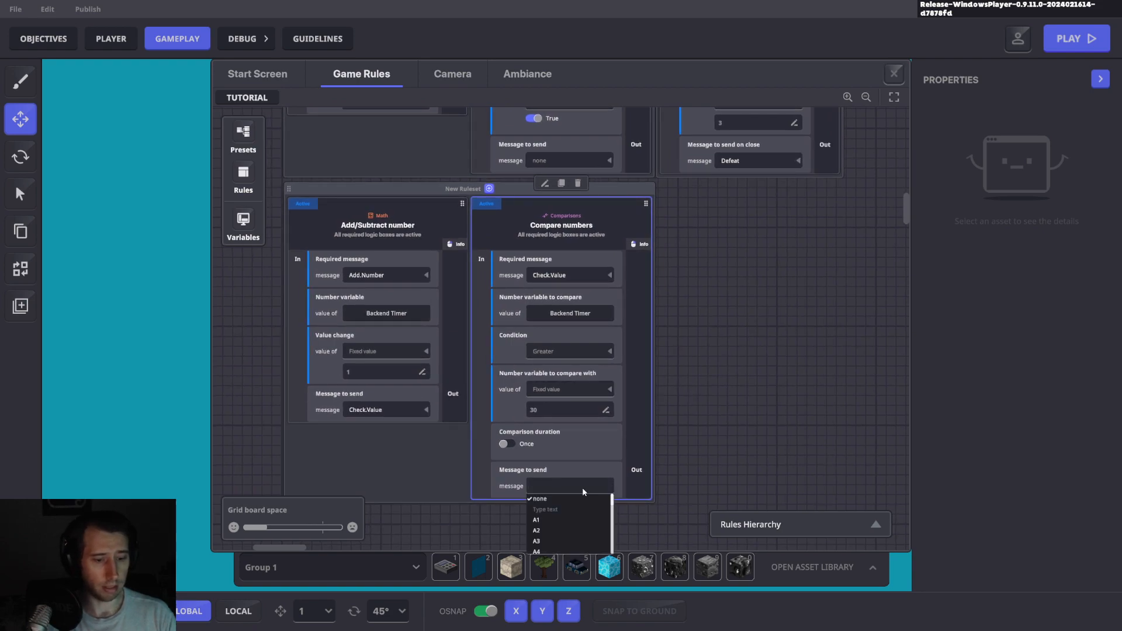
{"action": "type", "text": "Speed."}
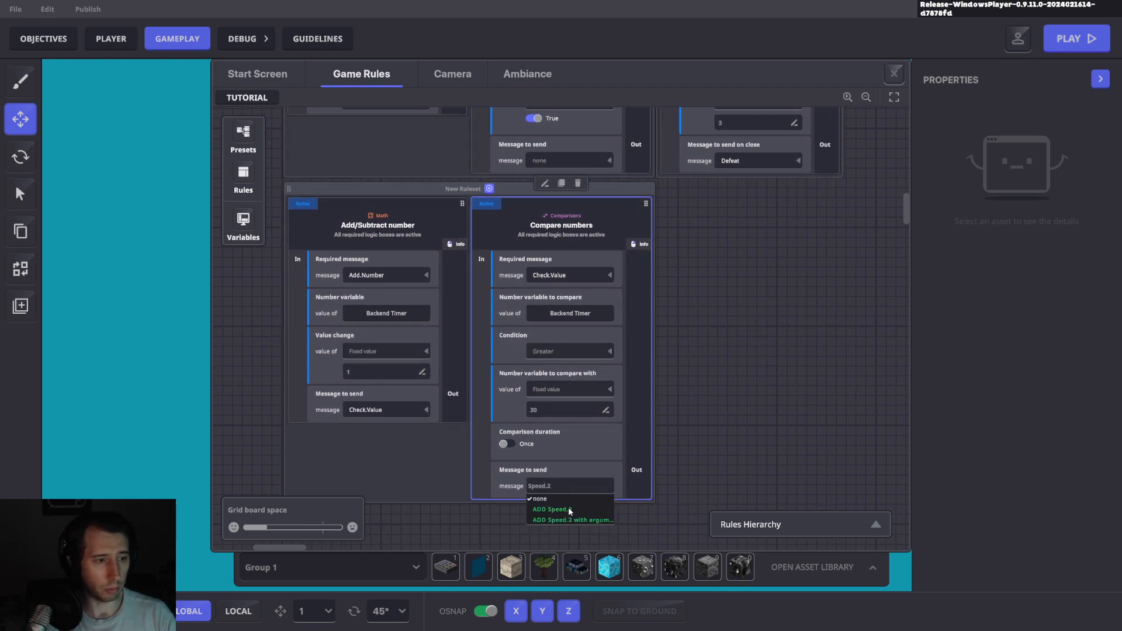
{"action": "type", "text": "2"}
{"action": "left_click", "coordinate": [568, 509]}
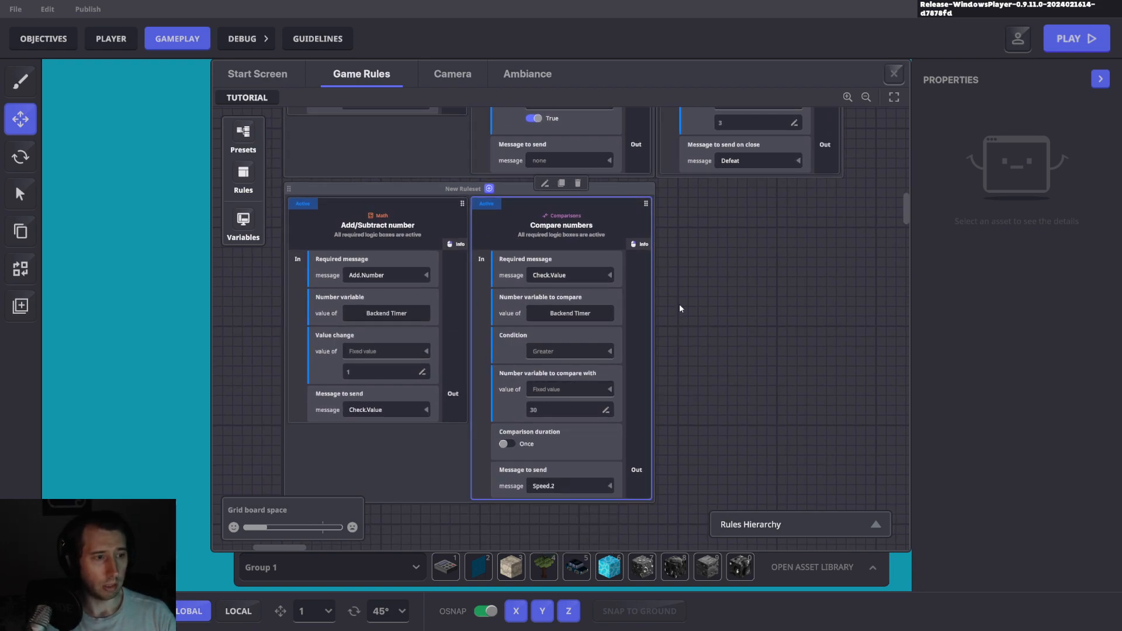
- Duplicate the Compare numbers rule, setting the copy's comparison value to 60 and its message to send to a new Speed.3 message
{"action": "left_click", "coordinate": [561, 183]}
{"action": "left_click", "coordinate": [675, 390]}
{"action": "type", "text": "60"}
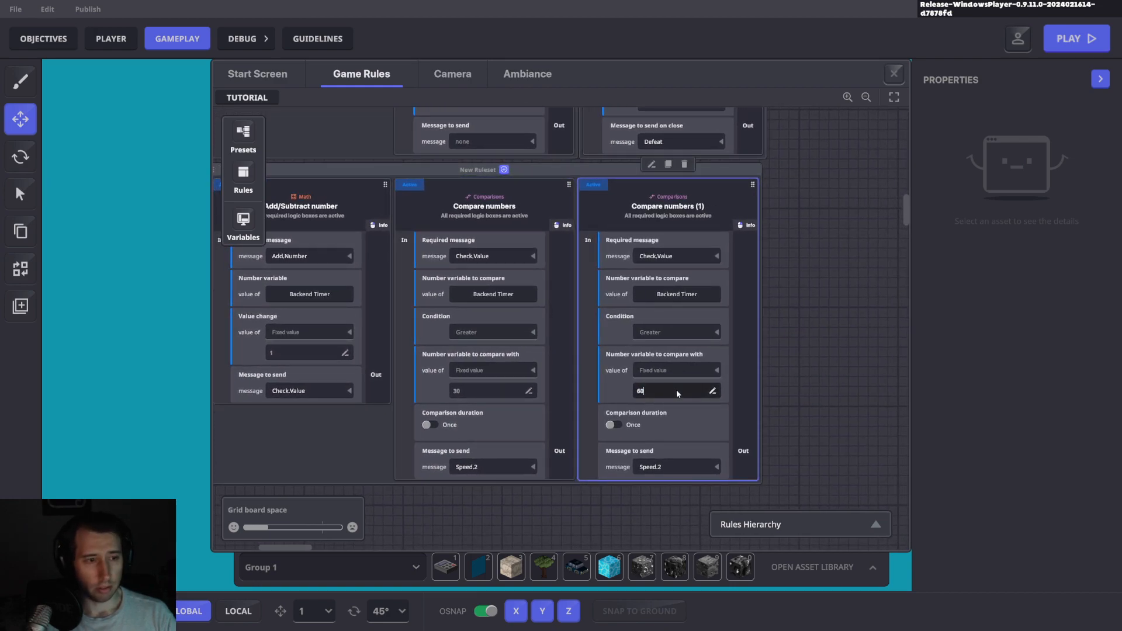
{"action": "left_click", "coordinate": [654, 463]}
{"action": "type", "text": "Speed.3"}
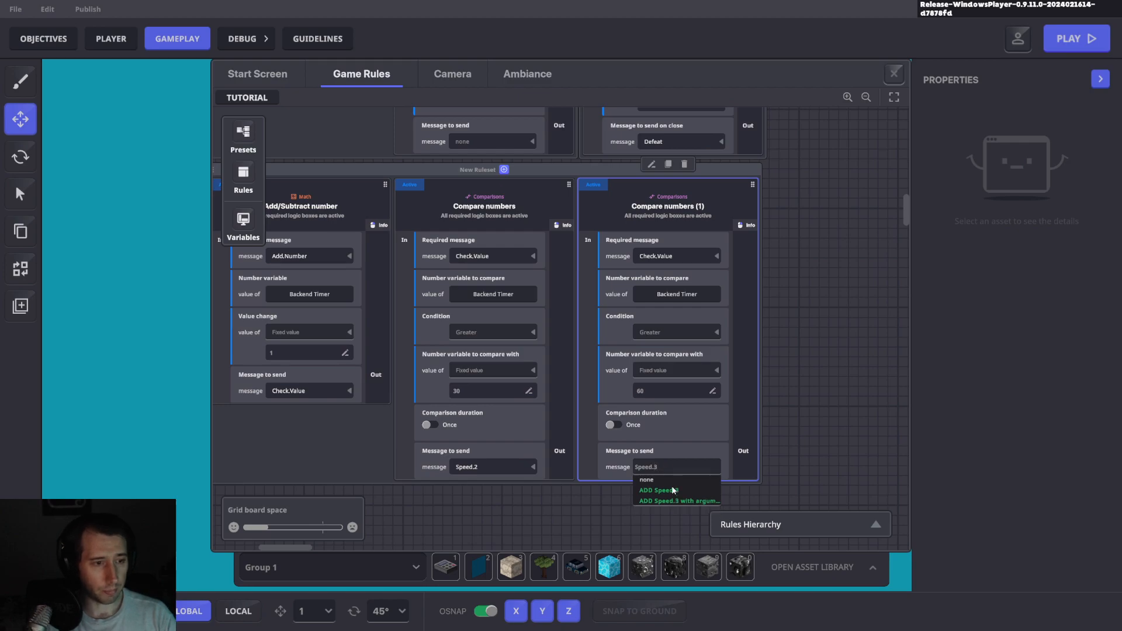
{"action": "left_click", "coordinate": [672, 489]}
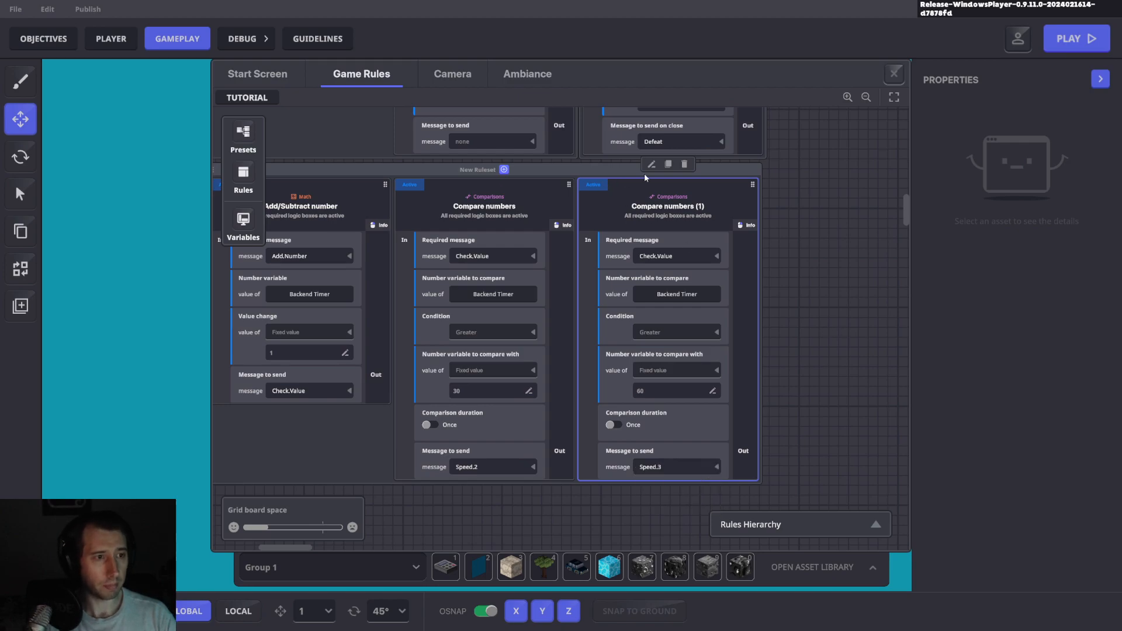
- Duplicate the 60 comparison rule, setting the copy's comparison value to 90 and its message to send to a new Speed.4 message
{"action": "left_click", "coordinate": [643, 154]}
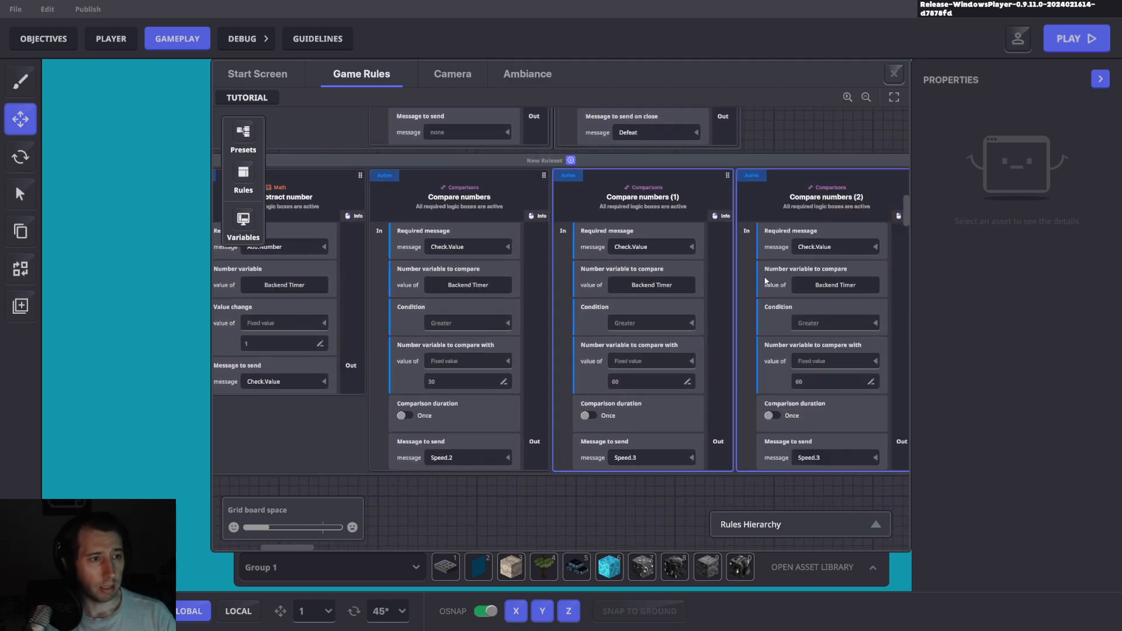
{"action": "left_click", "coordinate": [756, 378]}
{"action": "type", "text": "90"}
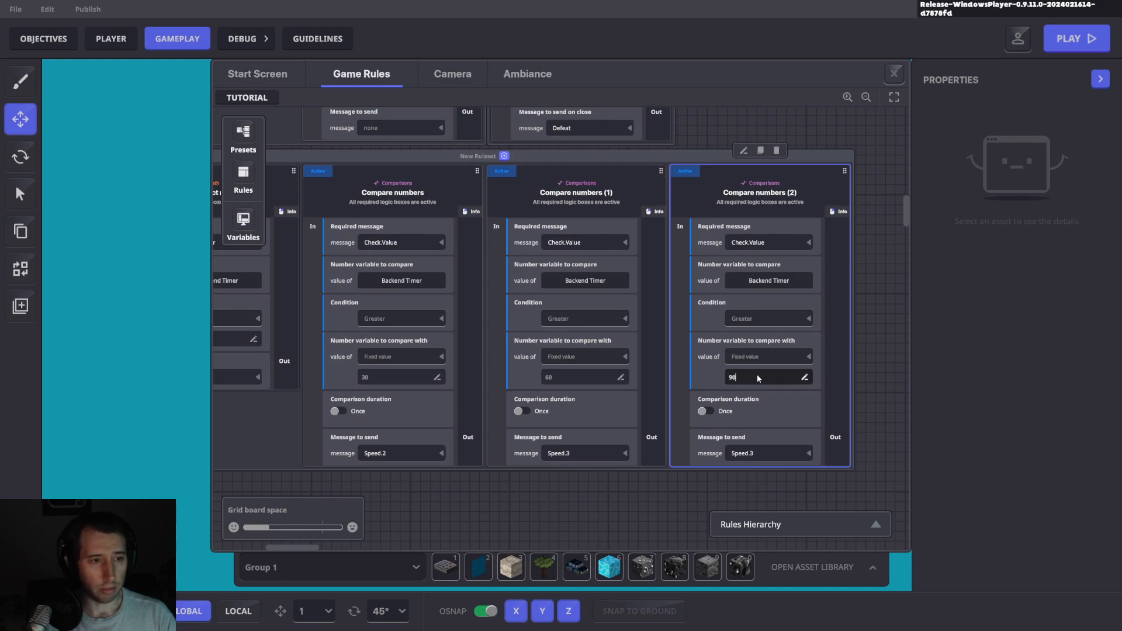
{"action": "left_click", "coordinate": [745, 453]}
{"action": "type", "text": "Speed.4"}
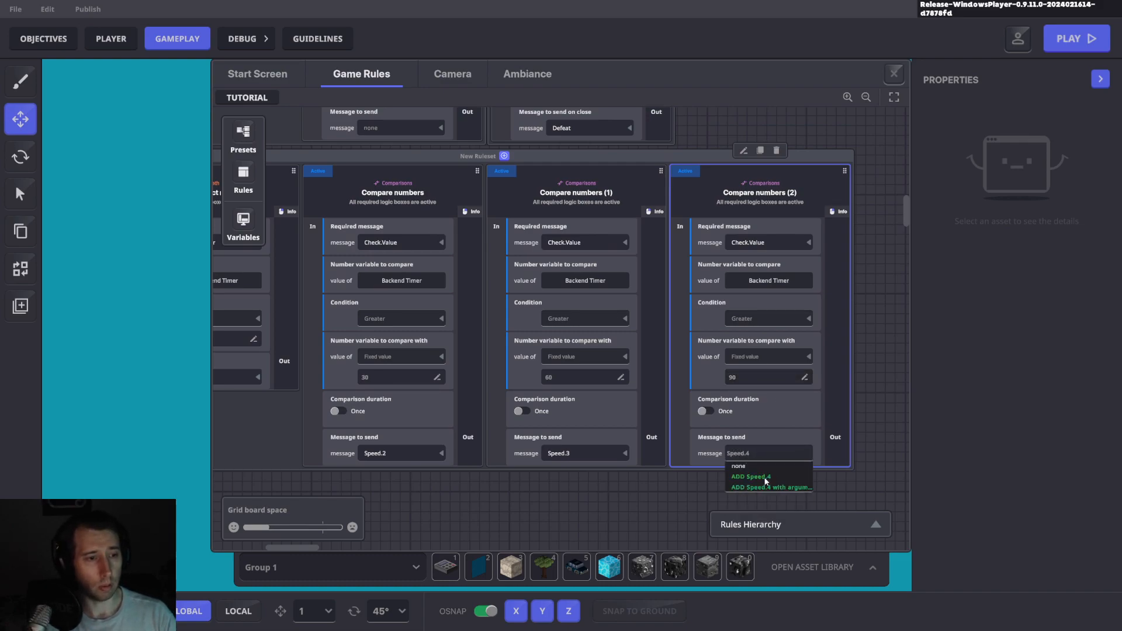
{"action": "left_click", "coordinate": [751, 477]}
- Change the condition to Equals in the three Compare numbers rules for 30, 60 and 90, and close the game rules
{"action": "middle_click_drag", "start_coordinate": [662, 343], "coordinate": [690, 340]}
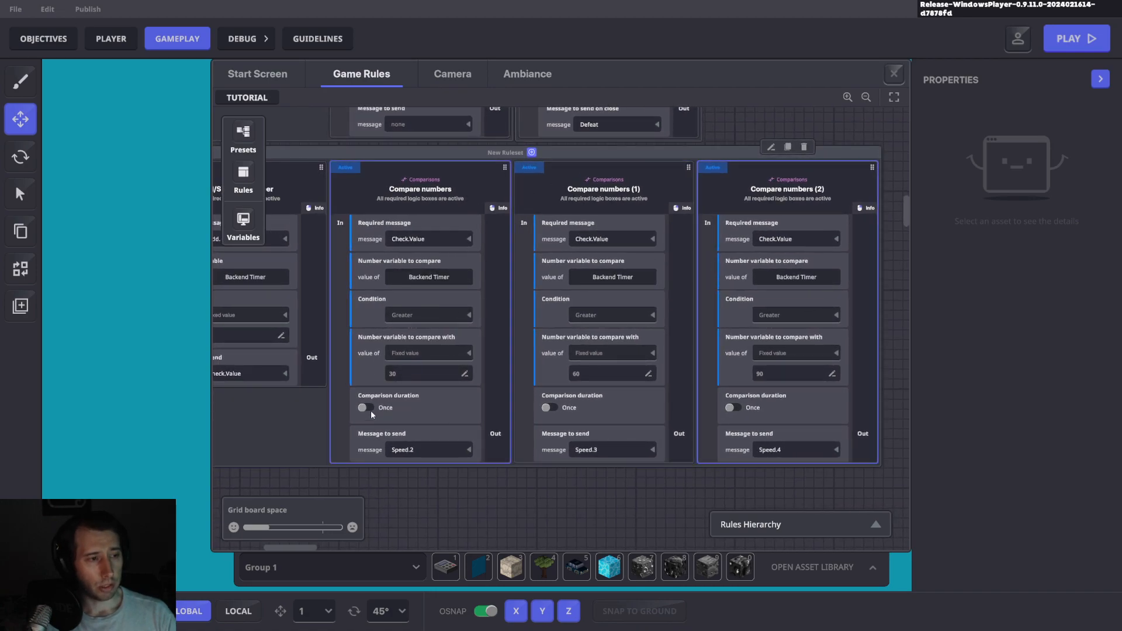
{"action": "left_click", "coordinate": [426, 315]}
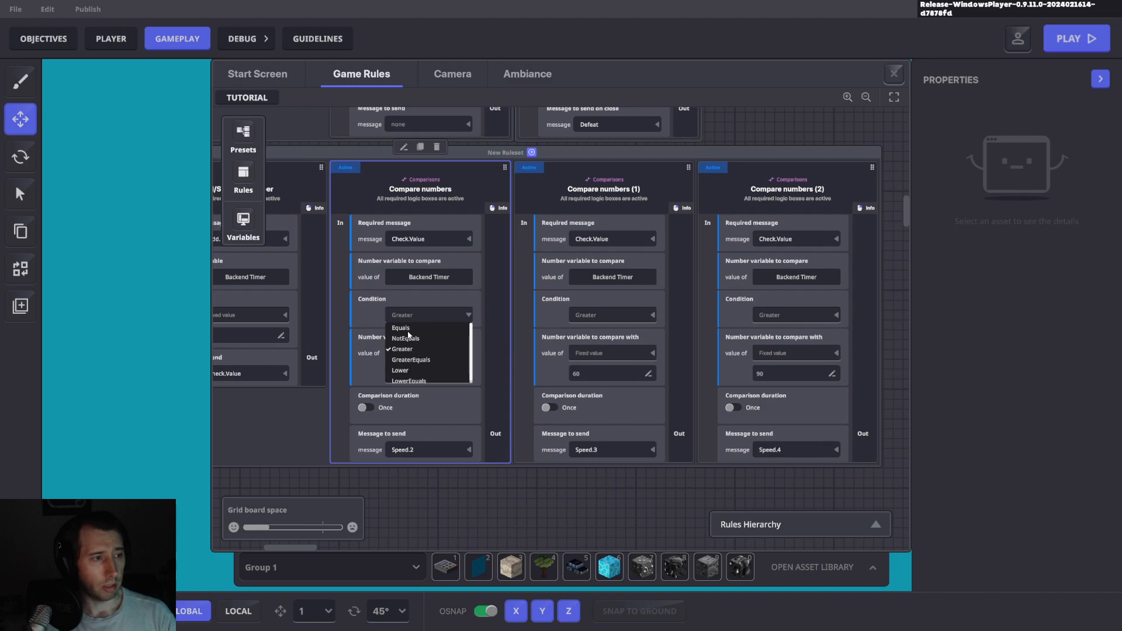
{"action": "left_click", "coordinate": [408, 334]}
{"action": "left_click", "coordinate": [602, 315]}
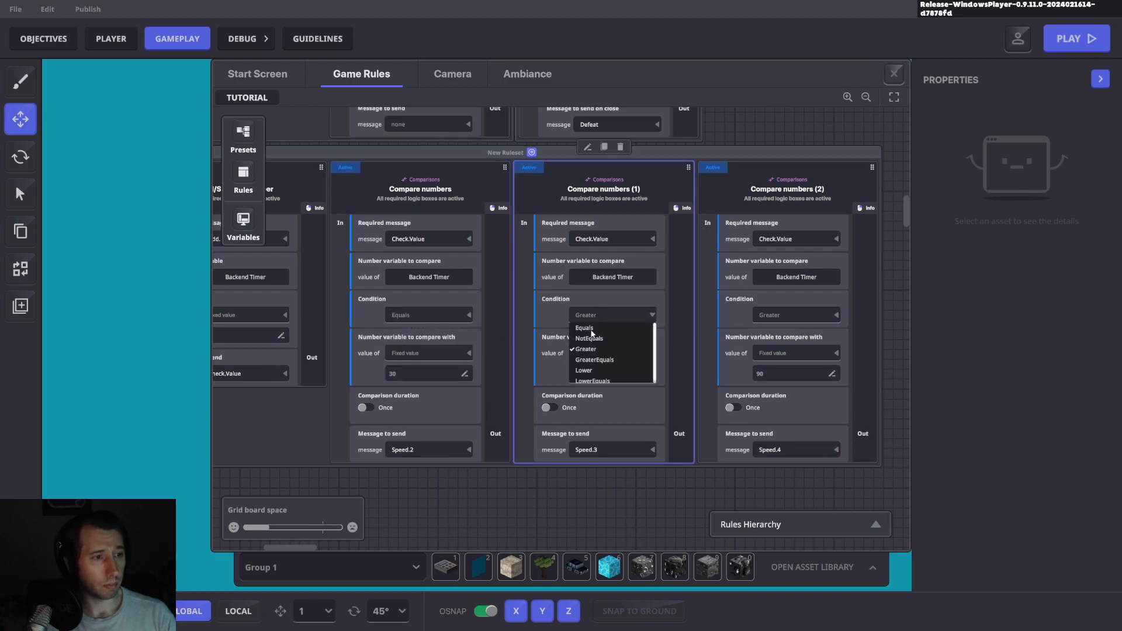
{"action": "left_click", "coordinate": [587, 329]}
{"action": "left_click", "coordinate": [787, 315]}
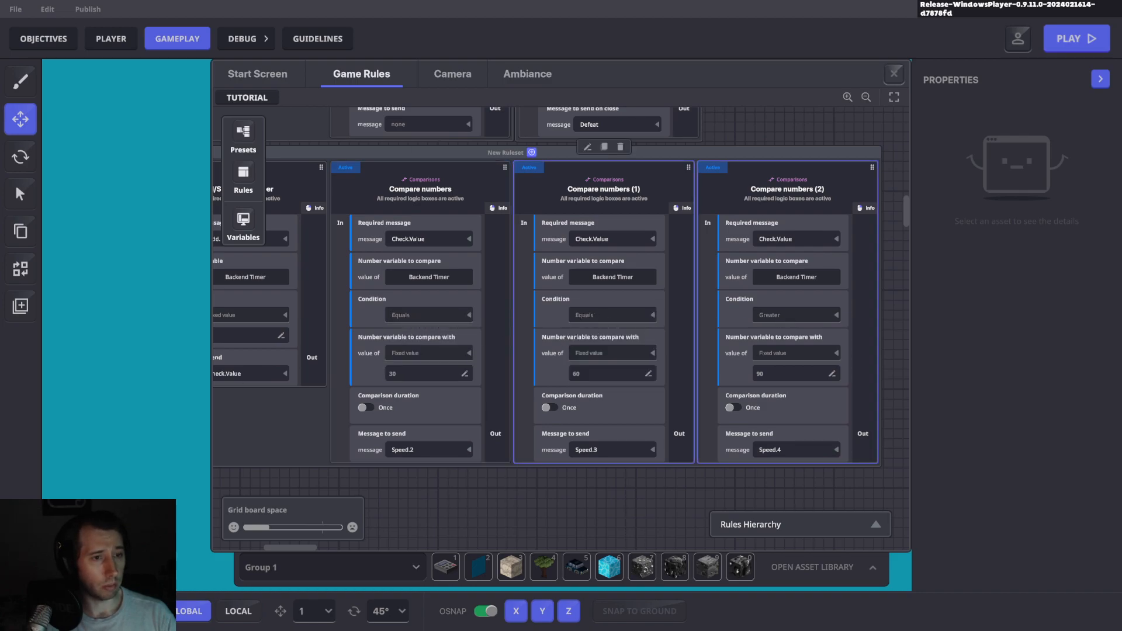
{"action": "left_click", "coordinate": [770, 328]}
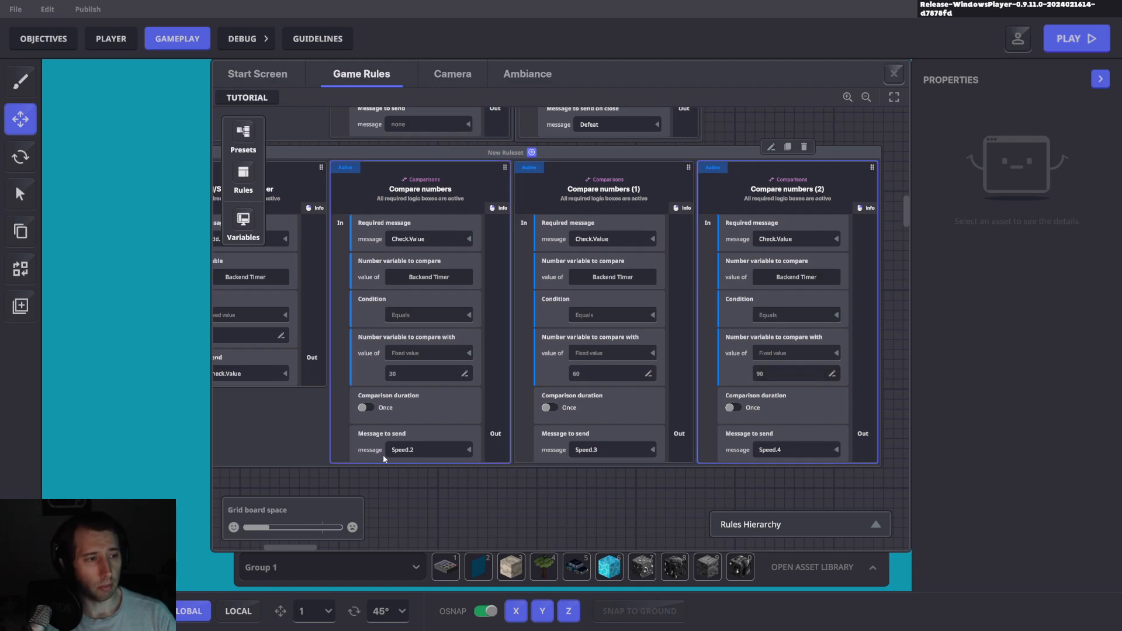
{"action": "middle_click_drag", "start_coordinate": [518, 256], "coordinate": [621, 250]}
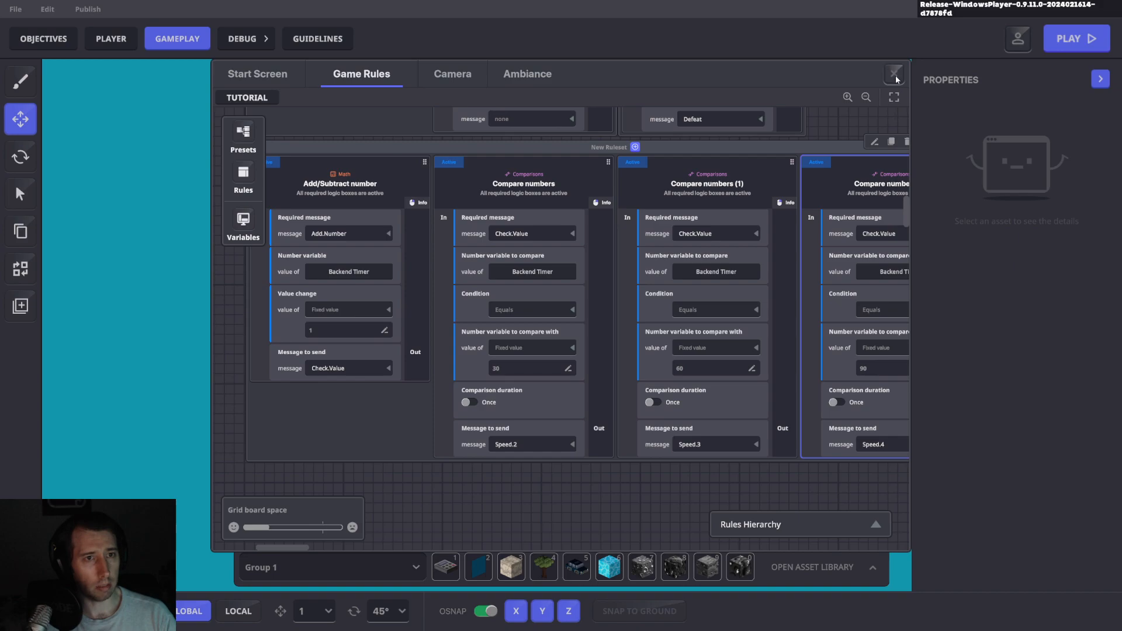
{"action": "key", "text": "Escape"}
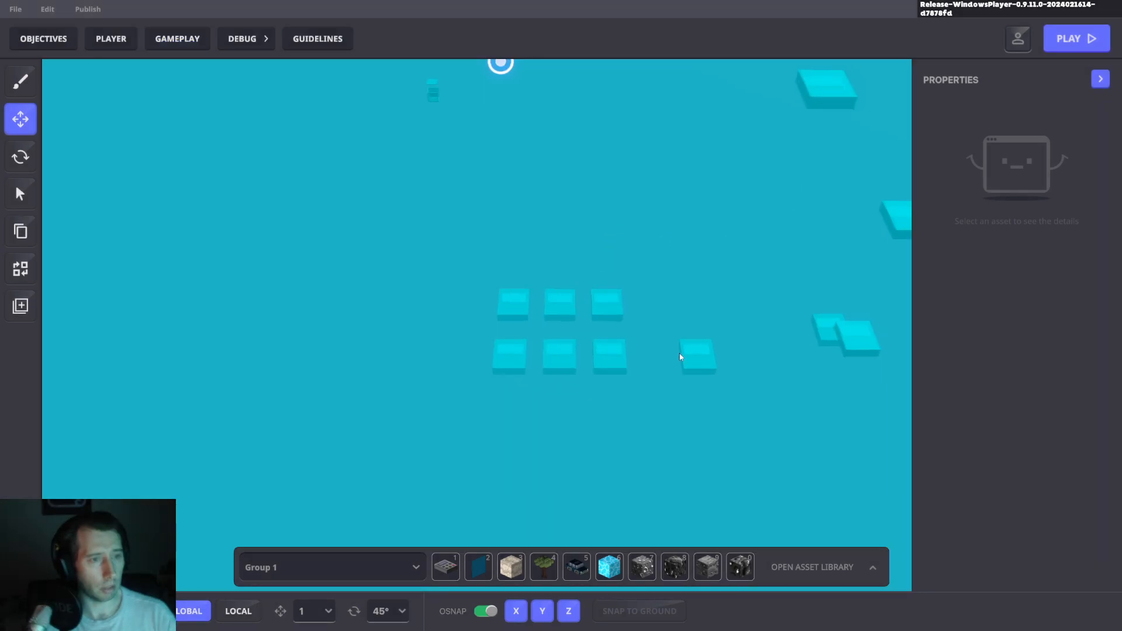
- Duplicate the separate Start.Timer message broadcaster block and place the copy directly behind the original, level with the back row
{"action": "left_click", "coordinate": [693, 351]}
{"action": "key", "text": "ctrl+d"}
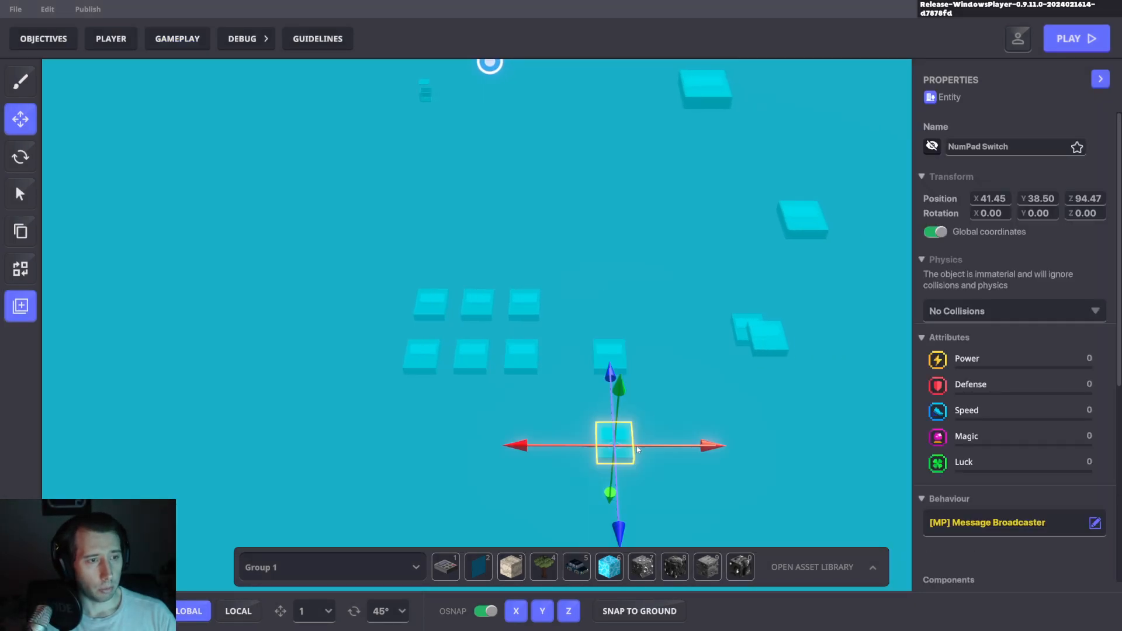
{"action": "left_click_drag", "start_coordinate": [621, 524], "coordinate": [615, 362]}
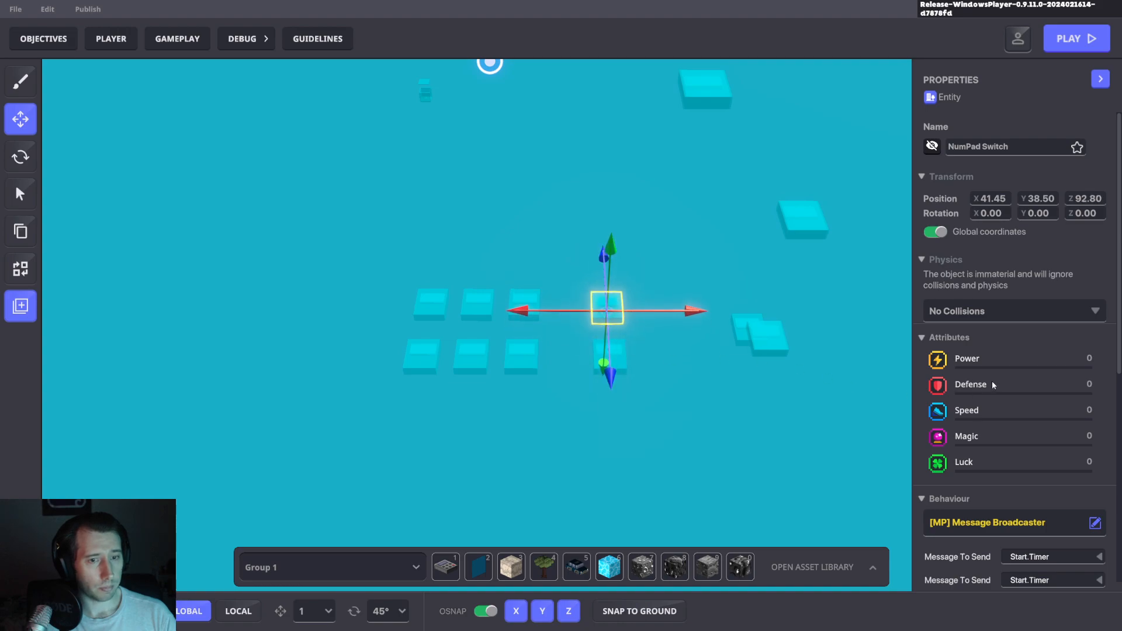
{"action": "scroll", "coordinate": [991, 381], "scroll_direction": "down", "scroll_amount": 5}
{"action": "left_click", "coordinate": [807, 386]}
{"action": "left_click", "coordinate": [616, 305]}
{"action": "scroll", "coordinate": [1006, 377], "scroll_direction": "down", "scroll_amount": 5}
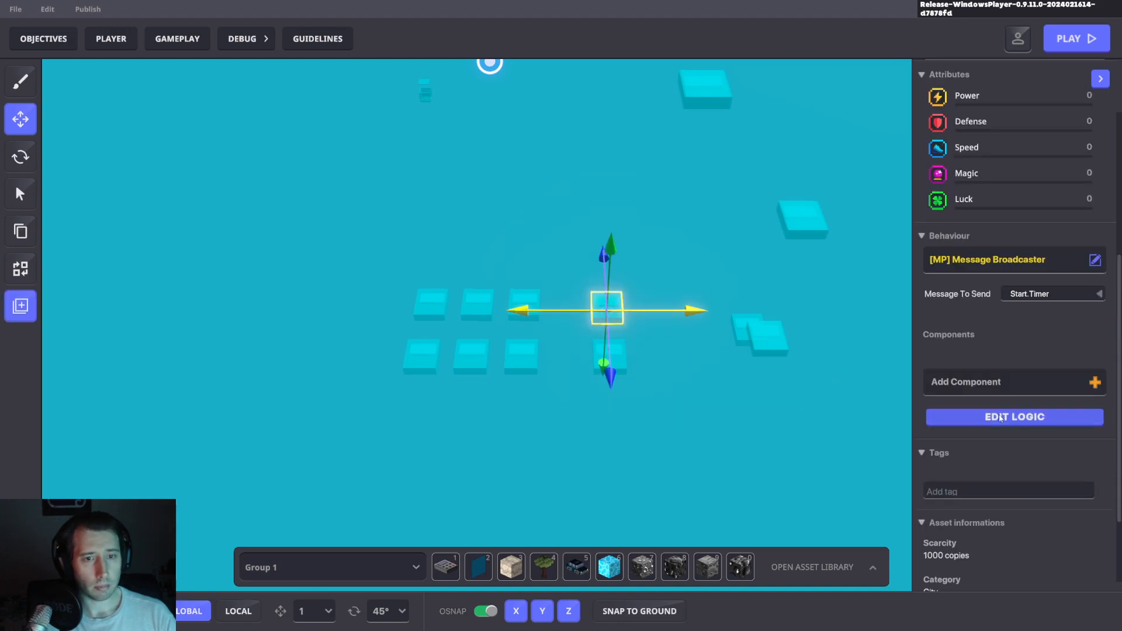
- Set the copied broadcaster's duration type to Forever and its message to send to Add.Number
{"action": "left_click", "coordinate": [1049, 422]}
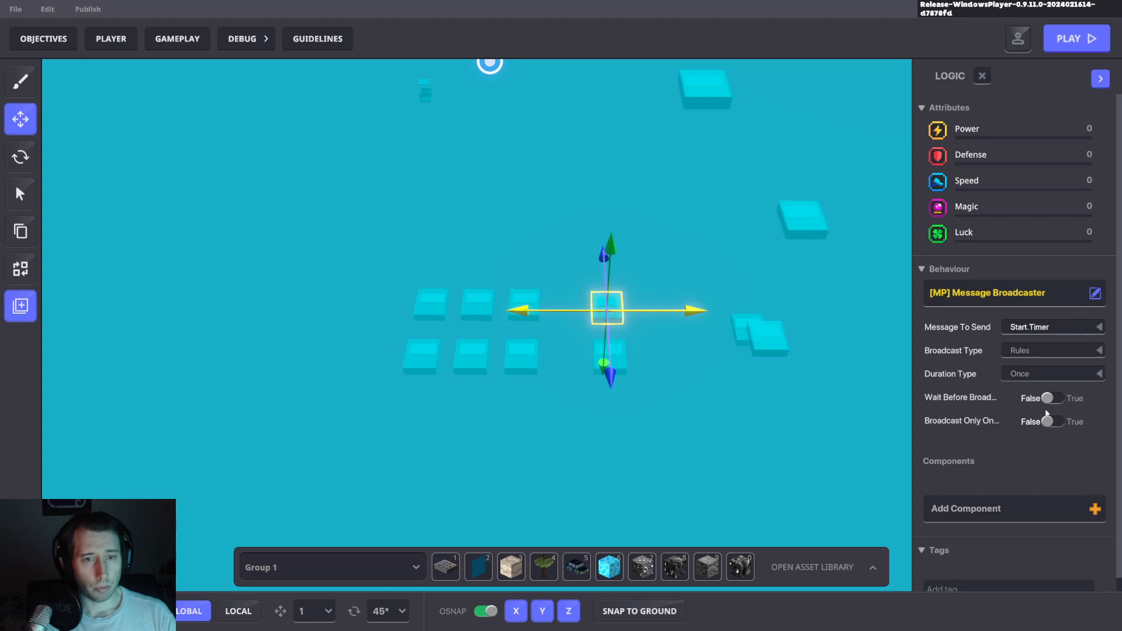
{"action": "left_click", "coordinate": [1027, 373]}
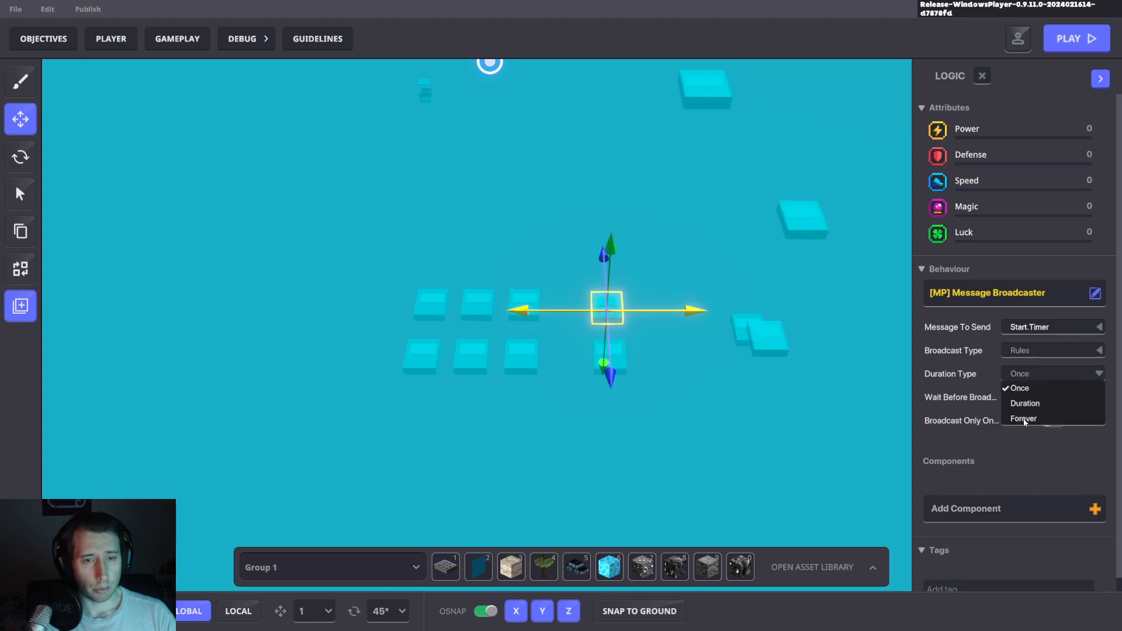
{"action": "left_click", "coordinate": [1024, 419]}
{"action": "left_click", "coordinate": [1023, 328]}
{"action": "type", "text": "Add"}
{"action": "left_click", "coordinate": [1020, 384]}
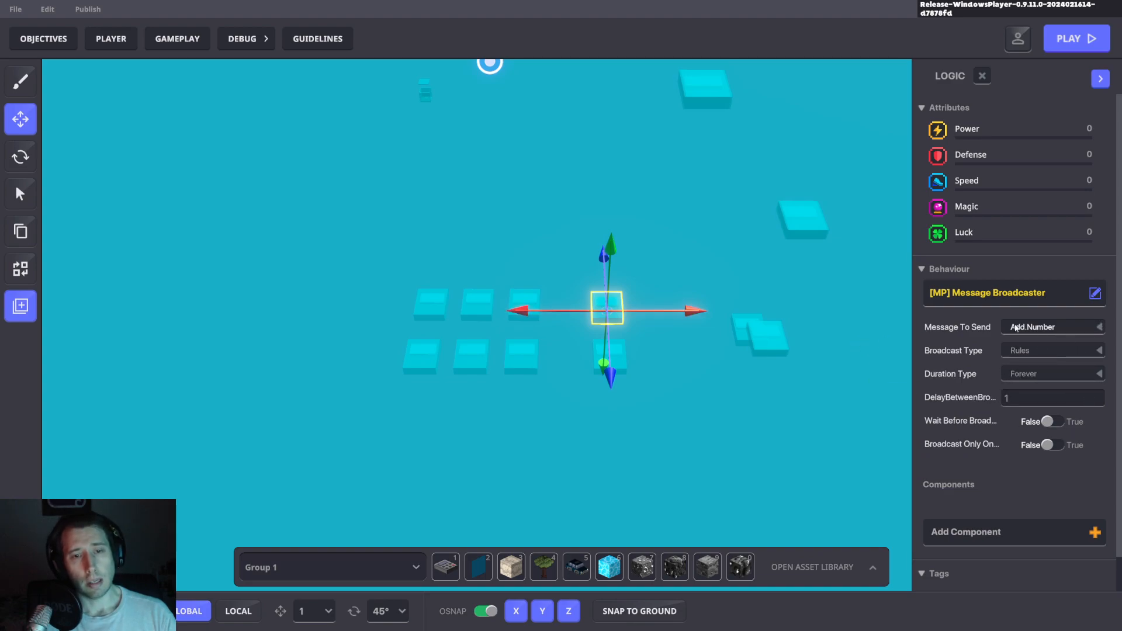
- Set the toggle's Turn OFF message to Speed.2 for all three broadcasters in the front row
{"action": "scroll", "coordinate": [639, 297], "scroll_direction": "down", "scroll_amount": 3}
{"action": "middle_click_drag", "start_coordinate": [541, 212], "coordinate": [607, 223]}
{"action": "scroll", "coordinate": [606, 223], "scroll_direction": "up", "scroll_amount": 2}
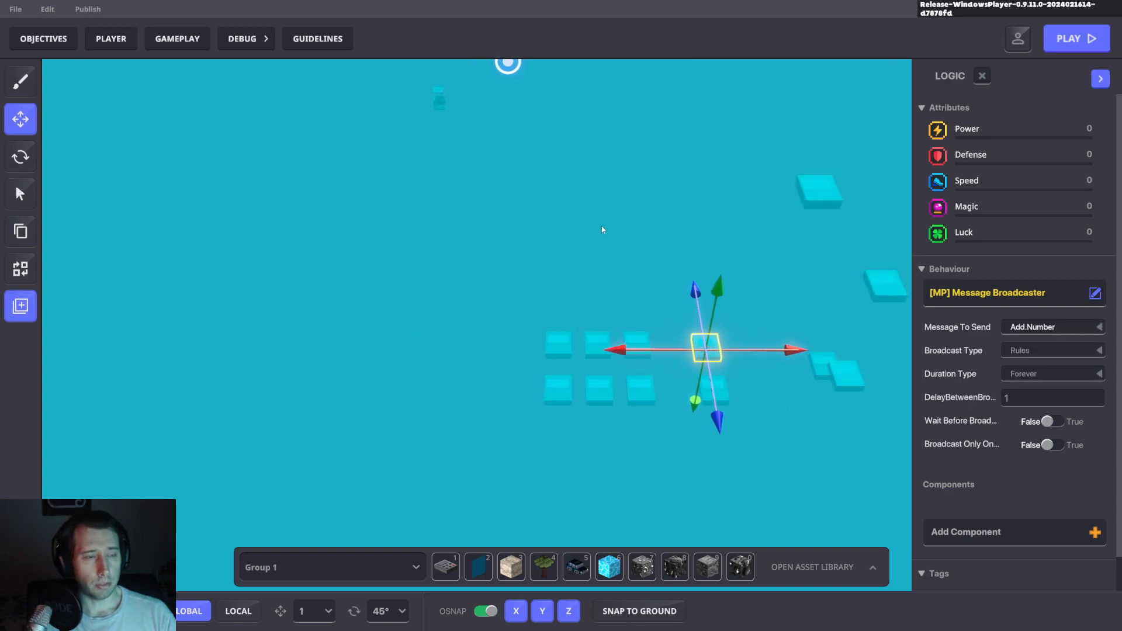
{"action": "scroll", "coordinate": [584, 274], "scroll_direction": "up", "scroll_amount": 2}
{"action": "left_click_drag", "start_coordinate": [503, 351], "coordinate": [681, 531]}
{"action": "scroll", "coordinate": [1038, 451], "scroll_direction": "down", "scroll_amount": 5}
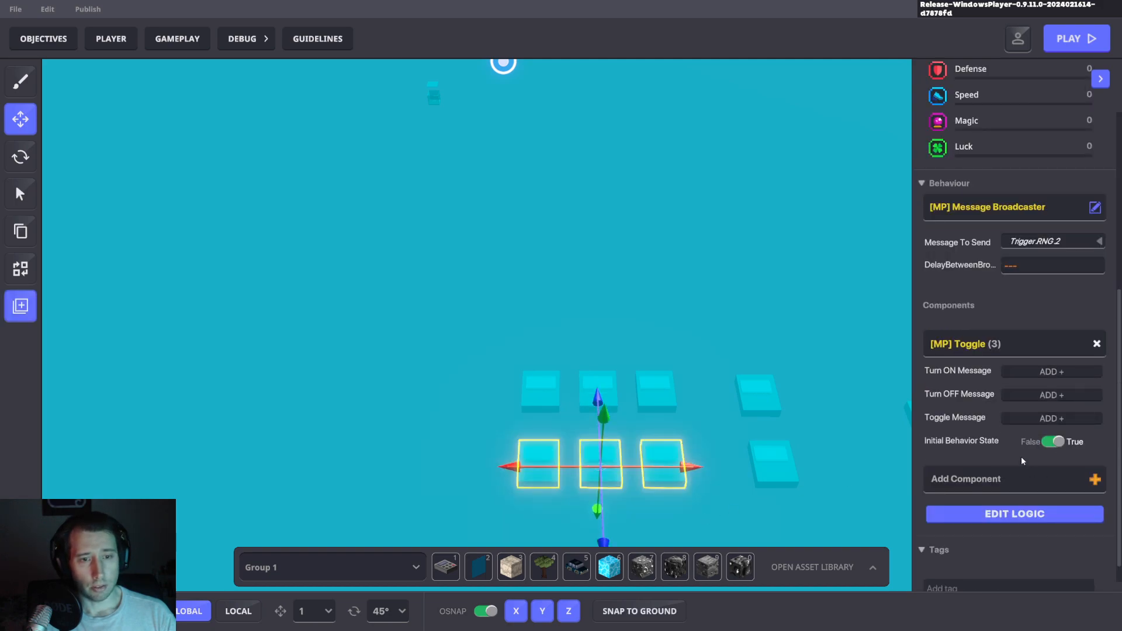
{"action": "left_click", "coordinate": [1022, 395]}
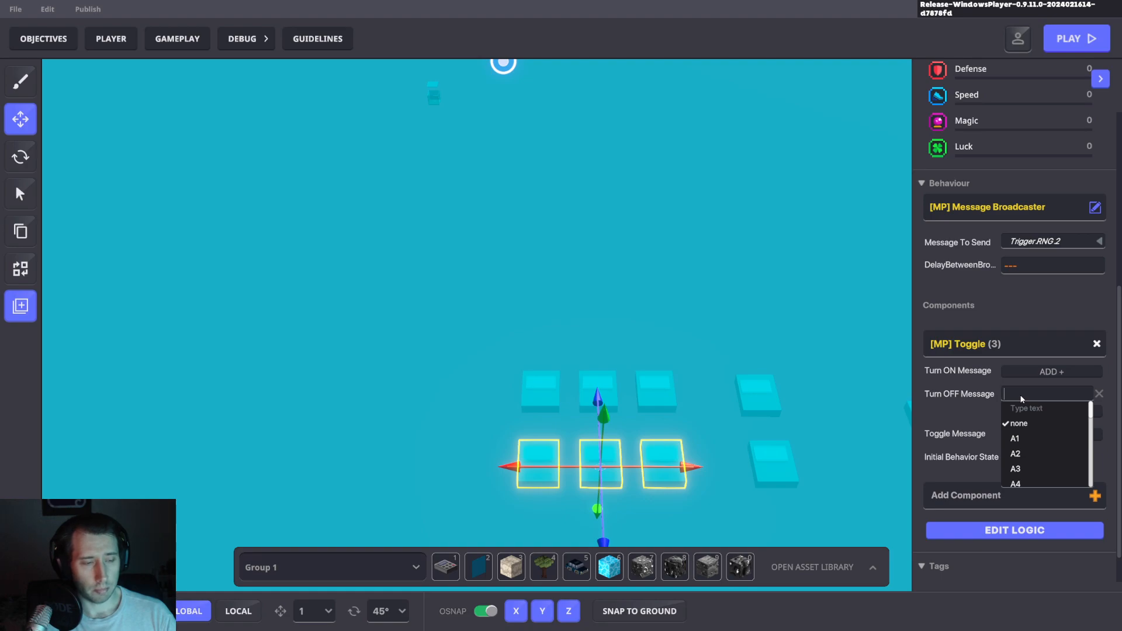
{"action": "left_click", "coordinate": [181, 42]}
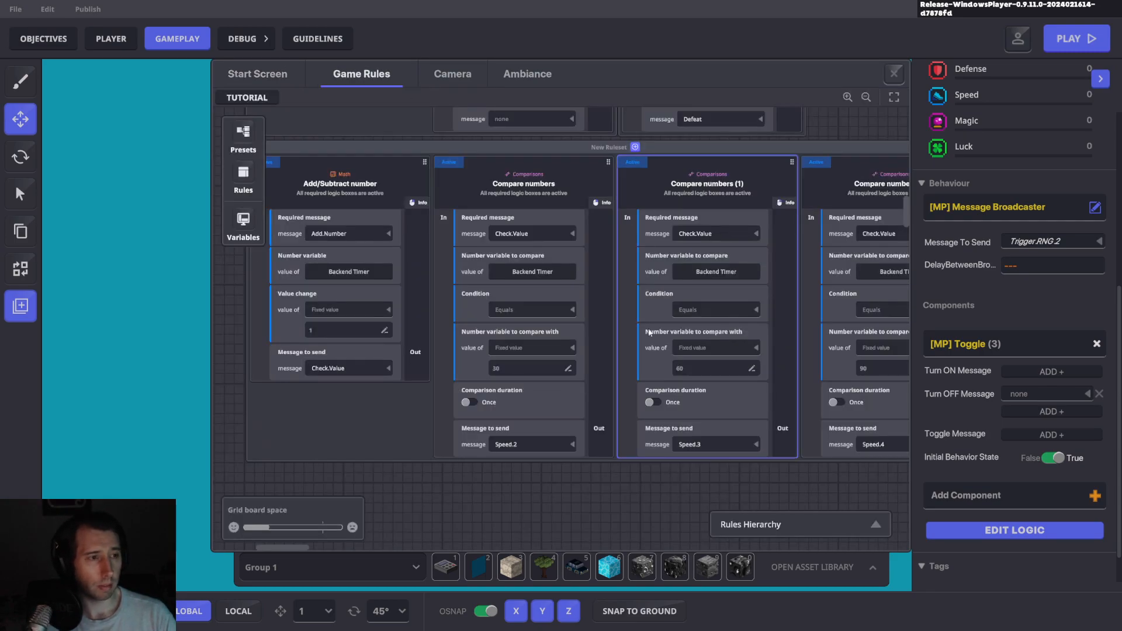
{"action": "left_click", "coordinate": [892, 76]}
{"action": "left_click", "coordinate": [1043, 394]}
{"action": "type", "text": "S"}
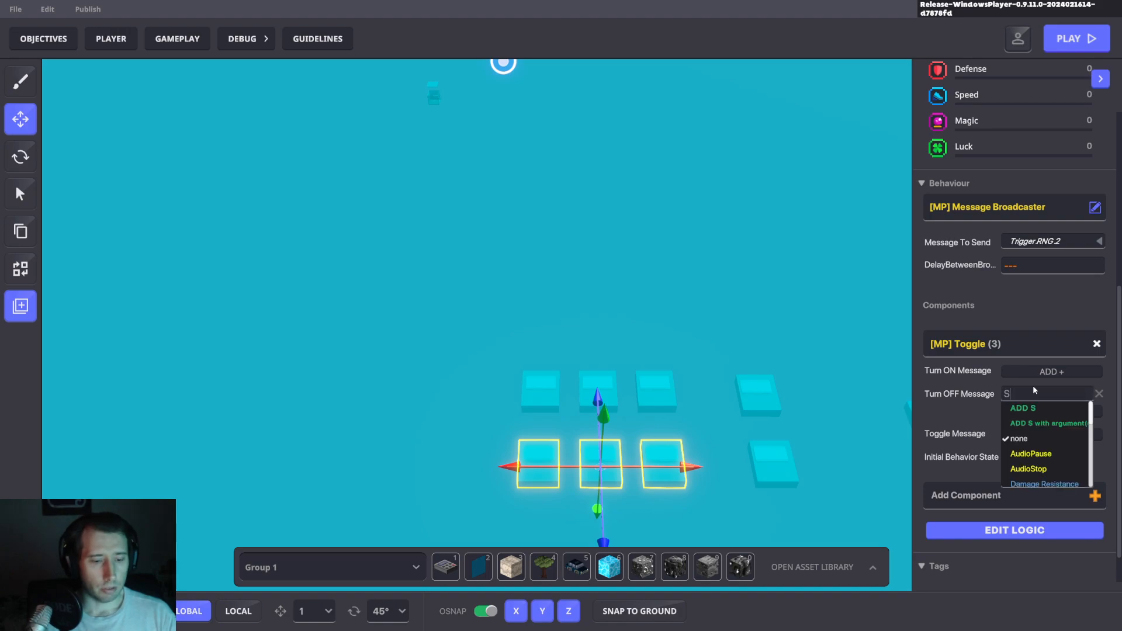
{"action": "type", "text": "peed"}
{"action": "left_click", "coordinate": [1025, 454]}
- Set the toggle's Turn ON message to Speed.2 for all three broadcasters in the back row
{"action": "left_click_drag", "start_coordinate": [490, 338], "coordinate": [684, 413]}
{"action": "scroll", "coordinate": [1000, 430], "scroll_direction": "down", "scroll_amount": 5}
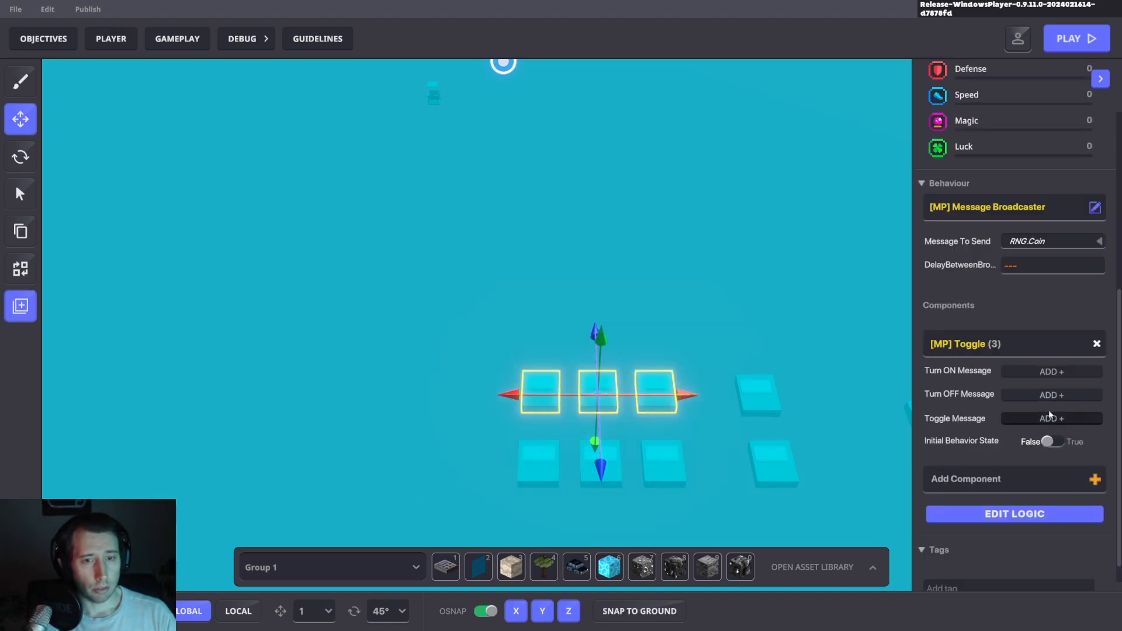
{"action": "left_click", "coordinate": [1032, 369]}
{"action": "type", "text": "Speed"}
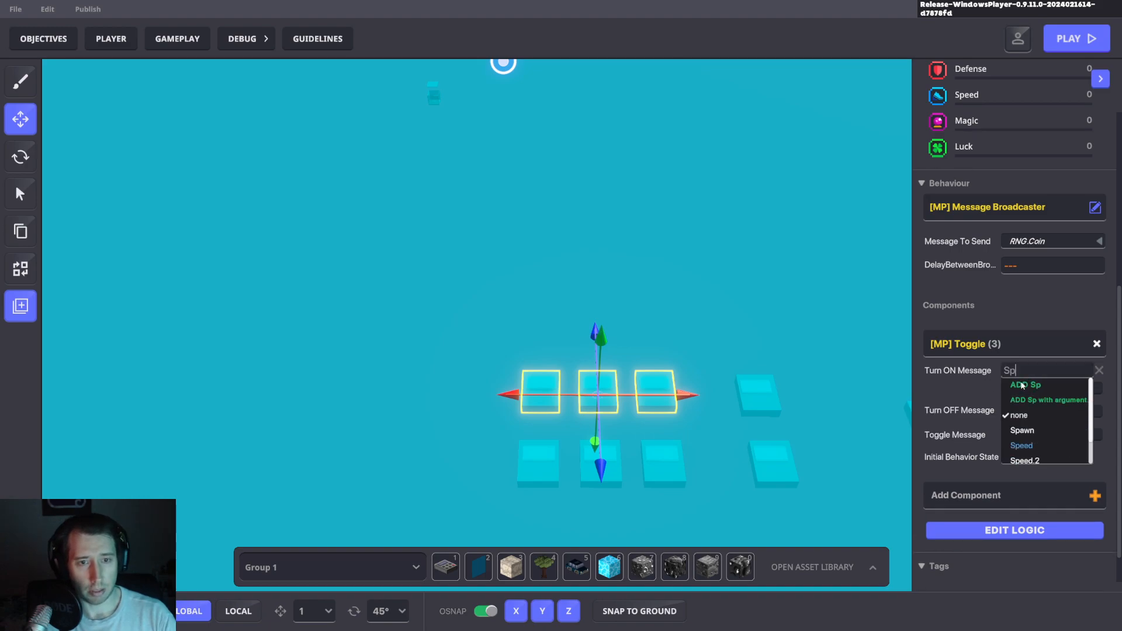
{"action": "left_click", "coordinate": [1032, 431]}
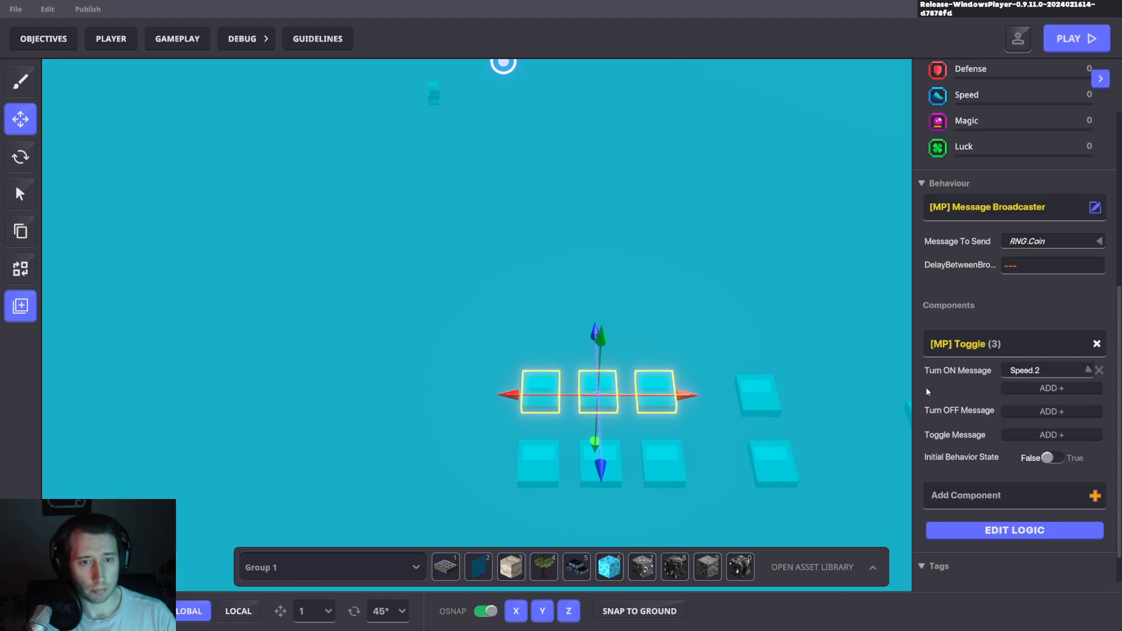
{"action": "left_click", "coordinate": [741, 270]}
- Set the delay between broadcasts to 3 on the front row's middle broadcaster and check the front row's Trigger.RNG.1 broadcaster
{"action": "left_click", "coordinate": [622, 460]}
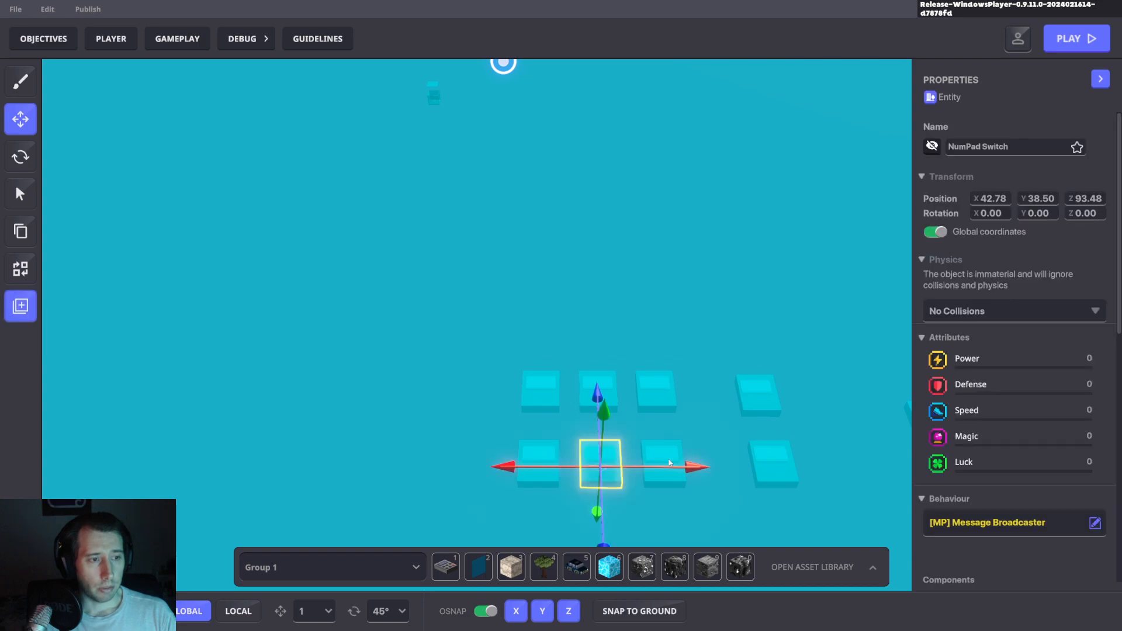
{"action": "scroll", "coordinate": [1054, 440], "scroll_direction": "down", "scroll_amount": 6}
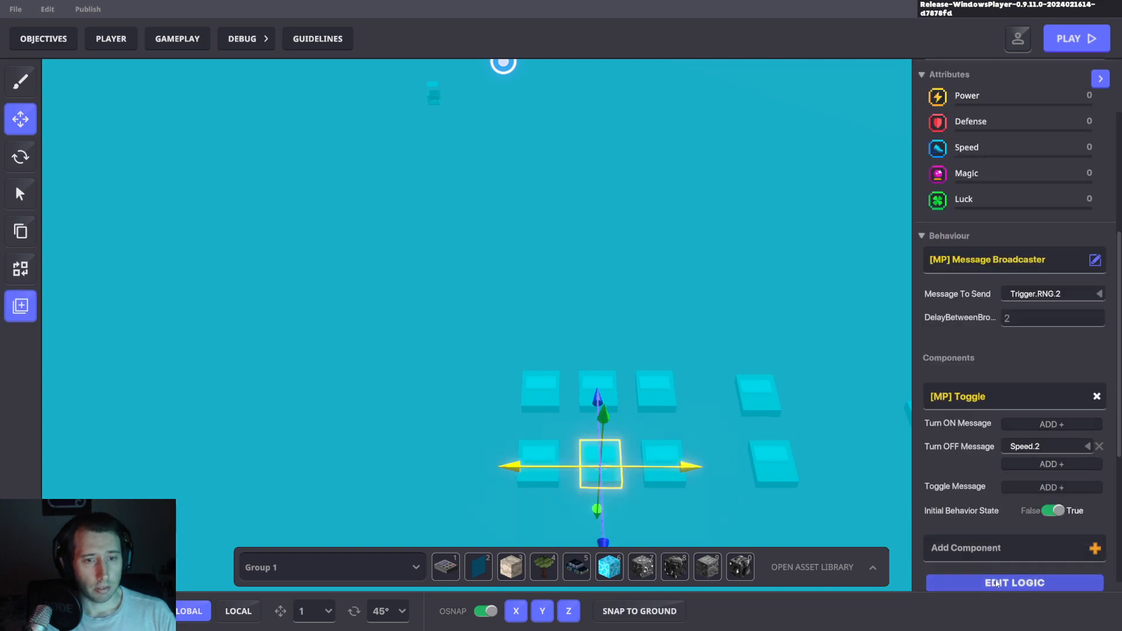
{"action": "left_click", "coordinate": [1015, 582]}
{"action": "left_click", "coordinate": [1032, 402]}
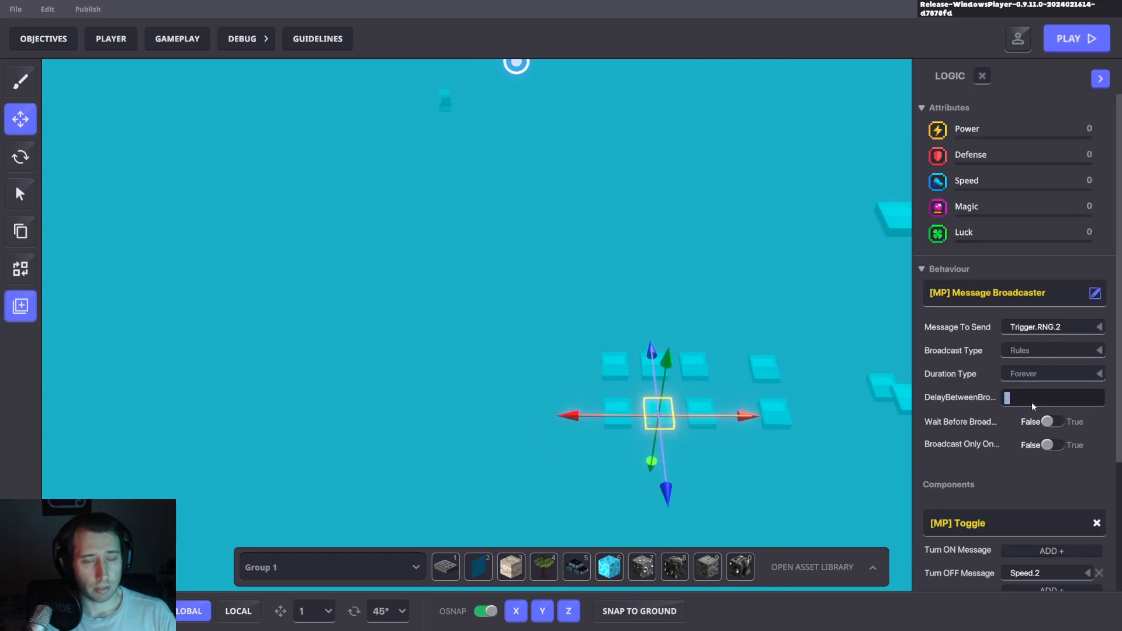
{"action": "type", "text": "3"}
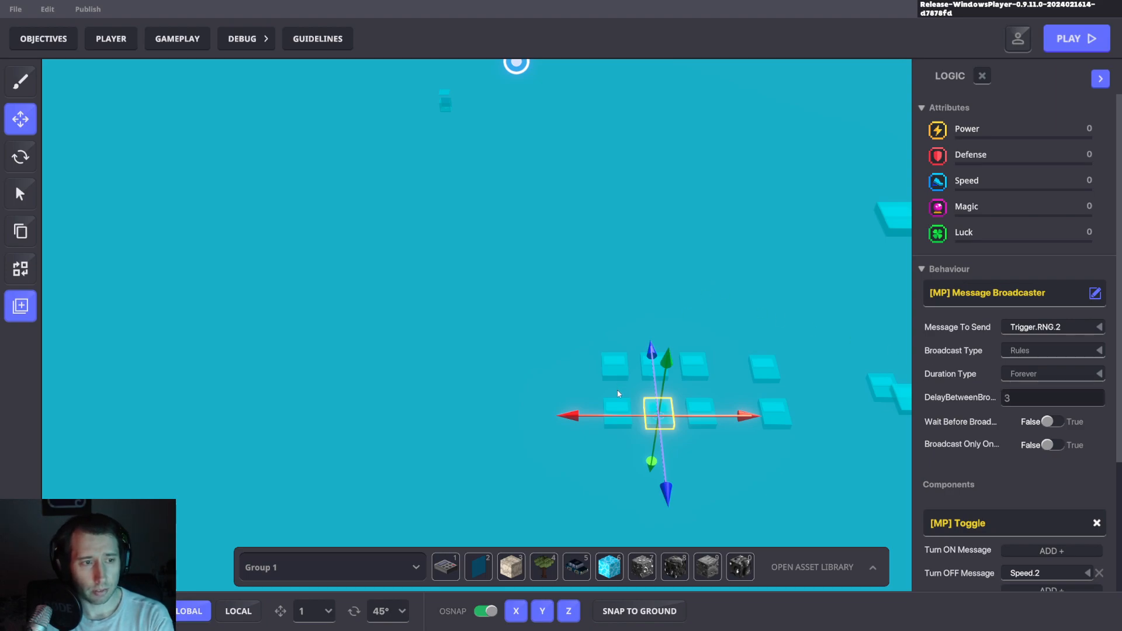
{"action": "left_click", "coordinate": [617, 409]}
{"action": "scroll", "coordinate": [1014, 351], "scroll_direction": "down", "scroll_amount": 5}
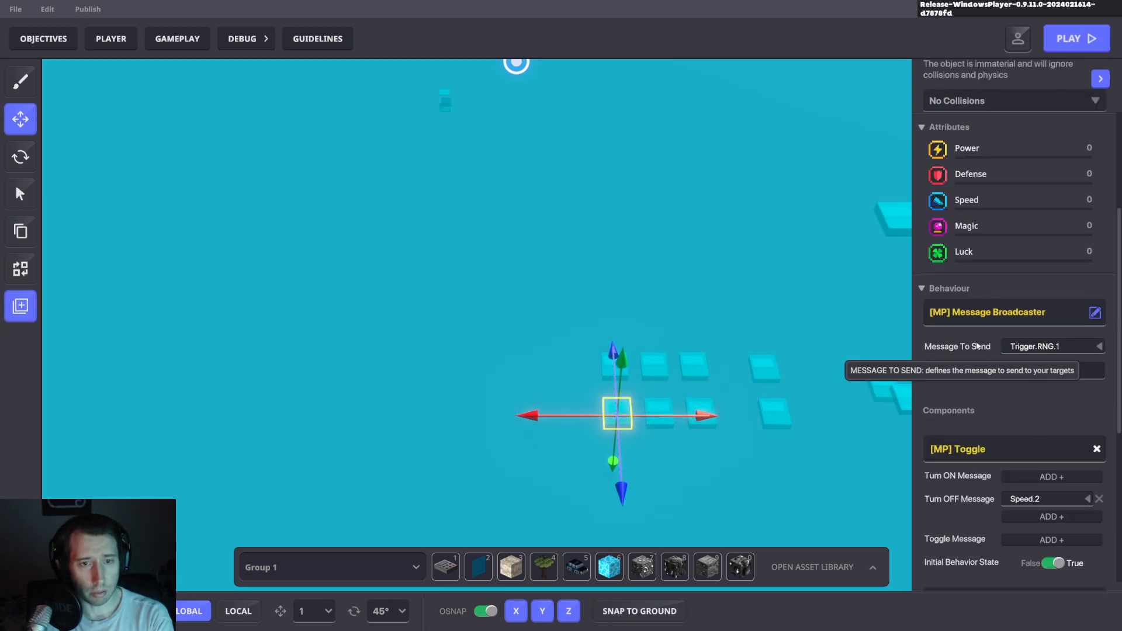
{"action": "left_click", "coordinate": [754, 274]}
- Set the delay between broadcasts to 1 on the middle Trigger.RNG.2 broadcaster in the back row
{"action": "left_click", "coordinate": [662, 366]}
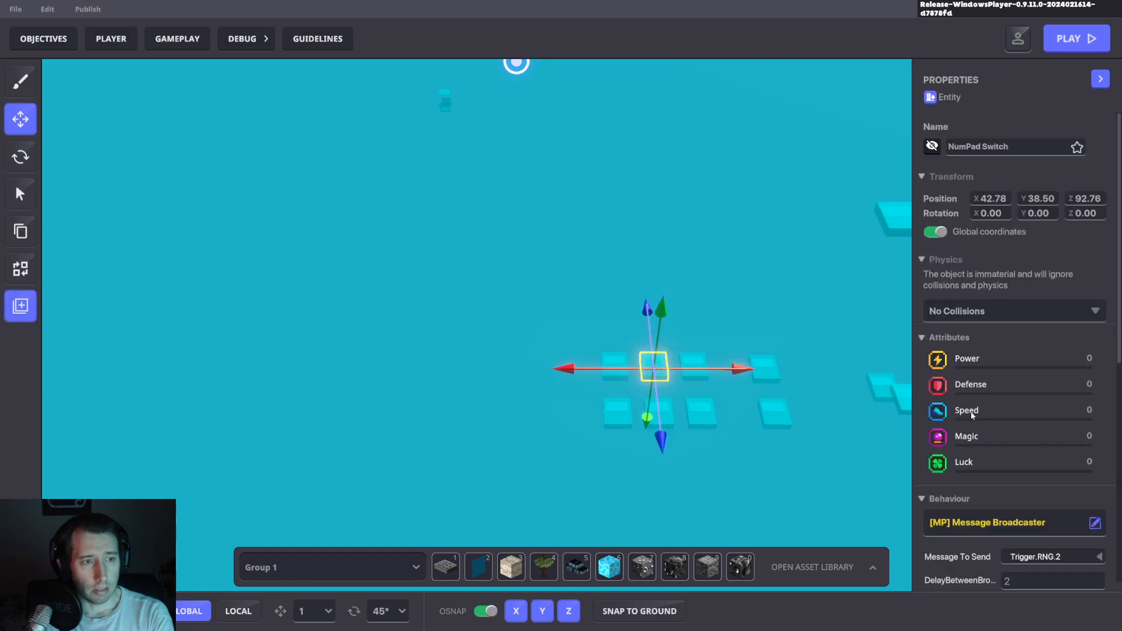
{"action": "scroll", "coordinate": [945, 392], "scroll_direction": "down", "scroll_amount": 5}
{"action": "scroll", "coordinate": [754, 313], "scroll_direction": "up", "scroll_amount": 3}
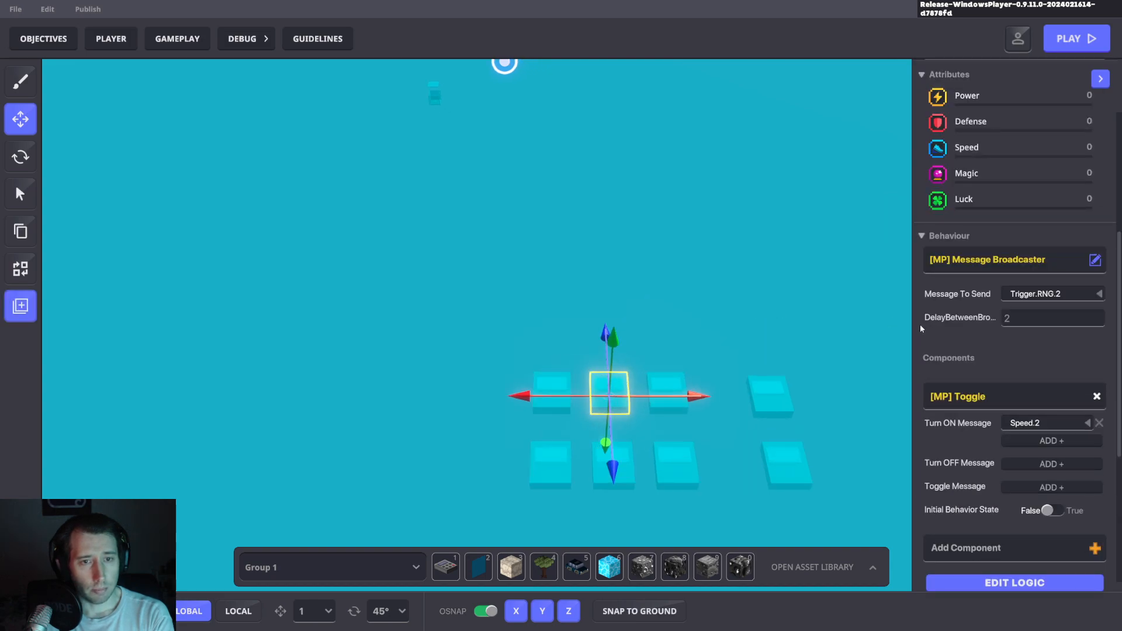
{"action": "left_click", "coordinate": [1024, 318]}
{"action": "type", "text": "1"}
{"action": "key", "text": "Return"}
- Set the delay between broadcasts to 0.75 on the back row's leftmost broadcaster
{"action": "left_click", "coordinate": [567, 392]}
{"action": "scroll", "coordinate": [963, 407], "scroll_direction": "down", "scroll_amount": 4}
{"action": "left_click", "coordinate": [1032, 319]}
{"action": "type", "text": "0.75"}
{"action": "left_click", "coordinate": [631, 328]}
- Set the toggle's Turn OFF message to Speed.3 for all three broadcasters in the back row
{"action": "left_click_drag", "start_coordinate": [516, 338], "coordinate": [683, 422]}
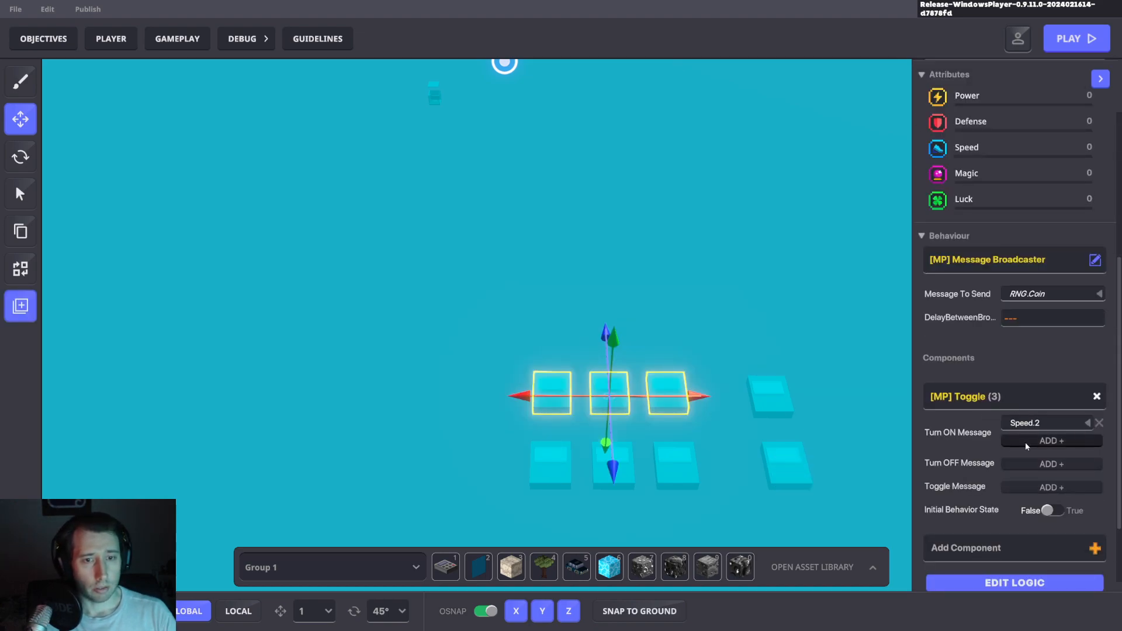
{"action": "left_click", "coordinate": [1018, 467]}
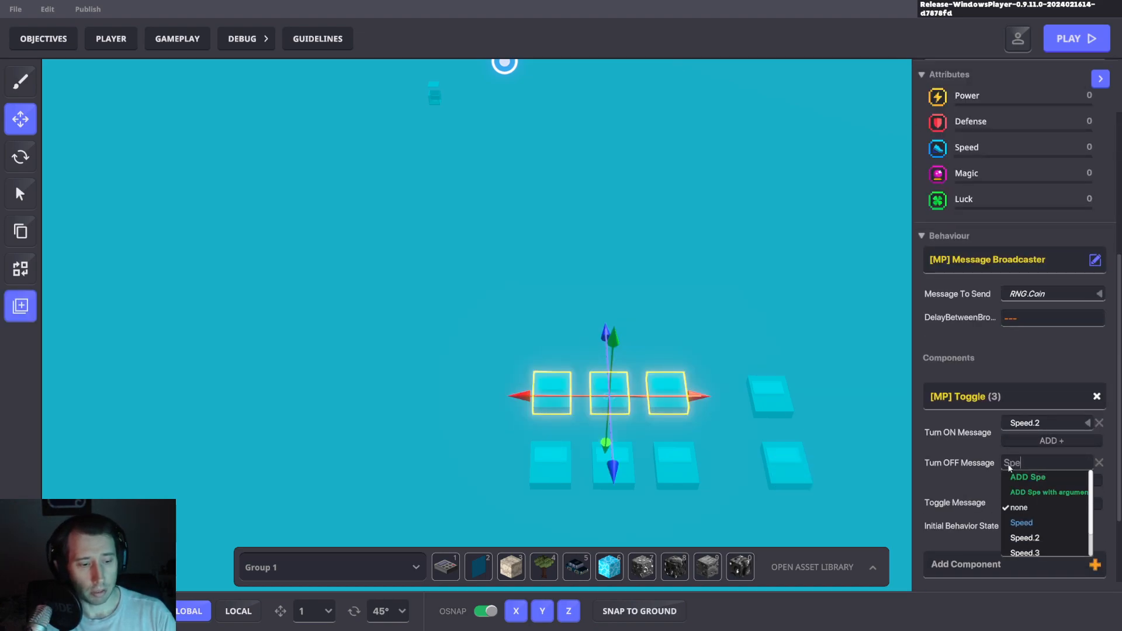
{"action": "left_click", "coordinate": [1029, 538]}
- Duplicate the back row's three broadcasters and place the copies behind it as a third row
{"action": "middle_click_drag", "start_coordinate": [769, 333], "coordinate": [695, 365]}
{"action": "key", "text": "ctrl+d"}
{"action": "middle_click_drag", "start_coordinate": [593, 490], "coordinate": [609, 400]}
{"action": "left_click_drag", "start_coordinate": [571, 393], "coordinate": [568, 252]}
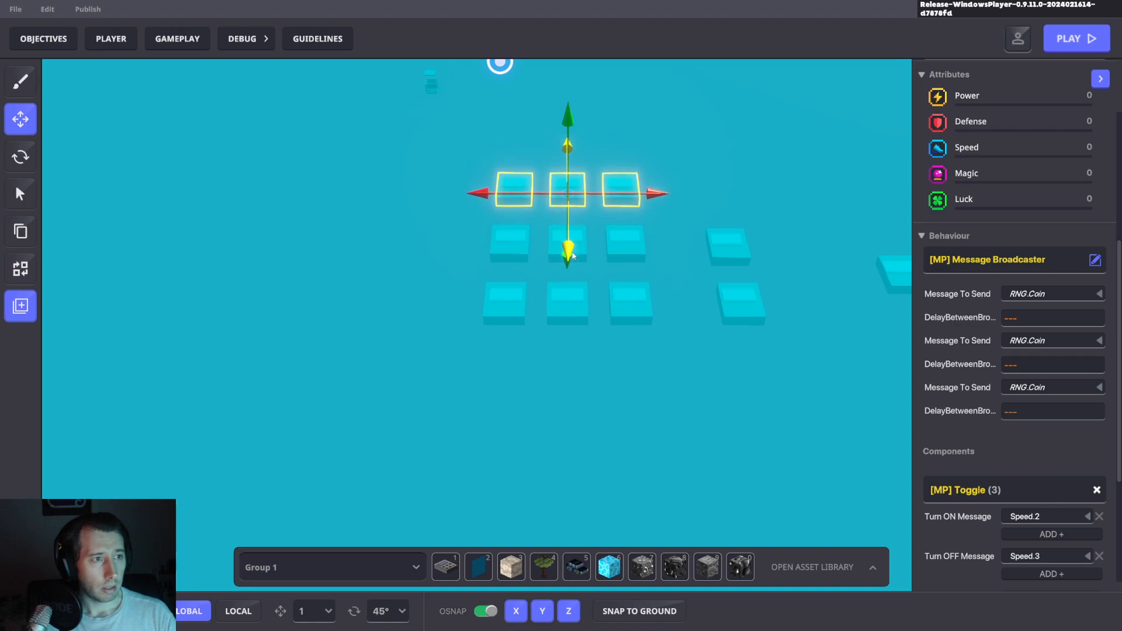
- Set the third row's toggle messages to Speed.3 for Turn ON and Speed.4 for Turn OFF
{"action": "scroll", "coordinate": [996, 344], "scroll_direction": "down", "scroll_amount": 5}
{"action": "middle_click_drag", "start_coordinate": [754, 204], "coordinate": [810, 294]}
{"action": "left_click", "coordinate": [1037, 315]}
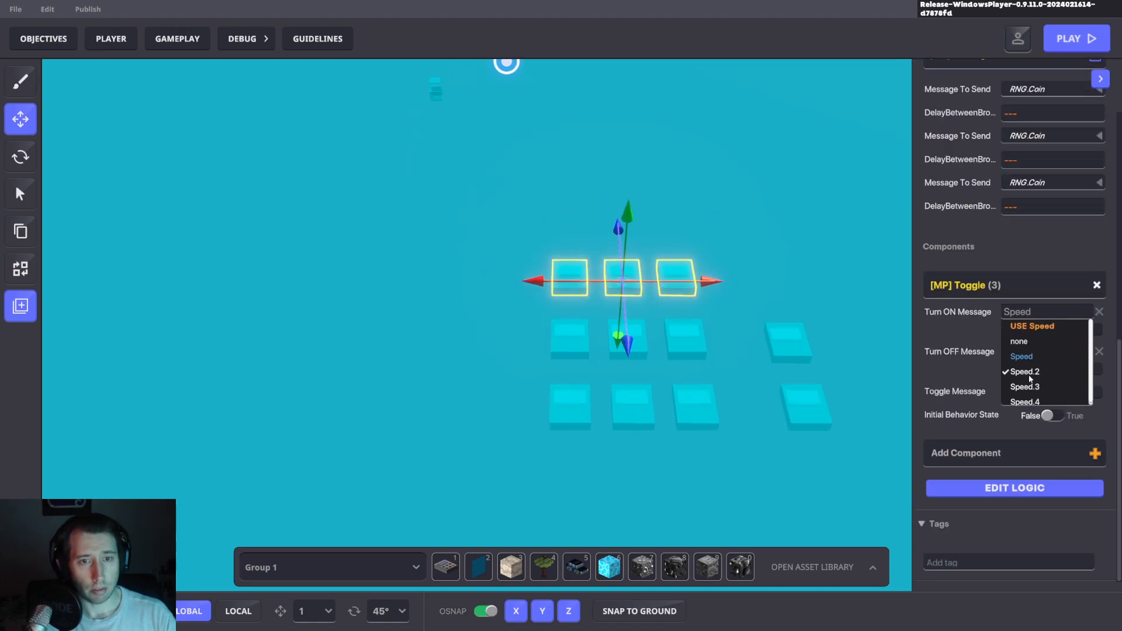
{"action": "left_click", "coordinate": [1031, 386]}
{"action": "left_click", "coordinate": [1029, 356]}
{"action": "type", "text": "Sp"}
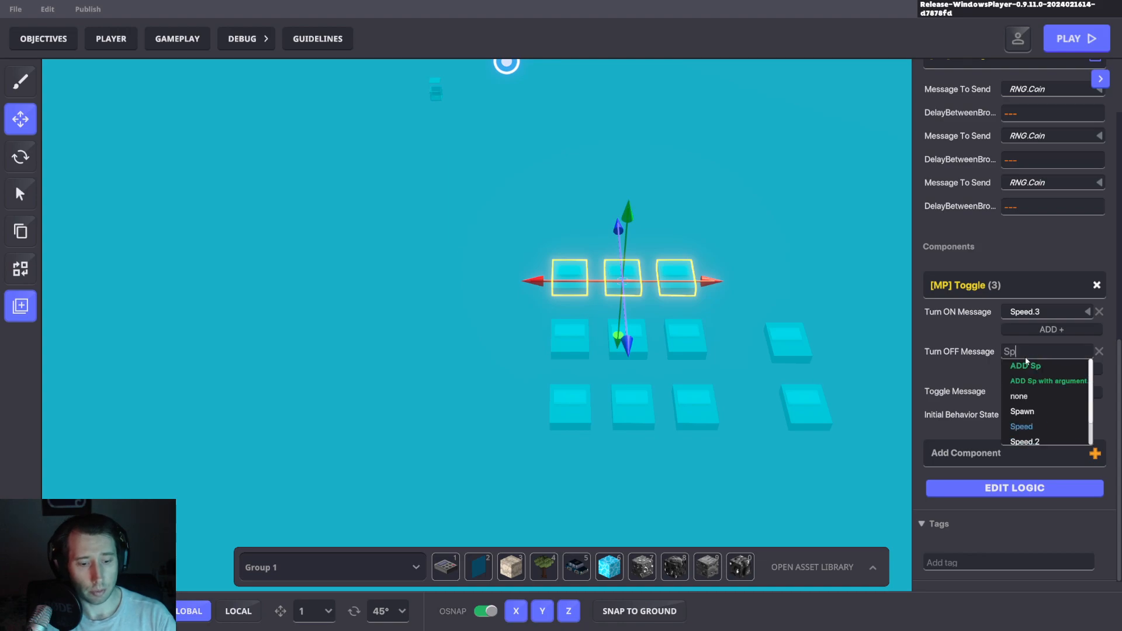
{"action": "left_click", "coordinate": [1027, 442]}
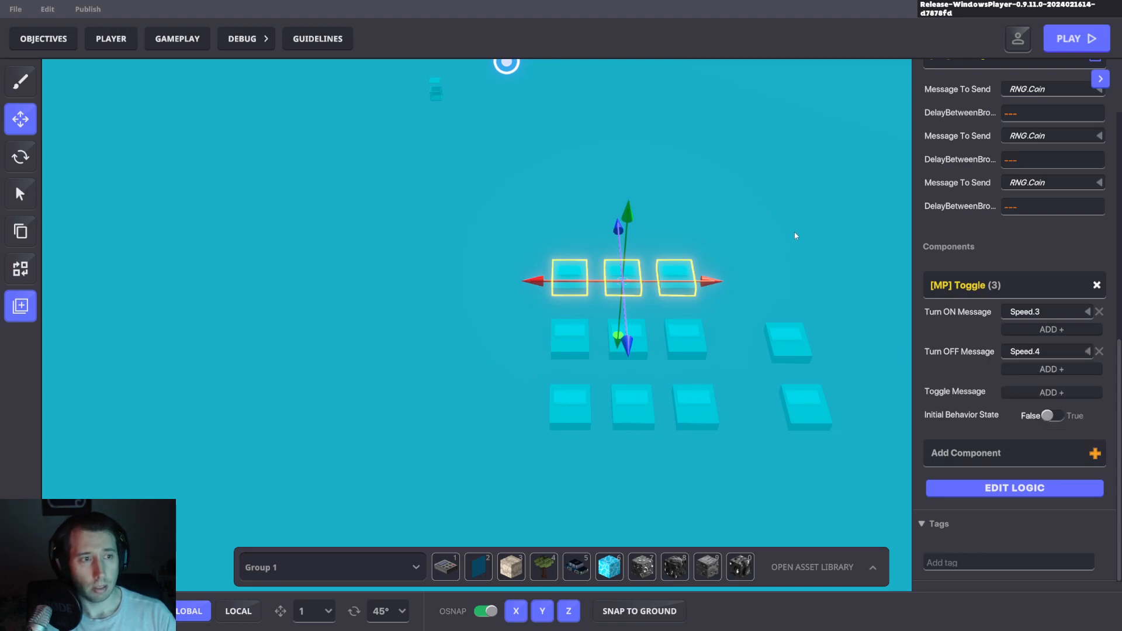
- Set the delay between broadcasts to 1 on the third row's middle broadcaster and 0.5 on its leftmost broadcaster
{"action": "left_click", "coordinate": [639, 278]}
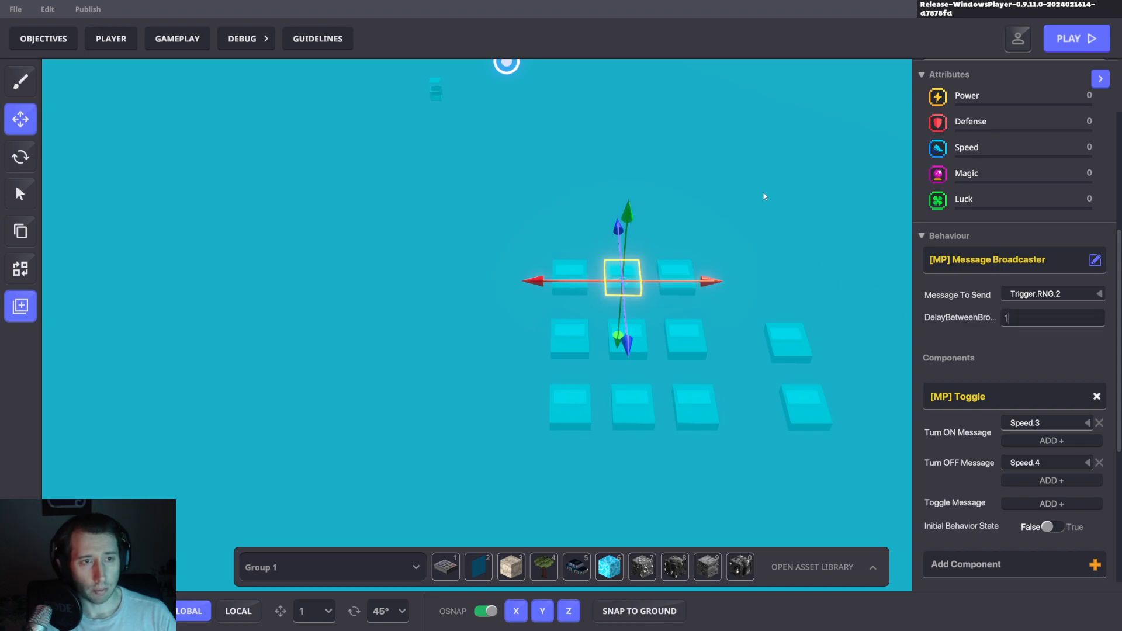
{"action": "left_click", "coordinate": [570, 277]}
{"action": "scroll", "coordinate": [1012, 370], "scroll_direction": "down", "scroll_amount": 1}
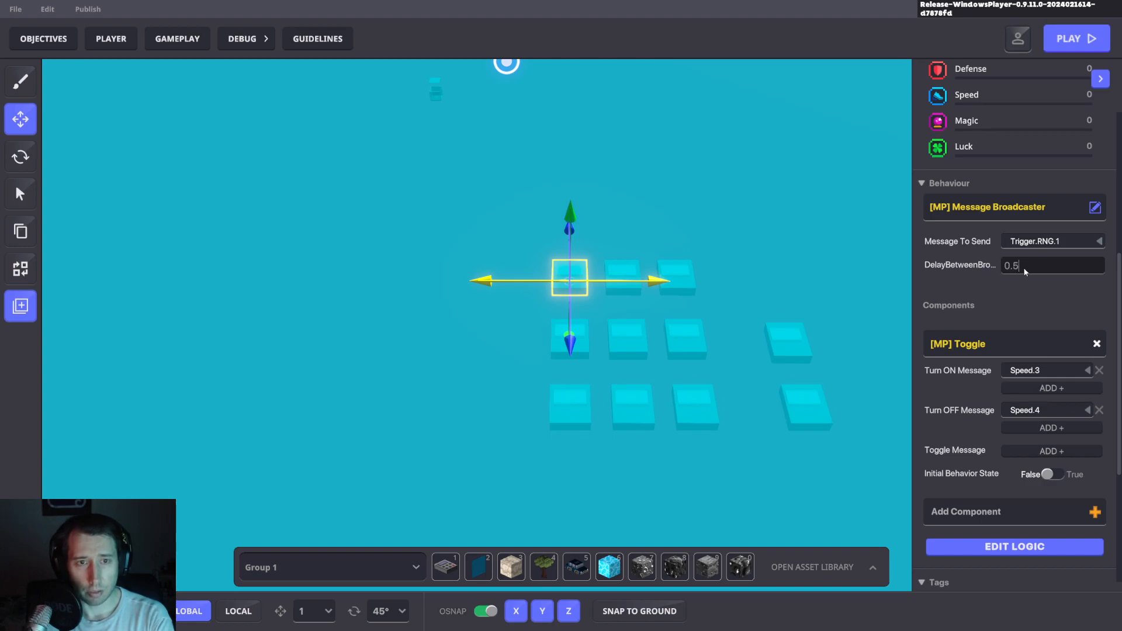
{"action": "left_click", "coordinate": [747, 245]}
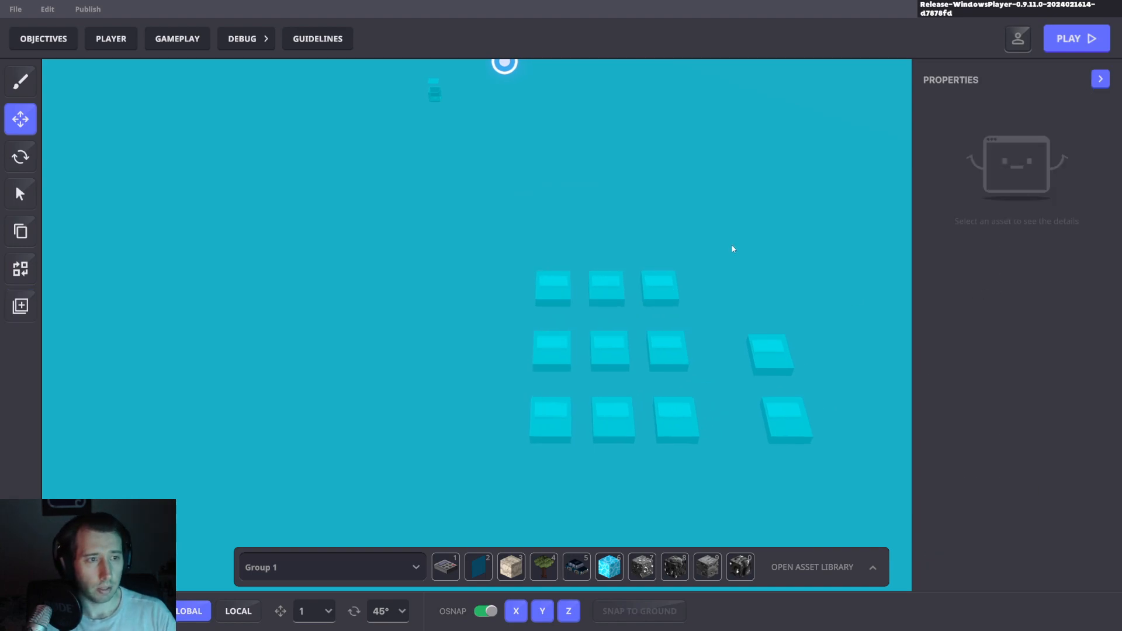
- Check the coin broadcasters' delays in the front rows and set the third row's RNG.Coin broadcaster delay to 2
{"action": "left_click", "coordinate": [671, 288]}
{"action": "scroll", "coordinate": [995, 387], "scroll_direction": "down", "scroll_amount": 5}
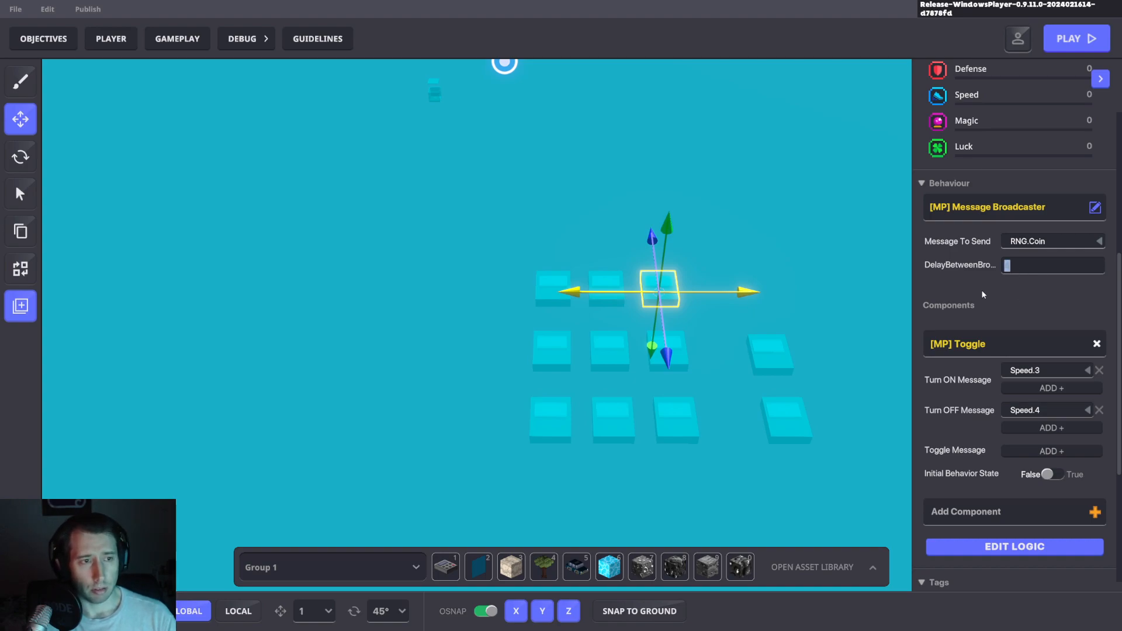
{"action": "left_click", "coordinate": [713, 344]}
{"action": "left_click", "coordinate": [686, 407]}
{"action": "scroll", "coordinate": [984, 367], "scroll_direction": "down", "scroll_amount": 3}
{"action": "left_click", "coordinate": [830, 274]}
{"action": "left_click", "coordinate": [694, 346]}
{"action": "scroll", "coordinate": [1031, 359], "scroll_direction": "down", "scroll_amount": 3}
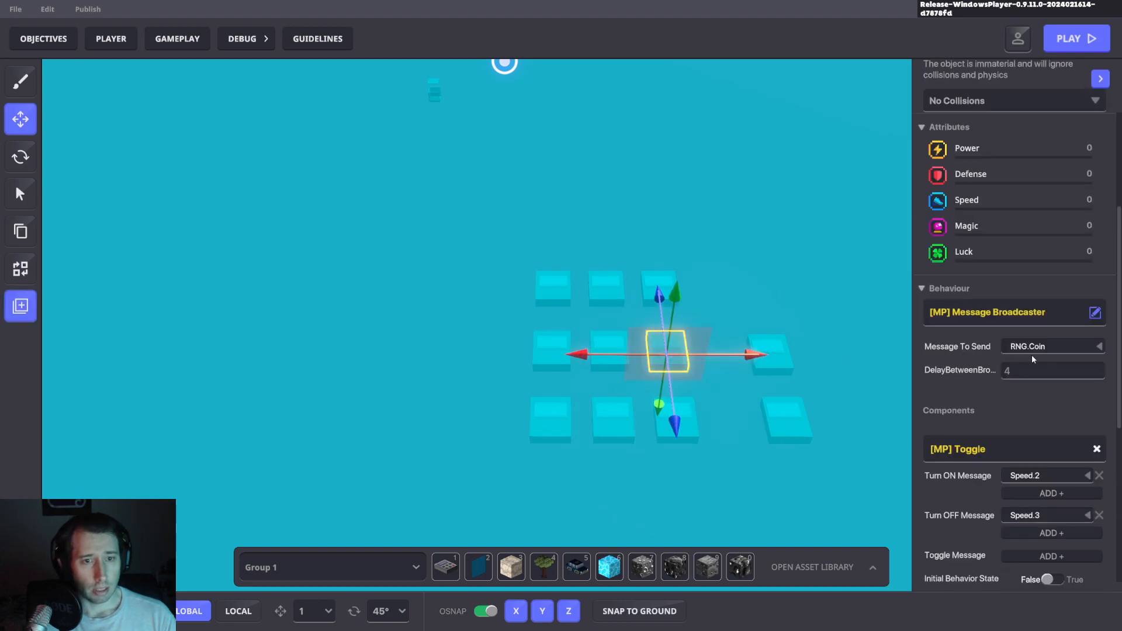
{"action": "left_click", "coordinate": [808, 245]}
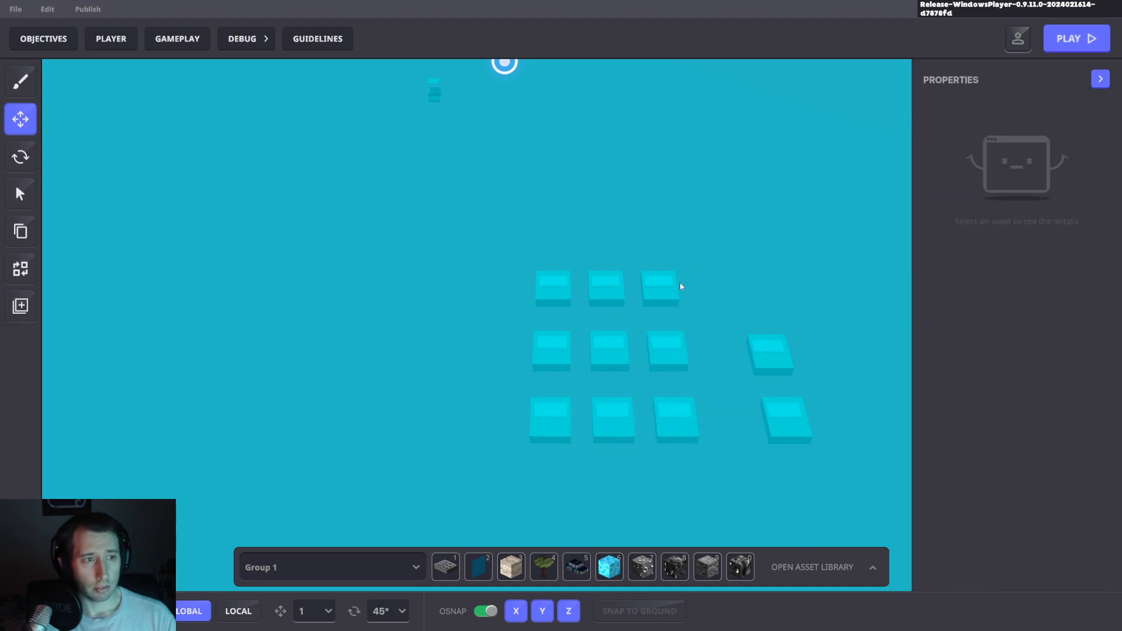
{"action": "left_click", "coordinate": [682, 284]}
{"action": "scroll", "coordinate": [1000, 363], "scroll_direction": "down", "scroll_amount": 3}
{"action": "left_click", "coordinate": [1021, 374]}
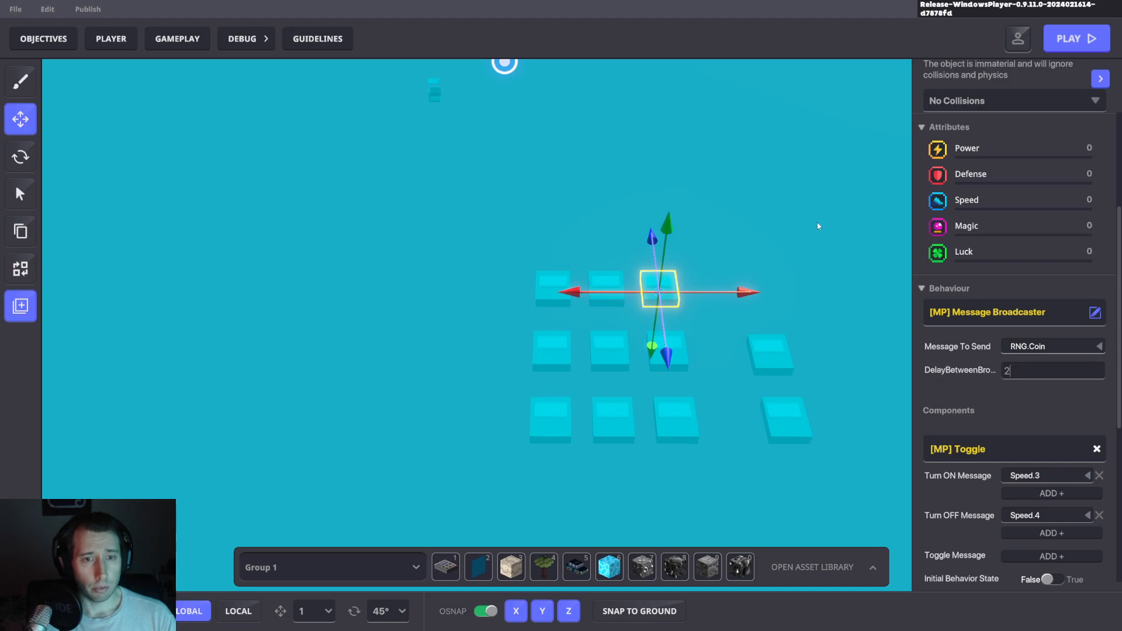
- Duplicate the third row's three broadcasters and place the copies behind it as a fourth row
{"action": "left_click", "coordinate": [673, 243]}
{"action": "left_click_drag", "start_coordinate": [526, 245], "coordinate": [689, 316]}
{"action": "left_click_drag", "start_coordinate": [606, 288], "coordinate": [614, 375]}
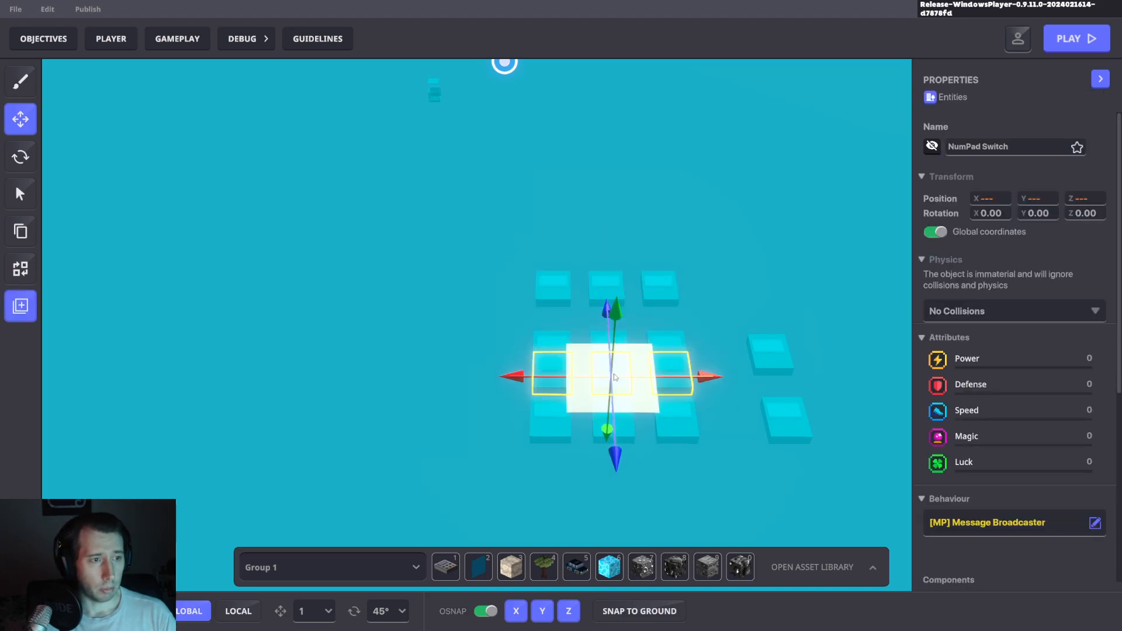
{"action": "left_click_drag", "start_coordinate": [616, 455], "coordinate": [610, 315]}
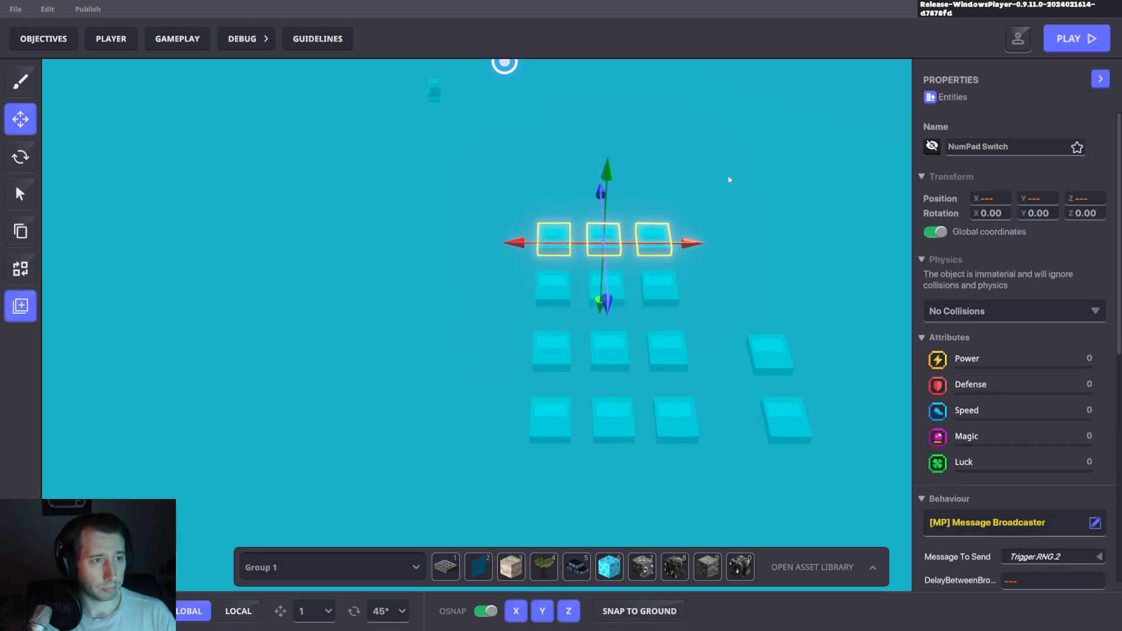
- Set the fourth row's toggle Turn ON message to Speed.4 and remove its Turn OFF message
{"action": "left_click", "coordinate": [646, 215]}
{"action": "scroll", "coordinate": [533, 212], "scroll_direction": "up", "scroll_amount": 2}
{"action": "left_click_drag", "start_coordinate": [508, 210], "coordinate": [728, 275]}
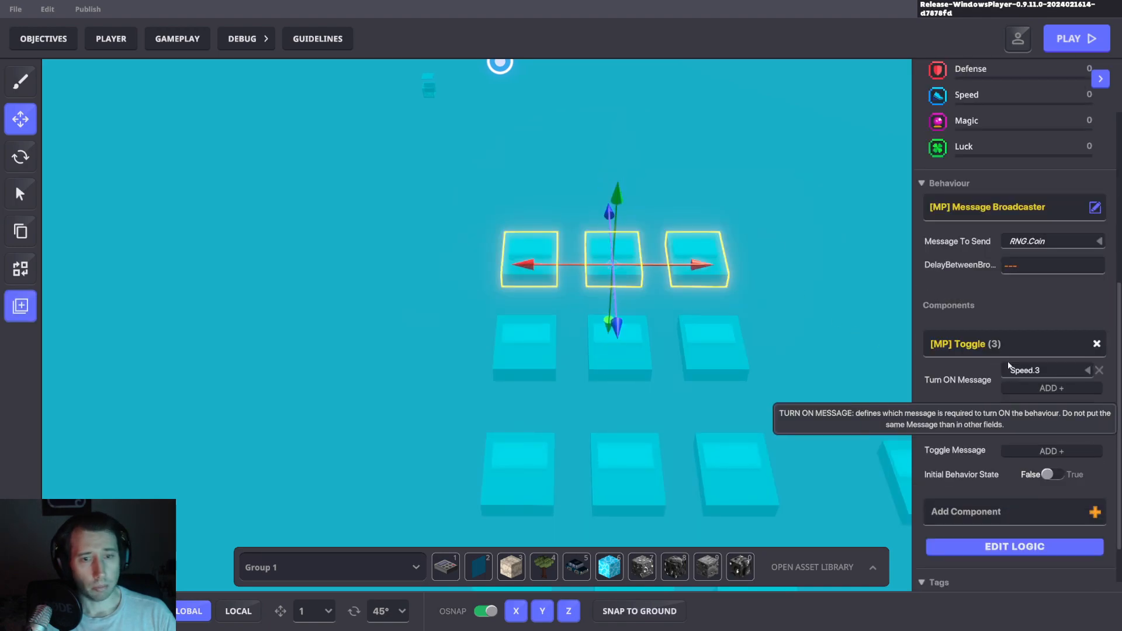
{"action": "left_click", "coordinate": [1024, 371]}
{"action": "type", "text": "Speed"}
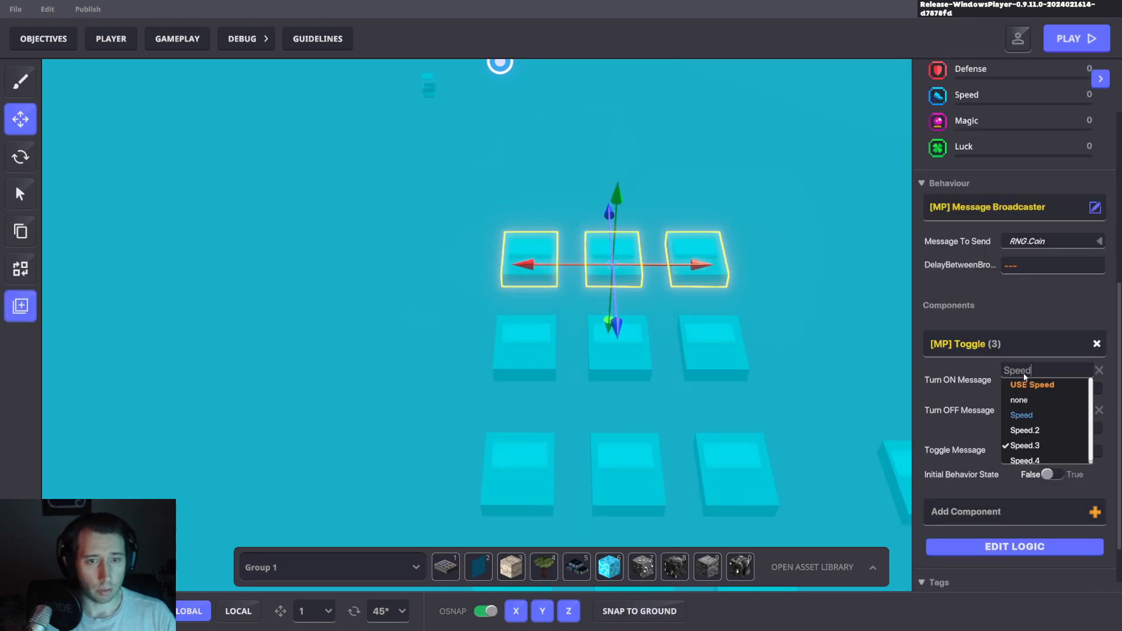
{"action": "left_click", "coordinate": [1022, 462]}
{"action": "left_click", "coordinate": [1098, 411]}
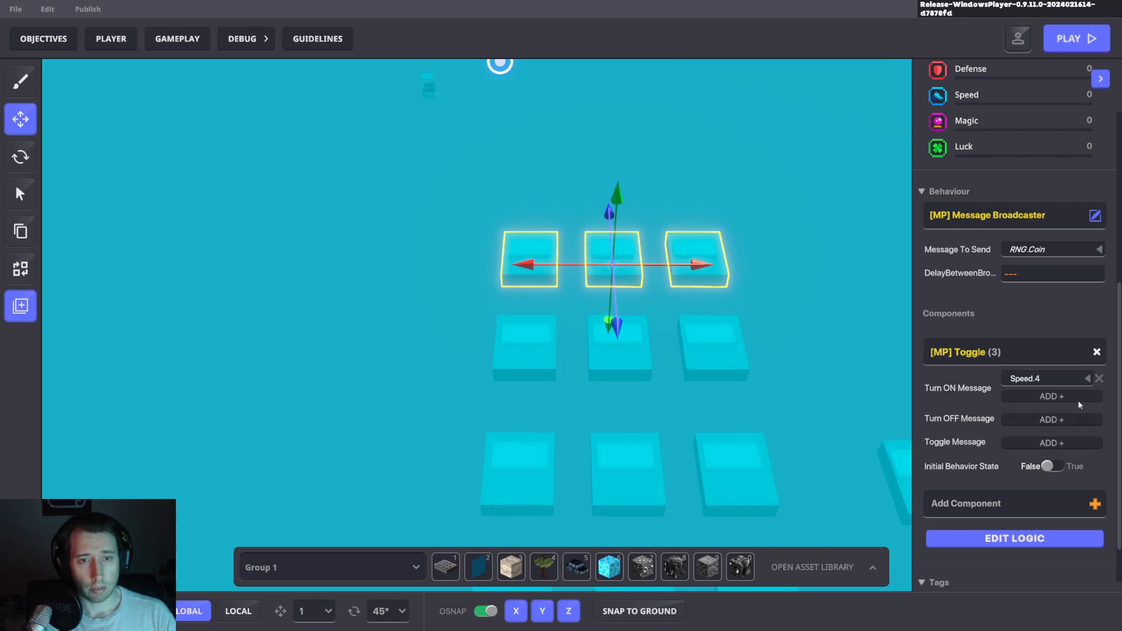
- Set the delay between broadcasts to 1 on the fourth row's RNG.Coin broadcaster
{"action": "middle_click_drag", "start_coordinate": [759, 217], "coordinate": [764, 269]}
{"action": "left_click", "coordinate": [765, 270]}
{"action": "left_click", "coordinate": [719, 425]}
{"action": "scroll", "coordinate": [1044, 438], "scroll_direction": "down", "scroll_amount": 4}
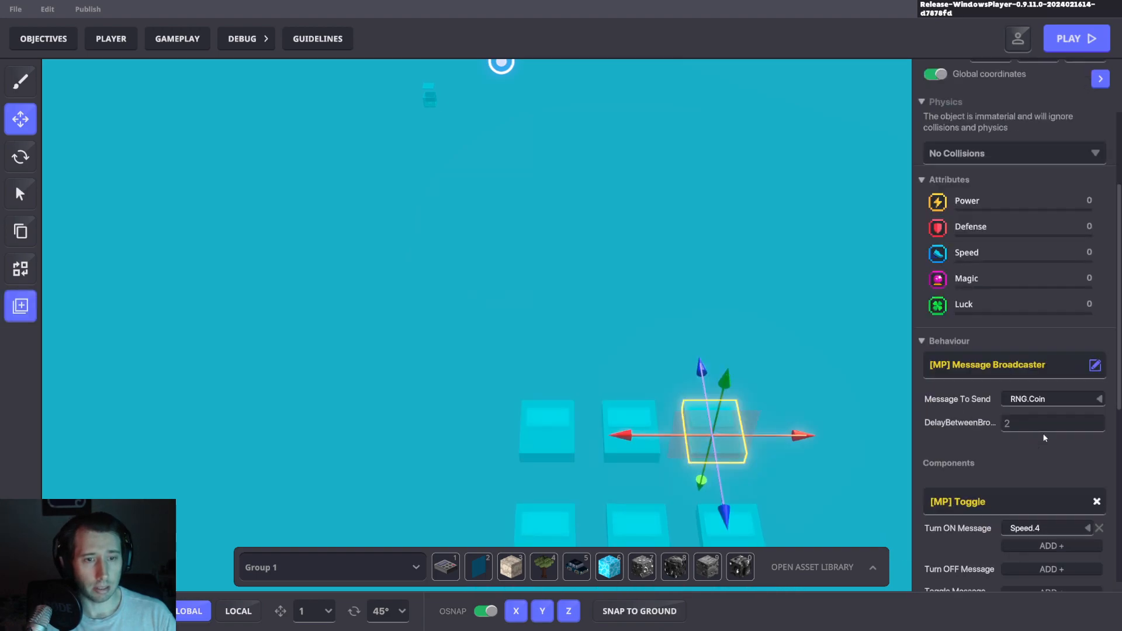
{"action": "left_click", "coordinate": [1027, 375]}
{"action": "type", "text": "1"}
- Compare the middle broadcasters' delays across the rows and lower the fourth row's Trigger.RNG.2 delay to below 1
{"action": "left_click", "coordinate": [634, 395]}
{"action": "left_click", "coordinate": [628, 419]}
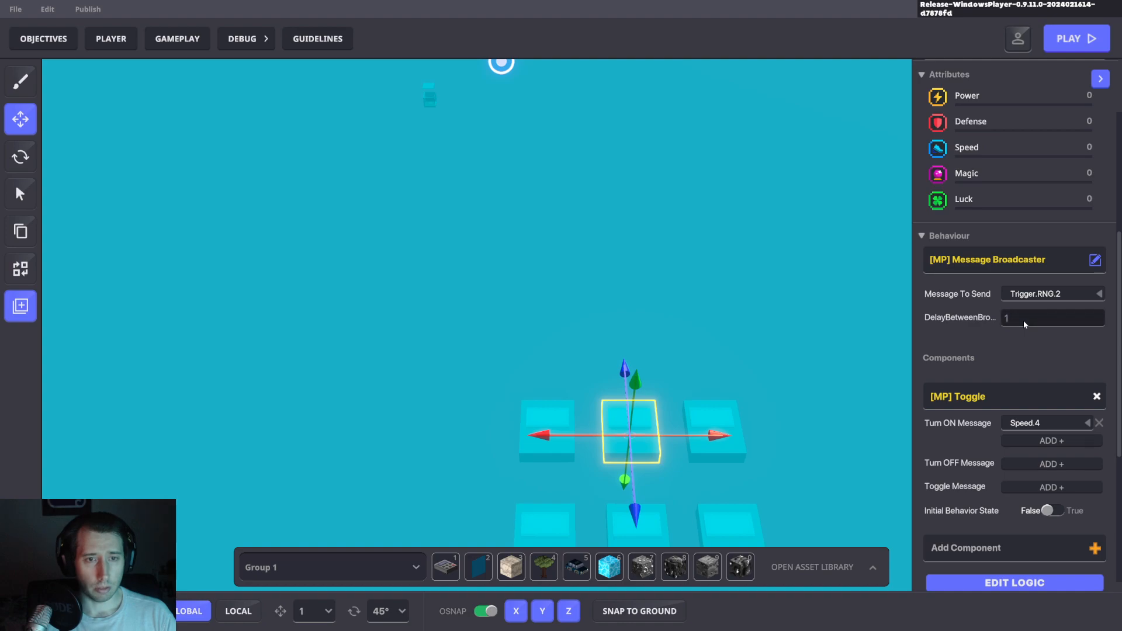
{"action": "middle_click_drag", "start_coordinate": [821, 326], "coordinate": [812, 314]}
{"action": "scroll", "coordinate": [812, 316], "scroll_direction": "down", "scroll_amount": 5}
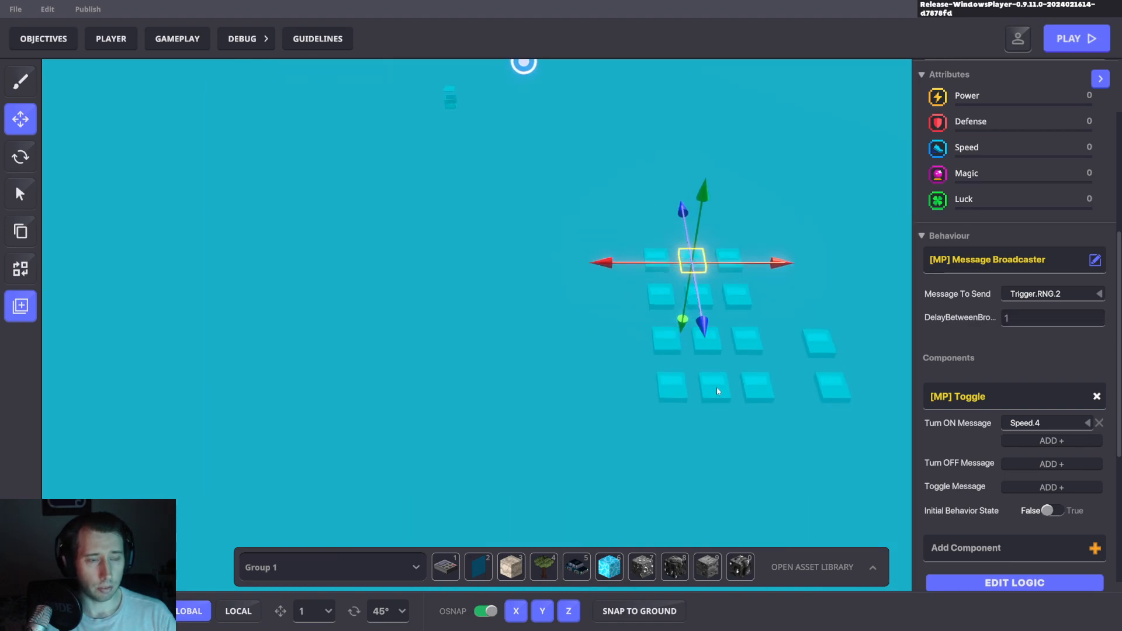
{"action": "left_click", "coordinate": [718, 392]}
{"action": "scroll", "coordinate": [713, 337], "scroll_direction": "up", "scroll_amount": 3}
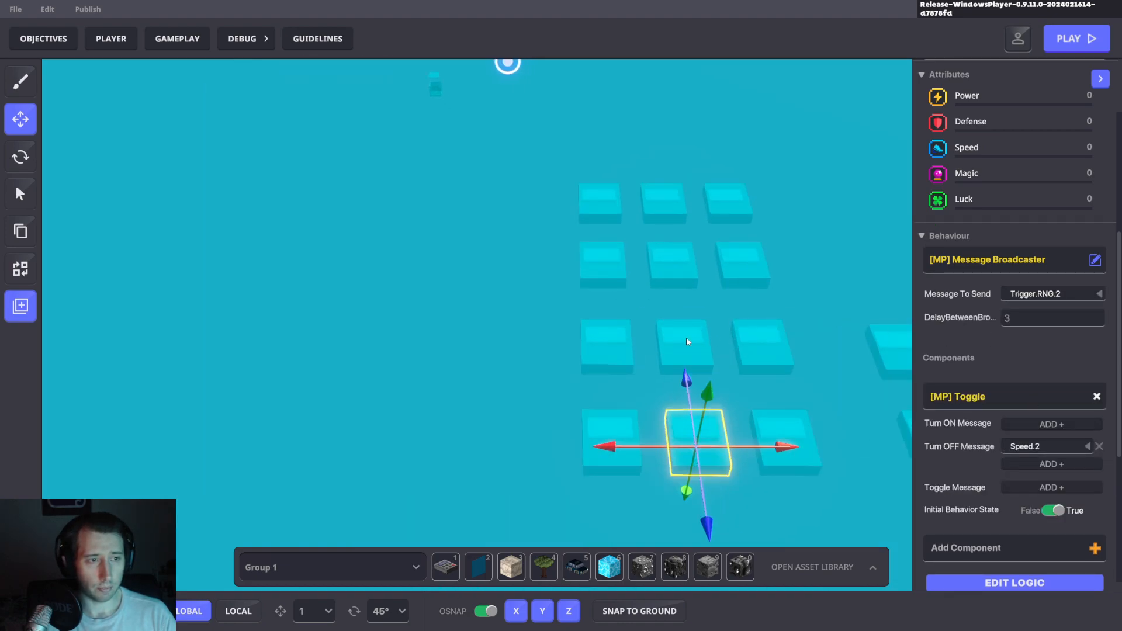
{"action": "left_click", "coordinate": [690, 339]}
{"action": "left_click", "coordinate": [669, 250]}
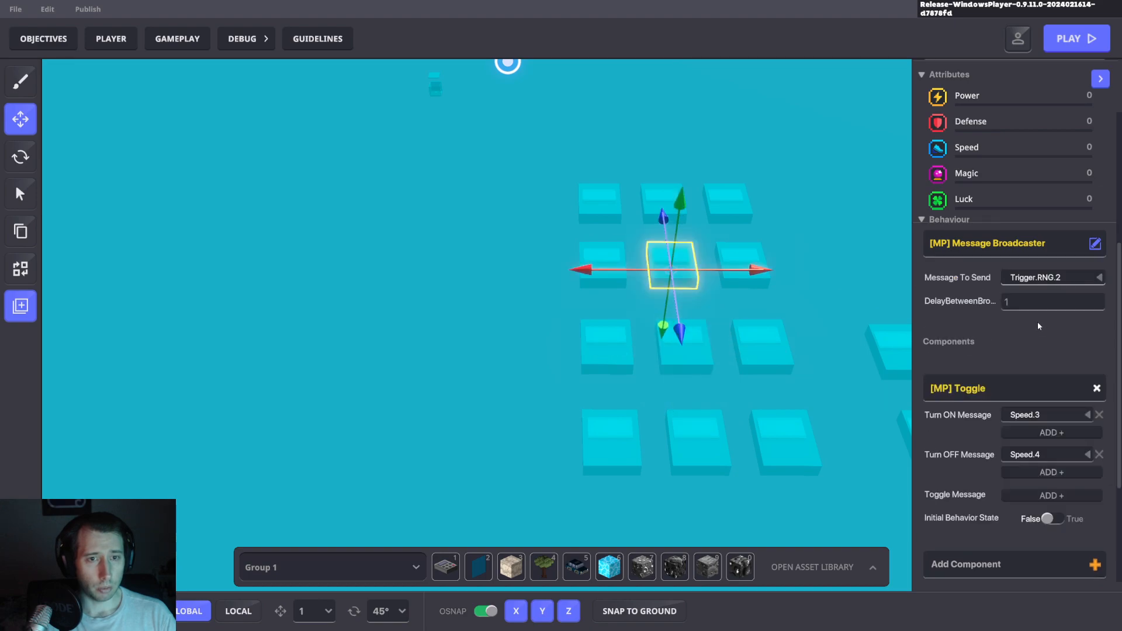
{"action": "left_click", "coordinate": [666, 187]}
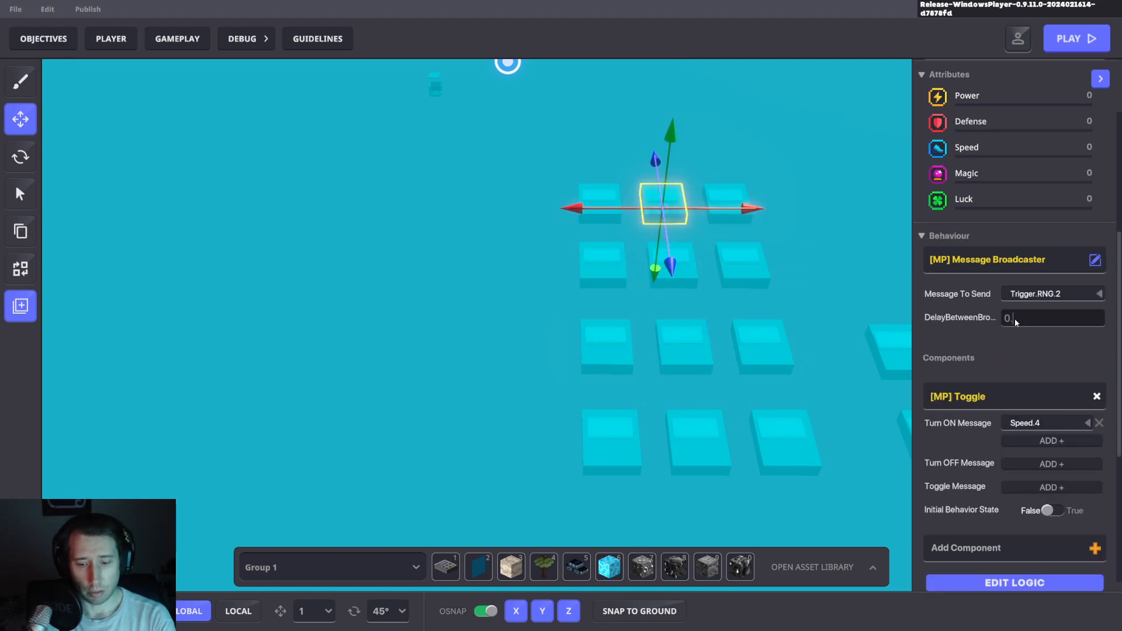
- Change the delay between broadcasts on the fourth row's Trigger.RNG.1 broadcaster and check the RNG.Coin broadcaster's settings
{"action": "left_click", "coordinate": [599, 201]}
{"action": "scroll", "coordinate": [1017, 379], "scroll_direction": "down", "scroll_amount": 3}
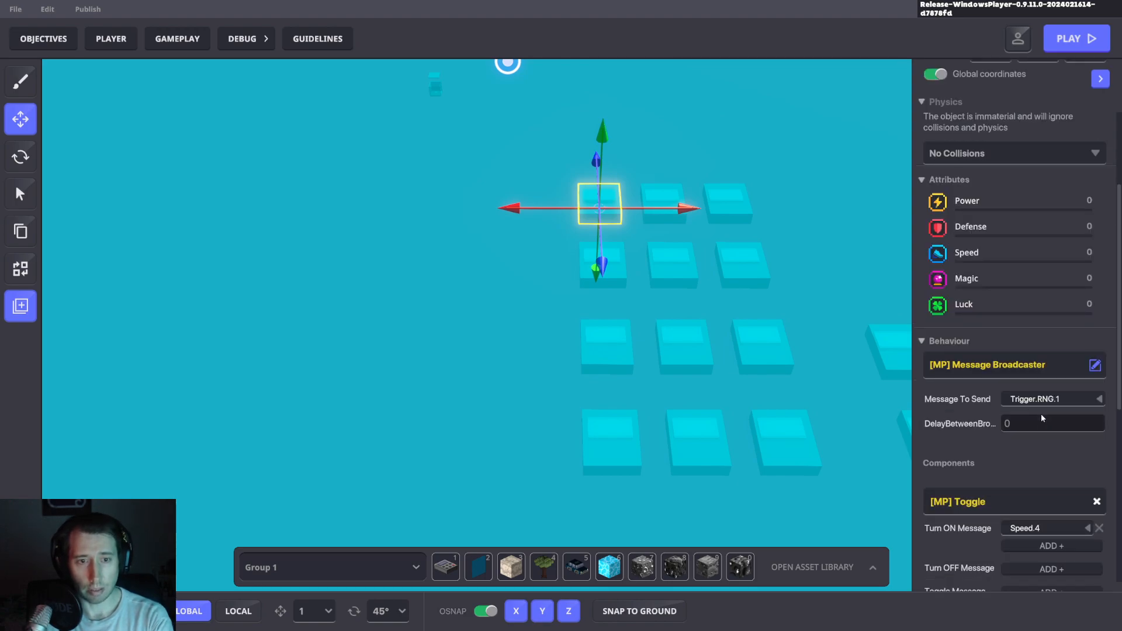
{"action": "left_click", "coordinate": [742, 205]}
{"action": "scroll", "coordinate": [999, 413], "scroll_direction": "down", "scroll_amount": 3}
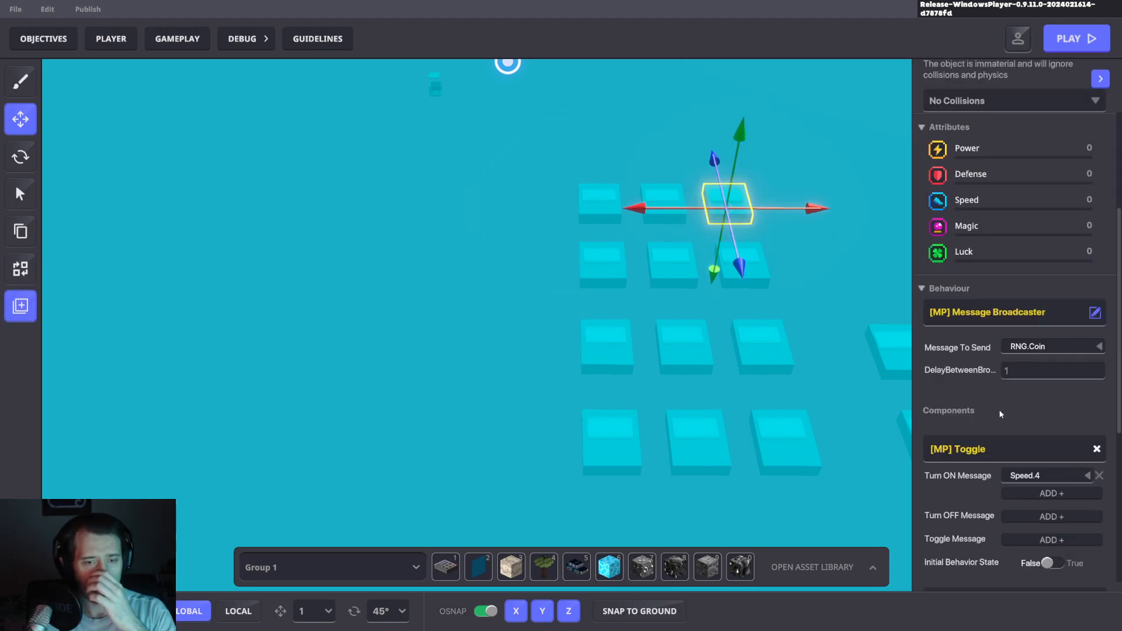
{"action": "left_click", "coordinate": [844, 266]}
{"action": "scroll", "coordinate": [836, 266], "scroll_direction": "down", "scroll_amount": 5}
{"action": "middle_click_drag", "start_coordinate": [834, 266], "coordinate": [608, 264]}
{"action": "scroll", "coordinate": [609, 263], "scroll_direction": "down", "scroll_amount": 6}
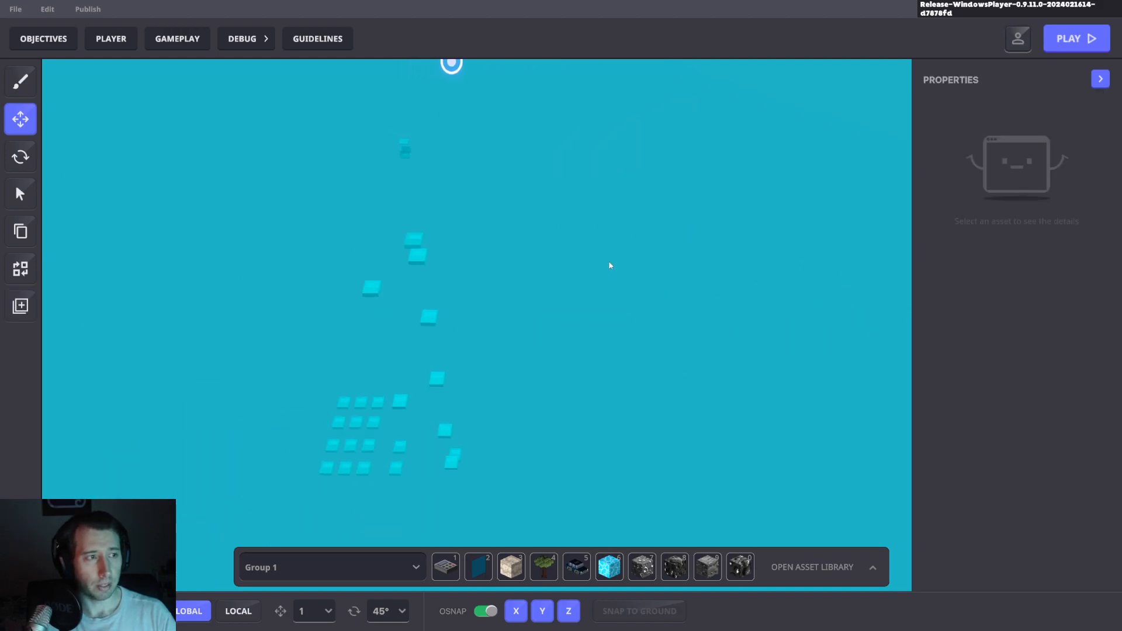
{"action": "right_click_drag", "start_coordinate": [625, 360], "coordinate": [571, 270]}
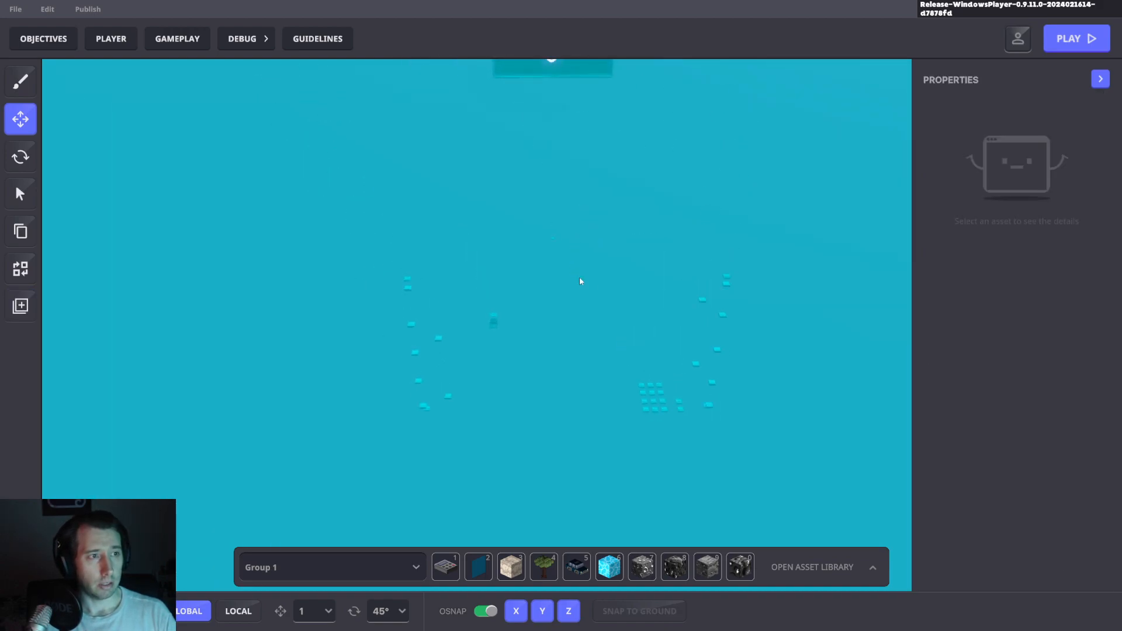
{"action": "right_click_drag", "start_coordinate": [603, 304], "coordinate": [552, 242]}
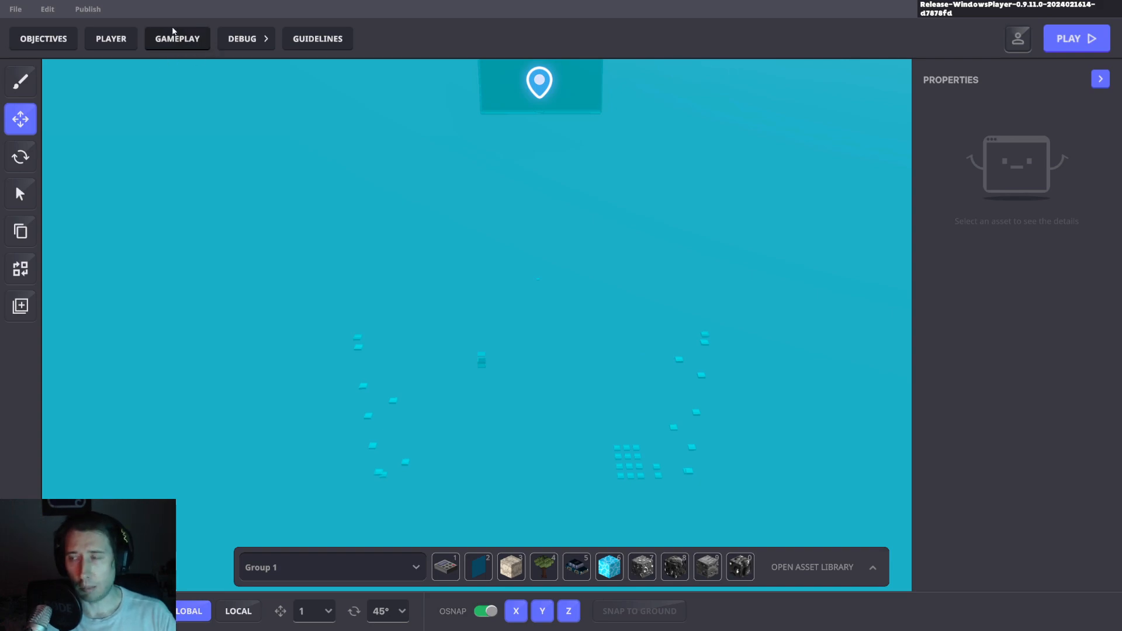
- Set the Backend Timer variable's display position to Left side HUD in the game rules and close the gameplay settings
{"action": "left_click", "coordinate": [162, 36]}
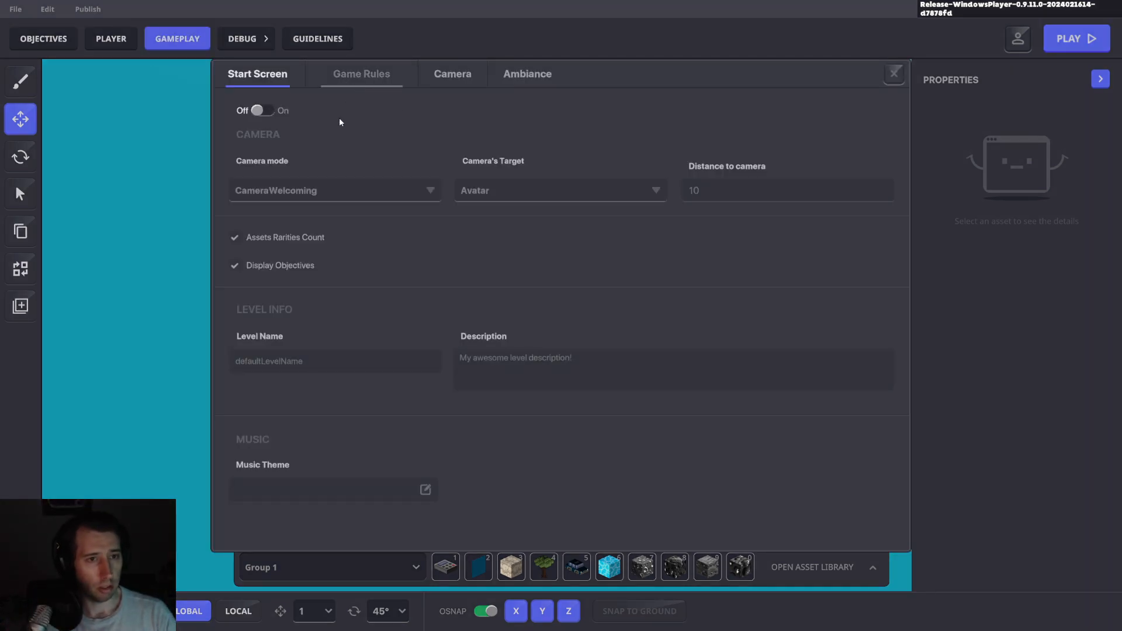
{"action": "left_click", "coordinate": [361, 75]}
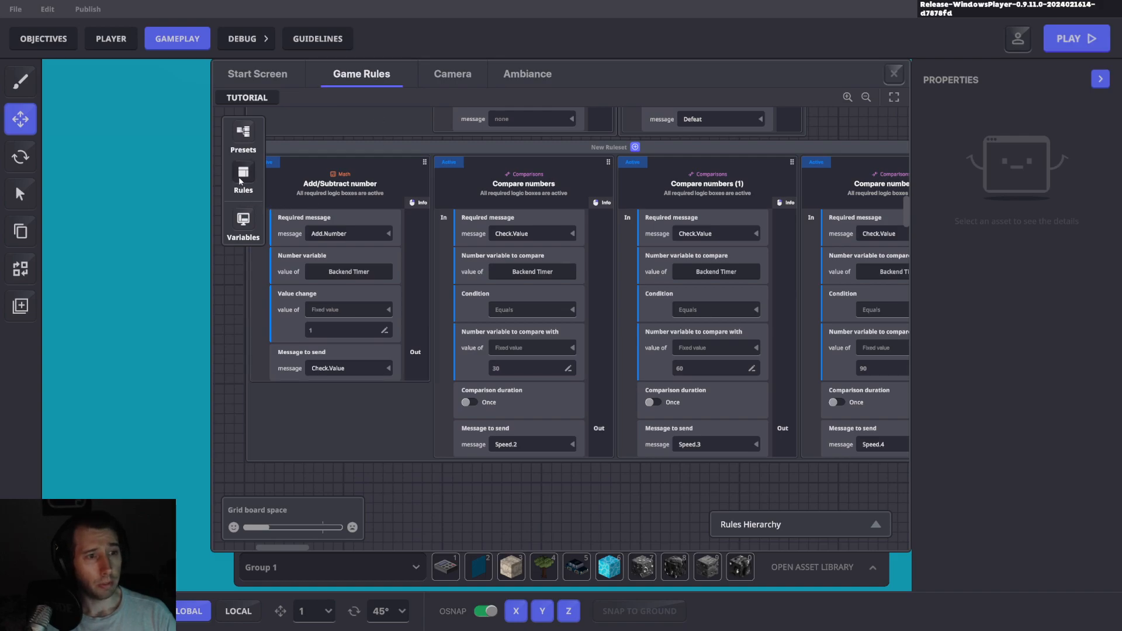
{"action": "left_click", "coordinate": [243, 221]}
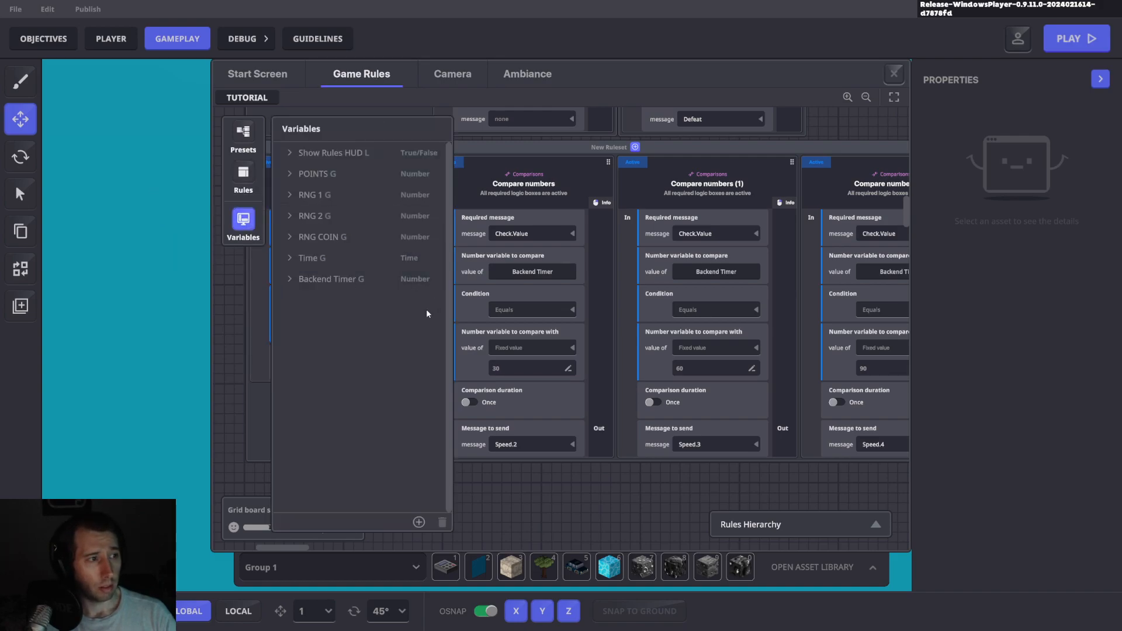
{"action": "left_click", "coordinate": [298, 281]}
{"action": "scroll", "coordinate": [432, 478], "scroll_direction": "down", "scroll_amount": 3}
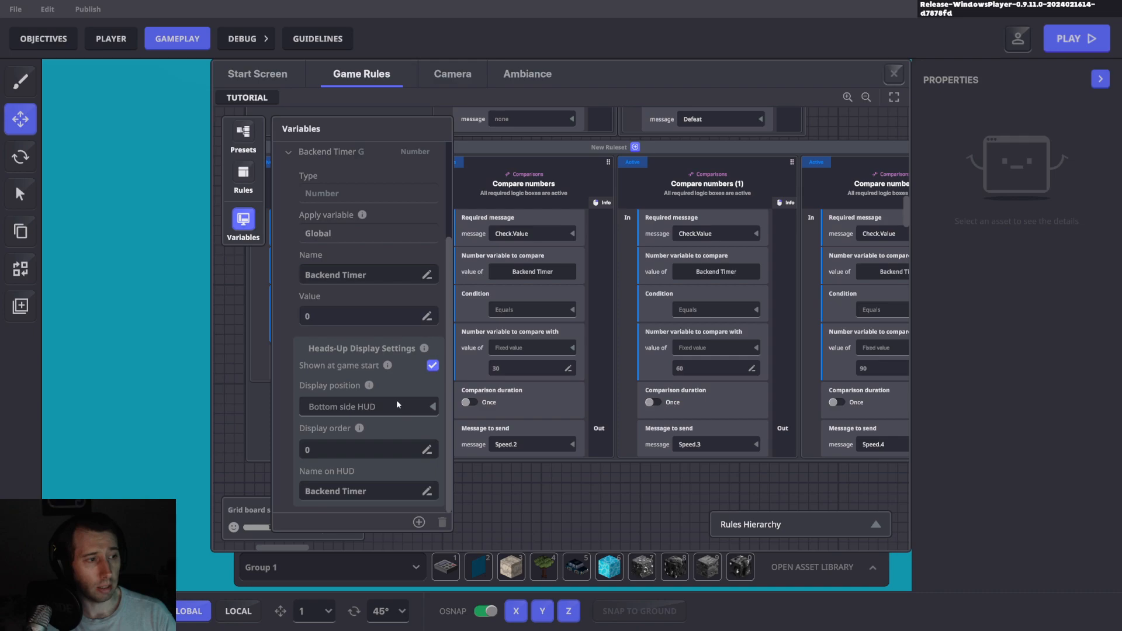
{"action": "left_click", "coordinate": [344, 450]}
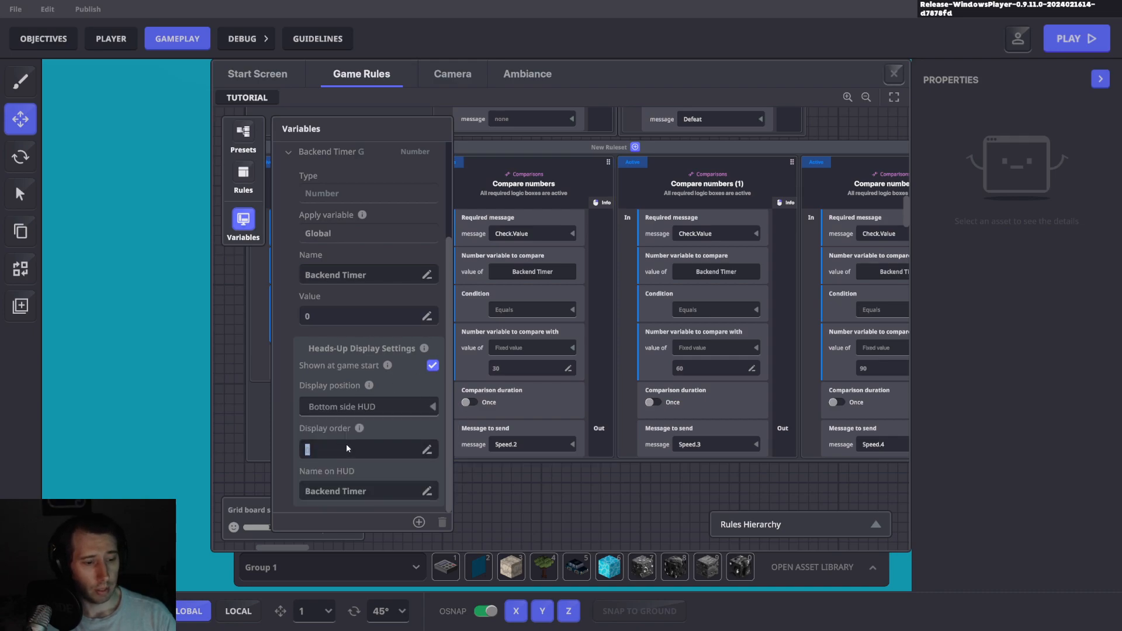
{"action": "left_click", "coordinate": [347, 406]}
{"action": "left_click", "coordinate": [329, 436]}
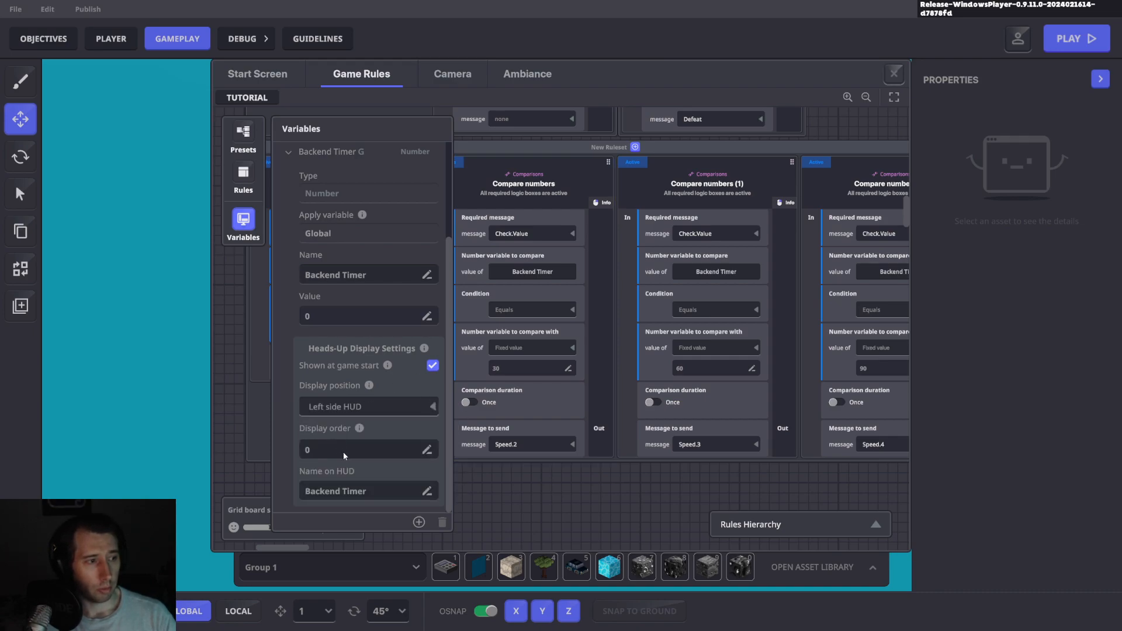
{"action": "left_click", "coordinate": [269, 218]}
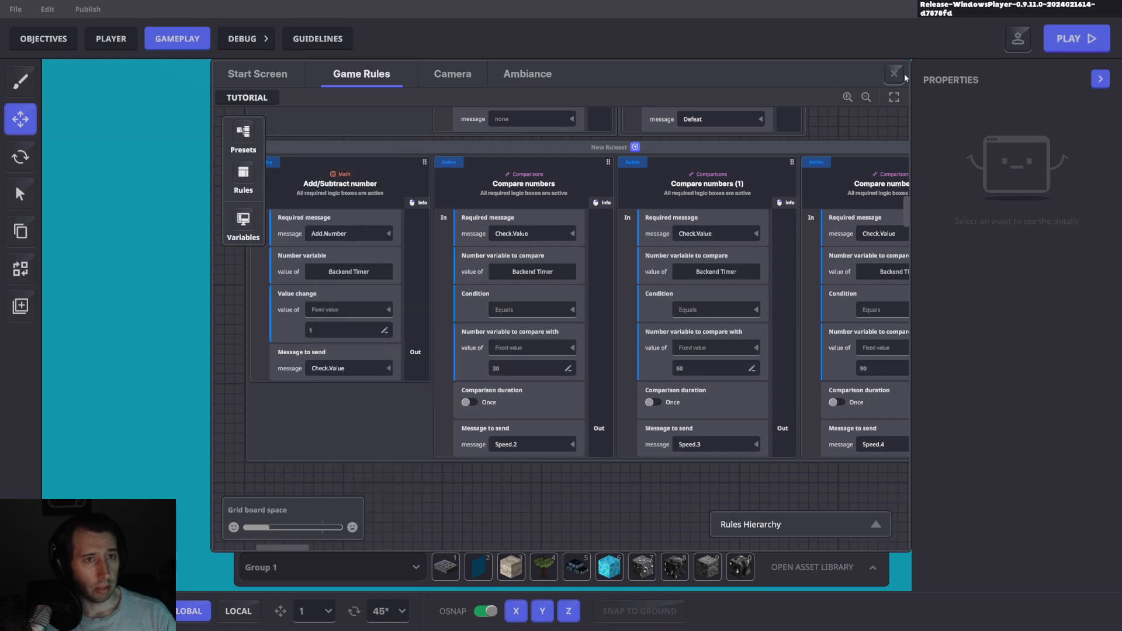
{"action": "left_click", "coordinate": [888, 80]}
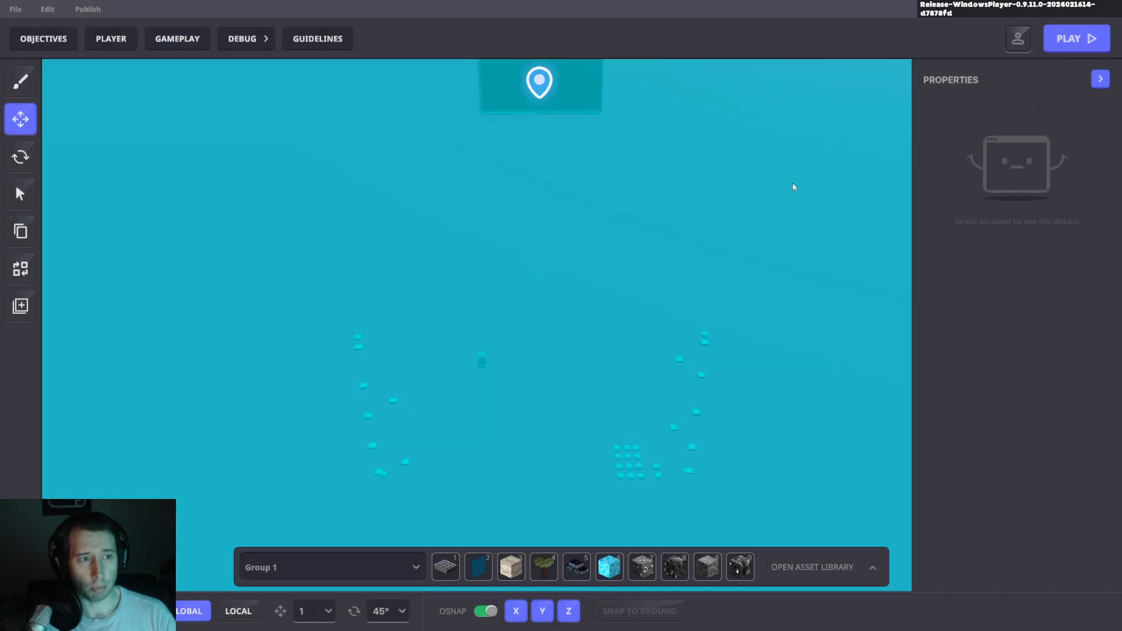
- Playtest briefly to check the Backend Timer's place on the HUD, return to the editor and save the changes
{"action": "key", "text": "ctrl+p"}
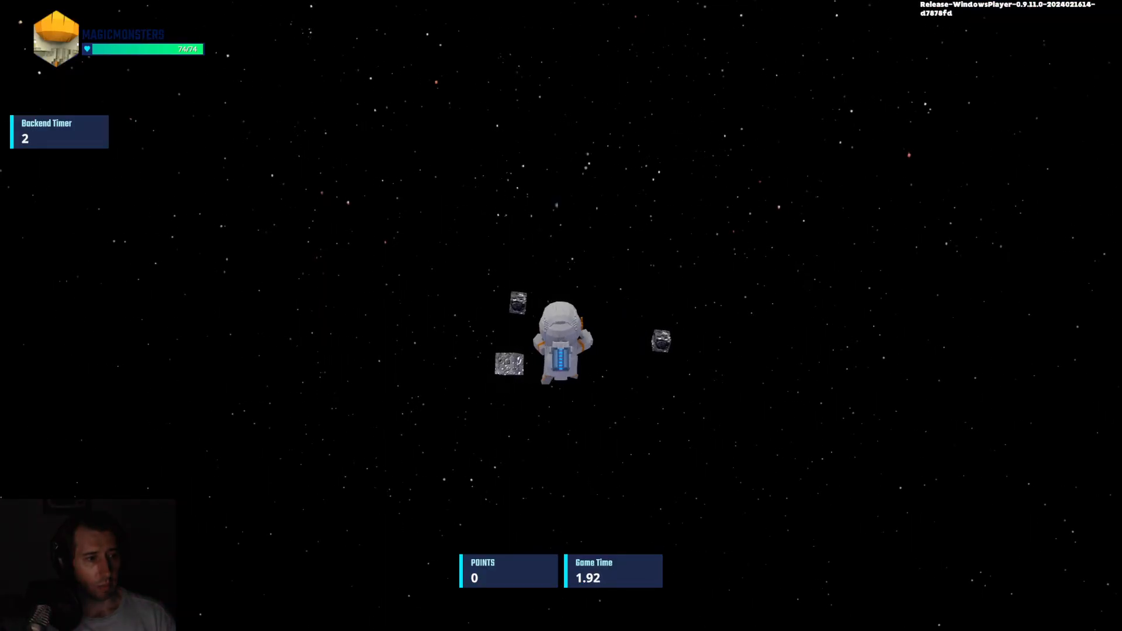
{"action": "key", "text": "ctrl+p"}
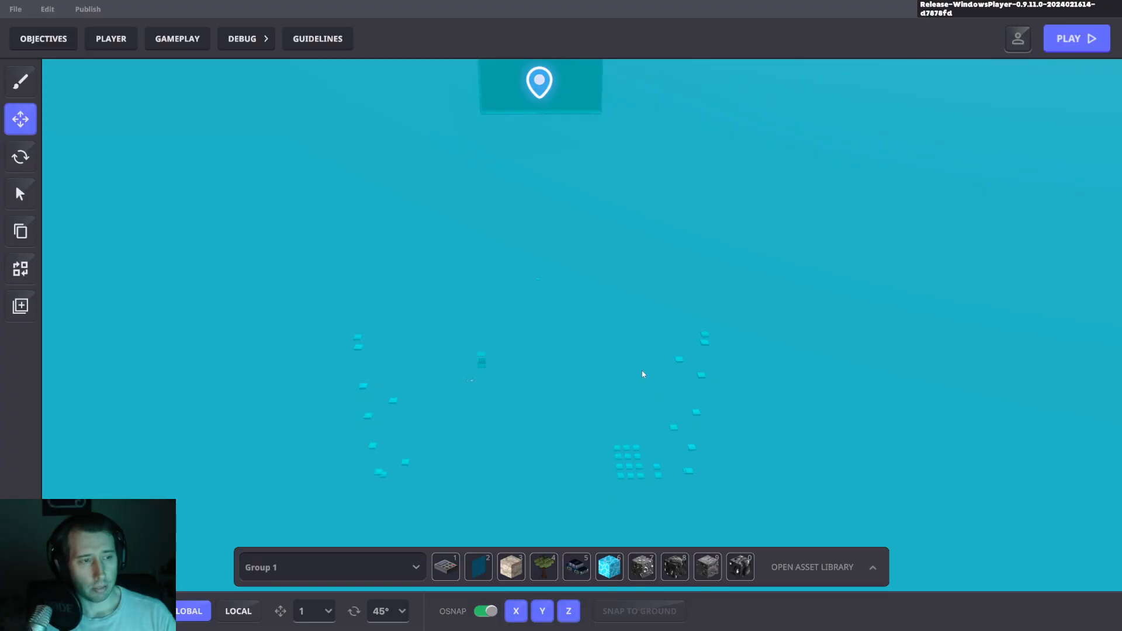
{"action": "key", "text": "ctrl+s"}
- Playtest the full game through the timed speed stages until the player is defeated
{"action": "left_click", "coordinate": [603, 351]}
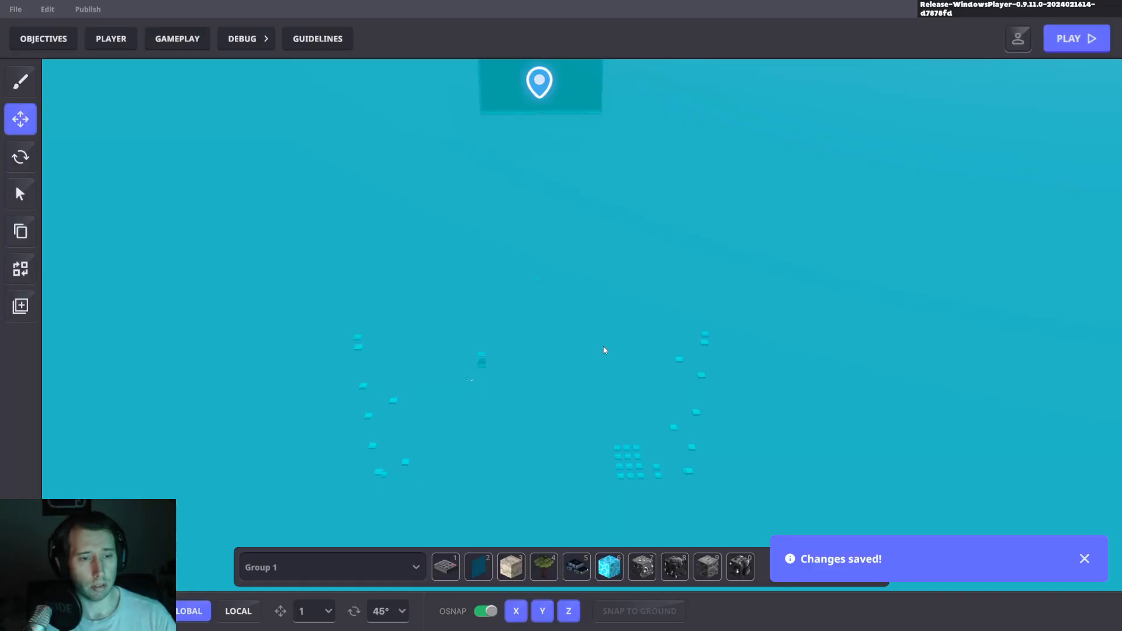
{"action": "key", "text": "ctrl+p"}
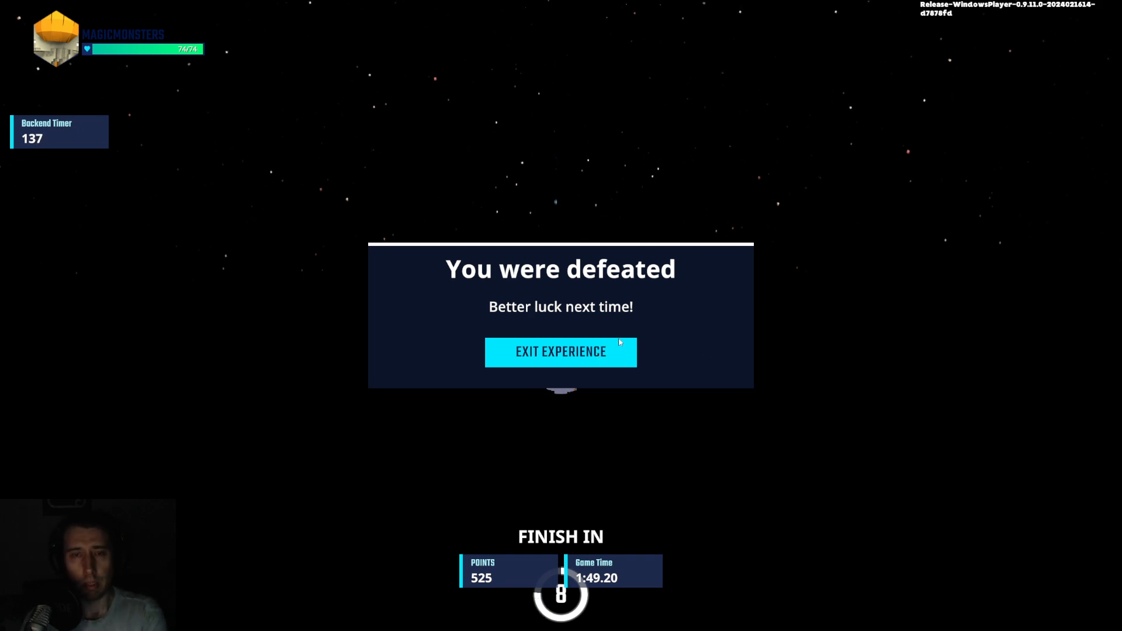
- Exit the experience after the defeat and return to the level editor
{"action": "left_click", "coordinate": [608, 355]}
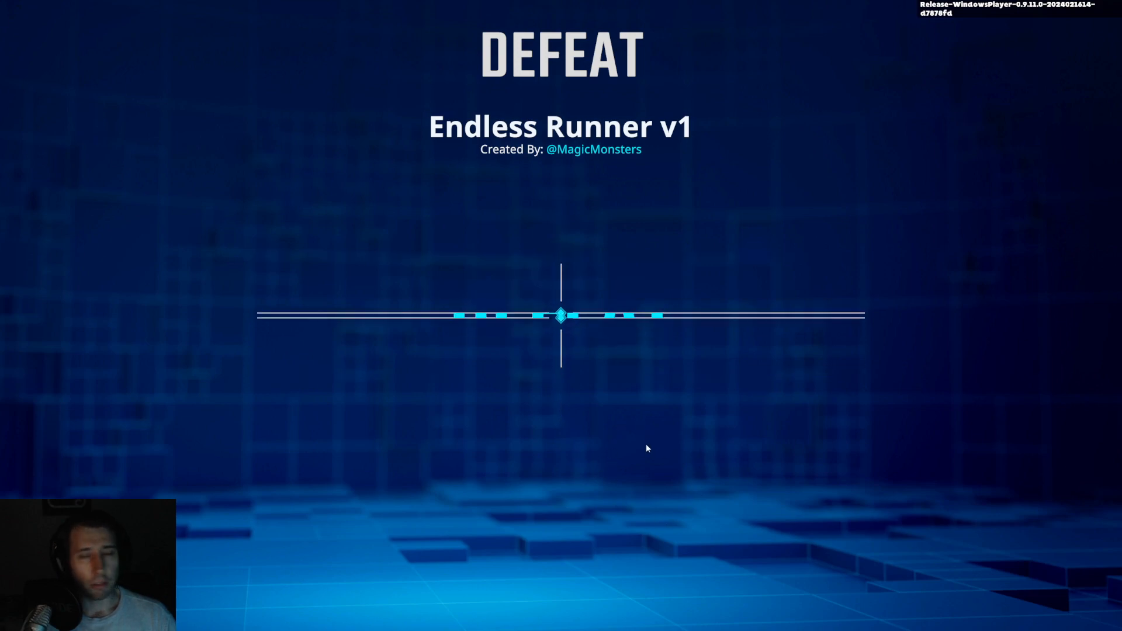
{"action": "left_click", "coordinate": [575, 449]}
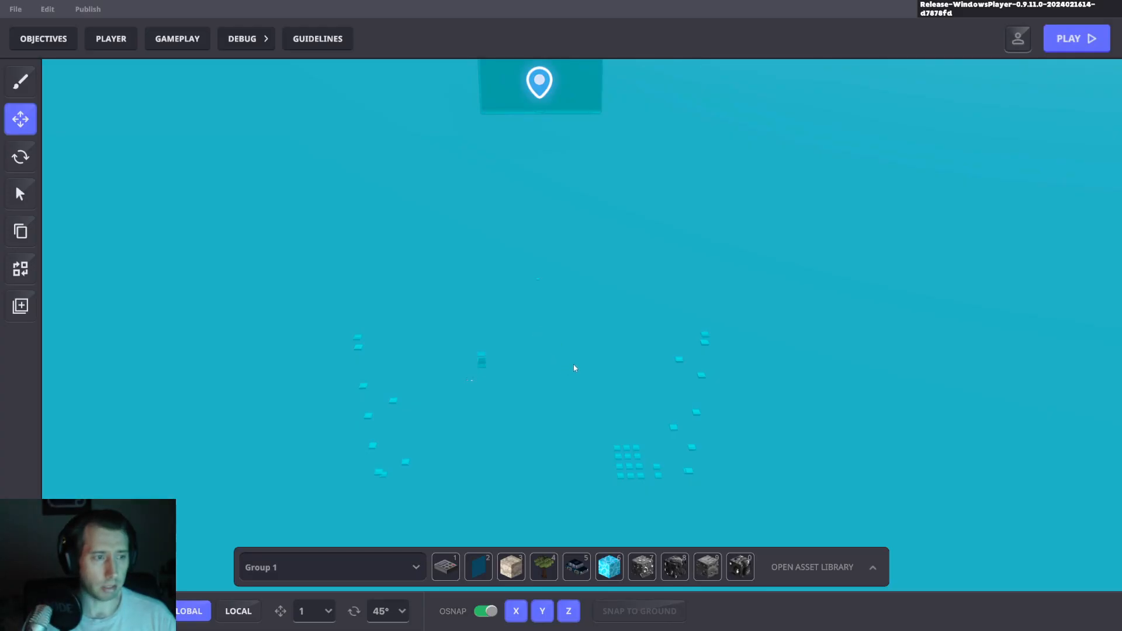
{"action": "scroll", "coordinate": [595, 329], "scroll_direction": "down", "scroll_amount": 3}
{"action": "right_click_drag", "start_coordinate": [596, 329], "coordinate": [577, 323]}
{"action": "scroll", "coordinate": [479, 336], "scroll_direction": "up", "scroll_amount": 5}
{"action": "right_click_drag", "start_coordinate": [464, 339], "coordinate": [455, 349]}
{"action": "middle_click_drag", "start_coordinate": [554, 327], "coordinate": [478, 347]}
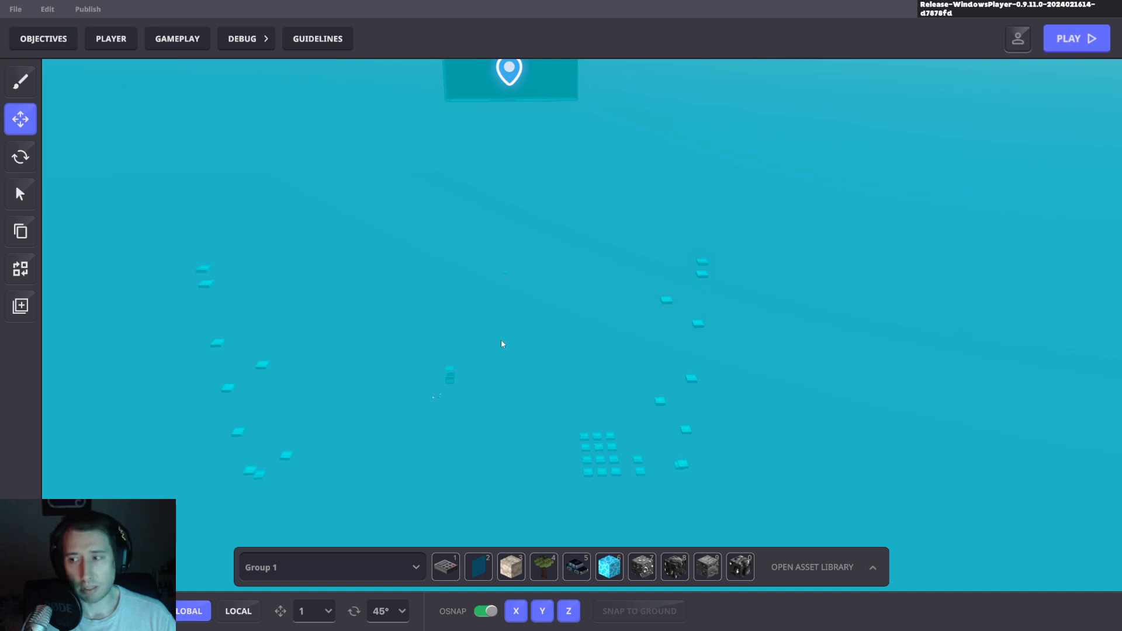
- Select the AvatarBox, focus the view on it and check its properties
{"action": "scroll", "coordinate": [498, 349], "scroll_direction": "down", "scroll_amount": 5}
{"action": "right_click_drag", "start_coordinate": [373, 338], "coordinate": [604, 356]}
{"action": "middle_click_drag", "start_coordinate": [604, 356], "coordinate": [711, 378]}
{"action": "mouse_move", "coordinate": [711, 378]}
{"action": "right_mouse_down"}
{"action": "mouse_move", "coordinate": [625, 320]}
{"action": "mouse_move", "coordinate": [571, 301]}
{"action": "mouse_move", "coordinate": [576, 285]}
{"action": "mouse_move", "coordinate": [488, 290]}
{"action": "mouse_move", "coordinate": [454, 277]}
{"action": "mouse_move", "coordinate": [438, 228]}
{"action": "mouse_move", "coordinate": [511, 248]}
{"action": "mouse_move", "coordinate": [463, 193]}
{"action": "mouse_move", "coordinate": [466, 290]}
{"action": "mouse_move", "coordinate": [565, 301]}
{"action": "mouse_move", "coordinate": [527, 296]}
{"action": "mouse_move", "coordinate": [572, 346]}
{"action": "mouse_move", "coordinate": [533, 343]}
{"action": "mouse_move", "coordinate": [773, 360]}
{"action": "mouse_move", "coordinate": [808, 351]}
{"action": "mouse_move", "coordinate": [783, 366]}
{"action": "mouse_move", "coordinate": [691, 371]}
{"action": "mouse_move", "coordinate": [477, 325]}
{"action": "mouse_move", "coordinate": [651, 343]}
{"action": "mouse_move", "coordinate": [564, 349]}
{"action": "mouse_move", "coordinate": [641, 316]}
{"action": "mouse_move", "coordinate": [390, 268]}
{"action": "mouse_move", "coordinate": [527, 280]}
{"action": "mouse_move", "coordinate": [489, 256]}
{"action": "mouse_move", "coordinate": [694, 268]}
{"action": "mouse_move", "coordinate": [666, 365]}
{"action": "mouse_move", "coordinate": [663, 438]}
{"action": "right_mouse_up"}
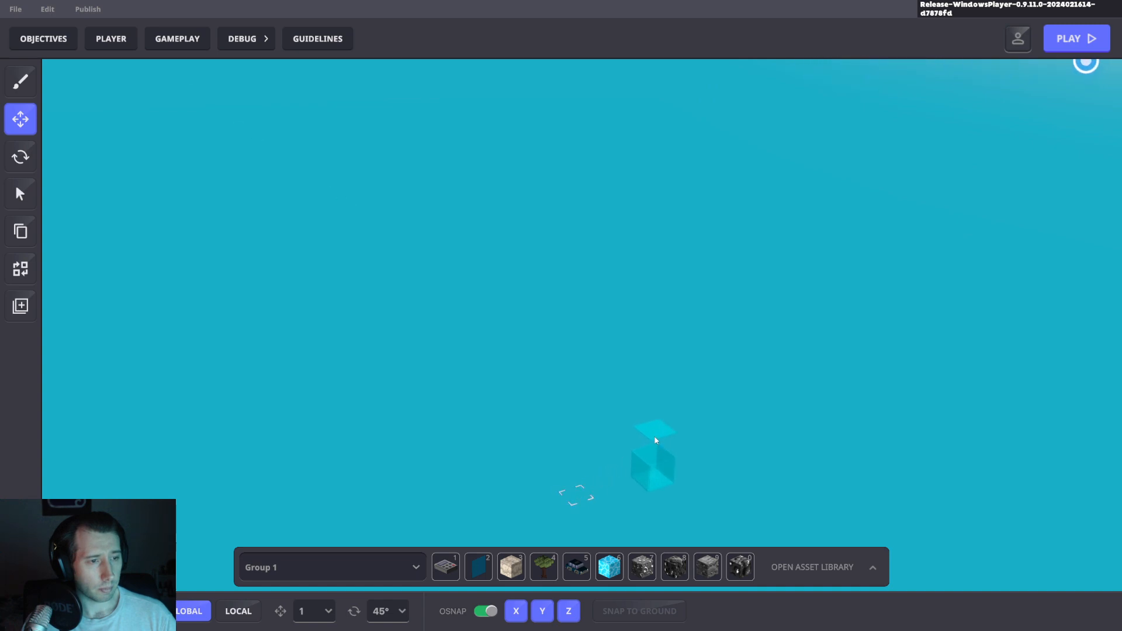
{"action": "left_click", "coordinate": [656, 440]}
{"action": "right_click_drag", "start_coordinate": [585, 441], "coordinate": [546, 394]}
{"action": "key", "text": "f"}
{"action": "right_click_drag", "start_coordinate": [614, 316], "coordinate": [679, 358]}
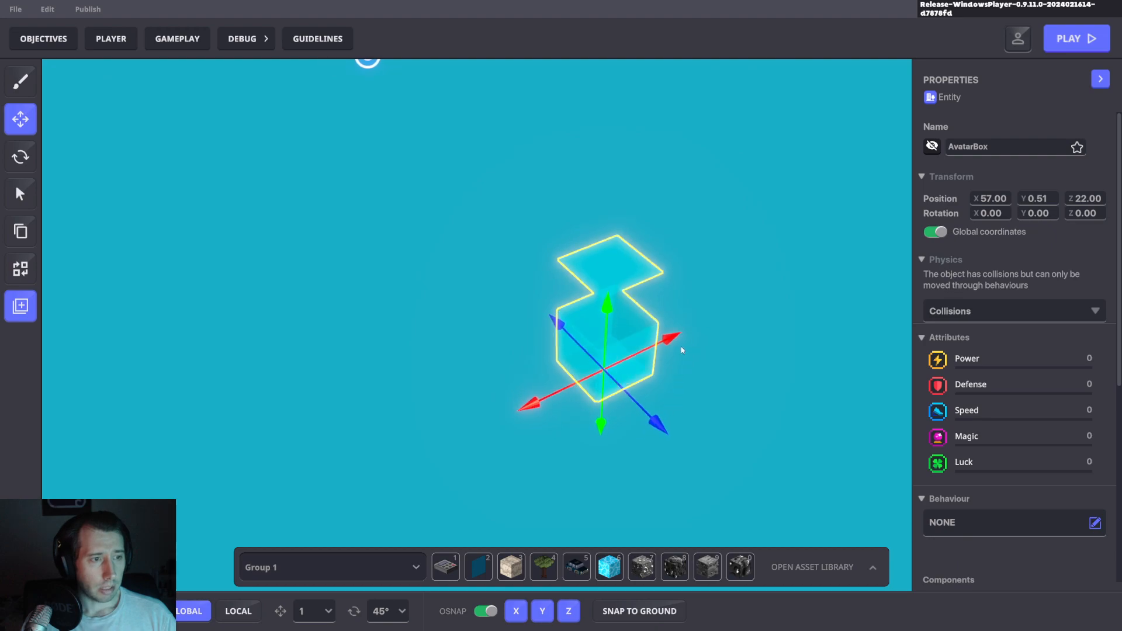
{"action": "left_click", "coordinate": [694, 294]}
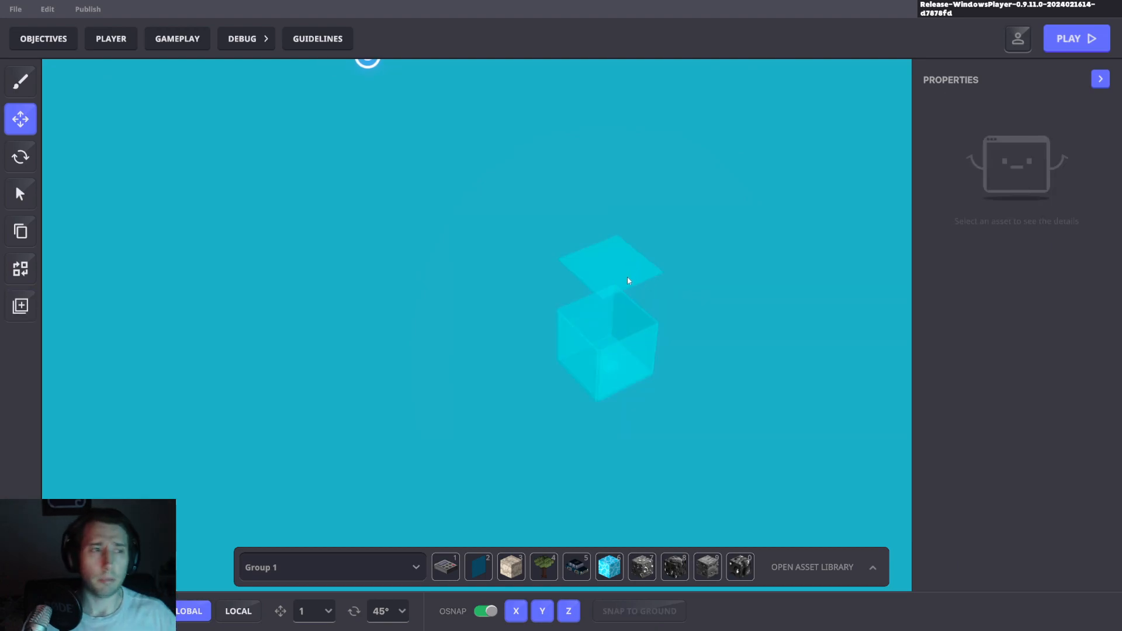
- Examine the spawn point area and the surroundings of the AvatarBox from different distances and angles
{"action": "scroll", "coordinate": [612, 243], "scroll_direction": "down", "scroll_amount": 4}
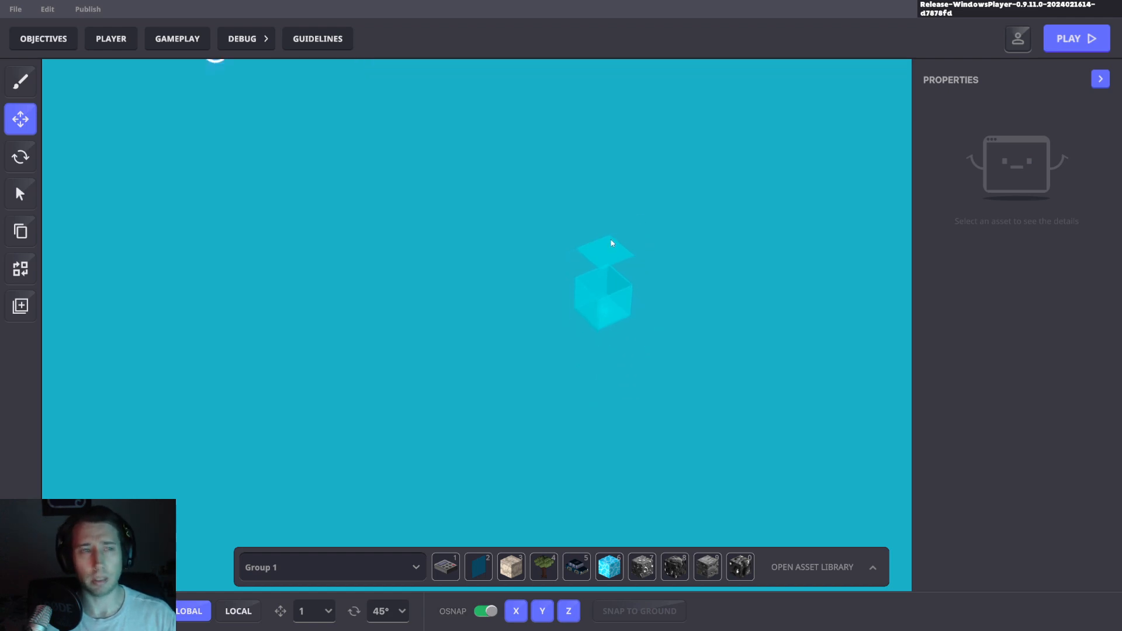
{"action": "right_click_drag", "start_coordinate": [556, 185], "coordinate": [536, 143]}
{"action": "scroll", "coordinate": [603, 291], "scroll_direction": "down", "scroll_amount": 3}
{"action": "mouse_move", "coordinate": [603, 290]}
{"action": "right_mouse_down"}
{"action": "mouse_move", "coordinate": [661, 228]}
{"action": "mouse_move", "coordinate": [738, 293]}
{"action": "mouse_move", "coordinate": [822, 275]}
{"action": "mouse_move", "coordinate": [555, 325]}
{"action": "mouse_move", "coordinate": [507, 244]}
{"action": "mouse_move", "coordinate": [479, 283]}
{"action": "mouse_move", "coordinate": [463, 278]}
{"action": "right_mouse_up"}
{"action": "scroll", "coordinate": [678, 232], "scroll_direction": "down", "scroll_amount": 4}
{"action": "scroll", "coordinate": [494, 268], "scroll_direction": "up", "scroll_amount": 1}
{"action": "scroll", "coordinate": [494, 267], "scroll_direction": "up", "scroll_amount": 1}
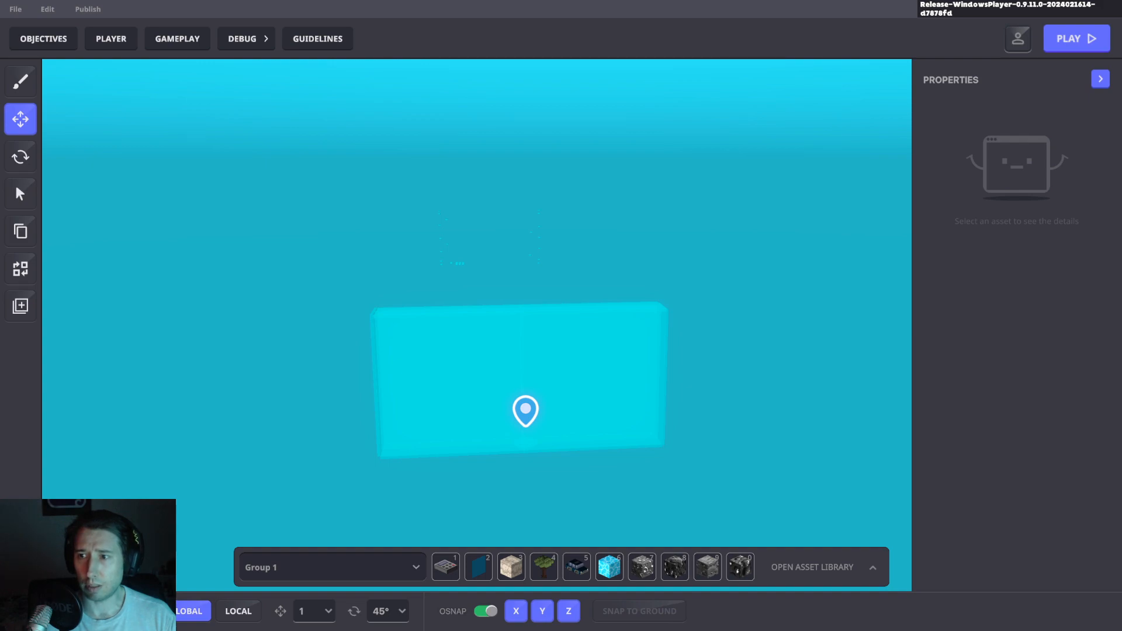
{"action": "right_click_drag", "start_coordinate": [818, 280], "coordinate": [634, 330]}
{"action": "left_click", "coordinate": [637, 372]}
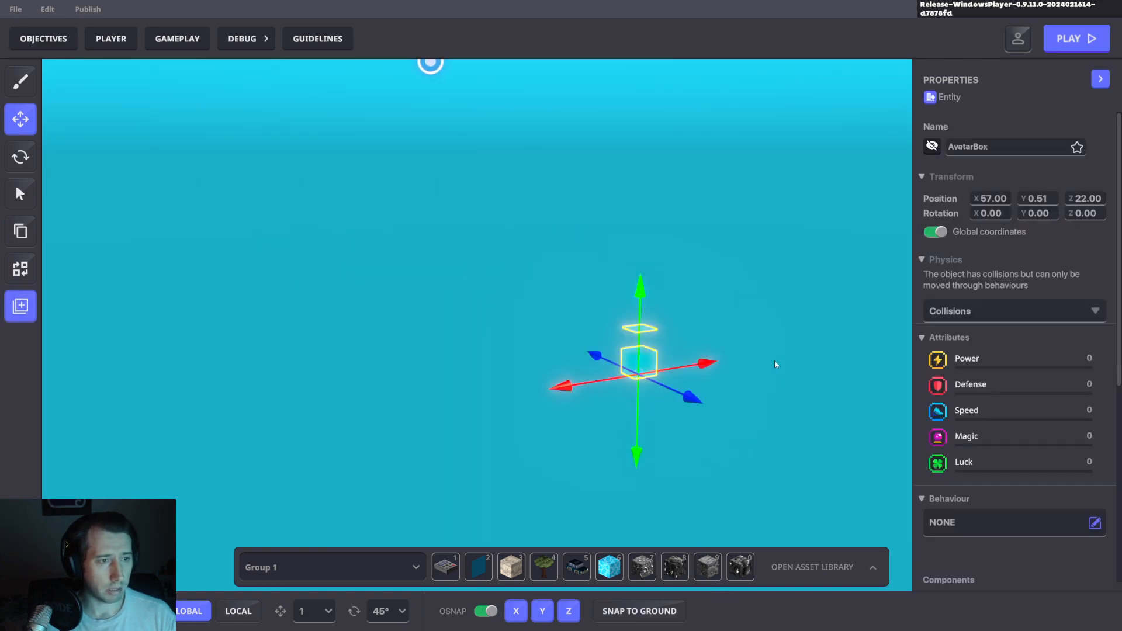
{"action": "scroll", "coordinate": [759, 350], "scroll_direction": "up", "scroll_amount": 5}
{"action": "right_click_drag", "start_coordinate": [616, 382], "coordinate": [628, 399]}
{"action": "scroll", "coordinate": [635, 398], "scroll_direction": "up", "scroll_amount": 2}
{"action": "left_click", "coordinate": [571, 431]}
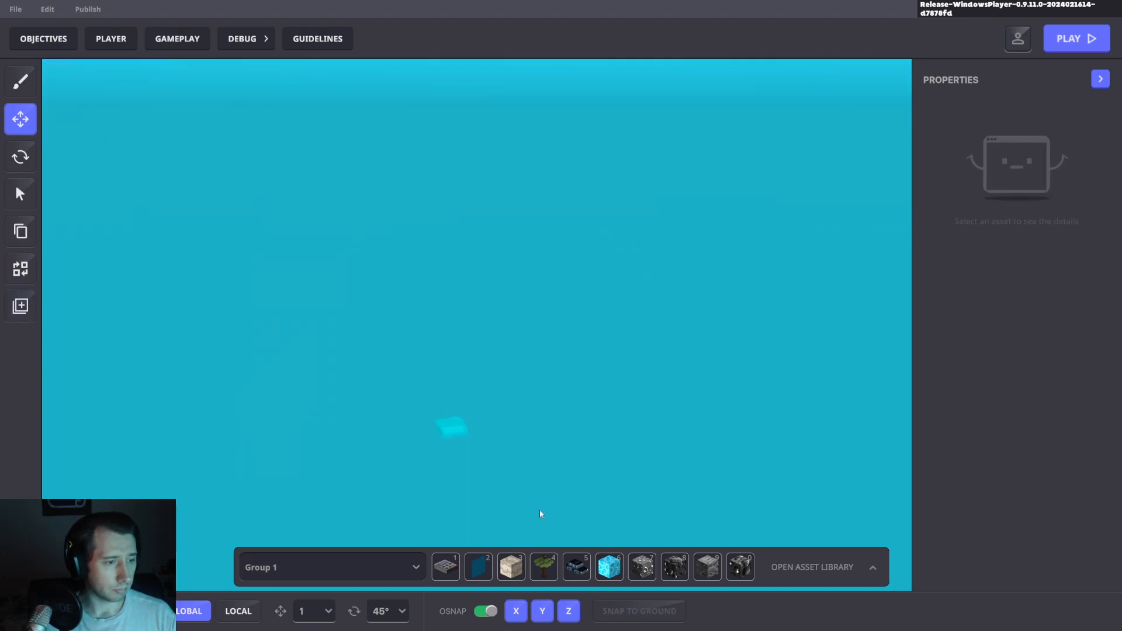
- Search the block assets for "meta" and choose the Metaverse - dark block for painting
{"action": "key", "text": "Tab"}
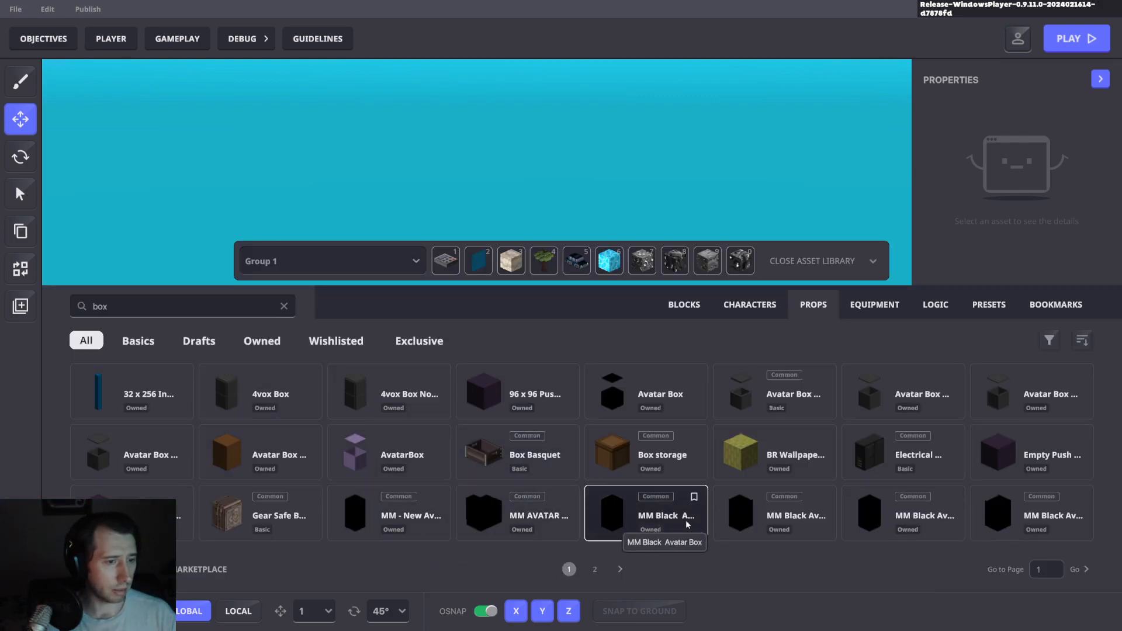
{"action": "left_click", "coordinate": [689, 301]}
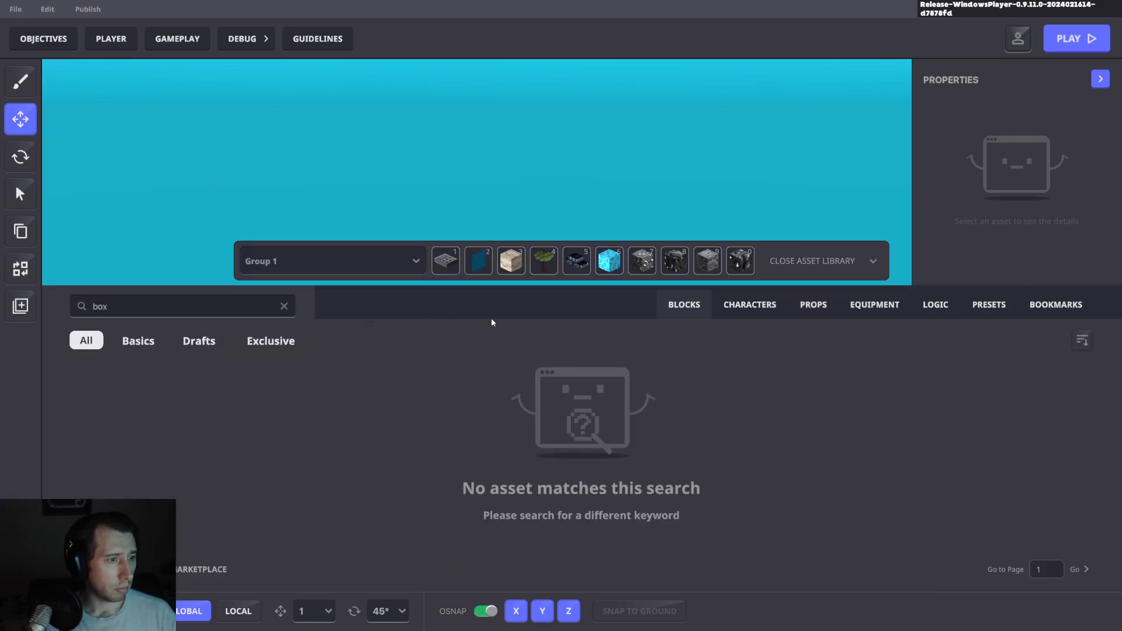
{"action": "left_click", "coordinate": [730, 305]}
{"action": "left_click", "coordinate": [693, 307]}
{"action": "double_click", "coordinate": [237, 306]}
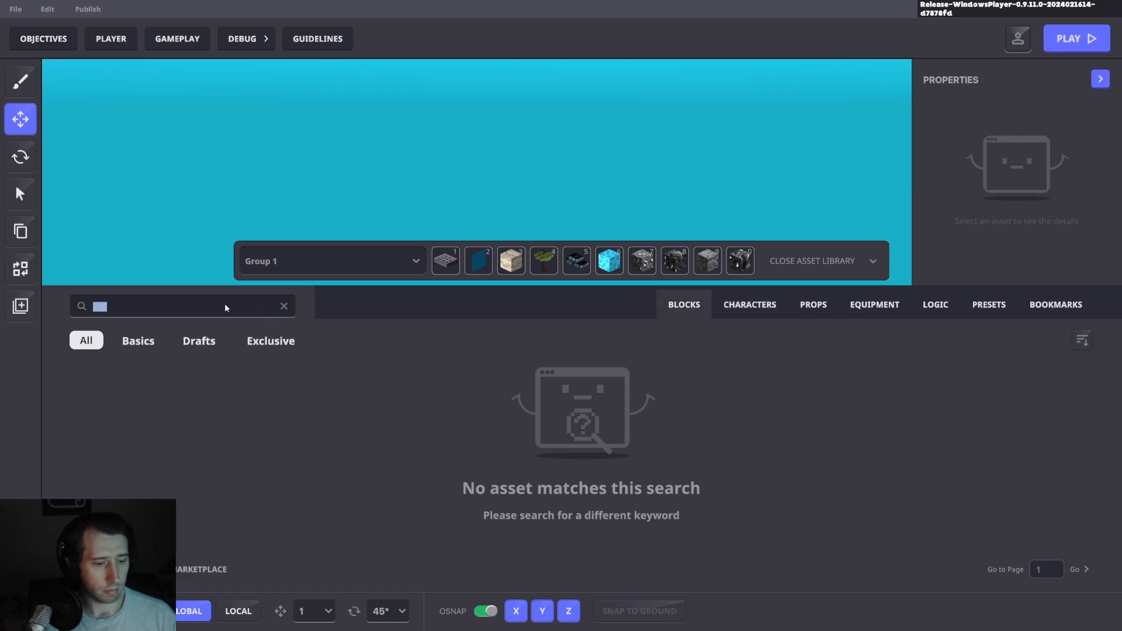
{"action": "type", "text": "meta"}
{"action": "left_click", "coordinate": [619, 389]}
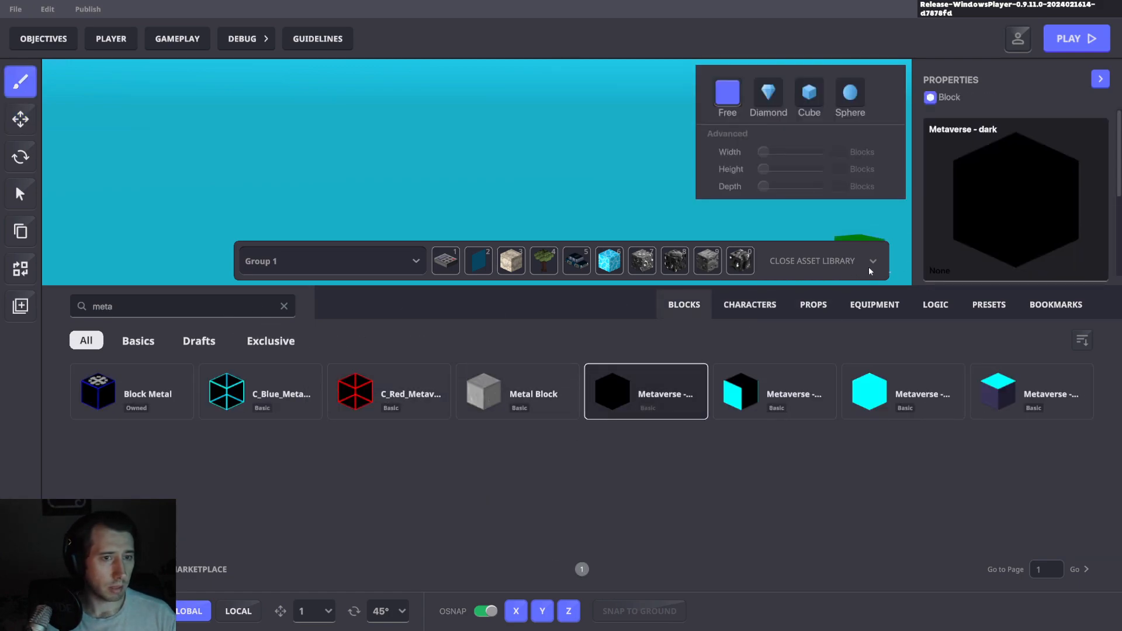
- Paint a flat platform of Metaverse - dark blocks around the small cyan object, switch to the Move tool and check the platform
{"action": "right_click_drag", "start_coordinate": [695, 413], "coordinate": [413, 384]}
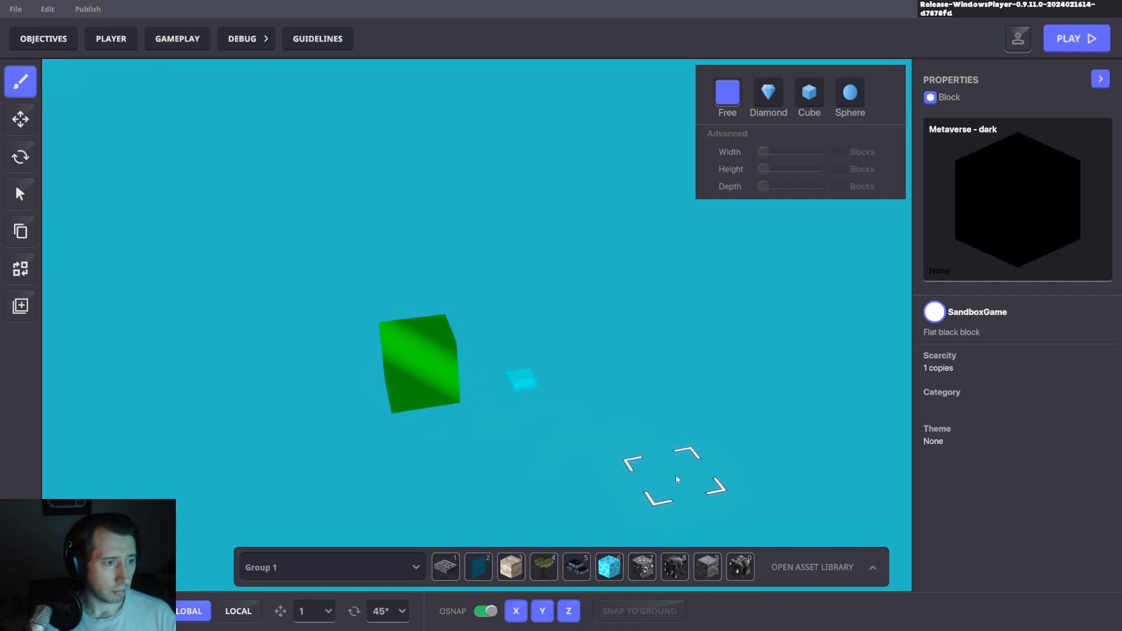
{"action": "left_click", "coordinate": [555, 447]}
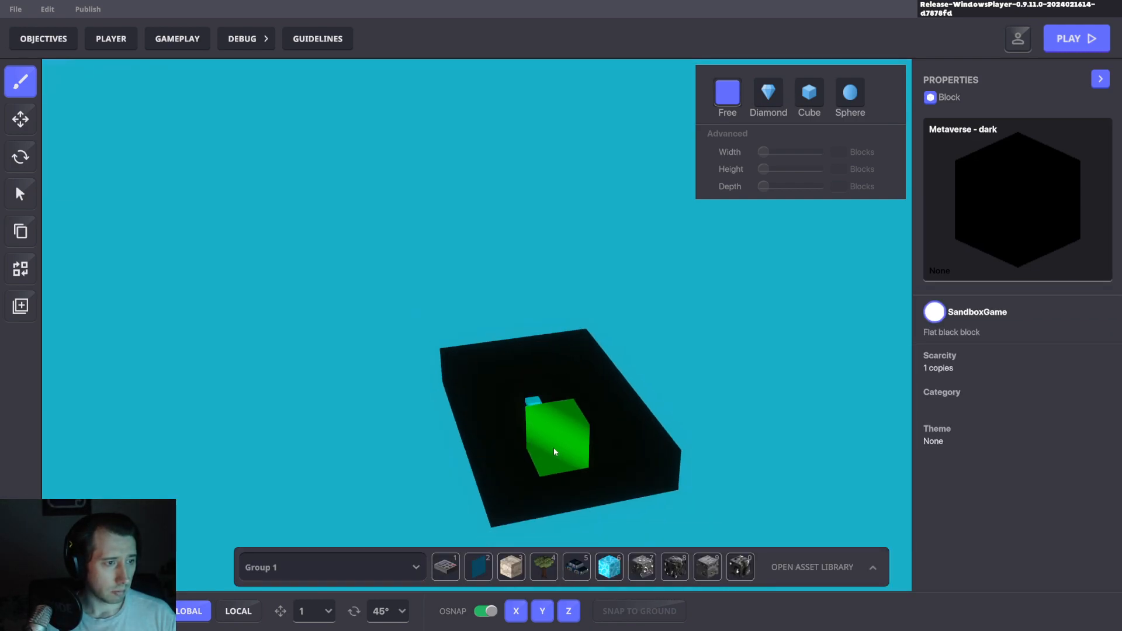
{"action": "left_click_drag", "start_coordinate": [357, 351], "coordinate": [837, 521]}
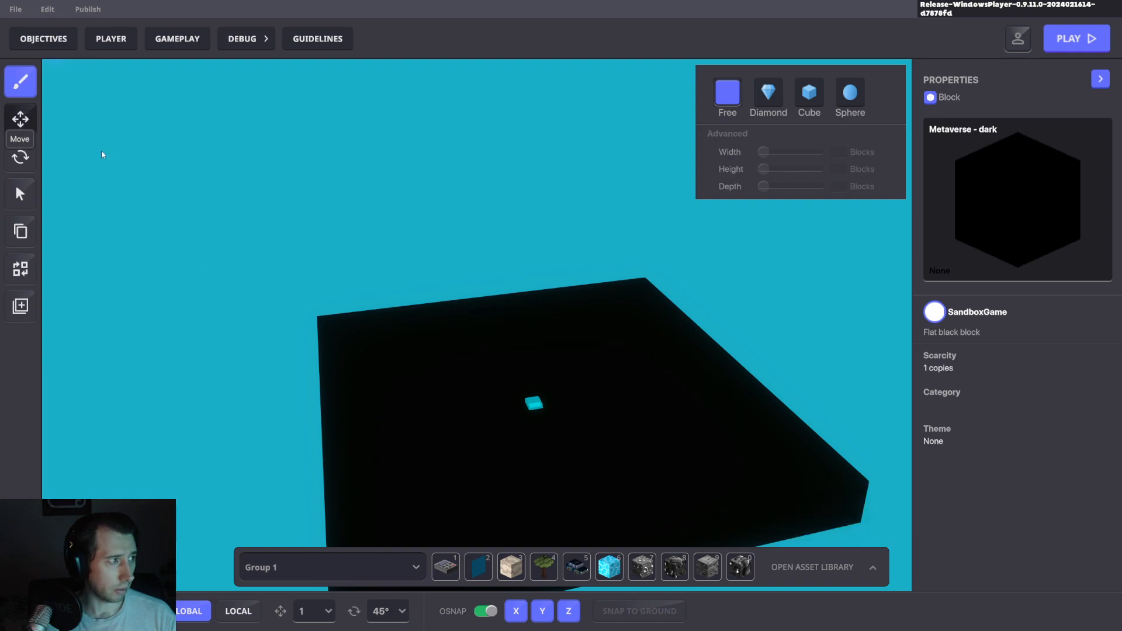
{"action": "left_click", "coordinate": [20, 122]}
{"action": "scroll", "coordinate": [535, 416], "scroll_direction": "up", "scroll_amount": 2}
{"action": "left_click", "coordinate": [570, 447]}
{"action": "right_click_drag", "start_coordinate": [680, 461], "coordinate": [646, 402]}
{"action": "left_click_drag", "start_coordinate": [619, 442], "coordinate": [649, 450]}
{"action": "left_click", "coordinate": [688, 305]}
{"action": "scroll", "coordinate": [674, 333], "scroll_direction": "down", "scroll_amount": 5}
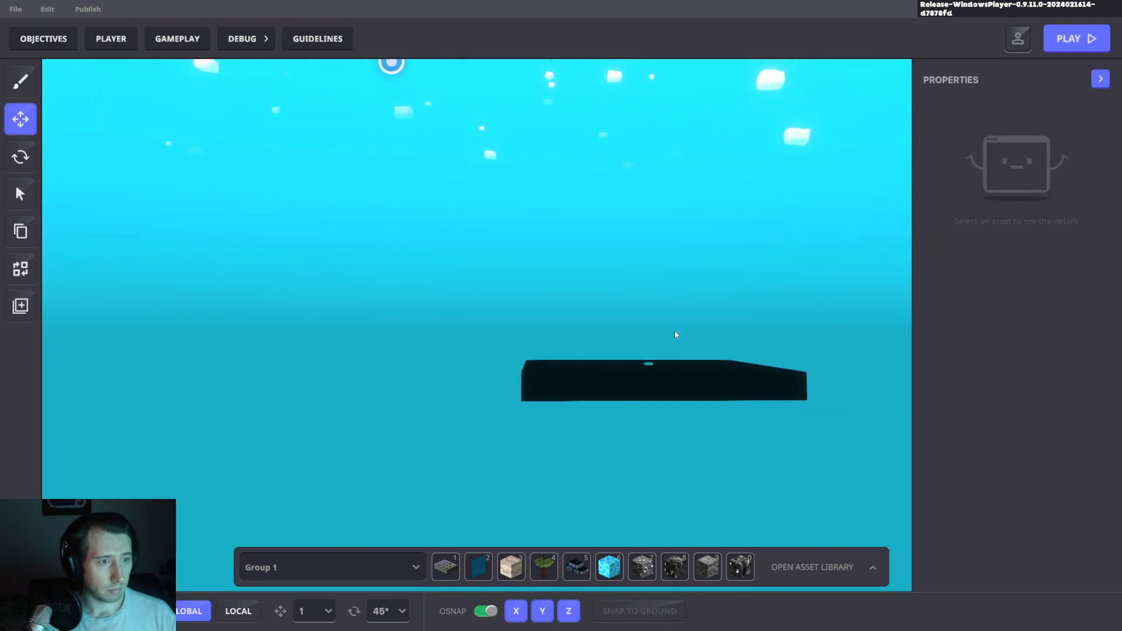
{"action": "key", "text": "e"}
{"action": "mouse_move", "coordinate": [596, 372]}
{"action": "right_mouse_down"}
{"action": "mouse_move", "coordinate": [598, 400]}
{"action": "mouse_move", "coordinate": [603, 374]}
{"action": "right_mouse_up"}
{"action": "key", "text": "q"}
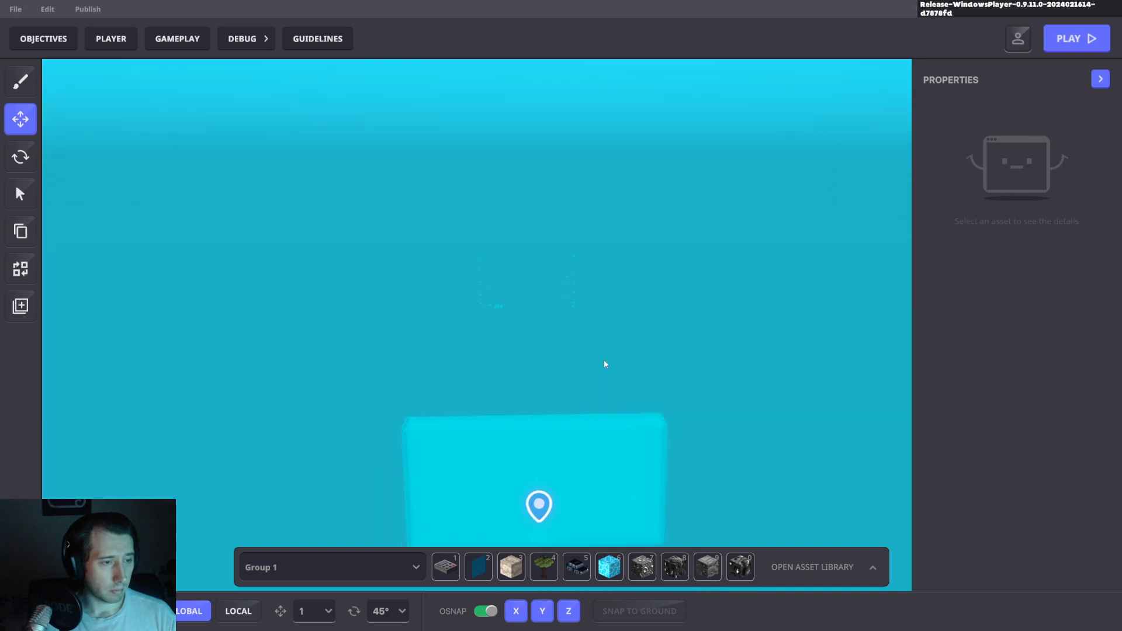
- Save the changes to the experience and exit the level editor
{"action": "key", "text": "ctrl+s"}
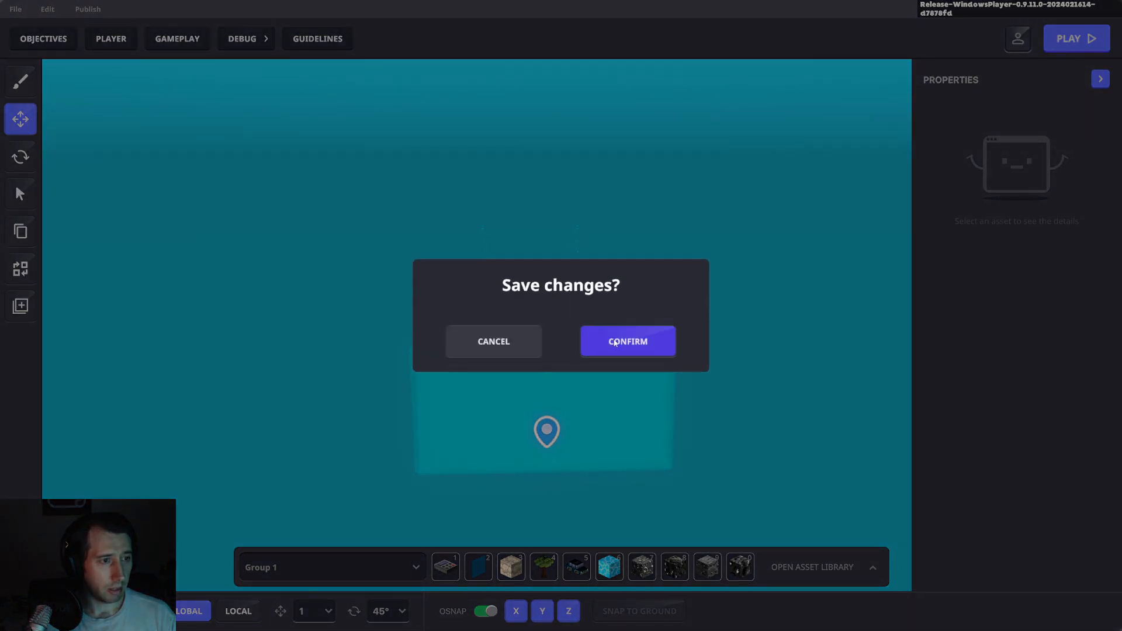
{"action": "left_click", "coordinate": [614, 343]}
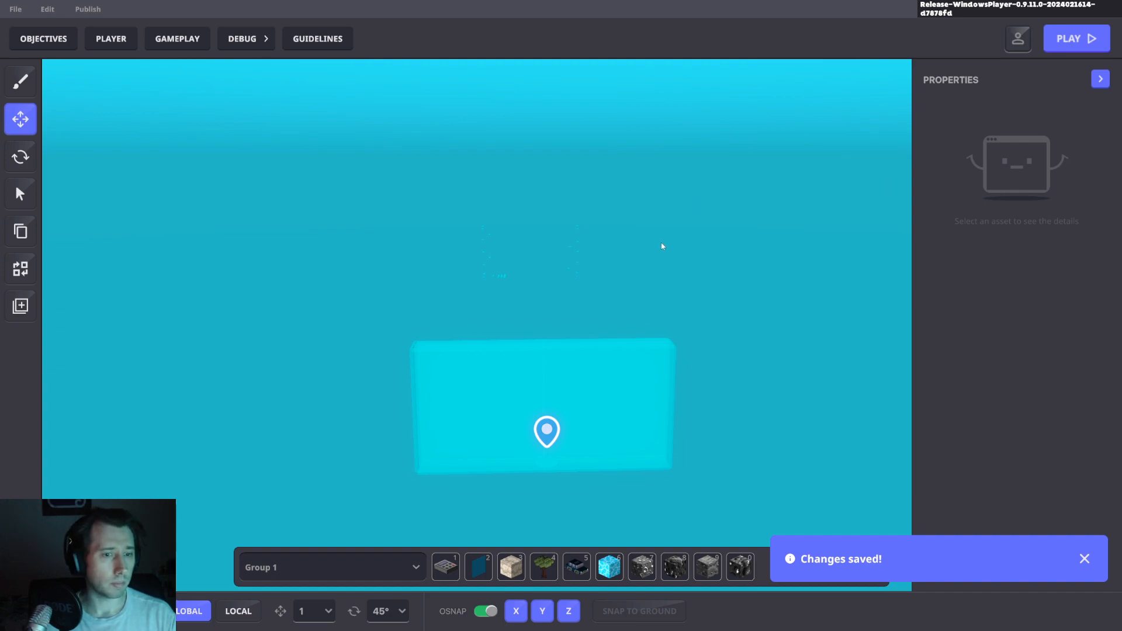
{"action": "left_click", "coordinate": [15, 9]}
{"action": "left_click", "coordinate": [29, 47]}
{"action": "left_click", "coordinate": [673, 346]}
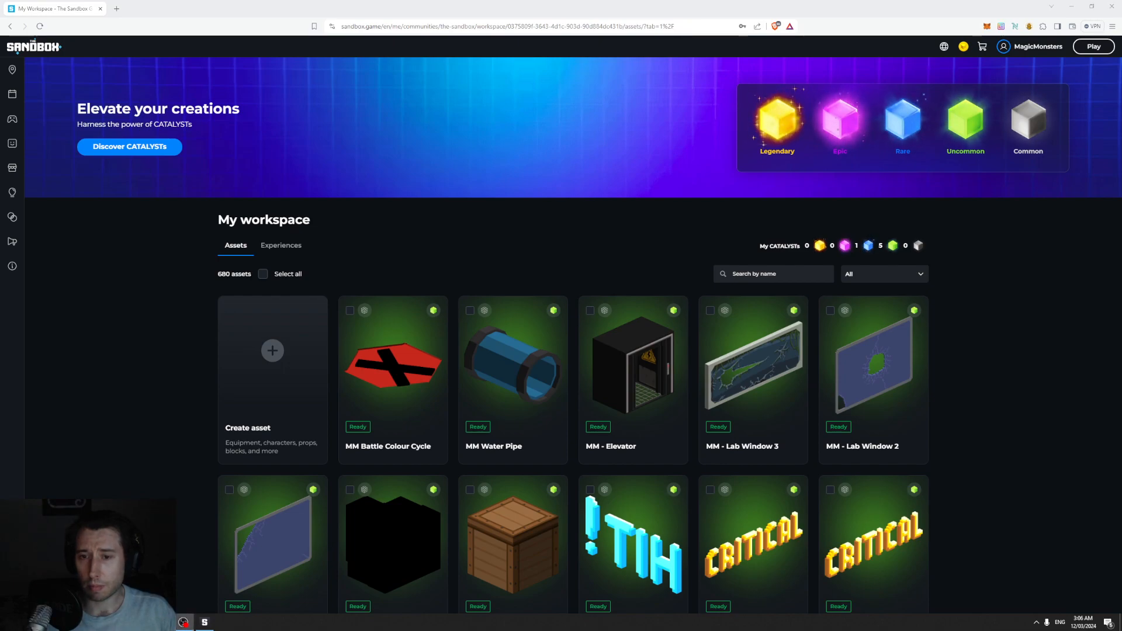
- In the browser, open The Sandbox's Experience Gallery, review the Dr. Bomkus Game Jam - Energy Run page and close it
{"action": "left_click", "coordinate": [117, 8]}
{"action": "type", "text": "san"}
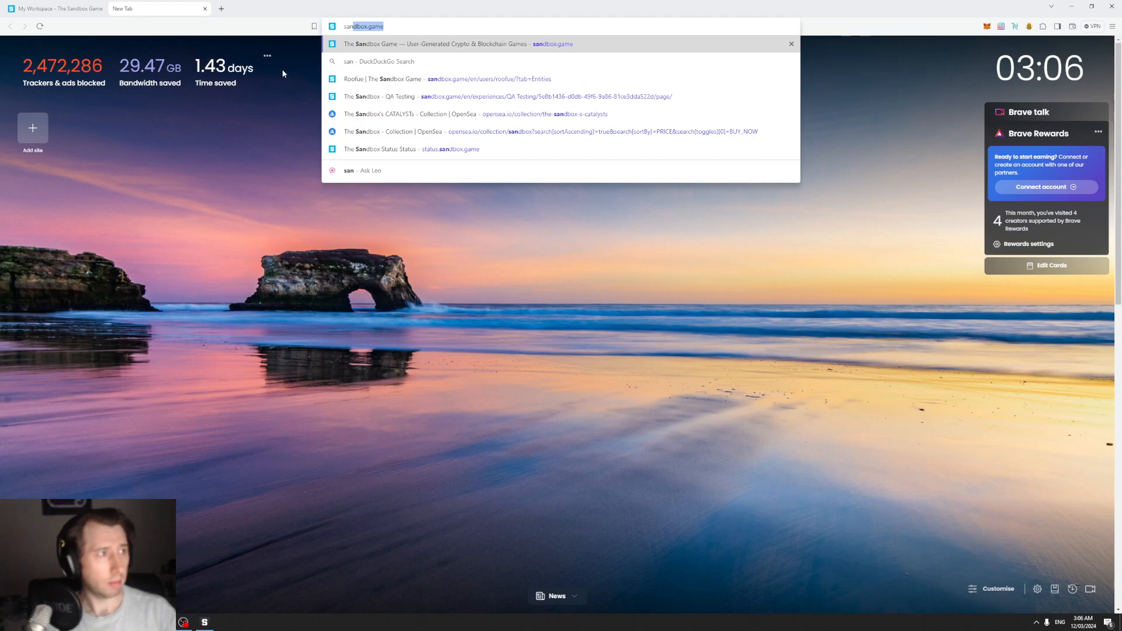
{"action": "left_click", "coordinate": [443, 49]}
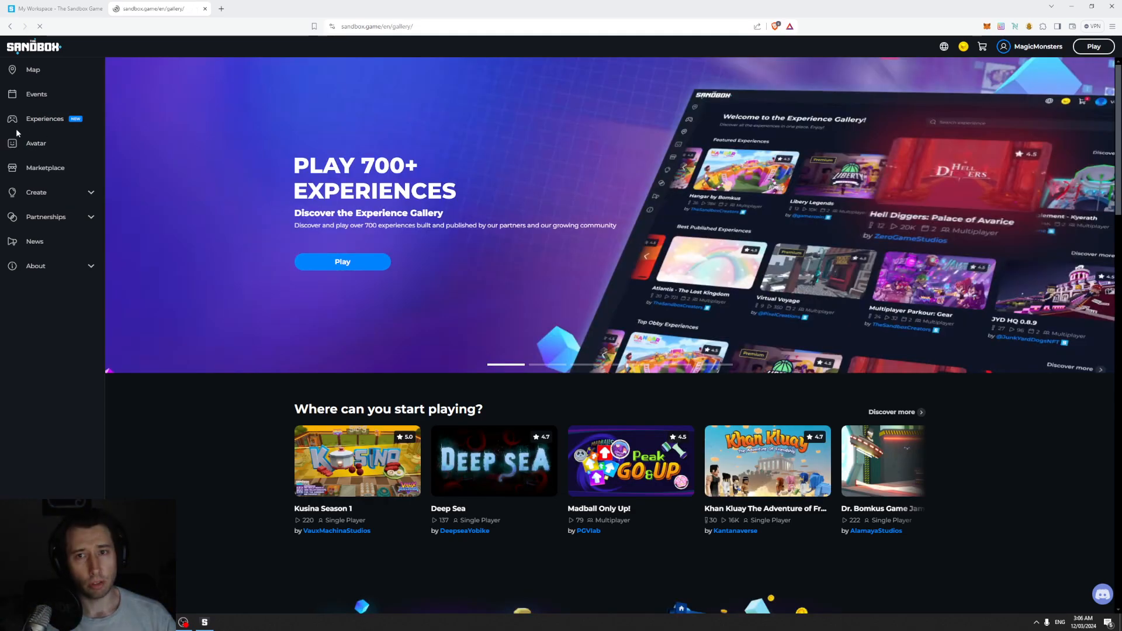
{"action": "left_click", "coordinate": [18, 121]}
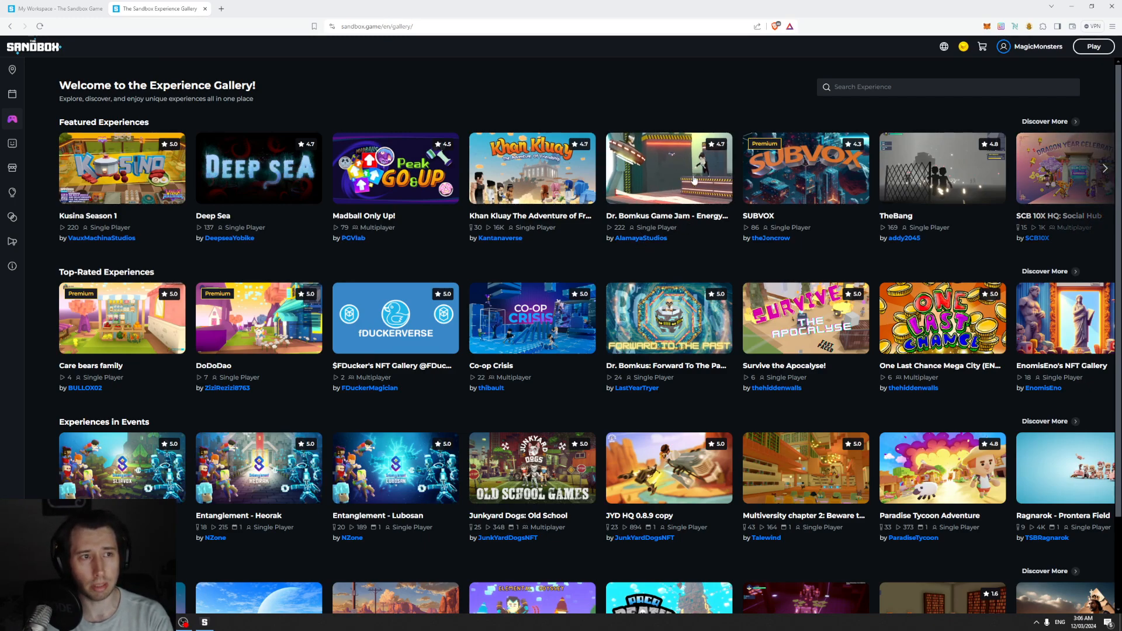
{"action": "left_click", "coordinate": [672, 178]}
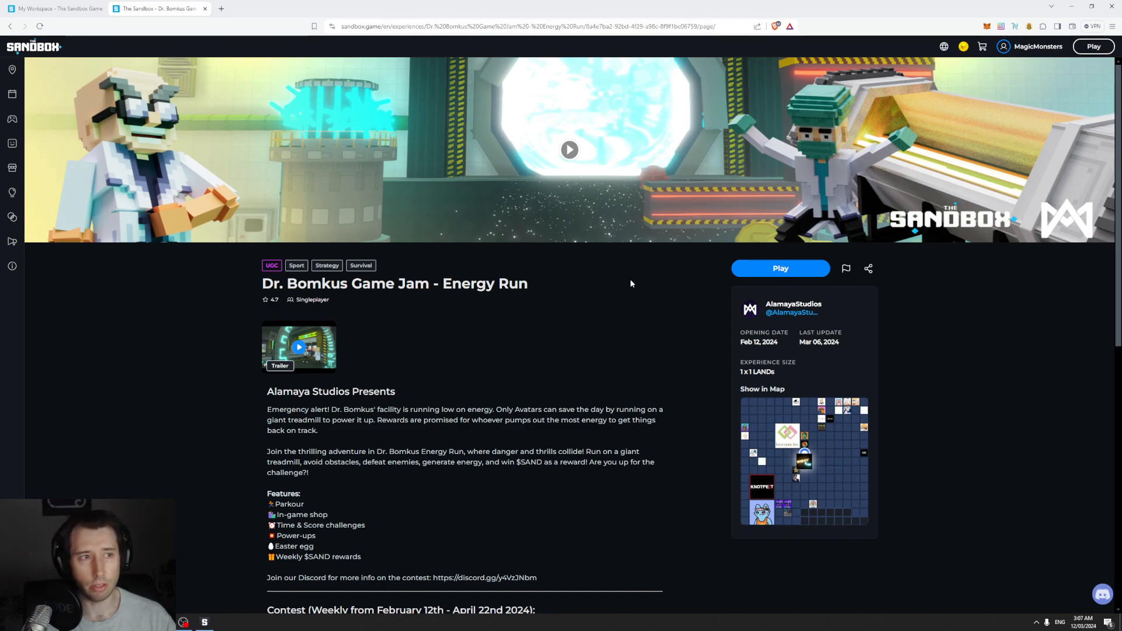
{"action": "left_click_drag", "start_coordinate": [524, 409], "coordinate": [493, 410]}
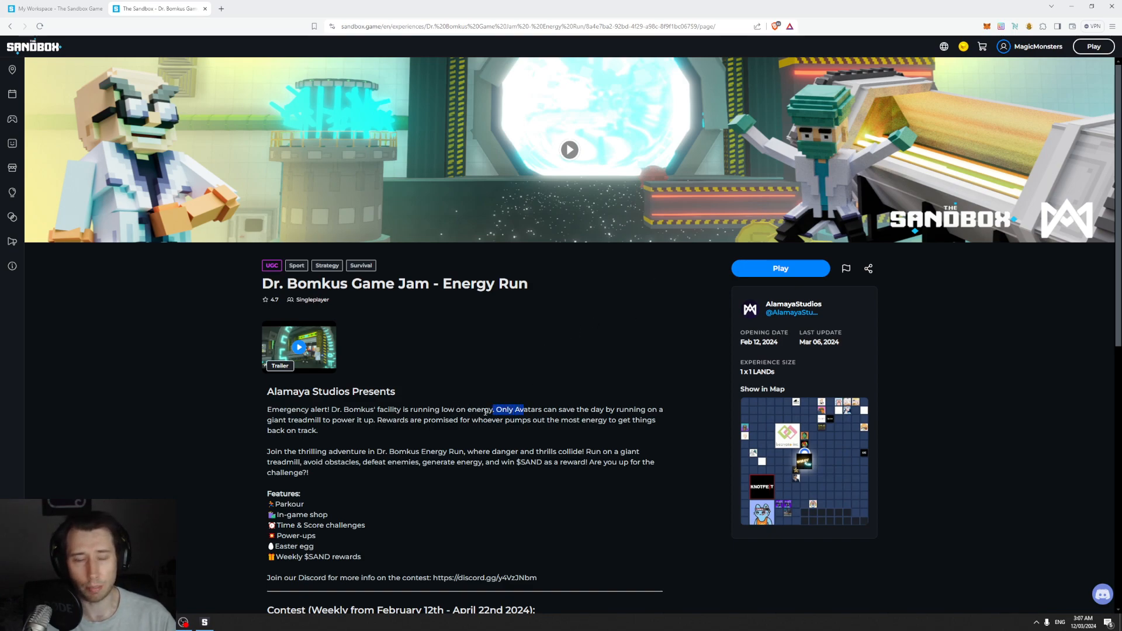
{"action": "left_click", "coordinate": [523, 419]}
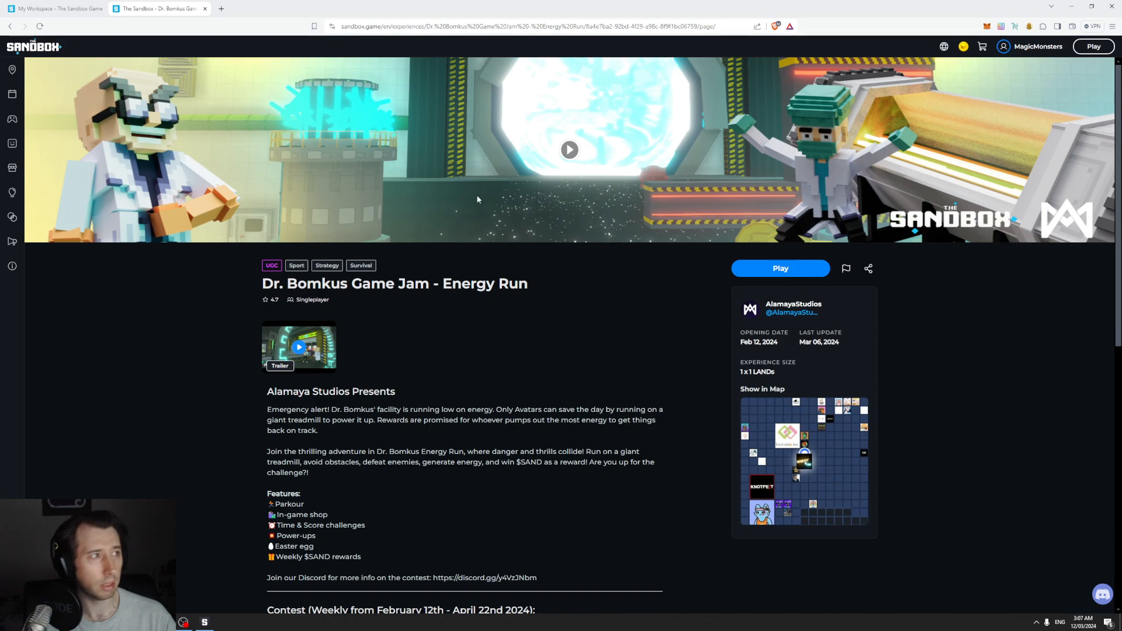
{"action": "left_click", "coordinate": [205, 8]}
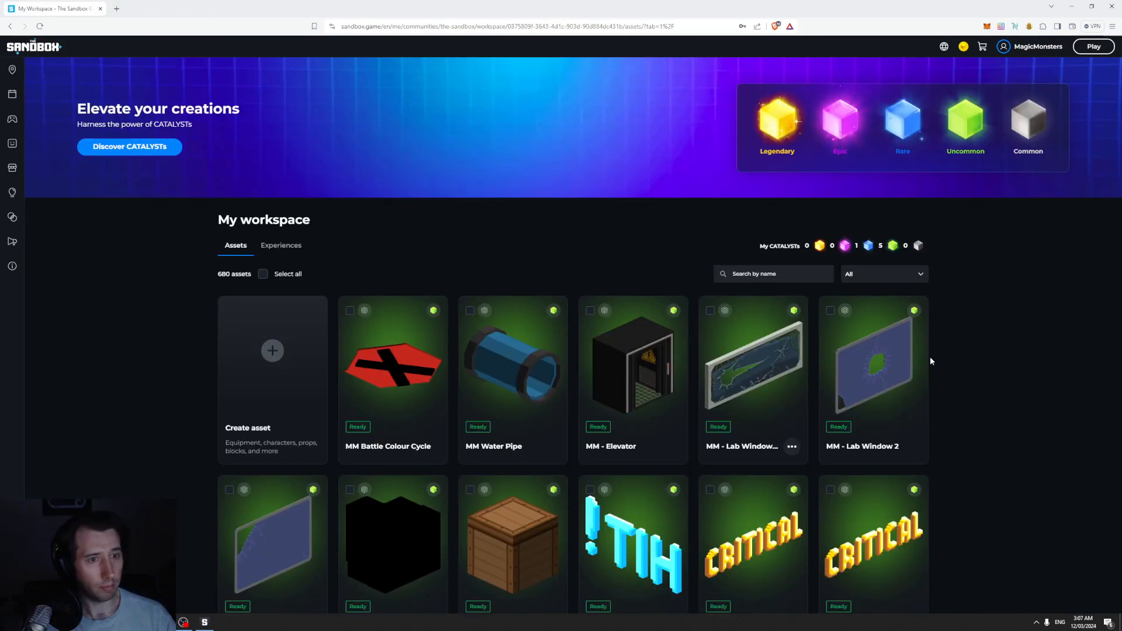
- Look over the workspace assets and the profile page, and open the account's list of experiences
{"action": "left_click", "coordinate": [1037, 47]}
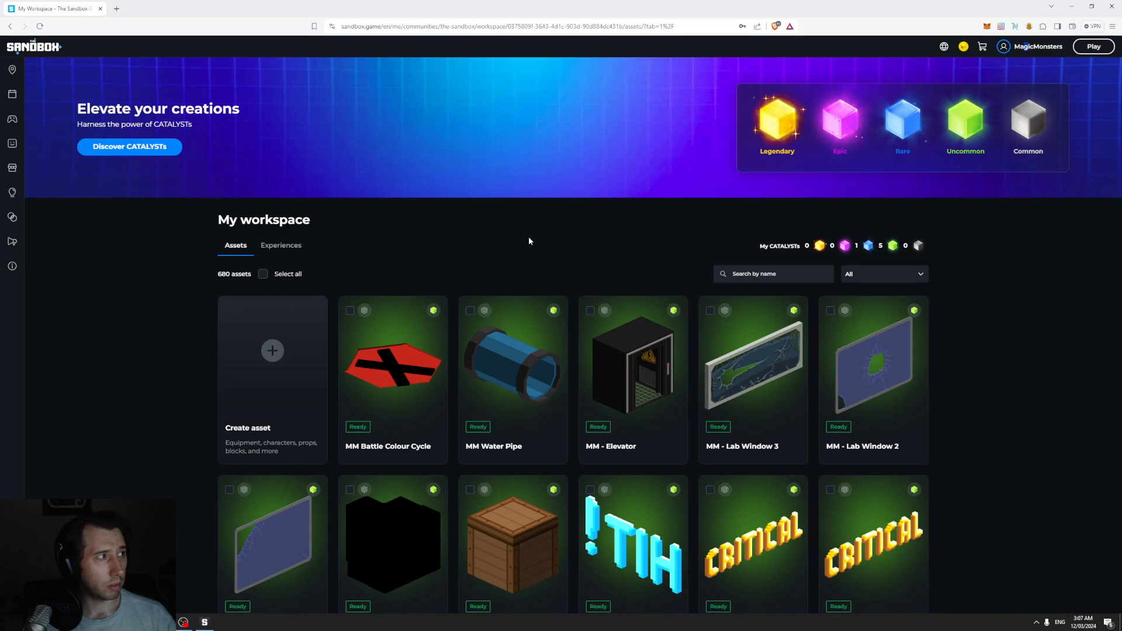
{"action": "scroll", "coordinate": [935, 260], "scroll_direction": "down", "scroll_amount": 8}
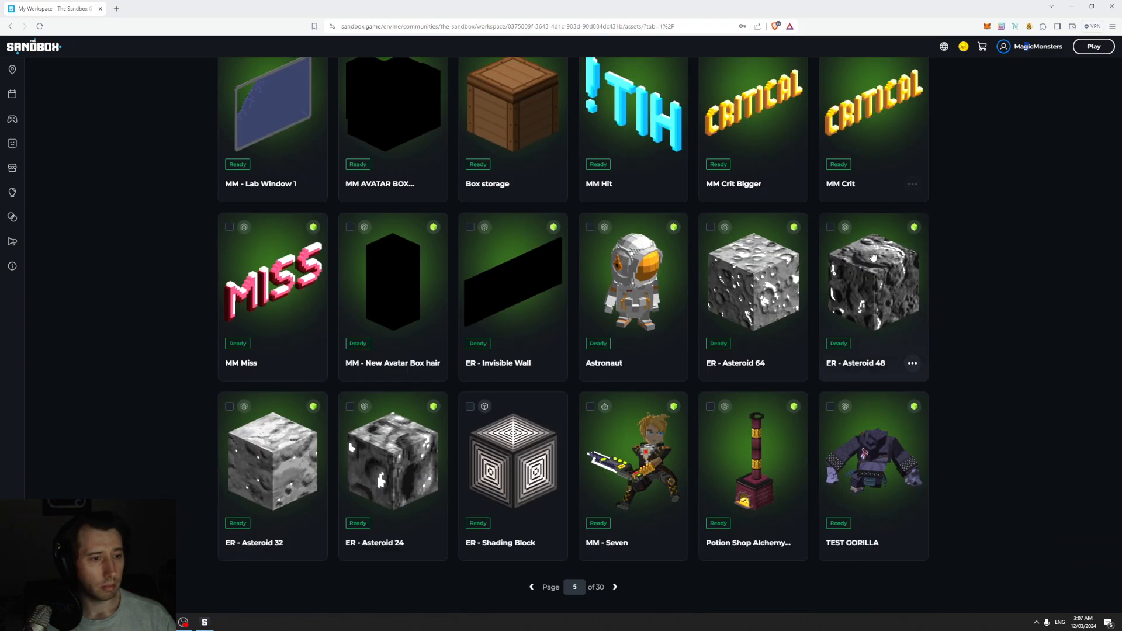
{"action": "scroll", "coordinate": [730, 245], "scroll_direction": "up", "scroll_amount": 8}
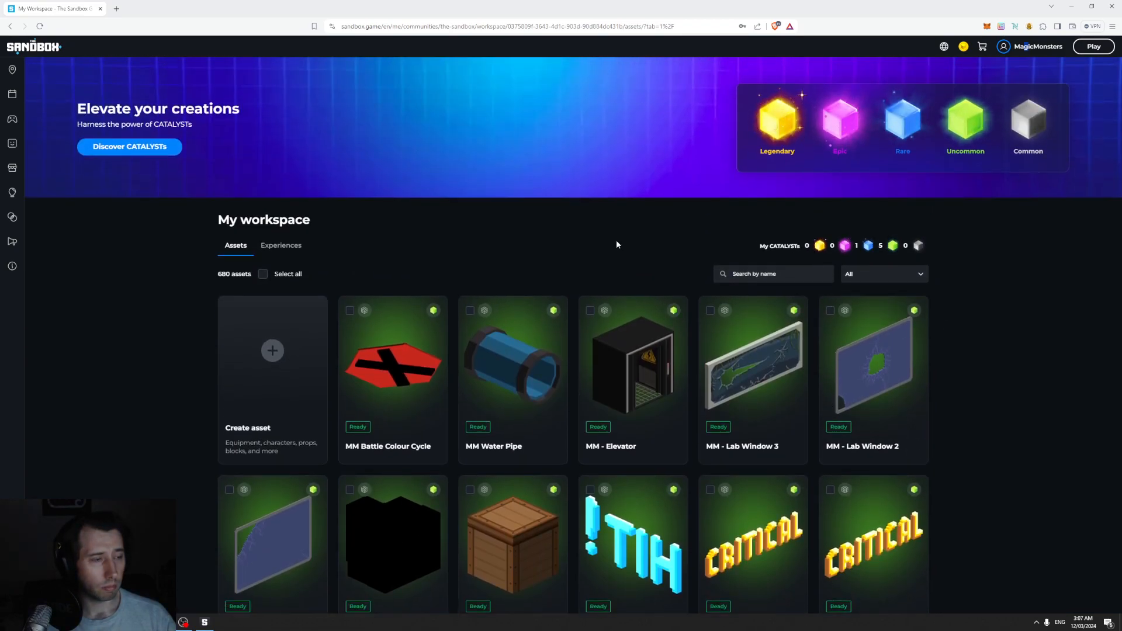
{"action": "left_click", "coordinate": [1029, 47]}
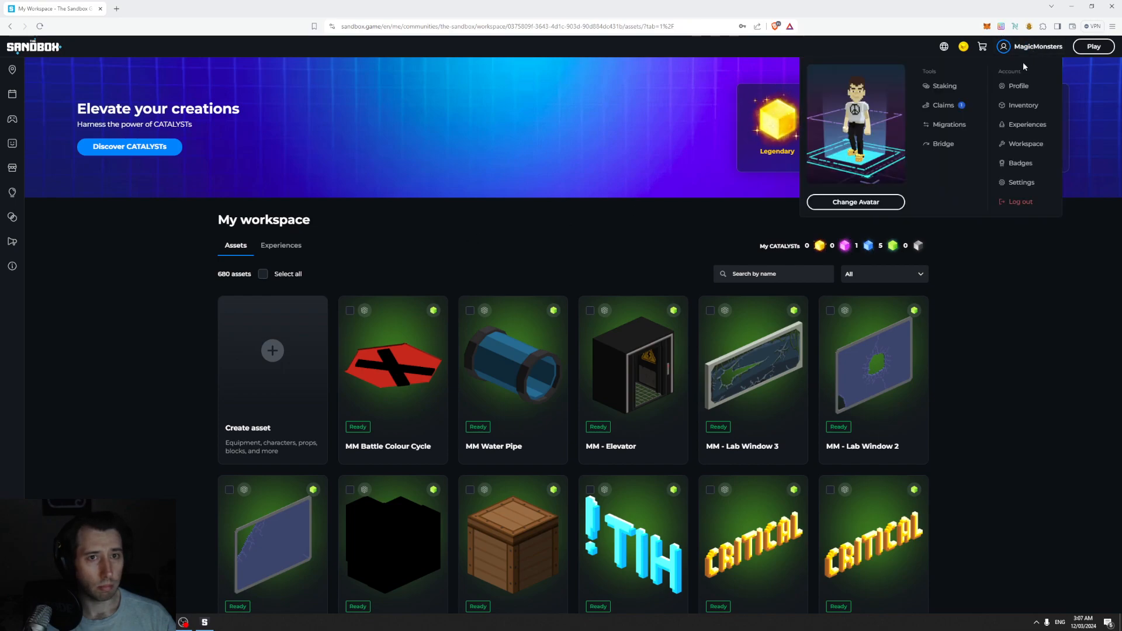
{"action": "left_click", "coordinate": [1018, 87]}
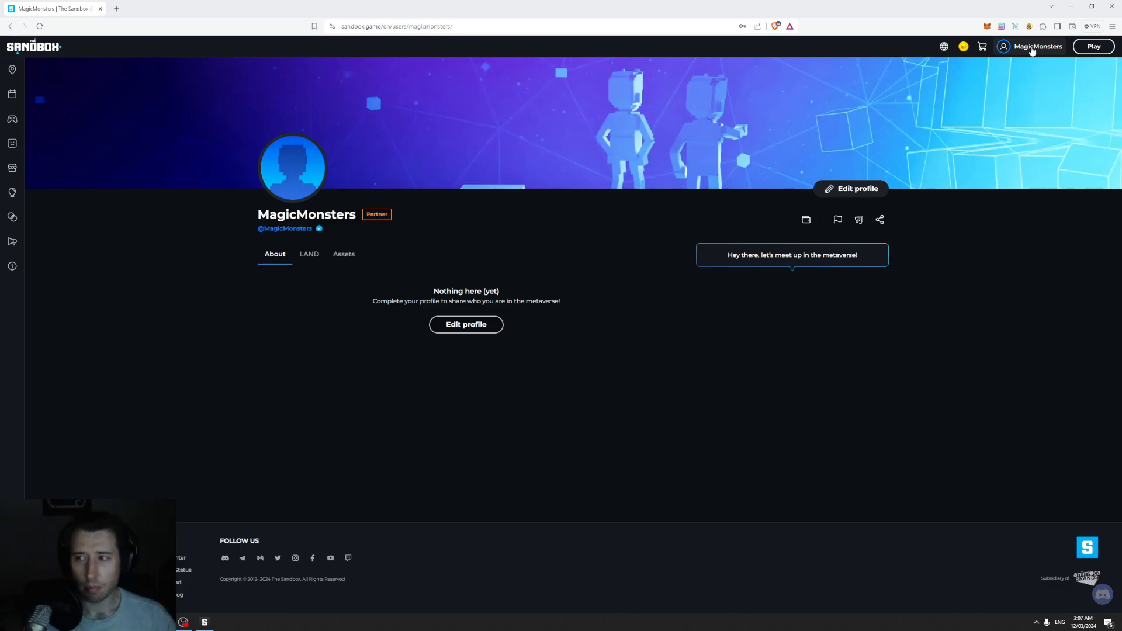
{"action": "left_click", "coordinate": [1032, 49]}
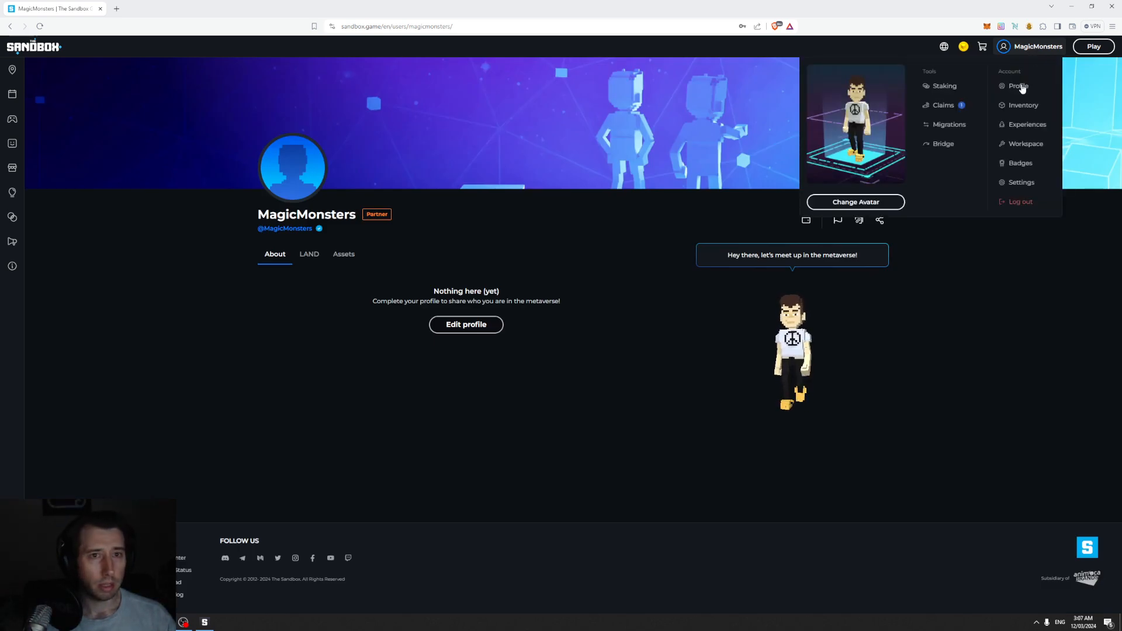
{"action": "left_click", "coordinate": [1027, 125]}
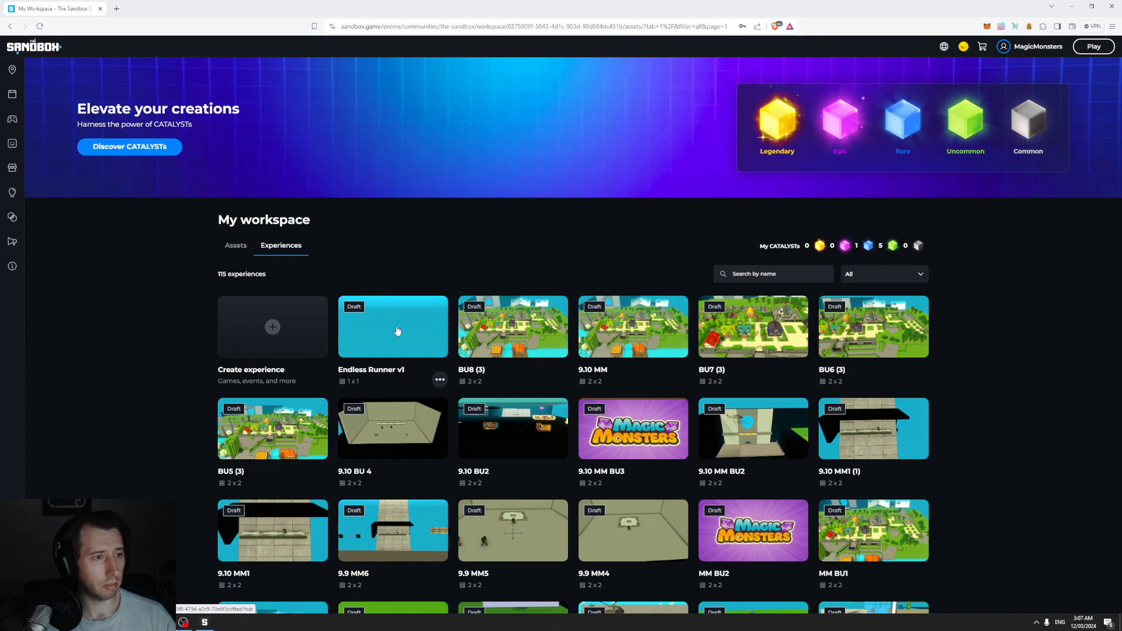
- Start transferring the Endless Runner v1 experience, entering the recipient's username and continuing to the asset check
{"action": "left_click", "coordinate": [440, 380]}
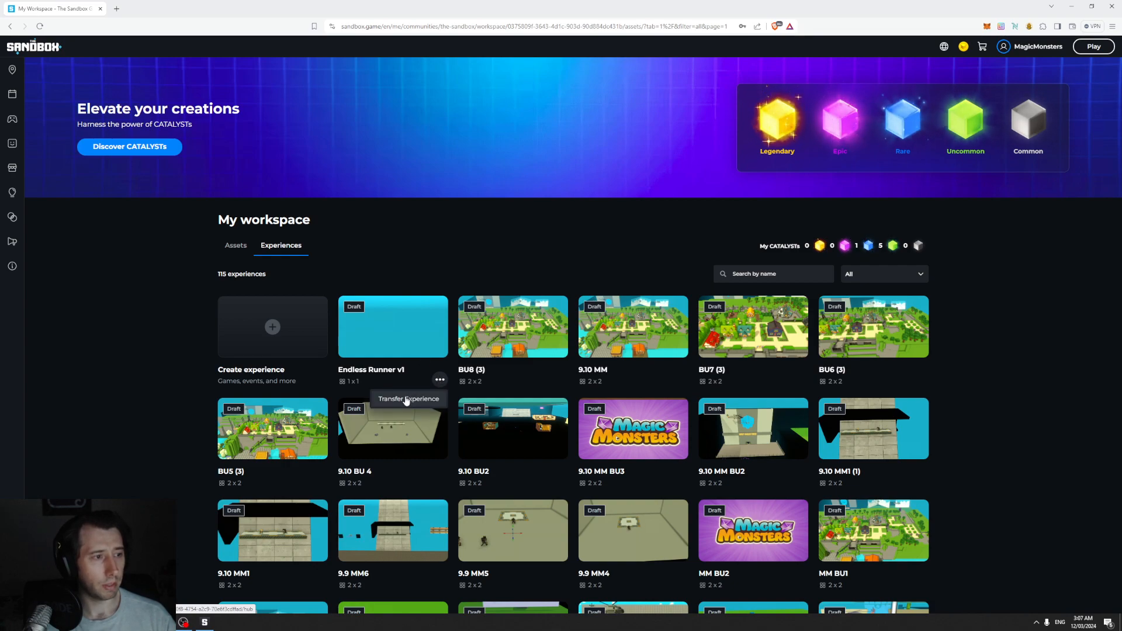
{"action": "left_click", "coordinate": [420, 398]}
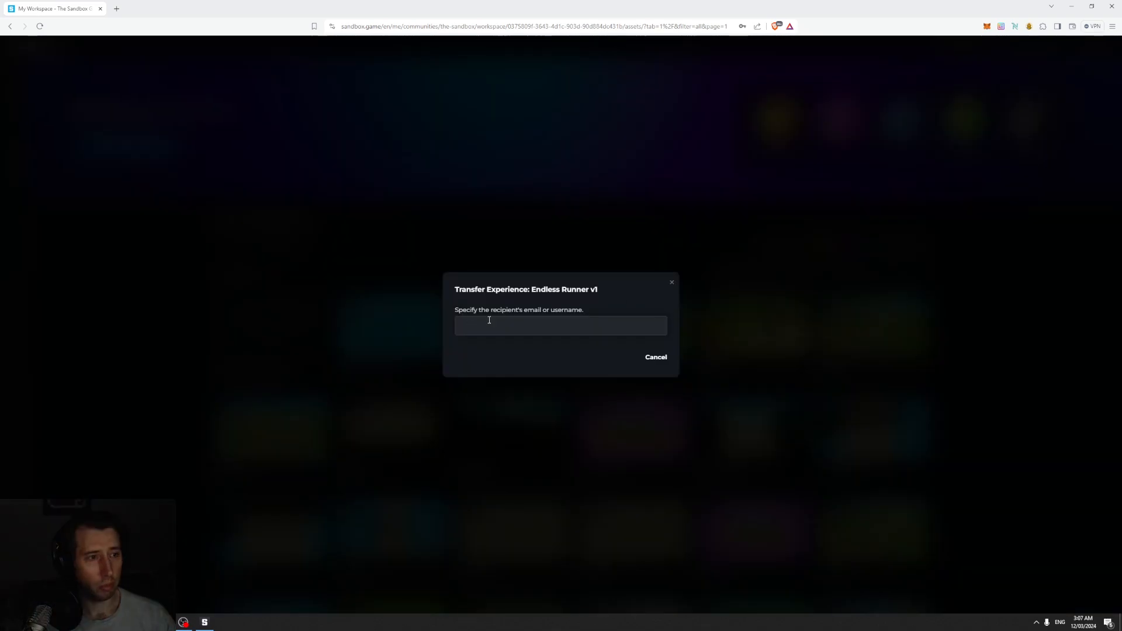
{"action": "left_click", "coordinate": [494, 320]}
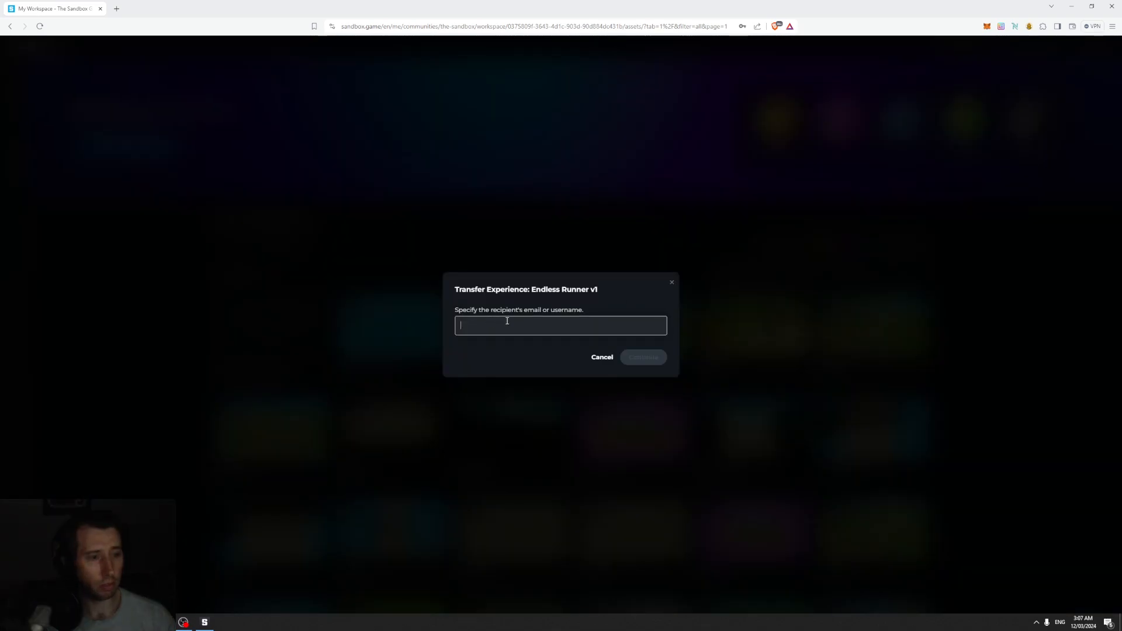
{"action": "type", "text": "CyberDragonGames"}
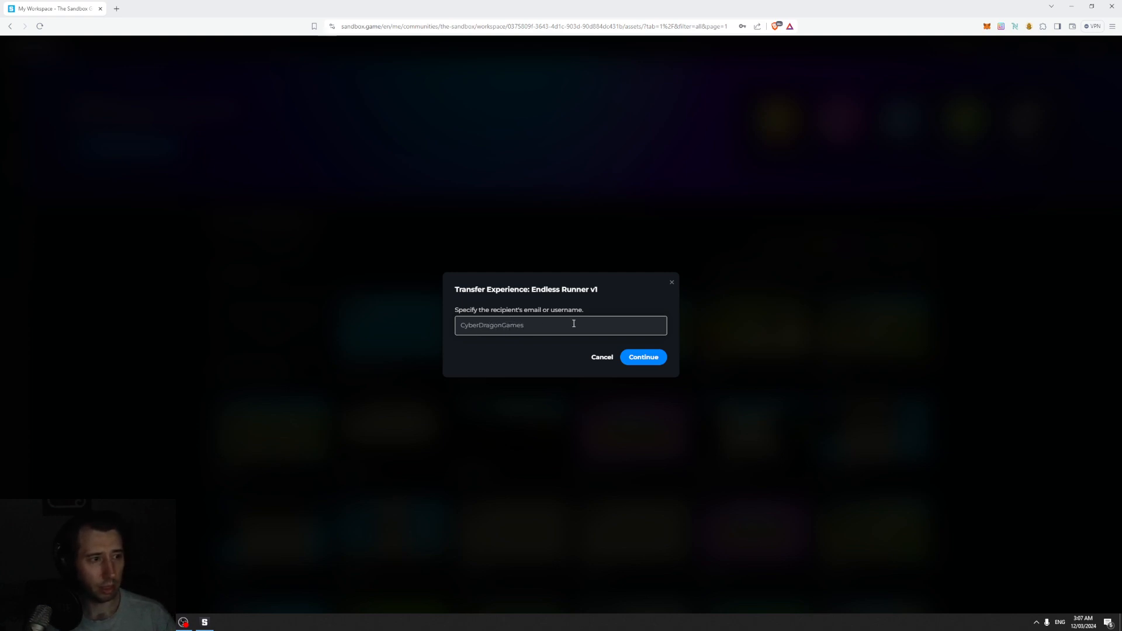
{"action": "left_click", "coordinate": [644, 358]}
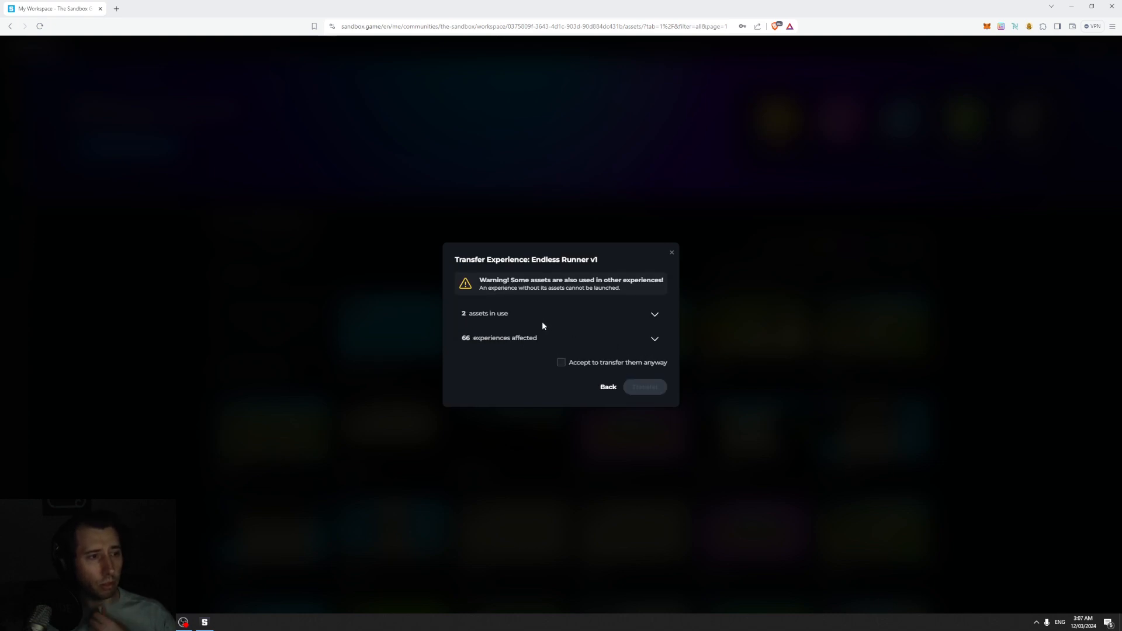
- Review which assets are in use and which experiences the transfer would affect, and close the transfer dialog
{"action": "left_click", "coordinate": [654, 314]}
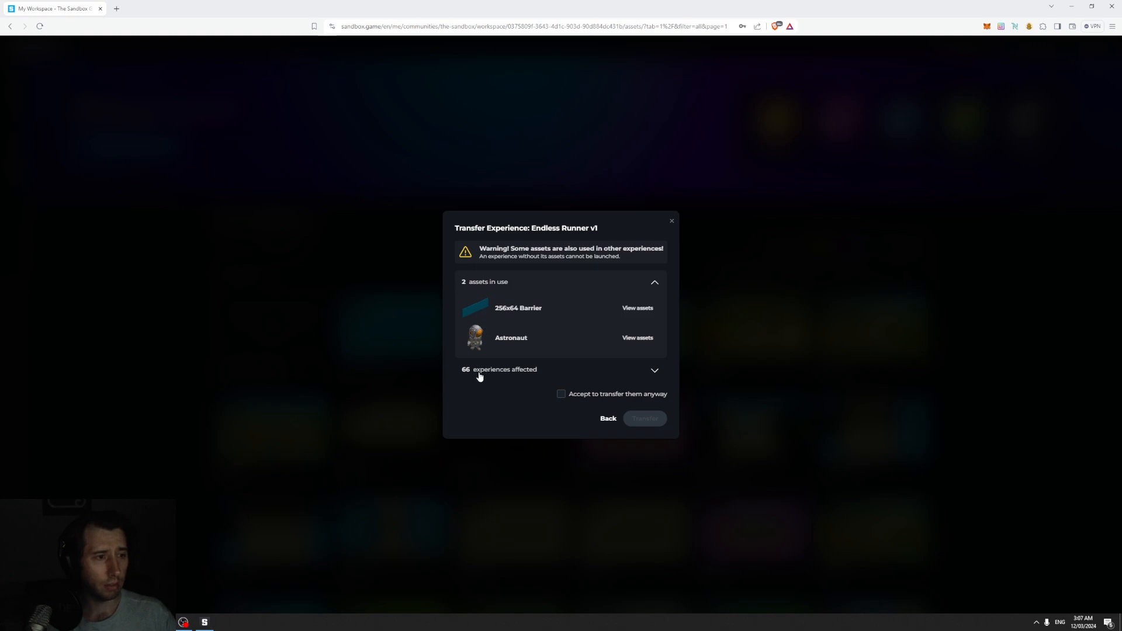
{"action": "left_click", "coordinate": [650, 374]}
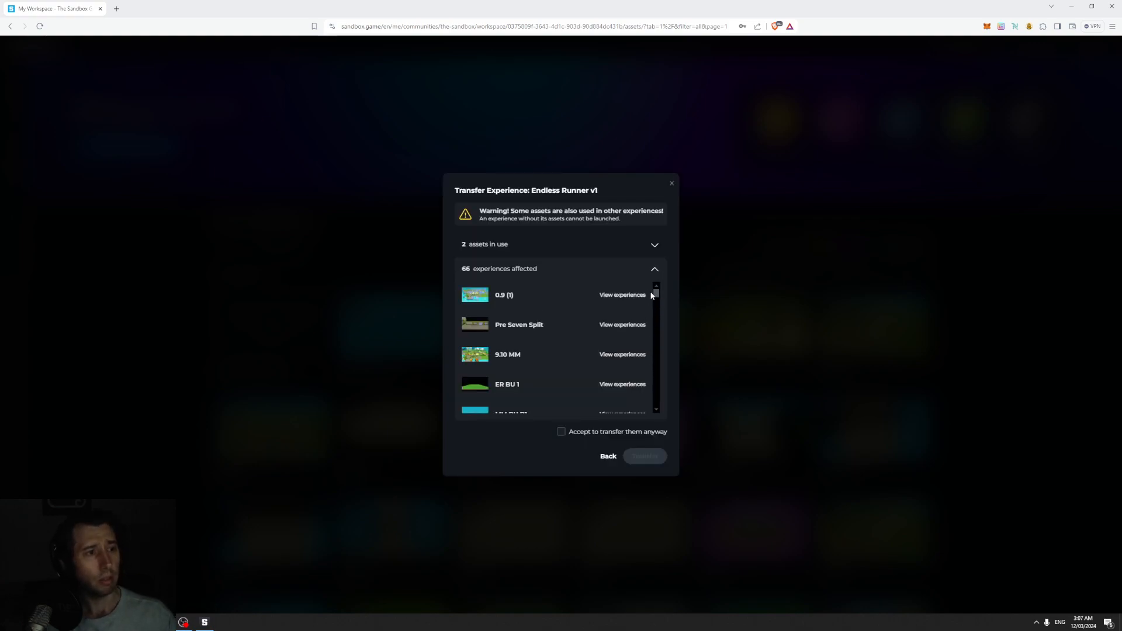
{"action": "left_click_drag", "start_coordinate": [658, 296], "coordinate": [654, 271]}
{"action": "left_click", "coordinate": [654, 270]}
{"action": "left_click", "coordinate": [552, 317]}
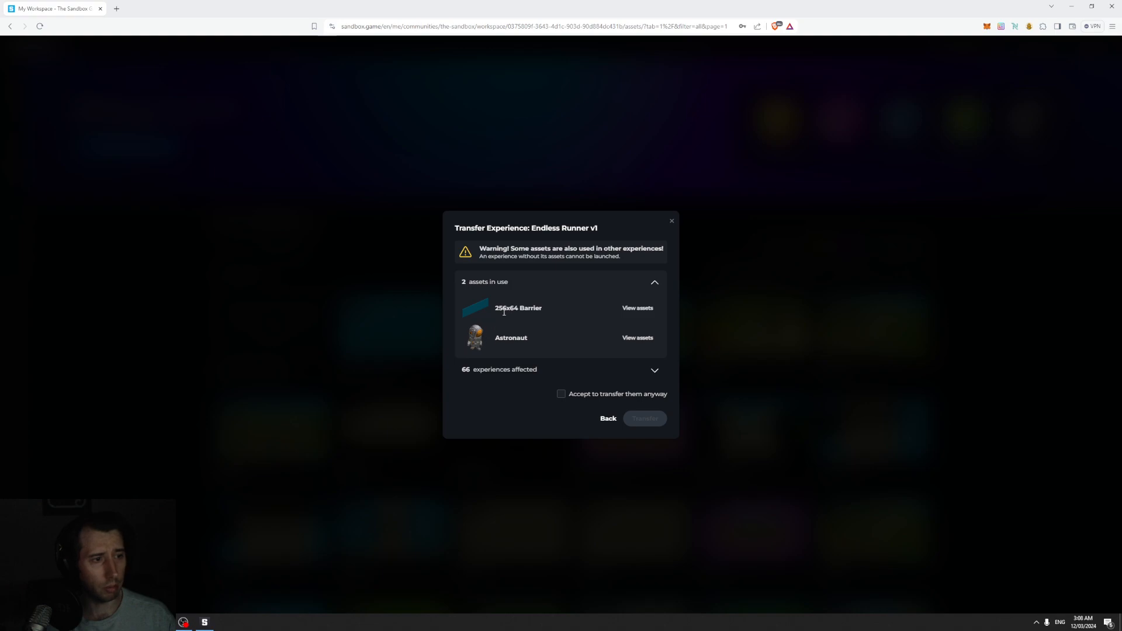
{"action": "left_click", "coordinate": [672, 223]}
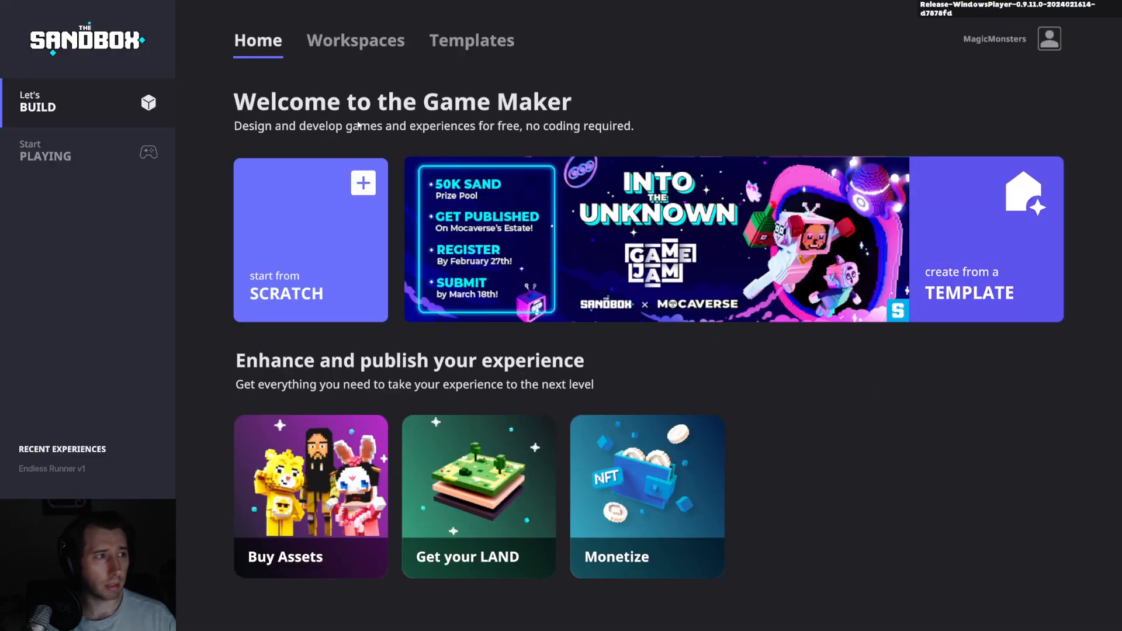
- In Game Maker, open Endless Runner v1 for editing from the workspace and delete the first barriers around the spawn point
{"action": "left_click", "coordinate": [356, 42]}
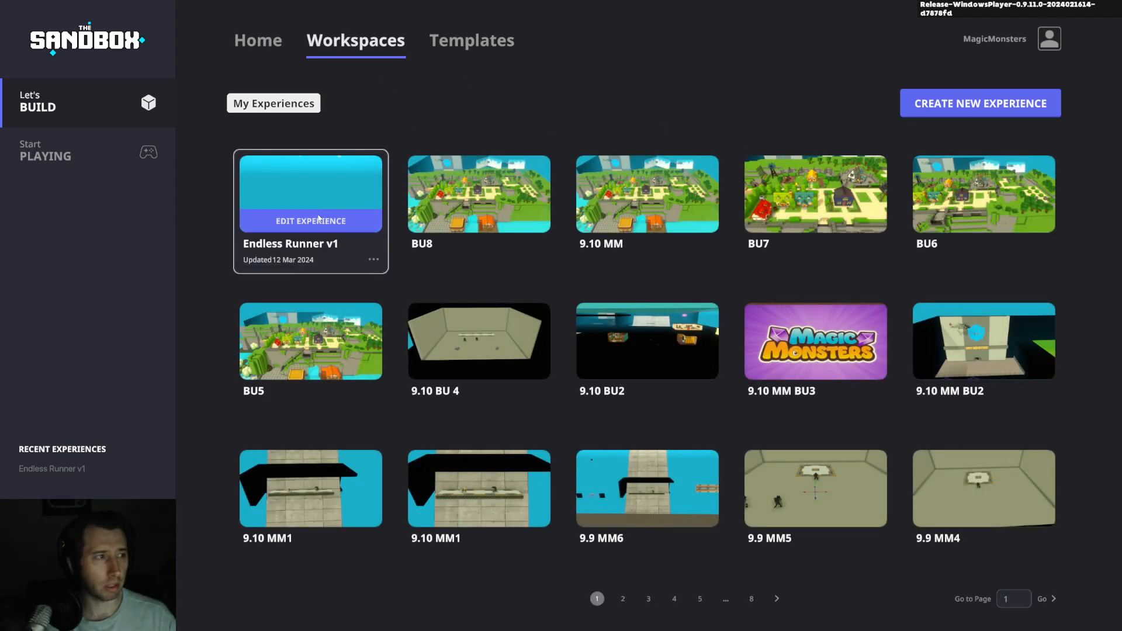
{"action": "left_click", "coordinate": [376, 178]}
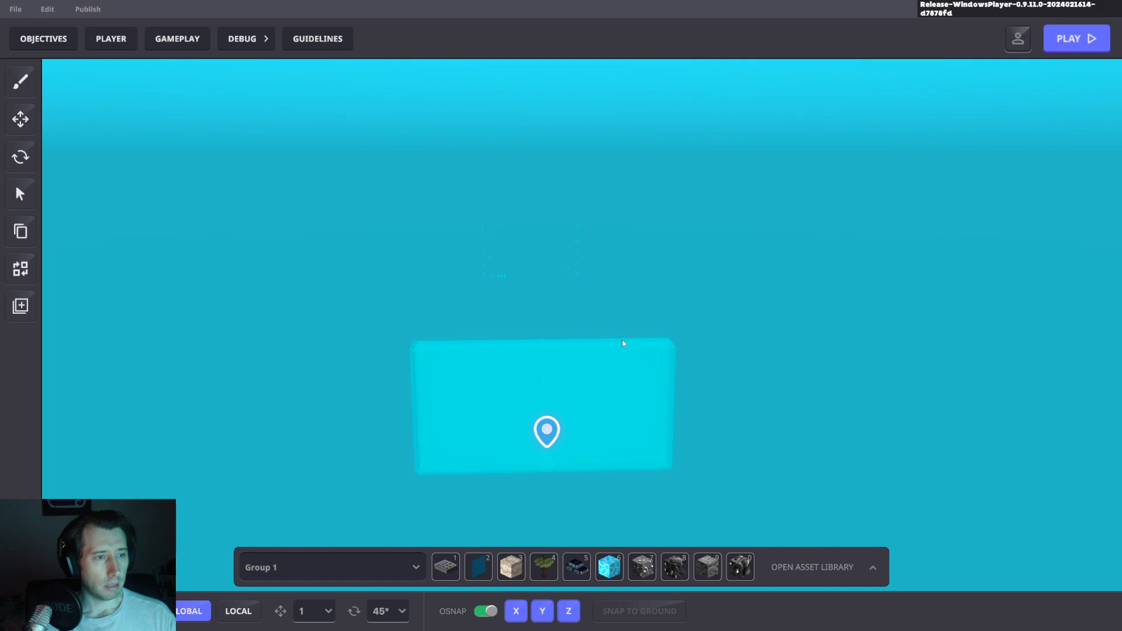
{"action": "right_click_drag", "start_coordinate": [838, 368], "coordinate": [699, 397]}
{"action": "key", "text": "Delete"}
{"action": "left_click", "coordinate": [500, 310]}
{"action": "key", "text": "Delete"}
{"action": "left_click", "coordinate": [690, 425]}
{"action": "key", "text": "Delete"}
- Delete the remaining 256x64 Barrier pieces around the spawn point
{"action": "mouse_move", "coordinate": [592, 369]}
{"action": "right_mouse_down"}
{"action": "mouse_move", "coordinate": [602, 395]}
{"action": "mouse_move", "coordinate": [786, 320]}
{"action": "mouse_move", "coordinate": [666, 375]}
{"action": "mouse_move", "coordinate": [510, 175]}
{"action": "right_mouse_up"}
{"action": "left_click", "coordinate": [635, 213]}
{"action": "right_click_drag", "start_coordinate": [636, 213], "coordinate": [639, 235]}
{"action": "key", "text": "Delete"}
{"action": "left_click", "coordinate": [677, 270]}
{"action": "right_click_drag", "start_coordinate": [677, 269], "coordinate": [651, 167]}
{"action": "left_click", "coordinate": [810, 316]}
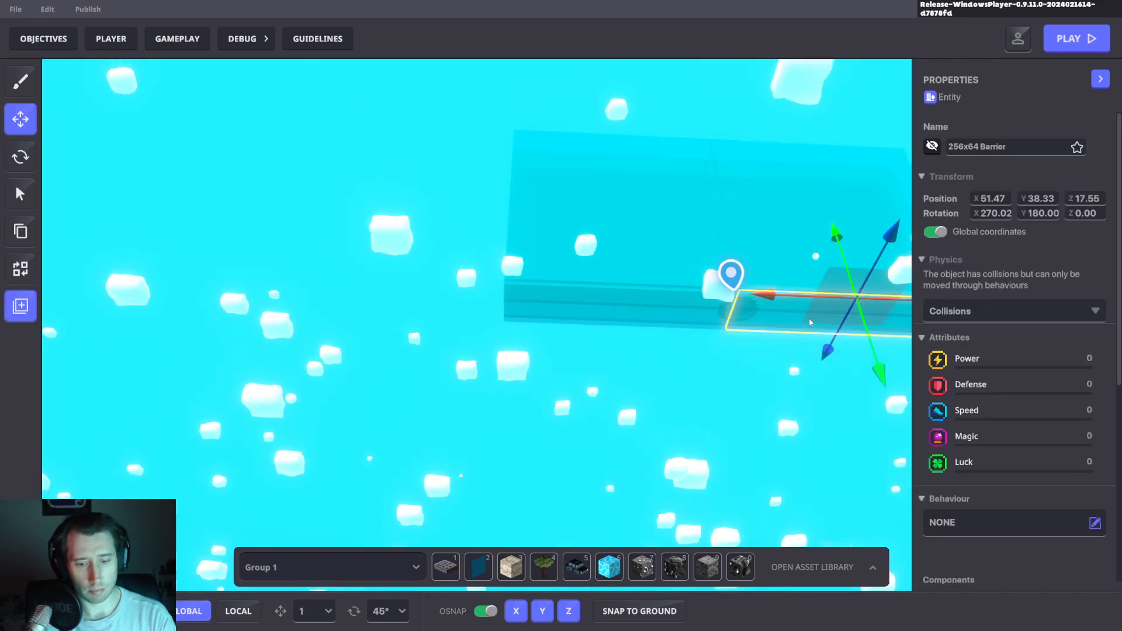
{"action": "key", "text": "Delete"}
{"action": "key", "text": "ctrl+z"}
{"action": "key", "text": "Delete"}
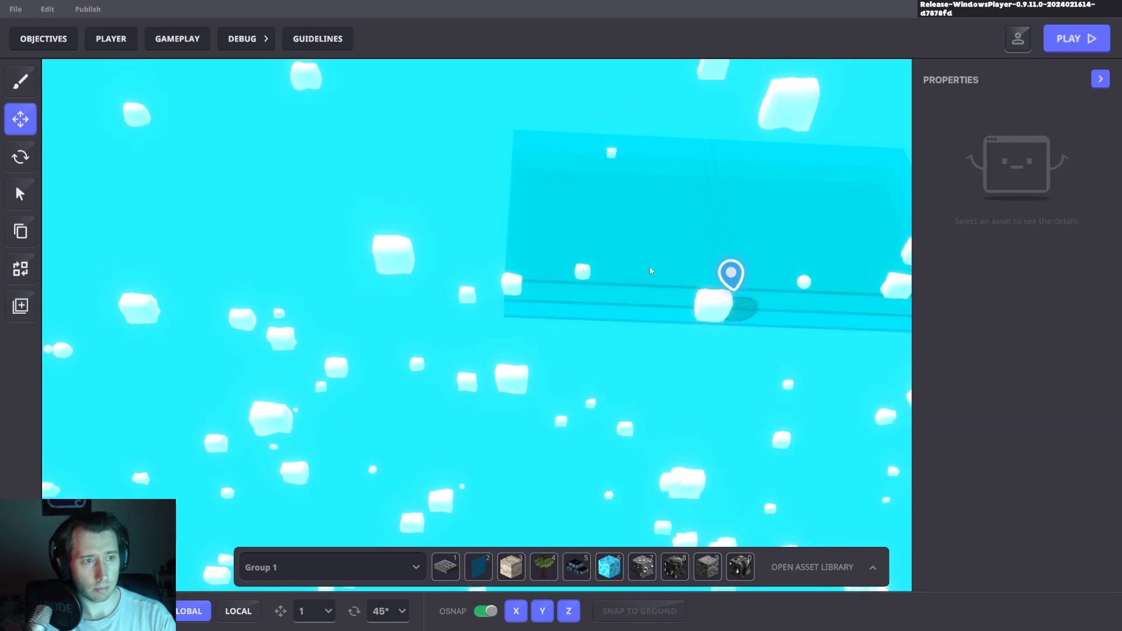
- Copy a 256 x 265 wall beside the spawn point and rotate the copy to 270° on X so it lies flat
{"action": "left_click", "coordinate": [655, 247]}
{"action": "right_click_drag", "start_coordinate": [655, 247], "coordinate": [777, 366]}
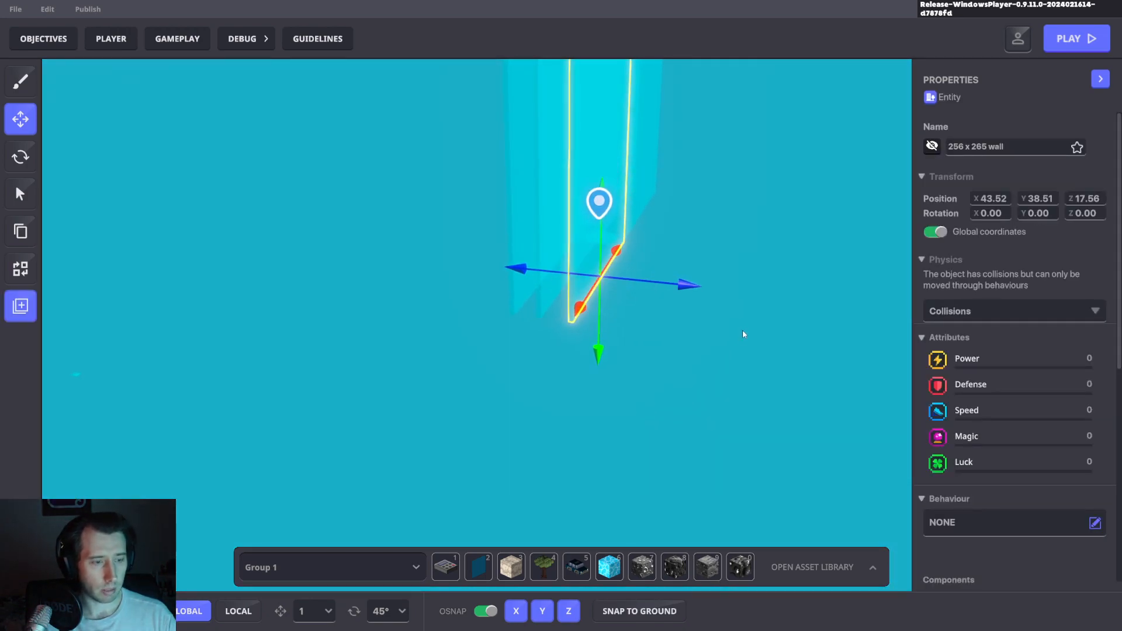
{"action": "left_click", "coordinate": [20, 157]}
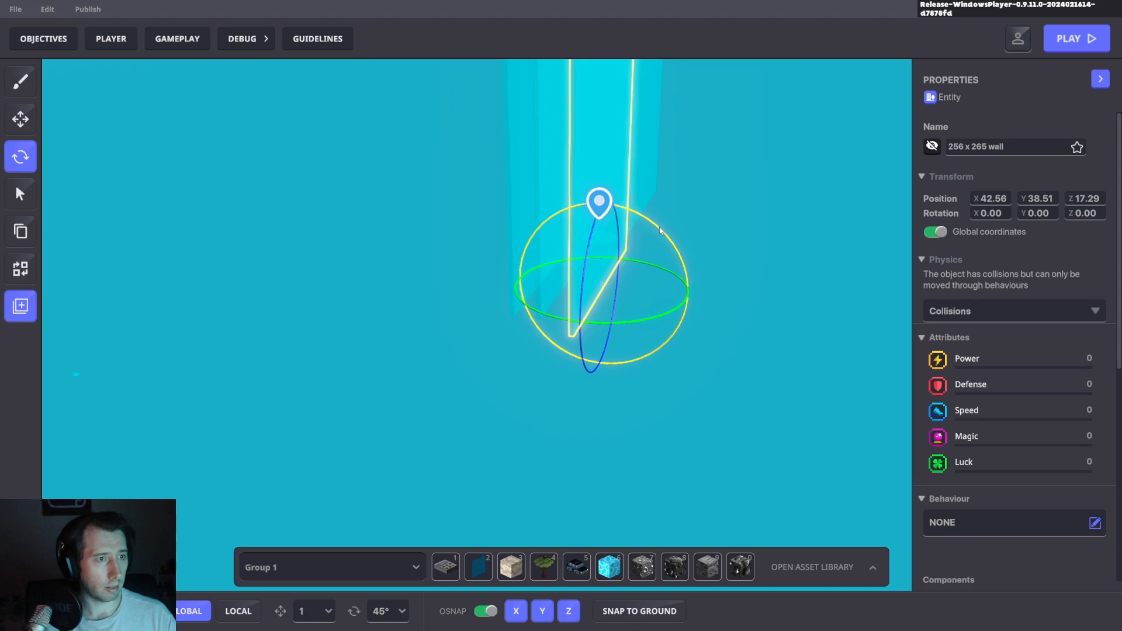
{"action": "left_click_drag", "start_coordinate": [660, 229], "coordinate": [824, 448]}
- Move the flat wall copy beneath the spawn point as a floor panel, aligned with the upright walls
{"action": "left_click", "coordinate": [21, 119]}
{"action": "left_click_drag", "start_coordinate": [671, 294], "coordinate": [496, 279]}
{"action": "right_click_drag", "start_coordinate": [628, 301], "coordinate": [537, 278]}
{"action": "left_click_drag", "start_coordinate": [615, 260], "coordinate": [646, 261]}
{"action": "right_click_drag", "start_coordinate": [645, 261], "coordinate": [677, 349]}
{"action": "left_click_drag", "start_coordinate": [593, 380], "coordinate": [555, 331]}
- Add a second floor panel beside the first and copy both panels up above the spawn point as a ceiling at Y 46.51
{"action": "left_click_drag", "start_coordinate": [639, 270], "coordinate": [878, 273]}
{"action": "right_click_drag", "start_coordinate": [780, 313], "coordinate": [874, 285]}
{"action": "left_click", "coordinate": [751, 275]}
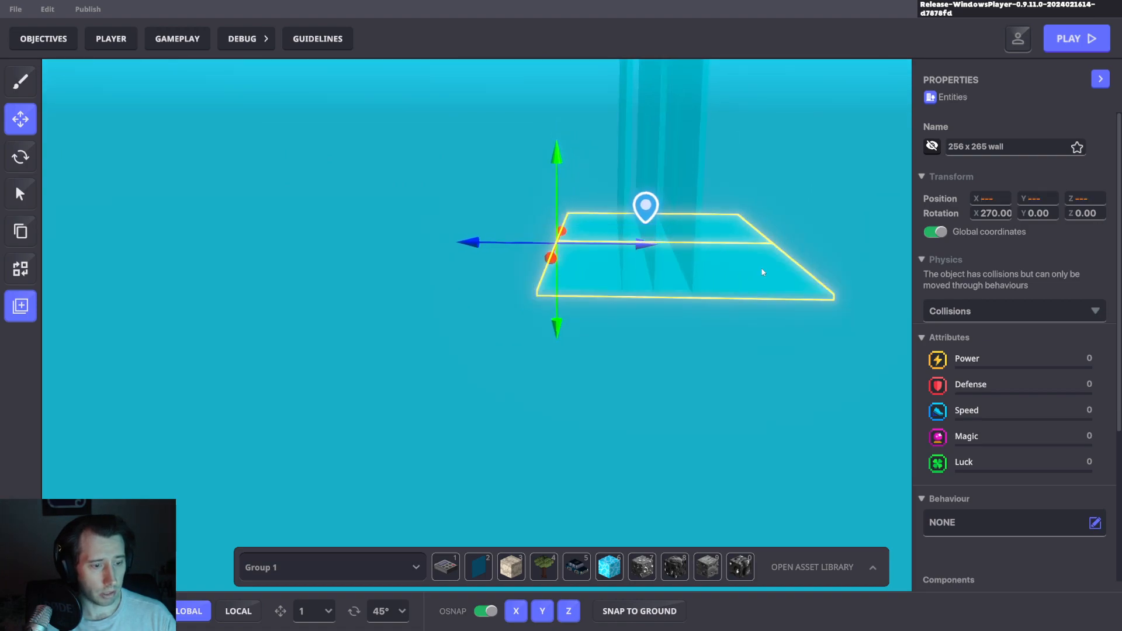
{"action": "right_click_drag", "start_coordinate": [769, 268], "coordinate": [579, 285]}
{"action": "left_click_drag", "start_coordinate": [488, 239], "coordinate": [482, 8]}
{"action": "right_click_drag", "start_coordinate": [637, 117], "coordinate": [661, 133]}
{"action": "middle_click_drag", "start_coordinate": [661, 132], "coordinate": [760, 178]}
- Copy one ceiling panel and rotate the copy upright to 270° on Y and 90° on Z as an end wall
{"action": "left_click", "coordinate": [596, 181]}
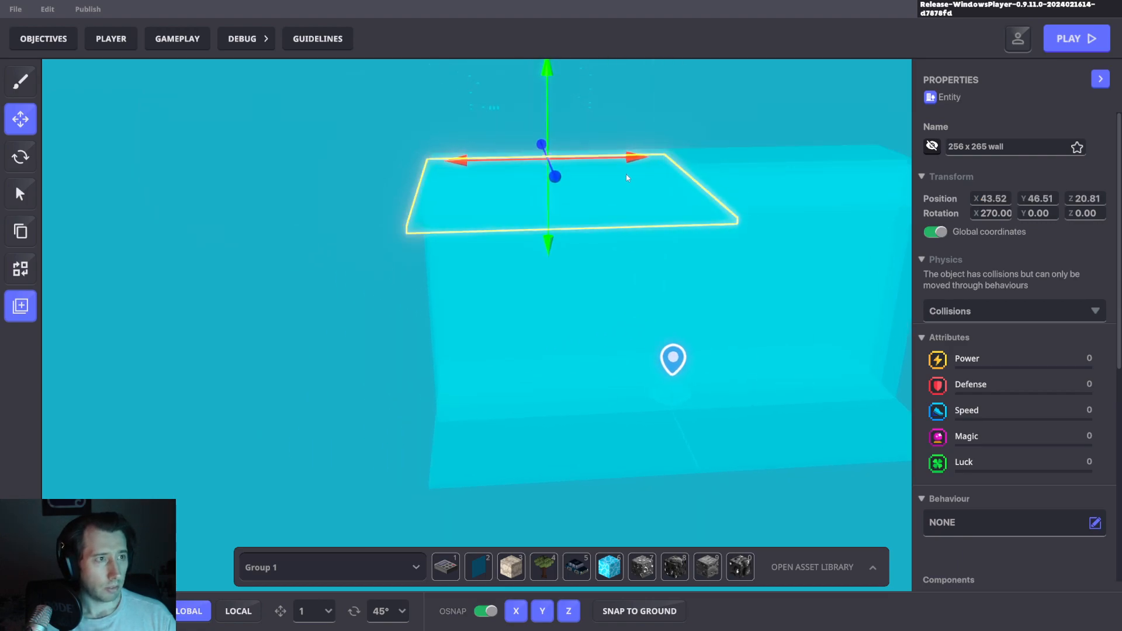
{"action": "left_click_drag", "start_coordinate": [626, 176], "coordinate": [388, 195]}
{"action": "left_click", "coordinate": [20, 157]}
{"action": "left_click_drag", "start_coordinate": [417, 104], "coordinate": [491, 269]}
- Position the upright end wall at about X 39.62, Y 42.60, Z 21.08 to close one end of the enclosure
{"action": "key", "text": "w"}
{"action": "right_click_drag", "start_coordinate": [491, 268], "coordinate": [541, 250]}
{"action": "left_click_drag", "start_coordinate": [480, 317], "coordinate": [435, 316]}
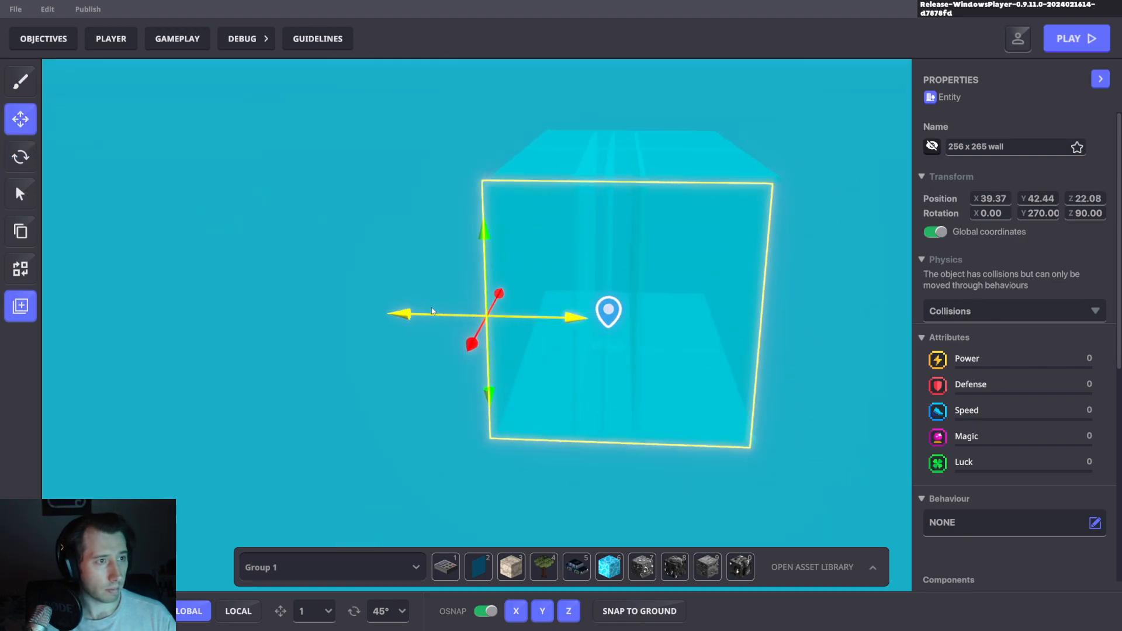
{"action": "left_click_drag", "start_coordinate": [483, 241], "coordinate": [482, 231]}
{"action": "right_click_drag", "start_coordinate": [483, 231], "coordinate": [528, 277]}
{"action": "left_click_drag", "start_coordinate": [528, 277], "coordinate": [534, 277]}
{"action": "key", "text": "d"}
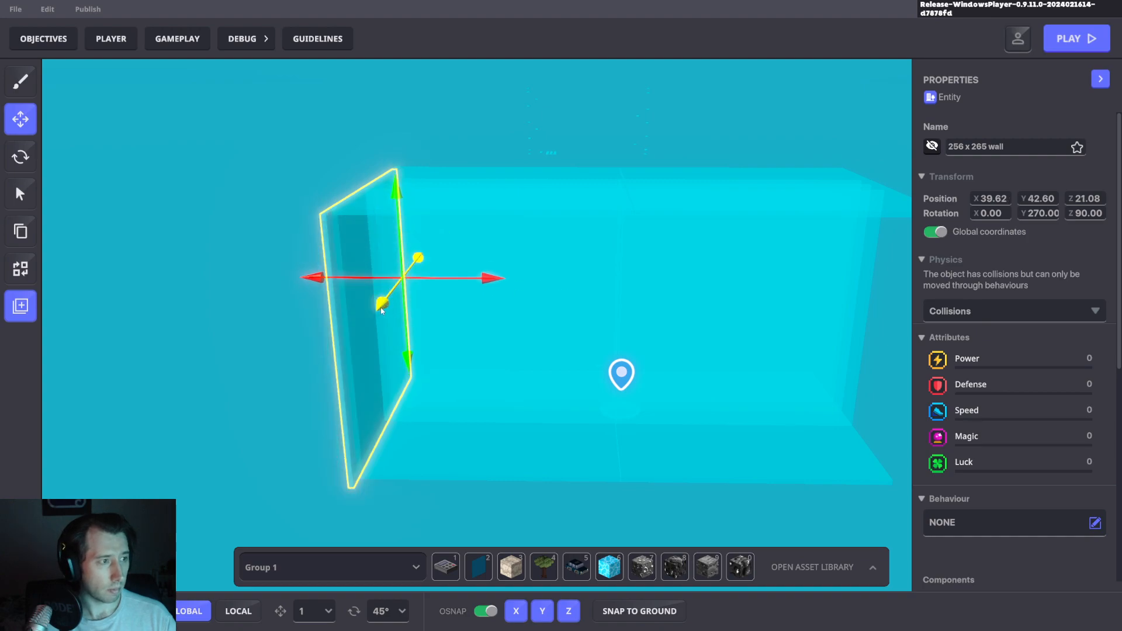
- Copy the end wall to the opposite end of the enclosure and align it with the floor and ceiling edges
{"action": "left_click_drag", "start_coordinate": [403, 270], "coordinate": [855, 275]}
{"action": "key", "text": "d"}
{"action": "left_click_drag", "start_coordinate": [771, 295], "coordinate": [748, 294]}
{"action": "mouse_move", "coordinate": [748, 294]}
{"action": "right_mouse_down"}
{"action": "mouse_move", "coordinate": [766, 308]}
{"action": "mouse_move", "coordinate": [769, 299]}
{"action": "right_mouse_up"}
{"action": "left_click_drag", "start_coordinate": [747, 291], "coordinate": [738, 291]}
{"action": "left_click_drag", "start_coordinate": [650, 209], "coordinate": [651, 215]}
{"action": "right_click_drag", "start_coordinate": [738, 214], "coordinate": [814, 263]}
{"action": "left_click", "coordinate": [801, 292]}
{"action": "middle_click_drag", "start_coordinate": [718, 250], "coordinate": [782, 410]}
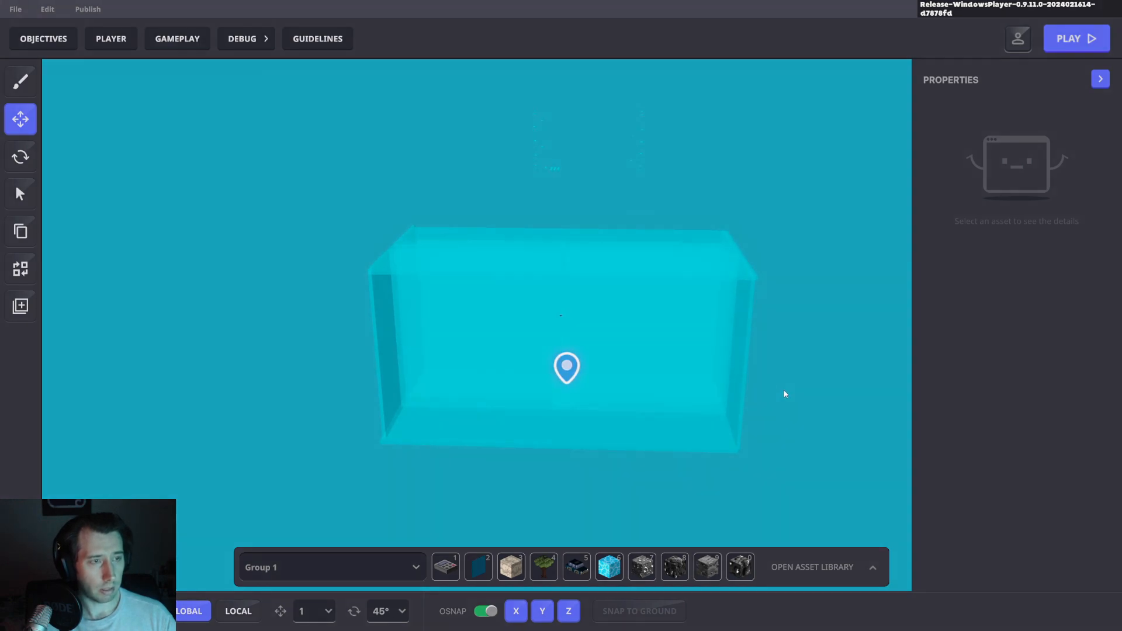
- Try to save the changes to the experience
{"action": "key", "text": "ctrl+s"}
{"action": "left_click", "coordinate": [652, 332]}
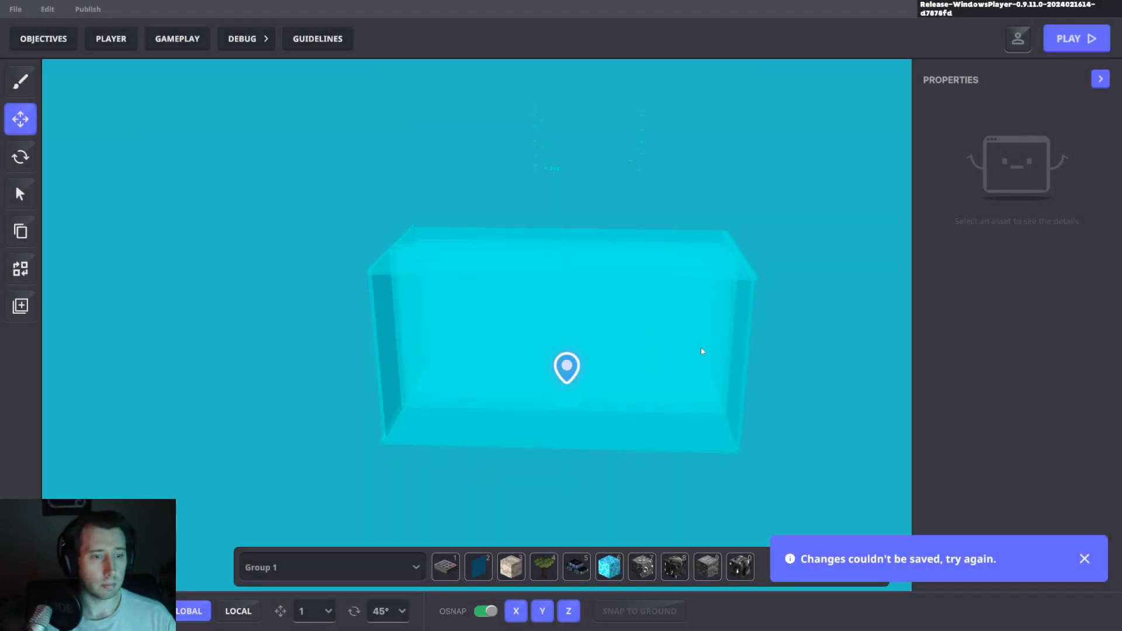
- Inspect the enclosure from the side, playtest the runner by moving the astronaut in several directions, and return to the editor
{"action": "right_click_drag", "start_coordinate": [846, 454], "coordinate": [992, 570]}
{"action": "key", "text": "w"}
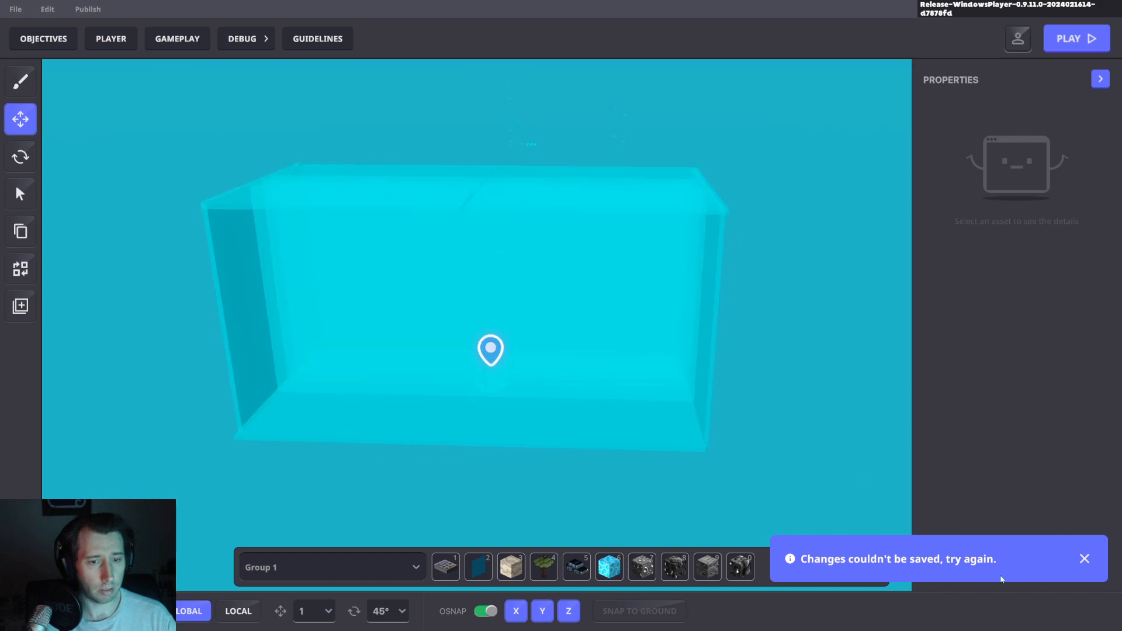
{"action": "key", "text": "a"}
{"action": "right_click_drag", "start_coordinate": [685, 488], "coordinate": [874, 387]}
{"action": "key", "text": "w"}
{"action": "left_click", "coordinate": [804, 392], "text": "shift"}
{"action": "left_click", "coordinate": [669, 432], "text": "shift"}
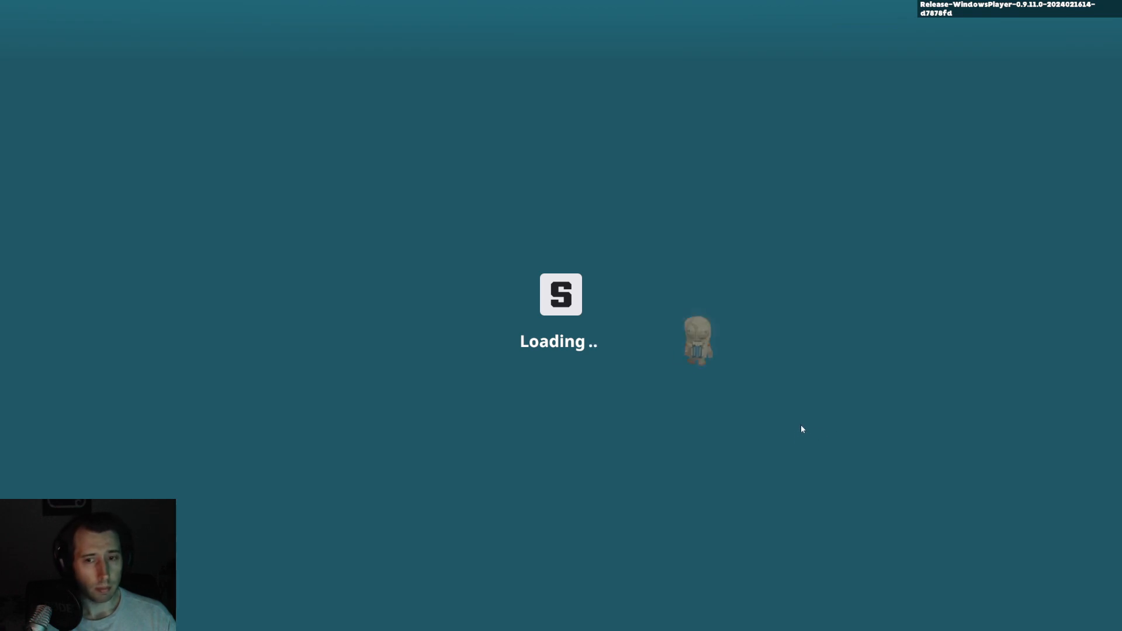
{"action": "key", "text": "d"}
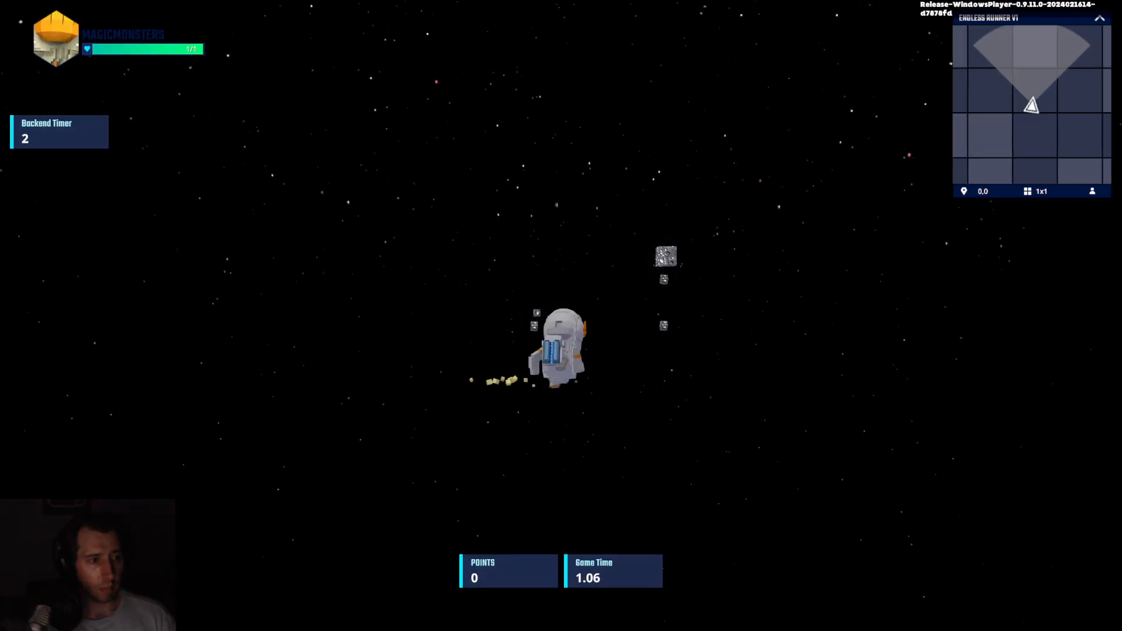
{"action": "key", "text": "s"}
{"action": "key", "text": "w"}
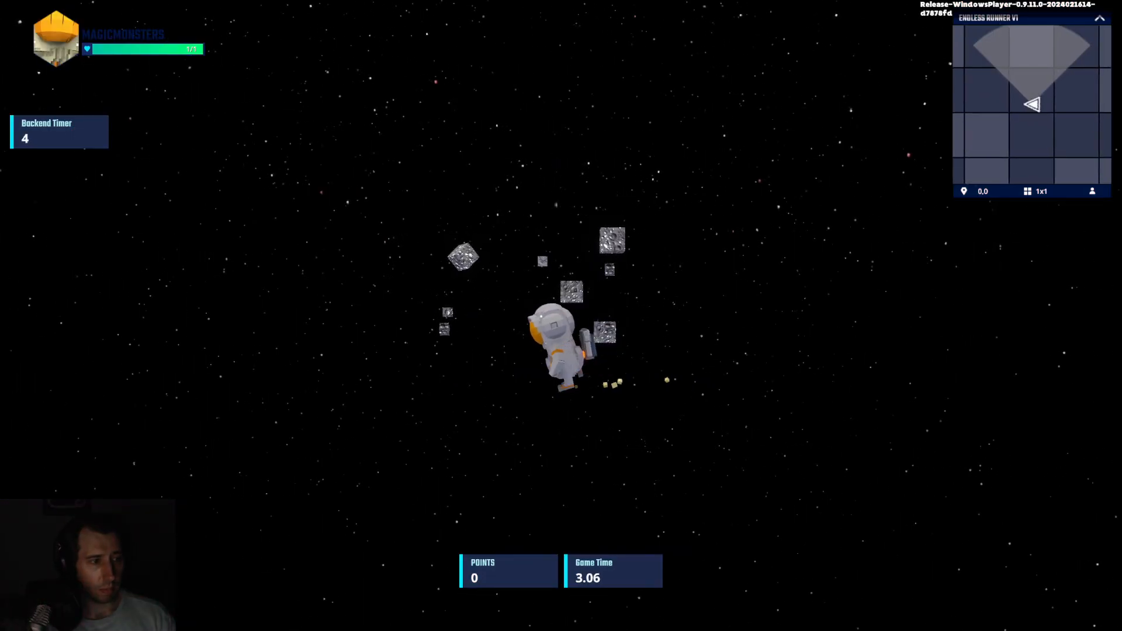
{"action": "key", "text": "Escape"}
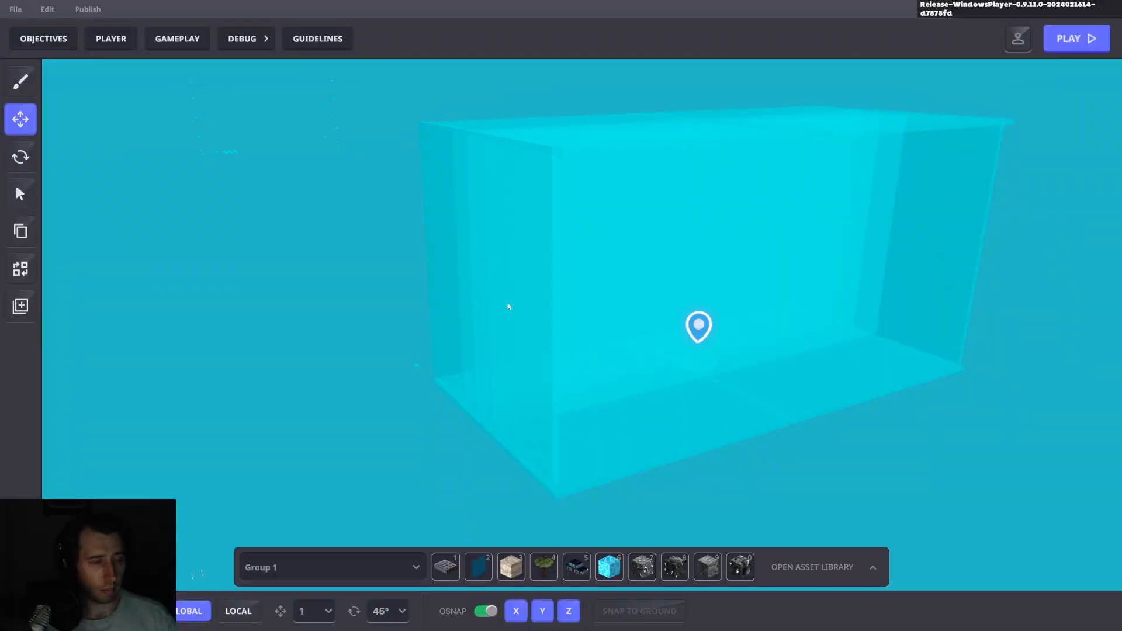
- Save the rebuilt enclosure and exit the experience to the Game Maker home page
{"action": "key", "text": "ctrl+s"}
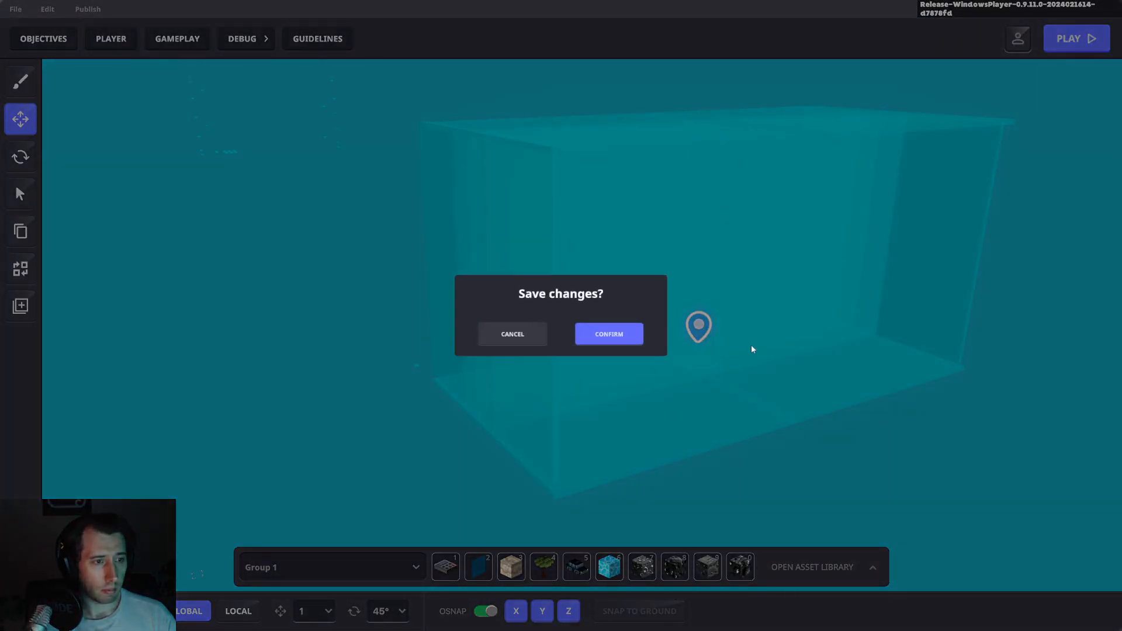
{"action": "left_click", "coordinate": [626, 351]}
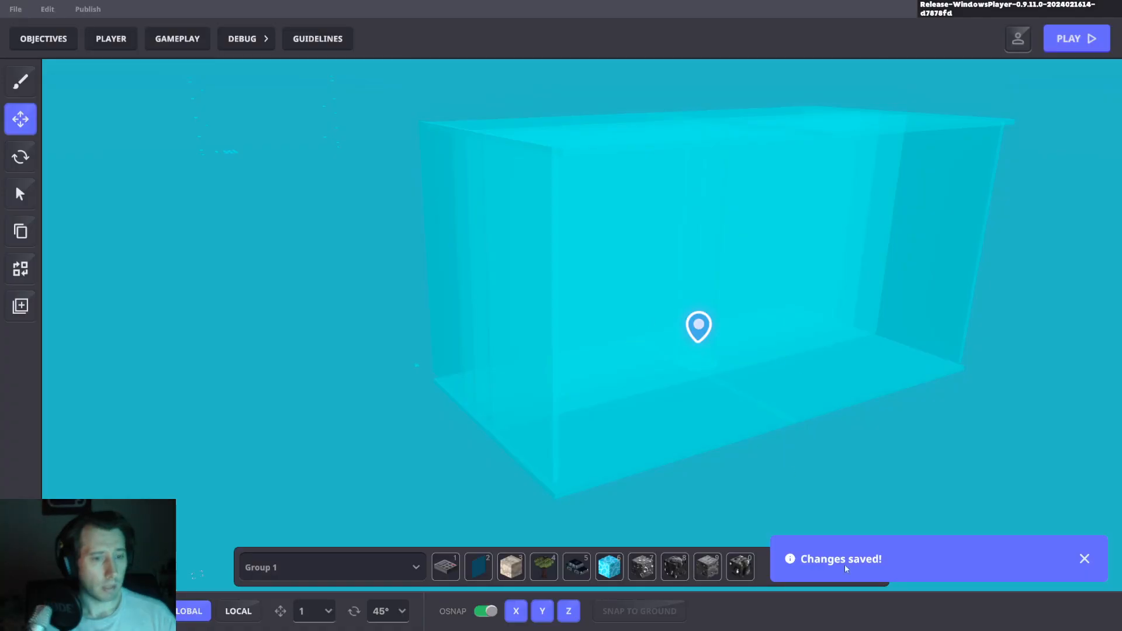
{"action": "left_click", "coordinate": [15, 8]}
{"action": "left_click", "coordinate": [23, 48]}
{"action": "left_click", "coordinate": [626, 355]}
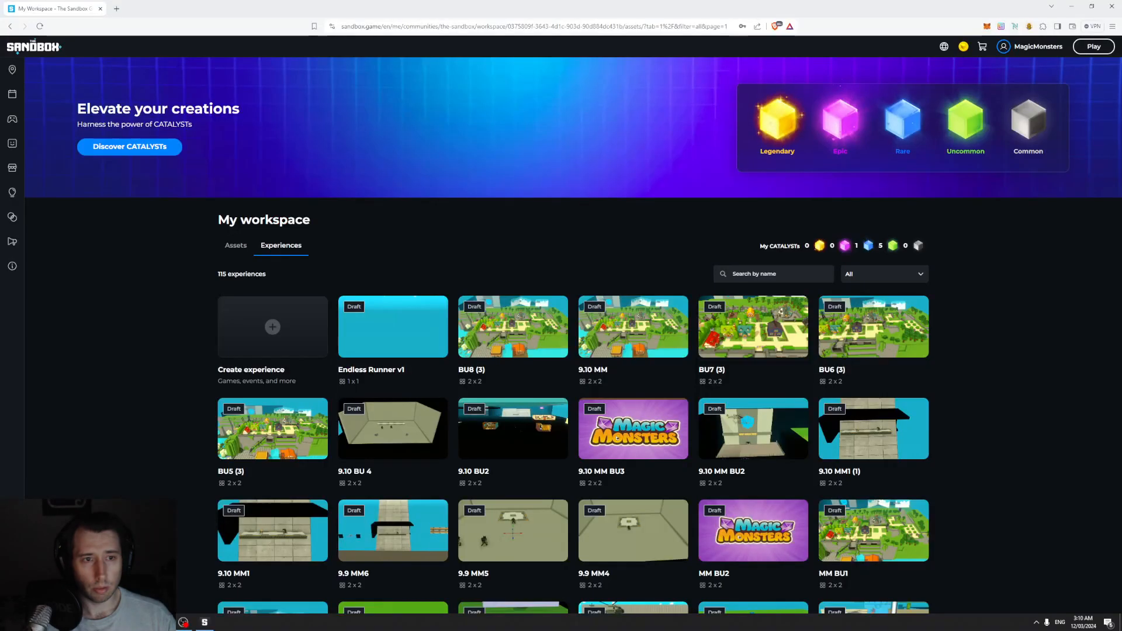
- Switch to the website, reload the workspace and open the transfer of Endless Runner v1
{"action": "left_click", "coordinate": [39, 26]}
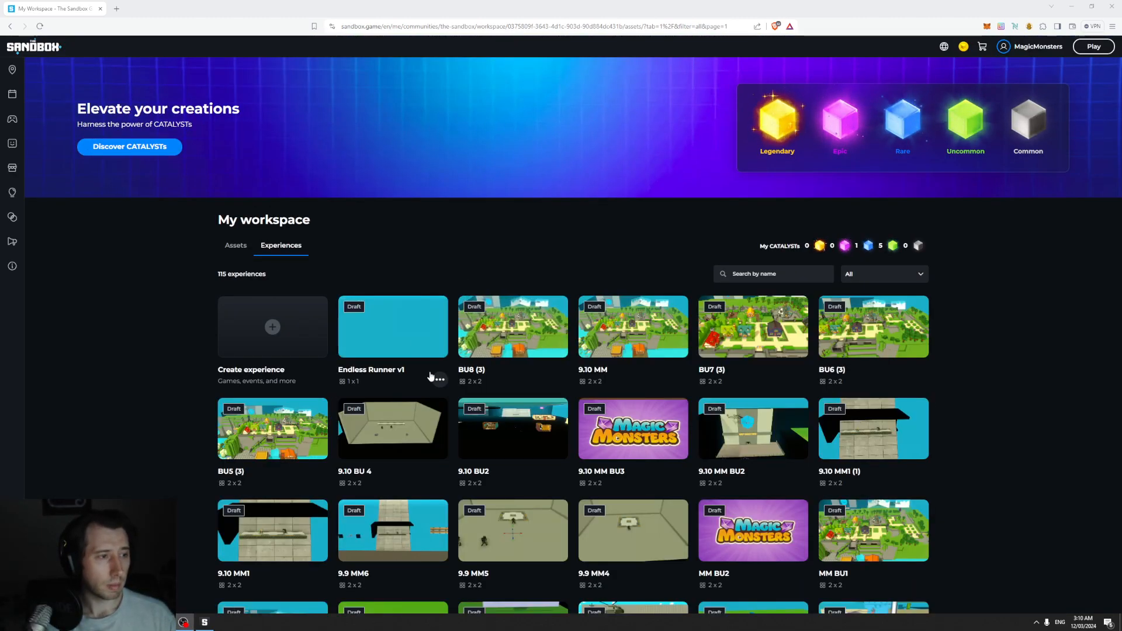
{"action": "left_click", "coordinate": [440, 379]}
{"action": "left_click", "coordinate": [409, 403]}
{"action": "left_click", "coordinate": [523, 327]}
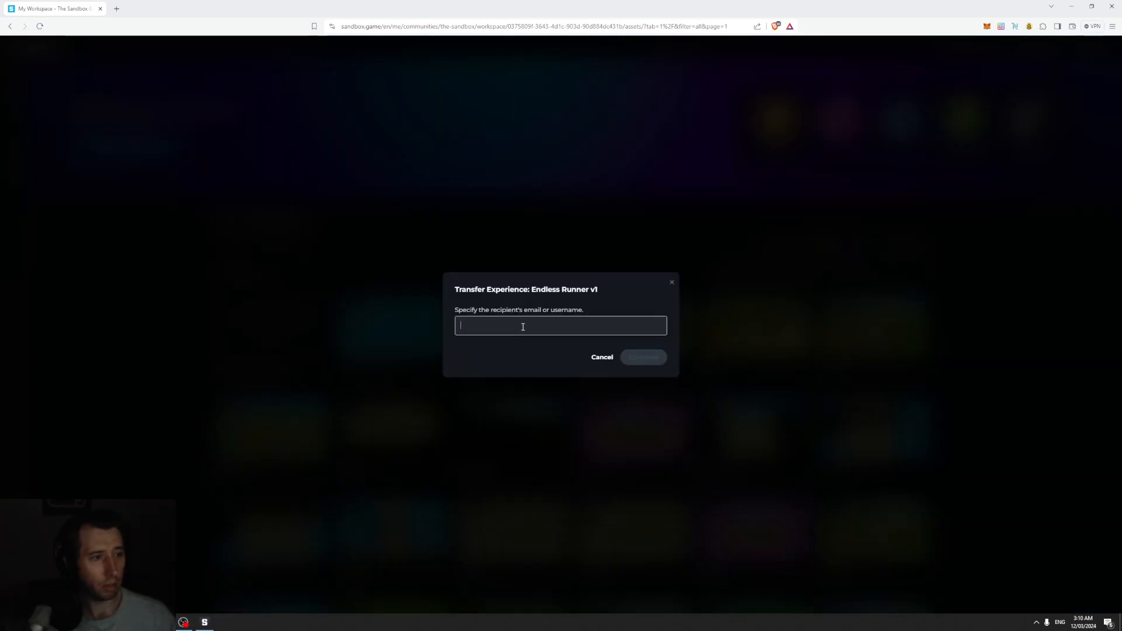
- Enter the recipient's username for the transfer, check which assets are shared with other experiences, and close the transfer
{"action": "type", "text": "Backend Timer"}
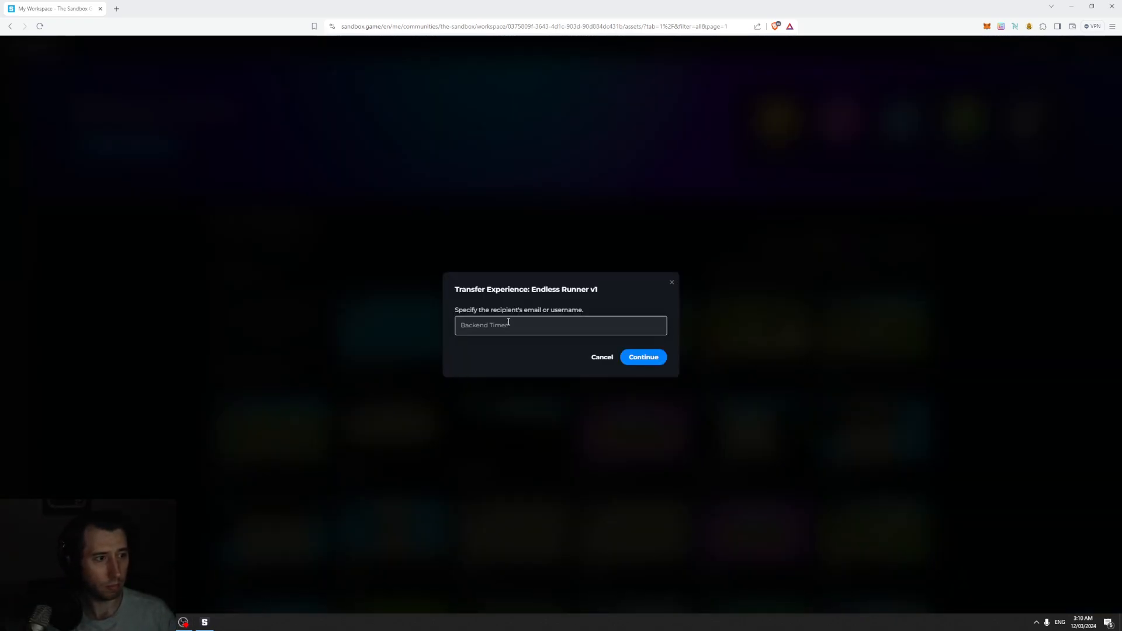
{"action": "key", "text": "BackSpace"}
{"action": "key", "text": "BackSpace"}
{"action": "key", "text": "BackSpace"}
{"action": "key", "text": "BackSpace"}
{"action": "key", "text": "BackSpace"}
{"action": "key", "text": "BackSpace"}
{"action": "key", "text": "BackSpace"}
{"action": "key", "text": "BackSpace"}
{"action": "key", "text": "BackSpace"}
{"action": "key", "text": "BackSpace"}
{"action": "key", "text": "BackSpace"}
{"action": "key", "text": "BackSpace"}
{"action": "type", "text": "c"}
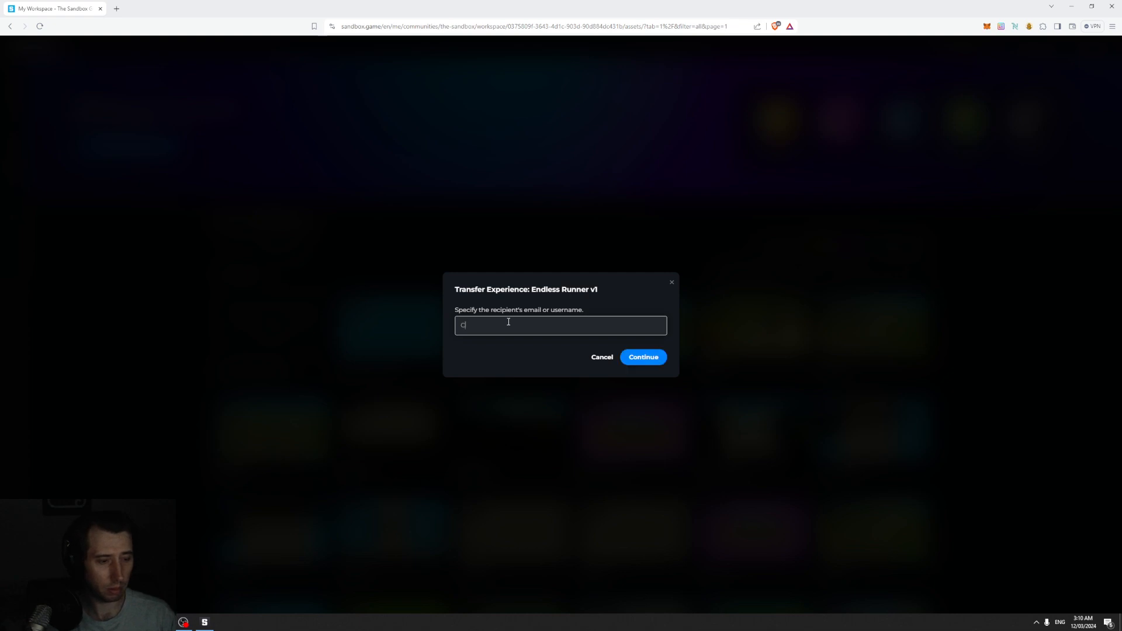
{"action": "type", "text": "yberDragonGames"}
{"action": "key", "text": "ctrl+a"}
{"action": "key", "text": "ctrl+c"}
{"action": "left_click", "coordinate": [644, 355]}
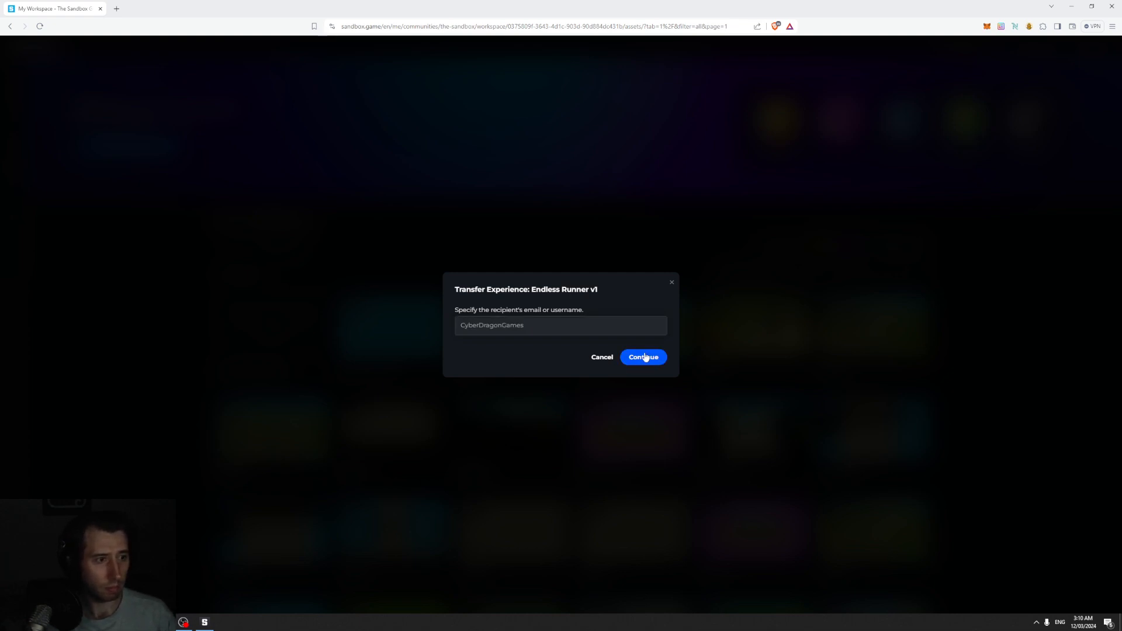
{"action": "left_click", "coordinate": [511, 315]}
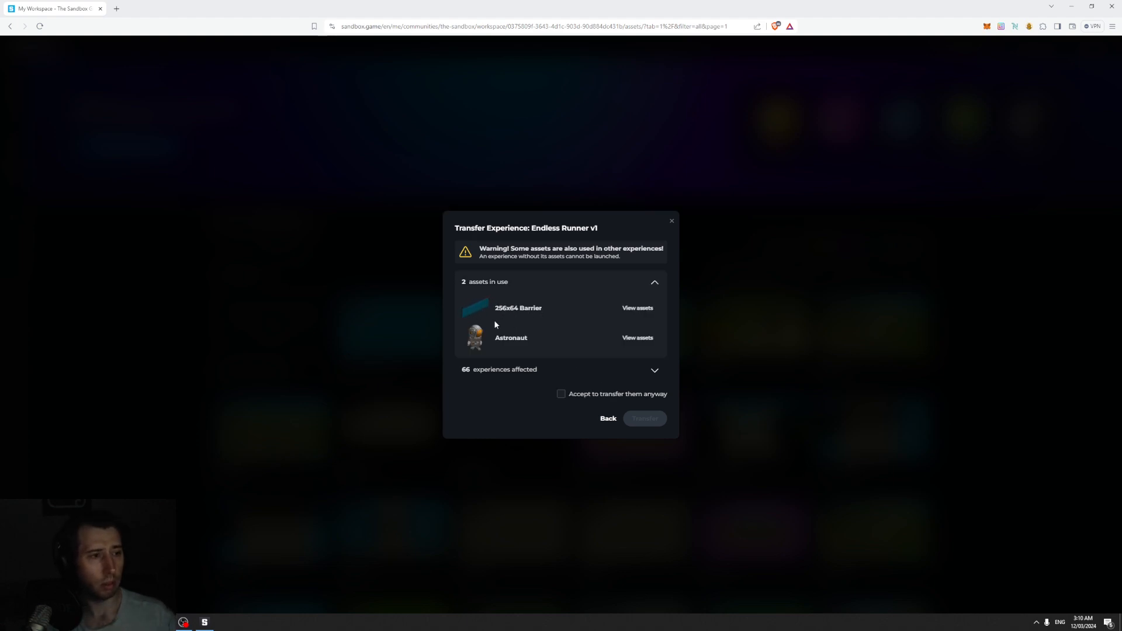
{"action": "left_click", "coordinate": [671, 221]}
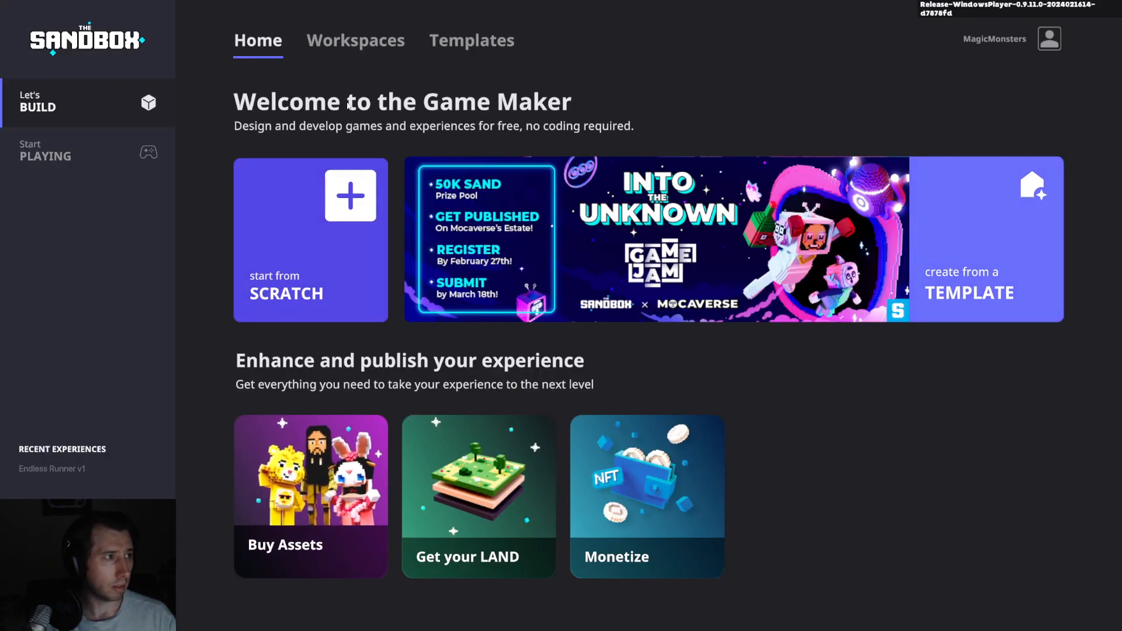
- Reopen Endless Runner v1 in the Game Maker, viewing its experience page on the website while it loads
{"action": "left_click", "coordinate": [358, 48]}
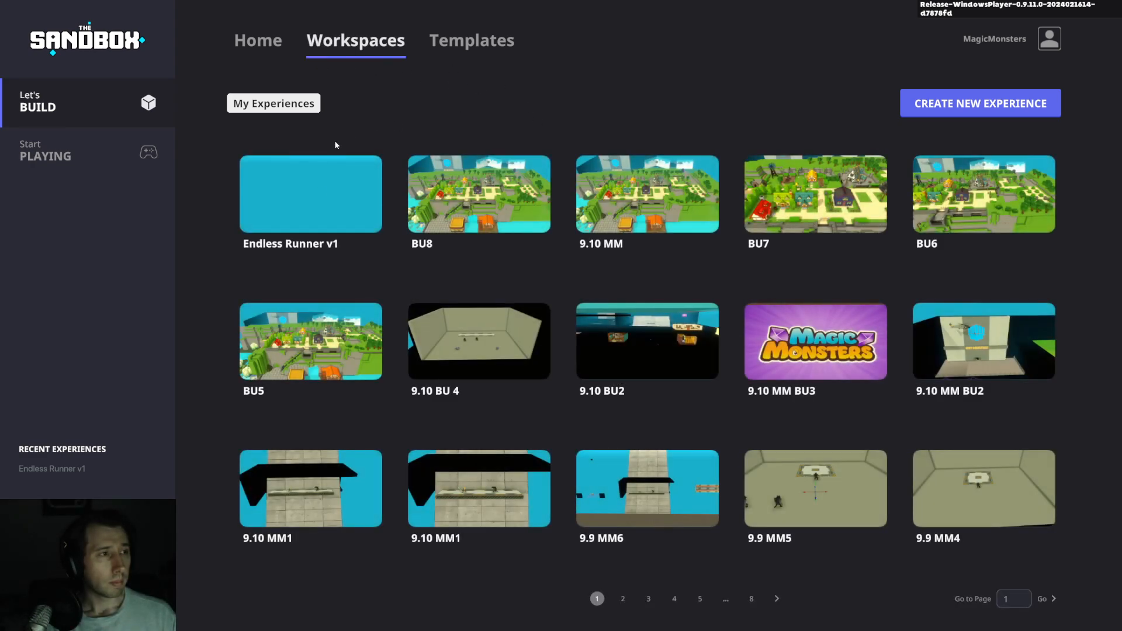
{"action": "left_click", "coordinate": [308, 222]}
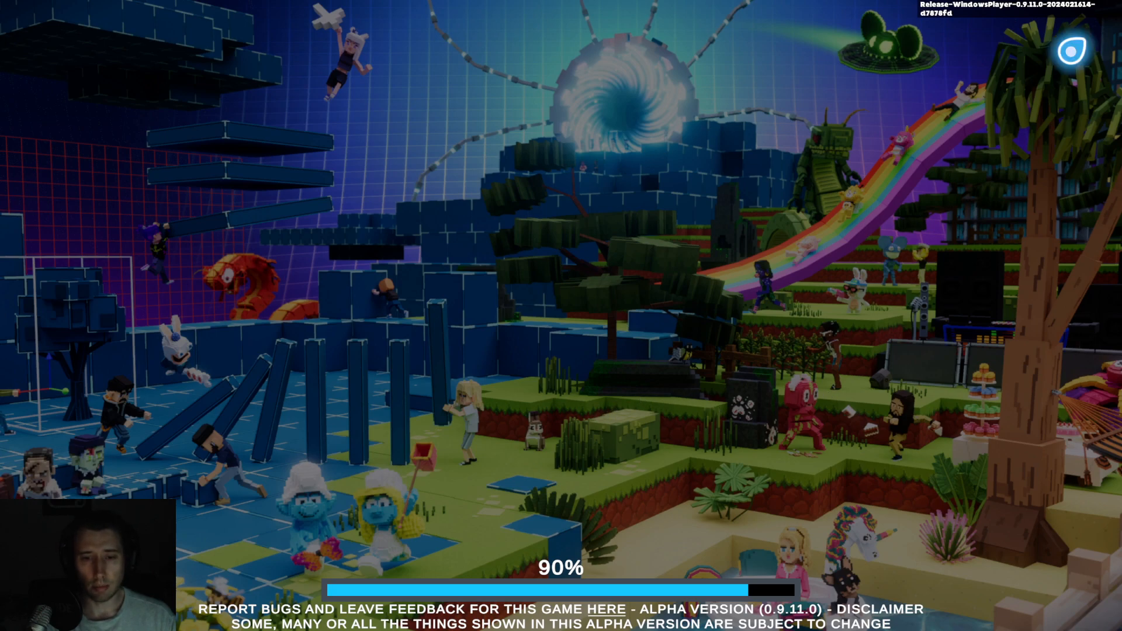
{"action": "key", "text": "alt+Tab"}
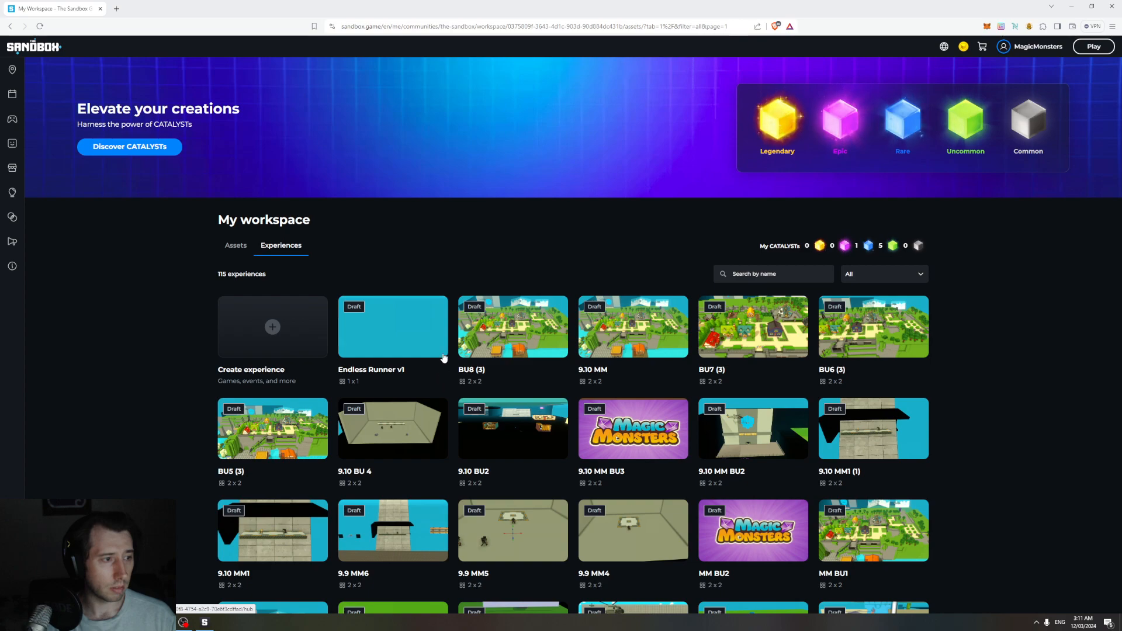
{"action": "left_click", "coordinate": [412, 387]}
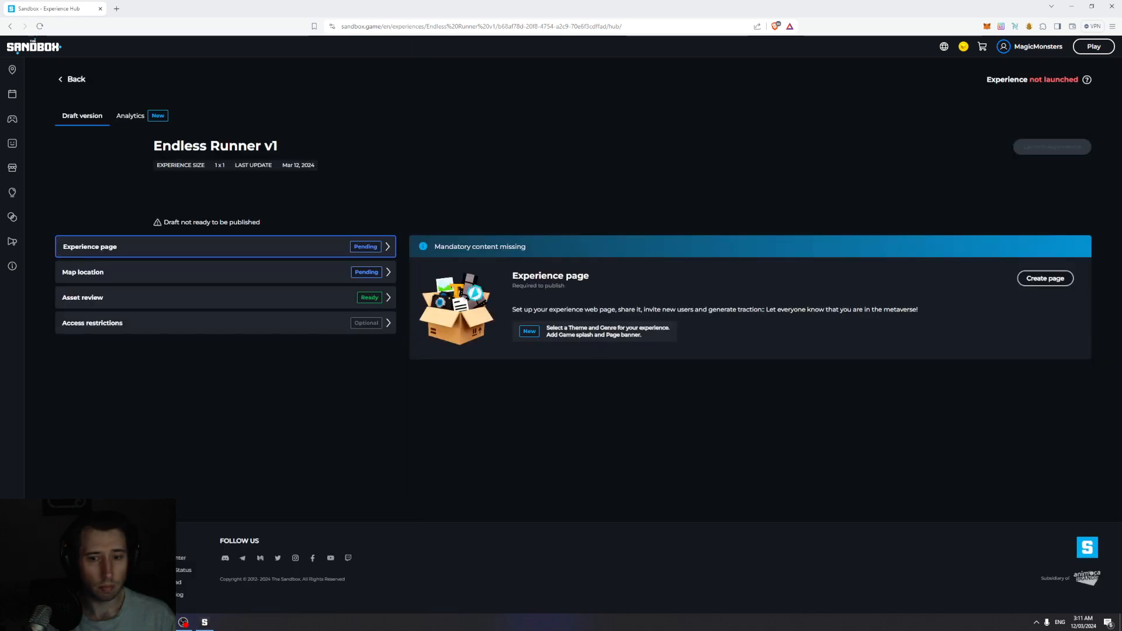
{"action": "left_click", "coordinate": [11, 26]}
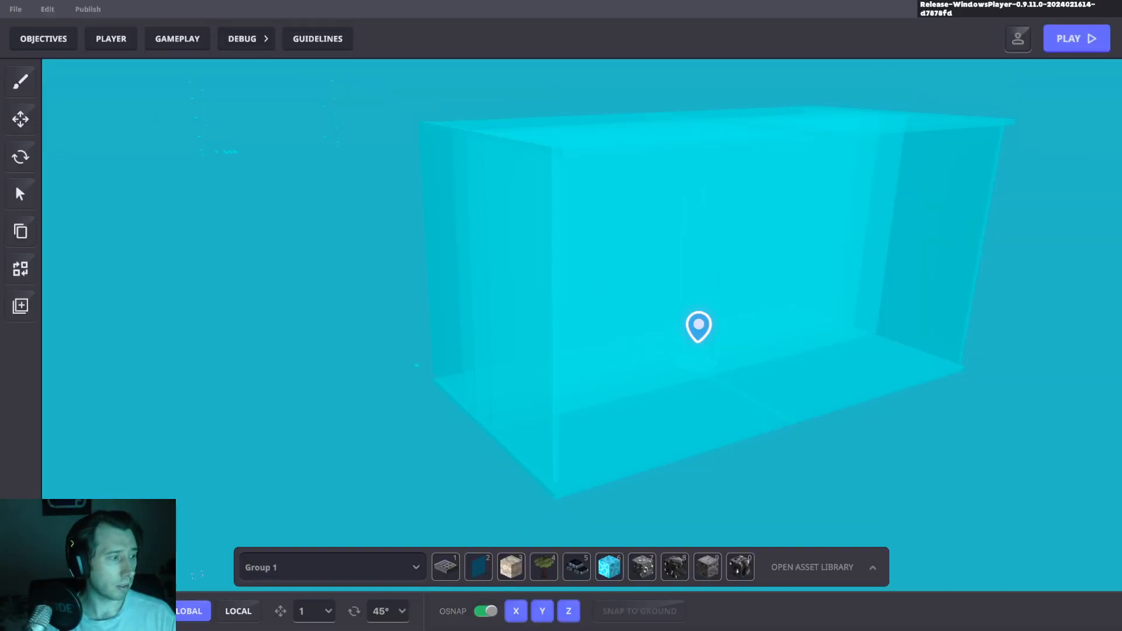
- Filter the hierarchy by 256, check the listed wall entries, and inspect the enclosure for leftover barriers
{"action": "key", "text": "h"}
{"action": "left_click", "coordinate": [105, 115]}
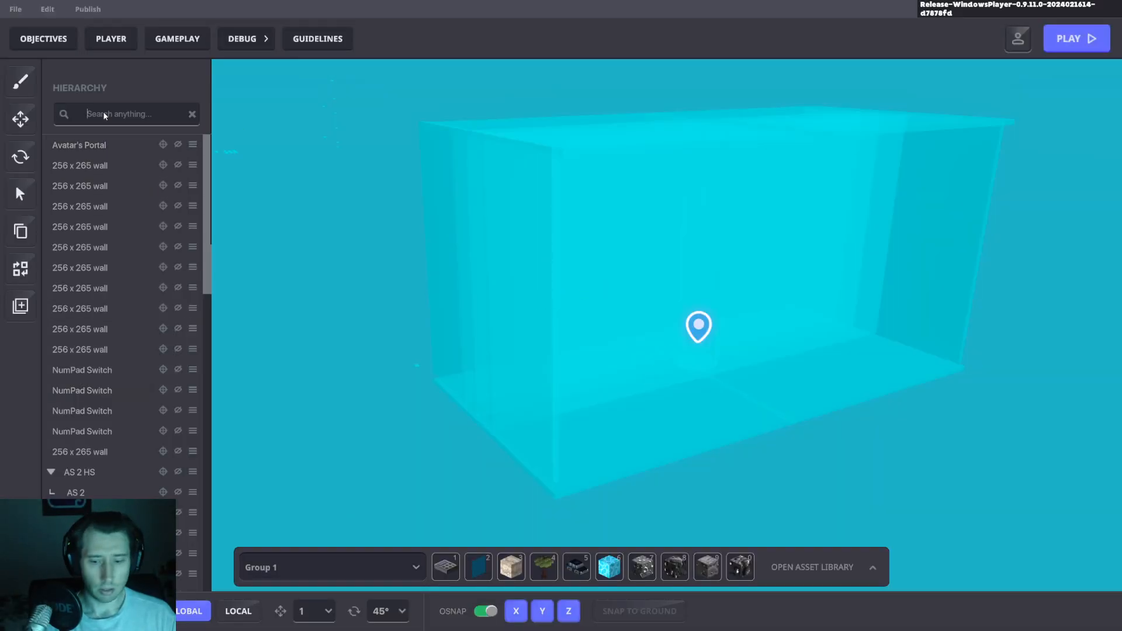
{"action": "type", "text": "256"}
{"action": "left_click", "coordinate": [123, 153]}
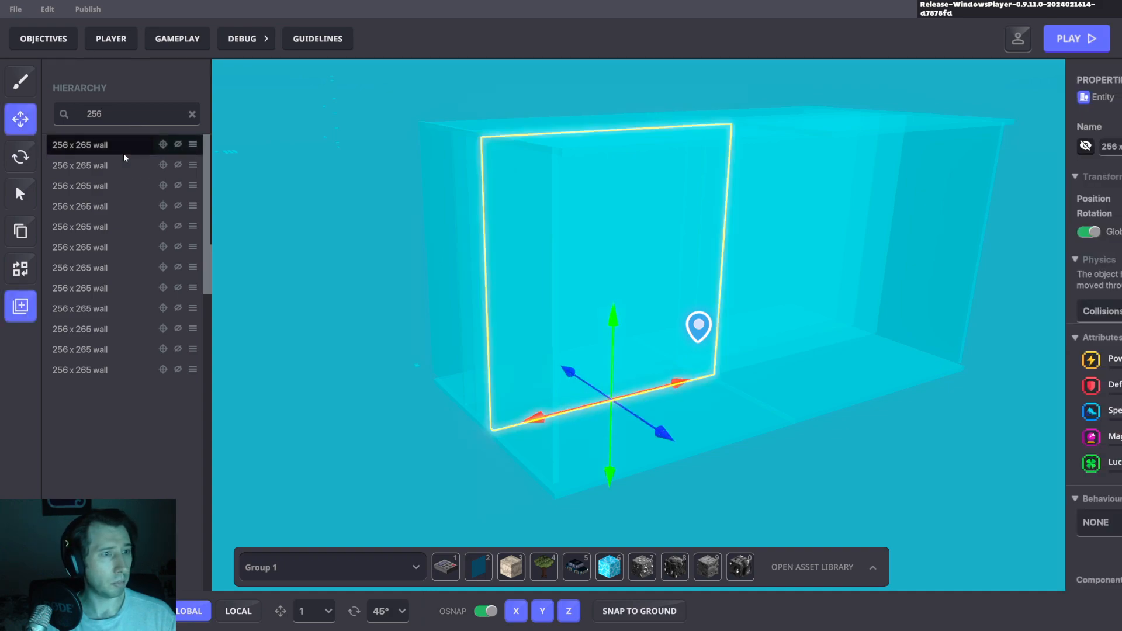
{"action": "left_click", "coordinate": [93, 212]}
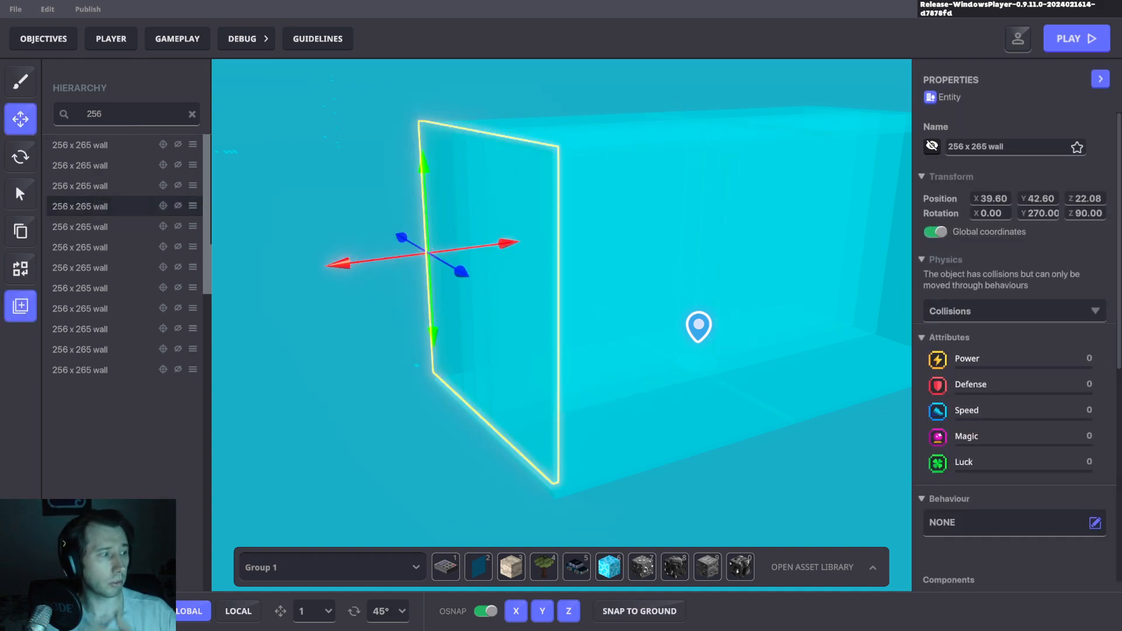
{"action": "key", "text": "h"}
{"action": "scroll", "coordinate": [251, 350], "scroll_direction": "down", "scroll_amount": 3}
{"action": "right_click_drag", "start_coordinate": [449, 464], "coordinate": [508, 435]}
{"action": "left_click", "coordinate": [574, 210]}
{"action": "right_click_drag", "start_coordinate": [574, 211], "coordinate": [508, 243]}
- Save the changes to the experience and exit to the main menu
{"action": "key", "text": "ctrl+s"}
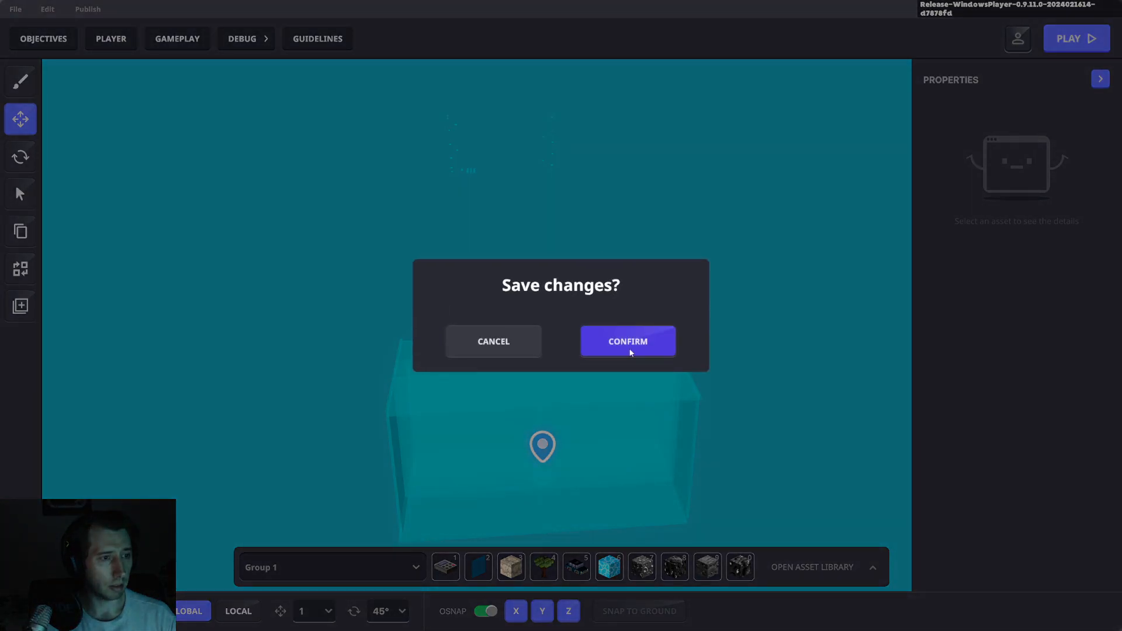
{"action": "left_click", "coordinate": [630, 349]}
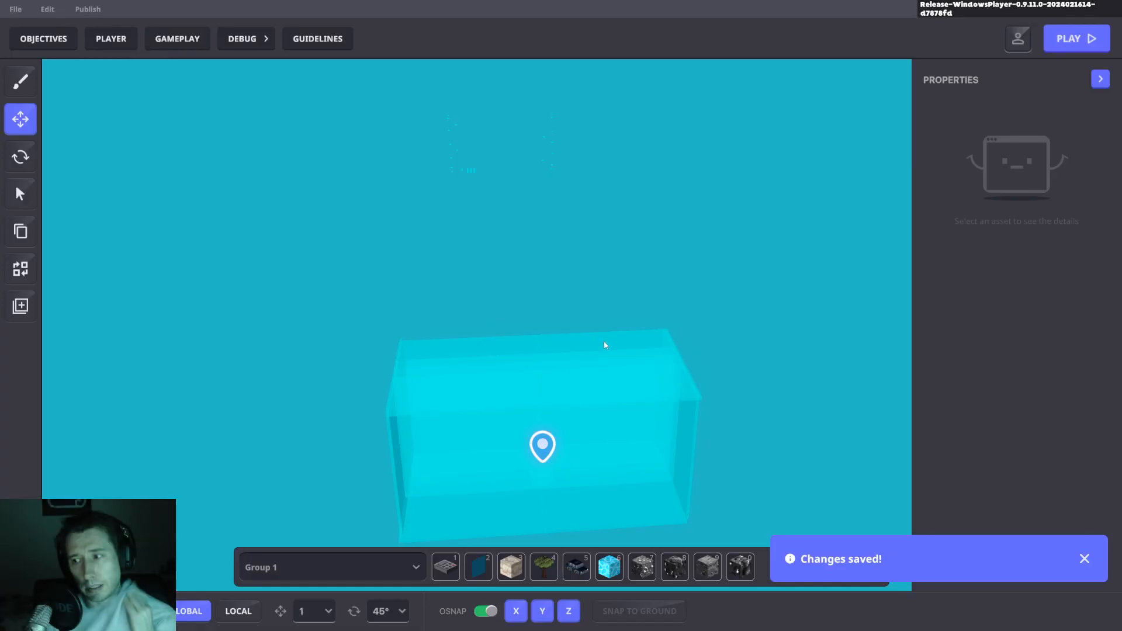
{"action": "left_click", "coordinate": [15, 9]}
{"action": "left_click", "coordinate": [33, 48]}
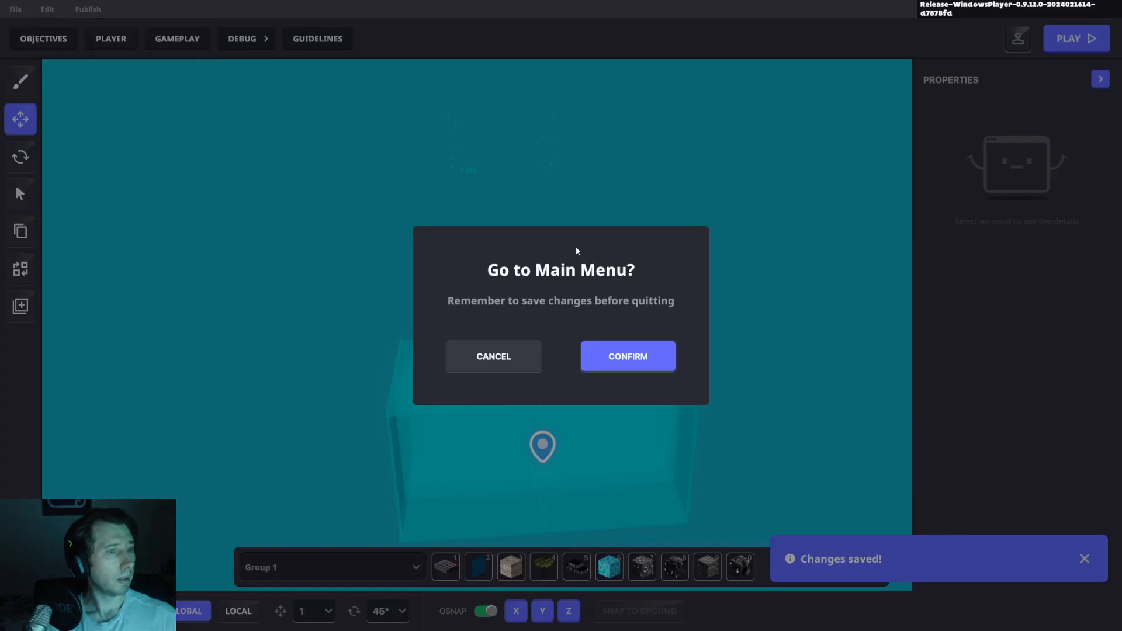
{"action": "left_click", "coordinate": [652, 361]}
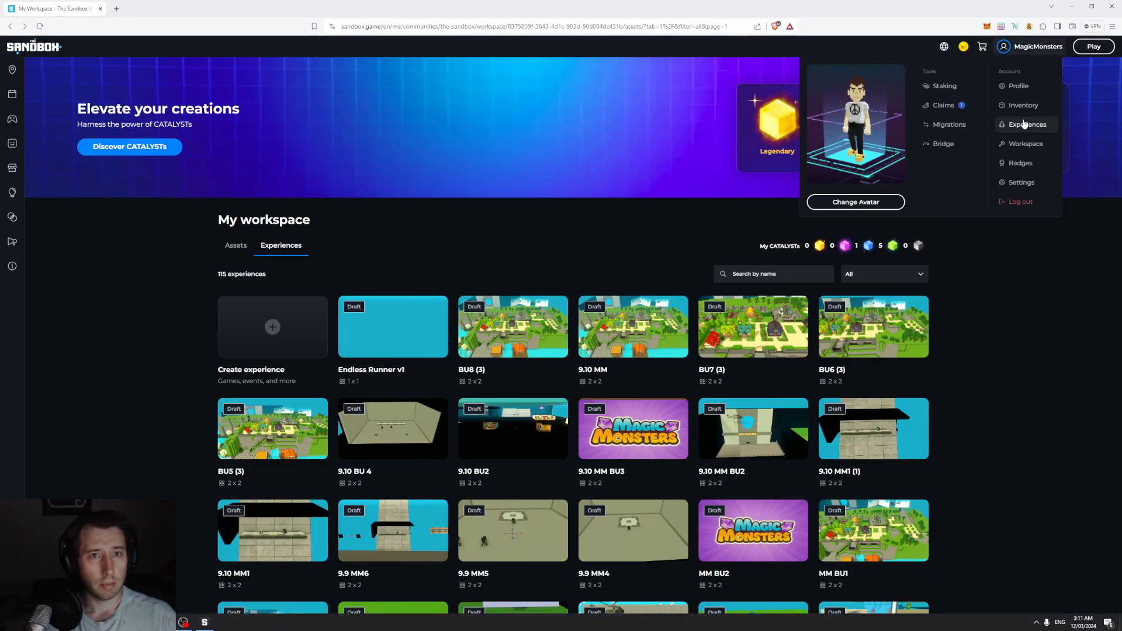
- Reload the website workspace, start the Endless Runner v1 transfer to the recipient's username again, recheck the shared assets, and close it
{"action": "left_click", "coordinate": [40, 26]}
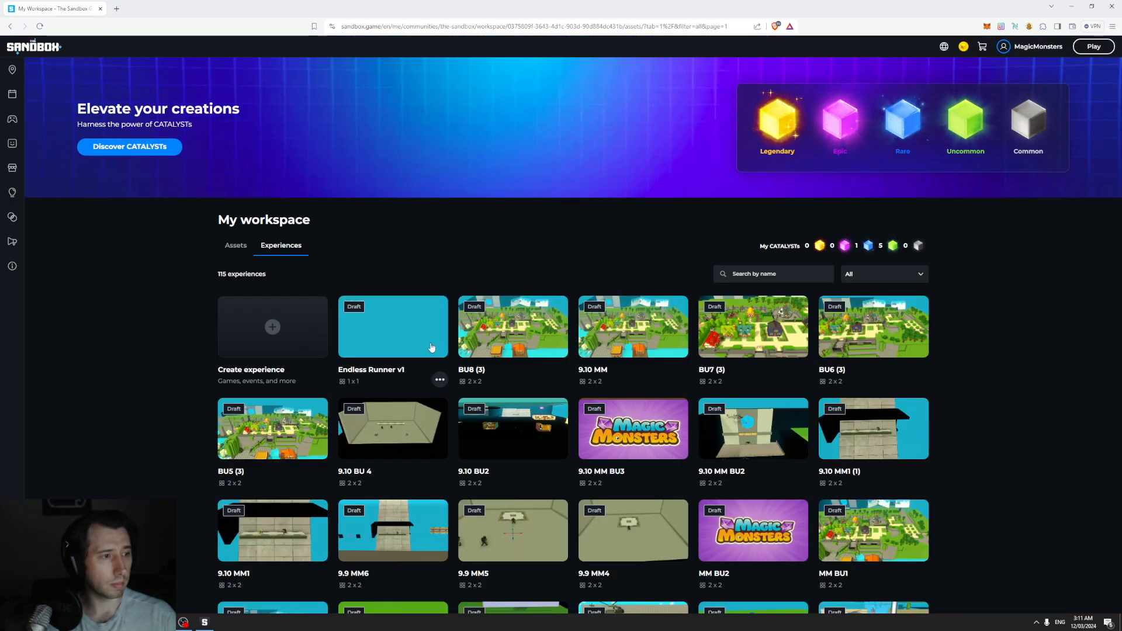
{"action": "left_click", "coordinate": [439, 381]}
{"action": "left_click", "coordinate": [412, 399]}
{"action": "left_click", "coordinate": [498, 325]}
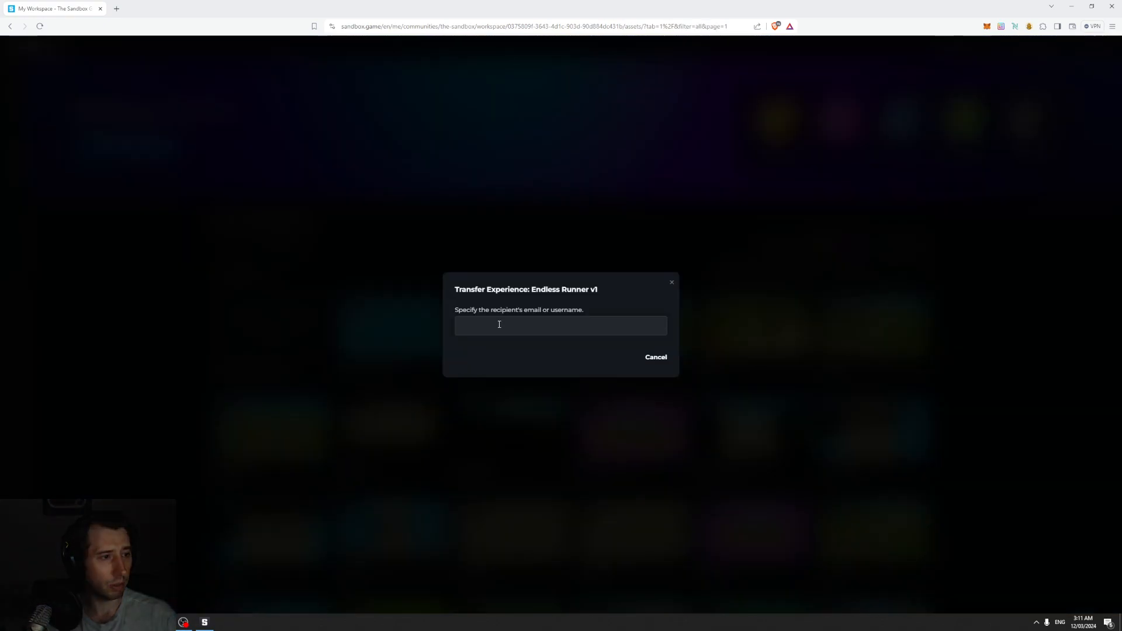
{"action": "key", "text": "ctrl+v"}
{"action": "left_click", "coordinate": [644, 357]}
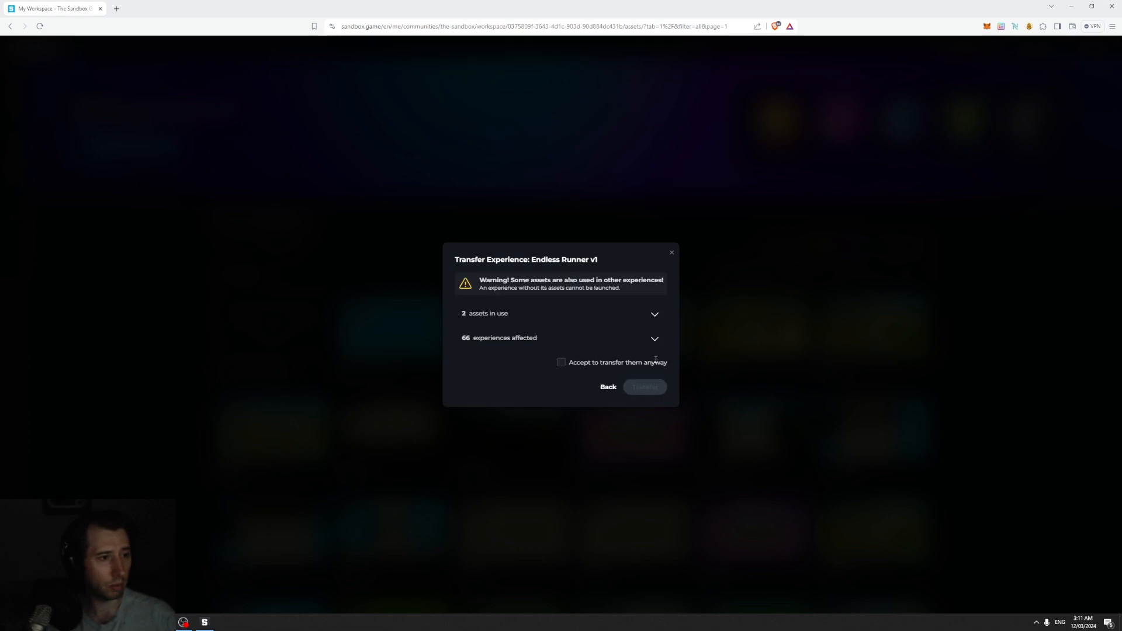
{"action": "left_click", "coordinate": [508, 313]}
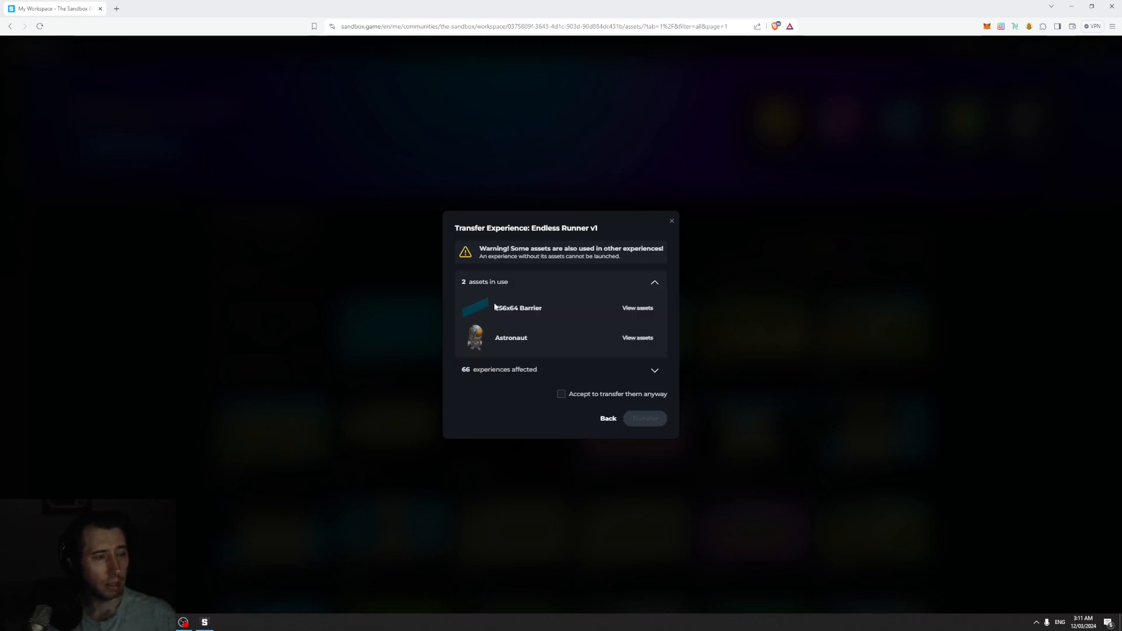
{"action": "left_click", "coordinate": [669, 221]}
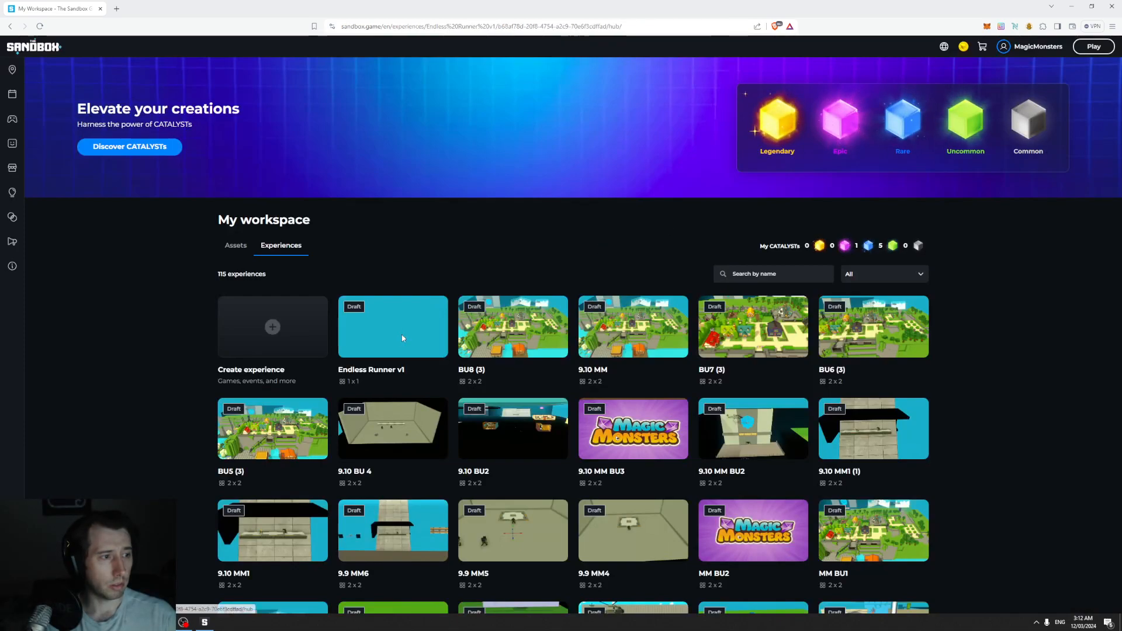
- Review the ready assets in the asset review of Endless Runner v1 and leave the review
{"action": "left_click", "coordinate": [409, 342]}
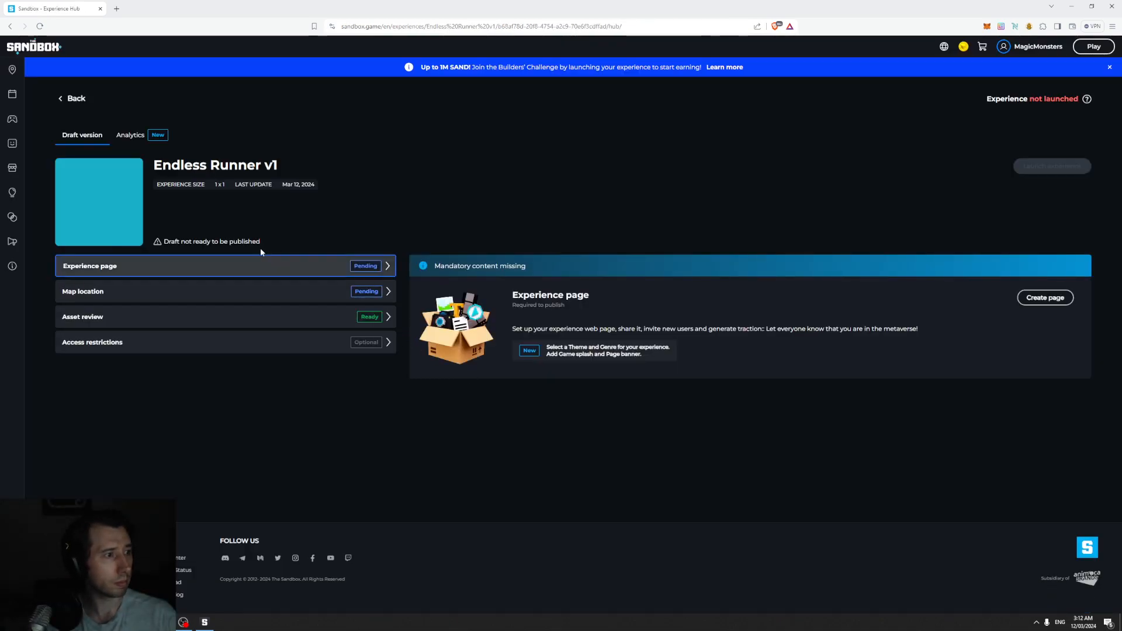
{"action": "left_click", "coordinate": [128, 316]}
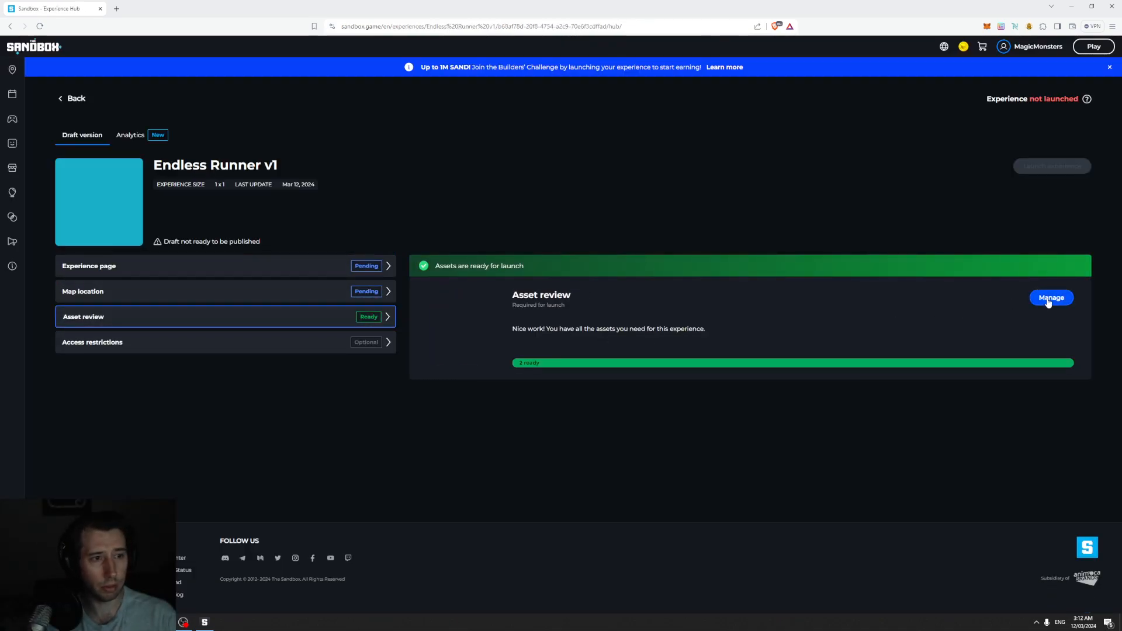
{"action": "left_click", "coordinate": [1047, 298]}
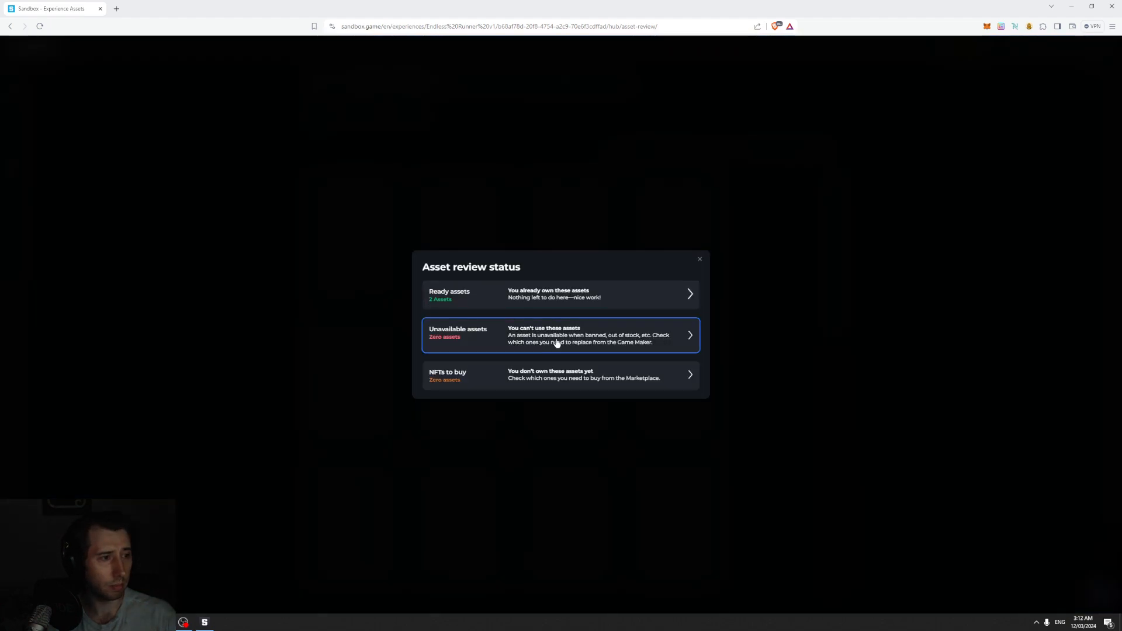
{"action": "left_click", "coordinate": [524, 300]}
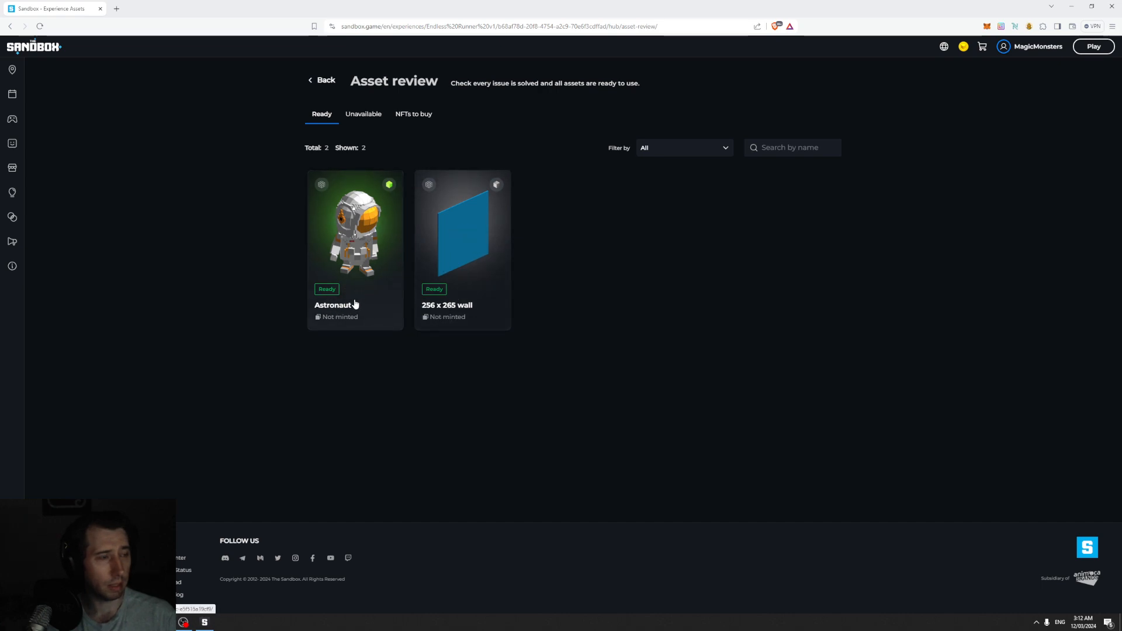
{"action": "left_click", "coordinate": [320, 81]}
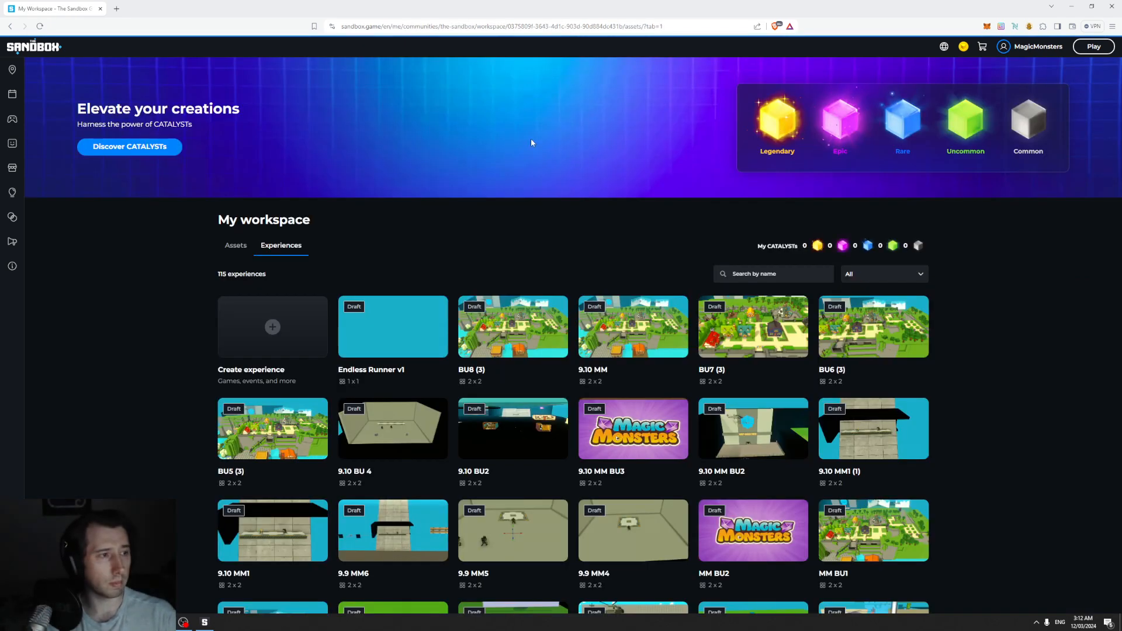
- Transfer Endless Runner v1 to the recipient's username, accepting the transfer of the shared assets anyway
{"action": "left_click", "coordinate": [438, 380]}
{"action": "left_click", "coordinate": [405, 395]}
{"action": "left_click", "coordinate": [510, 324]}
{"action": "key", "text": "ctrl+v"}
{"action": "left_click", "coordinate": [649, 357]}
{"action": "left_click", "coordinate": [561, 364]}
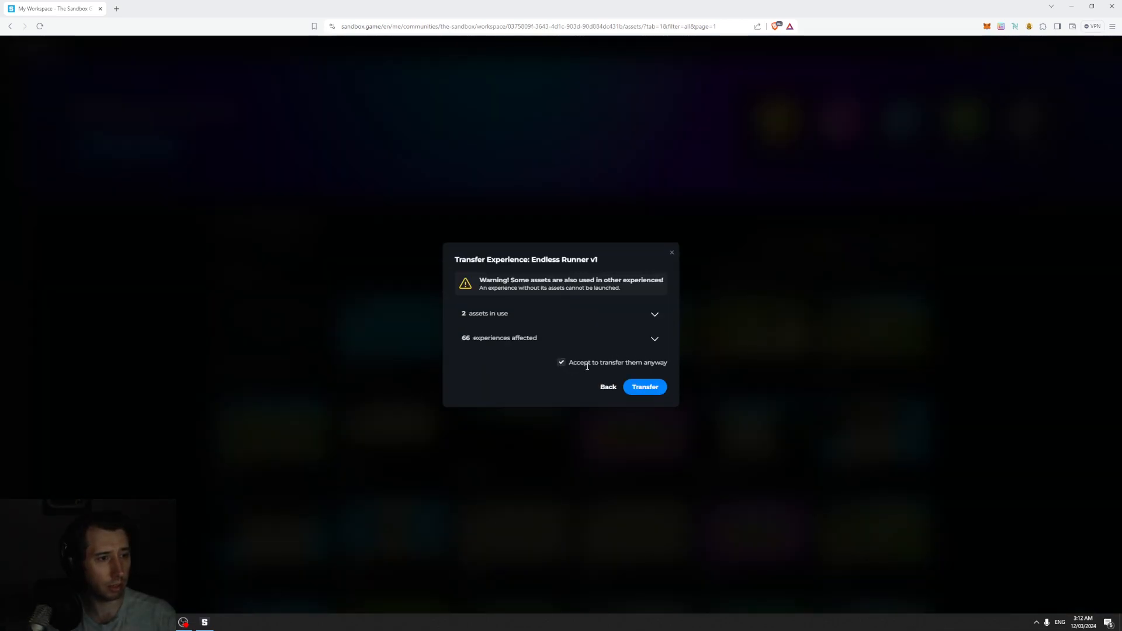
{"action": "left_click", "coordinate": [647, 389]}
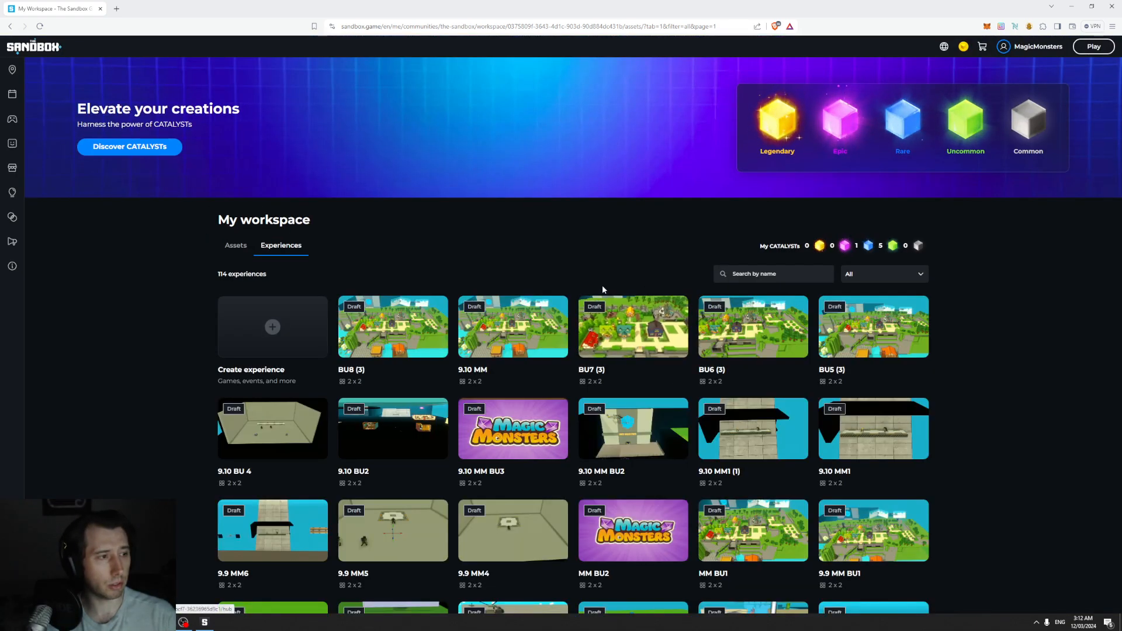
- Check the recipient account's experiences on the website for the transferred Endless Runner v1, and switch back to the Game Maker
{"action": "mouse_move", "coordinate": [583, 4]}
{"action": "left_mouse_down"}
{"action": "mouse_move", "coordinate": [581, 17]}
{"action": "mouse_move", "coordinate": [581, 0]}
{"action": "left_mouse_up"}
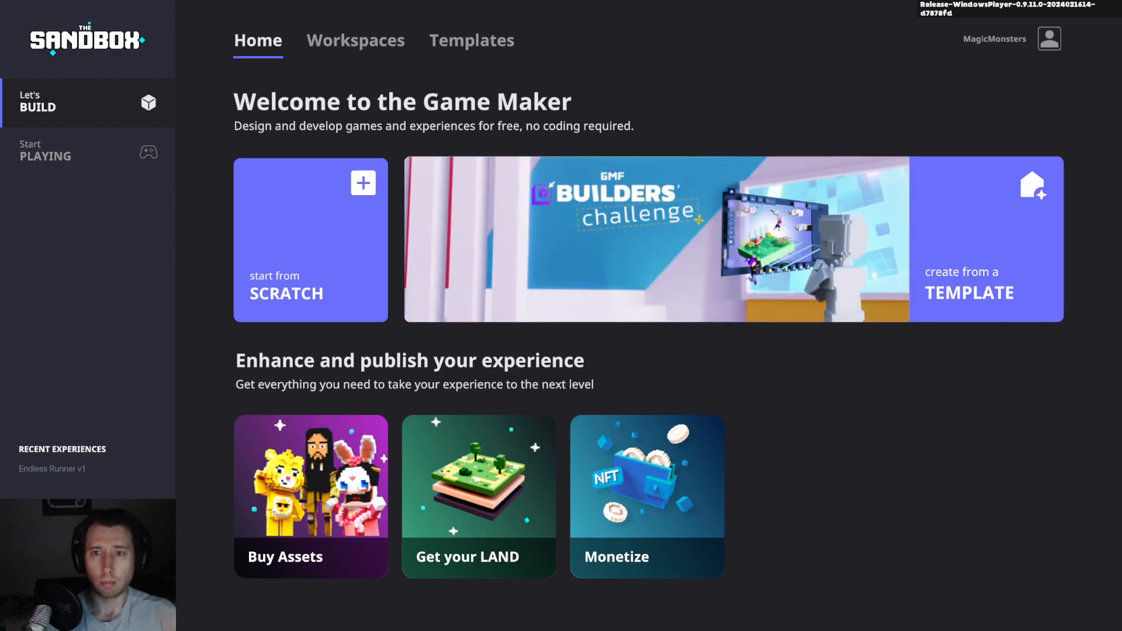
{"action": "left_click_drag", "start_coordinate": [468, 0], "coordinate": [469, 1]}
{"action": "left_click", "coordinate": [1019, 50]}
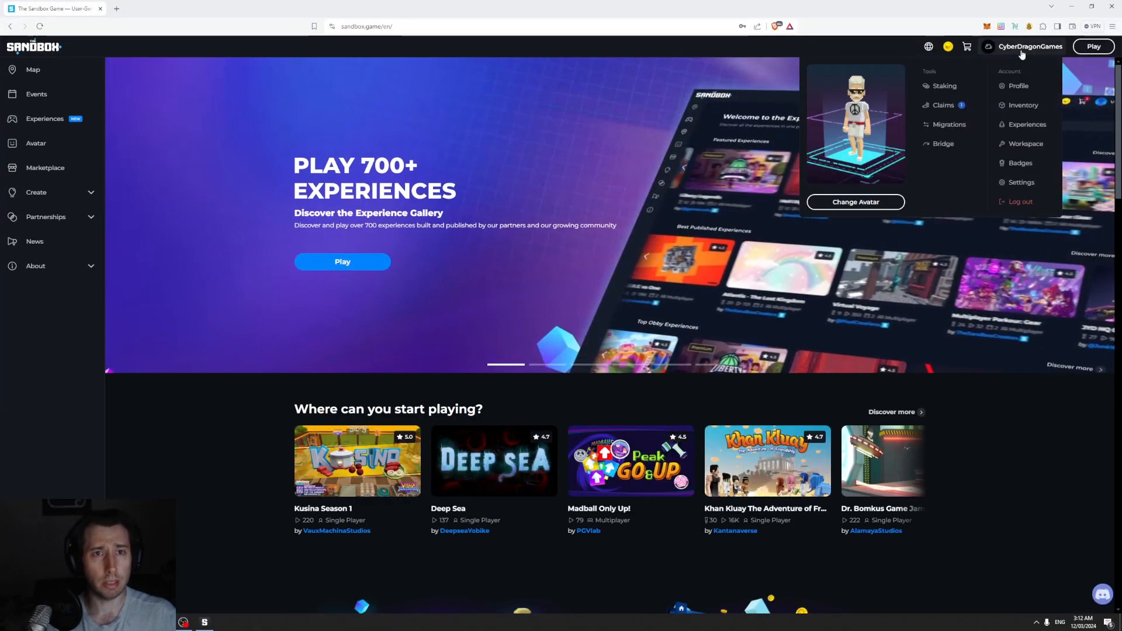
{"action": "left_click", "coordinate": [1026, 125]}
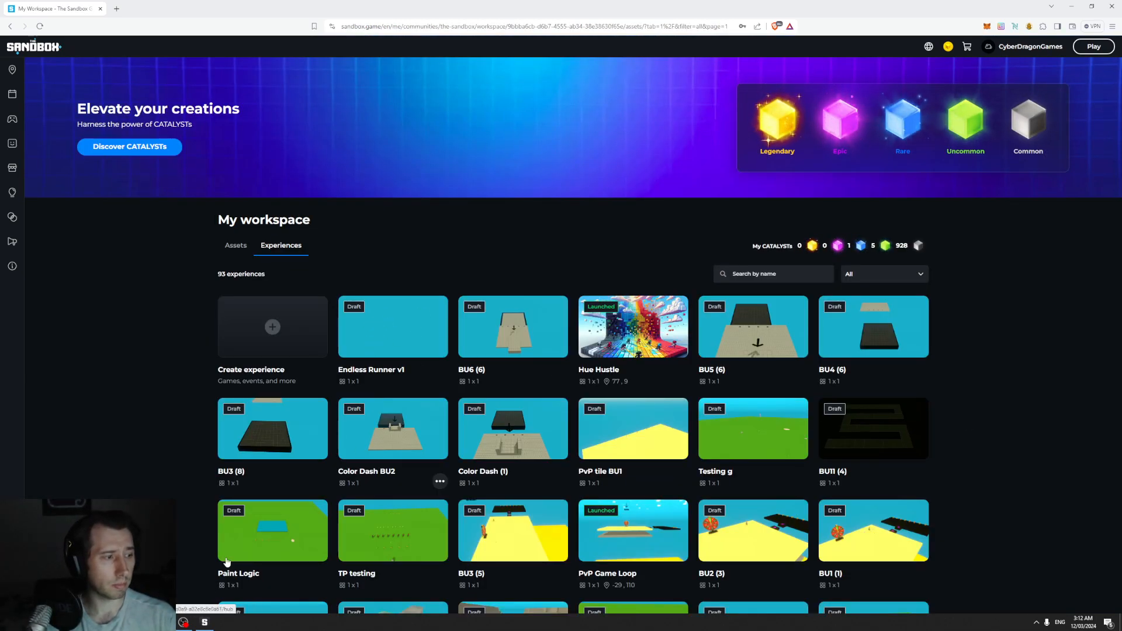
{"action": "left_click", "coordinate": [205, 623]}
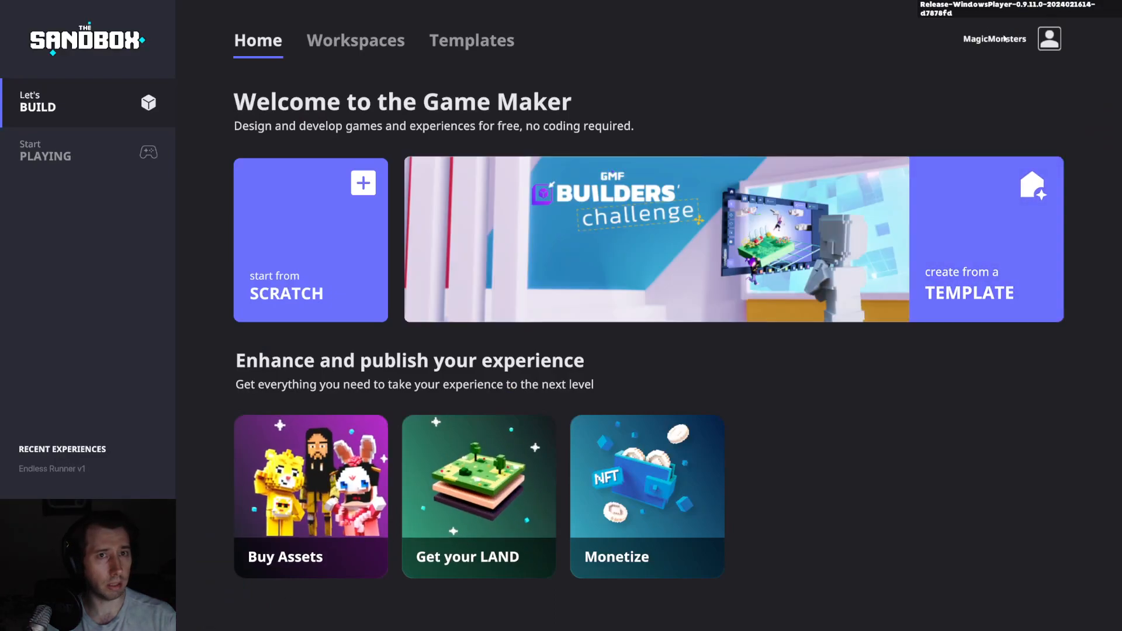
- Leave the current account's Game Maker session and relaunch the Game Maker, closing the stray Snipping Tool window
{"action": "left_click", "coordinate": [1049, 38]}
{"action": "left_click", "coordinate": [1028, 93]}
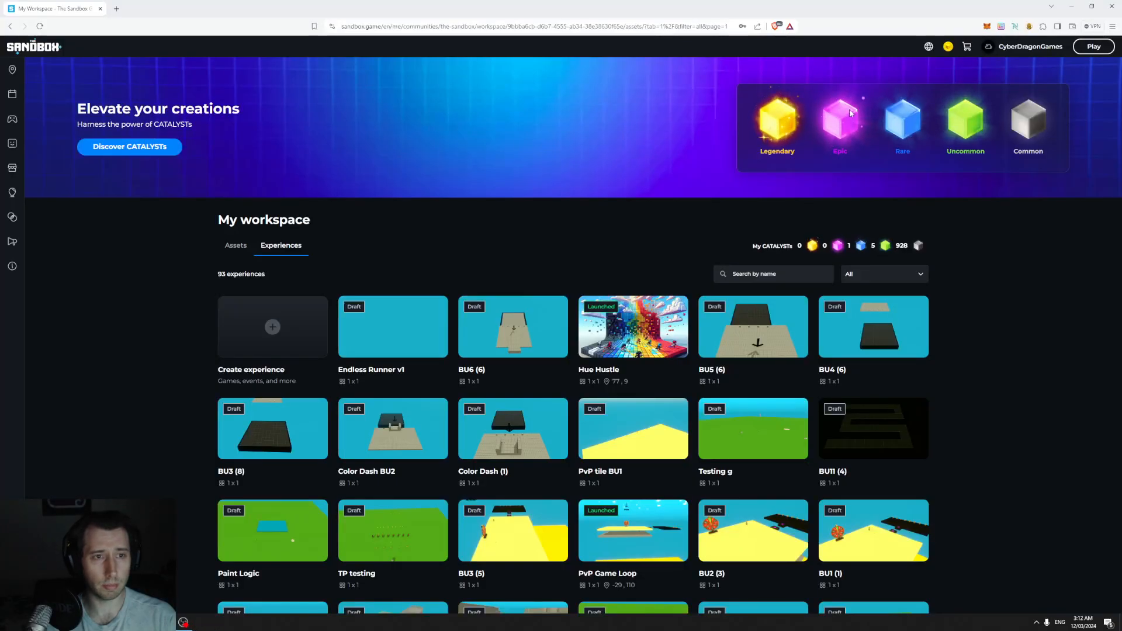
{"action": "left_click_drag", "start_coordinate": [363, 8], "coordinate": [379, 24]}
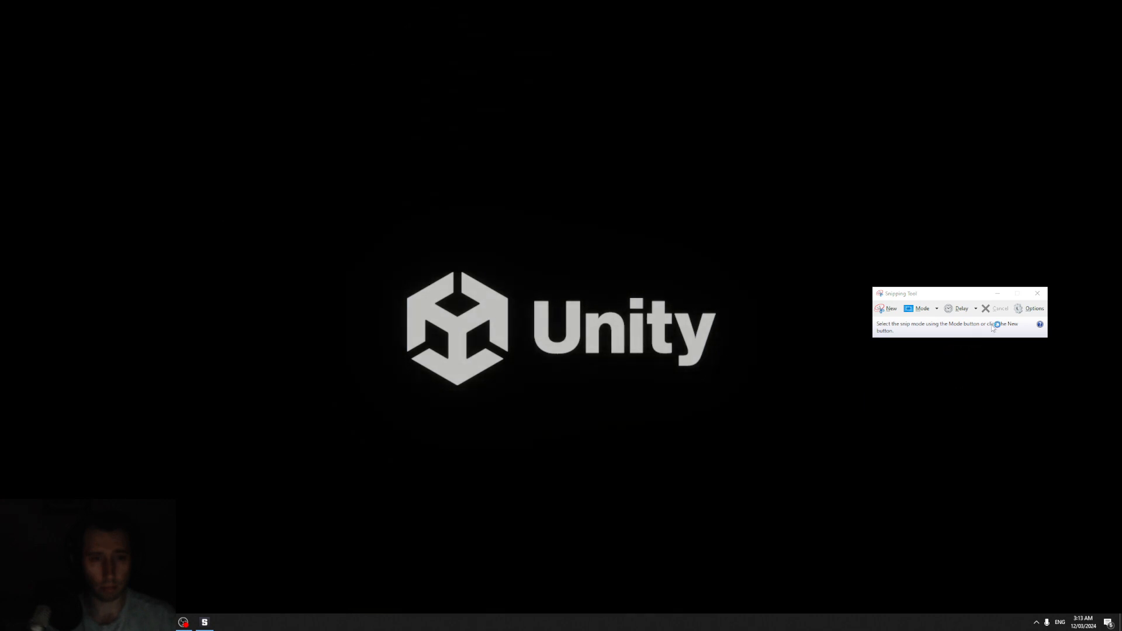
{"action": "left_click", "coordinate": [1037, 293]}
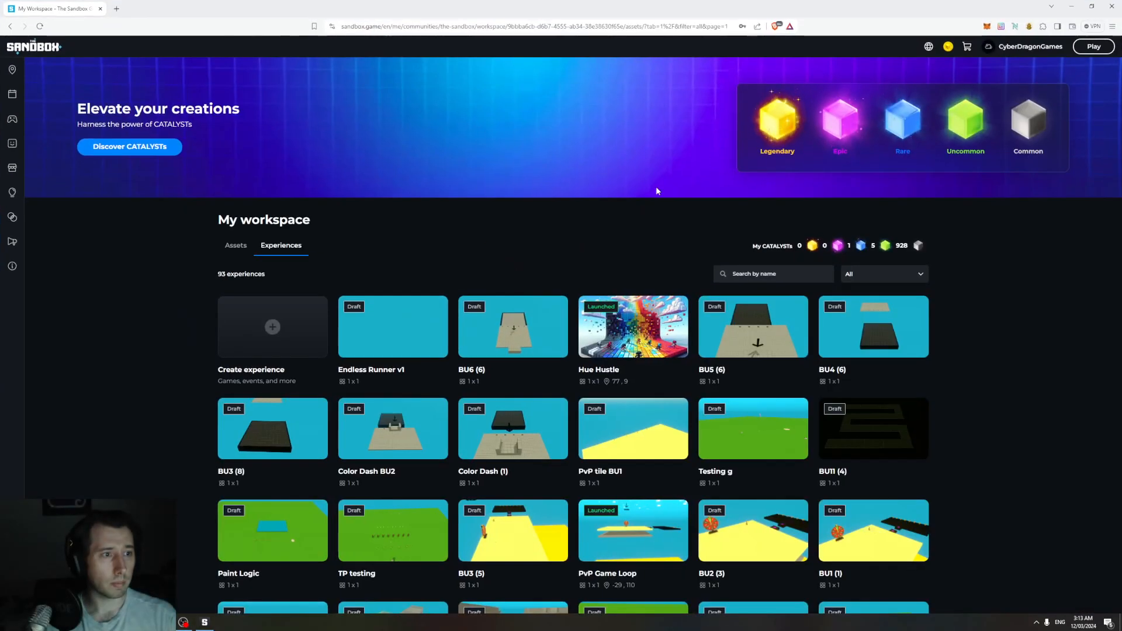
{"action": "left_click", "coordinate": [393, 338]}
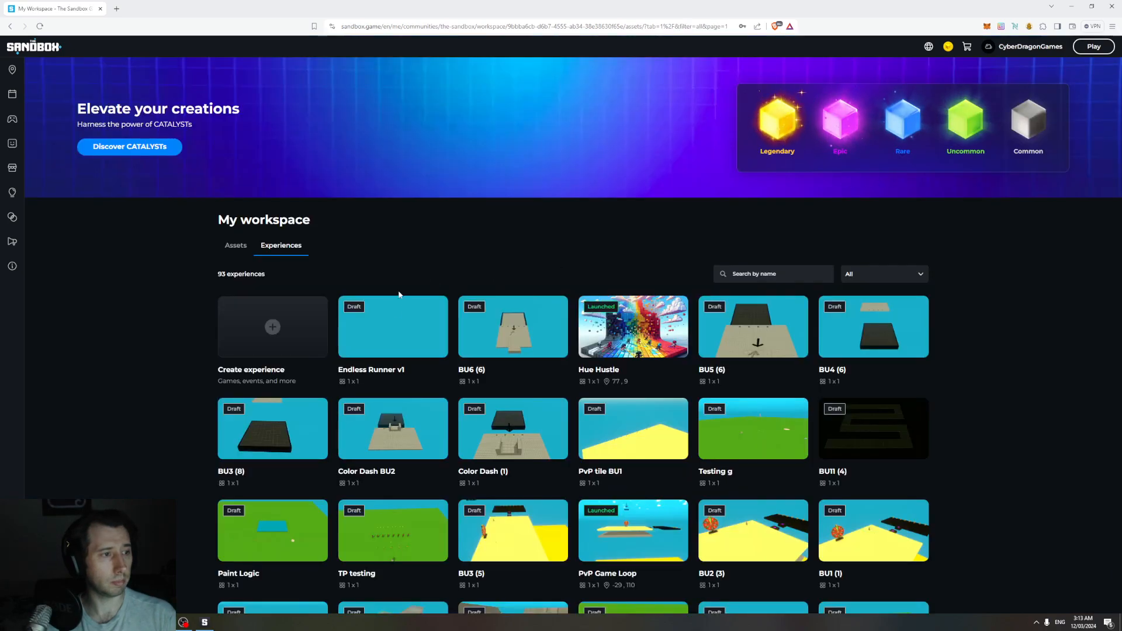
{"action": "left_click", "coordinate": [395, 339]}
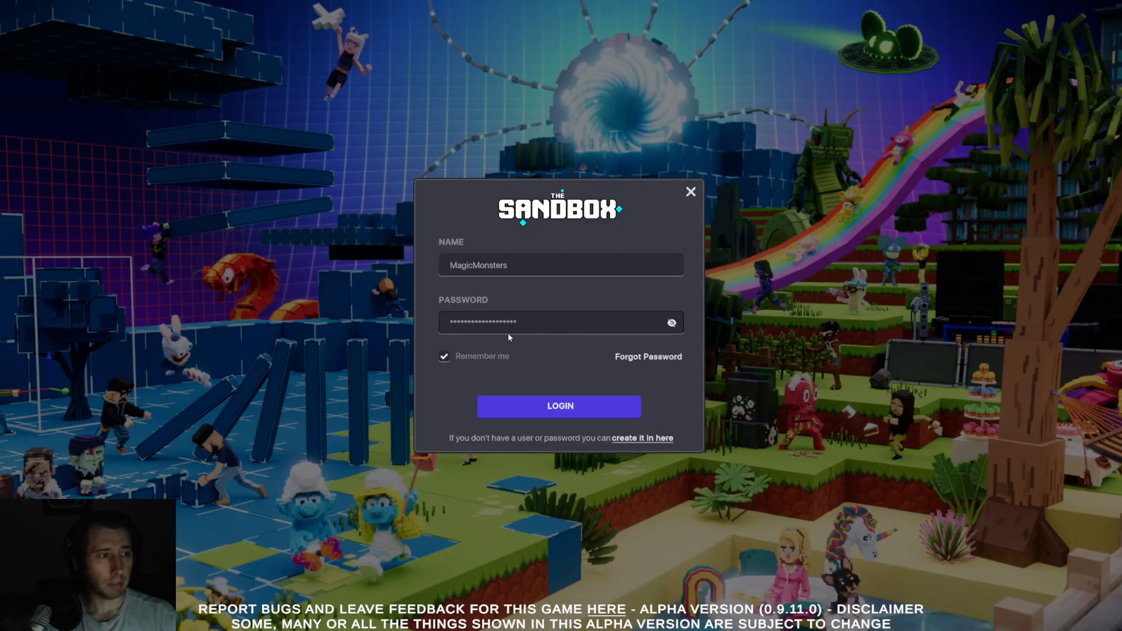
- Log in to the Game Maker with the recipient account's username and password
{"action": "type", "text": "***************"}
{"action": "left_click", "coordinate": [533, 399]}
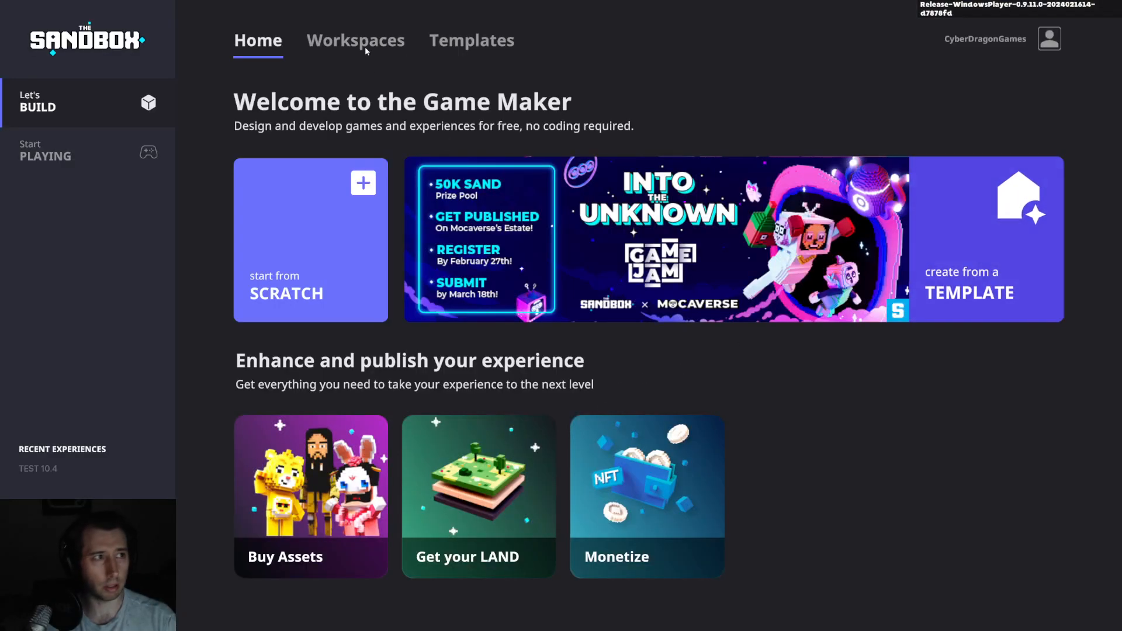
- Open the transferred Endless Runner v1 experience for editing from the recipient's workspace and start a playtest
{"action": "left_click", "coordinate": [361, 42]}
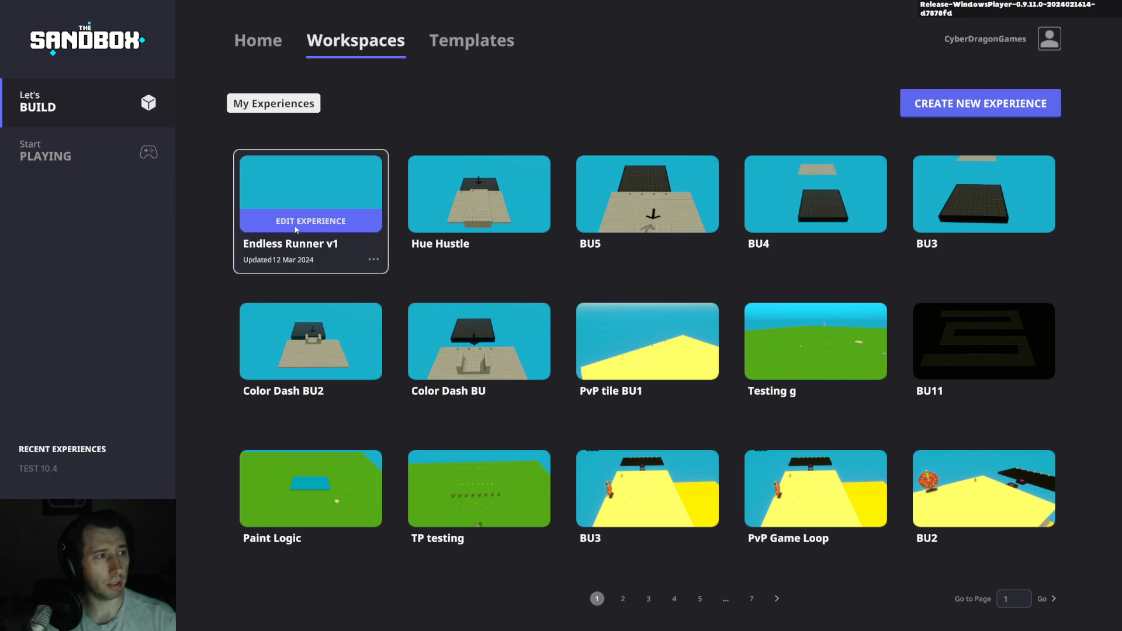
{"action": "left_click", "coordinate": [296, 228]}
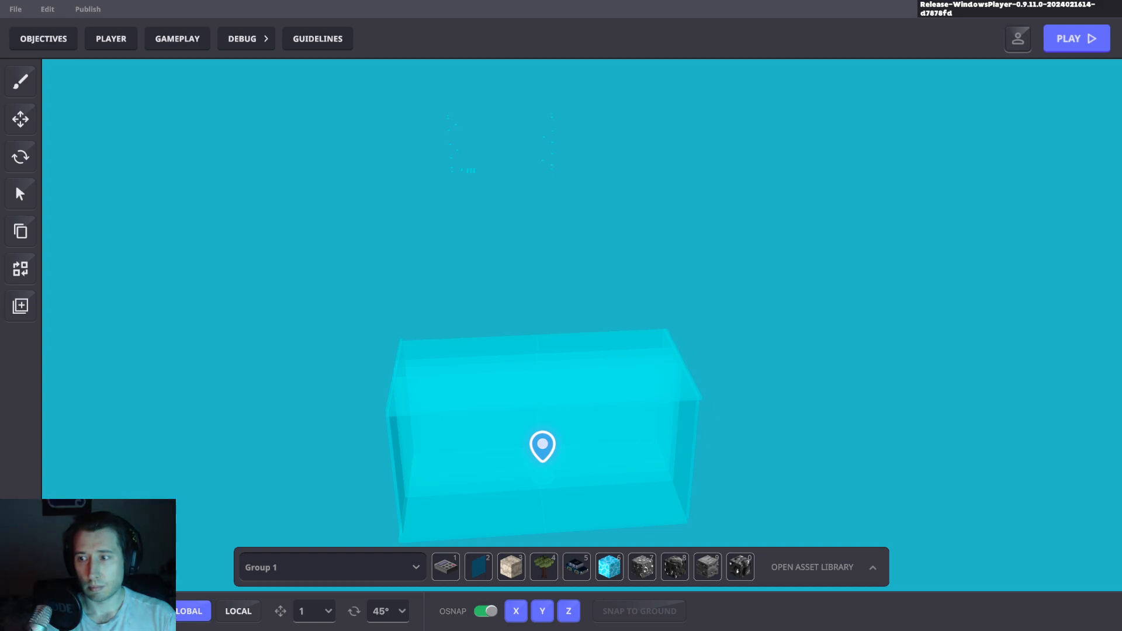
{"action": "right_click_drag", "start_coordinate": [813, 316], "coordinate": [847, 296]}
{"action": "key", "text": "ctrl+p"}
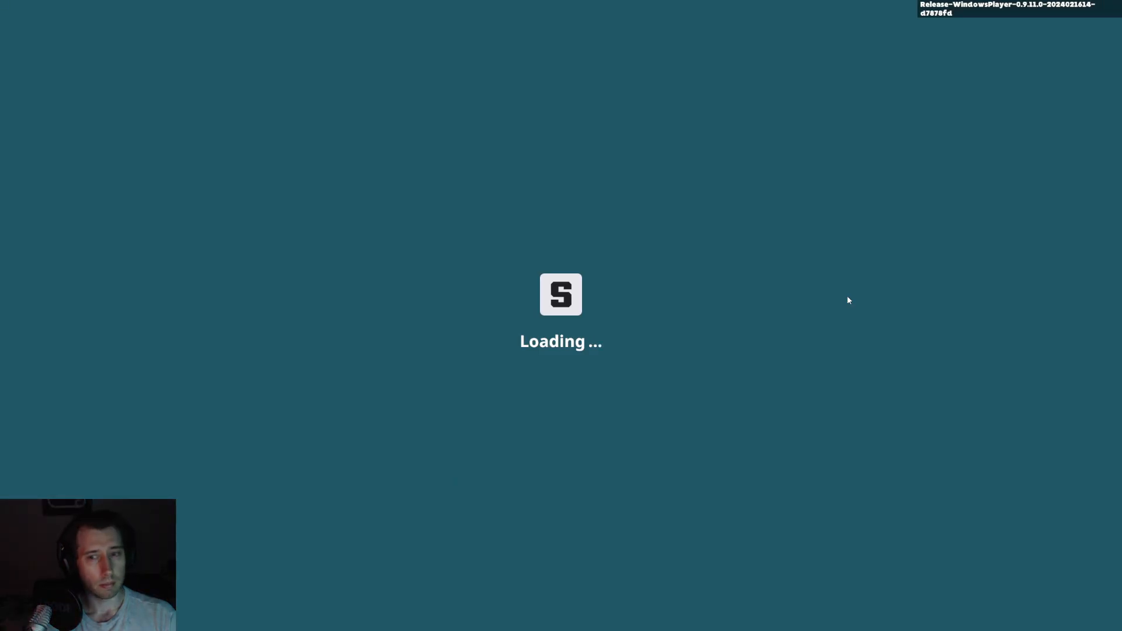
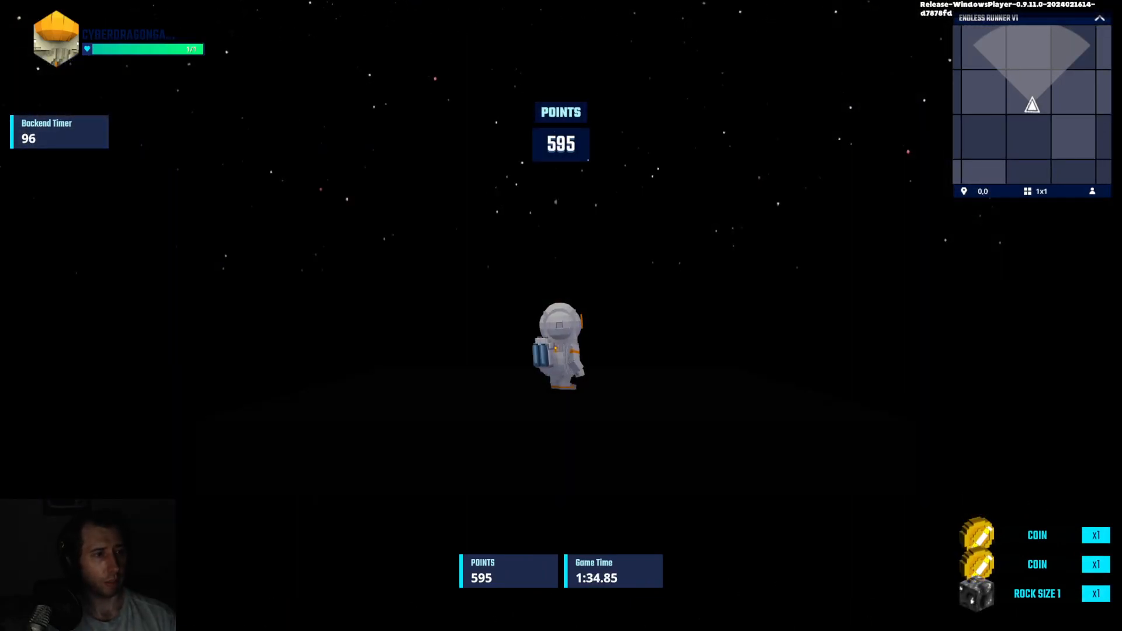
- Finish the Endless Runner v1 playtest by exiting the defeated run and return to the editor
{"action": "key", "text": "w"}
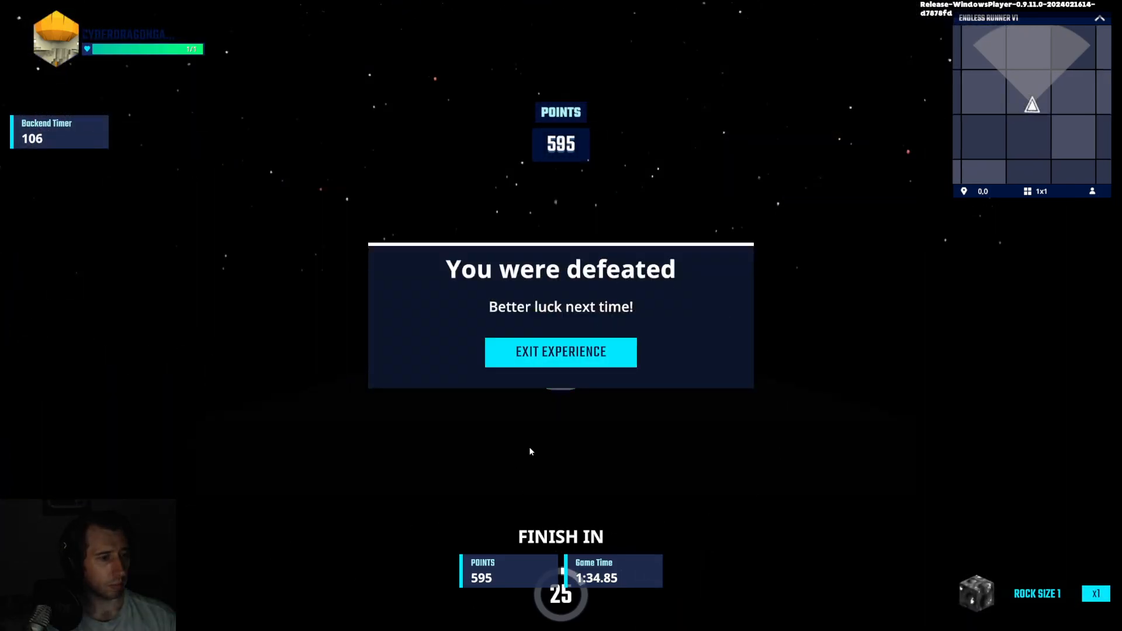
{"action": "left_click", "coordinate": [577, 359]}
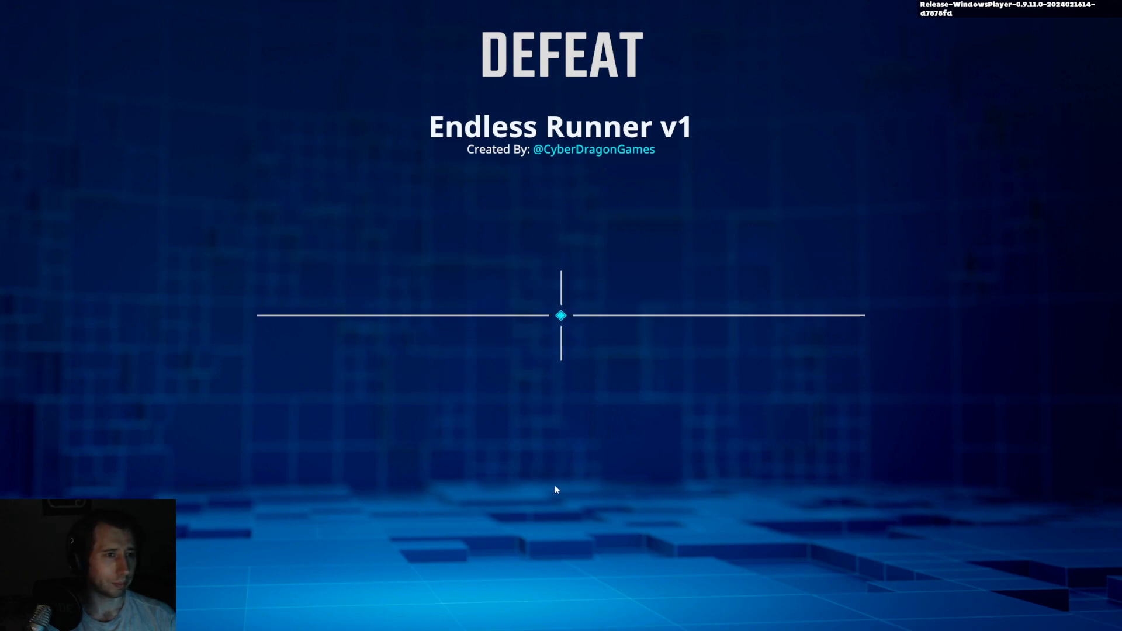
{"action": "left_click", "coordinate": [598, 457]}
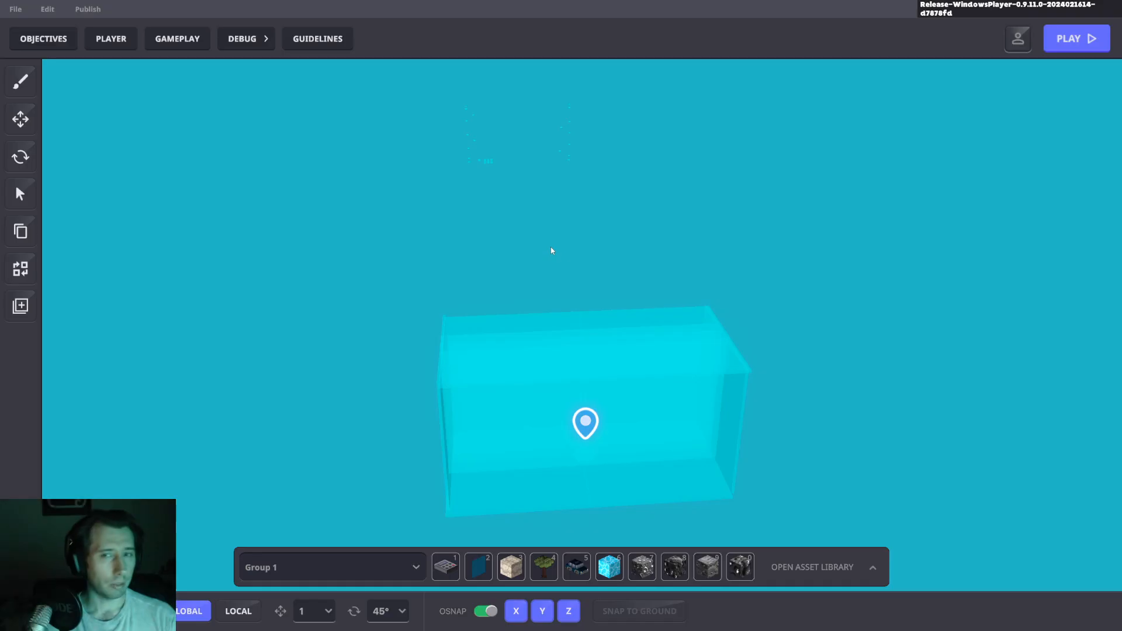
- Duplicate one wall of the transparent spawn box and lower the copy beside the black platform
{"action": "right_click_drag", "start_coordinate": [577, 335], "coordinate": [559, 173]}
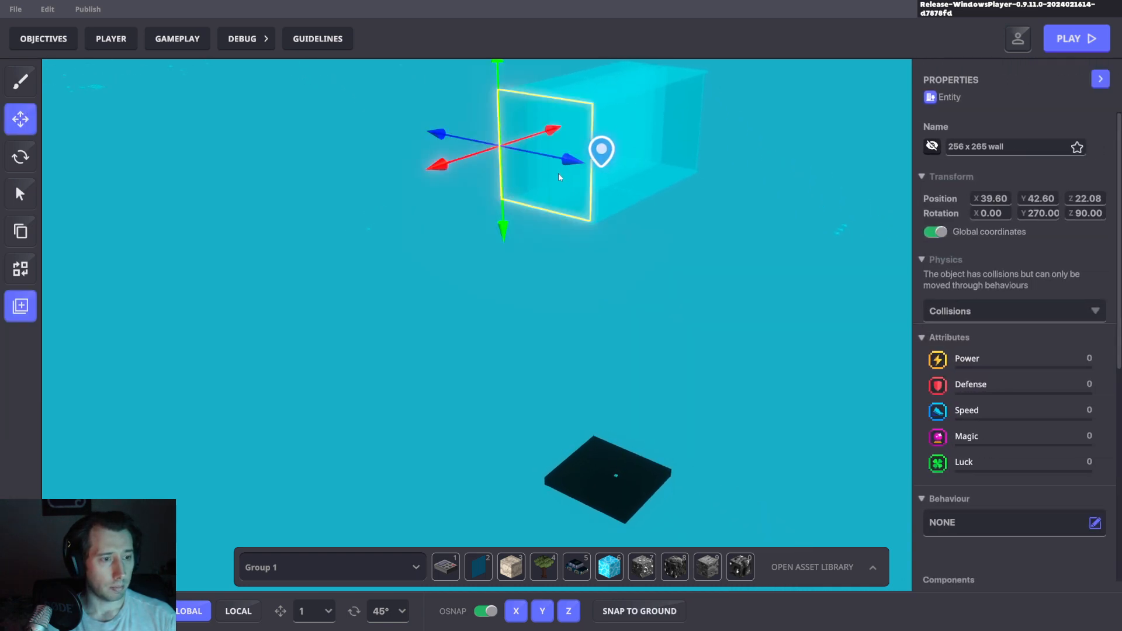
{"action": "left_click_drag", "start_coordinate": [498, 67], "coordinate": [509, 418]}
{"action": "middle_click_drag", "start_coordinate": [509, 418], "coordinate": [506, 263]}
{"action": "scroll", "coordinate": [506, 263], "scroll_direction": "up", "scroll_amount": 2}
{"action": "left_click_drag", "start_coordinate": [505, 262], "coordinate": [609, 264]}
{"action": "left_click_drag", "start_coordinate": [583, 194], "coordinate": [579, 261]}
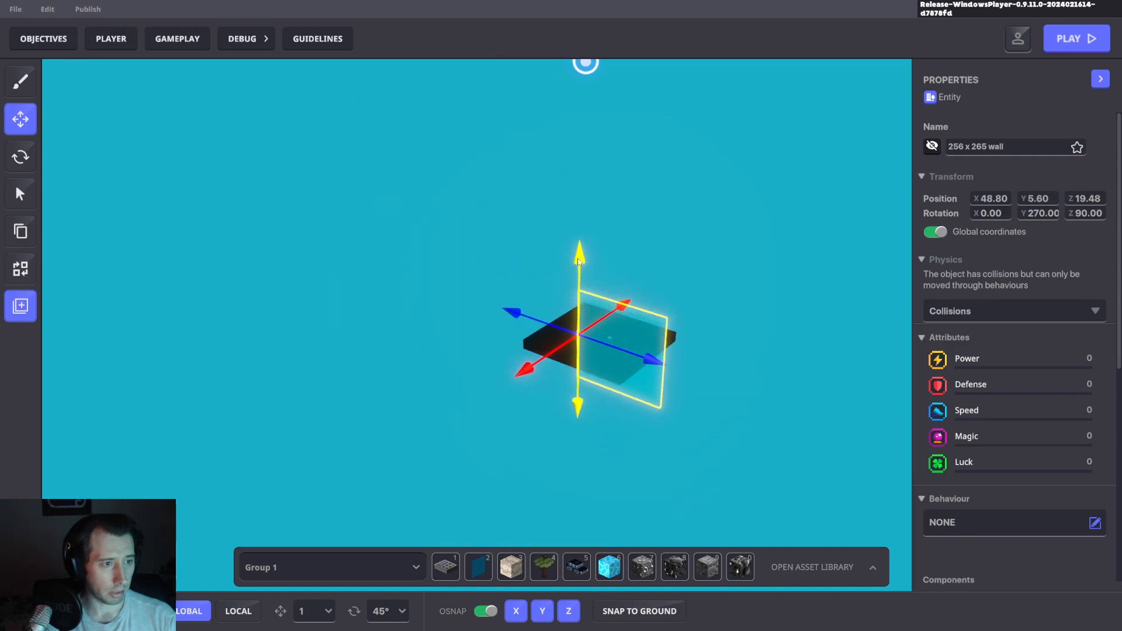
{"action": "left_click_drag", "start_coordinate": [655, 354], "coordinate": [611, 340]}
{"action": "right_click_drag", "start_coordinate": [624, 355], "coordinate": [629, 373]}
- Align the copied wall along one edge of the black platform at a Y position of 3.60
{"action": "scroll", "coordinate": [629, 373], "scroll_direction": "up", "scroll_amount": 2}
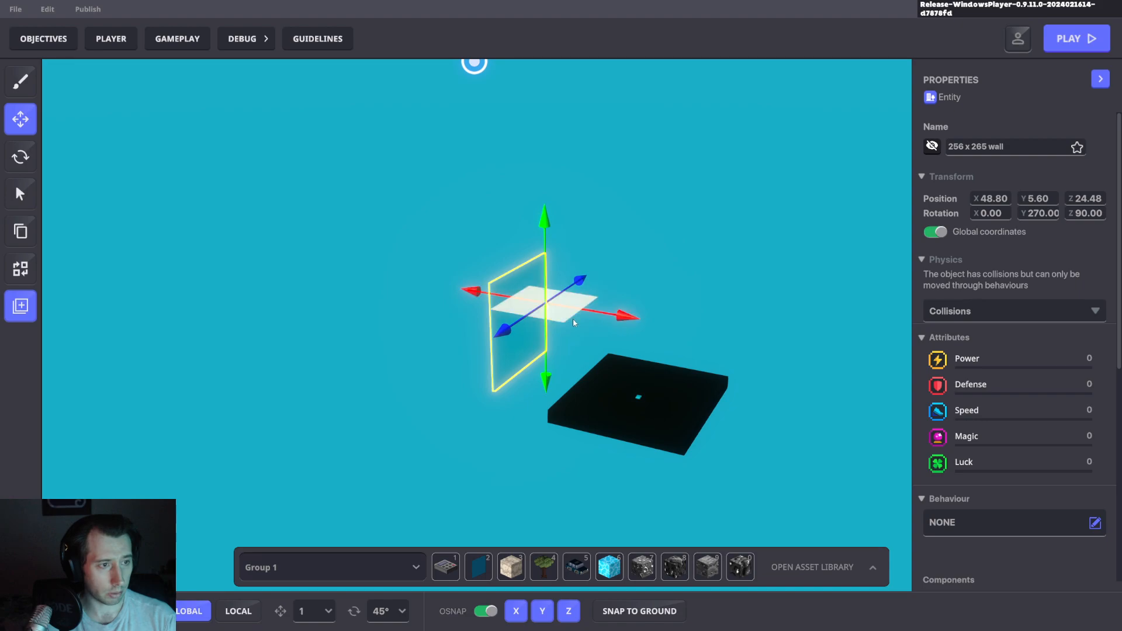
{"action": "left_click_drag", "start_coordinate": [590, 321], "coordinate": [648, 338]}
{"action": "left_click_drag", "start_coordinate": [611, 237], "coordinate": [610, 263]}
{"action": "scroll", "coordinate": [656, 329], "scroll_direction": "up", "scroll_amount": 3}
{"action": "left_click_drag", "start_coordinate": [649, 351], "coordinate": [619, 354]}
{"action": "scroll", "coordinate": [688, 363], "scroll_direction": "up", "scroll_amount": 1}
{"action": "right_click_drag", "start_coordinate": [688, 363], "coordinate": [636, 343]}
{"action": "left_click_drag", "start_coordinate": [632, 330], "coordinate": [606, 345]}
{"action": "mouse_move", "coordinate": [543, 398]}
{"action": "left_mouse_down"}
{"action": "mouse_move", "coordinate": [549, 410]}
{"action": "mouse_move", "coordinate": [540, 403]}
{"action": "left_mouse_up"}
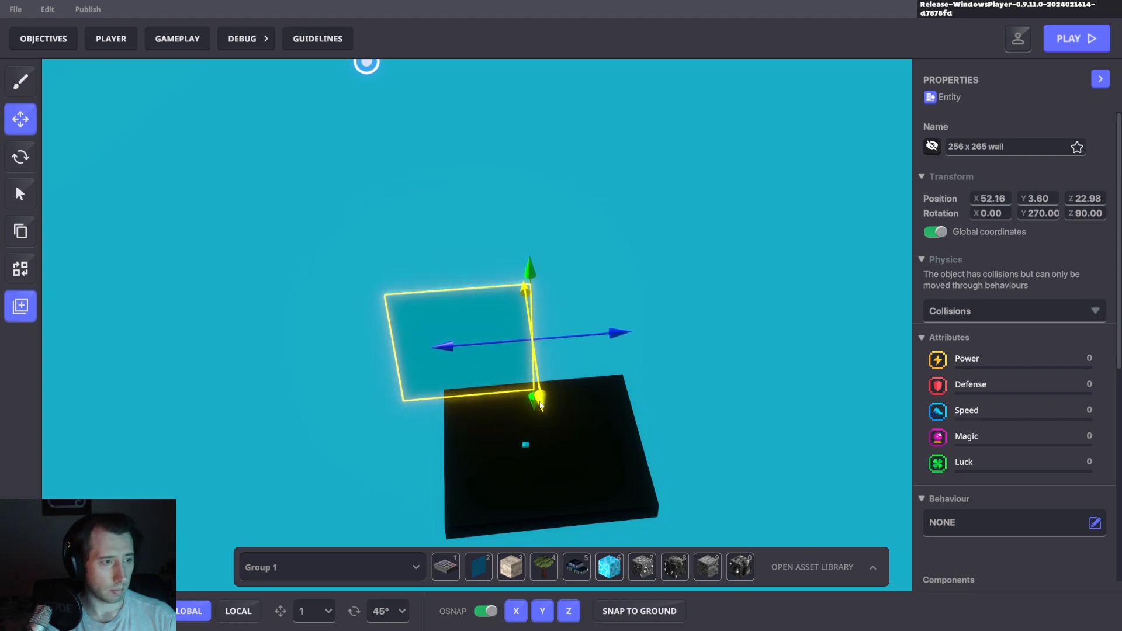
- Duplicate the wall alongside itself to span the platform's edge, and copy the pair to the opposite edge
{"action": "left_click_drag", "start_coordinate": [614, 333], "coordinate": [705, 327], "text": "shift"}
{"action": "left_click", "coordinate": [503, 328], "text": "shift"}
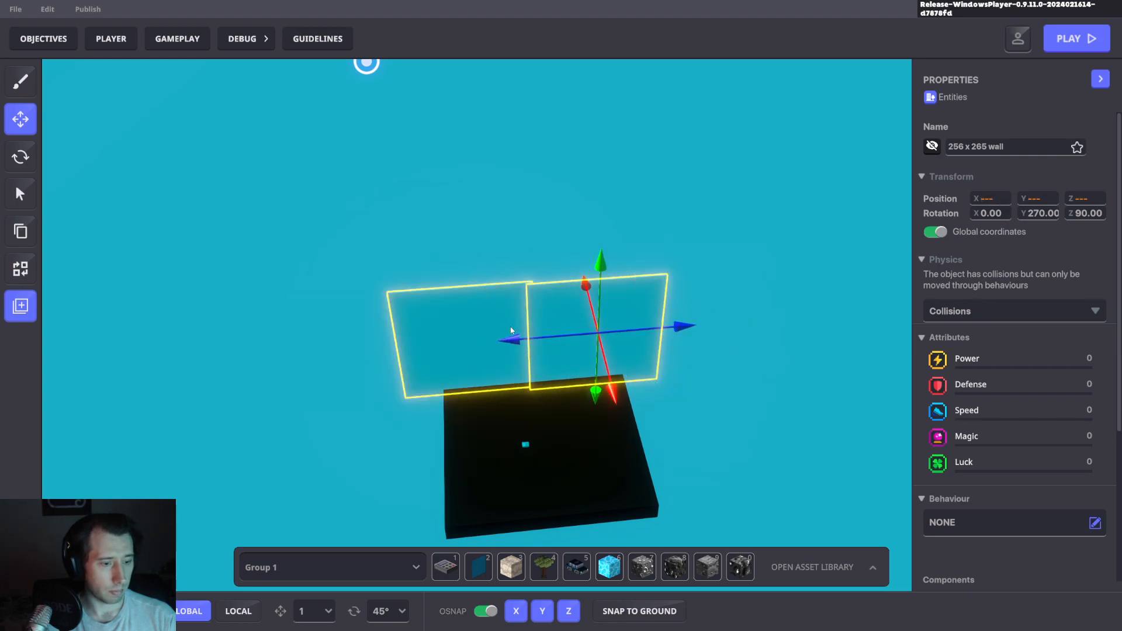
{"action": "left_click_drag", "start_coordinate": [613, 415], "coordinate": [656, 551]}
{"action": "right_click_drag", "start_coordinate": [656, 549], "coordinate": [736, 454]}
{"action": "left_click", "coordinate": [736, 453]}
- Adjust the copied walls so they line up closely with the platform's side edges
{"action": "left_click", "coordinate": [676, 482]}
{"action": "left_click_drag", "start_coordinate": [723, 418], "coordinate": [737, 420]}
{"action": "scroll", "coordinate": [688, 321], "scroll_direction": "up", "scroll_amount": 1}
{"action": "right_click_drag", "start_coordinate": [689, 321], "coordinate": [696, 421]}
{"action": "left_click_drag", "start_coordinate": [665, 446], "coordinate": [784, 394]}
{"action": "left_click_drag", "start_coordinate": [803, 443], "coordinate": [811, 447]}
{"action": "right_click_drag", "start_coordinate": [811, 447], "coordinate": [631, 436]}
- Duplicate one side wall, pull the copy inward over the platform and rotate it to a Y rotation of 180
{"action": "left_click", "coordinate": [647, 432]}
{"action": "key", "text": "ctrl+d"}
{"action": "left_click_drag", "start_coordinate": [694, 451], "coordinate": [579, 461]}
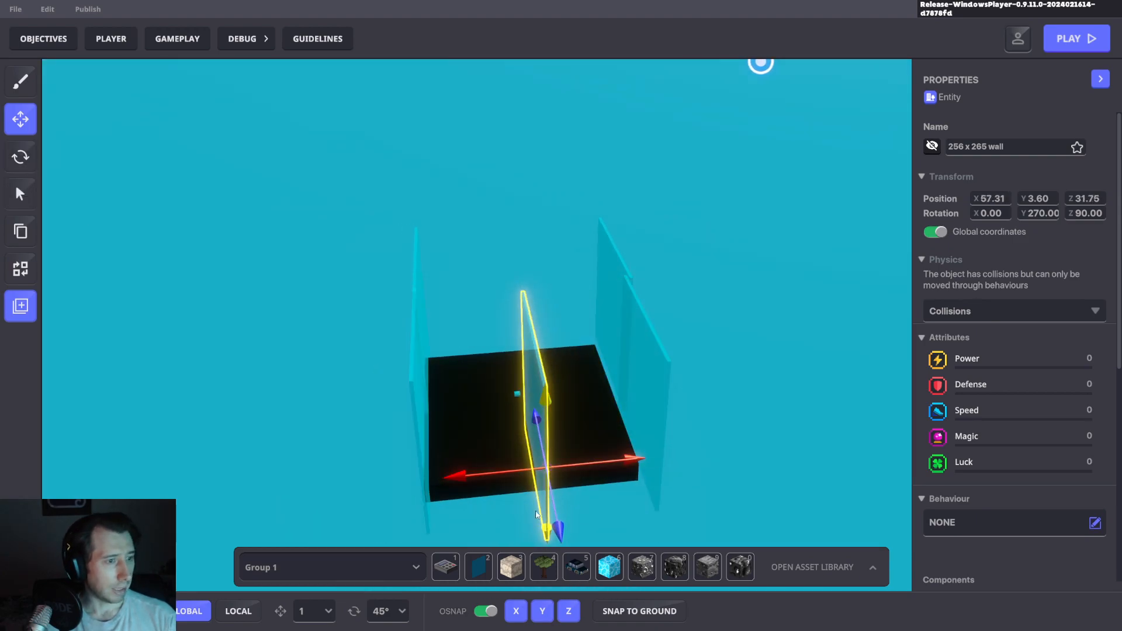
{"action": "left_click", "coordinate": [21, 160]}
{"action": "right_click_drag", "start_coordinate": [518, 524], "coordinate": [489, 454]}
{"action": "left_click_drag", "start_coordinate": [486, 500], "coordinate": [751, 447]}
{"action": "left_click_drag", "start_coordinate": [526, 501], "coordinate": [418, 476]}
- Move the rotated wall onto one of the platform's two open edges and align it there
{"action": "left_click", "coordinate": [8, 122]}
{"action": "left_click_drag", "start_coordinate": [606, 459], "coordinate": [689, 460]}
{"action": "right_click_drag", "start_coordinate": [666, 465], "coordinate": [824, 503]}
{"action": "left_click_drag", "start_coordinate": [487, 398], "coordinate": [445, 438]}
{"action": "left_click_drag", "start_coordinate": [573, 419], "coordinate": [503, 381]}
{"action": "right_click_drag", "start_coordinate": [506, 393], "coordinate": [584, 454]}
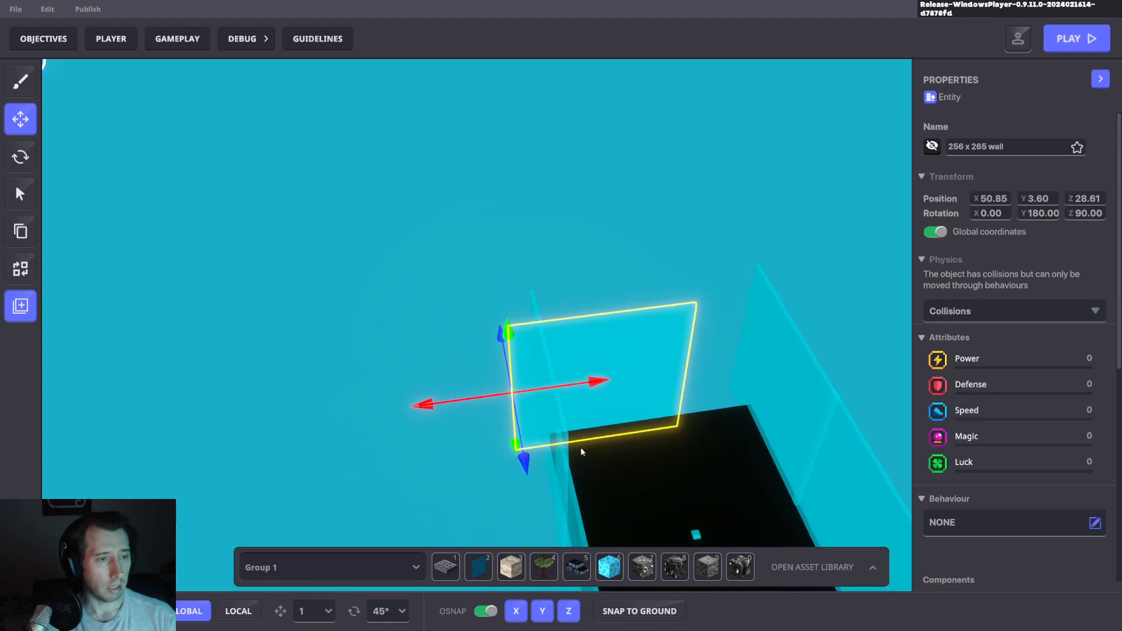
{"action": "left_click_drag", "start_coordinate": [595, 384], "coordinate": [555, 388]}
{"action": "mouse_move", "coordinate": [591, 438]}
{"action": "right_mouse_down"}
{"action": "mouse_move", "coordinate": [598, 445]}
{"action": "mouse_move", "coordinate": [574, 442]}
{"action": "right_mouse_up"}
{"action": "mouse_move", "coordinate": [413, 470]}
{"action": "left_mouse_down"}
{"action": "mouse_move", "coordinate": [410, 489]}
{"action": "mouse_move", "coordinate": [407, 467]}
{"action": "left_mouse_up"}
- Duplicate the rotated wall alongside itself to span the open edge, and copy the pair to the last open edge
{"action": "key", "text": "ctrl+d"}
{"action": "left_click_drag", "start_coordinate": [491, 388], "coordinate": [657, 369]}
{"action": "right_click_drag", "start_coordinate": [593, 346], "coordinate": [611, 366]}
{"action": "left_click", "coordinate": [453, 253], "text": "shift"}
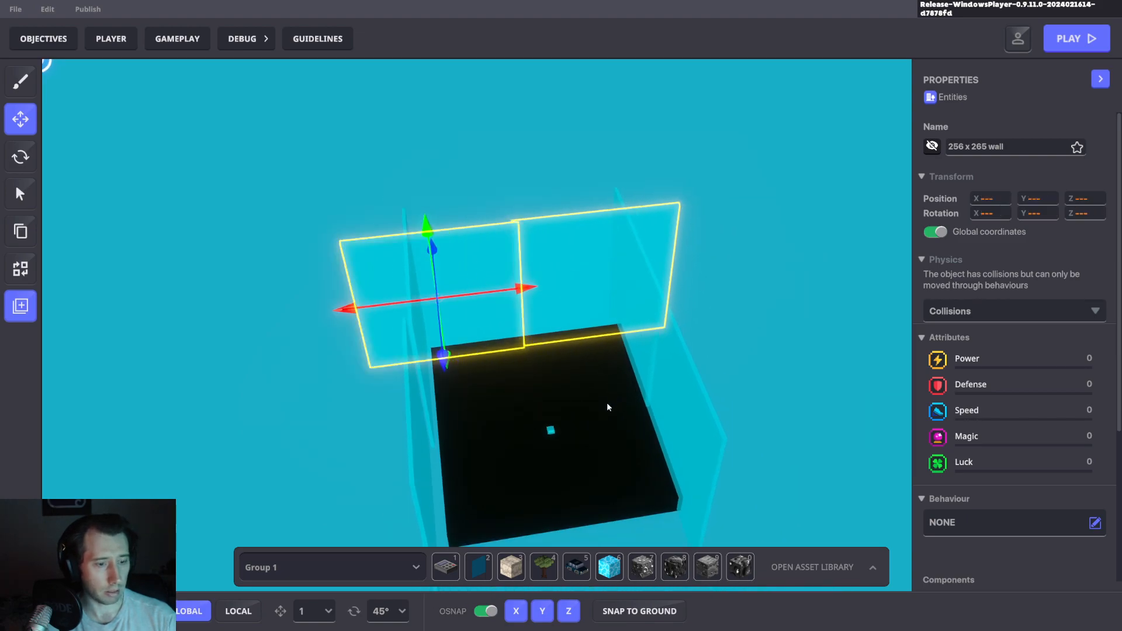
{"action": "right_click_drag", "start_coordinate": [445, 365], "coordinate": [759, 517]}
{"action": "scroll", "coordinate": [696, 433], "scroll_direction": "up", "scroll_amount": 3}
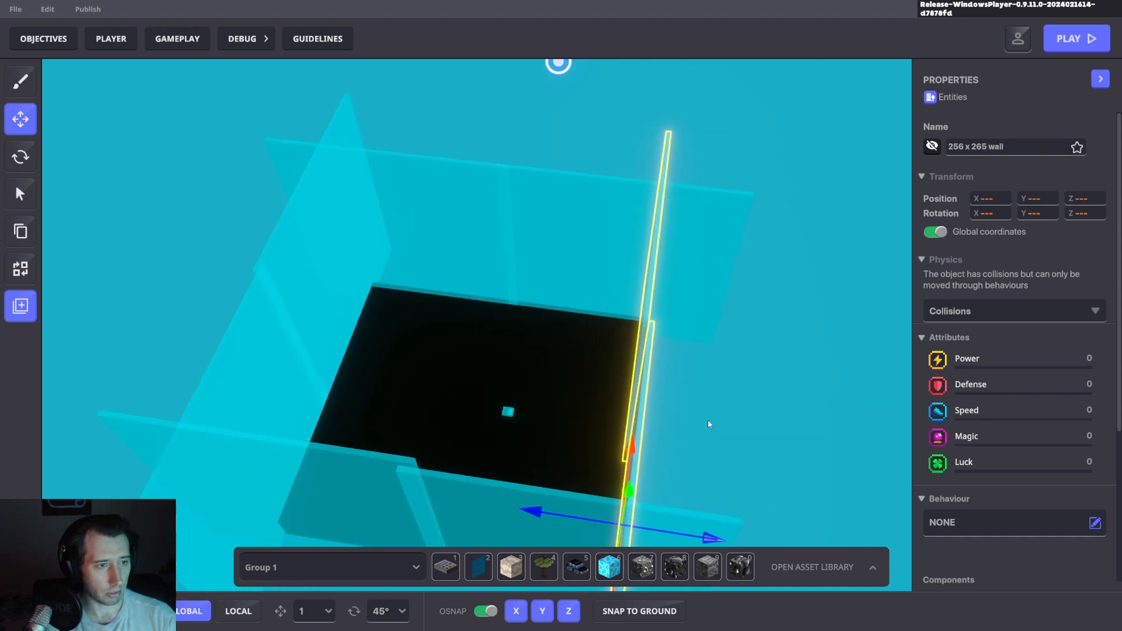
- Shift the two walls of the last side individually so they sit tight against the platform's edge
{"action": "left_click", "coordinate": [709, 423]}
{"action": "left_click", "coordinate": [648, 299]}
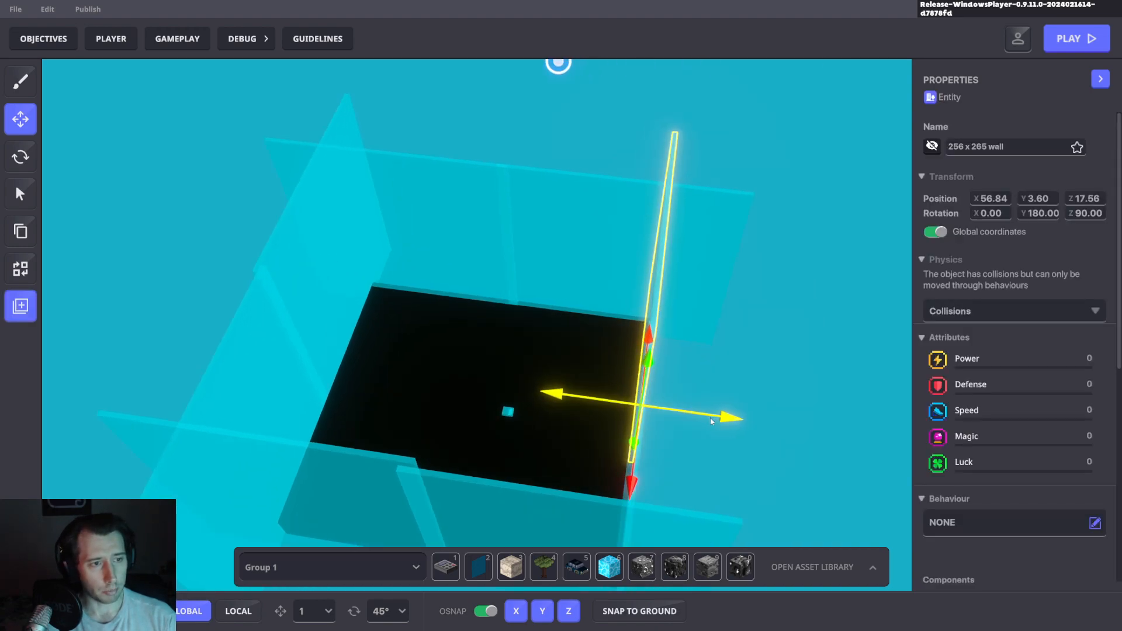
{"action": "left_click", "coordinate": [738, 425]}
{"action": "right_click_drag", "start_coordinate": [738, 424], "coordinate": [566, 346]}
{"action": "left_click", "coordinate": [411, 319]}
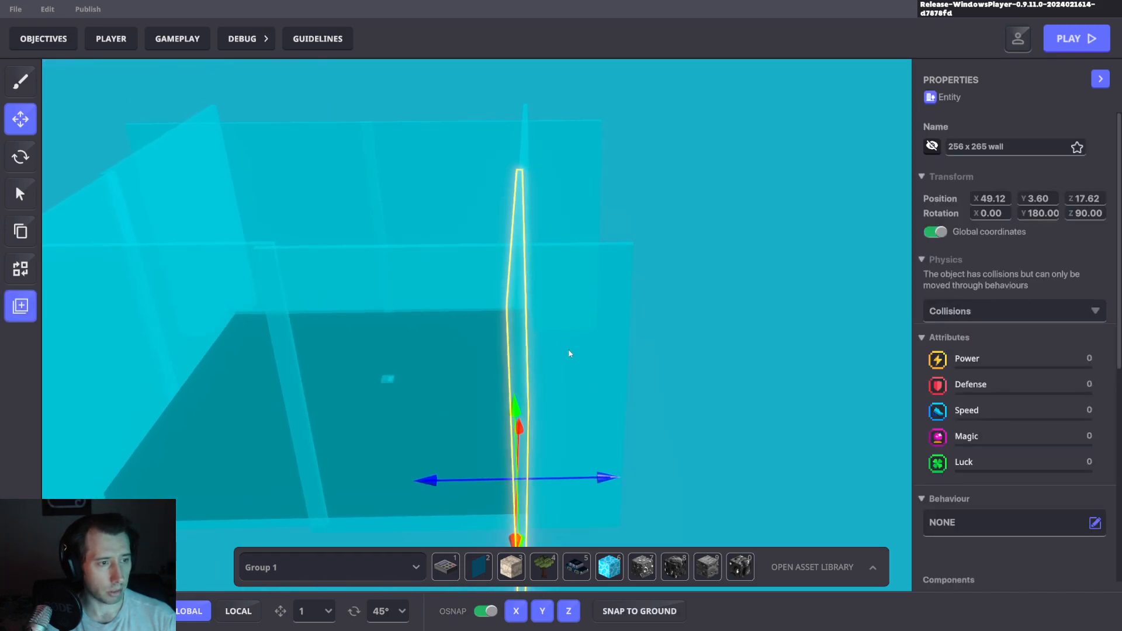
{"action": "right_click_drag", "start_coordinate": [595, 480], "coordinate": [619, 270]}
{"action": "left_click", "coordinate": [513, 356]}
- Save the experience and leave the editor for the main menu
{"action": "scroll", "coordinate": [525, 339], "scroll_direction": "down", "scroll_amount": 5}
{"action": "key", "text": "ctrl+s"}
{"action": "left_click", "coordinate": [615, 337]}
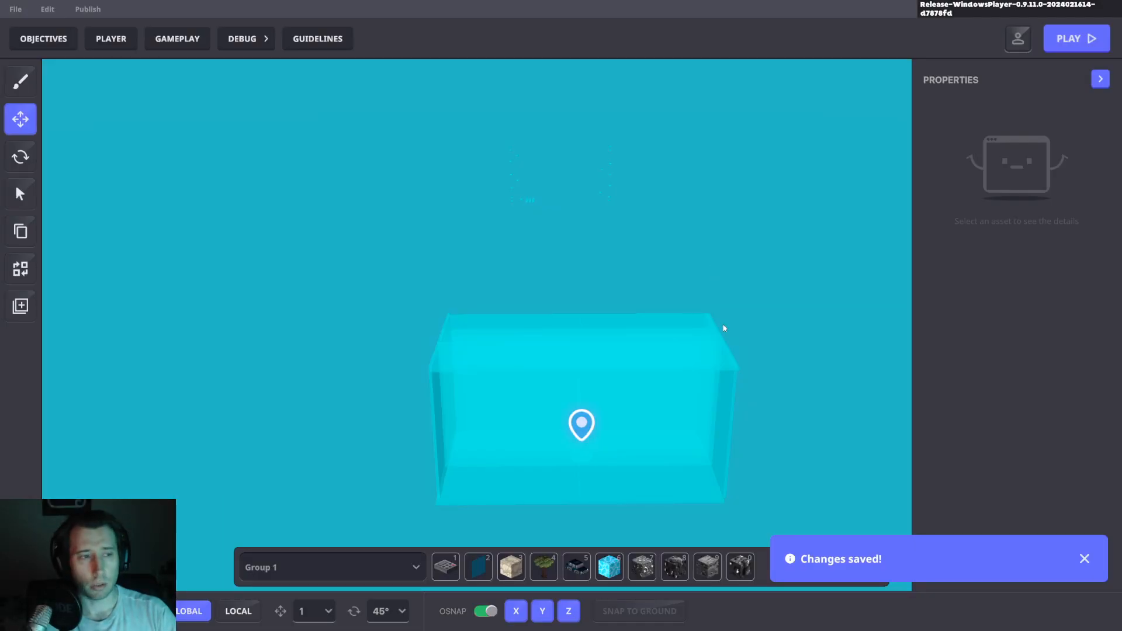
{"action": "scroll", "coordinate": [579, 257], "scroll_direction": "up", "scroll_amount": 3}
{"action": "middle_click_drag", "start_coordinate": [579, 275], "coordinate": [494, 241]}
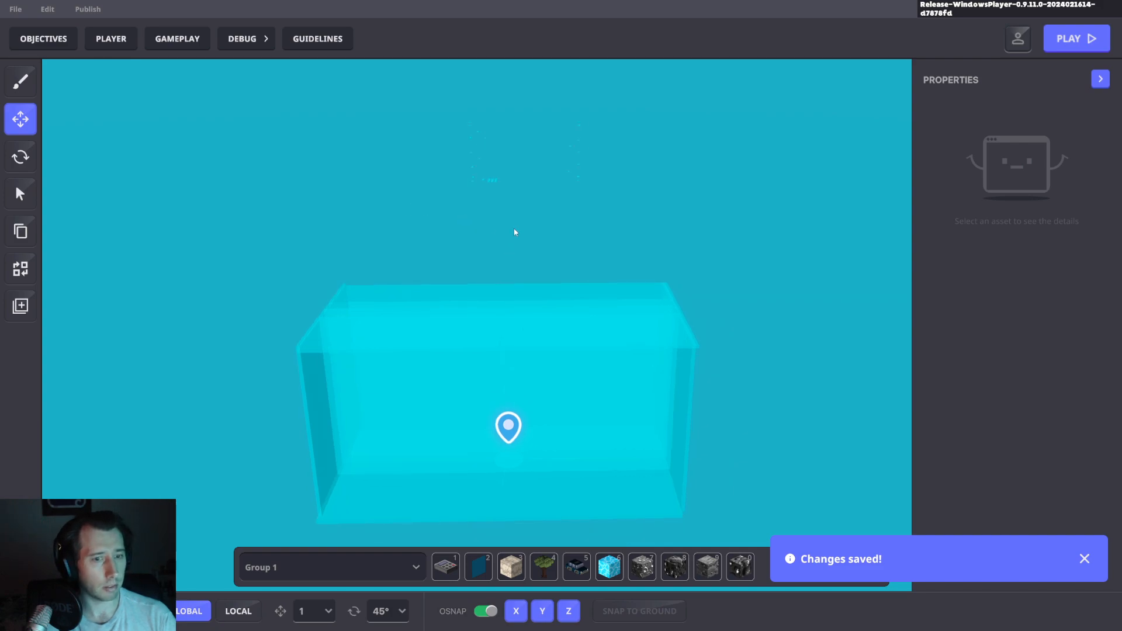
{"action": "left_click", "coordinate": [17, 10]}
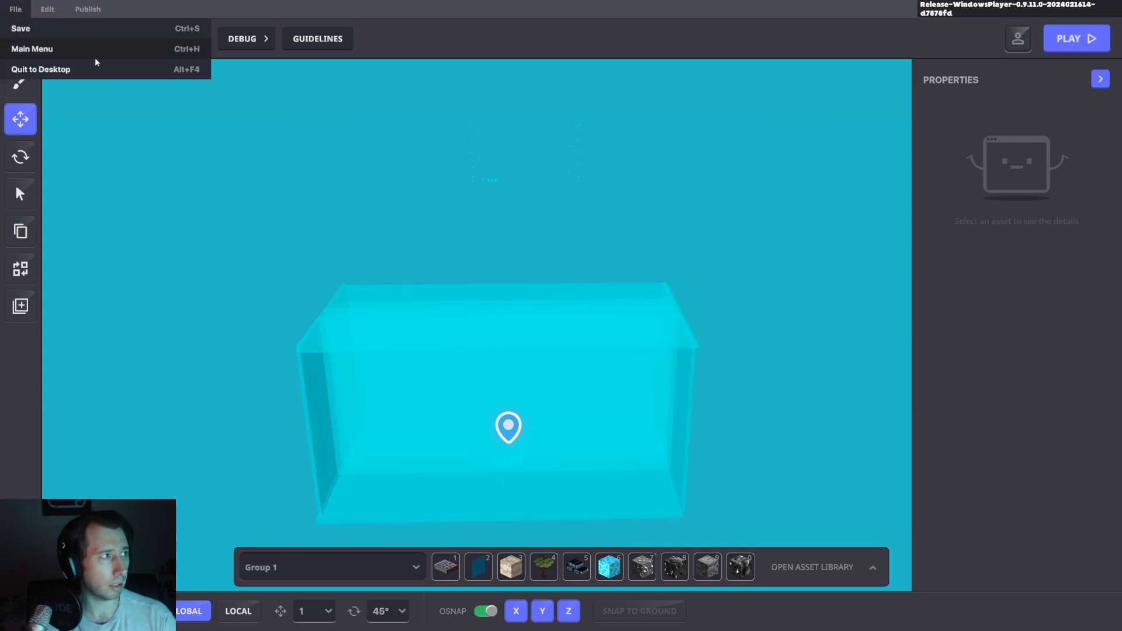
{"action": "left_click", "coordinate": [63, 50]}
{"action": "left_click", "coordinate": [626, 355]}
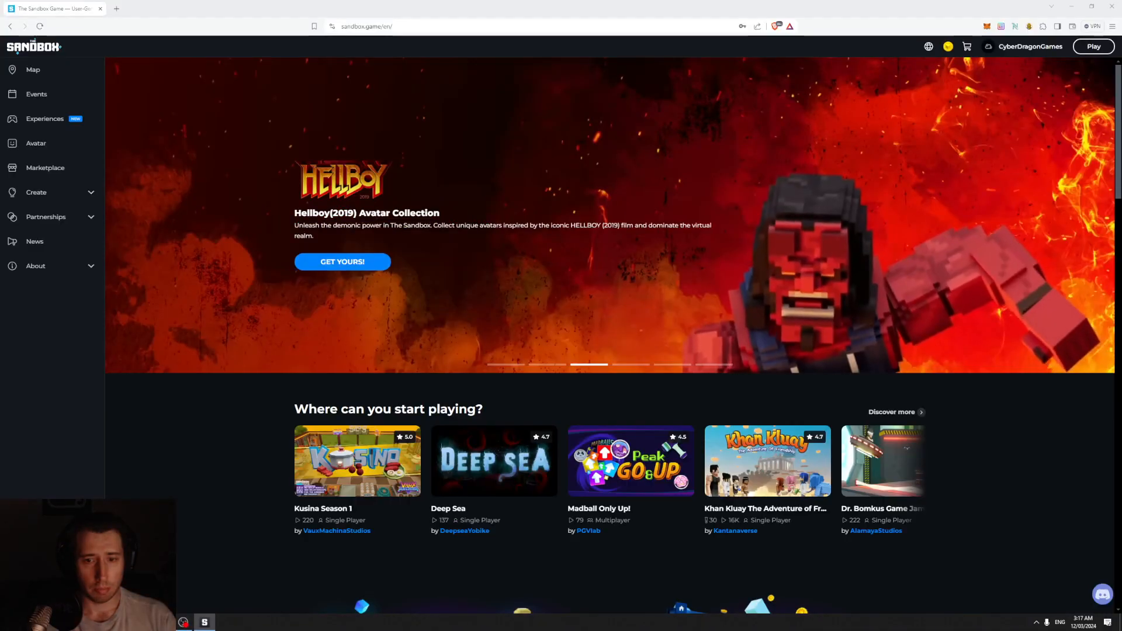
- On The Sandbox website in the browser, reload the home page, log in and open the account's profile
{"action": "left_click", "coordinate": [39, 26]}
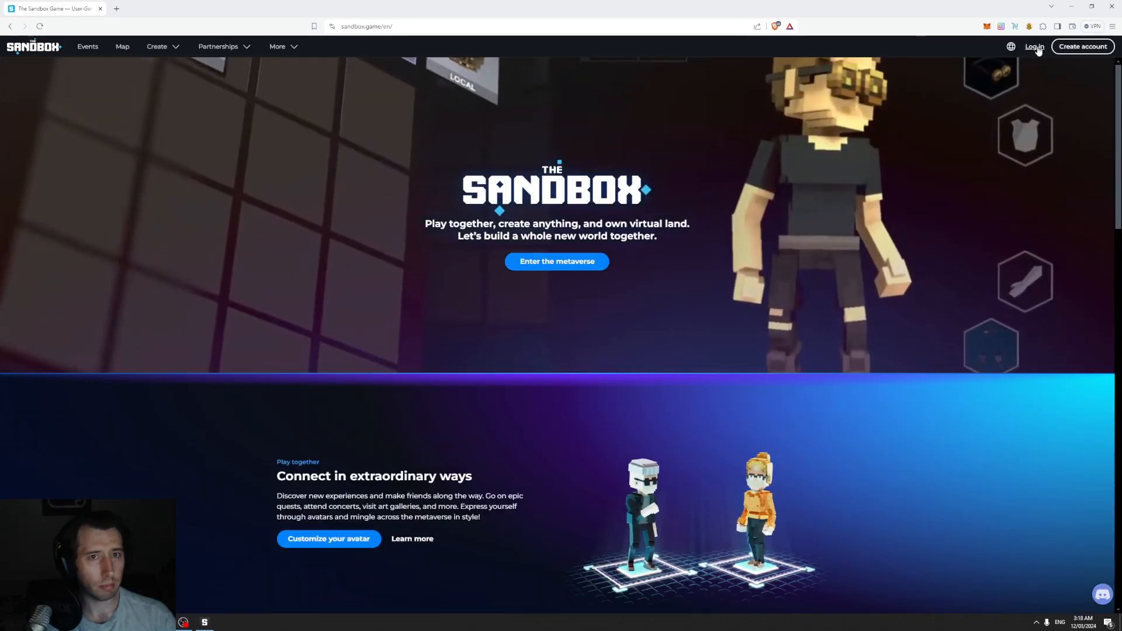
{"action": "left_click", "coordinate": [1037, 47]}
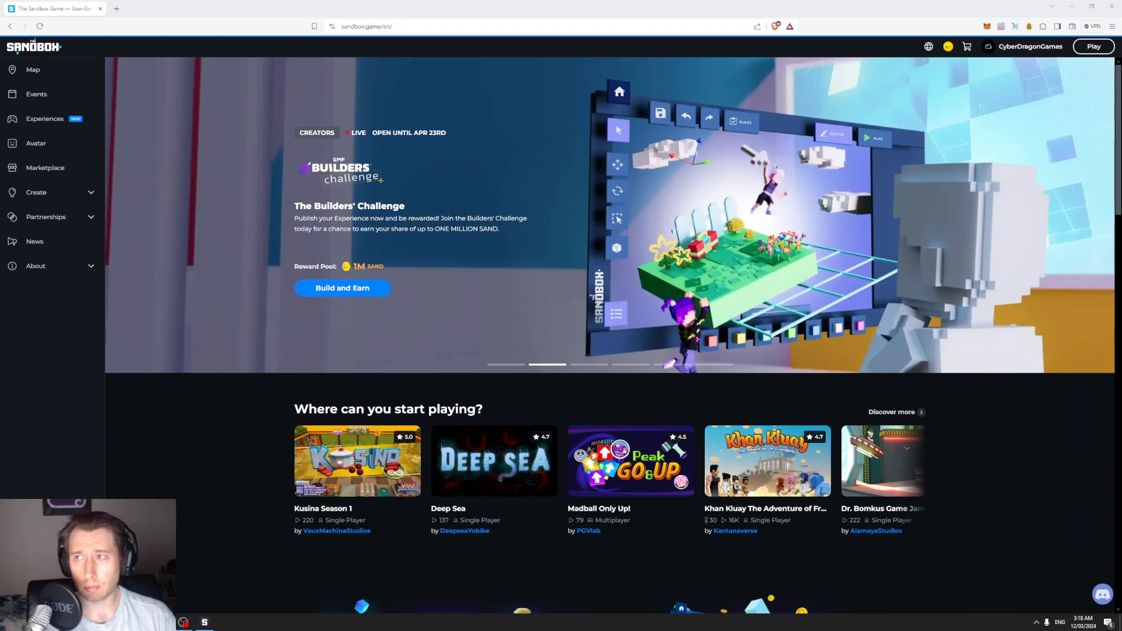
{"action": "left_click", "coordinate": [1036, 53]}
{"action": "left_click", "coordinate": [1028, 88]}
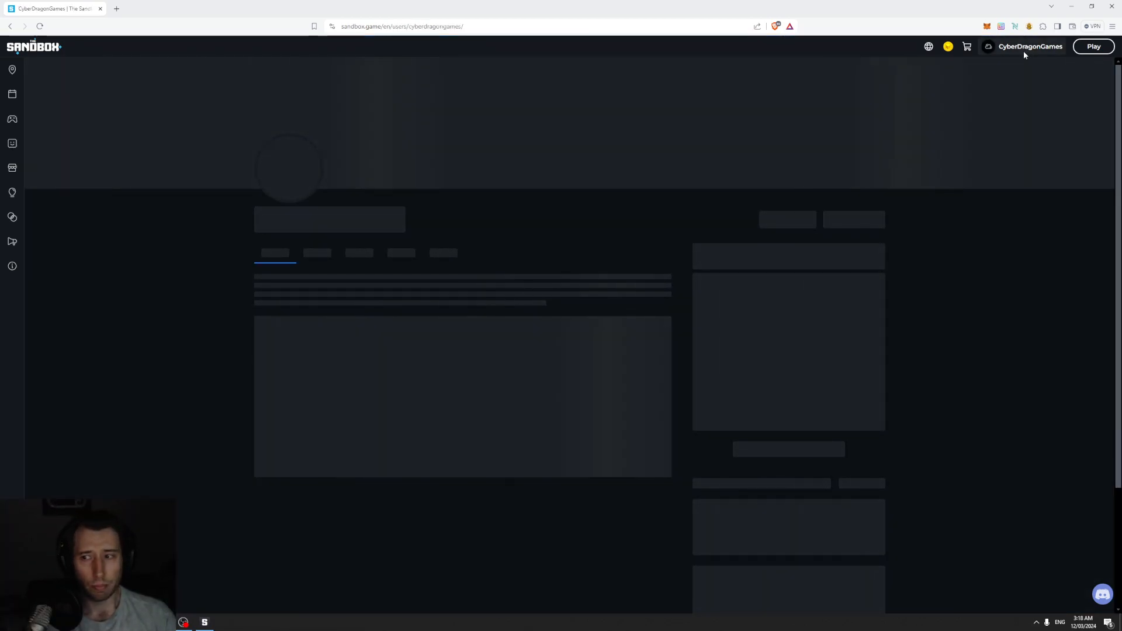
{"action": "left_click", "coordinate": [1024, 52]}
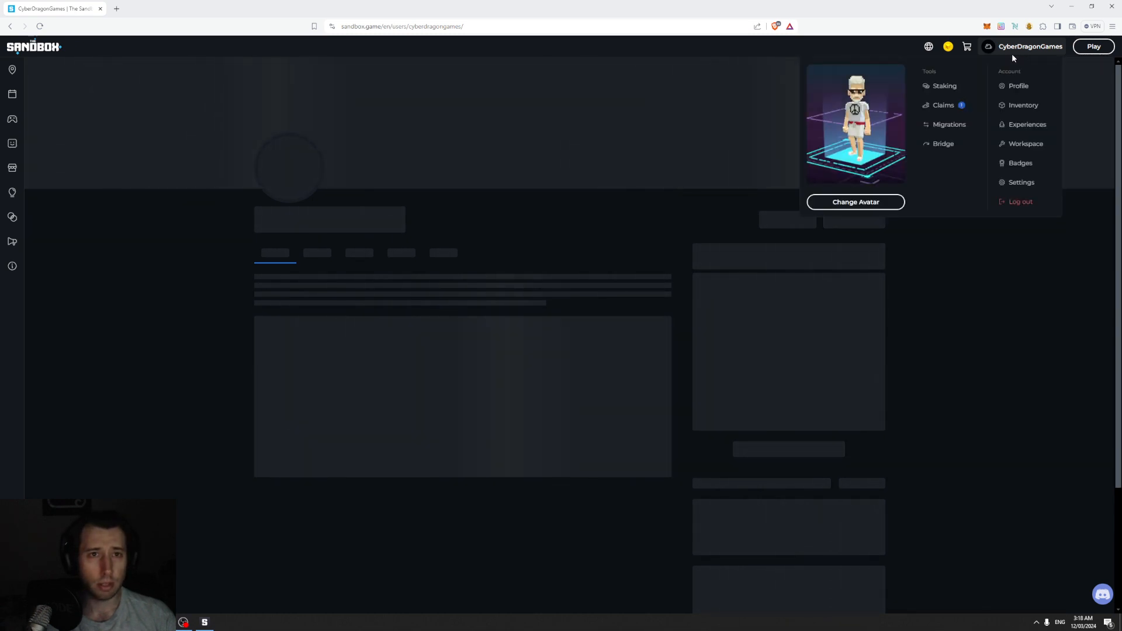
{"action": "left_click", "coordinate": [987, 339]}
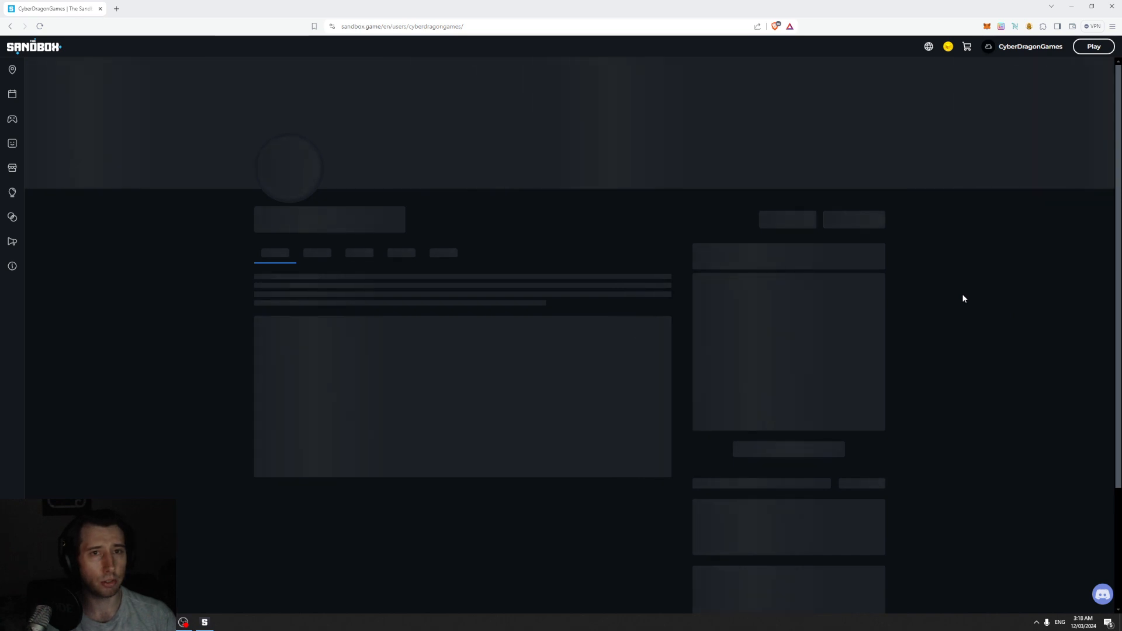
{"action": "scroll", "coordinate": [971, 271], "scroll_direction": "down", "scroll_amount": 3}
{"action": "scroll", "coordinate": [971, 271], "scroll_direction": "up", "scroll_amount": 3}
- Browse the website's Experience Gallery, including the top-rated, event and new experiences
{"action": "mouse_move", "coordinate": [16, 69]}
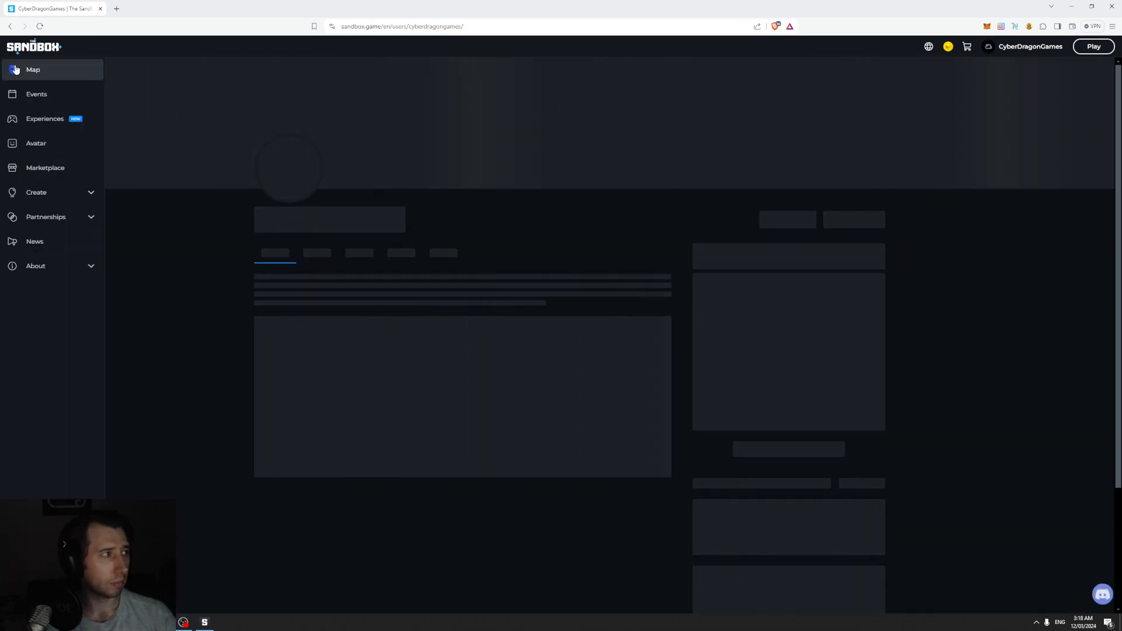
{"action": "left_click", "coordinate": [47, 120]}
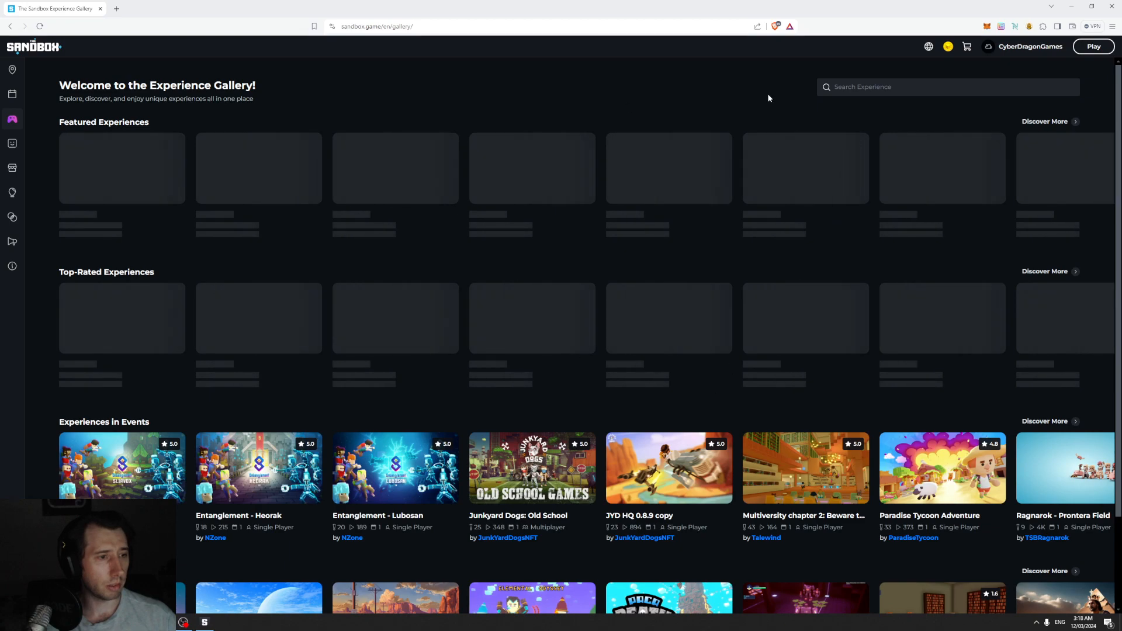
{"action": "scroll", "coordinate": [626, 355], "scroll_direction": "down", "scroll_amount": 2}
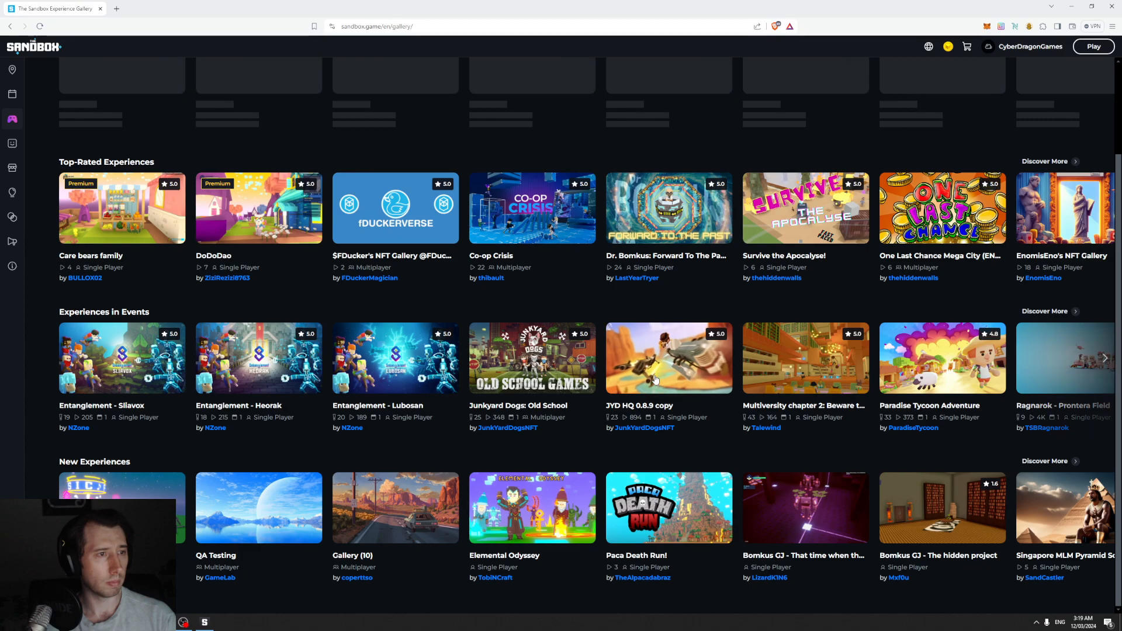
{"action": "scroll", "coordinate": [767, 356], "scroll_direction": "up", "scroll_amount": 2}
- Open the account's own experiences and choose the Endless Runner v1 draft
{"action": "left_click", "coordinate": [1020, 47]}
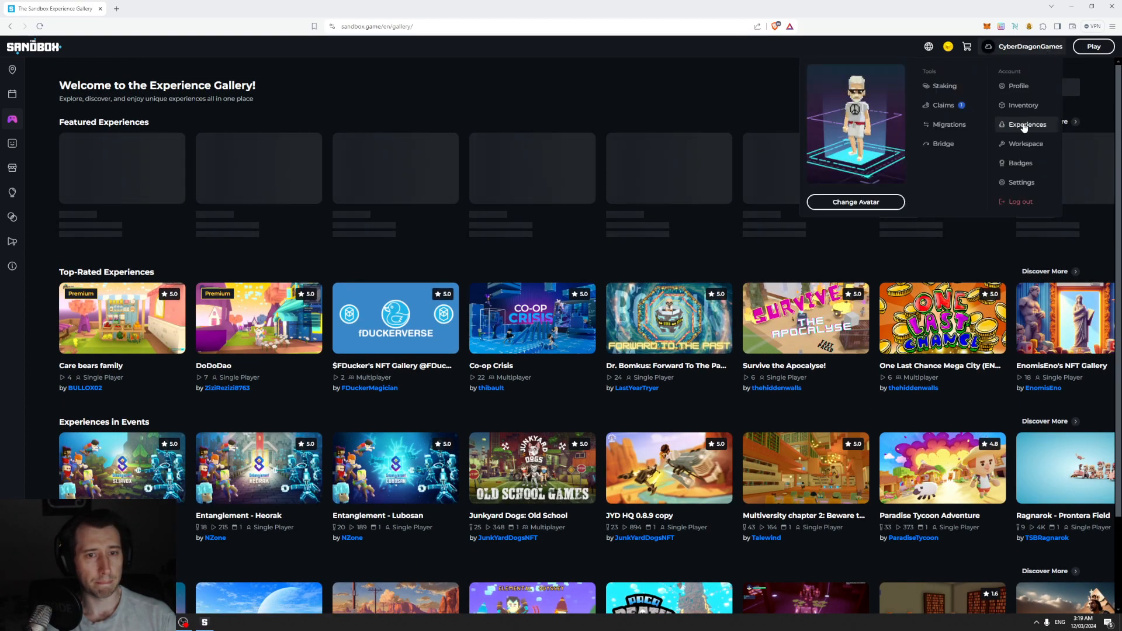
{"action": "left_click", "coordinate": [1024, 125]}
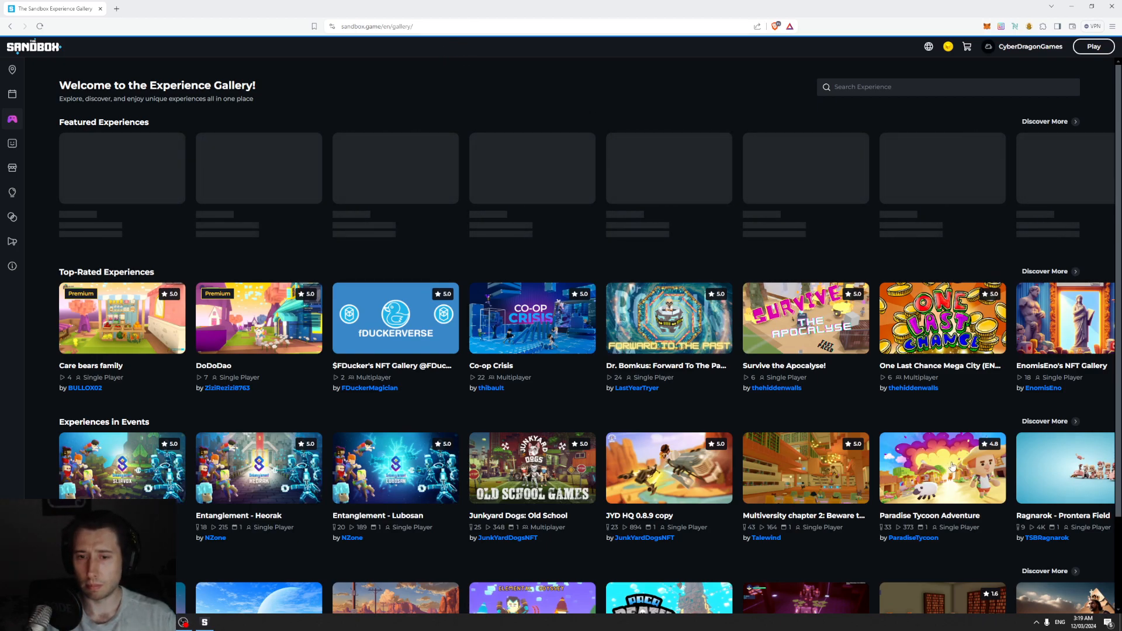
{"action": "left_click", "coordinate": [1036, 622]}
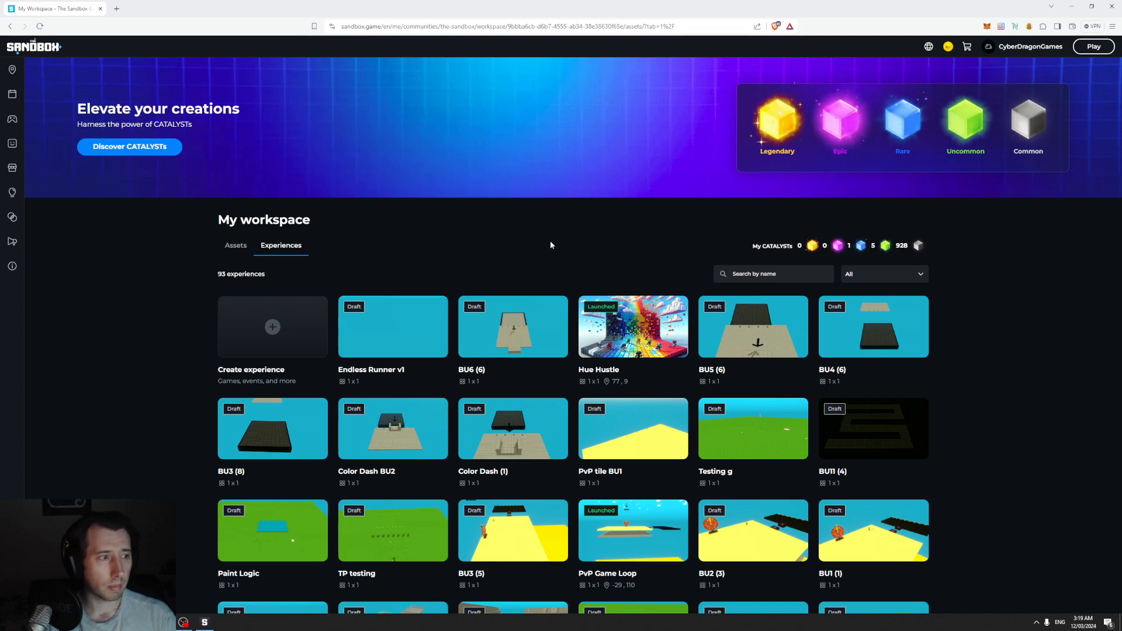
{"action": "left_click", "coordinate": [407, 340]}
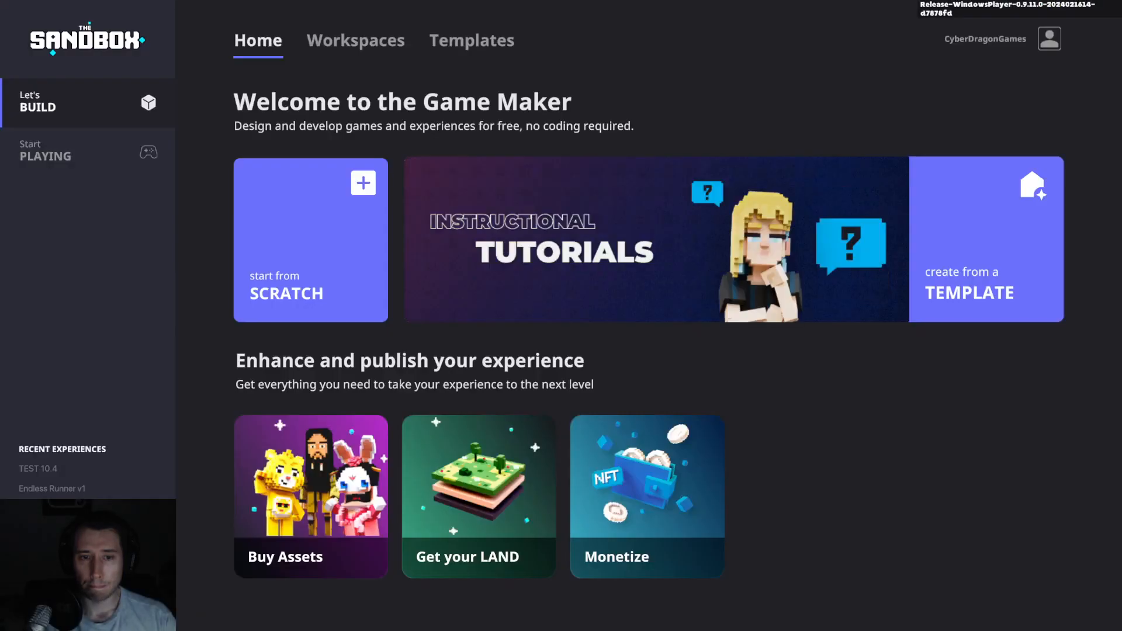
- Check the workspaces in the Game Maker, and load the Endless Runner v1 hub page in the browser
{"action": "left_click", "coordinate": [360, 45]}
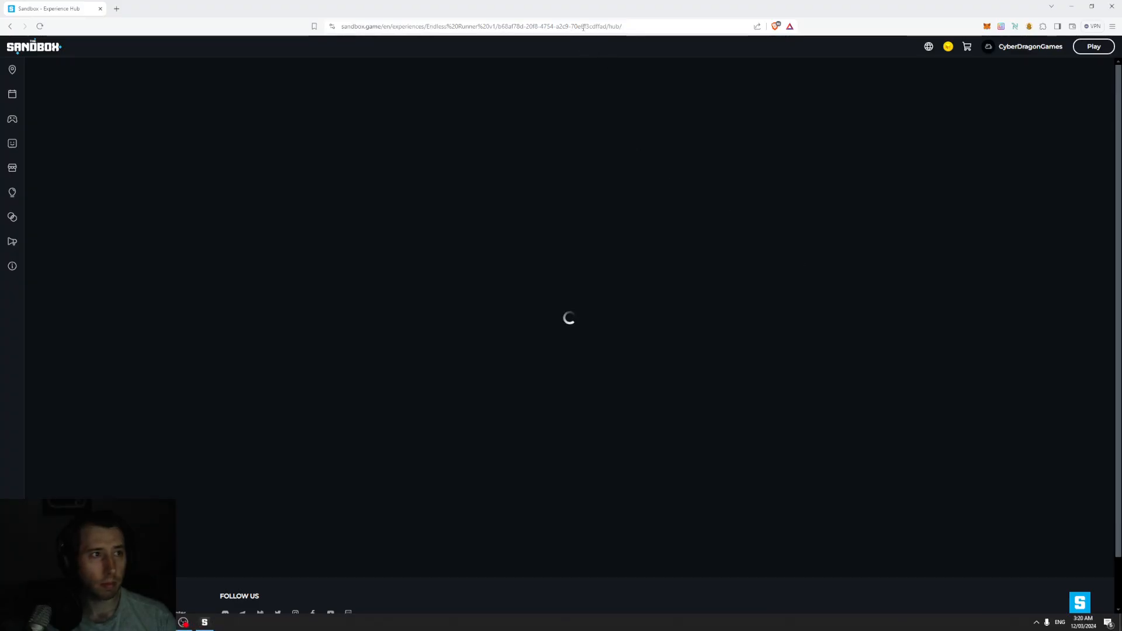
{"action": "left_click", "coordinate": [656, 29]}
{"action": "key", "text": "Return"}
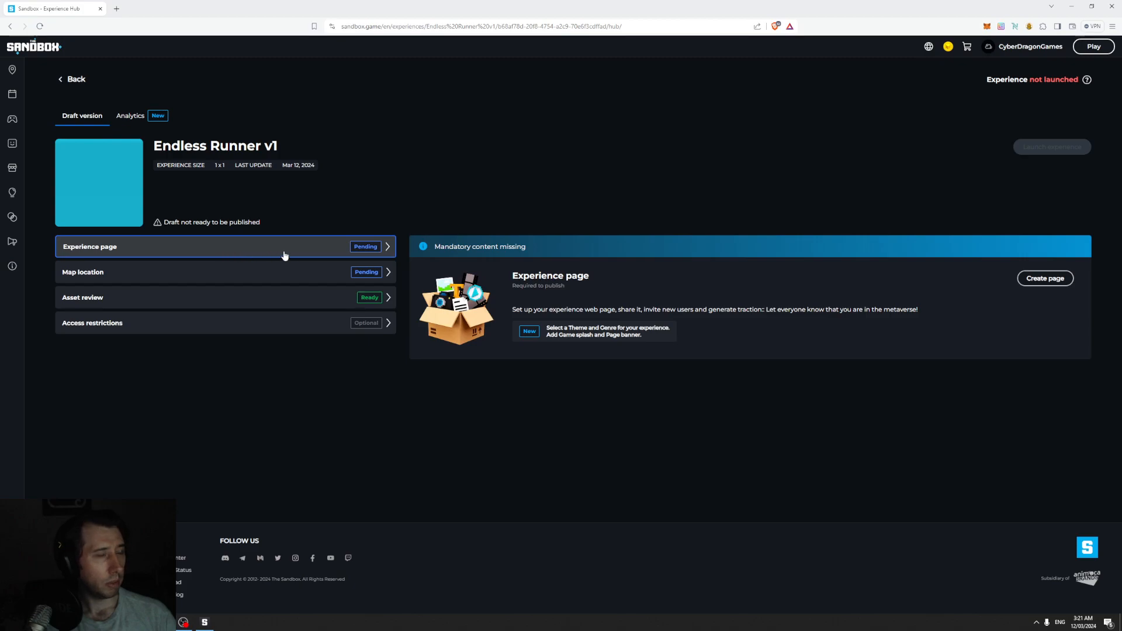
- Create the experience page for Endless Runner v1 and look through its required fields
{"action": "left_click", "coordinate": [1043, 279]}
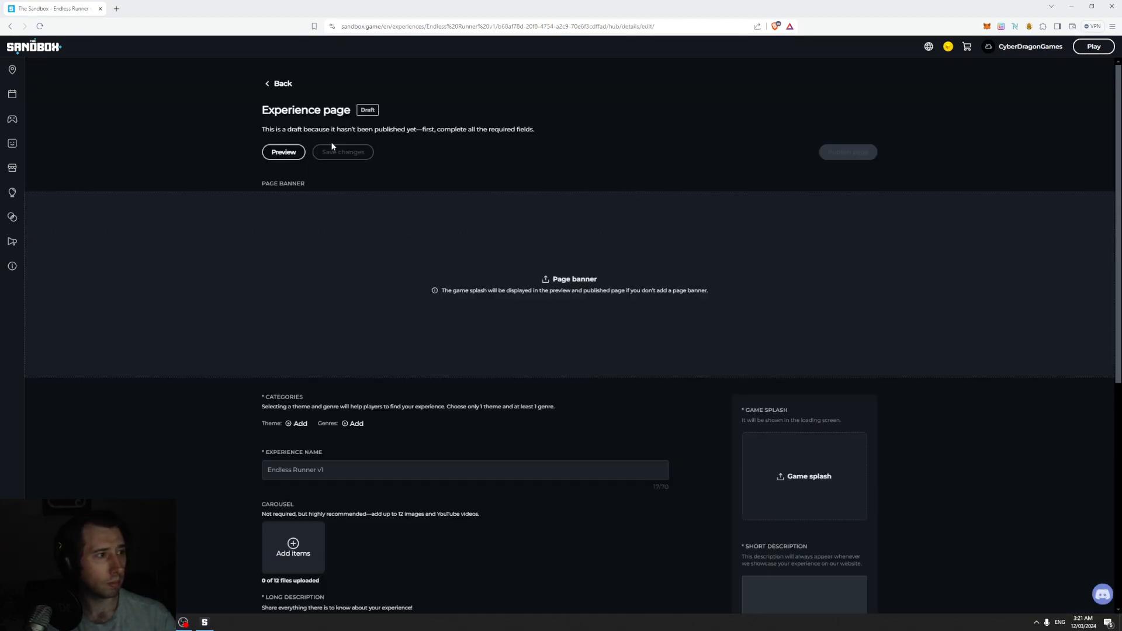
{"action": "scroll", "coordinate": [543, 257], "scroll_direction": "down", "scroll_amount": 2}
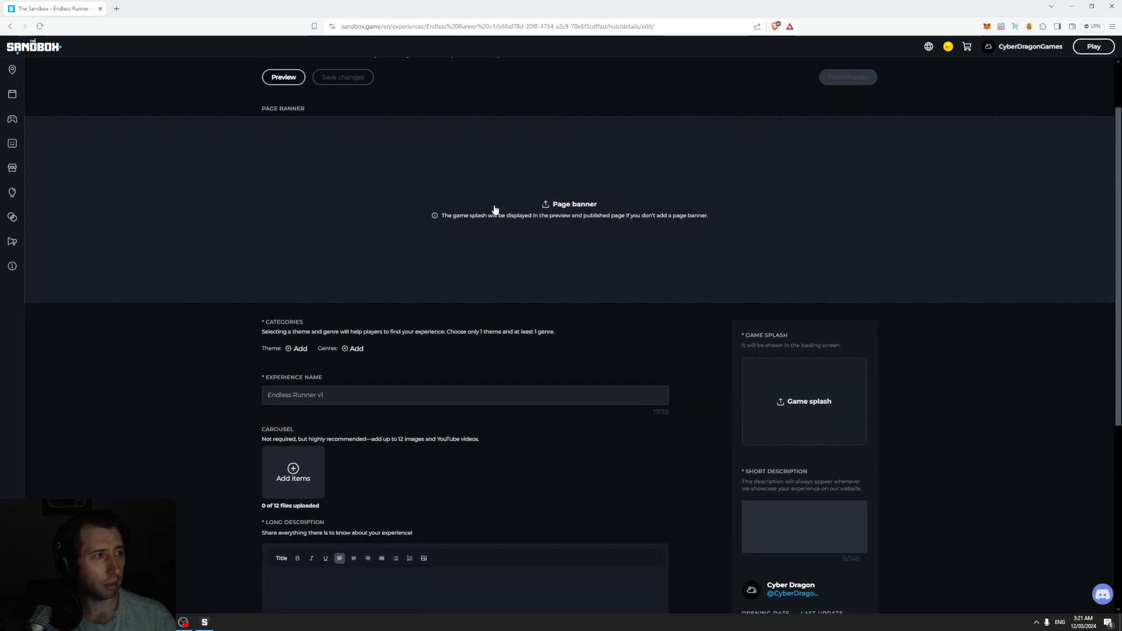
{"action": "scroll", "coordinate": [496, 212], "scroll_direction": "up", "scroll_amount": 2}
{"action": "scroll", "coordinate": [454, 272], "scroll_direction": "down", "scroll_amount": 1}
{"action": "scroll", "coordinate": [455, 273], "scroll_direction": "down", "scroll_amount": 3}
- Change the experience name to "Endless Space Runner v0.1"
{"action": "left_click", "coordinate": [355, 294]}
{"action": "left_click_drag", "start_coordinate": [323, 295], "coordinate": [314, 295]}
{"action": "left_click", "coordinate": [294, 296]}
{"action": "type", "text": "Space"}
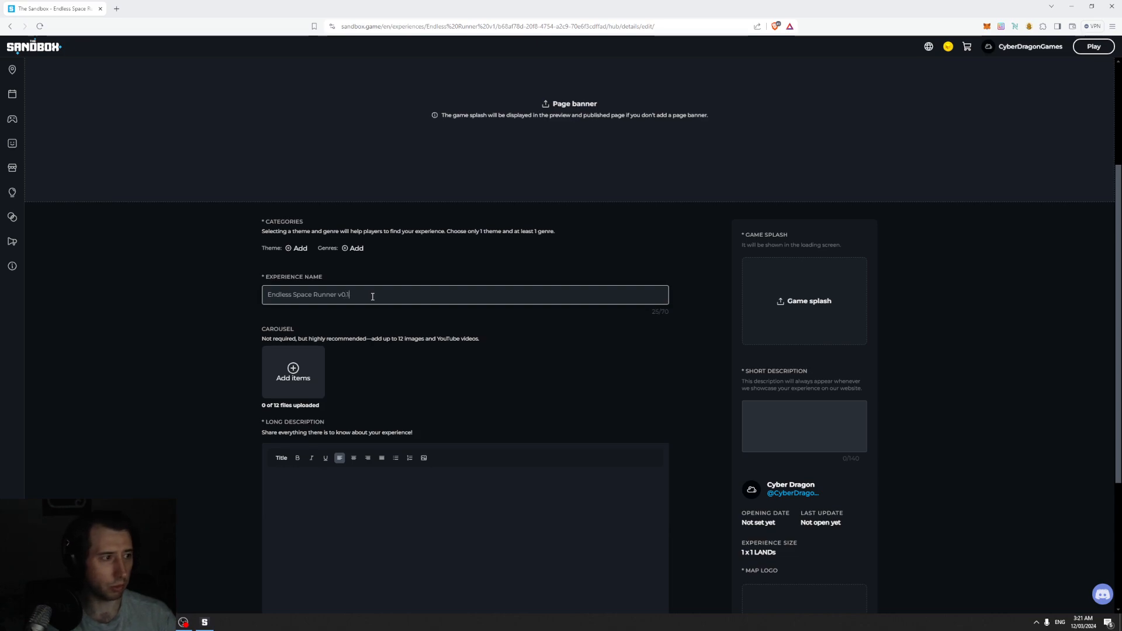
- Write "How many coins can you collect before dying?" as the experience's long description
{"action": "key", "text": "ctrl+a"}
{"action": "left_click", "coordinate": [409, 358]}
{"action": "scroll", "coordinate": [409, 359], "scroll_direction": "down", "scroll_amount": 3}
{"action": "left_click", "coordinate": [363, 337]}
{"action": "type", "text": "How many"}
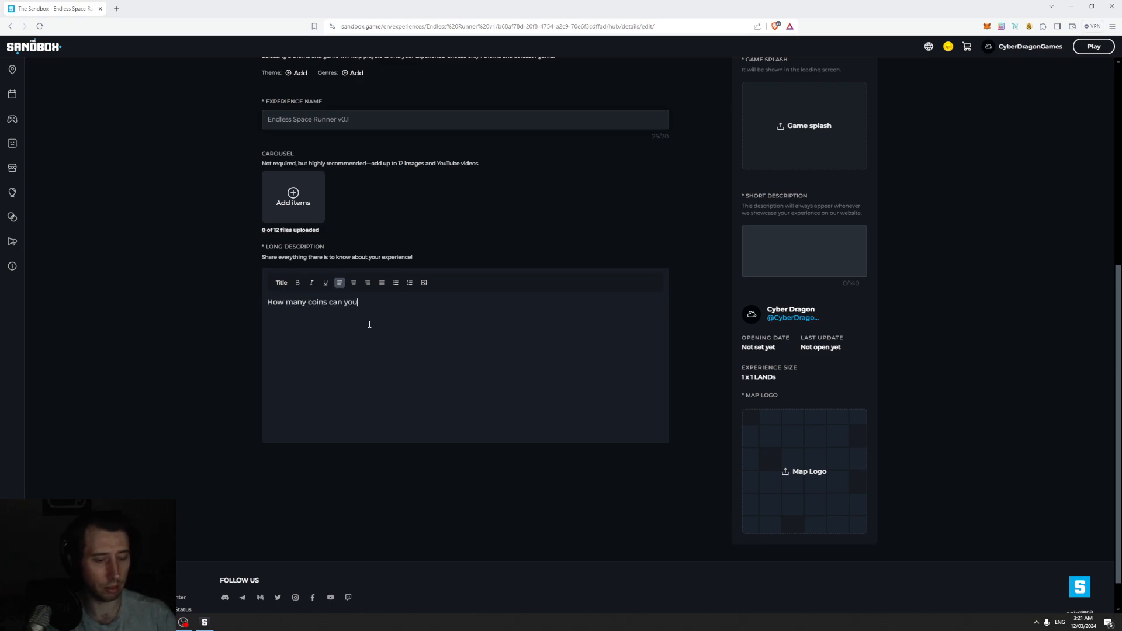
{"action": "type", "text": "before dying?"}
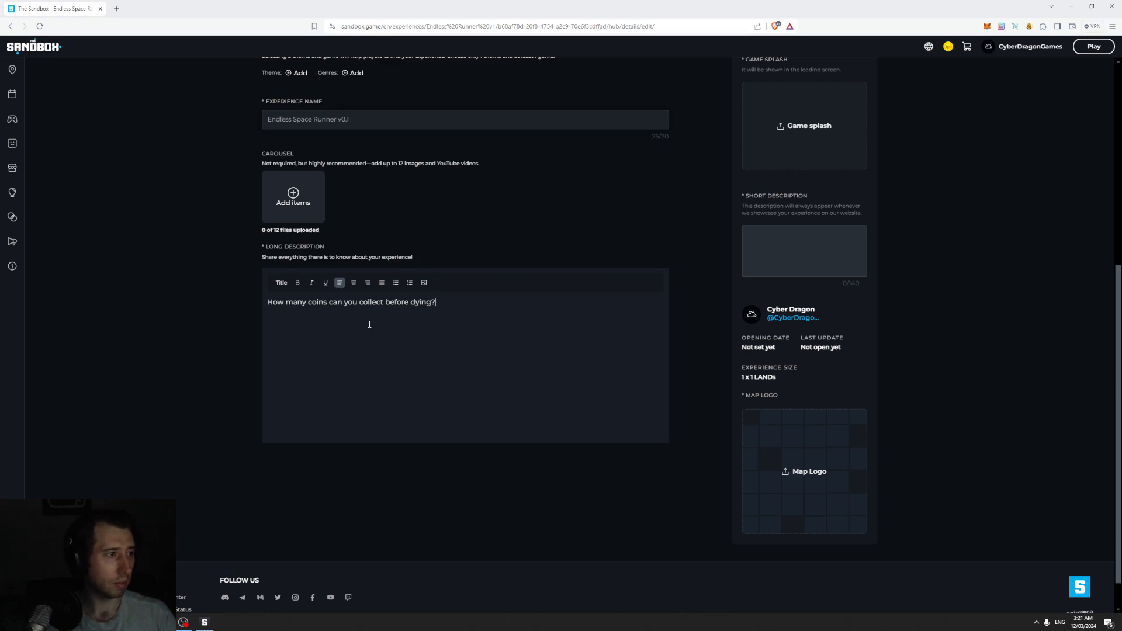
- Copy the long description text into the short description
{"action": "left_click_drag", "start_coordinate": [452, 303], "coordinate": [220, 298]}
{"action": "key", "text": "ctrl+c"}
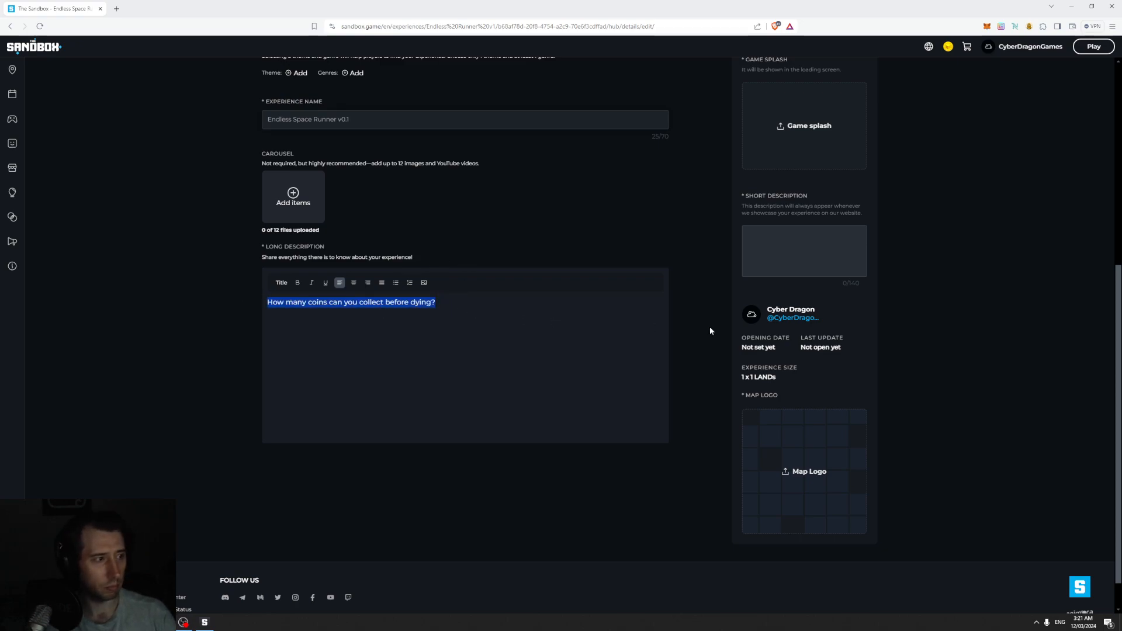
{"action": "left_click", "coordinate": [804, 250]}
{"action": "key", "text": "ctrl+v"}
{"action": "scroll", "coordinate": [683, 275], "scroll_direction": "up", "scroll_amount": 3}
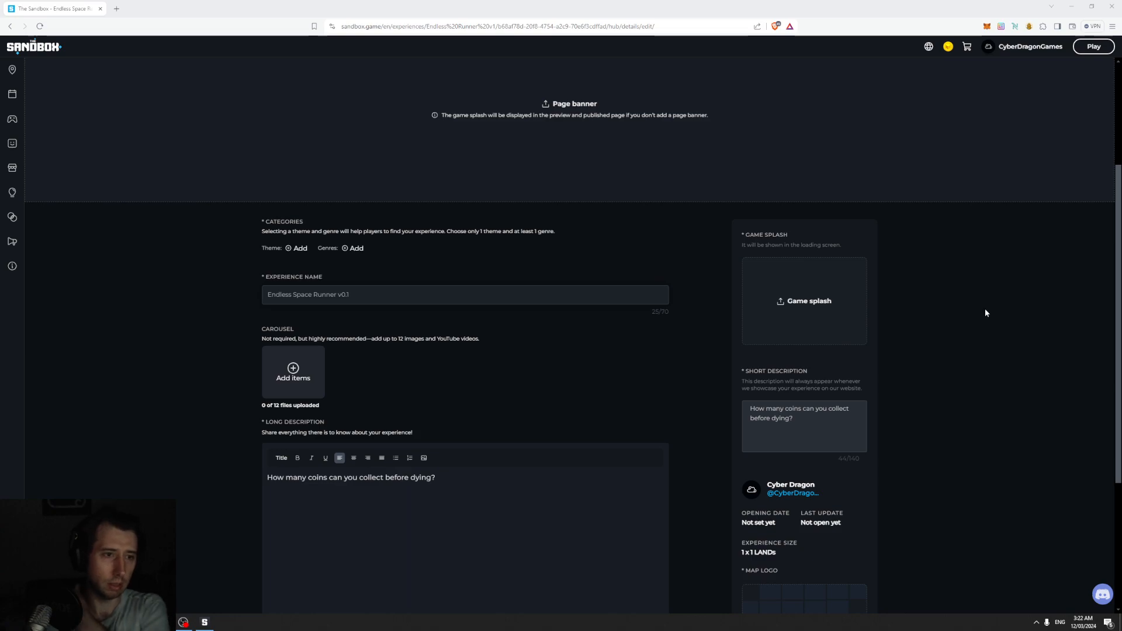
- Review the remaining page fields and view the voxel astronaut image generated in ChatGPT
{"action": "scroll", "coordinate": [876, 479], "scroll_direction": "down", "scroll_amount": 4}
{"action": "scroll", "coordinate": [931, 391], "scroll_direction": "up", "scroll_amount": 5}
{"action": "scroll", "coordinate": [933, 393], "scroll_direction": "up", "scroll_amount": 1}
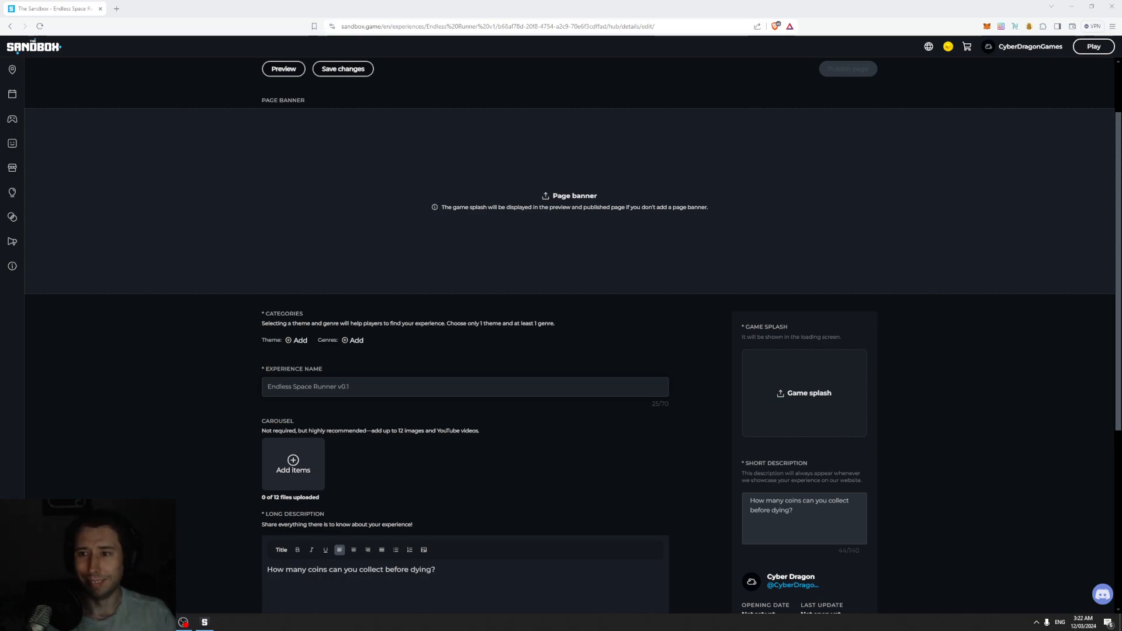
{"action": "left_click_drag", "start_coordinate": [1121, 269], "coordinate": [774, 9]}
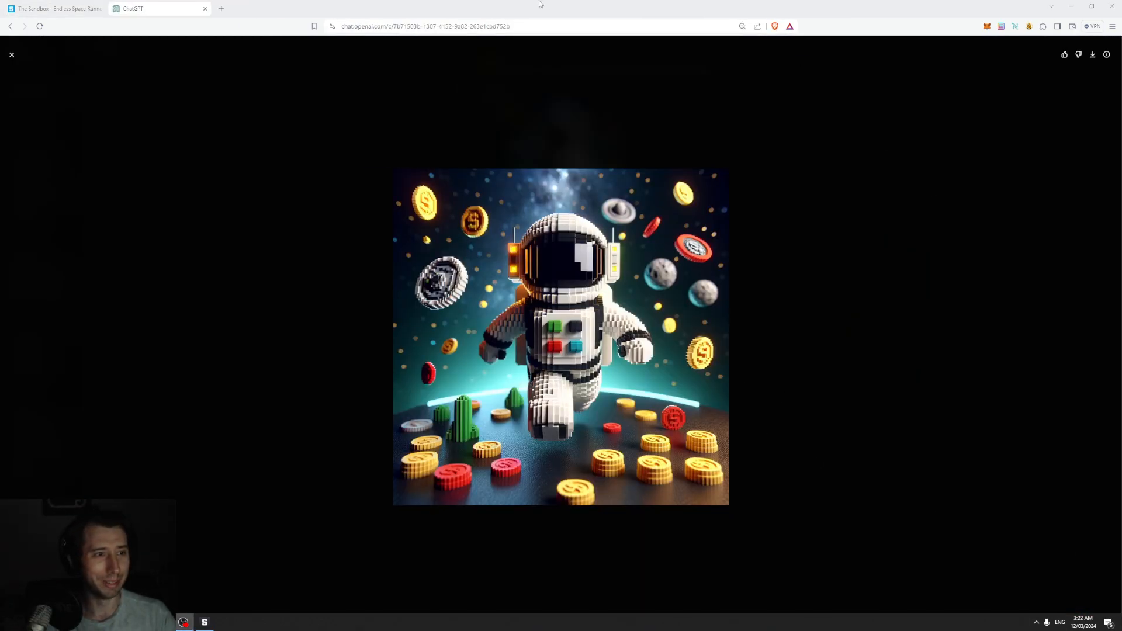
{"action": "left_click_drag", "start_coordinate": [554, 12], "coordinate": [1121, 187]}
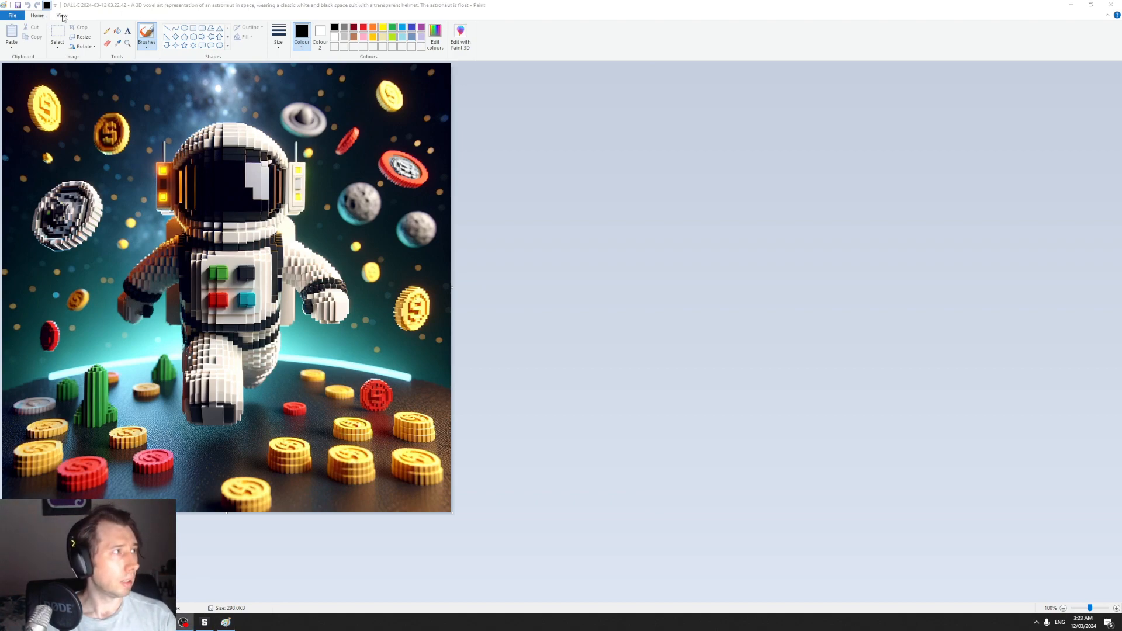
- In Paint, try to resize the astronaut image to 1920 by 1080 pixels without maintaining its aspect ratio
{"action": "left_click", "coordinate": [82, 36]}
{"action": "left_click_drag", "start_coordinate": [80, 43], "coordinate": [568, 108]}
{"action": "left_click", "coordinate": [584, 134]}
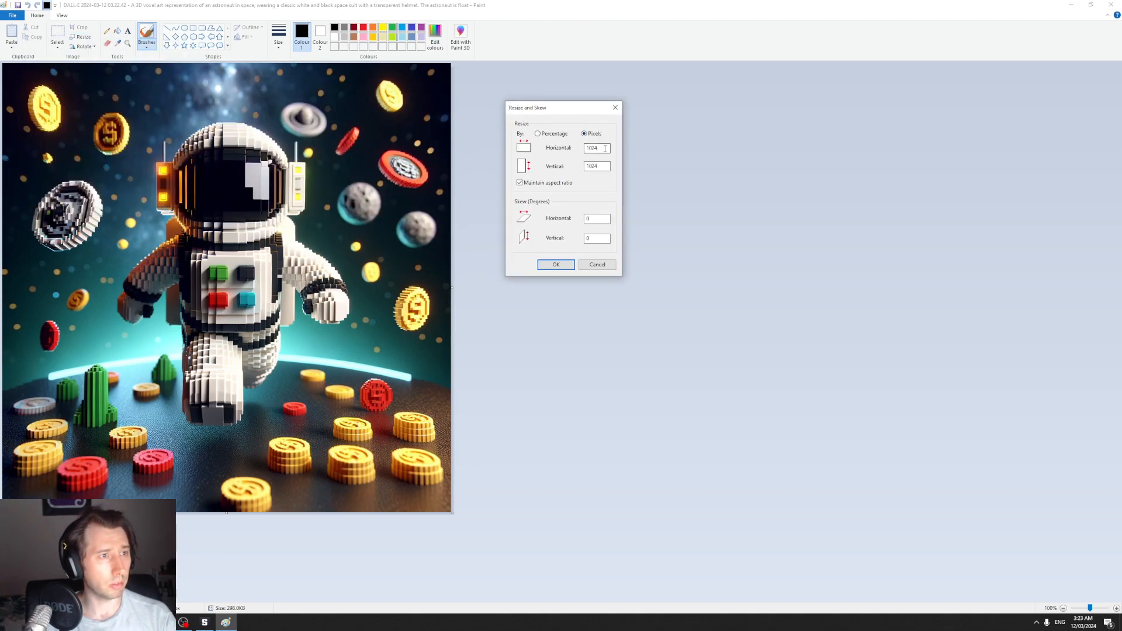
{"action": "left_click_drag", "start_coordinate": [604, 149], "coordinate": [561, 152]}
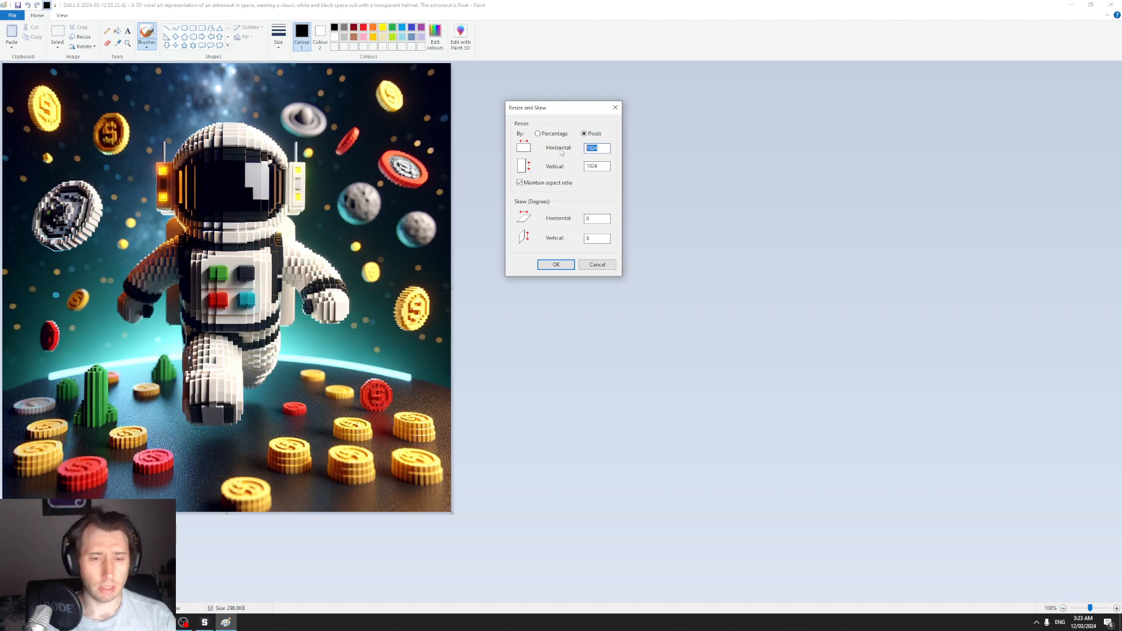
{"action": "type", "text": "1"}
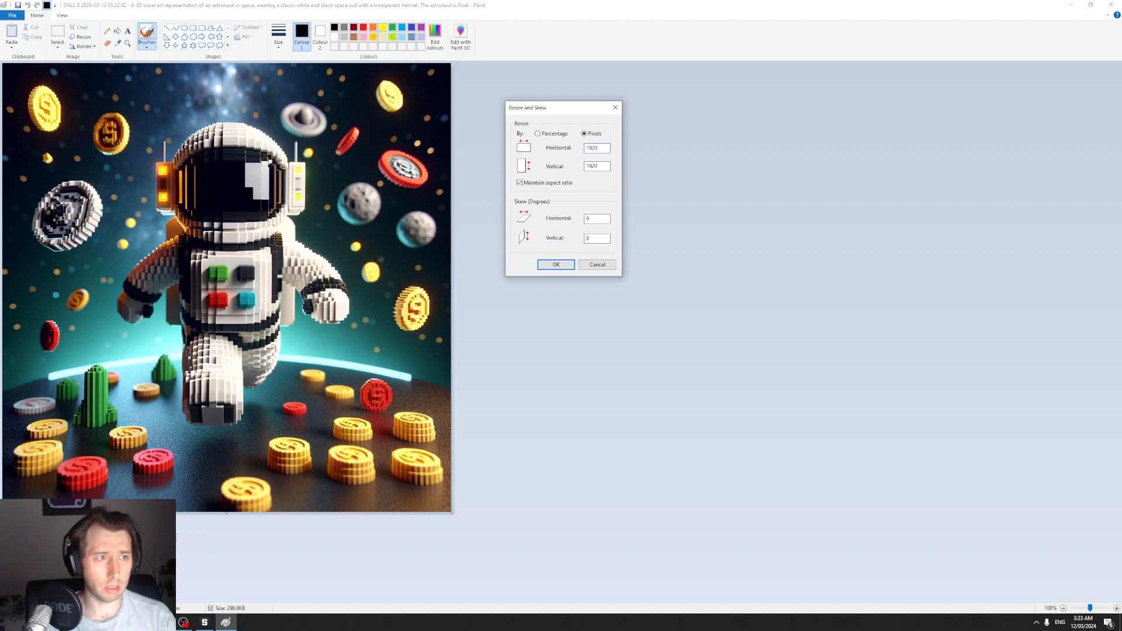
{"action": "left_click", "coordinate": [540, 184]}
{"action": "left_click_drag", "start_coordinate": [546, 163], "coordinate": [542, 164]}
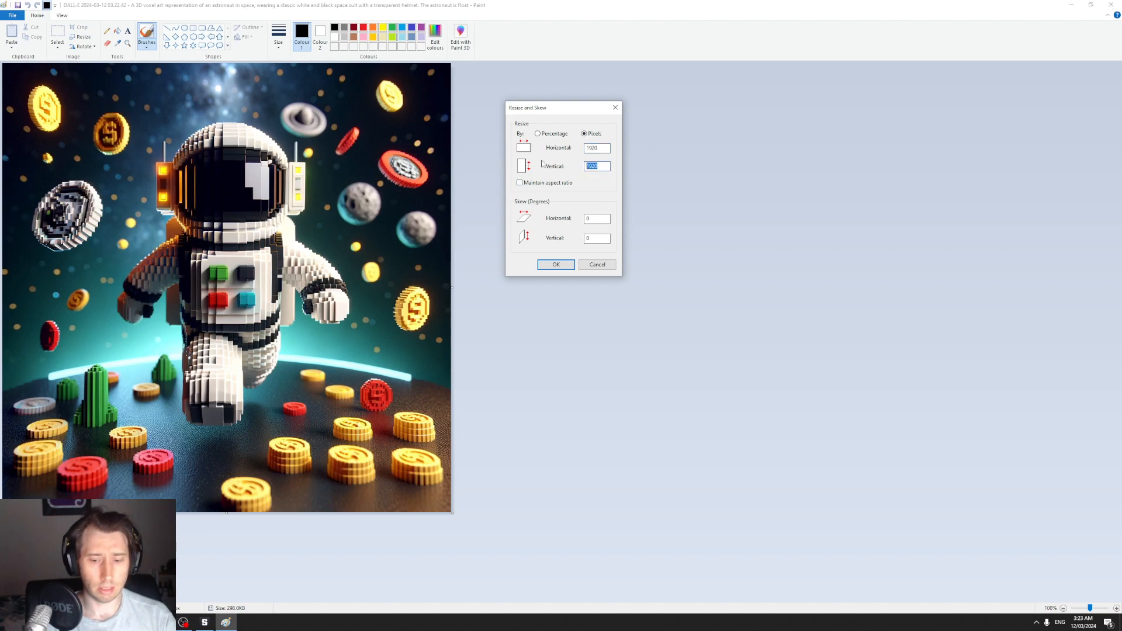
{"action": "type", "text": "1080"}
{"action": "left_click", "coordinate": [556, 264]}
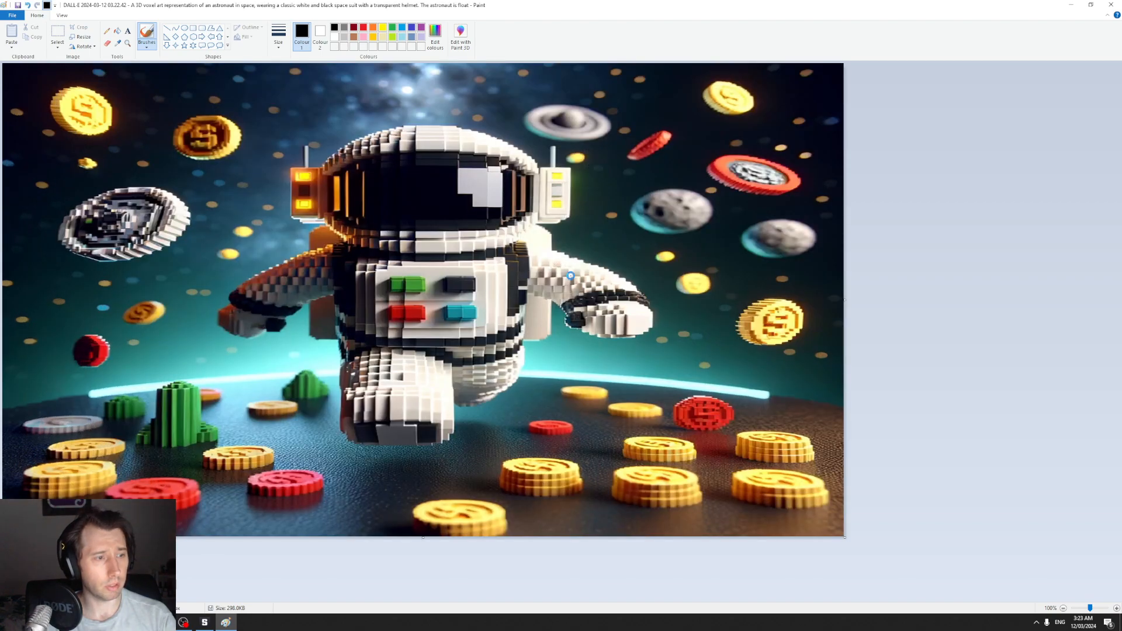
{"action": "key", "text": "ctrl+z"}
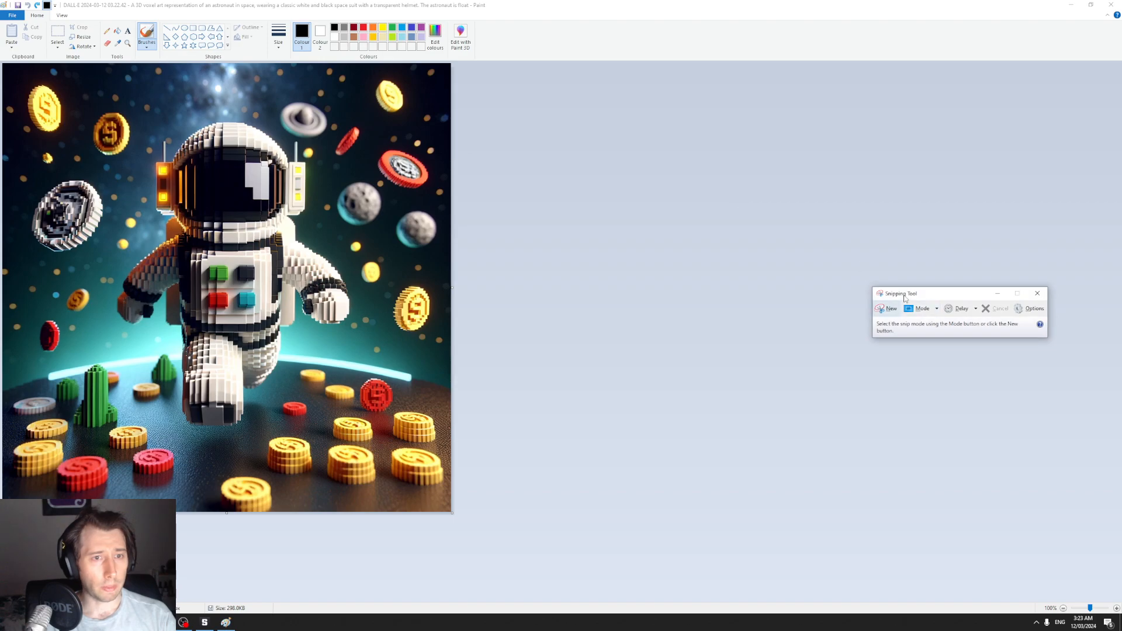
- Capture the whole astronaut picture with the Snipping Tool and move the snip window aside from the original
{"action": "left_click_drag", "start_coordinate": [903, 296], "coordinate": [767, 278]}
{"action": "left_click", "coordinate": [736, 286]}
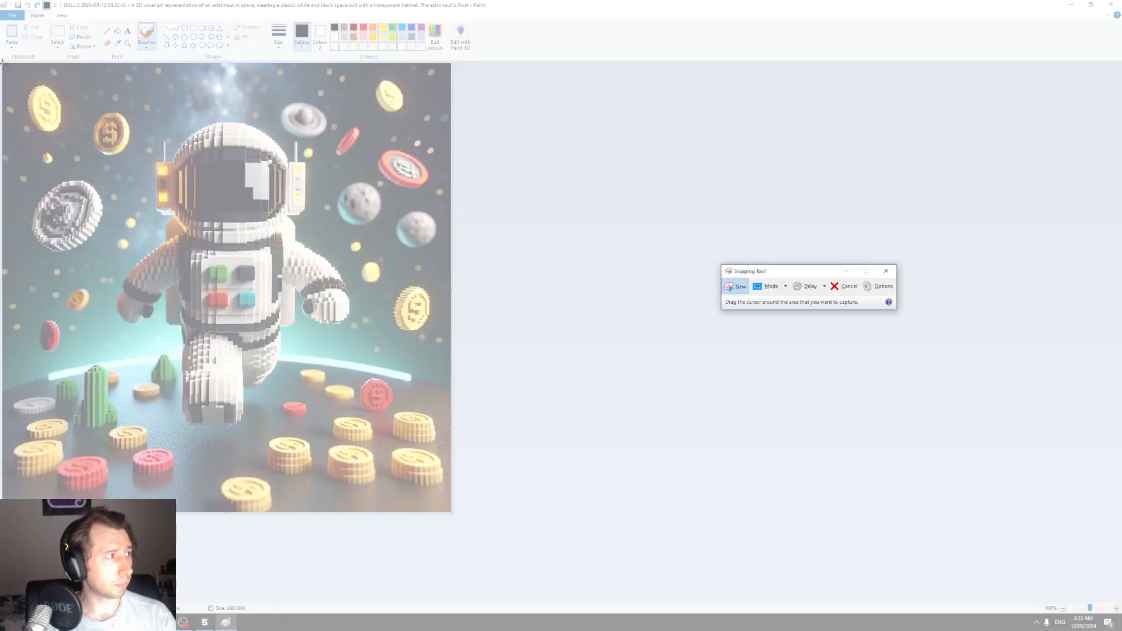
{"action": "left_click_drag", "start_coordinate": [3, 64], "coordinate": [451, 511]}
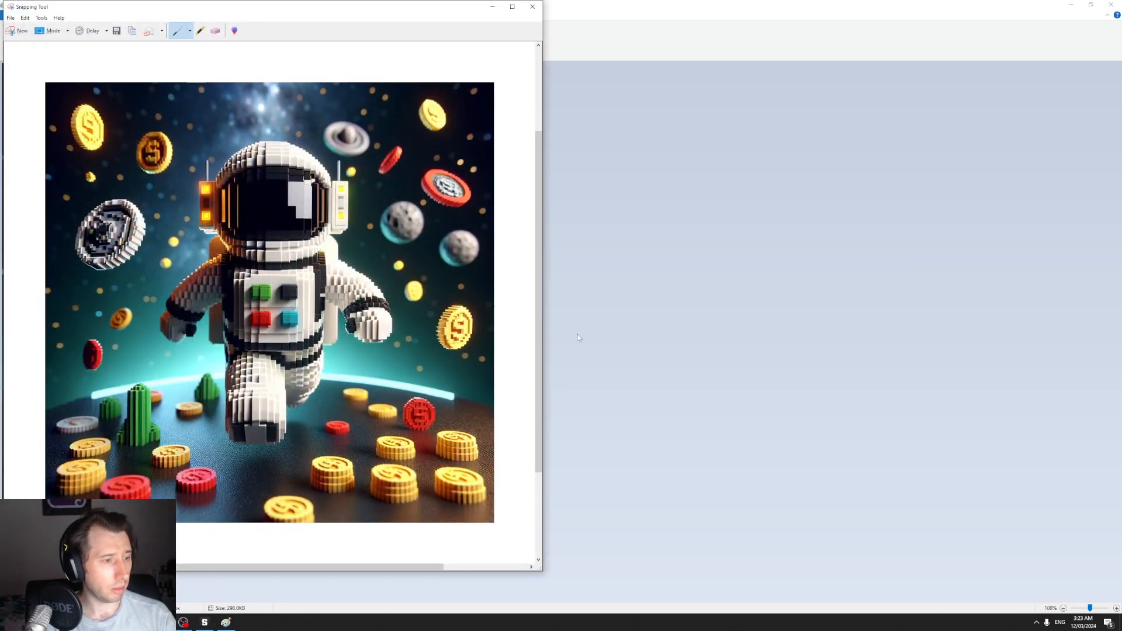
{"action": "mouse_move", "coordinate": [418, 16]}
{"action": "left_mouse_down"}
{"action": "mouse_move", "coordinate": [911, 124]}
{"action": "mouse_move", "coordinate": [875, 28]}
{"action": "left_mouse_up"}
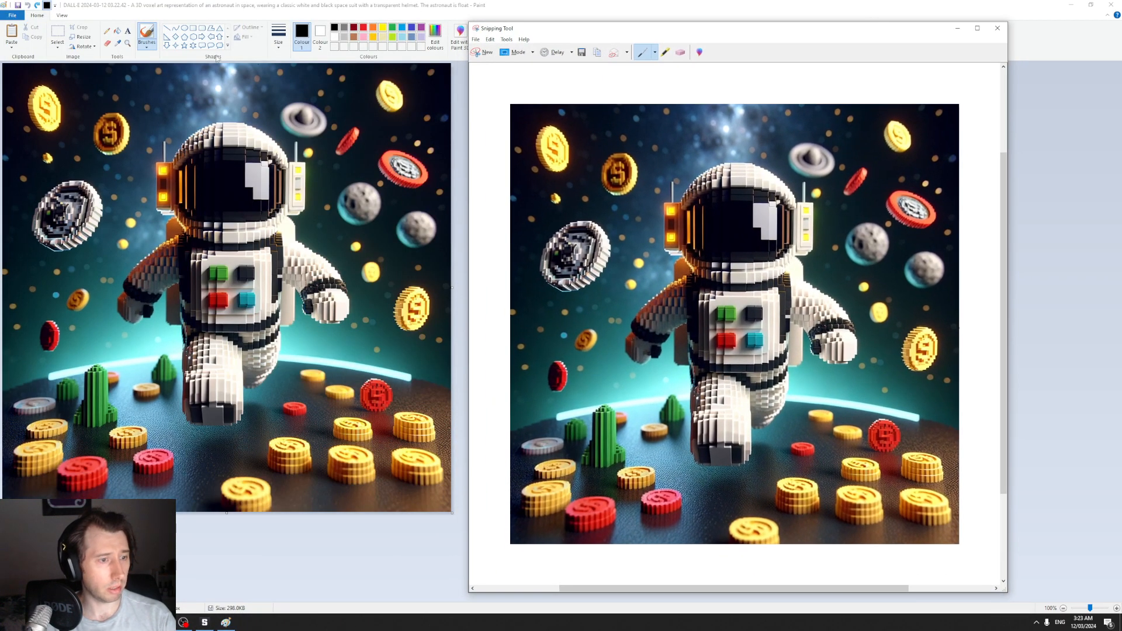
- Start a new blank image in Paint without saving the astronaut file, and check the canvas size settings
{"action": "left_click", "coordinate": [82, 9]}
{"action": "left_click", "coordinate": [13, 16]}
{"action": "left_click", "coordinate": [25, 31]}
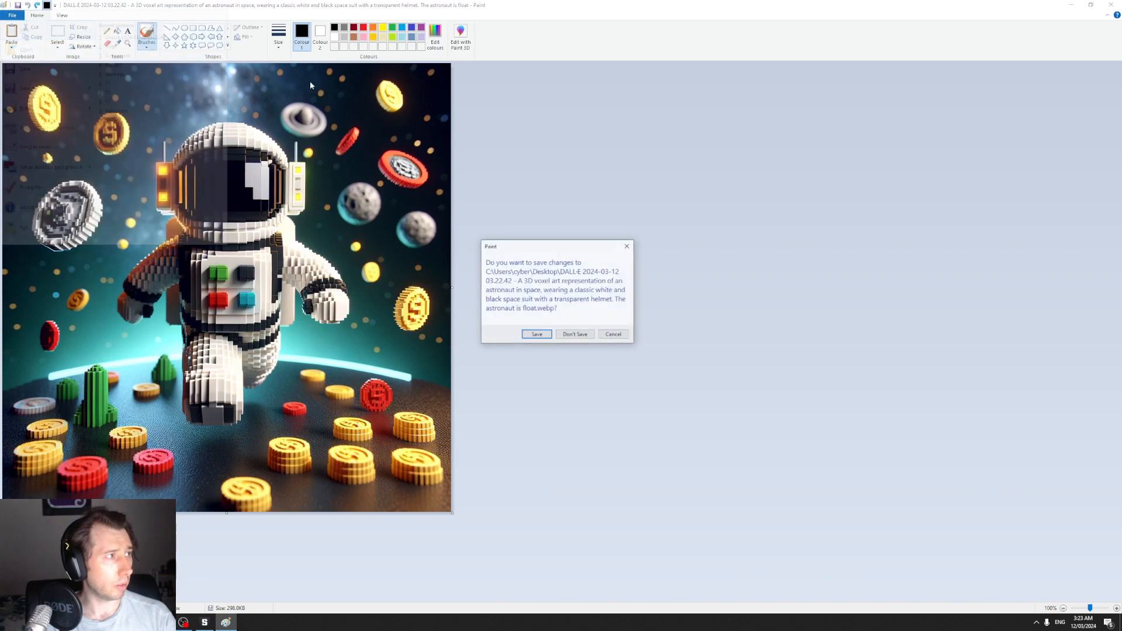
{"action": "left_click", "coordinate": [576, 334]}
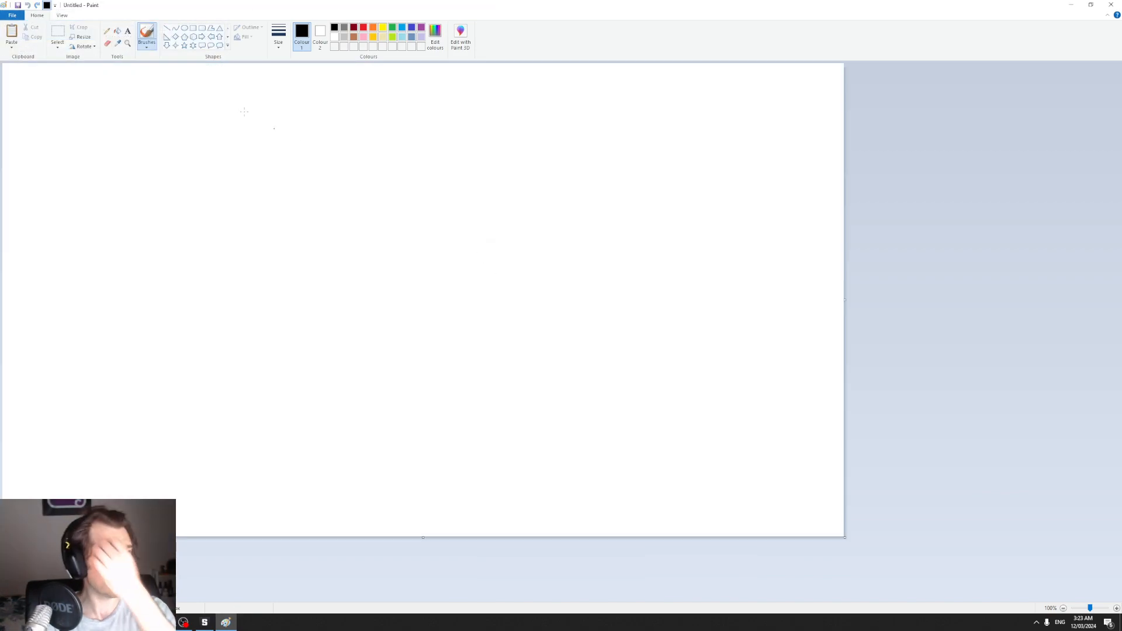
{"action": "left_click", "coordinate": [84, 38]}
{"action": "left_click", "coordinate": [108, 71]}
{"action": "left_click", "coordinate": [69, 200]}
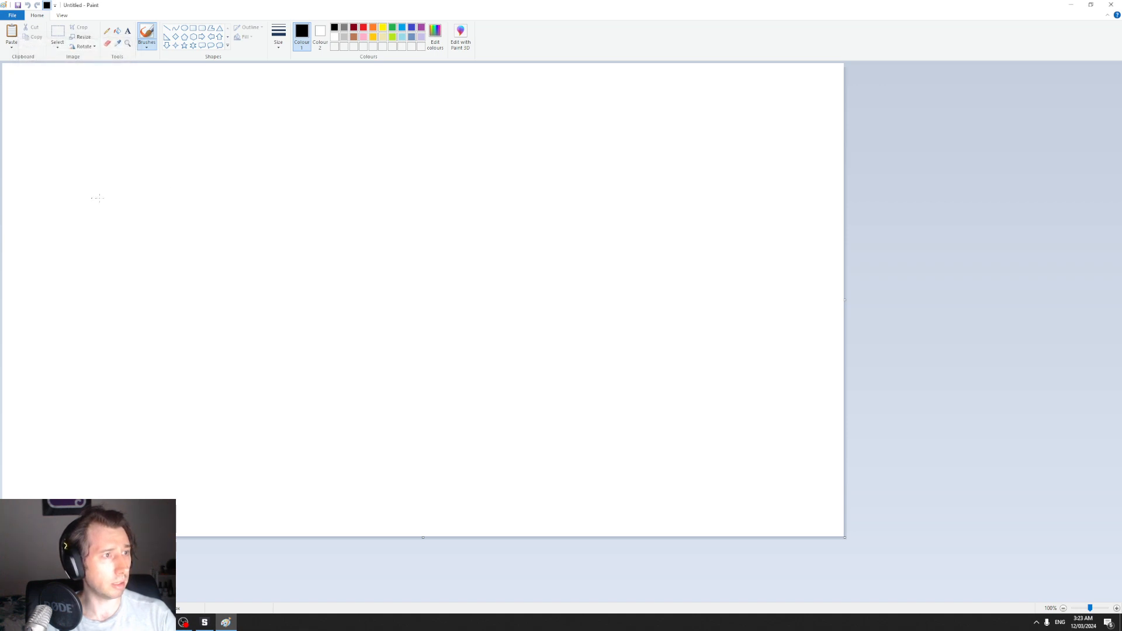
- Paste the astronaut snip near the canvas centre and fill the white surroundings with the dark colour sampled from its corner
{"action": "key", "text": "ctrl+v"}
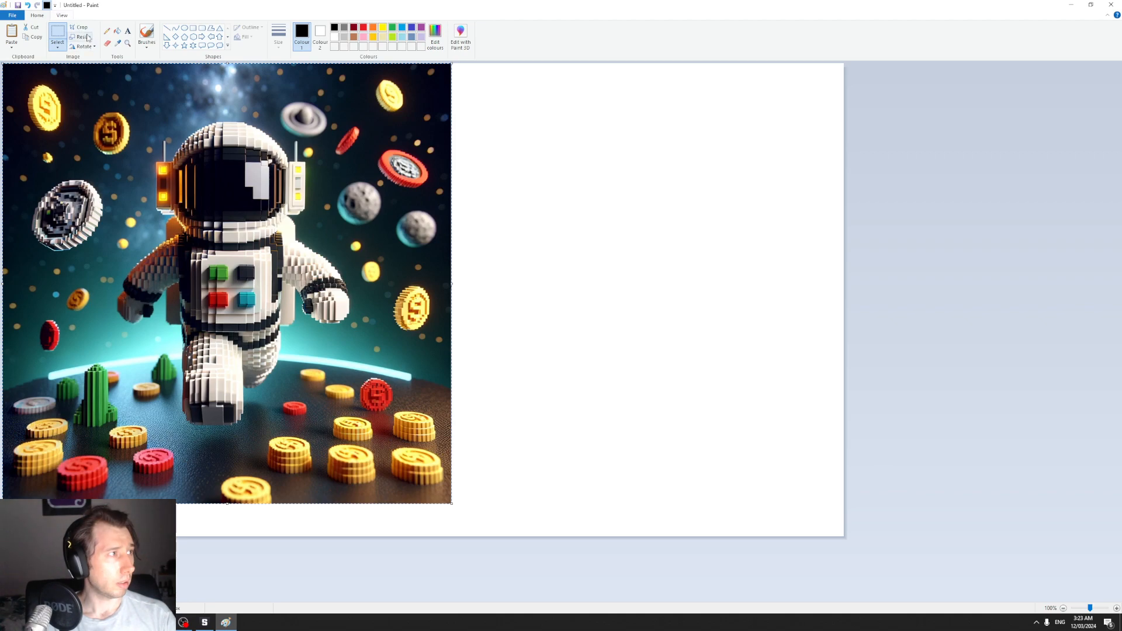
{"action": "left_click_drag", "start_coordinate": [220, 155], "coordinate": [388, 164]}
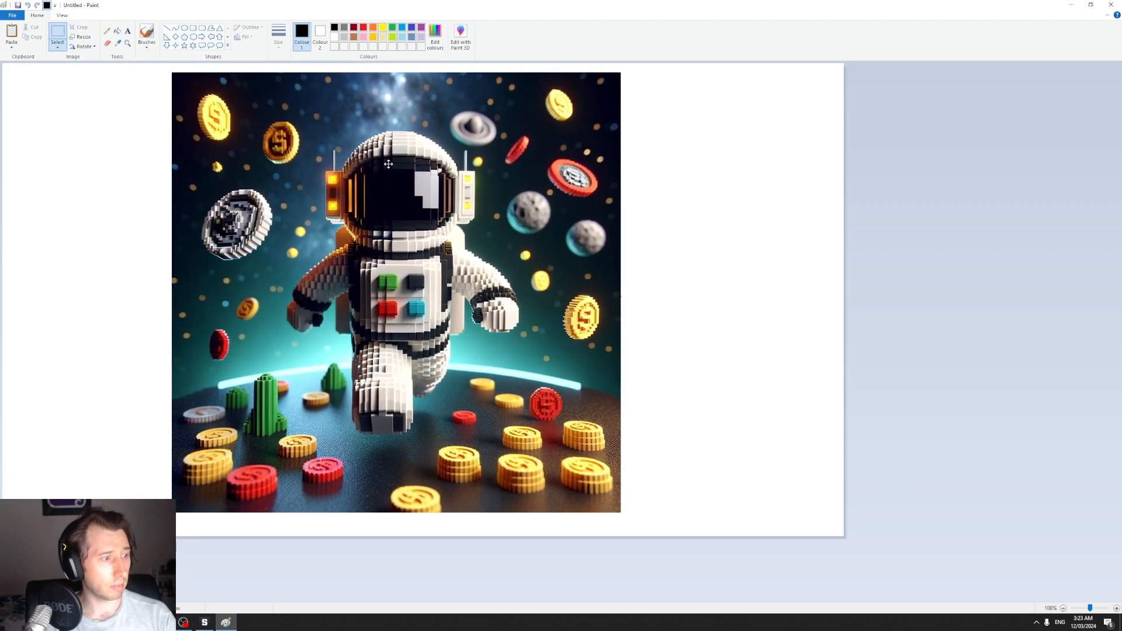
{"action": "left_click", "coordinate": [117, 43]}
{"action": "left_click", "coordinate": [189, 76]}
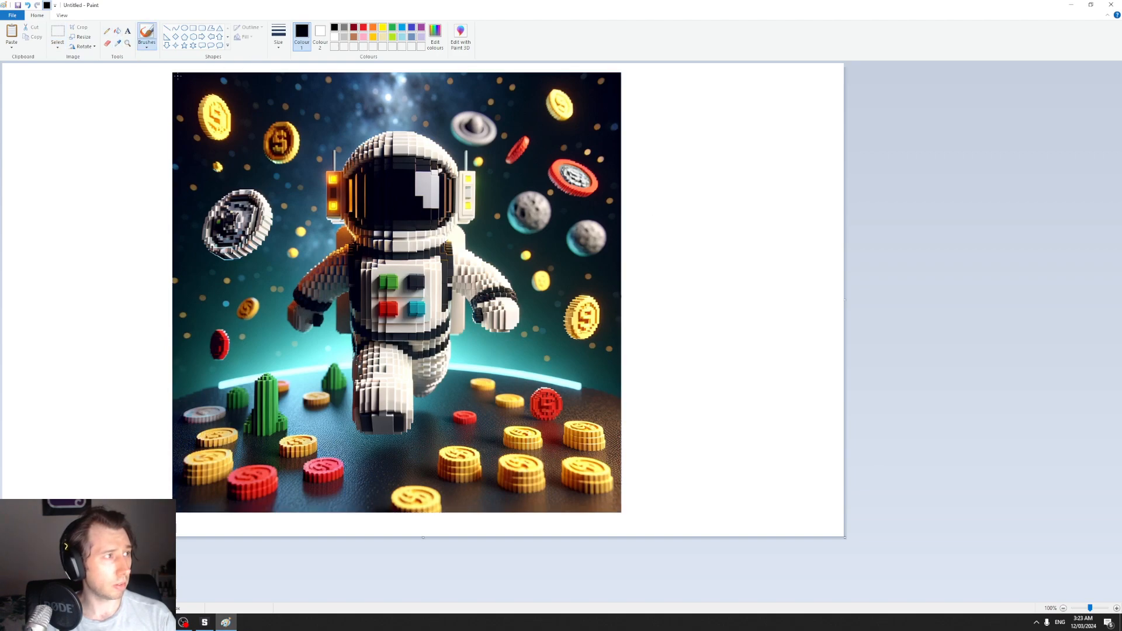
{"action": "left_click", "coordinate": [118, 31]}
{"action": "left_click", "coordinate": [135, 115]}
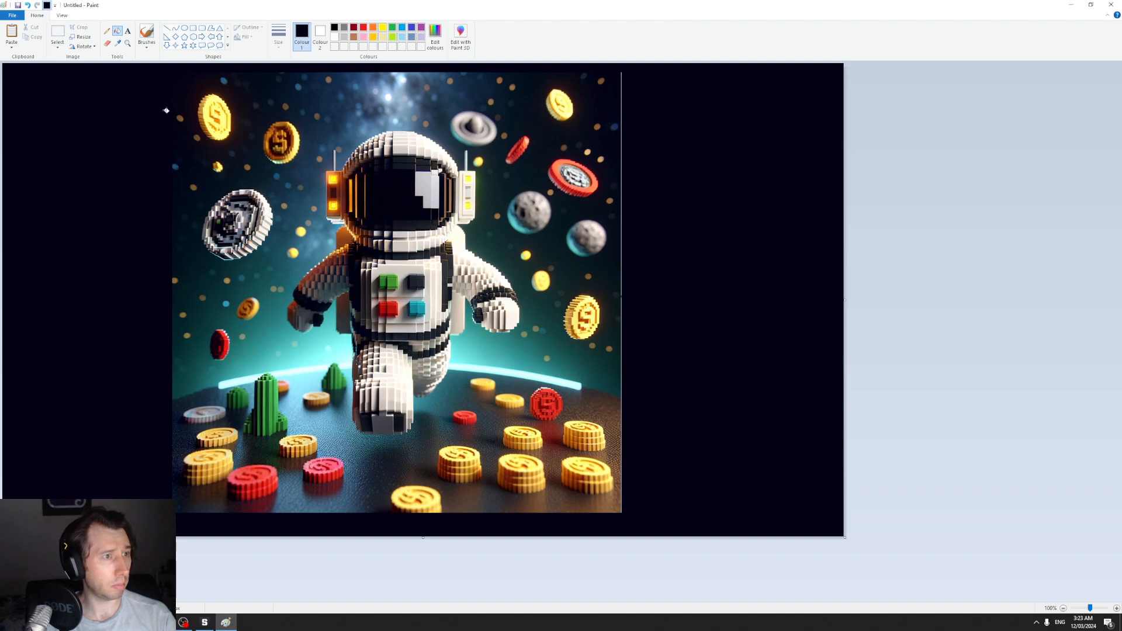
- Draw a straight dark line down the picture's right edge to cover the remaining white strip
{"action": "left_click", "coordinate": [107, 31]}
{"action": "left_click", "coordinate": [167, 27]}
{"action": "left_click_drag", "start_coordinate": [620, 73], "coordinate": [621, 516]}
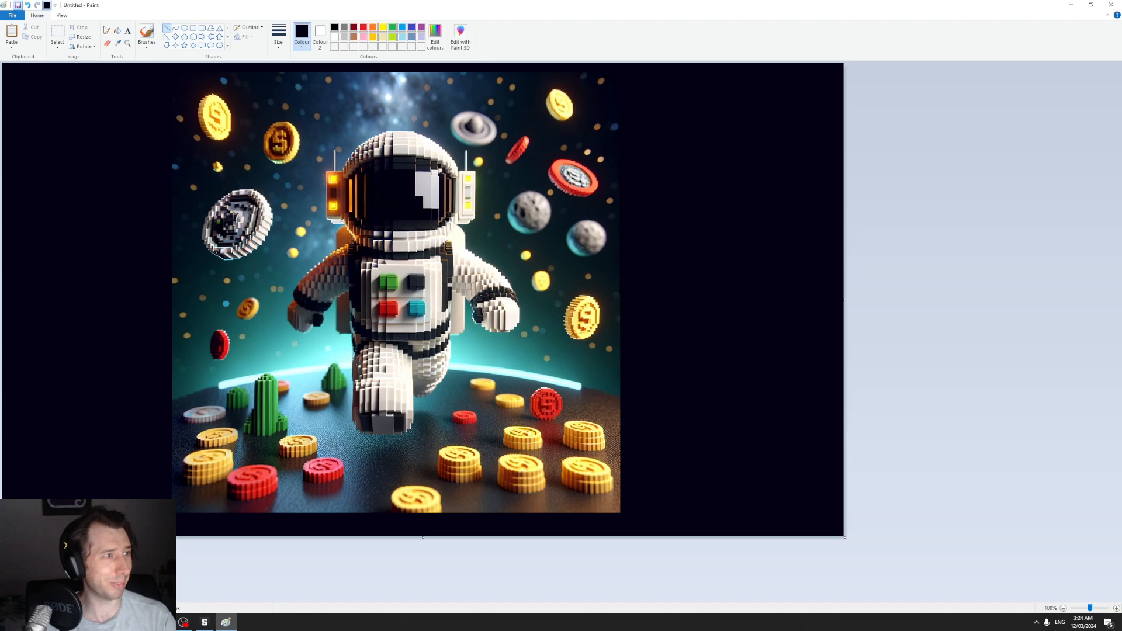
- Save the image to the Desktop as ZZZSPACE, and close Paint and the Snipping Tool without saving the snip
{"action": "left_click", "coordinate": [18, 5]}
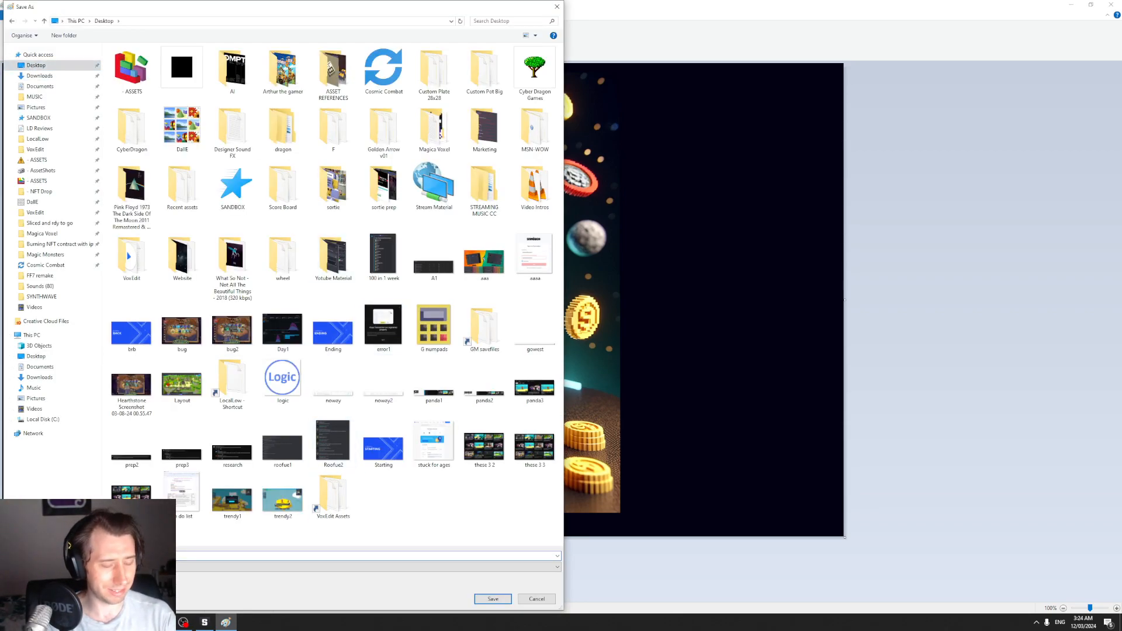
{"action": "key", "text": "Return"}
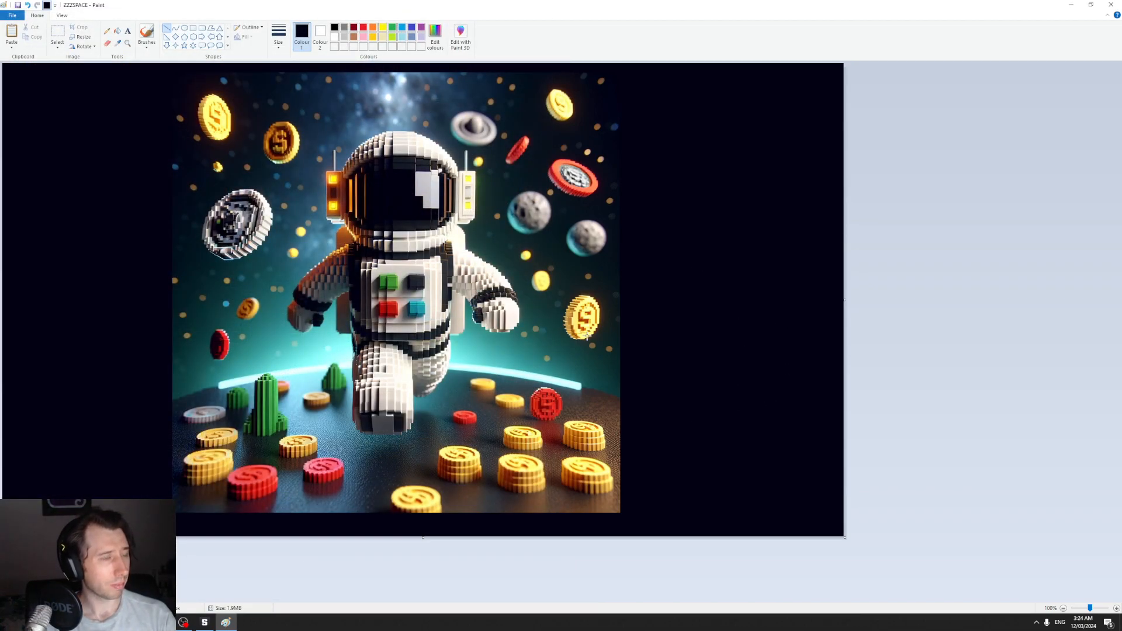
{"action": "left_click", "coordinate": [1109, 7]}
{"action": "left_click", "coordinate": [997, 28]}
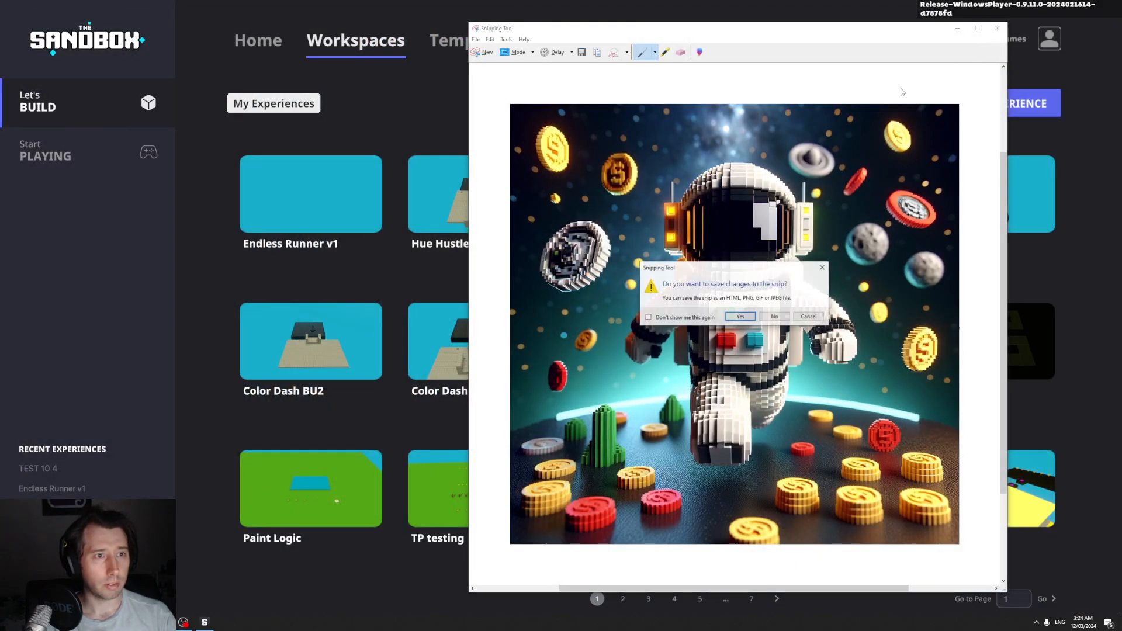
{"action": "left_click", "coordinate": [773, 321]}
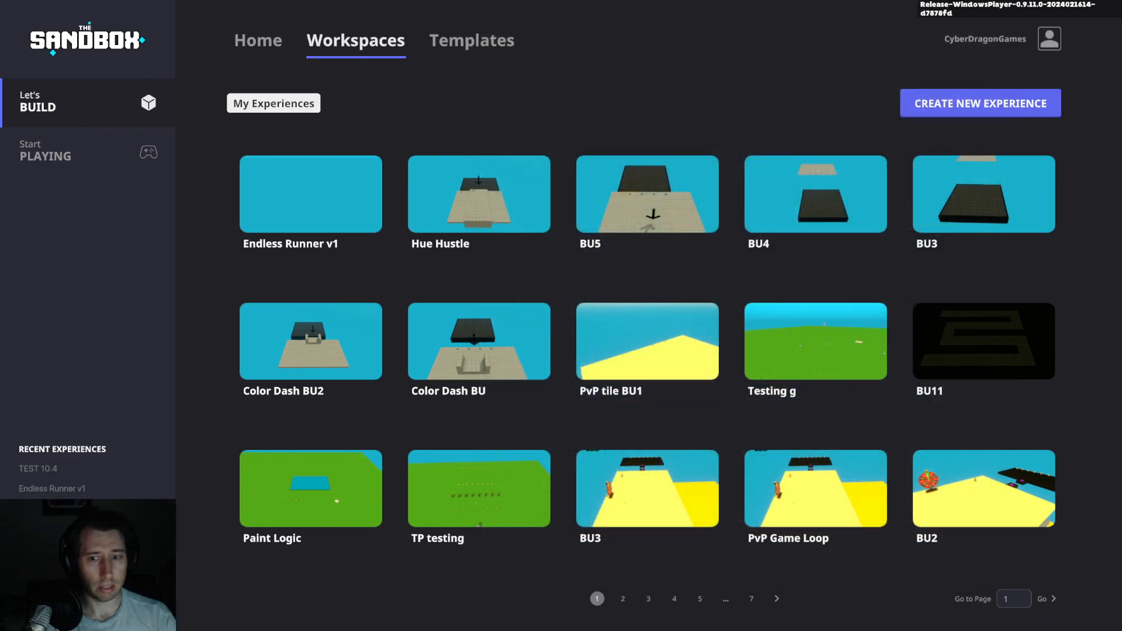
- Switch back to the experience page in the browser and upload ZZZSPACE as the game splash
{"action": "key", "text": "super+d"}
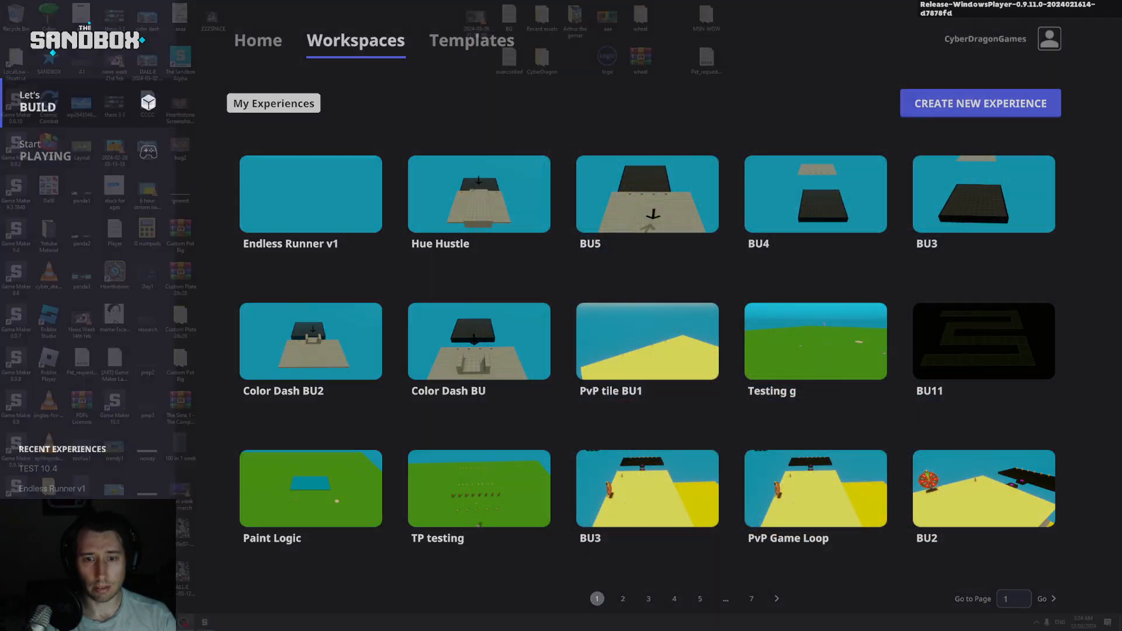
{"action": "key", "text": "super+d"}
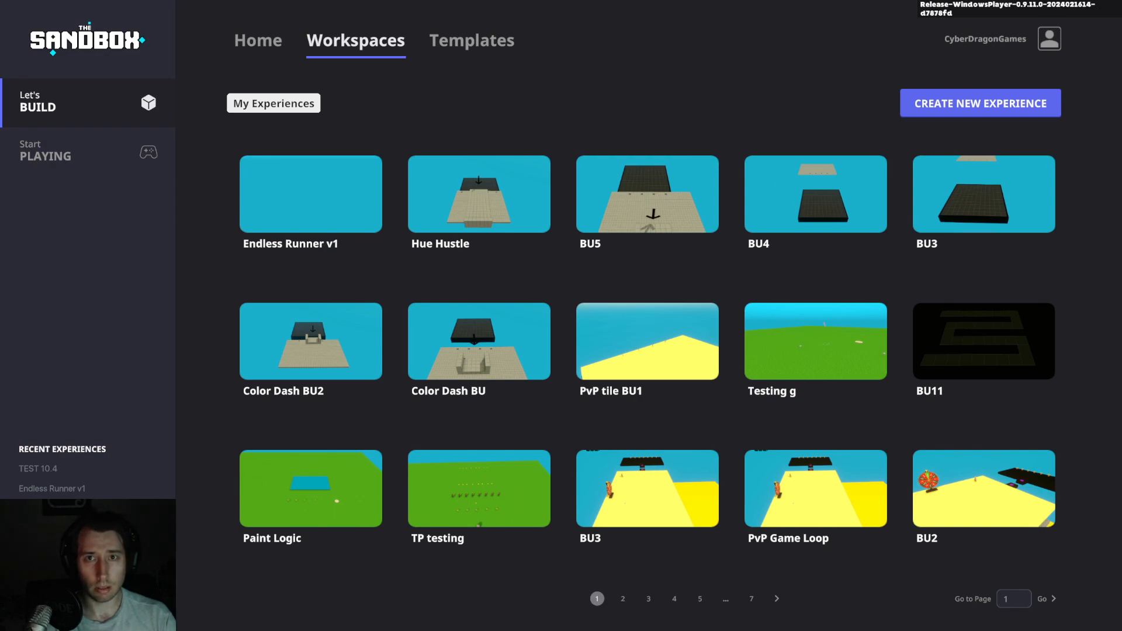
{"action": "key", "text": "alt+Tab"}
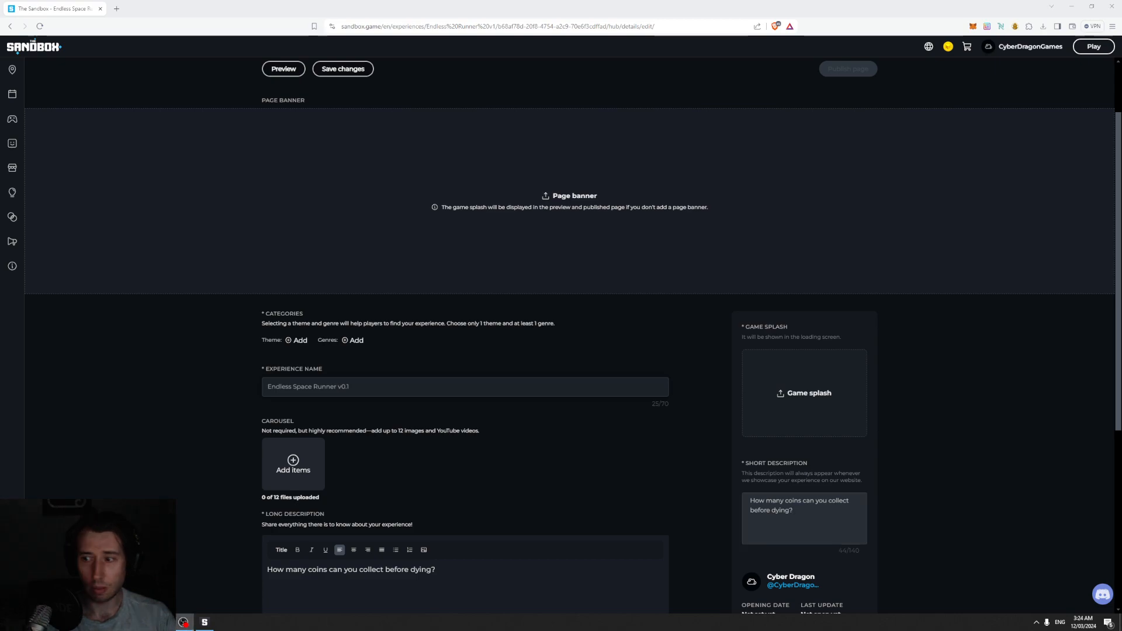
{"action": "left_click", "coordinate": [805, 404]}
{"action": "left_click", "coordinate": [579, 316]}
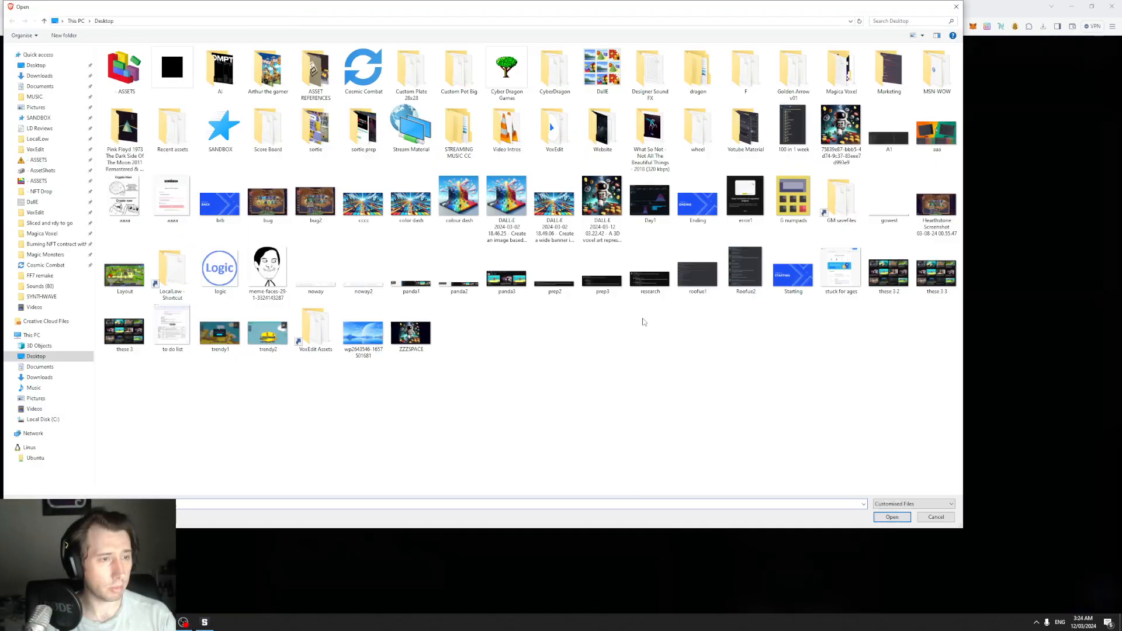
{"action": "double_click", "coordinate": [414, 335]}
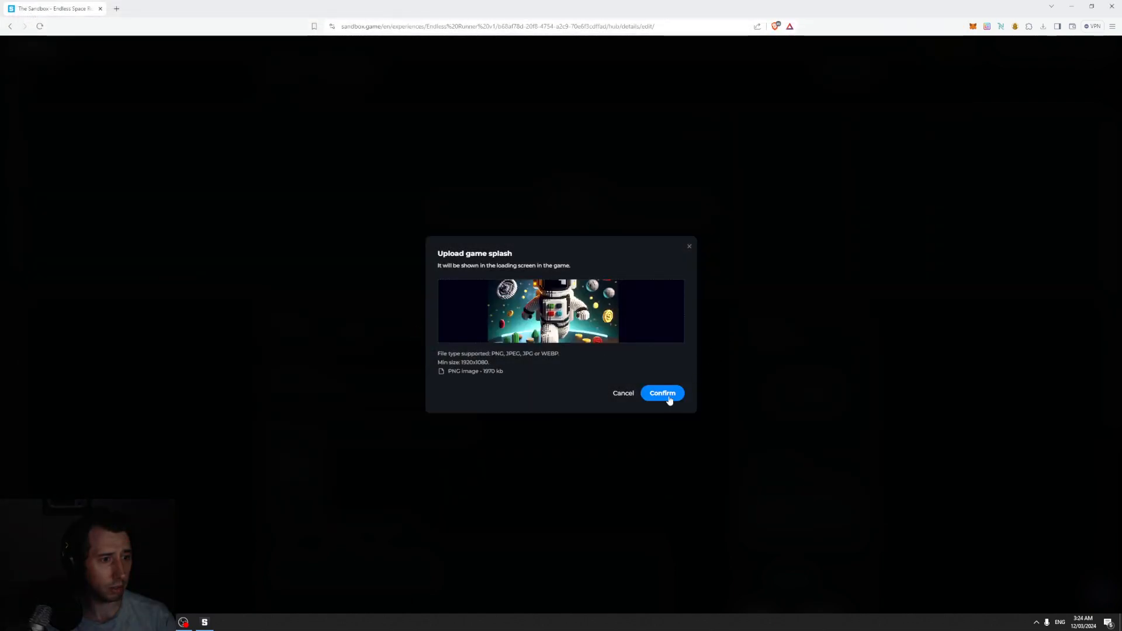
{"action": "left_click", "coordinate": [669, 395]}
- Upload ZZZSPACE from the Desktop as the map logo and save the experience page changes
{"action": "scroll", "coordinate": [851, 351], "scroll_direction": "down", "scroll_amount": 5}
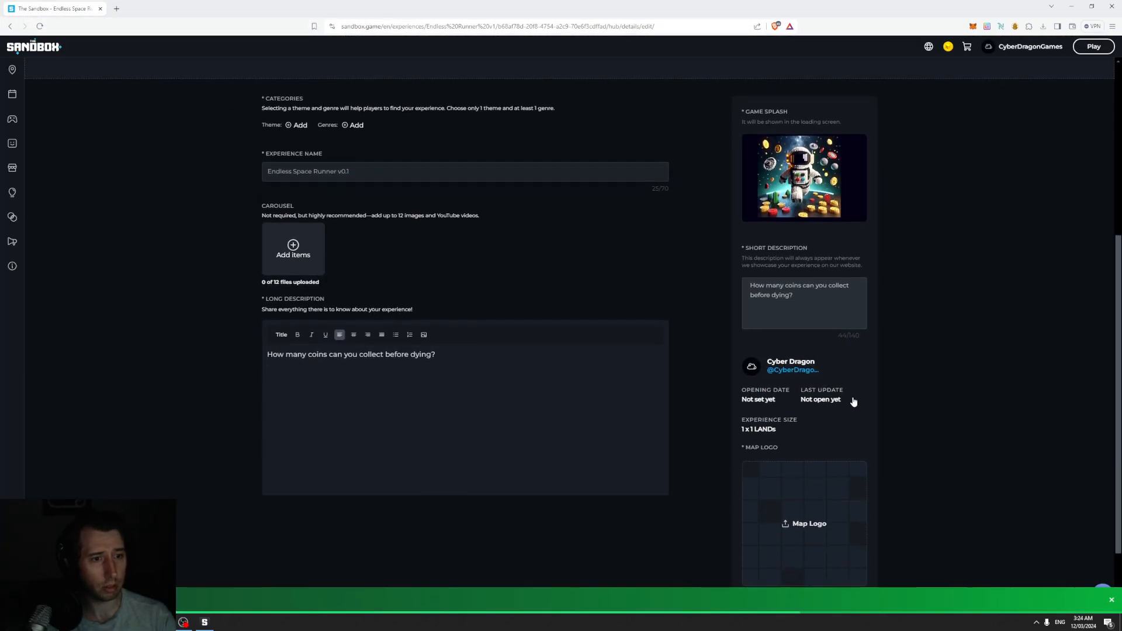
{"action": "left_click", "coordinate": [804, 444]}
{"action": "left_click", "coordinate": [611, 336]}
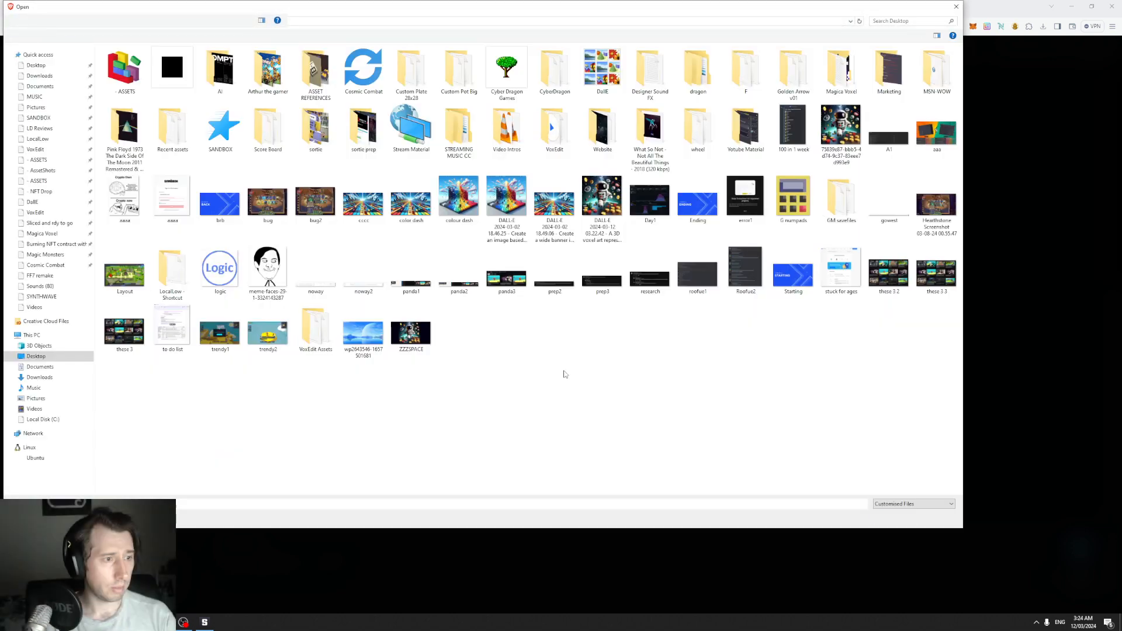
{"action": "double_click", "coordinate": [417, 340]}
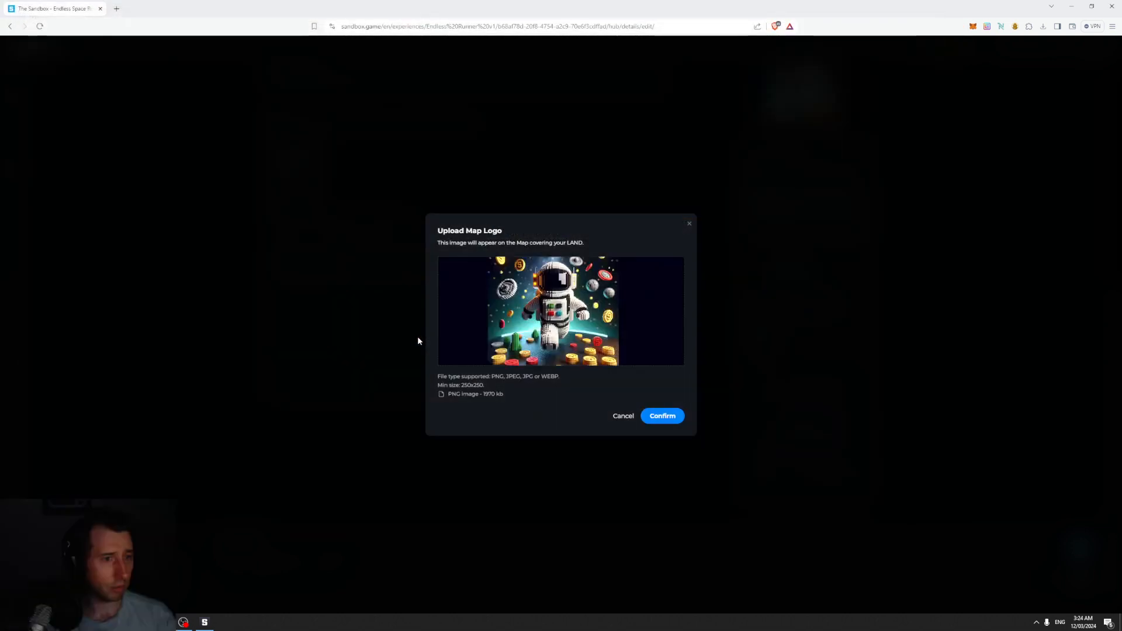
{"action": "left_click", "coordinate": [669, 418]}
{"action": "scroll", "coordinate": [717, 389], "scroll_direction": "up", "scroll_amount": 7}
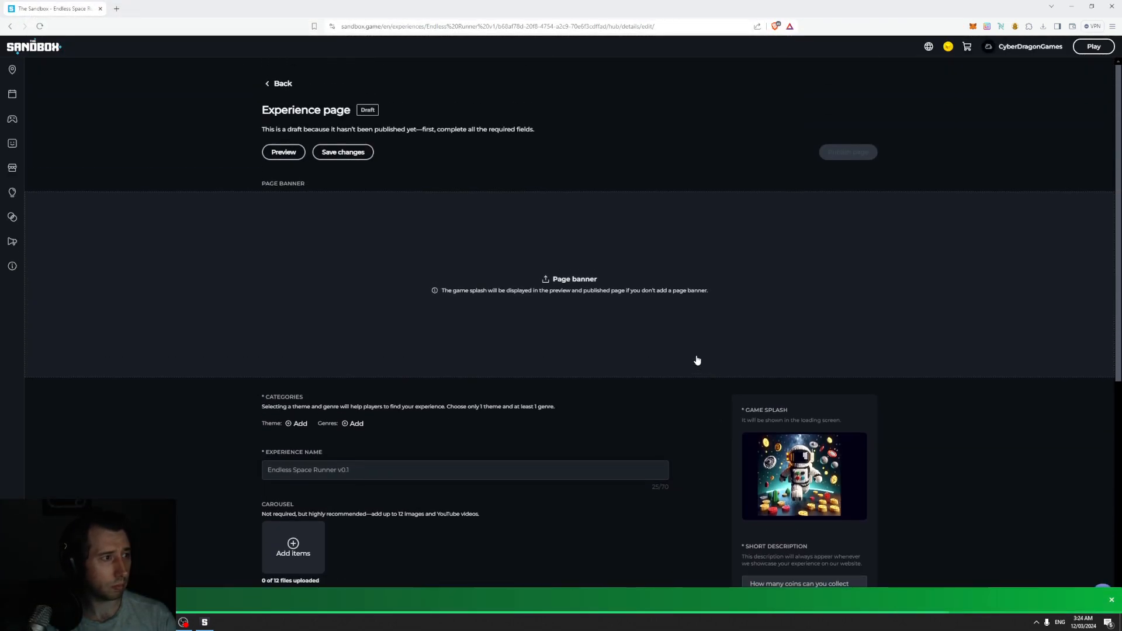
{"action": "left_click", "coordinate": [354, 154]}
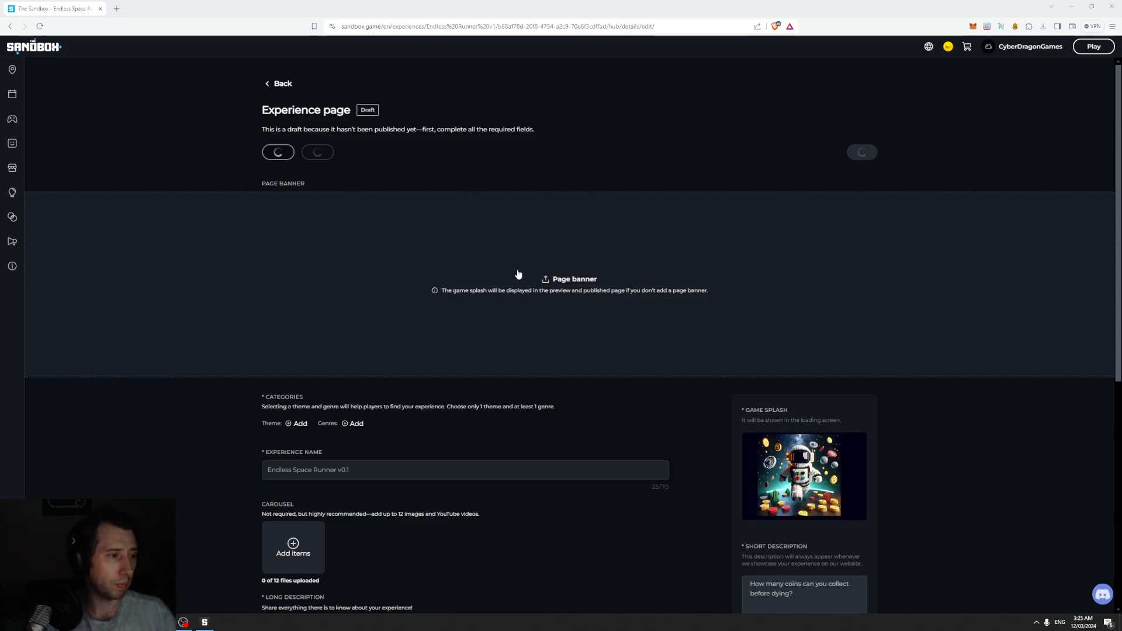
- Set the experience's theme to Gaming and its genre to Party Game
{"action": "left_click", "coordinate": [298, 424]}
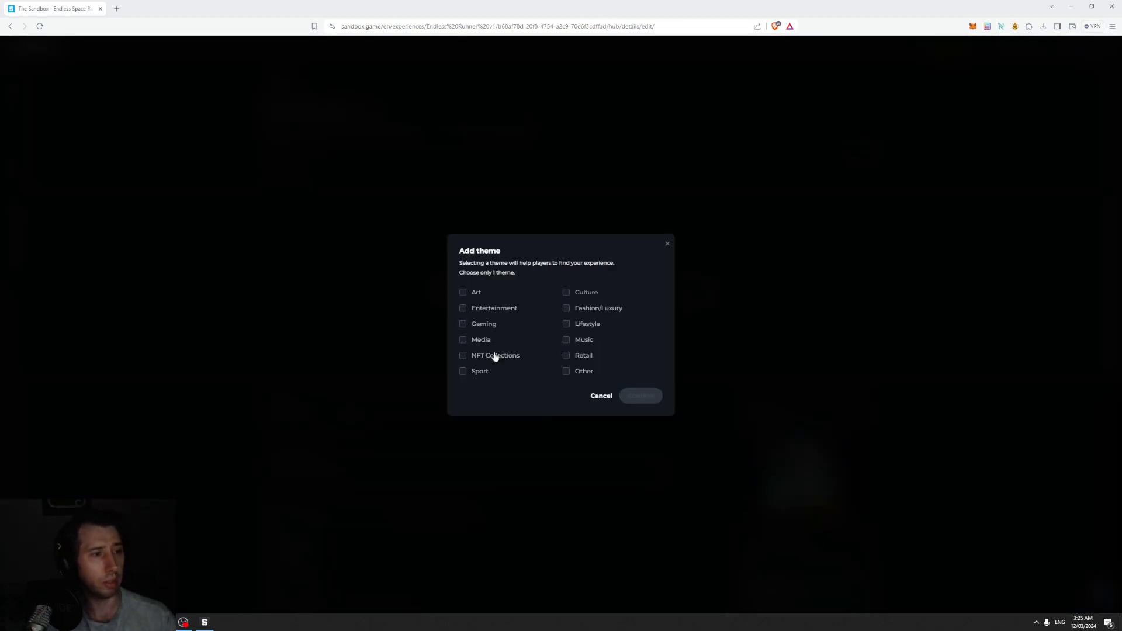
{"action": "left_click", "coordinate": [464, 323]}
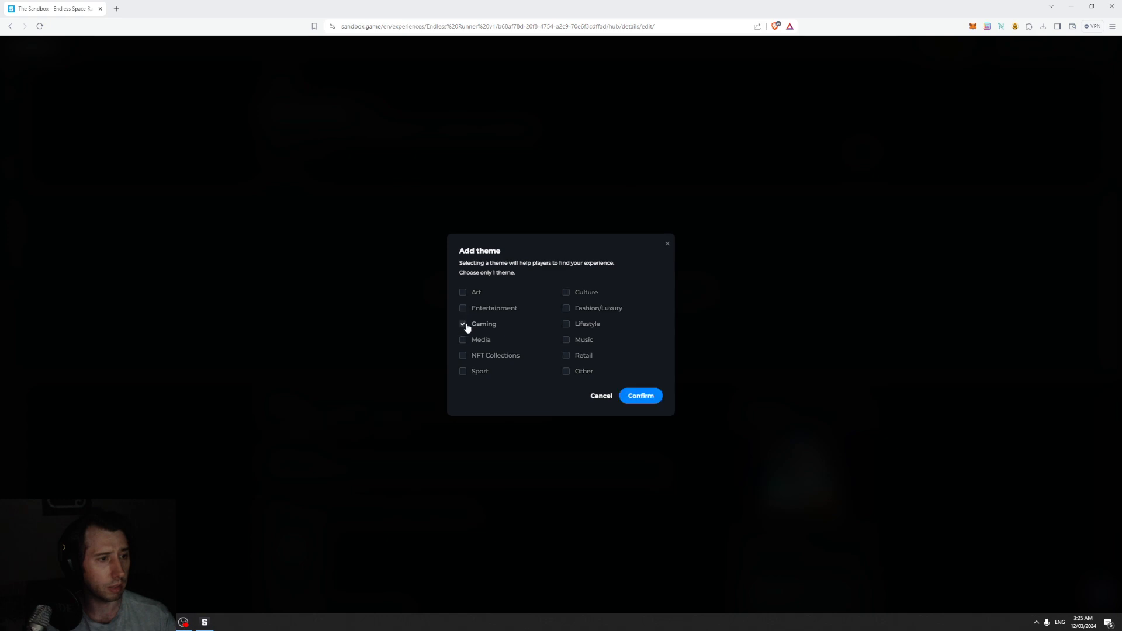
{"action": "left_click", "coordinate": [642, 394]}
{"action": "left_click", "coordinate": [362, 427]}
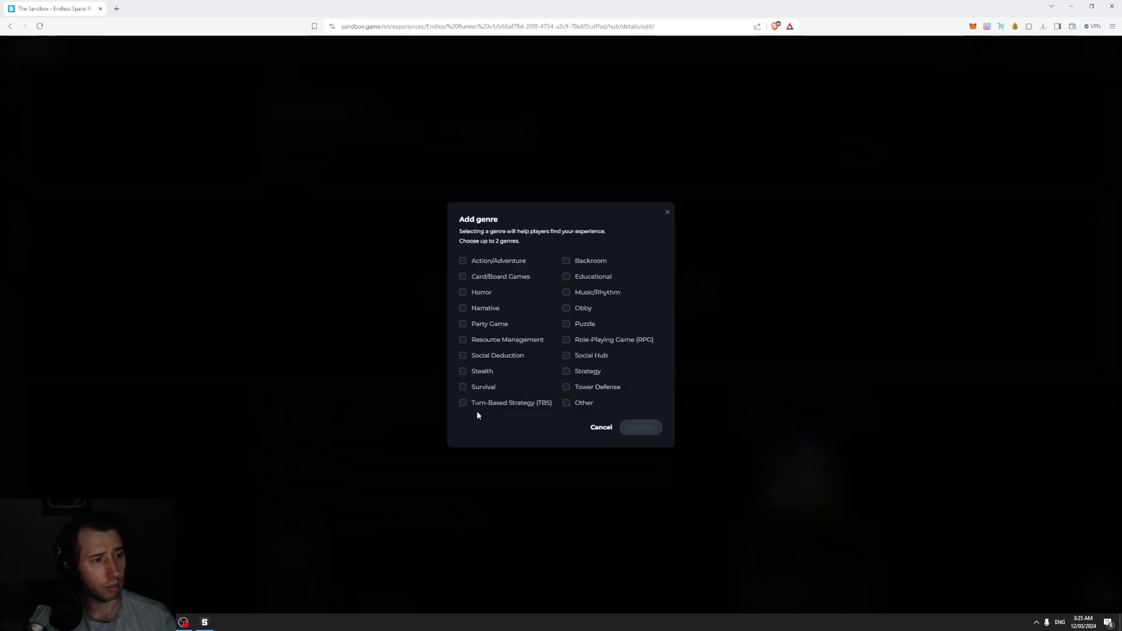
{"action": "left_click", "coordinate": [463, 325]}
{"action": "left_click", "coordinate": [640, 427]}
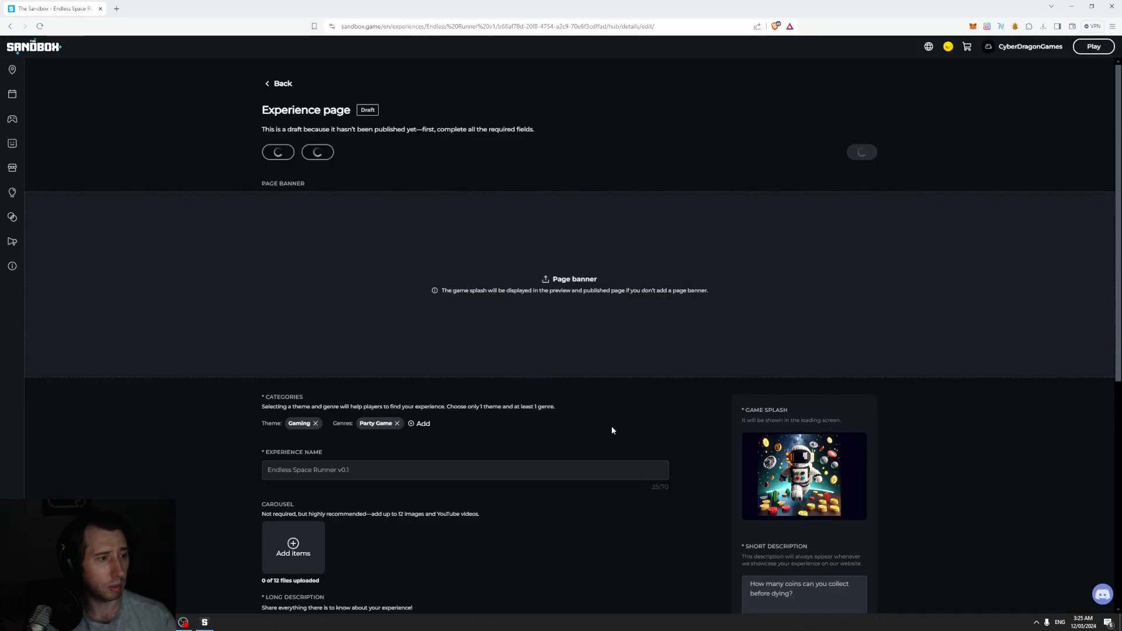
- Review the filled-in experience page, save its changes and dismiss the publishing notice
{"action": "scroll", "coordinate": [555, 318], "scroll_direction": "down", "scroll_amount": 4}
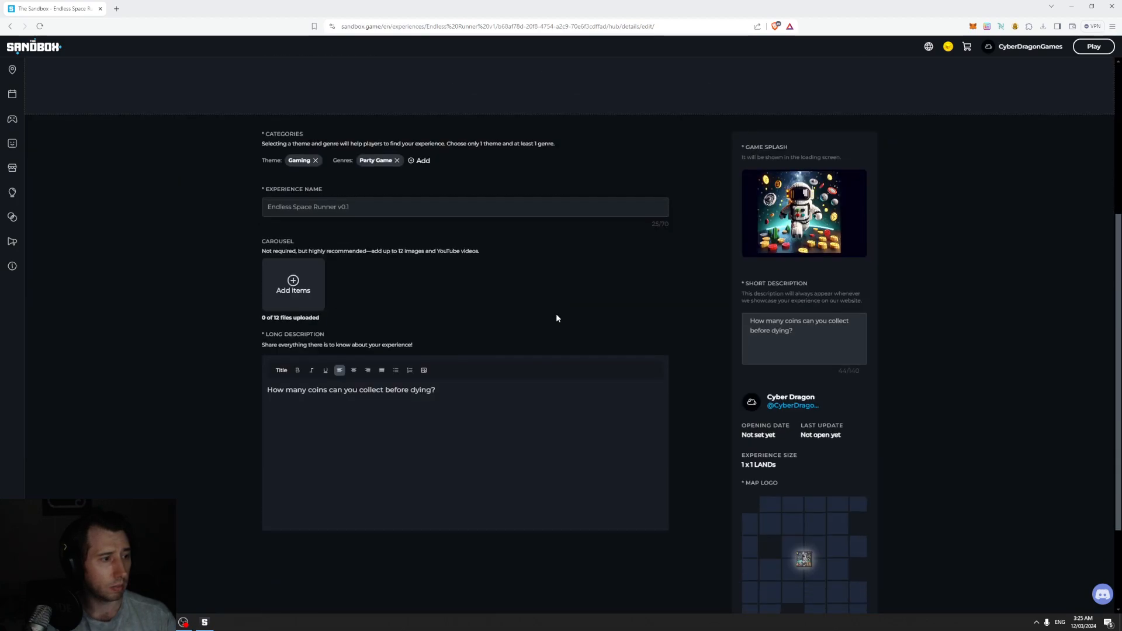
{"action": "scroll", "coordinate": [588, 408], "scroll_direction": "down", "scroll_amount": 3}
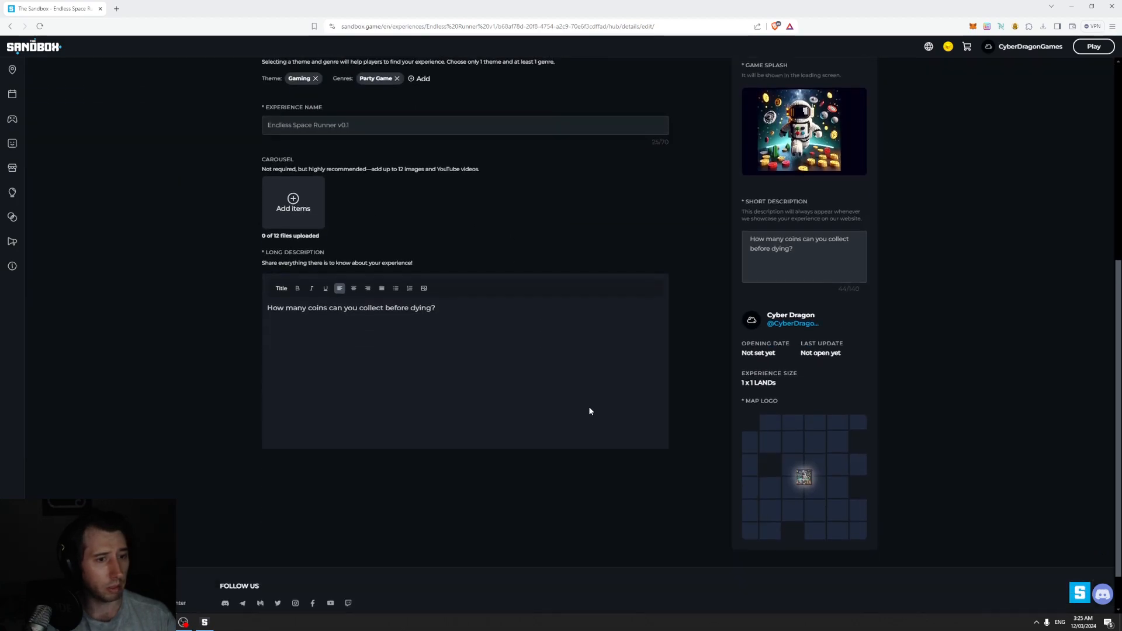
{"action": "scroll", "coordinate": [591, 392], "scroll_direction": "up", "scroll_amount": 7}
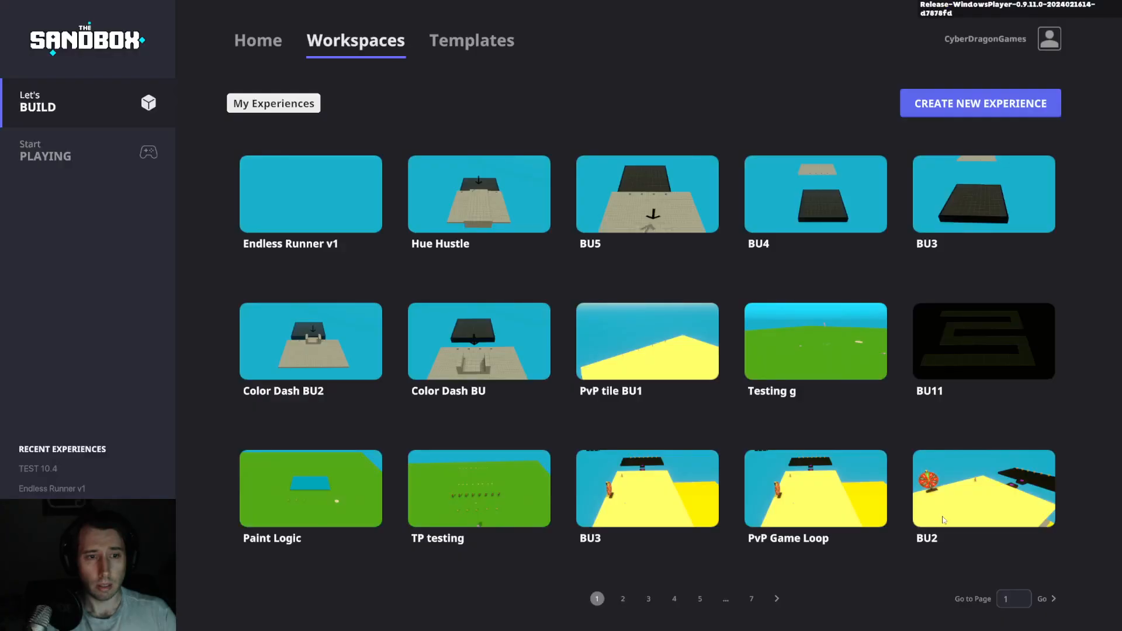
{"action": "mouse_move", "coordinate": [969, 396]}
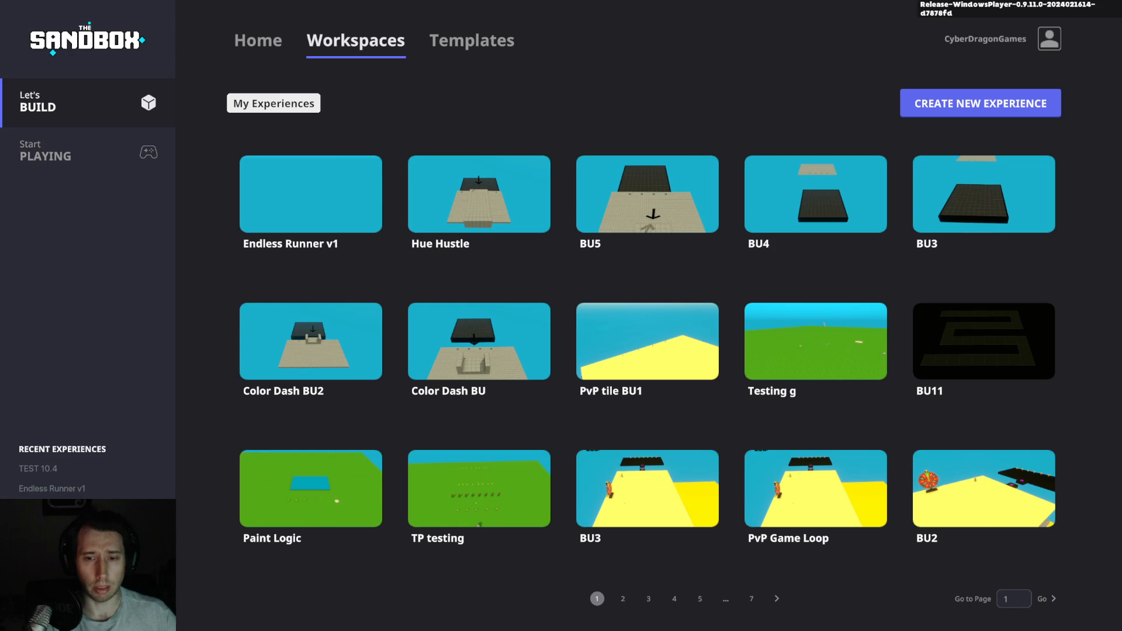
{"action": "key", "text": "alt+Tab"}
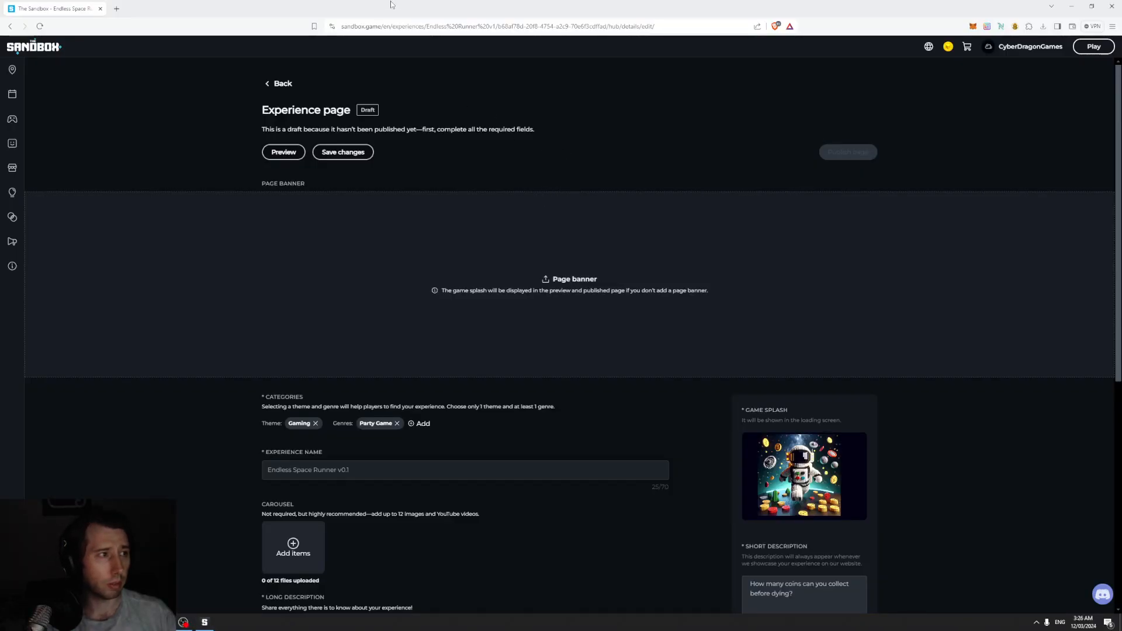
{"action": "left_click", "coordinate": [341, 151]}
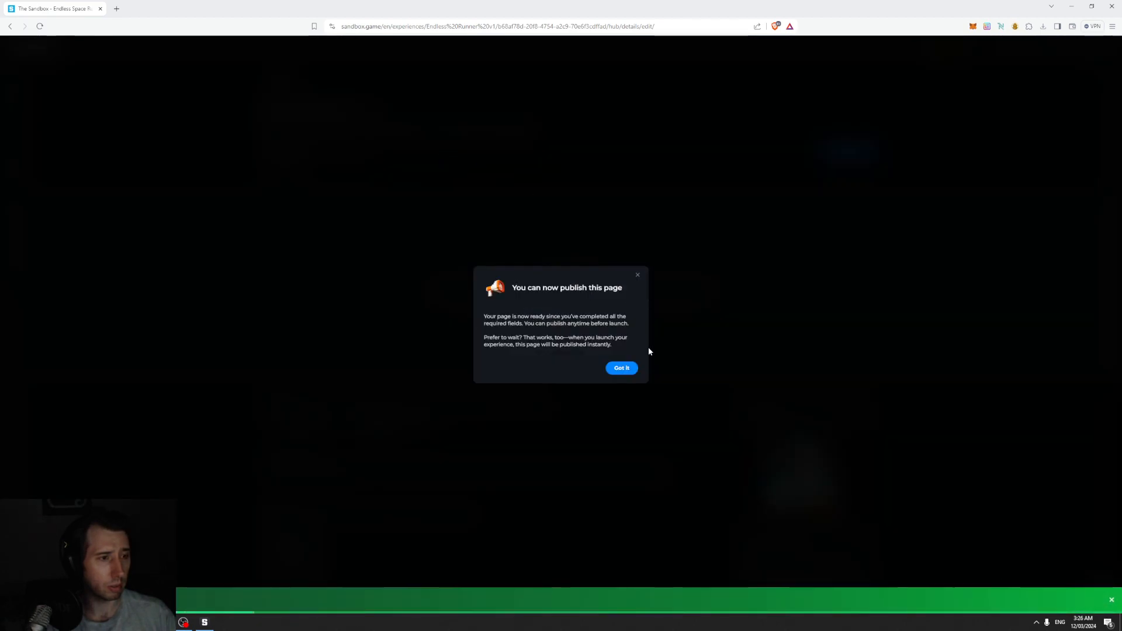
{"action": "left_click", "coordinate": [624, 368]}
- Publish the experience page as Singleplayer, agreeing to The Sandbox Terms of Use
{"action": "left_click", "coordinate": [849, 152]}
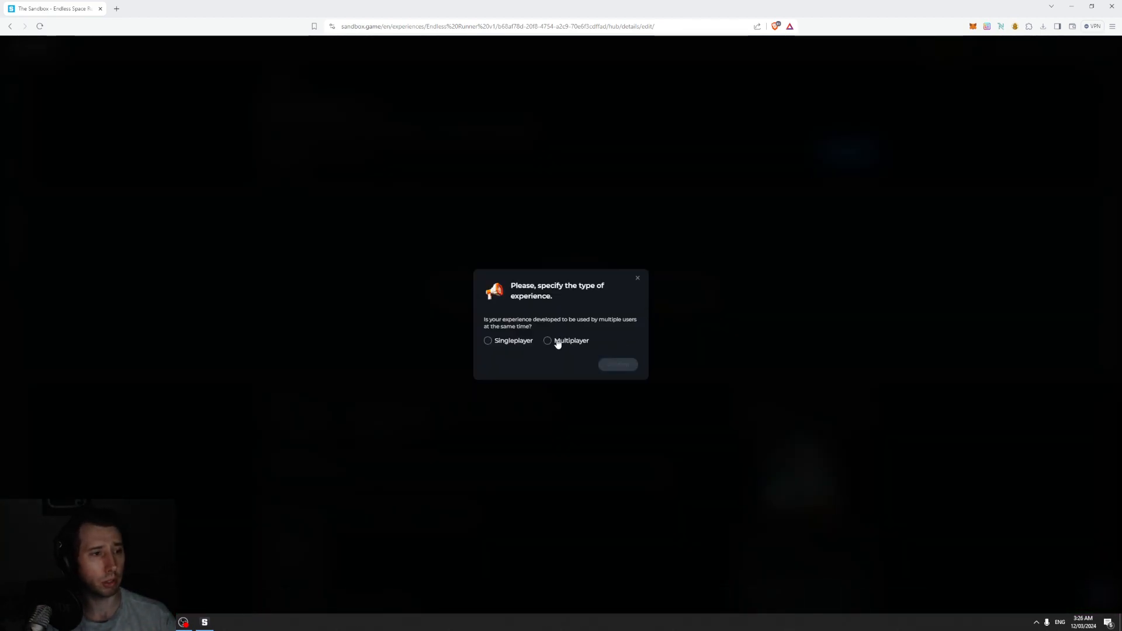
{"action": "left_click", "coordinate": [507, 341]}
{"action": "left_click", "coordinate": [630, 370]}
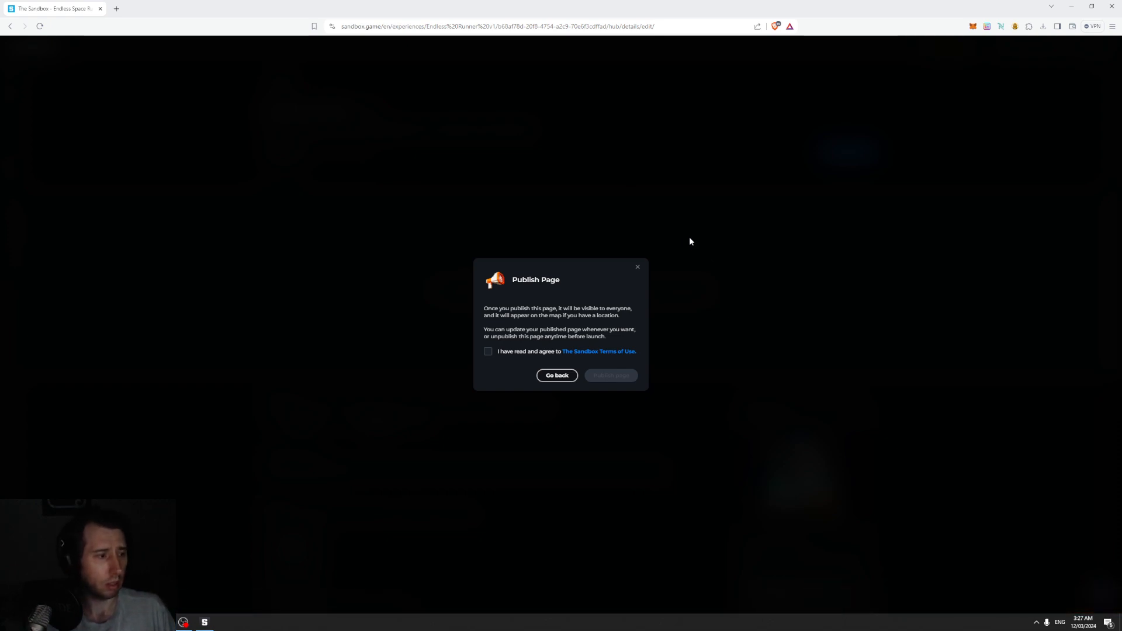
{"action": "left_click", "coordinate": [488, 352]}
{"action": "left_click", "coordinate": [613, 376]}
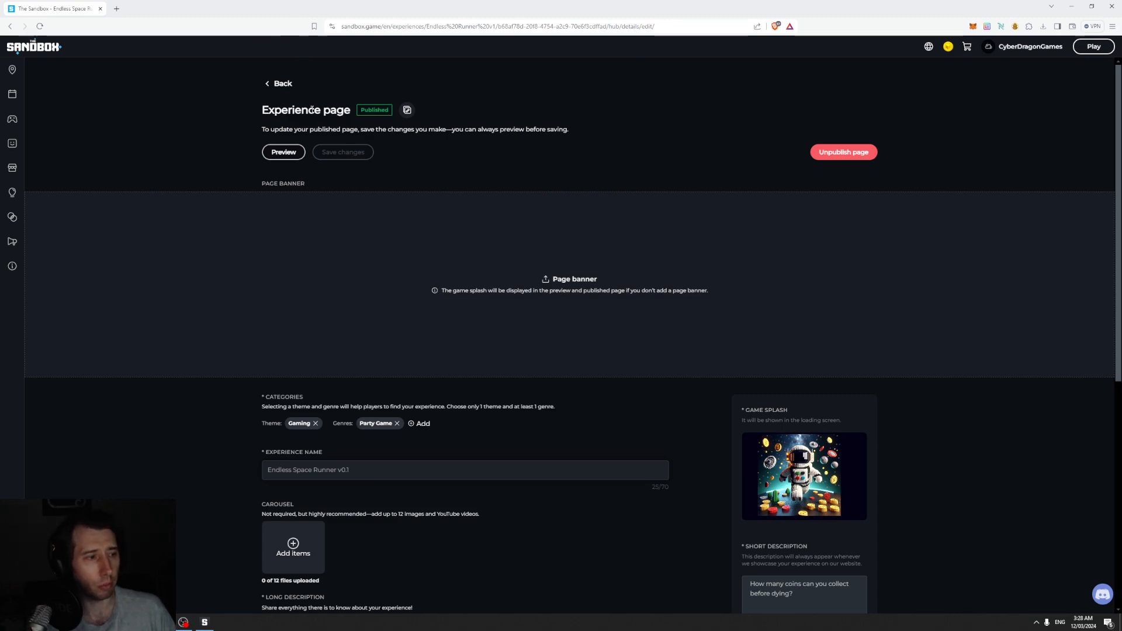
- Return to the experience hub and choose LAND (76, 9) as the experience's map location
{"action": "left_click", "coordinate": [283, 84]}
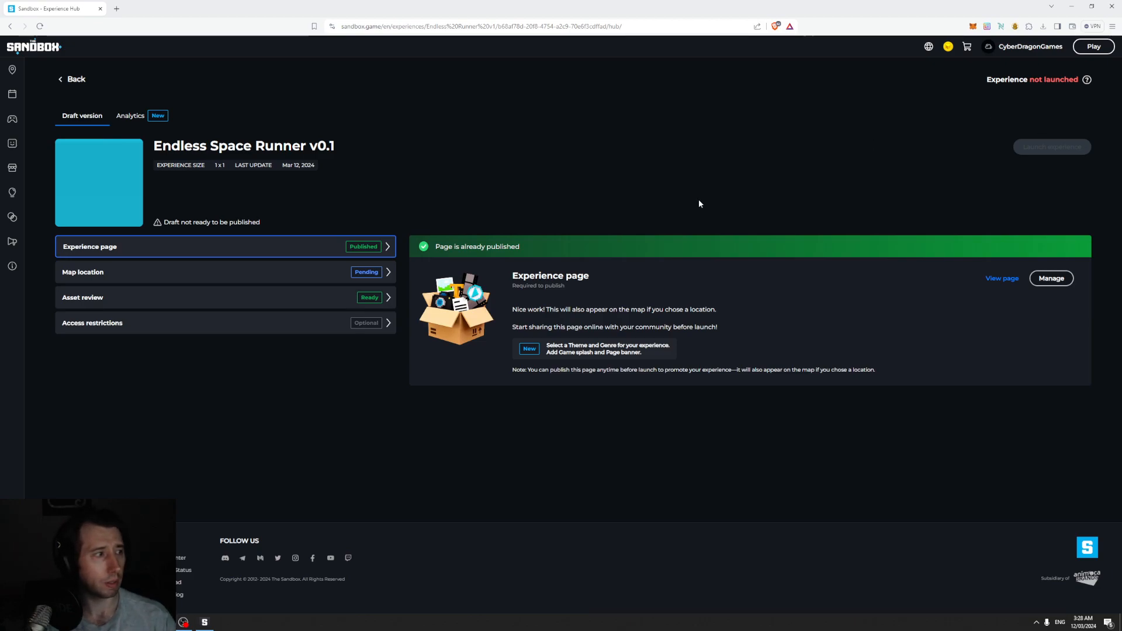
{"action": "left_click", "coordinate": [238, 274]}
{"action": "left_click", "coordinate": [1061, 281]}
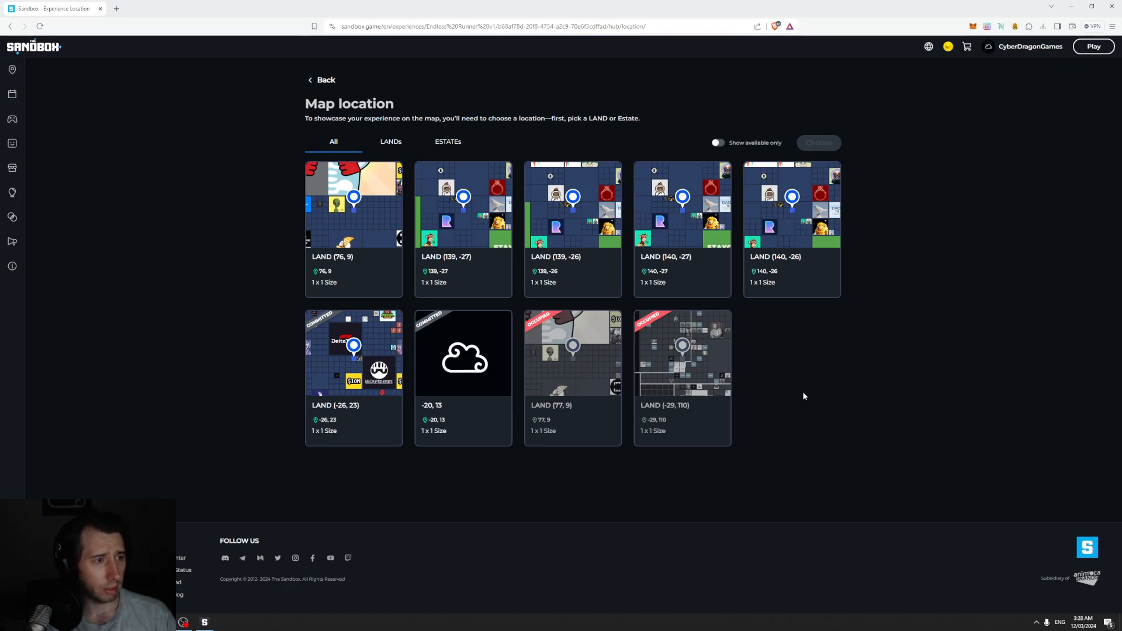
{"action": "left_click", "coordinate": [335, 224]}
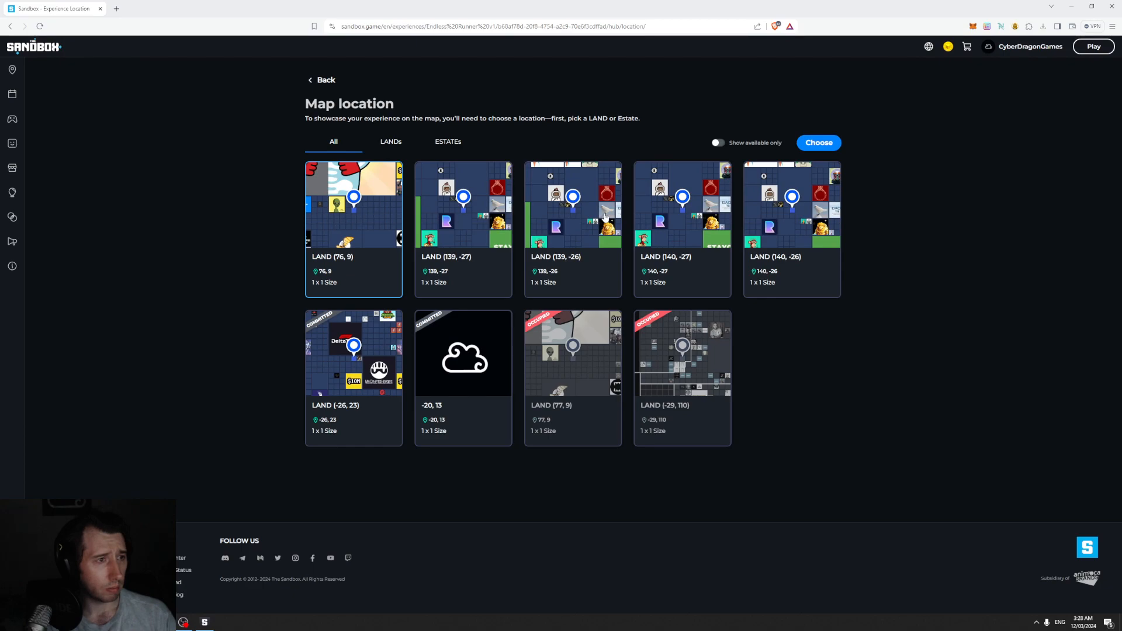
{"action": "left_click", "coordinate": [825, 144]}
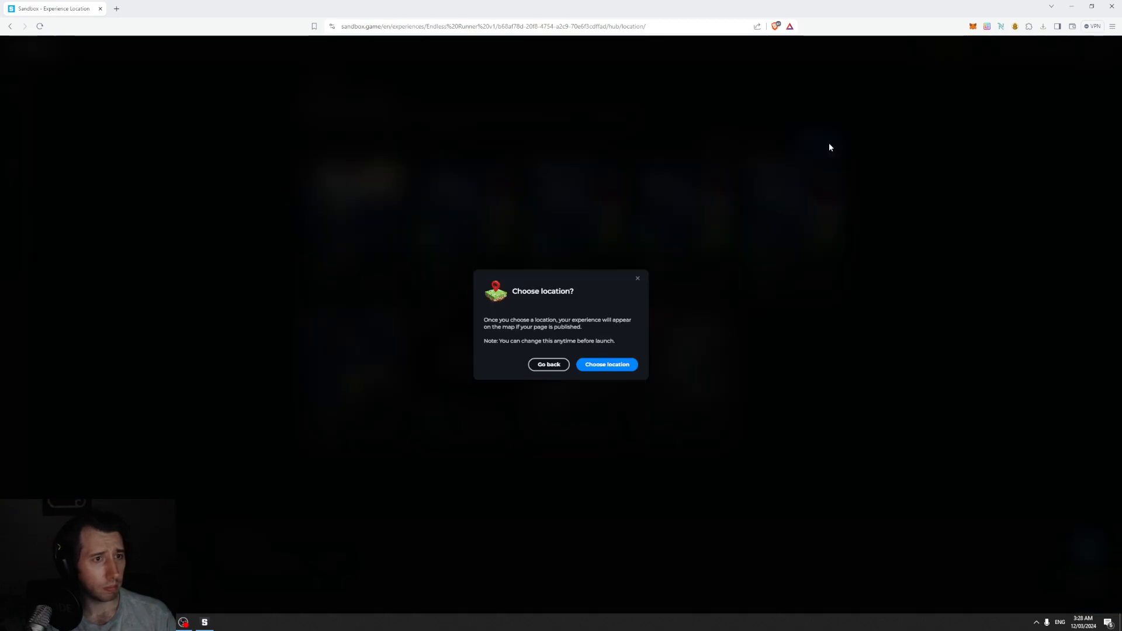
{"action": "left_click", "coordinate": [612, 365]}
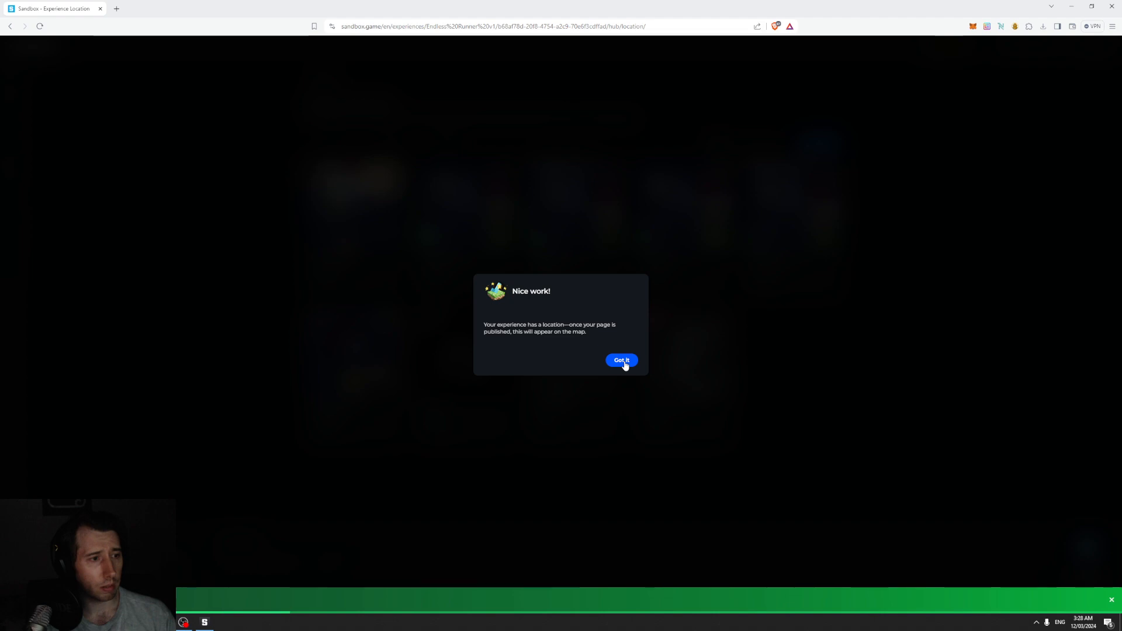
{"action": "left_click", "coordinate": [623, 361]}
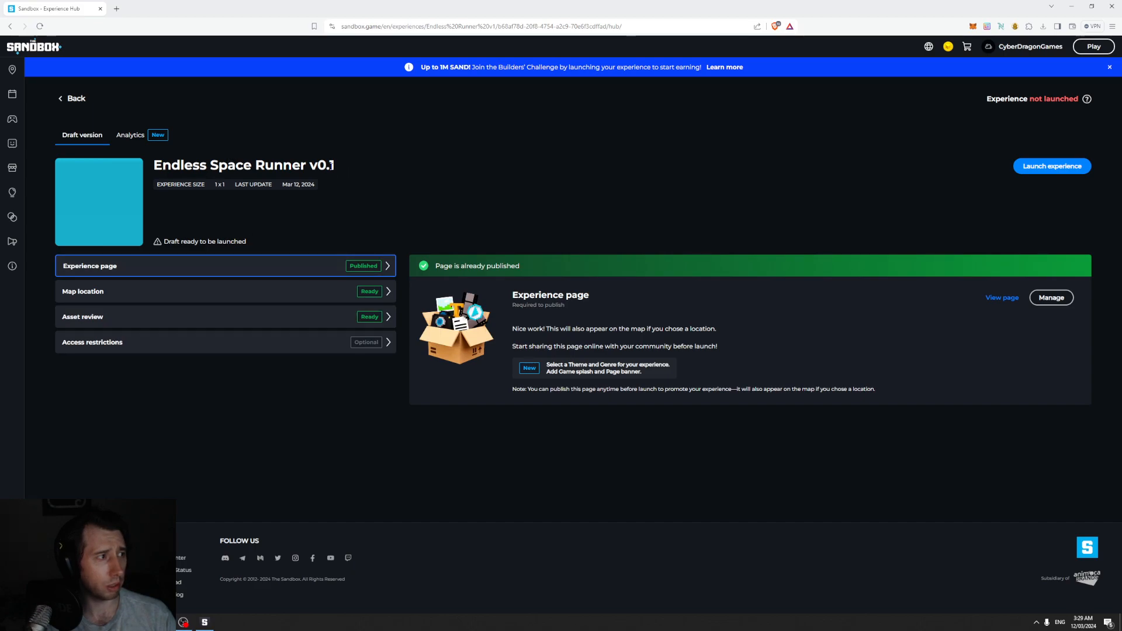
- Launch the experience as Singleplayer, agreeing to The Sandbox Terms of Use
{"action": "left_click", "coordinate": [1065, 166]}
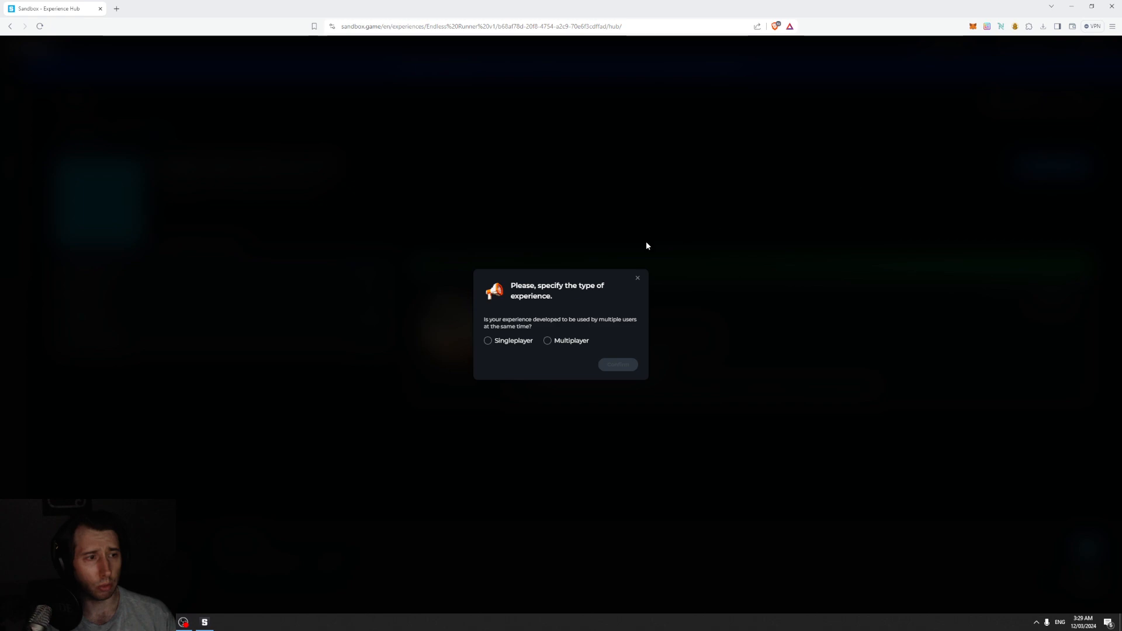
{"action": "left_click", "coordinate": [490, 341]}
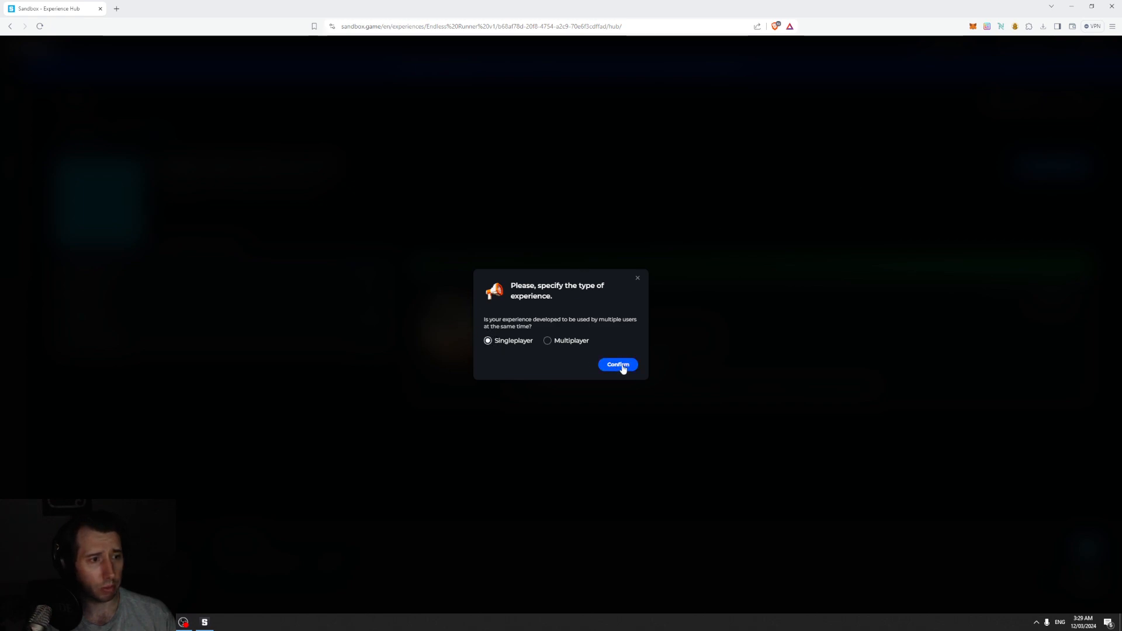
{"action": "left_click", "coordinate": [620, 366]}
{"action": "left_click", "coordinate": [488, 348]}
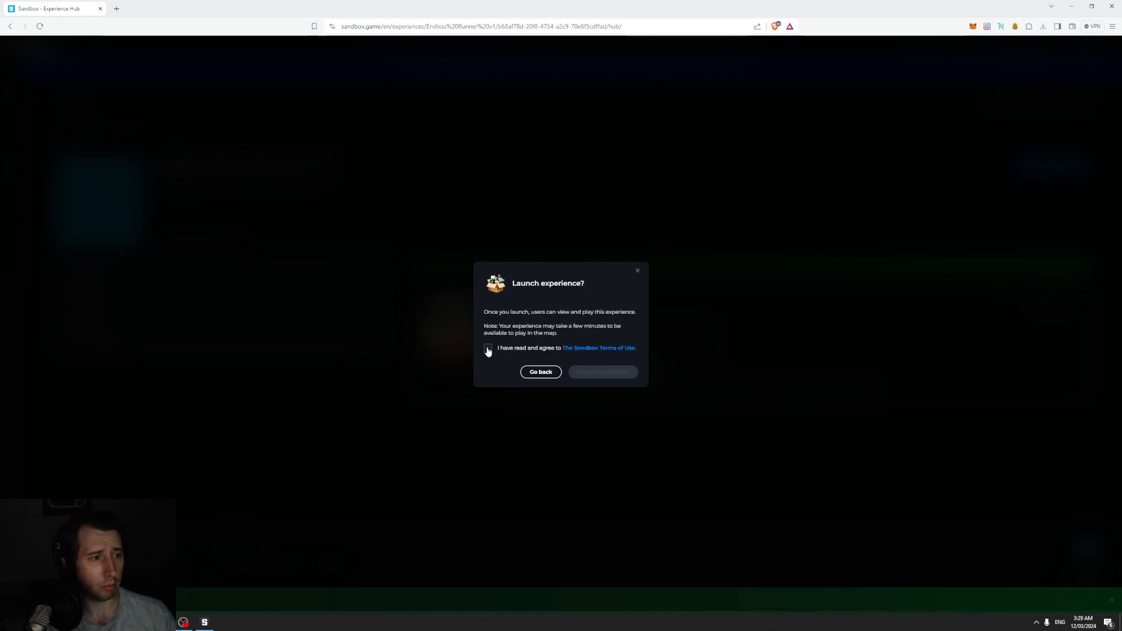
{"action": "left_click", "coordinate": [598, 373]}
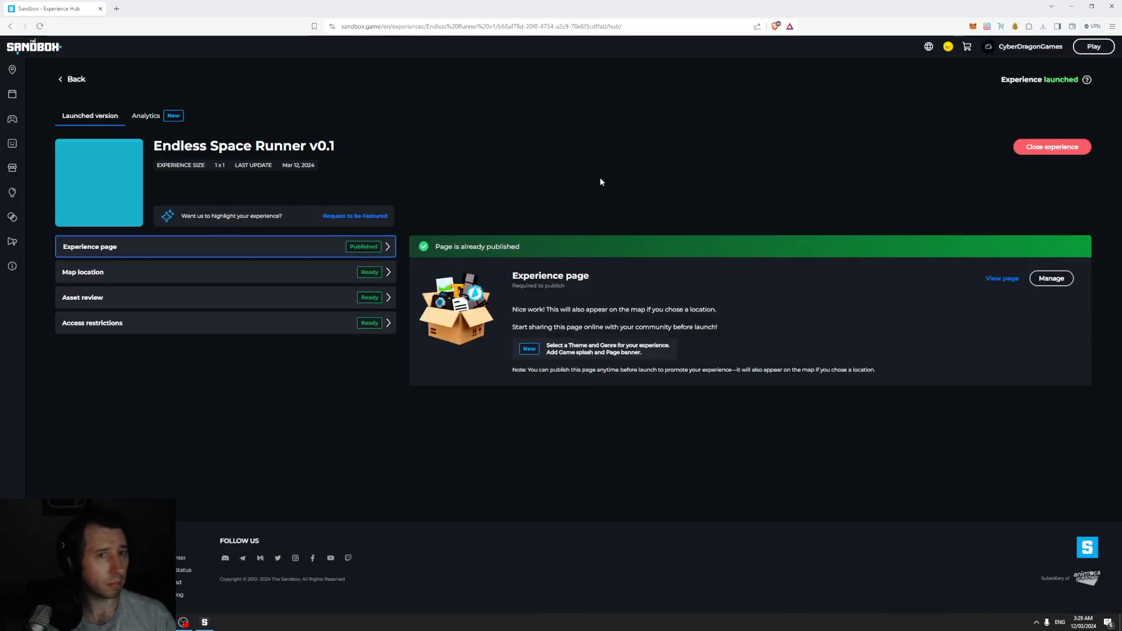
- Find Endless Space Runner v0.1 among the gallery's new experiences and start playing it from its page
{"action": "mouse_move", "coordinate": [2, 109]}
{"action": "left_click", "coordinate": [50, 118]}
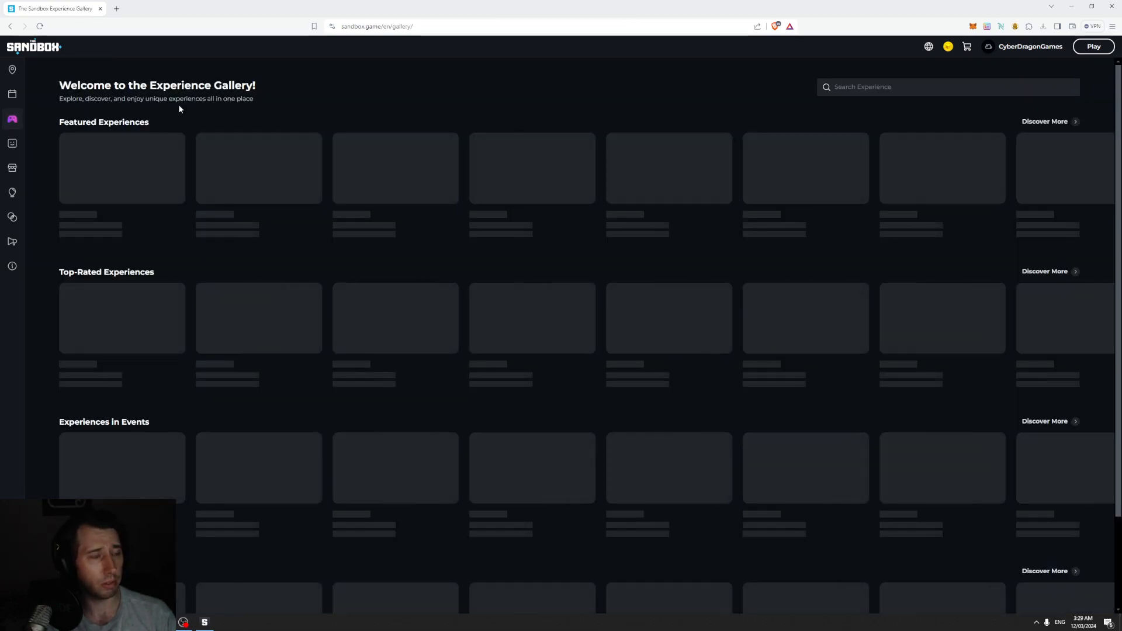
{"action": "scroll", "coordinate": [319, 149], "scroll_direction": "down", "scroll_amount": 2}
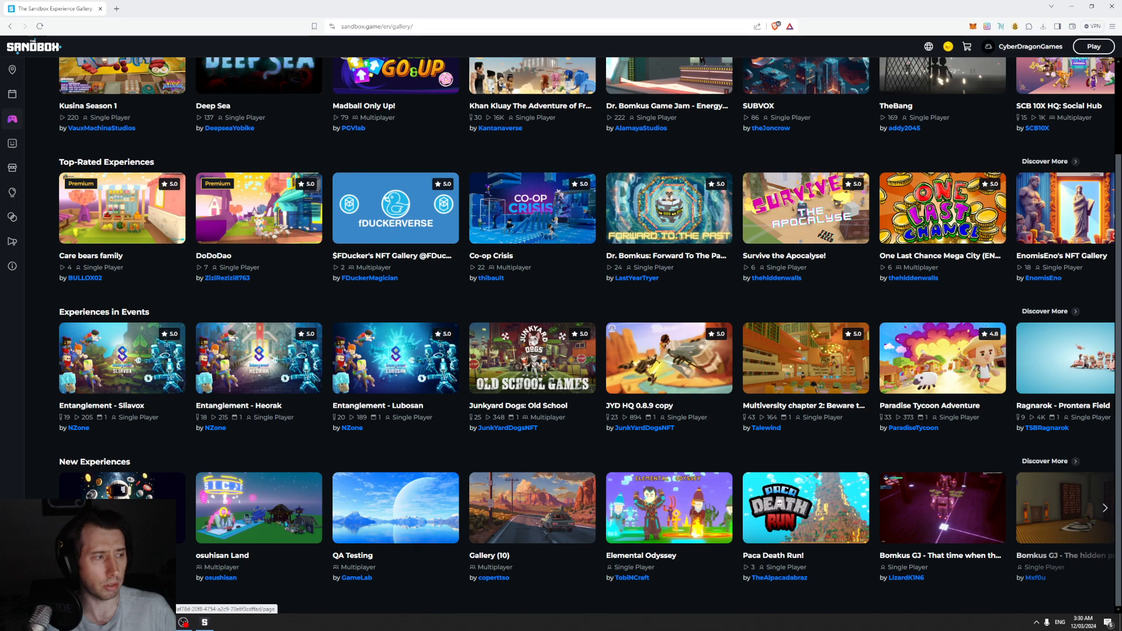
{"action": "left_click", "coordinate": [124, 519]}
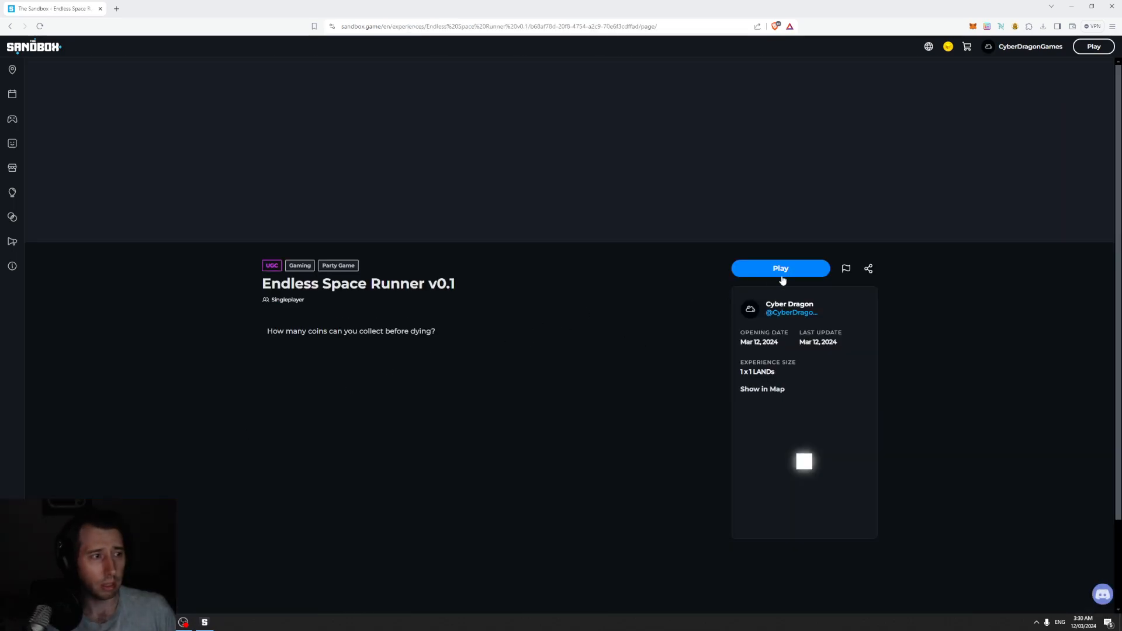
{"action": "left_click", "coordinate": [778, 273]}
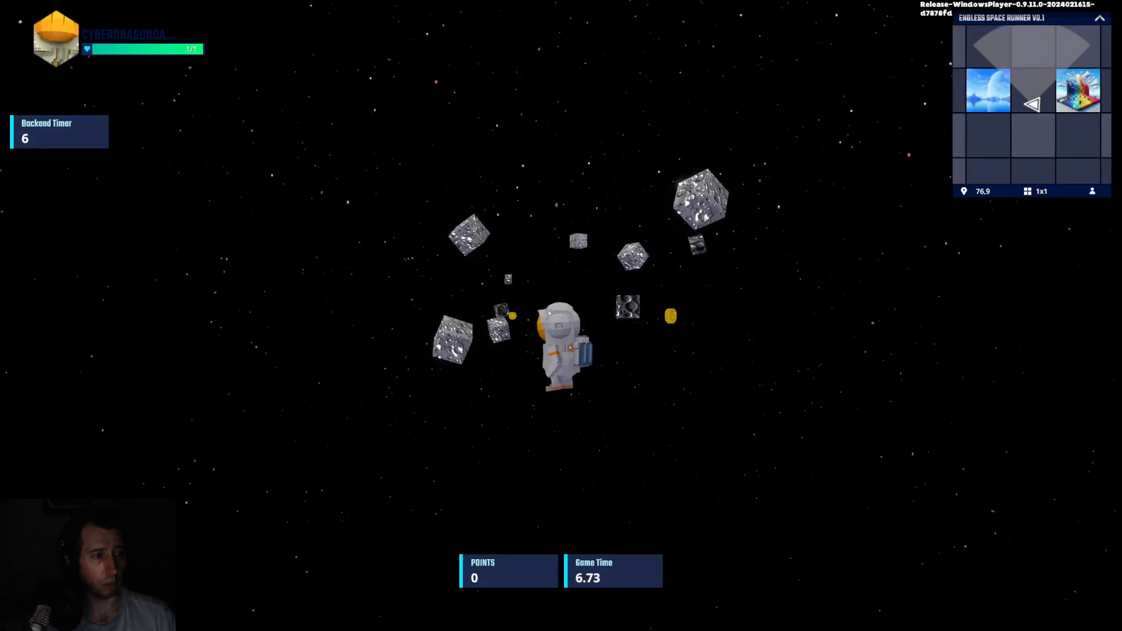
- Test the launched game by steering the astronaut through the asteroids, pausing it and resuming play
{"action": "key", "text": "d"}
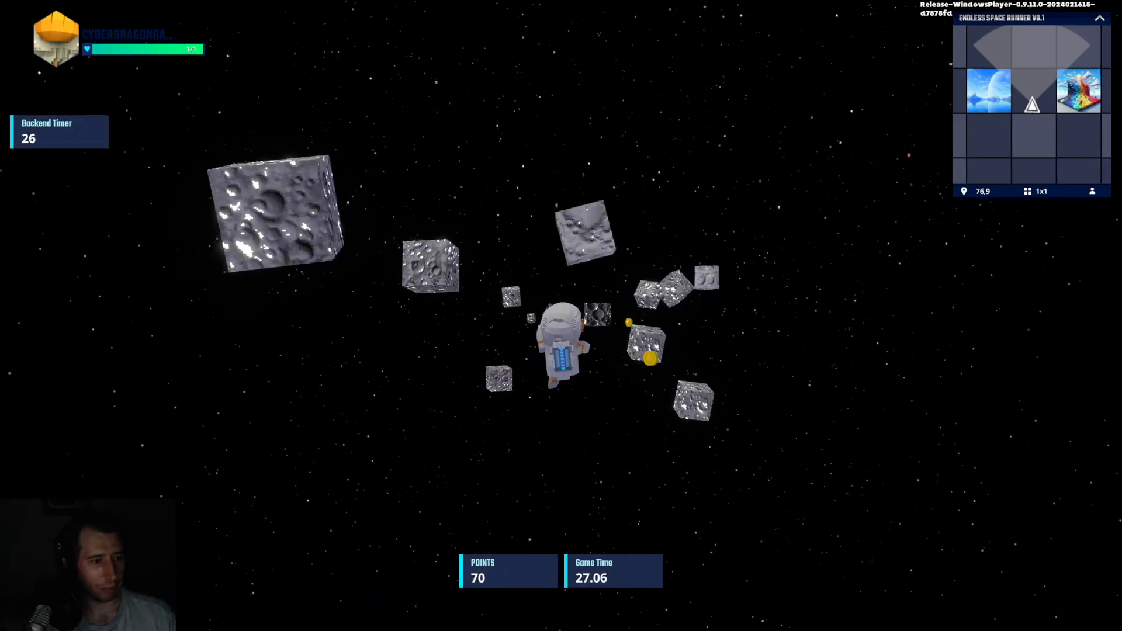
{"action": "key", "text": "Escape"}
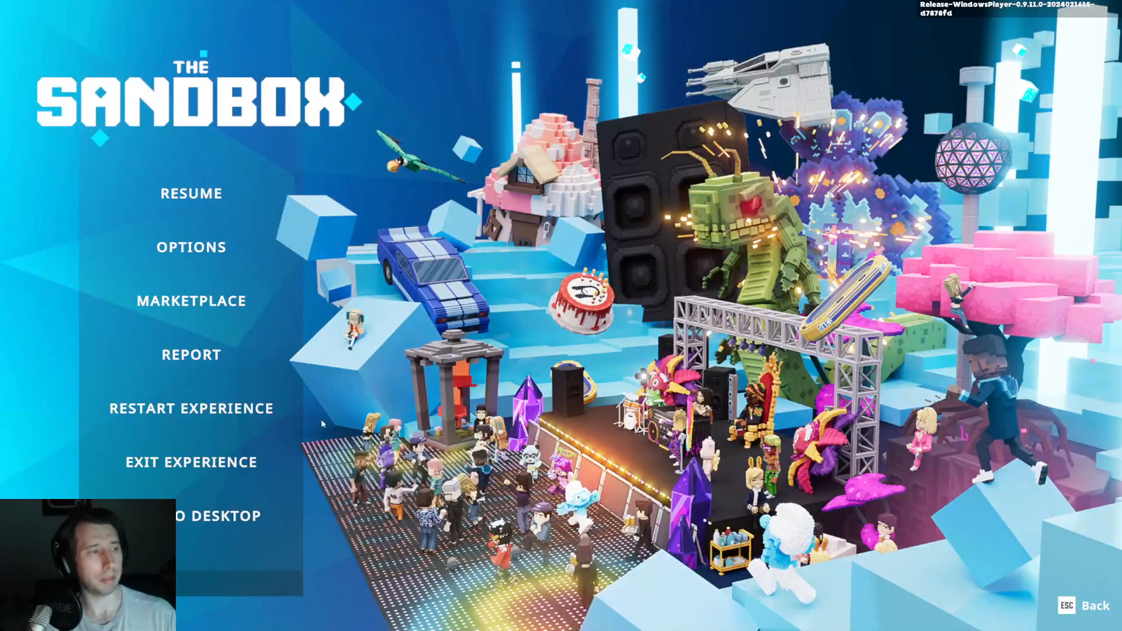
{"action": "left_click", "coordinate": [222, 517]}
{"action": "left_click", "coordinate": [719, 372]}
{"action": "left_click", "coordinate": [191, 194]}
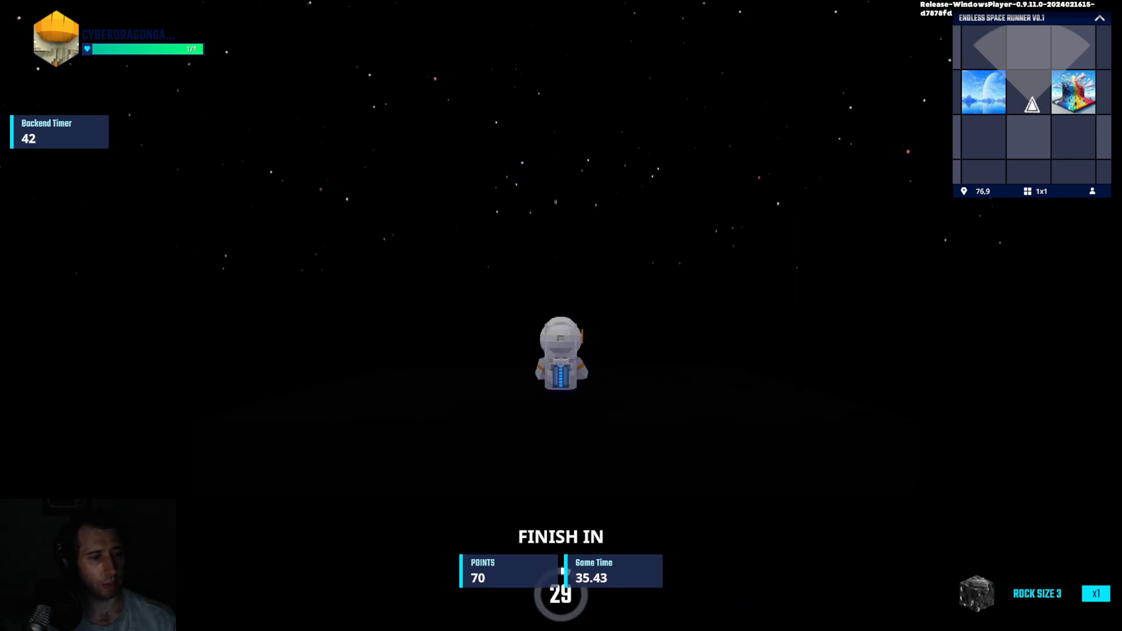
- Restart the running experience, continue past its overview and close the game client
{"action": "key", "text": "Escape"}
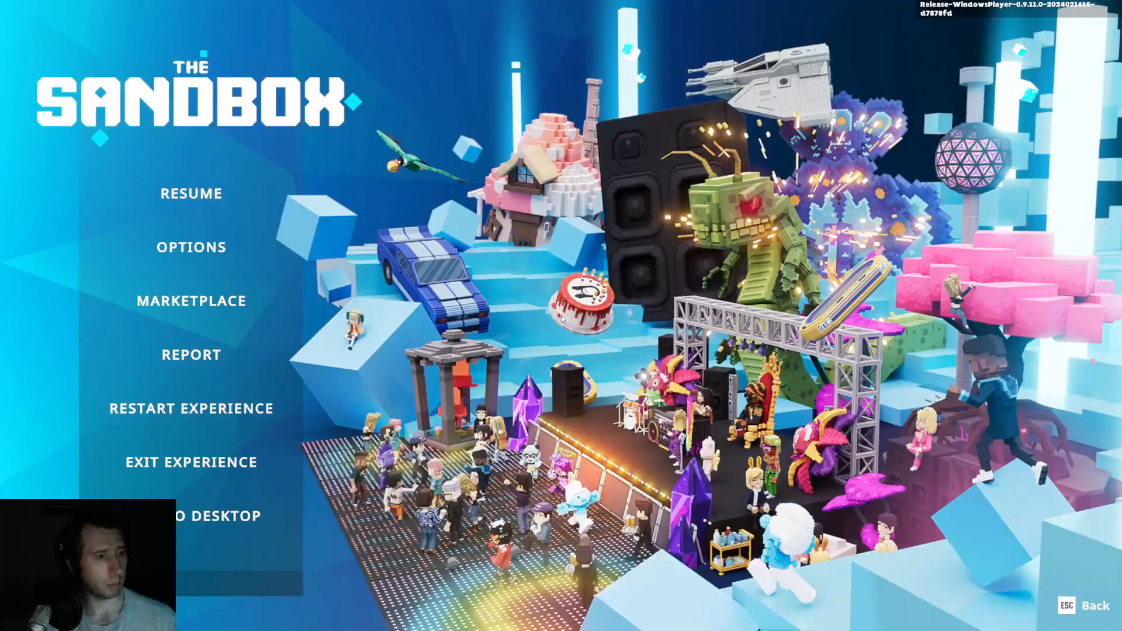
{"action": "left_click", "coordinate": [181, 415]}
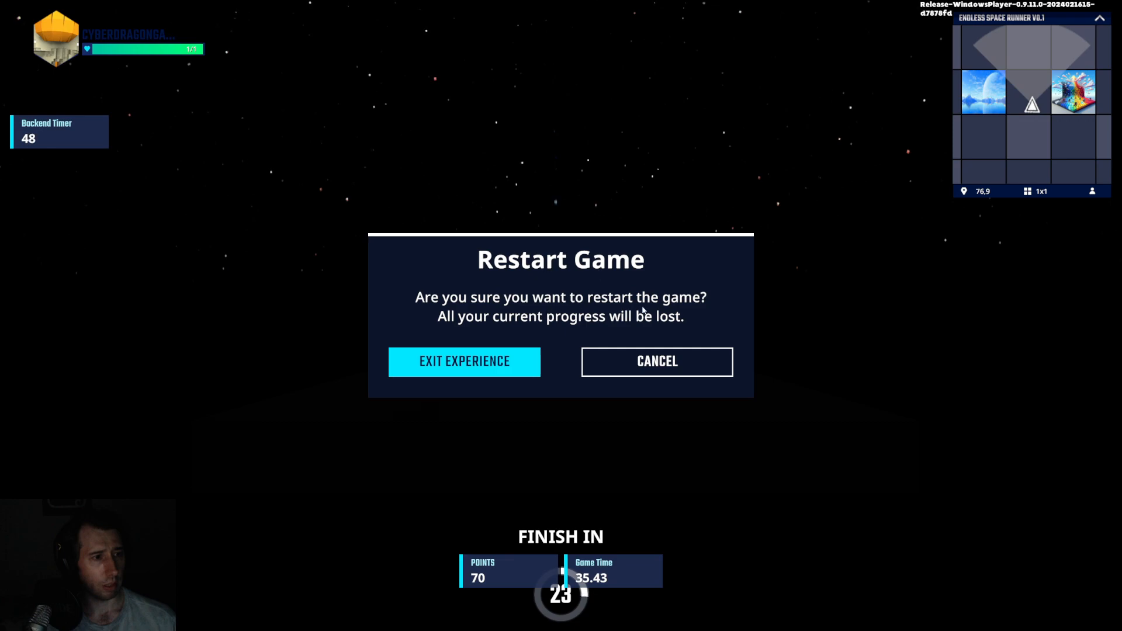
{"action": "left_click", "coordinate": [482, 363]}
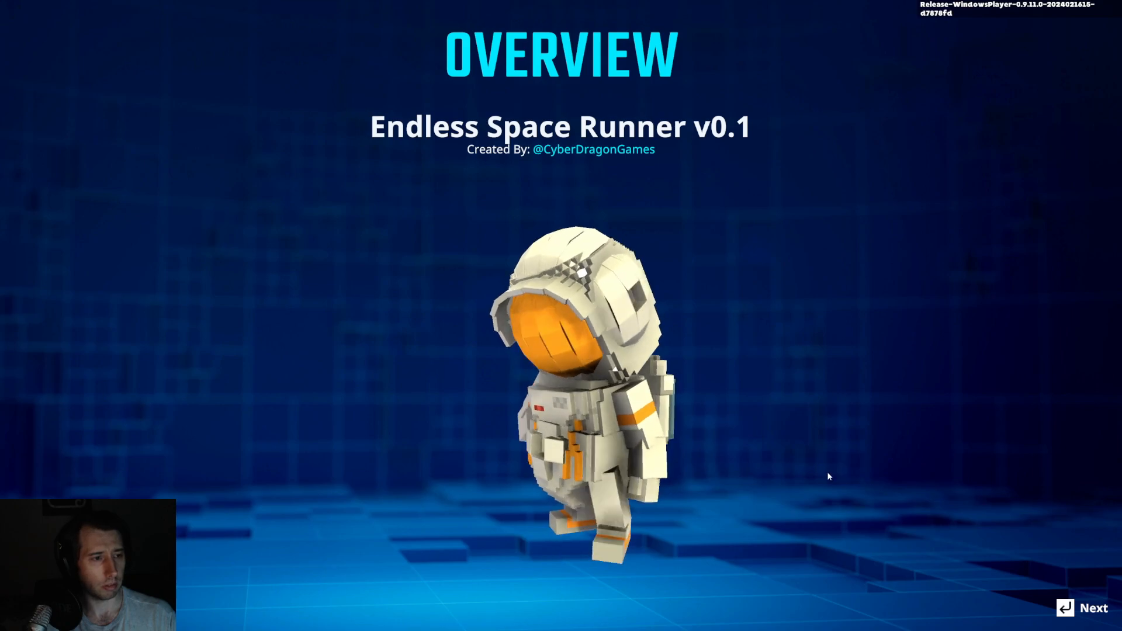
{"action": "left_click", "coordinate": [1064, 608]}
{"action": "left_click", "coordinate": [399, 475]}
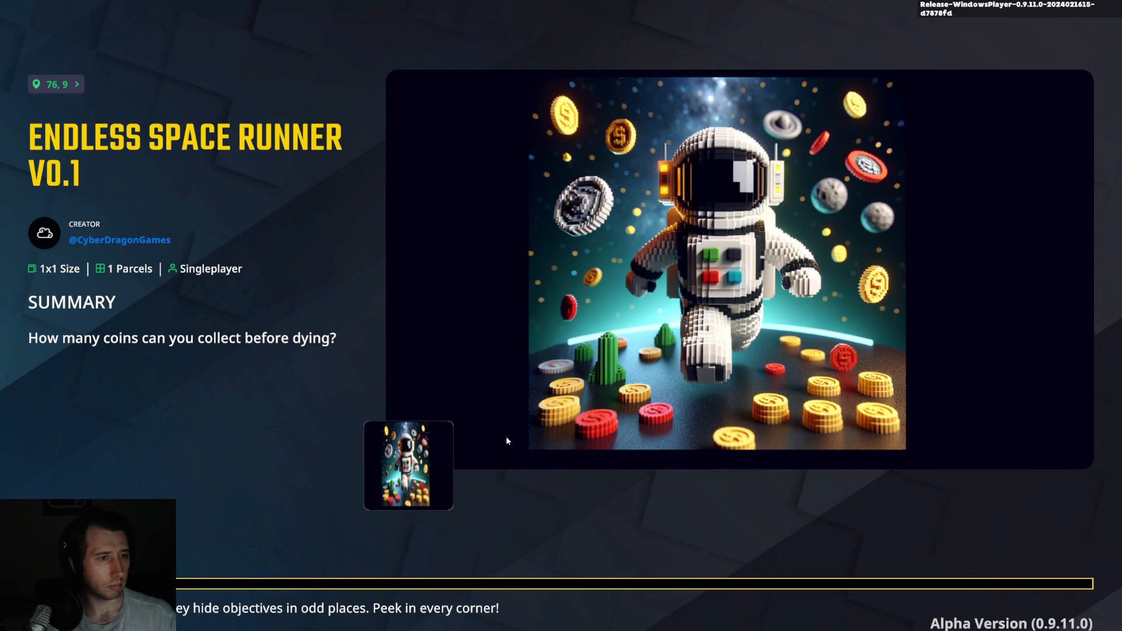
{"action": "key", "text": "alt+F4"}
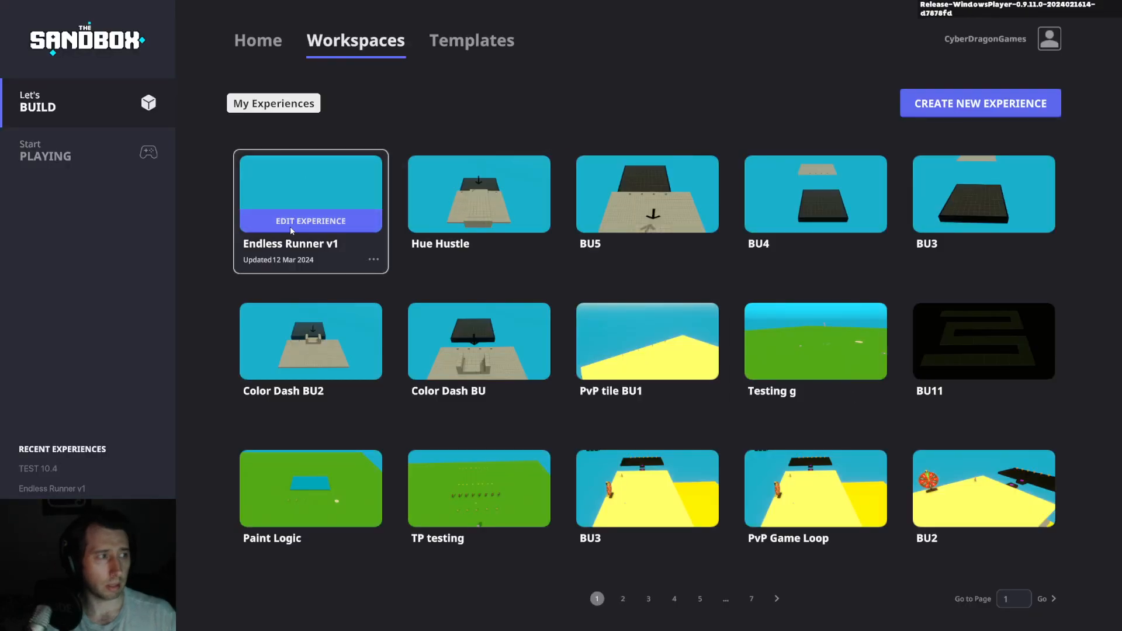
- Open the Endless Runner v1 experience from the workspaces for editing
{"action": "left_click", "coordinate": [290, 227]}
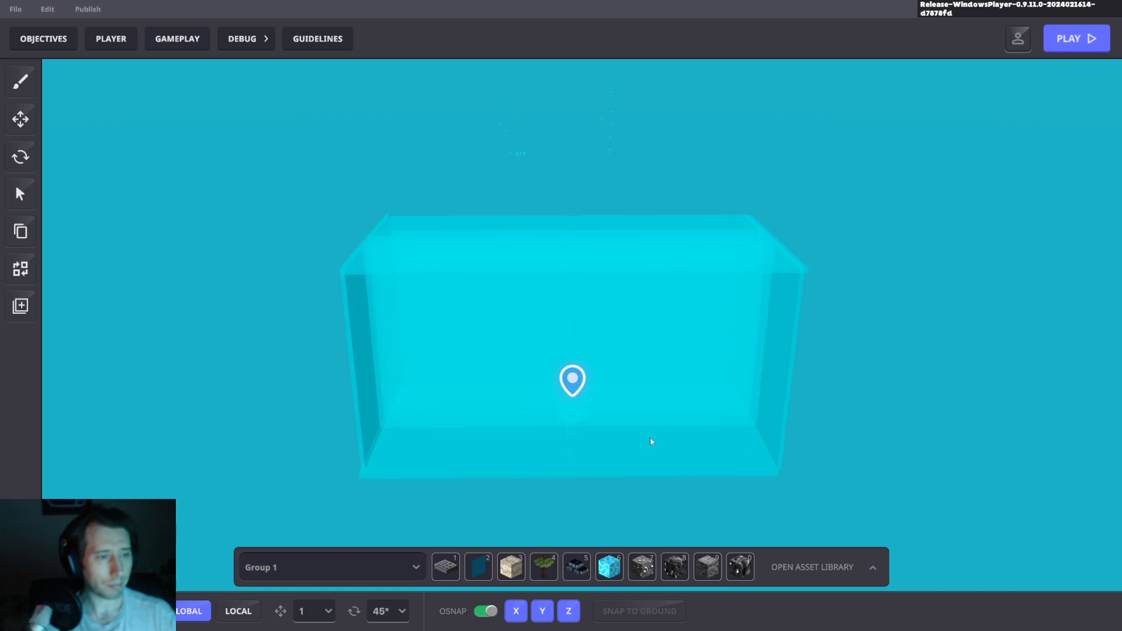
{"action": "key", "text": "a"}
{"action": "right_click_drag", "start_coordinate": [650, 439], "coordinate": [863, 284]}
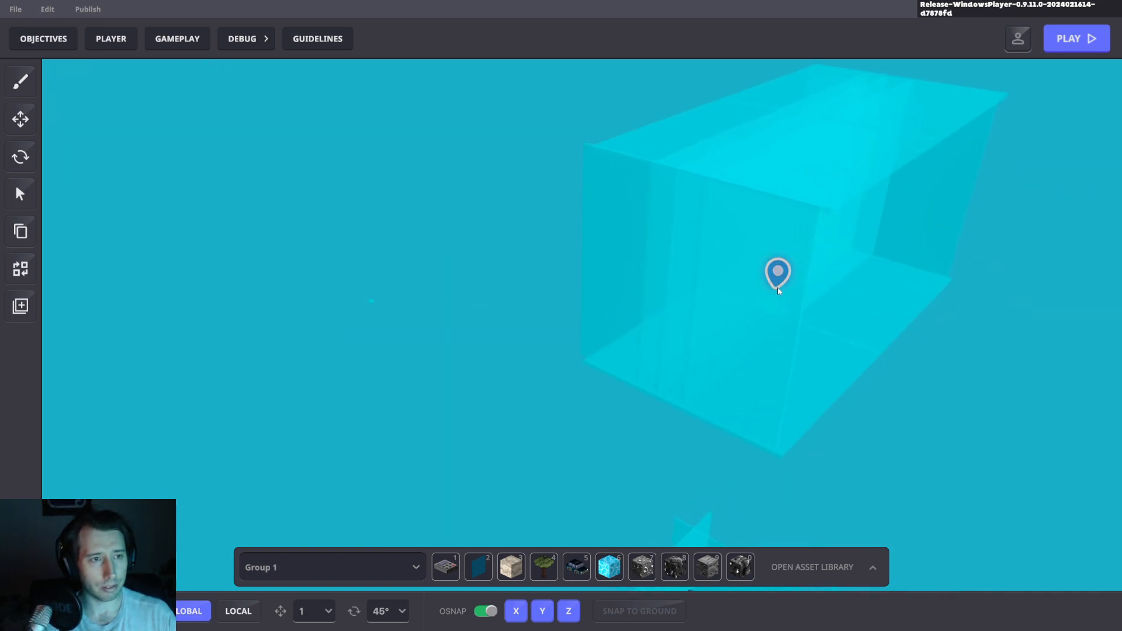
- Give the climbable block beside the avatar's portal the [MP] Message Broadcaster behaviour and open its logic
{"action": "double_click", "coordinate": [777, 286]}
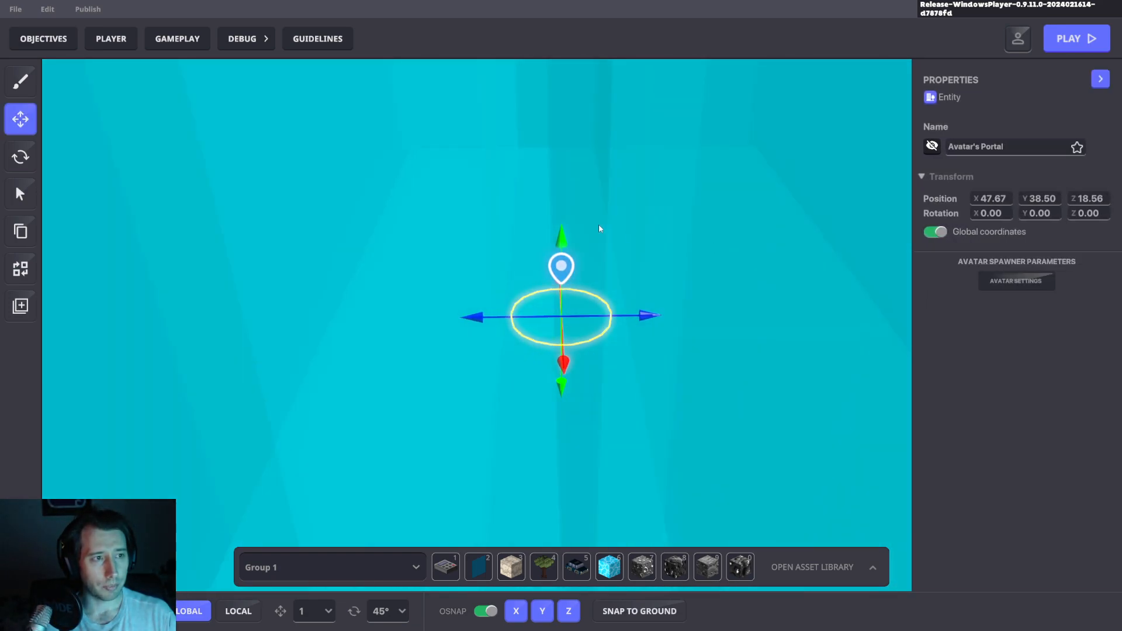
{"action": "left_click", "coordinate": [576, 203]}
{"action": "right_click_drag", "start_coordinate": [642, 249], "coordinate": [841, 391]}
{"action": "scroll", "coordinate": [987, 338], "scroll_direction": "down", "scroll_amount": 7}
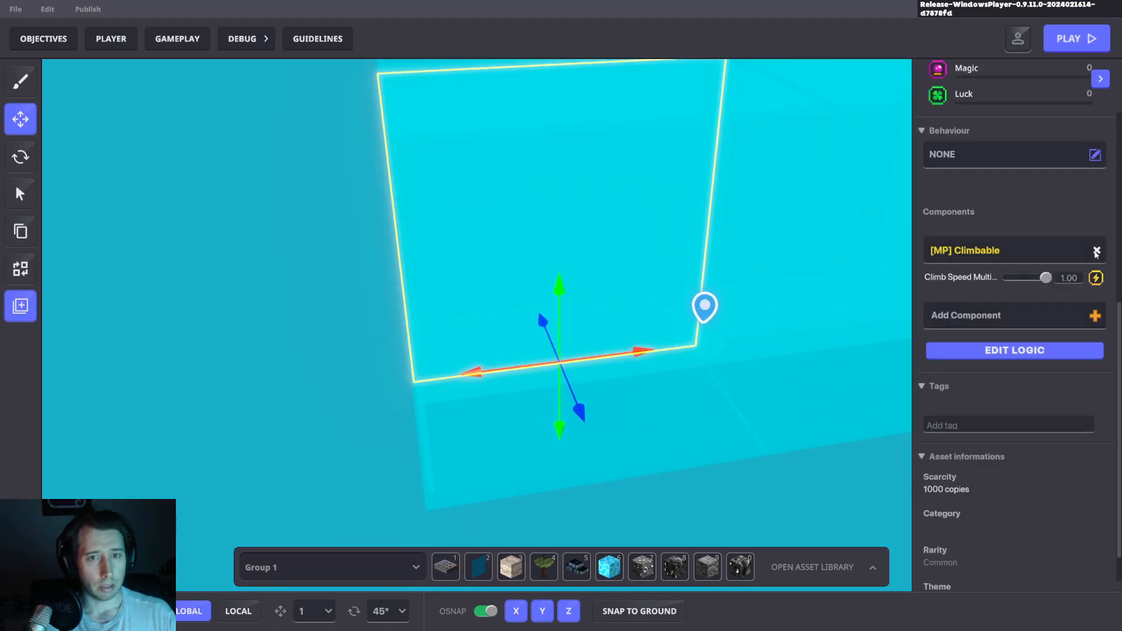
{"action": "right_click_drag", "start_coordinate": [748, 305], "coordinate": [698, 308]}
{"action": "right_click_drag", "start_coordinate": [800, 395], "coordinate": [1025, 294]}
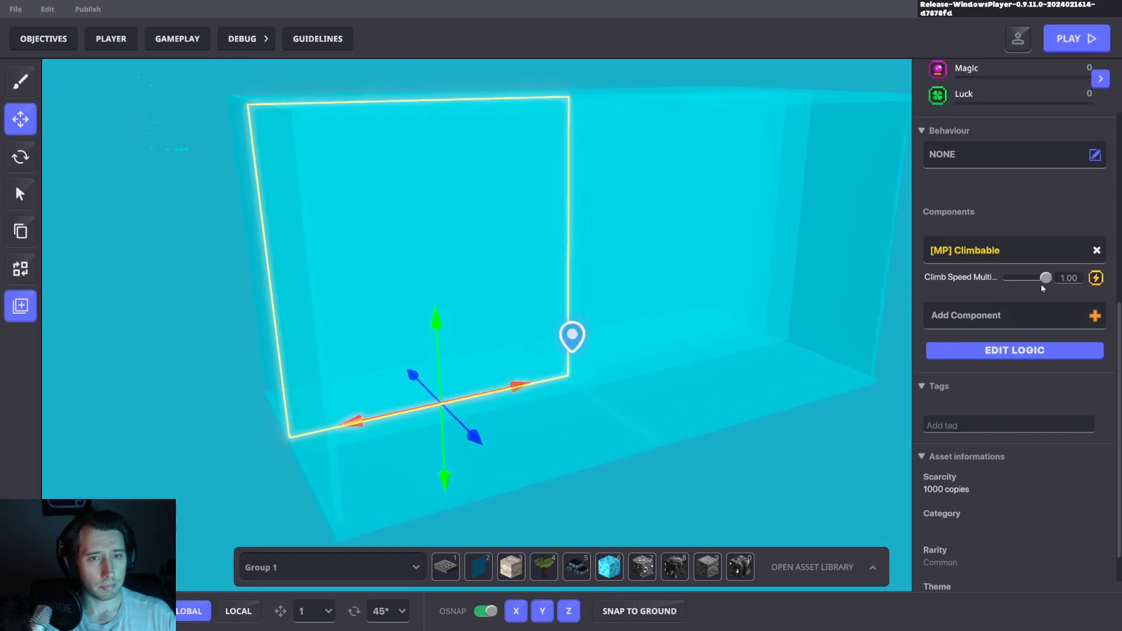
{"action": "left_click", "coordinate": [996, 167]}
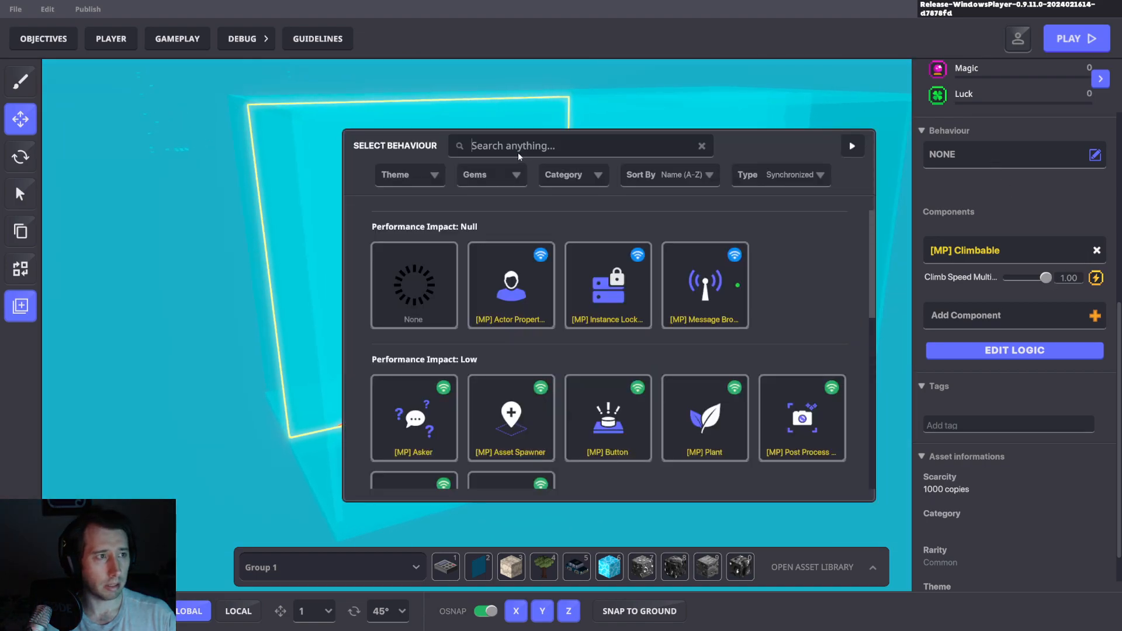
{"action": "type", "text": "mess"}
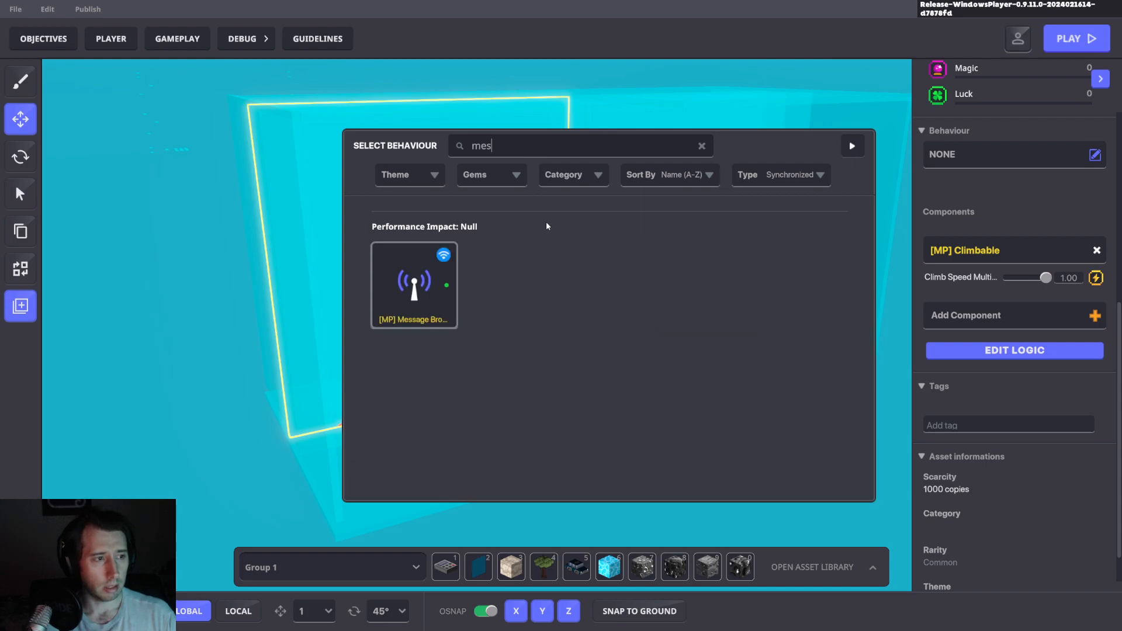
{"action": "left_click", "coordinate": [409, 286]}
{"action": "left_click", "coordinate": [1053, 369]}
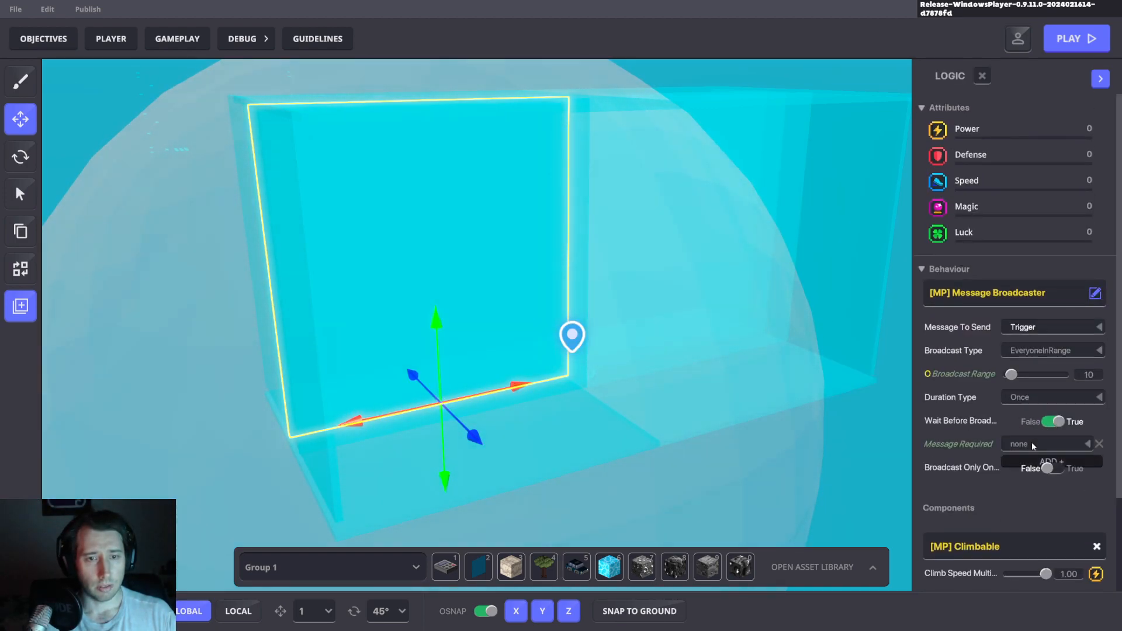
- Make the broadcaster wait for the Interact message and broadcast only once
{"action": "left_click", "coordinate": [1017, 447]}
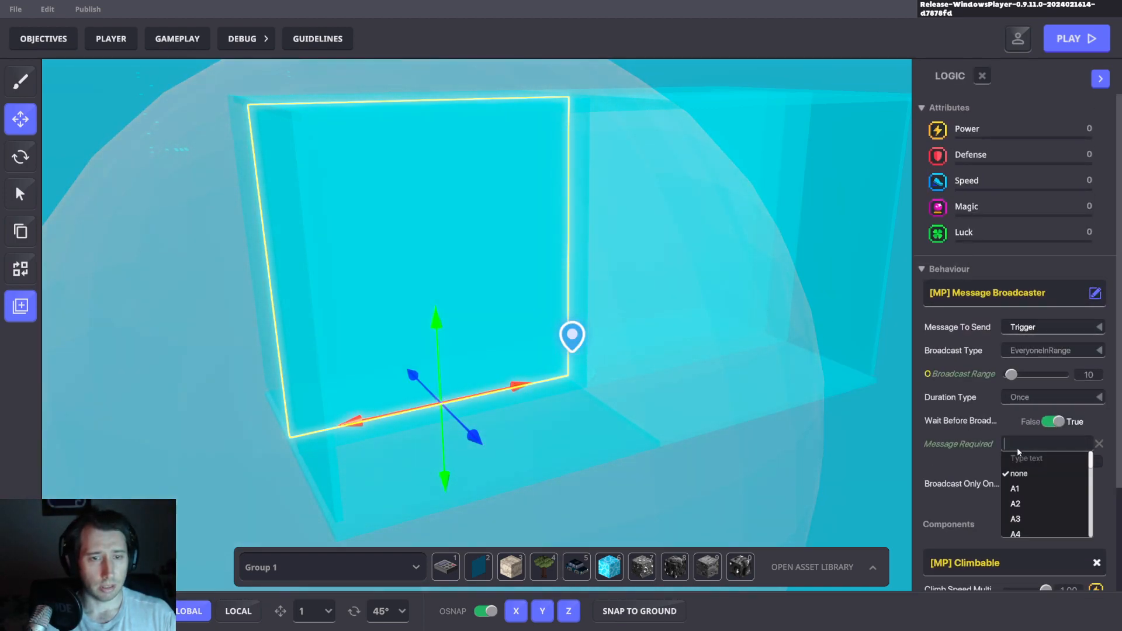
{"action": "type", "text": "Inter"}
{"action": "left_click", "coordinate": [1023, 503]}
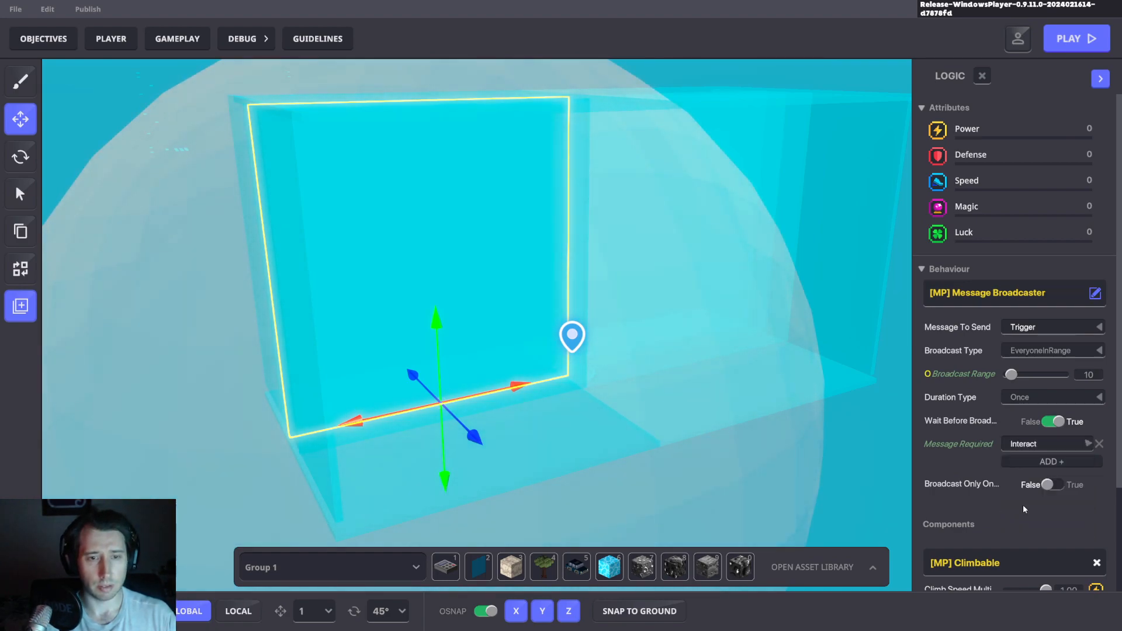
{"action": "left_click", "coordinate": [1050, 485]}
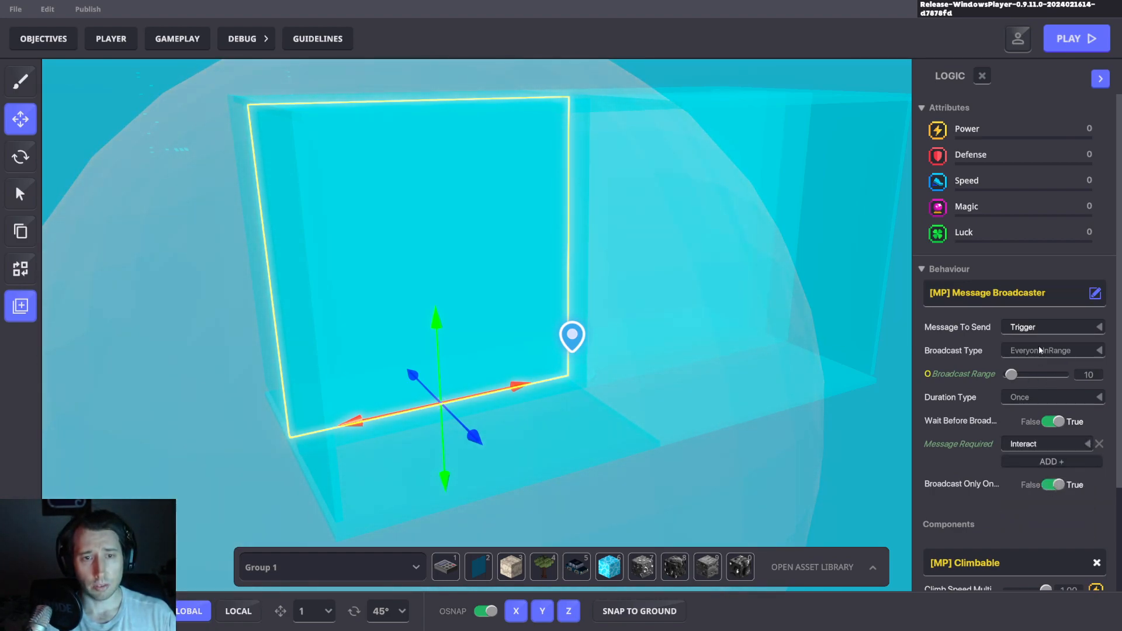
- Set the broadcast type to All and add Start.Game as the message to send
{"action": "left_click", "coordinate": [1043, 350]}
{"action": "left_click", "coordinate": [1018, 364]}
{"action": "left_click", "coordinate": [1036, 327]}
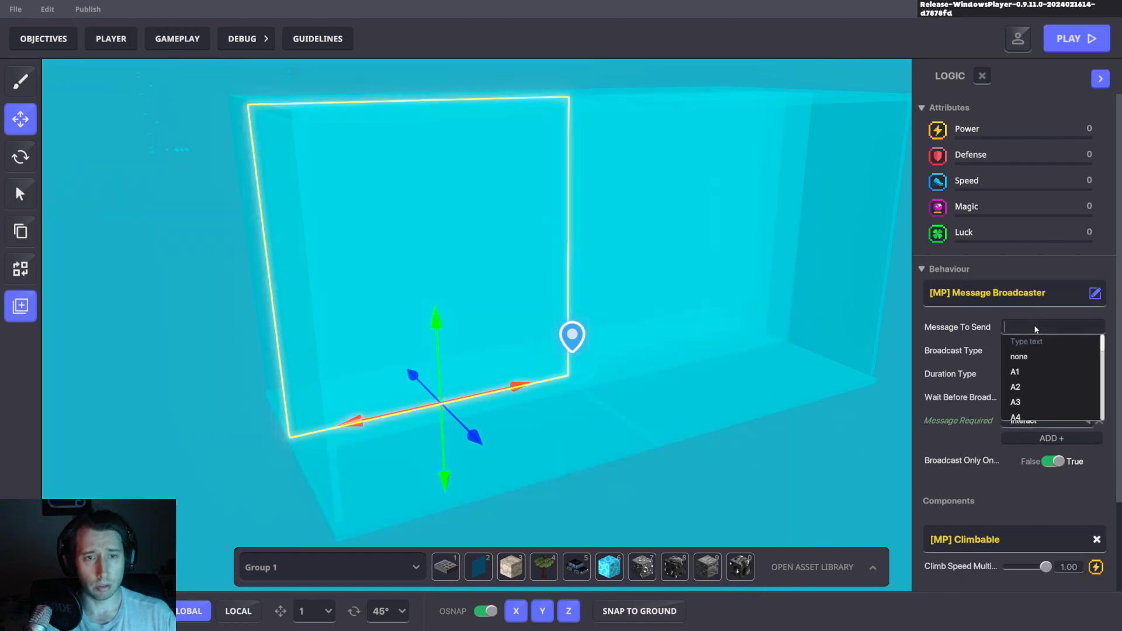
{"action": "type", "text": "Start."}
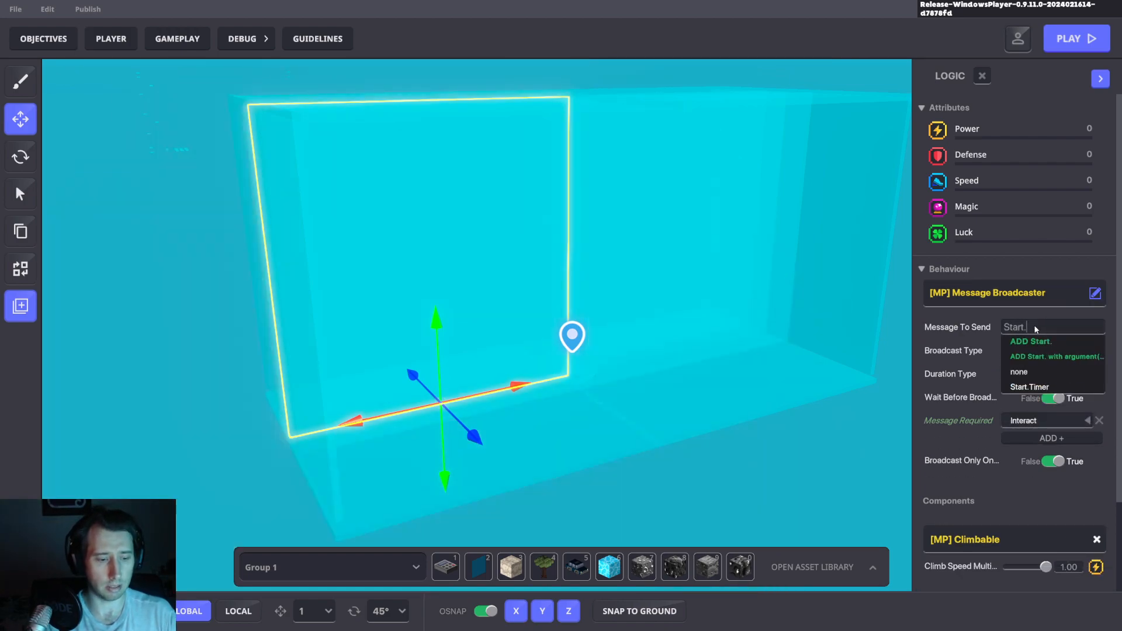
{"action": "type", "text": "Game"}
{"action": "left_click", "coordinate": [1033, 343]}
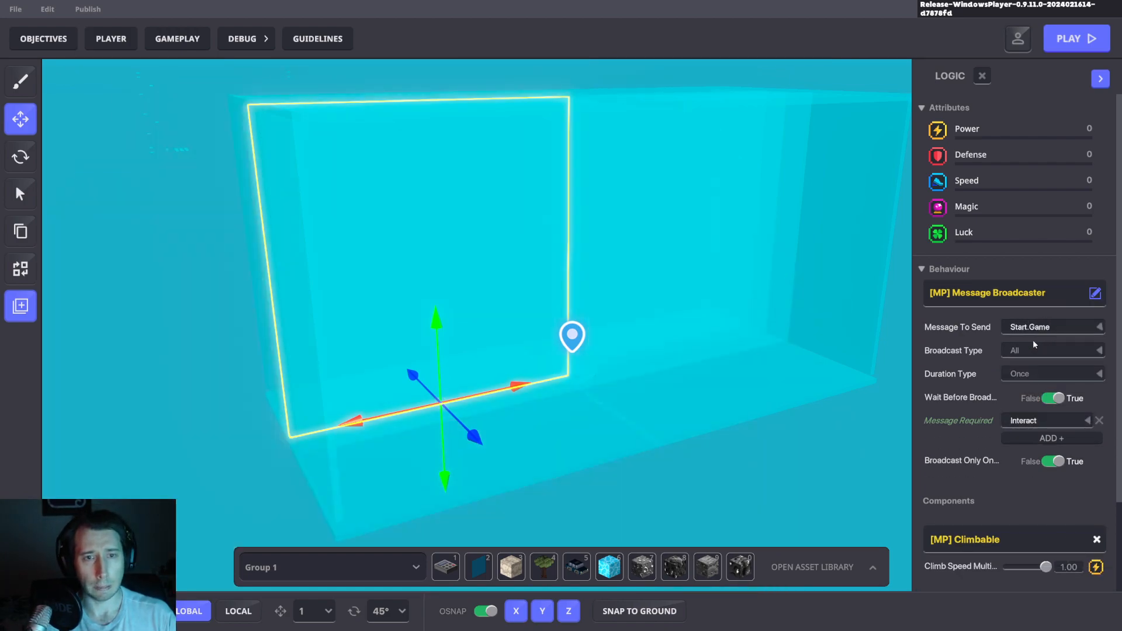
- Examine the behaviours and components of the three aligned logic blocks away from the avatar's portal
{"action": "scroll", "coordinate": [654, 302], "scroll_direction": "down", "scroll_amount": 5}
{"action": "right_click_drag", "start_coordinate": [656, 308], "coordinate": [717, 308]}
{"action": "middle_click_drag", "start_coordinate": [717, 309], "coordinate": [557, 262]}
{"action": "scroll", "coordinate": [557, 265], "scroll_direction": "up", "scroll_amount": 2}
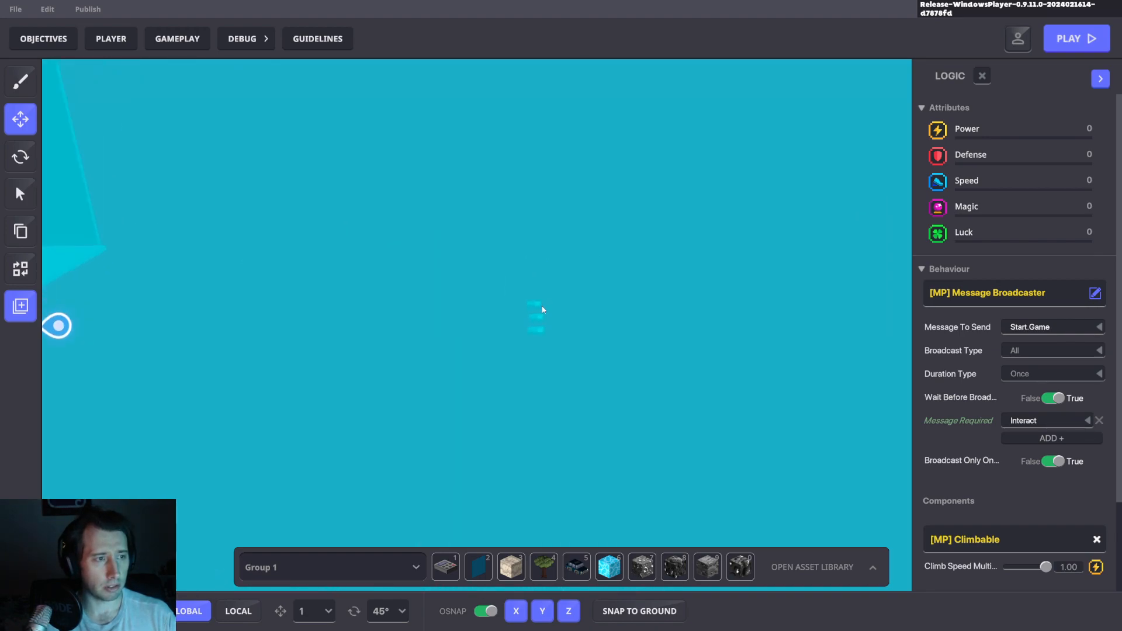
{"action": "left_click", "coordinate": [542, 306]}
{"action": "scroll", "coordinate": [981, 426], "scroll_direction": "down", "scroll_amount": 5}
{"action": "scroll", "coordinate": [608, 301], "scroll_direction": "up", "scroll_amount": 3}
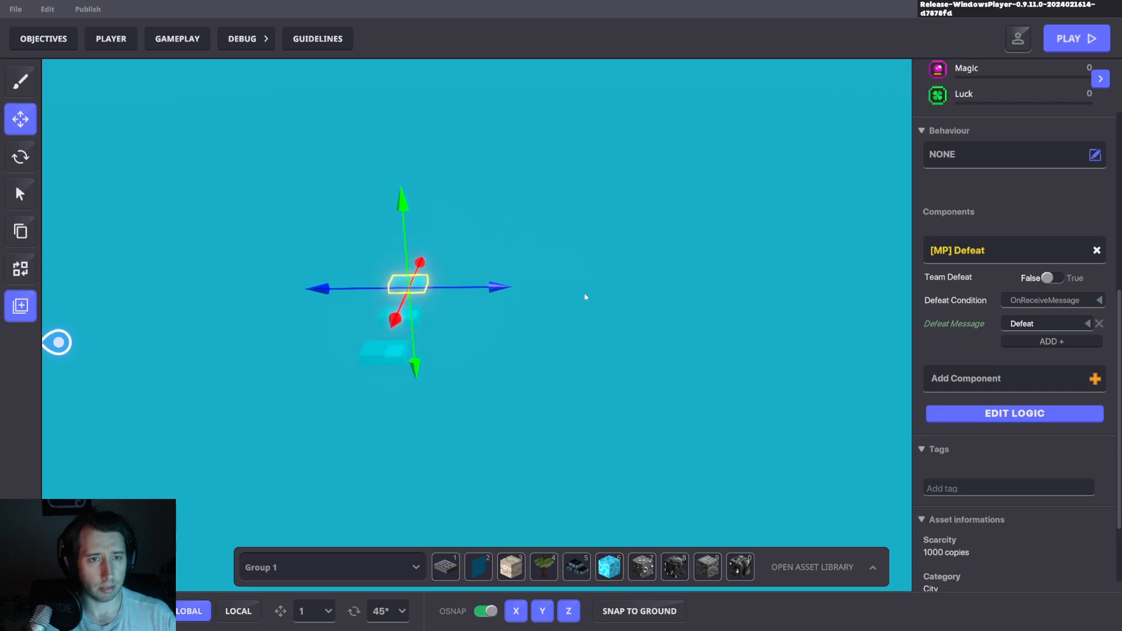
{"action": "left_click", "coordinate": [420, 316]}
{"action": "scroll", "coordinate": [1008, 460], "scroll_direction": "down", "scroll_amount": 5}
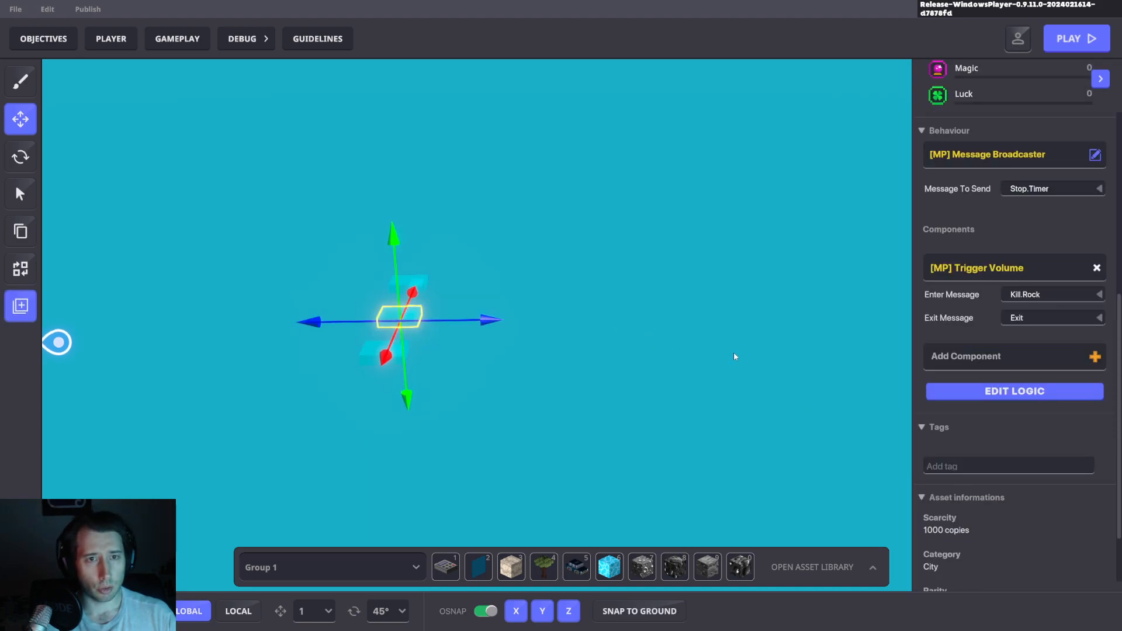
{"action": "left_click", "coordinate": [552, 368]}
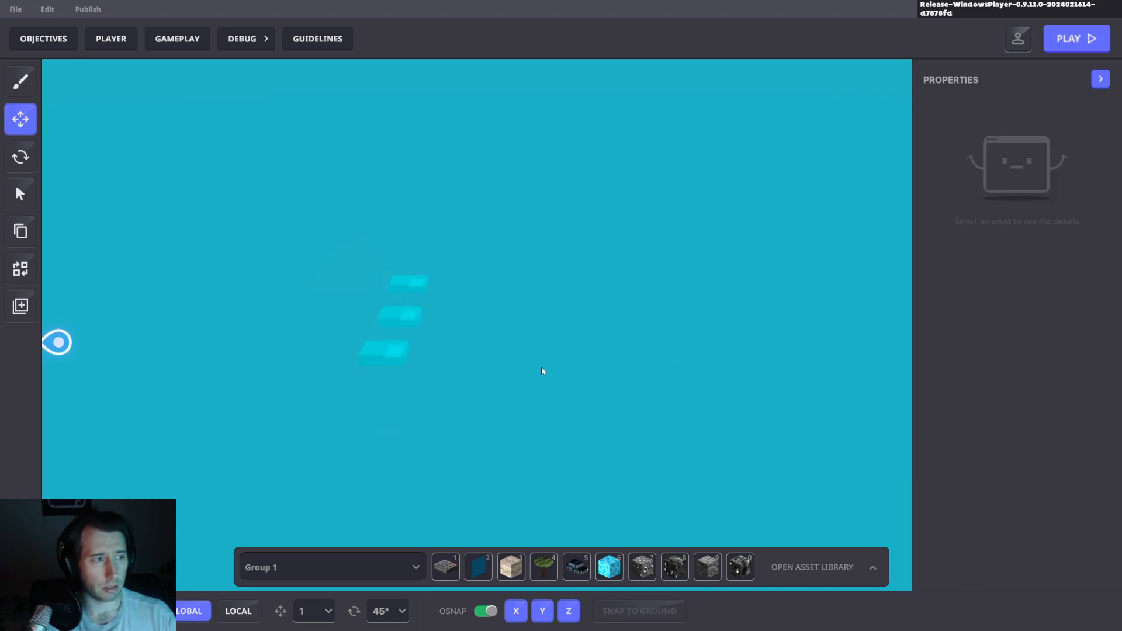
{"action": "left_click", "coordinate": [401, 363]}
{"action": "scroll", "coordinate": [1002, 412], "scroll_direction": "down", "scroll_amount": 5}
{"action": "scroll", "coordinate": [619, 367], "scroll_direction": "down", "scroll_amount": 3}
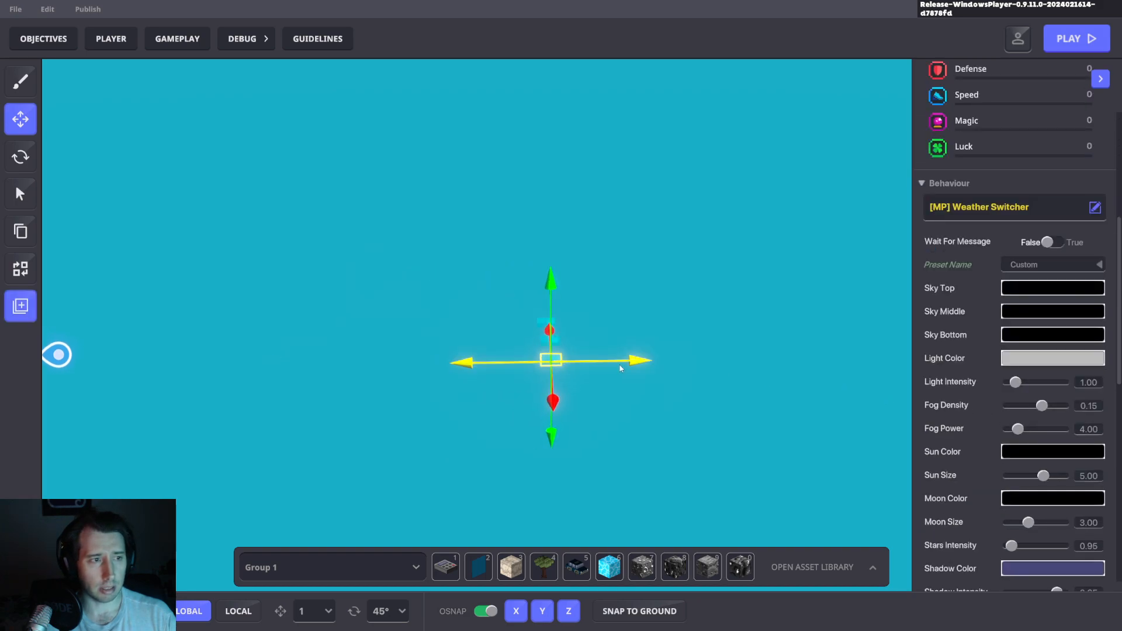
{"action": "left_click", "coordinate": [257, 371]}
- Find the NumPad switch that broadcasts Start.Timer beside the rows of switches and examine its full logic
{"action": "right_click_drag", "start_coordinate": [257, 375], "coordinate": [578, 268]}
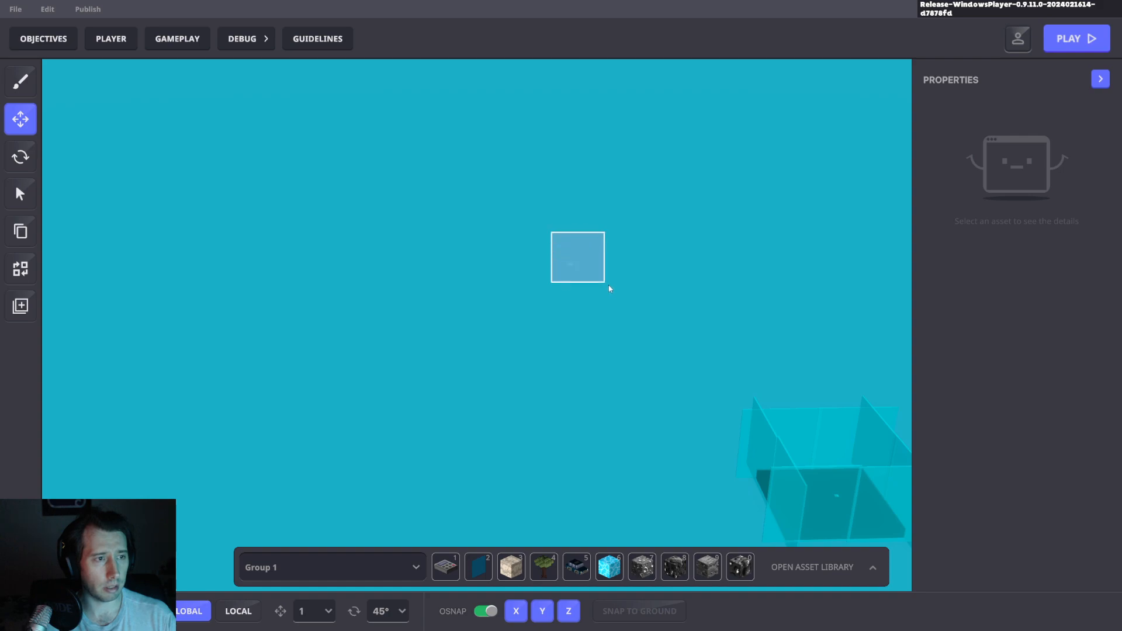
{"action": "left_click", "coordinate": [601, 279]}
{"action": "right_click_drag", "start_coordinate": [613, 322], "coordinate": [211, 274]}
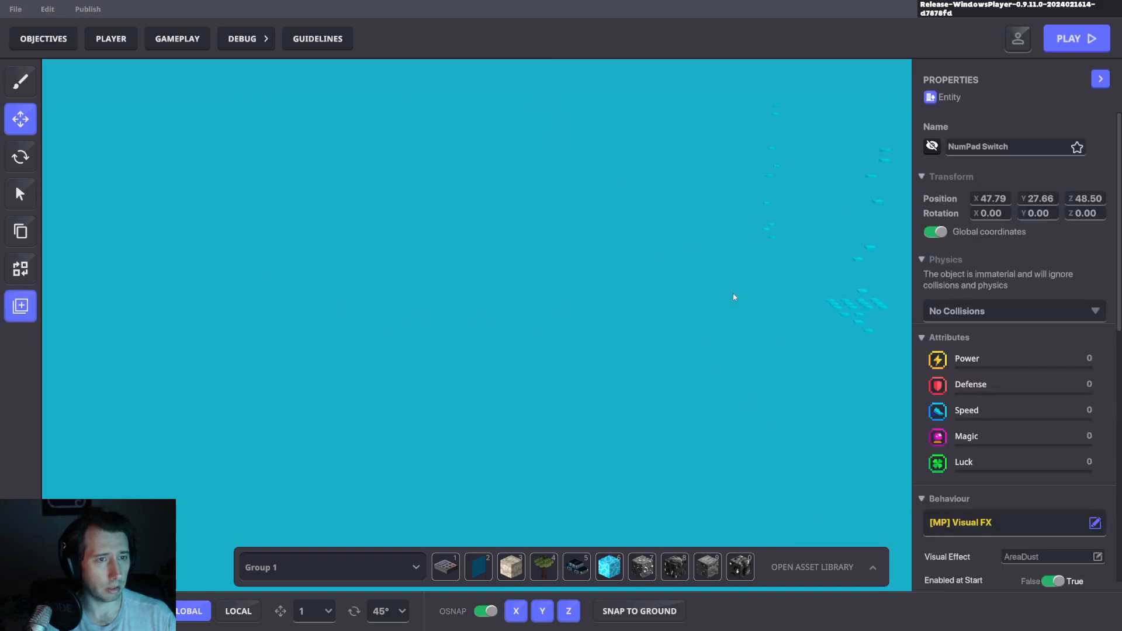
{"action": "right_click_drag", "start_coordinate": [867, 300], "coordinate": [698, 290]}
{"action": "key", "text": "w"}
{"action": "left_click_drag", "start_coordinate": [625, 289], "coordinate": [667, 334]}
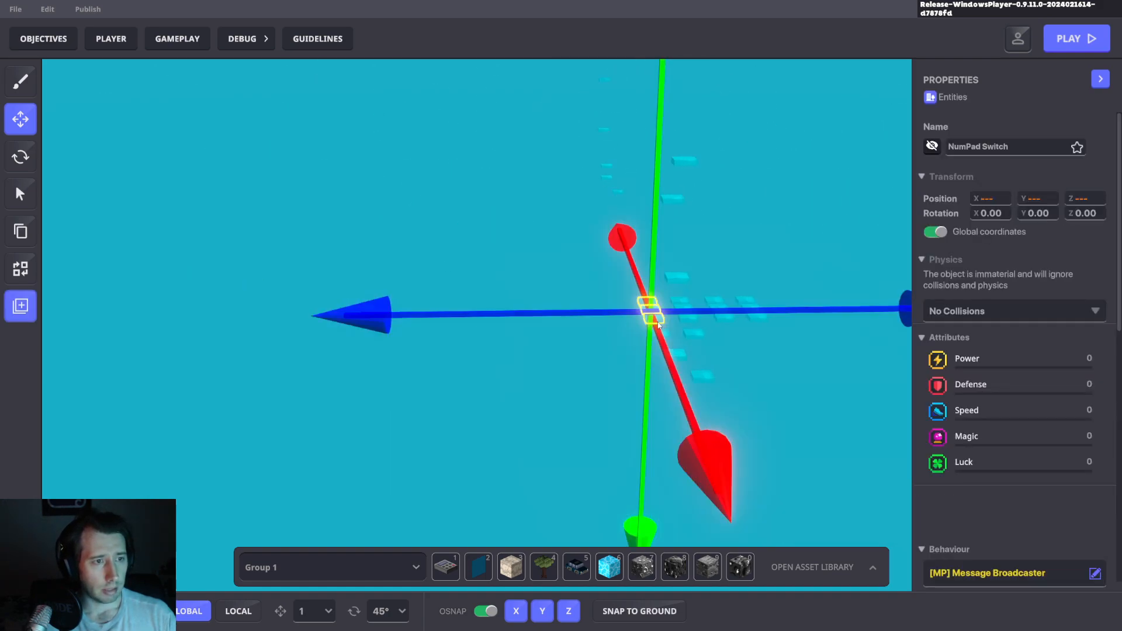
{"action": "right_click_drag", "start_coordinate": [744, 354], "coordinate": [821, 372]}
{"action": "right_click_drag", "start_coordinate": [681, 331], "coordinate": [654, 247]}
{"action": "left_click", "coordinate": [654, 248]}
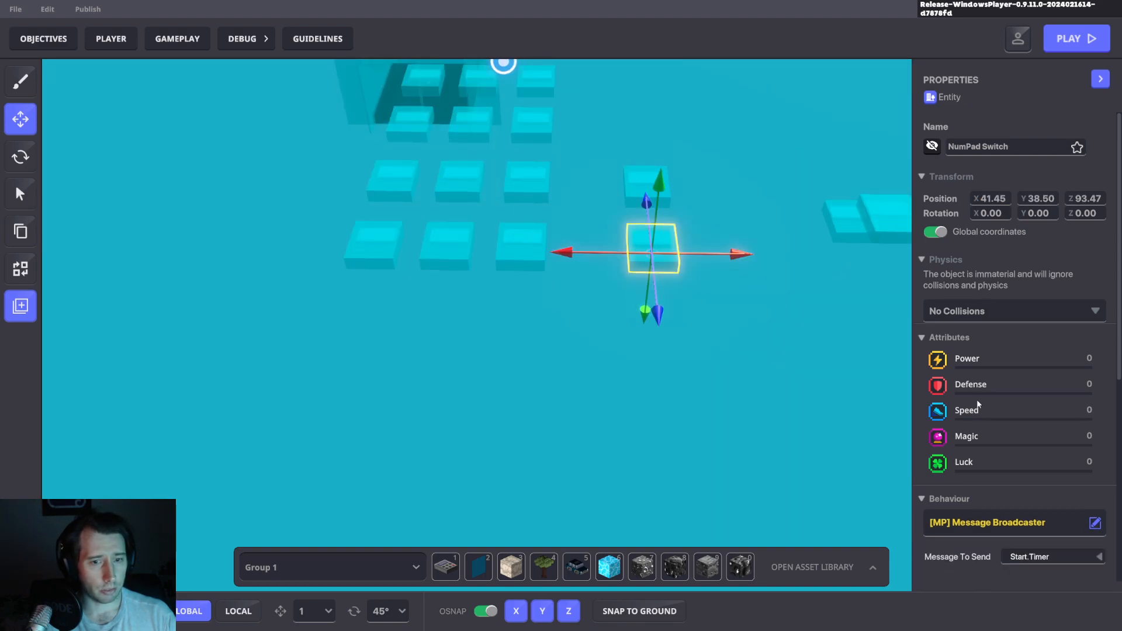
{"action": "scroll", "coordinate": [979, 403], "scroll_direction": "down", "scroll_amount": 3}
{"action": "left_click", "coordinate": [1006, 523]}
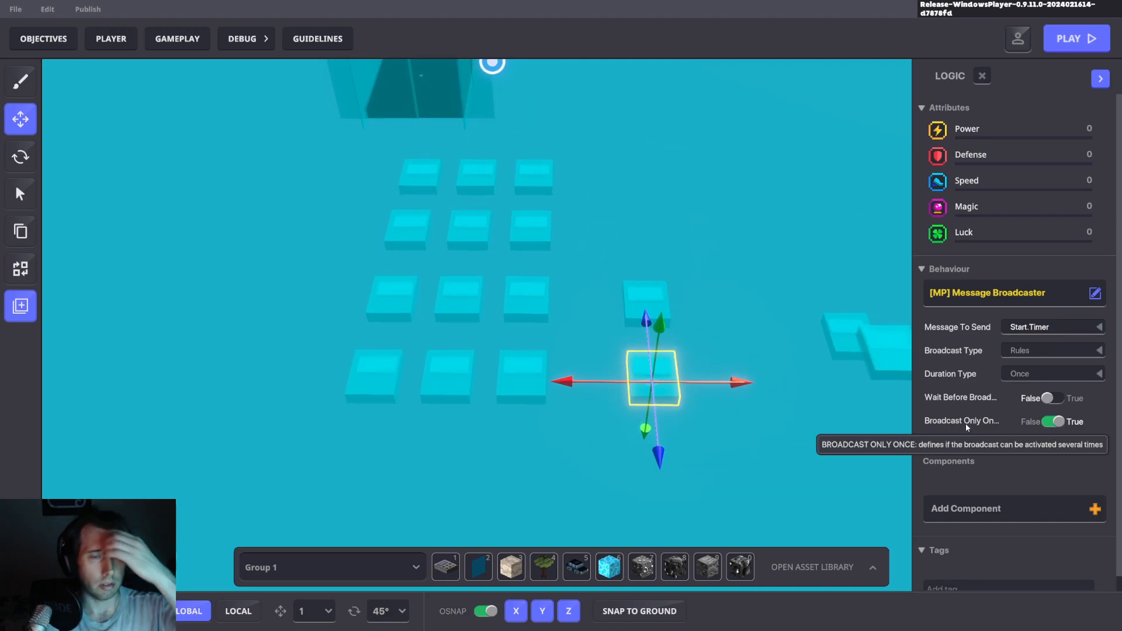
- Inspect the Asset Spawner settings of the smaller switch in the separate overlapping pair
{"action": "middle_click_drag", "start_coordinate": [868, 412], "coordinate": [791, 352]}
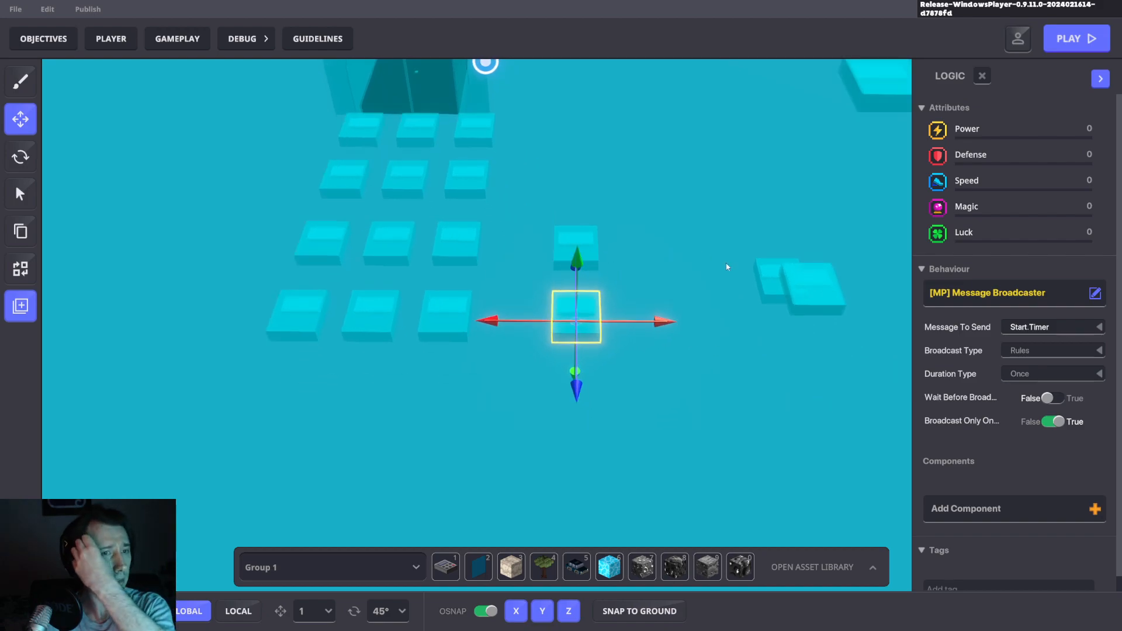
{"action": "left_click", "coordinate": [762, 280]}
{"action": "scroll", "coordinate": [962, 434], "scroll_direction": "down", "scroll_amount": 3}
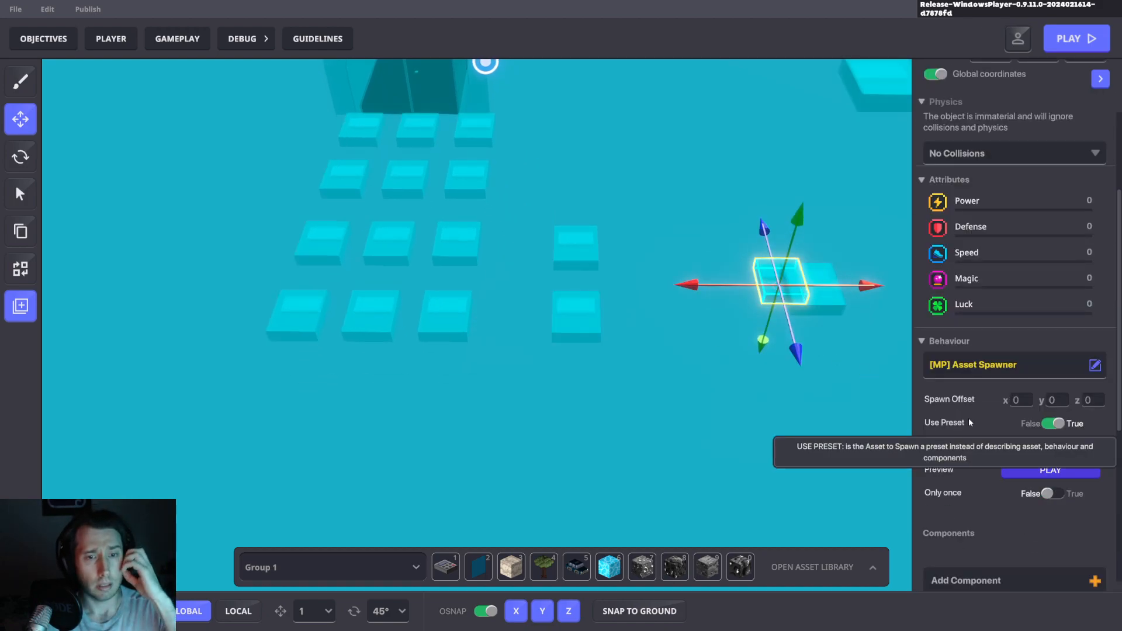
{"action": "left_click", "coordinate": [322, 314]}
{"action": "left_click", "coordinate": [472, 382]}
{"action": "left_click_drag", "start_coordinate": [601, 403], "coordinate": [244, 301]}
{"action": "scroll", "coordinate": [1043, 365], "scroll_direction": "down", "scroll_amount": 5}
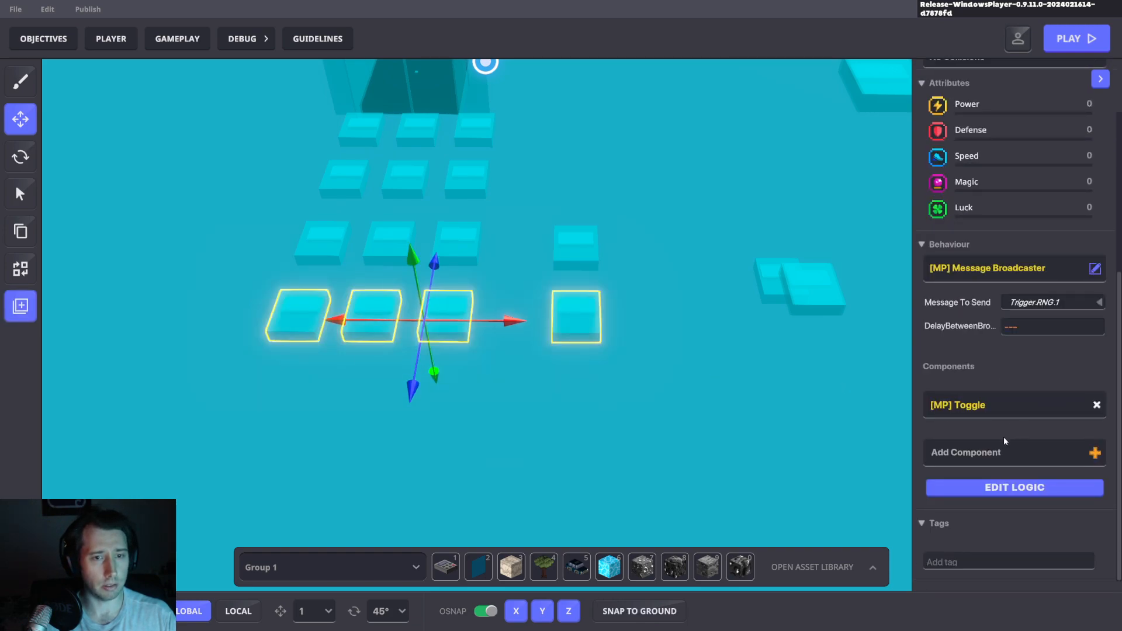
{"action": "left_click", "coordinate": [1003, 487]}
{"action": "left_click", "coordinate": [661, 387]}
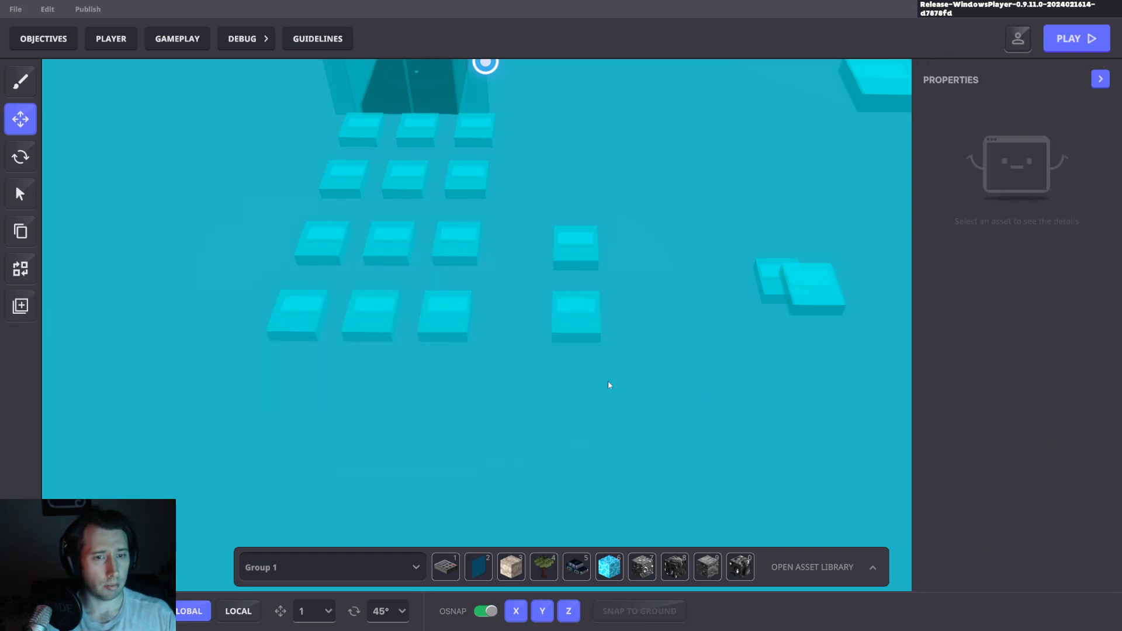
- For the nearest row of three NumPad switches, set the Toggle's Turn ON Message to Start.Game and the initial behavior state to False
{"action": "left_click", "coordinate": [569, 319]}
{"action": "left_click_drag", "start_coordinate": [478, 393], "coordinate": [289, 284]}
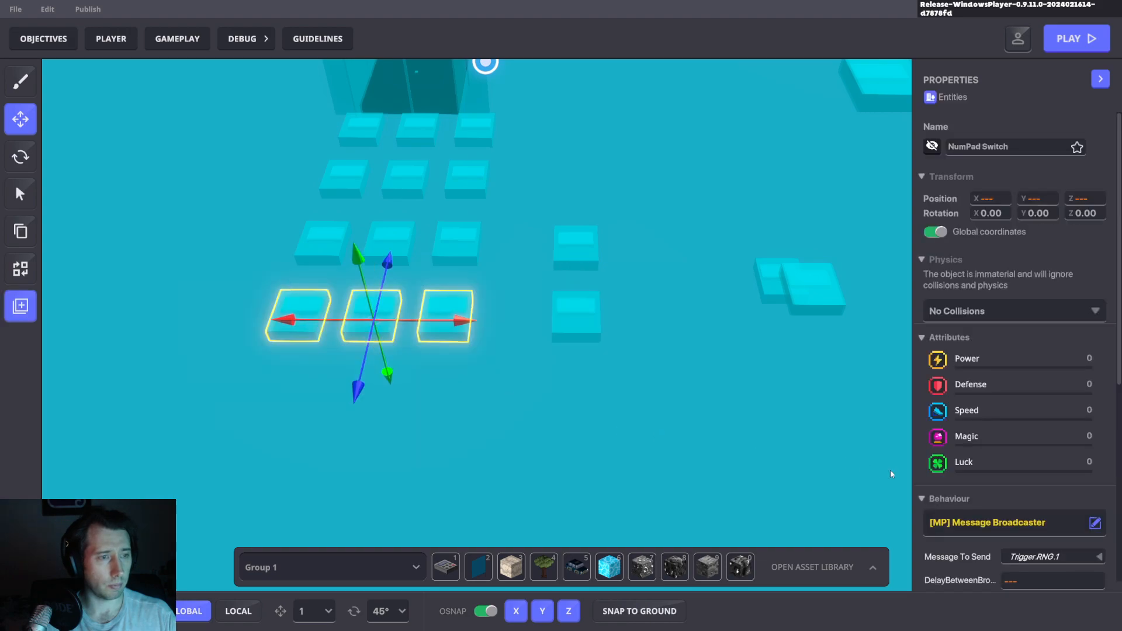
{"action": "scroll", "coordinate": [1026, 467], "scroll_direction": "down", "scroll_amount": 5}
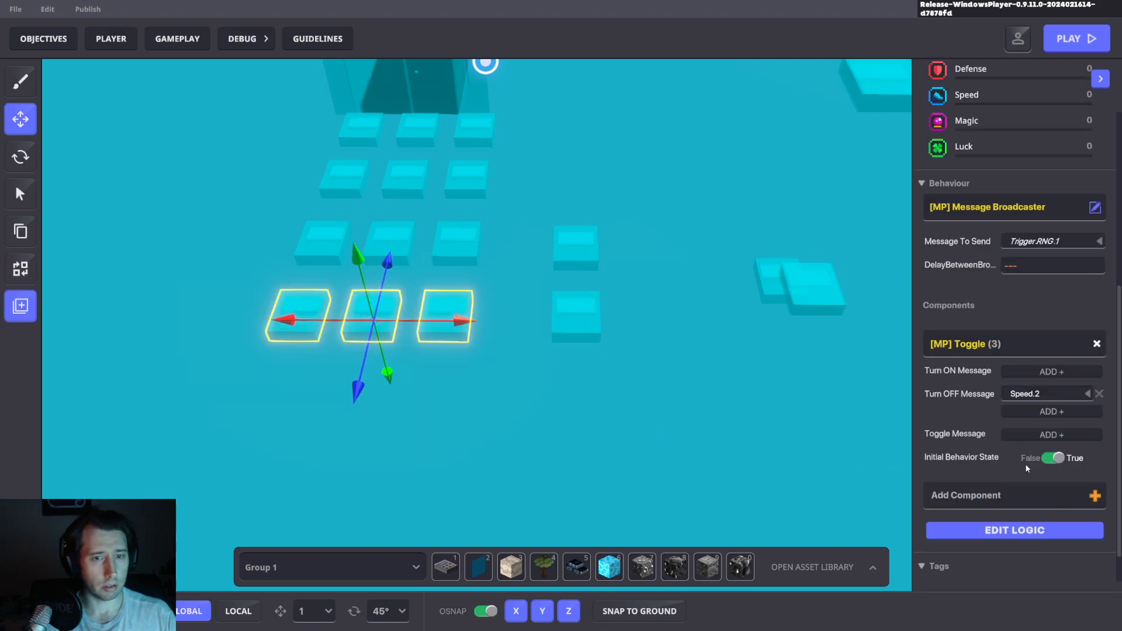
{"action": "left_click", "coordinate": [1025, 370]}
{"action": "type", "text": "Start"}
{"action": "left_click", "coordinate": [1029, 430]}
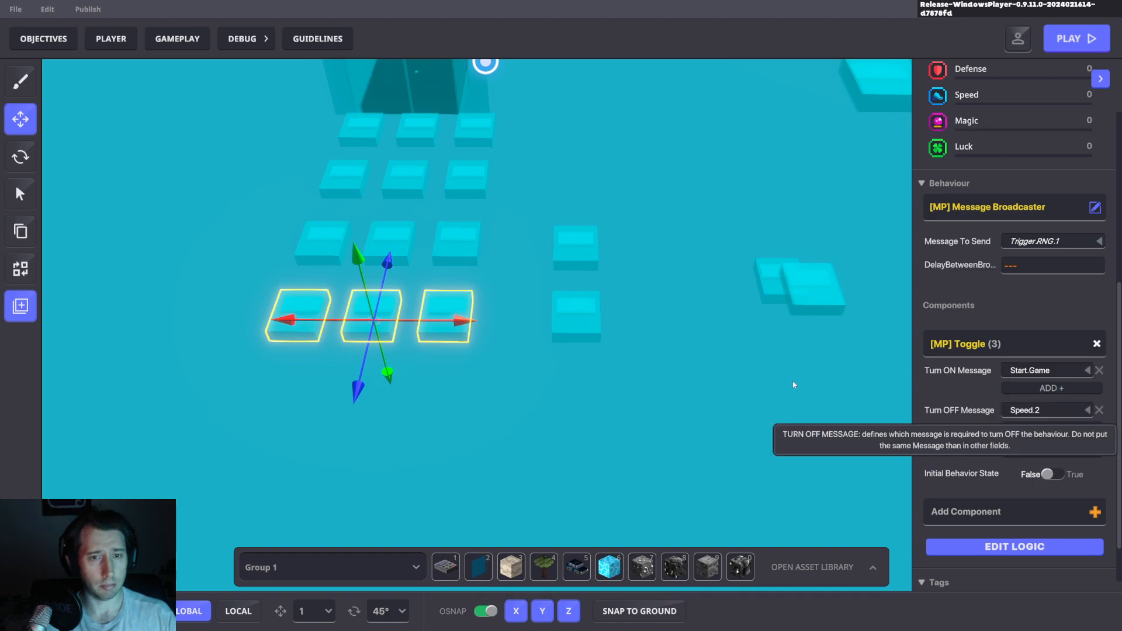
- Add an [MP] Toggle component to the switch that broadcasts Start.Timer
{"action": "left_click", "coordinate": [576, 316]}
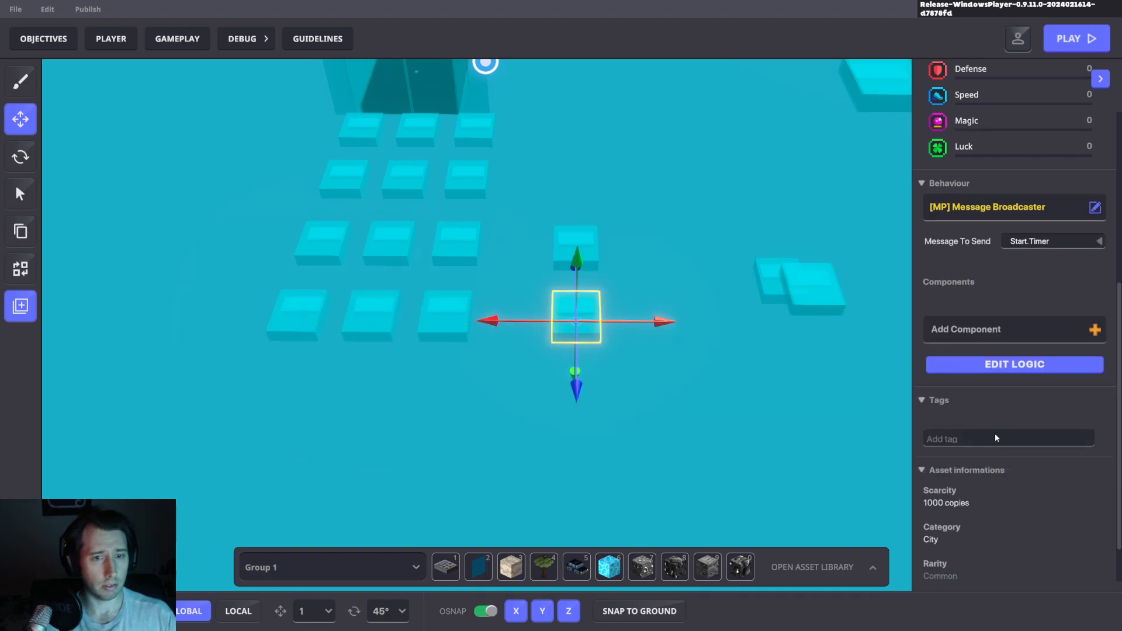
{"action": "left_click", "coordinate": [999, 334]}
{"action": "left_click", "coordinate": [500, 151]}
{"action": "type", "text": "to"}
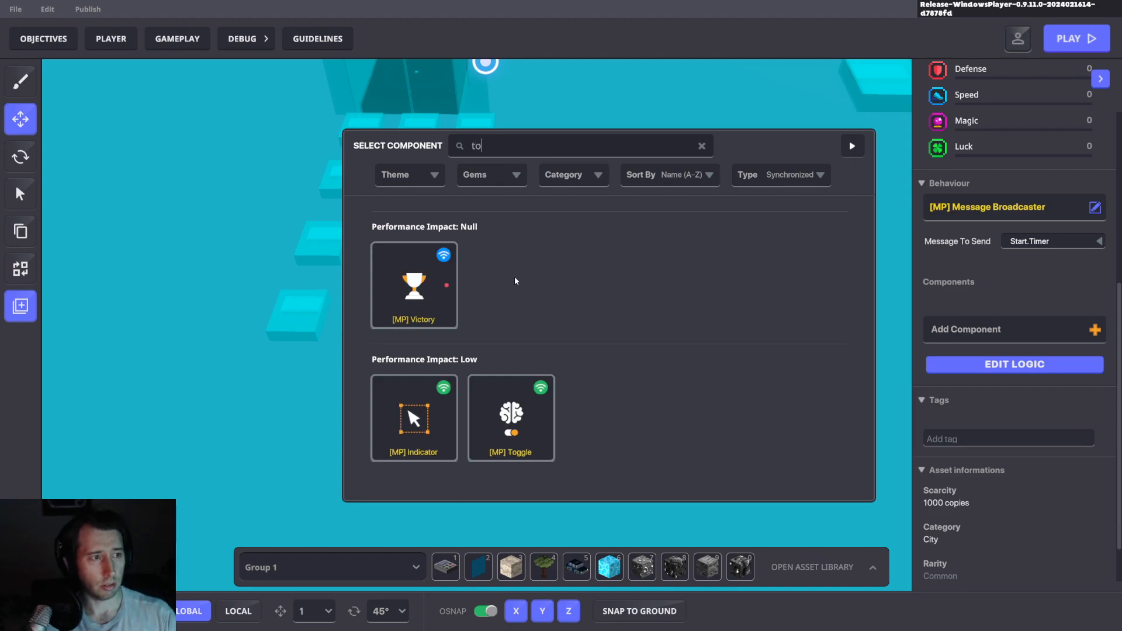
{"action": "left_click", "coordinate": [445, 301]}
{"action": "left_click", "coordinate": [1097, 320]}
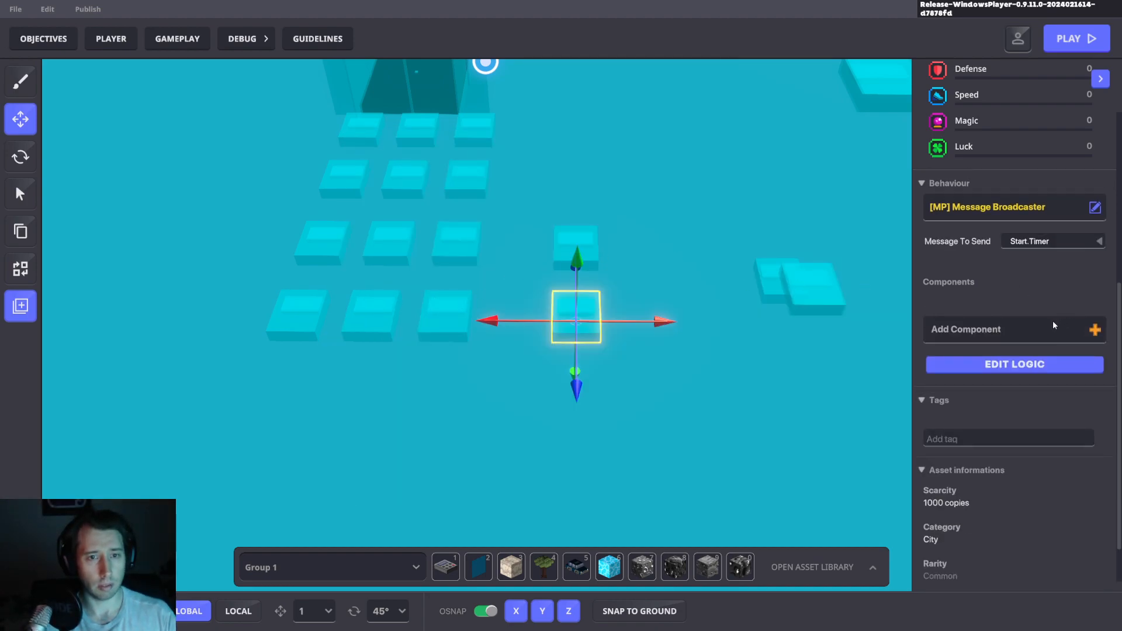
{"action": "left_click", "coordinate": [1055, 322]}
{"action": "type", "text": "top"}
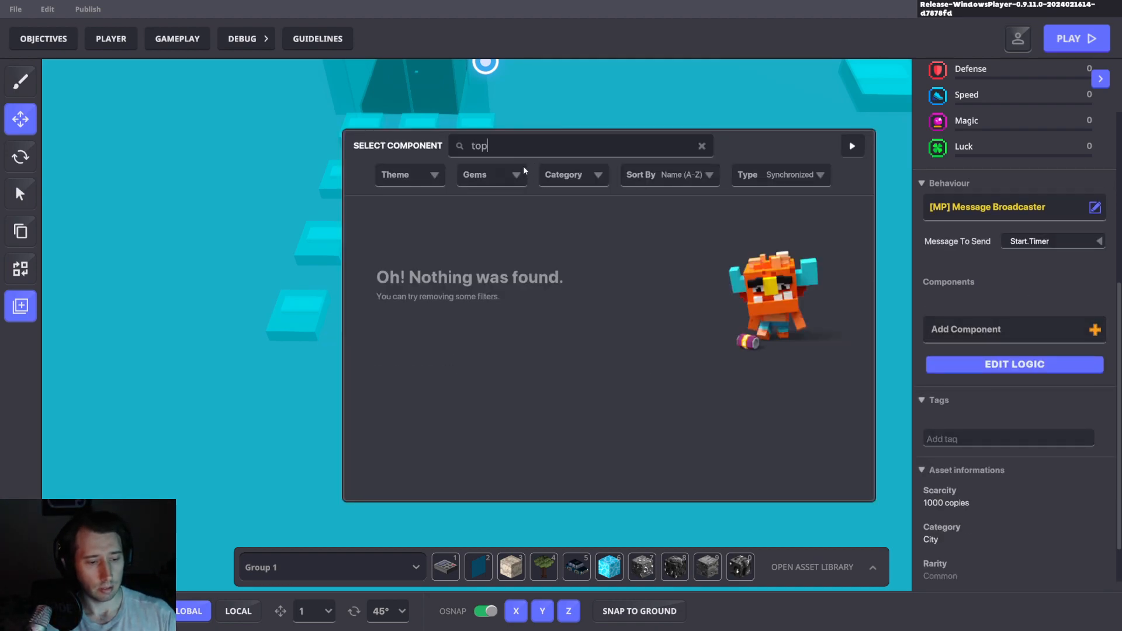
{"action": "key", "text": "BackSpace"}
{"action": "type", "text": "g"}
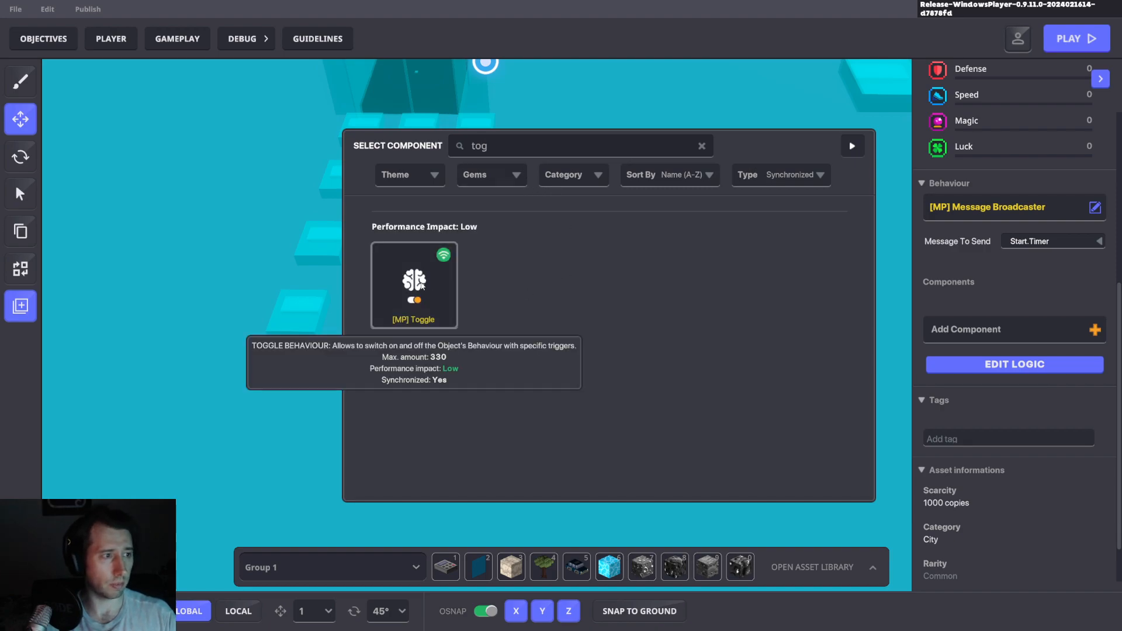
{"action": "left_click", "coordinate": [401, 286]}
- Make Start.Game the Toggle's Turn ON Message on the Start.Timer switch, with the initial behavior state False
{"action": "left_click", "coordinate": [1032, 351]}
{"action": "type", "text": "Start"}
{"action": "left_click", "coordinate": [1031, 407]}
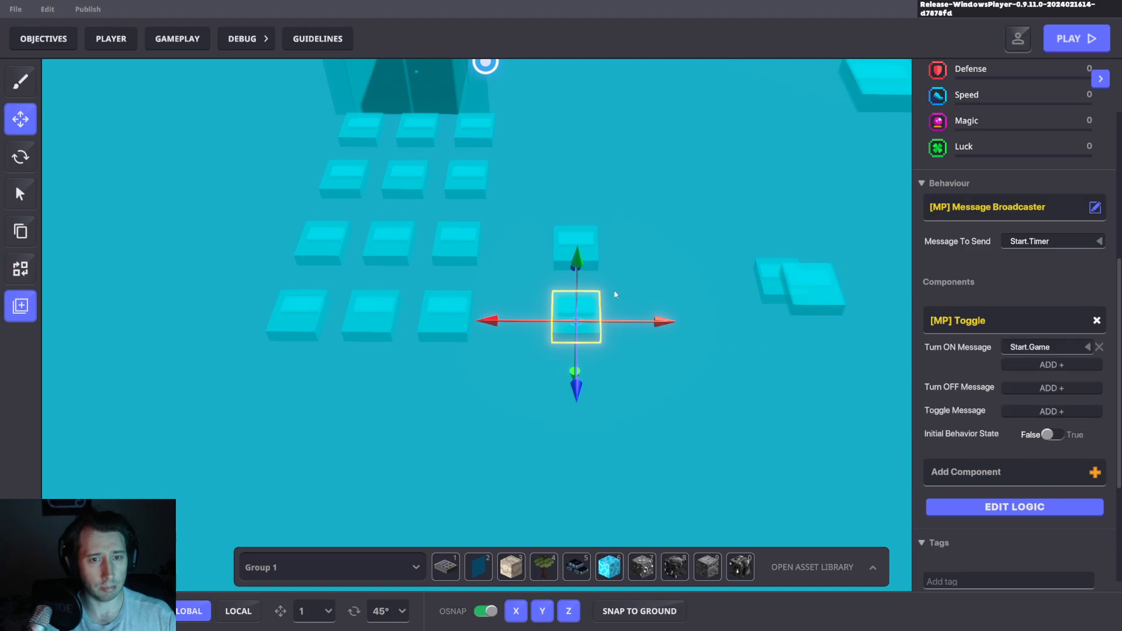
- Examine the Asset Spawner blocks around the walled structure for their rock presets and components
{"action": "scroll", "coordinate": [563, 257], "scroll_direction": "down", "scroll_amount": 5}
{"action": "right_click_drag", "start_coordinate": [401, 187], "coordinate": [489, 229]}
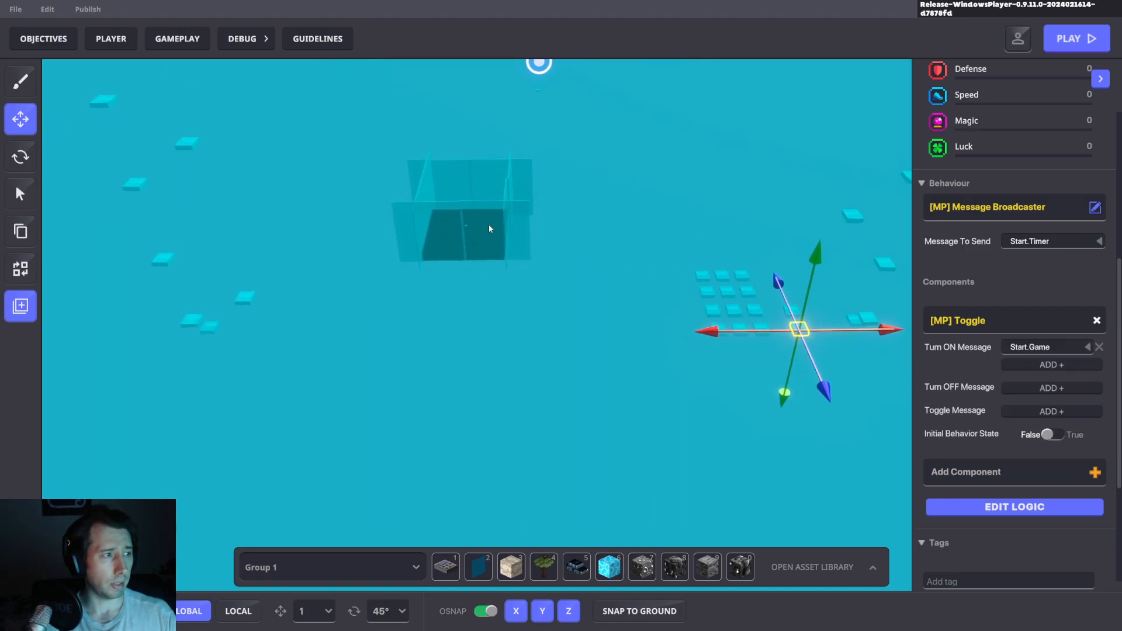
{"action": "scroll", "coordinate": [508, 220], "scroll_direction": "up", "scroll_amount": 5}
{"action": "left_click", "coordinate": [496, 260]}
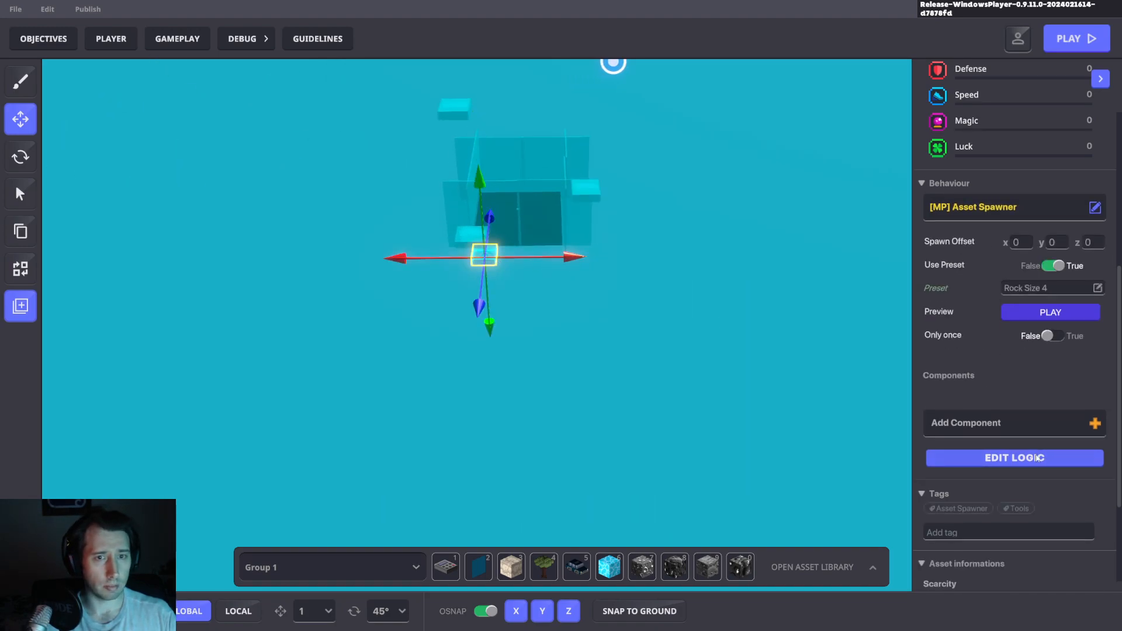
{"action": "scroll", "coordinate": [704, 327], "scroll_direction": "up", "scroll_amount": 4}
{"action": "scroll", "coordinate": [506, 191], "scroll_direction": "down", "scroll_amount": 5}
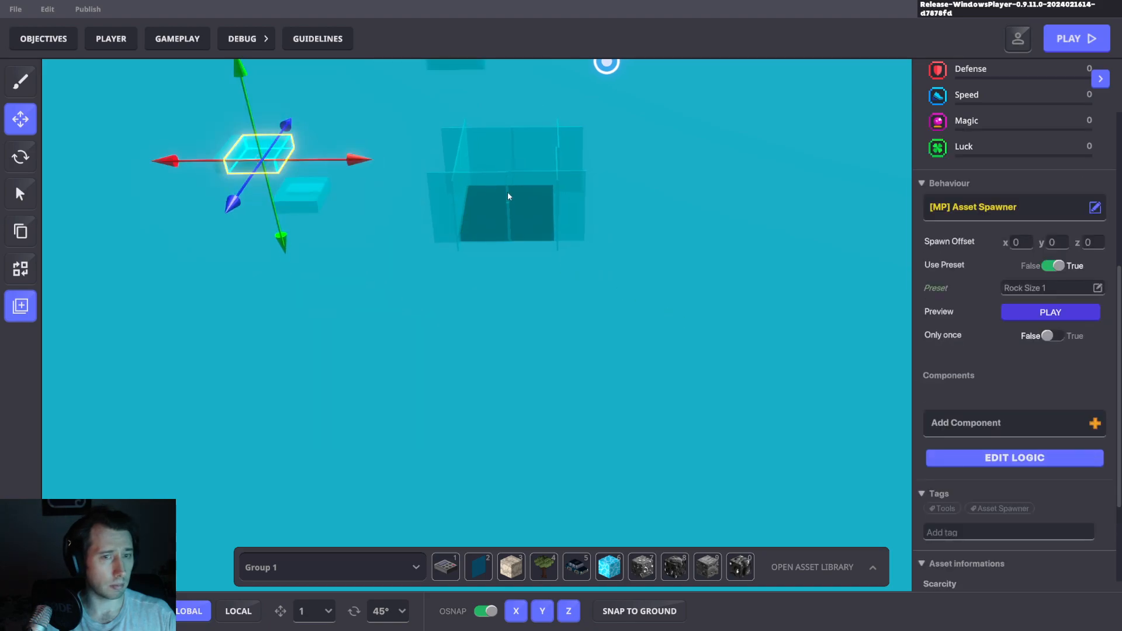
{"action": "left_click", "coordinate": [482, 121]}
{"action": "middle_click_drag", "start_coordinate": [740, 264], "coordinate": [611, 289]}
{"action": "scroll", "coordinate": [611, 289], "scroll_direction": "down", "scroll_amount": 3}
{"action": "left_click", "coordinate": [671, 362]}
- Review the Backend Timer addition and comparison rules in the game rules
{"action": "left_click", "coordinate": [174, 40]}
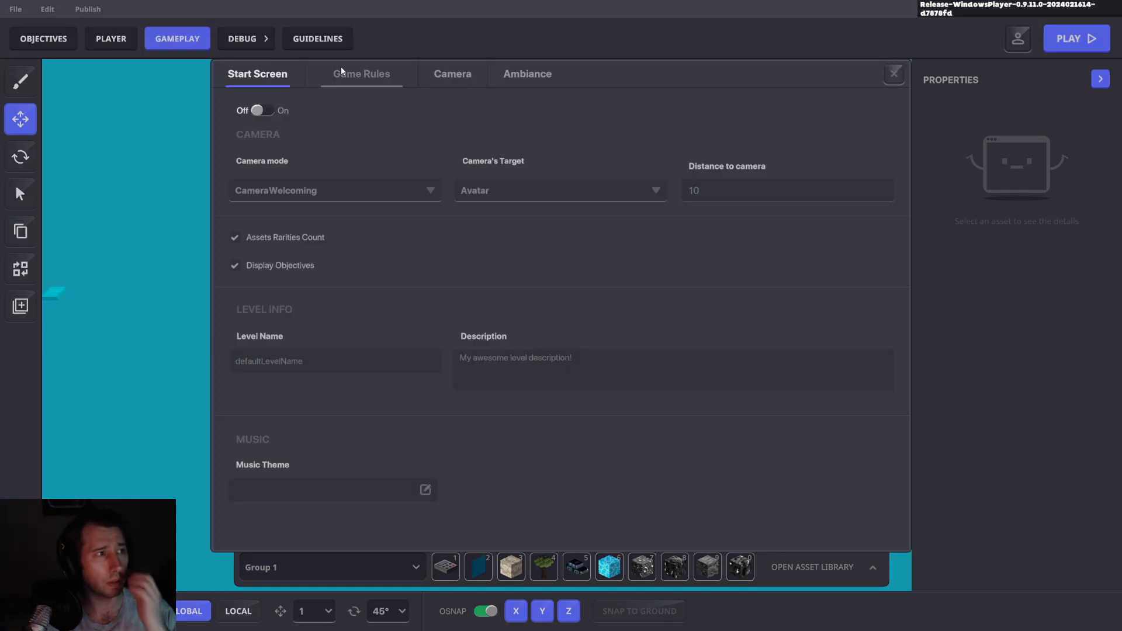
{"action": "left_click", "coordinate": [361, 74]}
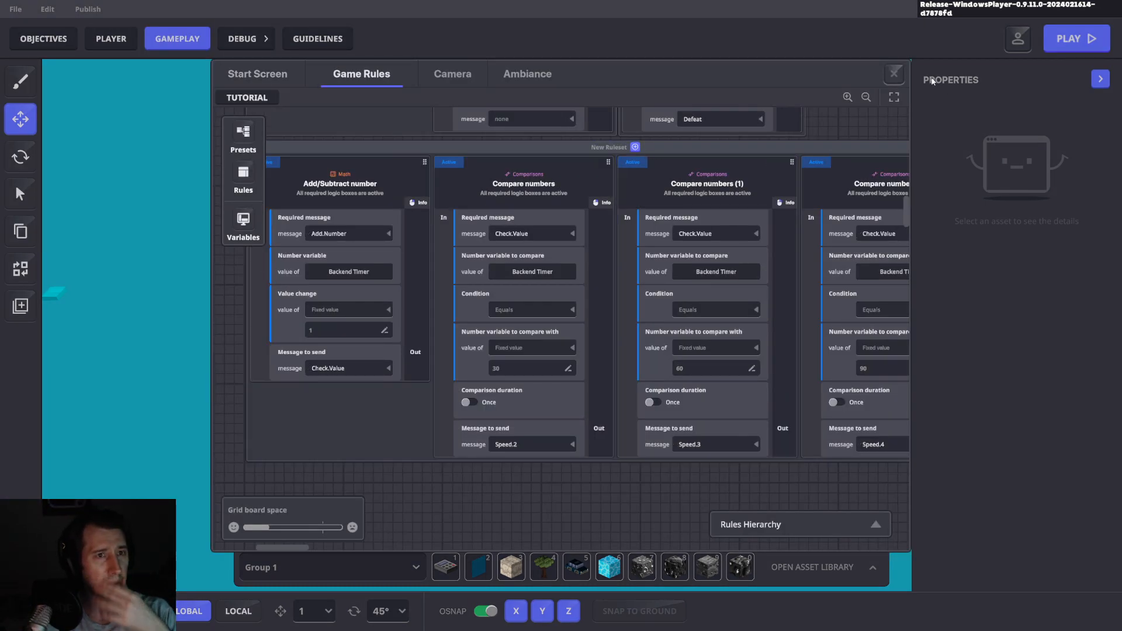
{"action": "left_click", "coordinate": [896, 74]}
- Playtest the game to check the Backend Timer, and look up the required message of the Add/Subtract number rule
{"action": "key", "text": "ctrl+p"}
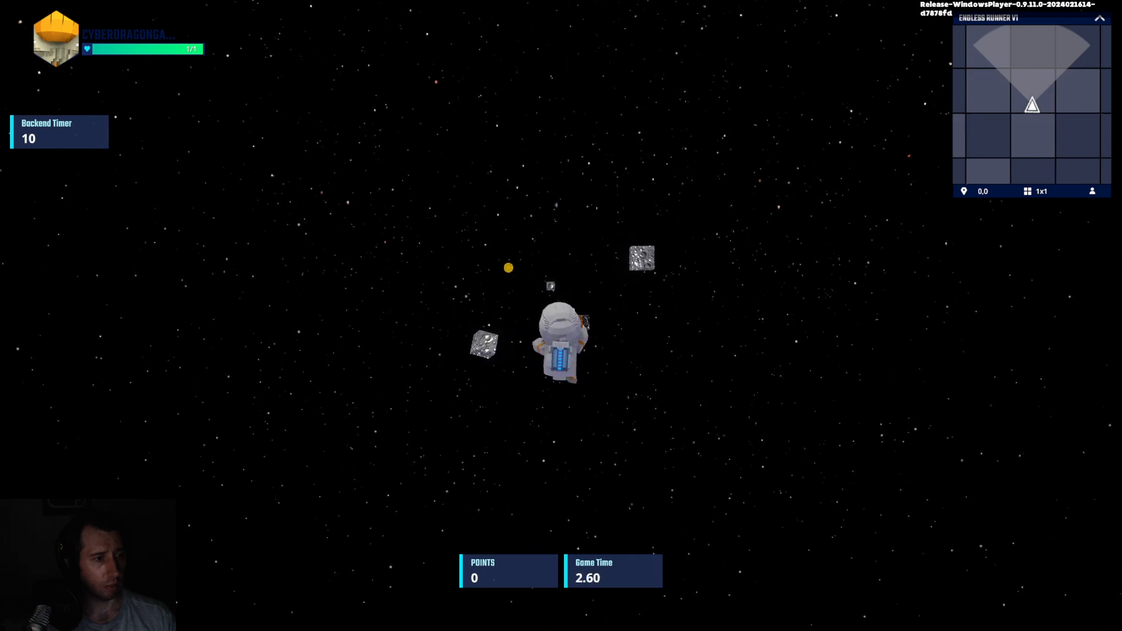
{"action": "key", "text": "s"}
{"action": "key", "text": "ctrl+p"}
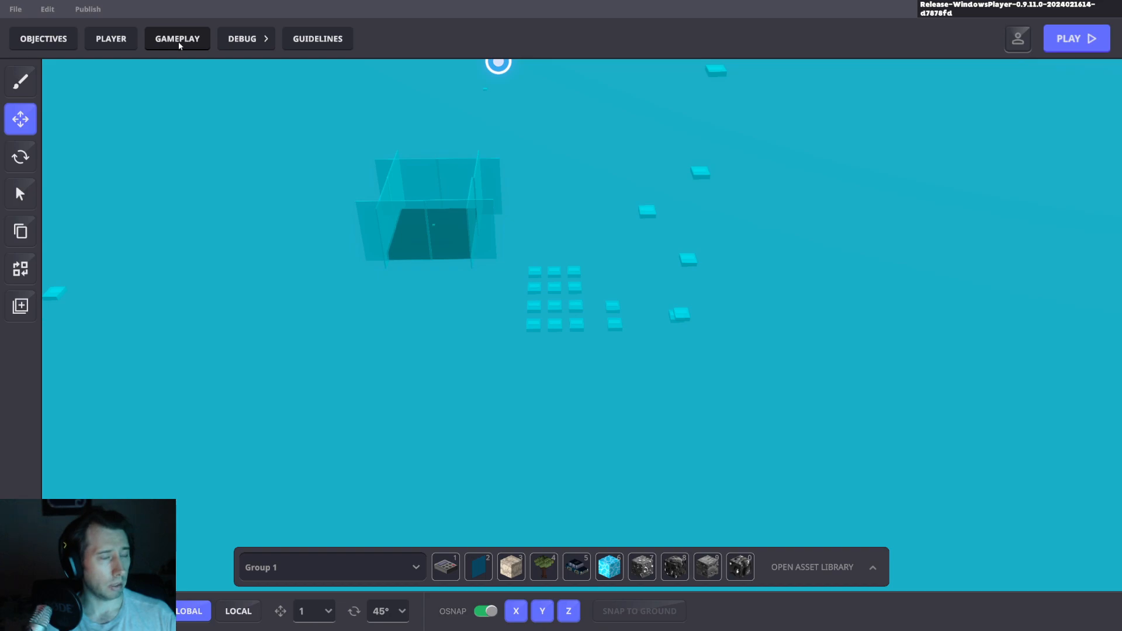
{"action": "left_click", "coordinate": [191, 37]}
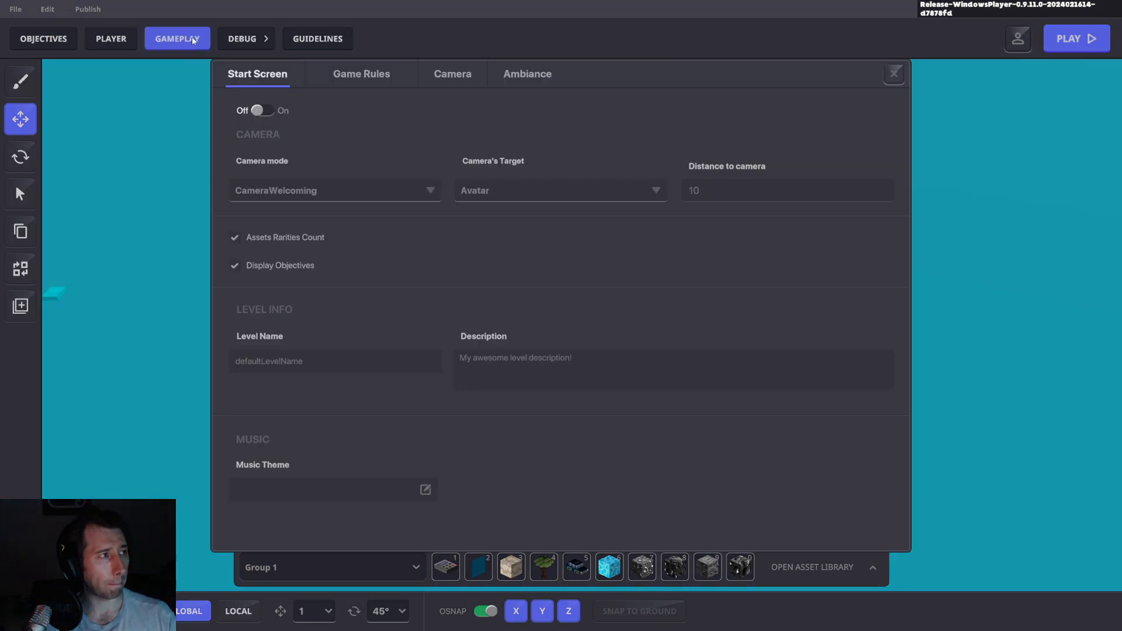
{"action": "left_click", "coordinate": [384, 79]}
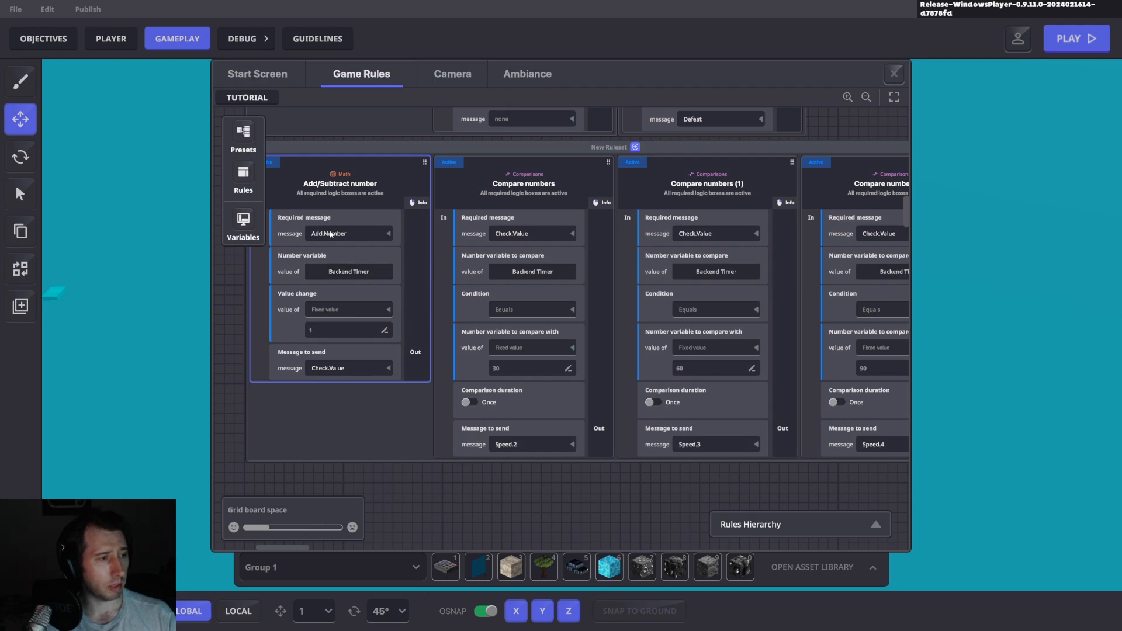
{"action": "left_click", "coordinate": [894, 74]}
- Find the switch that broadcasts Add.Number and add an [MP] Toggle component to it
{"action": "middle_click_drag", "start_coordinate": [657, 140], "coordinate": [625, 144]}
{"action": "left_click", "coordinate": [545, 368]}
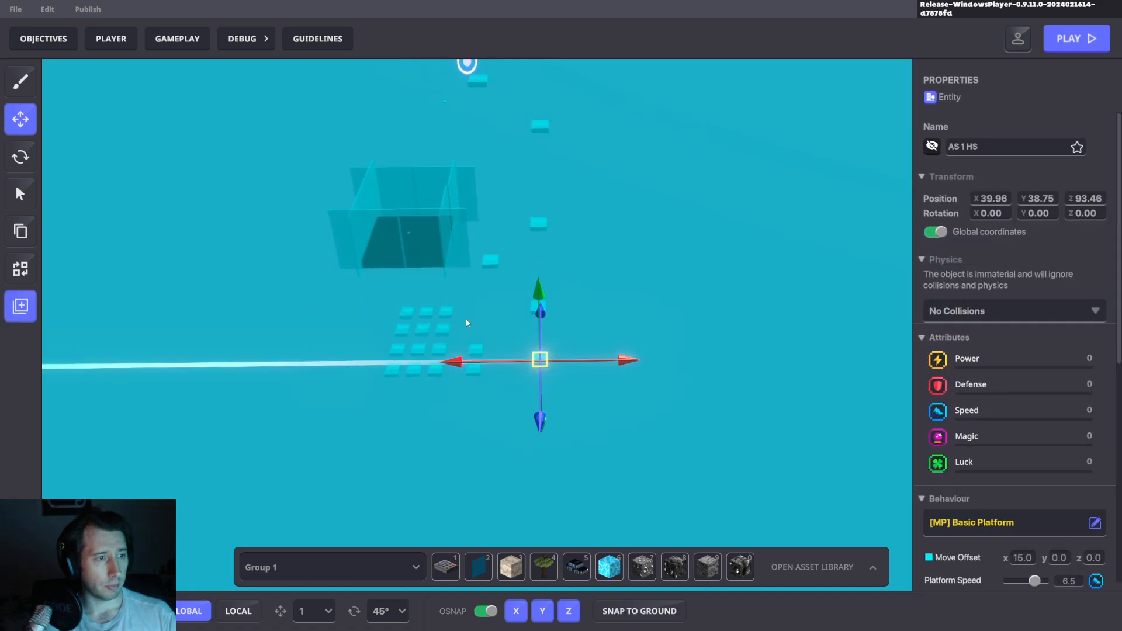
{"action": "scroll", "coordinate": [561, 366], "scroll_direction": "up", "scroll_amount": 4}
{"action": "left_click", "coordinate": [587, 361]}
{"action": "scroll", "coordinate": [989, 426], "scroll_direction": "down", "scroll_amount": 3}
{"action": "scroll", "coordinate": [1021, 402], "scroll_direction": "down", "scroll_amount": 3}
{"action": "left_click", "coordinate": [996, 352]}
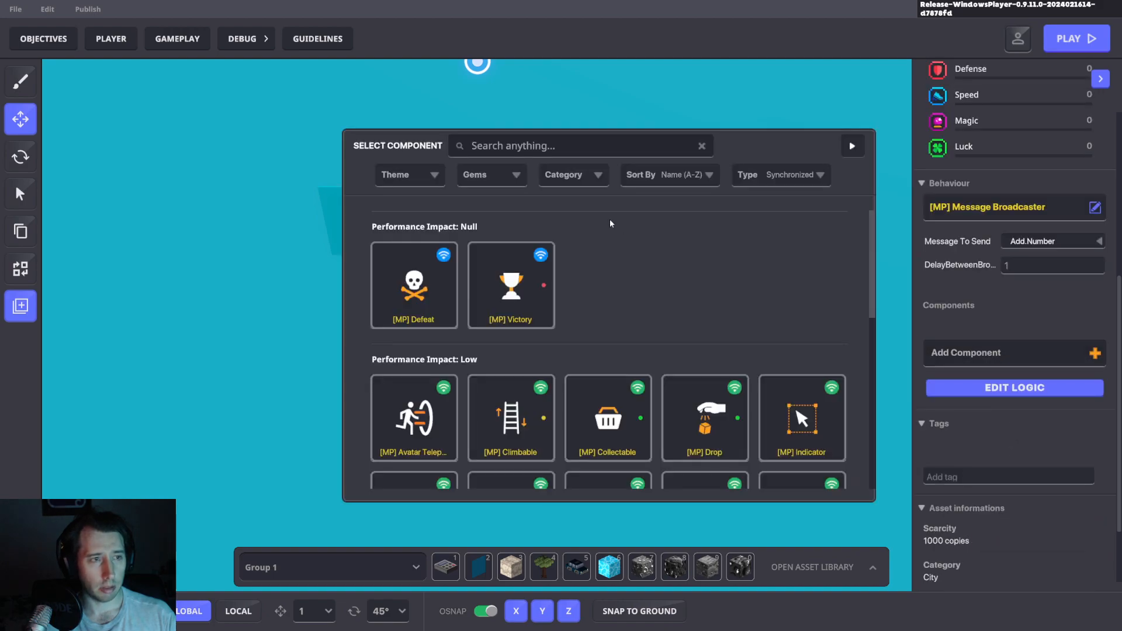
{"action": "type", "text": "To"}
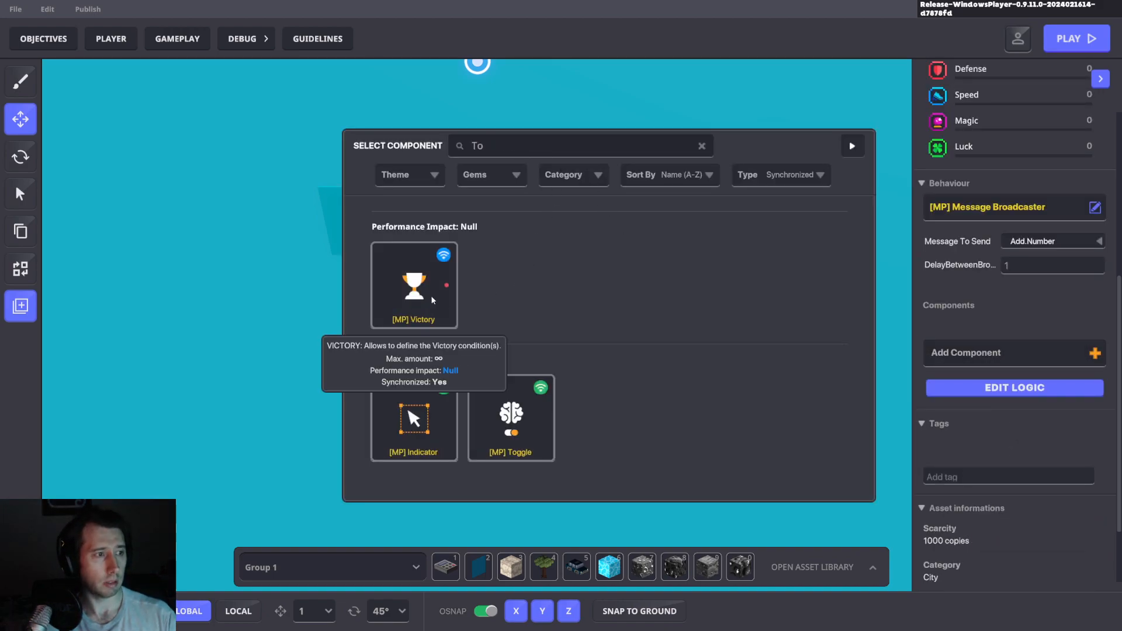
{"action": "left_click", "coordinate": [517, 412]}
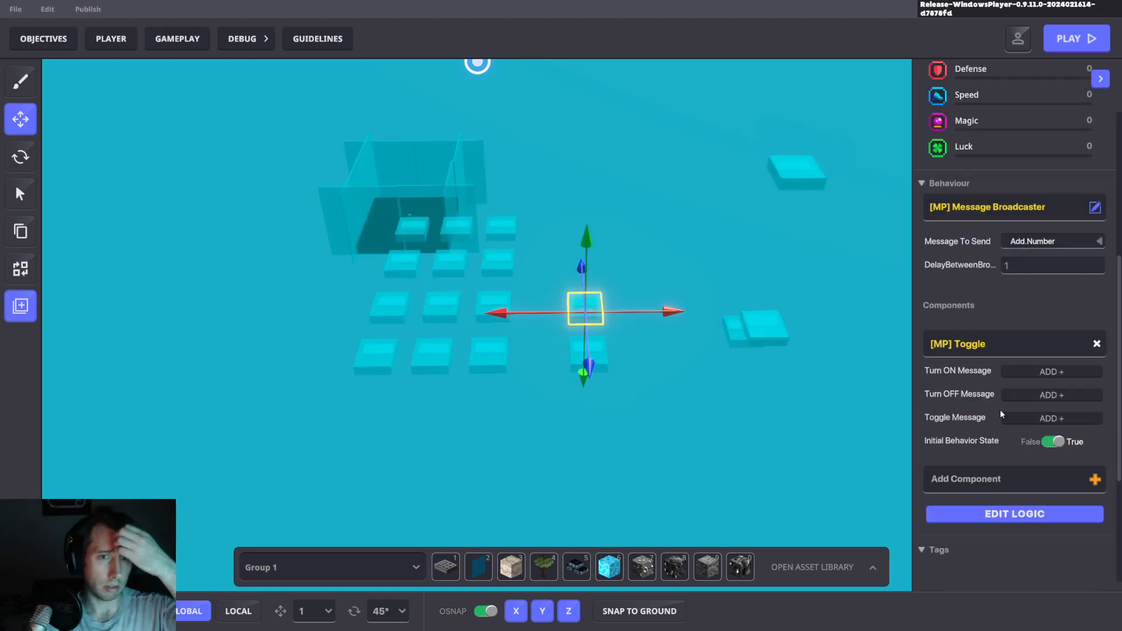
- On the Add.Number switch, set the Toggle's initial behavior state to False and its Turn ON Message to Start.Game
{"action": "left_click", "coordinate": [1052, 442]}
{"action": "left_click", "coordinate": [1036, 372]}
{"action": "type", "text": "Start"}
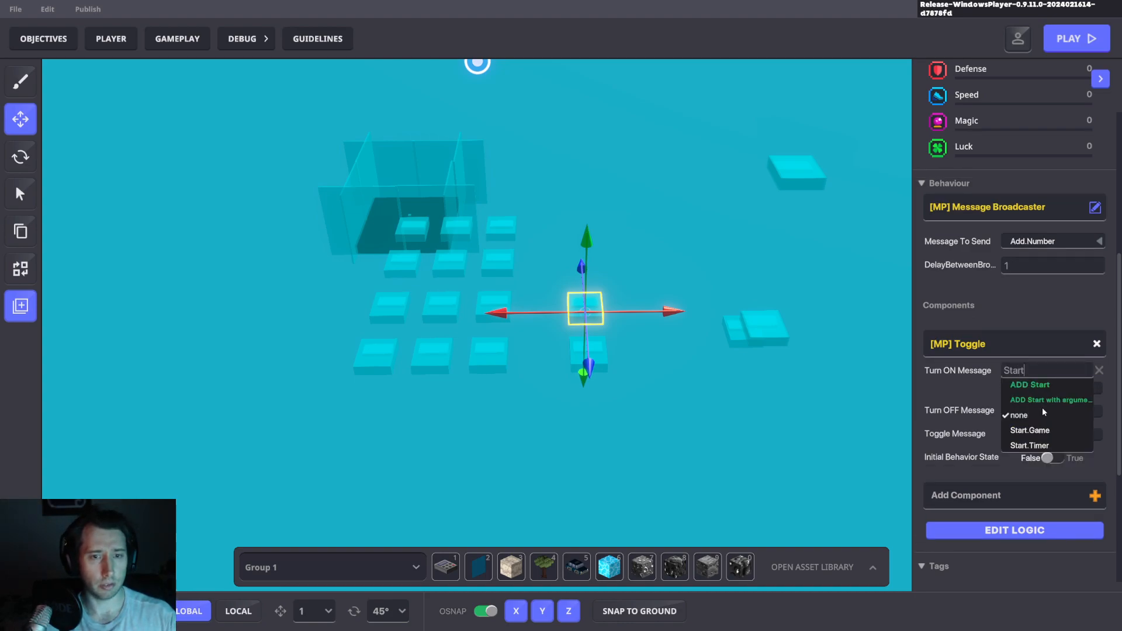
{"action": "left_click", "coordinate": [1032, 432]}
- Go to the enclosure around the spawn point and inspect the behaviours and components of its climbable walls
{"action": "key", "text": "w"}
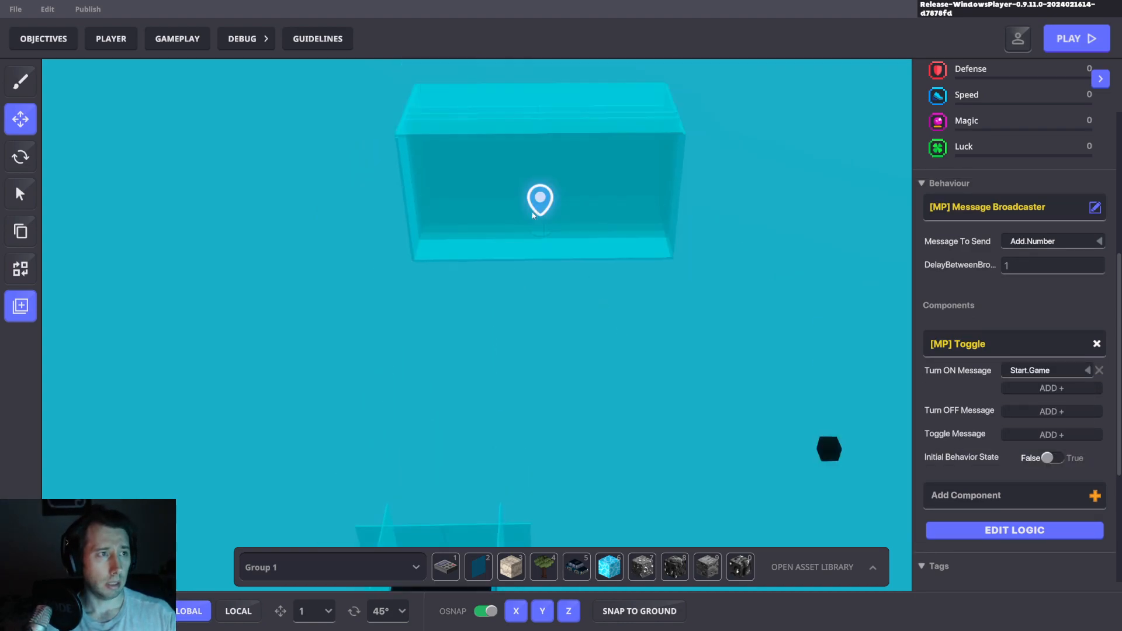
{"action": "key", "text": "w"}
{"action": "right_click_drag", "start_coordinate": [571, 169], "coordinate": [346, 88]}
{"action": "key", "text": "a"}
{"action": "key", "text": "w"}
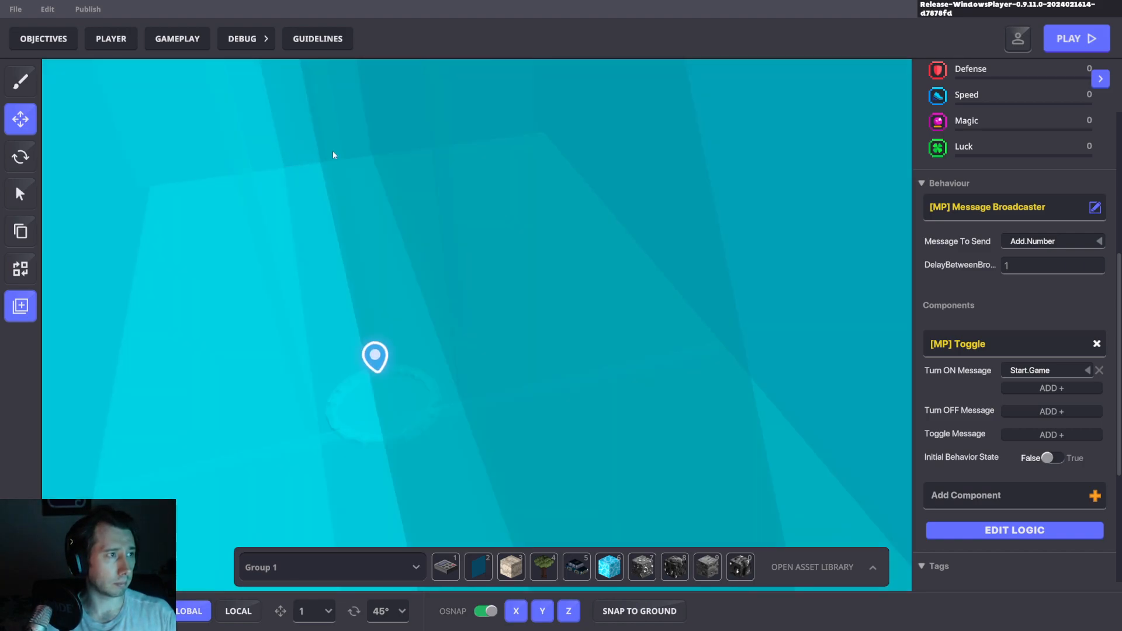
{"action": "left_click", "coordinate": [377, 209]}
{"action": "key", "text": "d"}
{"action": "right_click_drag", "start_coordinate": [435, 284], "coordinate": [416, 222]}
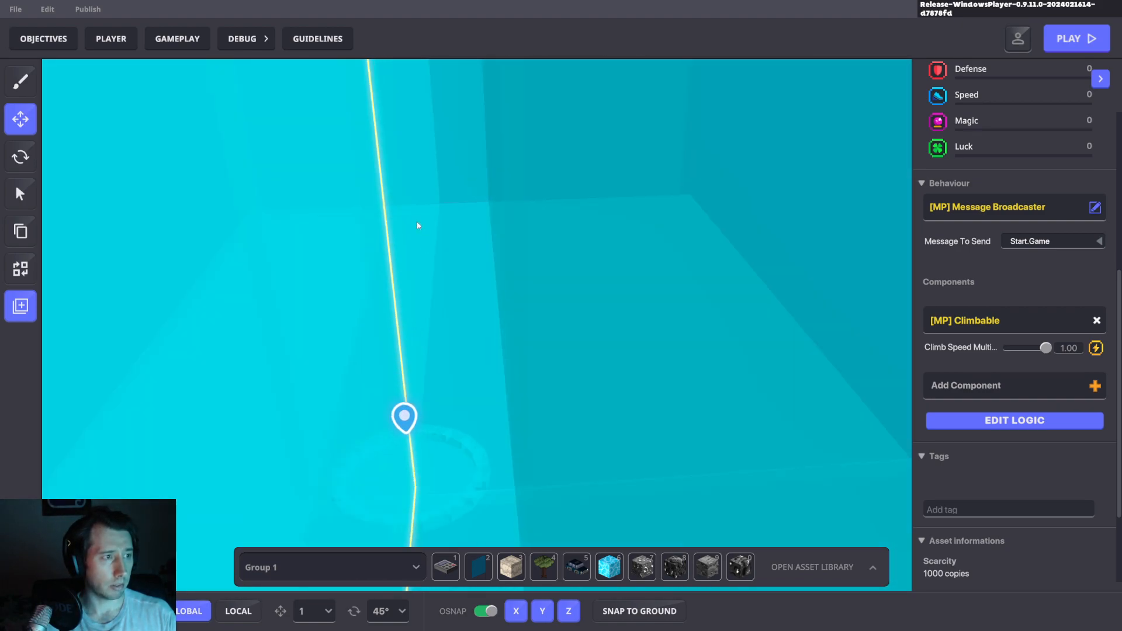
{"action": "left_click", "coordinate": [417, 224]}
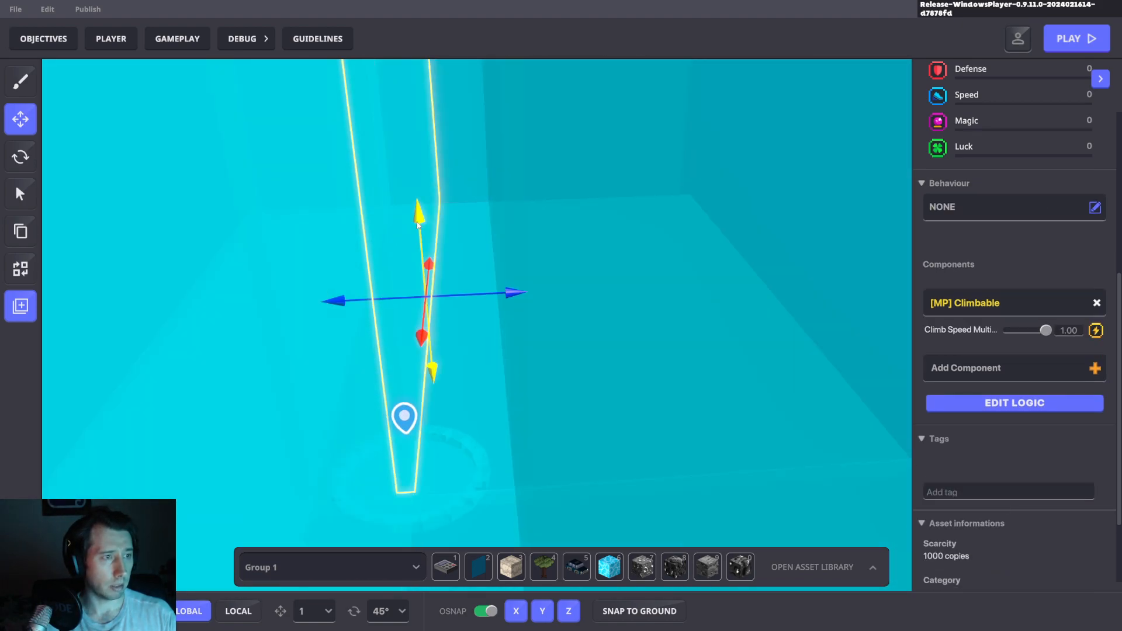
- Examine the wall that broadcasts Start.Game and its place in the spawn enclosure from several angles
{"action": "left_click", "coordinate": [334, 356]}
{"action": "right_click_drag", "start_coordinate": [334, 355], "coordinate": [474, 366]}
{"action": "left_click_drag", "start_coordinate": [379, 412], "coordinate": [626, 427]}
{"action": "scroll", "coordinate": [678, 441], "scroll_direction": "down", "scroll_amount": 4}
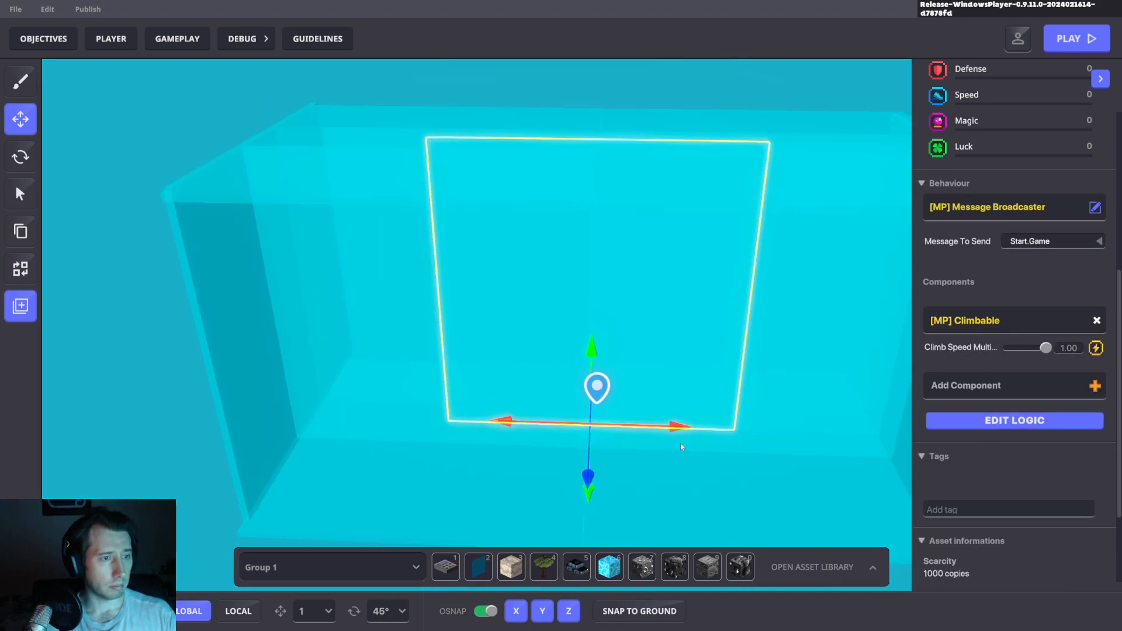
{"action": "right_click_drag", "start_coordinate": [679, 441], "coordinate": [693, 476]}
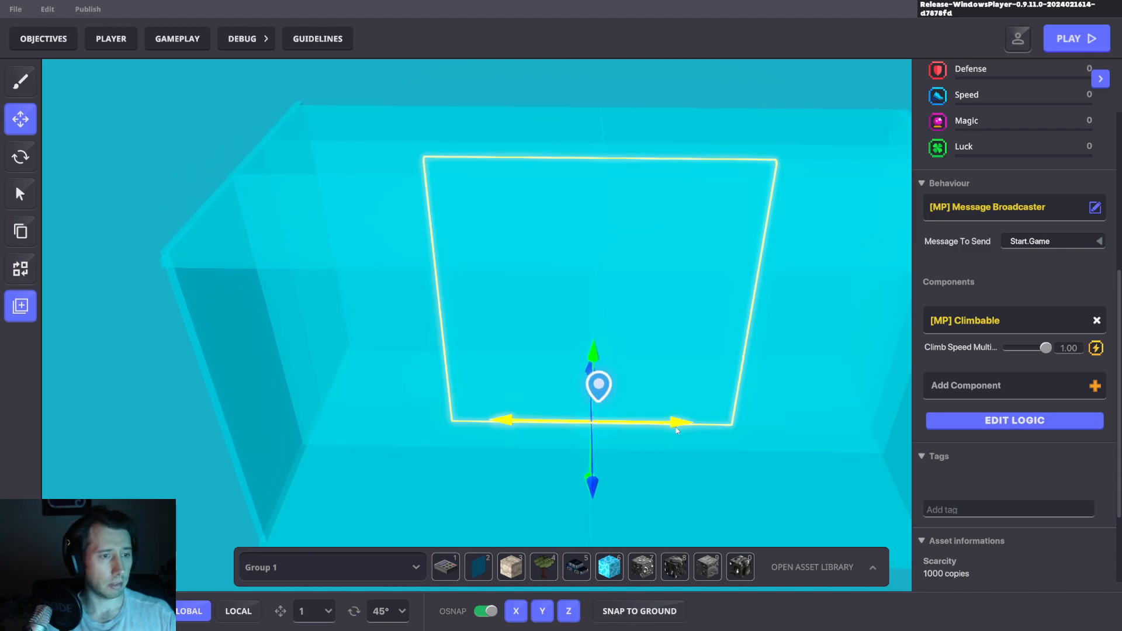
{"action": "right_click_drag", "start_coordinate": [766, 412], "coordinate": [536, 346]}
{"action": "right_click_drag", "start_coordinate": [399, 334], "coordinate": [636, 419]}
{"action": "left_click", "coordinate": [517, 356]}
{"action": "scroll", "coordinate": [499, 380], "scroll_direction": "down", "scroll_amount": 3}
{"action": "key", "text": "Delete"}
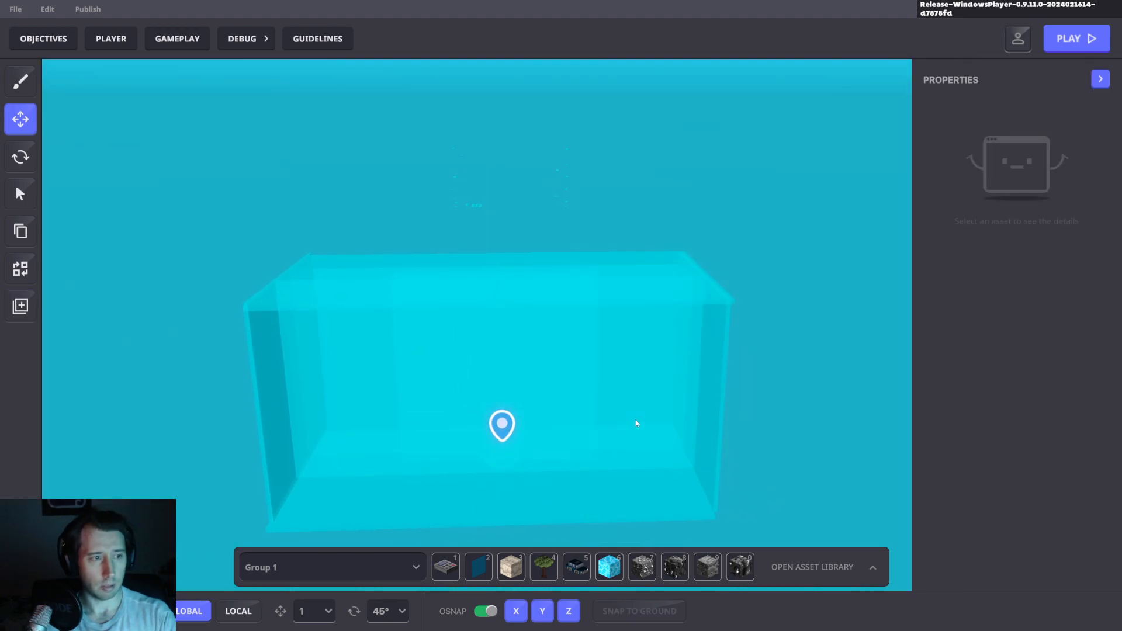
- Reselect the 256 x 265 wall at the spawn point and check its properties and position in the enclosure
{"action": "right_click_drag", "start_coordinate": [494, 368], "coordinate": [711, 335]}
{"action": "key", "text": "w"}
{"action": "key", "text": "a"}
{"action": "left_click", "coordinate": [770, 368]}
{"action": "key", "text": "s"}
{"action": "right_click_drag", "start_coordinate": [770, 368], "coordinate": [713, 416]}
{"action": "key", "text": "d"}
{"action": "scroll", "coordinate": [745, 398], "scroll_direction": "down", "scroll_amount": 5}
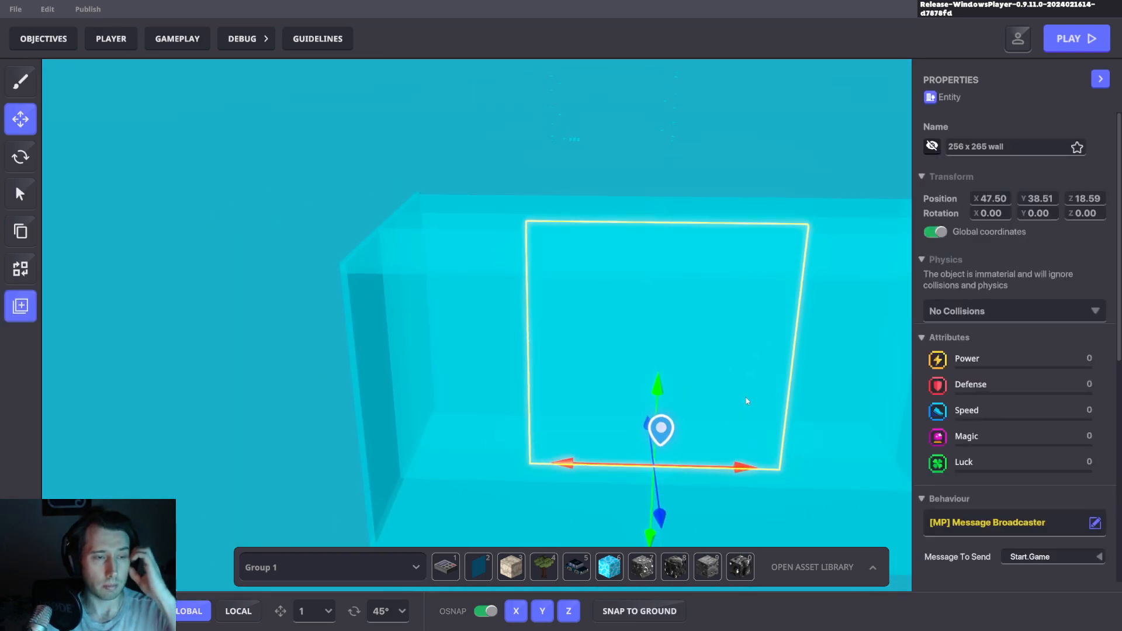
{"action": "middle_click_drag", "start_coordinate": [742, 399], "coordinate": [689, 400]}
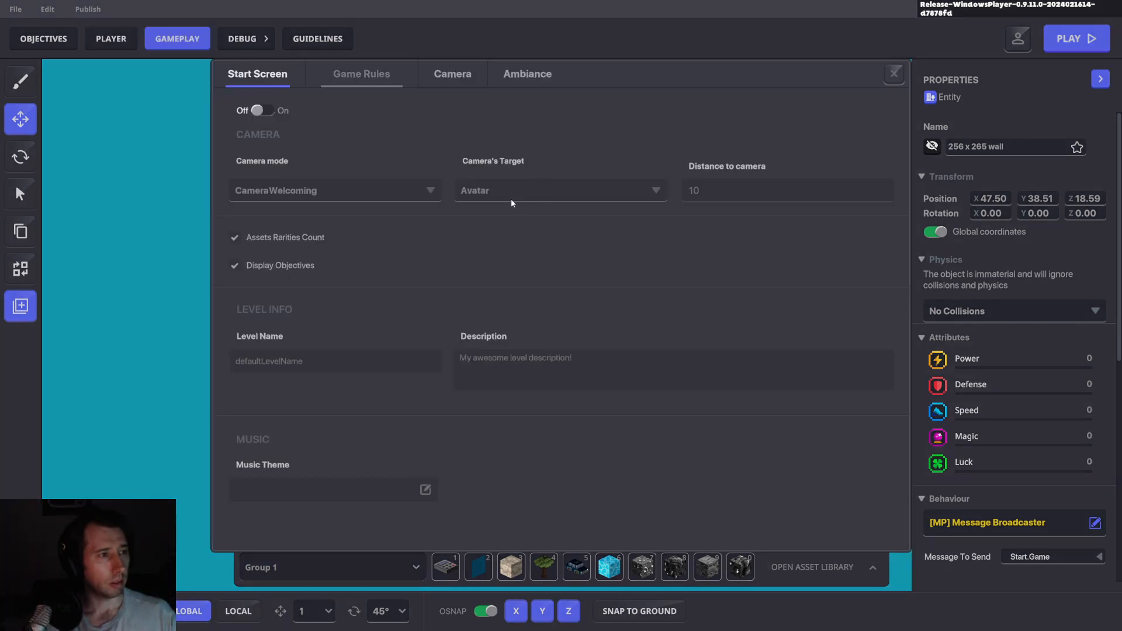
{"action": "left_click", "coordinate": [899, 68]}
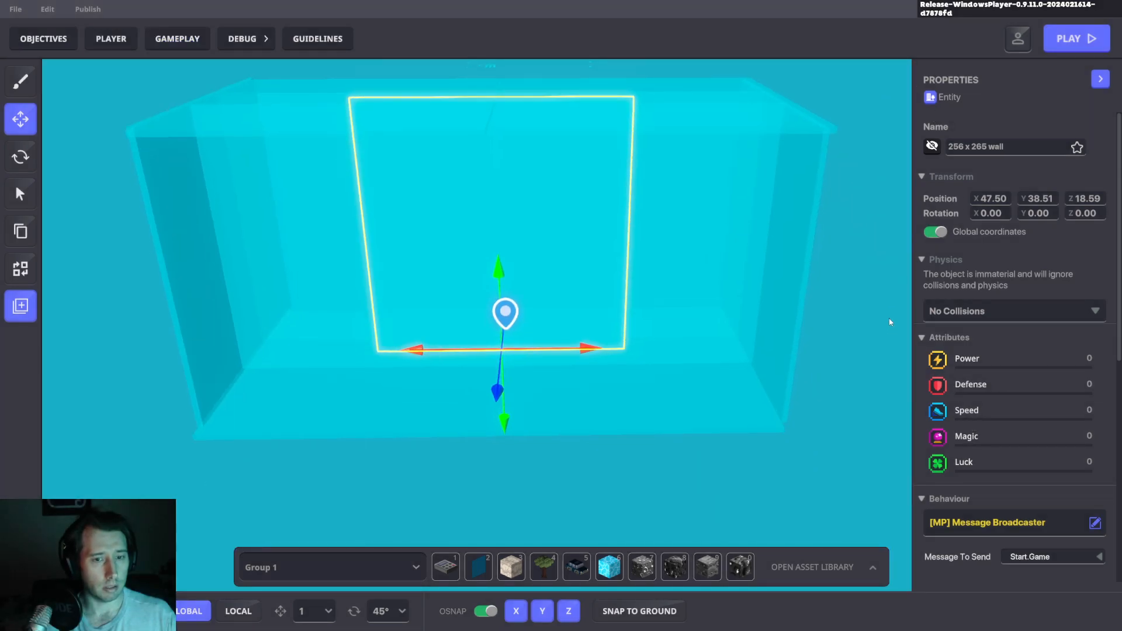
- Replace the wall's Message Broadcaster behaviour with None
{"action": "scroll", "coordinate": [1029, 434], "scroll_direction": "down", "scroll_amount": 5}
{"action": "left_click", "coordinate": [1028, 422]}
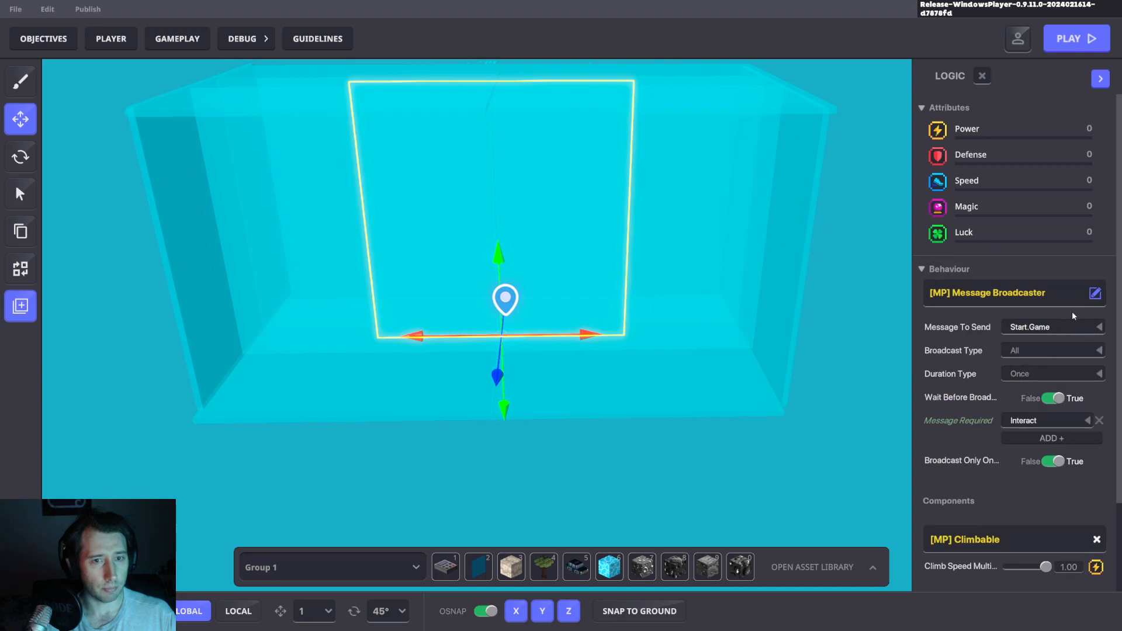
{"action": "left_click", "coordinate": [1030, 298]}
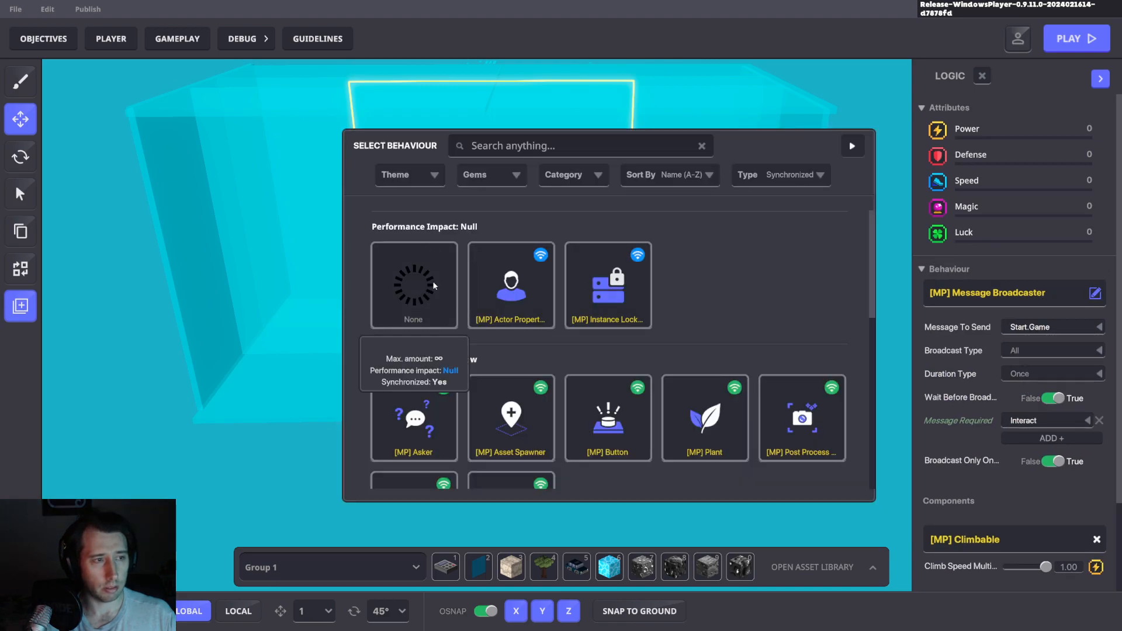
{"action": "left_click", "coordinate": [433, 285]}
- Add a Speaker component to the 256 x 265 wall
{"action": "left_click", "coordinate": [1029, 454]}
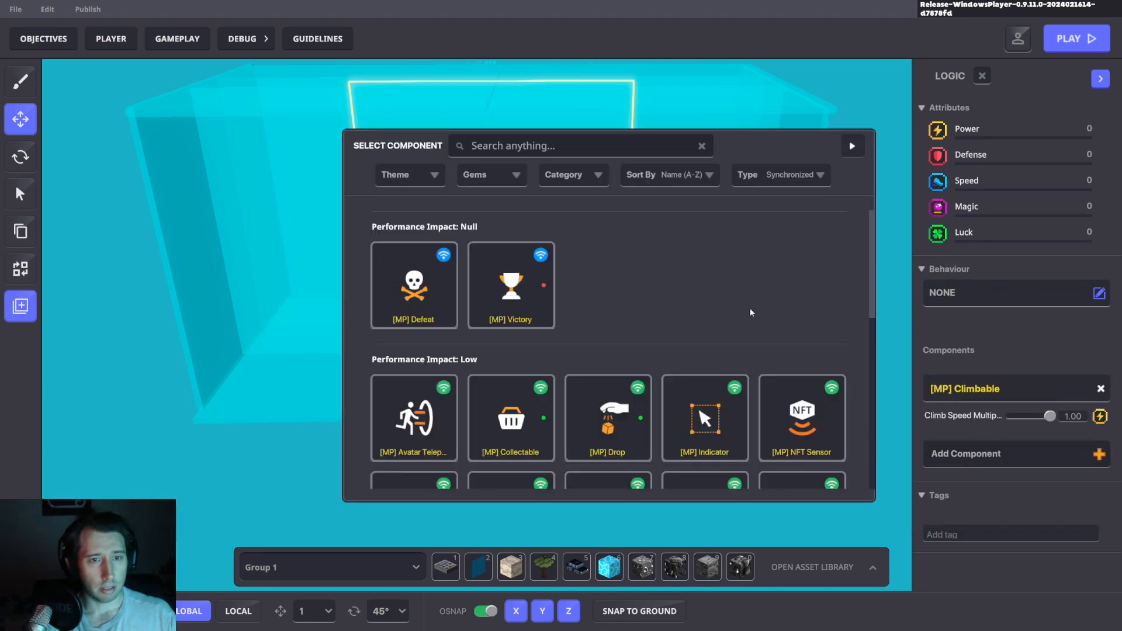
{"action": "type", "text": "speak"}
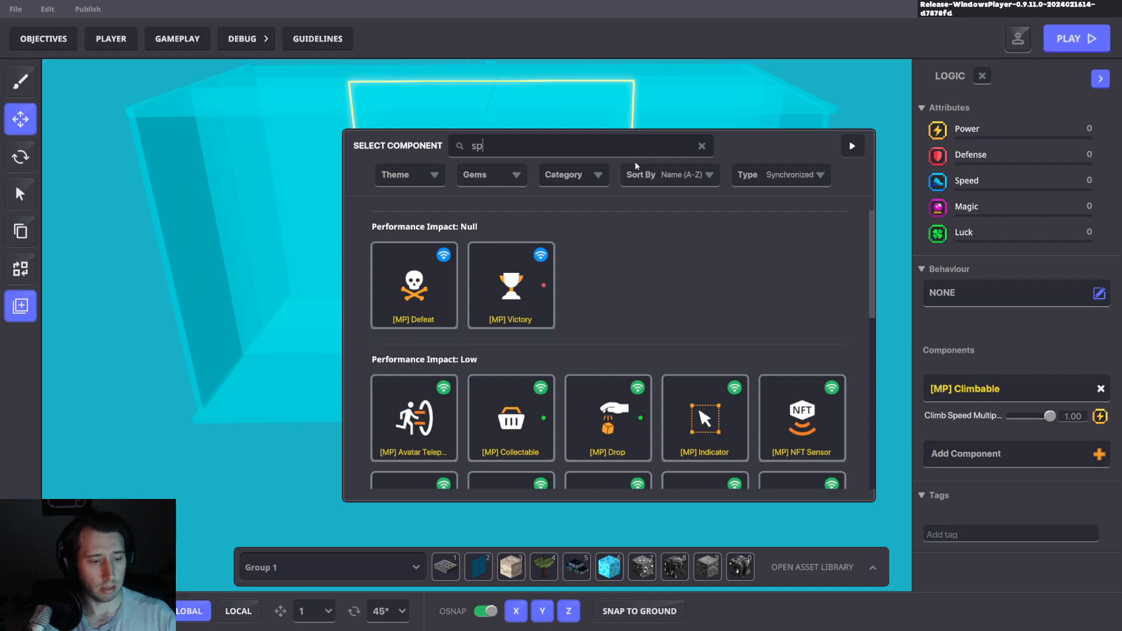
{"action": "left_click", "coordinate": [414, 289]}
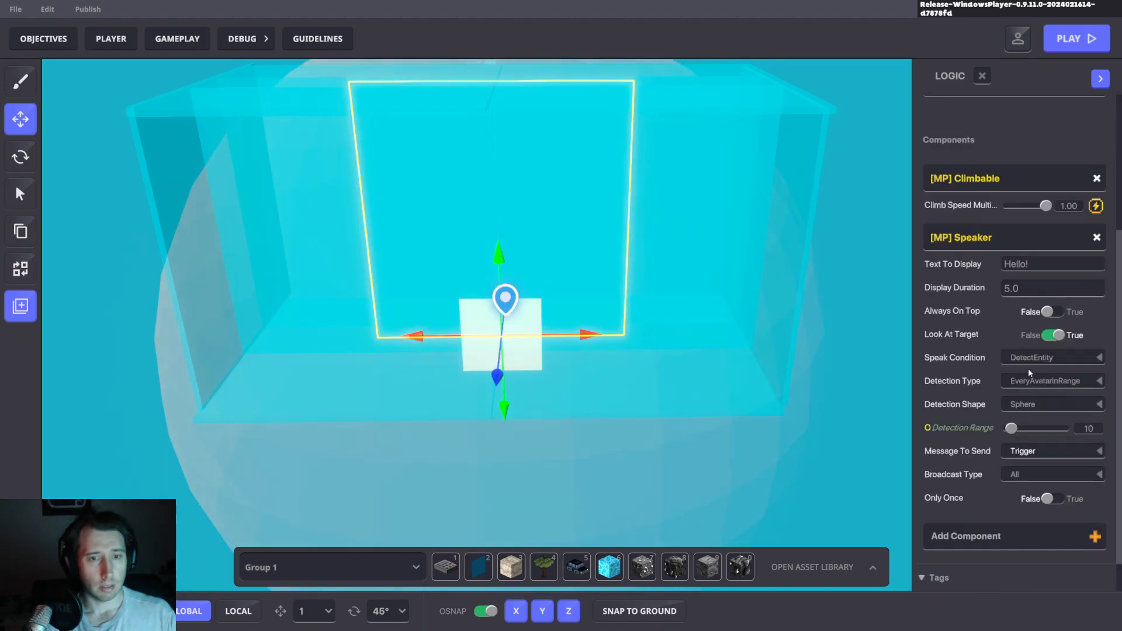
- Clear the Speaker's display text, set its Display Duration to 1.0 and turn Look At Target to False
{"action": "left_click", "coordinate": [1036, 262]}
{"action": "key", "text": "BackSpace"}
{"action": "left_click", "coordinate": [1030, 288]}
{"action": "type", "text": "1.0"}
{"action": "left_click", "coordinate": [1052, 334]}
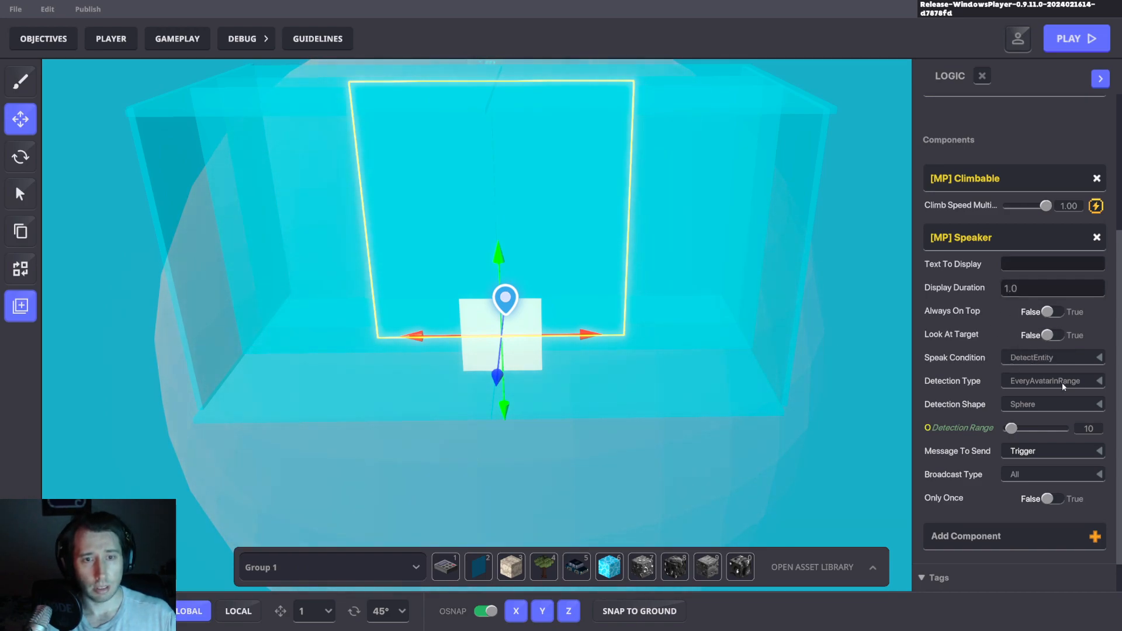
{"action": "left_click", "coordinate": [1055, 404]}
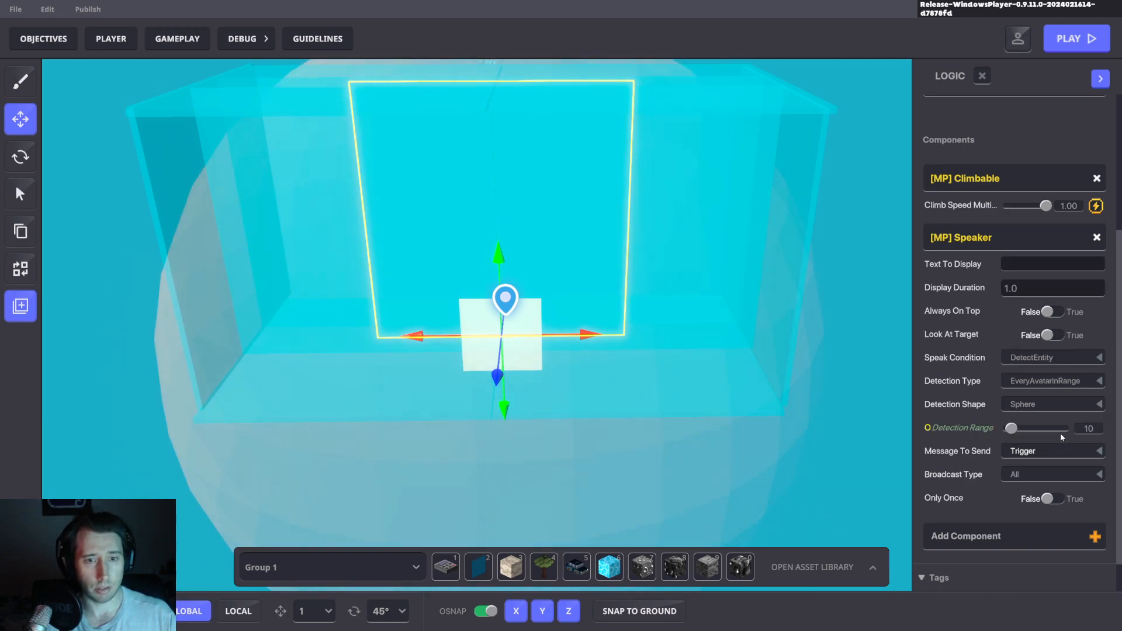
- Make the Speaker send a new message named Trigger.Start.Banner and set Only Once to True
{"action": "left_click", "coordinate": [1025, 454]}
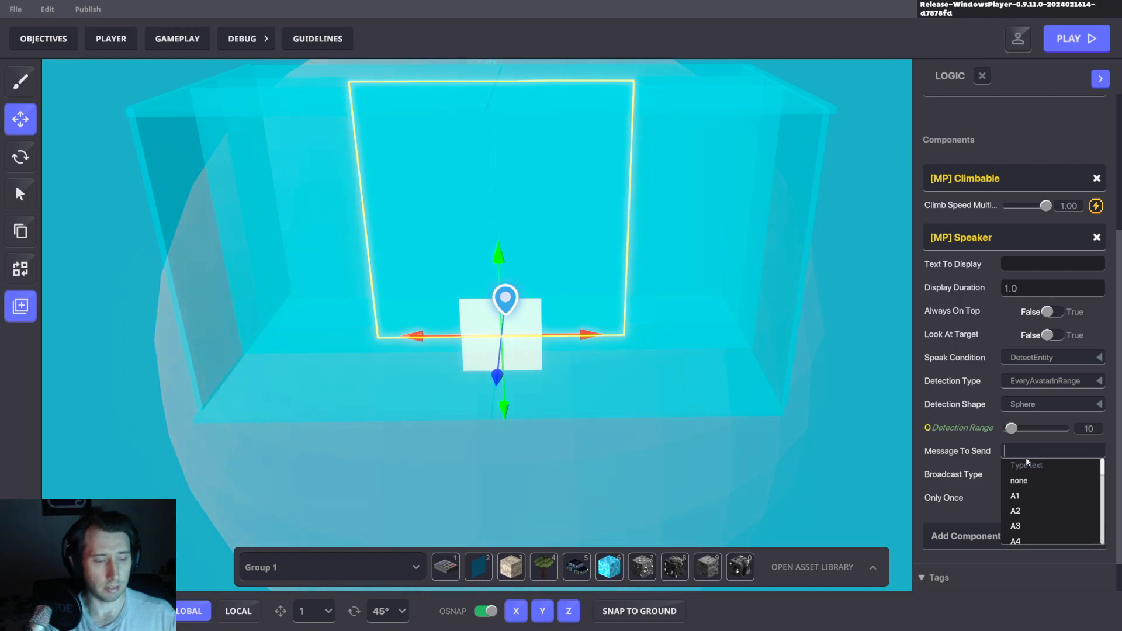
{"action": "type", "text": "Trigger.St"}
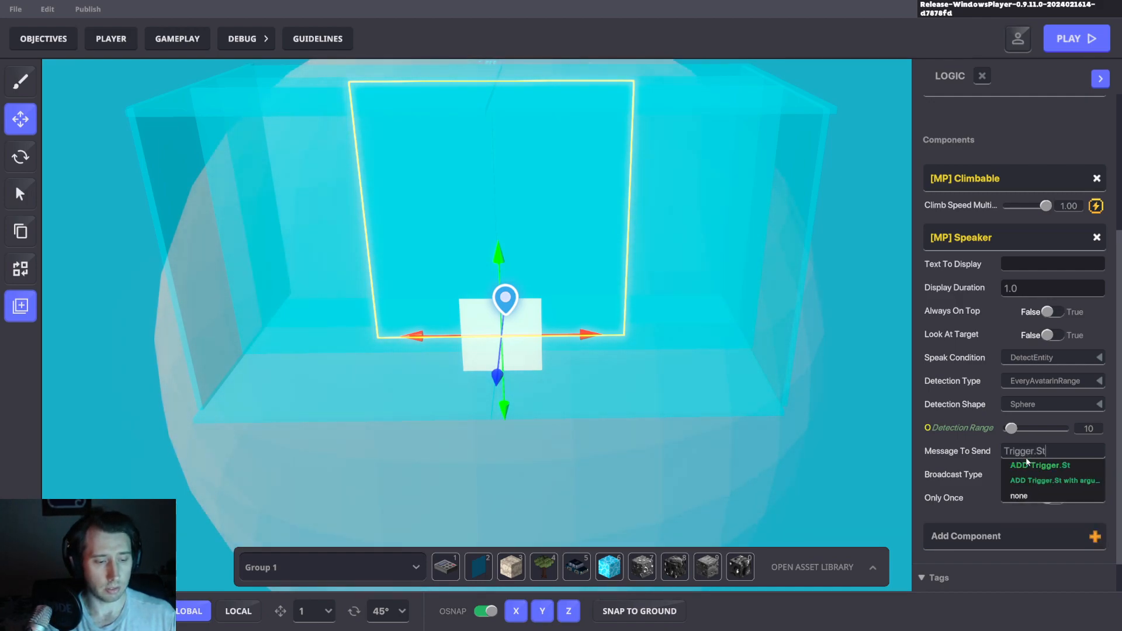
{"action": "type", "text": "art.Banner"}
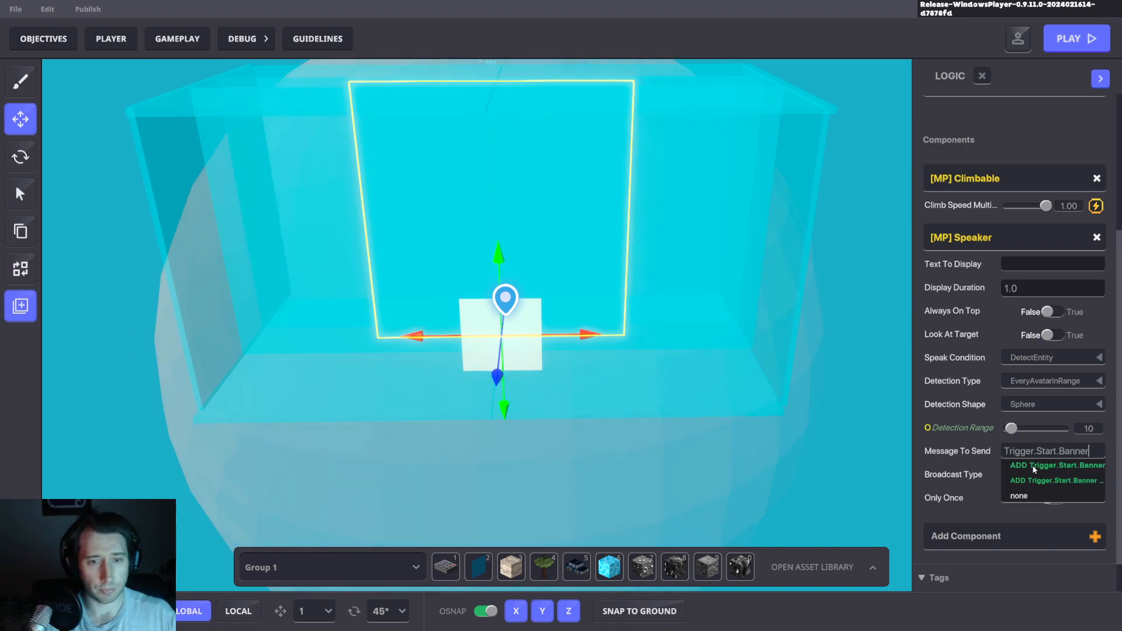
{"action": "left_click", "coordinate": [1039, 466]}
{"action": "left_click", "coordinate": [1061, 499]}
{"action": "scroll", "coordinate": [818, 425], "scroll_direction": "up", "scroll_amount": 2}
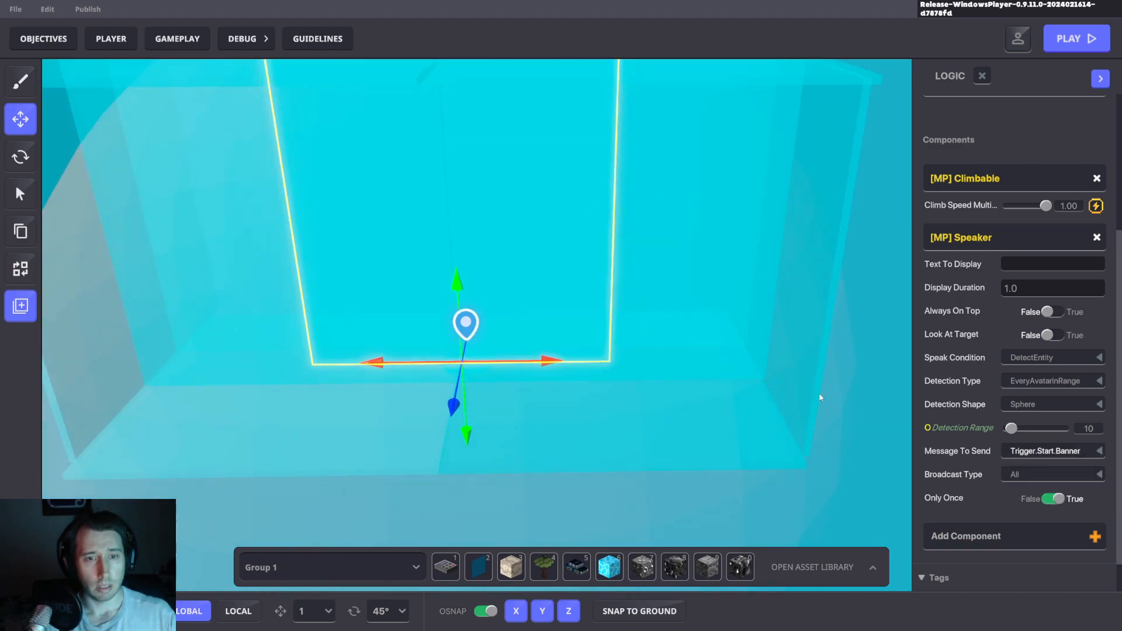
- Add a Banner game-screen rule to the game rules board below the Compare numbers ruleset
{"action": "left_click", "coordinate": [195, 39]}
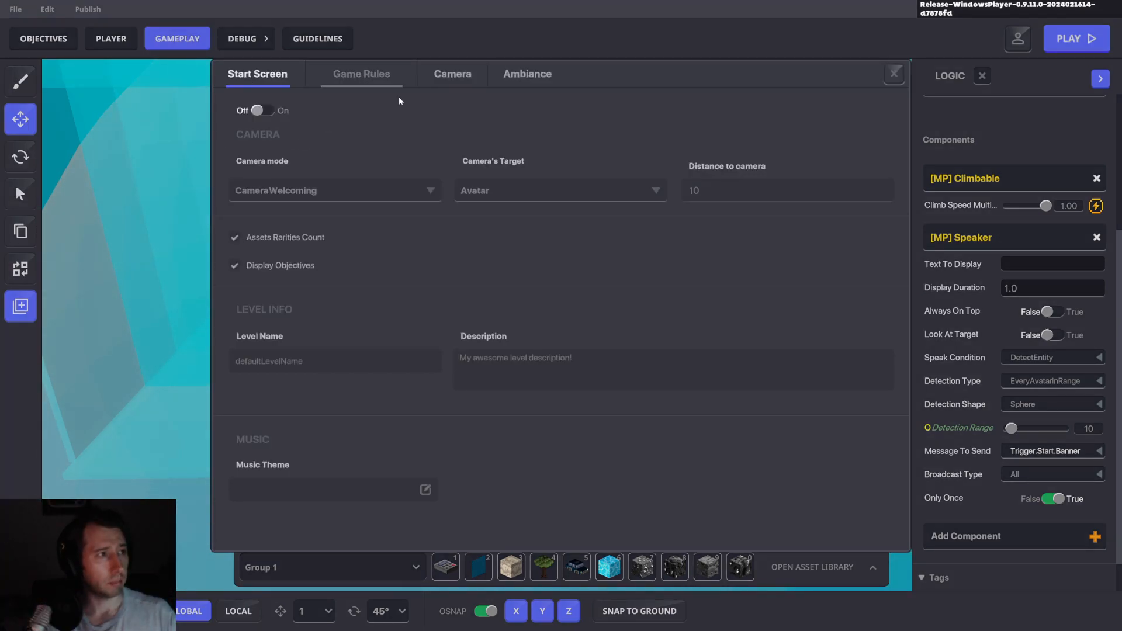
{"action": "left_click", "coordinate": [361, 75]}
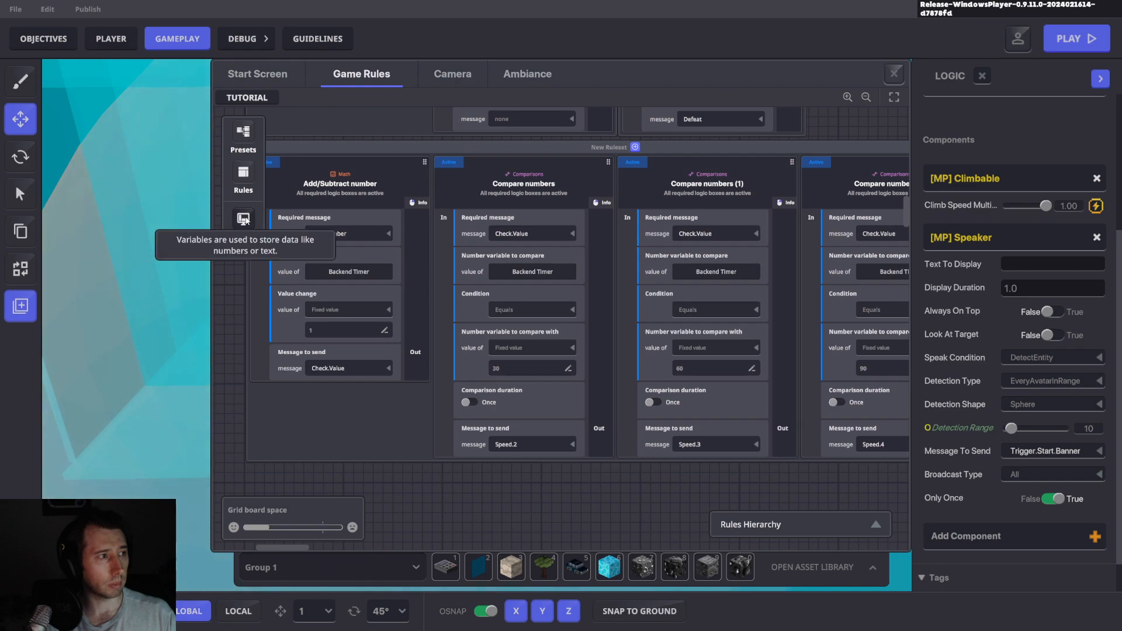
{"action": "left_click", "coordinate": [244, 220]}
{"action": "left_click", "coordinate": [245, 174]}
{"action": "left_click", "coordinate": [331, 237]}
{"action": "left_click", "coordinate": [320, 259]}
{"action": "left_click", "coordinate": [243, 222]}
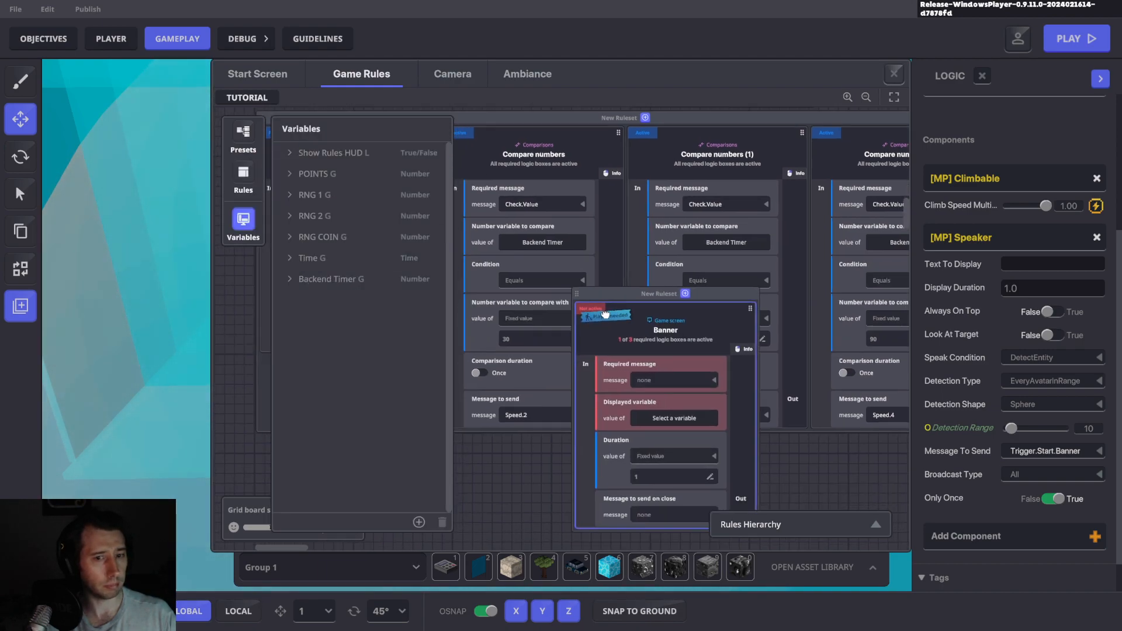
{"action": "left_click", "coordinate": [251, 225]}
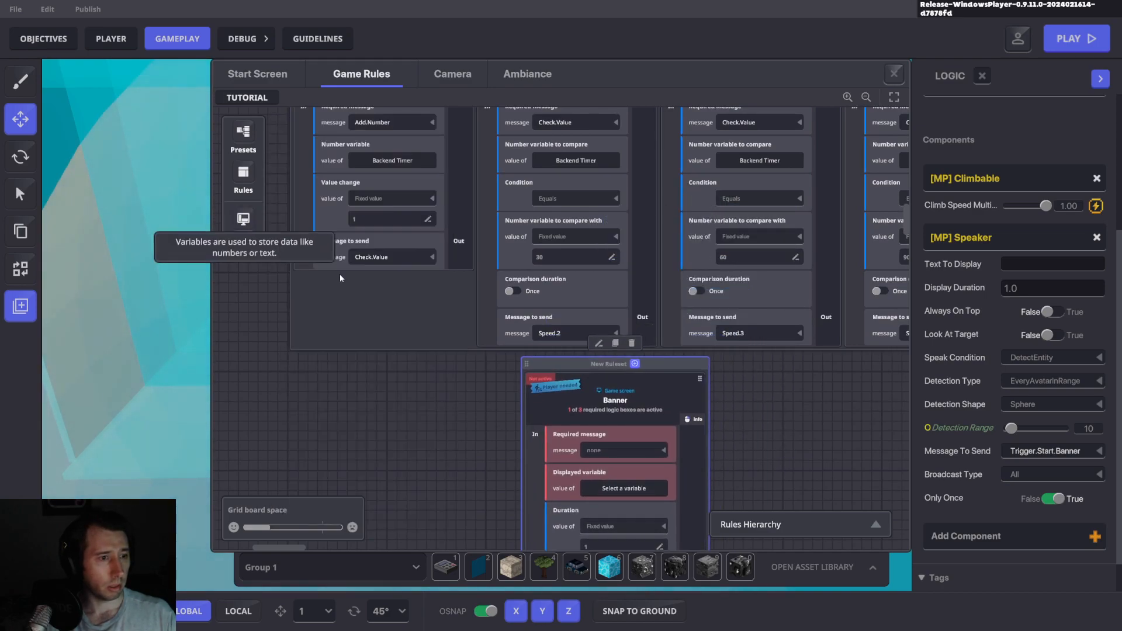
- Set the Banner rule's required message to Trigger.Start.Banner
{"action": "left_click", "coordinate": [611, 449]}
{"action": "type", "text": "Trigger"}
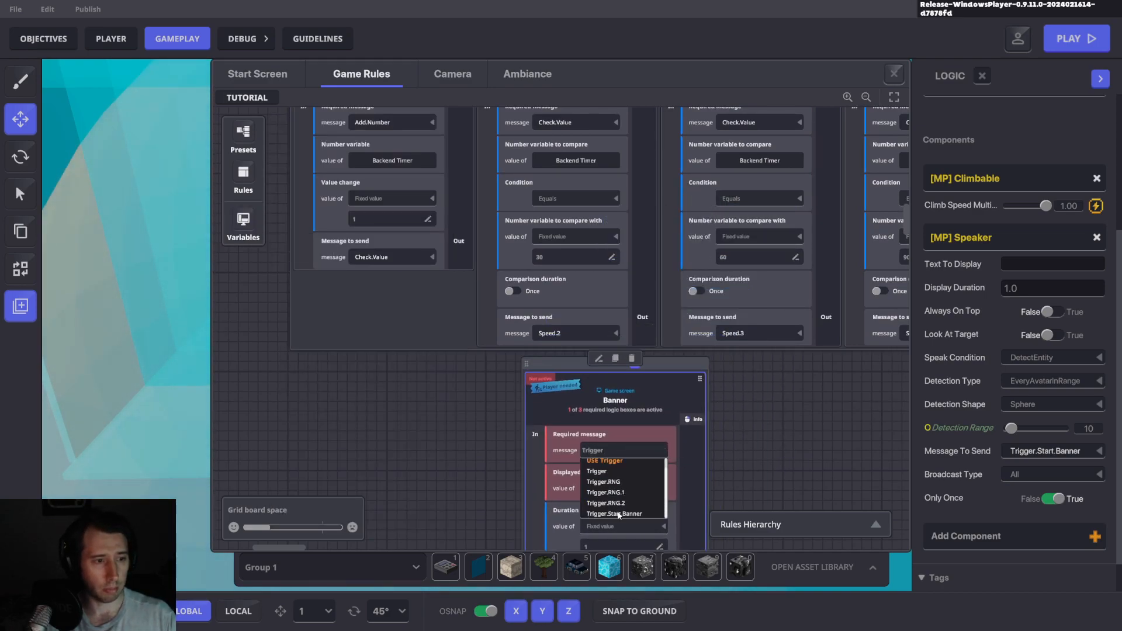
{"action": "left_click", "coordinate": [613, 513]}
- Start a new global Text variable for the game rules and name it Endless Space Runner v0.1
{"action": "left_click", "coordinate": [615, 372]}
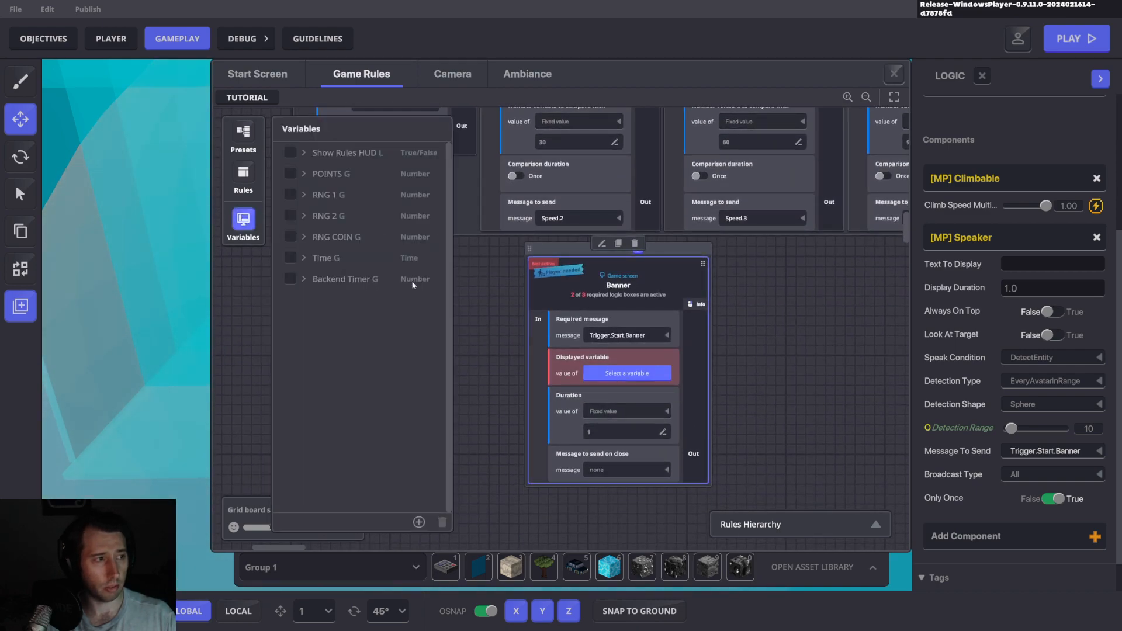
{"action": "left_click", "coordinate": [242, 225]}
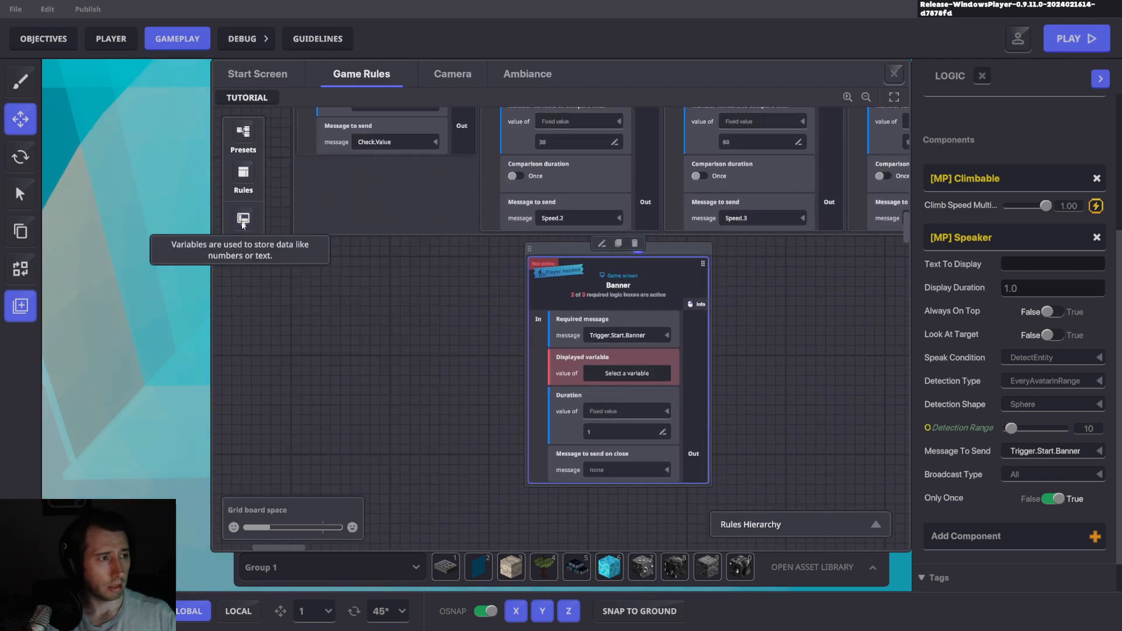
{"action": "left_click", "coordinate": [233, 220]}
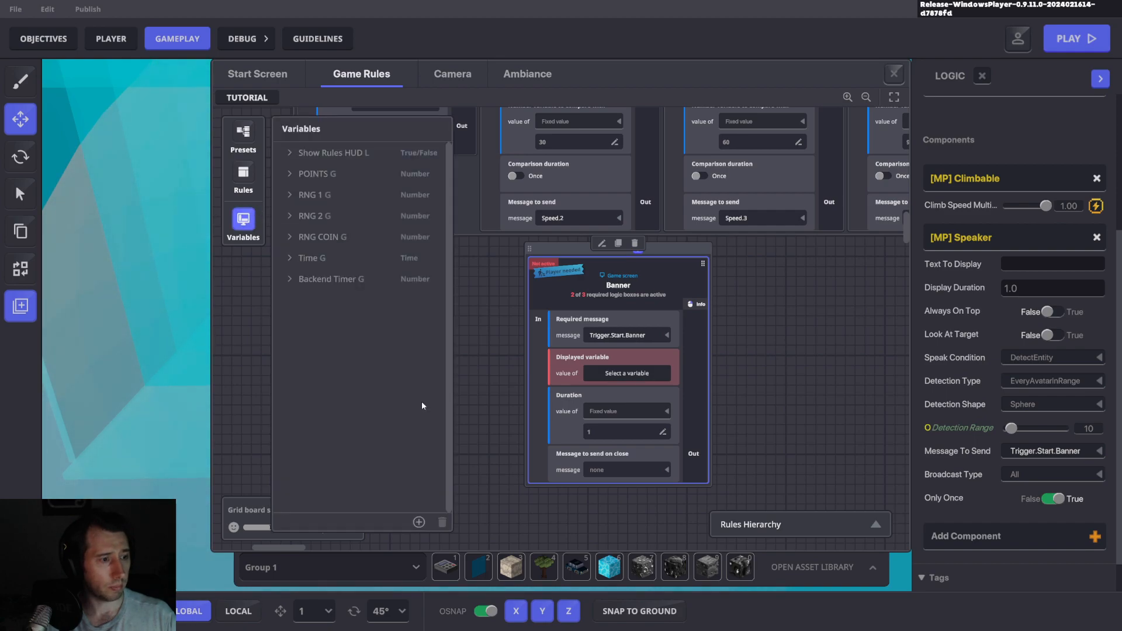
{"action": "left_click", "coordinate": [418, 522]}
{"action": "left_click", "coordinate": [361, 466]}
{"action": "left_click", "coordinate": [320, 496]}
{"action": "left_click", "coordinate": [339, 494]}
{"action": "left_click", "coordinate": [356, 395]}
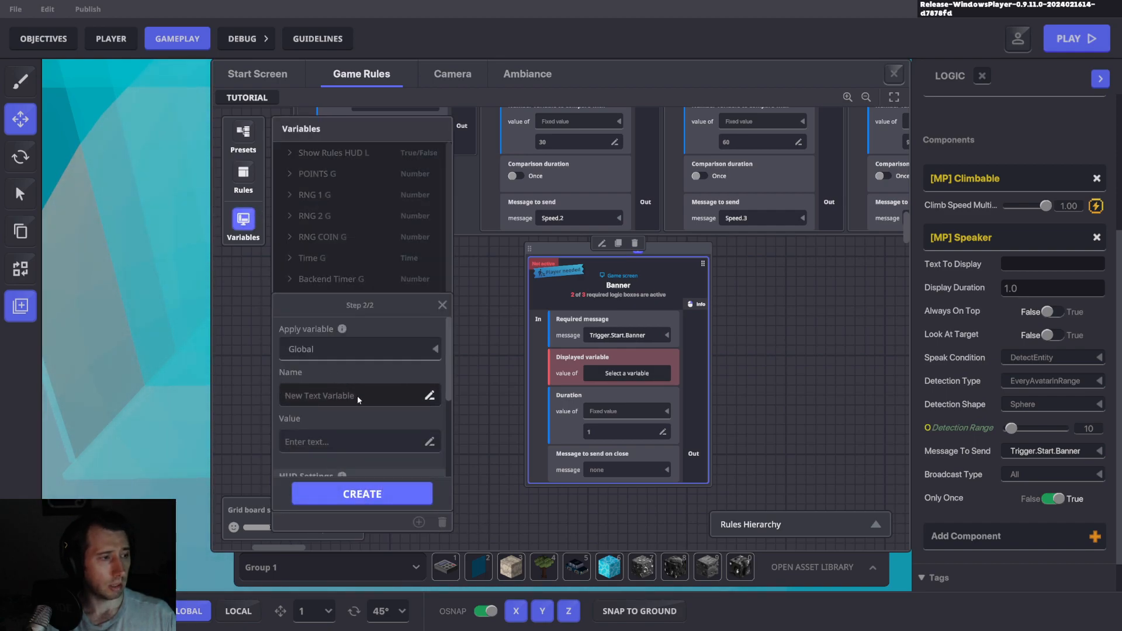
{"action": "type", "text": "Bann"}
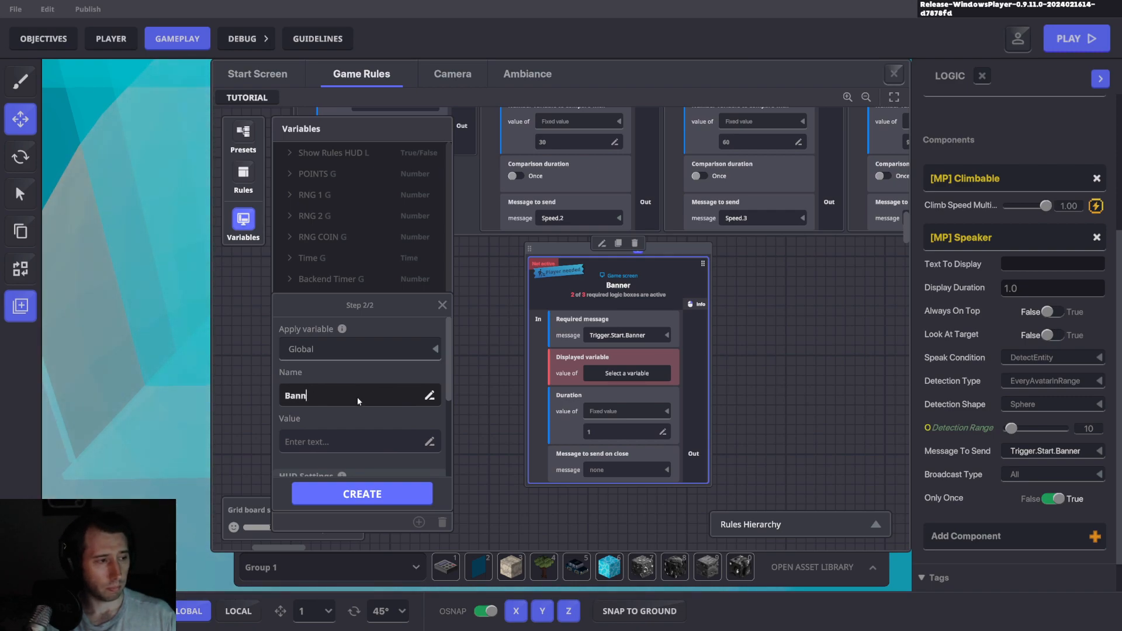
{"action": "key", "text": "BackSpace"}
{"action": "key", "text": "BackSpace"}
{"action": "key", "text": "BackSpace"}
{"action": "key", "text": "BackSpace"}
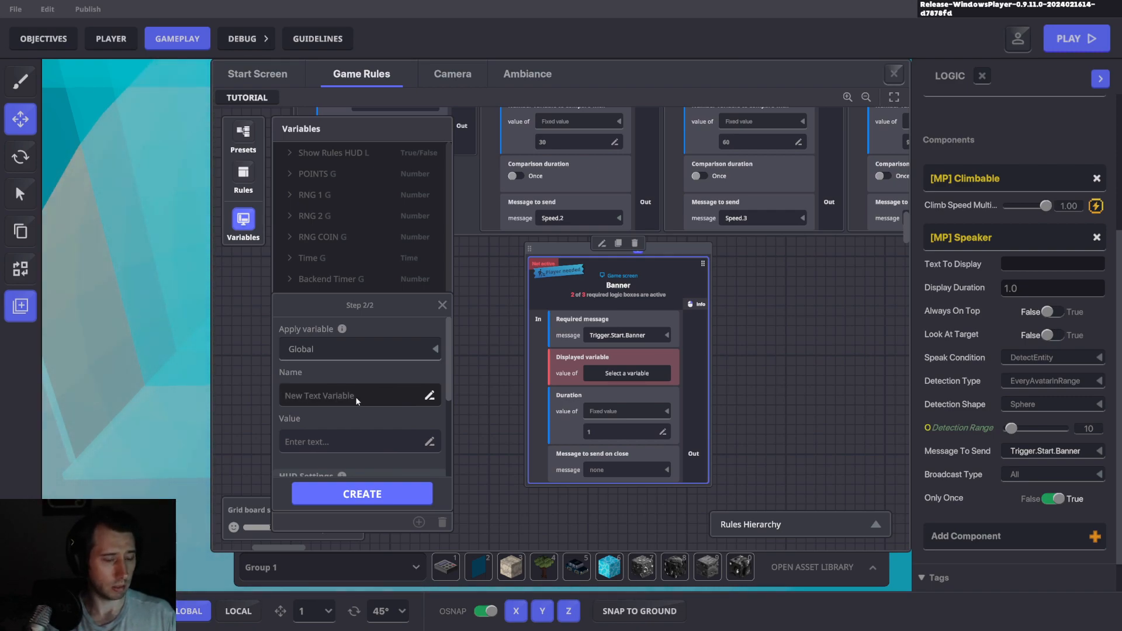
{"action": "type", "text": "Endless Space Runner"}
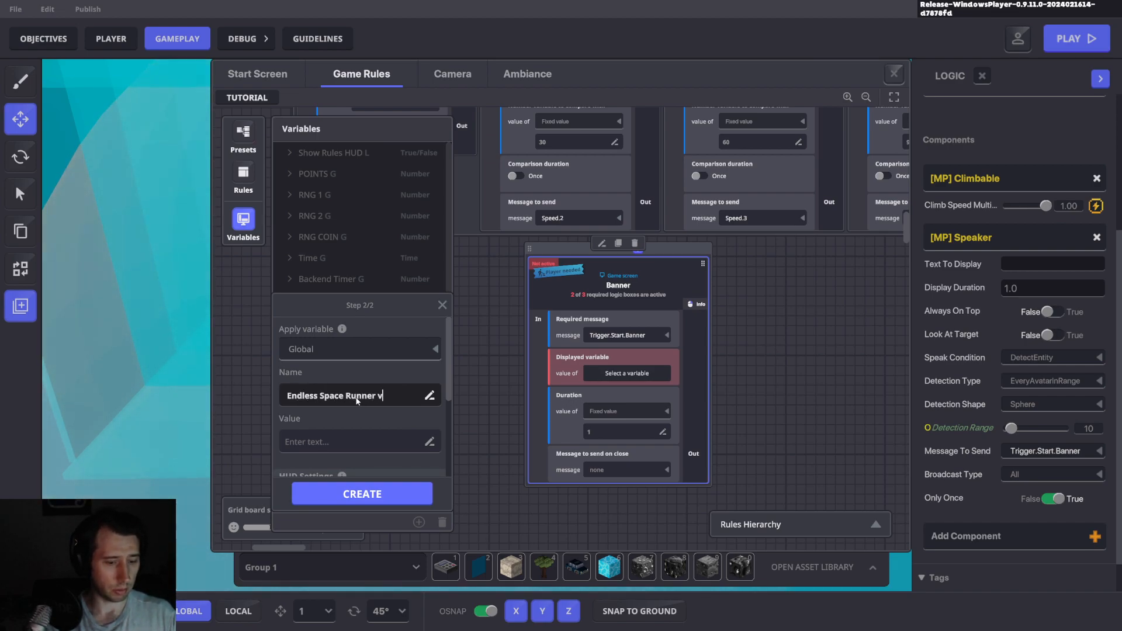
{"action": "type", "text": " v0.1"}
- Set the new text variable's value to "Avoid getting hit by space rocks and collect the coins."
{"action": "left_click", "coordinate": [346, 447]}
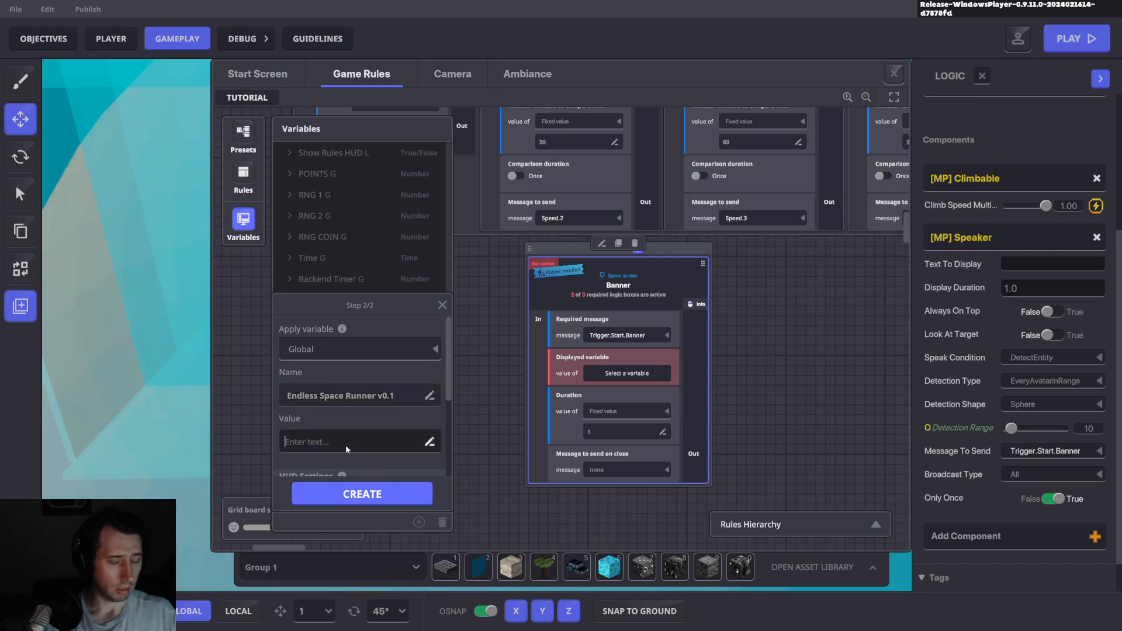
{"action": "type", "text": "Avoid "}
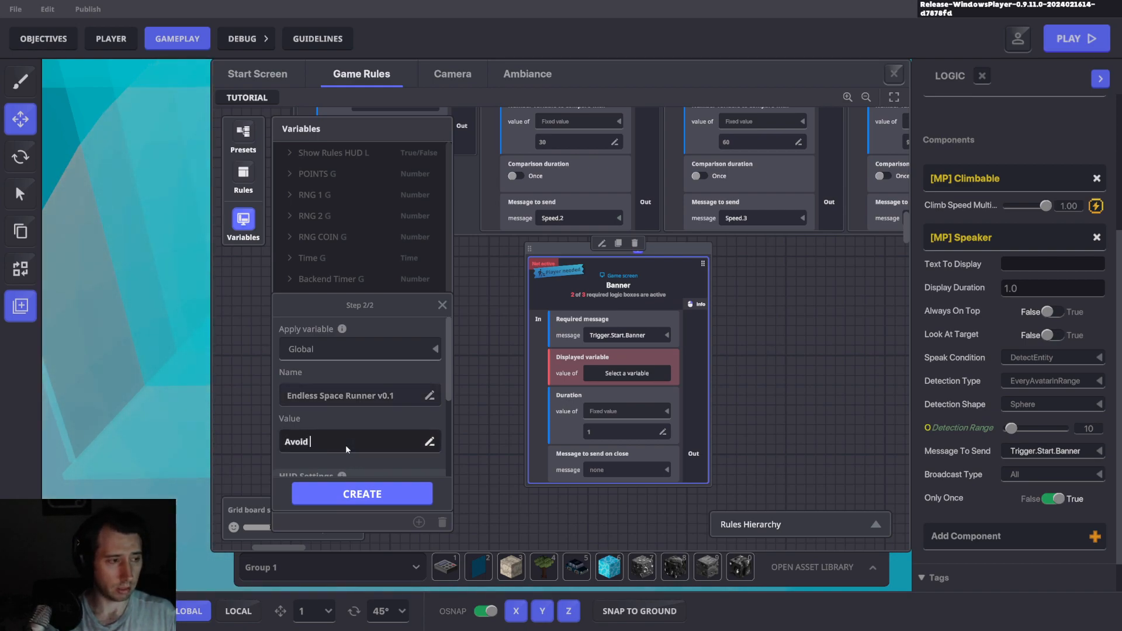
{"action": "type", "text": "getting hit"}
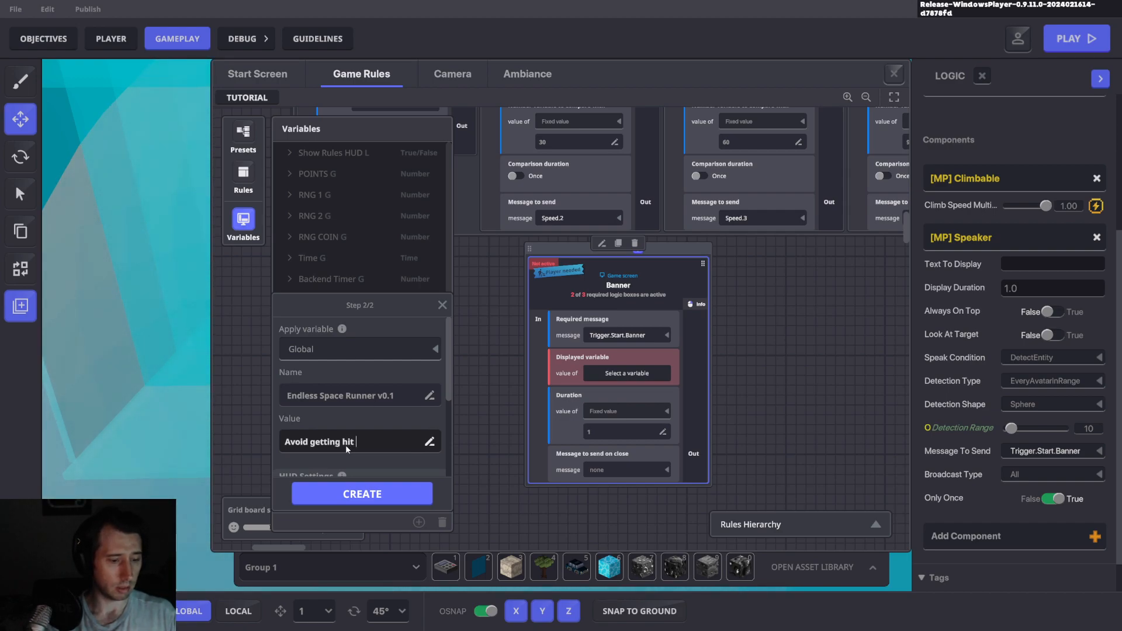
{"action": "type", "text": " by space "}
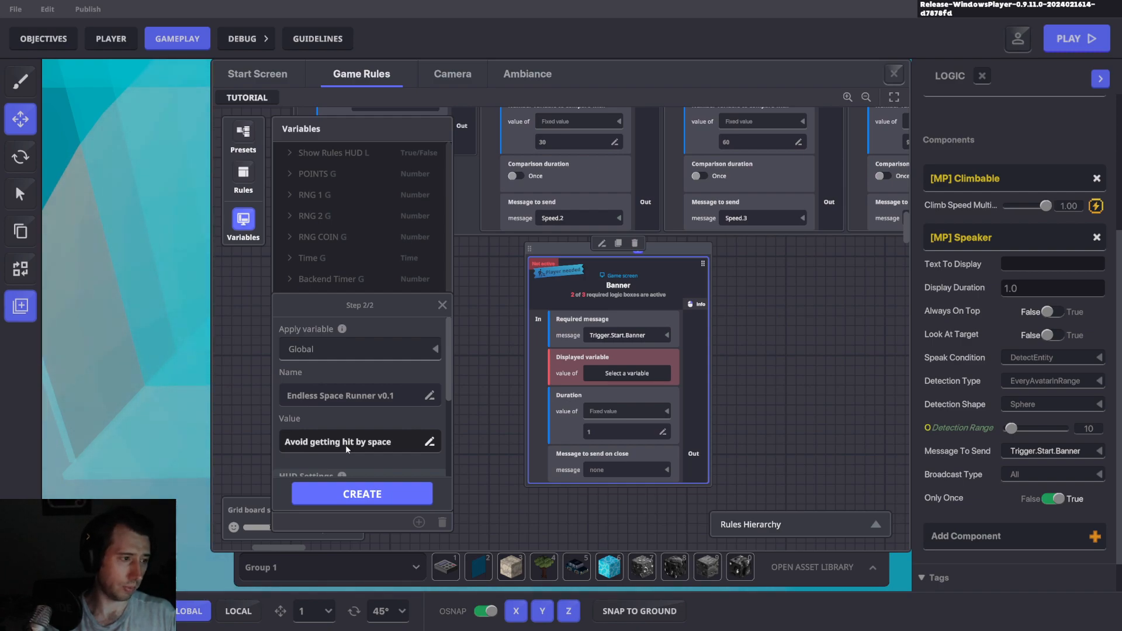
{"action": "type", "text": "rocks and collect as many coin"}
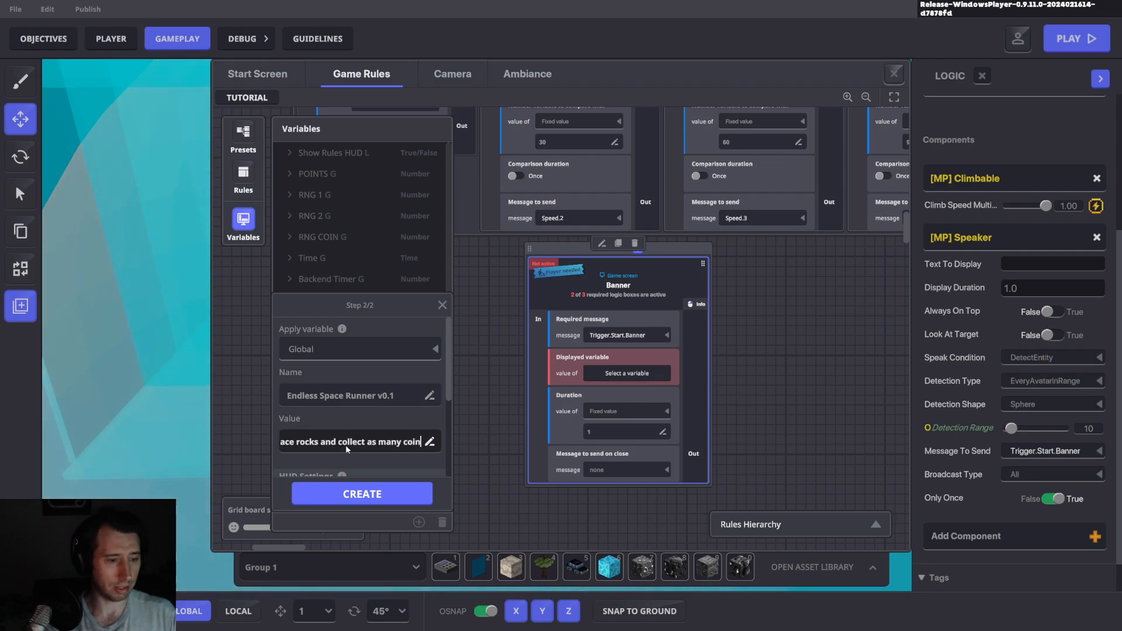
{"action": "key", "text": "BackSpace"}
{"action": "key", "text": "BackSpace"}
{"action": "key", "text": "BackSpace"}
{"action": "key", "text": "BackSpace"}
{"action": "key", "text": "BackSpace"}
{"action": "key", "text": "BackSpace"}
{"action": "key", "text": "BackSpace"}
{"action": "key", "text": "BackSpace"}
{"action": "key", "text": "BackSpace"}
{"action": "key", "text": "BackSpace"}
{"action": "key", "text": "BackSpace"}
{"action": "key", "text": "BackSpace"}
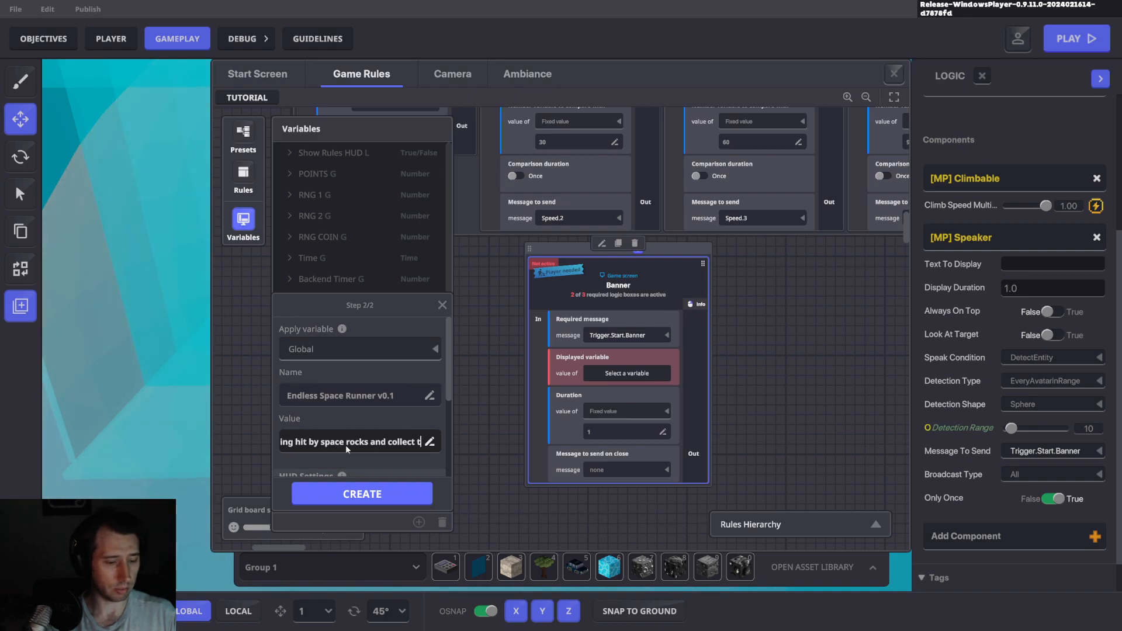
{"action": "type", "text": "the coins."}
- Create the Endless Space Runner v0.1 variable with its default HUD settings
{"action": "scroll", "coordinate": [345, 444], "scroll_direction": "down", "scroll_amount": 4}
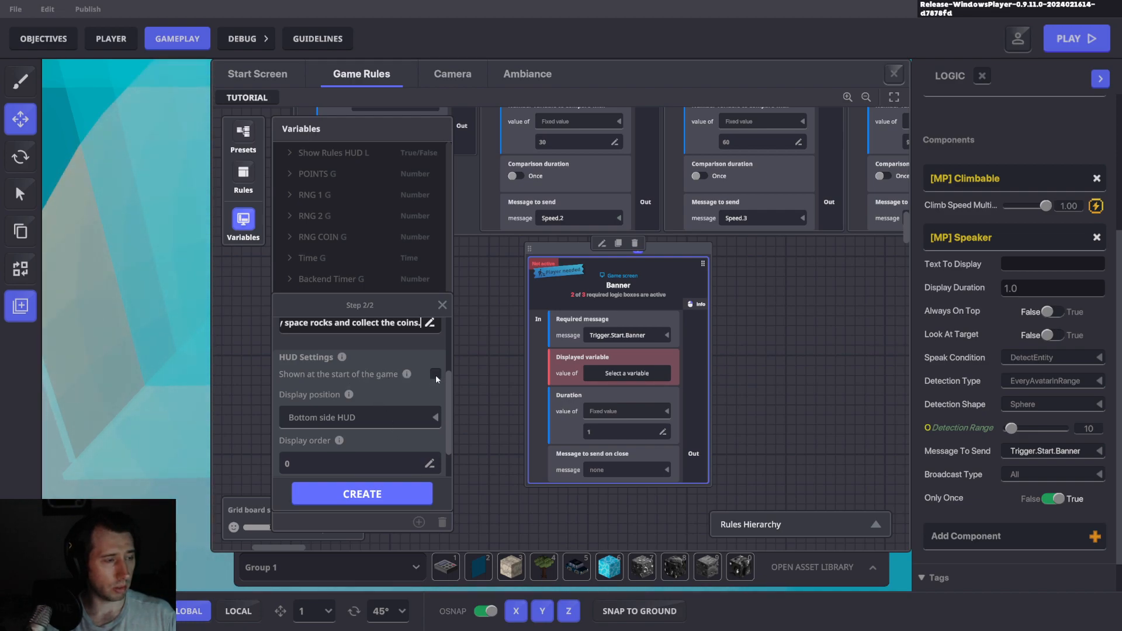
{"action": "scroll", "coordinate": [403, 409], "scroll_direction": "down", "scroll_amount": 1}
{"action": "scroll", "coordinate": [402, 410], "scroll_direction": "down", "scroll_amount": 1}
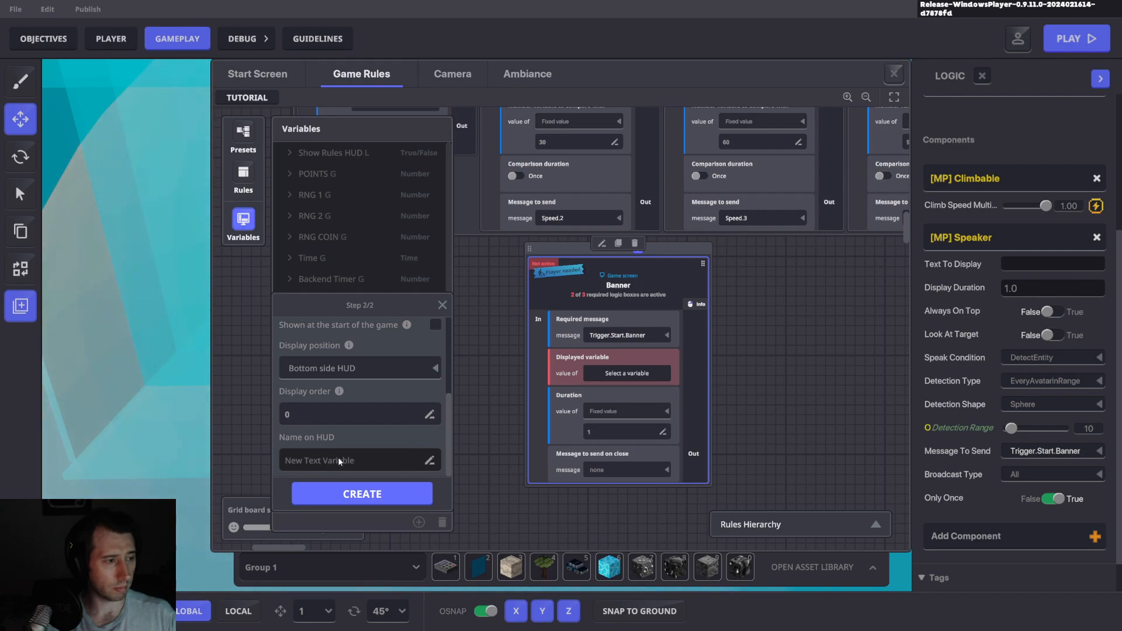
{"action": "left_click", "coordinate": [338, 457]}
{"action": "left_click", "coordinate": [371, 495]}
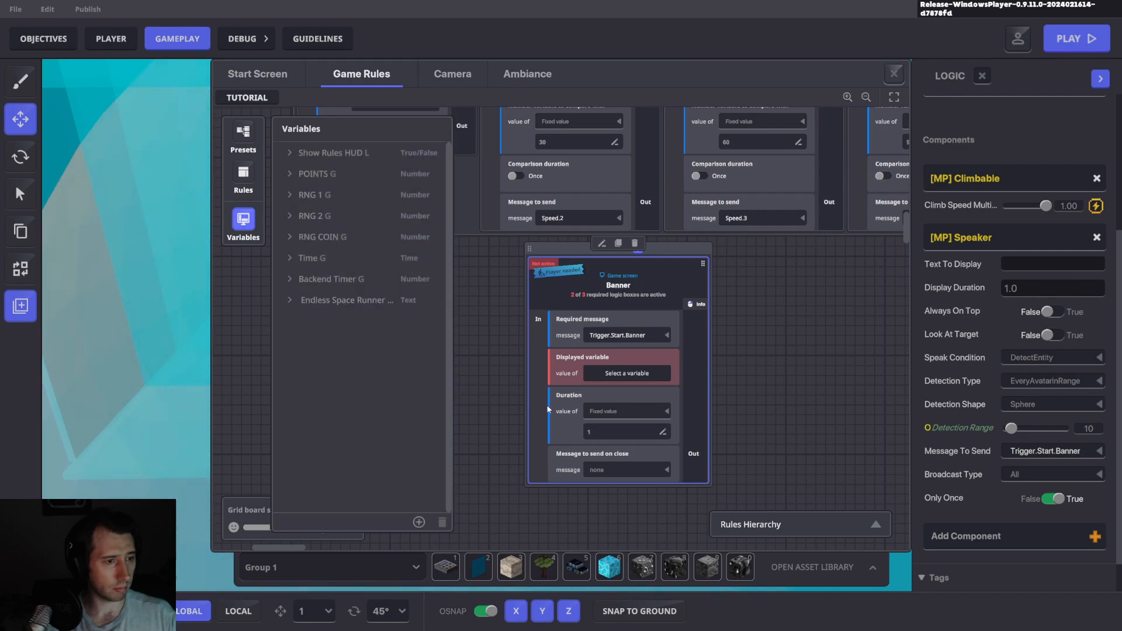
- Assign Endless Space Runner v0.1 as the Banner rule's displayed variable, then delete the Banner ruleset
{"action": "left_click", "coordinate": [245, 224]}
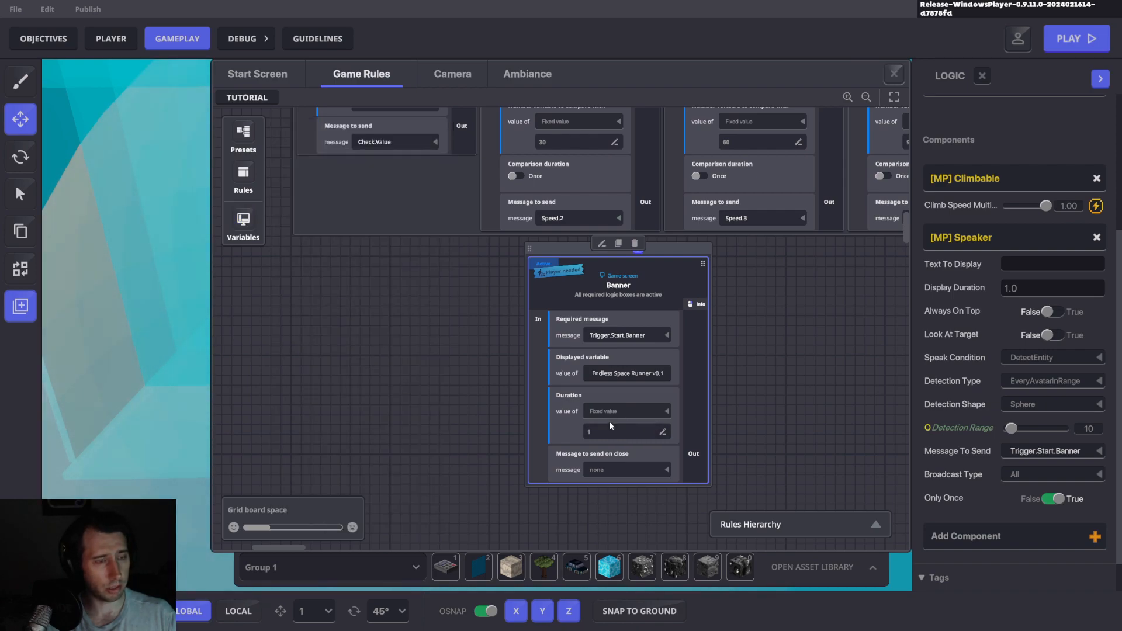
{"action": "left_click_drag", "start_coordinate": [566, 247], "coordinate": [556, 252]}
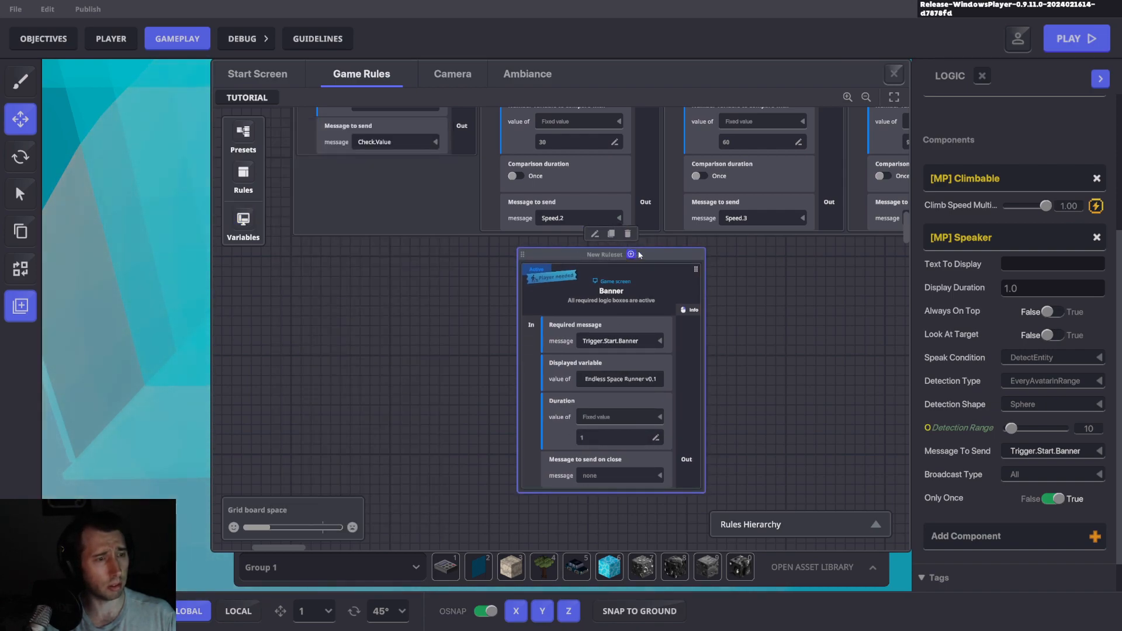
{"action": "left_click_drag", "start_coordinate": [653, 249], "coordinate": [637, 258]}
{"action": "left_click", "coordinate": [612, 241]}
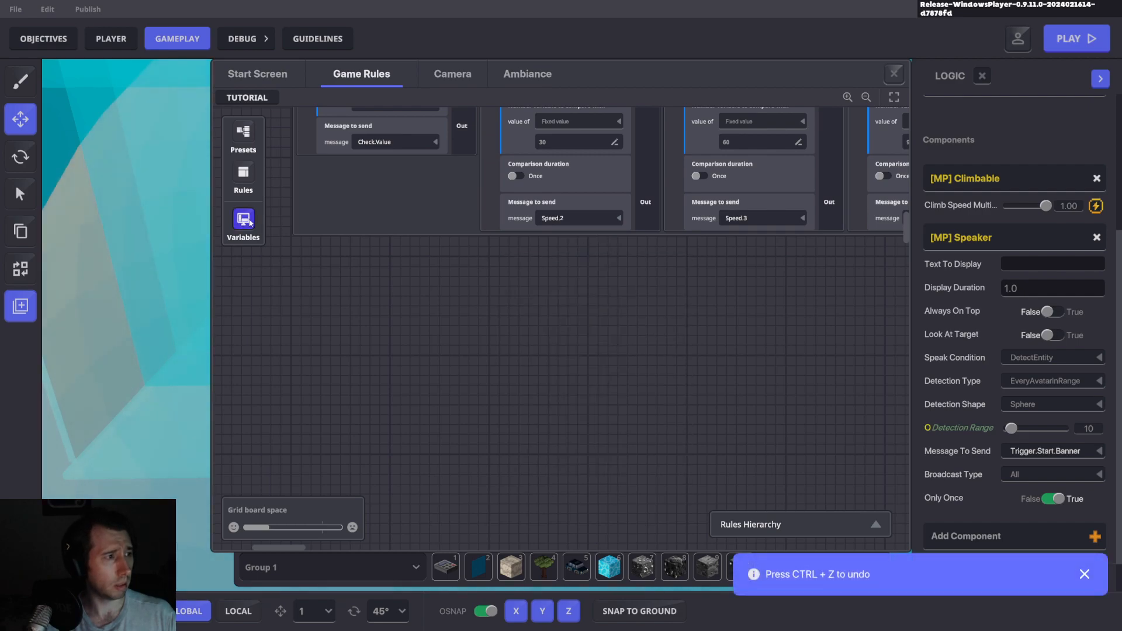
- Add a Popup window rule on empty board space below the speed rules and trigger it with the message Trigger.Start.Banner
{"action": "left_click", "coordinate": [243, 221]}
{"action": "left_click", "coordinate": [239, 185]}
{"action": "left_click_drag", "start_coordinate": [296, 301], "coordinate": [525, 266]}
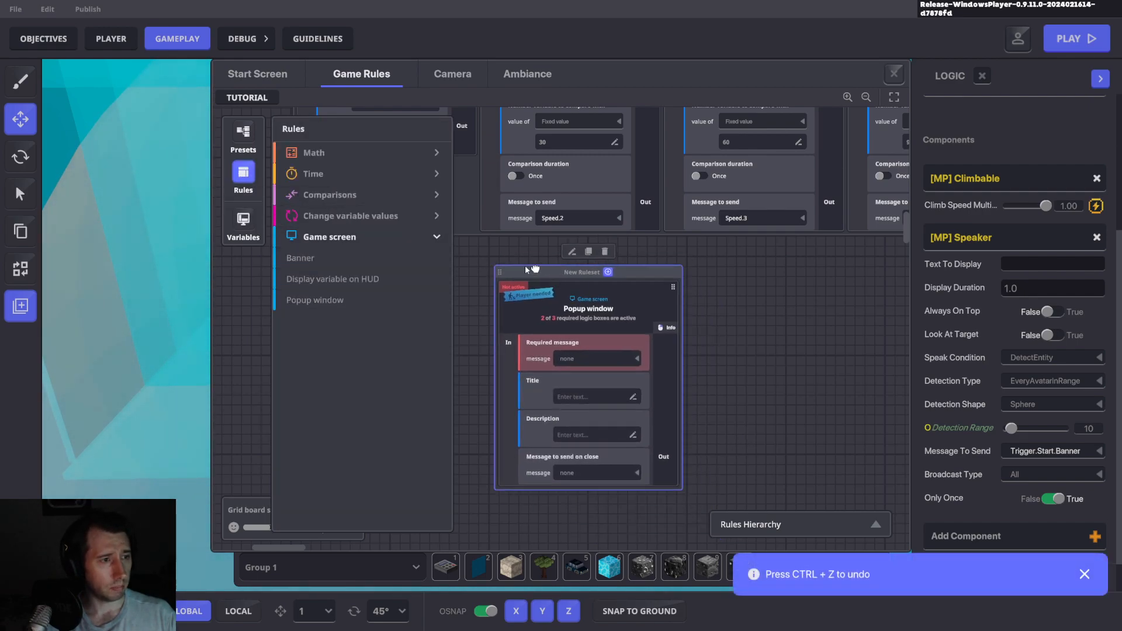
{"action": "left_click", "coordinate": [594, 350]}
{"action": "type", "text": "Trigg"}
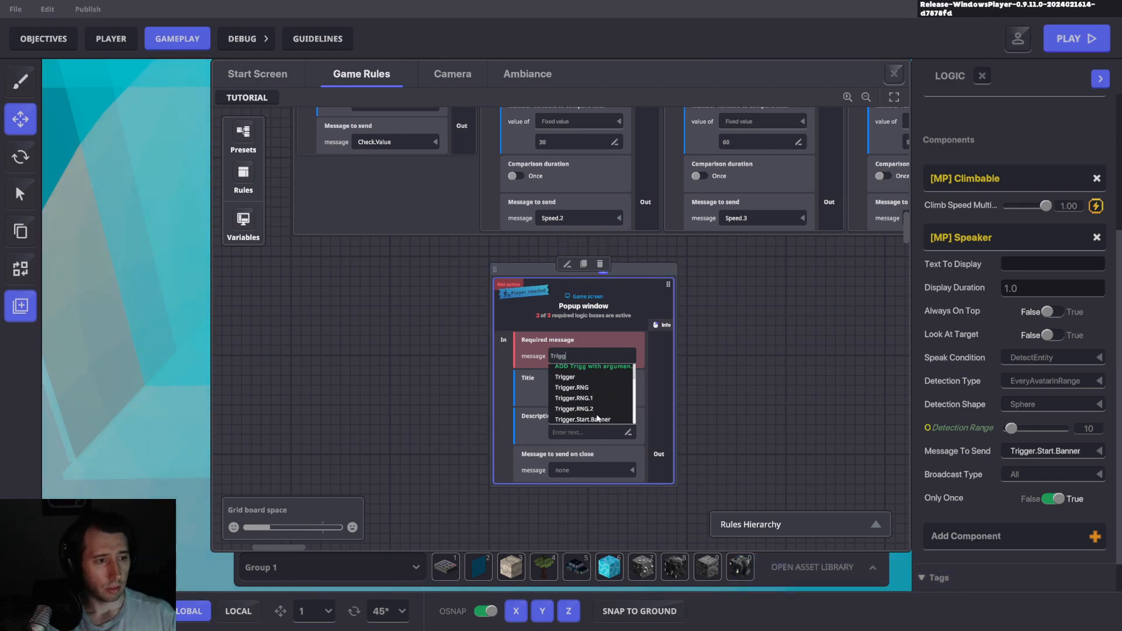
{"action": "left_click", "coordinate": [597, 418]}
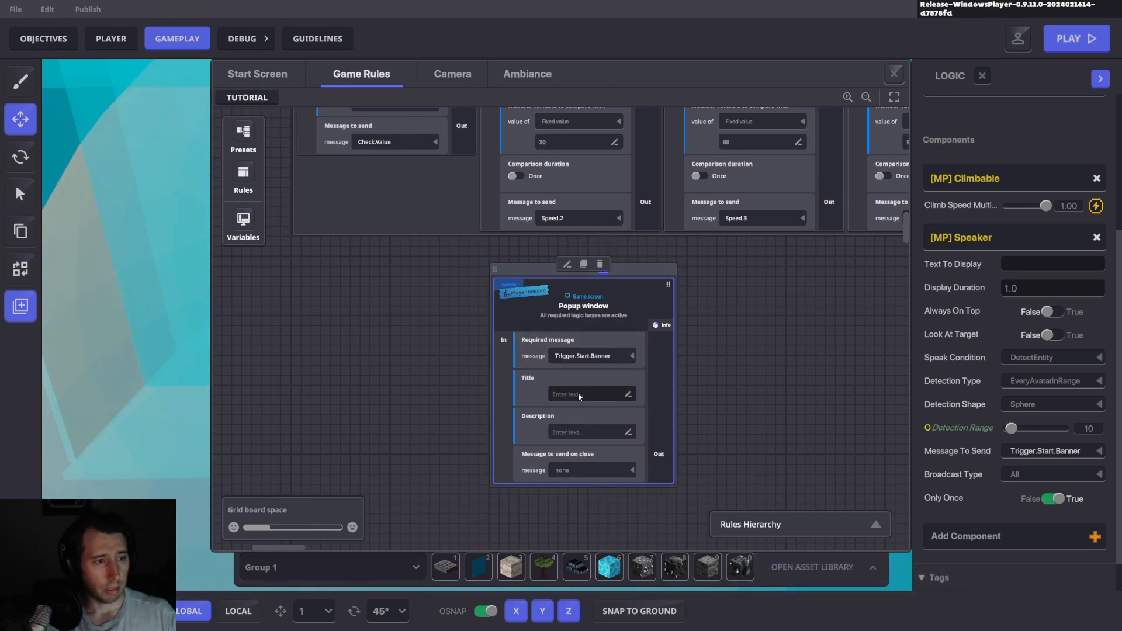
- Title the popup window "Endless Space Runner v0.1"
{"action": "type", "text": "Endless Space"}
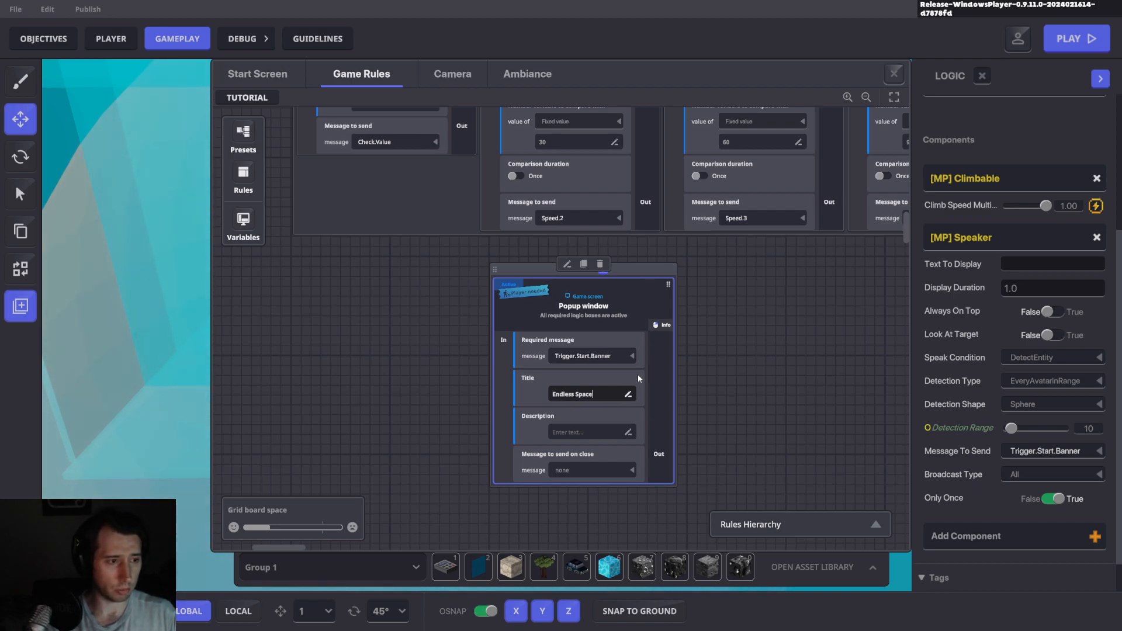
{"action": "type", "text": " Runner v0.1"}
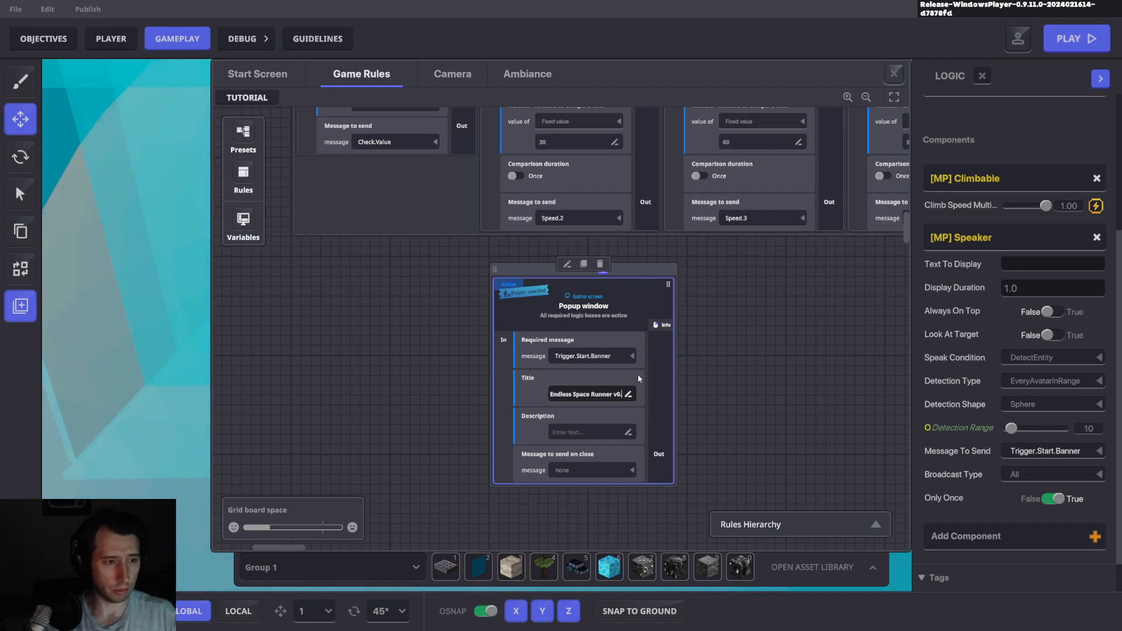
- Set the popup's description to "Avoid the rocks while collecting as many coins as you can to get a high score."
{"action": "left_click", "coordinate": [580, 432]}
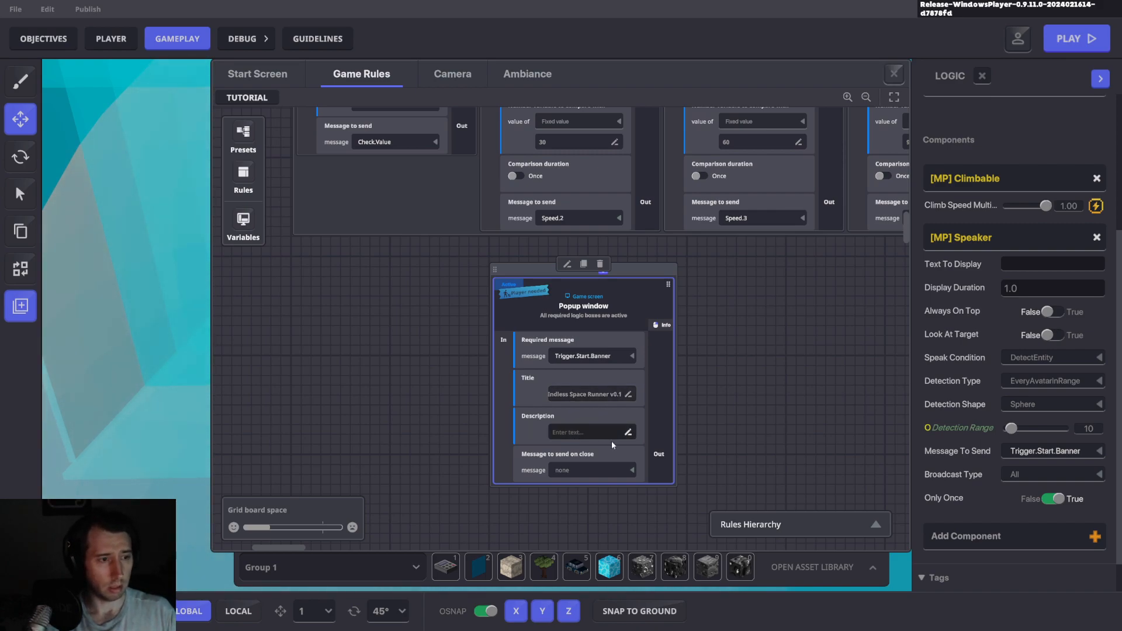
{"action": "type", "text": "A"}
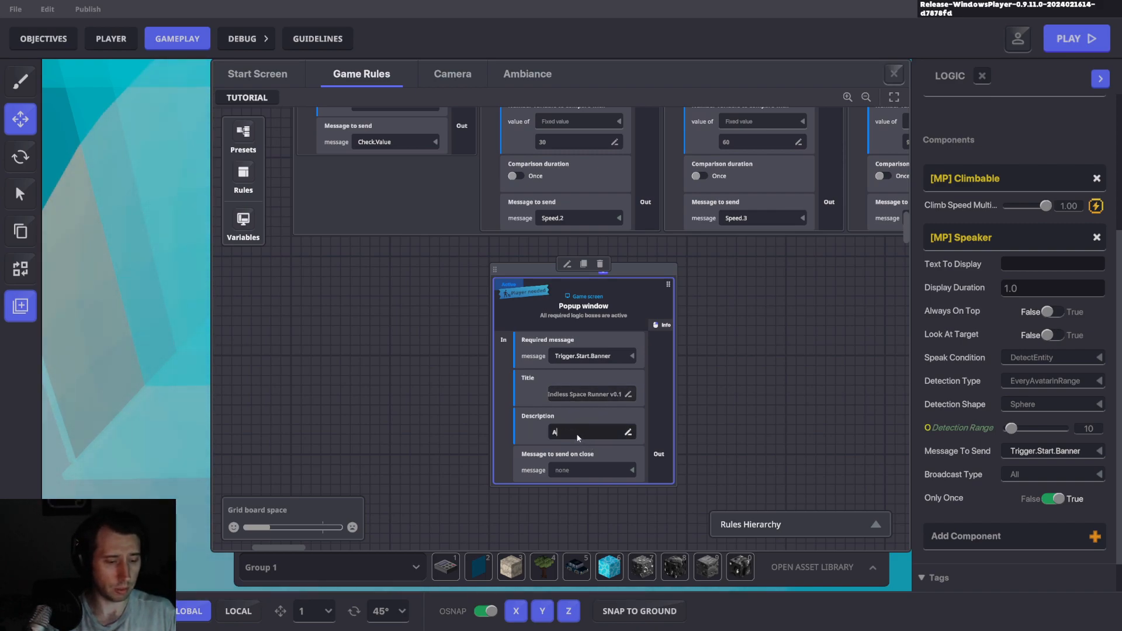
{"action": "type", "text": "void the"}
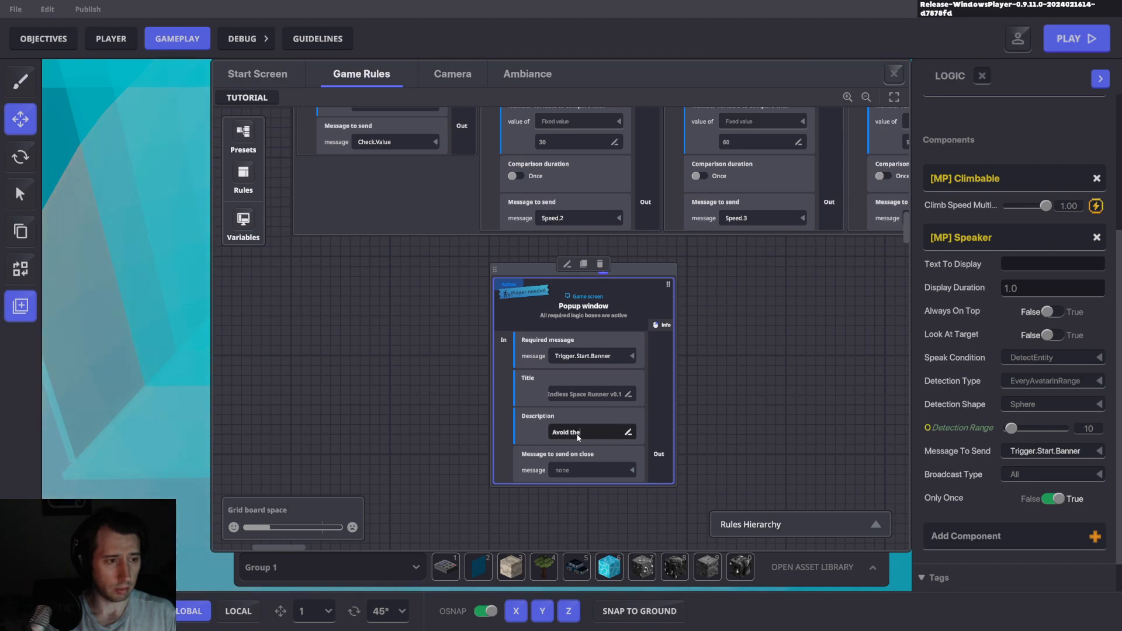
{"action": "type", "text": " rocks while col"}
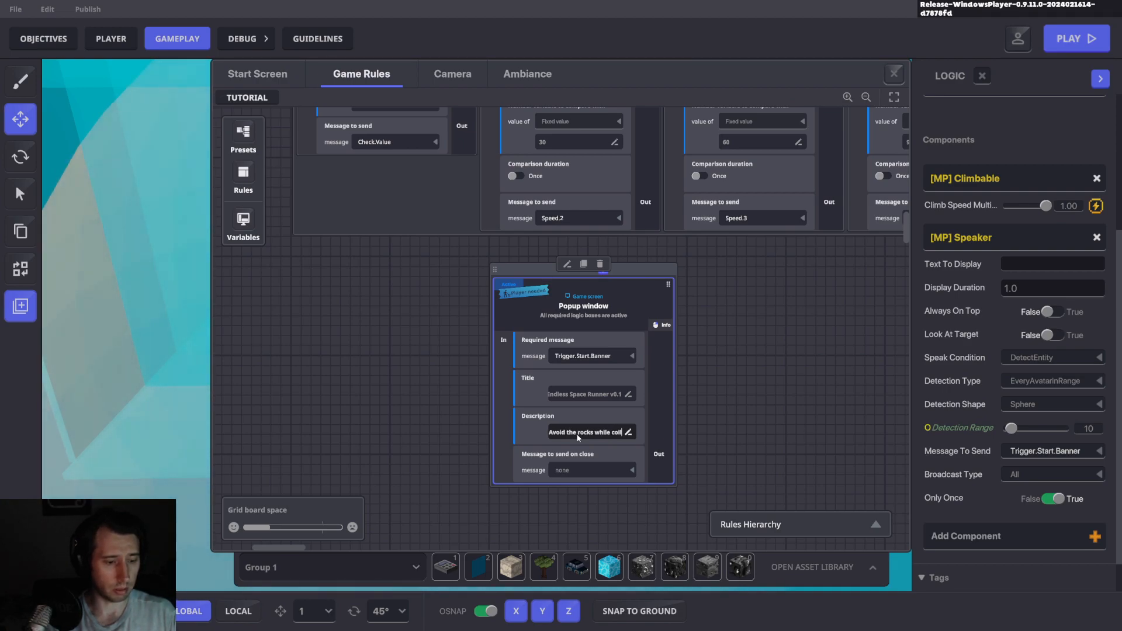
{"action": "type", "text": "lecting as many col"}
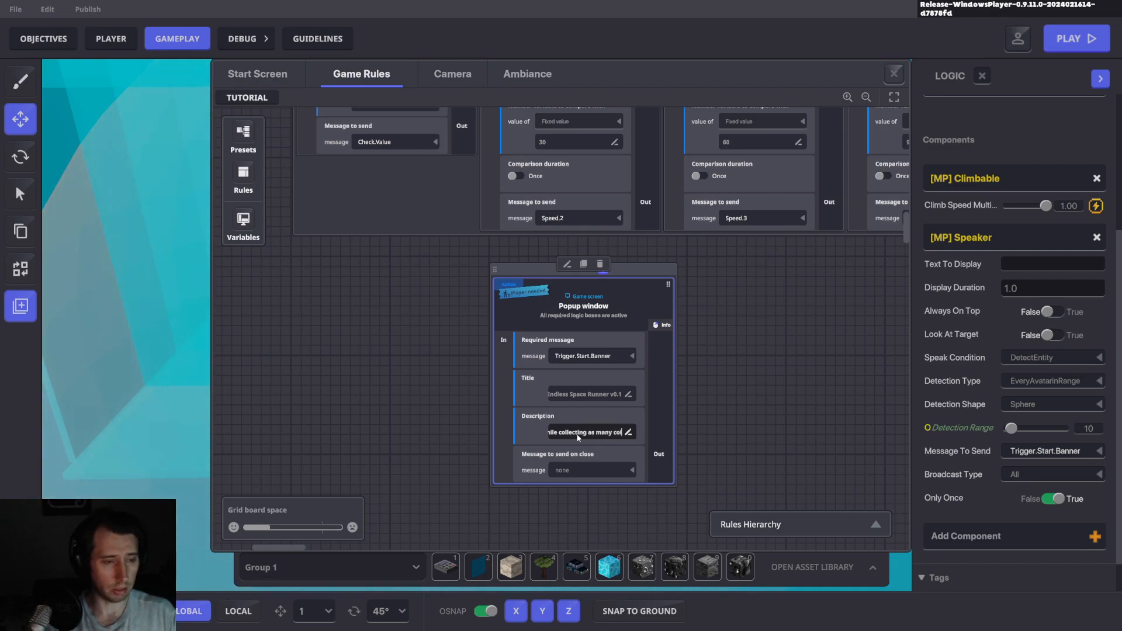
{"action": "type", "text": "ins as you can"}
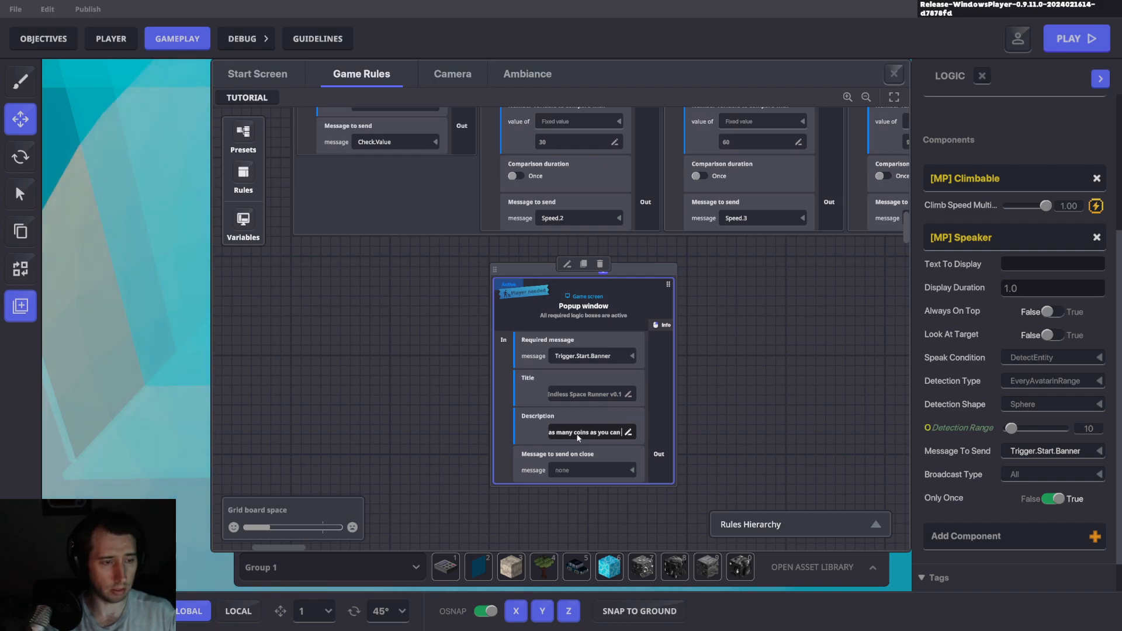
{"action": "type", "text": " to get a high score."}
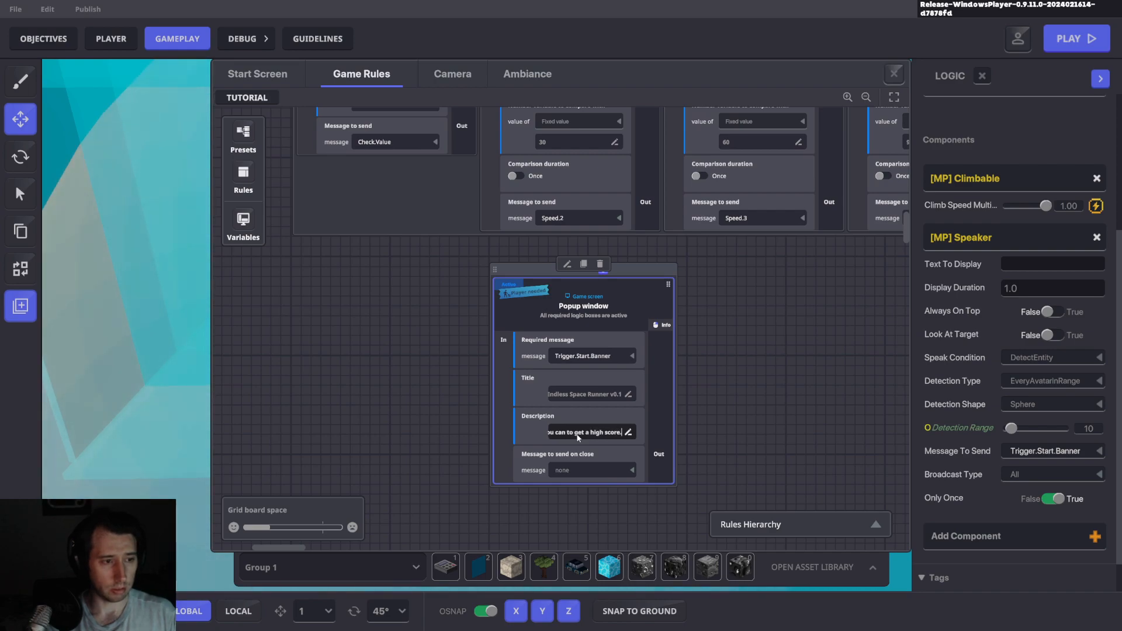
- Make the popup send Start.Game on close, and close the game rules
{"action": "scroll", "coordinate": [612, 392], "scroll_direction": "down", "scroll_amount": 3}
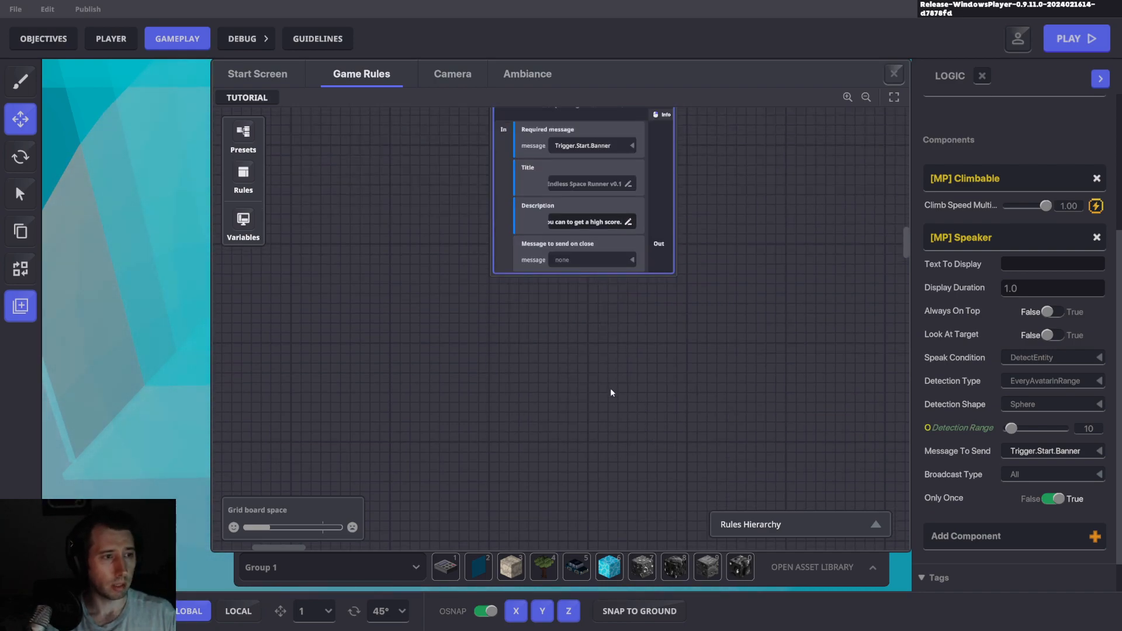
{"action": "scroll", "coordinate": [610, 388], "scroll_direction": "up", "scroll_amount": 2}
{"action": "left_click", "coordinate": [584, 362]}
{"action": "type", "text": "Star"}
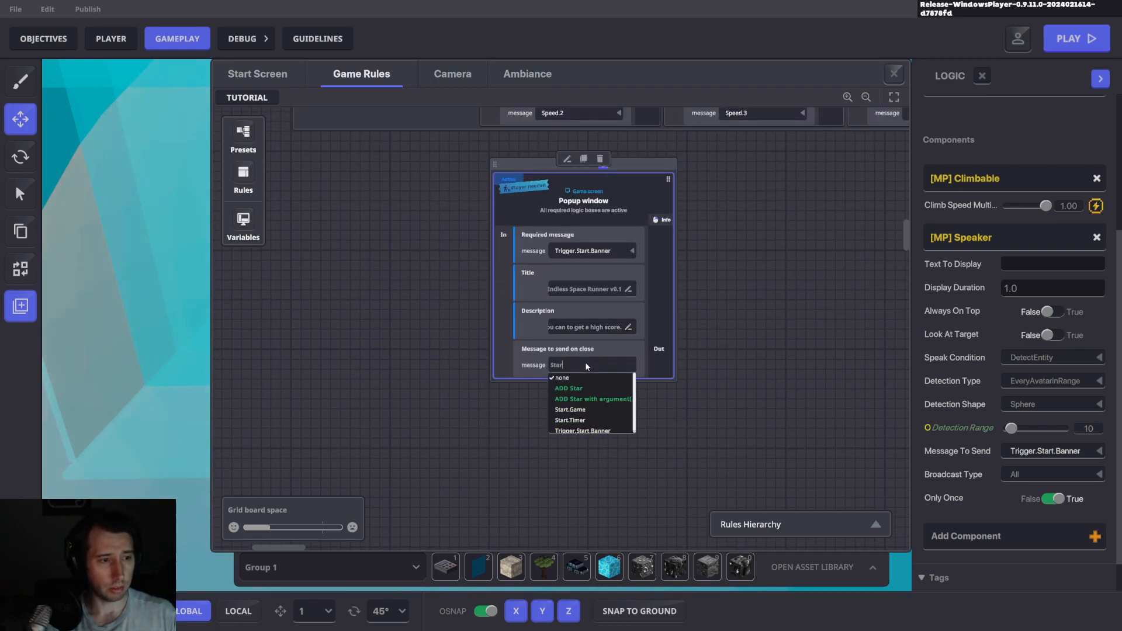
{"action": "left_click", "coordinate": [580, 408]}
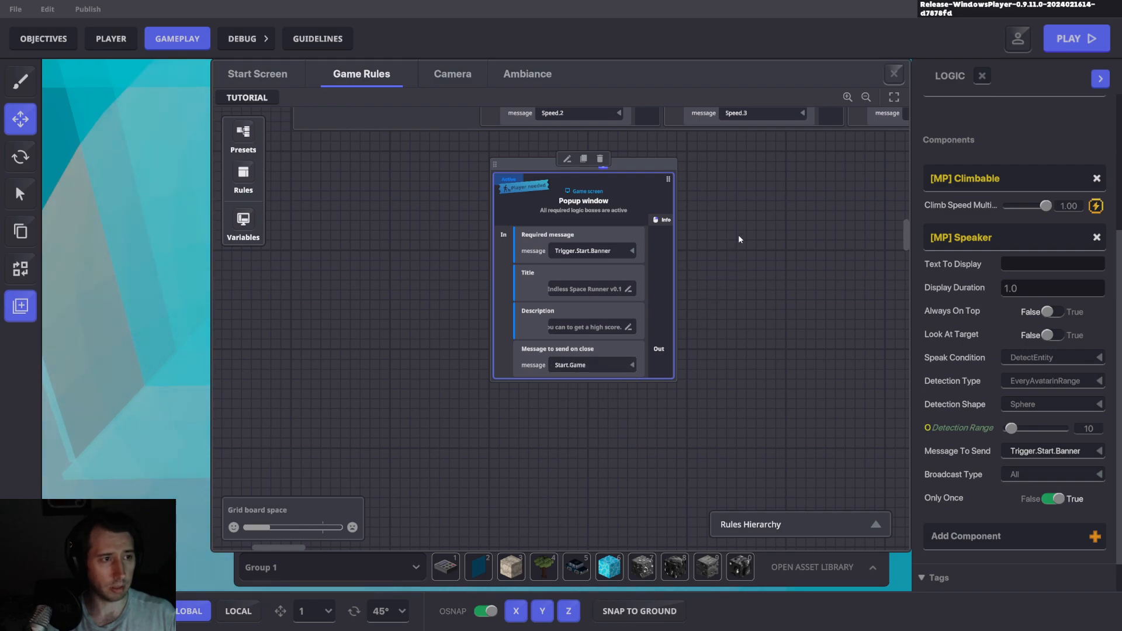
{"action": "scroll", "coordinate": [795, 187], "scroll_direction": "up", "scroll_amount": 1}
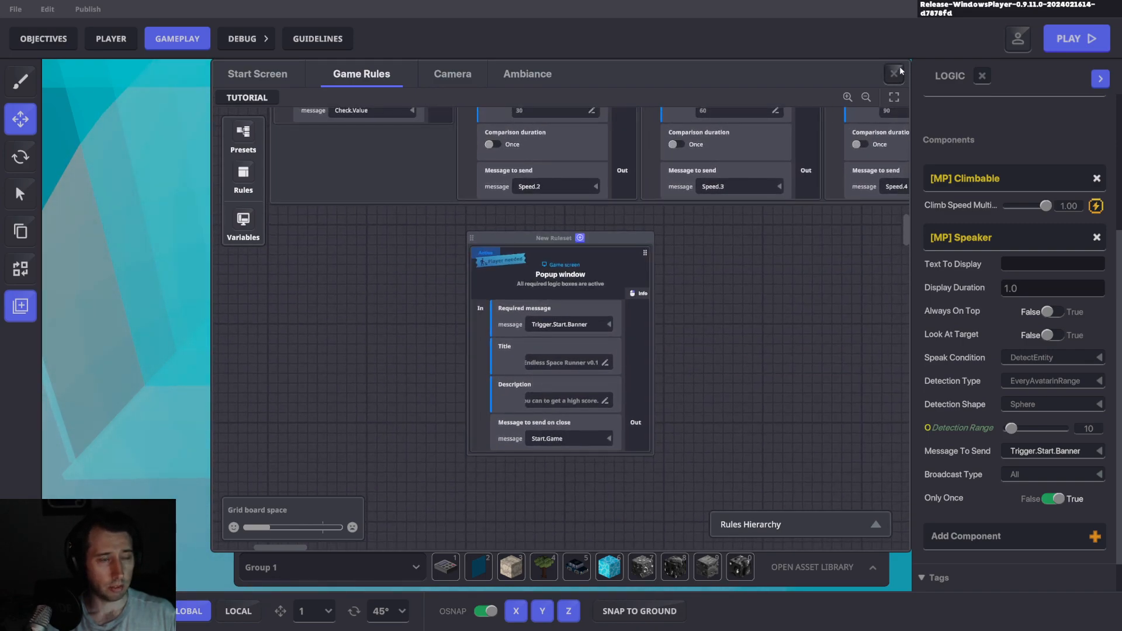
{"action": "left_click", "coordinate": [900, 68]}
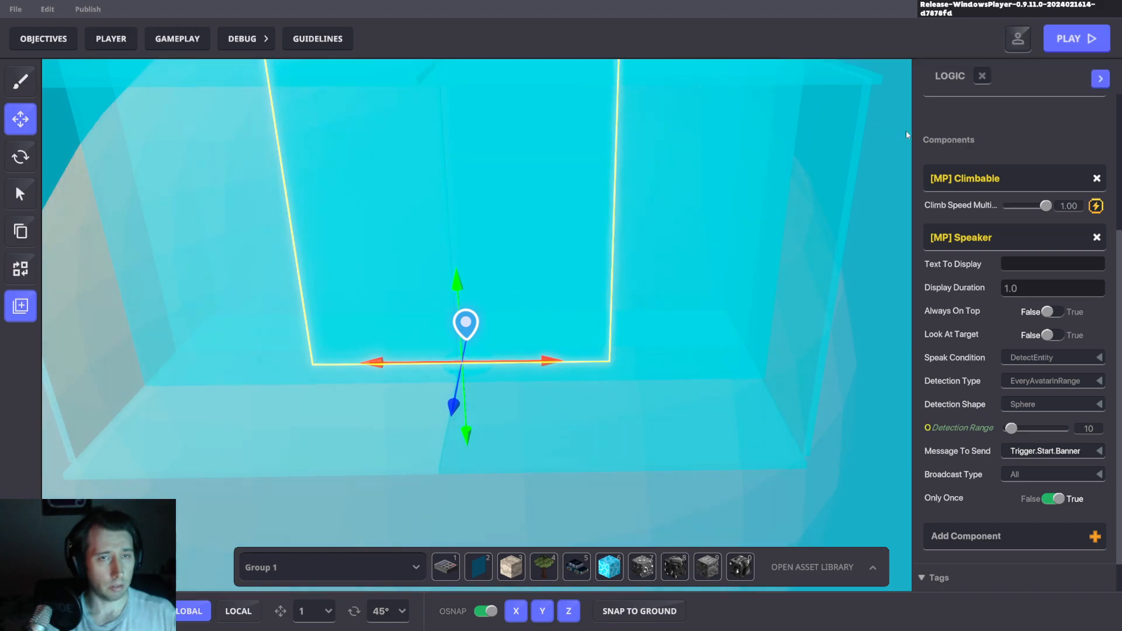
- Playtest the game, dismiss the introductory popup, move the avatar sideways, and return to editing
{"action": "key", "text": "ctrl+p"}
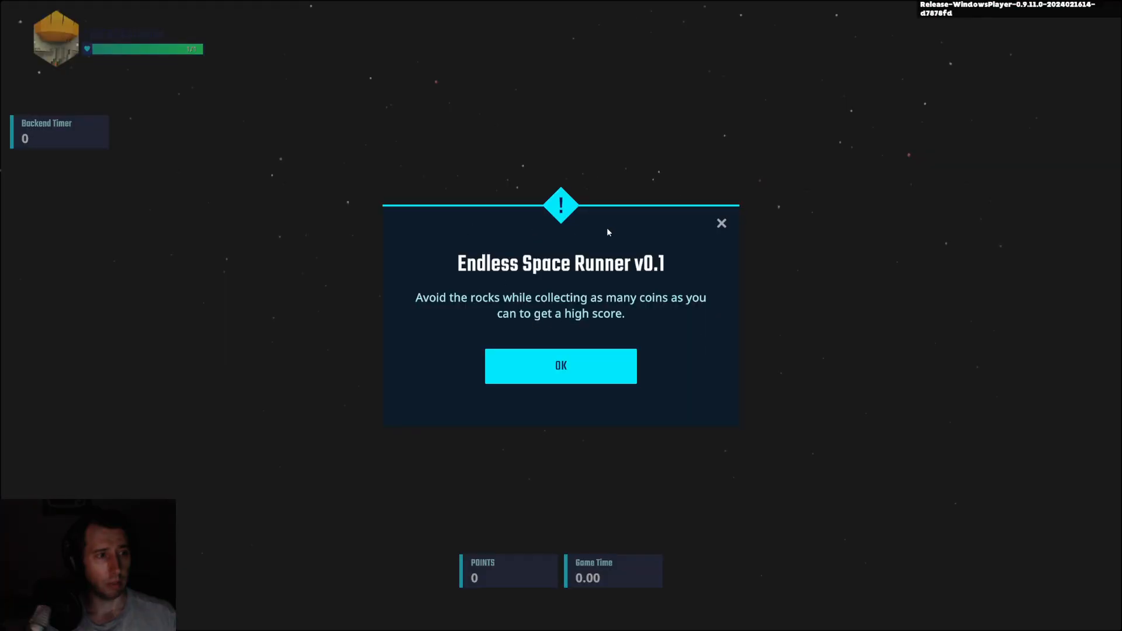
{"action": "left_click", "coordinate": [561, 369]}
{"action": "key", "text": "a"}
{"action": "key", "text": "d"}
{"action": "key", "text": "ctrl+p"}
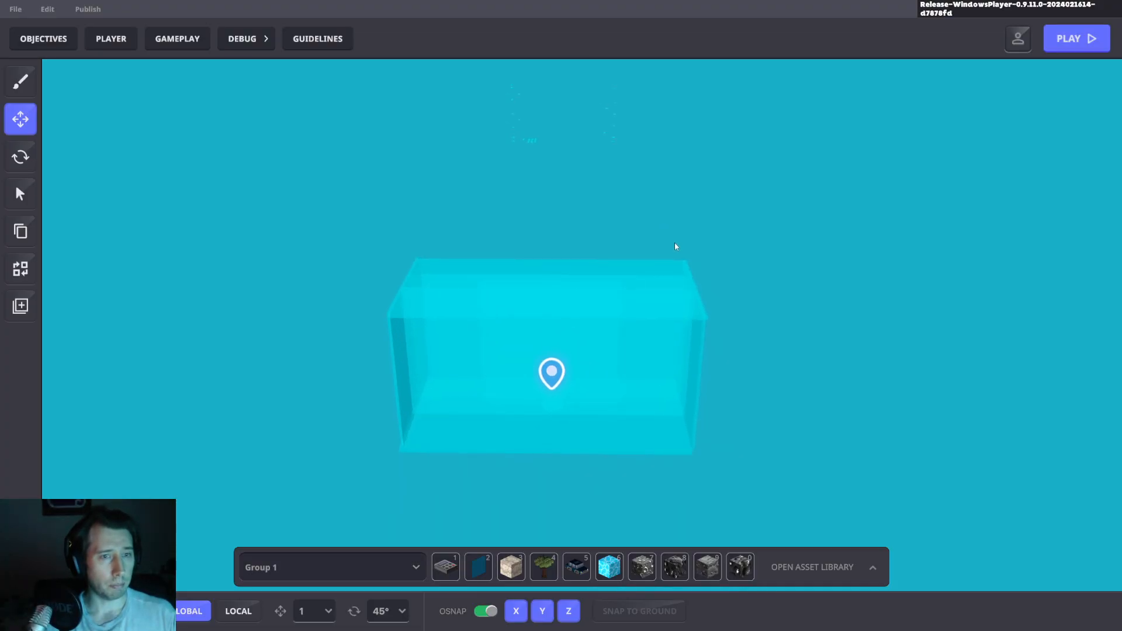
- Switch to the browser and close the launched Endless Space Runner v0.1 experience from the workspace
{"action": "right_click_drag", "start_coordinate": [675, 243], "coordinate": [1008, 424]}
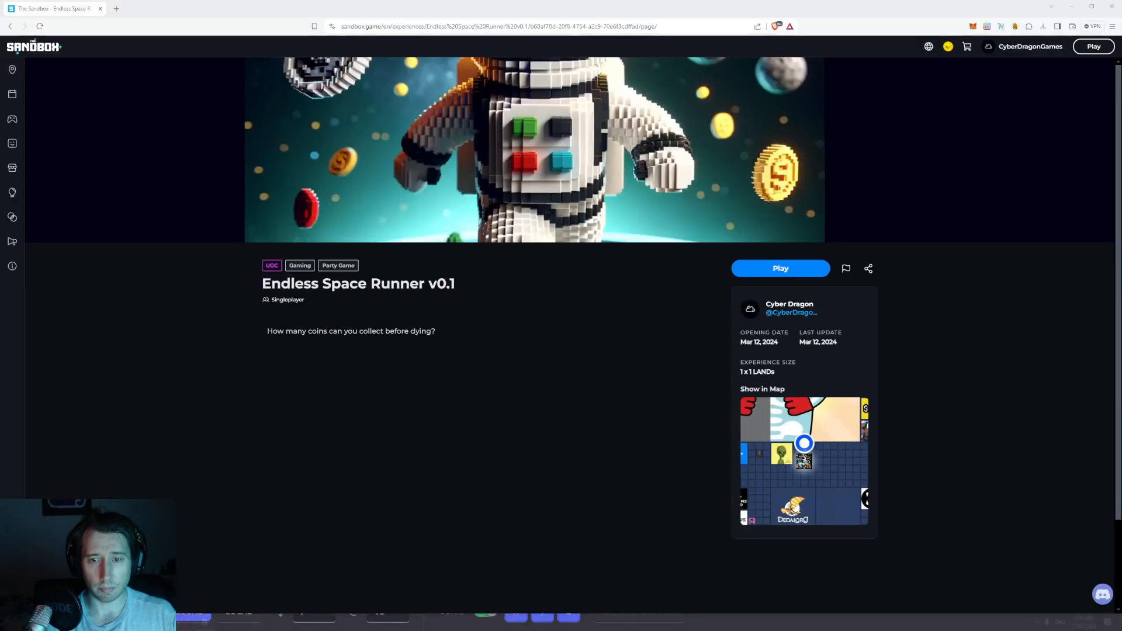
{"action": "left_click", "coordinate": [1022, 47]}
{"action": "left_click", "coordinate": [1018, 126]}
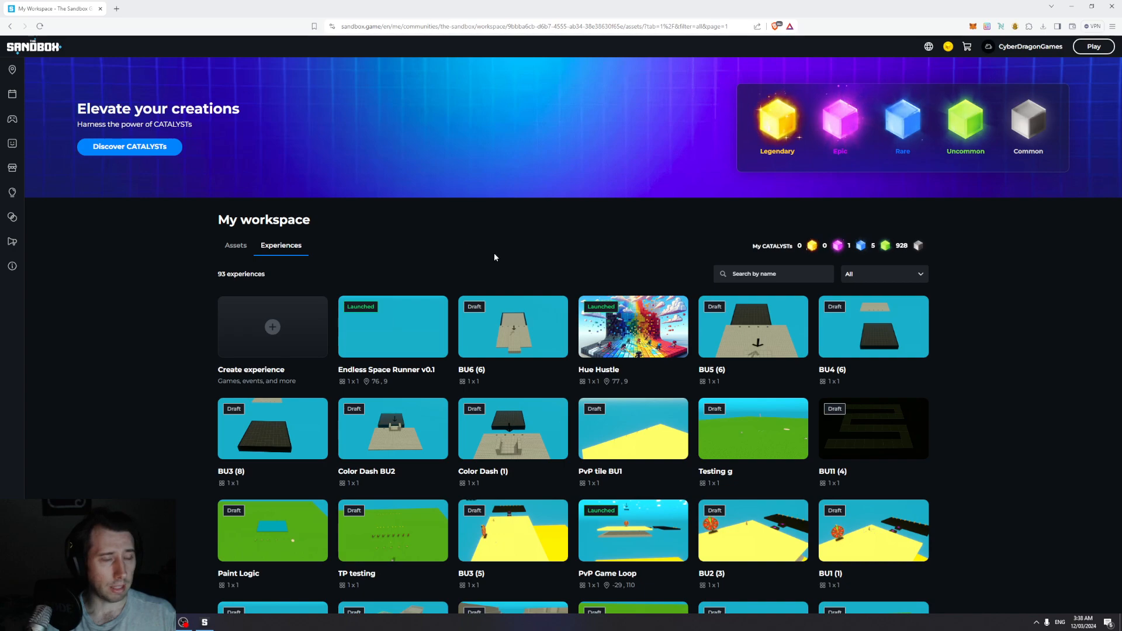
{"action": "left_click", "coordinate": [392, 333]}
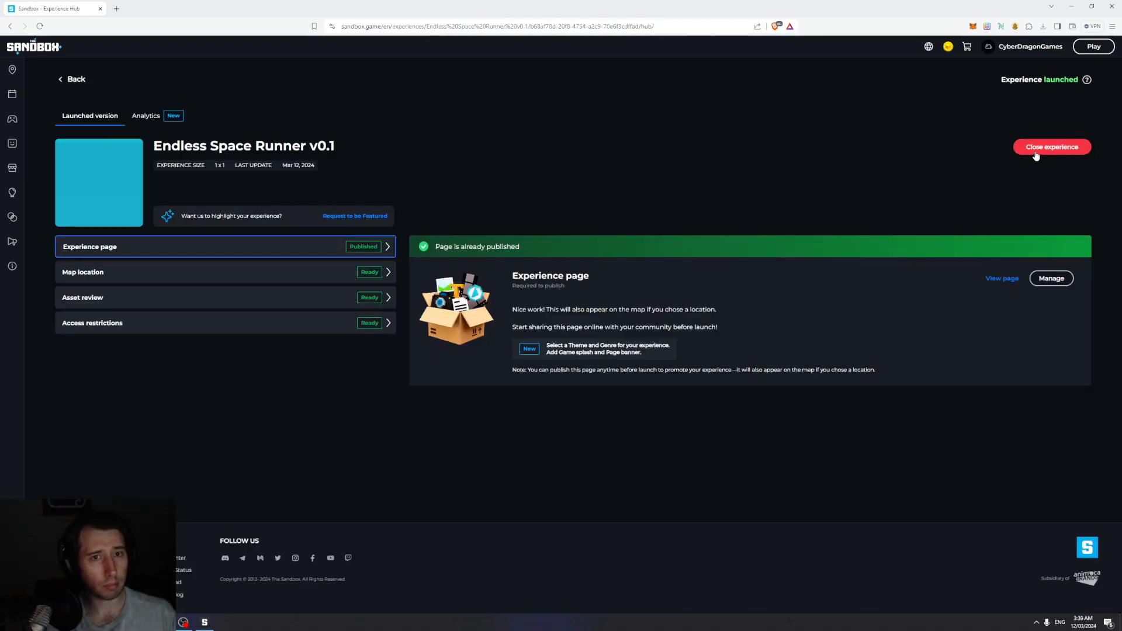
{"action": "left_click", "coordinate": [1036, 156]}
{"action": "left_click", "coordinate": [601, 371]}
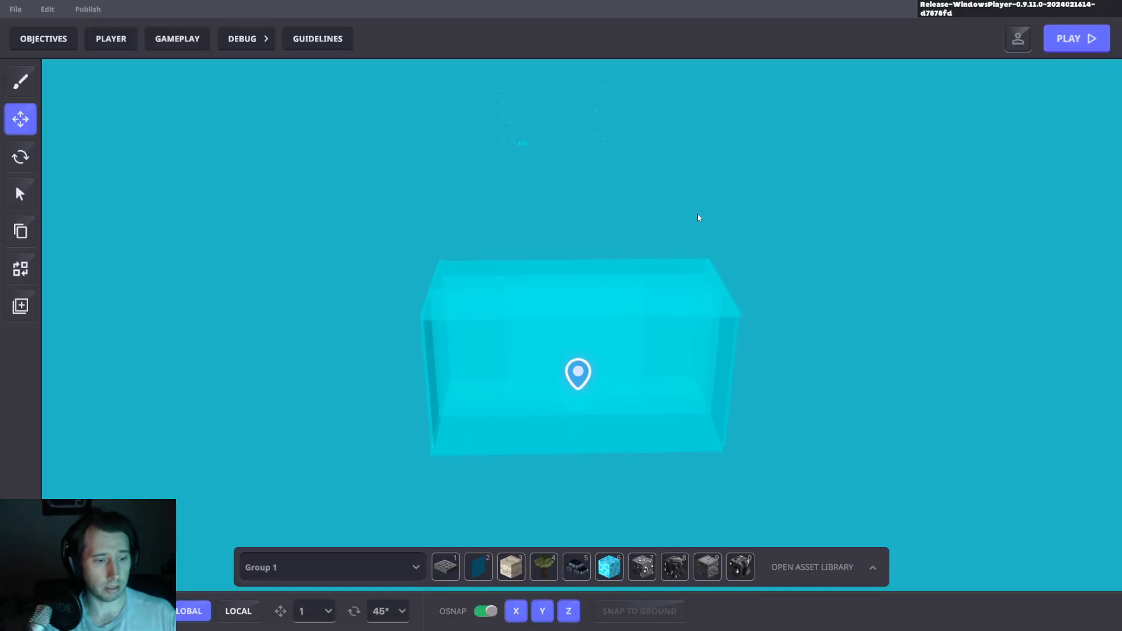
- Return to the game editor and save the experience
{"action": "key", "text": "ctrl+s"}
{"action": "left_click", "coordinate": [637, 340]}
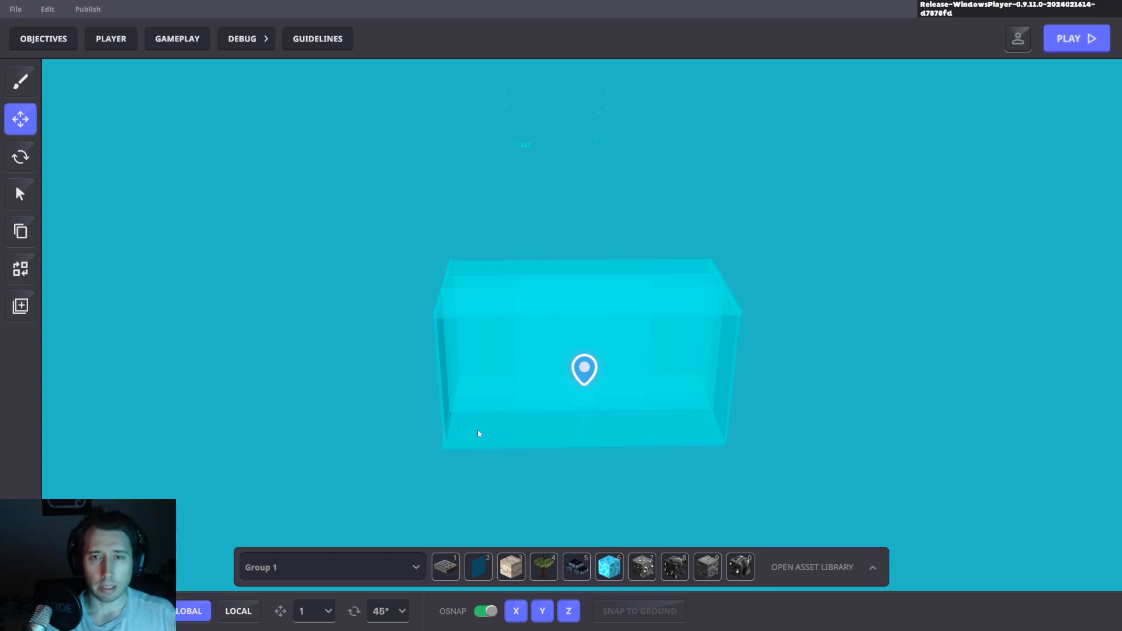
{"action": "left_click_drag", "start_coordinate": [496, 370], "coordinate": [470, 368]}
{"action": "right_click_drag", "start_coordinate": [469, 369], "coordinate": [451, 339]}
{"action": "scroll", "coordinate": [478, 367], "scroll_direction": "up", "scroll_amount": 2}
{"action": "scroll", "coordinate": [456, 310], "scroll_direction": "up", "scroll_amount": 1}
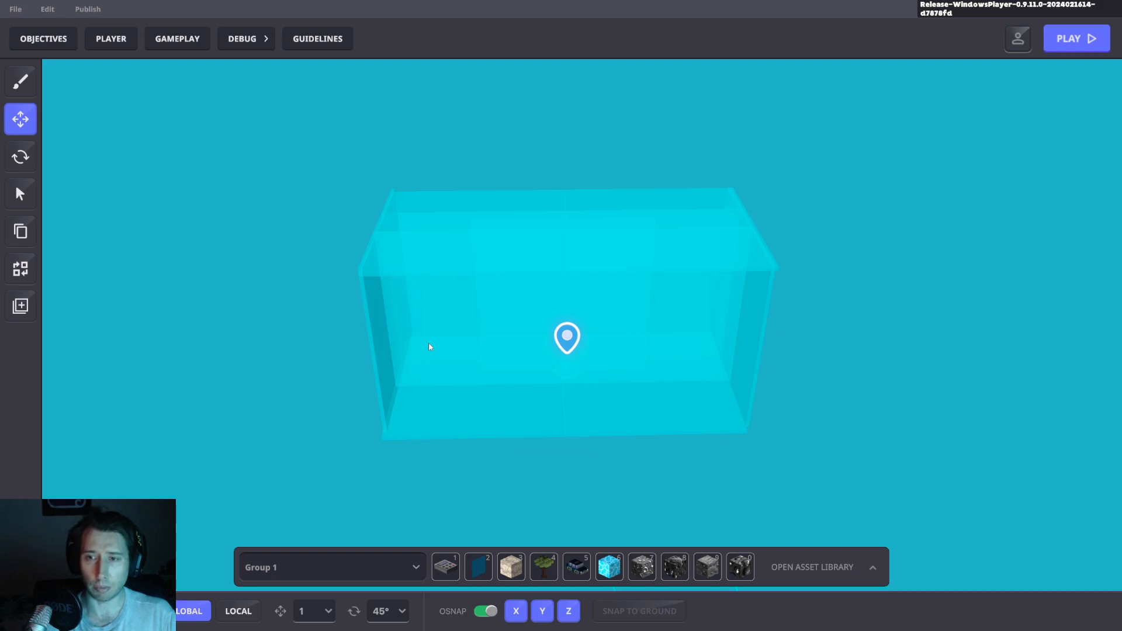
{"action": "middle_click_drag", "start_coordinate": [494, 208], "coordinate": [489, 221]}
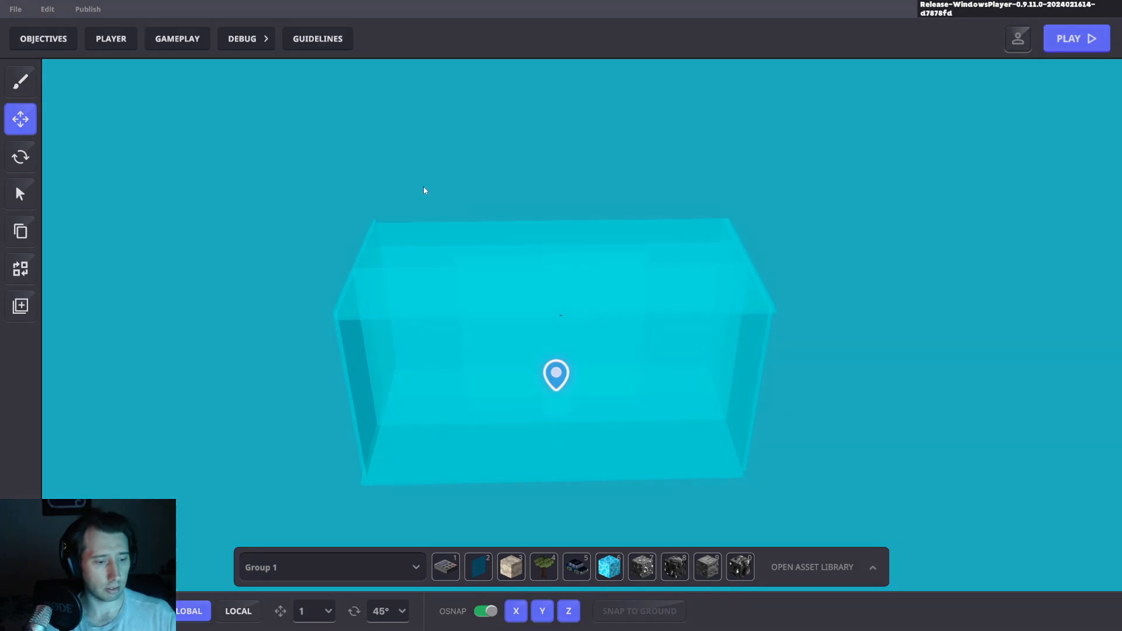
- Save the experience once more and exit the editor to the main menu
{"action": "key", "text": "ctrl+s"}
{"action": "left_click", "coordinate": [649, 340]}
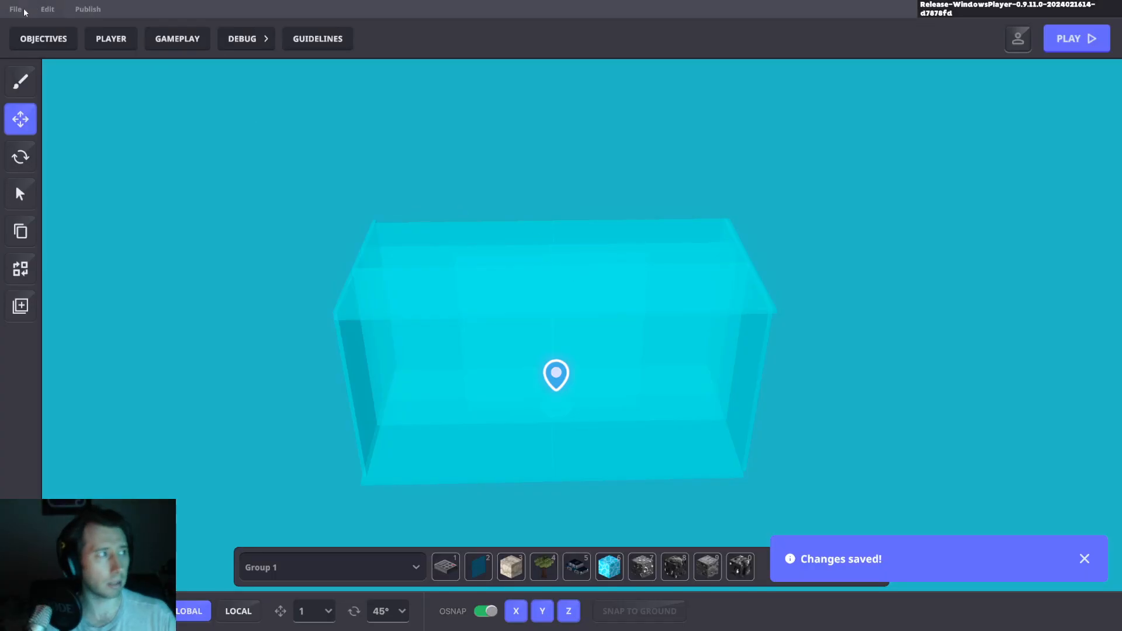
{"action": "left_click", "coordinate": [15, 9]}
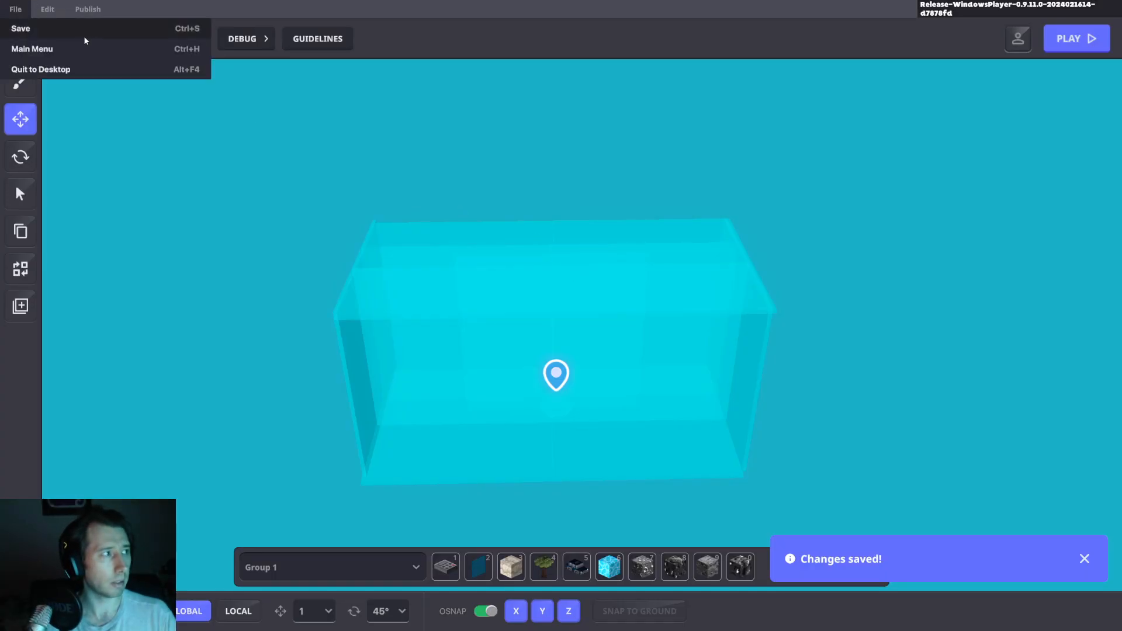
{"action": "left_click", "coordinate": [86, 48]}
{"action": "left_click", "coordinate": [626, 353]}
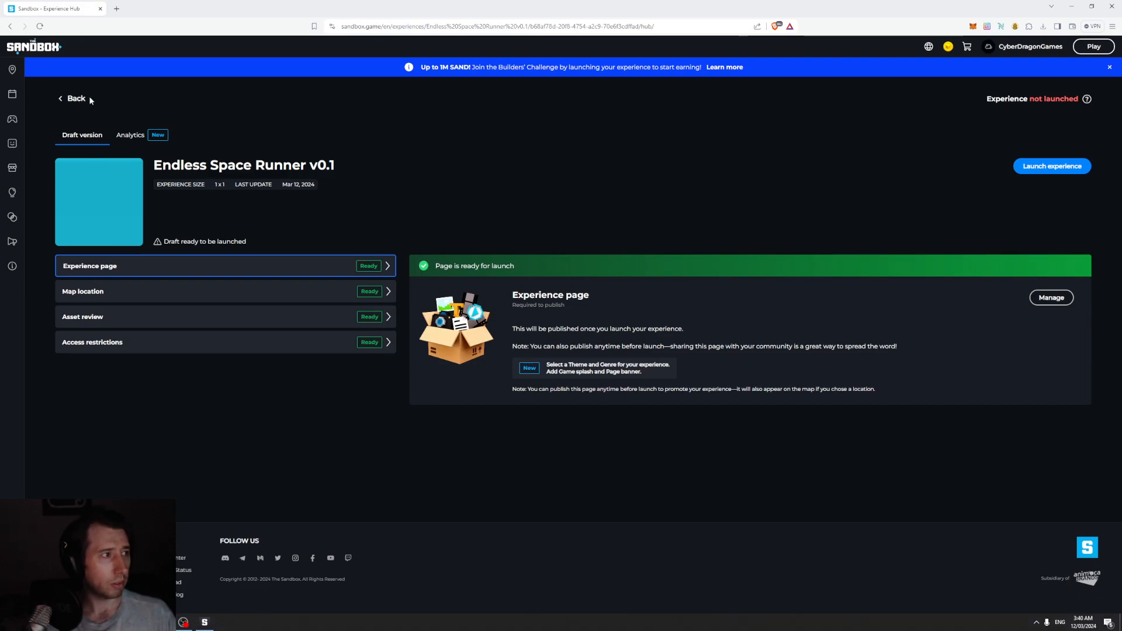
{"action": "left_click", "coordinate": [88, 99]}
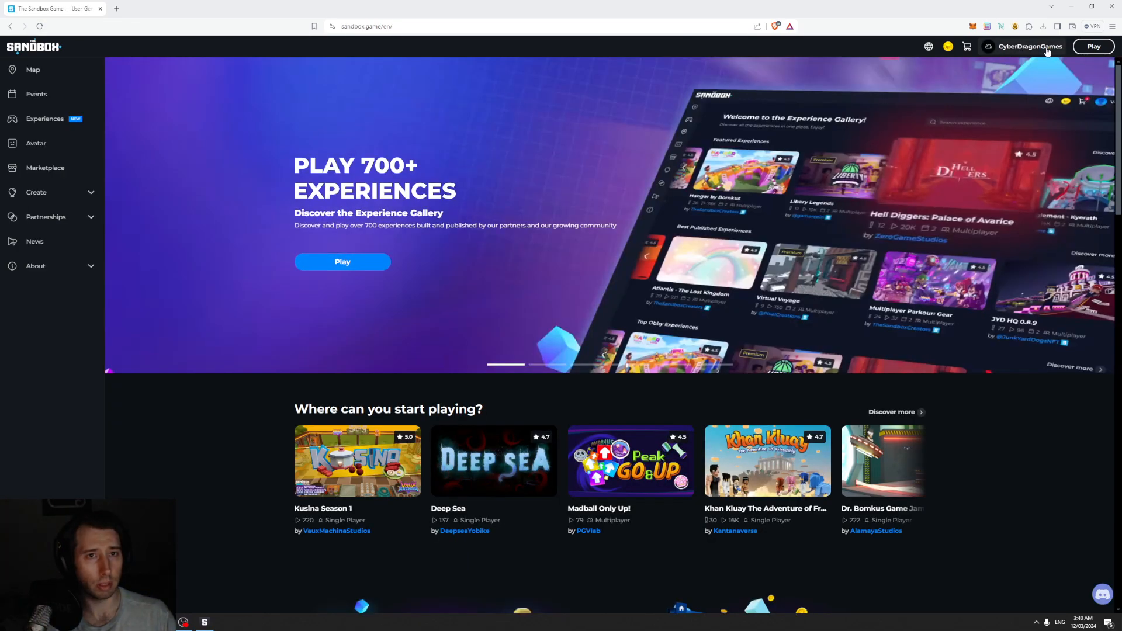
- Switch to the browser and open the Endless Runner v1 draft from the workspace's experiences
{"action": "left_click", "coordinate": [1022, 48]}
{"action": "left_click", "coordinate": [1022, 124]}
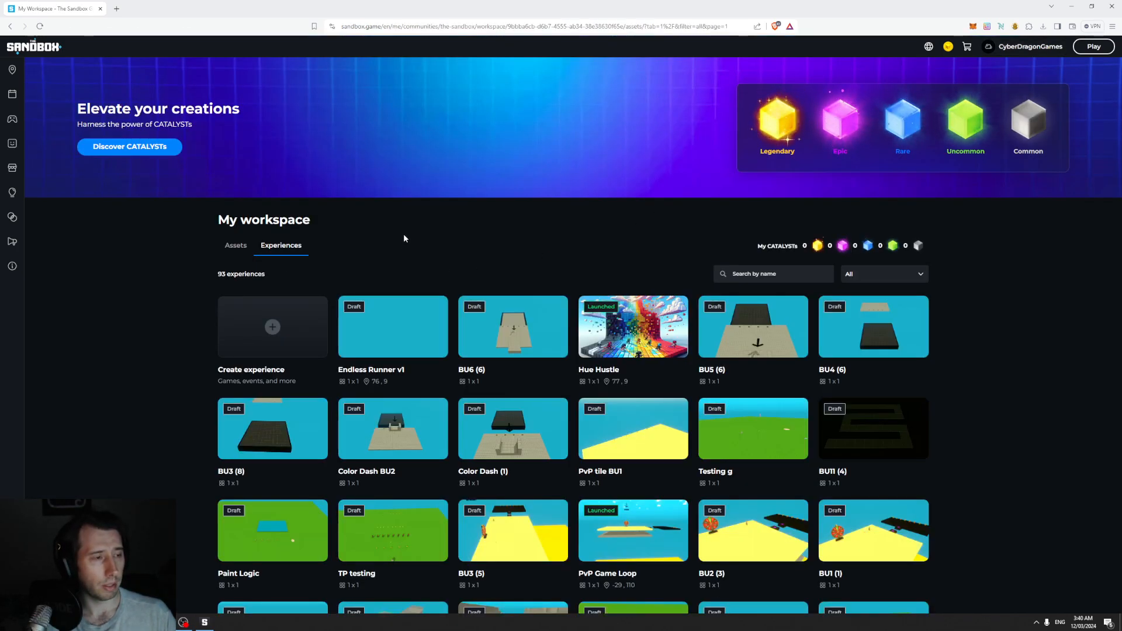
{"action": "left_click", "coordinate": [402, 309]}
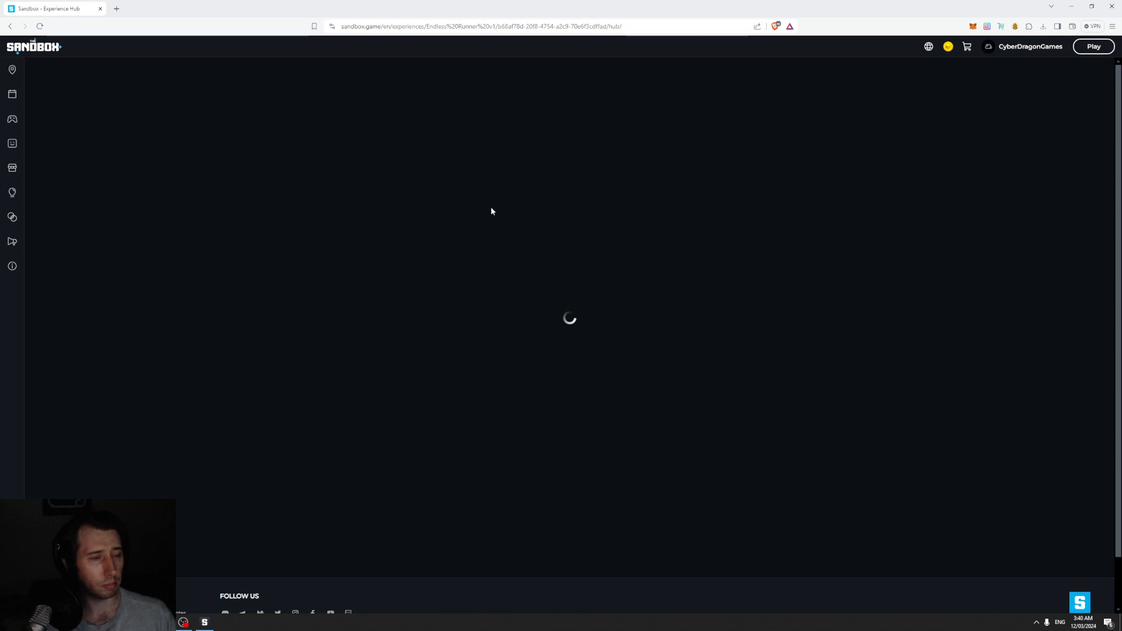
- Launch Endless Runner v1 as a singleplayer experience, agreeing to The Sandbox Terms of Use
{"action": "left_click", "coordinate": [1040, 169]}
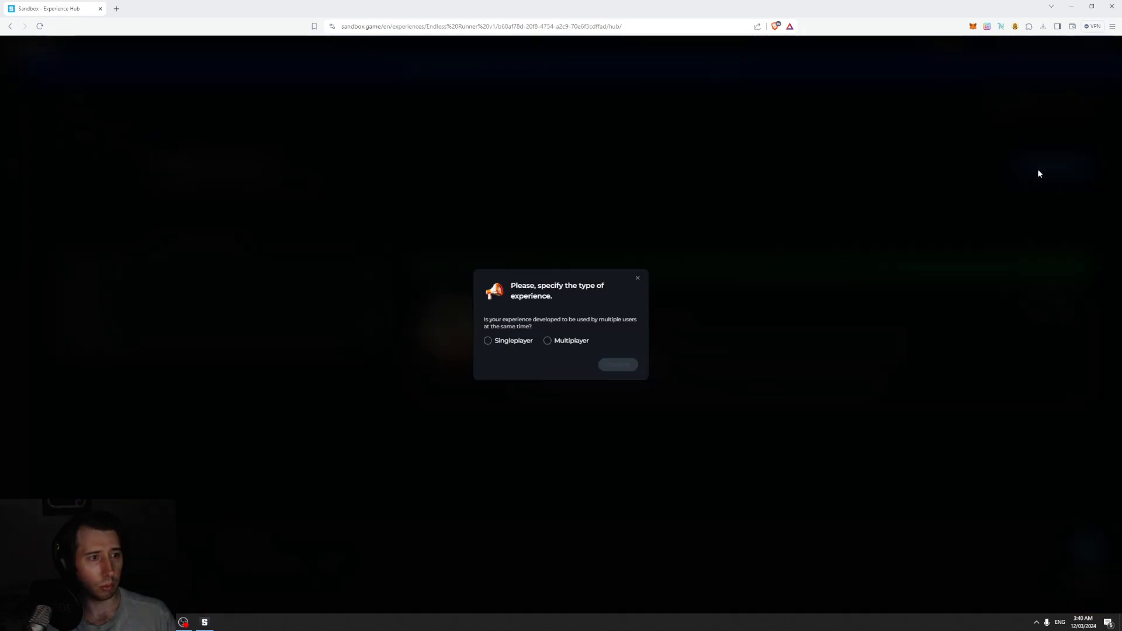
{"action": "left_click", "coordinate": [511, 344]}
{"action": "left_click", "coordinate": [614, 364]}
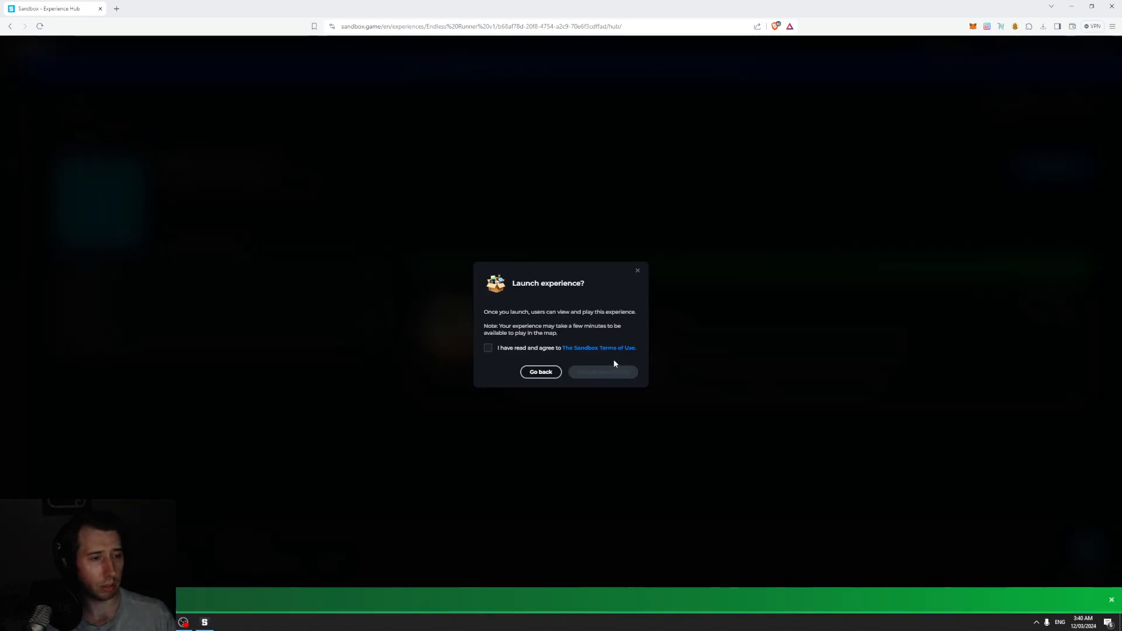
{"action": "left_click", "coordinate": [488, 347]}
{"action": "left_click", "coordinate": [591, 369]}
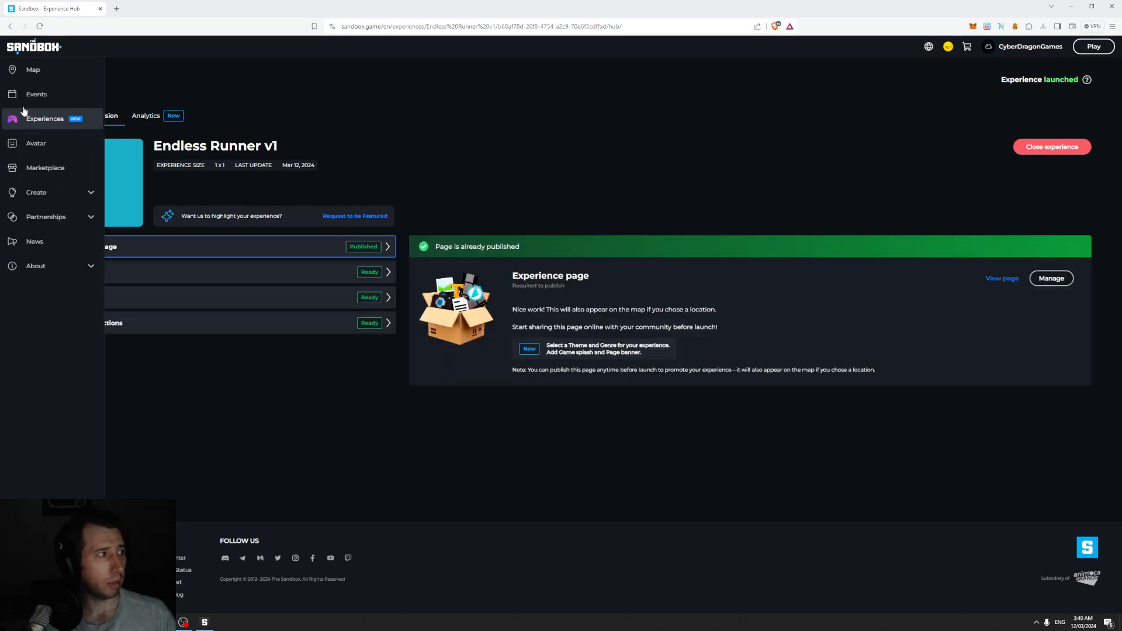
- Open the published Endless Runner v1 page from the experience gallery and start playing it
{"action": "left_click", "coordinate": [41, 118]}
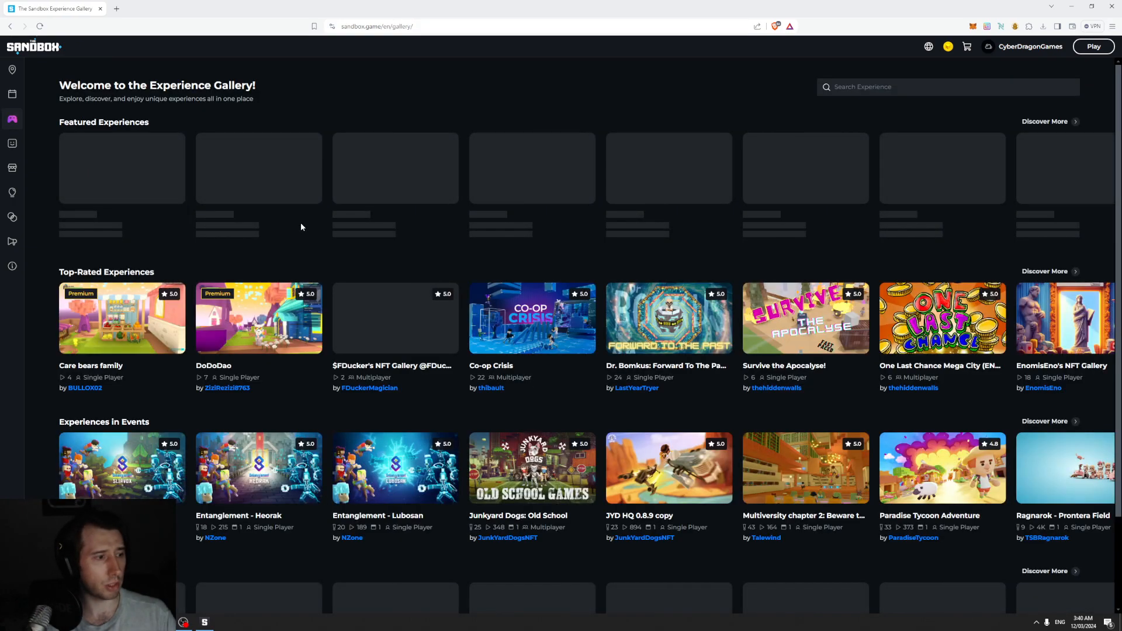
{"action": "scroll", "coordinate": [300, 222], "scroll_direction": "down", "scroll_amount": 2}
{"action": "left_click", "coordinate": [124, 520]}
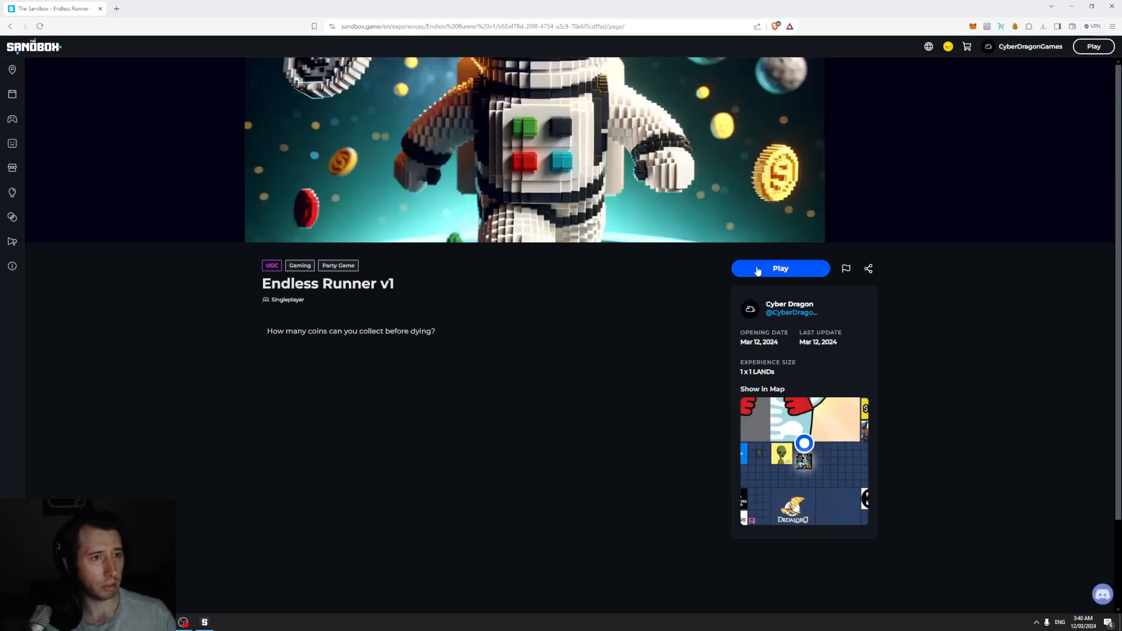
{"action": "left_click", "coordinate": [758, 270]}
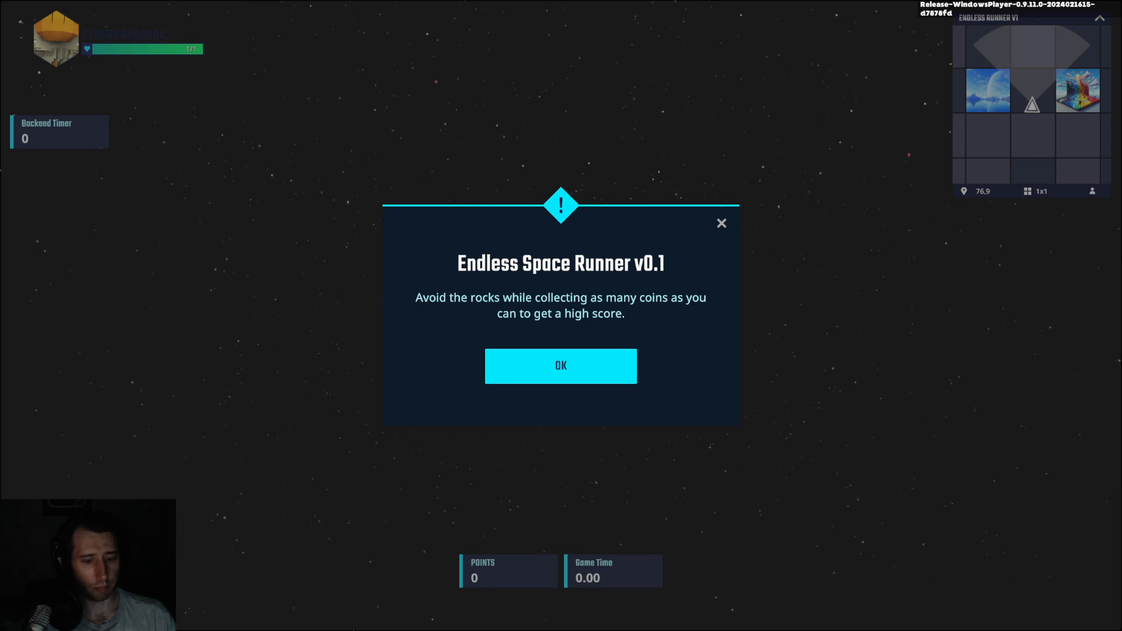
- Dismiss the Endless Space Runner v0.1 popup to playtest the run, and exit the experience after being defeated
{"action": "left_click", "coordinate": [577, 381]}
{"action": "key", "text": "Escape"}
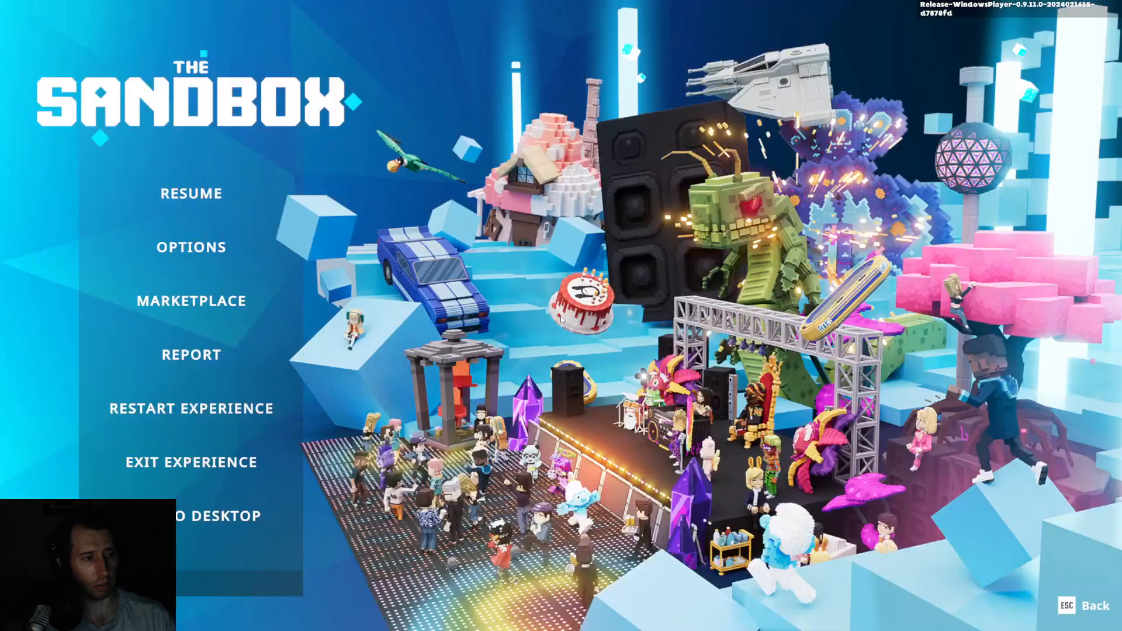
{"action": "key", "text": "Escape"}
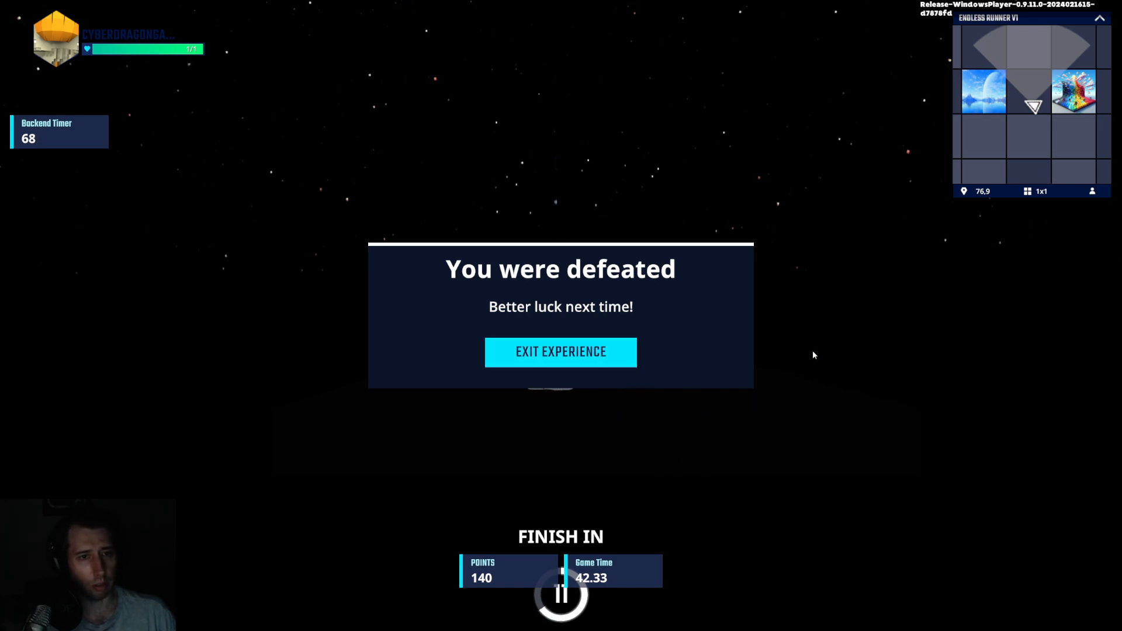
{"action": "left_click", "coordinate": [612, 360]}
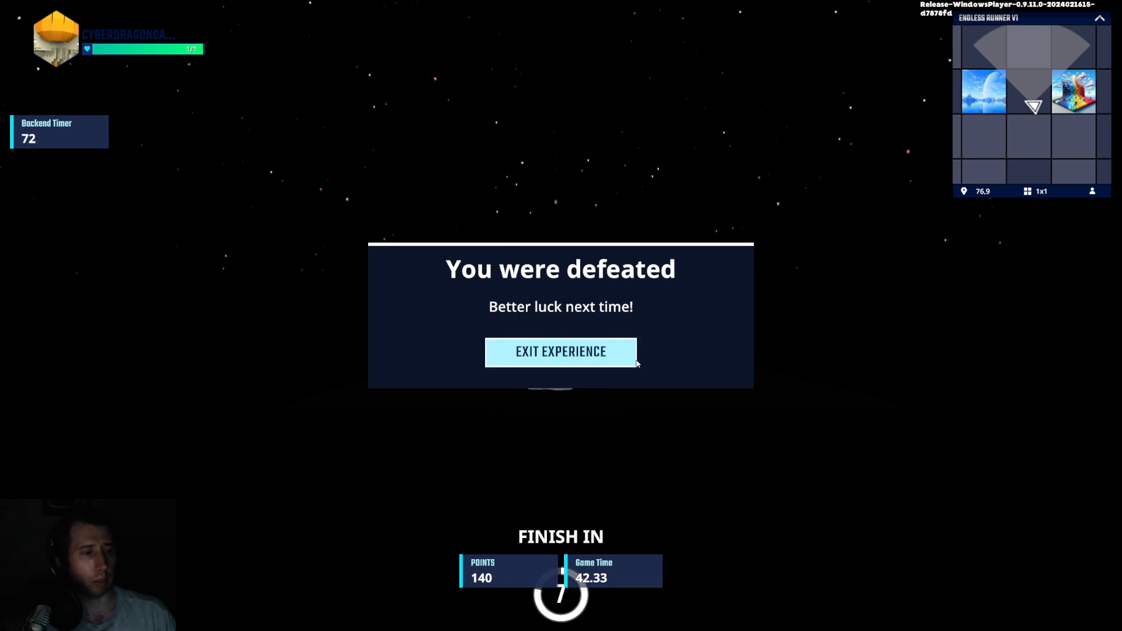